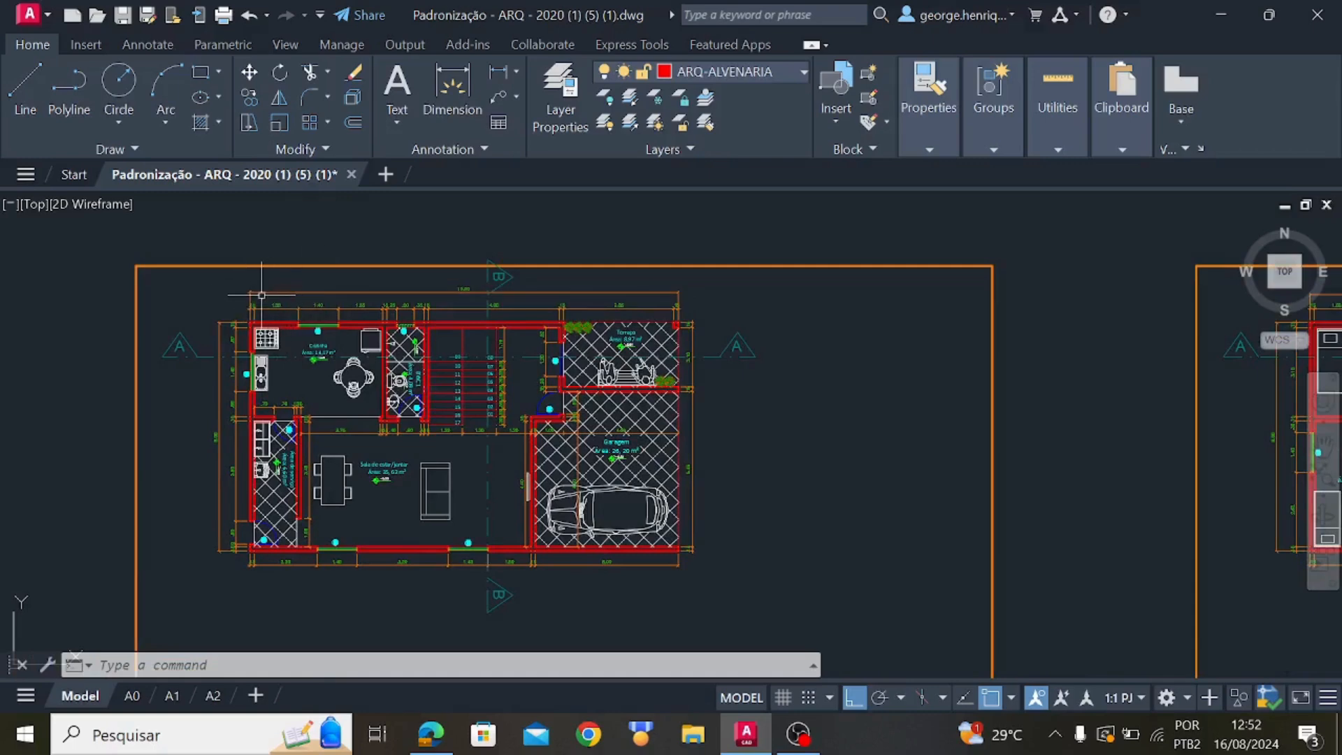
Examine the ground-floor and upper-floor plans, including their rooms, dimensions and section markers
scroll(454, 280, up, 2)
scroll(489, 280, up, 2)
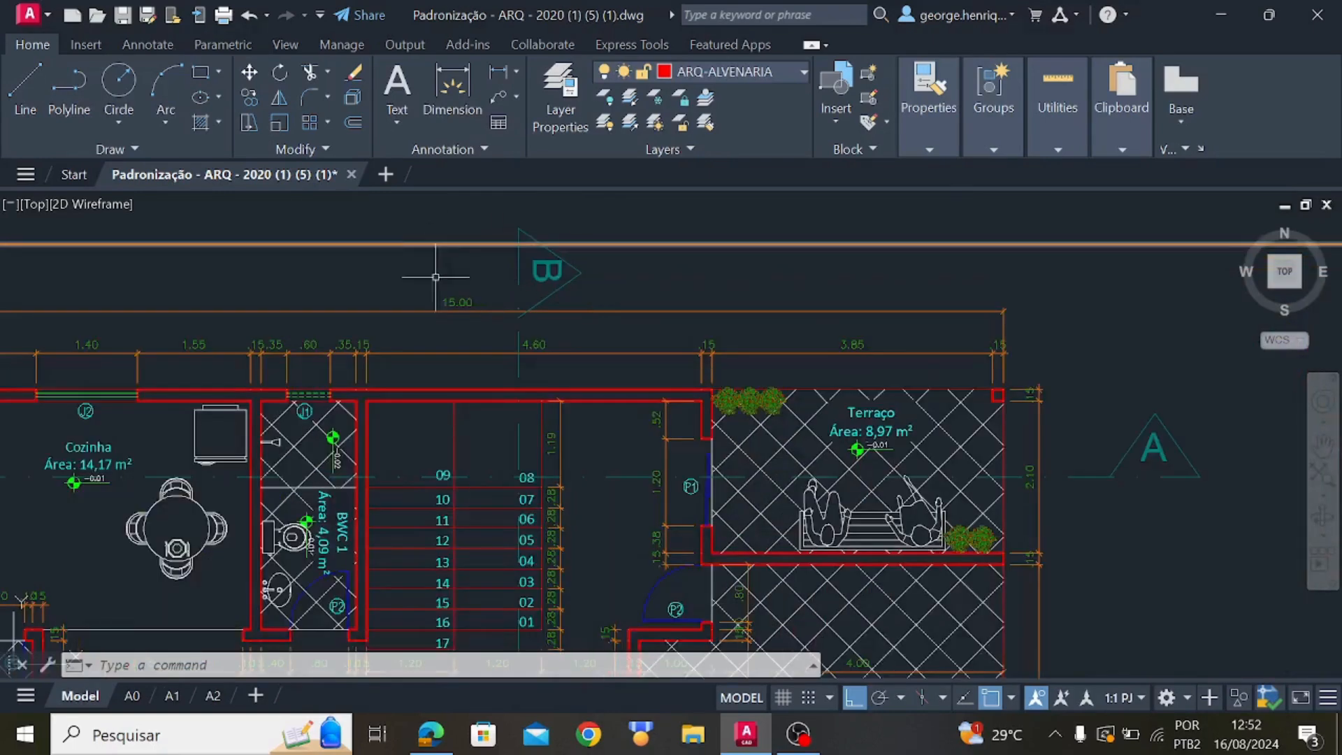
scroll(582, 271, down, 6)
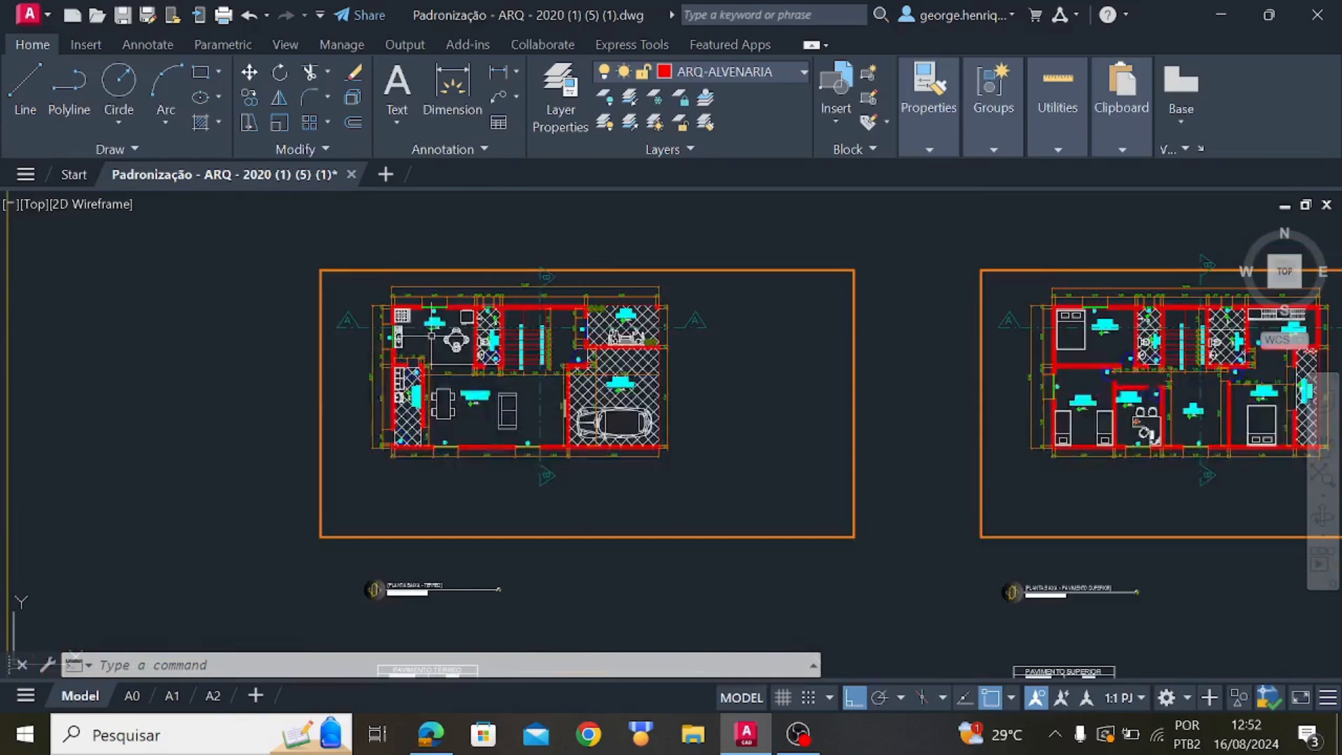
scroll(343, 322, up, 2)
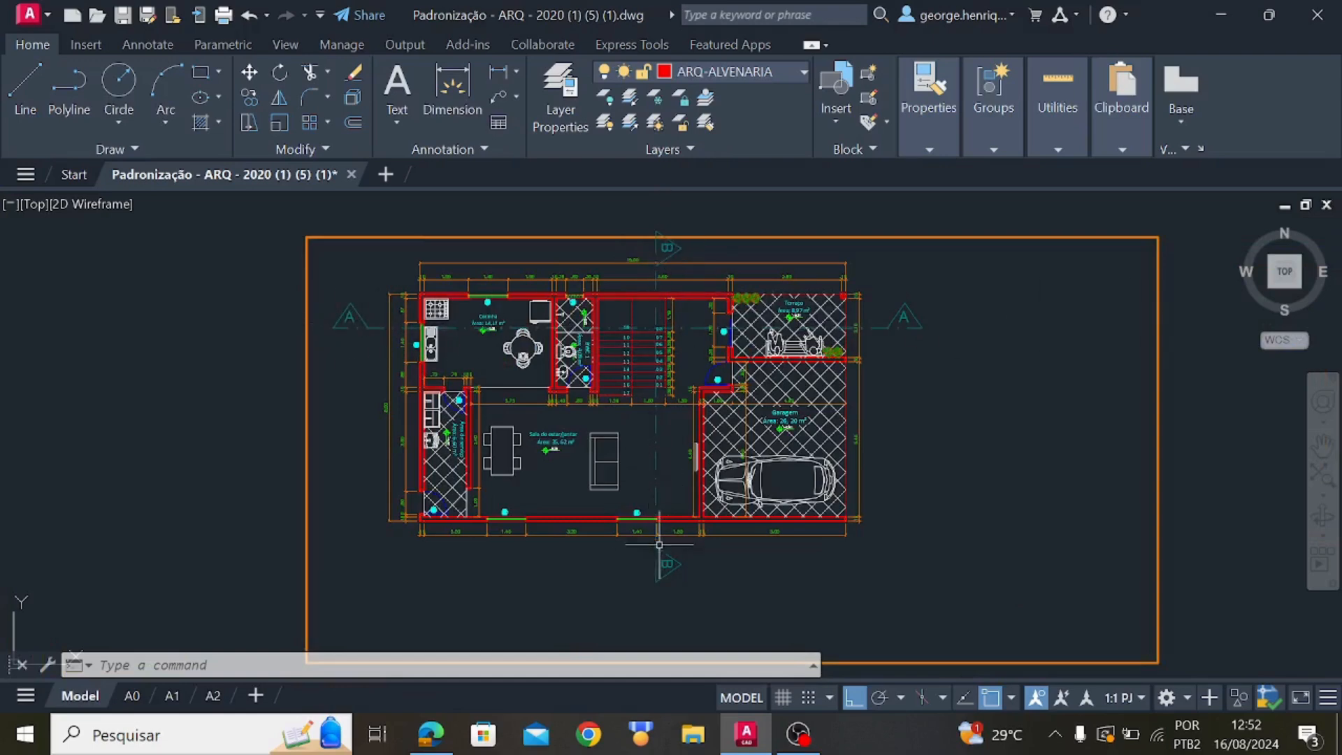
scroll(860, 478, down, 4)
mouse_move(934, 464)
middle_down()
mouse_move(893, 463)
mouse_move(965, 452)
mouse_move(274, 439)
middle_up()
scroll(767, 480, up, 4)
scroll(963, 363, down, 4)
scroll(568, 378, up, 4)
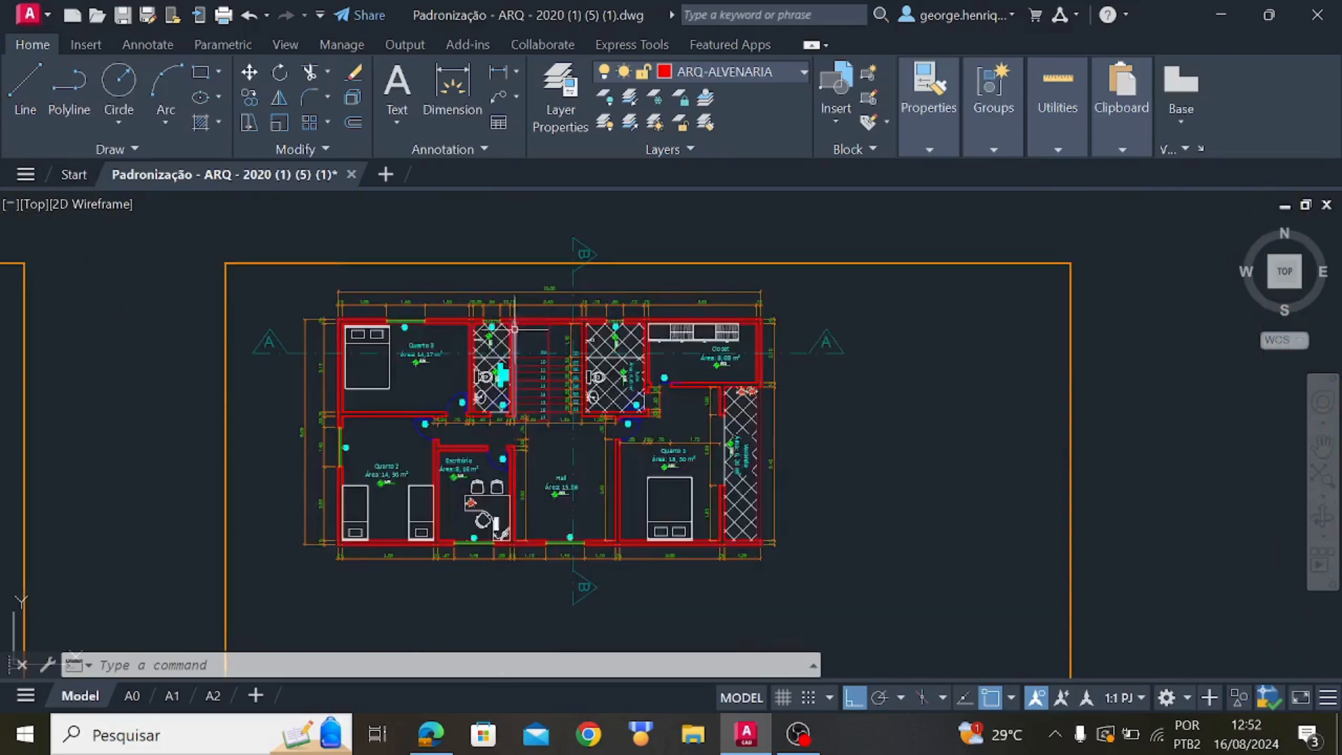
Examine the sheet areas for Planta Baixa, Cortes, Fachada, Planta de locação e coberta and Planta de situação
scroll(568, 452, down, 8)
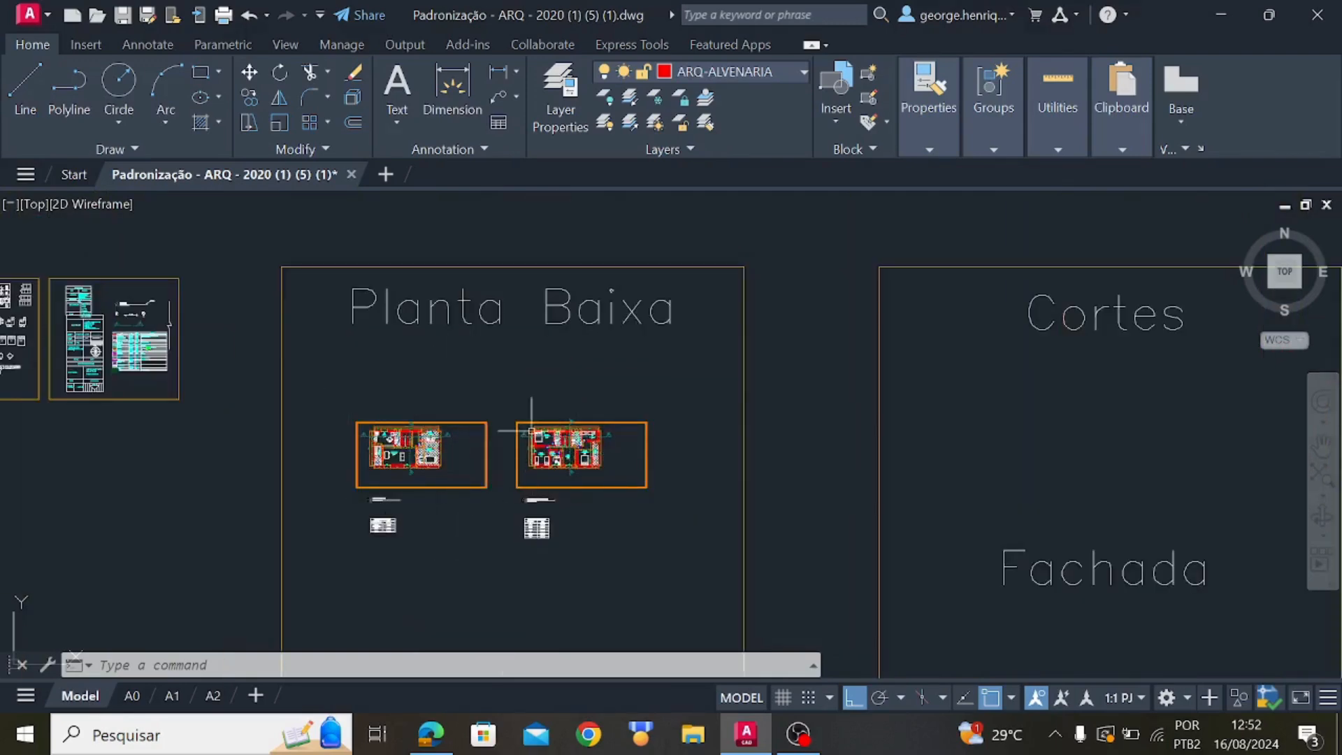
middle_drag(527, 529, 555, 461)
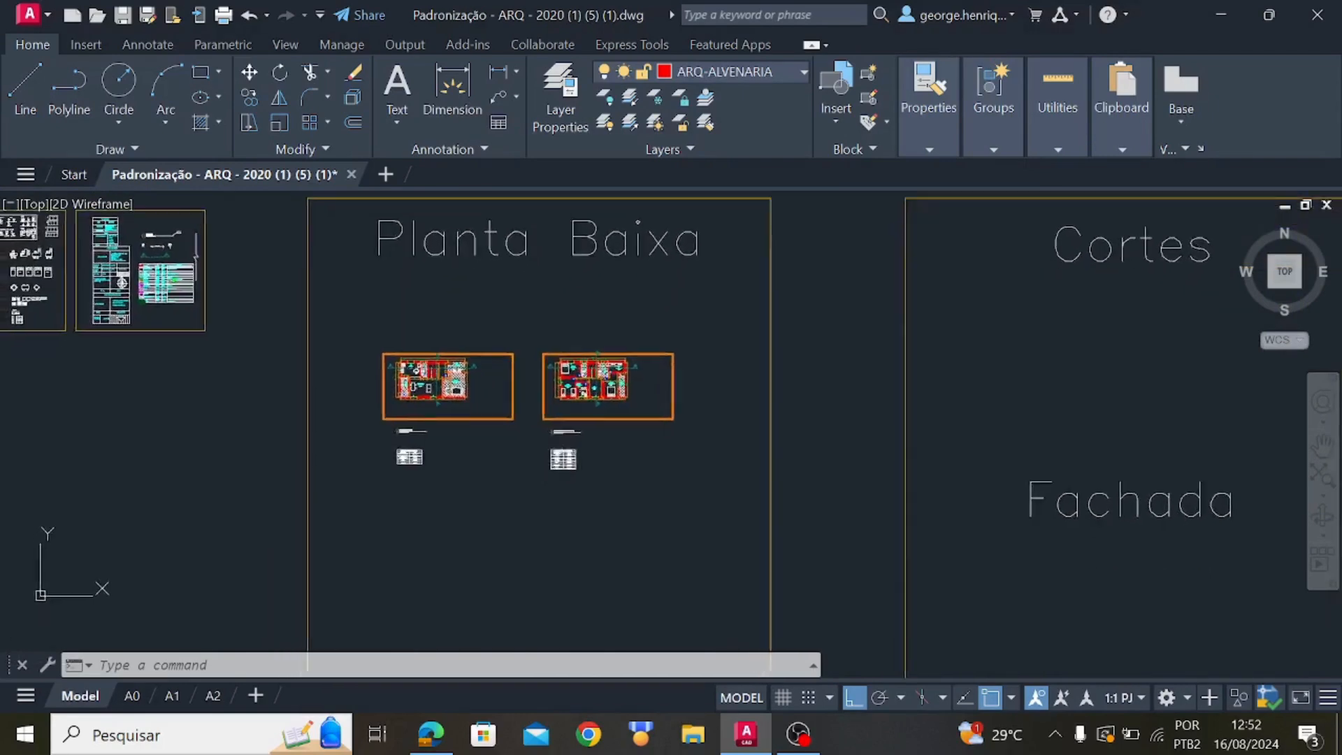
scroll(591, 464, down, 4)
middle_drag(731, 501, 545, 527)
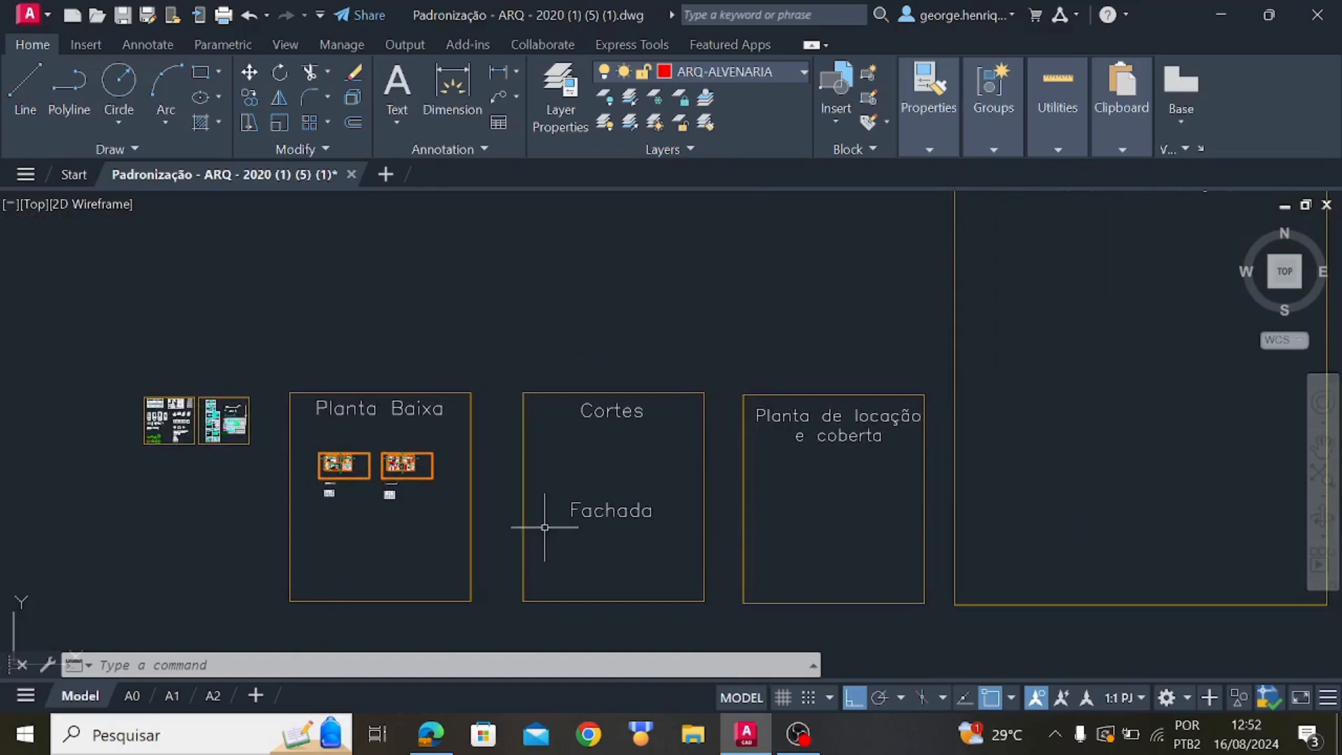
scroll(671, 495, down, 5)
scroll(865, 480, up, 2)
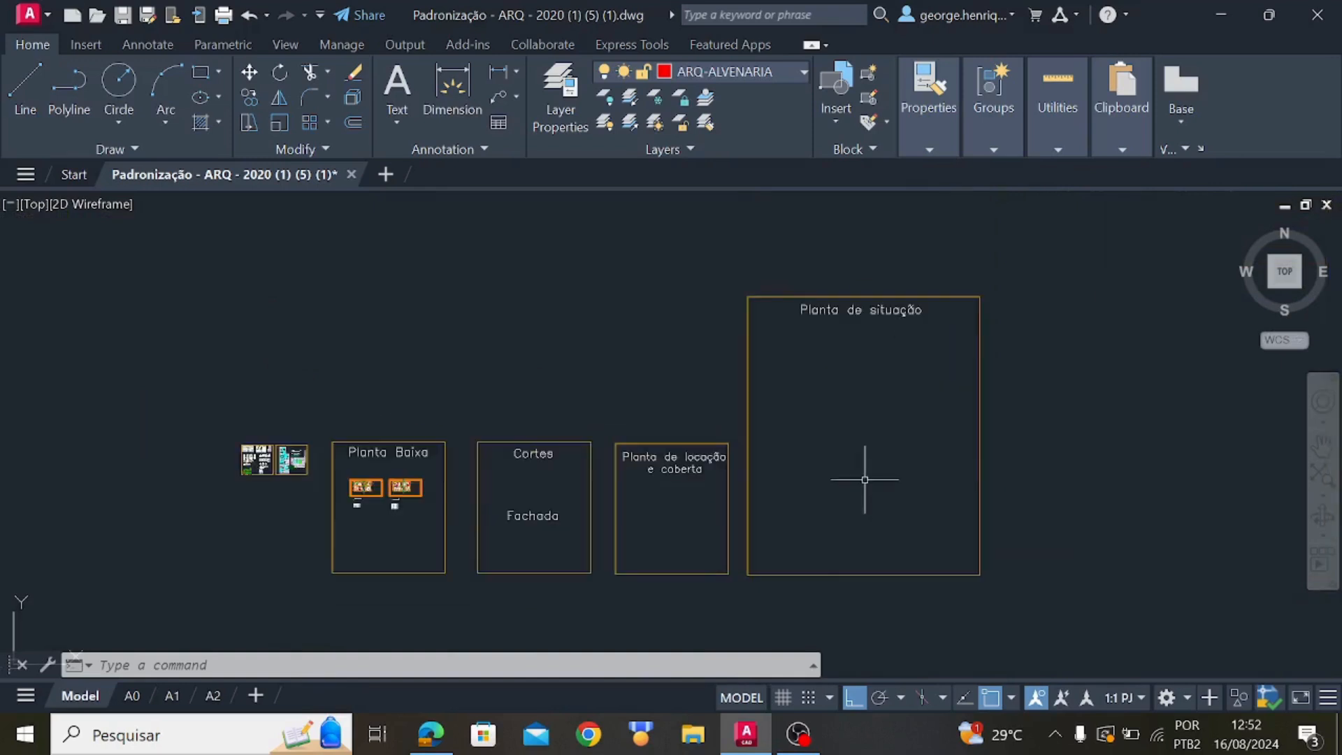
scroll(399, 586, up, 2)
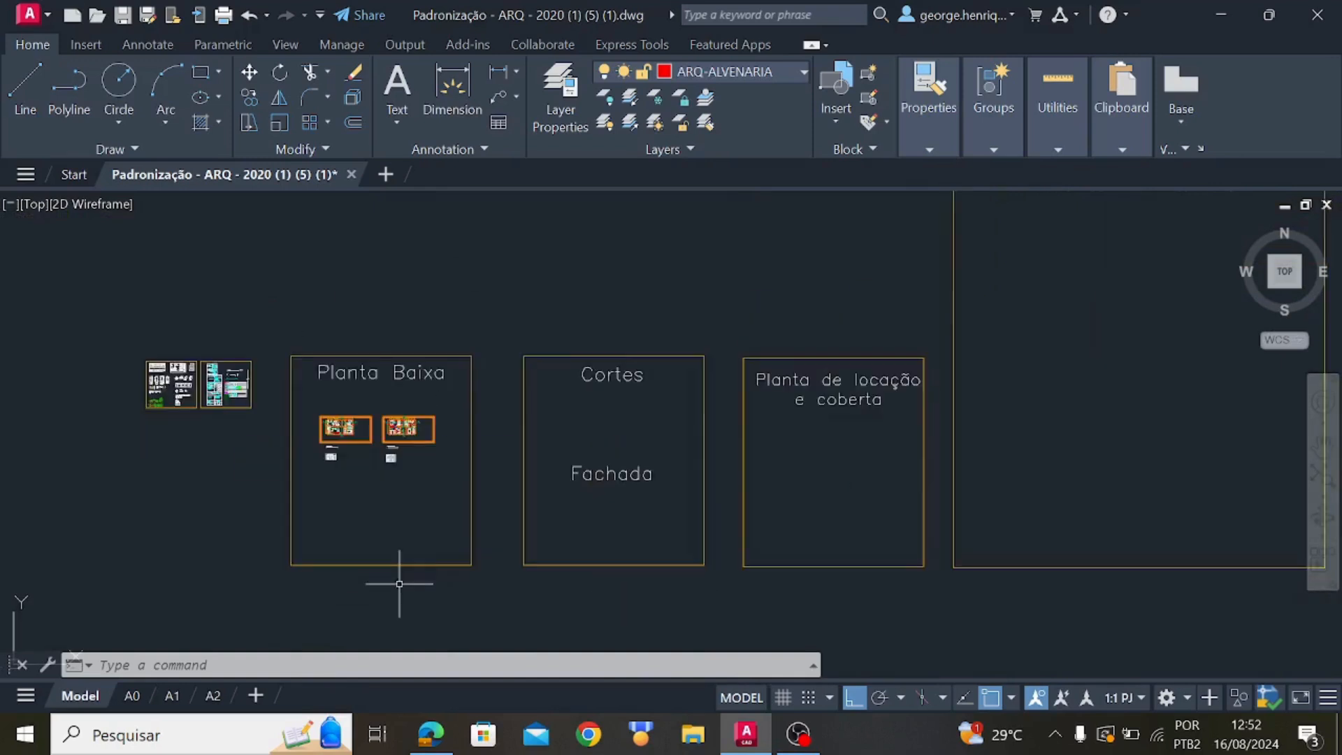
scroll(394, 553, up, 4)
middle_drag(369, 480, 450, 588)
scroll(451, 560, down, 2)
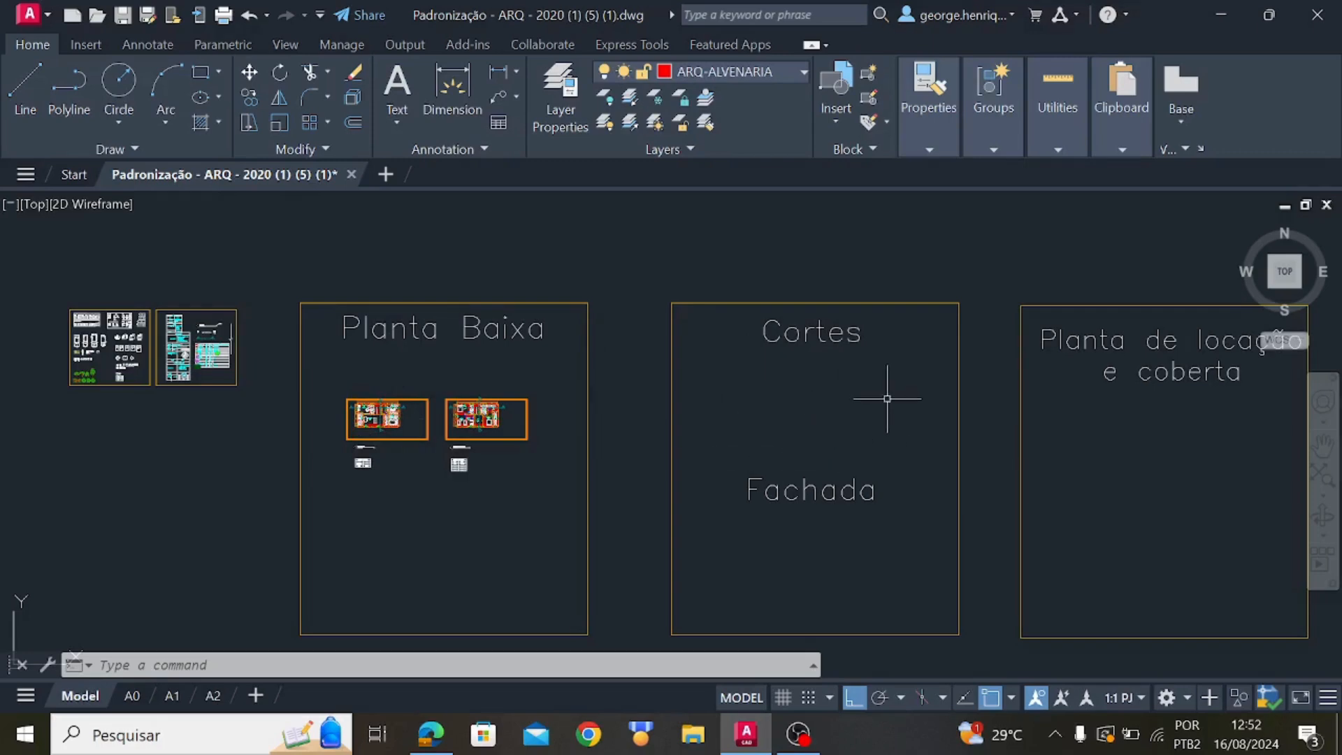
Examine the empty Cortes and Fachada area in relation to the neighbouring Planta Baixa and Planta de locação e coberta areas
scroll(758, 444, up, 3)
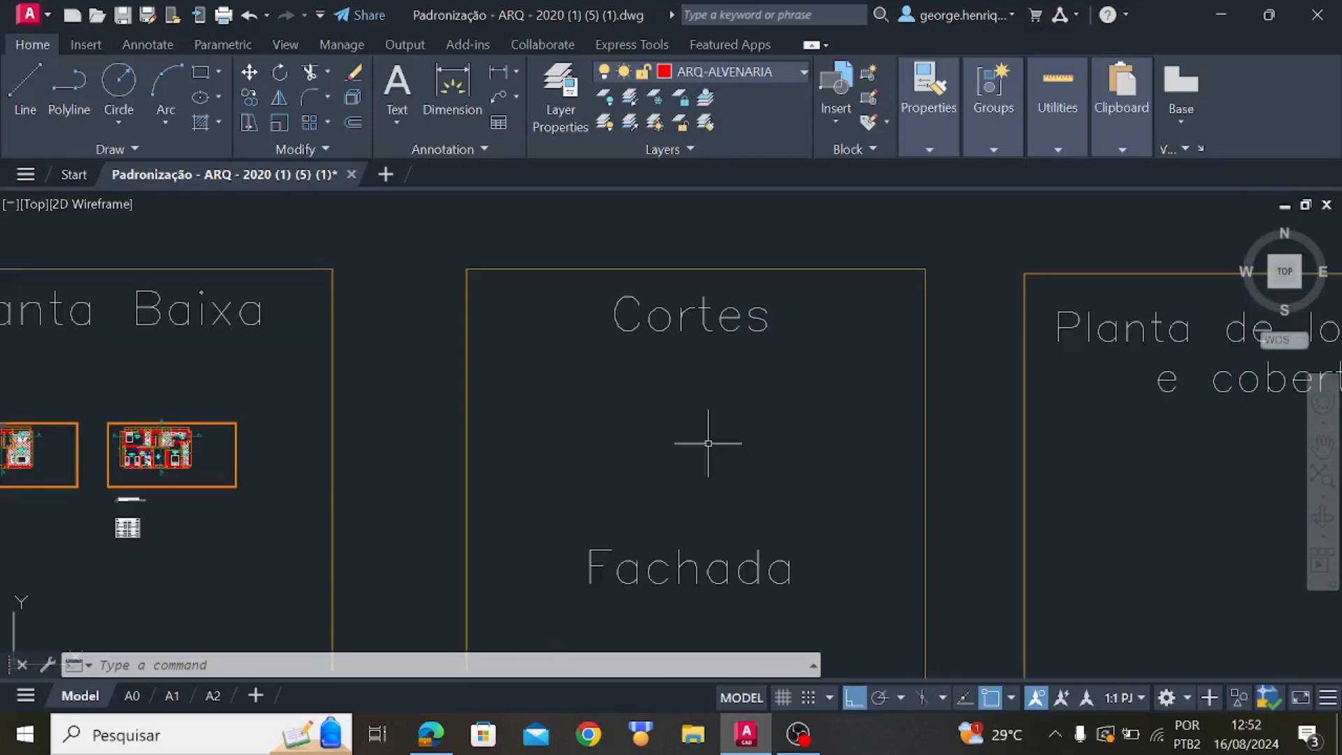
scroll(570, 464, down, 2)
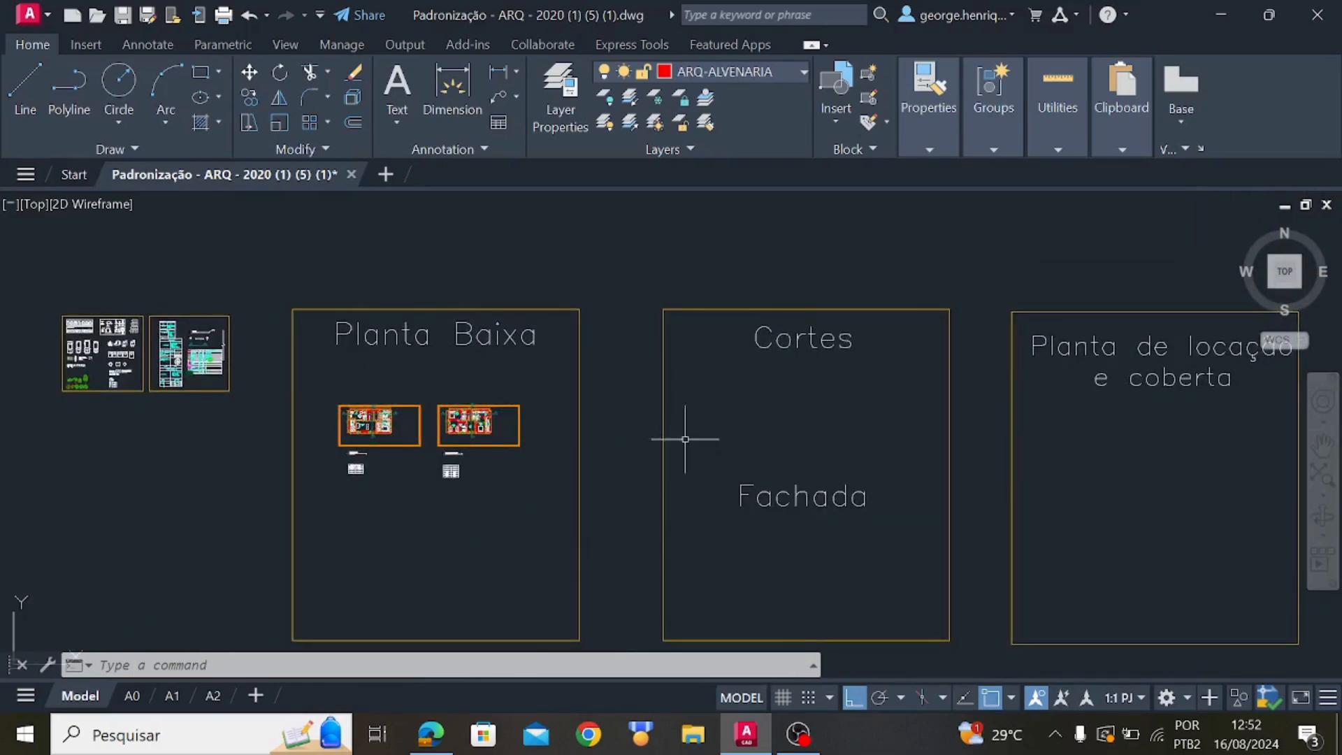
middle_drag(684, 441, 477, 458)
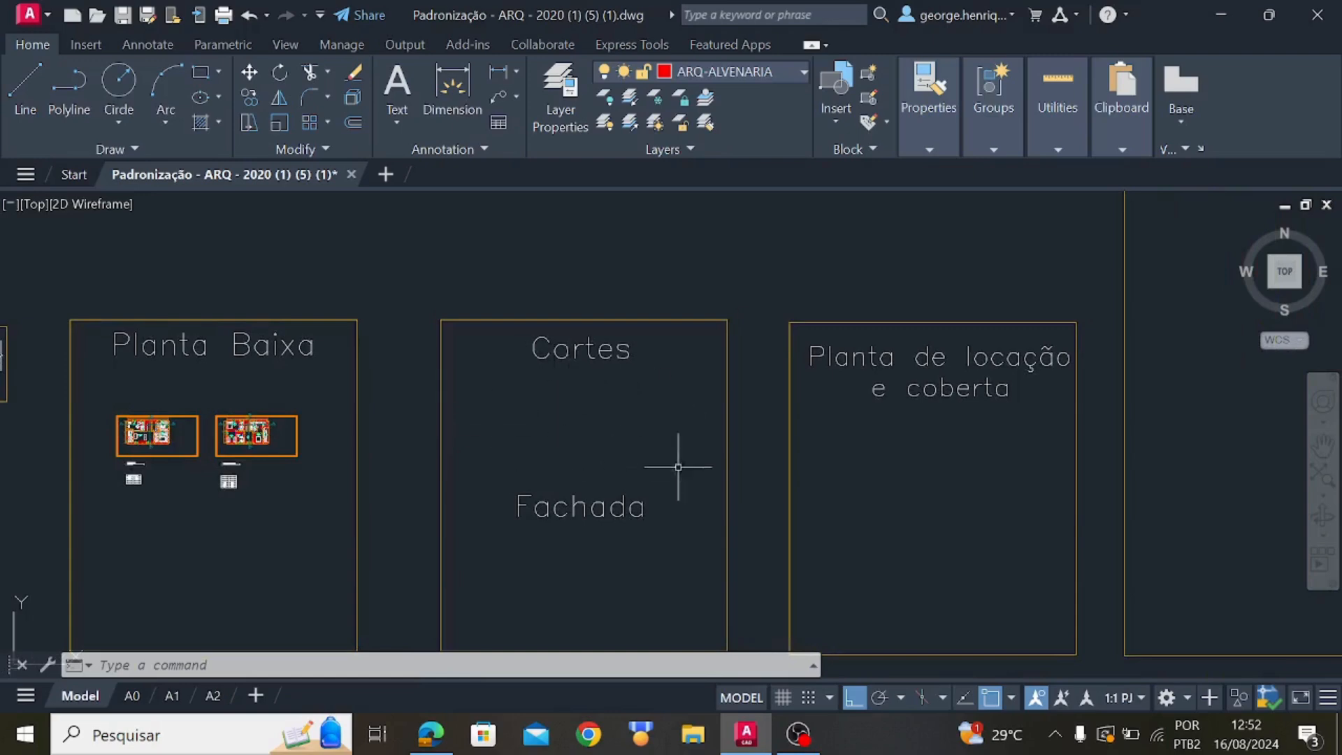
scroll(499, 347, up, 2)
mouse_move(699, 391)
middle_down()
mouse_move(653, 405)
mouse_move(644, 467)
middle_up()
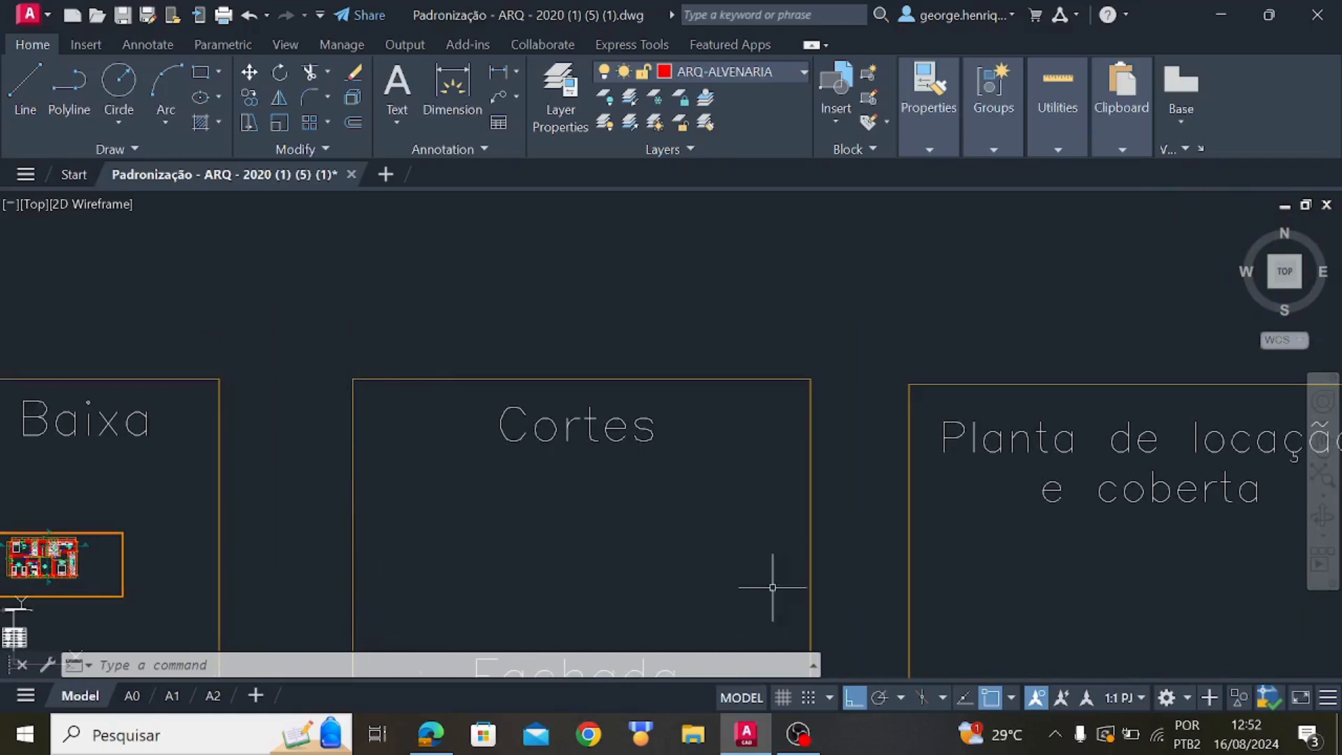
scroll(482, 535, down, 3)
middle_drag(482, 534, 665, 381)
scroll(458, 448, up, 1)
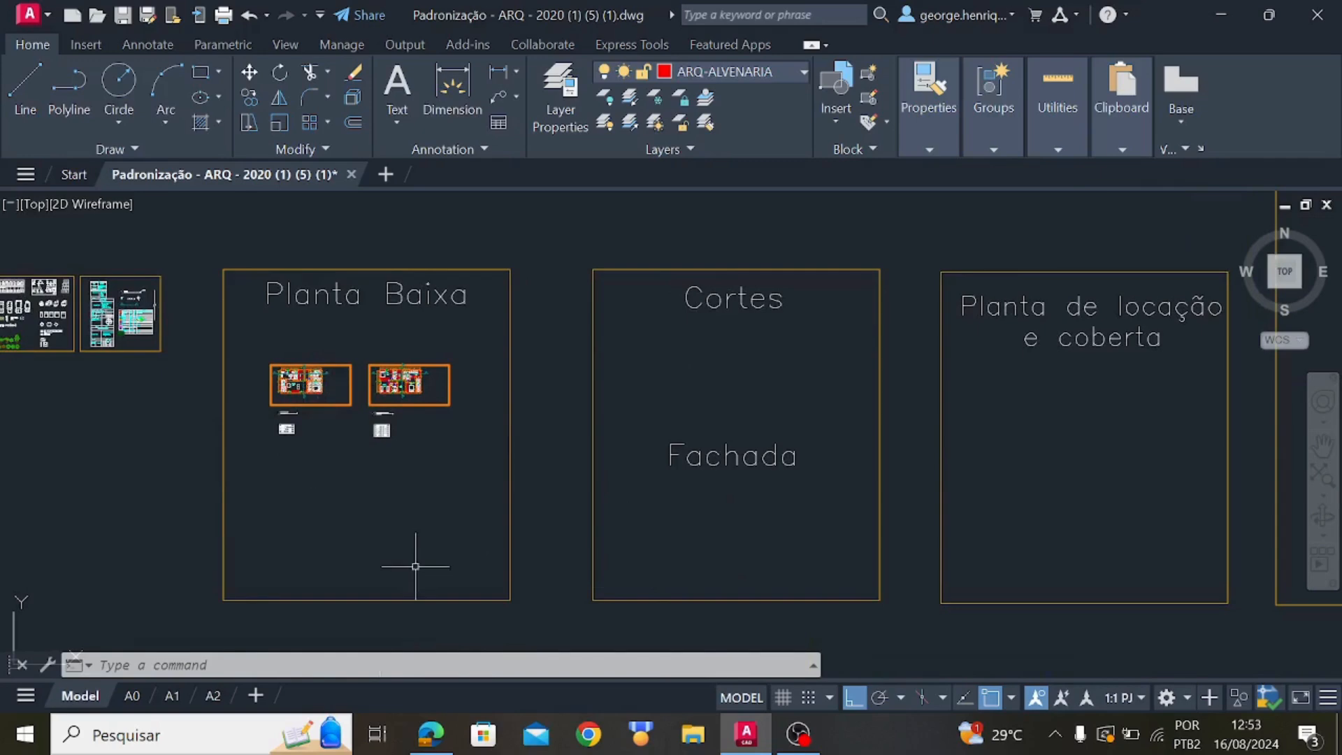
middle_drag(425, 555, 531, 453)
middle_drag(386, 409, 273, 525)
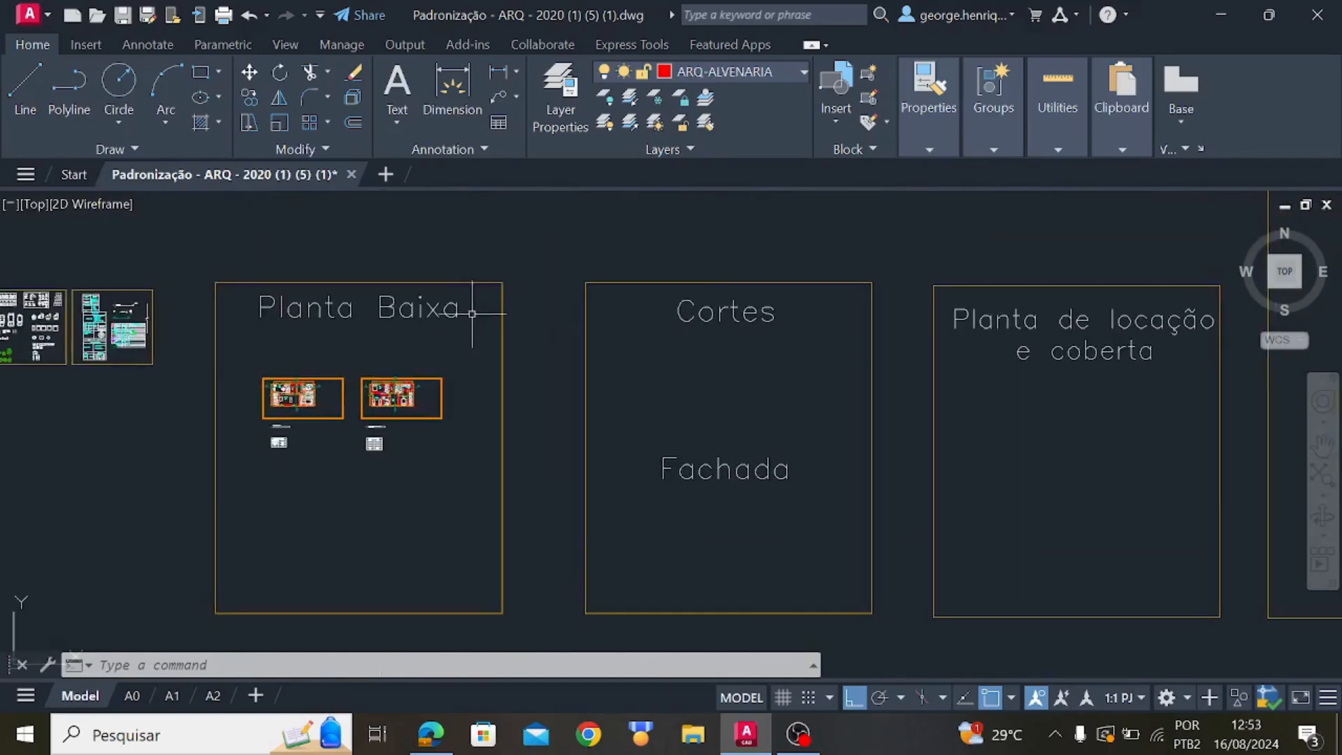
scroll(472, 314, down, 2)
scroll(603, 405, up, 2)
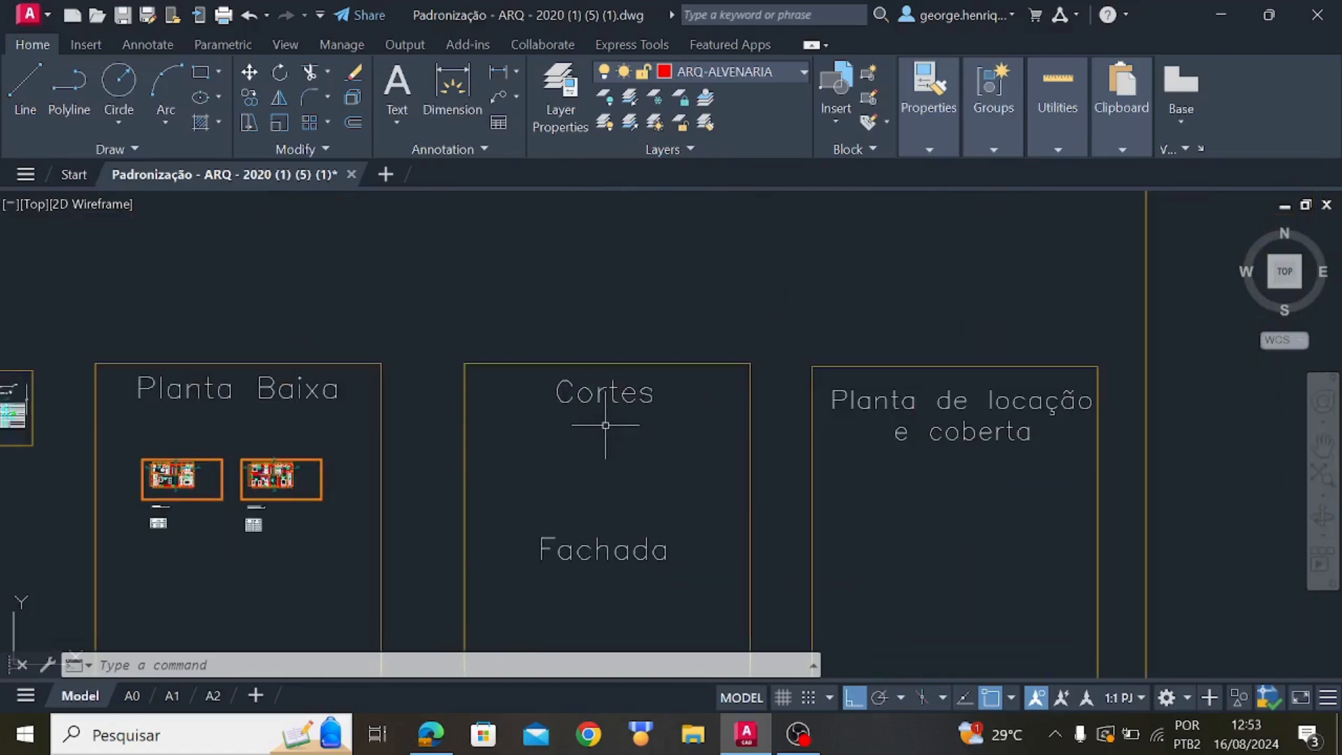
scroll(535, 489, up, 2)
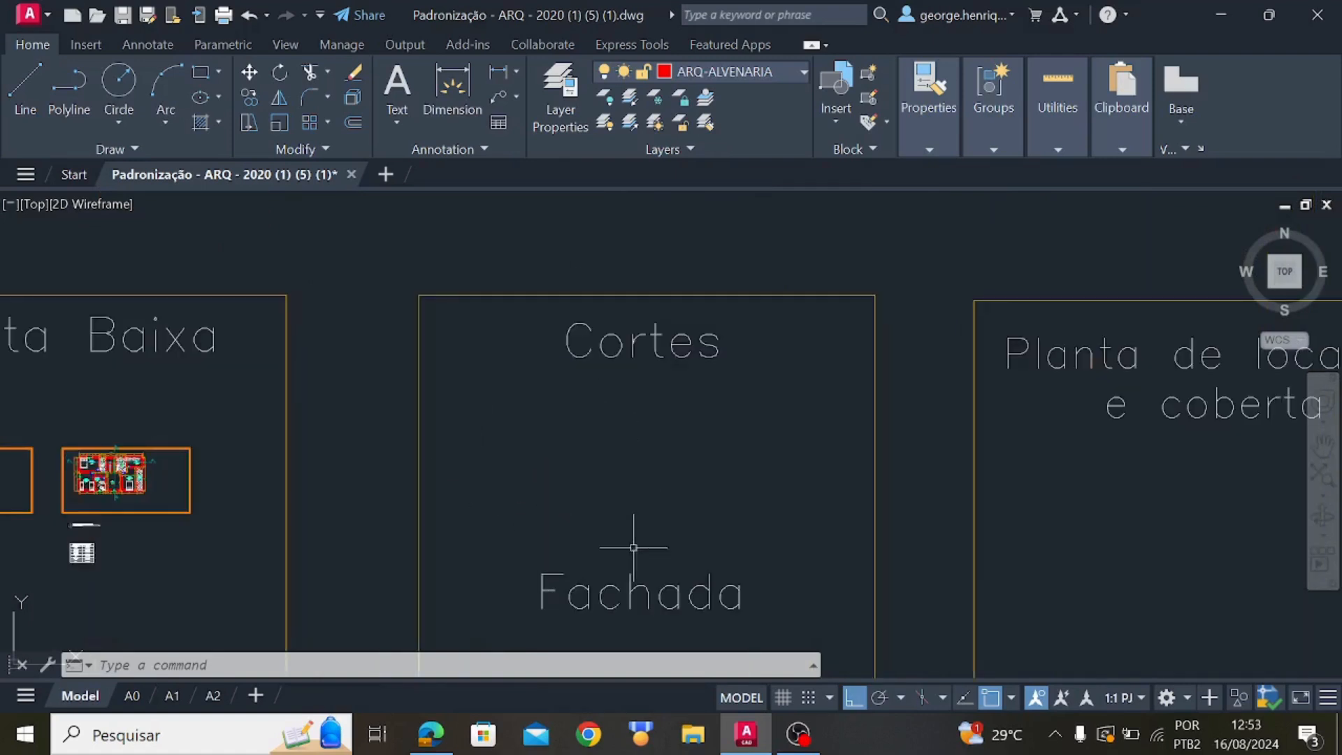
scroll(547, 545, down, 3)
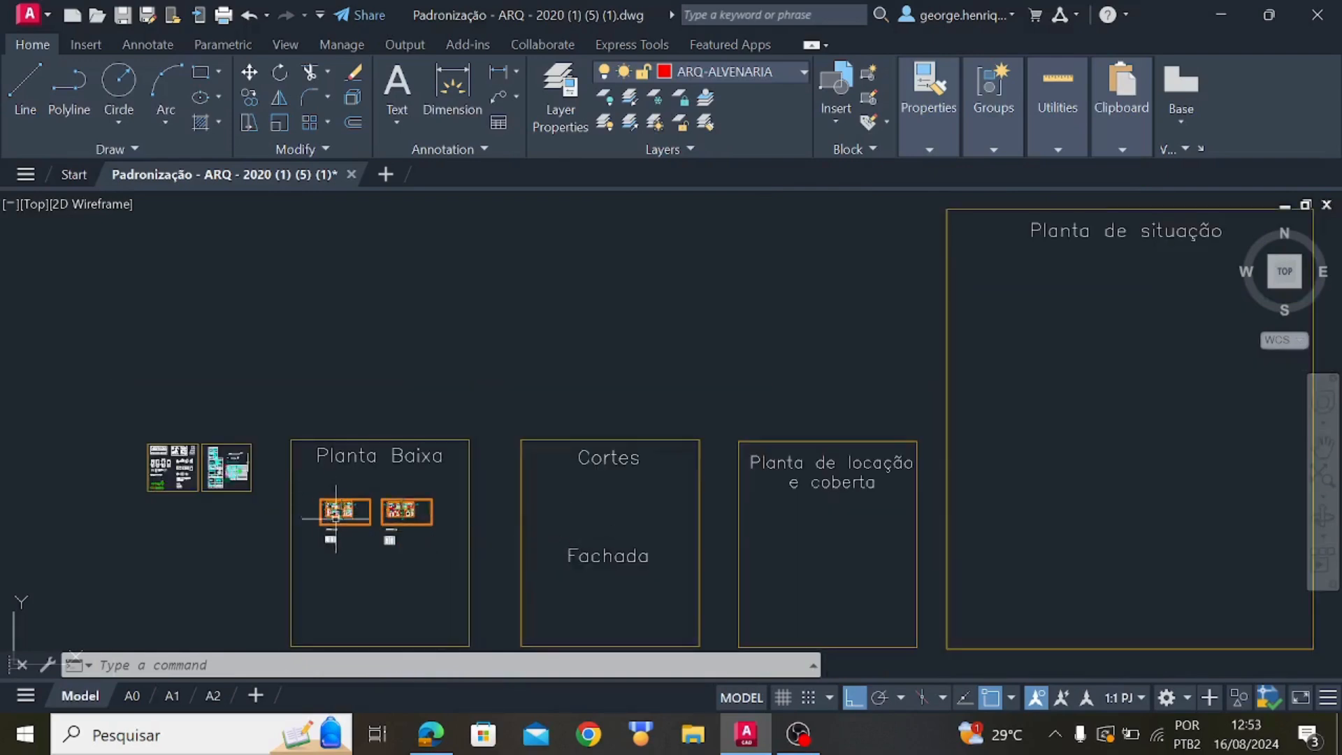
Review both framed floor plans in the Planta Baixa area and compare their position with the Cortes area
scroll(338, 533, up, 8)
middle_drag(315, 513, 453, 546)
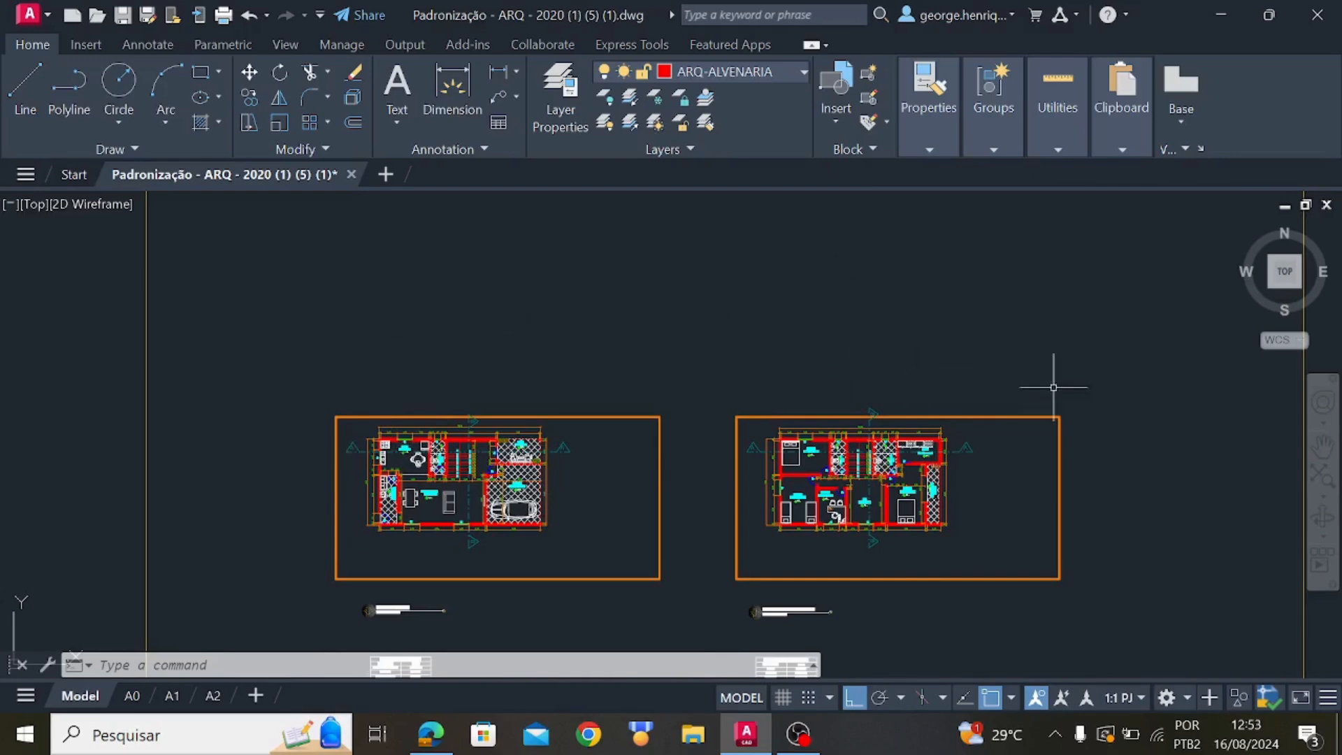
mouse_move(1049, 380)
middle_down()
mouse_move(249, 468)
mouse_move(740, 386)
mouse_move(1060, 379)
middle_up()
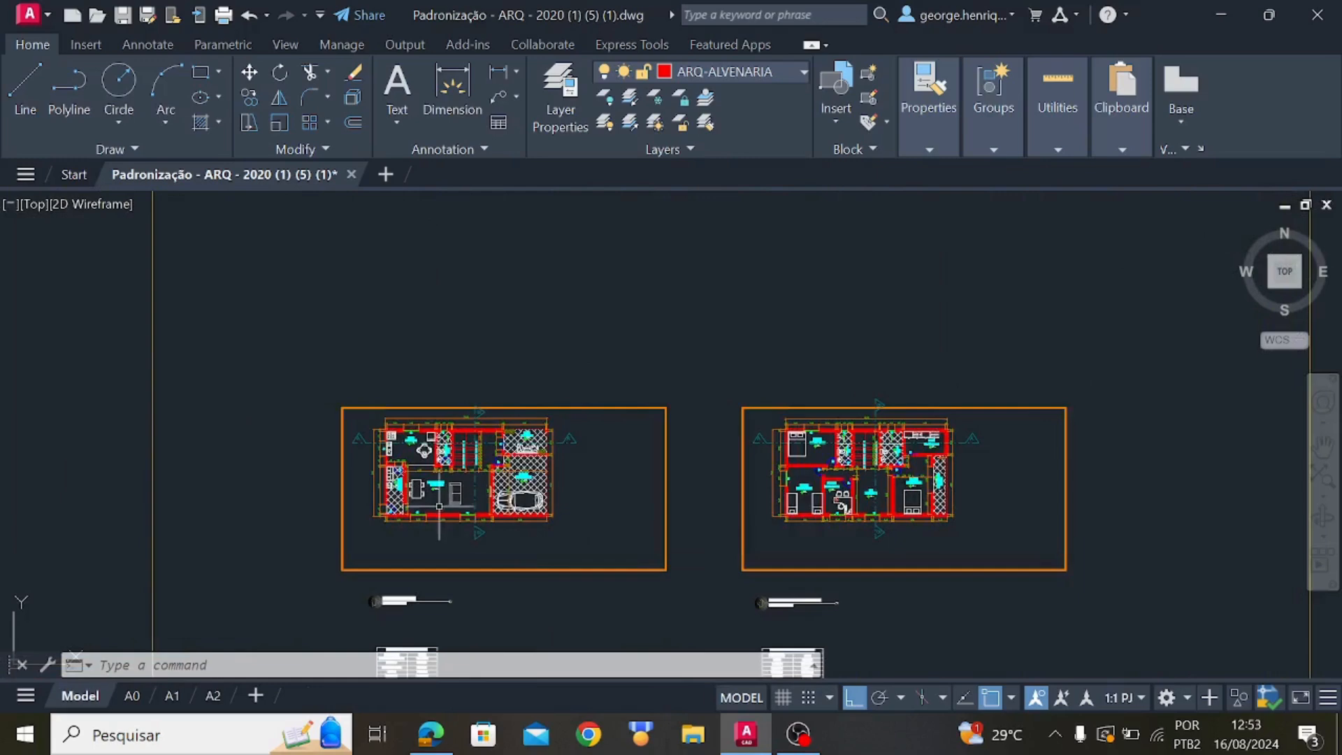
middle_drag(848, 498, 667, 405)
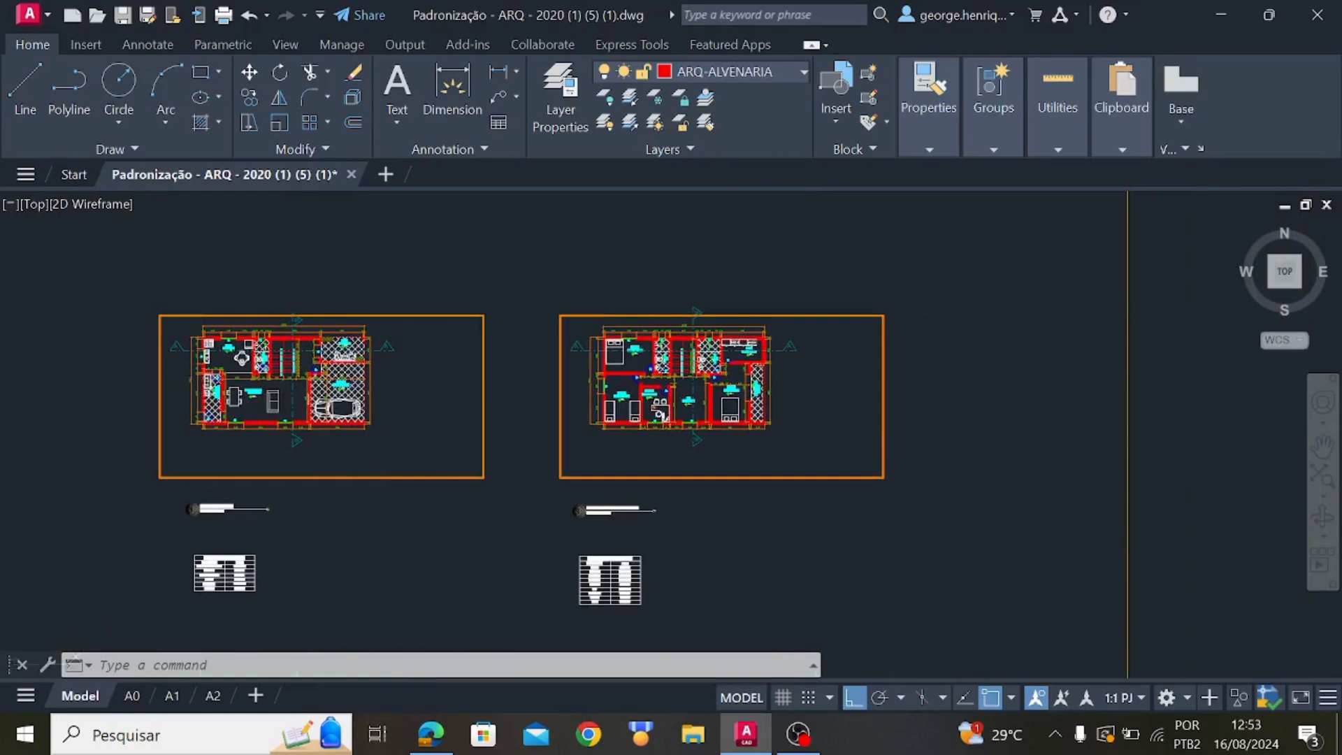
scroll(175, 369, up, 5)
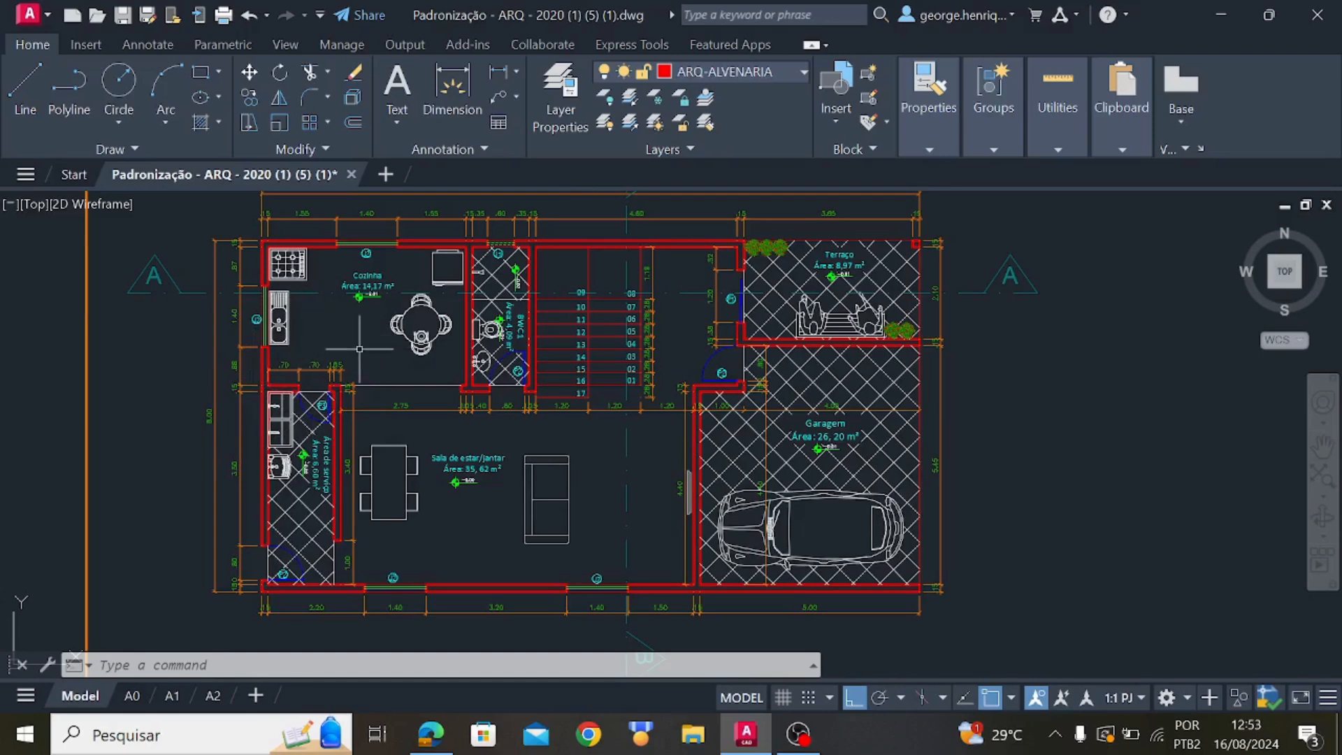
scroll(435, 363, down, 2)
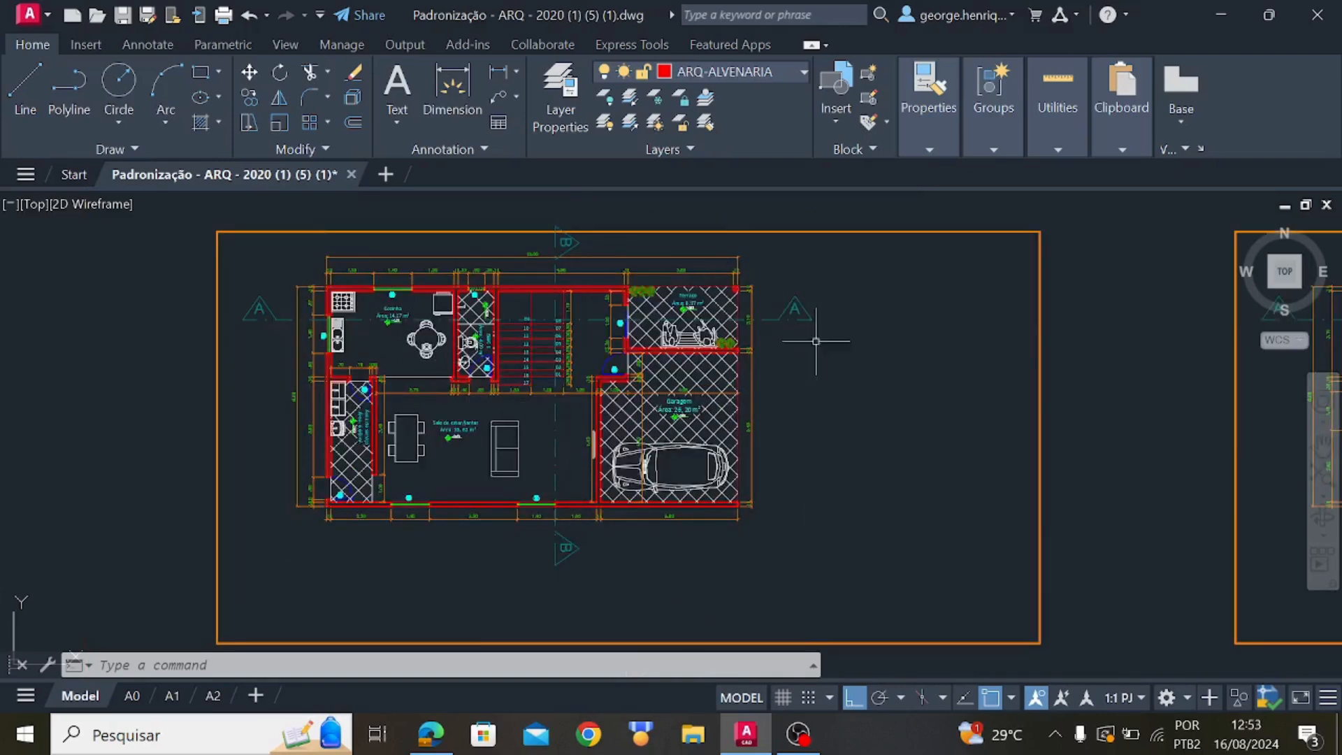
scroll(630, 434, down, 5)
middle_drag(677, 450, 184, 469)
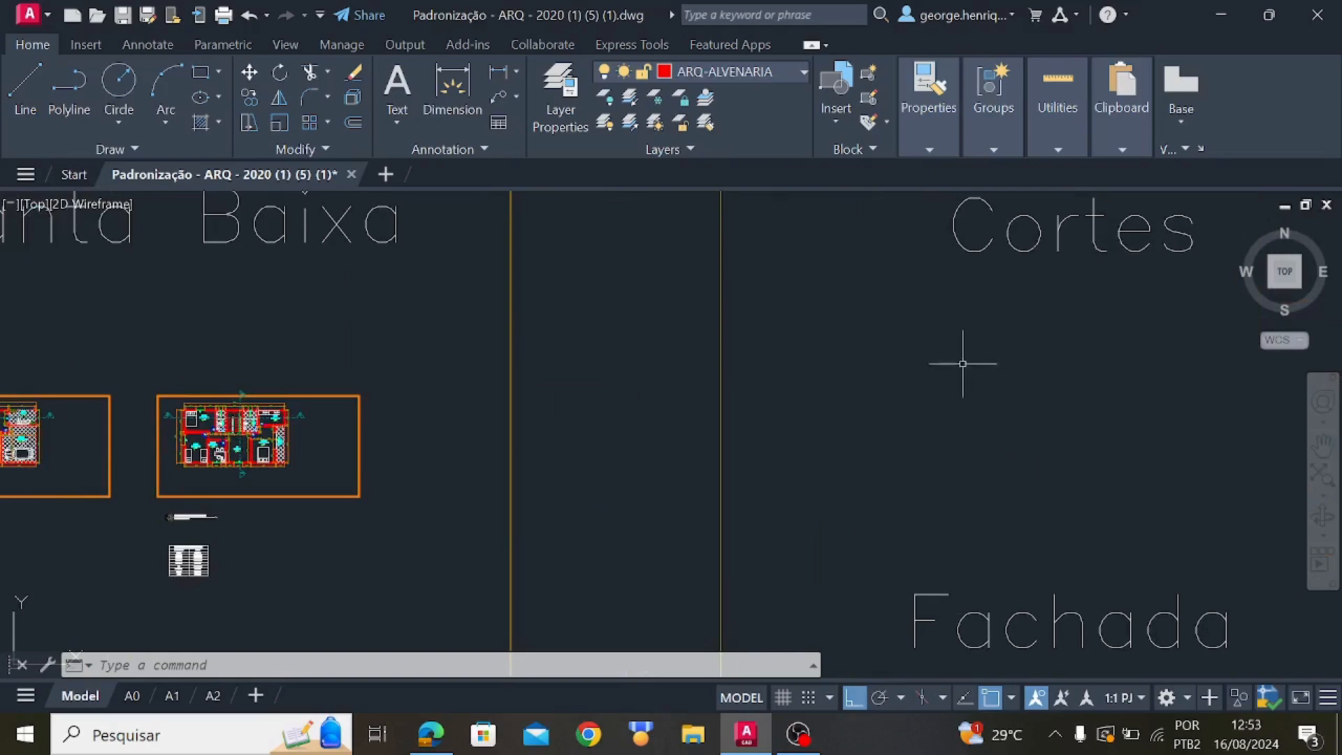
middle_drag(469, 432, 947, 430)
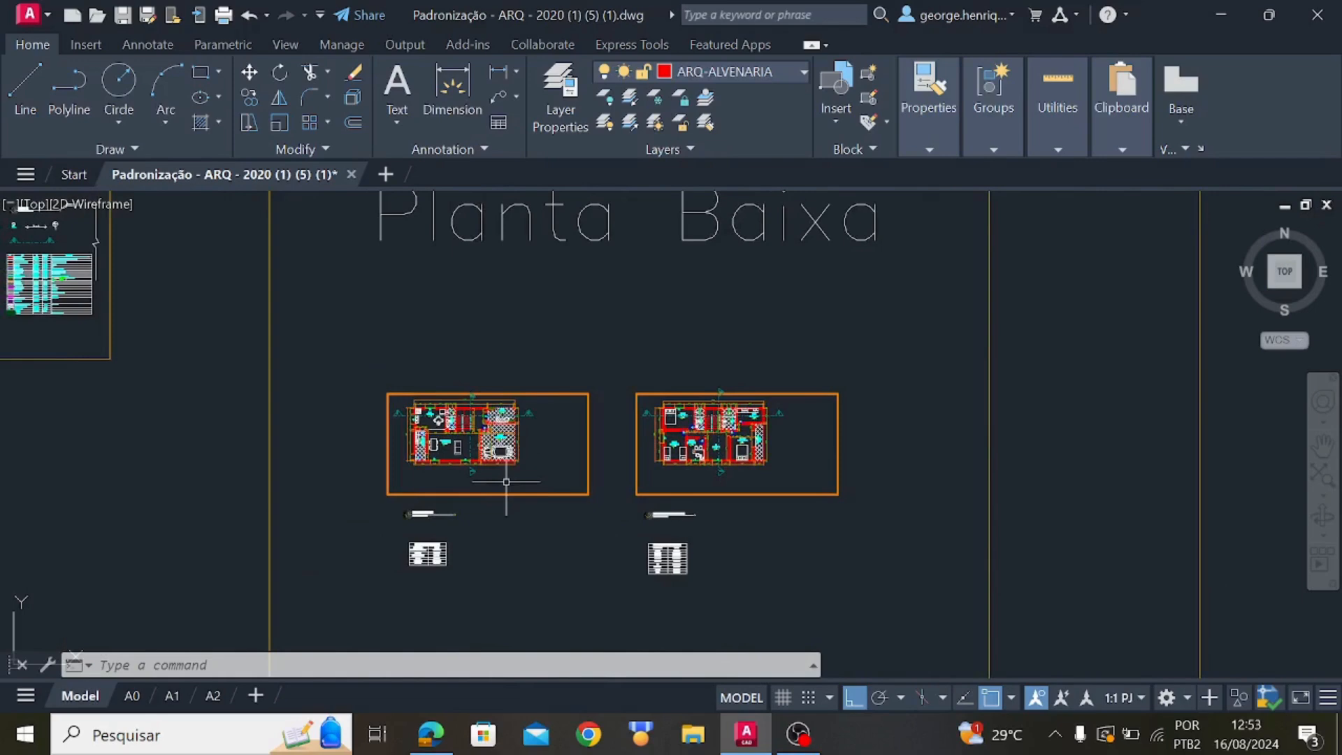
Start copying the framed ground-floor plan, selecting the whole plan with its dimensions and section markers but without the frame
scroll(506, 481, up, 4)
mouse_move(432, 375)
middle_down()
mouse_move(497, 449)
mouse_move(541, 428)
middle_up()
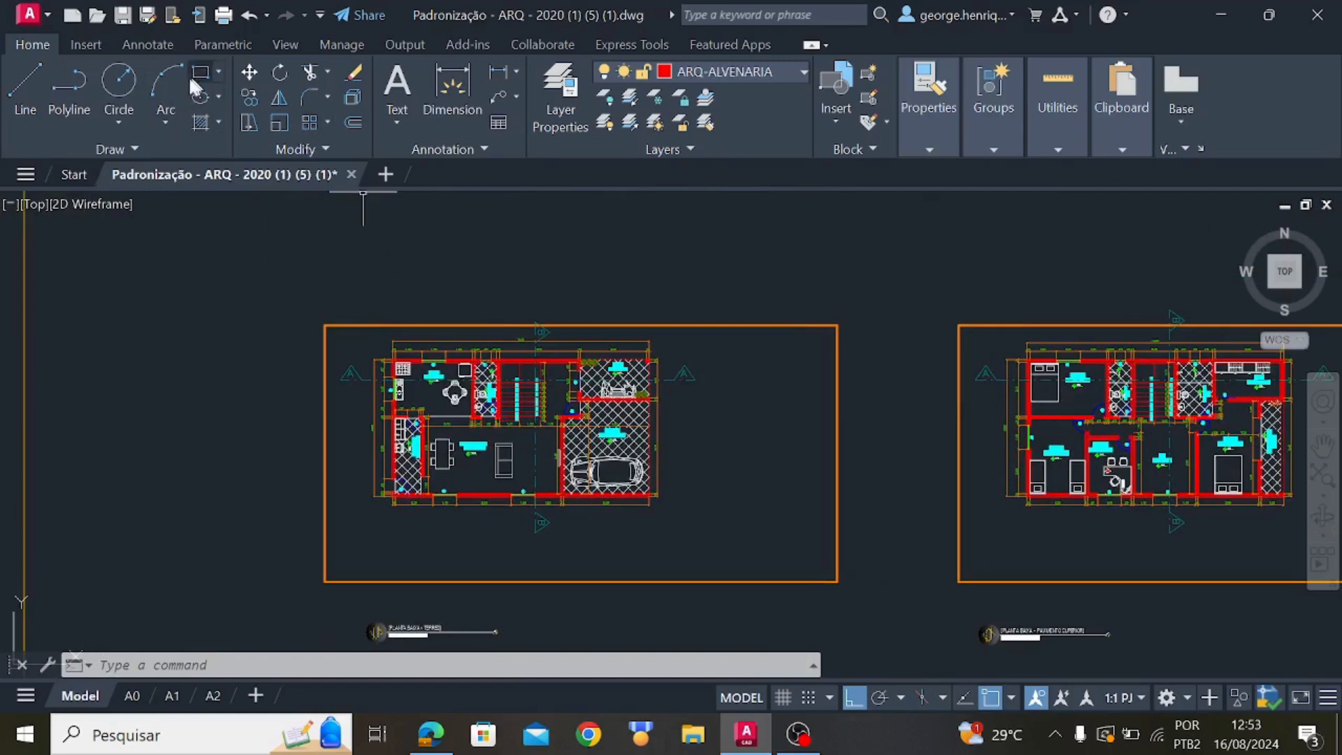
click(253, 95)
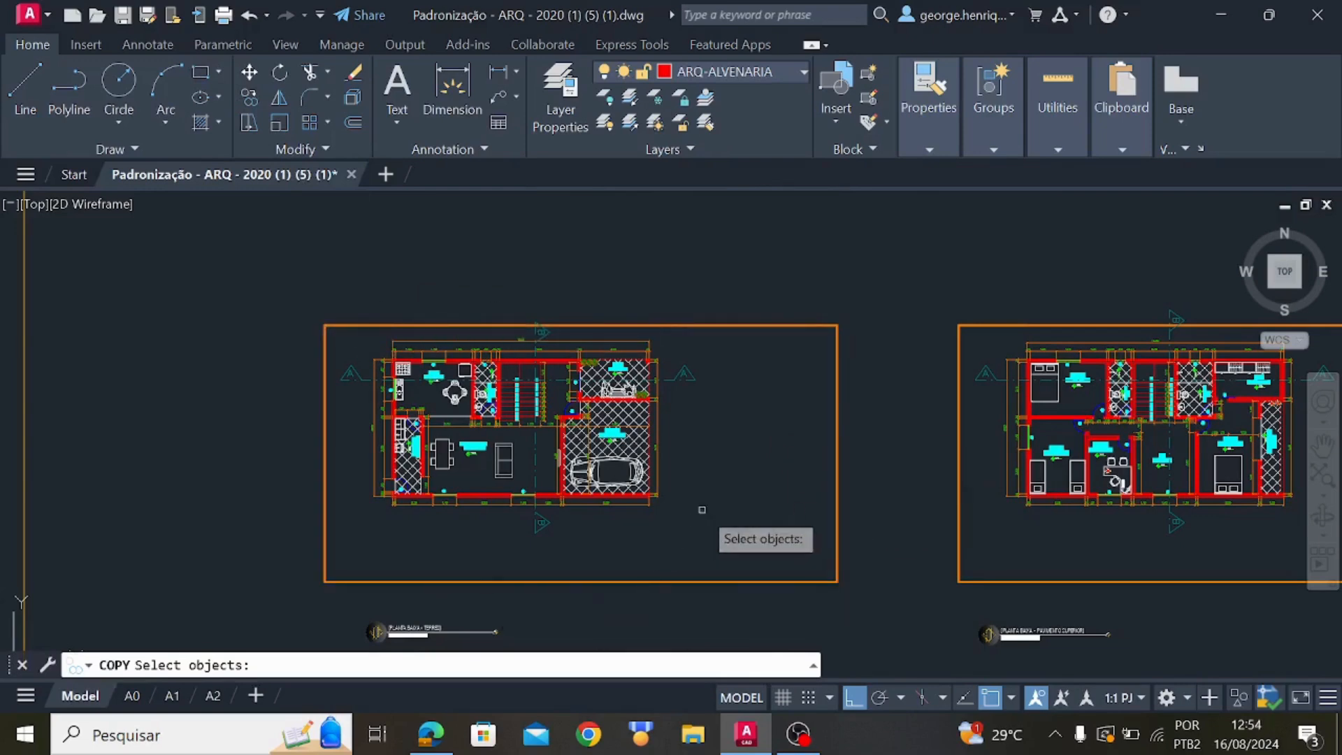
scroll(770, 549, up, 5)
scroll(630, 535, down, 5)
middle_drag(613, 531, 697, 538)
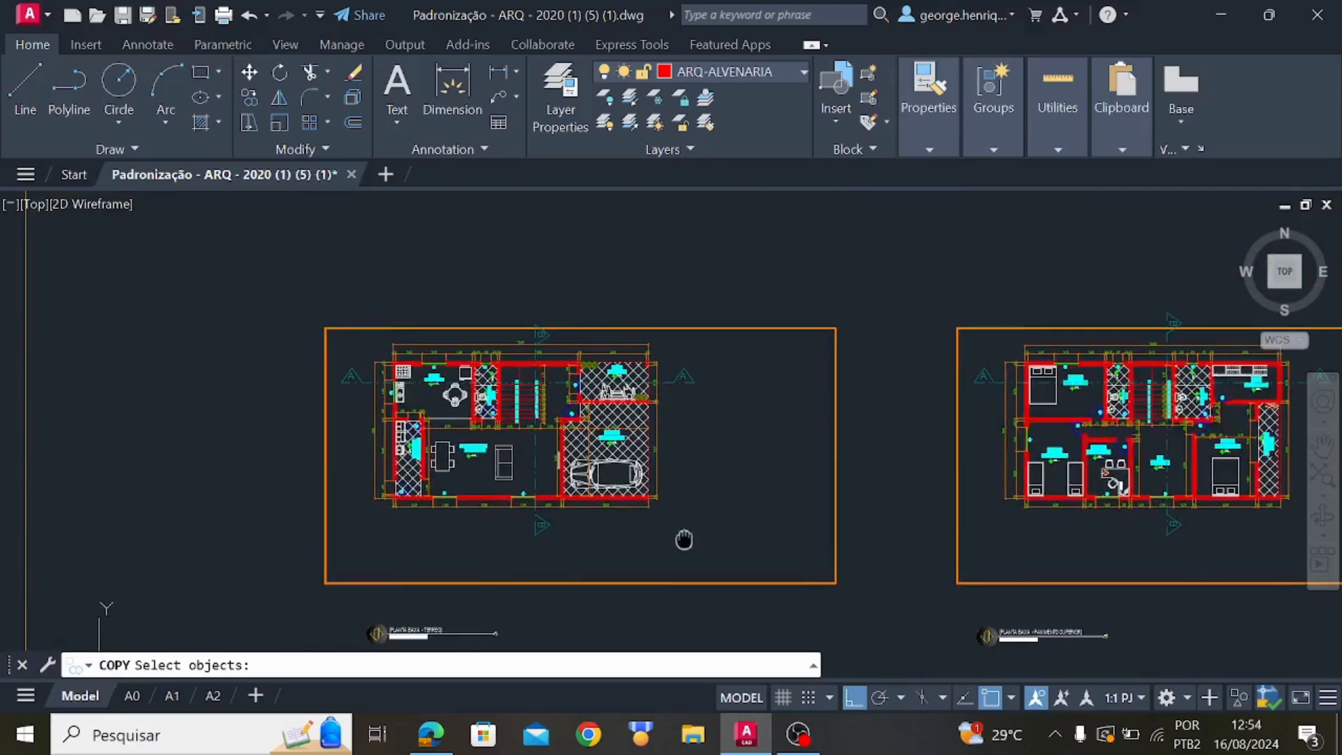
click(740, 542)
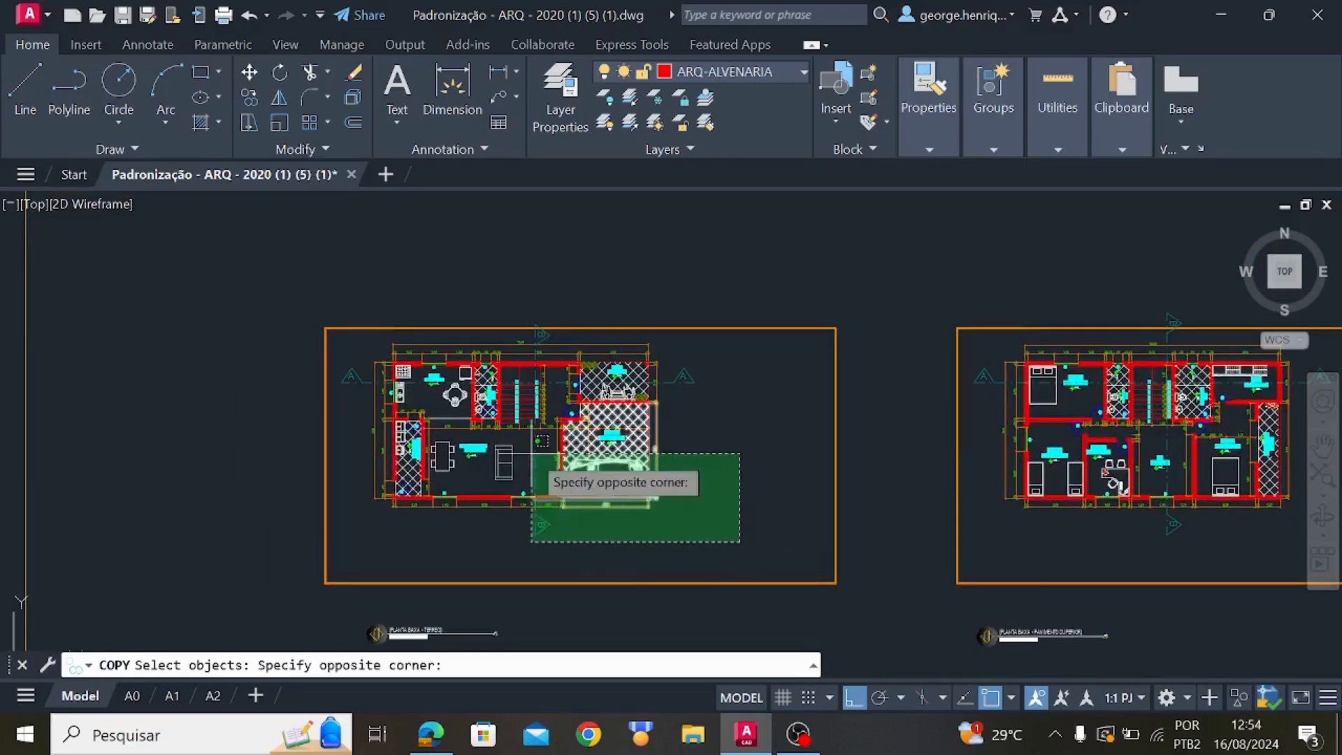
click(345, 336)
scroll(545, 538, up, 4)
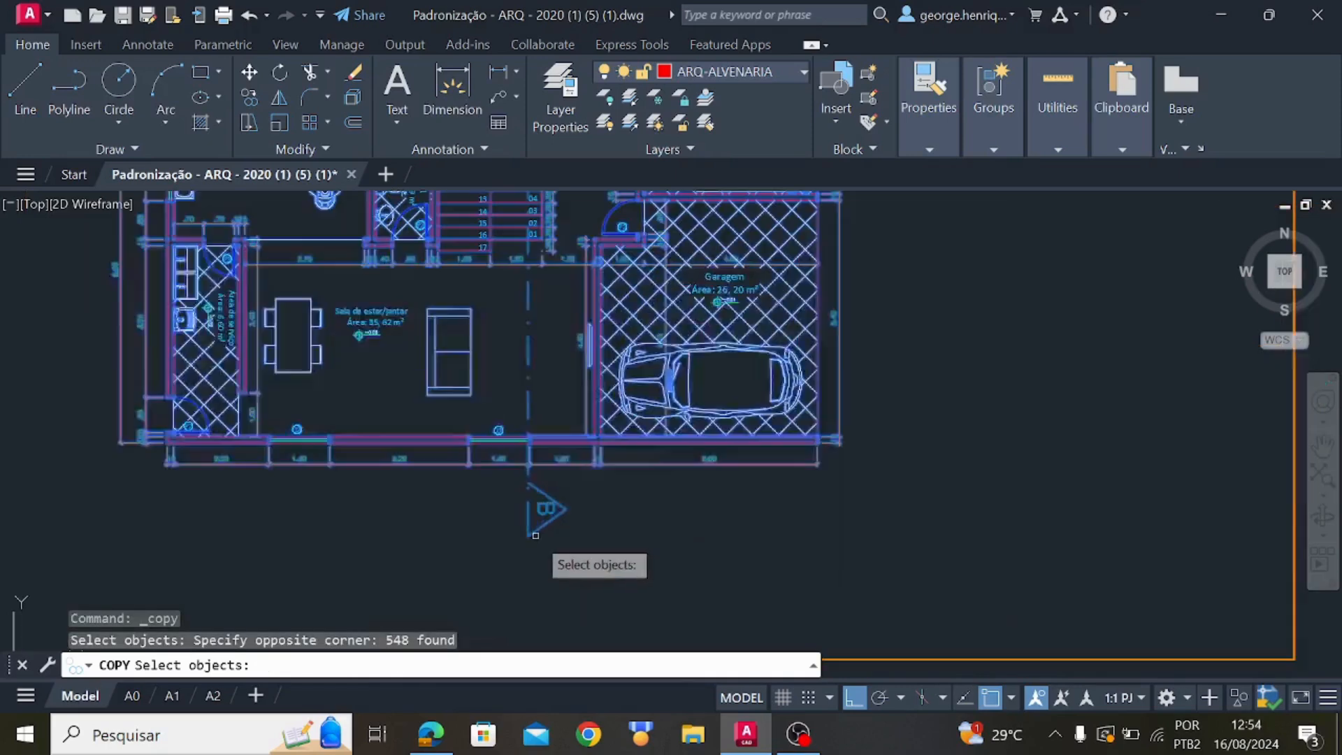
middle_drag(559, 365, 571, 446)
scroll(601, 458, down, 2)
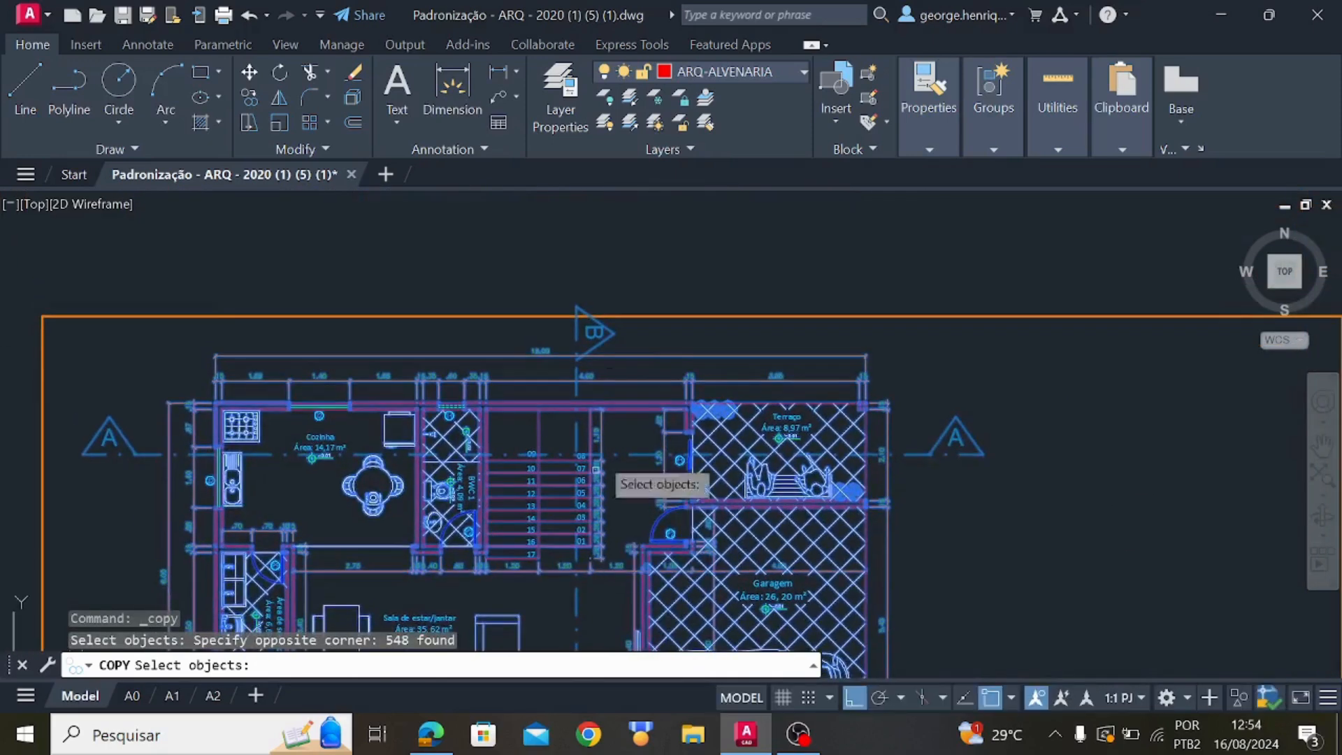
scroll(640, 548, down, 3)
middle_drag(640, 549, 619, 511)
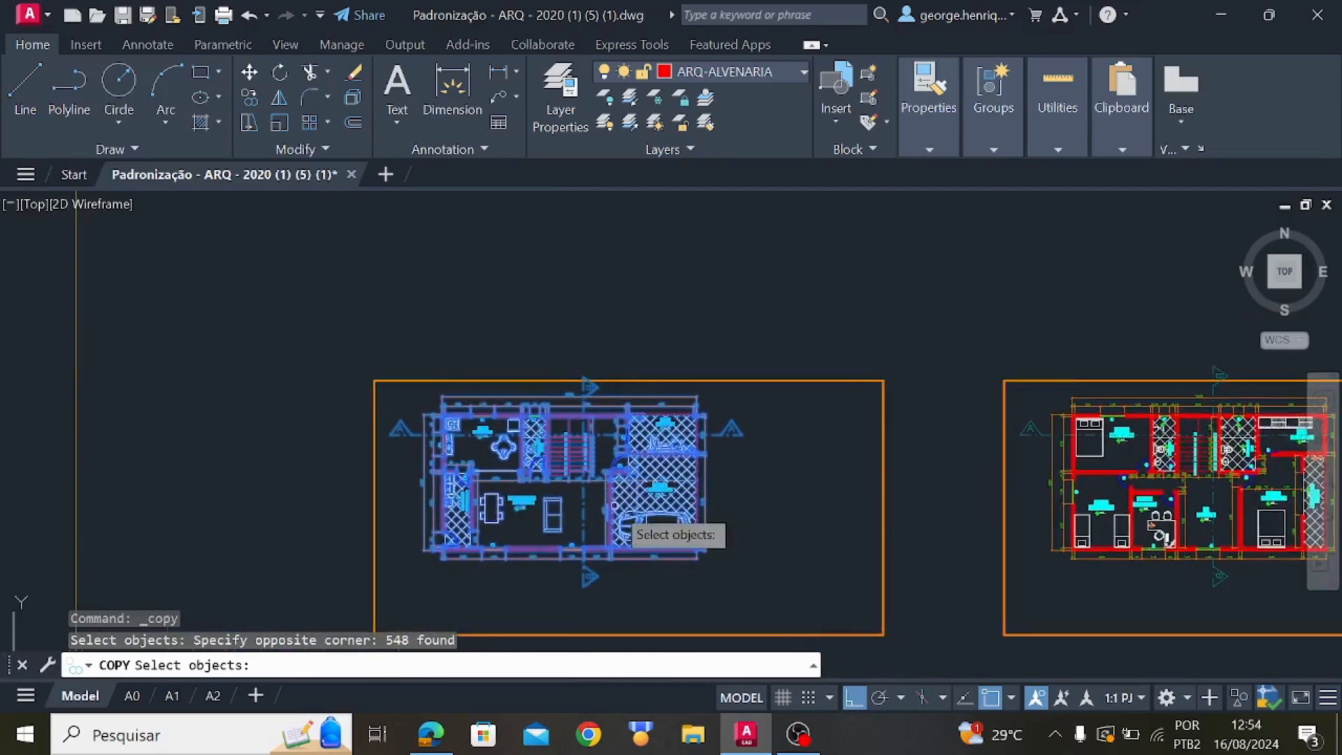
key(Return)
Place the copy in the Cortes area just above the Fachada title, using the plan's lower-left outer wall corner as base point with Ortho off
scroll(445, 557, up, 3)
scroll(445, 557, up, 2)
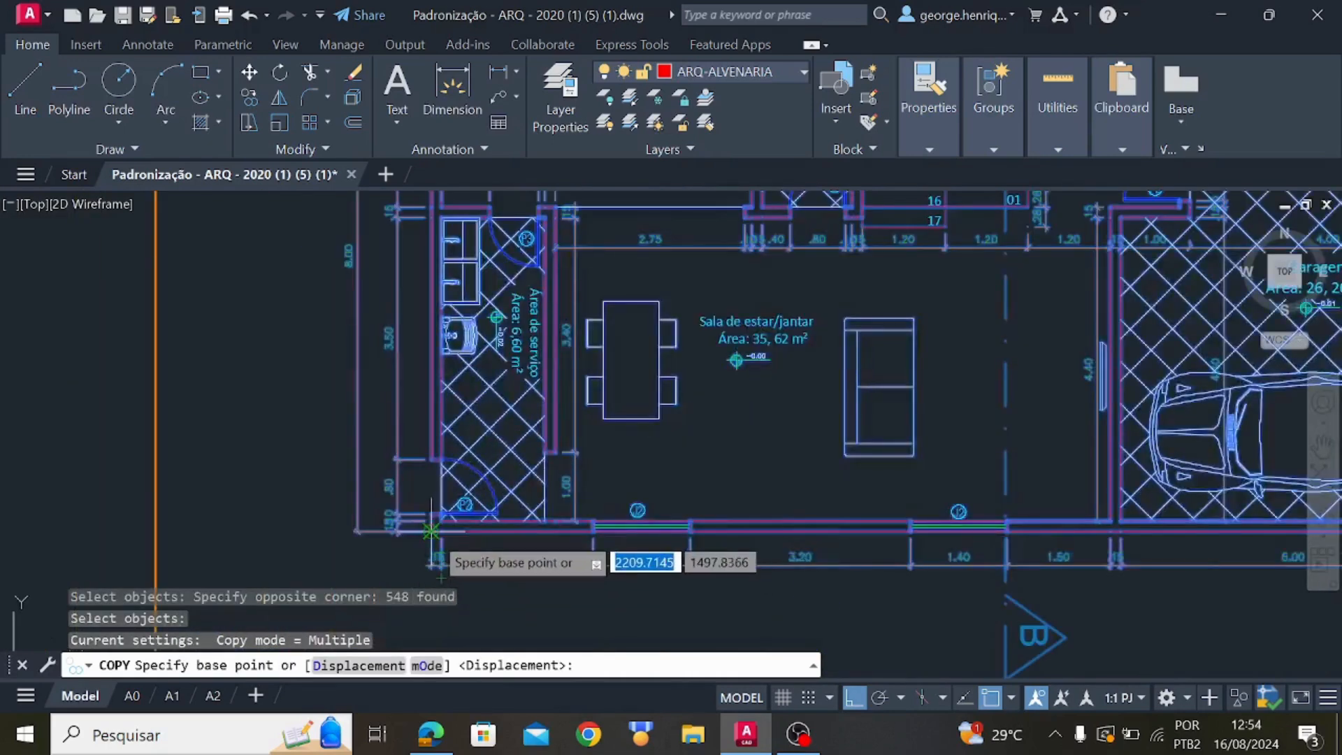
click(439, 538)
scroll(443, 510, down, 5)
scroll(707, 489, down, 6)
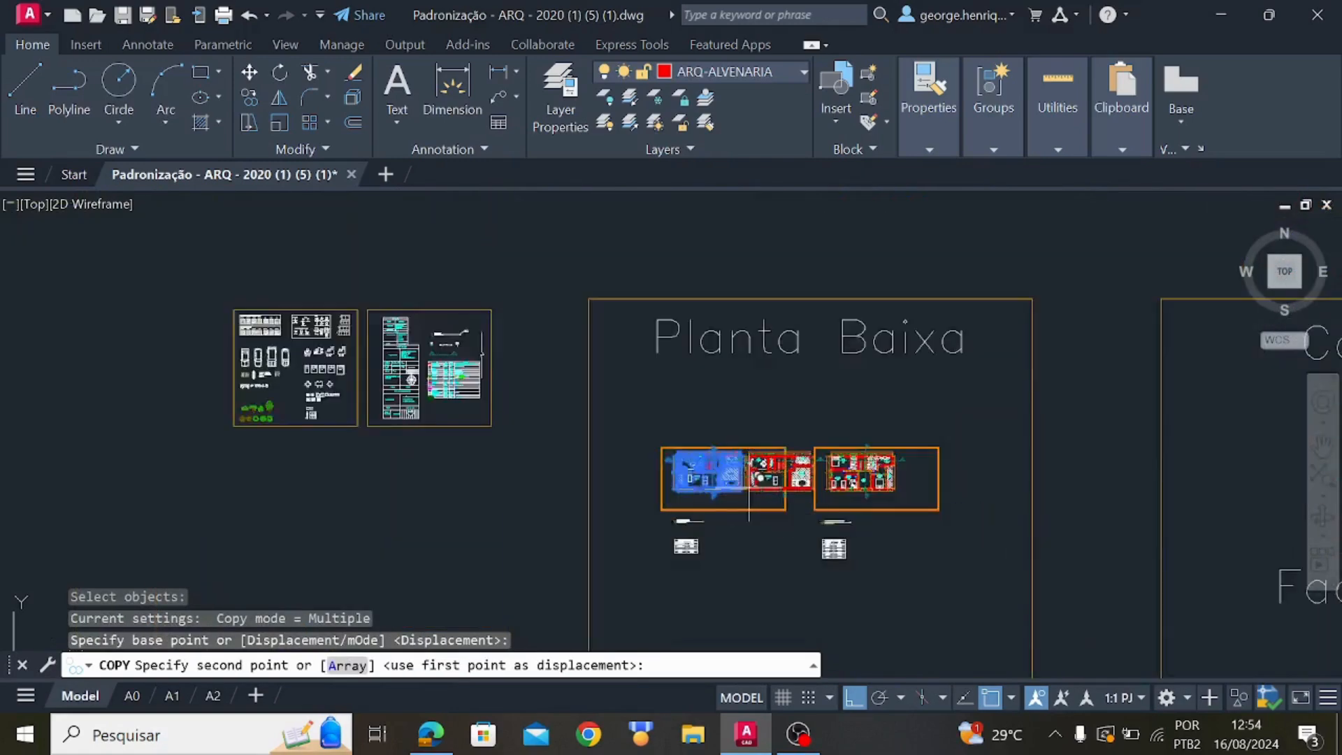
middle_drag(748, 492, 418, 499)
click(854, 698)
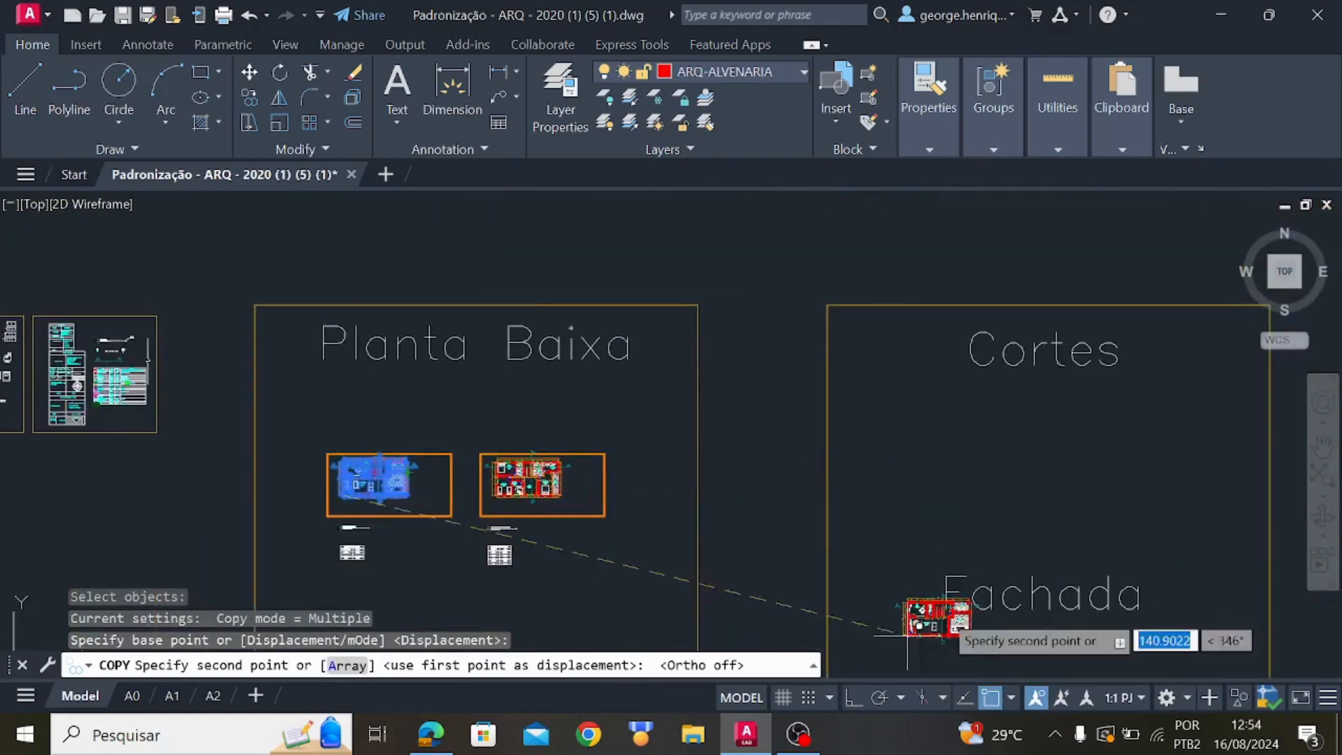
middle_drag(989, 524, 830, 495)
scroll(811, 507, up, 4)
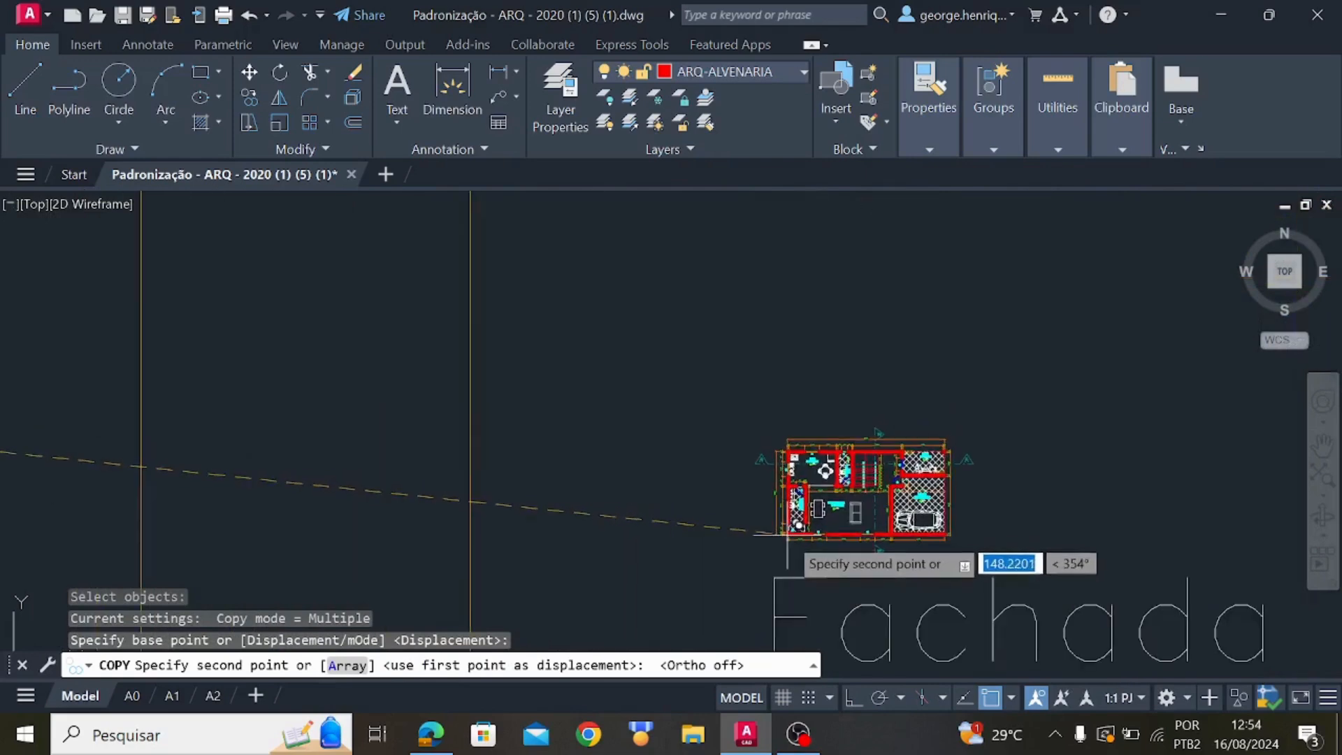
click(769, 537)
key(Escape)
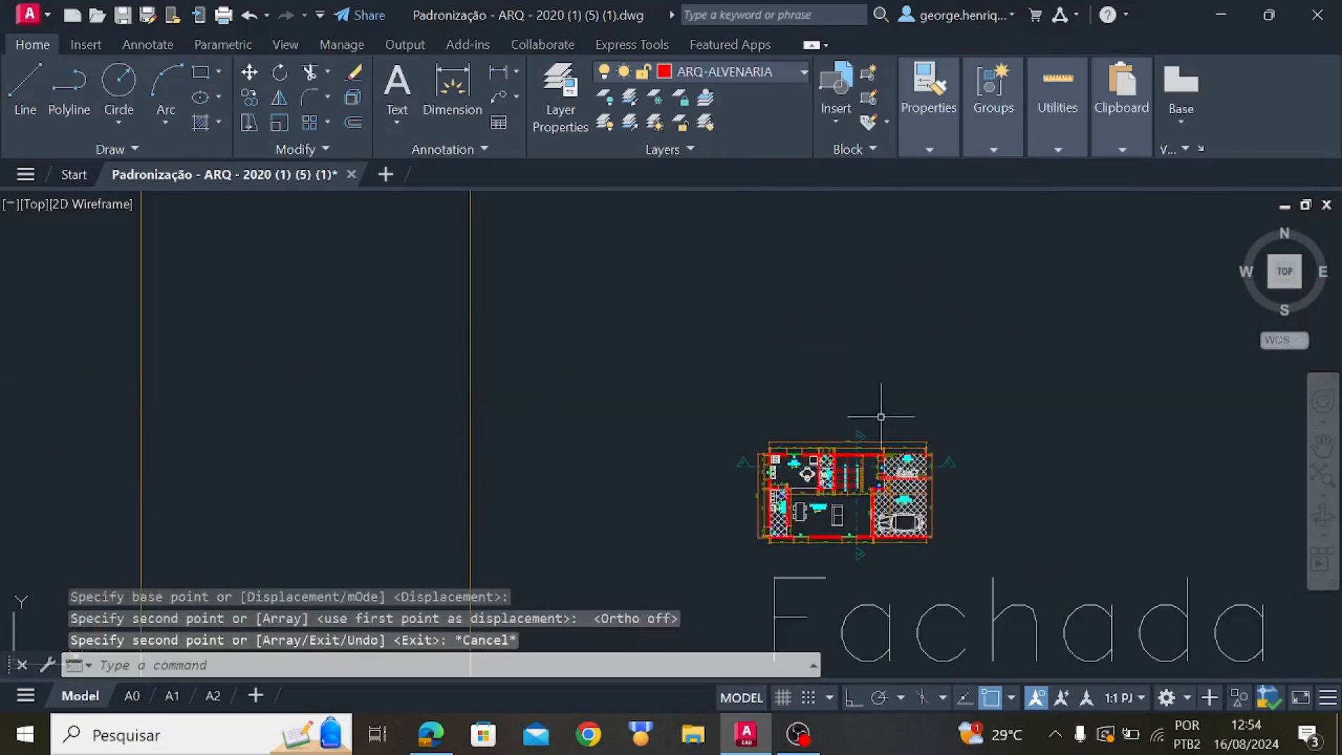
Examine the floor-level markers of Sala de estar/jantar, Área de serviço and Garagem in the original ground-floor plan
middle_drag(882, 417, 801, 501)
scroll(878, 437, down, 3)
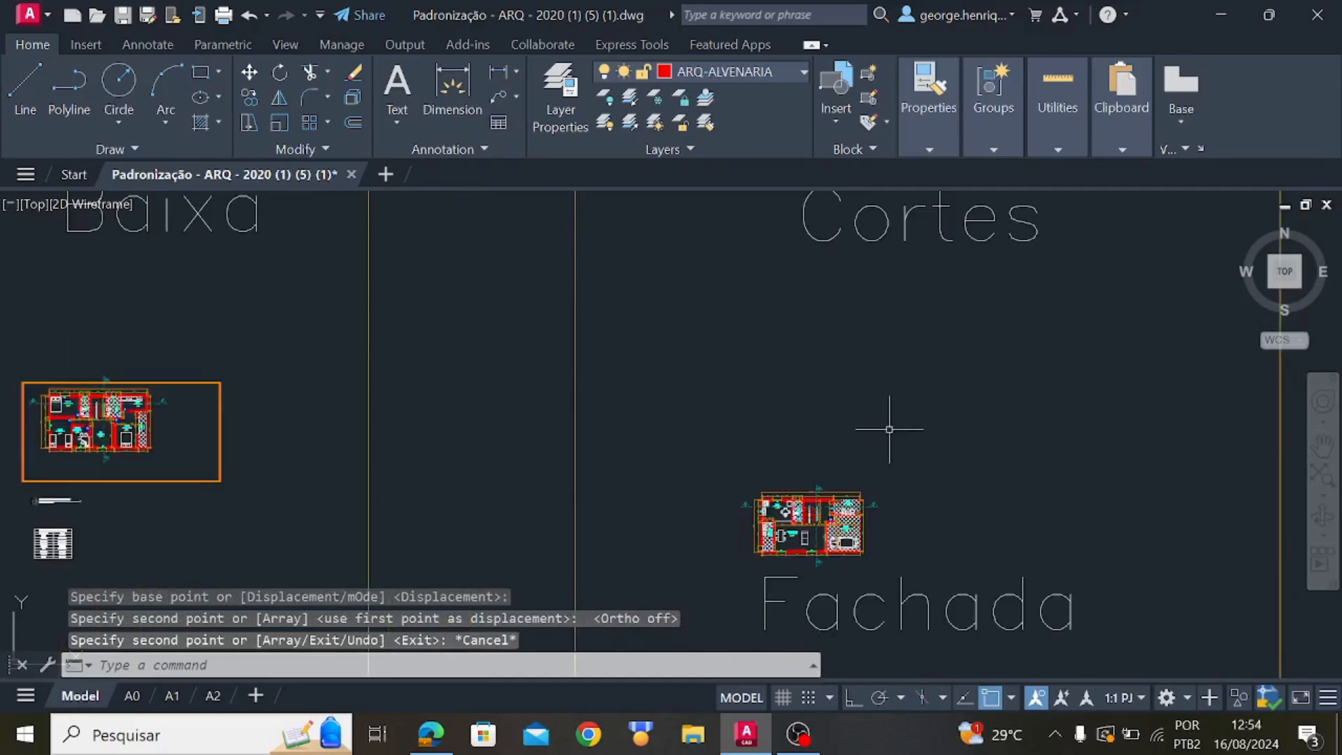
middle_drag(322, 446, 498, 377)
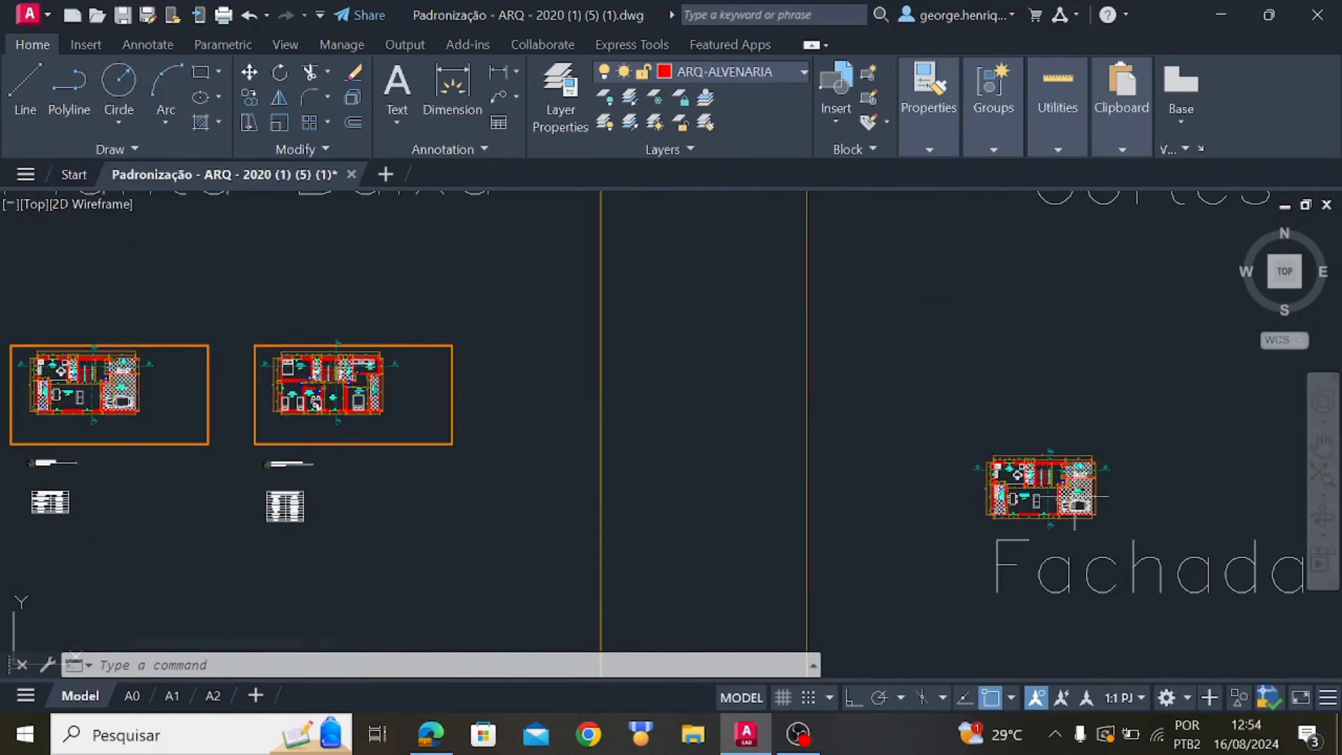
mouse_move(1114, 489)
middle_down()
mouse_move(1036, 467)
mouse_move(1061, 479)
mouse_move(1190, 467)
middle_up()
middle_drag(464, 464, 608, 506)
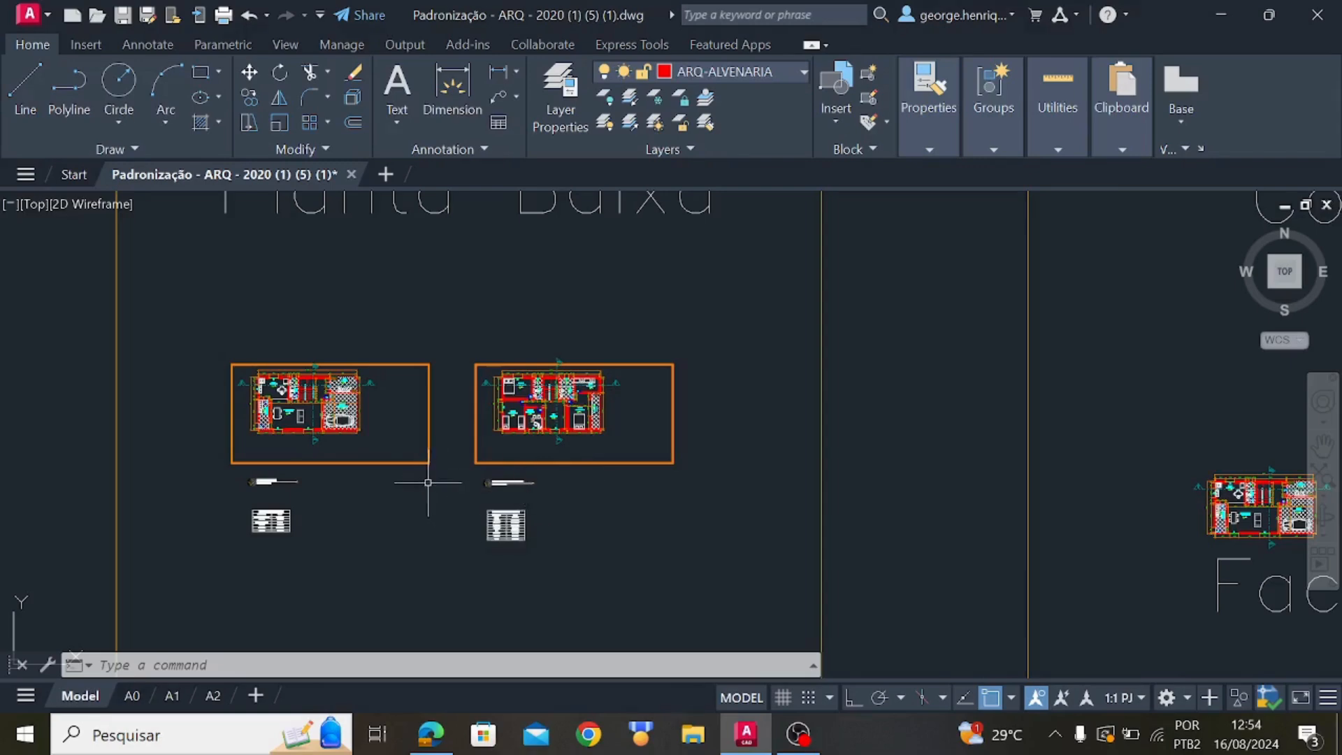
scroll(245, 355, up, 4)
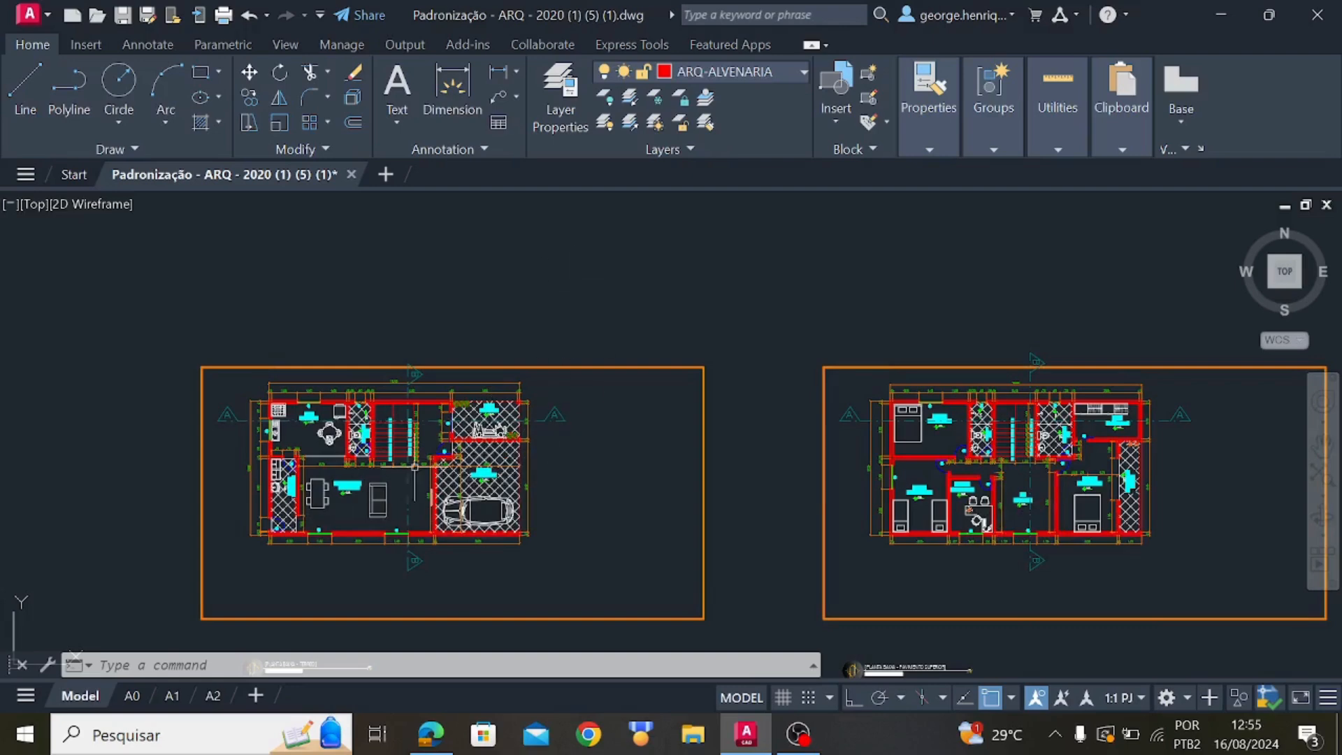
scroll(353, 507, up, 5)
scroll(389, 494, up, 3)
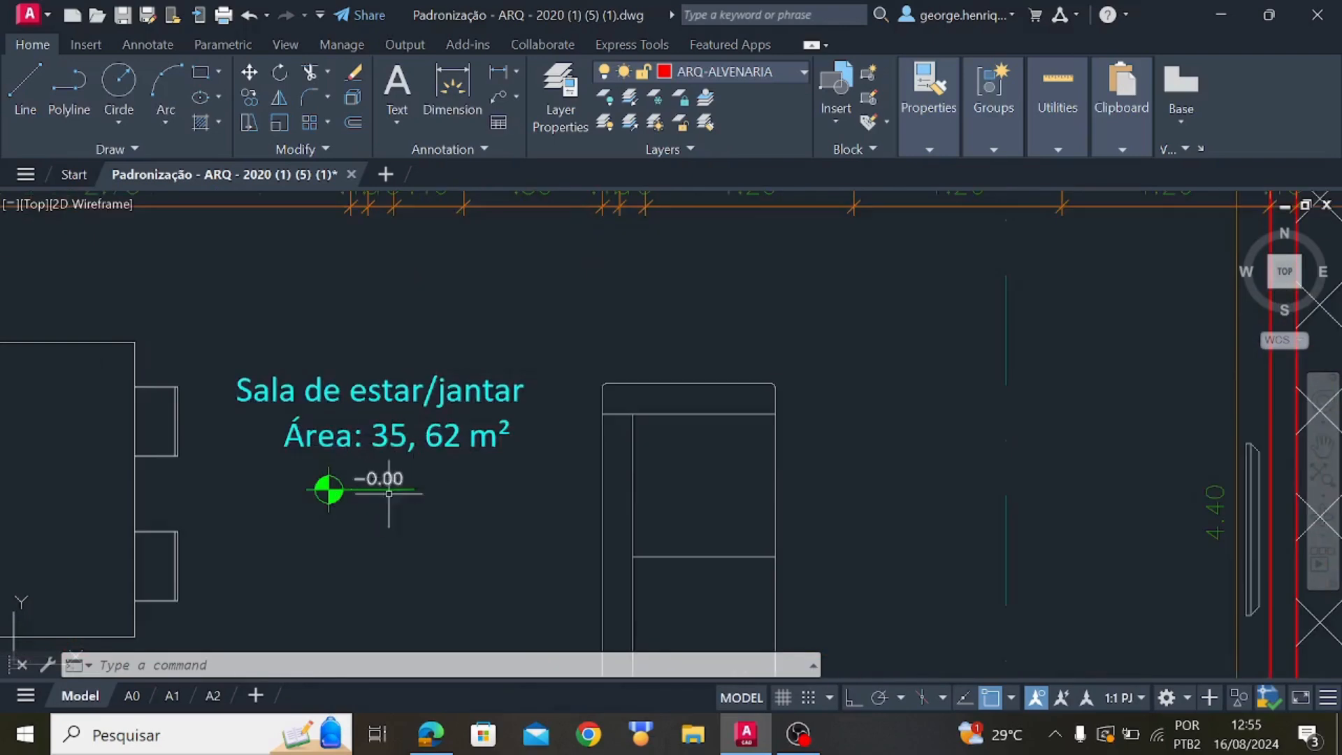
scroll(389, 494, up, 2)
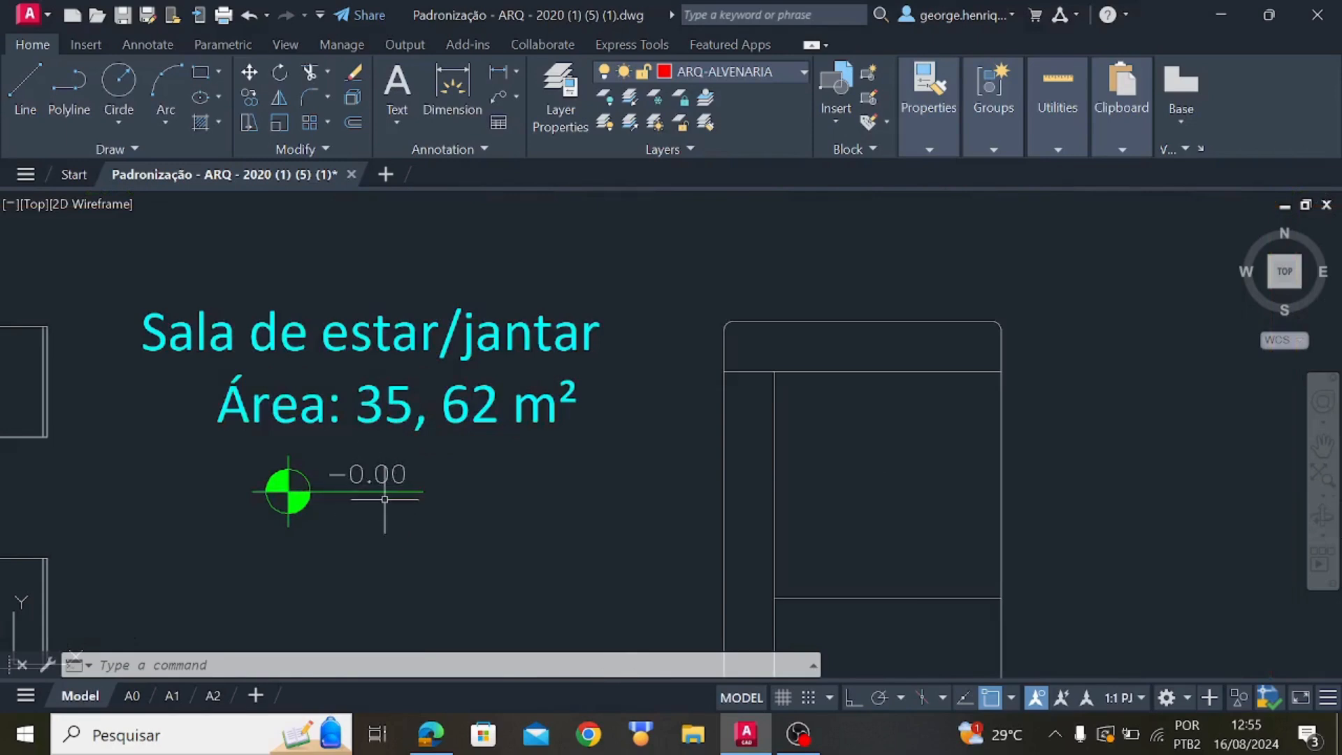
scroll(370, 482, down, 2)
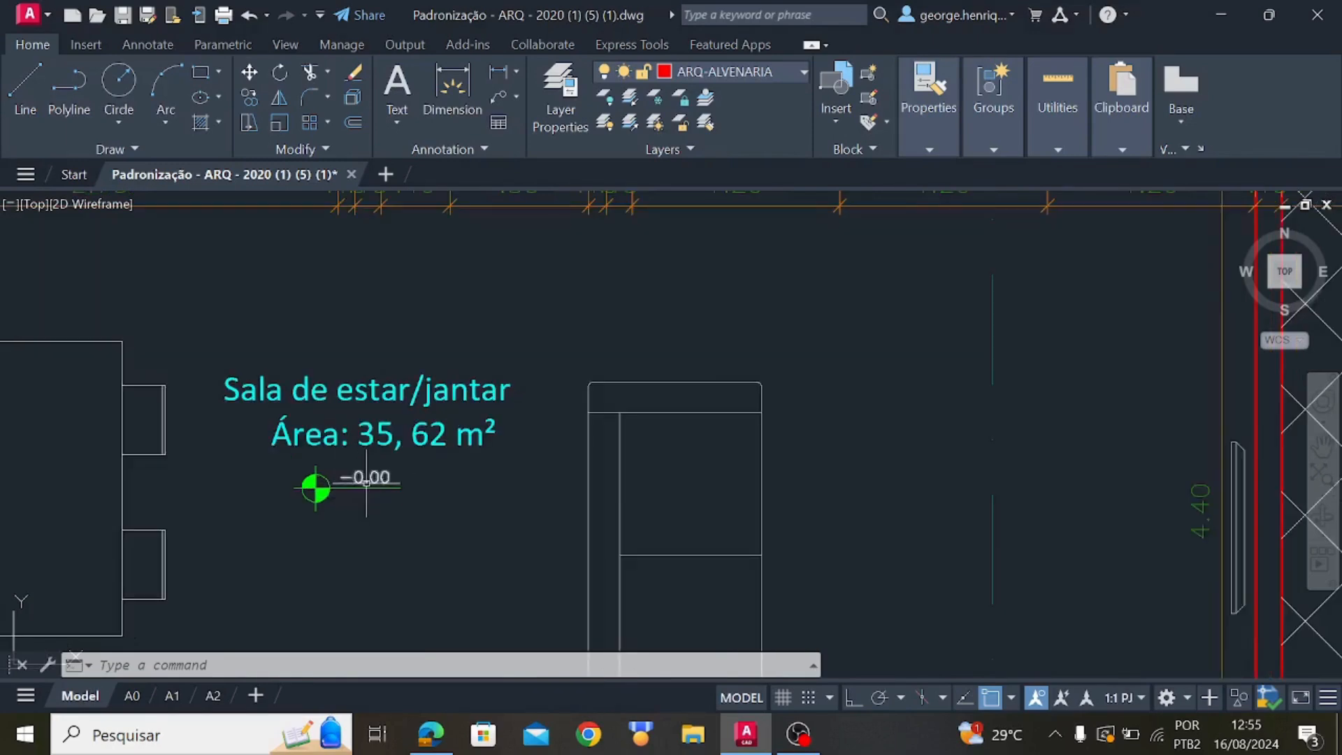
scroll(367, 483, down, 6)
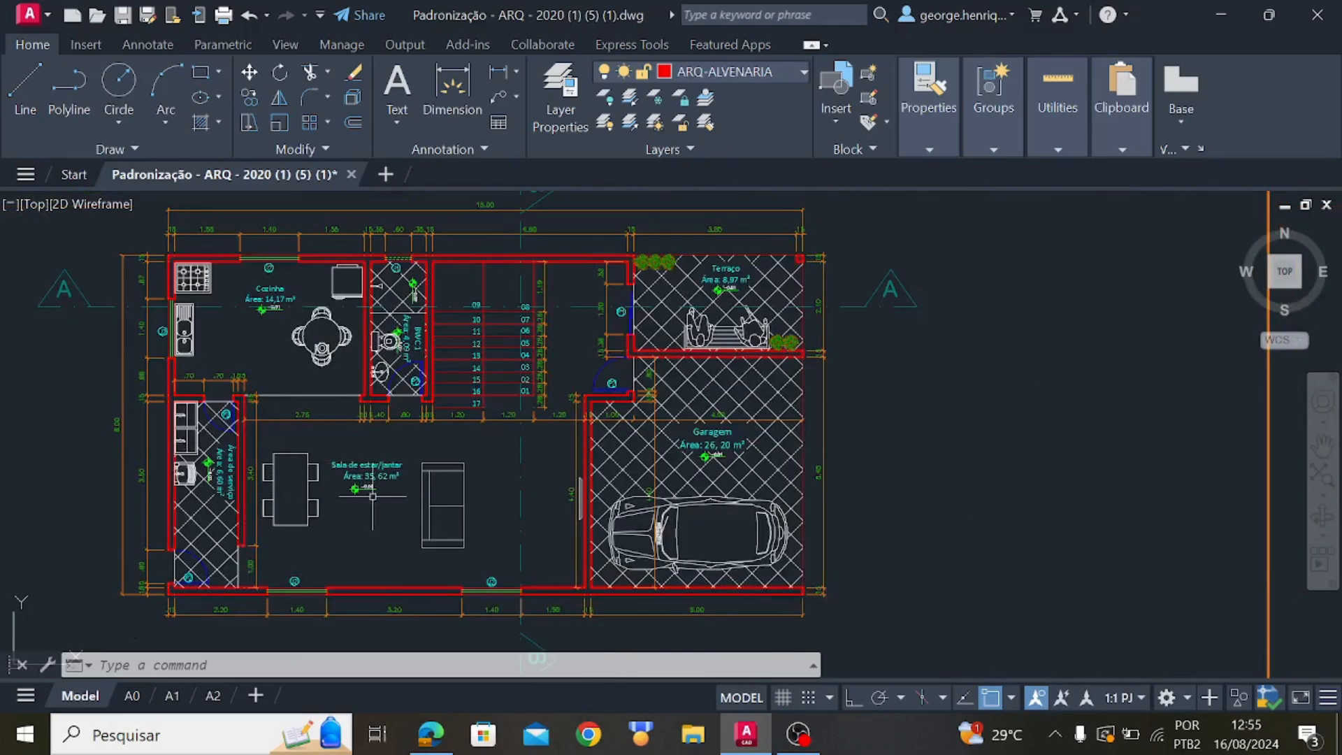
scroll(210, 474, up, 8)
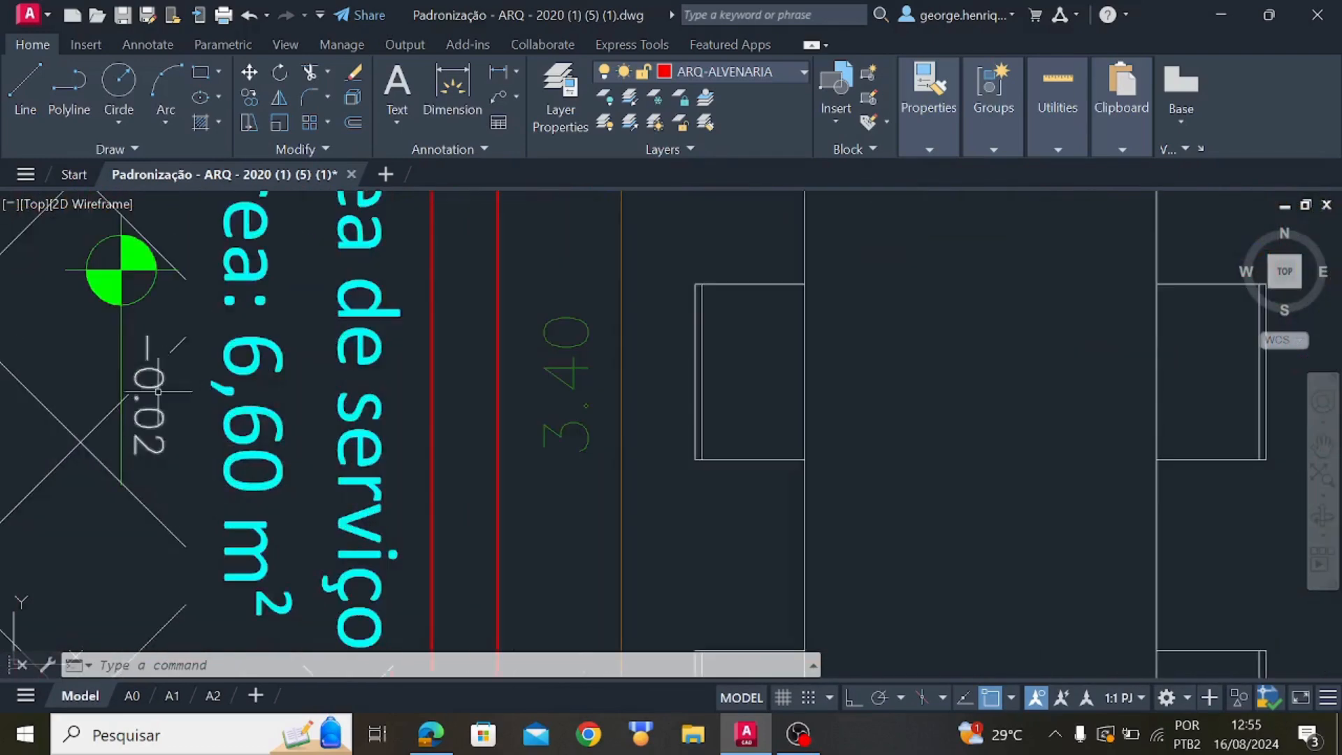
scroll(158, 434, down, 5)
middle_drag(147, 496, 215, 447)
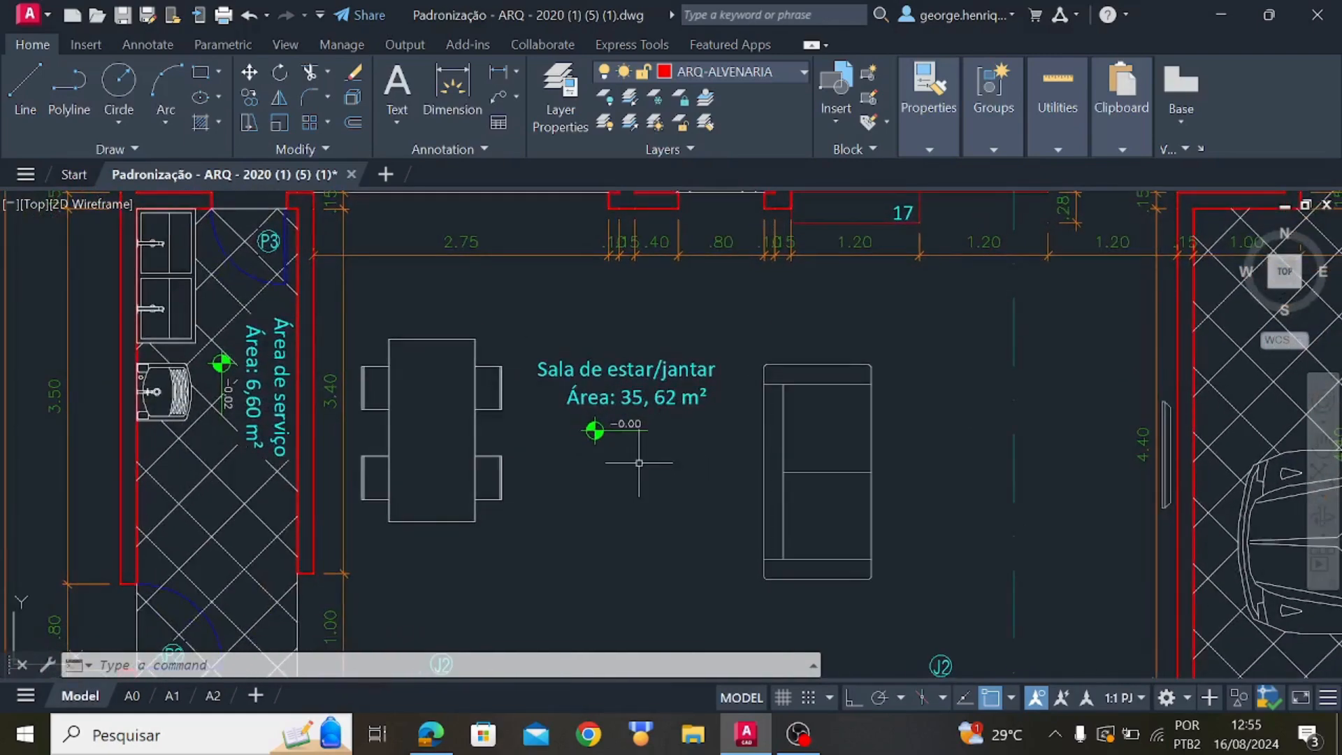
scroll(656, 460, down, 2)
middle_drag(942, 480, 606, 538)
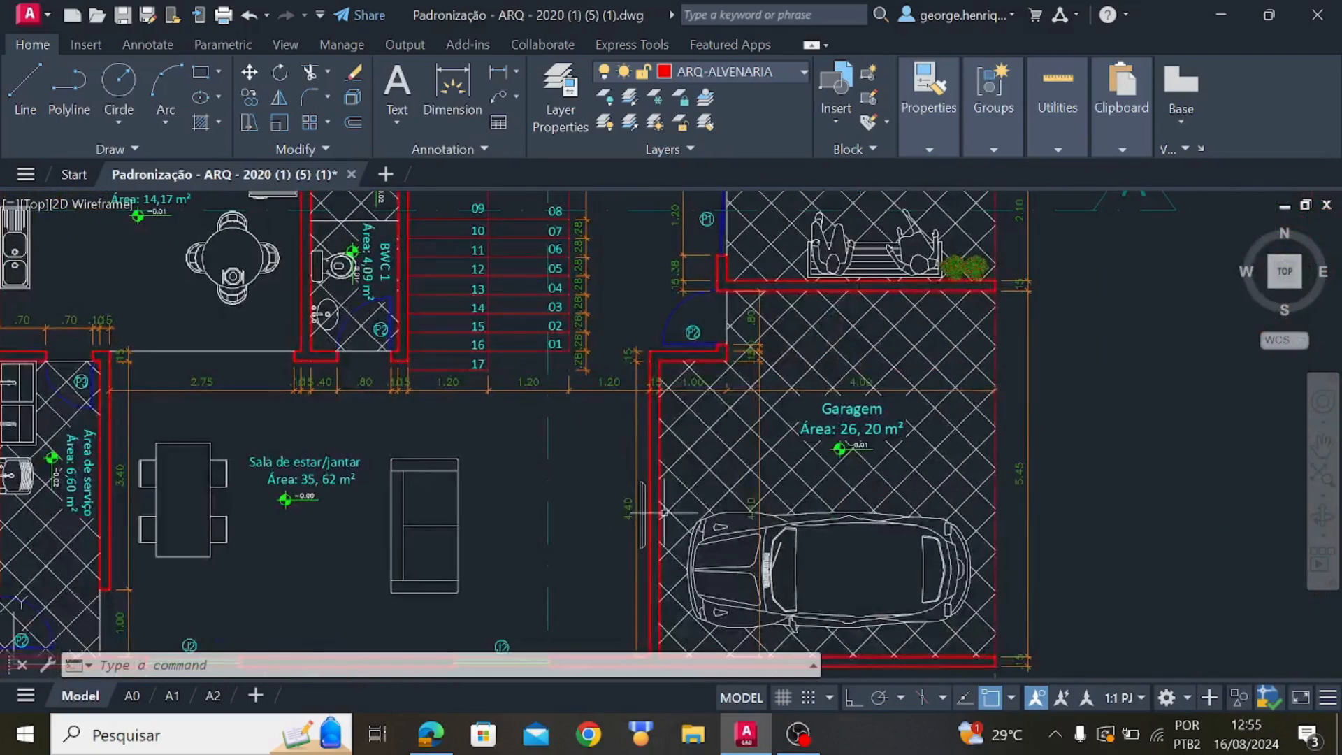
scroll(871, 470, up, 7)
scroll(819, 417, down, 6)
middle_drag(683, 469, 846, 437)
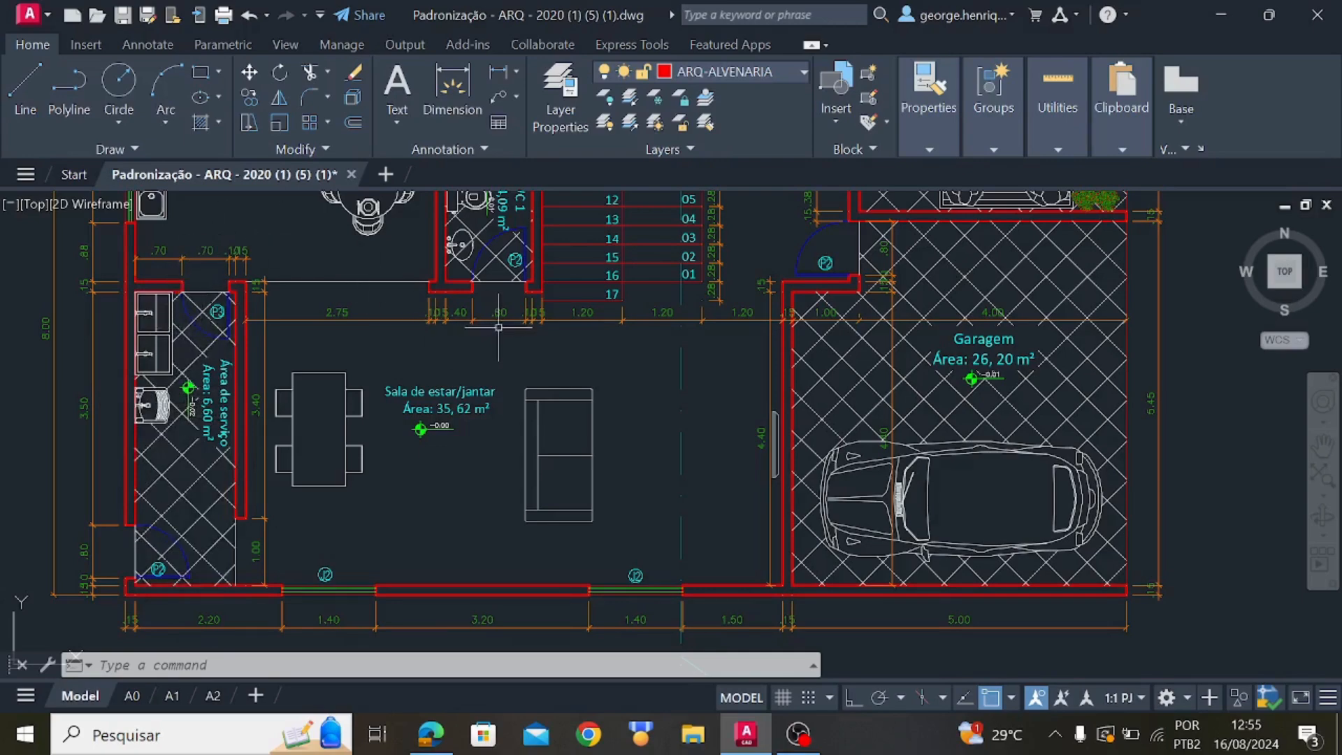
Examine the two floor-level markers in BWC 1, in the shower and toilet areas, against the surrounding rooms
middle_drag(499, 327, 490, 518)
scroll(486, 469, up, 4)
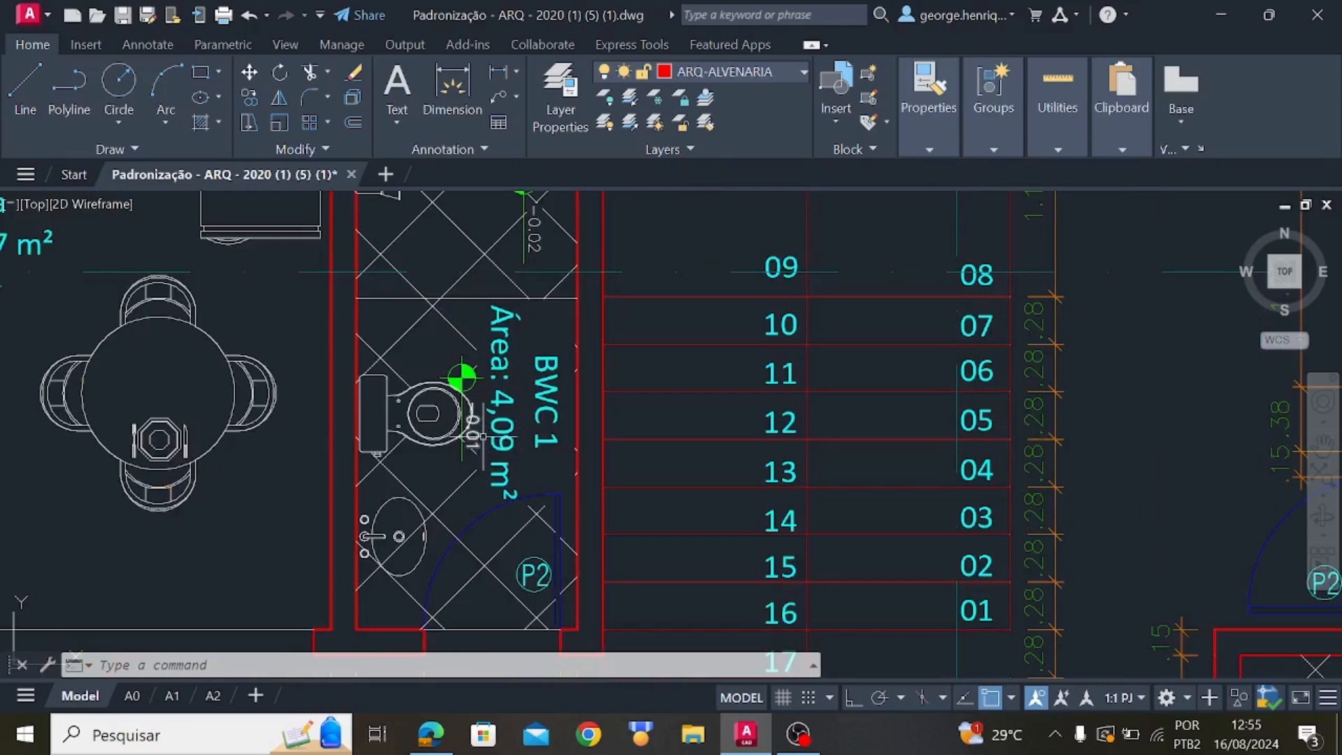
middle_drag(482, 209, 482, 434)
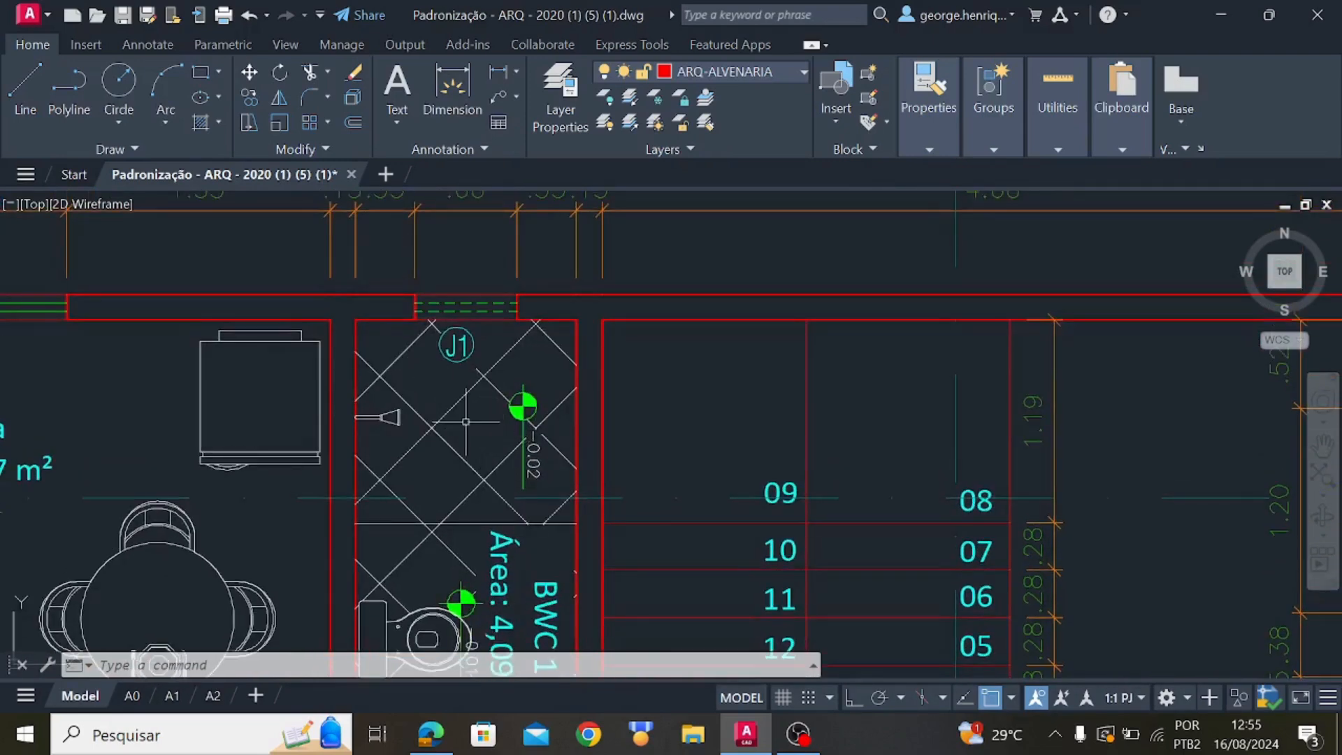
middle_drag(487, 507, 445, 337)
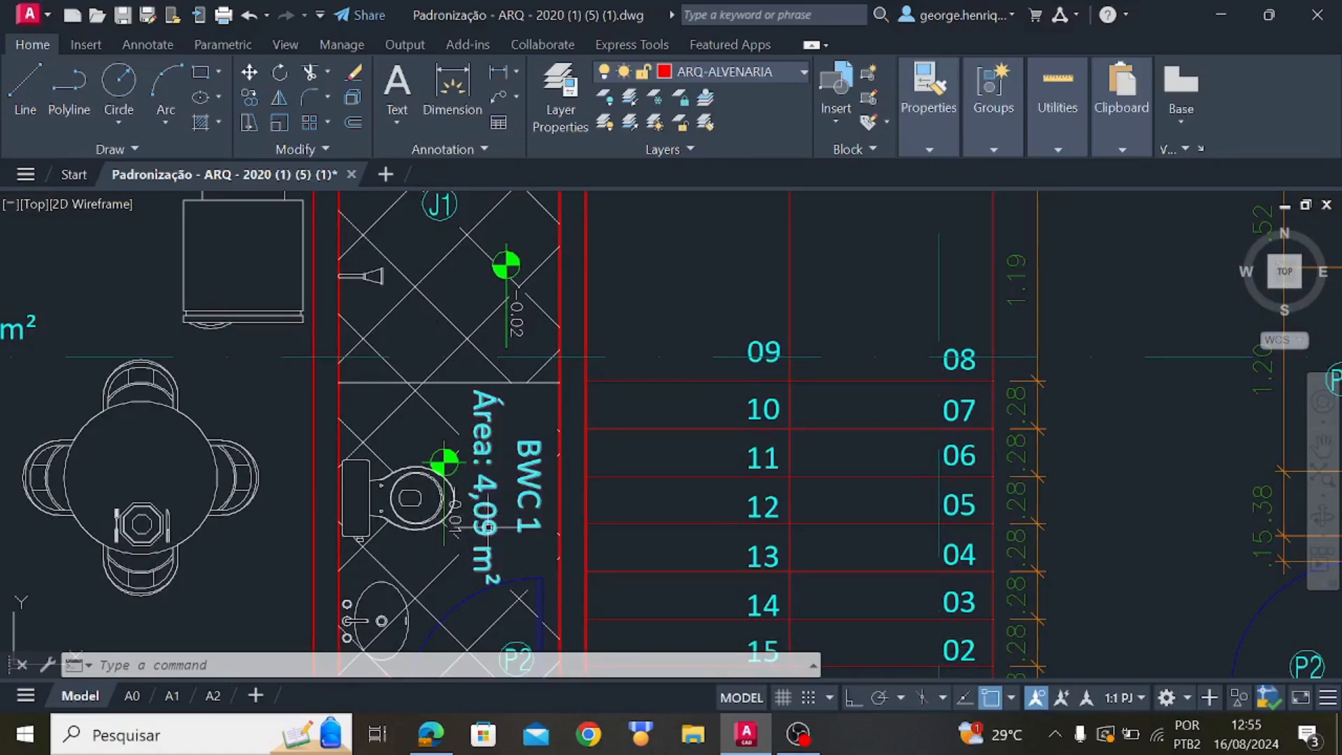
scroll(461, 518, down, 2)
middle_drag(493, 541, 469, 364)
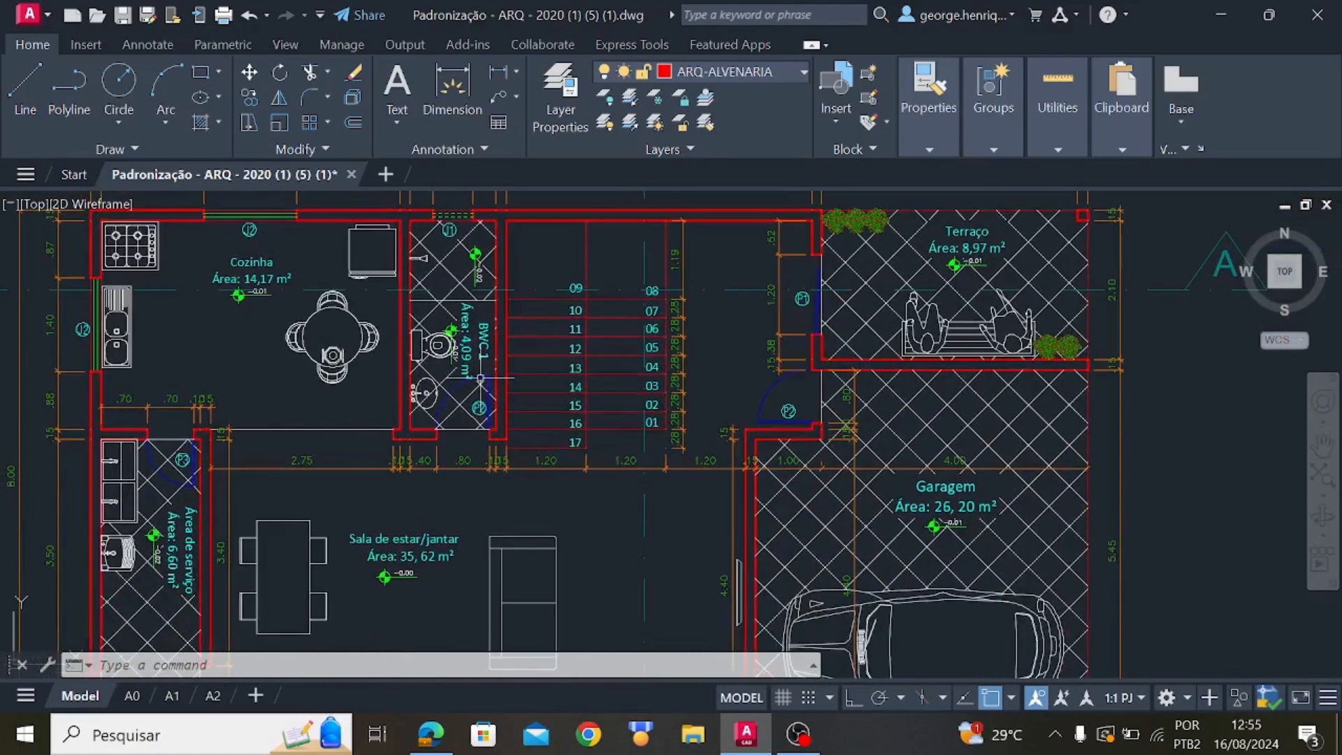
scroll(468, 365, down, 2)
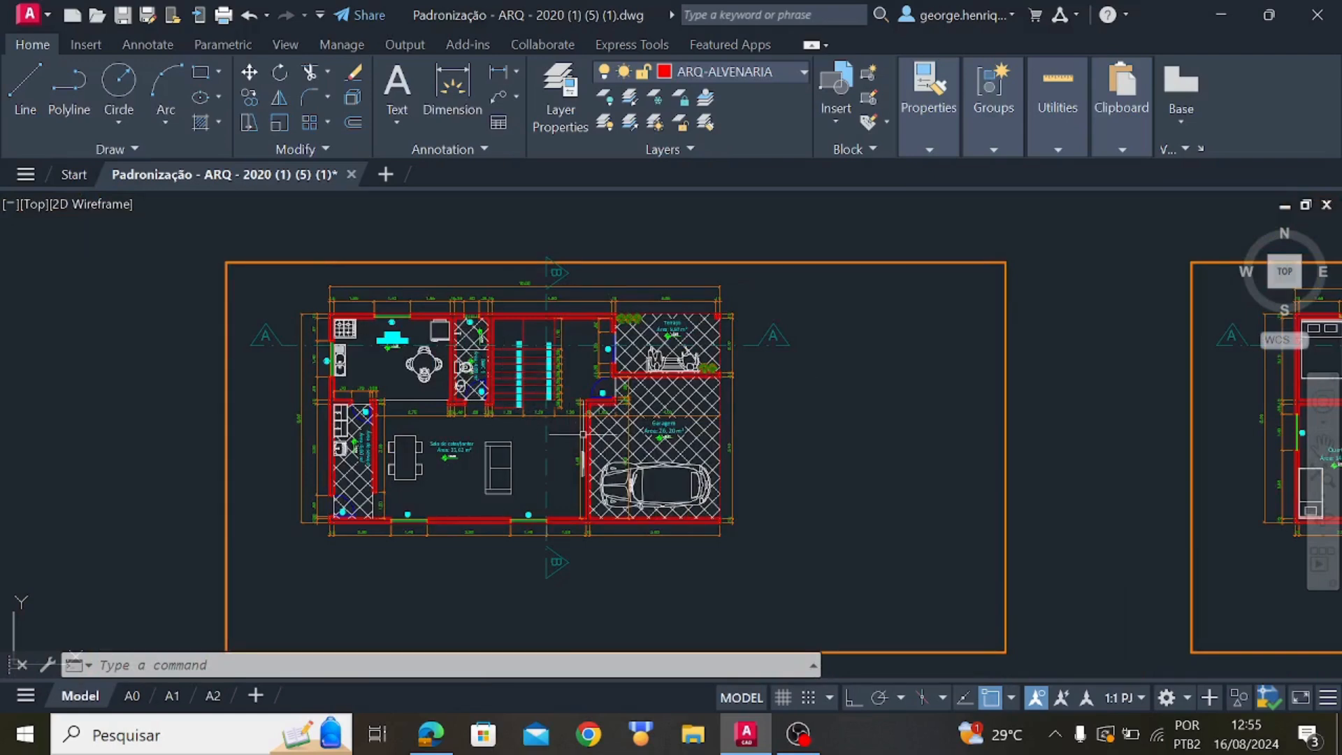
Compare the framed floor plans in the Planta Baixa area with the ground-floor copy above the Fachada title
scroll(822, 469, down, 2)
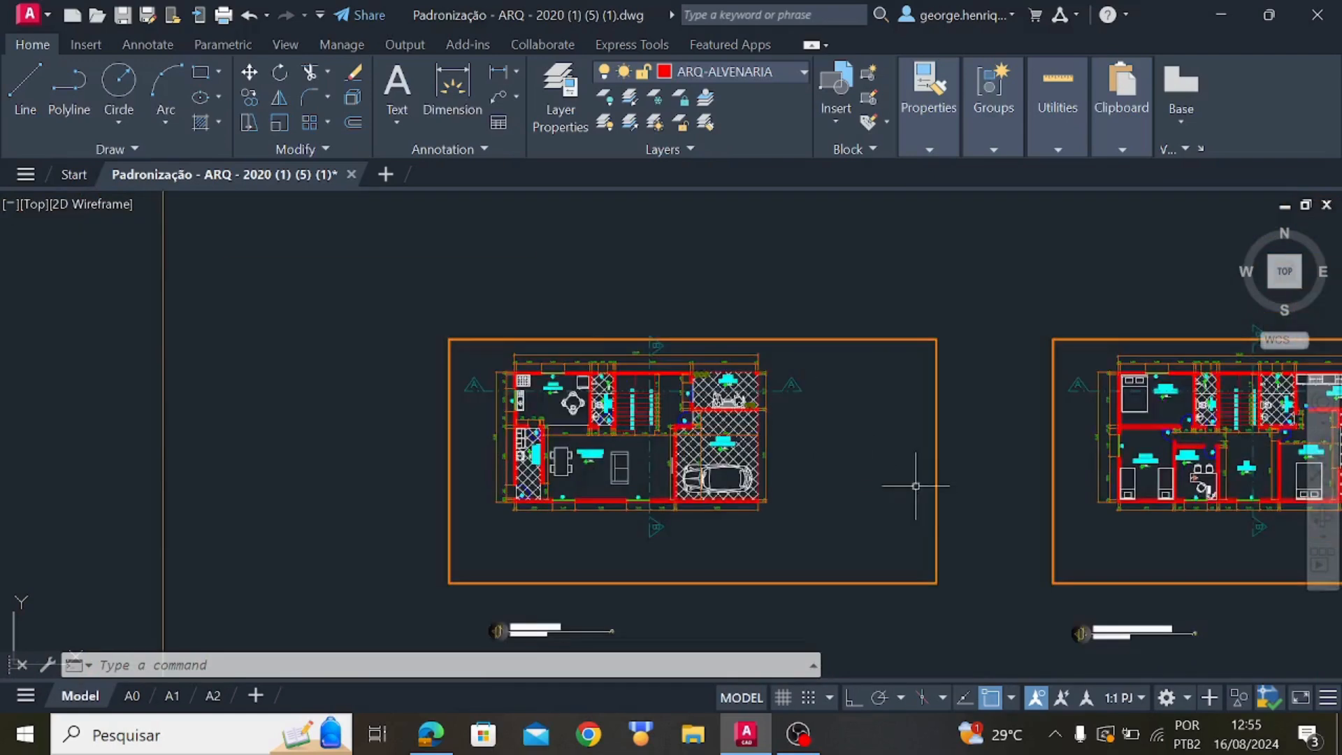
middle_drag(927, 484, 819, 473)
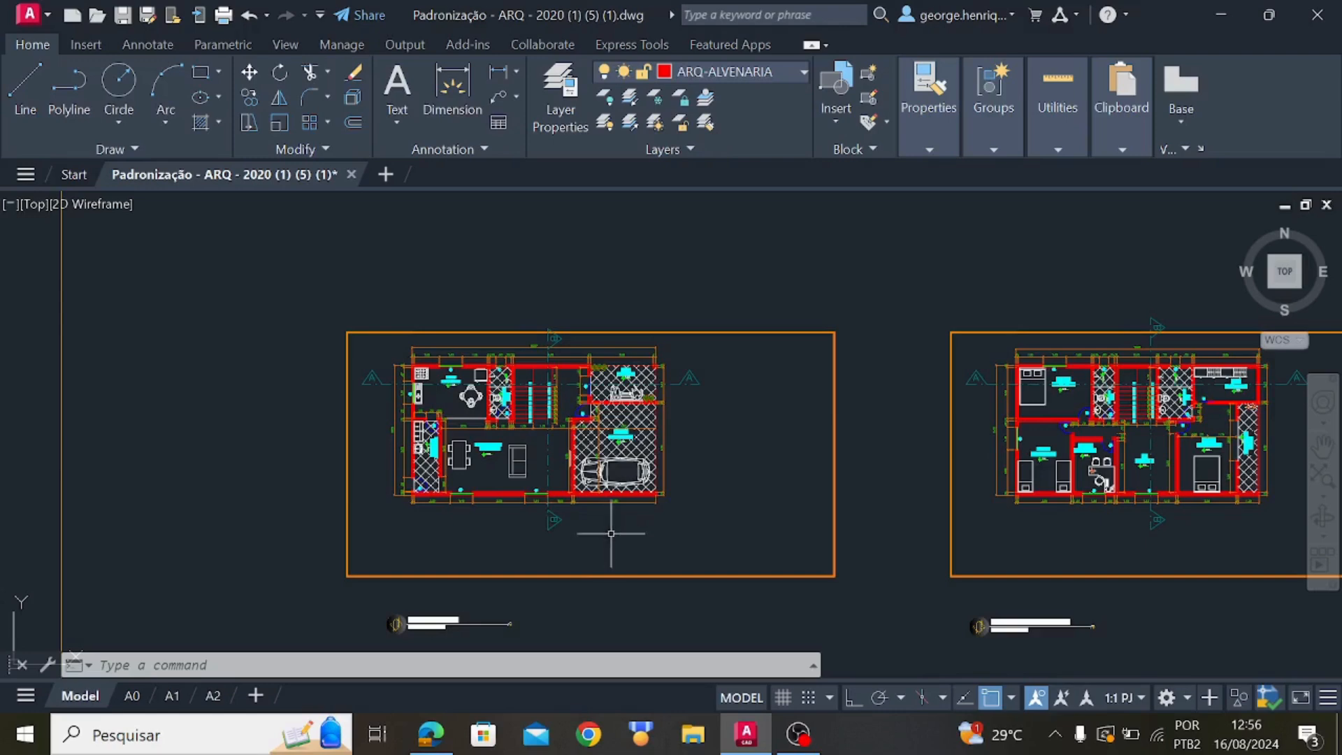
scroll(611, 533, down, 4)
mouse_move(1009, 524)
middle_down()
mouse_move(760, 466)
mouse_move(619, 414)
middle_up()
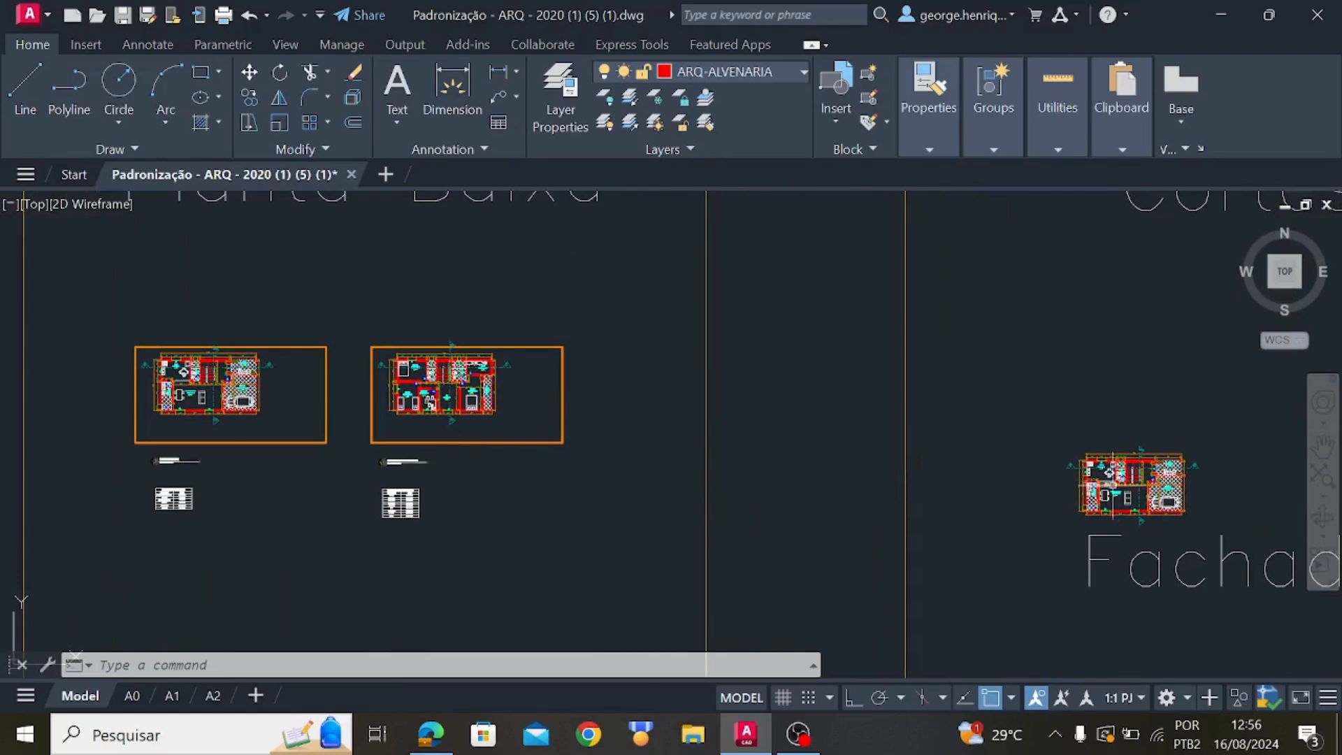
middle_drag(1169, 490, 769, 509)
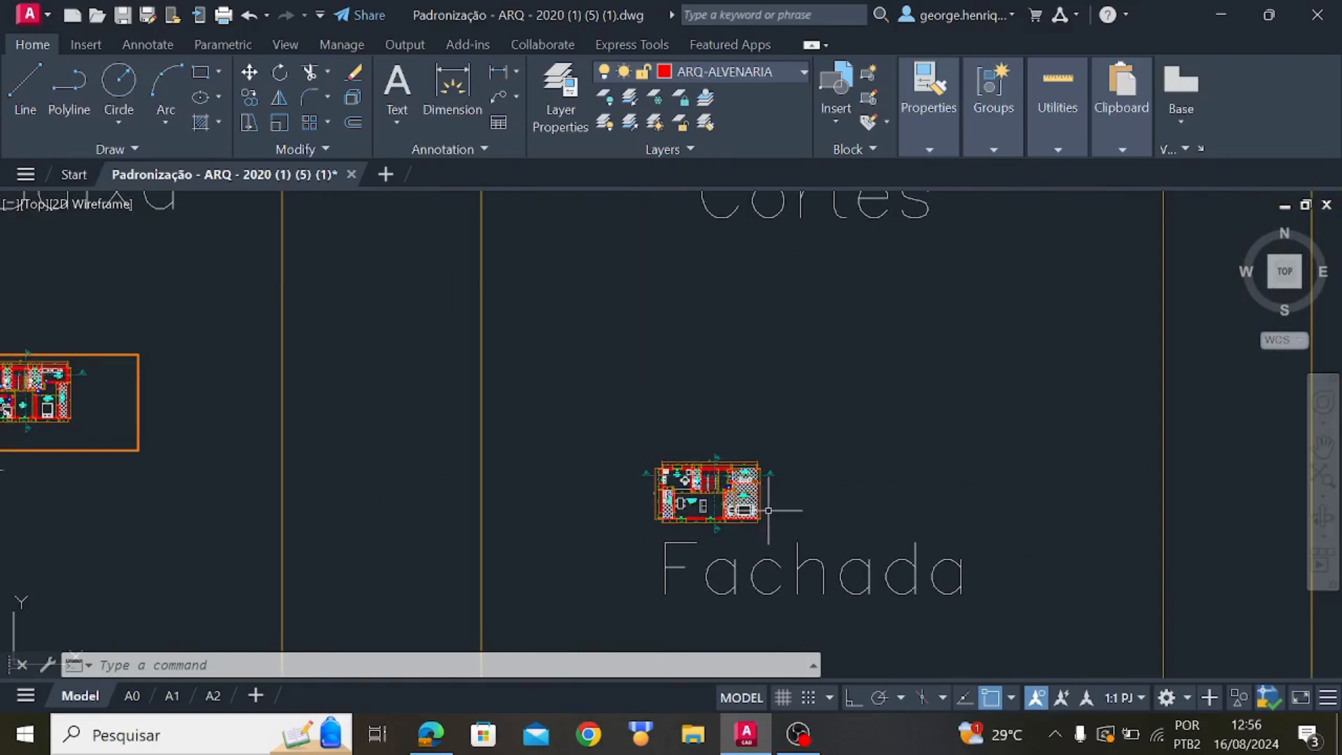
scroll(719, 443, up, 6)
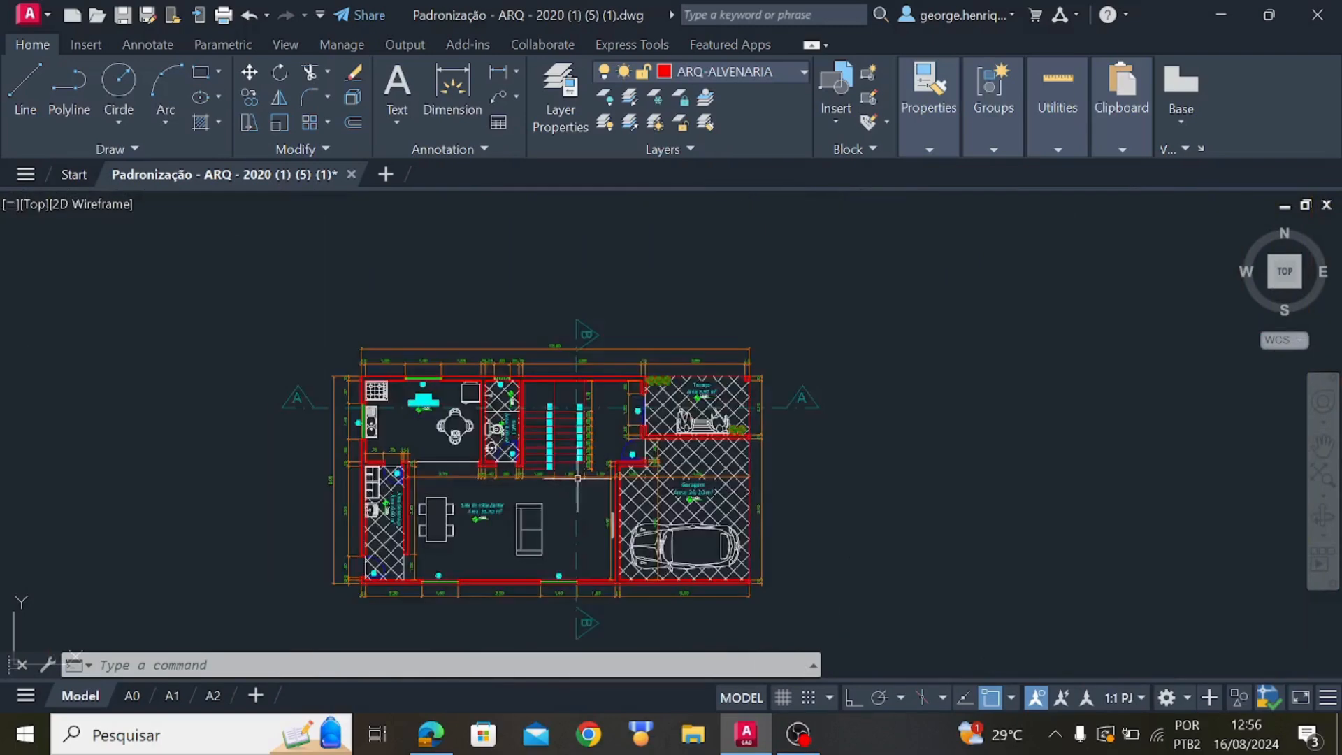
scroll(473, 487, down, 6)
middle_drag(473, 486, 965, 499)
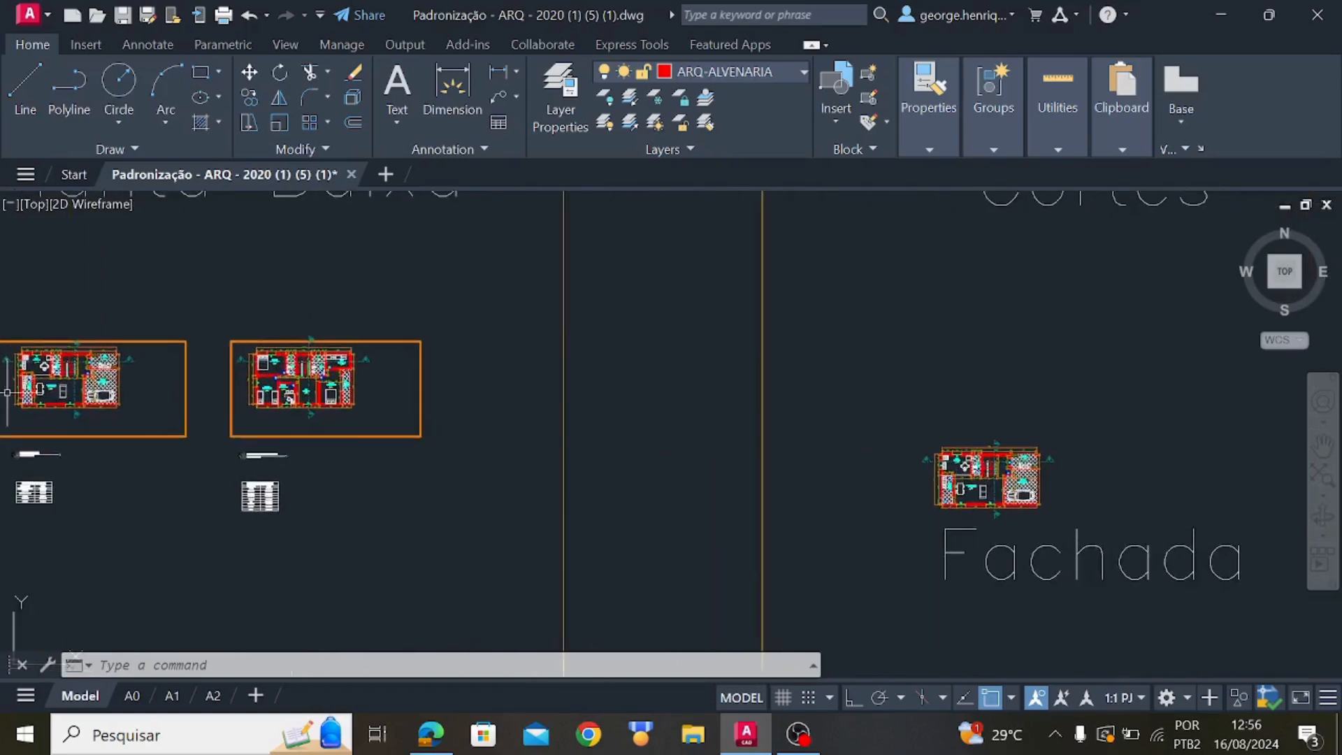
Erase the dimensions along the left outer wall of the ground-floor copy above the Fachada title
middle_drag(63, 367, 223, 395)
scroll(358, 479, down, 5)
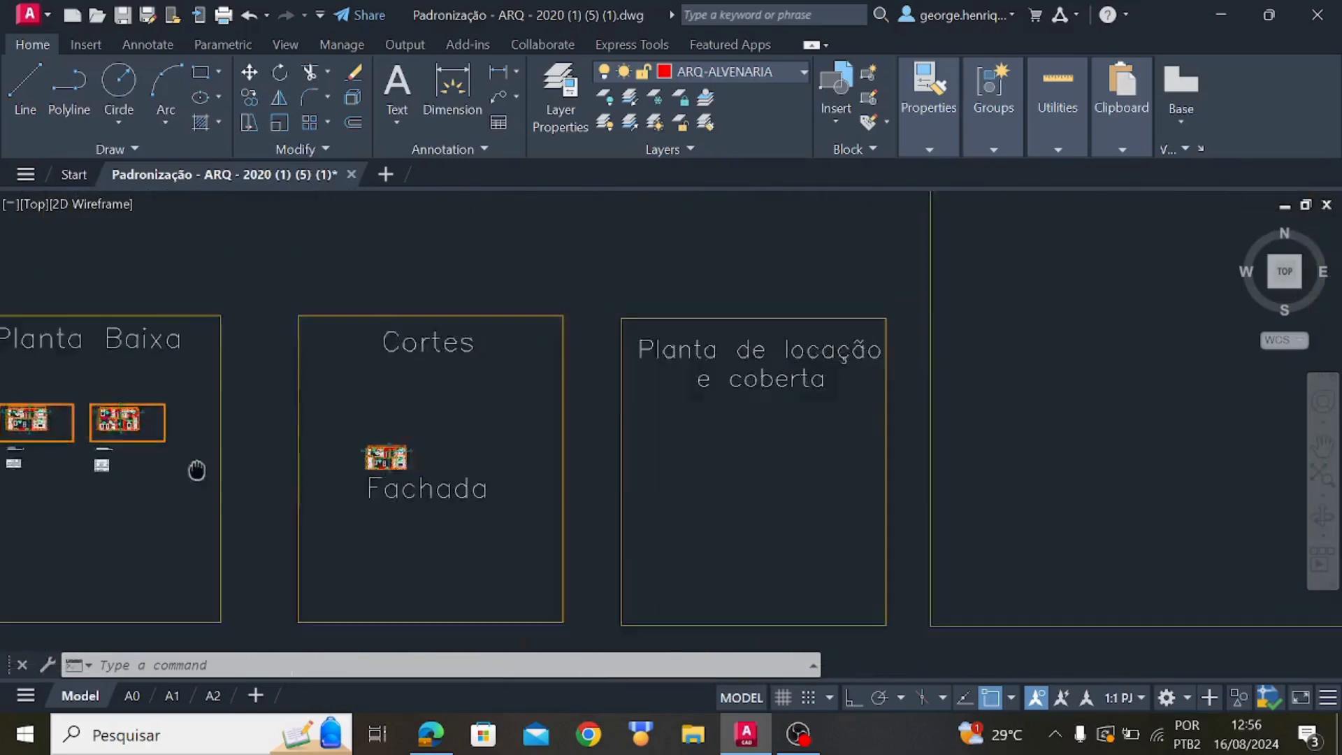
middle_drag(195, 468, 414, 462)
scroll(561, 519, up, 2)
scroll(560, 520, up, 5)
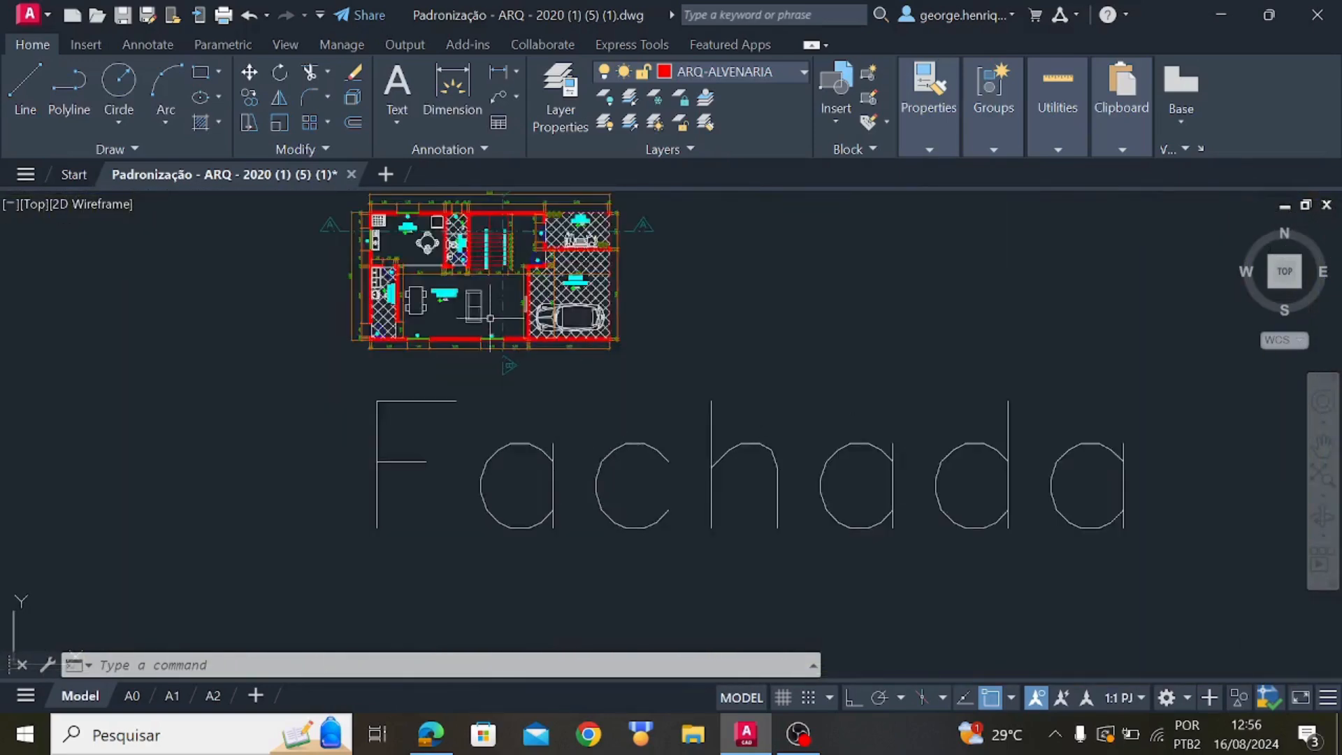
middle_drag(510, 363, 529, 513)
scroll(378, 420, up, 4)
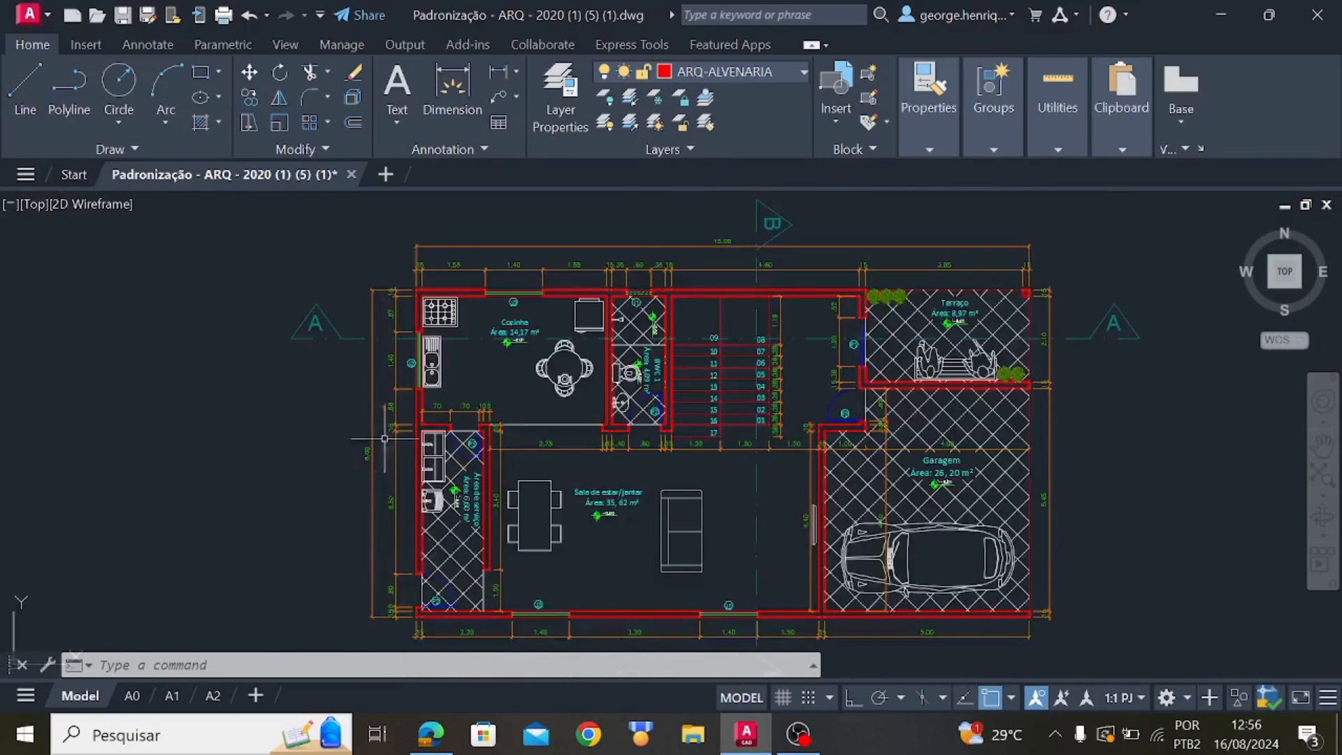
click(403, 608)
click(297, 329)
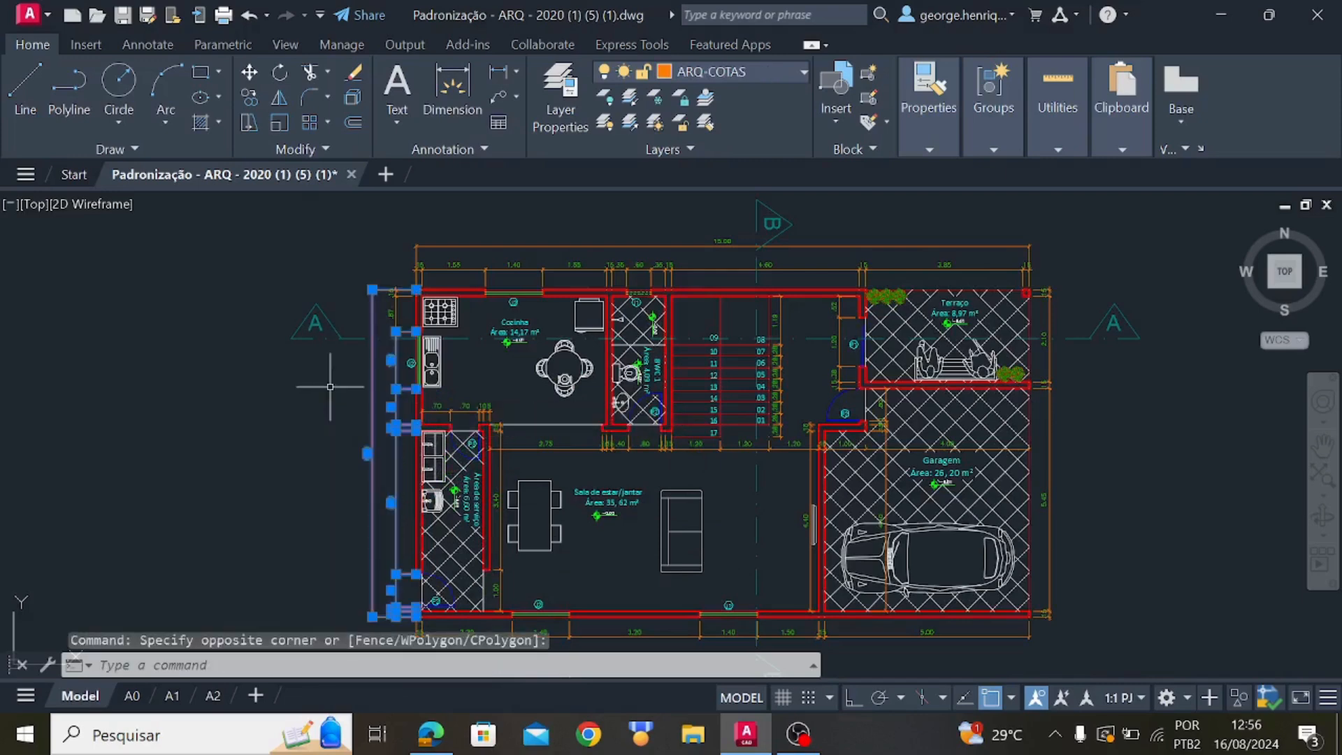
key(Delete)
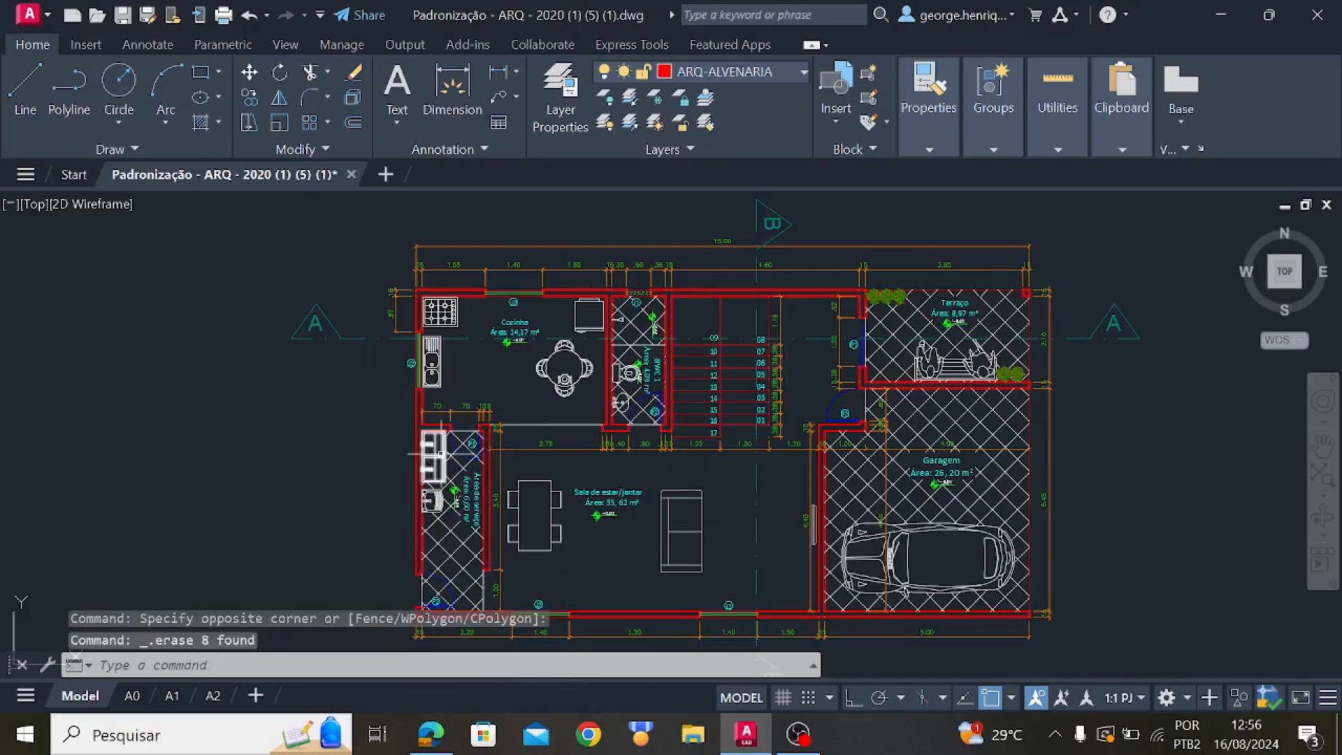
Compare the copy with the framed plans in the Planta Baixa area and undo the erasure of its left-side dimensions
scroll(397, 446, down, 6)
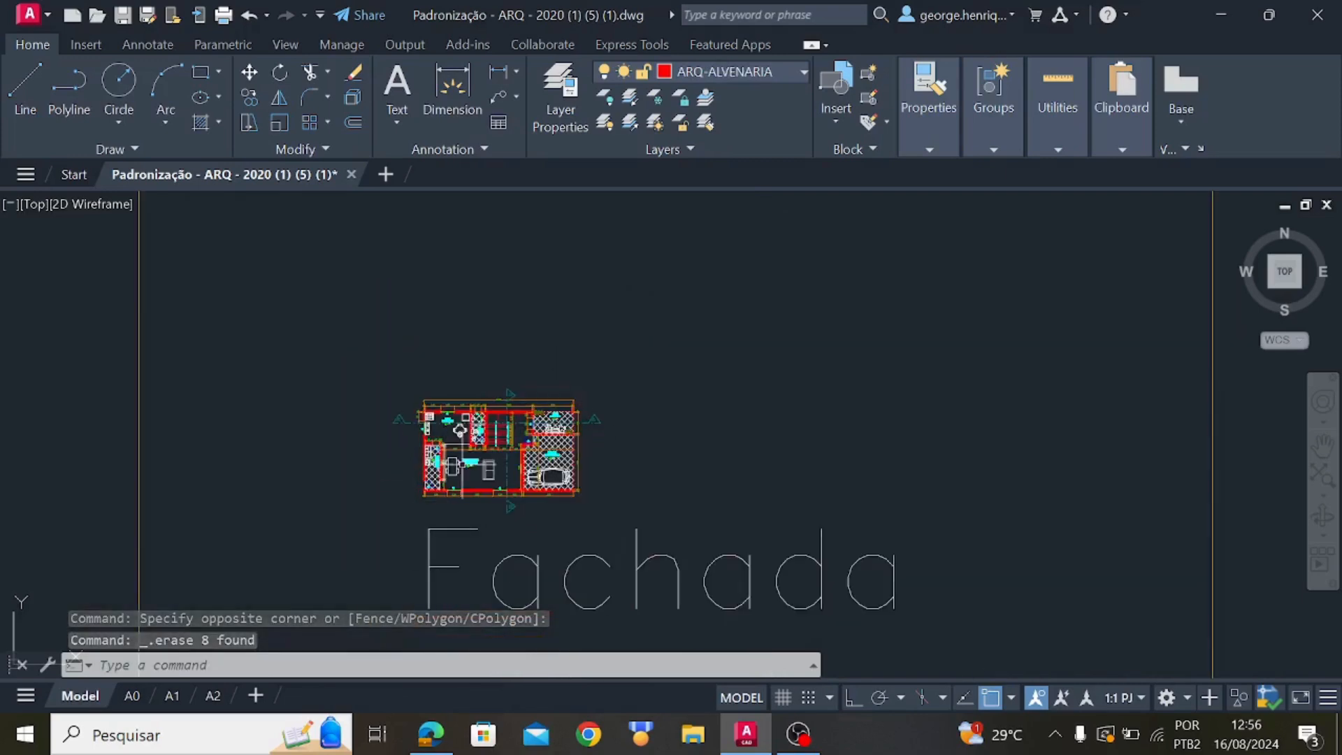
scroll(419, 458, down, 2)
middle_drag(418, 458, 1081, 445)
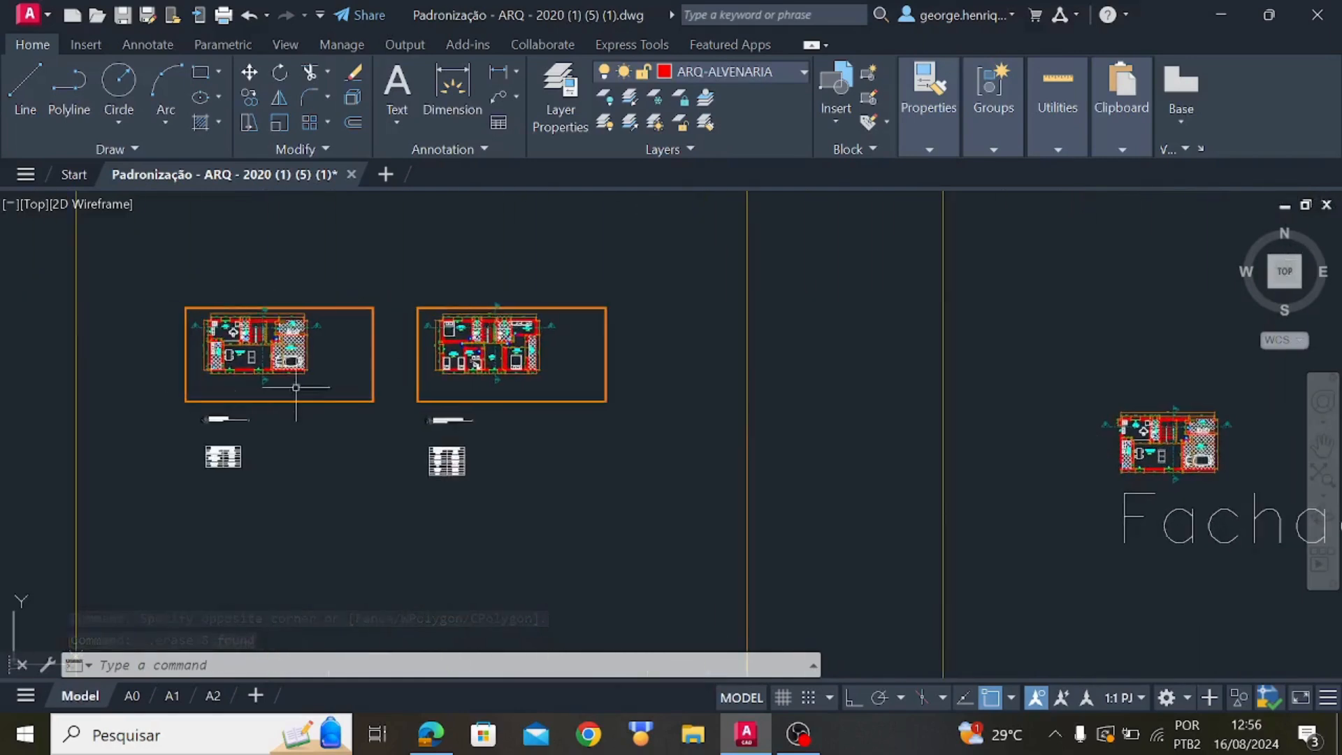
middle_drag(905, 460, 216, 490)
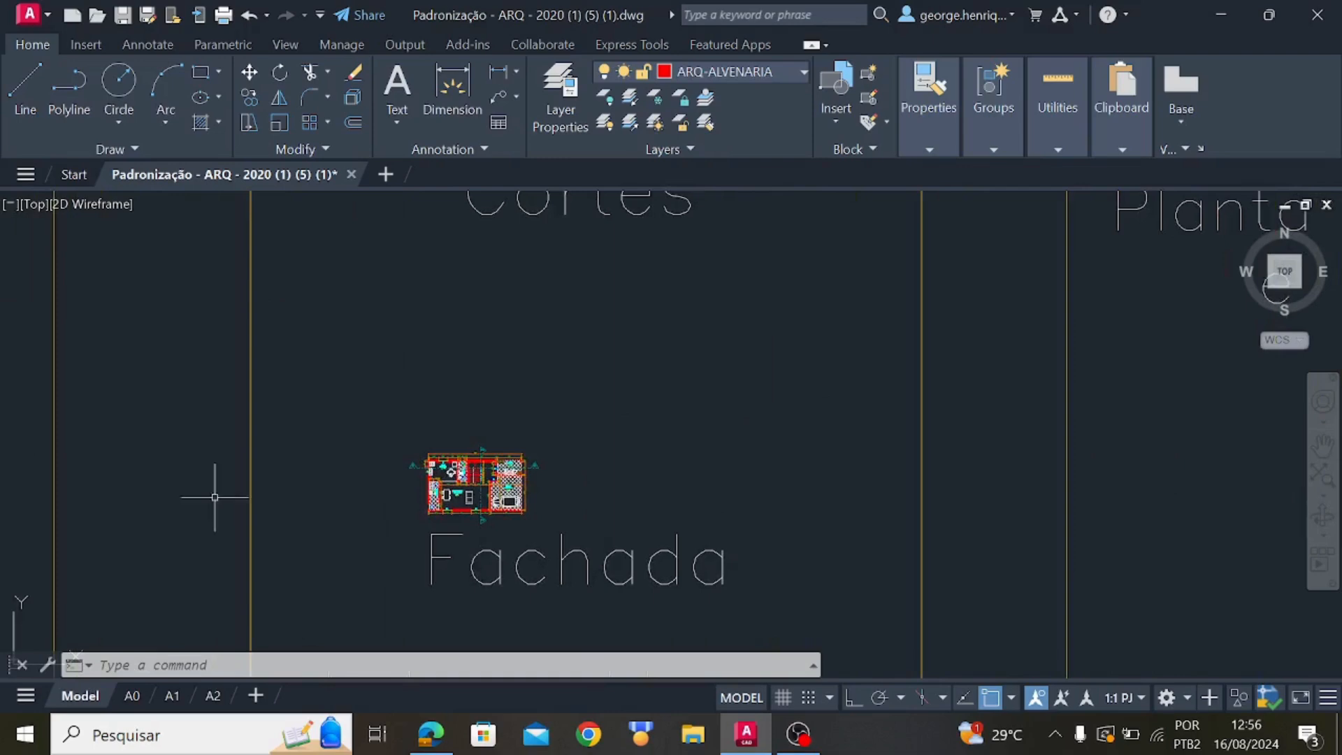
scroll(496, 504, up, 8)
key(ctrl+z)
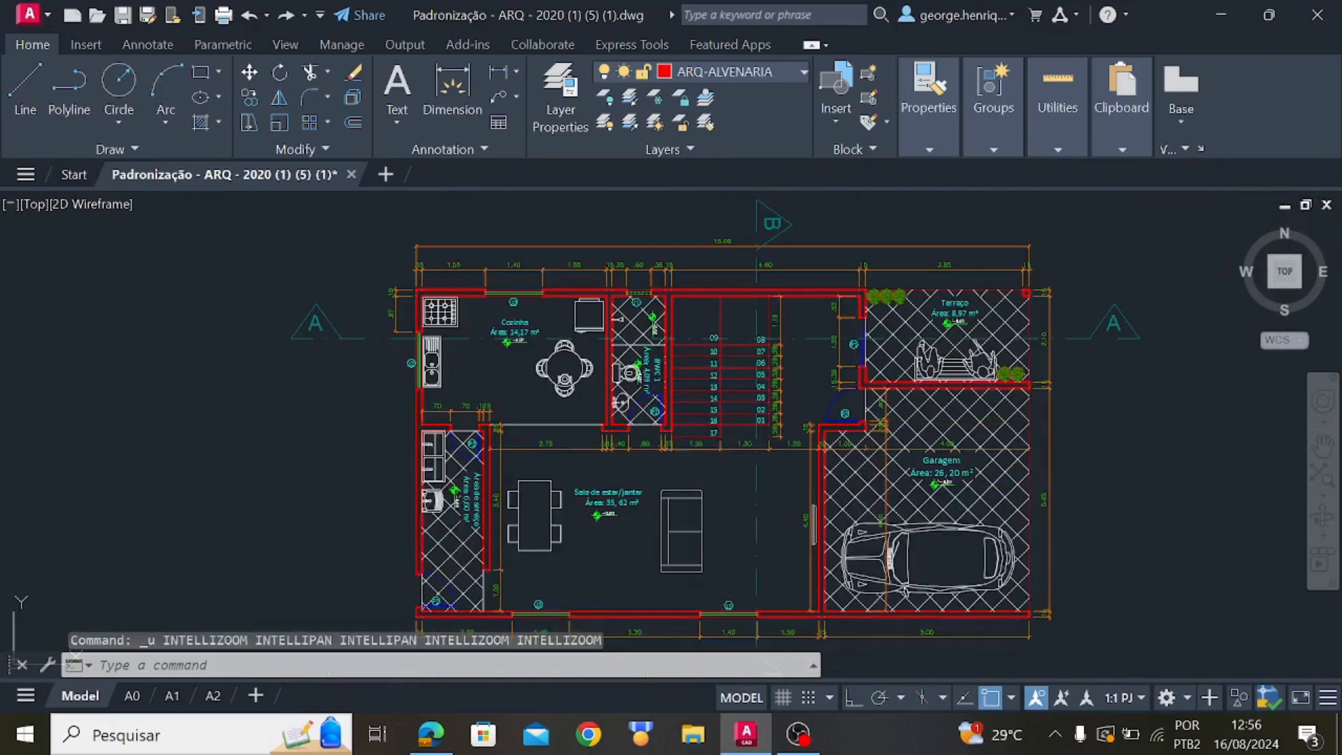
key(ctrl+z)
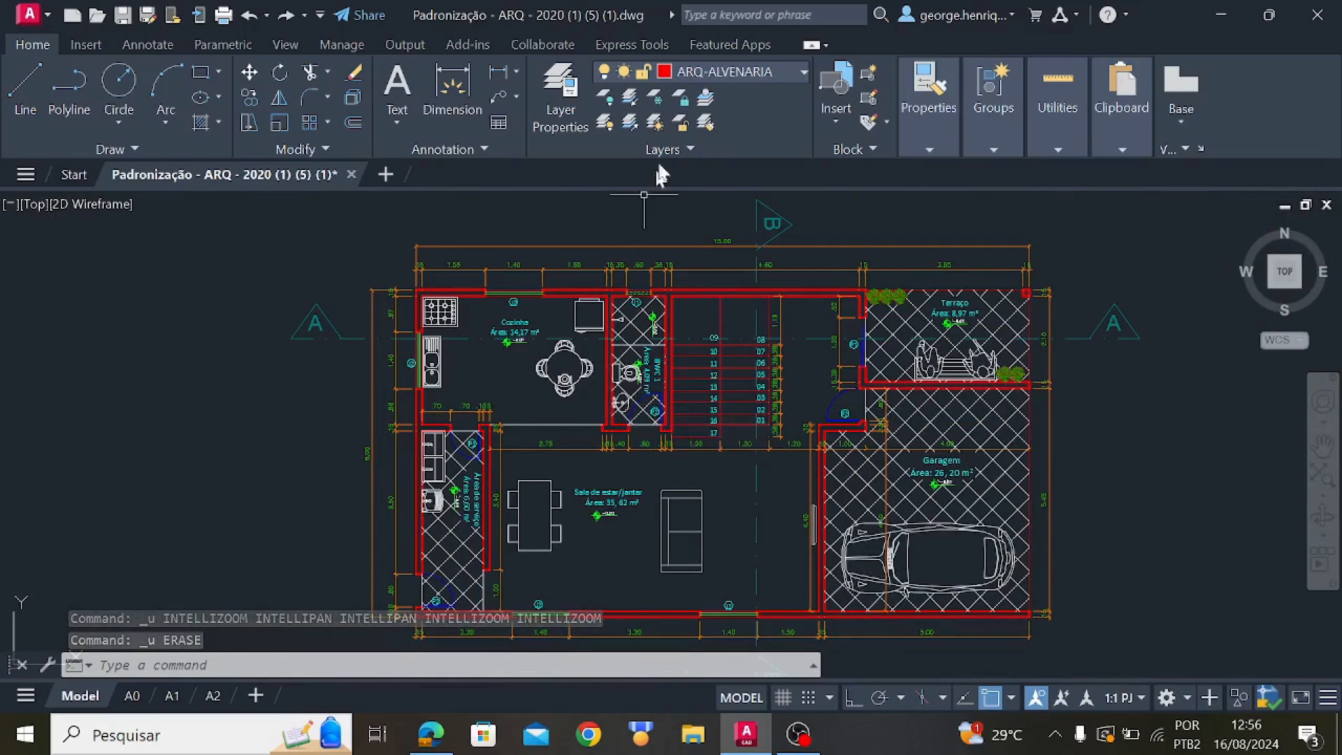
Set ARQ-ALVENARIA as the current layer
click(766, 68)
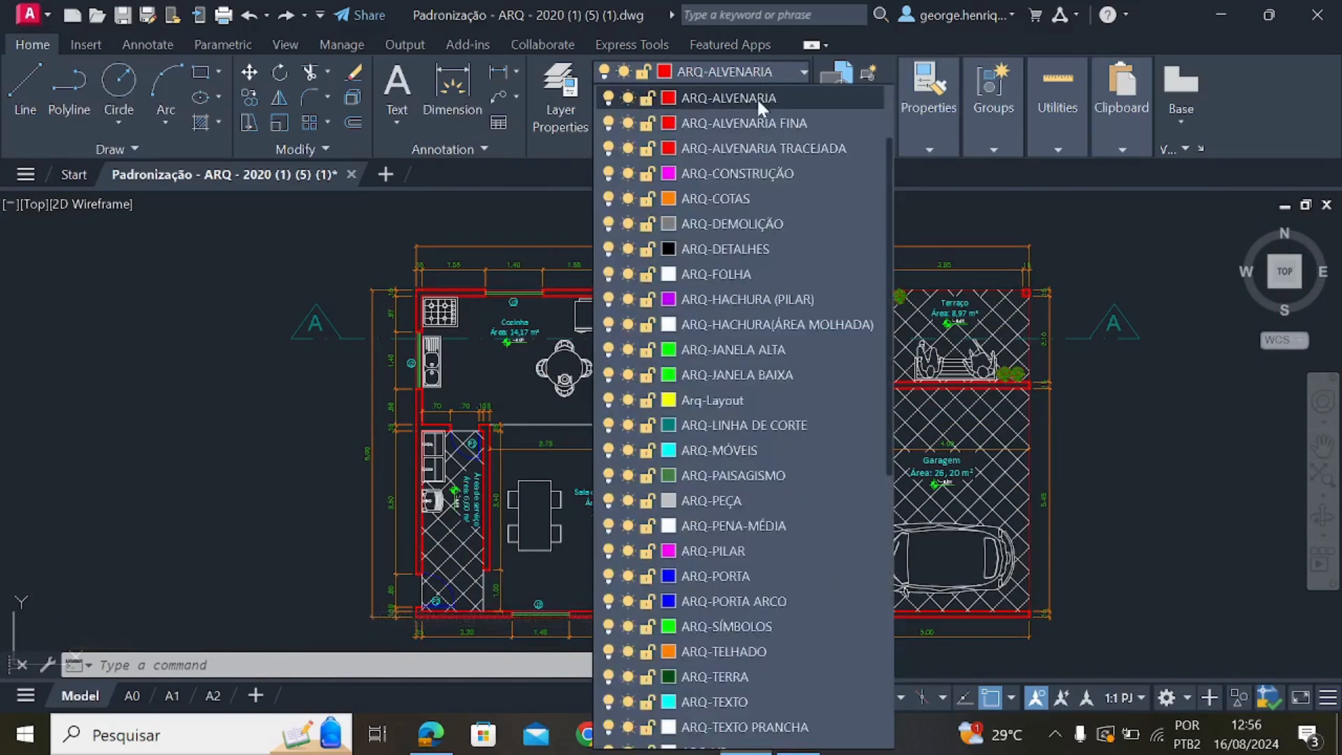
click(757, 98)
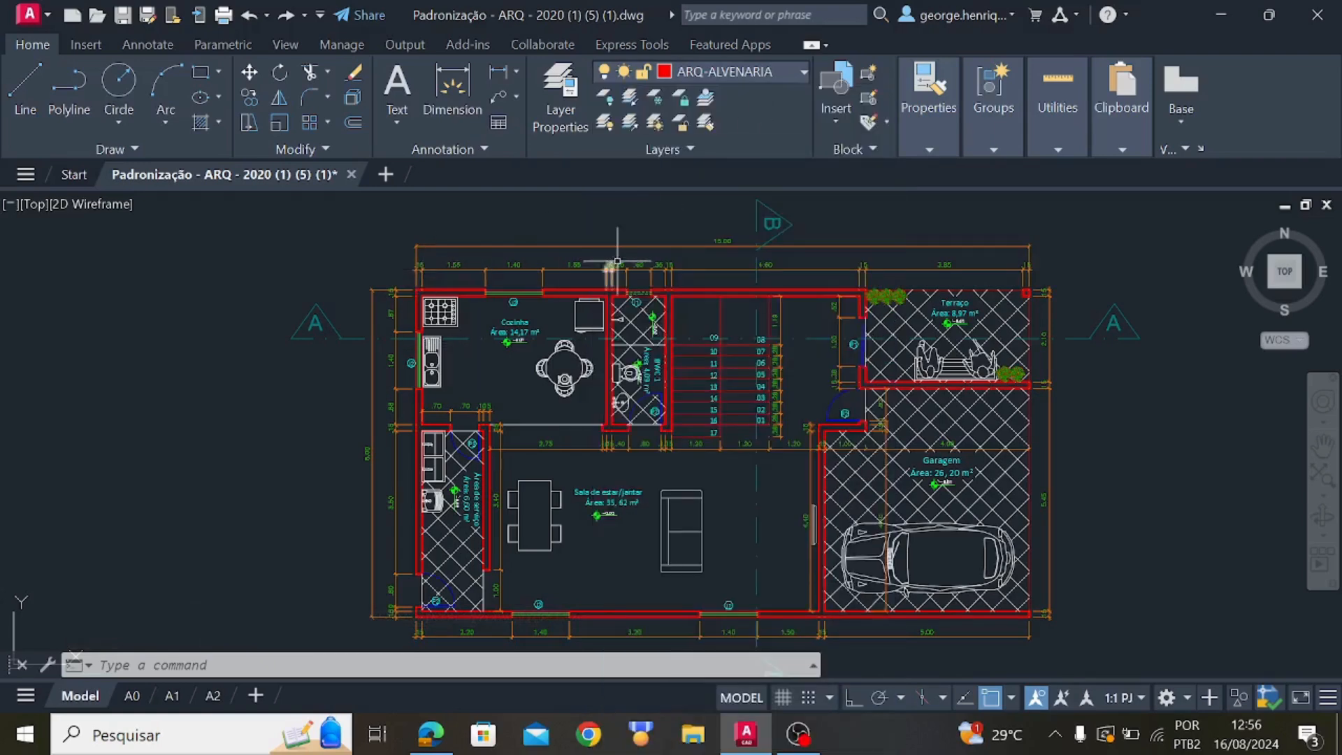
middle_drag(617, 265, 586, 551)
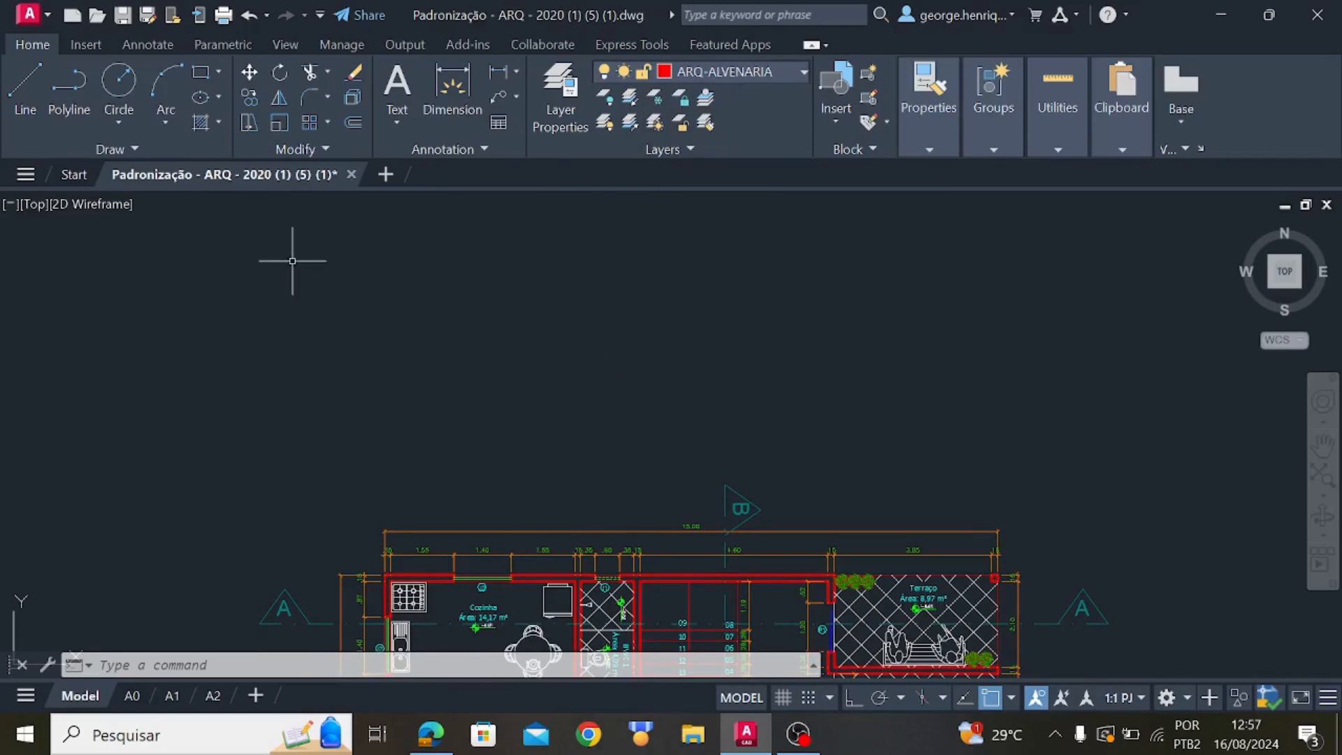
Turn Ortho on while trying a vertical line upward from the copy's upper-left outer wall corner, leaving the Line command without an end point
click(25, 84)
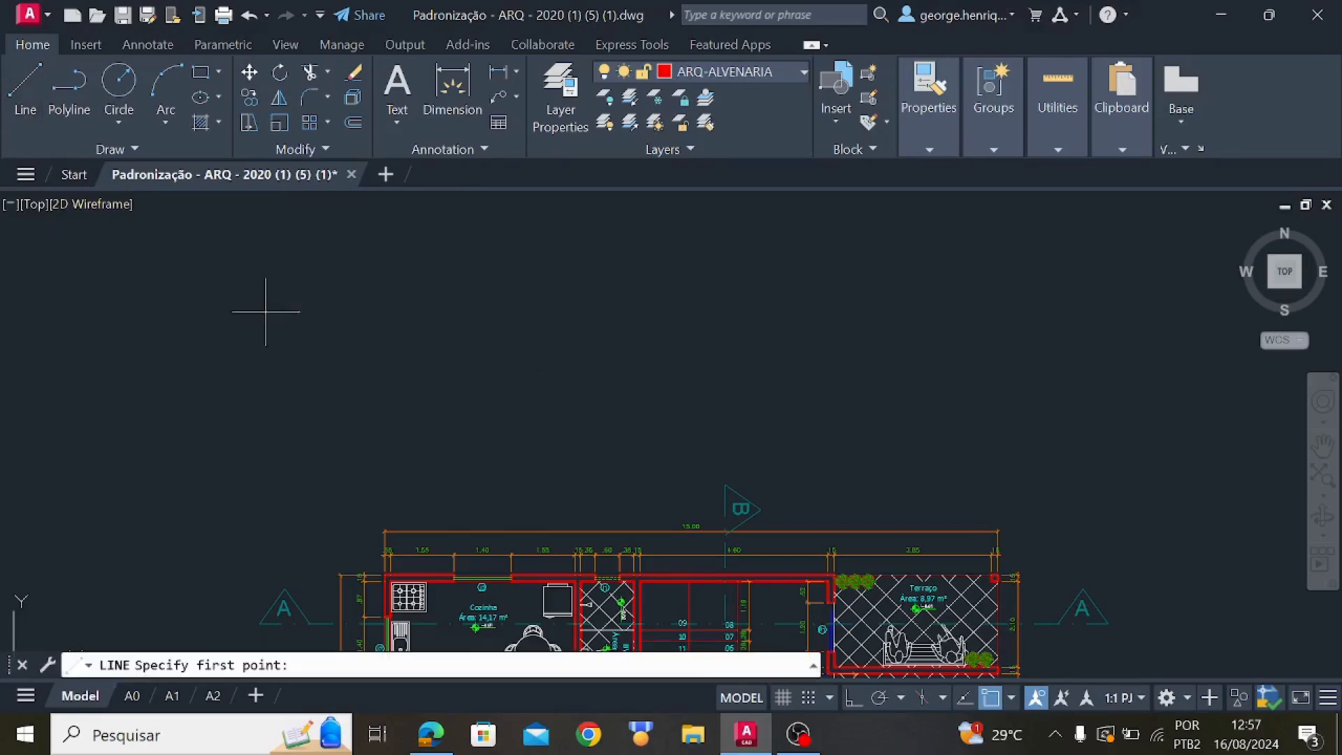
scroll(386, 571, up, 6)
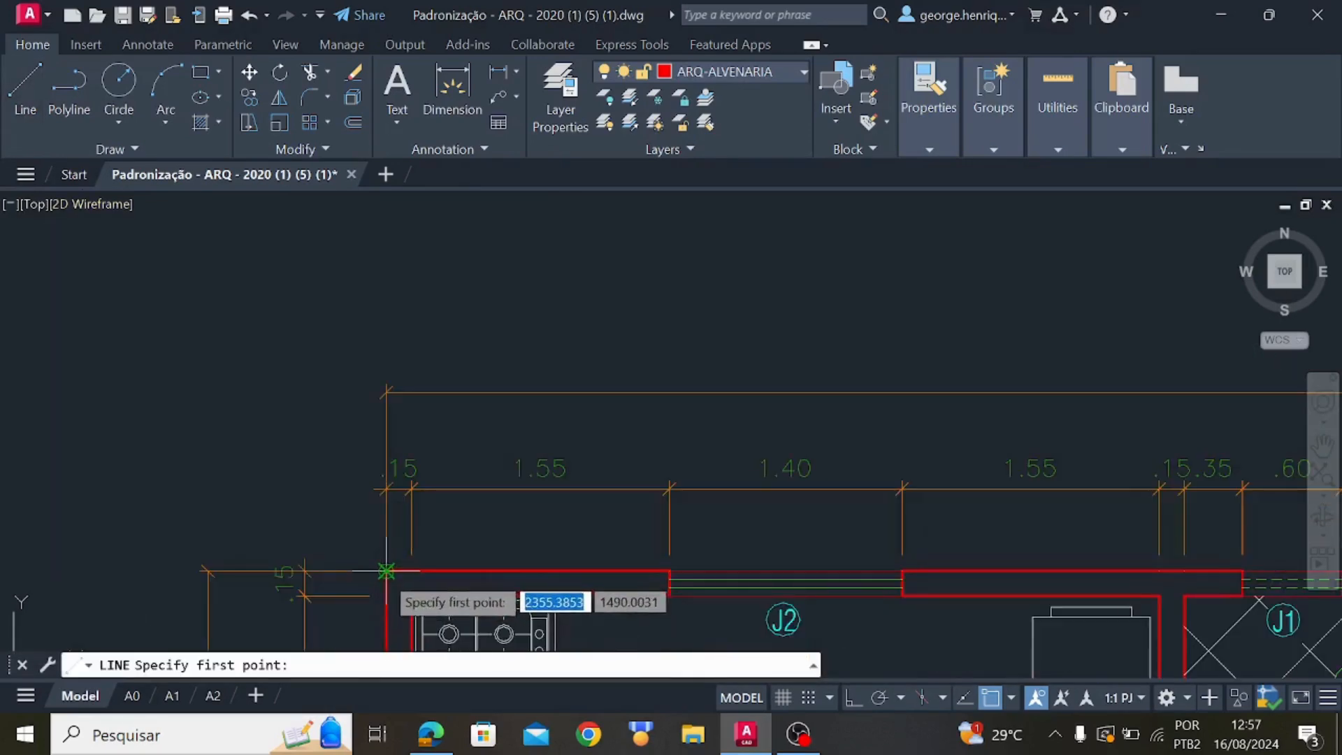
click(386, 572)
scroll(389, 333, down, 6)
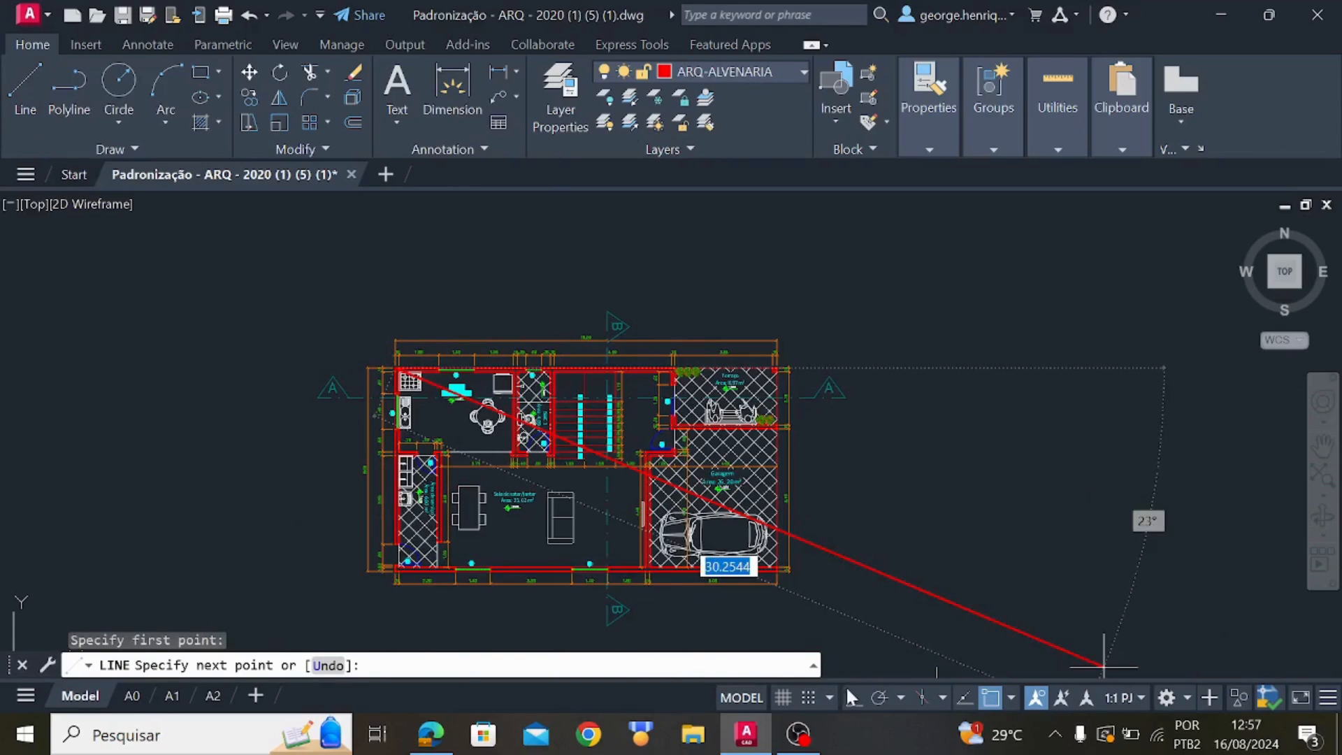
key(F8)
middle_drag(525, 391, 544, 640)
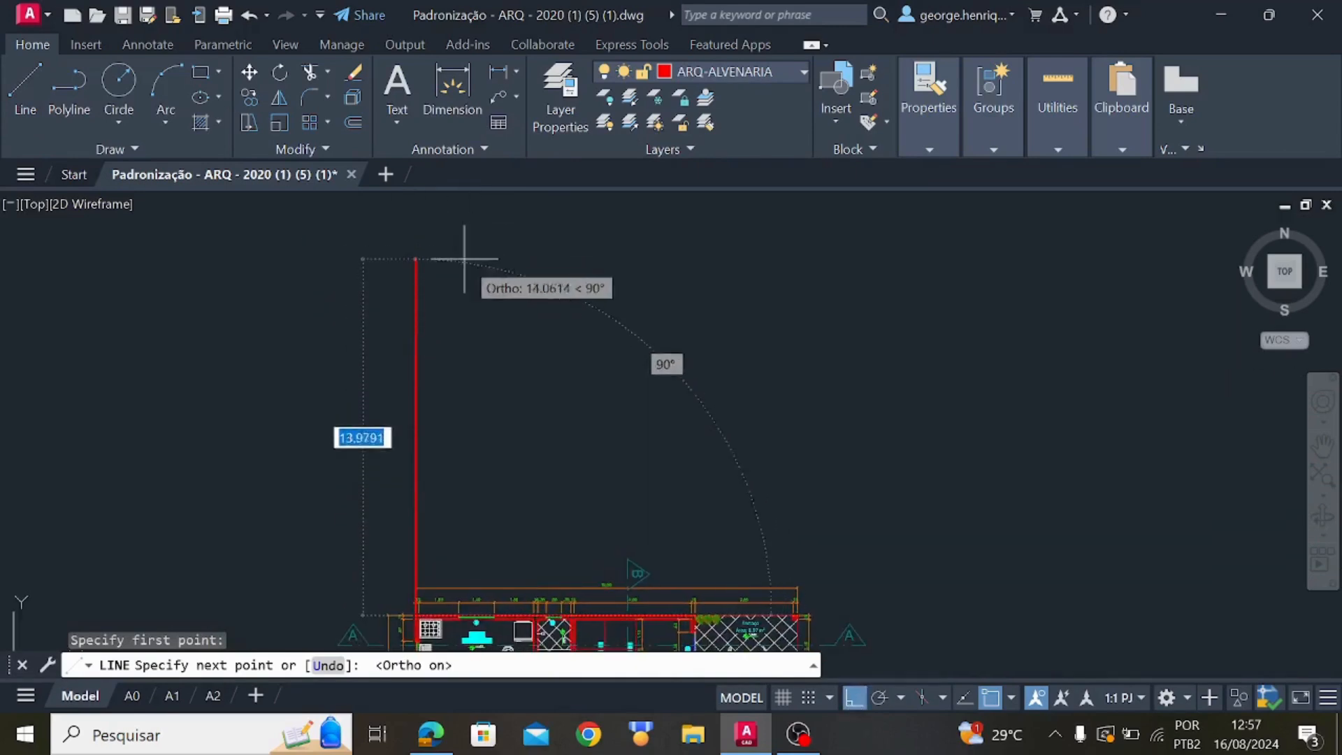
key(Escape)
Draw a vertical construction line (XLINE) through the apex of the left section A marker beside the Cozinha
middle_drag(461, 506, 520, 300)
scroll(493, 450, up, 6)
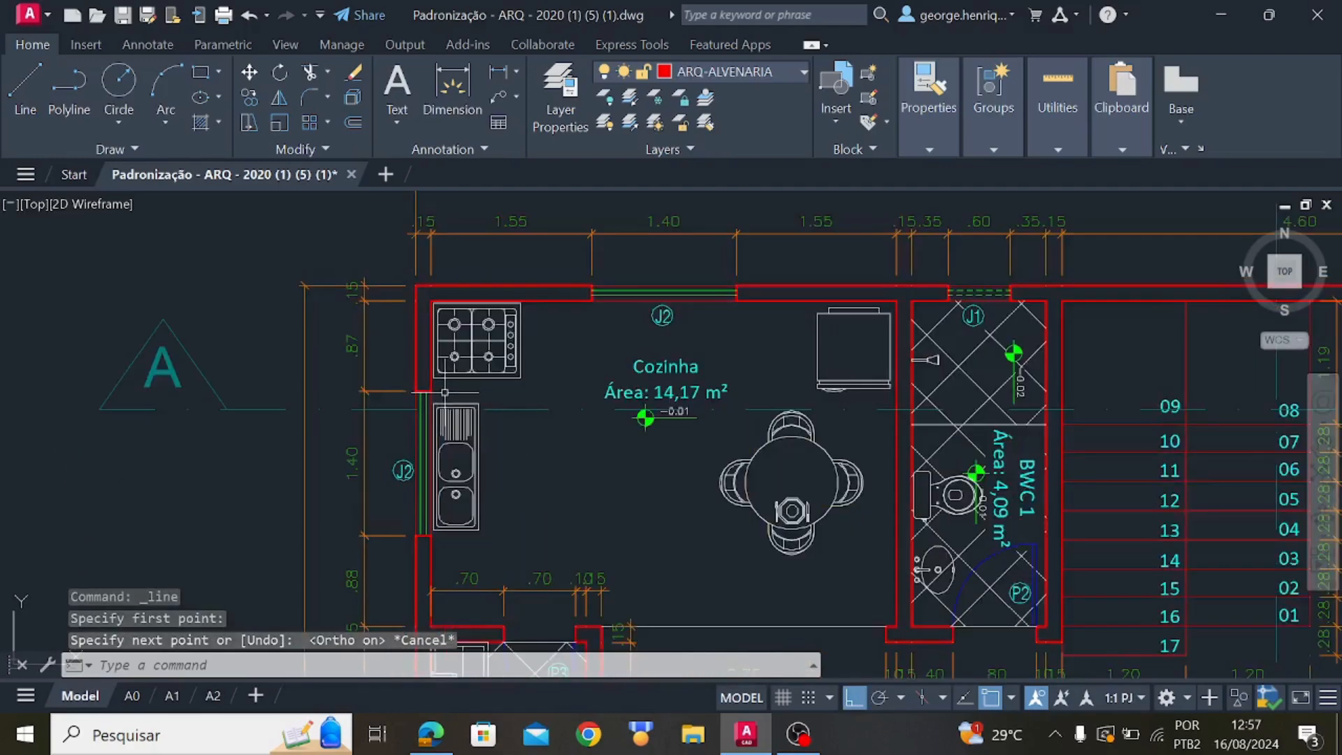
text(x)
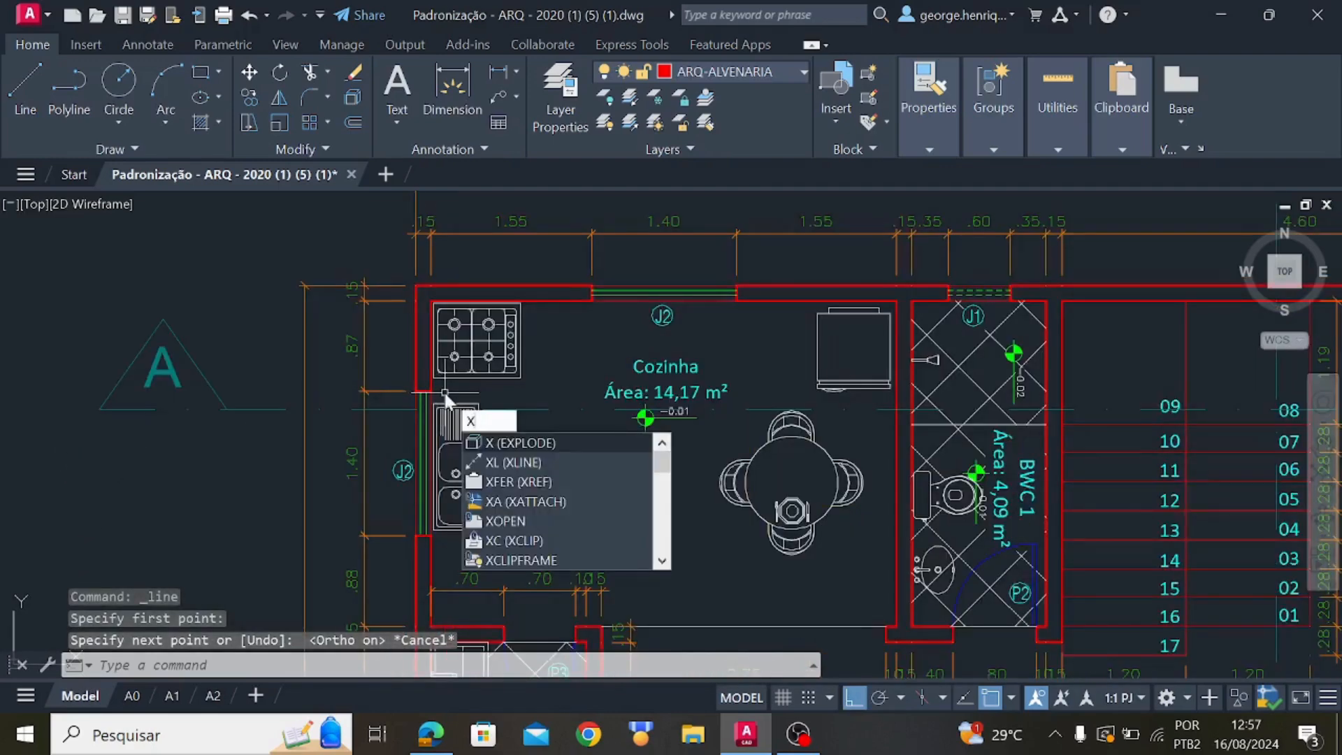
text(line)
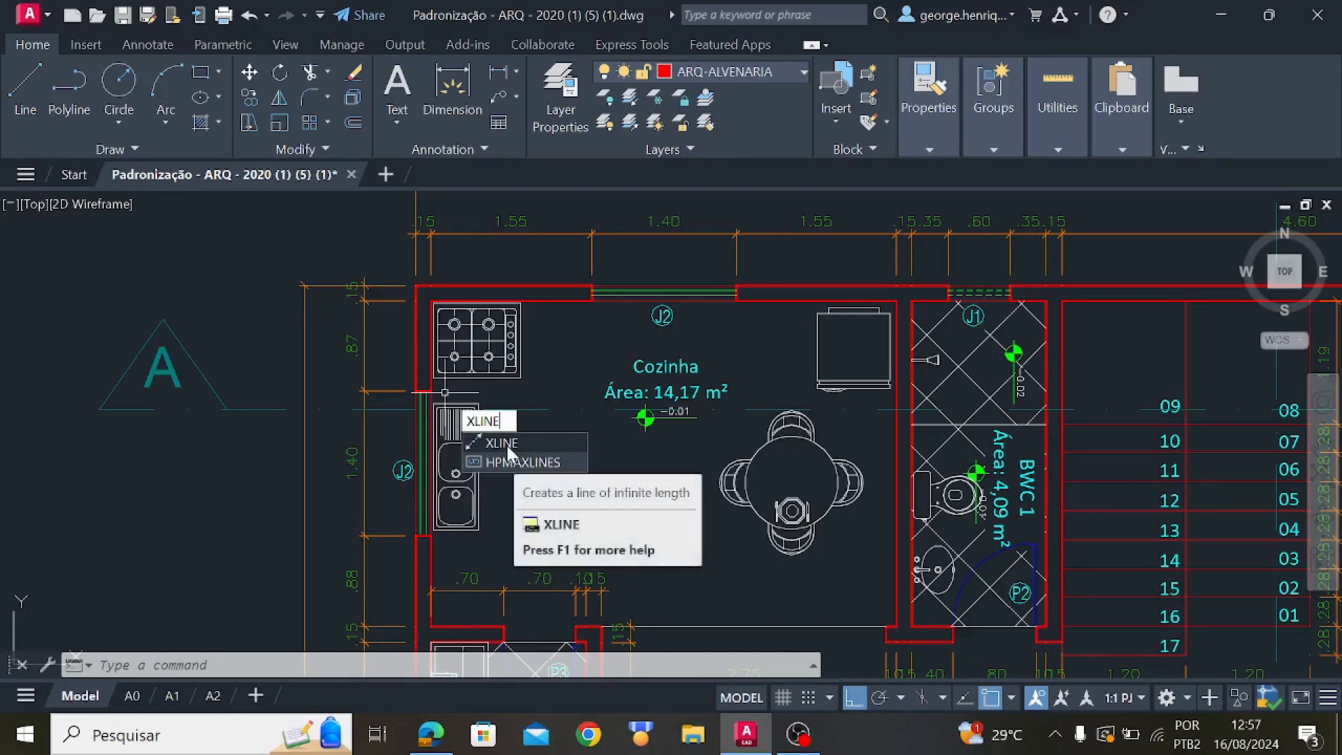
click(506, 445)
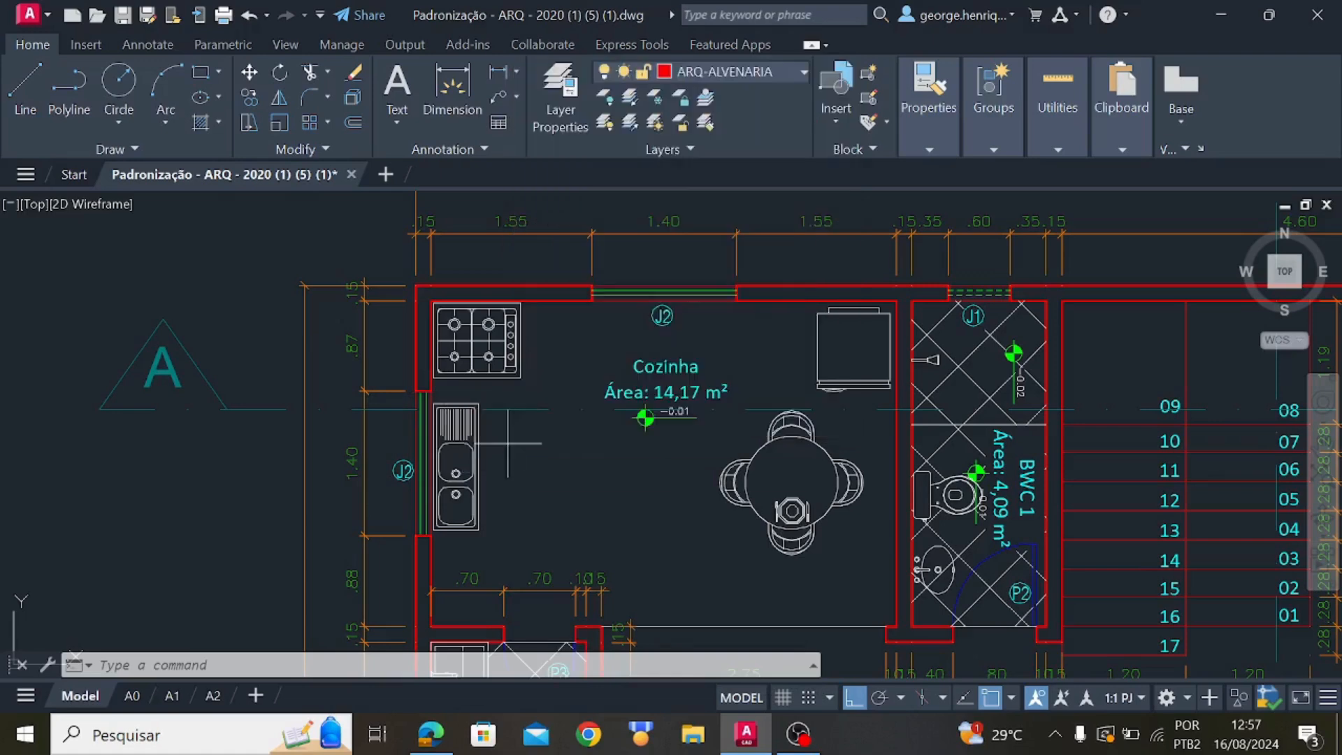
middle_drag(415, 285, 406, 433)
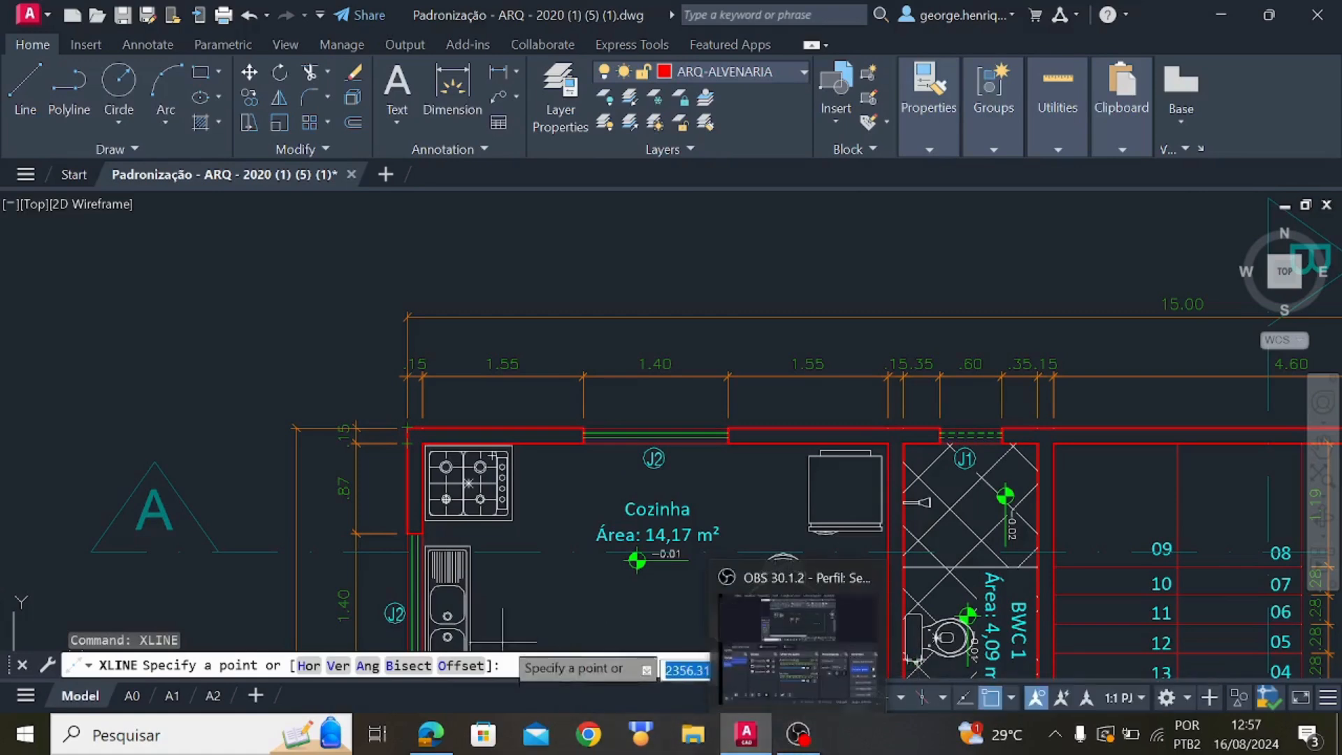
scroll(398, 481, down, 5)
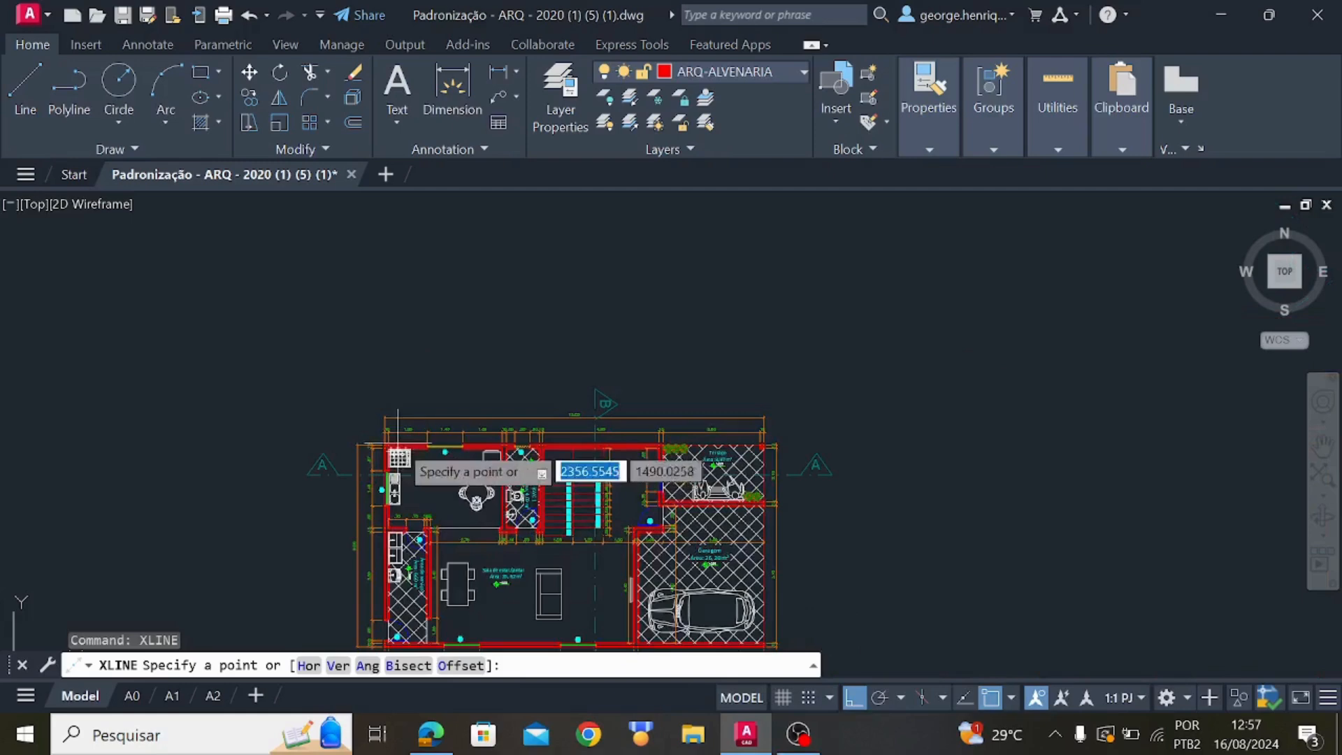
scroll(390, 464, up, 8)
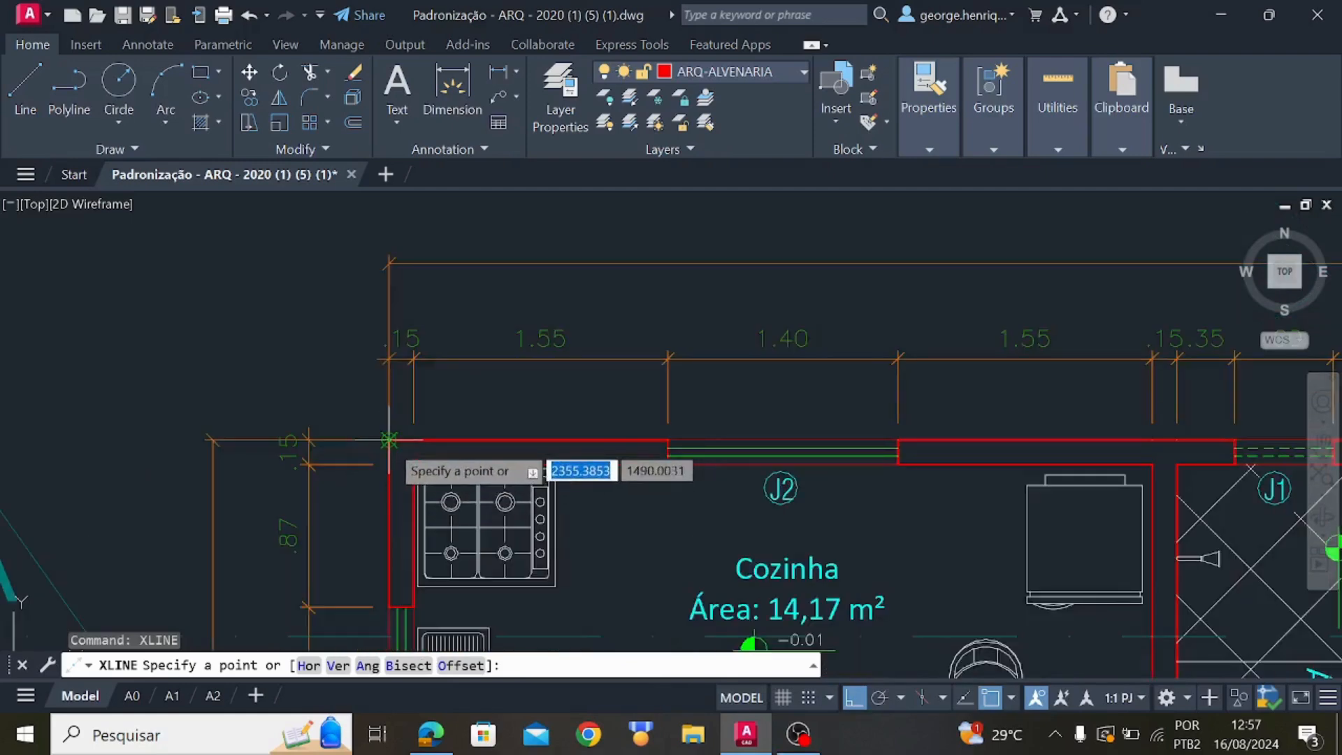
middle_drag(404, 602, 378, 557)
scroll(411, 458, down, 2)
scroll(73, 484, down, 5)
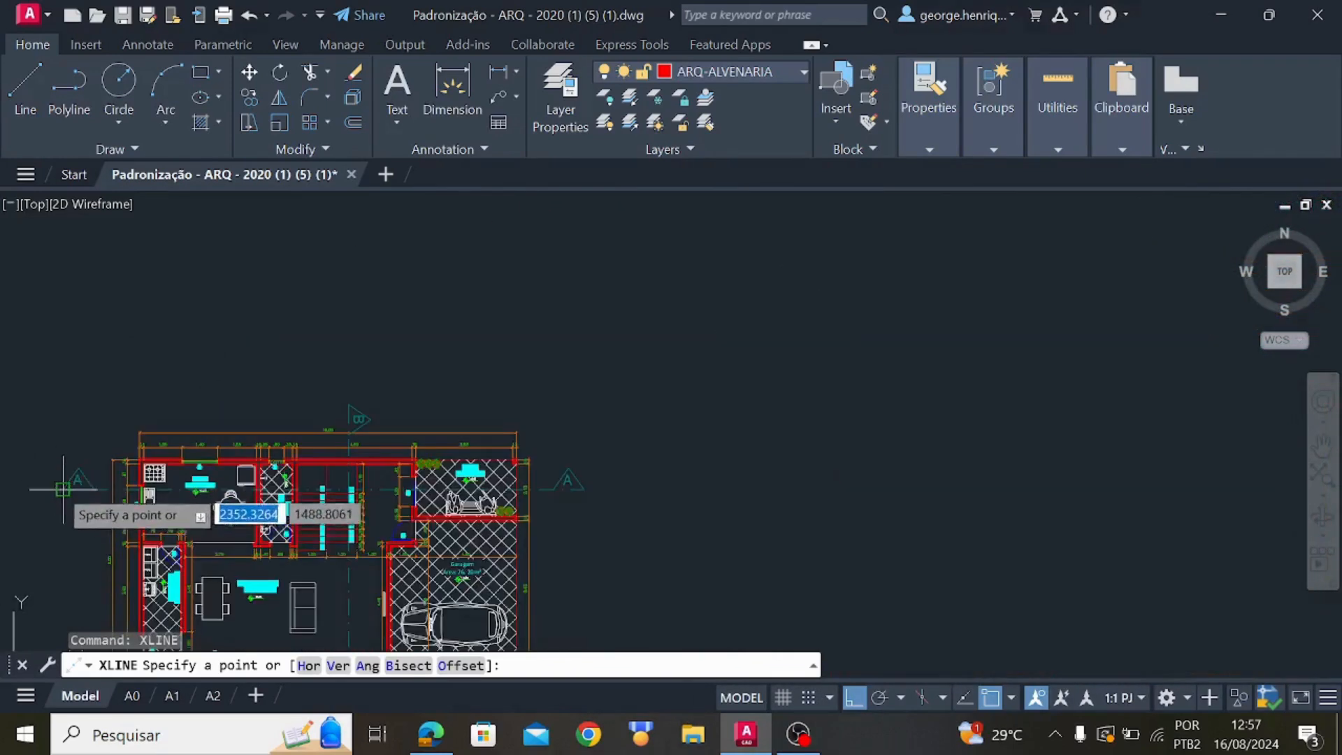
scroll(109, 500, up, 4)
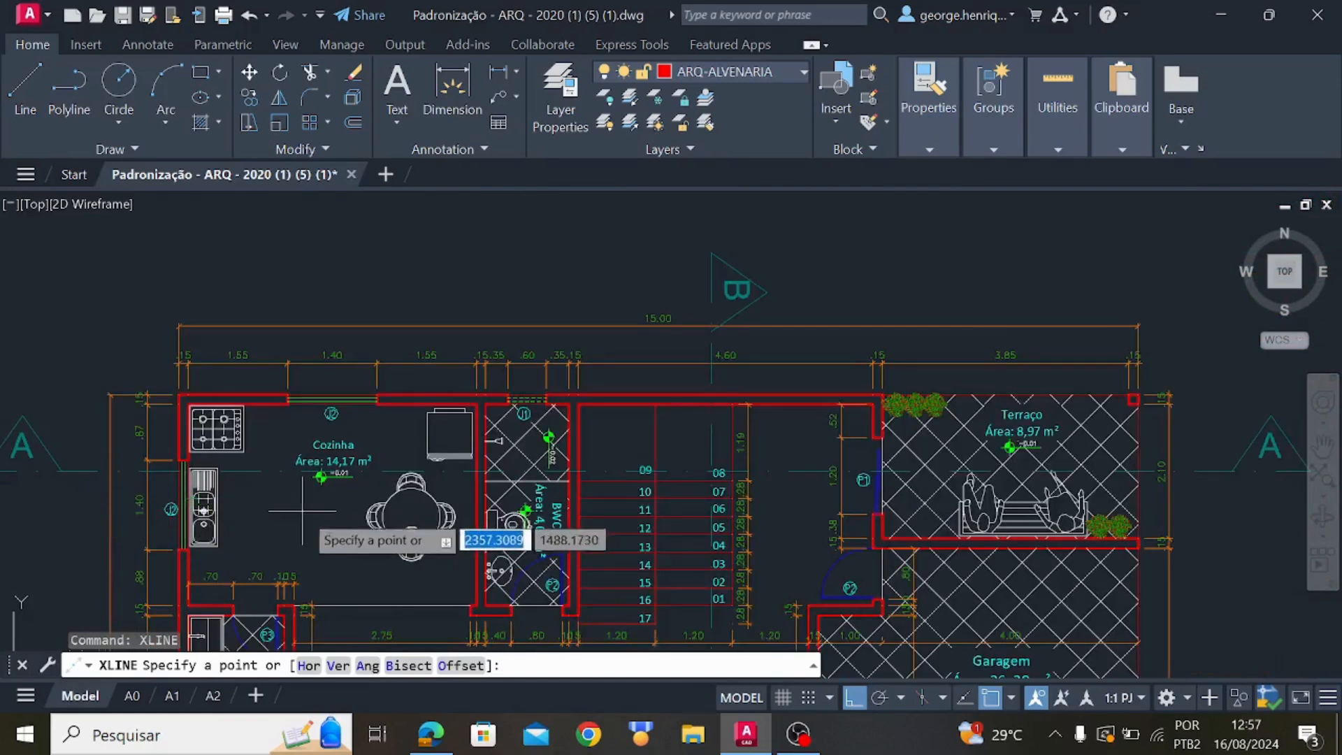
middle_drag(422, 500, 601, 507)
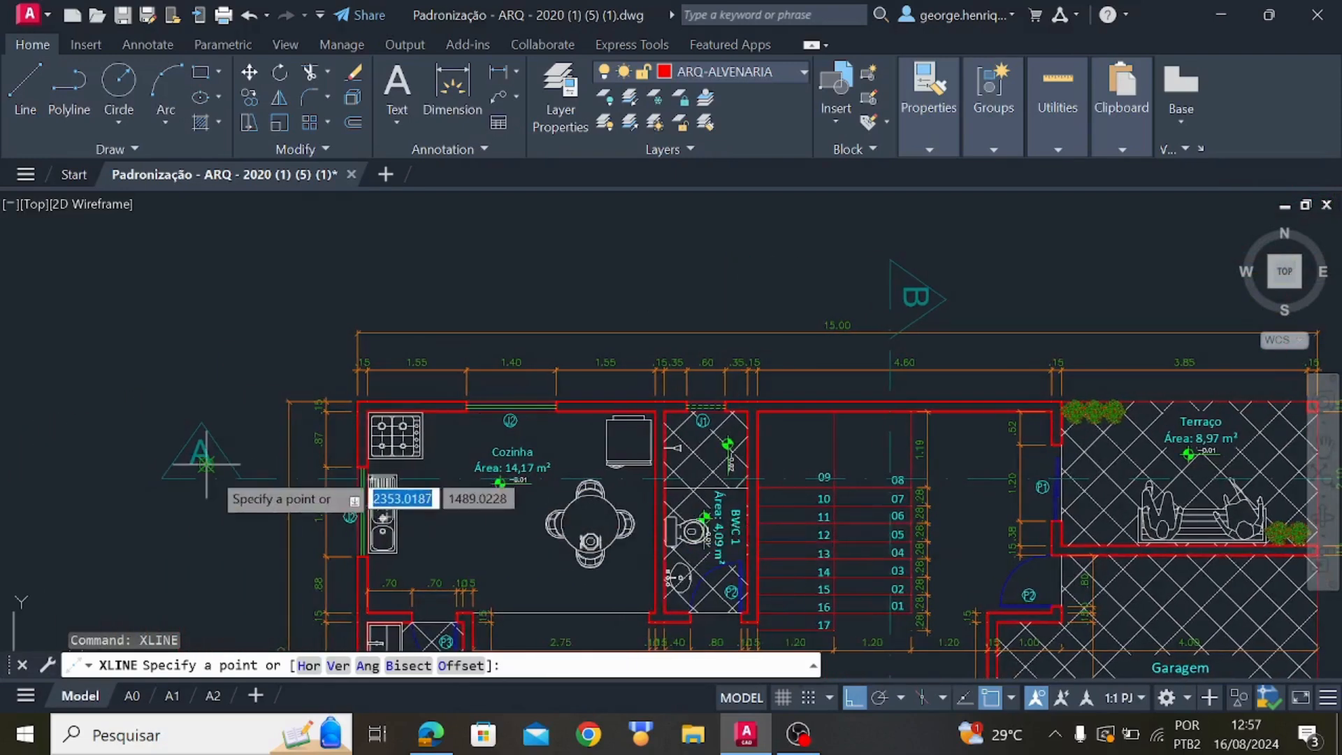
click(201, 423)
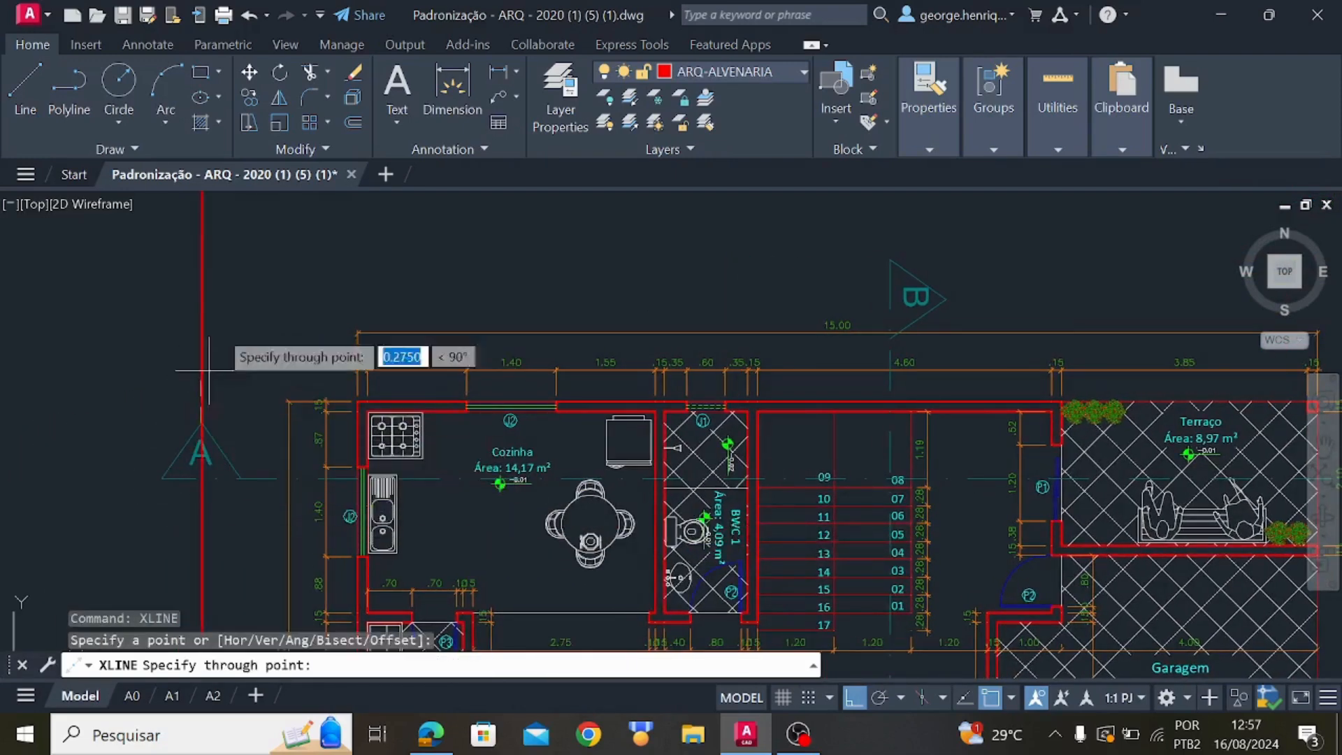
click(202, 273)
scroll(263, 359, down, 2)
key(Escape)
scroll(263, 360, down, 3)
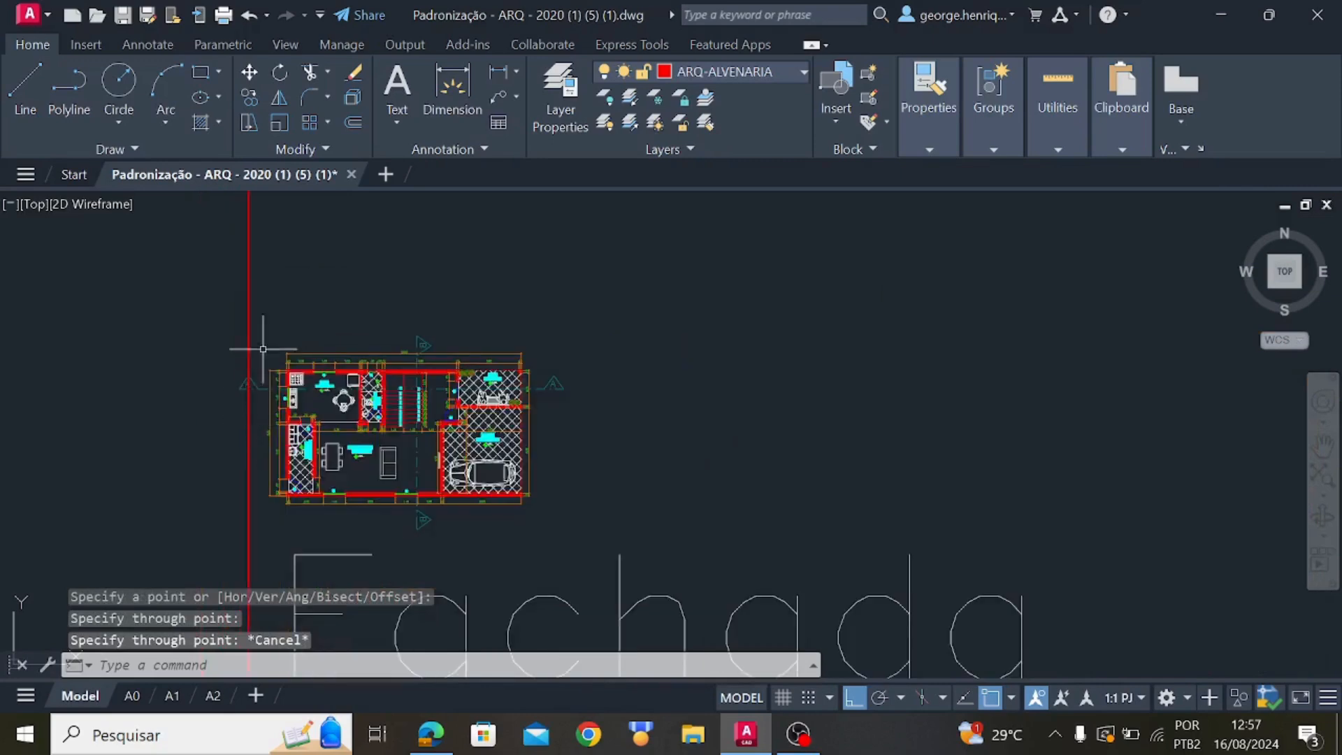
middle_drag(257, 354, 286, 480)
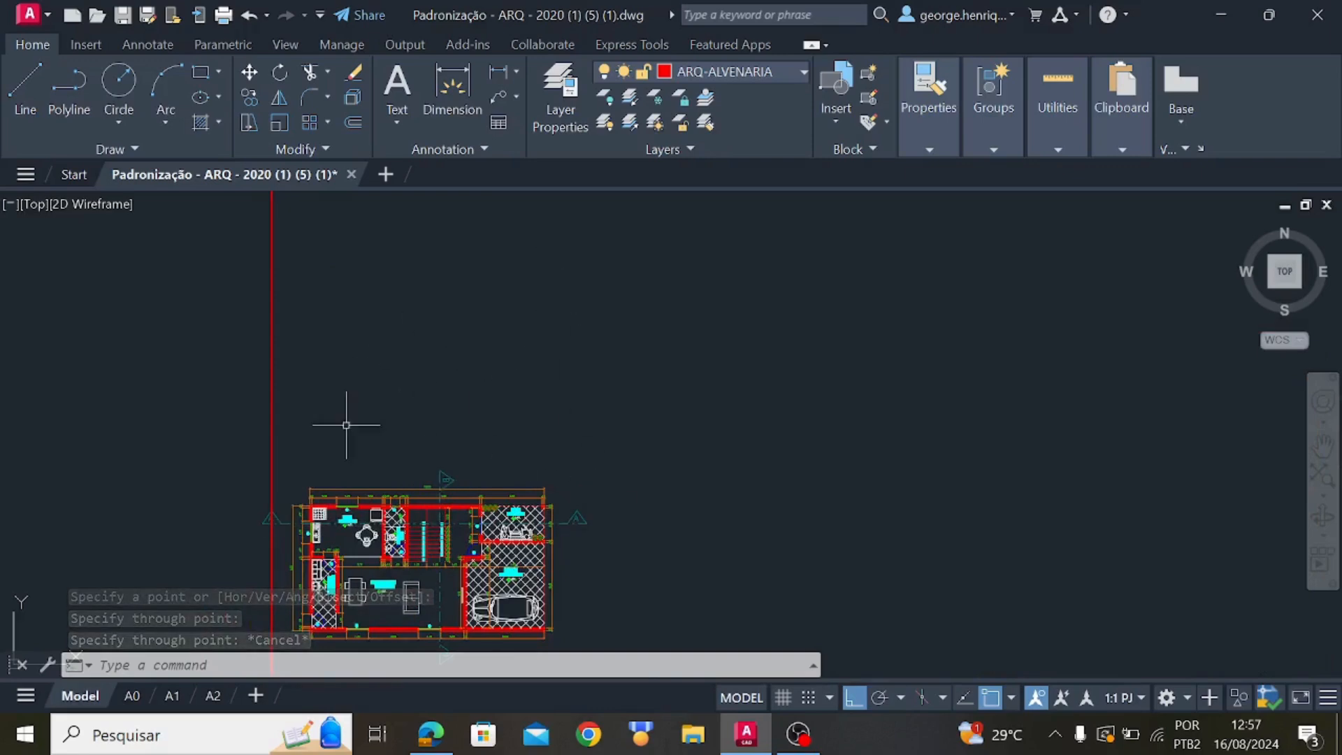
Delete the vertical construction line that passes through the left section A marker
scroll(311, 535, up, 5)
click(174, 527)
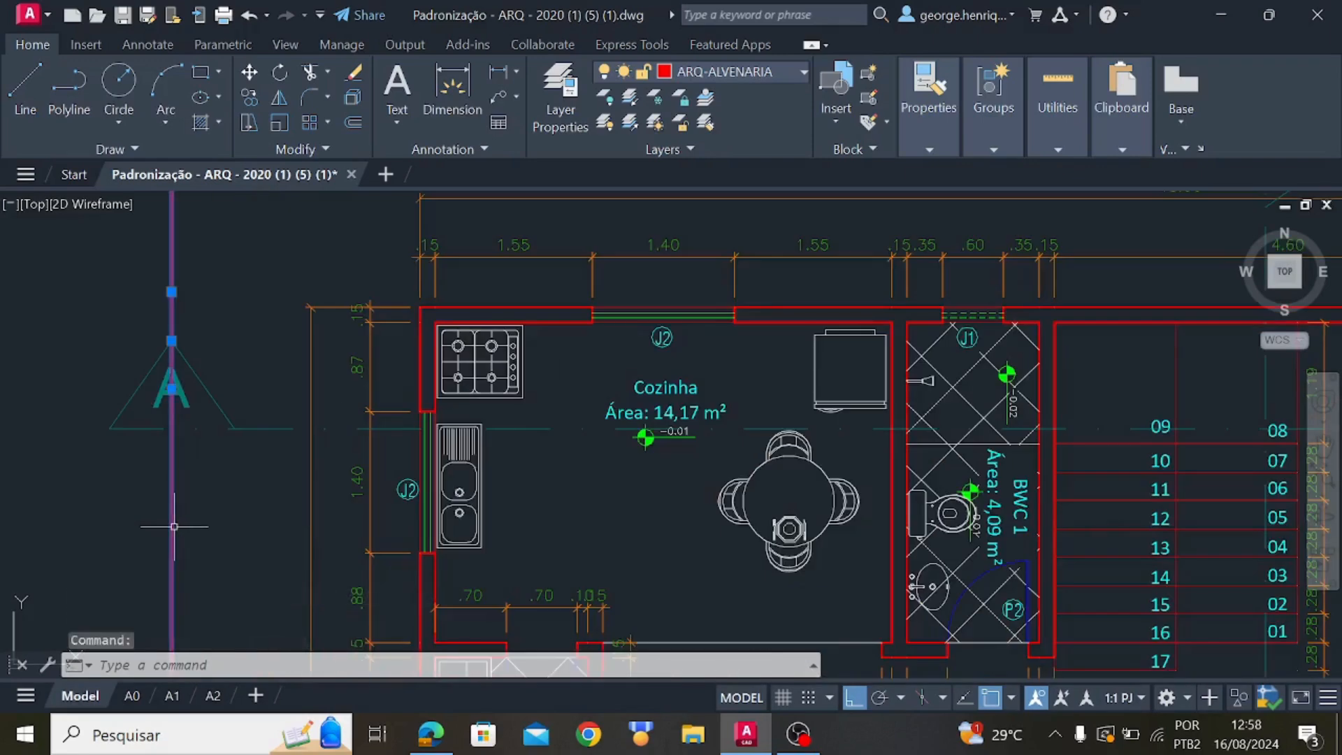
key(Delete)
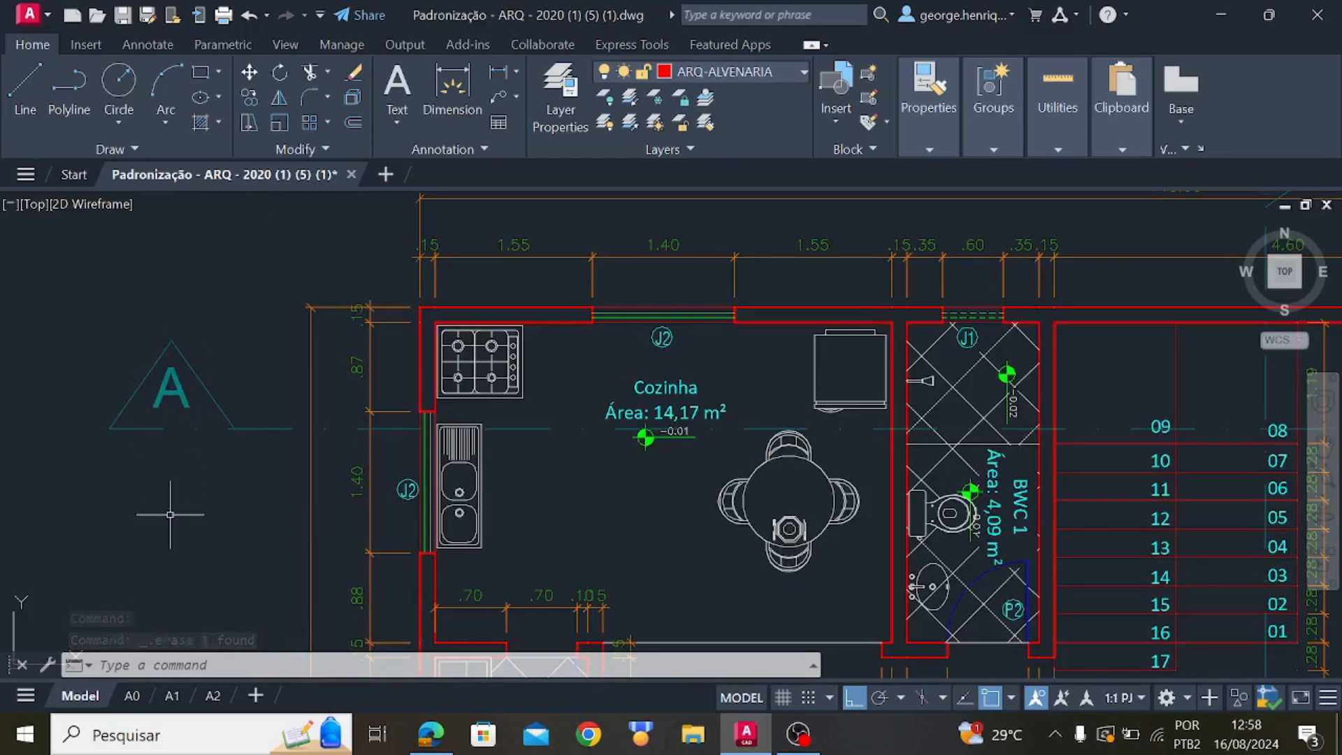
middle_drag(173, 511, 141, 374)
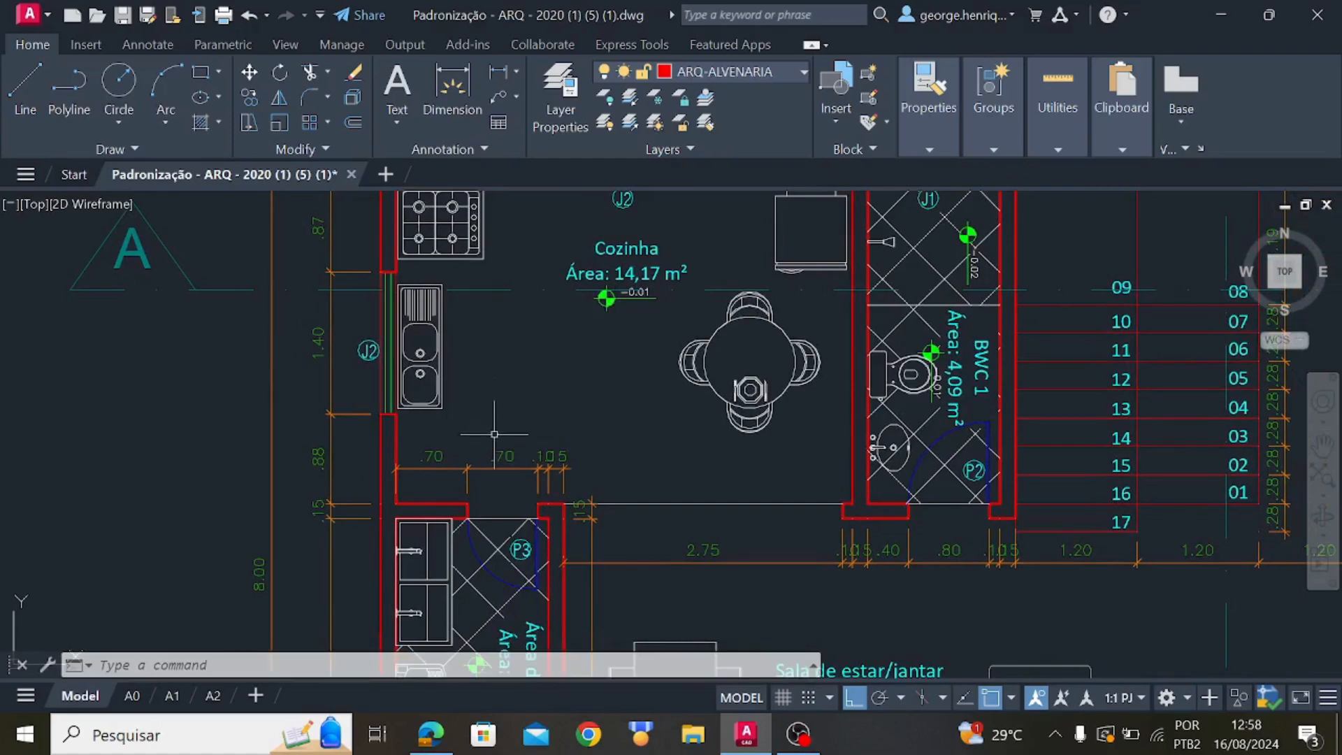
middle_drag(726, 542, 493, 469)
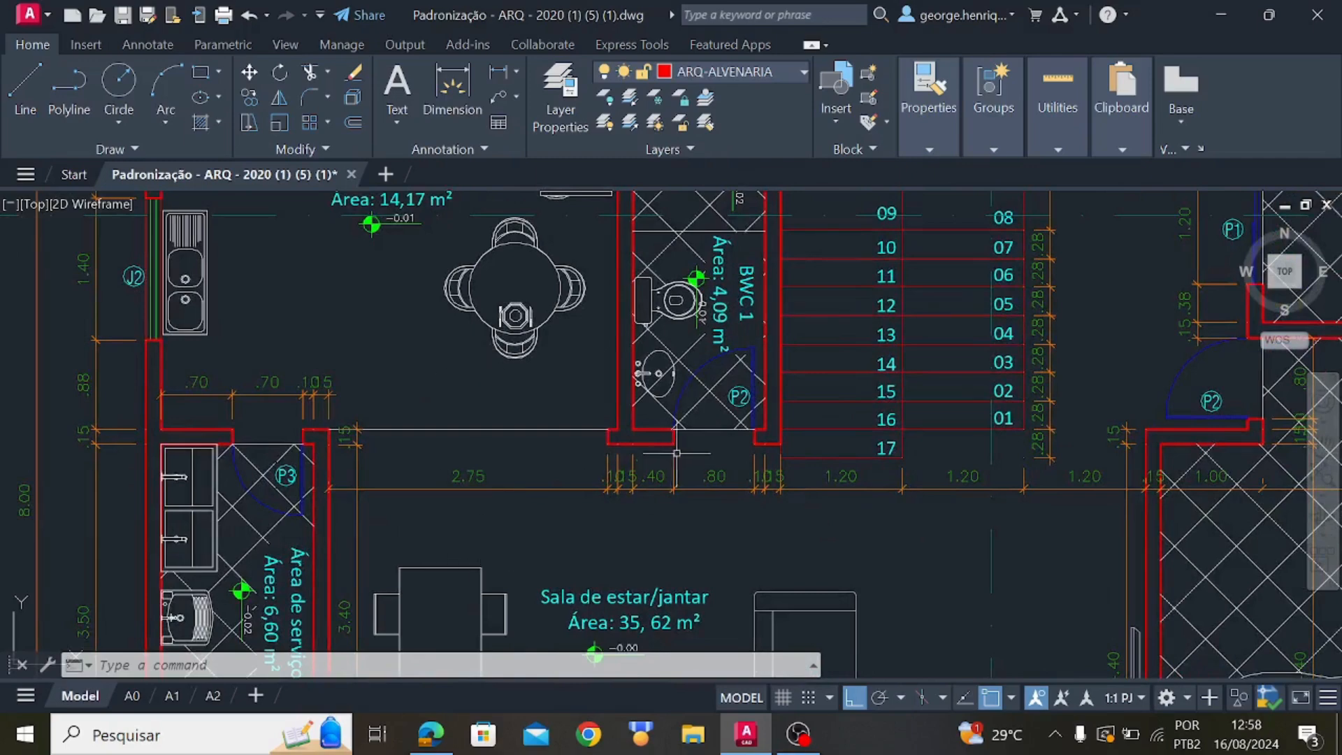
middle_drag(677, 453, 608, 539)
scroll(668, 498, down, 2)
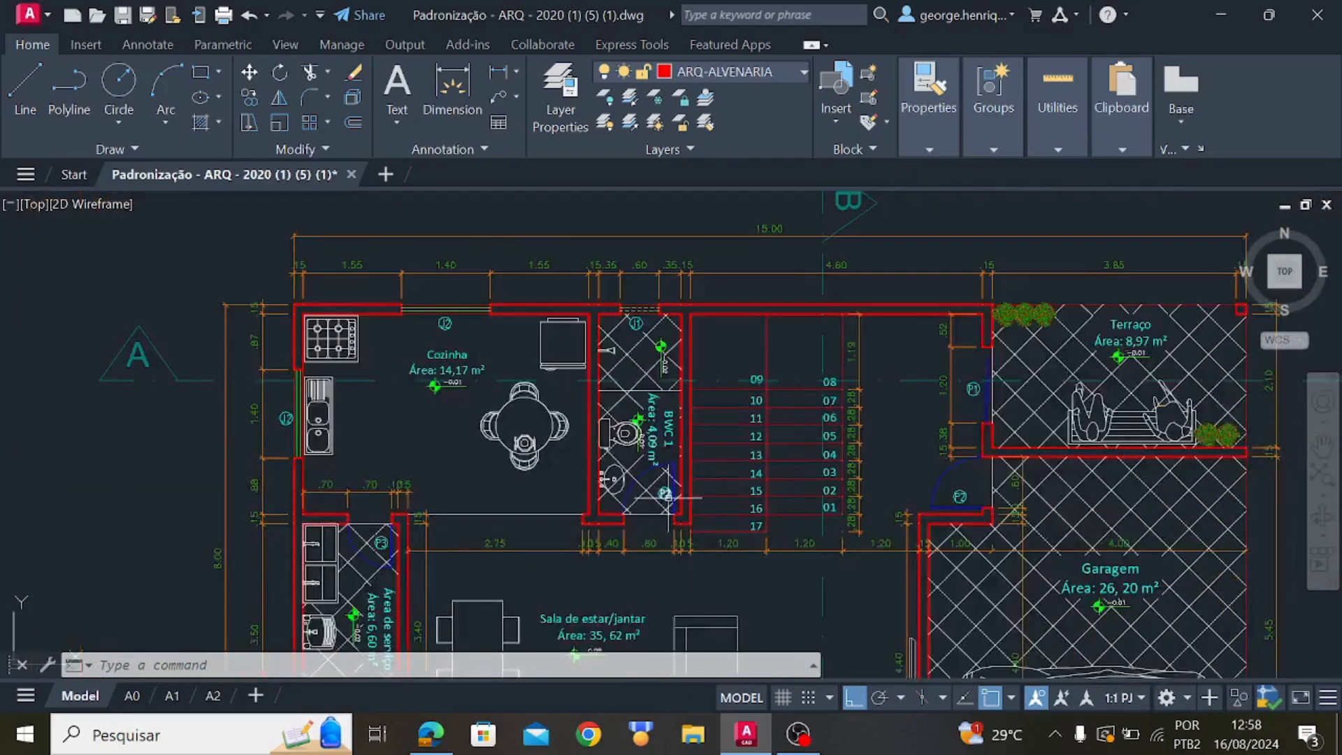
Examine the section A cut across the plan, from the marker beside the Cozinha to the one beside the Terraço
middle_drag(667, 498, 396, 541)
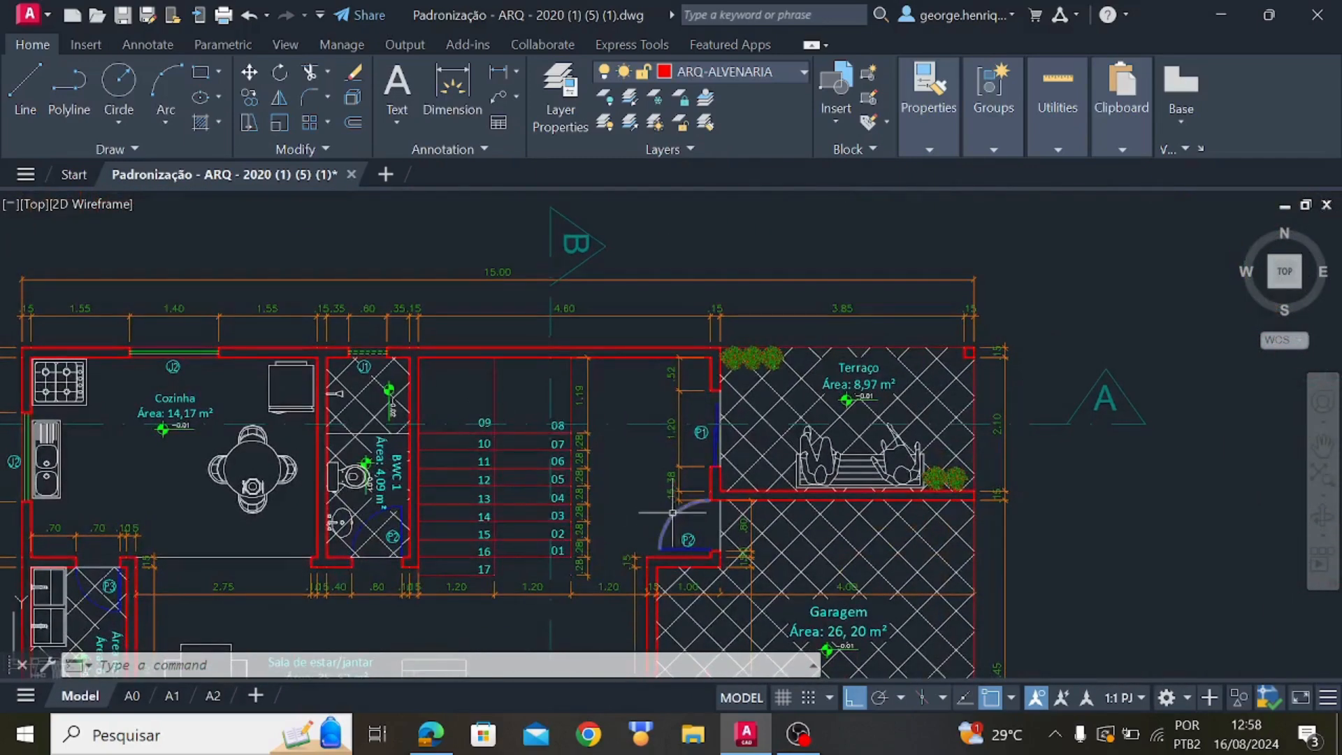
middle_drag(673, 513, 543, 467)
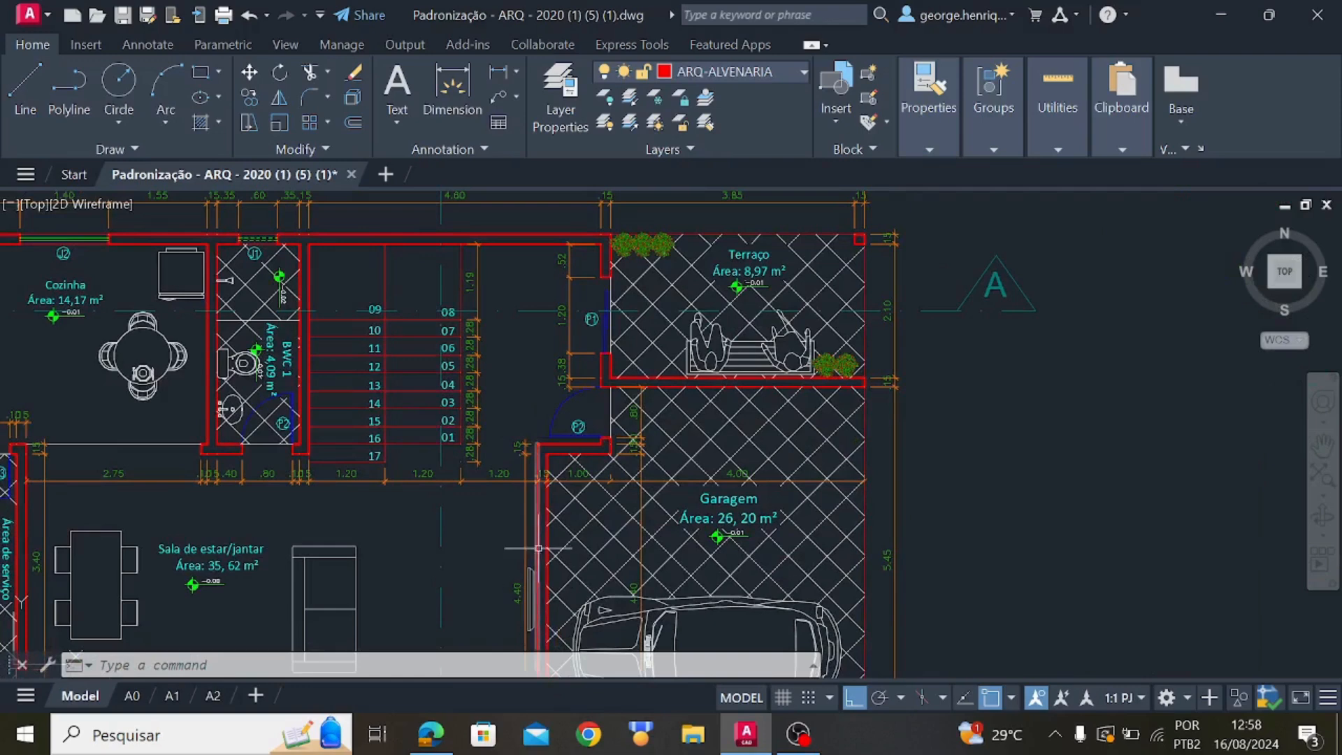
scroll(560, 426, down, 2)
middle_drag(421, 426, 598, 491)
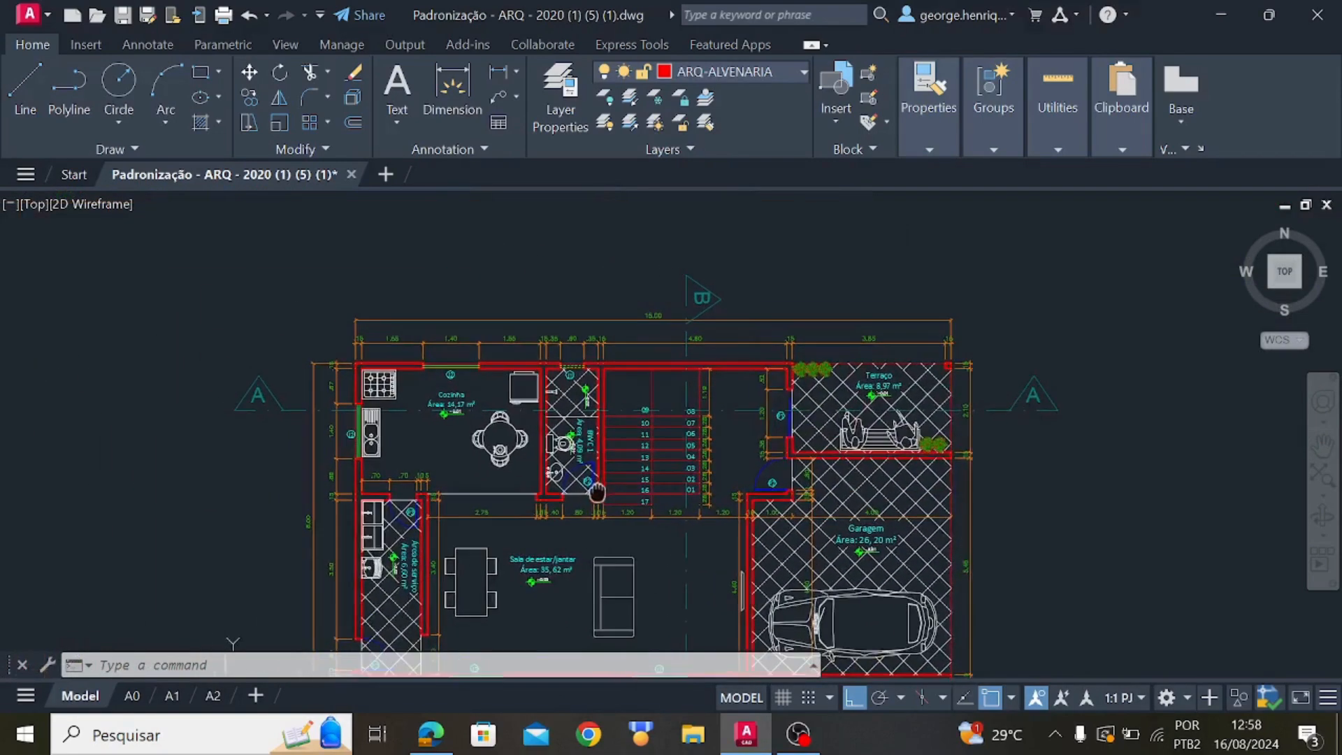
scroll(295, 418, up, 4)
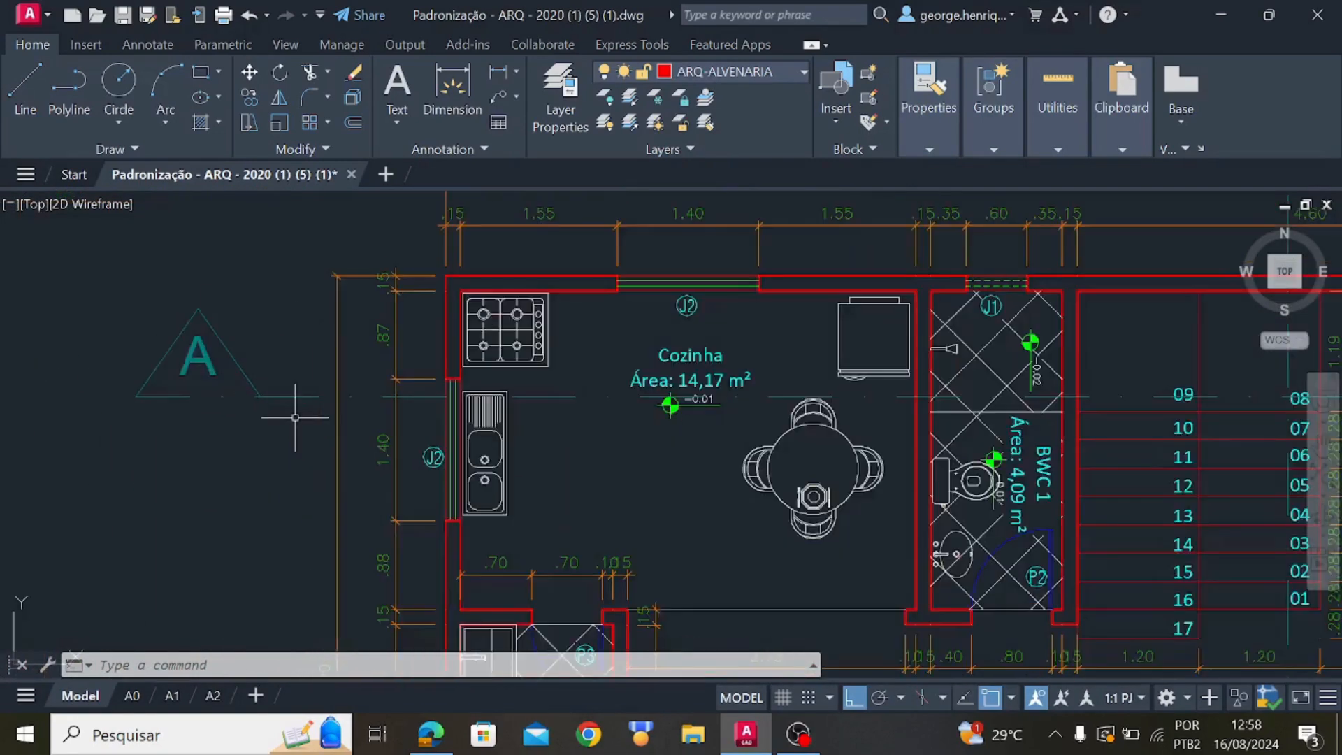
scroll(296, 445, down, 2)
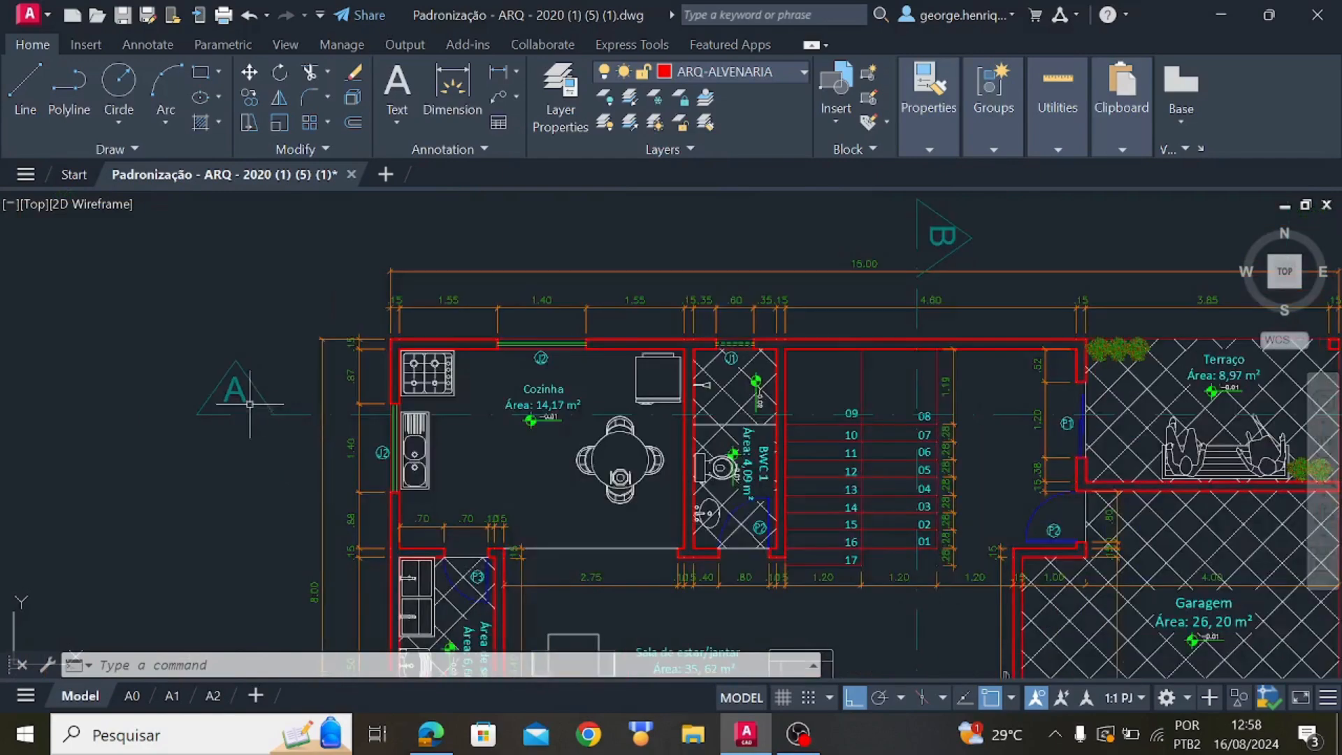
middle_drag(250, 404, 98, 514)
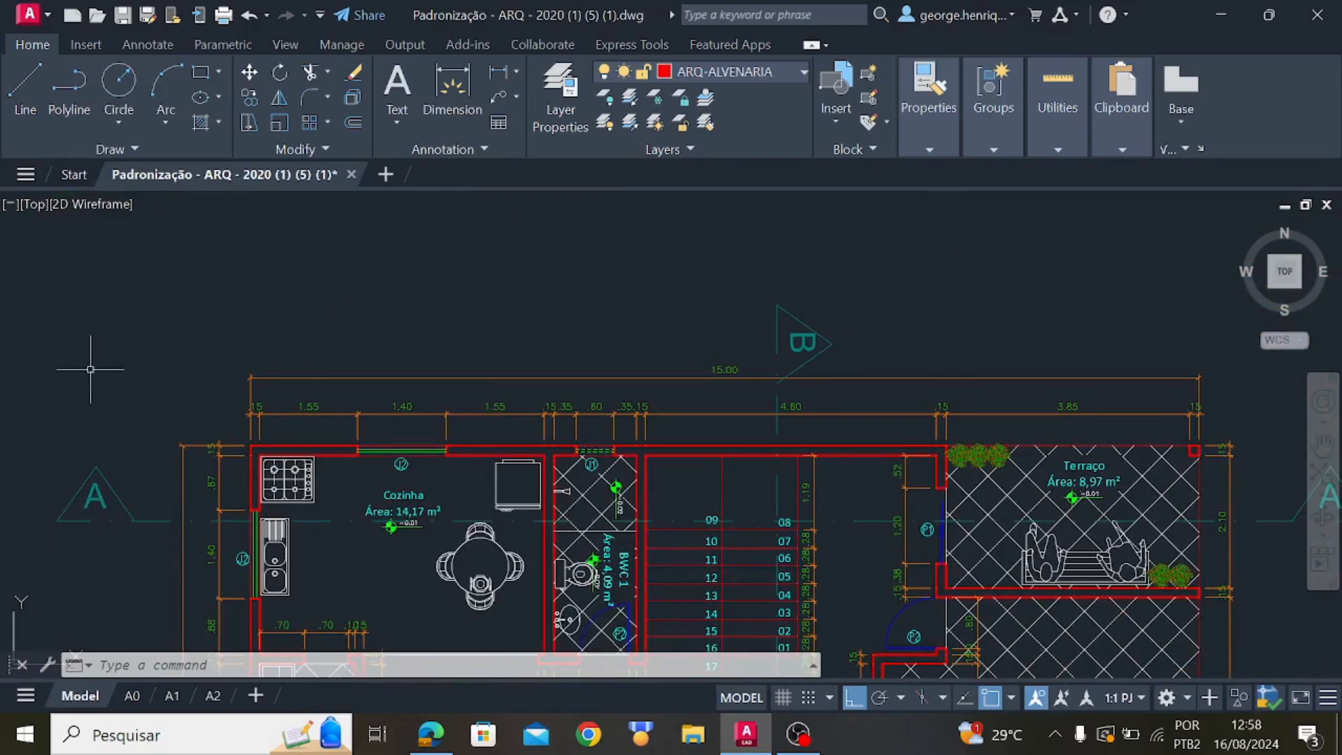
mouse_move(860, 497)
middle_down()
mouse_move(686, 476)
mouse_move(568, 414)
middle_up()
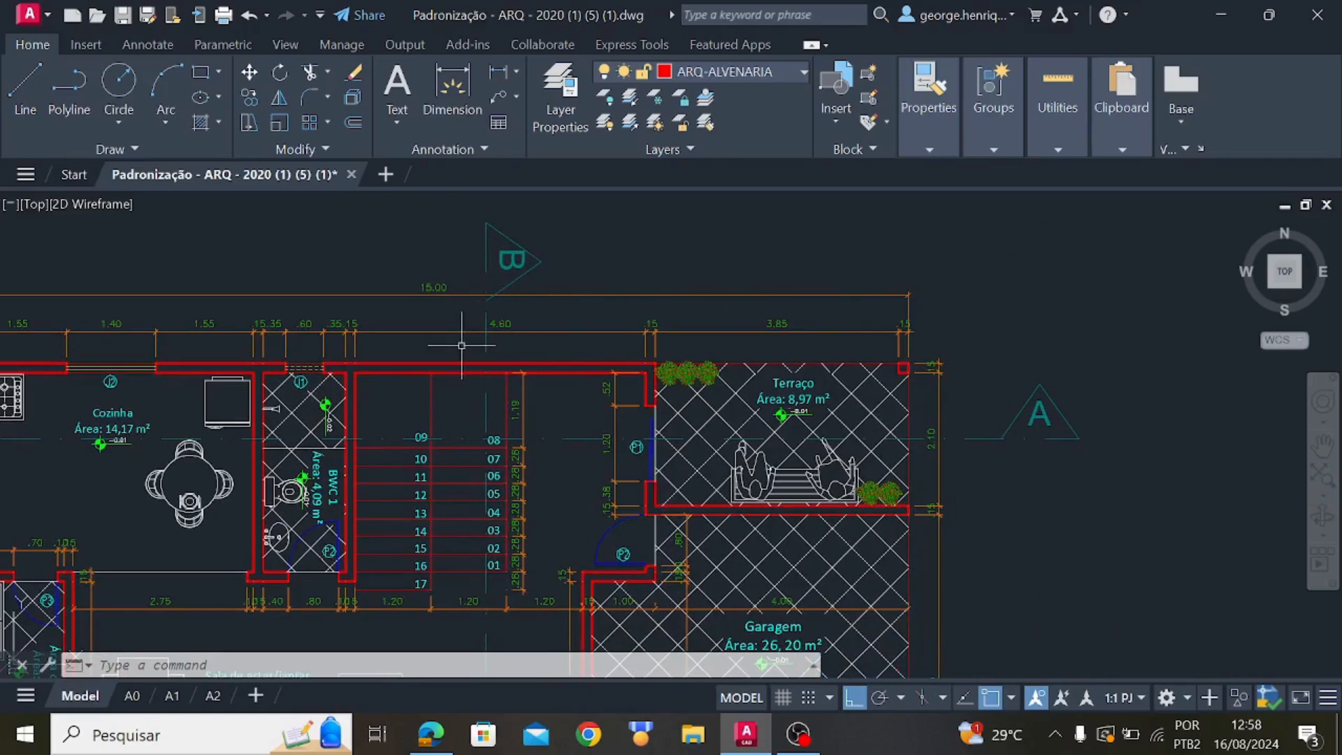
scroll(659, 329, down, 2)
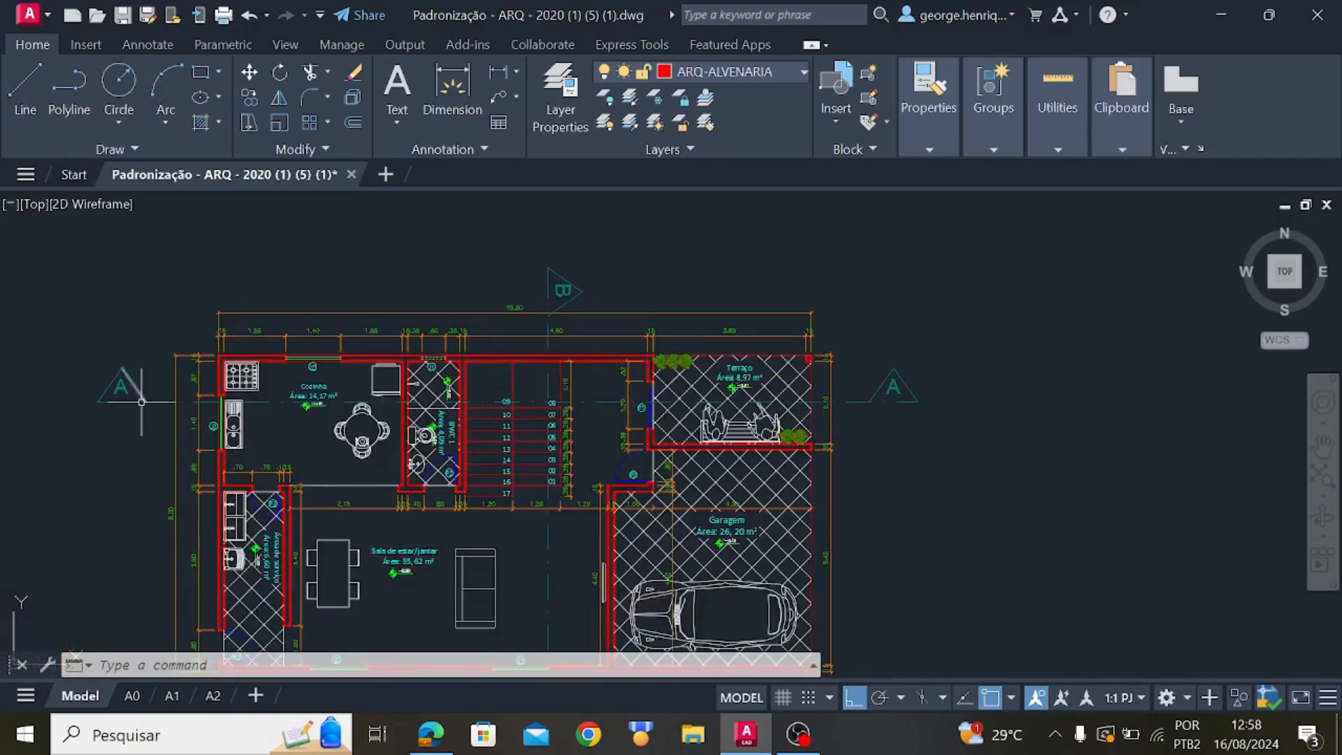
scroll(183, 401, up, 4)
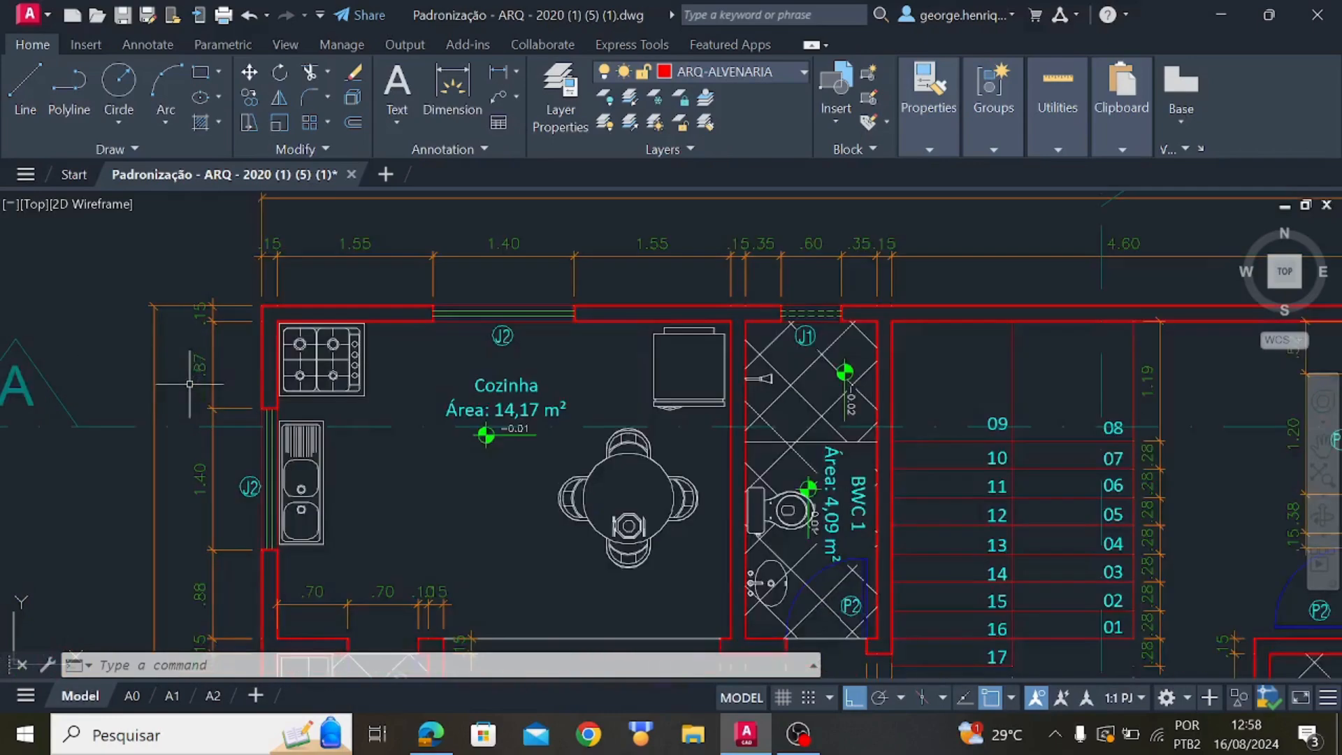
middle_drag(269, 431, 419, 485)
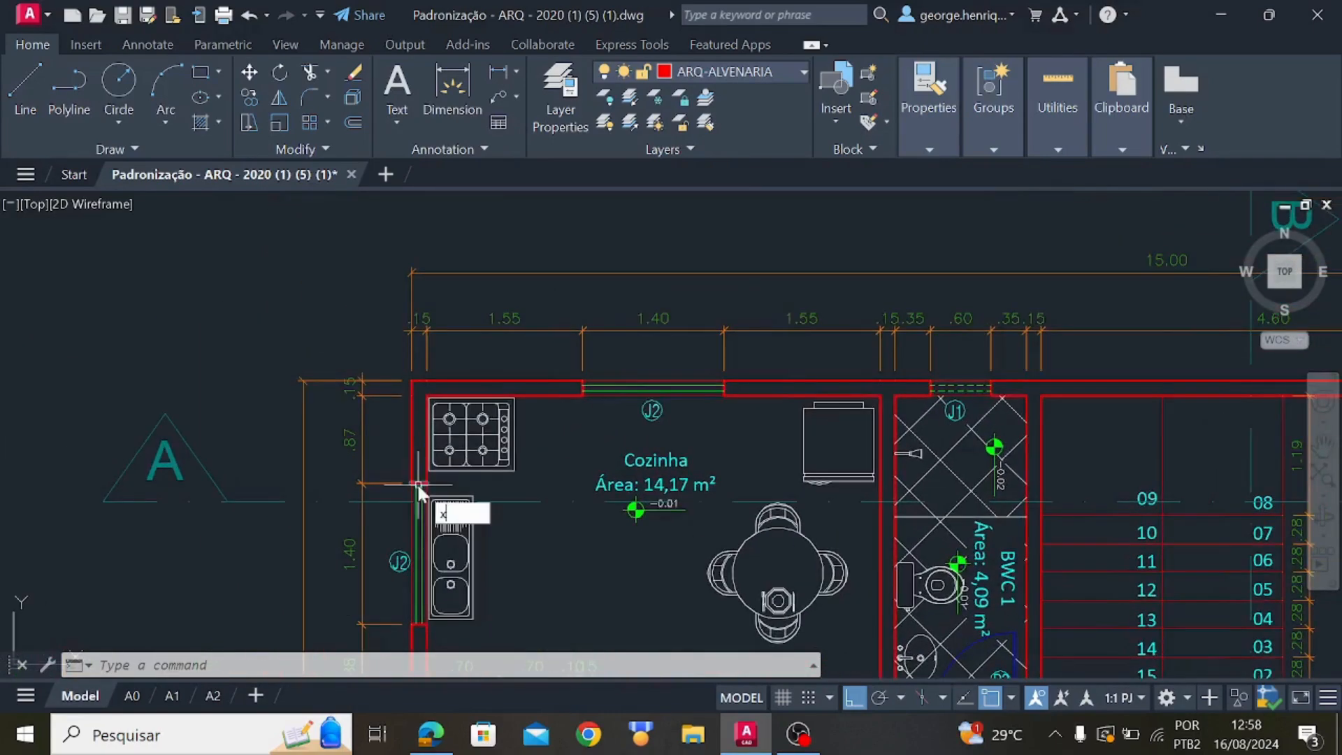
text(lin)
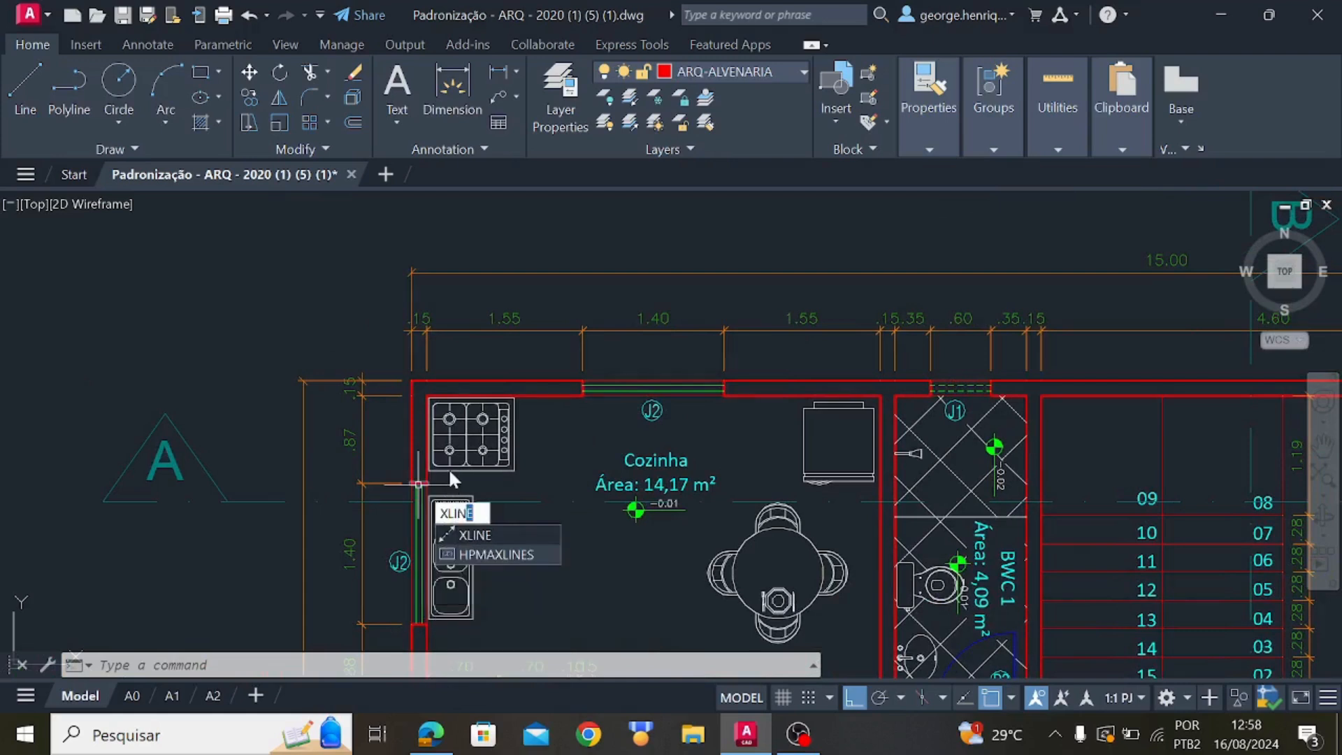
key(Return)
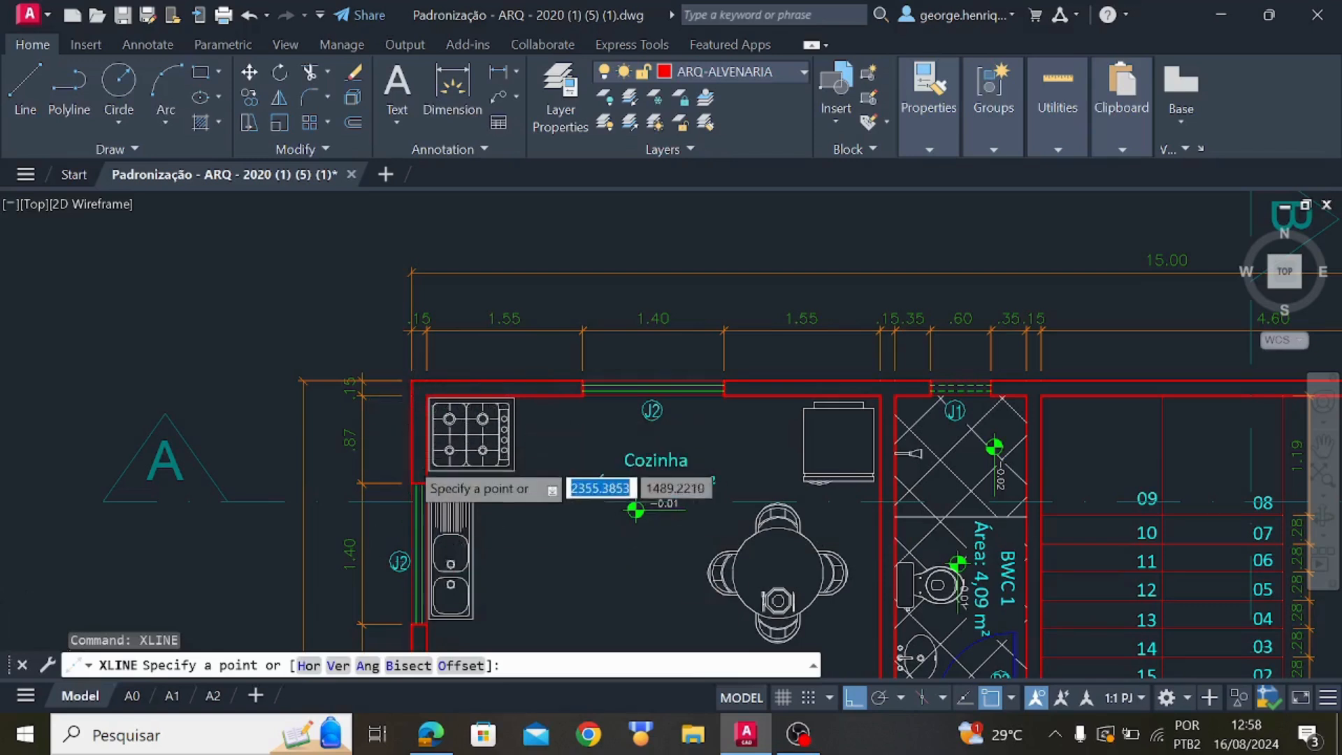
scroll(410, 456, up, 2)
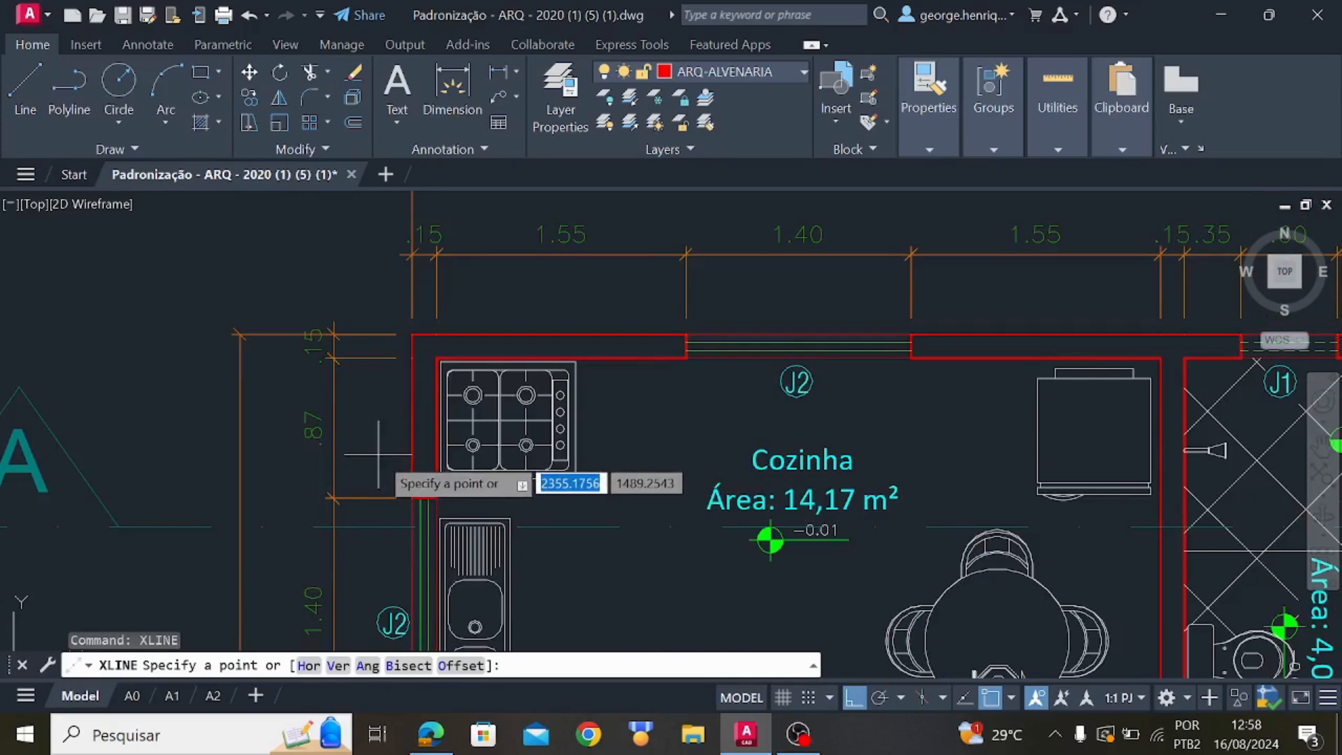
middle_drag(389, 458, 512, 460)
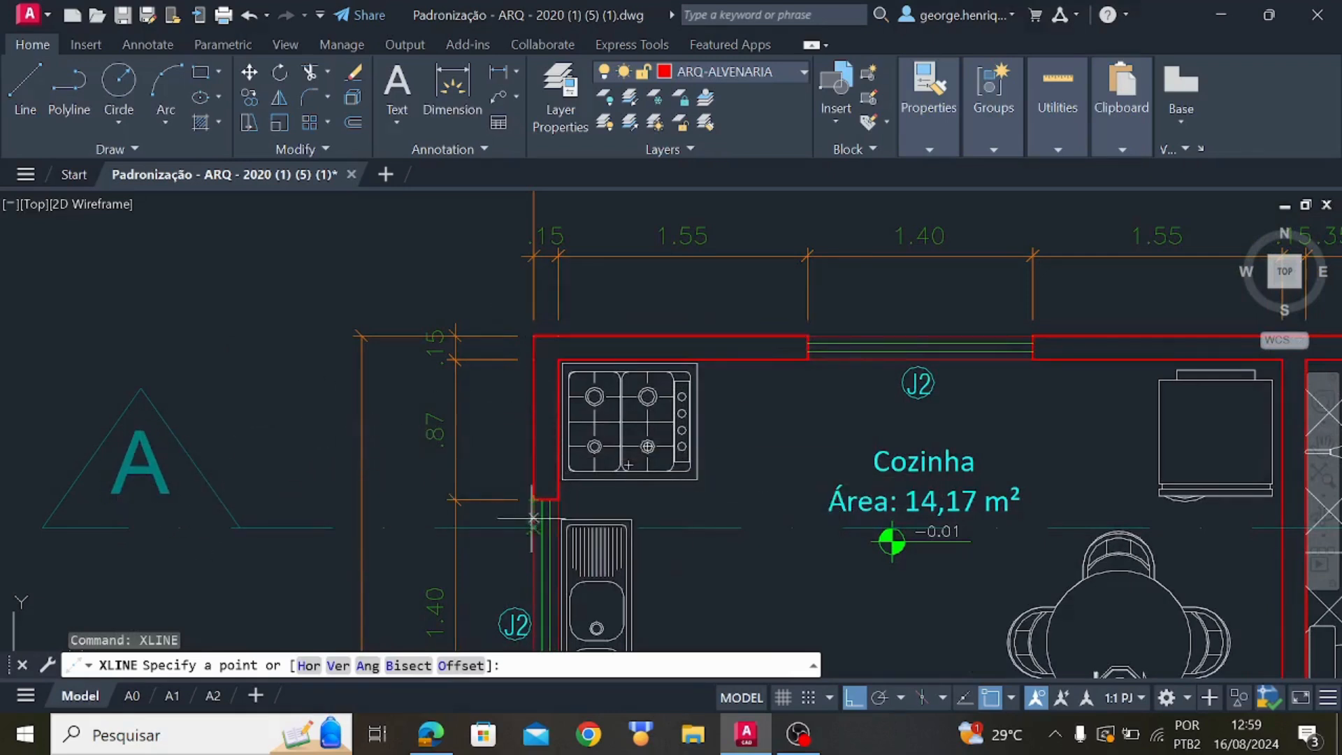
scroll(533, 454, up, 6)
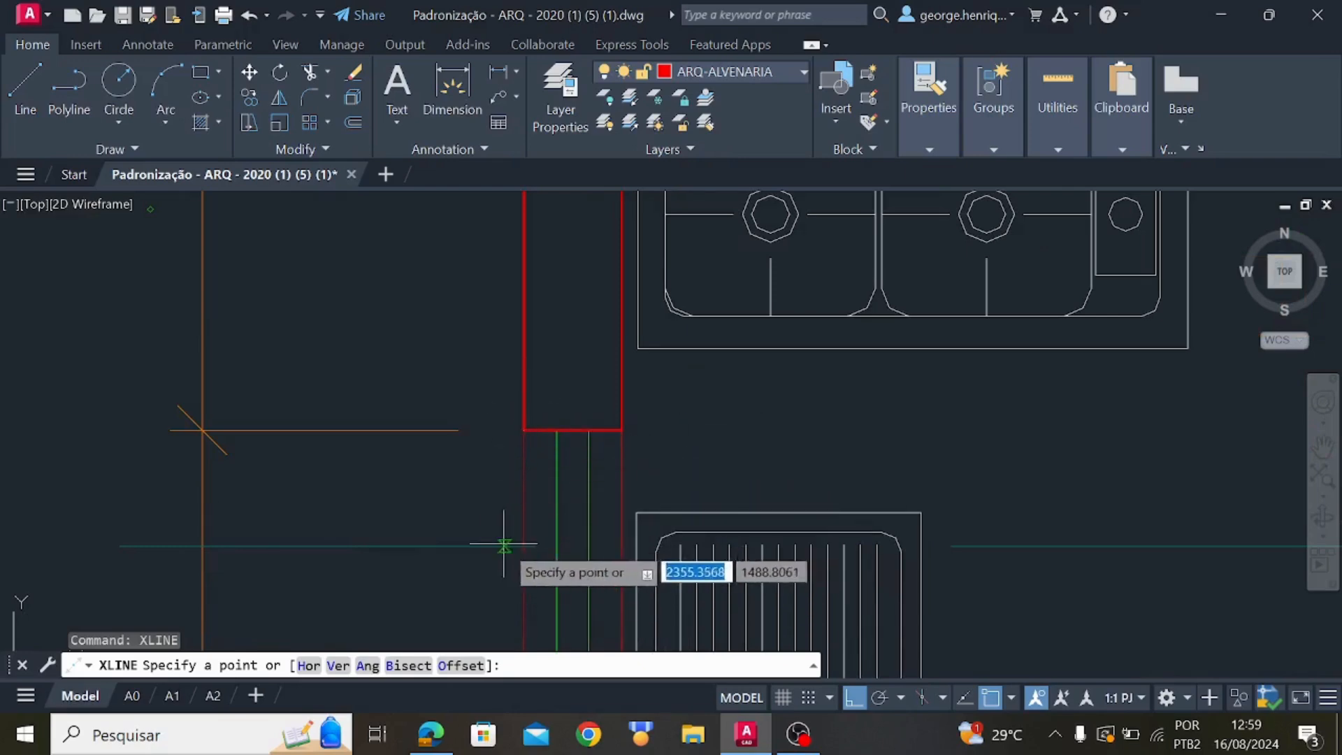
scroll(521, 542, down, 3)
scroll(523, 474, down, 3)
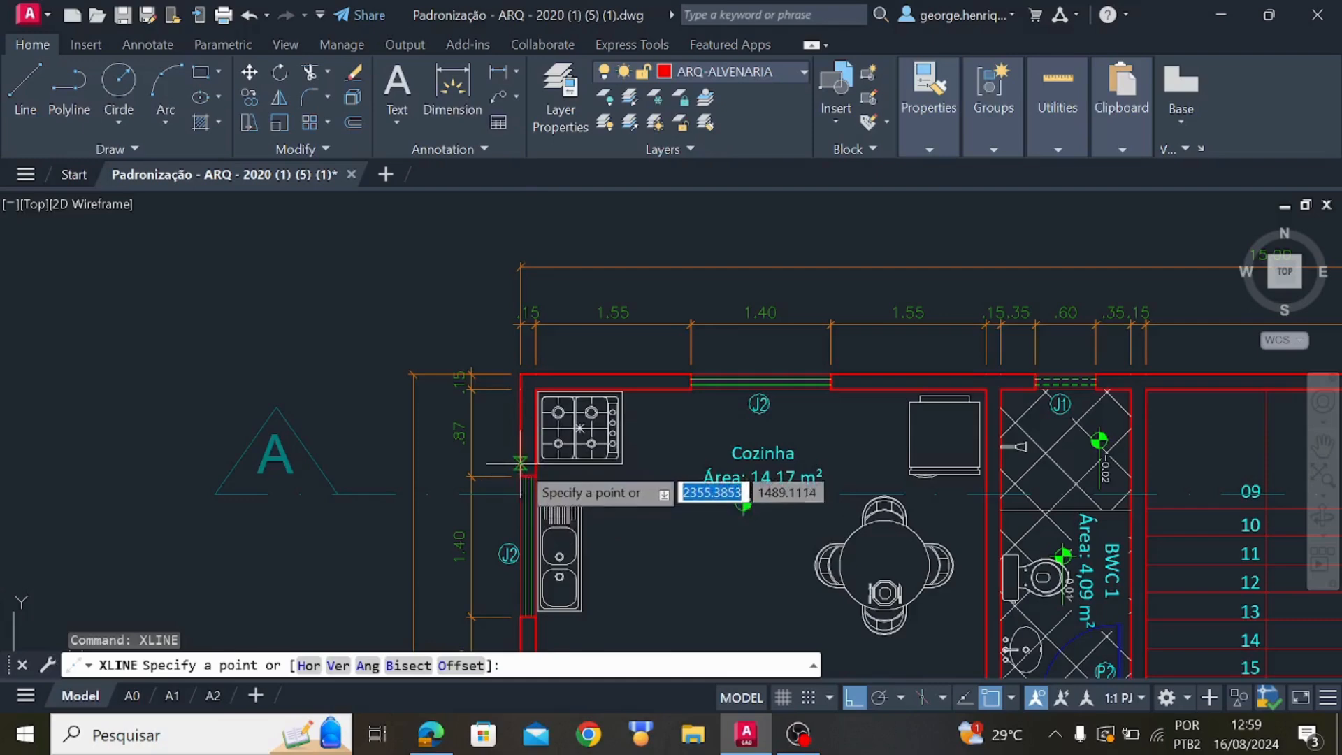
scroll(524, 463, up, 4)
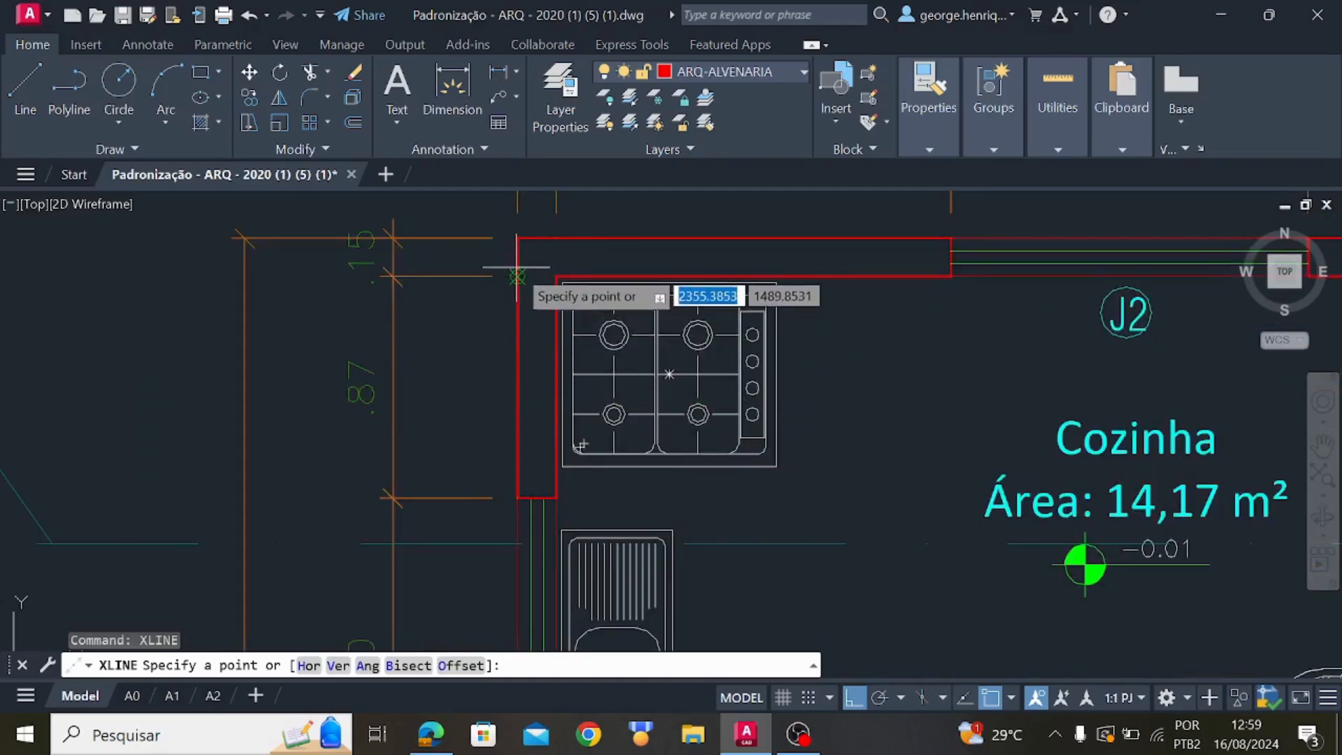
middle_drag(894, 351, 622, 509)
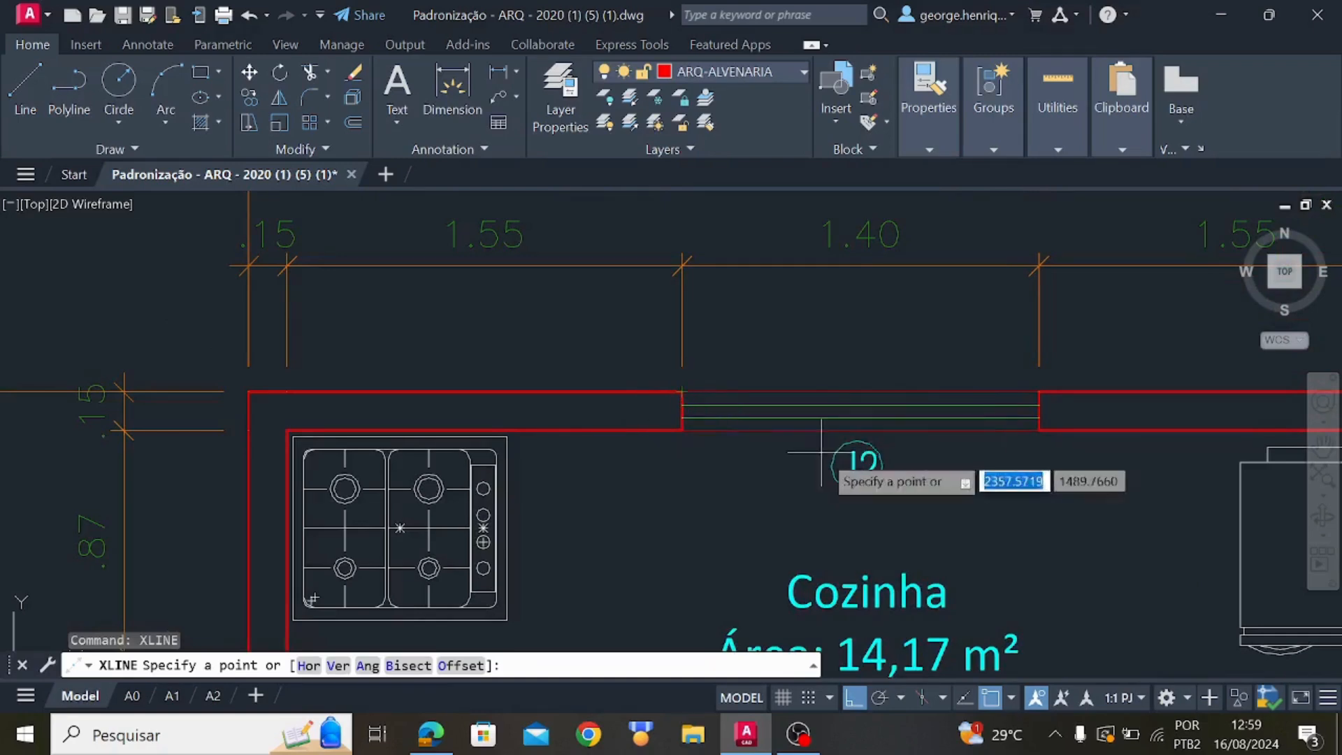
middle_drag(1053, 419, 342, 392)
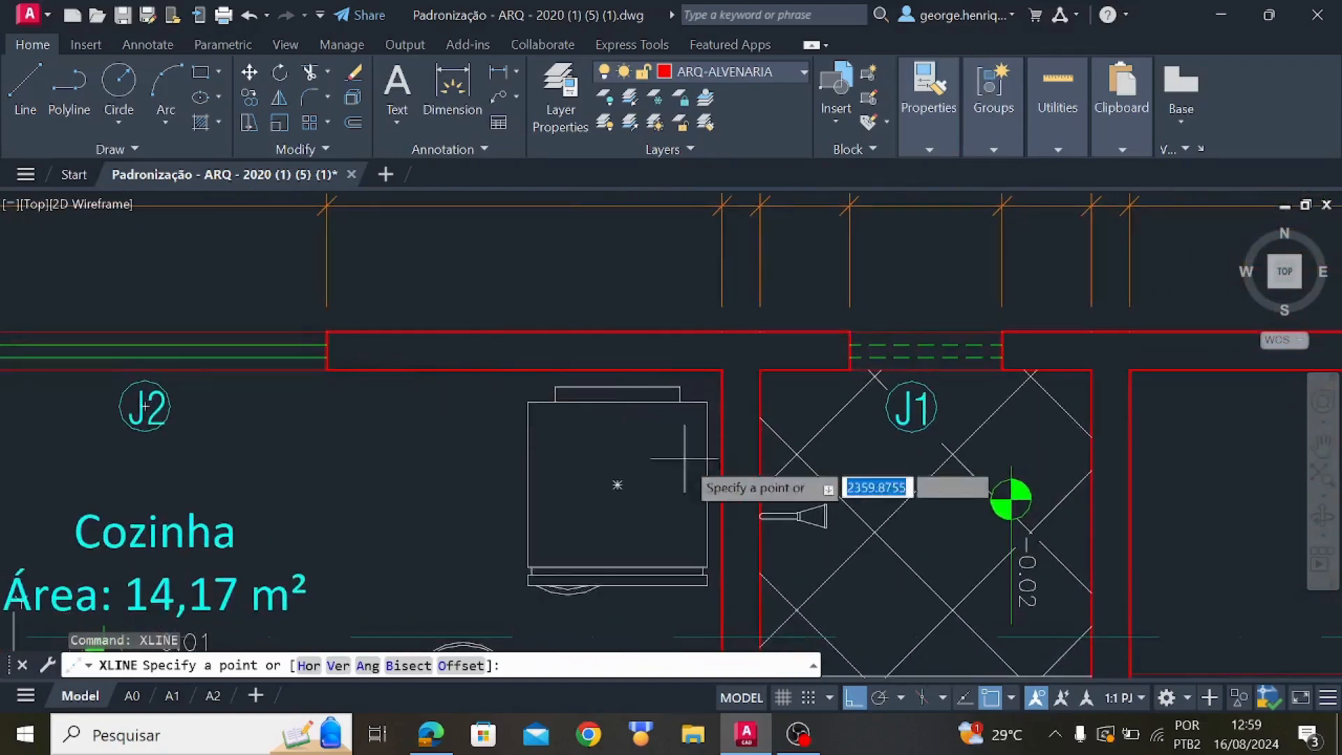
scroll(819, 478, down, 2)
scroll(820, 478, down, 4)
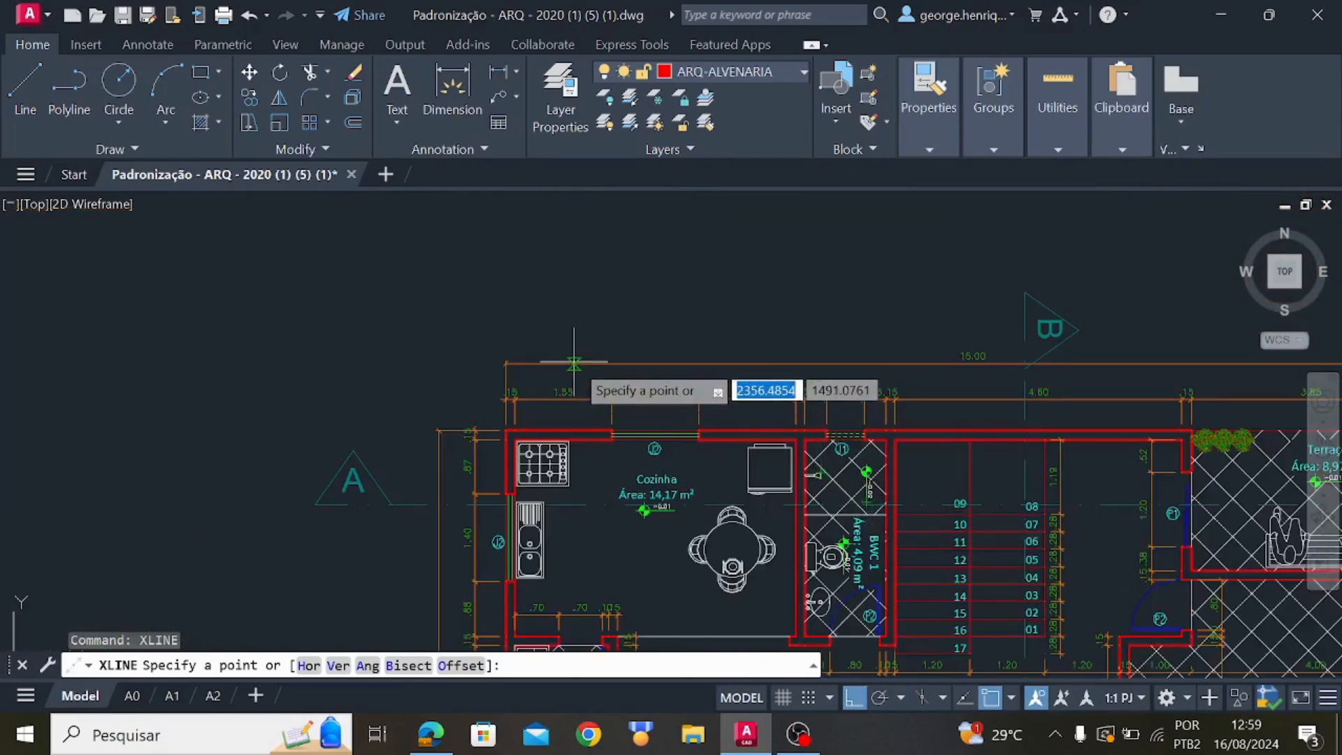
scroll(505, 478, up, 2)
key(Escape)
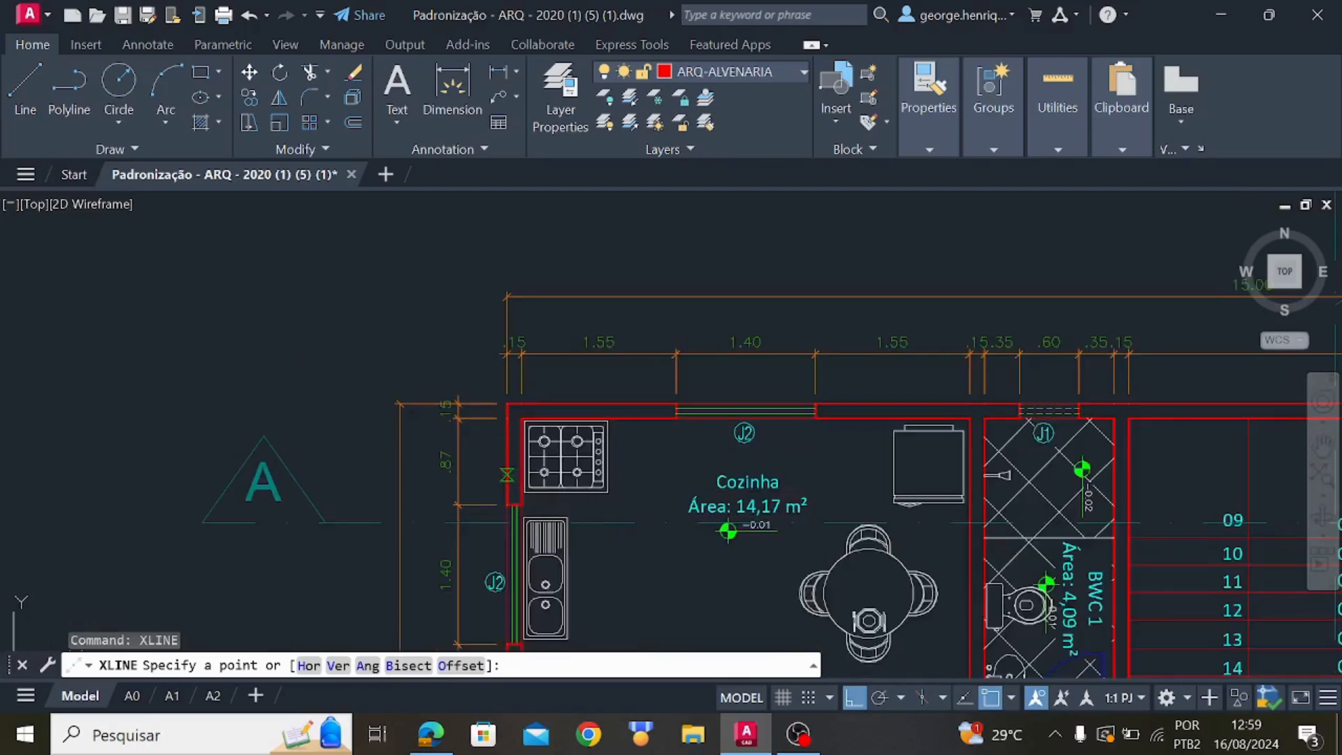
Draw a vertical construction line (XLINE) along the outer face of the Cozinha's left wall, keeping Ortho on
text(xlin)
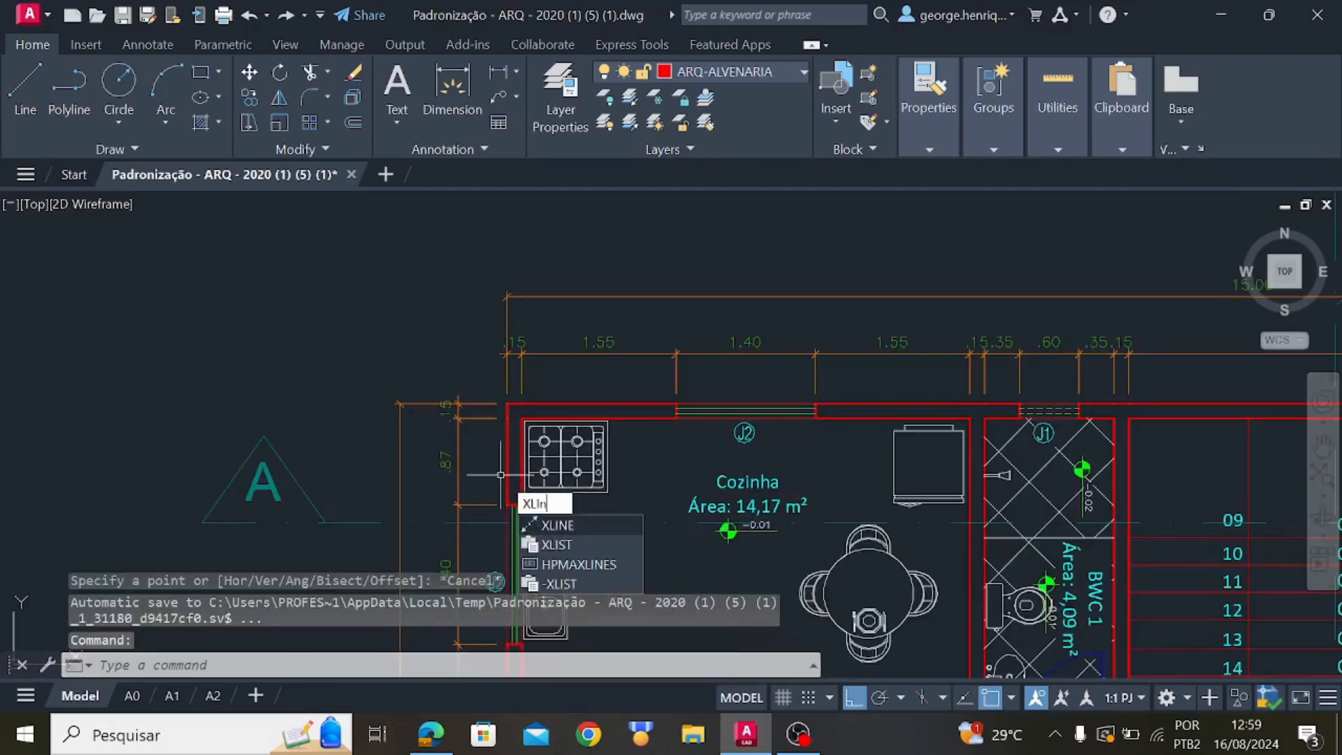
click(569, 522)
scroll(507, 454, up, 4)
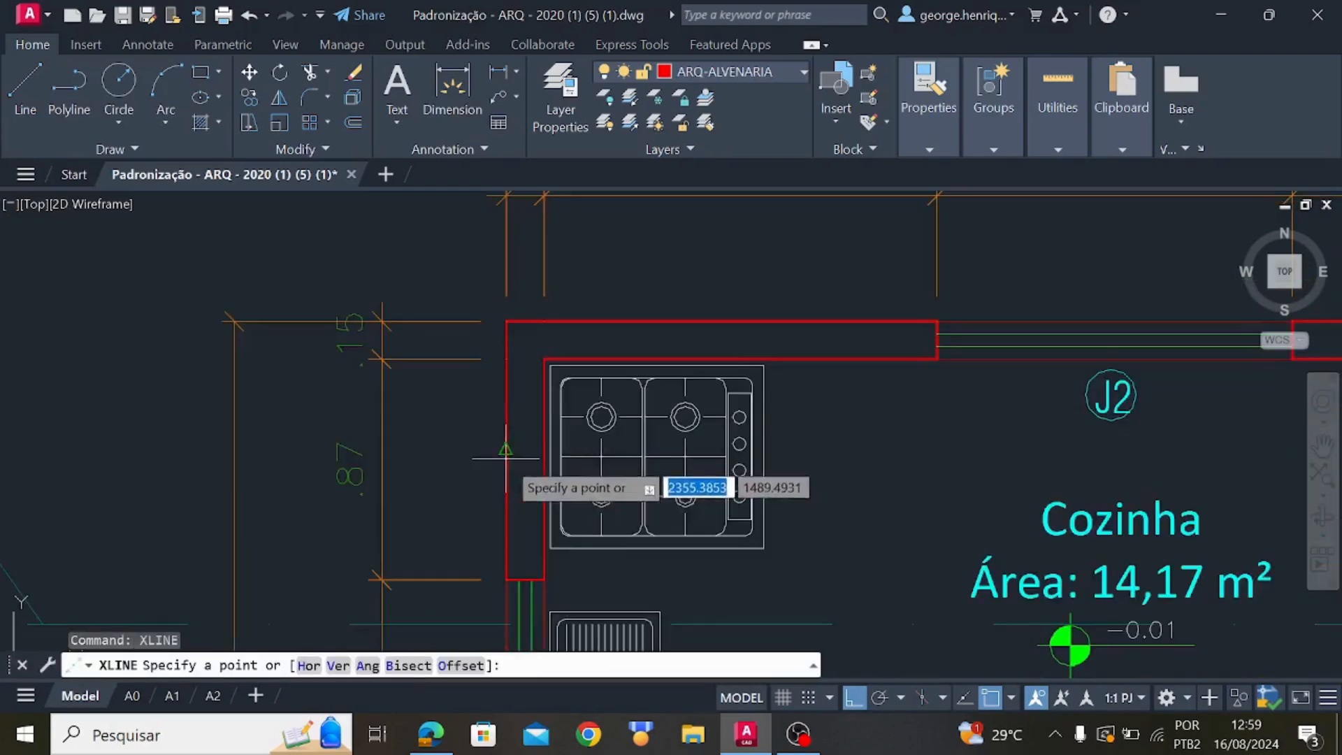
click(509, 523)
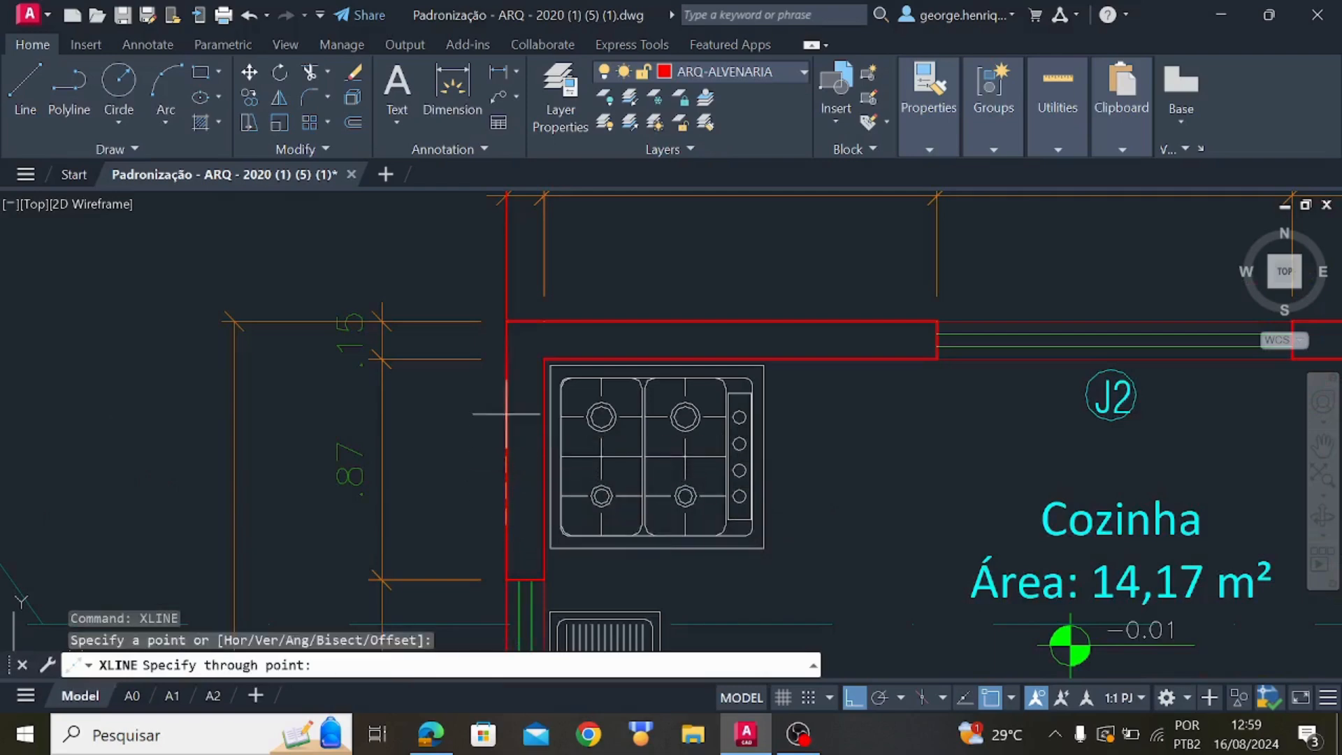
scroll(506, 397, down, 4)
scroll(420, 448, down, 4)
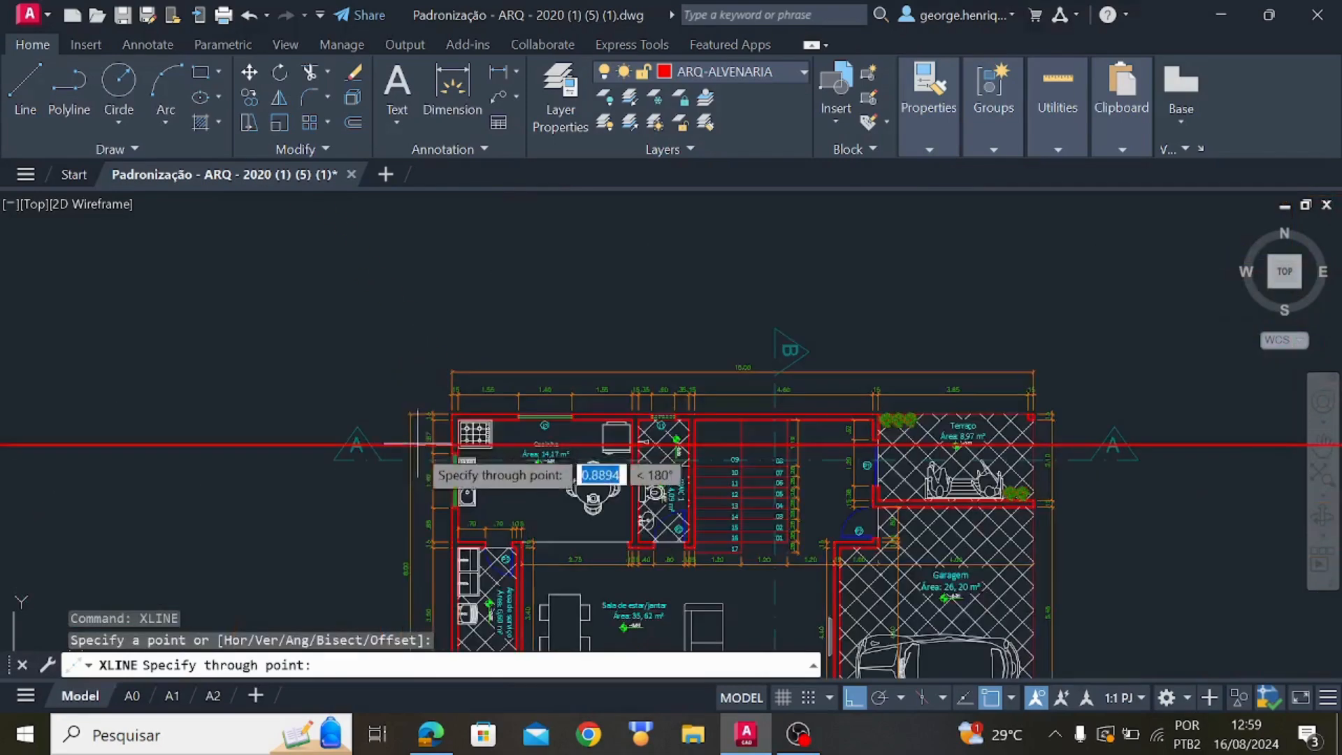
click(855, 699)
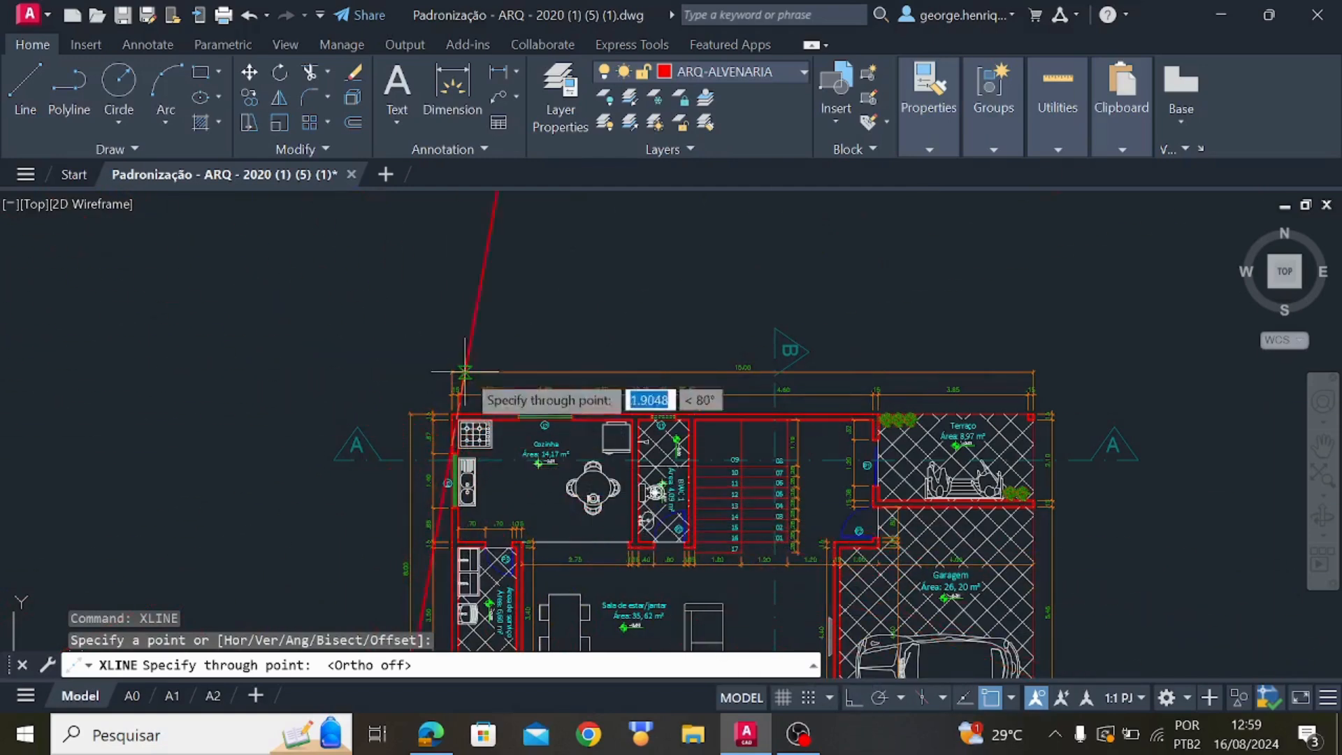
scroll(452, 417, up, 5)
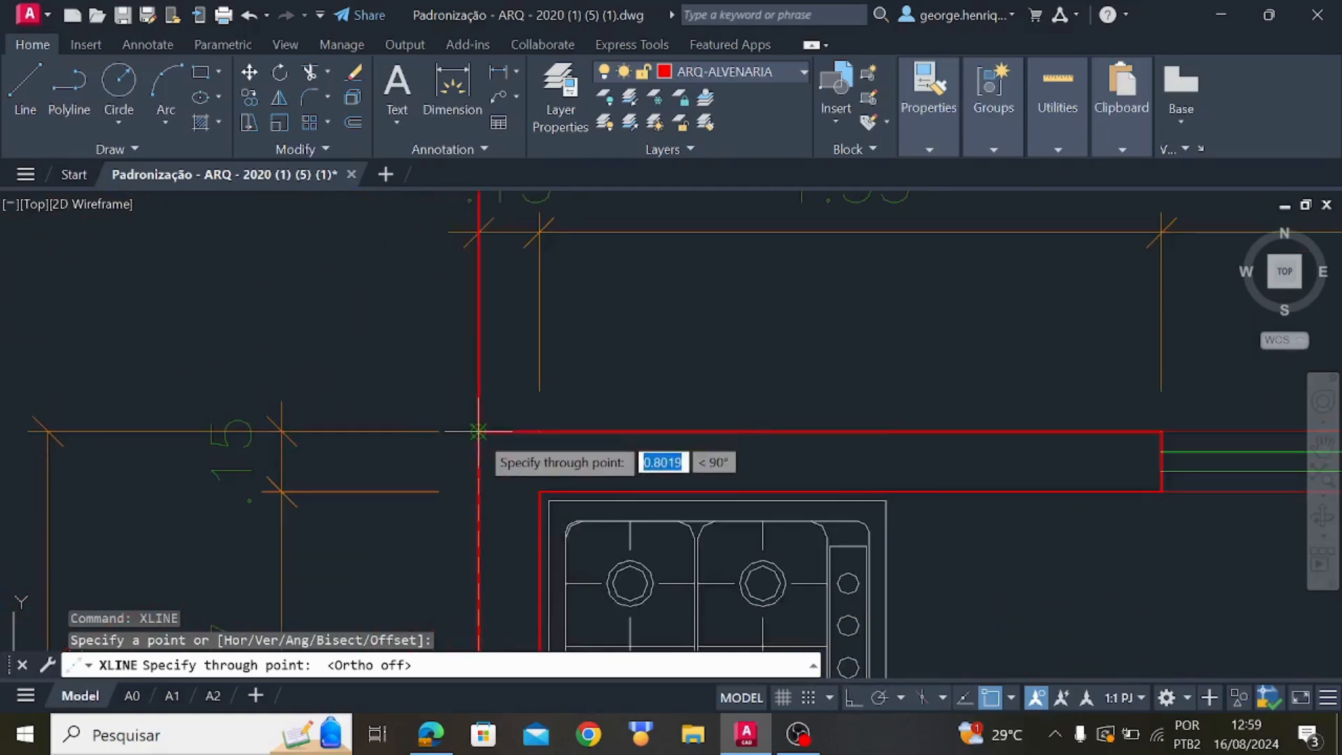
scroll(479, 431, down, 4)
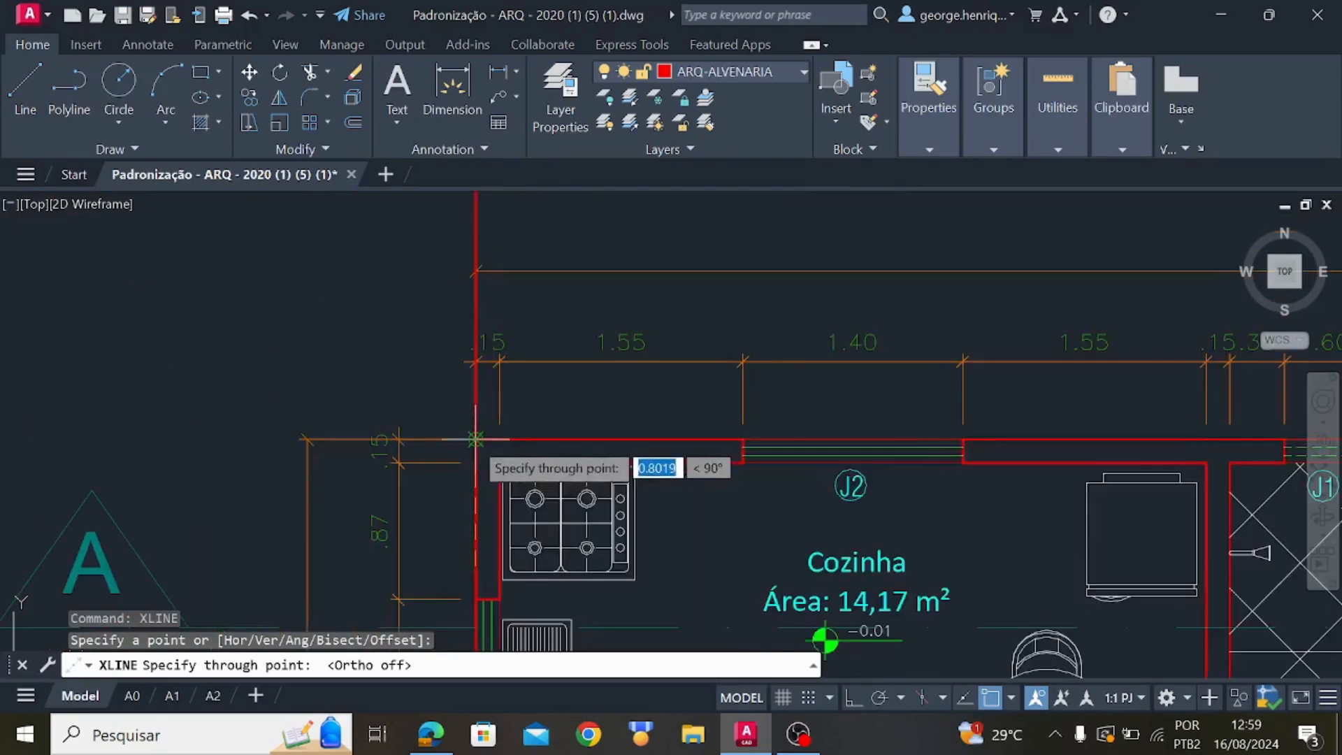
click(854, 698)
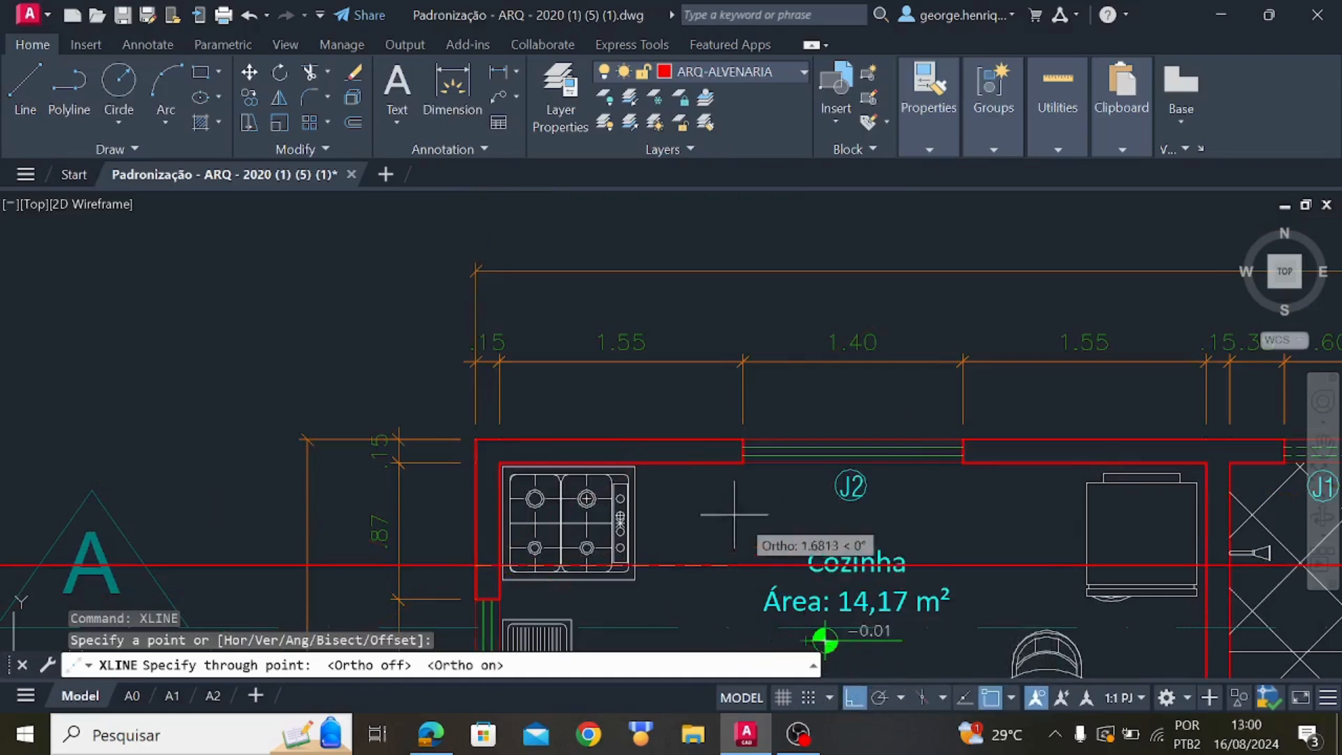
scroll(467, 444, down, 4)
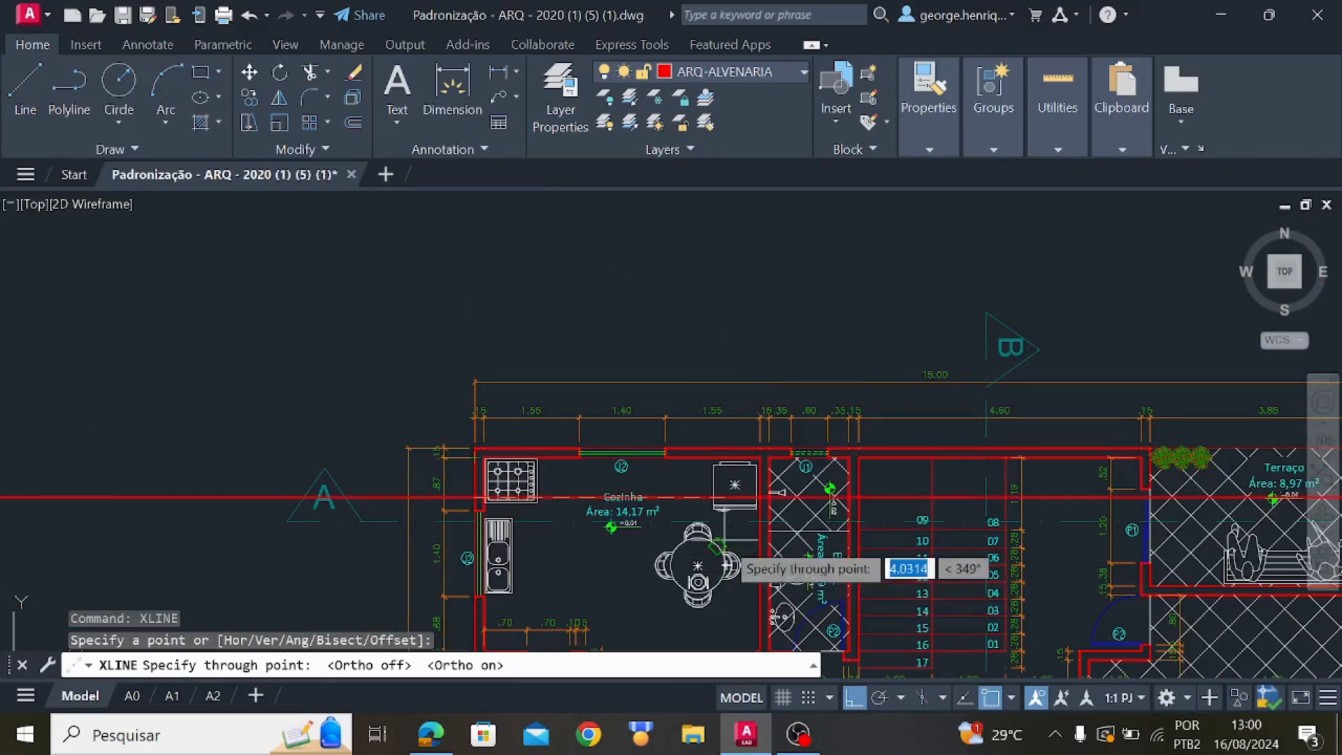
scroll(477, 458, up, 4)
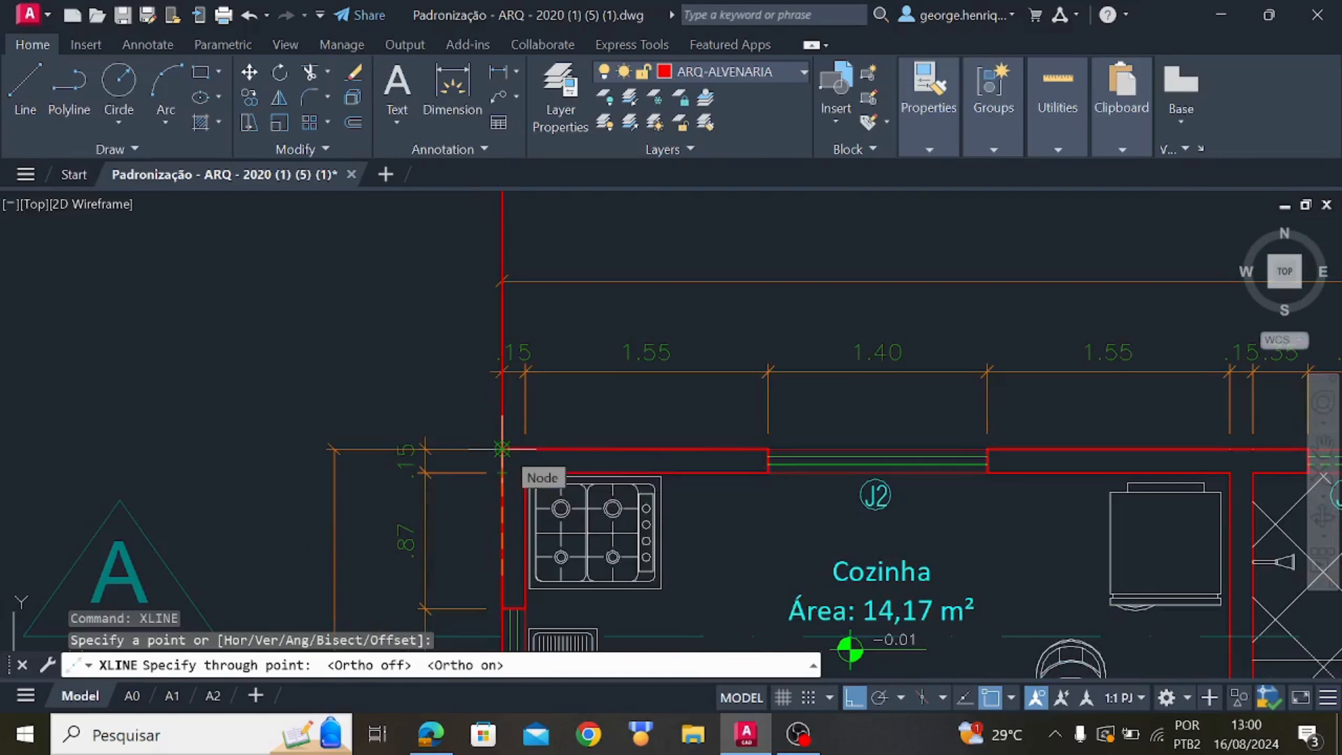
key(Escape)
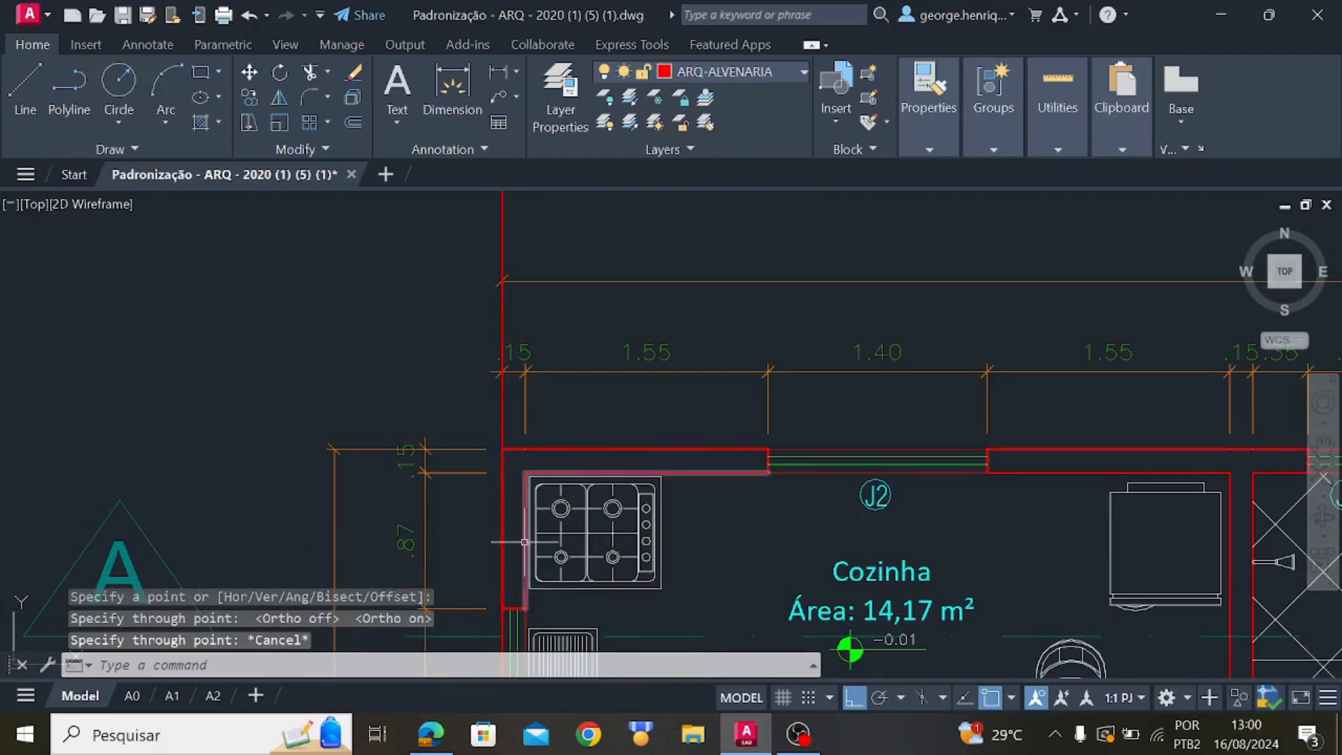
Draw a vertical construction line (XLINE) along the inner face of the Cozinha's left wall, beside the stove
scroll(464, 429, up, 2)
scroll(458, 327, down, 5)
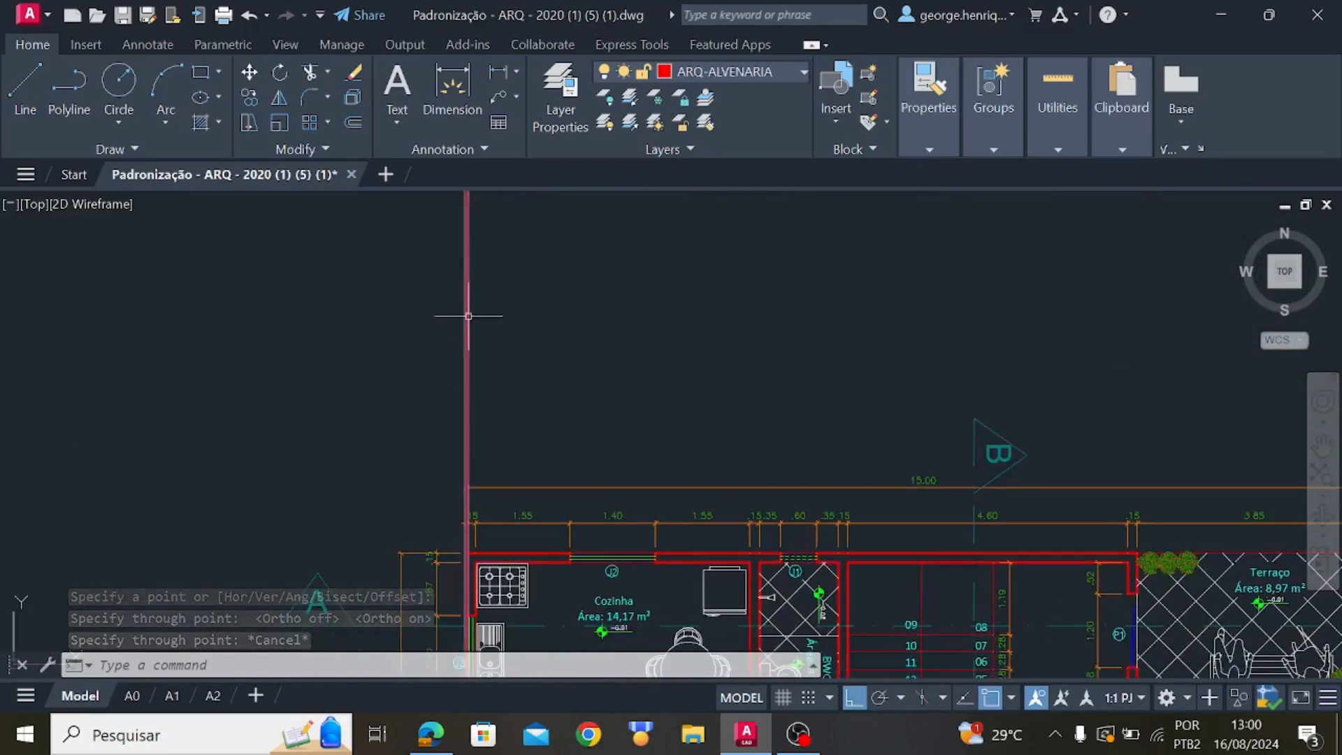
scroll(473, 557, up, 10)
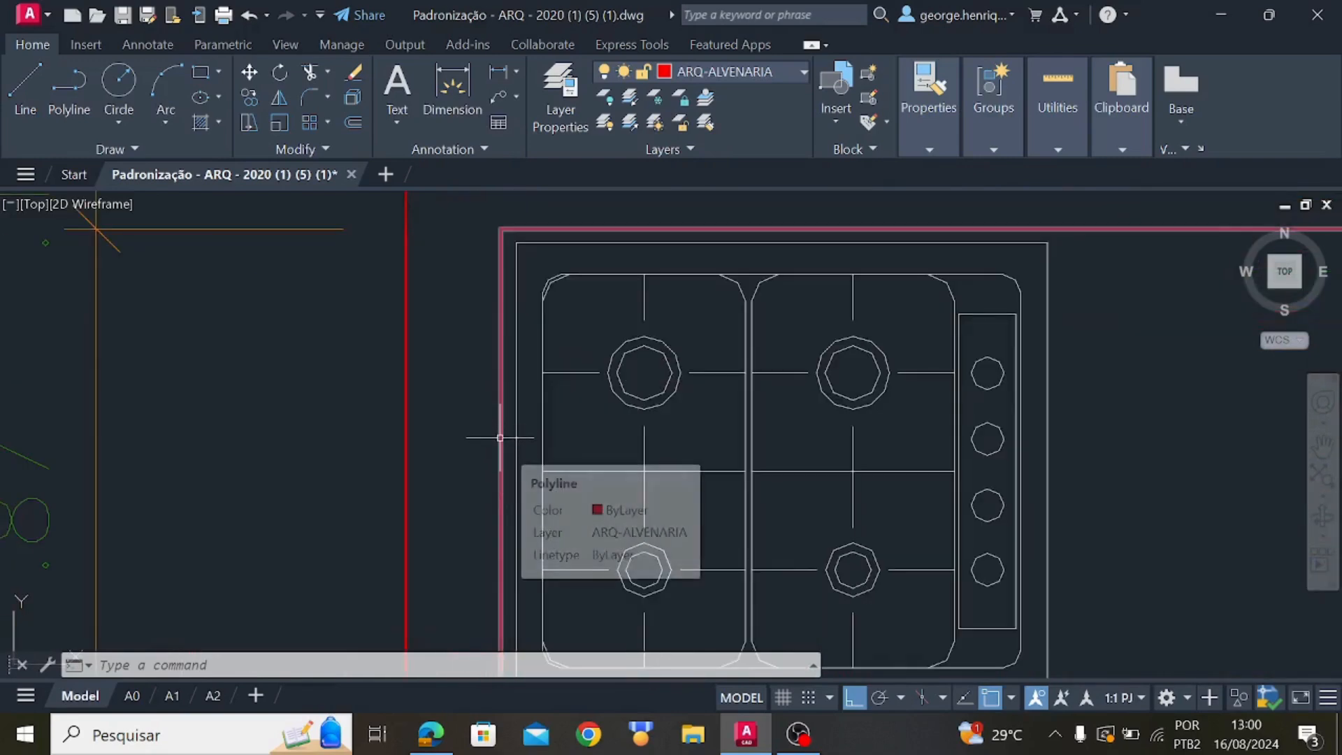
key(Return)
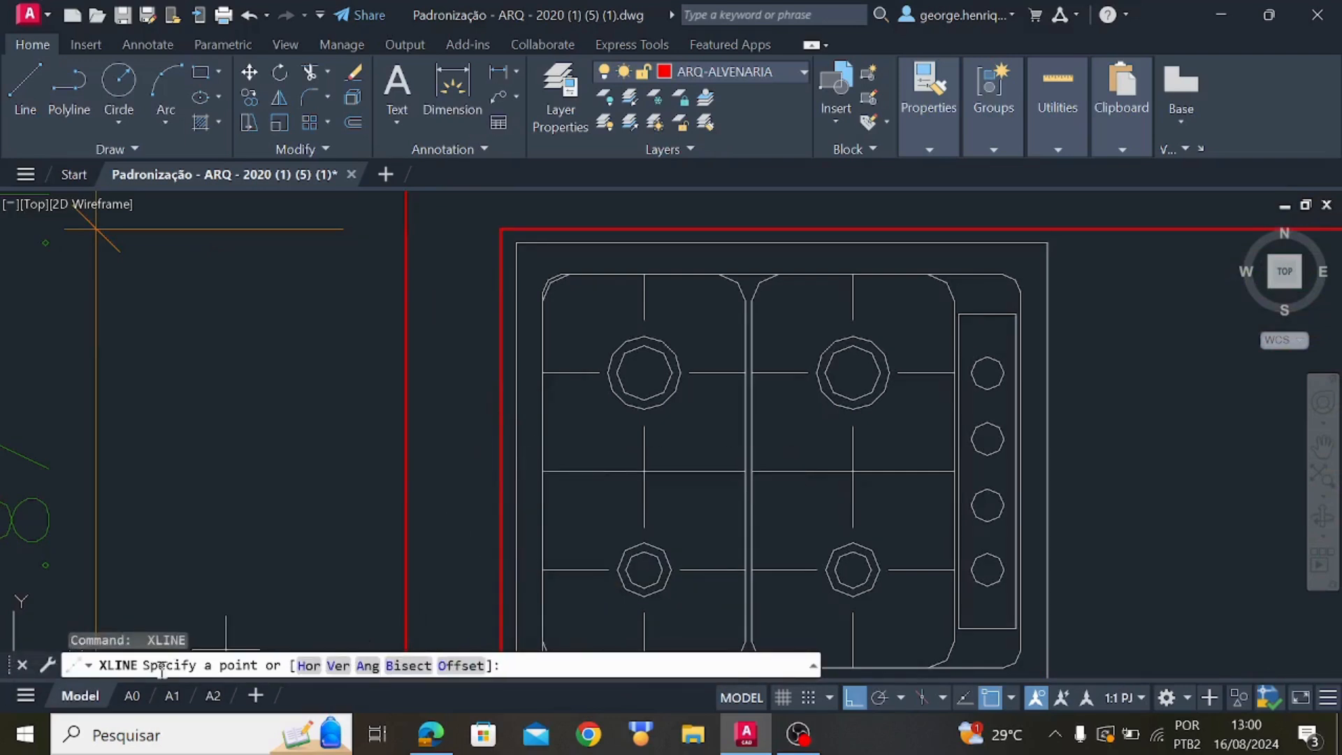
click(500, 474)
scroll(501, 474, down, 8)
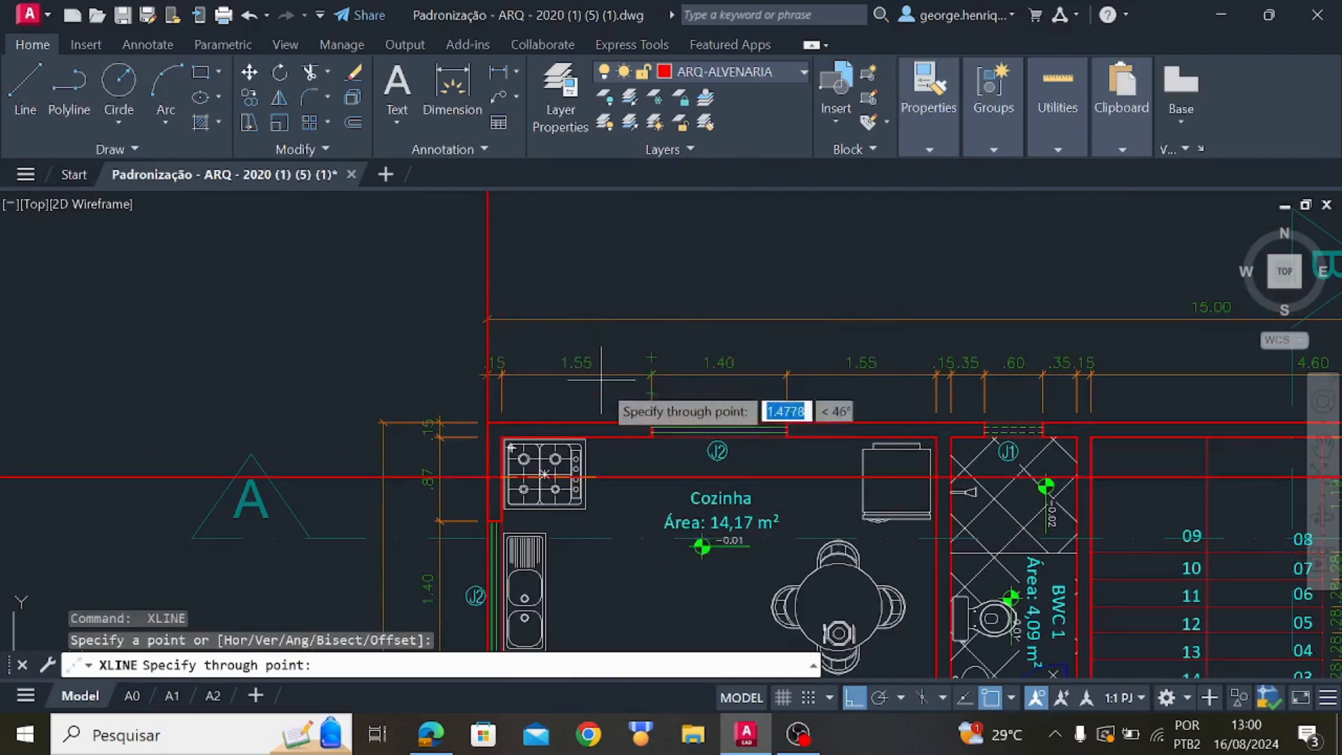
scroll(499, 405, up, 6)
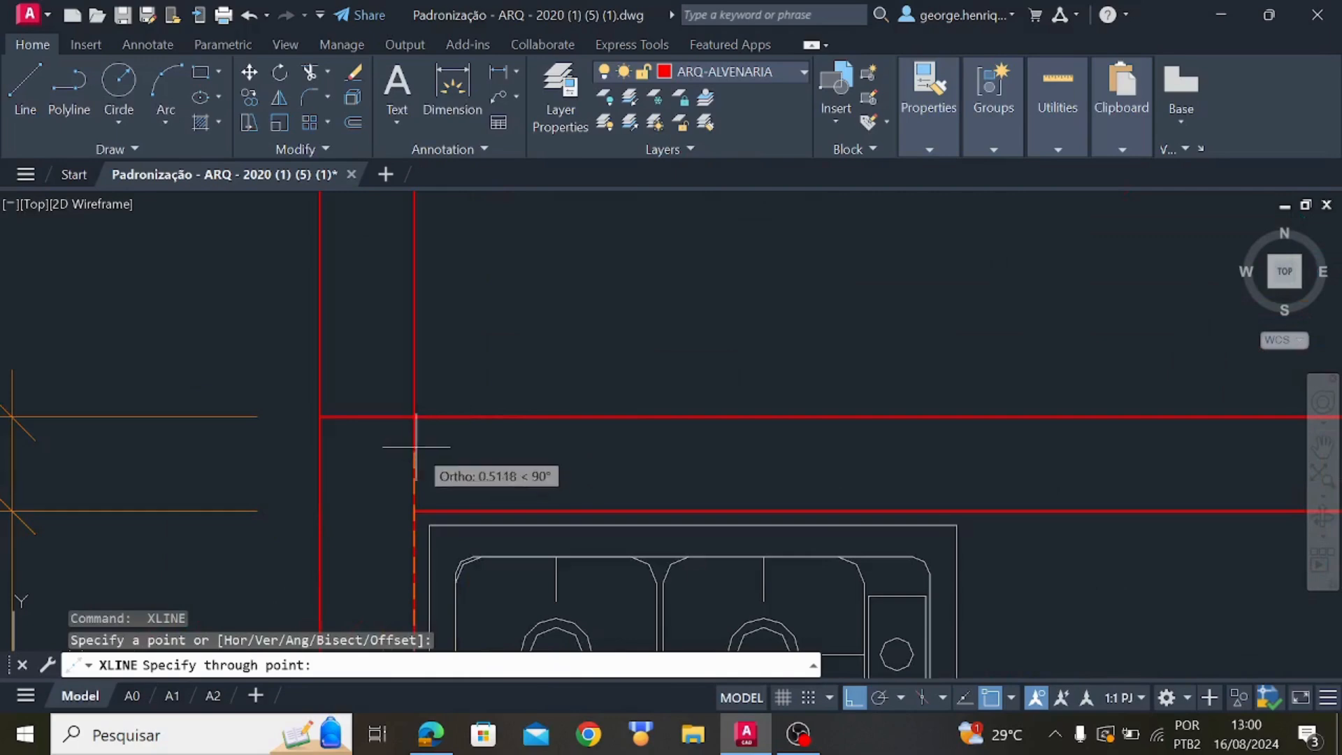
scroll(433, 448, down, 5)
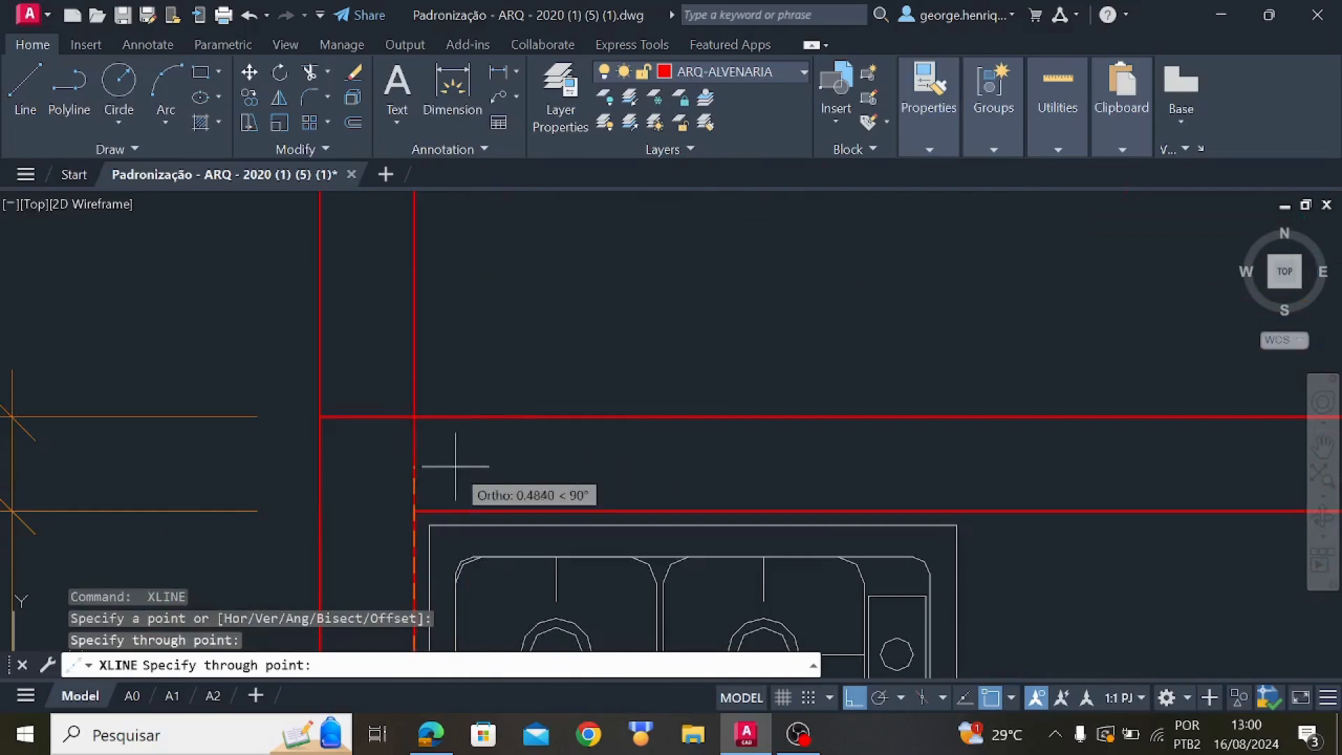
click(454, 402)
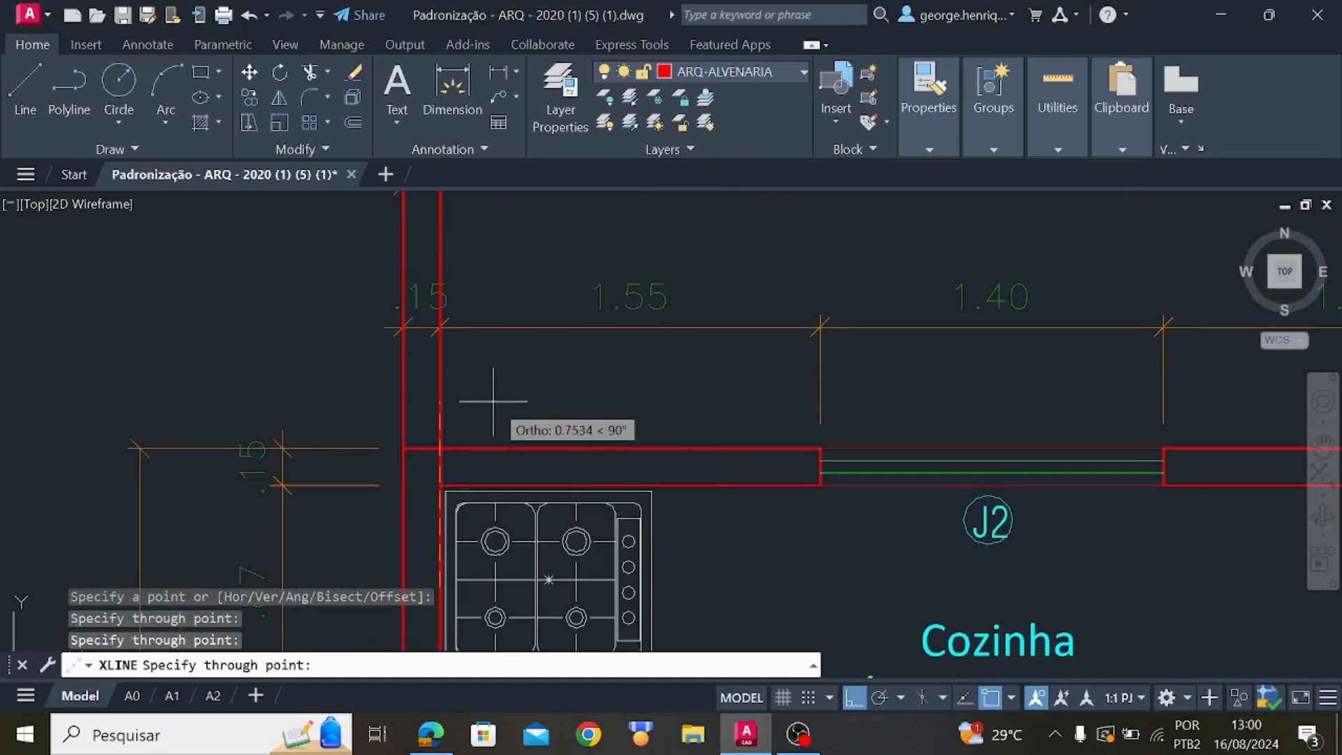
key(Escape)
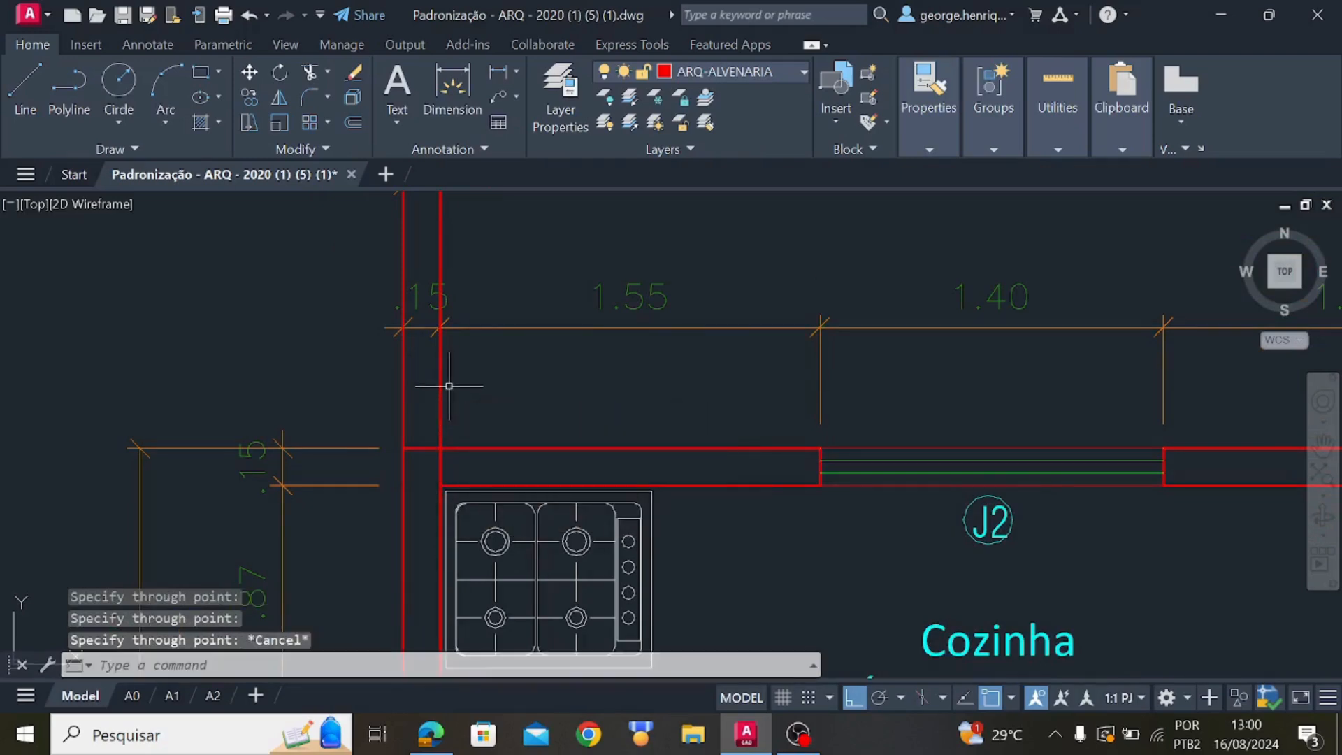
Draw a vertical construction line (XLINE) through the left jamb of window J2 in the Cozinha's upper wall
scroll(532, 503, down, 2)
scroll(609, 496, down, 2)
scroll(538, 395, up, 4)
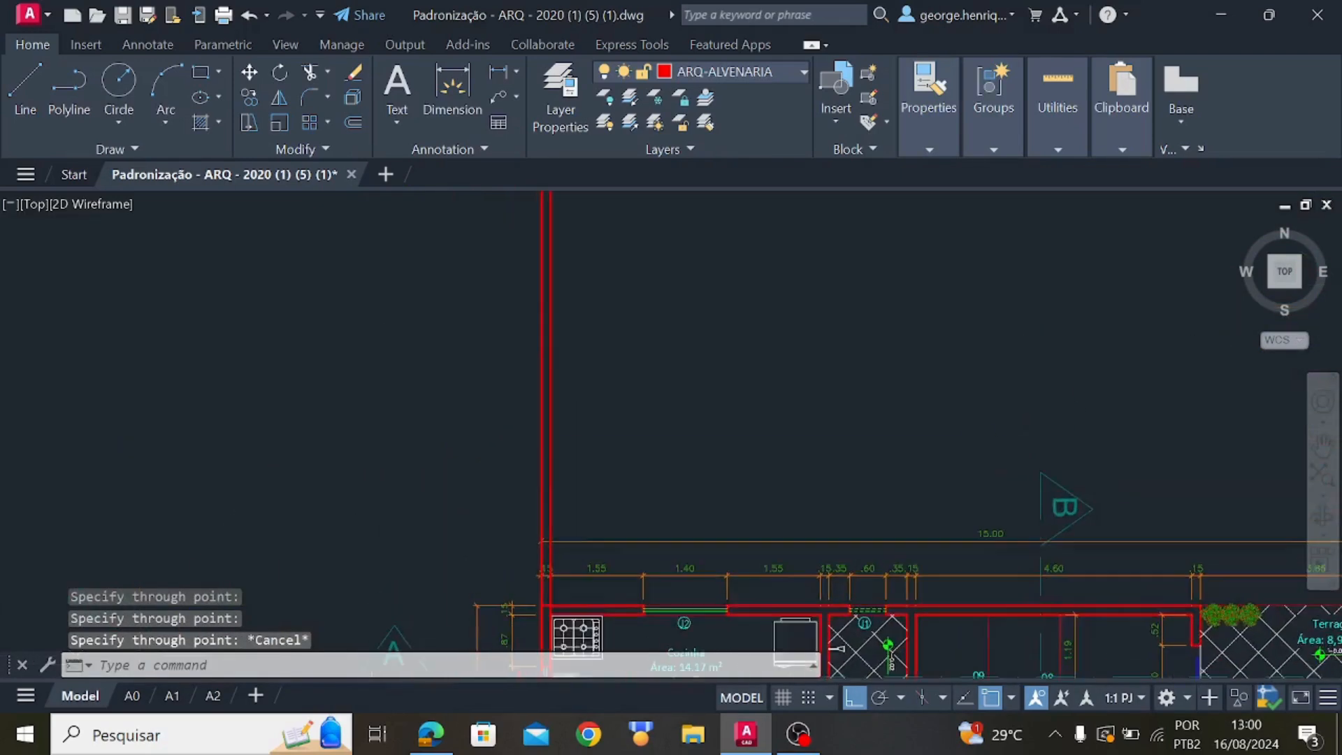
scroll(575, 449, down, 4)
middle_drag(653, 539, 547, 410)
scroll(541, 462, up, 4)
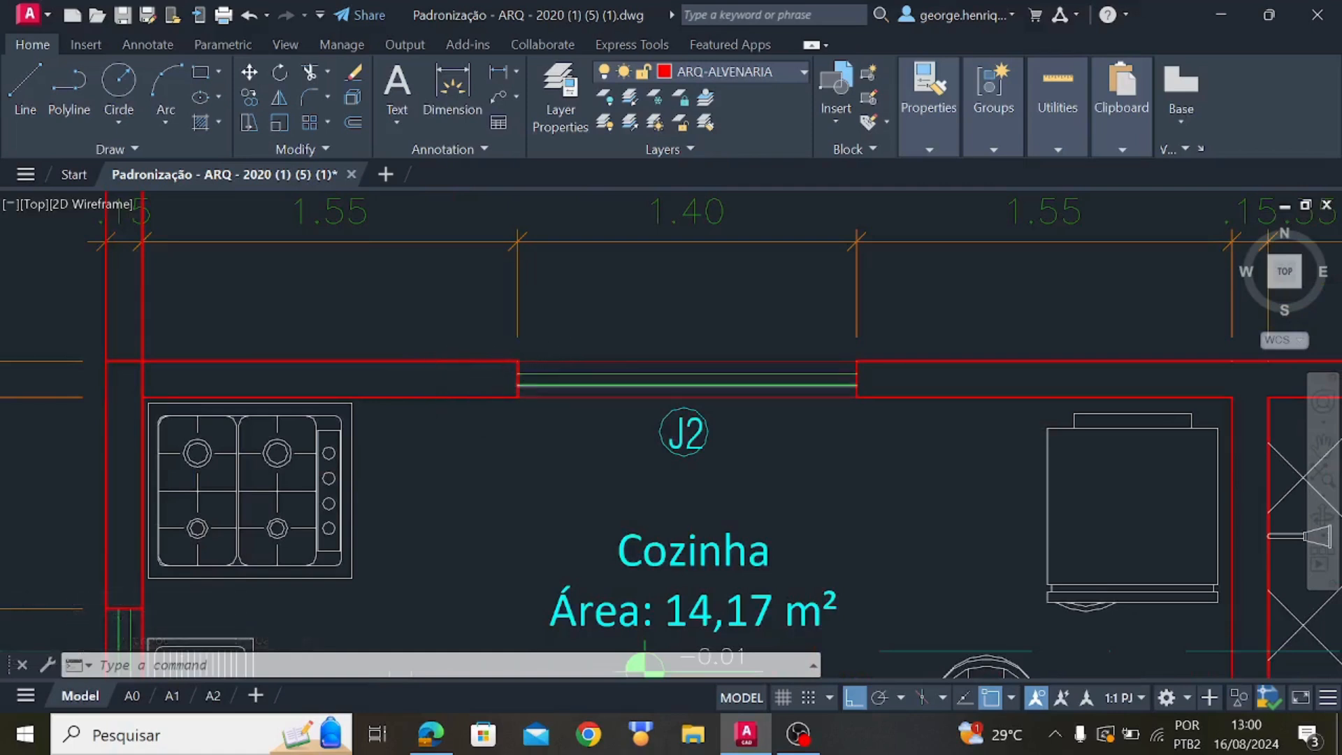
scroll(514, 381, up, 2)
middle_drag(507, 379, 626, 510)
text(xline)
key(Return)
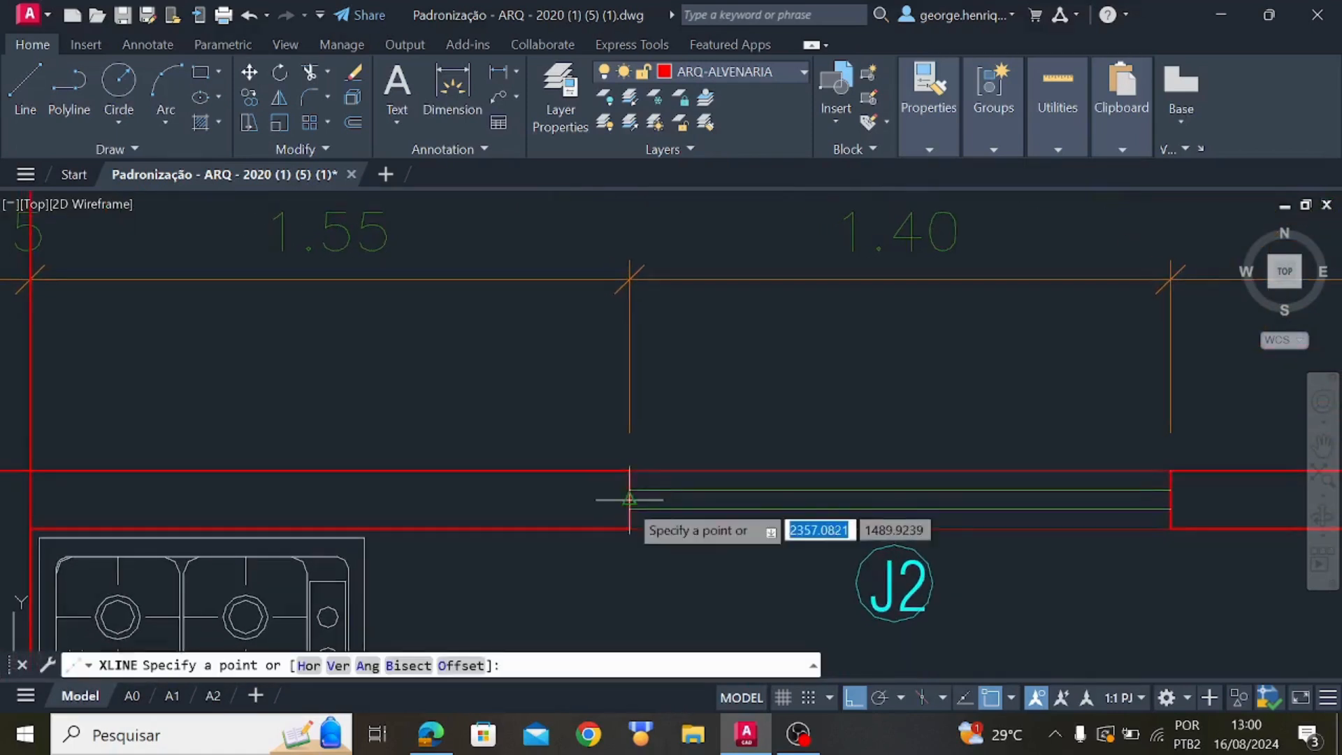
click(629, 500)
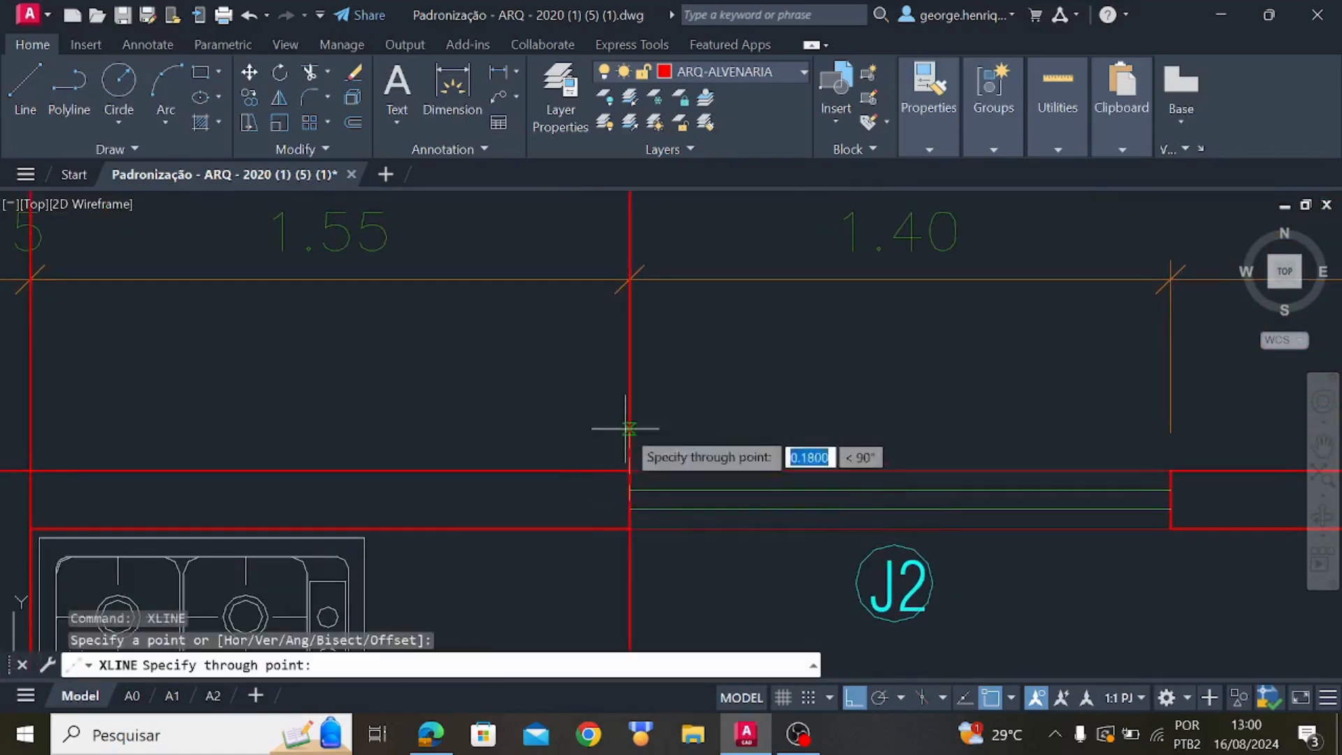
click(626, 381)
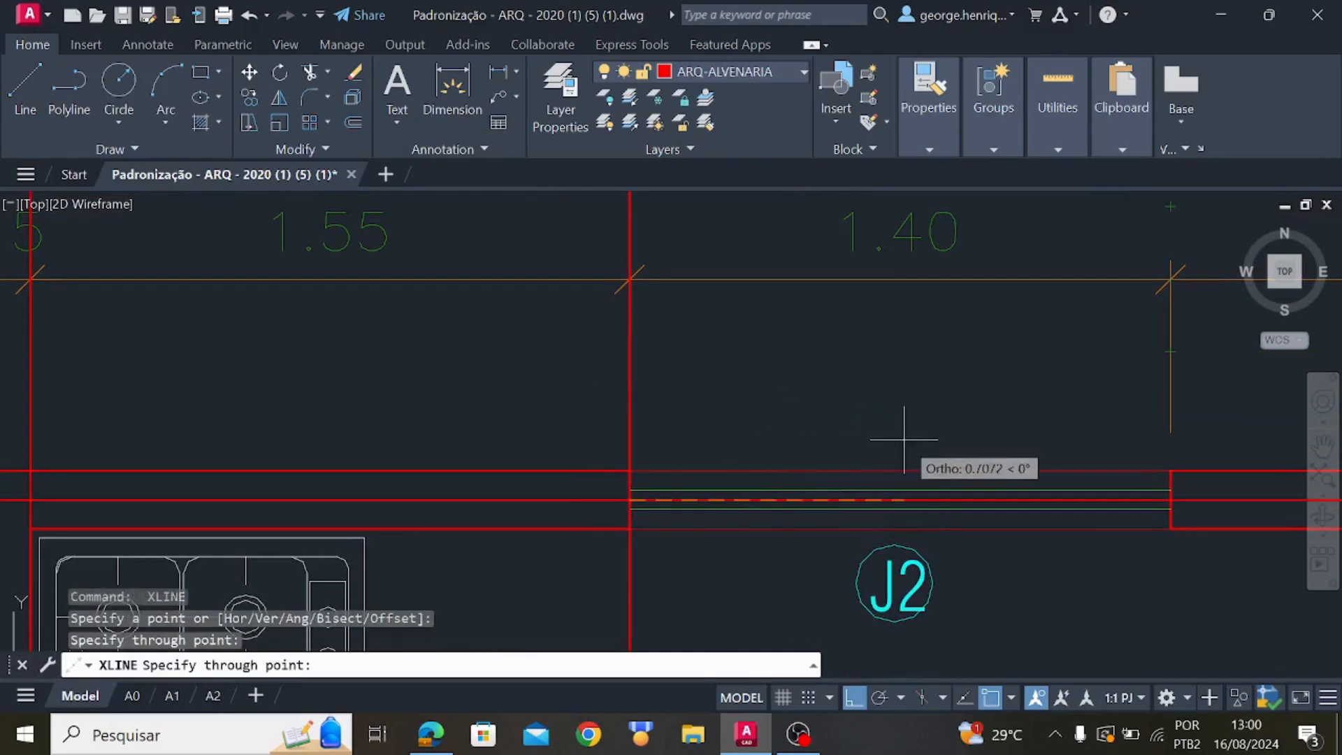
middle_drag(904, 440, 449, 429)
key(Escape)
Draw a vertical construction line (XLINE) through the right jamb of window J2 in the Cozinha's upper wall
key(Return)
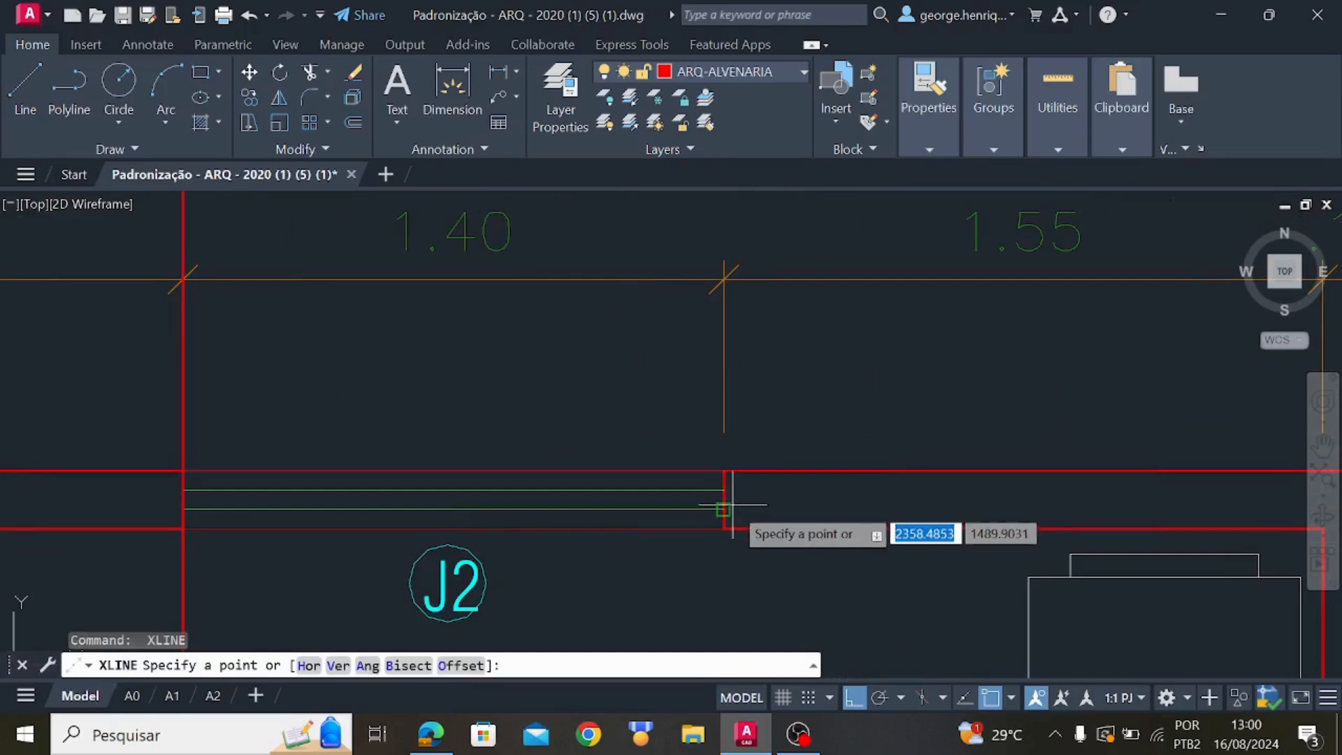
click(724, 500)
click(739, 392)
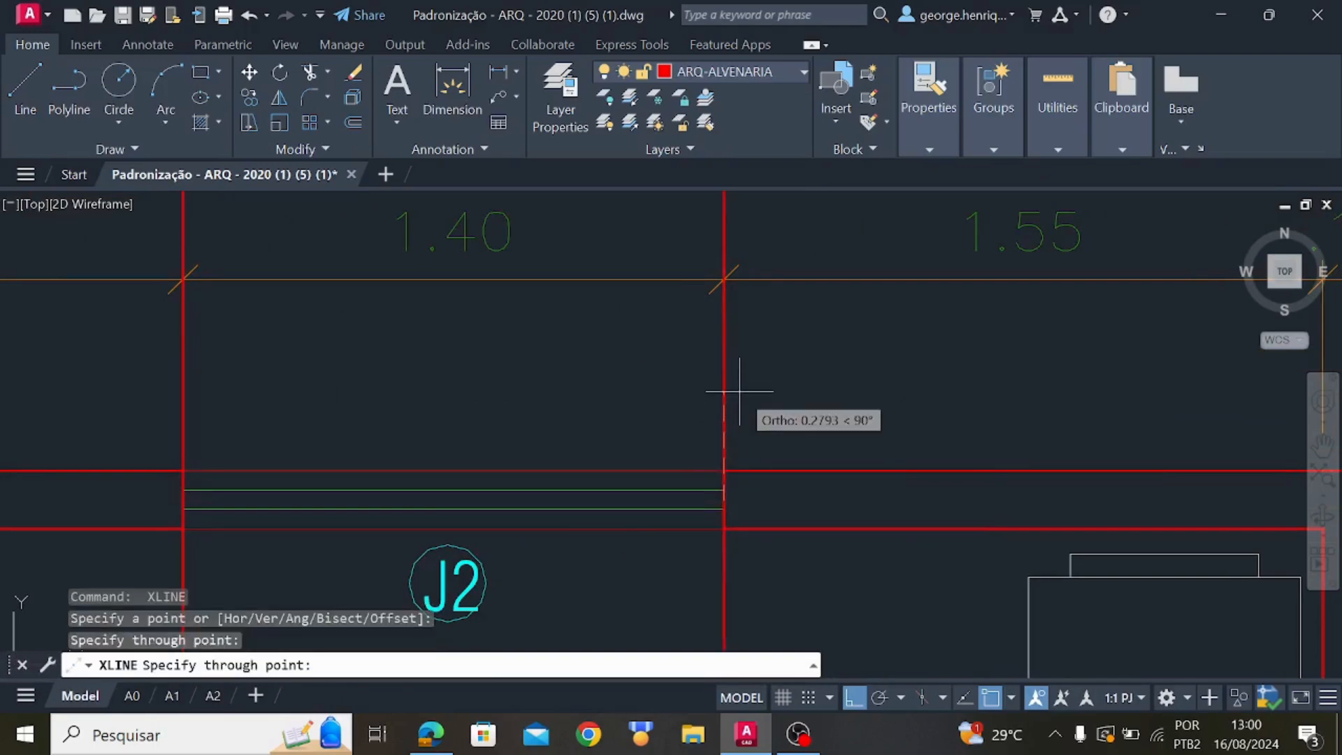
key(Escape)
Draw a vertical construction line (XLINE) along the Cozinha-side face of the wall between the Cozinha and BWC 1
scroll(783, 462, down, 8)
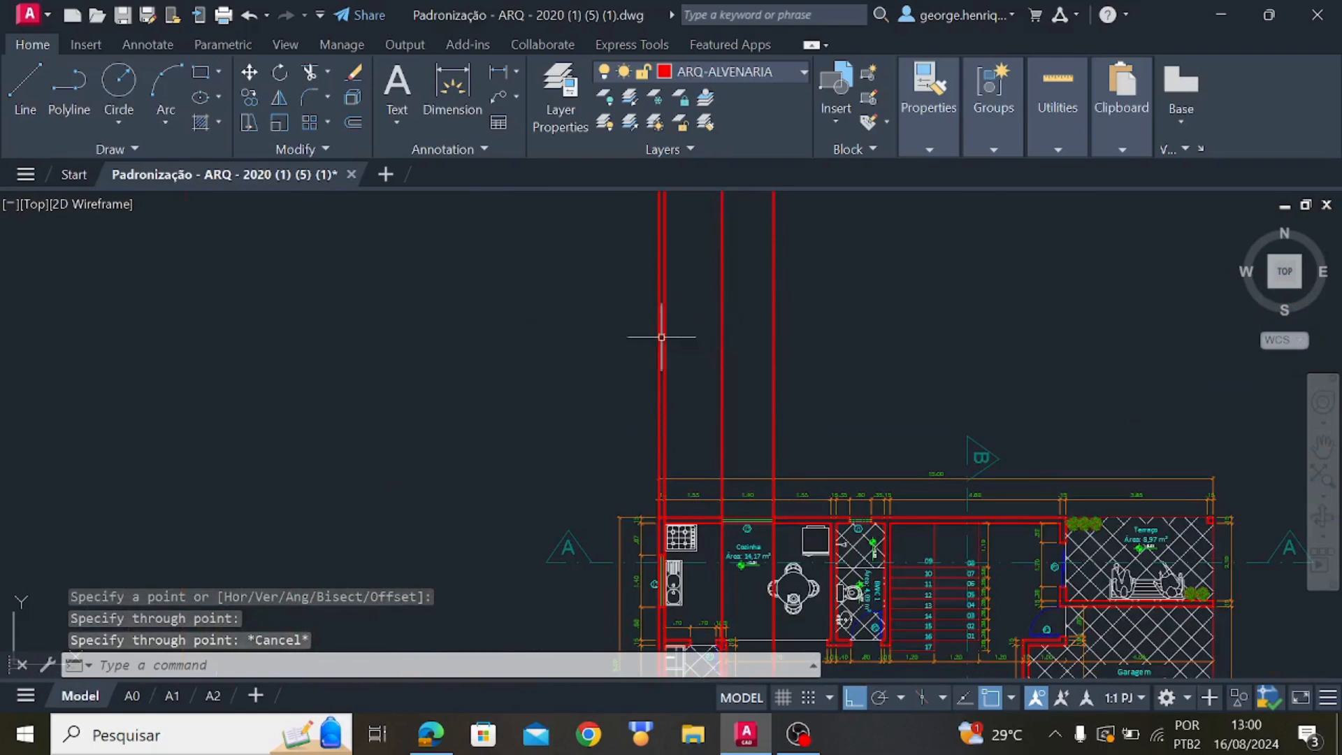
scroll(835, 529, up, 5)
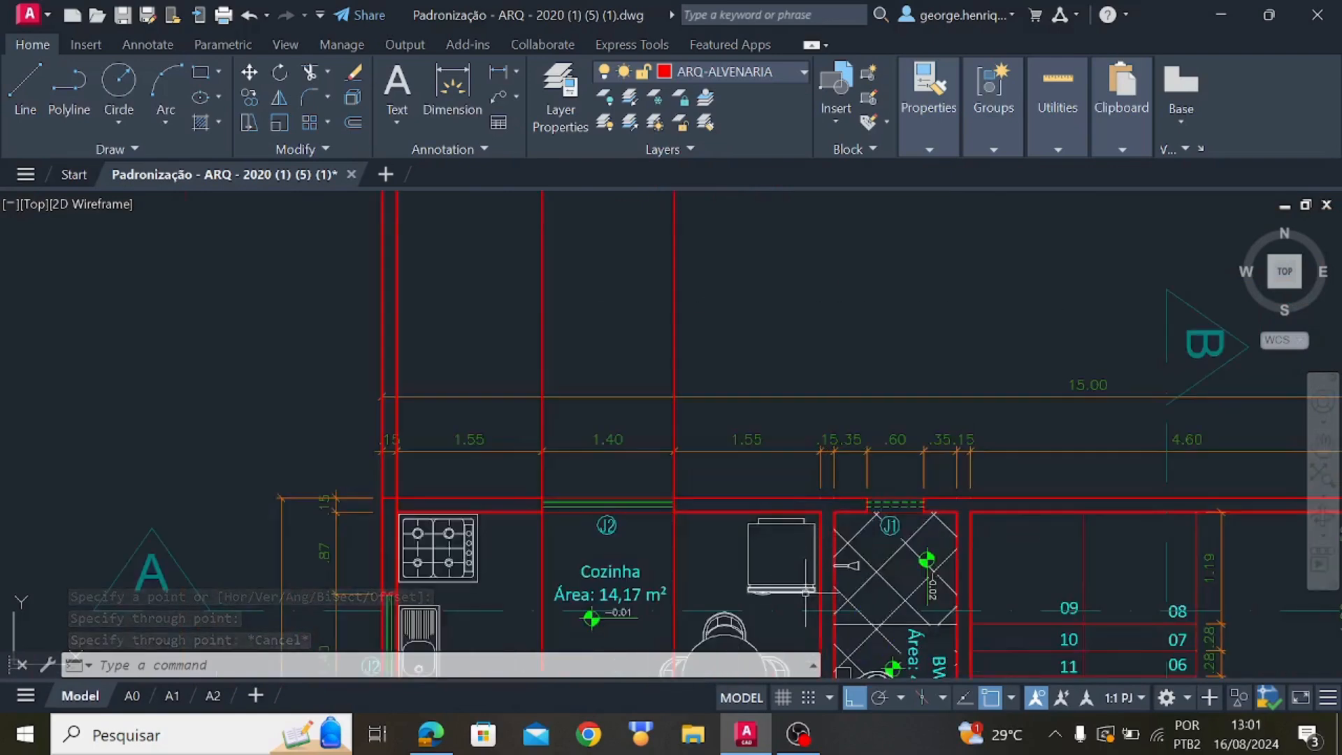
scroll(806, 592, up, 5)
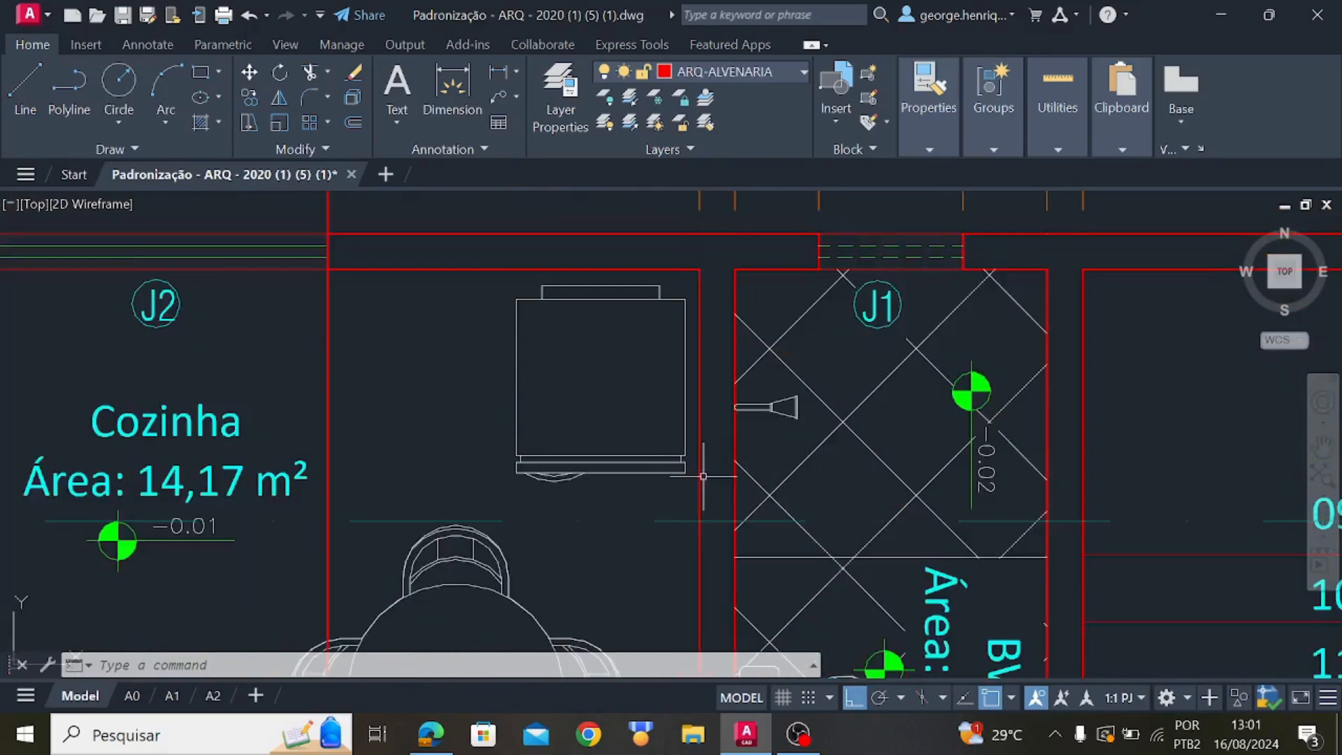
key(Return)
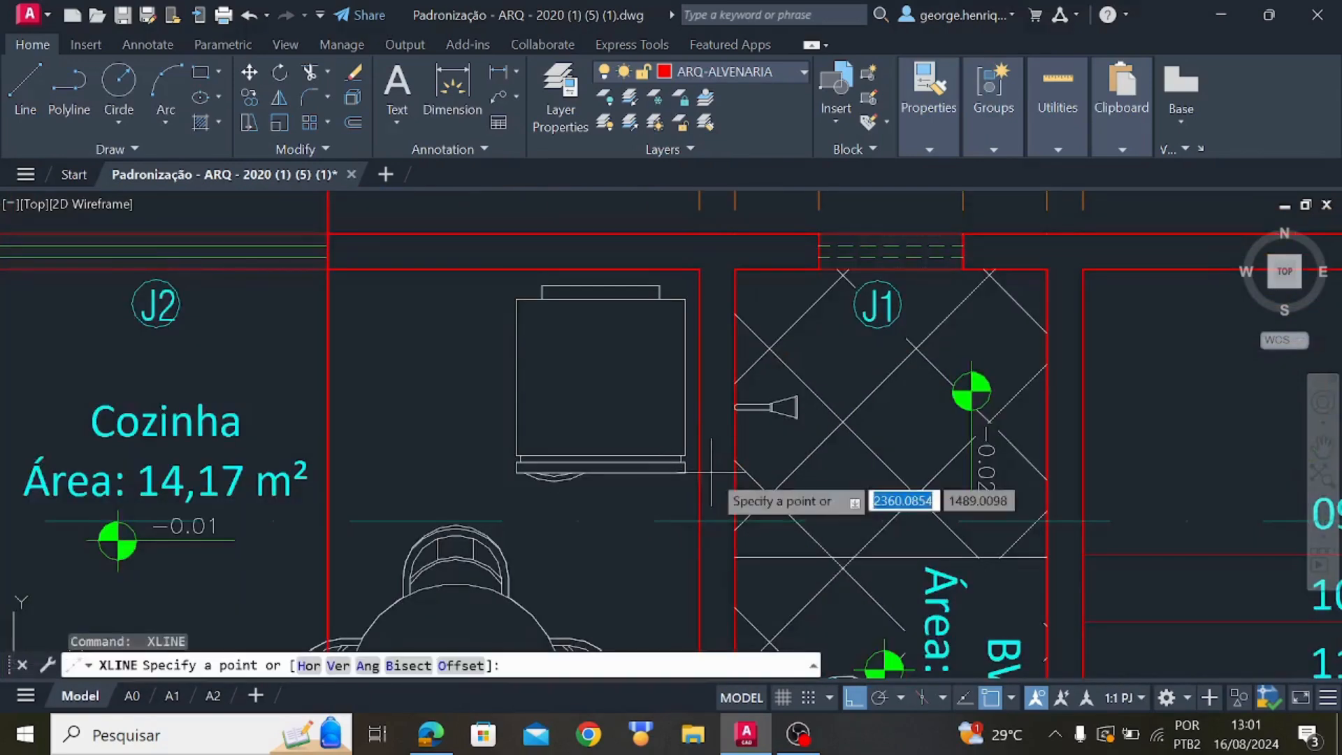
click(699, 393)
middle_drag(697, 202, 697, 428)
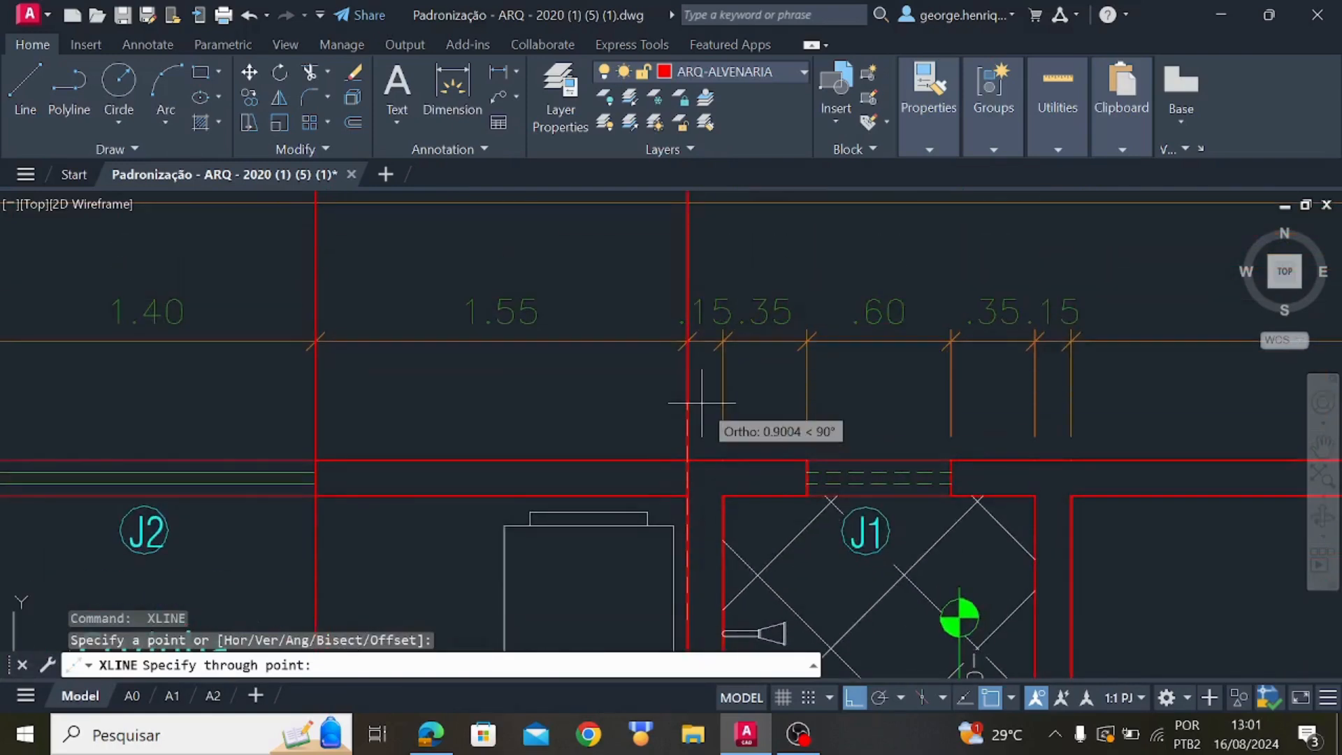
click(702, 402)
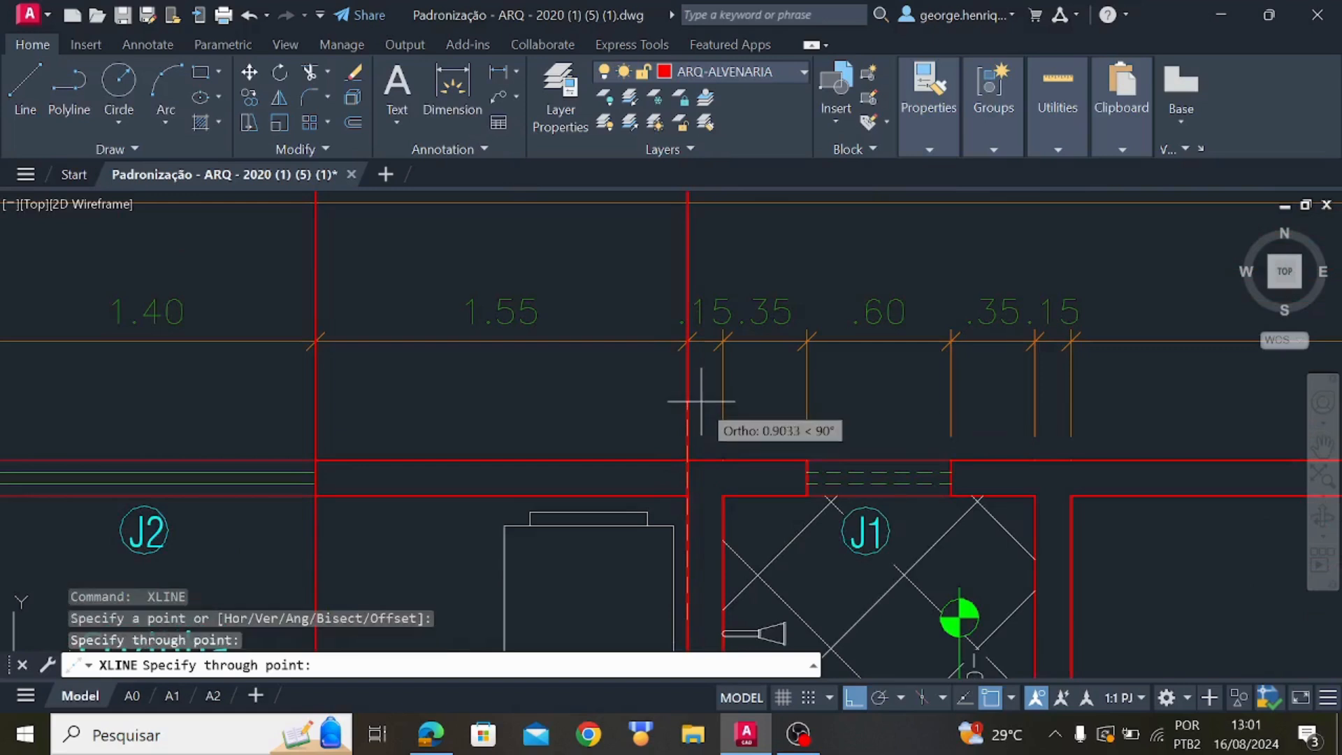
key(Escape)
Draw a vertical construction line (XLINE) along the BWC 1 side face of the wall shared with the Cozinha
middle_drag(725, 589, 725, 489)
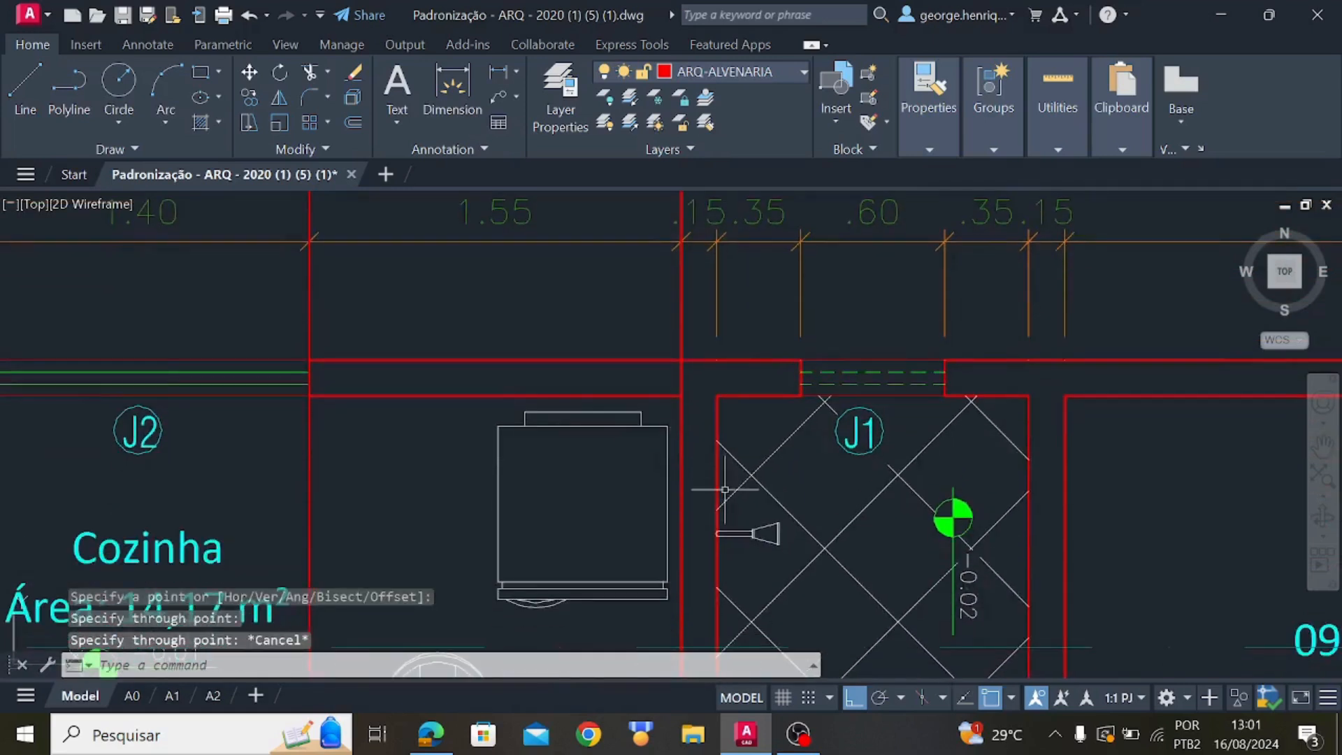
key(Return)
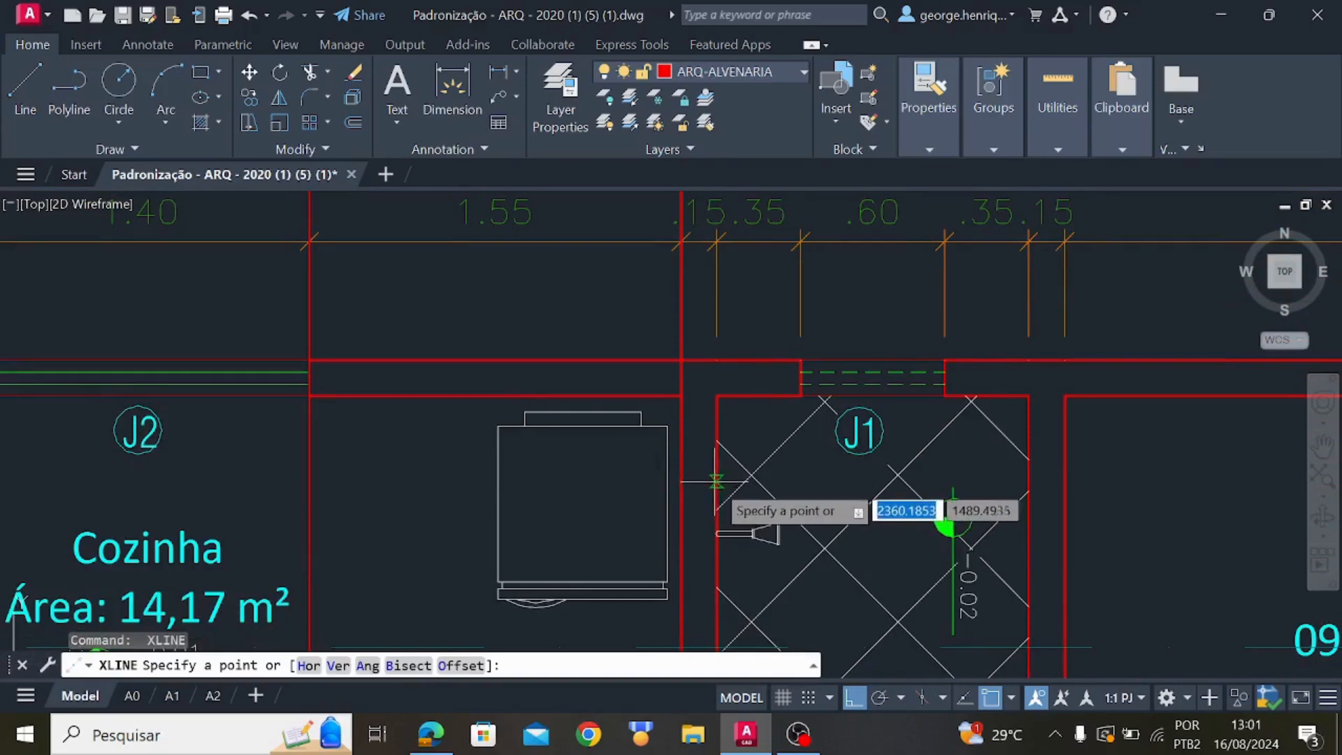
click(716, 479)
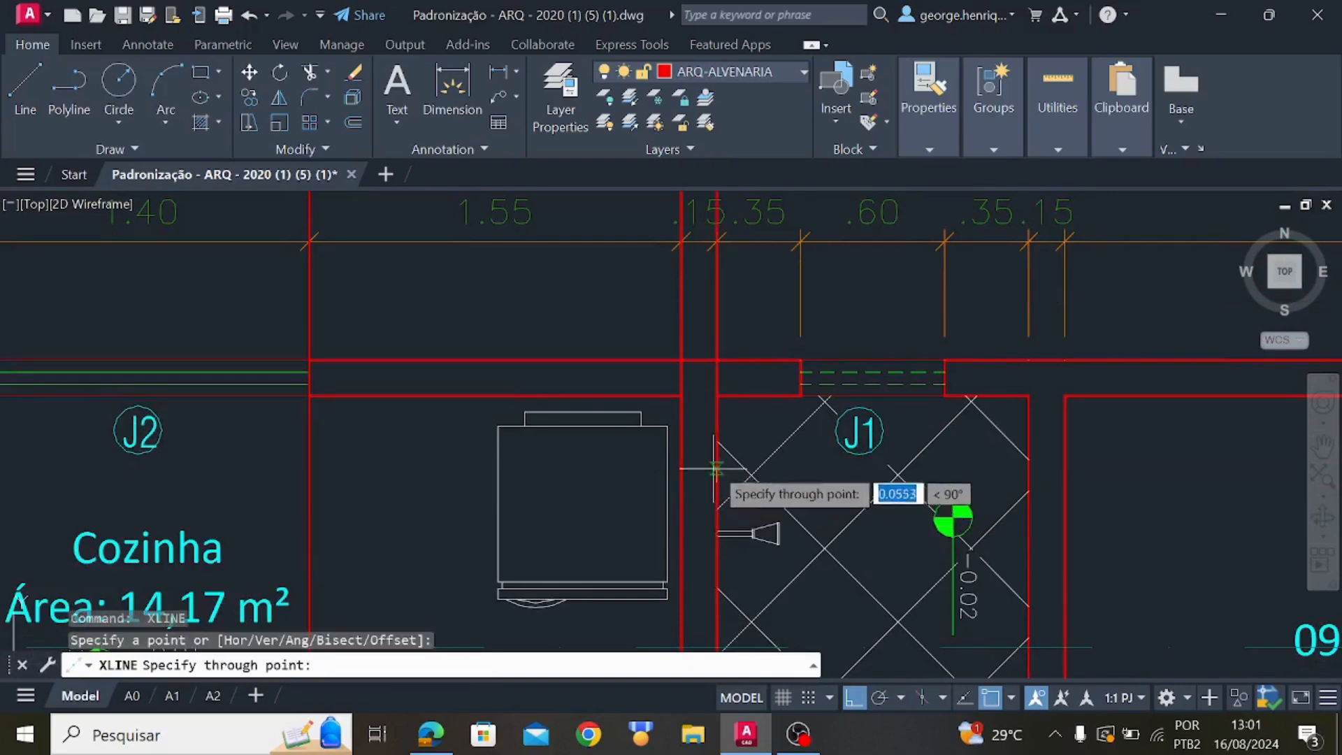
click(736, 416)
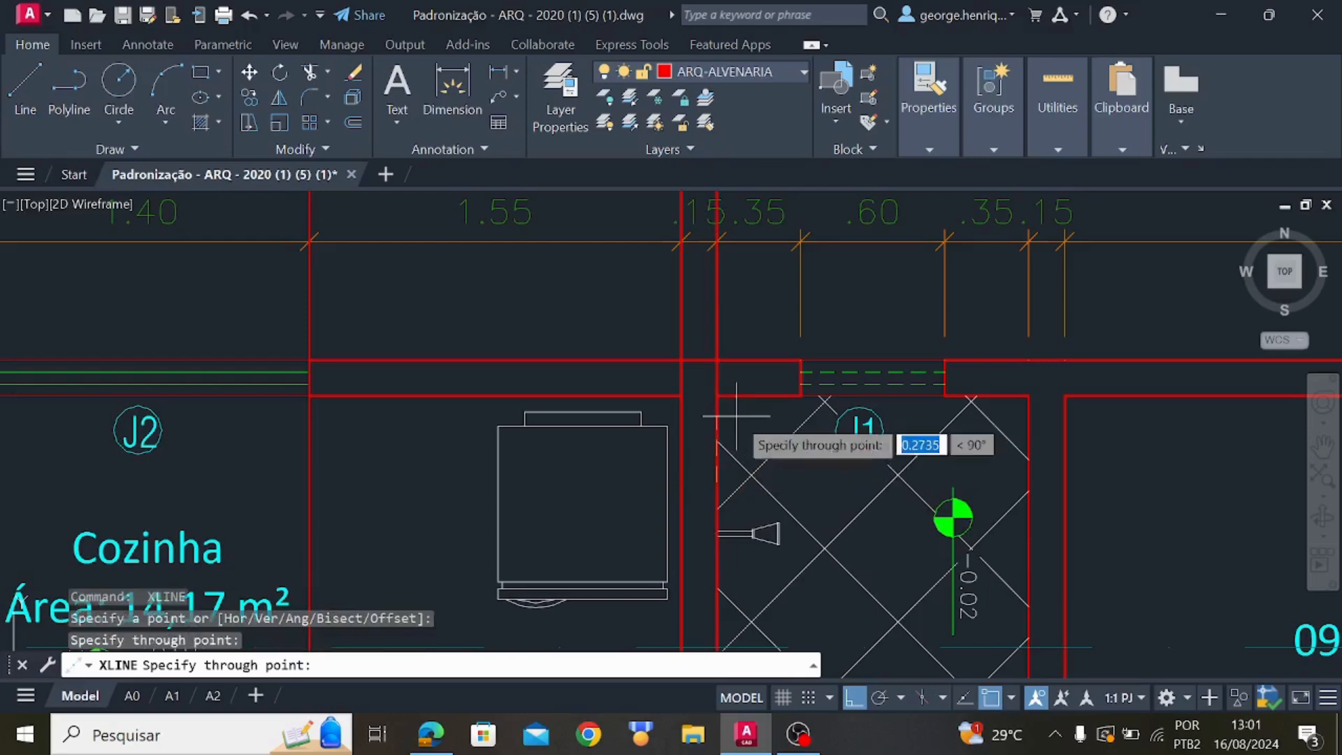
key(Escape)
Draw a vertical construction line (XLINE) through the left jamb of window J1 in the upper wall of BWC 1
scroll(752, 420, down, 5)
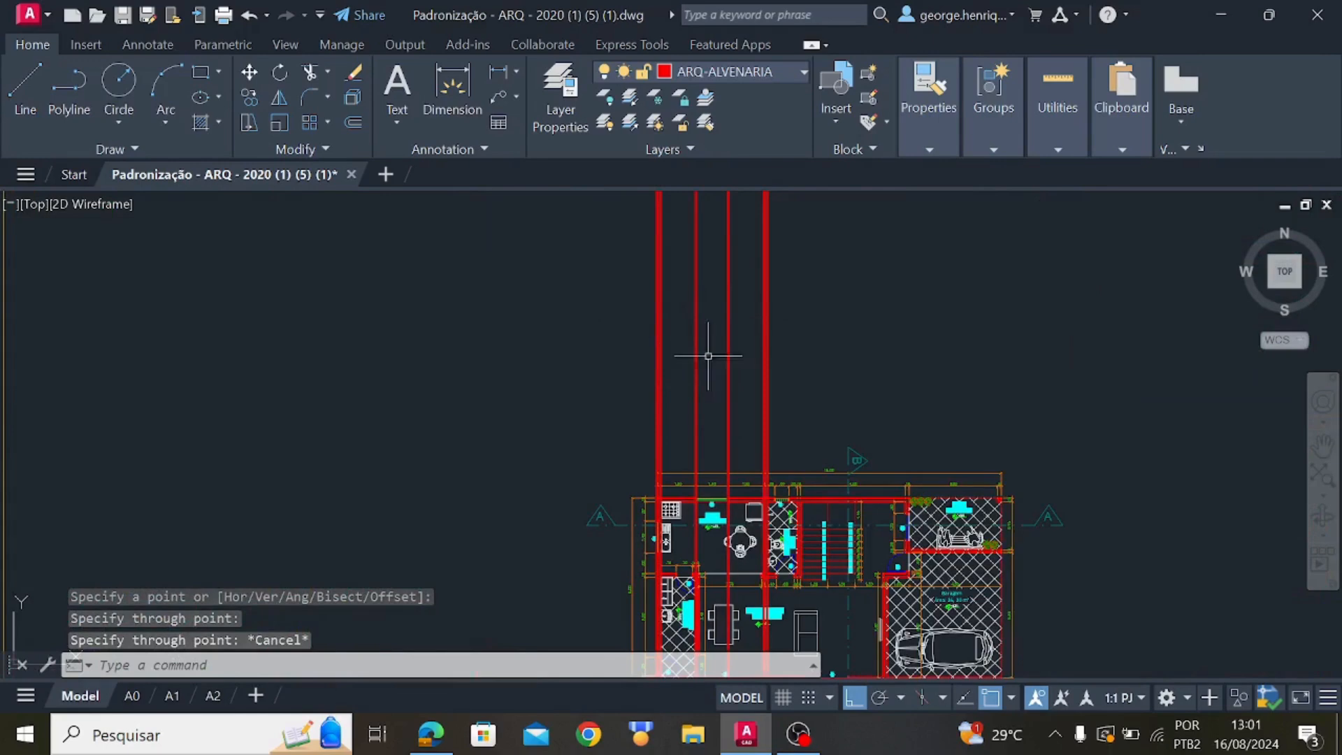
scroll(714, 434, up, 8)
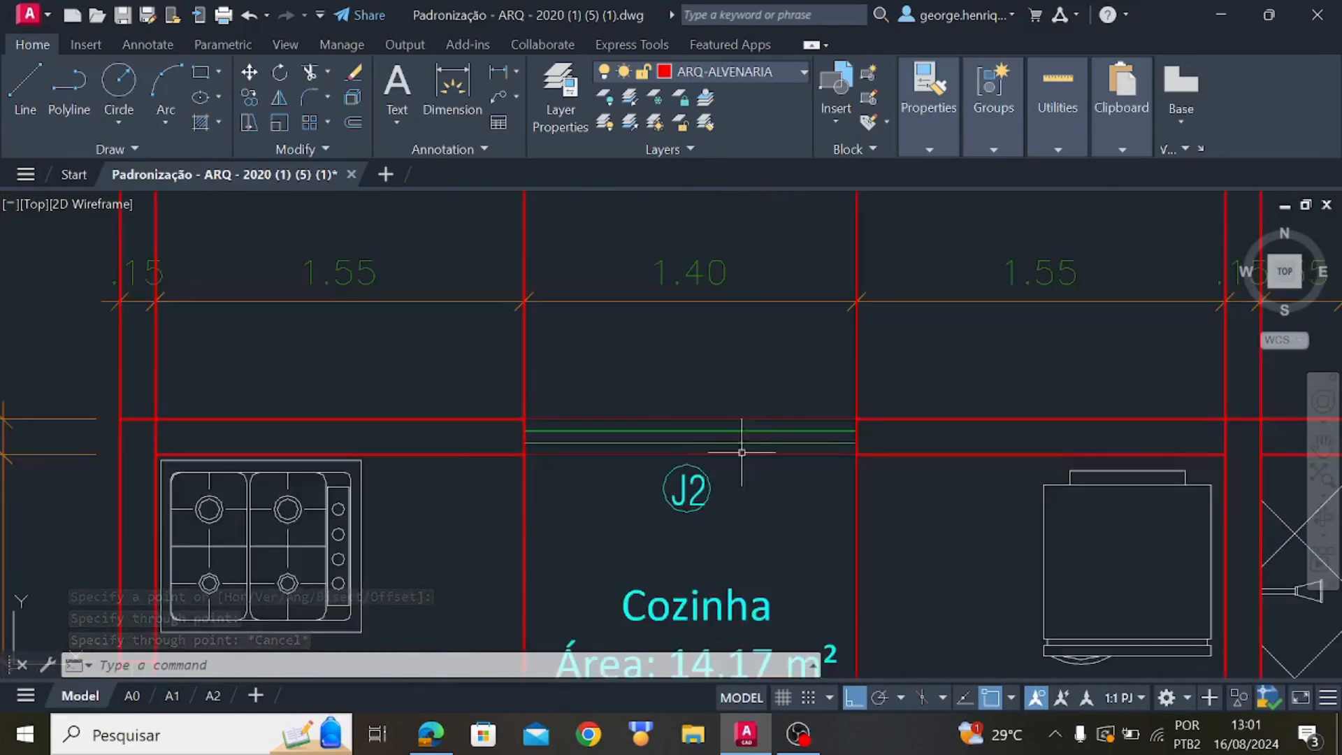
scroll(742, 452, down, 6)
middle_drag(693, 384, 707, 558)
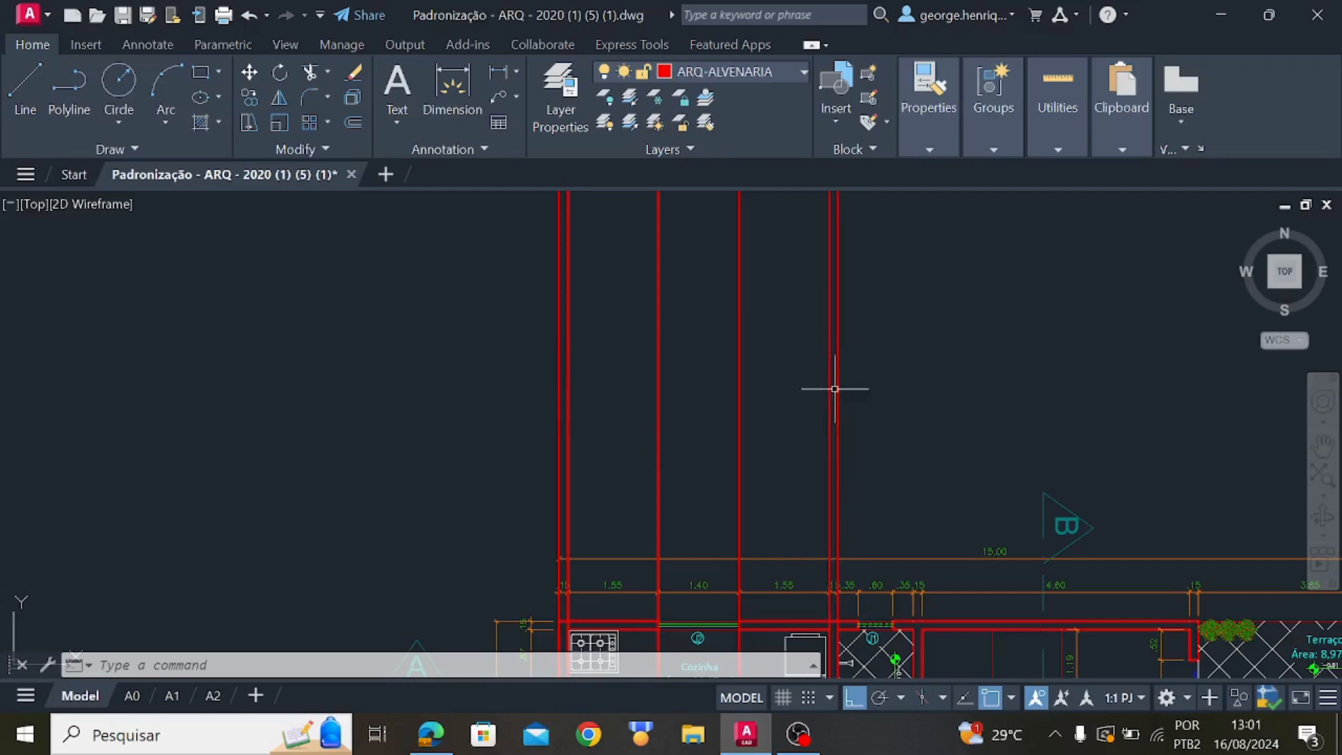
middle_drag(845, 482, 669, 355)
scroll(672, 516, up, 6)
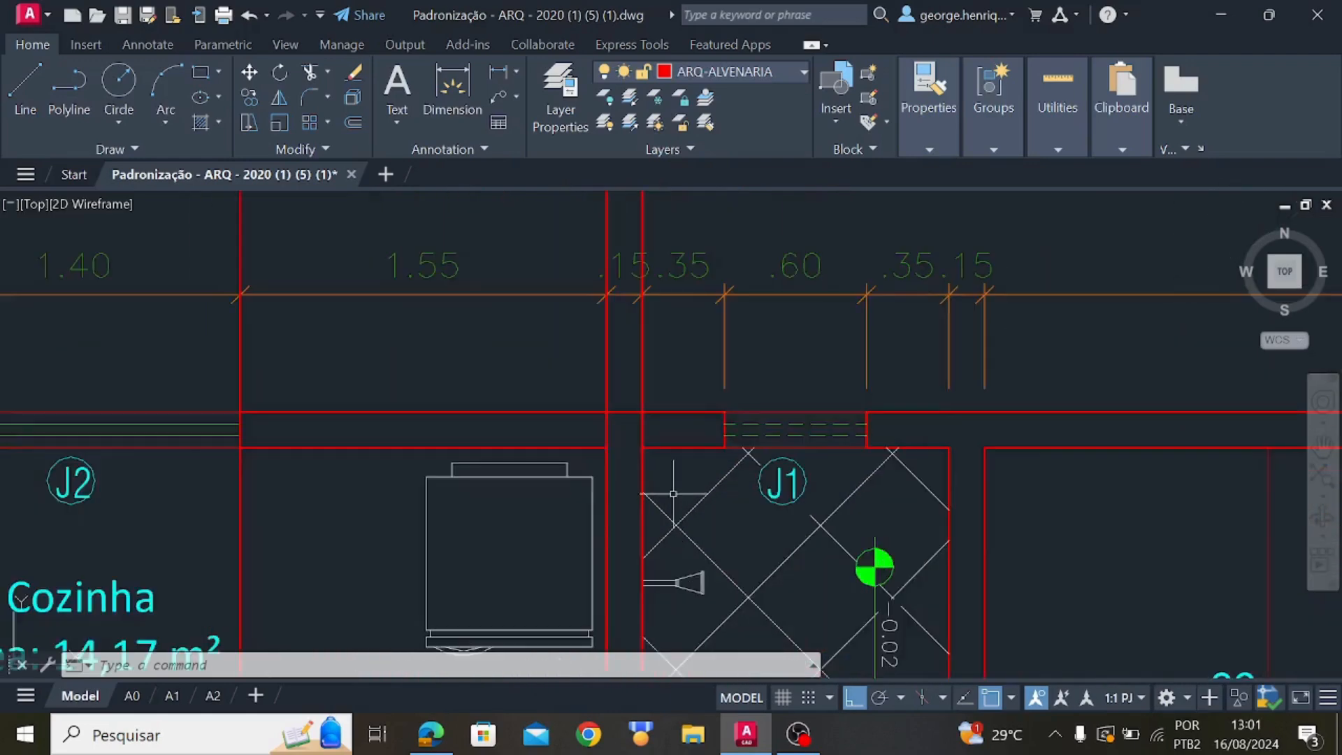
scroll(729, 435, up, 2)
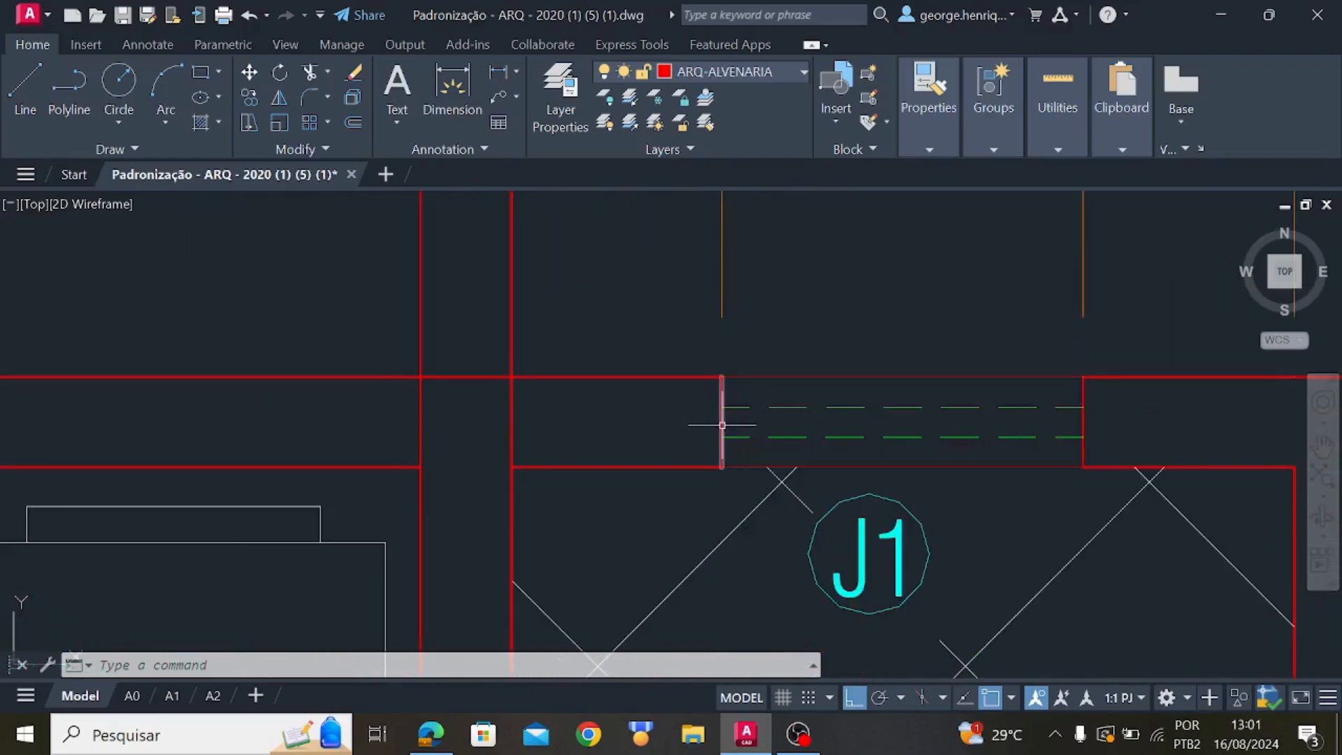
text(xl)
key(Return)
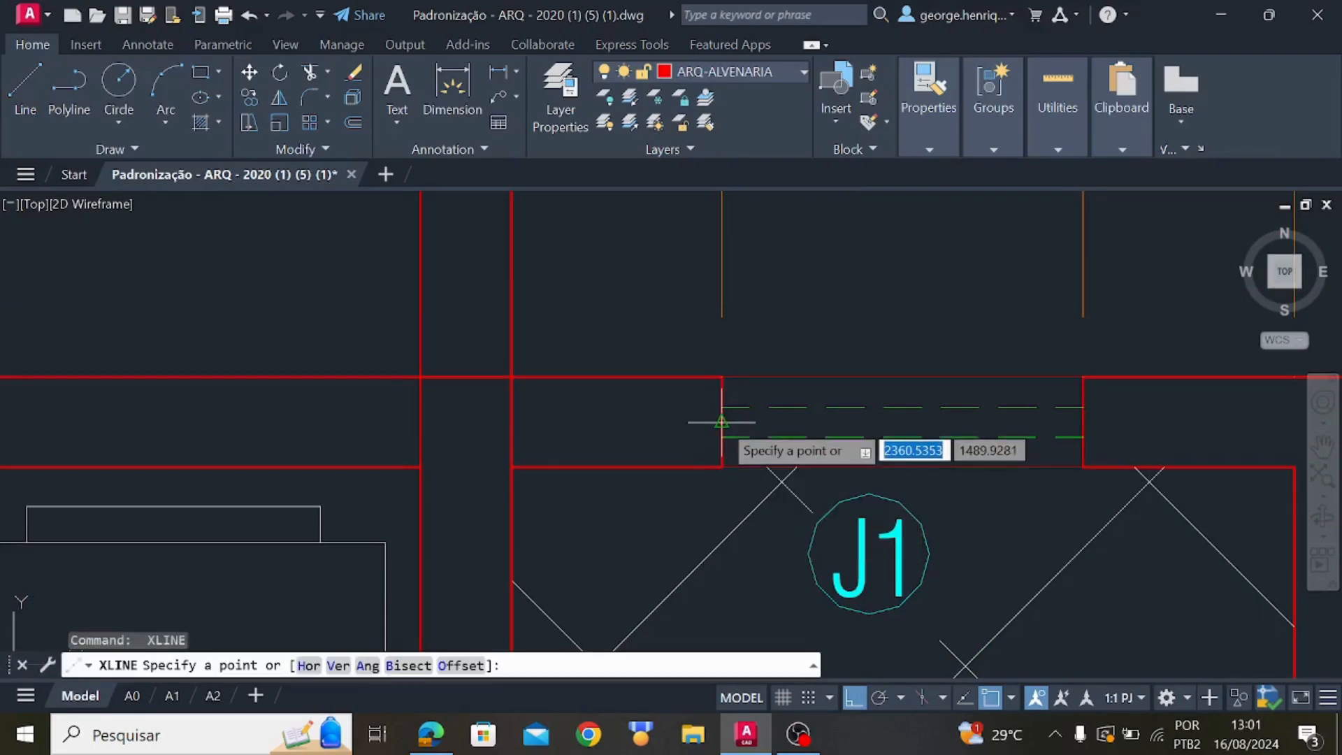
click(722, 418)
click(703, 354)
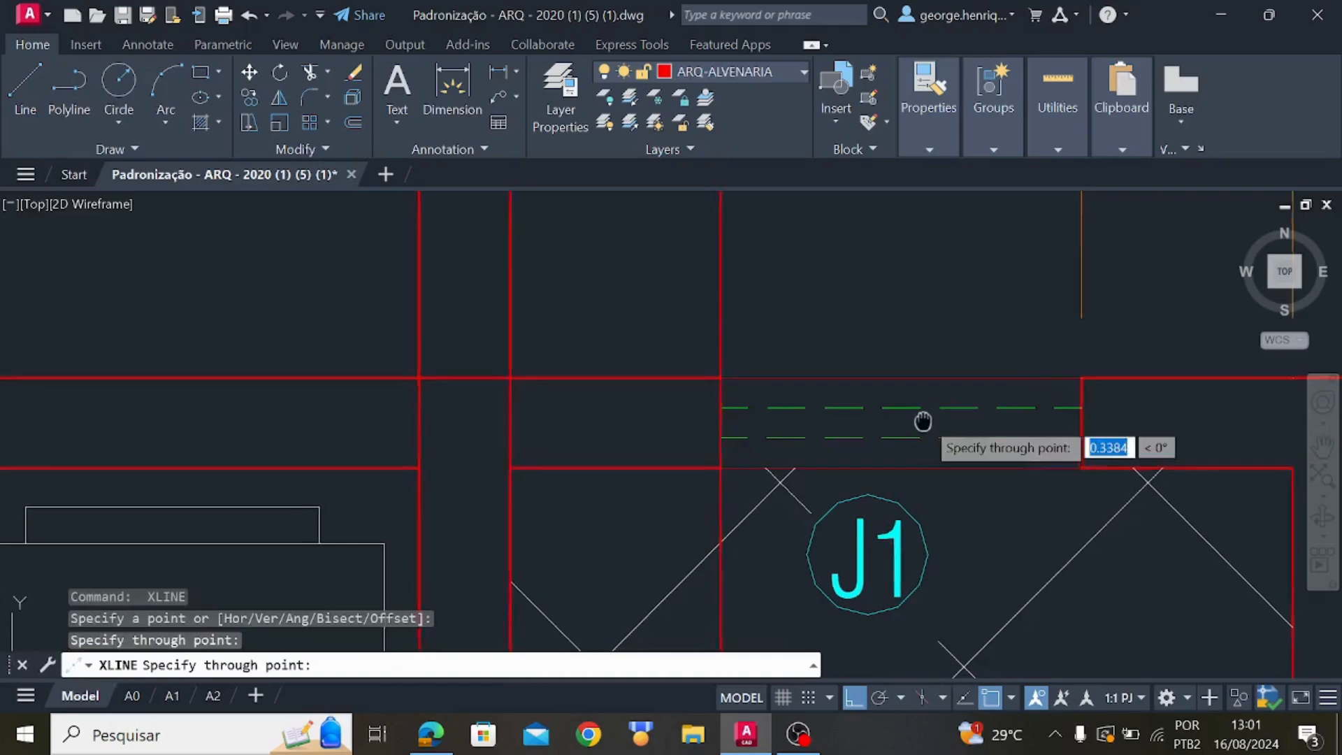
middle_drag(799, 426, 785, 417)
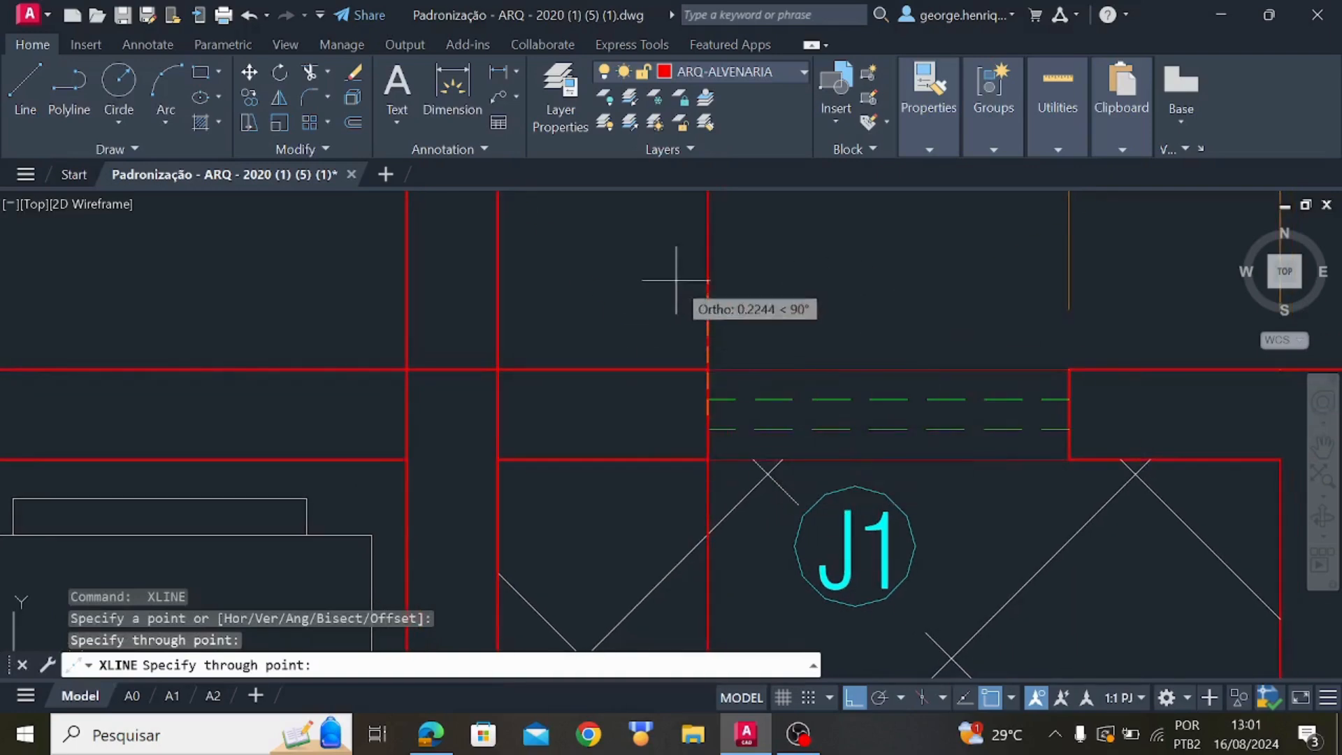
scroll(811, 315, down, 5)
middle_drag(818, 308, 747, 477)
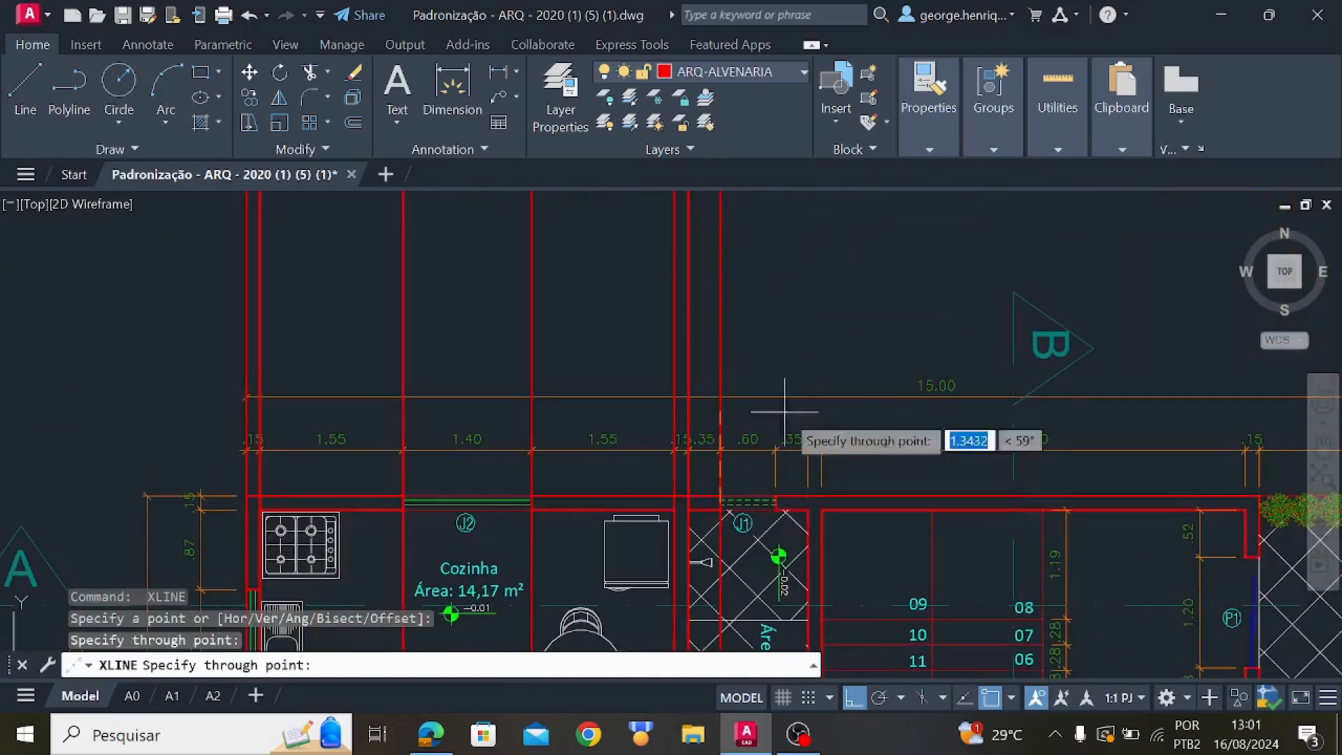
key(Escape)
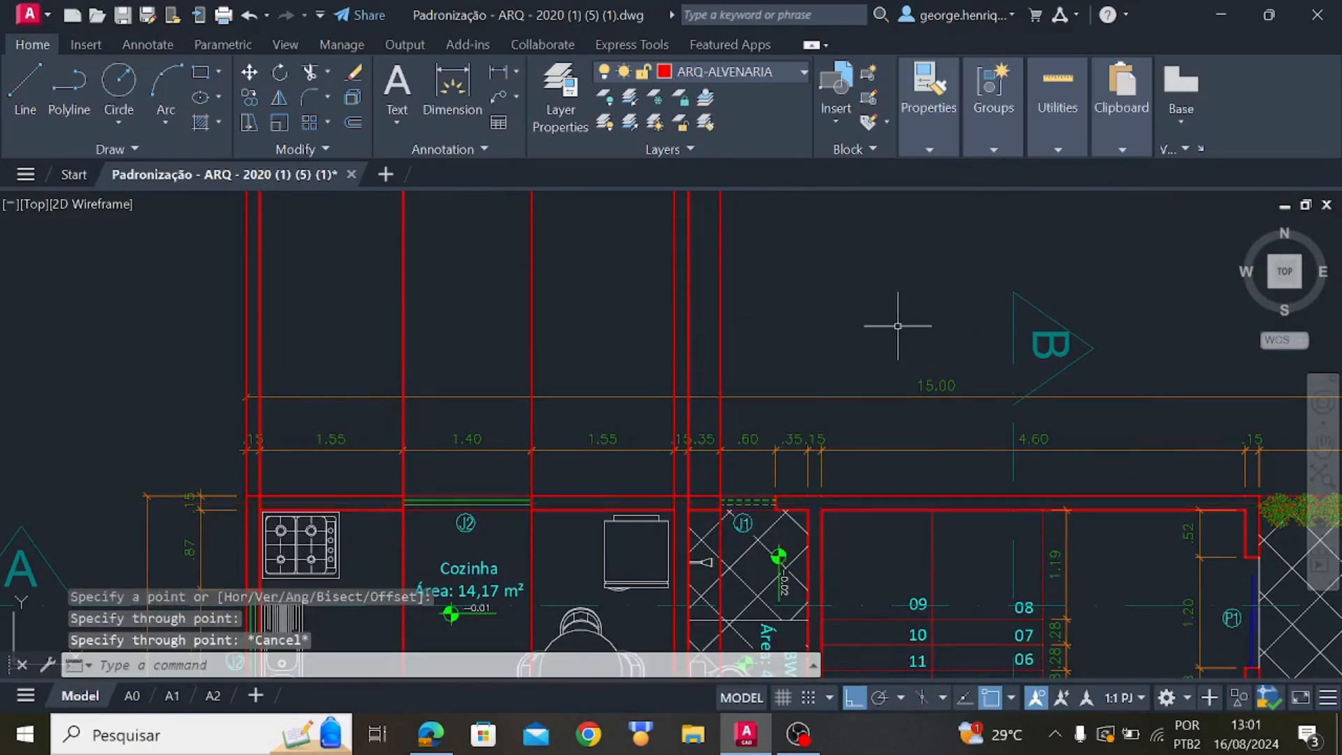
Draw a vertical construction line (XLINE) through the right jamb of window J1 in the upper wall of BWC 1
scroll(797, 511, up, 5)
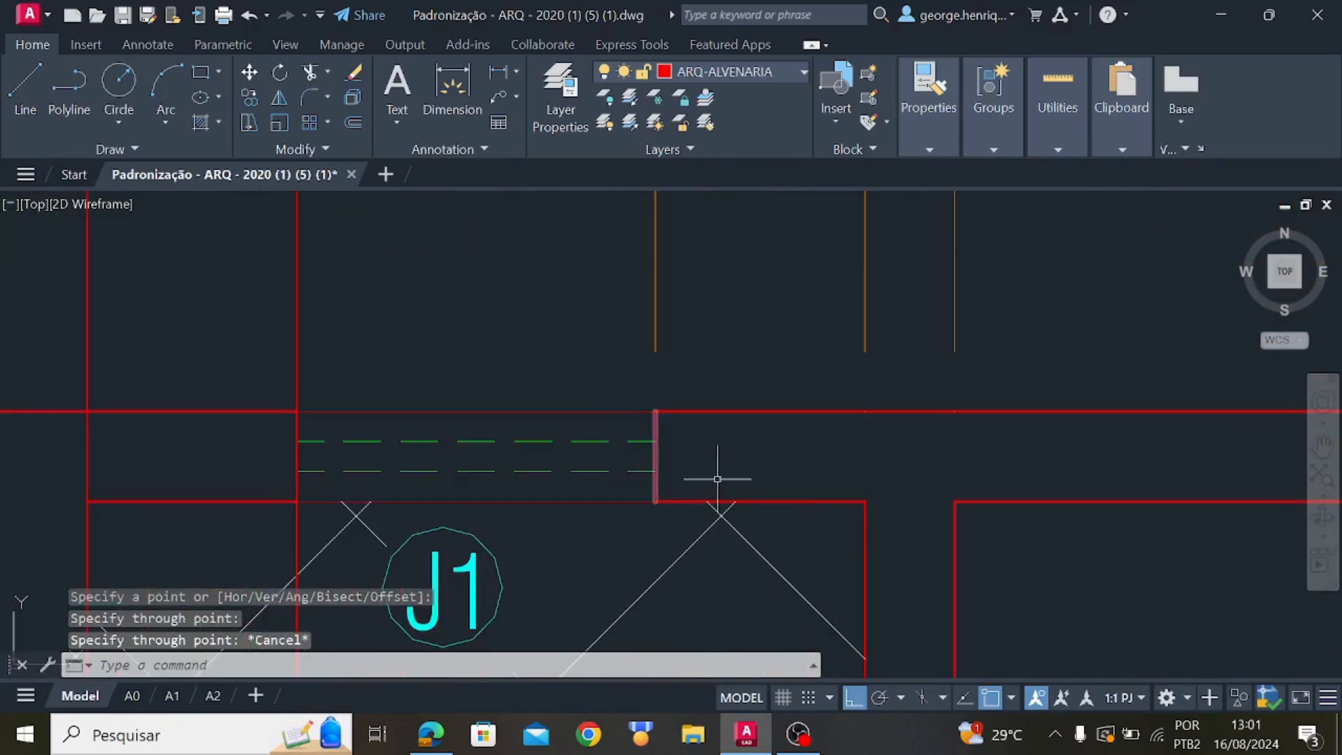
key(Return)
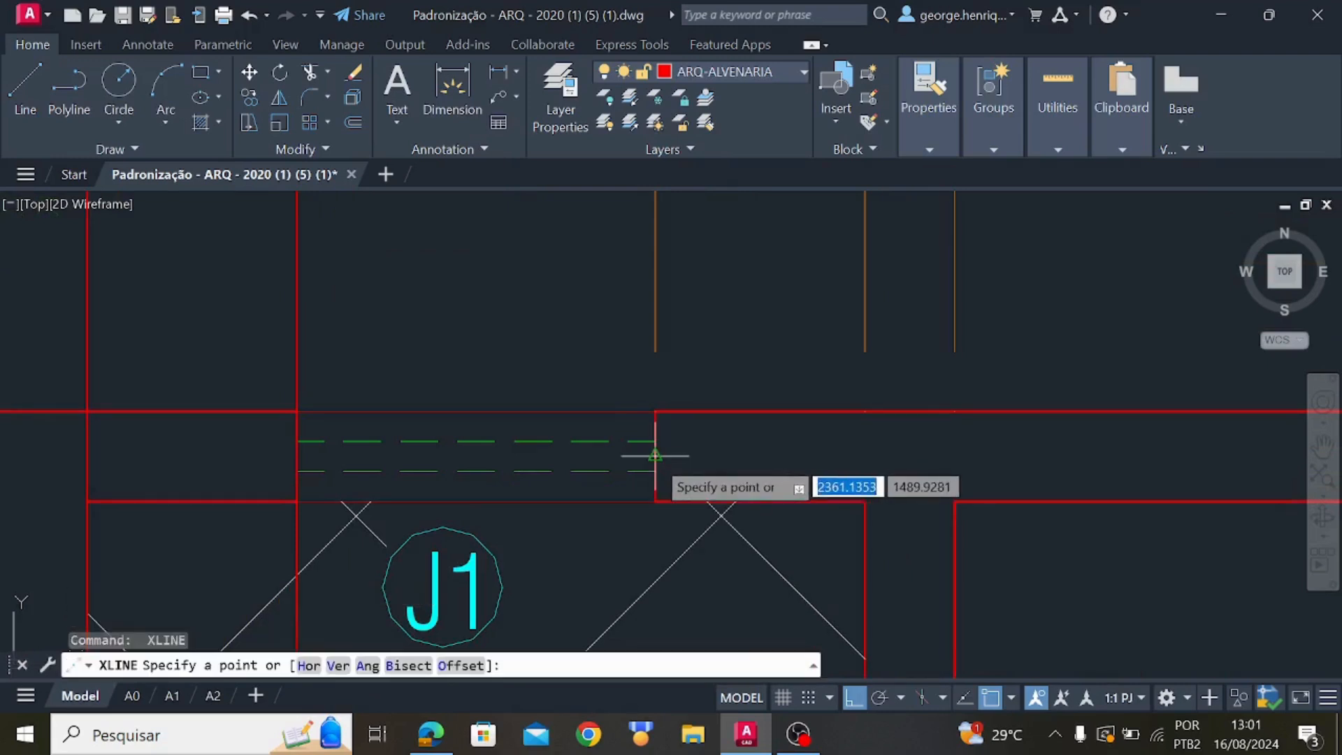
click(655, 455)
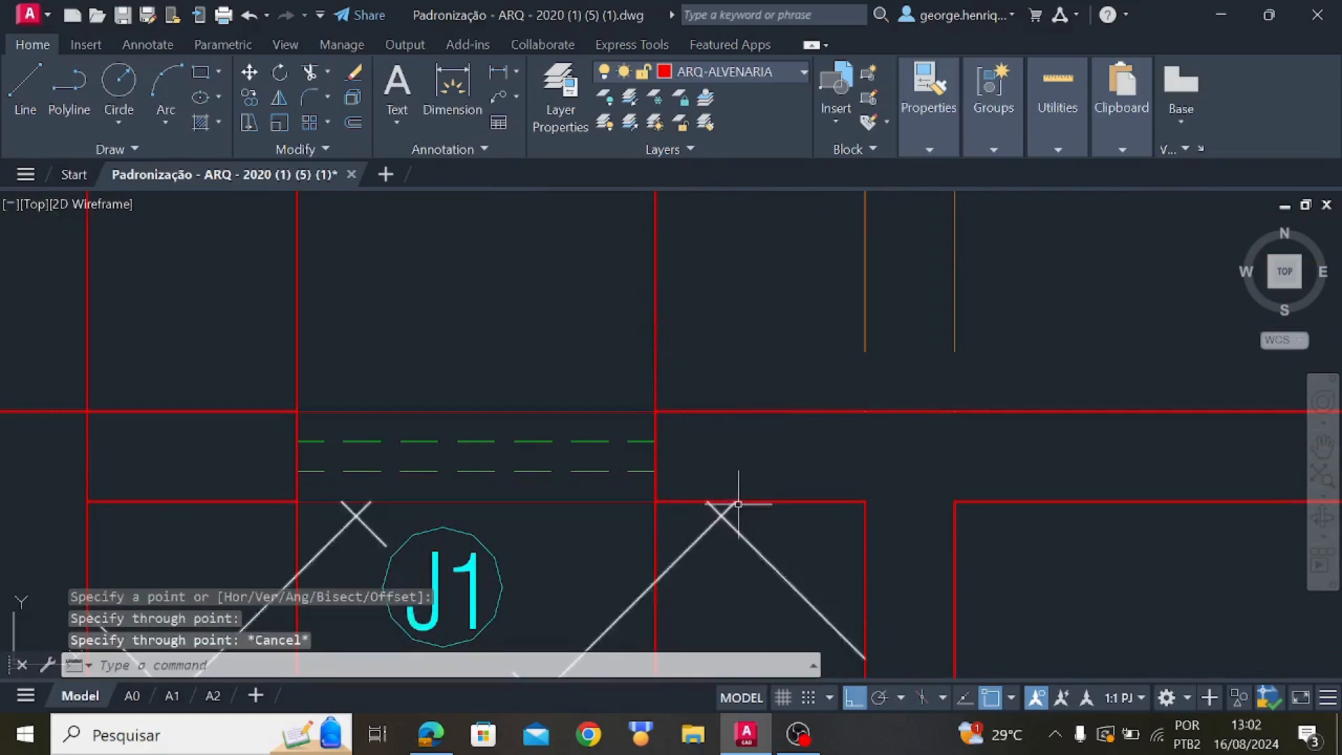
Draw a vertical construction line (XLINE) along the BWC 1 side face of the wall between BWC 1 and the stairs
scroll(734, 495, down, 4)
scroll(699, 552, up, 2)
scroll(673, 489, up, 2)
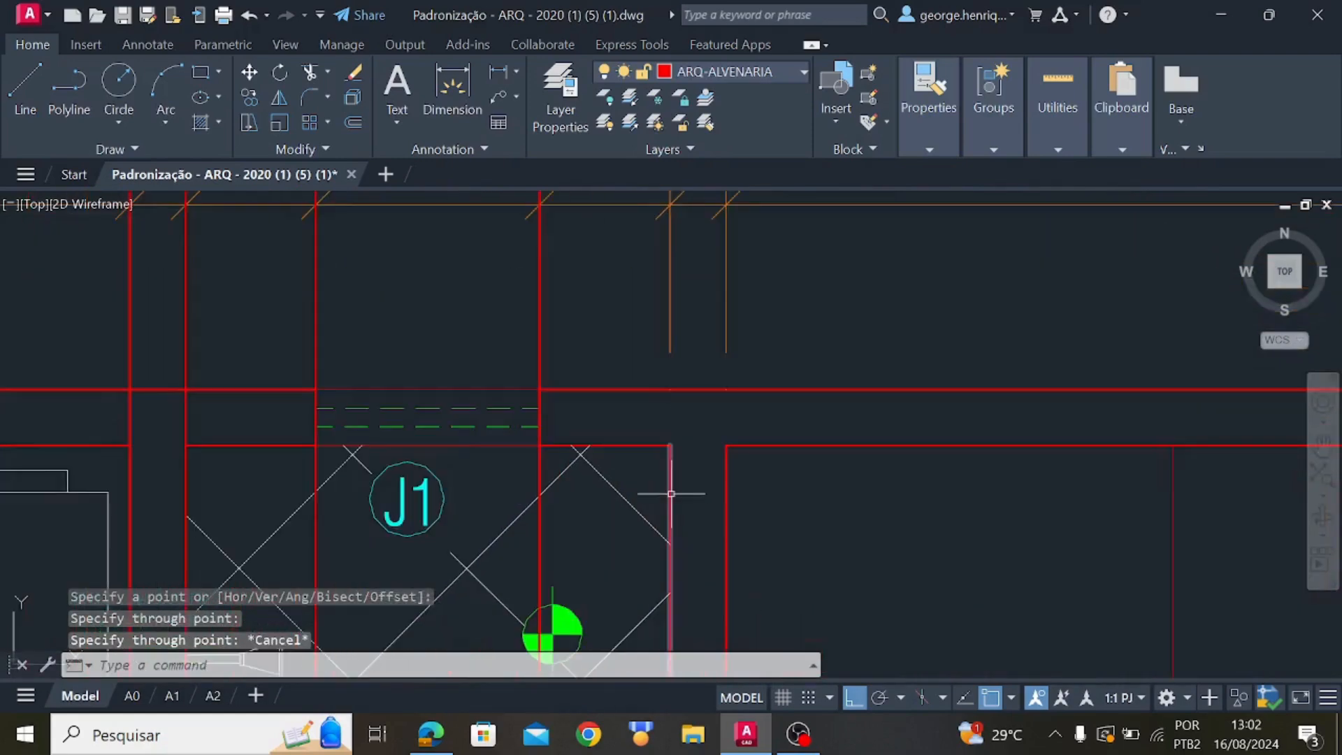
scroll(677, 471, down, 4)
middle_drag(685, 456, 695, 407)
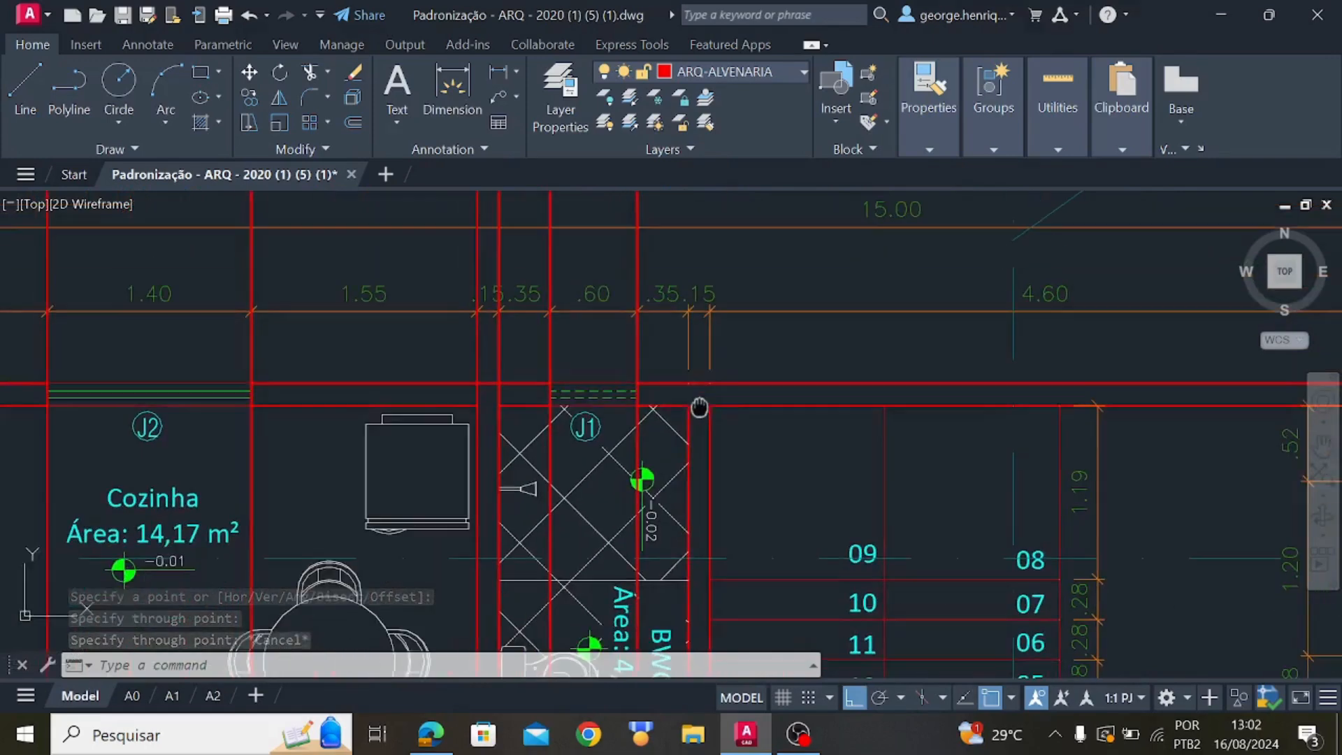
key(Return)
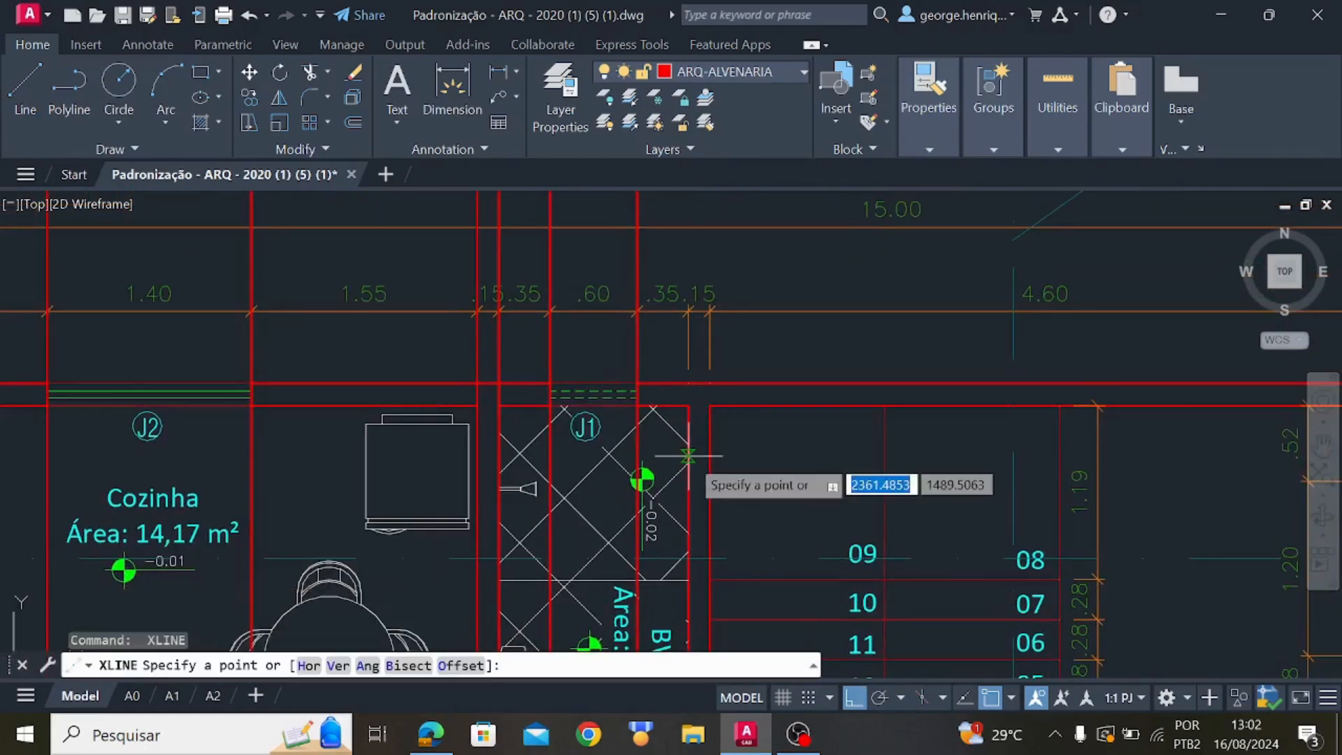
click(689, 456)
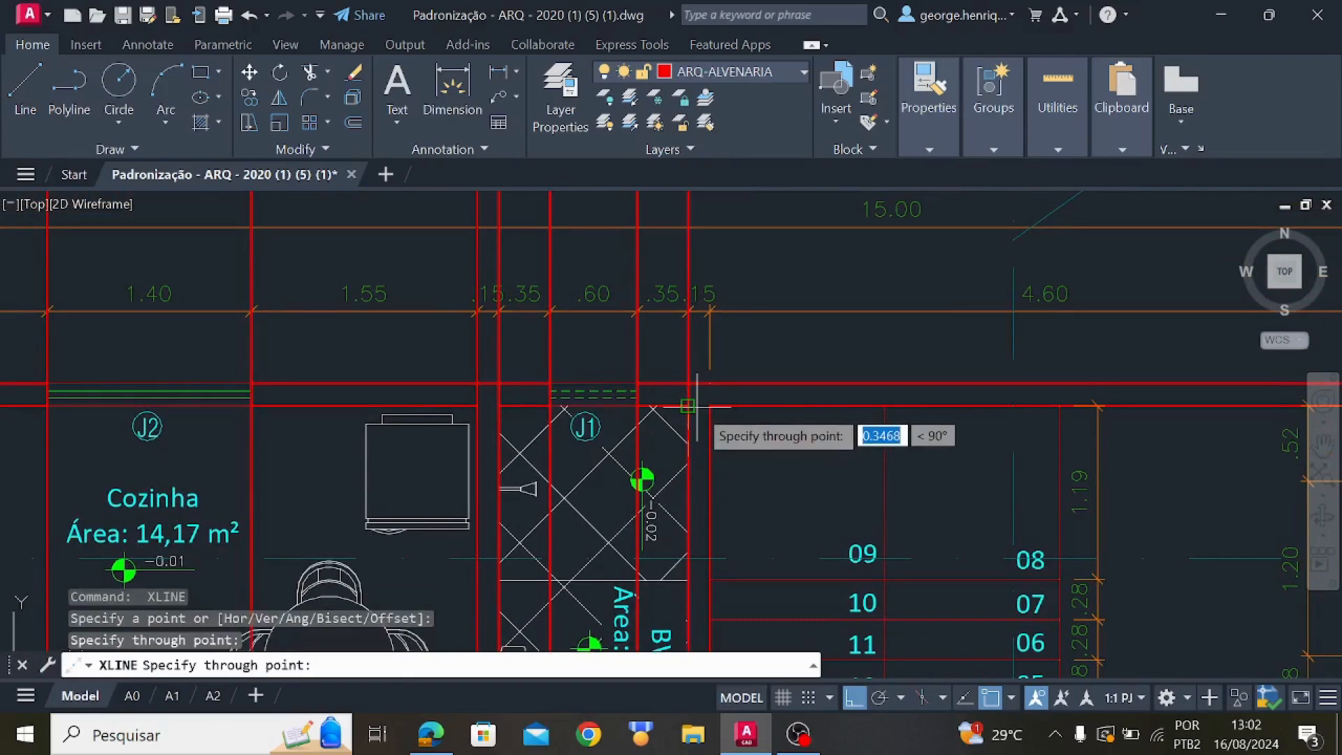
key(Escape)
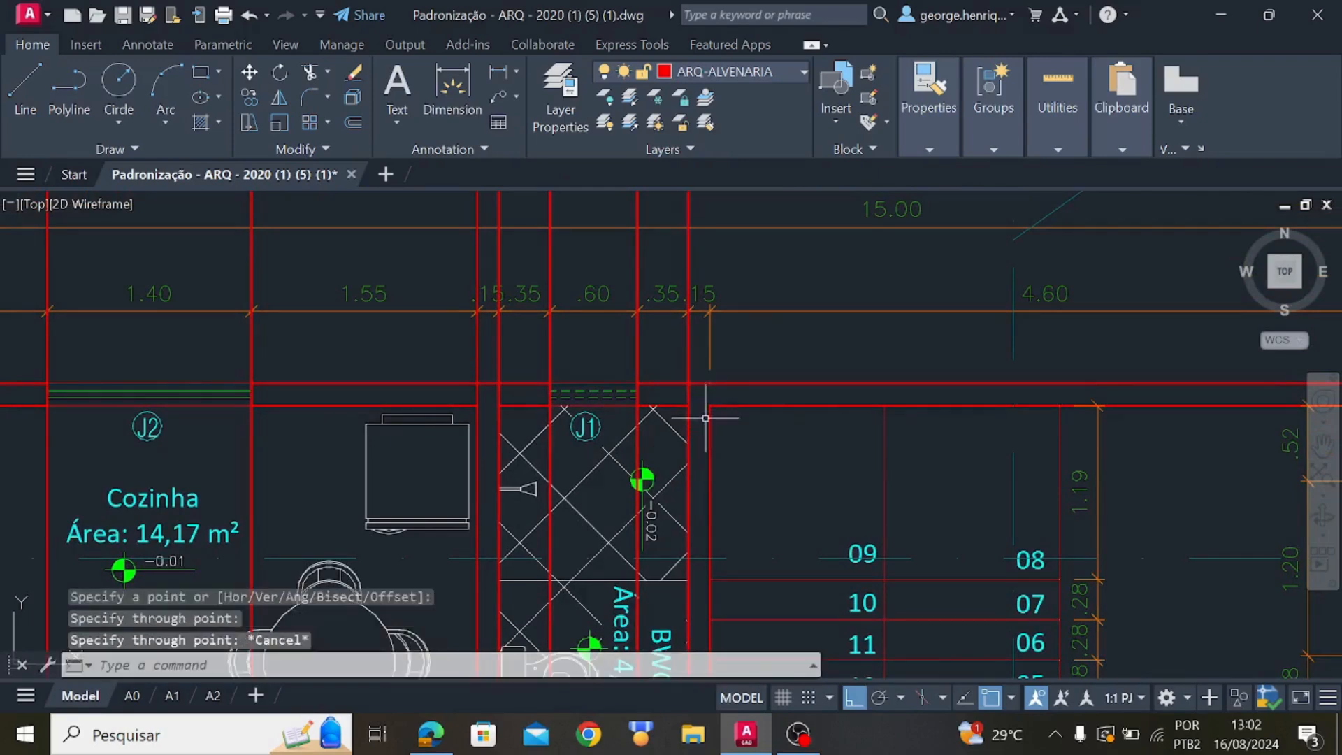
key(Return)
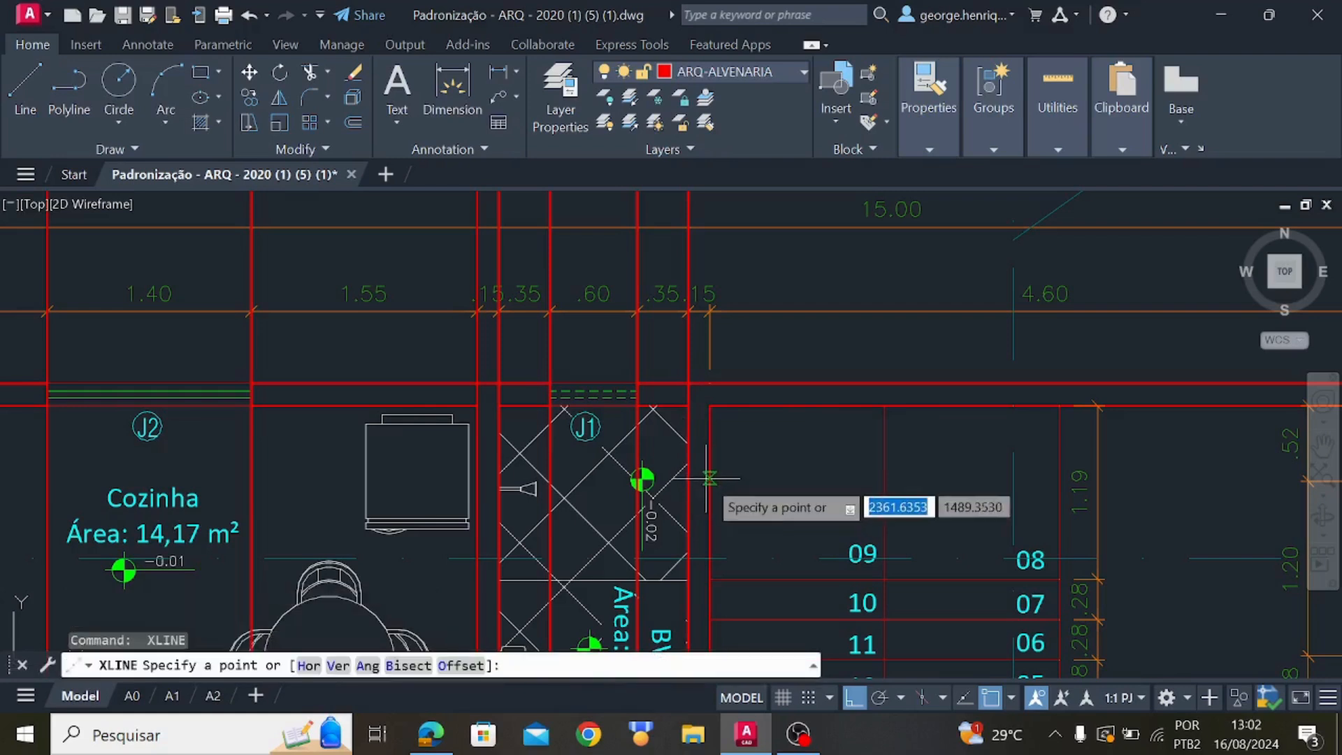
click(710, 480)
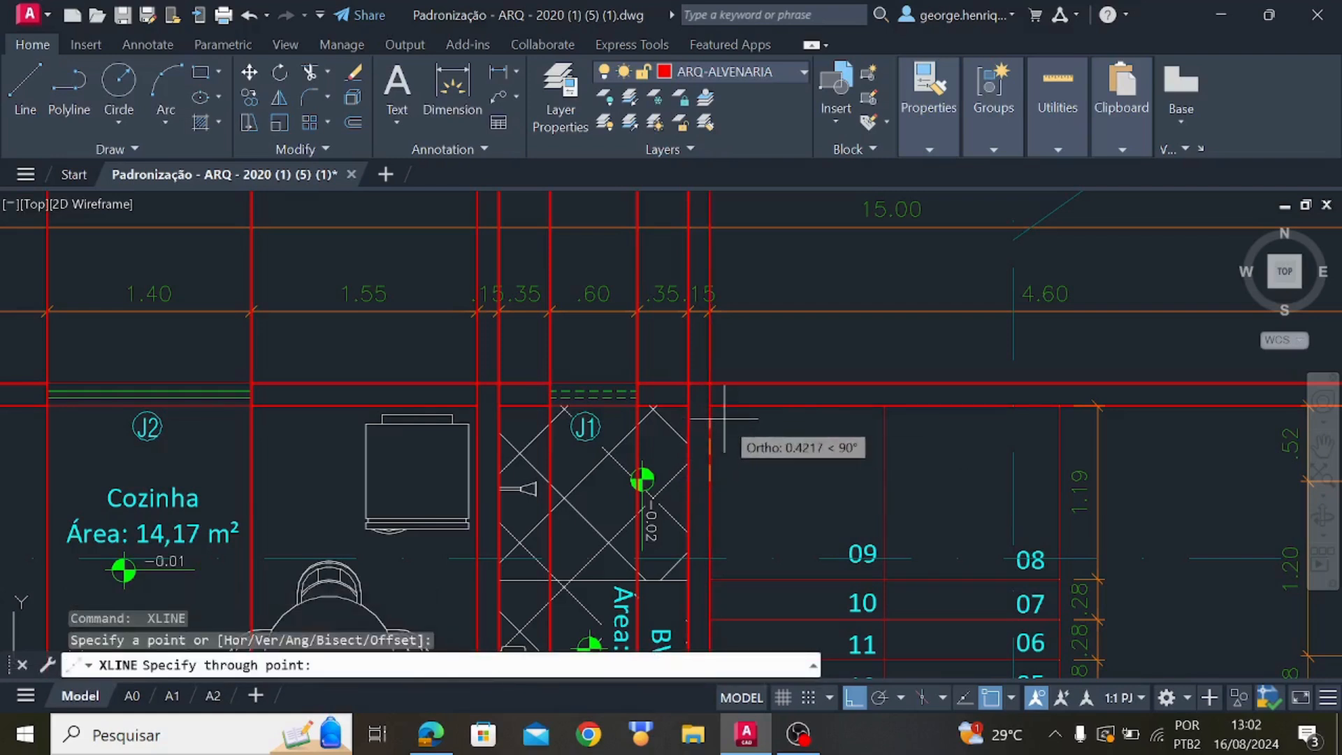
key(Escape)
click(709, 453)
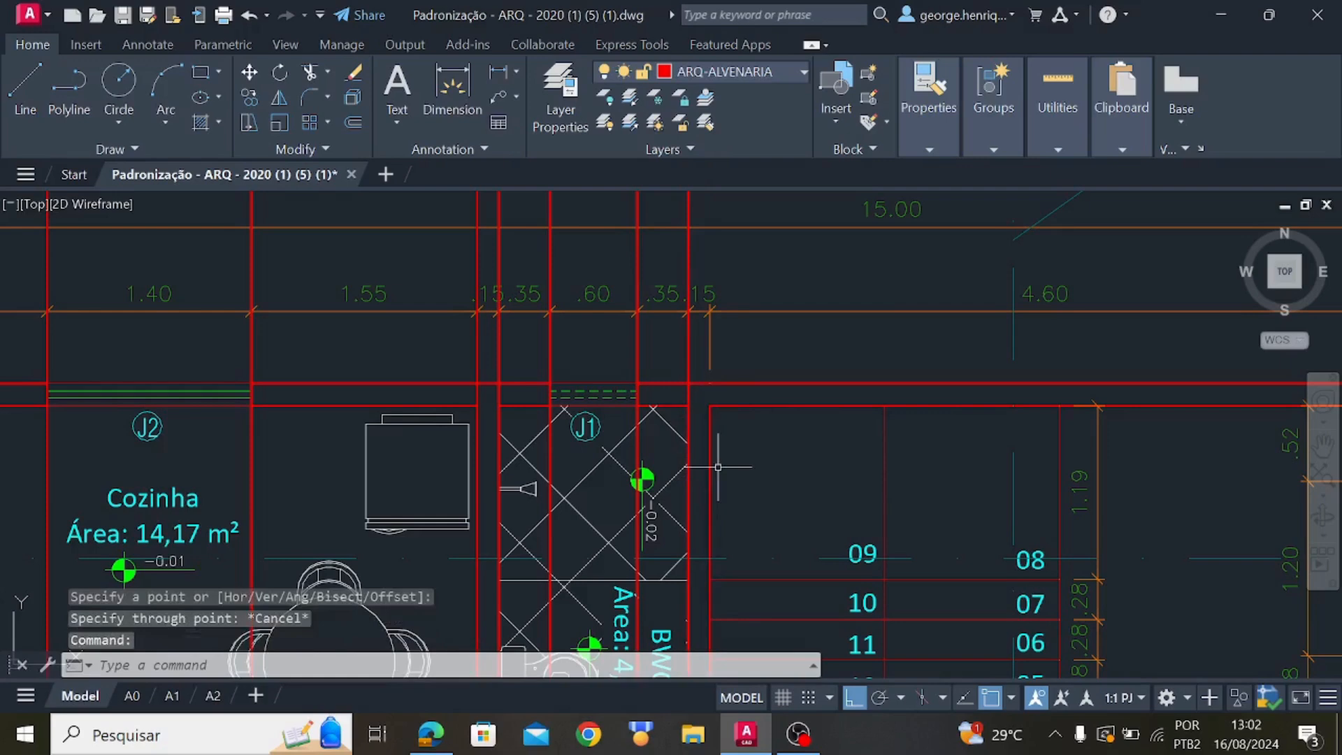
key(Escape)
Draw a vertical construction line (XLINE) along the stair-side face of the wall between BWC 1 and the stairs
key(Return)
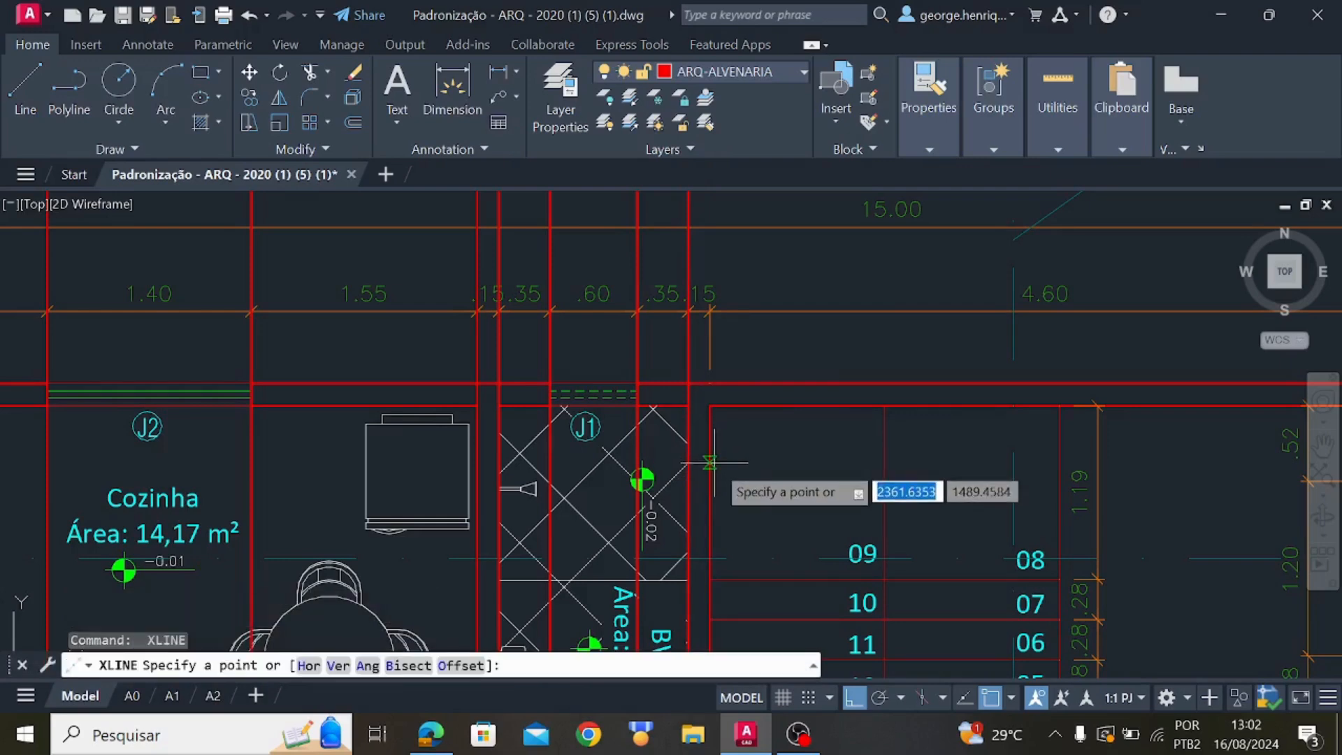
click(710, 462)
click(733, 433)
key(Escape)
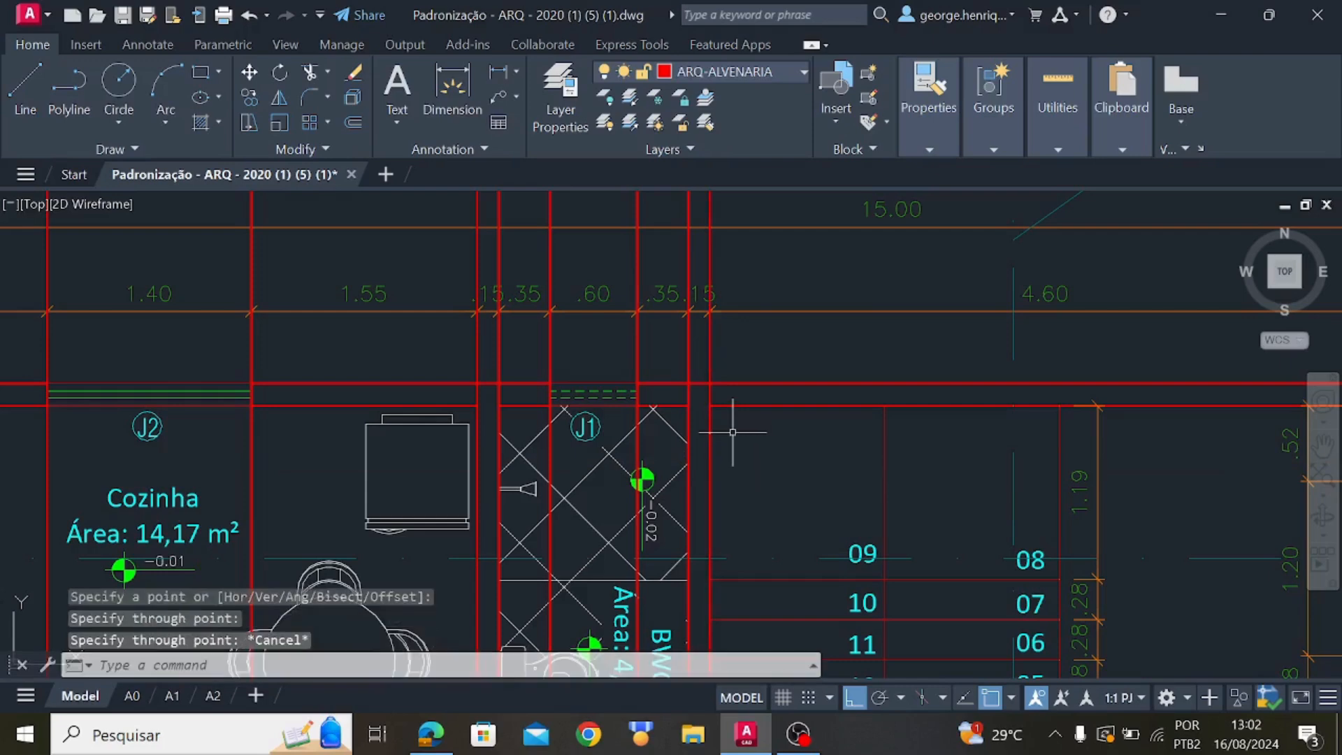
Draw a vertical construction line (XLINE) along the stair line separating steps 09 onward from steps 01 to 08
middle_drag(827, 444, 665, 425)
scroll(495, 465, down, 5)
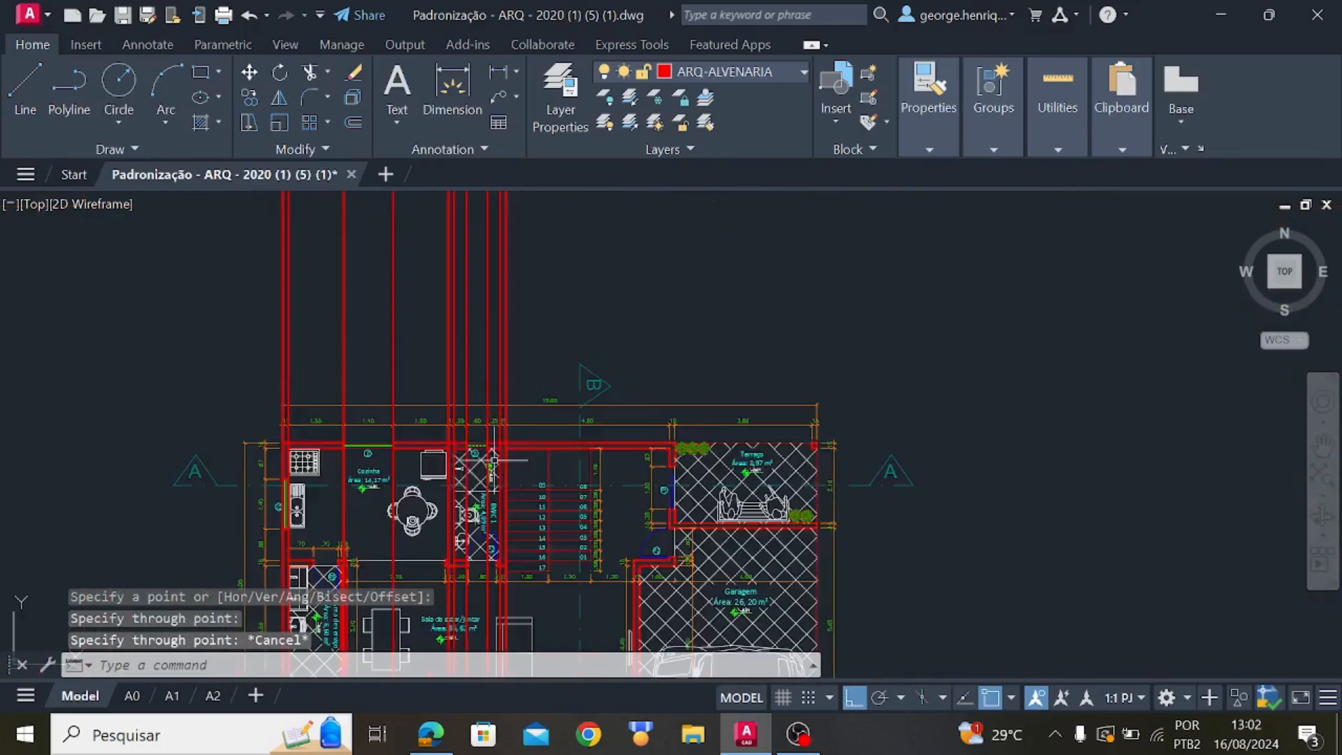
middle_drag(506, 411, 540, 519)
scroll(518, 378, up, 4)
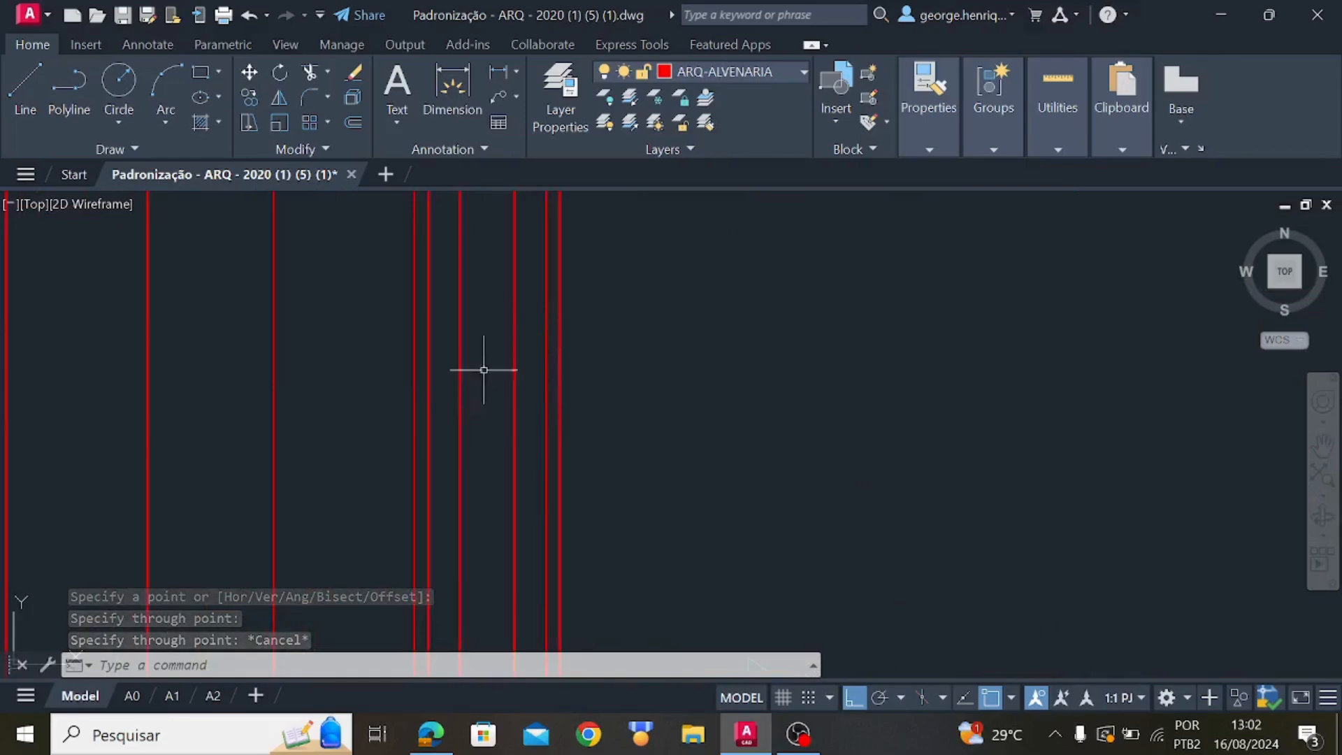
scroll(565, 470, down, 4)
middle_drag(722, 493, 601, 307)
scroll(516, 461, up, 4)
scroll(427, 416, up, 2)
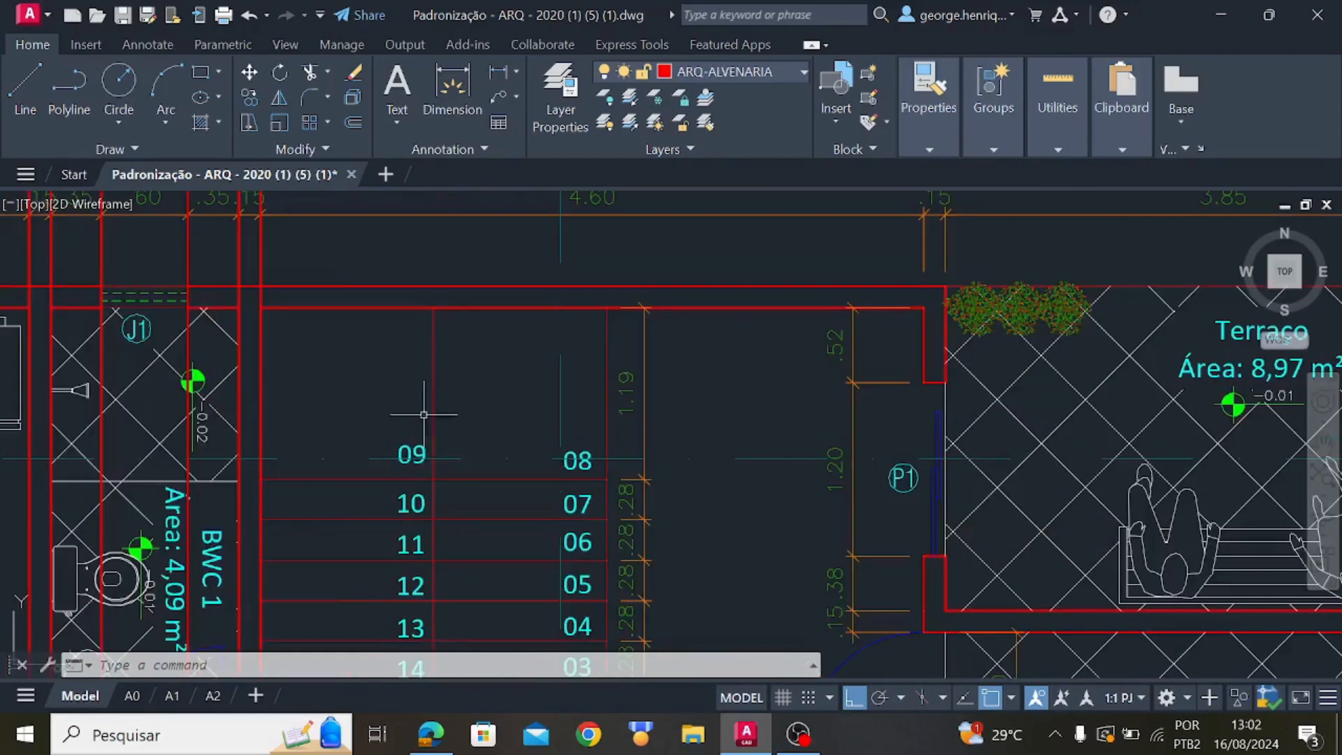
text(xl)
key(Return)
click(433, 419)
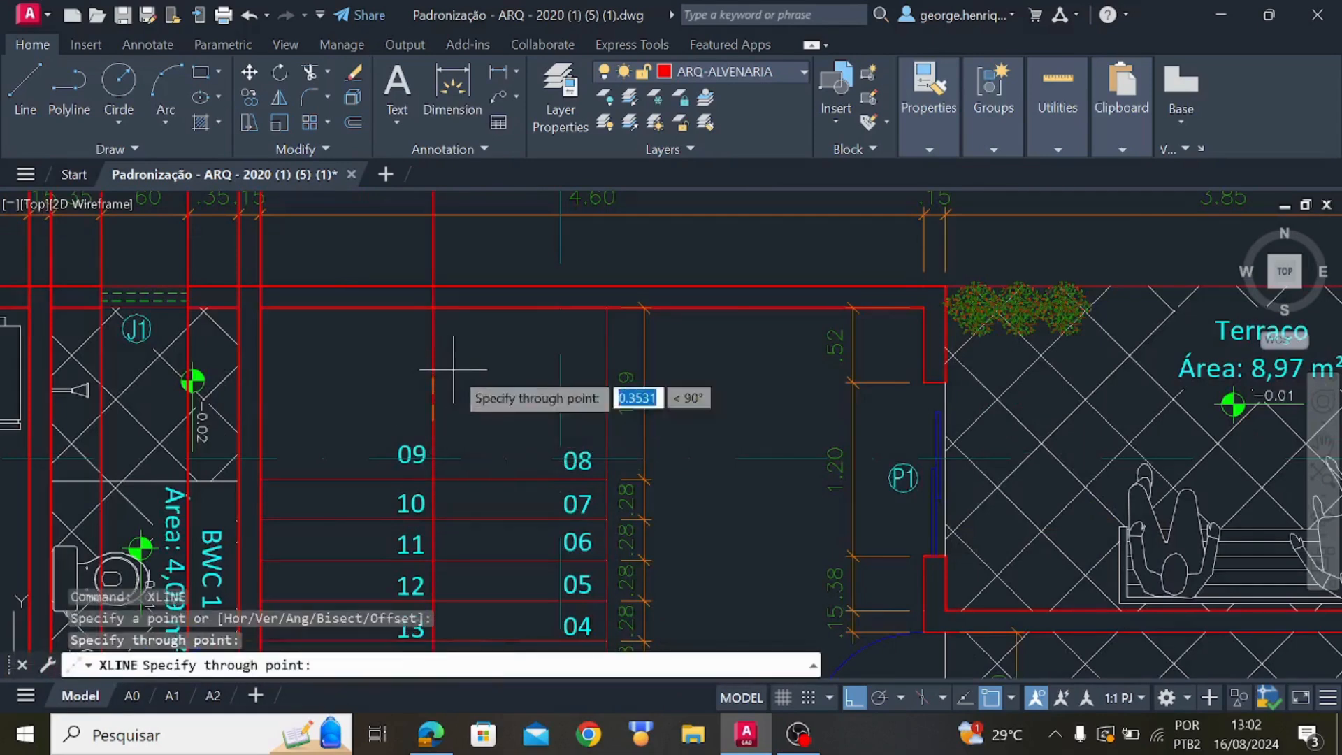
key(Escape)
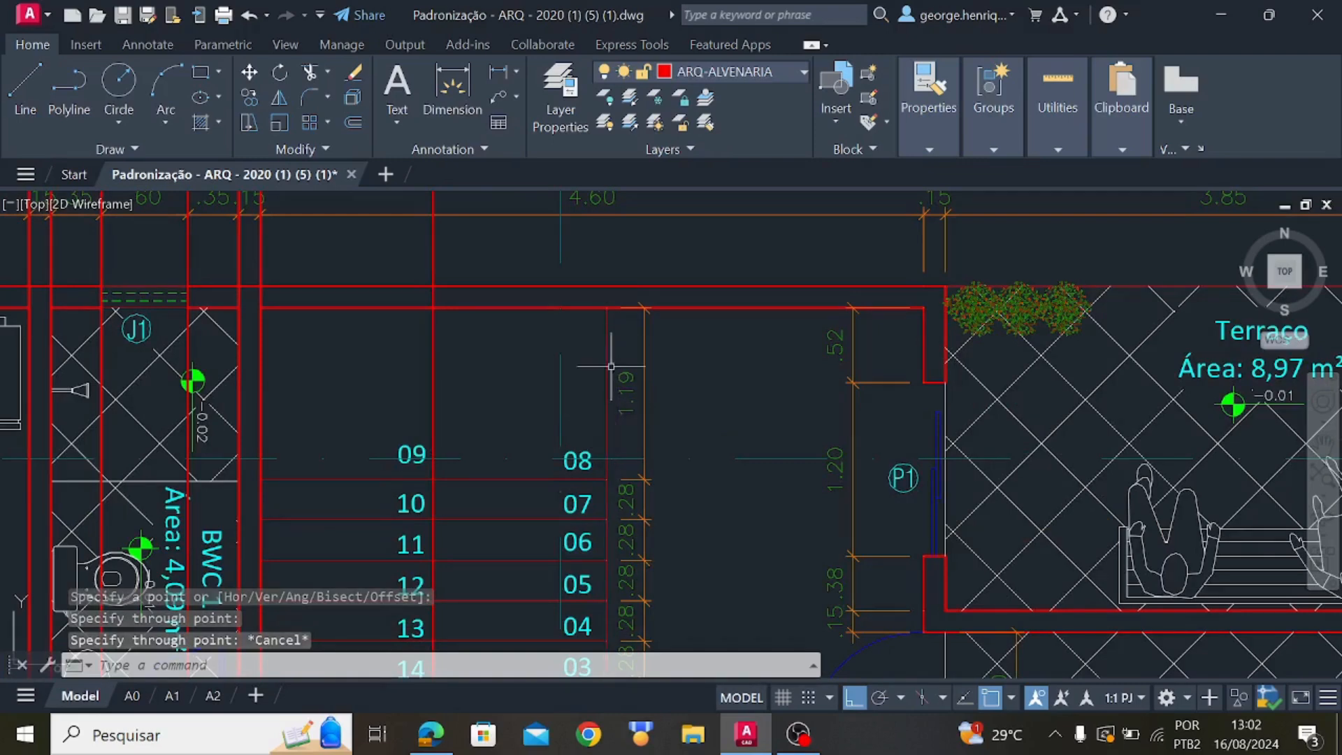
Draw a vertical construction line (XLINE) along the outer edge of the stair flight with steps 01 to 08
scroll(573, 475, up, 4)
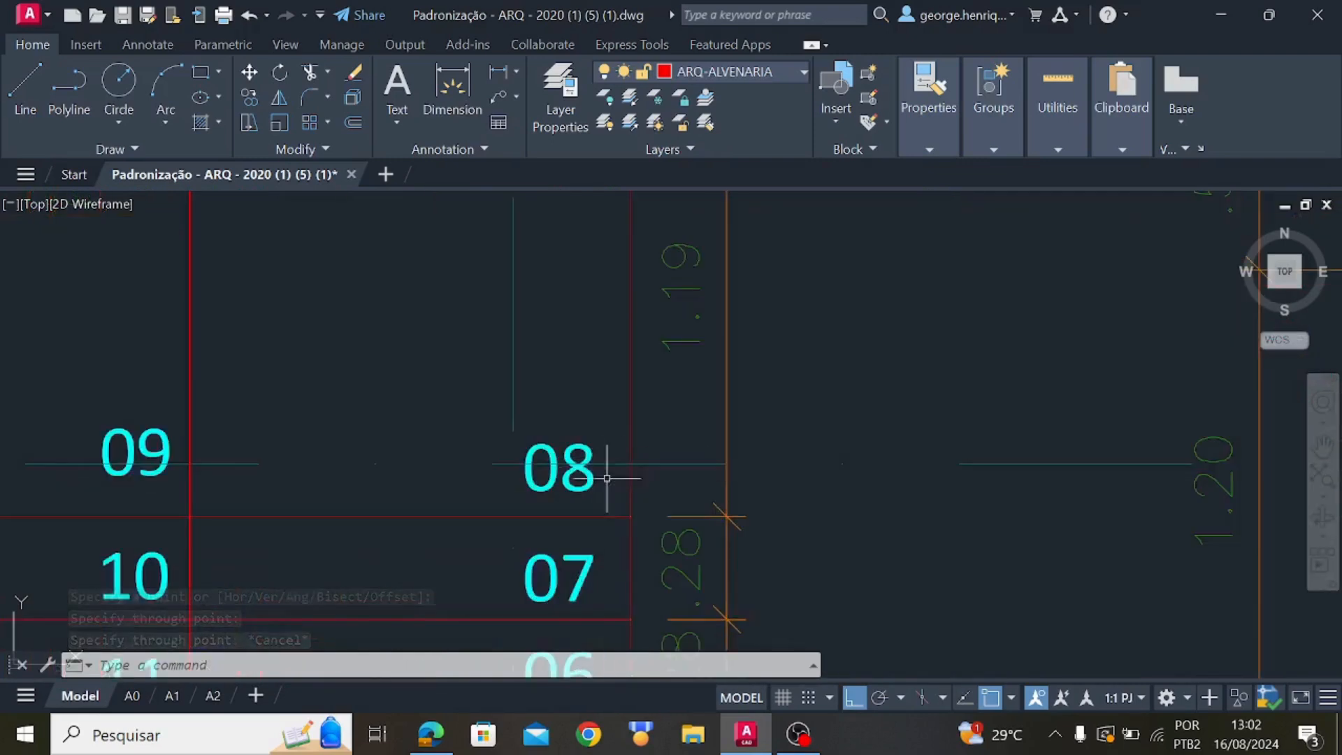
scroll(628, 391, down, 4)
key(Return)
click(622, 389)
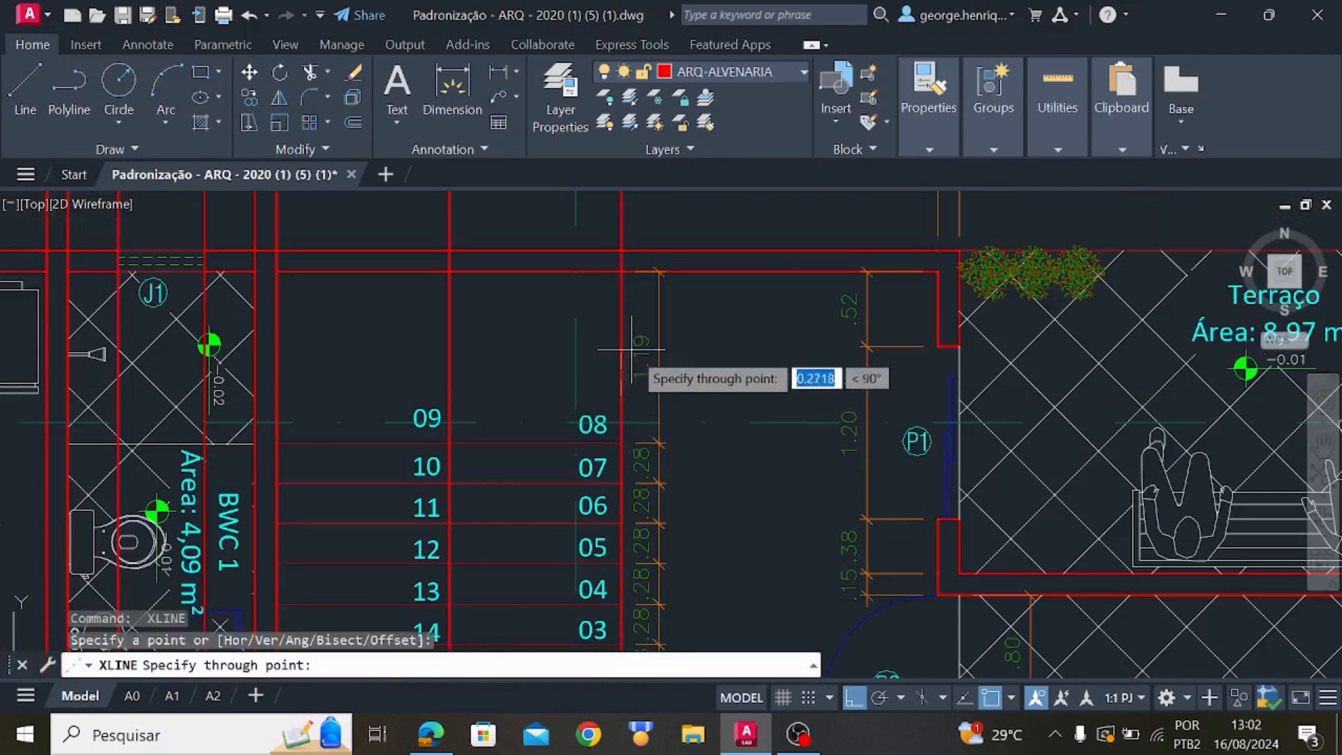
key(Escape)
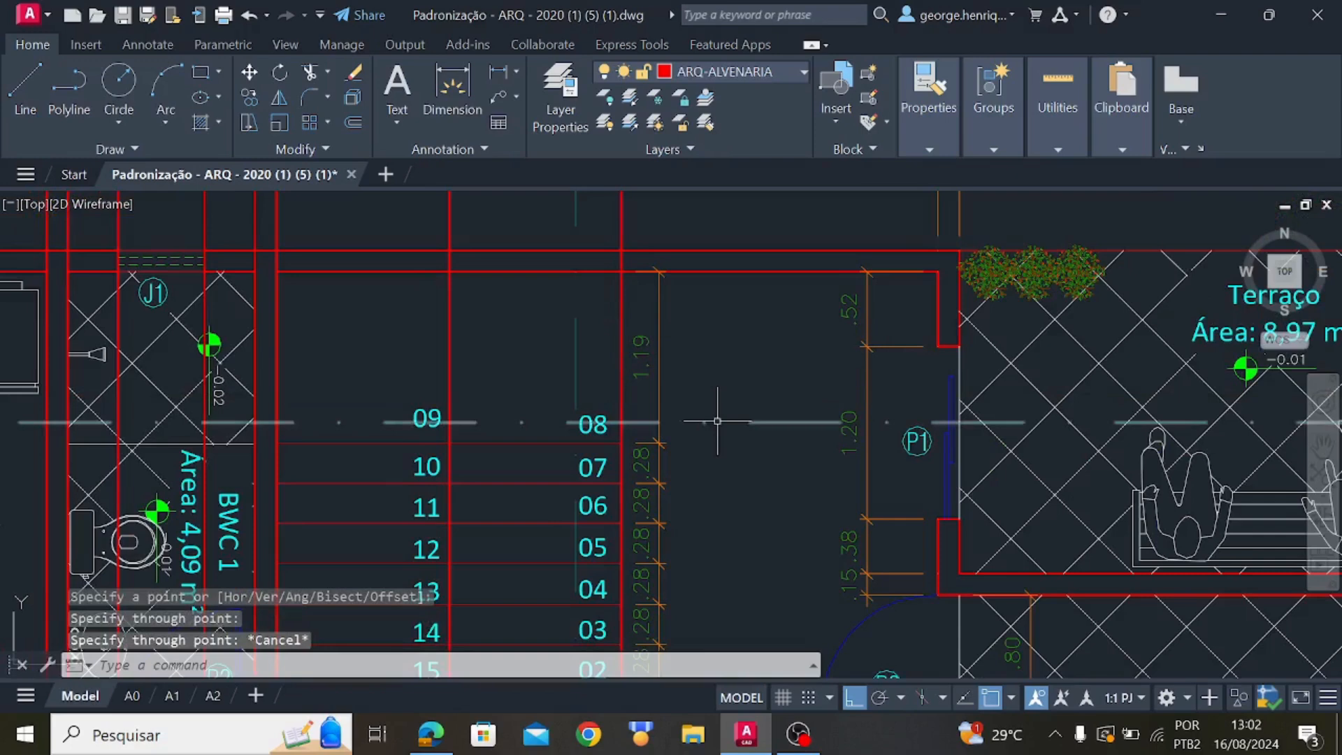
Draw a vertical construction line (XLINE) along the interior face of the wall above door P1, beside the Terraço
middle_drag(718, 401, 547, 447)
scroll(762, 427, up, 2)
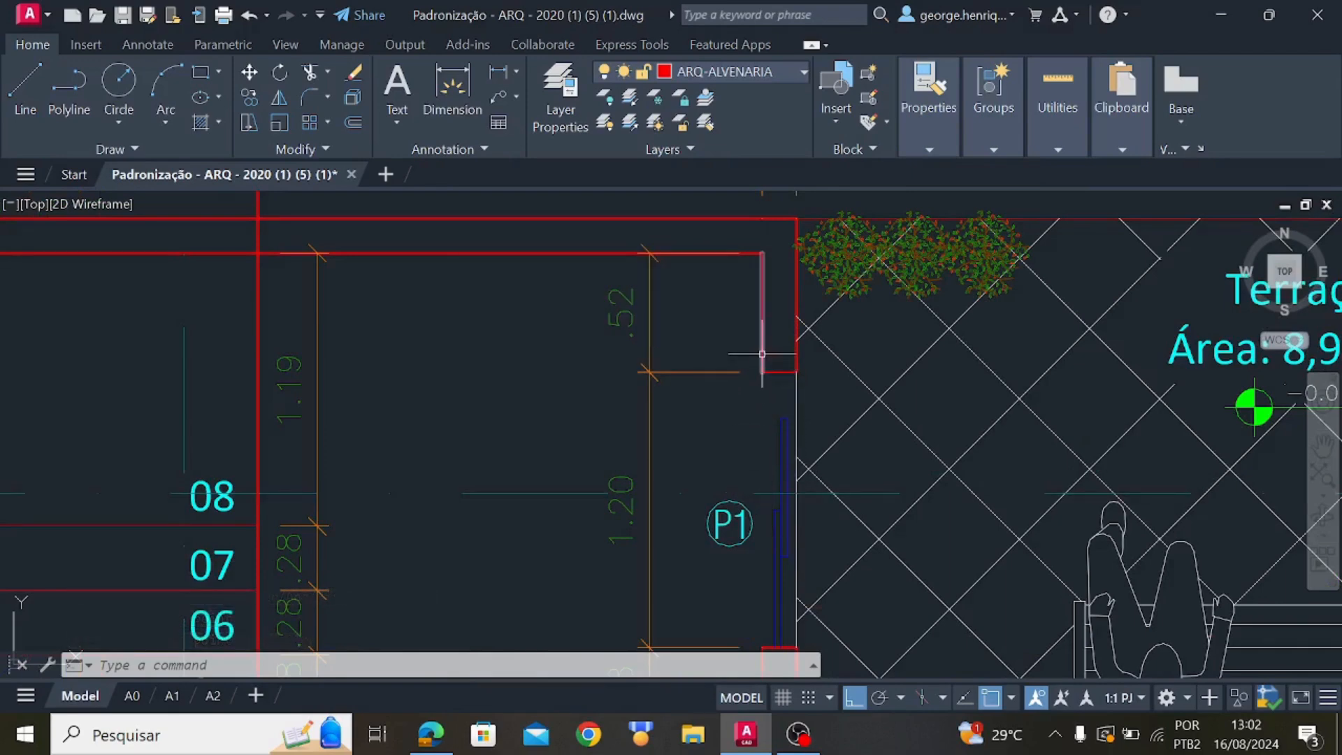
text(xline)
key(Return)
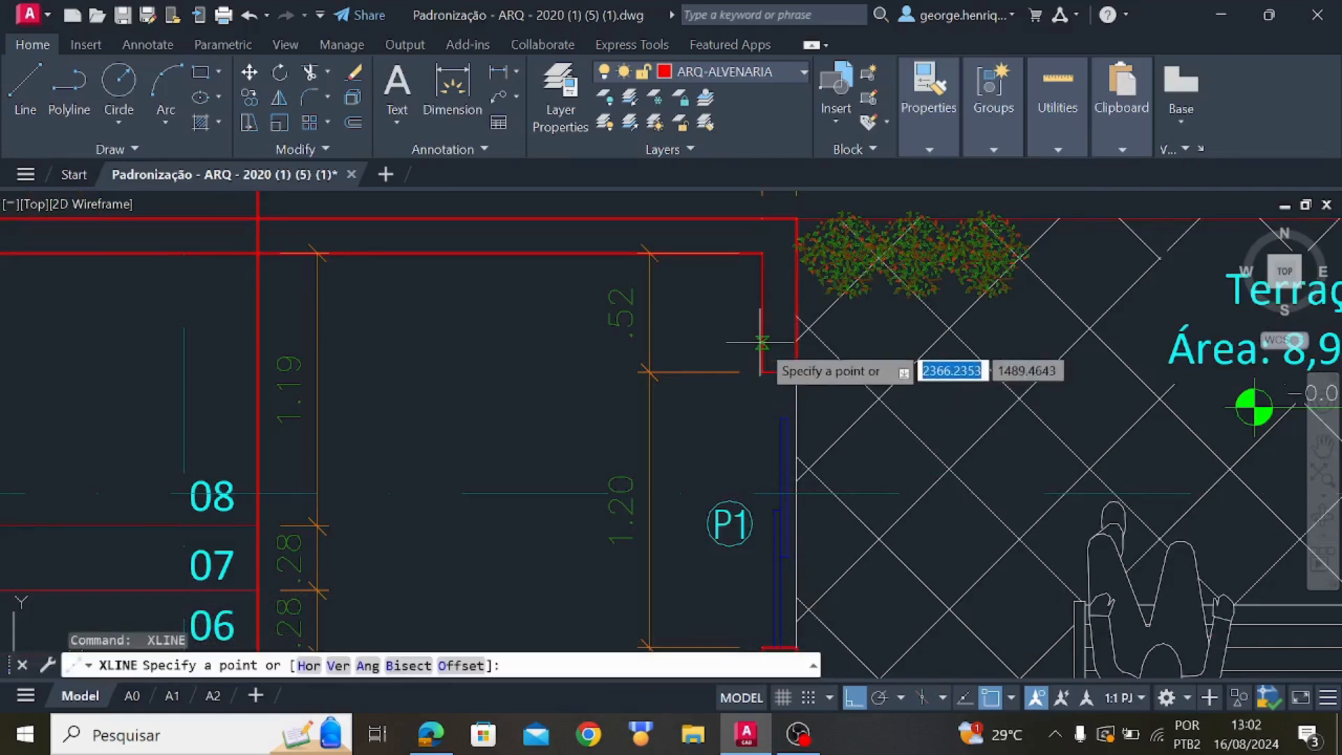
click(769, 346)
key(Escape)
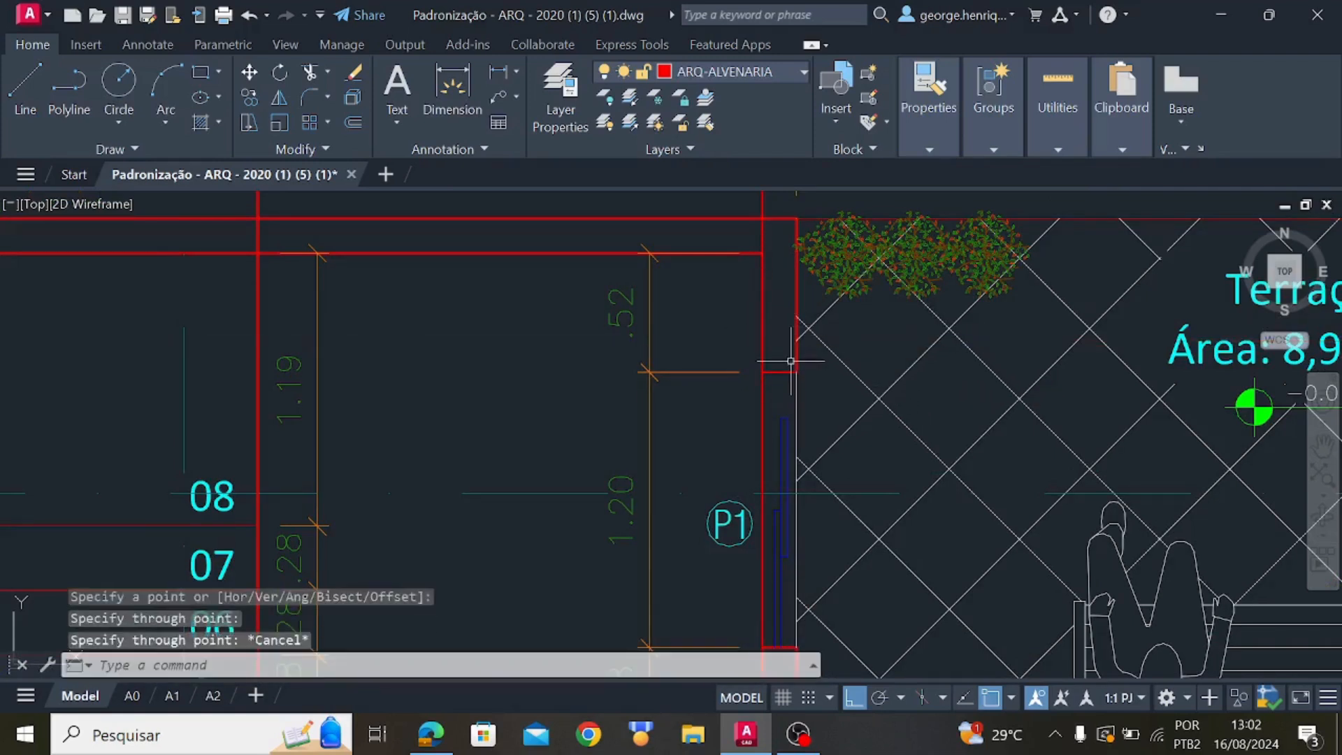
key(Return)
click(797, 351)
click(797, 350)
key(Escape)
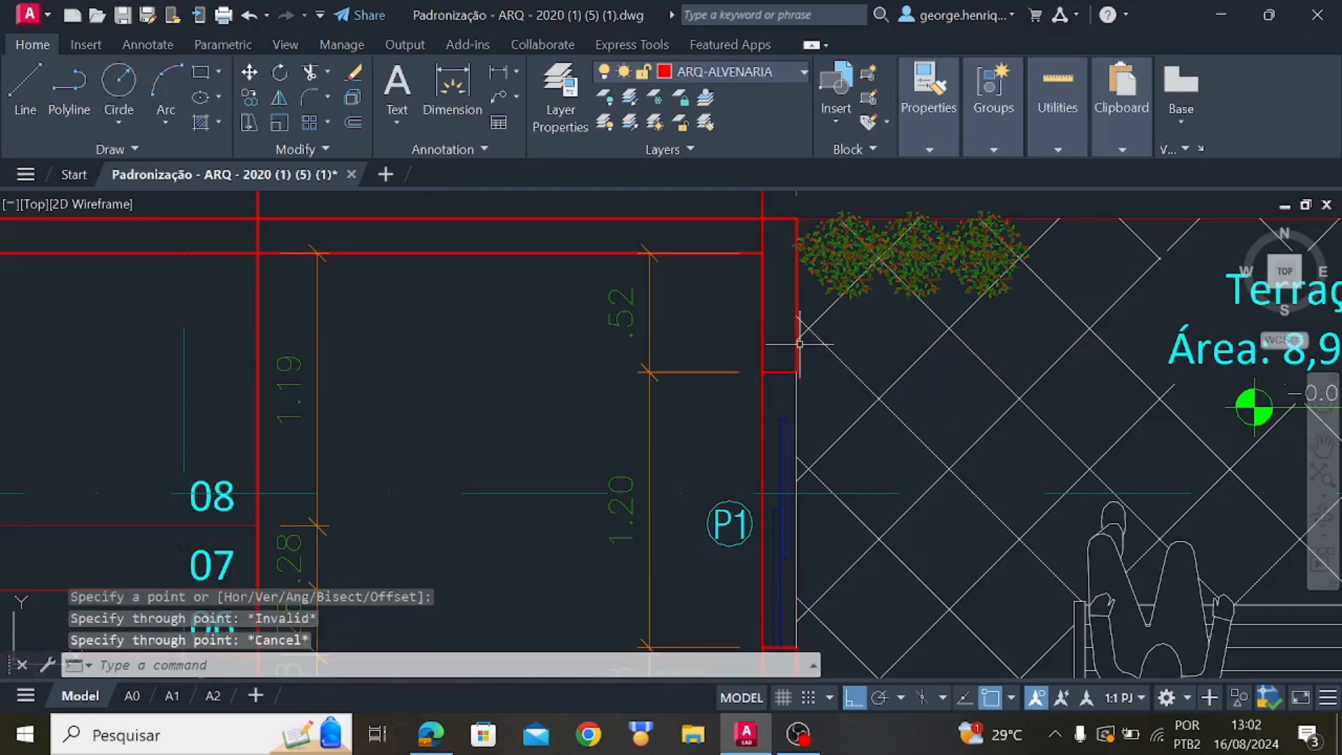
Draw a vertical construction line (XLINE) along the Terraço-side face of the wall containing door P1
key(Return)
click(802, 351)
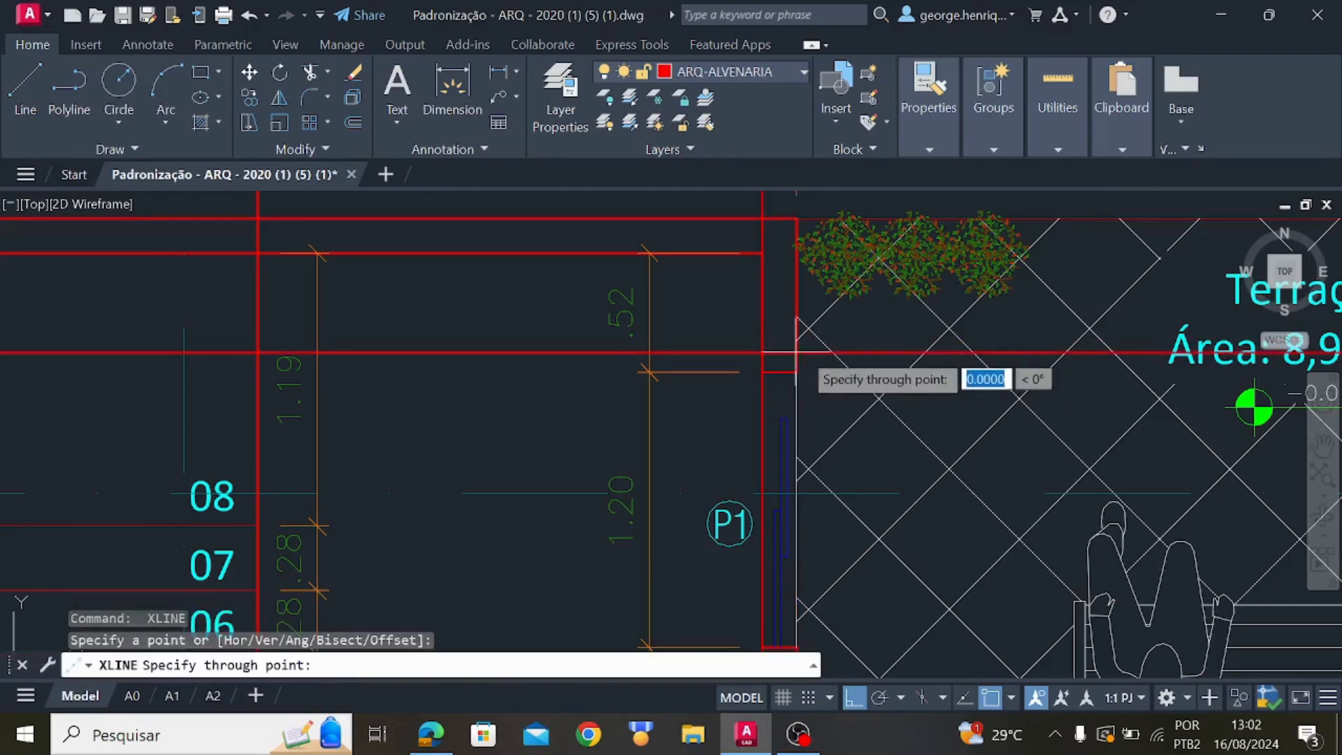
key(Escape)
Draw a vertical construction line (XLINE) along the left face of the small pillar at the Terraço's upper right corner
scroll(1001, 347, down, 2)
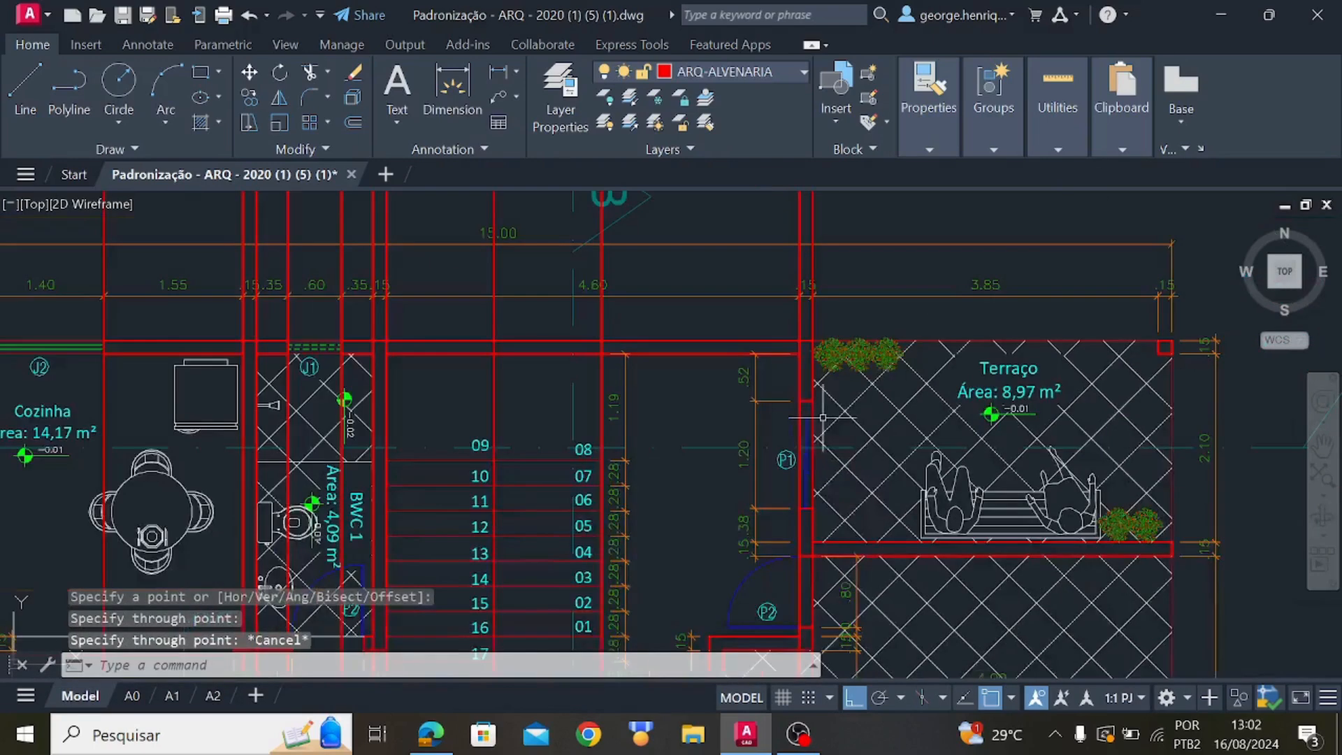
scroll(925, 349, up, 1)
middle_drag(925, 348, 478, 467)
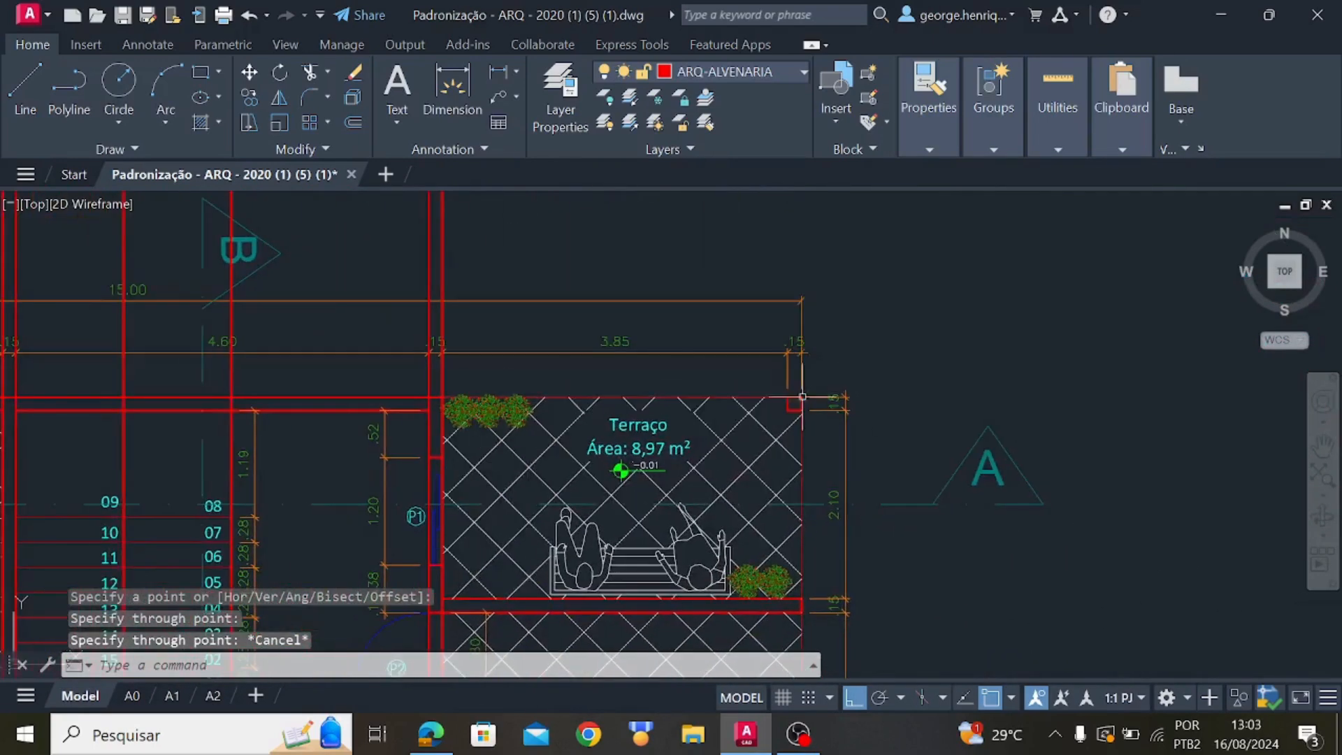
scroll(593, 349, down, 8)
scroll(467, 375, up, 4)
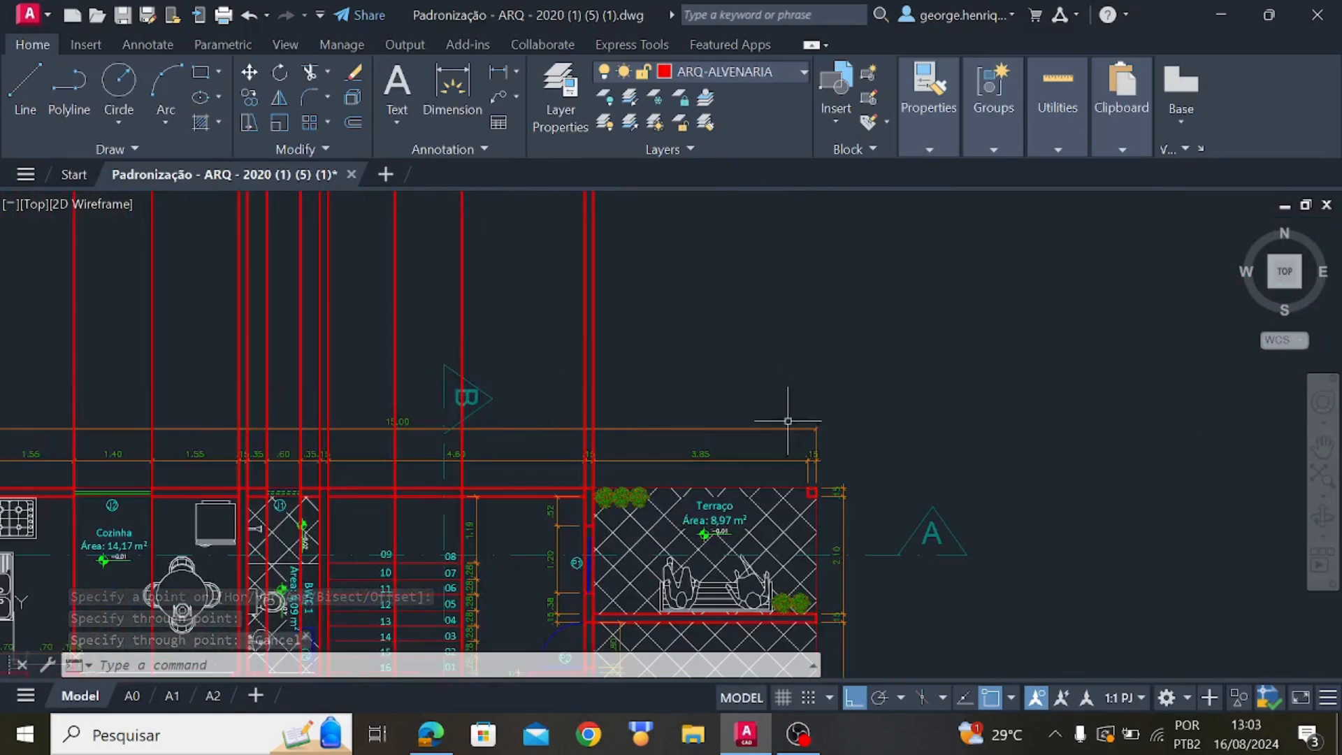
scroll(788, 422, up, 3)
middle_drag(817, 417, 815, 343)
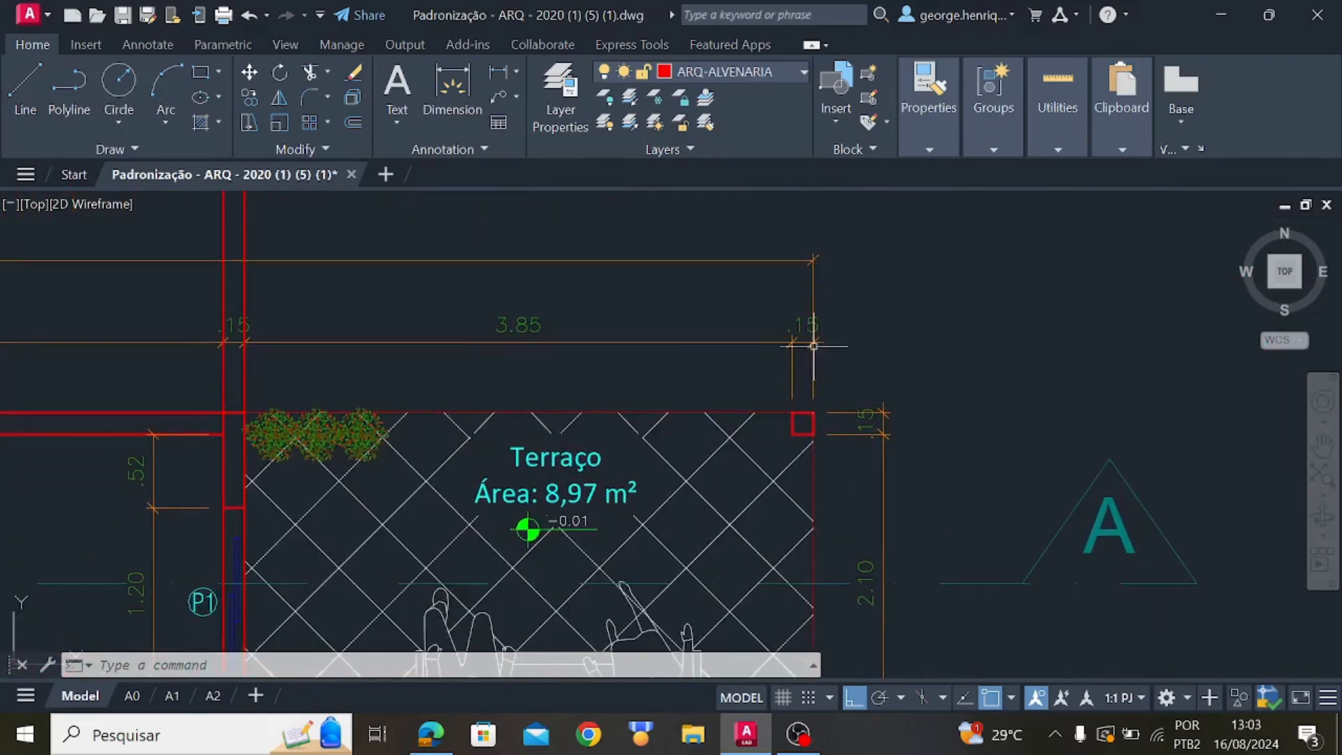
scroll(804, 432, up, 2)
text(xline)
key(Return)
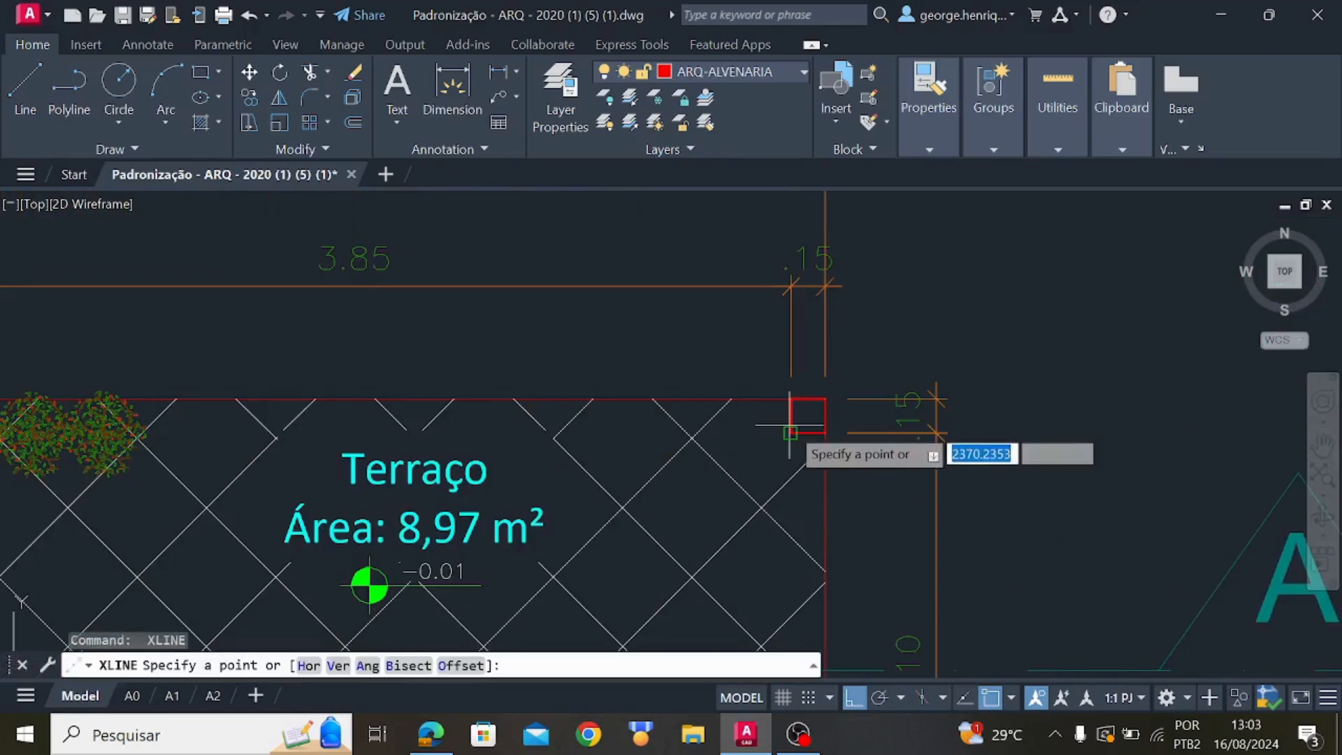
click(791, 417)
click(791, 323)
key(Escape)
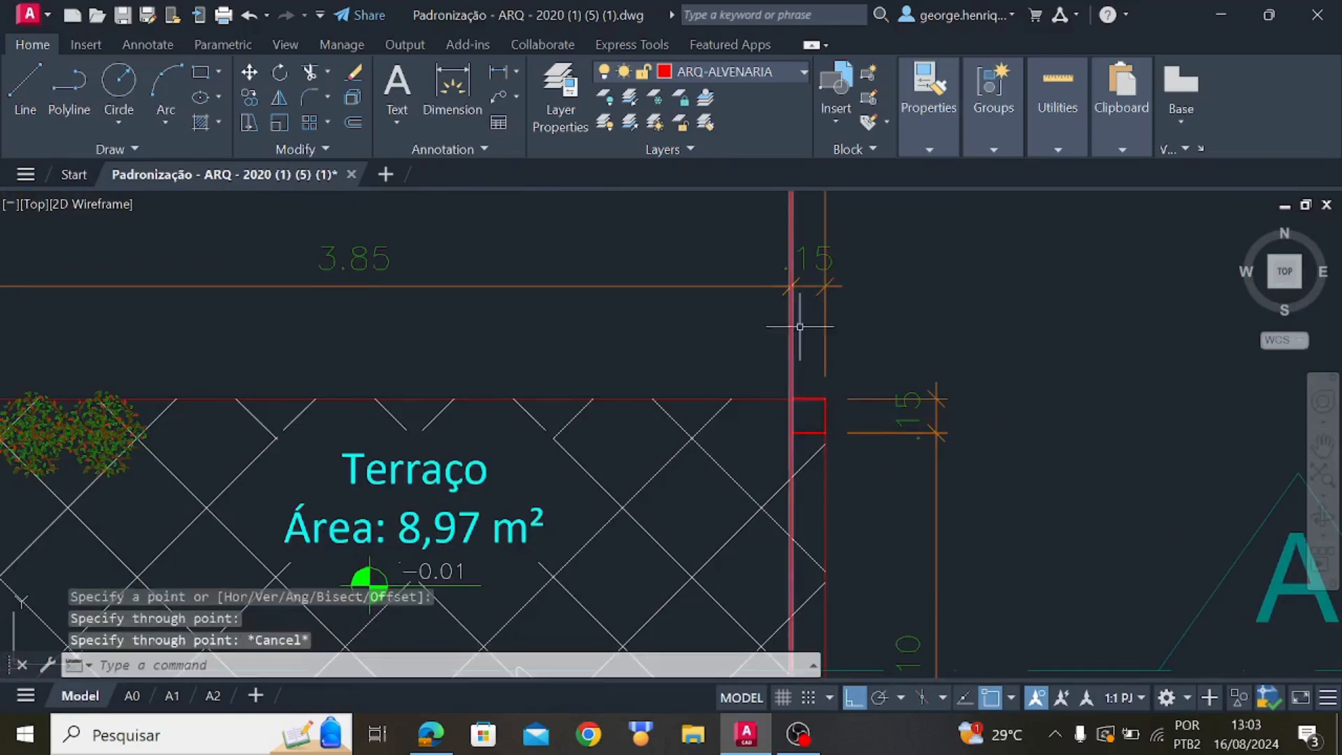
Draw a vertical construction line (XLINE) along the right face of the Terraço's corner pillar
key(Return)
click(823, 420)
click(827, 311)
key(Escape)
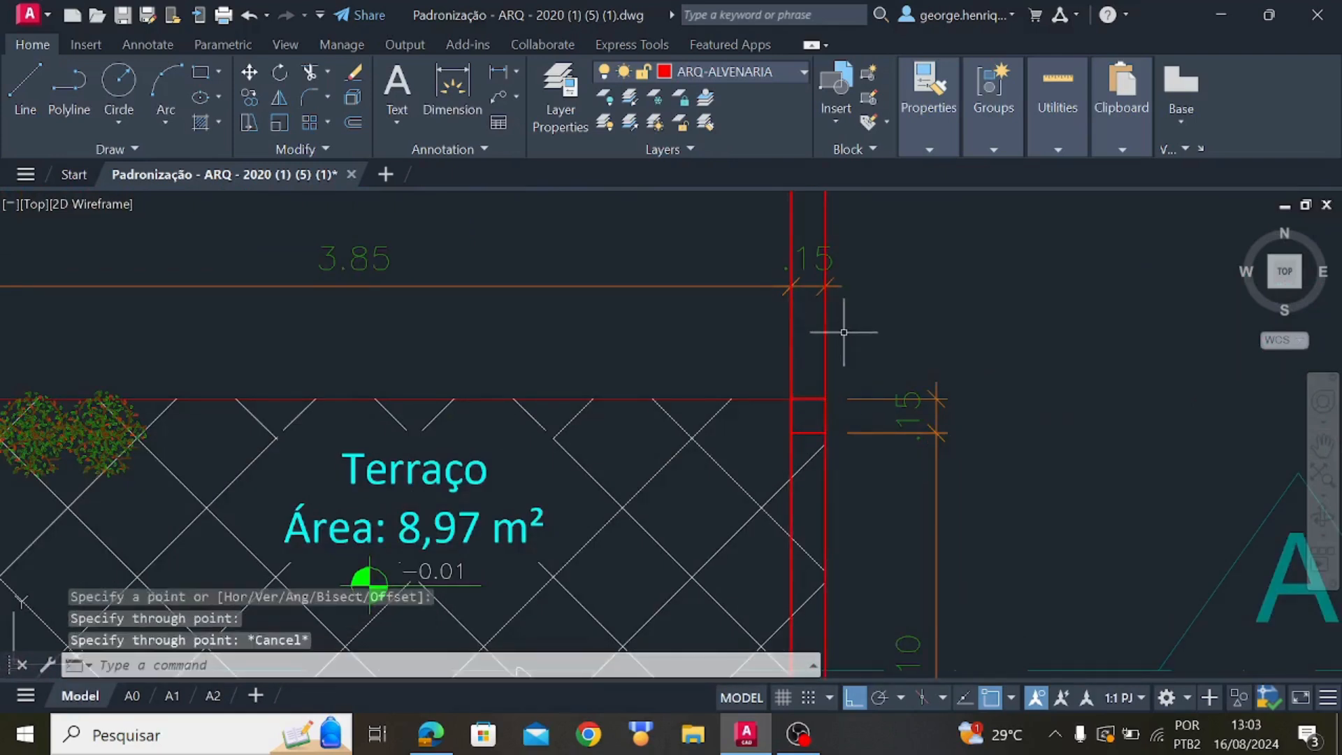
Draw a horizontal line above the floor plan's dimensions, crossing all the vertical construction lines and extending slightly past both outer walls
scroll(843, 409, down, 6)
scroll(843, 409, down, 4)
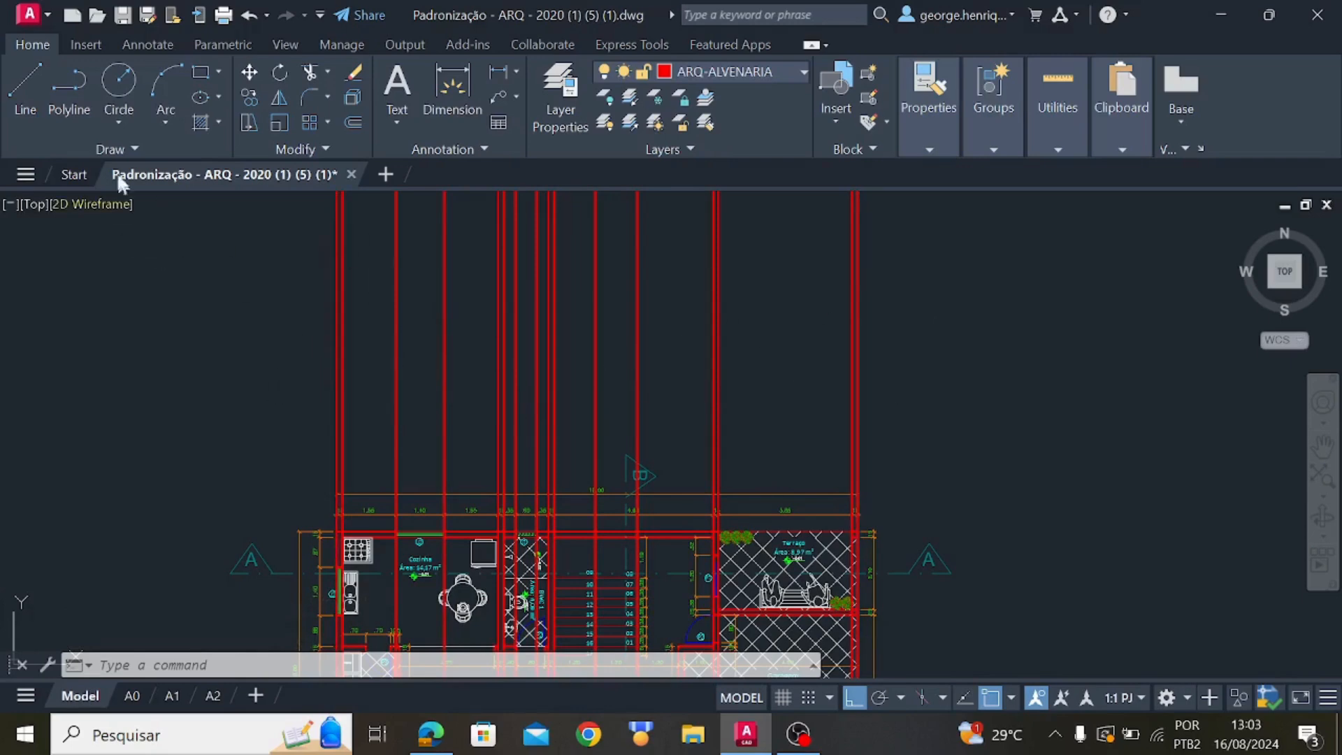
click(10, 84)
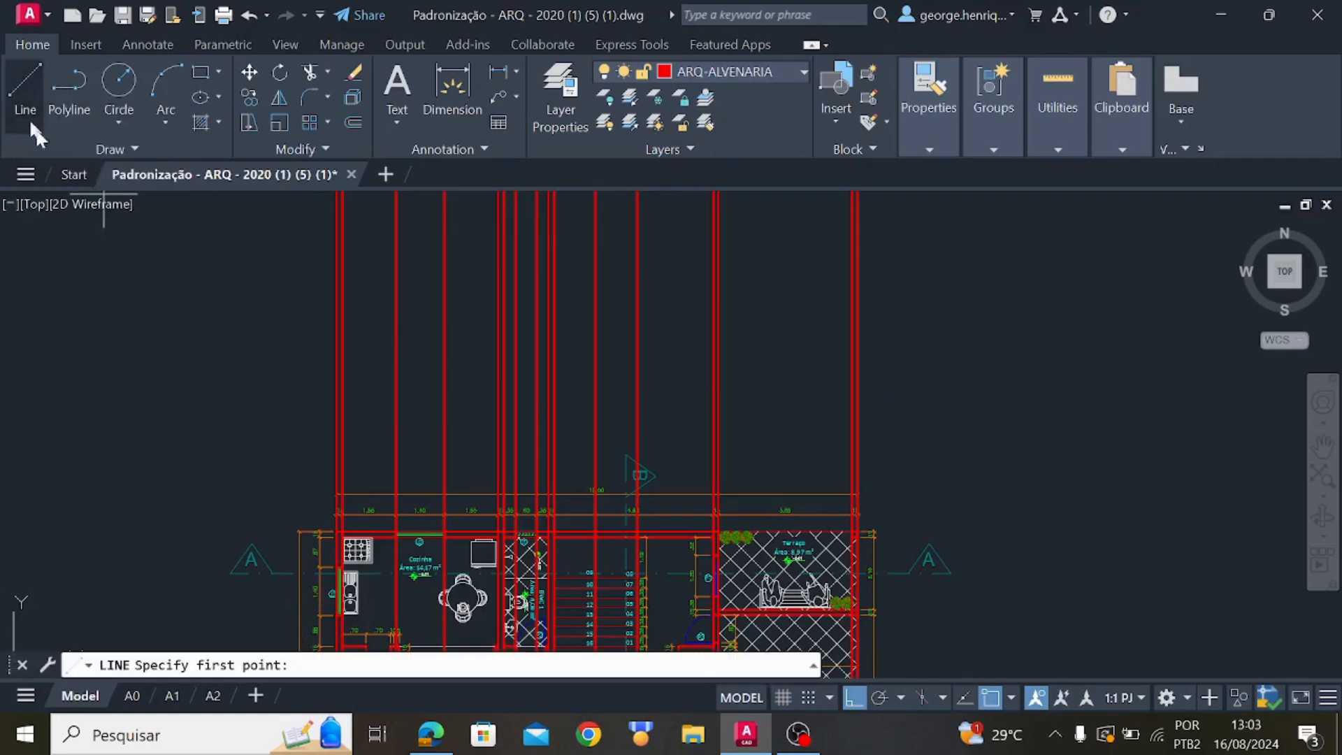
click(857, 702)
click(30, 98)
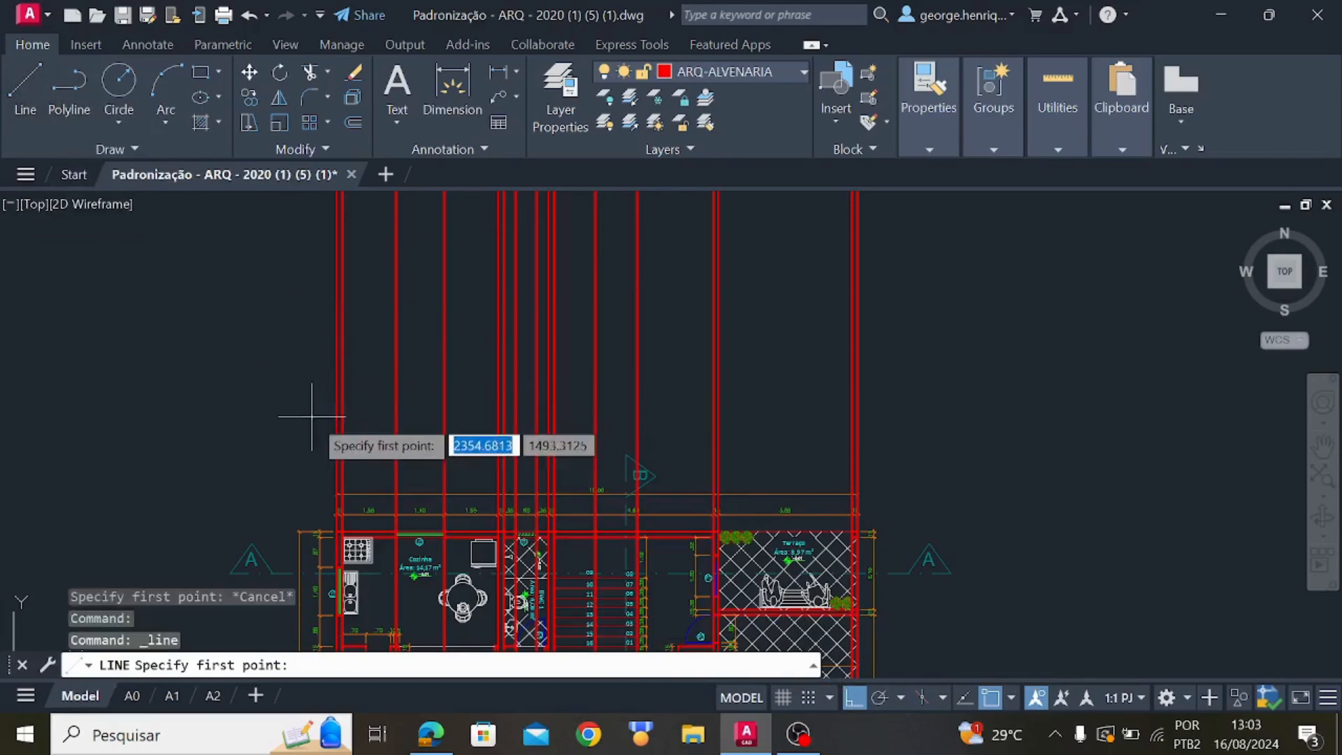
mouse_move(317, 308)
middle_down()
mouse_move(305, 421)
mouse_move(322, 248)
middle_up()
scroll(336, 288, up, 2)
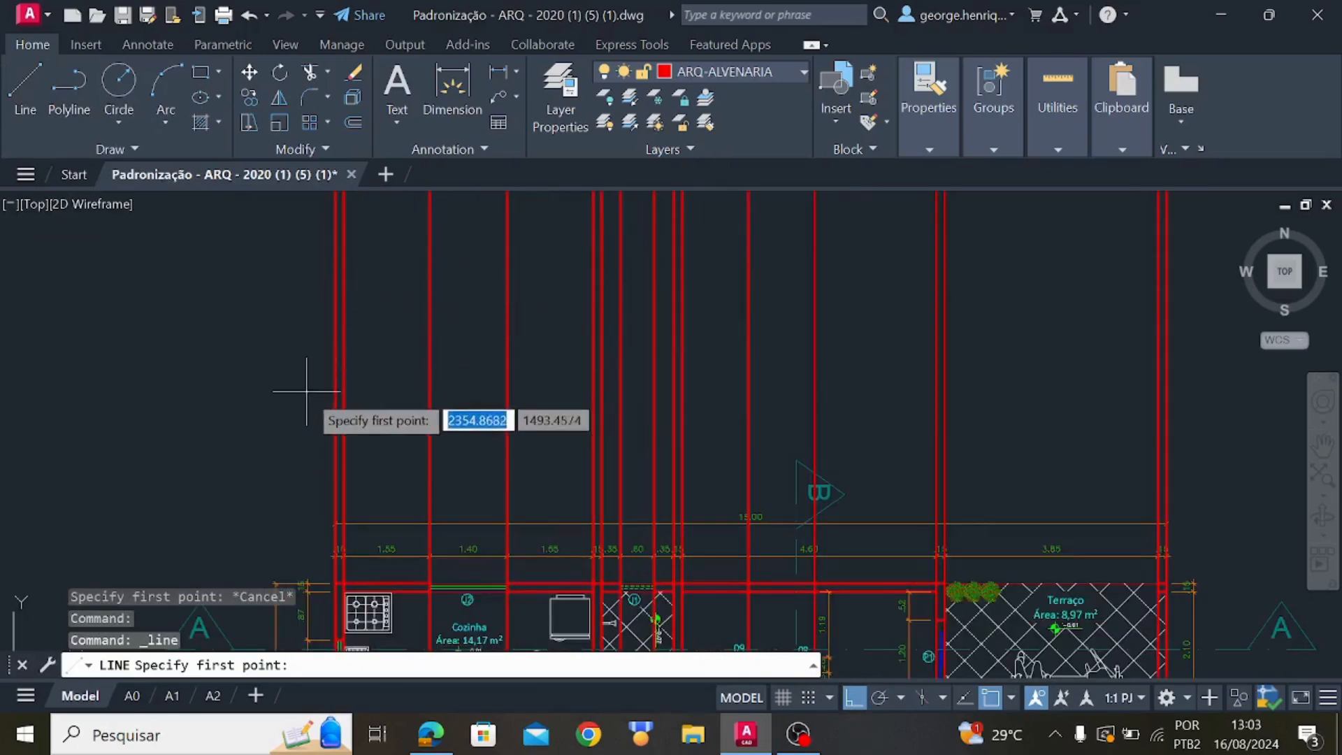
click(307, 369)
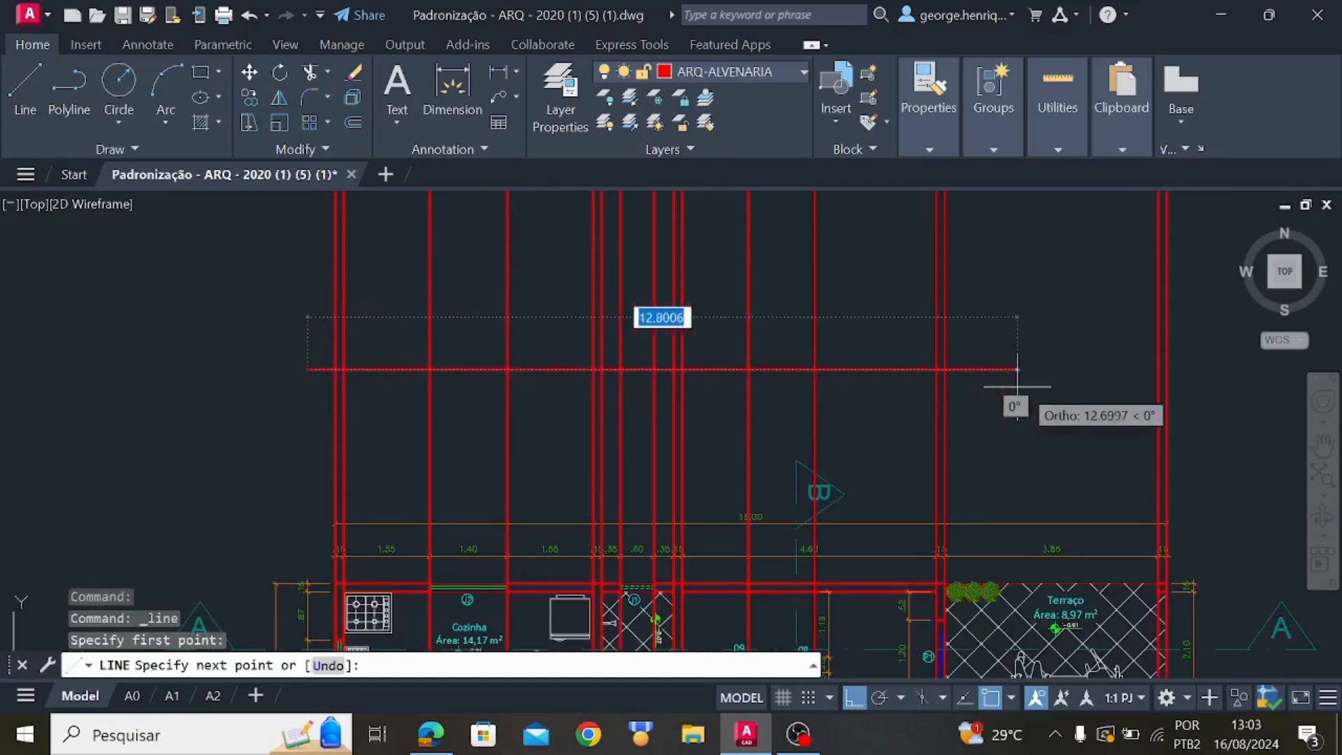
click(1238, 369)
key(Escape)
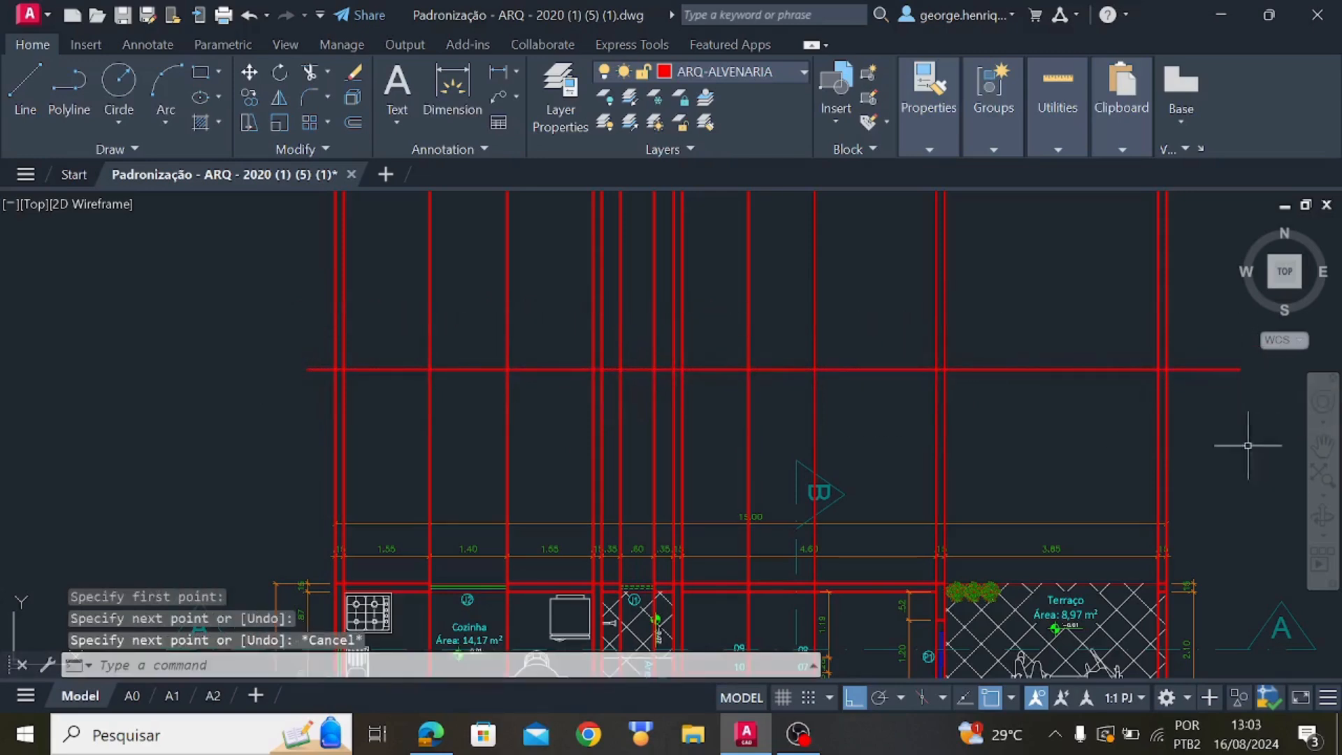
Draw a second horizontal line above the first, from the left outer wall's inner construction line to beyond the rightmost vertical line
middle_drag(1108, 418, 1038, 499)
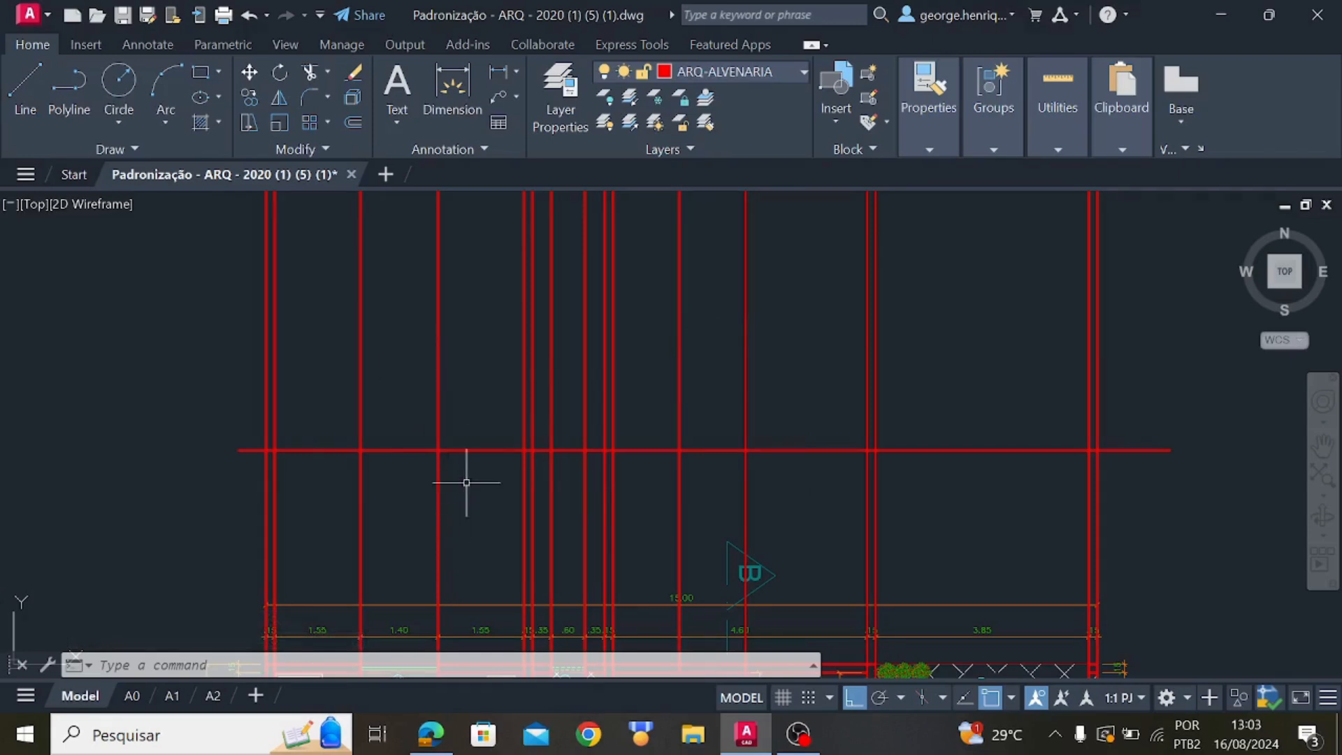
mouse_move(466, 483)
middle_down()
mouse_move(495, 494)
mouse_move(471, 578)
middle_up()
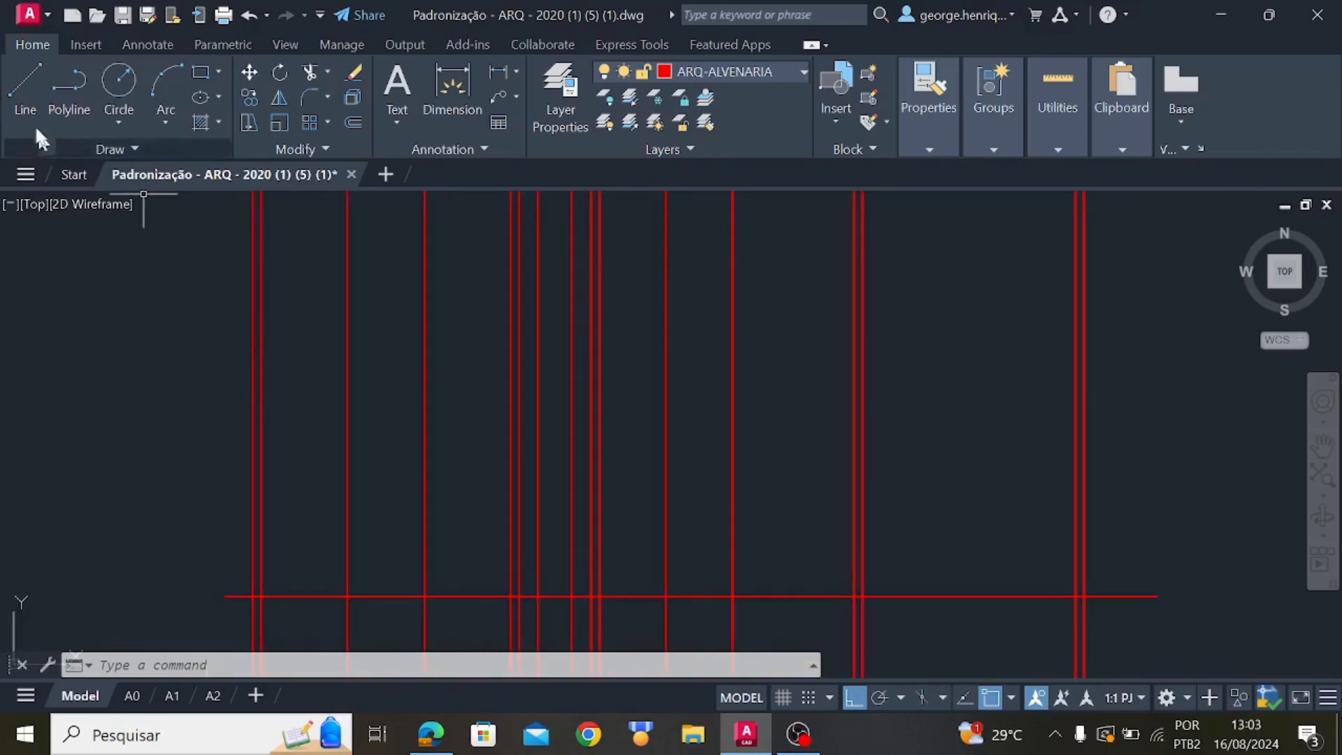
click(26, 94)
click(261, 368)
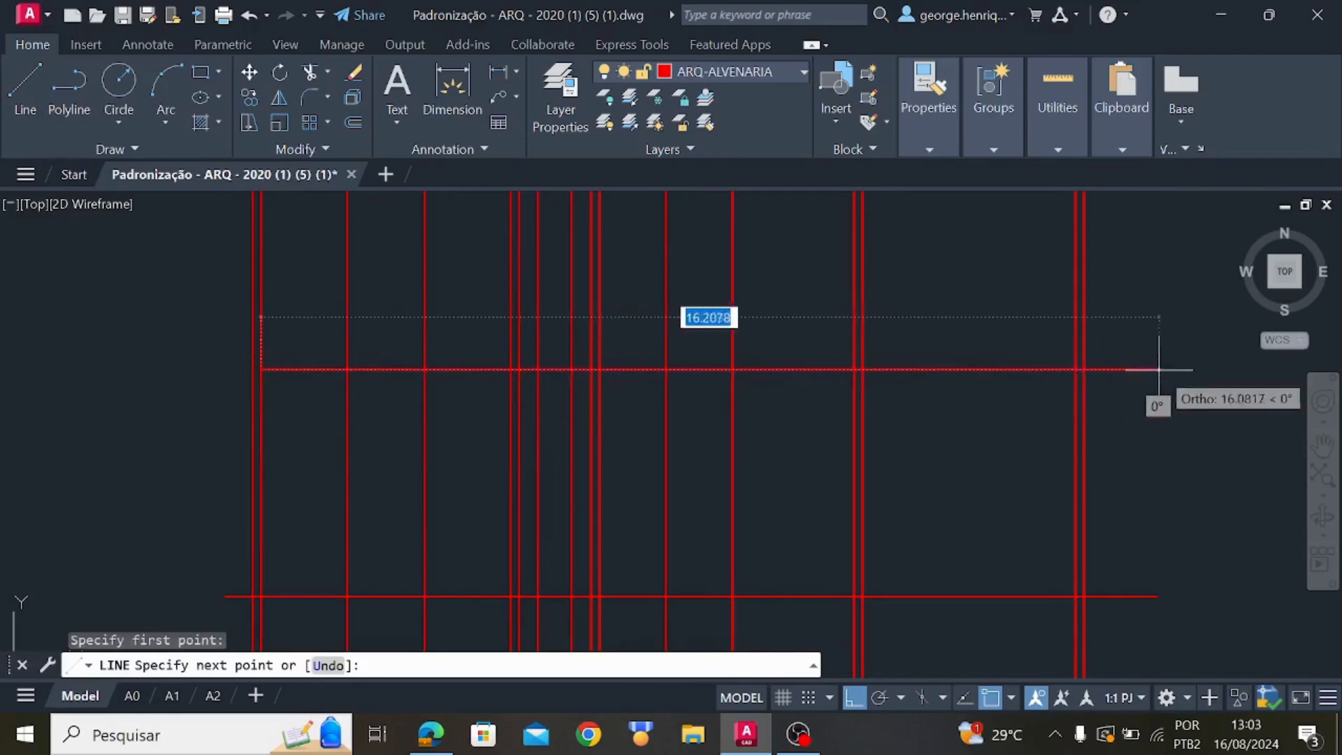
click(1161, 369)
key(Escape)
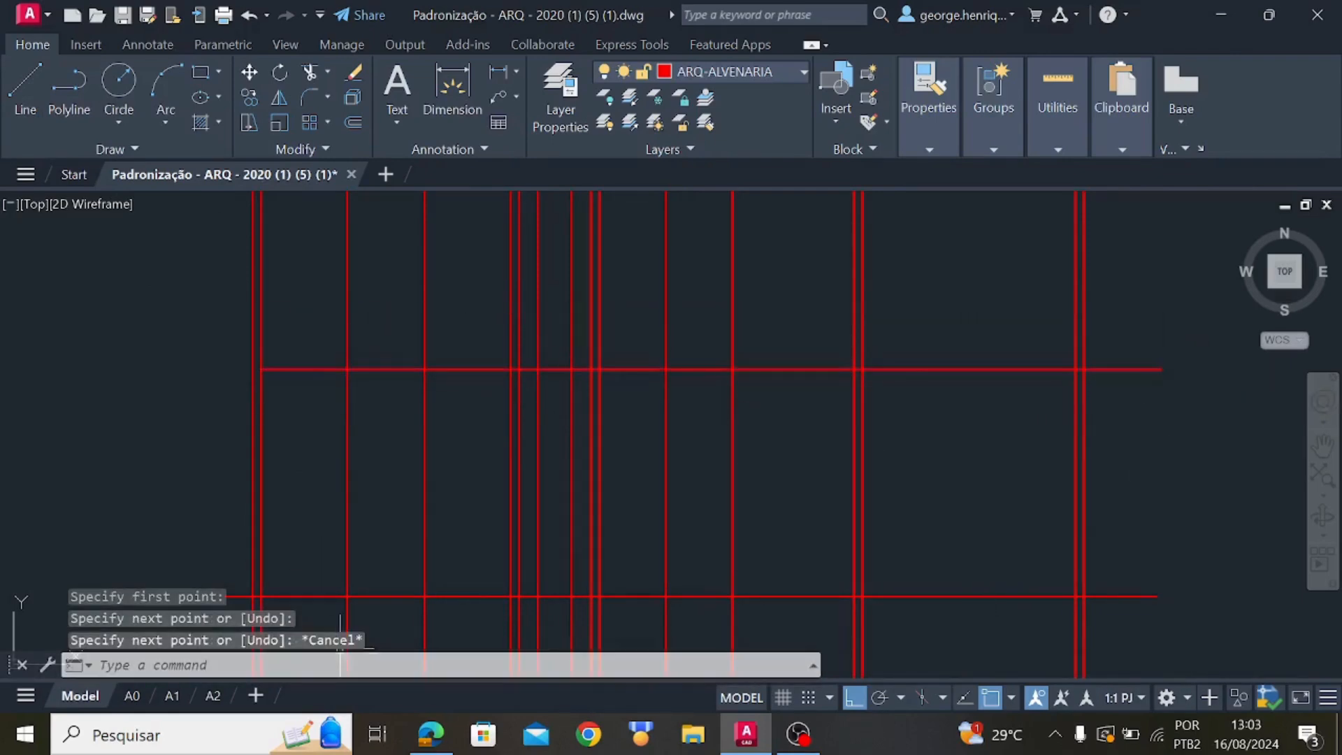
Delete the upper of the two horizontal lines crossing the vertical construction lines
middle_drag(539, 549, 659, 492)
middle_drag(586, 414, 418, 470)
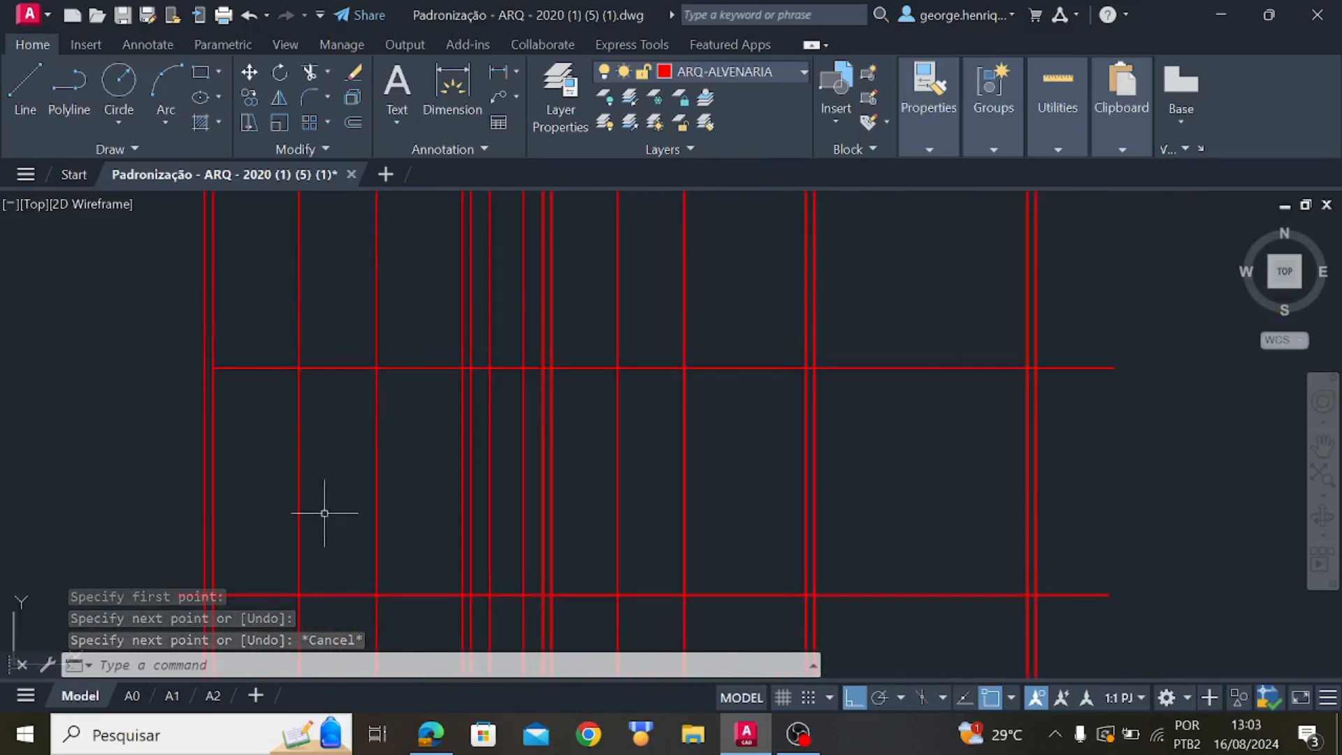
middle_drag(408, 425, 479, 383)
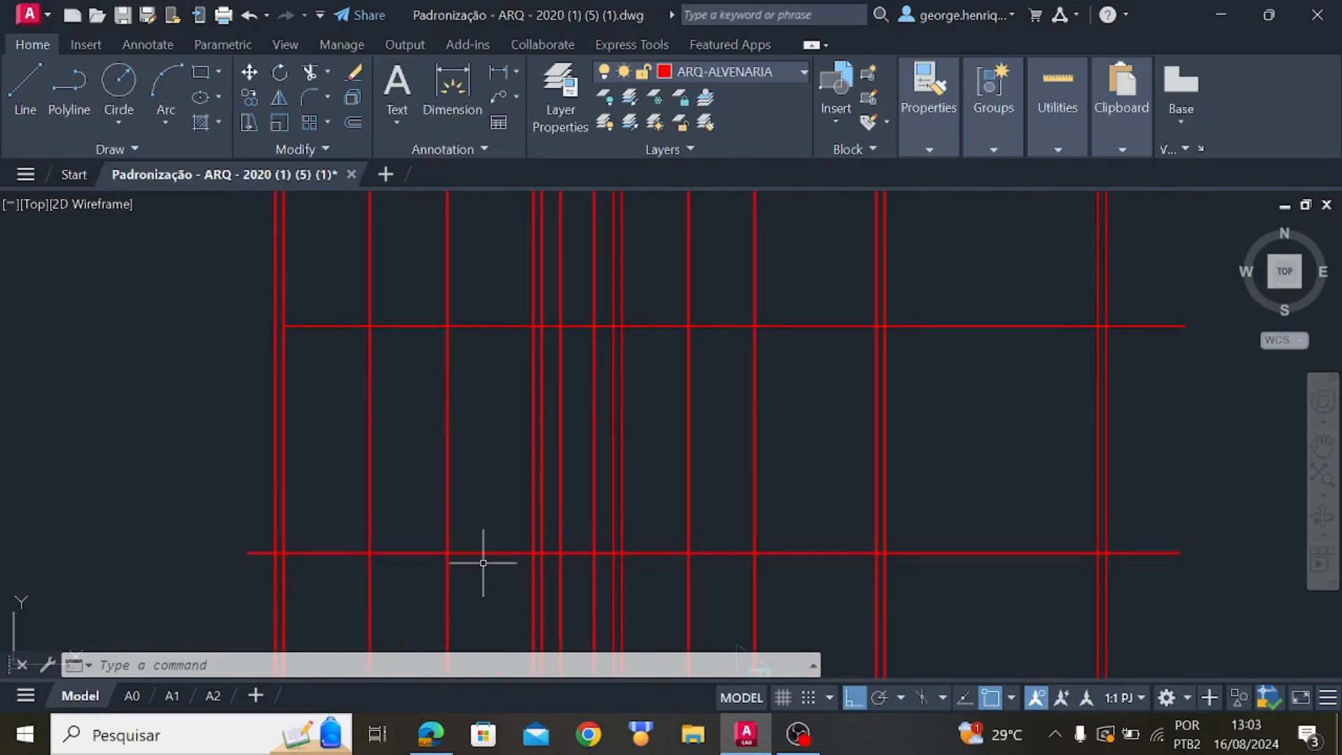
click(481, 325)
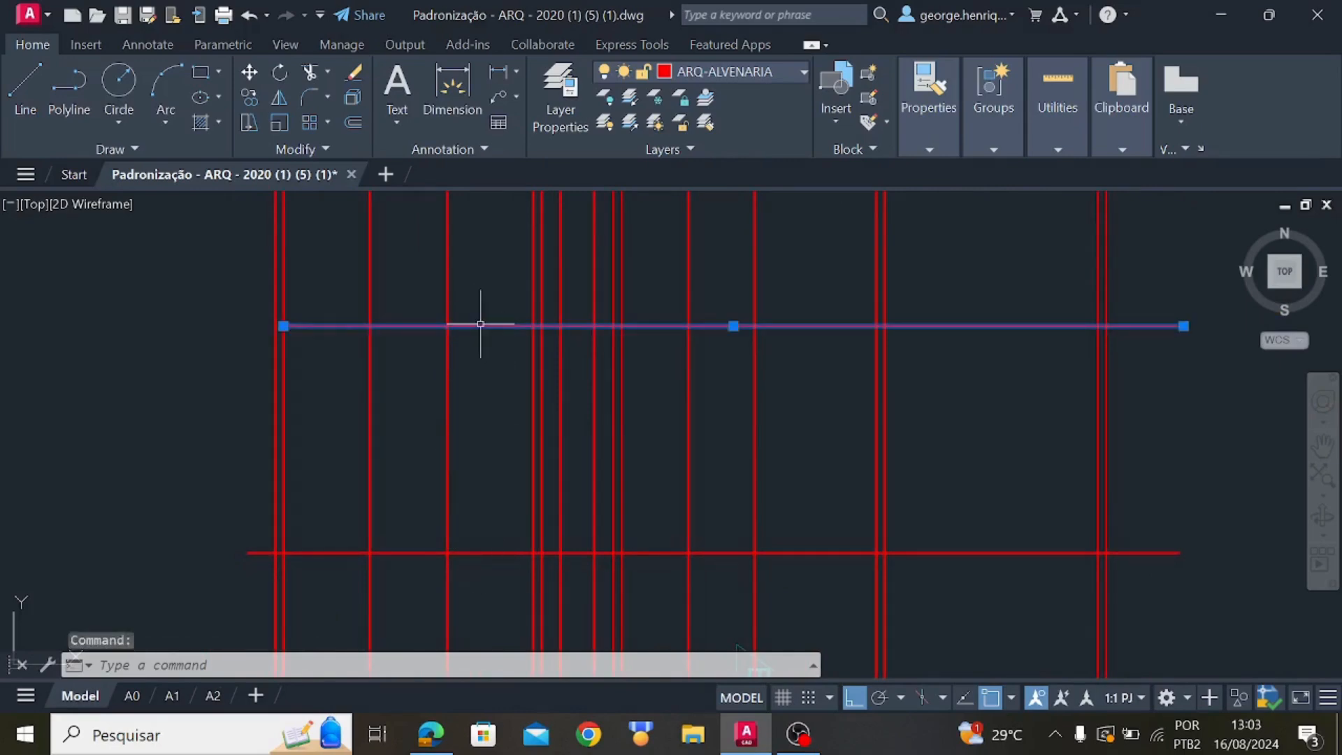
key(Delete)
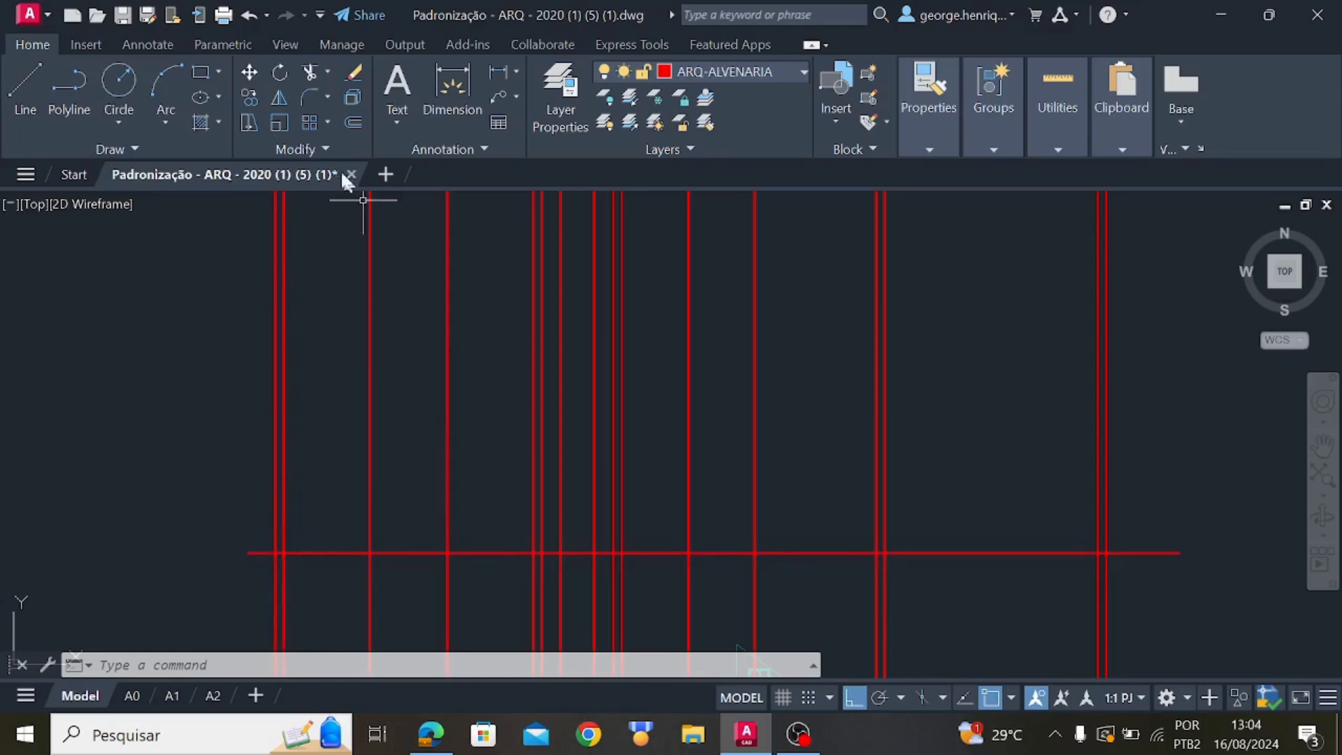
click(15, 90)
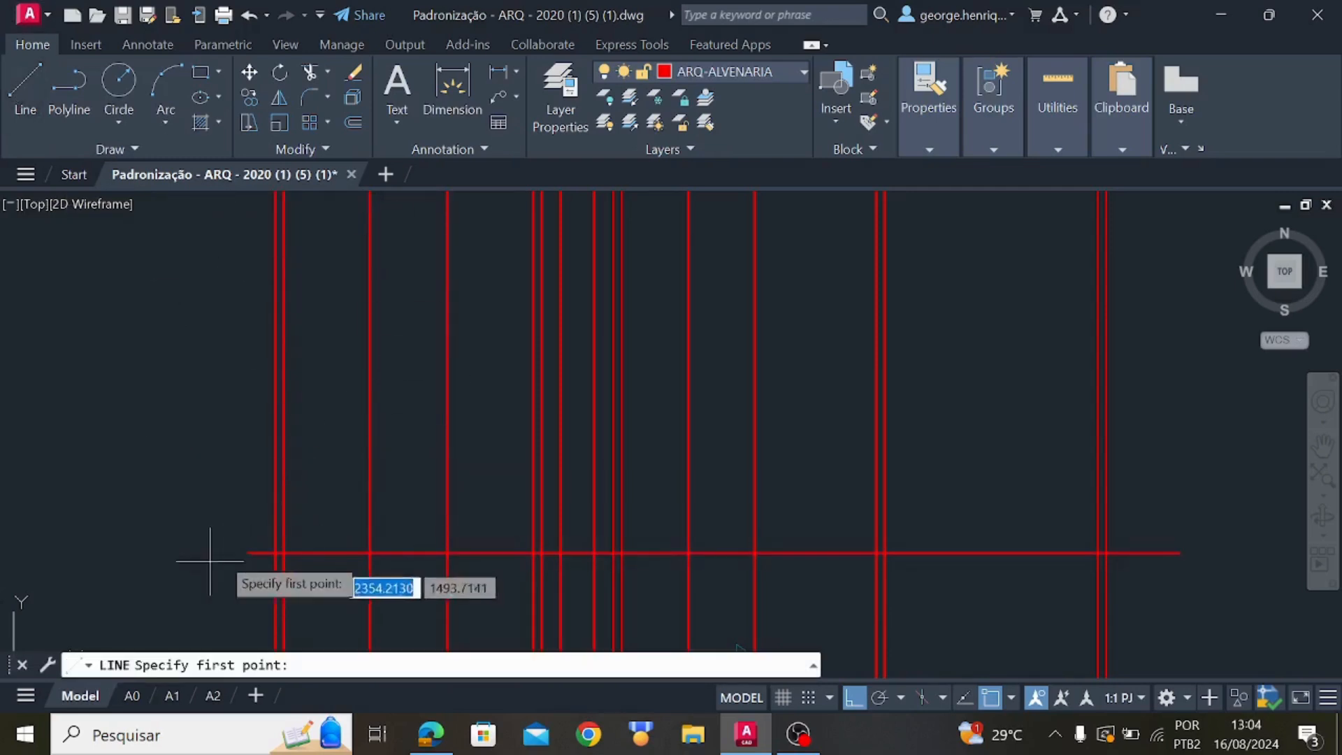
scroll(276, 545, up, 2)
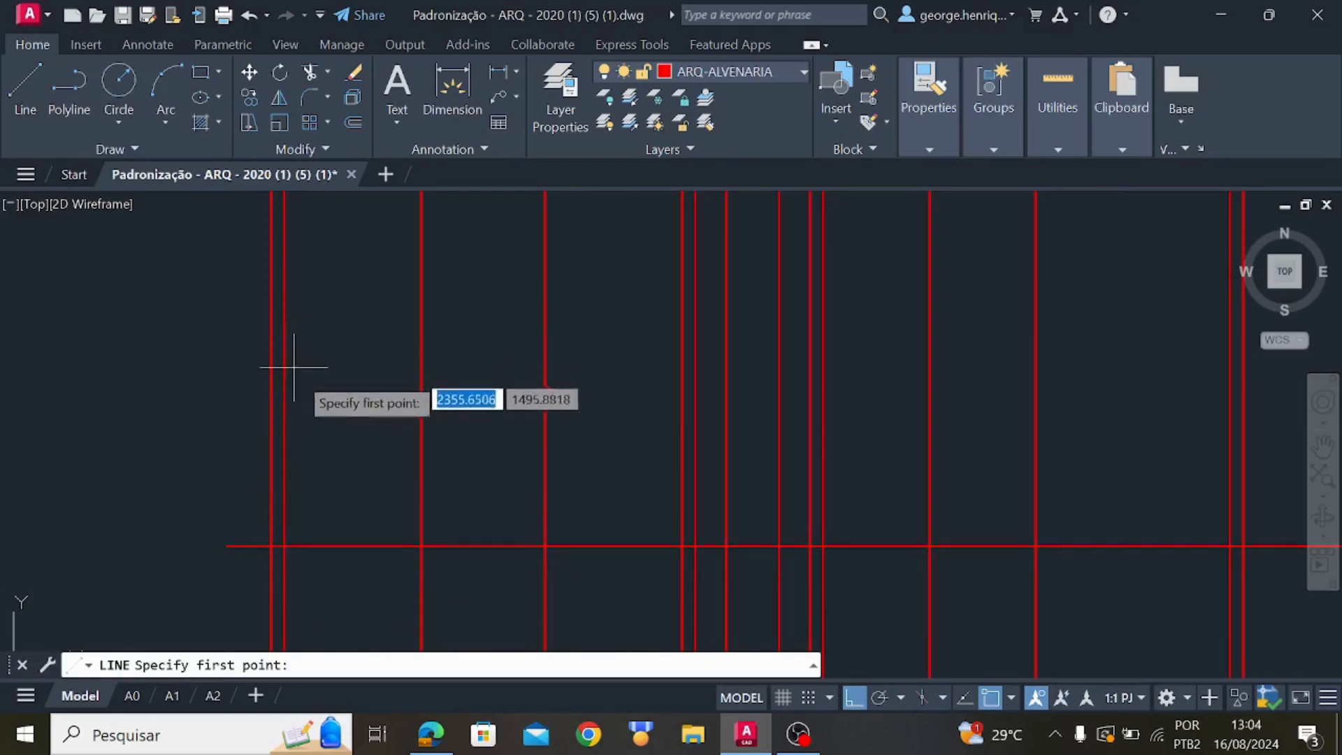
key(Escape)
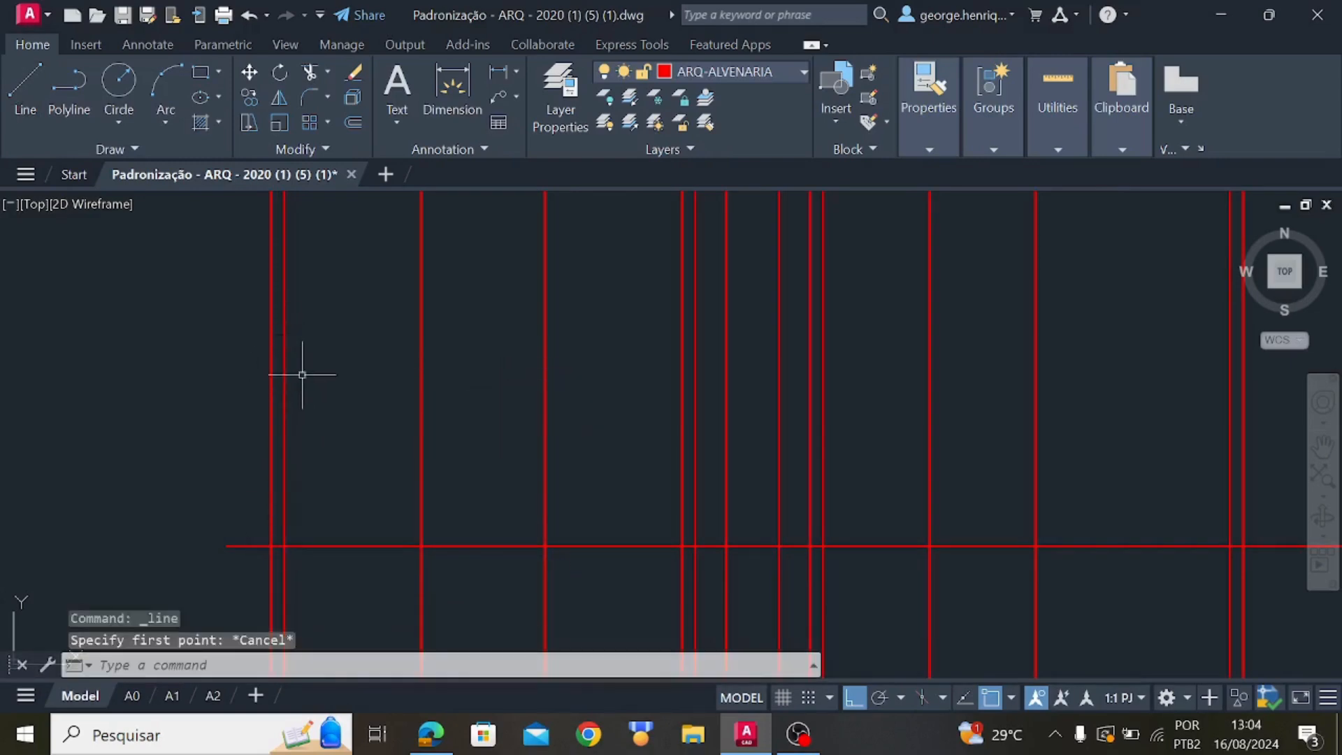
Offset the horizontal base line upward by 3 units to create the section's upper line
click(352, 123)
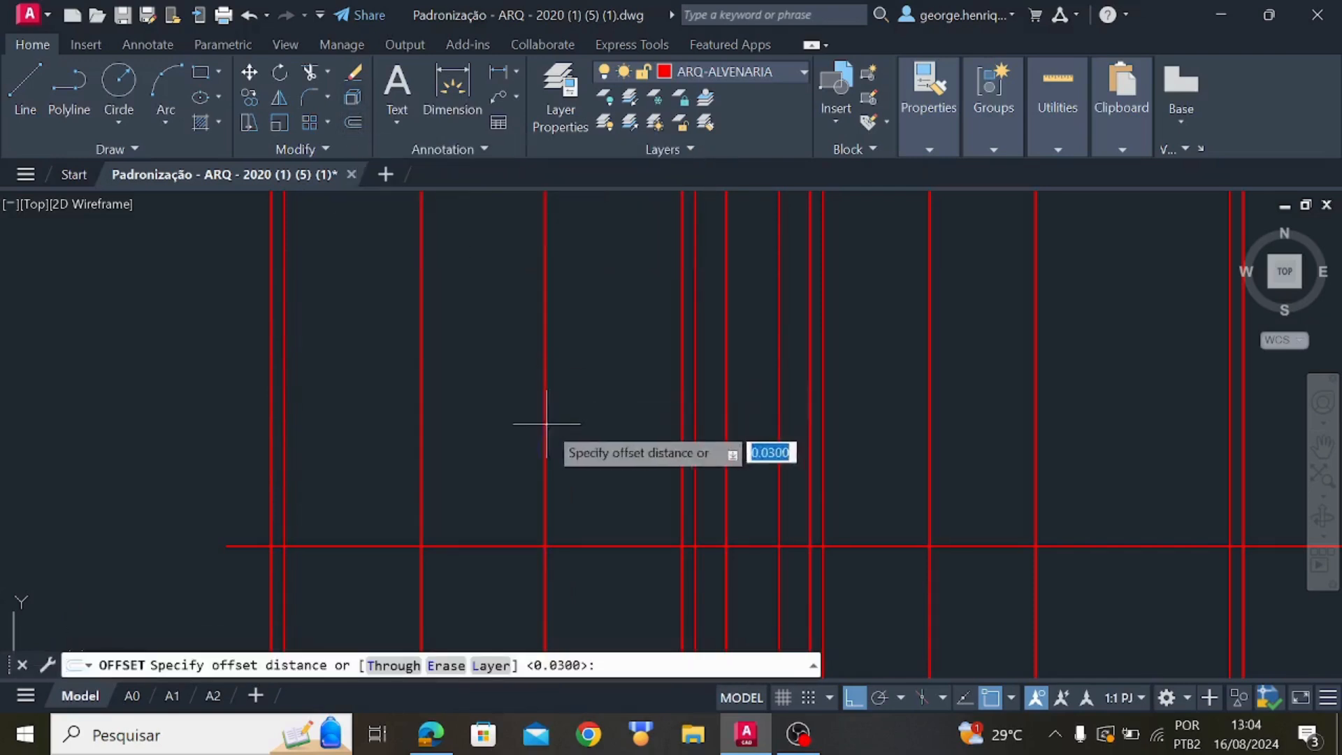
click(489, 546)
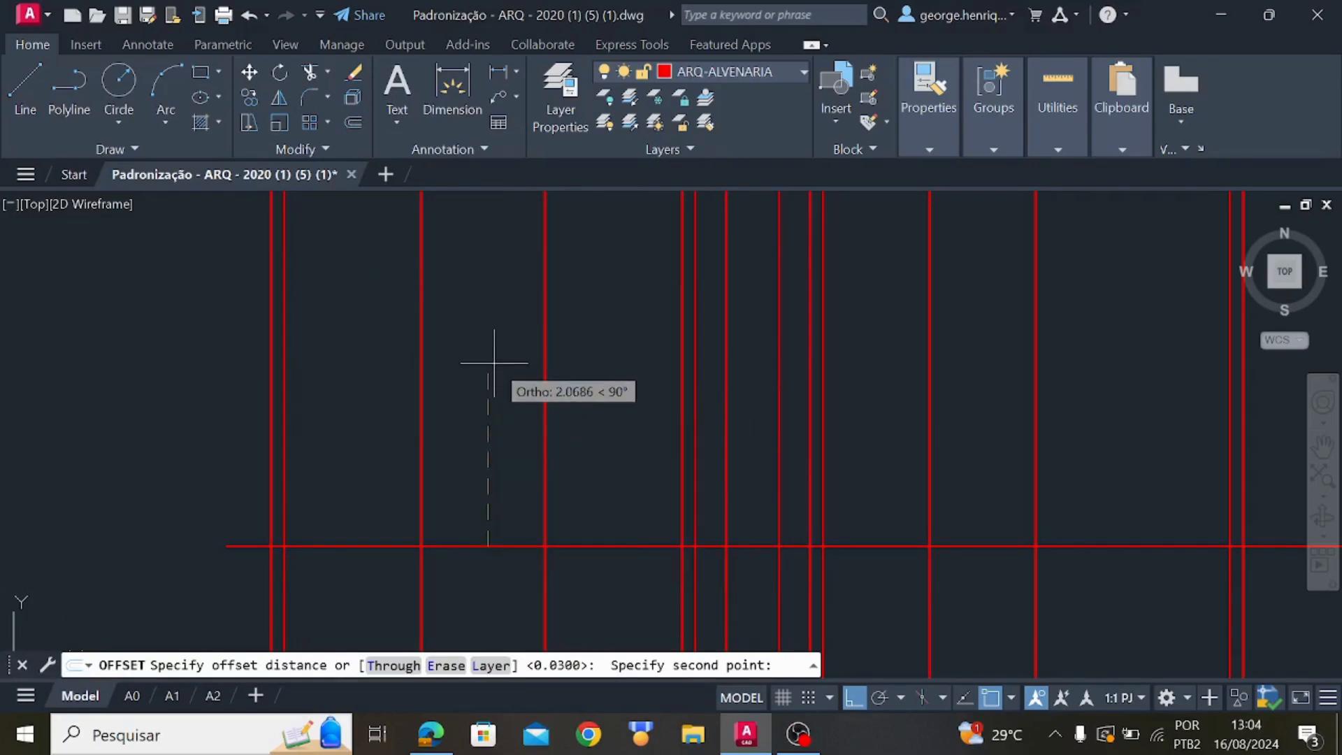
text(3)
key(Return)
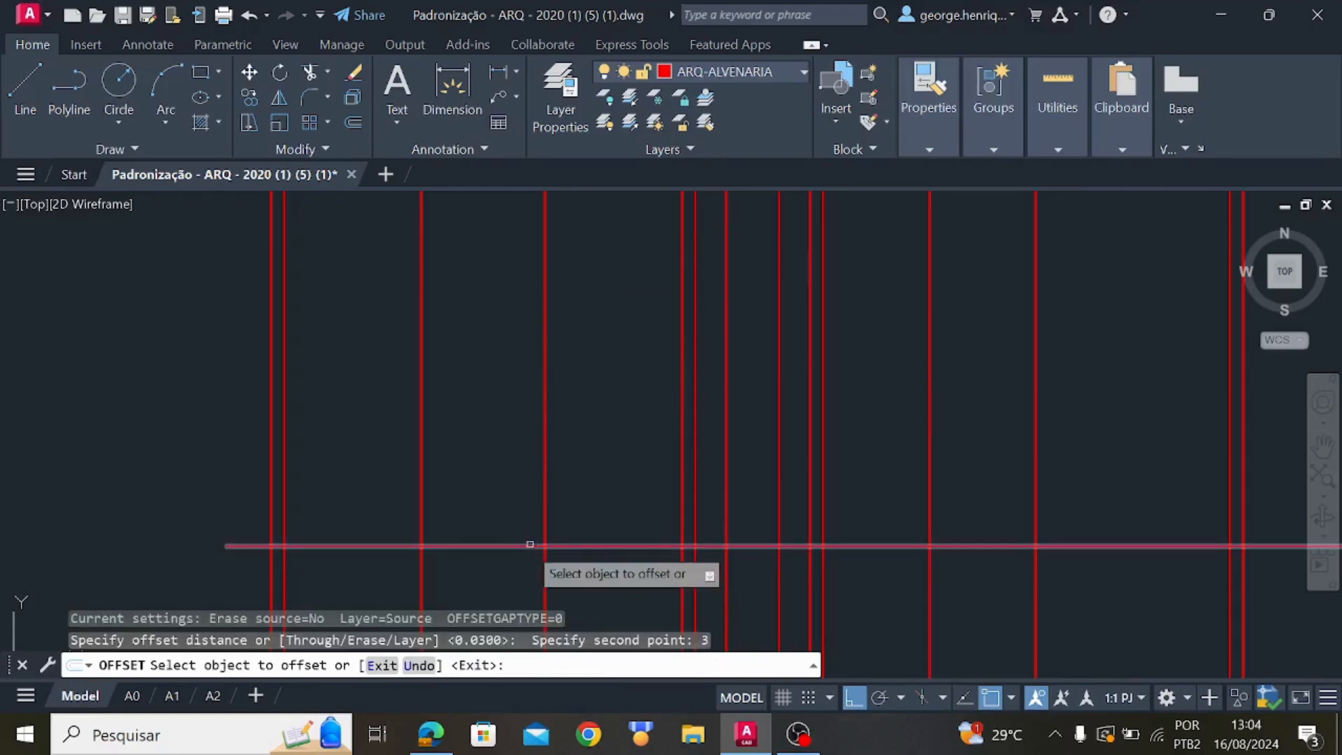
click(488, 546)
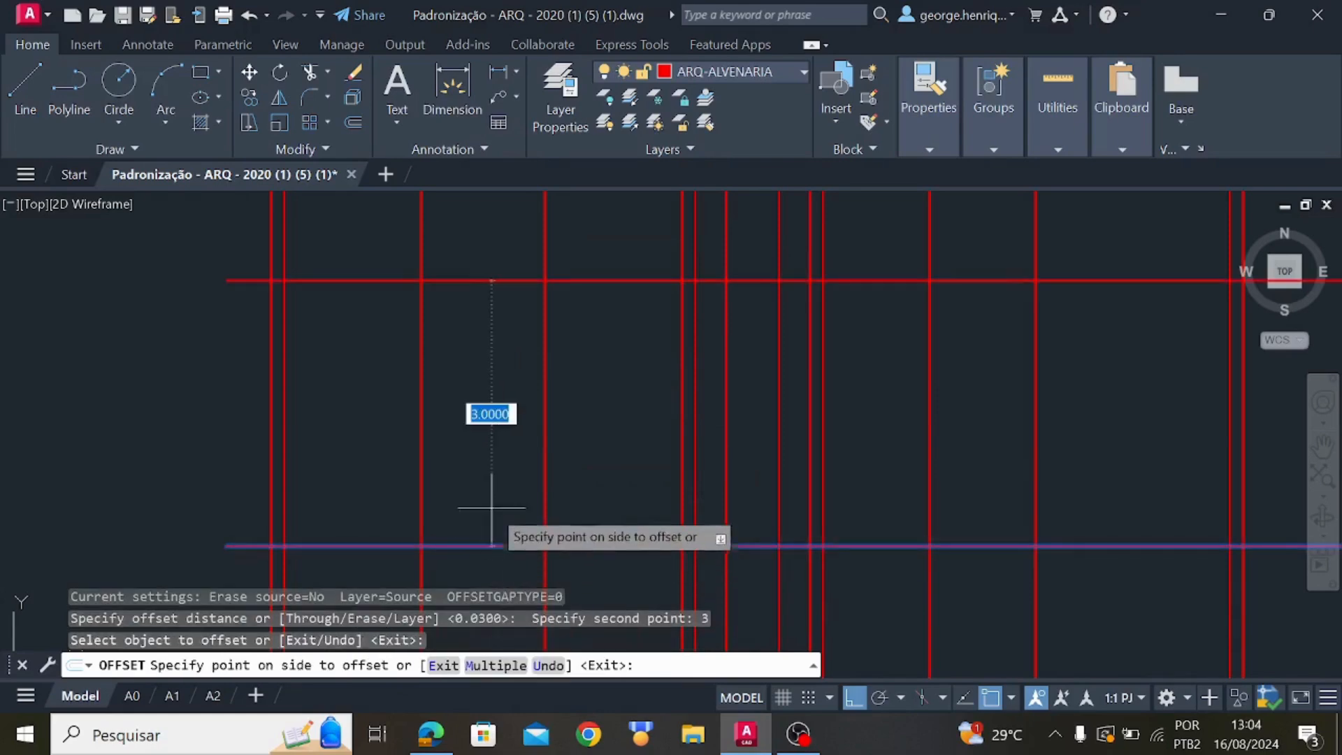
scroll(489, 406, down, 3)
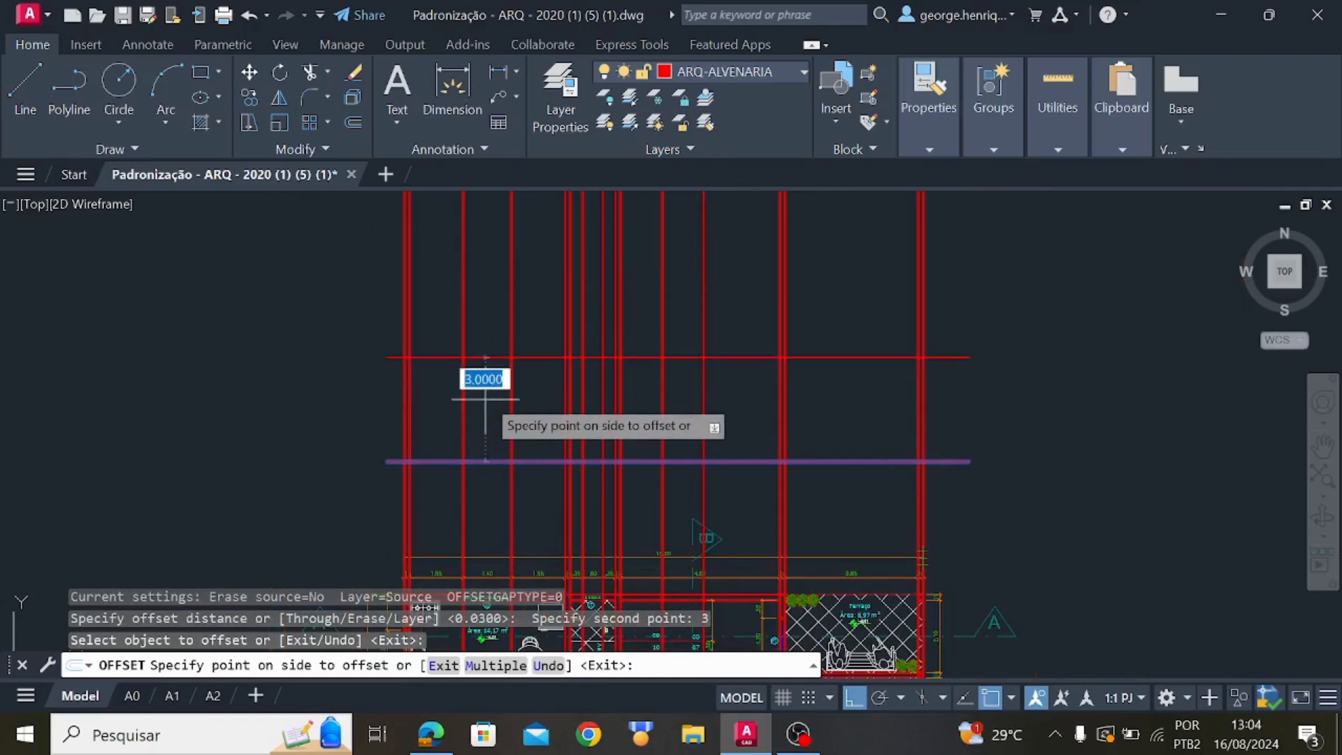
click(485, 377)
key(Escape)
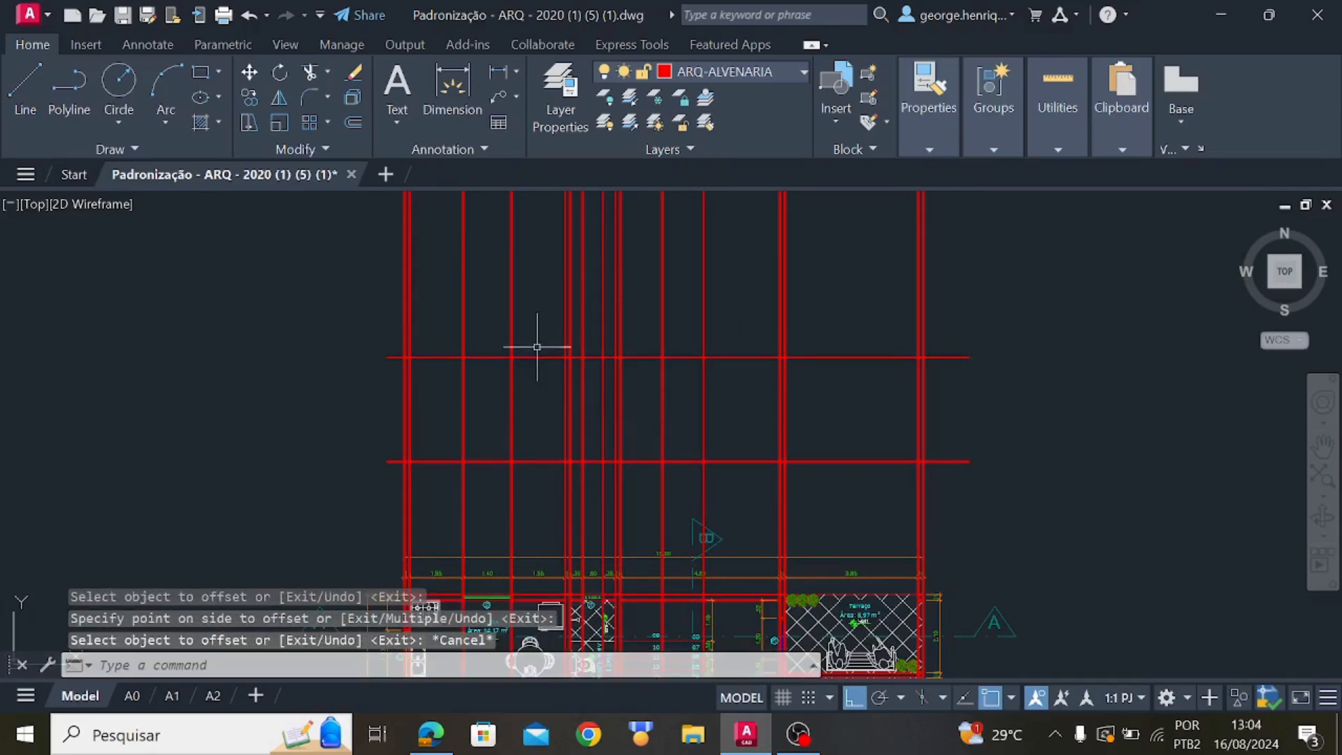
Trim the vertical construction lines above the upper horizontal line, using that line as the cutting edge
middle_drag(664, 393, 622, 502)
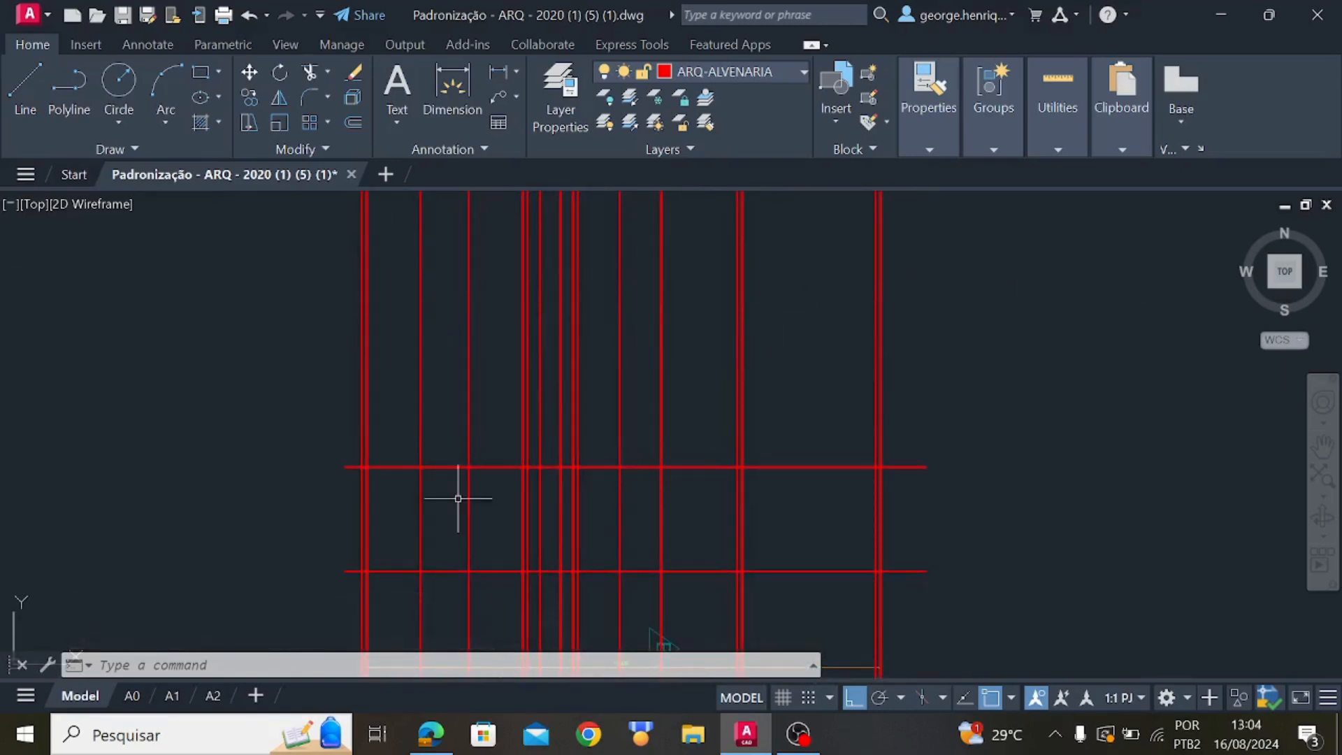
scroll(486, 473, up, 2)
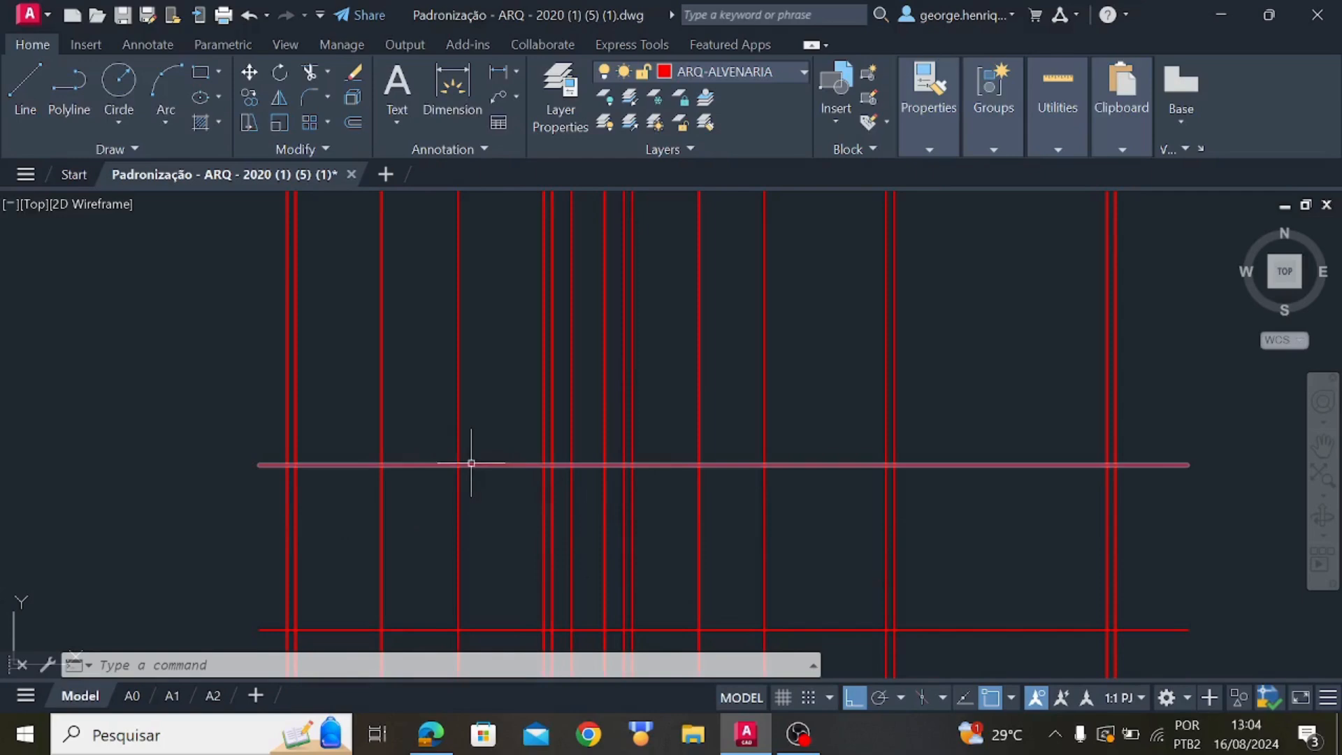
click(493, 467)
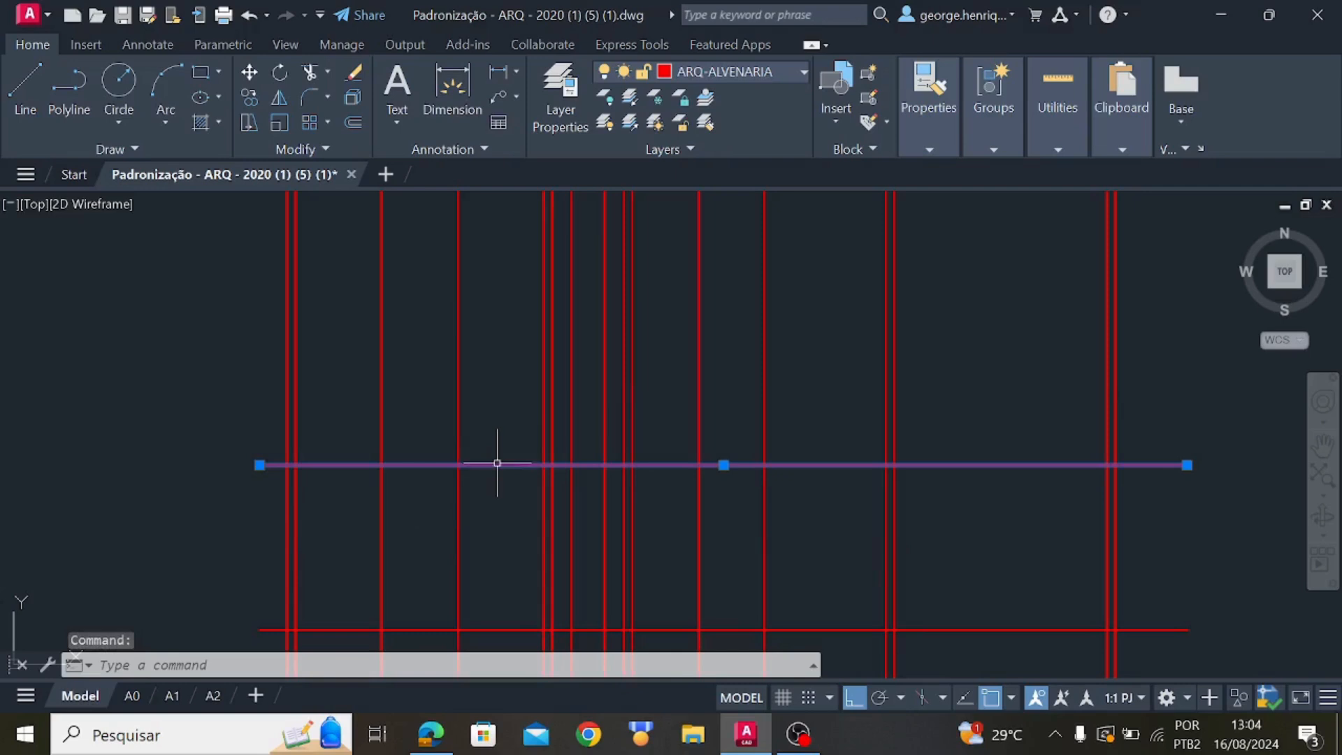
text(m)
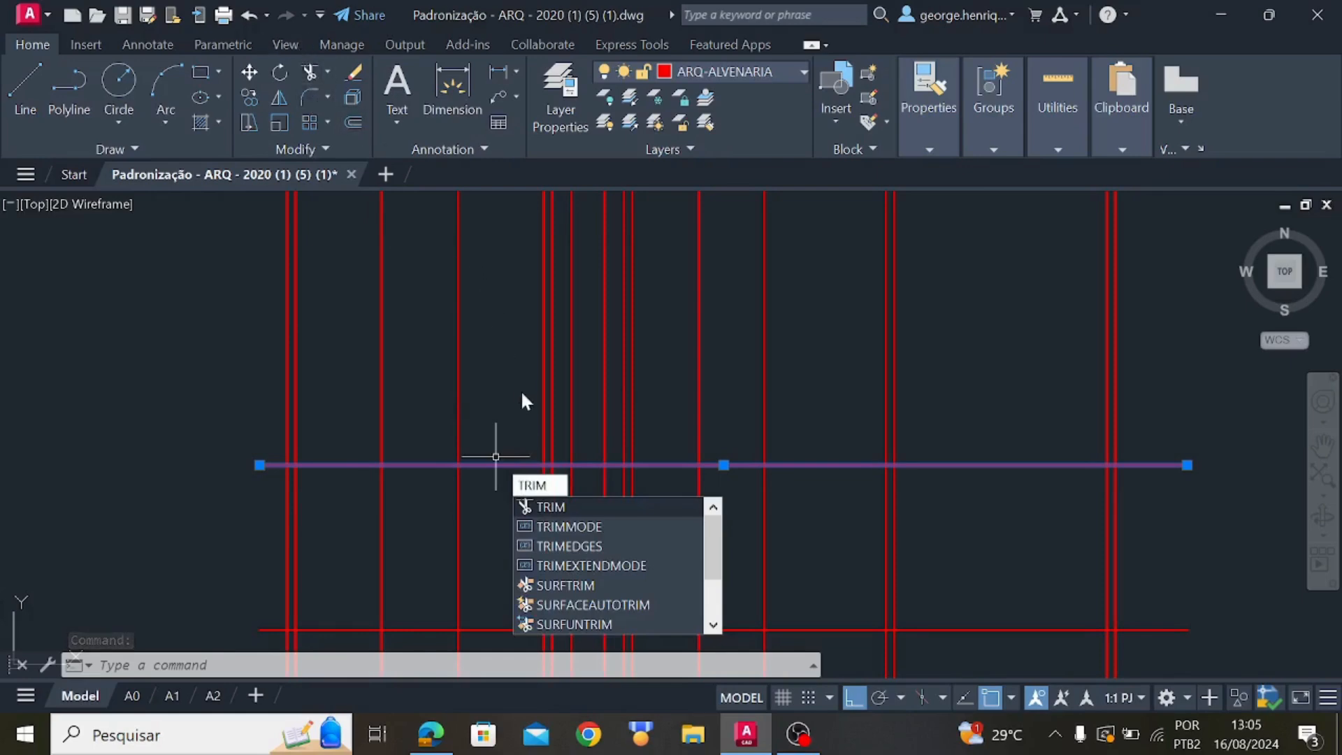
key(Return)
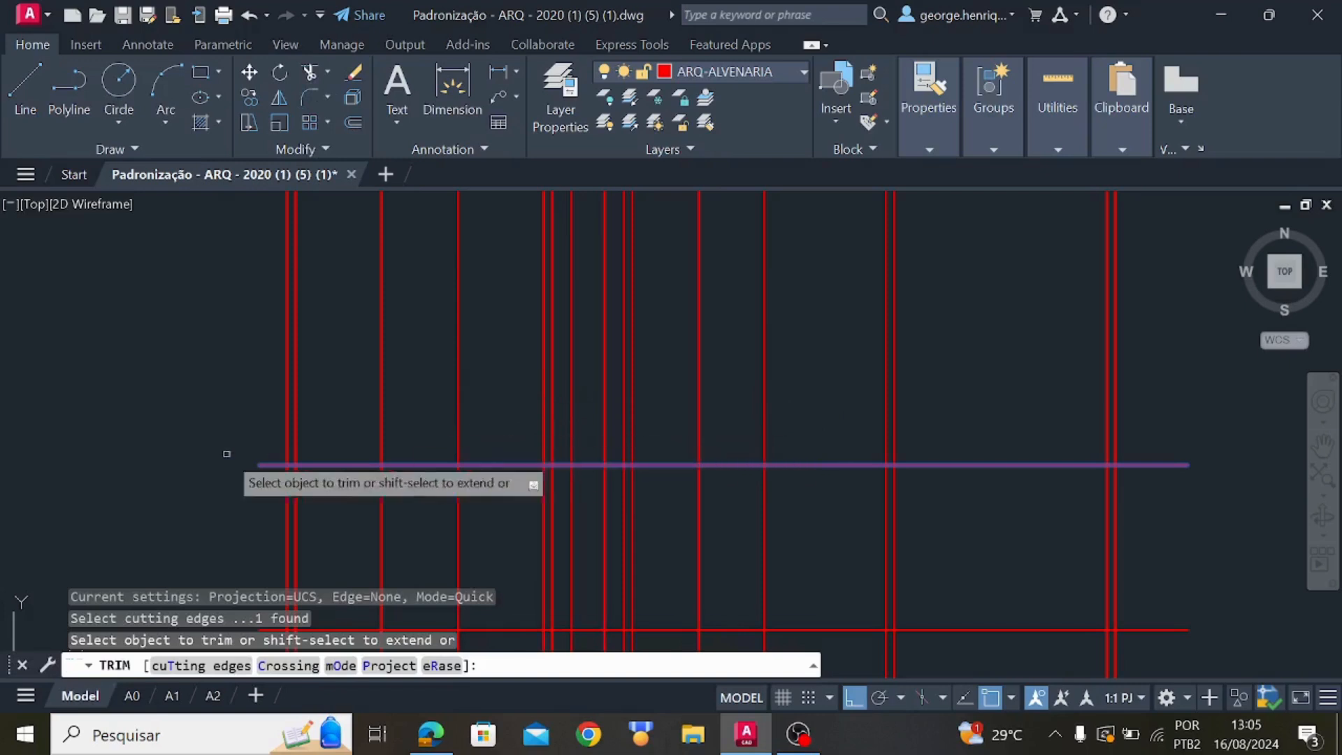
drag(143, 344, 1031, 324)
drag(1136, 314, 1164, 317)
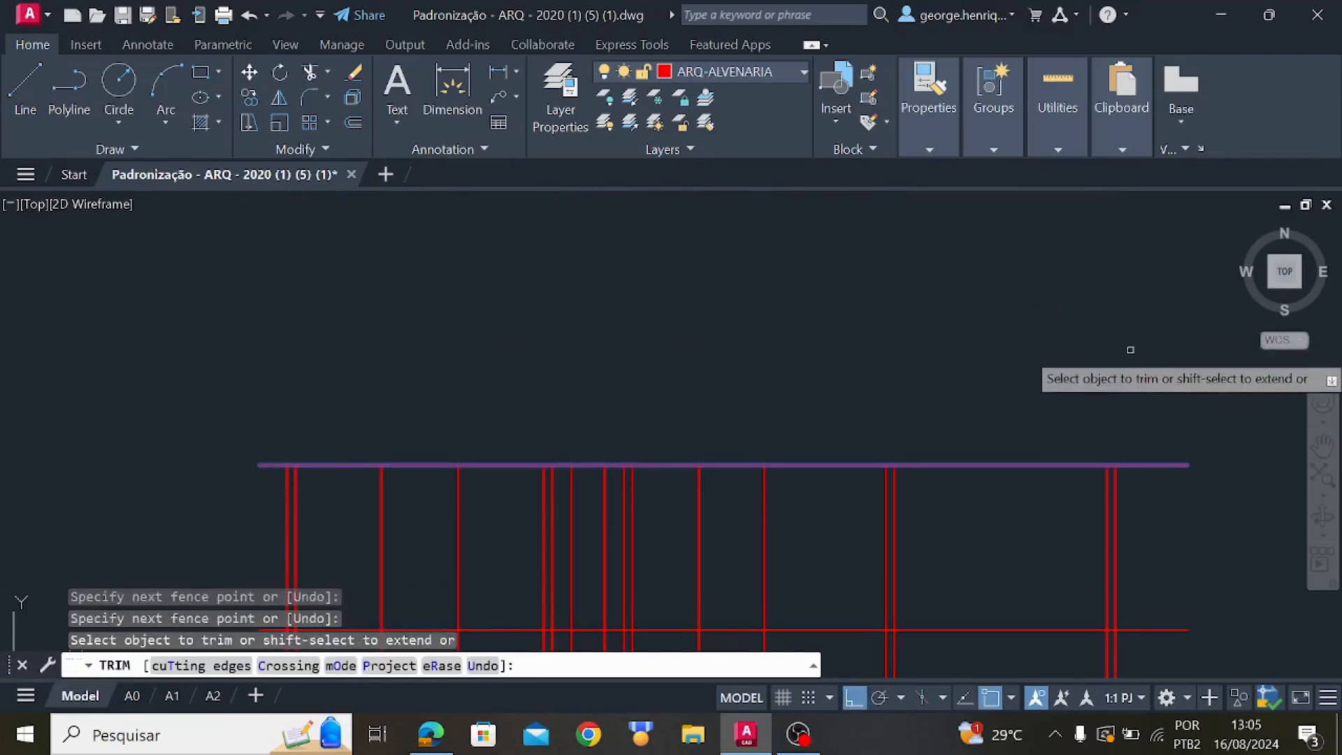
key(Escape)
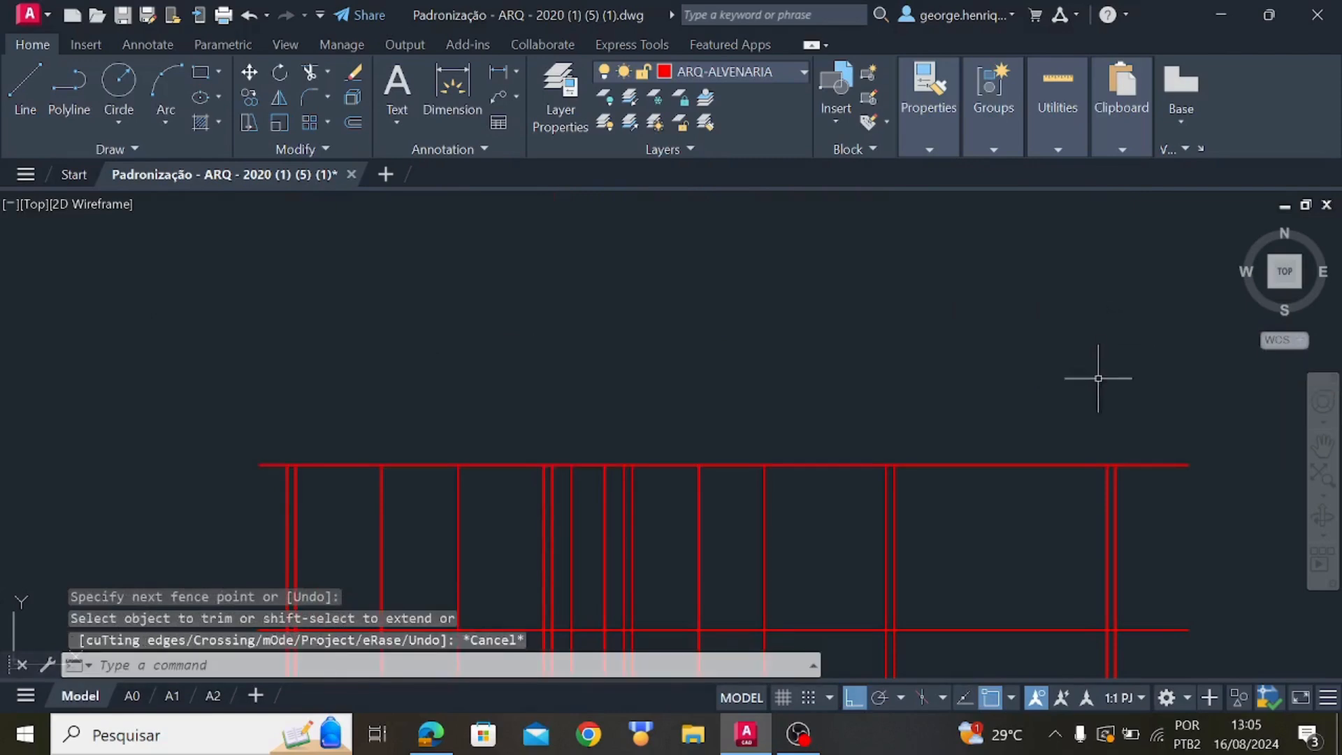
Trim the vertical construction lines below the lower horizontal line, separating the section outline from the floor plan
scroll(1096, 389, down, 2)
middle_drag(1124, 474, 1055, 375)
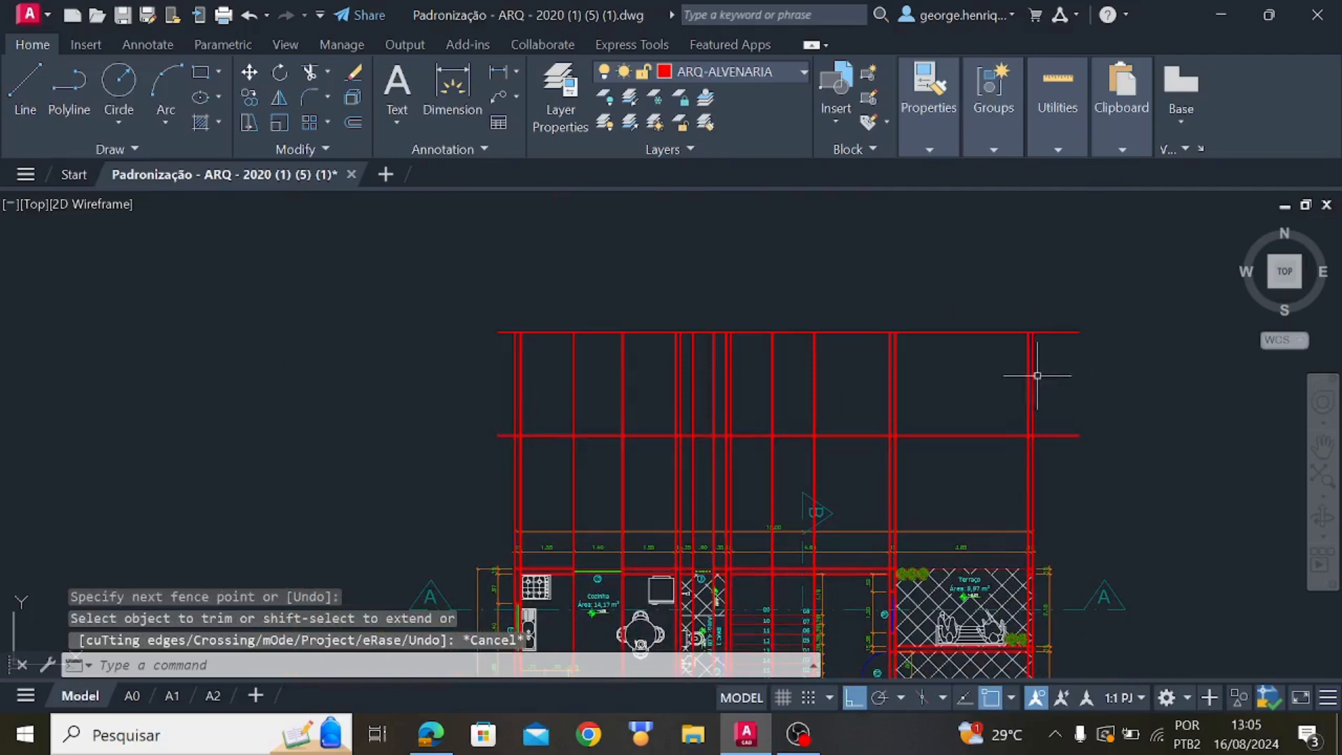
middle_drag(752, 497, 763, 397)
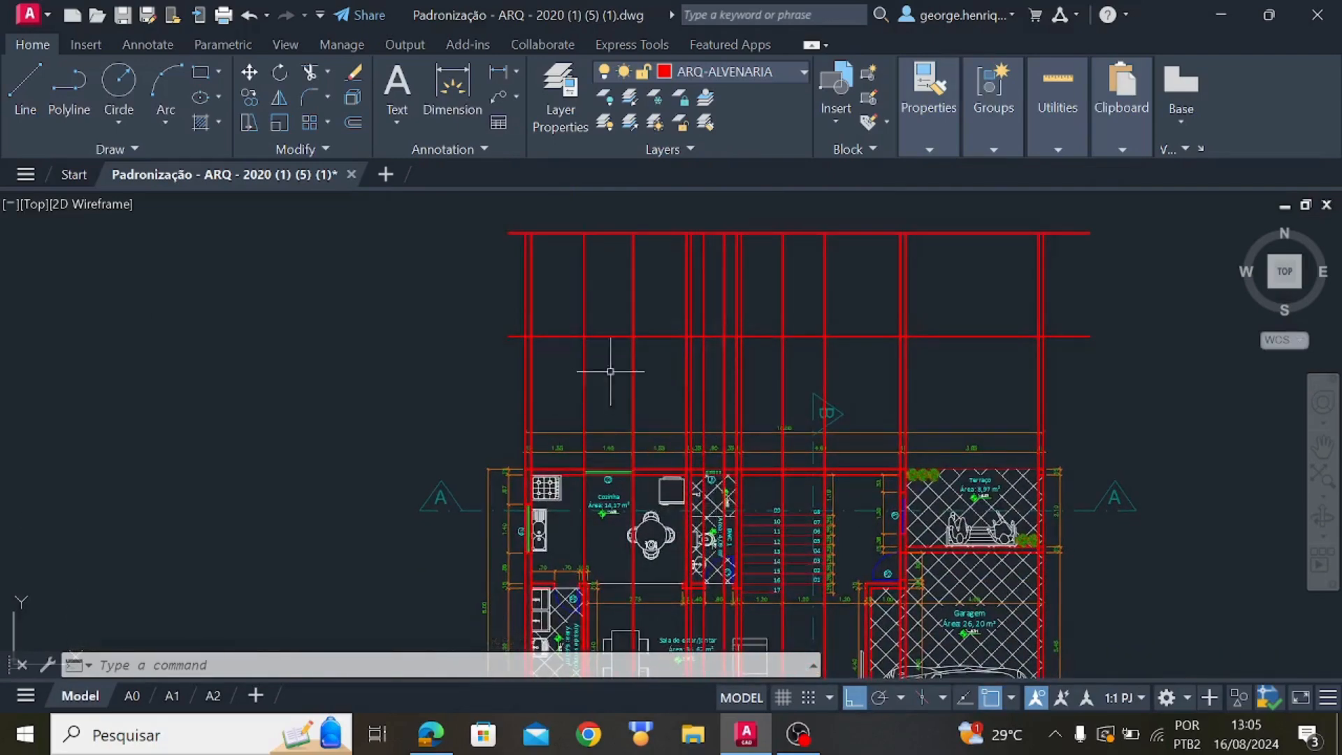
middle_drag(702, 407, 654, 505)
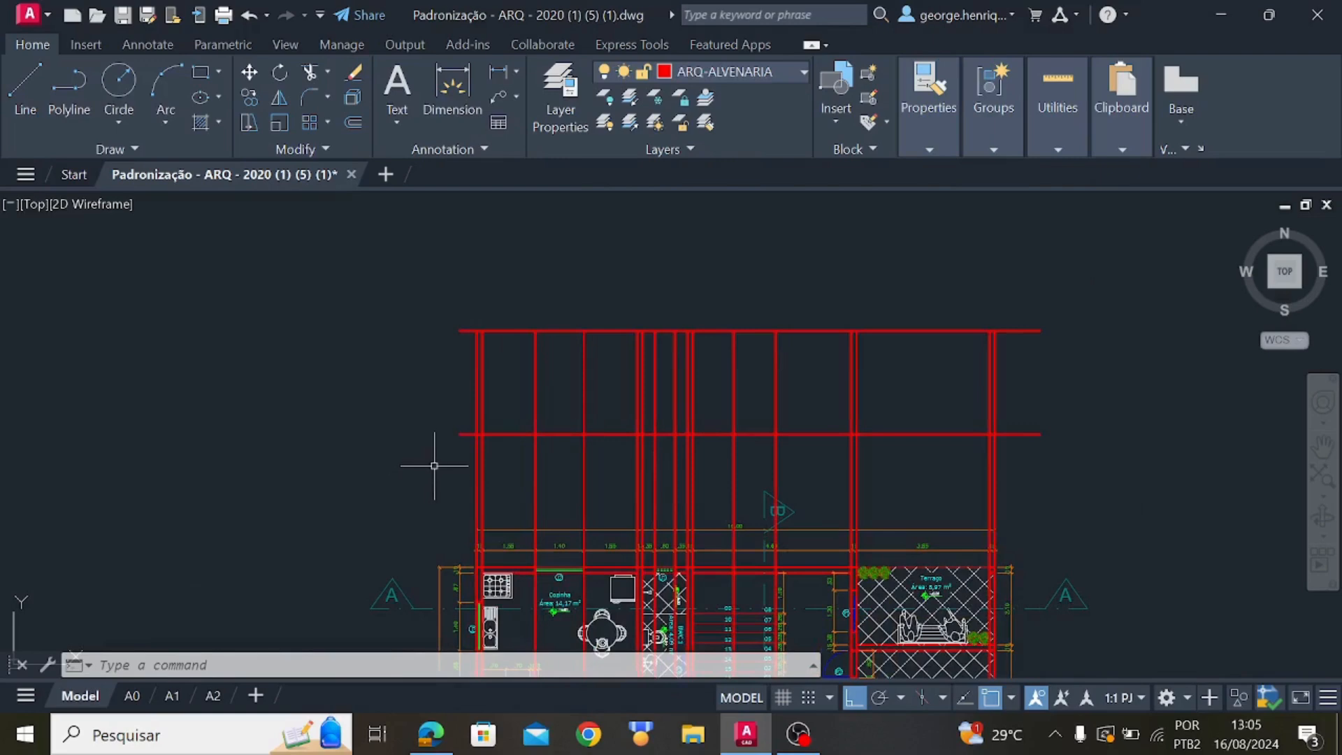
text(tr)
key(Return)
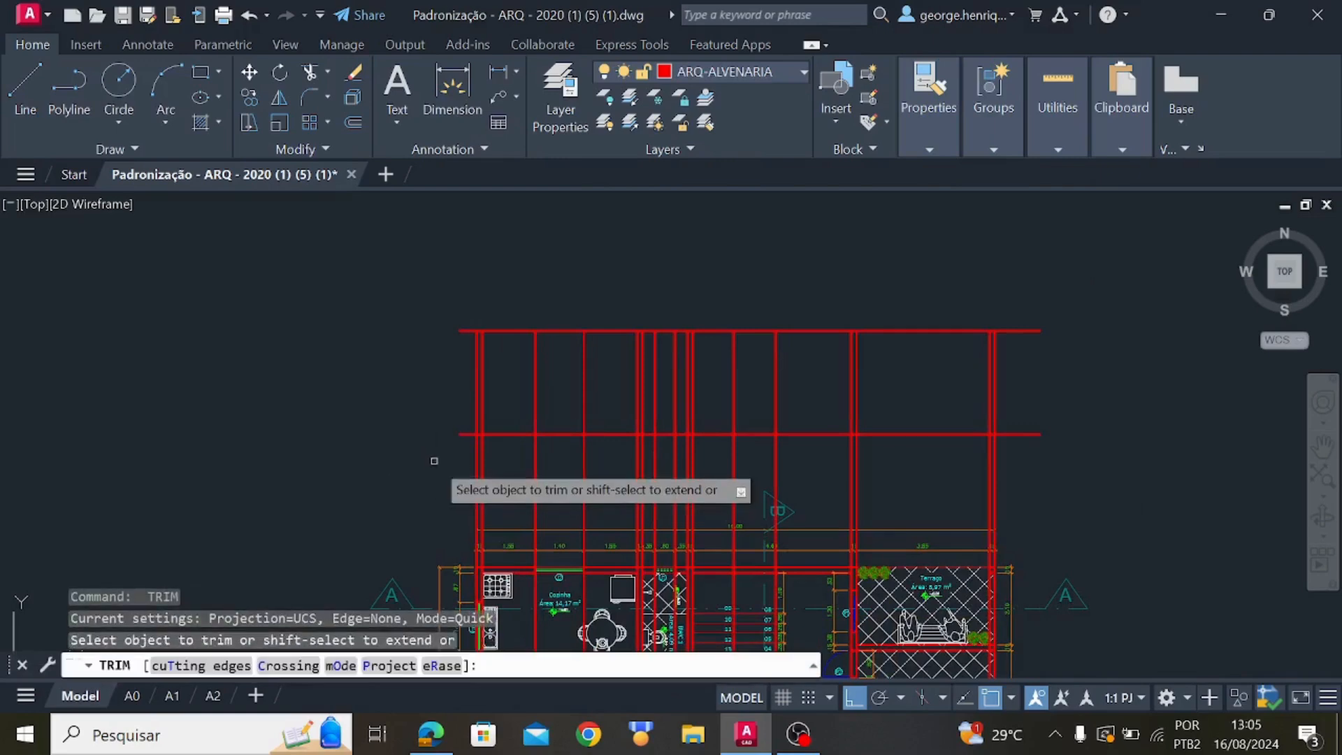
mouse_move(434, 463)
mouse_down()
mouse_move(602, 484)
mouse_move(795, 475)
mouse_up()
key(Return)
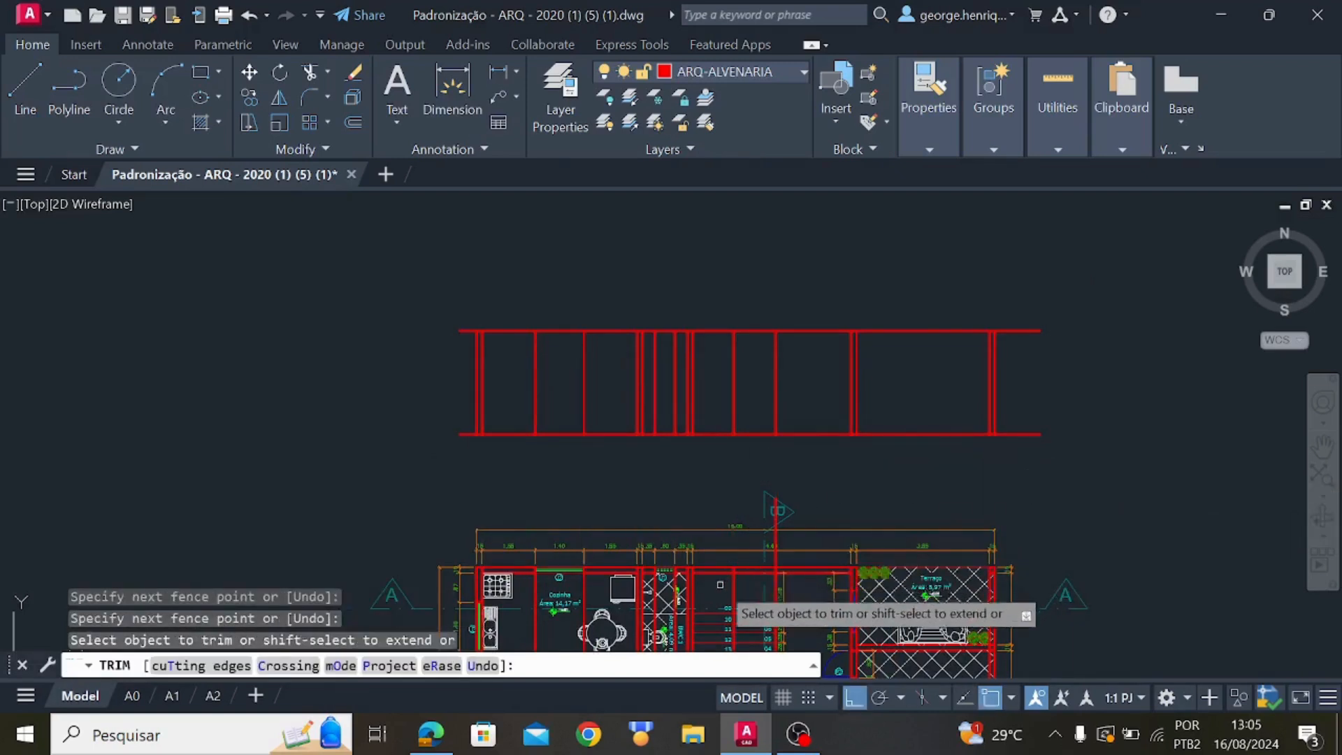
Undo the trimming of the vertical construction lines below the lower horizontal line
key(ctrl+z)
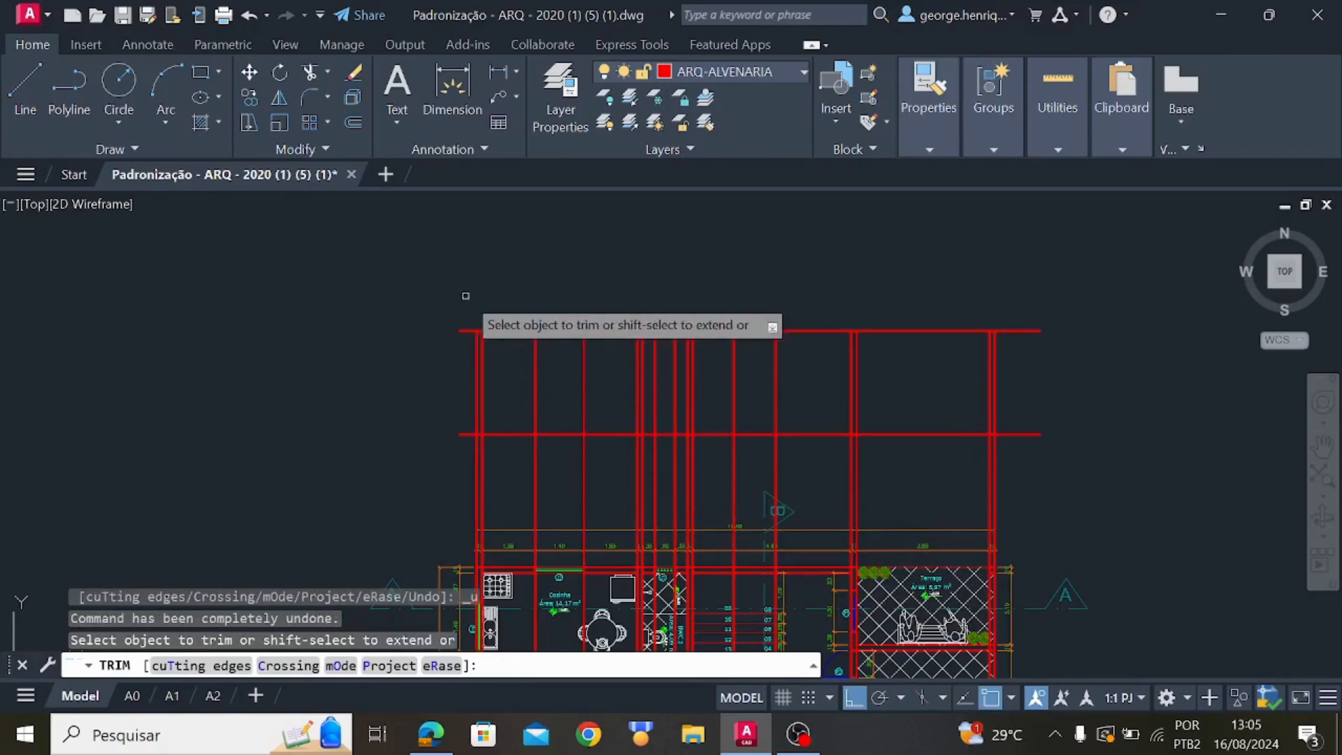
scroll(468, 307, up, 3)
key(Escape)
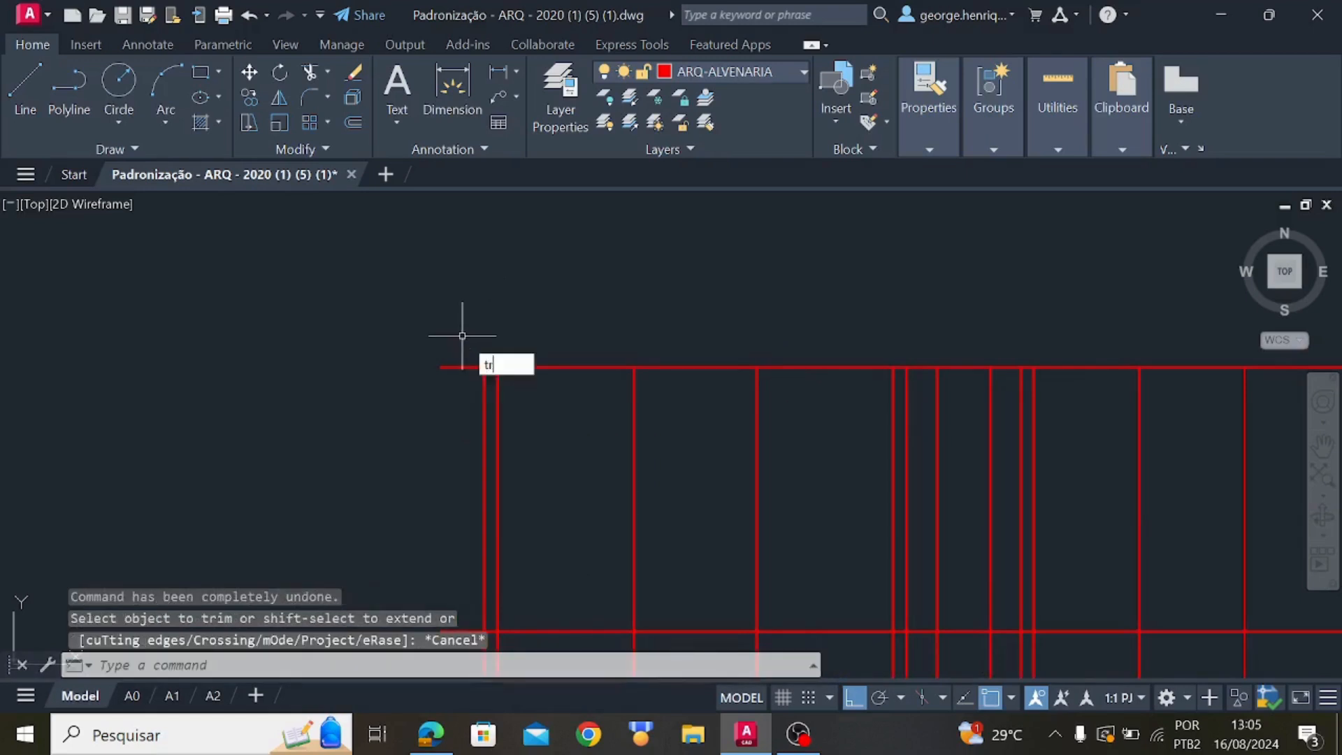
Trim the overhanging ends of both horizontal lines beyond the outermost vertical wall lines on either side of the section
key(Return)
drag(459, 336, 458, 457)
middle_drag(459, 457, 467, 192)
drag(472, 324, 468, 419)
scroll(769, 397, down, 6)
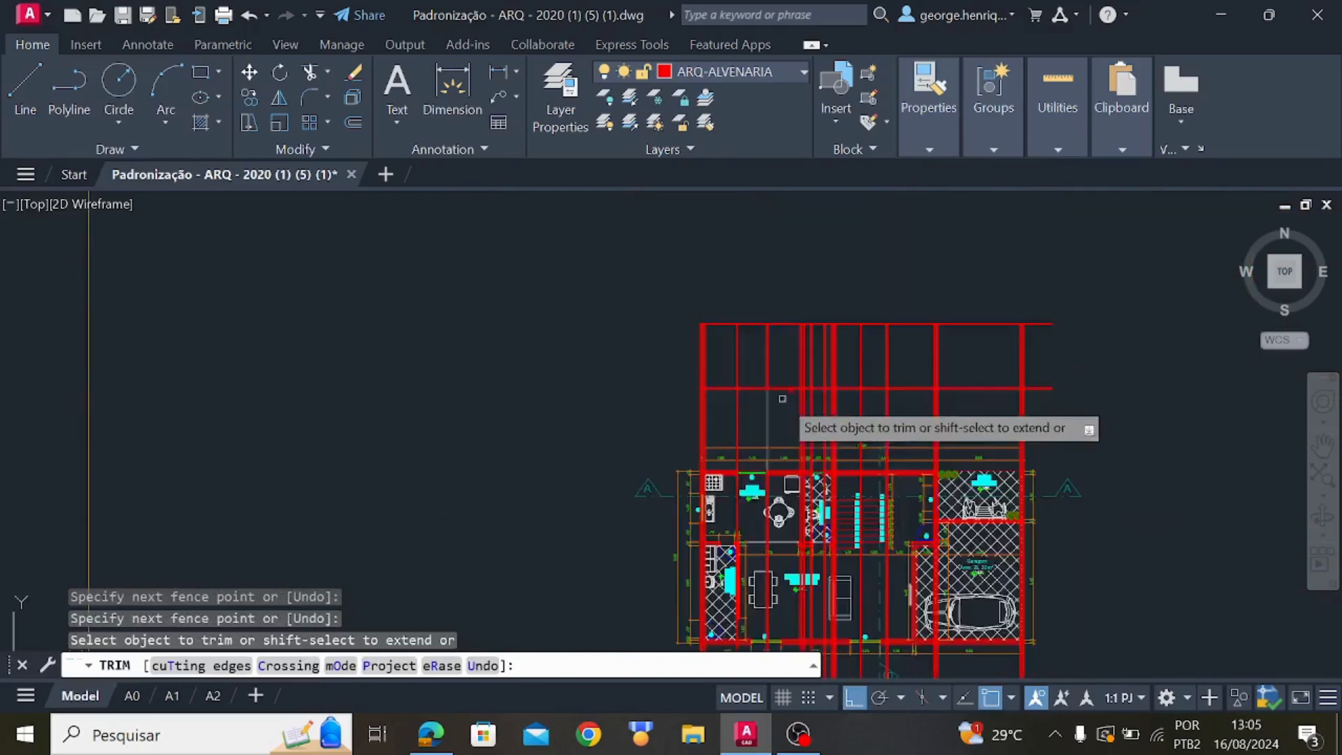
middle_drag(831, 400, 489, 450)
scroll(690, 378, up, 2)
drag(679, 329, 676, 496)
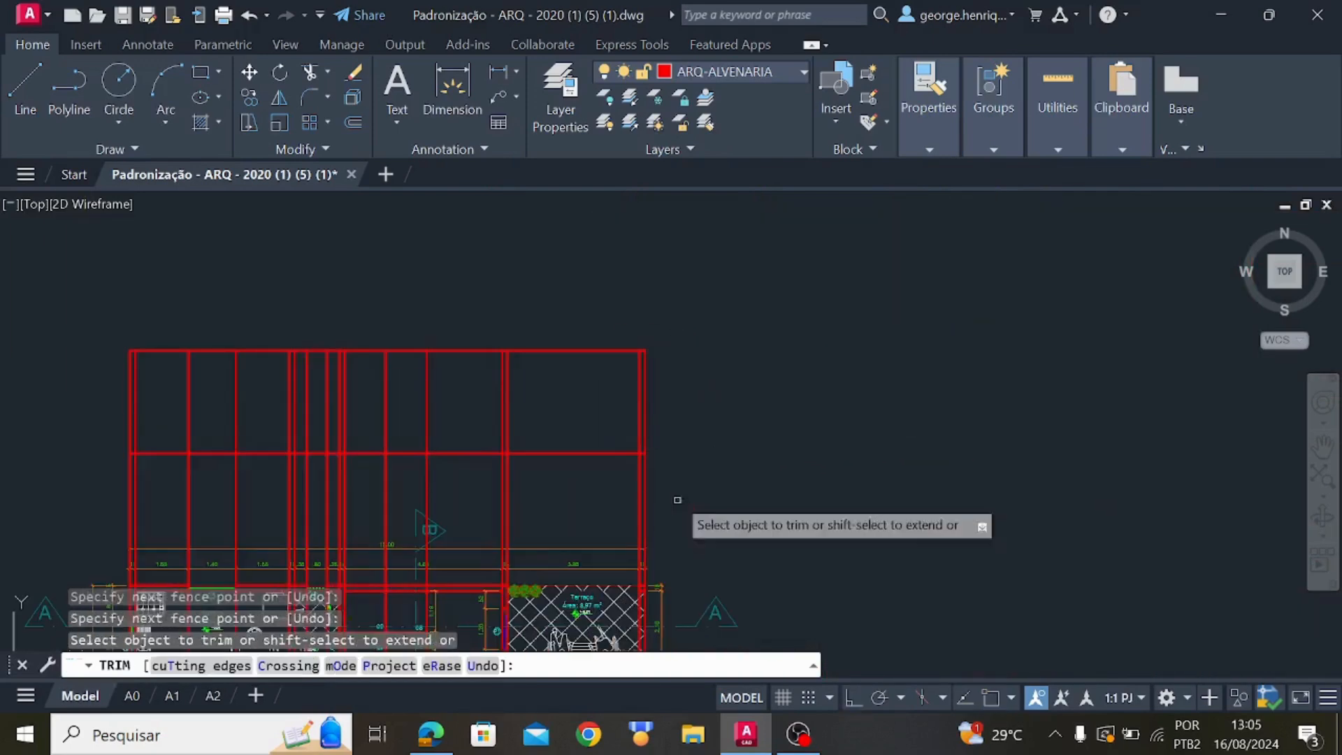
scroll(603, 478, down, 2)
middle_drag(603, 478, 727, 471)
key(Escape)
Examine the kitchen windows J2 on the floor plan and where section line A crosses the outer wall
scroll(612, 449, up, 3)
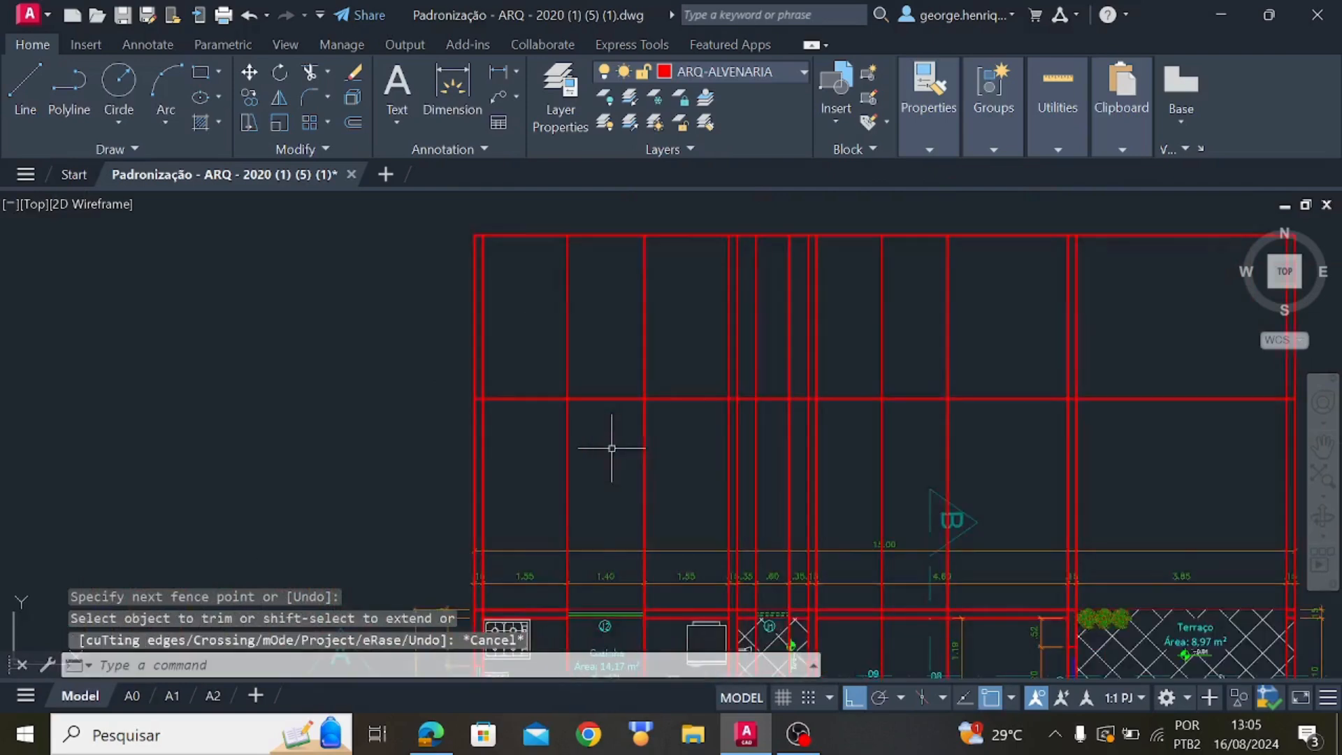
middle_drag(604, 539, 591, 400)
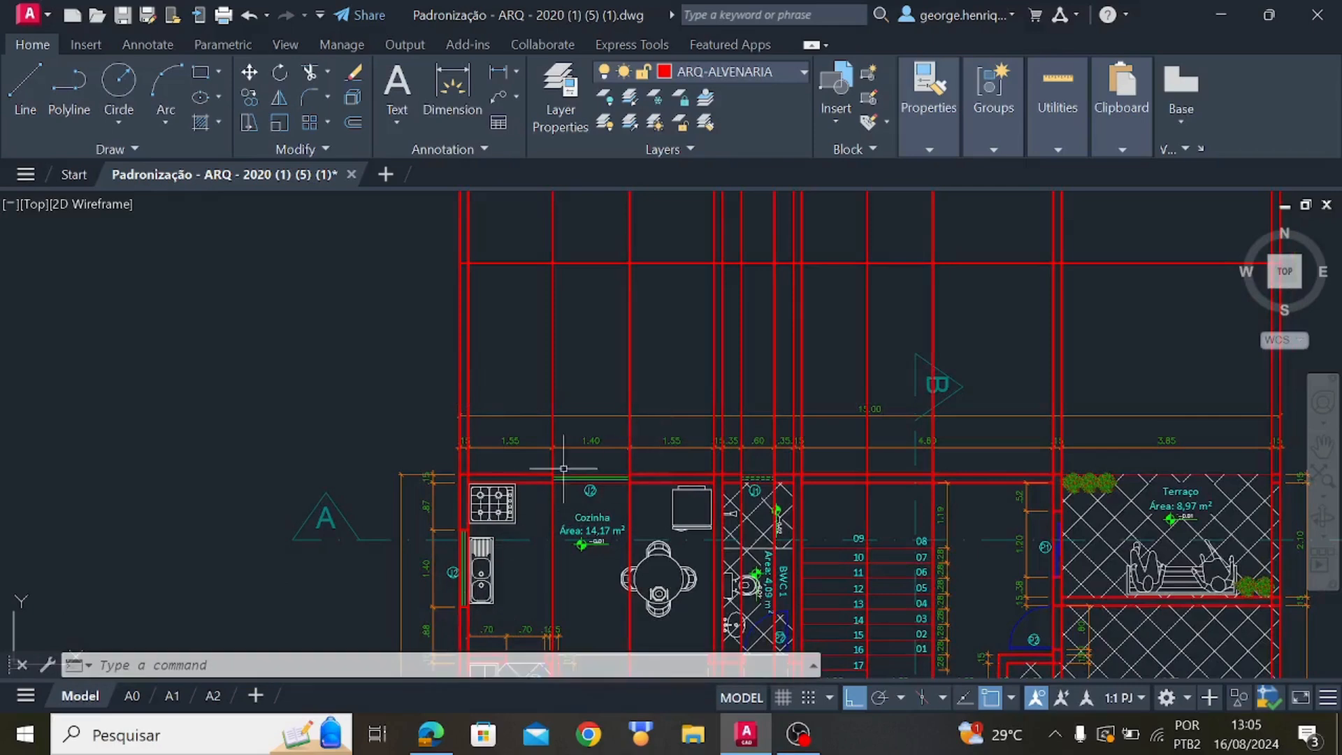
scroll(600, 475, up, 6)
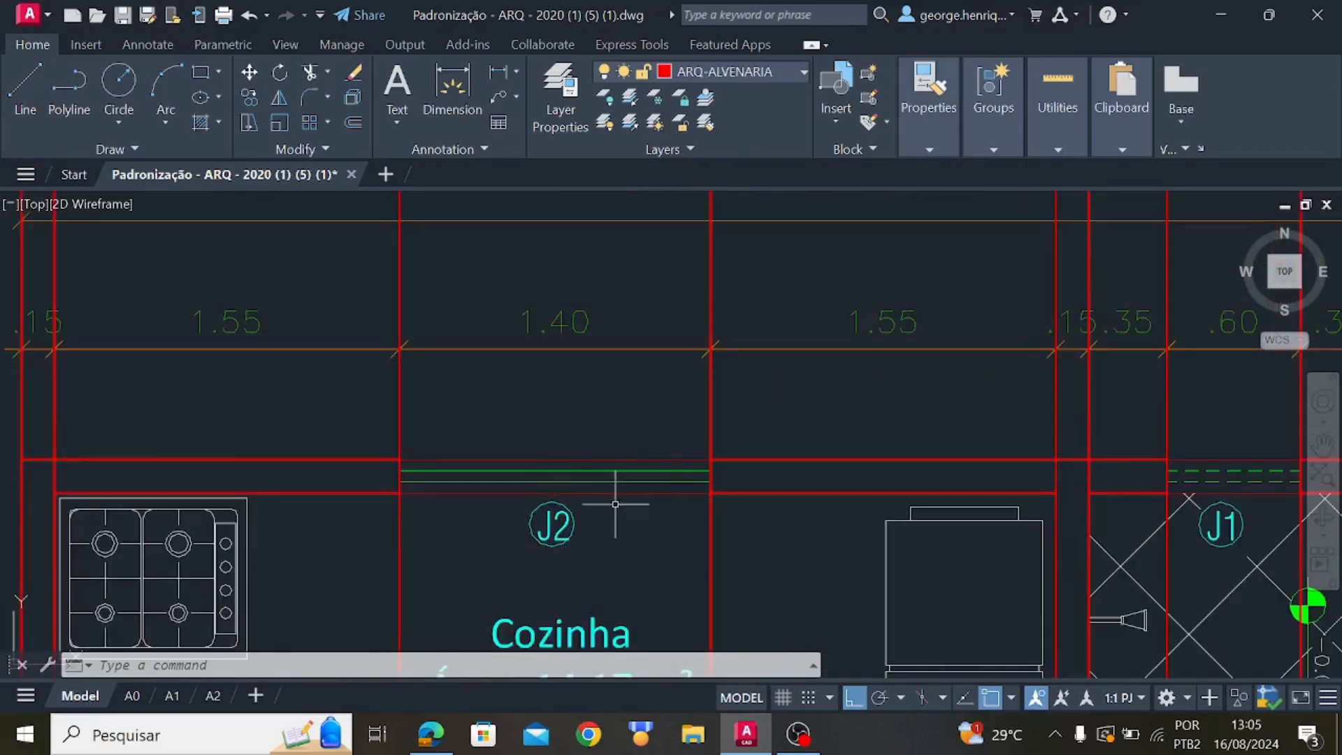
scroll(598, 514, down, 4)
scroll(437, 440, down, 5)
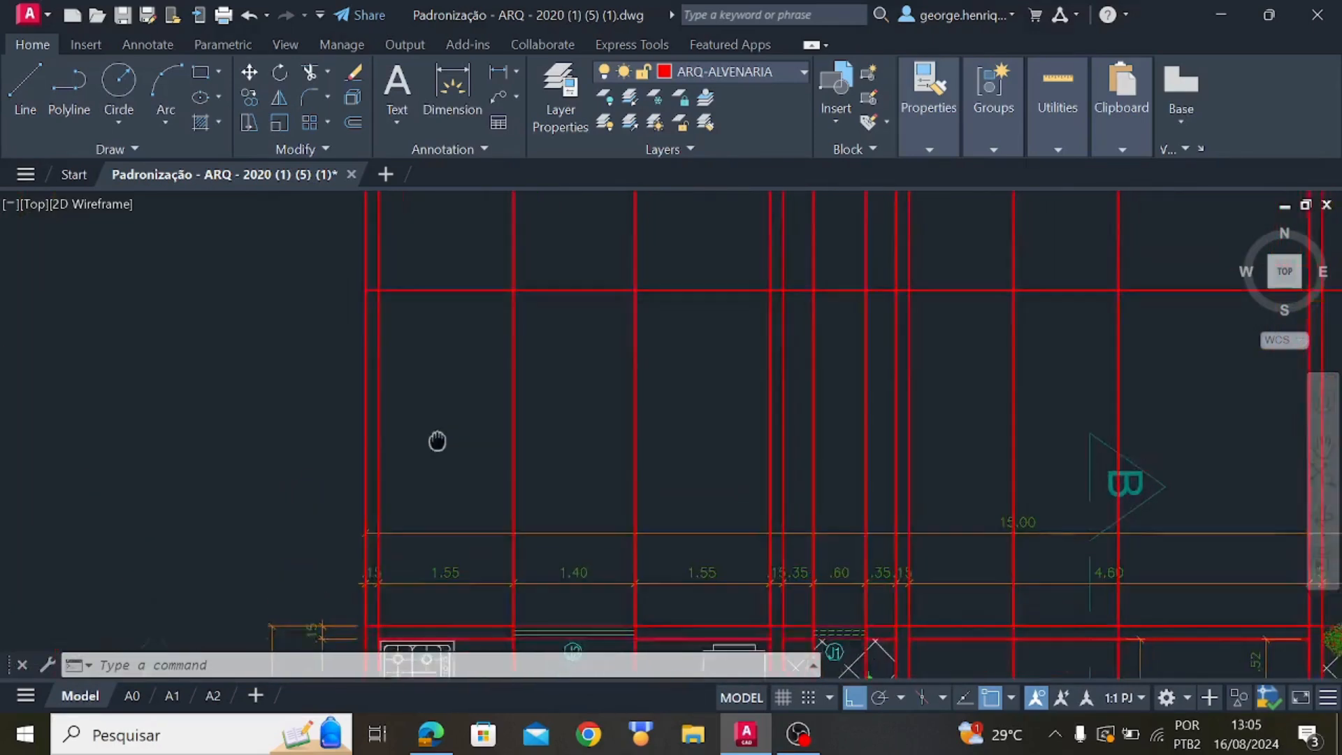
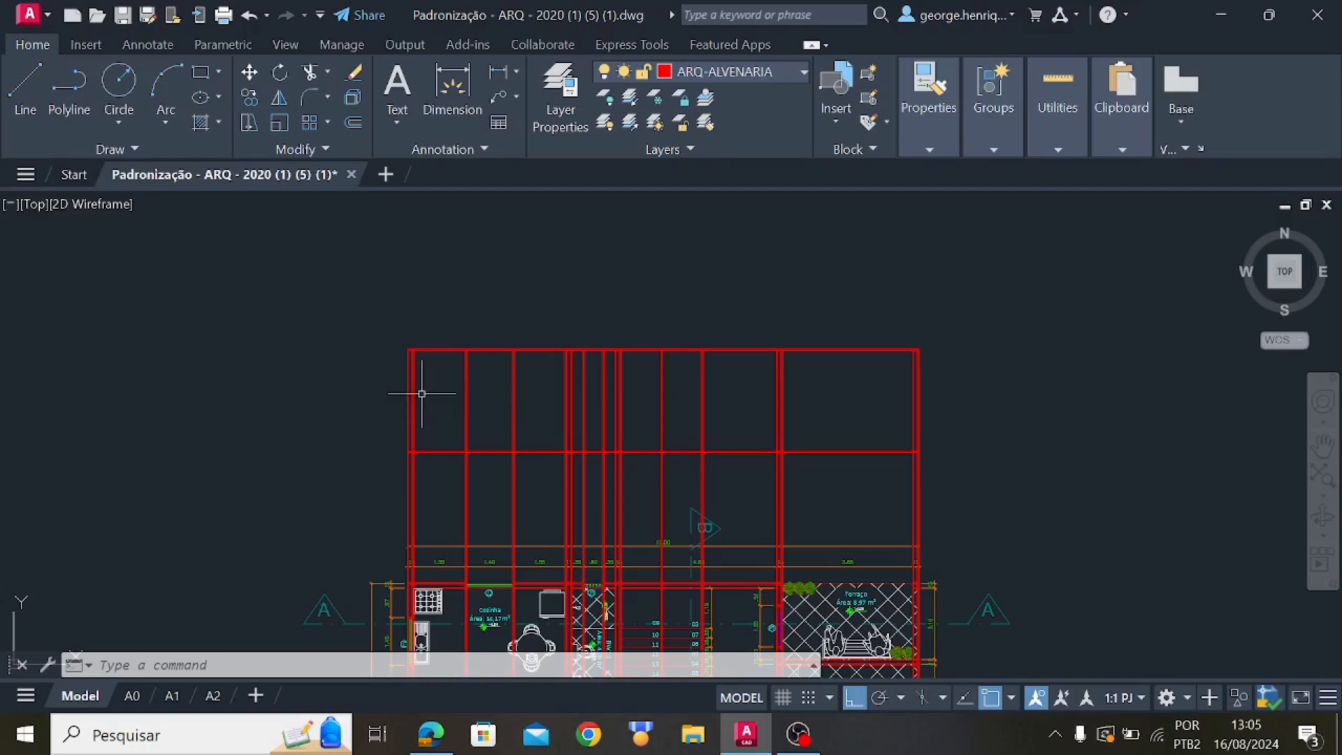
scroll(426, 538, up, 5)
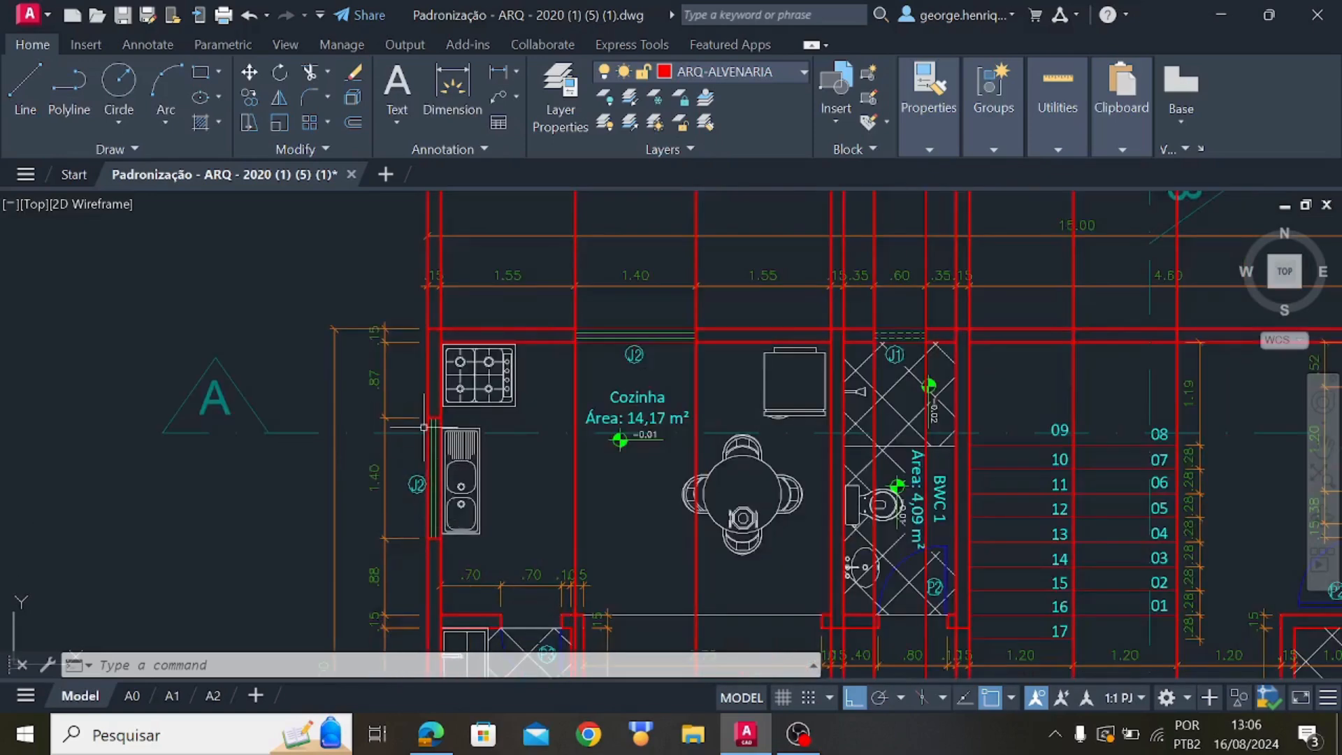
scroll(424, 427, up, 5)
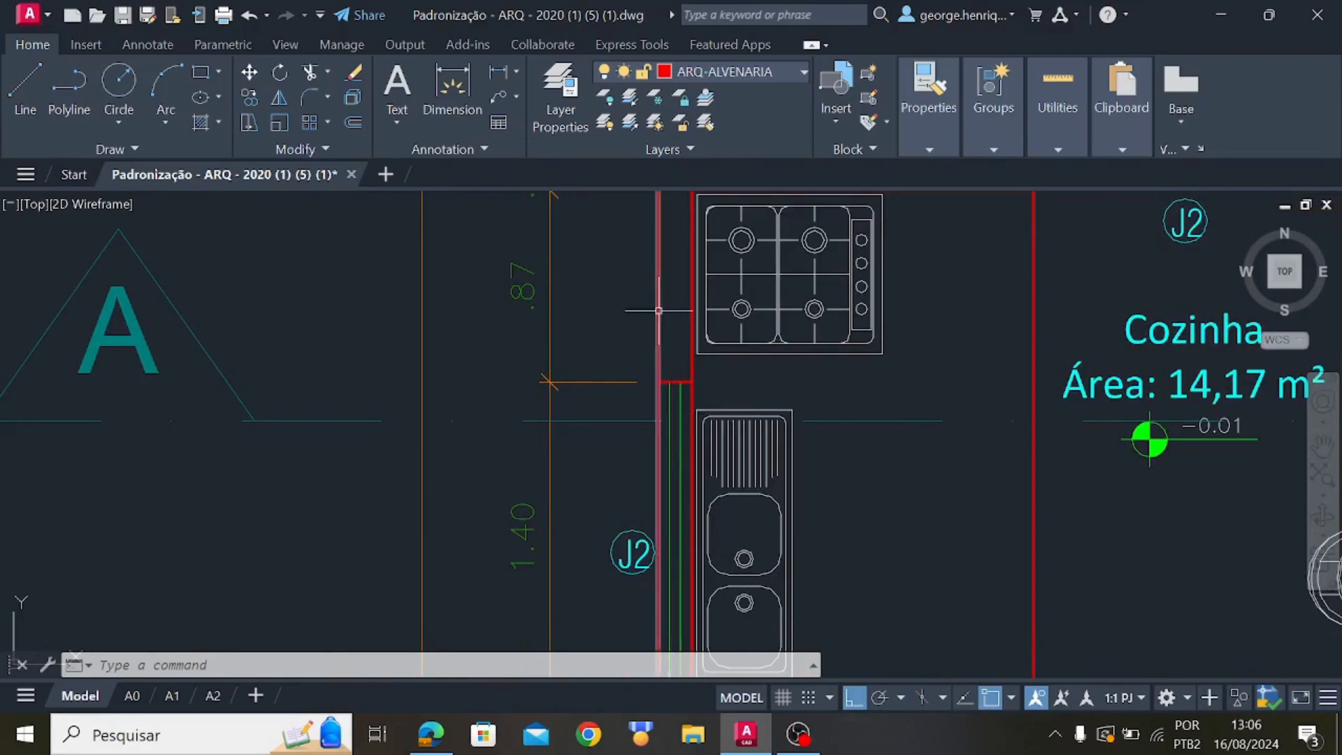
scroll(659, 311, down, 5)
scroll(638, 330, up, 10)
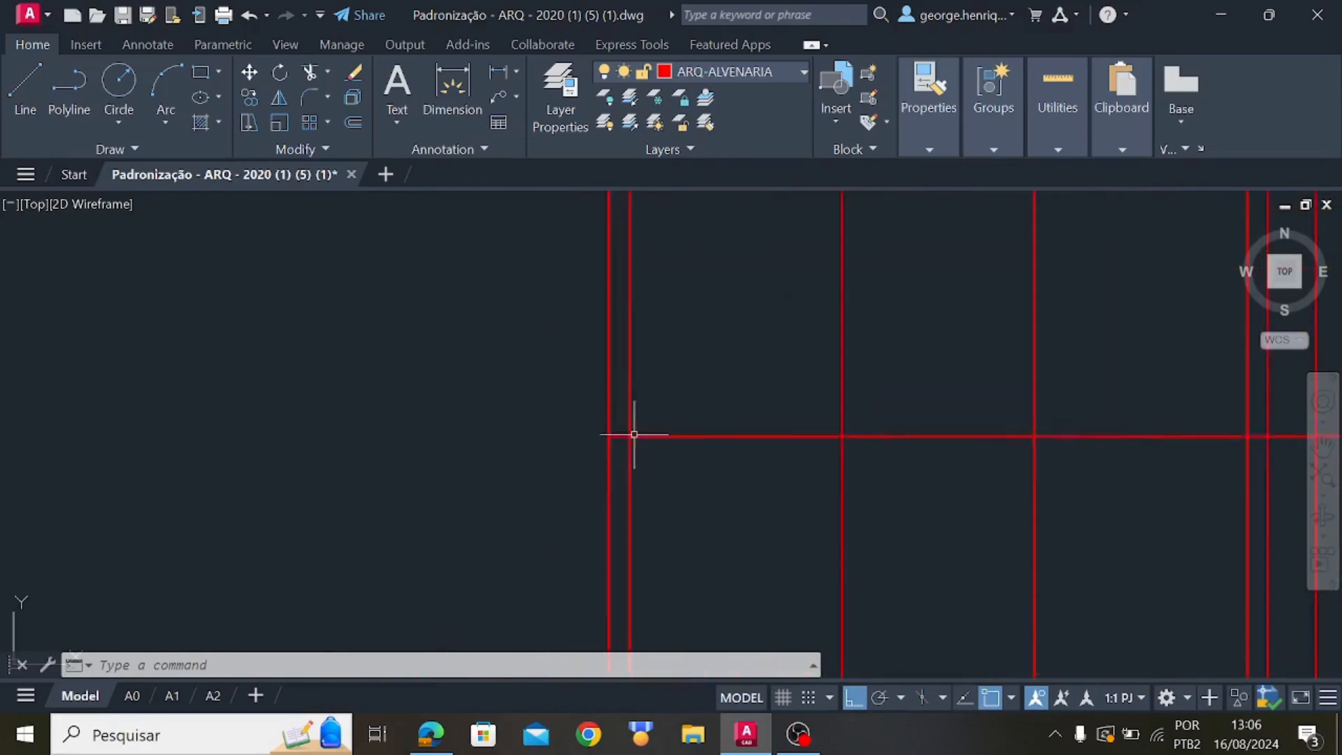
scroll(634, 434, up, 2)
Draw a line 1 unit up from the lower horizontal line's outer left endpoint, continuing straight across the wall to its inner line
click(21, 100)
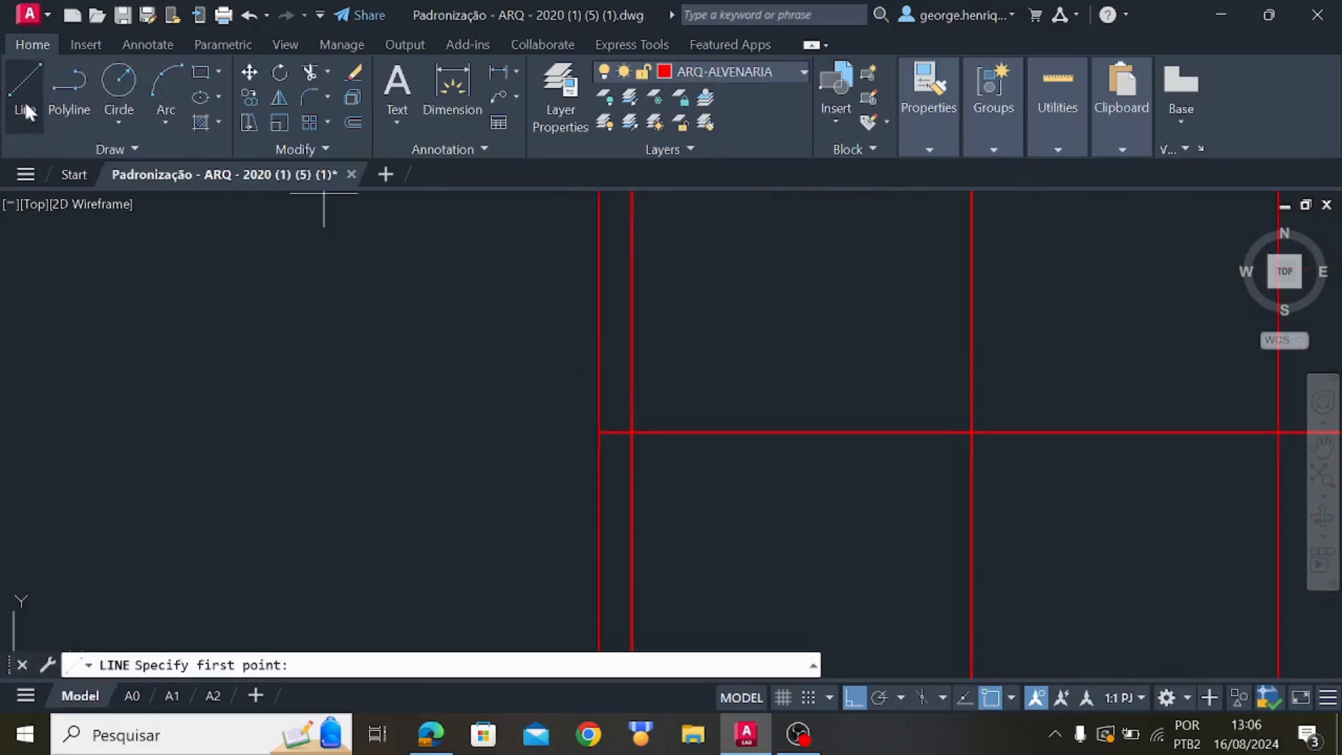
click(23, 96)
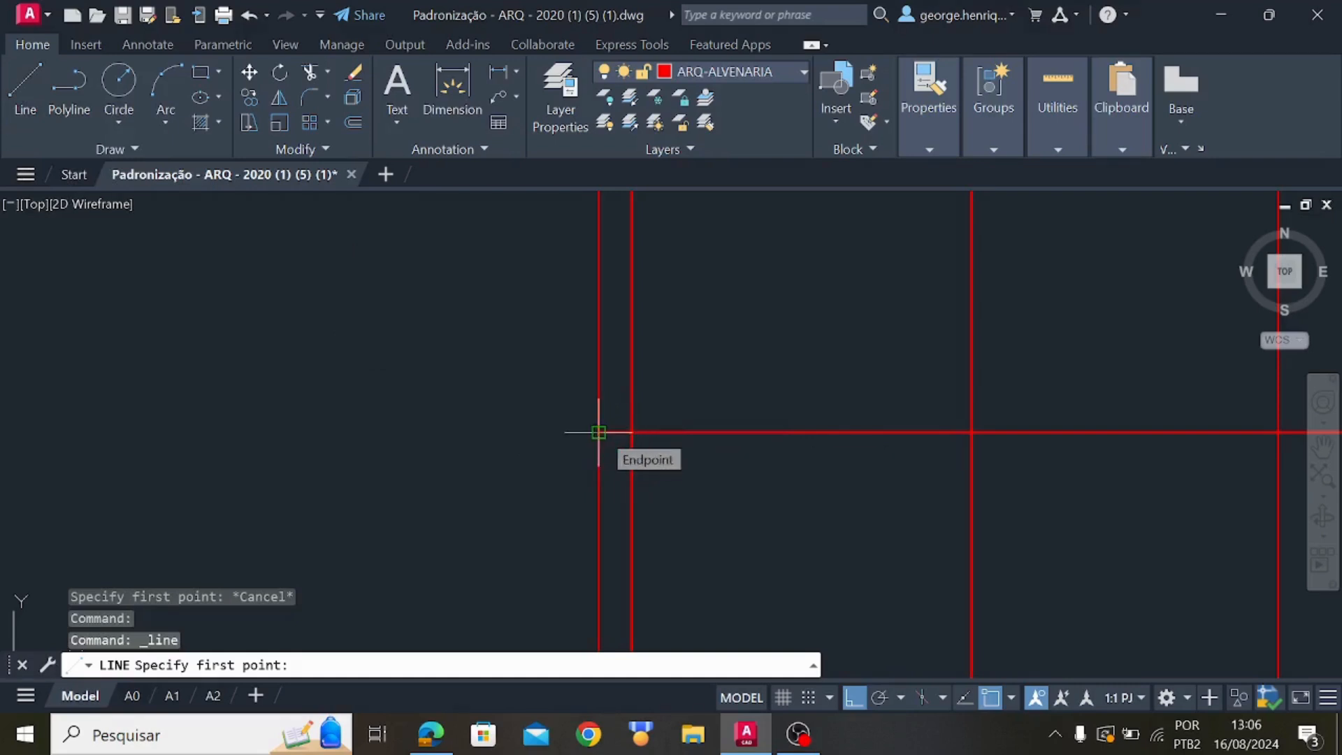
scroll(616, 475, down, 3)
scroll(632, 350, up, 3)
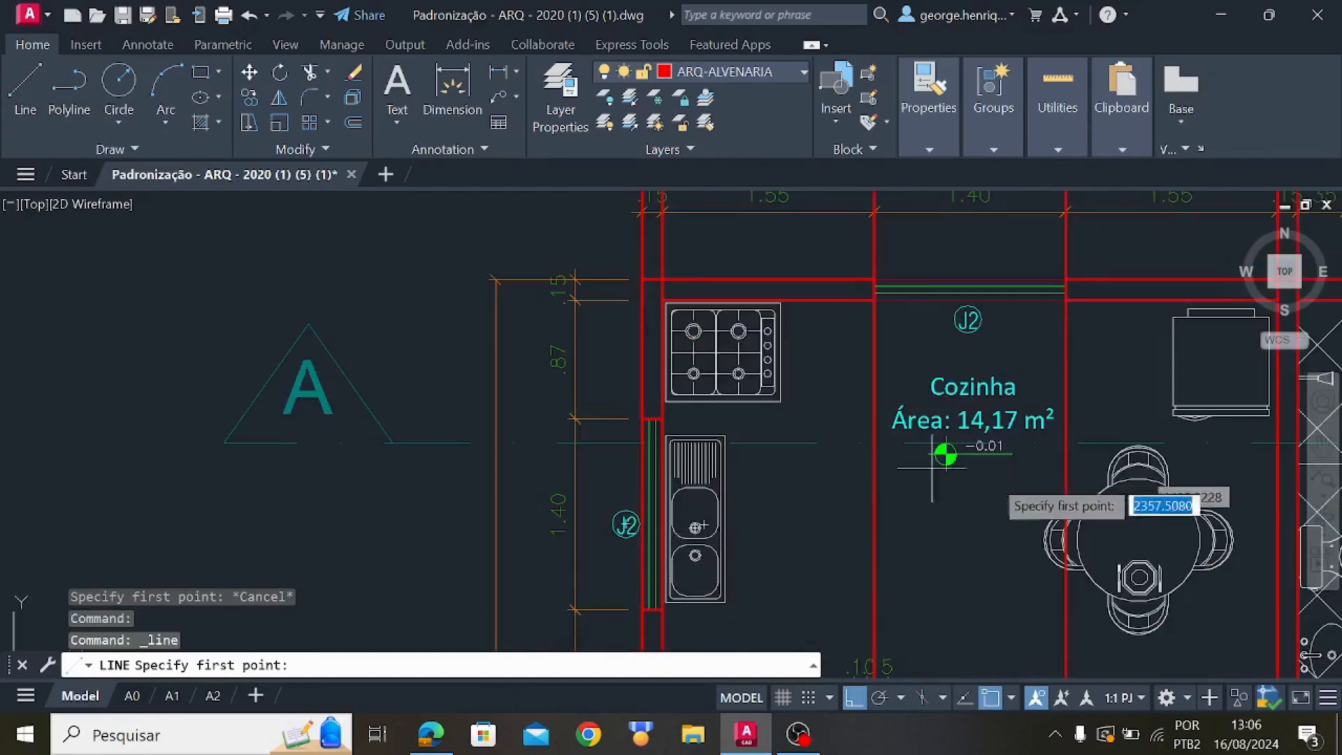
mouse_move(1132, 467)
middle_down()
mouse_move(1007, 560)
mouse_move(211, 553)
middle_up()
scroll(442, 365, up, 4)
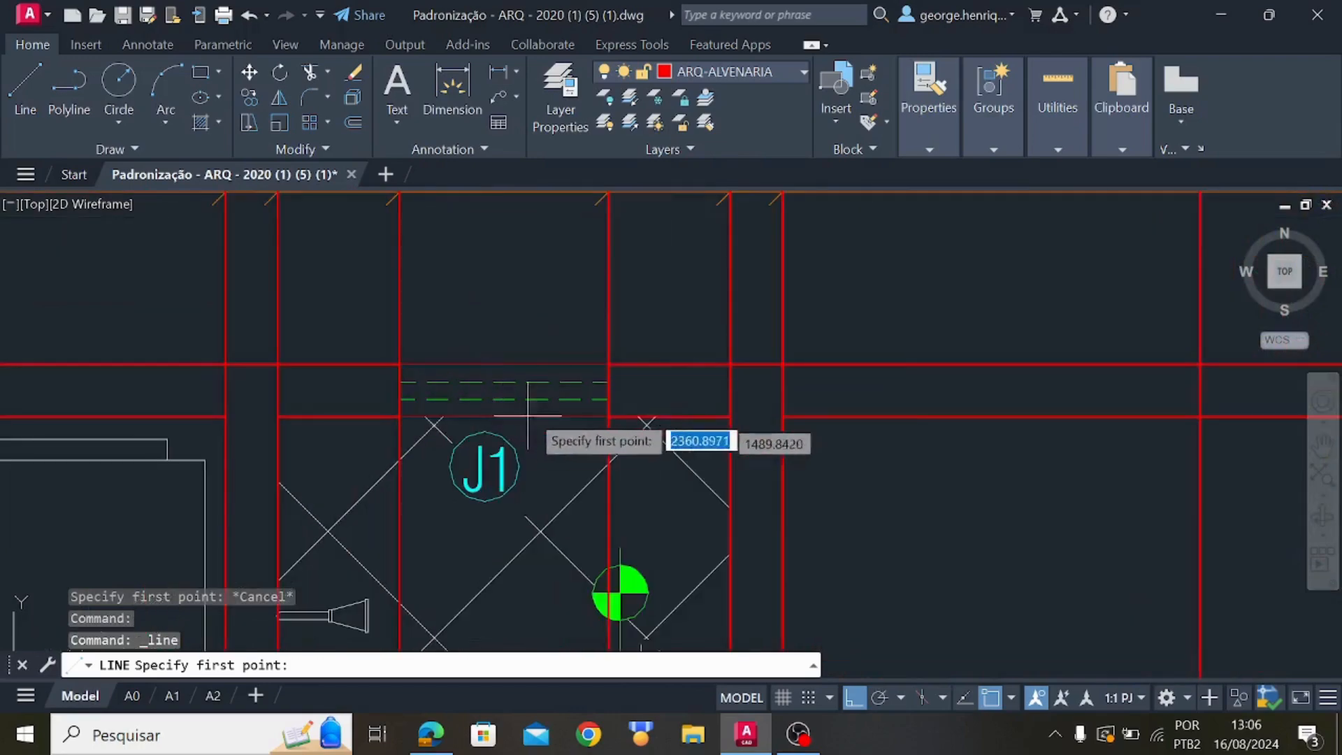
scroll(521, 385, down, 5)
middle_drag(464, 413, 741, 432)
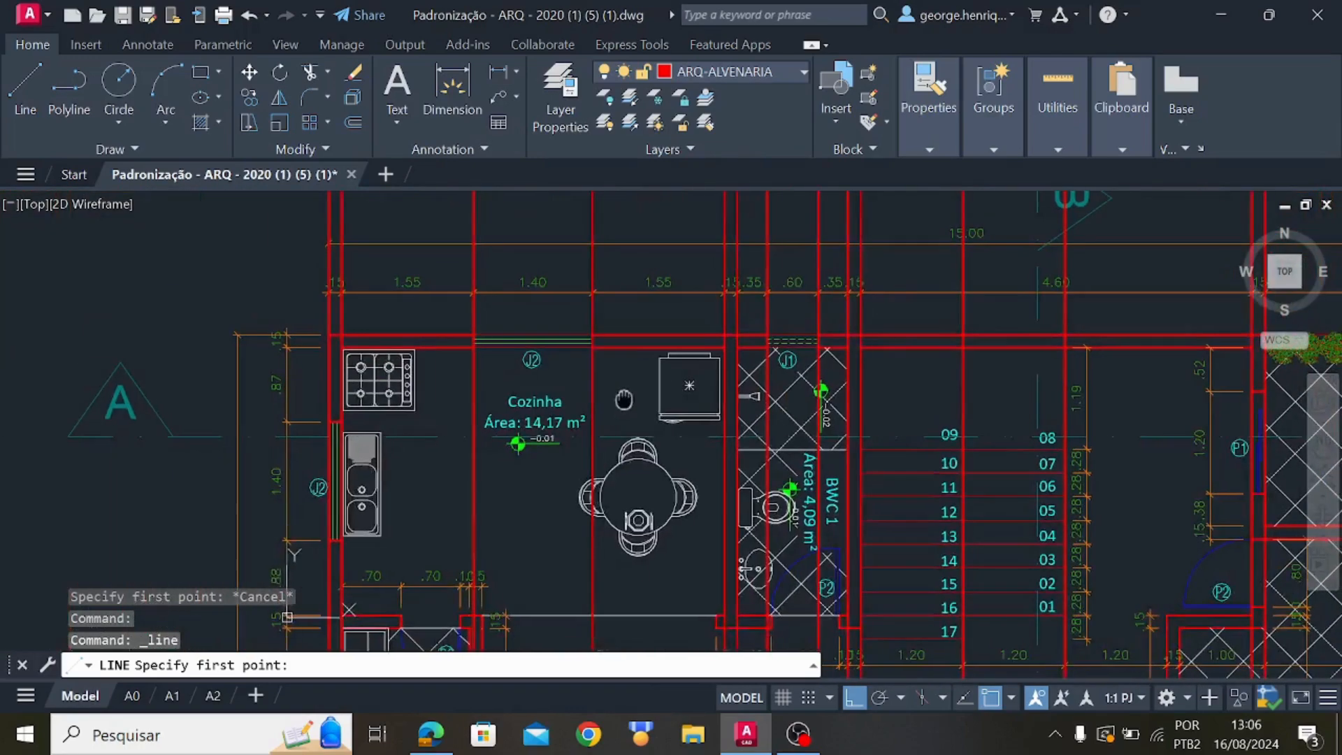
scroll(335, 396, up, 5)
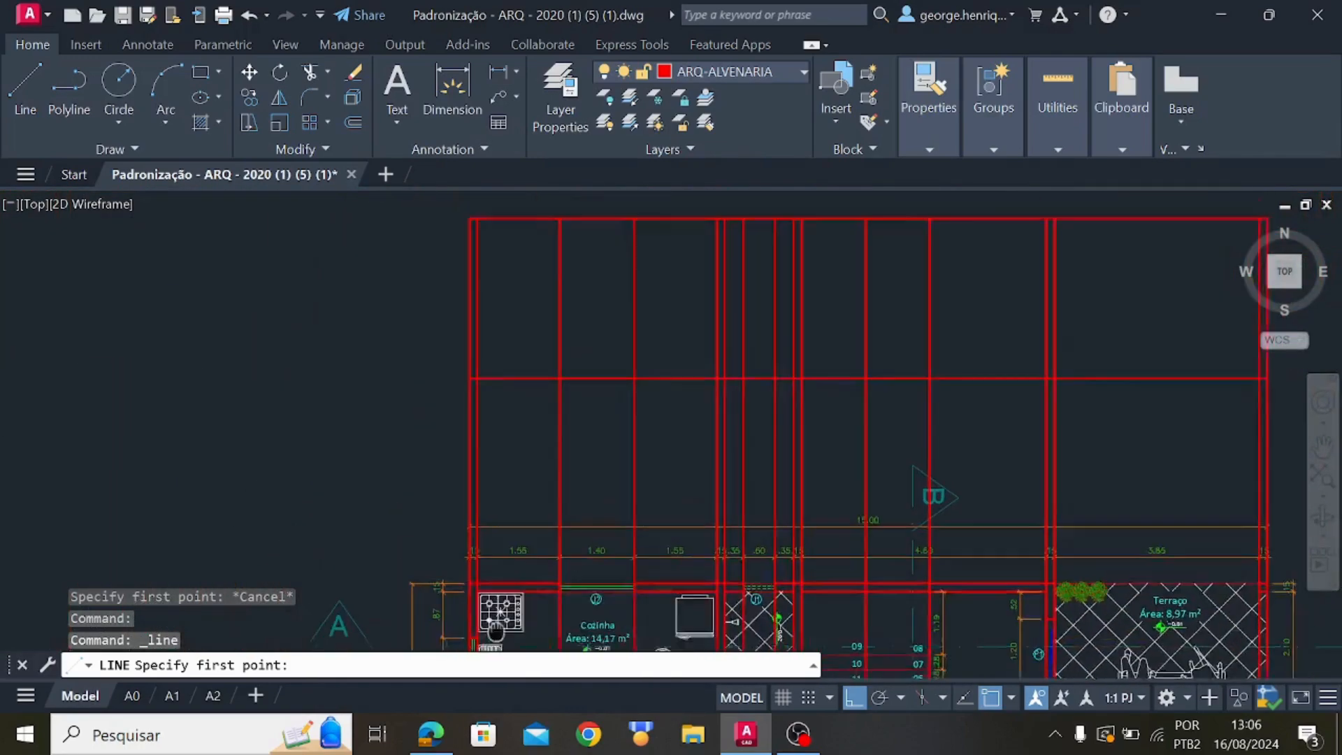
scroll(601, 426, down, 4)
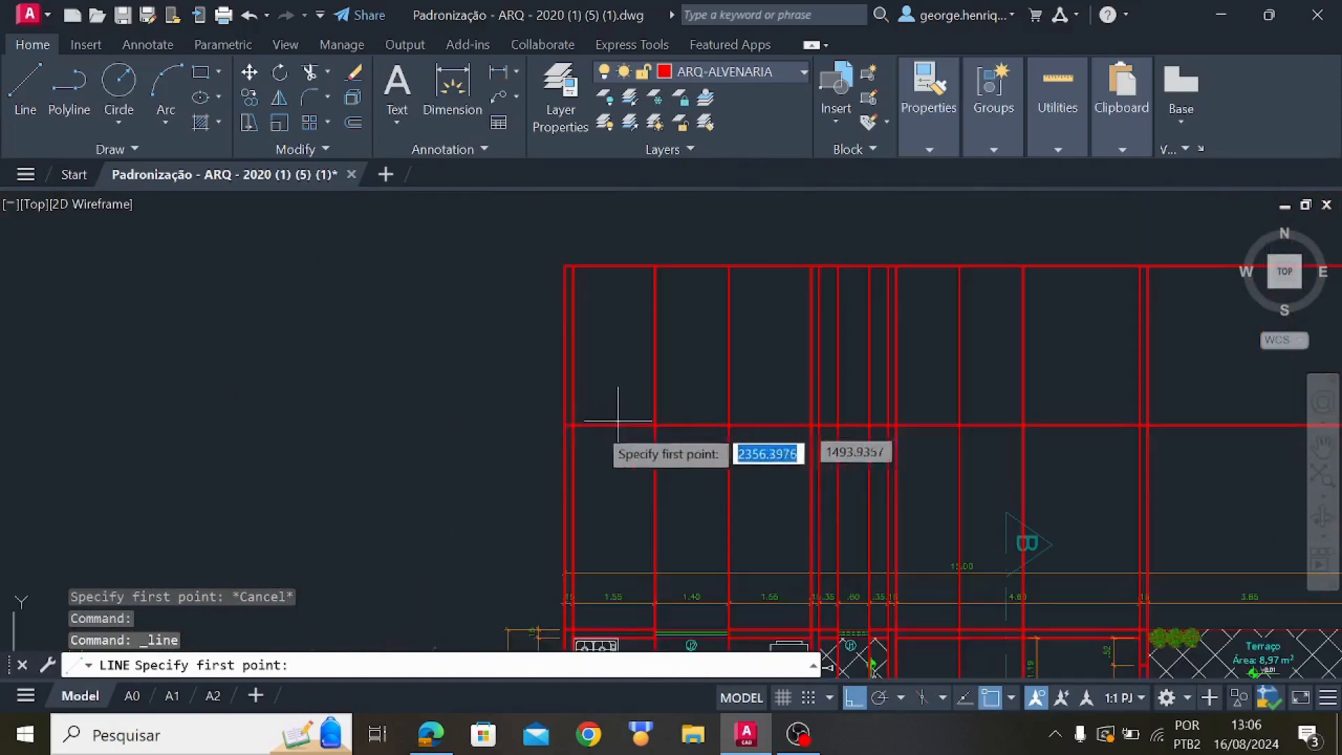
middle_drag(598, 423, 581, 487)
scroll(574, 490, up, 6)
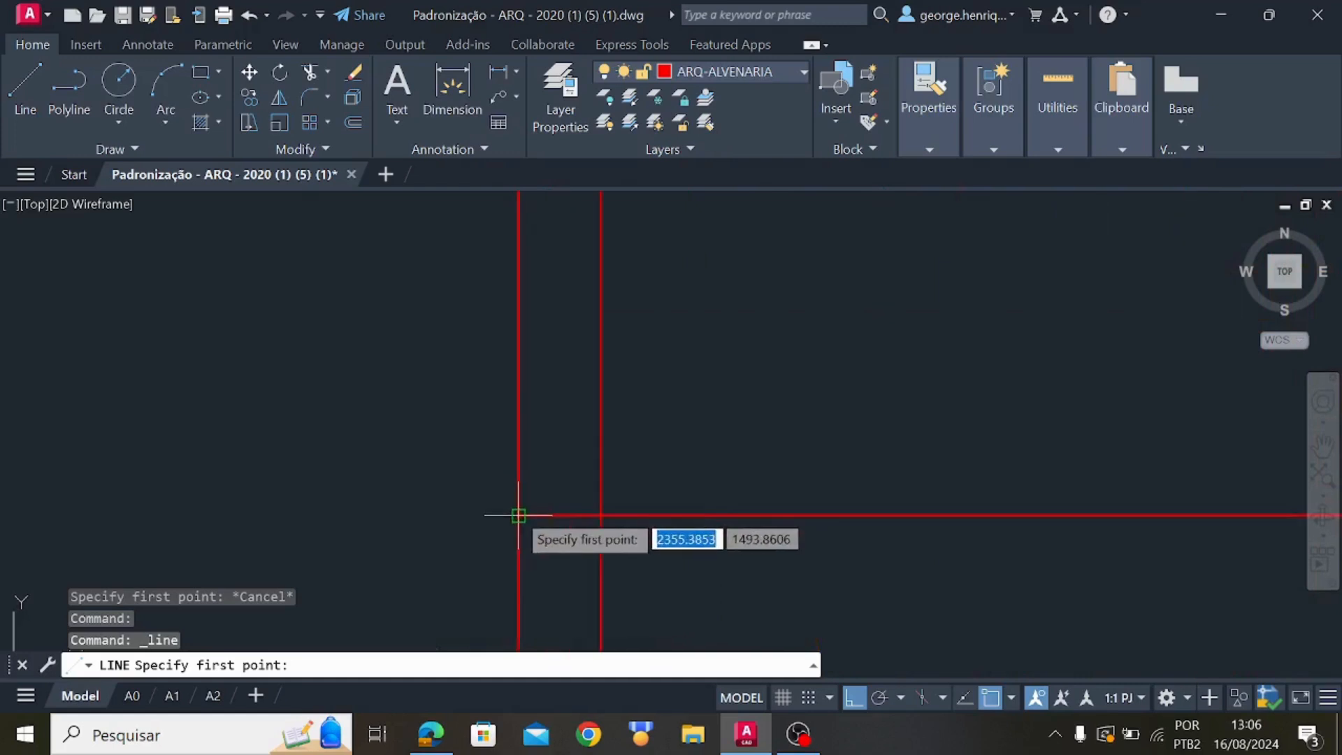
click(518, 515)
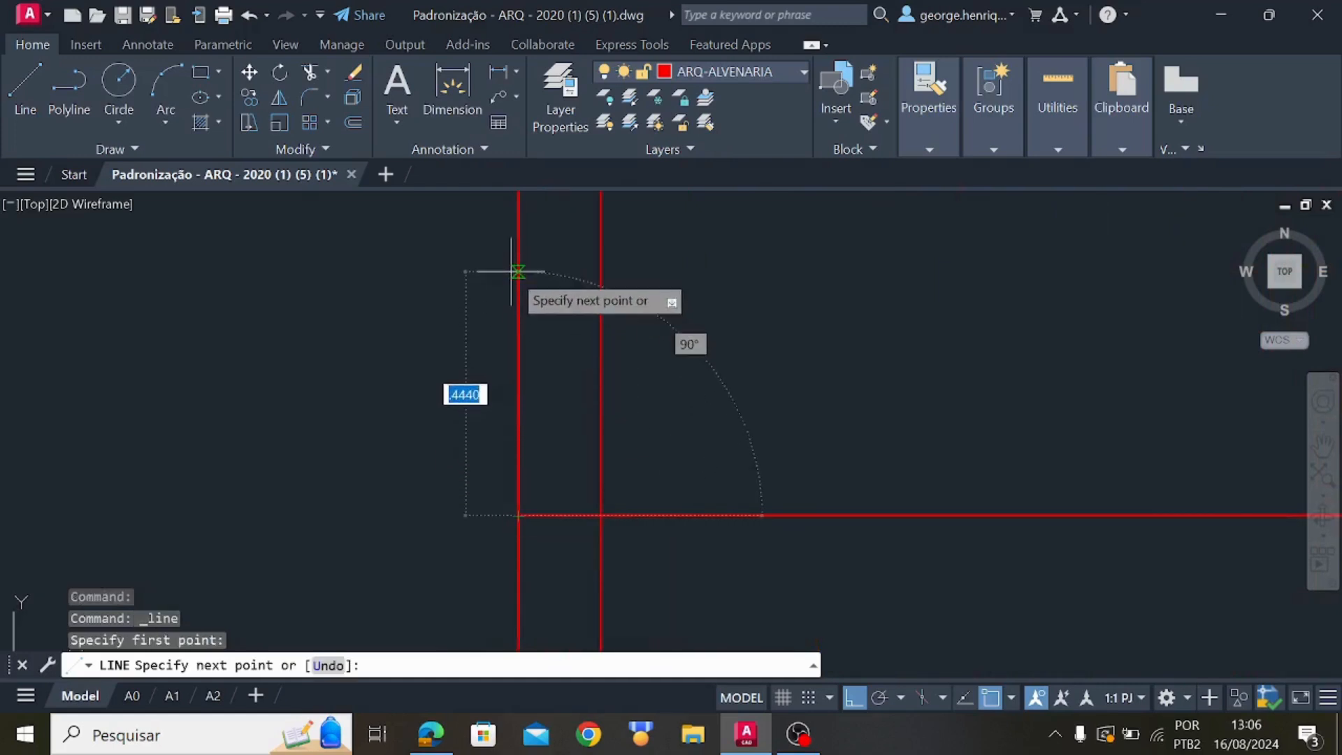
text(1)
key(Return)
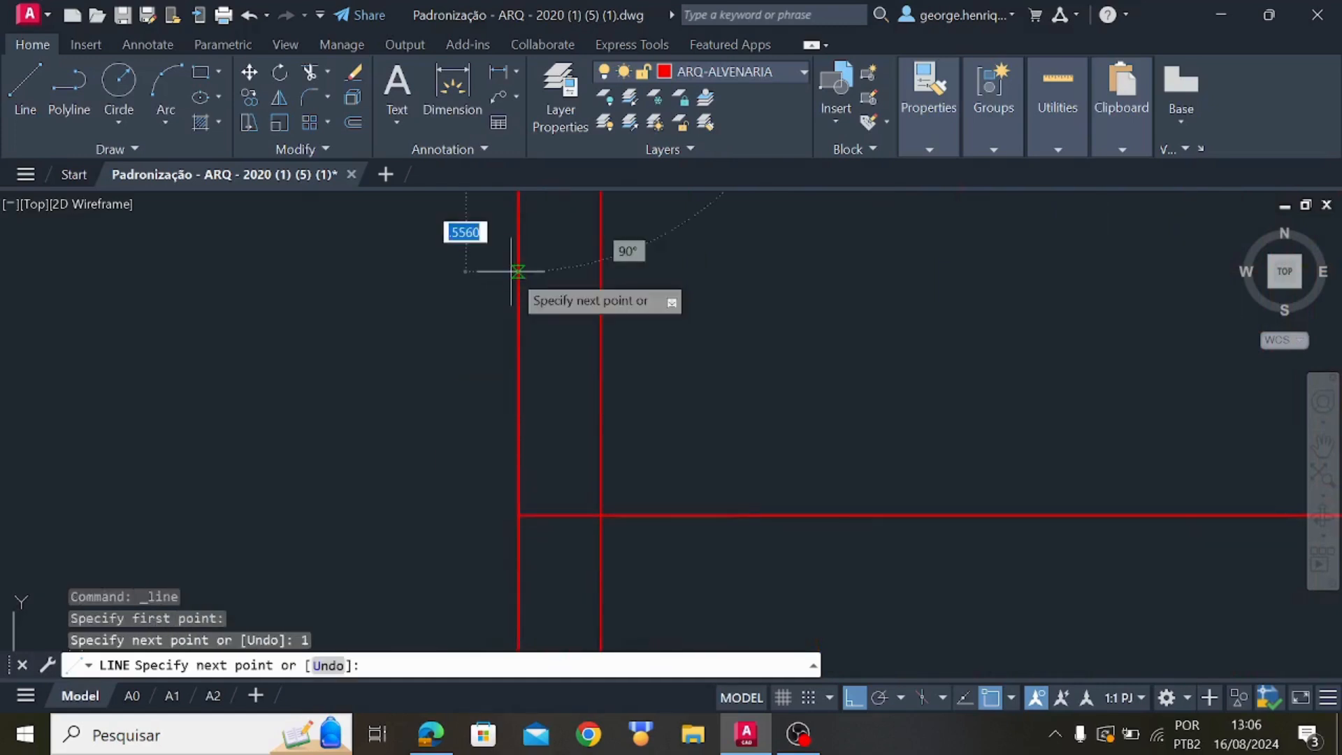
scroll(519, 276, down, 2)
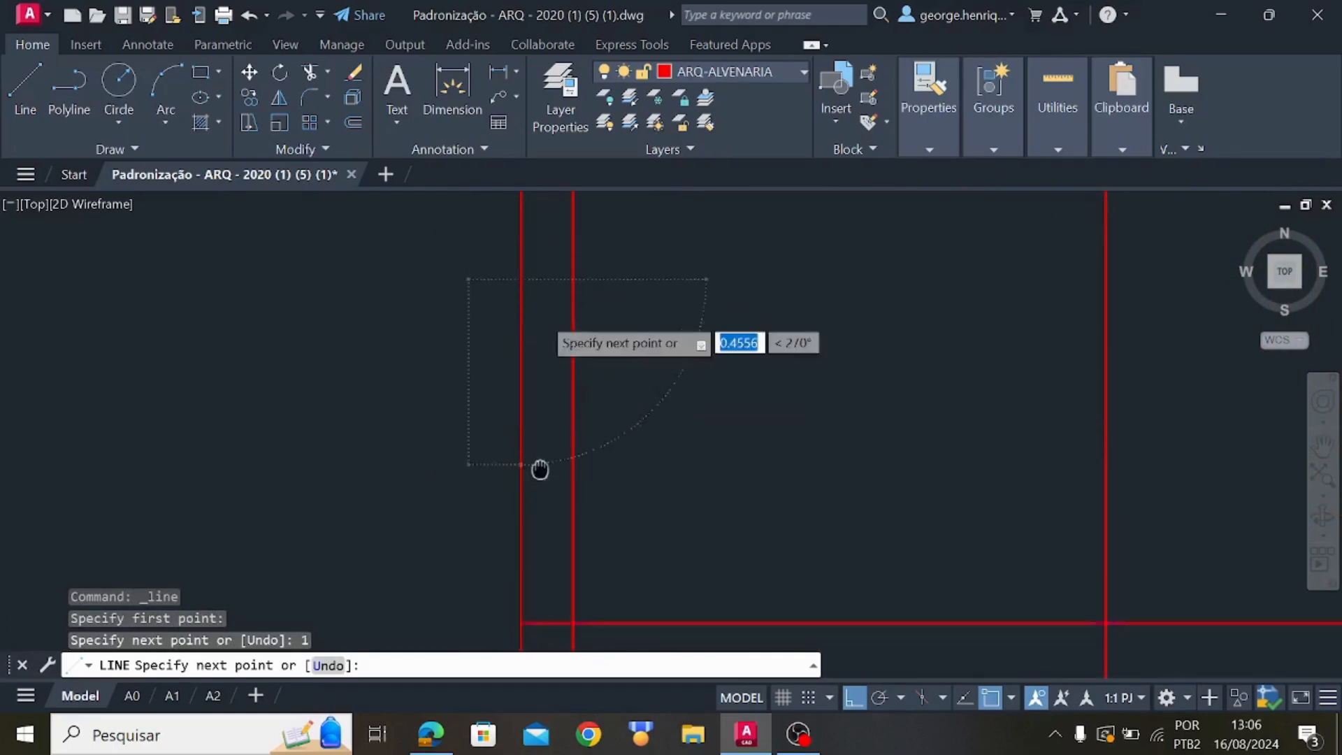
click(573, 300)
scroll(575, 394, down, 2)
key(Escape)
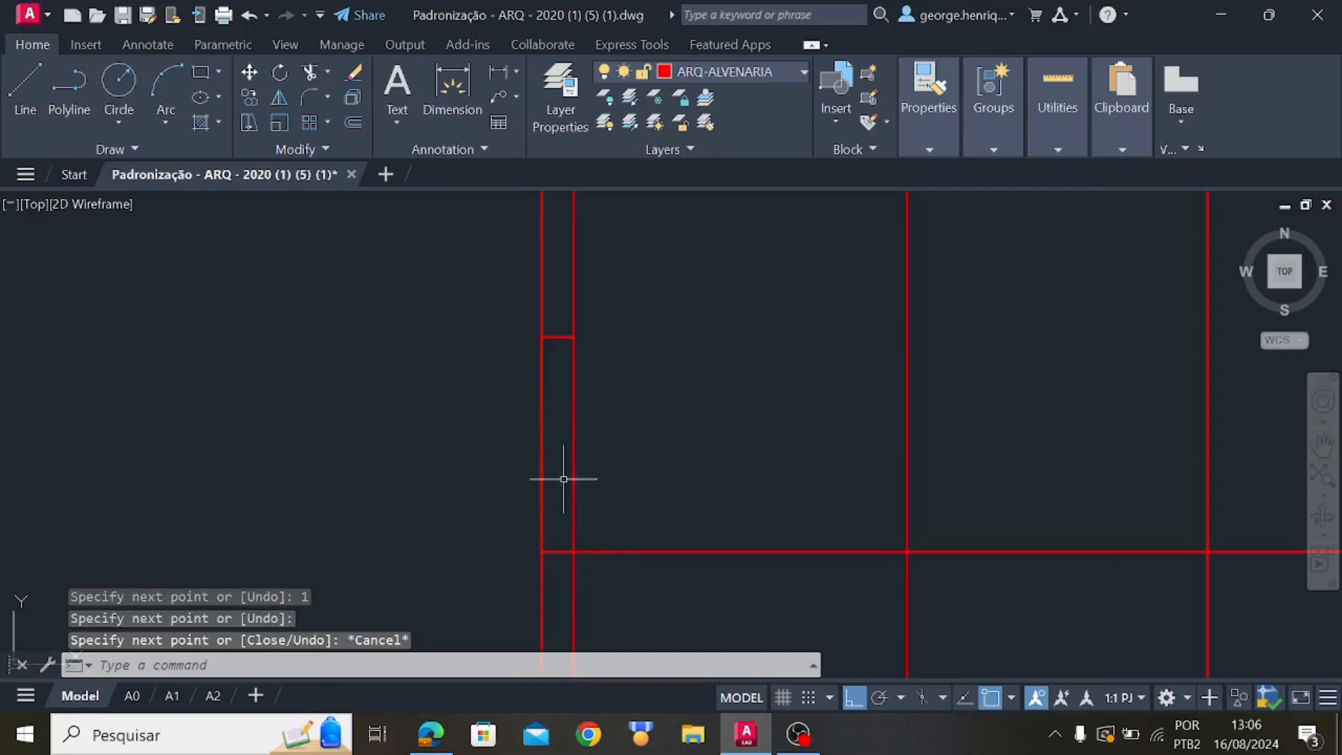
Offset the short horizontal sill line in the section's leftmost wall upward by 1 unit
middle_drag(594, 354, 593, 359)
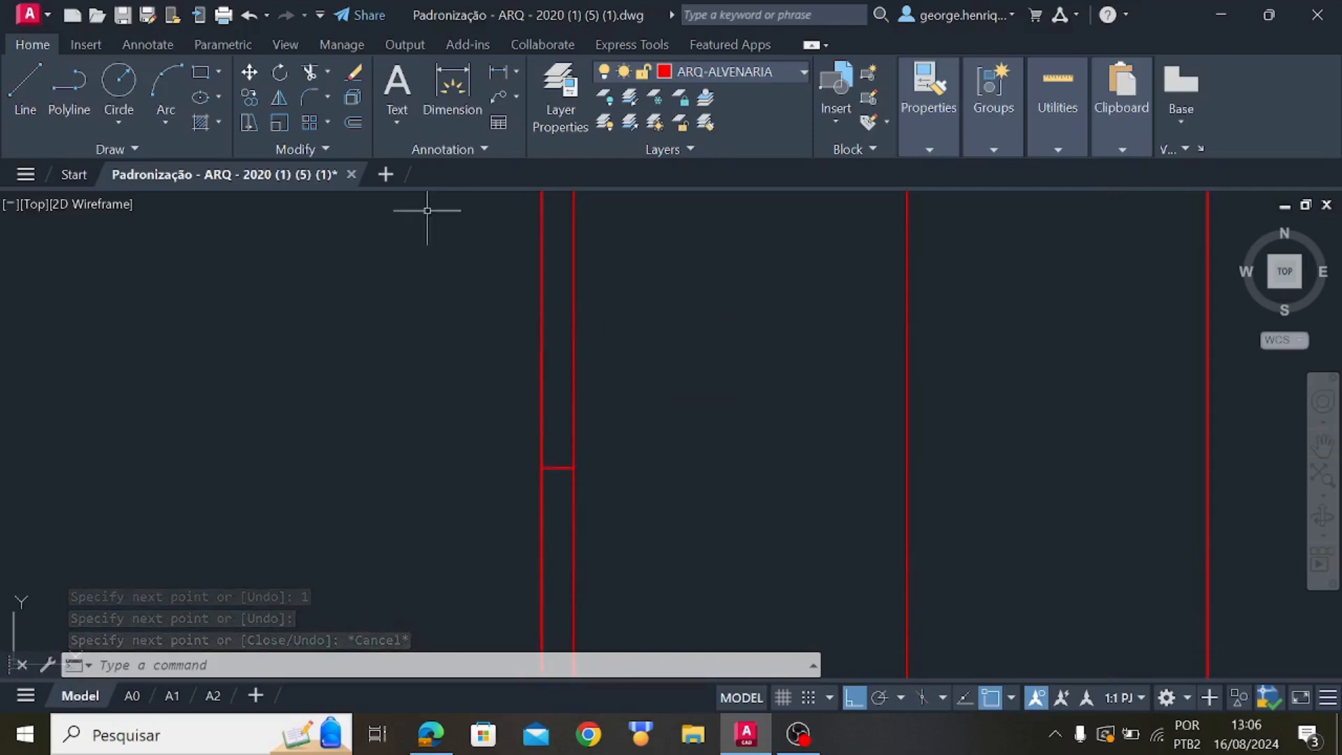
click(350, 121)
text(5)
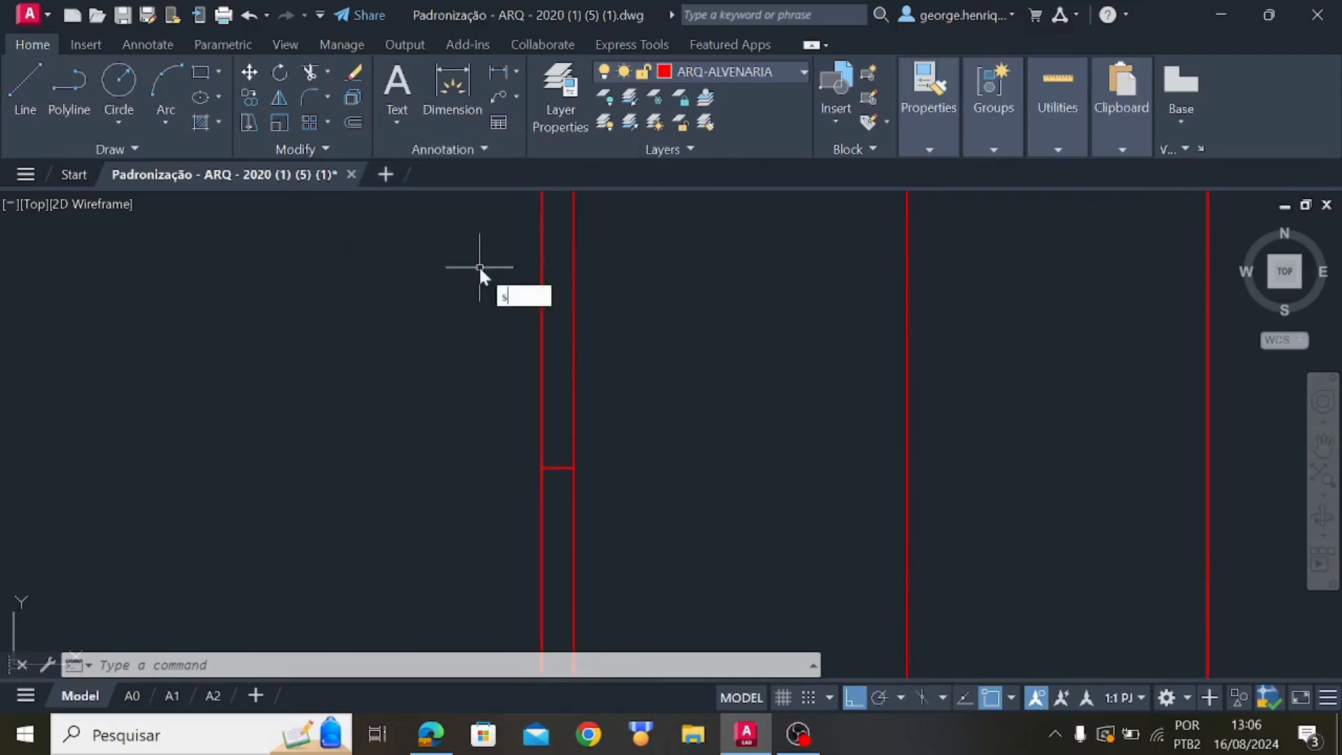
click(558, 335)
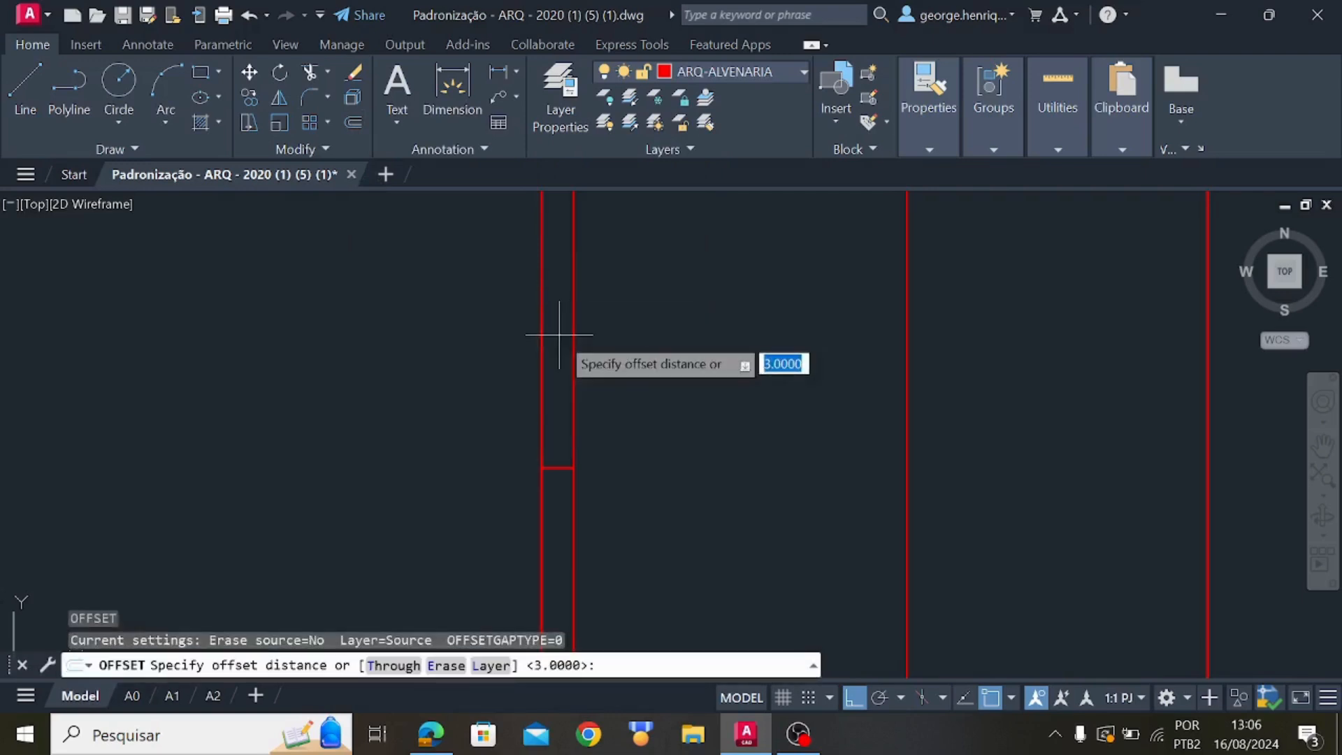
click(557, 467)
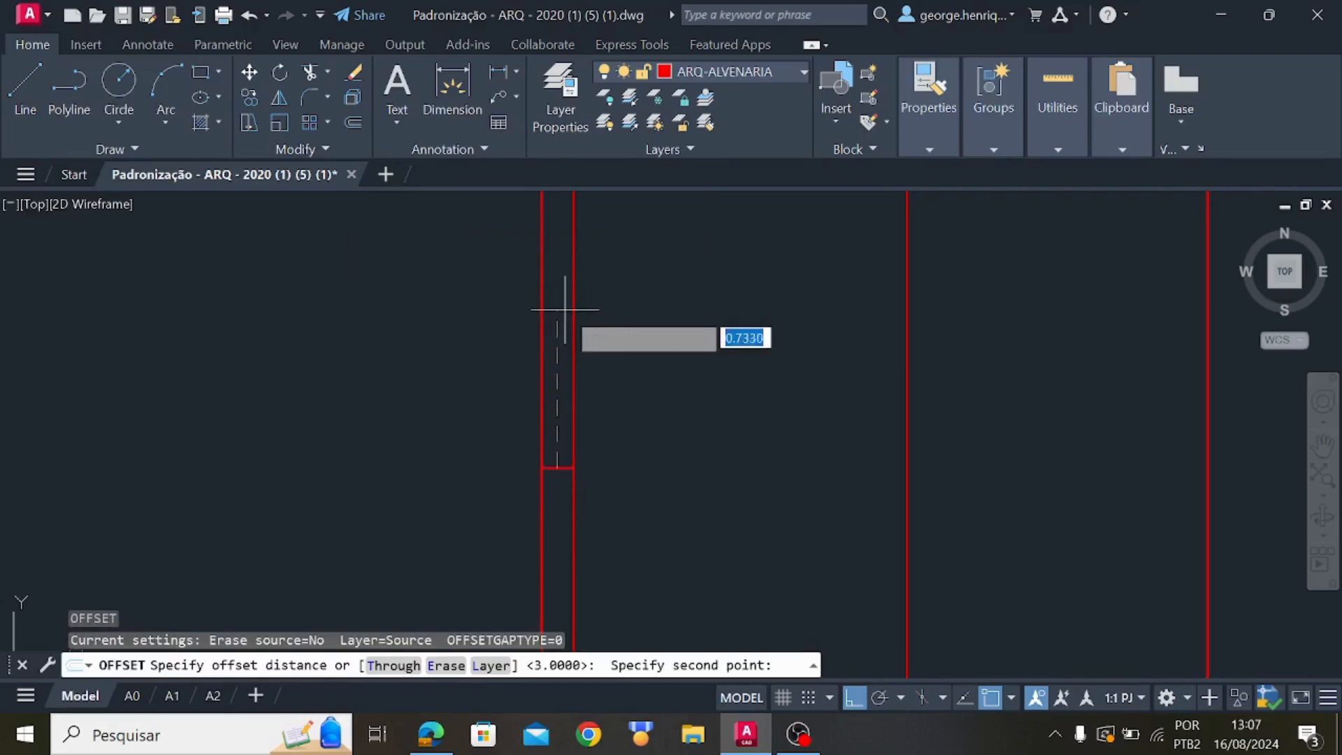
key(Return)
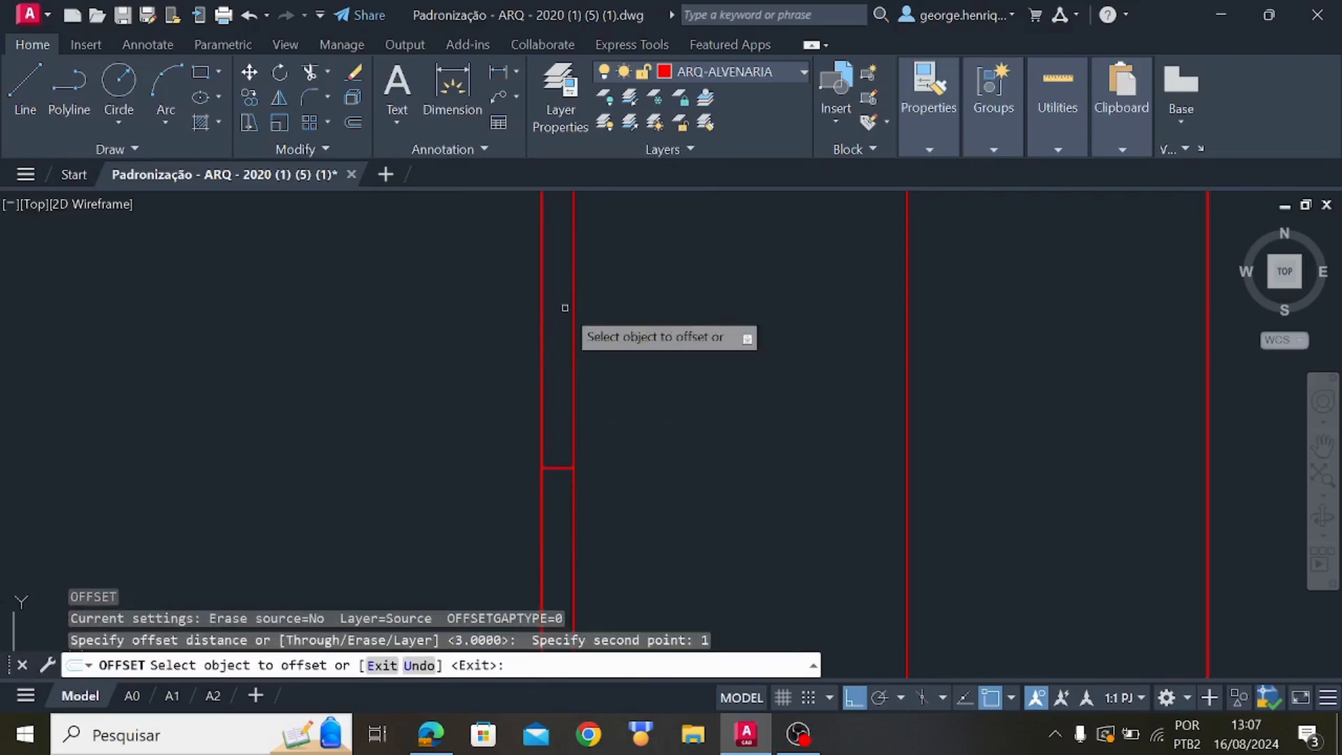
click(557, 467)
click(570, 404)
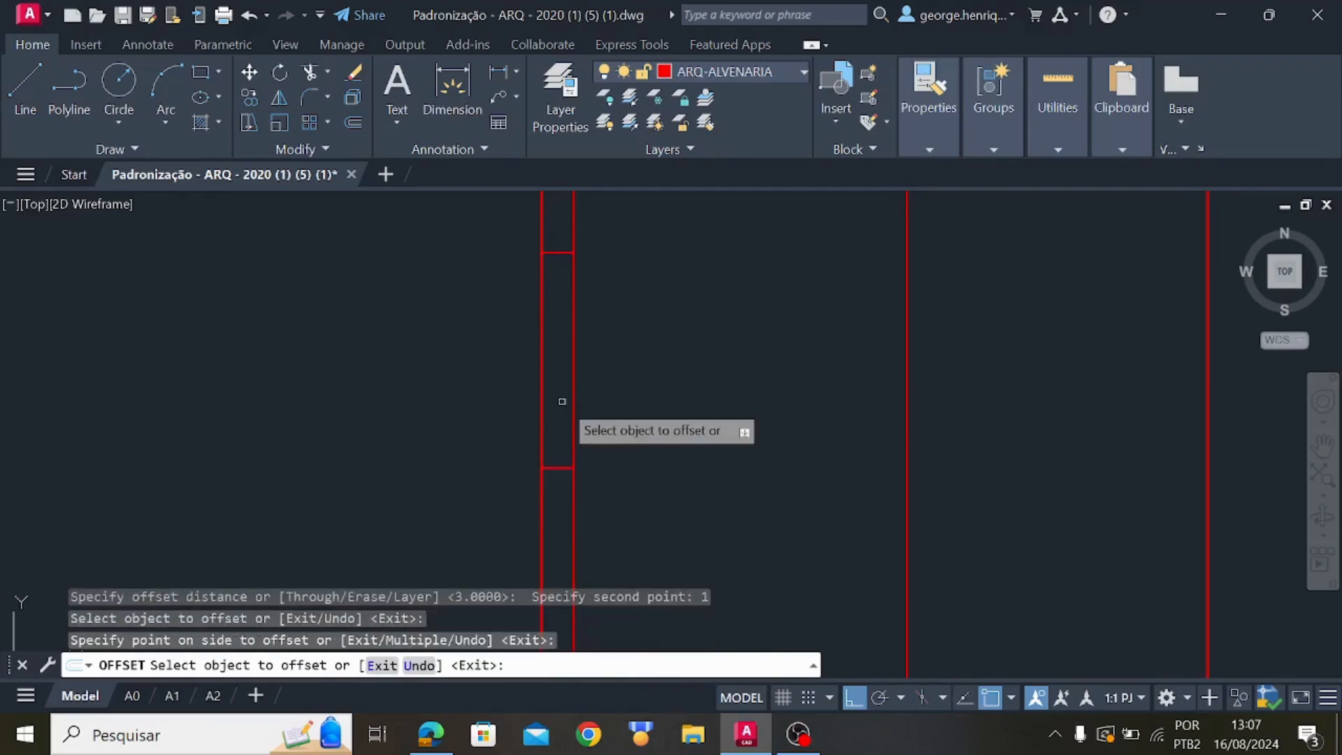
scroll(614, 434, down, 4)
key(Escape)
scroll(574, 406, up, 2)
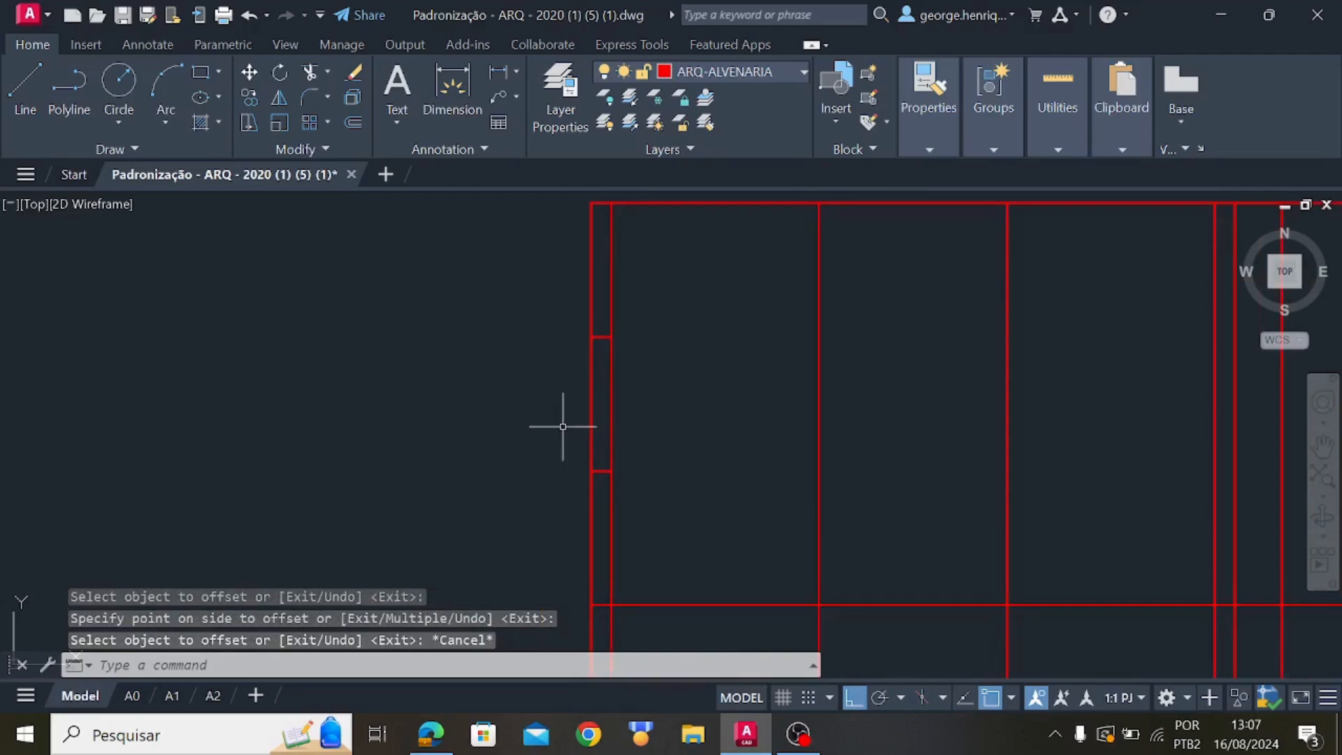
Trim both vertical wall lines between the two short horizontal lines in the leftmost wall to cut the window opening
text(trim)
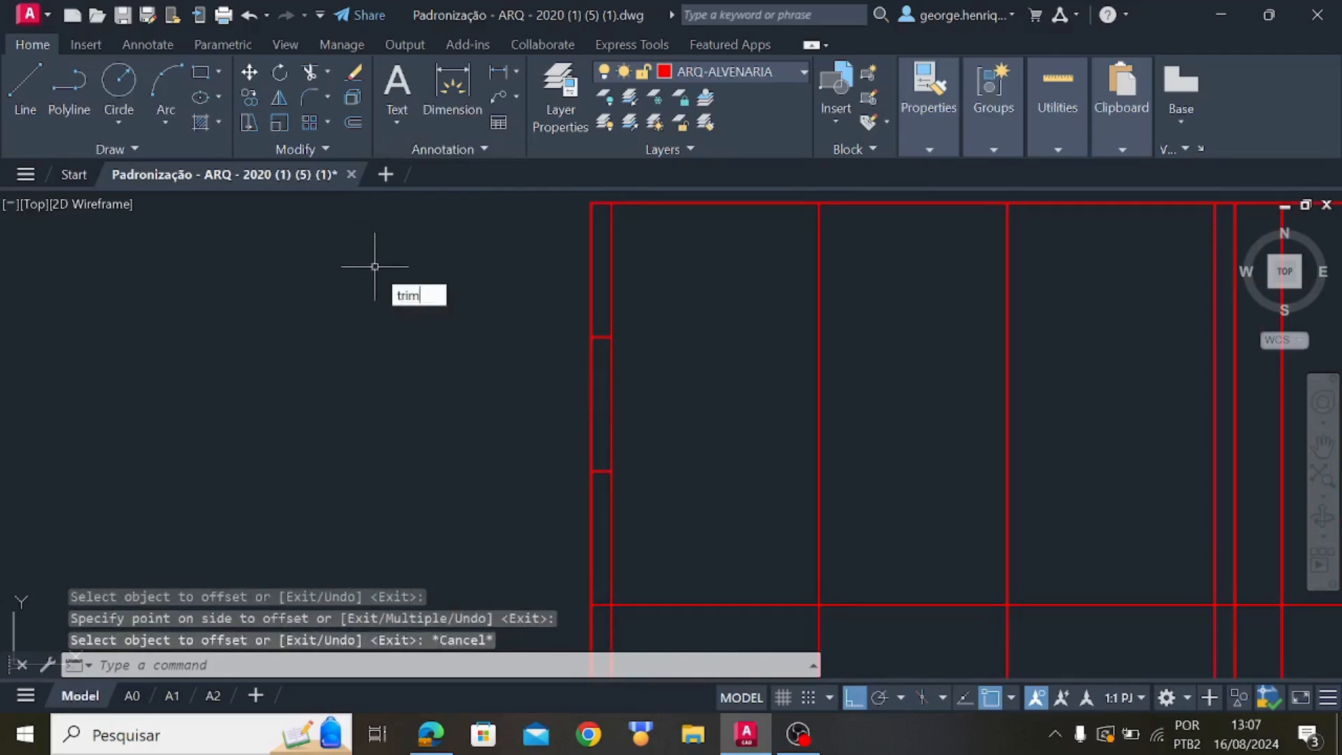
key(Return)
drag(435, 384, 650, 393)
scroll(650, 406, down, 2)
scroll(572, 384, up, 1)
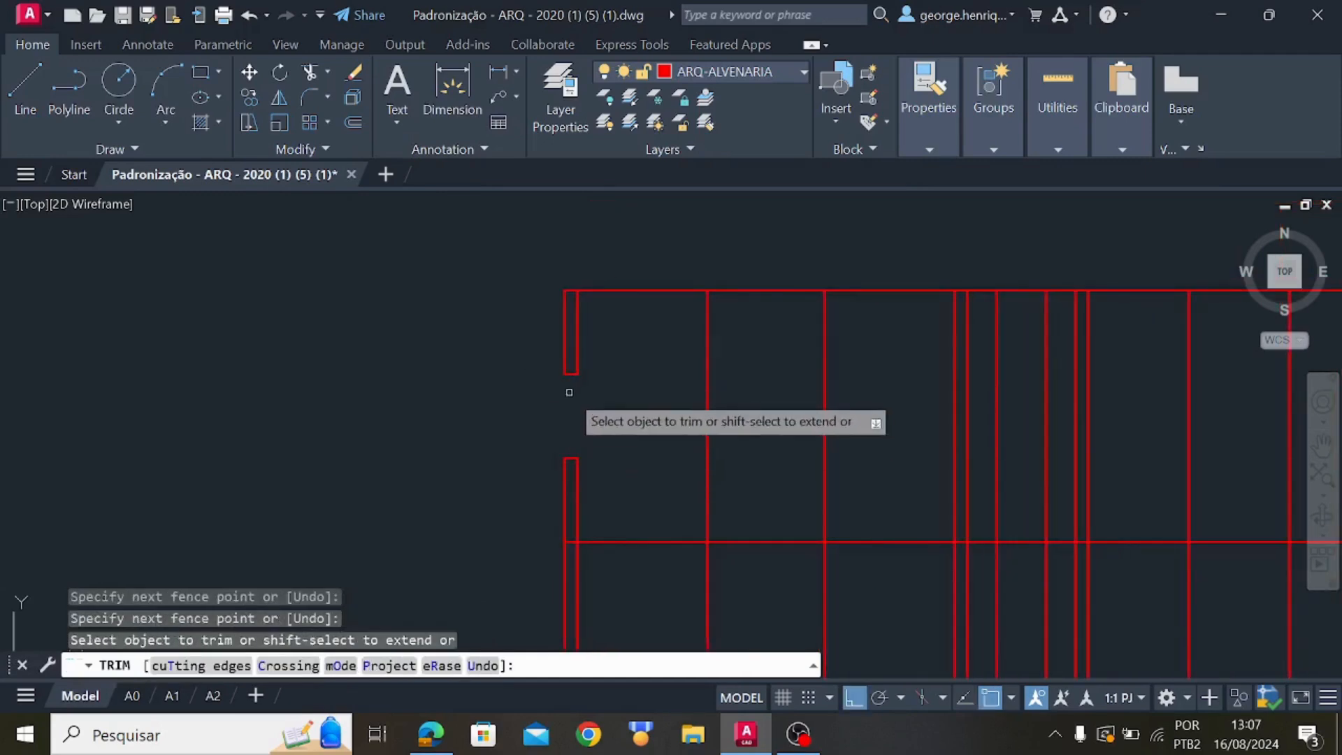
scroll(593, 384, up, 1)
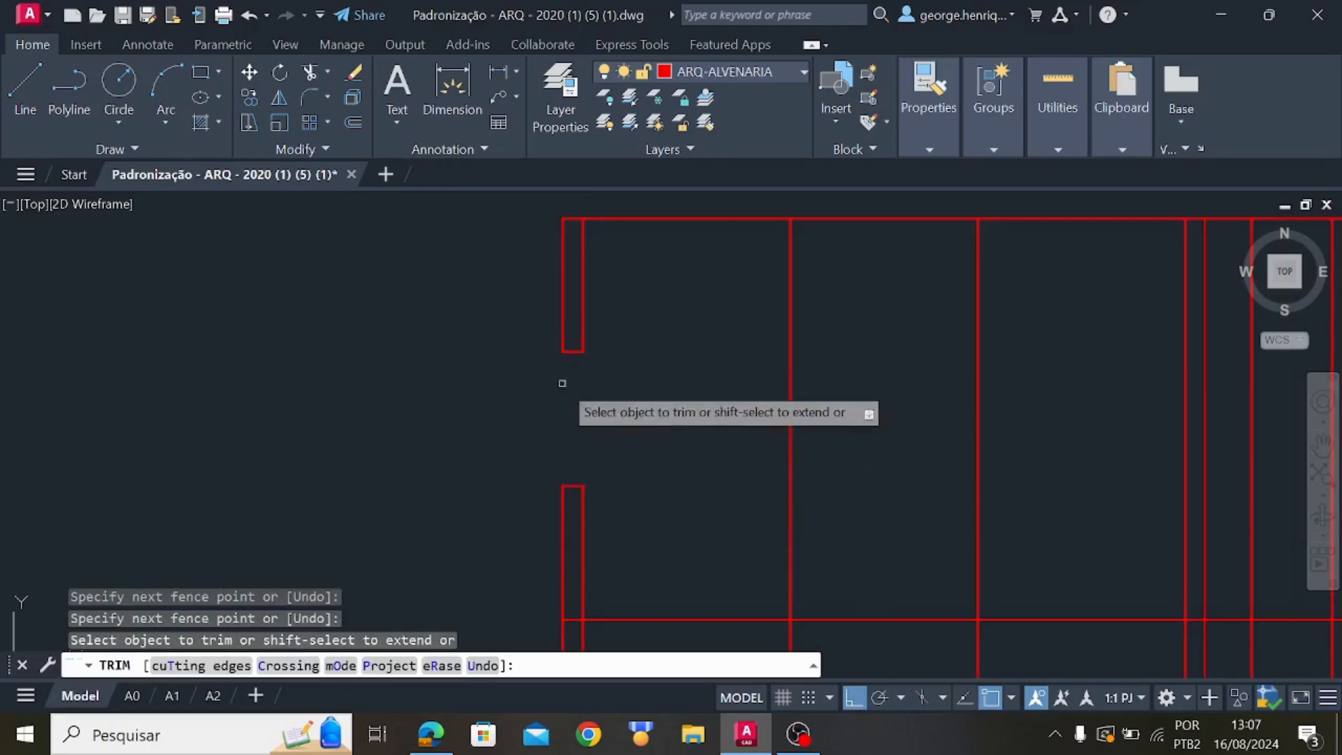
scroll(574, 441, down, 3)
scroll(584, 510, up, 3)
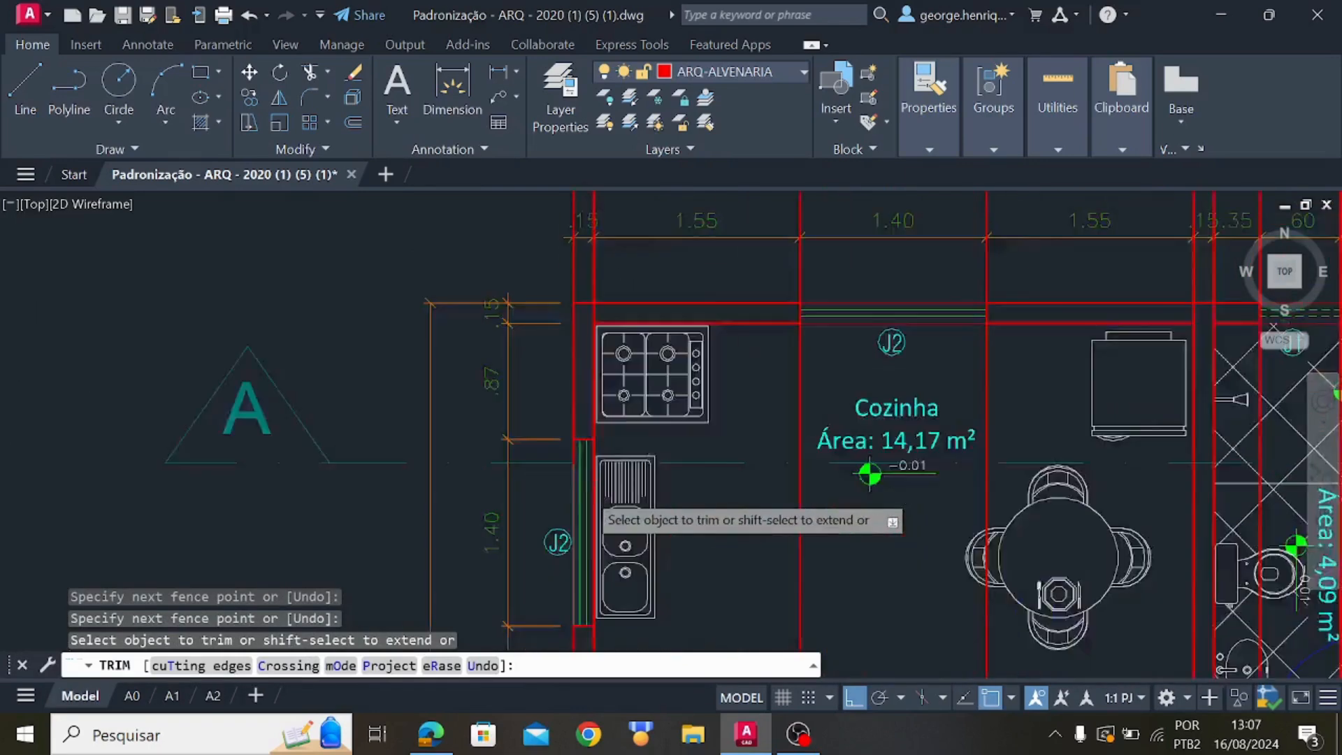
Examine kitchen window J2 in the outer wall on the floor plan, next to the sink
scroll(588, 490, down, 3)
scroll(591, 550, up, 3)
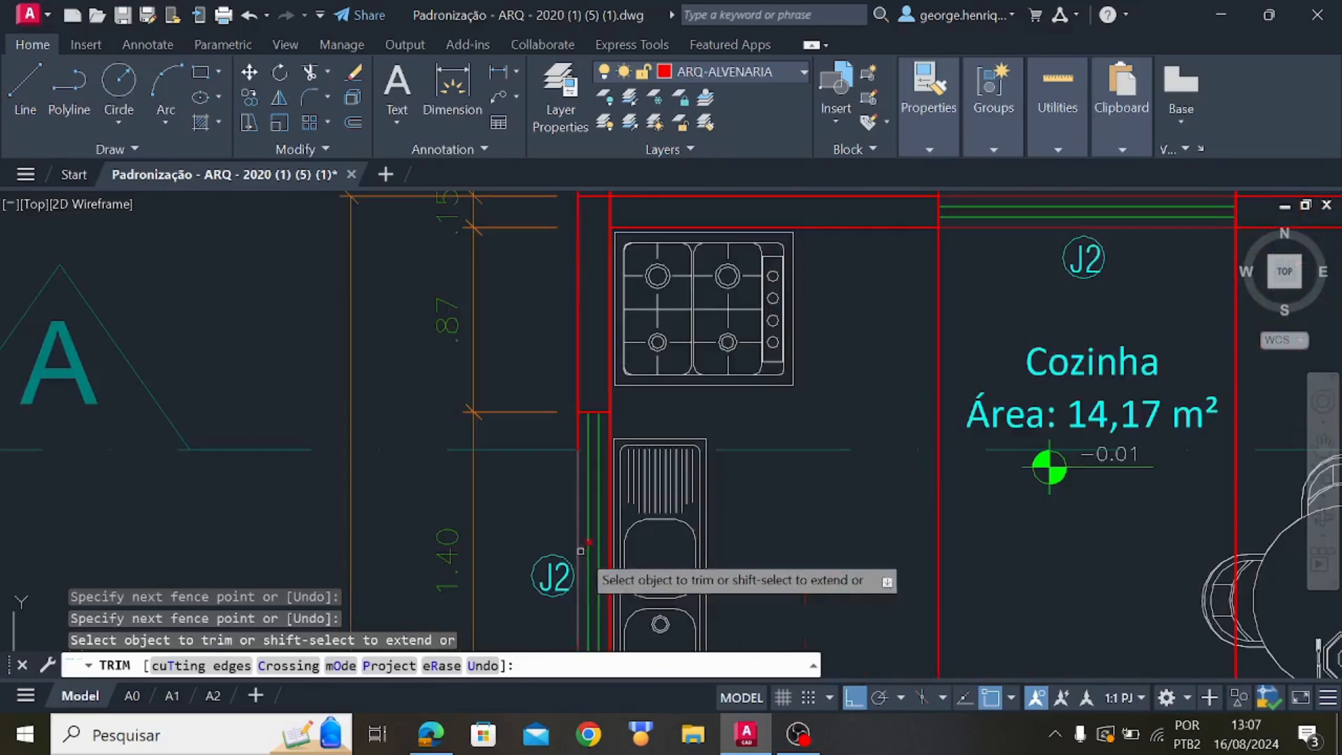
key(Escape)
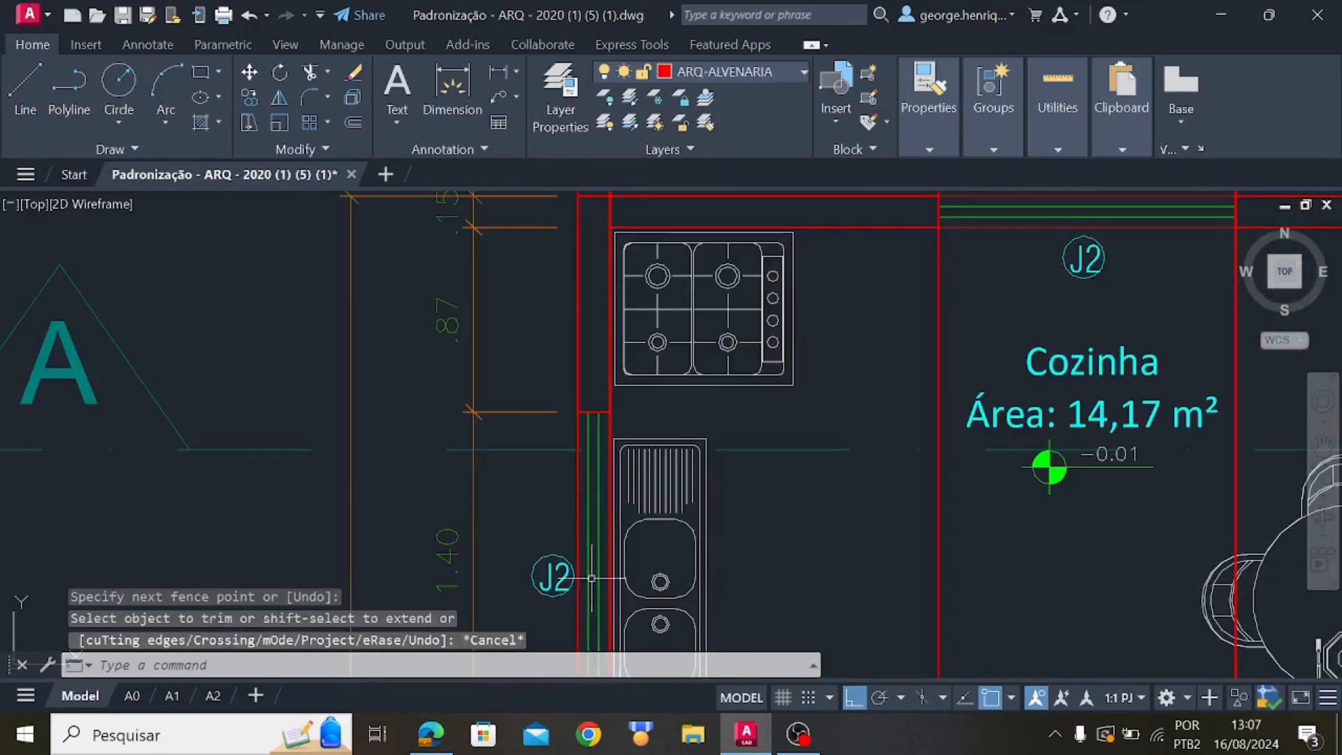
mouse_move(591, 578)
middle_down()
mouse_move(587, 451)
mouse_move(599, 470)
mouse_move(532, 624)
middle_up()
middle_drag(578, 579, 666, 372)
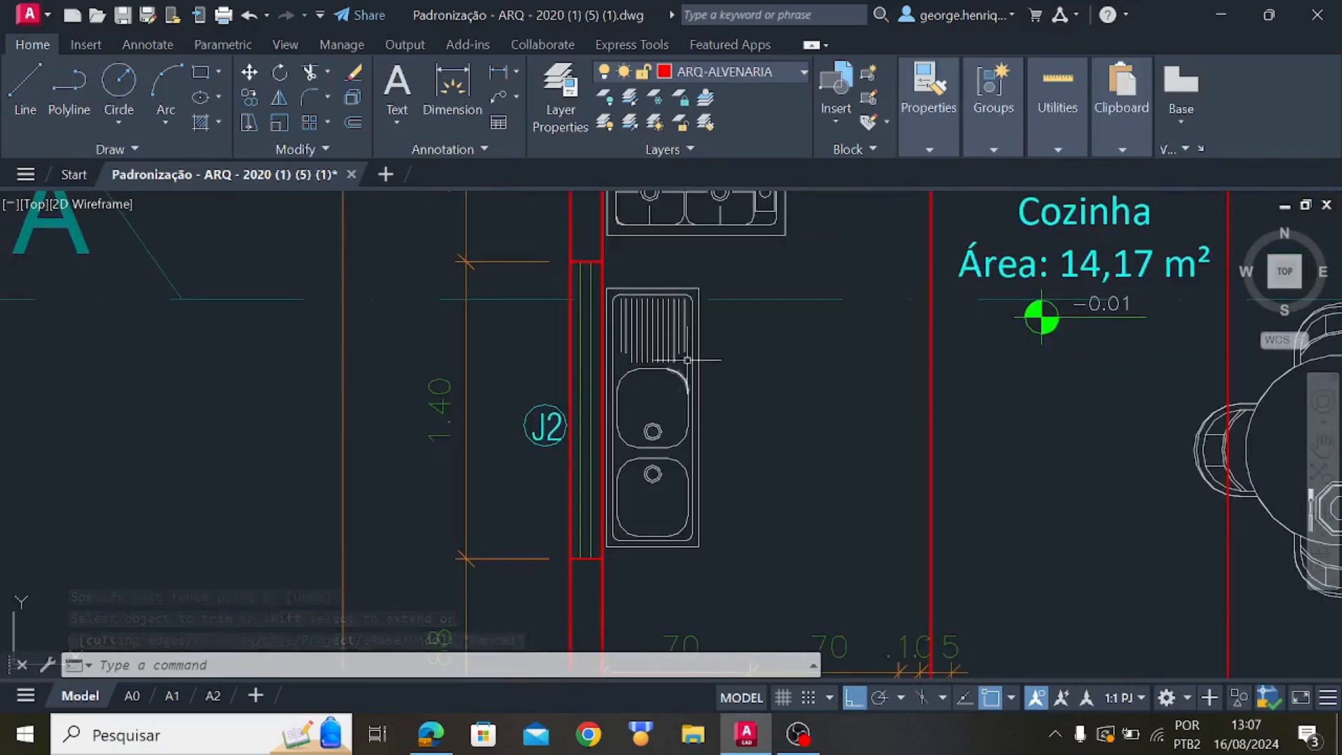
scroll(693, 341, down, 4)
middle_drag(697, 287, 635, 554)
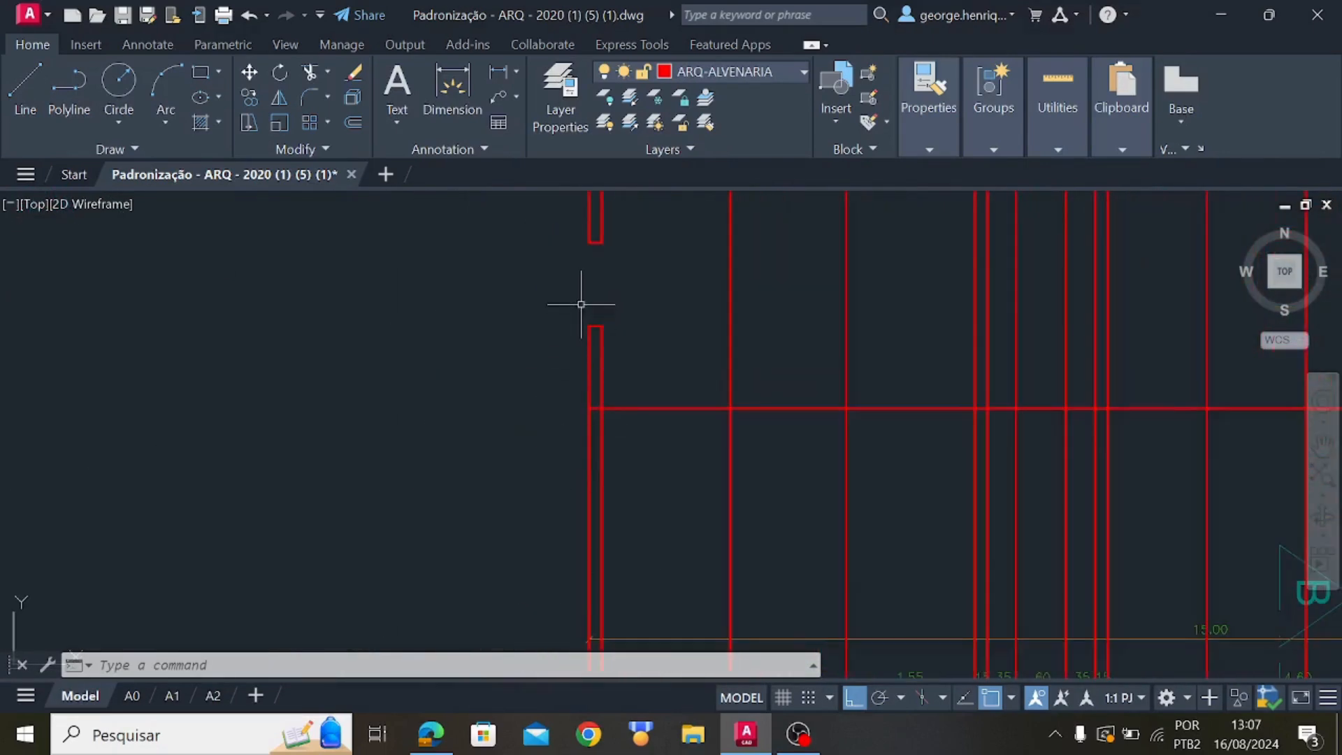
On layer ARQ-ALVENARIA FINA, draw a 1-unit vertical line along the outer face of the leftmost wall's window opening
scroll(581, 305, up, 3)
click(779, 70)
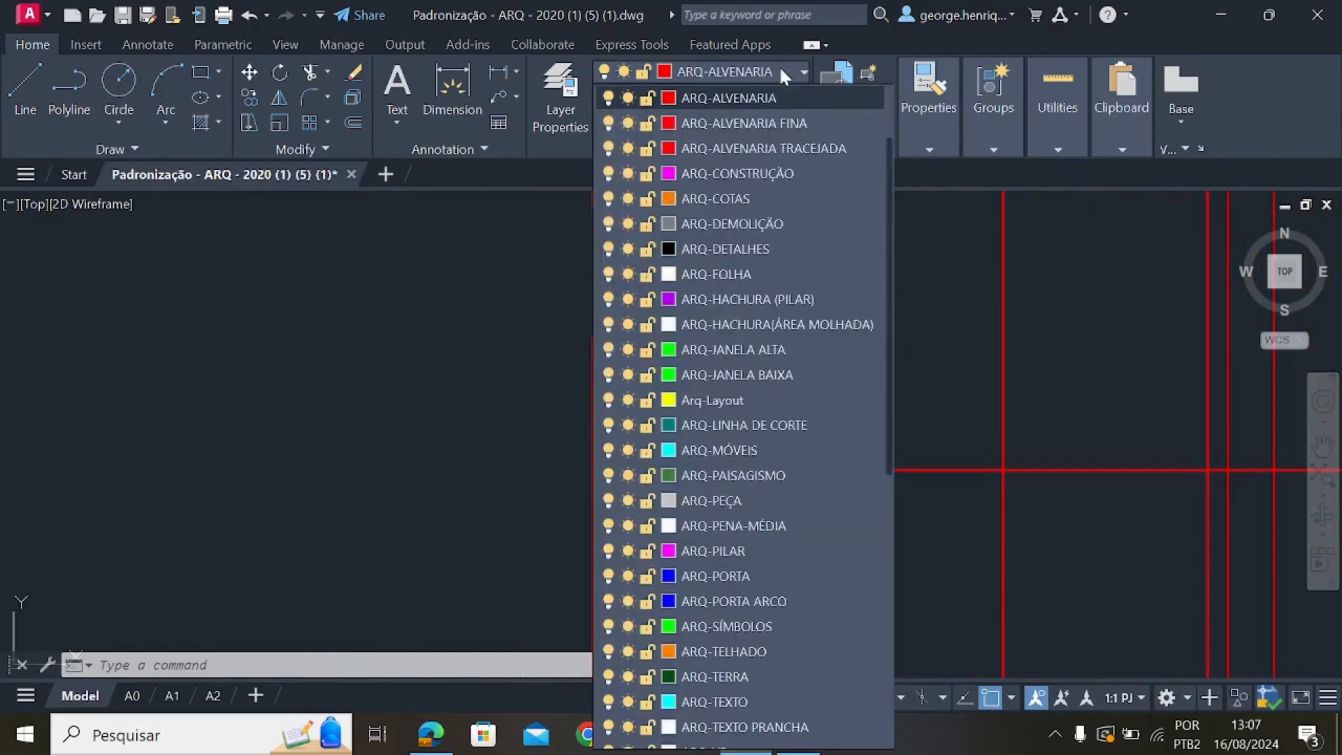
click(796, 119)
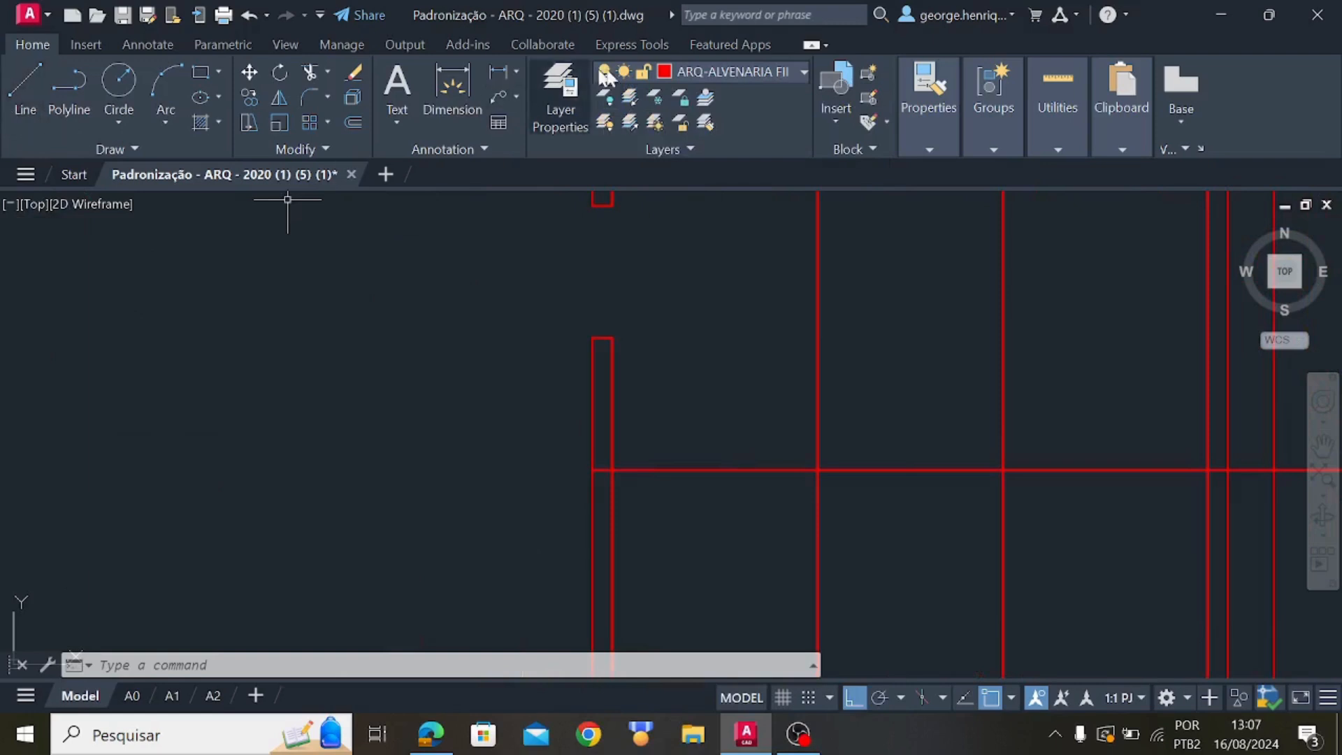
click(733, 71)
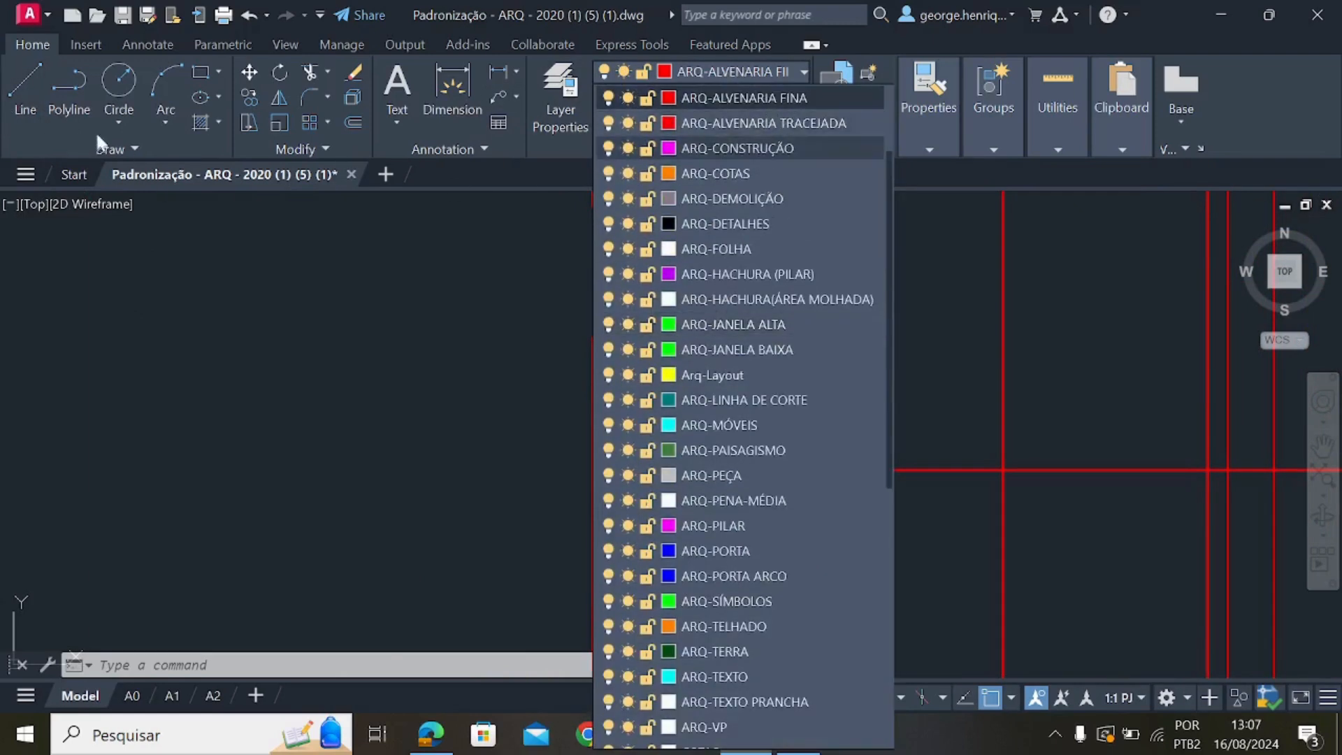
click(26, 98)
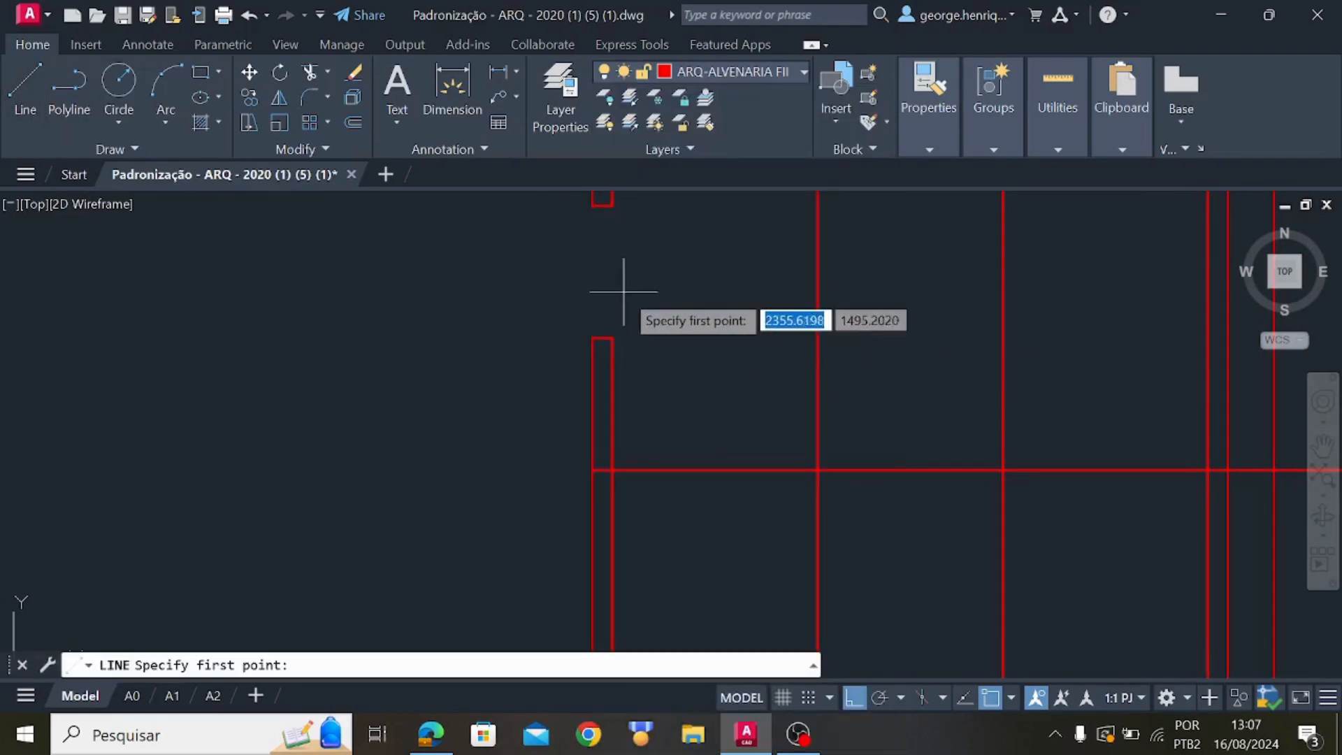
middle_drag(629, 293, 605, 314)
click(594, 283)
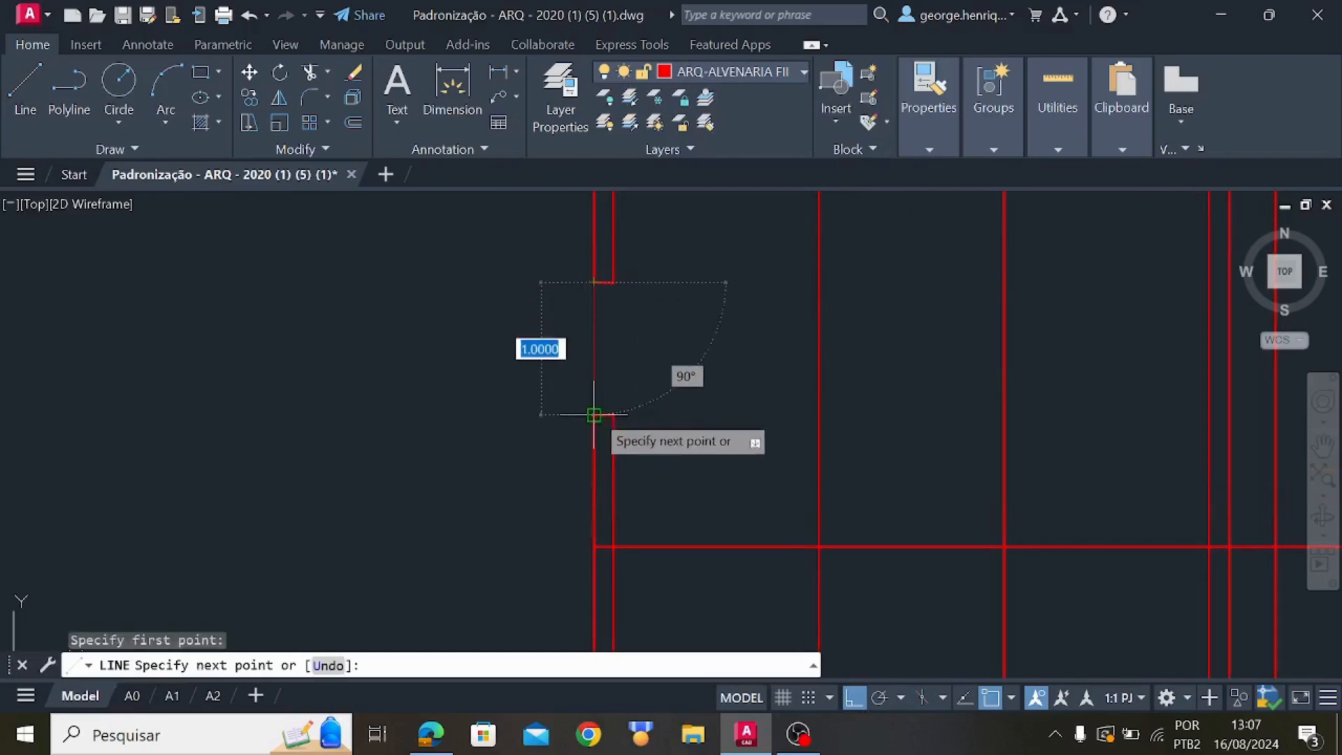
click(614, 283)
key(Escape)
Draw a vertical line along the inner face of the window opening, from its head to its sill
key(space)
click(613, 283)
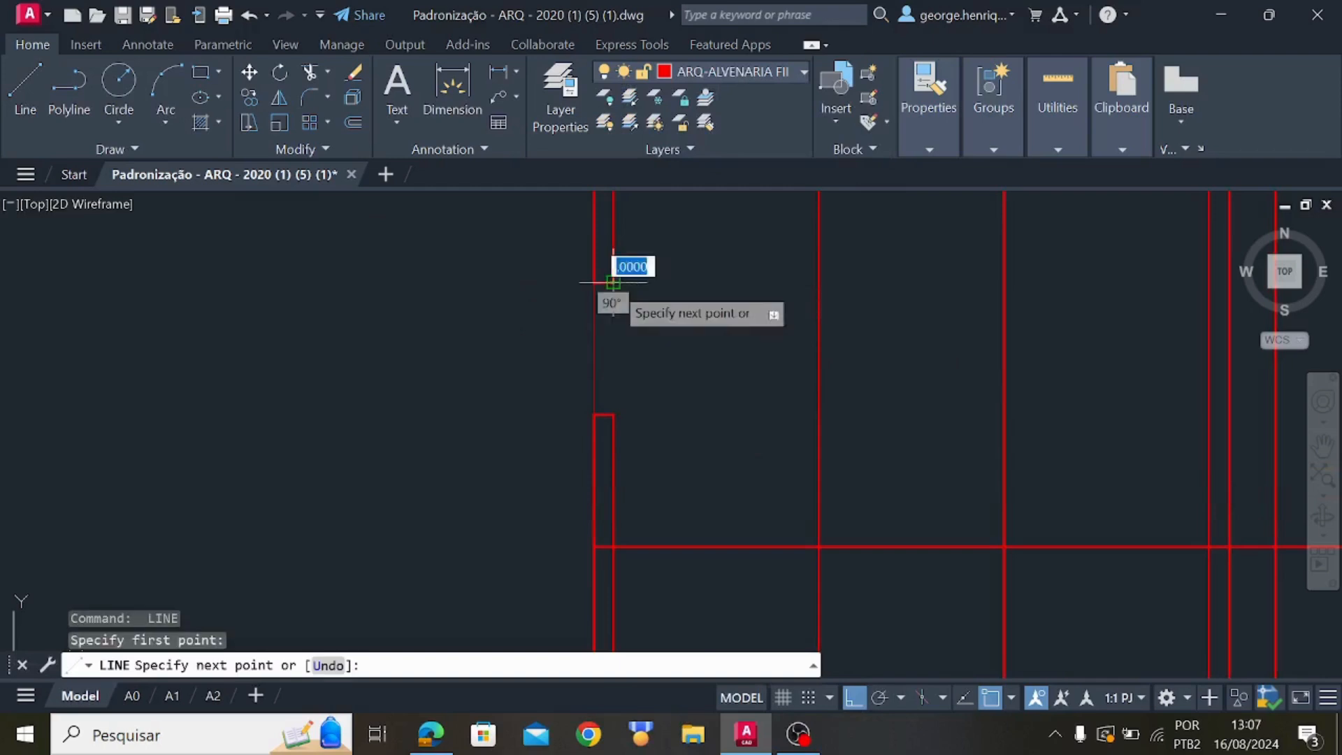
click(613, 415)
key(Escape)
On layer ARQ-JANELA BAIXA, draw a line .05 inward from the sill's outer corner, continuing vertically up to the head of the opening
scroll(593, 309, up, 2)
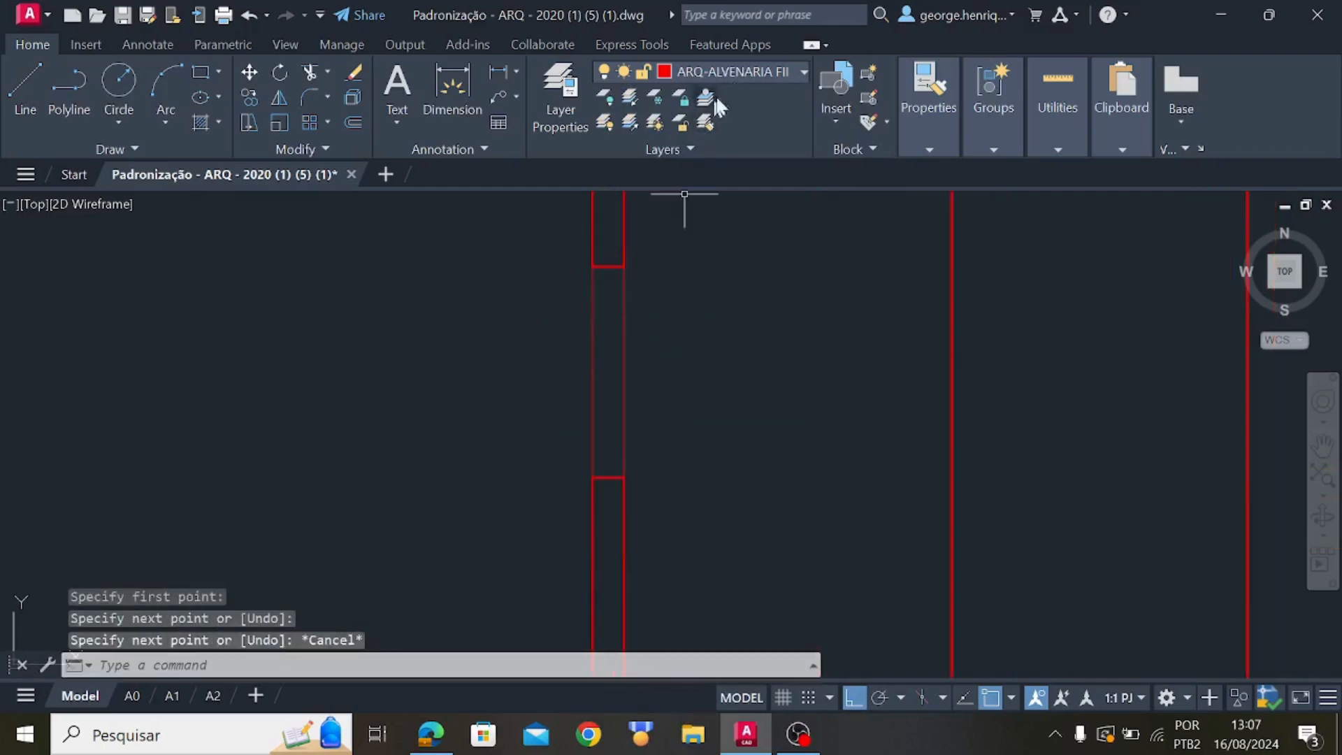
click(752, 73)
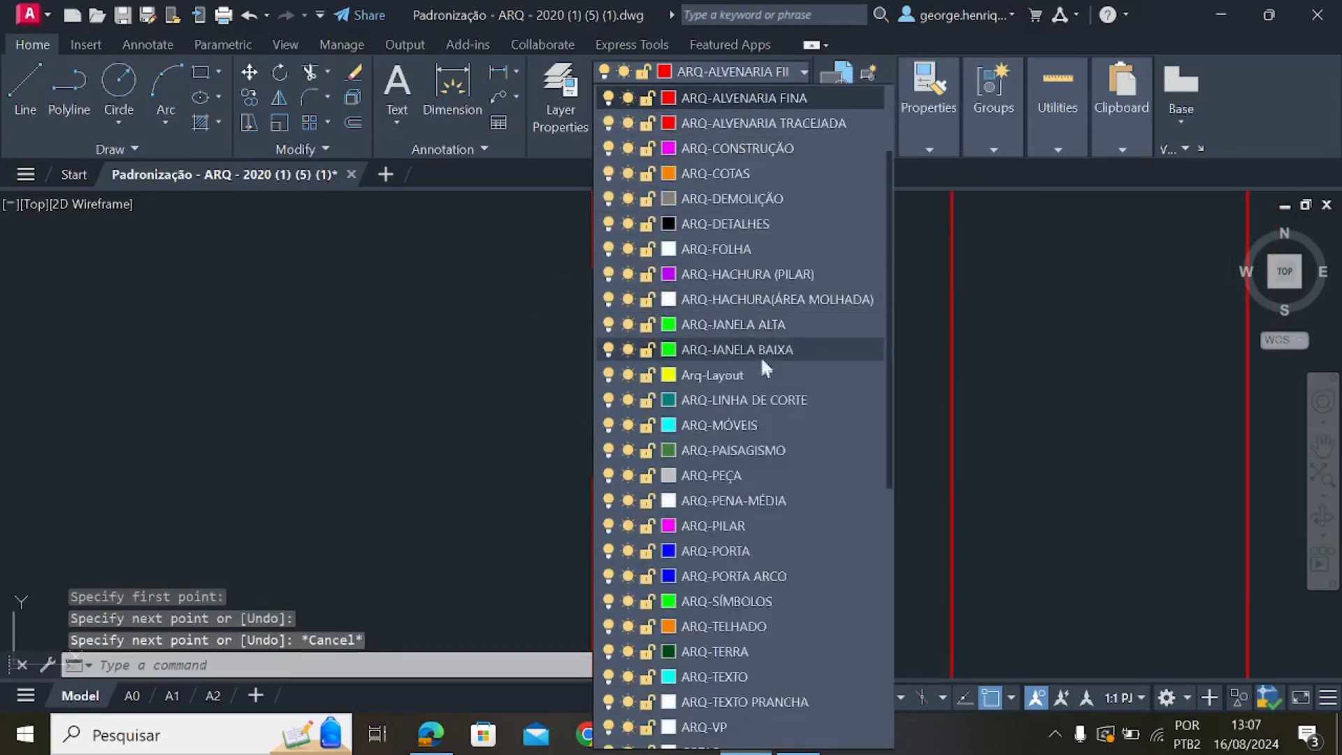
click(773, 347)
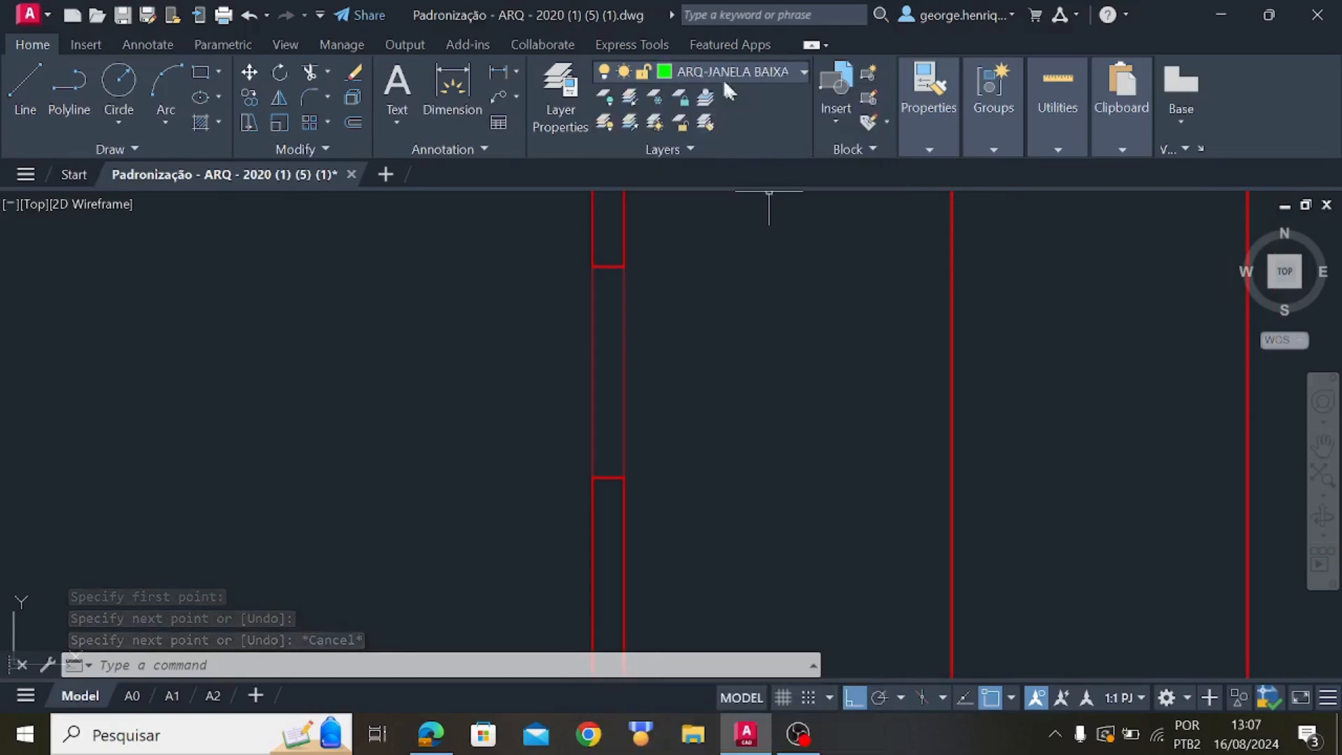
click(25, 105)
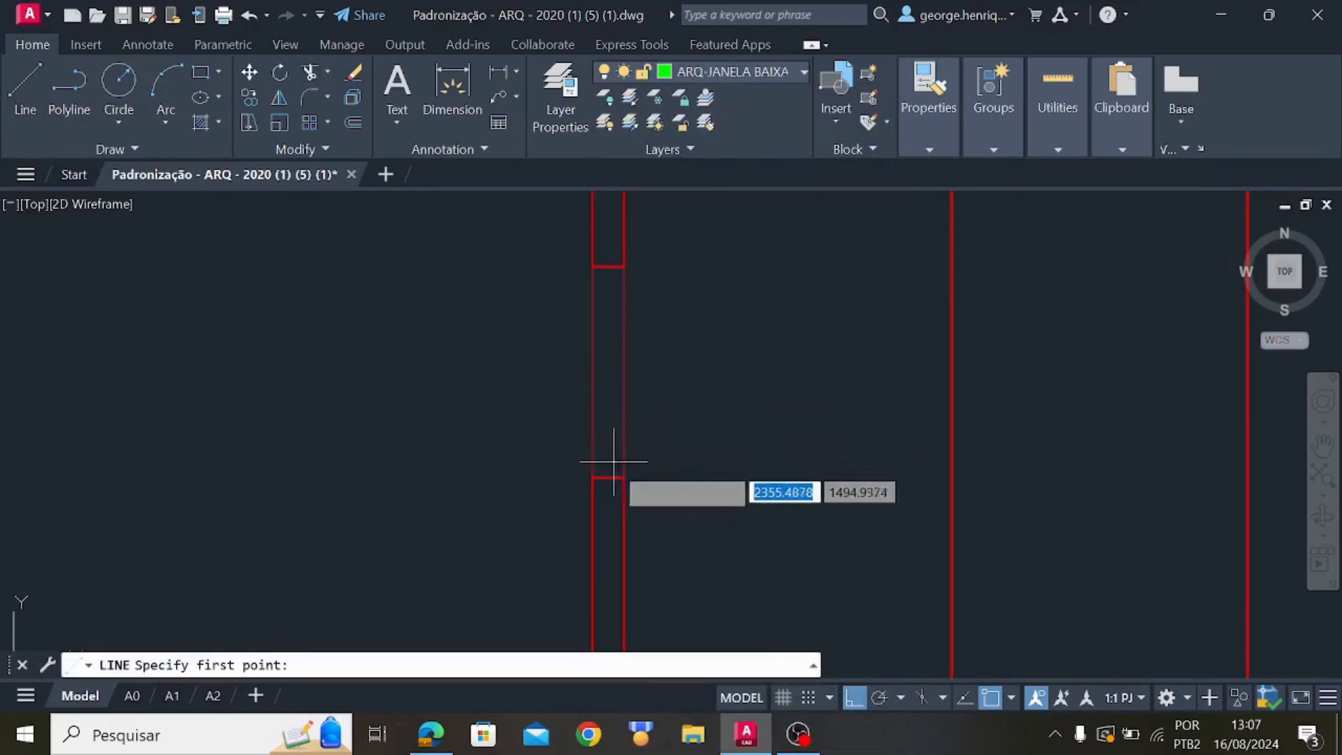
scroll(605, 472, up, 6)
scroll(582, 507, up, 2)
click(548, 485)
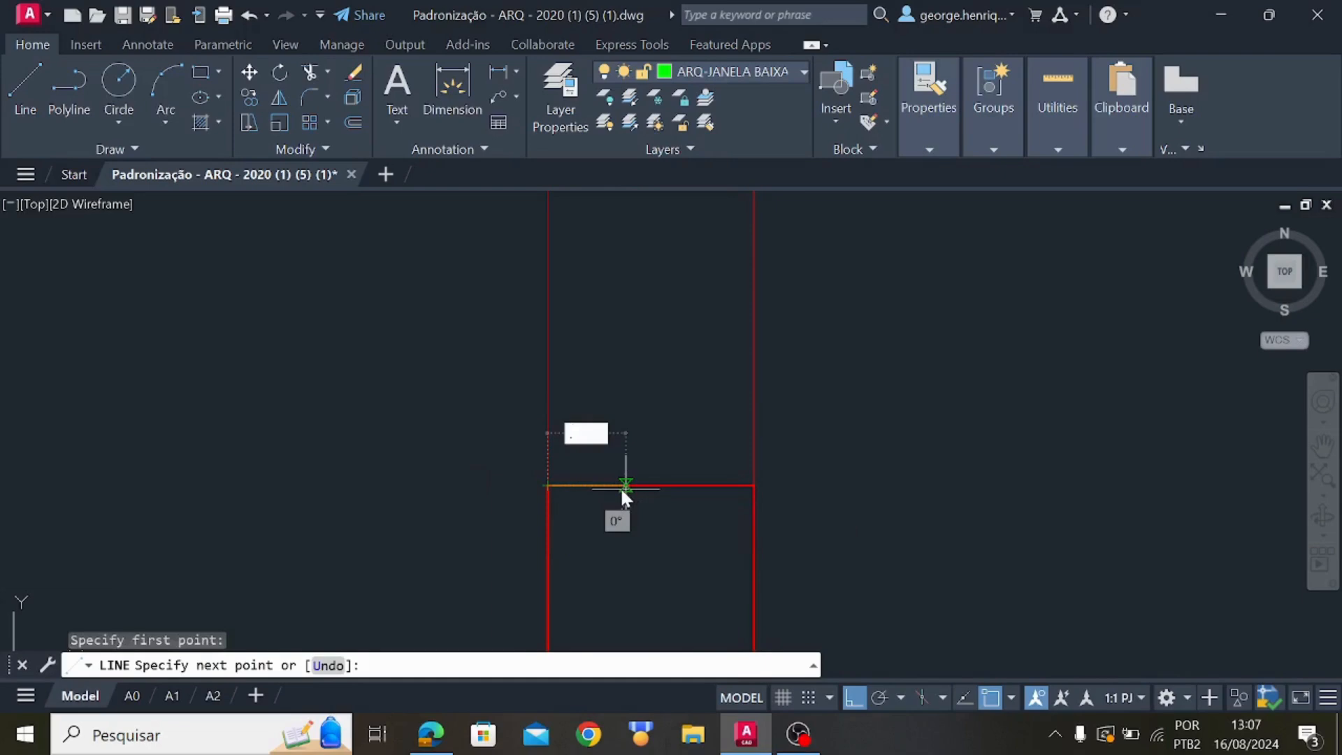
text(.05)
key(Return)
scroll(620, 354, down, 4)
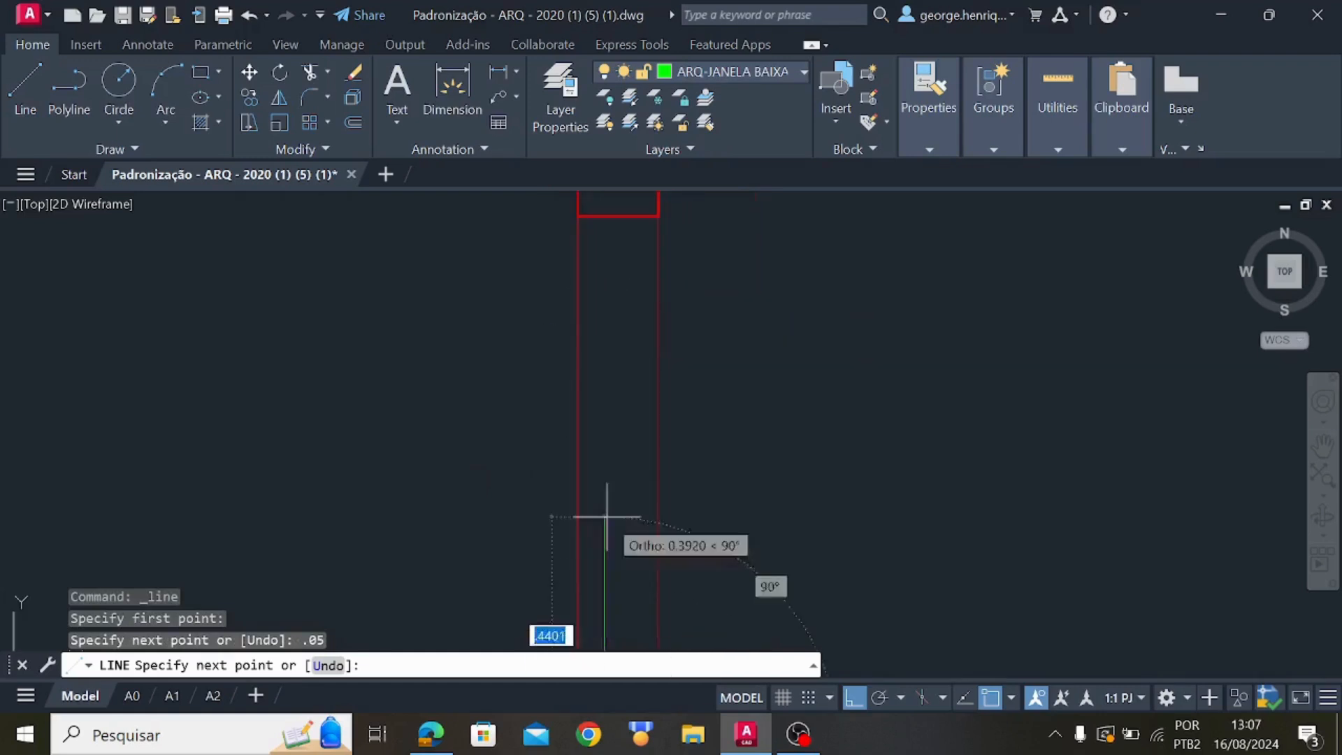
click(614, 214)
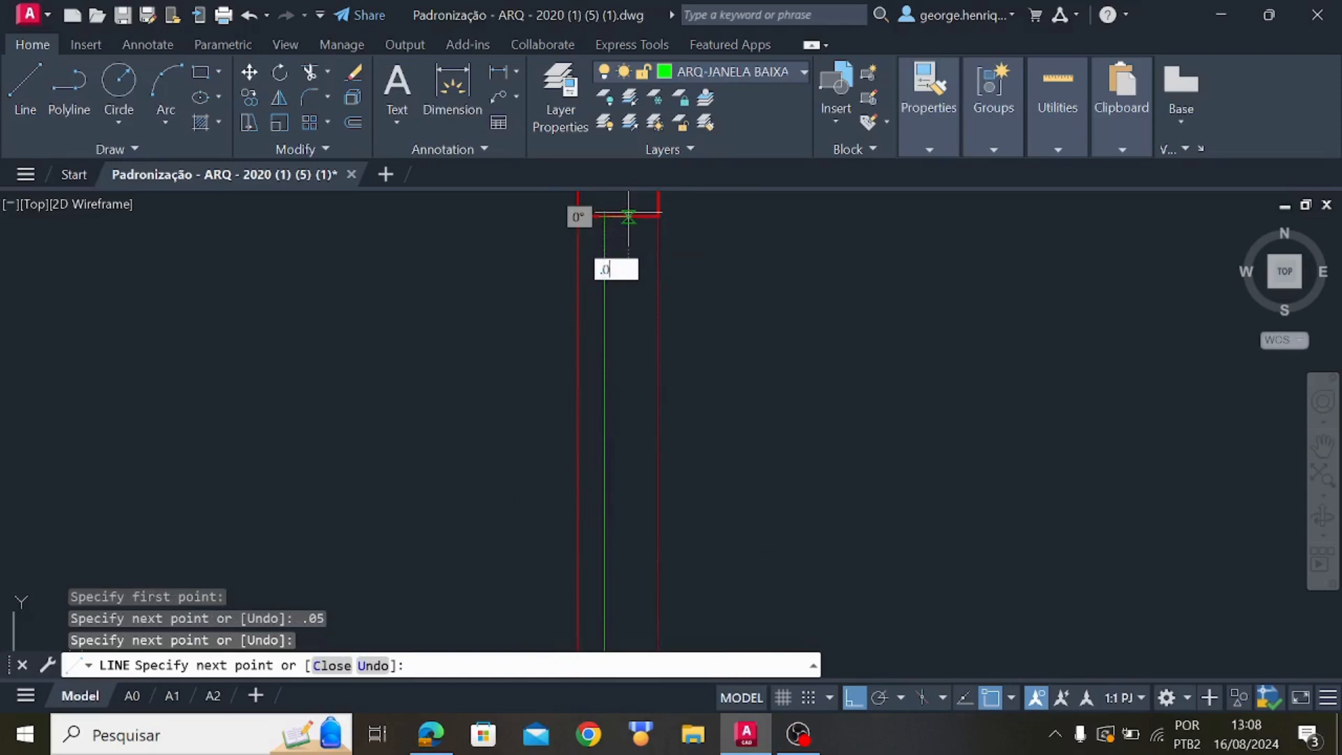
Continue the window line .05 inward along the head and straight down to the sill
key(Return)
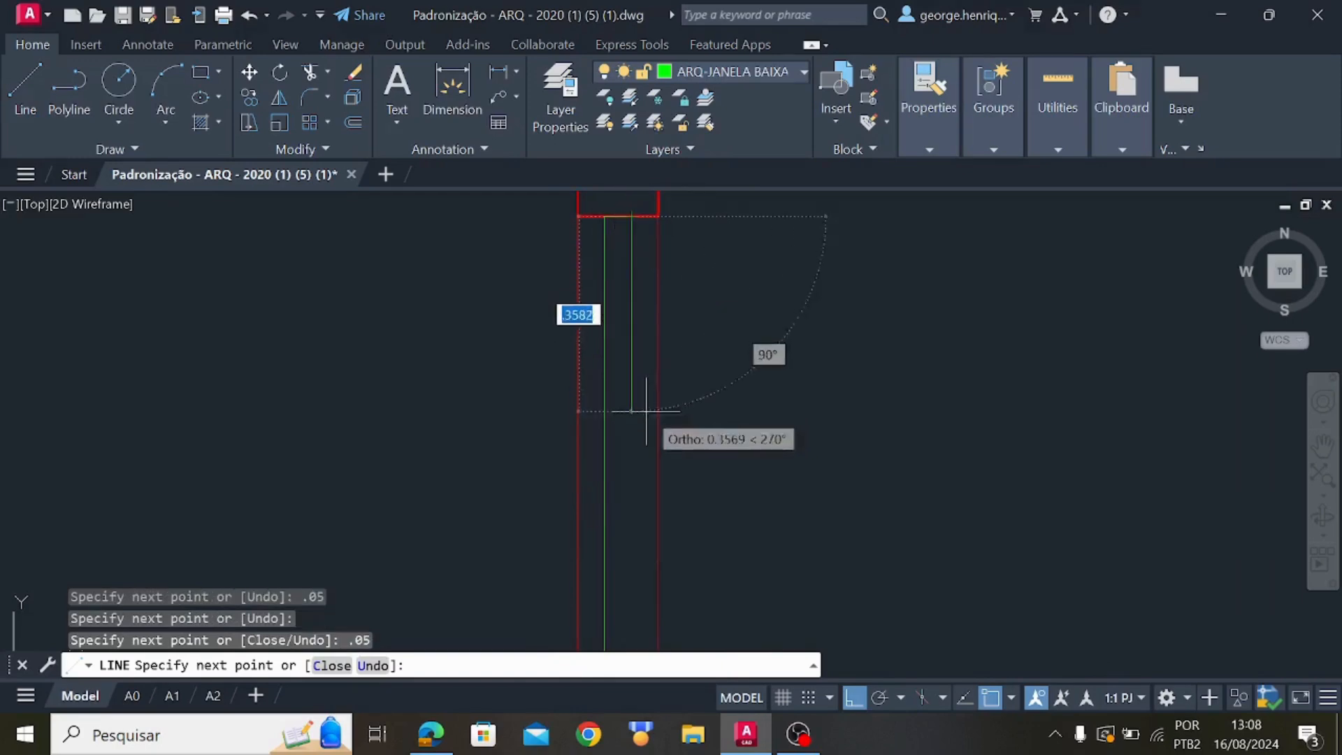
middle_drag(672, 506, 655, 252)
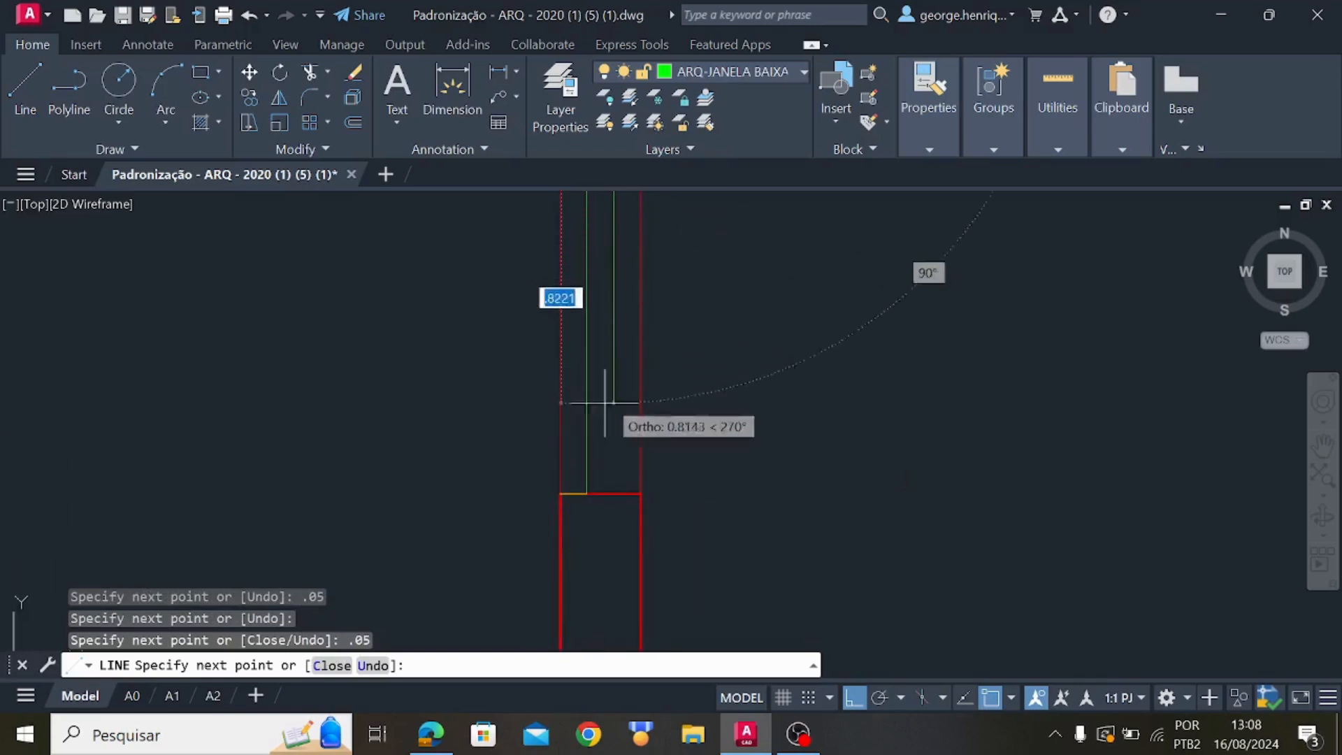
click(613, 494)
key(Escape)
key(Escape)
Delete the two short horizontal window segments at the sill and head, keeping only the vertical glazing lines
scroll(569, 496, up, 2)
scroll(569, 497, up, 1)
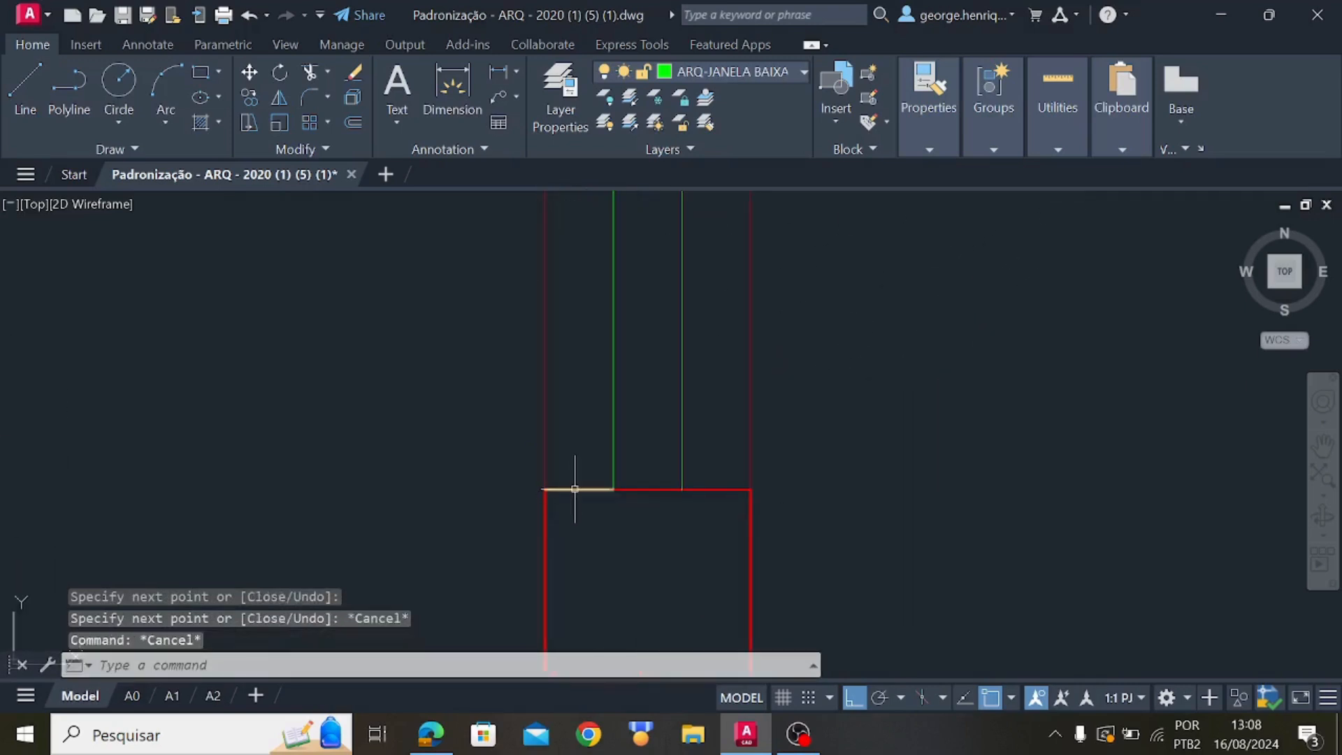
click(572, 489)
key(Delete)
scroll(597, 429, down, 3)
middle_drag(608, 301, 606, 586)
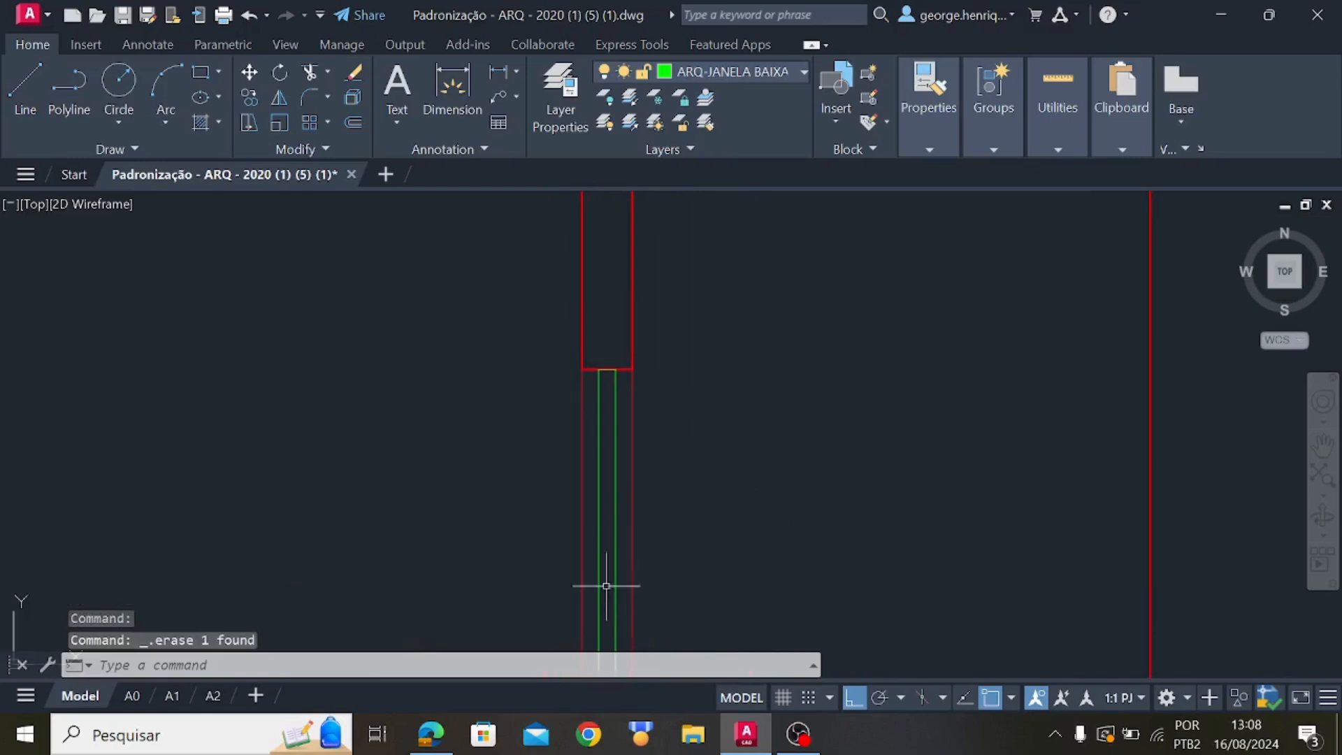
scroll(602, 368, up, 3)
click(608, 383)
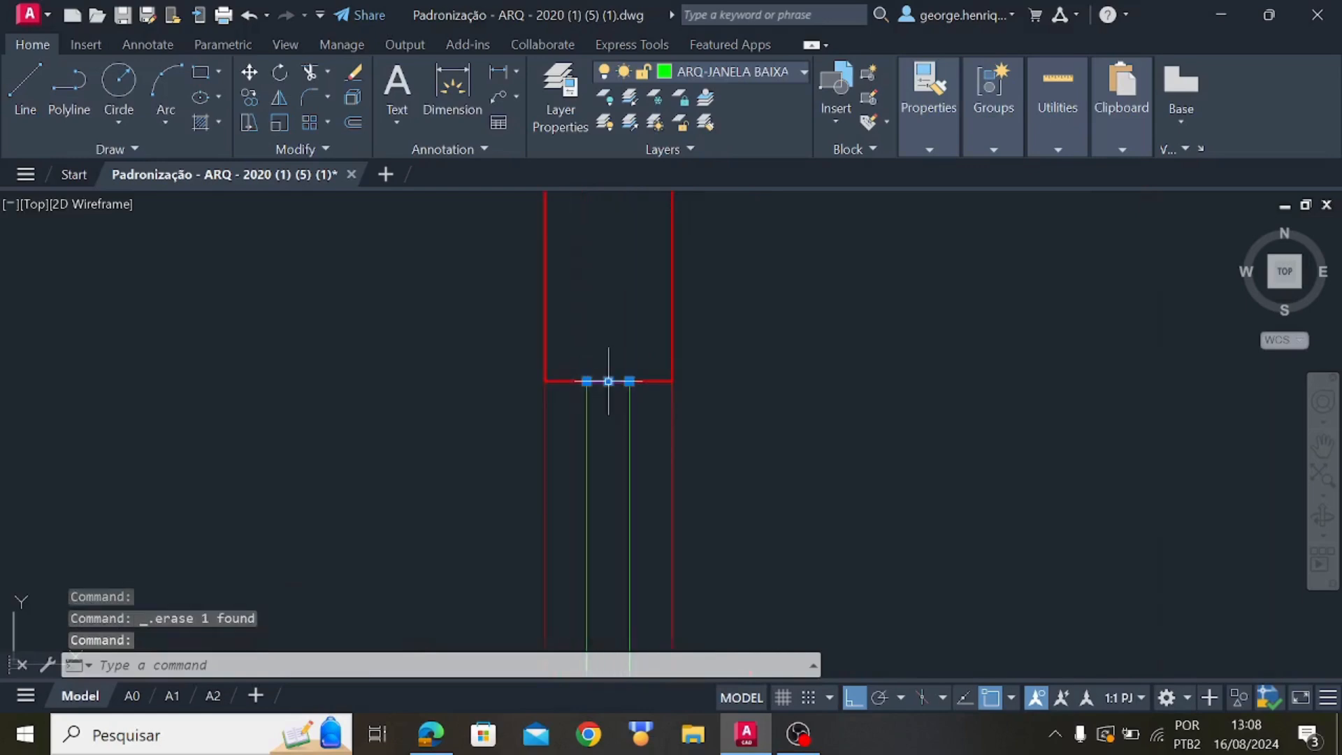
key(Delete)
scroll(602, 449, down, 5)
scroll(591, 449, up, 2)
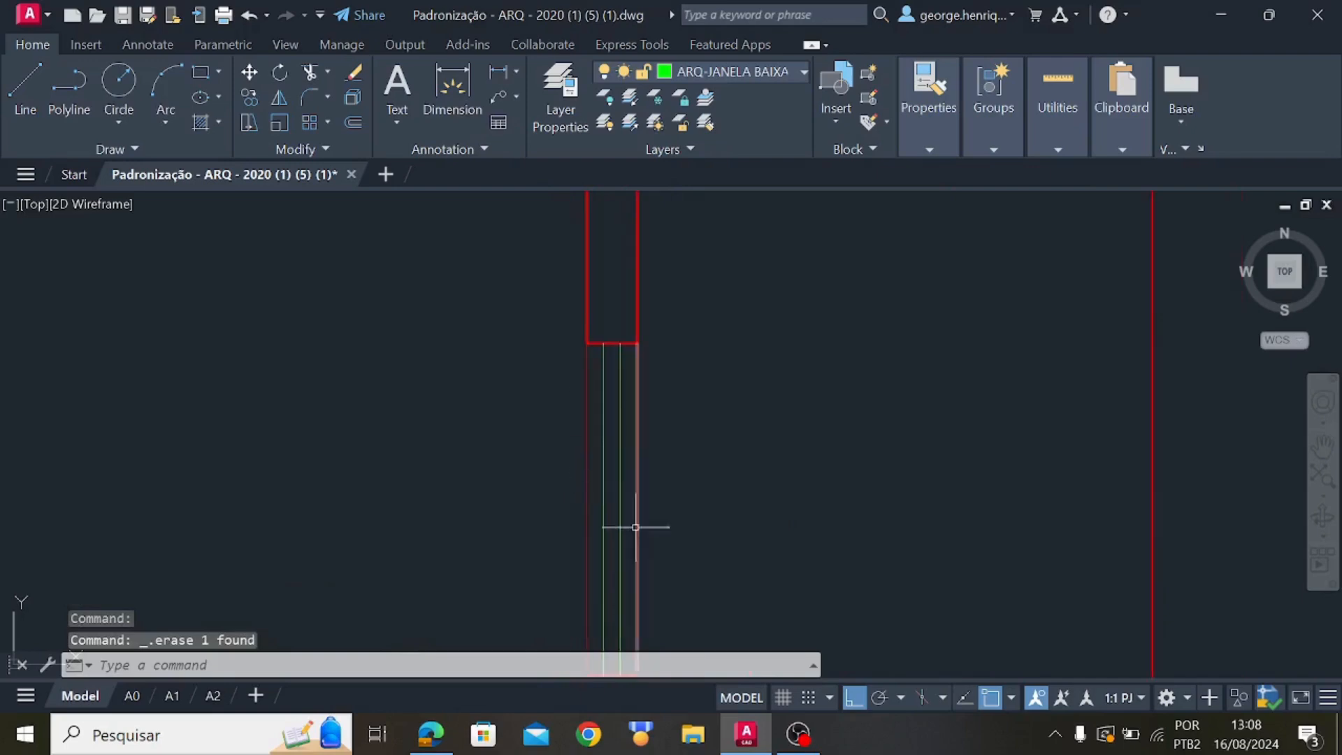
middle_drag(573, 482, 548, 326)
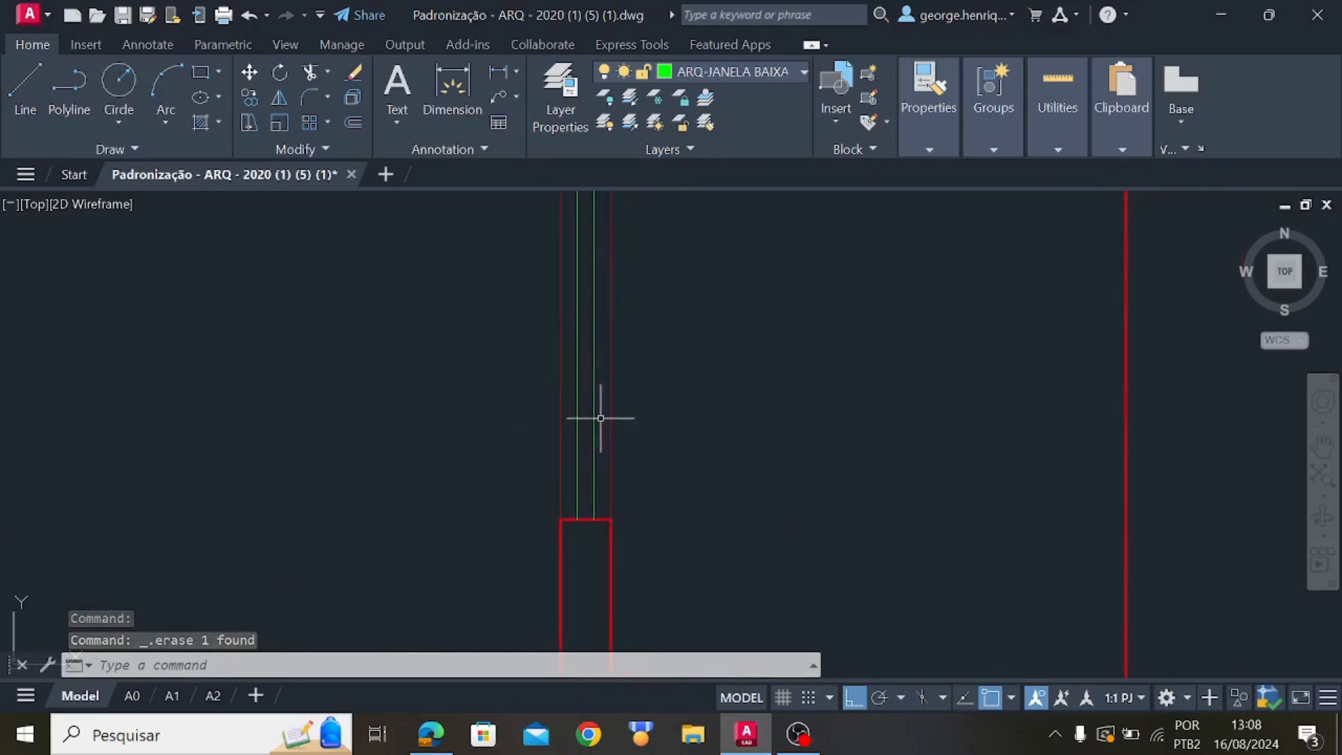
Copy the four lines of the kitchen's upper window J2 from the floor plan to the empty area beside the section's leftmost wall
scroll(629, 430, down, 5)
scroll(615, 441, up, 5)
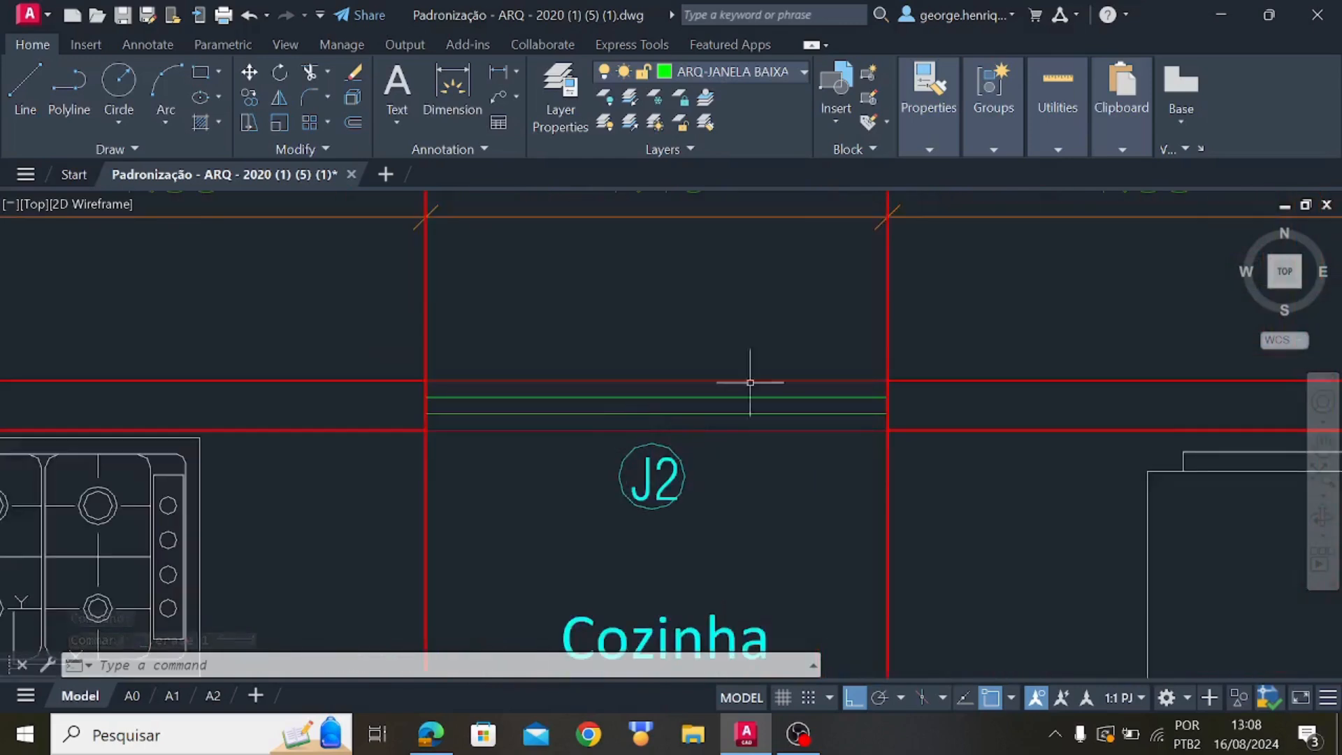
click(249, 97)
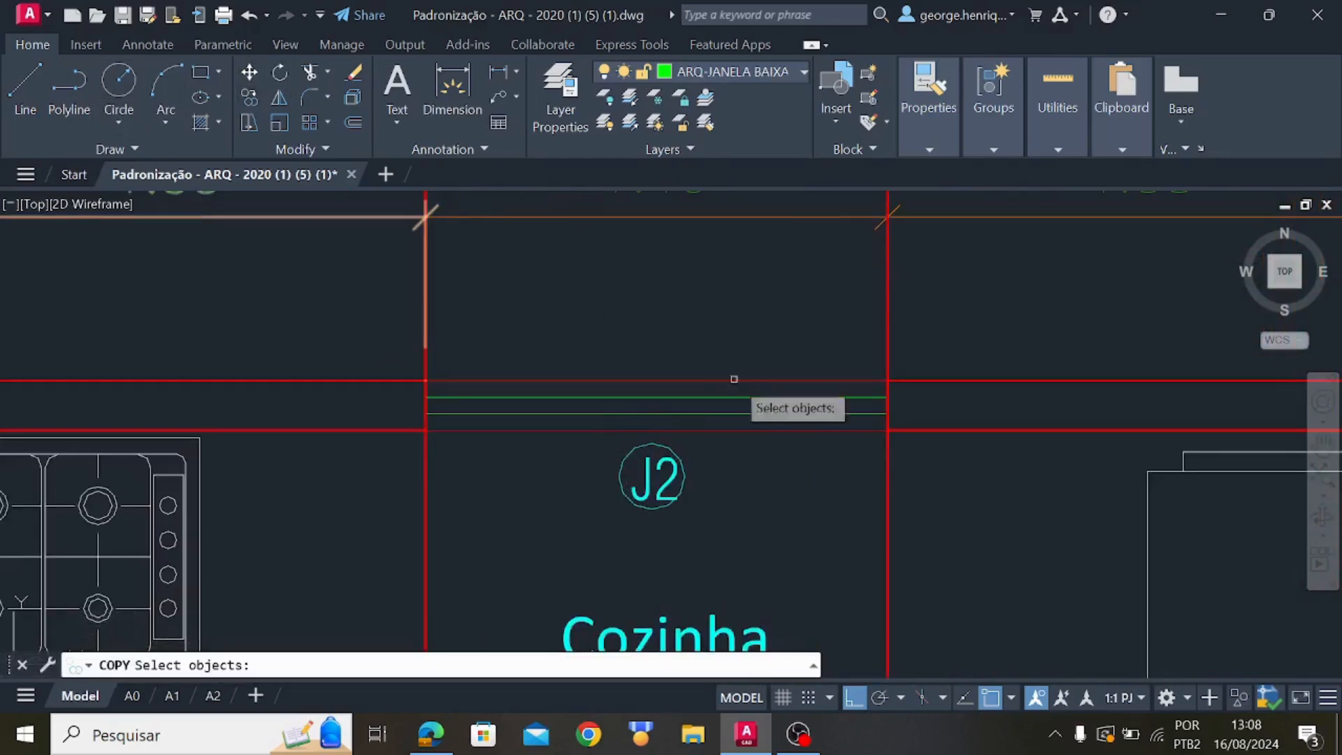
click(831, 464)
click(764, 323)
key(Return)
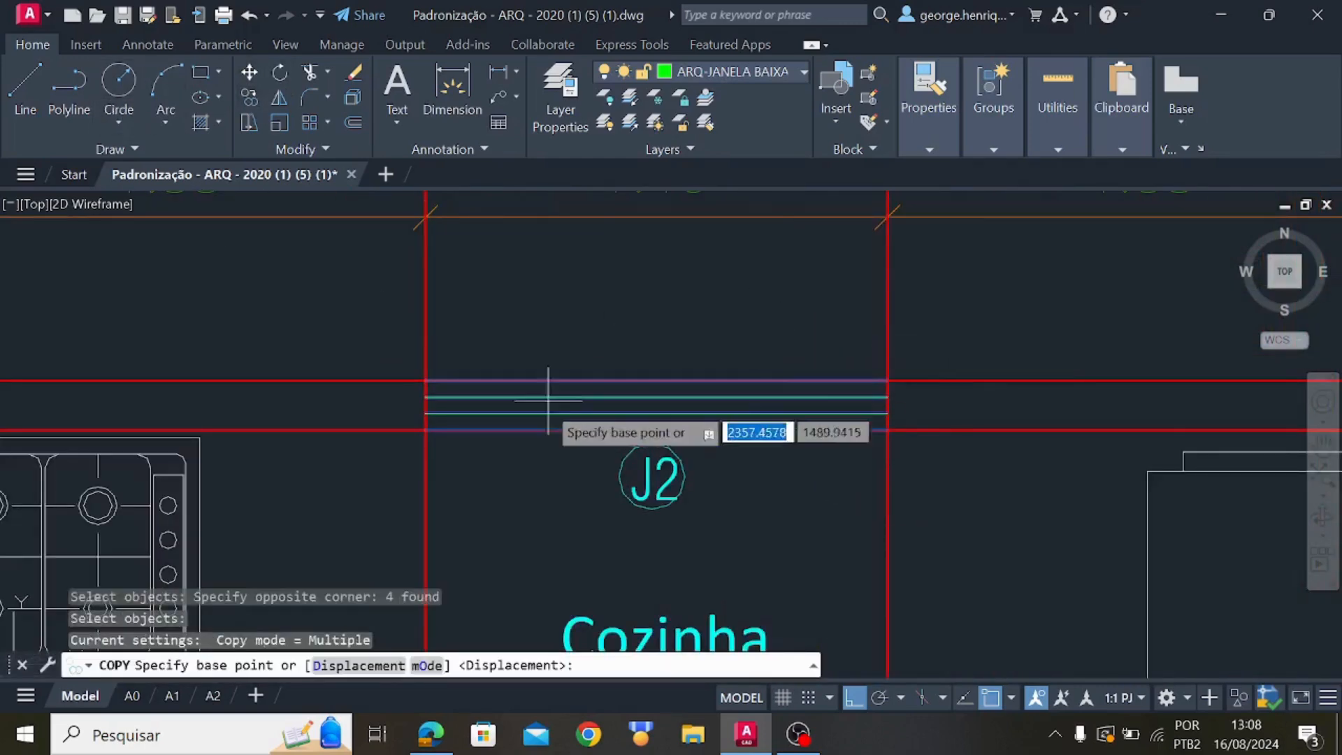
click(428, 430)
scroll(441, 339, down, 3)
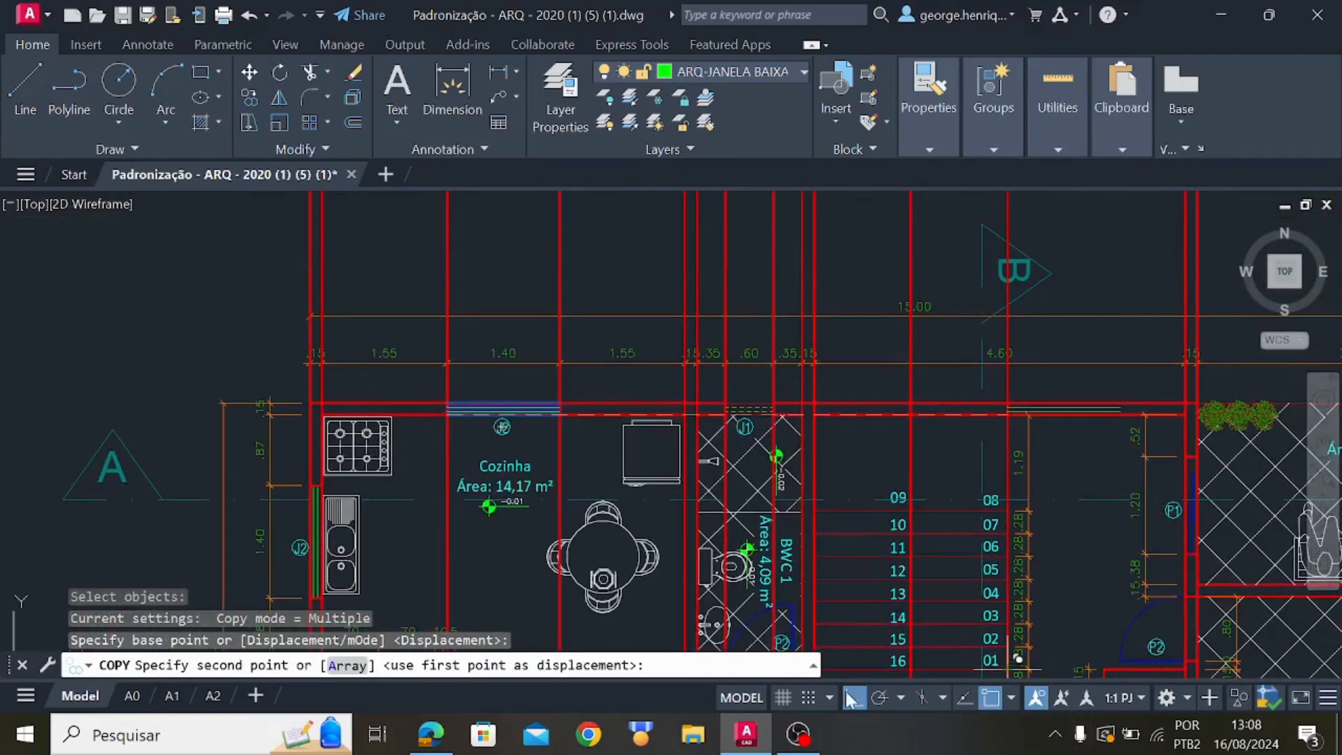
key(F8)
middle_drag(336, 259, 437, 632)
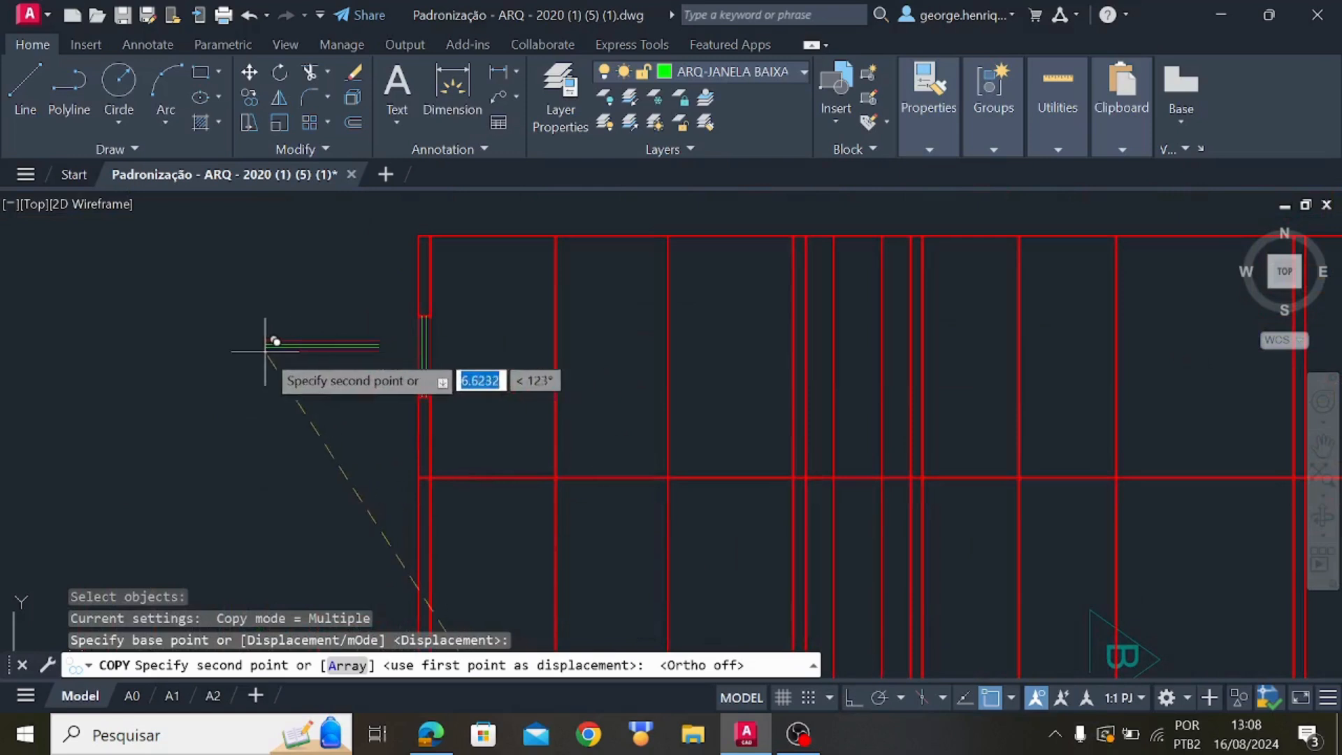
key(Escape)
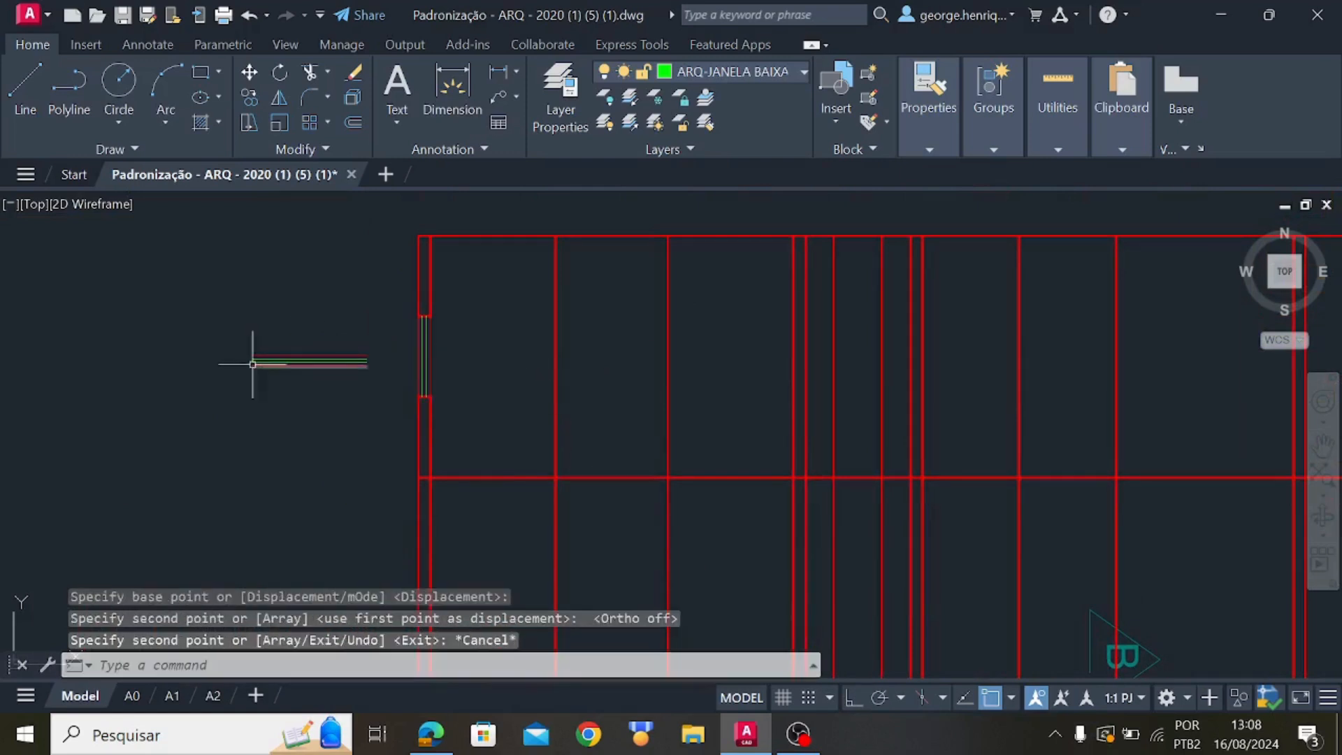
Rotate the four copied window lines to vertical about their left end, with Ortho on
click(279, 72)
click(377, 397)
click(222, 247)
key(Return)
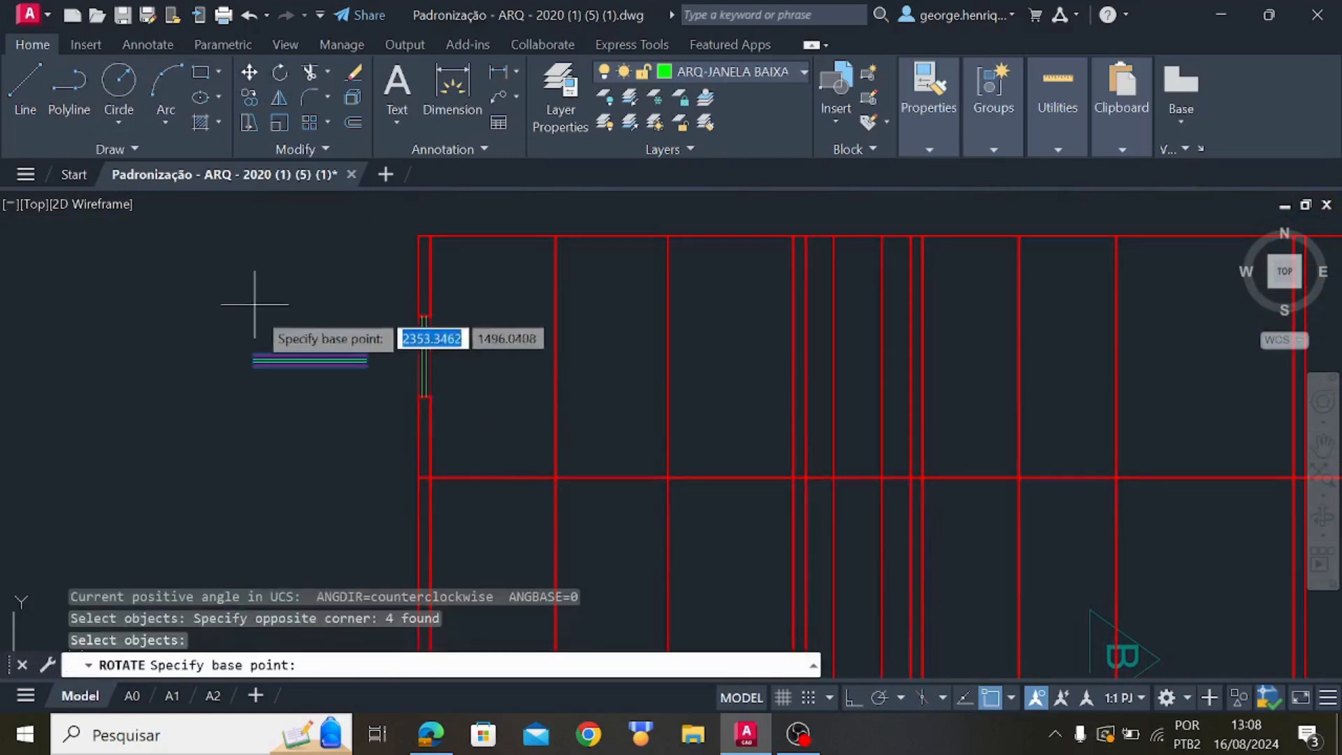
click(254, 360)
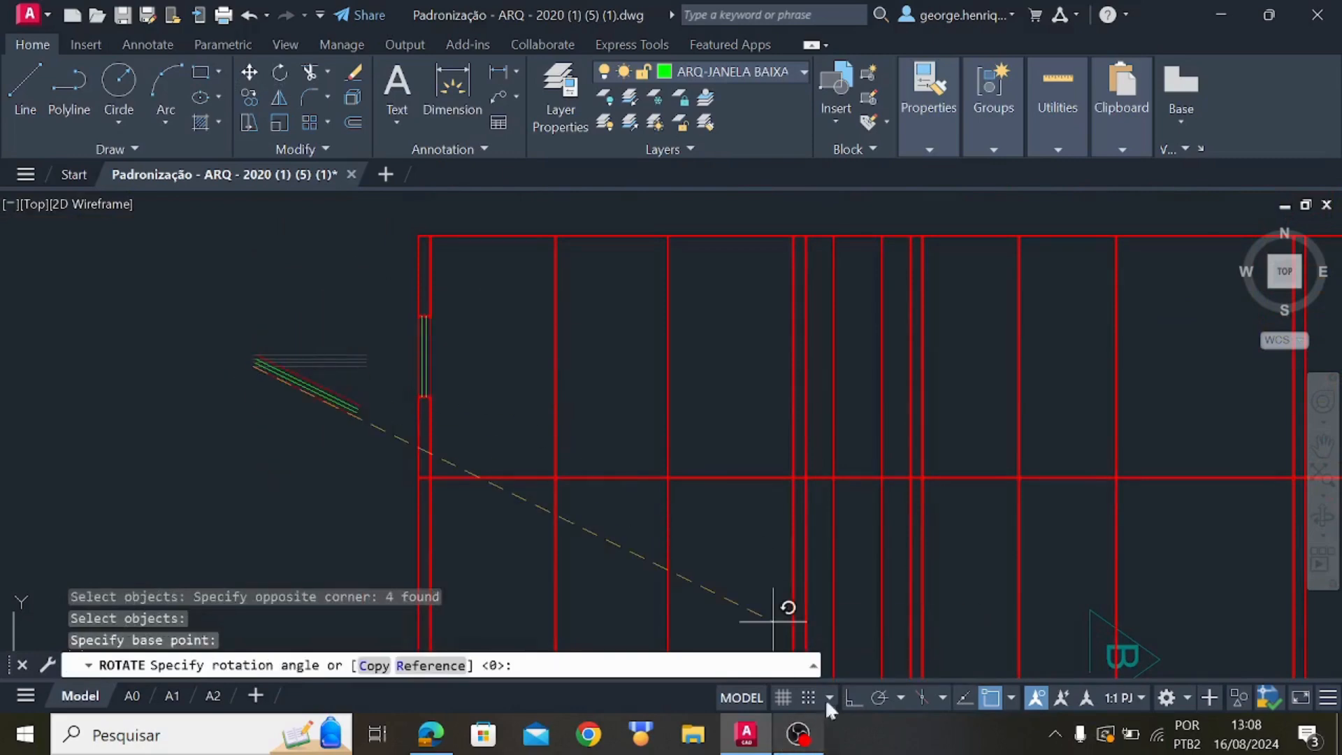
click(854, 697)
click(245, 274)
key(Escape)
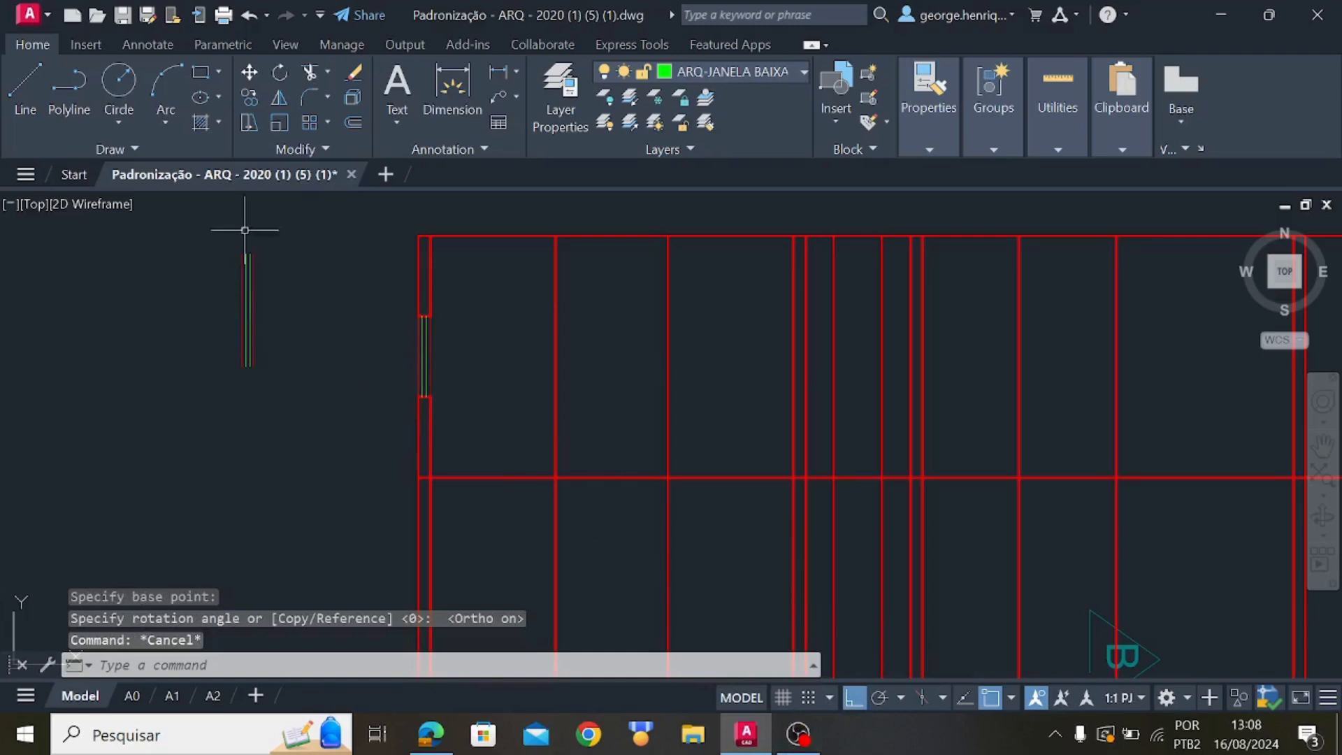
click(249, 72)
click(302, 422)
click(224, 248)
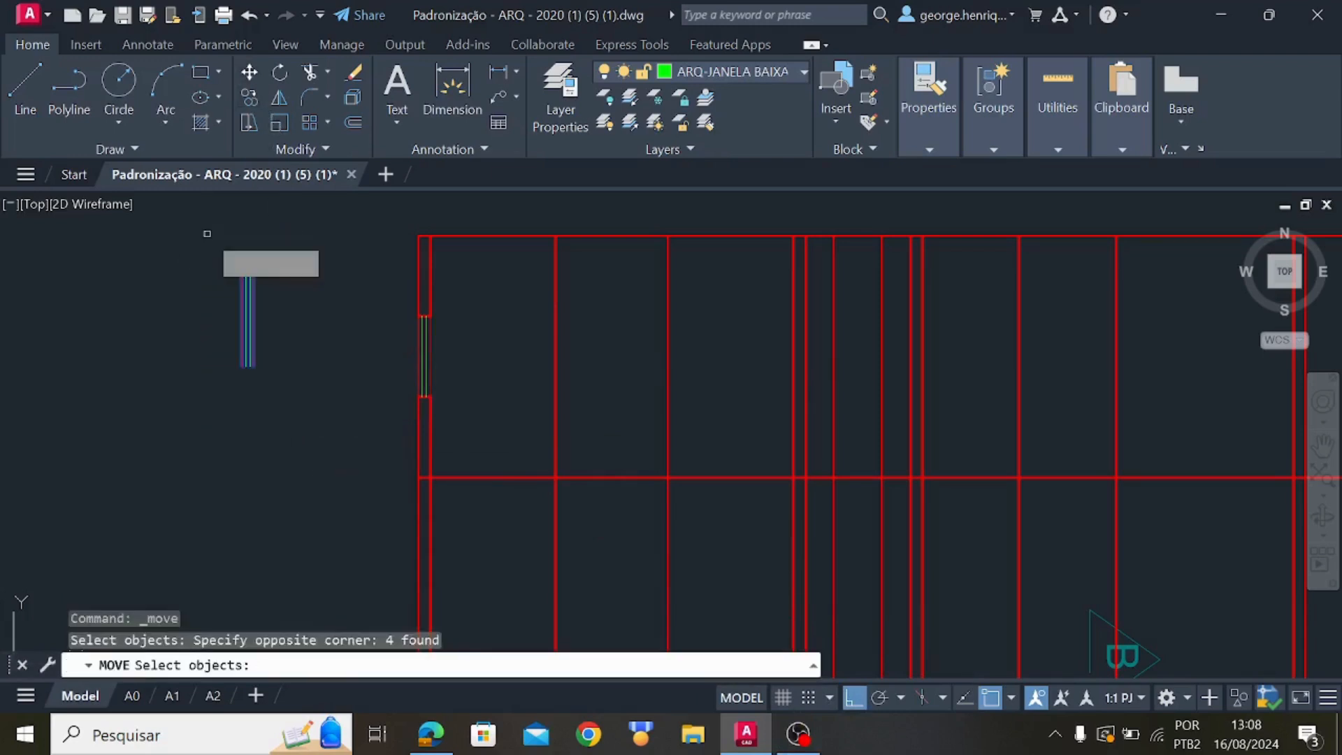
key(Return)
scroll(250, 346, up, 3)
click(242, 361)
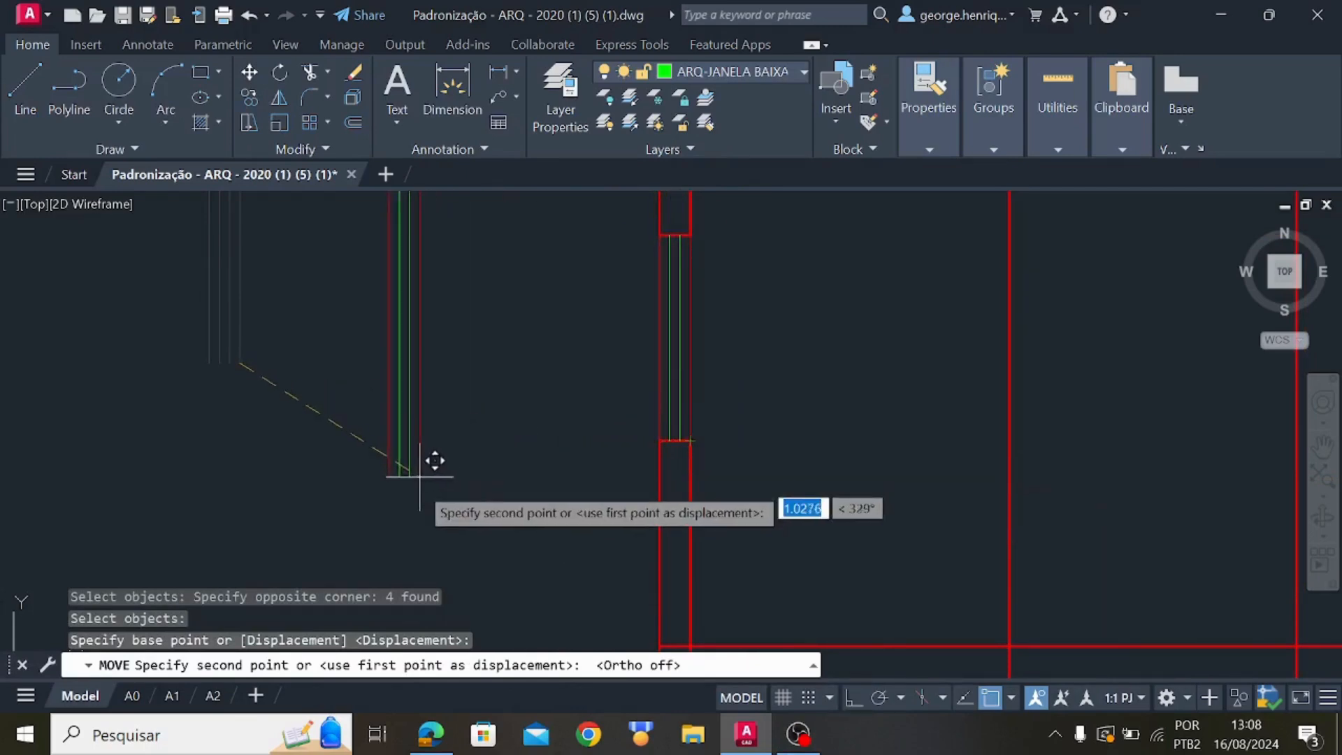
key(Escape)
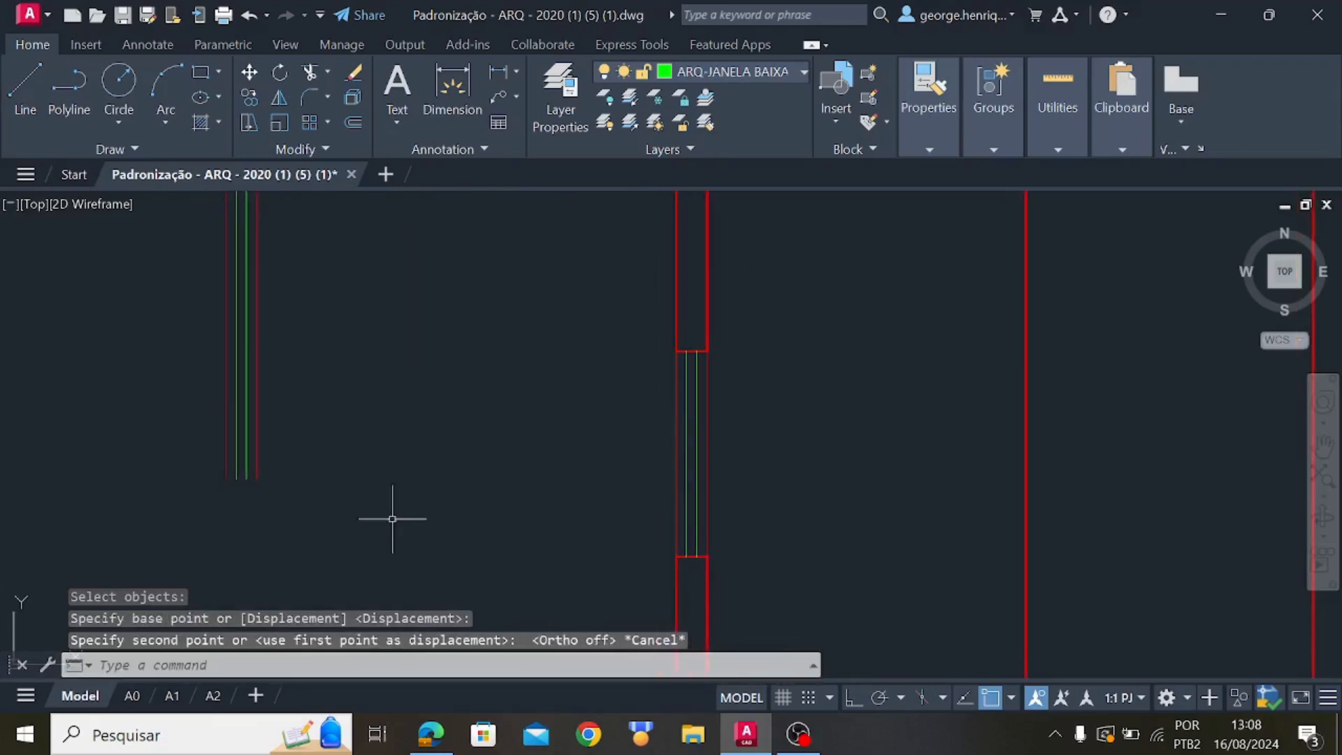
Delete the four copied window lines beside the section
click(467, 545)
click(160, 246)
key(Delete)
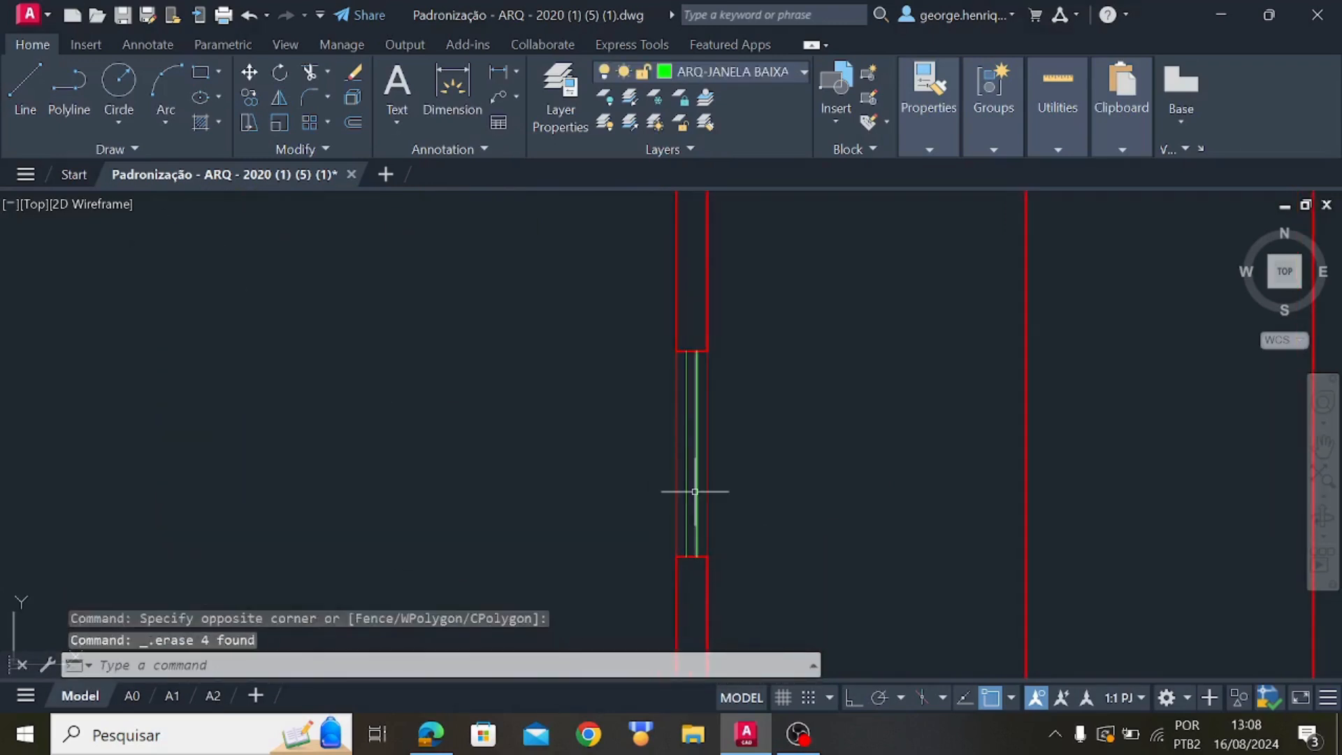
Examine the window in the section's outer wall and the Cozinha's J2 window with its 1.40 dimension in the floor plan
scroll(530, 329, down, 1)
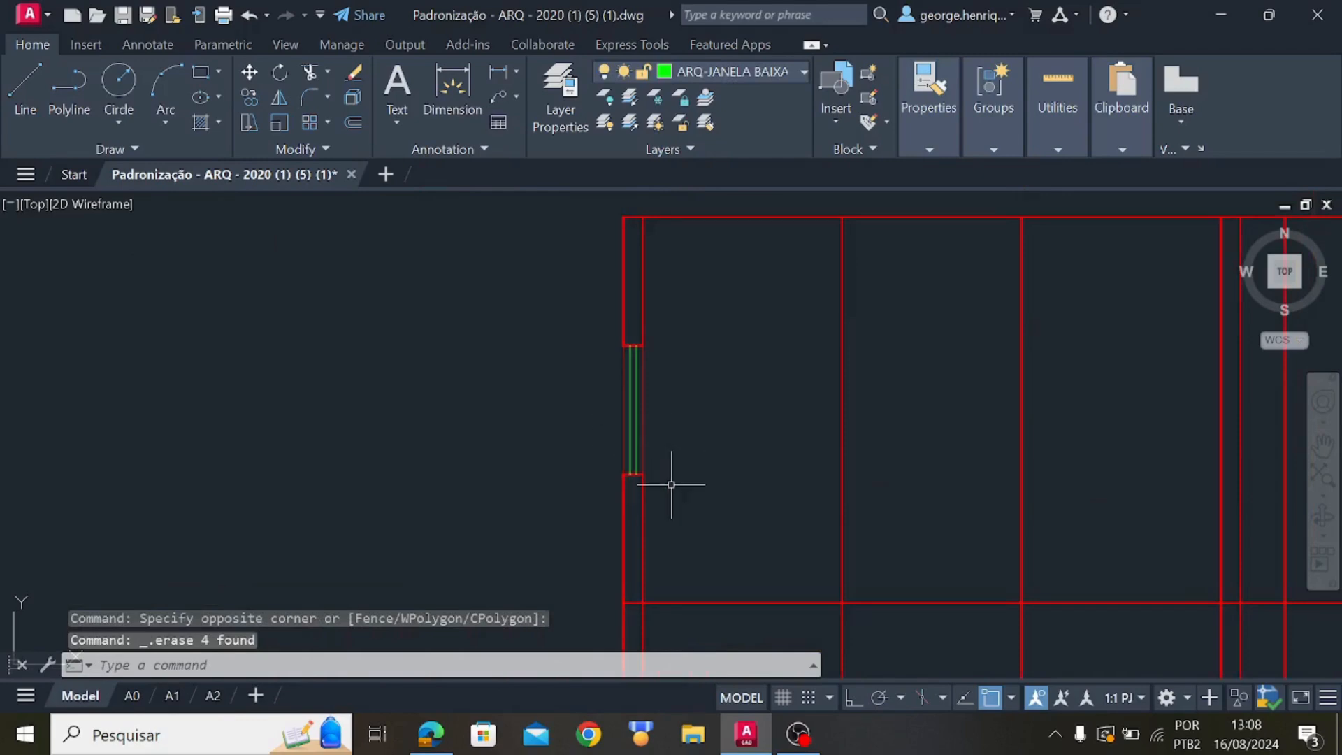
scroll(672, 484, down, 1)
scroll(710, 557, down, 2)
scroll(641, 370, up, 1)
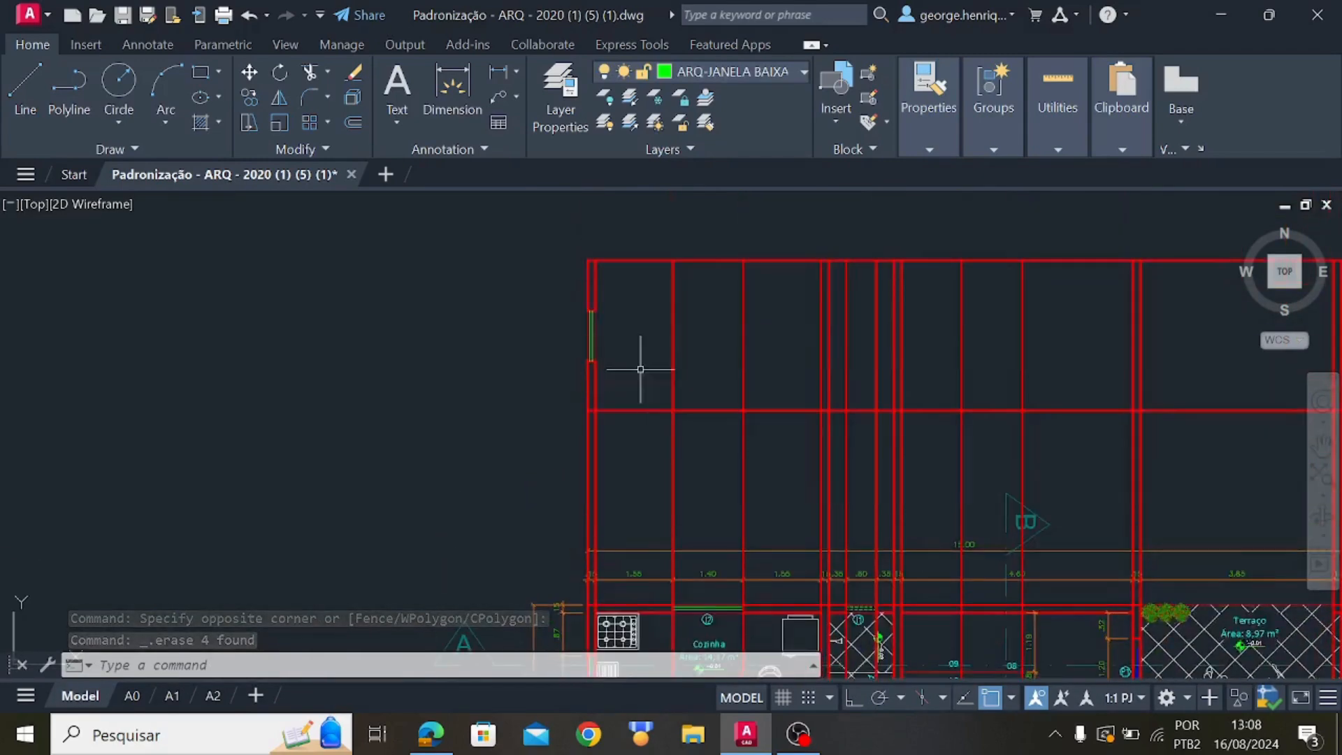
scroll(591, 328, up, 4)
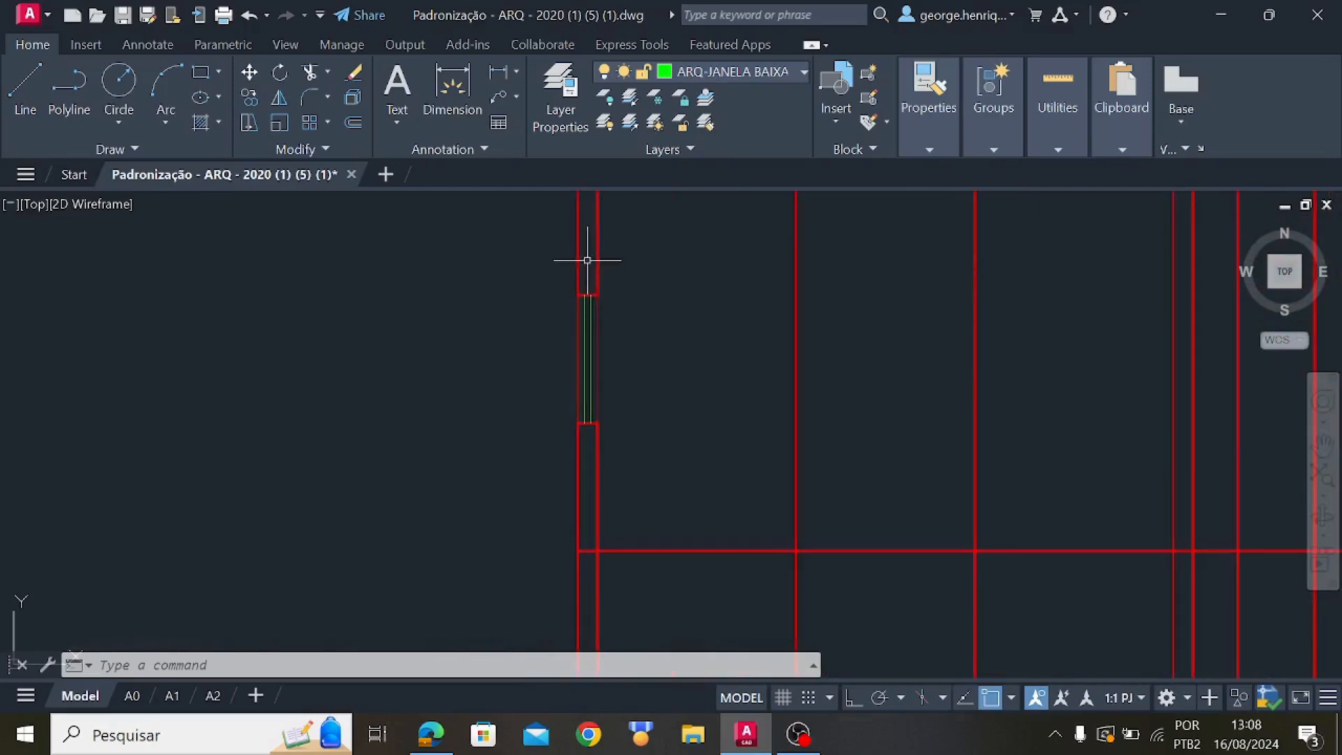
scroll(650, 356, down, 4)
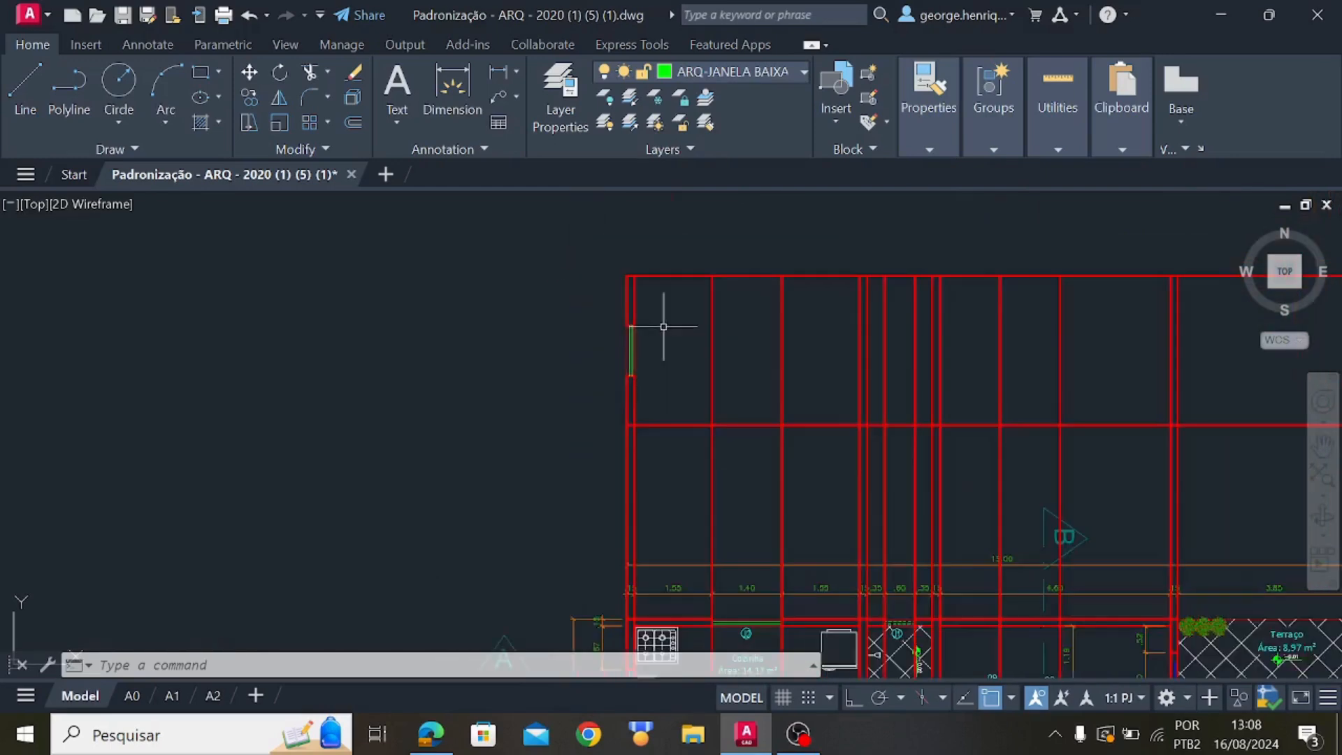
middle_drag(771, 463, 690, 326)
scroll(643, 461, up, 5)
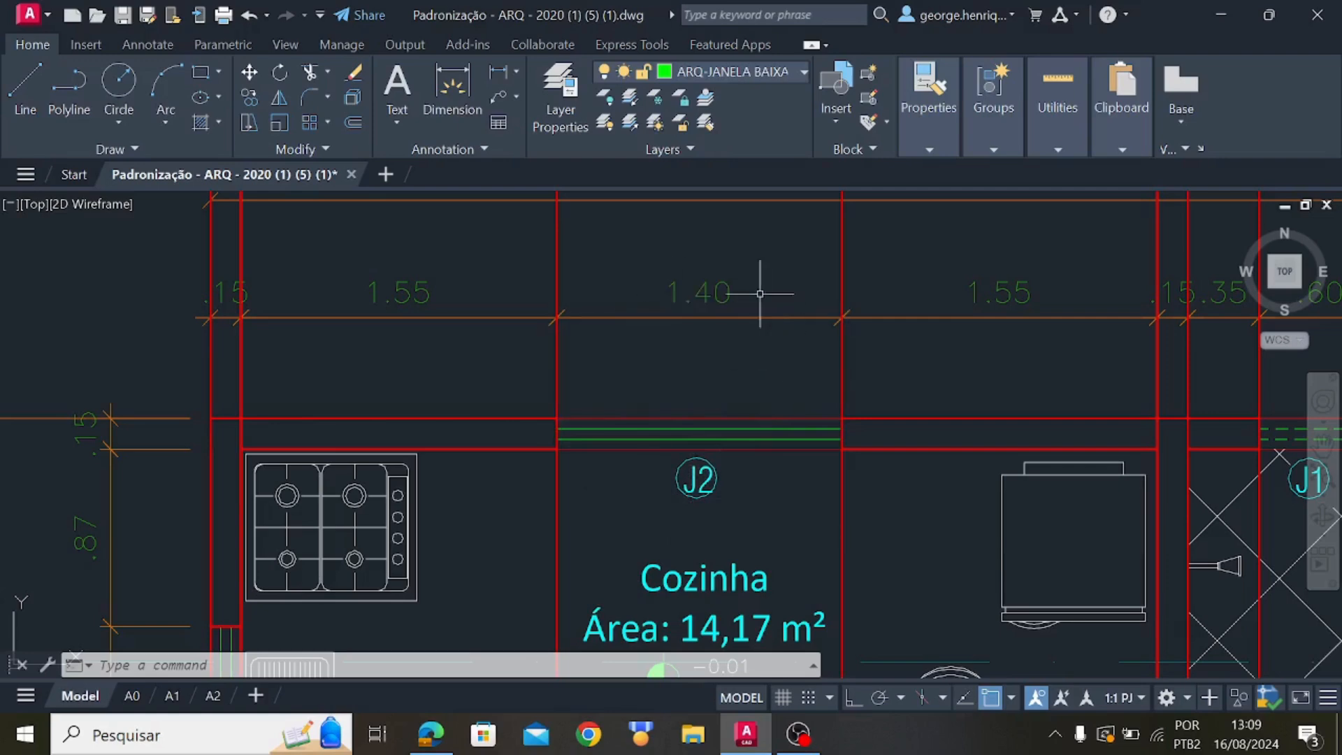
mouse_move(764, 290)
middle_down()
mouse_move(734, 473)
mouse_move(730, 618)
middle_up()
scroll(686, 503, down, 4)
scroll(683, 410, up, 4)
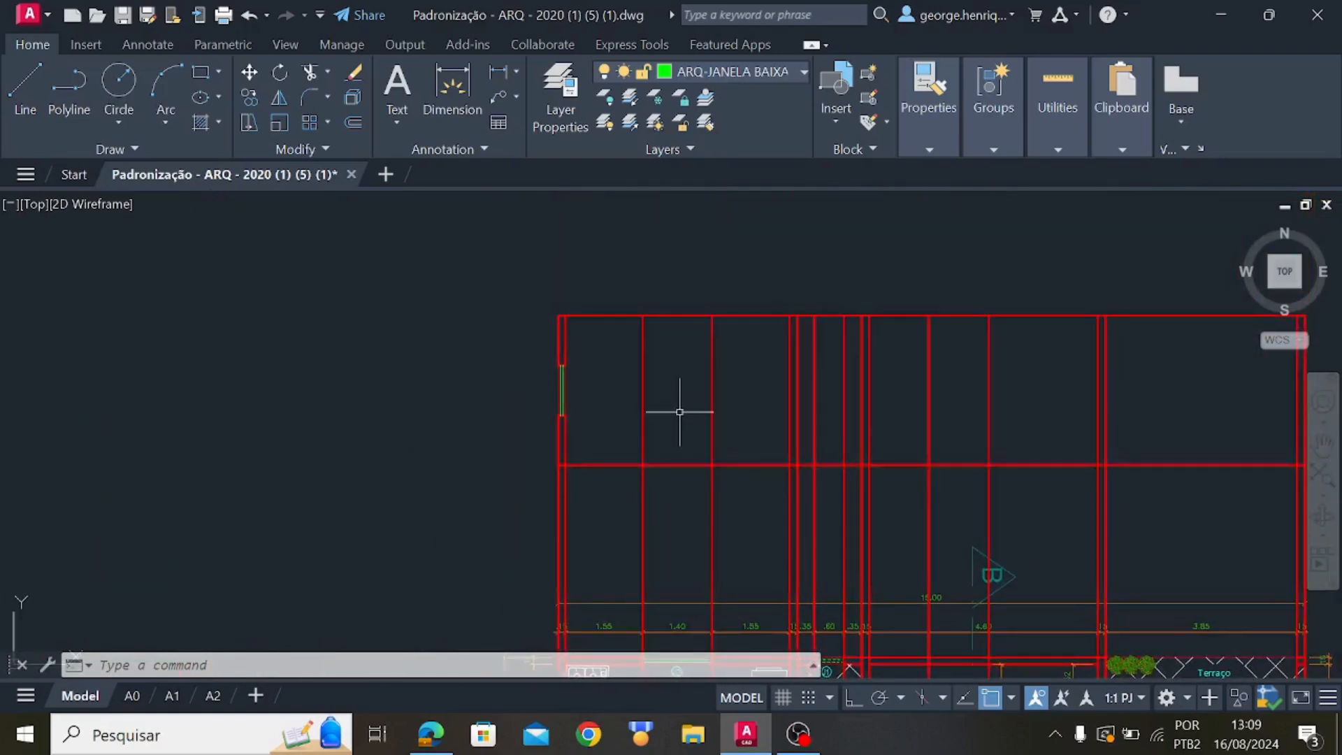
Turn on Ortho mode during a trial line between the two vertical projection lines, and abandon that line
click(26, 78)
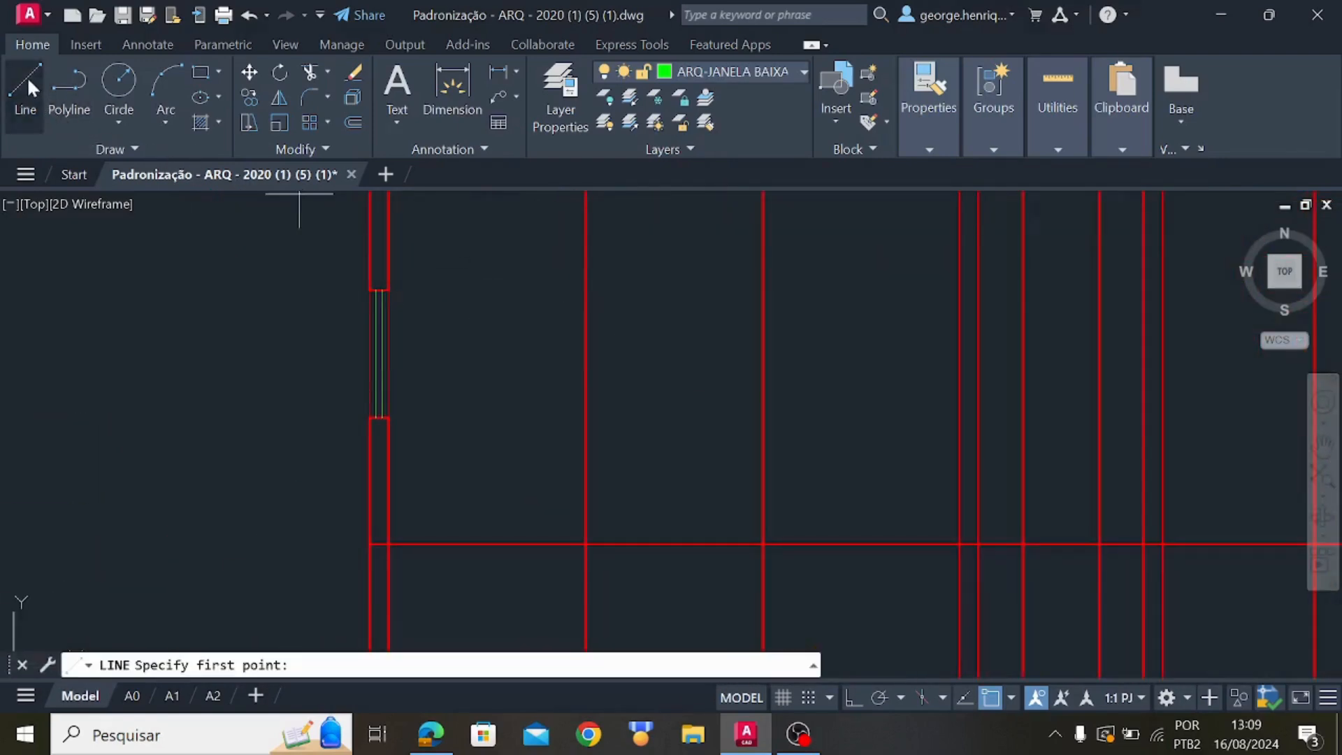
click(27, 81)
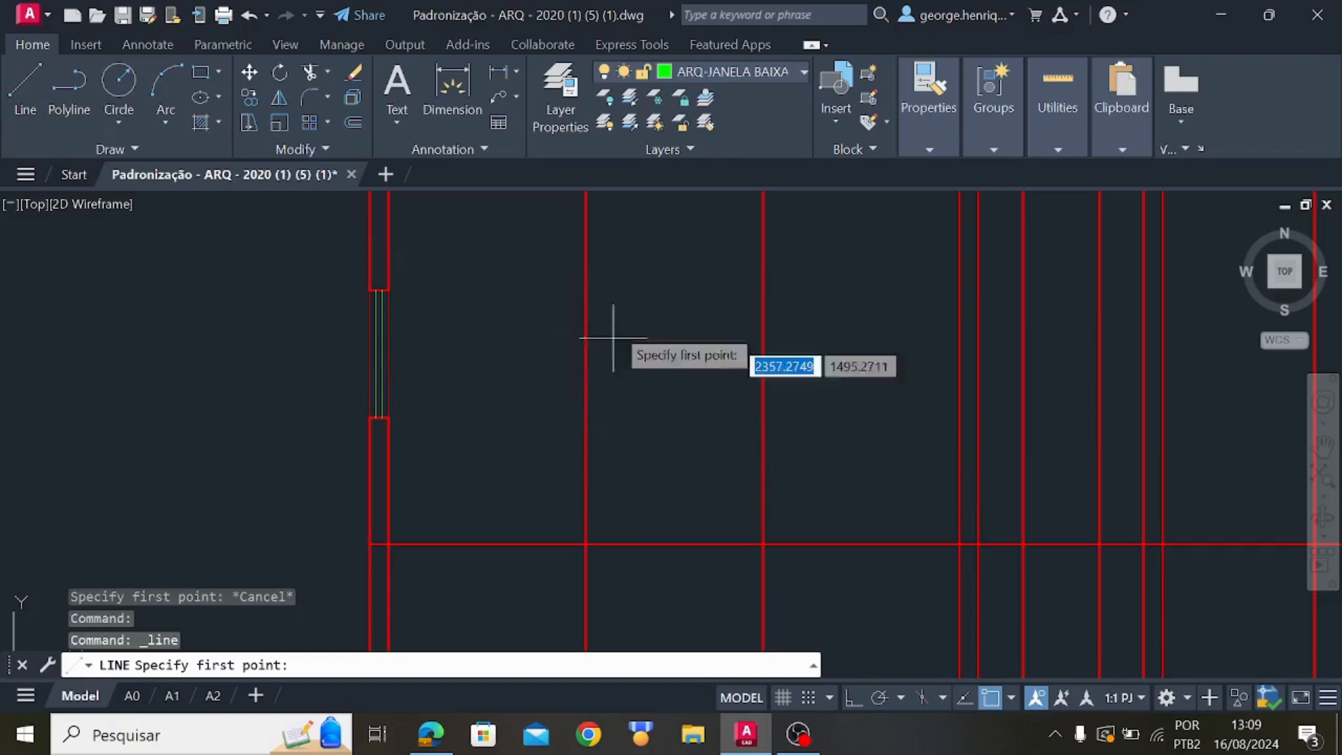
middle_drag(706, 392, 588, 382)
click(455, 419)
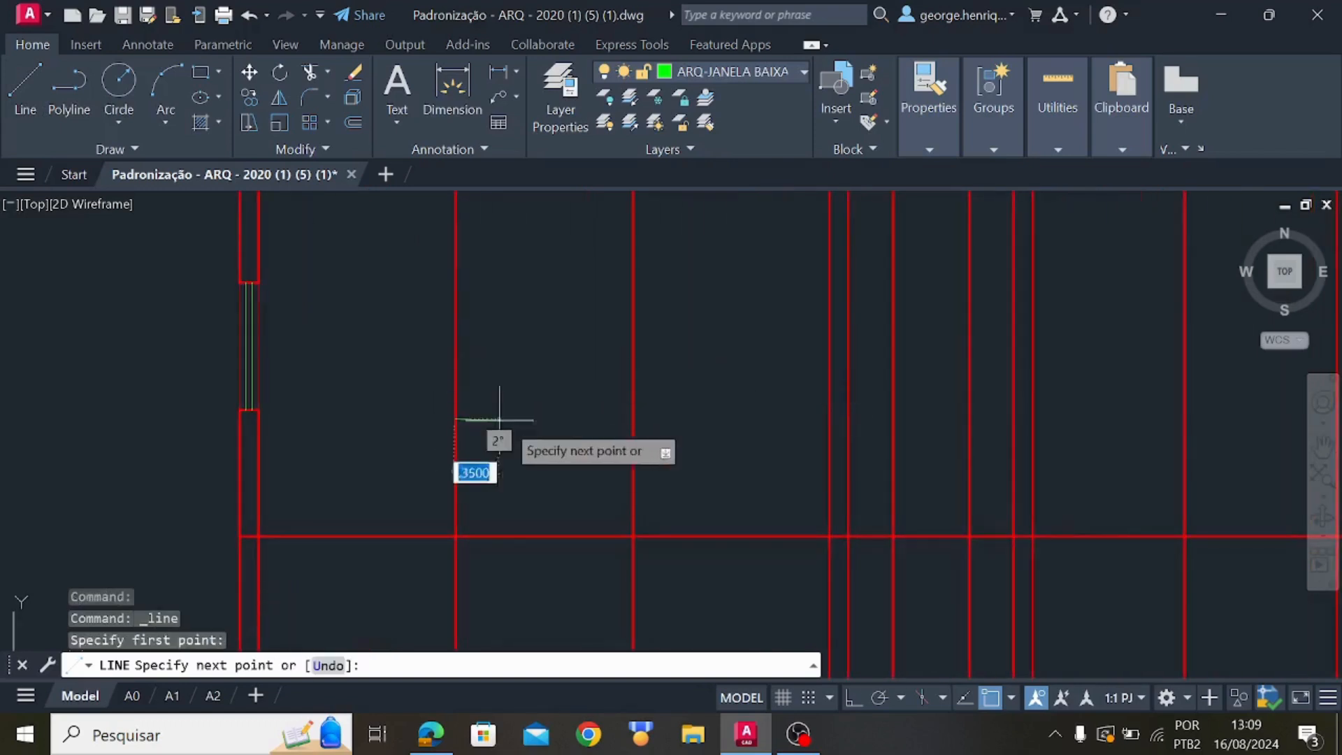
click(854, 698)
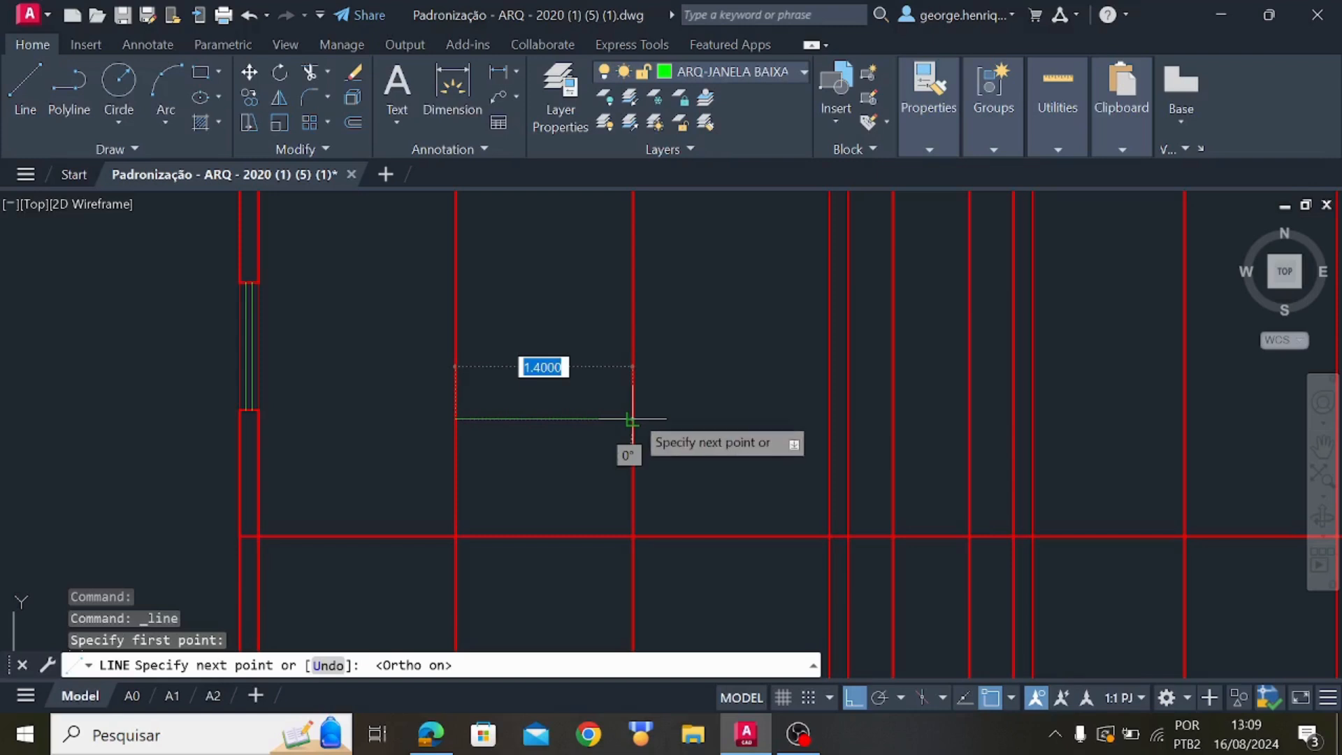
key(Escape)
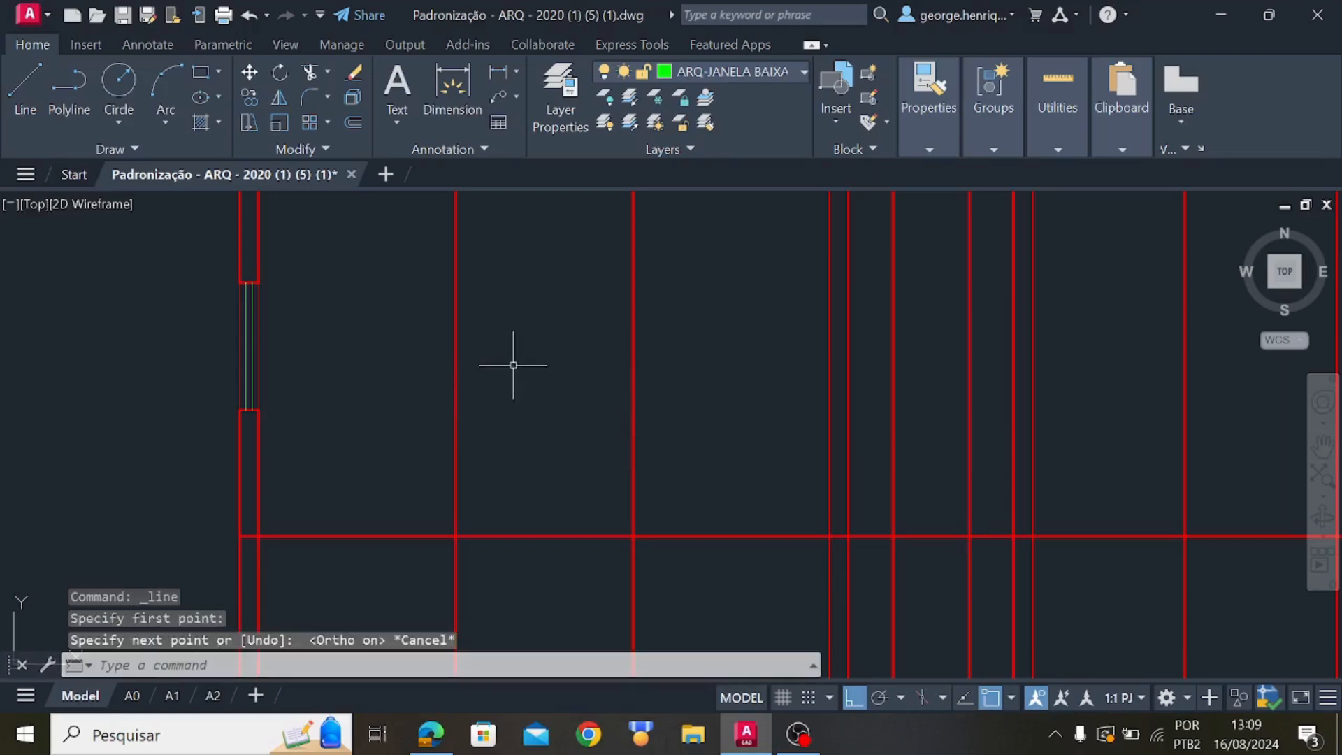
Draw a 2.95 horizontal line from the inner lower corner of the wall's window opening to the second vertical projection line
click(27, 86)
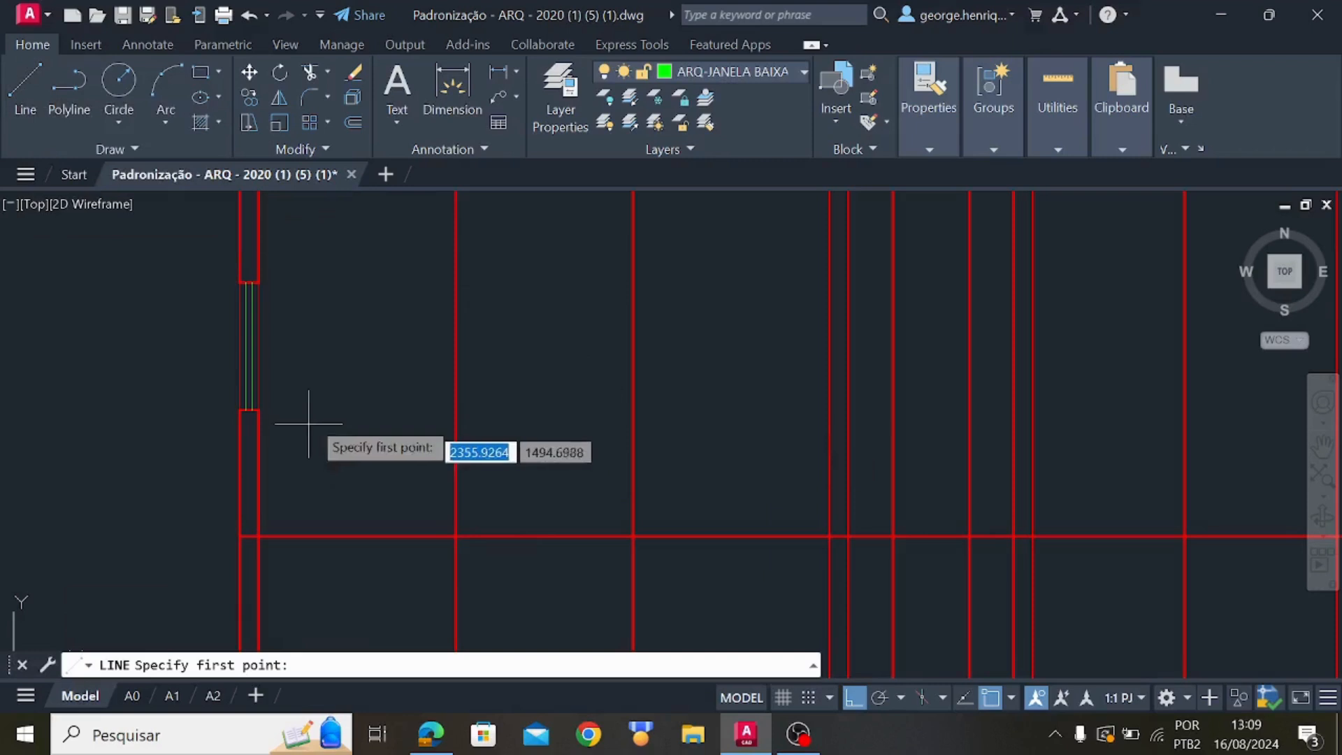
scroll(258, 409, up, 8)
click(268, 407)
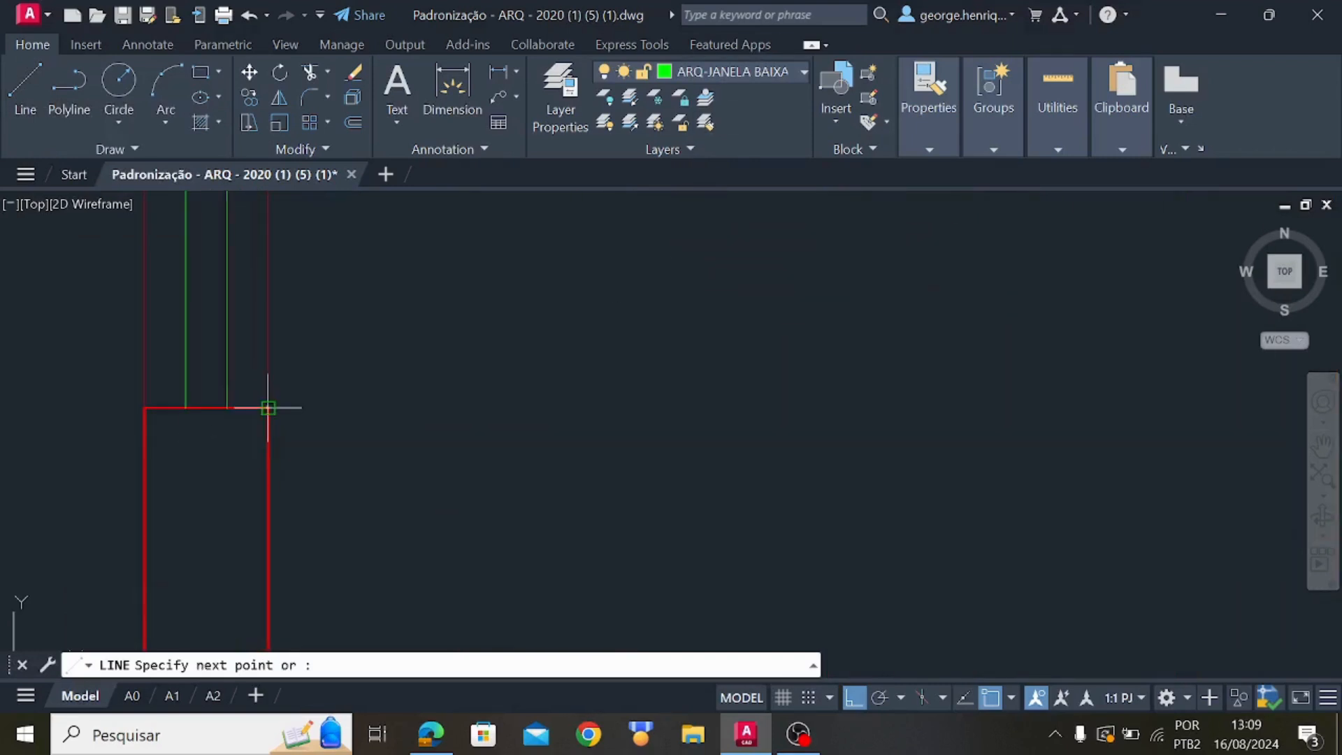
scroll(633, 447, down, 8)
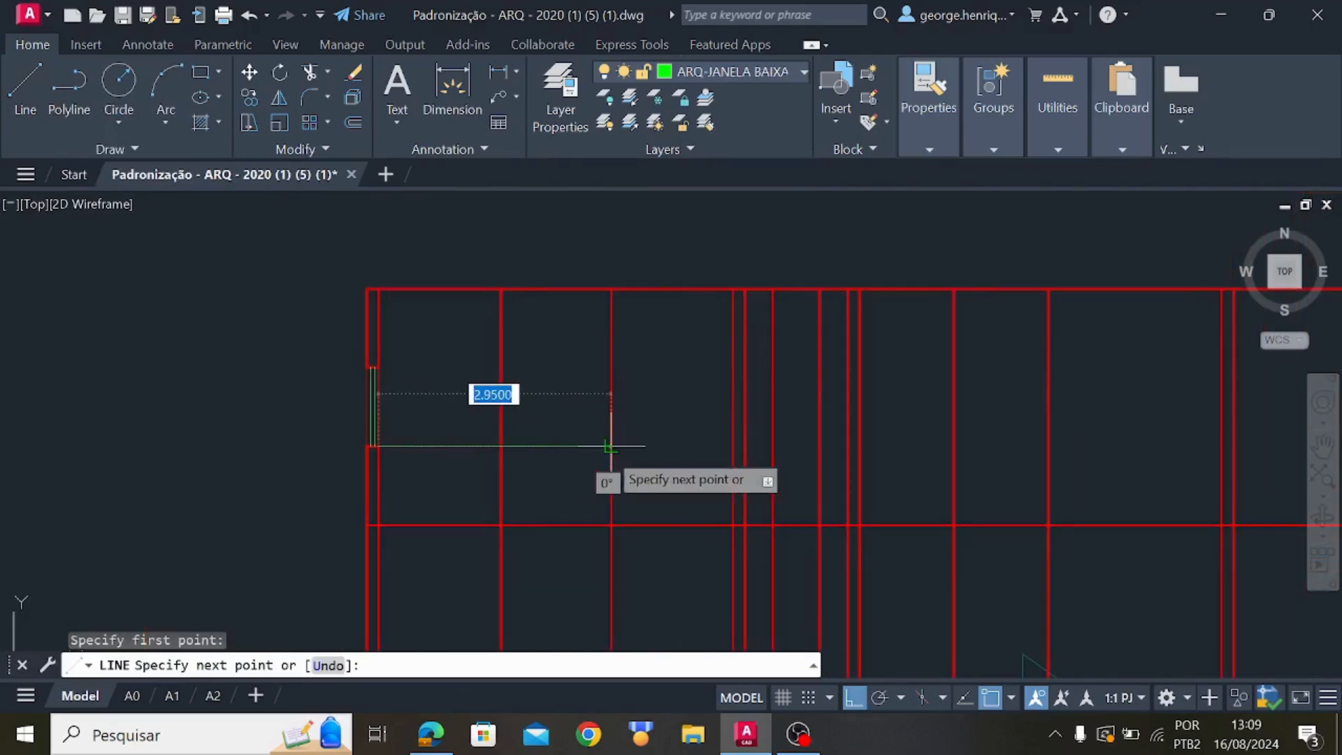
click(612, 446)
key(Escape)
Trim the part of the horizontal line between the wall and the first vertical projection line
scroll(573, 476, up, 5)
mouse_move(256, 407)
middle_down()
mouse_move(351, 424)
mouse_move(532, 417)
middle_up()
key(Return)
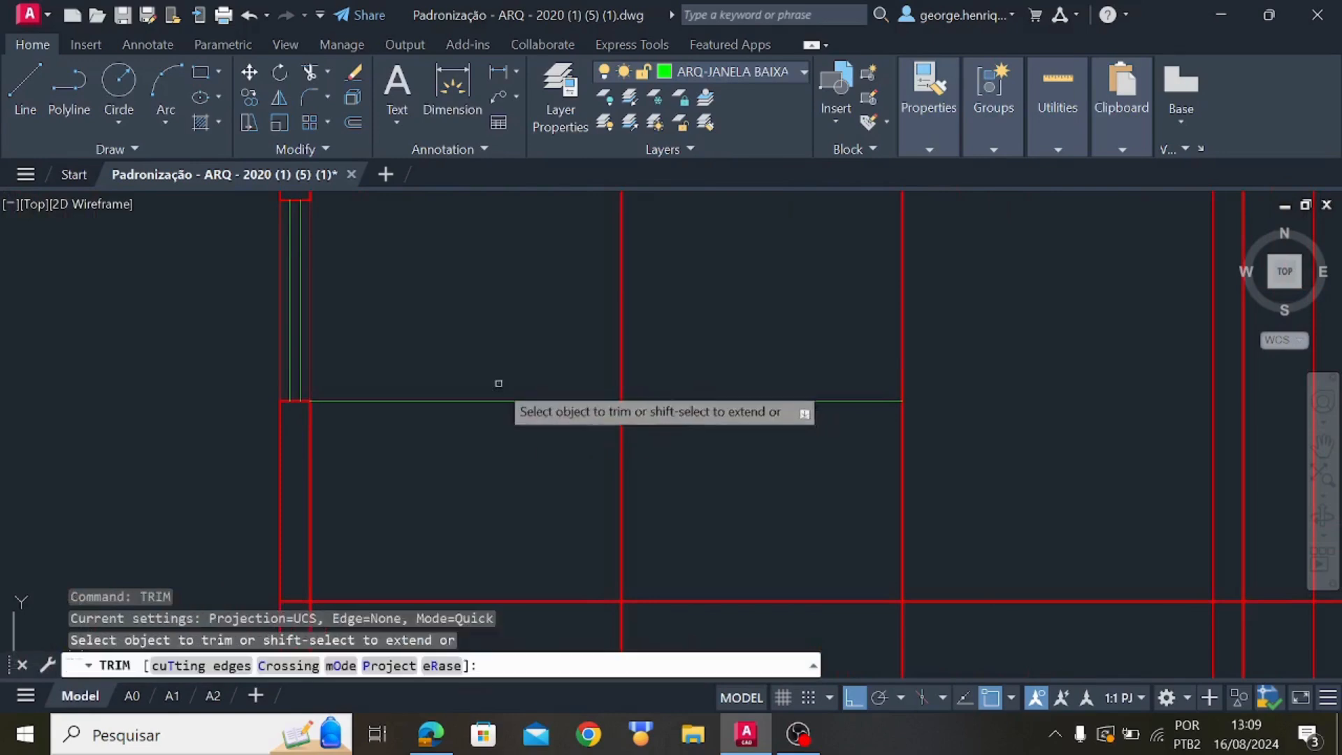
drag(497, 332, 493, 481)
middle_drag(830, 459, 597, 534)
key(Return)
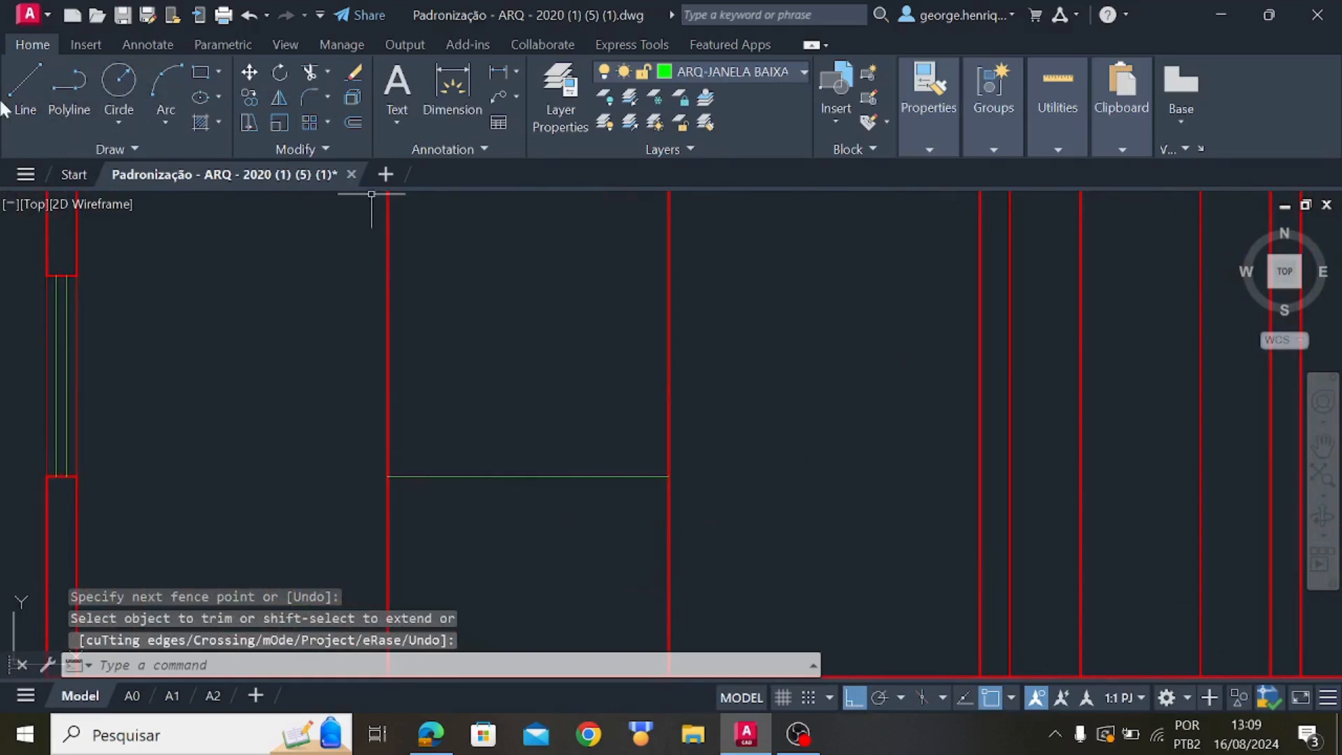
click(25, 84)
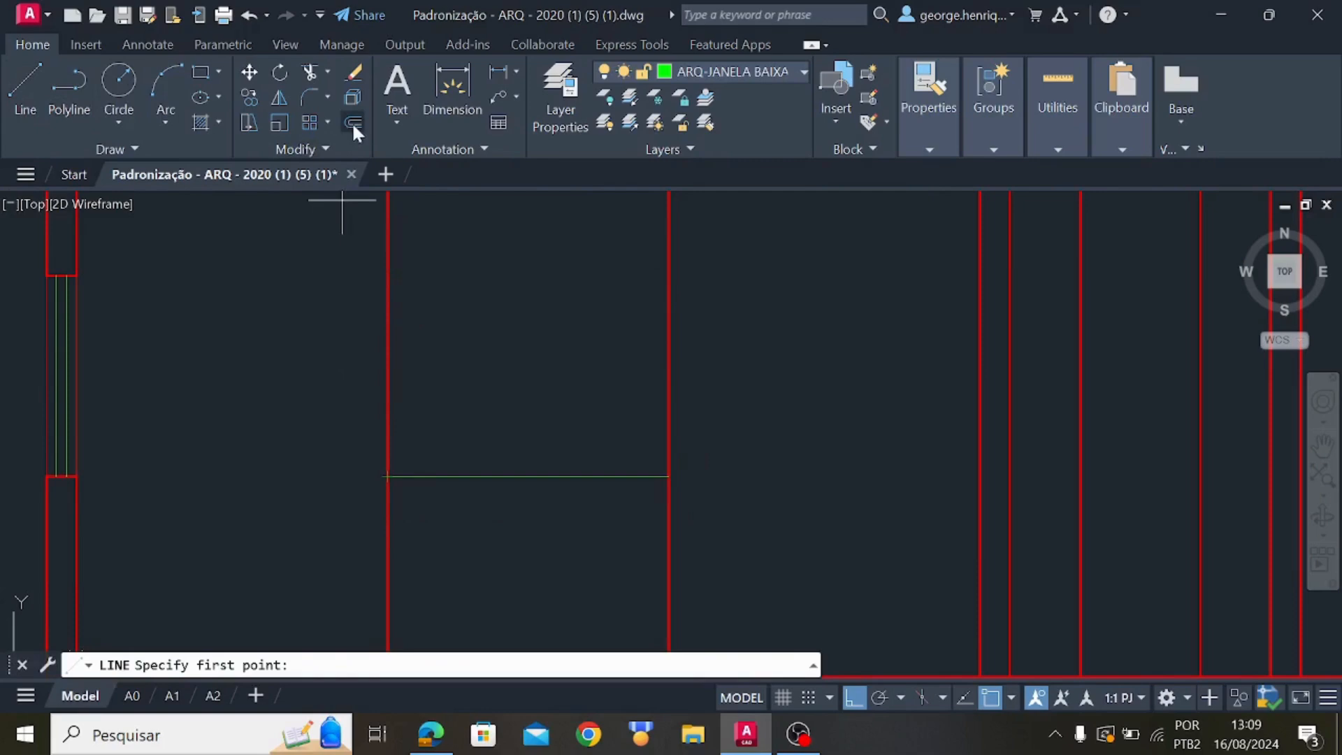
text(str)
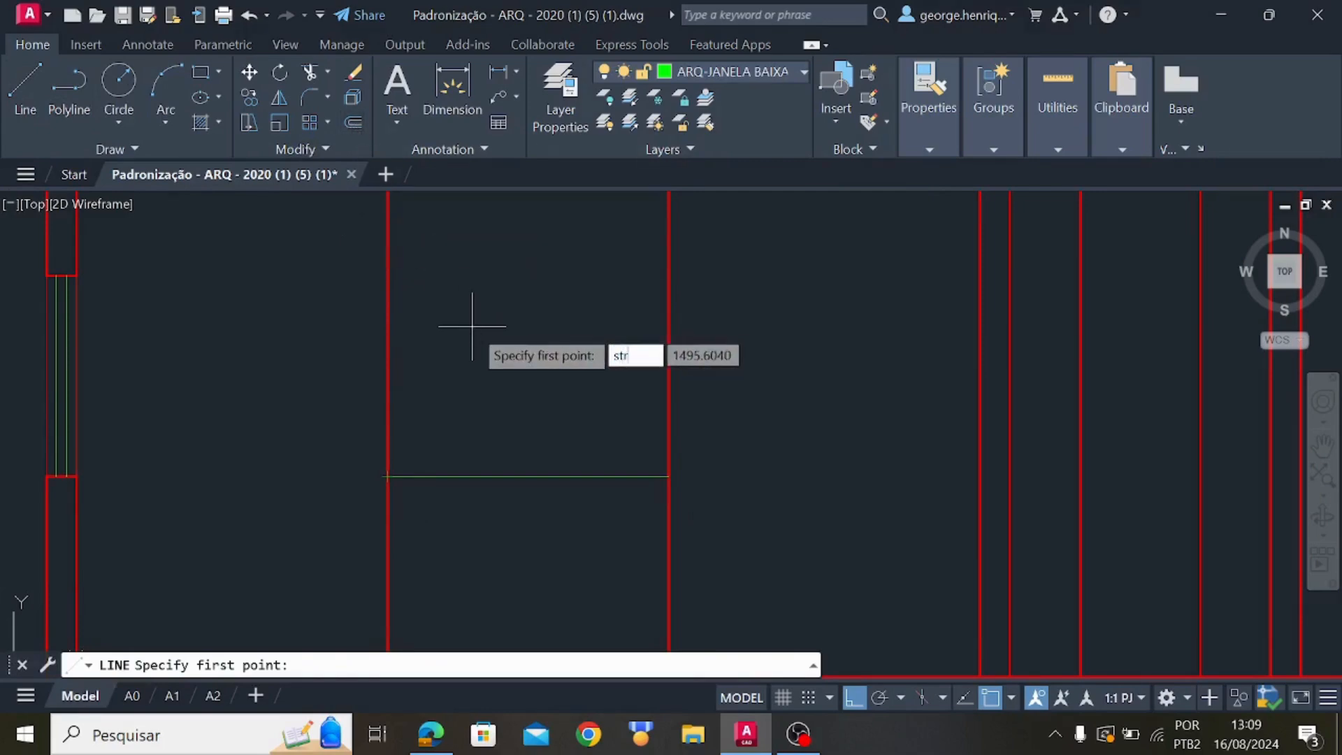
key(Return)
key(BackSpace)
text(ste)
key(Escape)
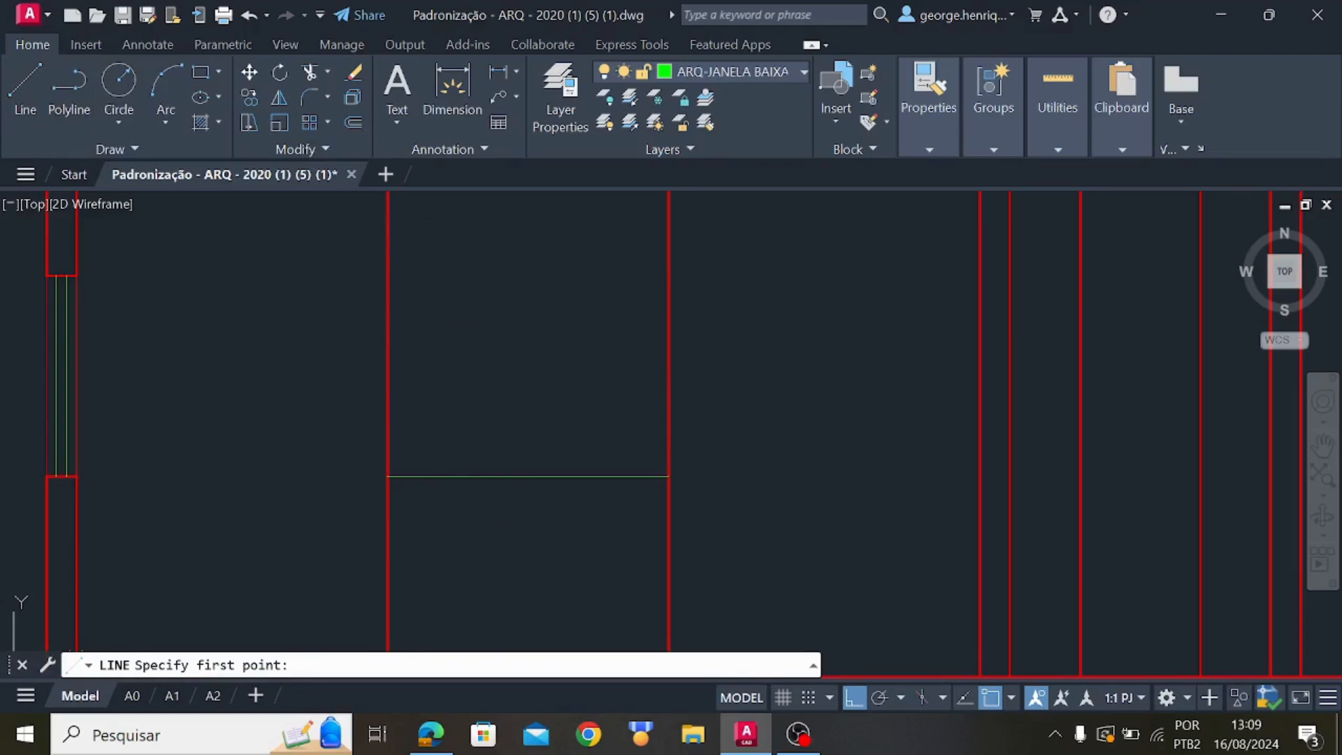
Offset the window's lower horizontal line upward by 1 to form its upper edge
text(st)
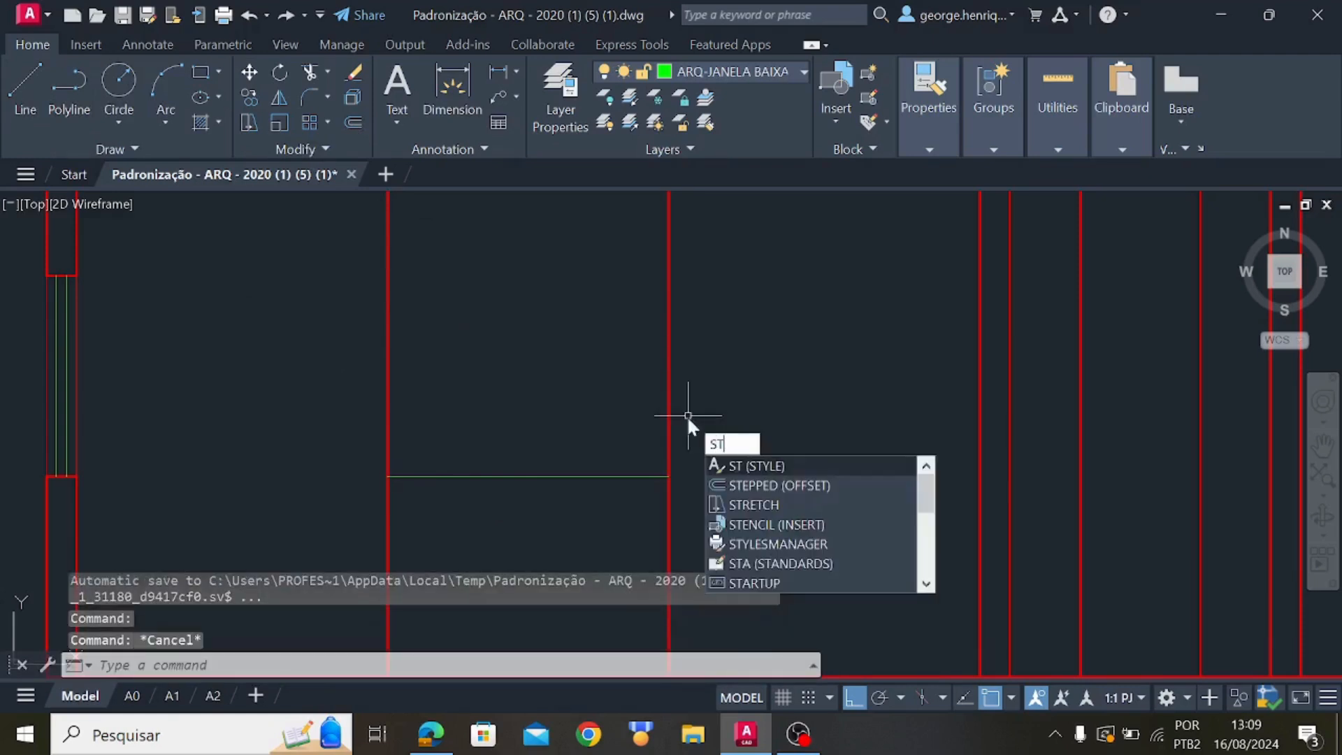
click(795, 485)
click(529, 477)
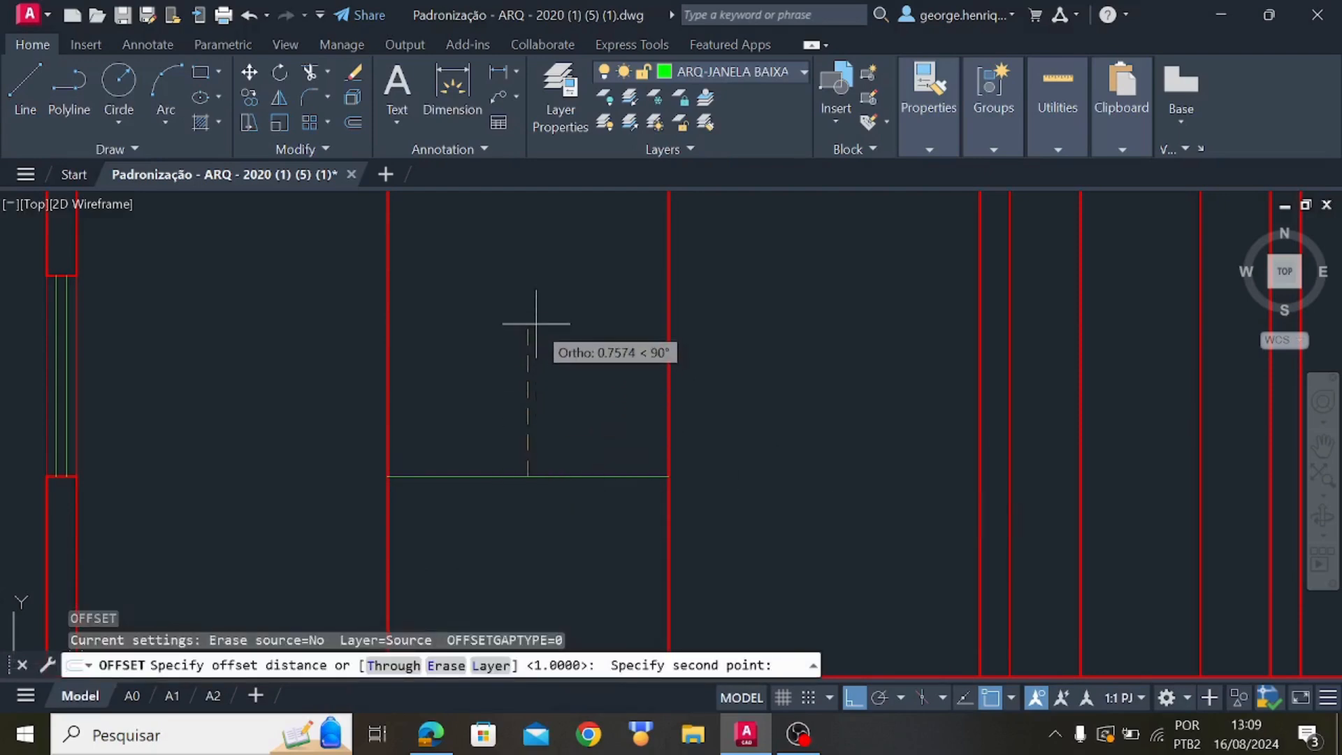
text(1)
key(Return)
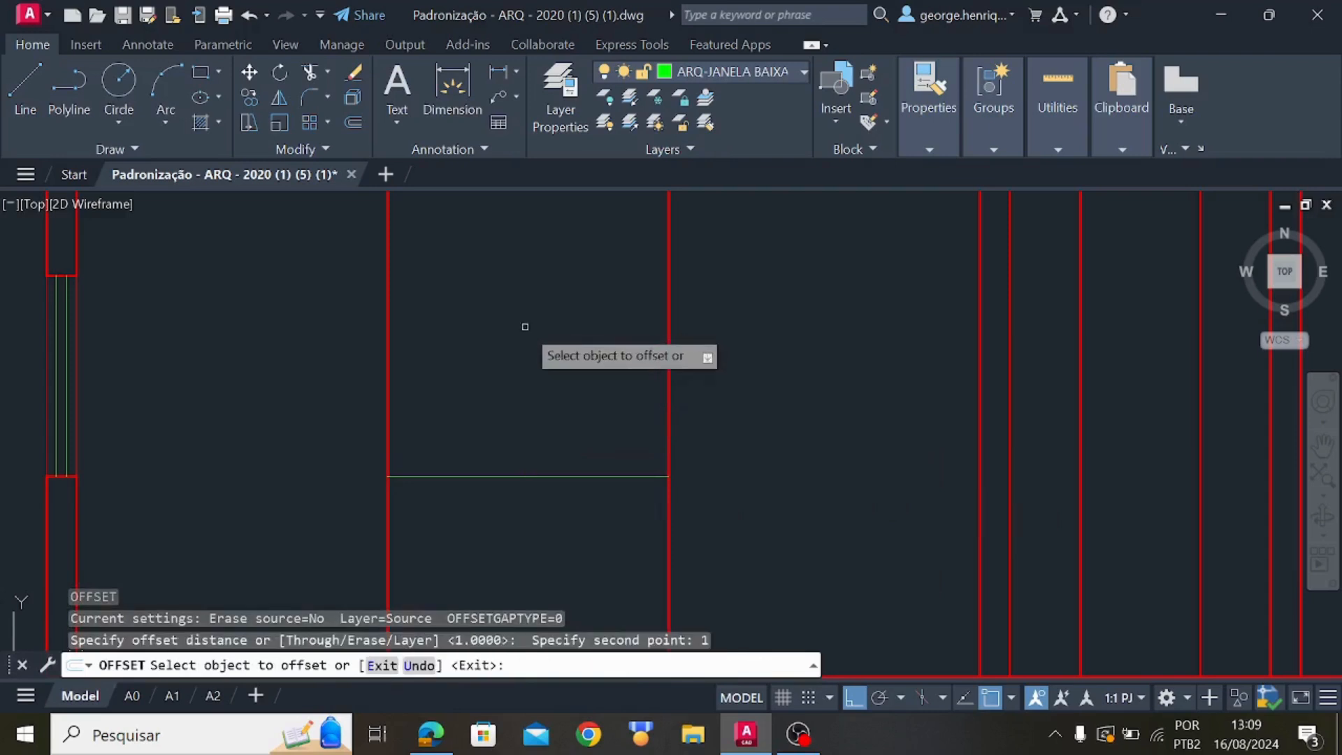
click(517, 476)
click(530, 381)
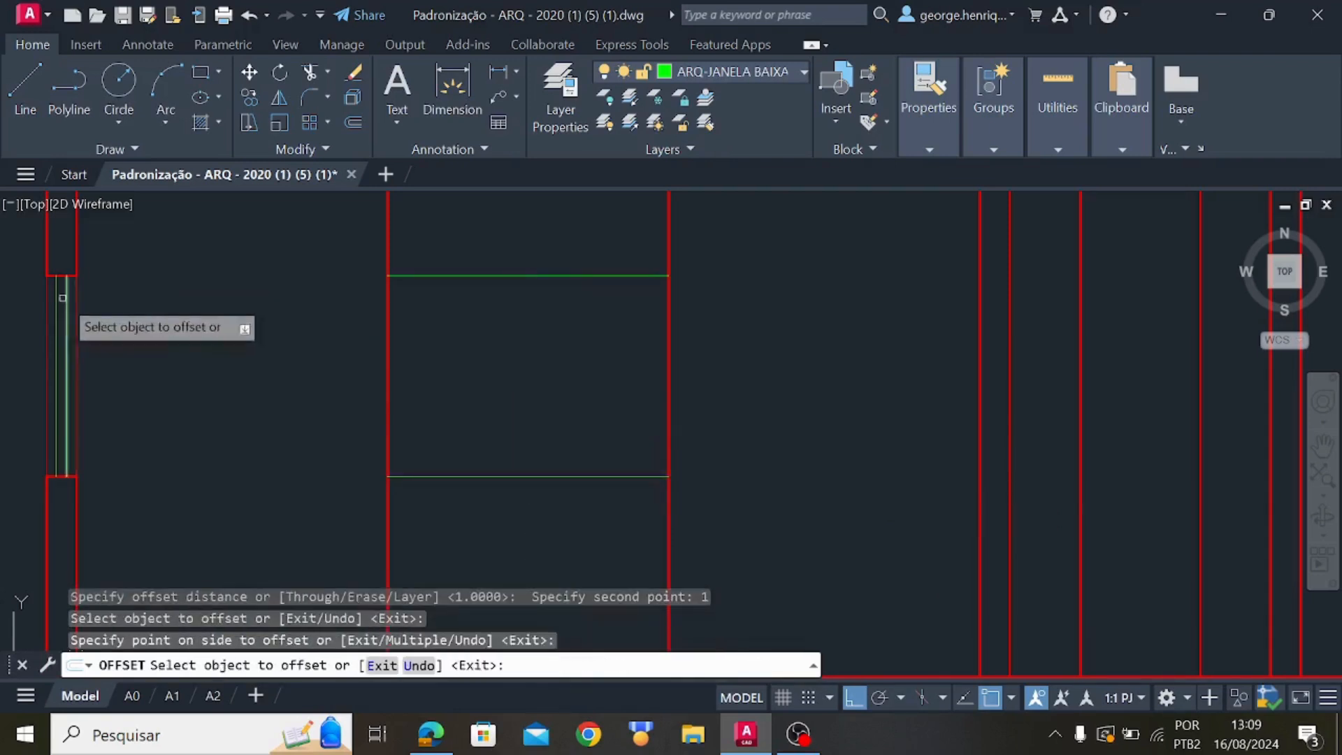
mouse_move(485, 315)
middle_down()
mouse_move(534, 404)
mouse_move(545, 390)
middle_up()
scroll(545, 389, down, 2)
key(Escape)
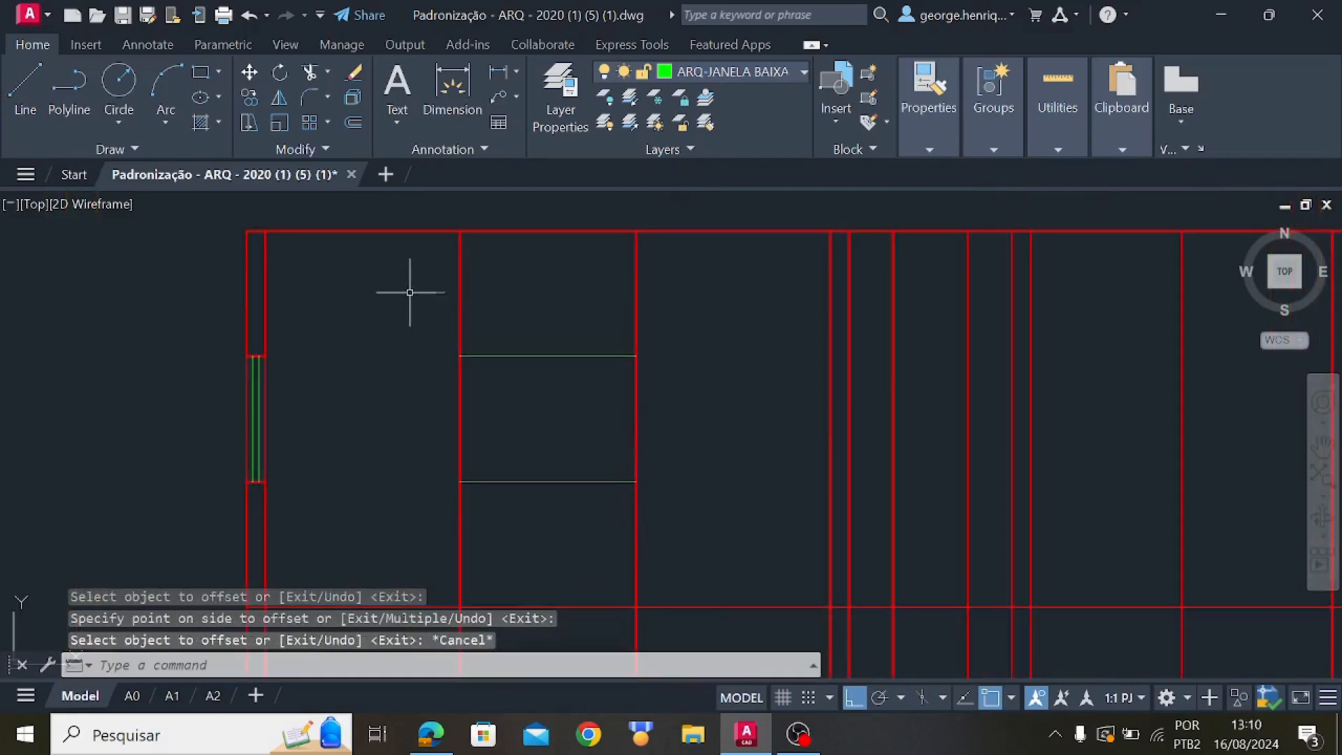
Delete the two vertical projection lines that bound the window's horizontal edges
drag(410, 293, 638, 275)
click(414, 258)
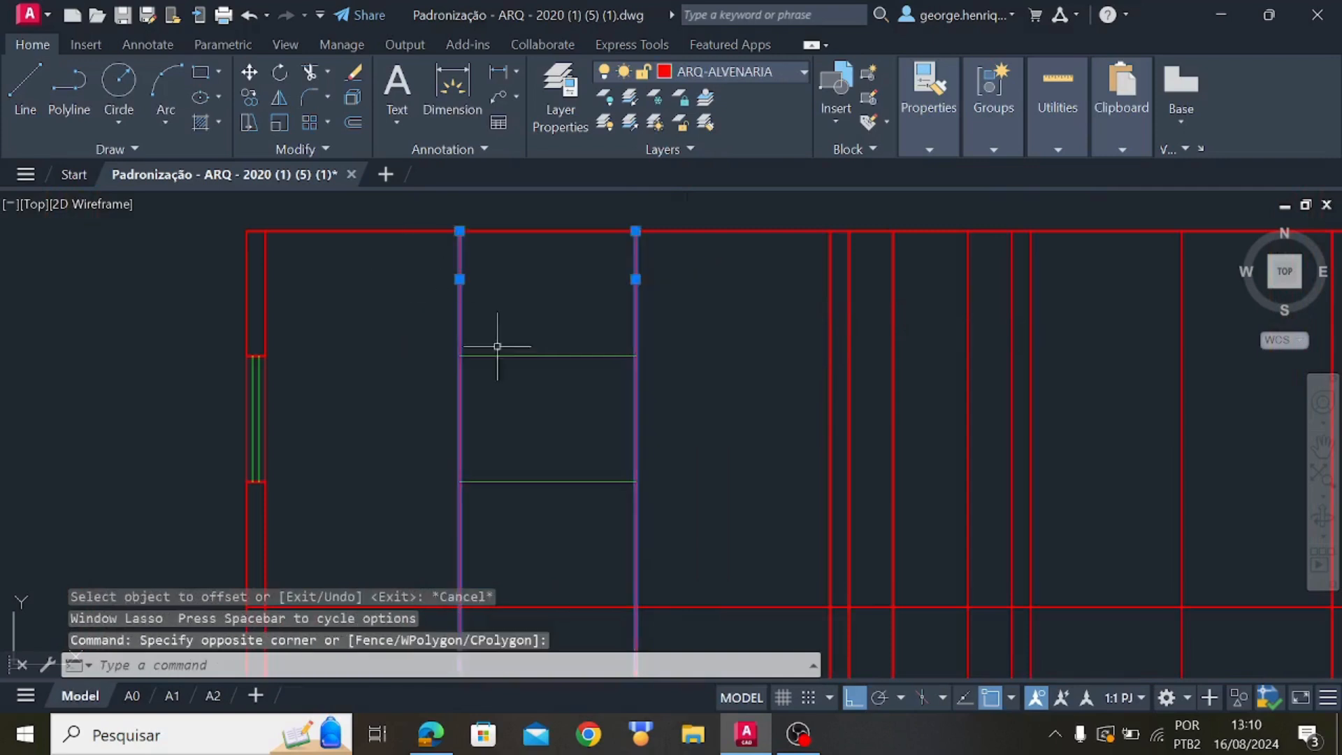
key(Delete)
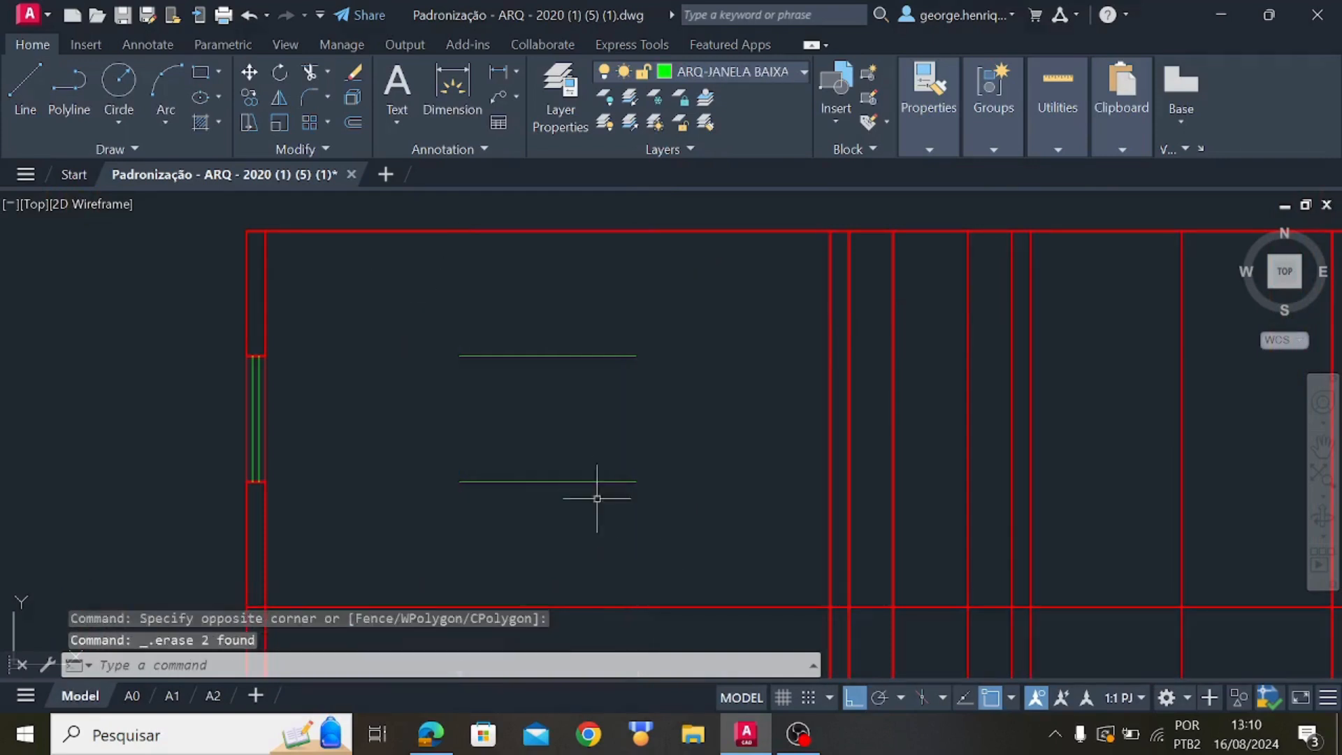
Draw two vertical lines joining the ends of the upper and lower edges to close the window rectangle
click(6, 102)
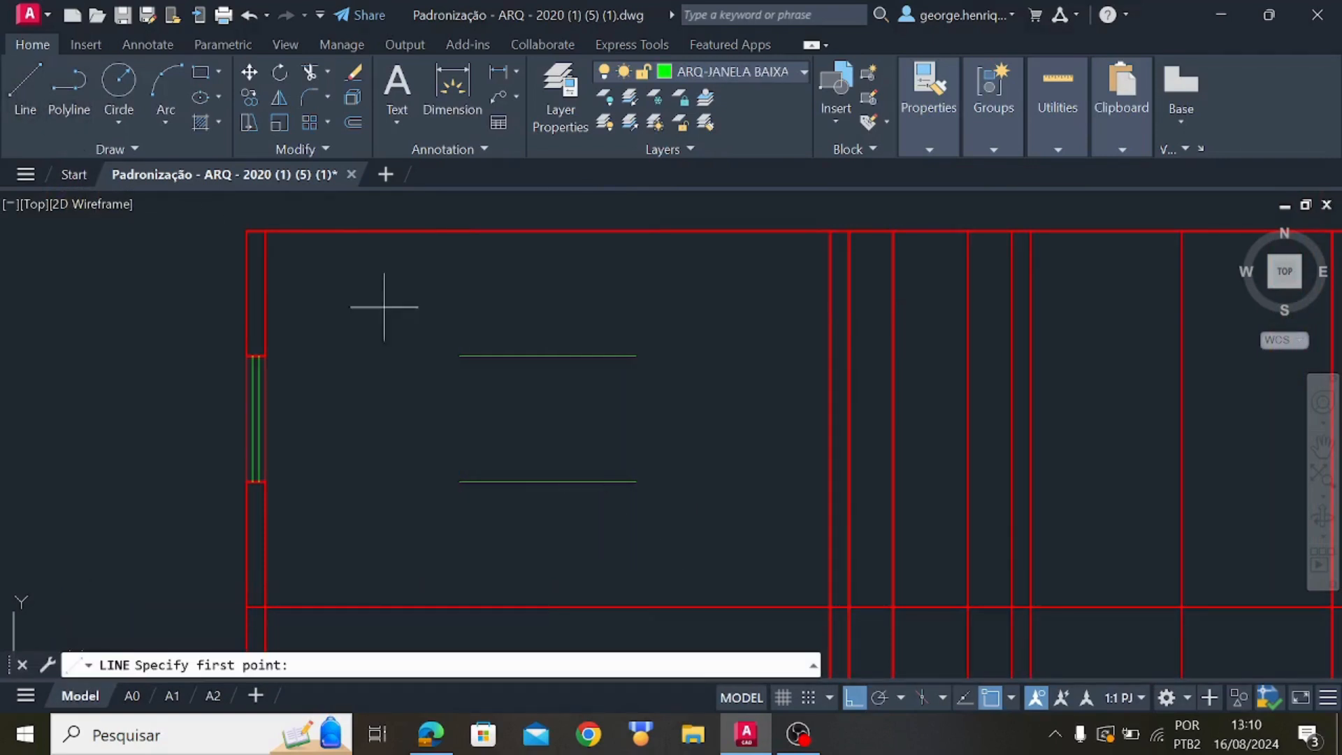
click(459, 356)
click(459, 481)
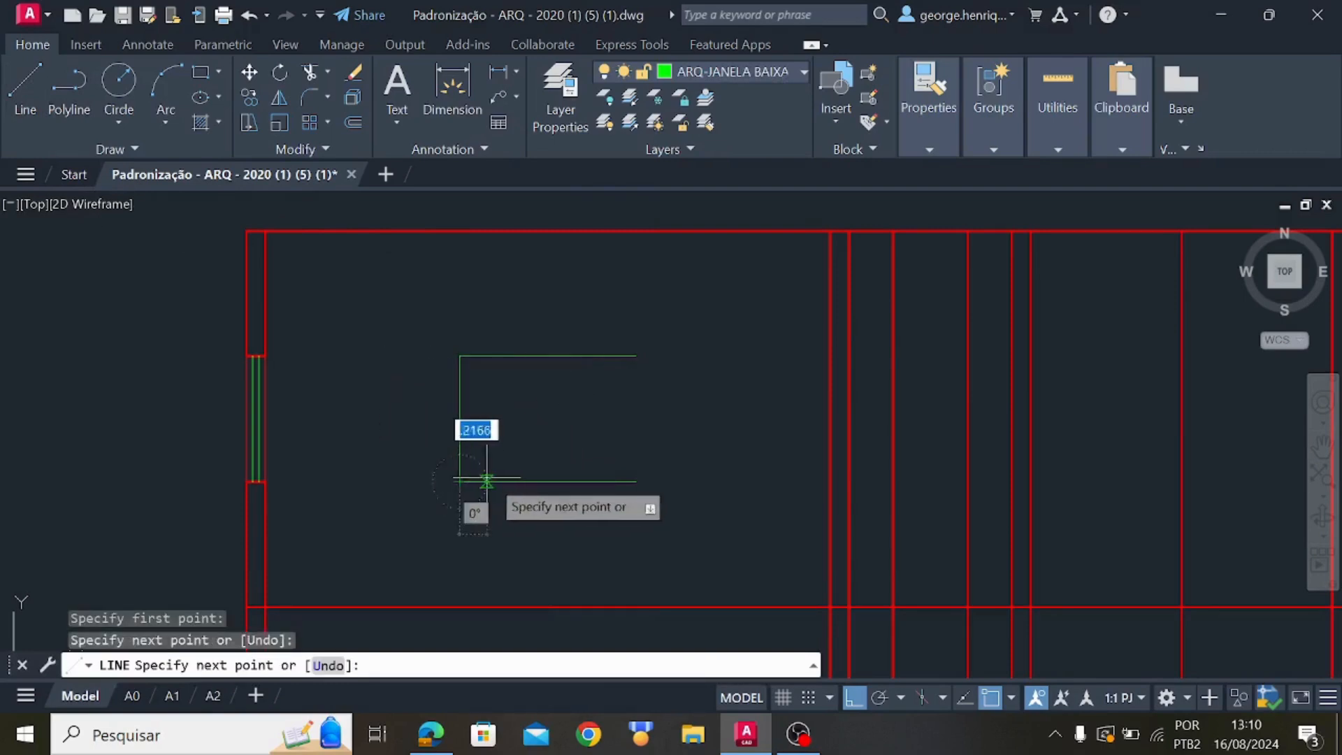
key(Escape)
text(l)
key(Return)
click(636, 356)
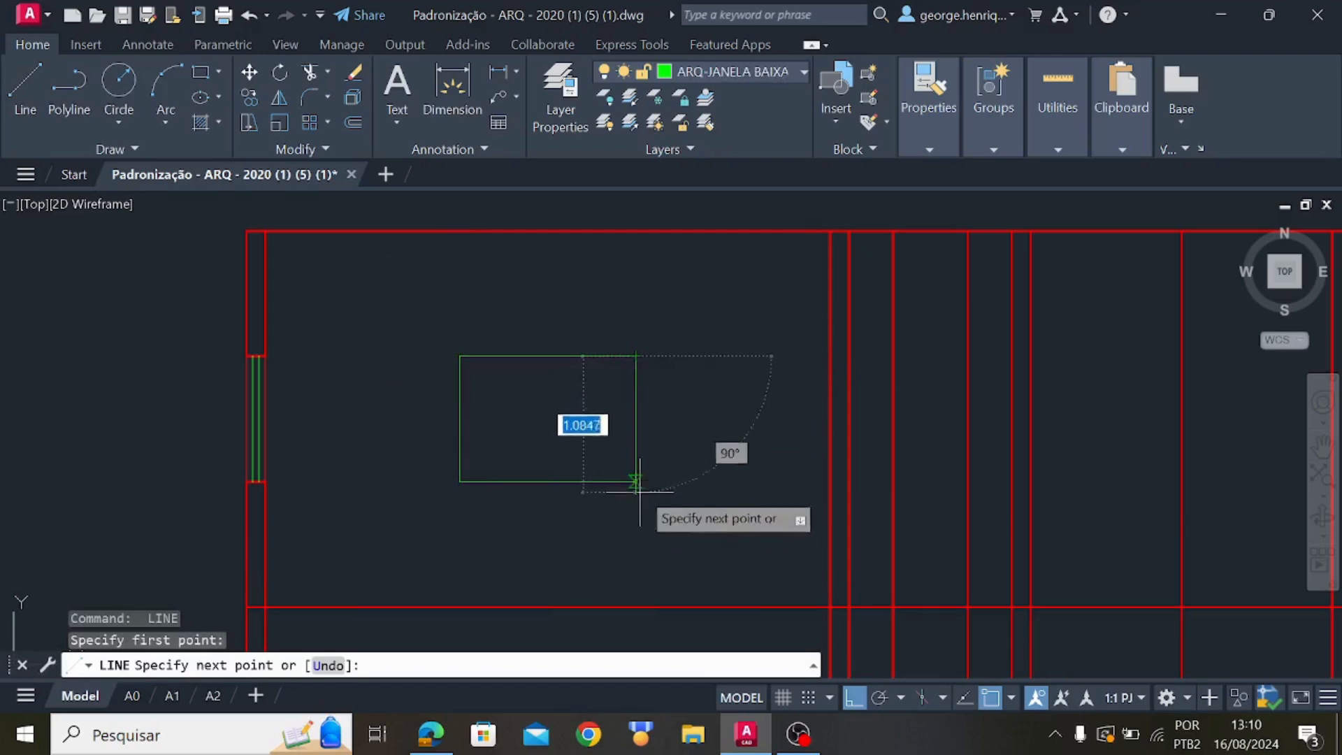
click(637, 481)
key(Escape)
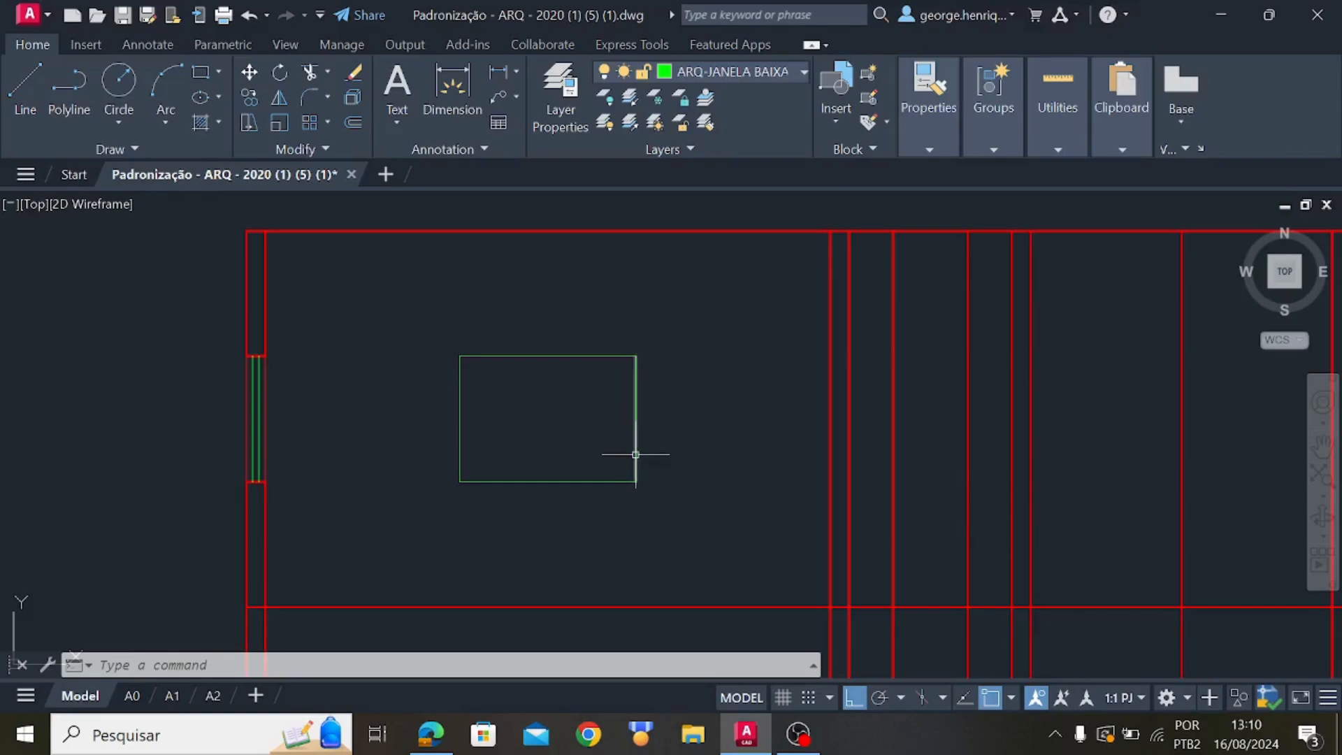
Offset the window rectangle's right edge inward by 0.03
scroll(635, 454, up, 4)
middle_drag(519, 449, 574, 488)
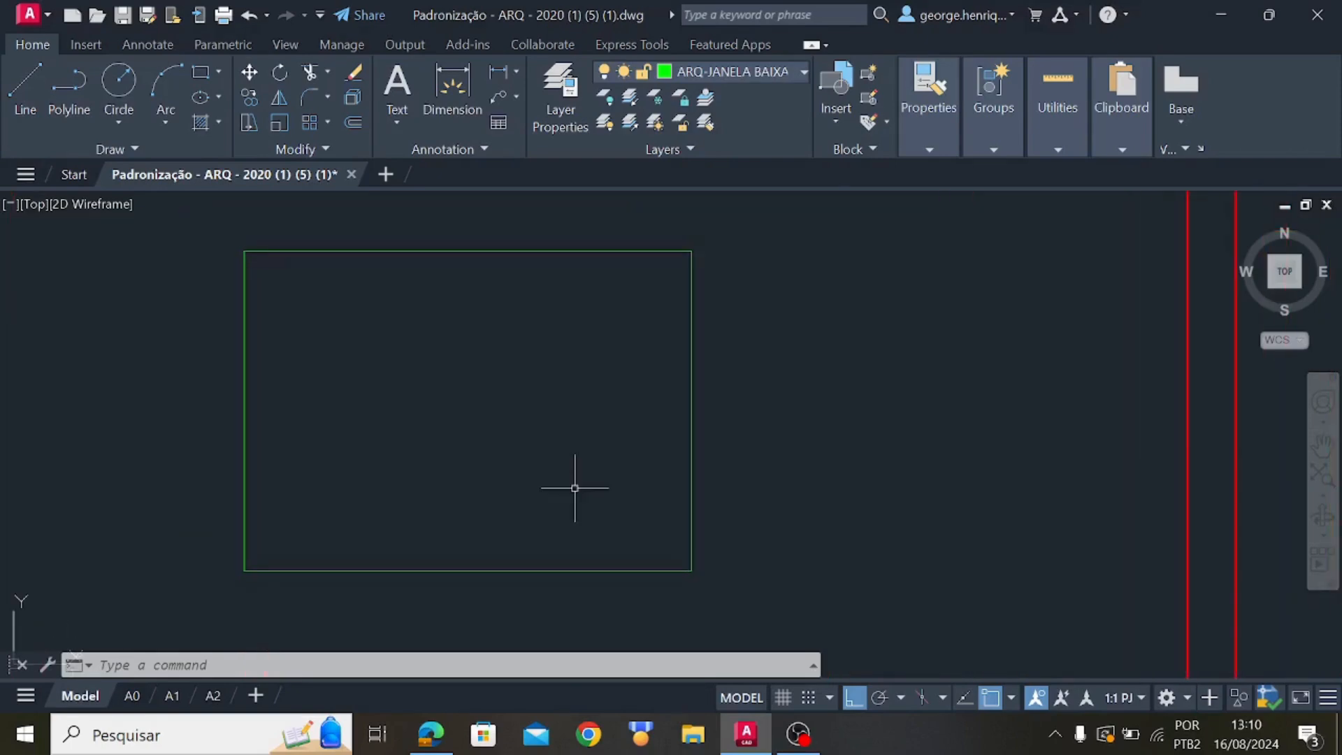
click(352, 122)
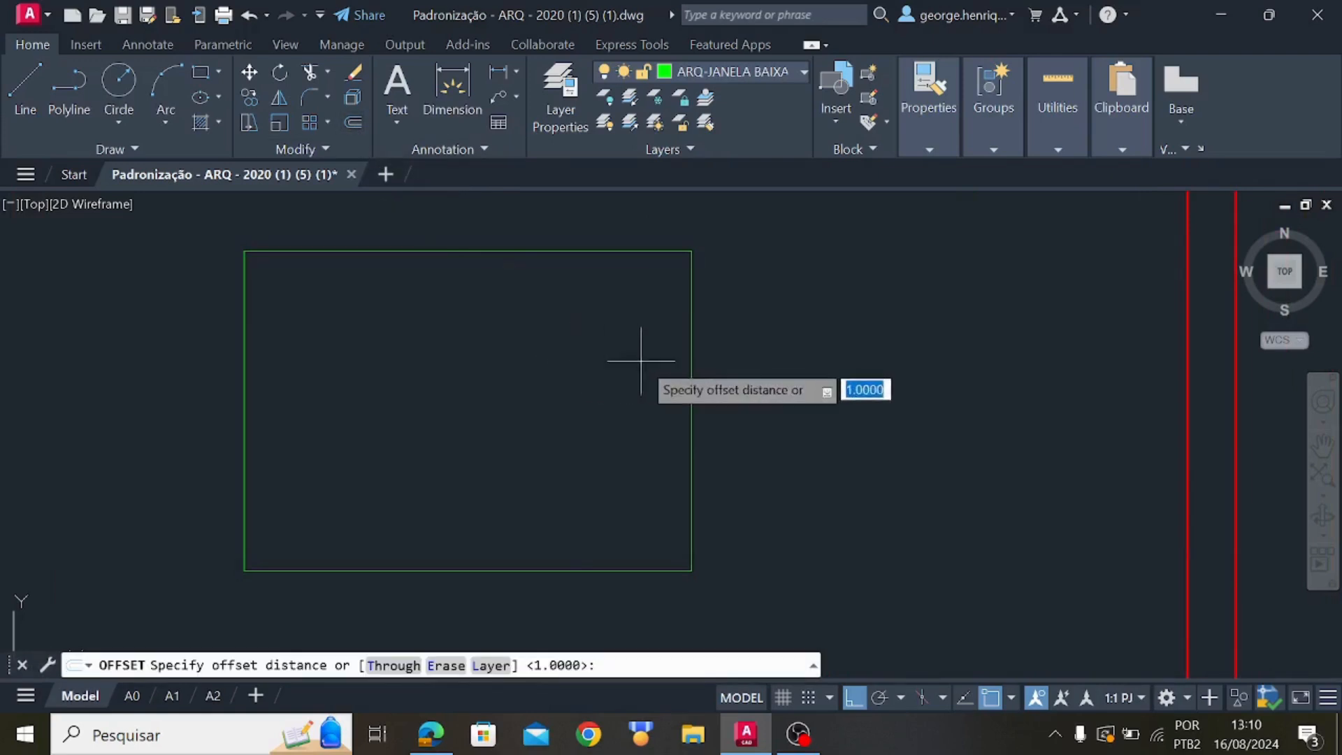
click(691, 410)
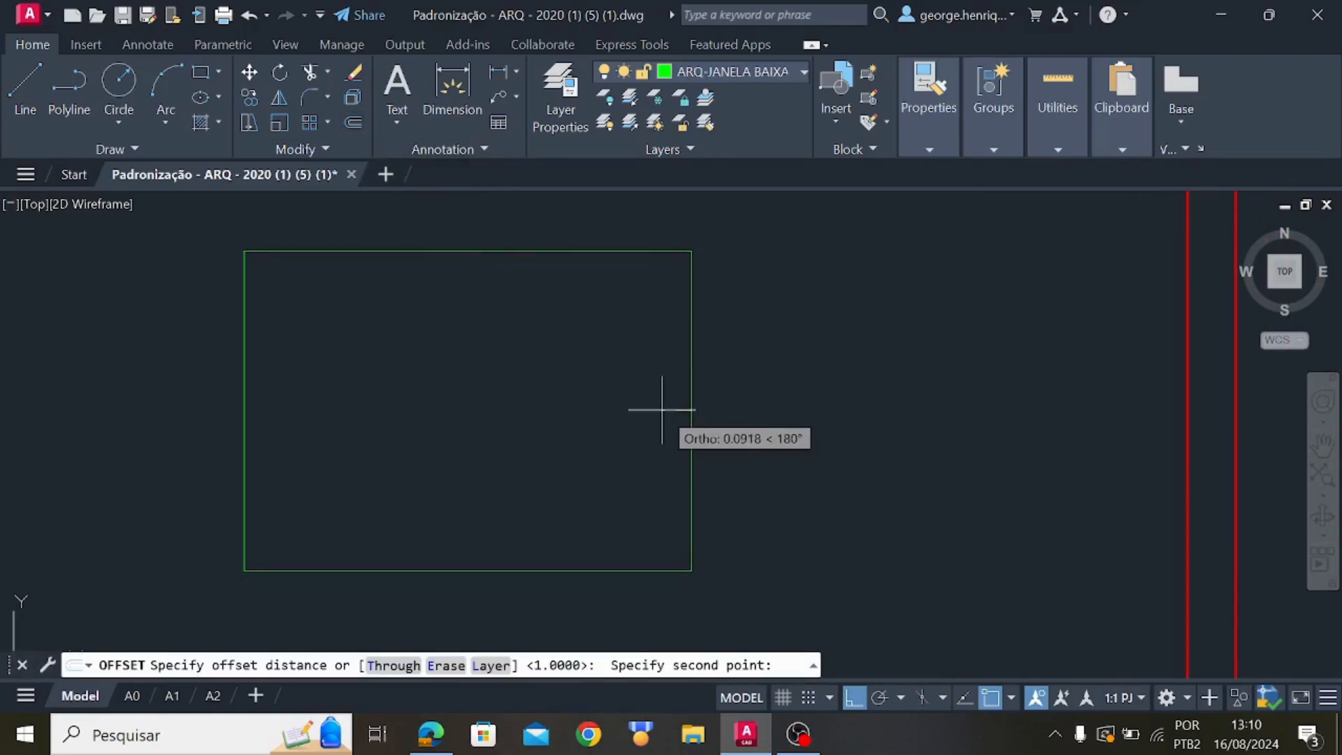
text(.03)
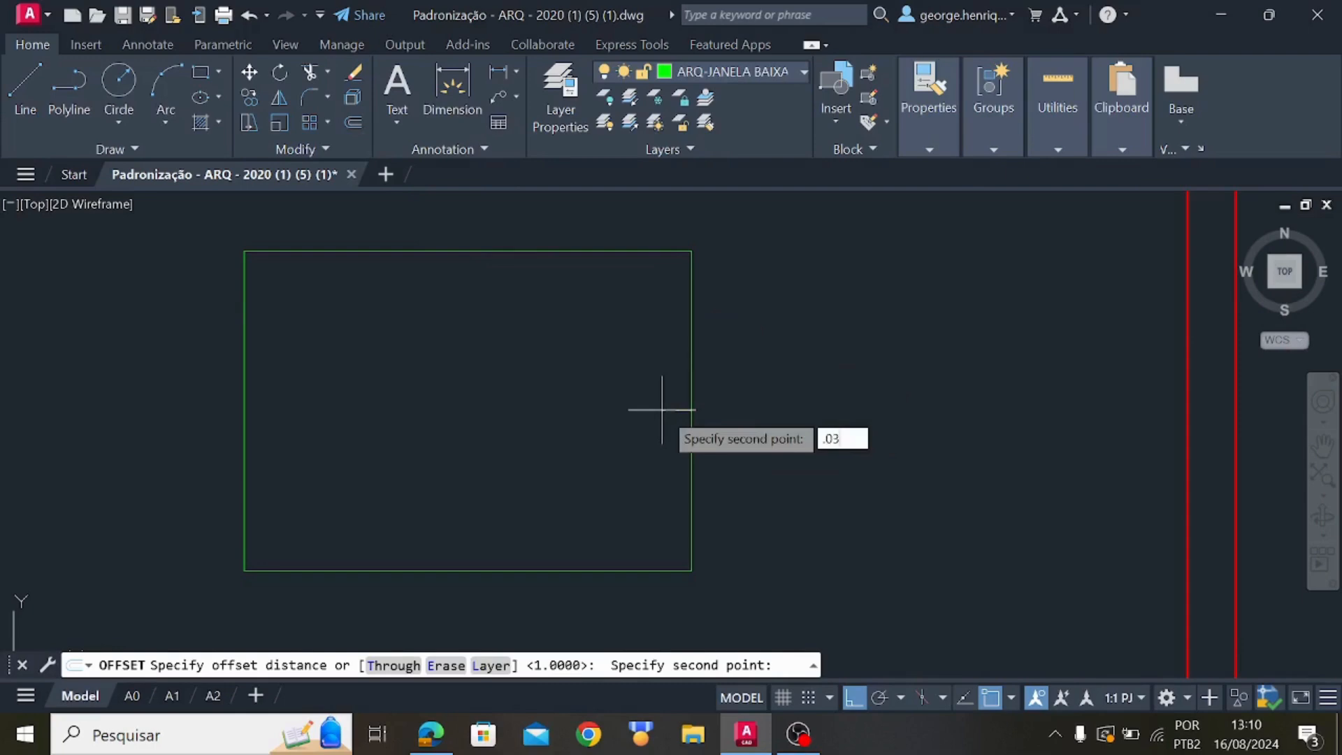
key(Return)
click(691, 423)
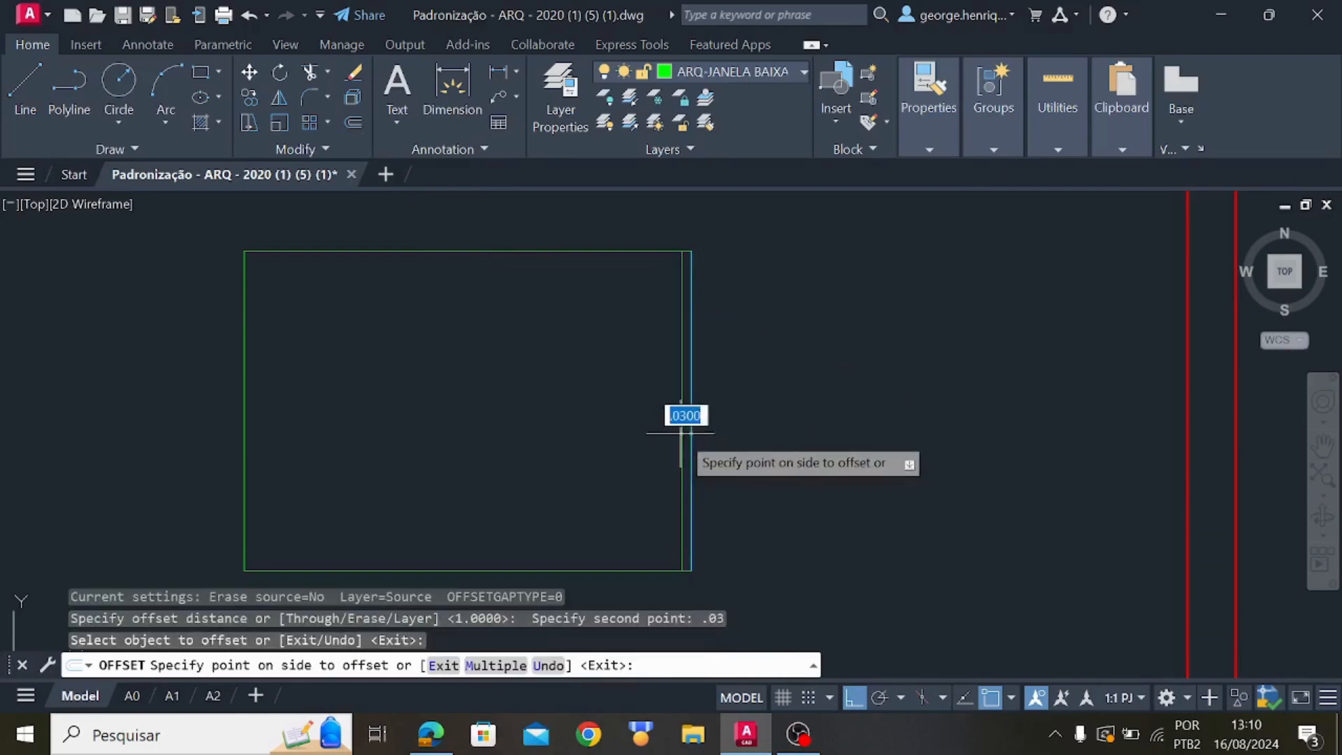
click(677, 435)
Offset the window's top, left and bottom edges inward by the same distance to complete the frame outline
click(578, 252)
click(549, 290)
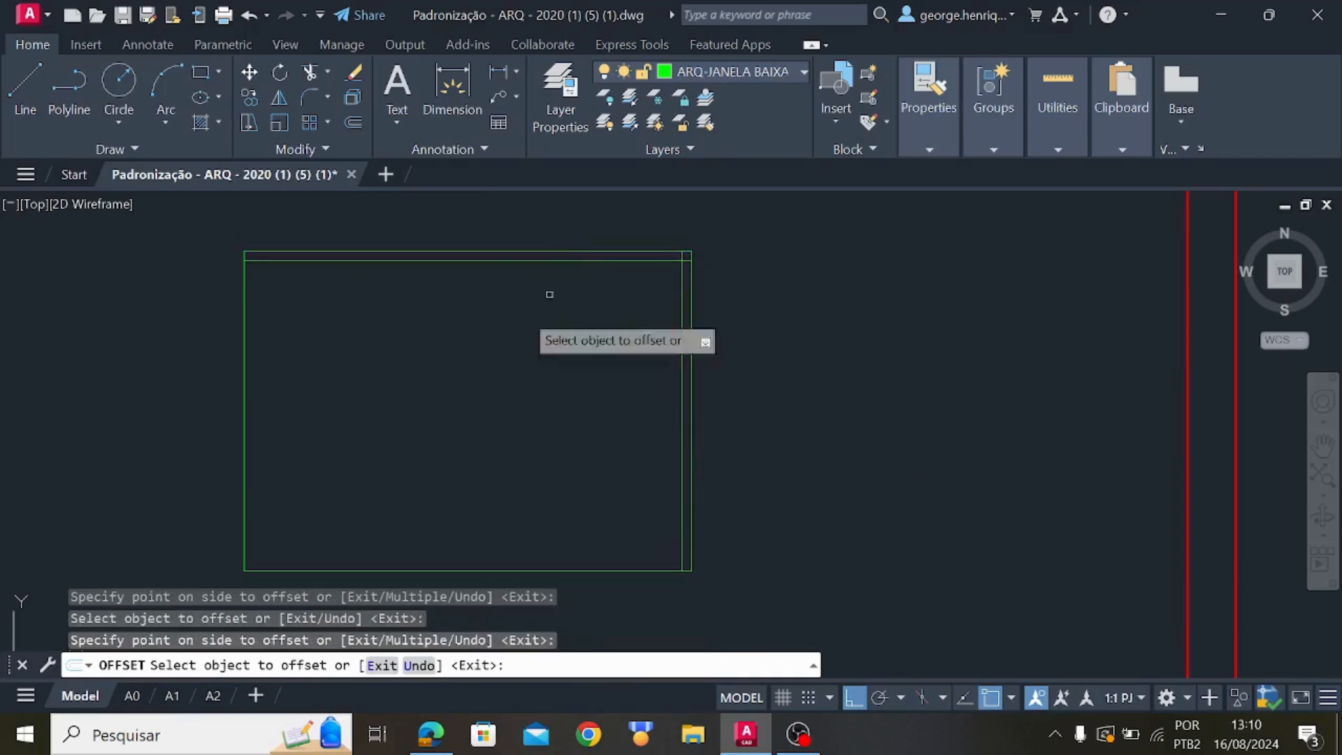
click(267, 400)
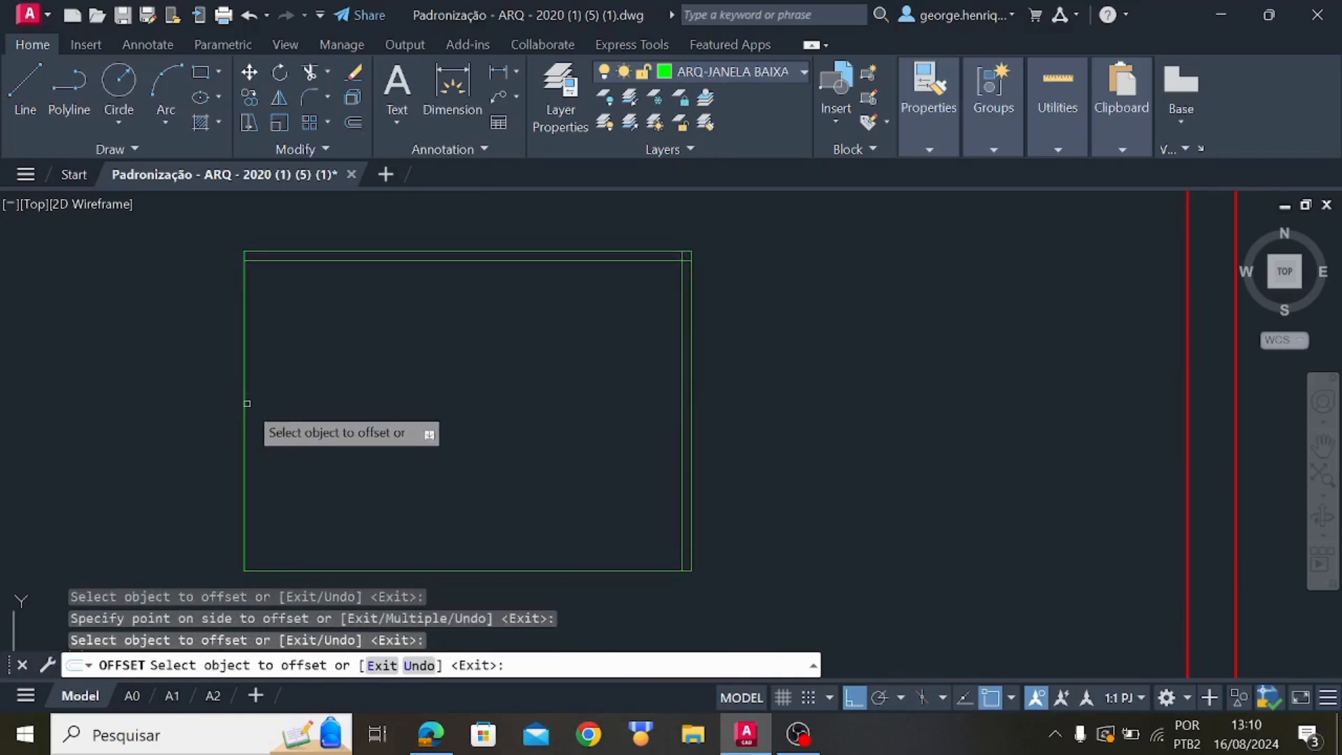
click(243, 404)
click(363, 512)
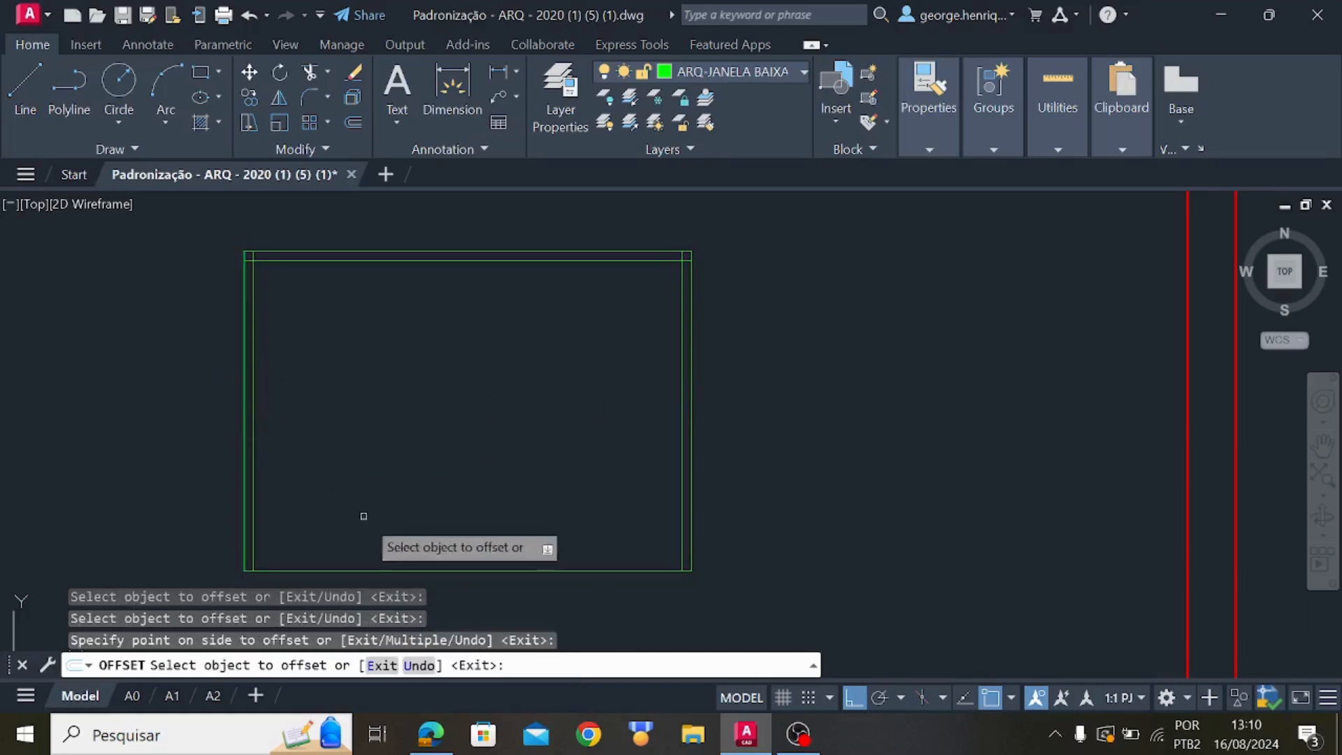
click(428, 572)
click(429, 546)
key(Escape)
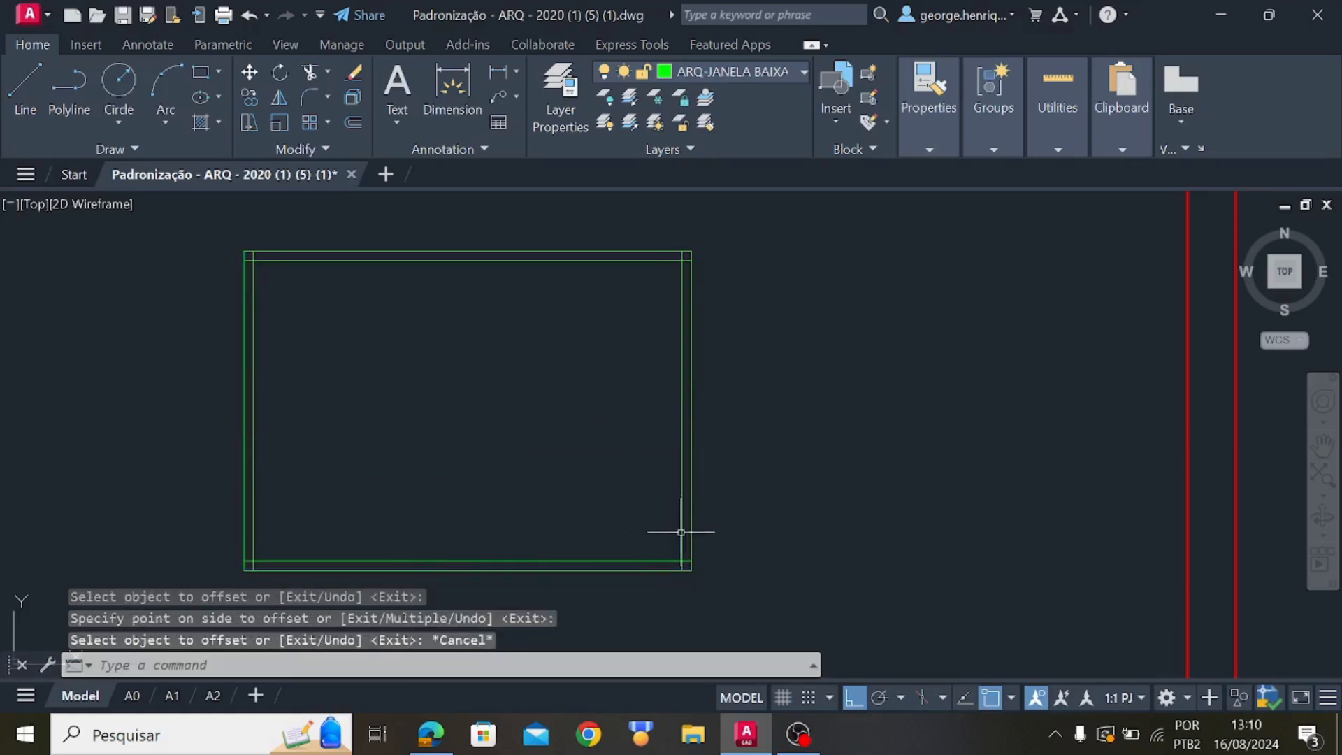
Draw a vertical centre line from the midpoint of the window's top edge down to the inner bottom frame line
click(32, 85)
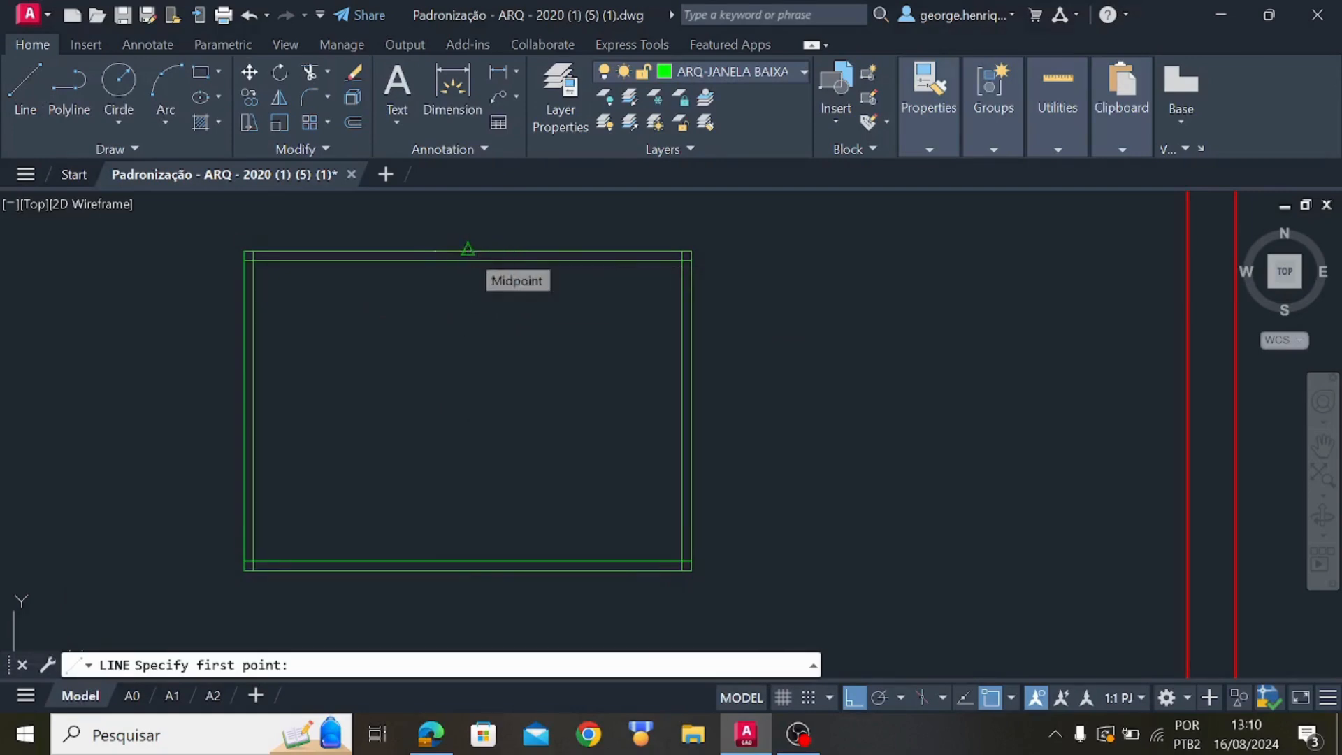
click(468, 251)
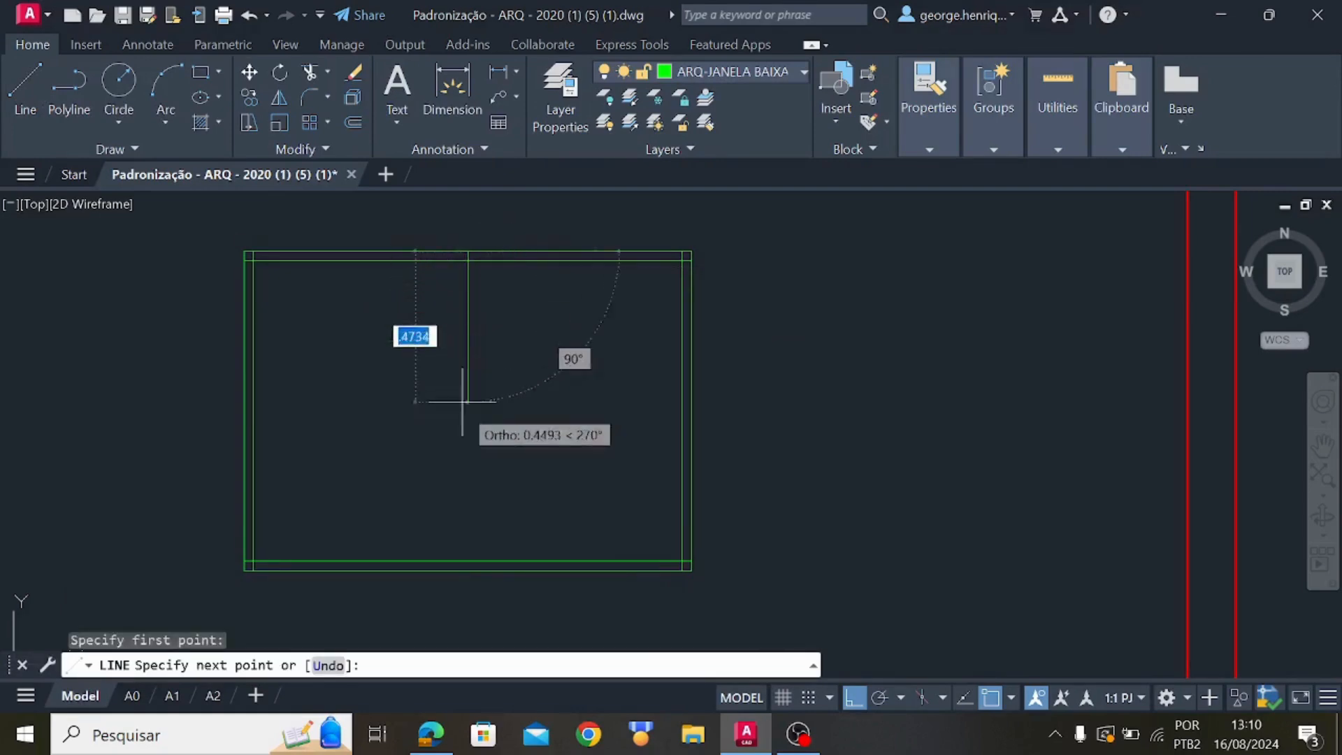
click(467, 568)
key(Escape)
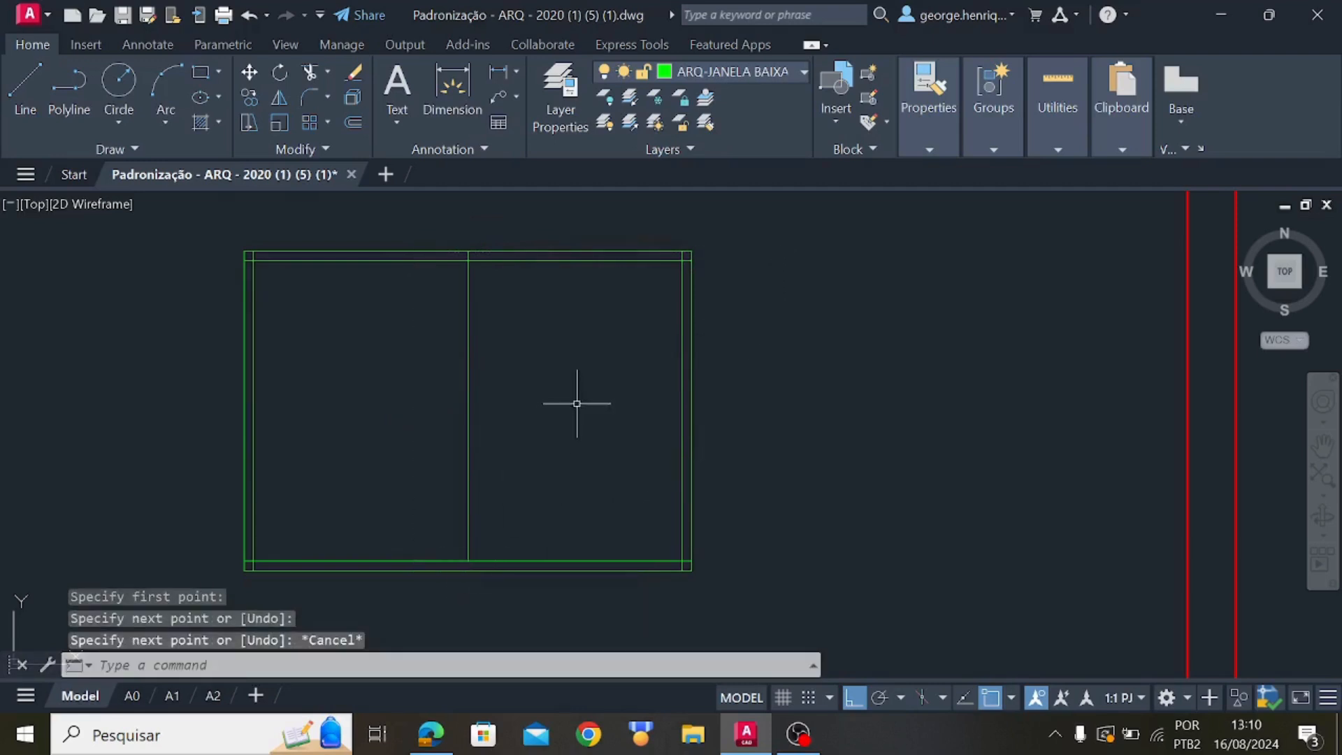
Trim the overlapping frame lines at the upper-left corner and the part of the centre line inside the top frame
scroll(458, 259, up, 5)
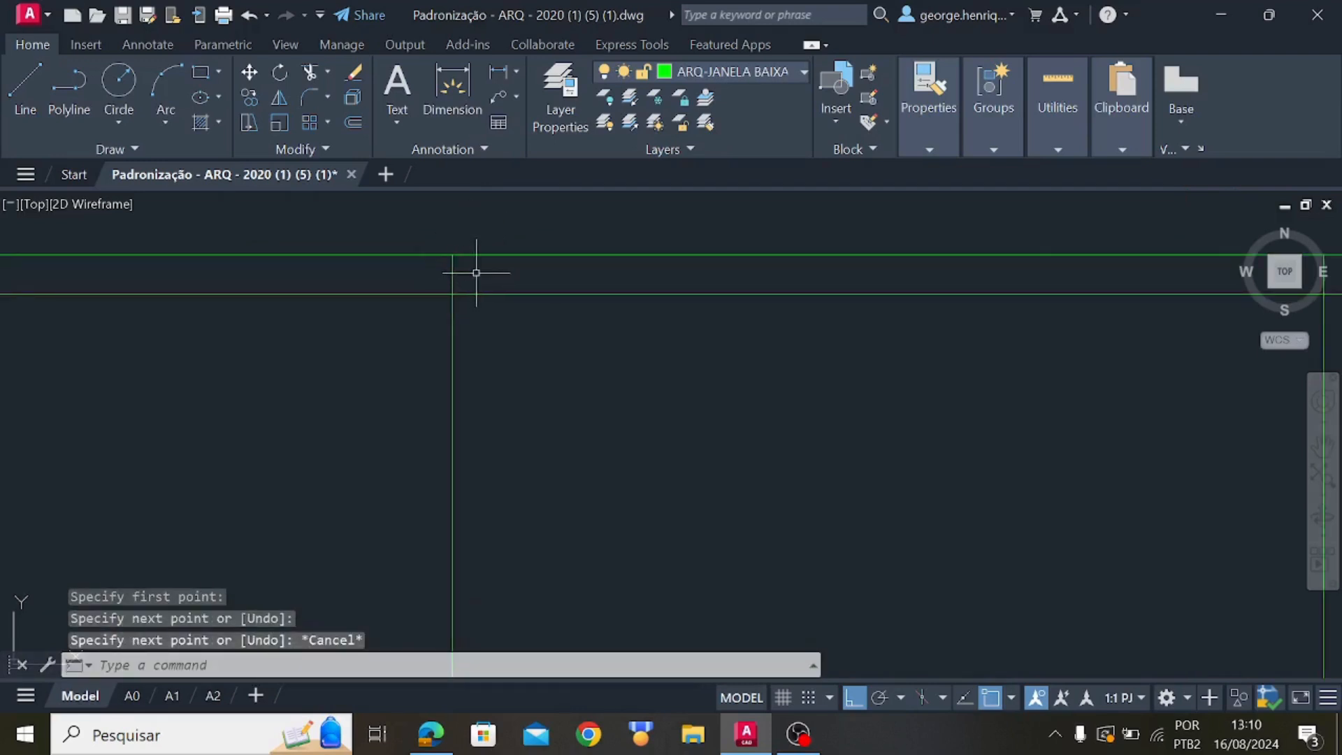
text(trim)
key(Return)
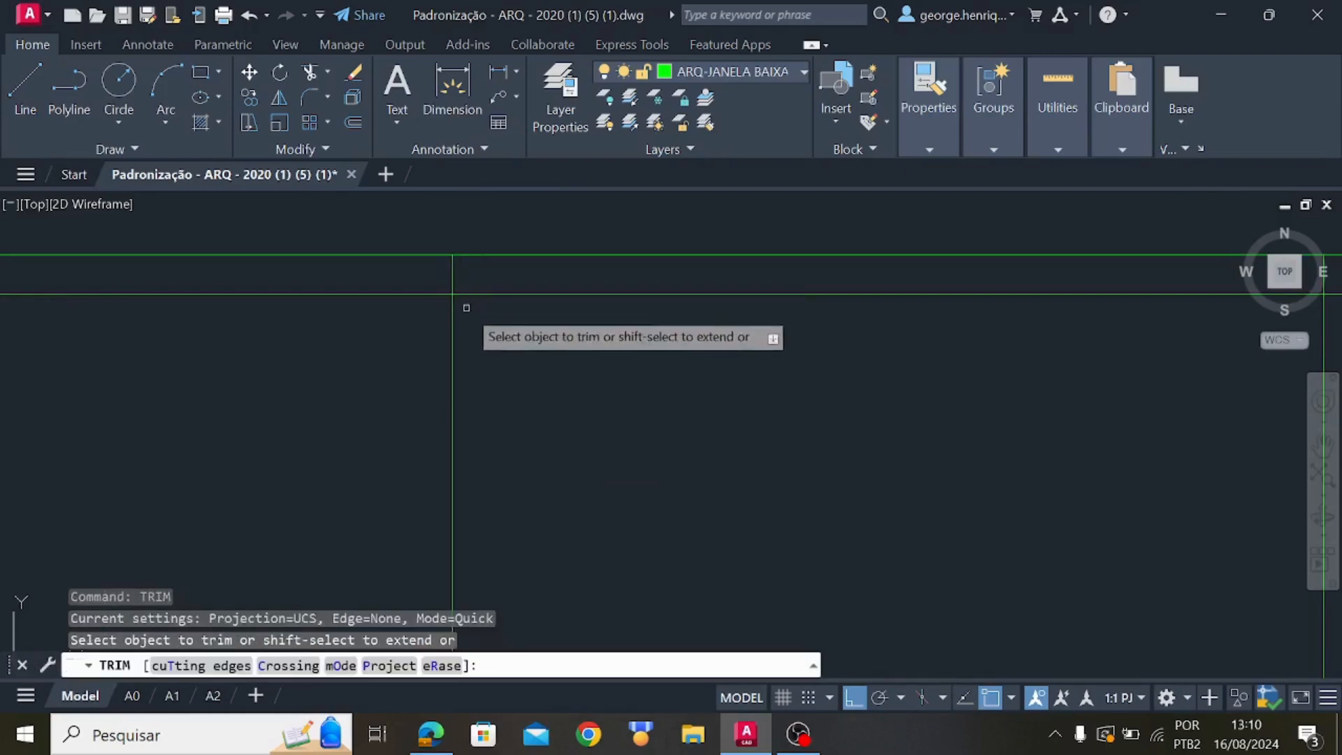
scroll(455, 276, down, 3)
scroll(112, 280, up, 2)
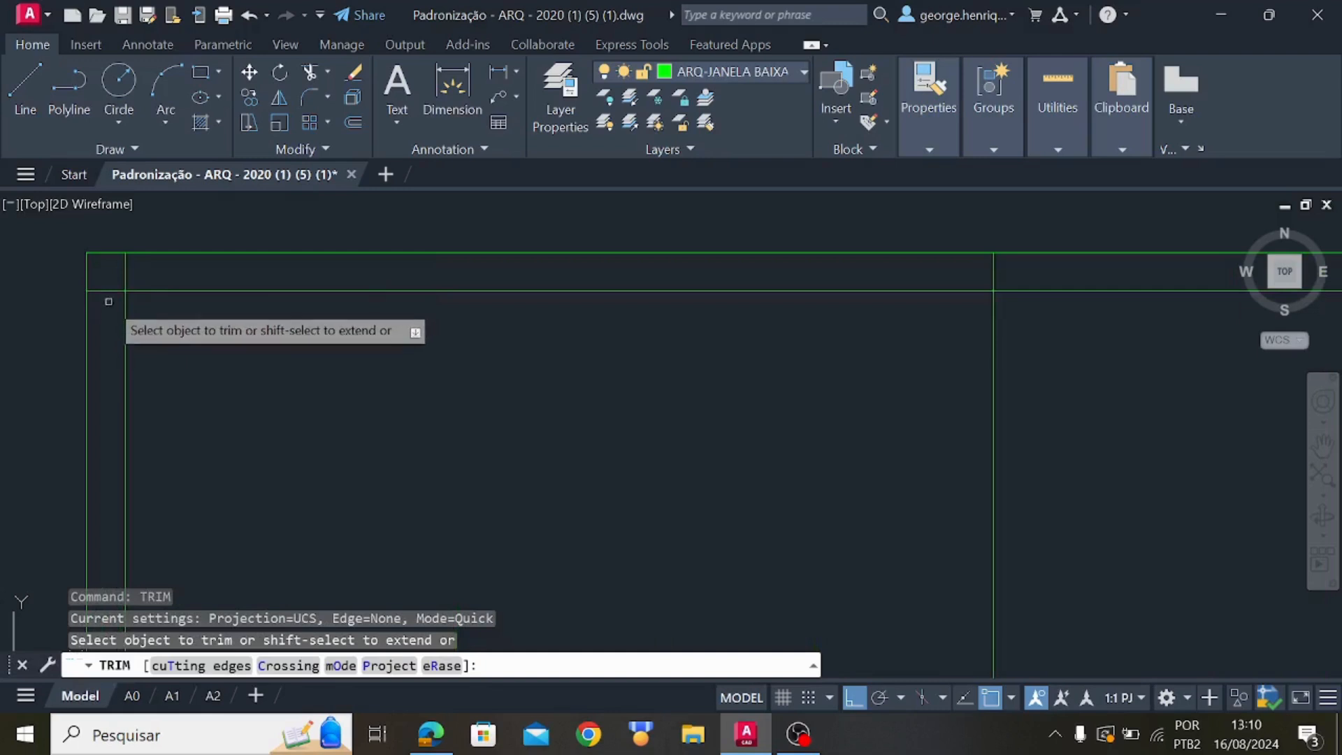
click(144, 268)
drag(141, 272, 146, 271)
drag(1008, 266, 981, 272)
scroll(1083, 283, down, 6)
middle_drag(1114, 360, 815, 335)
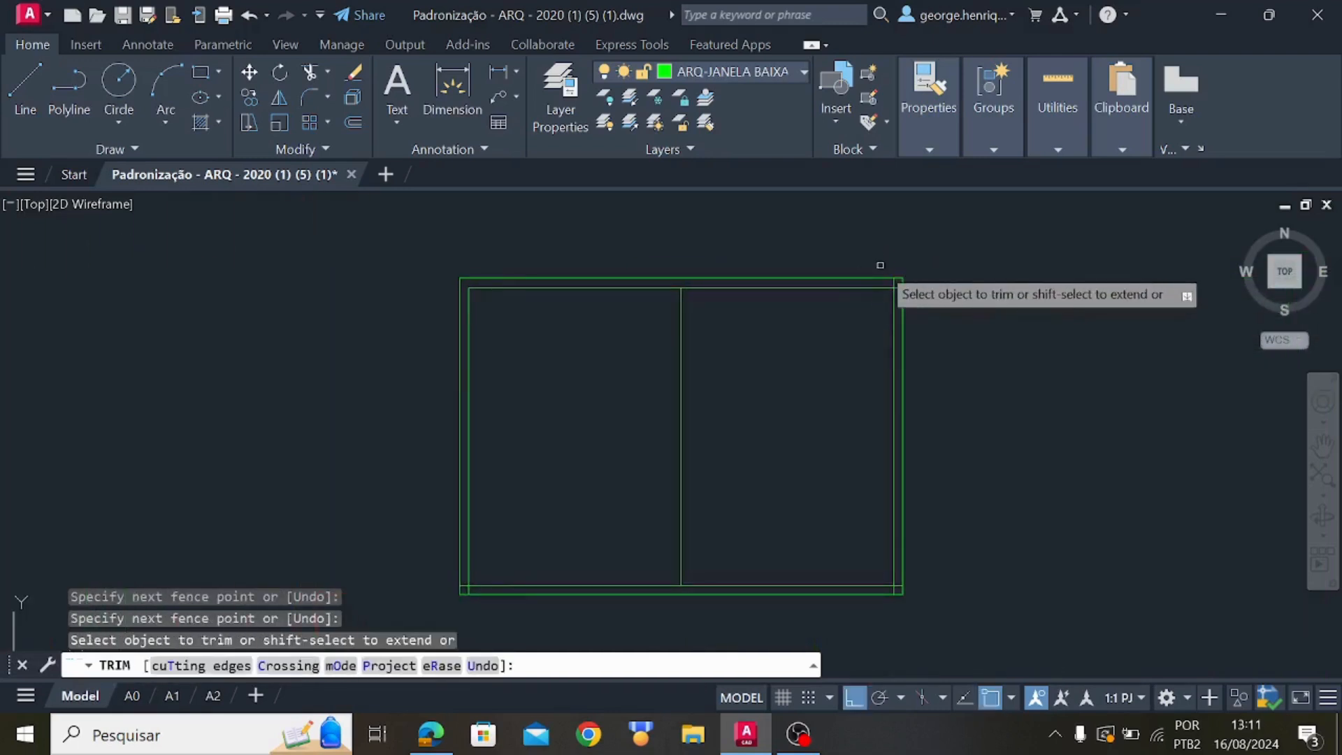
Trim the inner frame lines that overrun at the window's upper-right and lower-right corners
scroll(882, 272, up, 6)
mouse_move(858, 338)
mouse_down()
mouse_move(893, 345)
mouse_move(911, 396)
mouse_up()
scroll(907, 404, down, 6)
middle_drag(907, 431, 870, 158)
scroll(876, 406, up, 8)
mouse_move(765, 502)
mouse_down()
mouse_move(818, 480)
mouse_move(824, 451)
mouse_up()
scroll(777, 456, down, 8)
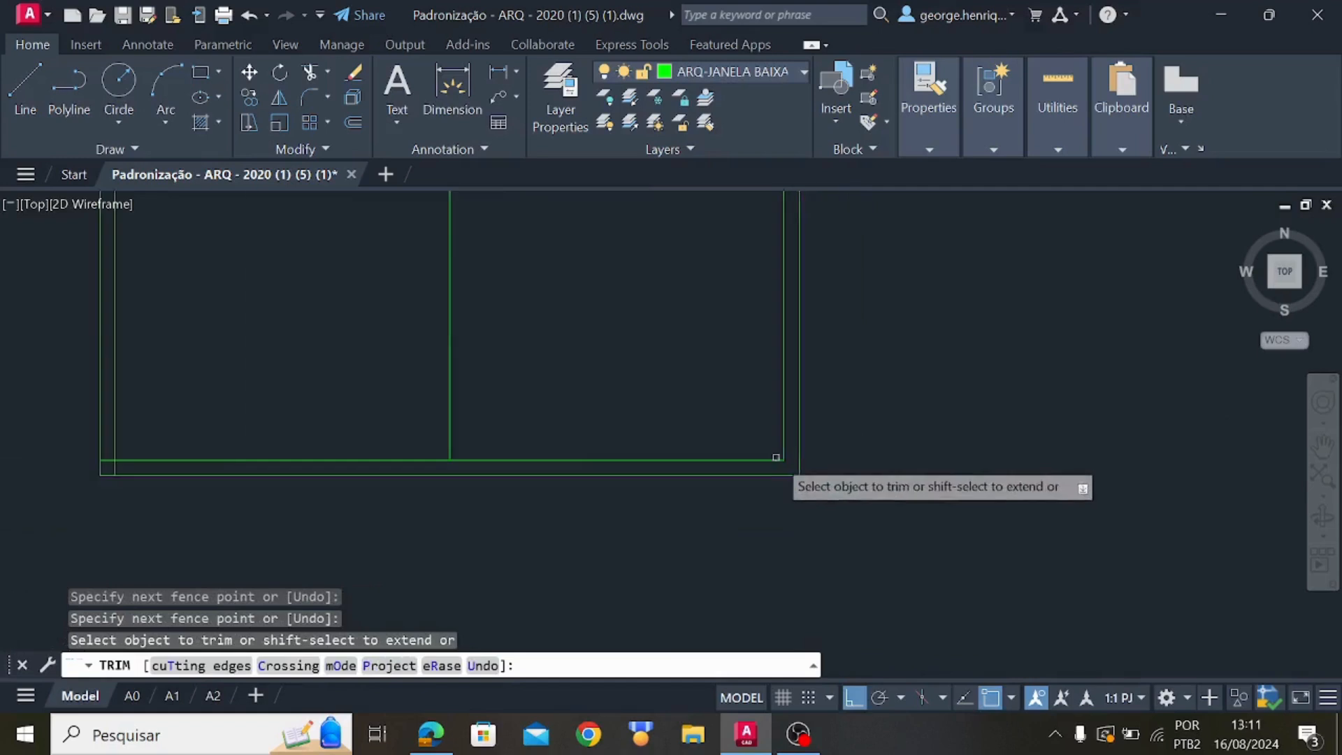
Trim the overrunning inner frame lines at the window's lower-left corner
middle_drag(667, 466, 900, 439)
scroll(600, 437, up, 12)
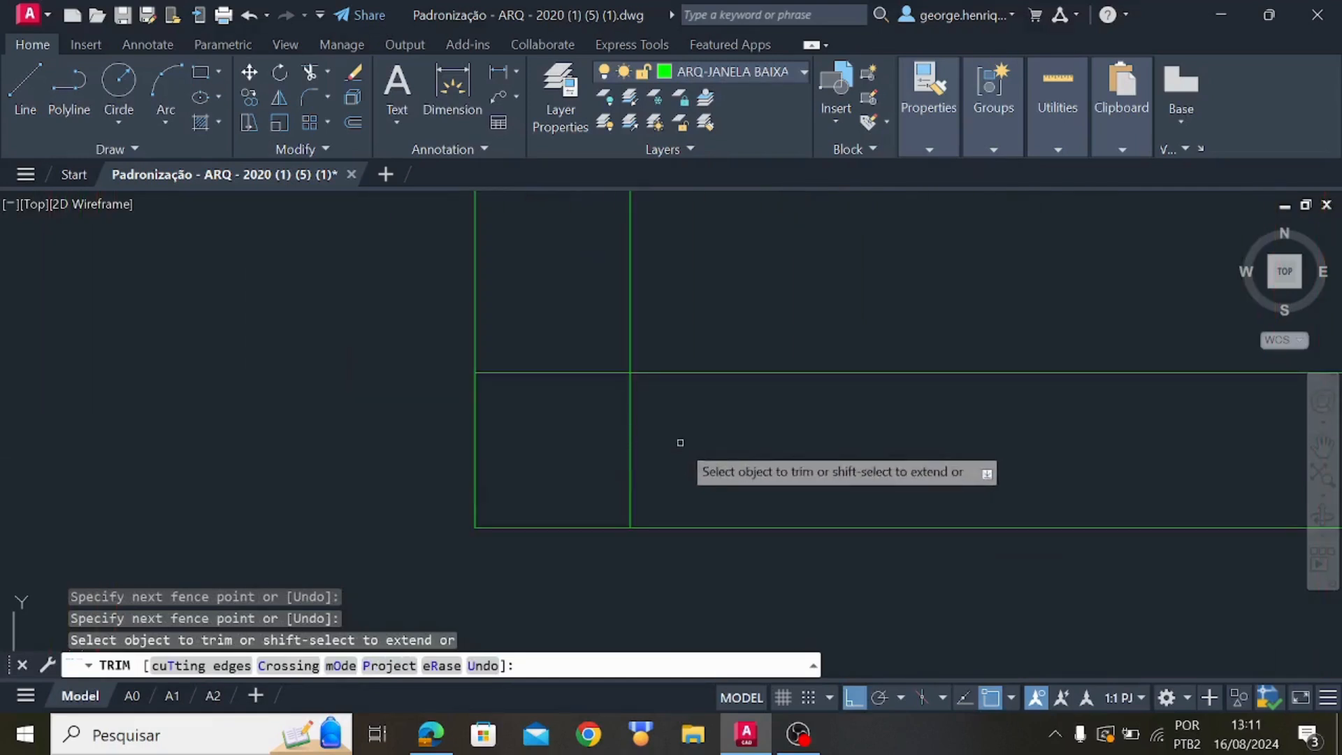
drag(684, 448, 560, 266)
scroll(872, 359, down, 10)
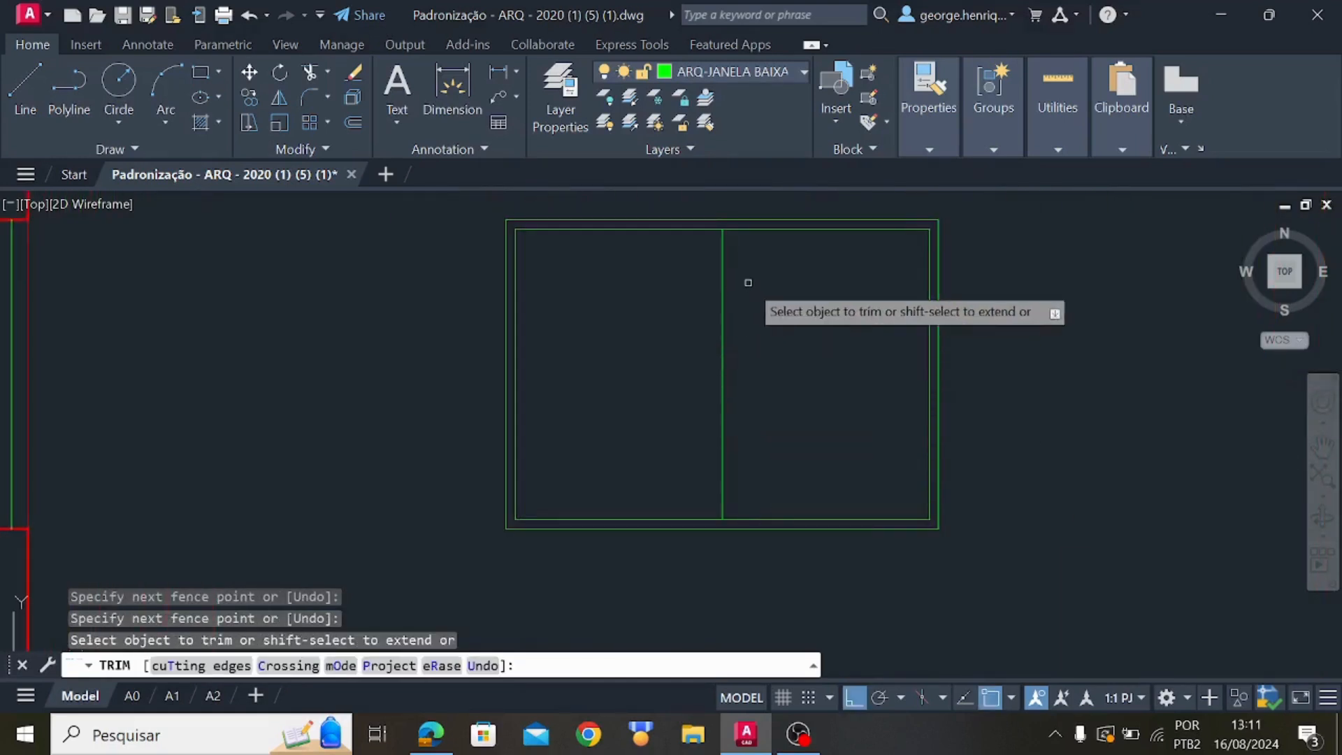
key(Escape)
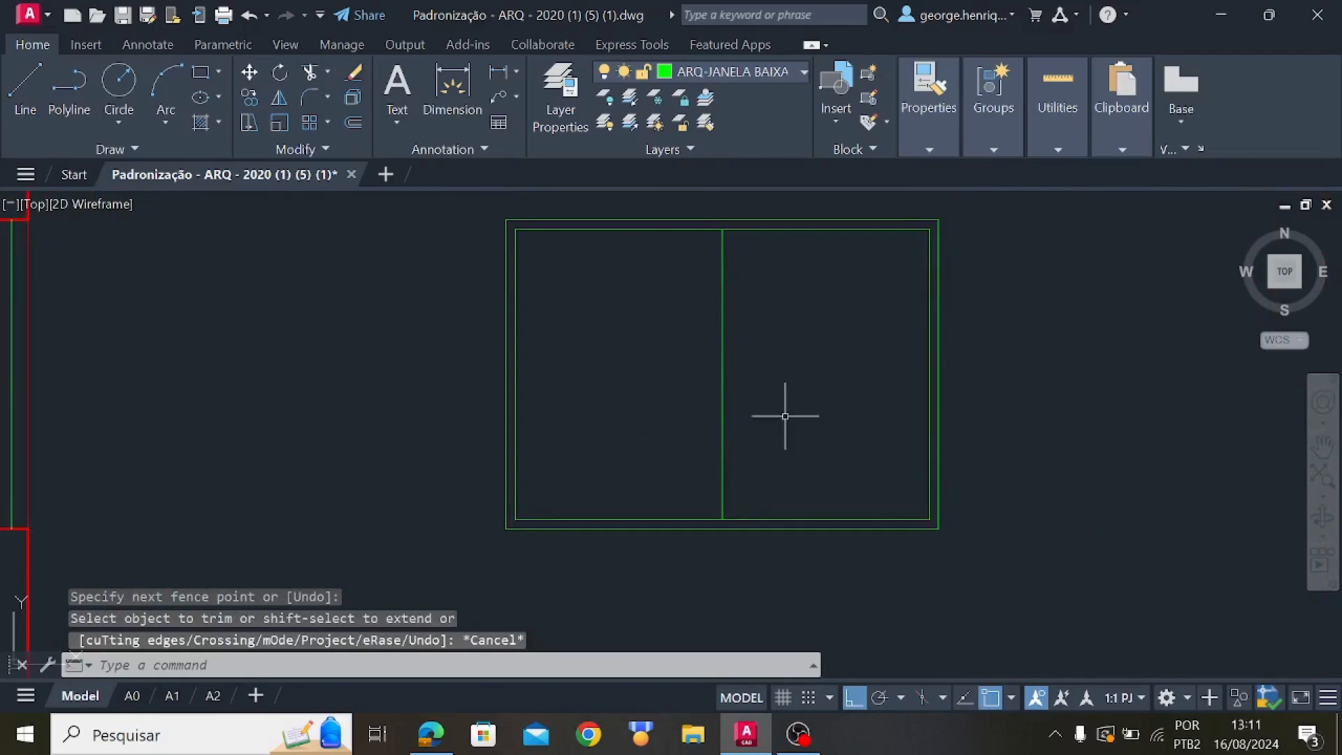
scroll(785, 416, down, 4)
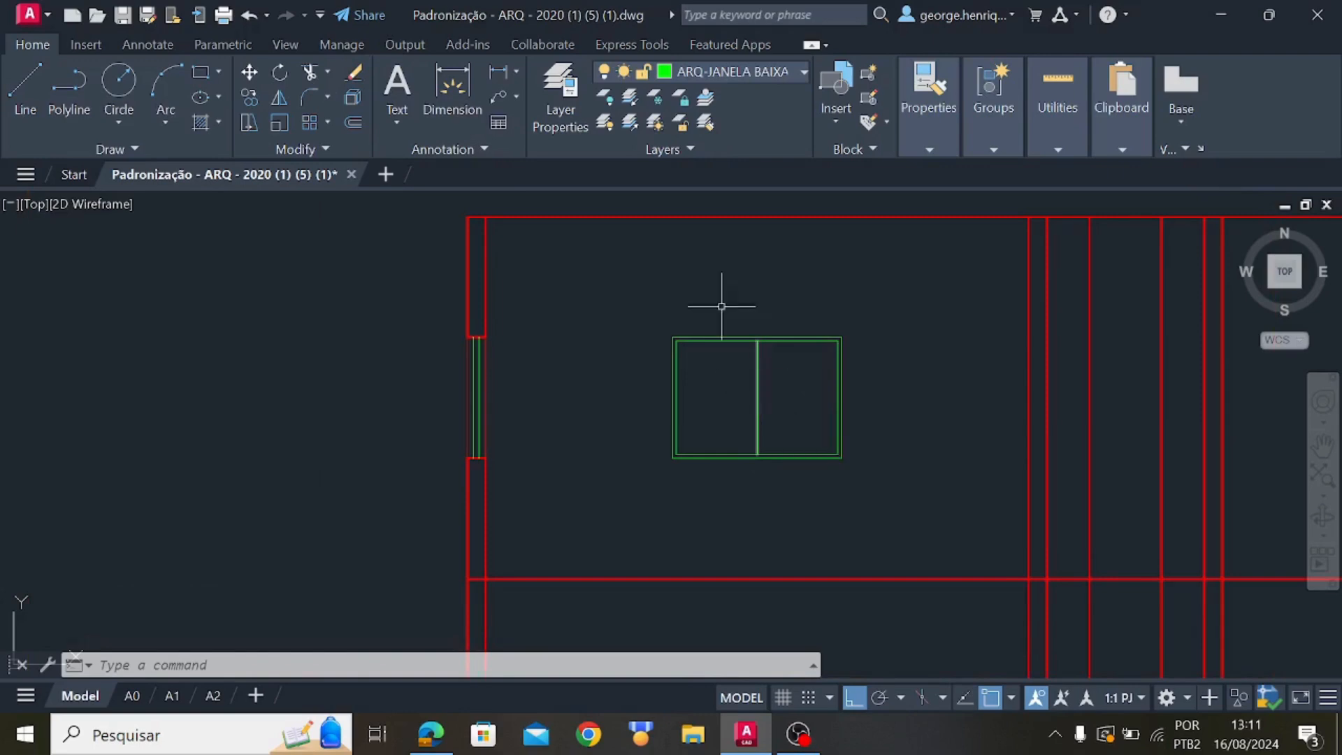
scroll(775, 394, up, 2)
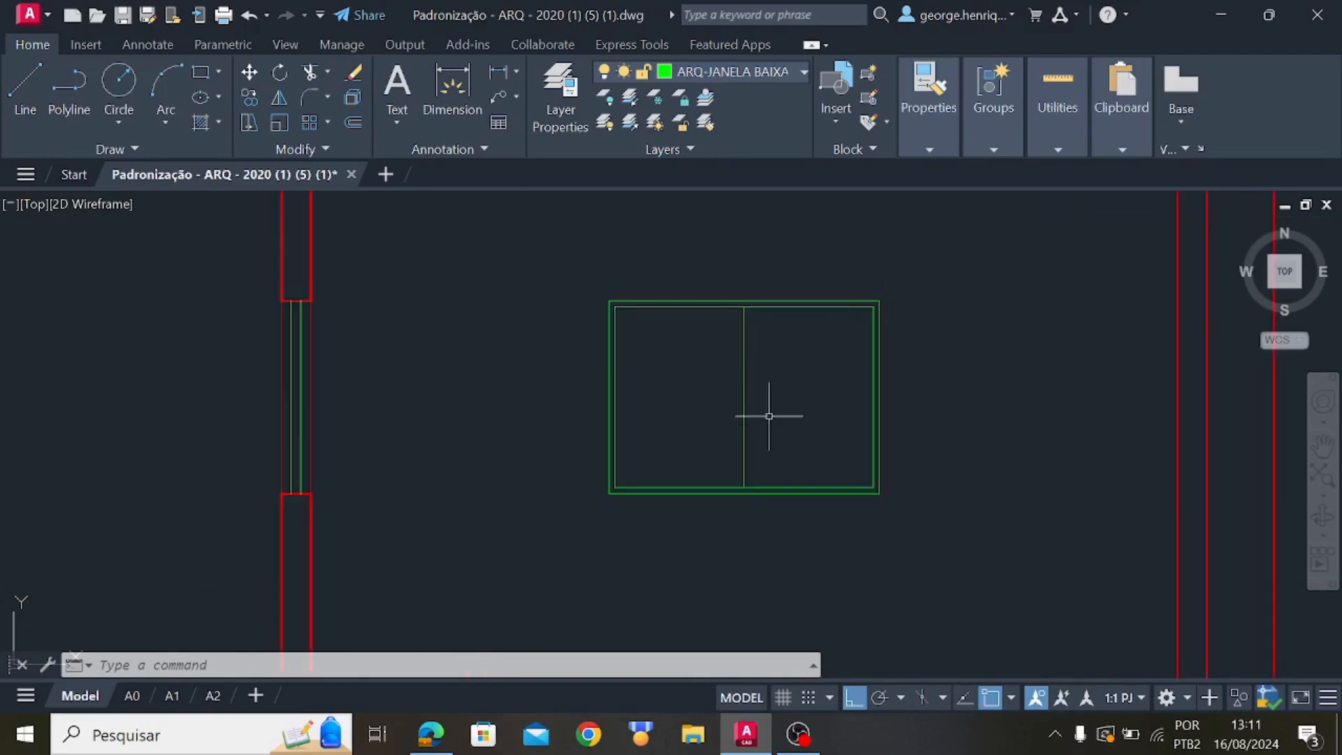
click(202, 75)
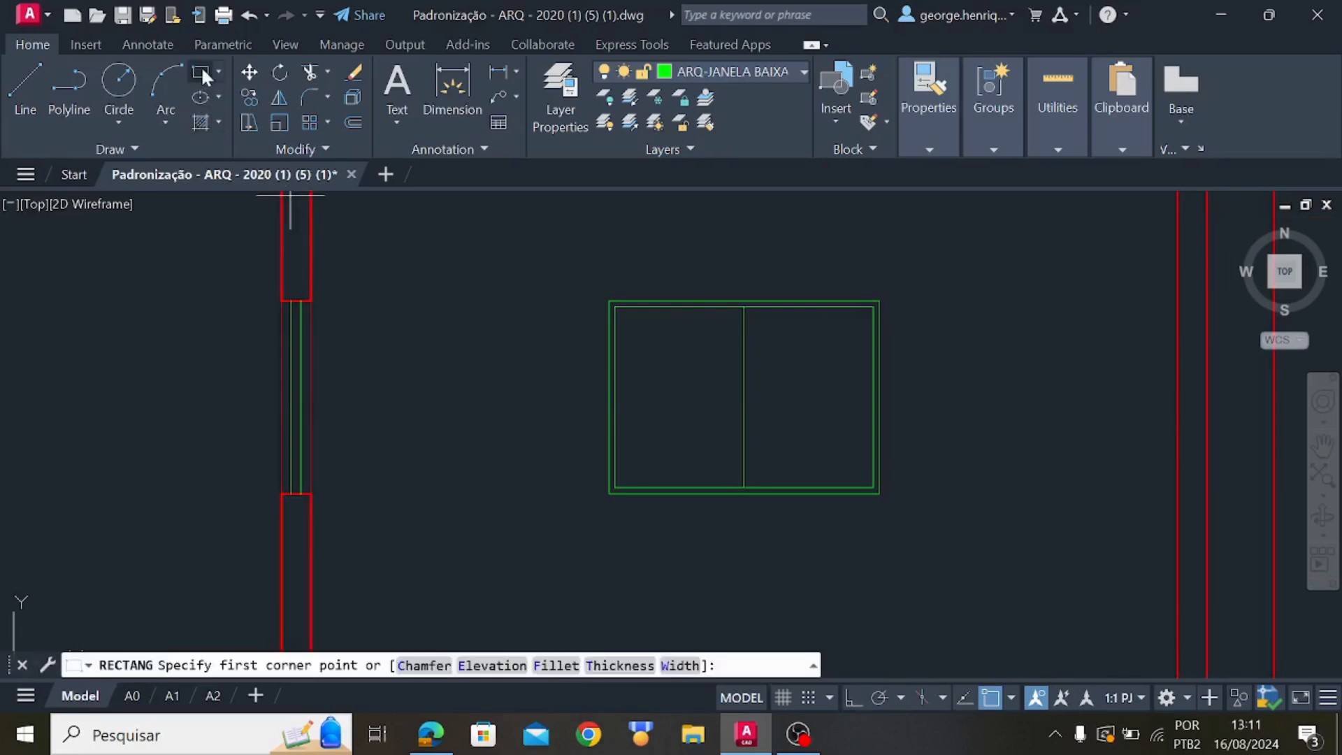
scroll(609, 363, up, 4)
click(543, 334)
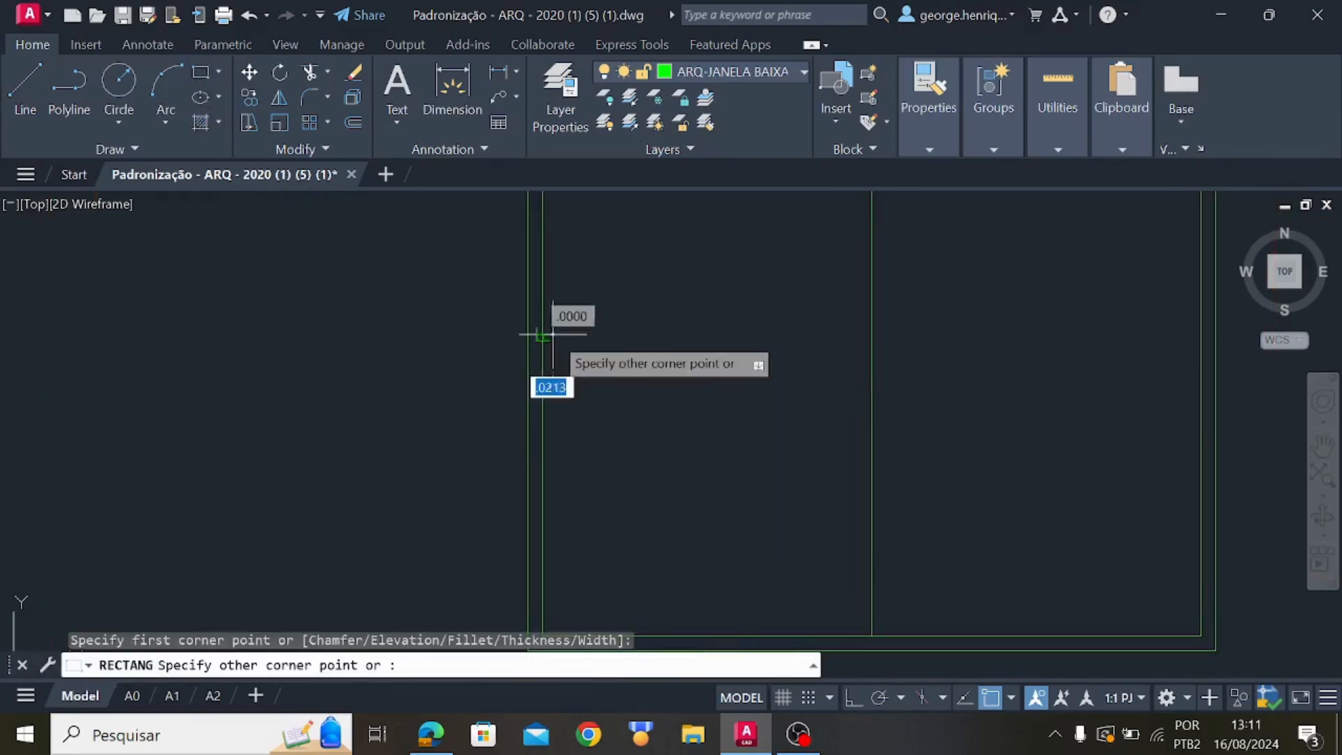
key(Escape)
key(F1)
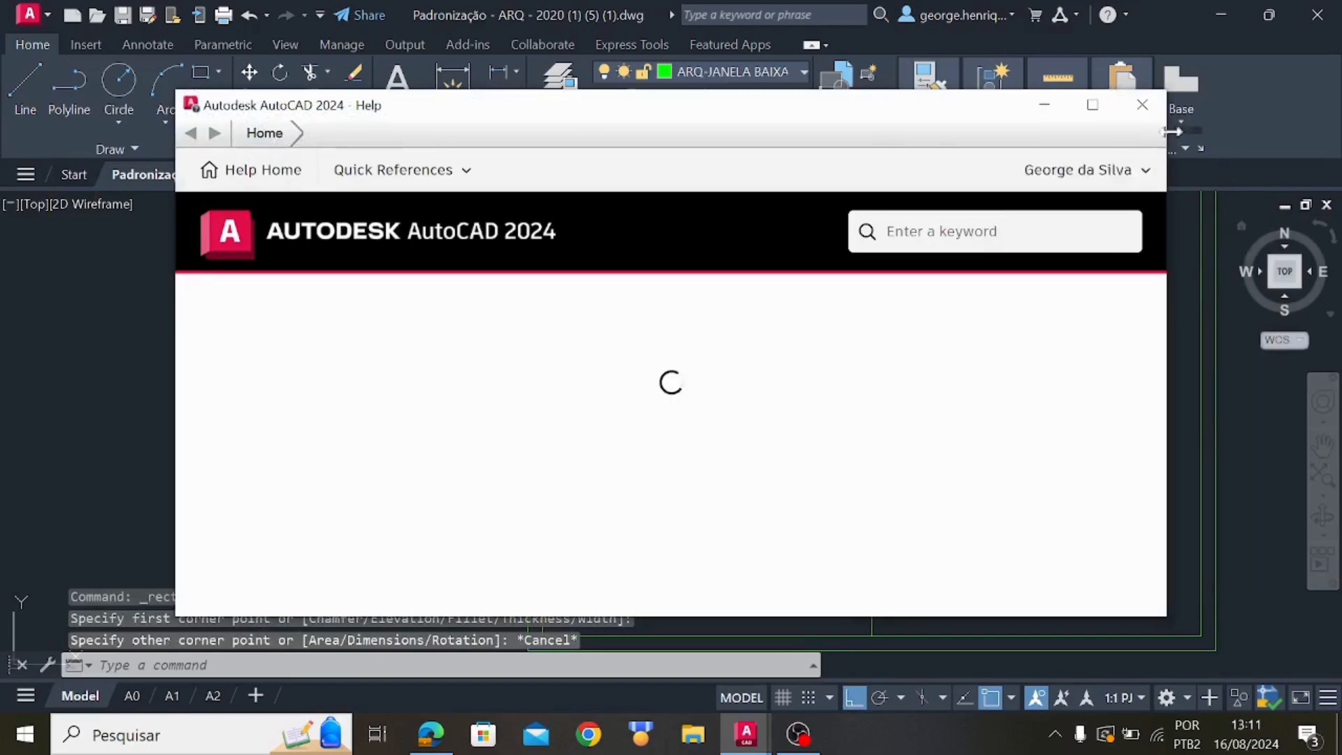
click(1150, 109)
Draw an upright handle rectangle about 0.03 wide and 0.21 high in the left pane, just inside the frame
key(space)
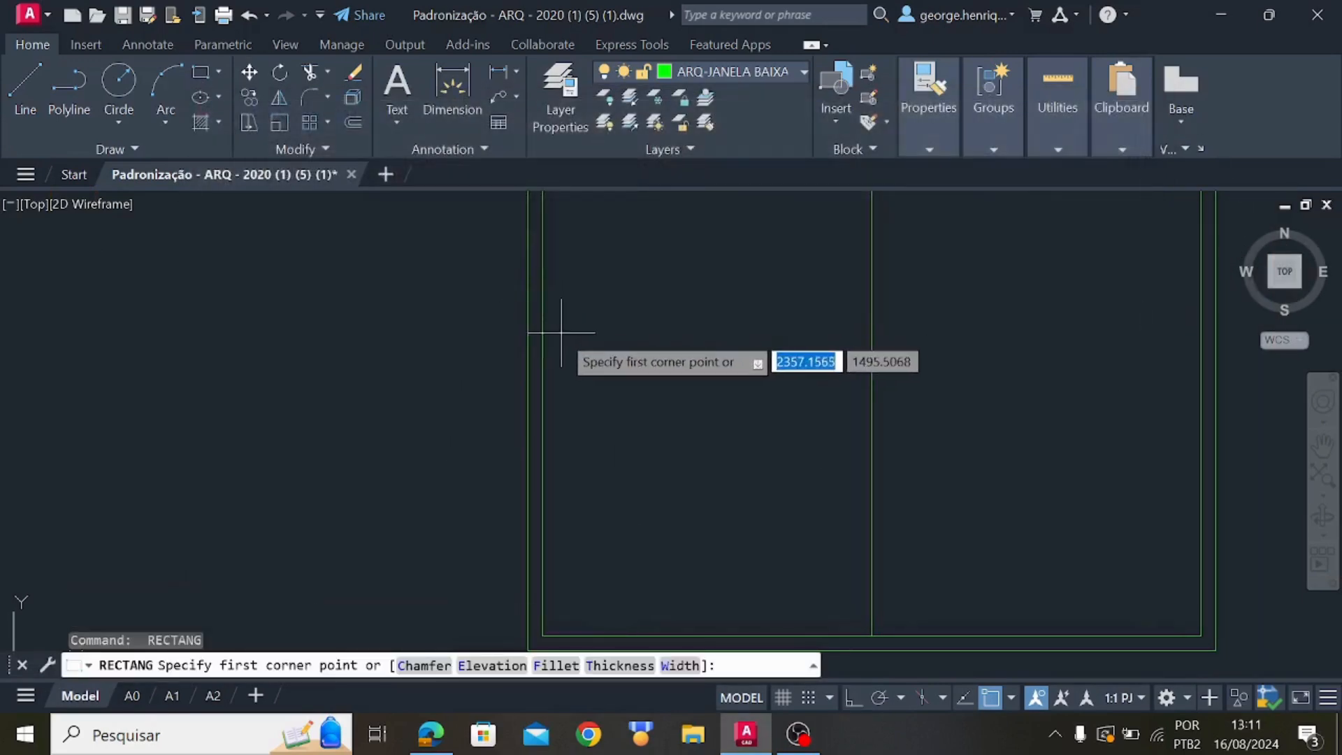
click(558, 334)
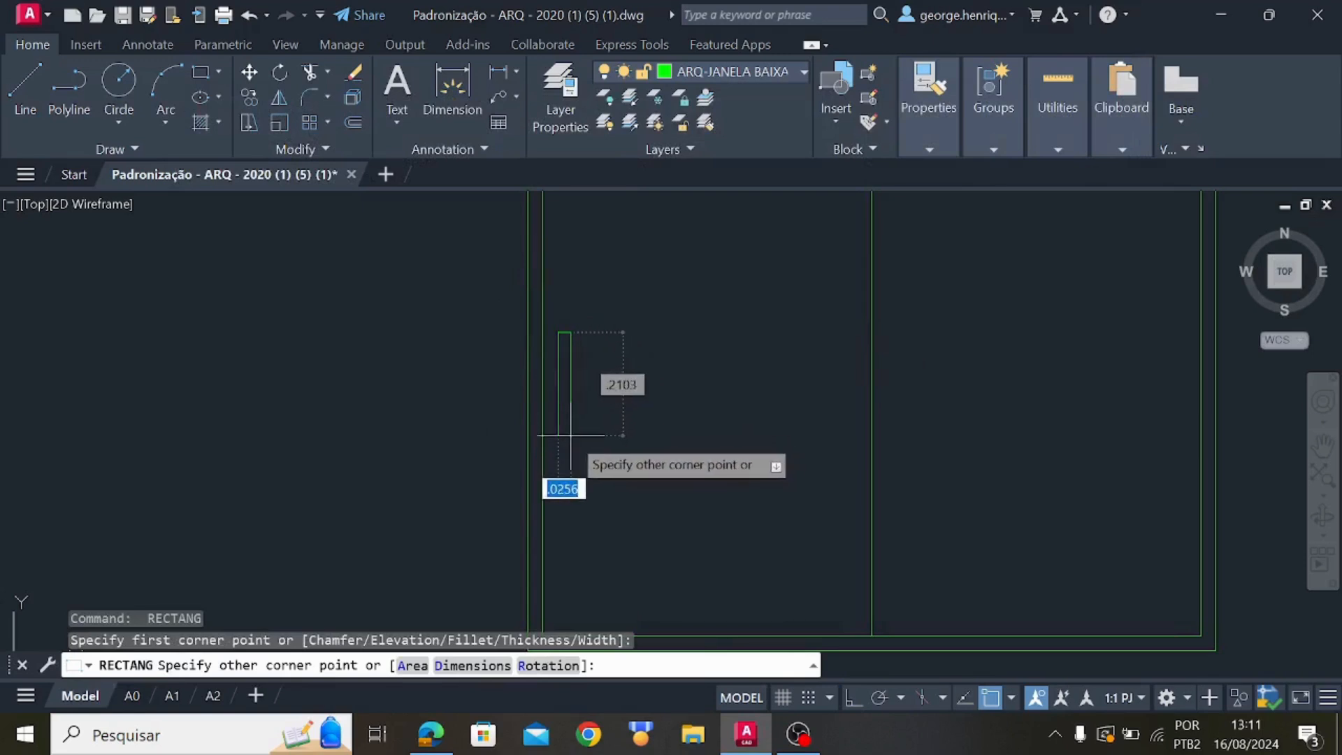
key(Escape)
scroll(710, 478, down, 2)
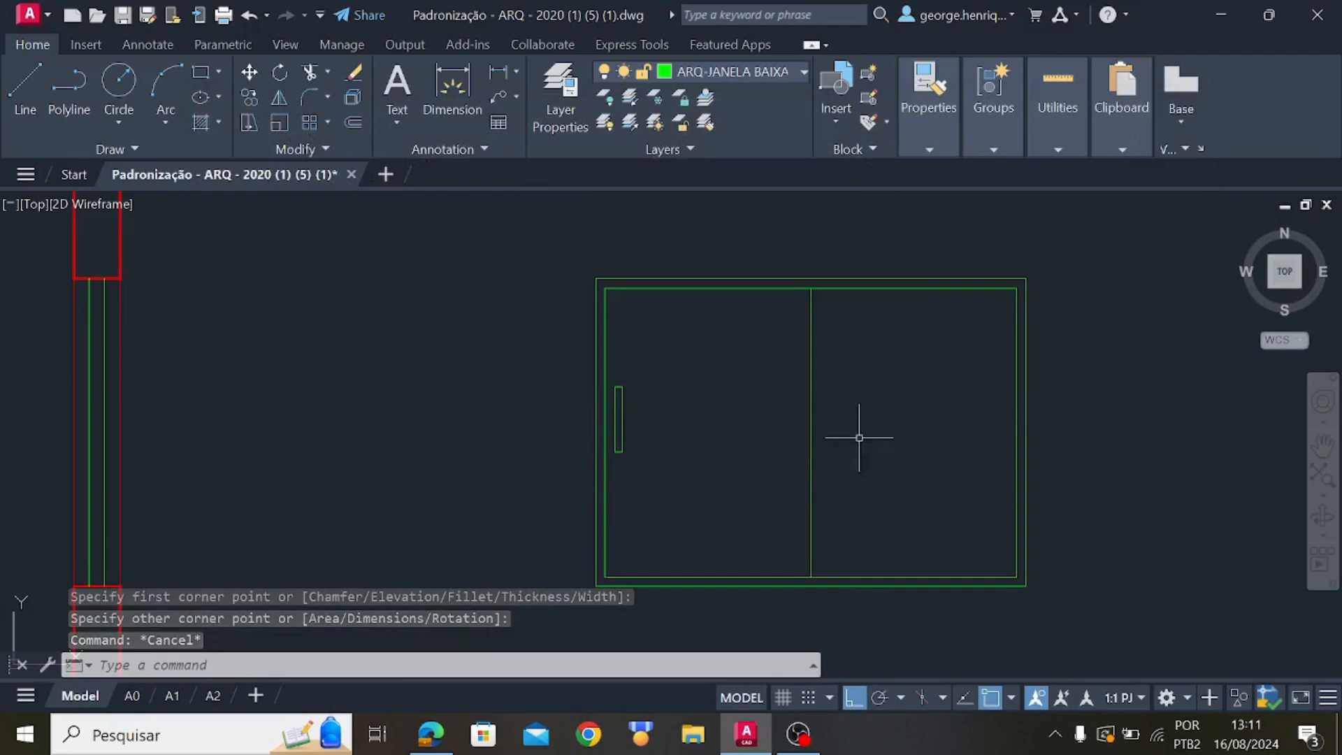
middle_drag(868, 489, 687, 444)
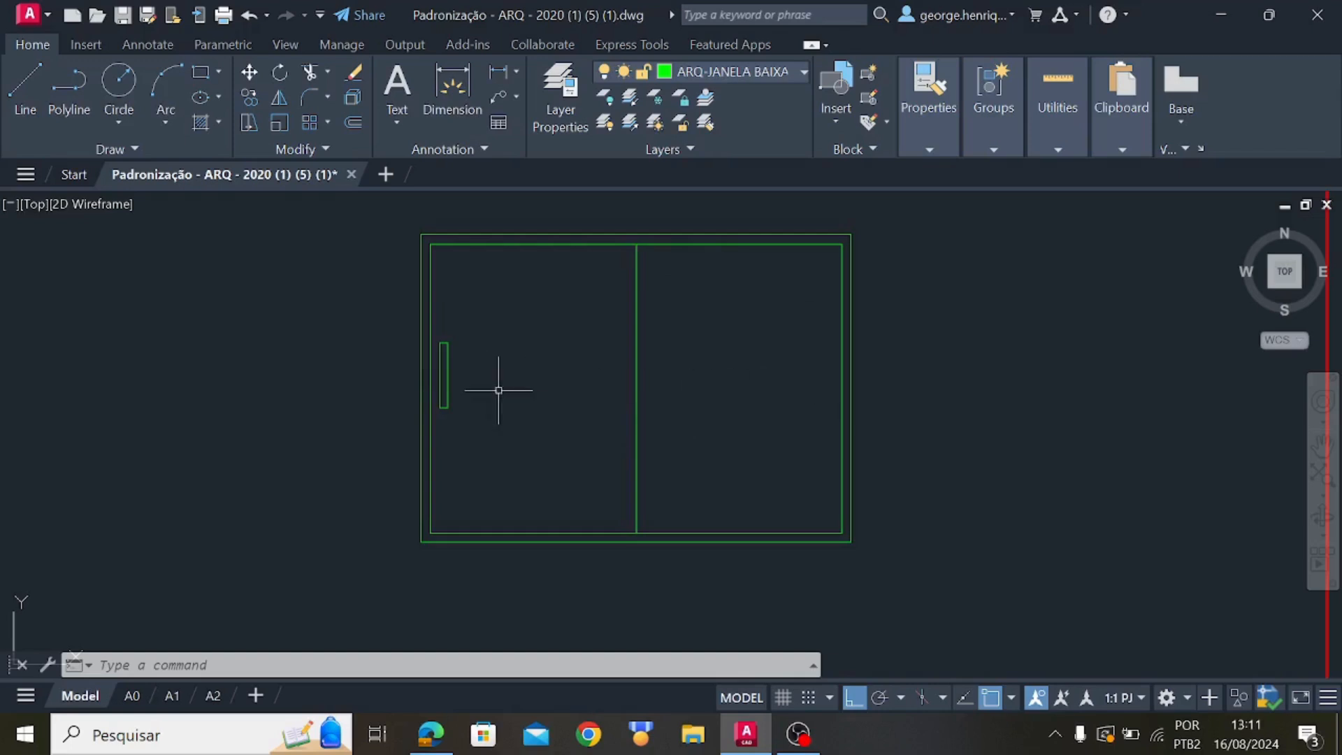
scroll(526, 418, down, 5)
scroll(461, 421, up, 6)
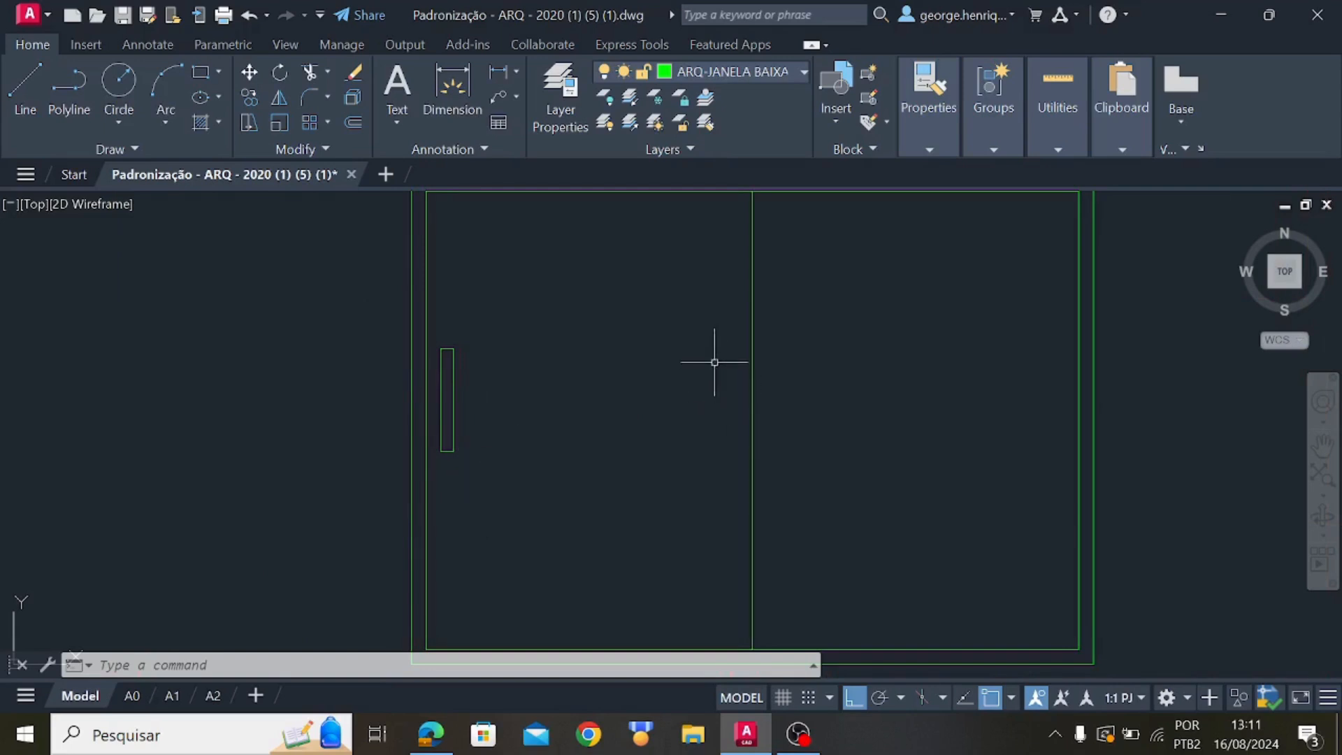
Draw a short vertical line across the top frame, from the centre line's upper end to the outer top edge
middle_drag(605, 525, 489, 404)
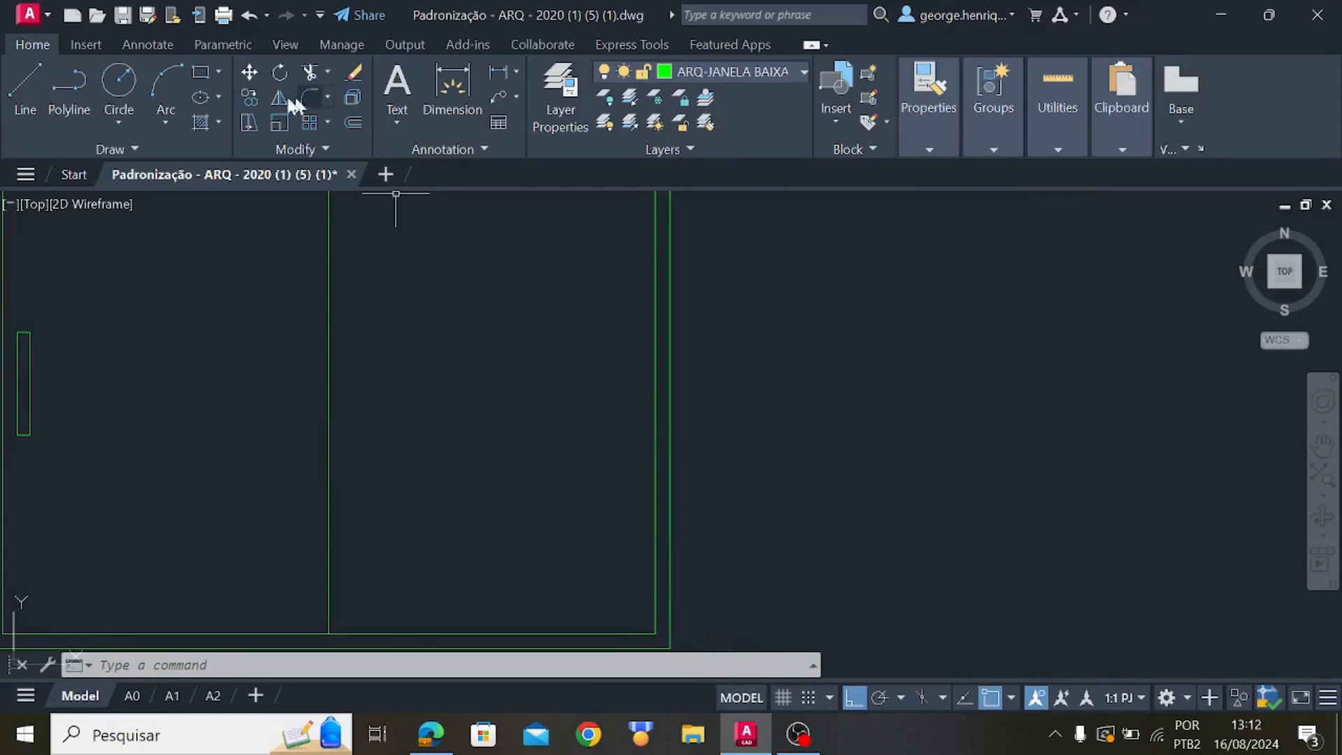
click(24, 94)
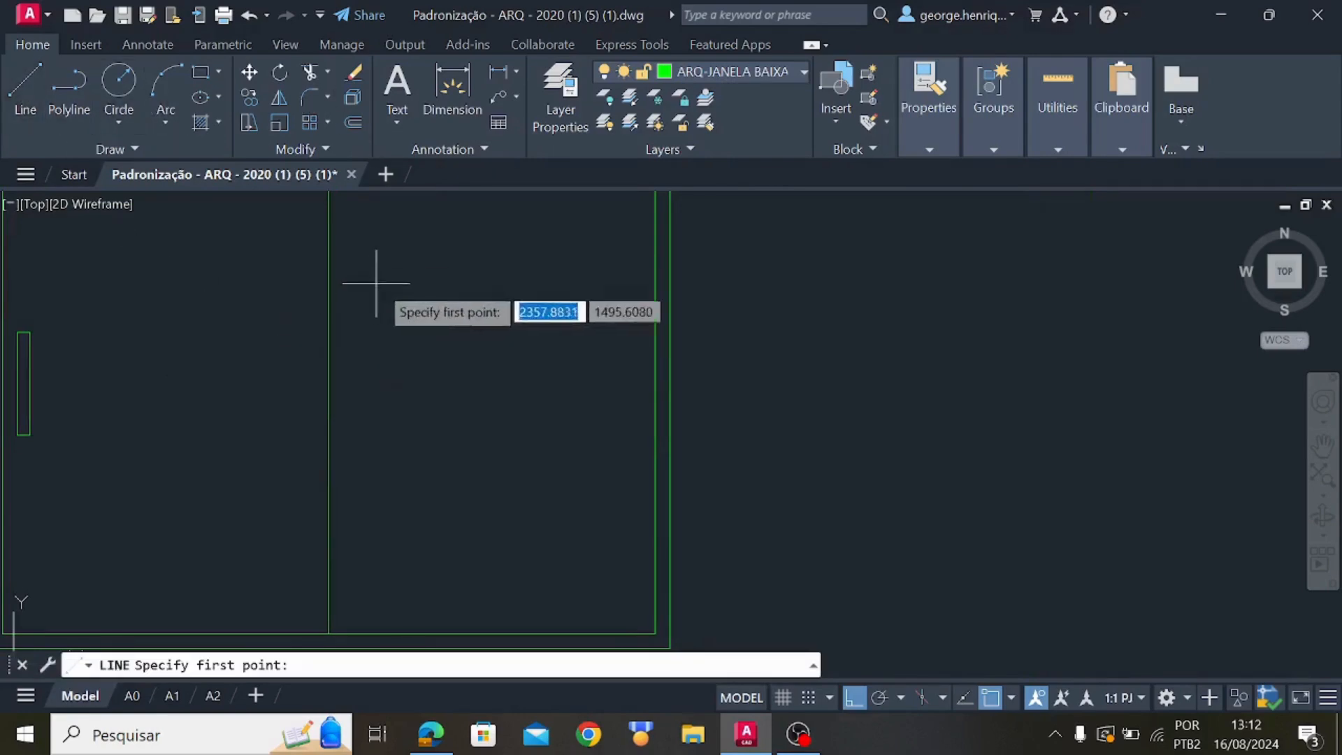
middle_drag(384, 280, 404, 497)
middle_drag(281, 440, 418, 385)
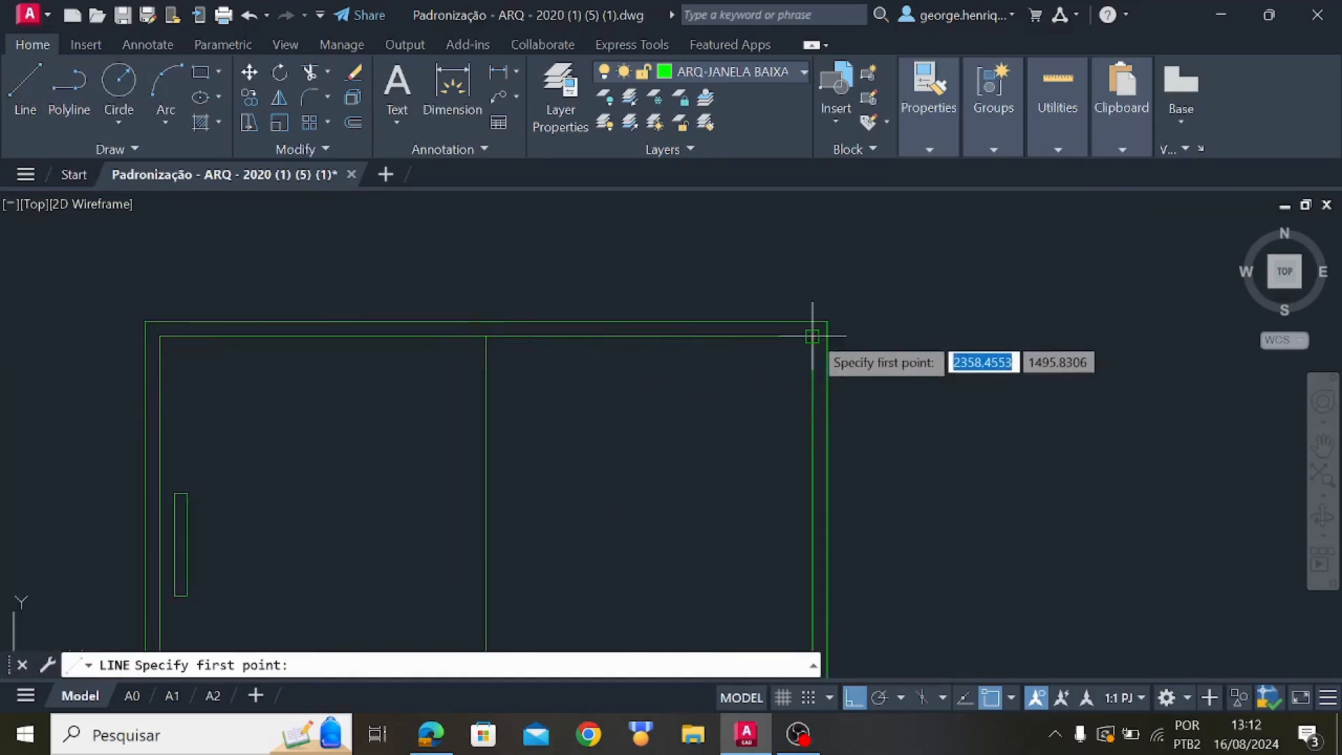
scroll(482, 316, up, 6)
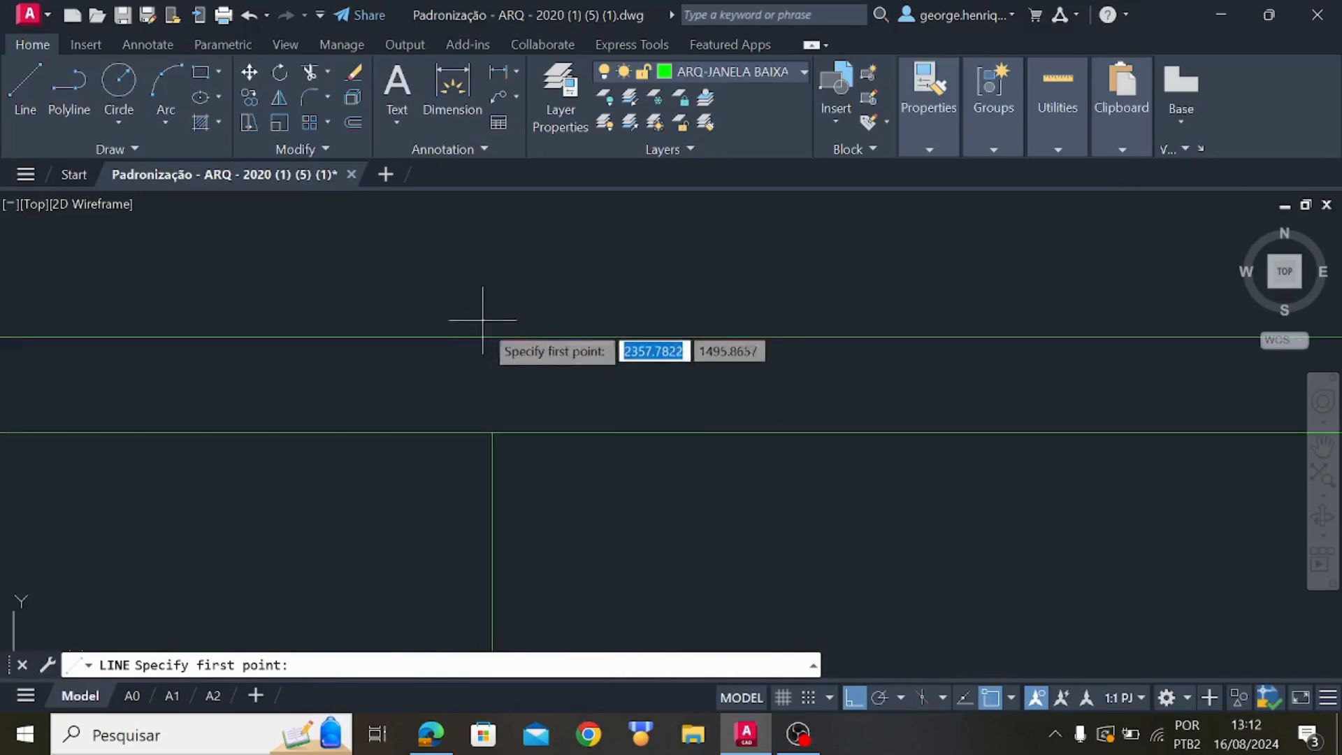
click(493, 433)
click(492, 337)
key(Escape)
scroll(715, 387, down, 6)
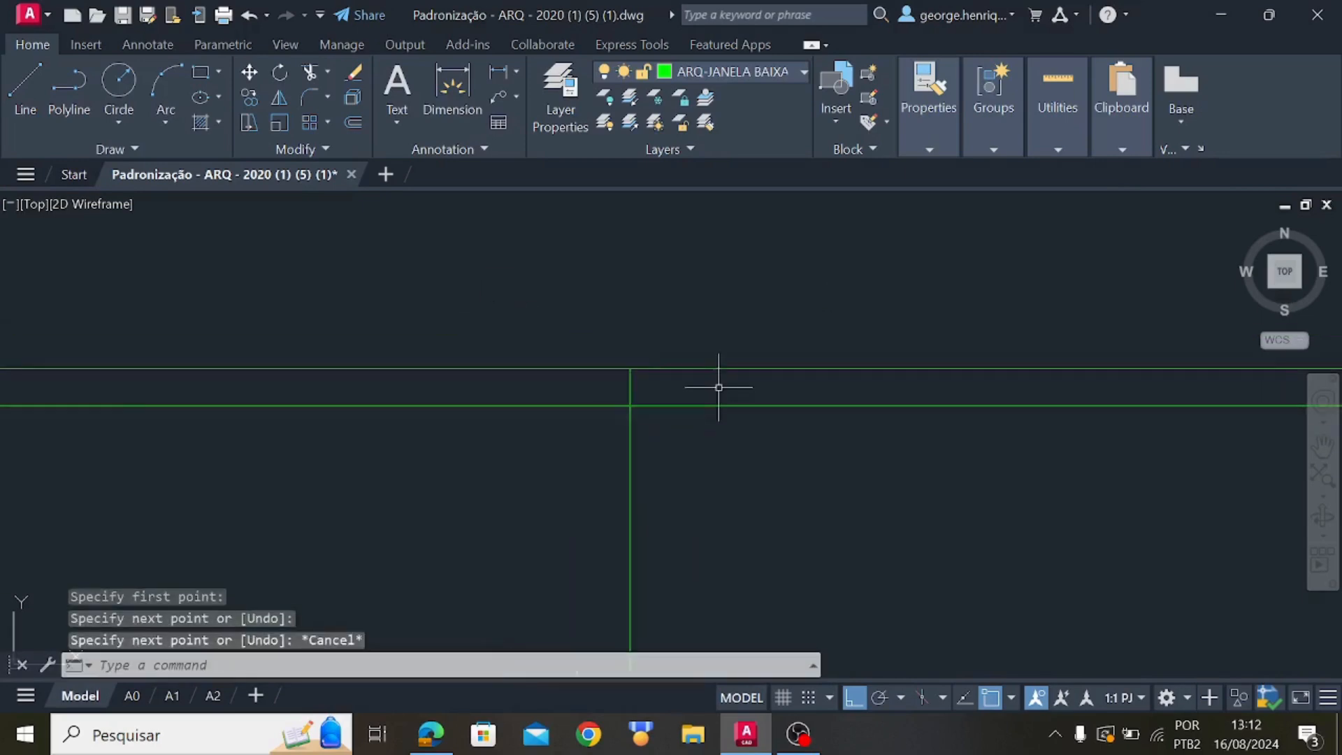
Draw a line 0.35 inward along the top edge from the window's outer upper-right corner, then down to the inner bottom frame line
drag(714, 387, 524, 382)
key(space)
click(1010, 370)
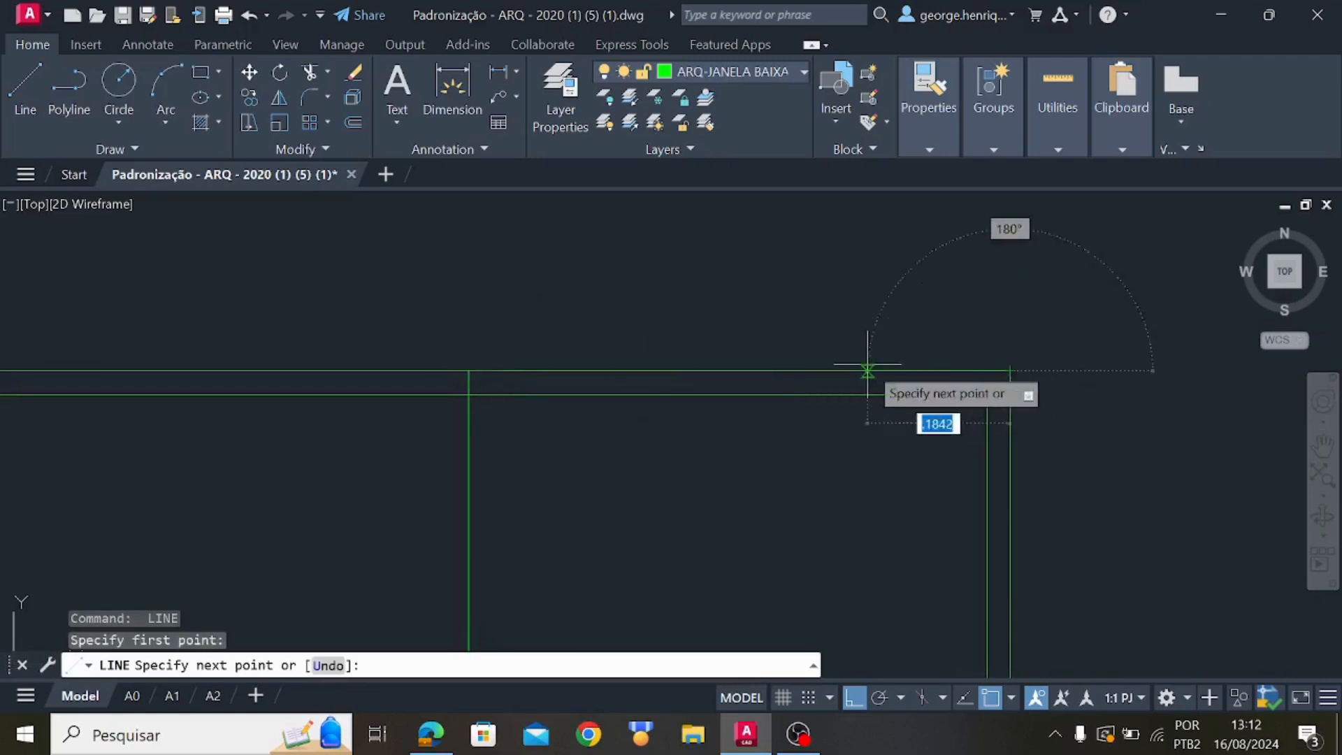
text(.35)
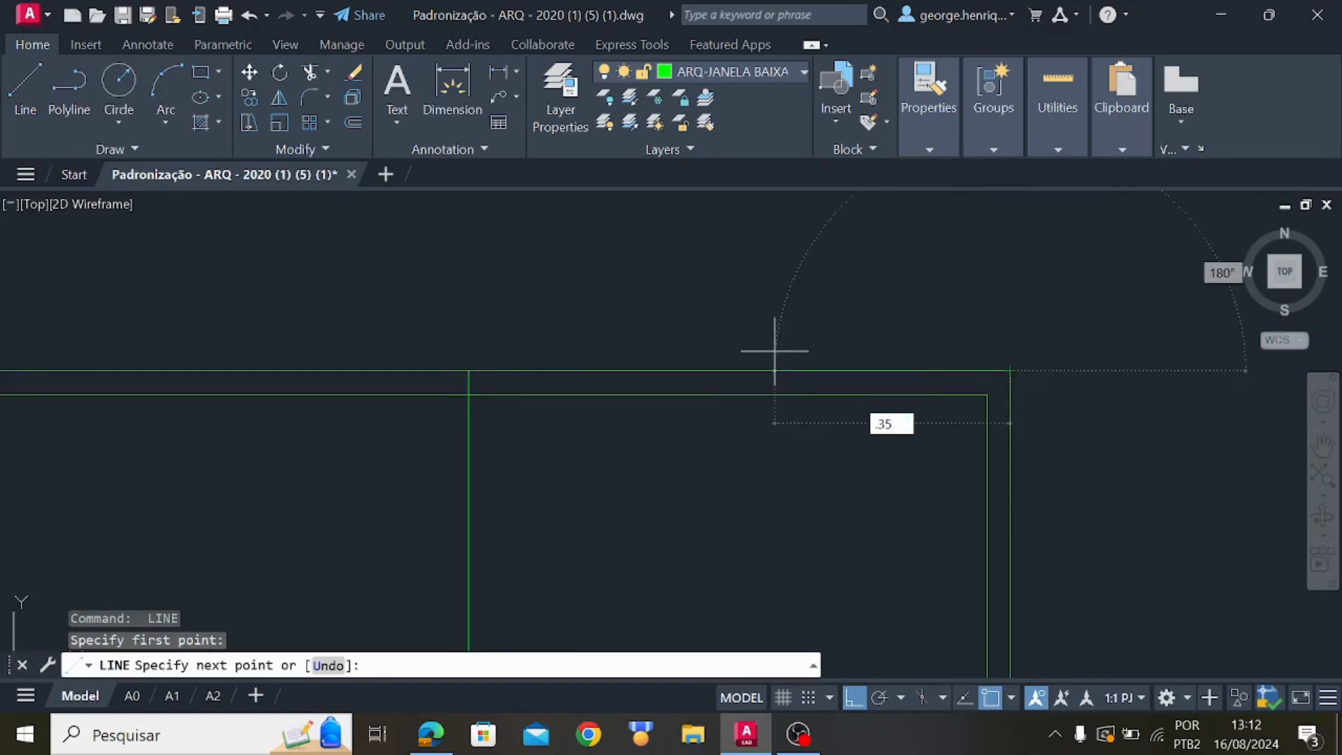
key(Return)
scroll(734, 545, up, 5)
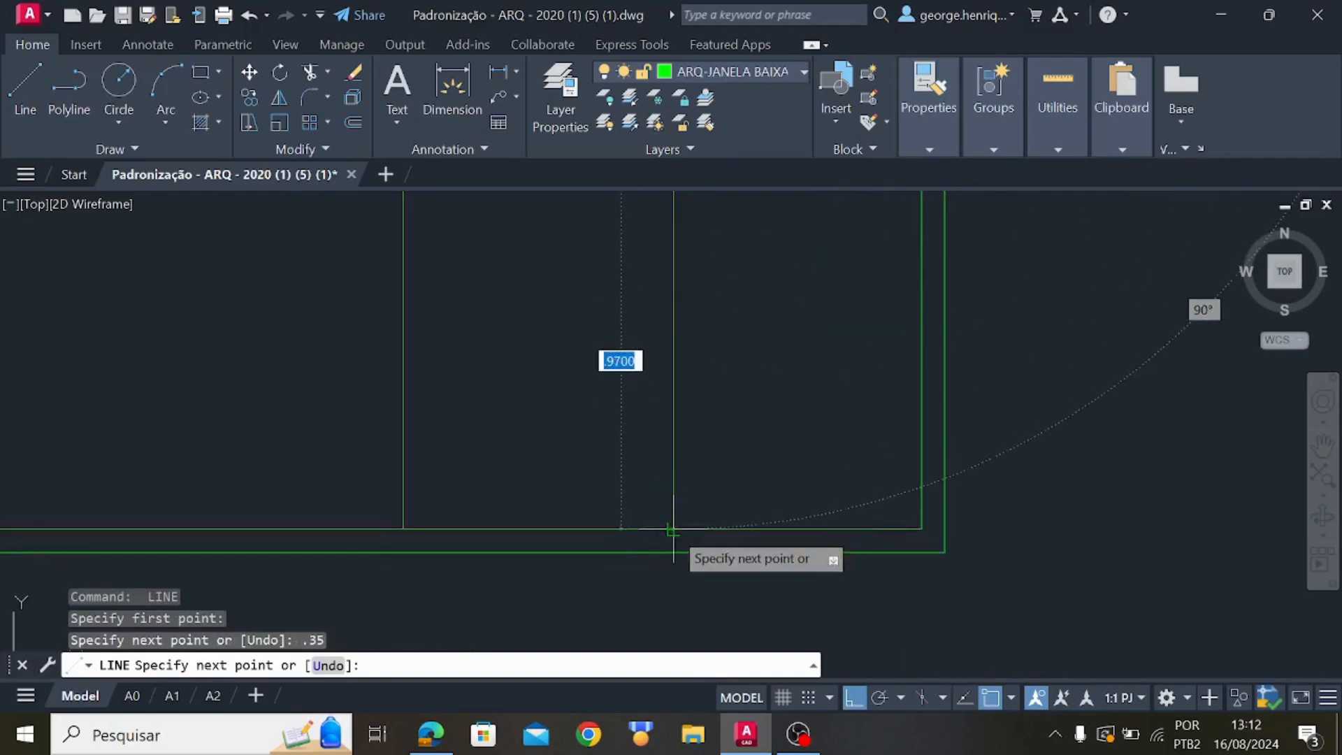
key(Escape)
scroll(644, 470, down, 5)
mouse_move(644, 471)
middle_down()
mouse_move(621, 455)
mouse_move(744, 534)
middle_up()
scroll(580, 373, up, 4)
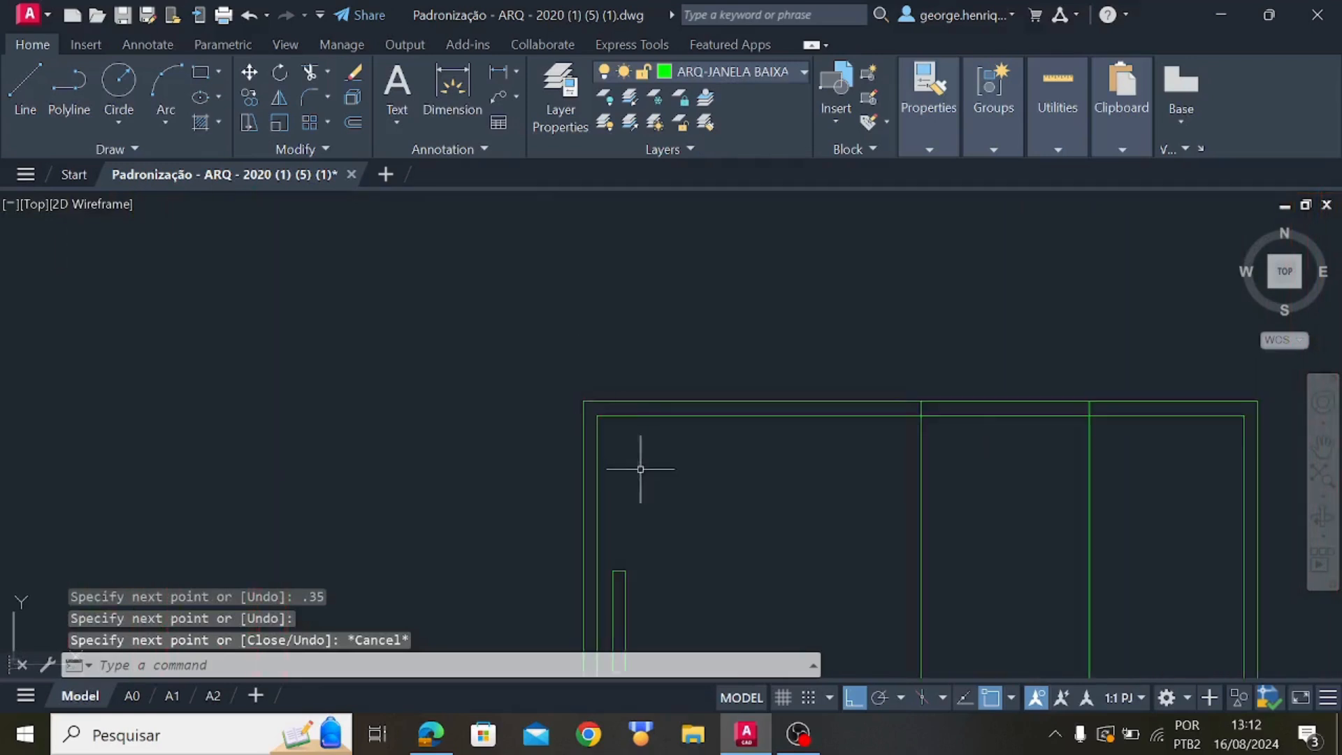
Draw a line 0.35 inward along the top edge from the window's outer upper-left corner, then down to the inner bottom frame line
key(Return)
click(584, 400)
text(.35)
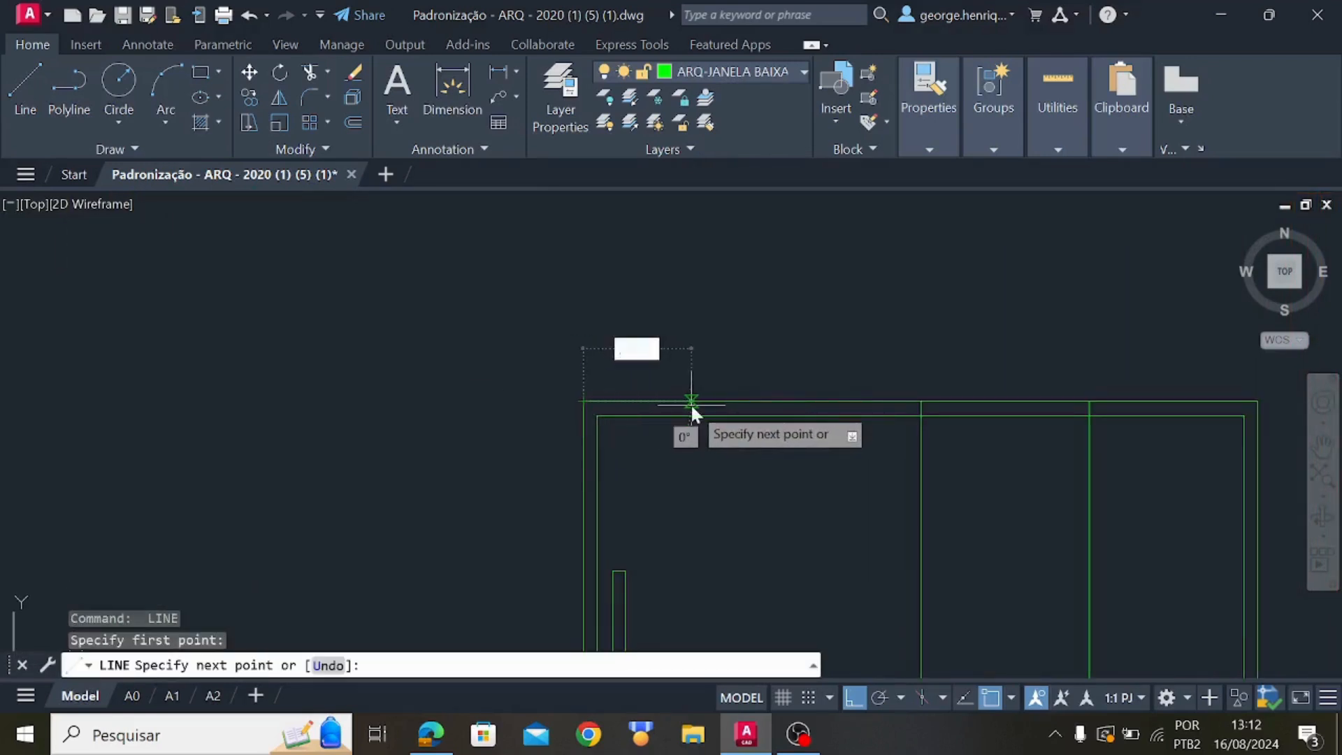
key(Return)
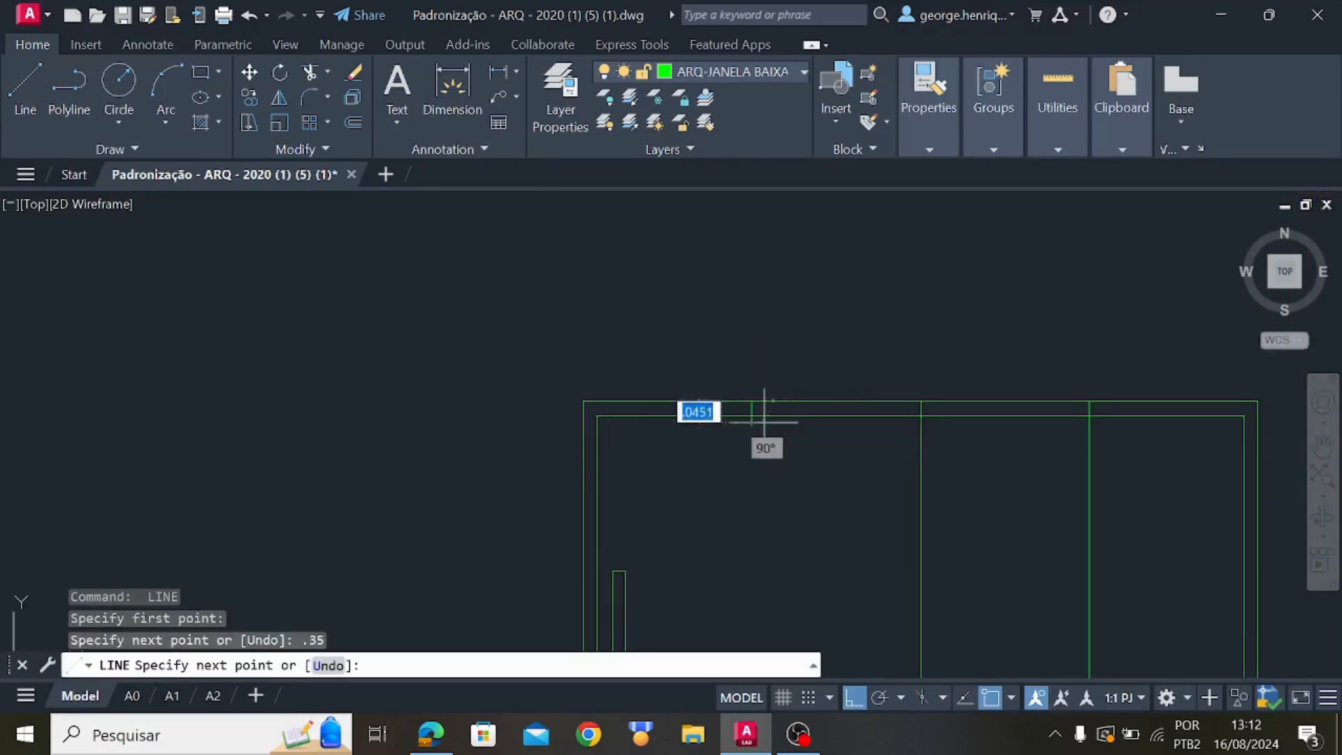
middle_drag(746, 601, 725, 245)
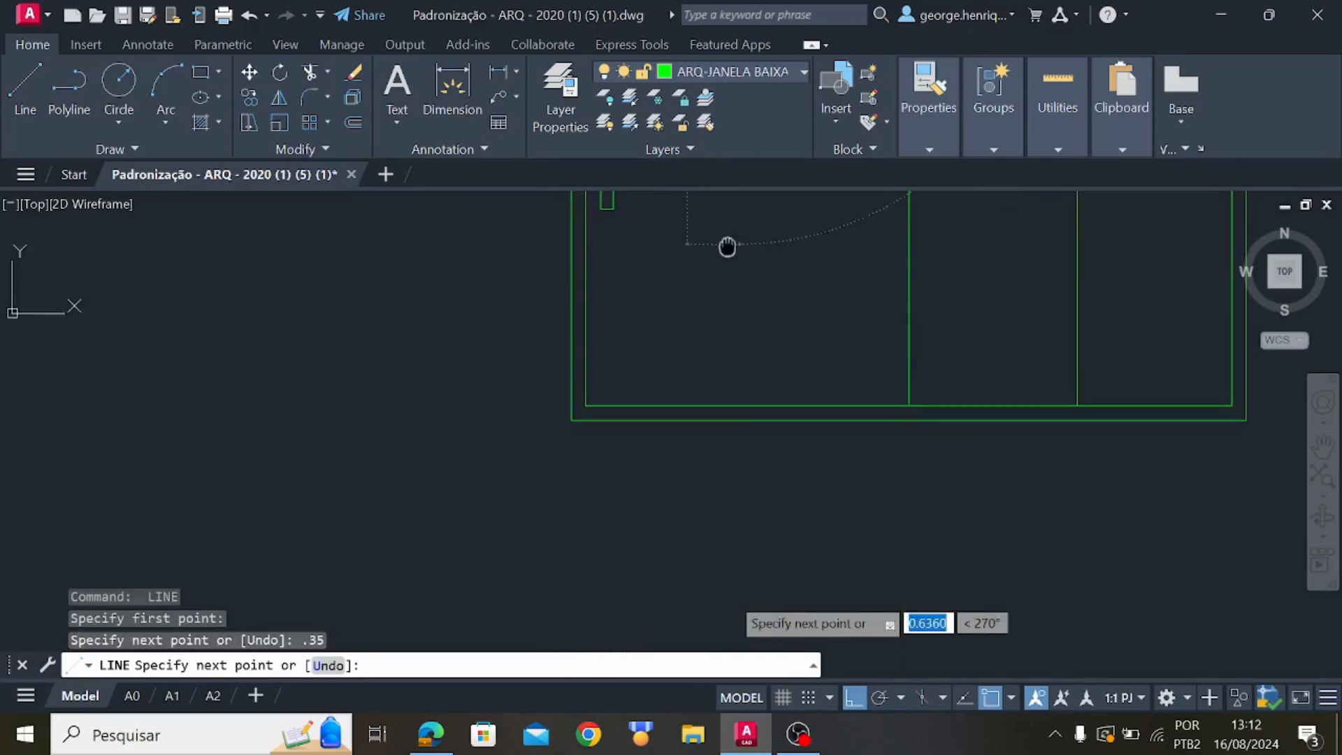
click(740, 406)
key(Escape)
scroll(793, 383, down, 6)
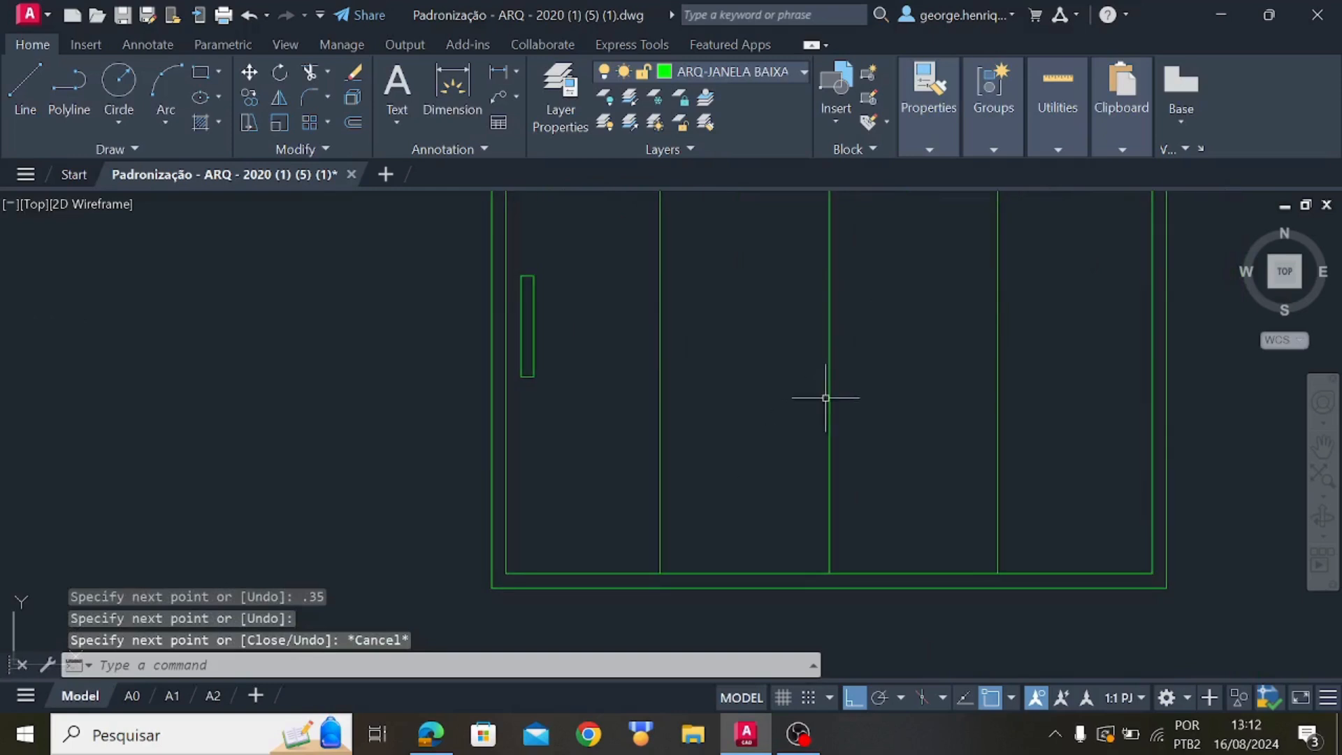
scroll(800, 463, up, 3)
click(644, 453)
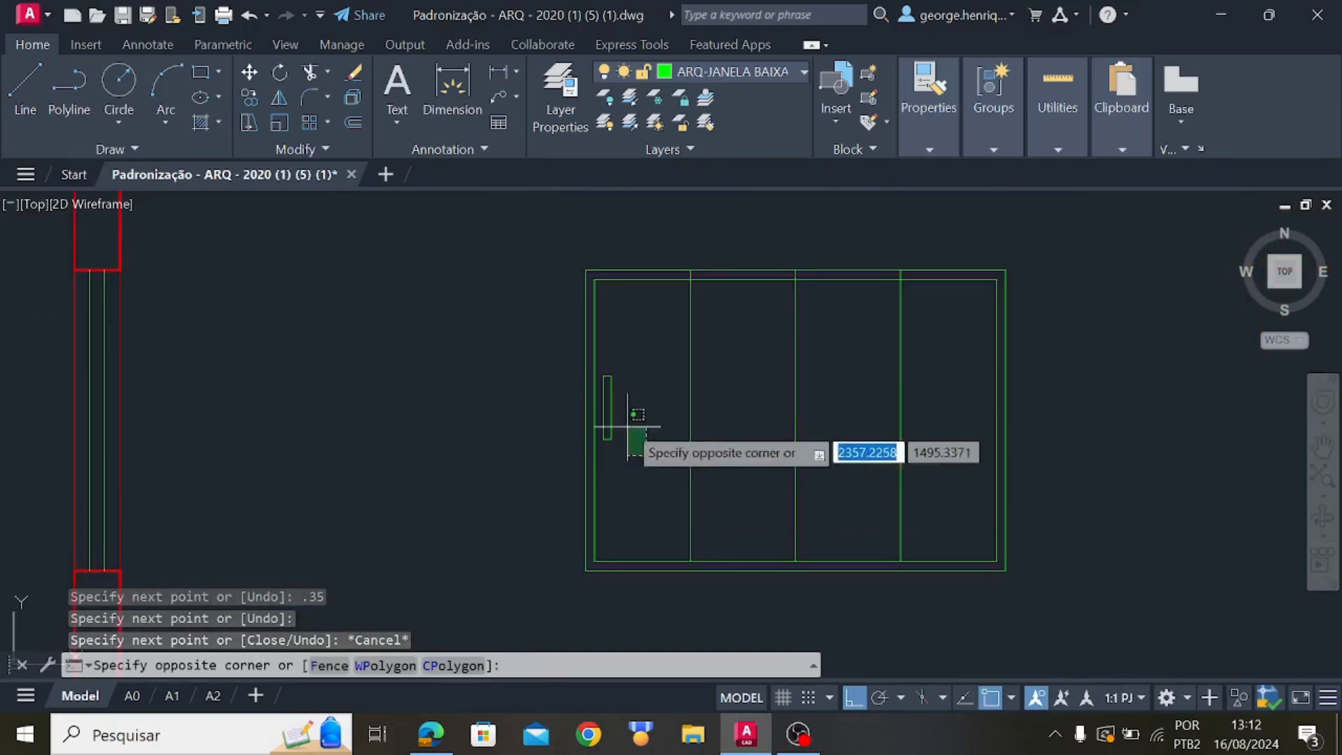
click(601, 353)
key(Escape)
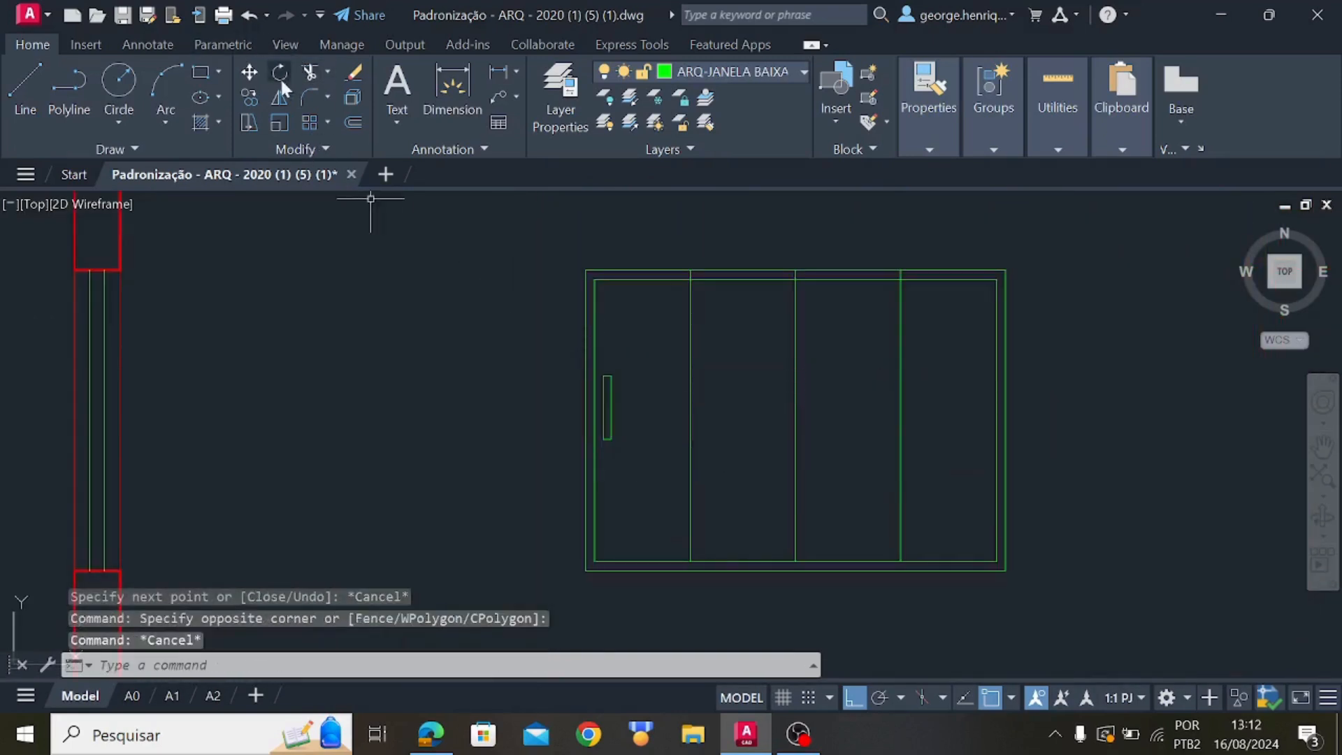
Copy the handle rectangle from its lower-right corner twice, placing one copy just on each side of the window's centre line
click(624, 450)
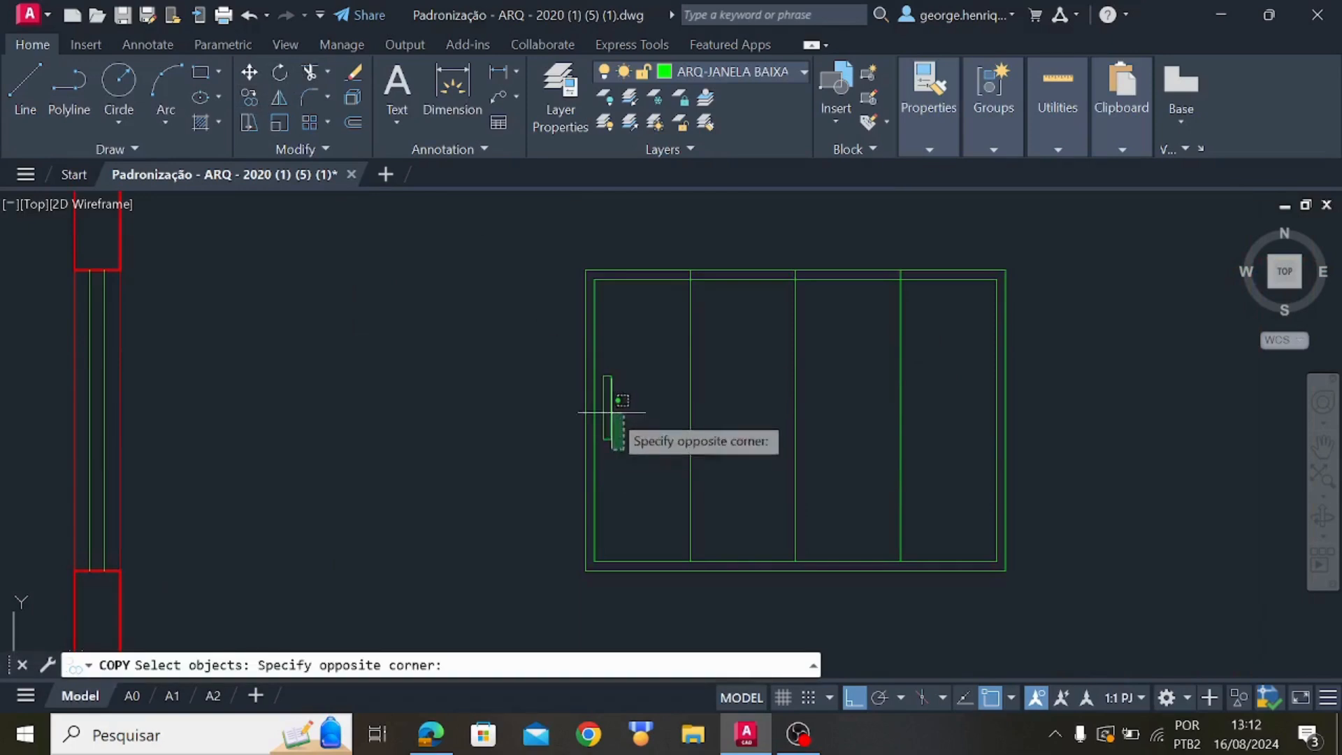
click(606, 367)
key(Return)
scroll(615, 427, up, 3)
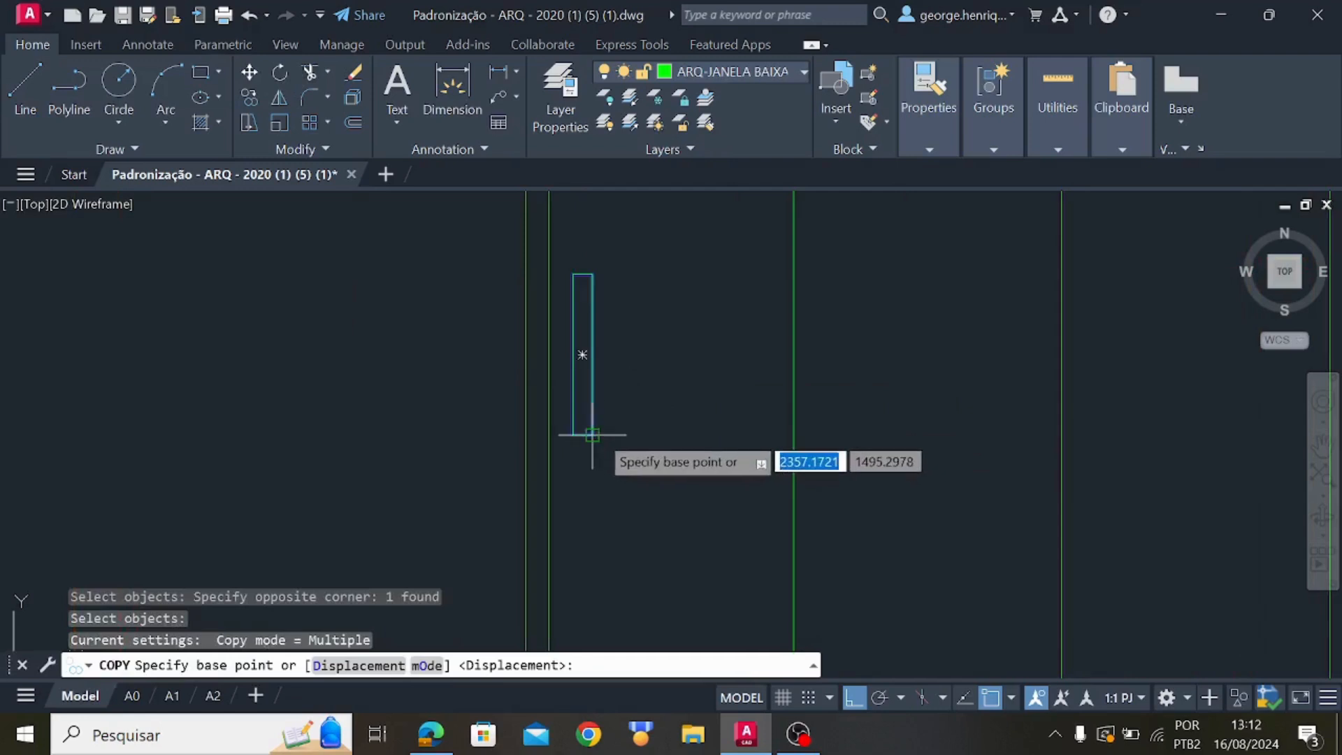
click(611, 439)
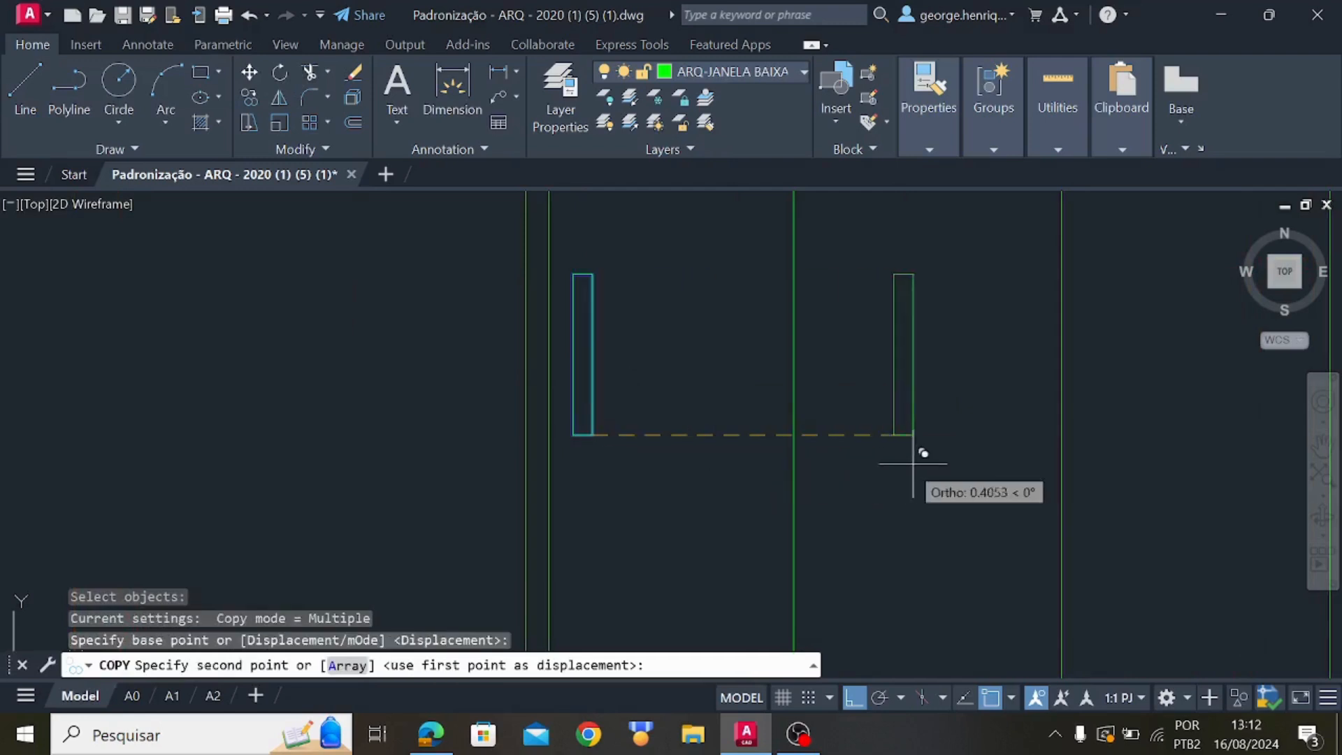
click(1047, 473)
click(1097, 464)
key(Escape)
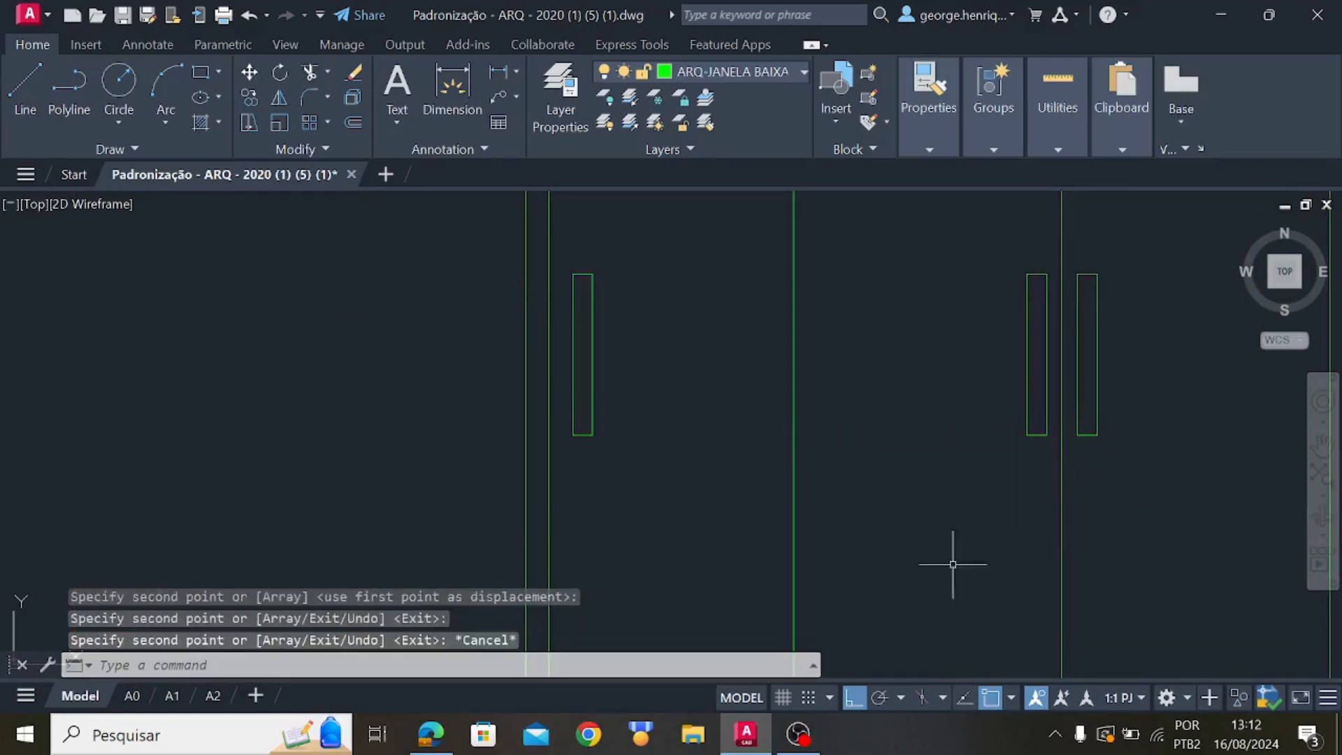
Delete the original handle rectangle beside the window's left frame
click(650, 475)
click(587, 229)
key(Delete)
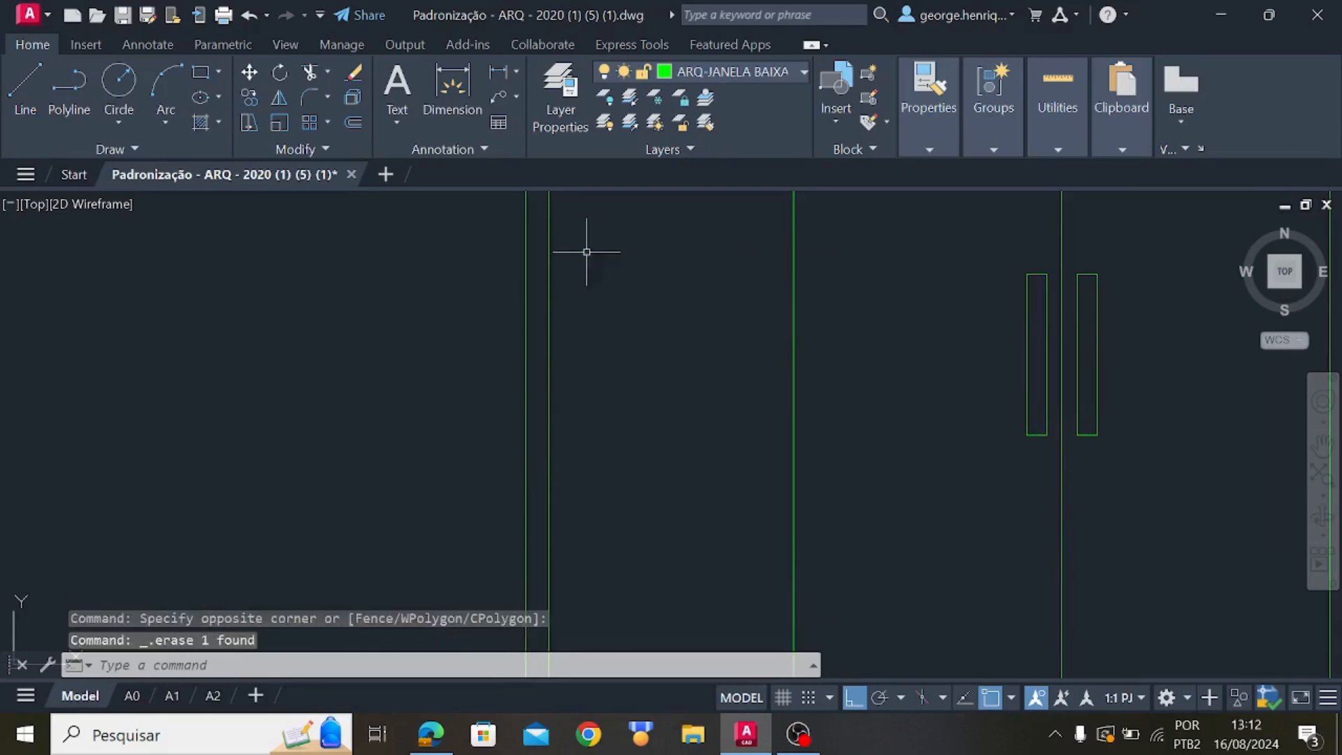
scroll(848, 455, down, 4)
mouse_move(959, 526)
middle_down()
mouse_move(827, 554)
mouse_move(758, 525)
middle_up()
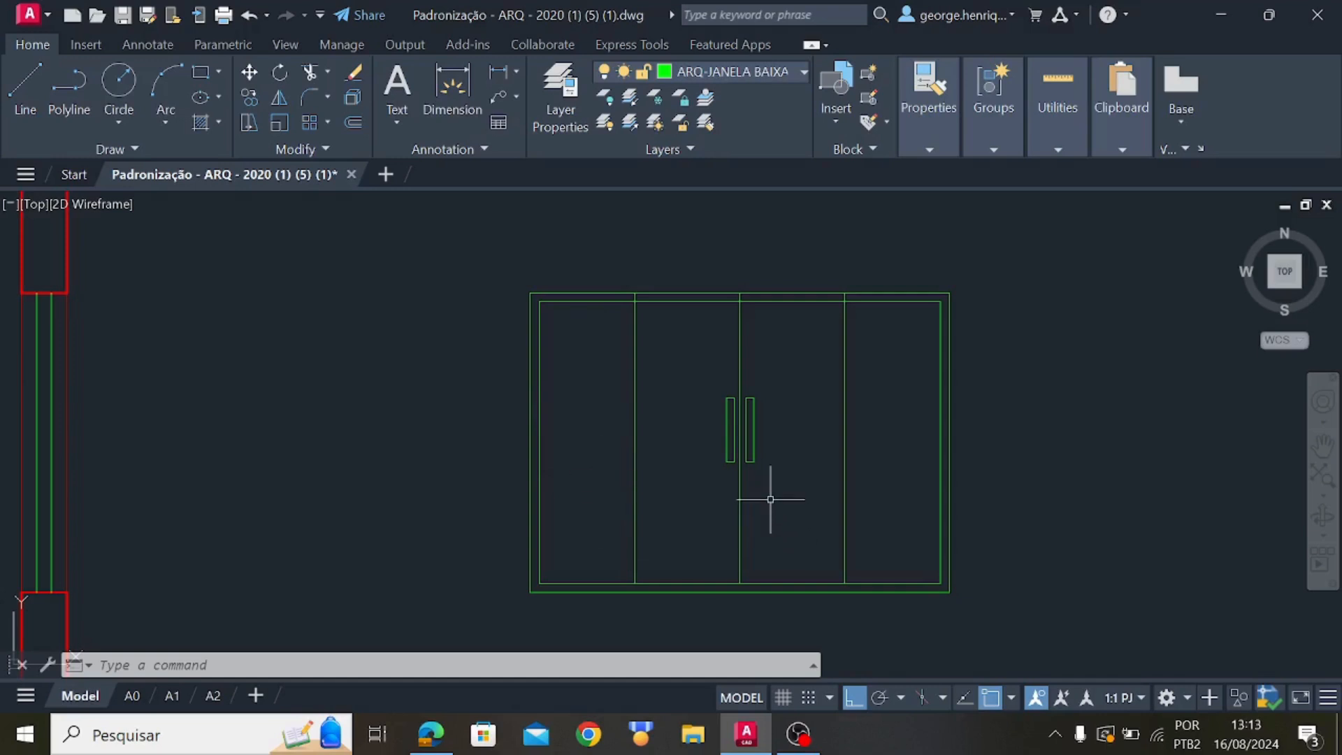
Examine the four-panel J2 window elevation, including its upper frame, panel divisions and its place within the section
scroll(770, 498, down, 2)
scroll(783, 442, down, 3)
scroll(778, 431, up, 3)
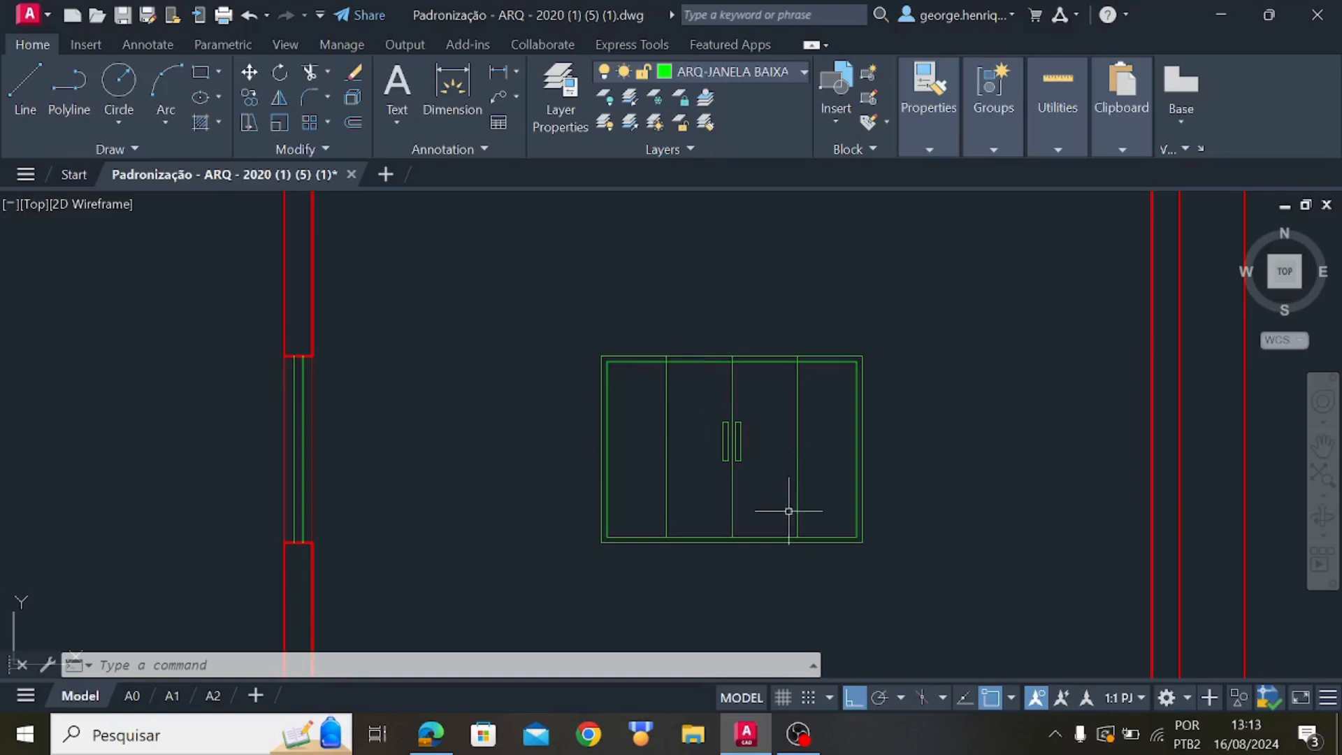
scroll(656, 389, up, 2)
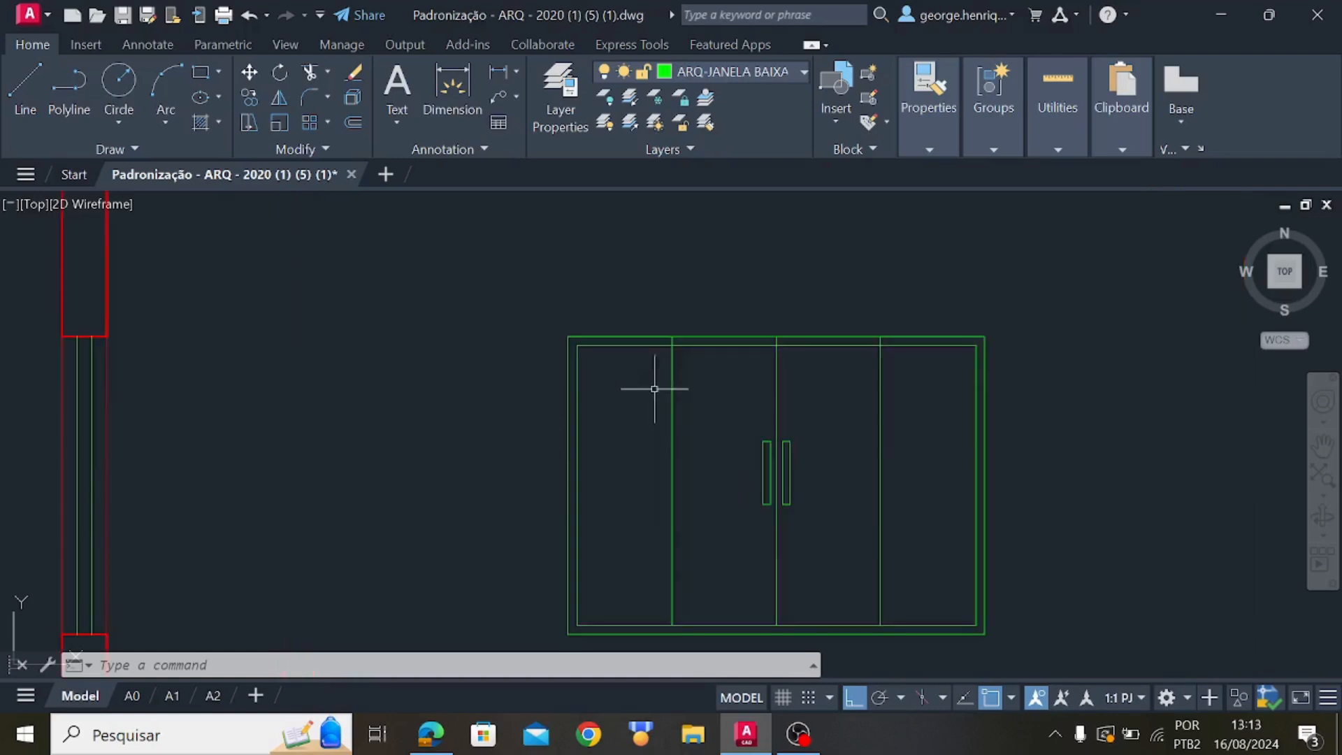
scroll(680, 321, up, 2)
scroll(671, 355, up, 2)
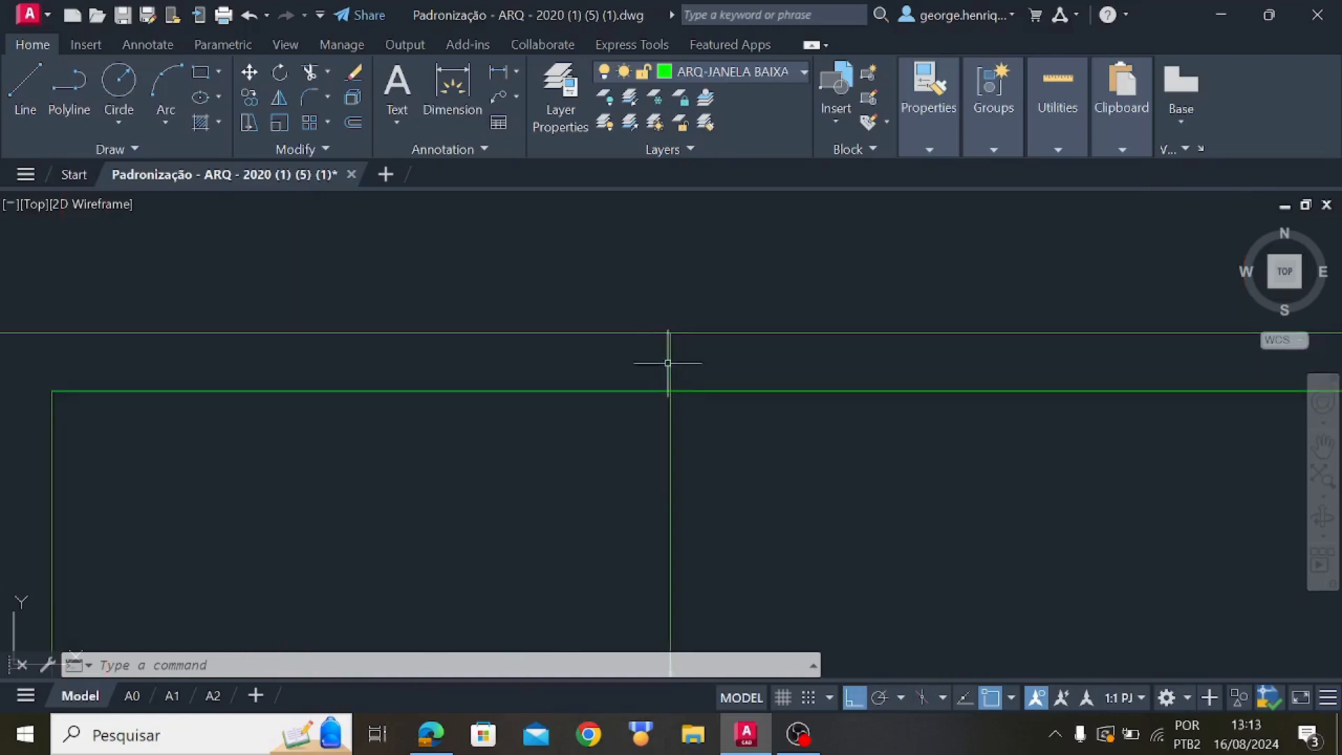
scroll(686, 399, down, 2)
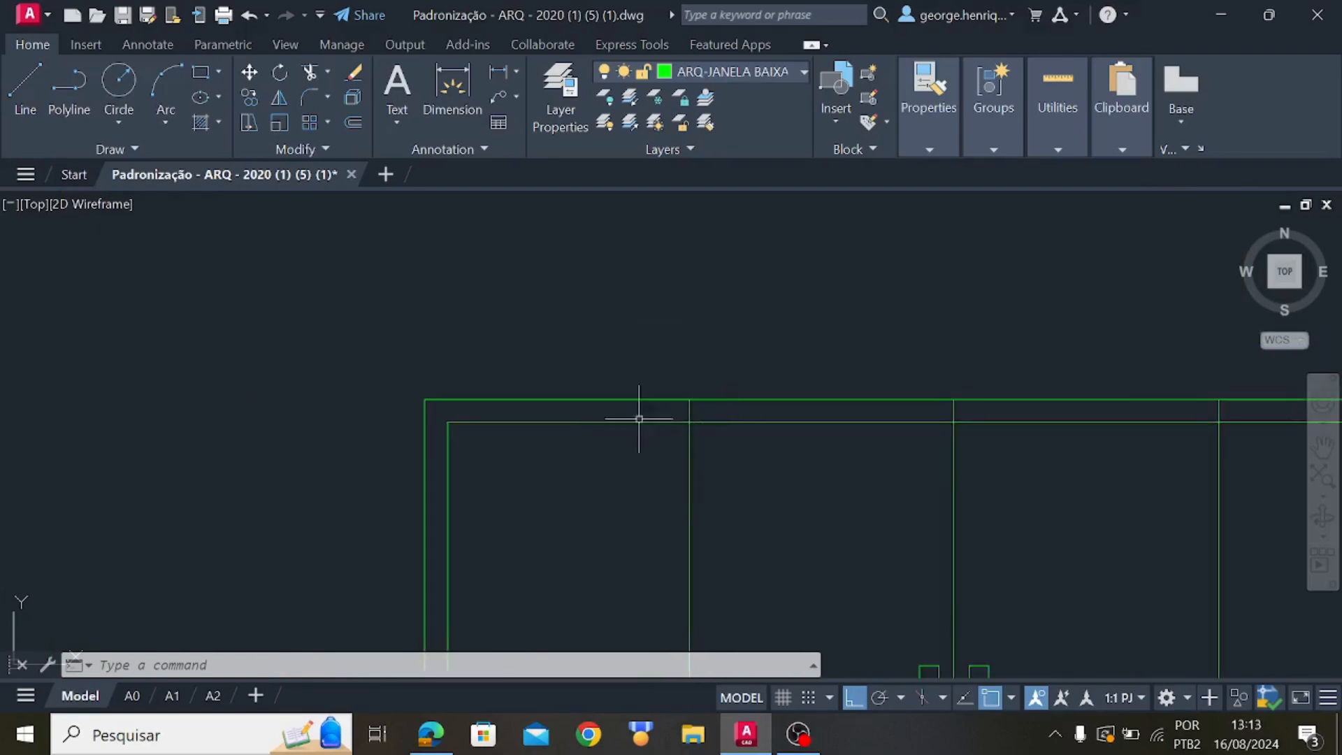
scroll(754, 527, down, 4)
middle_drag(879, 572, 844, 497)
scroll(785, 467, up, 1)
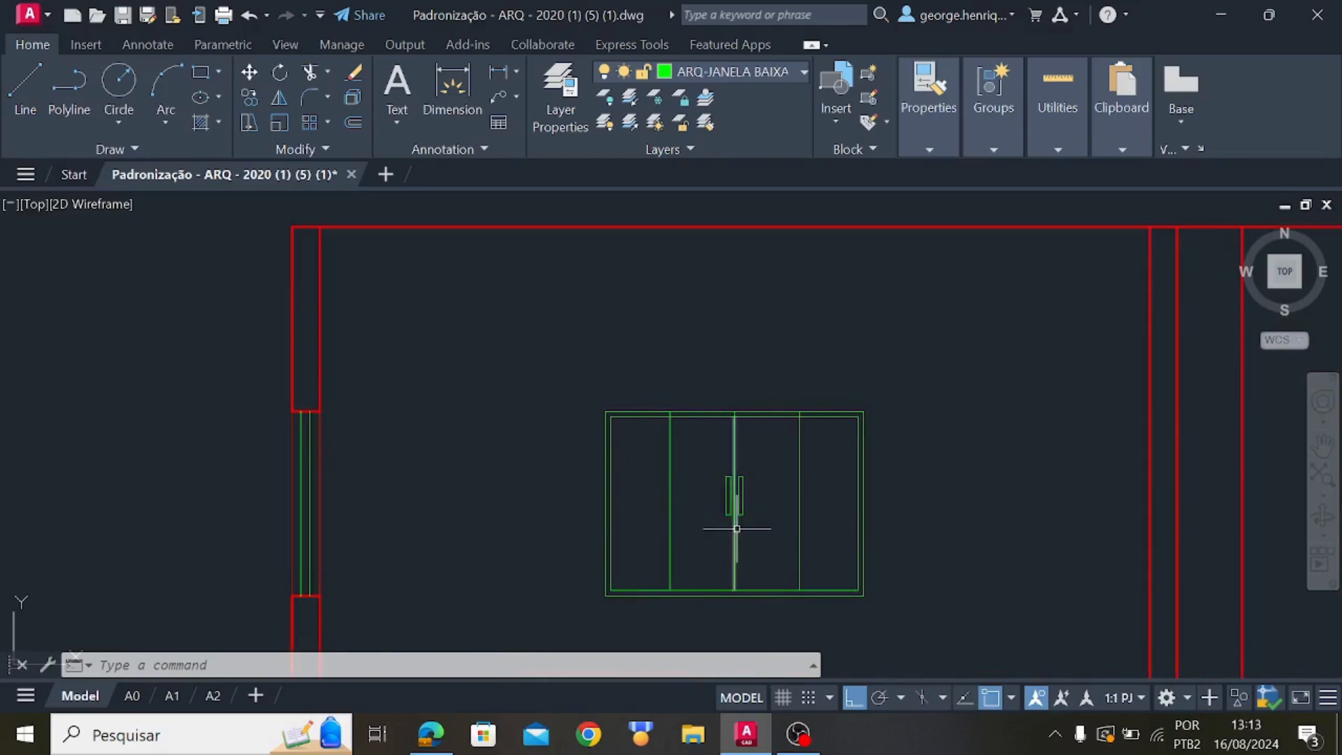
scroll(749, 570, down, 1)
mouse_move(758, 582)
middle_down()
mouse_move(695, 441)
mouse_move(657, 418)
middle_up()
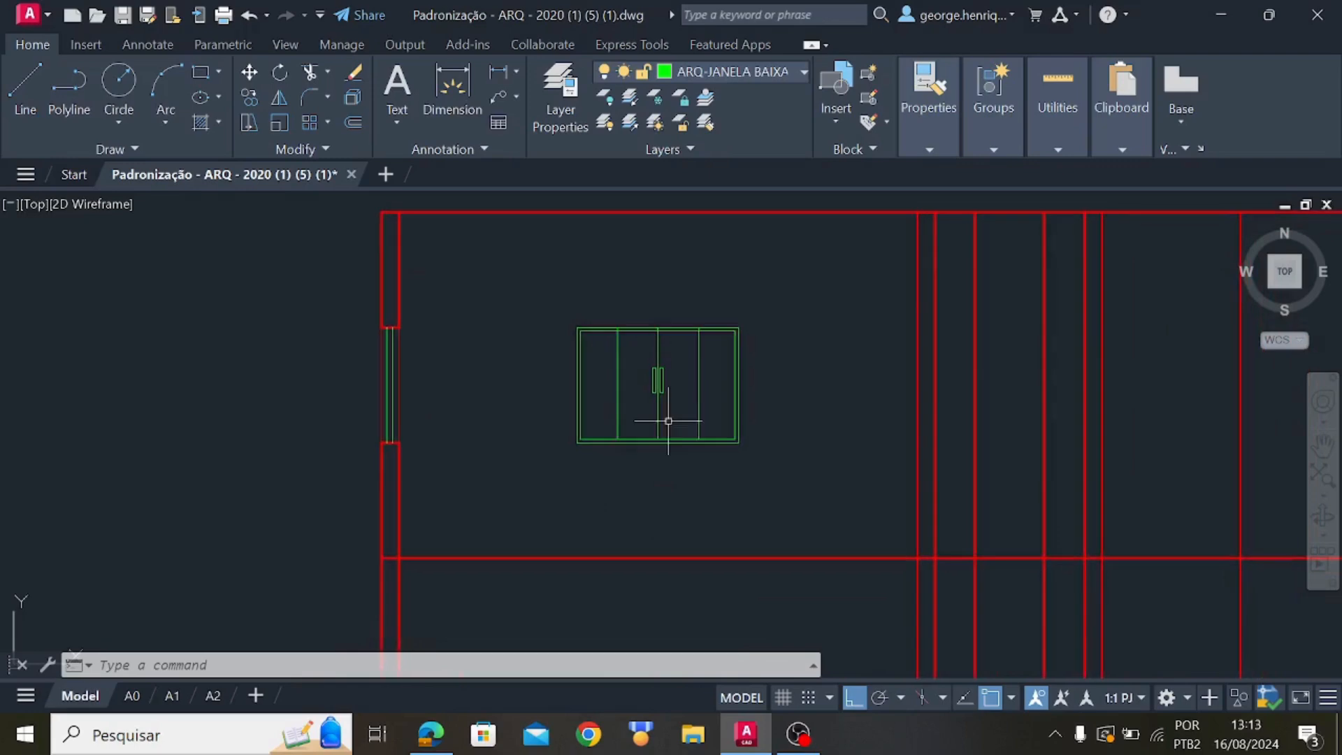
Compare the section with the floor plan below, examining the kitchen's J2 windows and the J1 window of BWC 1
scroll(648, 449, down, 2)
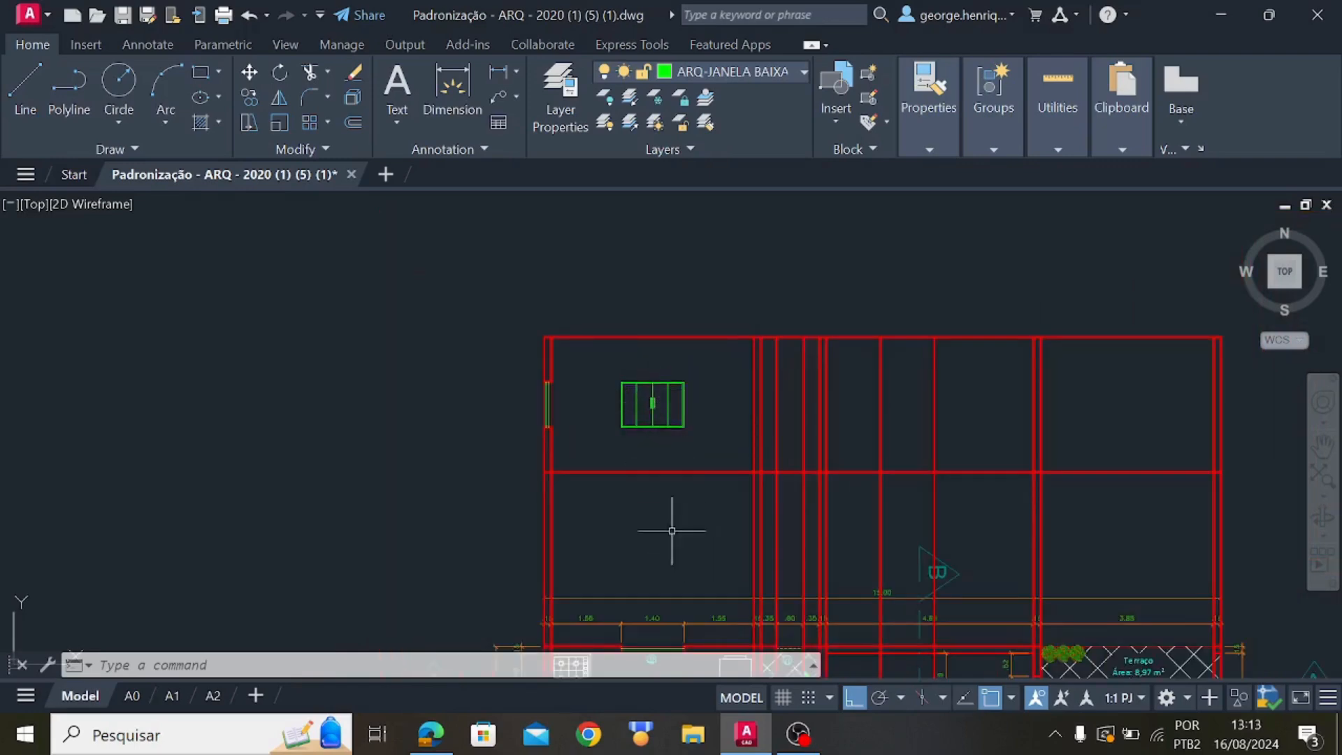
scroll(672, 531, down, 2)
middle_drag(687, 572, 679, 383)
scroll(660, 417, up, 4)
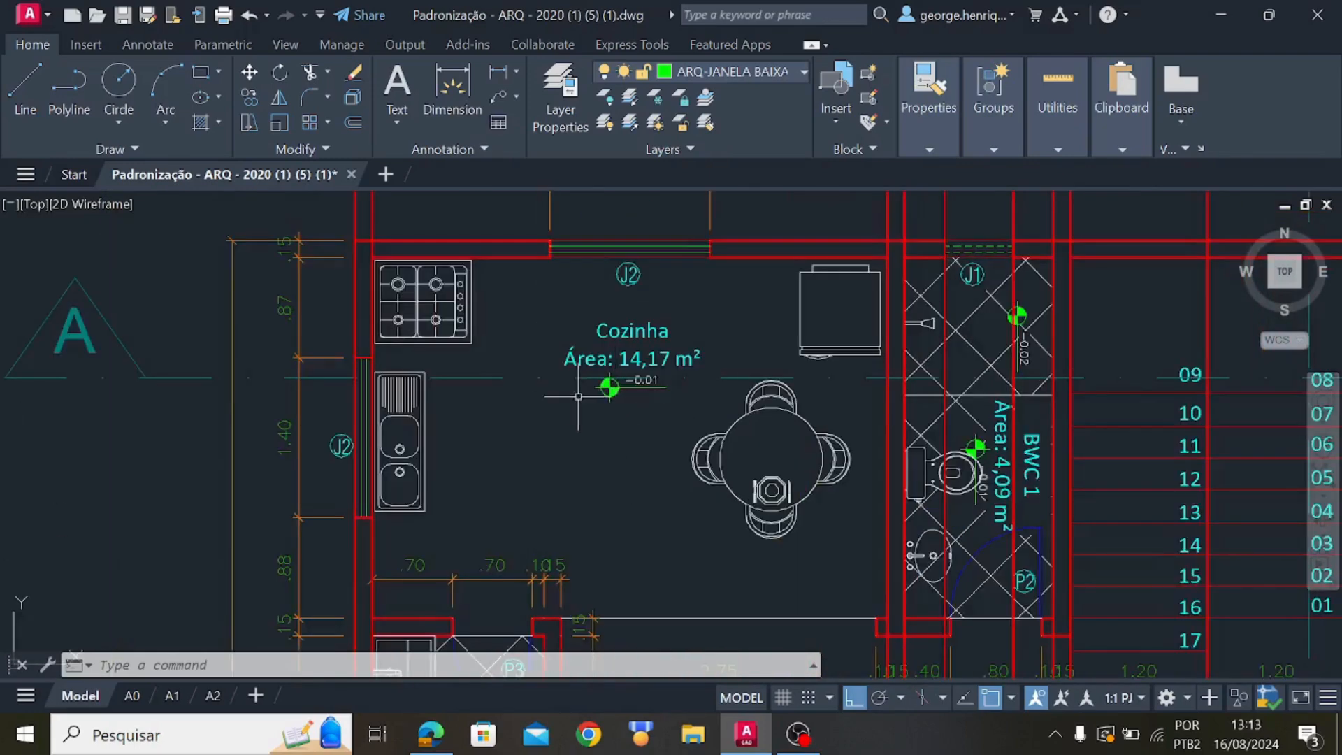
middle_drag(578, 396, 584, 440)
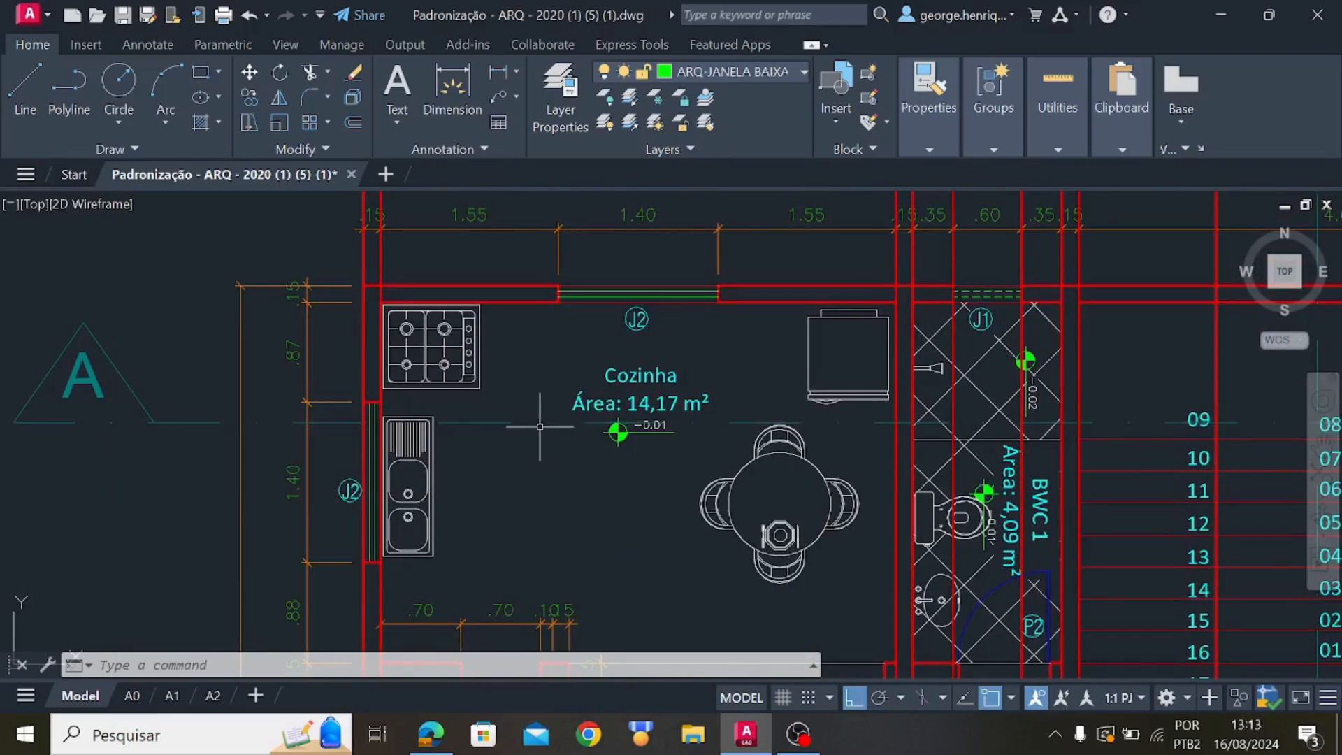
mouse_move(674, 244)
middle_down()
mouse_move(686, 356)
mouse_move(651, 667)
middle_up()
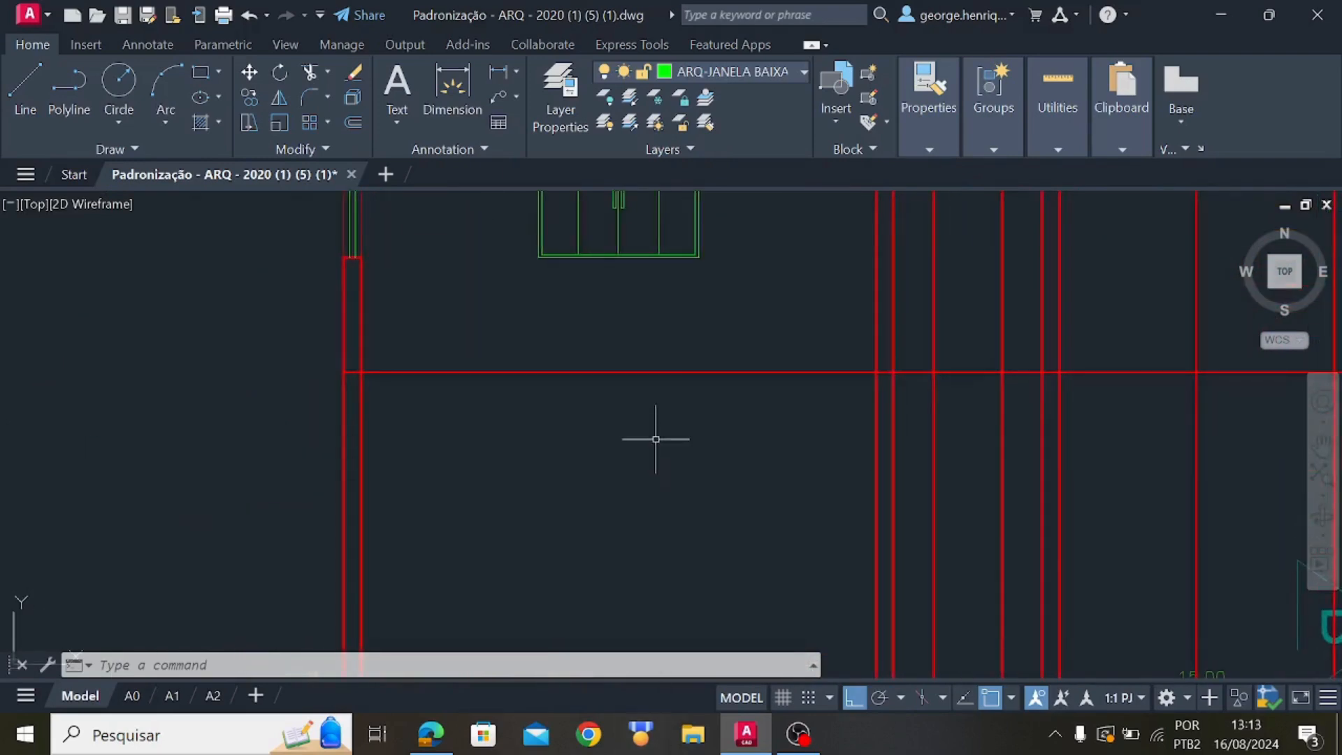
middle_drag(662, 440, 638, 607)
scroll(597, 473, down, 5)
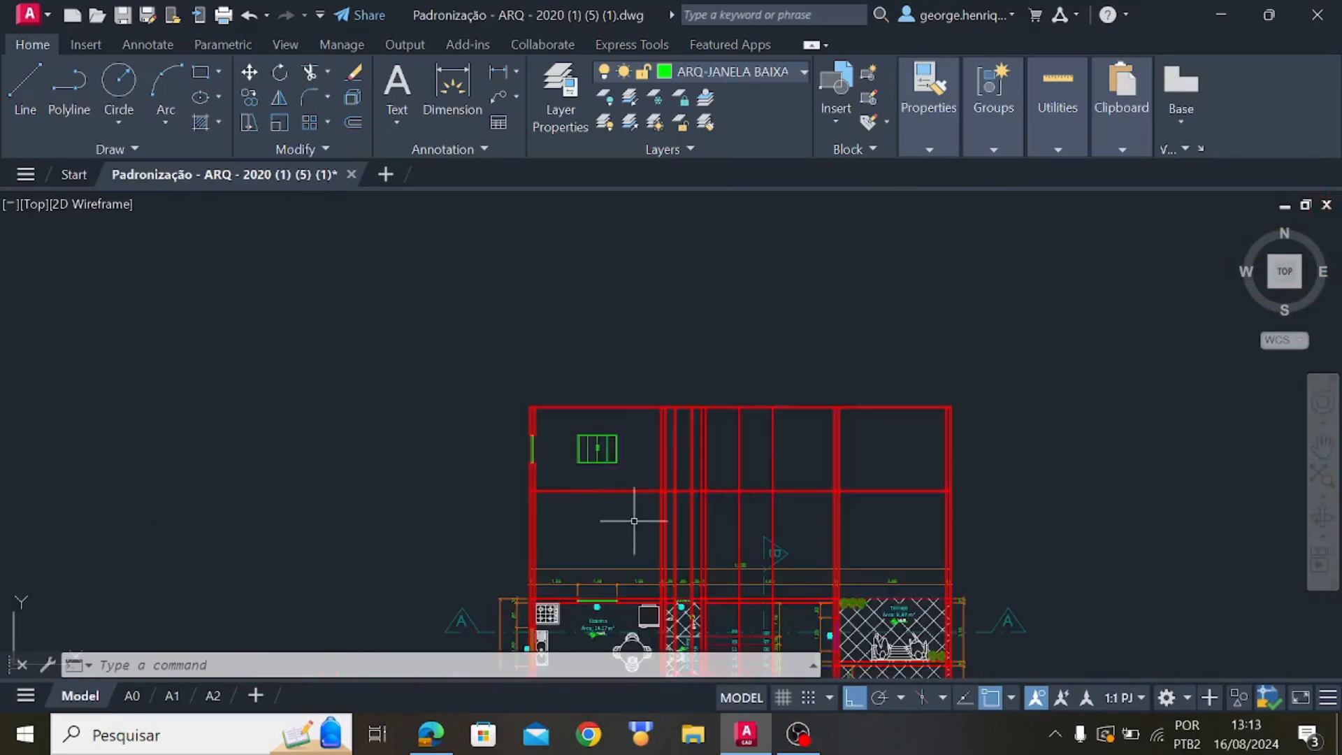
scroll(559, 392, up, 8)
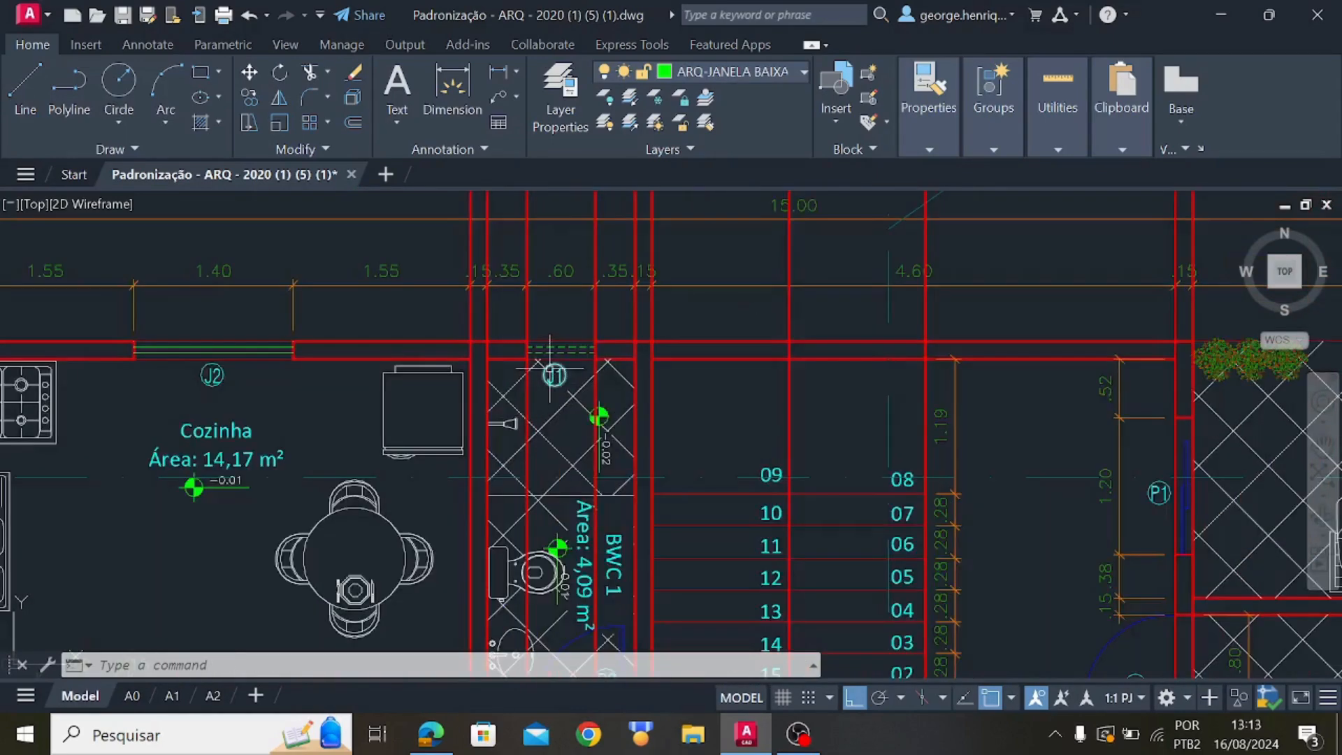
scroll(552, 356, up, 4)
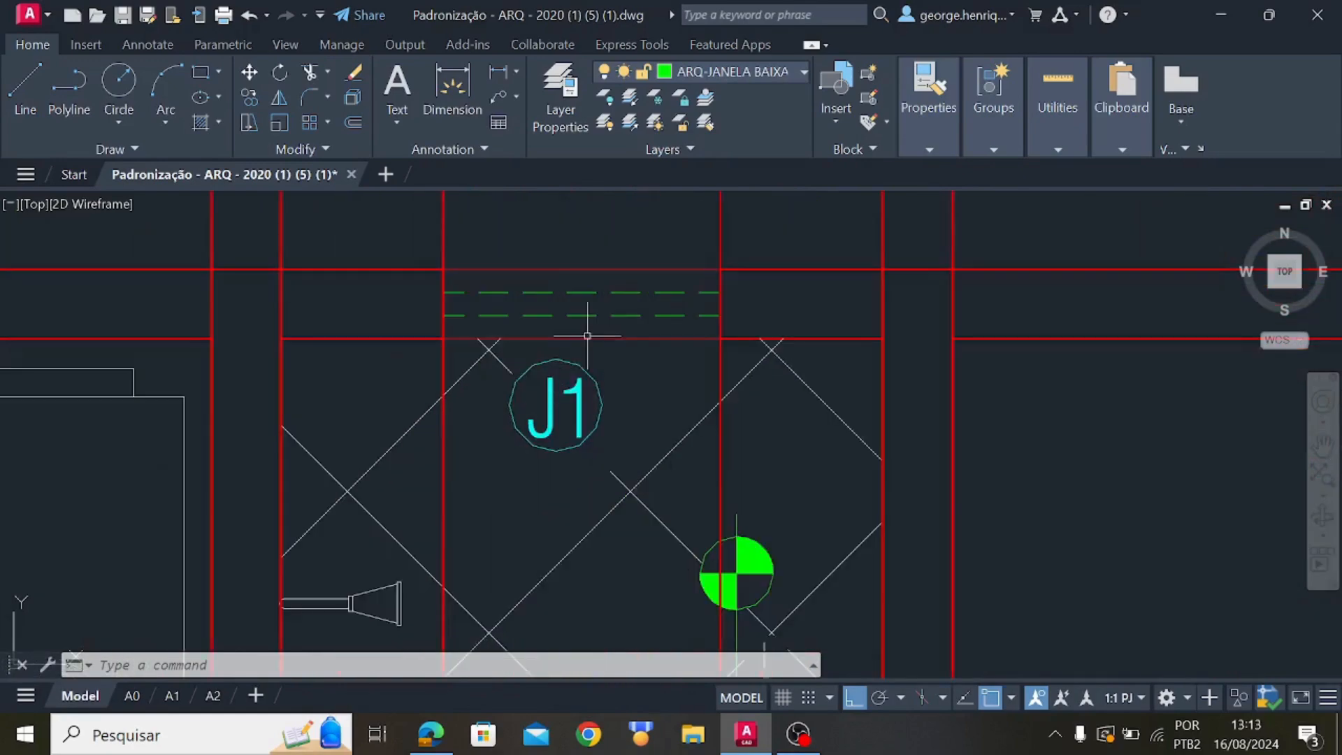
Draw a line 1.8 up from the floor line on the J1 window's left projection line, then across to its right projection line
scroll(591, 378, down, 10)
middle_drag(582, 479, 582, 531)
scroll(557, 377, up, 6)
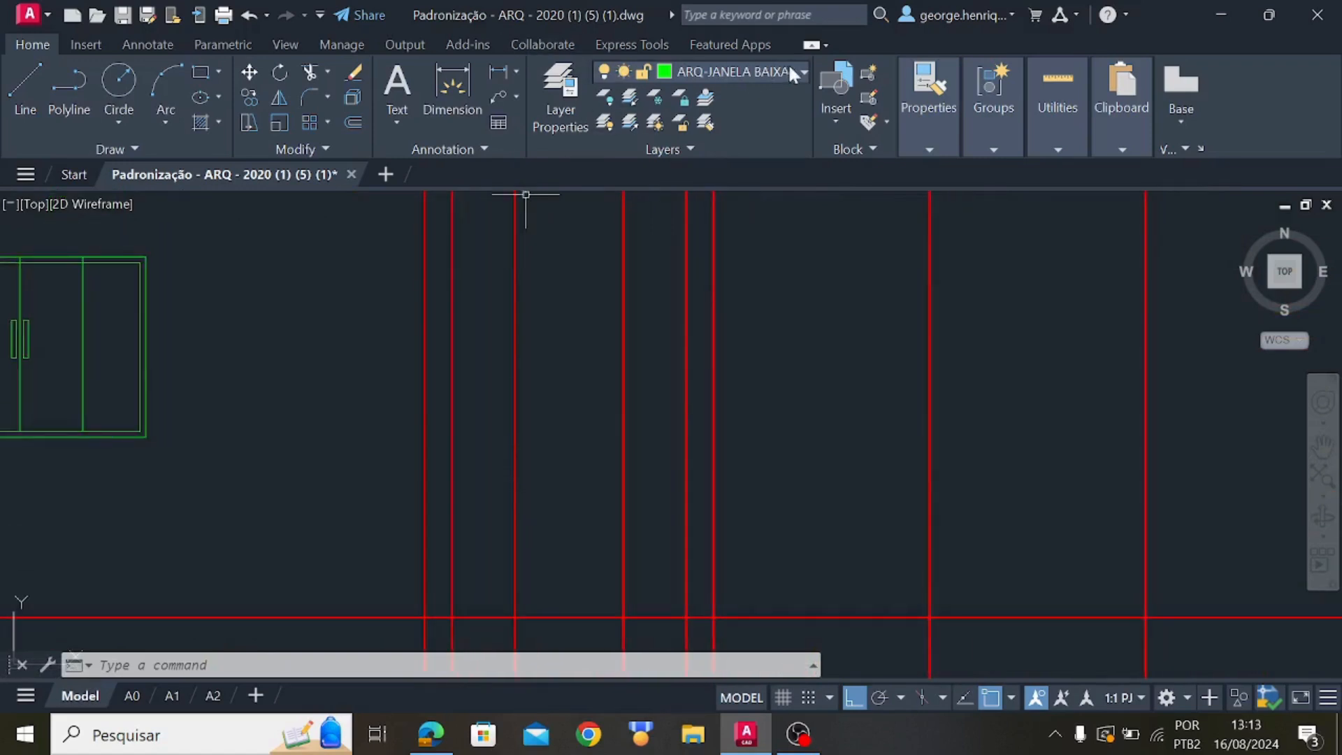
click(25, 87)
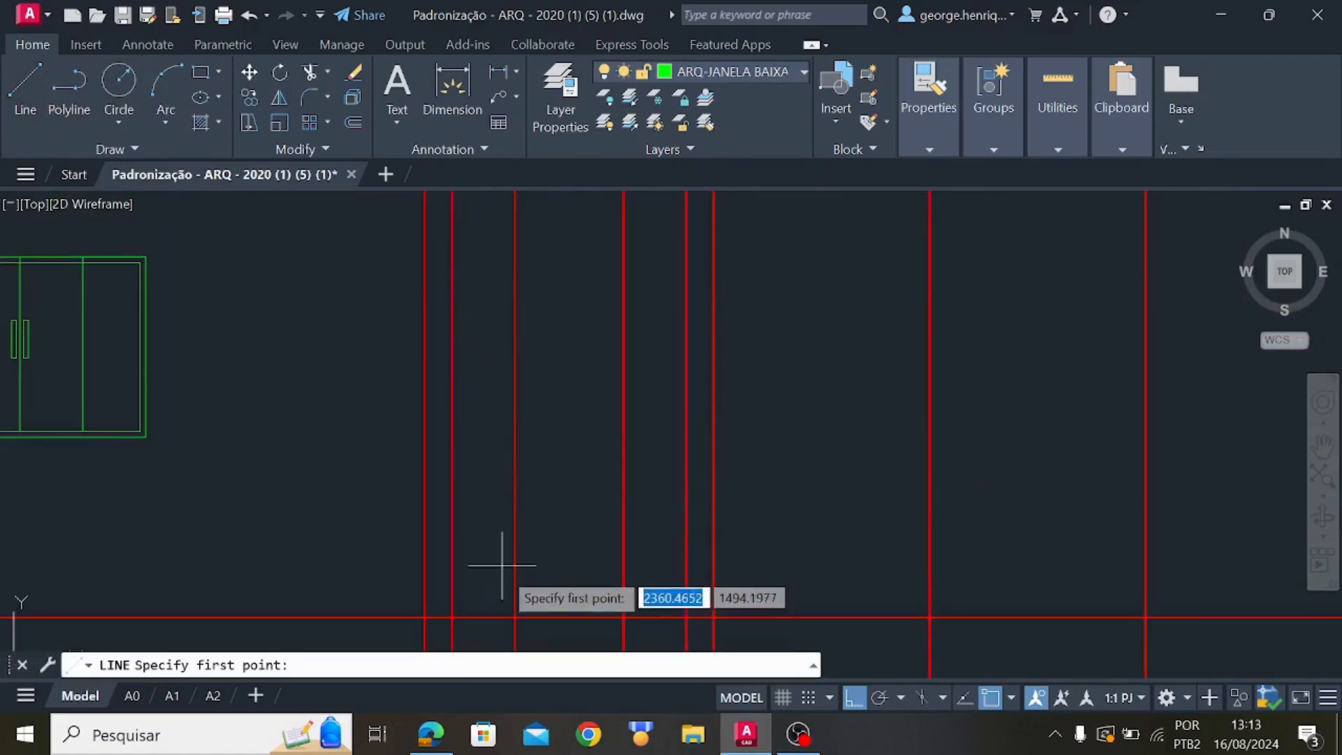
click(515, 618)
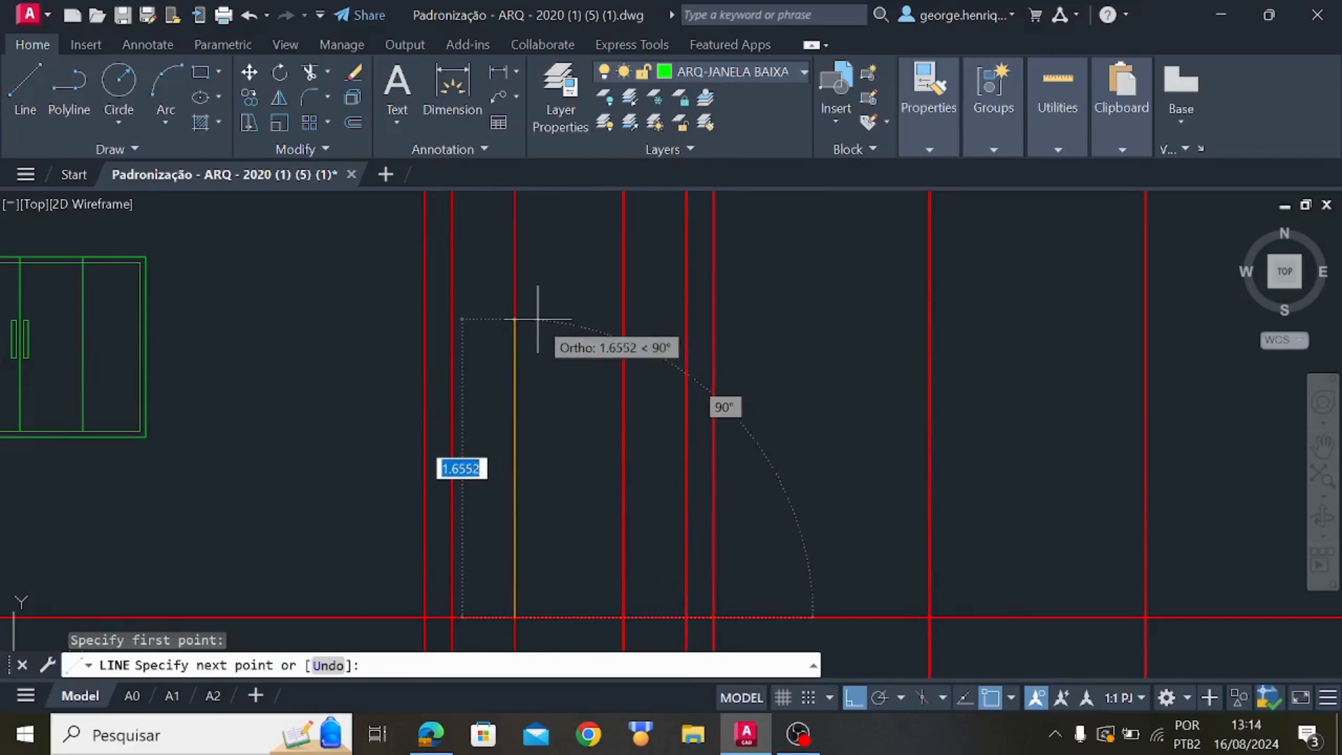
text(1.8)
key(Return)
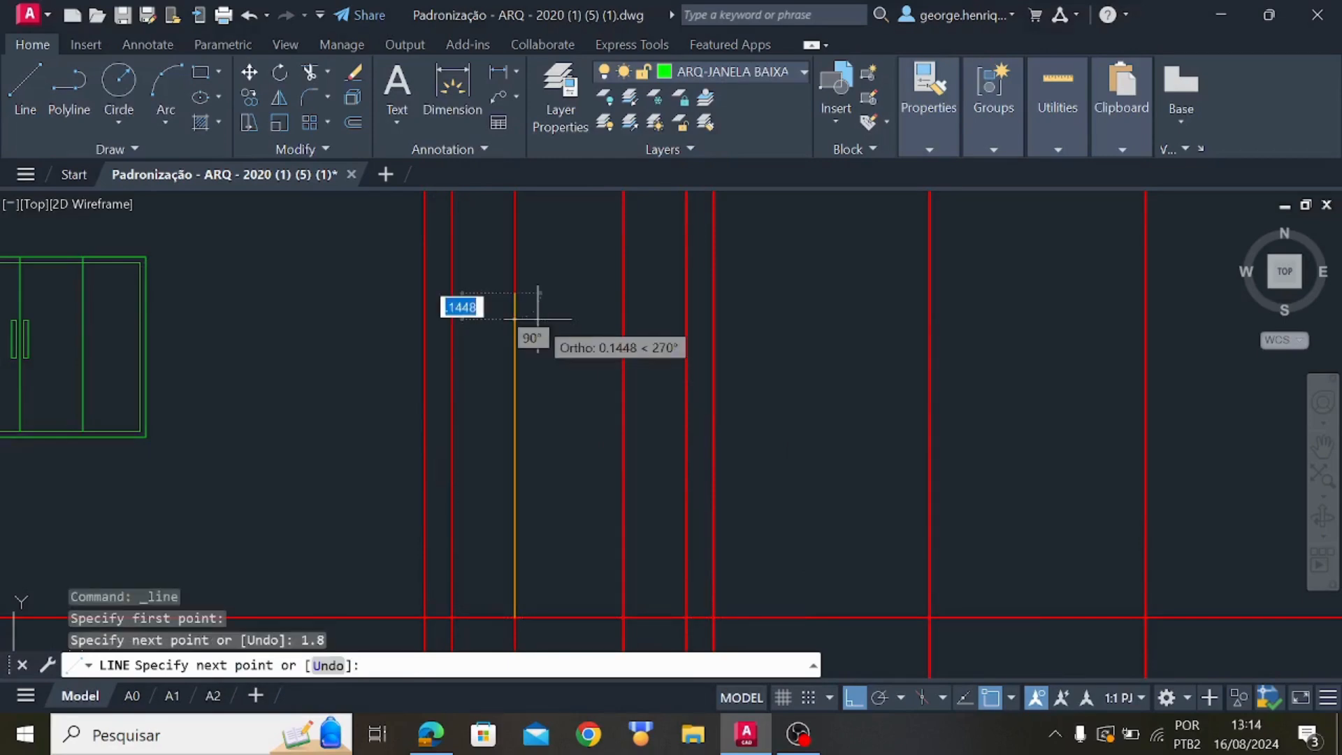
click(621, 293)
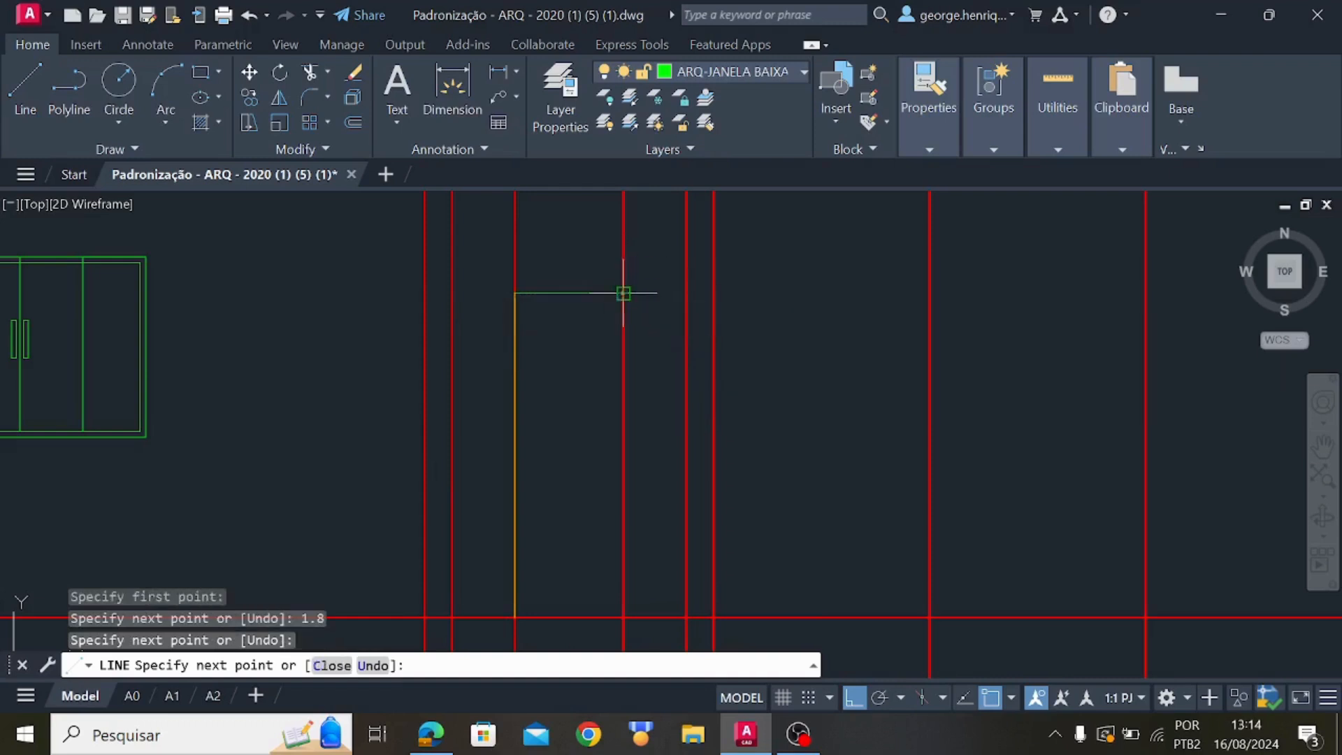
key(Escape)
Delete the horizontal line joining the J1 window's two projection lines at the upper end of the 1.8 line
click(578, 291)
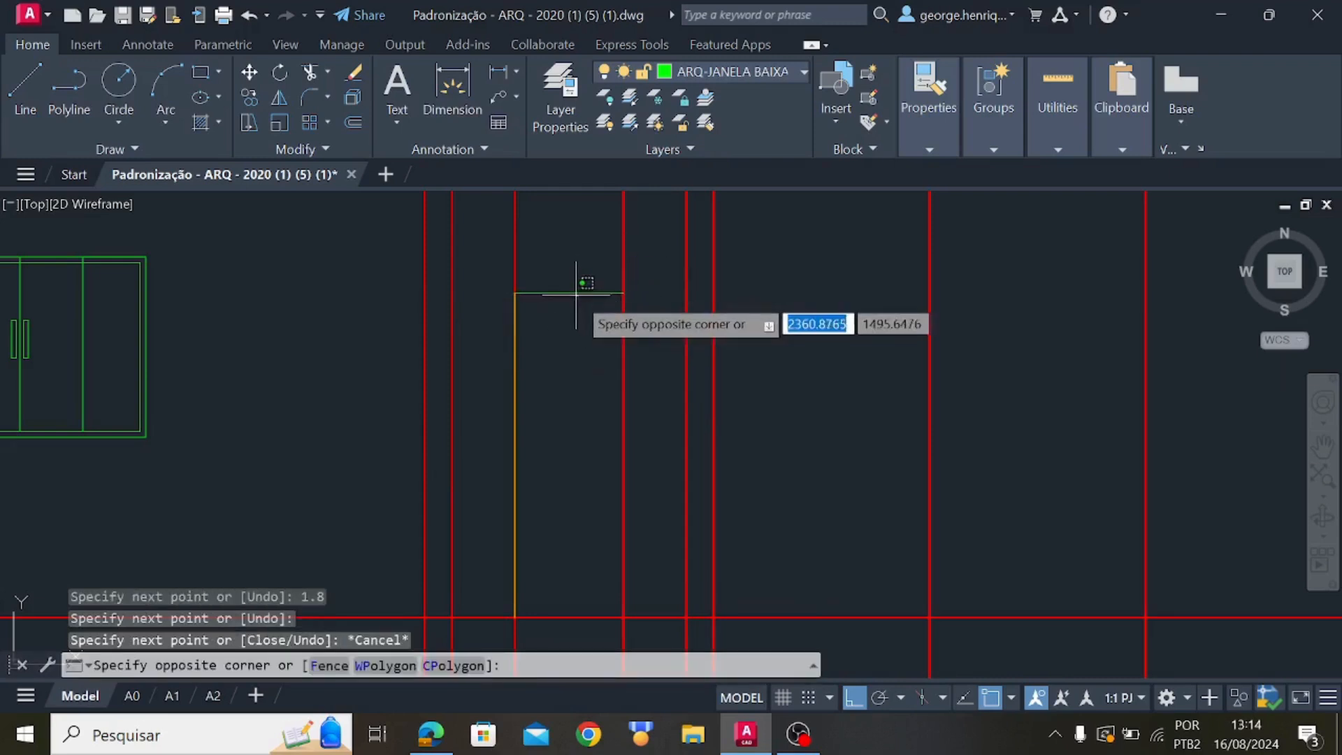
click(575, 292)
key(Delete)
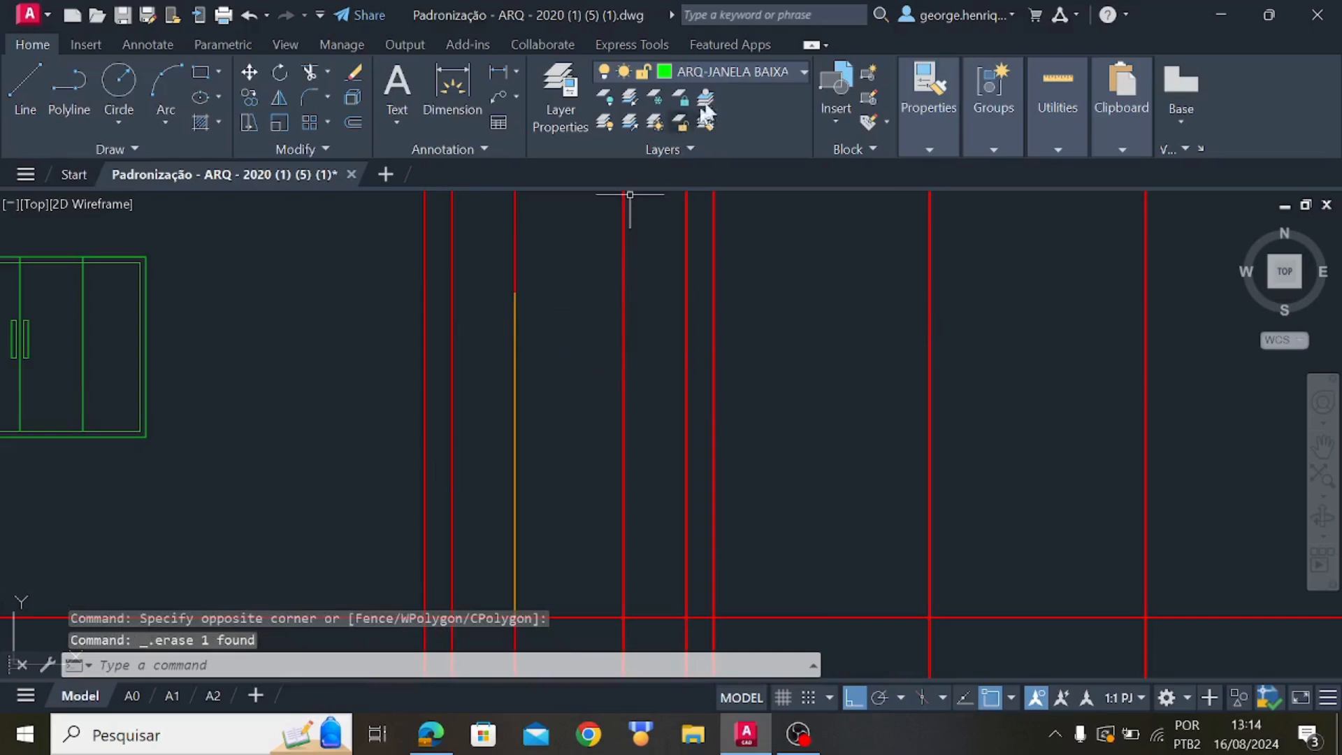
On the ARQ-JANELA ALTA layer, draw a horizontal line from the upper end of the 1.8 line across to the J1 window's right projection line
click(784, 72)
scroll(783, 149, up, 2)
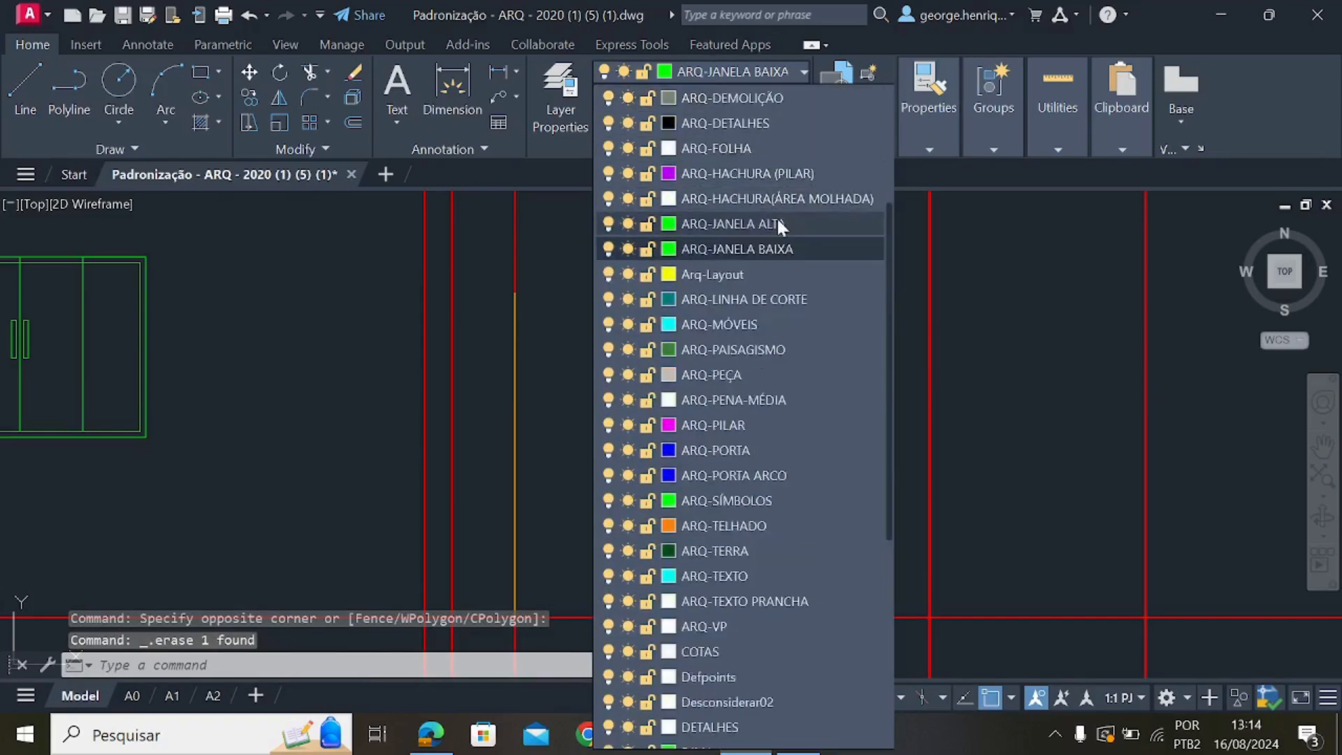
click(777, 224)
click(25, 88)
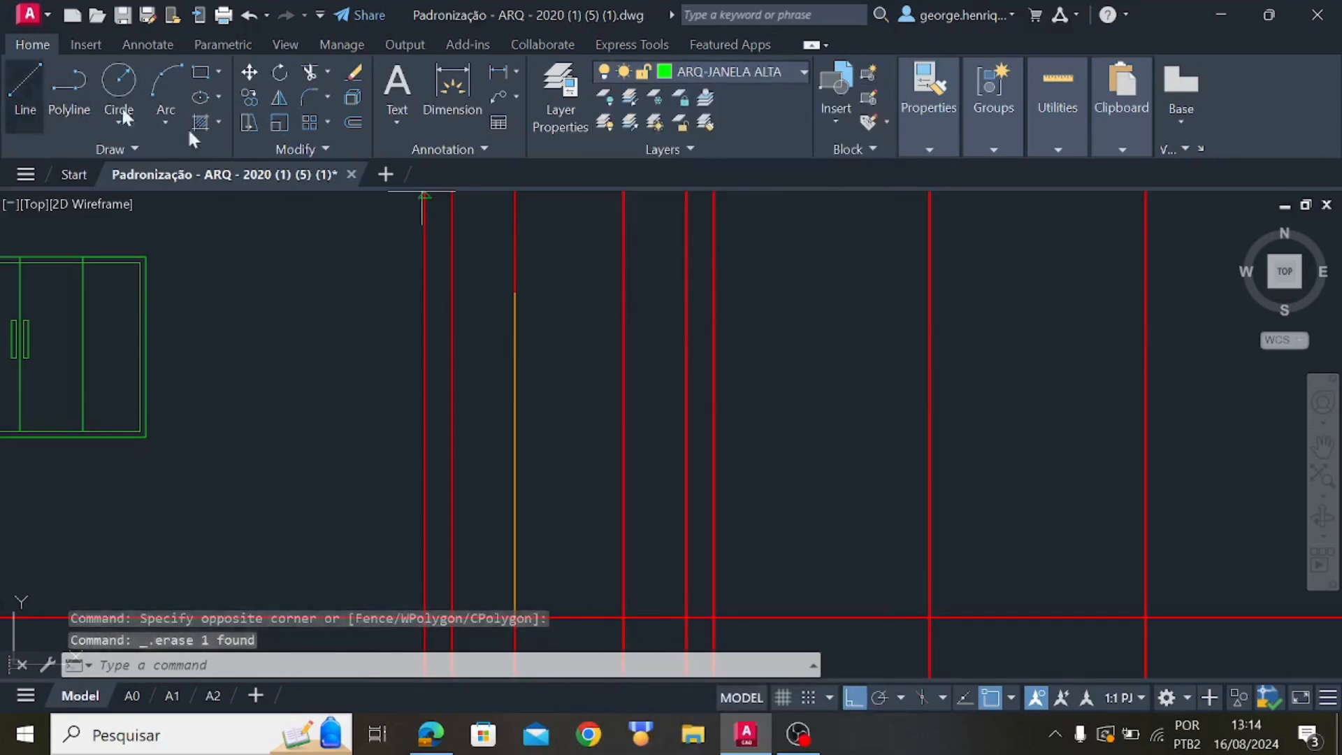
click(515, 292)
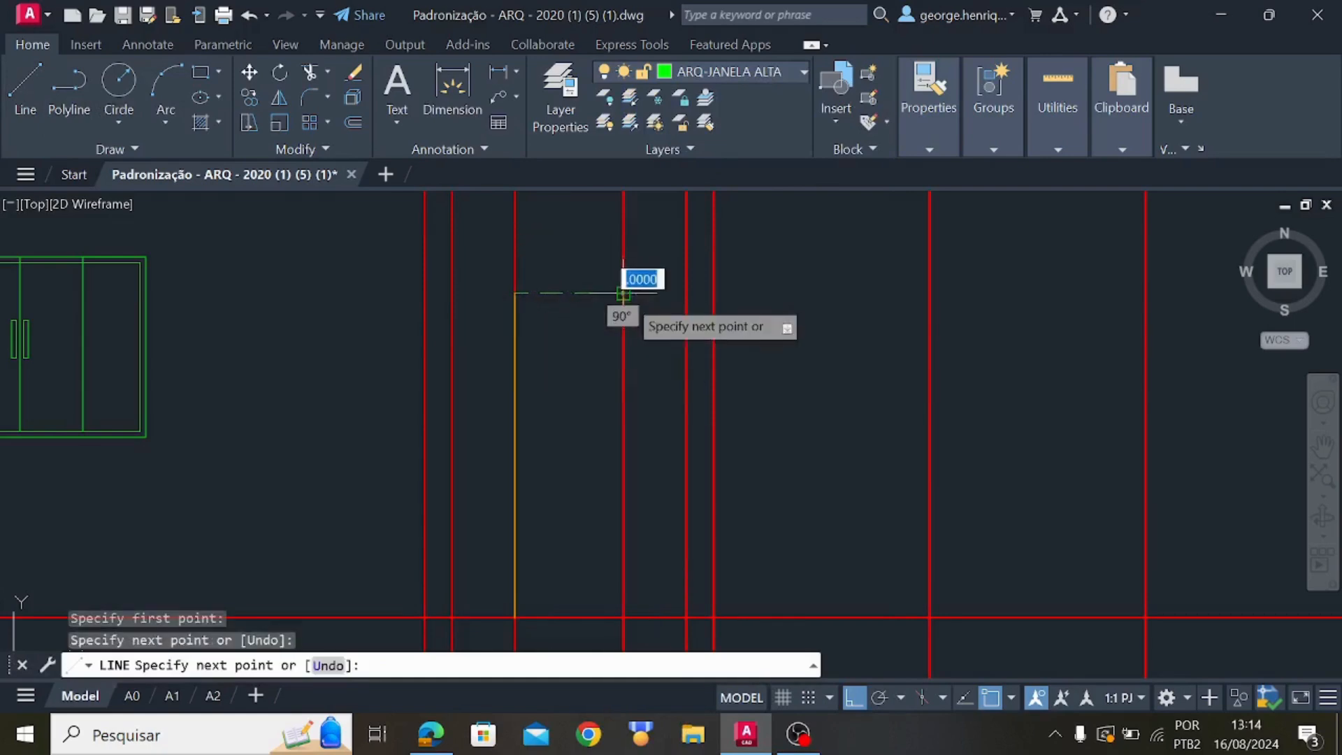
key(Escape)
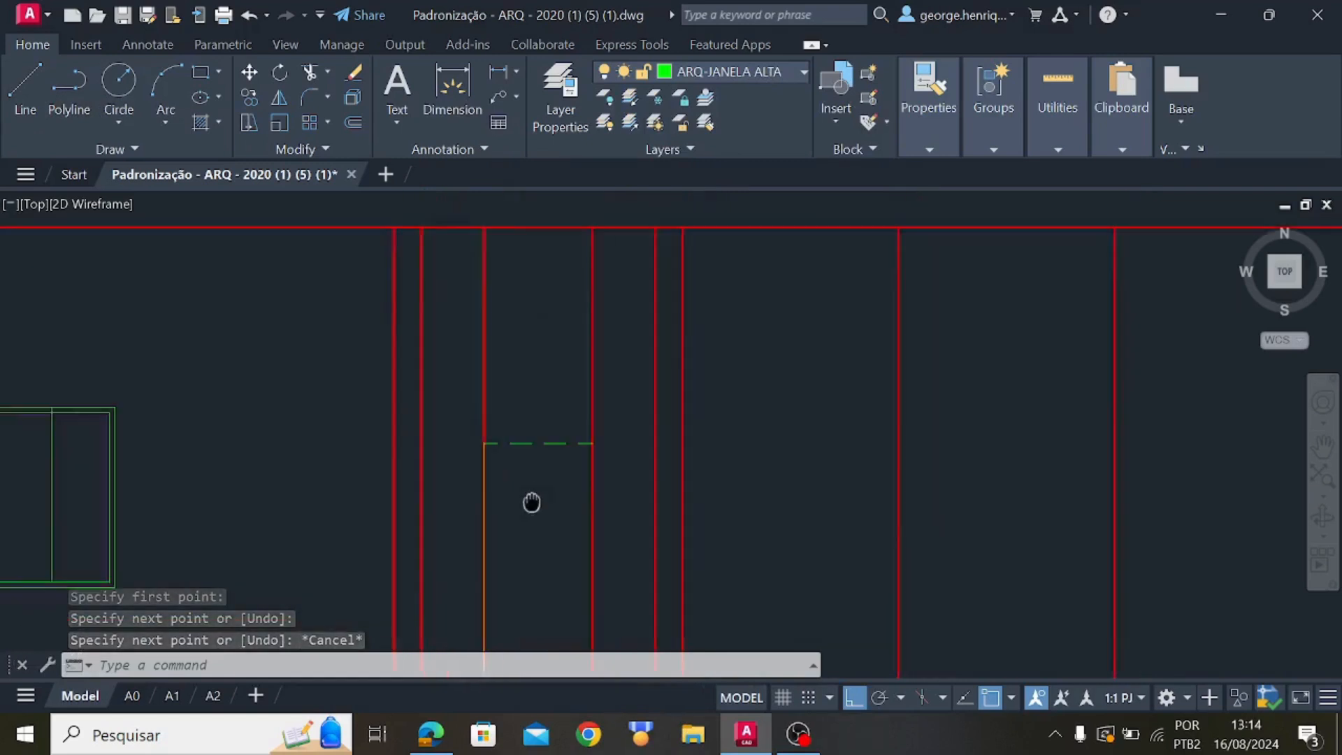
Complete the J1 window outline with a line .6 up the right projection line, across to the left one and back down
middle_drag(559, 345, 530, 498)
key(Return)
click(591, 443)
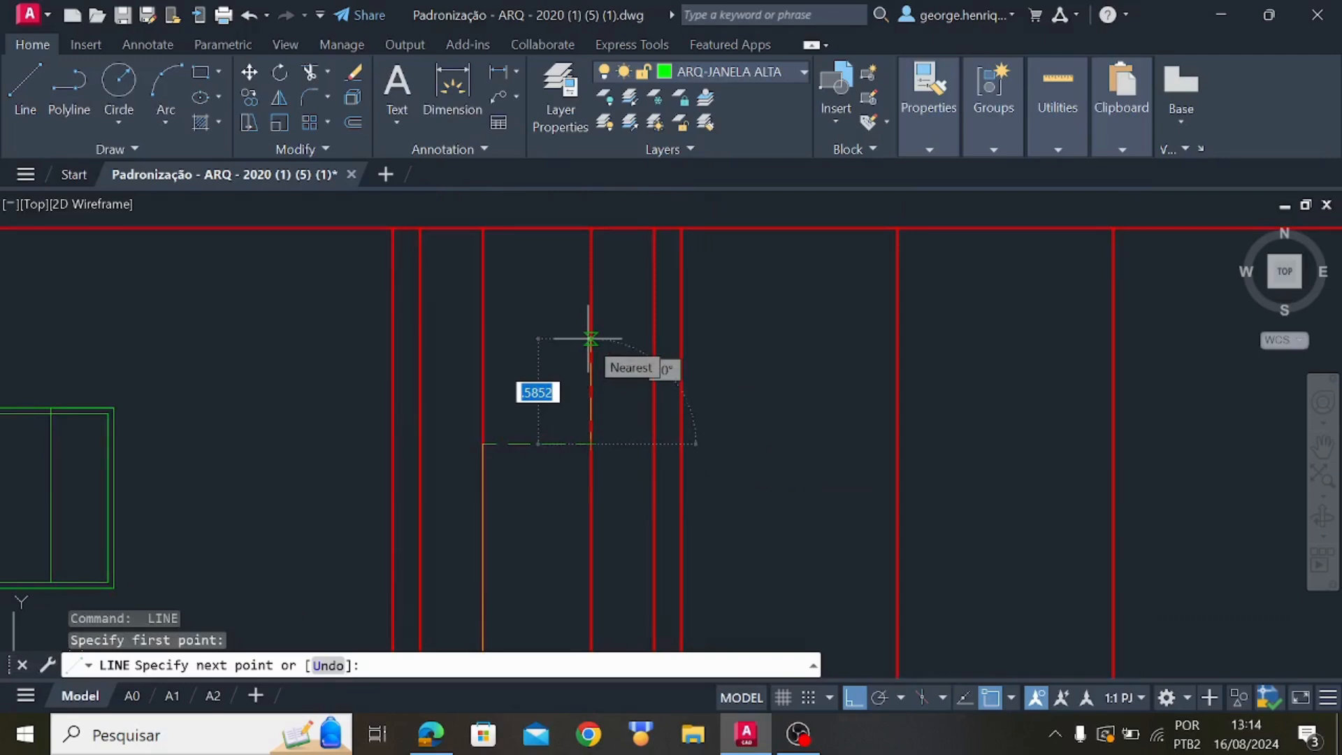
scroll(629, 447, down, 3)
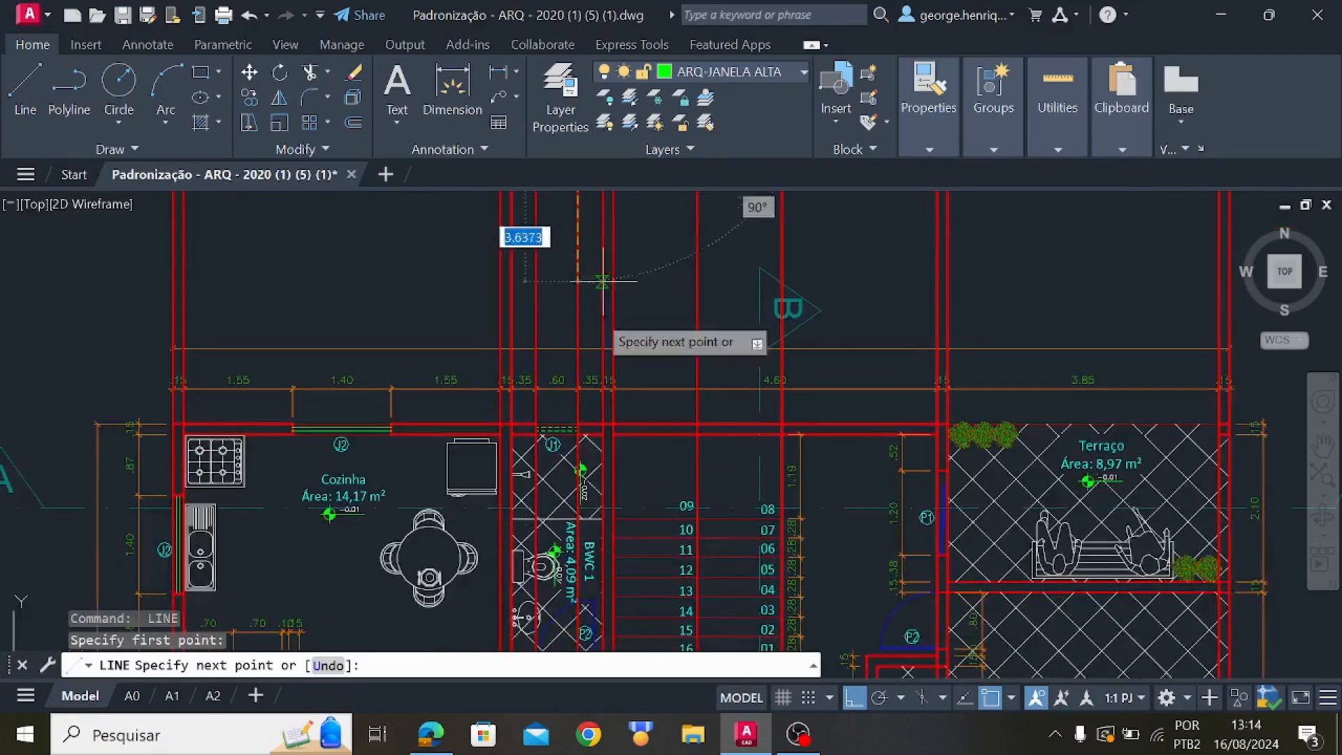
scroll(603, 281, up, 5)
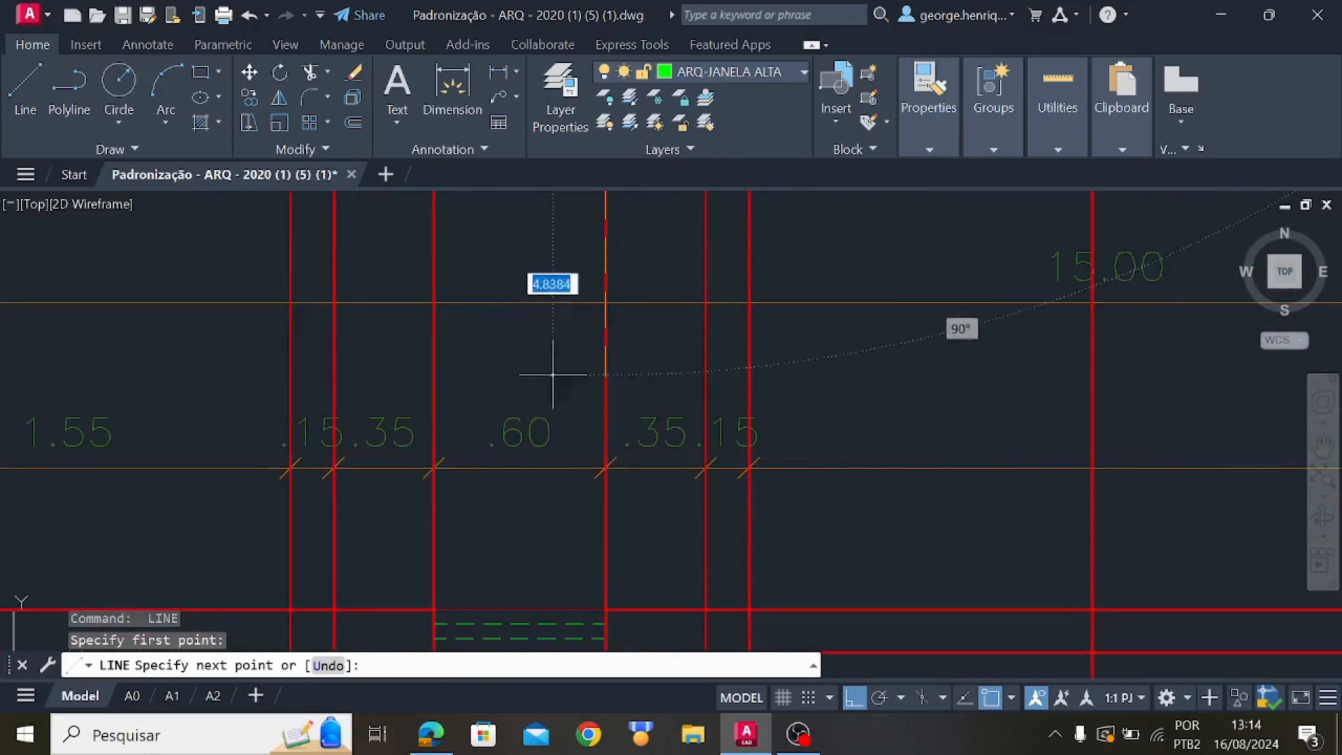
scroll(535, 428, down, 10)
middle_drag(533, 282, 504, 570)
scroll(506, 513, up, 10)
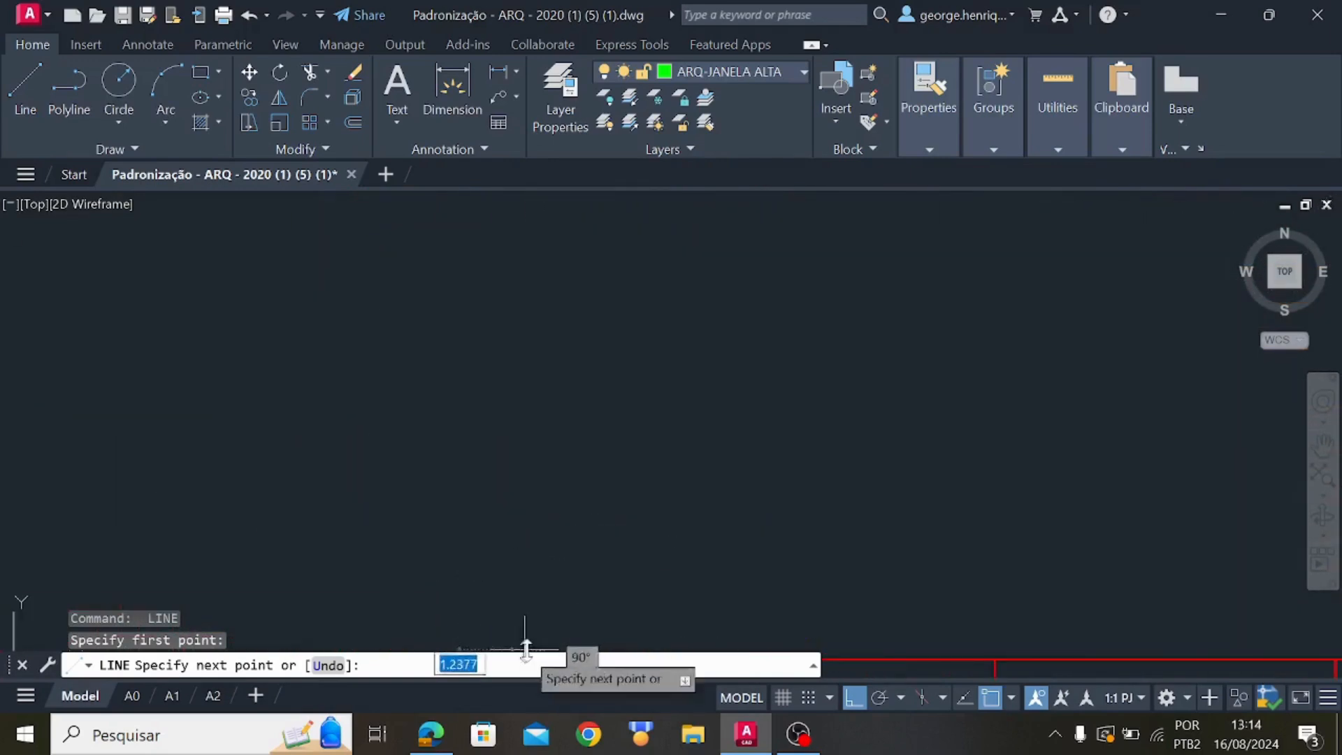
scroll(567, 348, down, 6)
mouse_move(528, 467)
middle_down()
mouse_move(504, 398)
mouse_move(508, 277)
middle_up()
scroll(513, 276, up, 4)
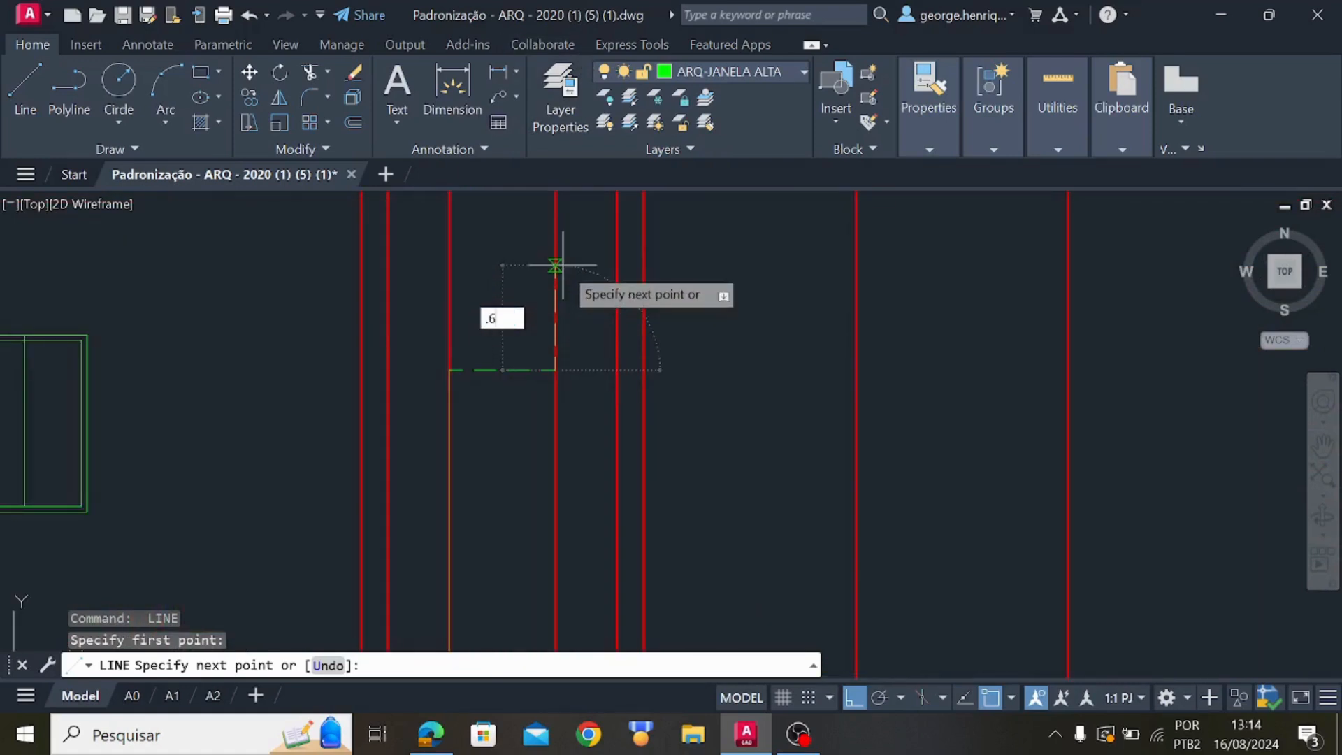
key(Return)
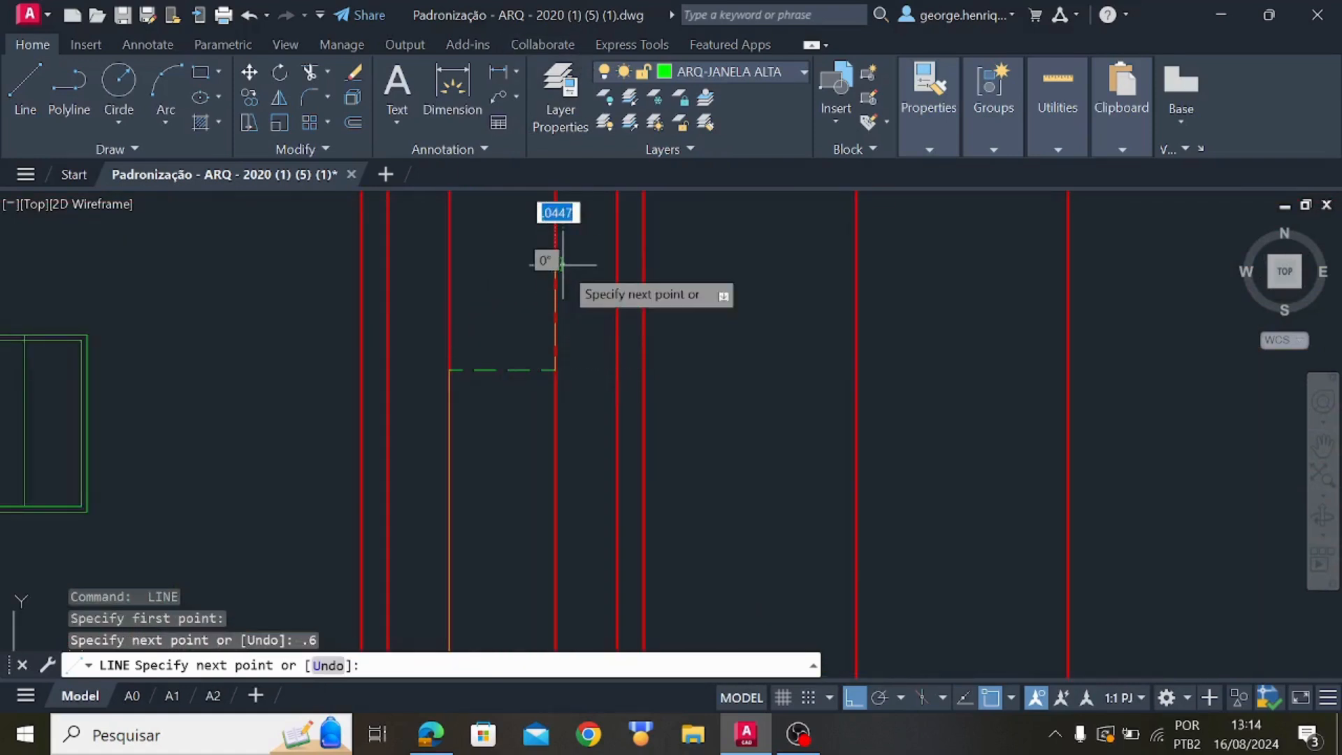
click(448, 264)
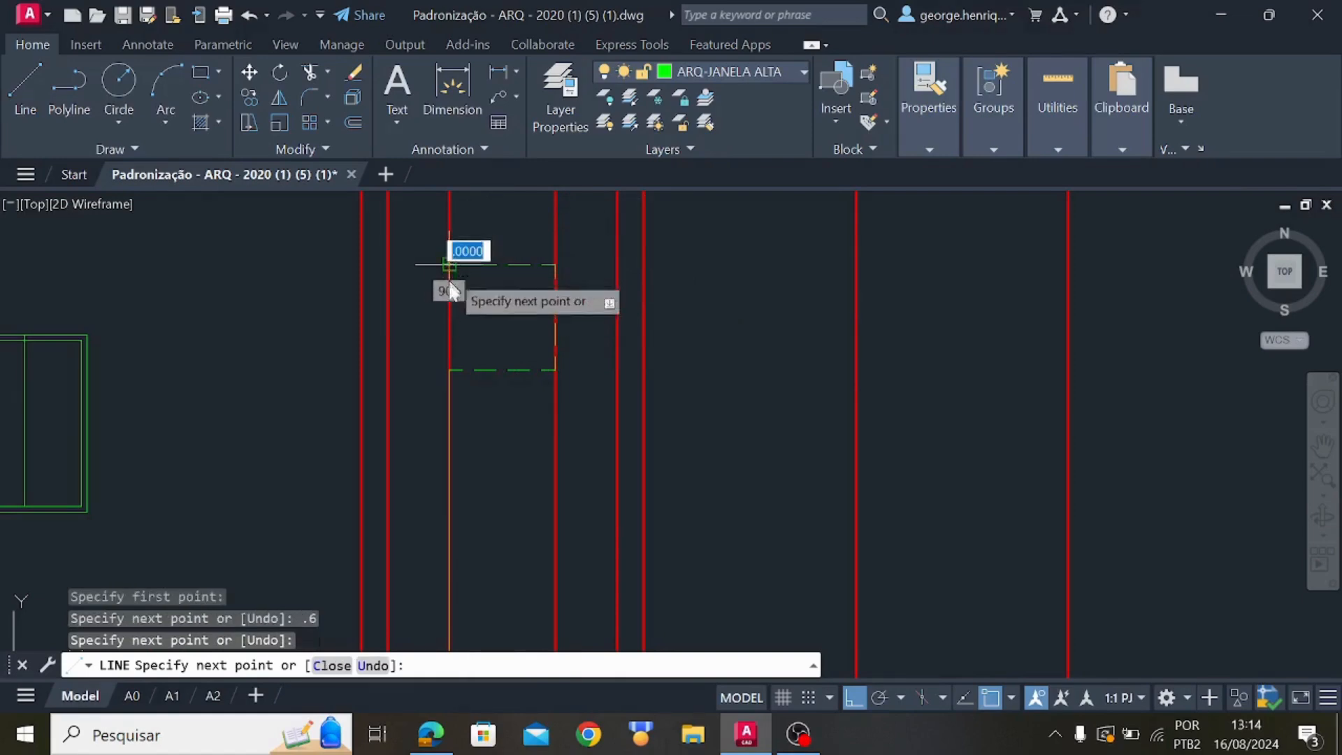
key(Escape)
Delete the J1 window's two projection lines and the 1.8 sill-height line, keeping the dashed square
click(558, 472)
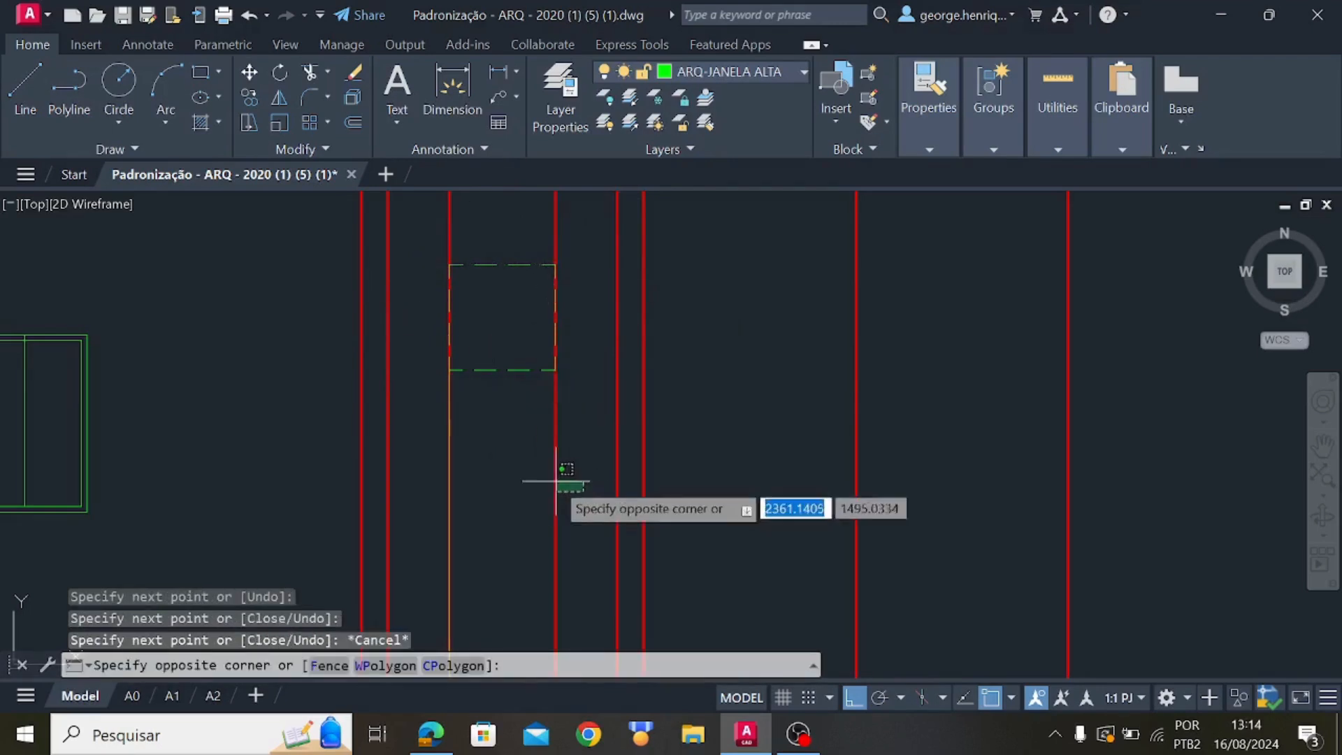
click(438, 453)
key(Delete)
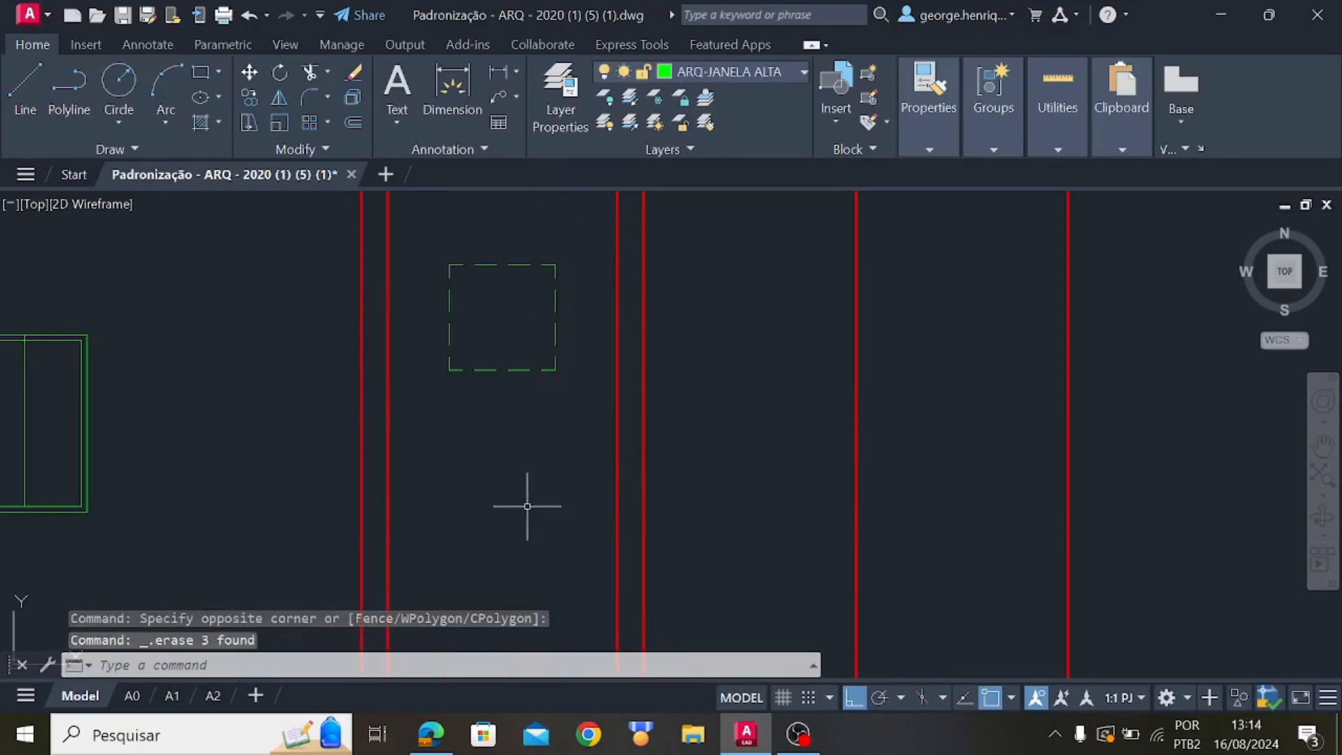
Set the linetype scale of the dashed J1 window square's four lines to 1
scroll(528, 467, down, 2)
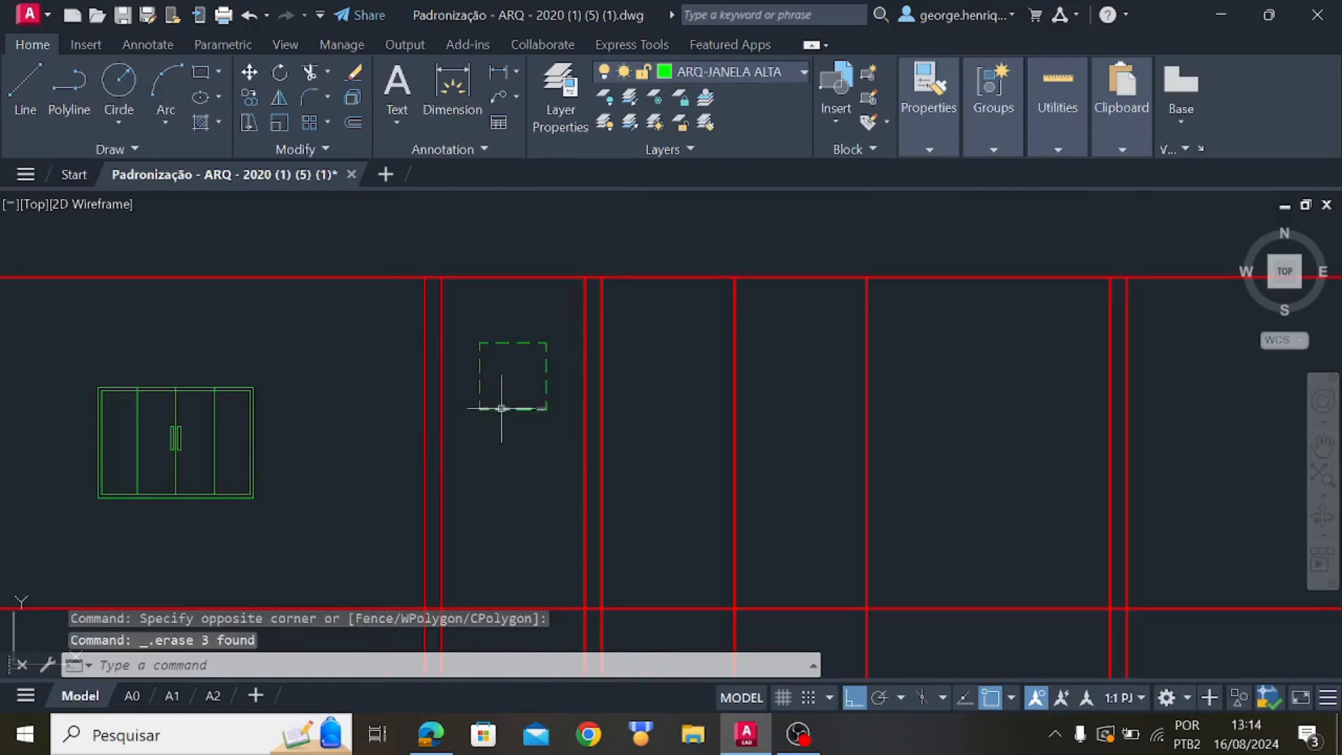
scroll(481, 380, up, 2)
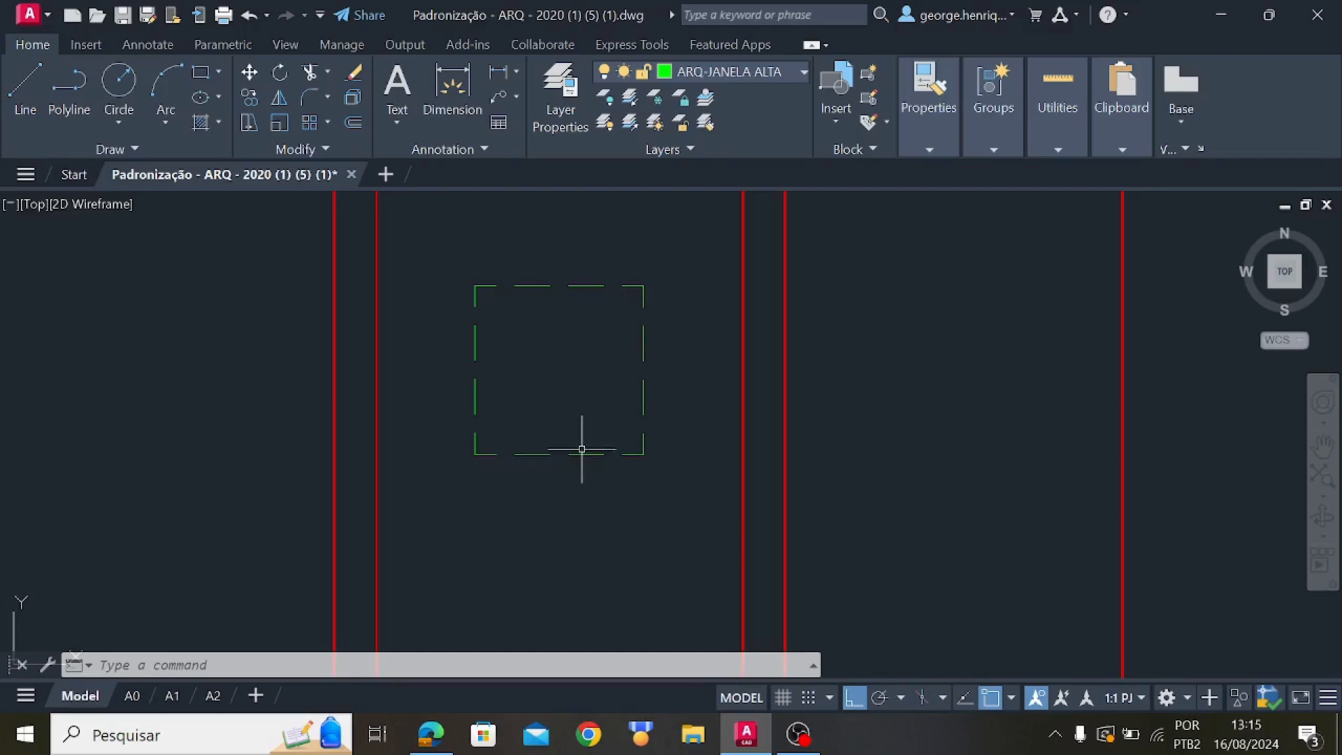
click(682, 485)
click(525, 294)
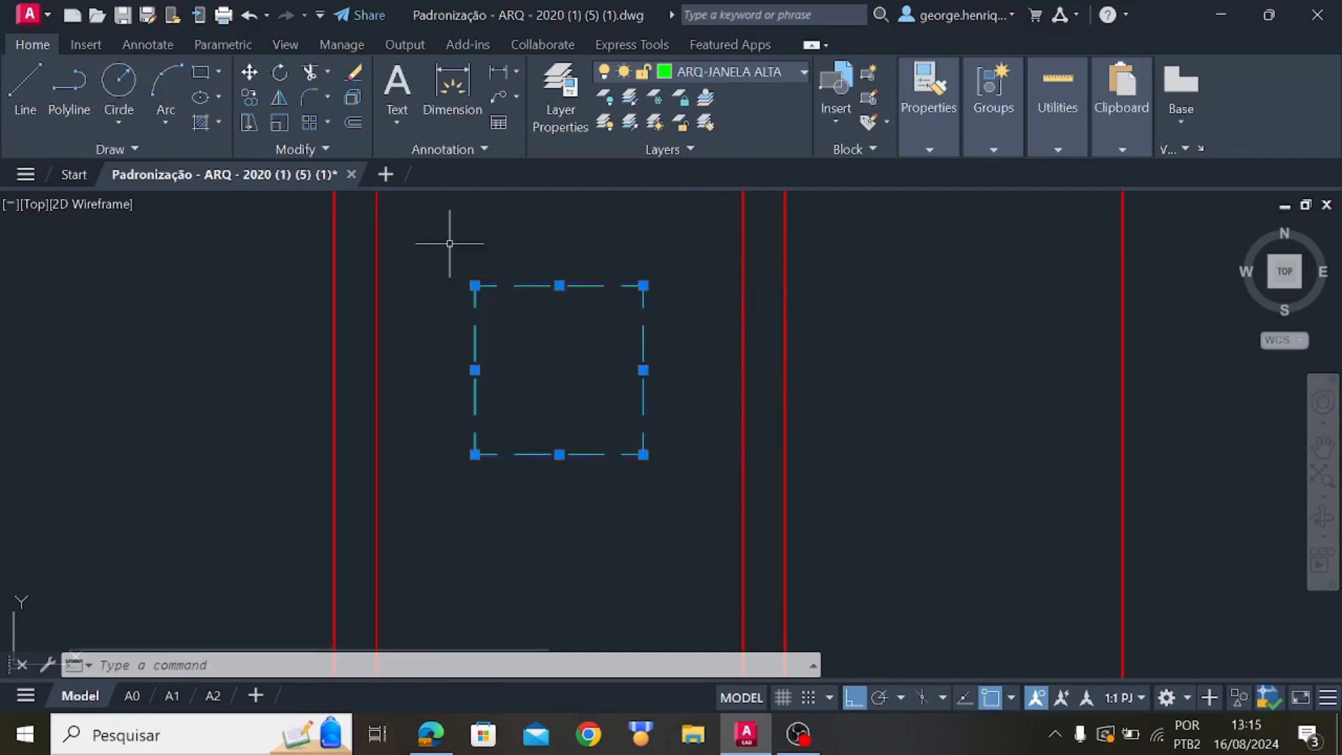
right_click(585, 455)
click(641, 680)
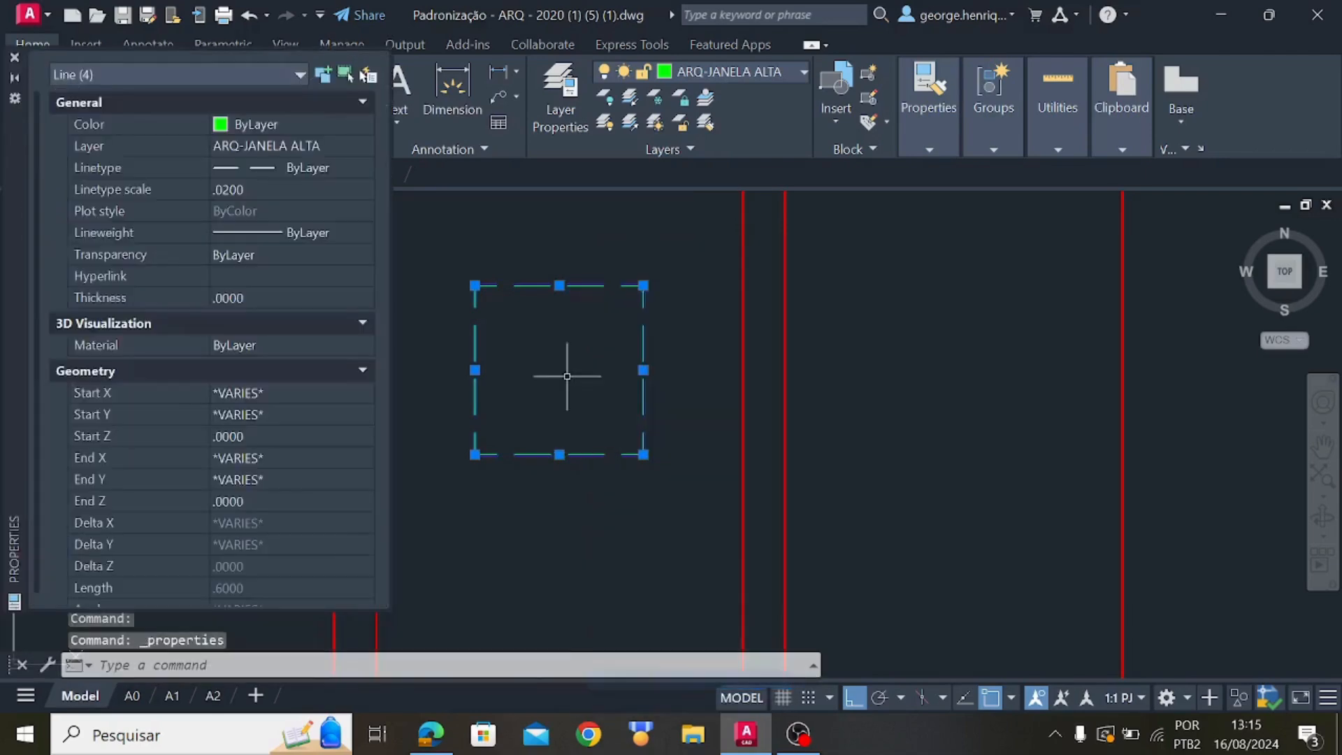
click(259, 192)
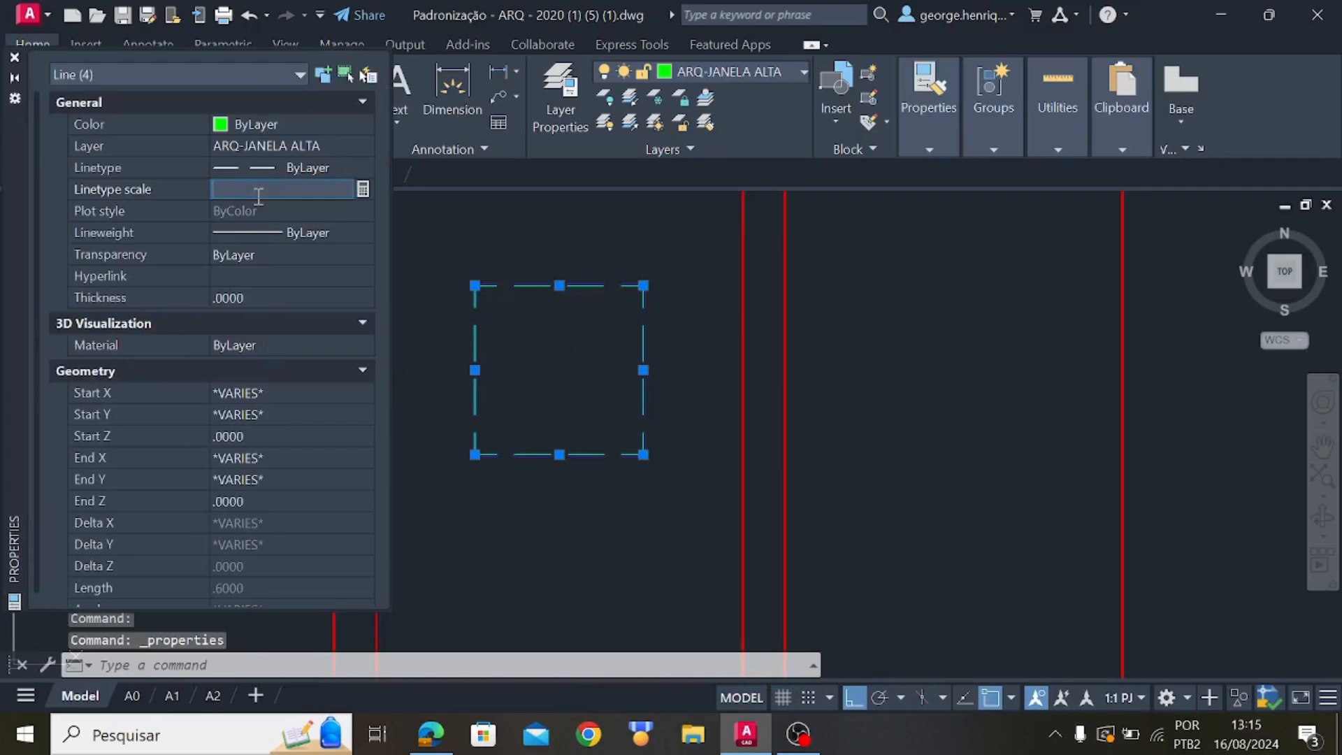
text(1)
key(Return)
click(616, 510)
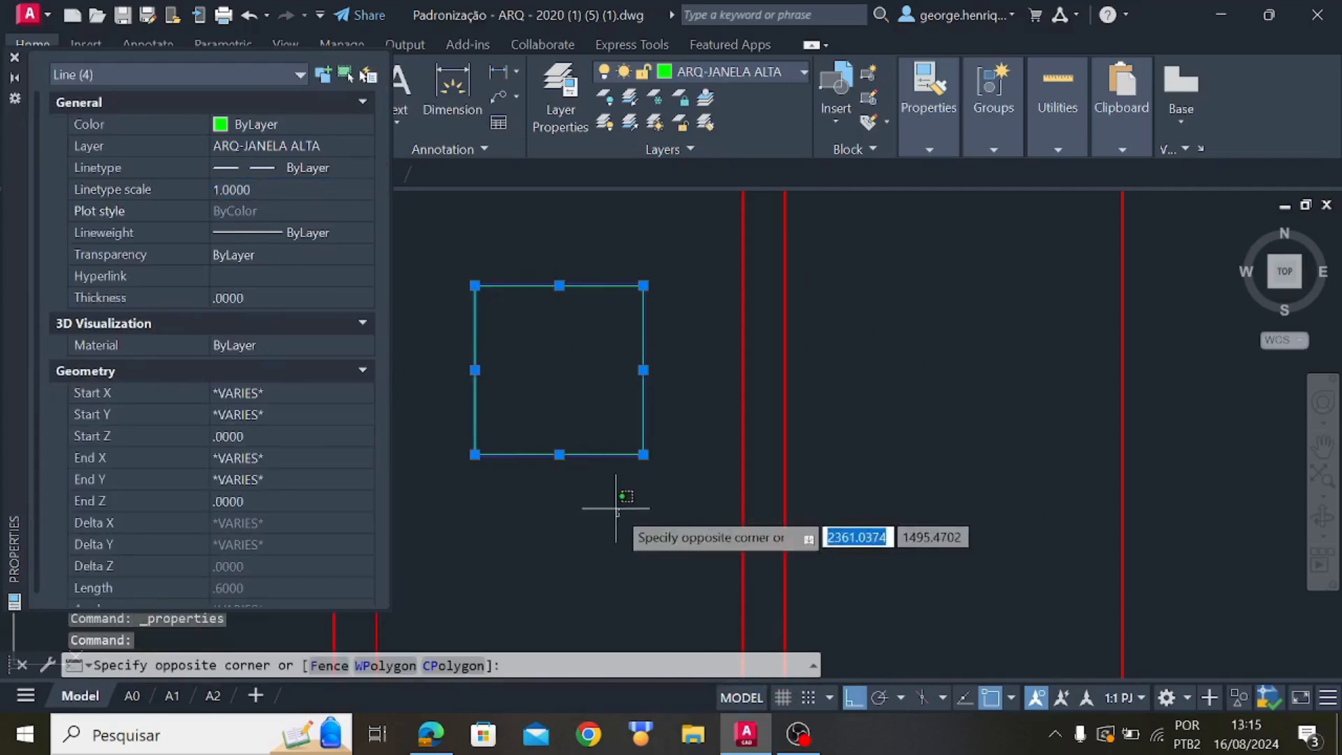
click(615, 538)
key(Escape)
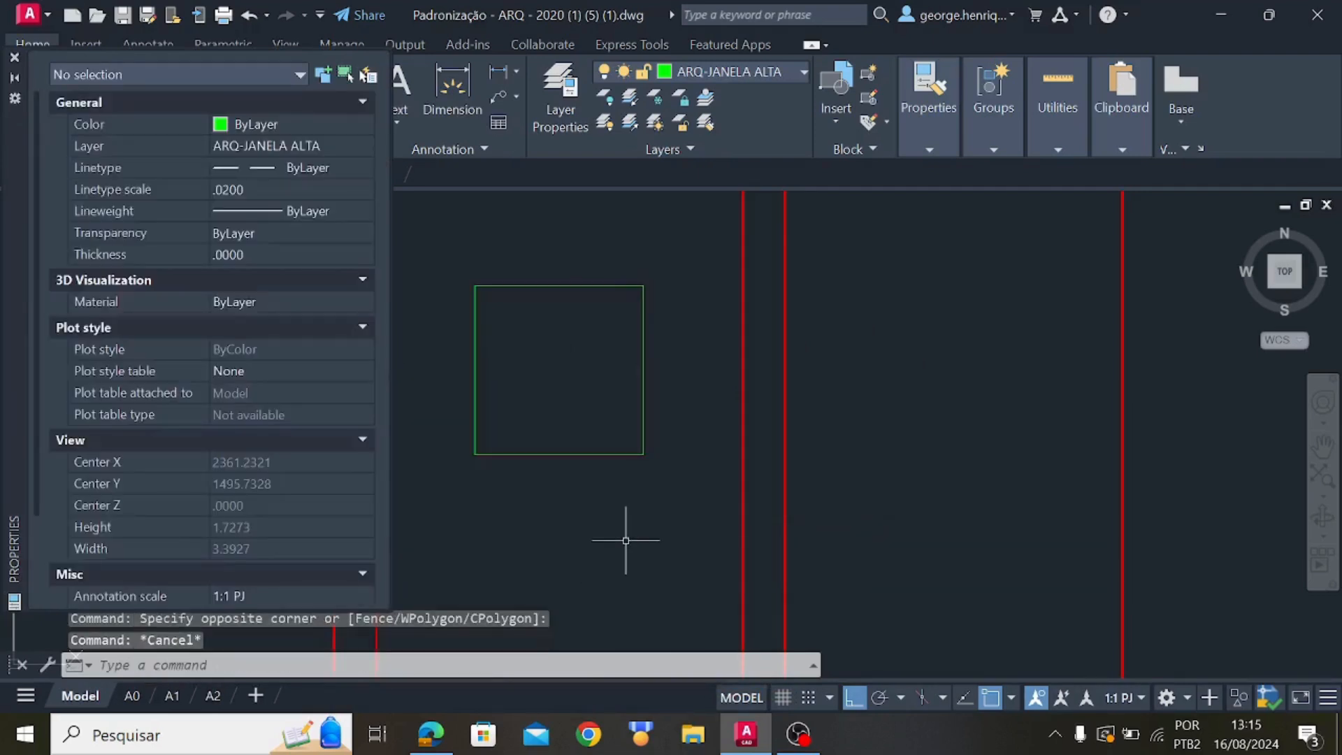
Undo all the J1 window work, back to before the 1.8 sill-height line was drawn, and close the properties palette
key(ctrl+z)
key(ctrl+z)
key(ctrl+z)
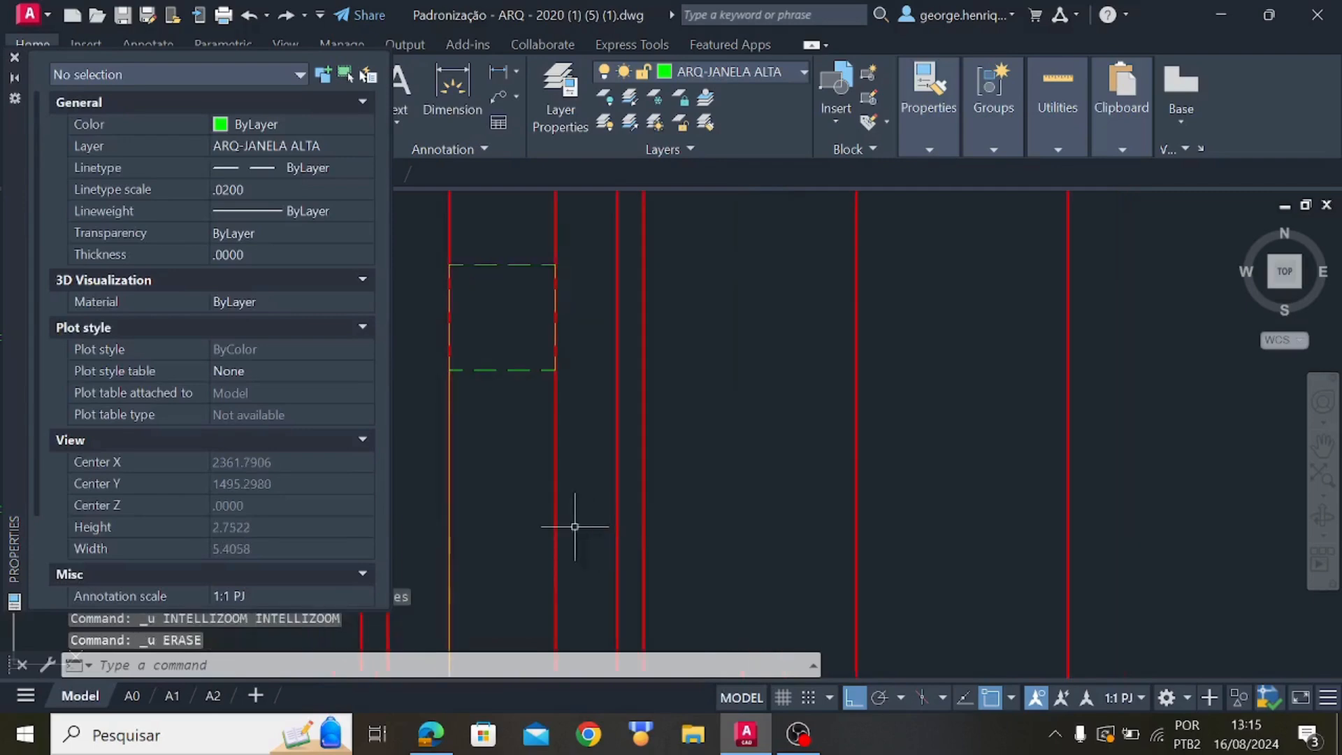
key(ctrl+z)
key(ctrl+z)
key(ctrl+z)
key(ctrl+z)
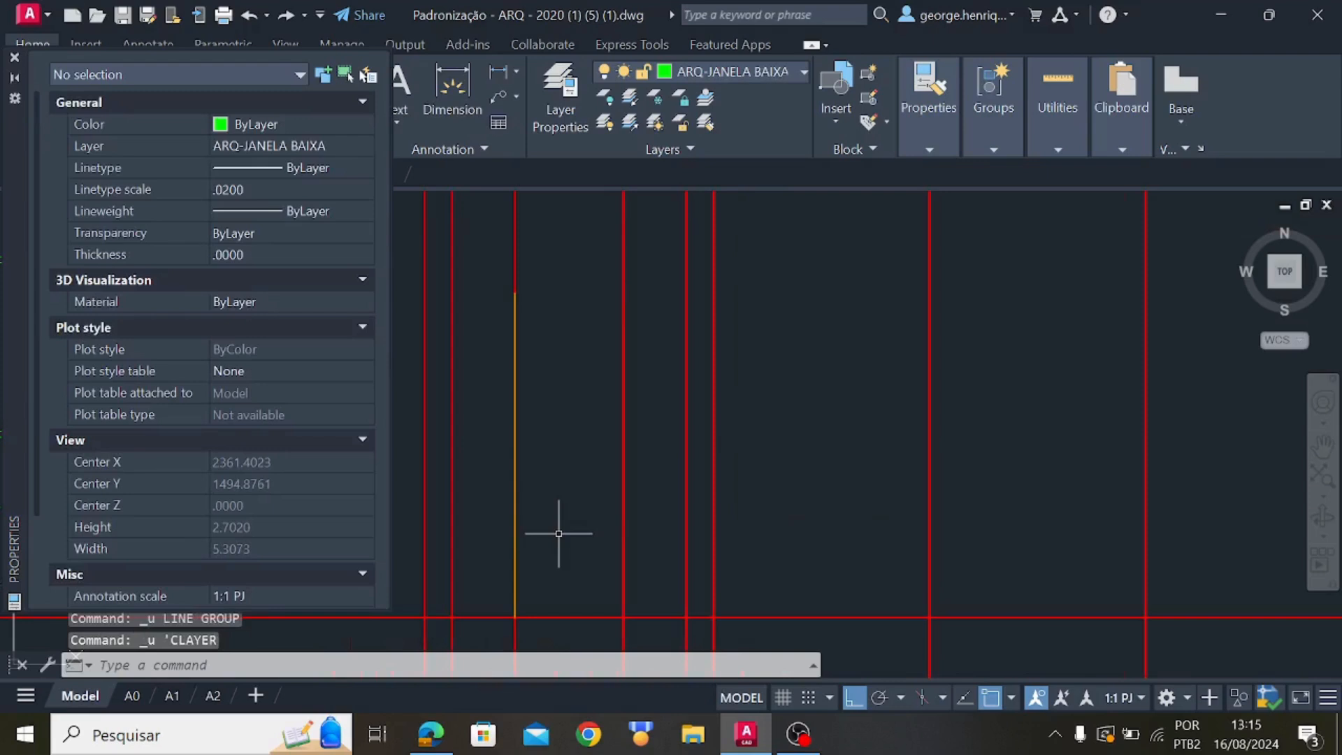
key(ctrl+z)
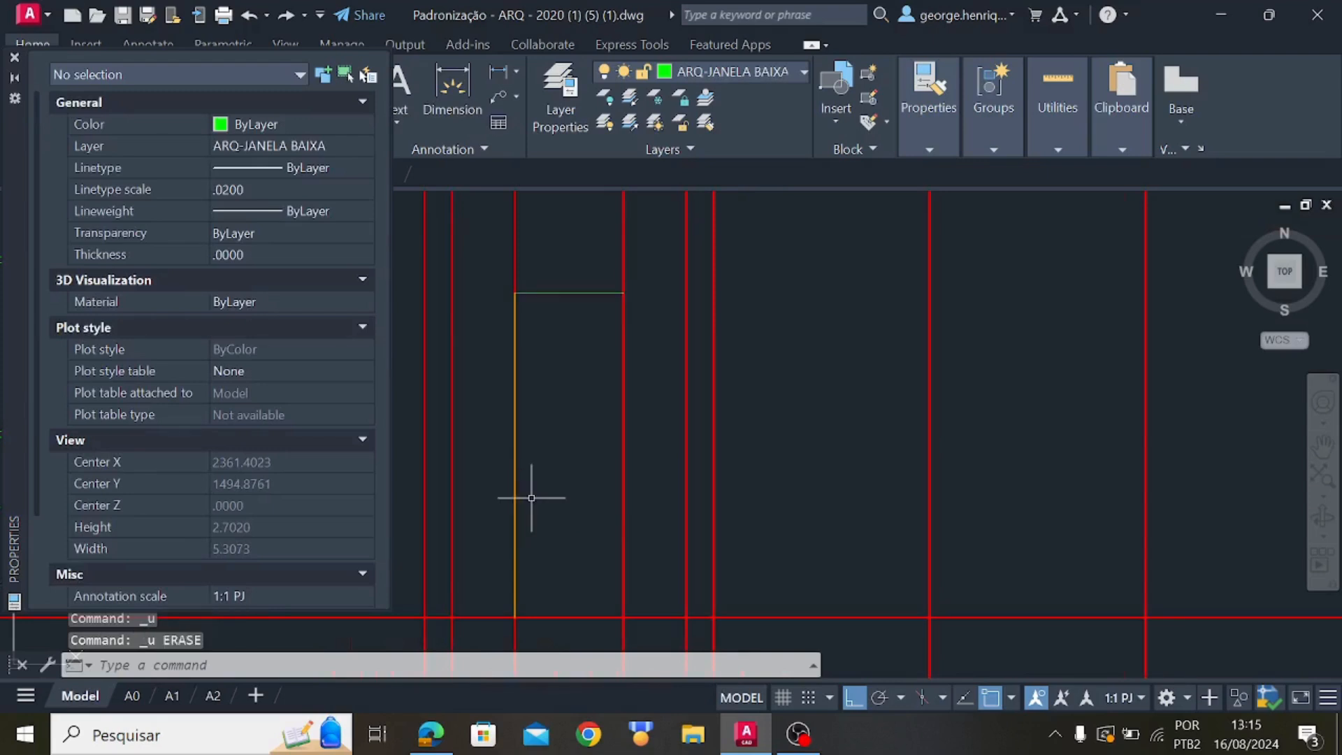
click(14, 57)
key(ctrl+z)
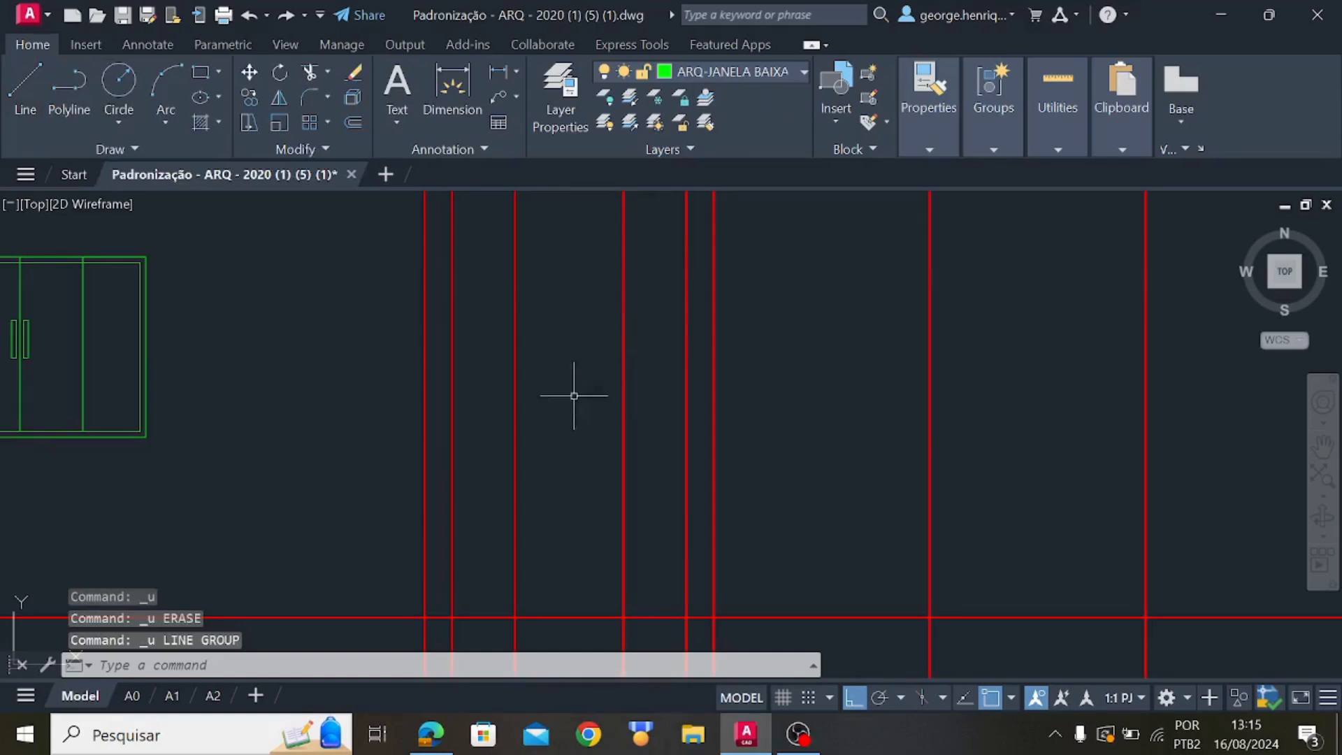
Make ARQ-JANELA ALTA the current layer
mouse_move(699, 290)
middle_down()
mouse_move(686, 411)
mouse_move(632, 542)
middle_up()
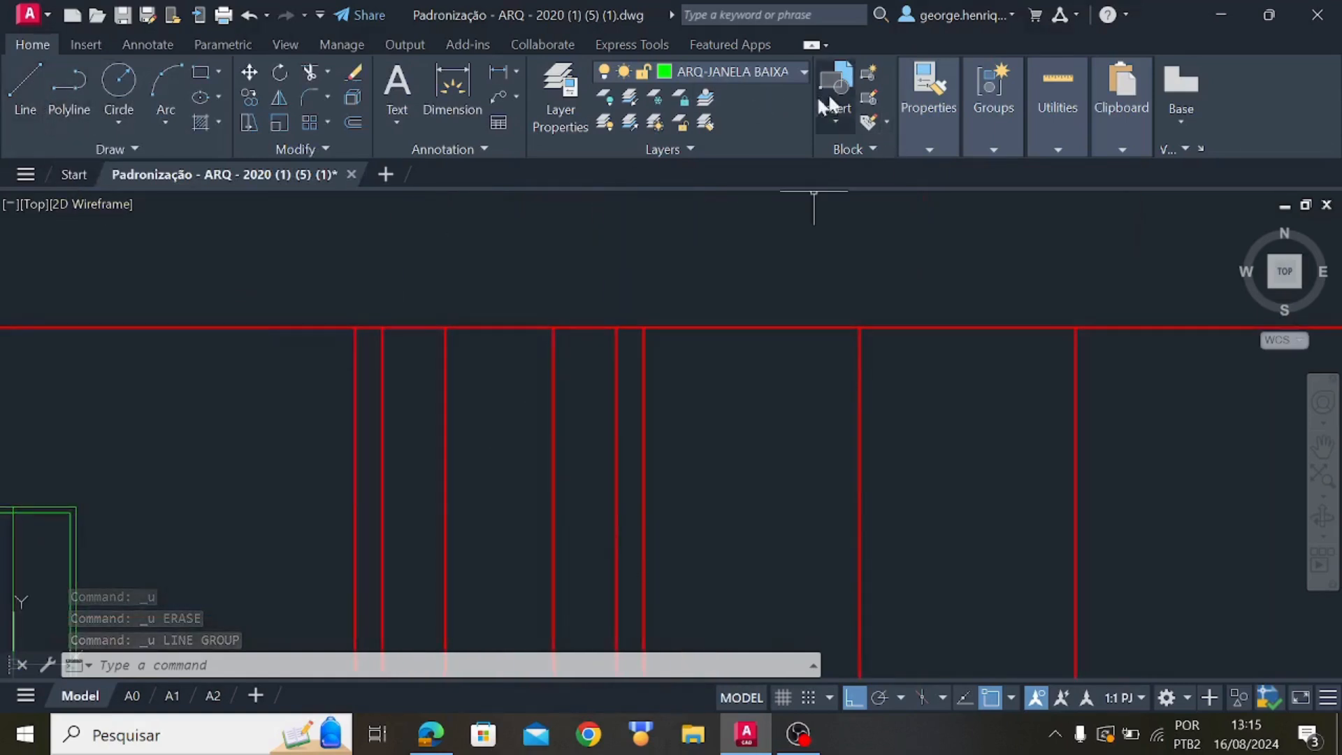
click(777, 77)
scroll(766, 144, up, 2)
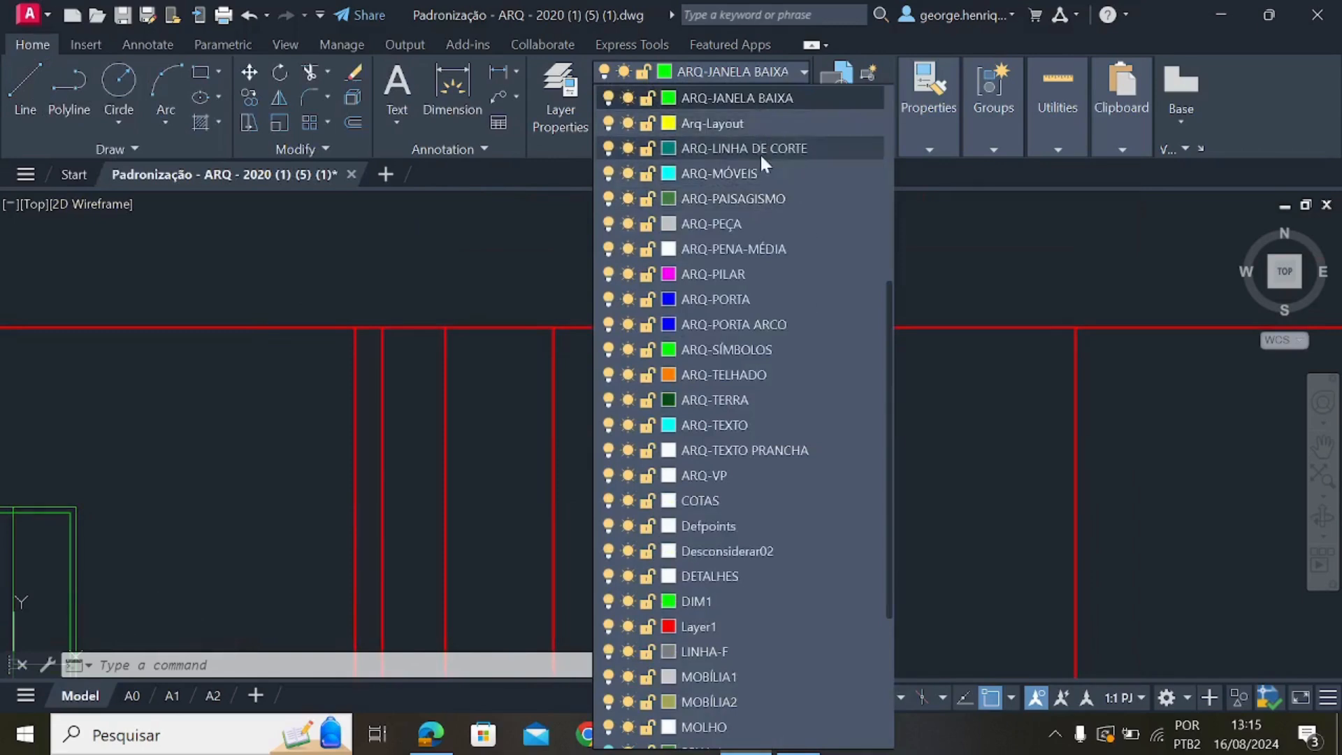
click(778, 148)
click(28, 87)
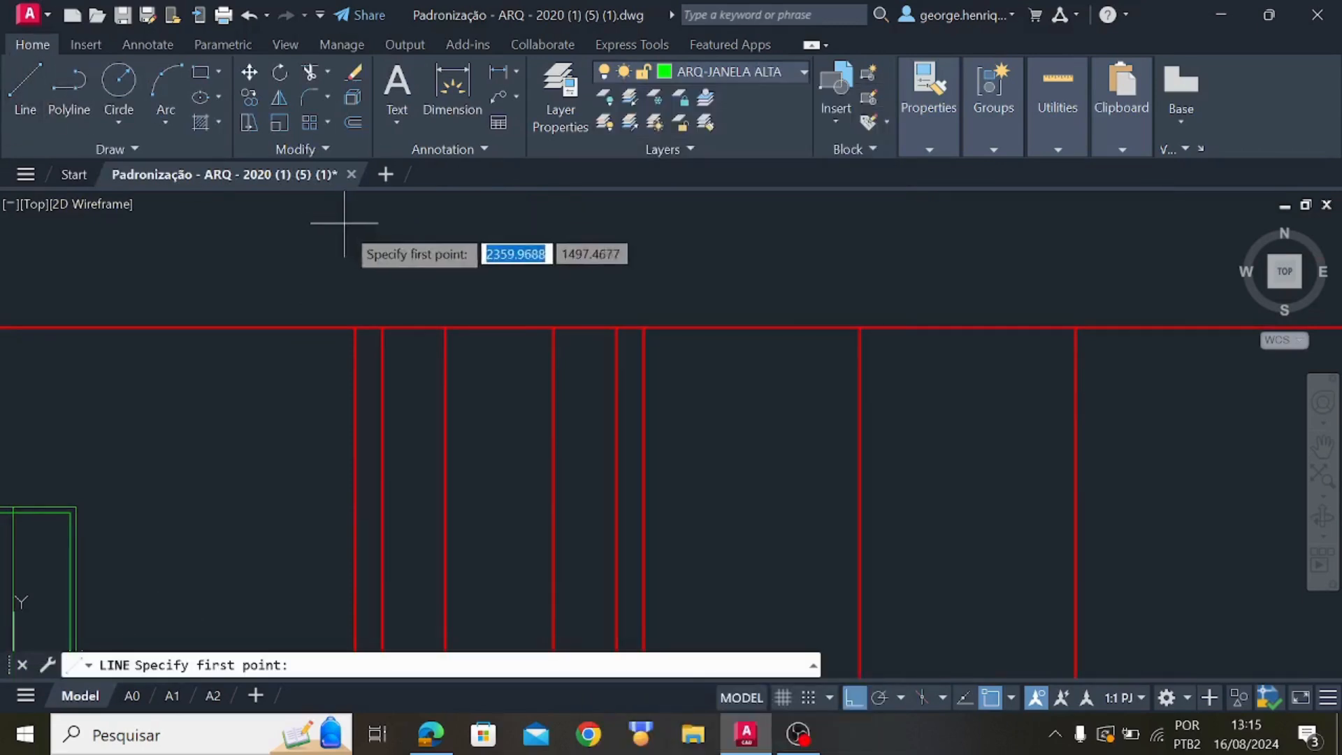
click(367, 225)
key(Escape)
click(420, 235)
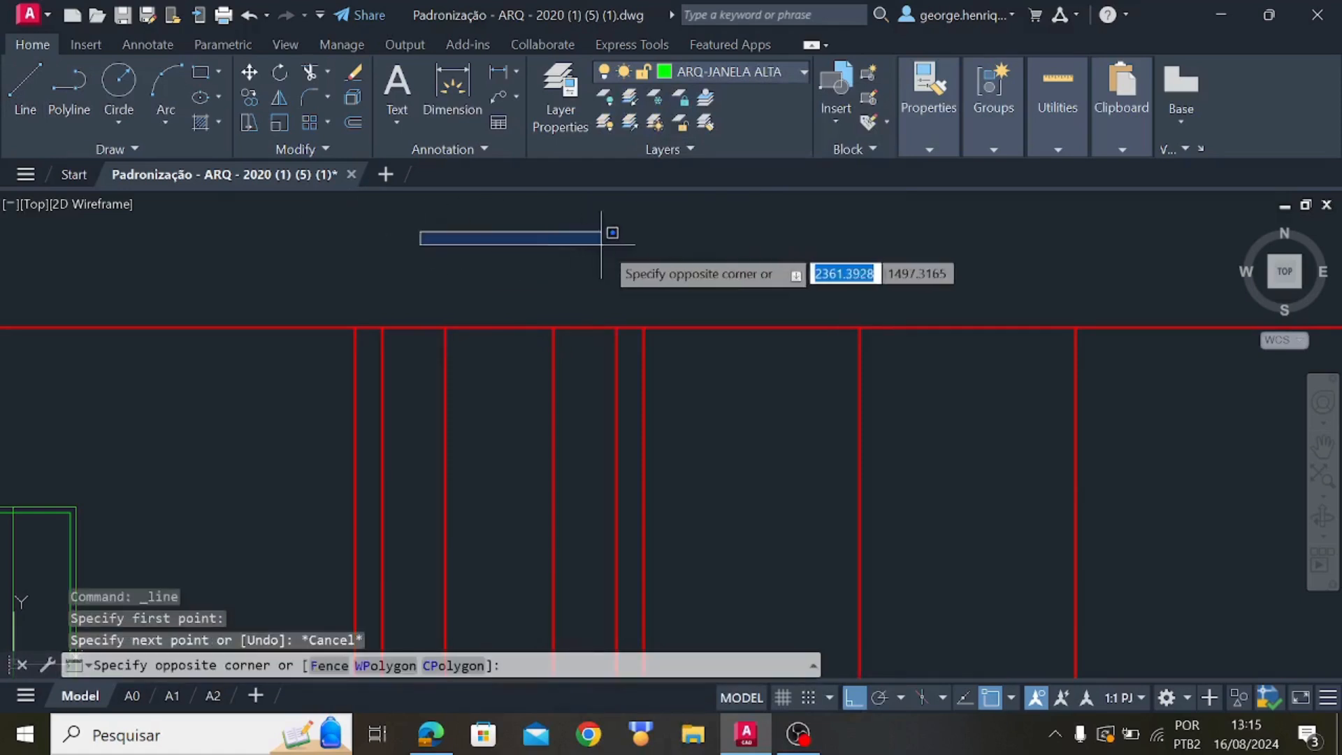
key(Escape)
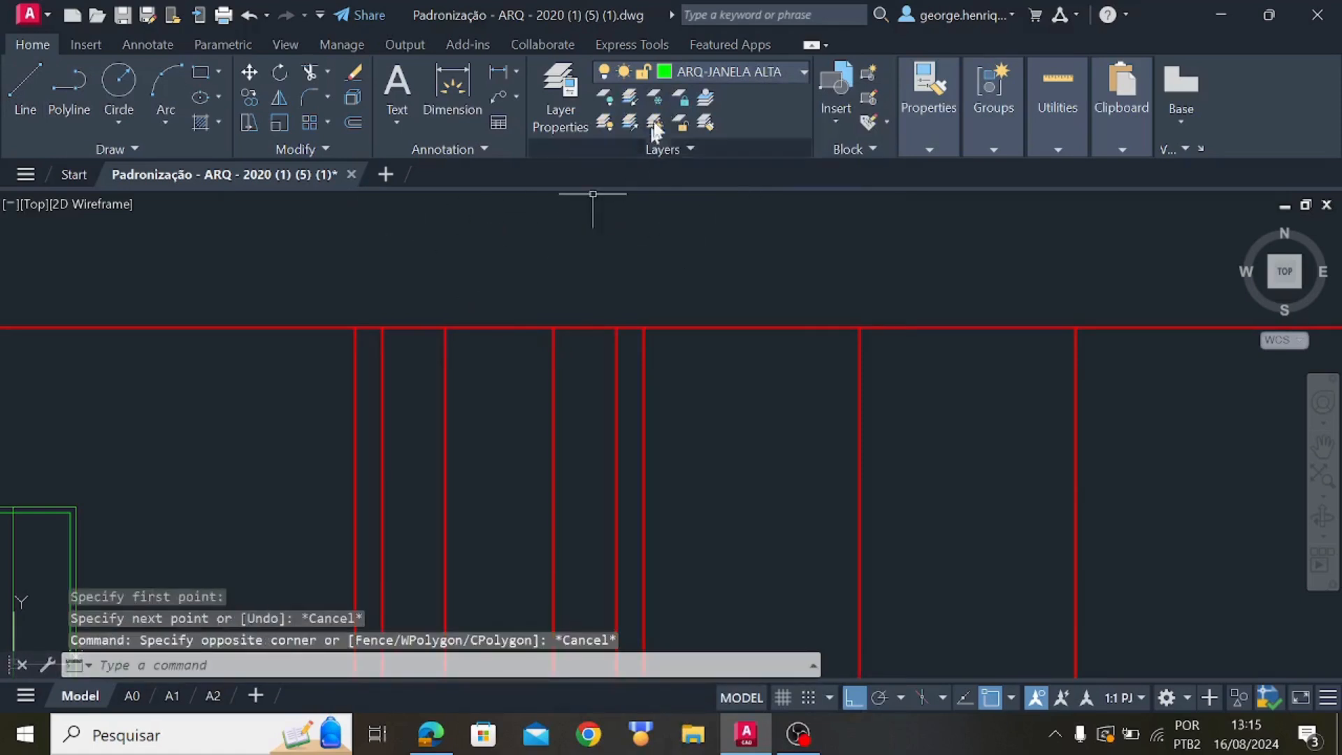
right_click(727, 75)
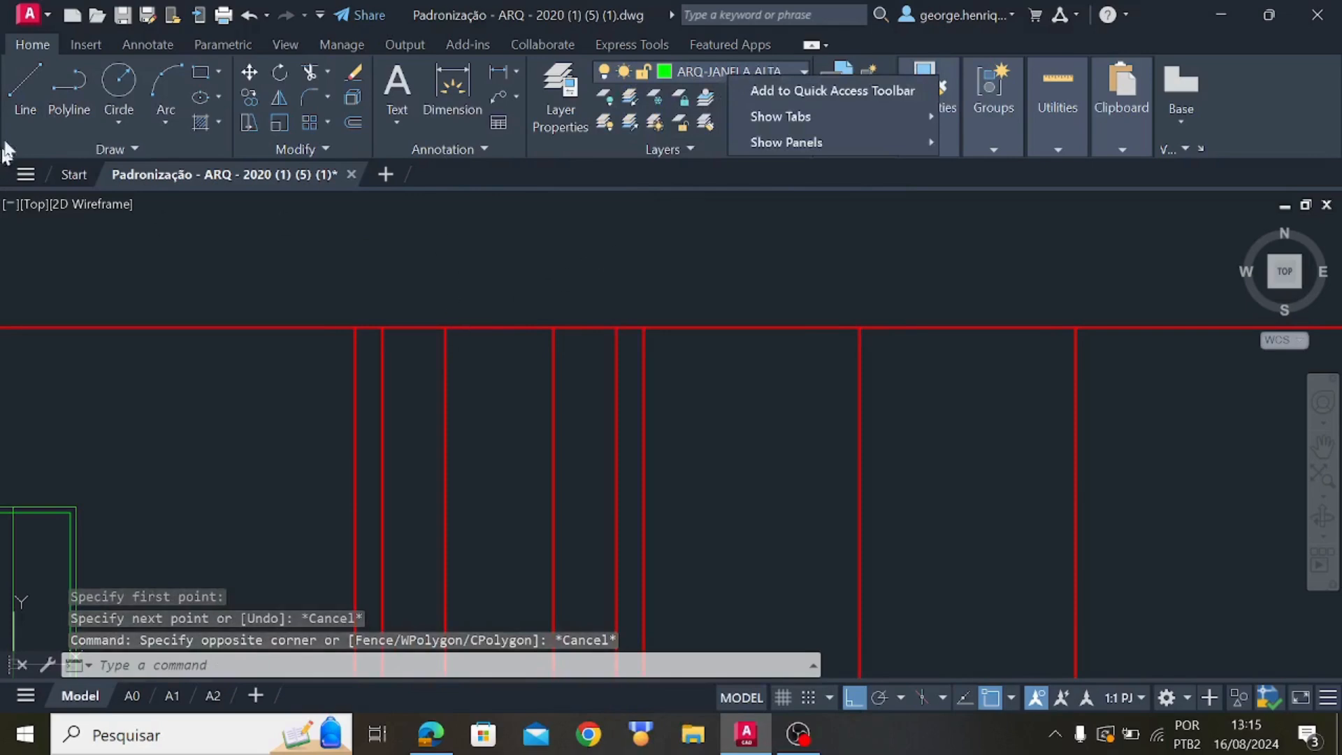
Draw a vertical dashed test line about 2.3 long, crossing the section's upper red line just before the J1 window's left projection line
click(25, 91)
right_click(351, 265)
click(408, 274)
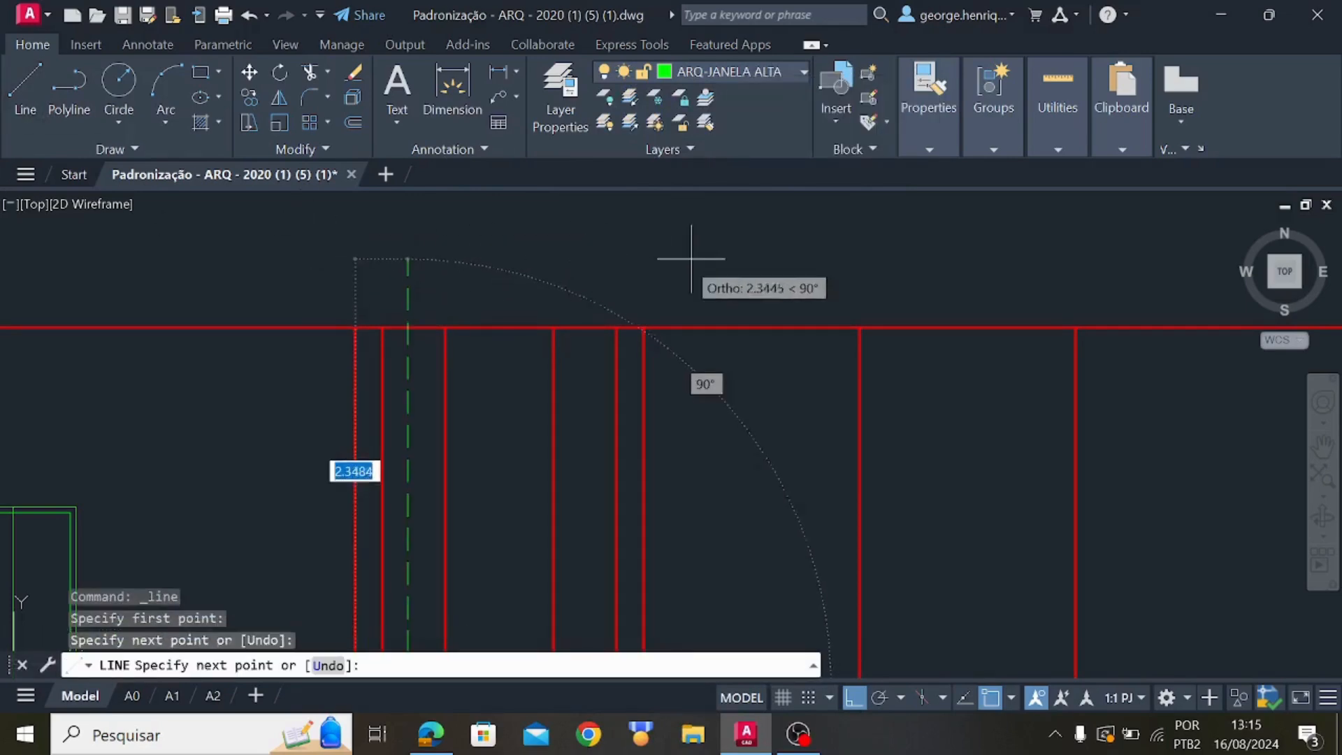
click(629, 269)
key(Escape)
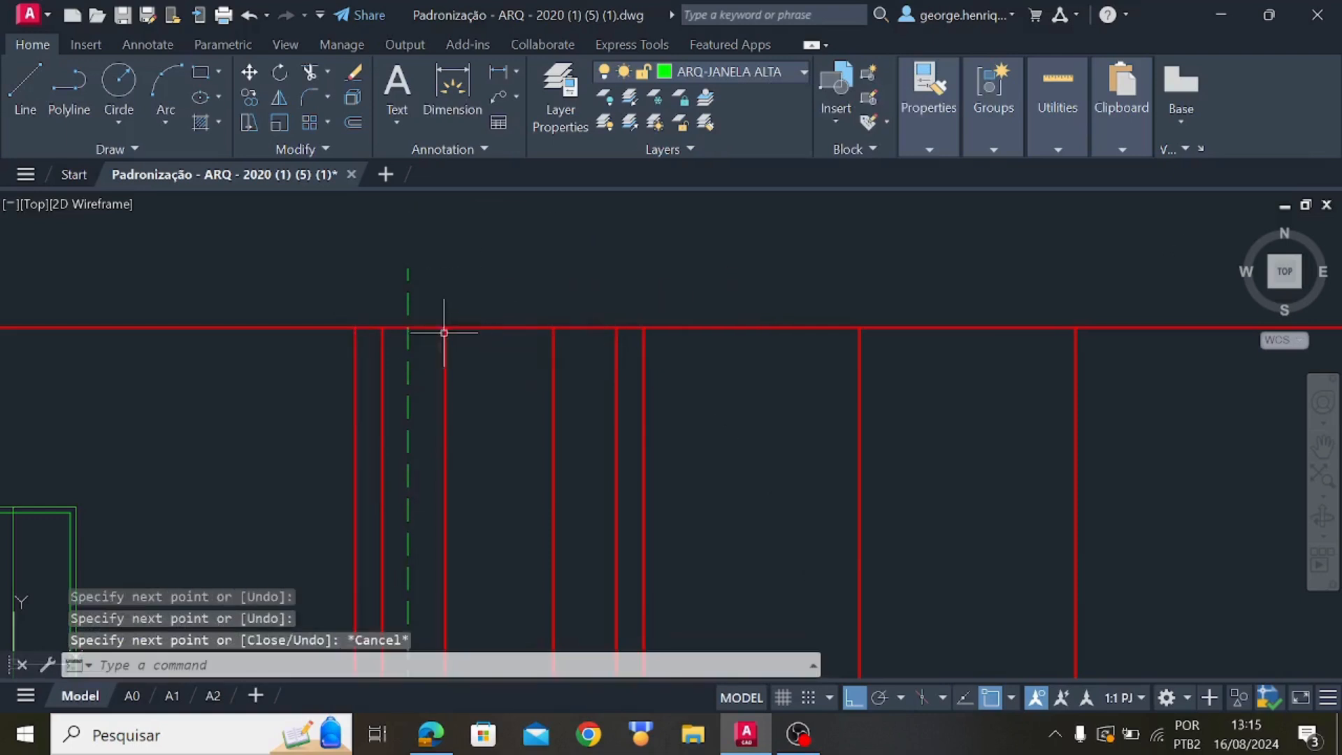
right_click(409, 339)
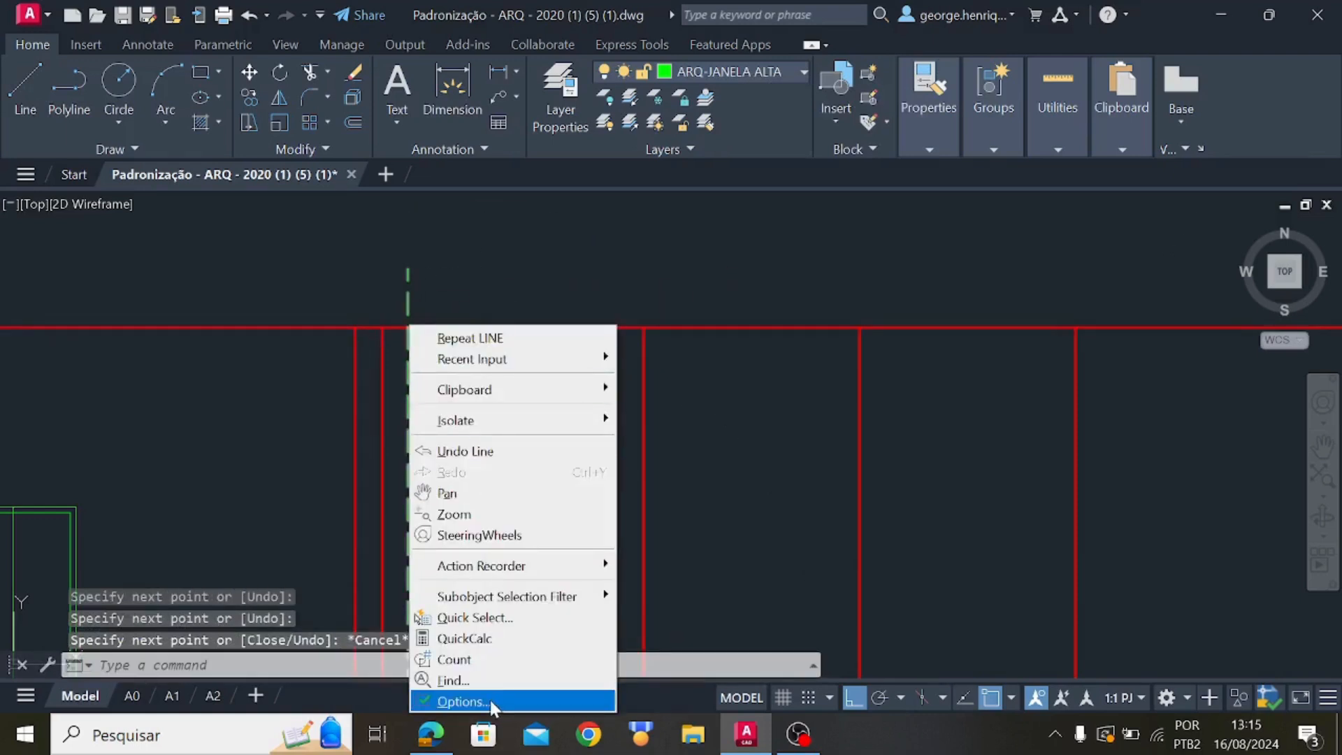
Set the linetype scale of the vertical dashed test line to 1 and deselect it
right_click(406, 295)
right_click(406, 297)
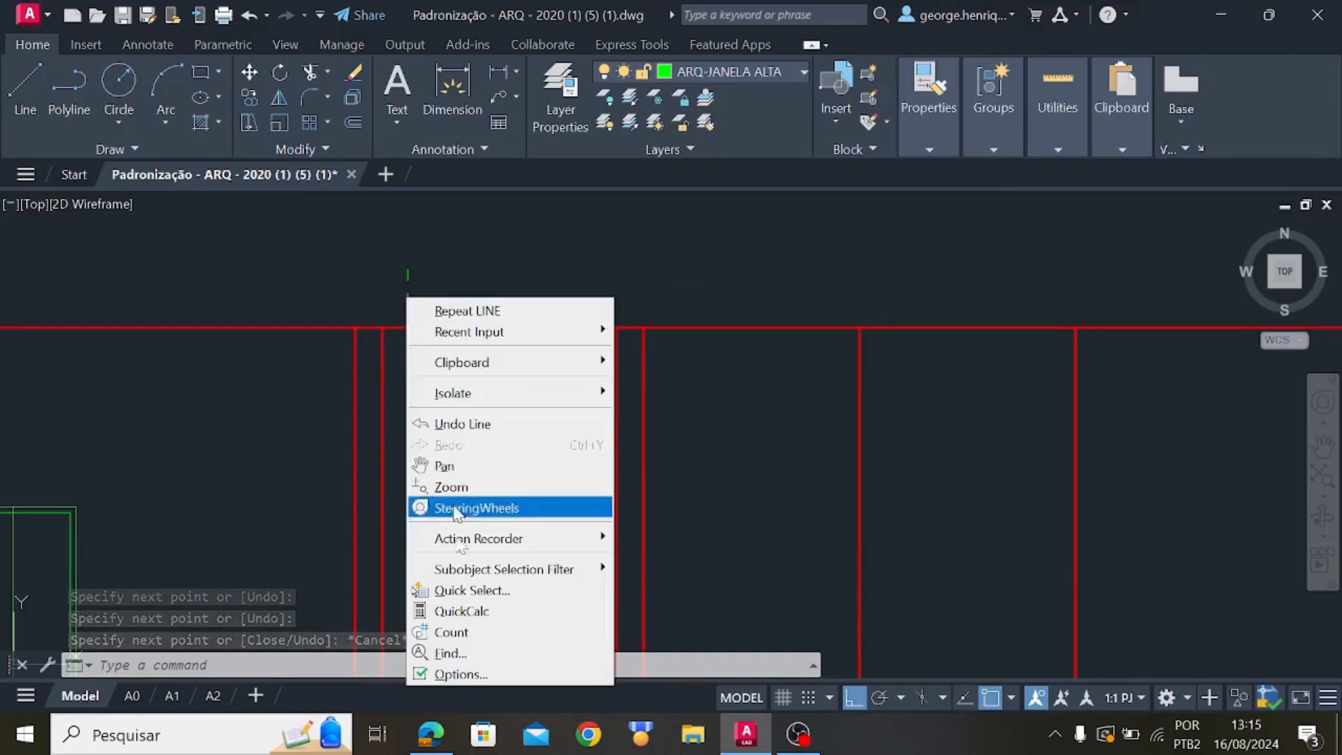
click(451, 295)
key(Escape)
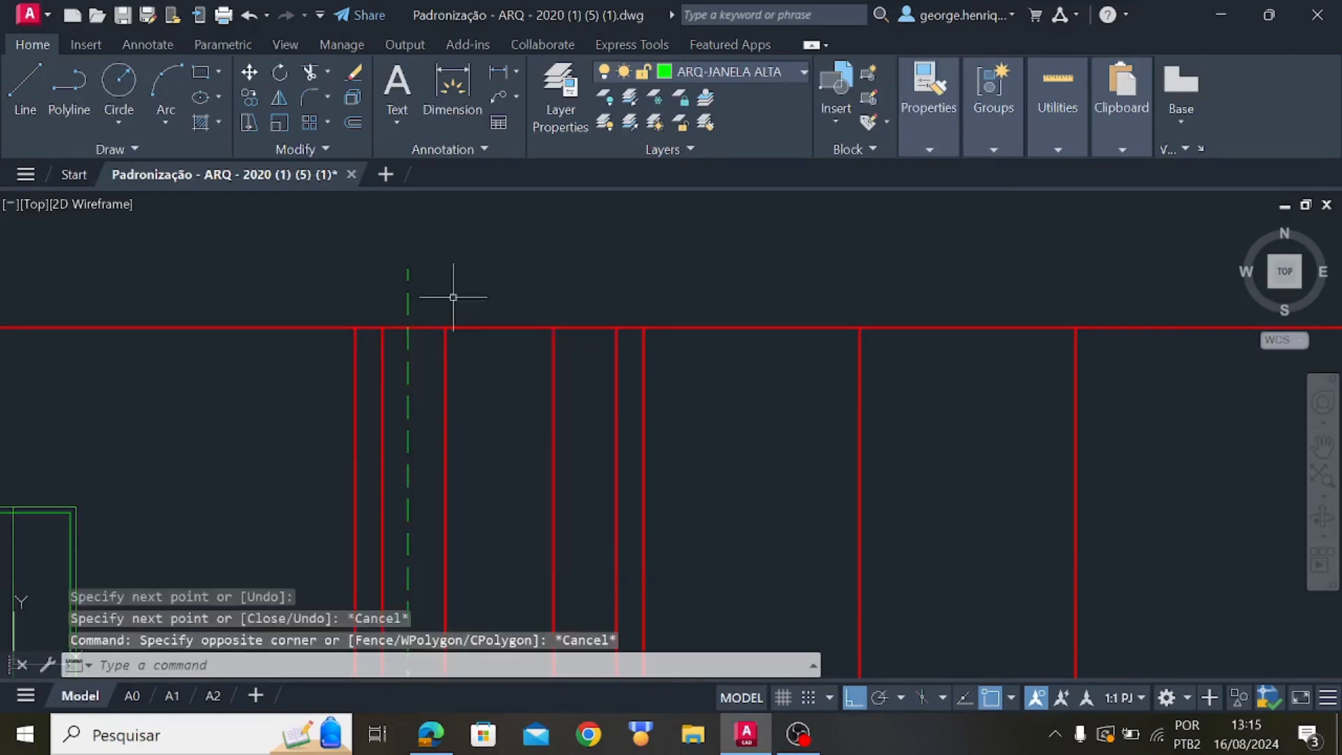
right_click(408, 310)
click(408, 310)
right_click(407, 309)
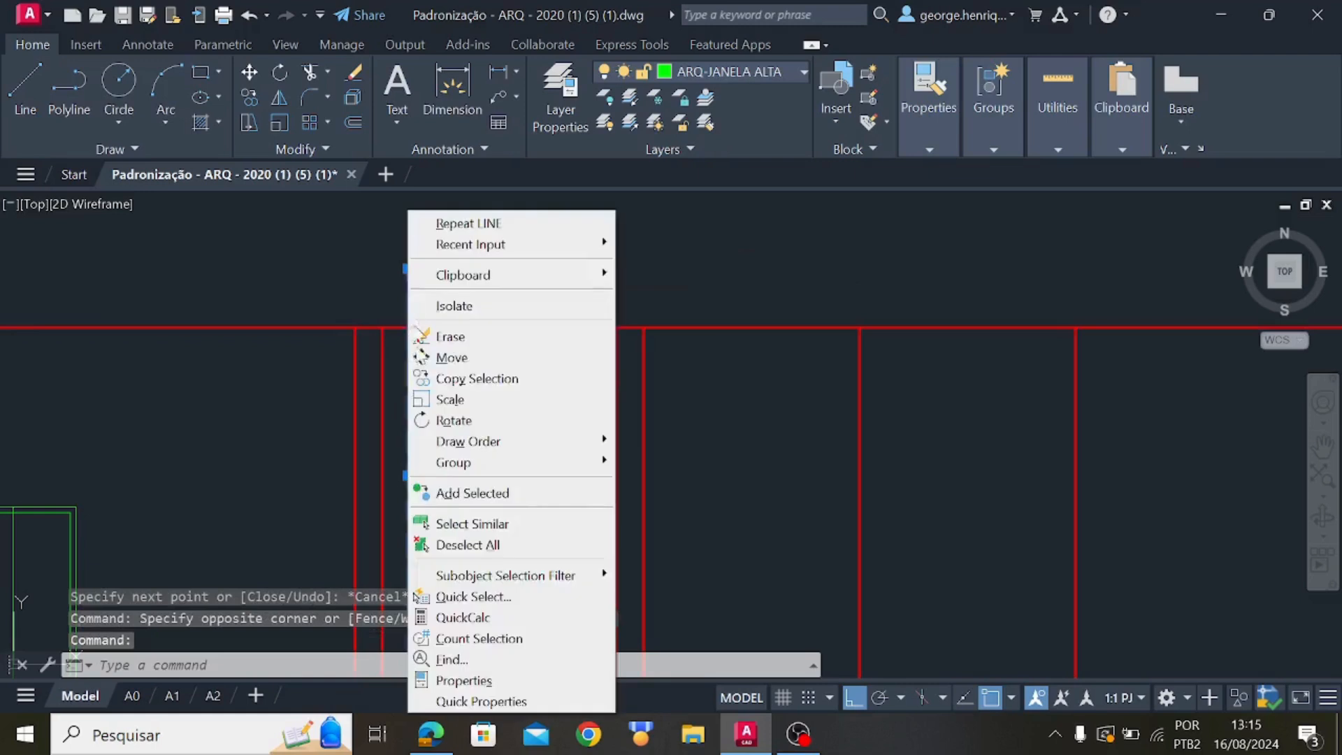
click(482, 681)
click(277, 190)
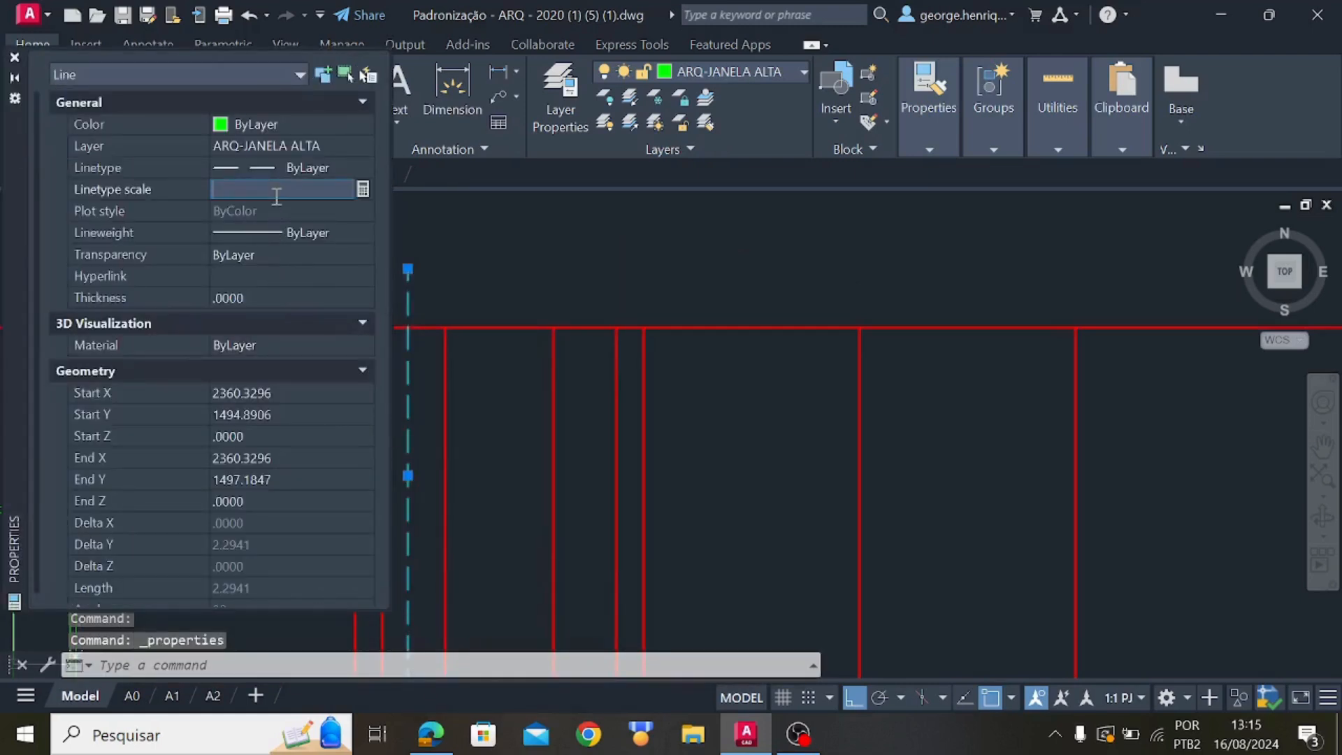
key(Return)
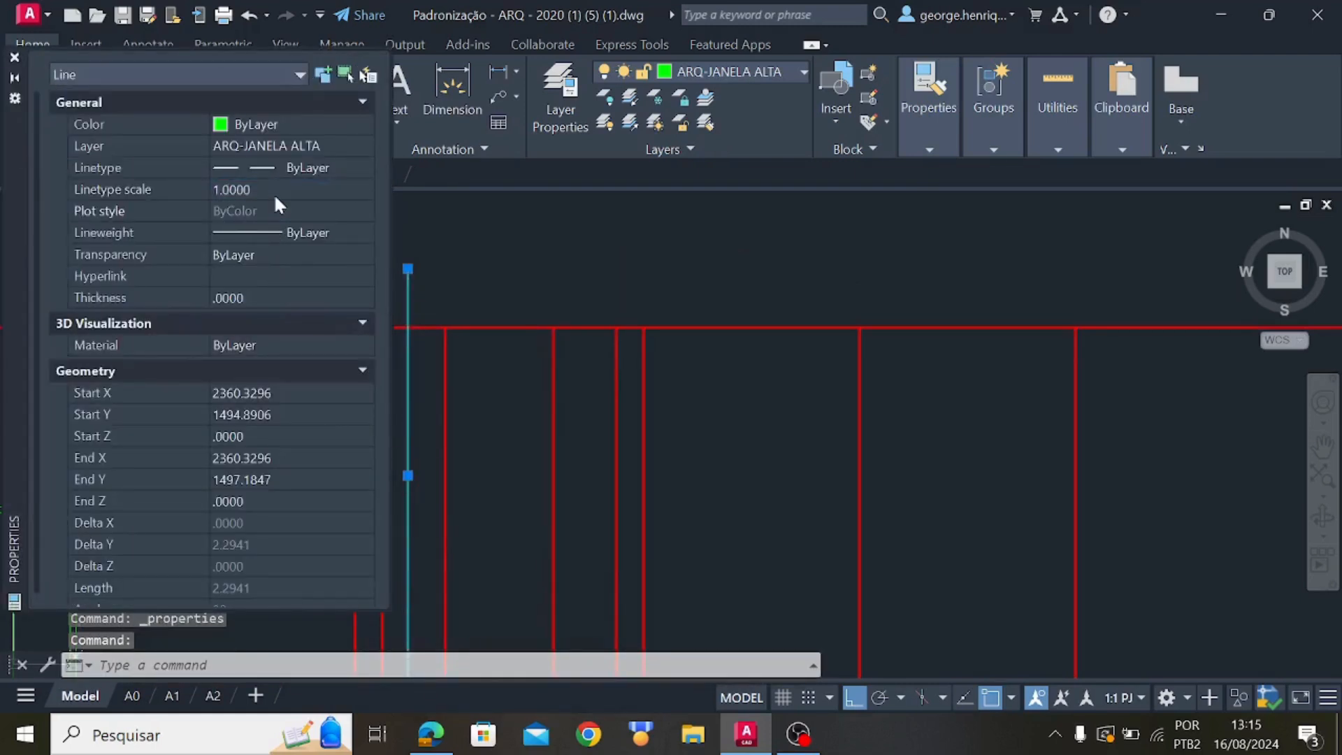
click(532, 211)
key(Escape)
key(Escape)
Erase the vertical test line crossing the section's upper red line and close the properties palette
click(405, 303)
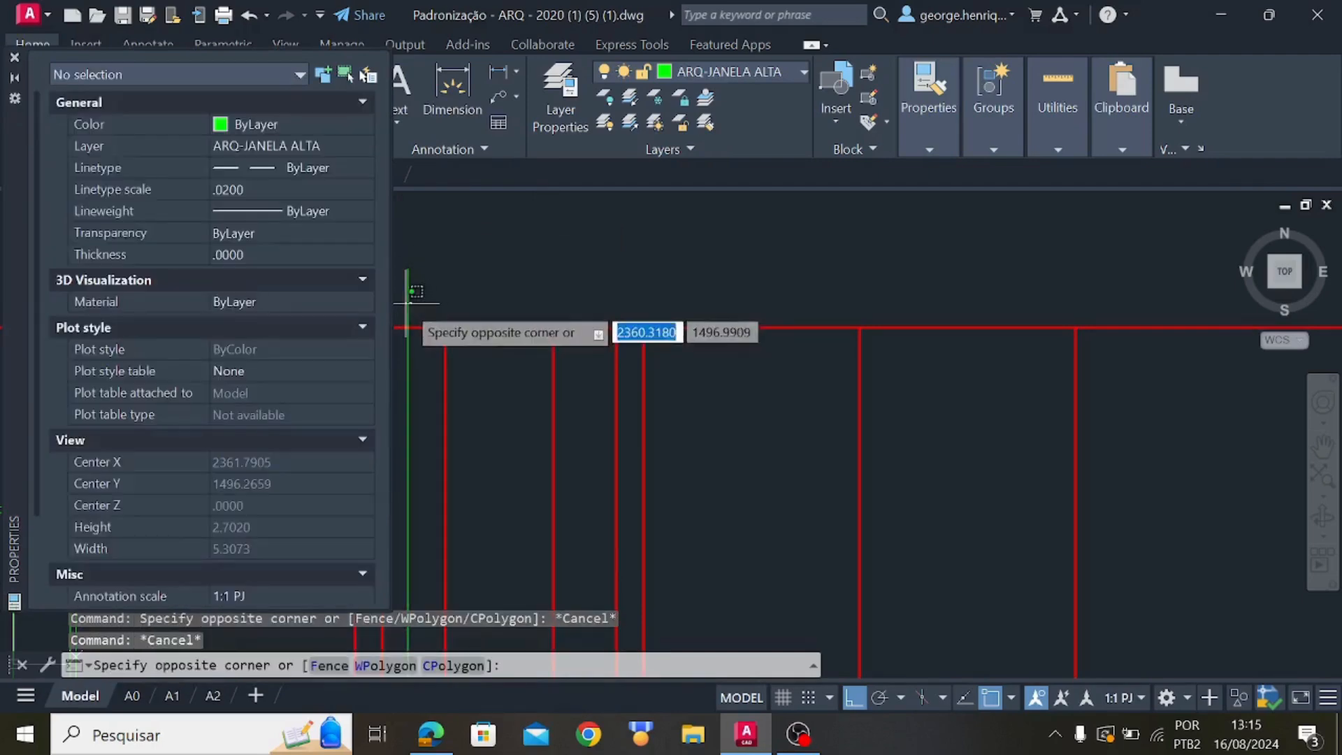
click(410, 298)
key(Delete)
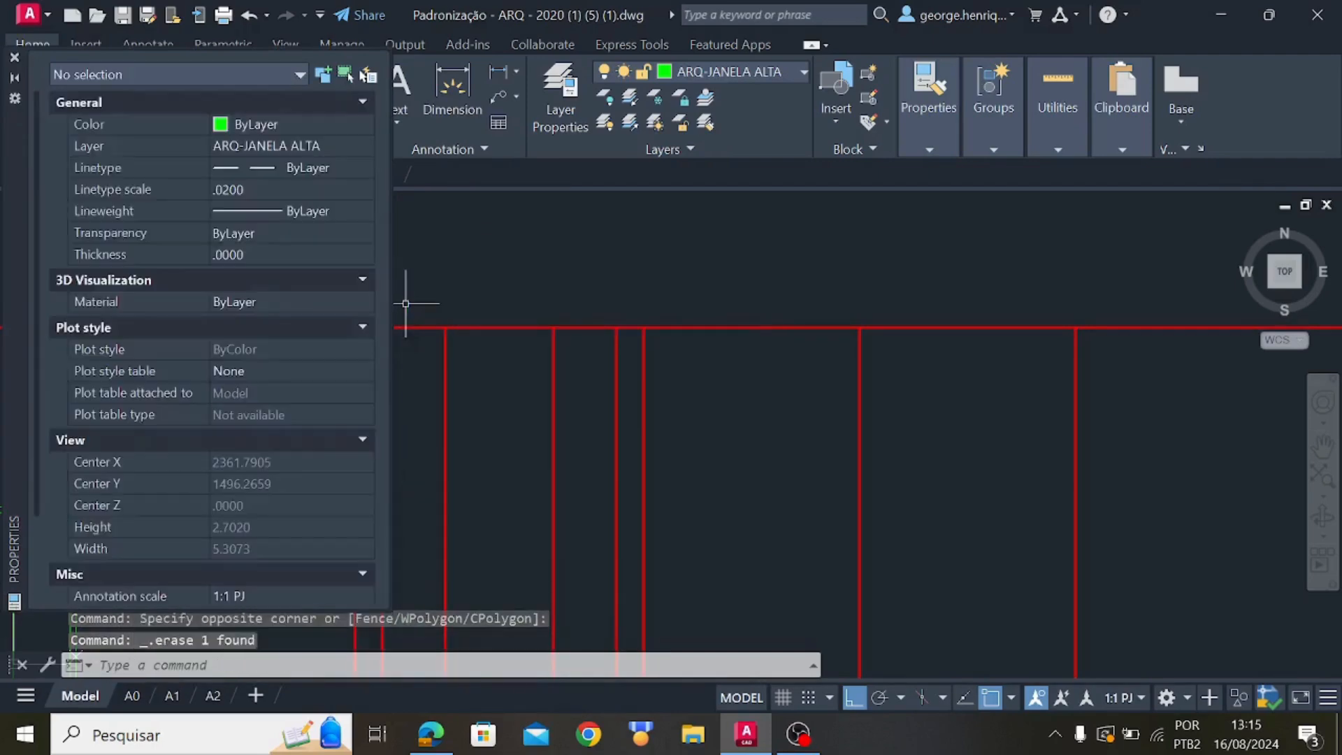
click(15, 58)
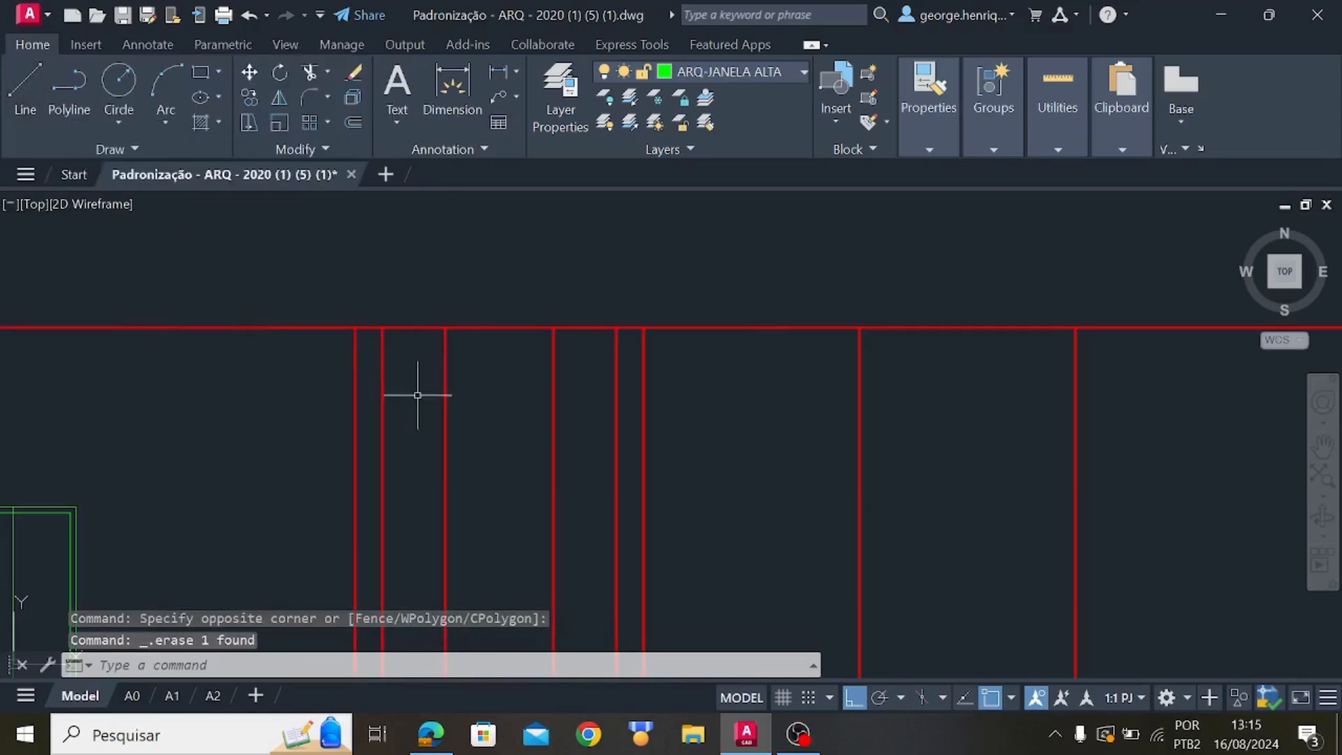
Erase the horizontal dashed line running from the J2 window across the wall projection lines
middle_drag(463, 481, 431, 251)
click(259, 447)
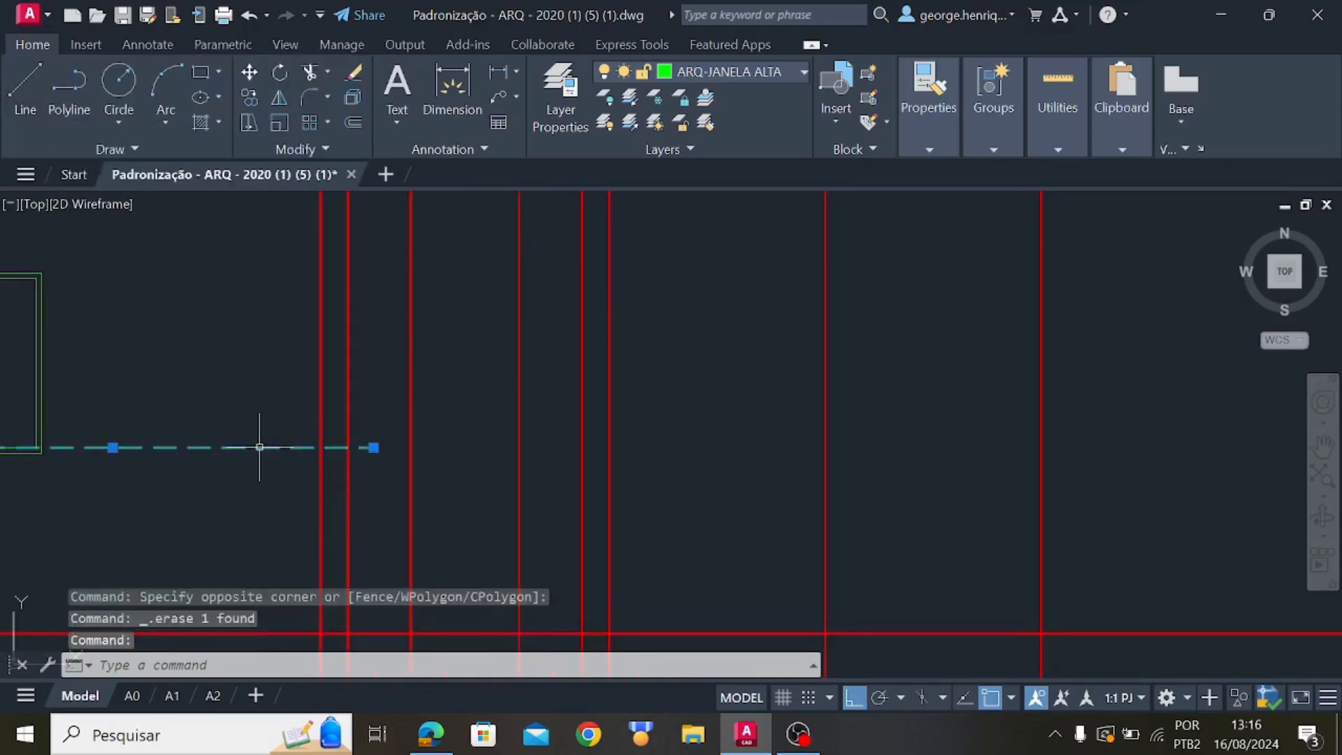
key(Delete)
scroll(267, 488, down, 6)
scroll(285, 516, up, 6)
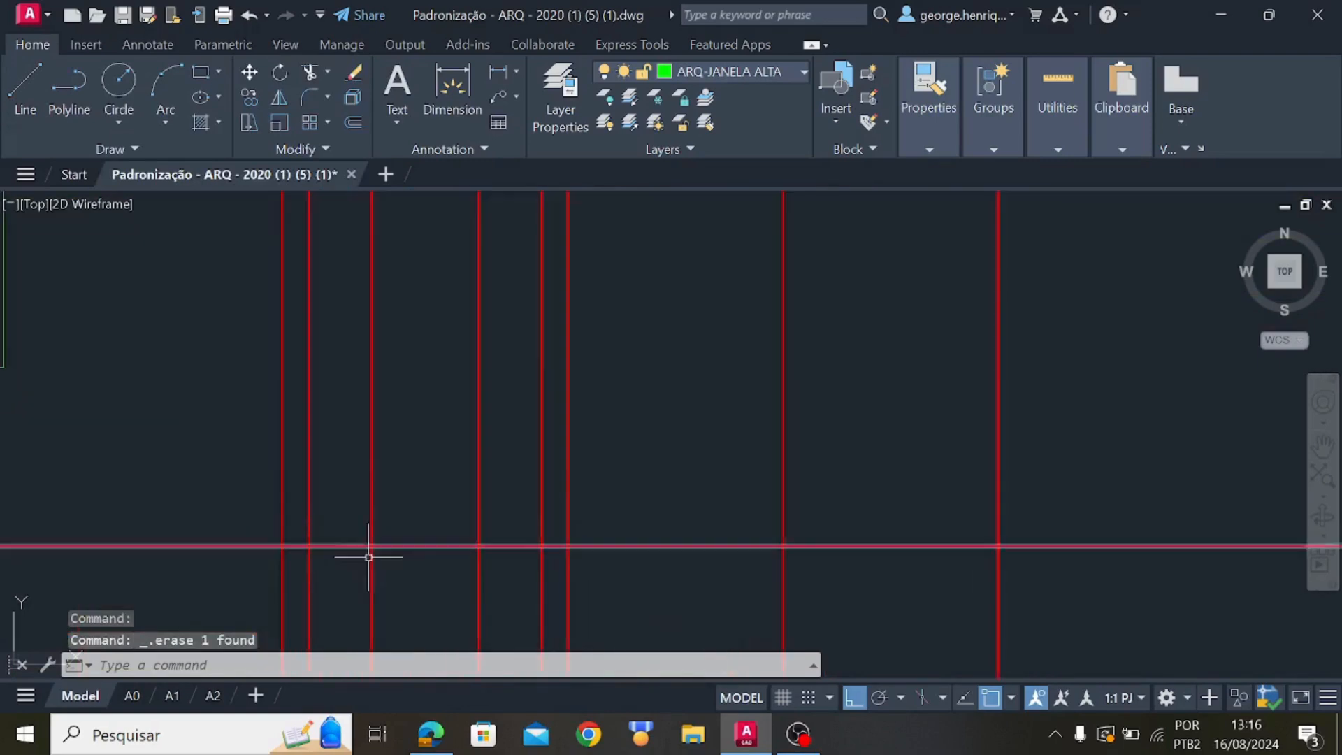
middle_drag(348, 520, 413, 441)
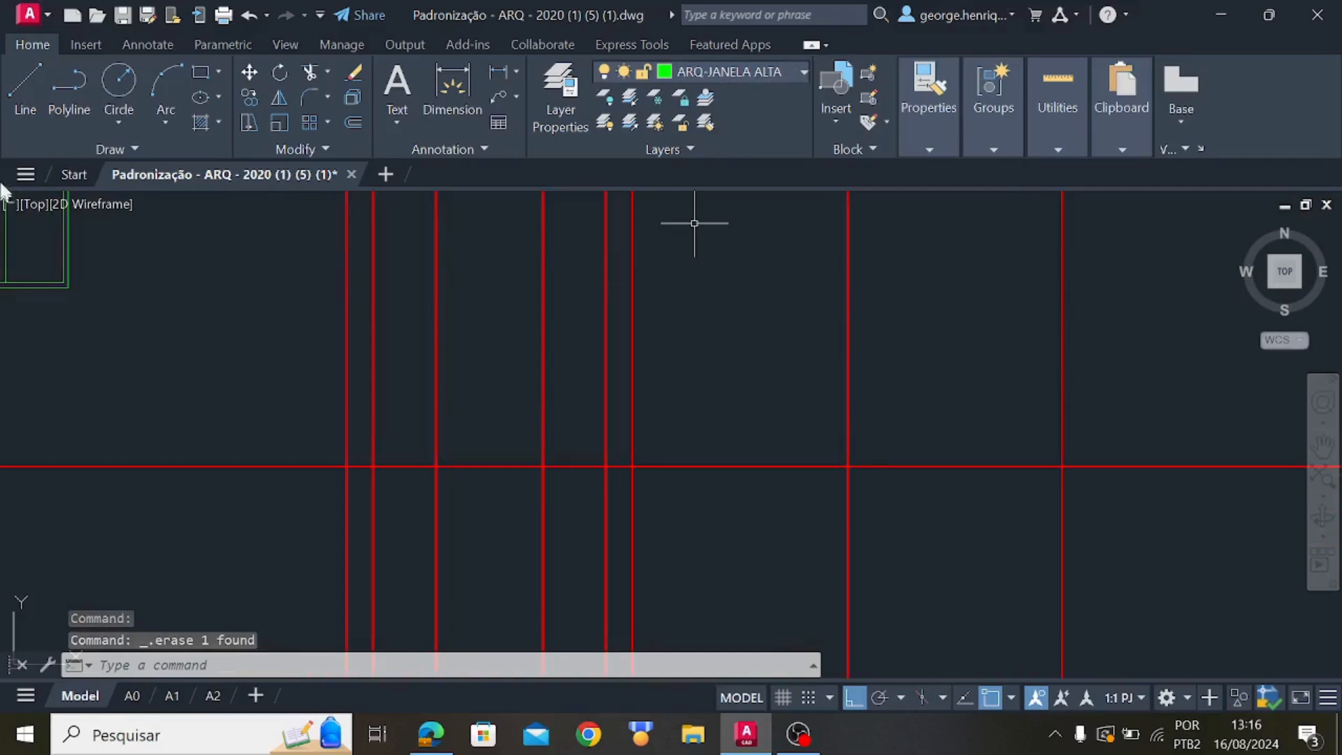
click(25, 90)
click(208, 380)
key(Escape)
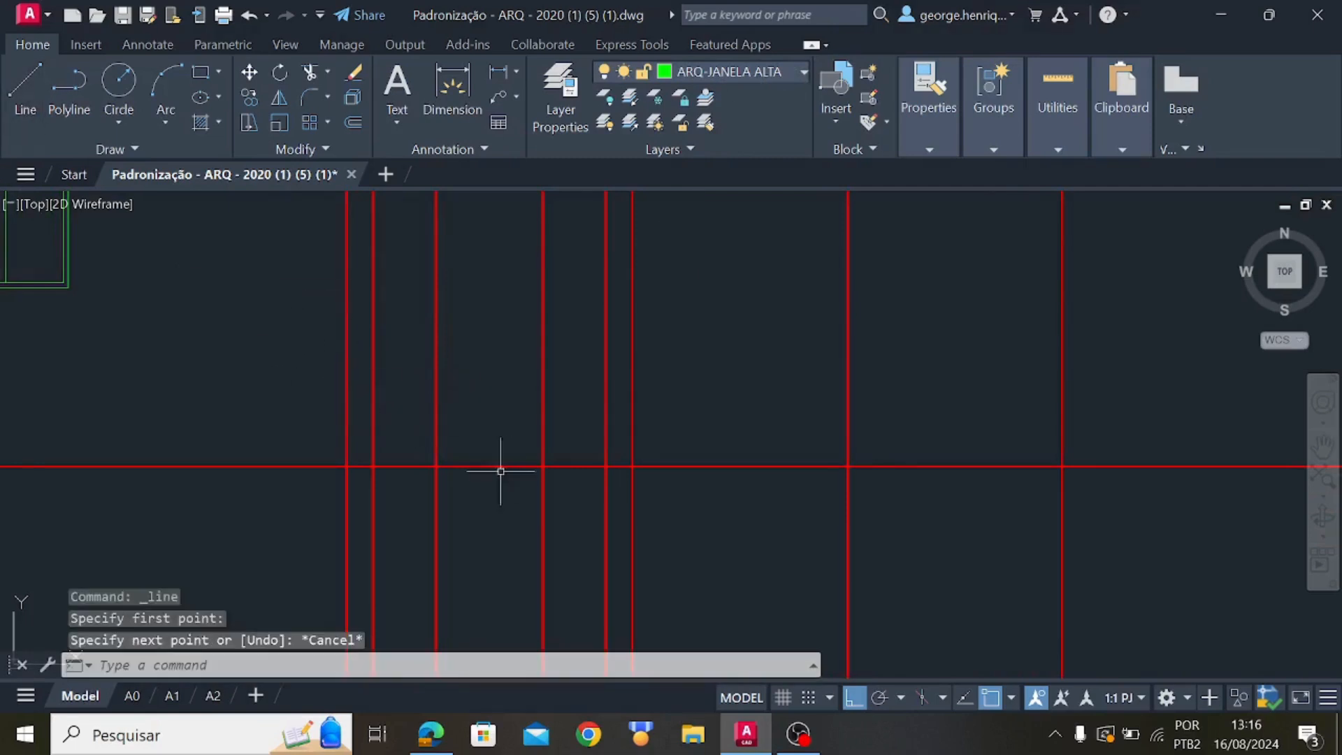
Draw a 1.8 sill-height line upward from the floor line along the J1 window's left projection line
click(26, 91)
click(426, 462)
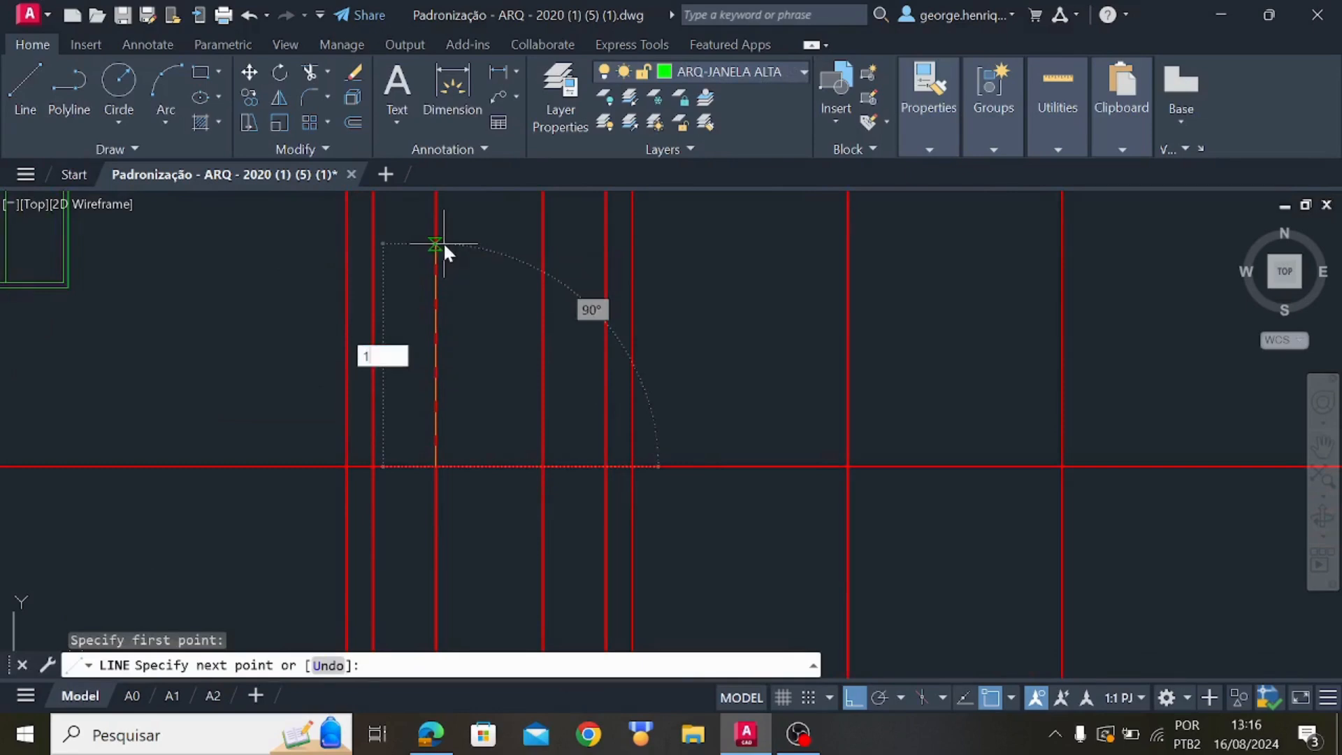
text(1.8)
key(Return)
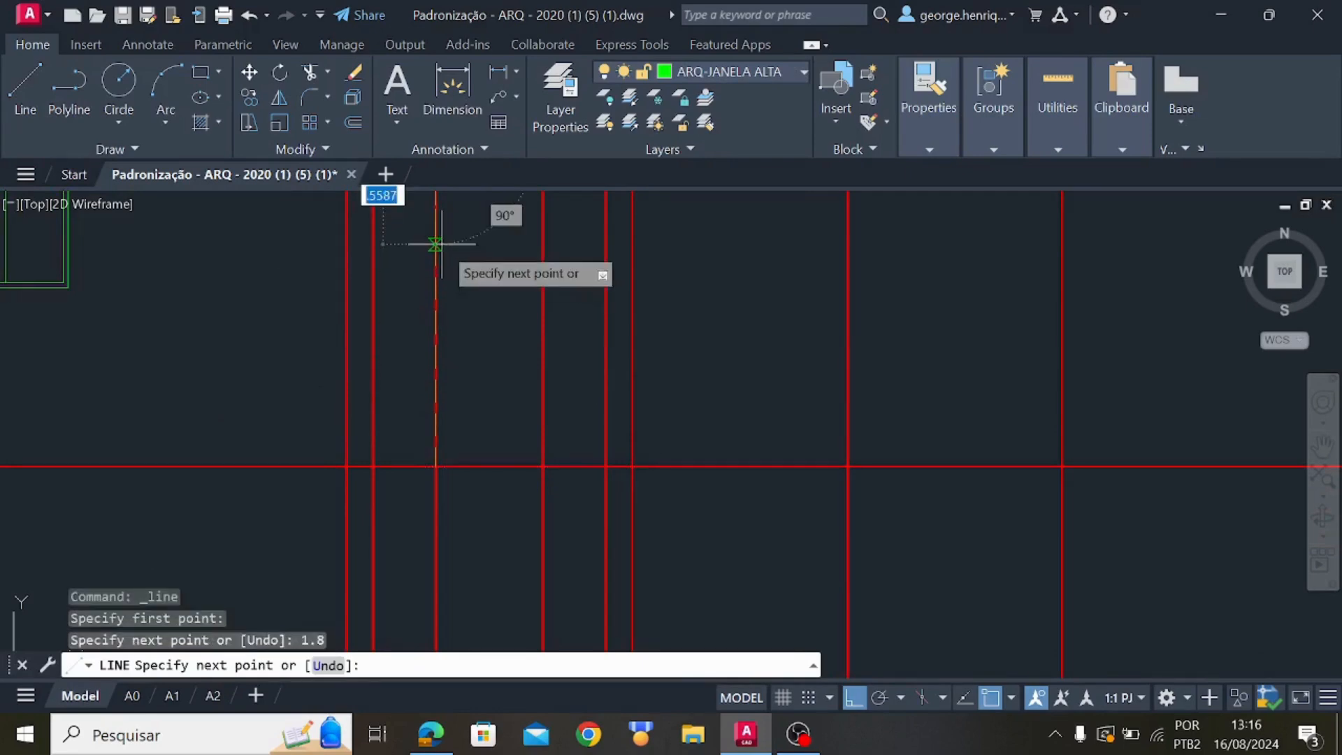
Continue the line into the J1 window square: across to the right projection line, 0.6 up, back across and down to the sill
middle_drag(471, 243, 490, 542)
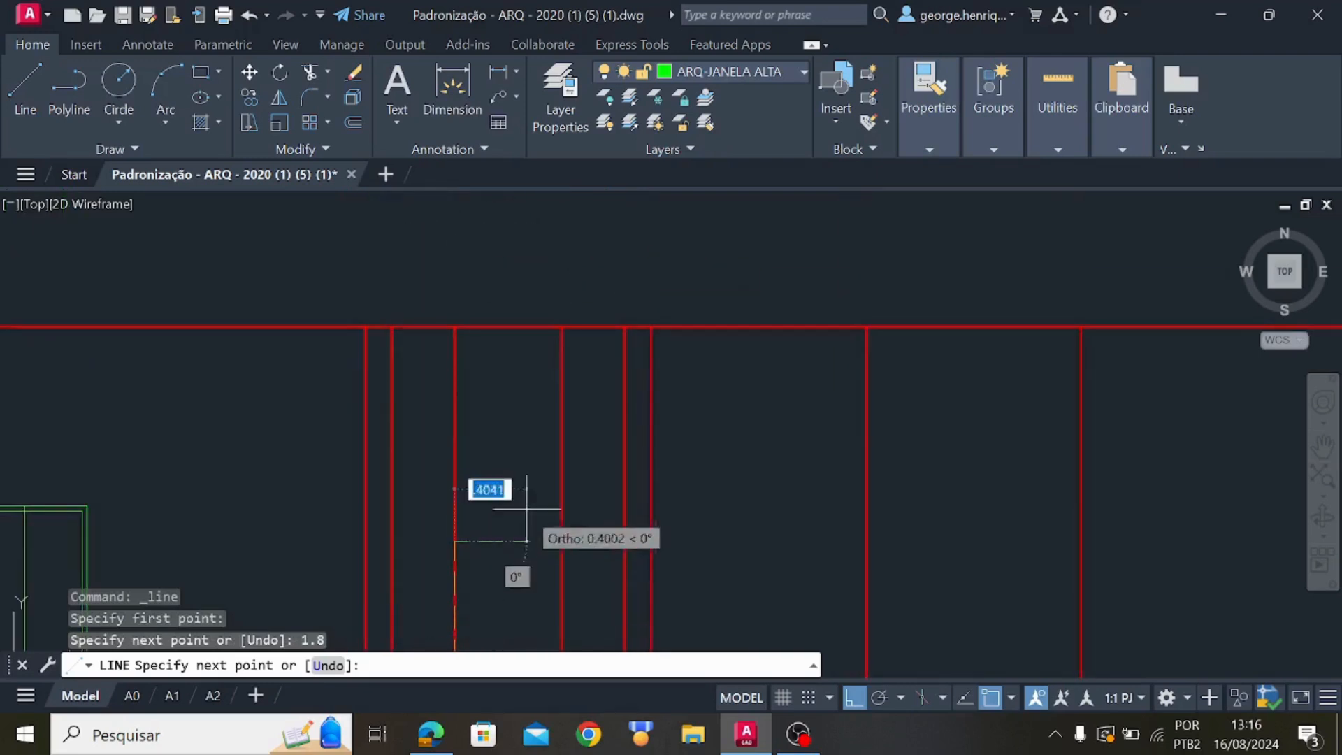
click(560, 541)
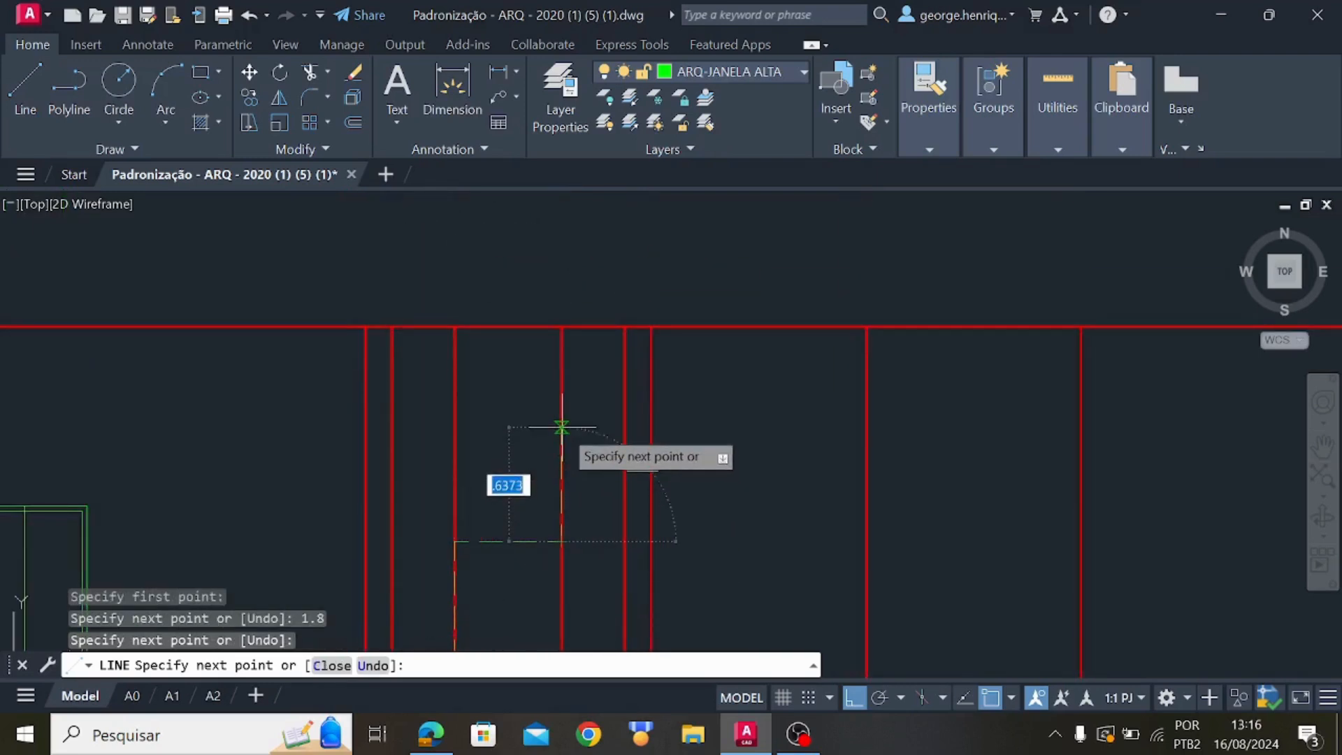
text(.6)
key(Return)
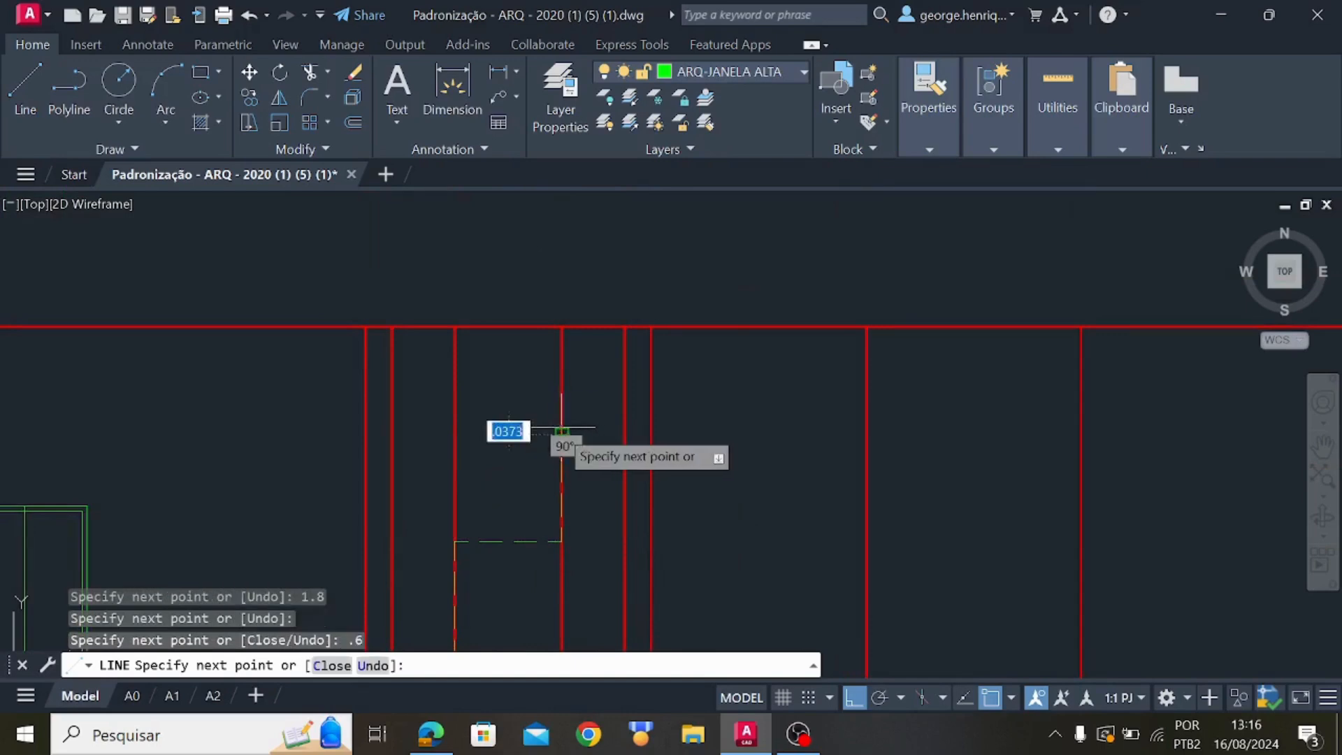
click(455, 434)
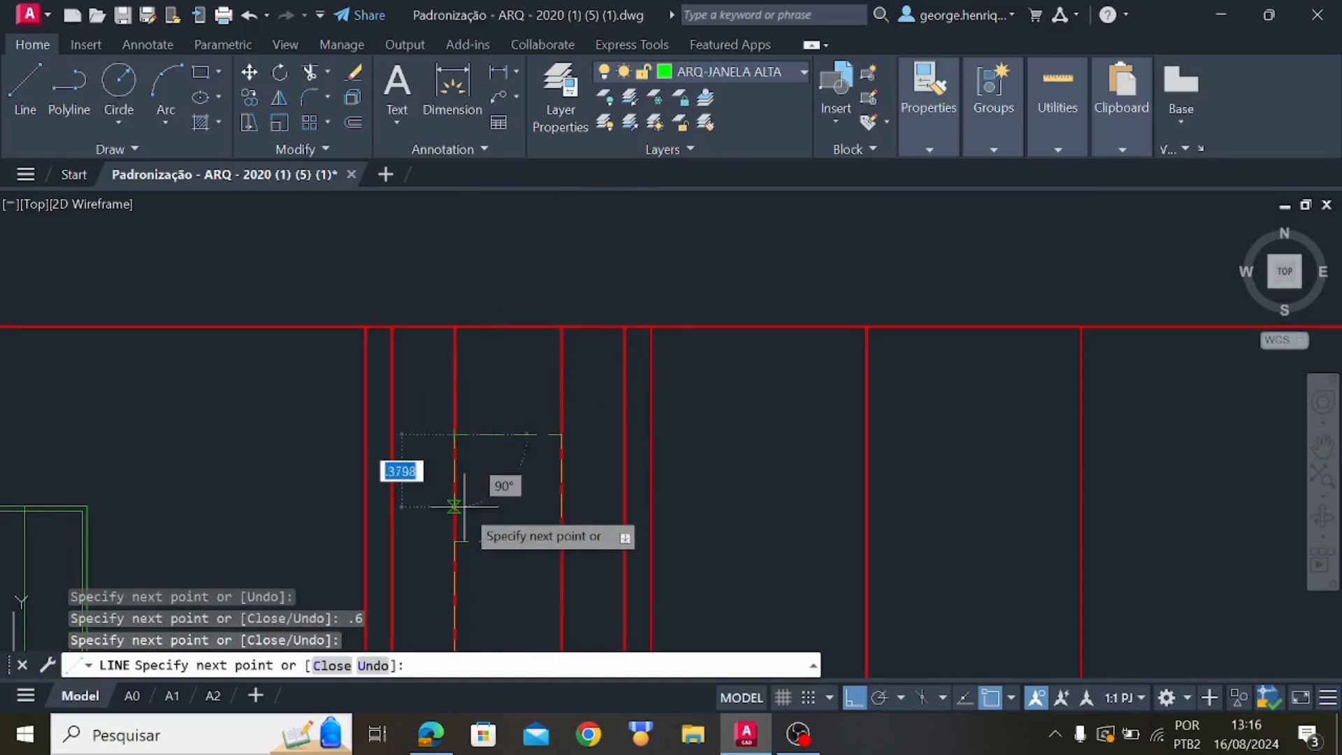
key(Escape)
Erase the 1.8 sill-height line and the J1 window's left and right red projection lines
middle_drag(464, 569, 492, 493)
click(518, 543)
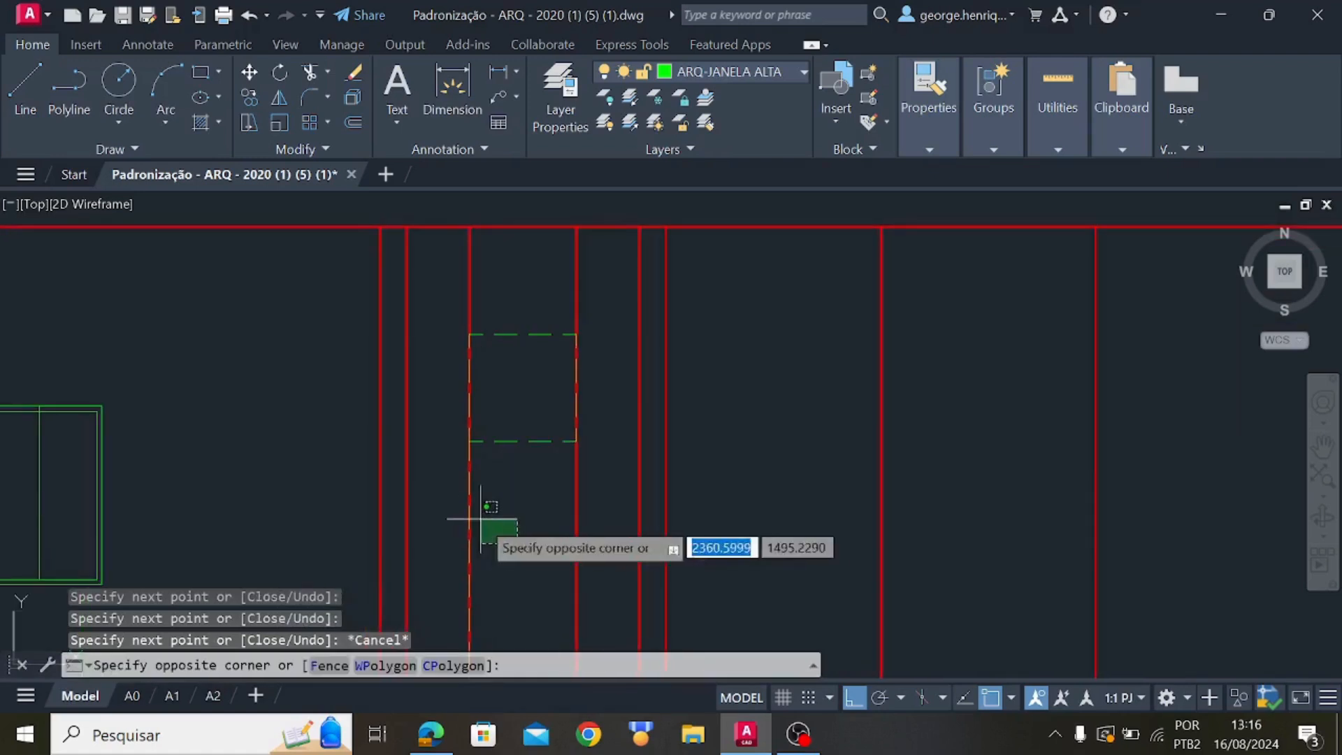
click(451, 491)
key(Delete)
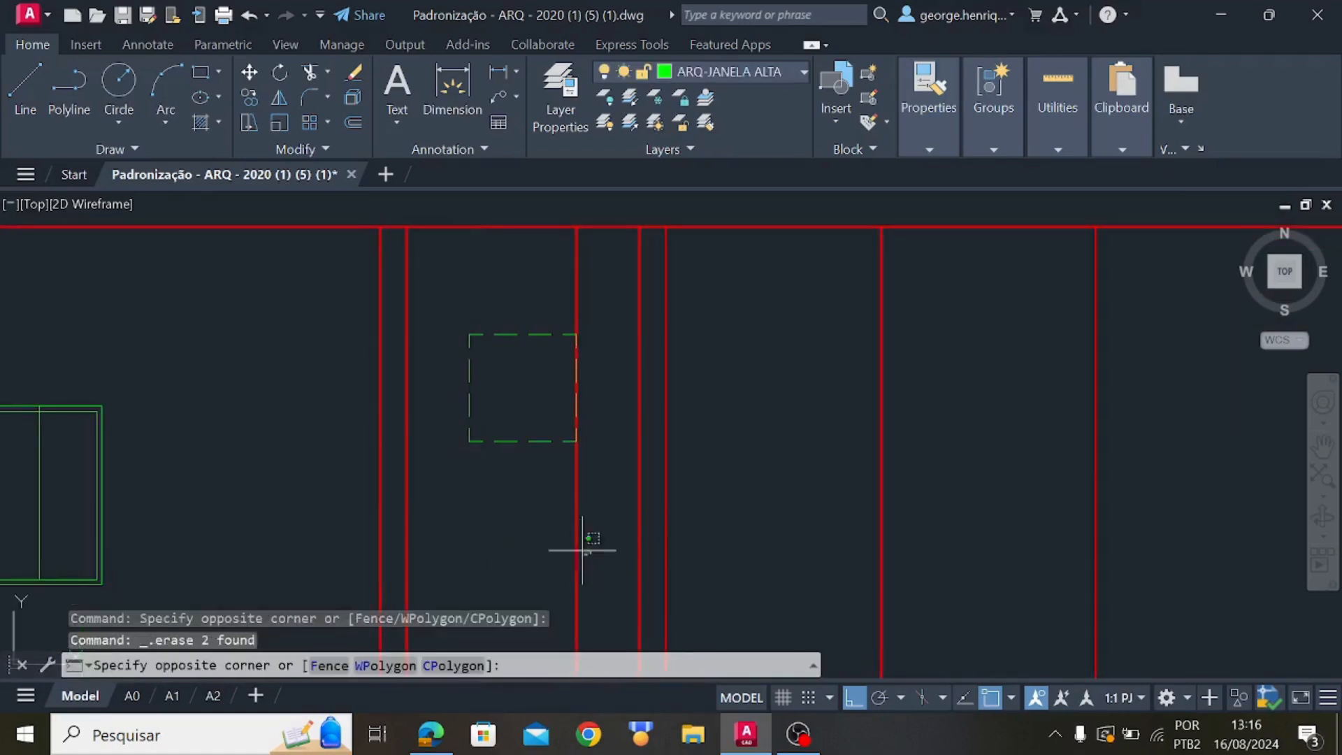
click(583, 551)
key(Delete)
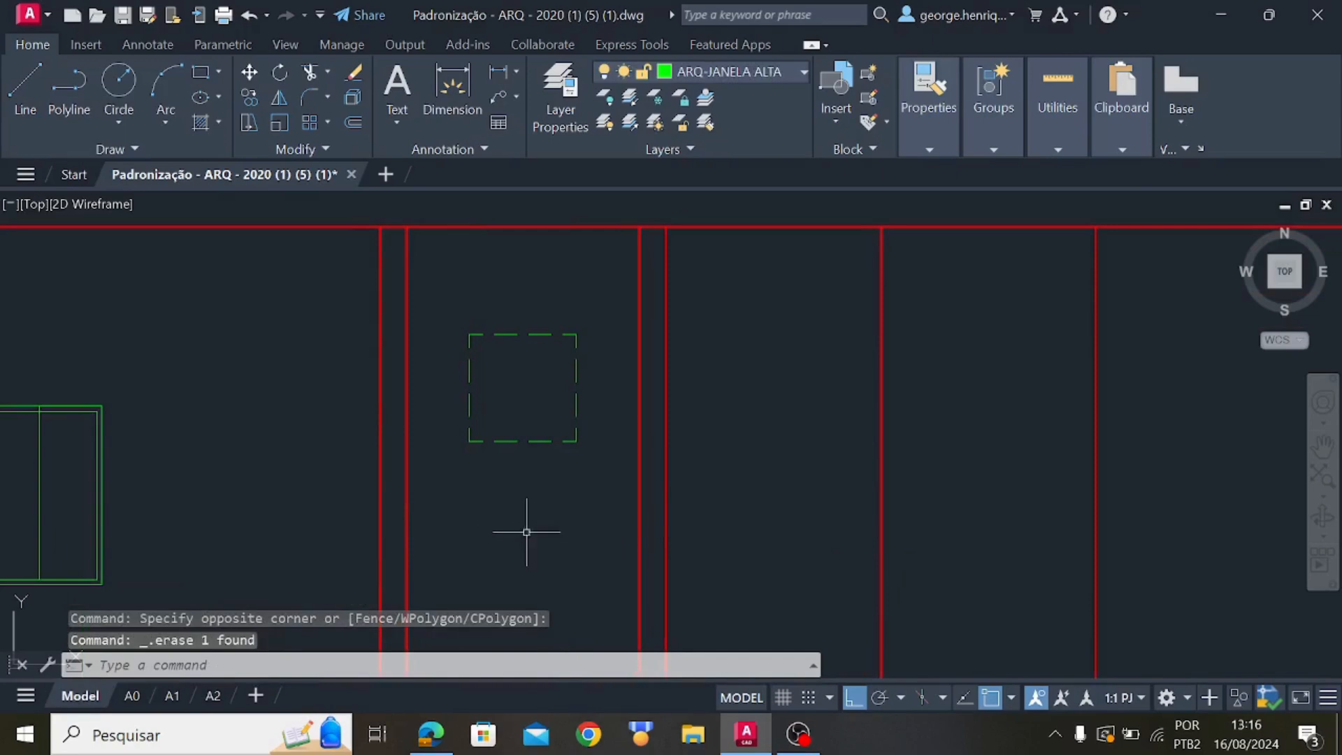
Set the linetype scale of the J1 window square's four lines to 1
click(593, 470)
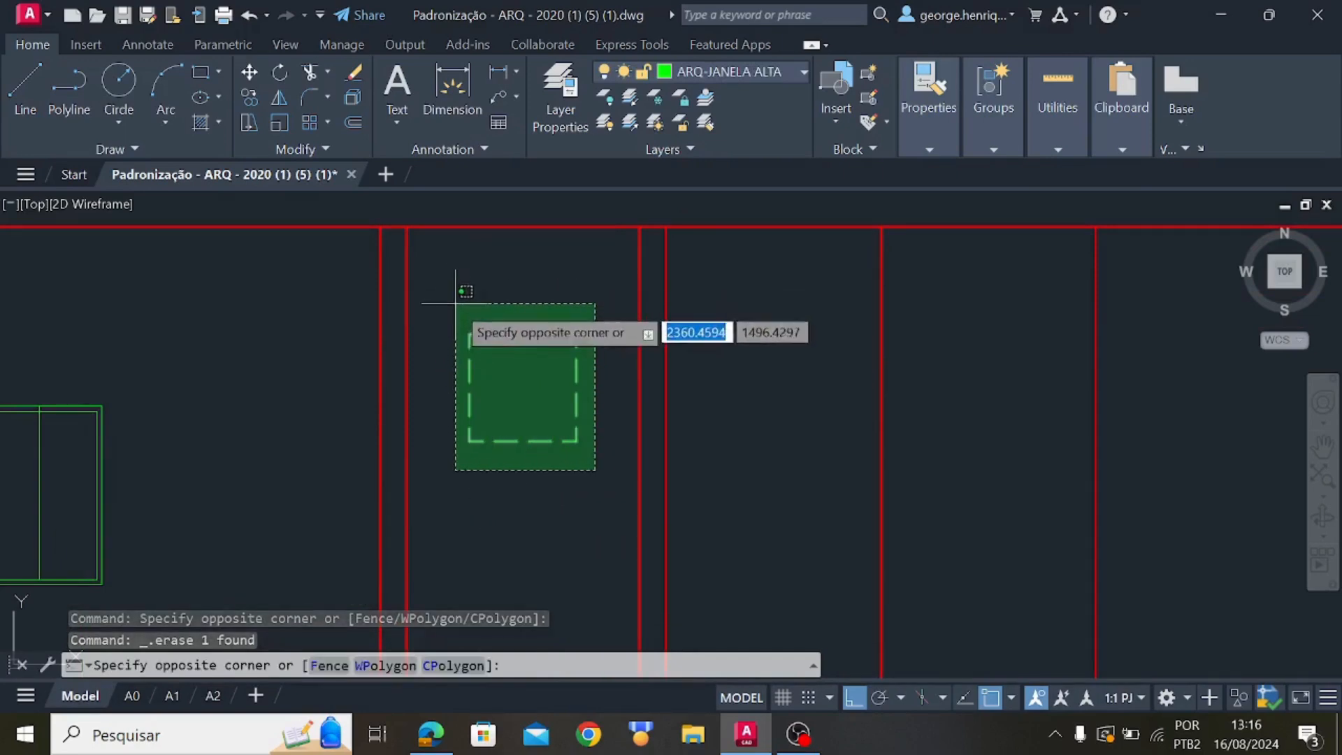
click(455, 326)
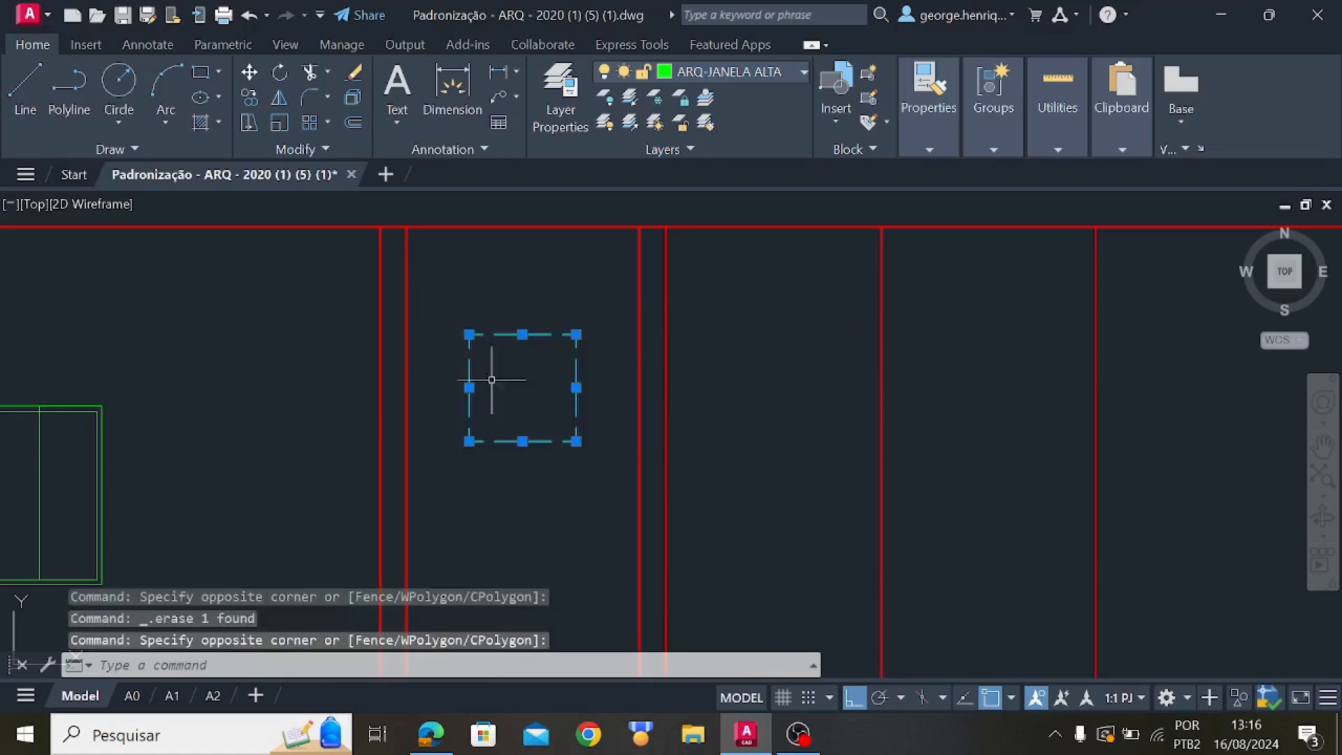
right_click(542, 442)
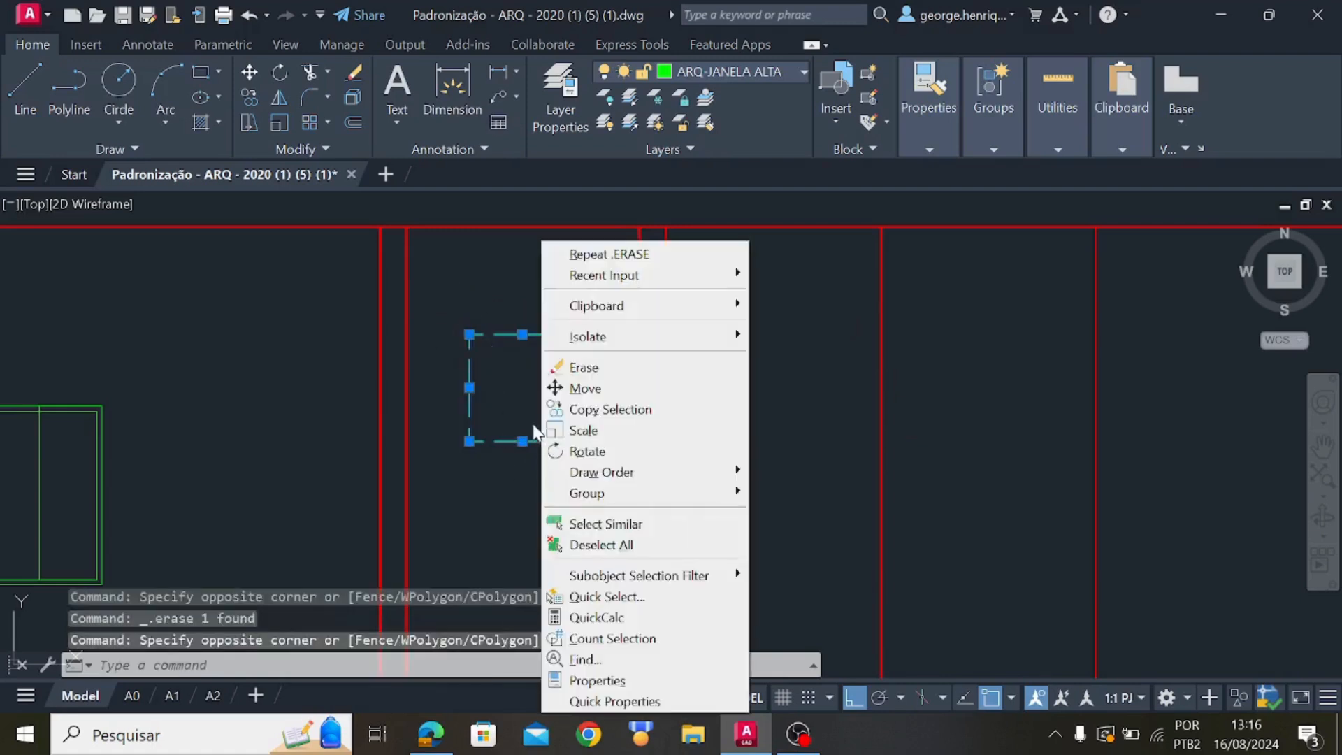
click(654, 682)
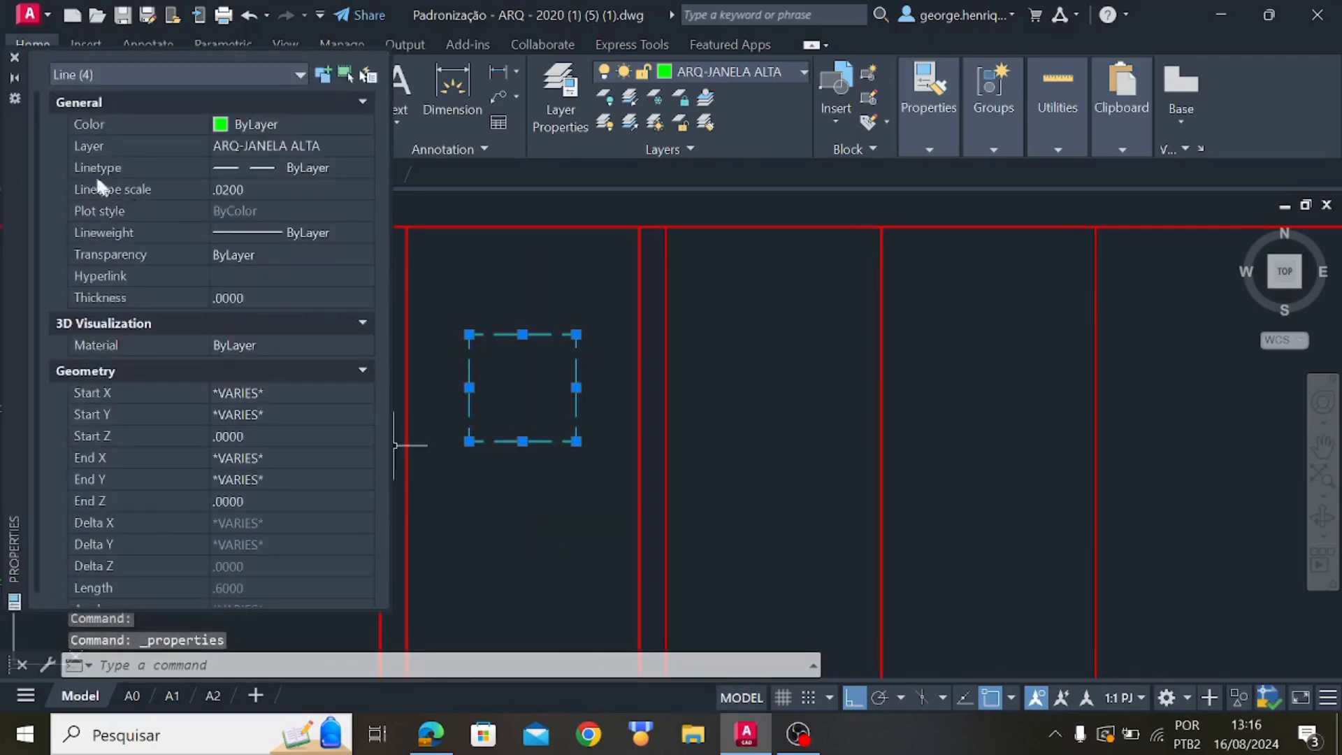
click(267, 189)
key(BackSpace)
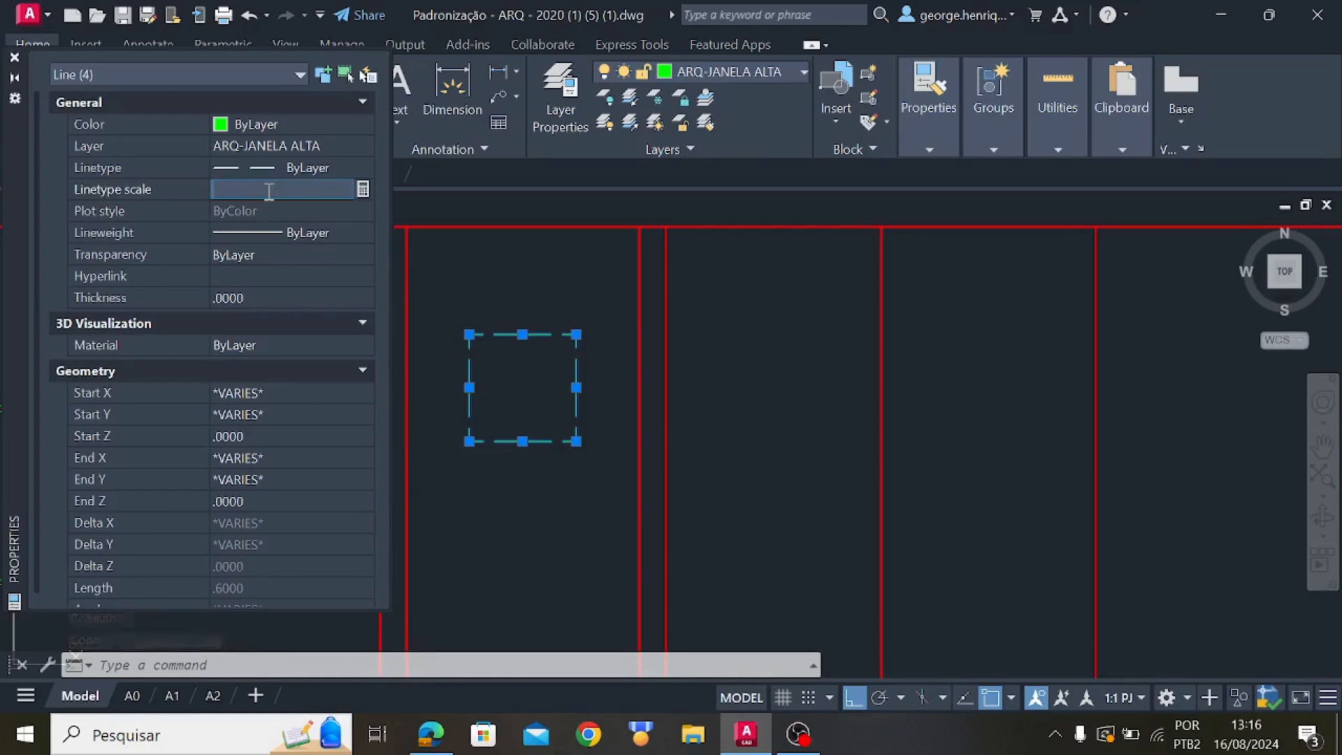
text(1)
key(Return)
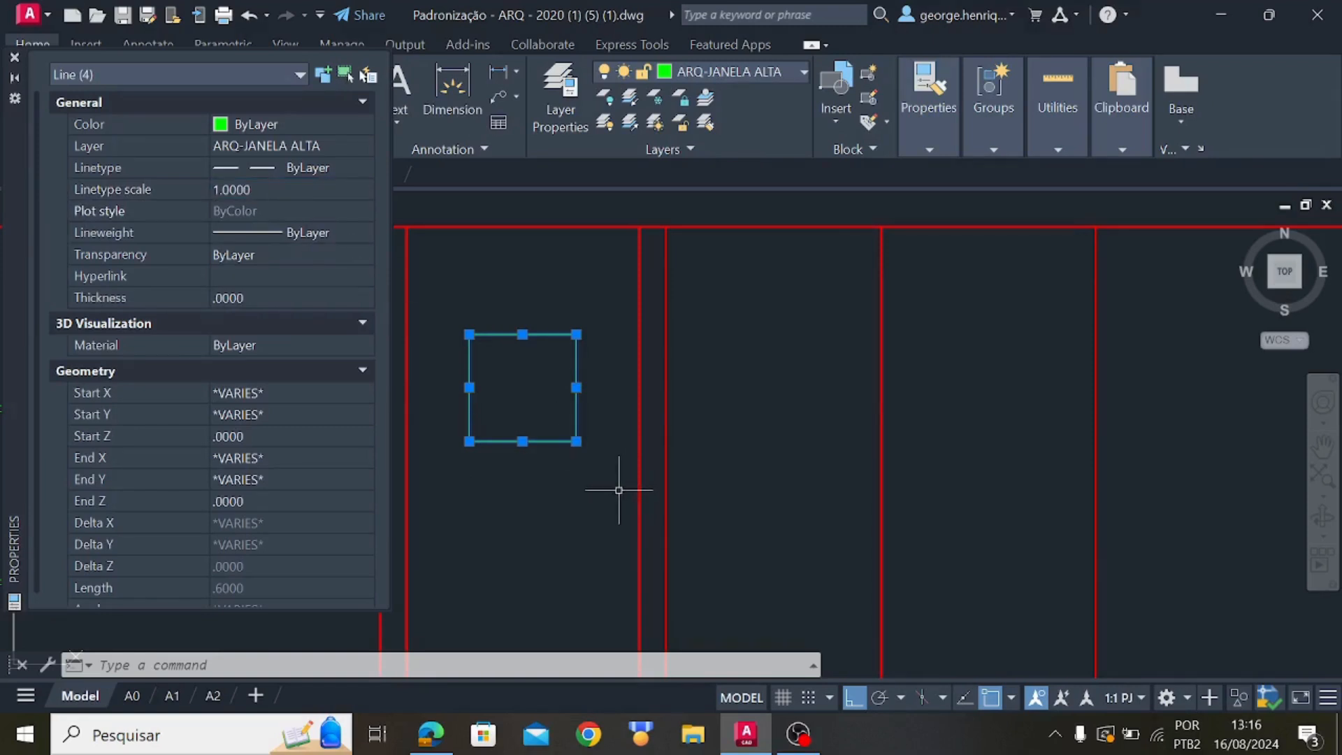
key(Escape)
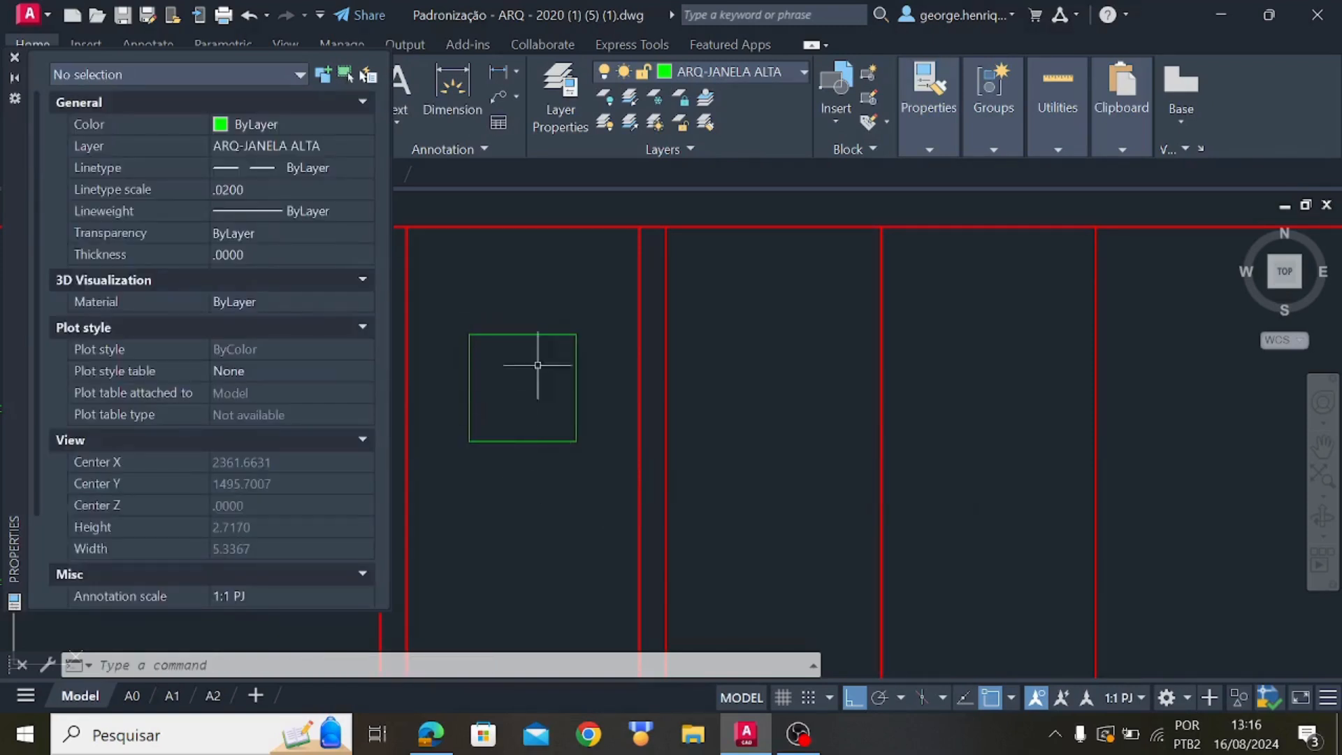
Set the linetype scale of the J1 window square's four lines to 0.02 and close the properties palette
click(574, 467)
click(440, 277)
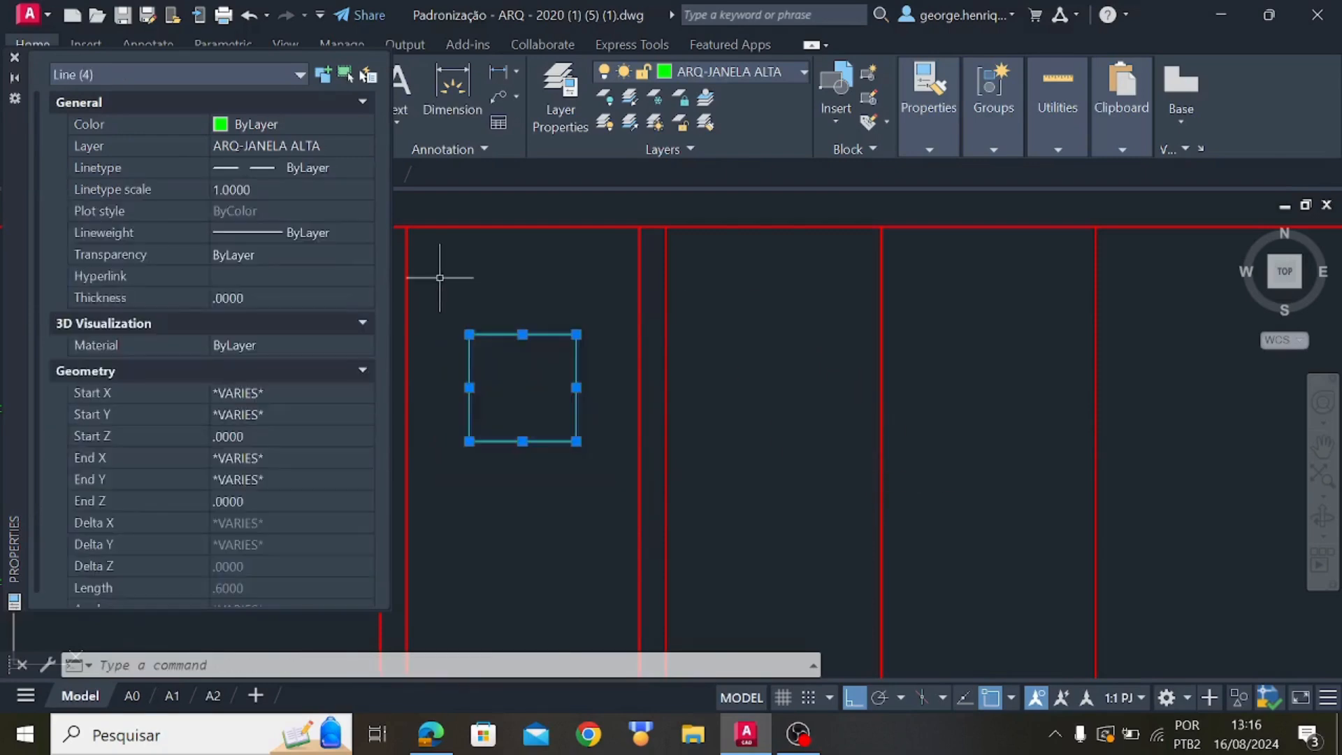
right_click(470, 365)
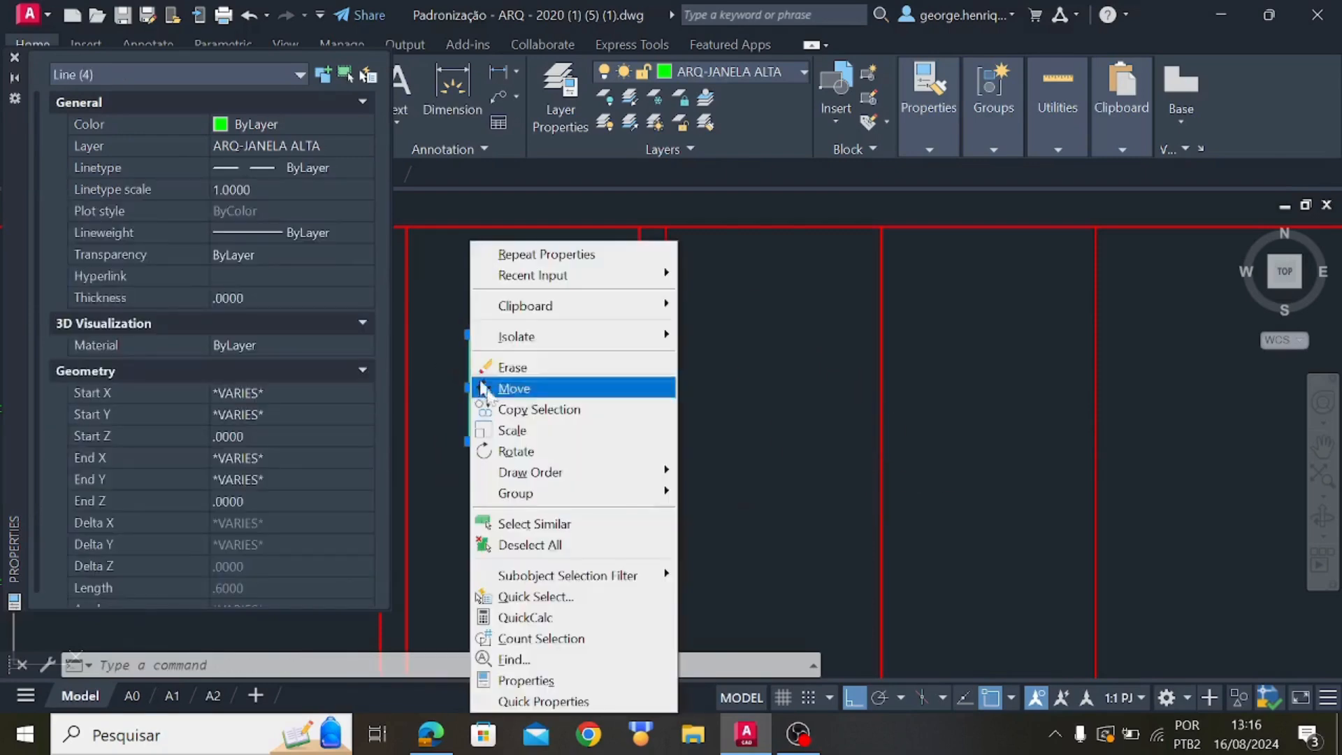
click(552, 676)
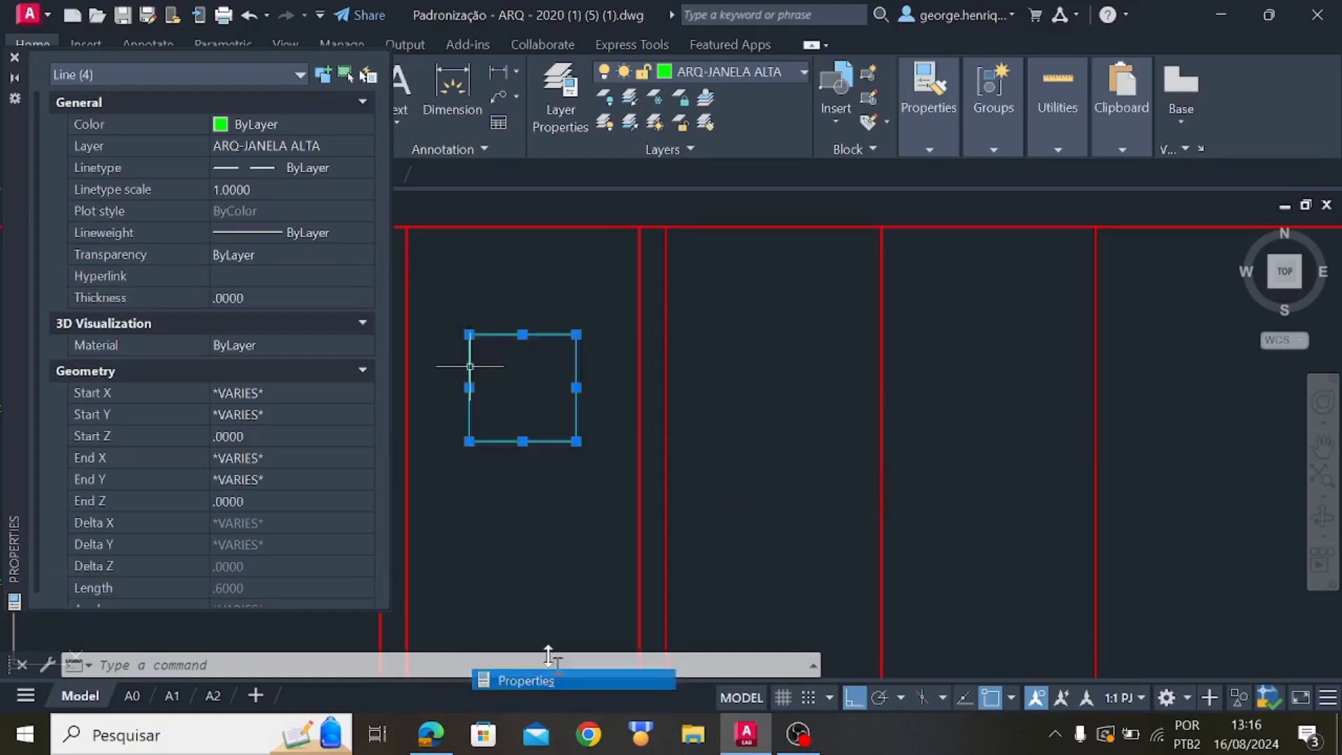
click(271, 187)
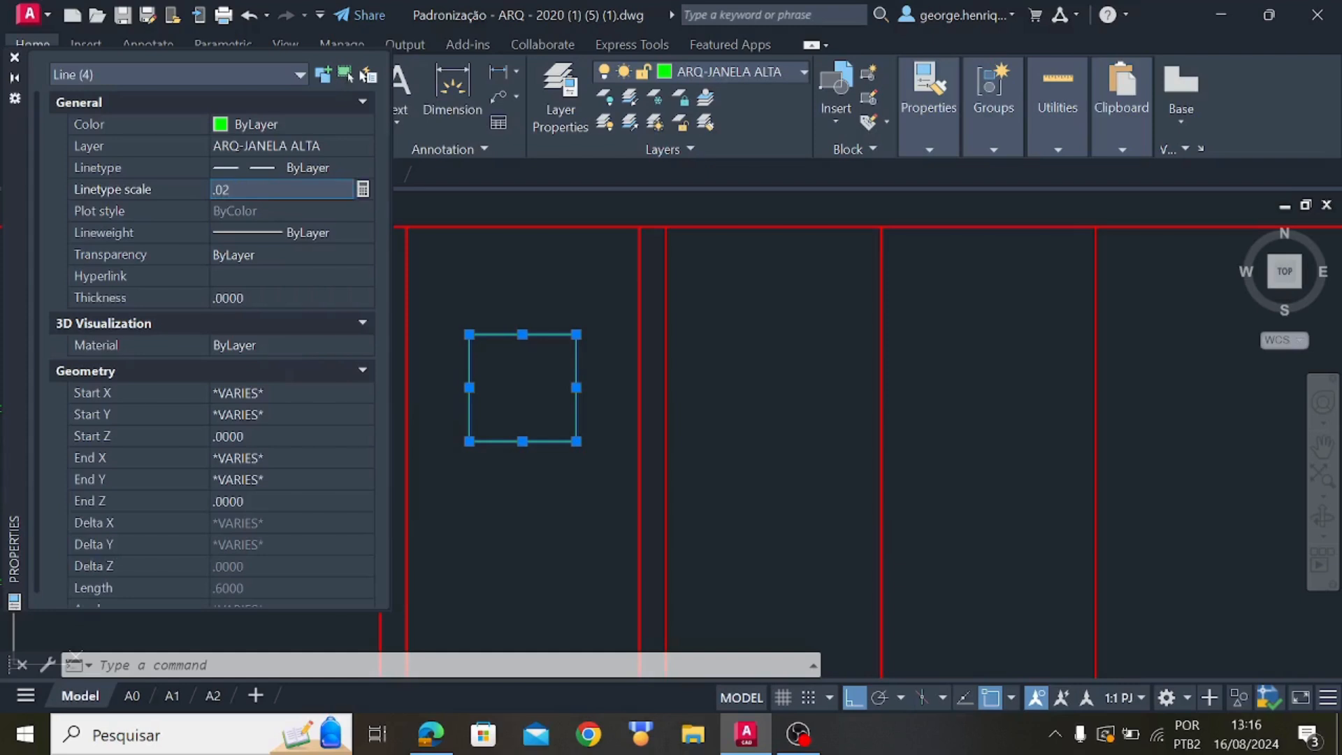
key(Return)
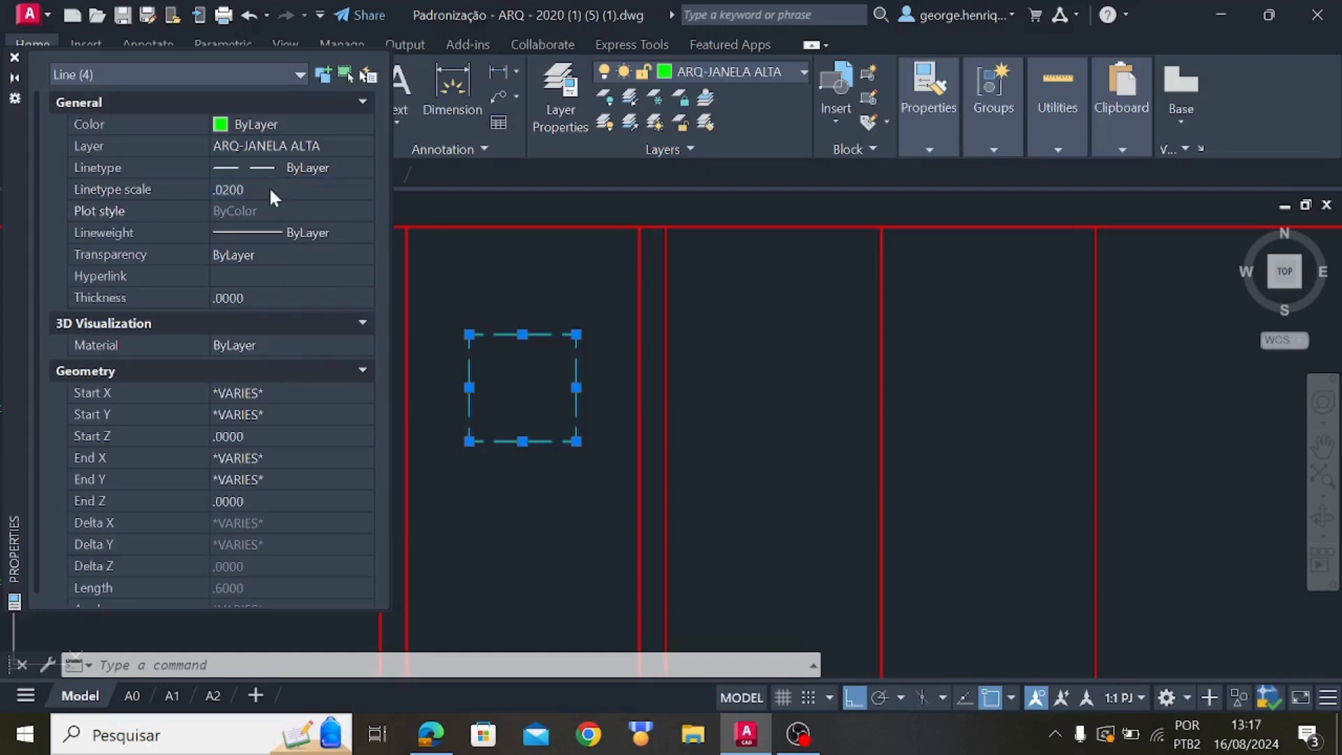
click(448, 265)
key(Escape)
key(Escape)
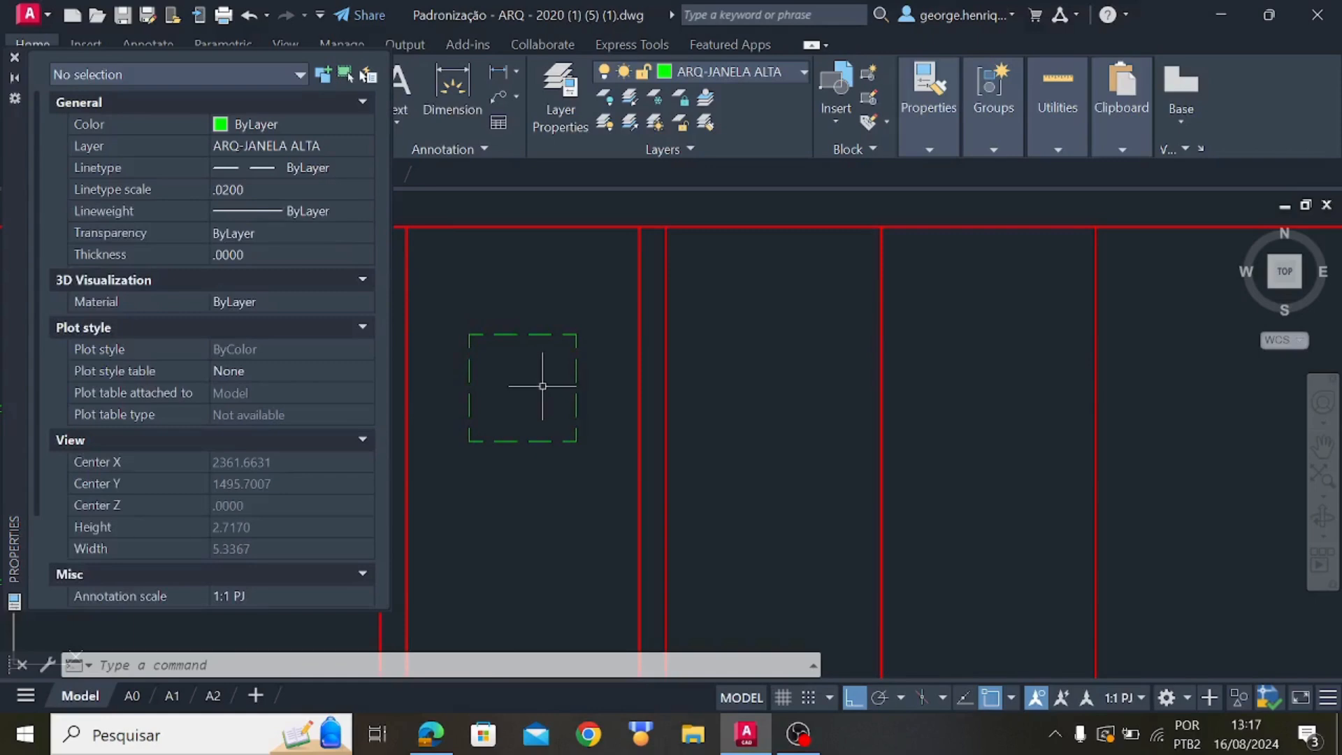
click(14, 58)
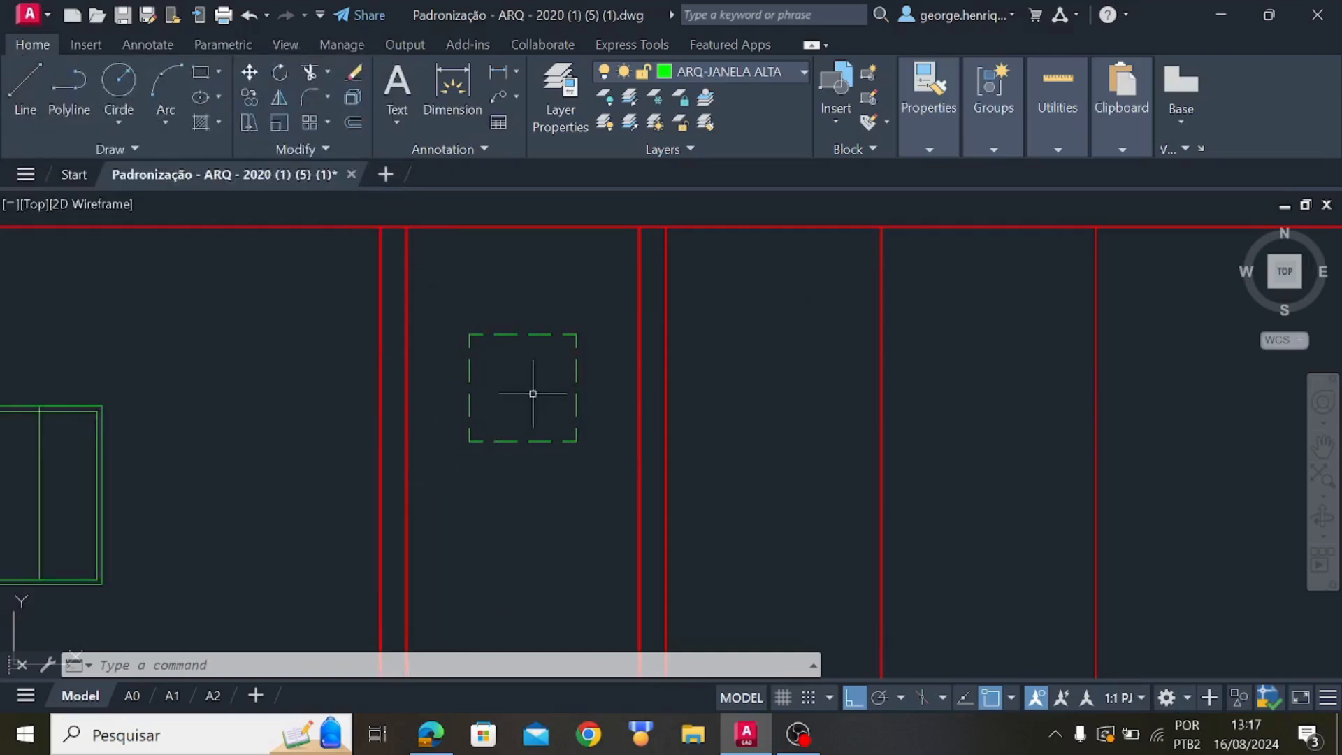
click(31, 86)
scroll(504, 428, up, 2)
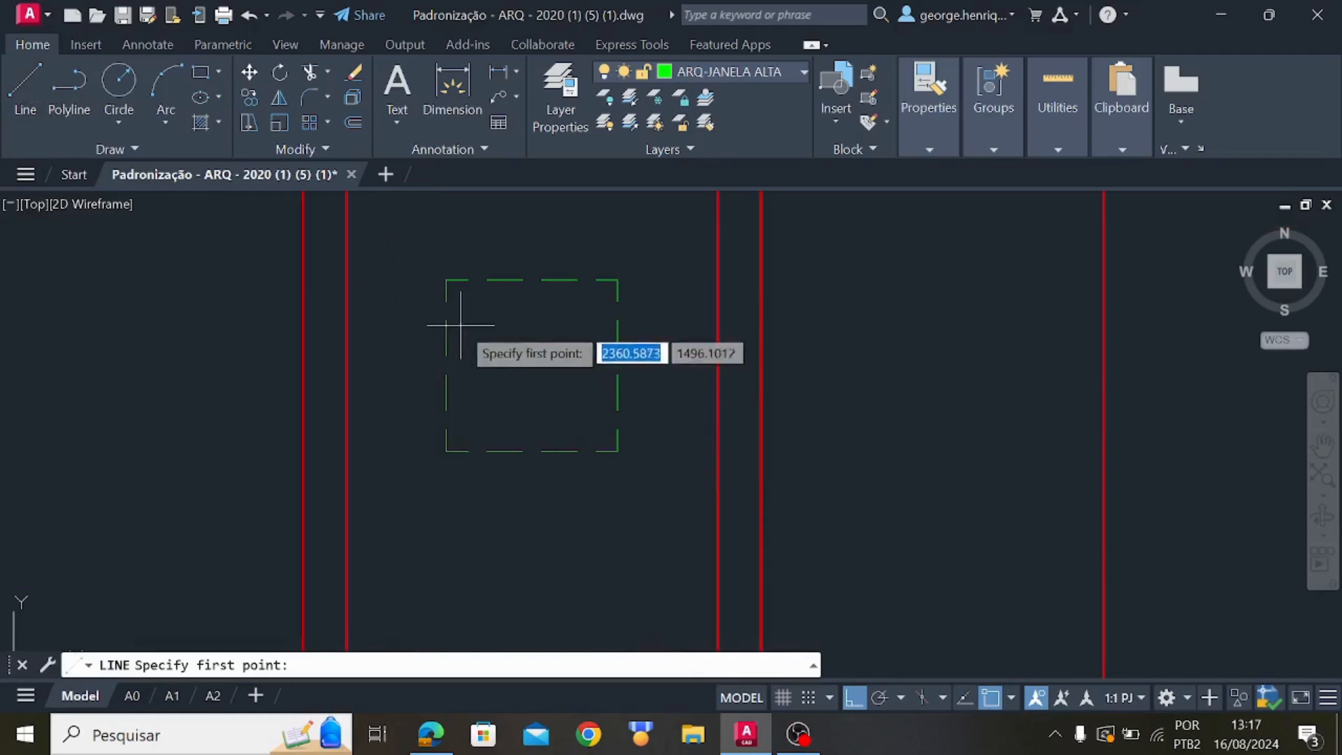
key(Escape)
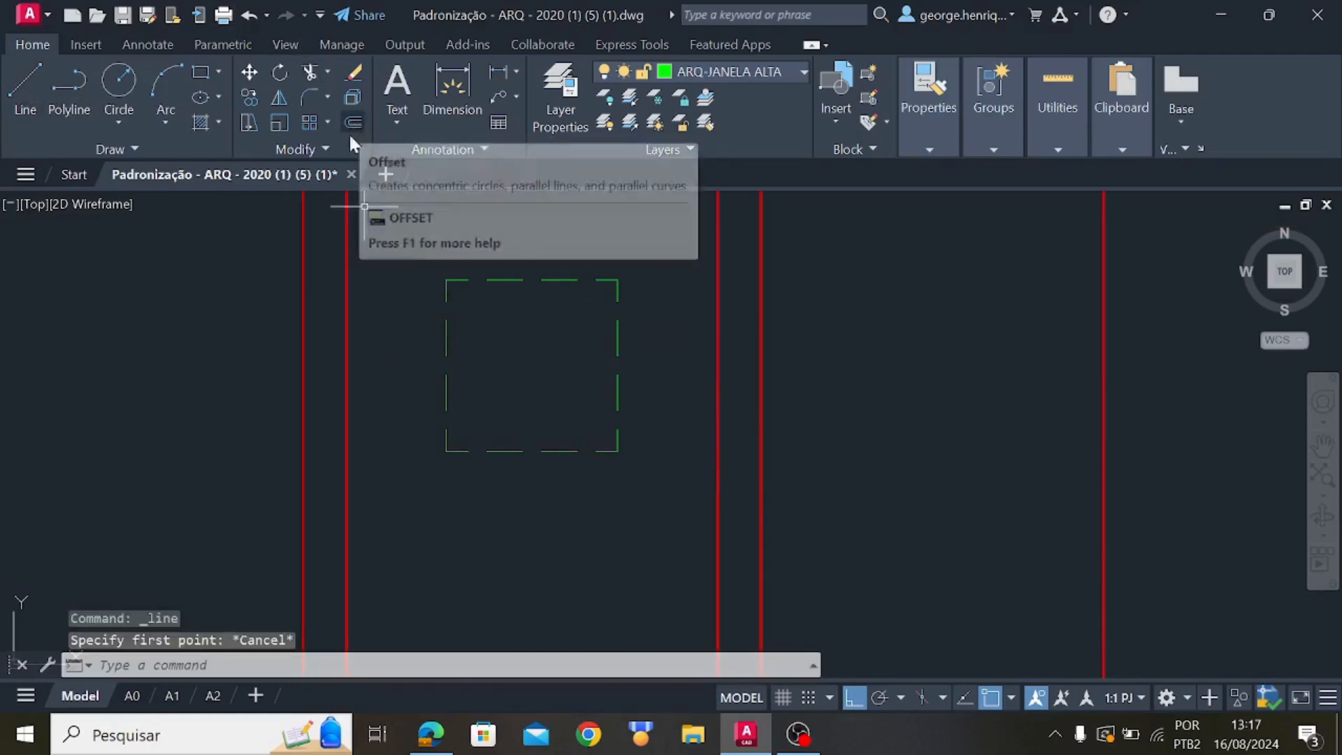
Draw a horizontal line across the J1 window square from its left side's midpoint to its right side
click(37, 94)
scroll(446, 353, up, 4)
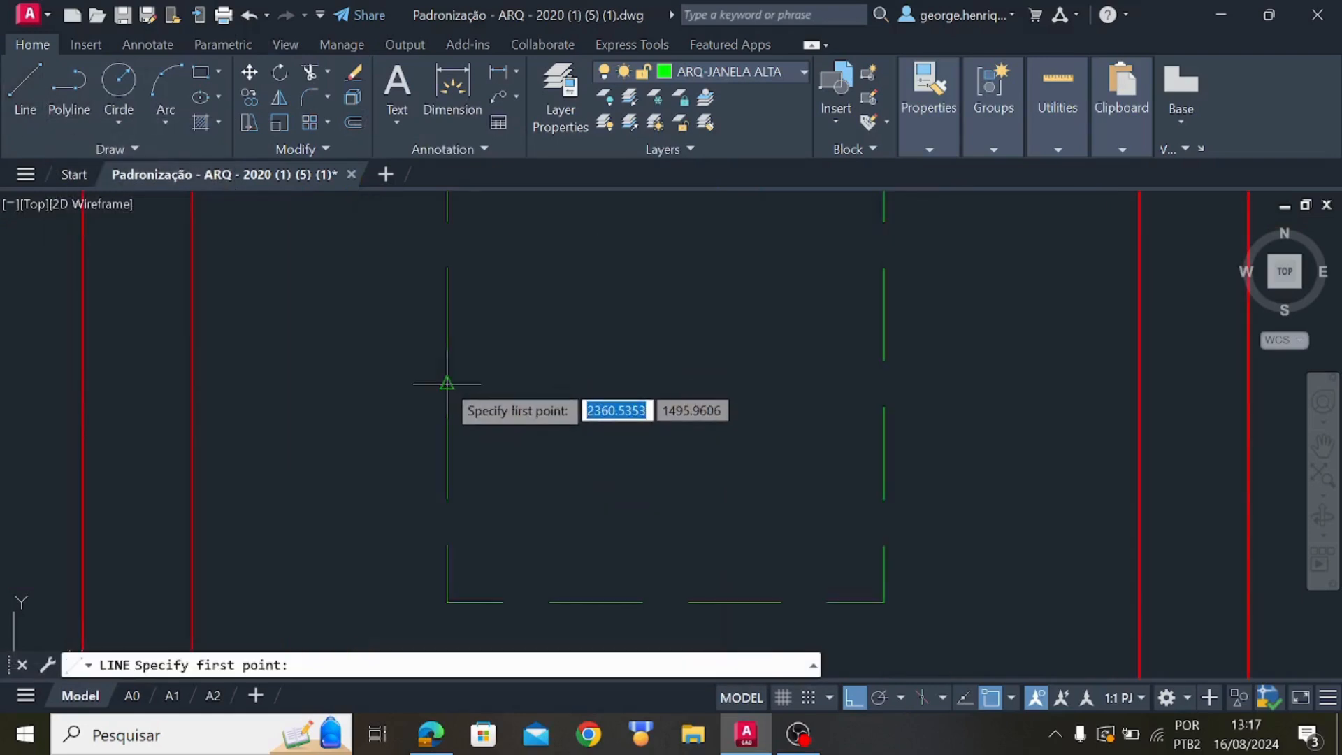
click(447, 384)
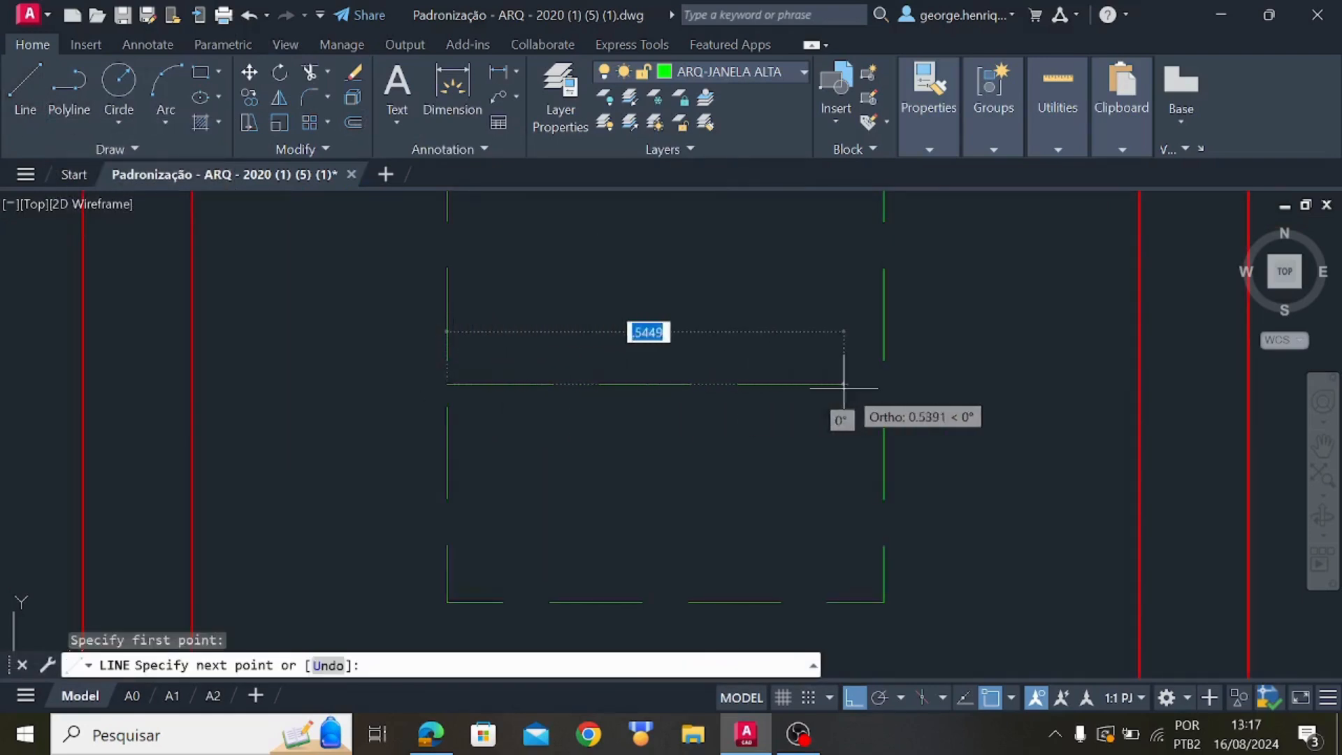
key(Escape)
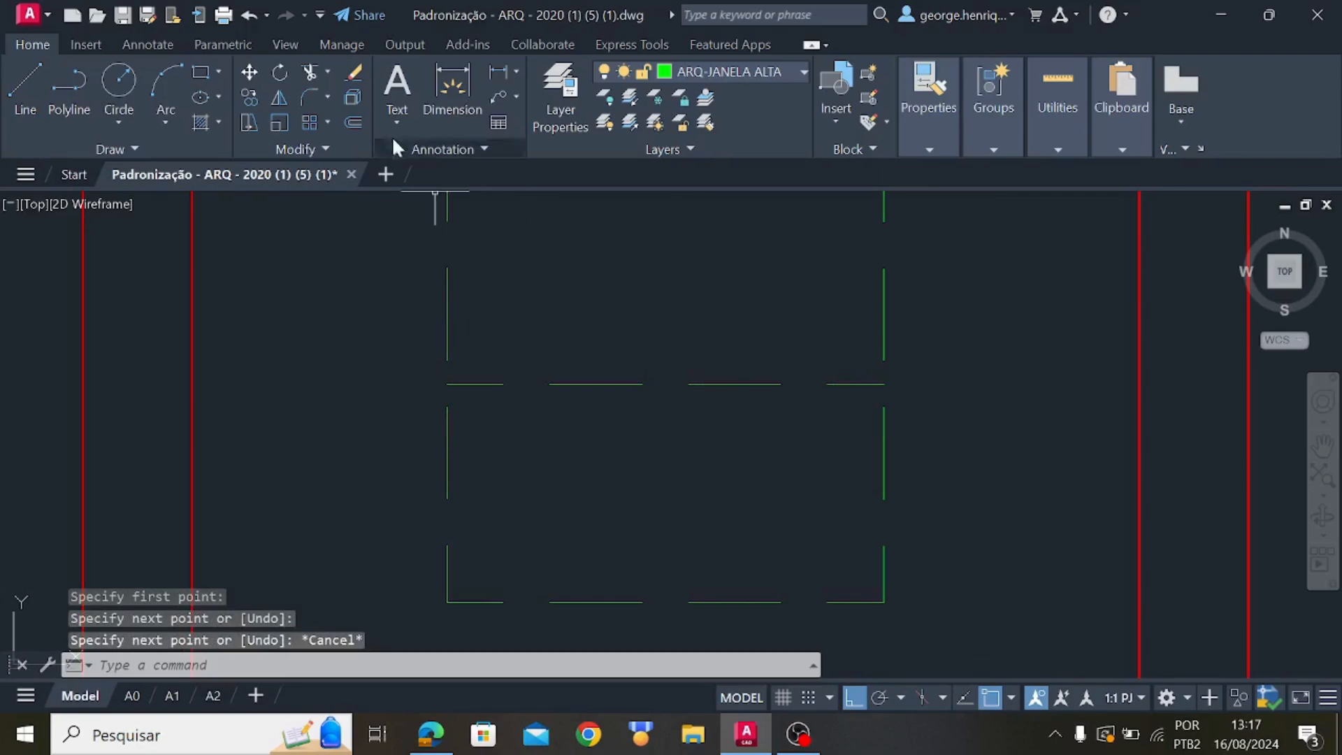
Offset the J1 window's middle line 0.015 above and below, and erase the original centre line
click(354, 124)
click(727, 384)
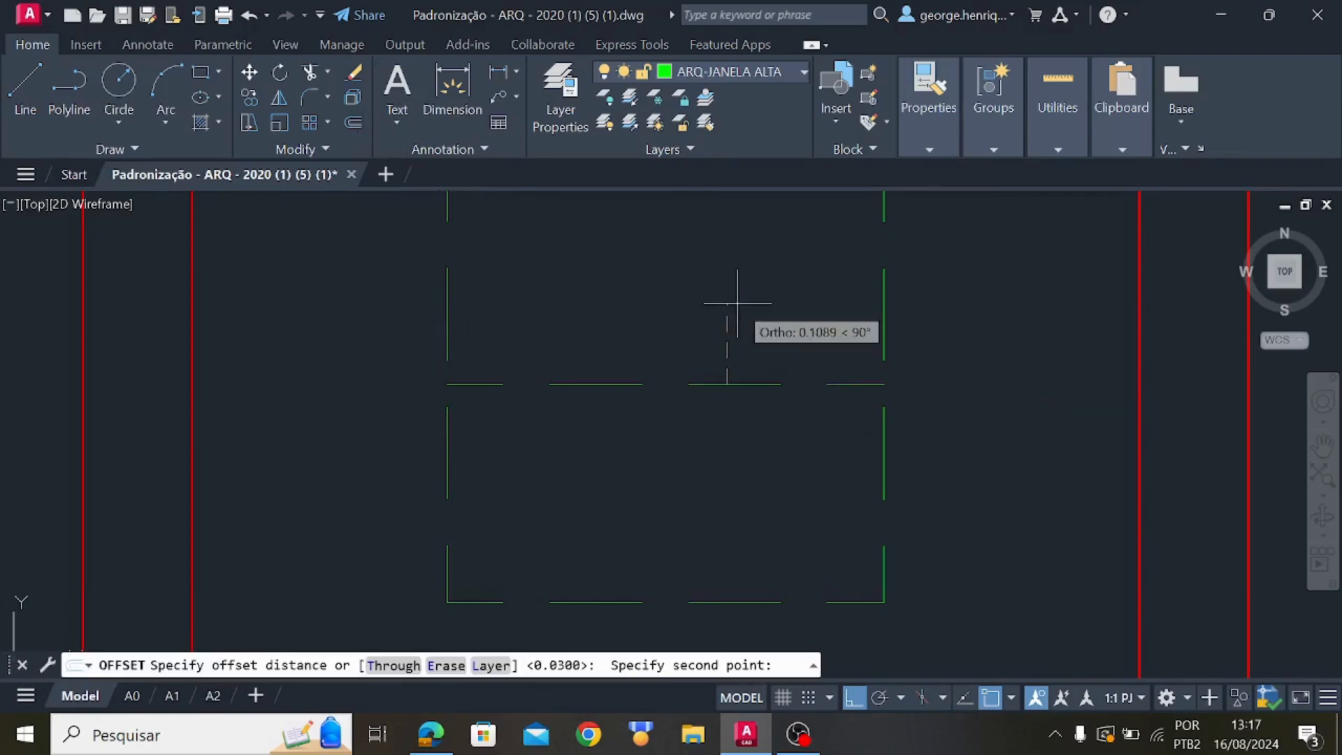
text(.01)
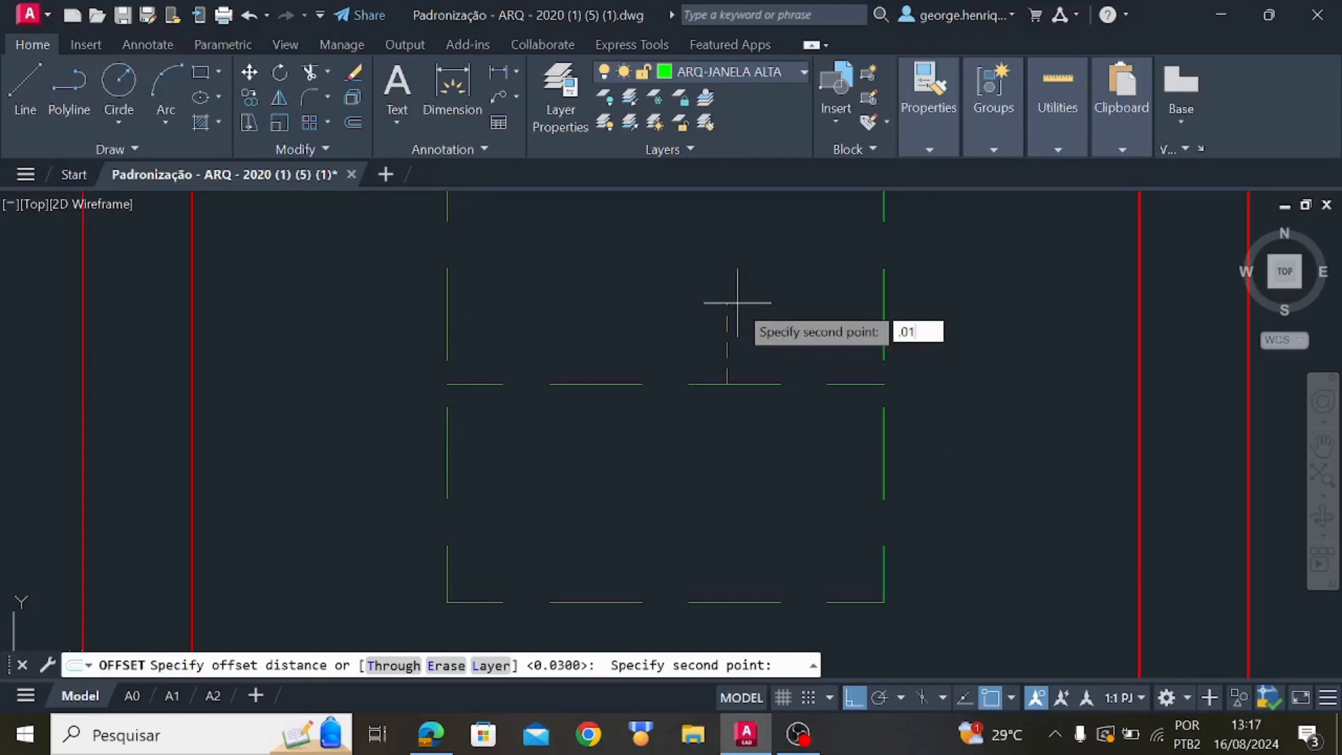
text(5)
key(Return)
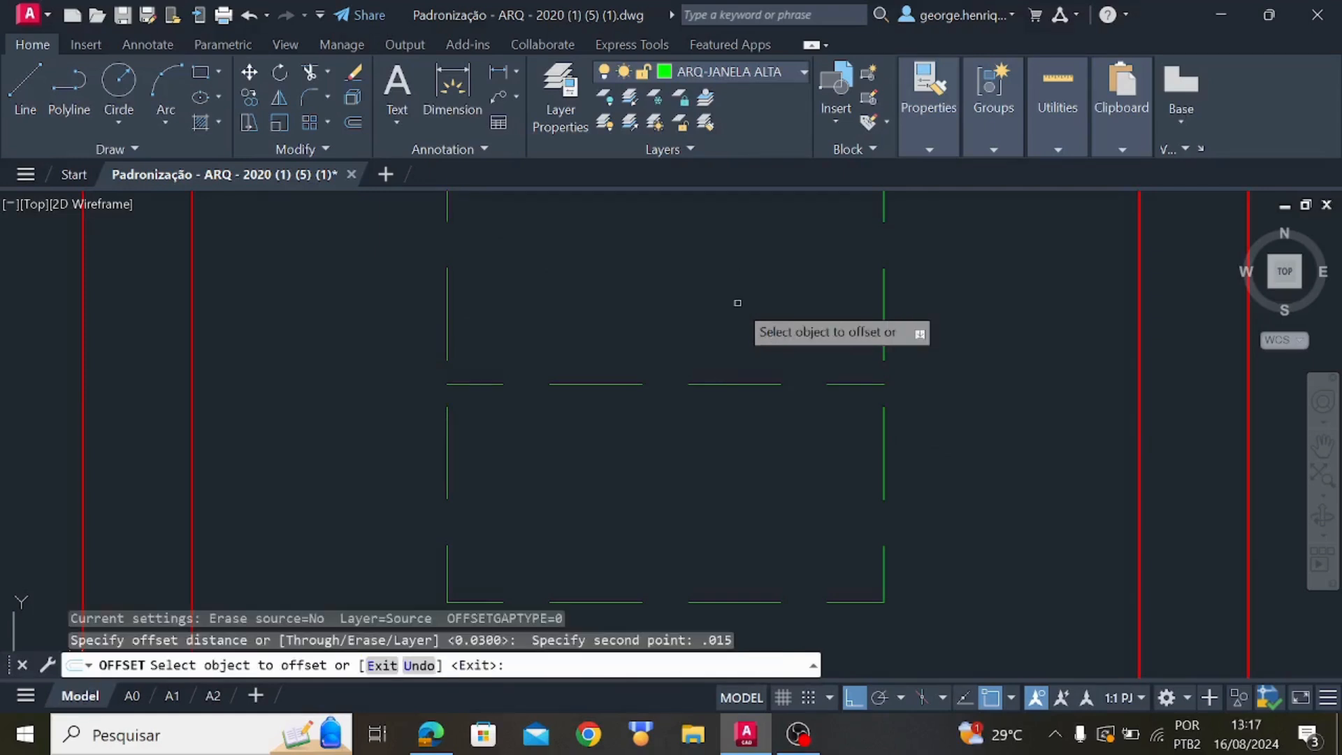
click(722, 384)
click(727, 372)
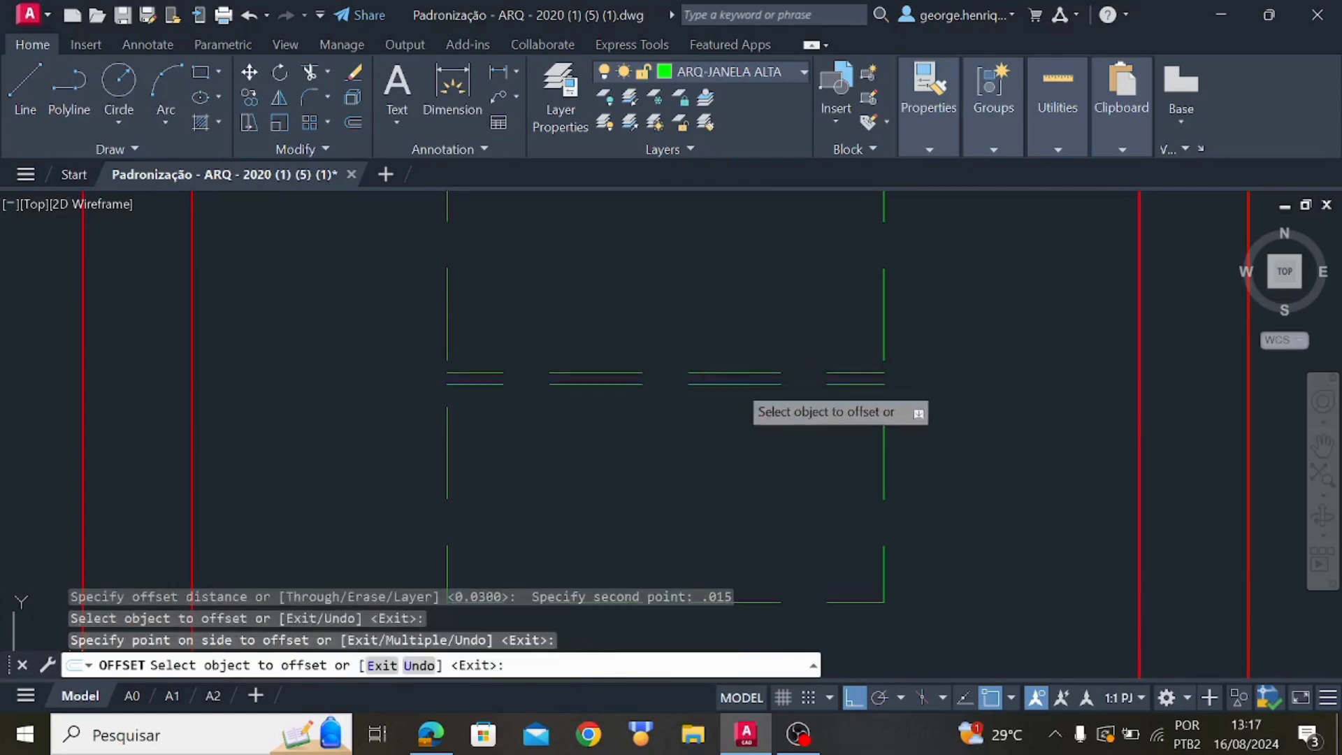
click(733, 384)
click(740, 415)
key(Escape)
click(741, 384)
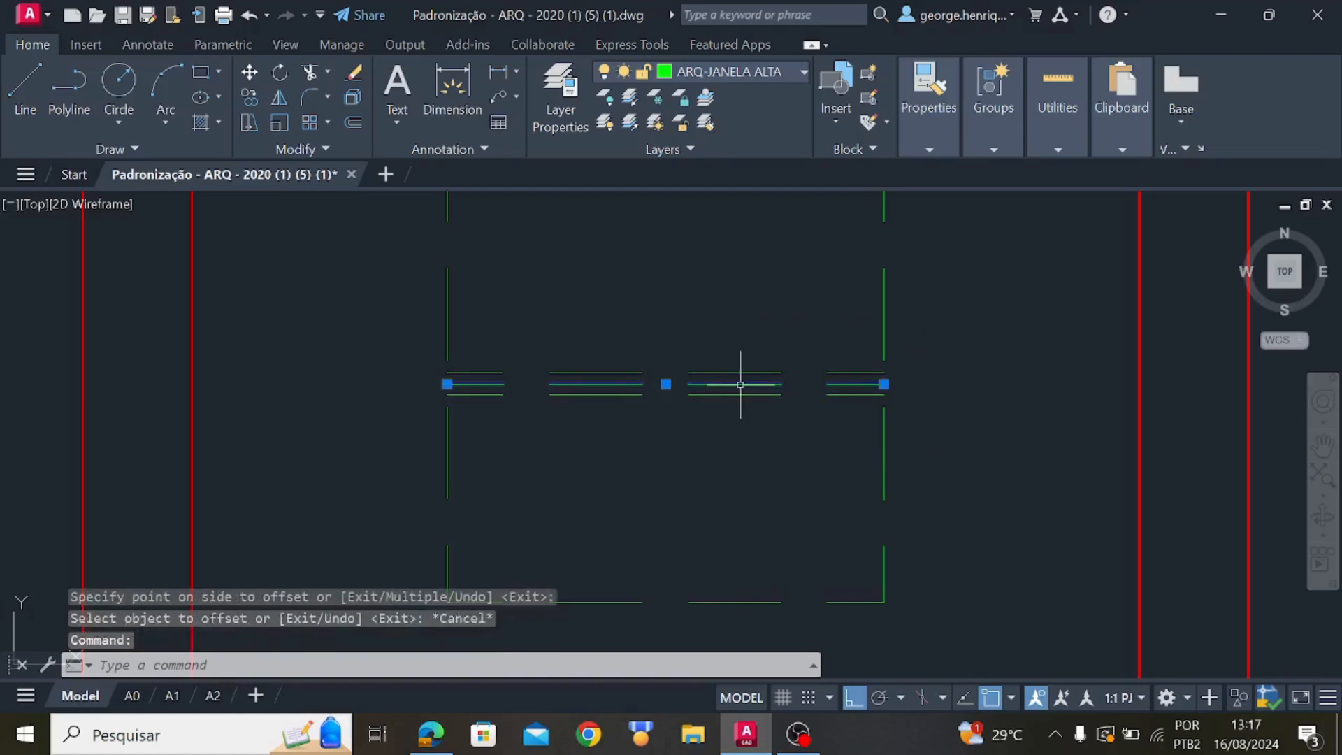
key(Delete)
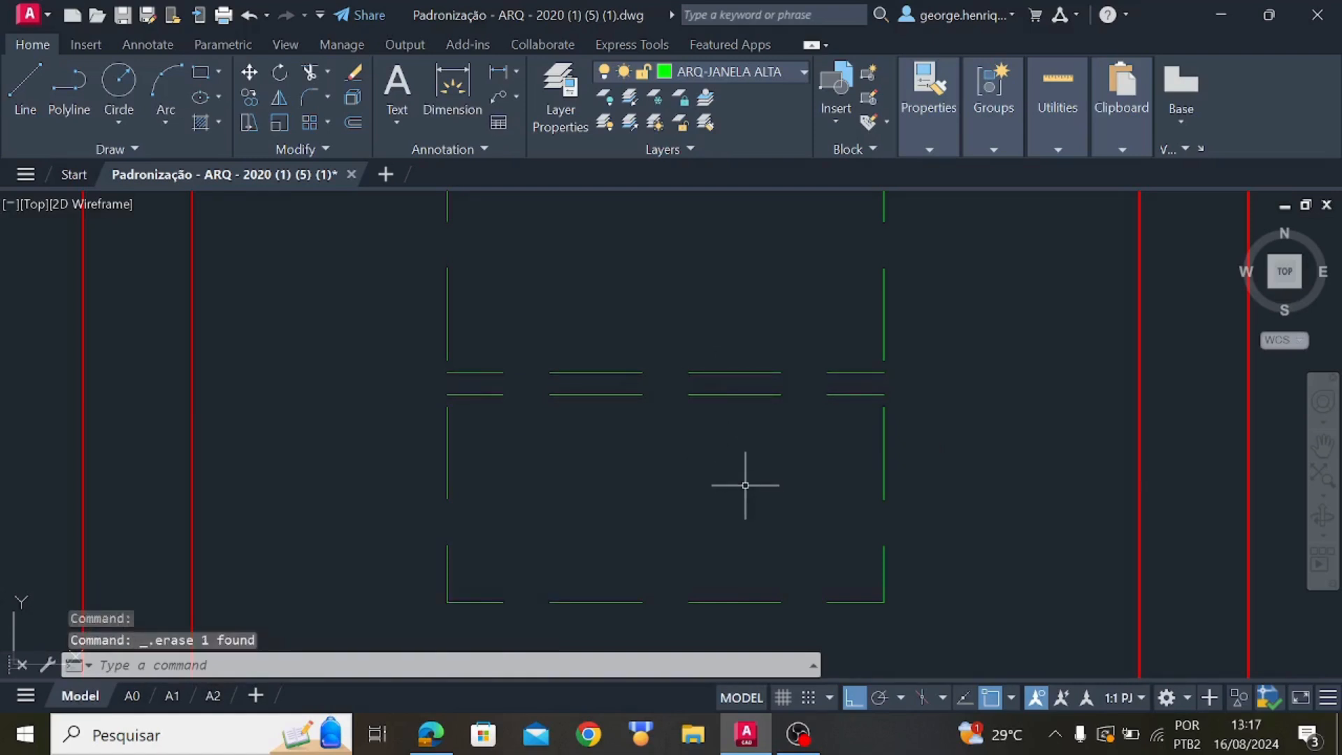
Offset the J1 window square's four outer sides 0.03 inward to form the frame
scroll(743, 490, down, 6)
scroll(745, 483, up, 2)
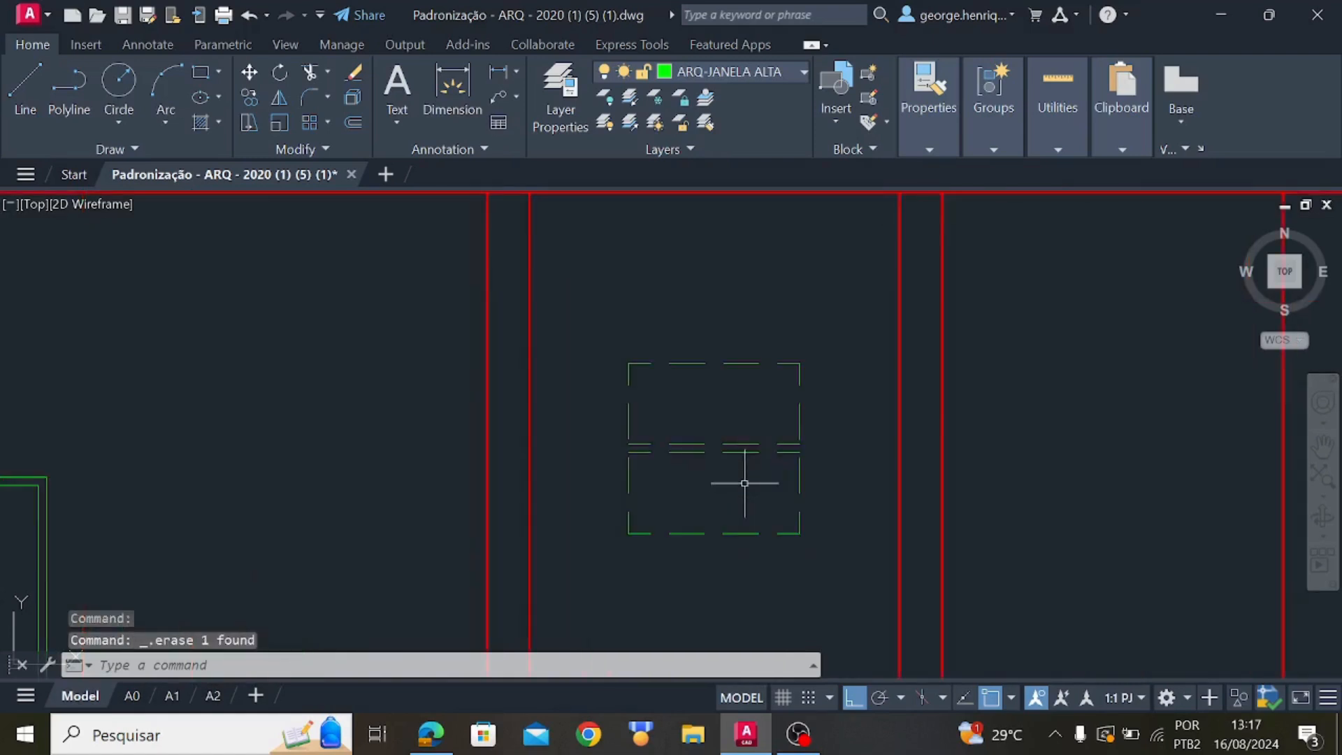
click(355, 122)
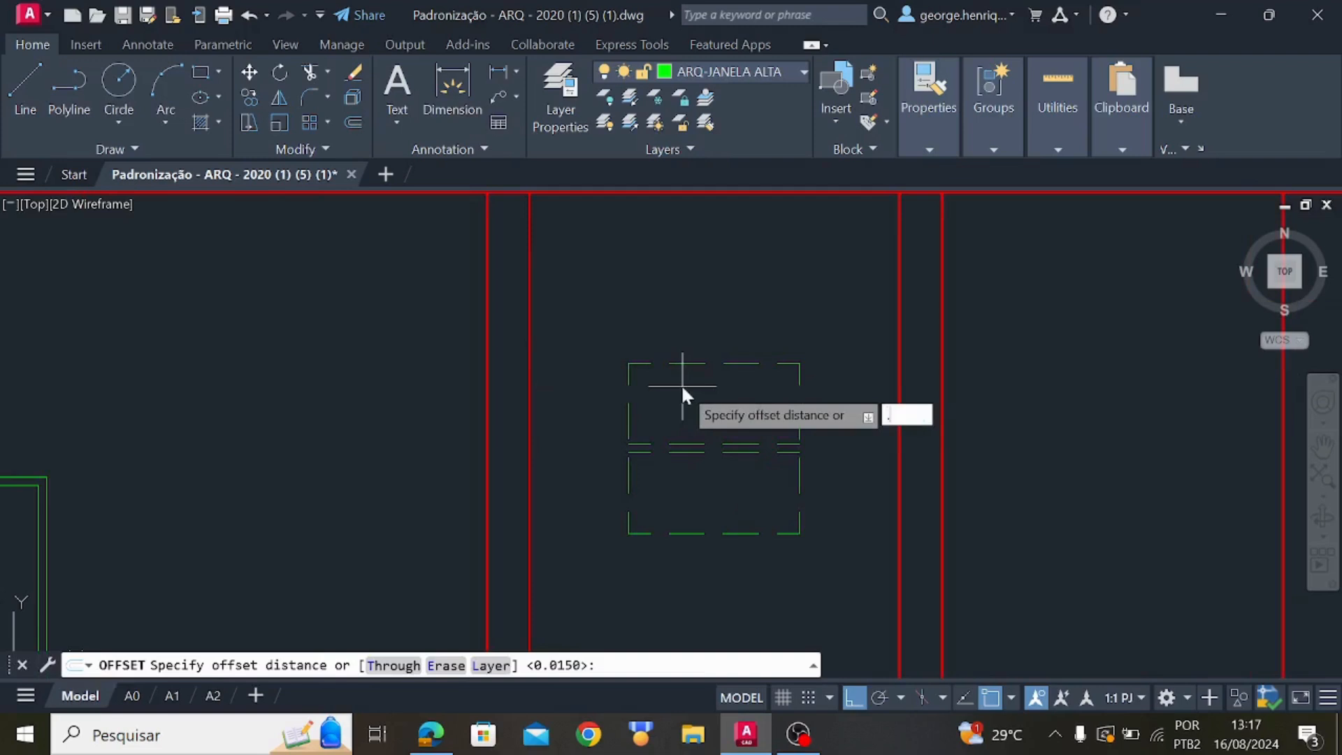
text(.03)
key(Return)
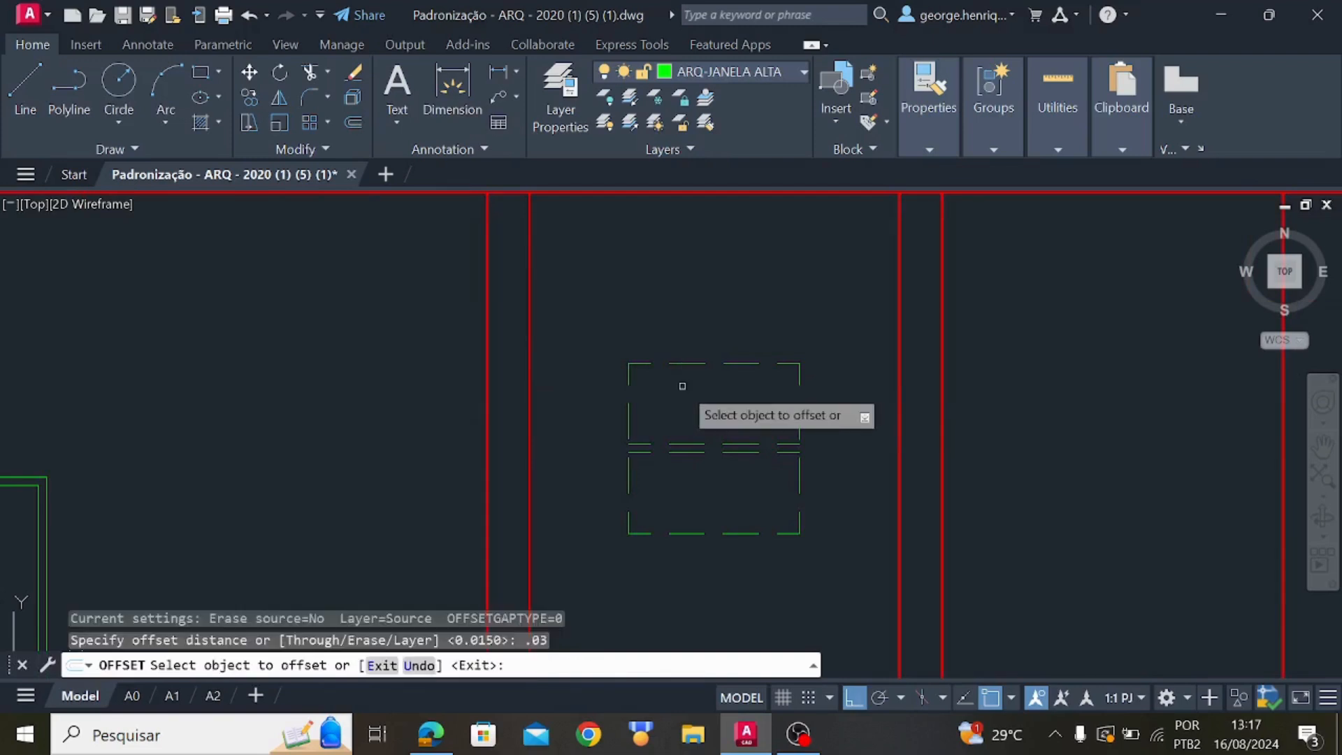
click(691, 363)
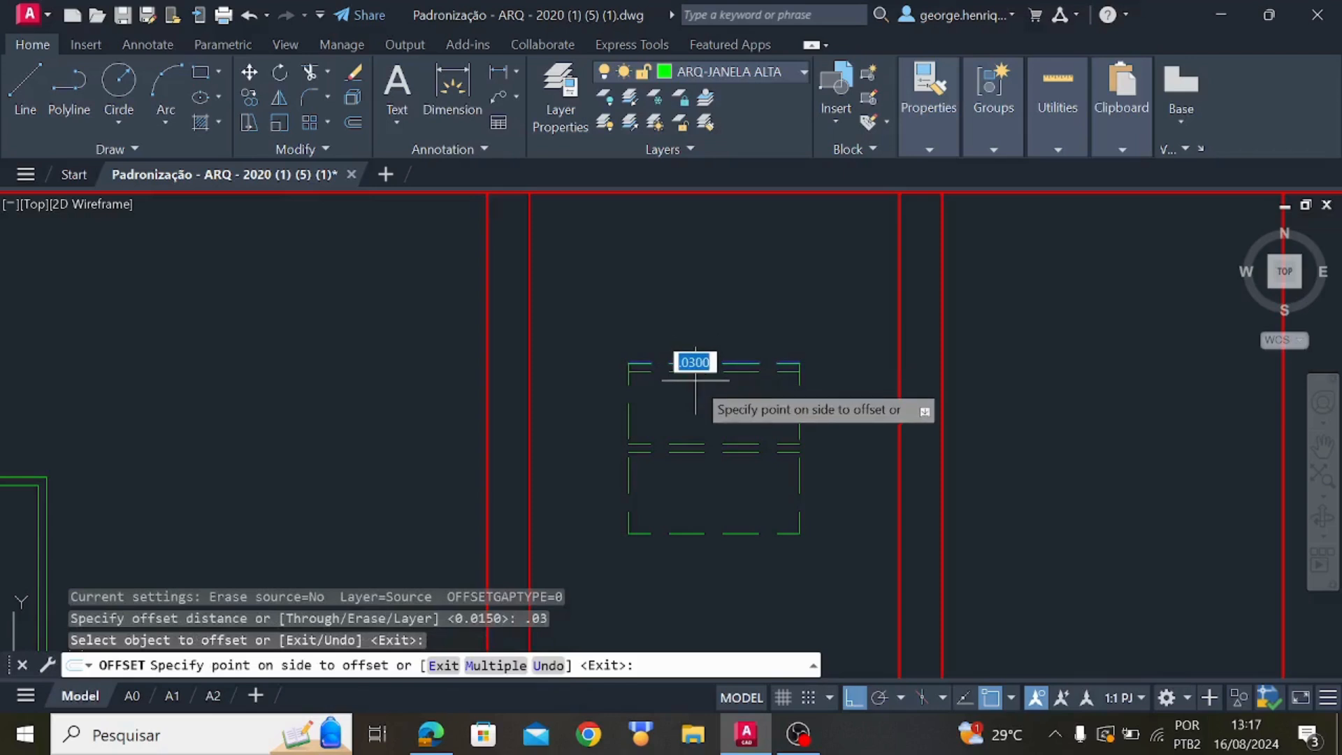
click(696, 381)
scroll(692, 383, up, 4)
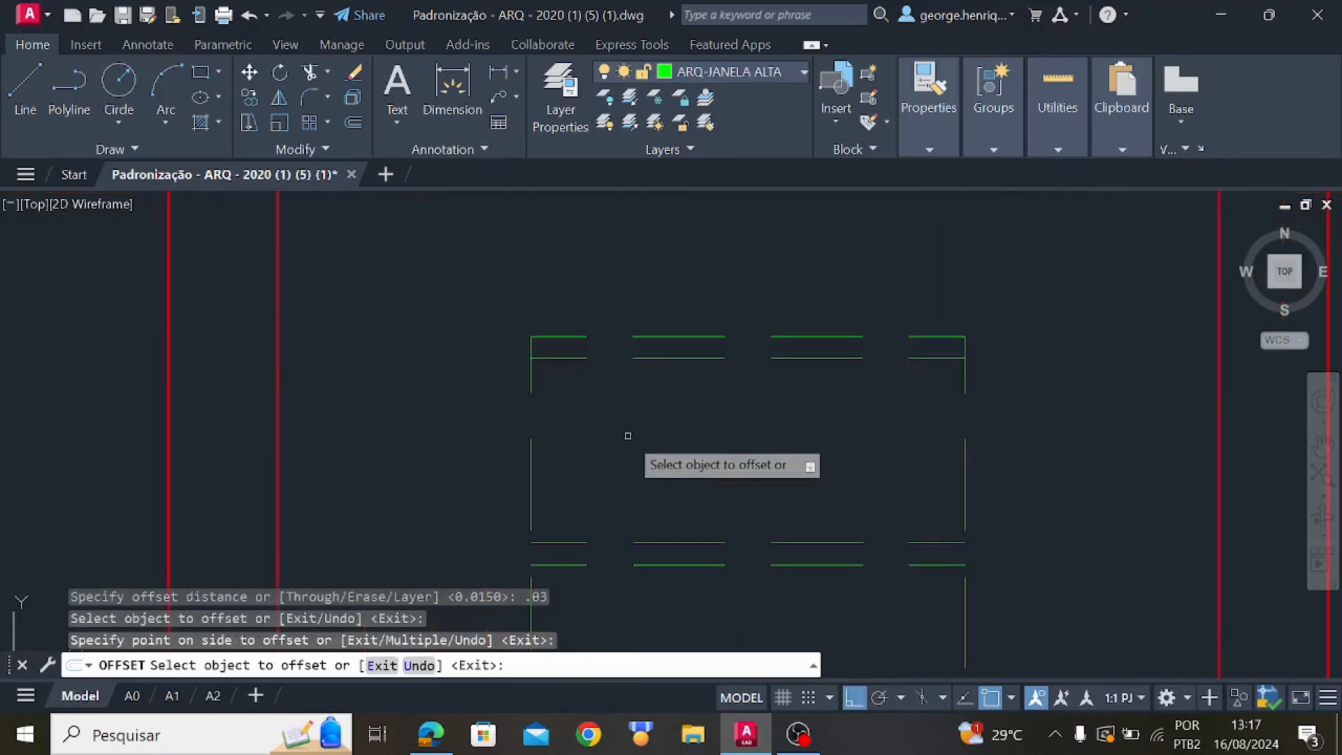
click(531, 463)
click(570, 467)
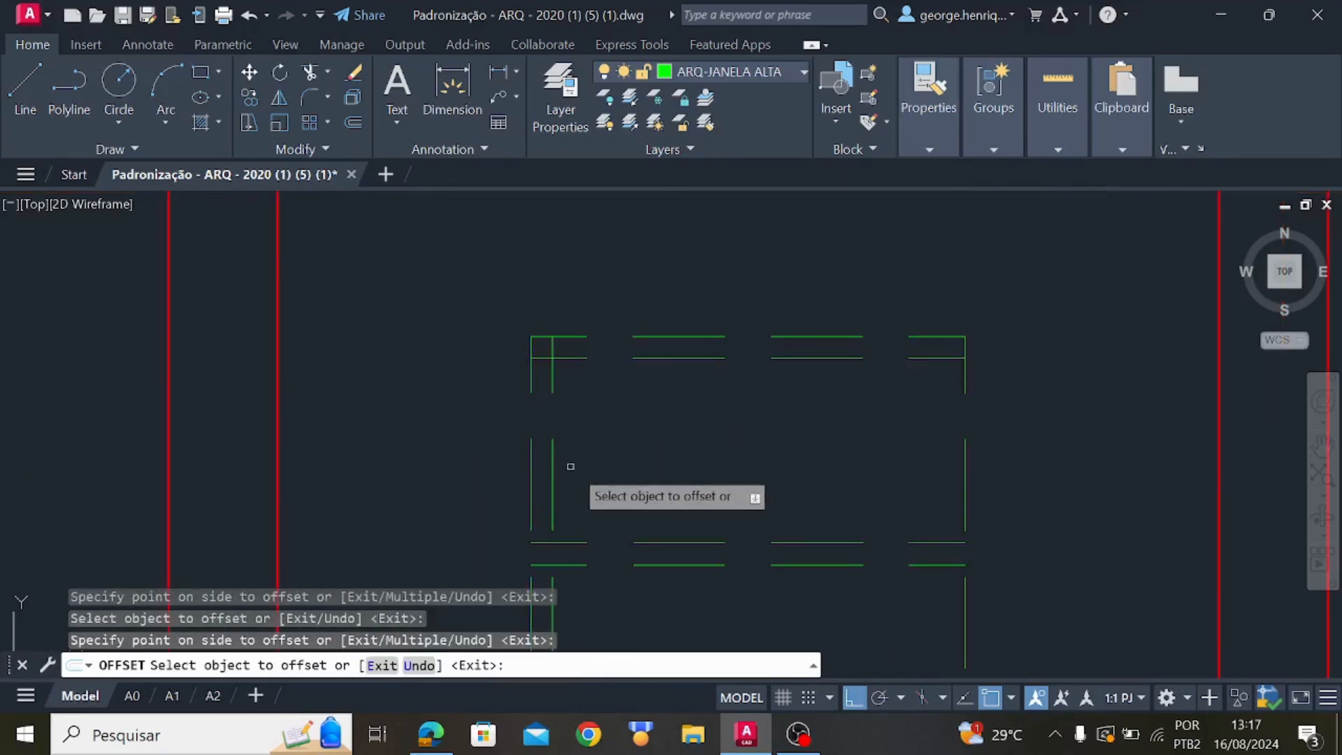
middle_drag(648, 561, 658, 265)
click(727, 472)
click(720, 444)
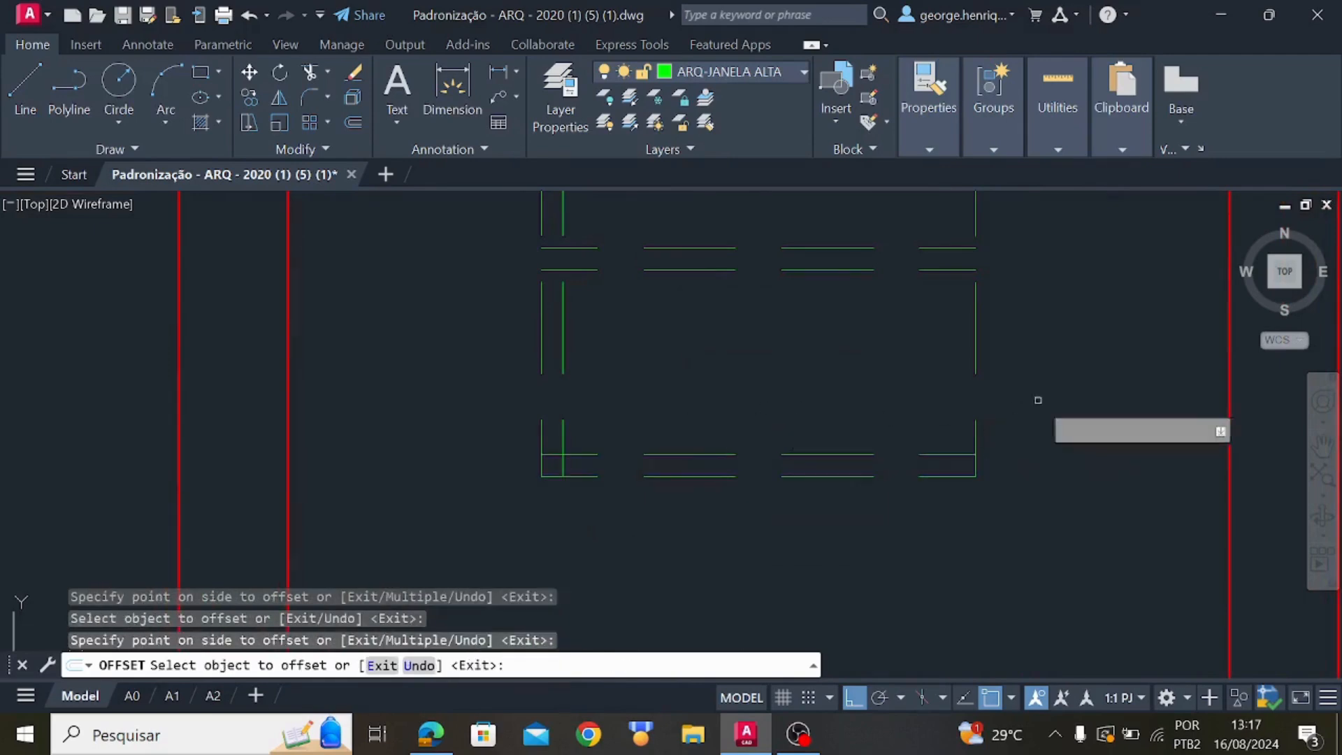
click(975, 353)
click(958, 340)
middle_drag(871, 339, 845, 486)
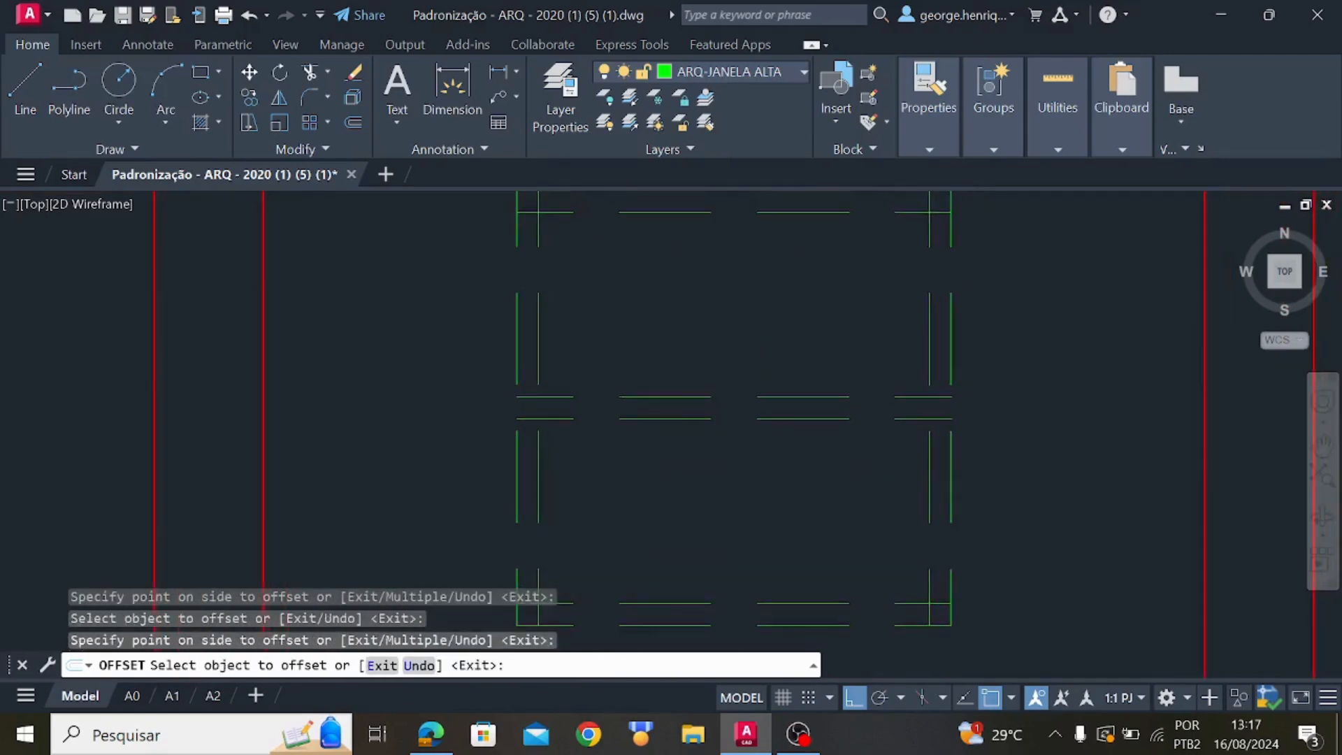
middle_drag(875, 353, 841, 410)
key(Escape)
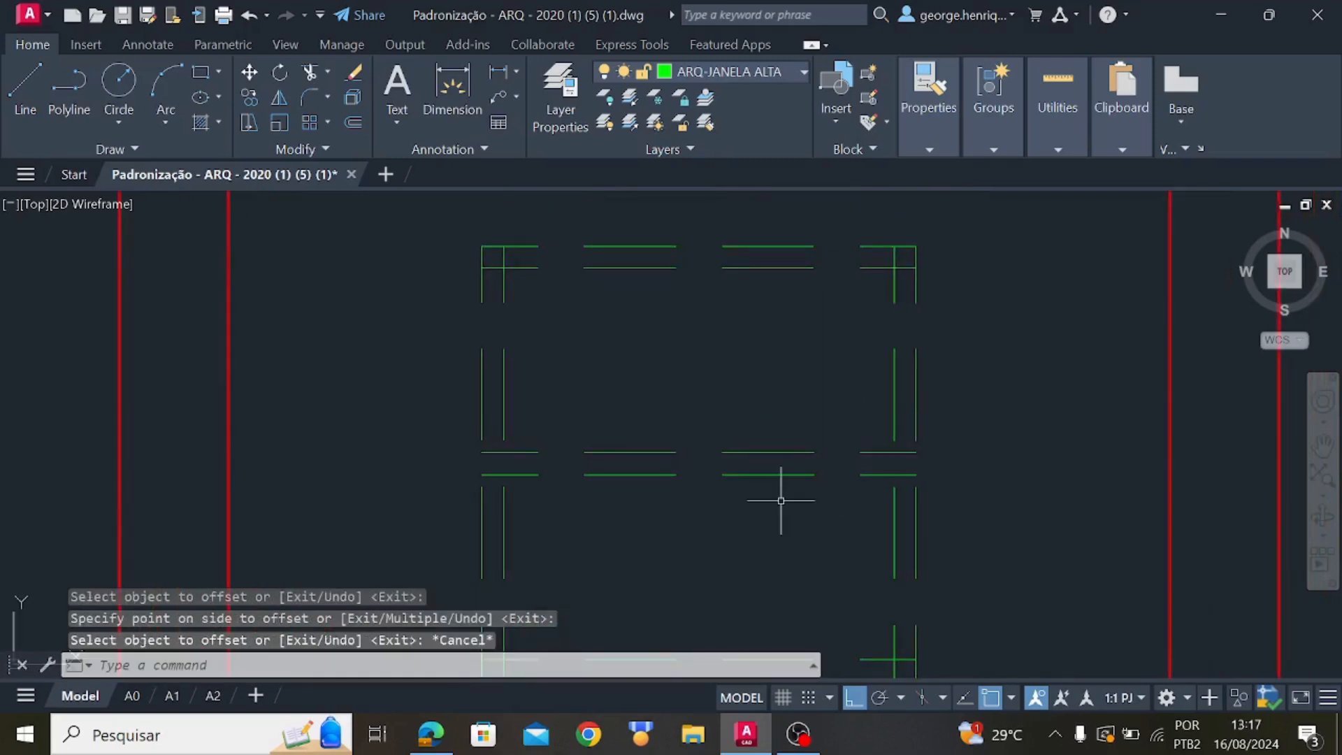
Trim the J1 frame's overlaps at the upper inner corners and middle rail ends, plus the right inner line between the two rail lines
key(Return)
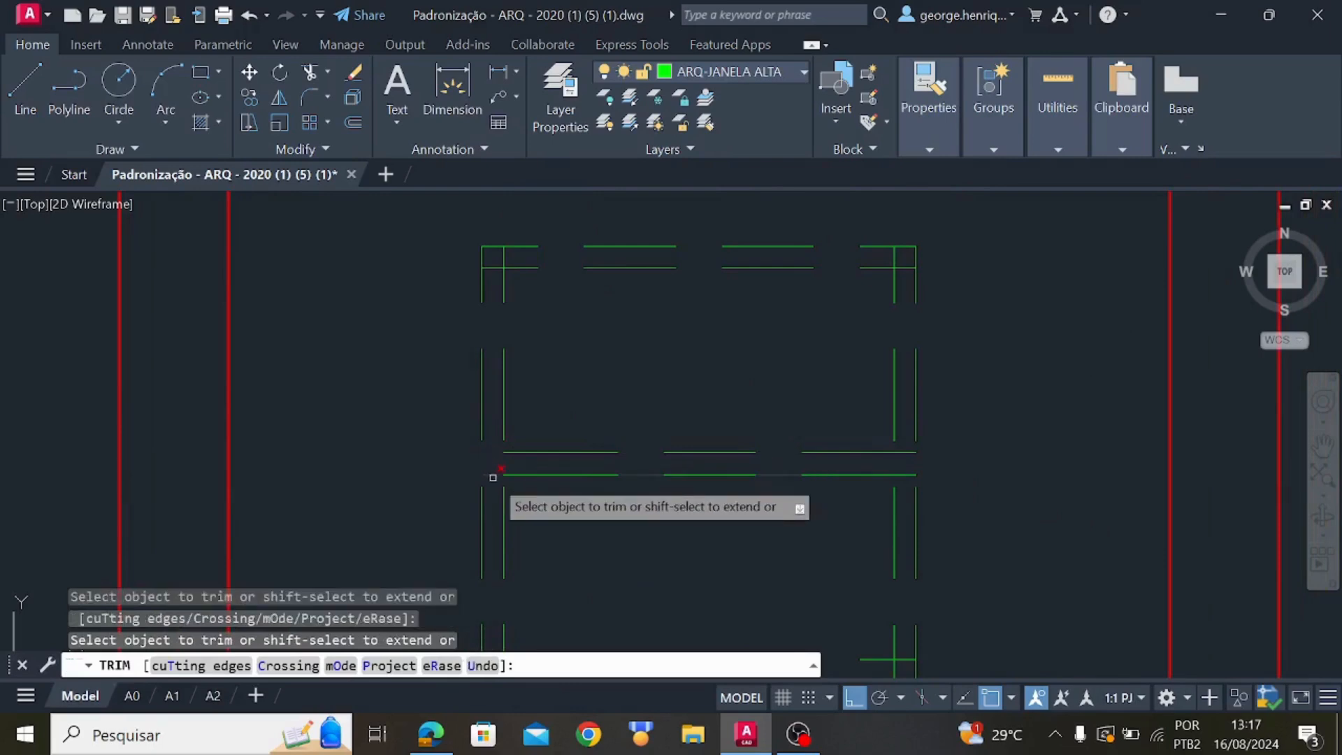
click(494, 476)
click(492, 278)
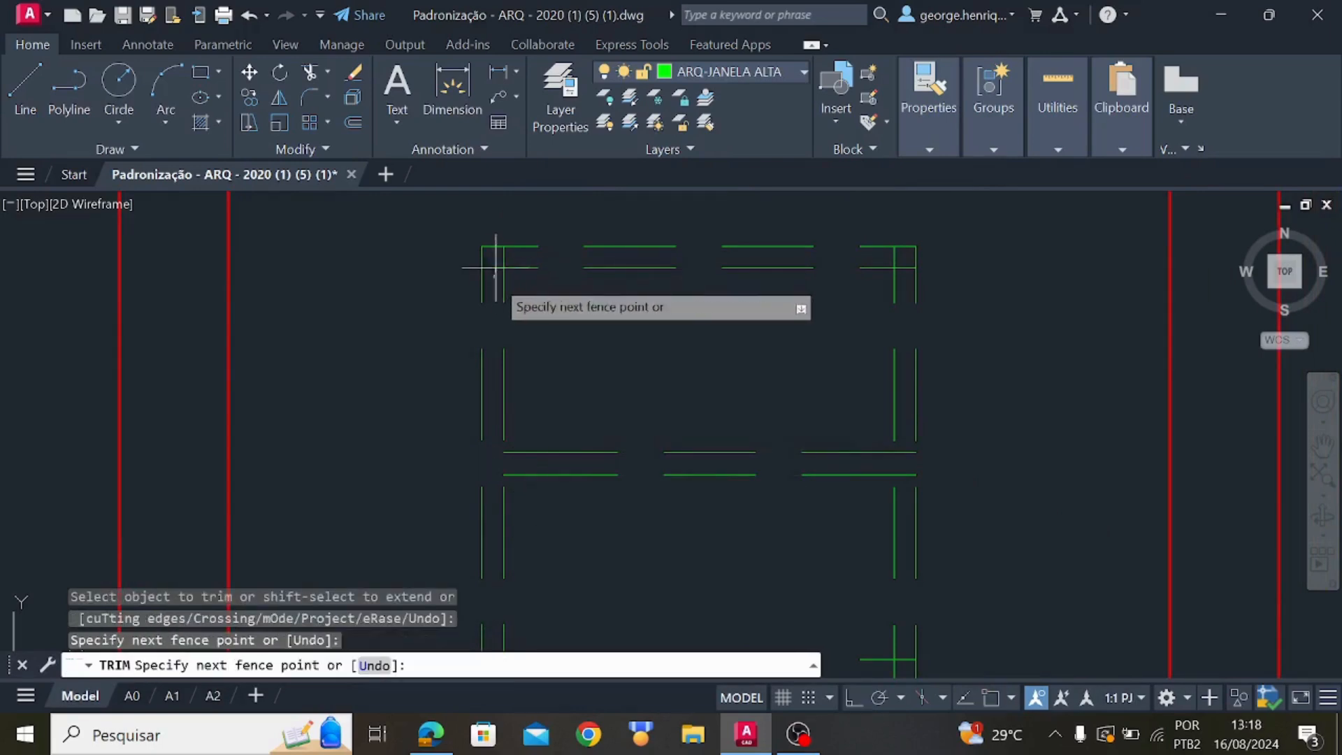
click(496, 260)
click(506, 258)
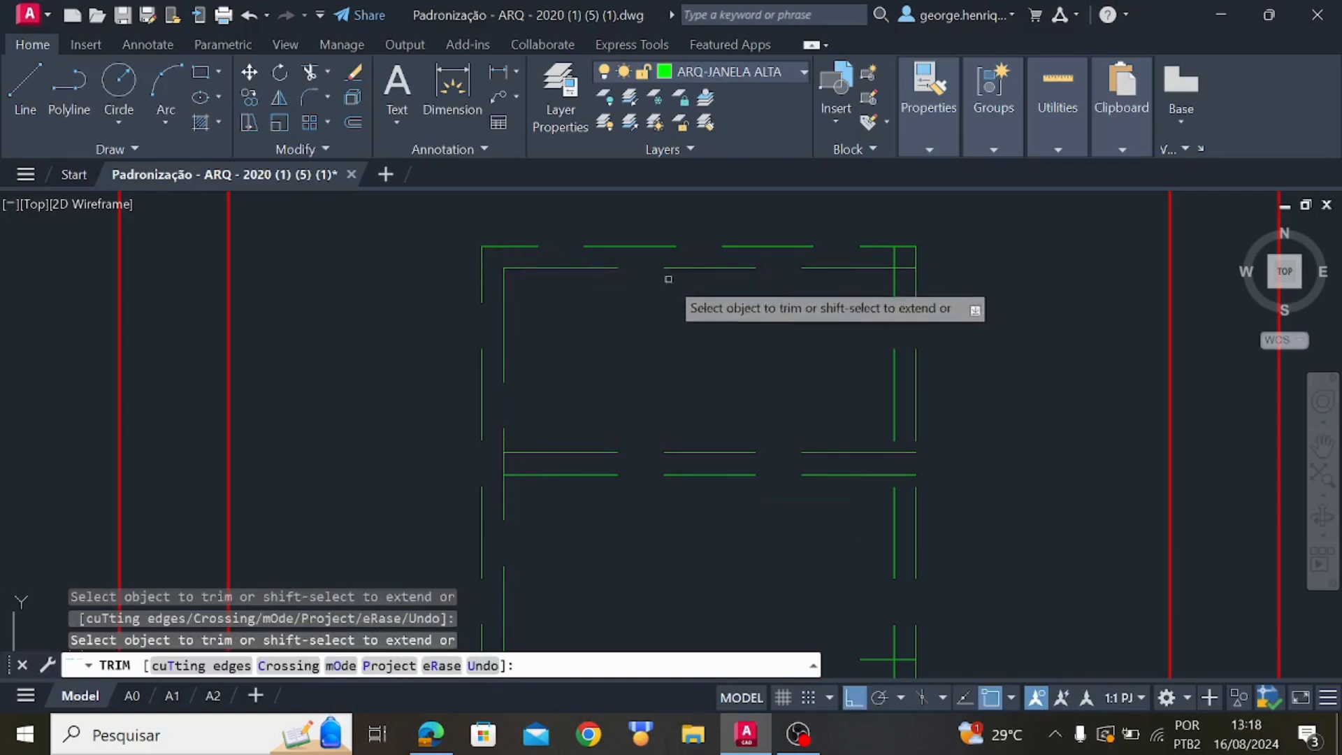
click(894, 260)
click(907, 267)
click(908, 453)
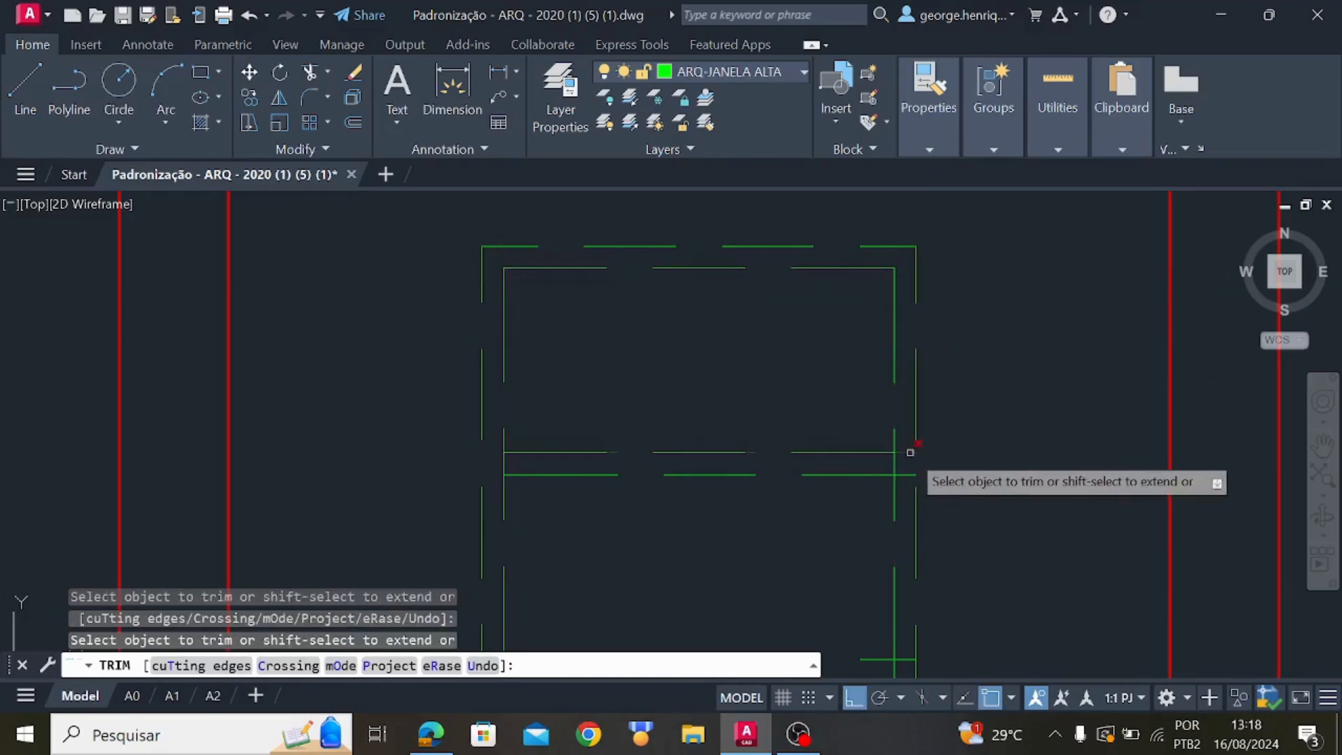
click(895, 460)
click(907, 476)
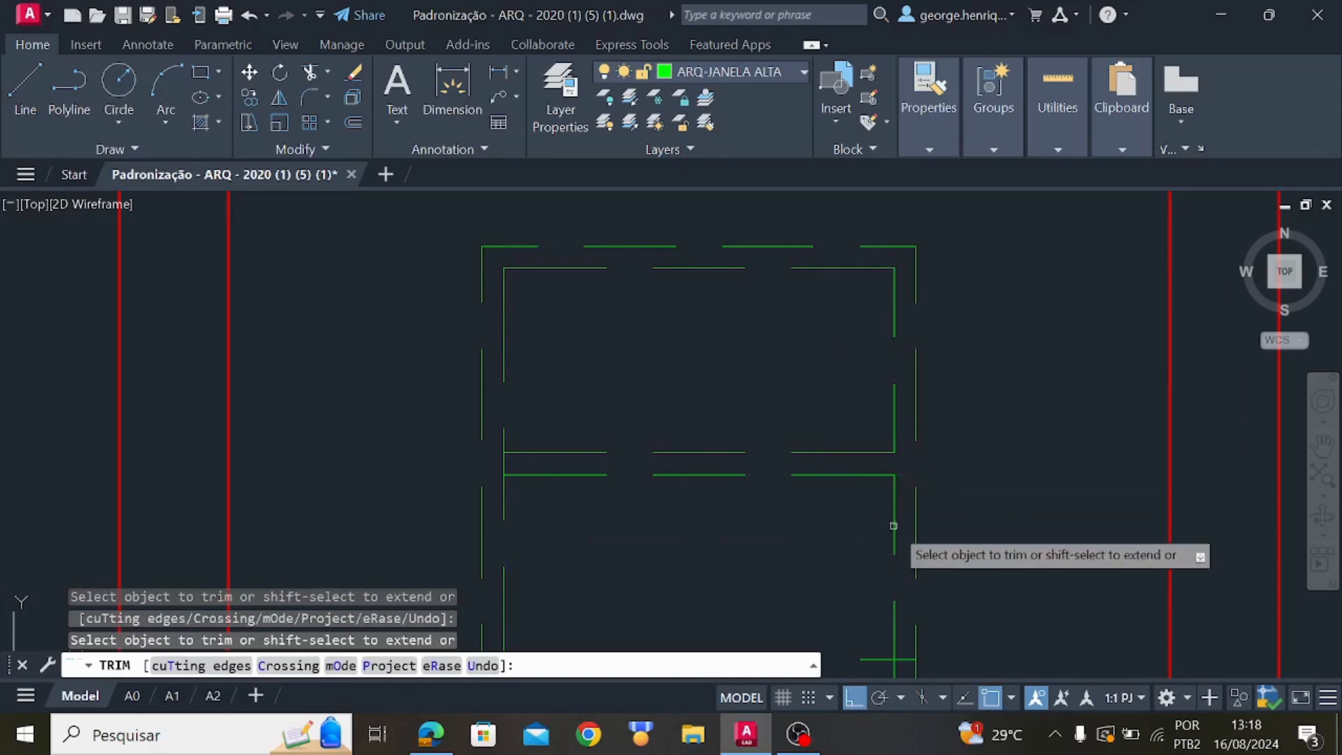
Trim the overlapping inner frame lines at the J1 window's two lower corners
middle_drag(893, 534, 879, 343)
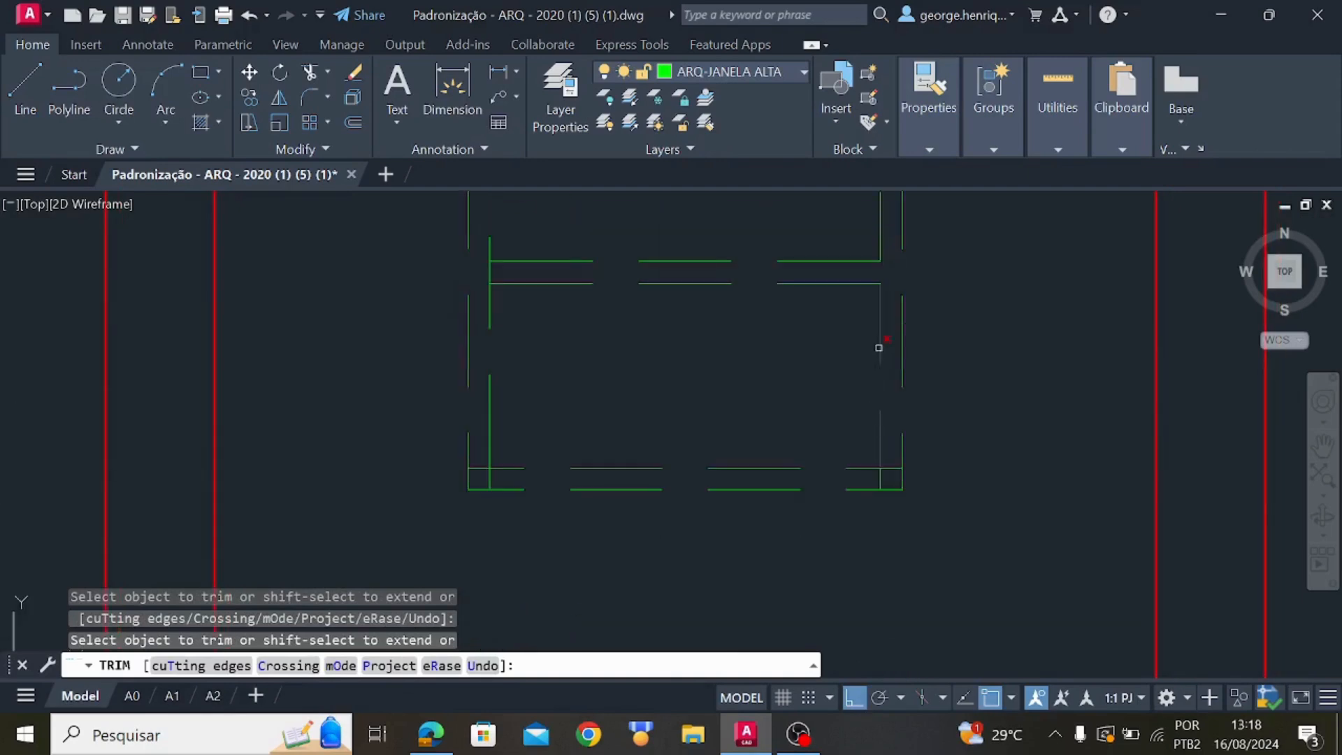
click(881, 479)
click(490, 479)
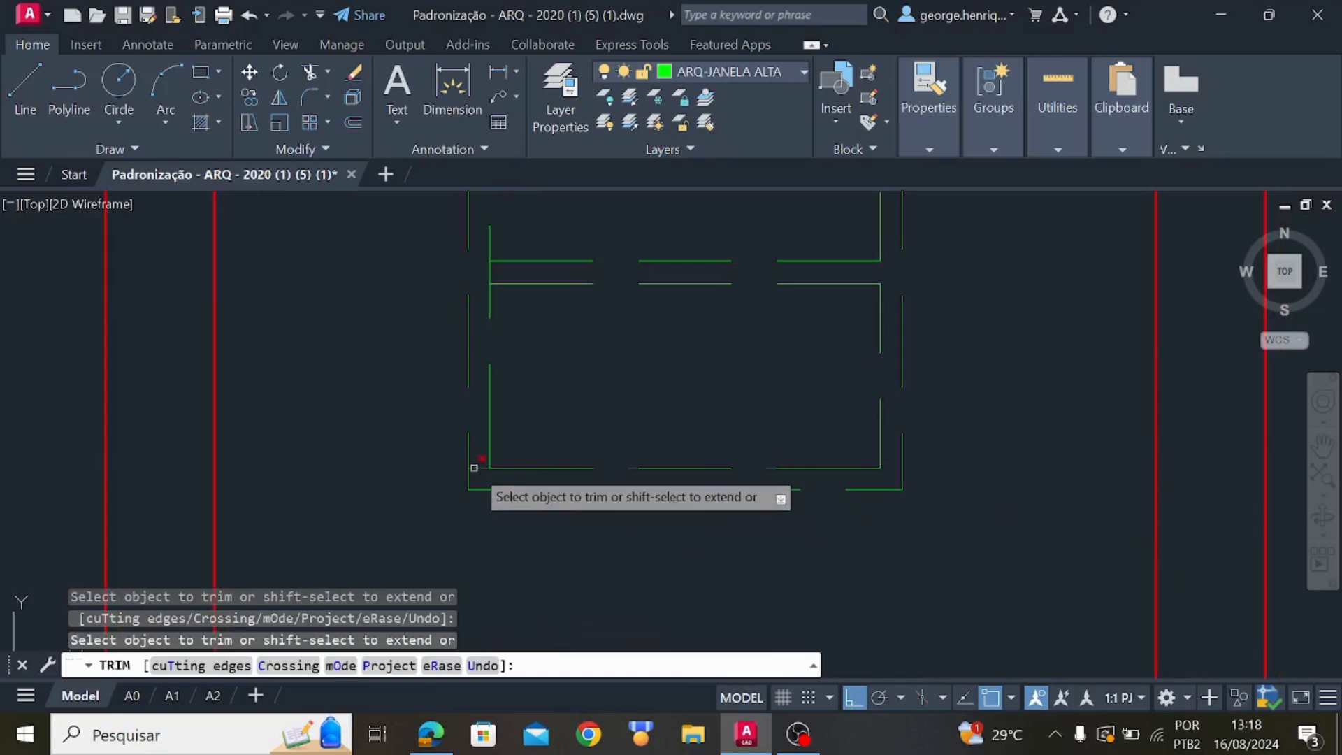
scroll(524, 437, down, 4)
middle_drag(602, 409, 589, 449)
key(Escape)
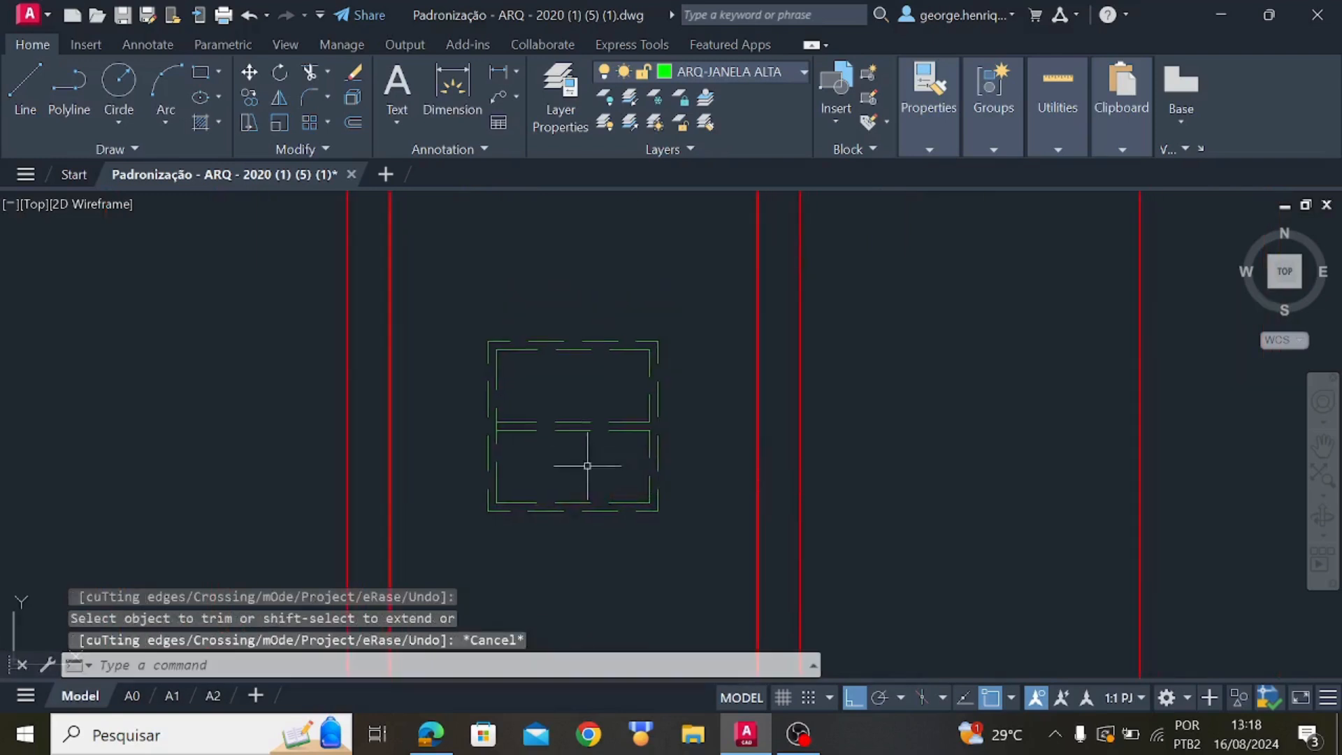
Trim the left inner frame line between the J1 window's two middle rail lines
scroll(569, 446, up, 4)
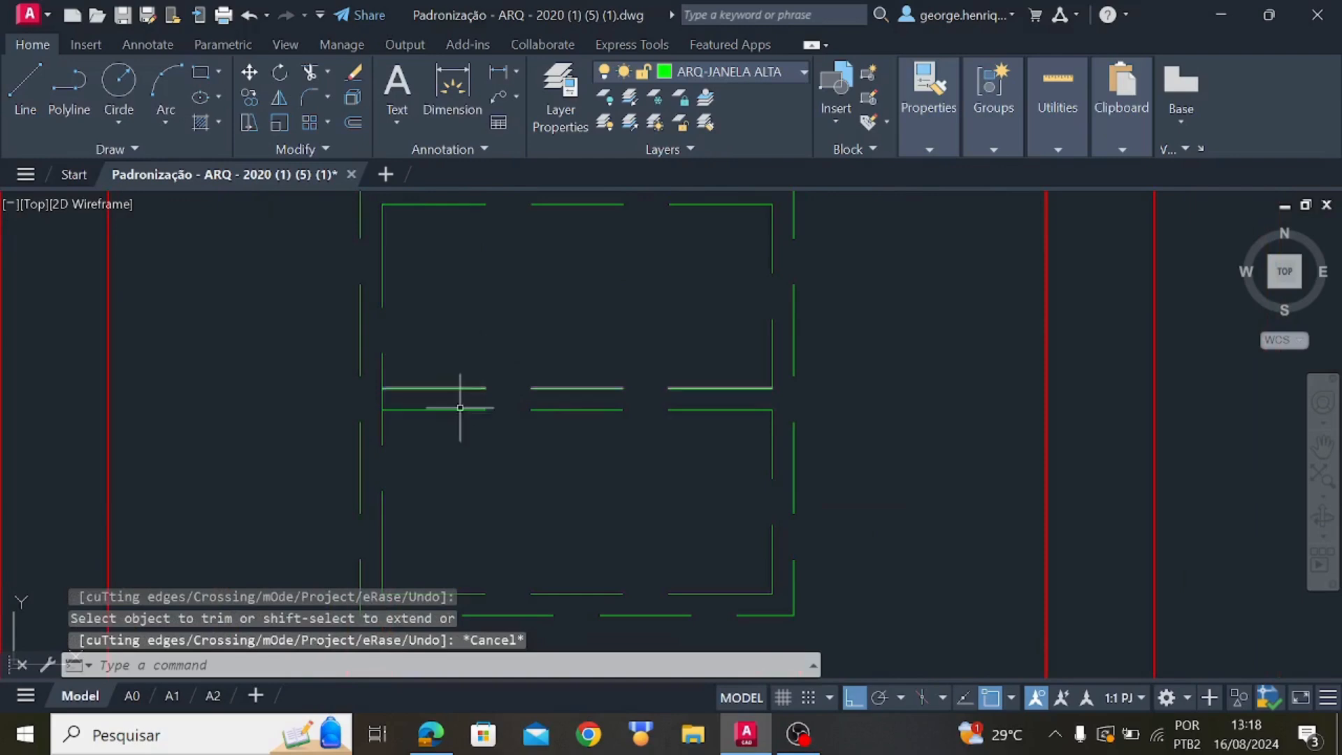
scroll(387, 400, up, 2)
text(tri)
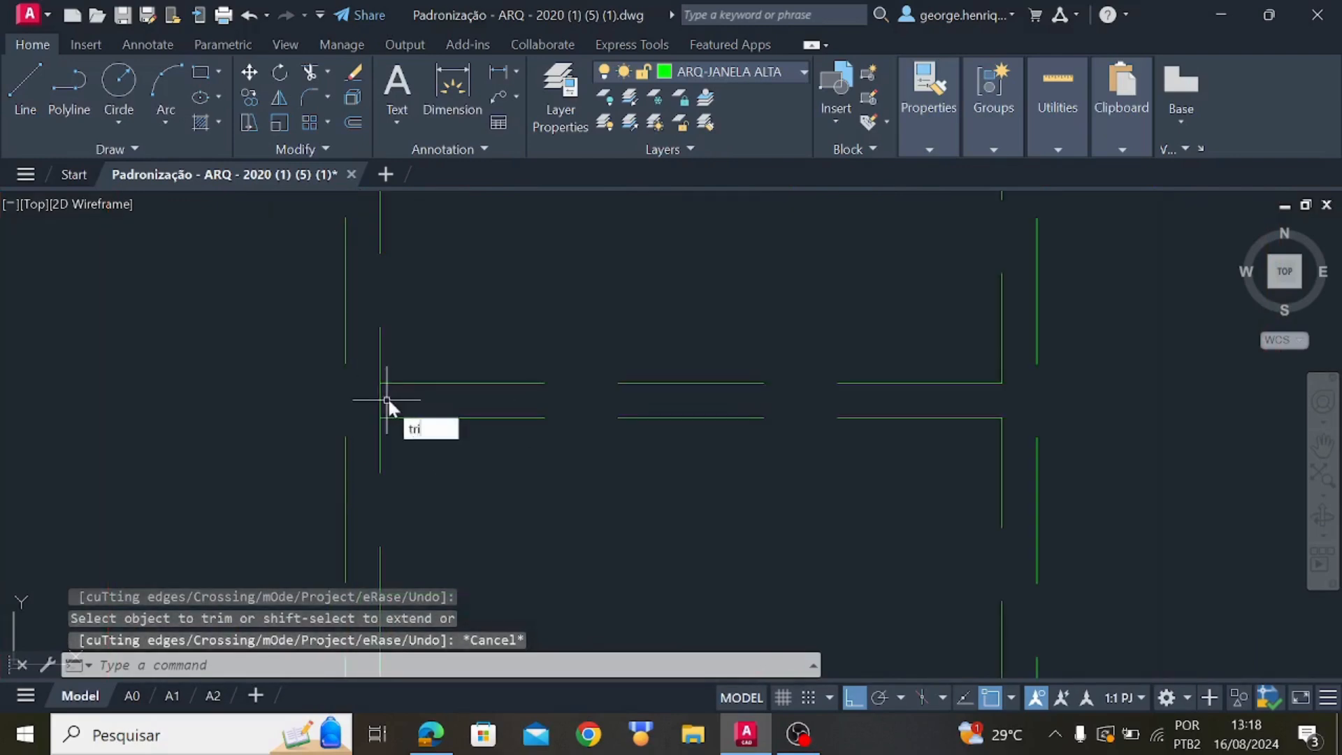
key(Return)
scroll(377, 399, down, 4)
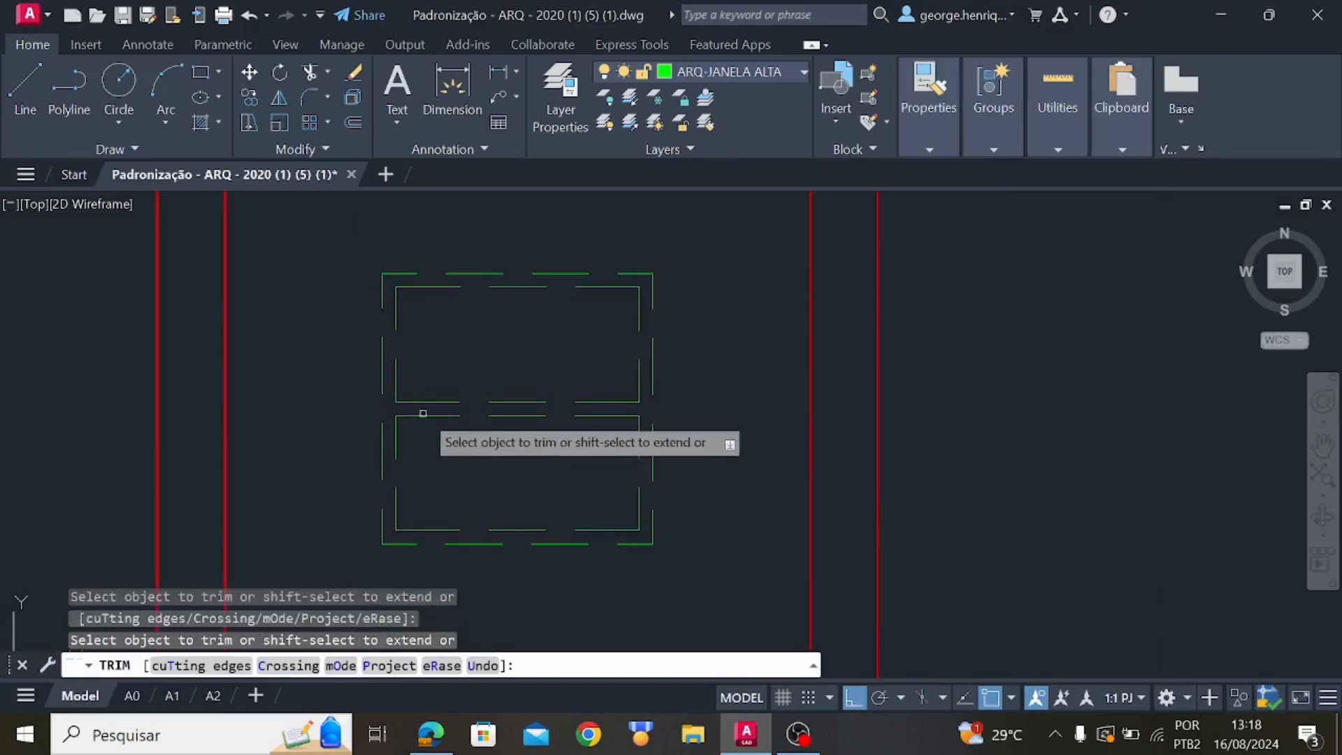
key(Escape)
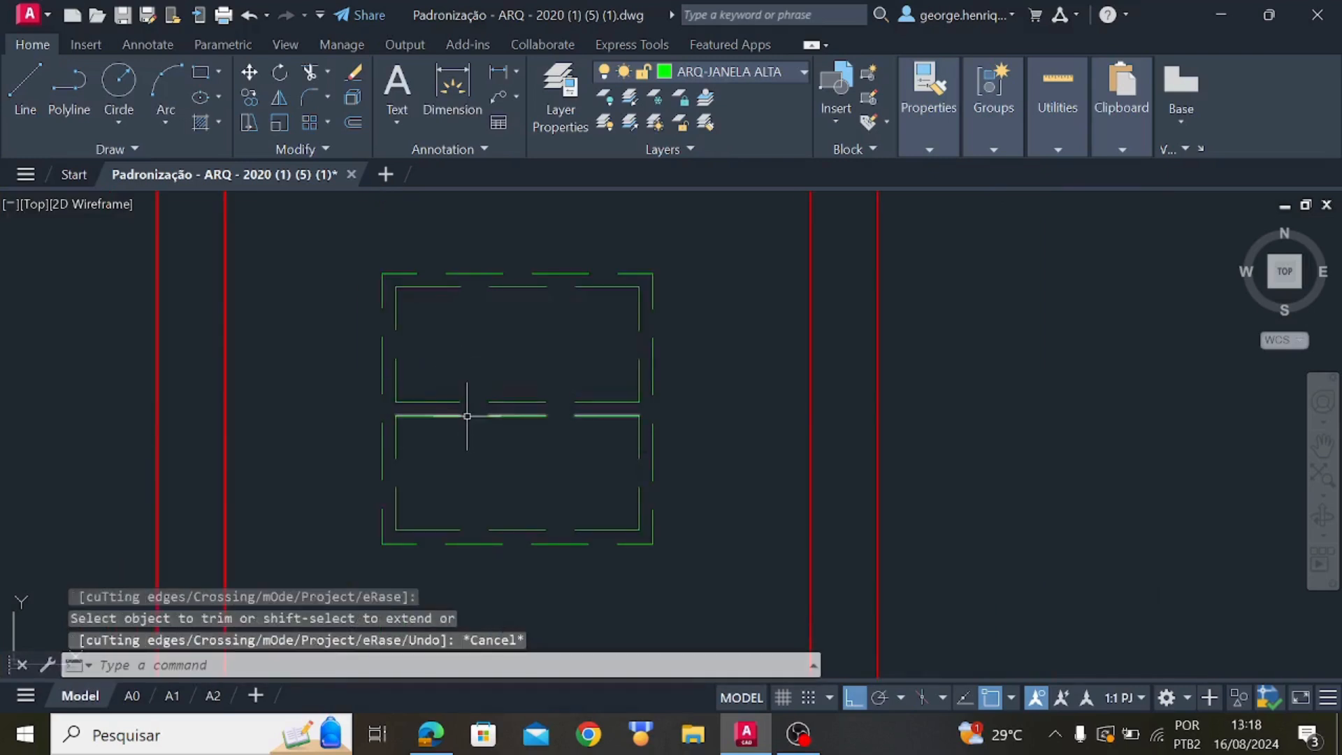
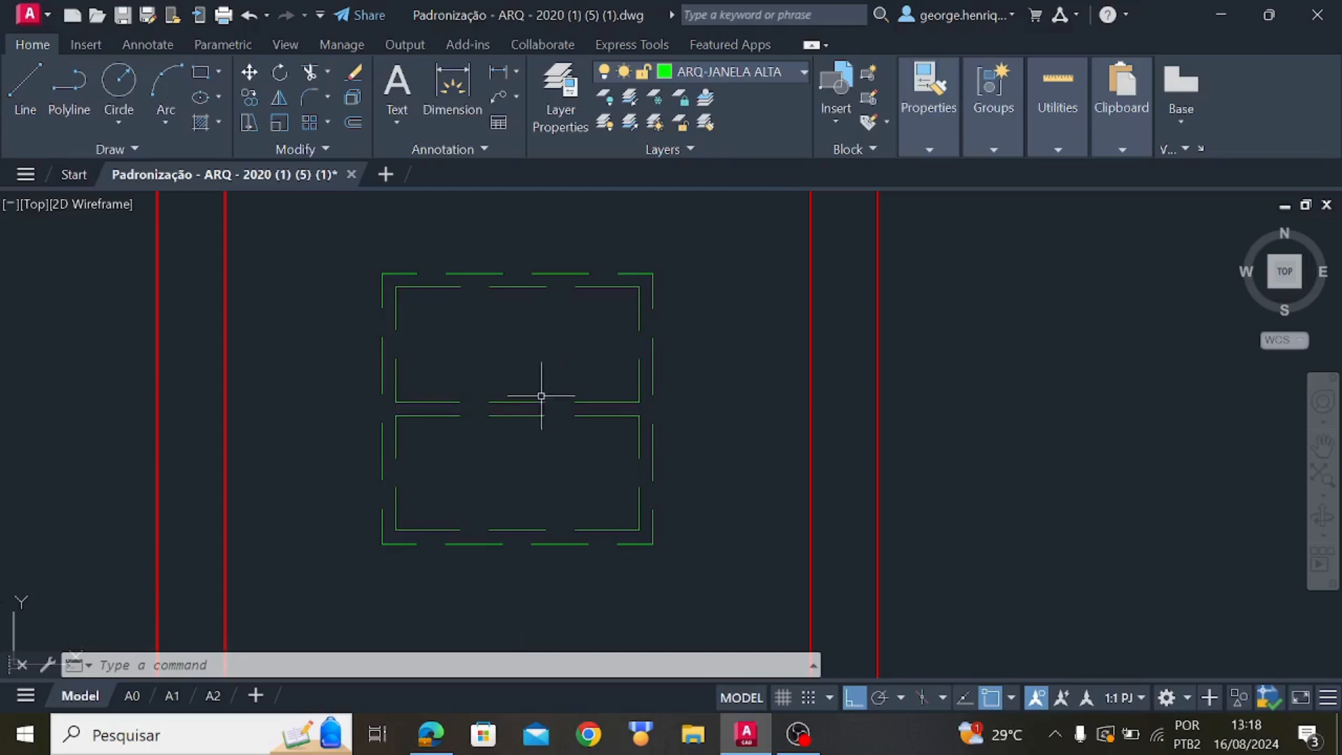
scroll(553, 506, down, 2)
scroll(583, 466, down, 2)
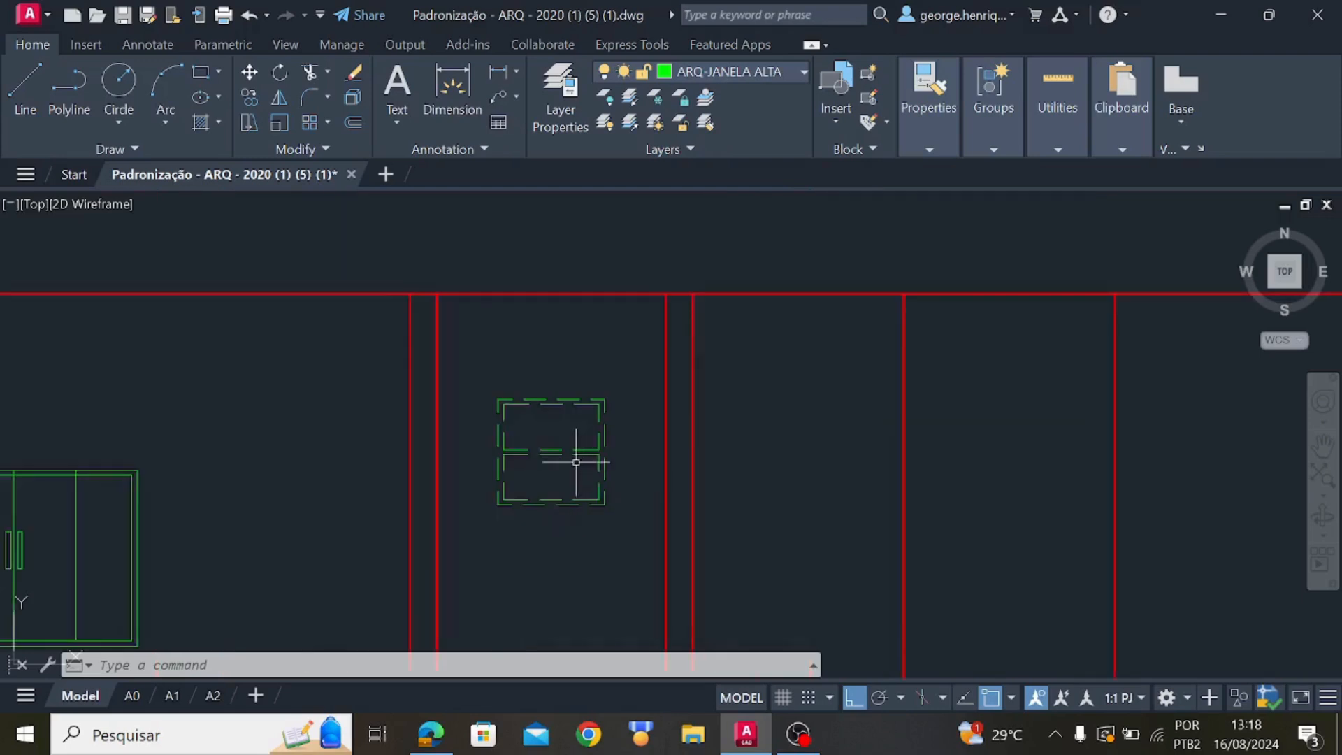
scroll(566, 468, down, 2)
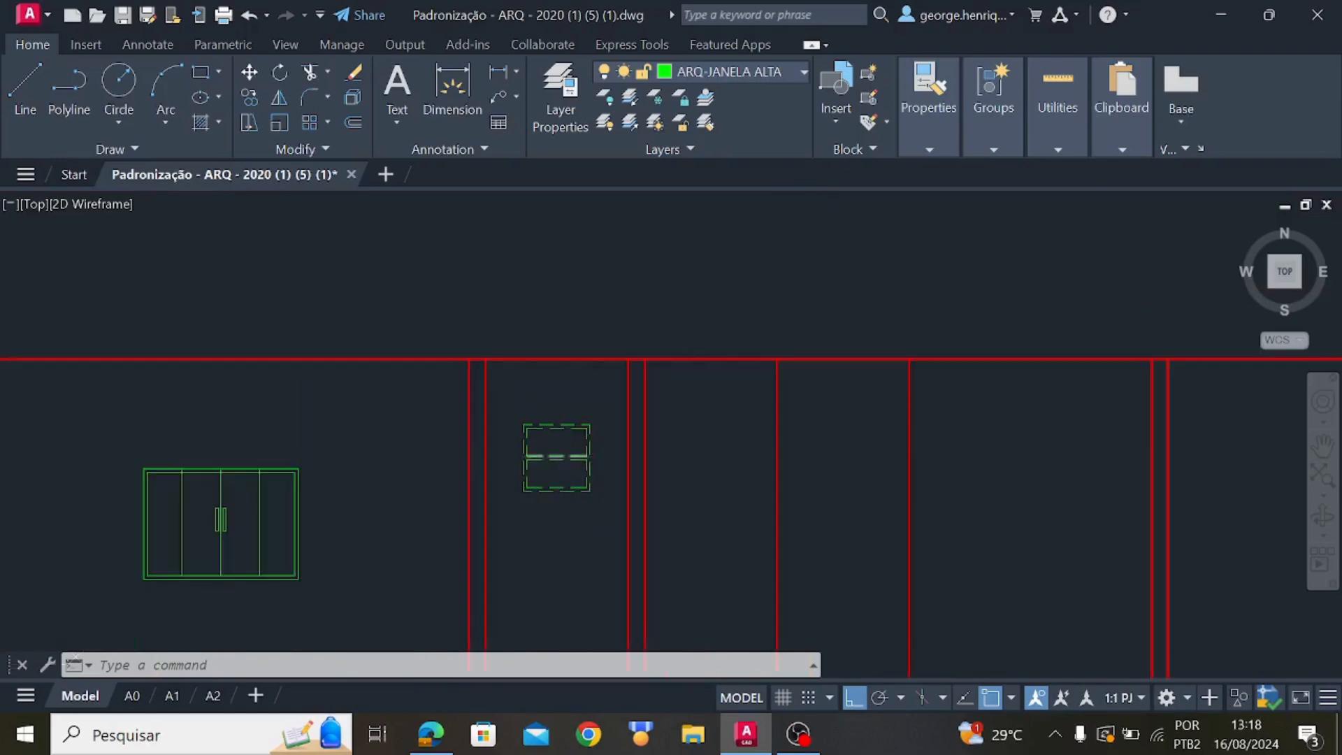
Move the vertical projection line dividing the two stair flights in the section to layer ARQ-ALVENARIA FINA
scroll(562, 476, up, 4)
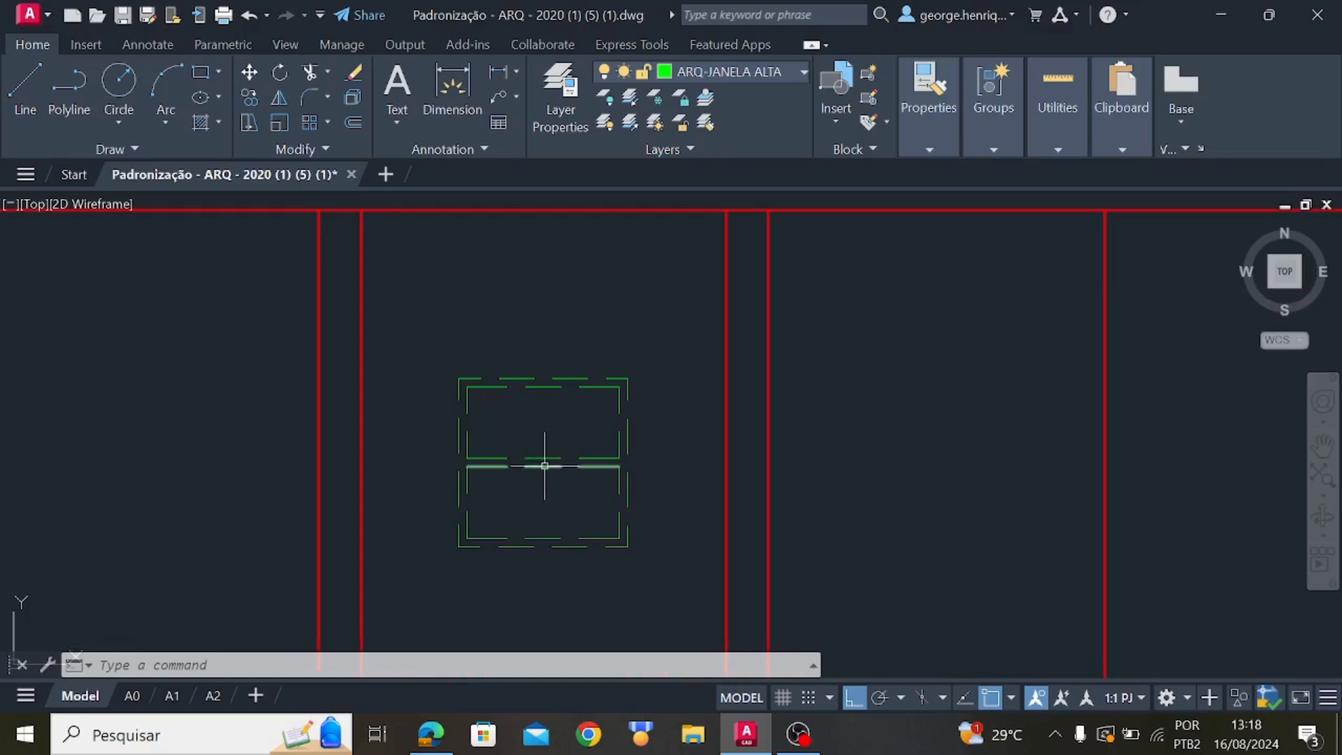
scroll(559, 502, down, 4)
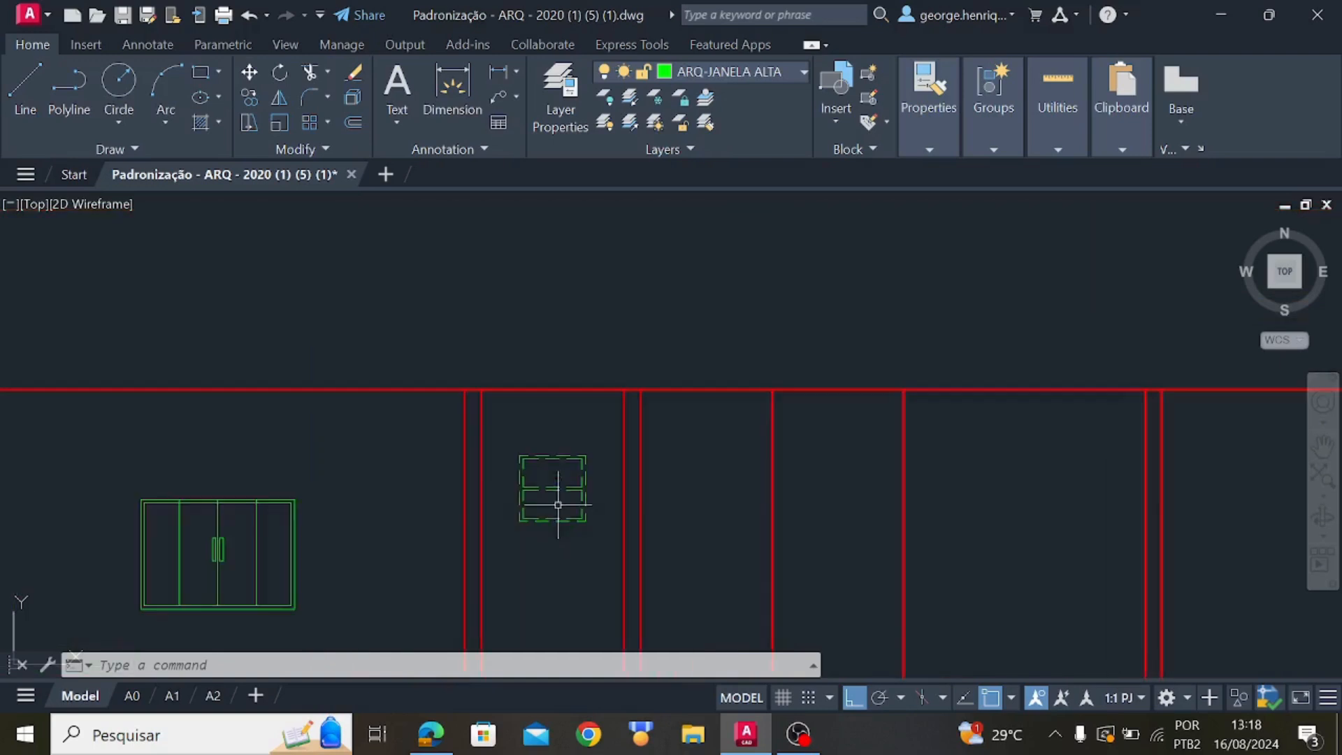
middle_drag(570, 546, 534, 371)
scroll(581, 461, down, 2)
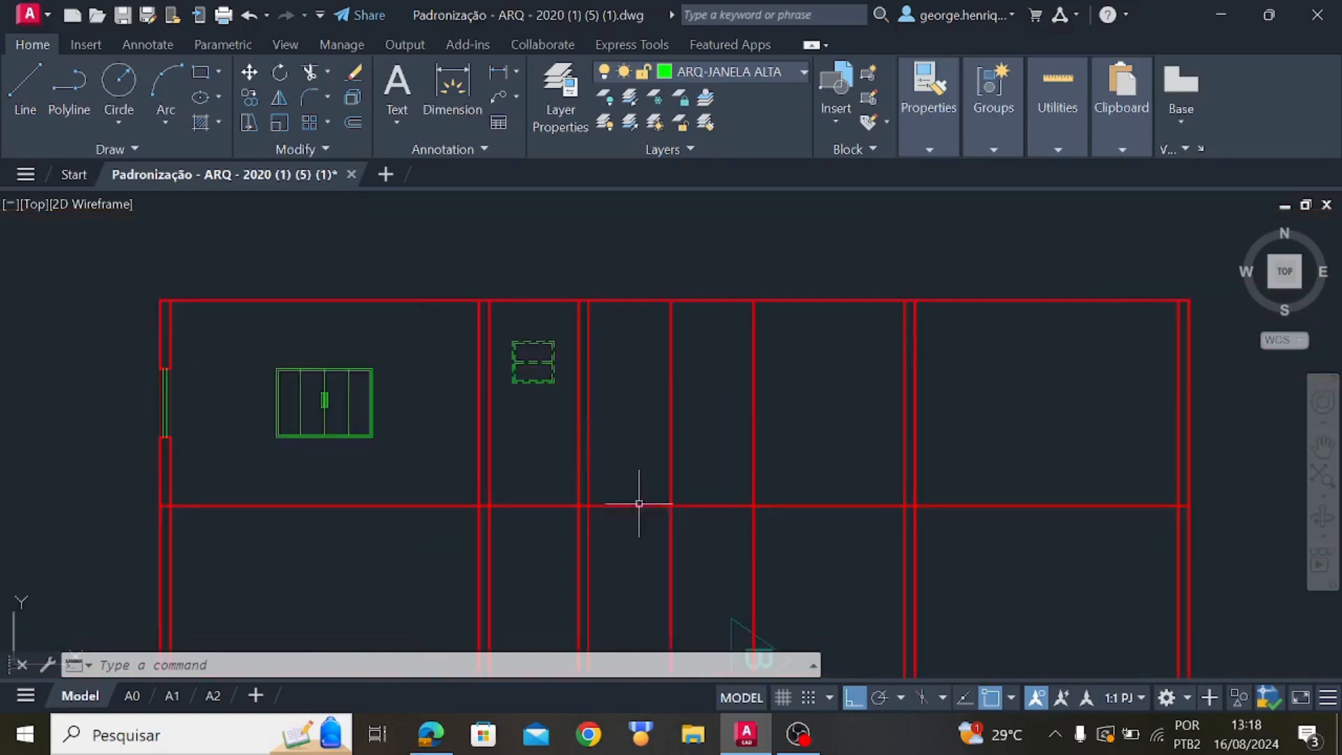
middle_drag(638, 504, 657, 396)
scroll(680, 543, up, 4)
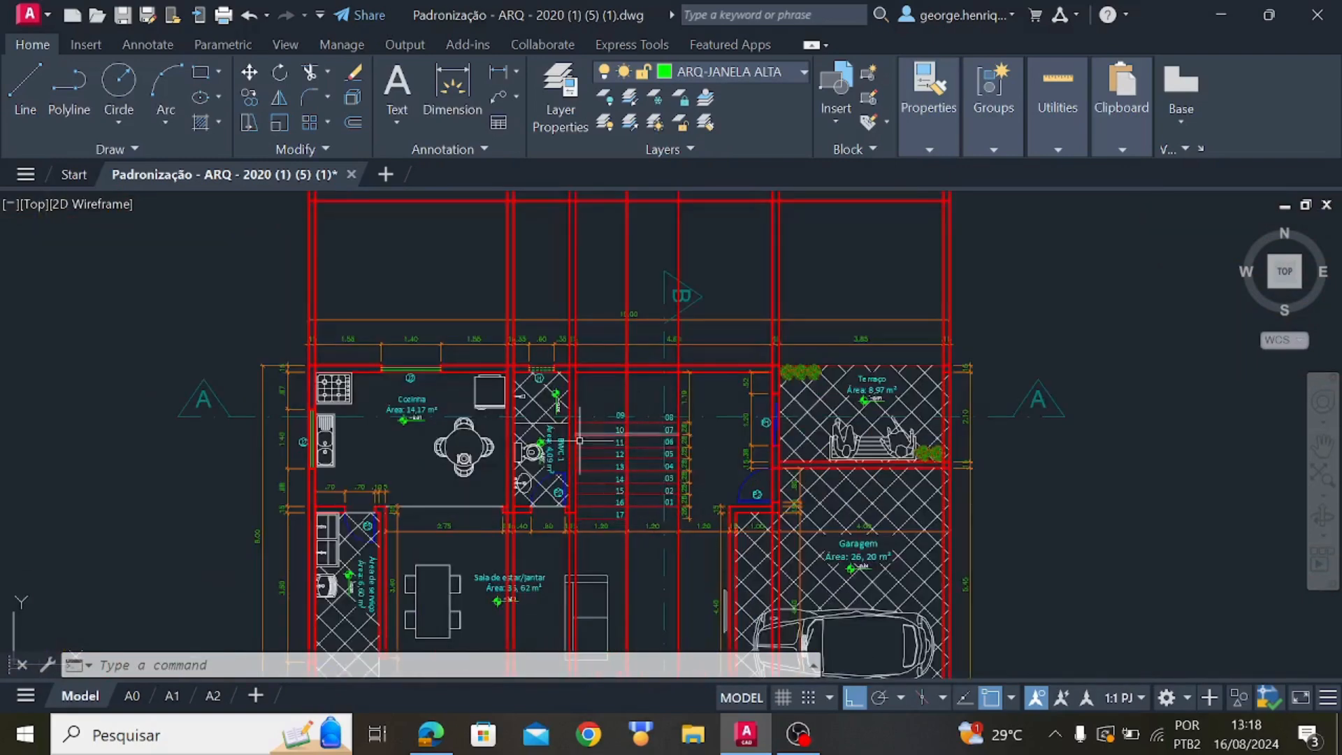
scroll(646, 444, up, 5)
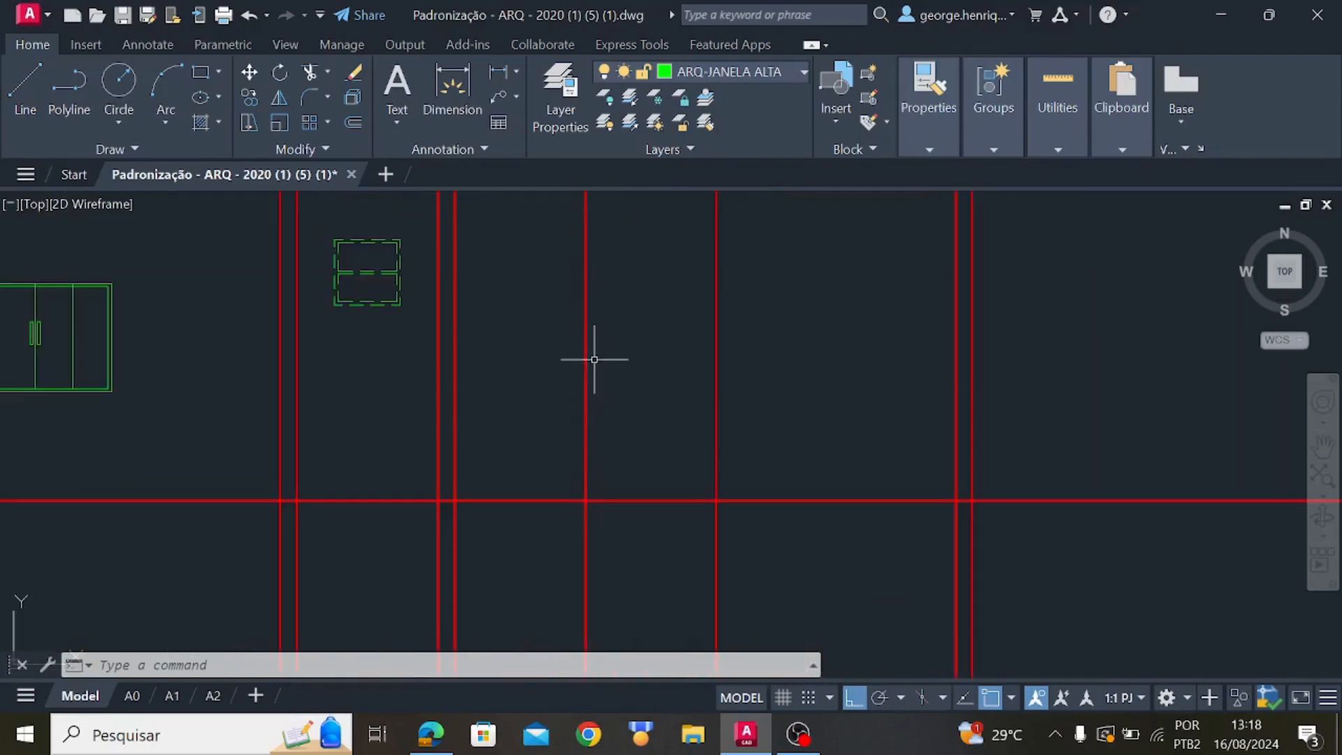
scroll(594, 359, down, 2)
click(588, 362)
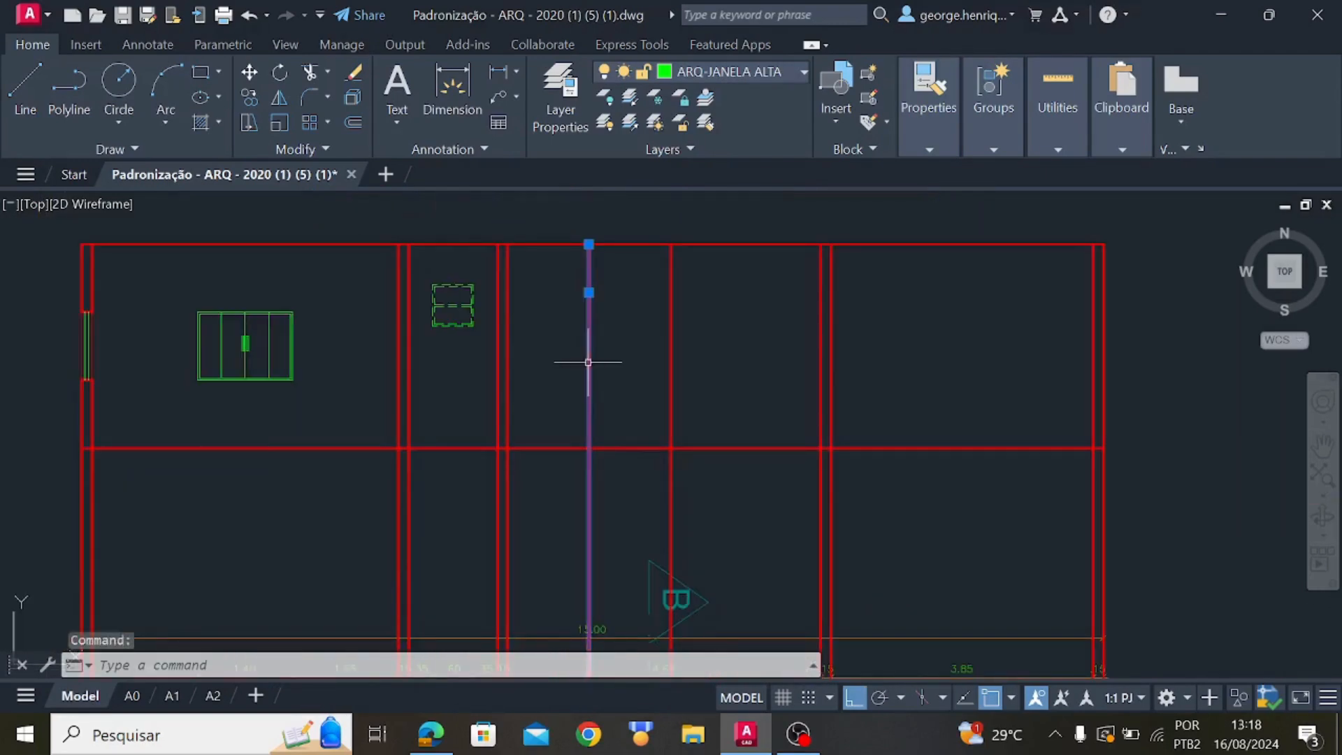
click(774, 70)
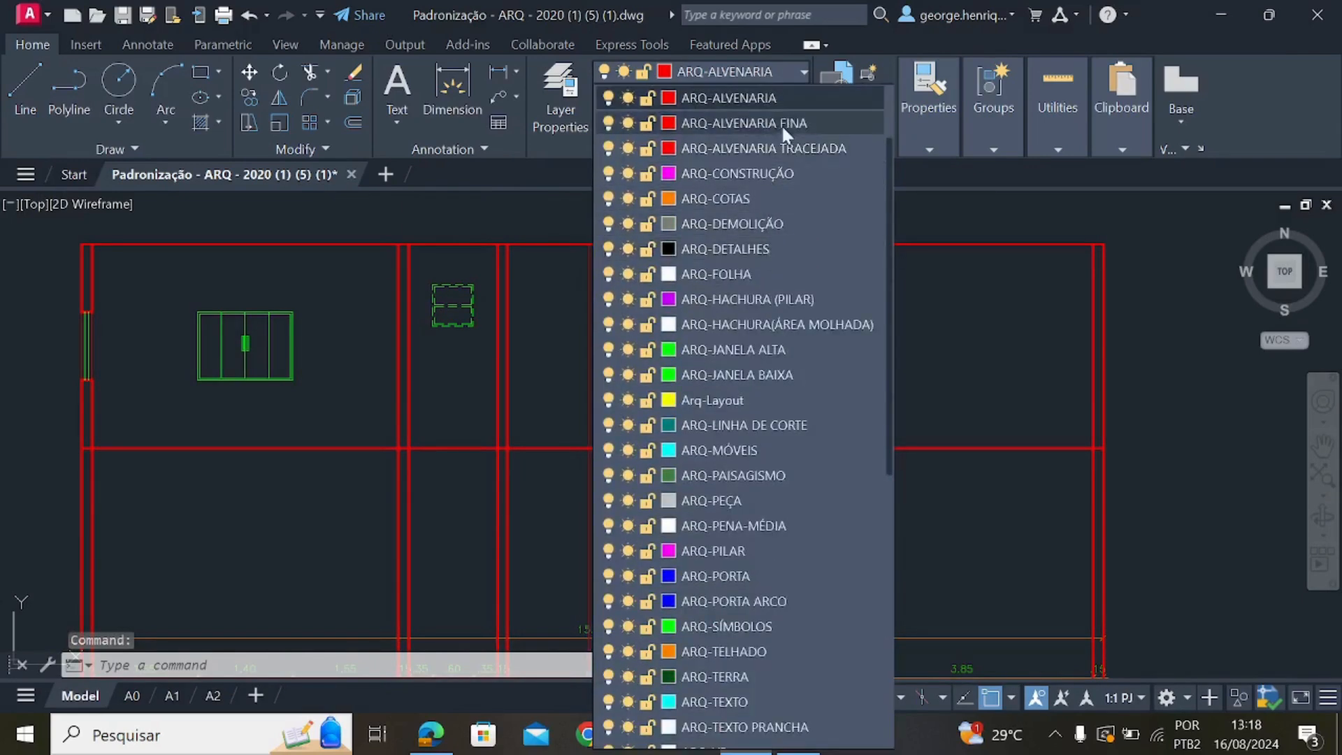
click(782, 123)
click(736, 212)
key(Escape)
key(Escape)
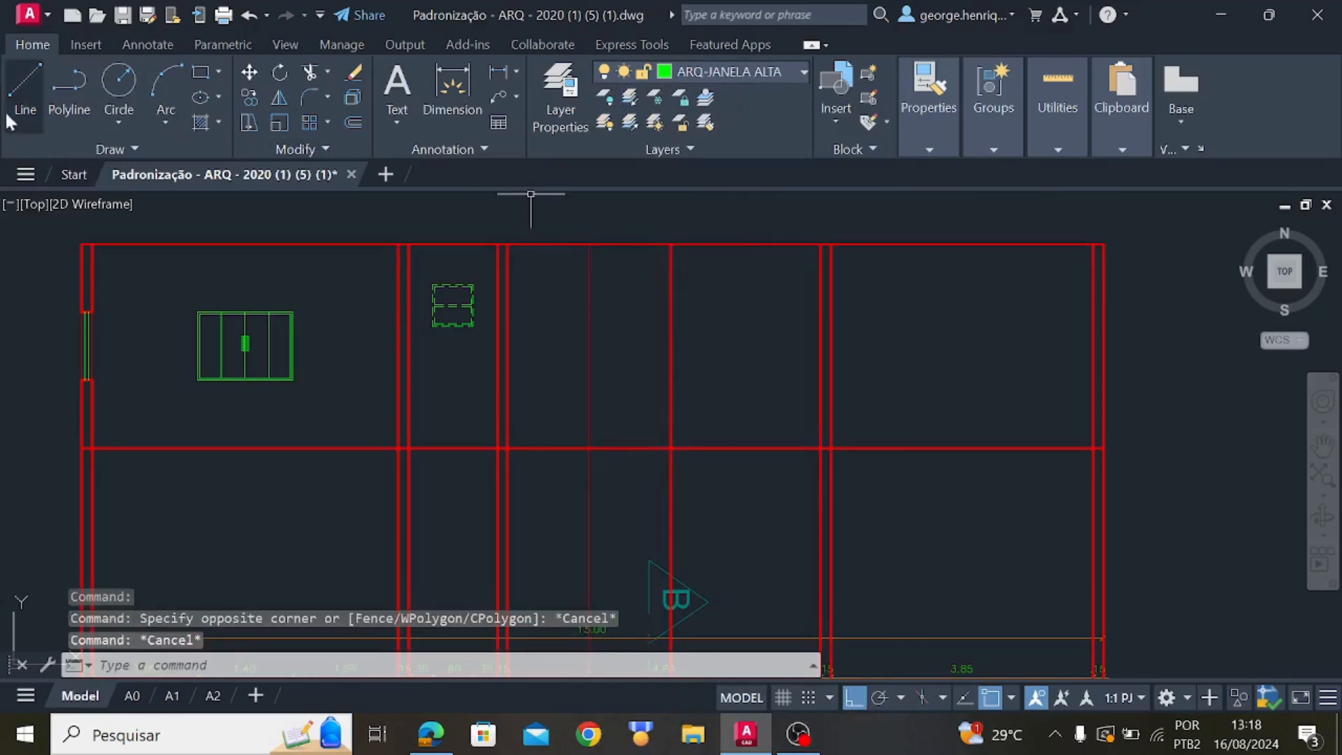
Make ARQ-ALVENARIA FINA the current layer and draw a line along the floor level between the stair flight's two vertical lines
click(770, 72)
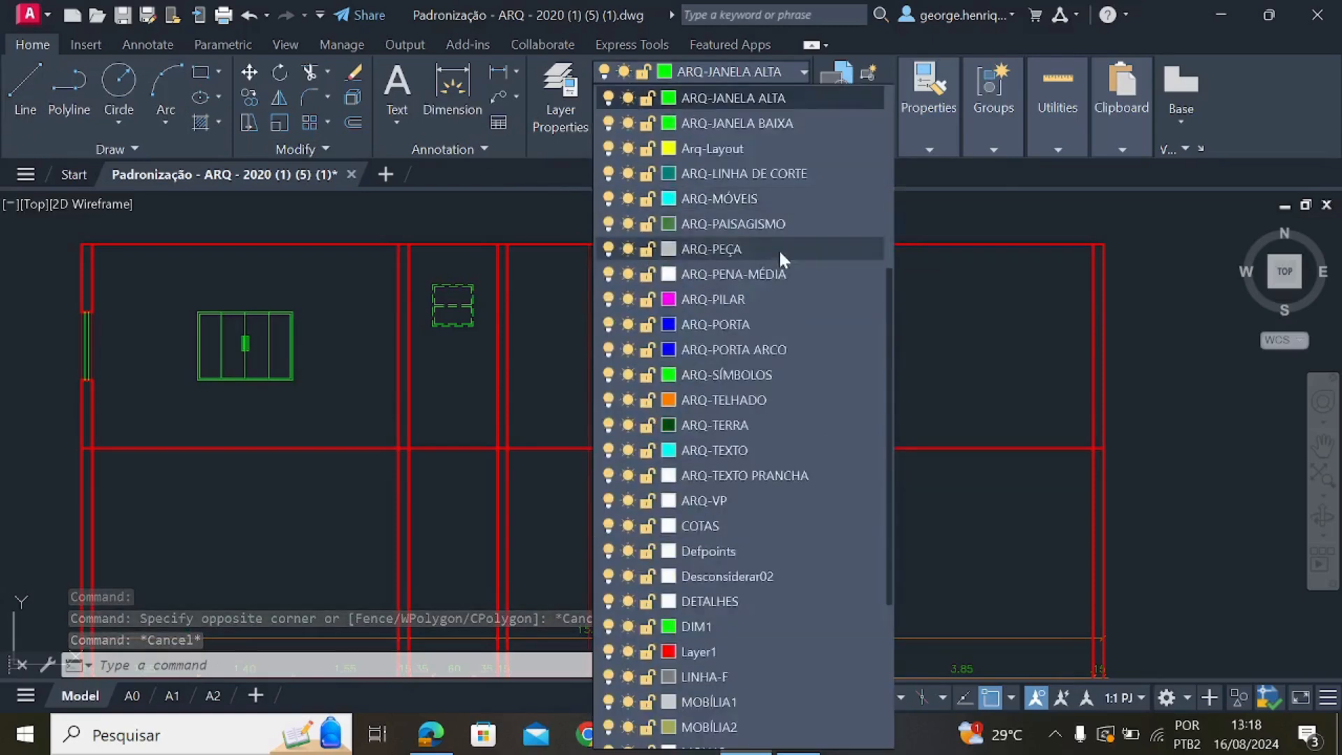
scroll(779, 249, up, 5)
click(697, 223)
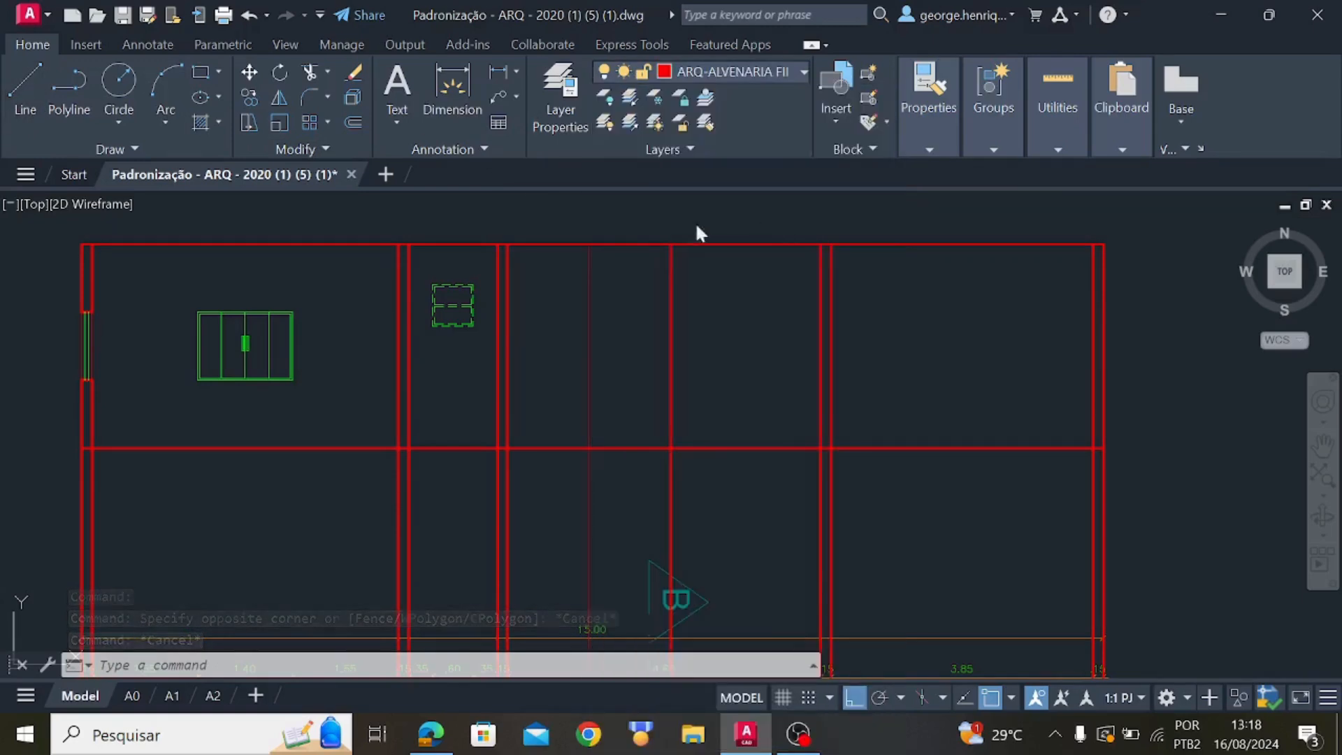
click(23, 81)
scroll(623, 437, up, 3)
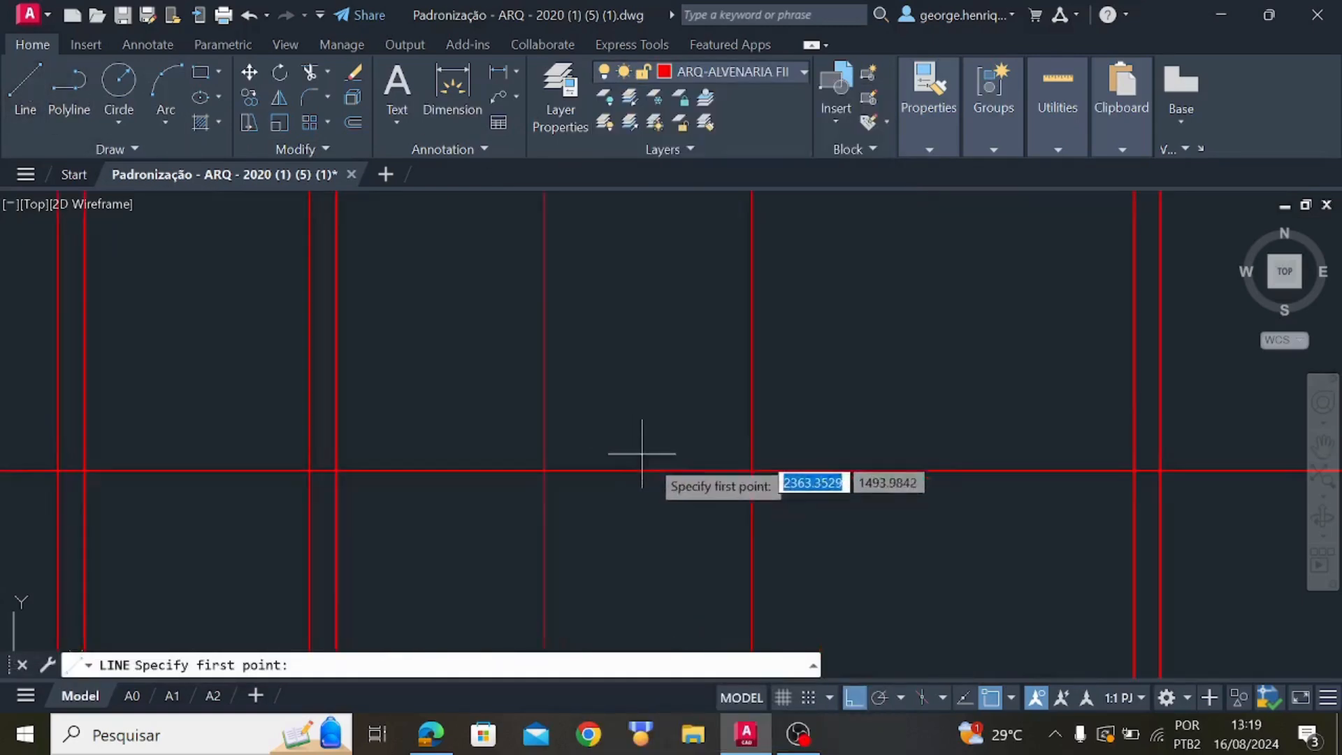
click(752, 470)
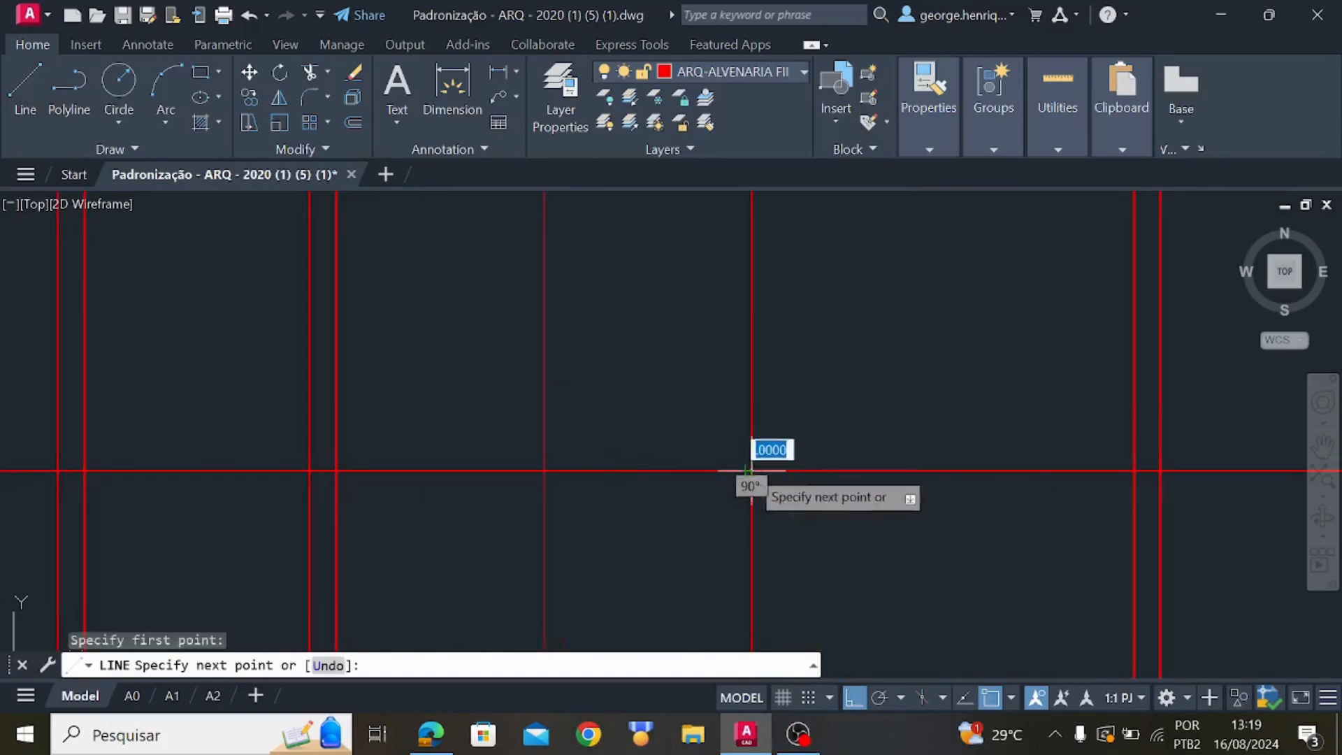
click(545, 471)
key(Escape)
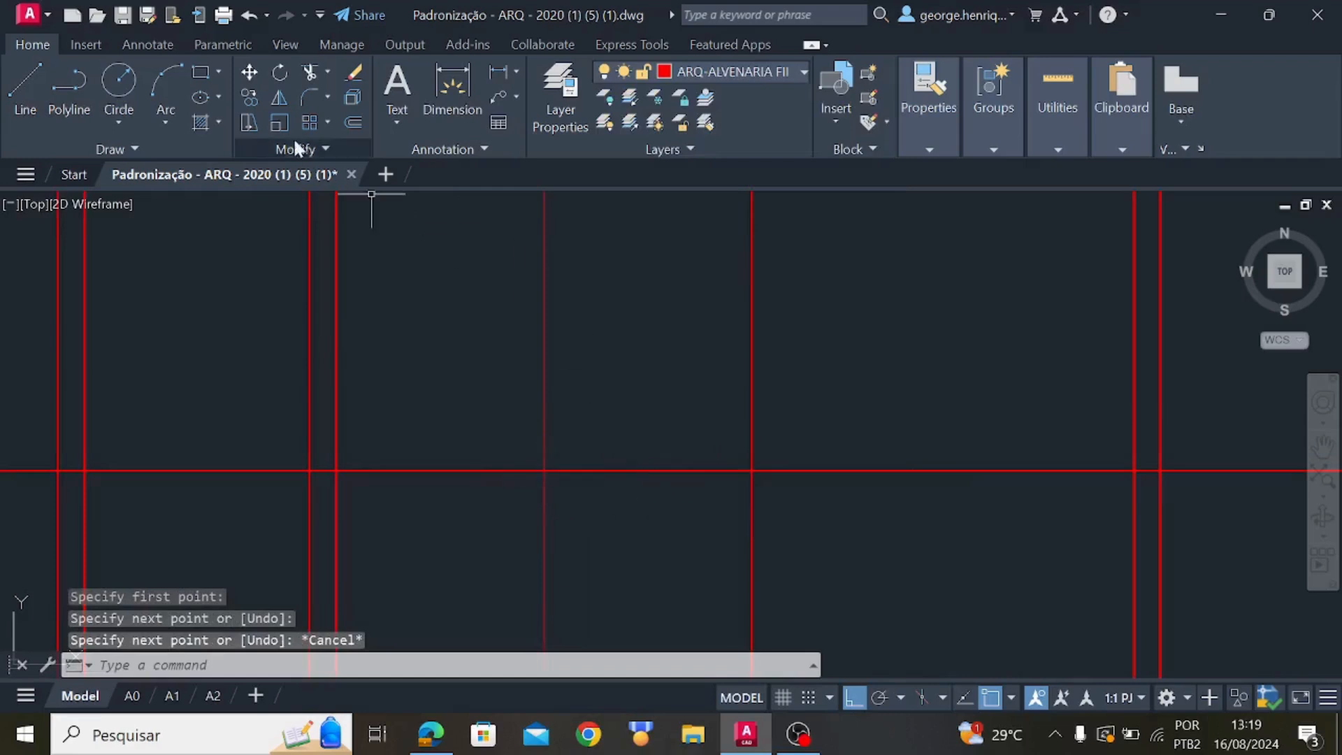
Offset the floor-level stair line upward 0.1764 four times in succession to form the first four step lines
click(353, 124)
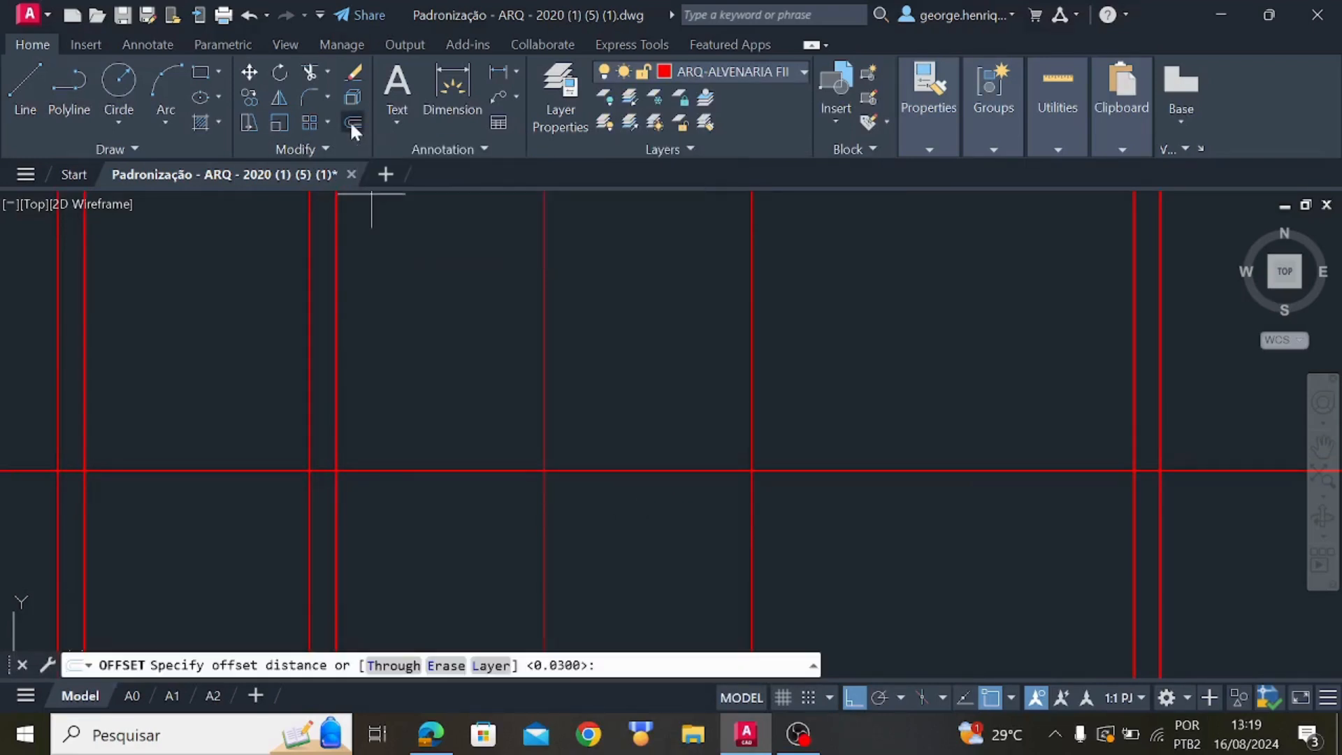
click(648, 470)
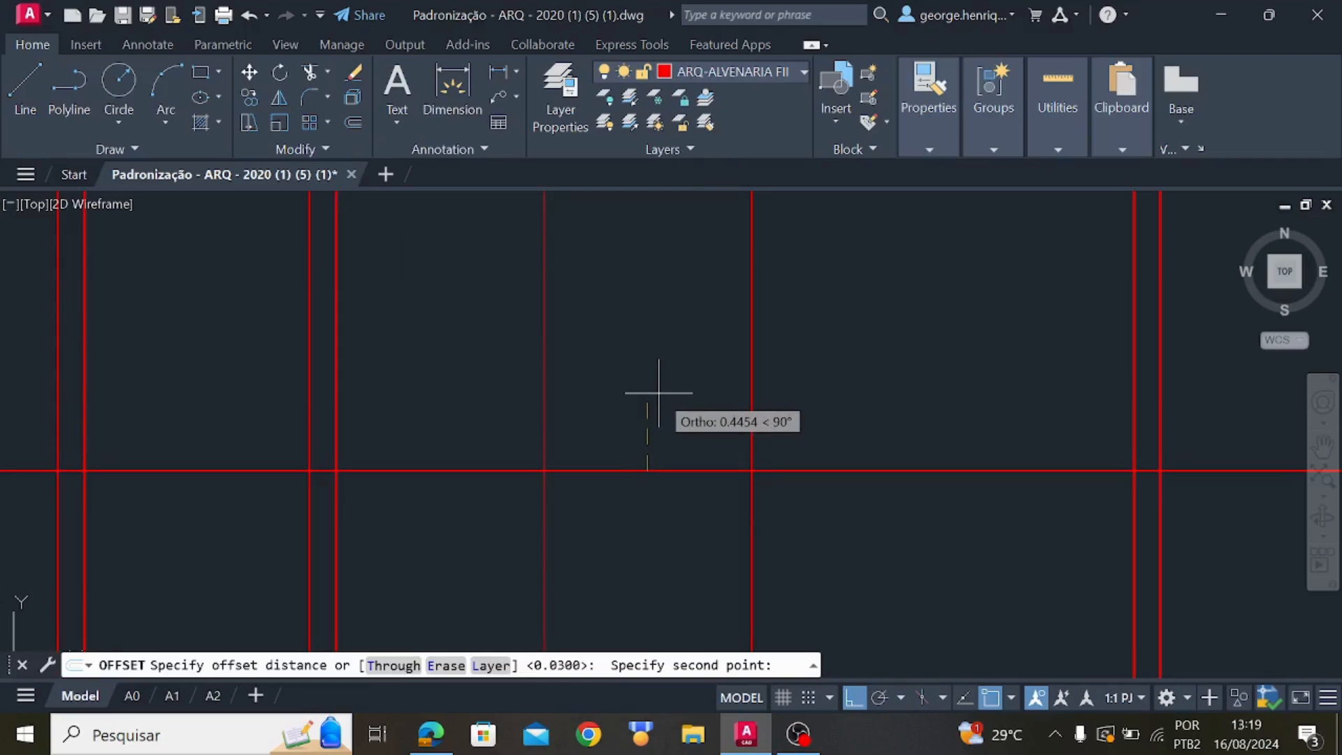
text(.)
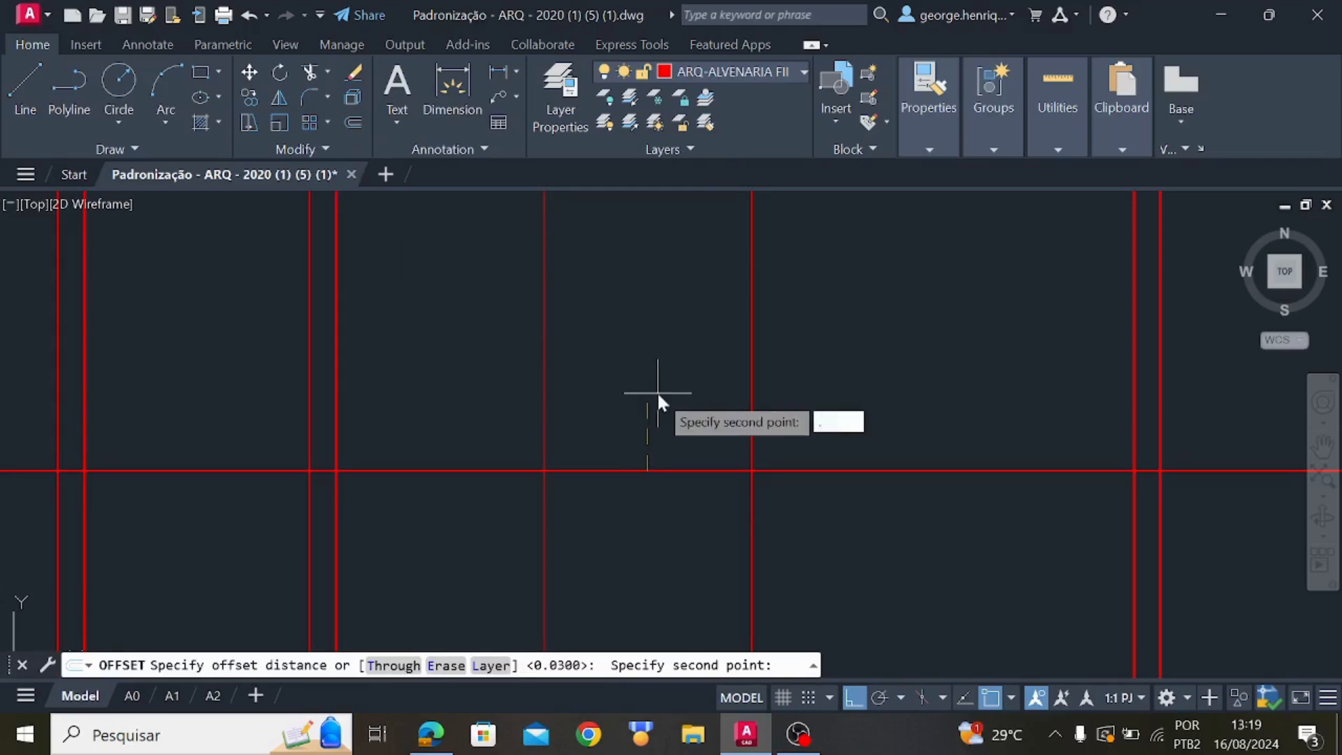
text(1)
text(764)
key(Return)
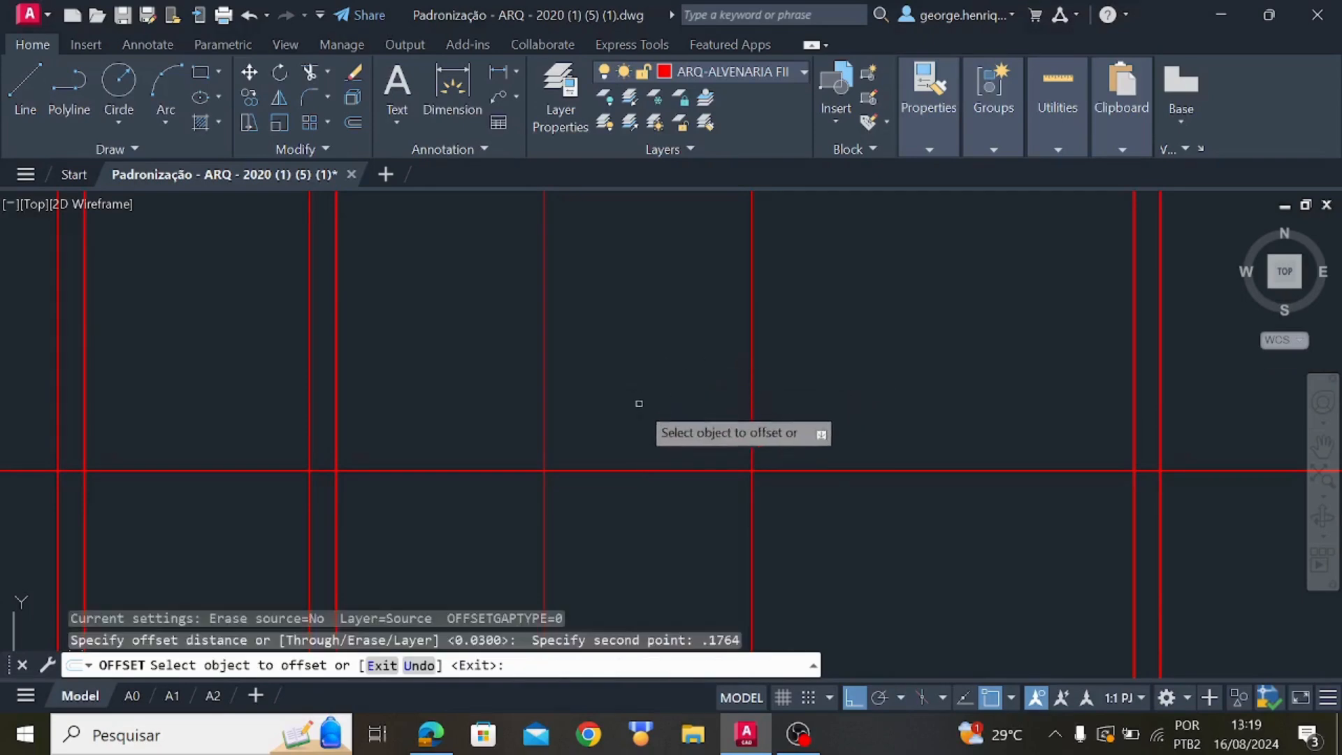
click(646, 468)
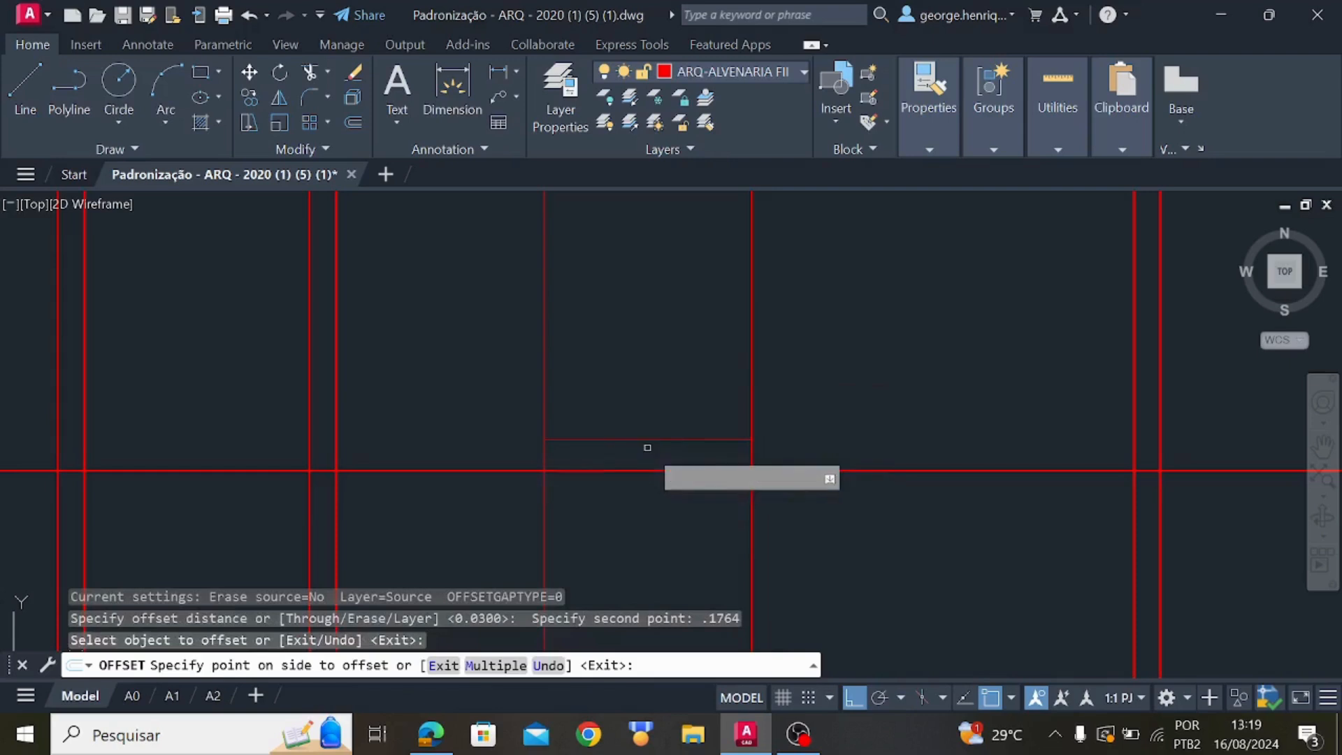
click(655, 439)
click(651, 439)
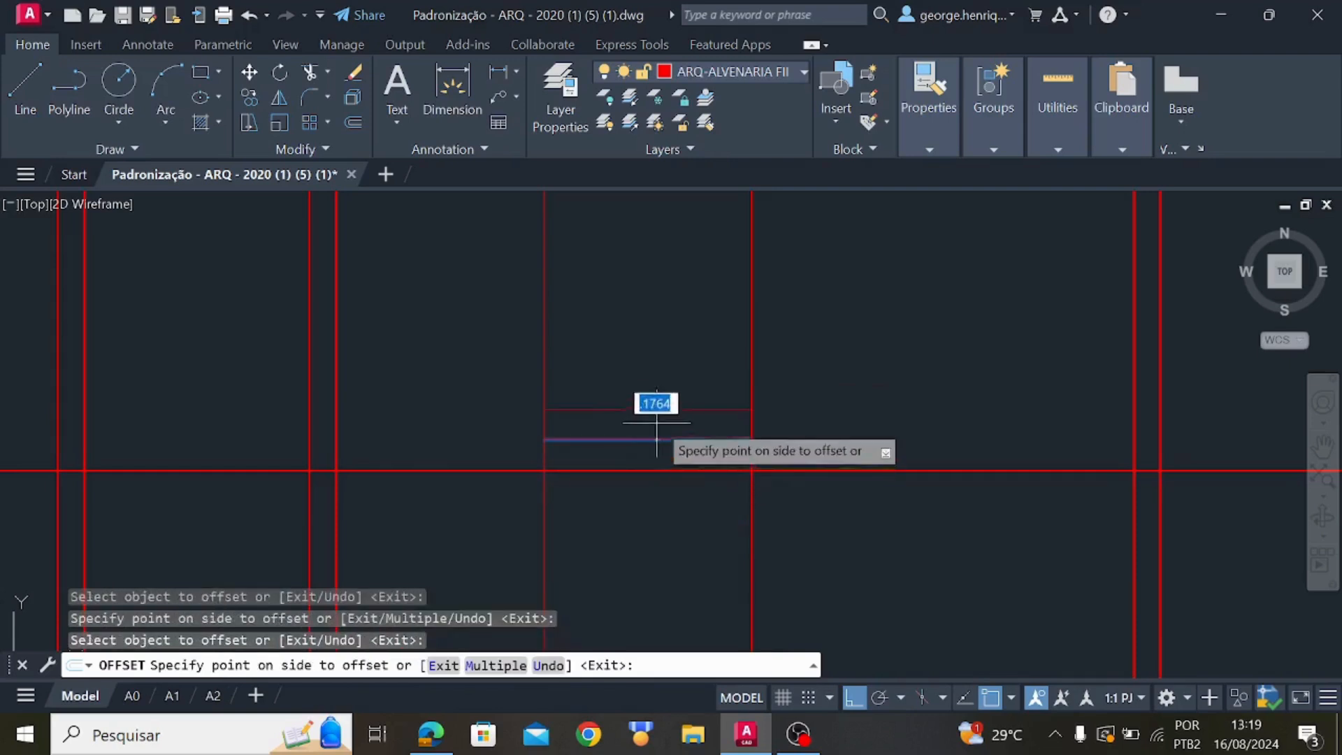
click(655, 402)
click(657, 409)
click(664, 392)
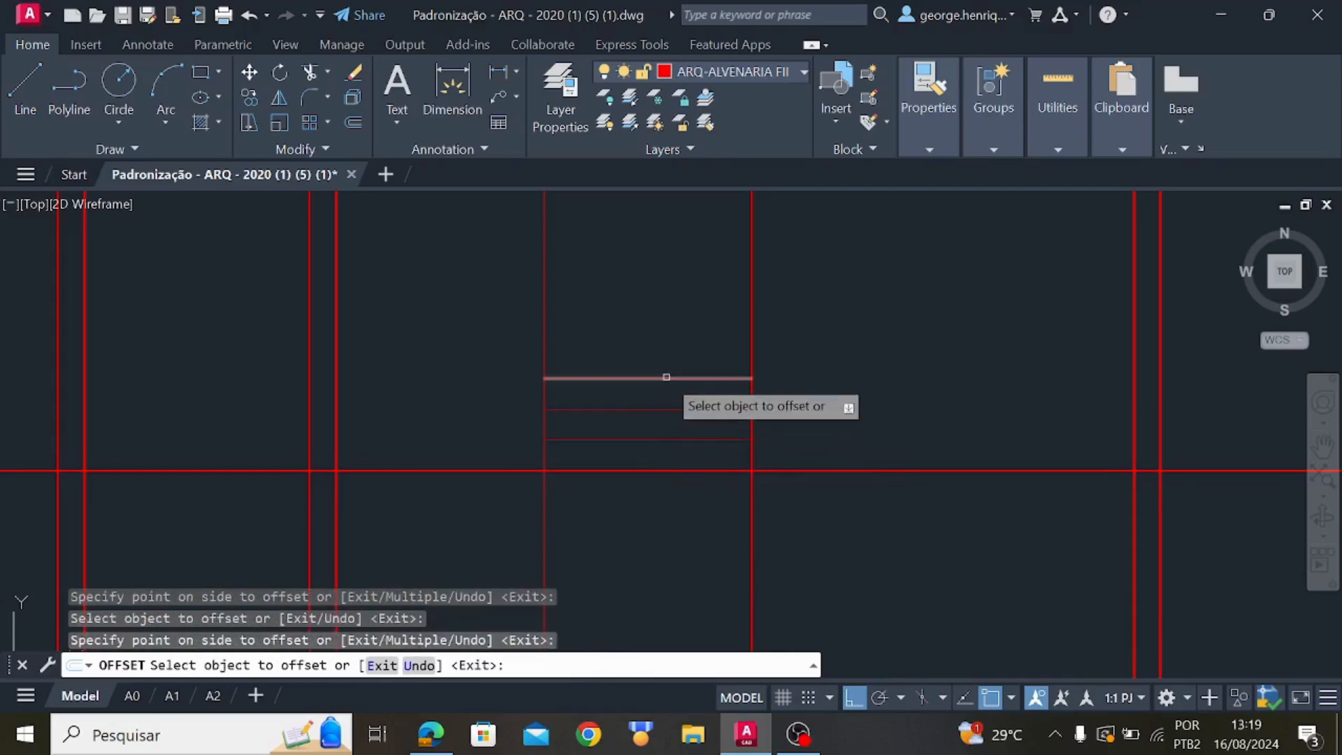
click(667, 378)
click(676, 347)
Offset the topmost step line upward 0.1764 four more times, matching the eight steps of the first flight in the plan
scroll(686, 445, down, 6)
middle_drag(687, 468, 685, 476)
scroll(671, 493, up, 8)
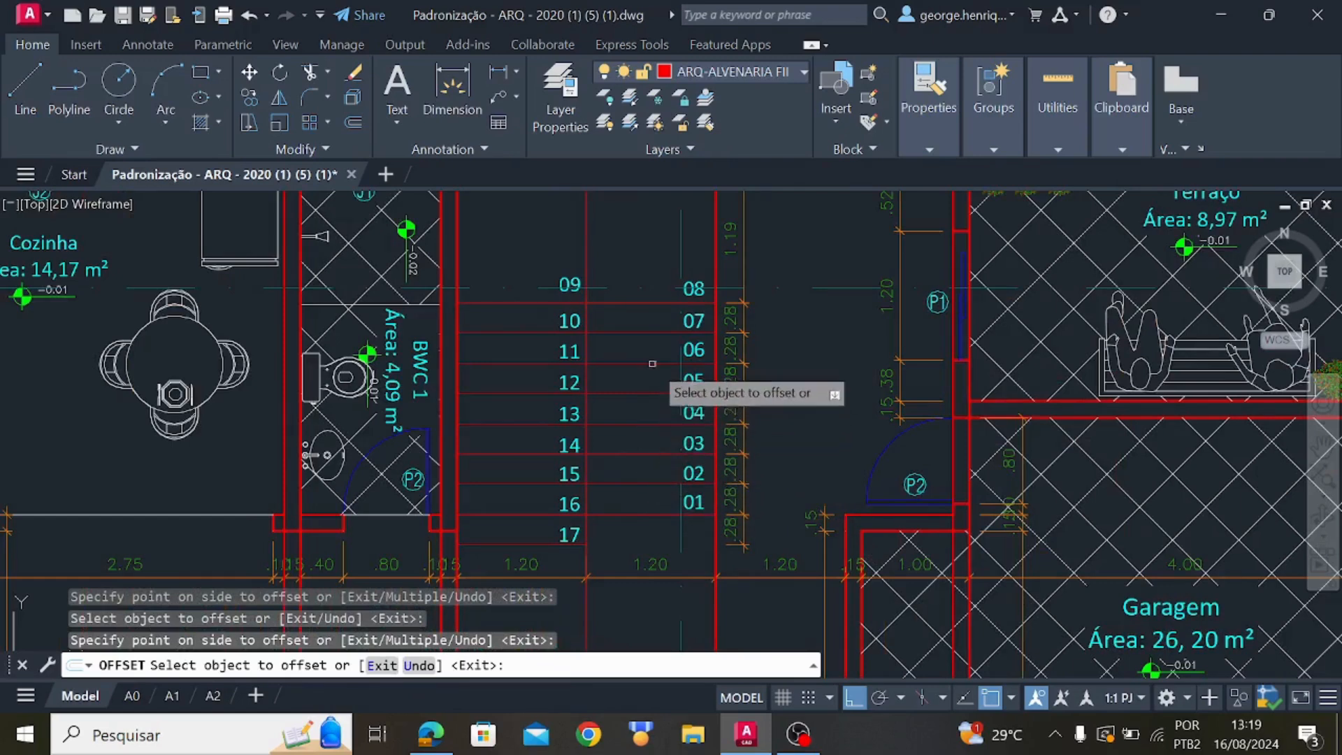
middle_drag(662, 262, 624, 514)
scroll(623, 433, up, 3)
middle_drag(629, 290, 616, 528)
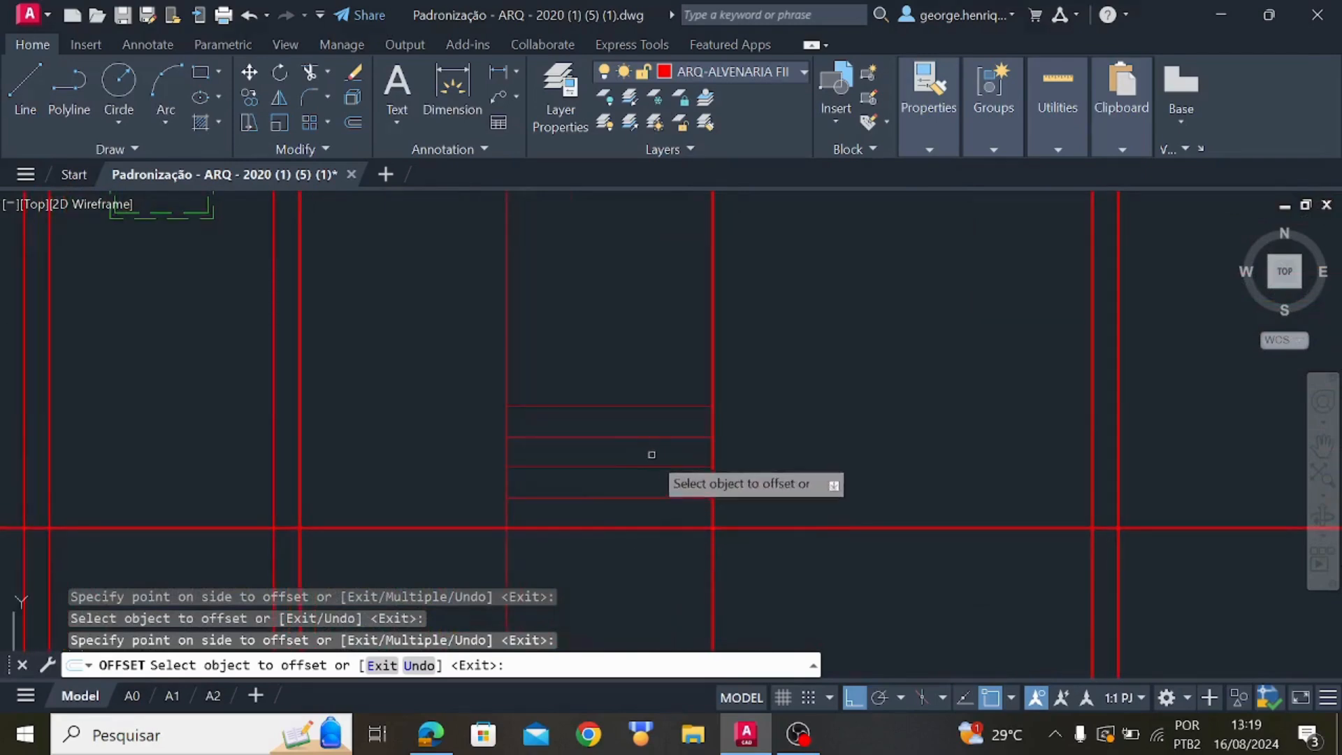
click(632, 406)
click(632, 393)
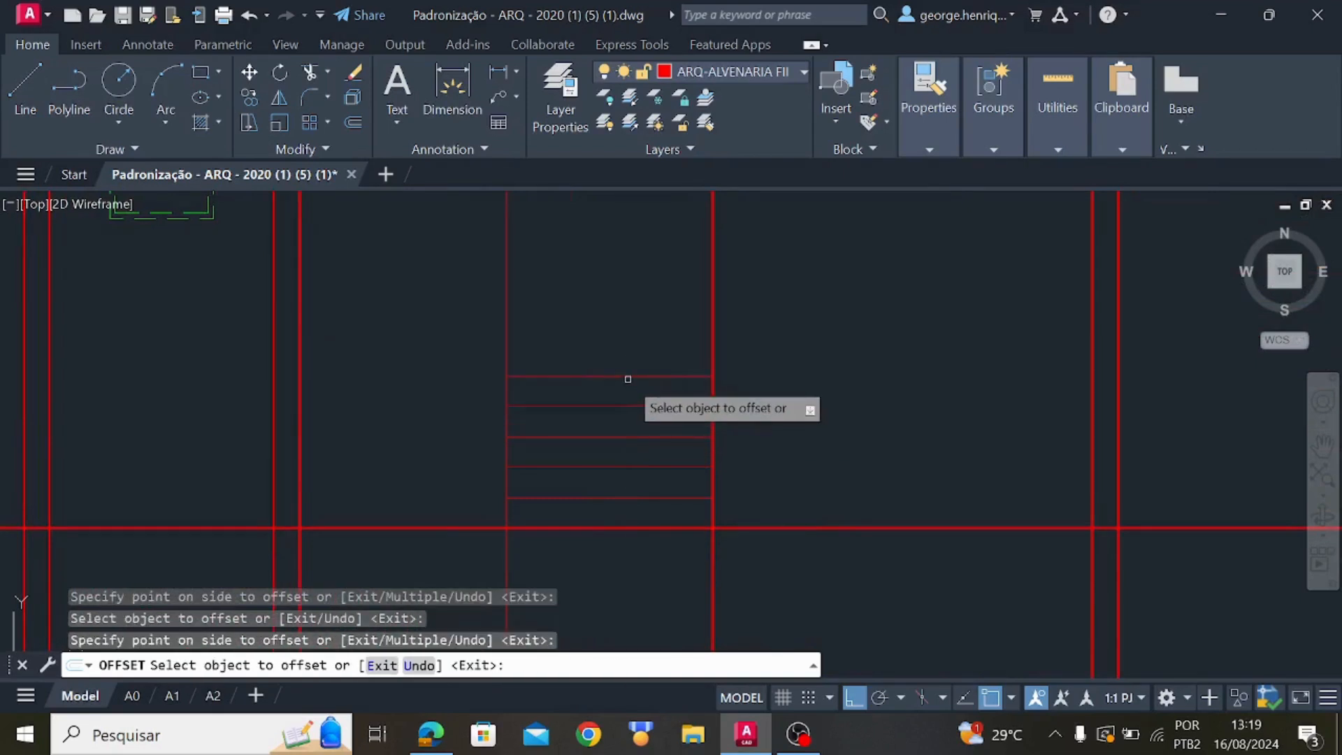
click(628, 377)
click(629, 356)
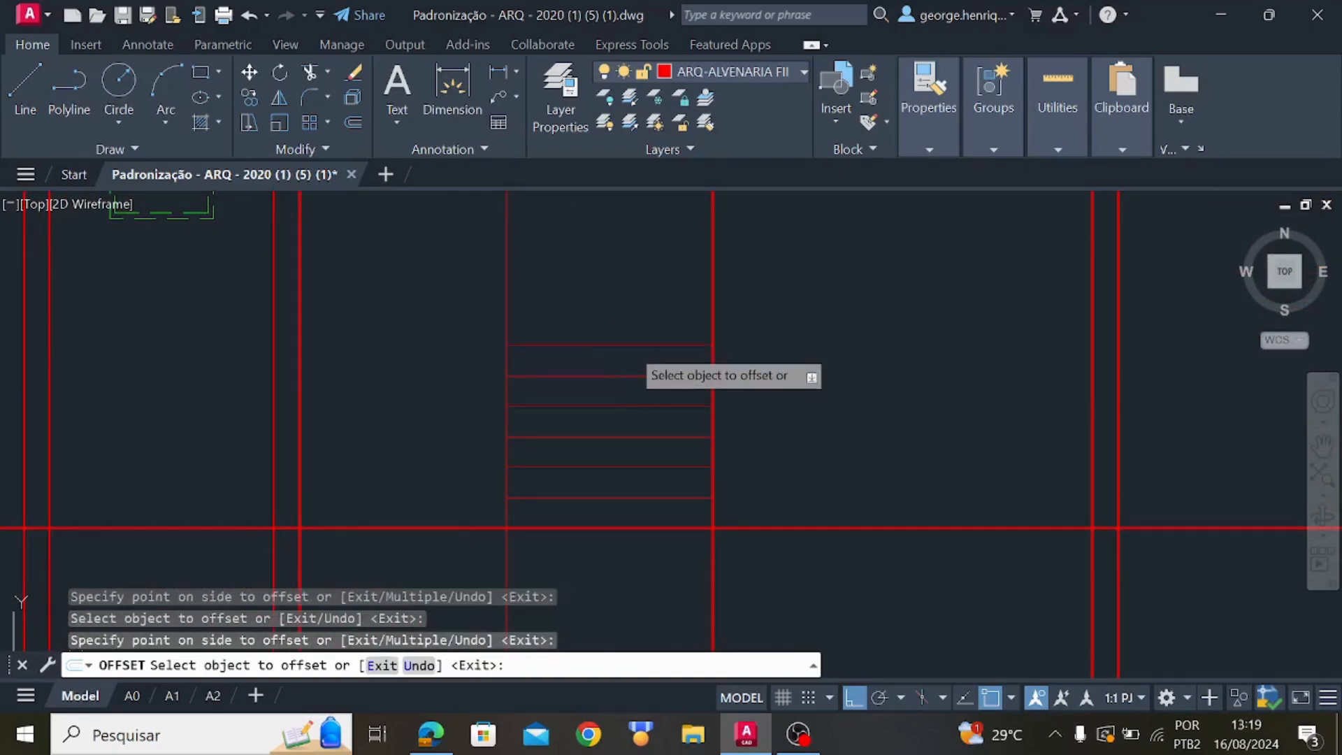
click(629, 348)
click(627, 329)
click(626, 316)
click(627, 318)
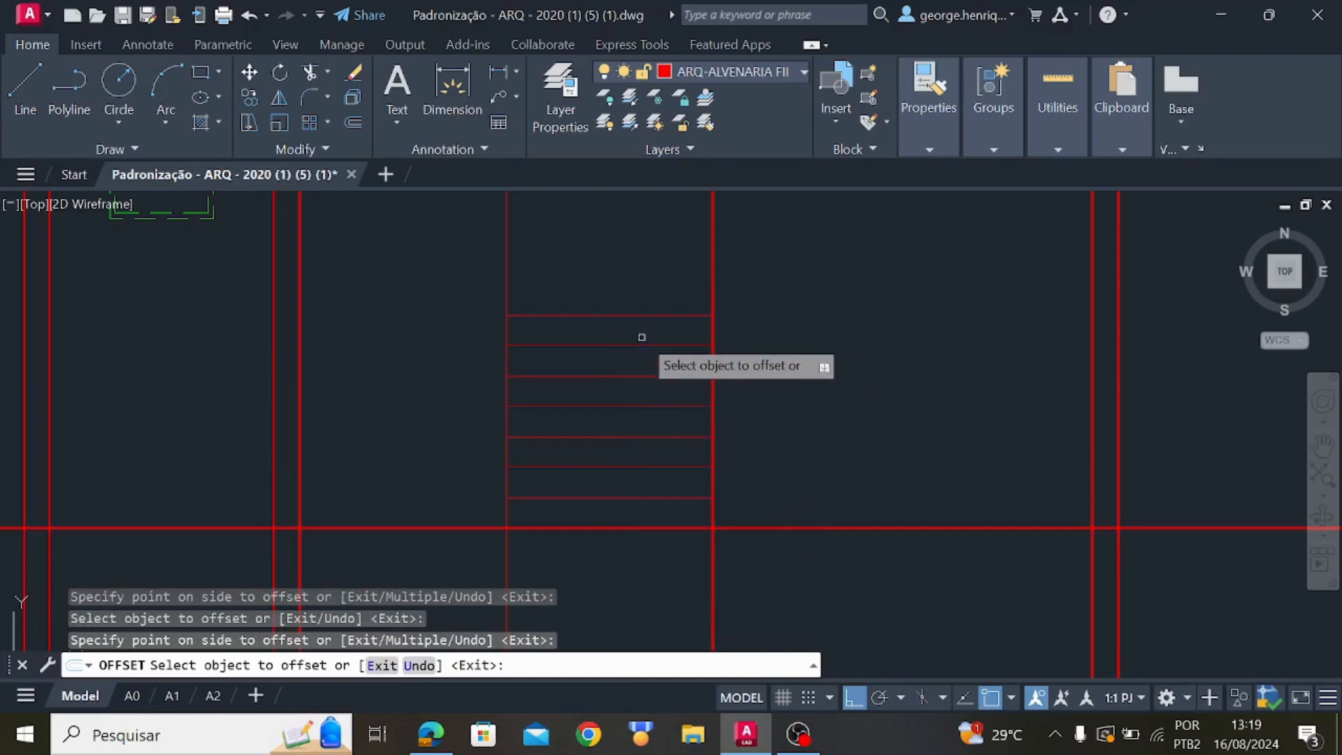
click(641, 315)
click(646, 294)
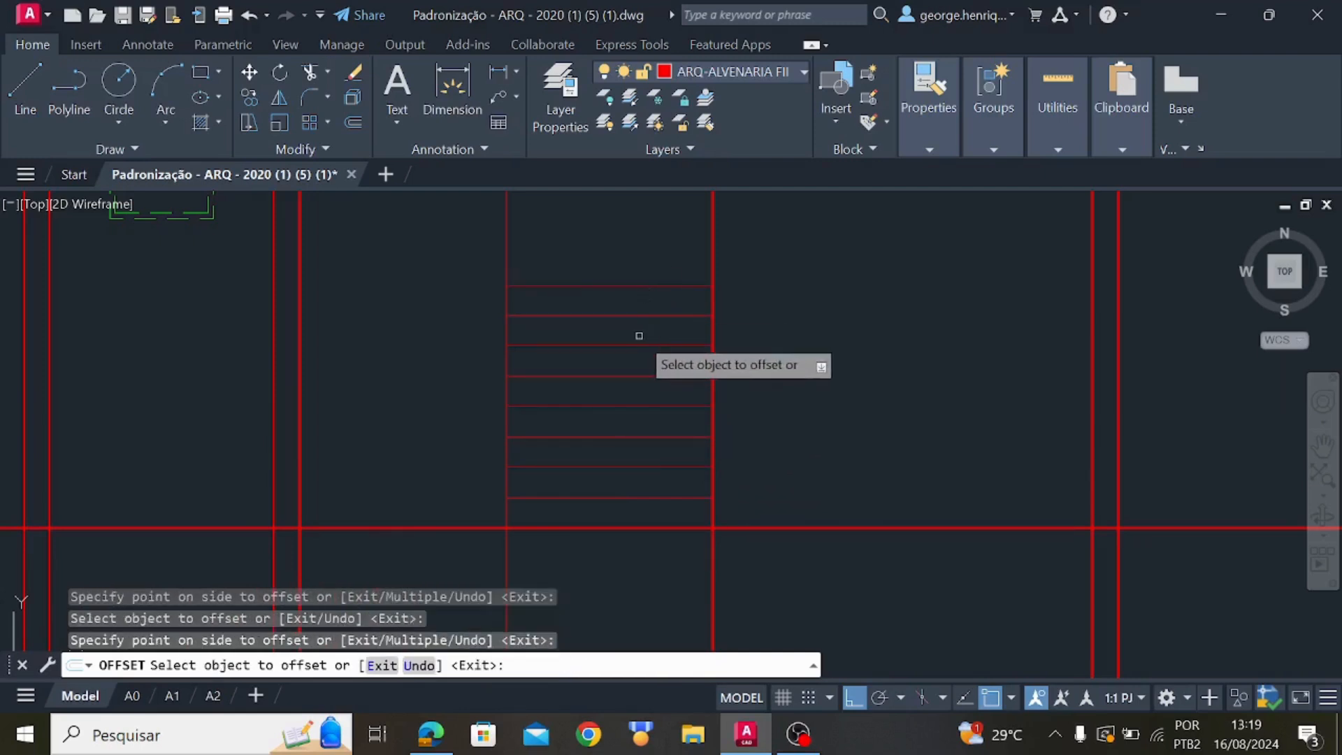
mouse_move(635, 326)
middle_down()
mouse_move(695, 429)
mouse_move(672, 428)
middle_up()
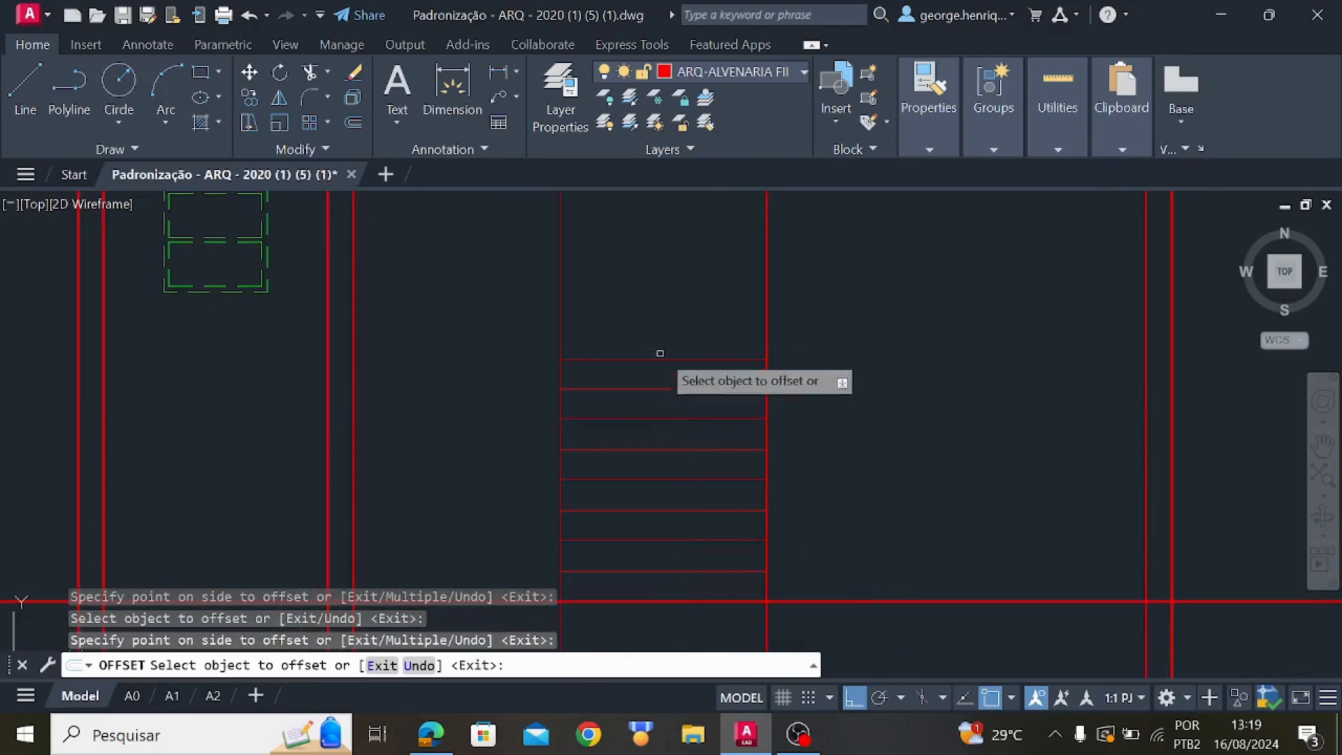
scroll(688, 440, down, 4)
scroll(686, 447, up, 5)
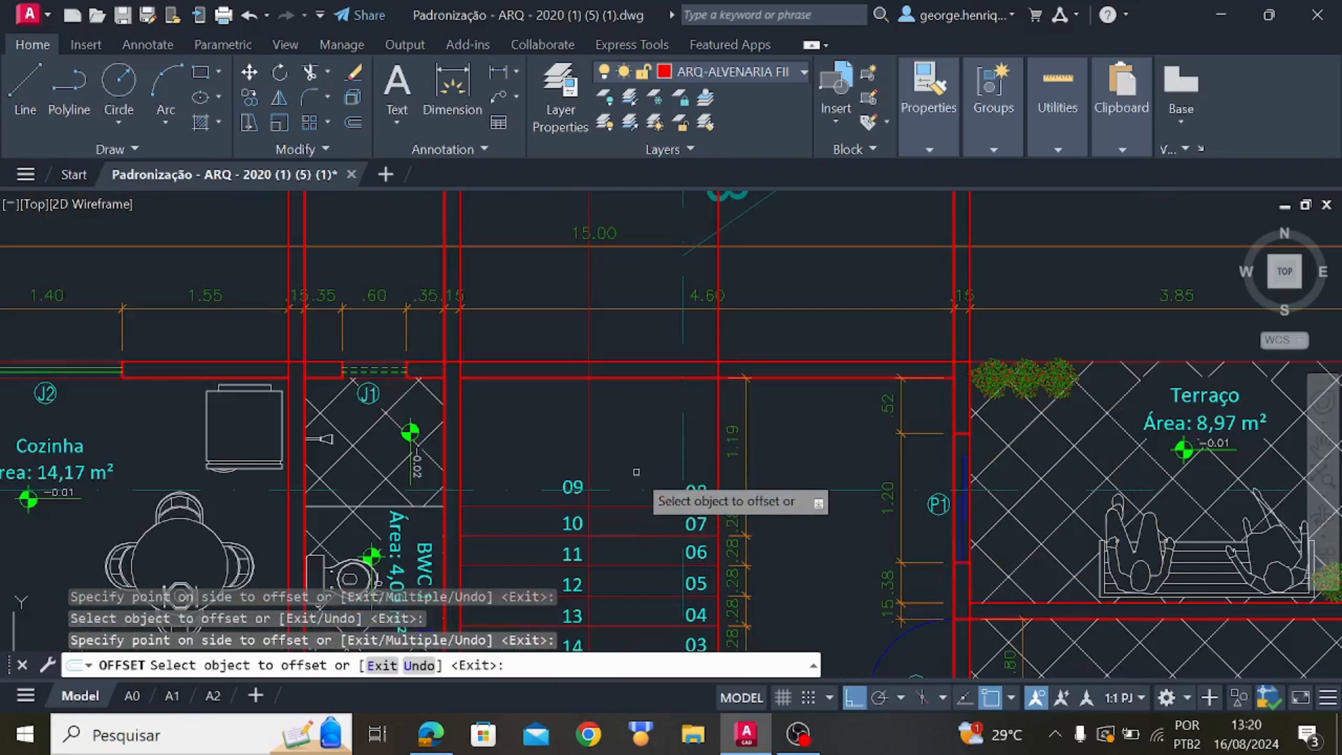
scroll(587, 405, down, 3)
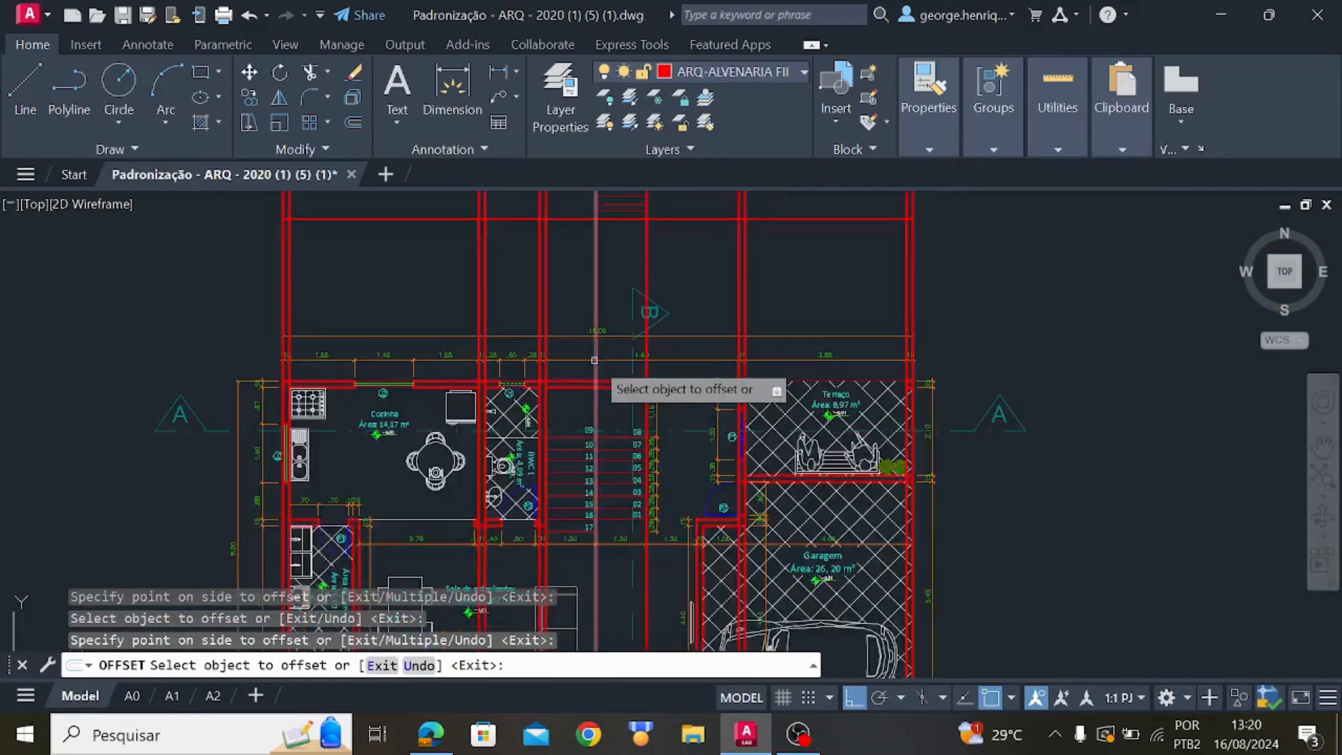
scroll(659, 533, up, 6)
key(Escape)
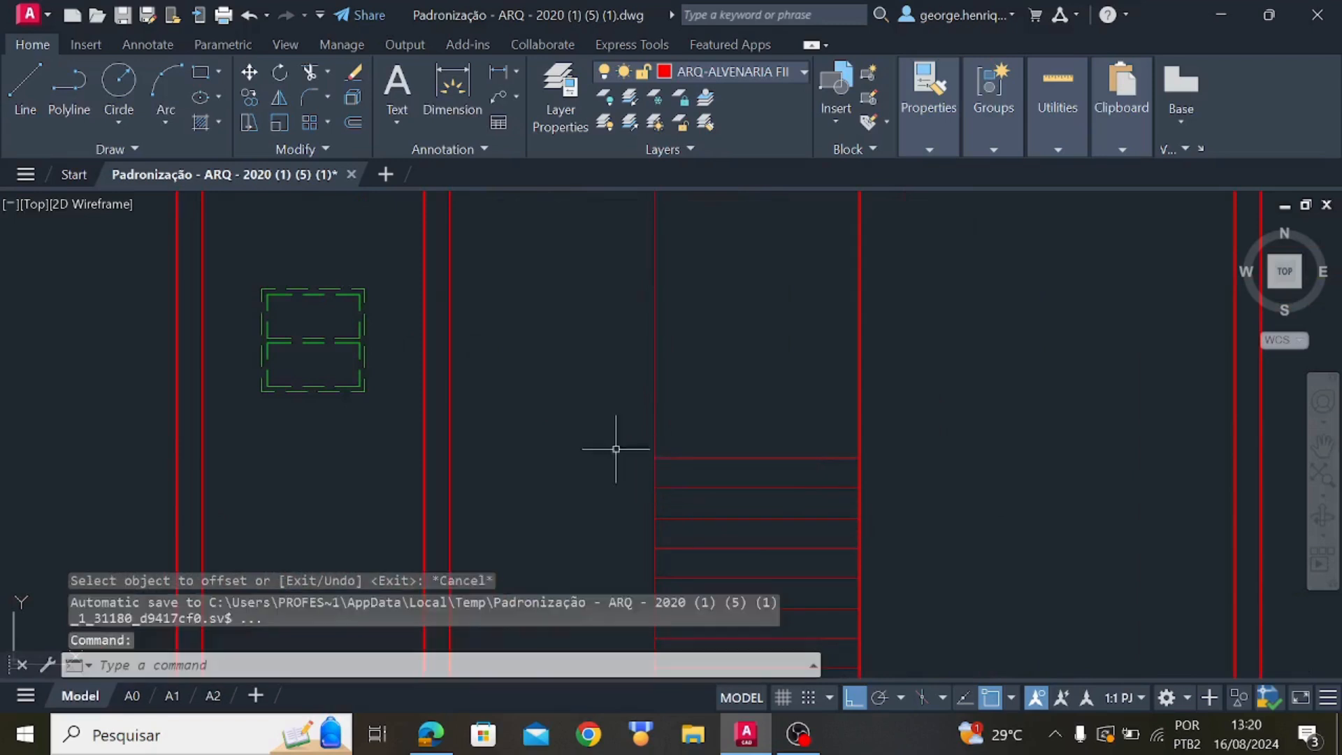
Extend the landing level with a horizontal line from the eighth step line's left end to the BWC 1 wall
click(32, 96)
scroll(623, 469, up, 2)
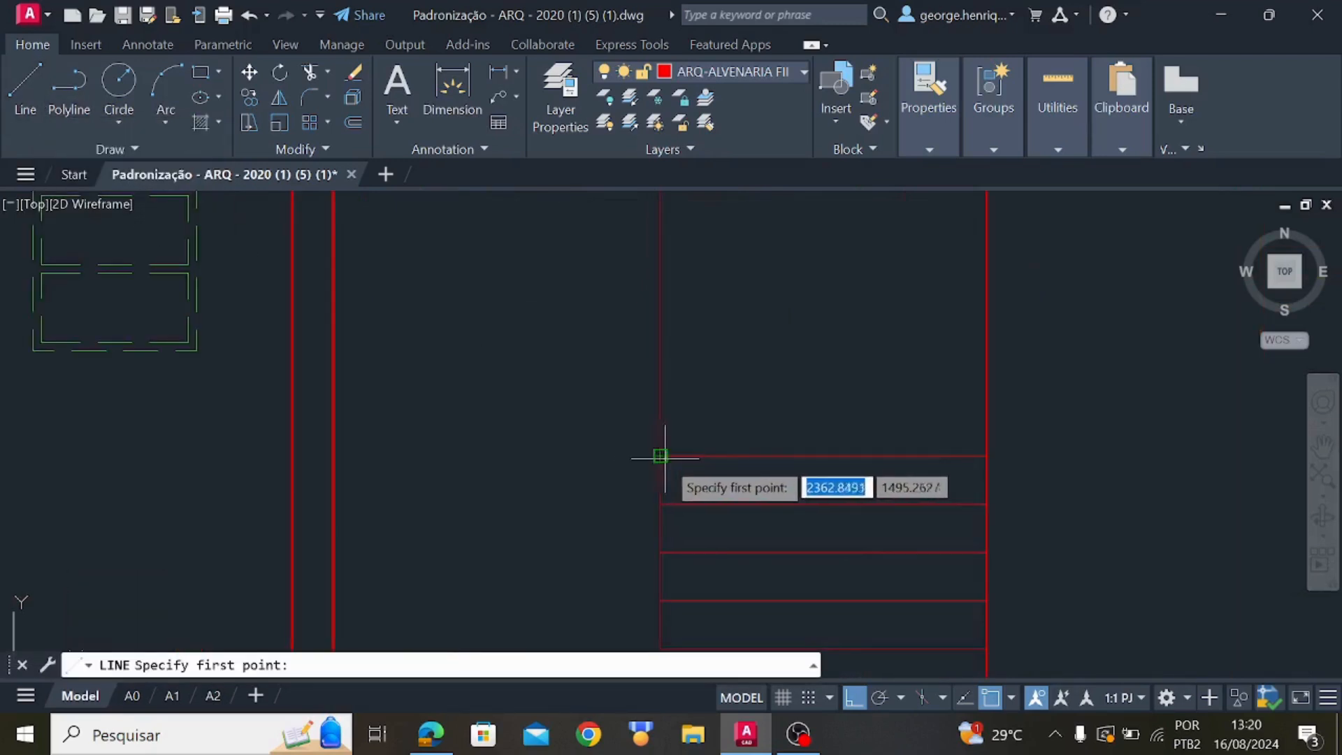
click(655, 458)
click(333, 458)
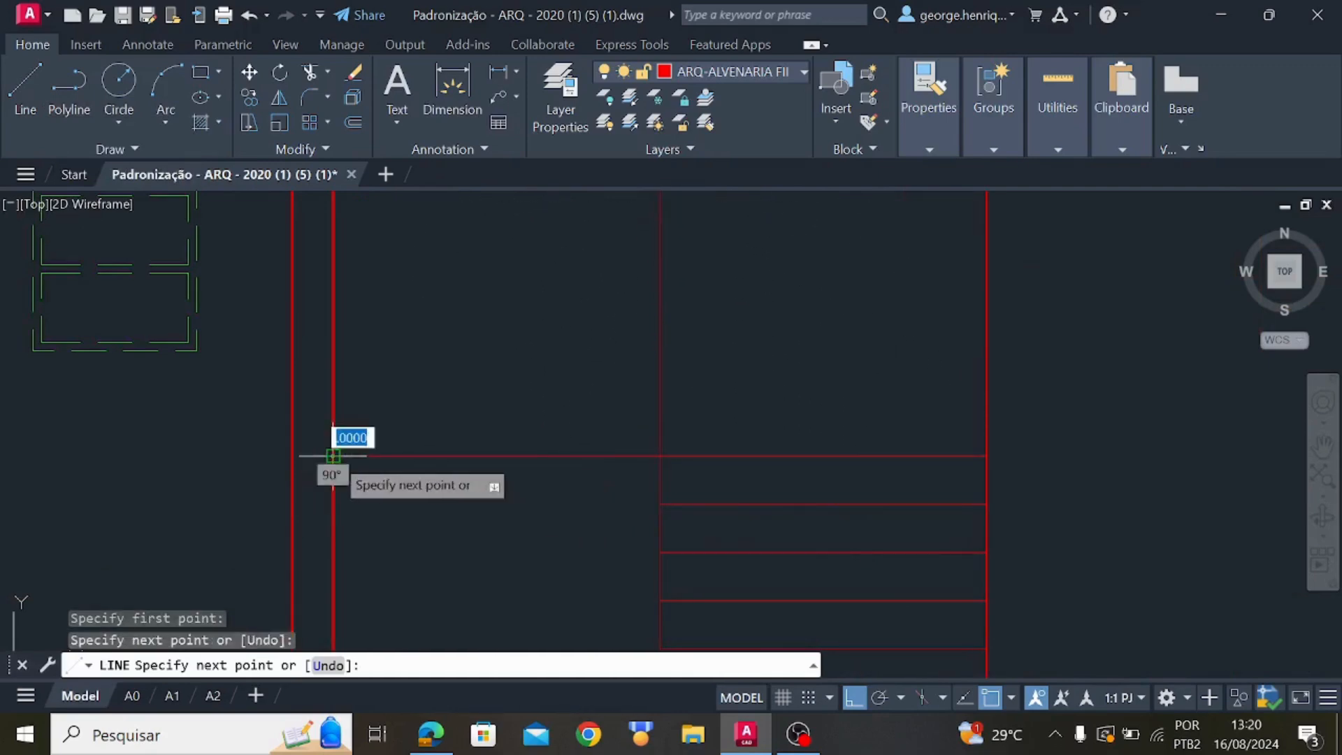
key(Escape)
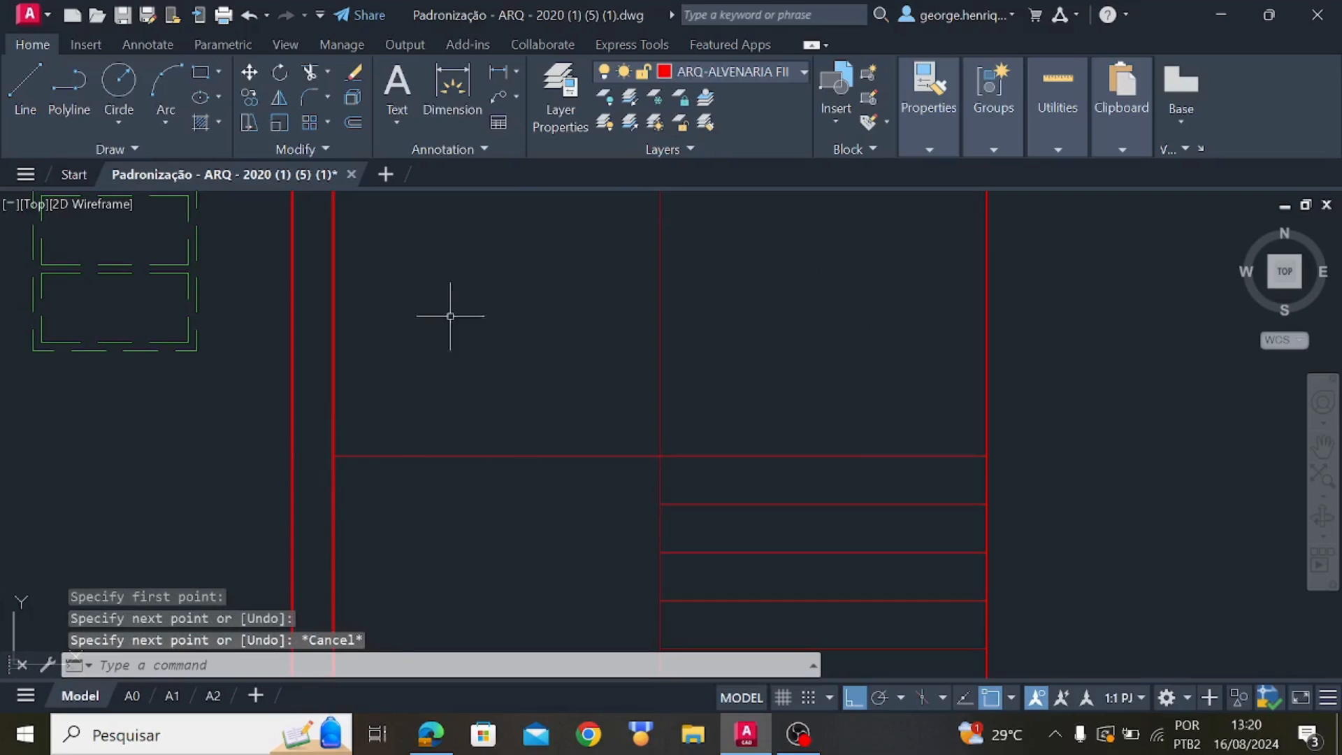
Offset the landing line left of the first flight upward by 0.1764 four times in succession to start the second flight
click(355, 126)
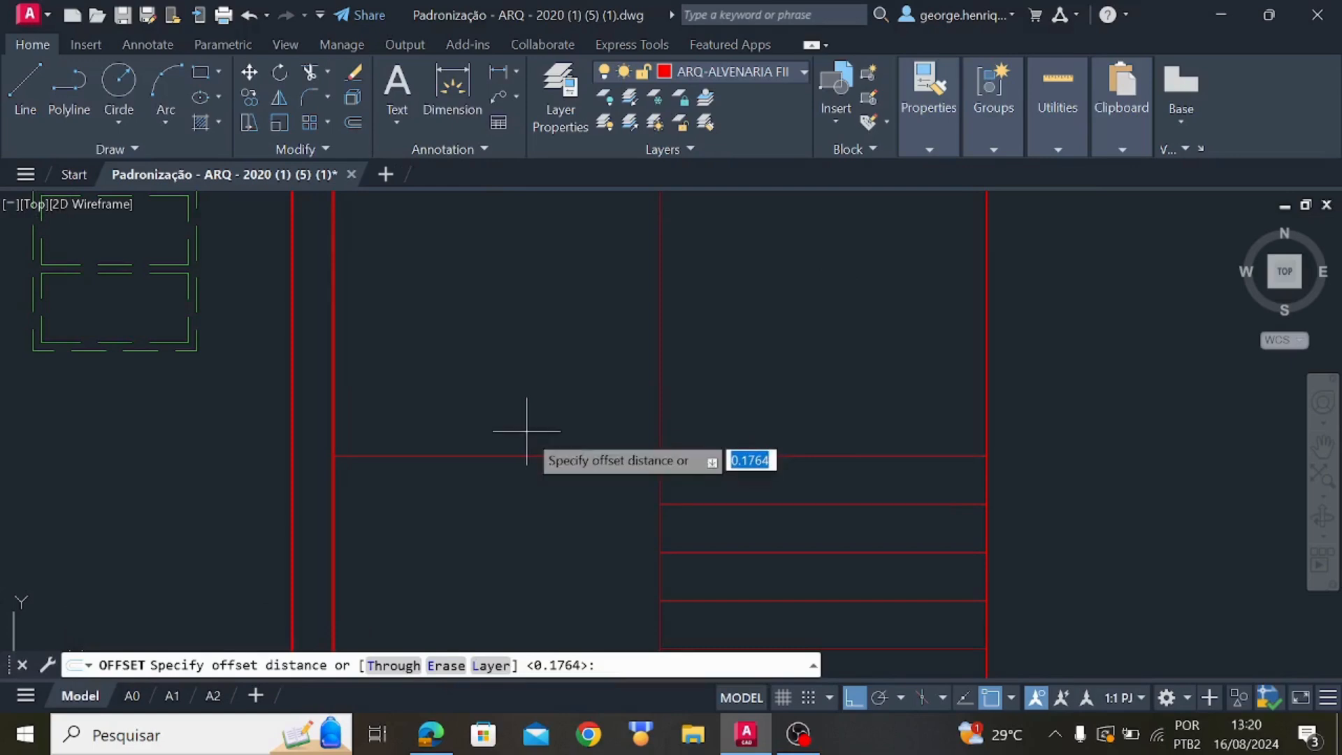
key(Return)
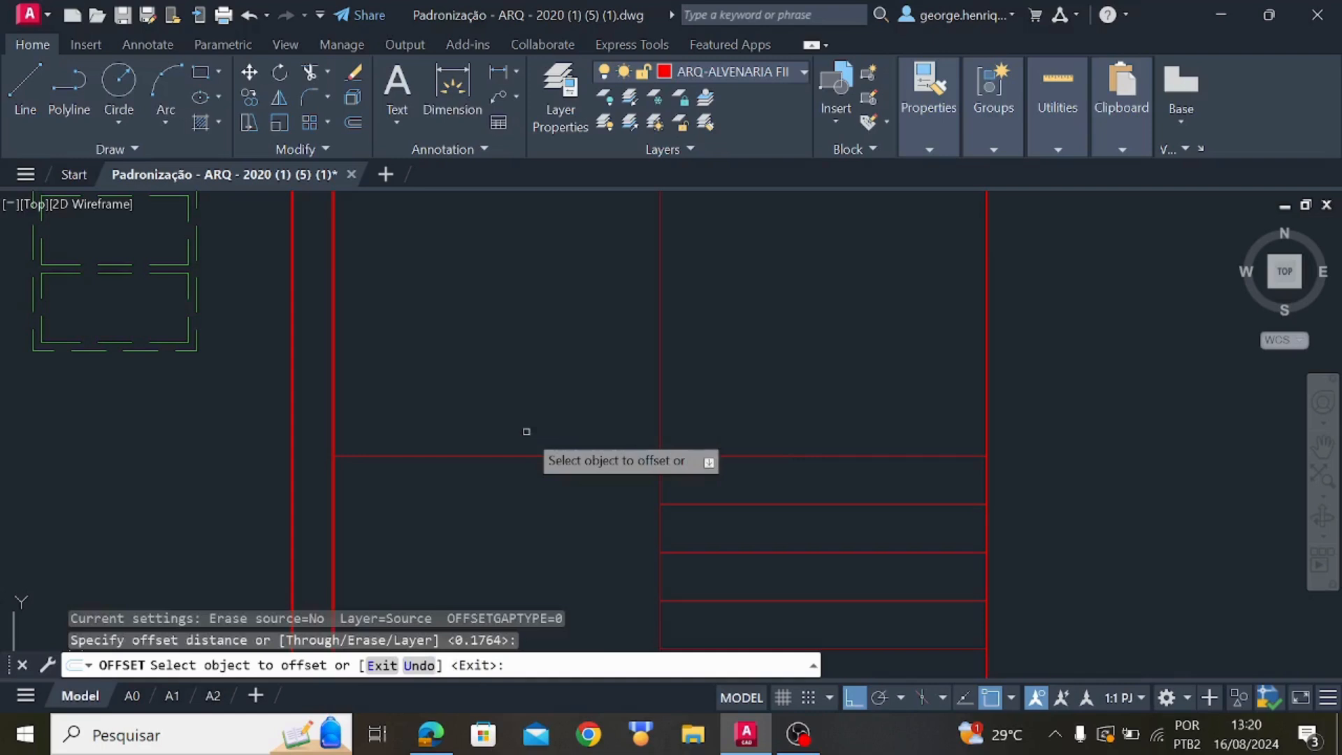
click(490, 455)
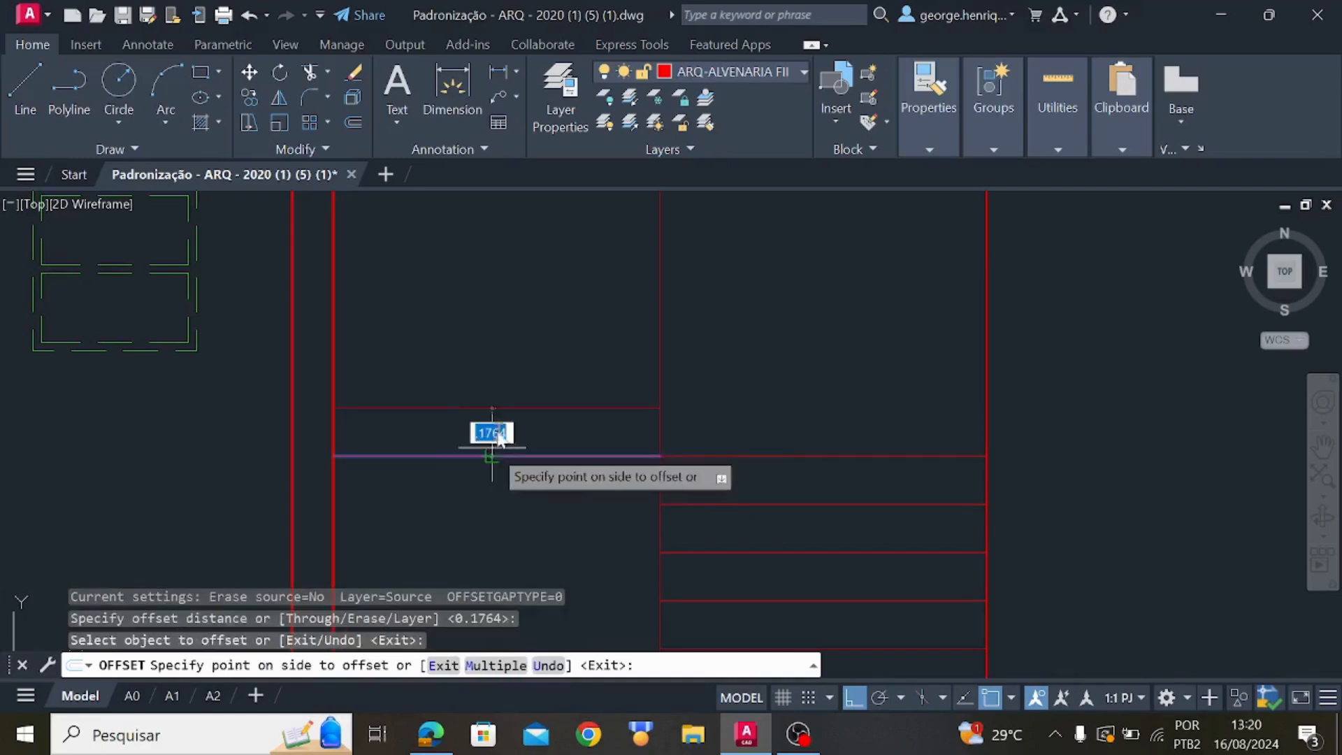
click(495, 414)
click(500, 409)
click(501, 395)
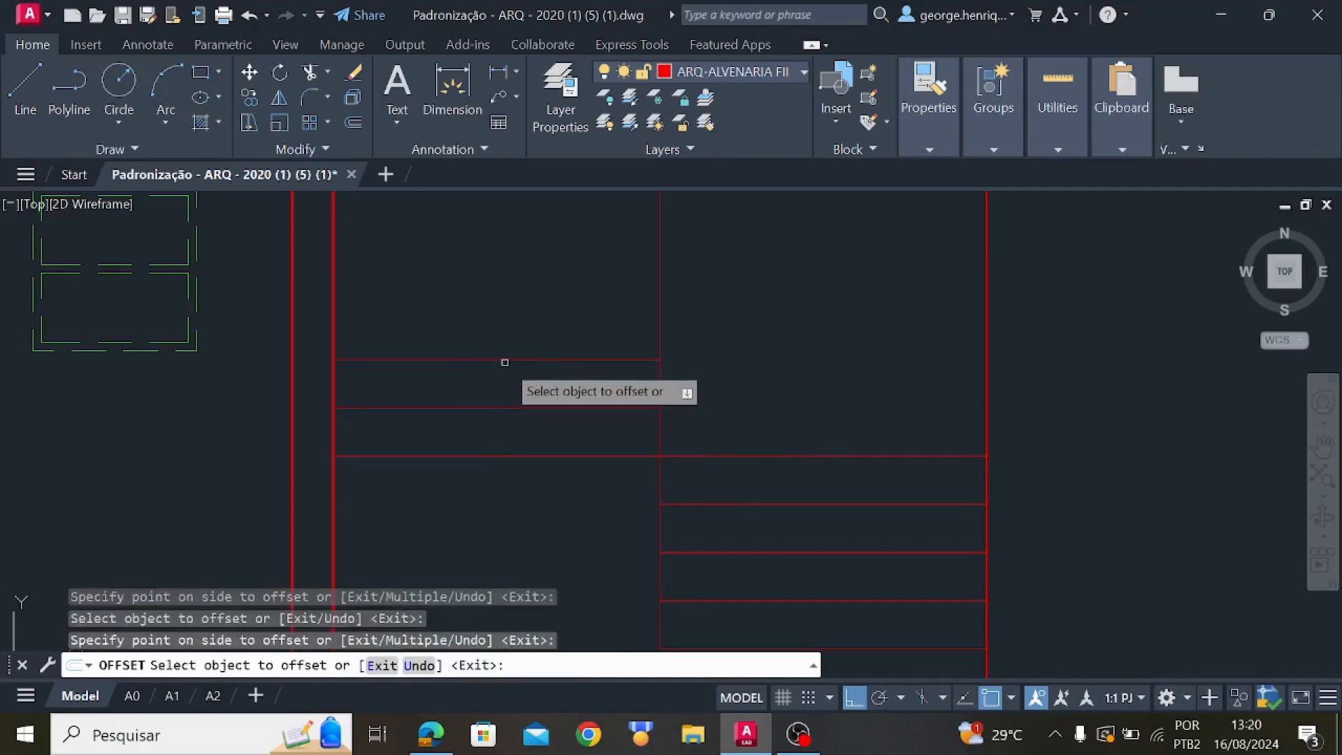
click(504, 361)
click(505, 328)
click(506, 311)
click(515, 275)
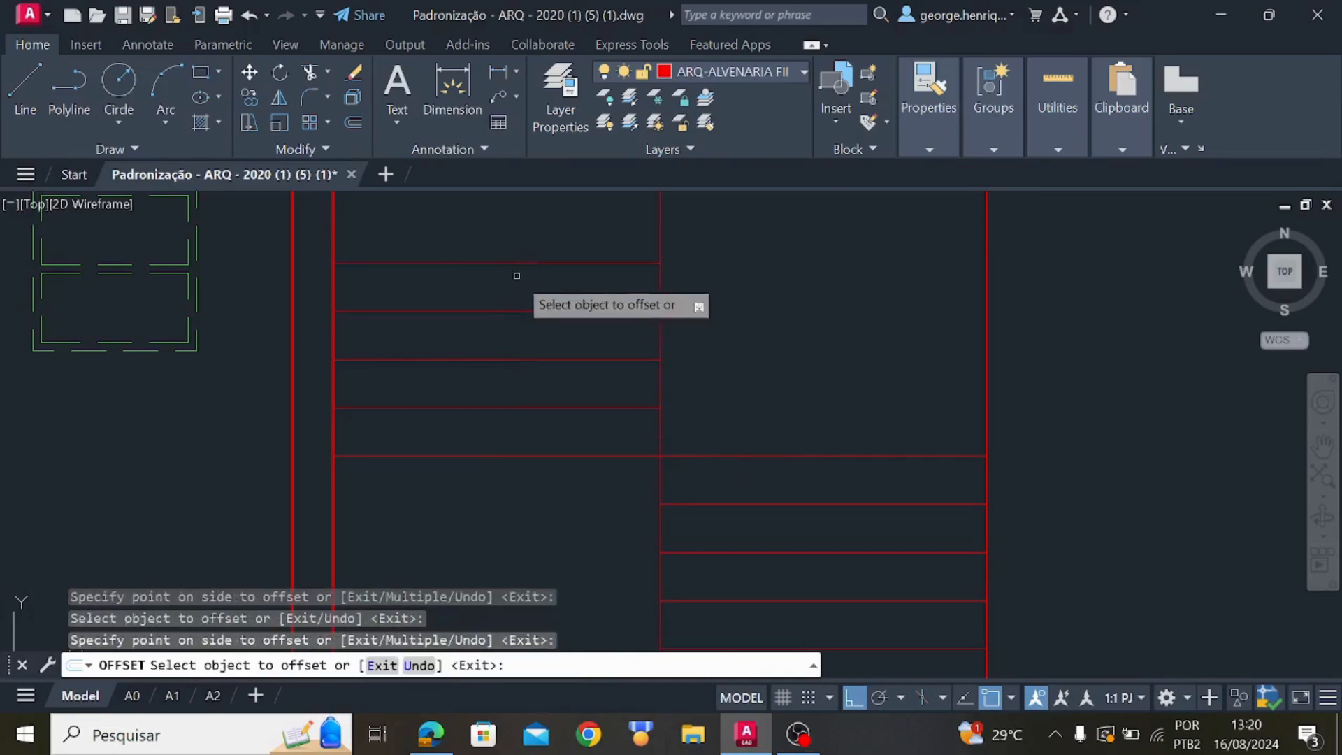
Offset the second flight's topmost step line upward by 0.1764 five more times, up to the ceiling line
middle_drag(521, 291, 552, 555)
click(546, 526)
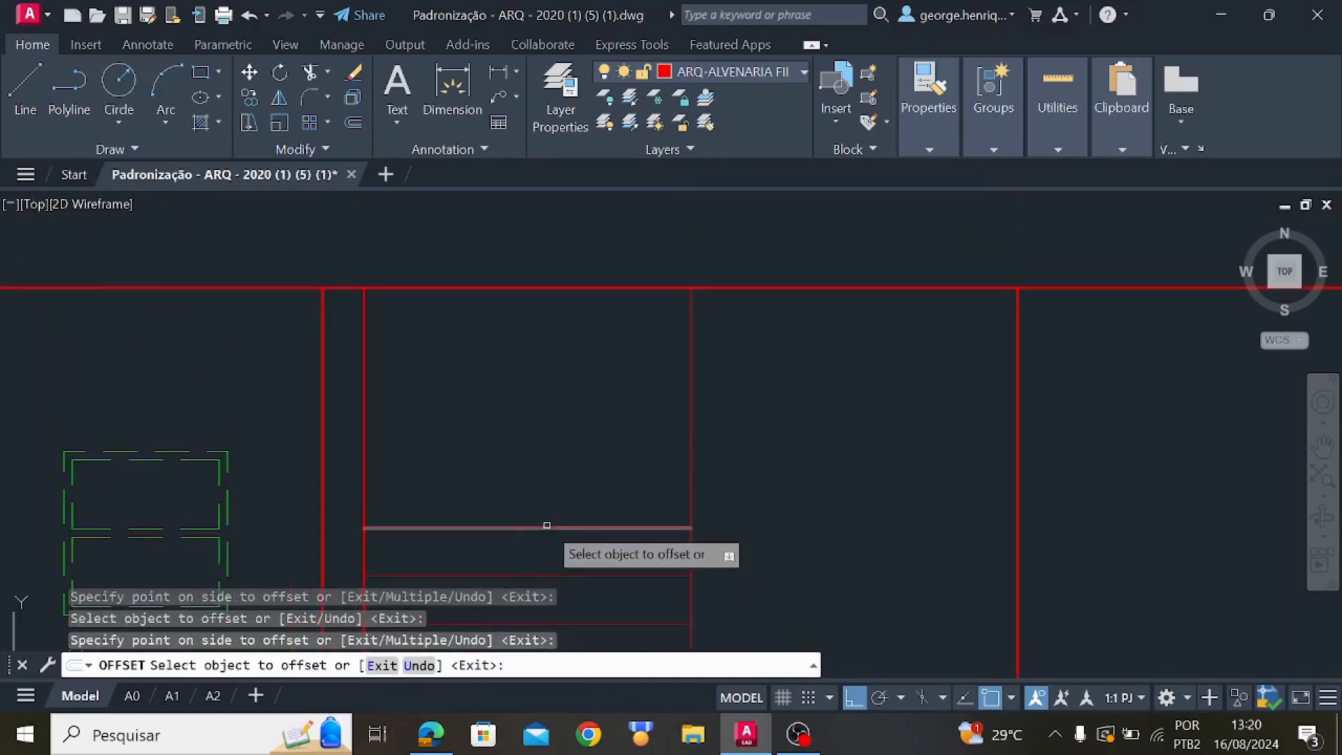
click(545, 491)
click(543, 479)
click(547, 451)
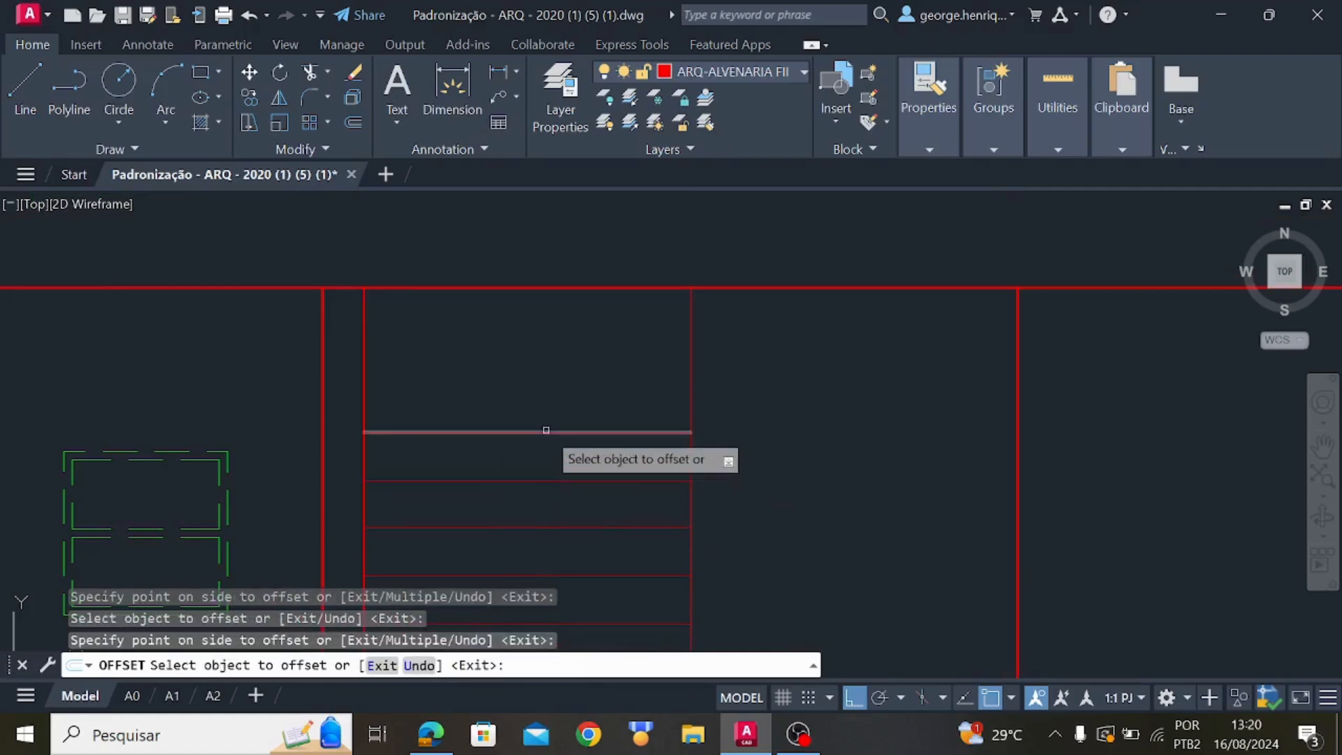
click(546, 432)
click(546, 395)
click(547, 384)
click(547, 358)
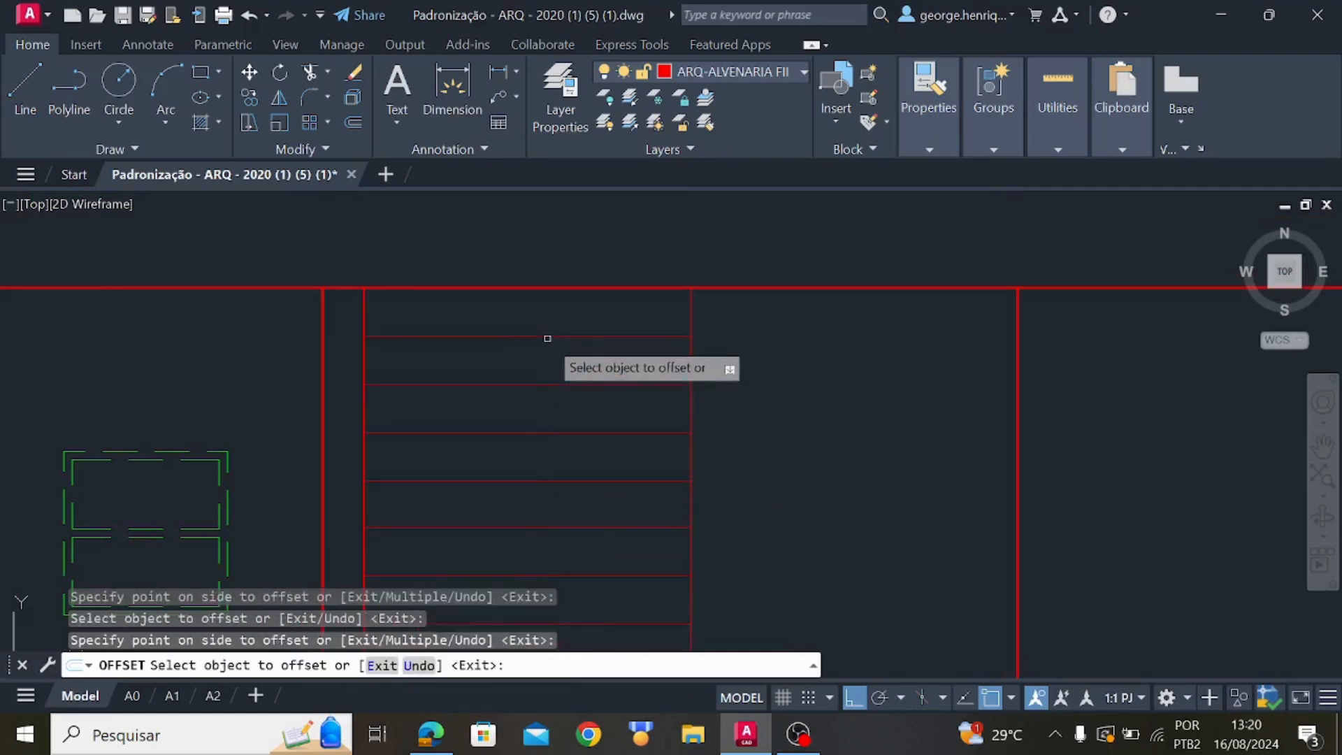
click(546, 336)
click(546, 320)
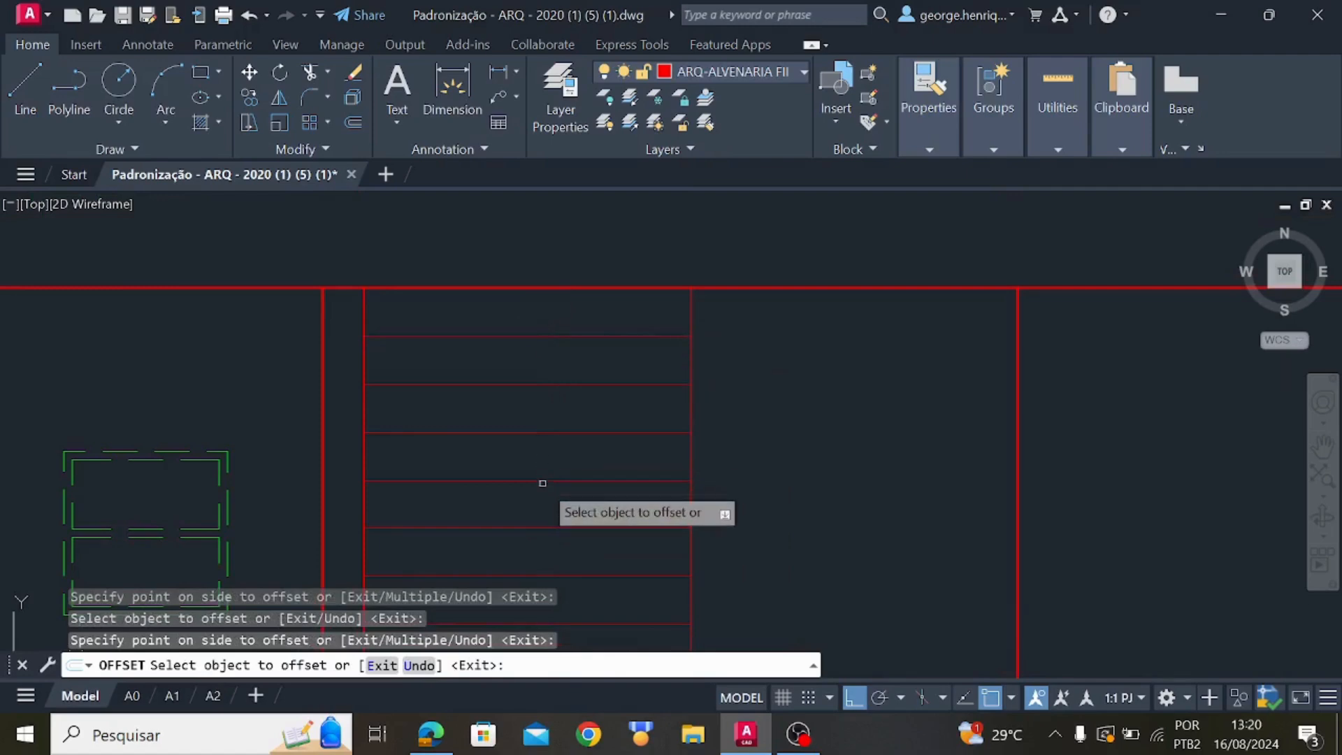
scroll(646, 416, down, 2)
scroll(647, 416, down, 2)
key(Escape)
Compare the two stair flights in the section with the numbered steps in the floor plan below
scroll(650, 461, down, 2)
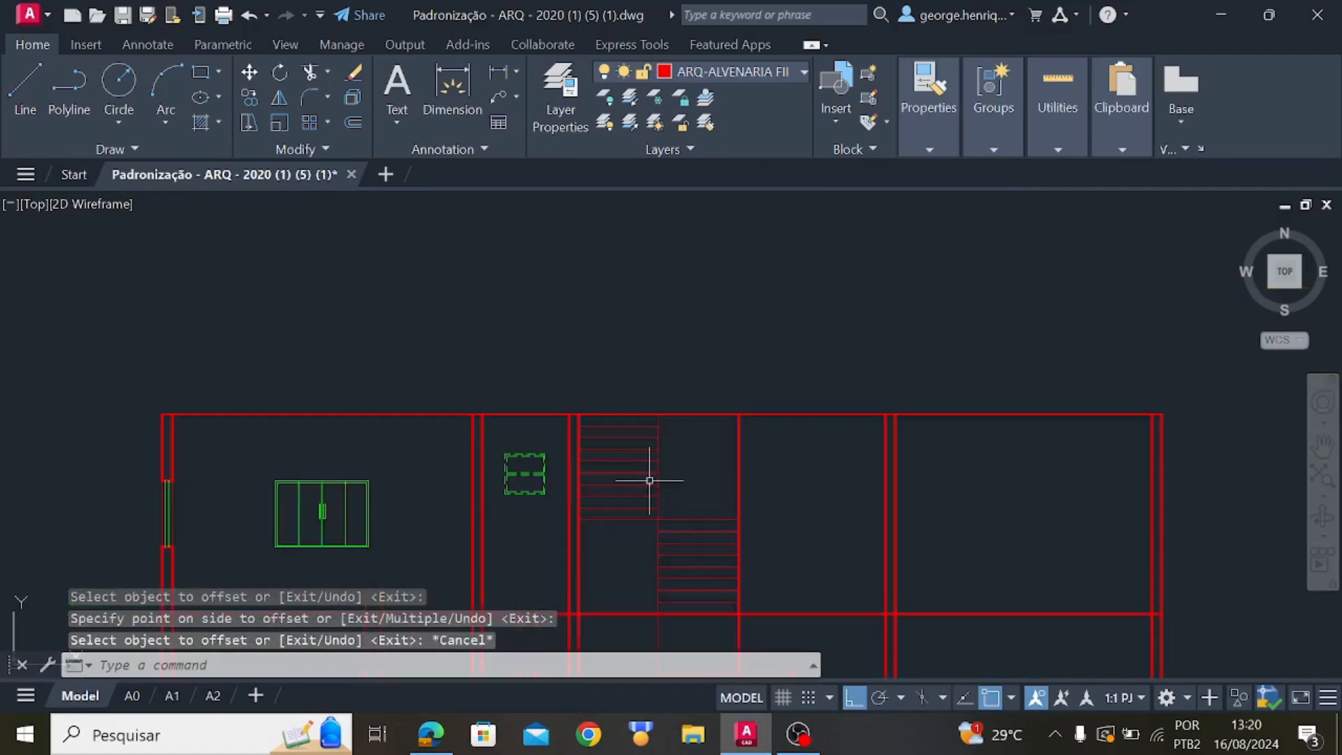
mouse_move(650, 473)
middle_down()
mouse_move(665, 548)
mouse_move(618, 445)
middle_up()
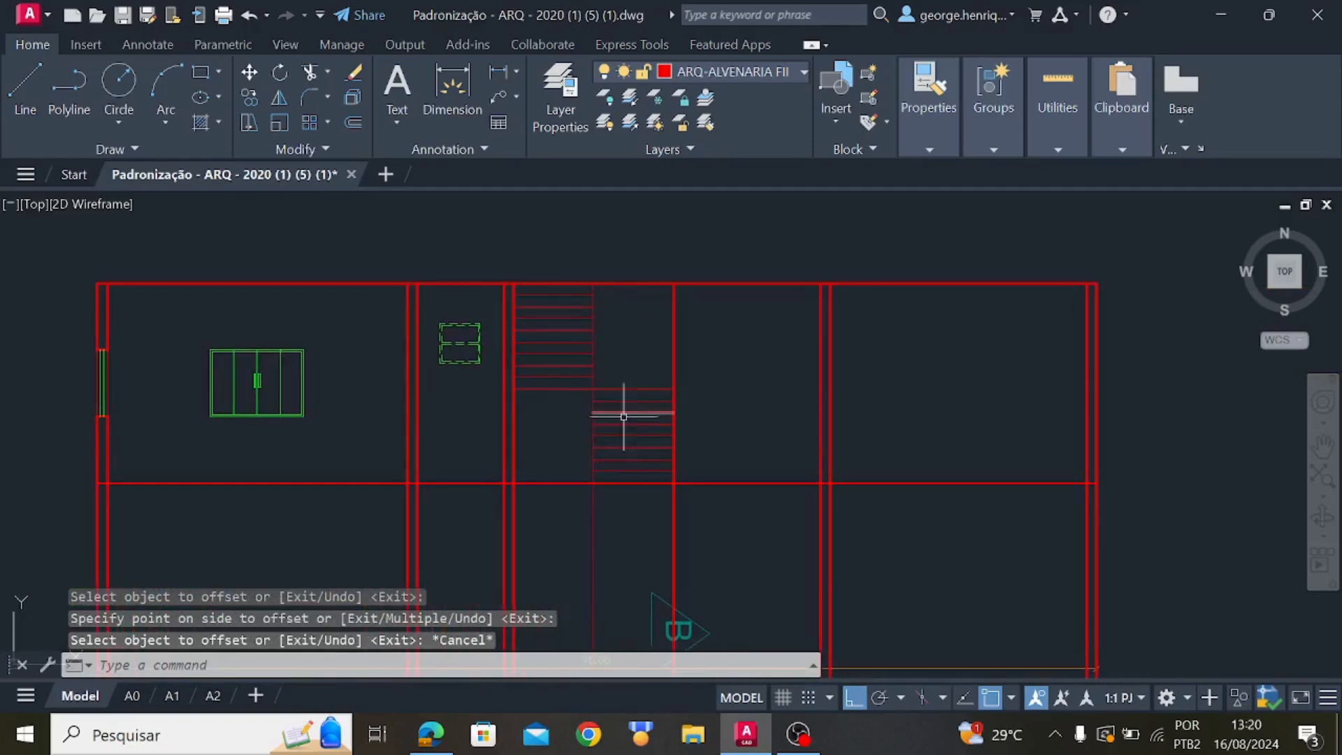
scroll(623, 417, down, 2)
scroll(588, 428, up, 5)
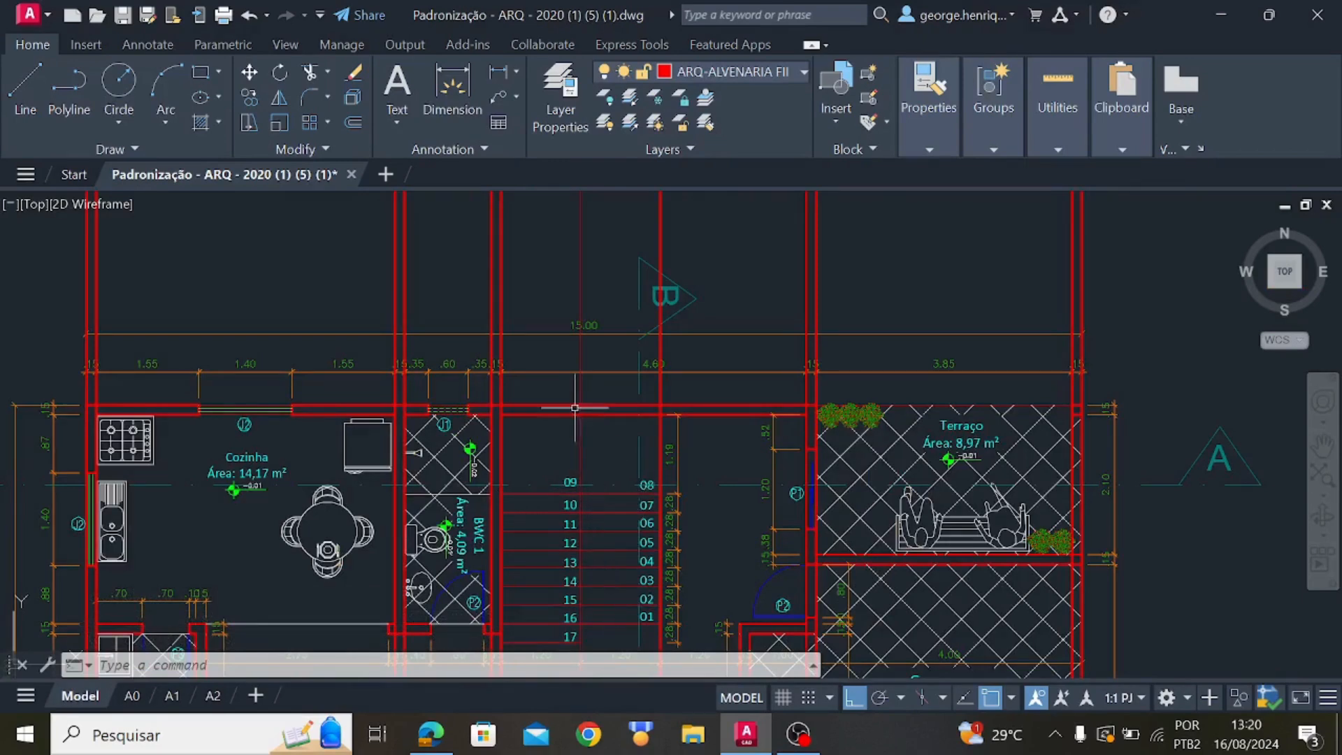
scroll(575, 408, down, 2)
middle_drag(580, 275, 582, 521)
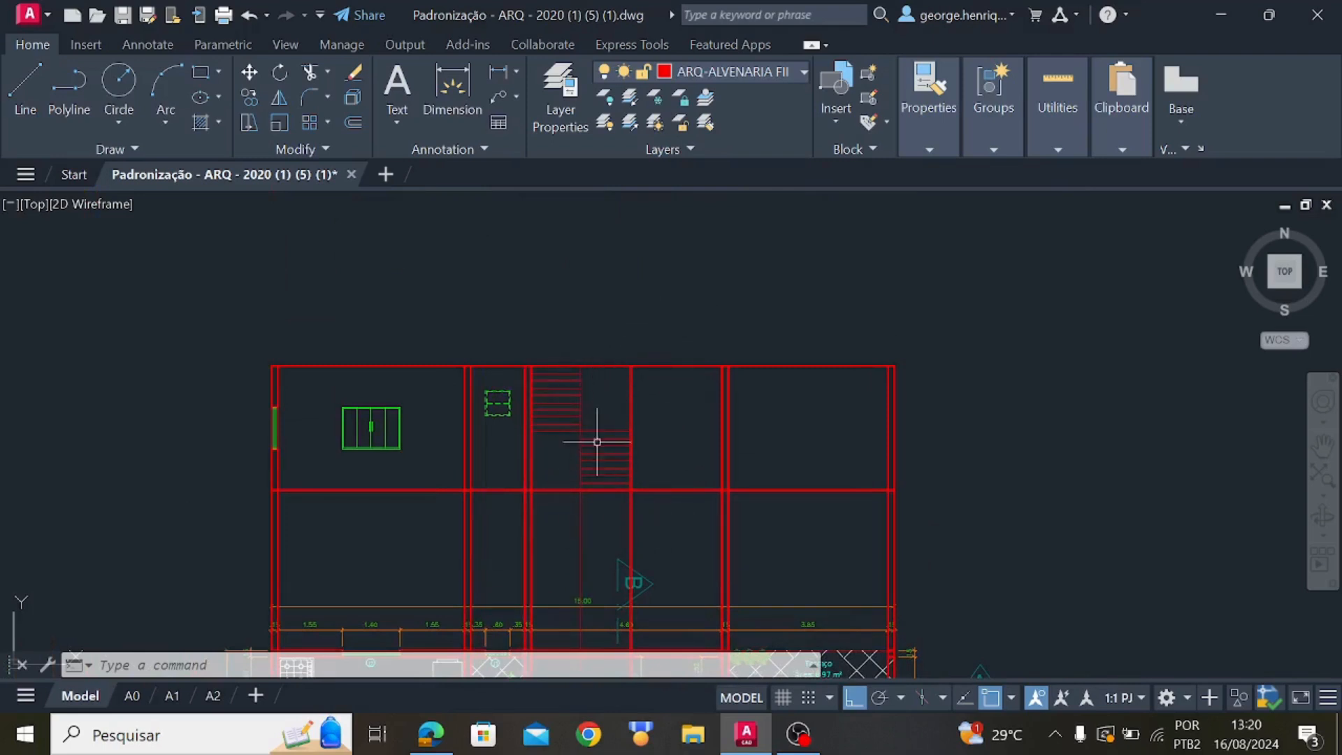
scroll(598, 442, up, 4)
middle_drag(643, 428, 605, 513)
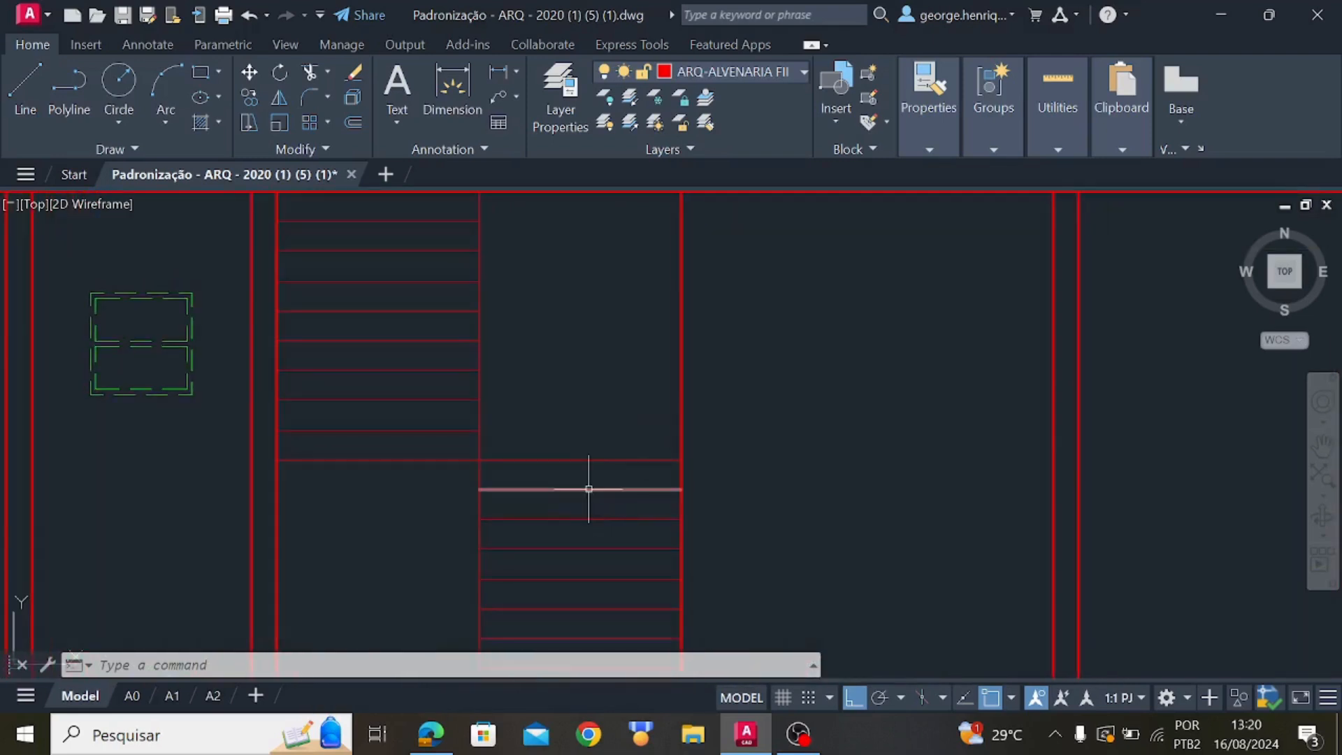
Move the two uppermost step lines of the first flight to the ARQ-ALVENARIA layer
click(593, 459)
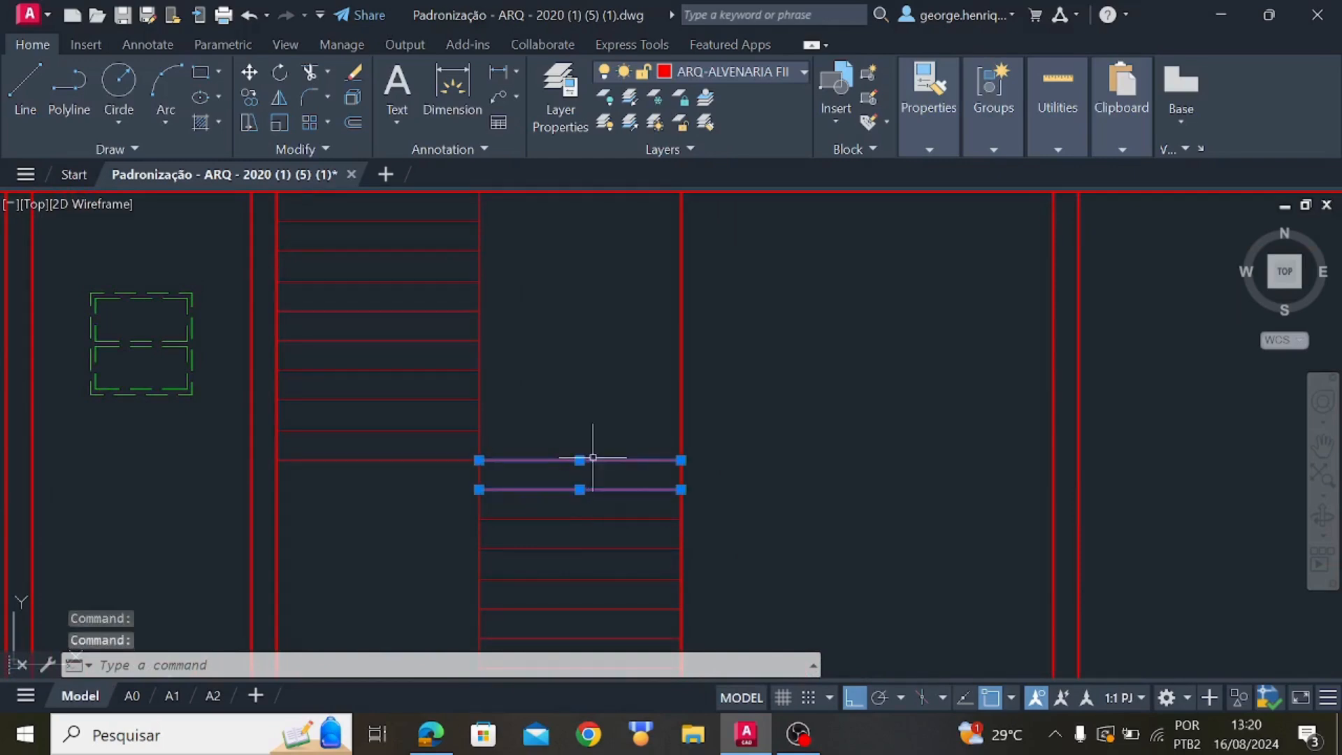
click(748, 69)
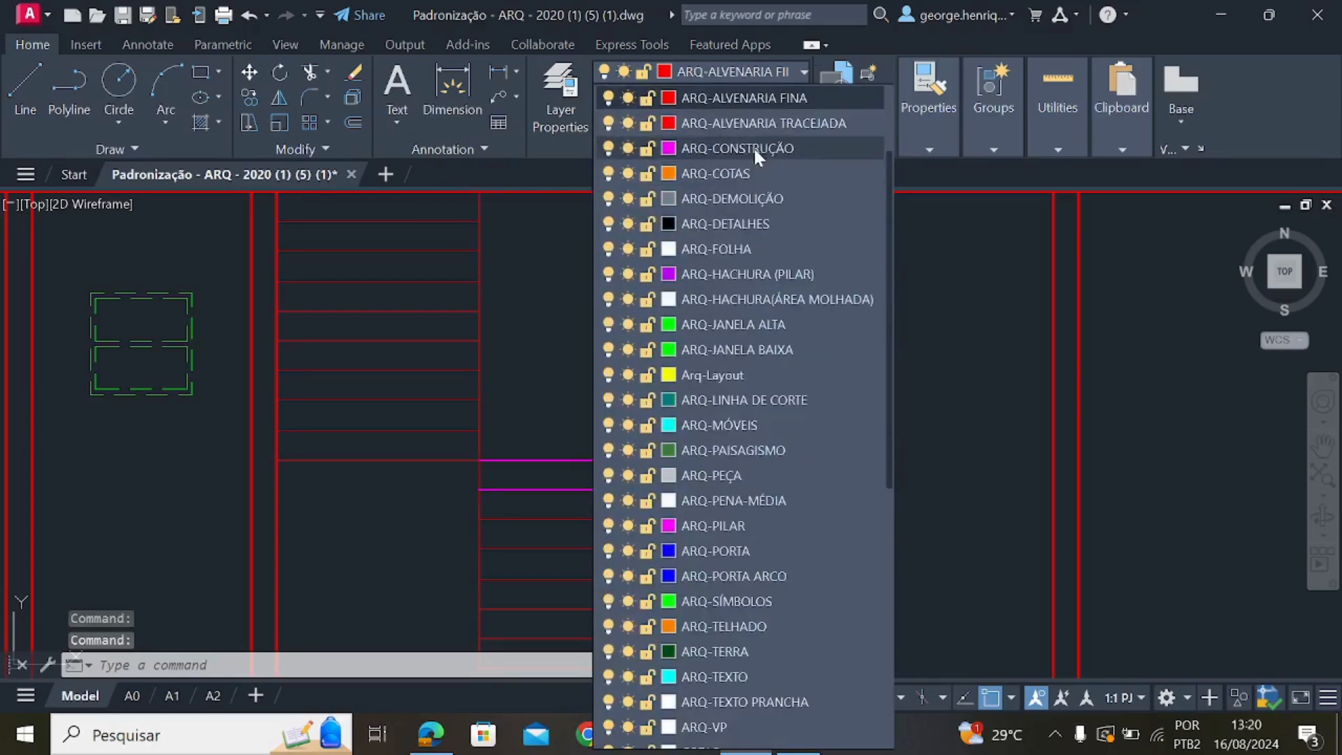
scroll(765, 180, up, 2)
click(775, 203)
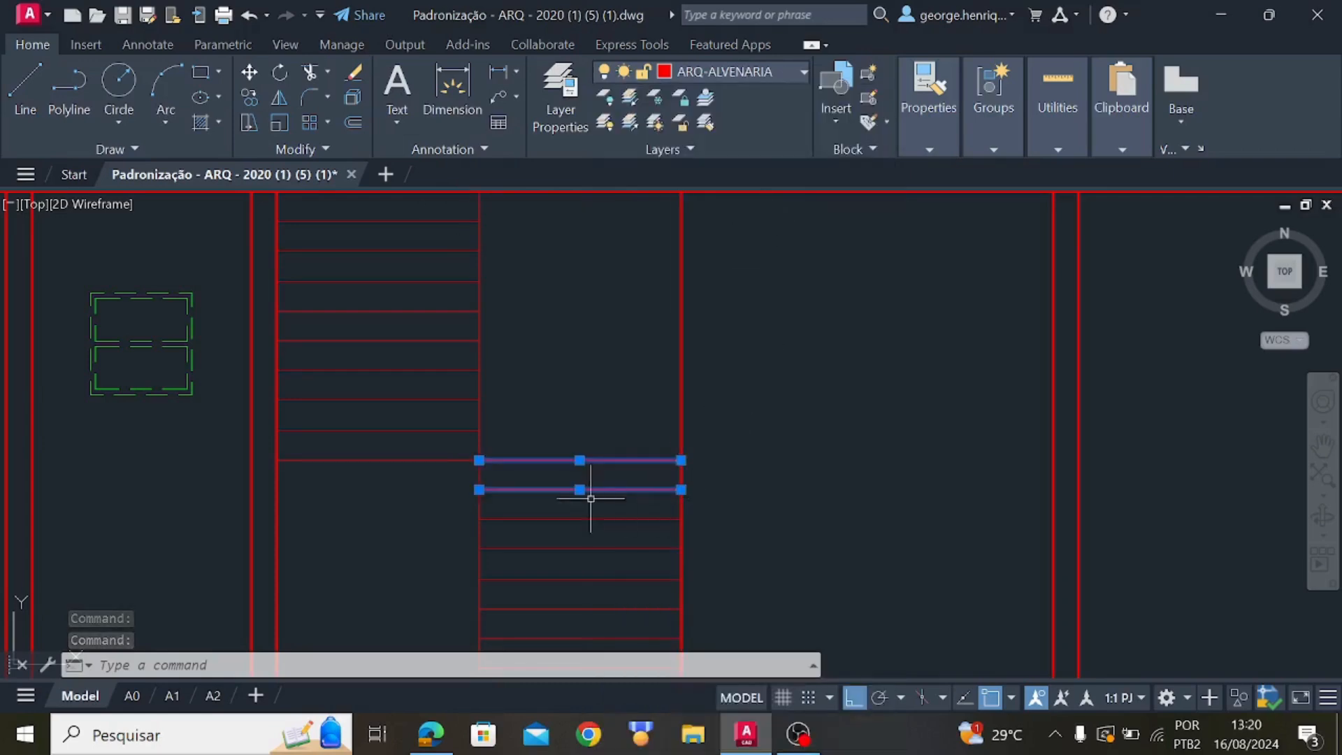
scroll(507, 445, up, 2)
key(Escape)
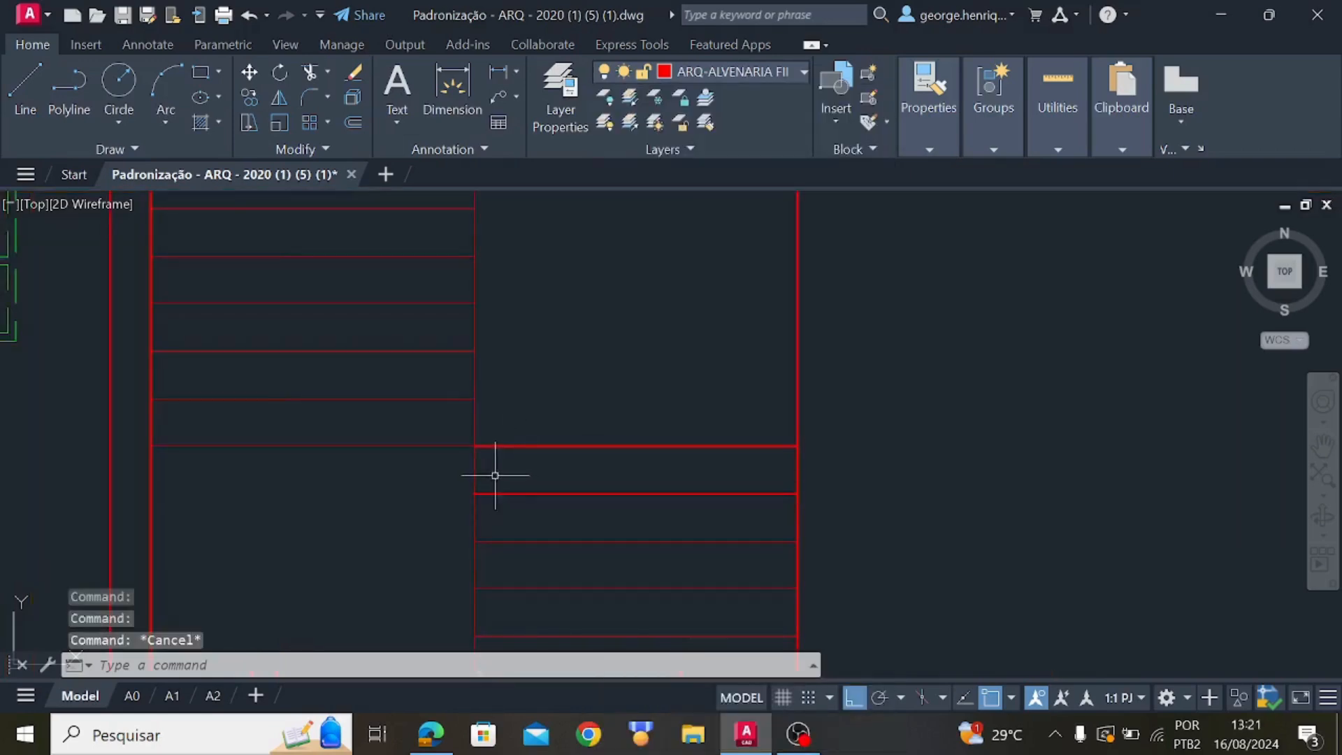
Make ARQ-ALVENARIA the current layer and draw a vertical line joining the left ends of the first flight's two uppermost step lines
click(10, 90)
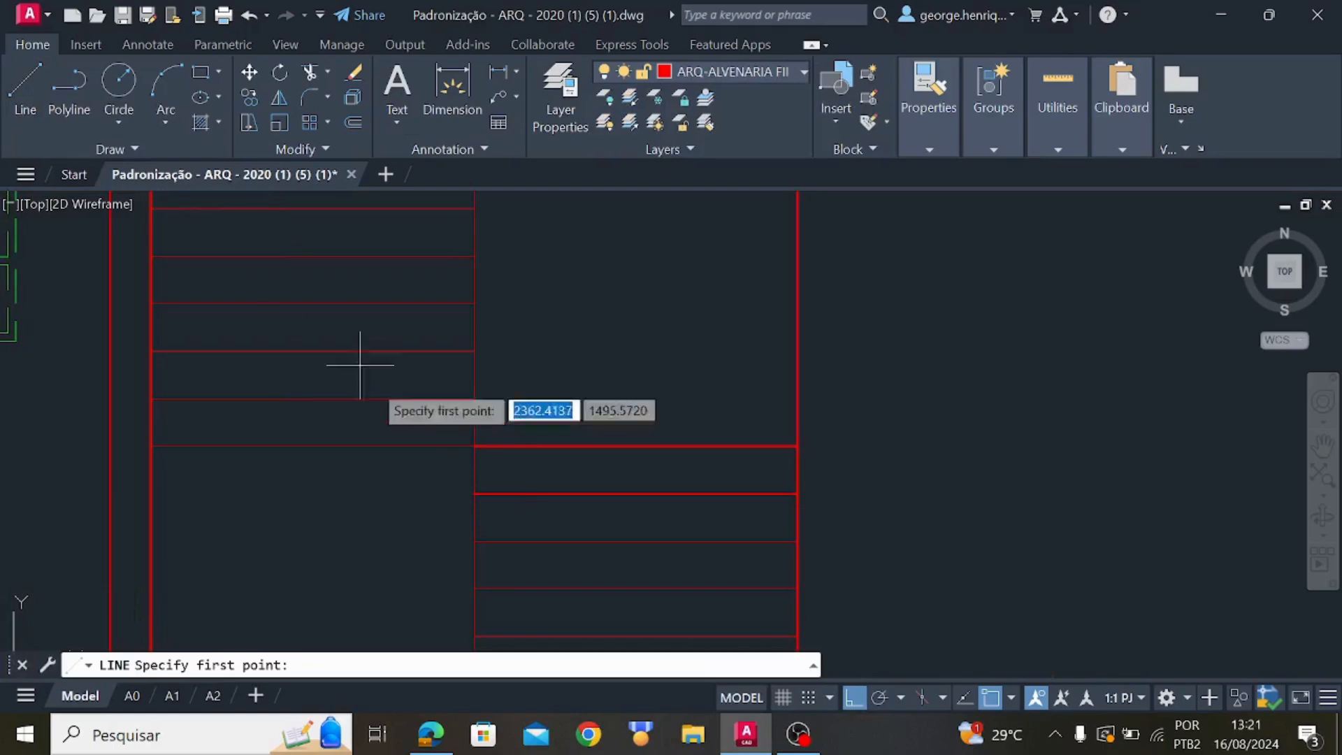
click(733, 73)
scroll(699, 182, up, 2)
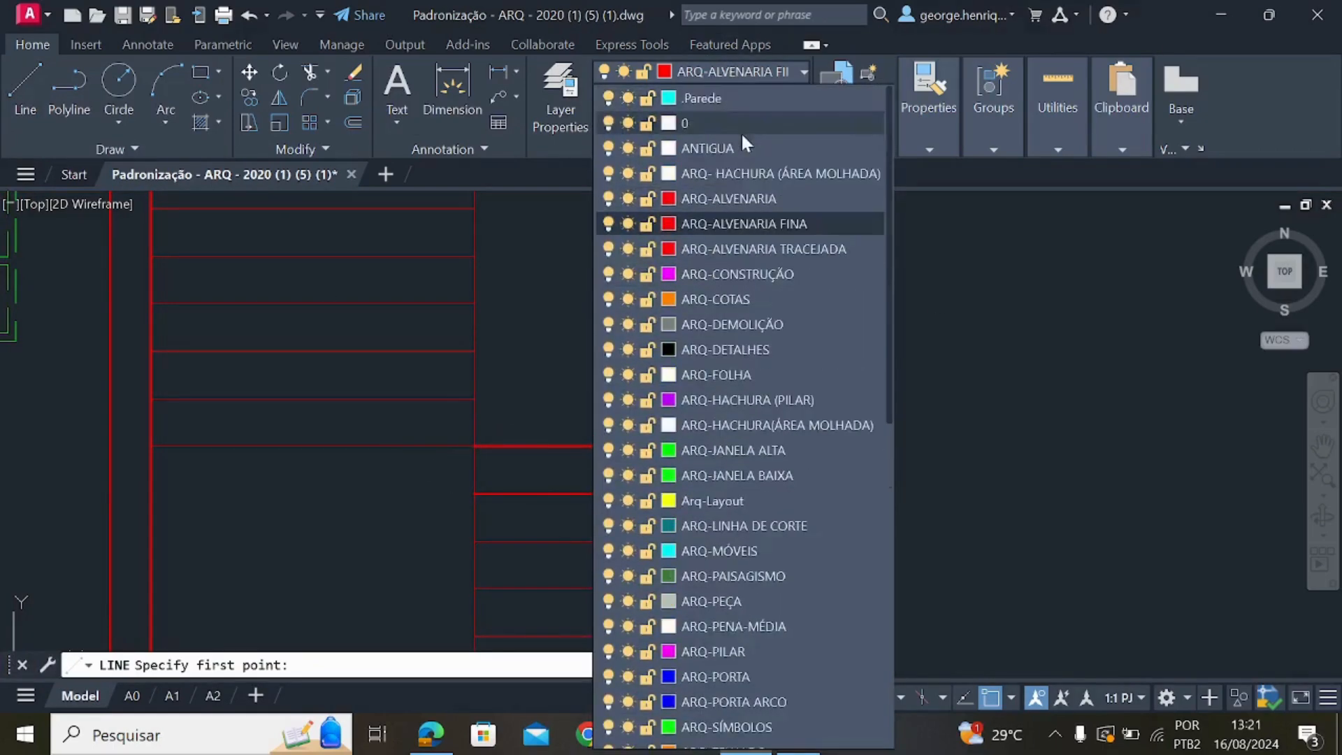
click(757, 199)
click(24, 115)
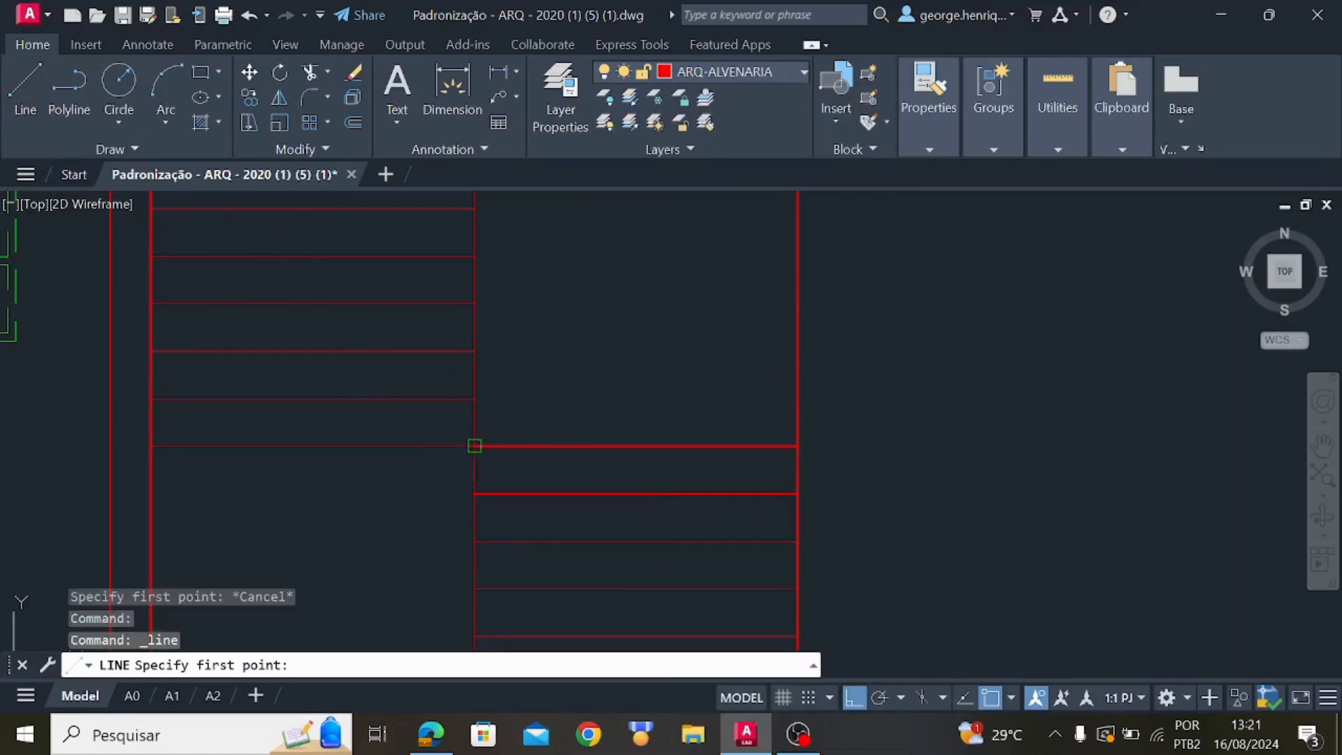
click(475, 445)
click(475, 494)
key(Escape)
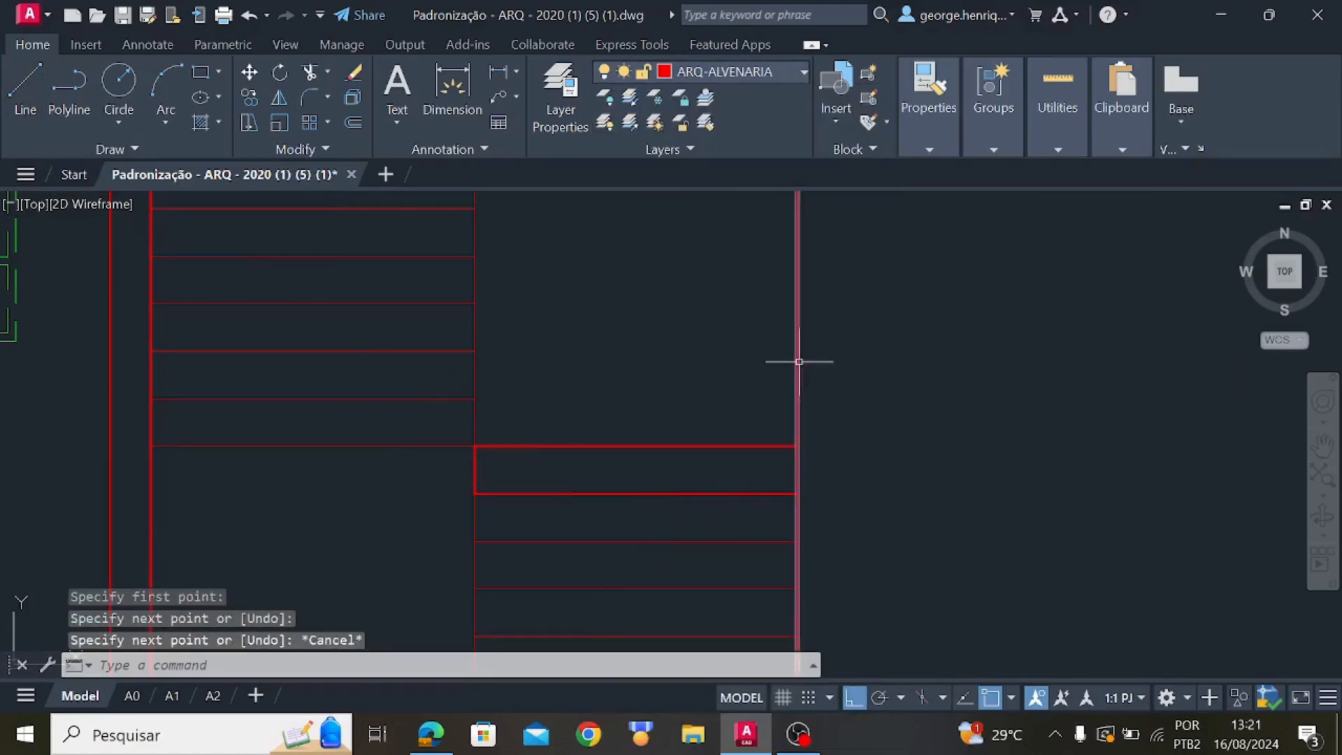
Erase the full-height vertical line at the right end of the first flight's steps
scroll(799, 351, down, 4)
click(798, 339)
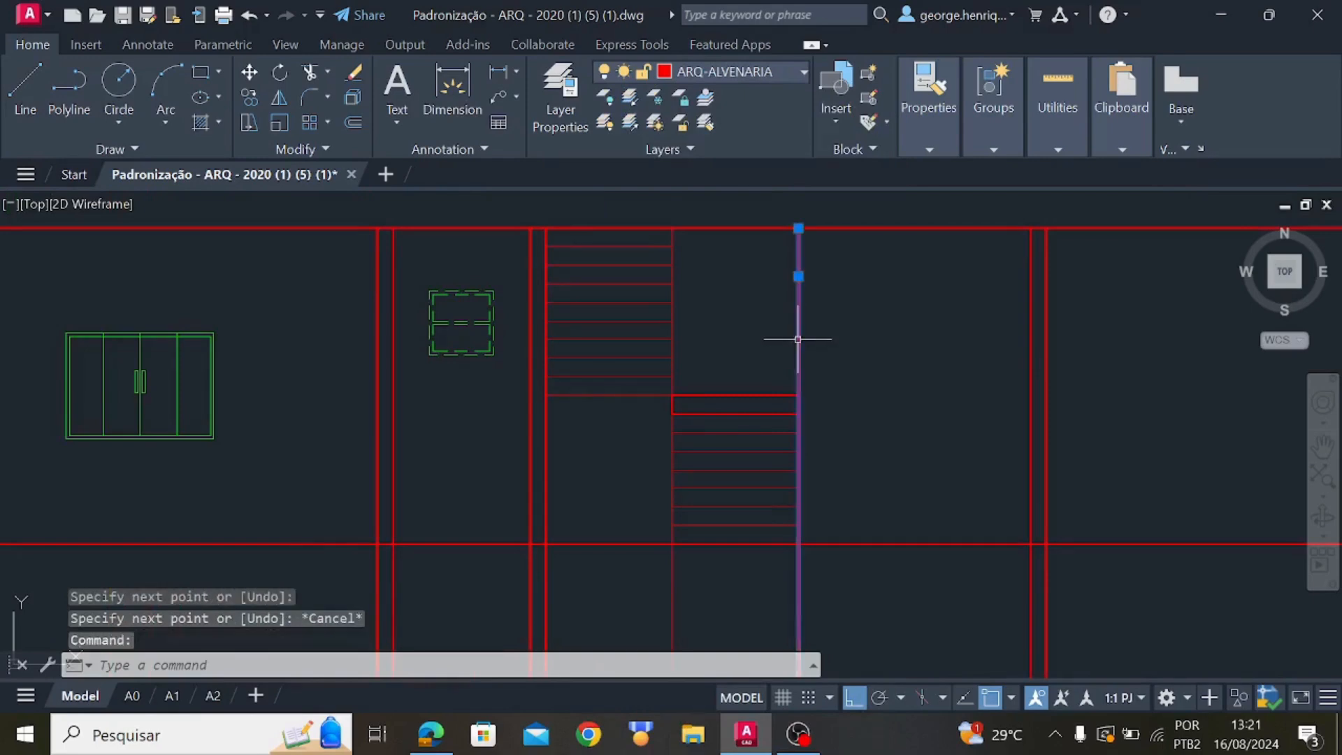
key(Delete)
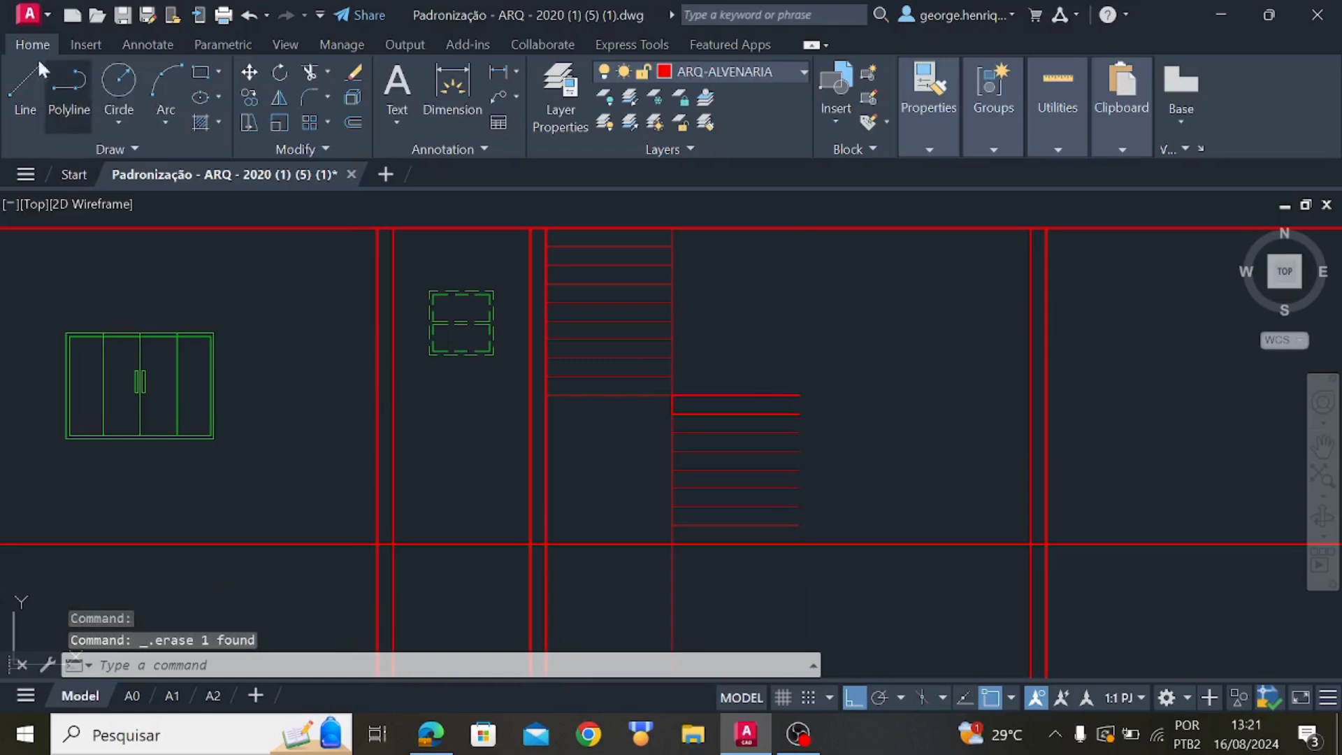
Draw a vertical line joining the right ends of the first flight's two uppermost step lines, closing the rectangle
click(24, 90)
scroll(815, 375, up, 3)
click(772, 403)
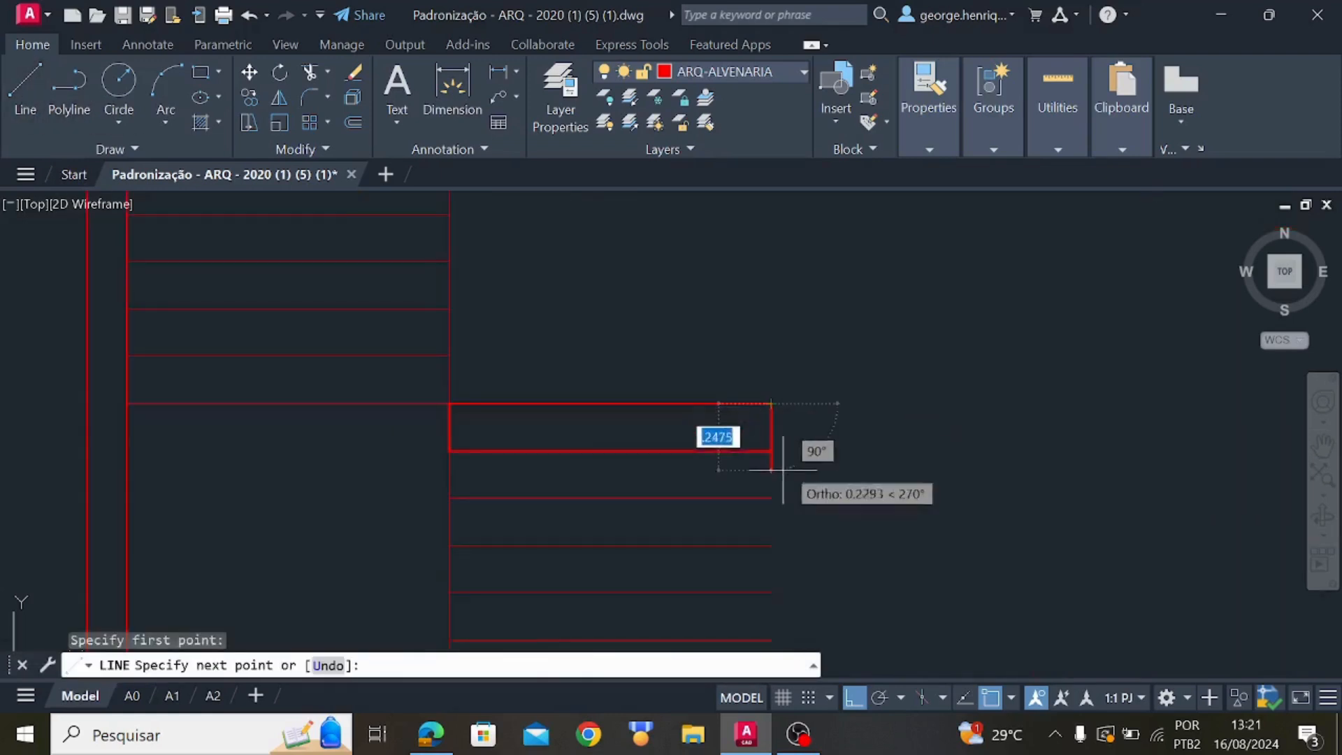
click(771, 451)
key(Escape)
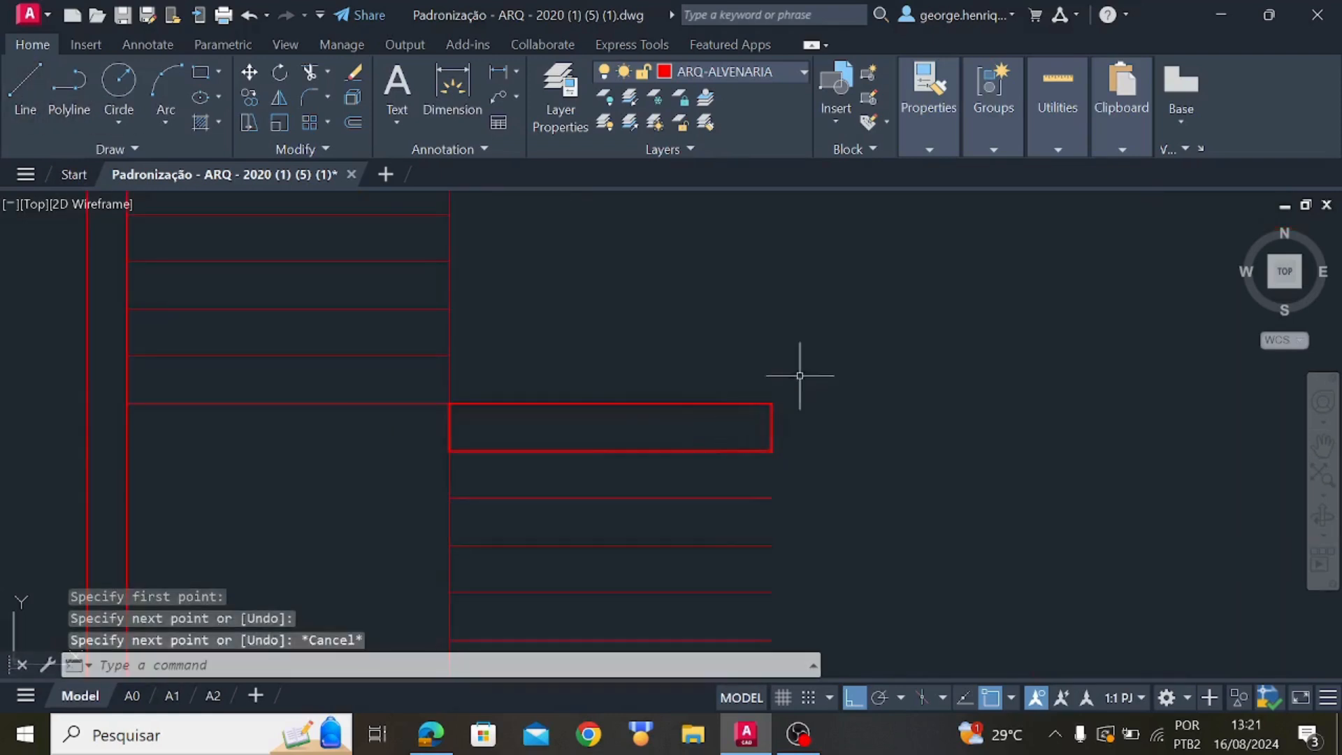
Make ARQ-ALVENARIA FINA the current layer and draw a vertical line from the rectangle's lower-right corner down to the floor line
click(778, 65)
click(782, 148)
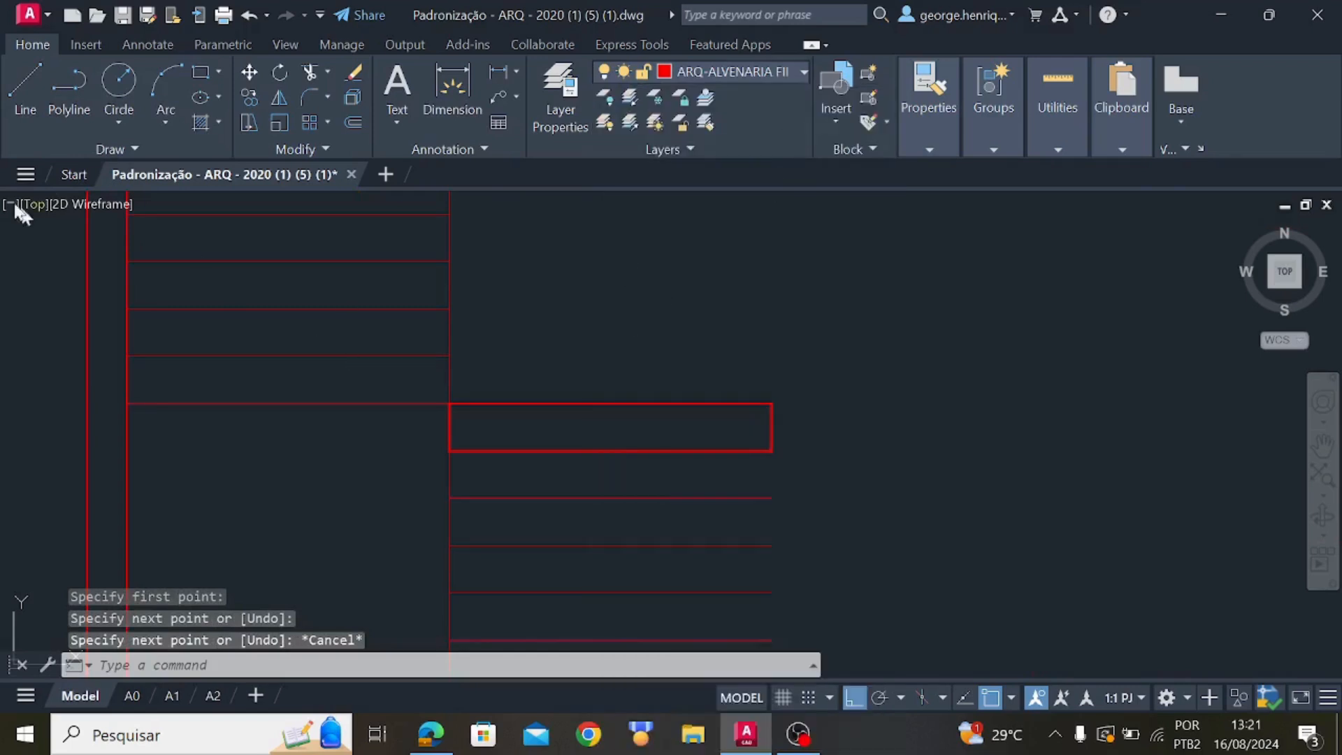
click(39, 98)
click(772, 451)
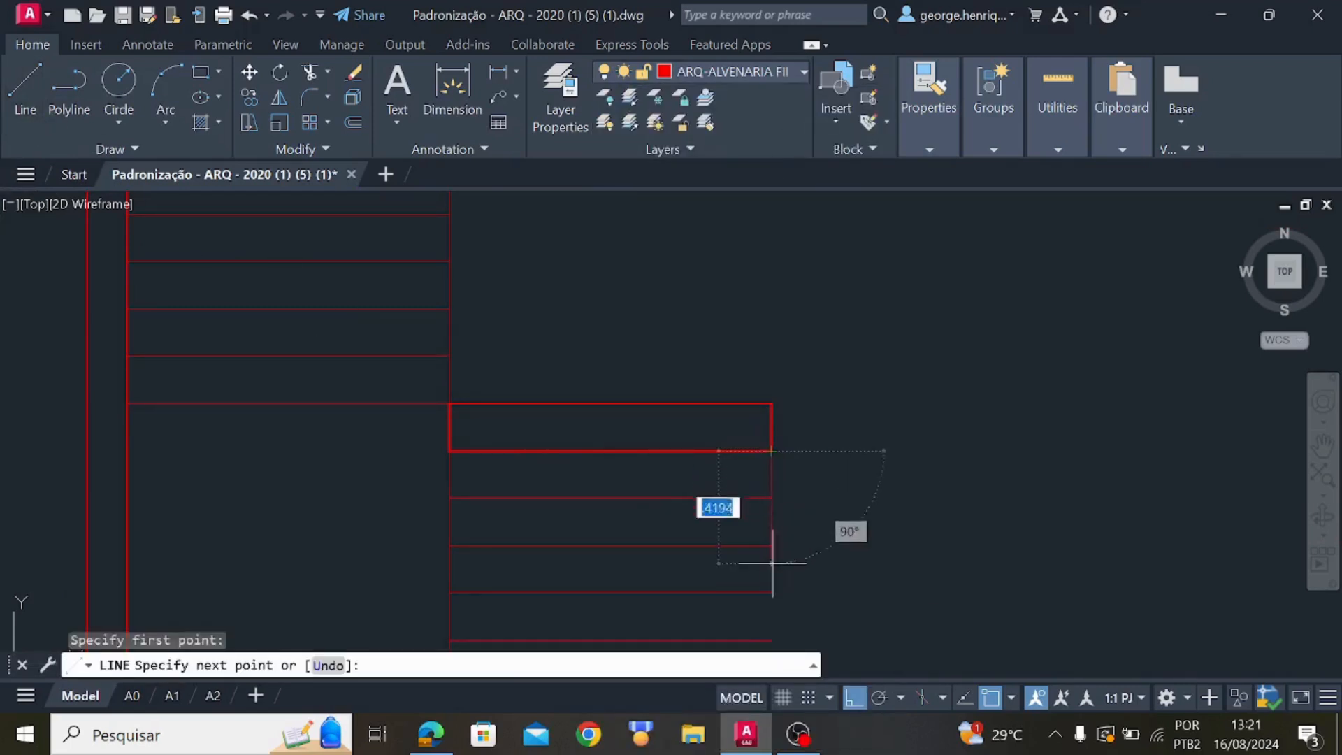
middle_drag(776, 597, 777, 254)
click(769, 439)
key(Escape)
Move the landing line and the second flight's first step line above it to the ARQ-ALVENARIA layer
scroll(770, 400, down, 2)
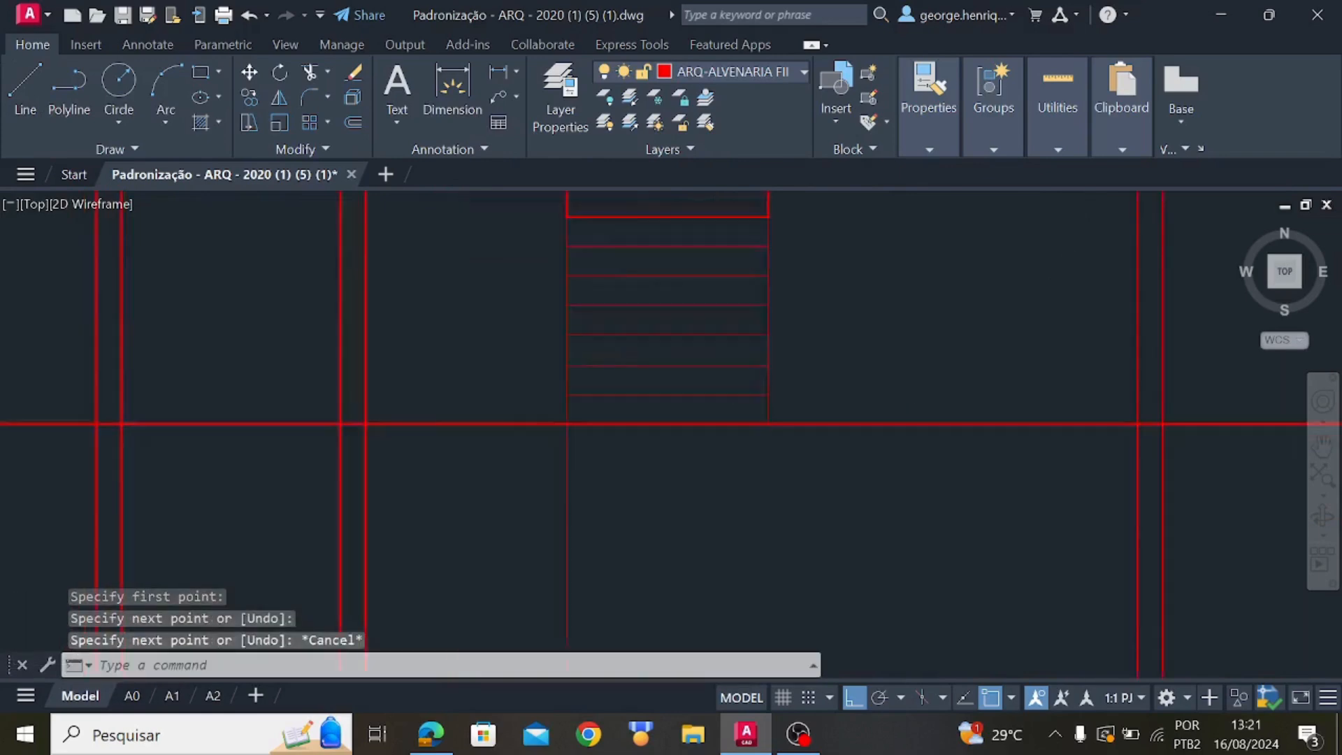
scroll(770, 500, down, 2)
scroll(649, 413, up, 4)
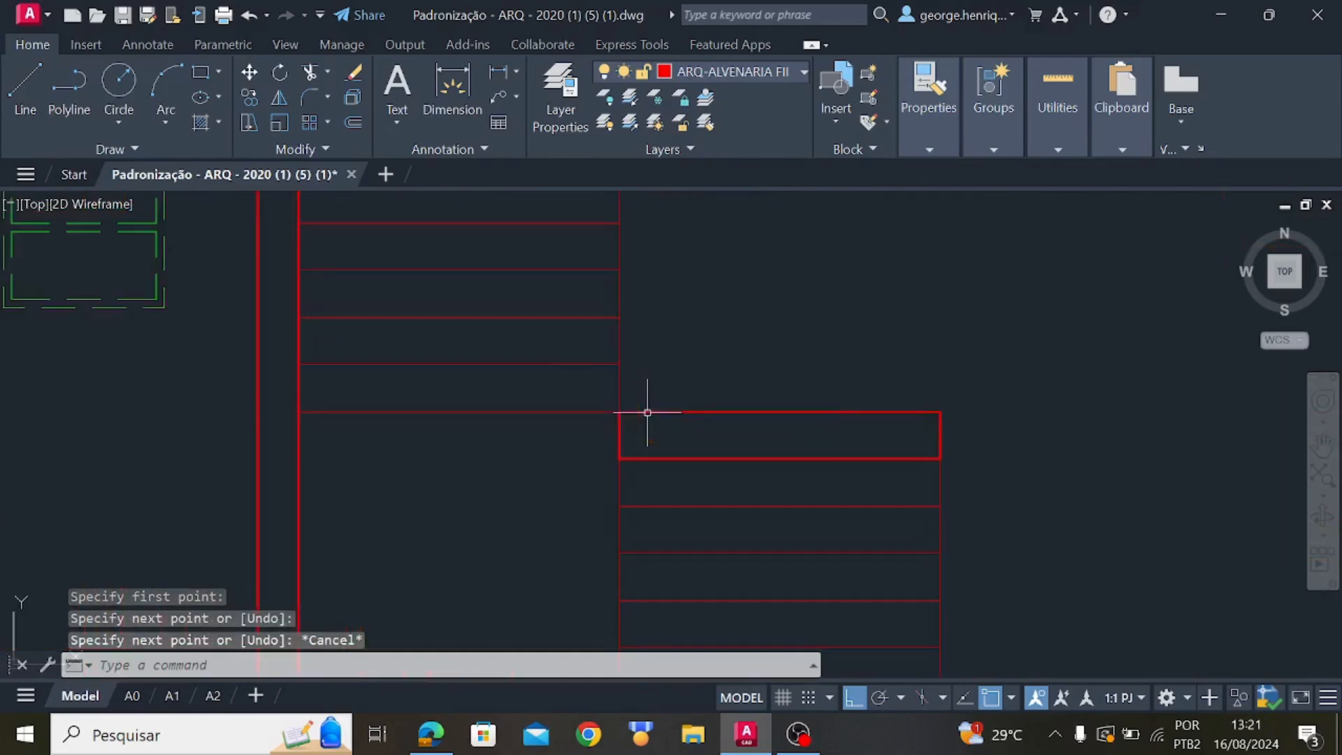
click(444, 411)
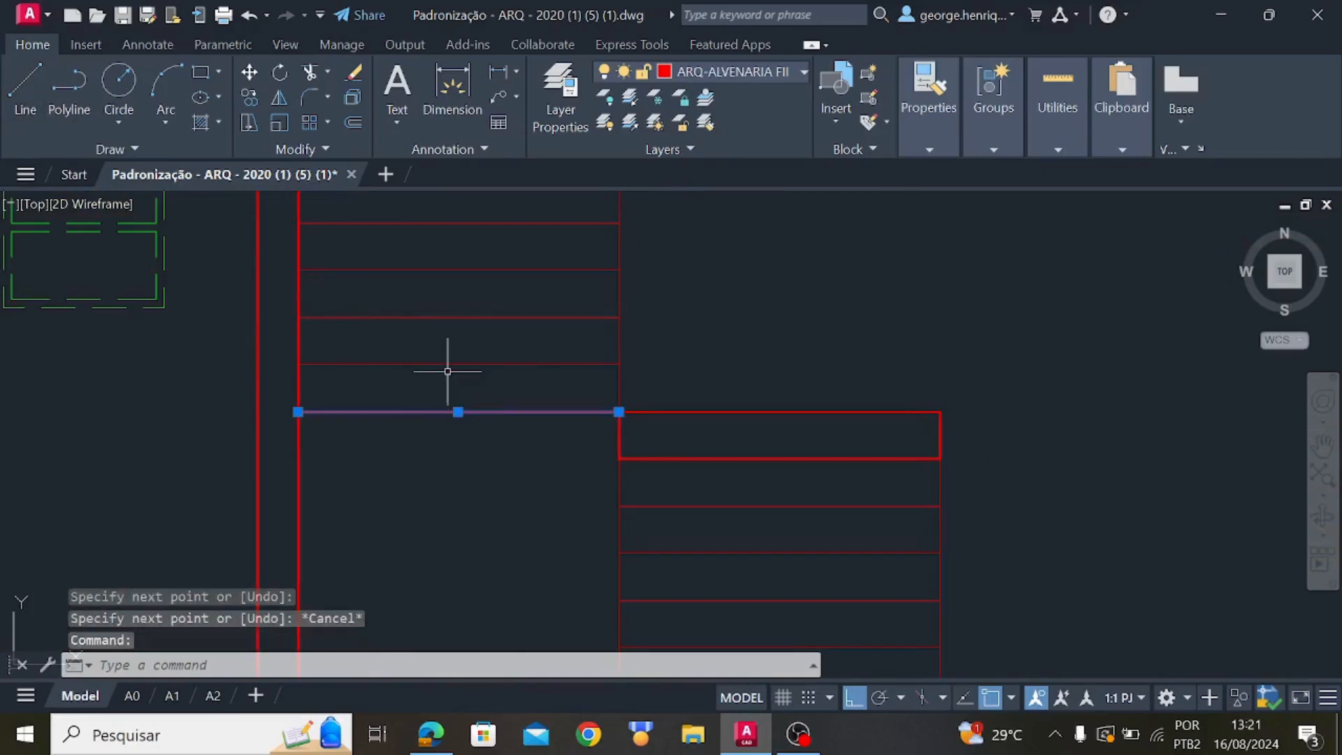
click(787, 72)
scroll(772, 175, up, 1)
click(779, 196)
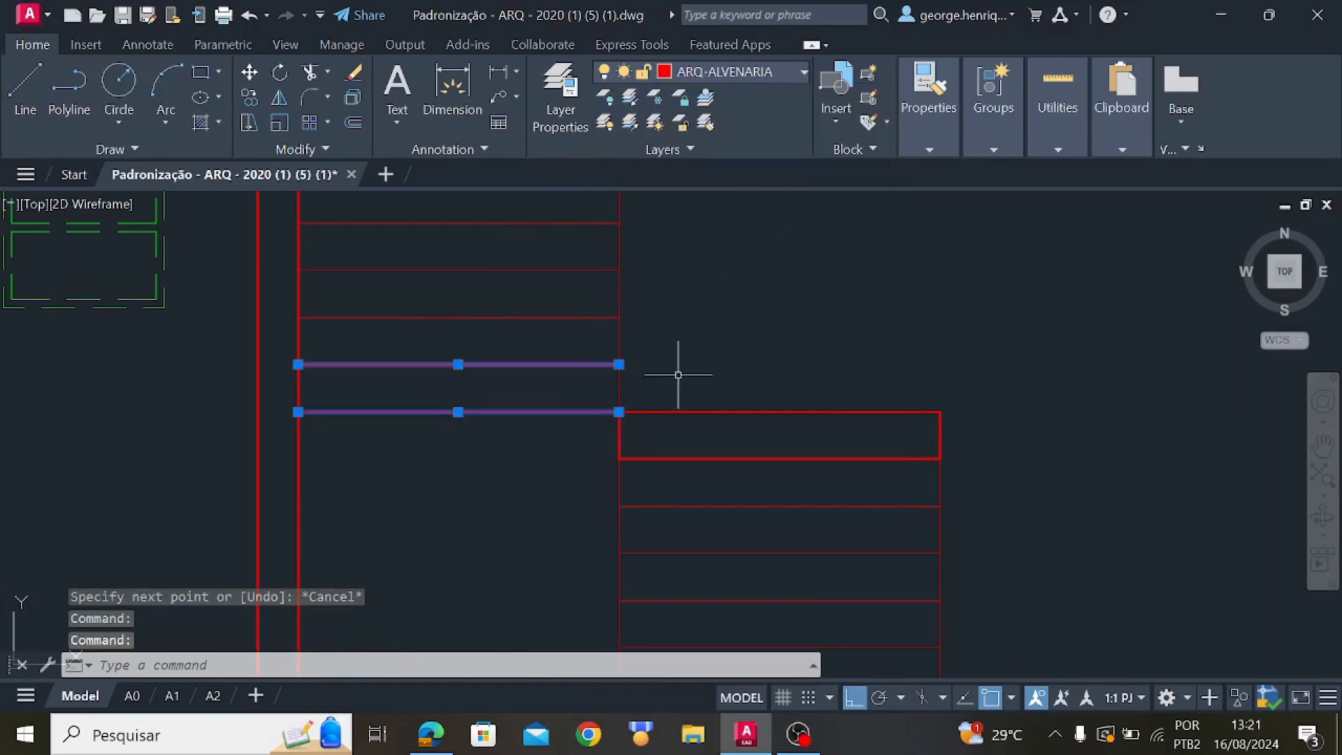
key(Escape)
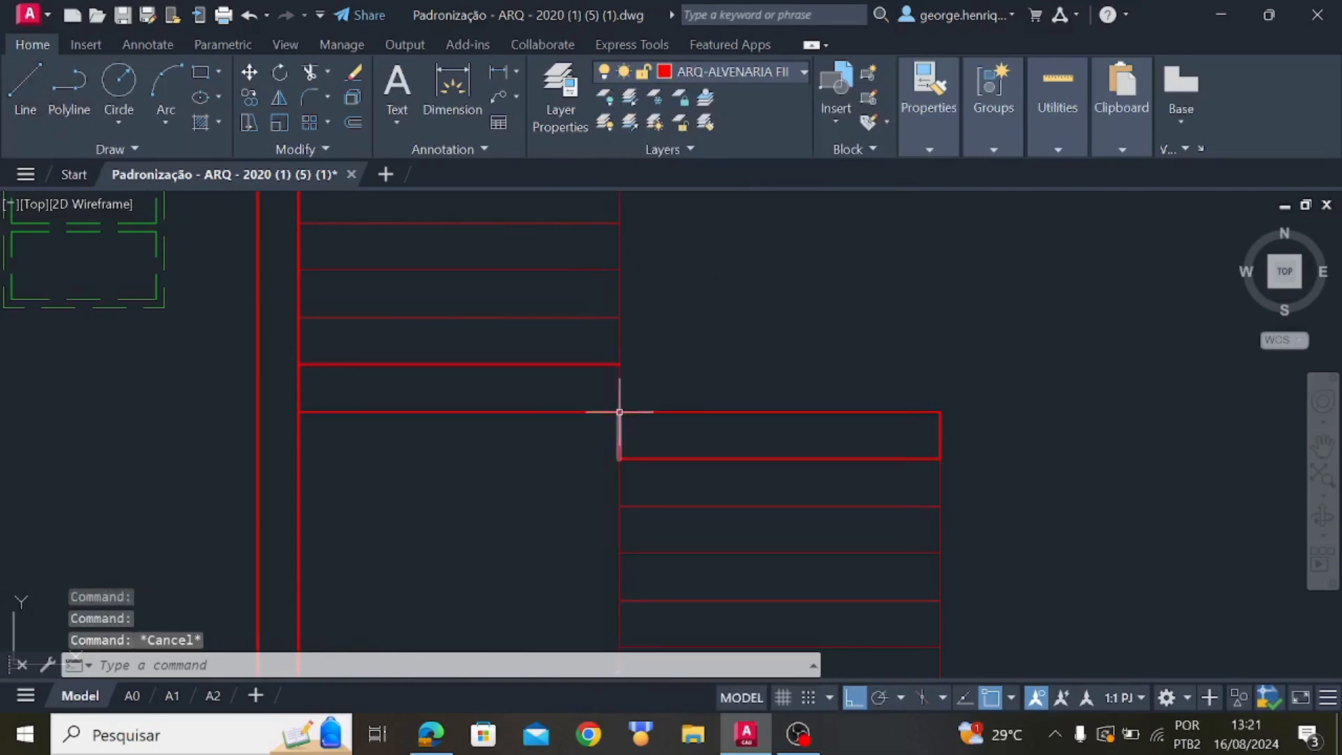
Draw a vertical line joining the right ends of the landing line and the step line directly above it
click(28, 87)
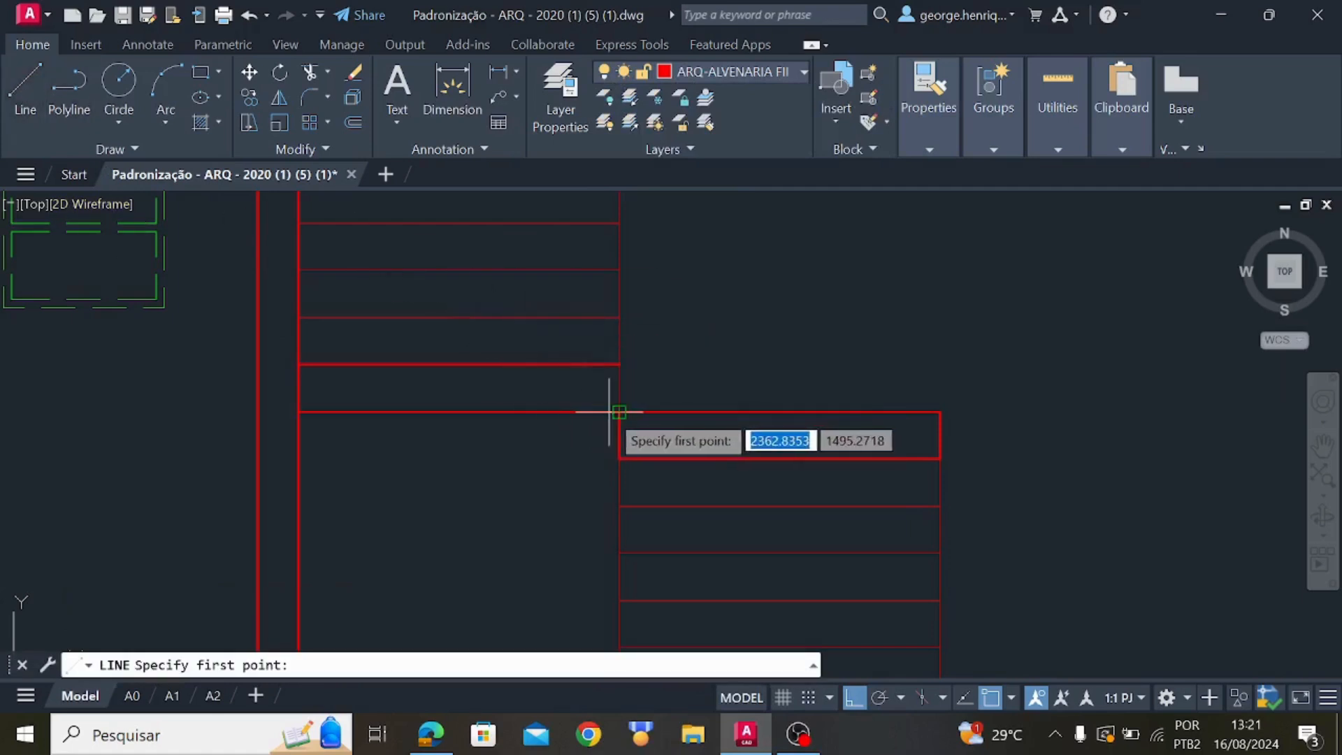
click(620, 364)
click(620, 365)
key(Escape)
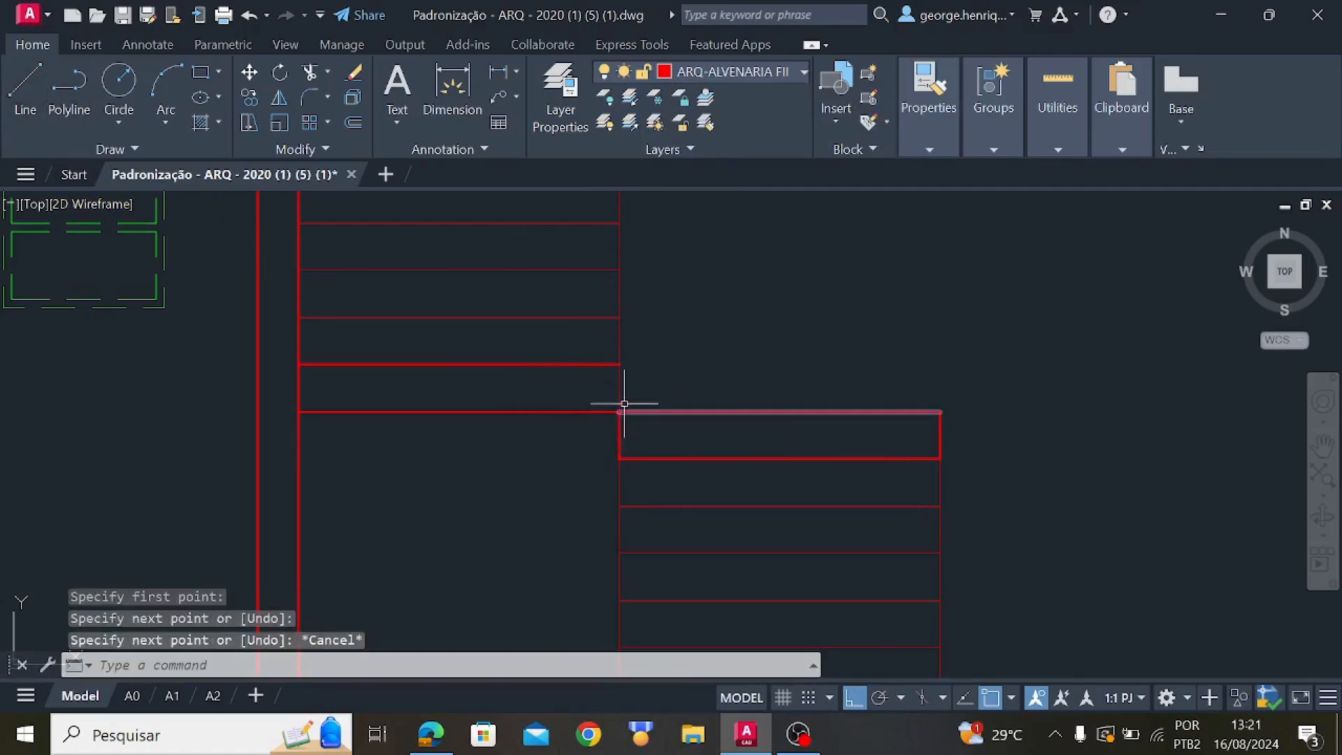
Redraw the short vertical line joining the right ends of the landing line and the step line above it, and erase the duplicate
key(space)
click(619, 413)
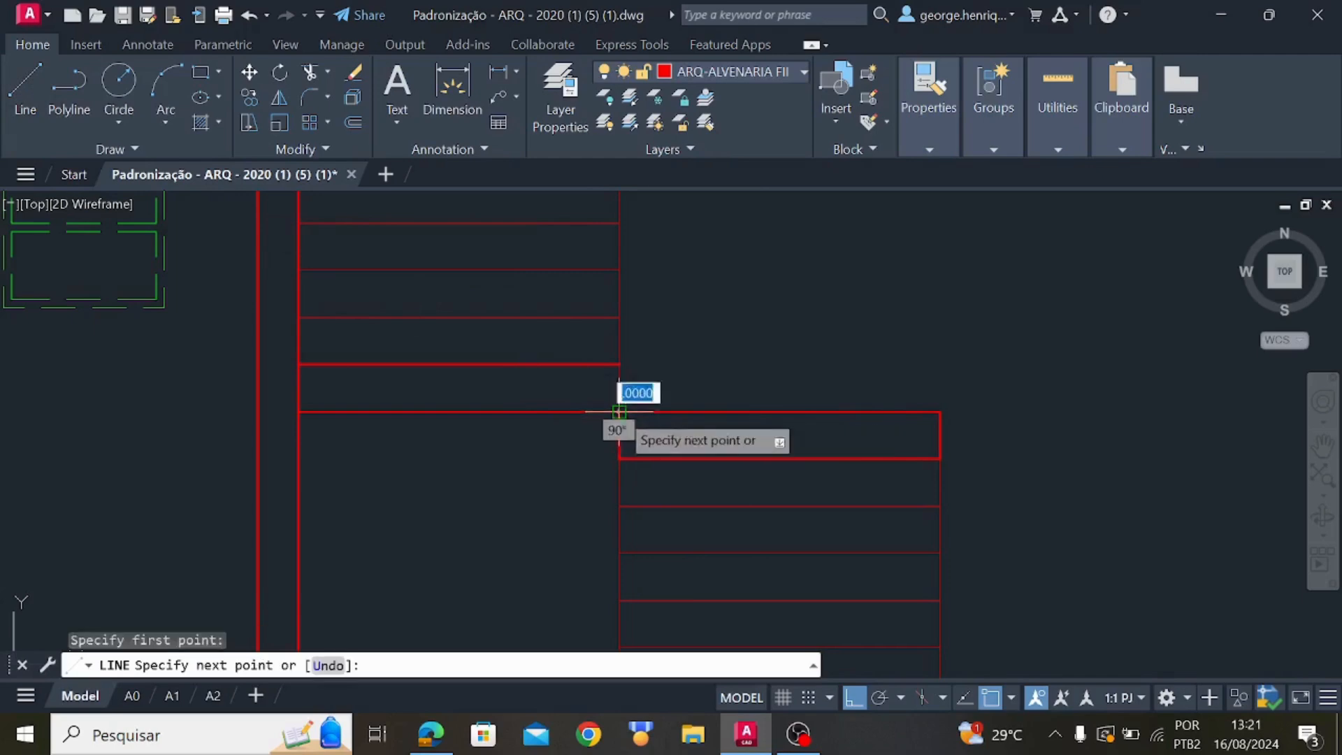
click(620, 364)
key(Escape)
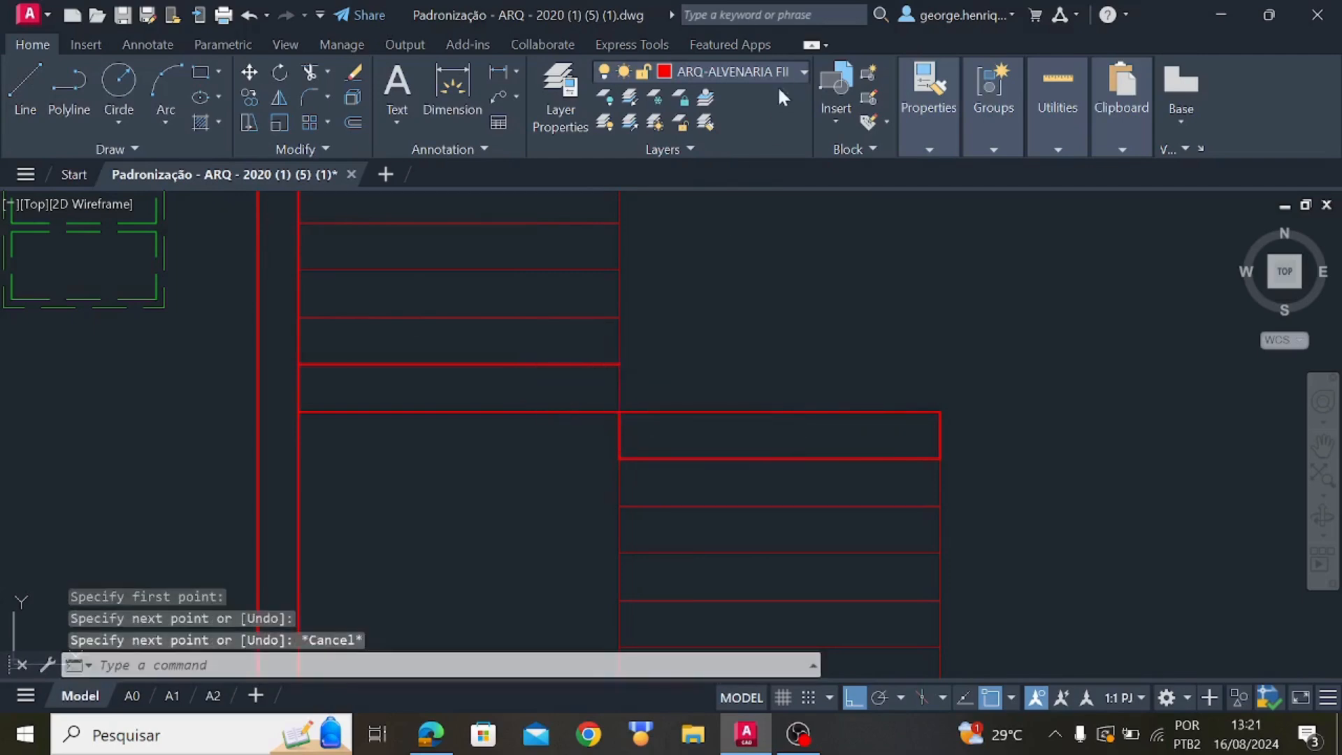
click(783, 72)
click(620, 388)
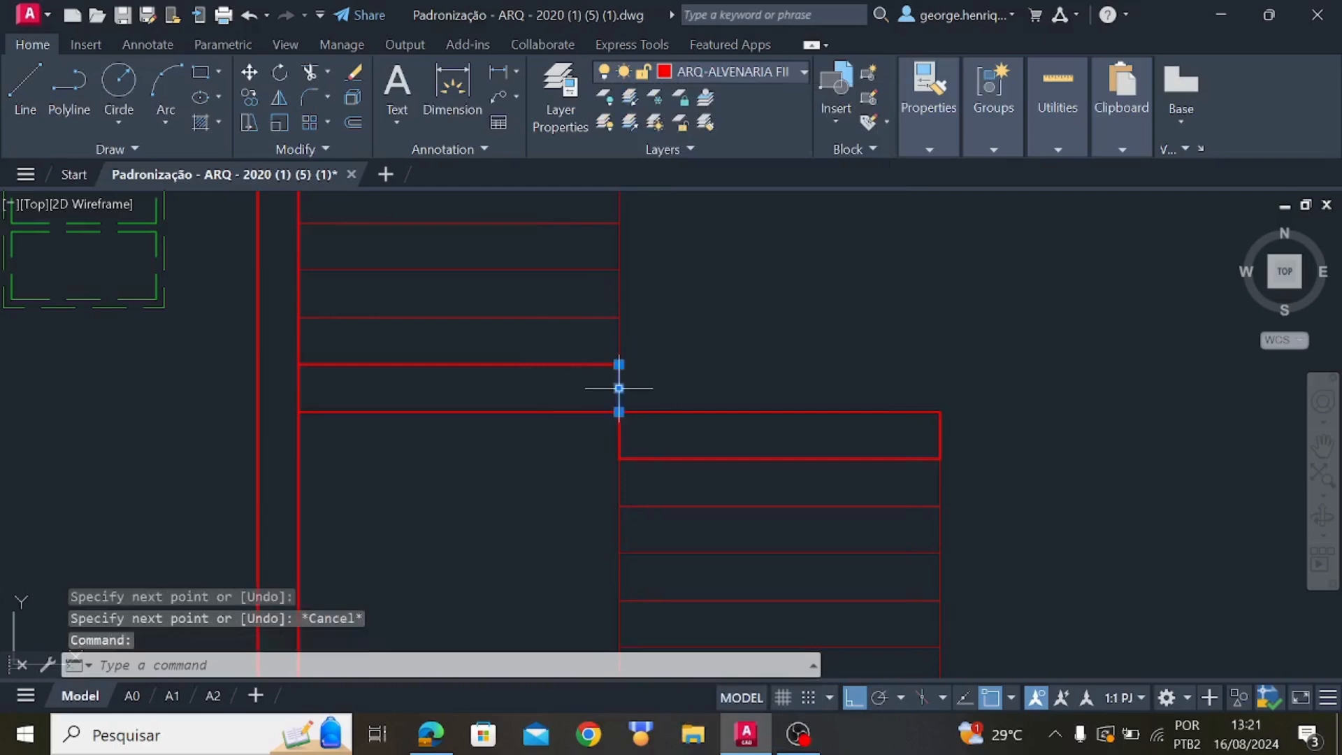
key(Delete)
Move the short vertical line between the landing line and the step line above it to the ARQ-ALVENARIA layer
click(618, 389)
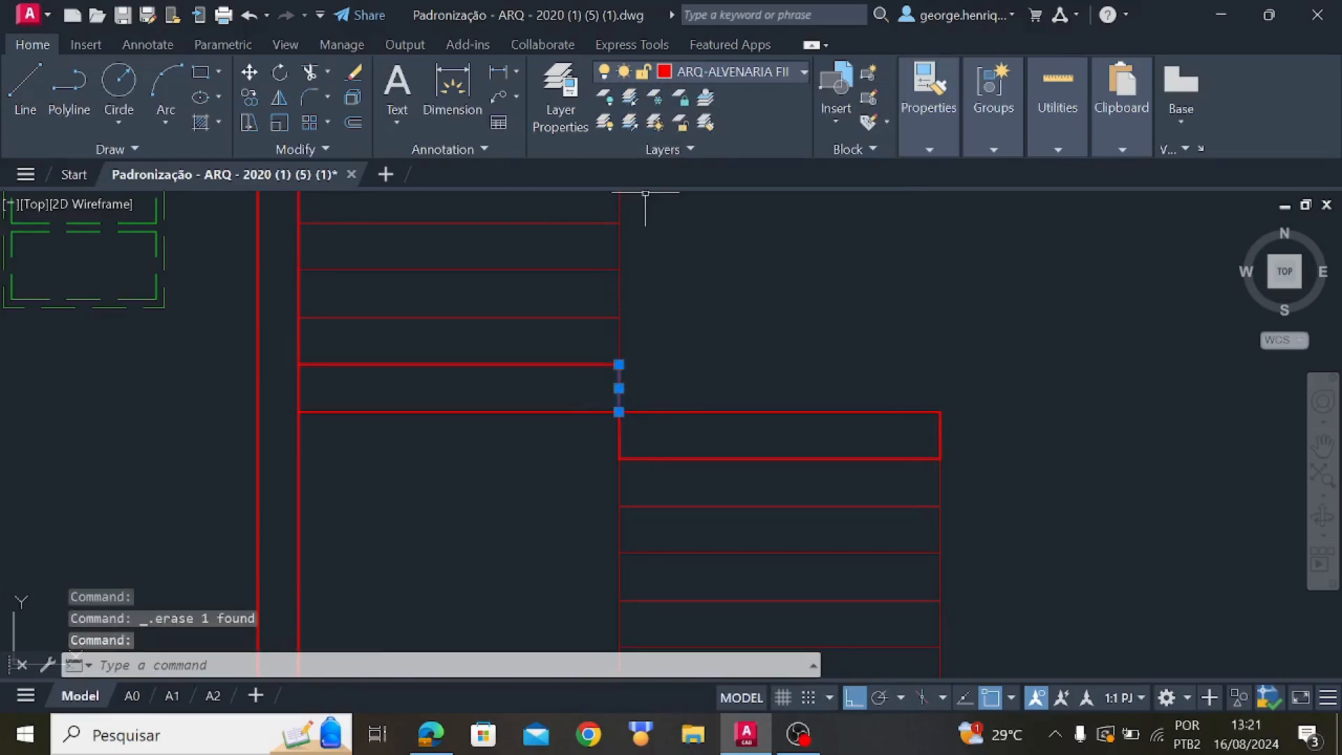
click(725, 72)
scroll(745, 105, up, 2)
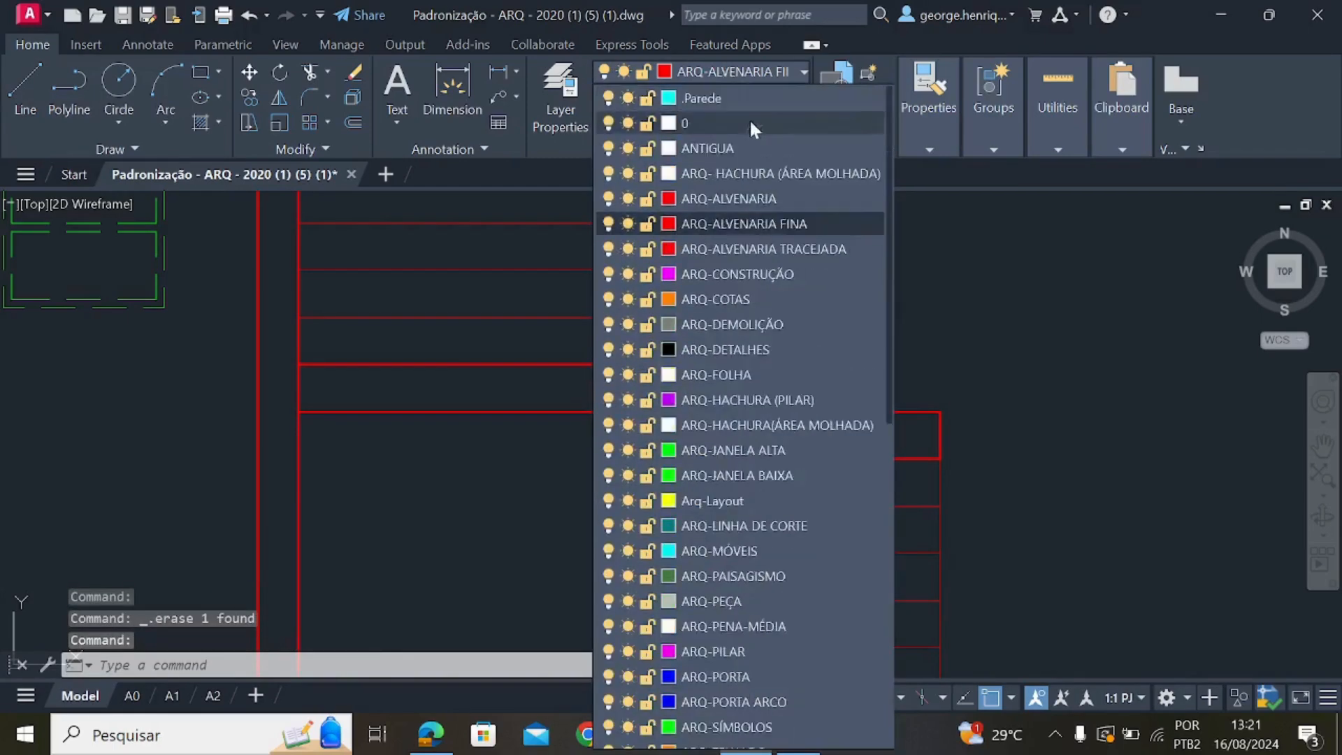
click(756, 198)
key(Escape)
scroll(743, 345, down, 5)
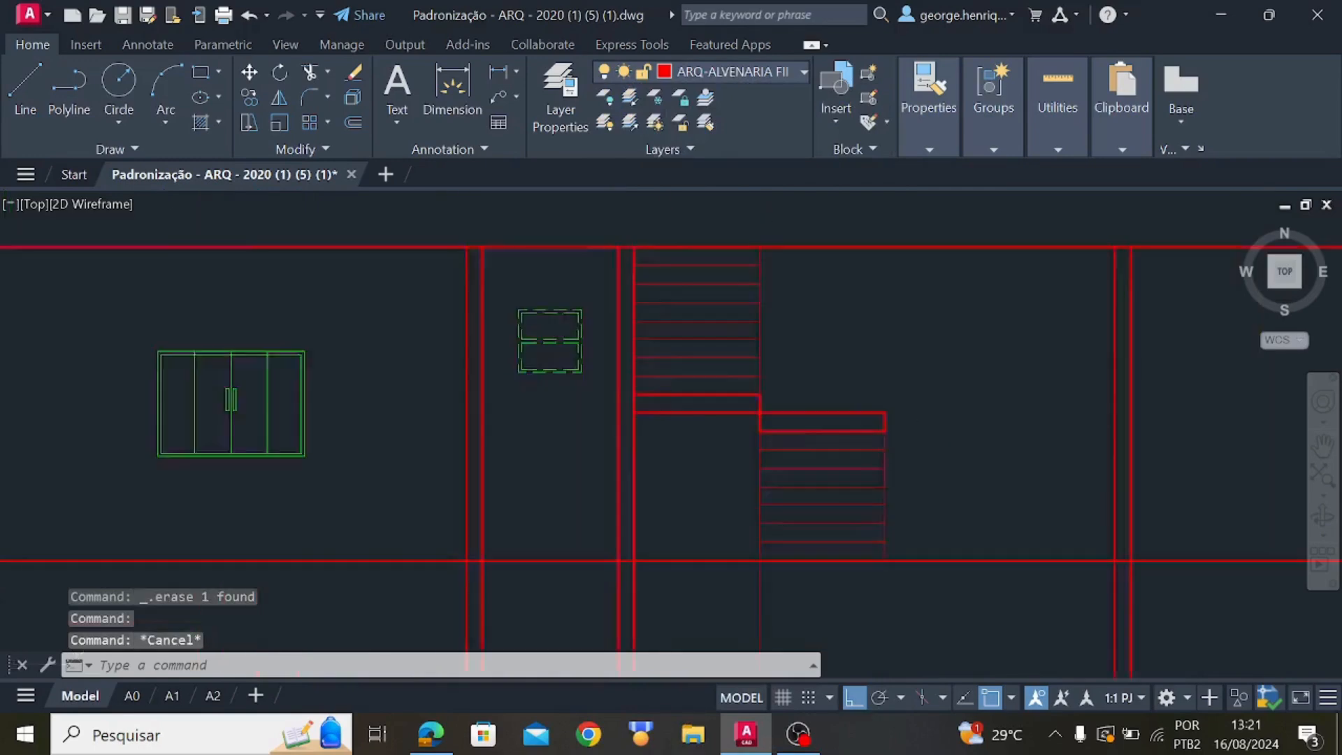
scroll(914, 517, up, 2)
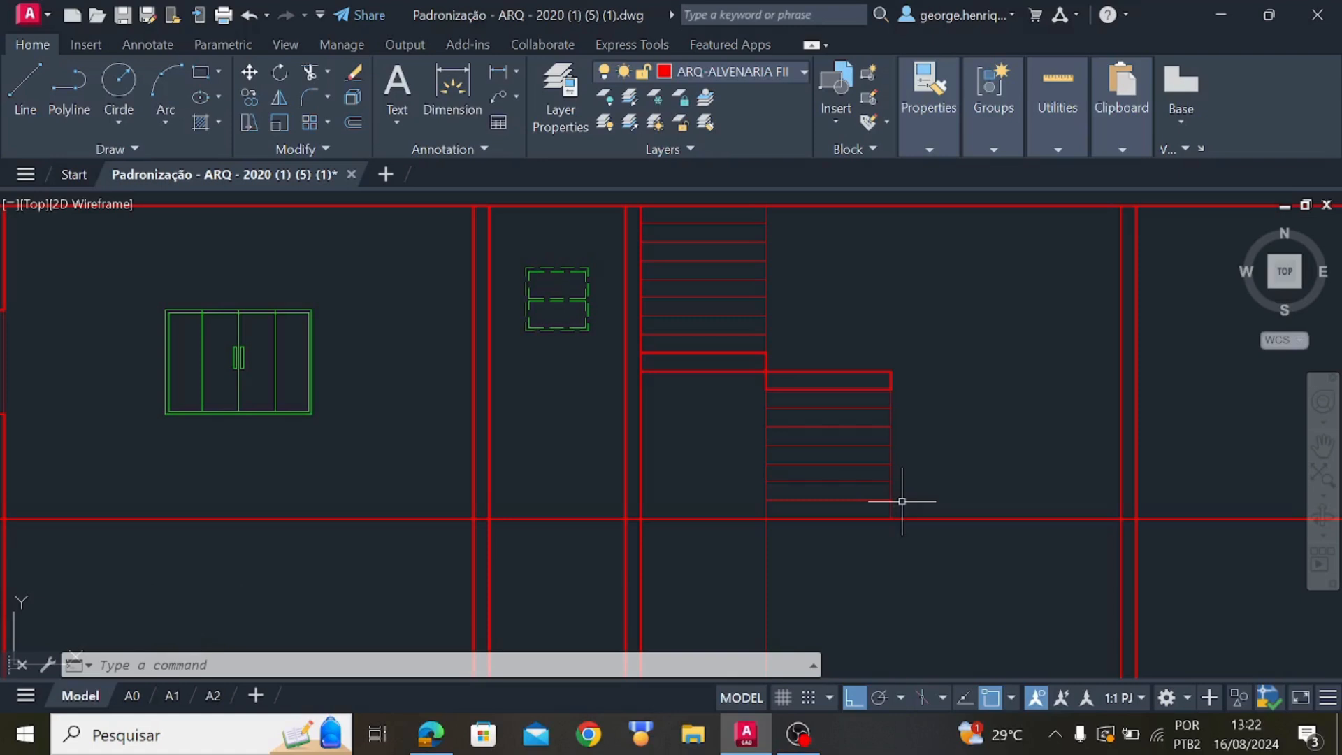
Make layer 0 current and draw a 0.03 line leftward along the floor line from the first flight's lower-right corner
click(760, 67)
scroll(758, 257, up, 2)
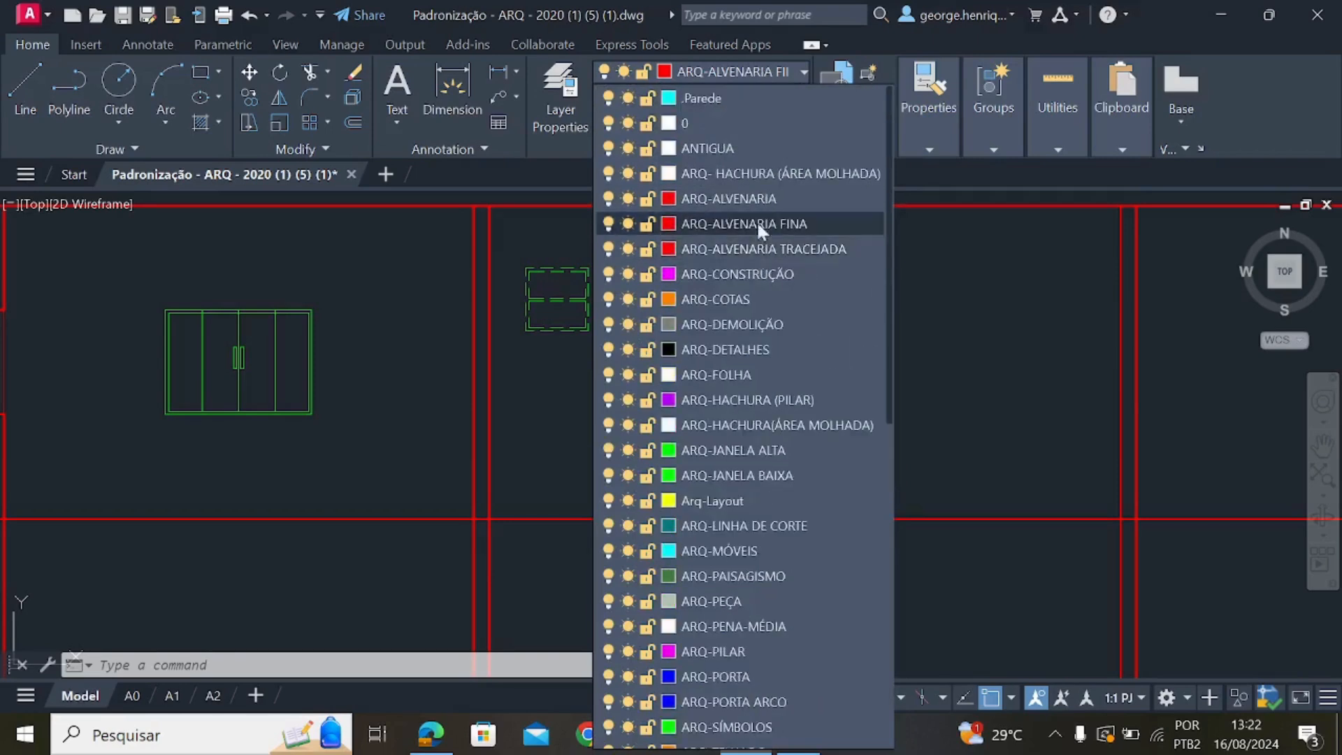
click(746, 120)
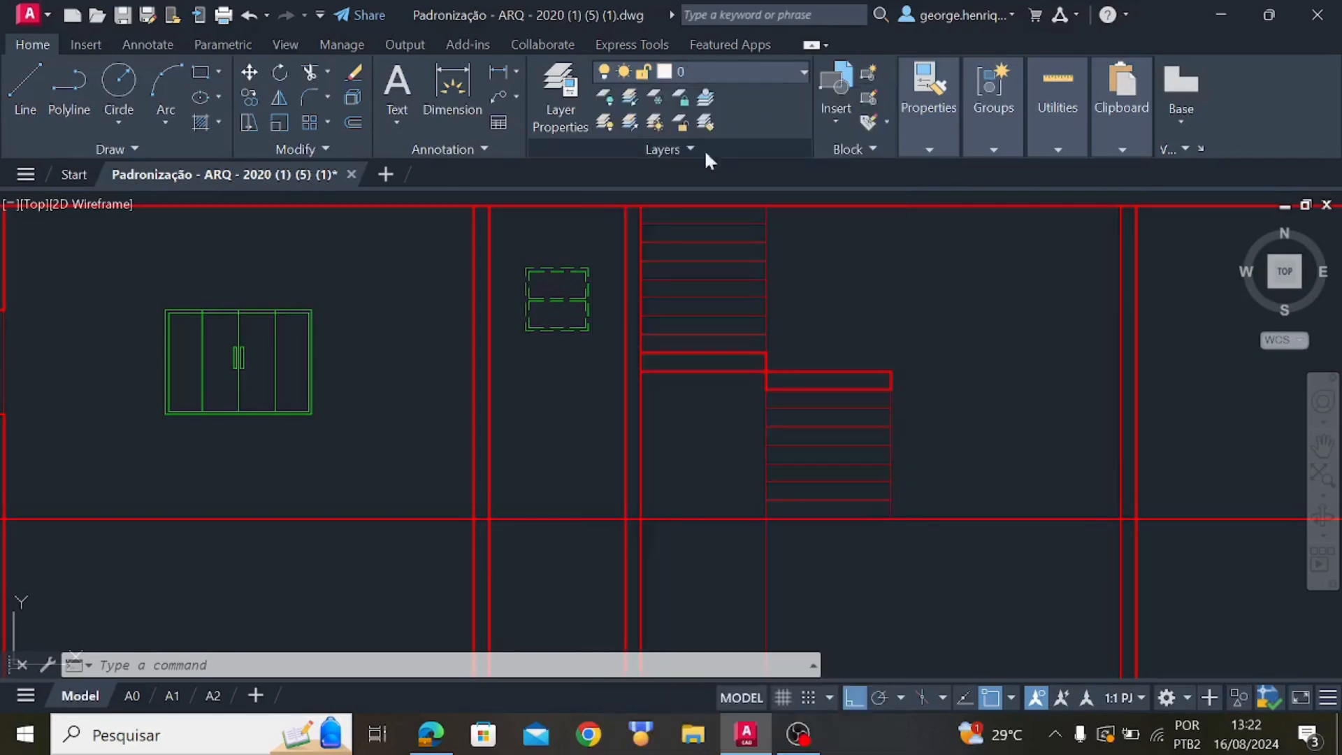
click(16, 92)
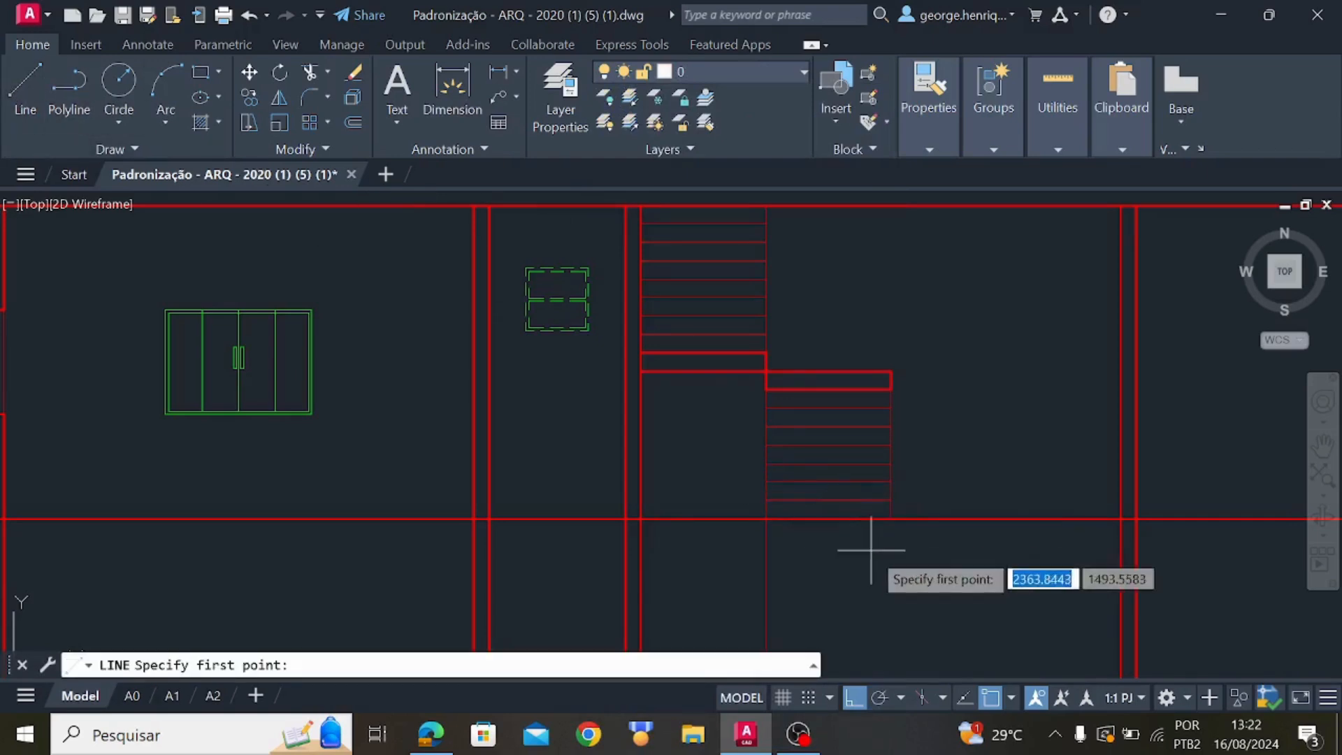
scroll(878, 539, up, 5)
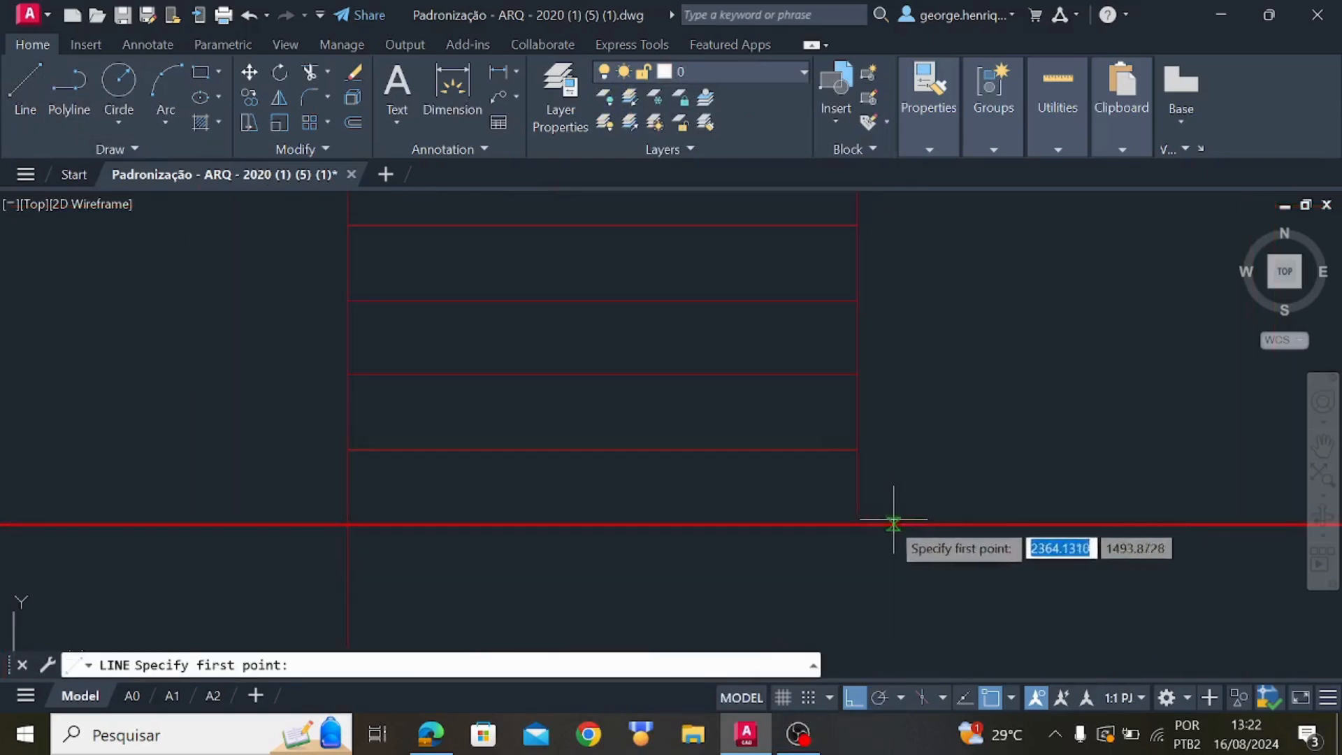
click(856, 525)
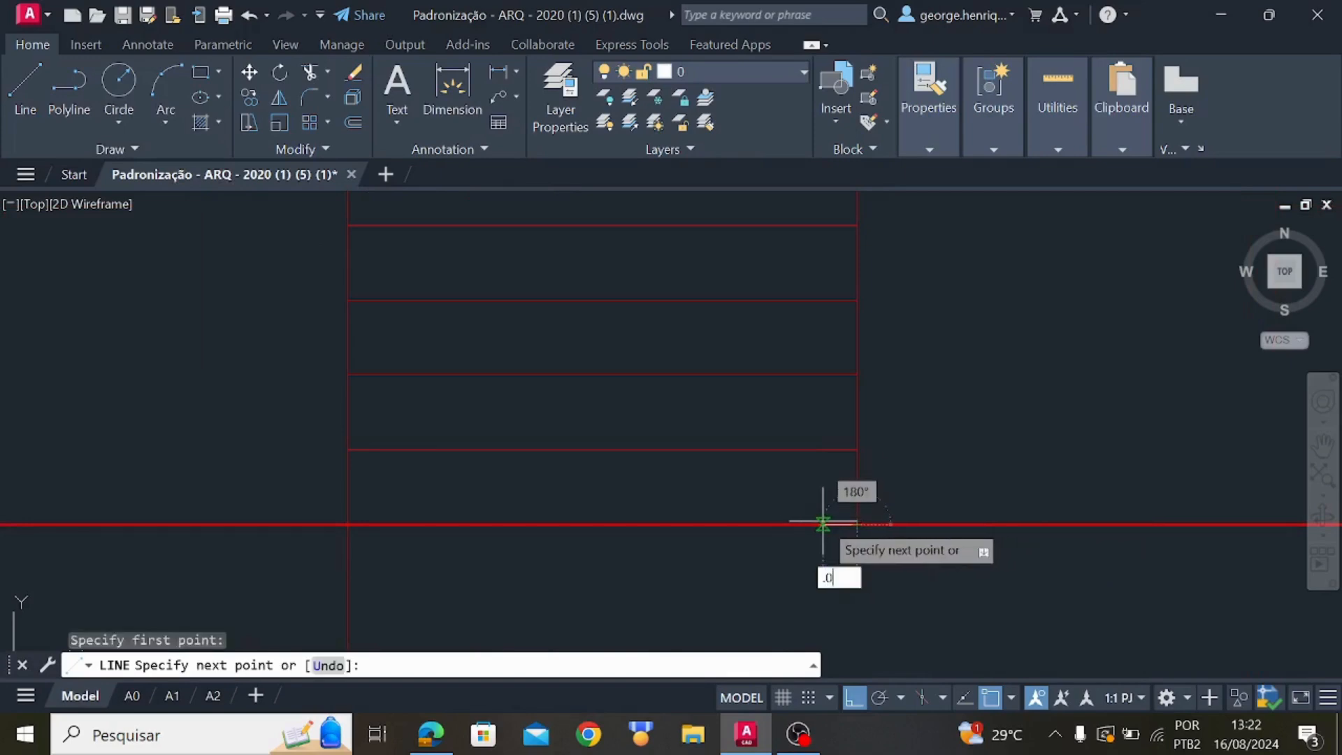
text(.03)
key(Return)
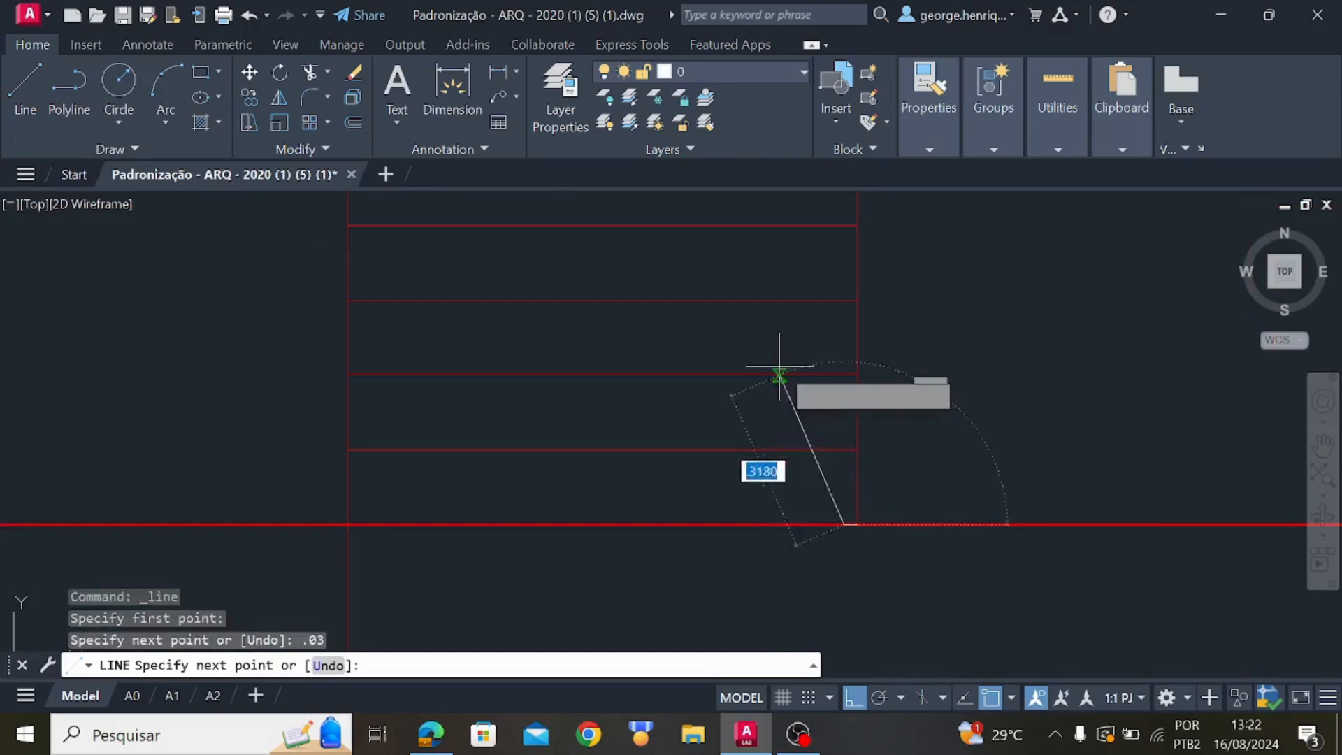
Continue the line straight up to the landing line, 0.03 leftward along it, and straight back down to the floor line
scroll(778, 332, down, 2)
middle_drag(785, 286, 785, 563)
scroll(803, 381, up, 3)
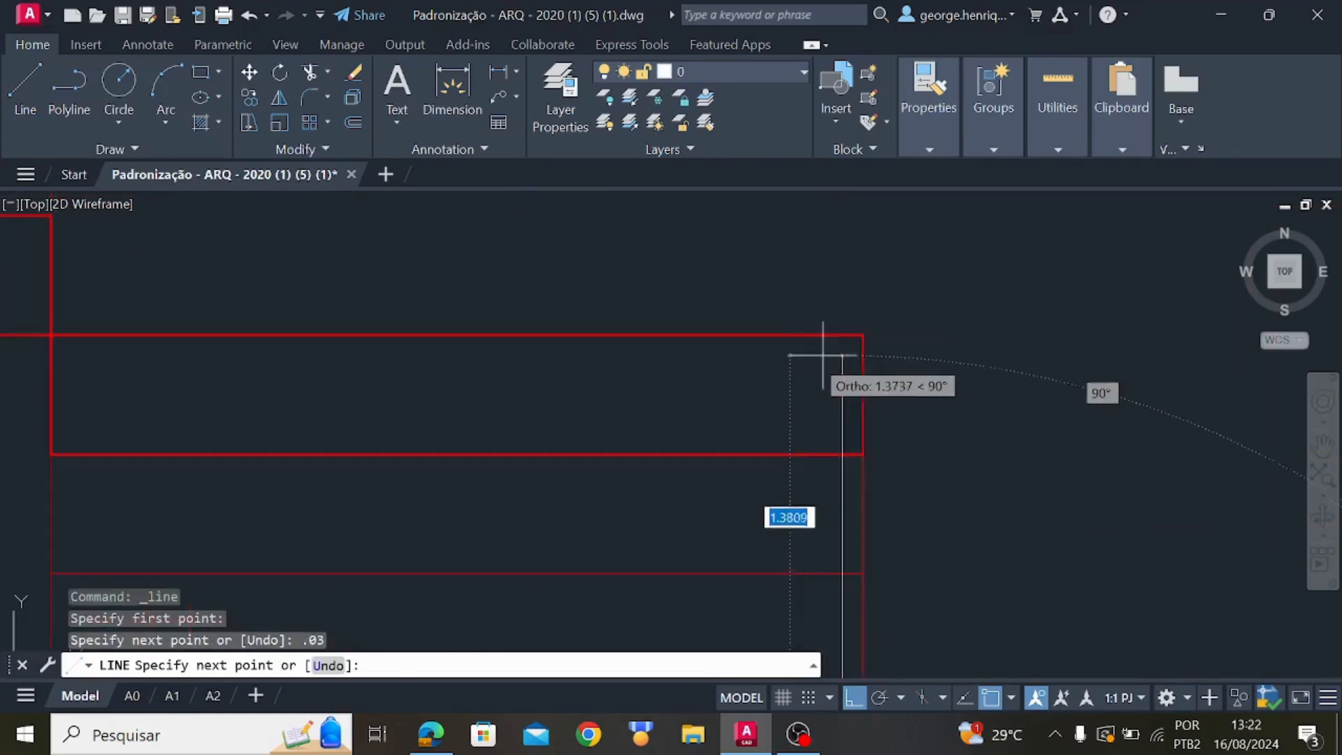
click(843, 335)
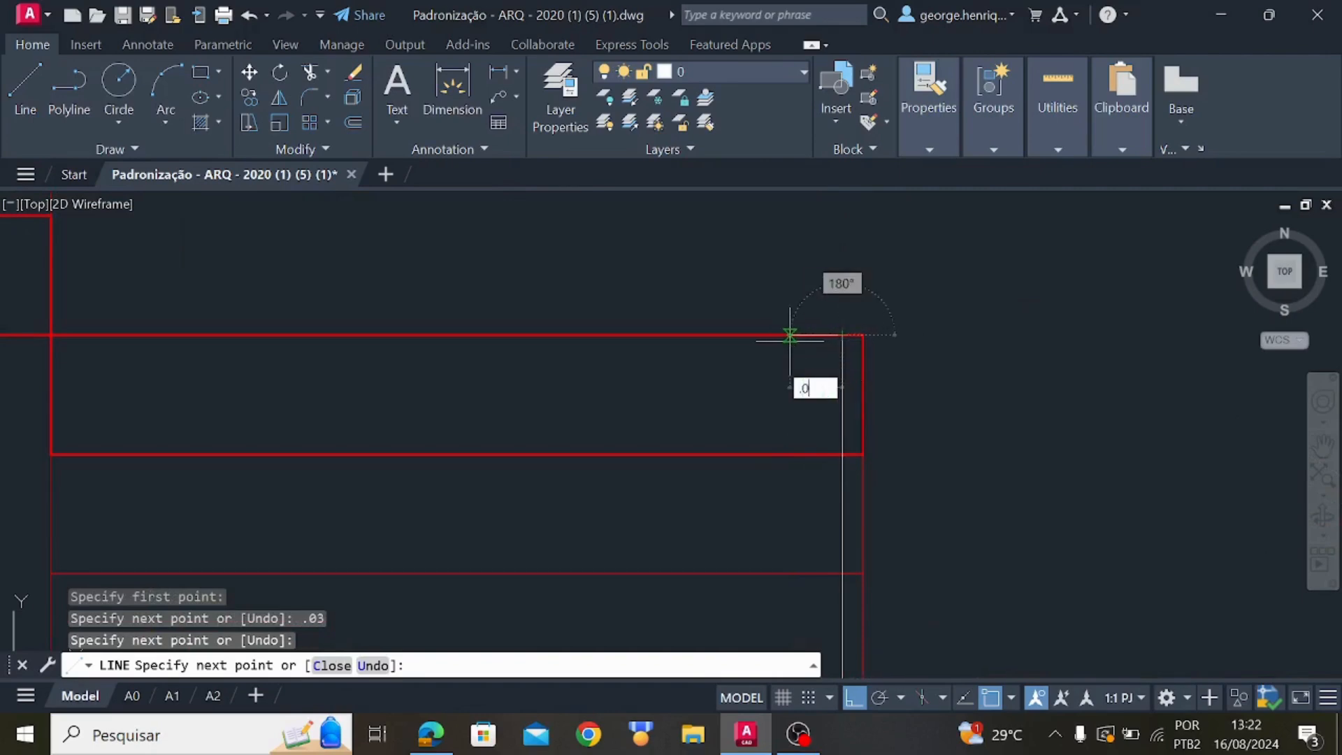
text(.03)
key(Return)
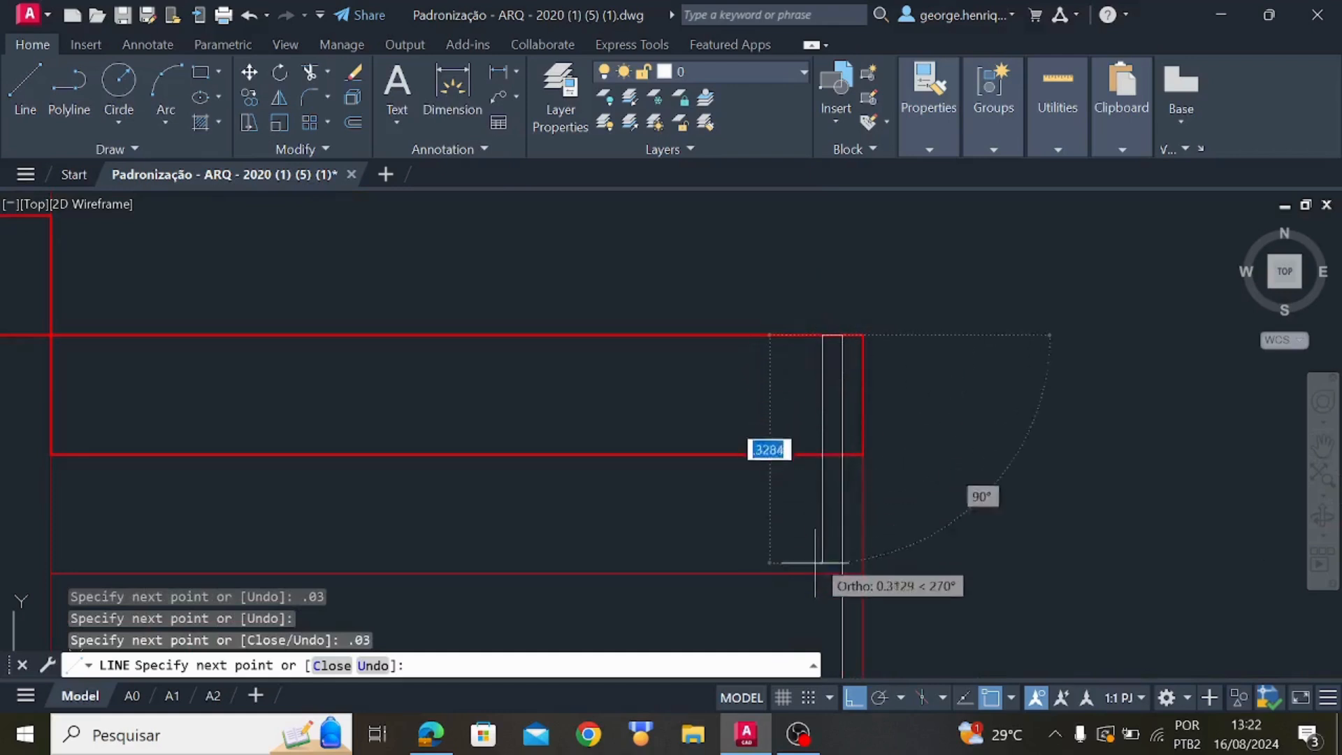
scroll(774, 319, down, 2)
scroll(785, 569, down, 2)
scroll(749, 462, up, 6)
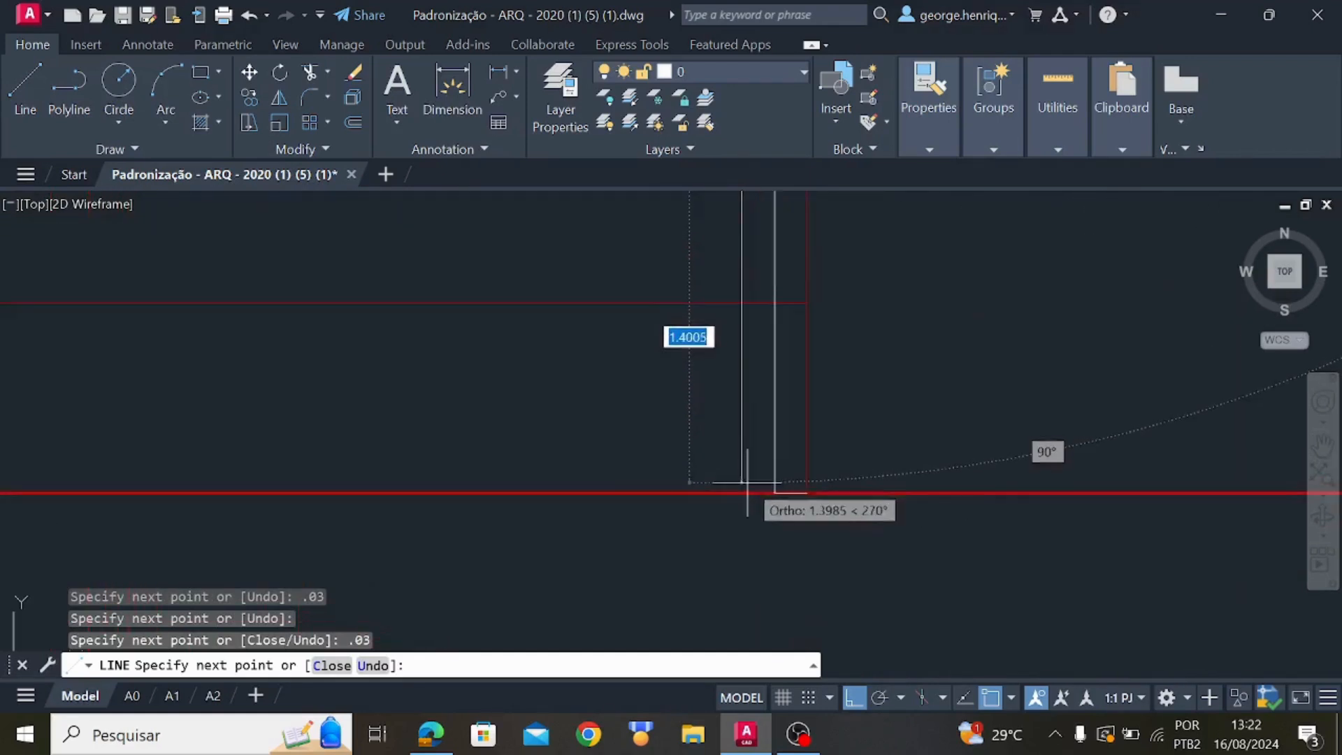
key(Escape)
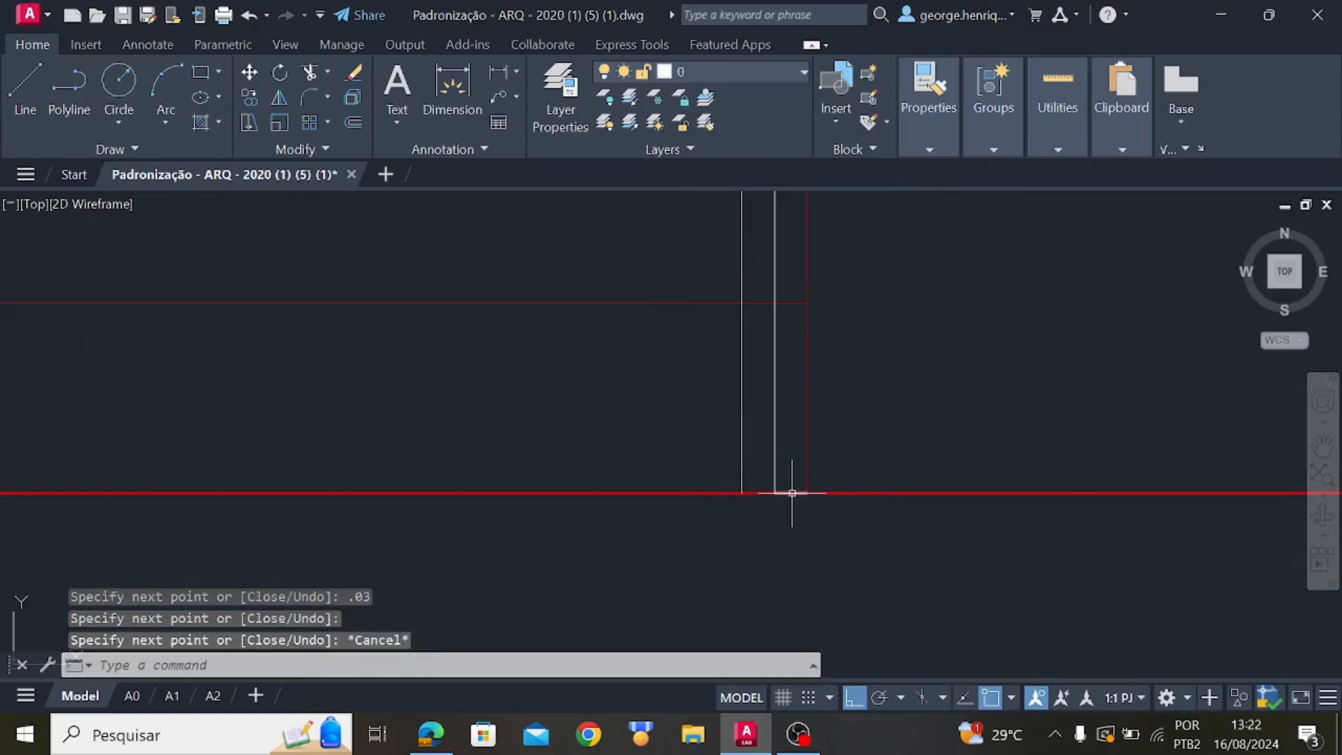
Erase the 0.03 offset segment on the floor line at the first flight's lower-right corner
click(793, 493)
key(Delete)
scroll(771, 454, down, 3)
middle_drag(783, 332, 755, 612)
scroll(741, 475, up, 5)
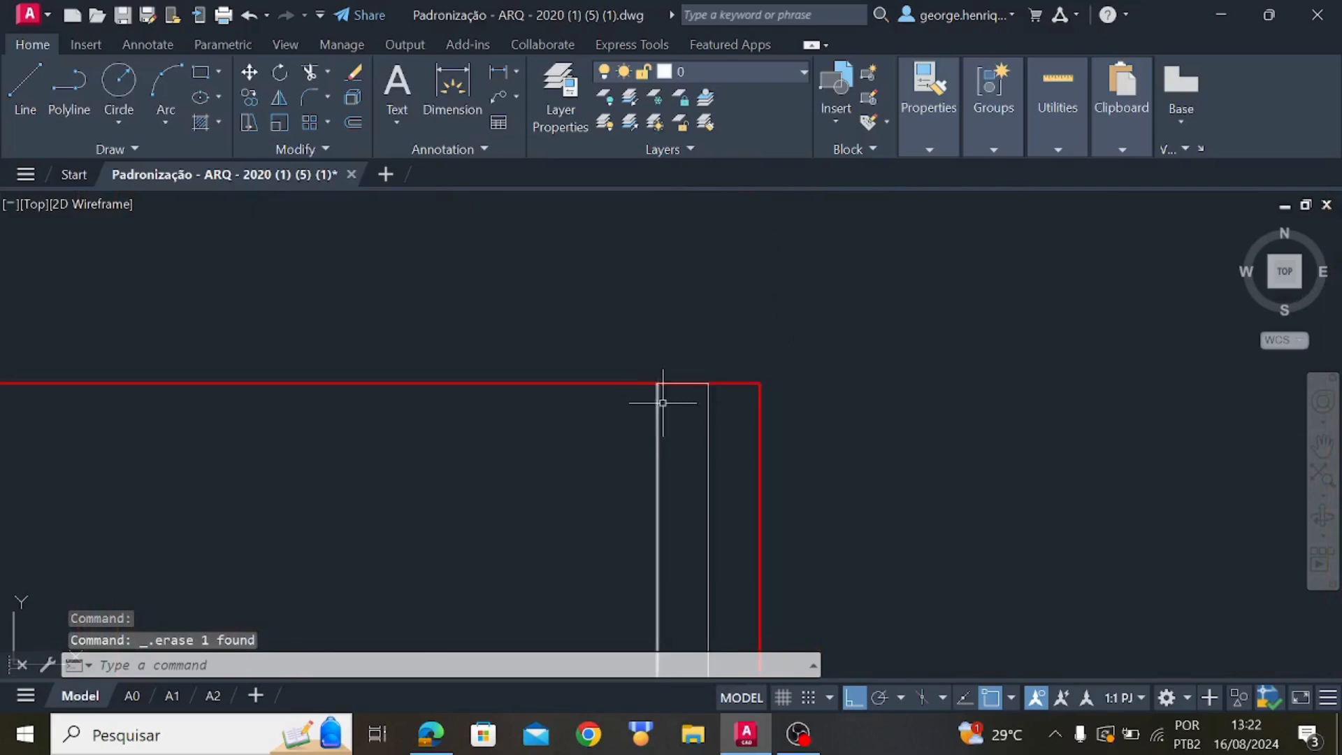
Draw a 0.03 line rightward along the floor line from the first flight's lower-left corner
scroll(728, 447, down, 8)
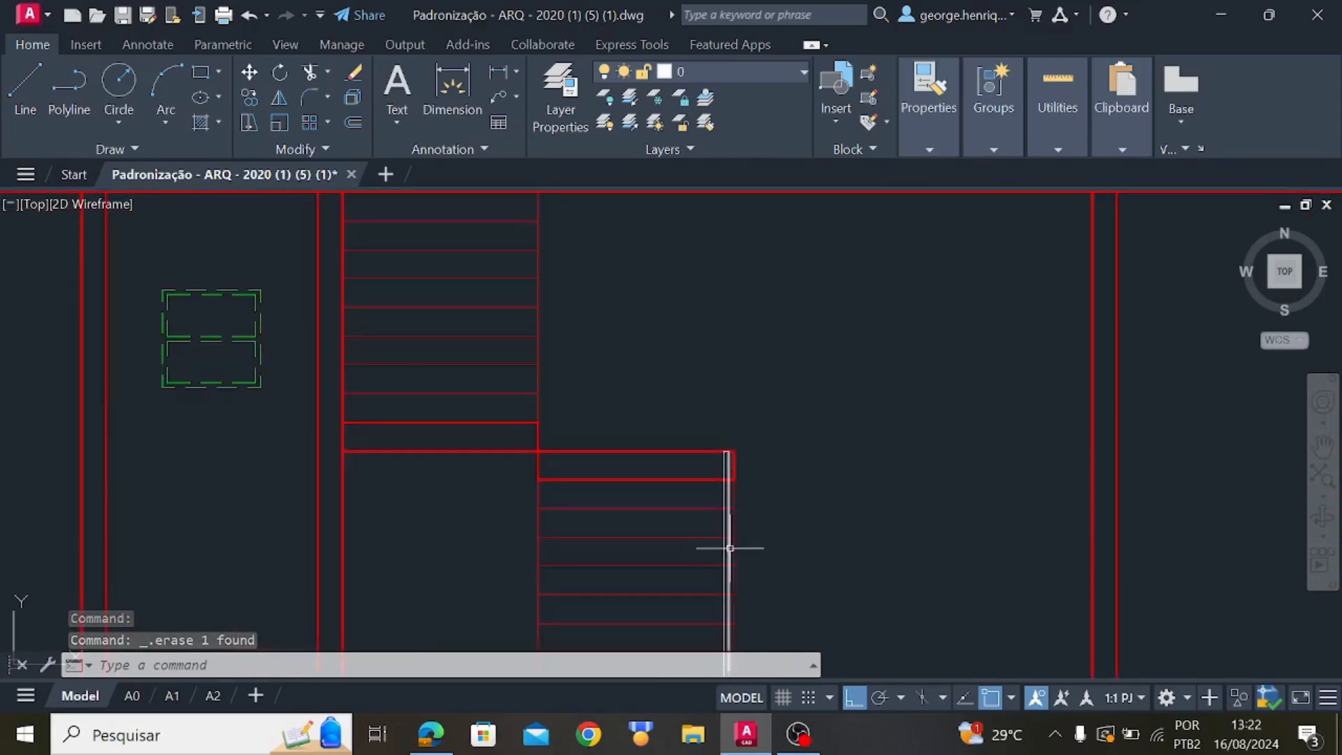
middle_drag(728, 548, 699, 479)
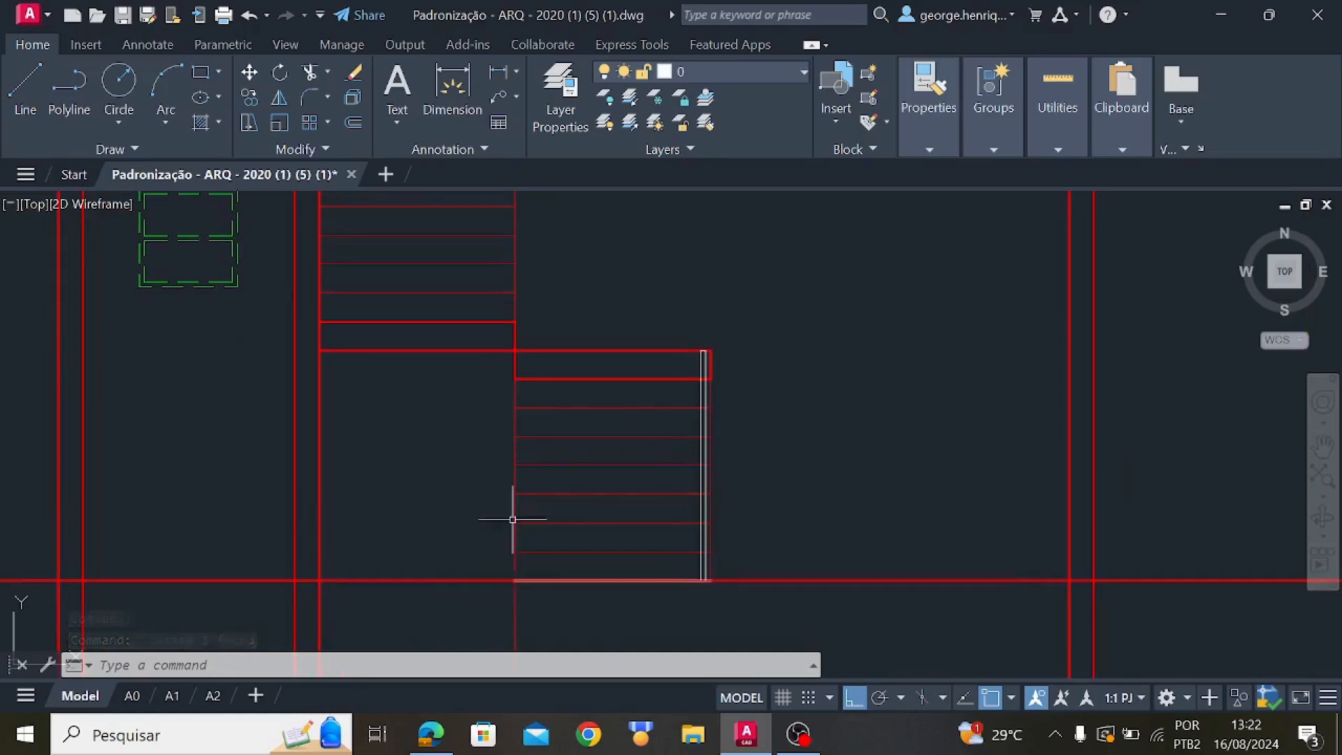
click(19, 91)
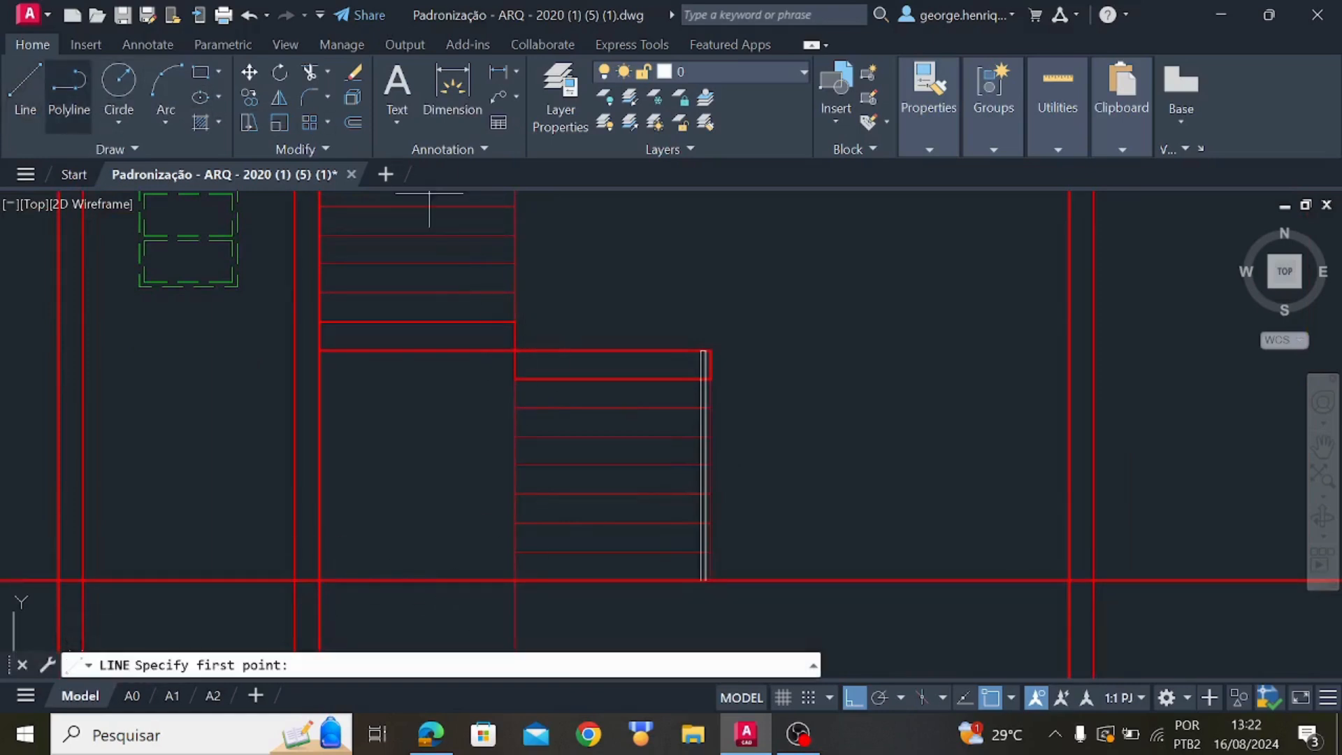
scroll(533, 613, up, 5)
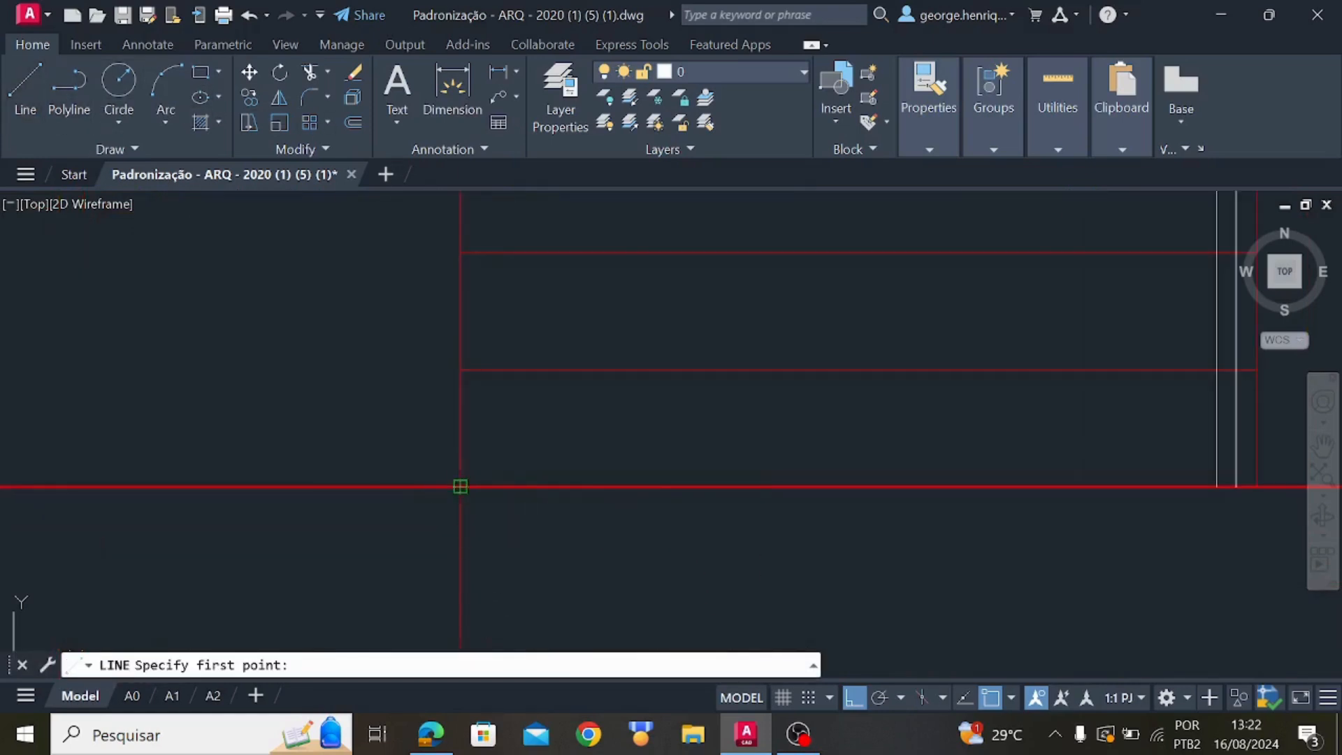
click(460, 486)
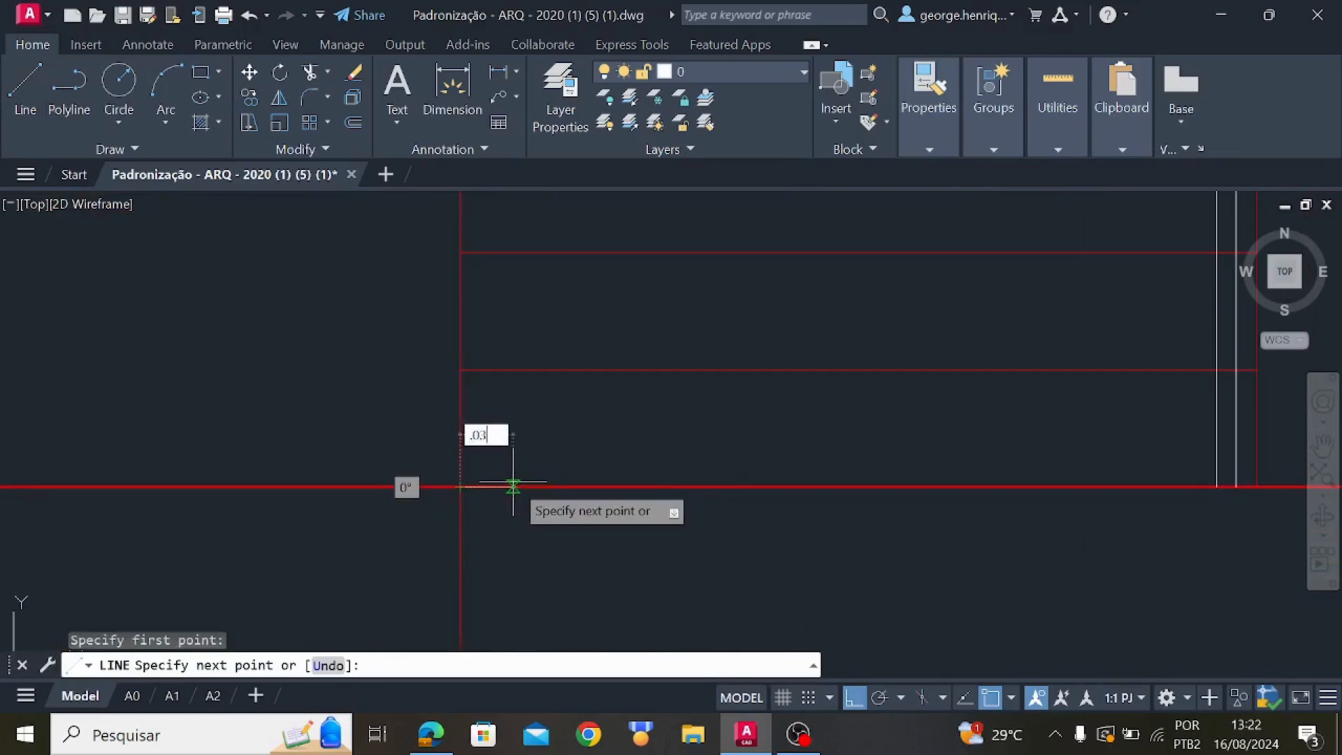
key(Return)
Continue the line straight up to the landing line, 0.03 rightward along it, and straight back down to the floor line
middle_drag(491, 210, 566, 635)
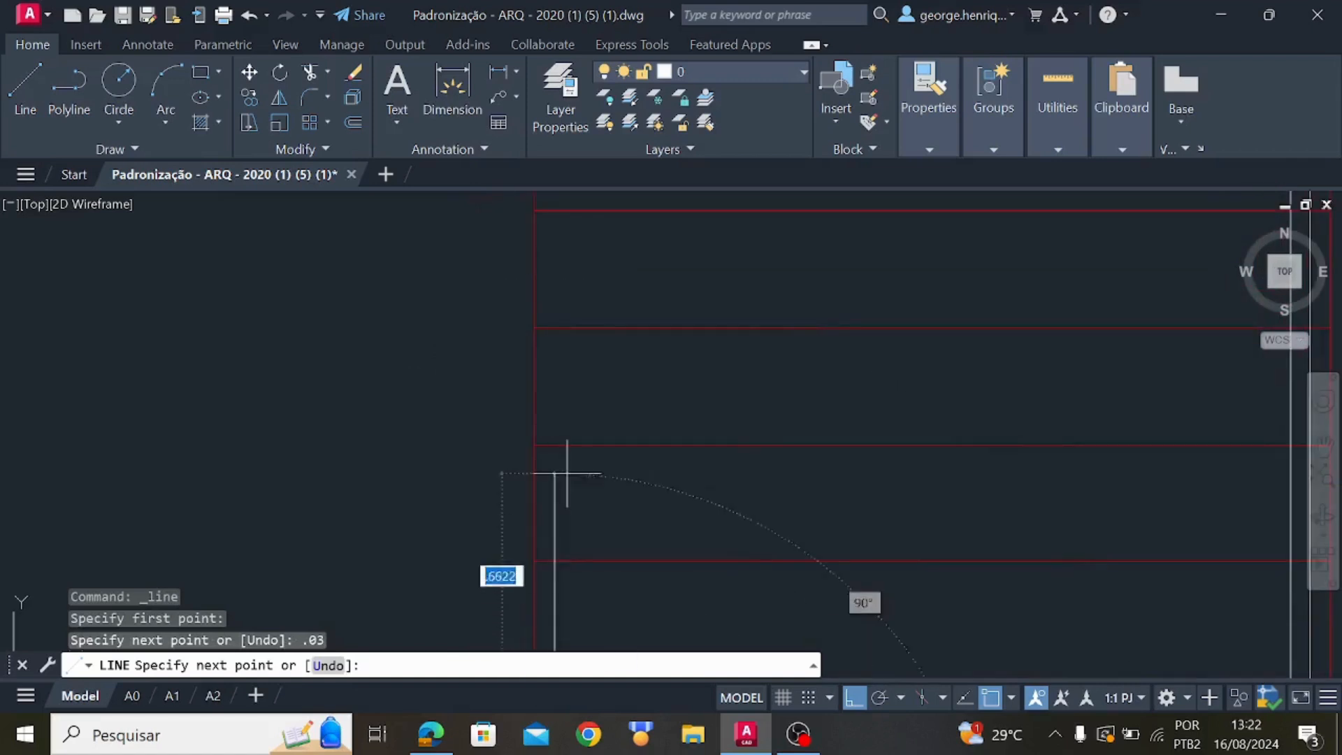
scroll(568, 469, down, 4)
click(562, 273)
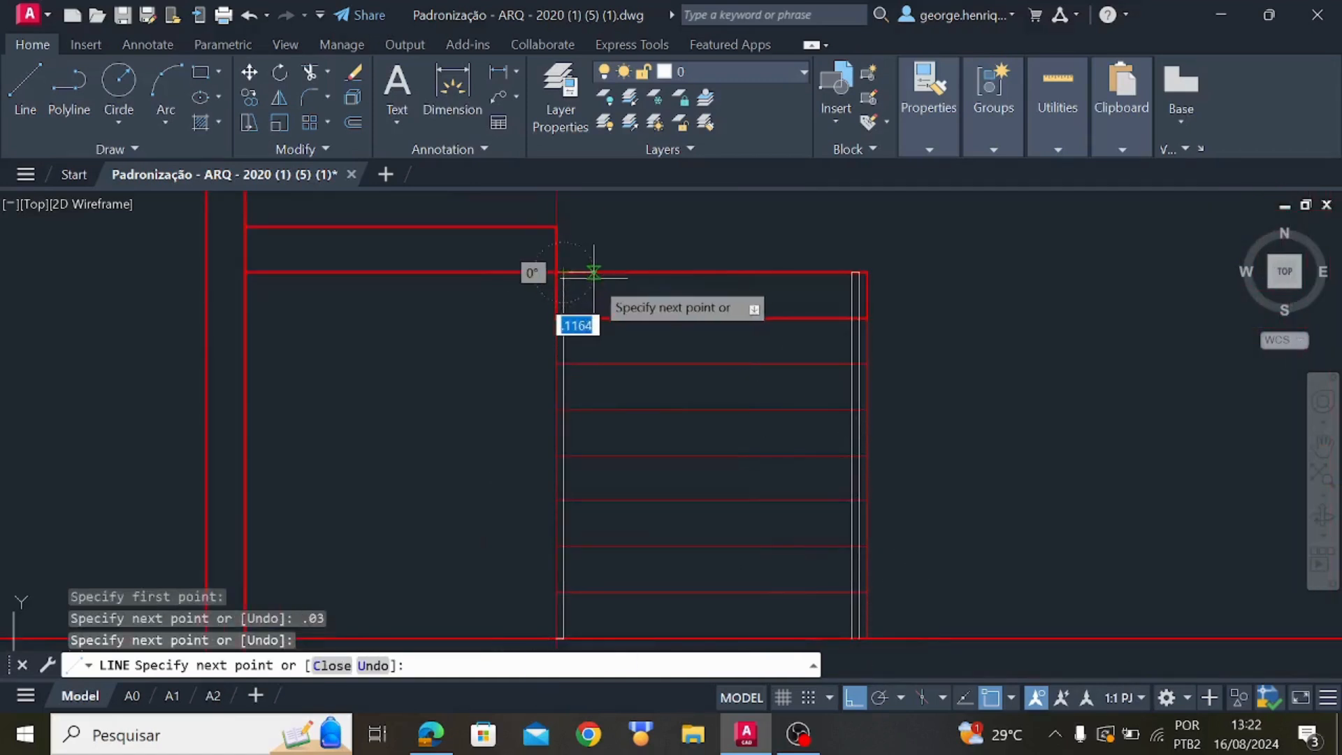
key(Return)
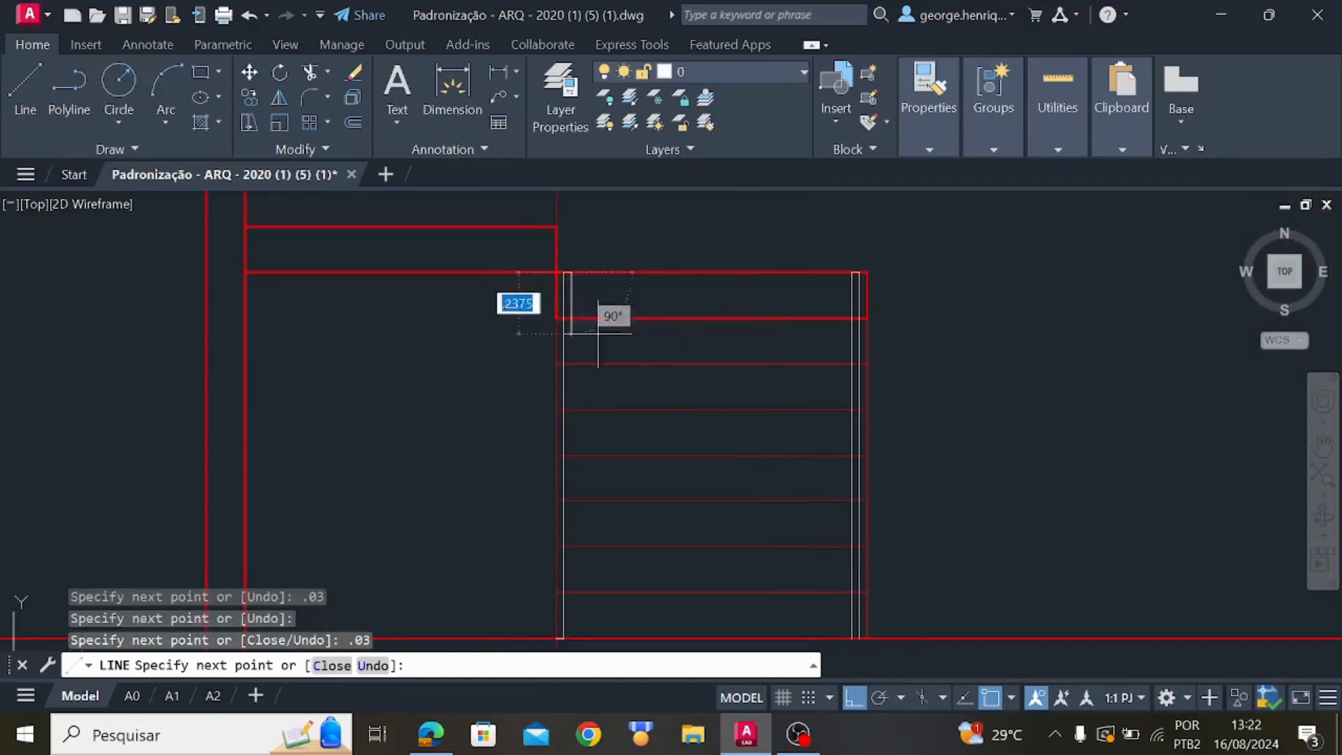
middle_drag(573, 486, 587, 251)
click(579, 404)
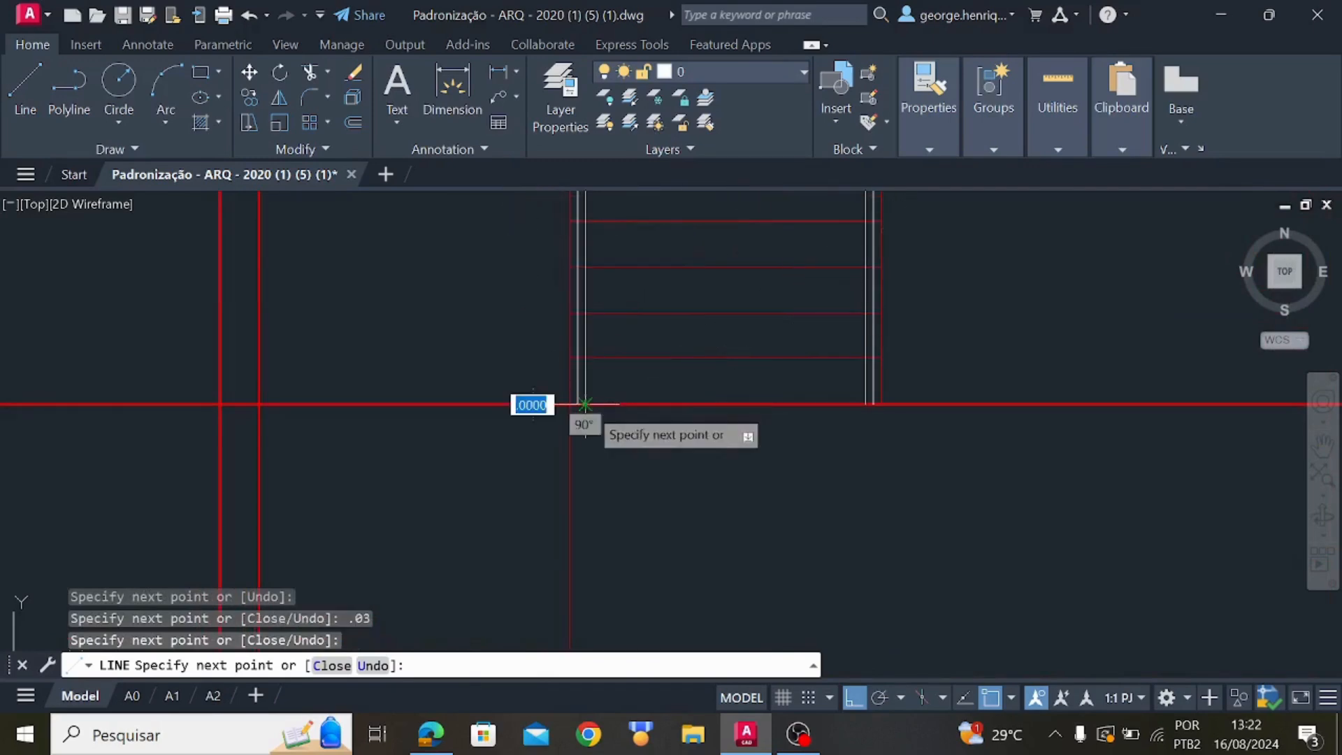
key(Escape)
Erase the 0.03 offset segment on the floor line at the first flight's lower-left corner
scroll(575, 412, up, 3)
click(597, 419)
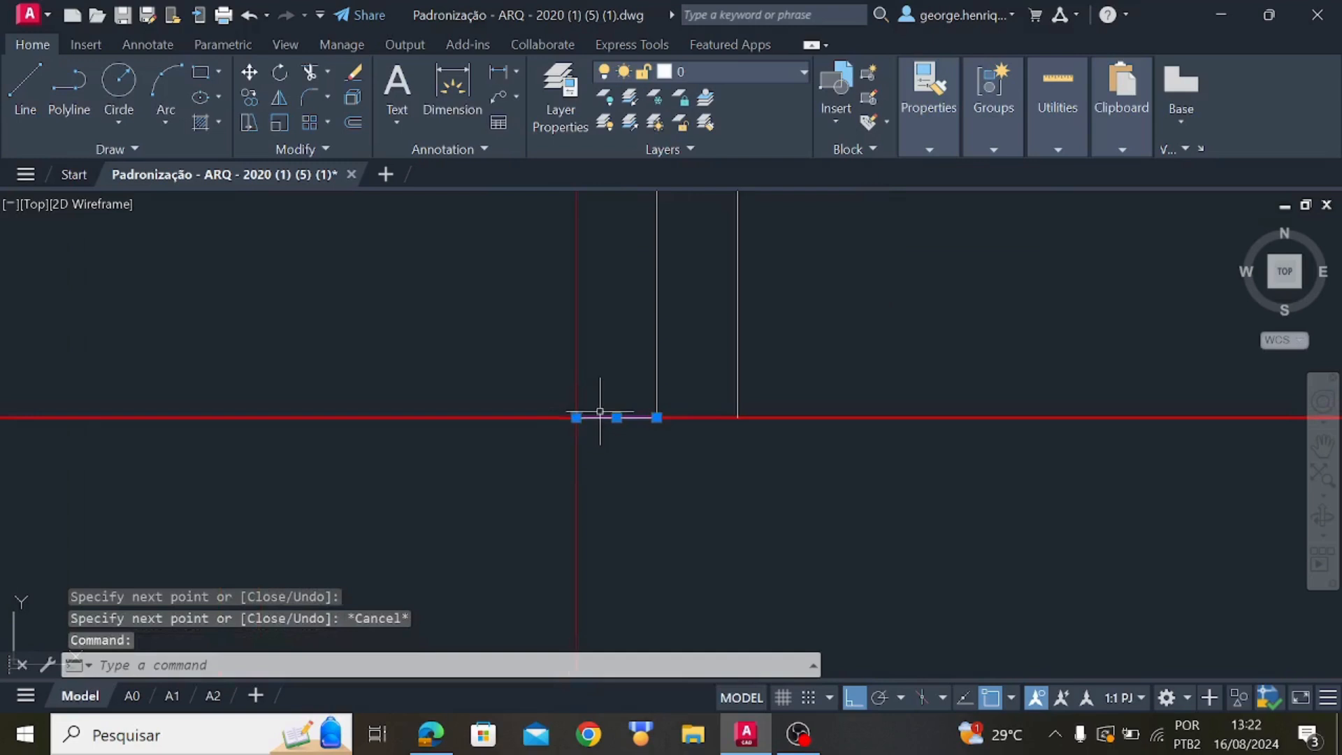
key(Delete)
scroll(624, 417, down, 4)
middle_drag(959, 360, 732, 597)
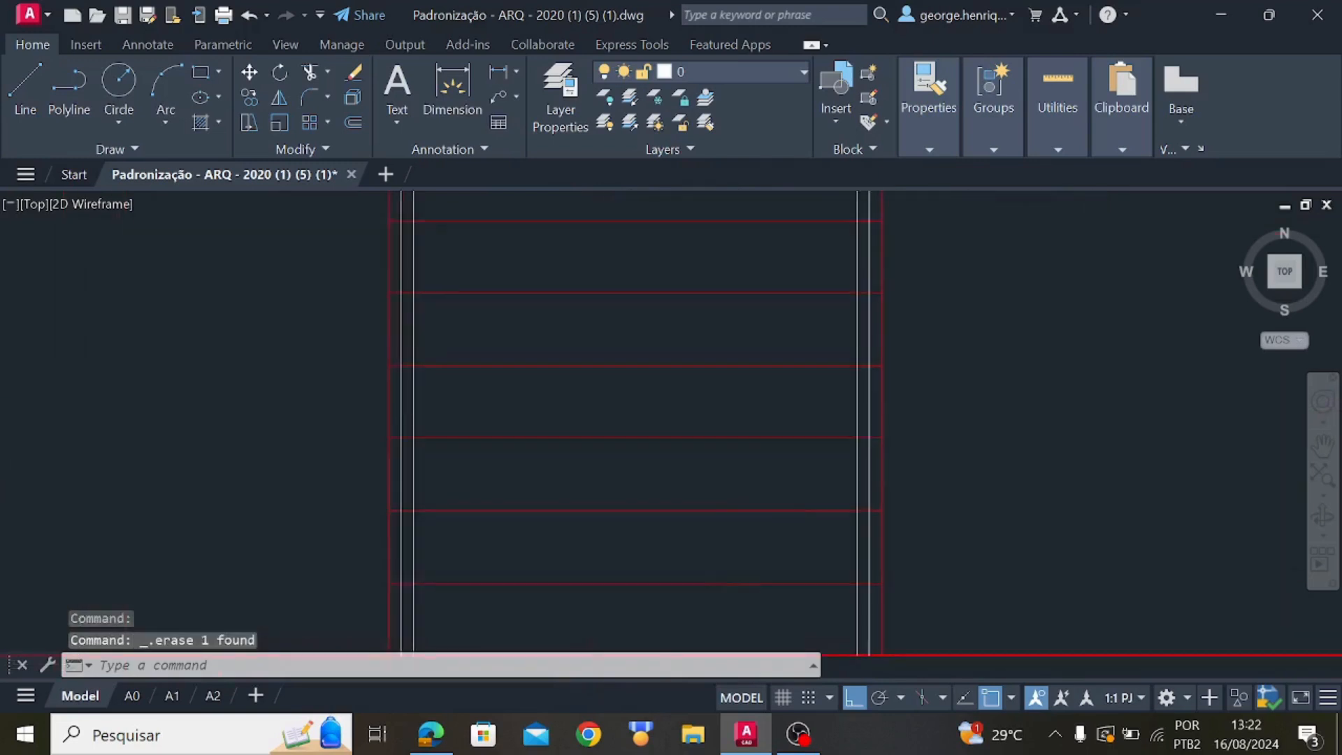
scroll(823, 417, down, 2)
middle_drag(824, 424, 768, 578)
middle_drag(792, 528, 756, 474)
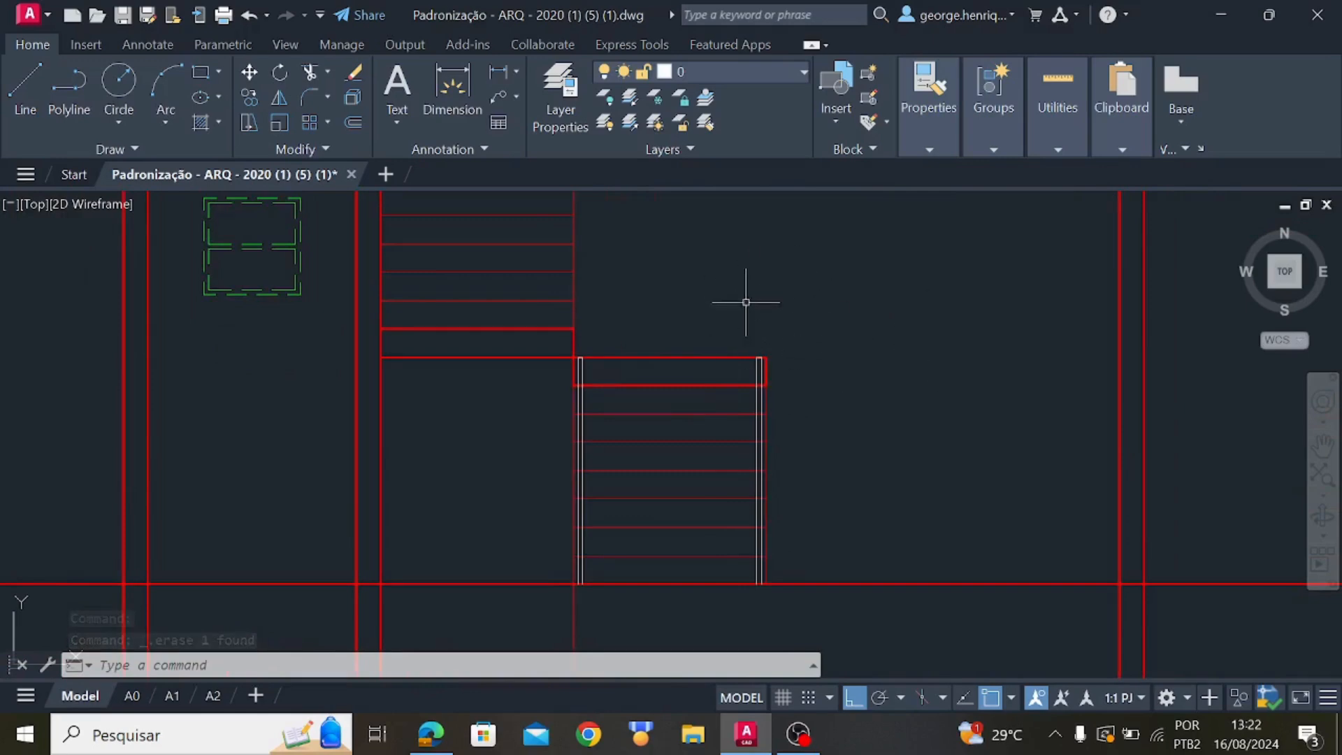
Examine the staircase in the section view and the terrace area of the floor plan below it
scroll(843, 420, down, 2)
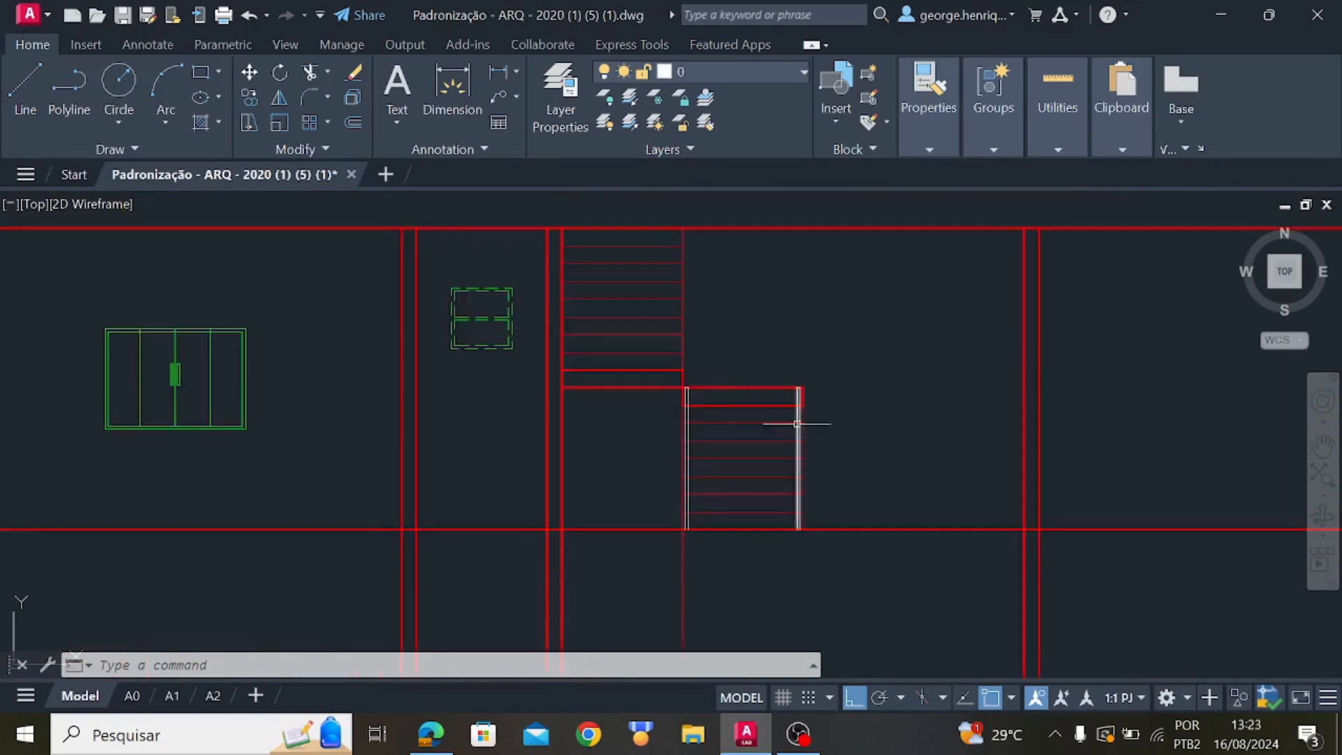
middle_drag(804, 420, 593, 379)
middle_drag(1012, 360, 928, 456)
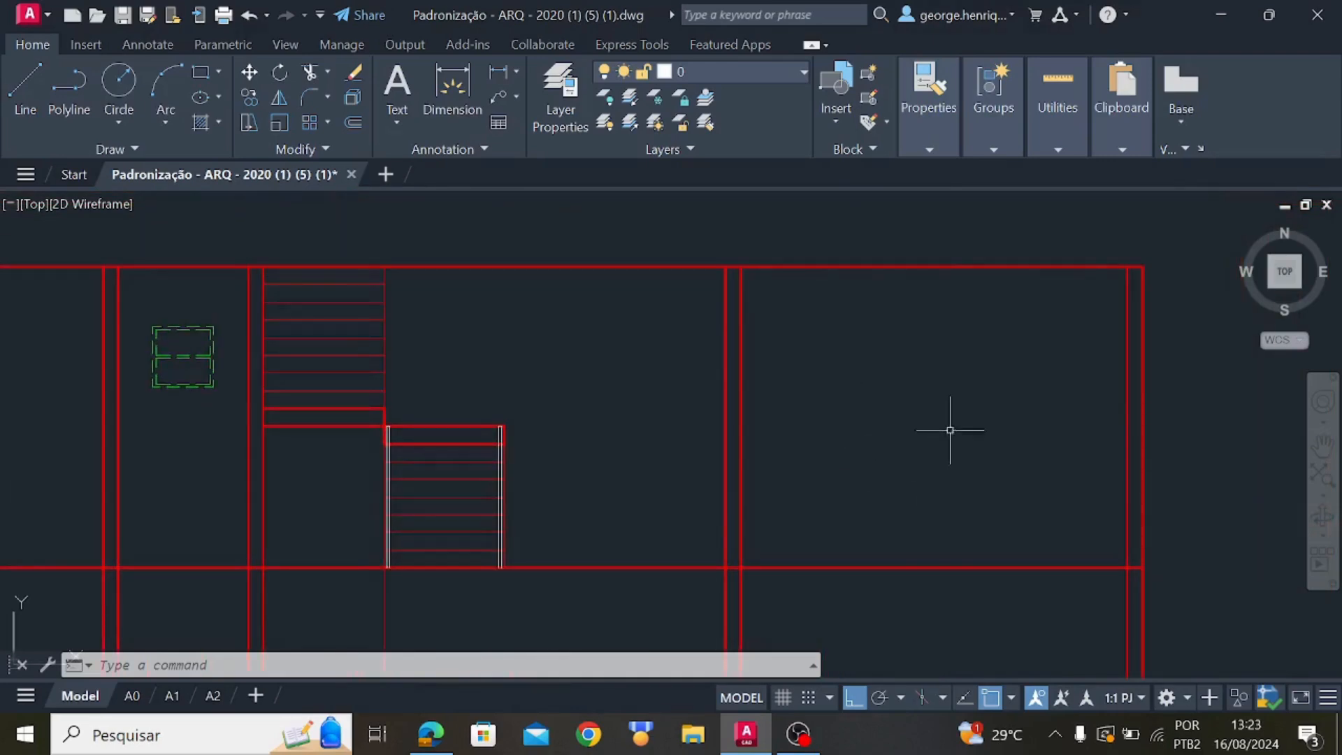
scroll(948, 454, down, 3)
scroll(867, 322, up, 6)
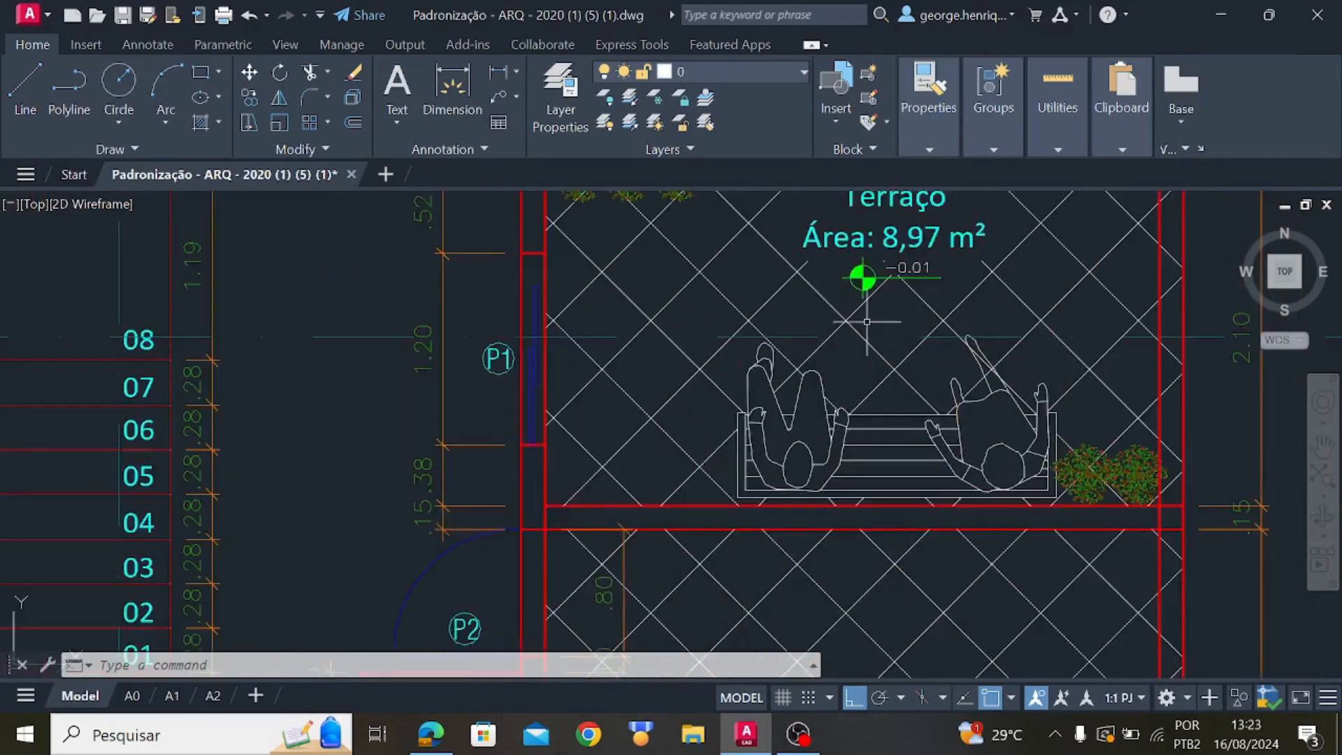
middle_drag(867, 322, 886, 400)
scroll(834, 348, down, 6)
middle_drag(834, 349, 874, 626)
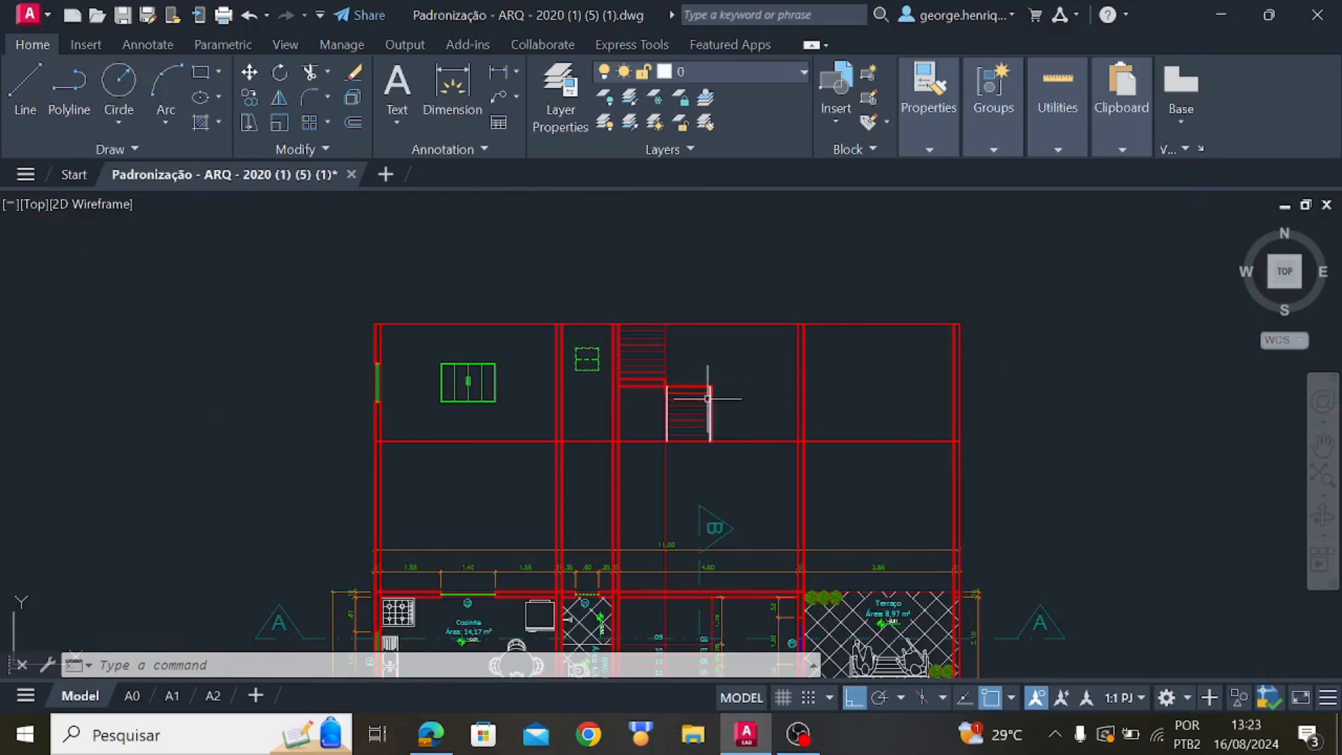
scroll(708, 399, up, 4)
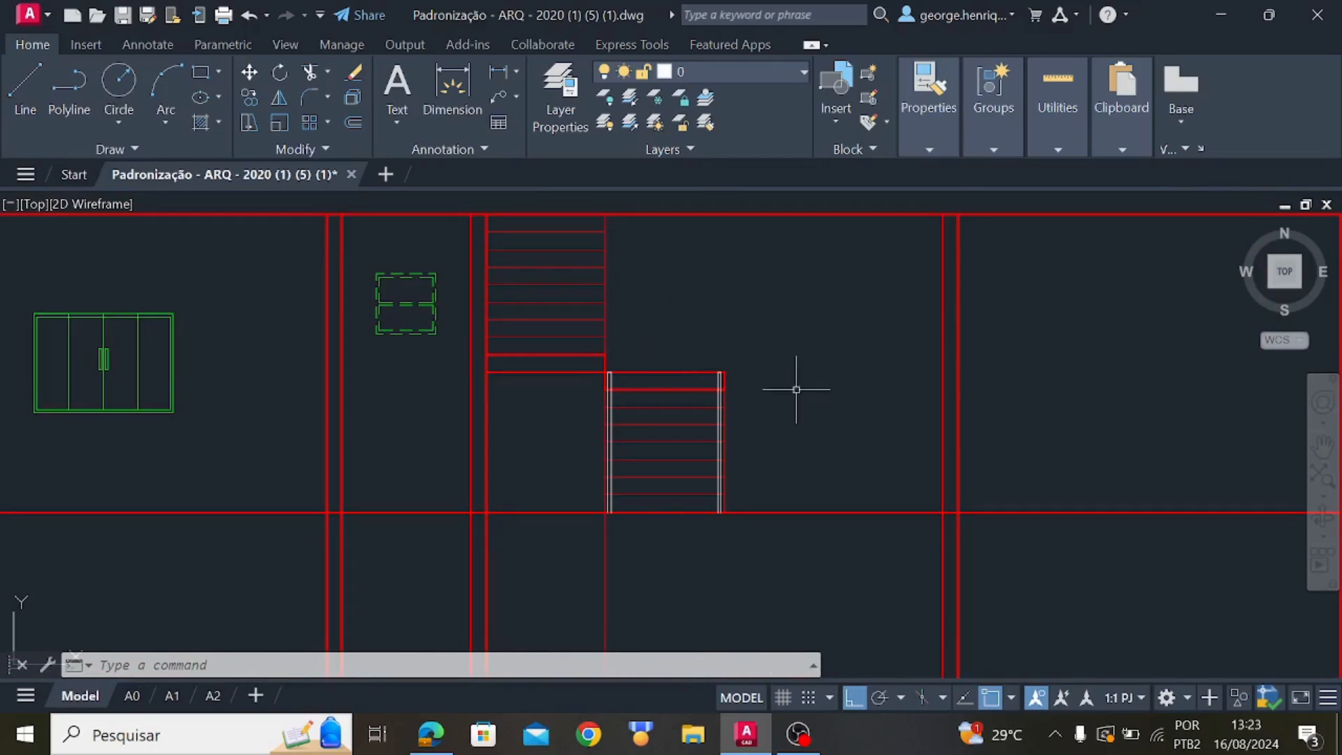
Draw a post outline with lines on top of the lower flight's right post, 0.70 high and 0.03 wide, back down to the landing
scroll(721, 375, up, 5)
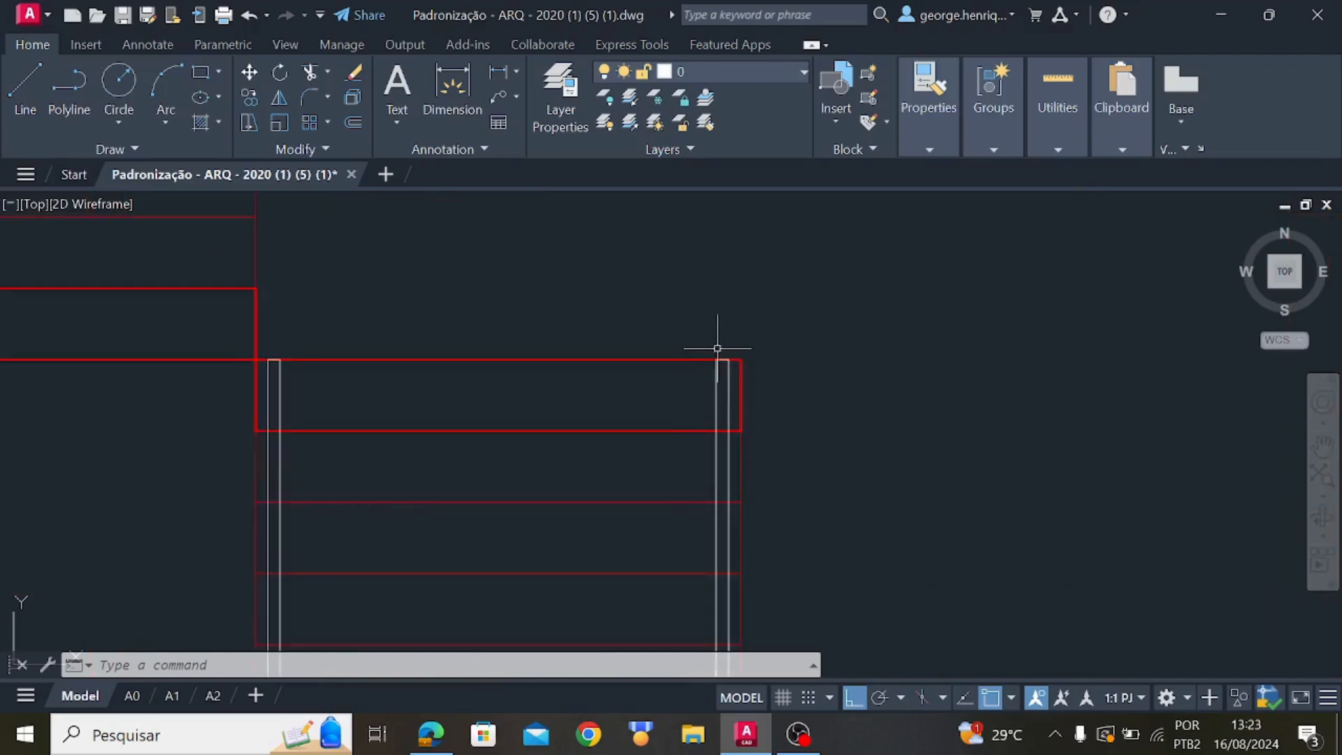
click(23, 94)
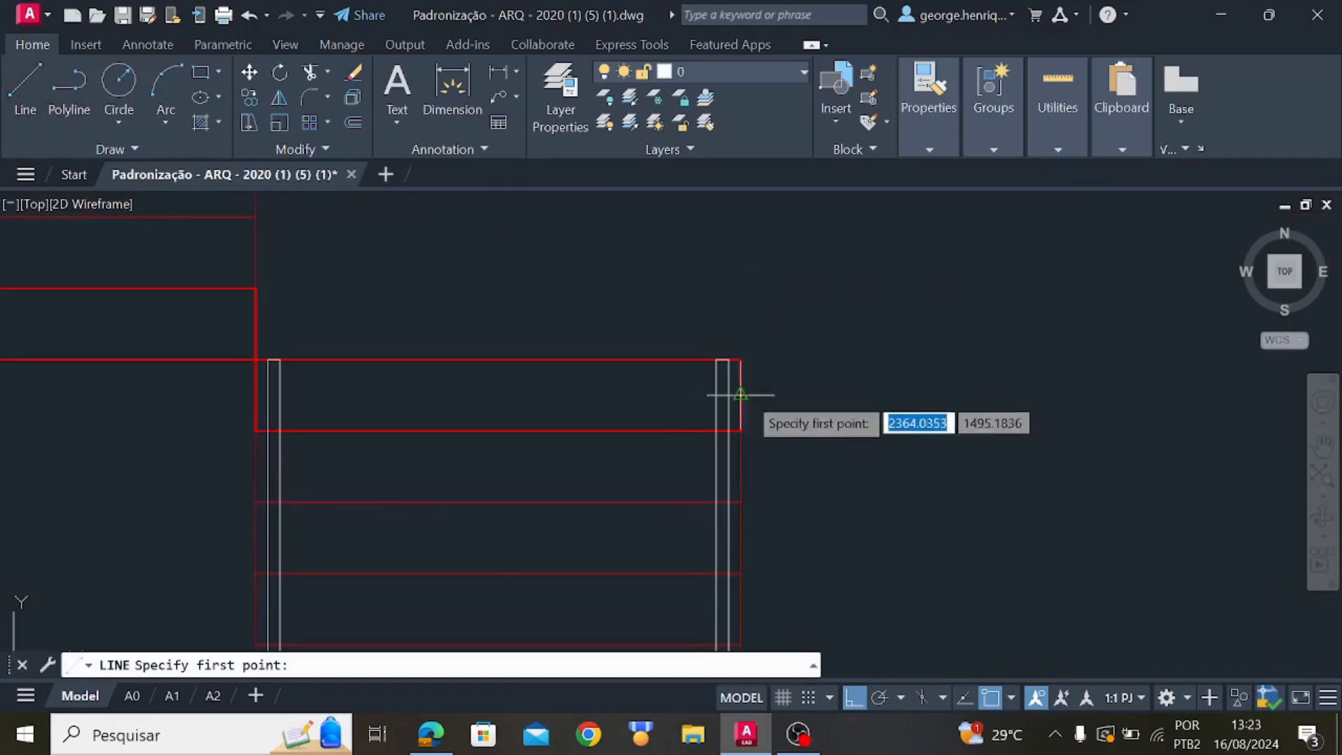
scroll(720, 362, up, 2)
click(720, 359)
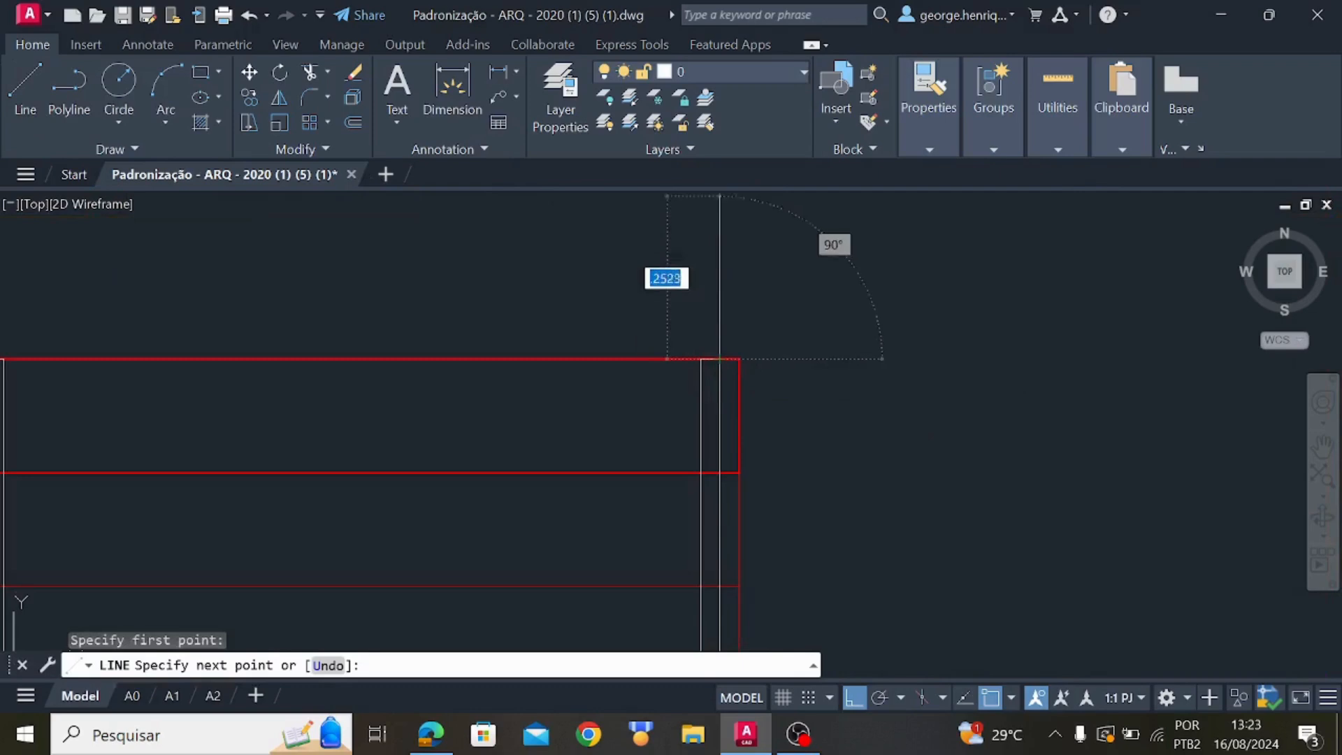
middle_drag(734, 316, 732, 560)
scroll(744, 397, down, 4)
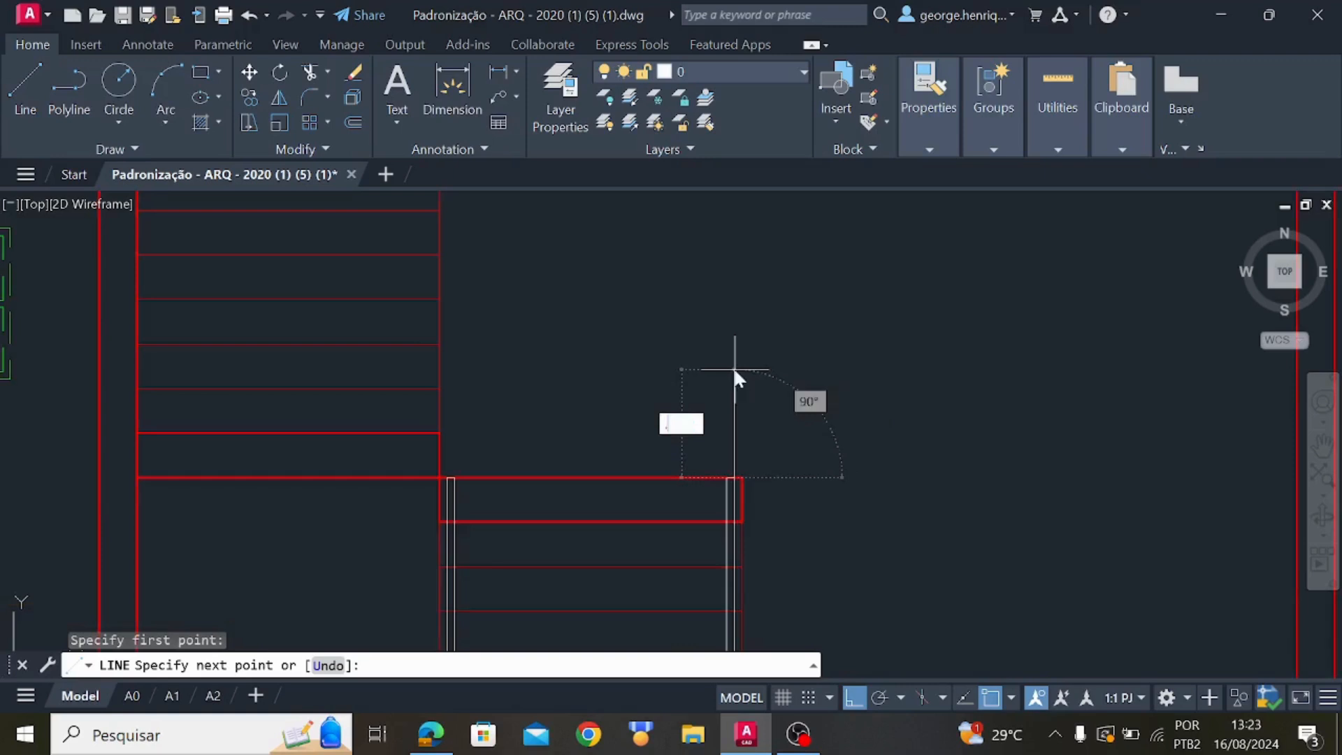
text(.70)
key(Return)
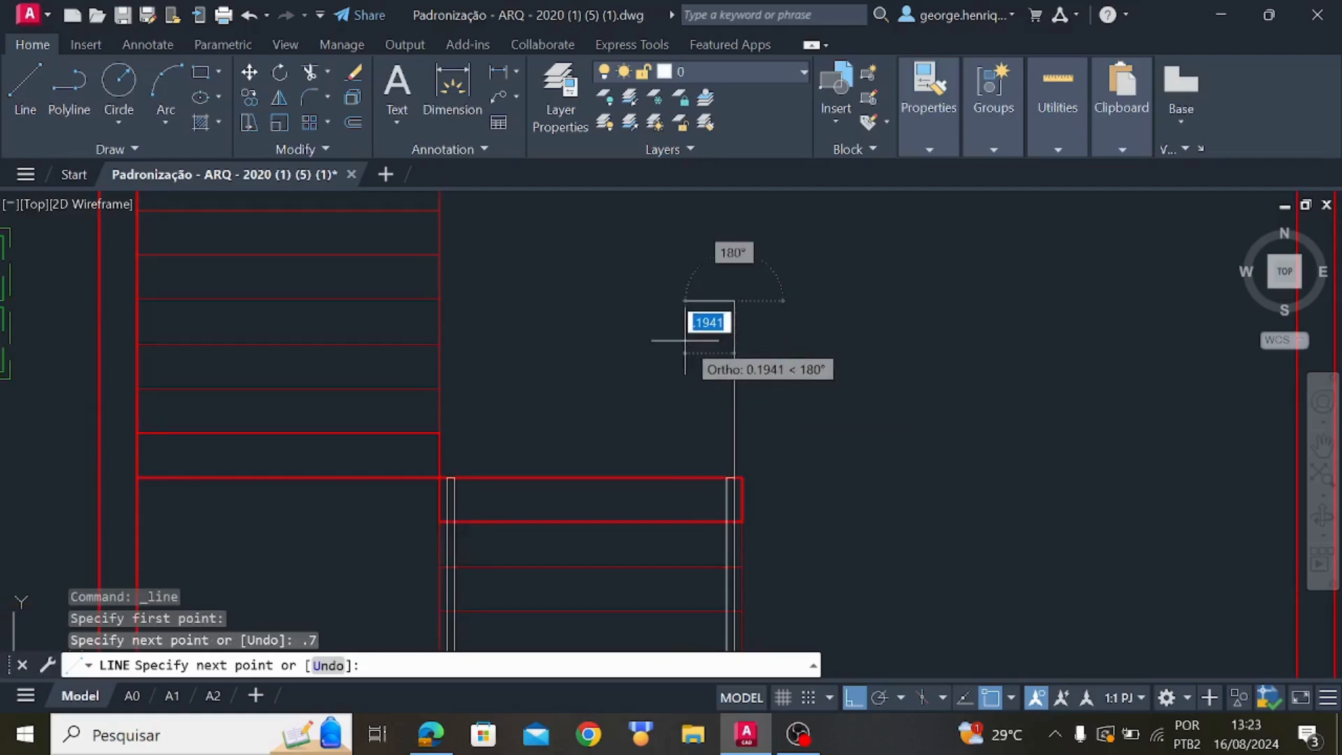
text(.03)
key(Return)
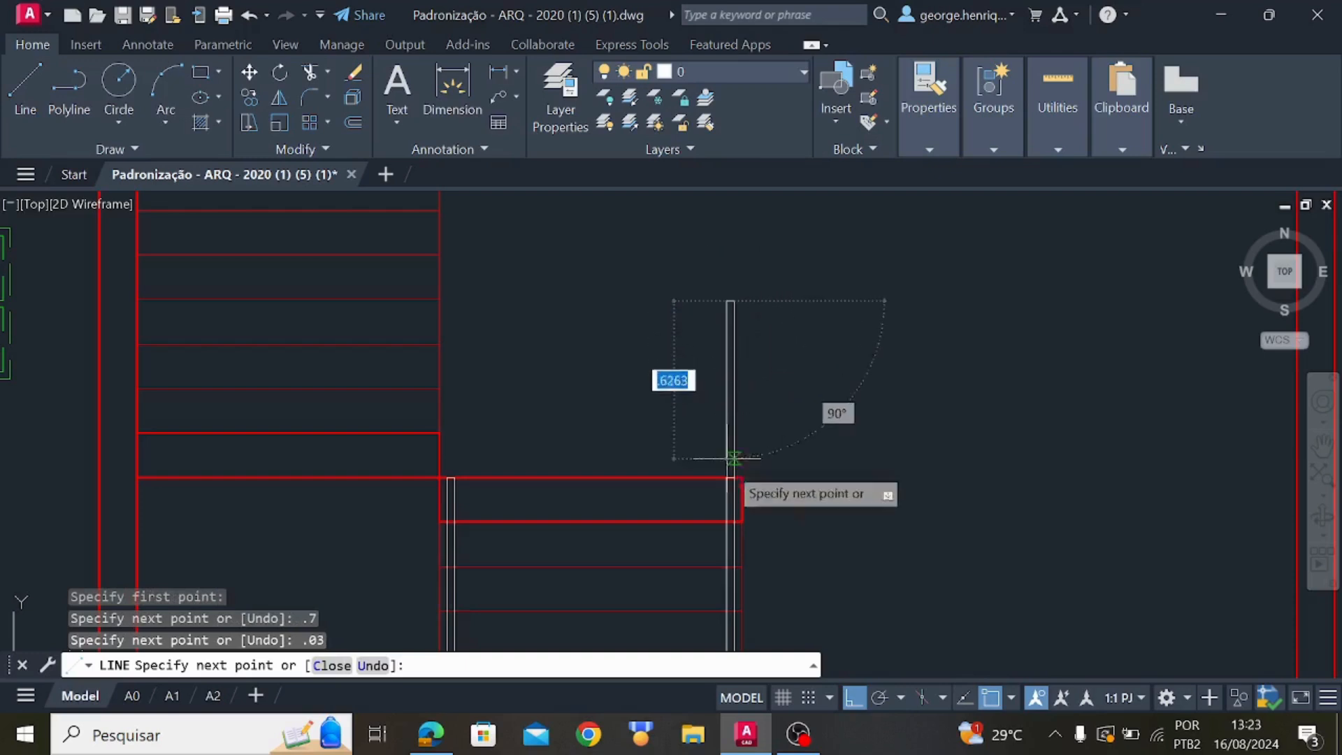
scroll(725, 394, up, 5)
scroll(725, 393, down, 5)
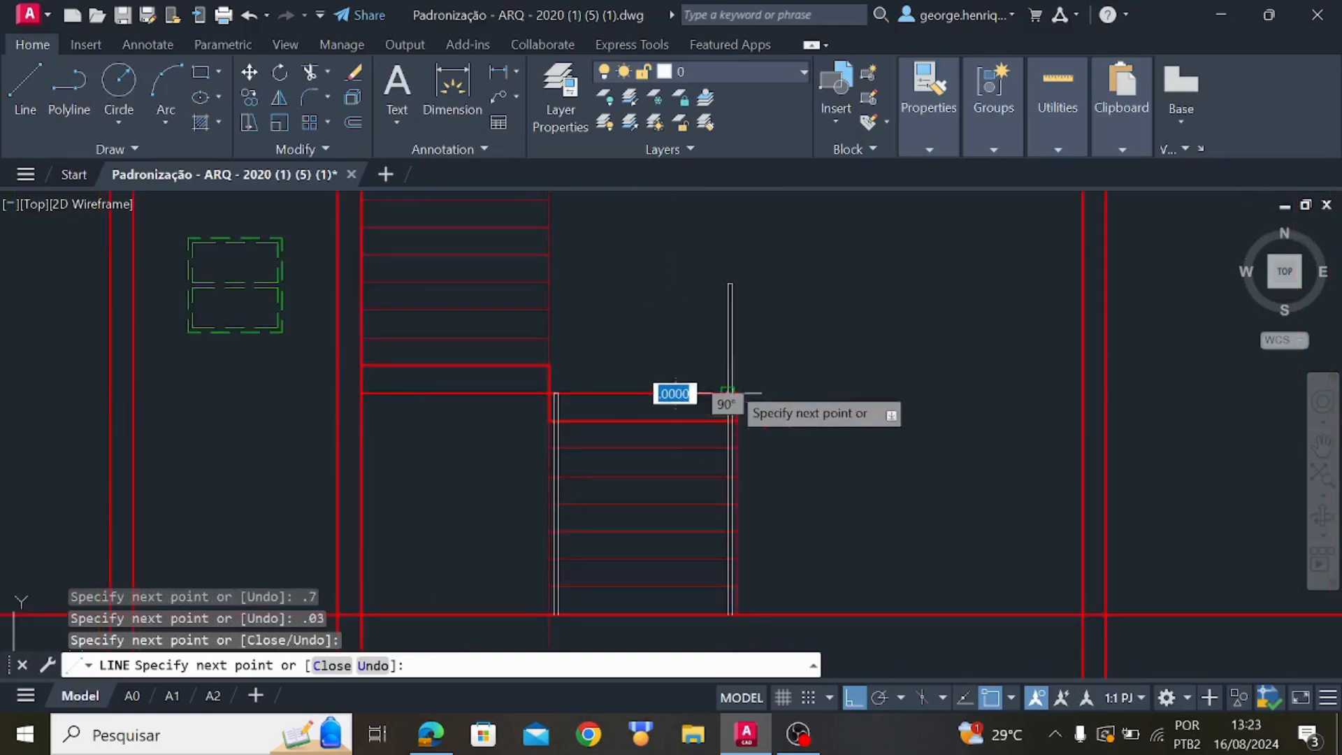
key(Escape)
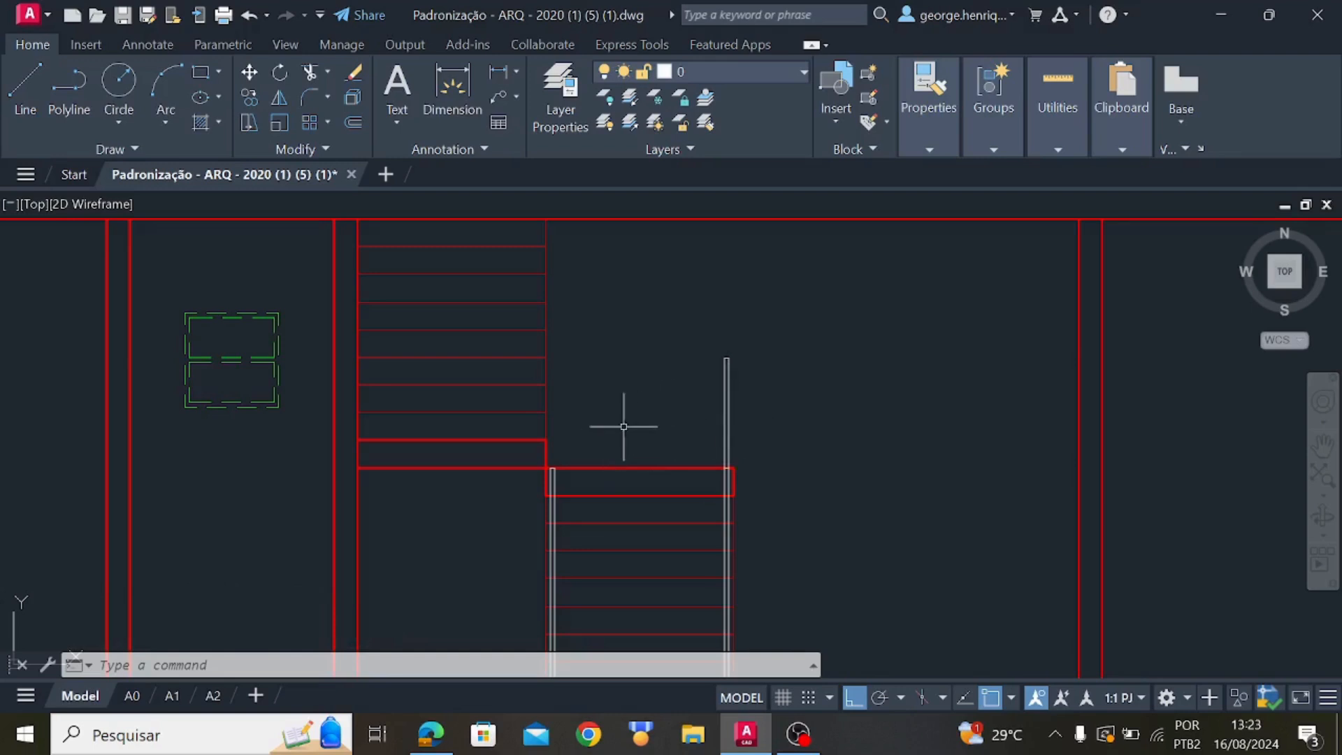
Draw the handrail's upper edge from the right post's outer top corner, 0.03 up and straight across past the left post to the upper flight
scroll(864, 481, down, 2)
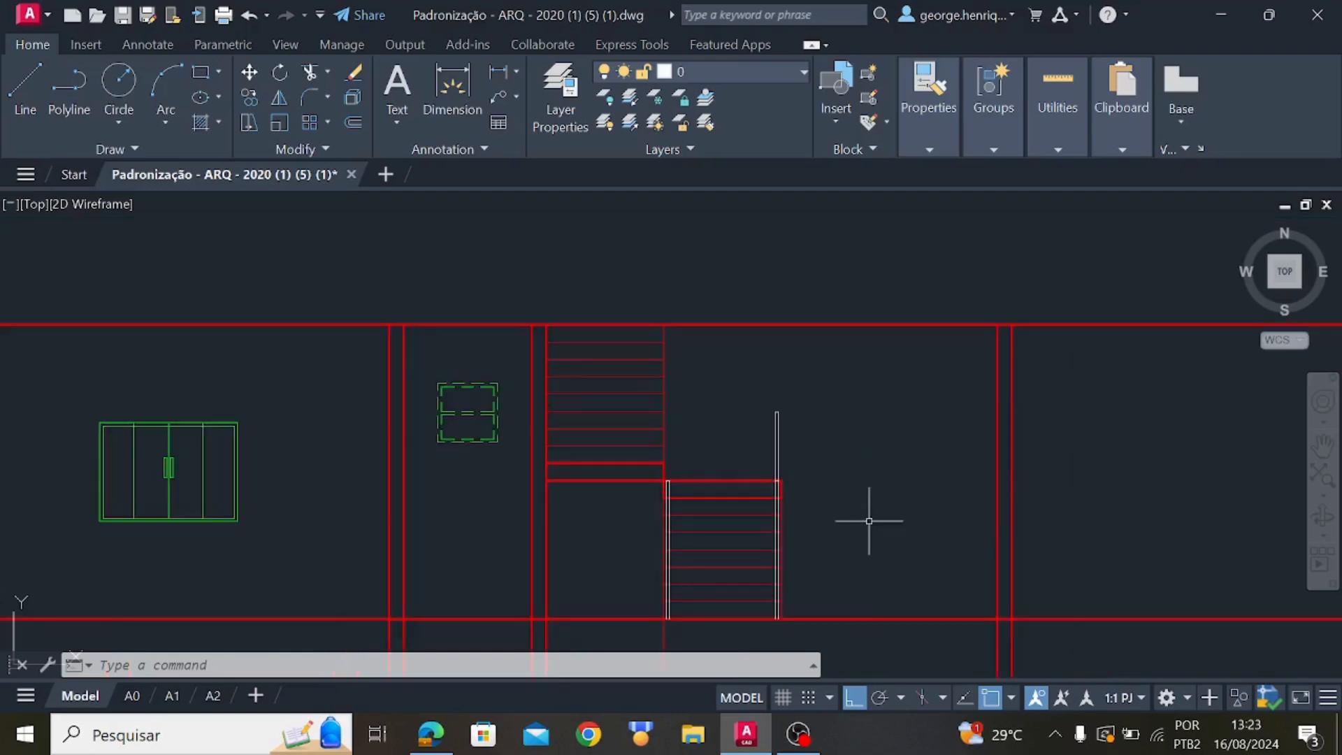
scroll(775, 438, up, 4)
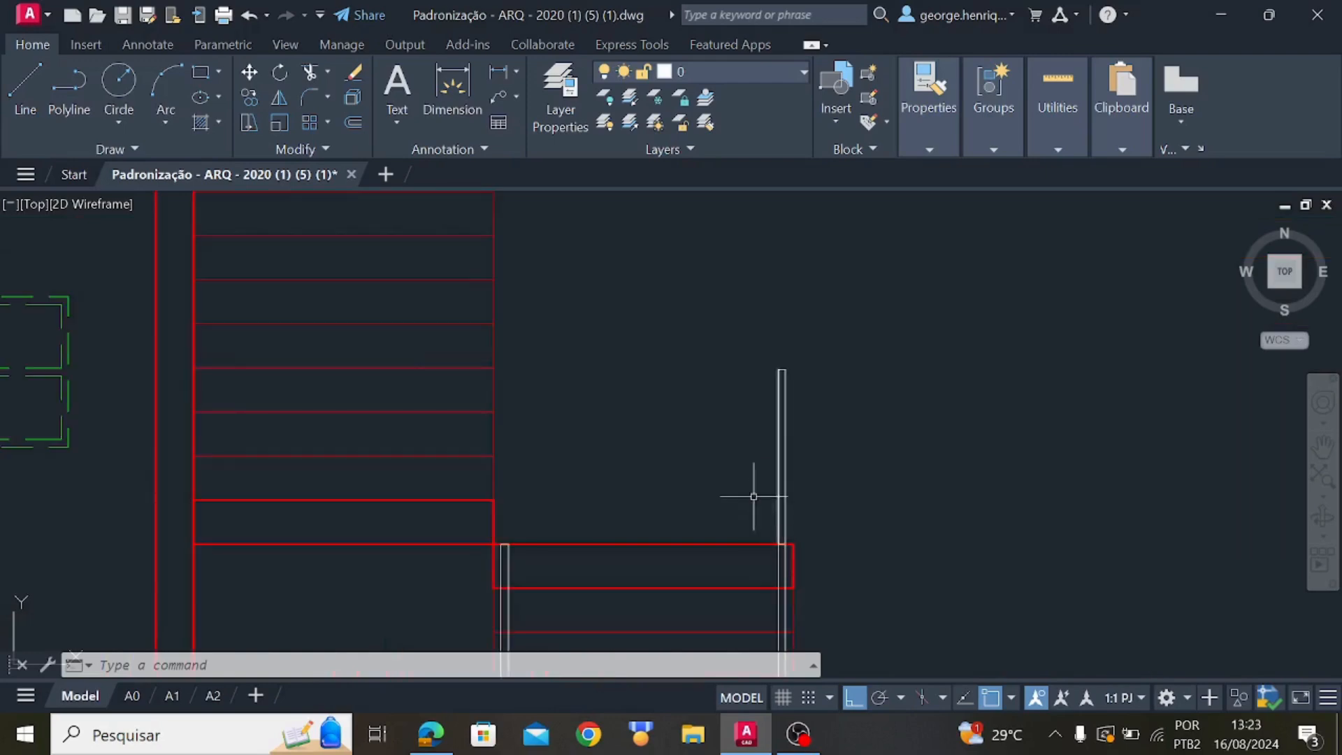
click(25, 88)
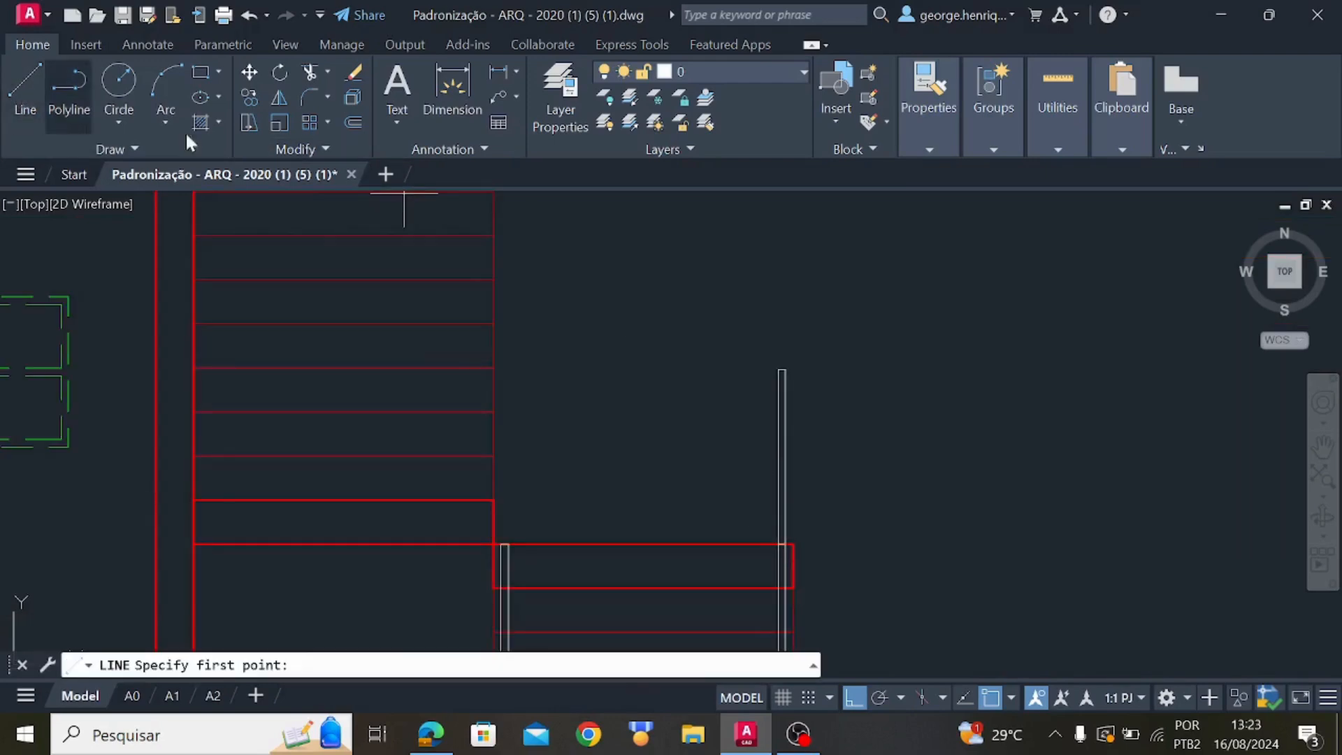
scroll(874, 433, up, 5)
click(857, 440)
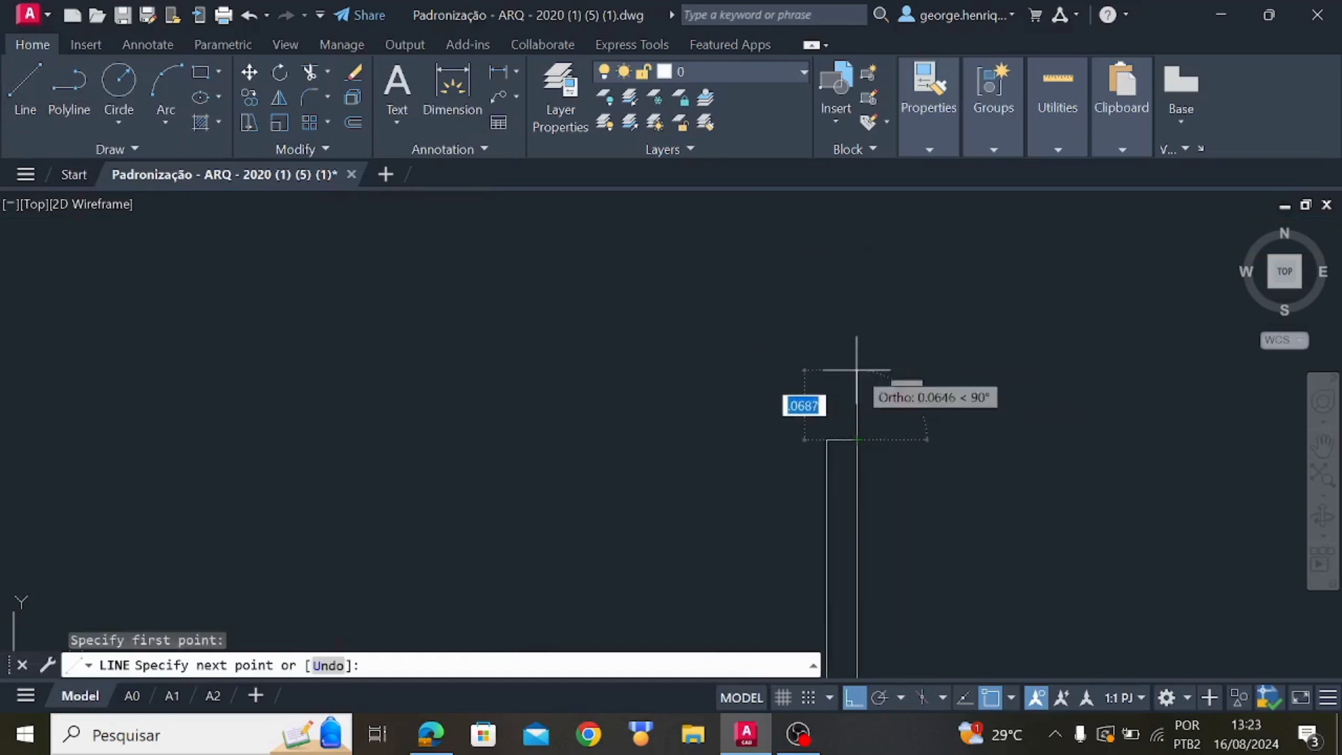
text(.03)
key(Return)
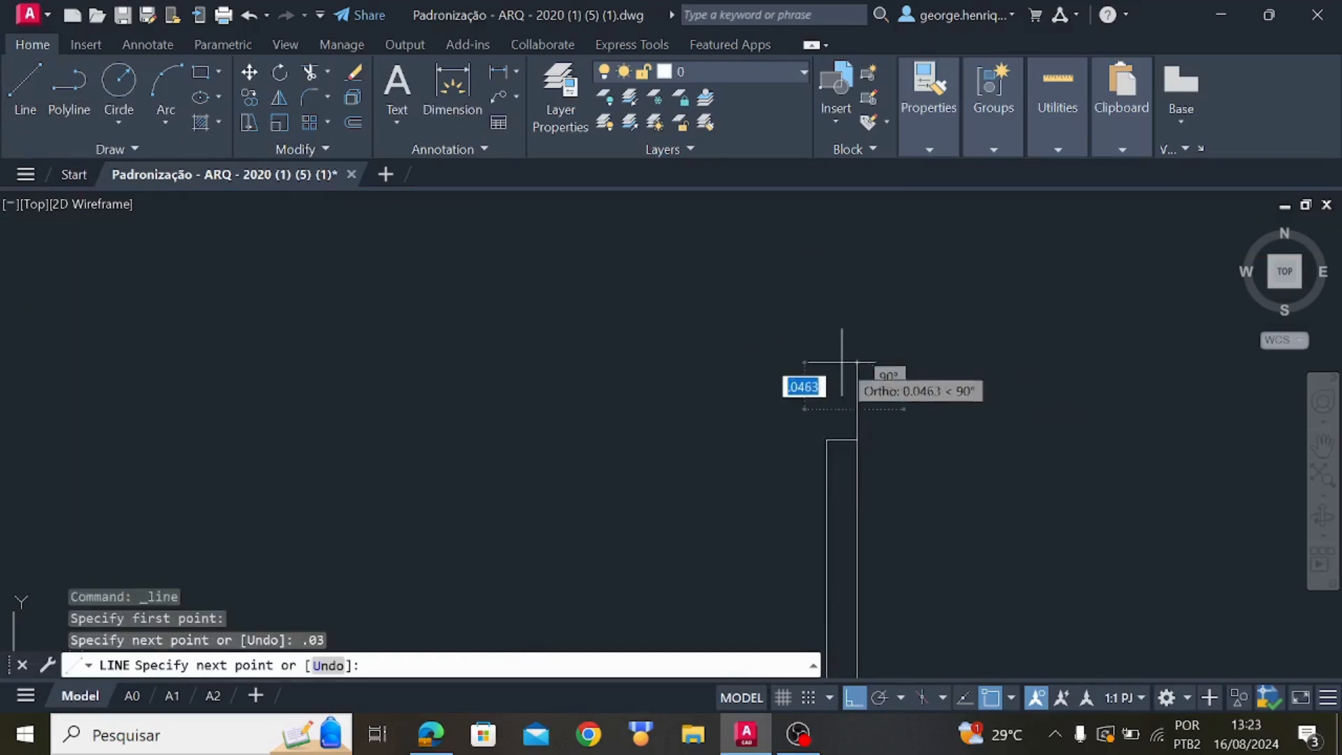
scroll(210, 455, down, 5)
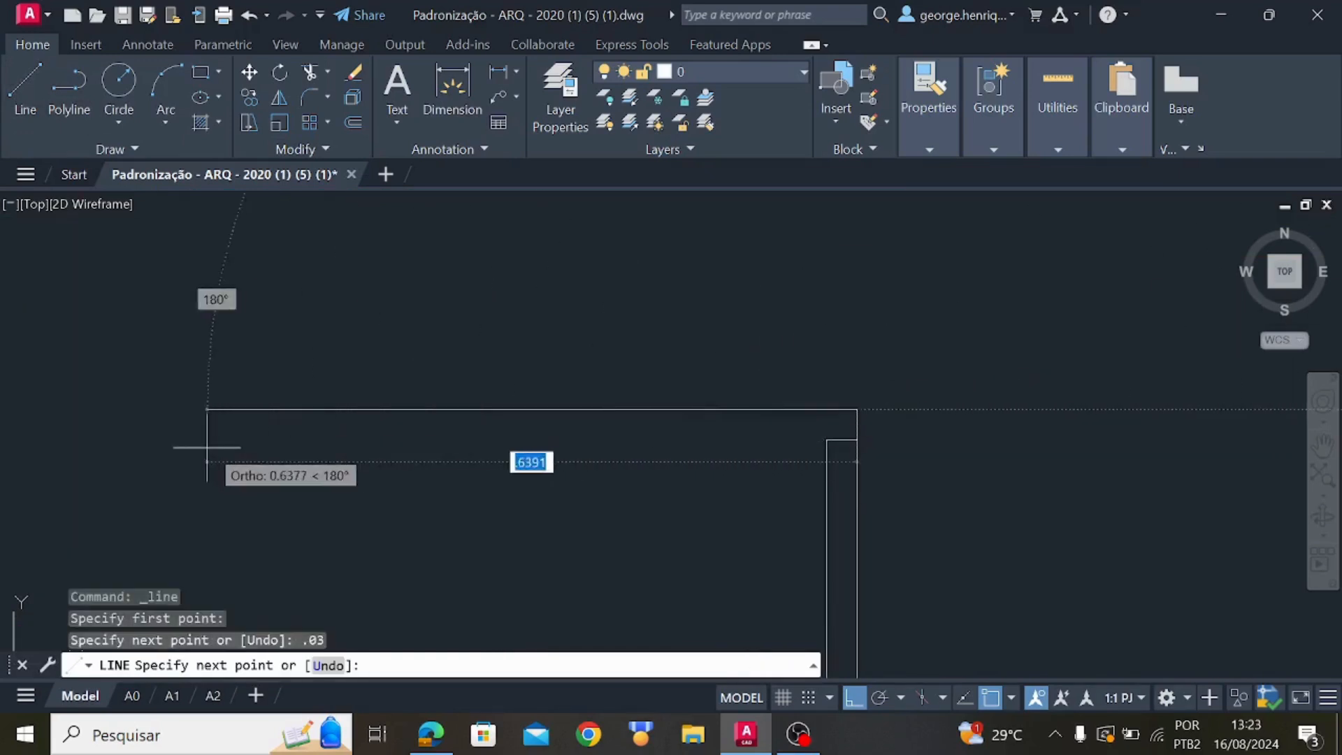
click(297, 389)
key(Escape)
middle_drag(788, 456, 255, 409)
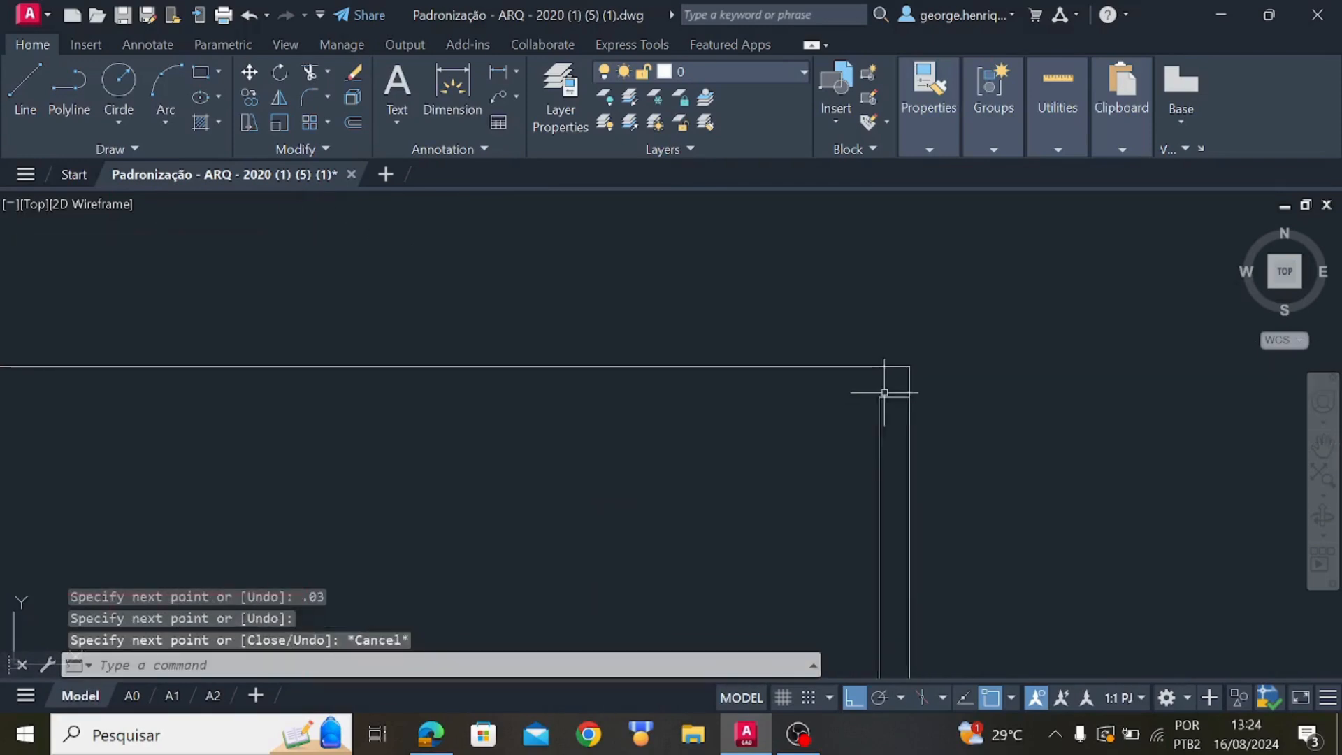
Draw the handrail's lower edge as a line from the right post's inner top corner to the upper flight's edge
key(space)
click(878, 397)
middle_drag(348, 415, 897, 416)
click(264, 397)
key(Escape)
scroll(329, 540, down, 4)
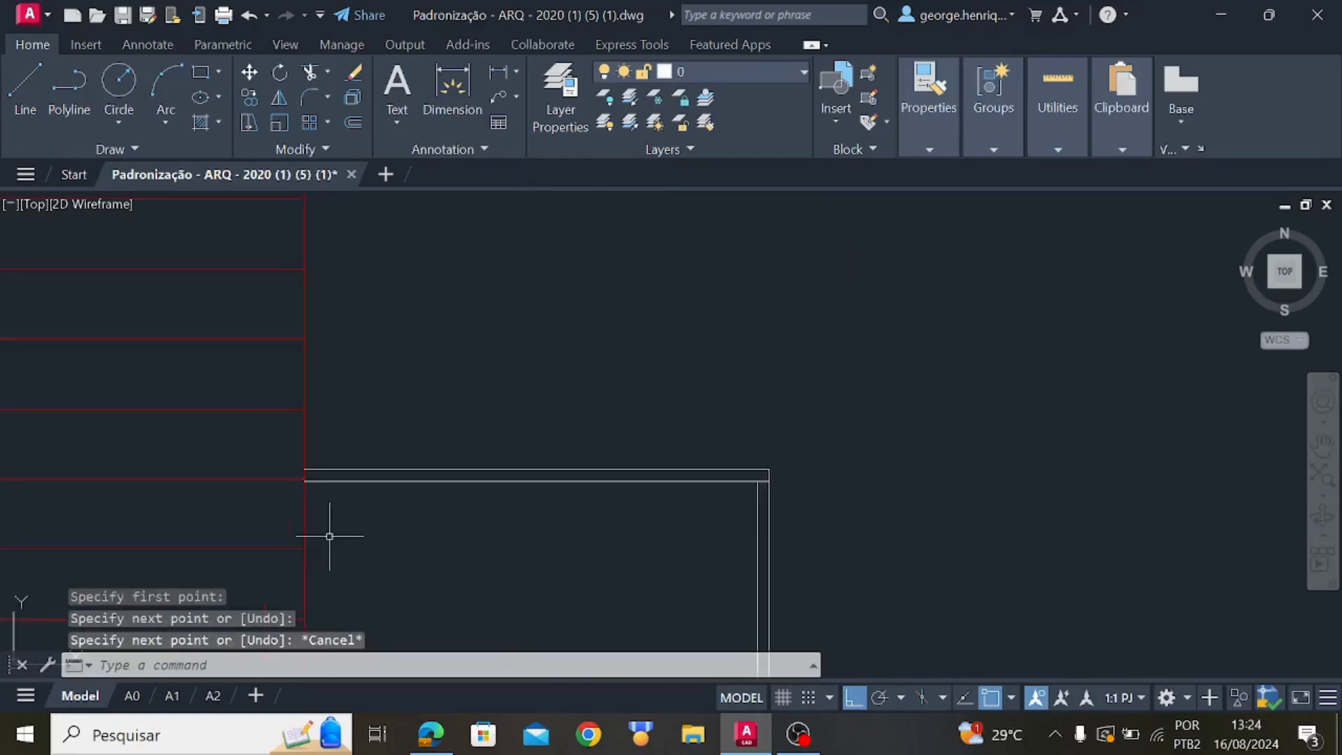
middle_drag(328, 540, 345, 398)
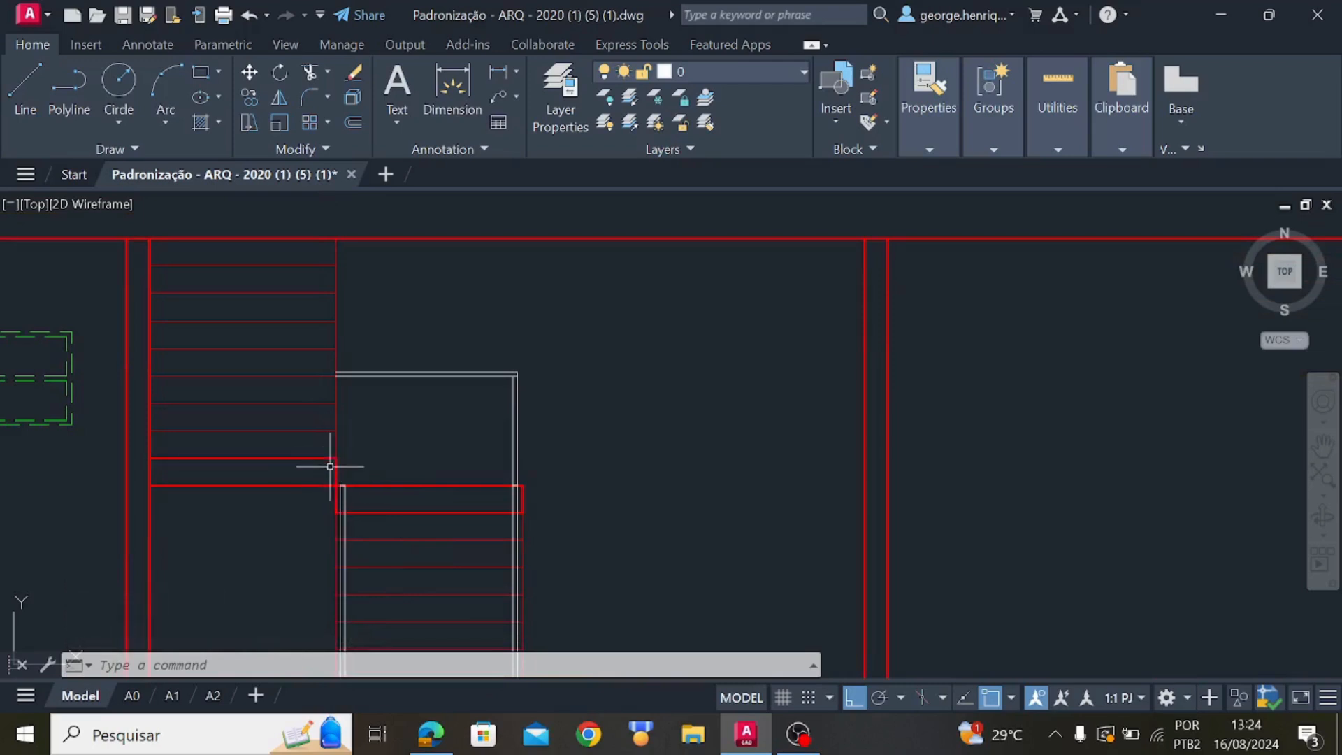
Draw two vertical lines extending both sides of the left post from the landing up to the handrail's lower edge
scroll(344, 486, up, 4)
text(l)
key(Return)
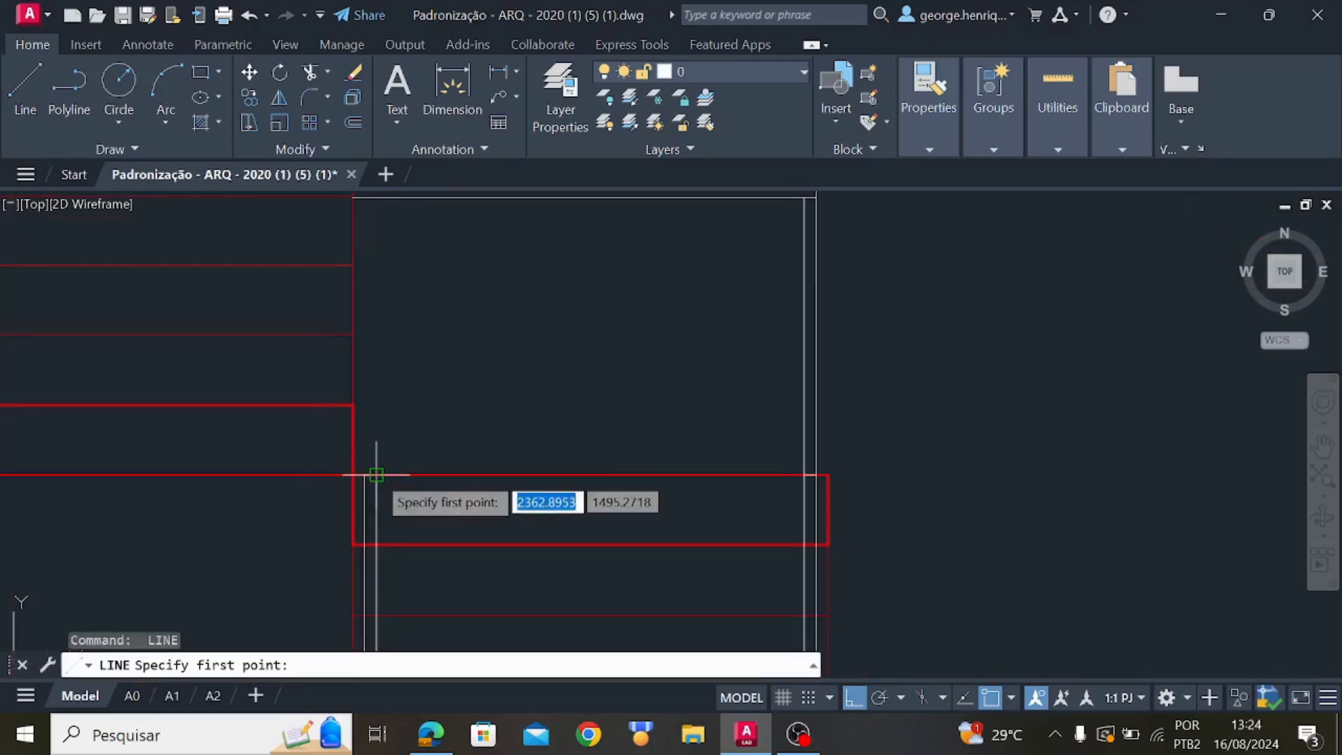
click(376, 476)
middle_drag(371, 263, 375, 389)
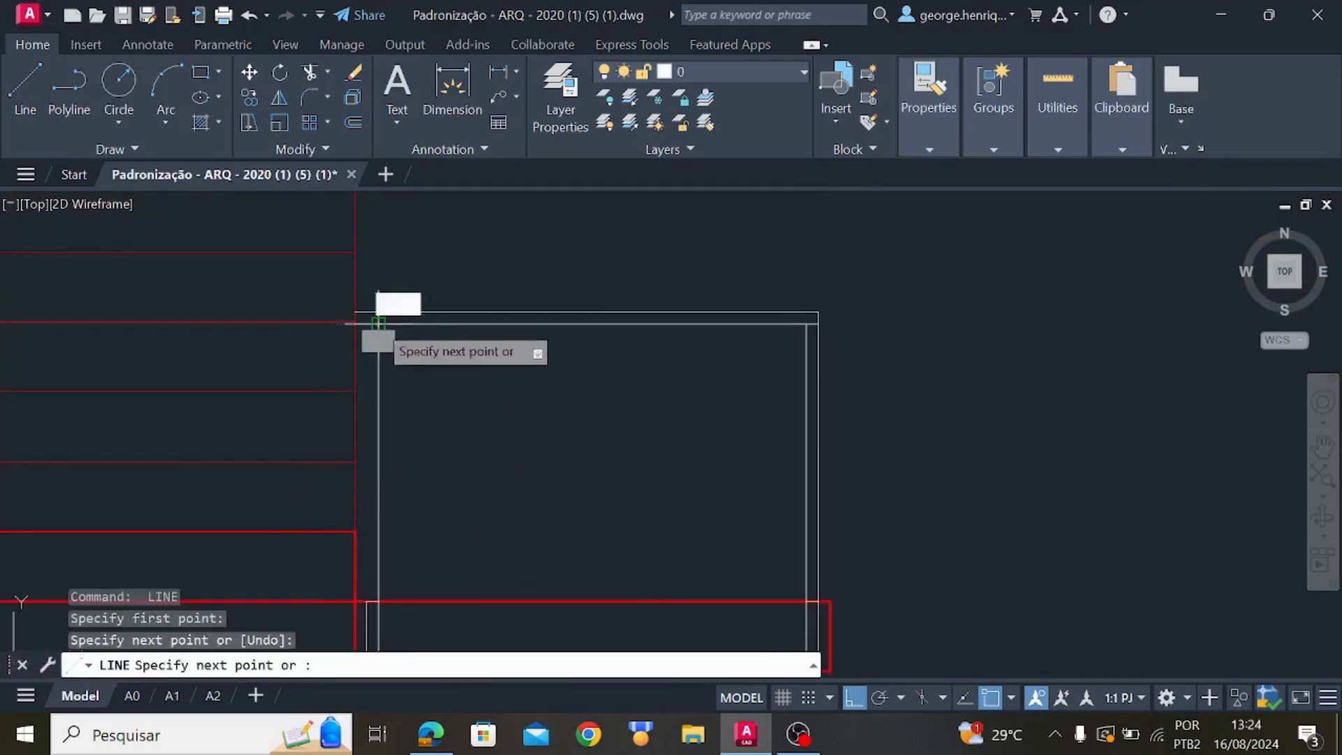
key(Escape)
key(Return)
click(375, 601)
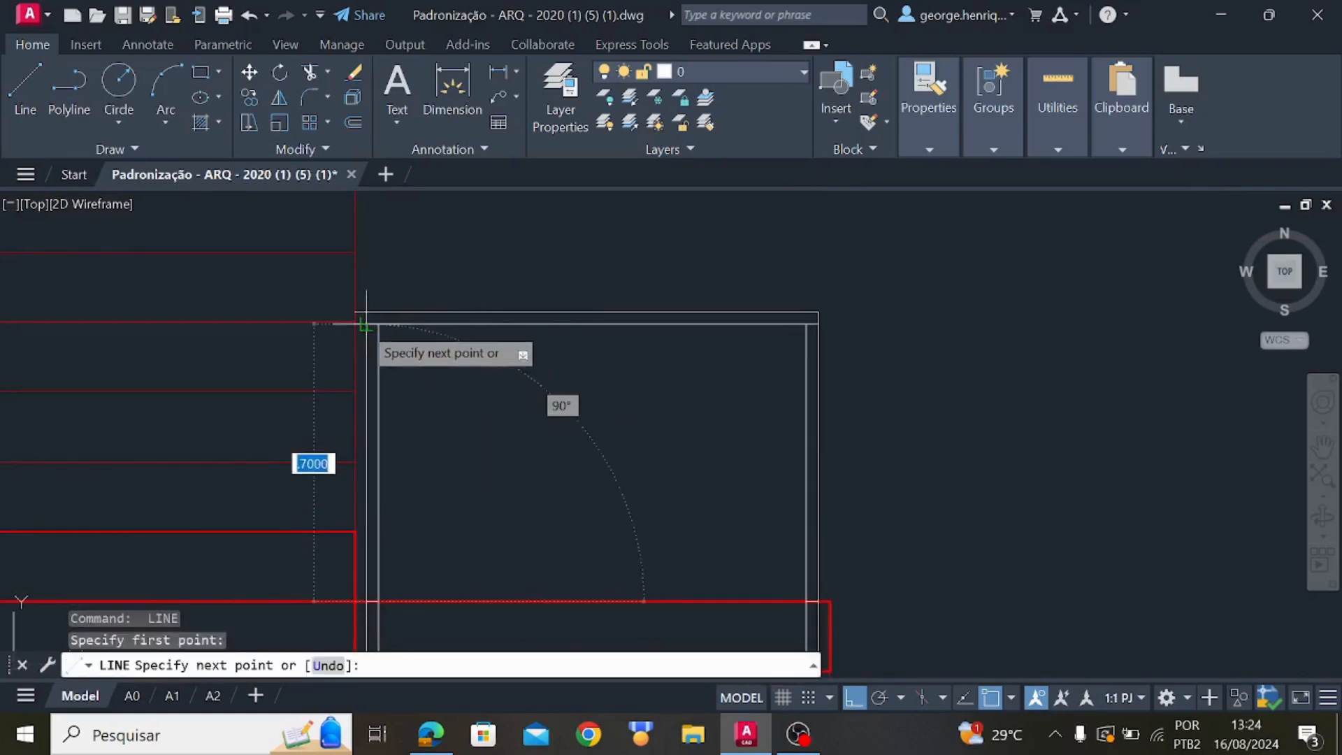
key(Escape)
Try to trim the short piece of the handrail's lower edge between the upper flight and the left post
text(tri)
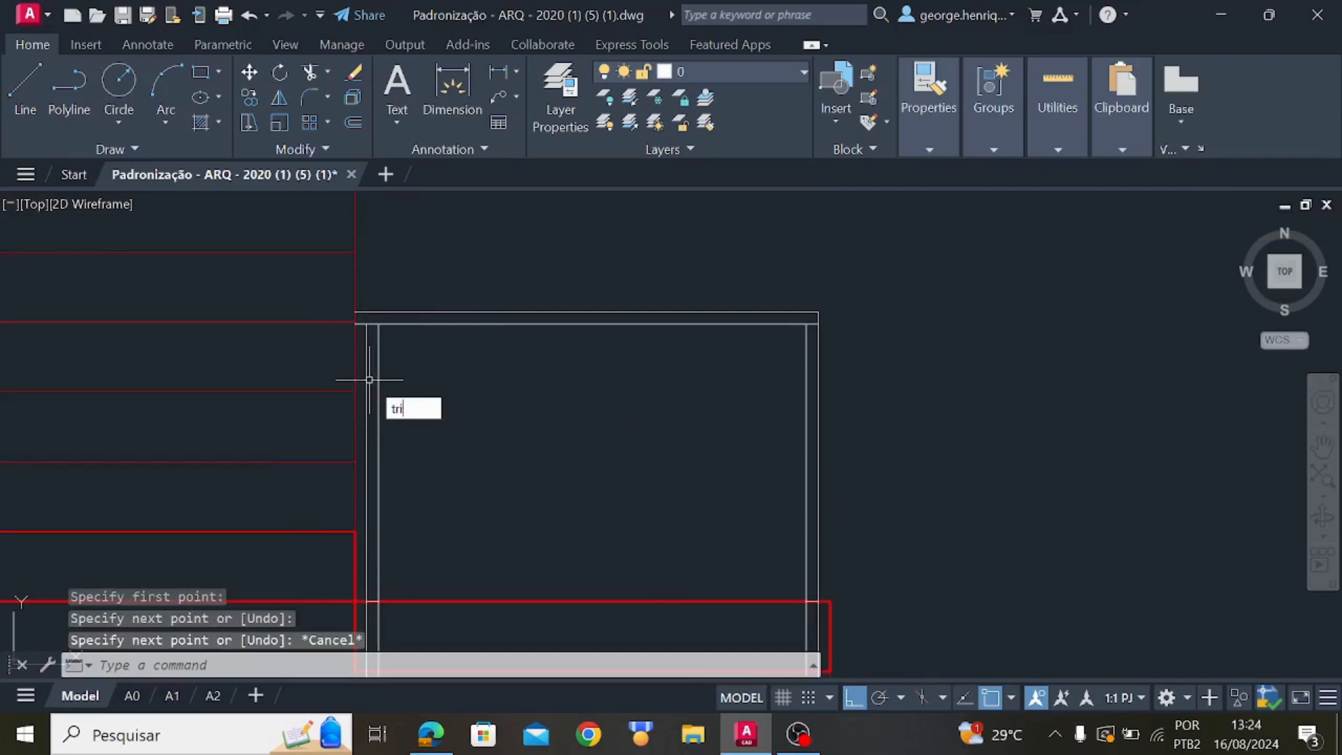
text(m)
key(Return)
scroll(369, 358, up, 5)
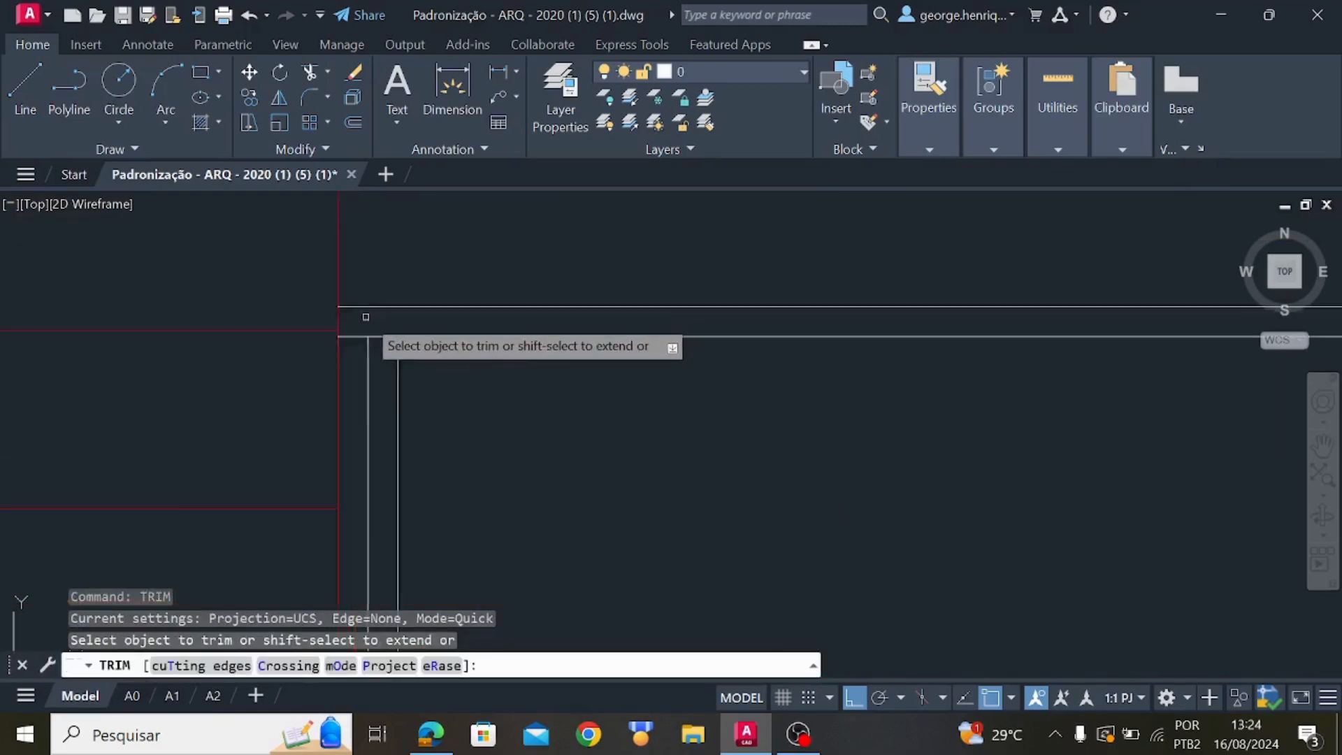
click(345, 346)
scroll(531, 441, down, 3)
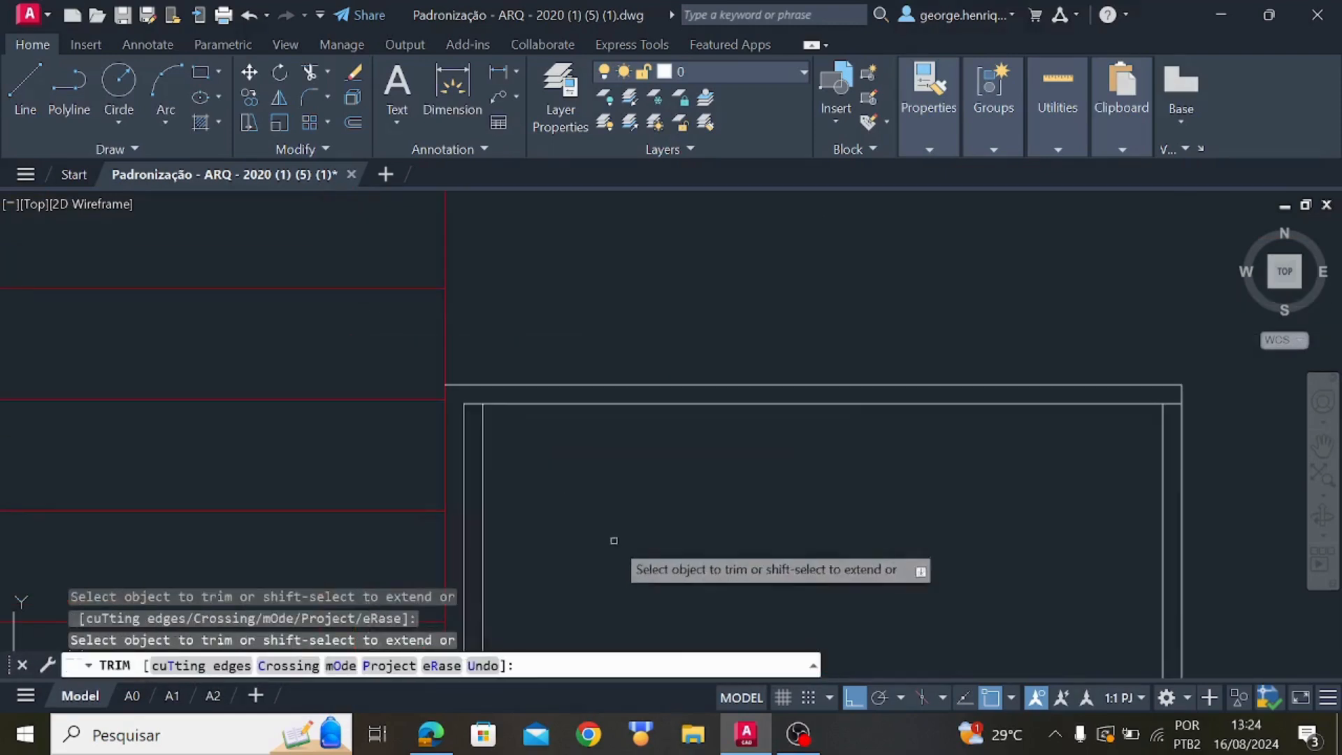
middle_drag(614, 541, 492, 396)
scroll(492, 395, down, 2)
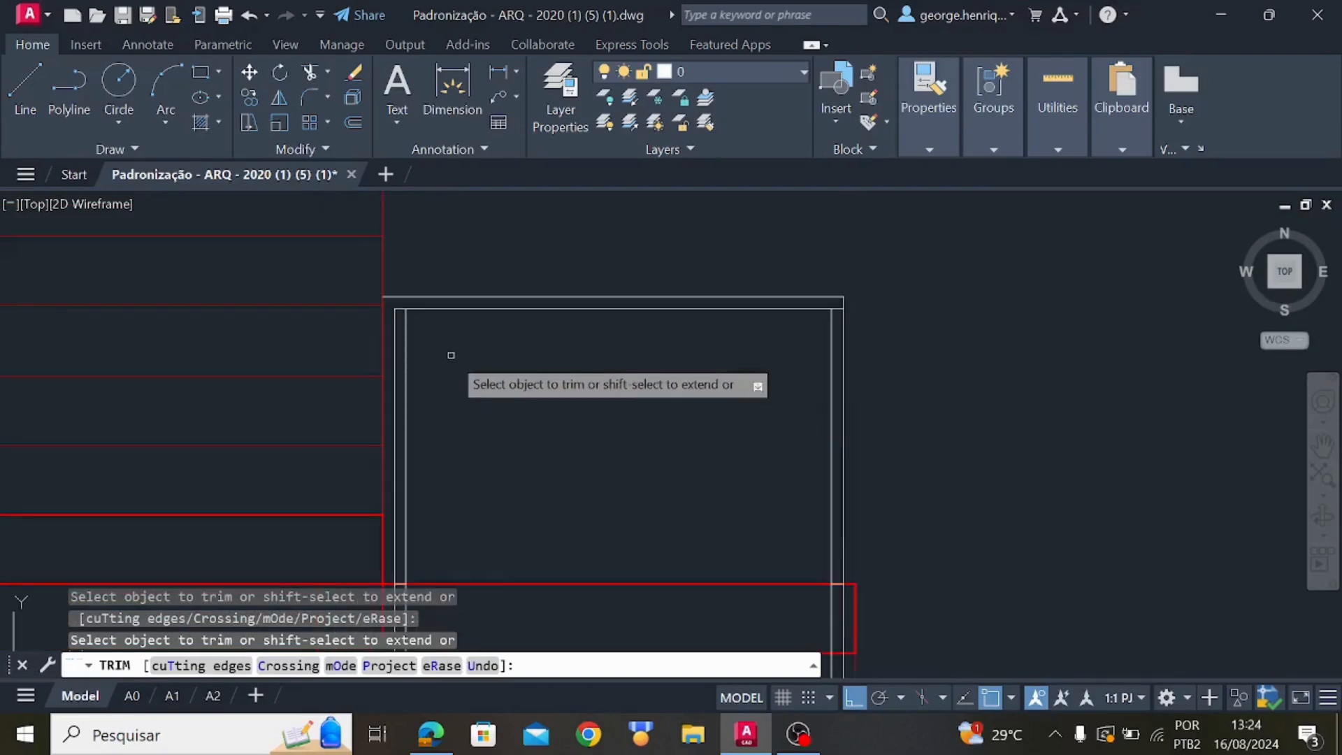
key(Escape)
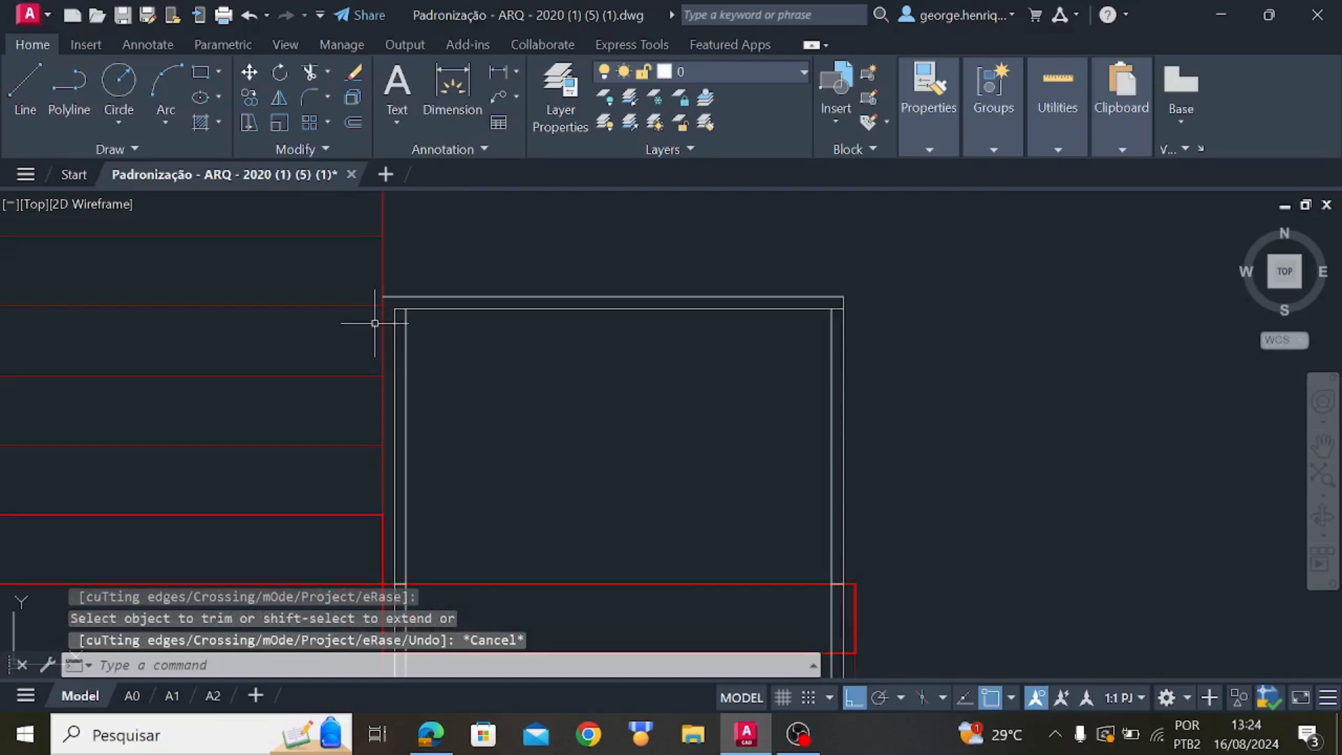
middle_drag(381, 312, 375, 323)
key(ctrl+z)
Trim the handrail's lower edge and the landing slab's two edge lines where they cross the right post
scroll(380, 322, up, 4)
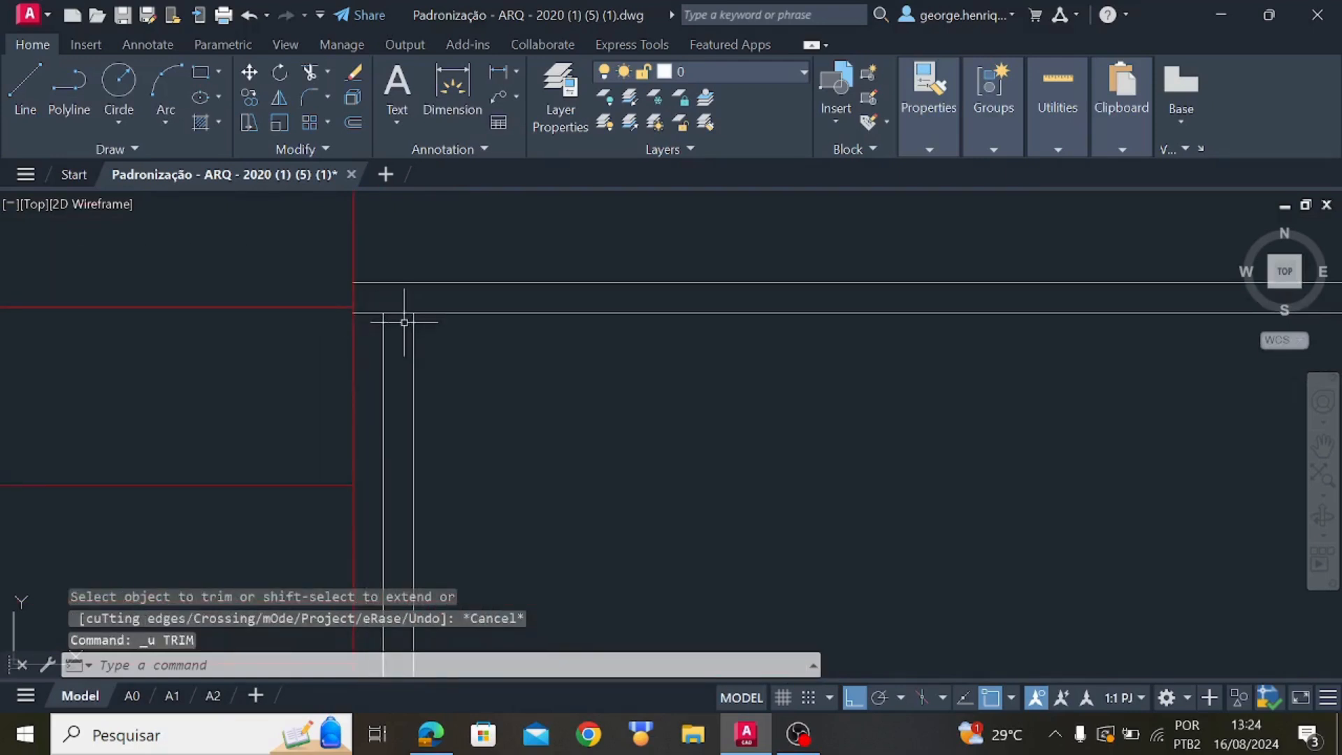
scroll(430, 413, down, 4)
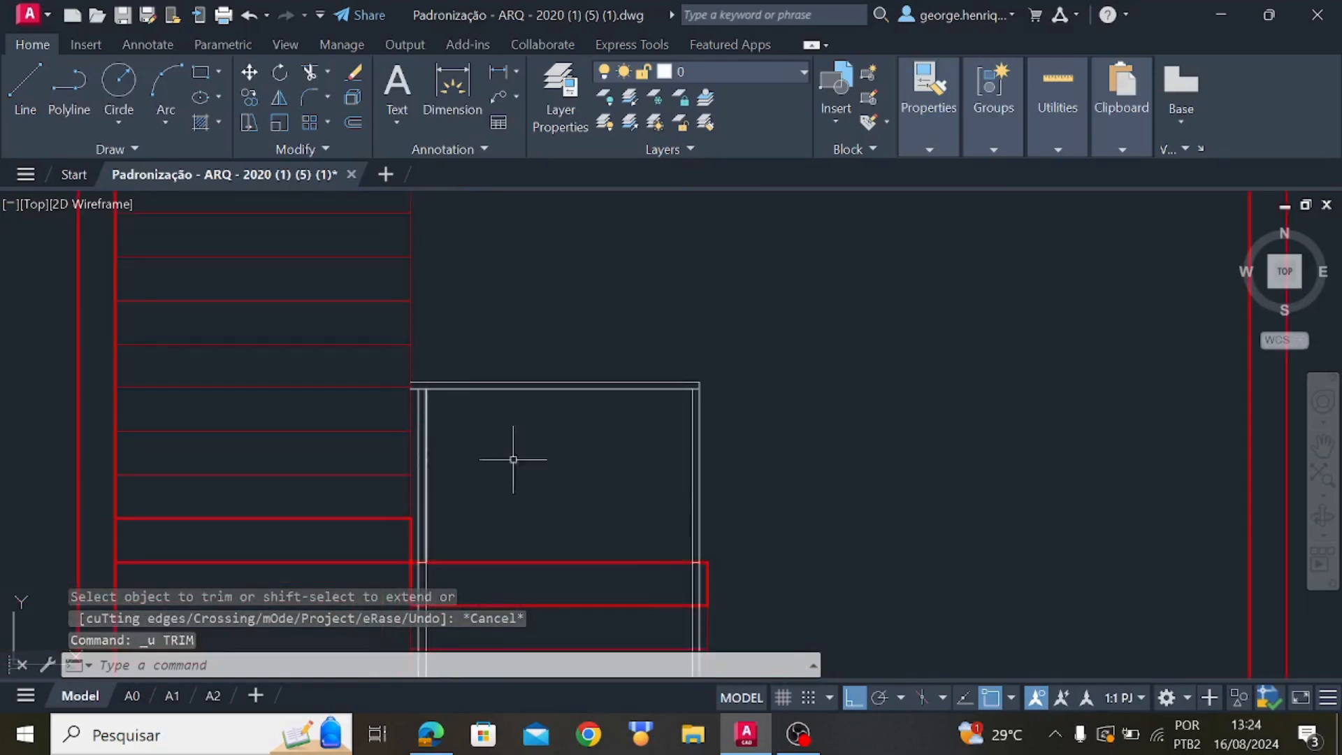
scroll(681, 420, up, 8)
text(t)
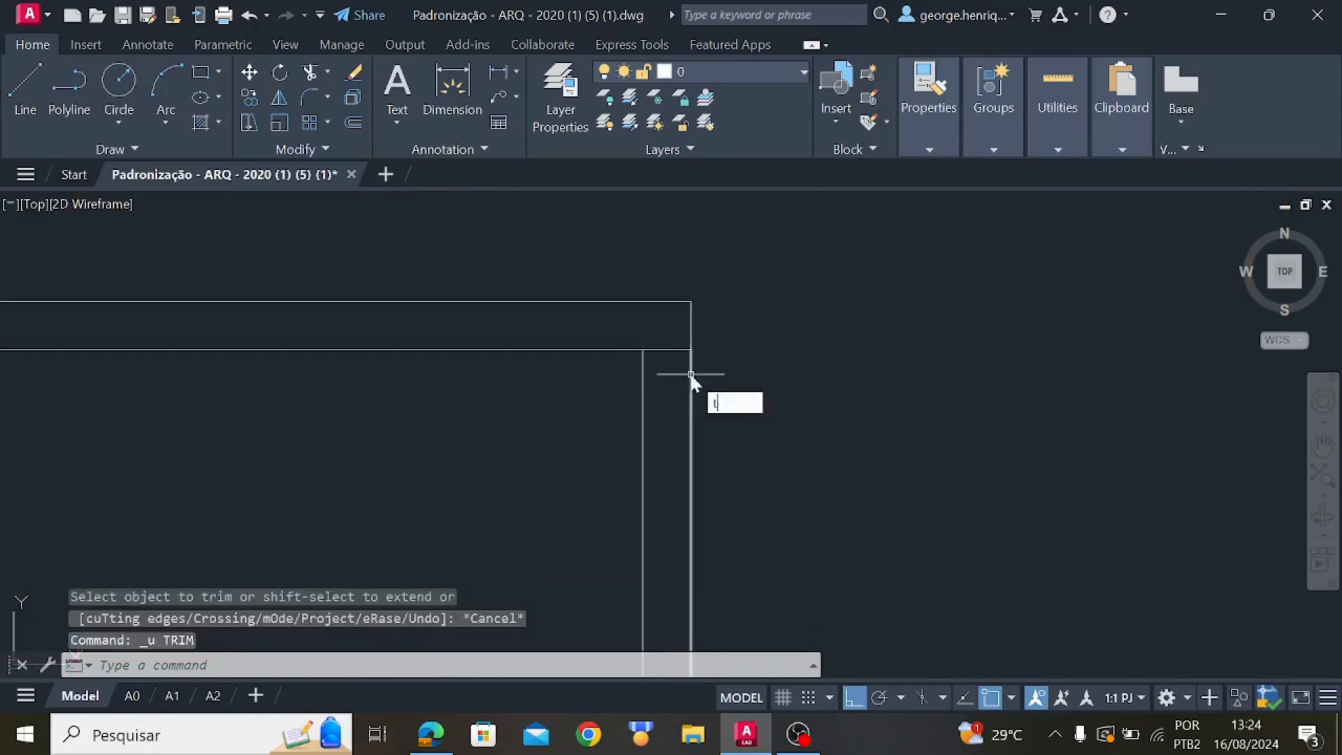
text(rim)
key(Return)
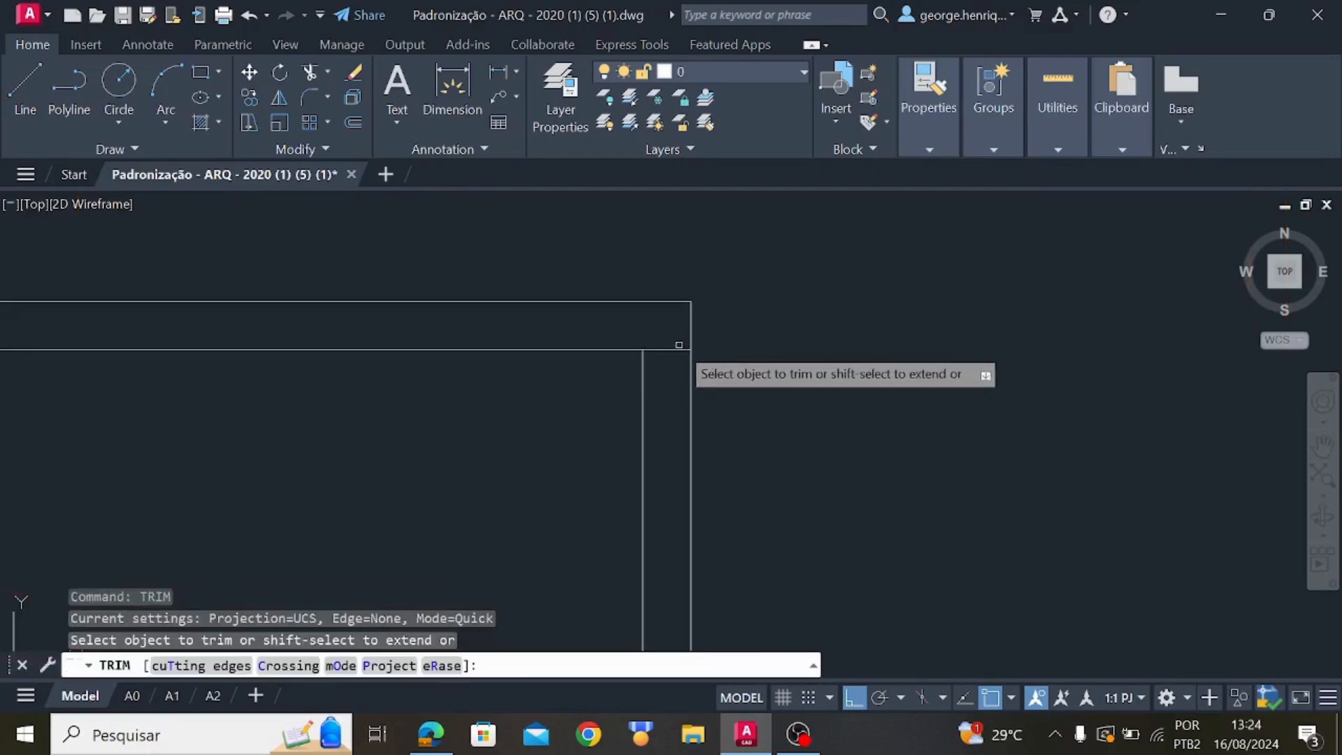
scroll(673, 415, down, 4)
scroll(673, 416, down, 2)
middle_drag(681, 496, 677, 215)
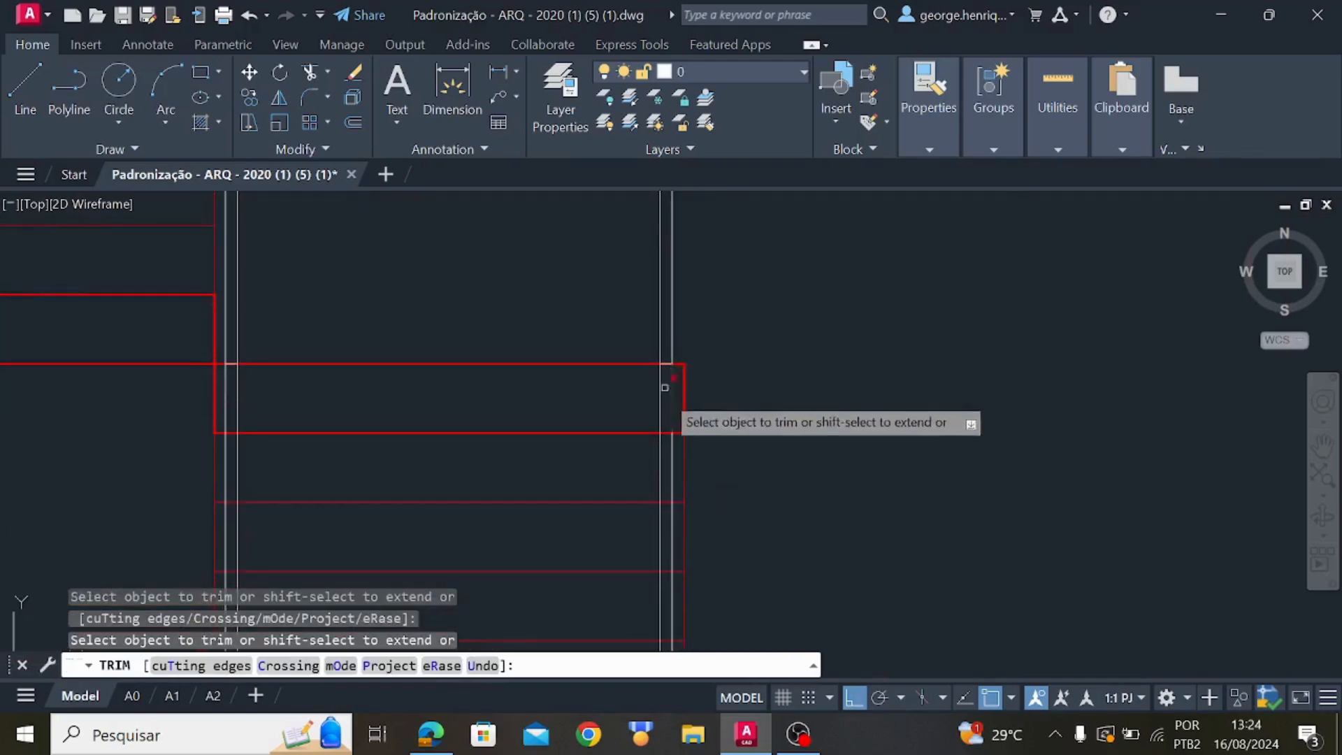
scroll(661, 362, up, 2)
scroll(664, 358, up, 2)
click(676, 352)
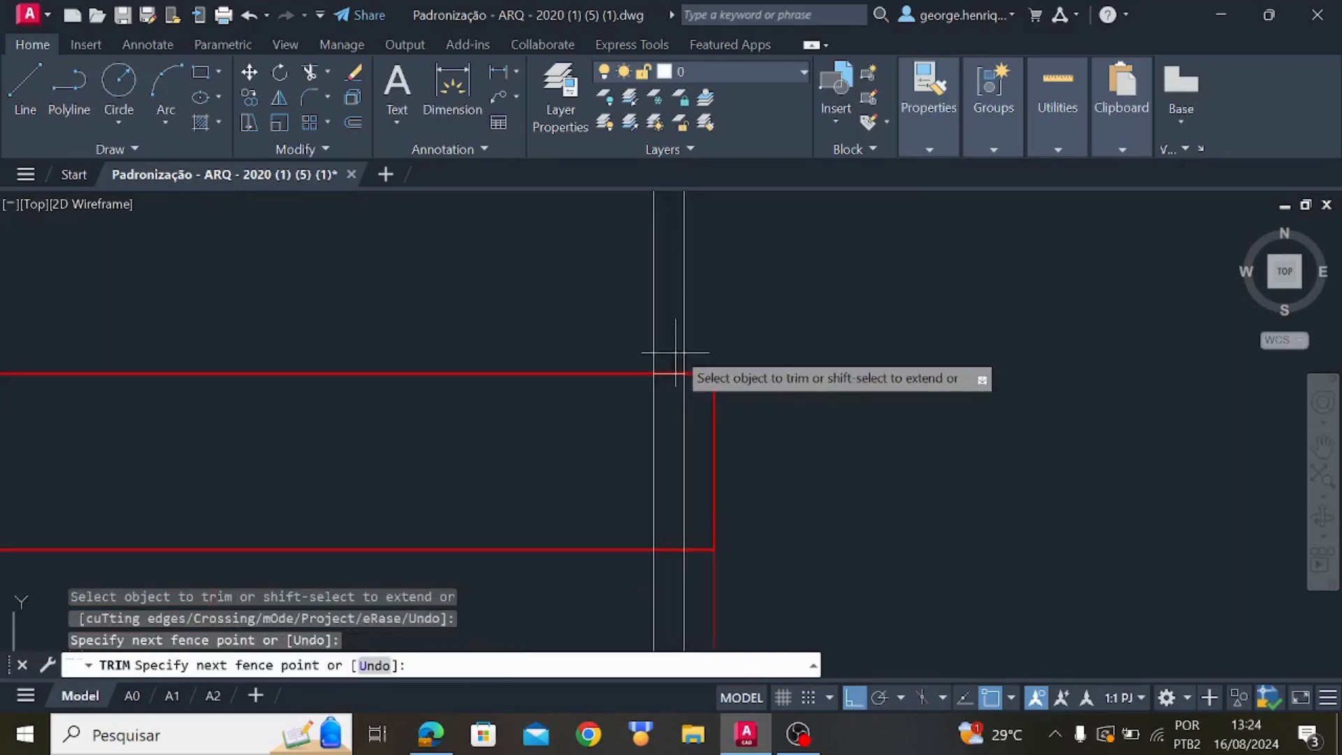
click(678, 398)
click(668, 538)
click(672, 585)
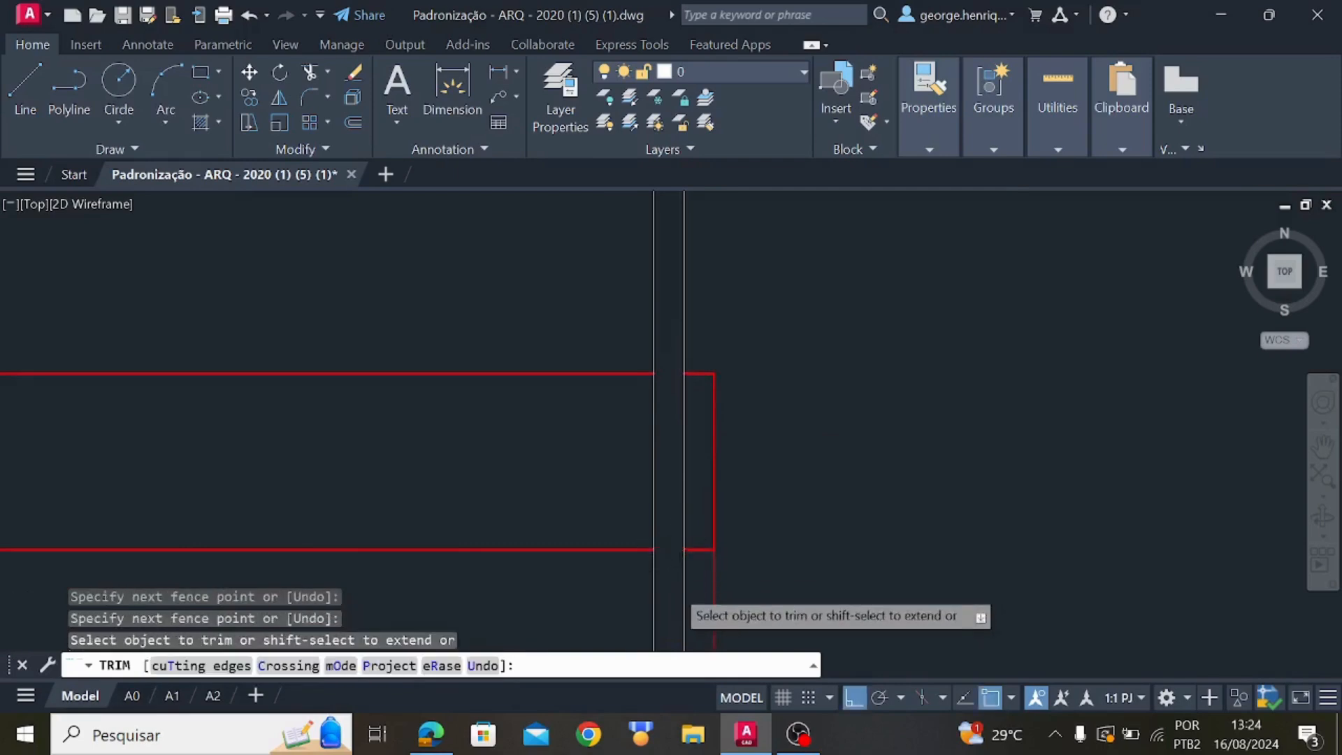
Trim the lower flight's step lines where they cross the right post, down to the floor line
scroll(672, 587, down, 6)
middle_drag(672, 587, 647, 257)
scroll(646, 283, up, 2)
scroll(645, 287, up, 2)
click(651, 283)
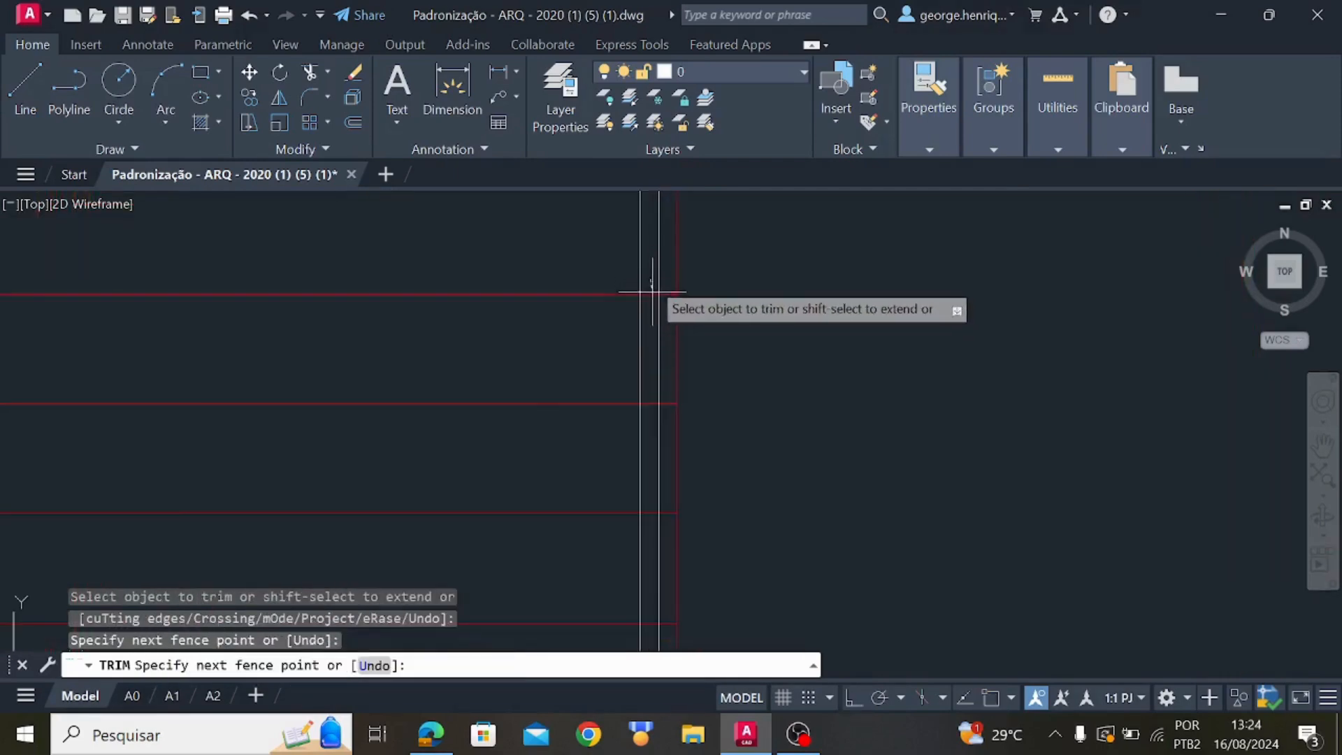
click(647, 418)
key(Return)
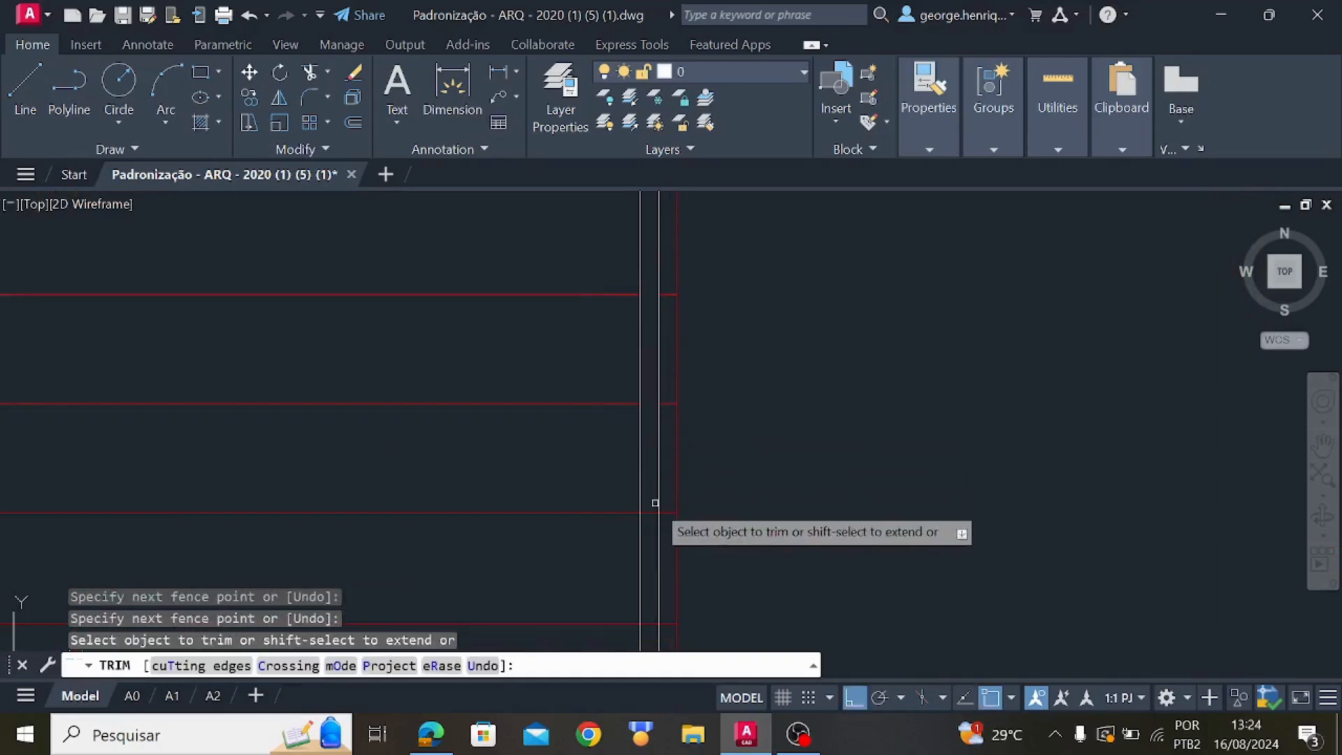
click(653, 531)
click(661, 572)
key(Return)
middle_drag(661, 573, 653, 373)
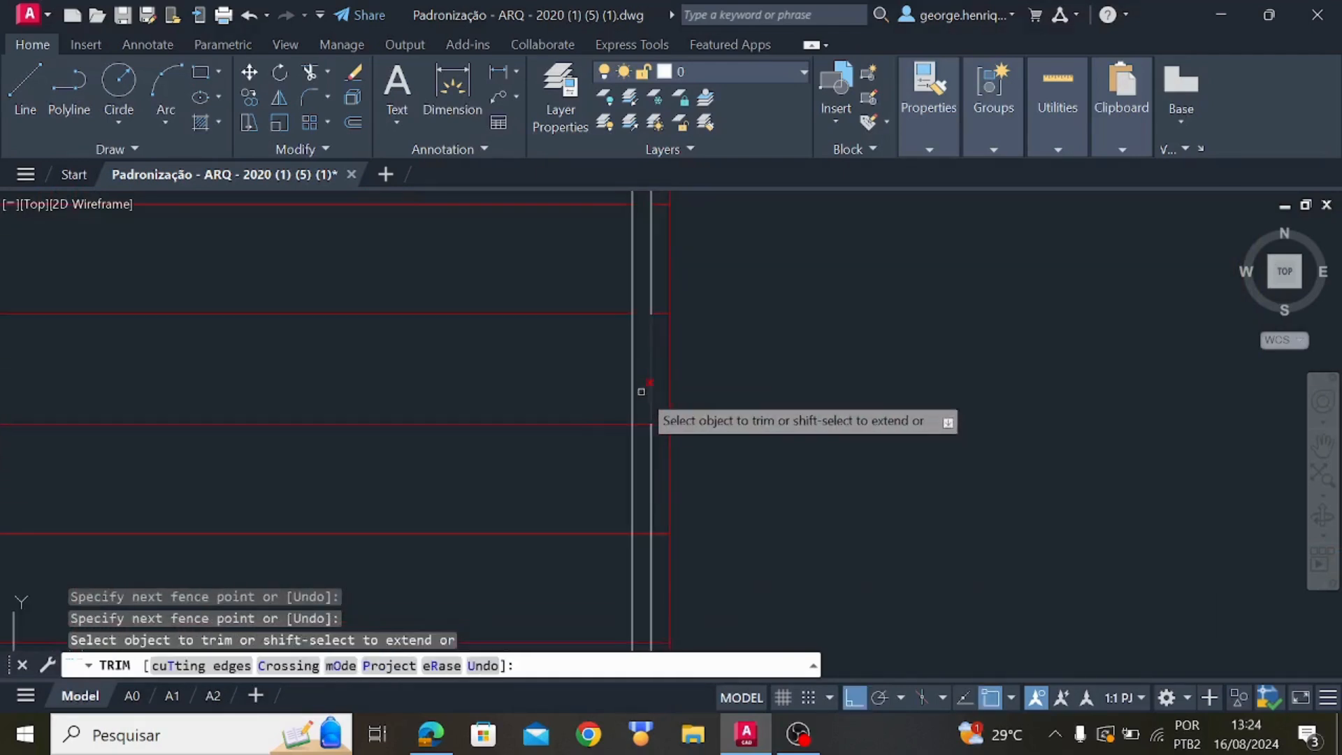
click(641, 424)
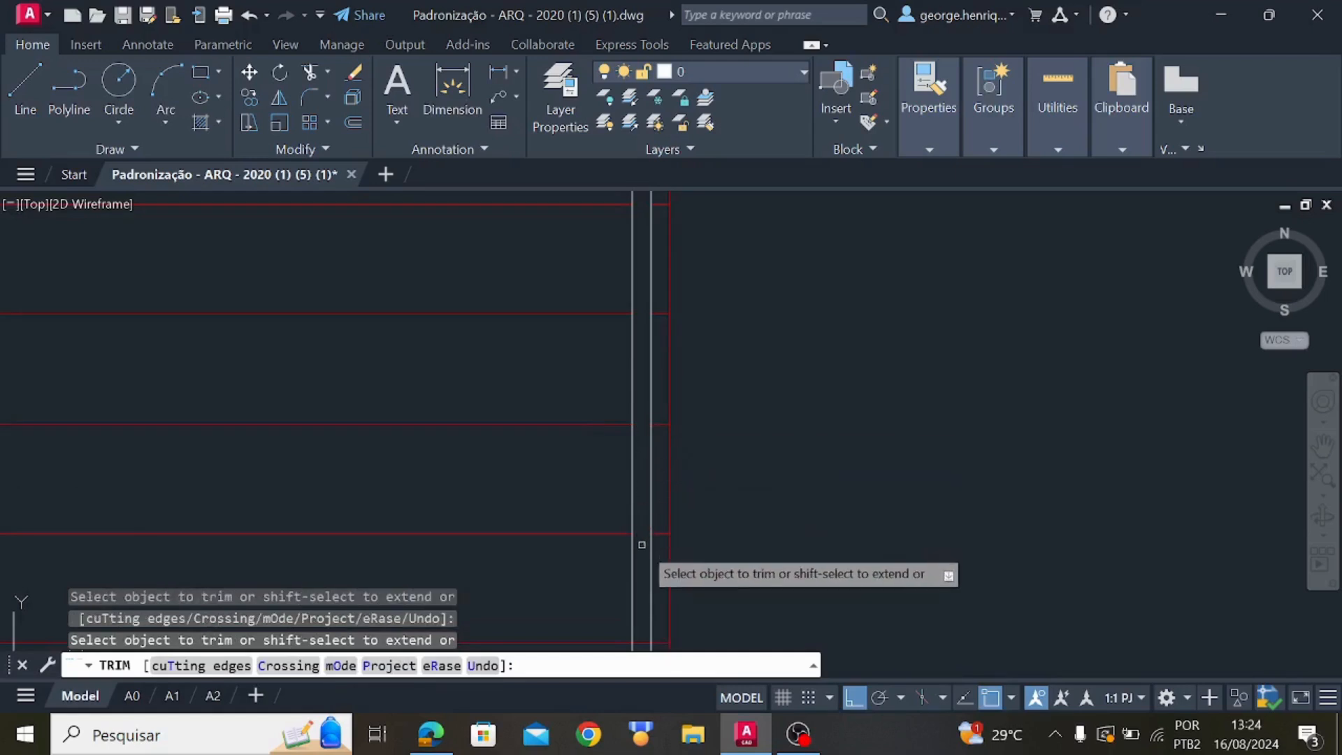
mouse_move(638, 540)
middle_down()
mouse_move(639, 283)
mouse_move(638, 373)
middle_up()
click(638, 376)
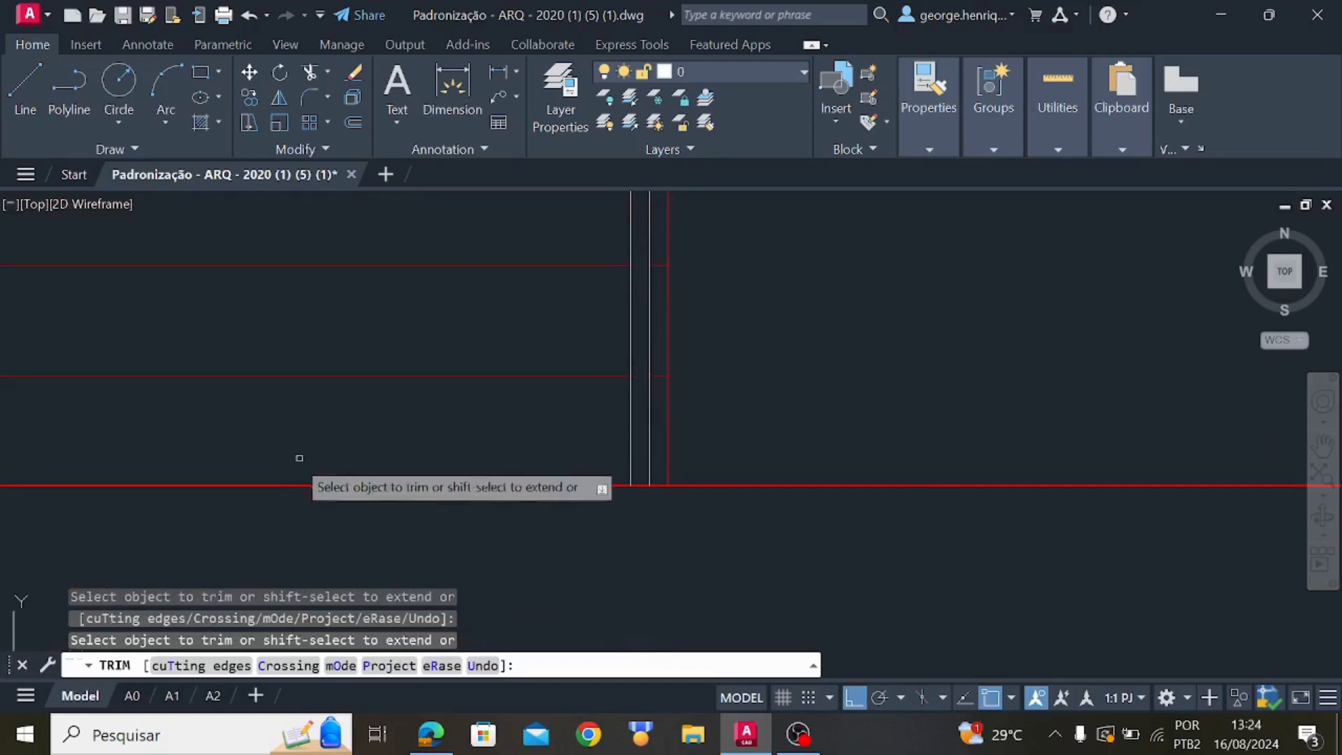
Trim the lower flight's step lines where they cross the left post, working upward from the floor line
middle_drag(296, 463, 921, 493)
drag(572, 409, 574, 400)
click(576, 296)
middle_drag(577, 233, 586, 543)
drag(588, 515, 590, 483)
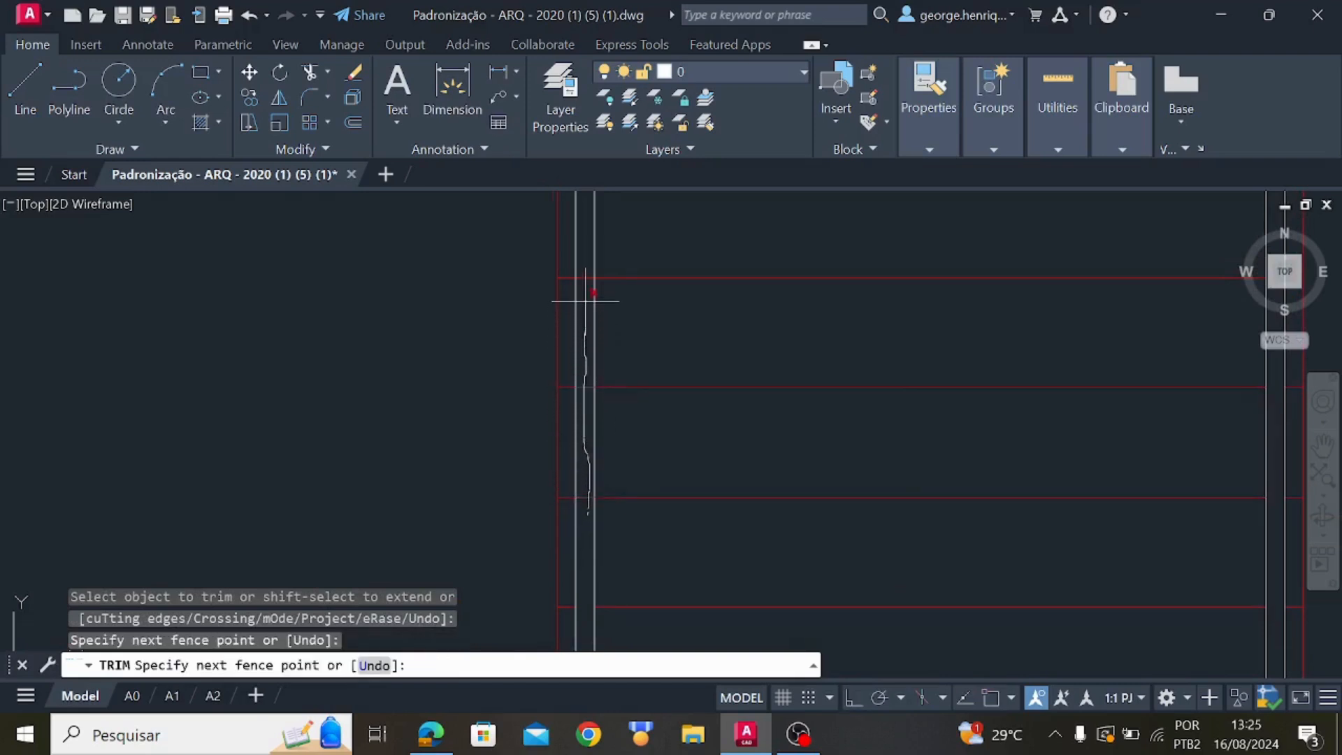
drag(584, 265, 585, 248)
middle_drag(584, 245, 602, 571)
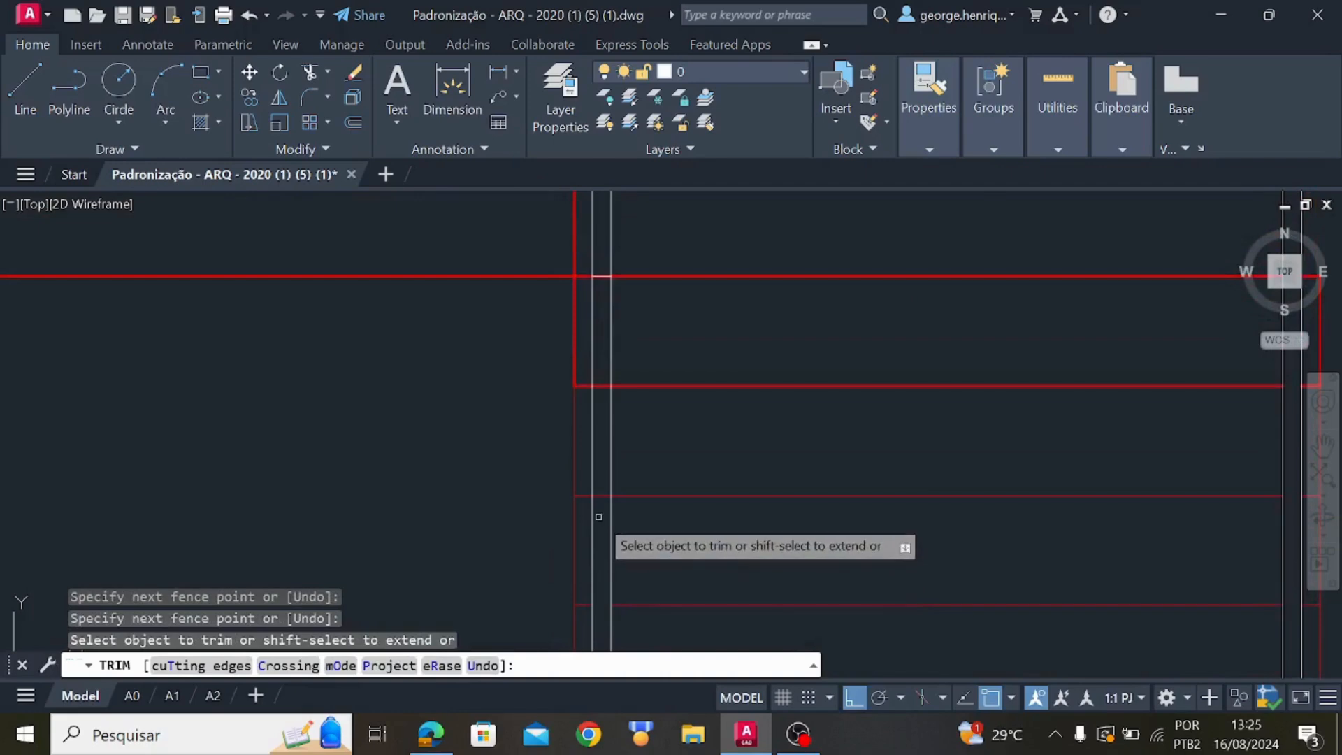
Trim the uppermost step line and the landing slab's two edge lines inside the left post
drag(602, 514, 607, 449)
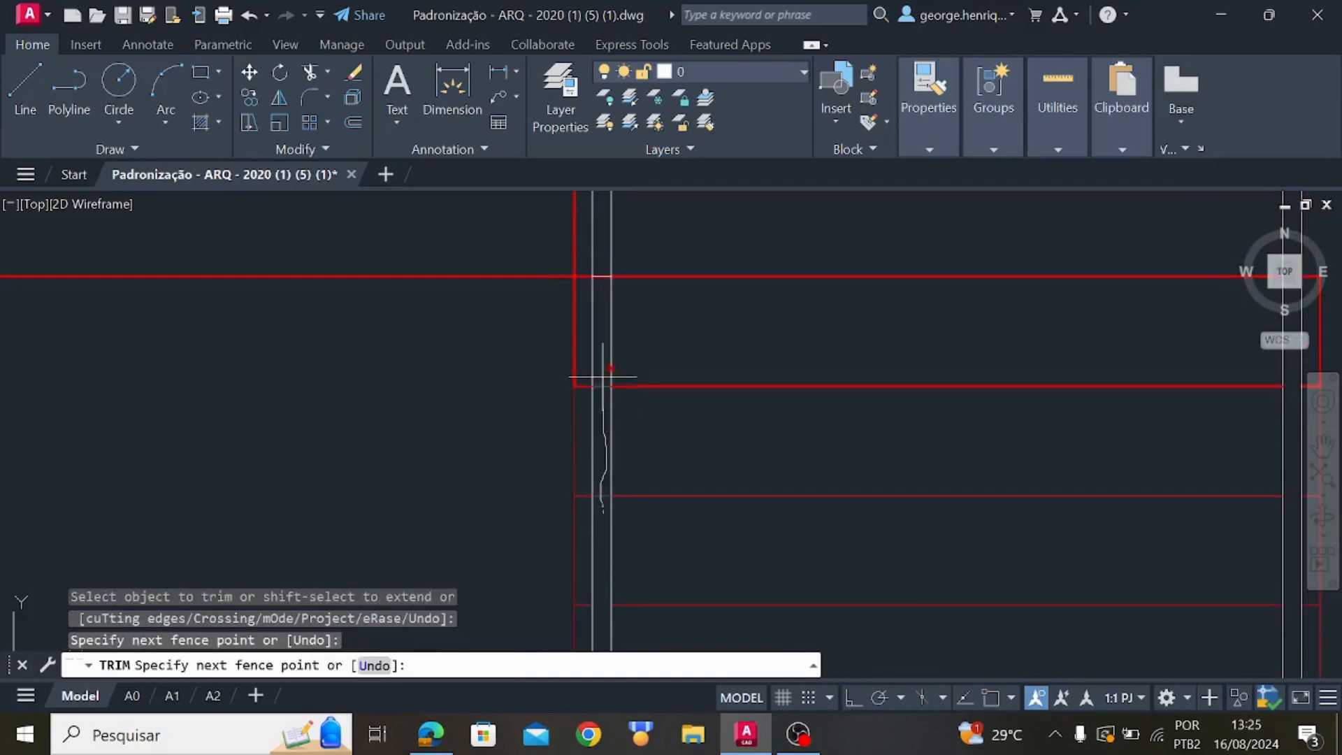
drag(599, 259, 600, 274)
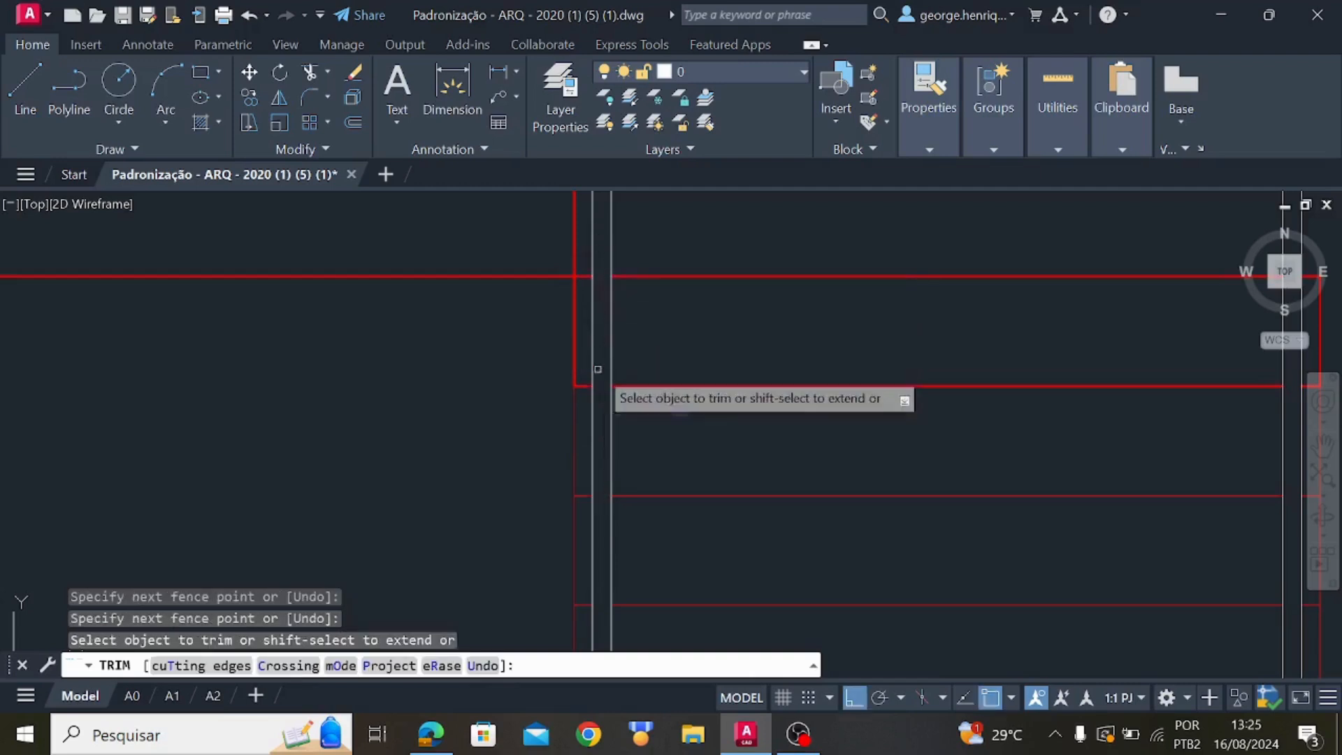
key(Escape)
Draw a horizontal line from the right post's inner edge to the left post's, about halfway between the handrail and the landing
scroll(616, 474, down, 3)
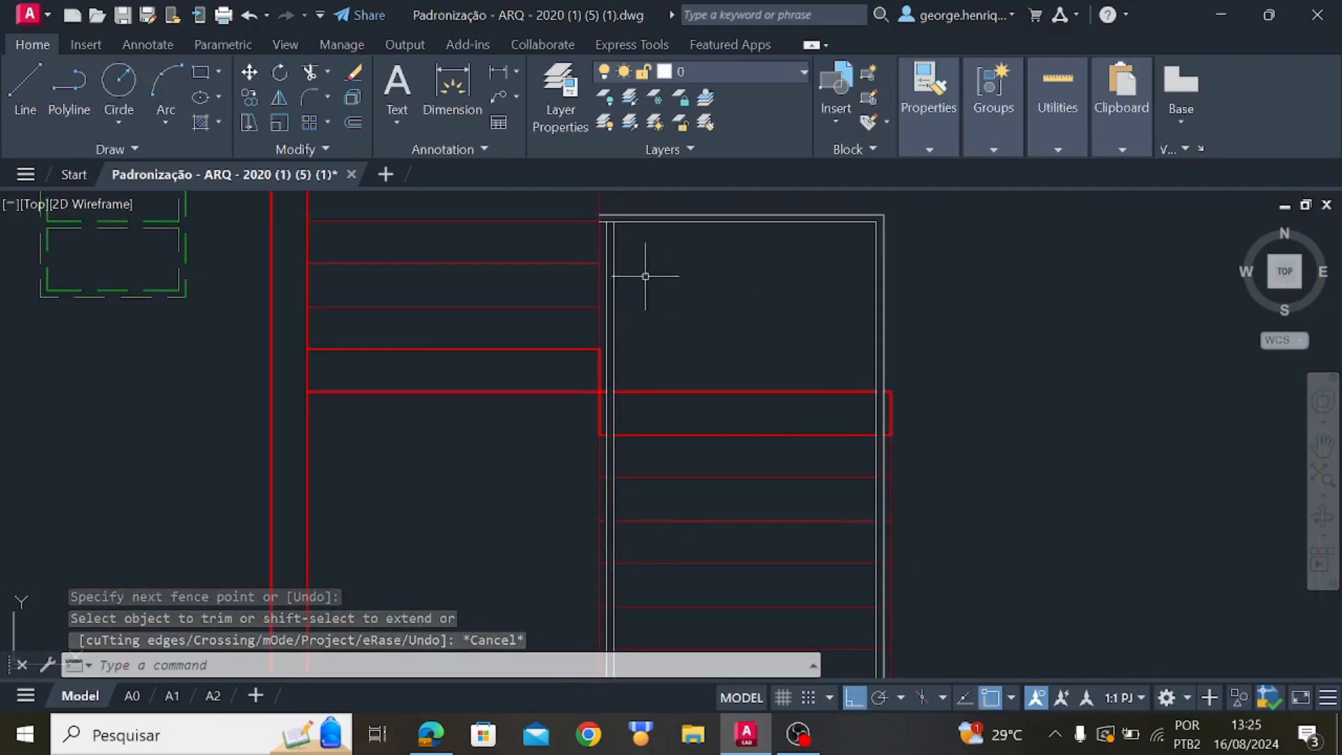
click(39, 94)
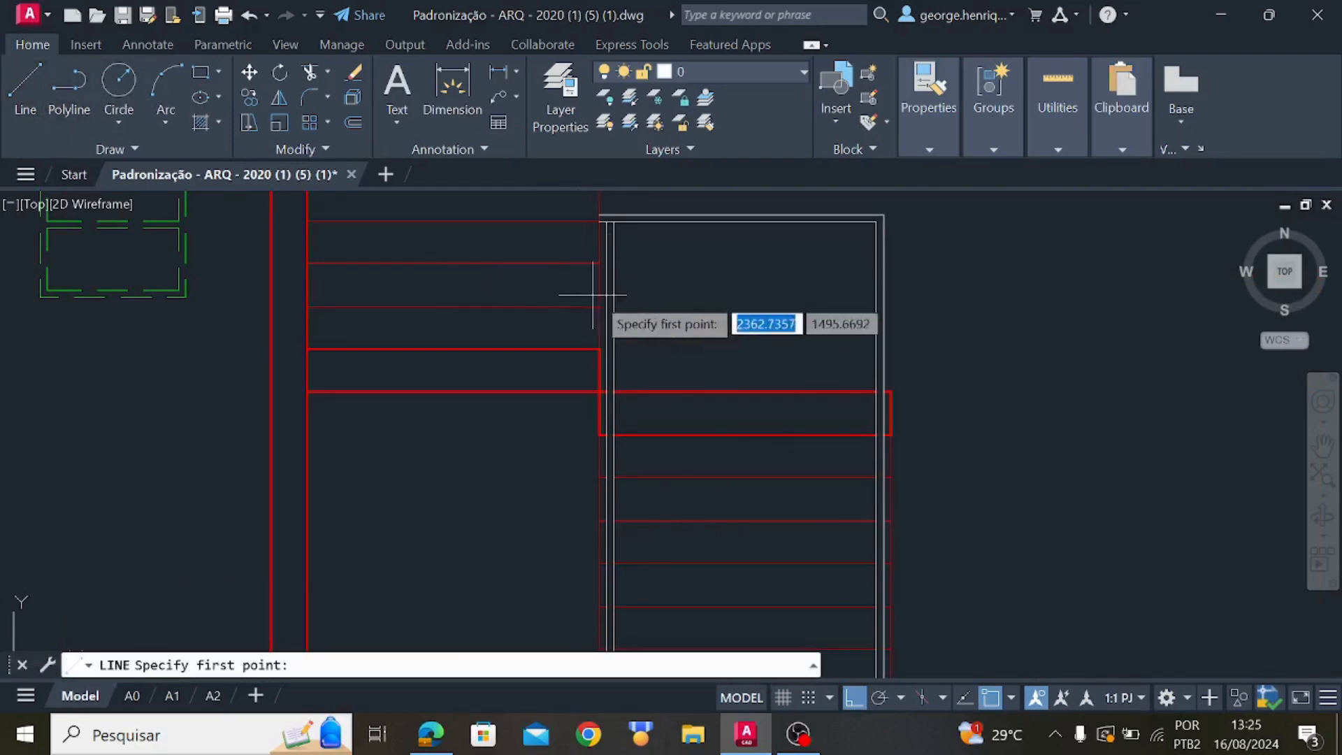
click(24, 92)
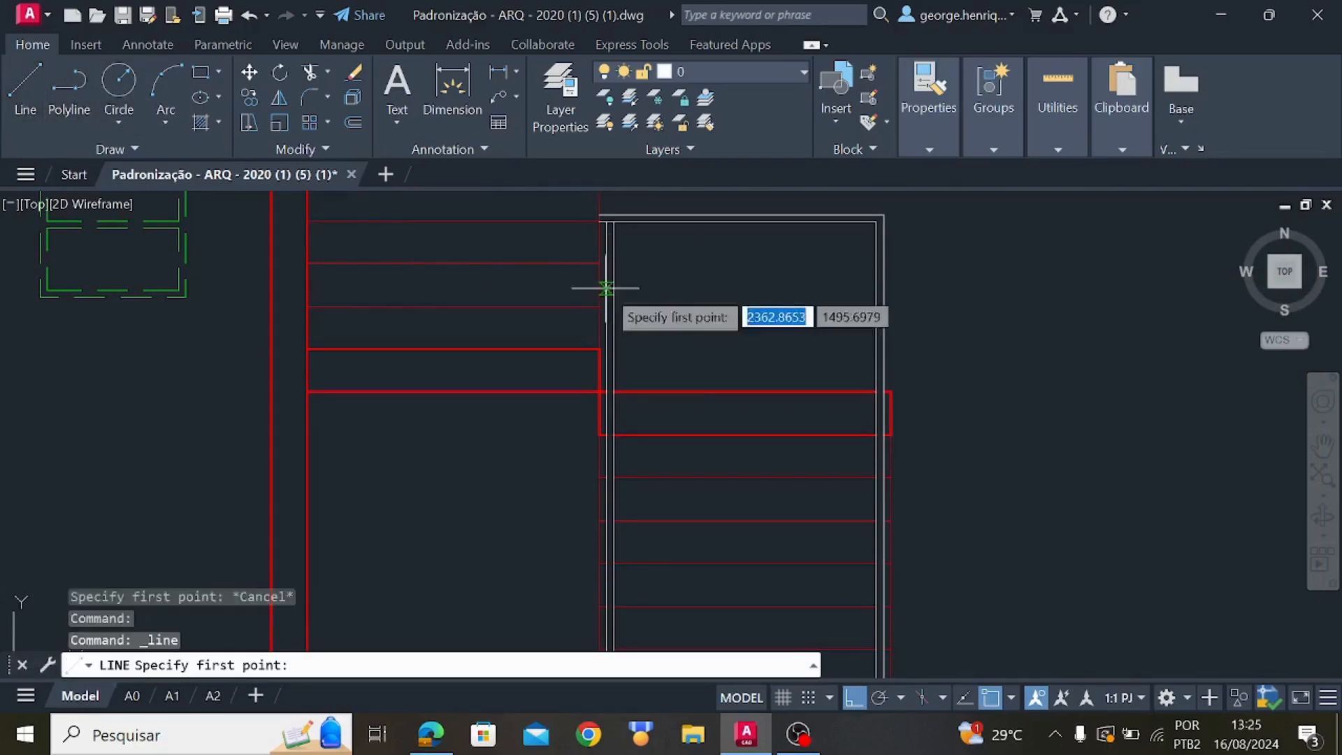
click(877, 307)
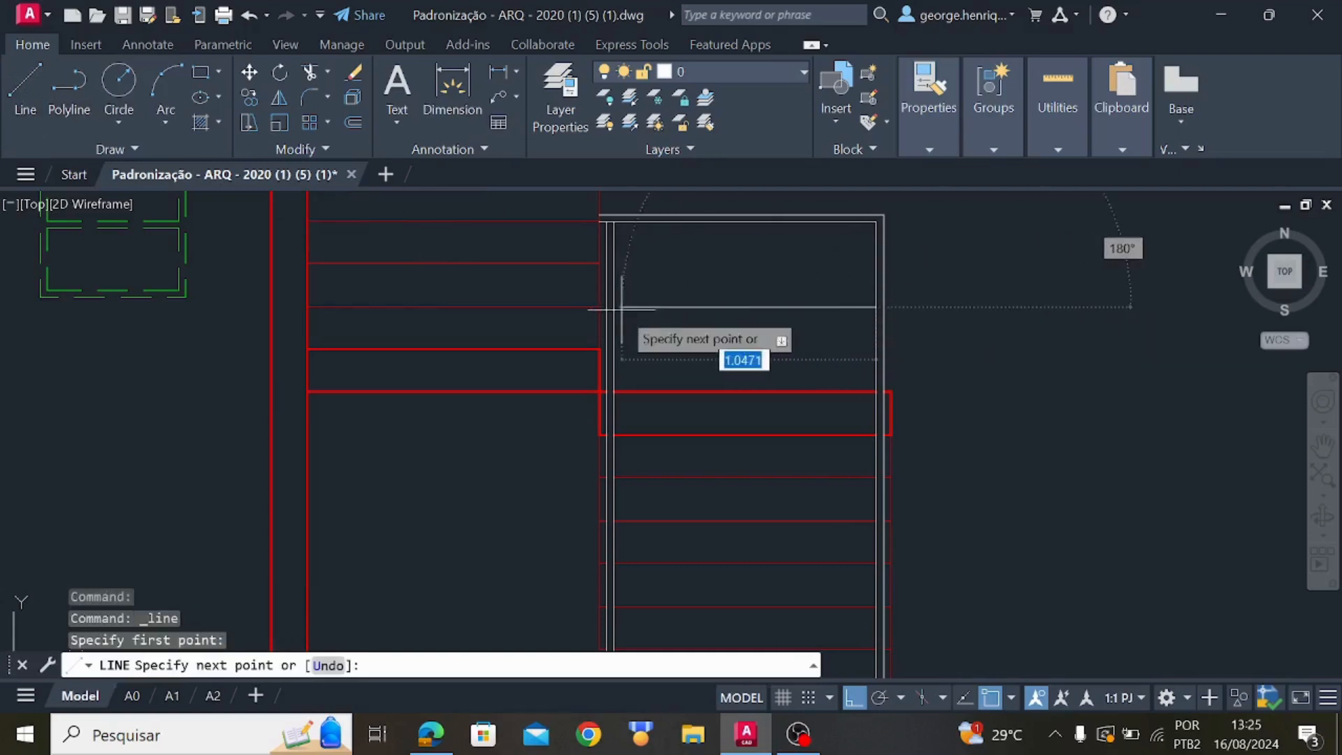
scroll(609, 297, up, 5)
click(608, 280)
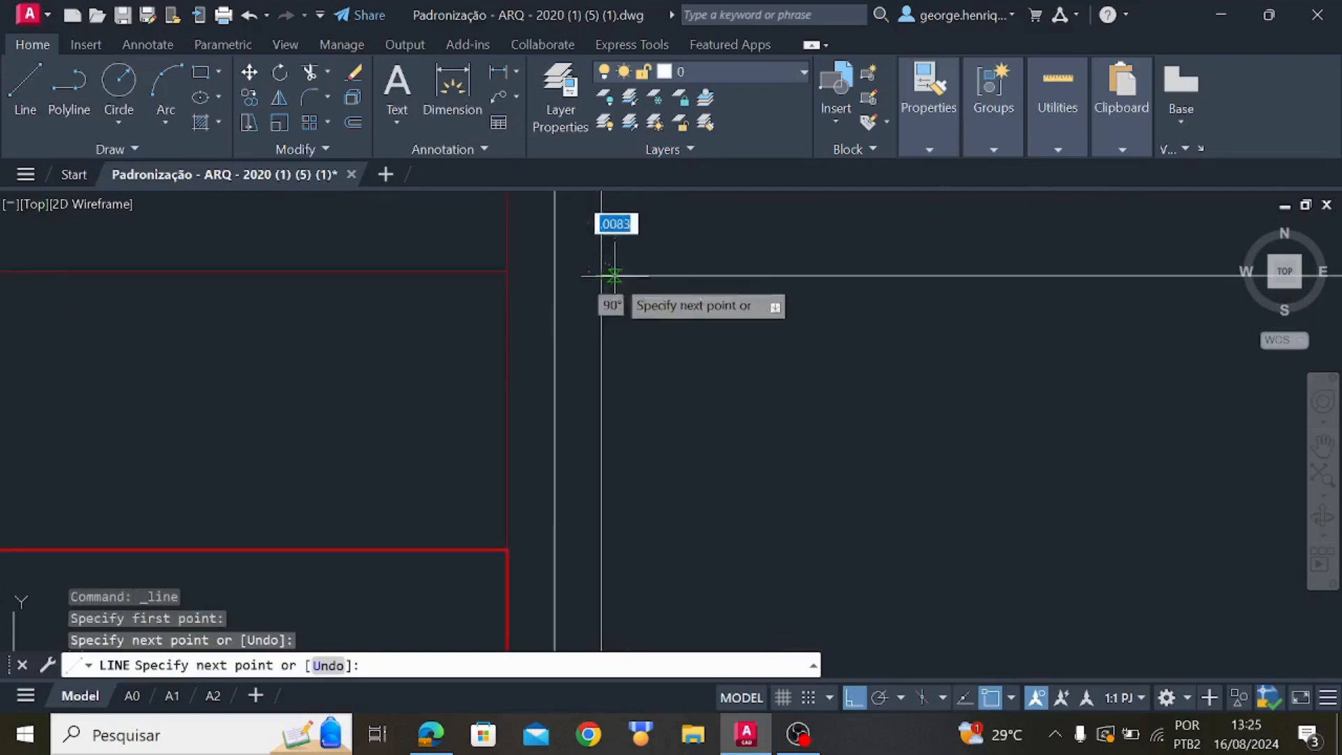
key(Escape)
Offset the horizontal line between the posts by 0.015 to both sides and delete the original centre line
scroll(867, 343, down, 6)
middle_drag(814, 356, 525, 369)
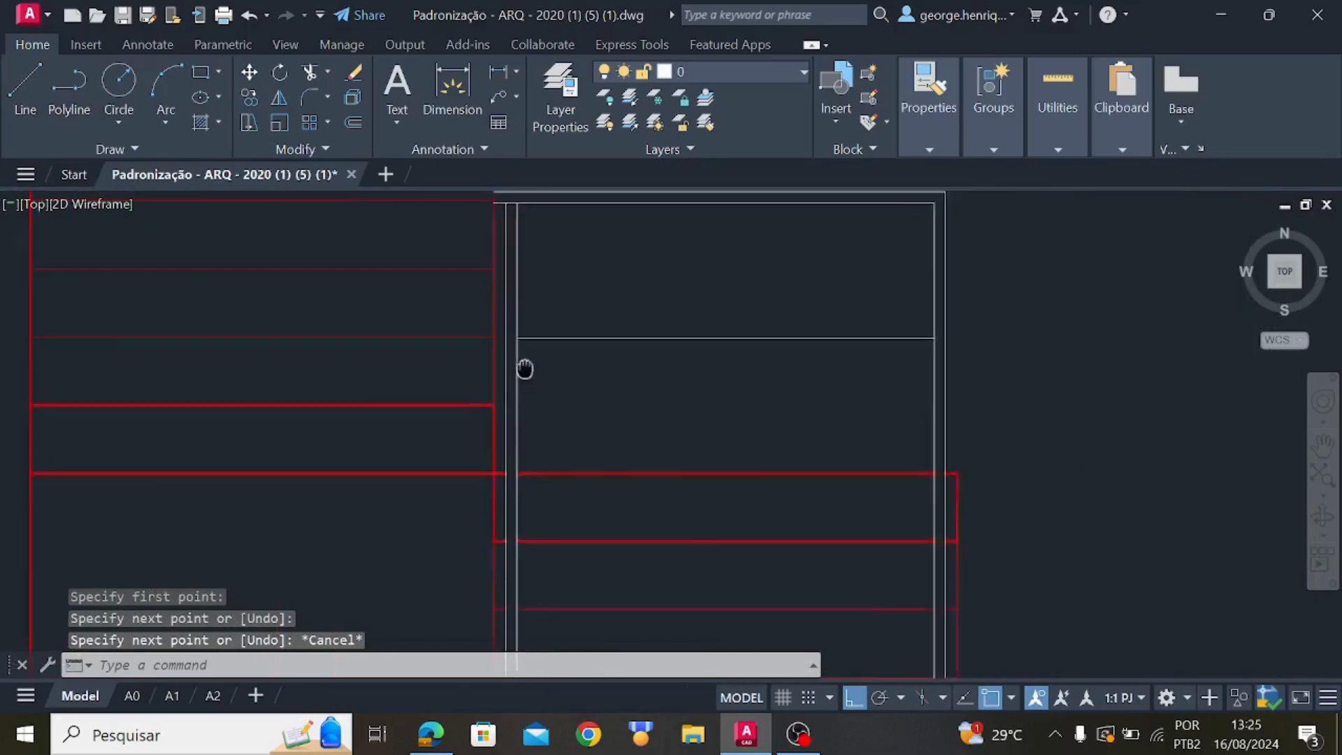
click(354, 122)
click(671, 342)
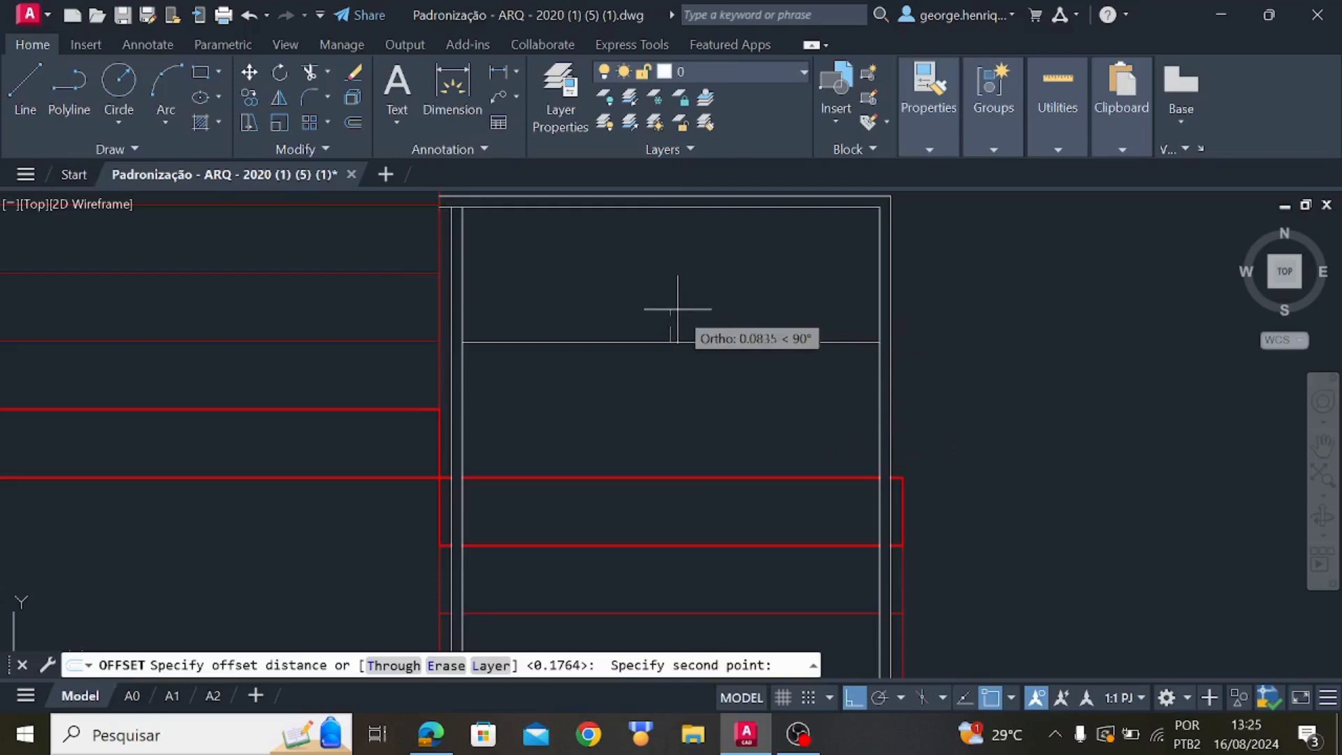
text(.015)
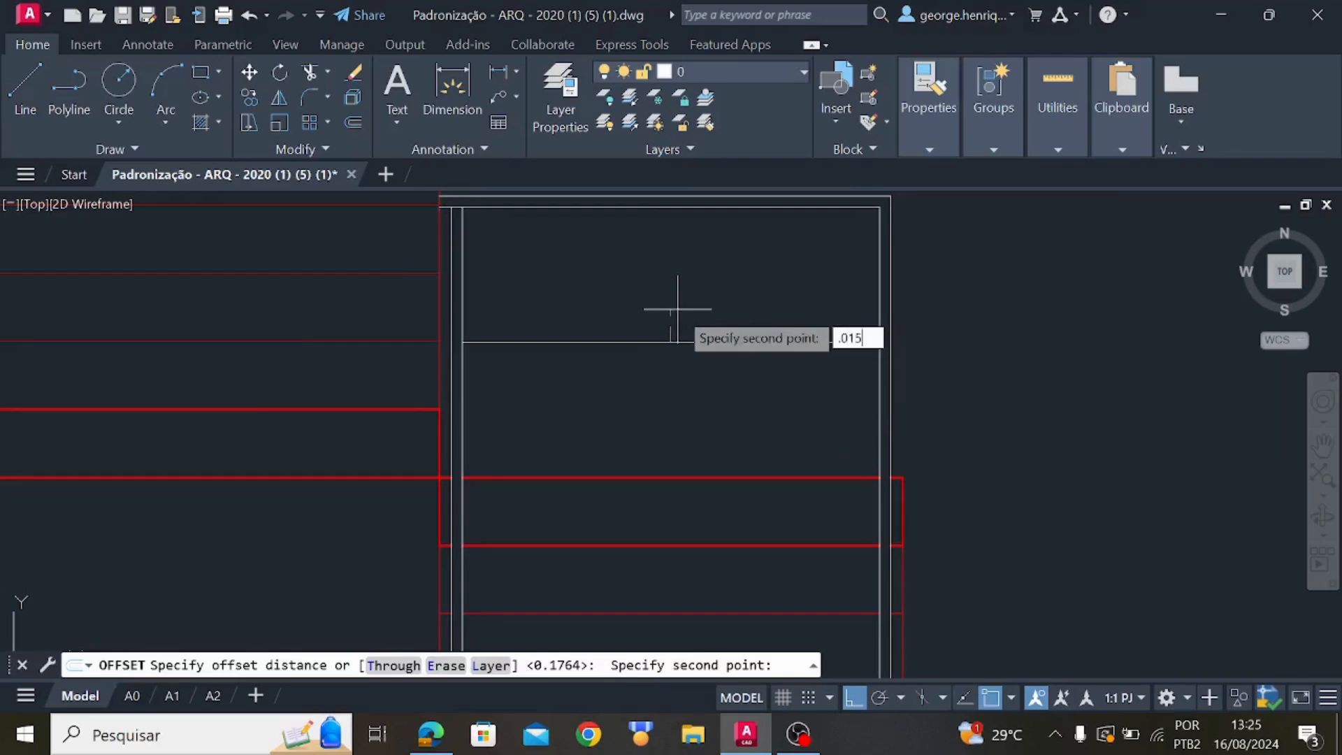
key(Return)
click(671, 343)
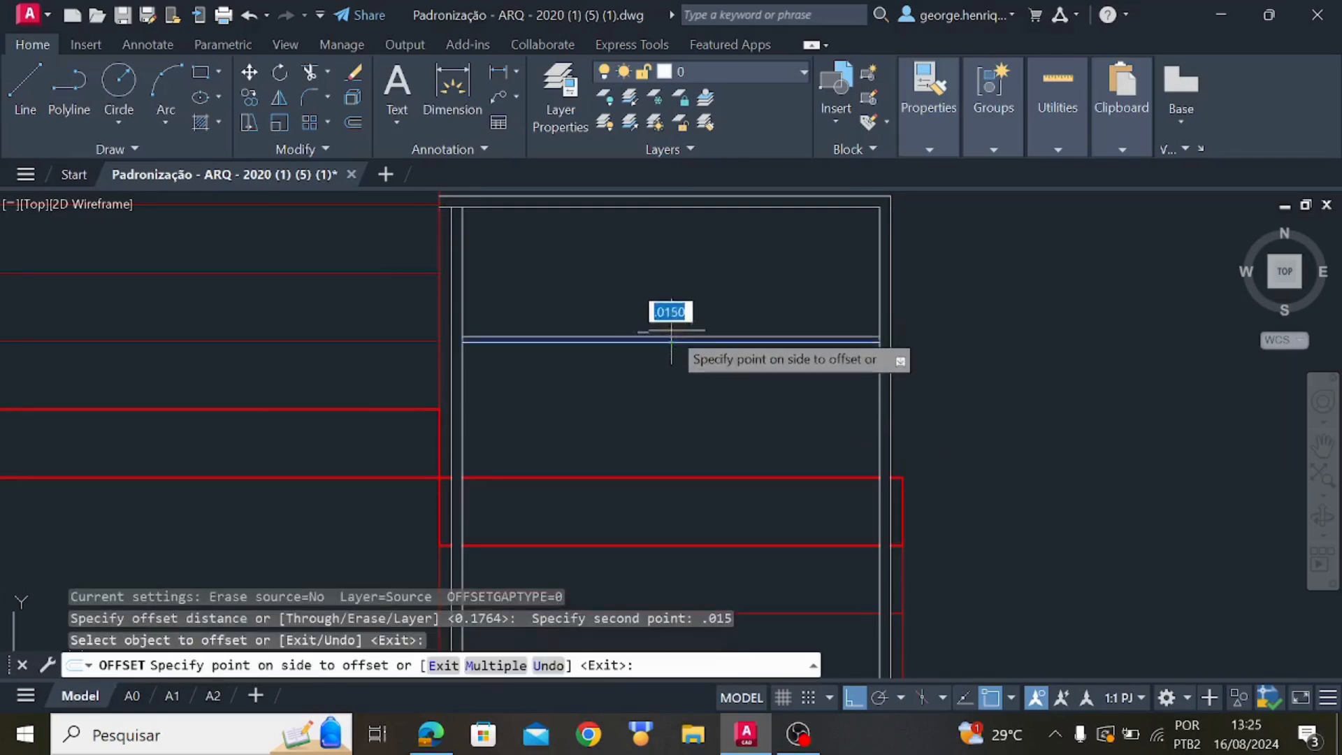
click(665, 312)
key(Escape)
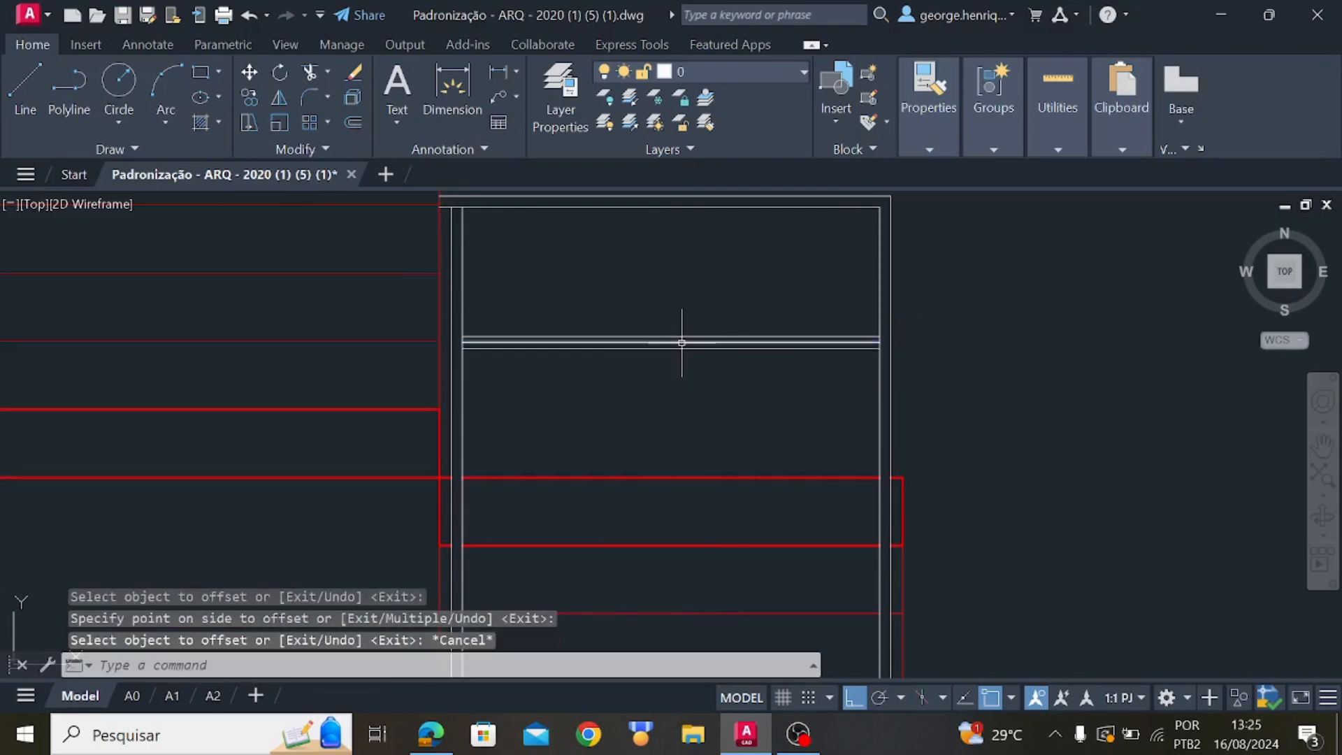
click(683, 342)
key(Delete)
Examine the guardrail in the section view and the section's alignment with the floor plan below it
scroll(731, 389, down, 4)
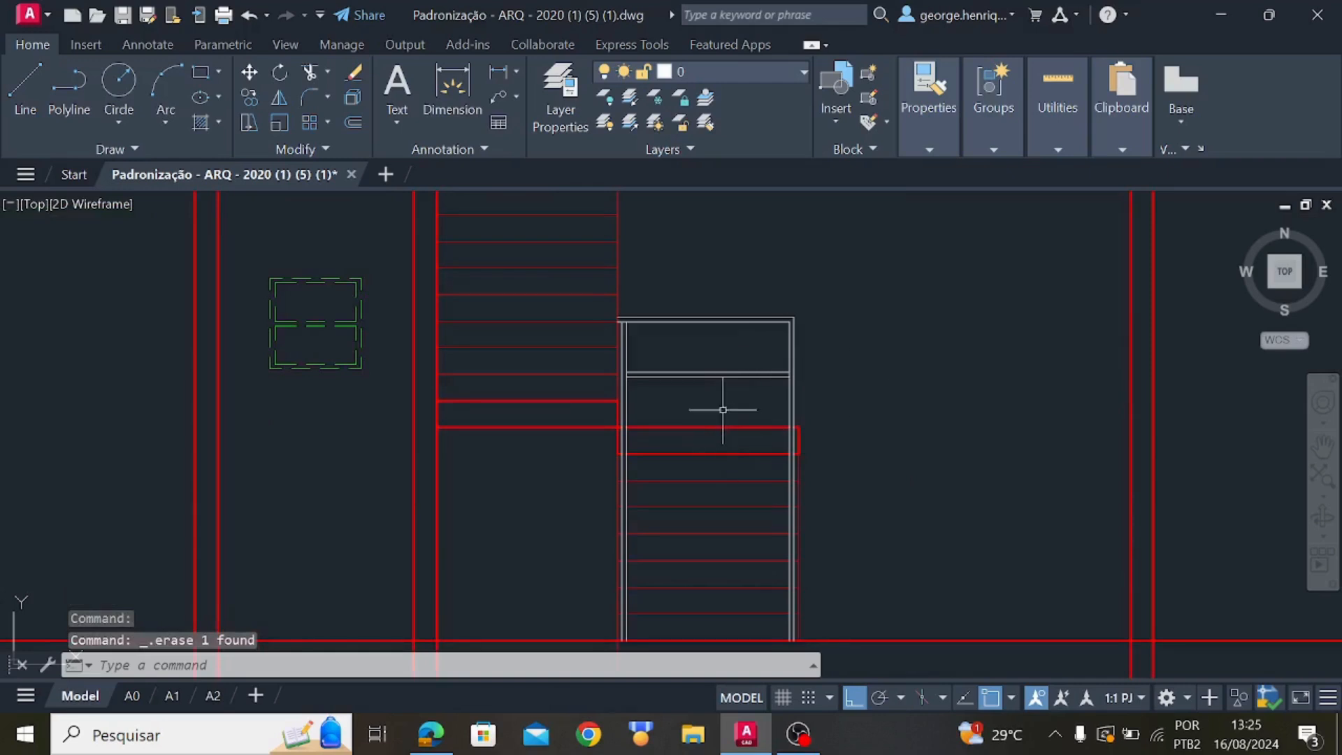
scroll(887, 441, down, 2)
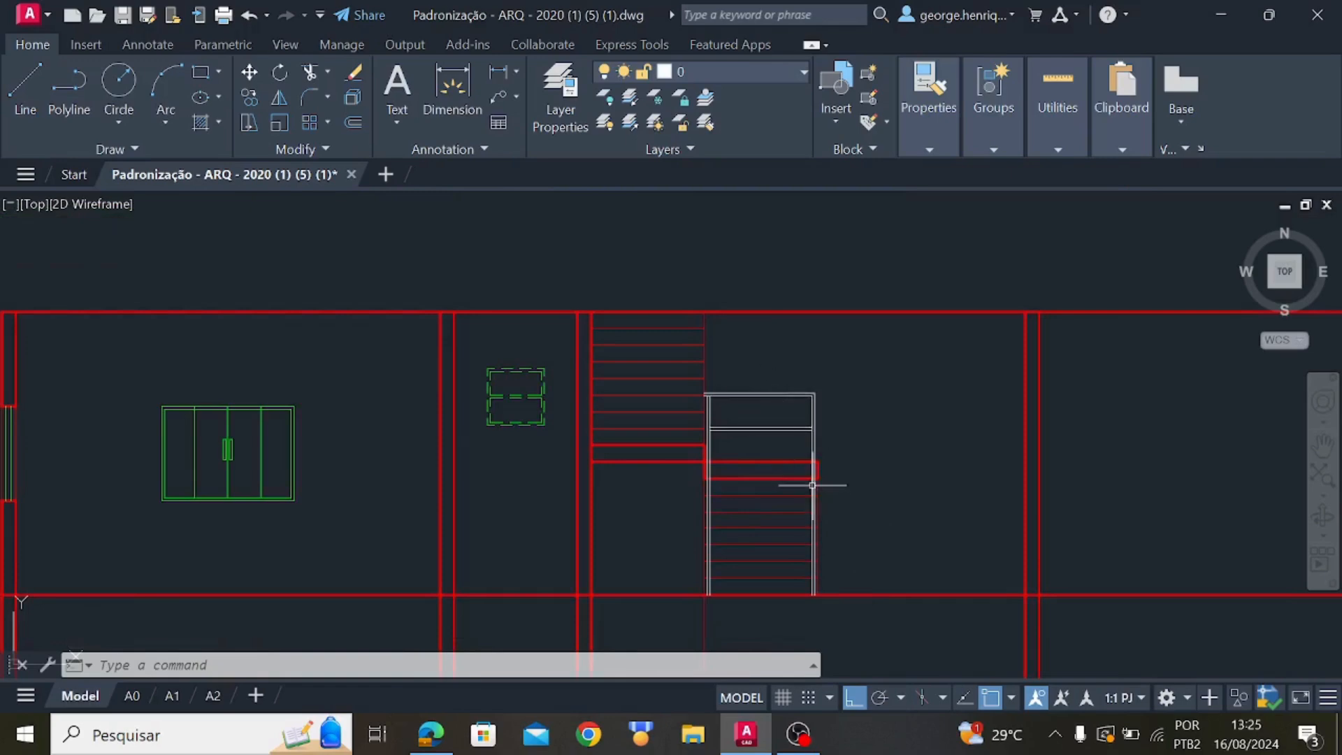
scroll(813, 485, down, 8)
scroll(806, 466, up, 5)
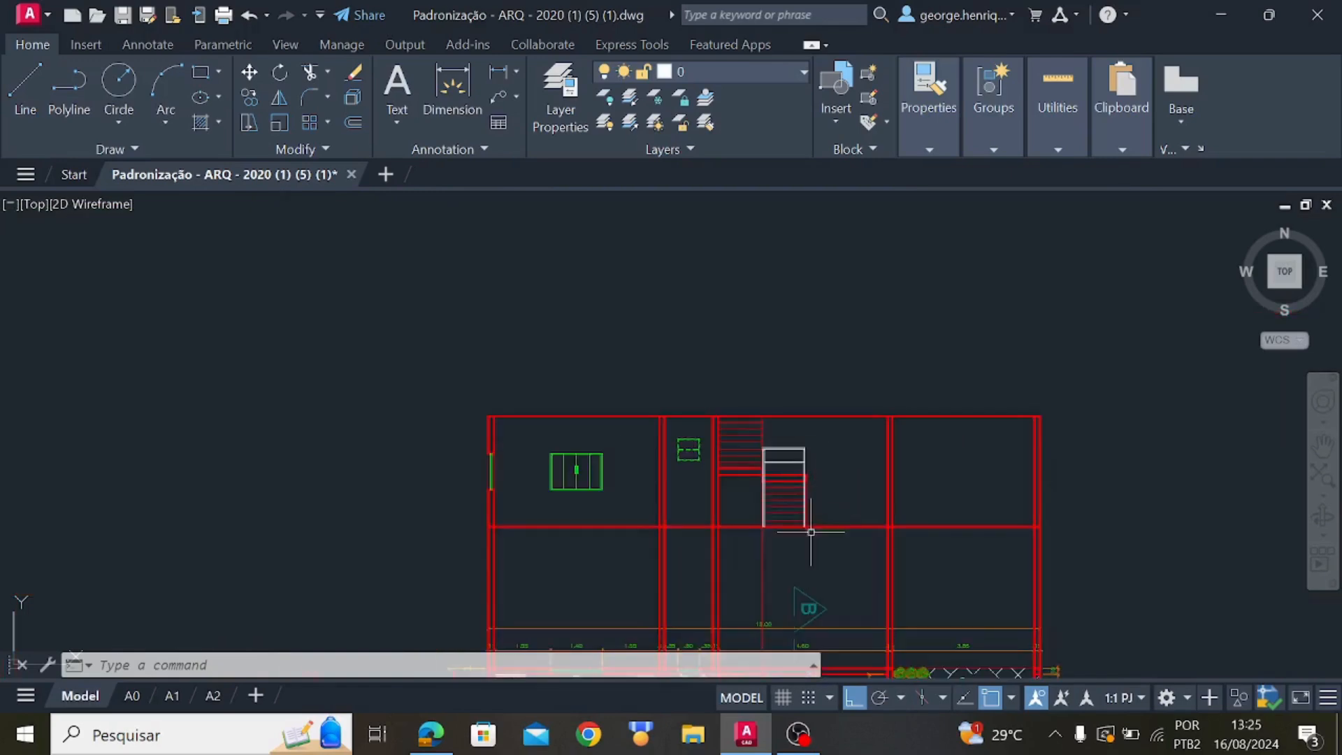
scroll(801, 489, up, 4)
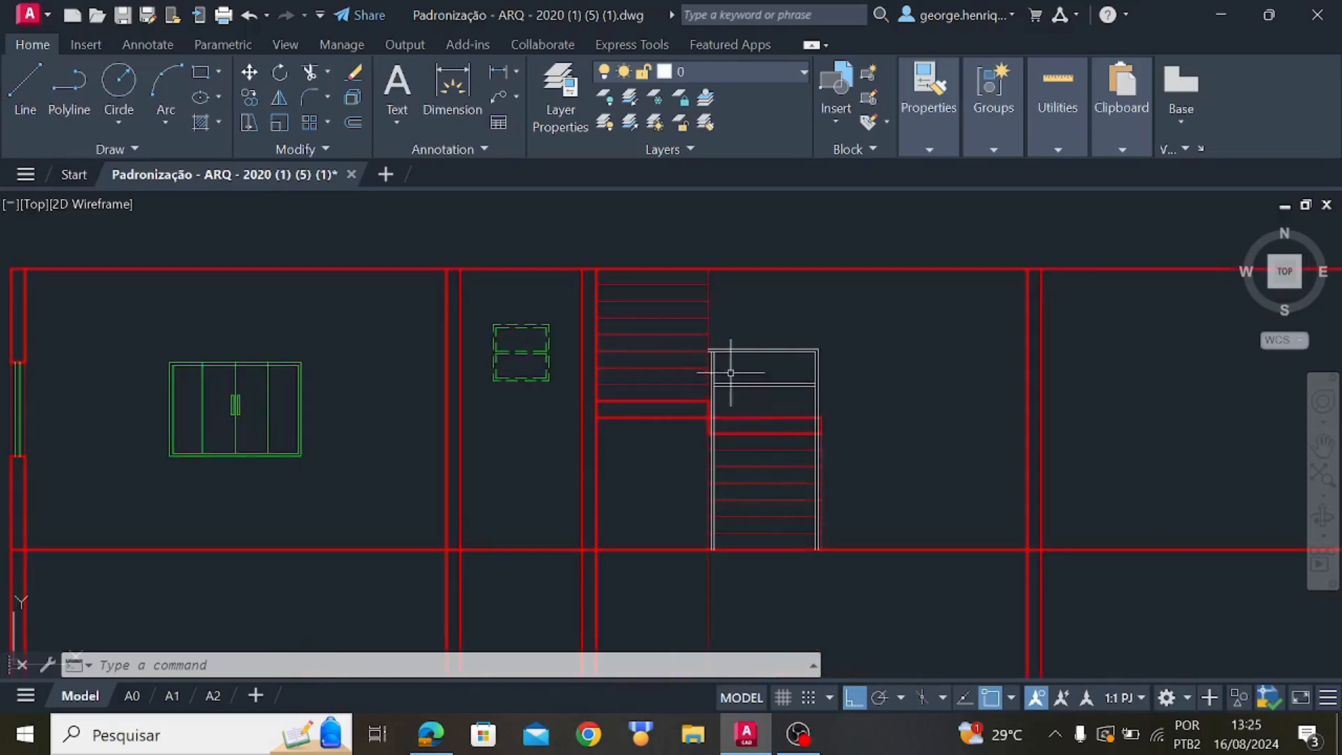
scroll(798, 502, down, 2)
scroll(853, 451, down, 4)
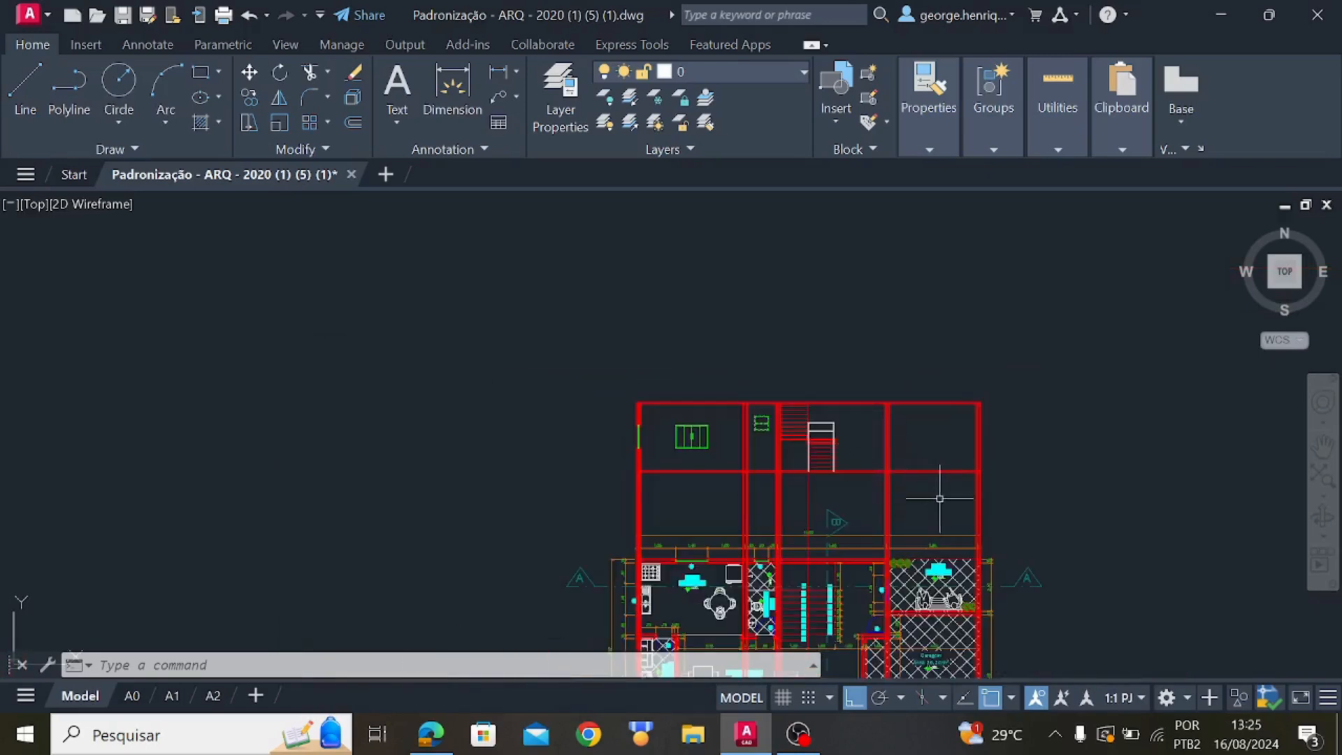
middle_drag(939, 499, 910, 437)
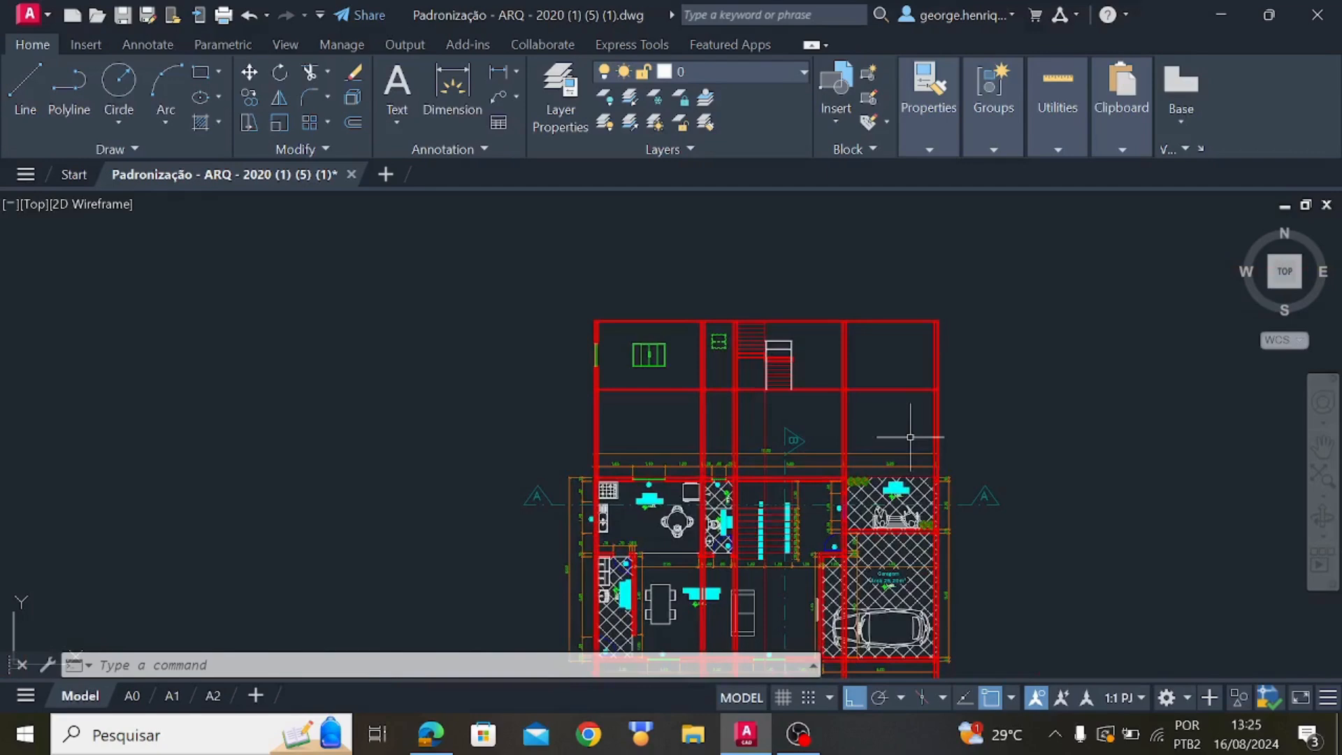
scroll(849, 360, up, 4)
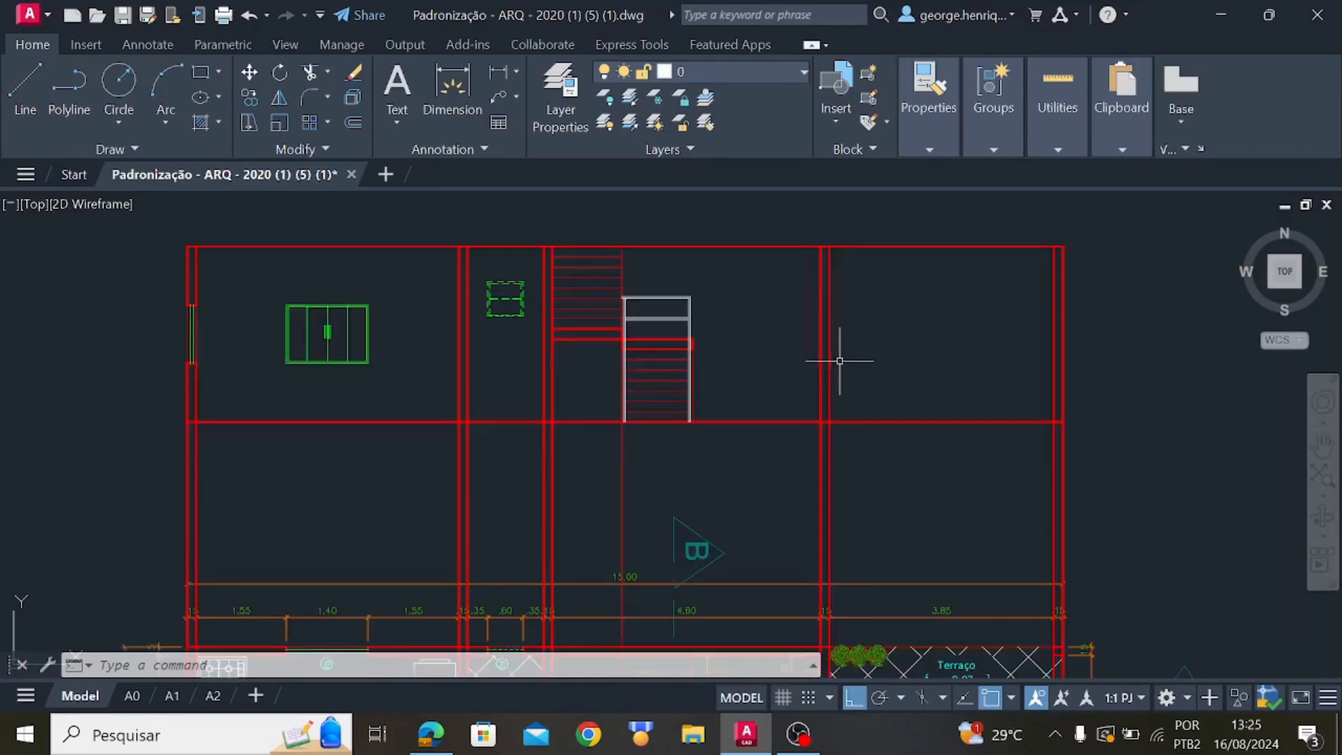
scroll(717, 374, down, 4)
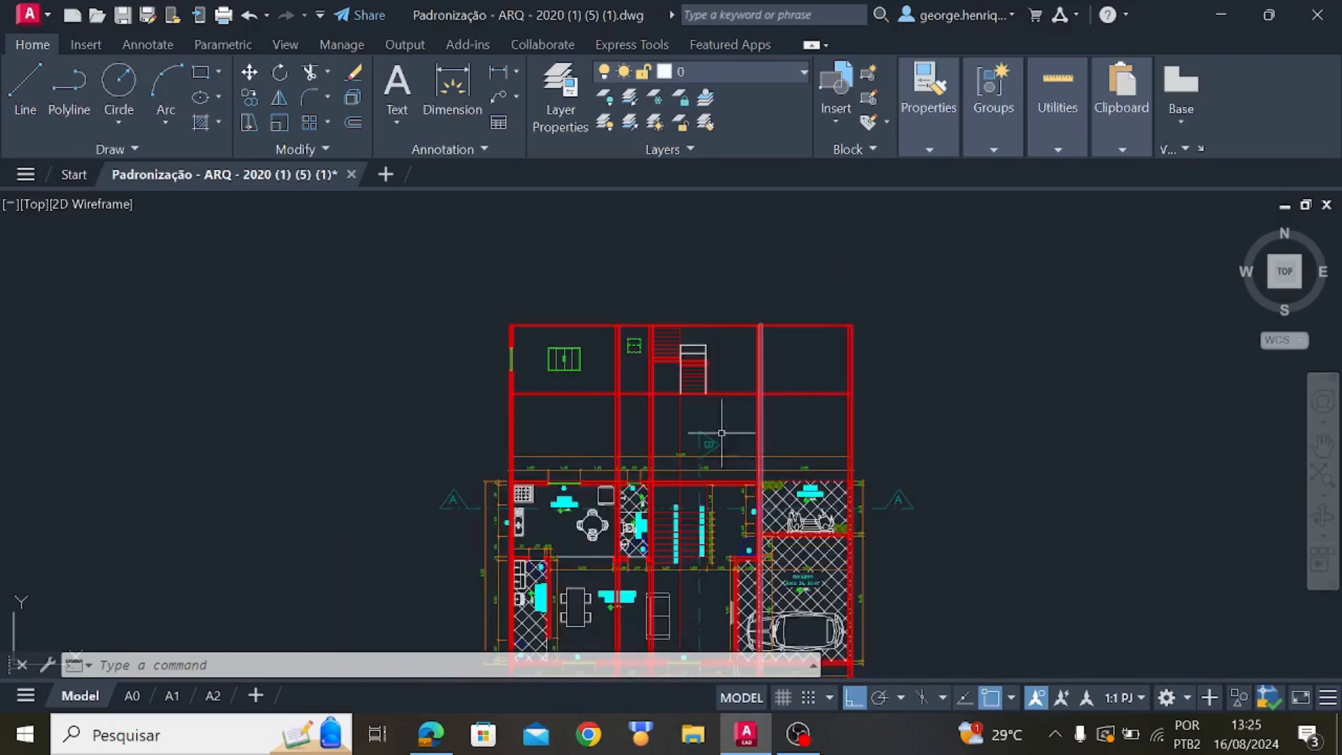
scroll(701, 445, down, 2)
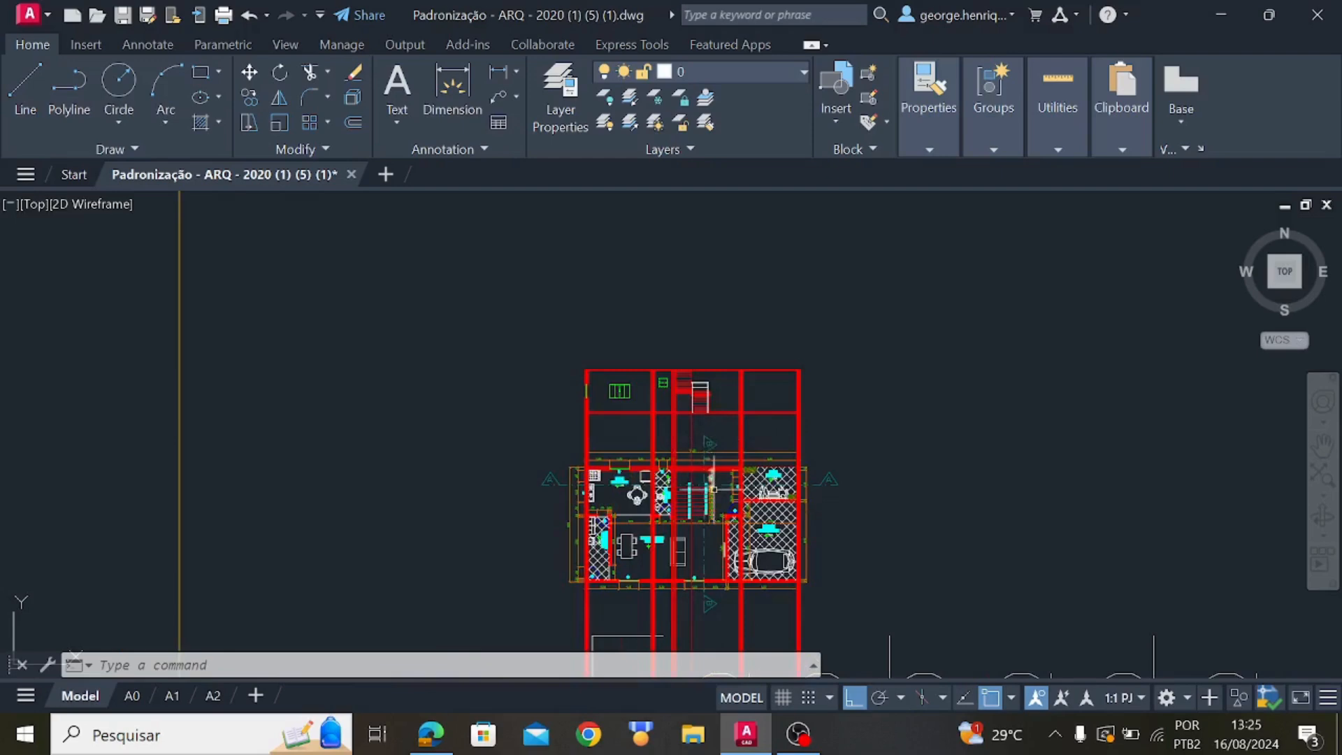
On layer ARQ-ALVENARIA, draw a 2.1 vertical line up from the floor line along the right face of the wall beside the stairs
scroll(727, 400, up, 8)
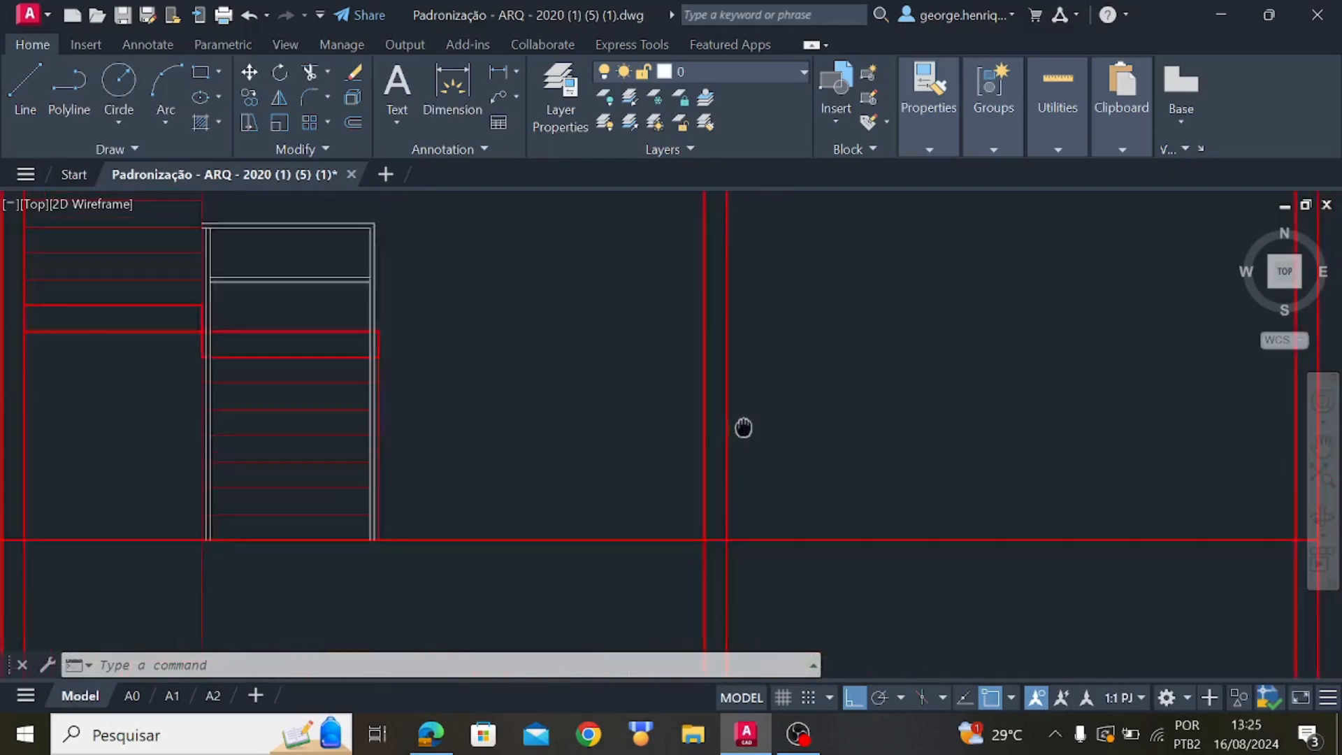
click(764, 75)
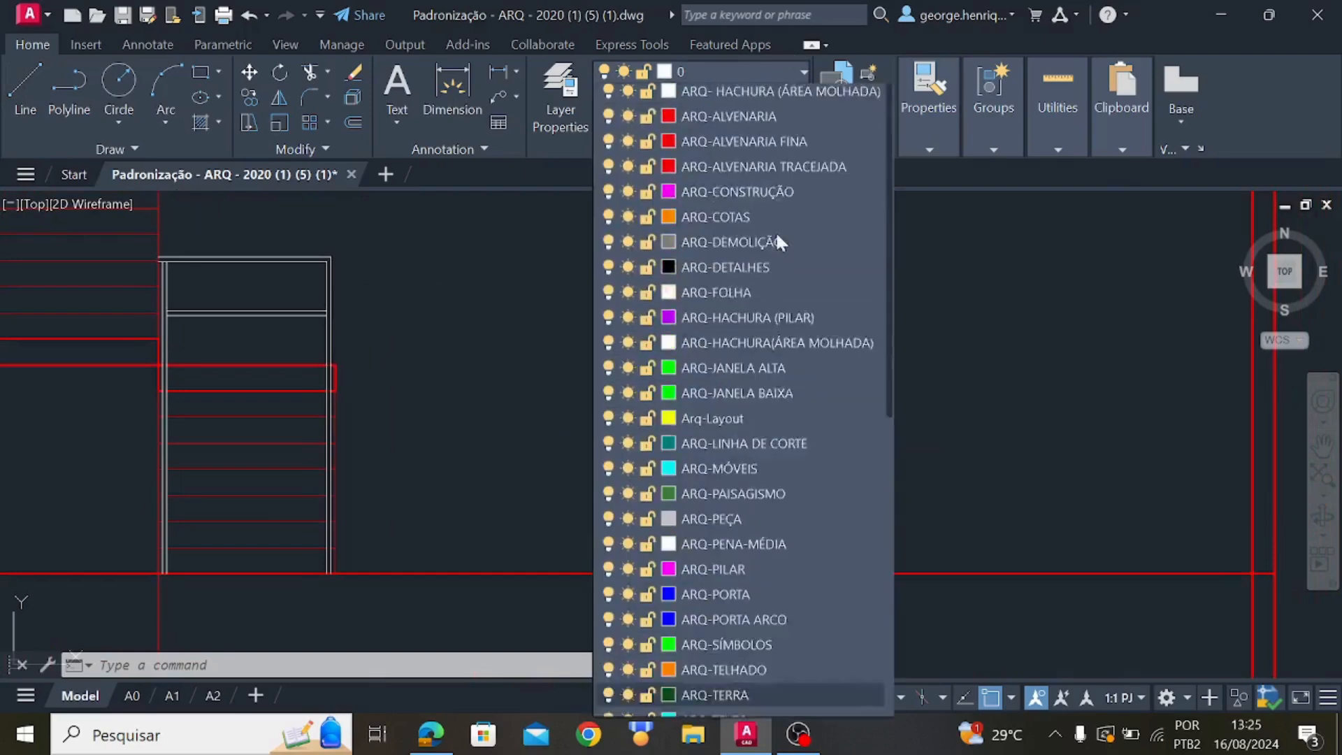
scroll(783, 258, up, 1)
click(788, 199)
click(9, 89)
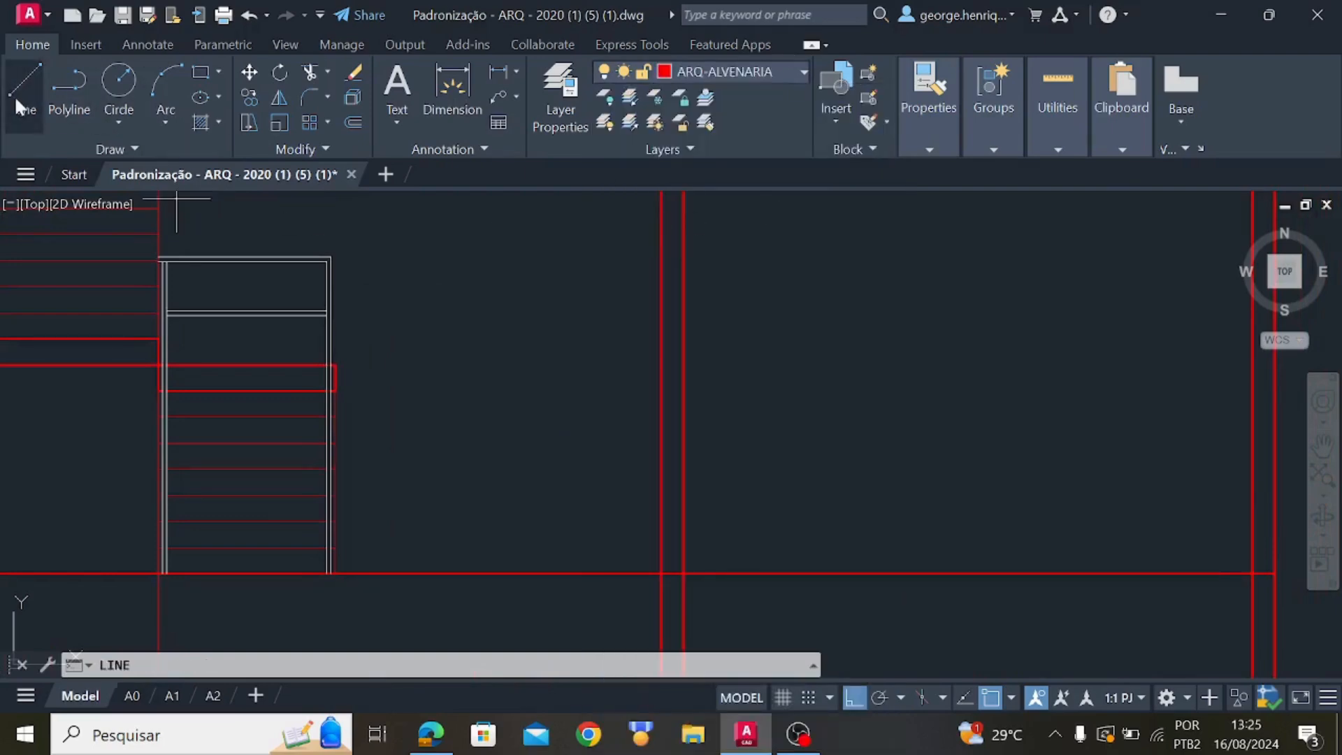
scroll(663, 571, down, 2)
scroll(657, 528, down, 2)
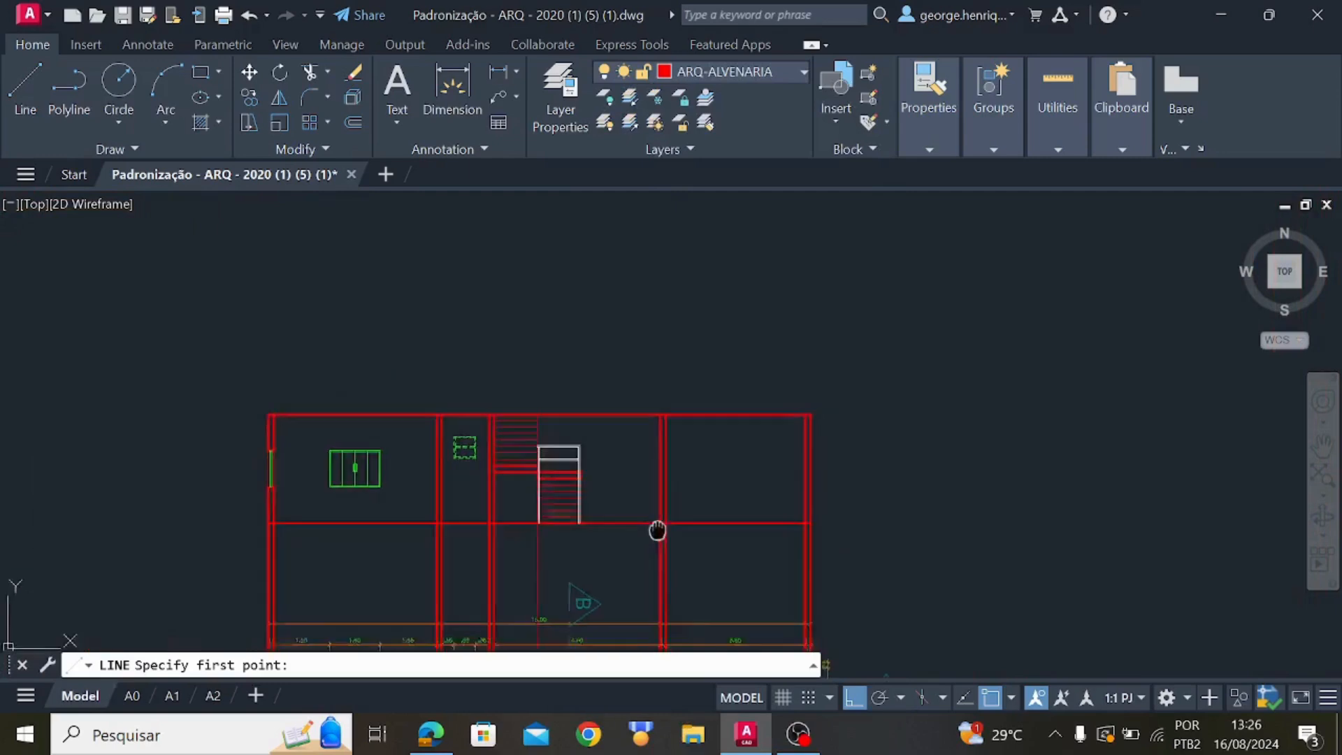
scroll(654, 517, up, 7)
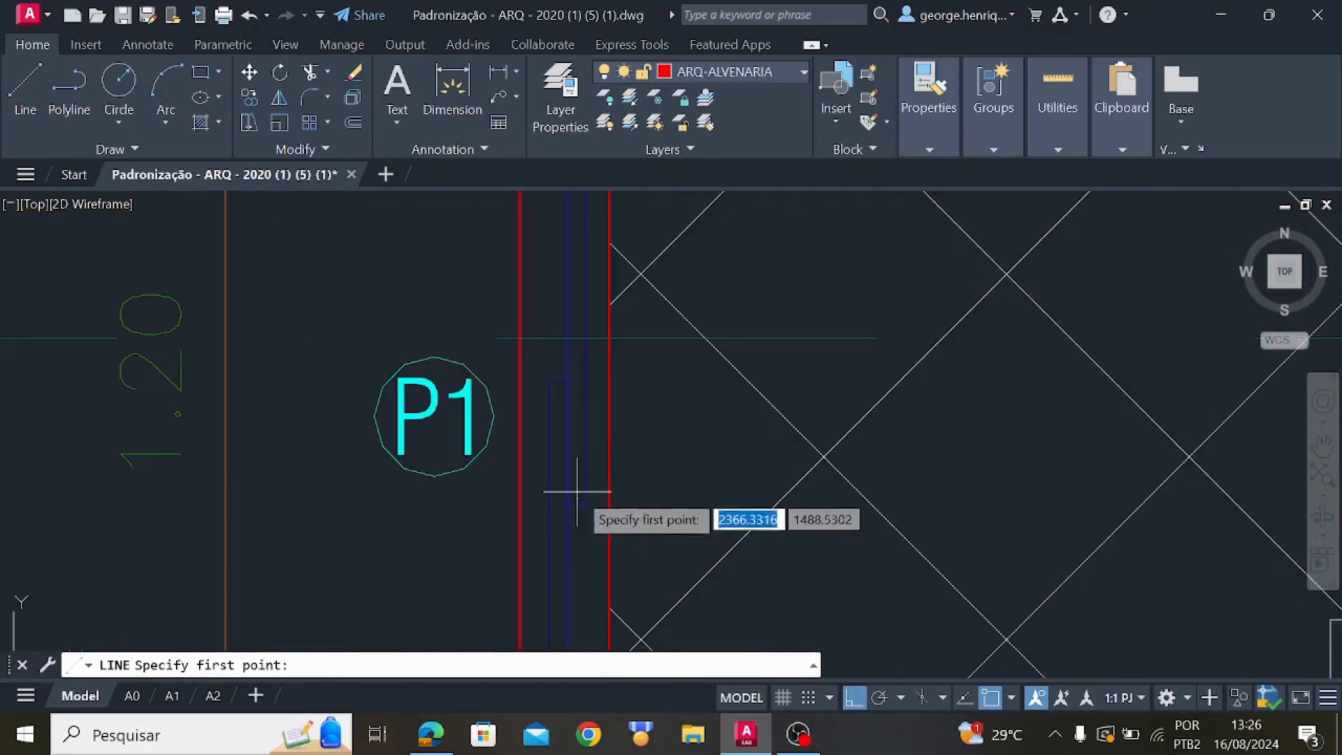
scroll(579, 420, down, 5)
middle_drag(566, 287, 581, 497)
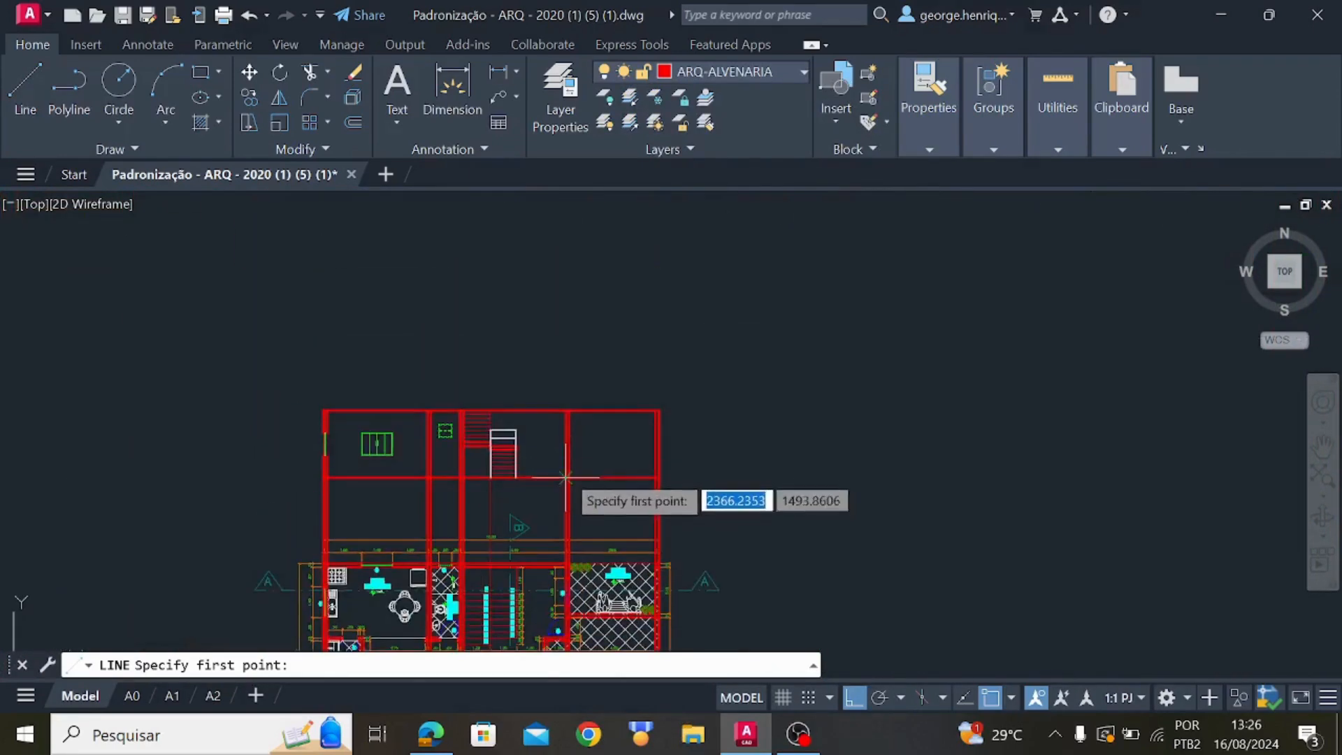
scroll(582, 497, up, 8)
scroll(582, 496, down, 2)
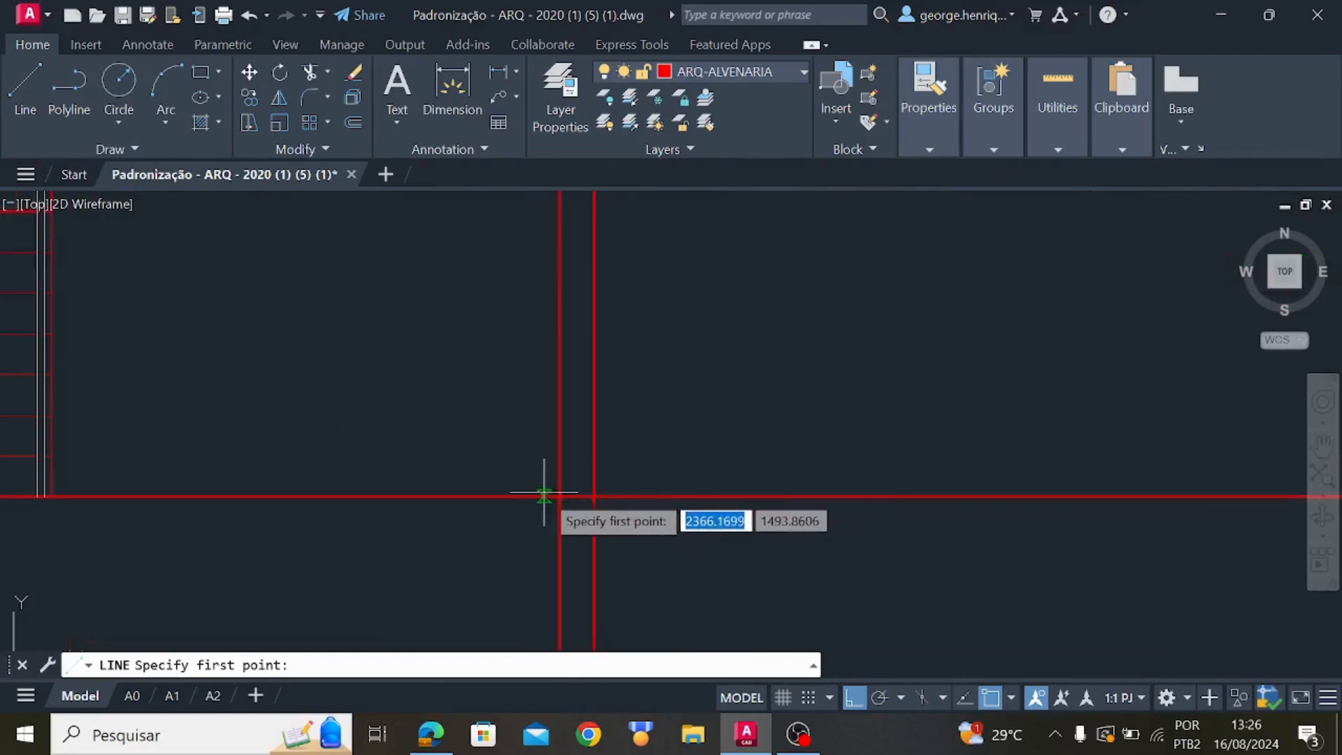
click(594, 497)
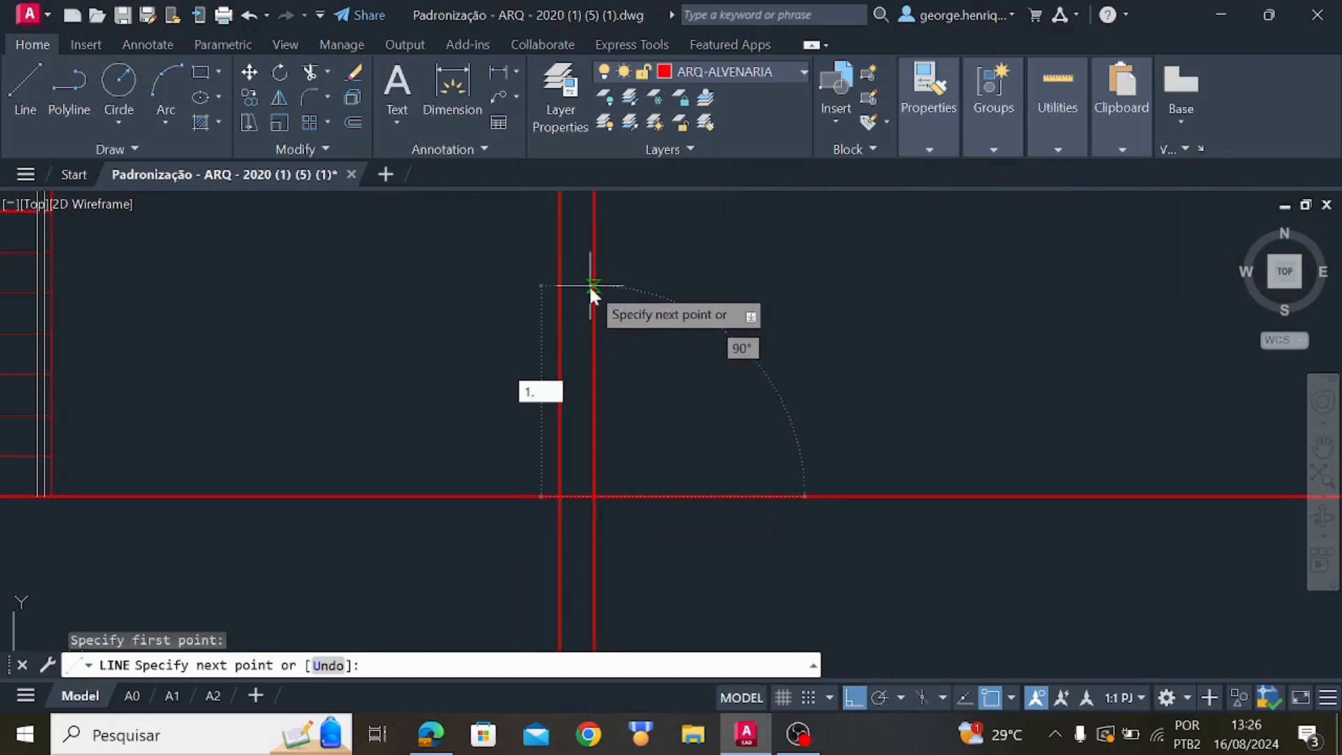
text(1)
key(BackSpace)
text(2.1)
key(Return)
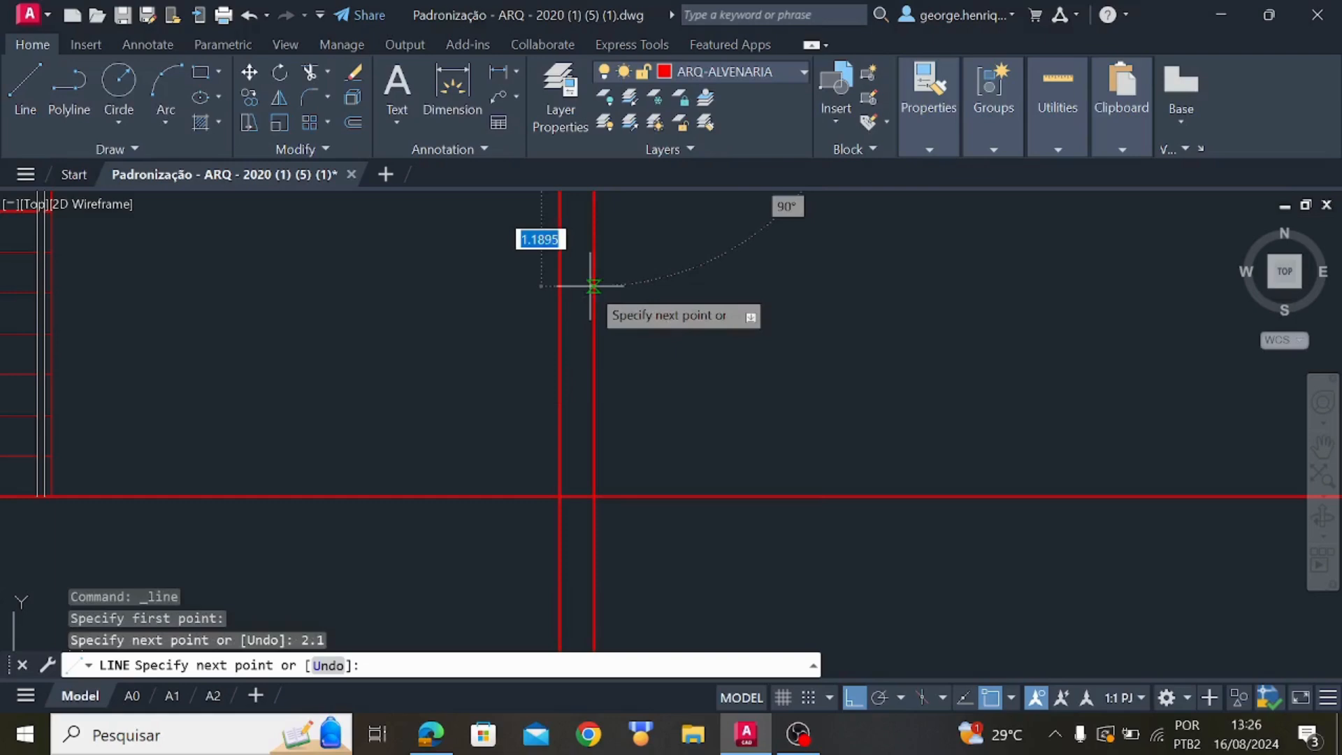
Continue the line horizontally across the wall's thickness to its left face to mark the top of the door opening
scroll(594, 285, down, 3)
middle_drag(535, 328, 537, 390)
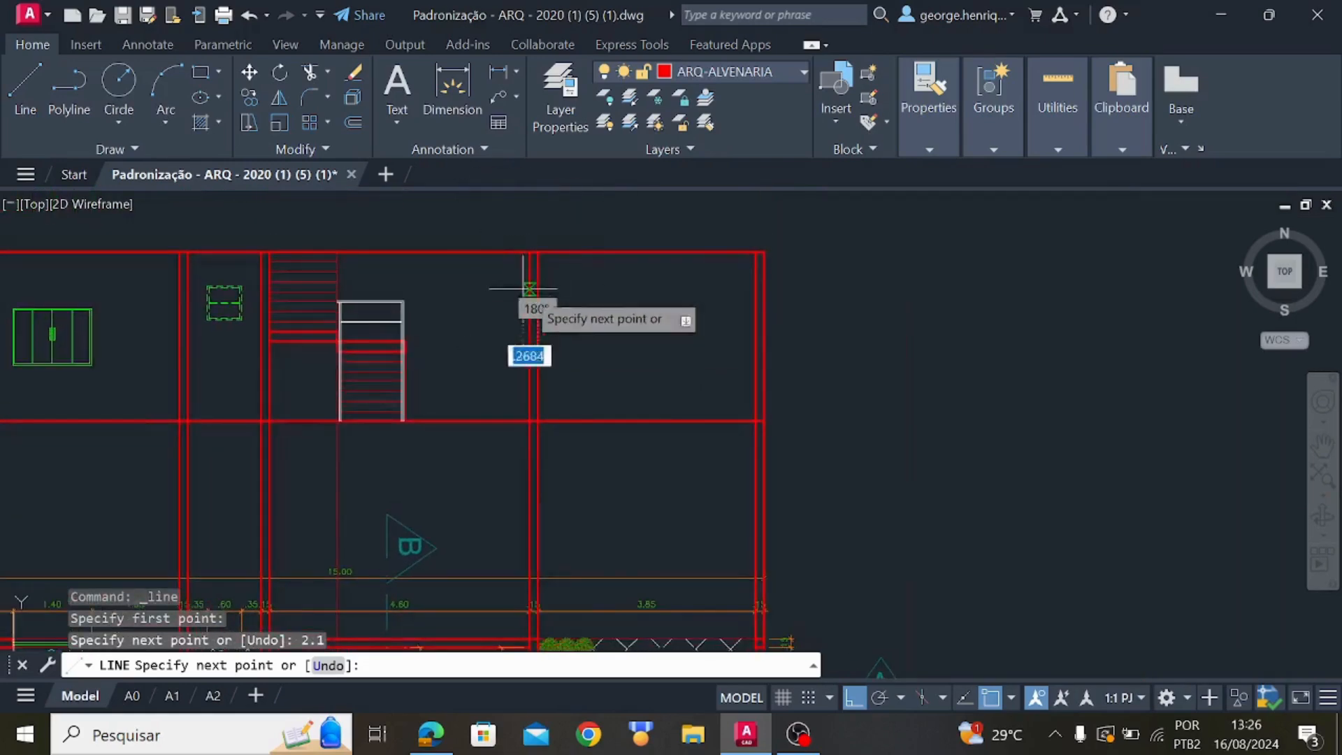
scroll(529, 305, up, 6)
key(Escape)
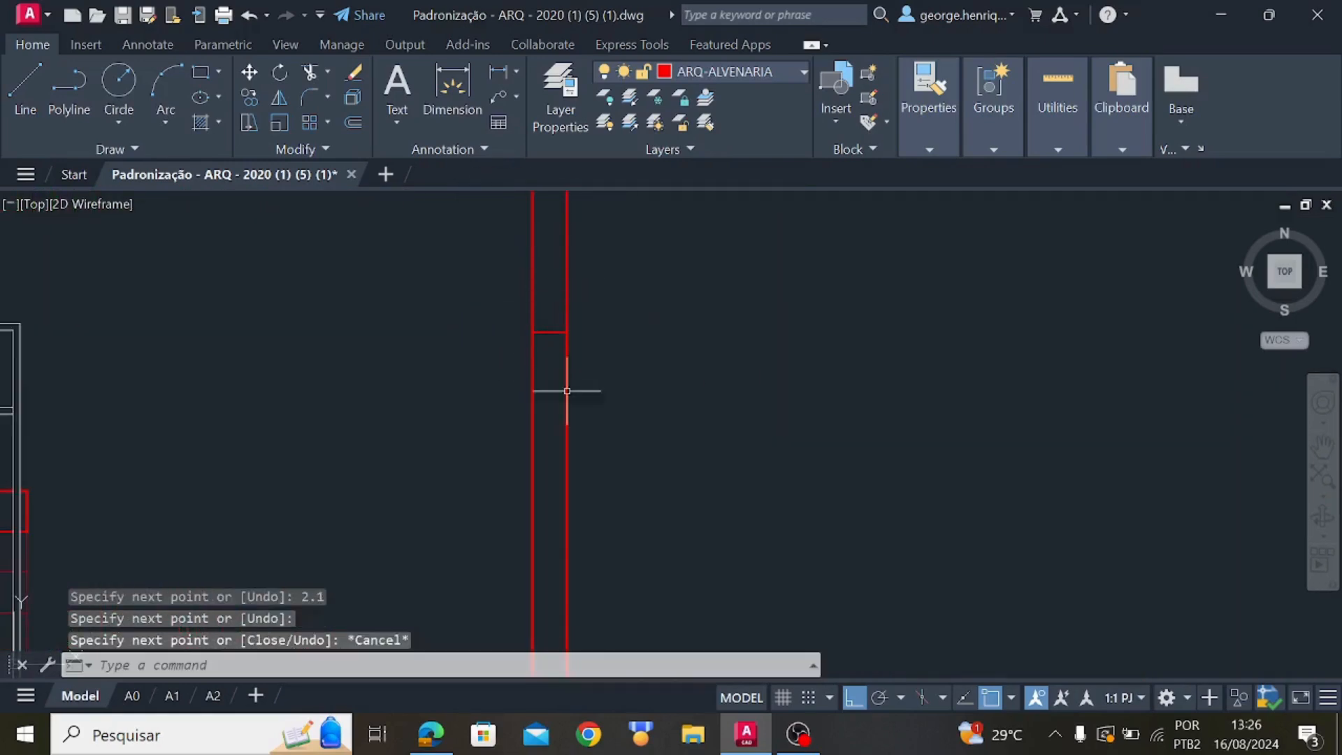
Trim both wall face lines between the top of the door opening and the floor line
scroll(594, 525, down, 3)
text(t)
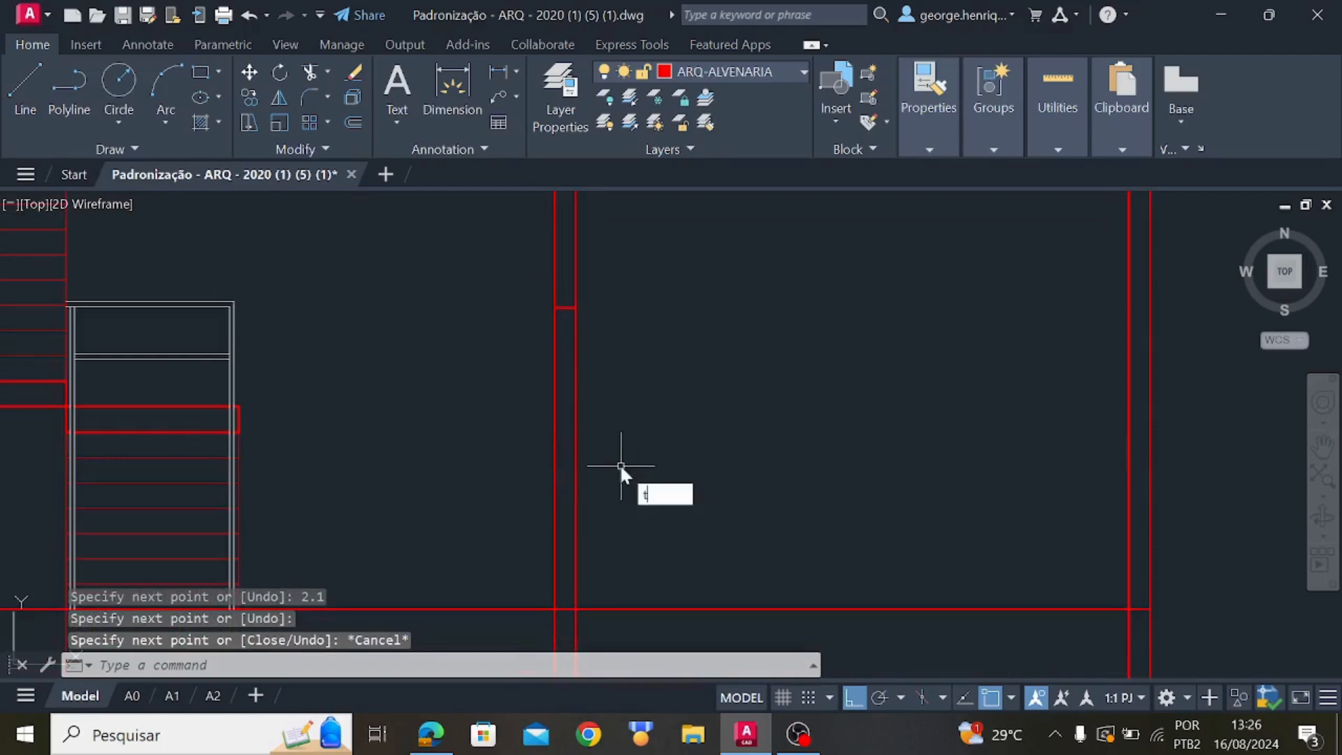
text(rim)
key(Return)
drag(606, 458, 509, 427)
key(Escape)
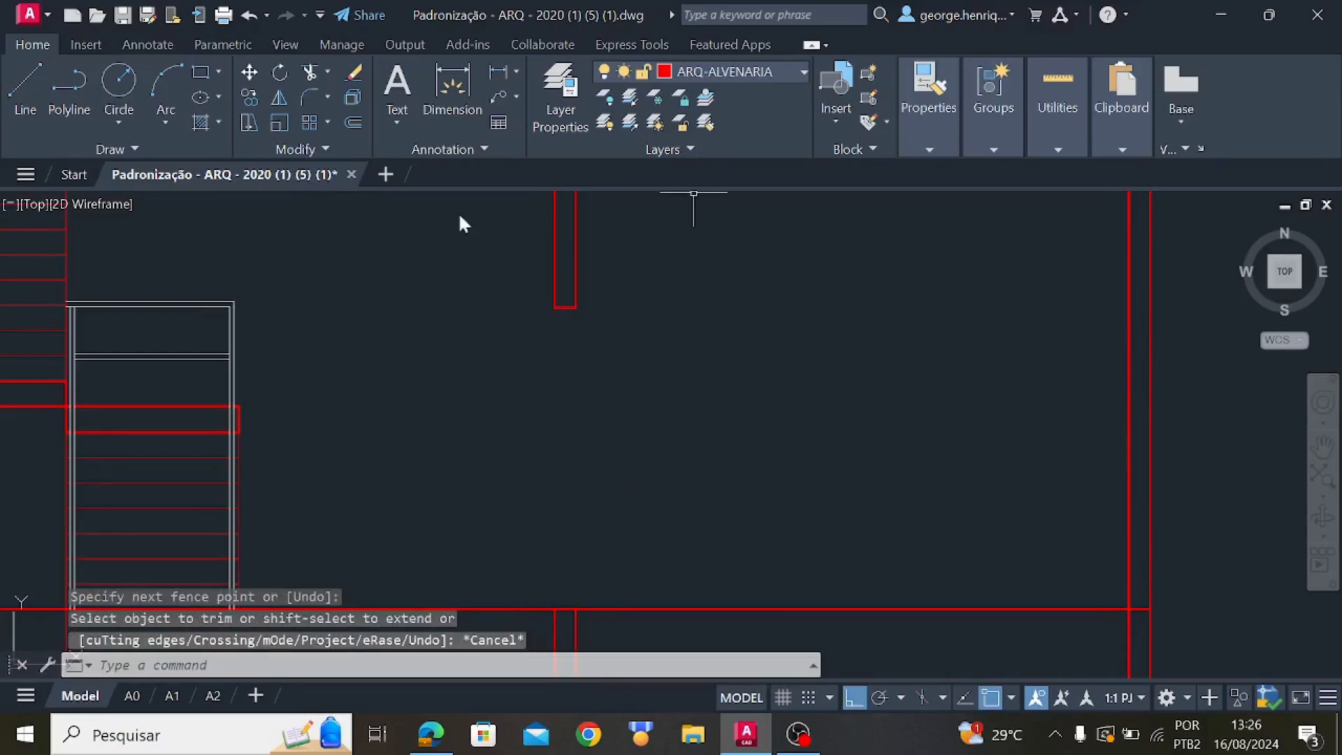
On layer ARQ-ALVENARIA FINA, draw vertical lines along both faces of the door opening from its top edge to the floor line
click(735, 71)
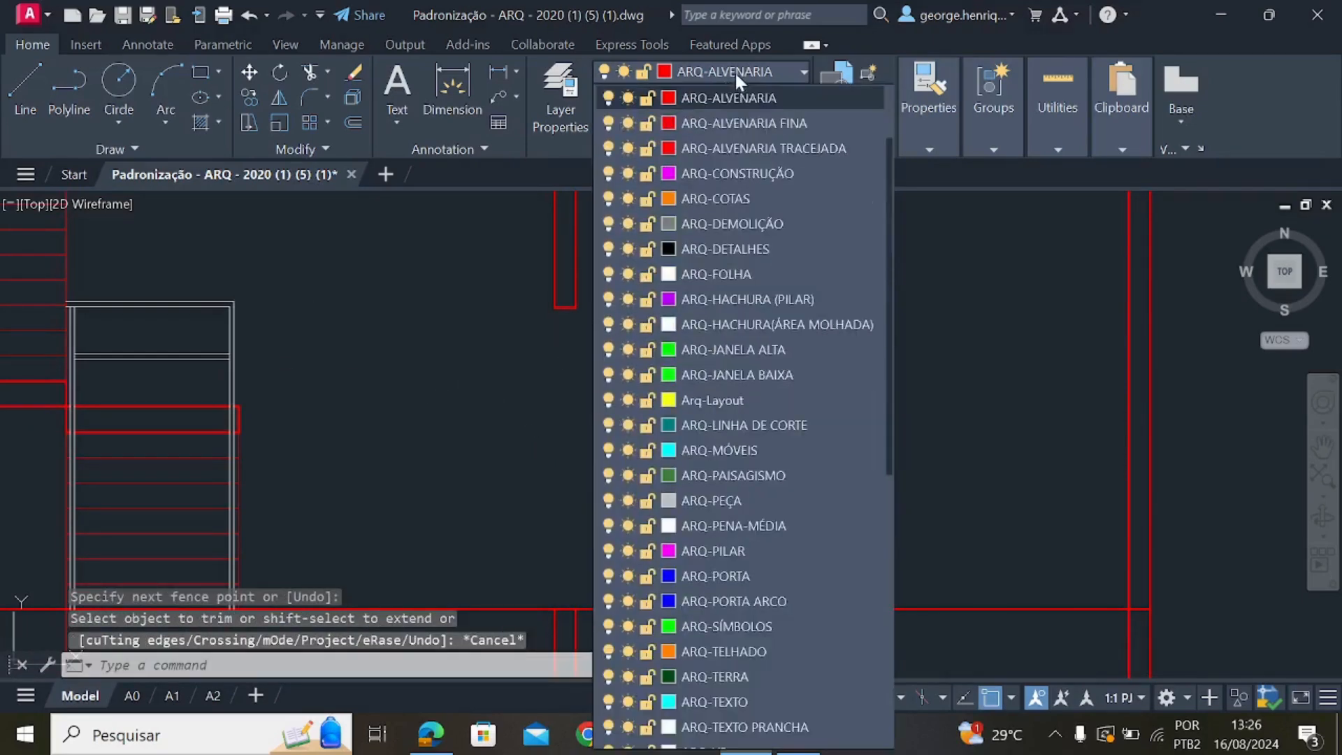
click(769, 125)
click(31, 91)
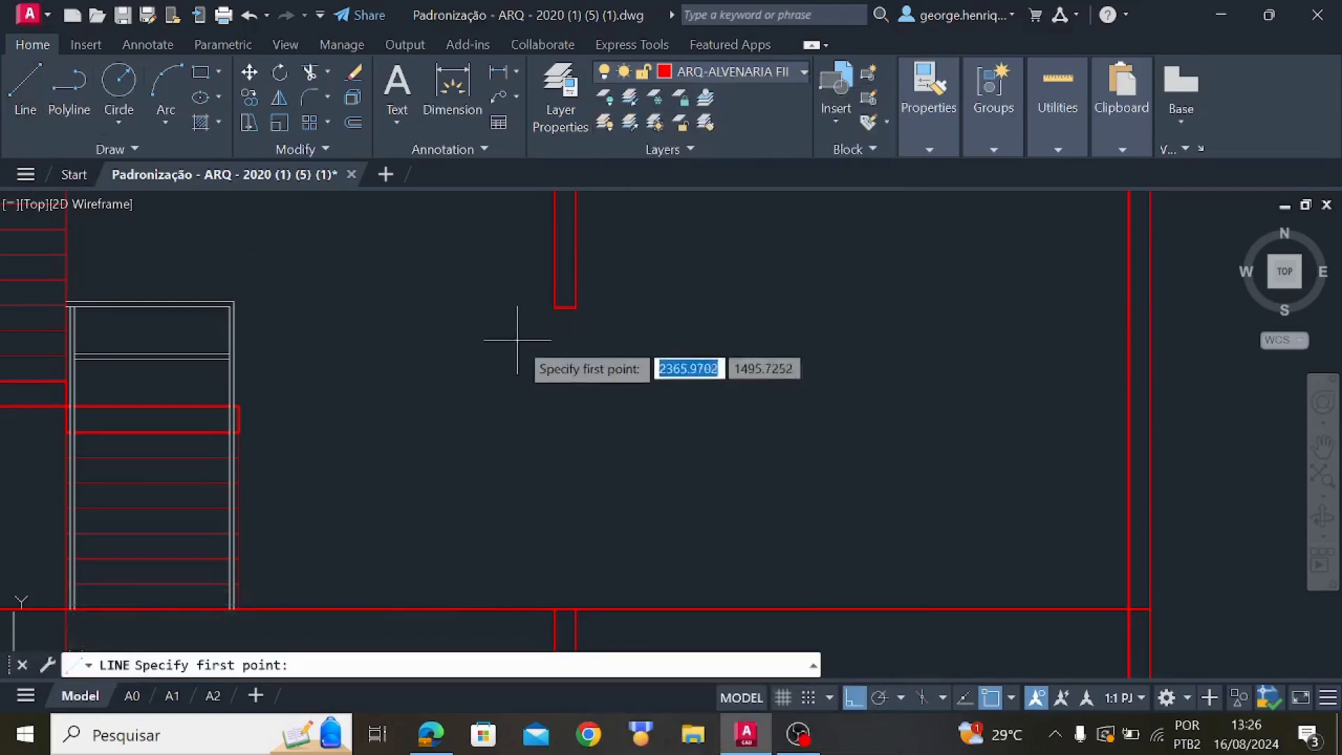
click(546, 308)
click(554, 610)
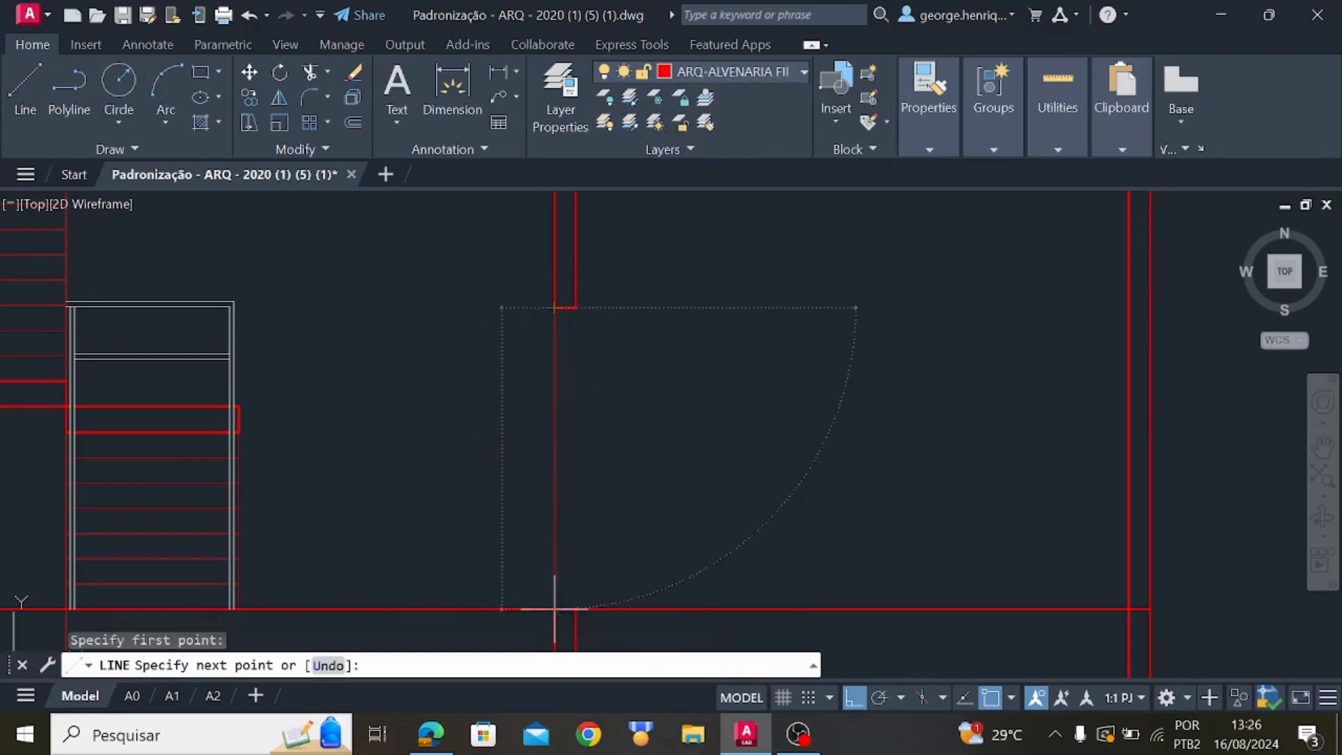
key(Escape)
key(space)
click(571, 307)
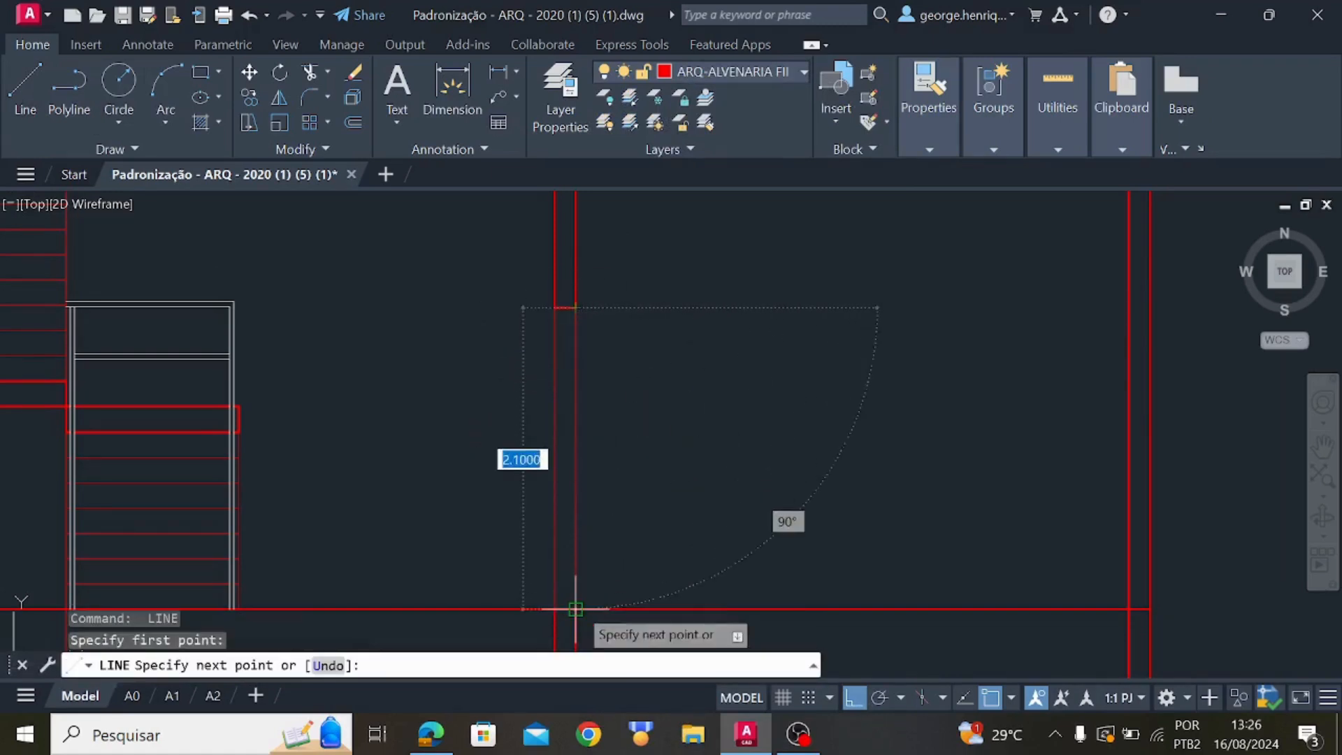
key(Escape)
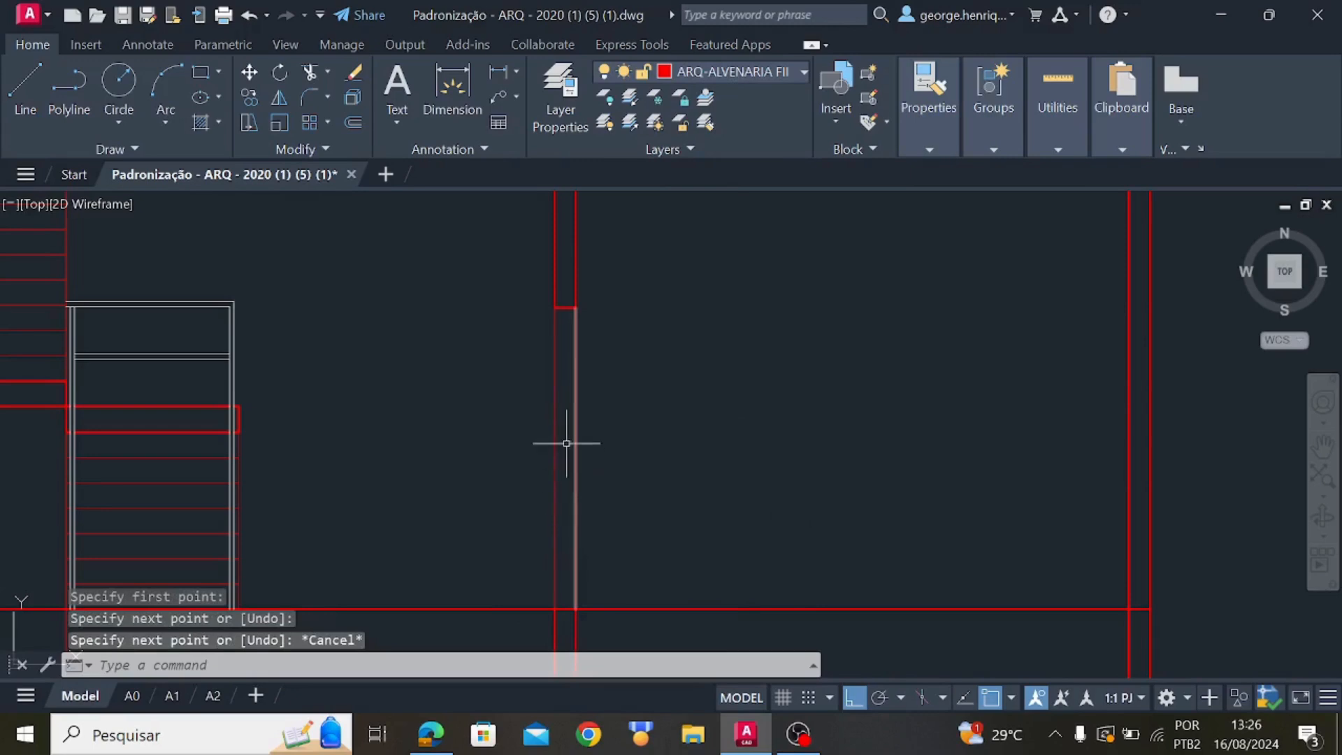
Make ARQ-PORTA the current layer
click(762, 70)
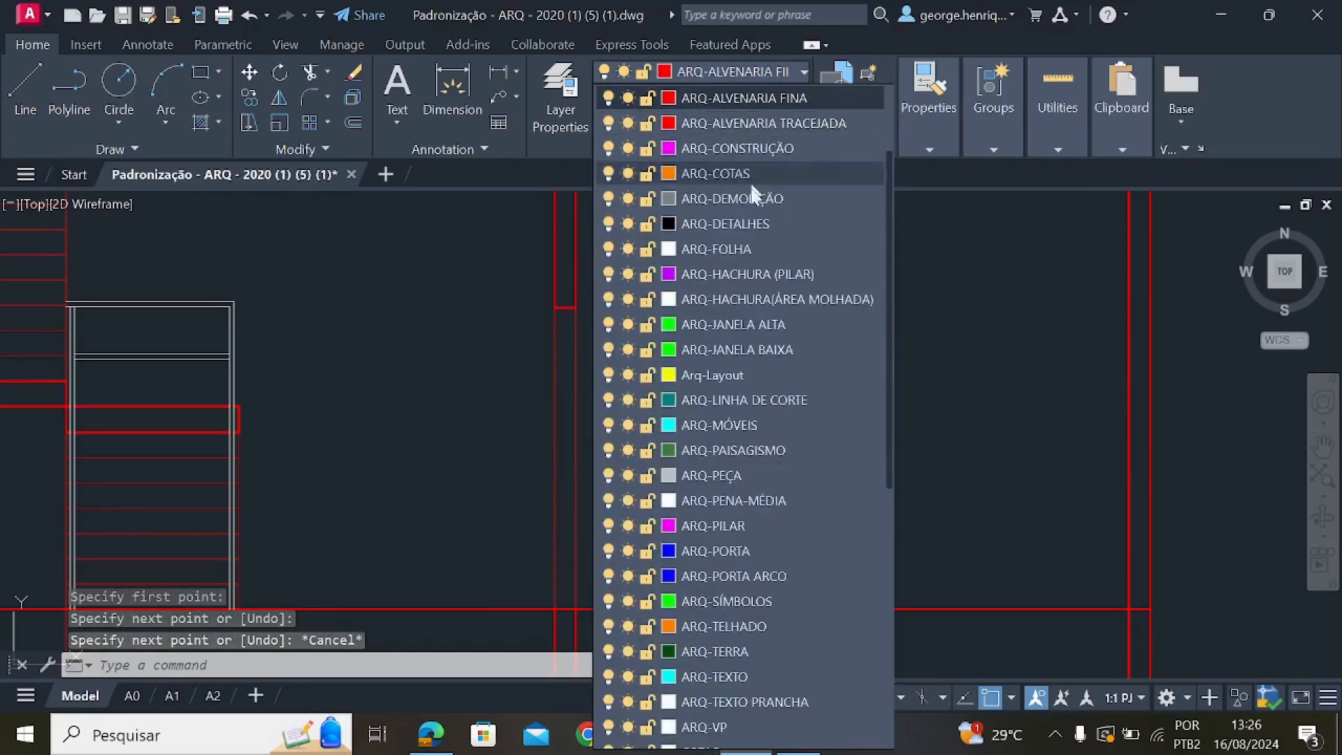
click(741, 550)
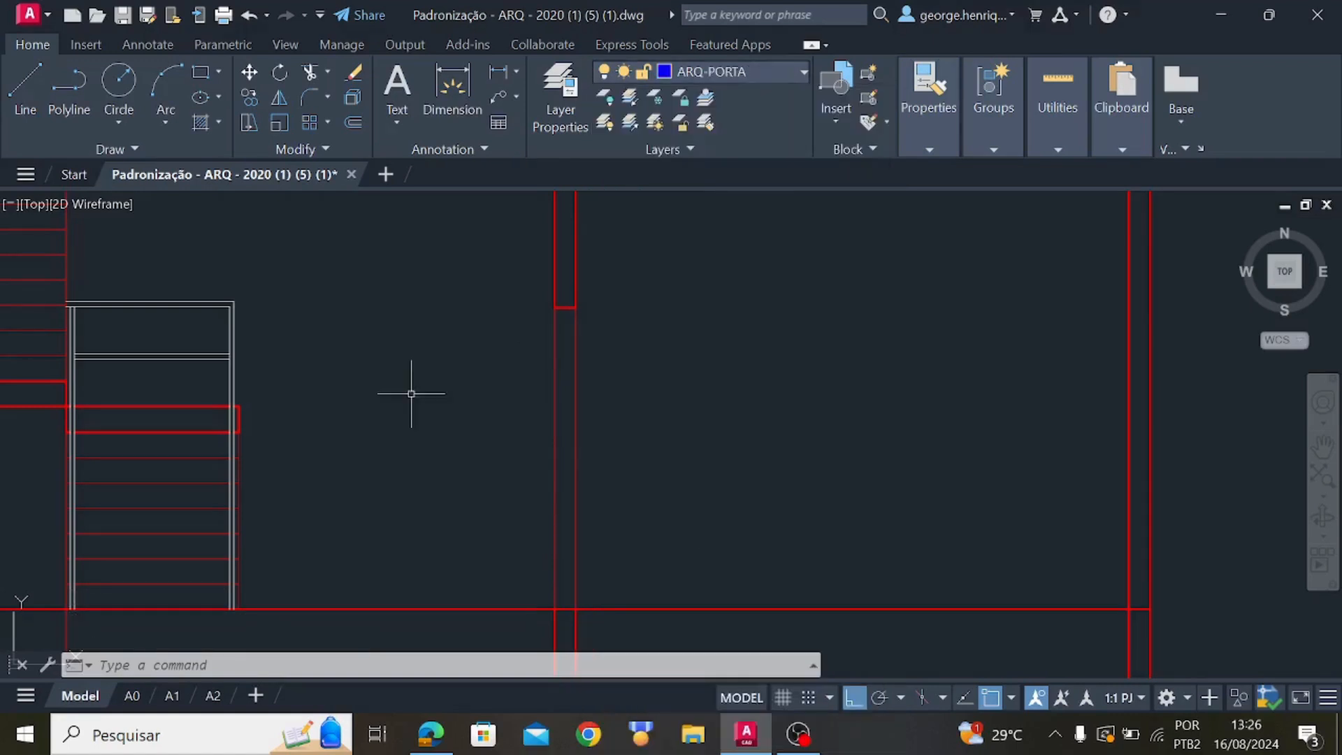
Measure the distance from the wall's right face to the nearest edge of sliding door P1 in the floor plan
click(28, 81)
scroll(566, 616, up, 4)
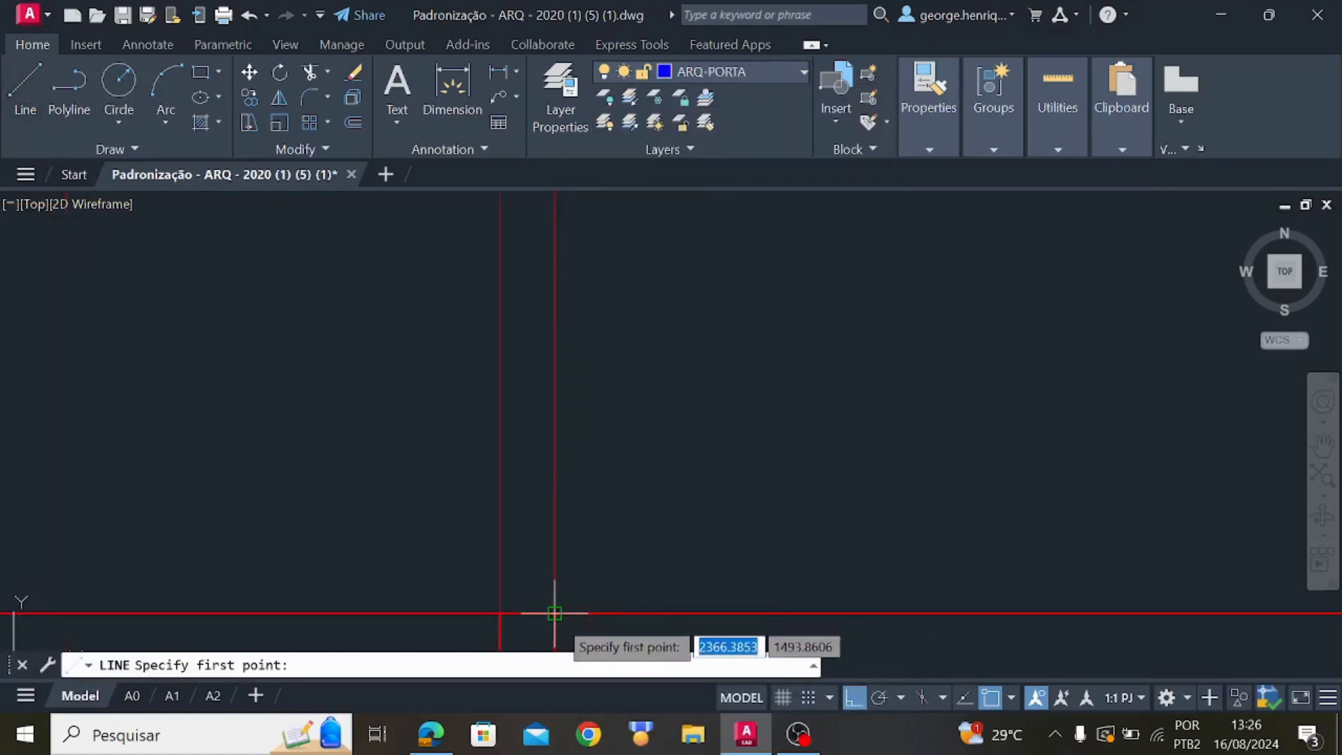
scroll(590, 471, up, 5)
click(585, 458)
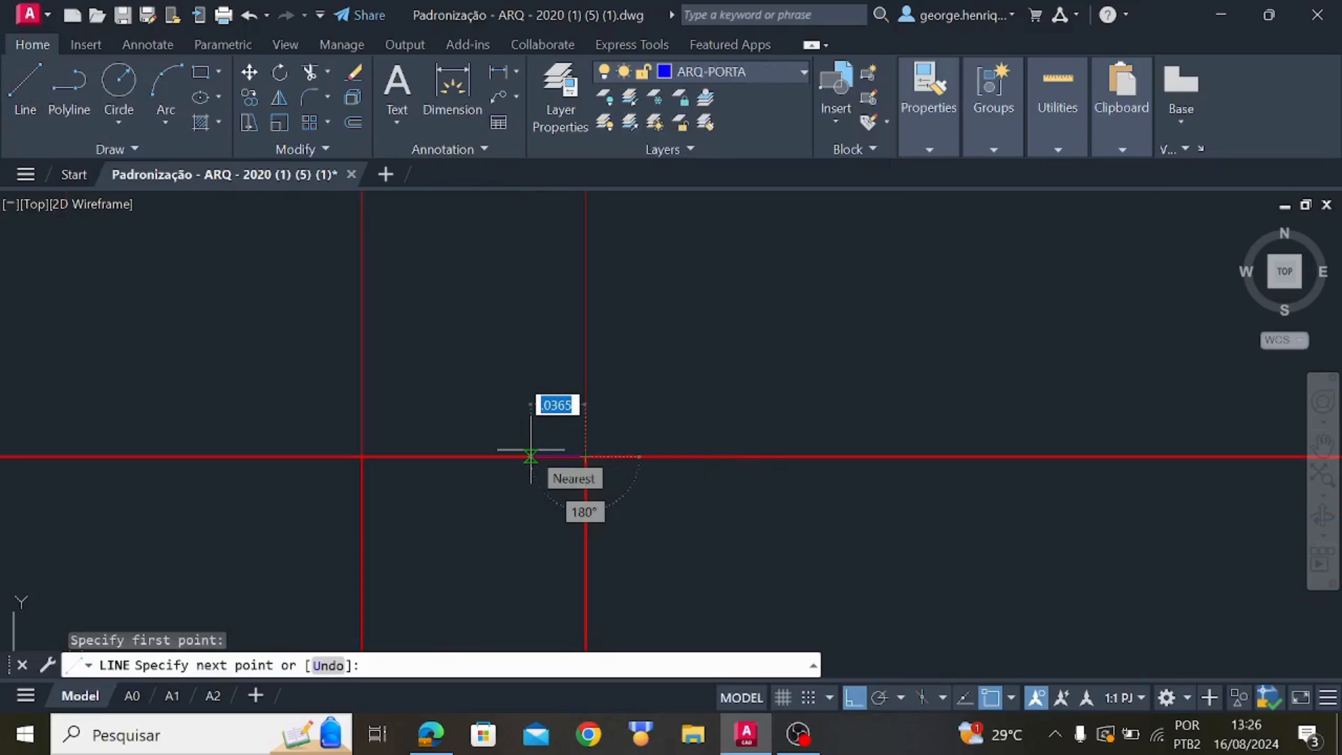
scroll(532, 456, down, 10)
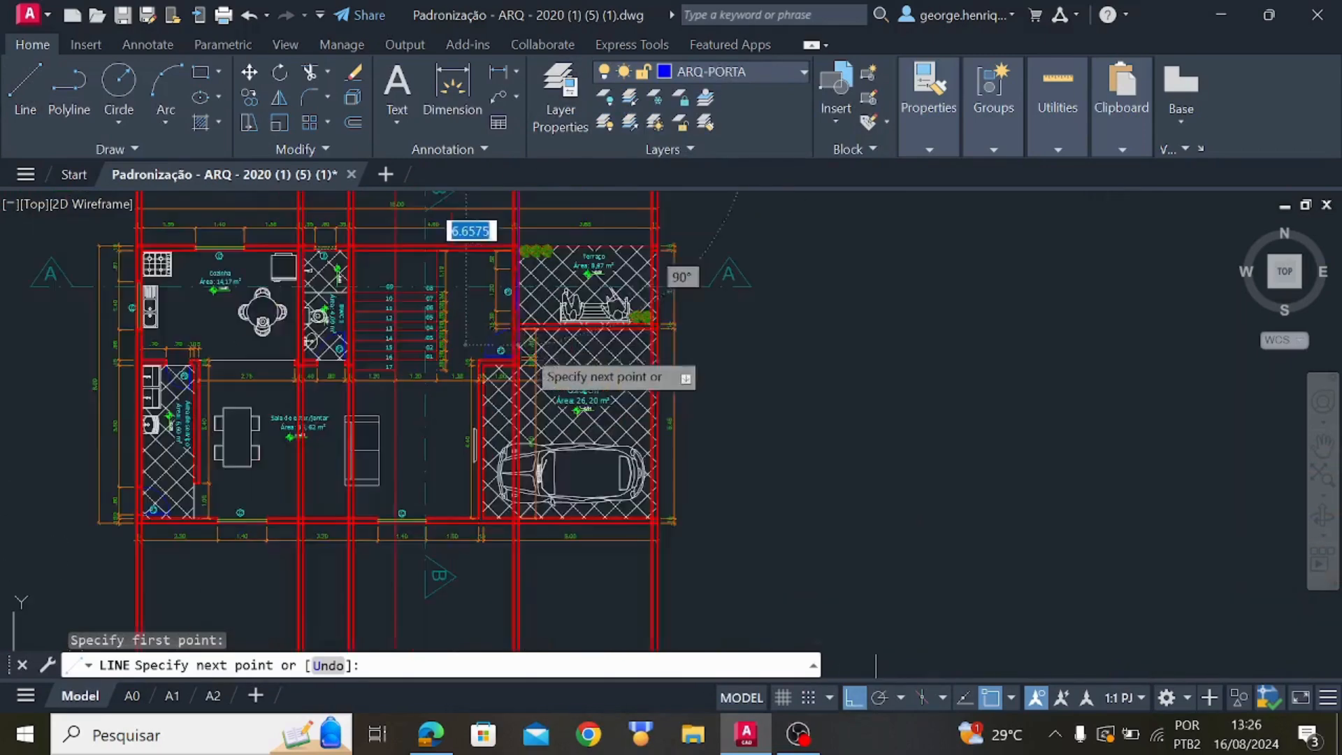
middle_drag(517, 257, 526, 424)
scroll(527, 427, up, 4)
middle_drag(525, 509, 511, 318)
scroll(519, 449, up, 2)
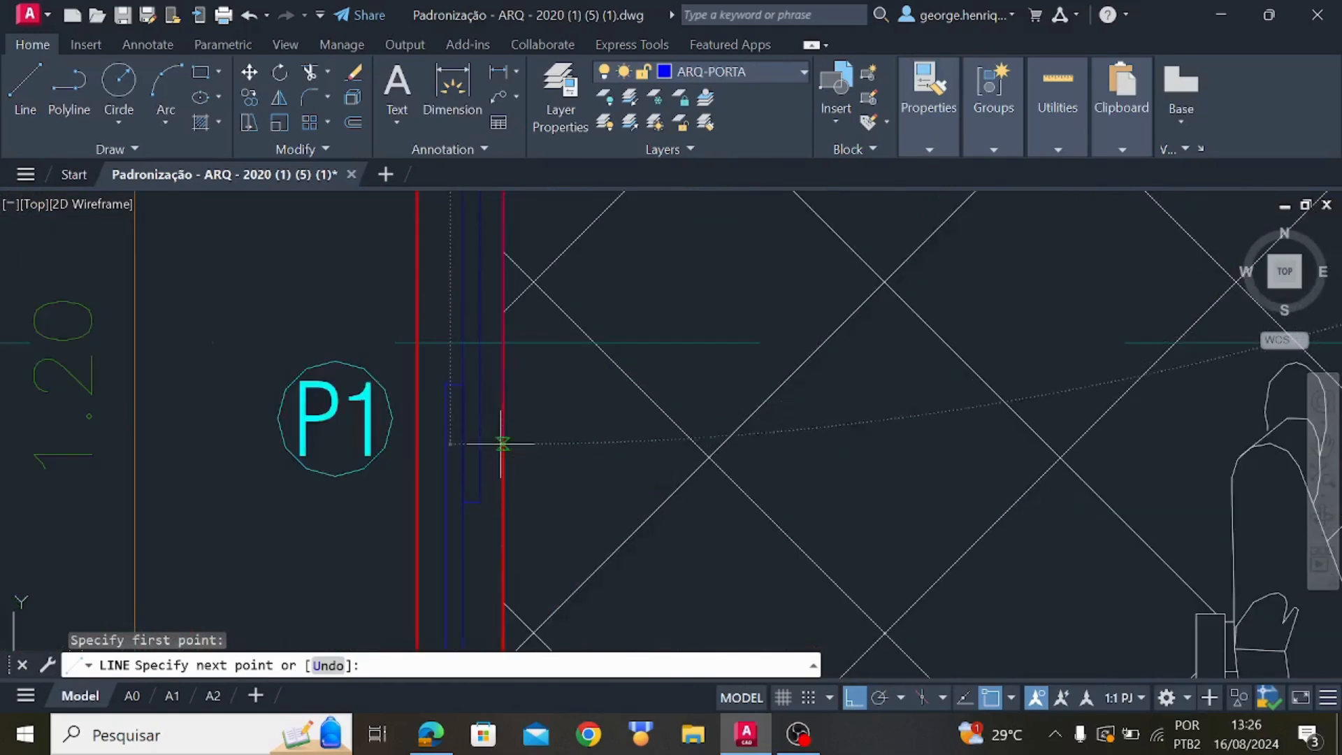
key(Escape)
key(space)
click(524, 459)
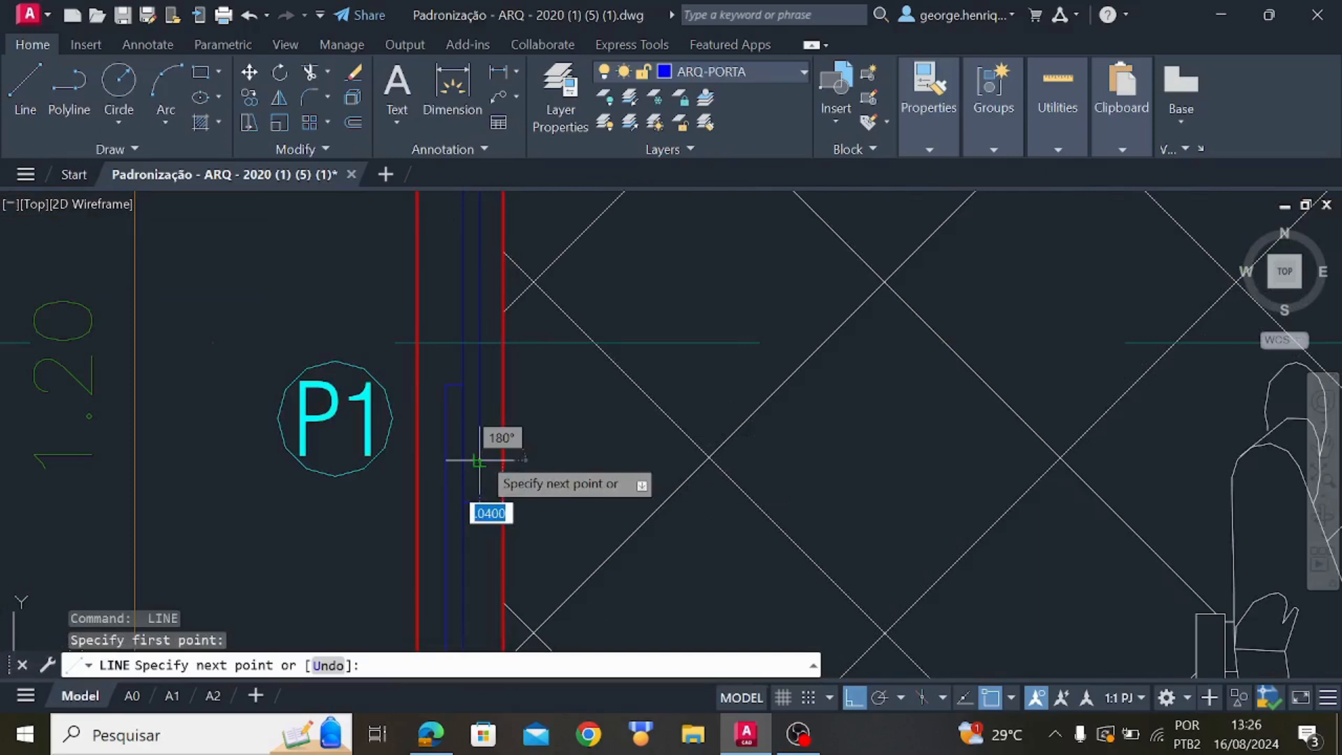
key(Escape)
In the section, draw a 0.04 line inward along the floor from the wall's right face and continue it vertically to the opening's top
scroll(482, 371, down, 6)
scroll(455, 308, up, 6)
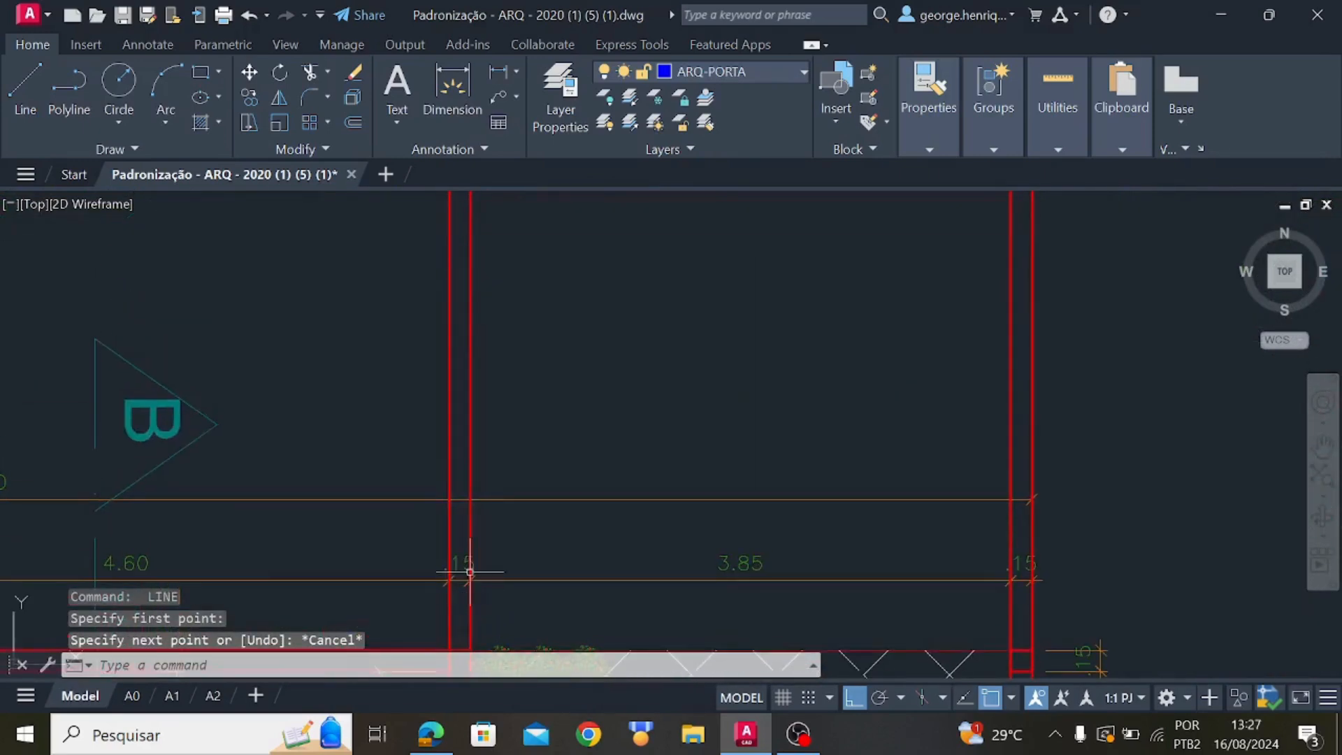
scroll(464, 302, down, 5)
scroll(458, 434, up, 6)
middle_drag(467, 441, 479, 515)
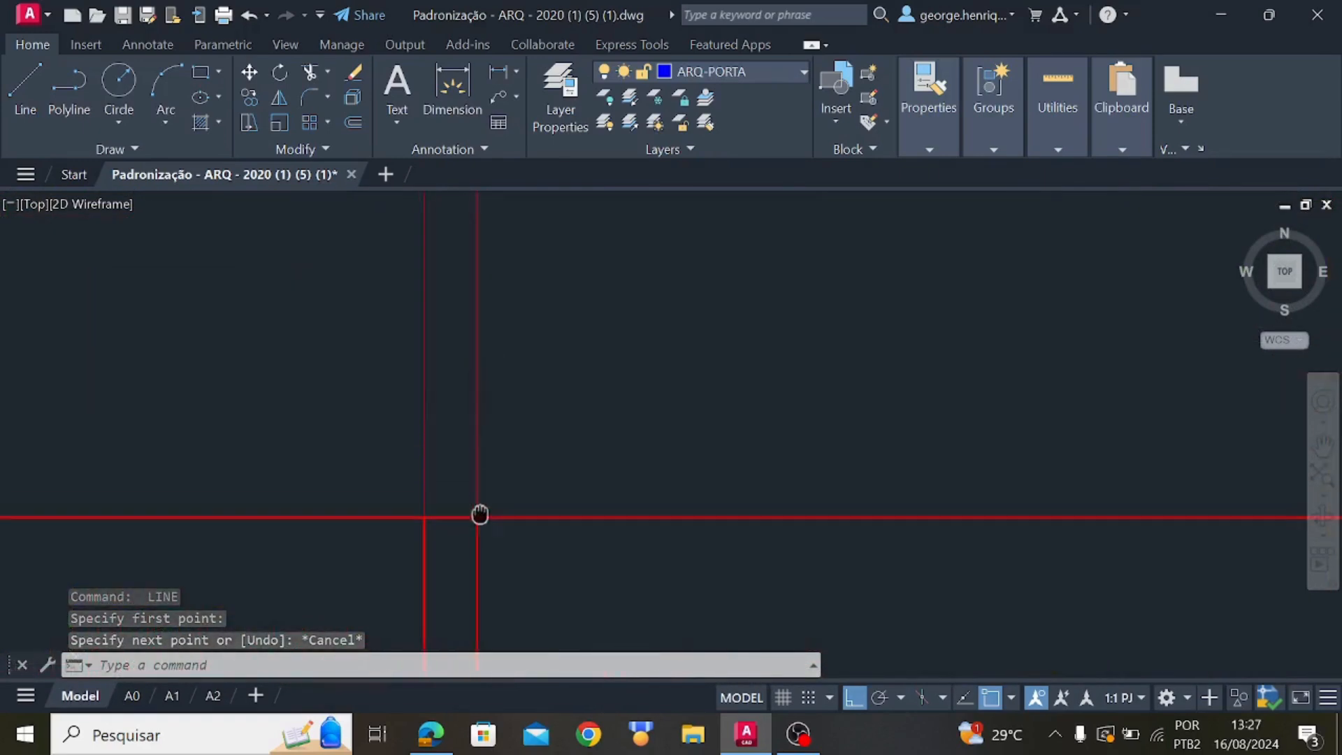
key(space)
click(478, 518)
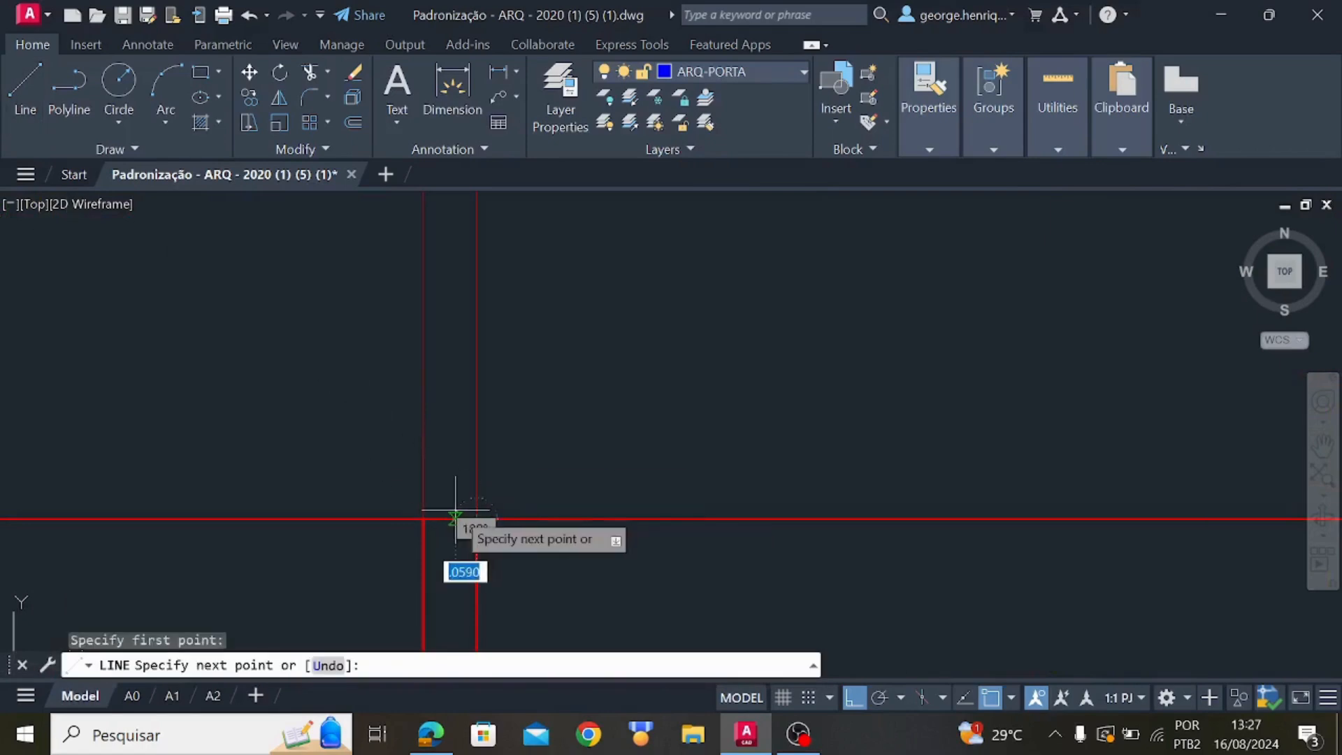
text(.04)
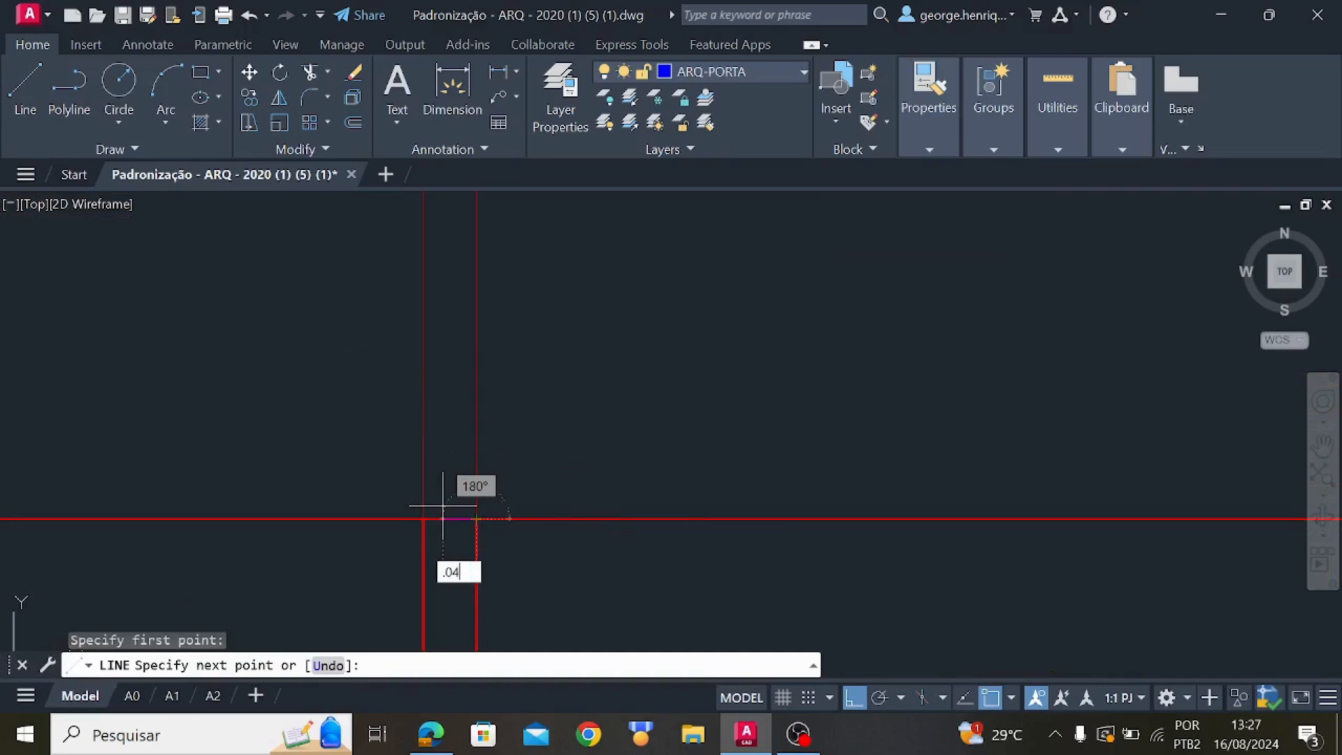
key(Return)
middle_drag(462, 286, 452, 550)
middle_drag(456, 317, 446, 600)
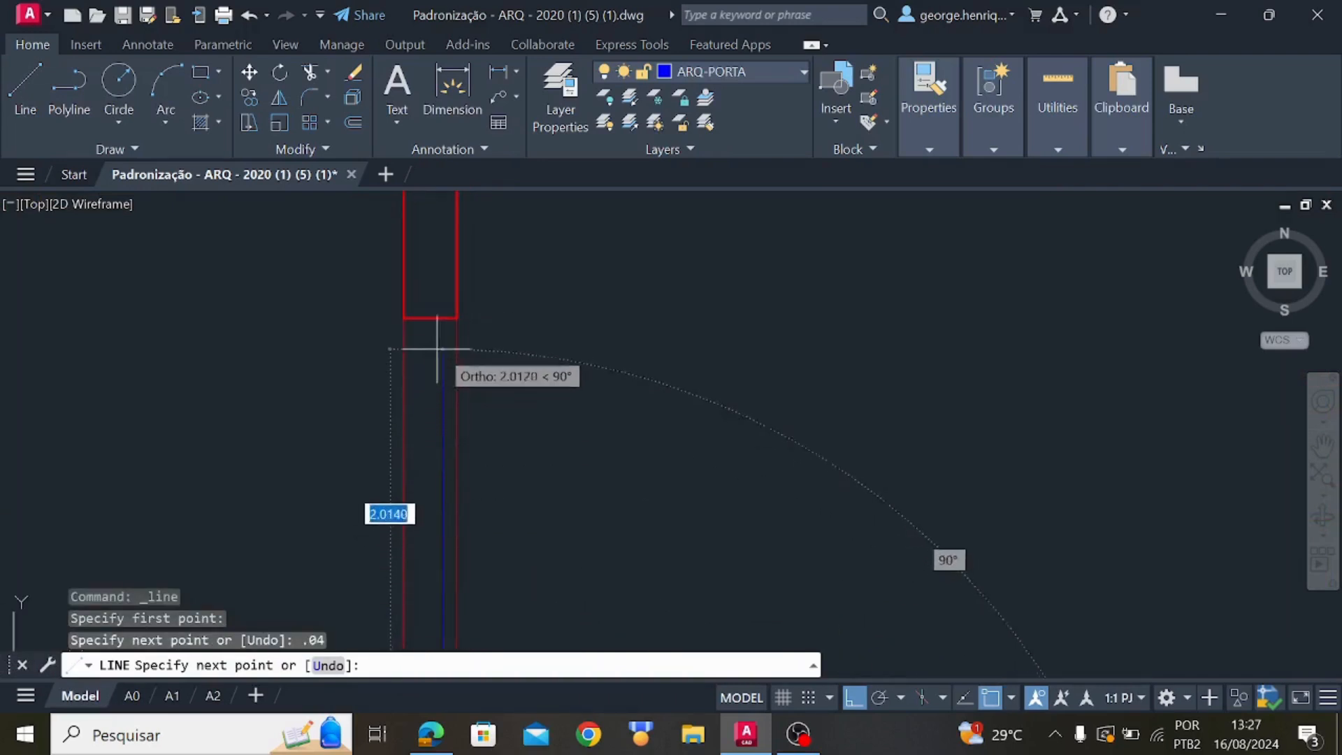
click(457, 319)
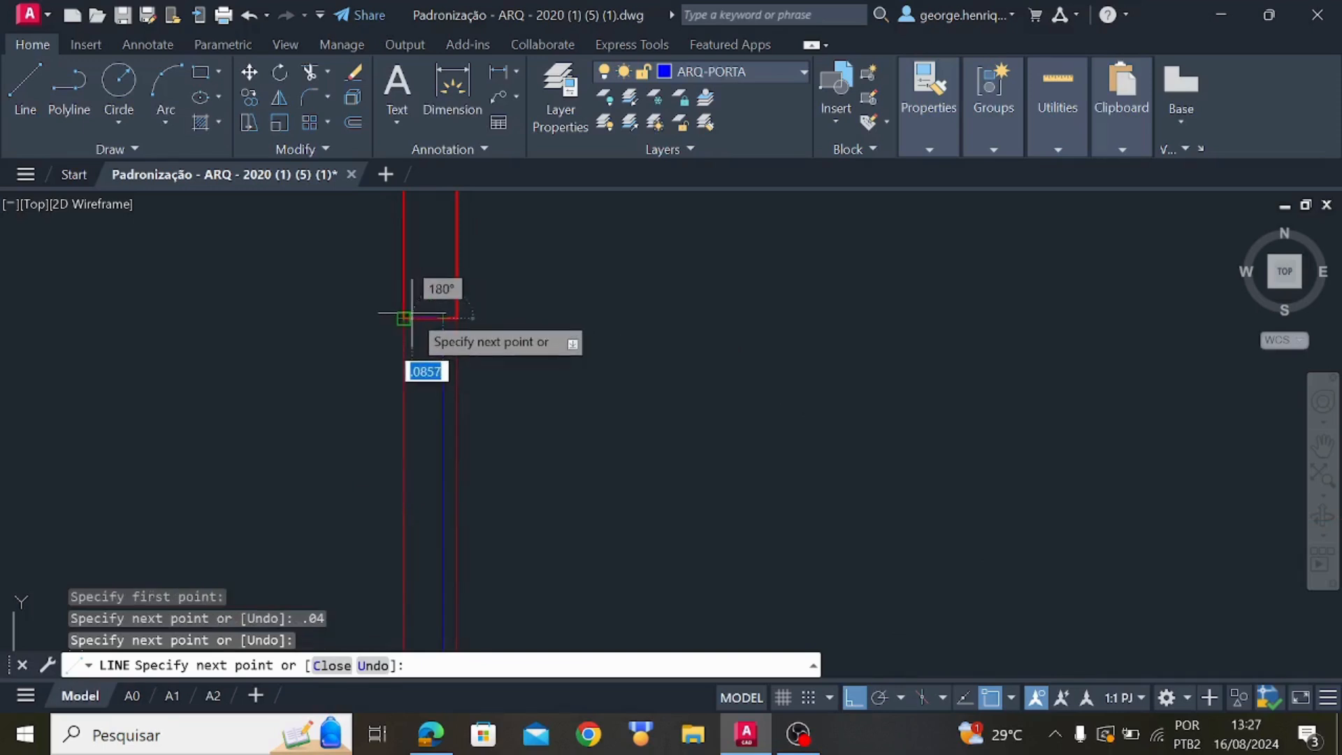
Continue the door line 0.03 to the left along the opening's top and straight down to the floor line
text(.03)
key(Return)
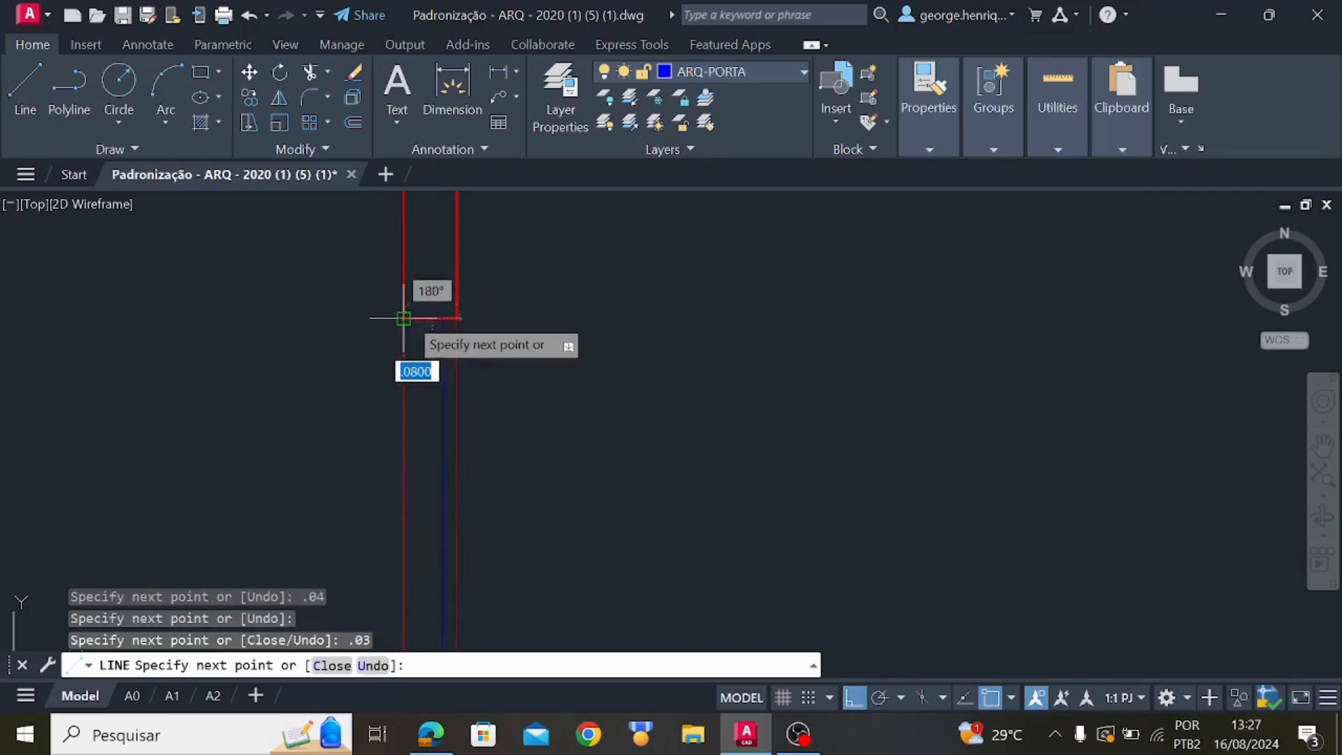
middle_drag(443, 516, 421, 264)
middle_drag(414, 542, 422, 325)
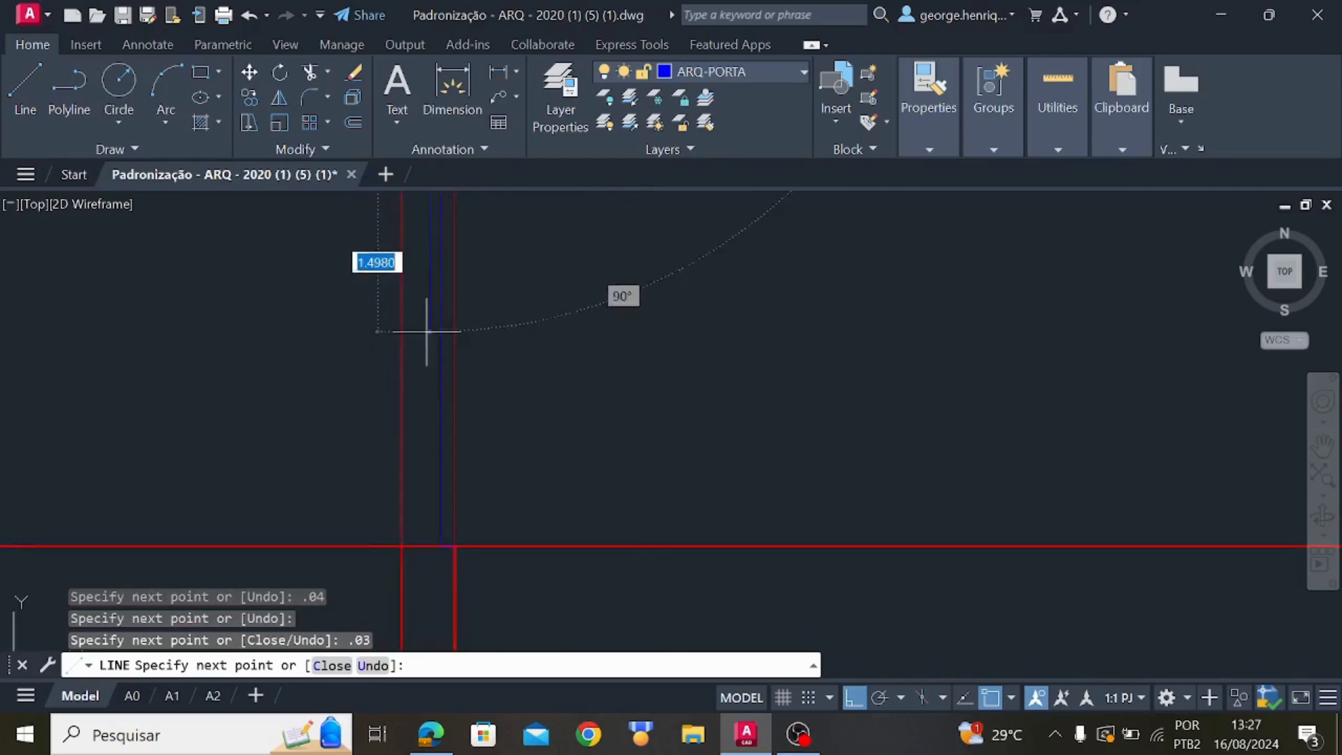
click(430, 547)
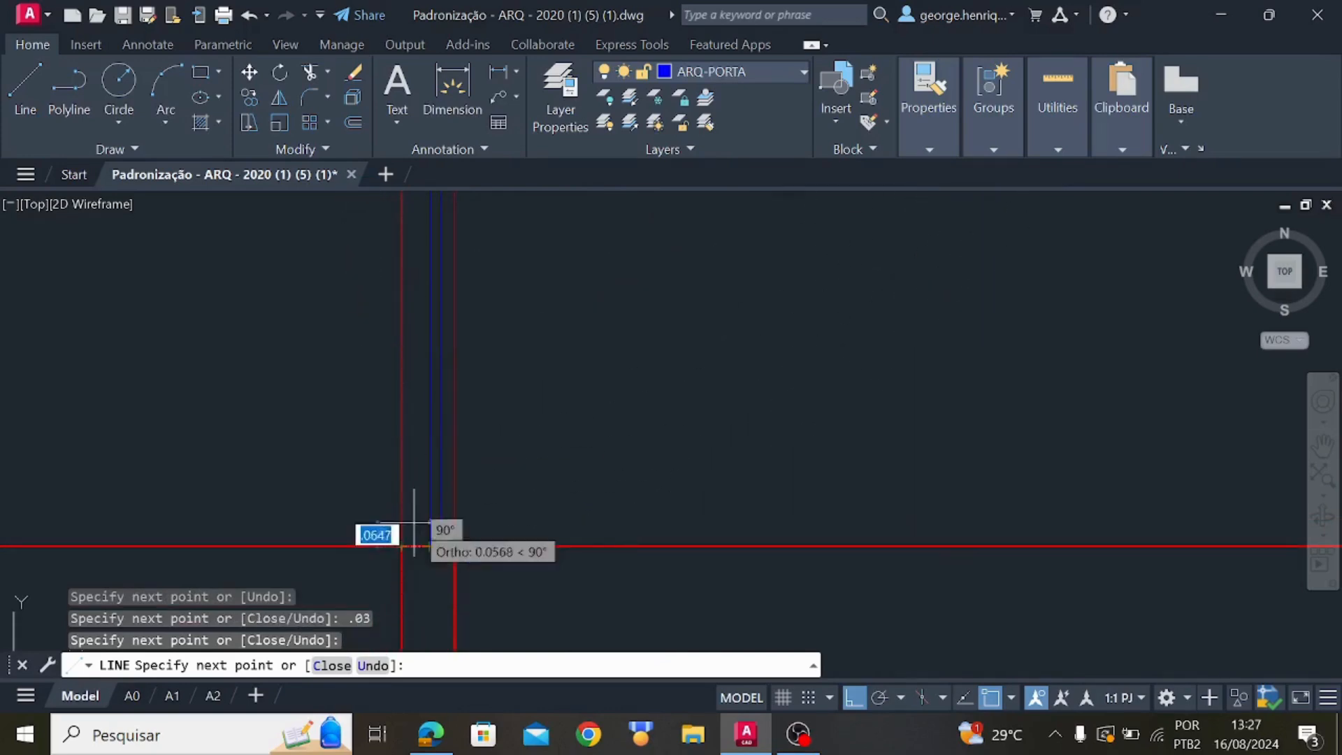
scroll(415, 532, up, 3)
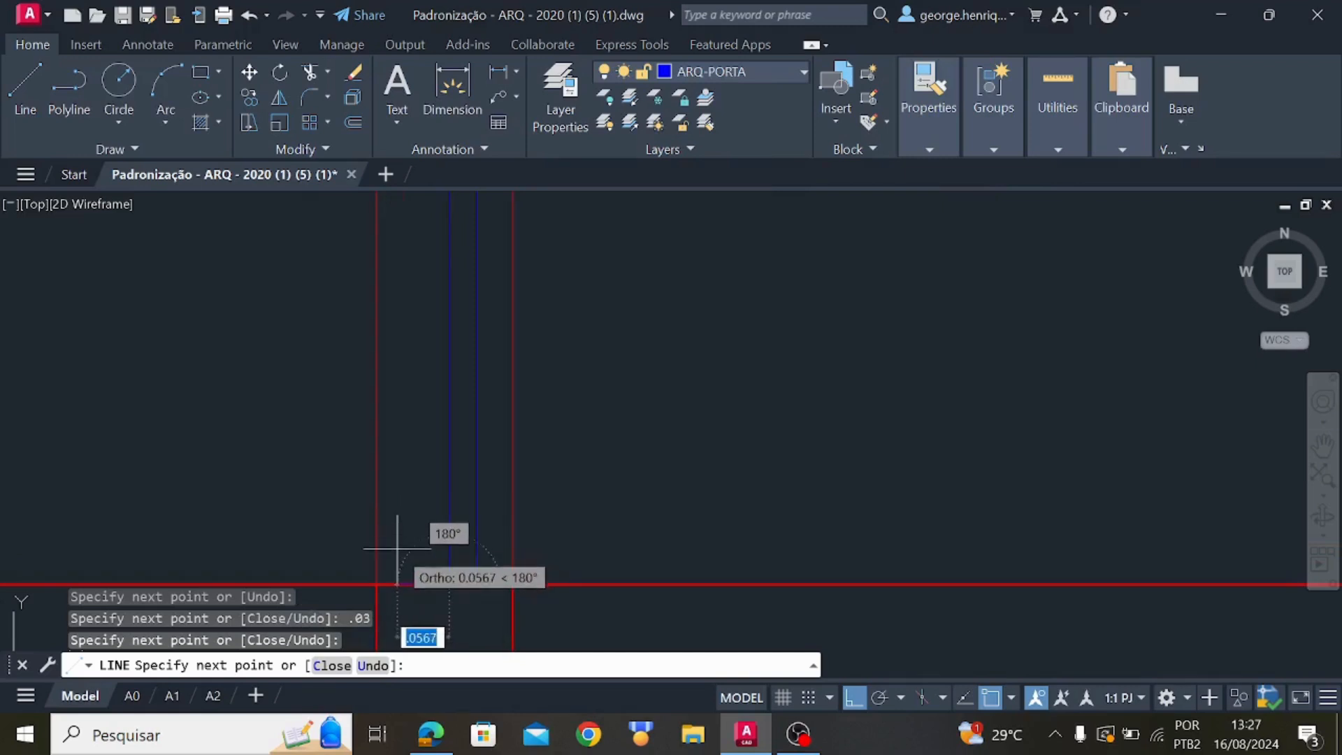
Continue the door line 0.03 to the left along the floor and straight up to the opening's top
text(.0)
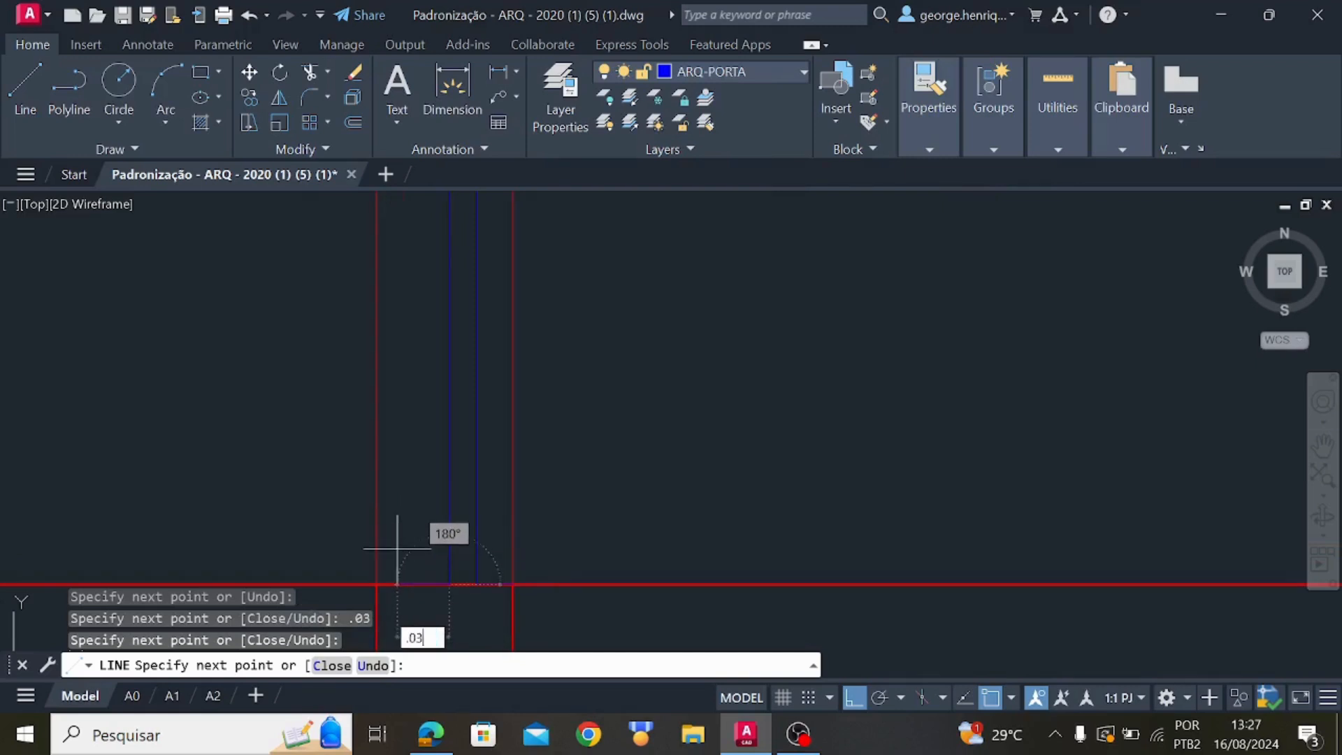
text(3)
key(Return)
scroll(440, 489, down, 4)
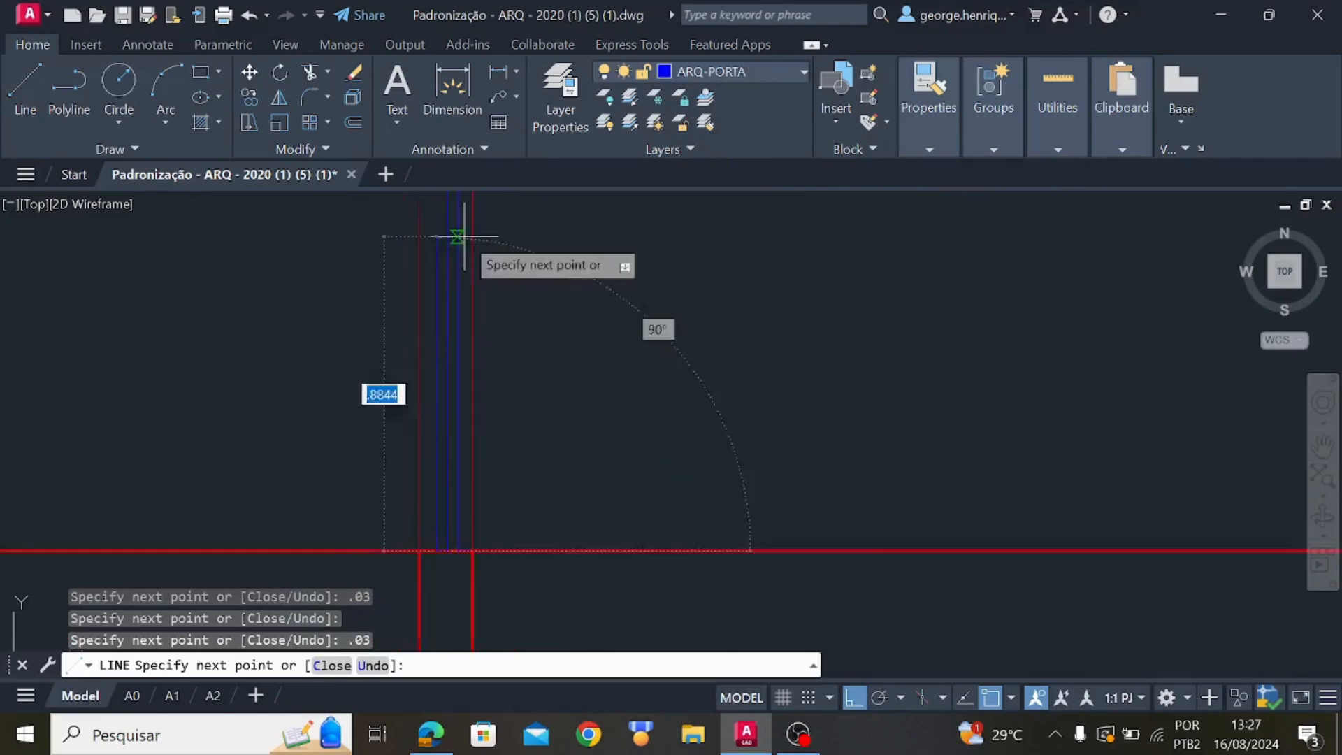
scroll(458, 245, down, 2)
middle_drag(450, 281, 428, 615)
scroll(414, 305, up, 4)
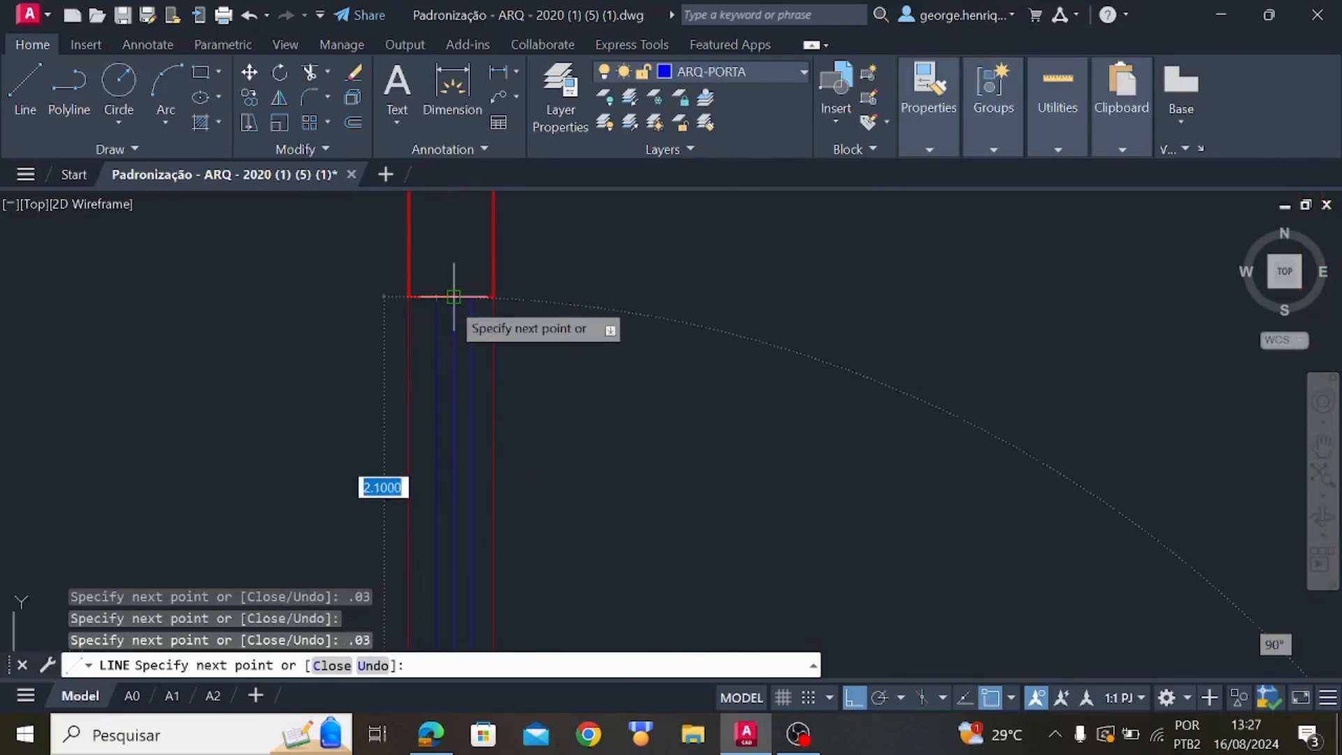
key(Escape)
Erase the short horizontal door-line segments at the opening's top and on the floor line
scroll(462, 287, up, 4)
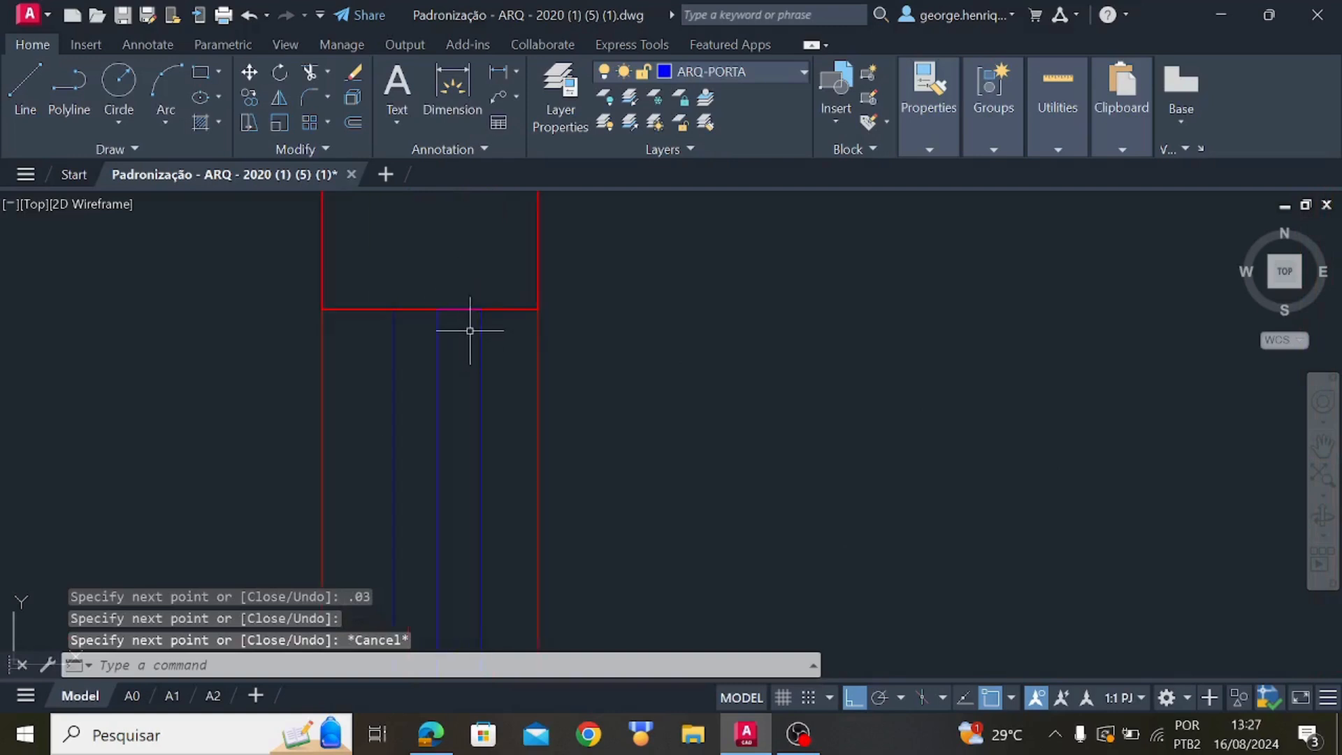
click(461, 309)
key(Delete)
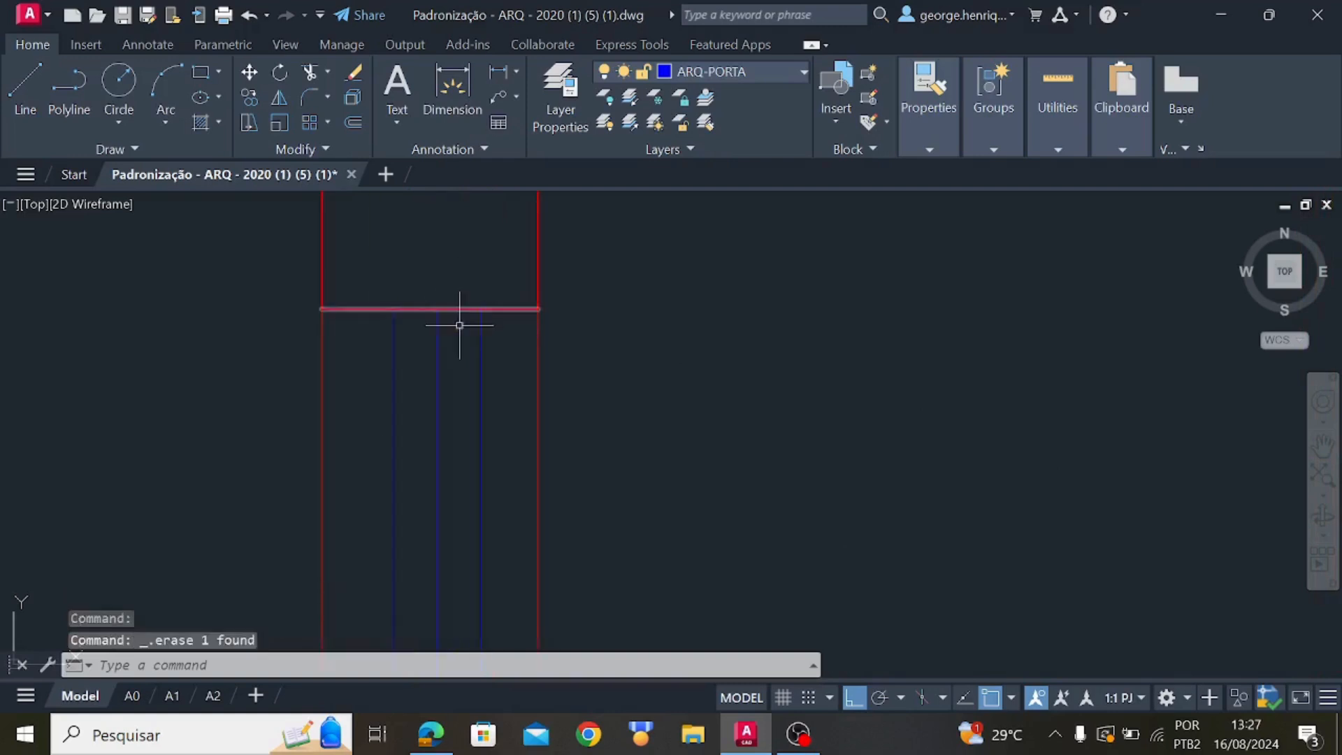
scroll(479, 412, down, 8)
middle_drag(491, 503, 508, 288)
scroll(516, 552, up, 2)
middle_drag(500, 615, 494, 355)
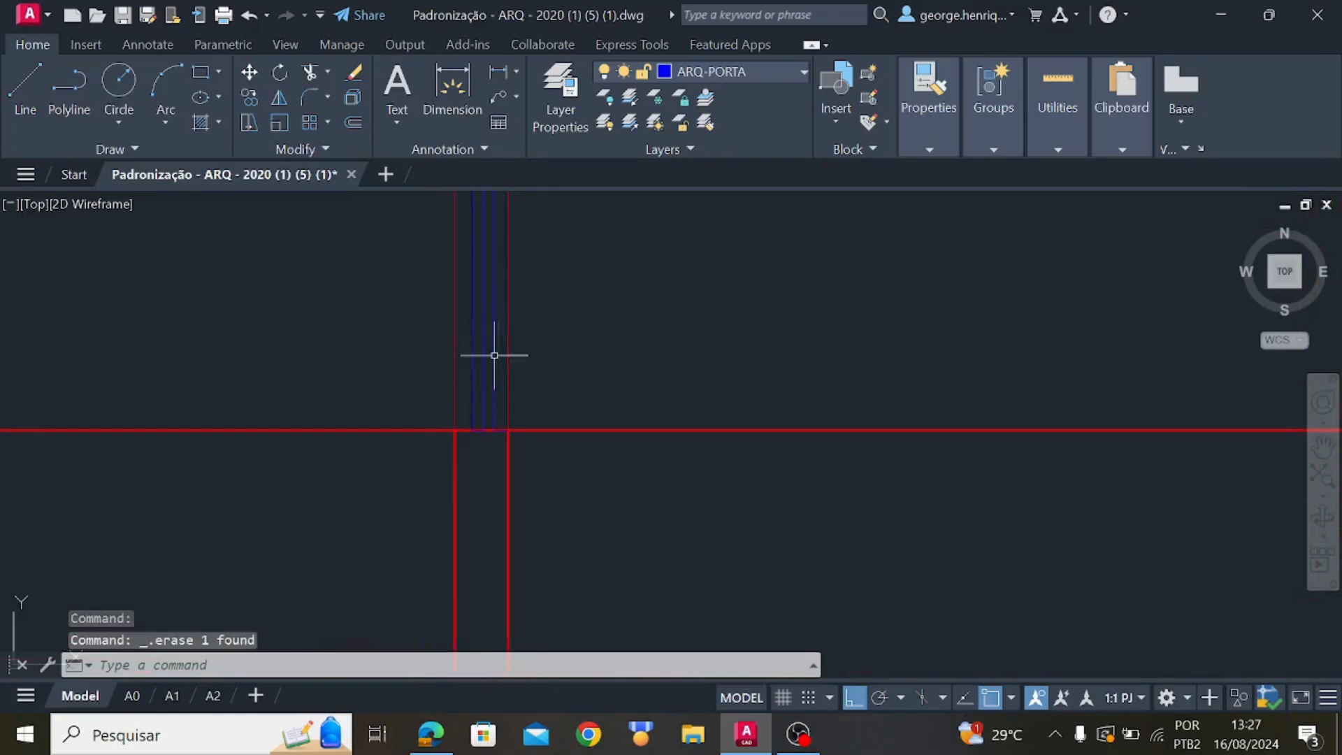
scroll(489, 391, up, 8)
click(569, 622)
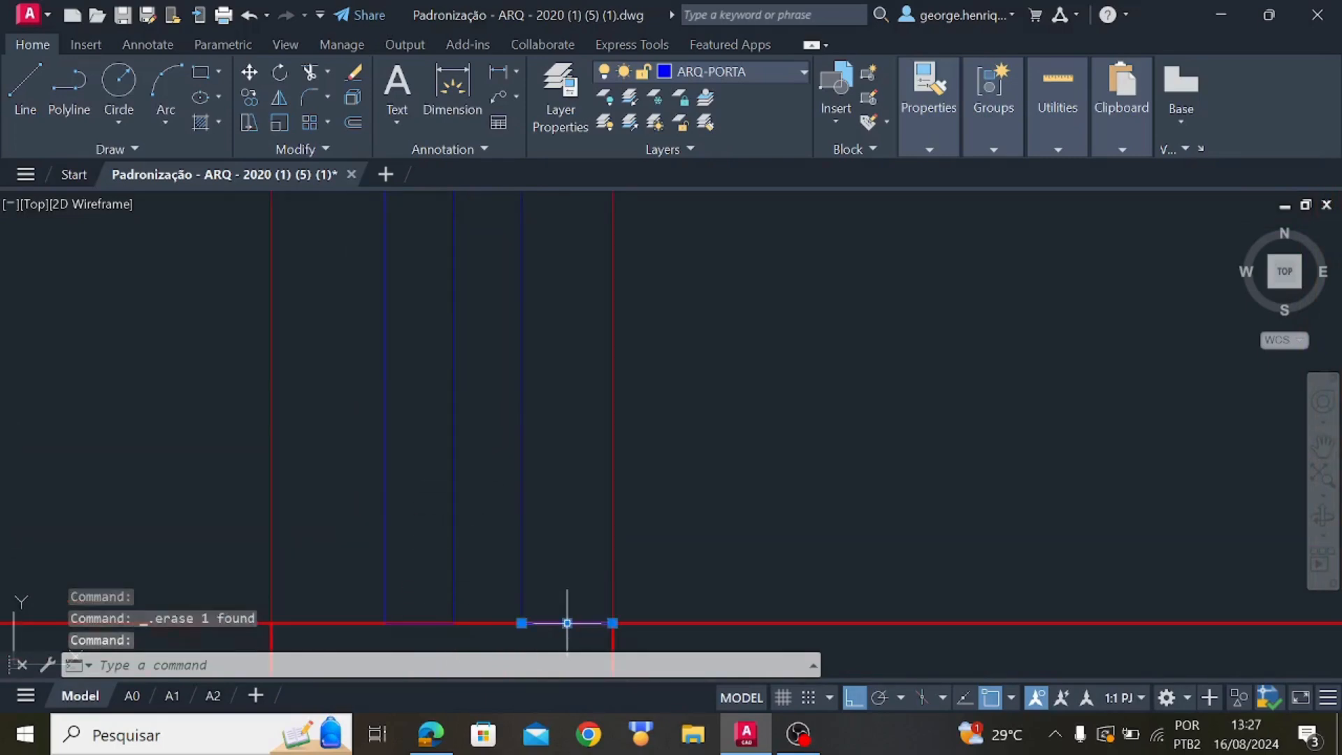
key(Delete)
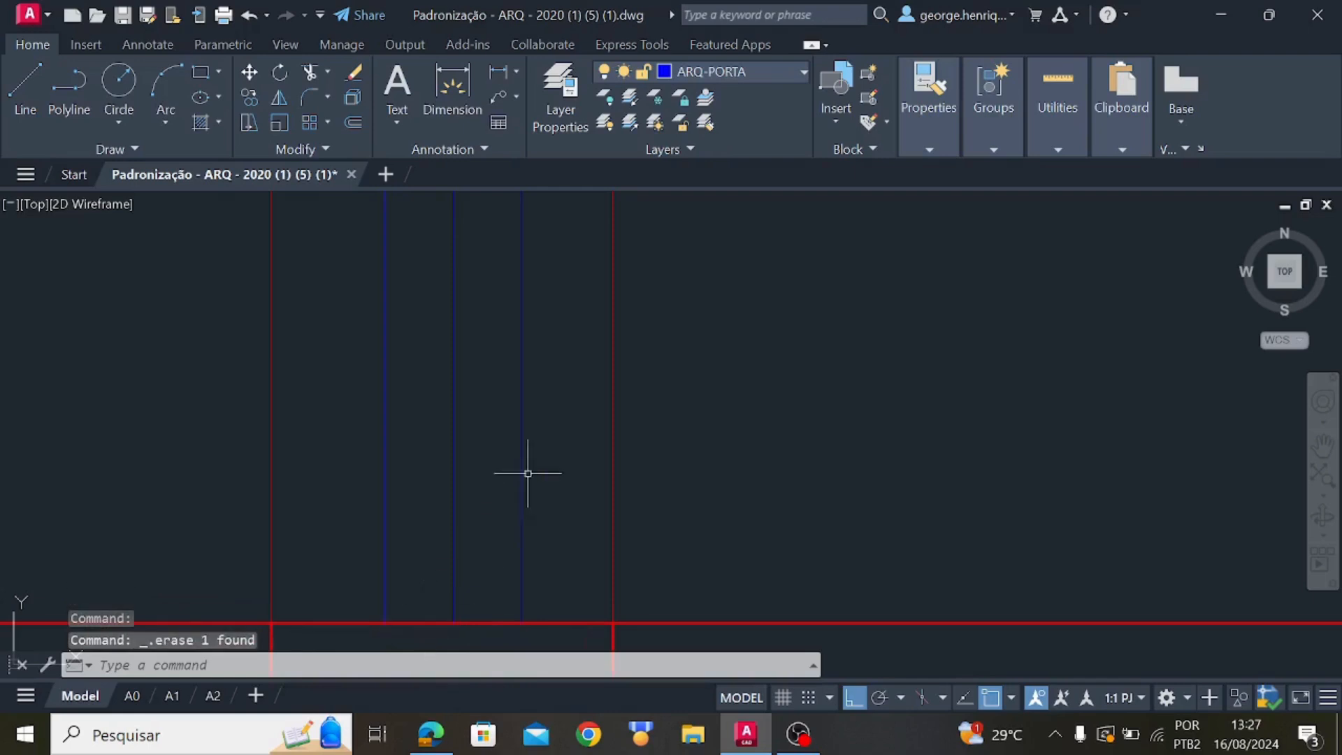
Erase the thin vertical wall line on the door opening's right side in the section
scroll(588, 363, down, 4)
click(593, 361)
key(Delete)
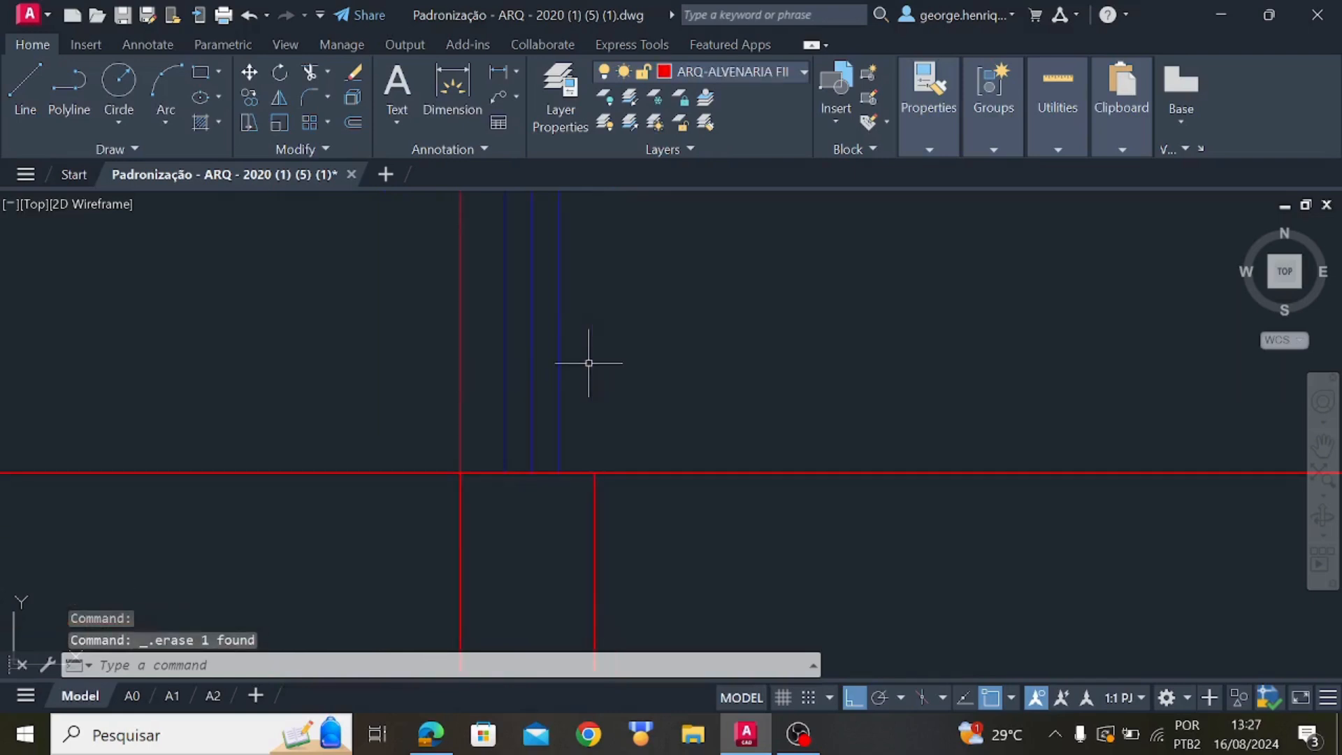
scroll(585, 369, down, 8)
mouse_move(610, 350)
middle_down()
mouse_move(629, 421)
mouse_move(608, 515)
mouse_move(587, 411)
middle_up()
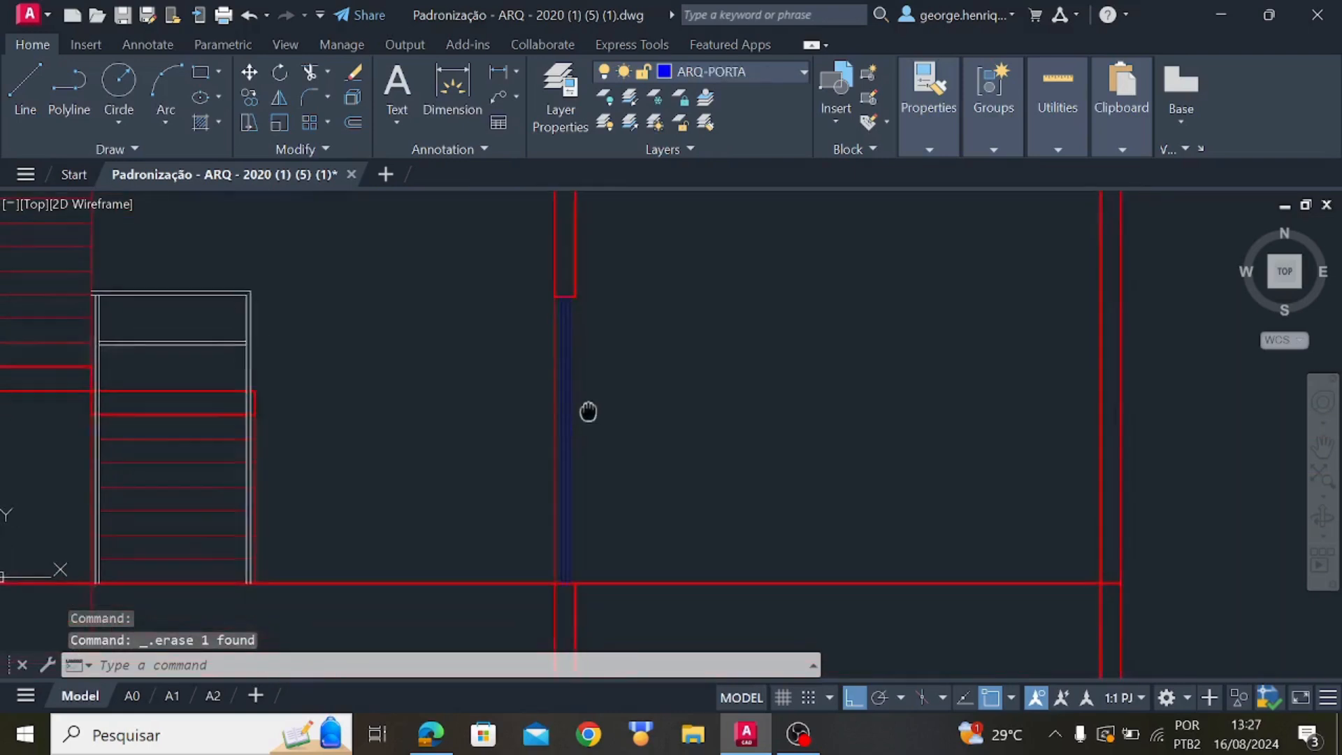
Compare the section's door lines with the panels of sliding door P1 in the floor plan
scroll(566, 455, up, 6)
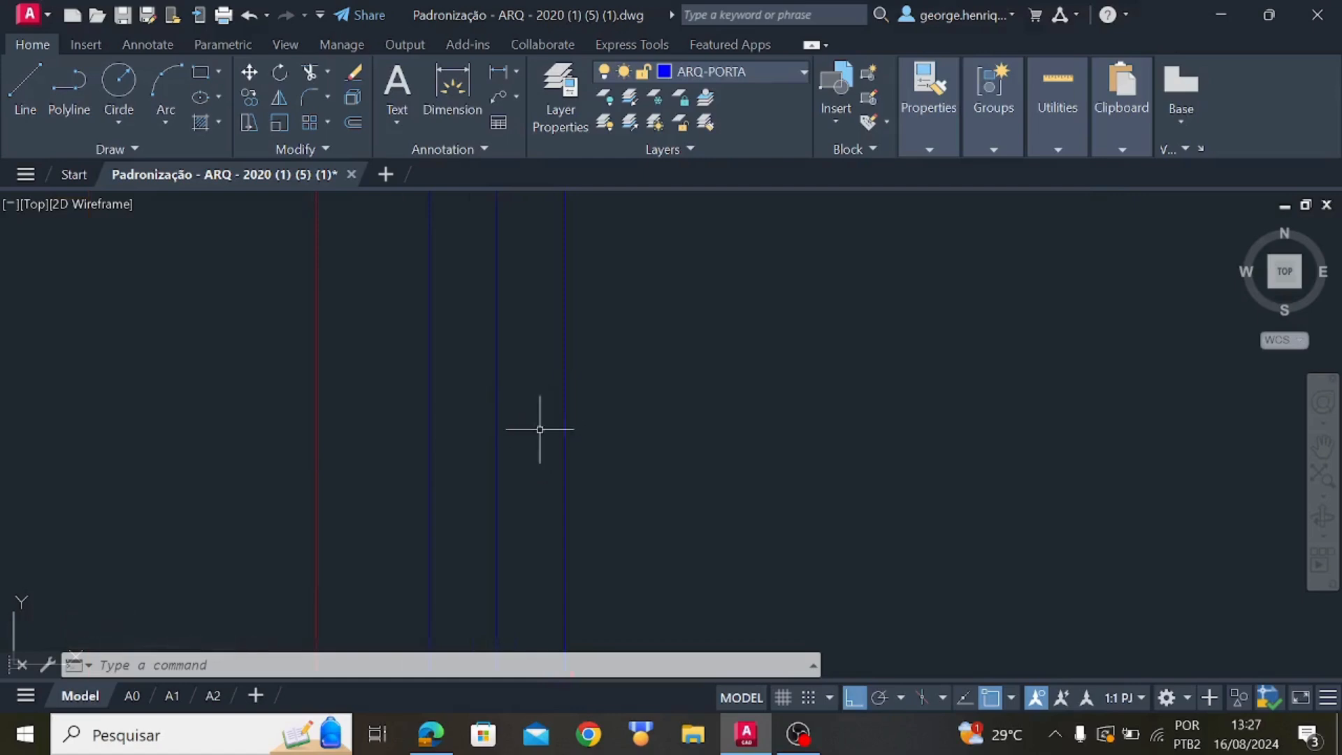
scroll(539, 429, down, 8)
scroll(538, 416, up, 4)
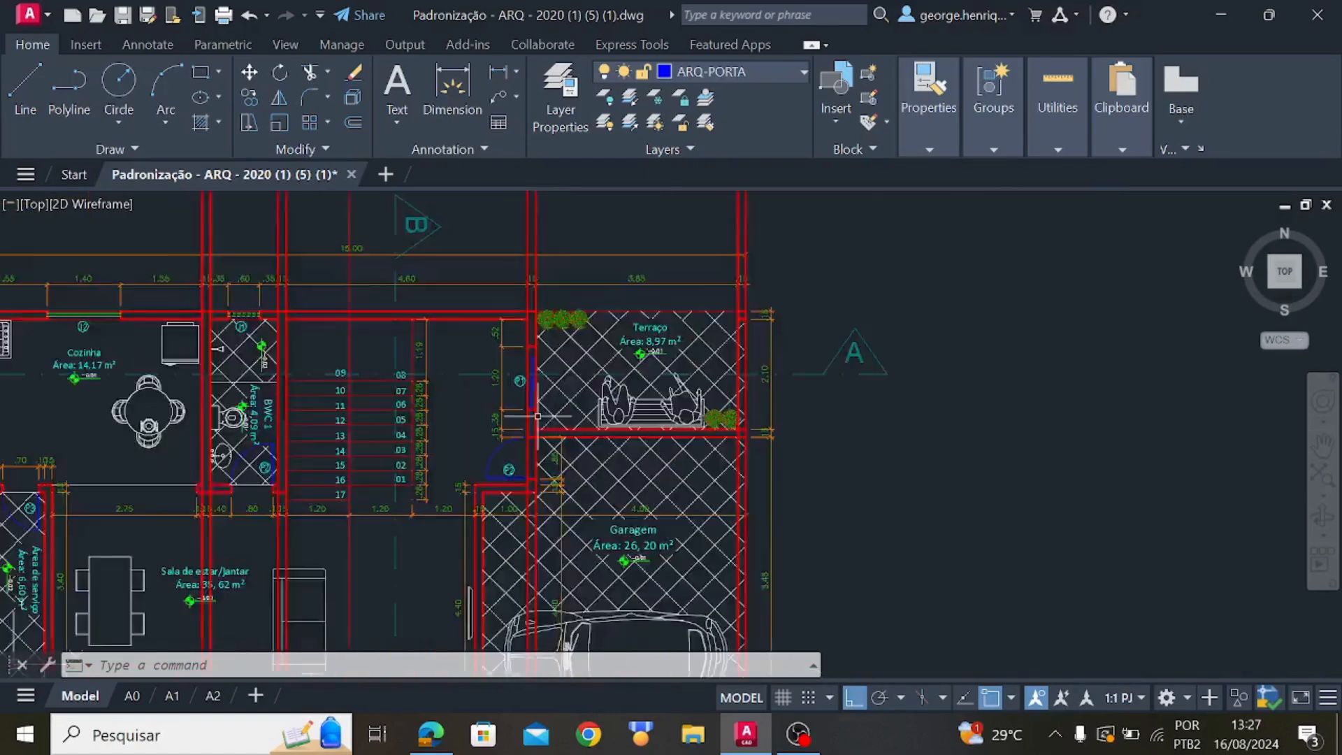
scroll(537, 416, up, 6)
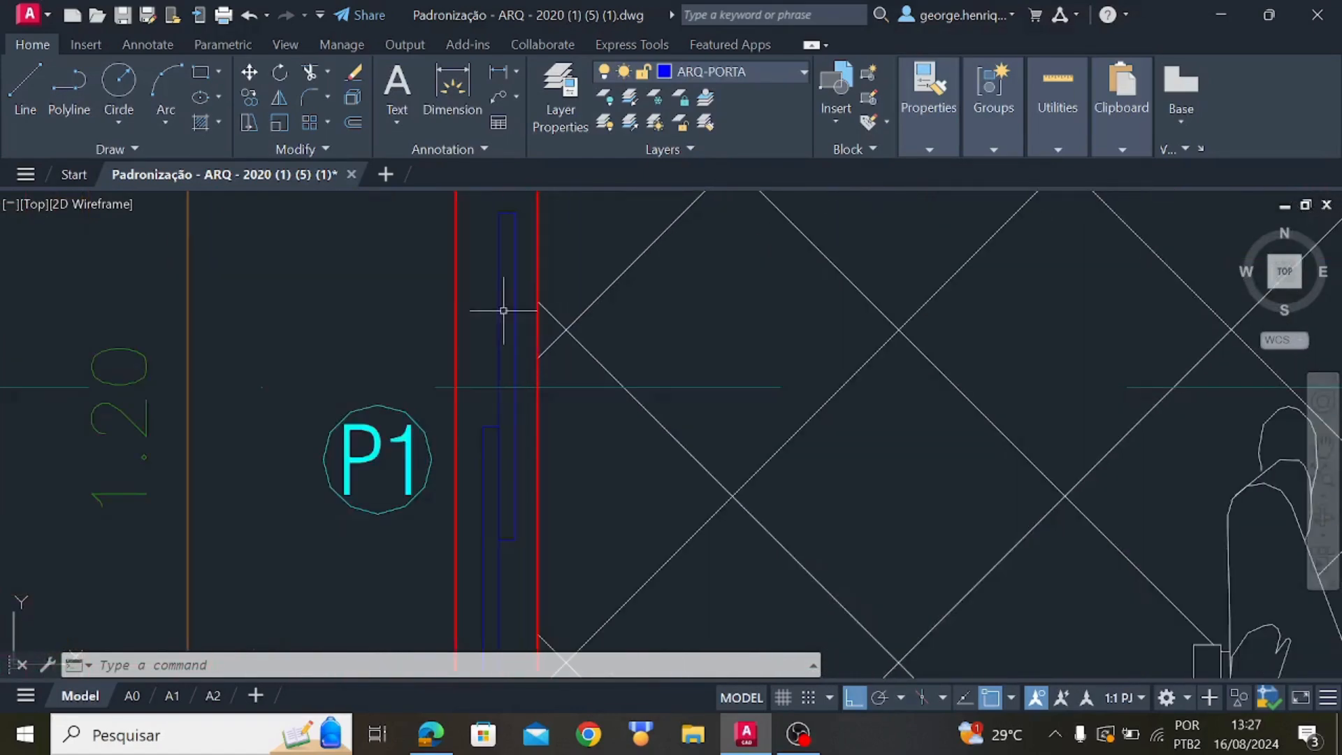
middle_drag(511, 492, 515, 277)
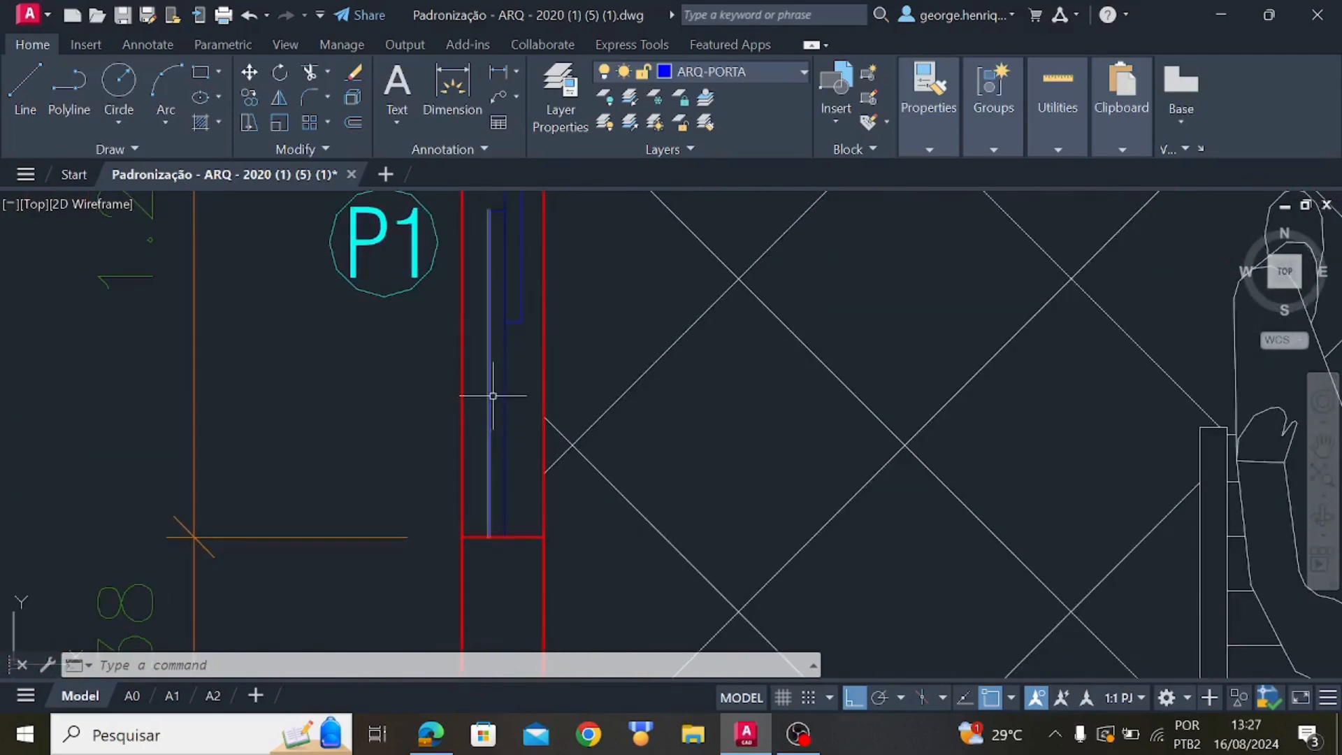
scroll(510, 318, down, 5)
scroll(501, 370, up, 4)
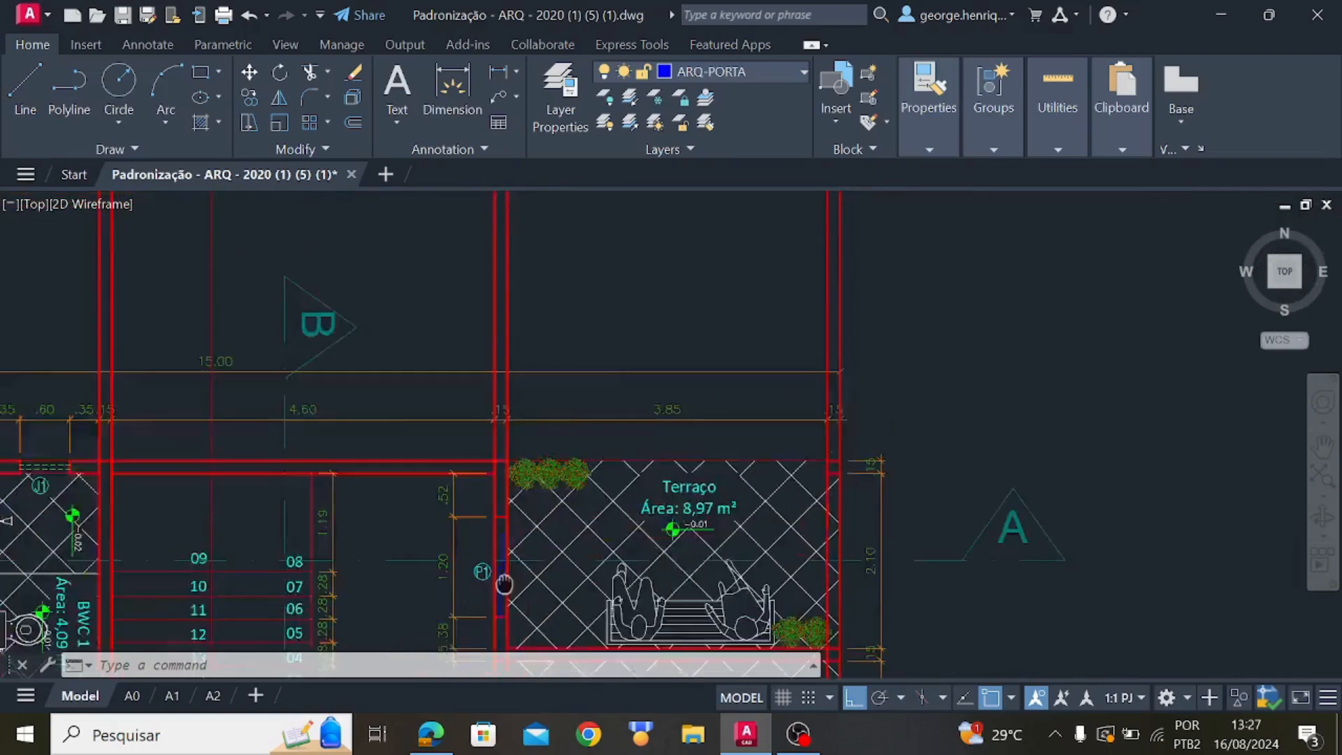
scroll(501, 370, up, 5)
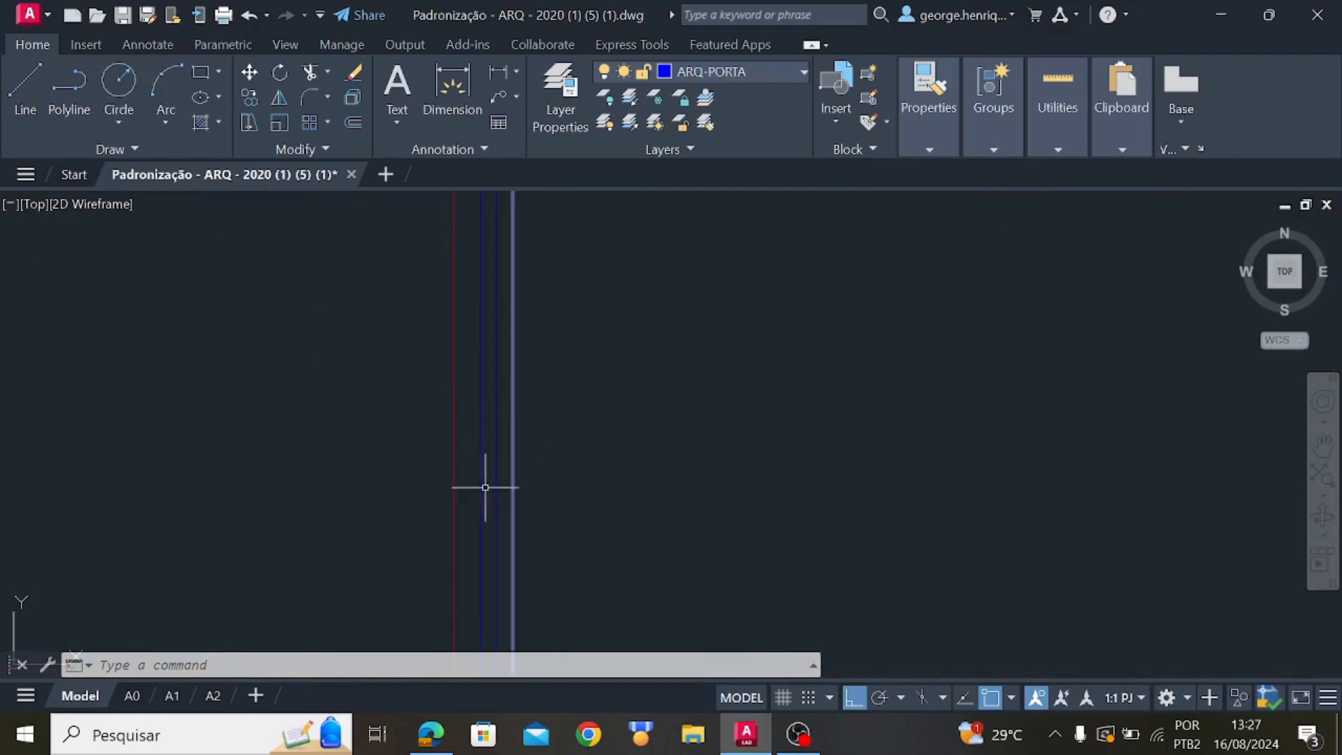
scroll(501, 488, down, 5)
scroll(473, 420, down, 2)
middle_drag(473, 456, 701, 459)
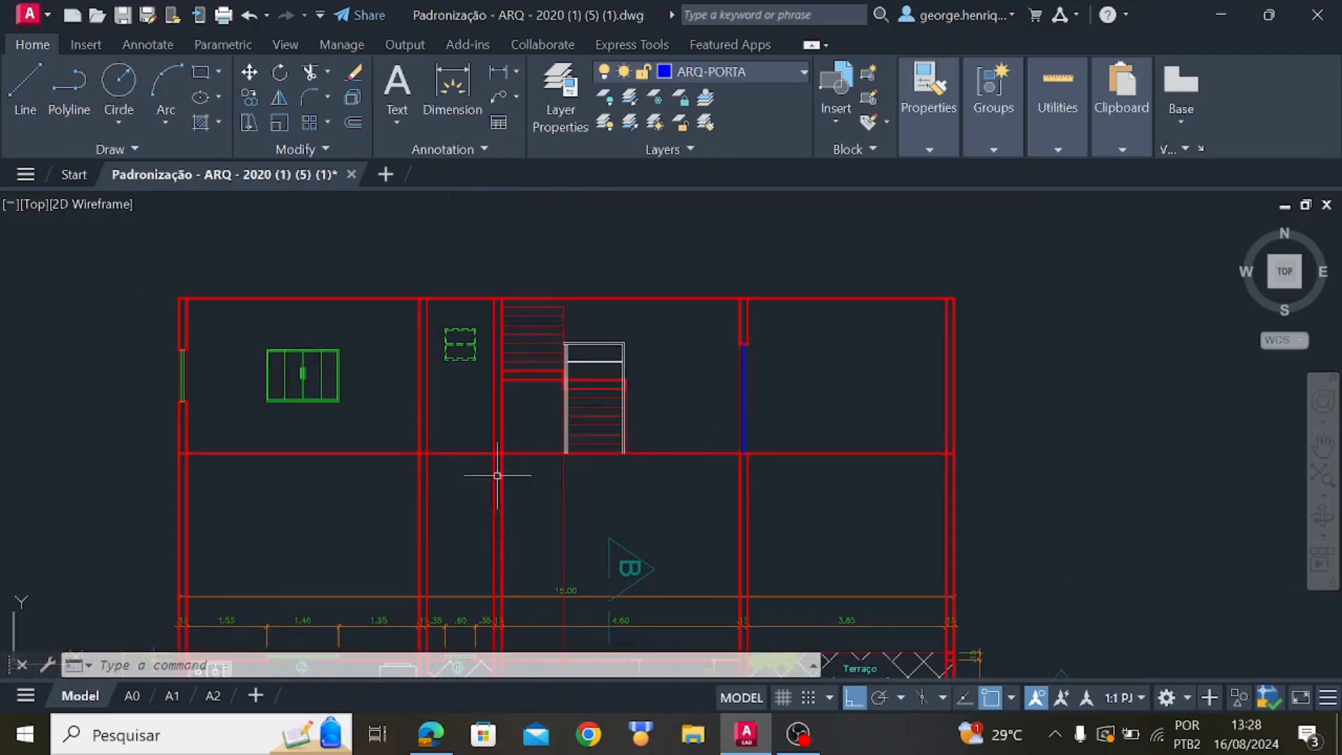
Trim all the wall projection lines below the section's floor line
scroll(443, 549, down, 2)
scroll(324, 456, down, 1)
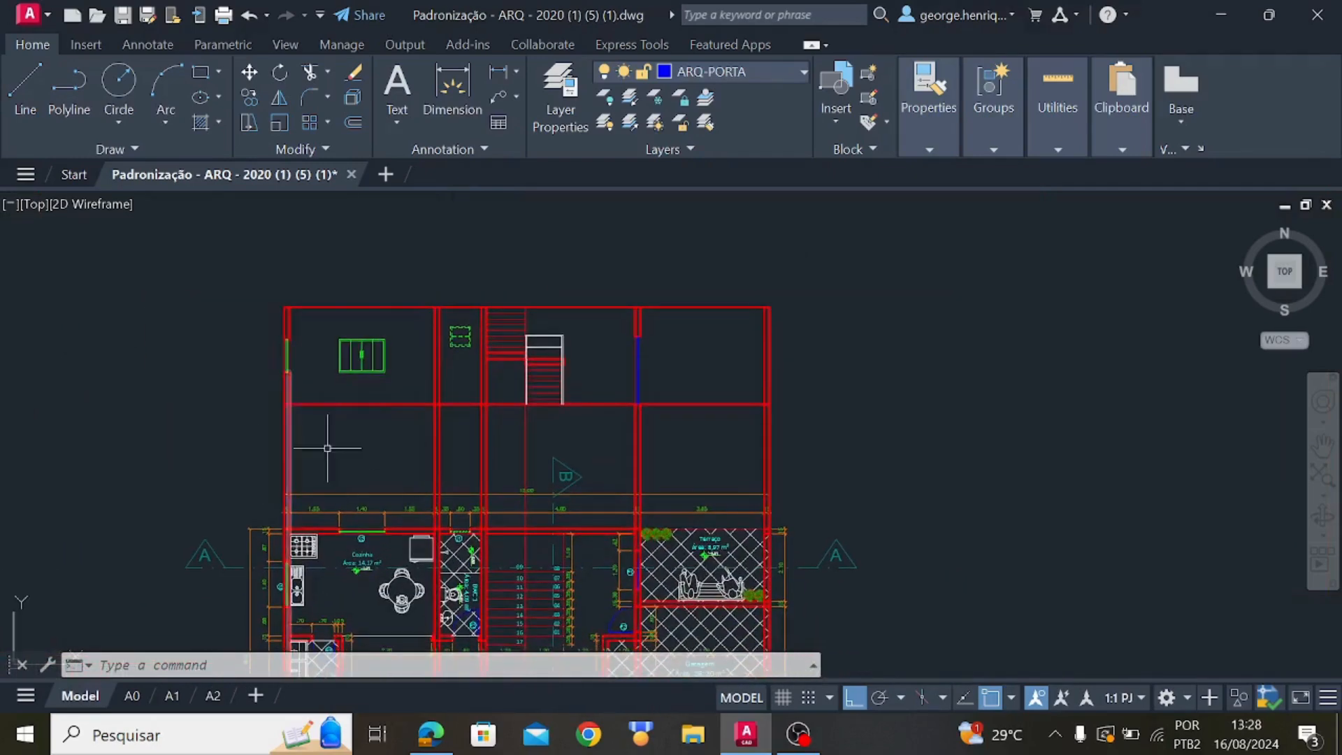
click(399, 404)
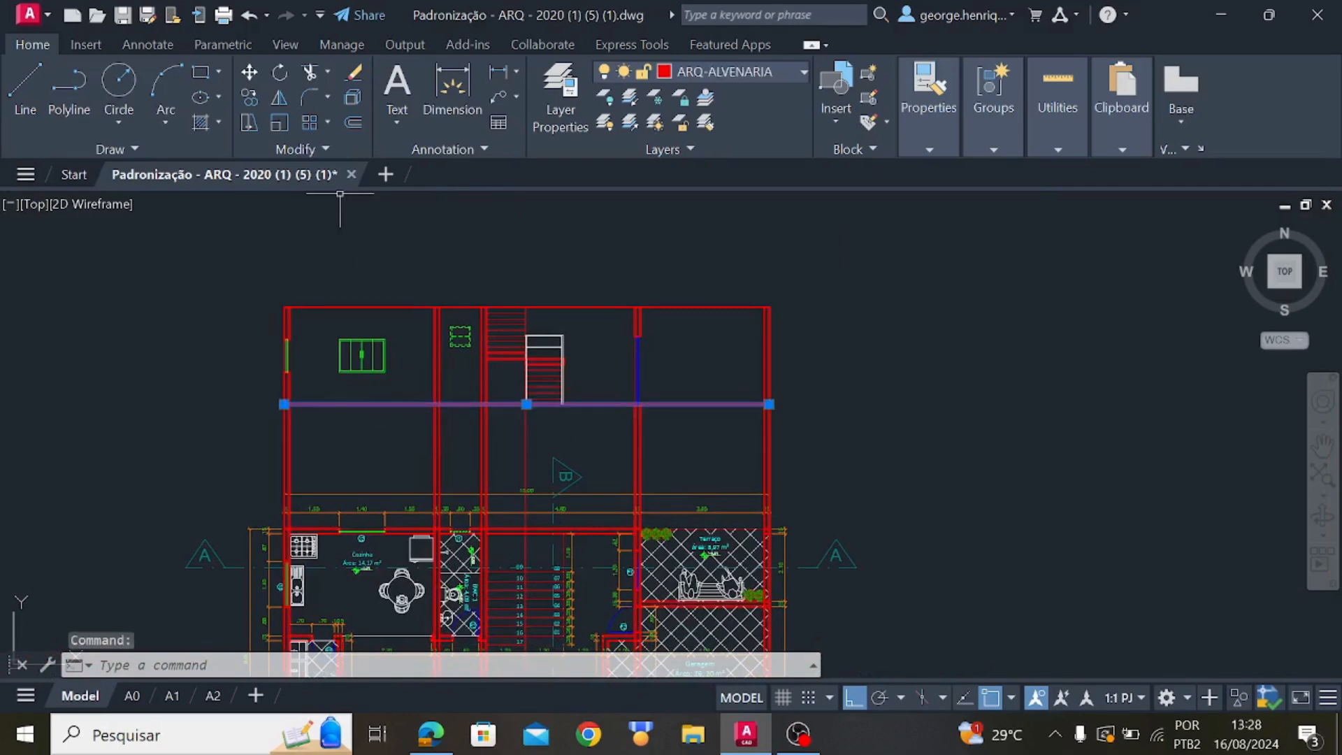
click(311, 72)
drag(255, 440, 616, 437)
drag(828, 432, 824, 431)
scroll(815, 439, down, 2)
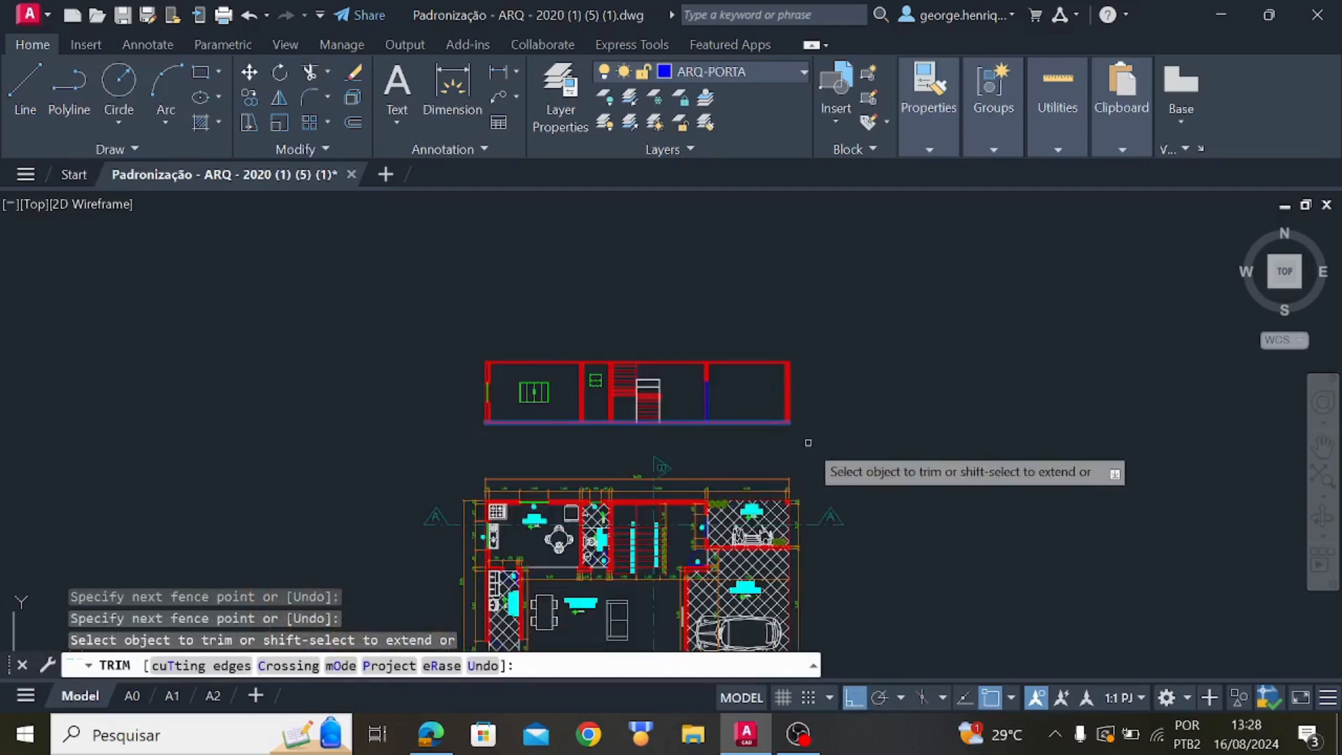
key(Escape)
Move the whole section about 2.12 straight up, away from the floor plan
scroll(708, 436, up, 2)
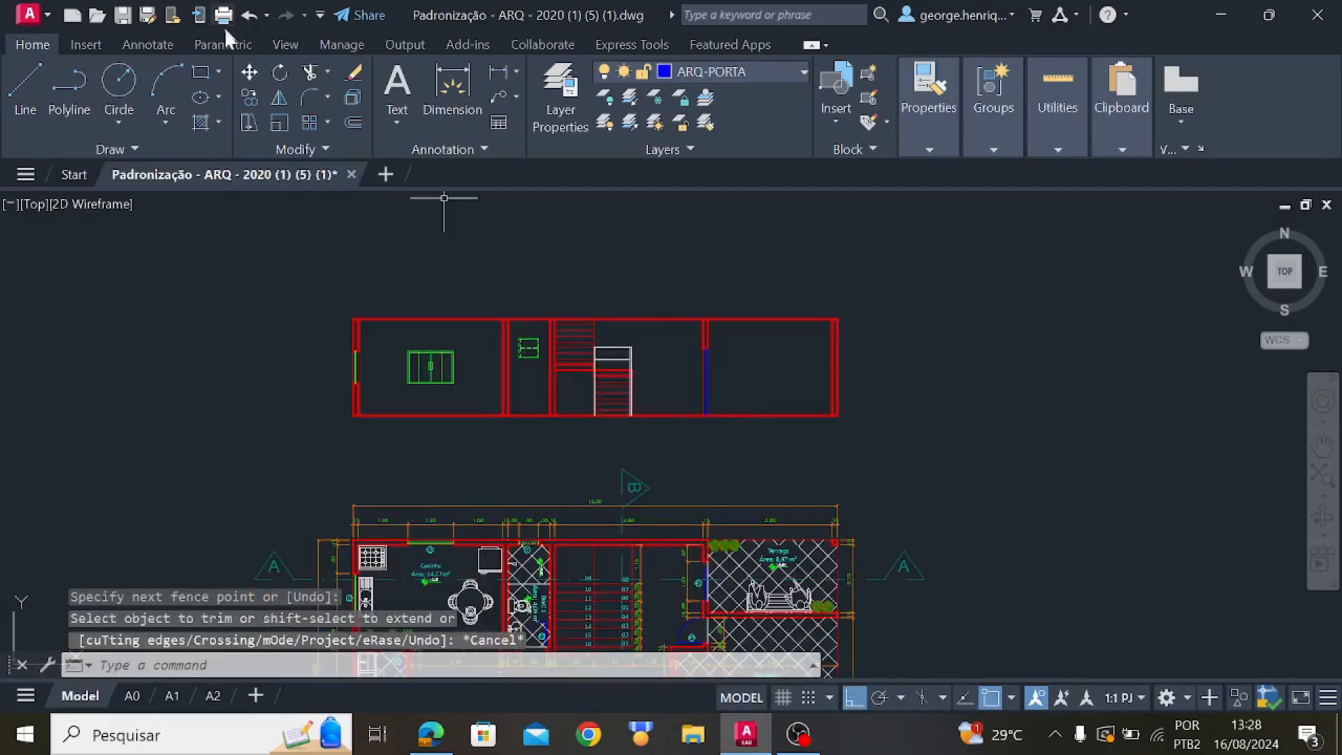
click(250, 72)
click(907, 439)
click(331, 257)
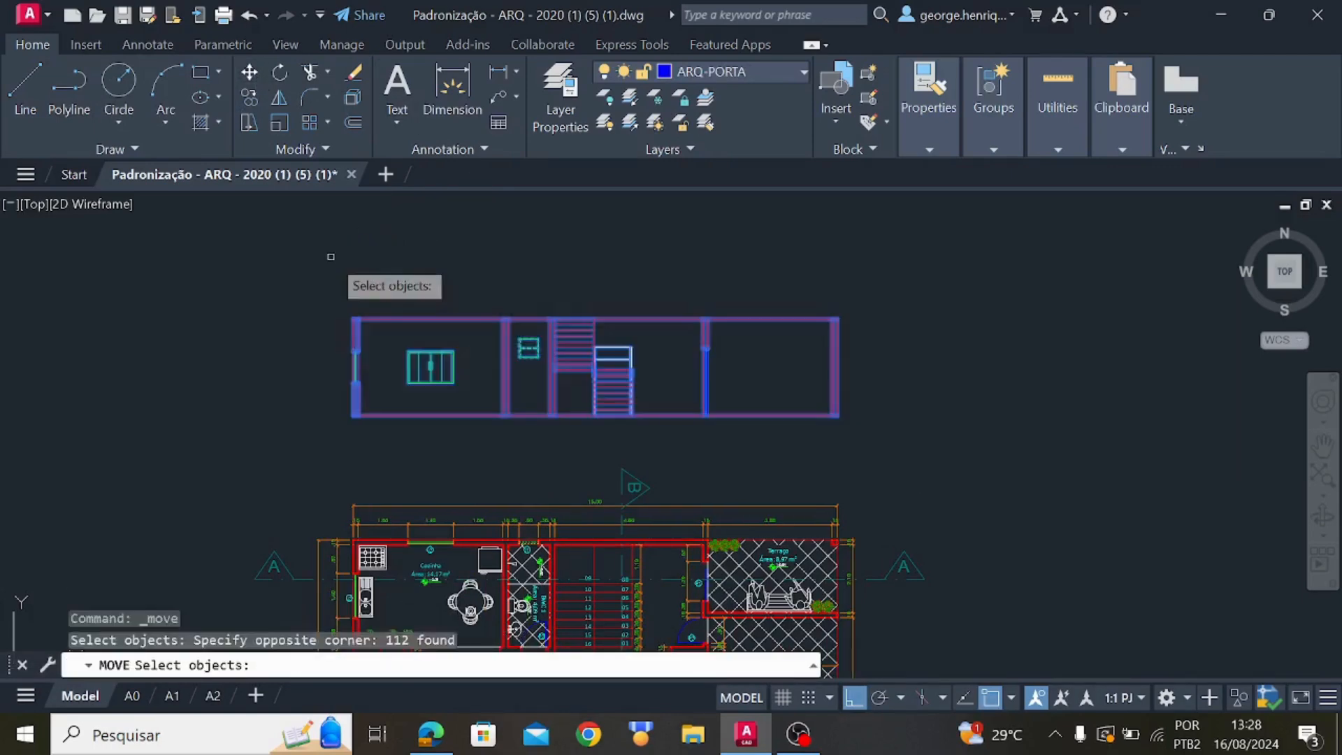
key(Return)
click(575, 417)
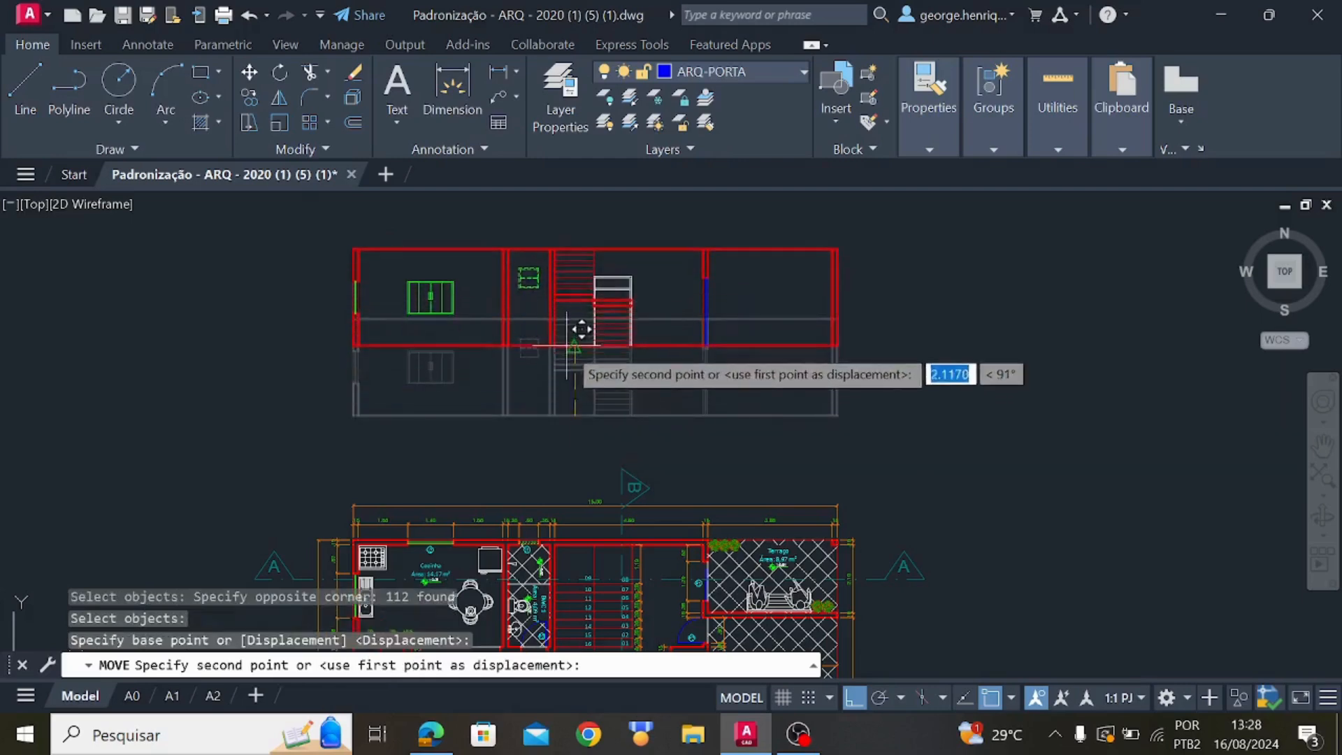
click(581, 330)
Examine the section in the Cortes area and the ground-floor and upper-floor plans in the Planta Baixa area
mouse_move(665, 350)
middle_down()
mouse_move(560, 539)
mouse_move(545, 497)
middle_up()
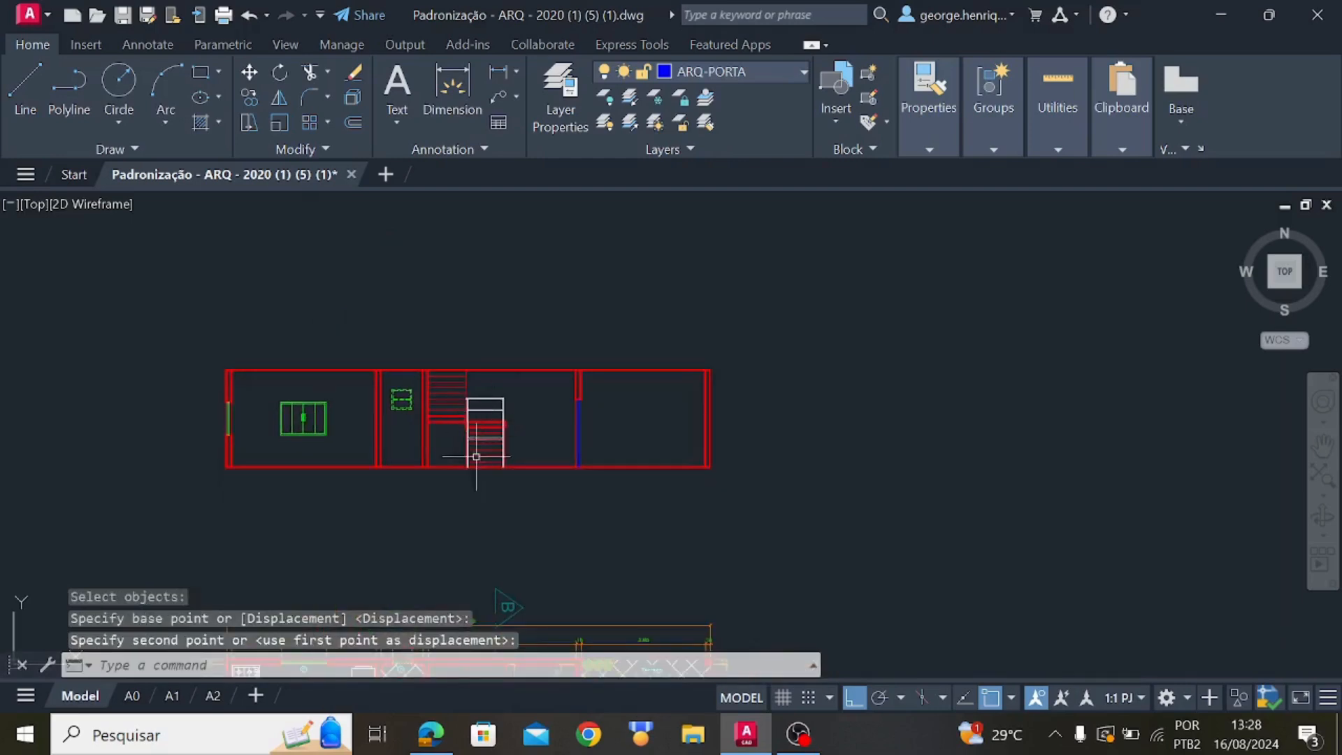
scroll(552, 429, down, 6)
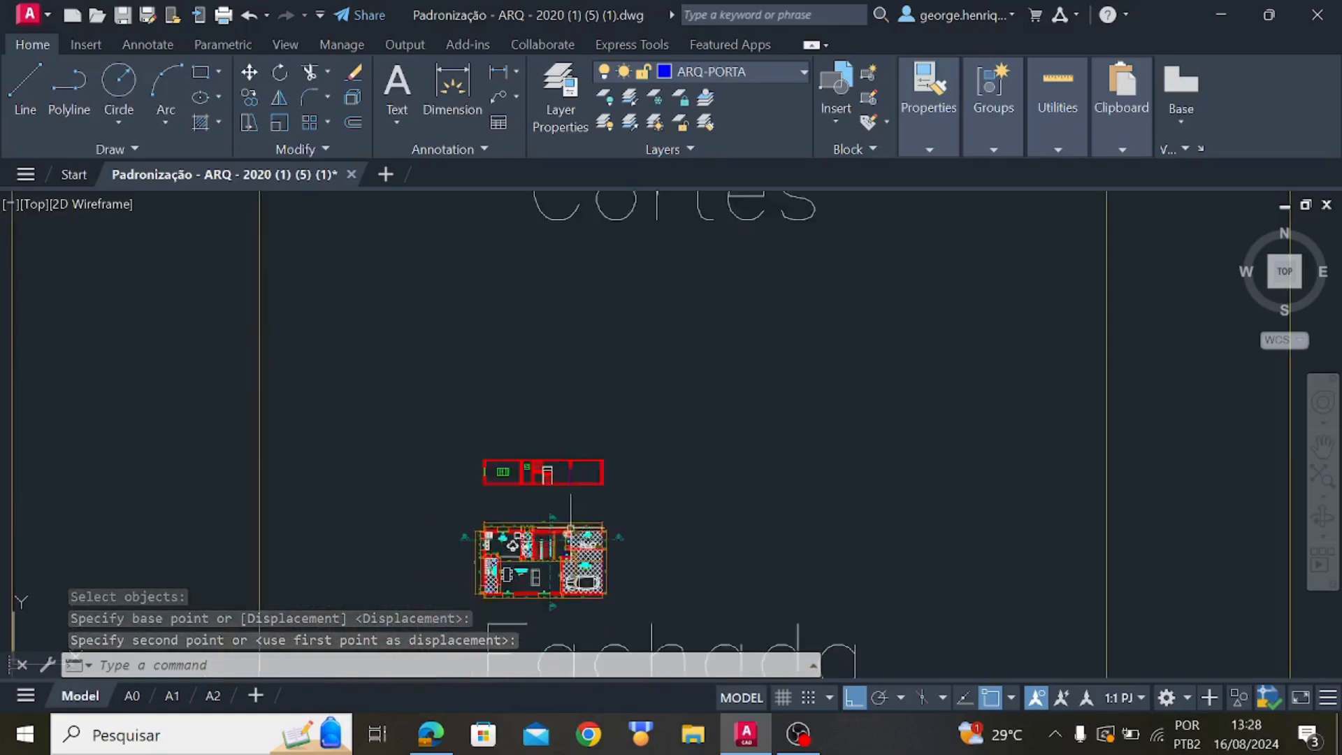
scroll(547, 464, up, 4)
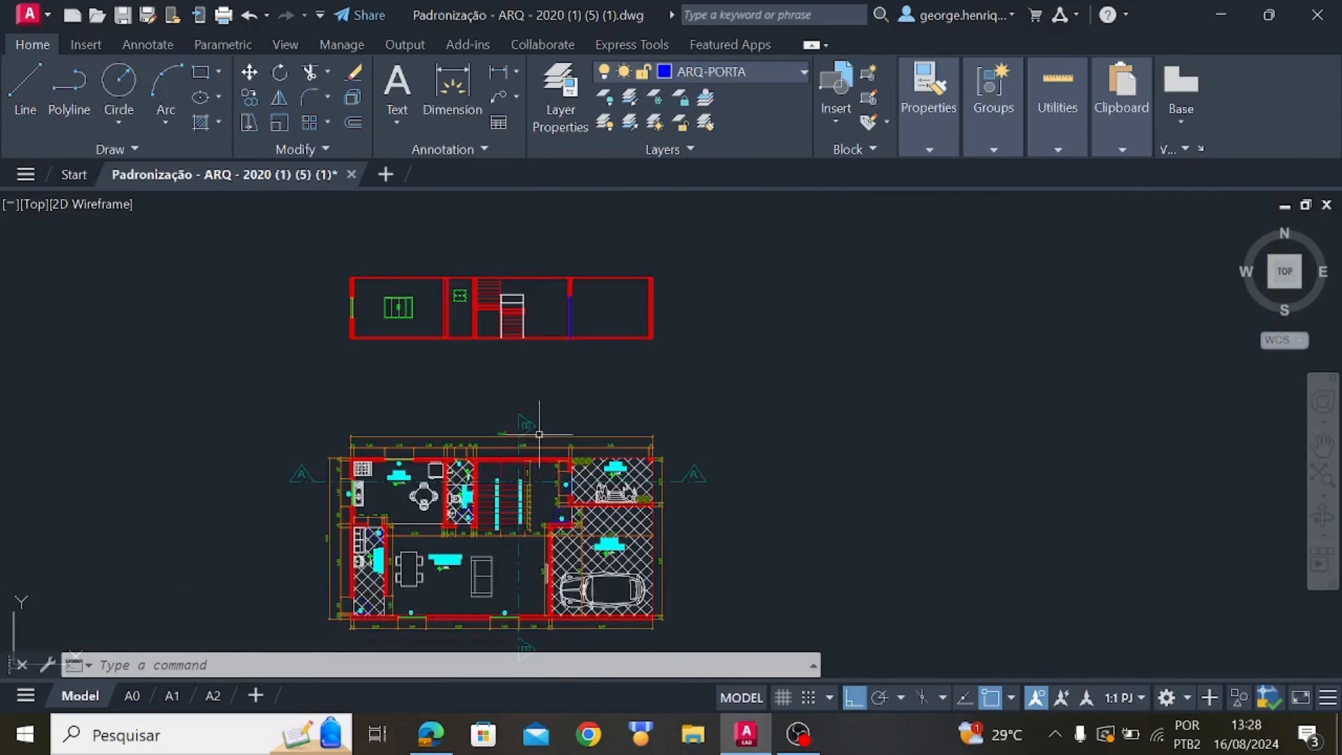
middle_drag(672, 372, 473, 468)
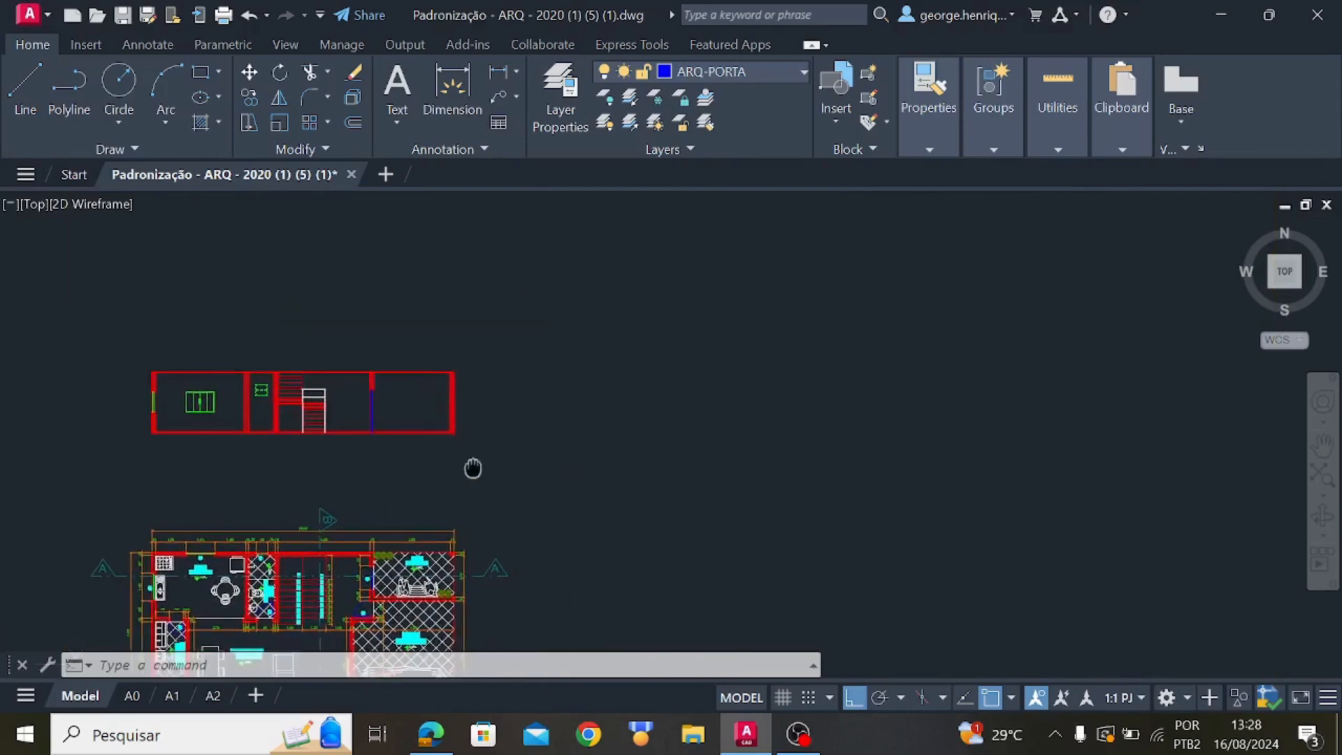
scroll(713, 420, down, 4)
scroll(676, 470, down, 6)
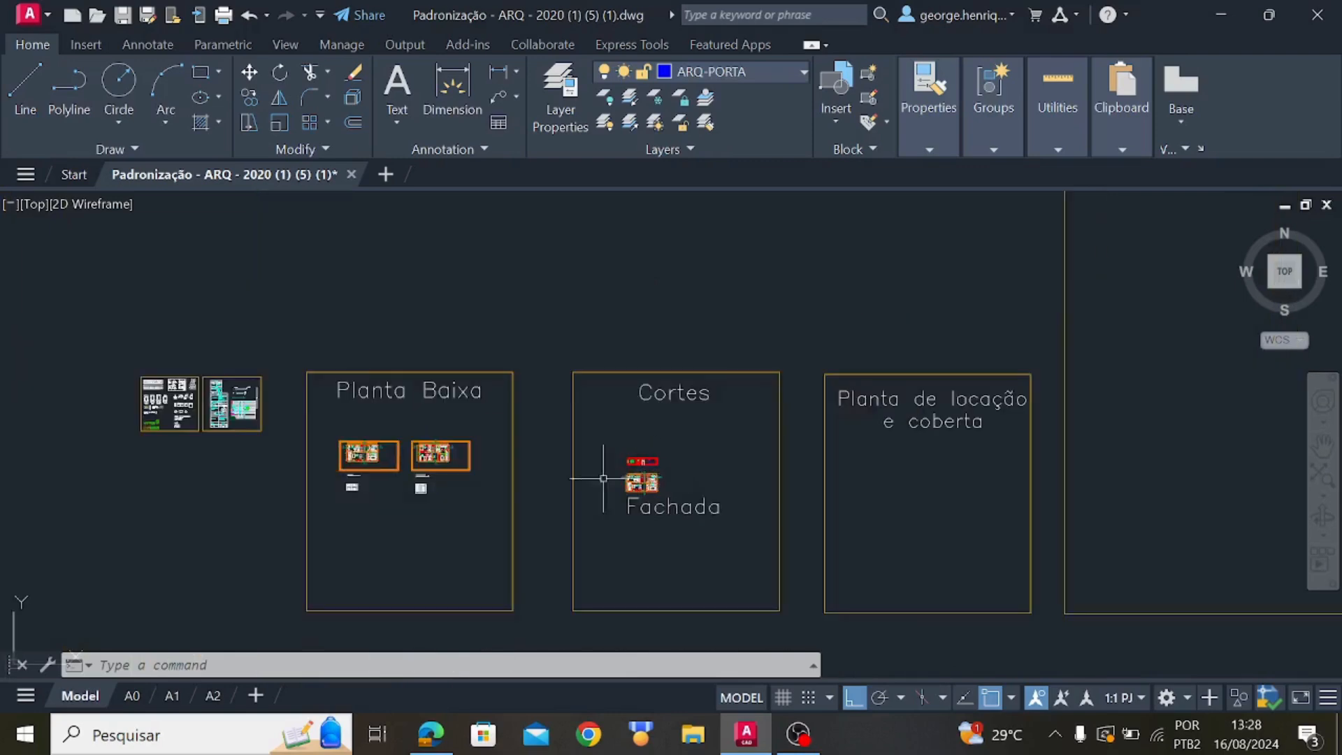
scroll(445, 455, up, 6)
scroll(332, 430, up, 4)
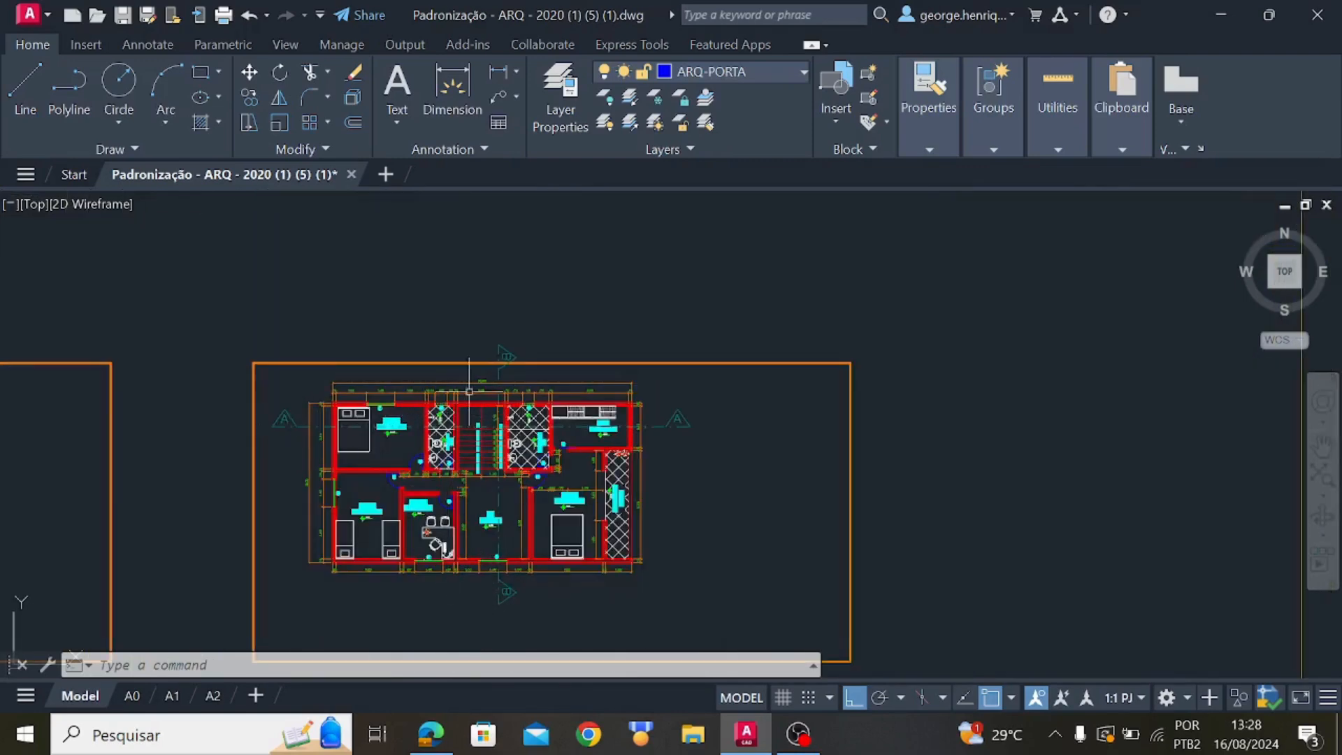
scroll(525, 461, down, 6)
middle_drag(540, 481, 219, 403)
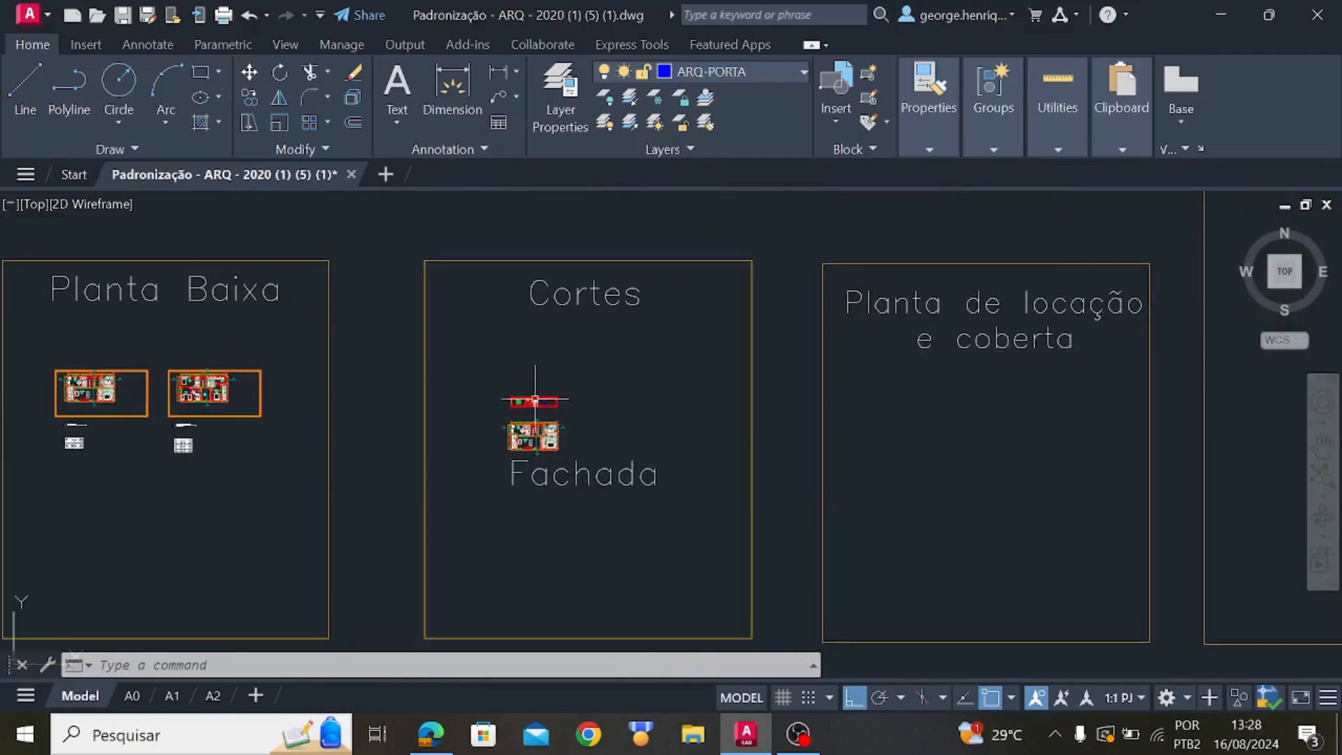
scroll(550, 400, up, 4)
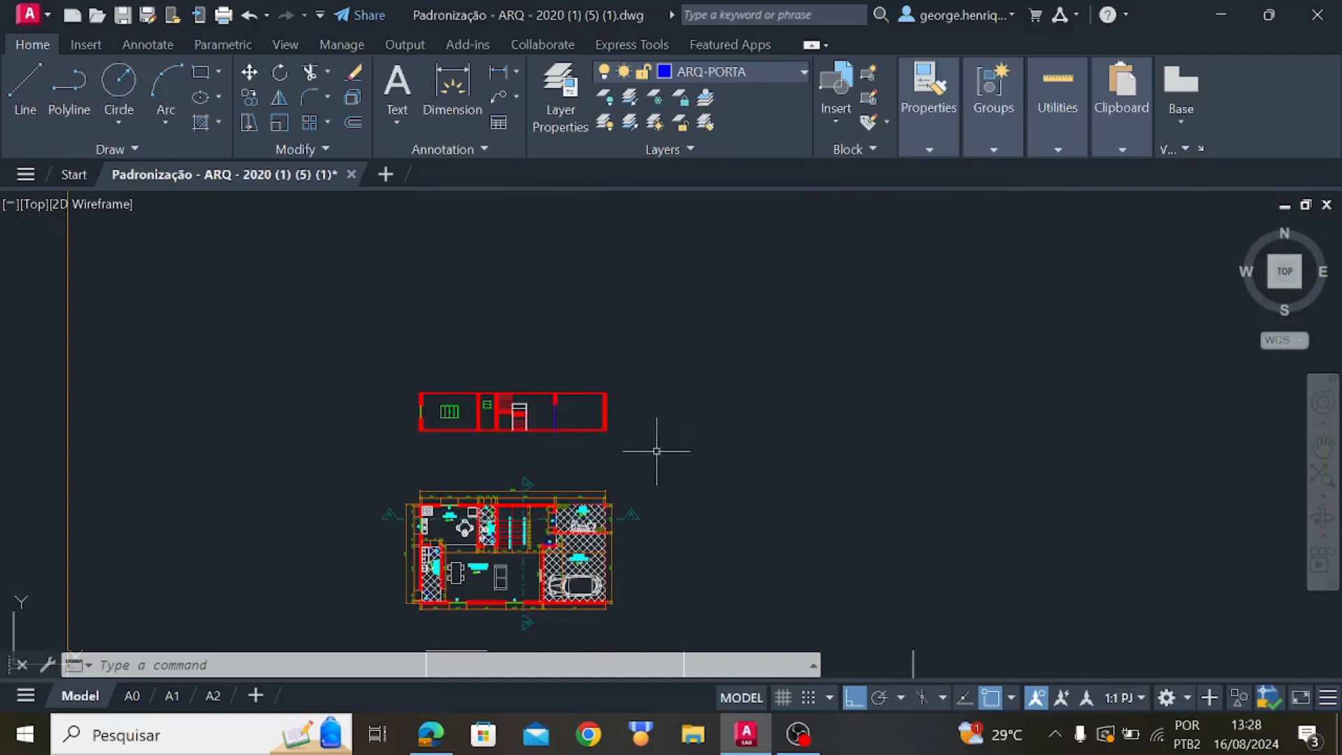
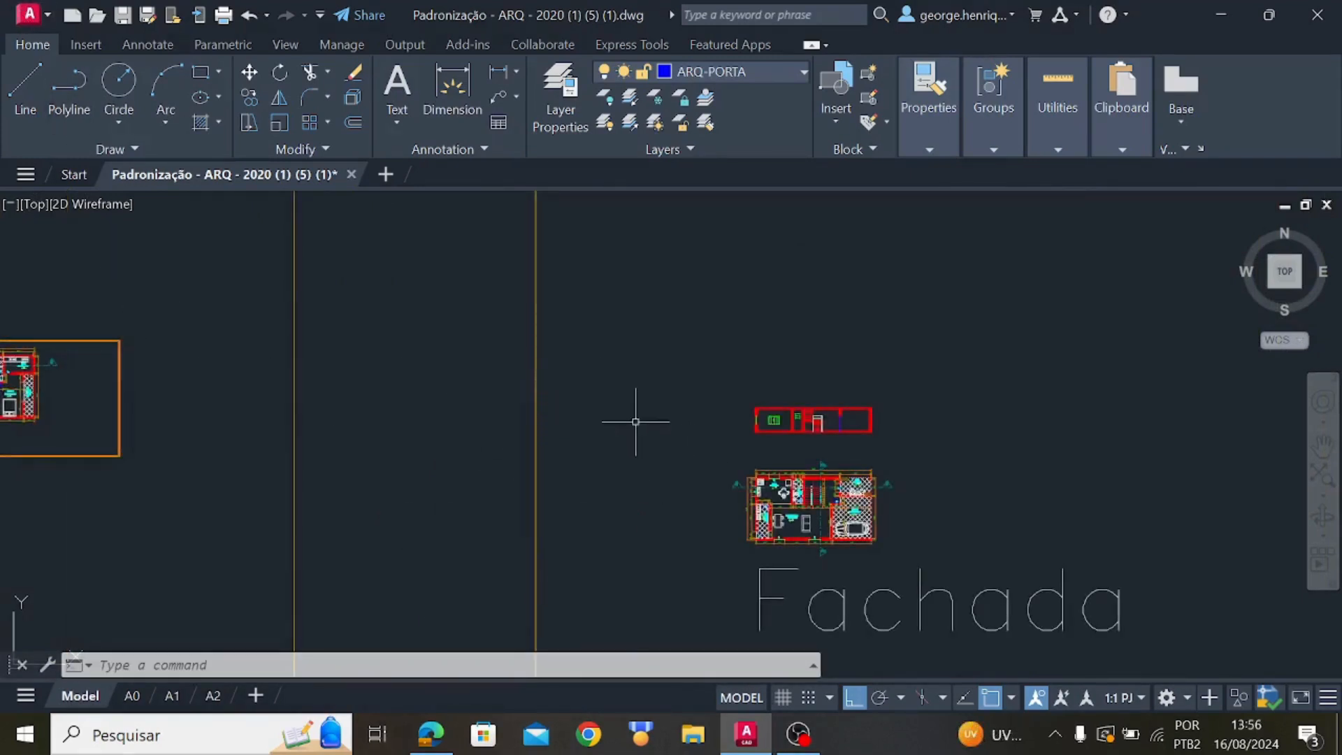
middle_drag(129, 465, 600, 485)
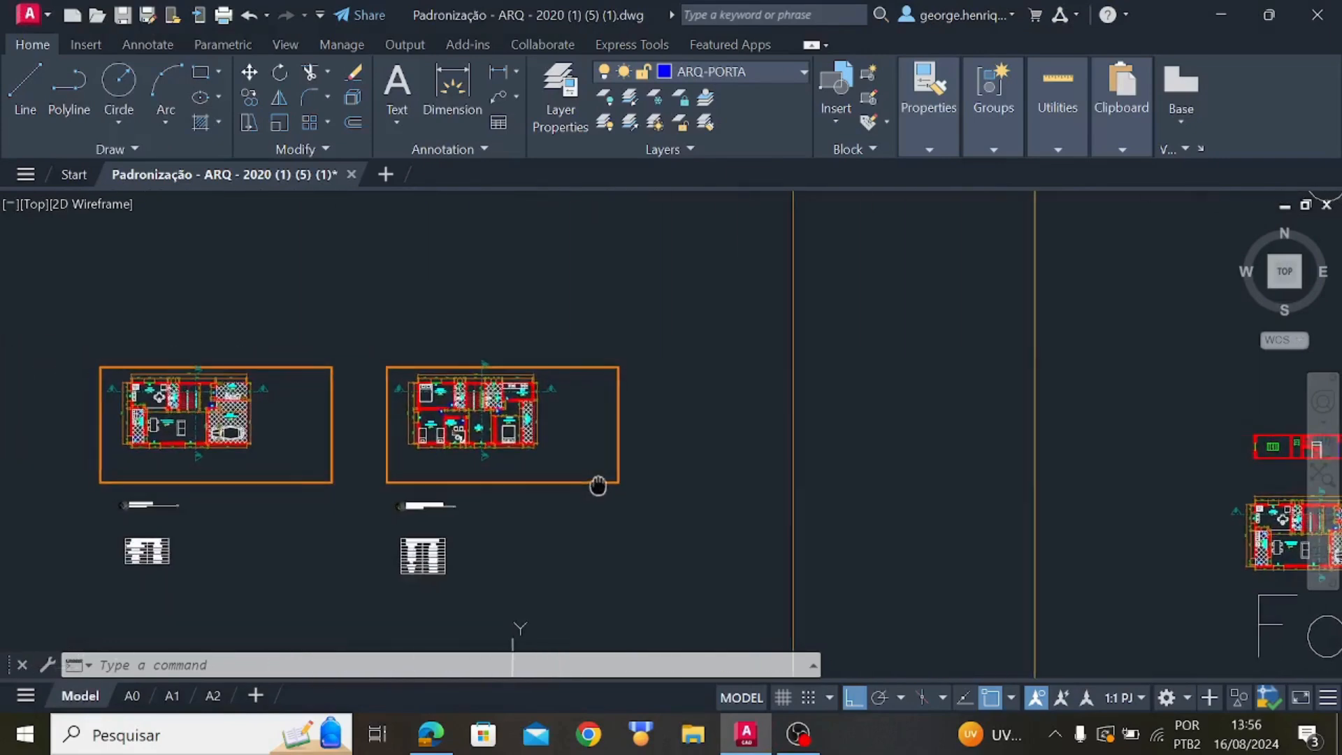
scroll(168, 429, up, 2)
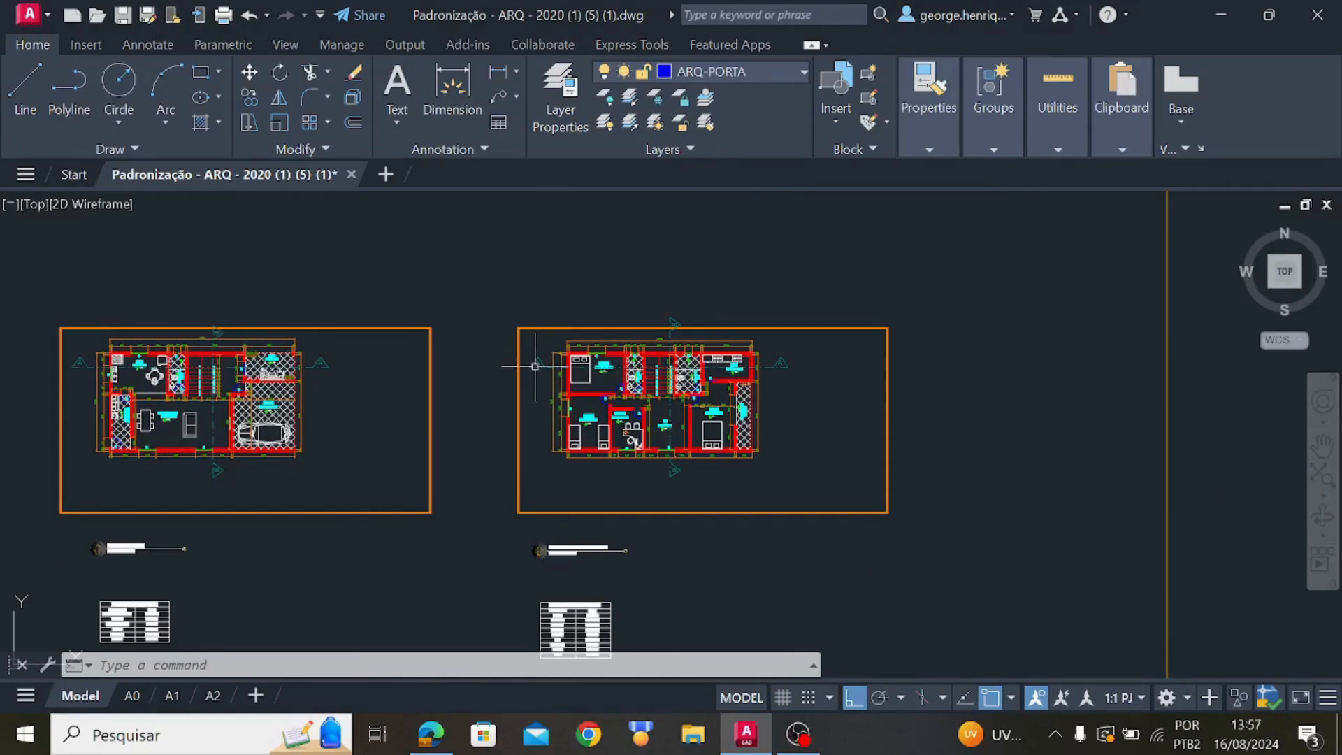
scroll(794, 423, down, 2)
mouse_move(794, 422)
middle_down()
mouse_move(699, 429)
mouse_move(641, 404)
mouse_move(339, 391)
middle_up()
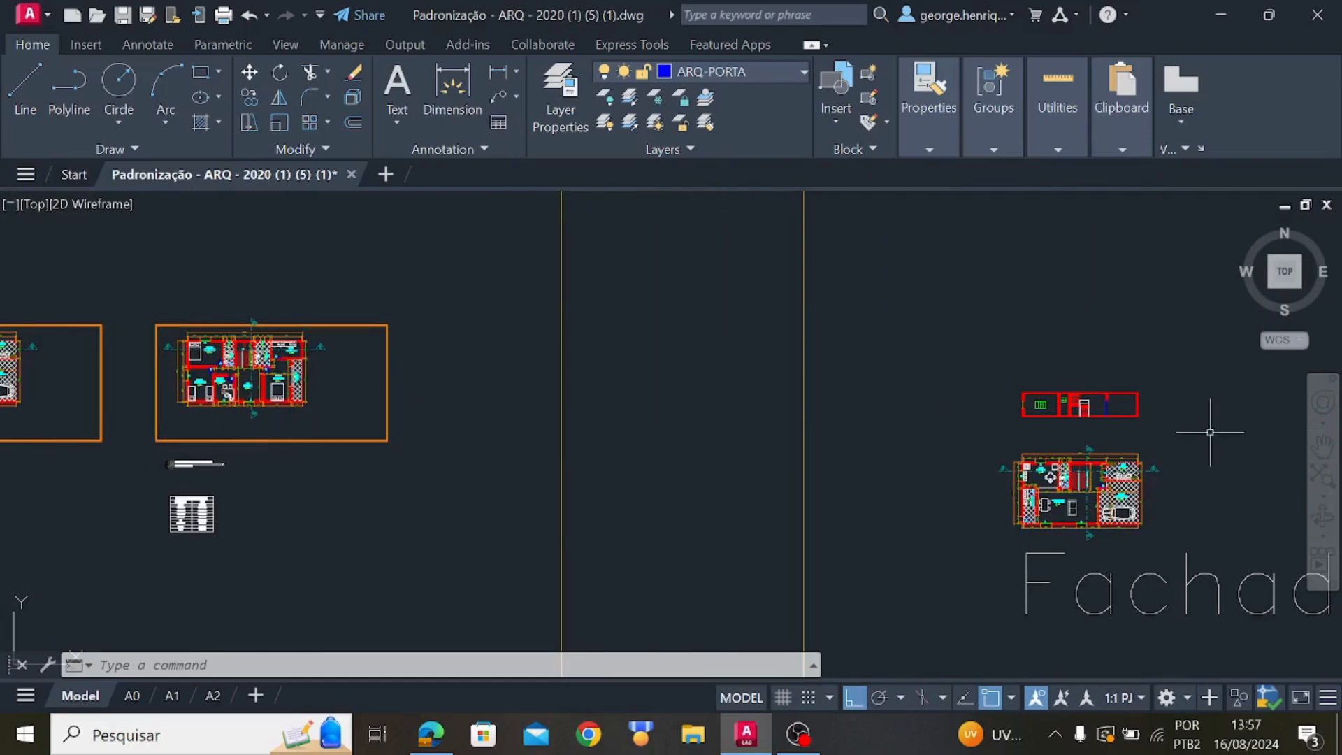
Compare the ground-floor section's windows, walls and stairs with the kitchen, BWC 1 and stair areas of the plan below it
mouse_move(421, 426)
middle_down()
mouse_move(528, 442)
mouse_move(383, 412)
middle_up()
scroll(1097, 465, up, 3)
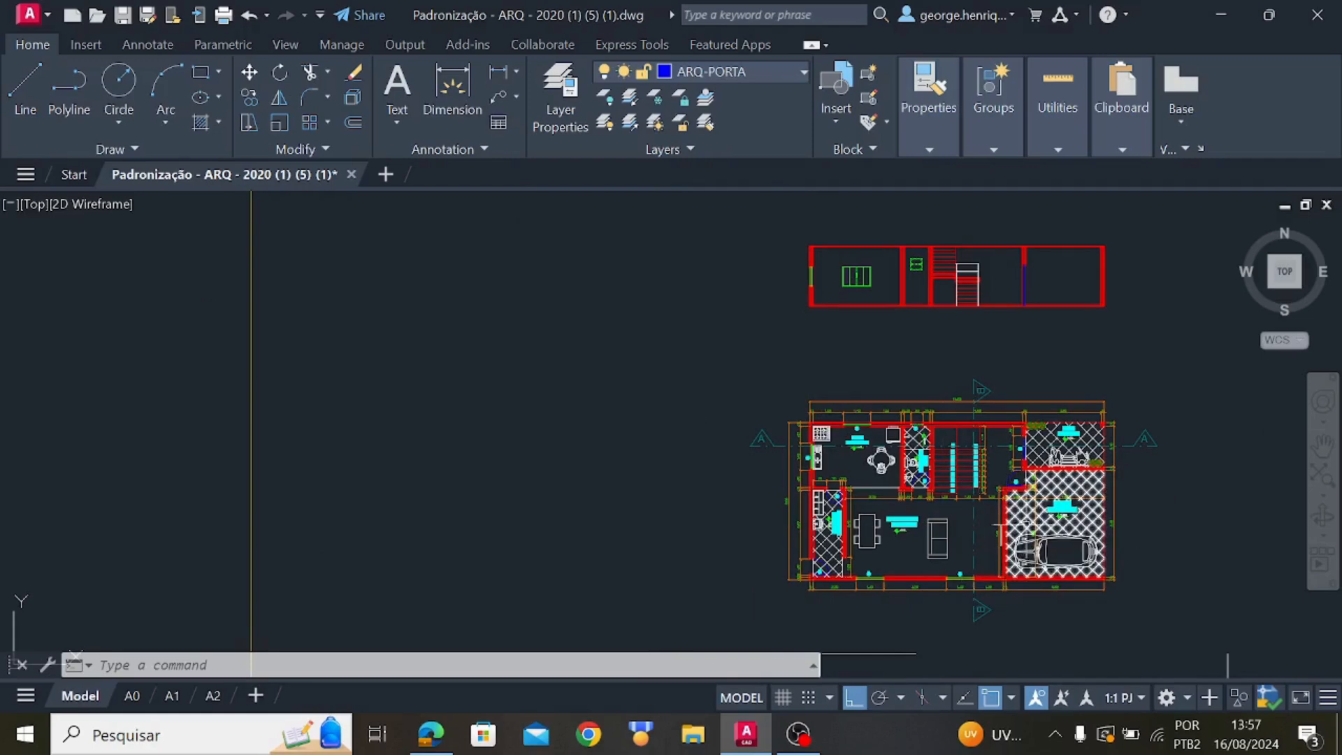
scroll(615, 514, down, 2)
scroll(804, 518, up, 8)
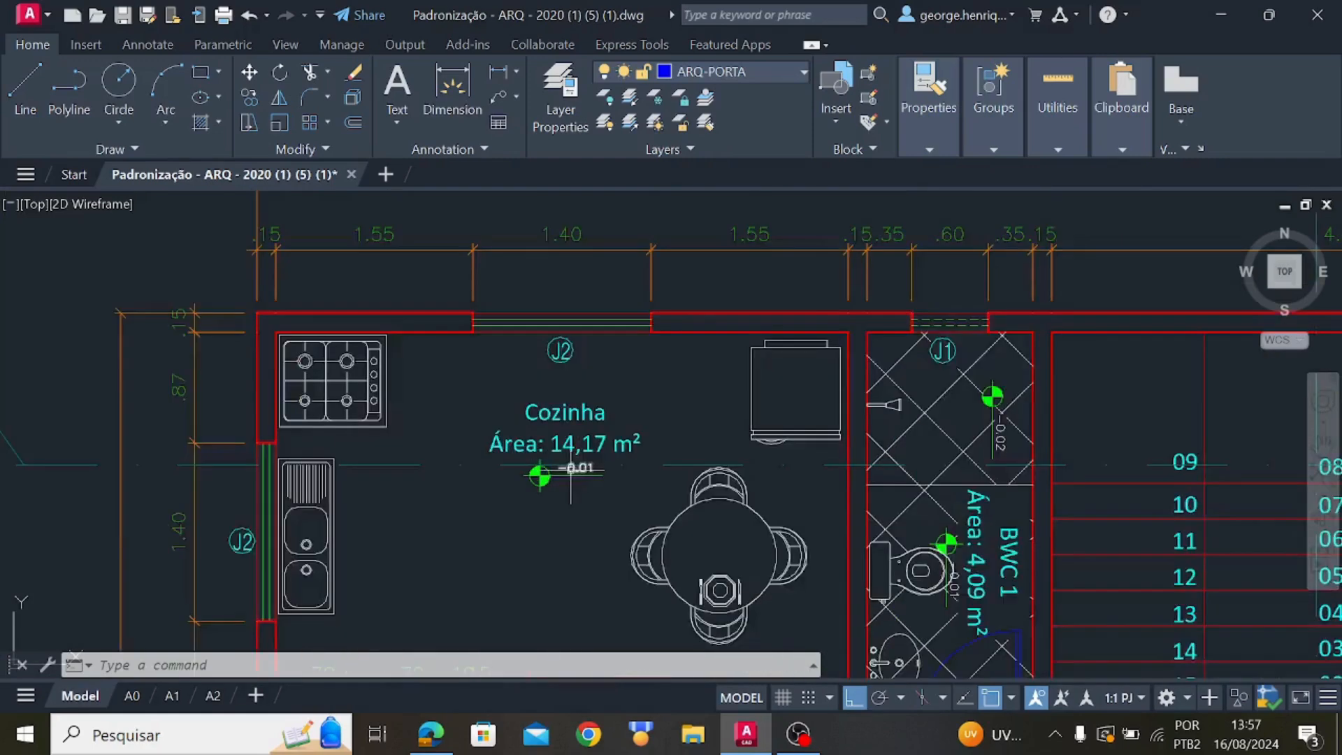
scroll(578, 448, down, 2)
middle_drag(584, 342, 602, 587)
middle_drag(641, 318, 664, 608)
scroll(692, 462, down, 3)
scroll(679, 385, up, 3)
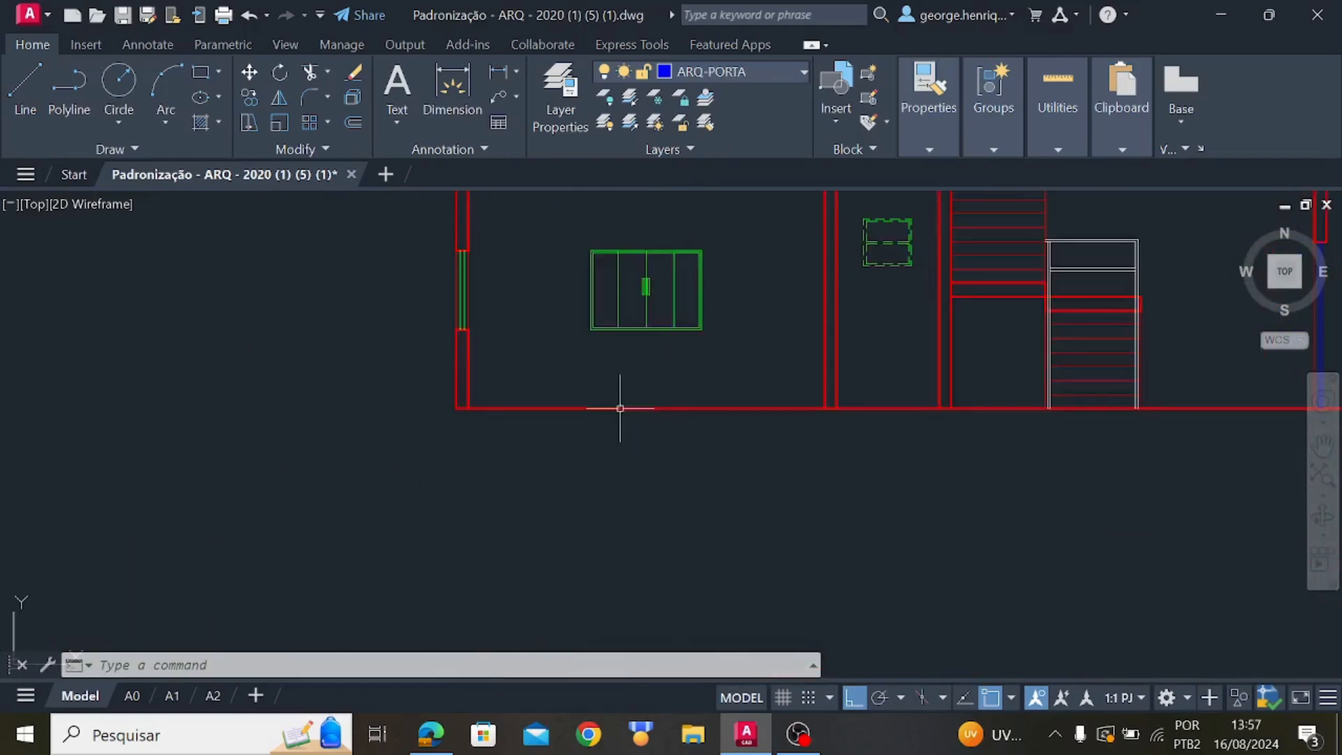
scroll(632, 442, down, 10)
middle_drag(588, 478, 1063, 318)
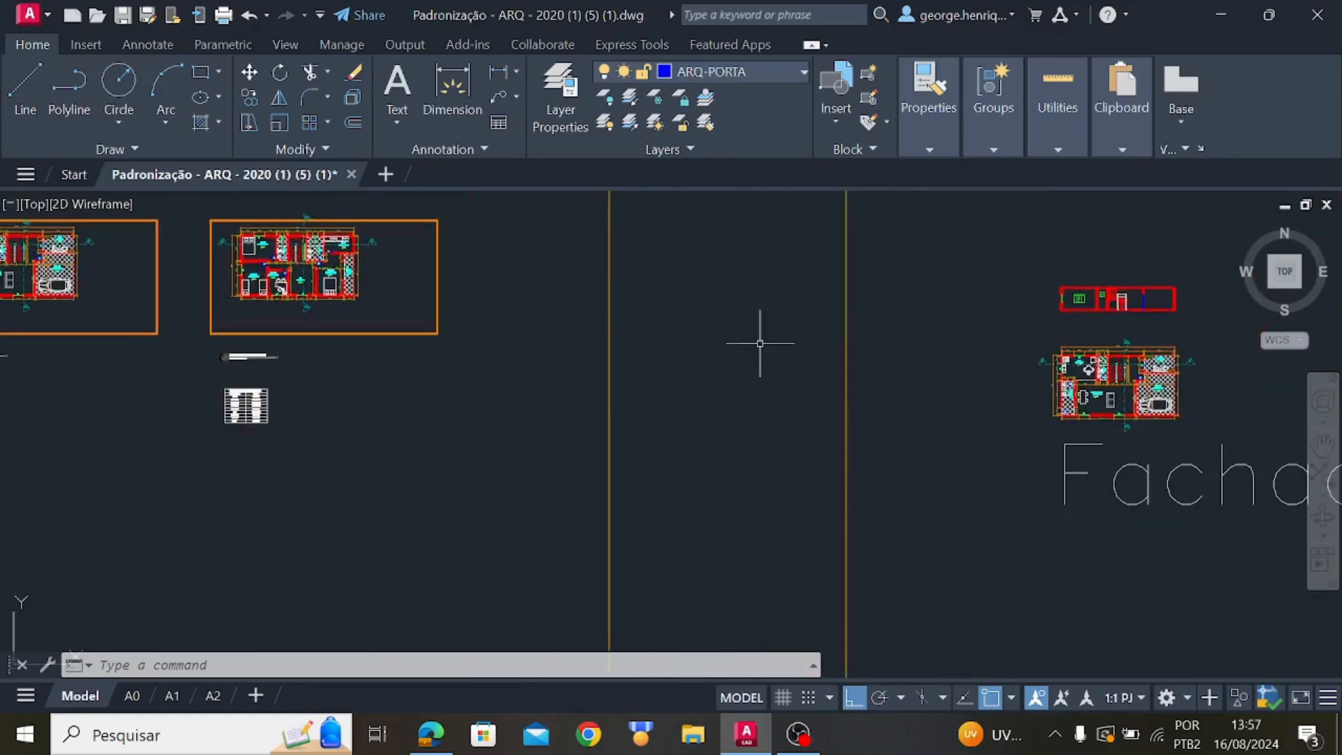
Copy the whole upper-floor plan with its dimensions and section markers next to the ground-floor plan in the section area, with Ortho off
middle_drag(361, 430, 515, 613)
scroll(464, 472, up, 5)
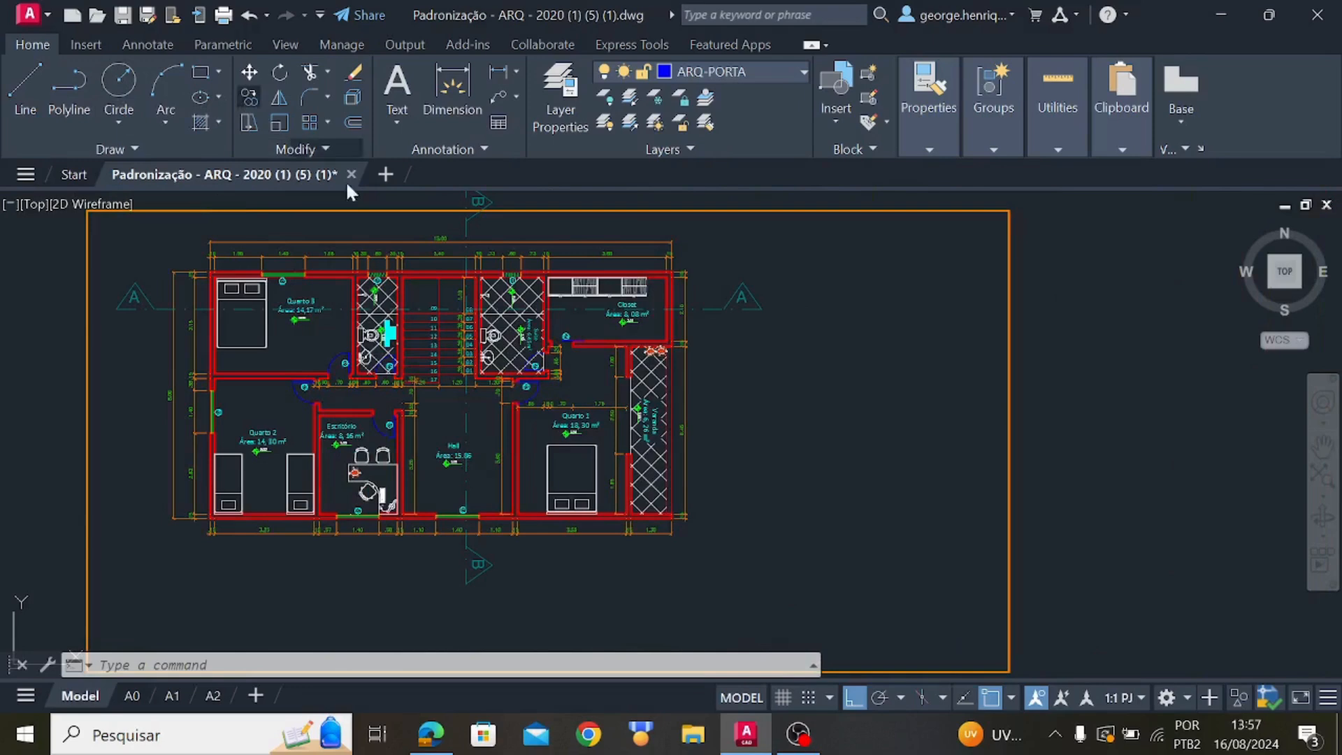
text(co)
key(Return)
click(861, 612)
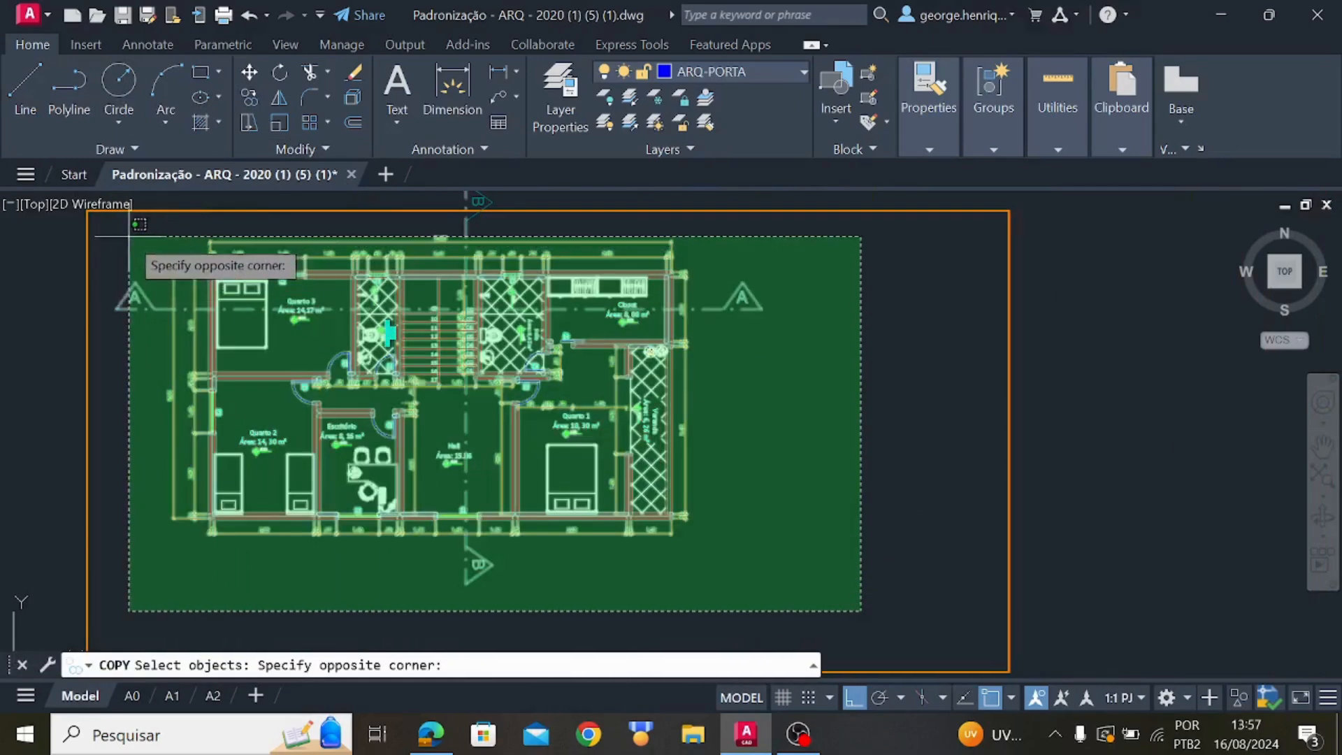
click(112, 217)
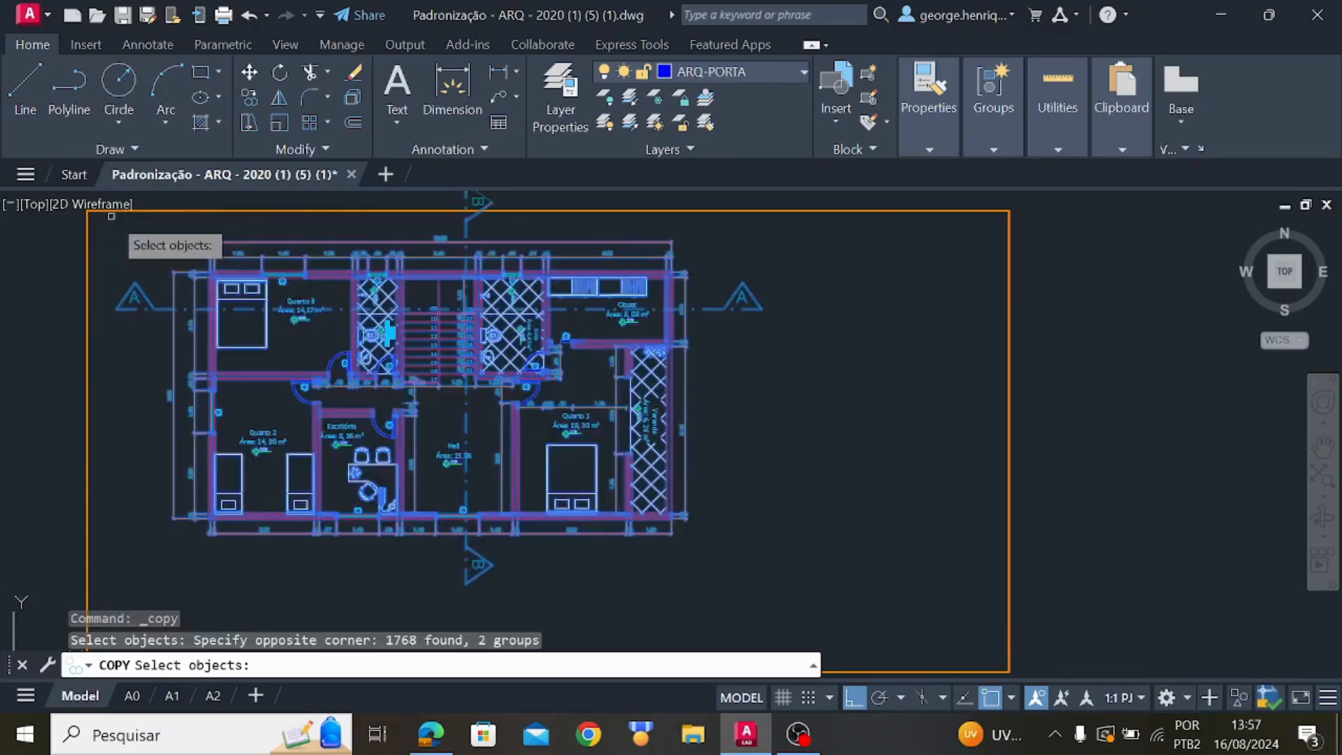
middle_drag(493, 214, 495, 357)
click(504, 343)
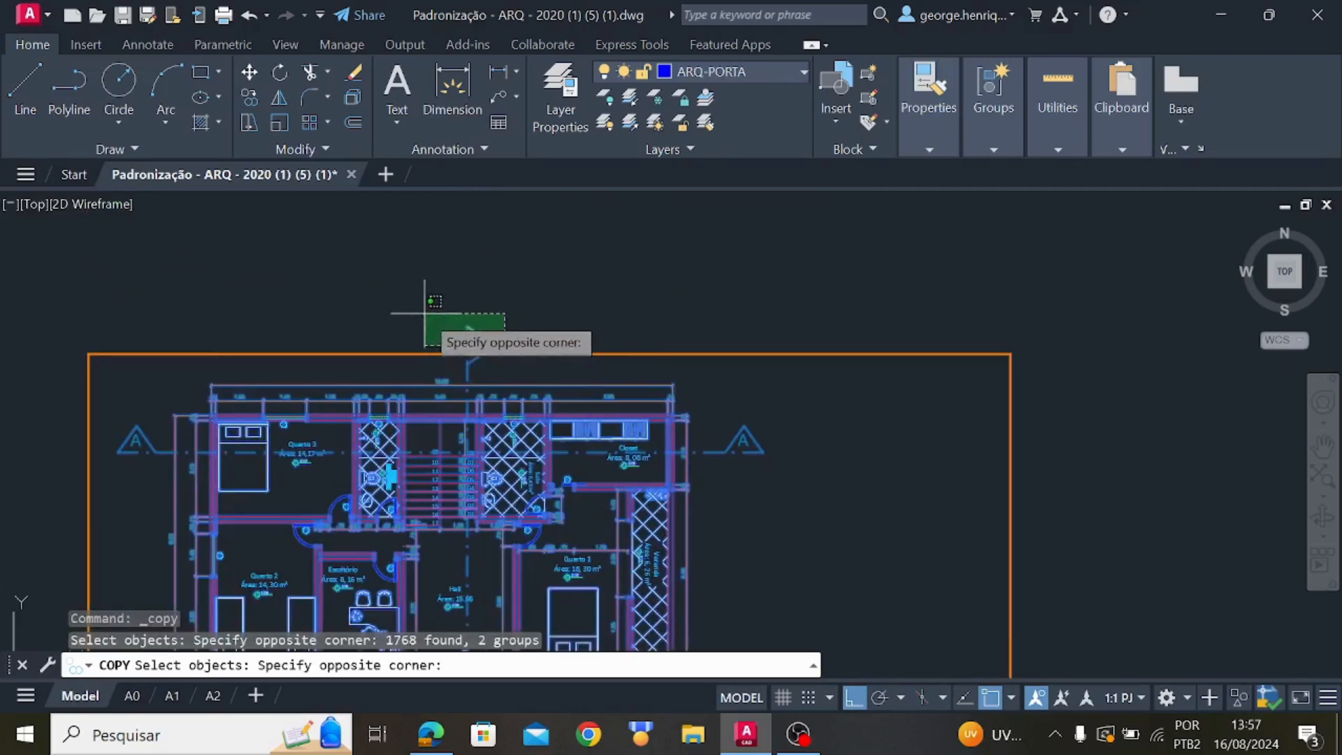
click(423, 311)
scroll(627, 406, down, 5)
scroll(626, 407, up, 5)
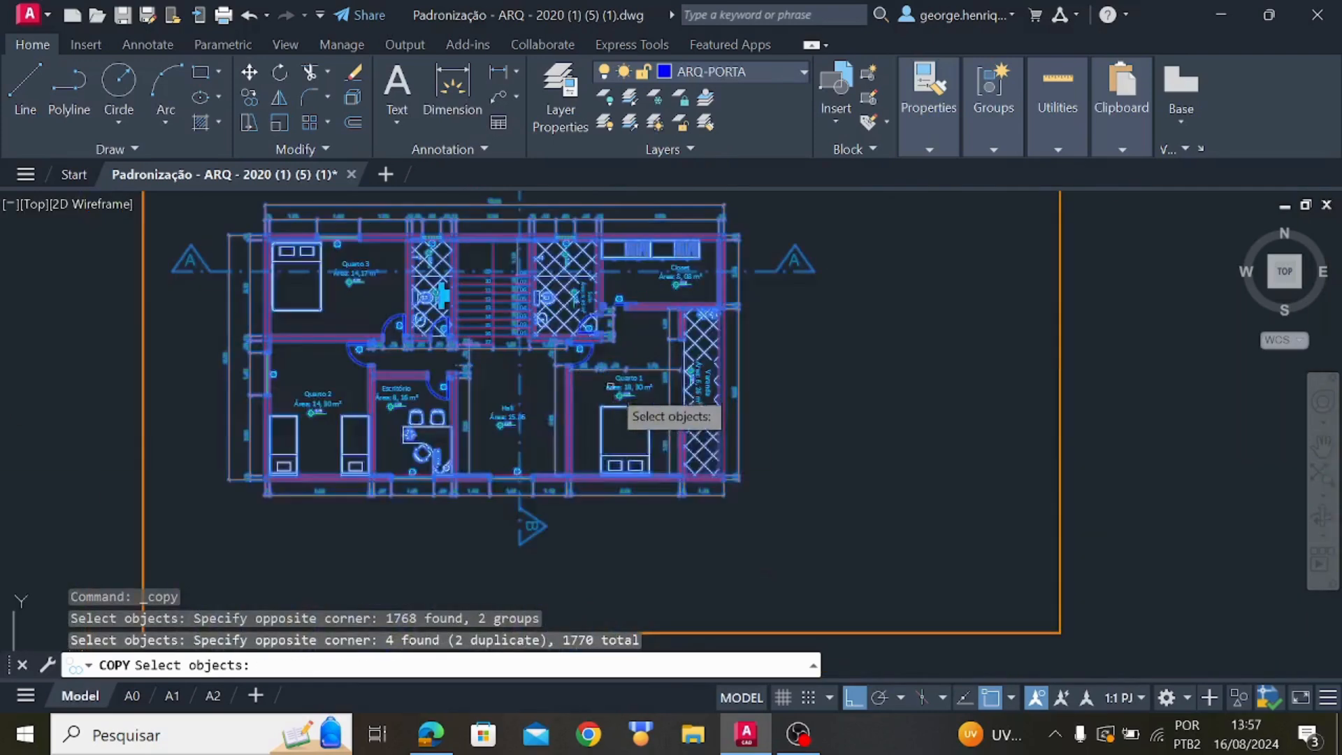
key(Return)
click(266, 479)
scroll(448, 484, down, 5)
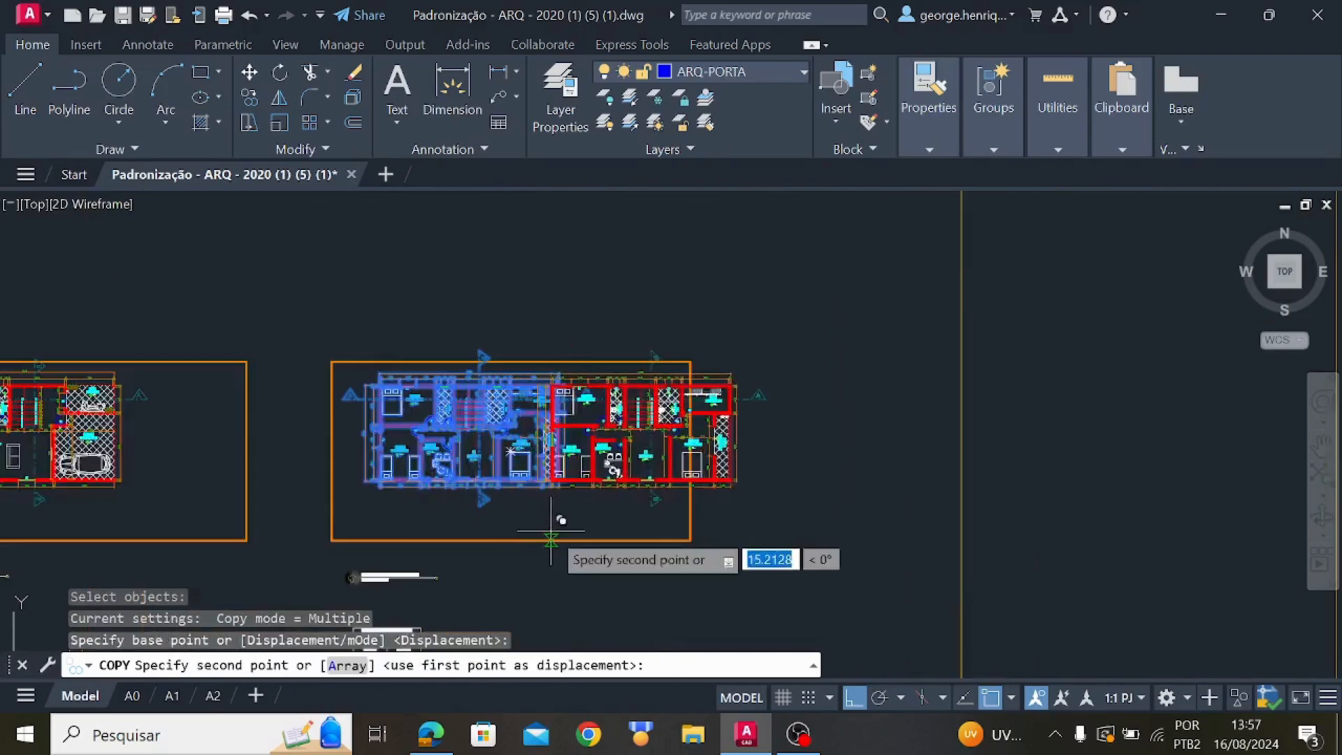
middle_drag(557, 533, 408, 333)
click(855, 702)
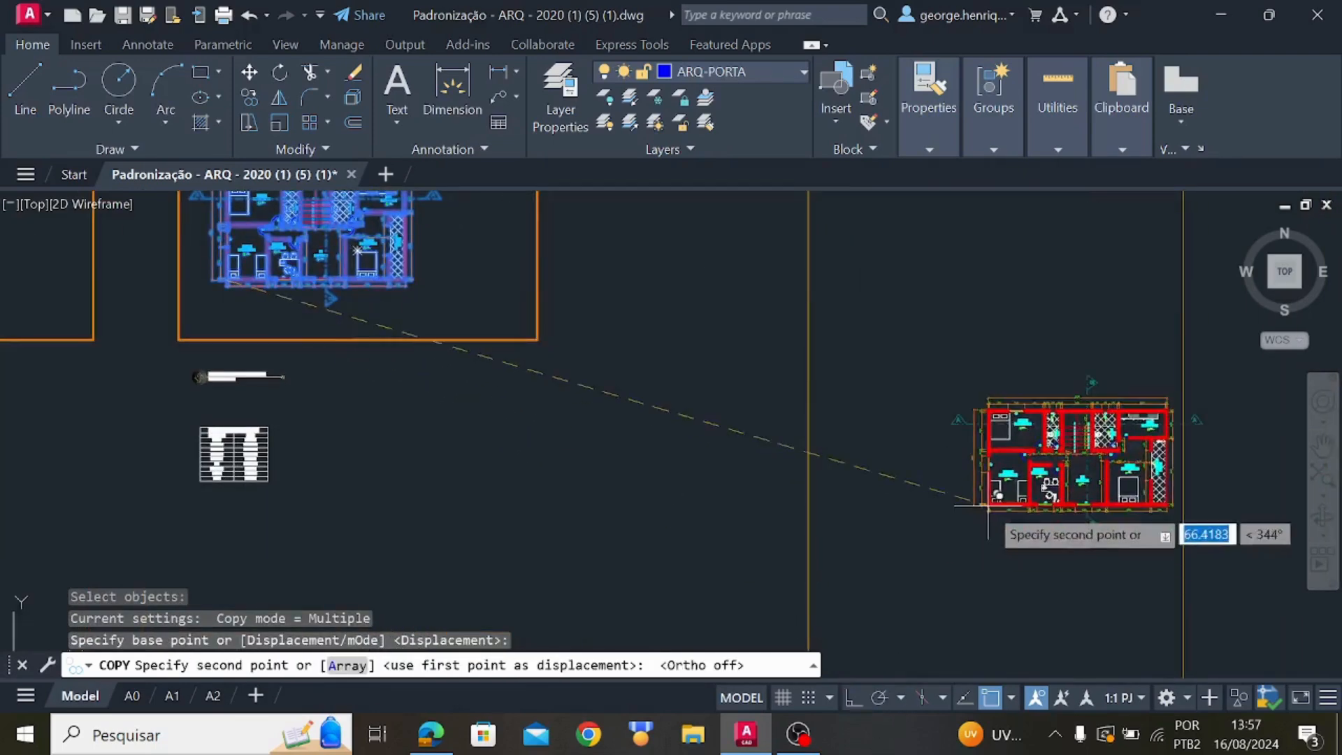
middle_drag(989, 510, 252, 609)
middle_drag(893, 540, 426, 547)
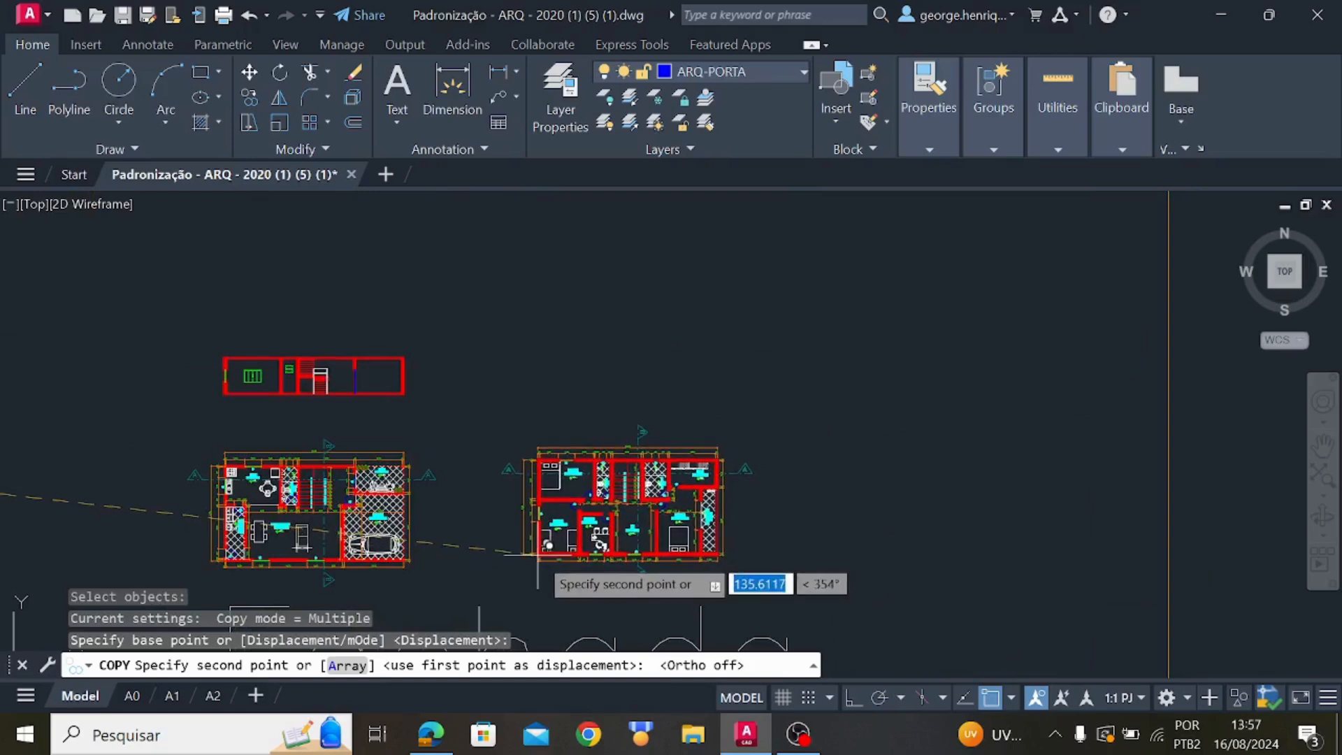
click(537, 555)
key(Escape)
scroll(545, 489, up, 4)
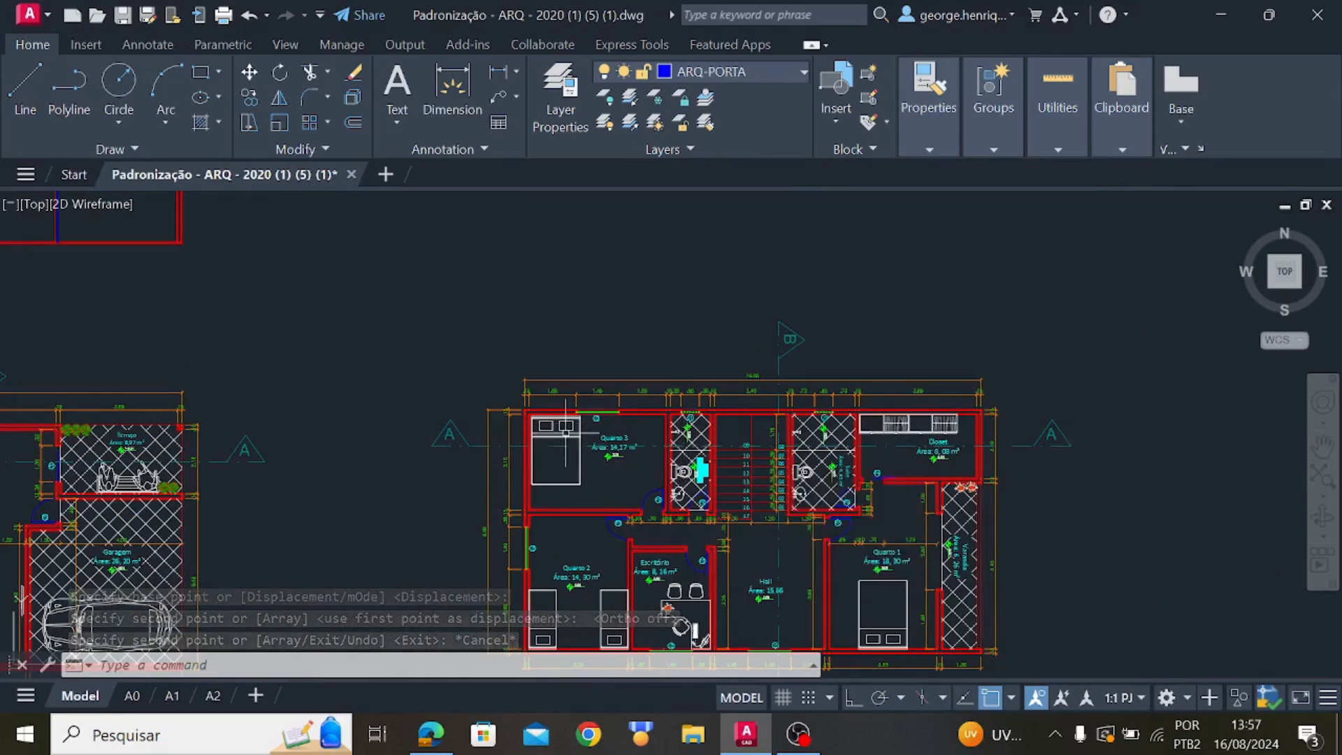
text(xl)
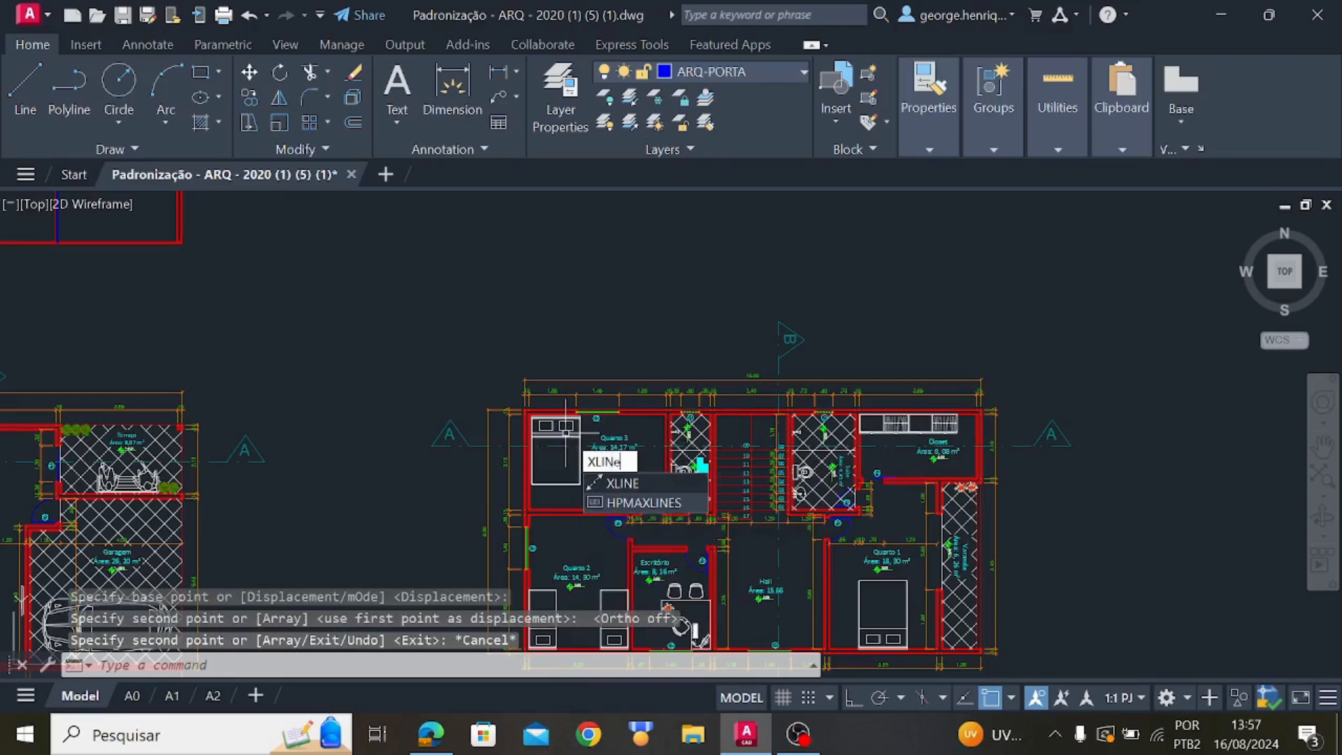
key(Return)
scroll(537, 508, up, 4)
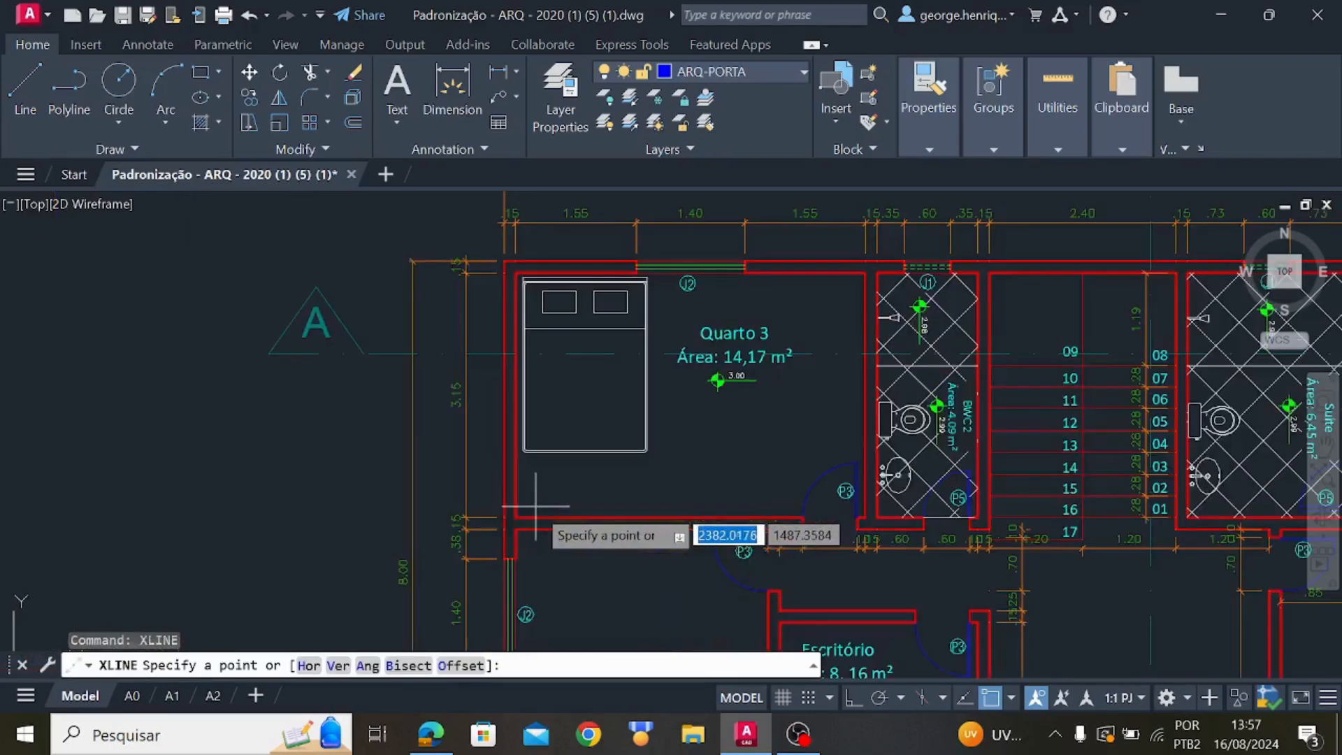
middle_drag(506, 444, 503, 494)
middle_drag(501, 394, 507, 541)
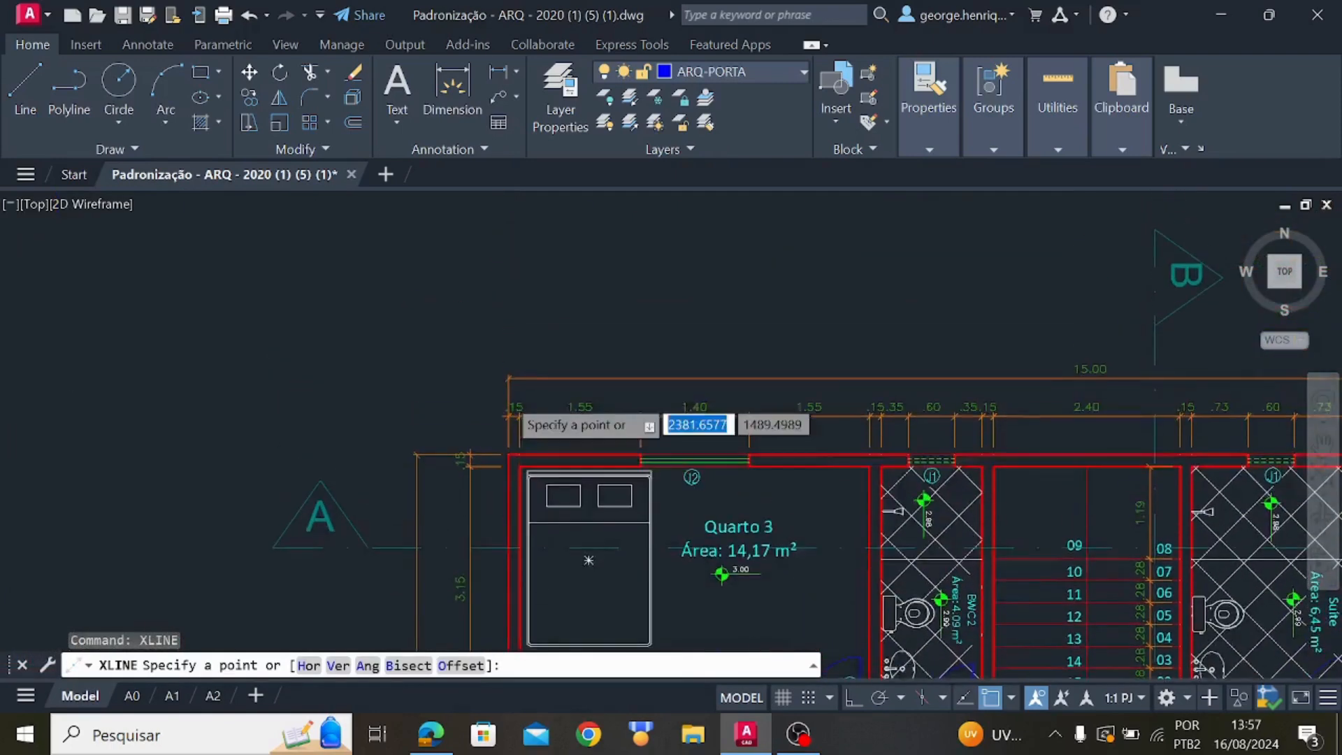
click(508, 504)
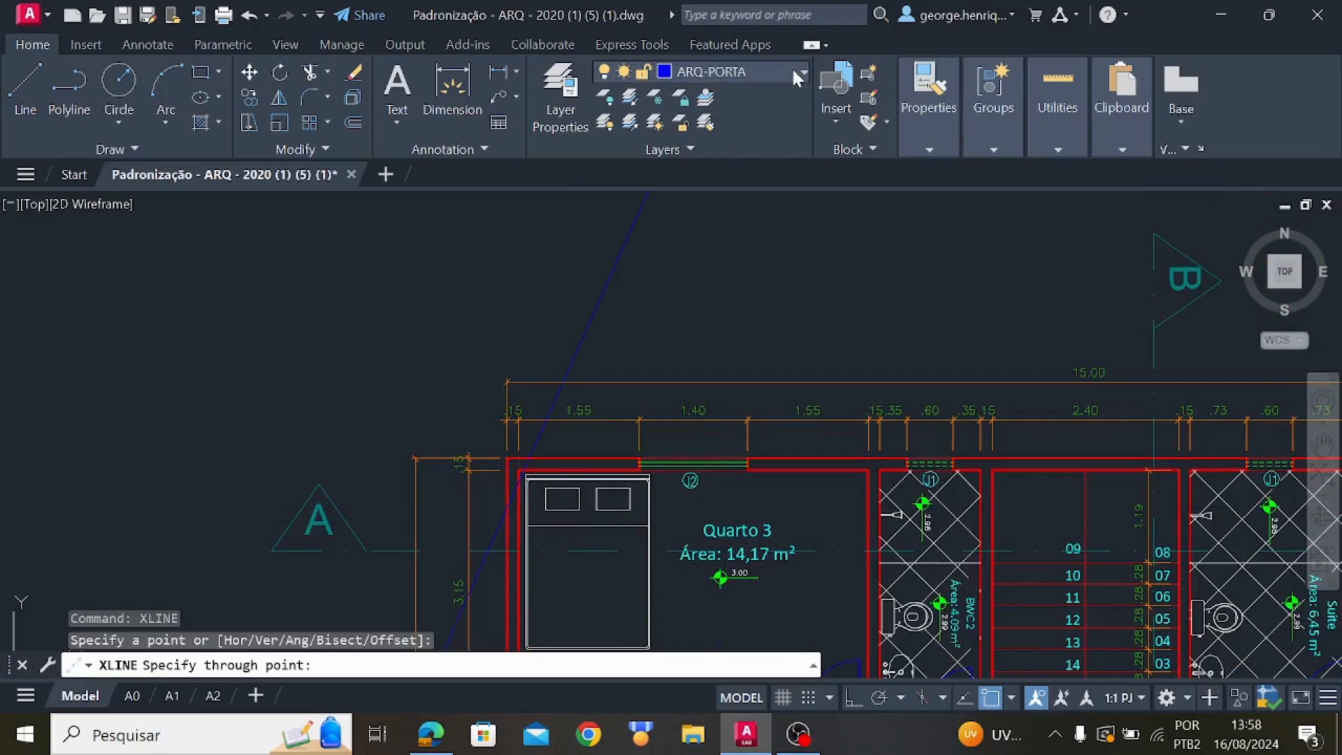
key(Escape)
Make ARQ-ALVENARIA the current layer and turn Ortho on
click(765, 74)
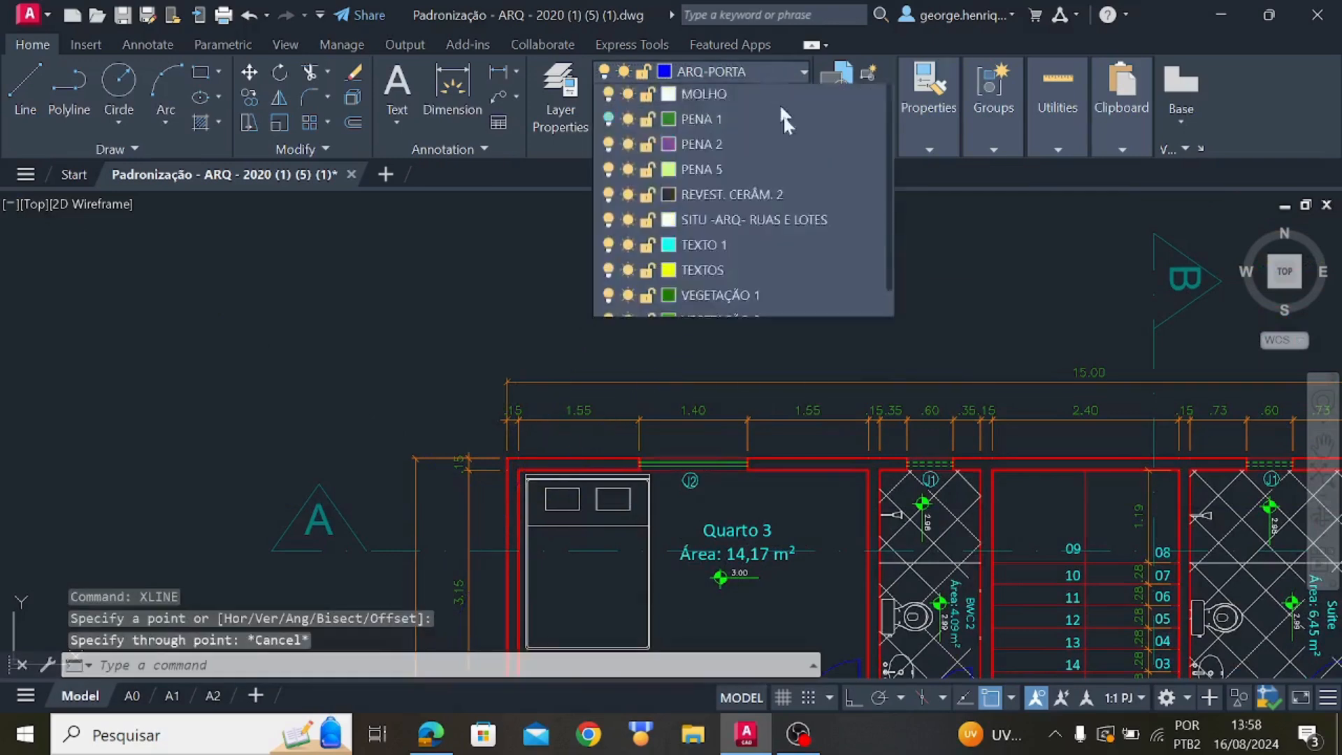
scroll(807, 229, up, 3)
click(782, 198)
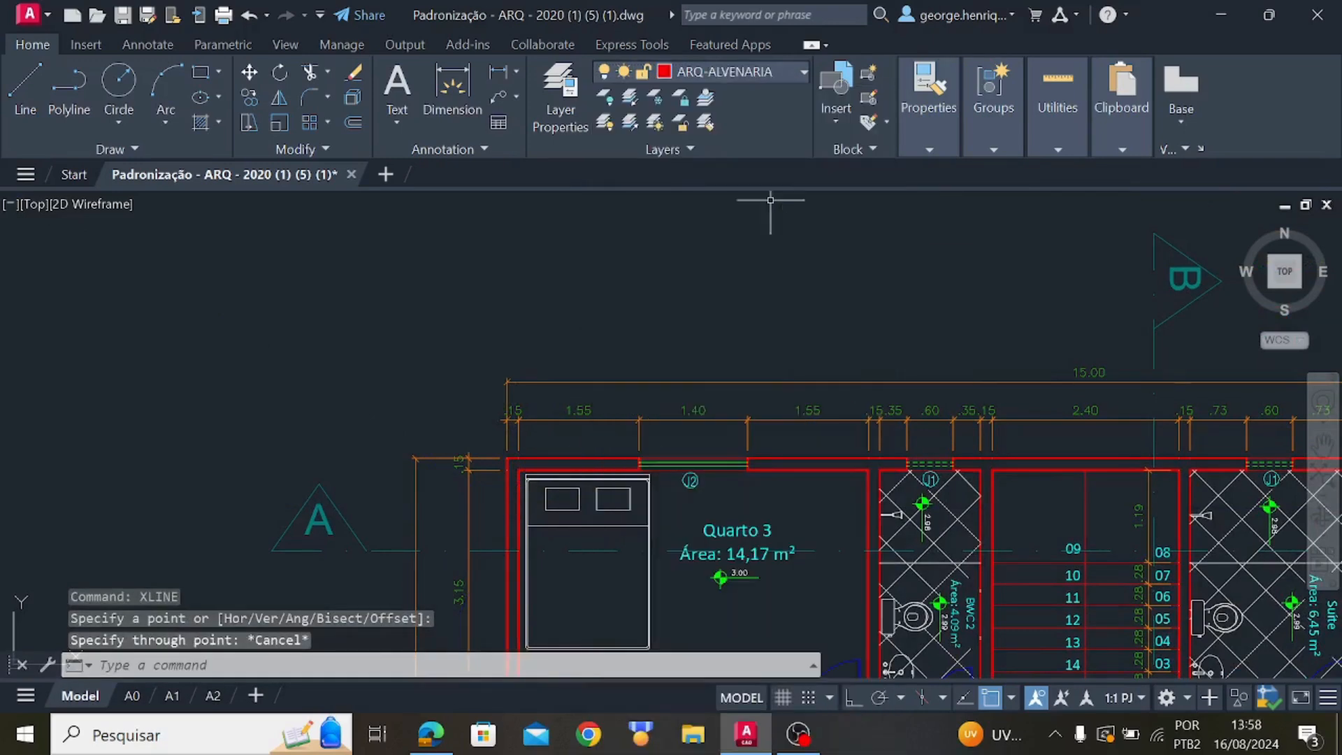
click(854, 701)
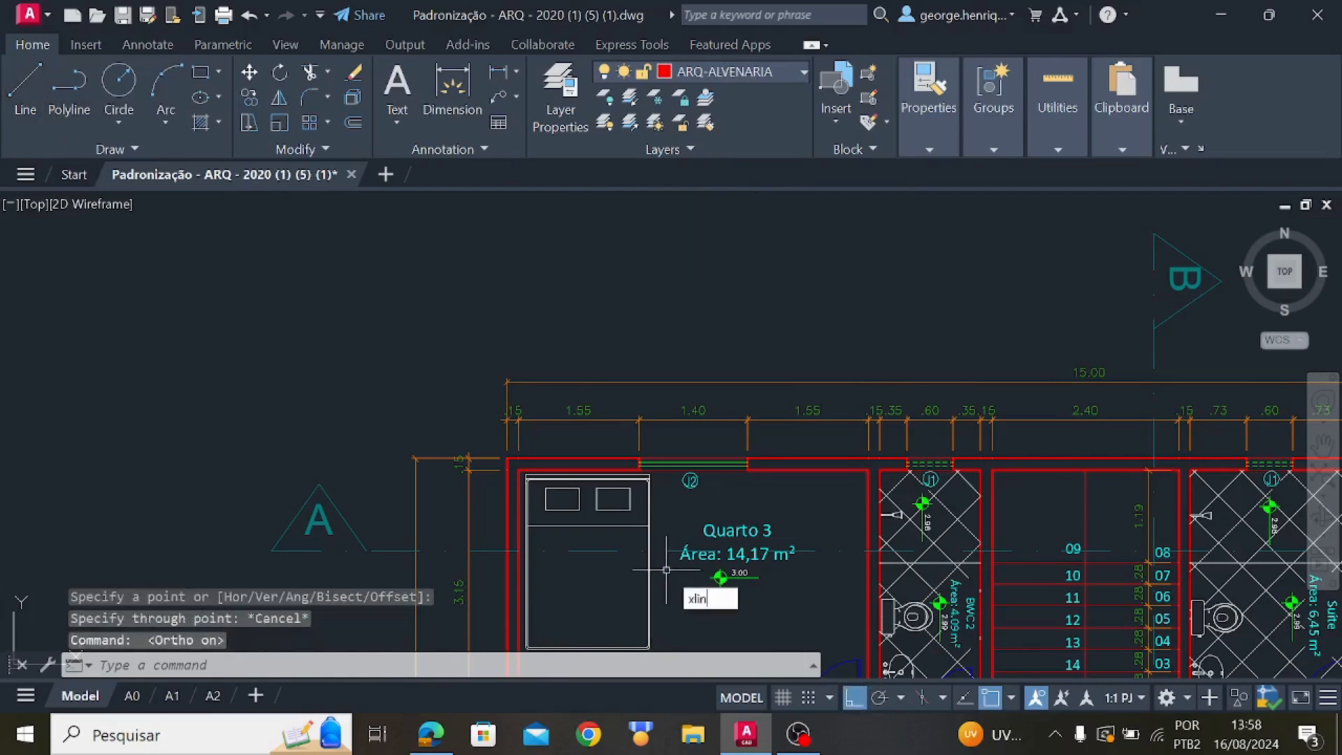
Draw vertical construction lines along the outer and inner faces of Quarto 3's exterior side wall
key(Return)
click(507, 459)
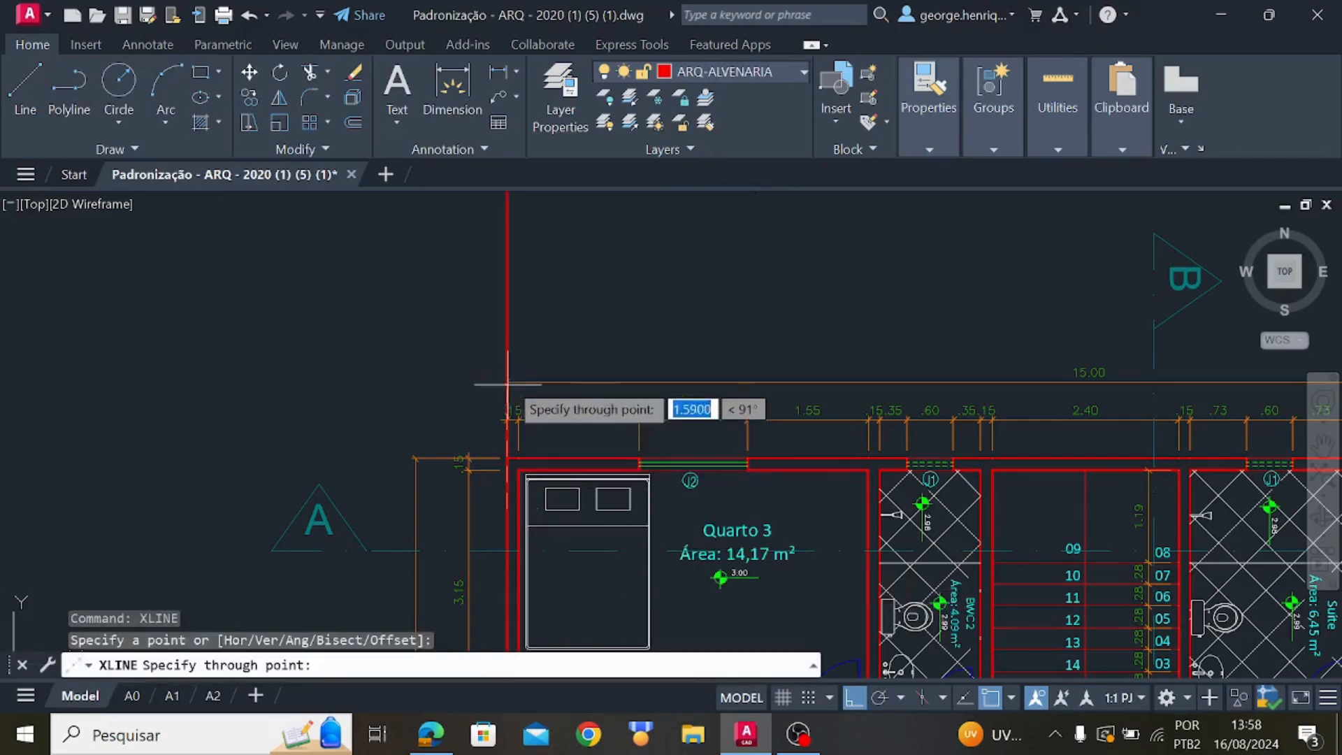
key(Escape)
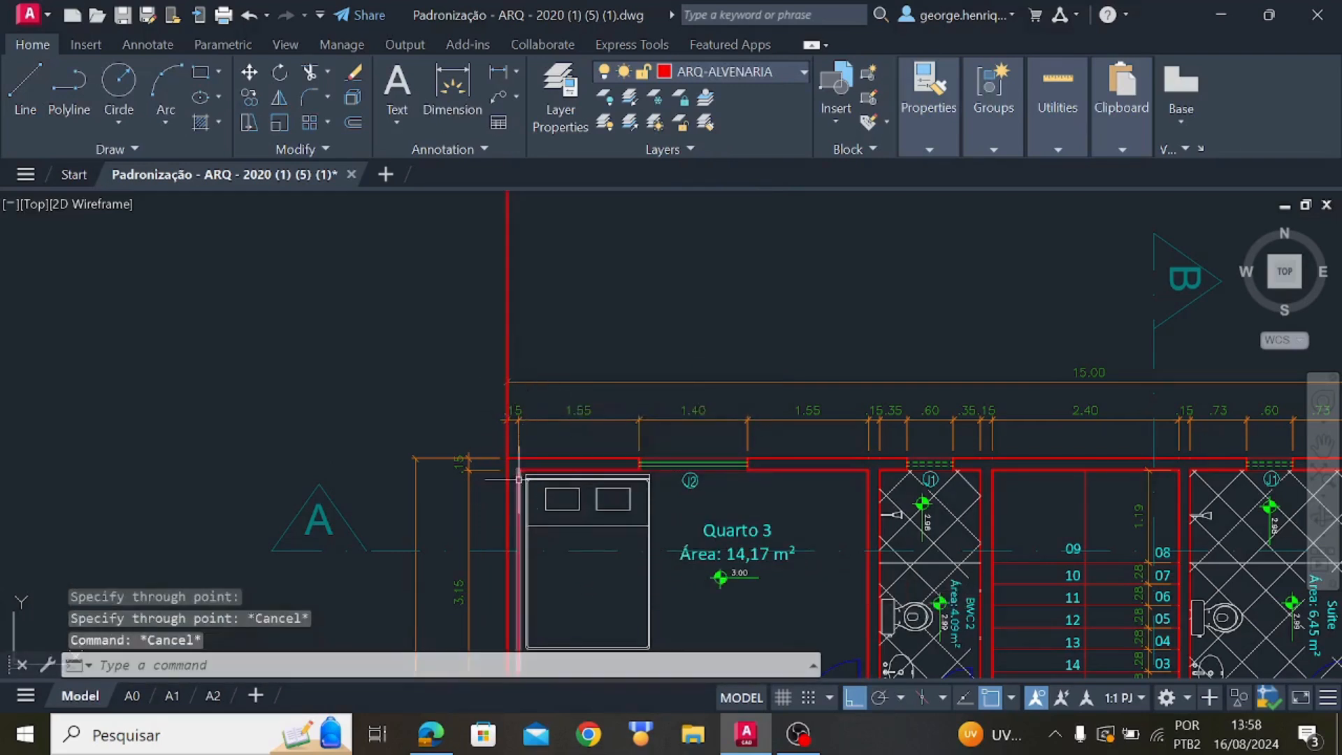
key(Return)
click(518, 481)
key(Escape)
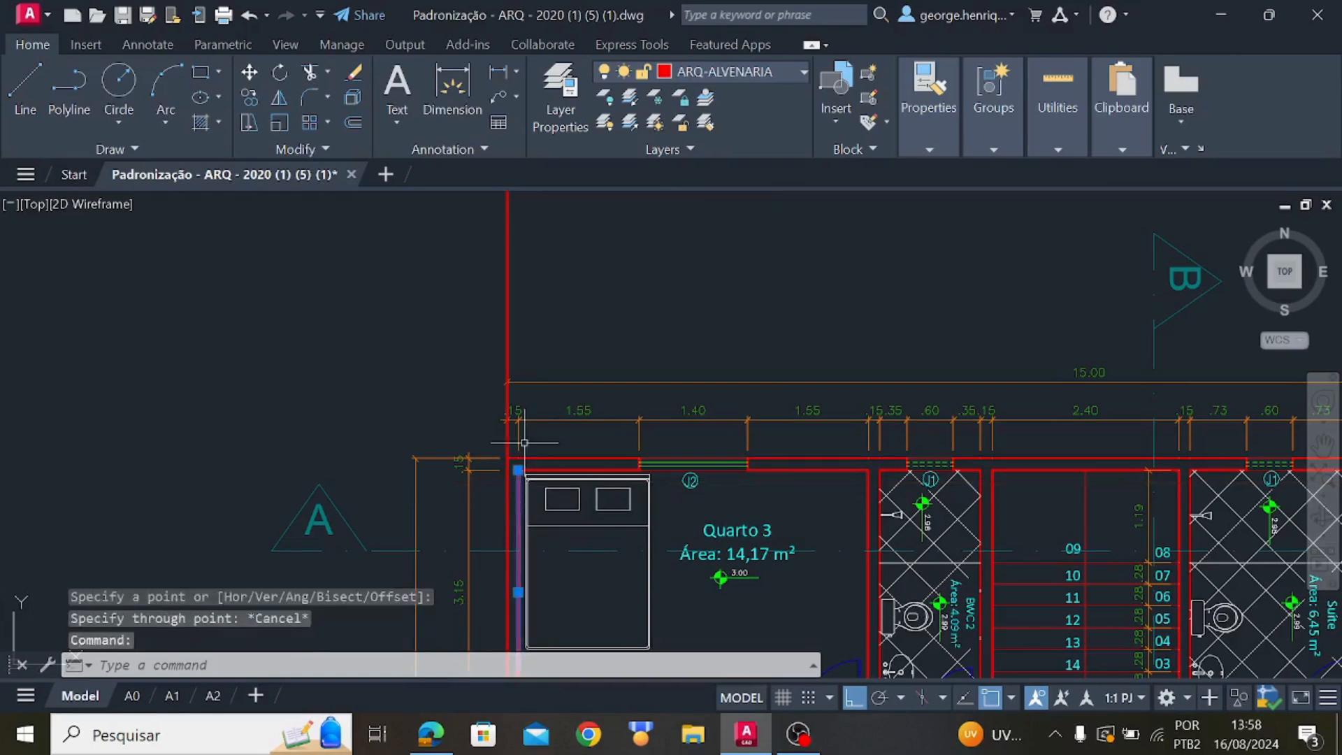
key(Escape)
key(Return)
click(519, 496)
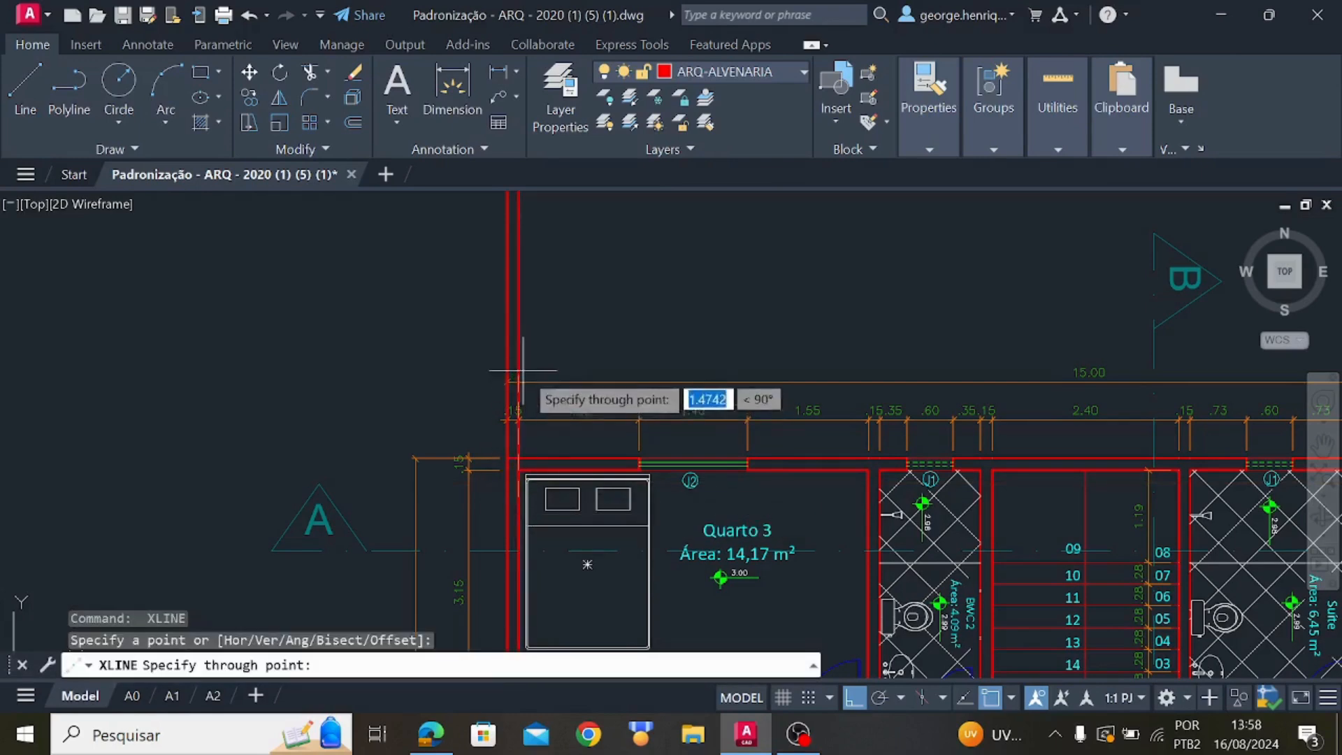
click(520, 353)
key(Escape)
Draw vertical construction lines through both edges of window J2 in Quarto 3's upper wall
scroll(635, 473, up, 5)
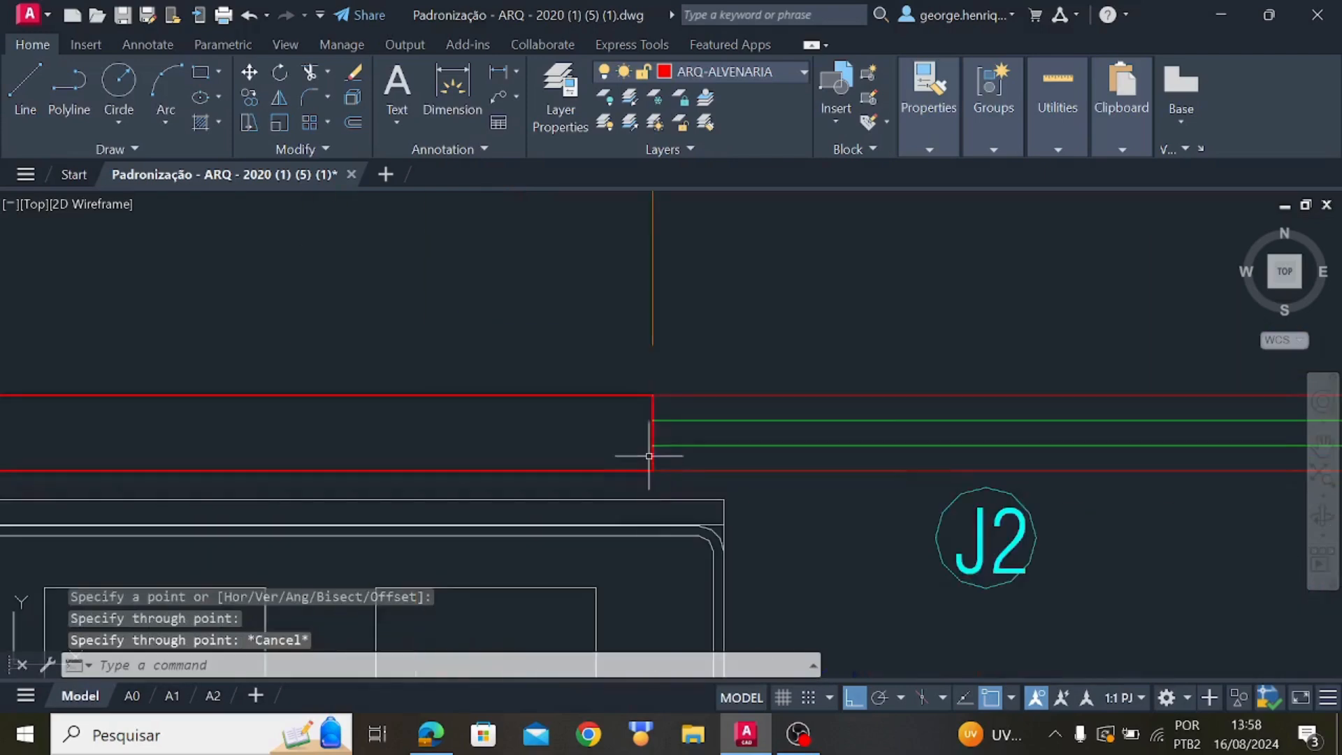
key(Return)
click(653, 422)
key(Escape)
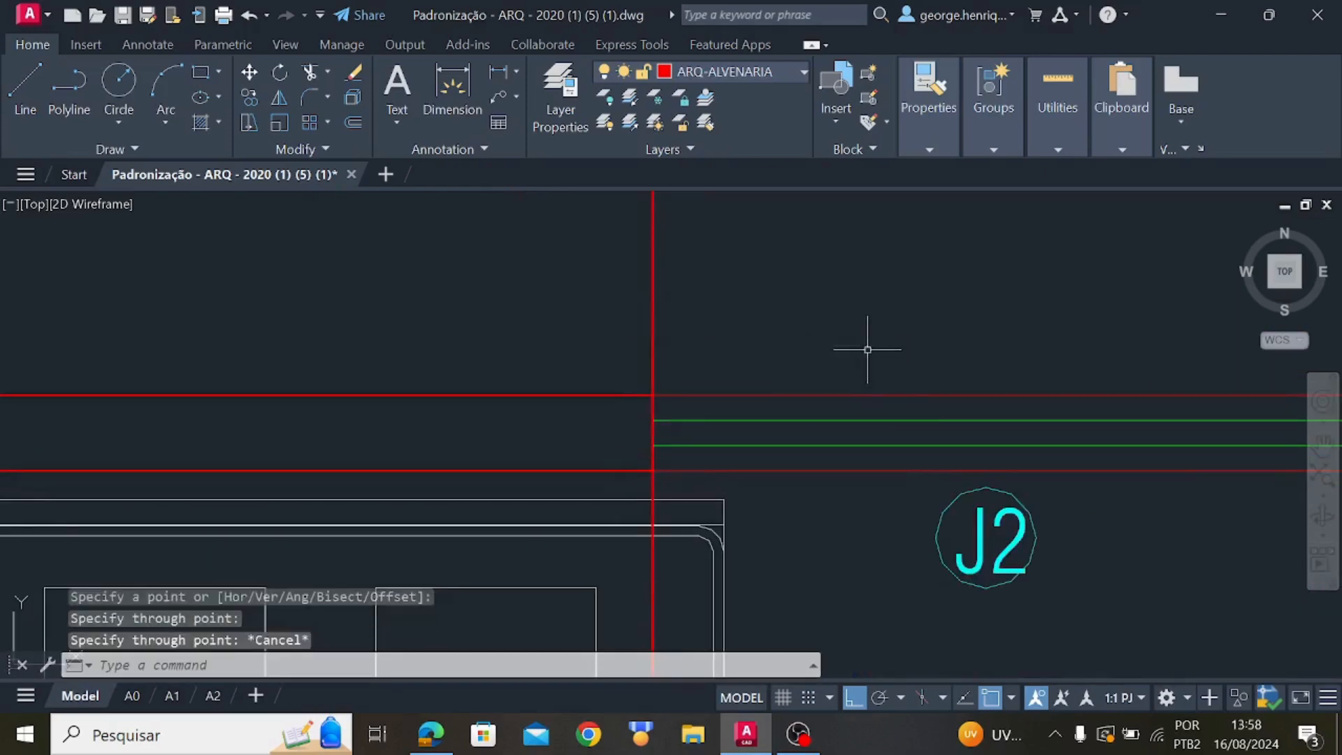
middle_drag(984, 385, 402, 379)
key(Return)
click(778, 431)
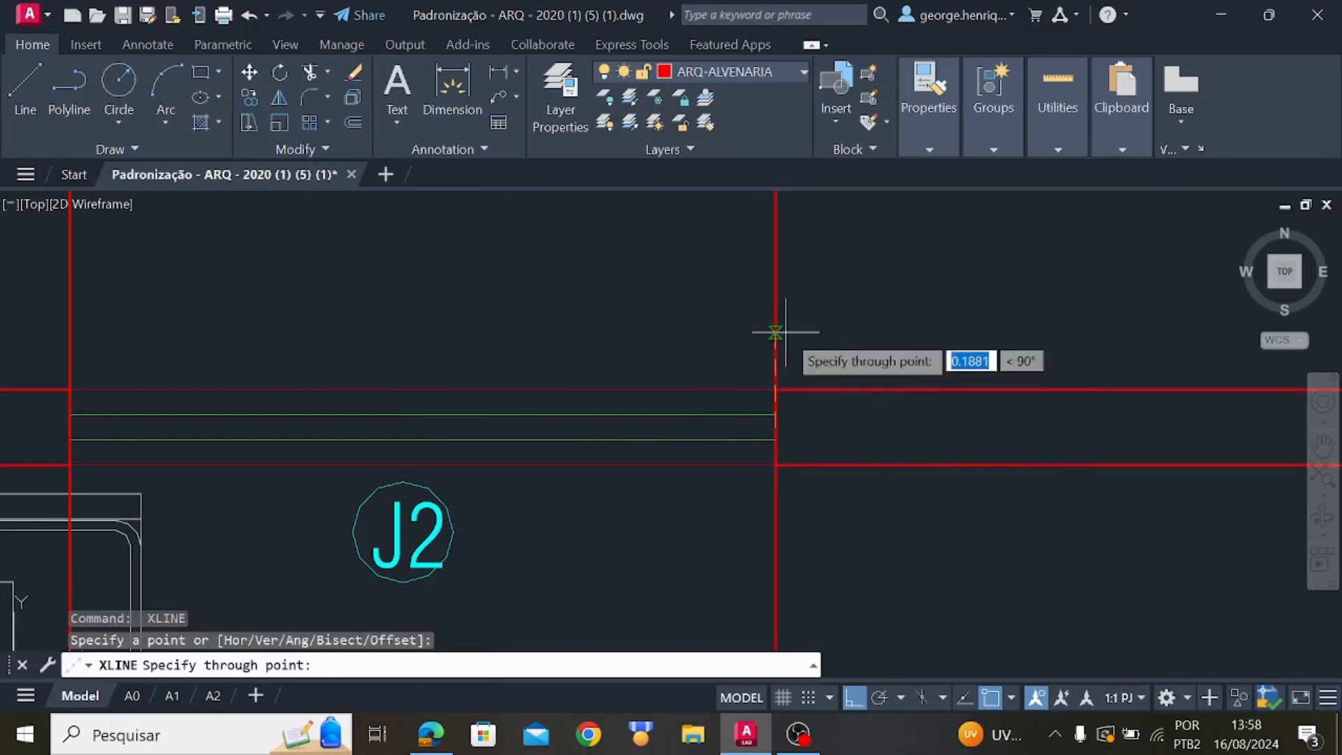
click(788, 343)
key(Escape)
Draw vertical construction lines along both faces of the wall between Quarto 3 and BWC 2
scroll(845, 374, down, 4)
scroll(804, 447, up, 6)
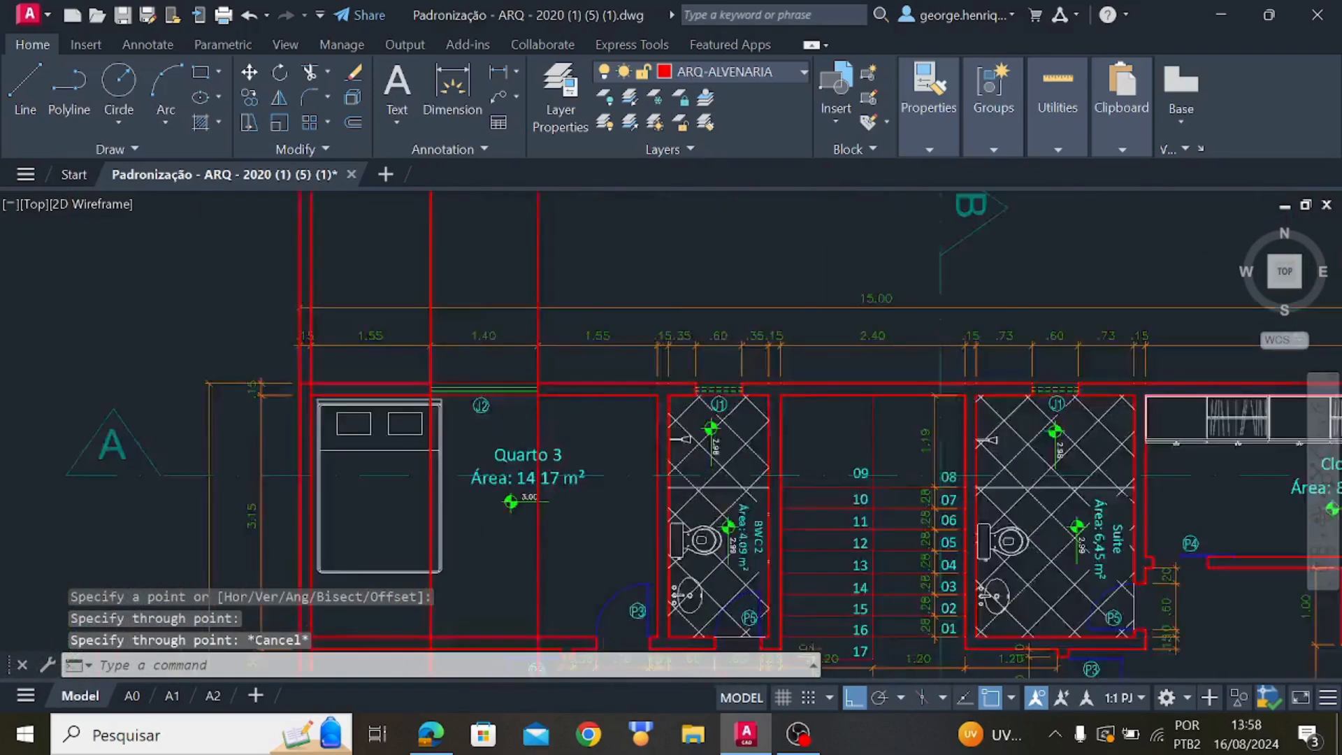
key(Return)
click(827, 467)
click(695, 308)
key(Escape)
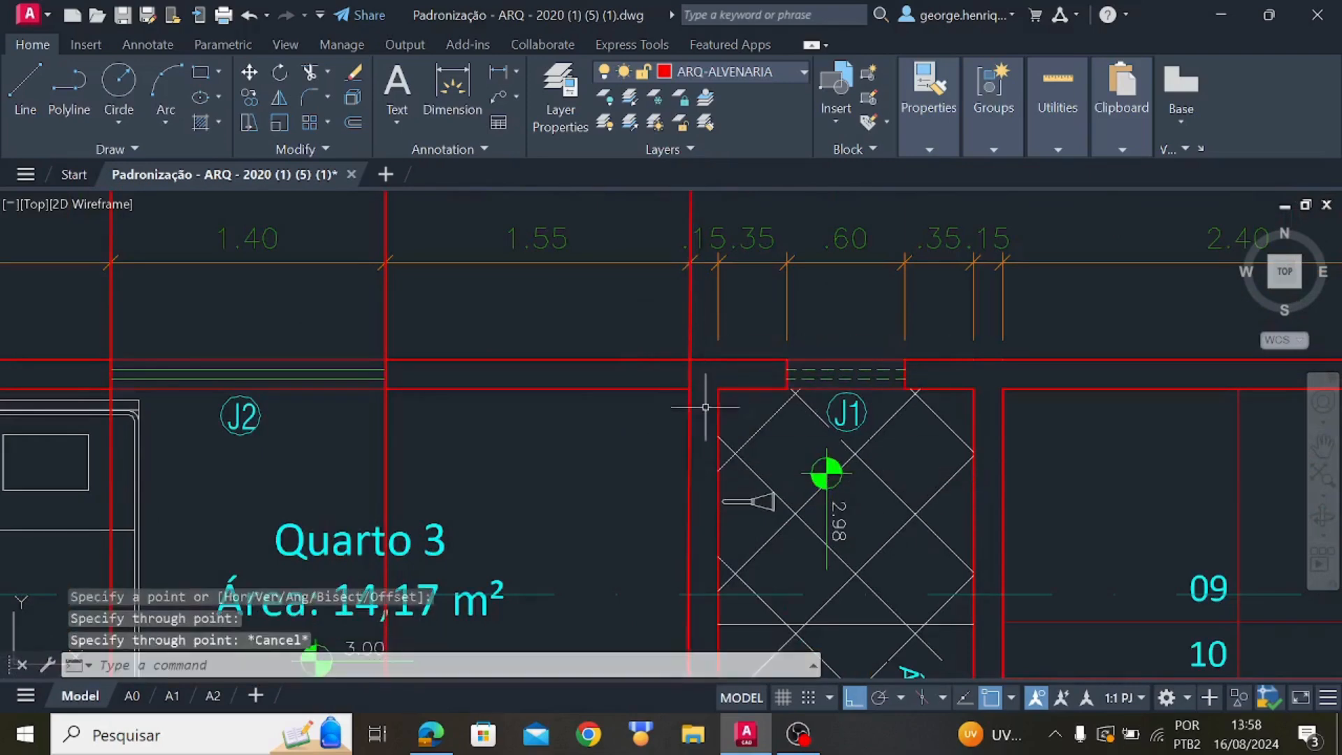
key(Return)
click(718, 430)
click(718, 316)
scroll(720, 349, up, 5)
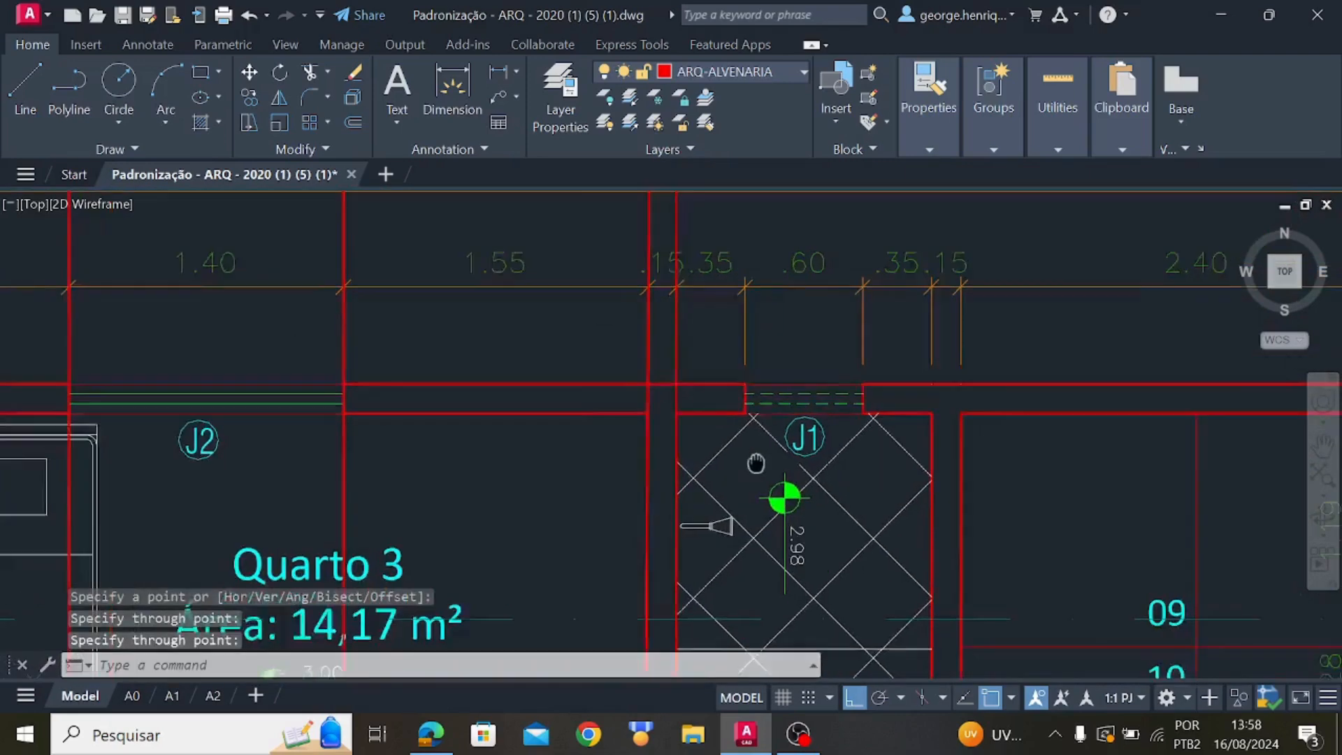
key(Escape)
Draw vertical construction lines through both edges of window J1 in BWC 2
key(Return)
click(675, 406)
click(677, 292)
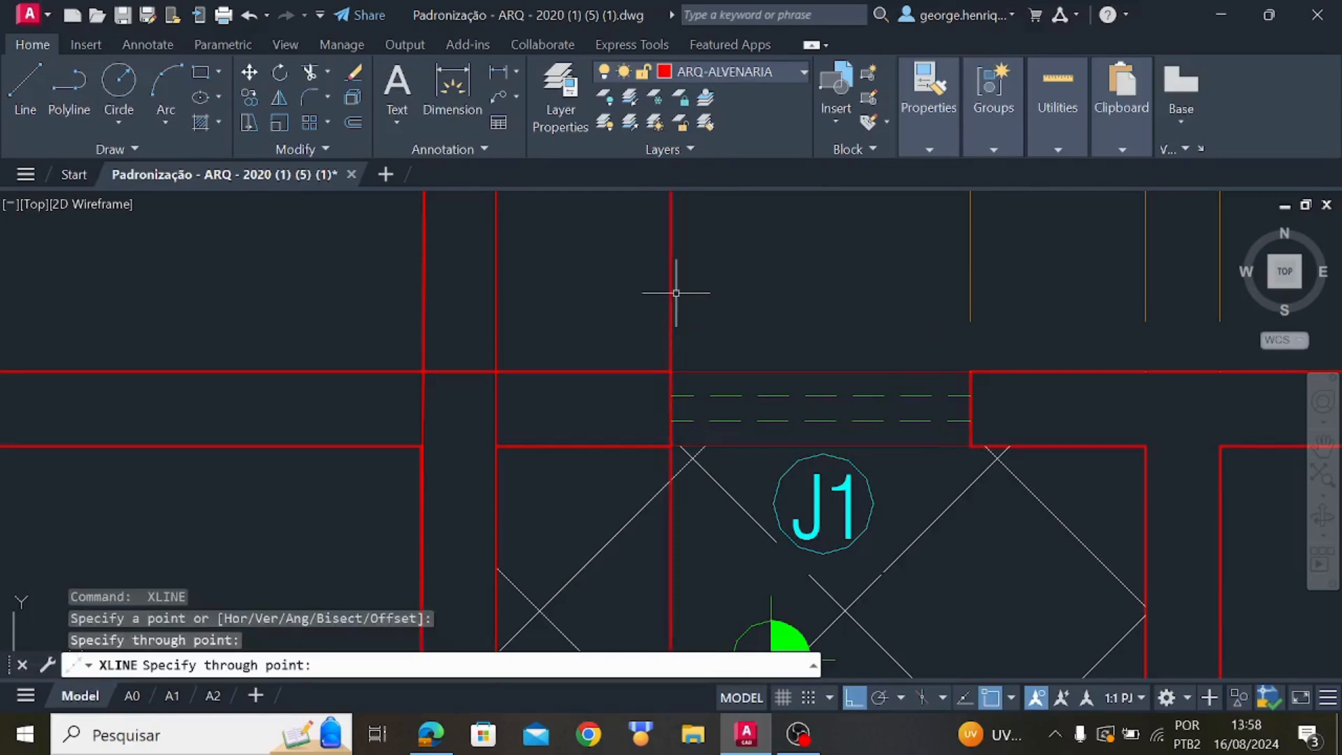
key(Return)
middle_drag(1030, 434, 813, 489)
key(Return)
click(754, 450)
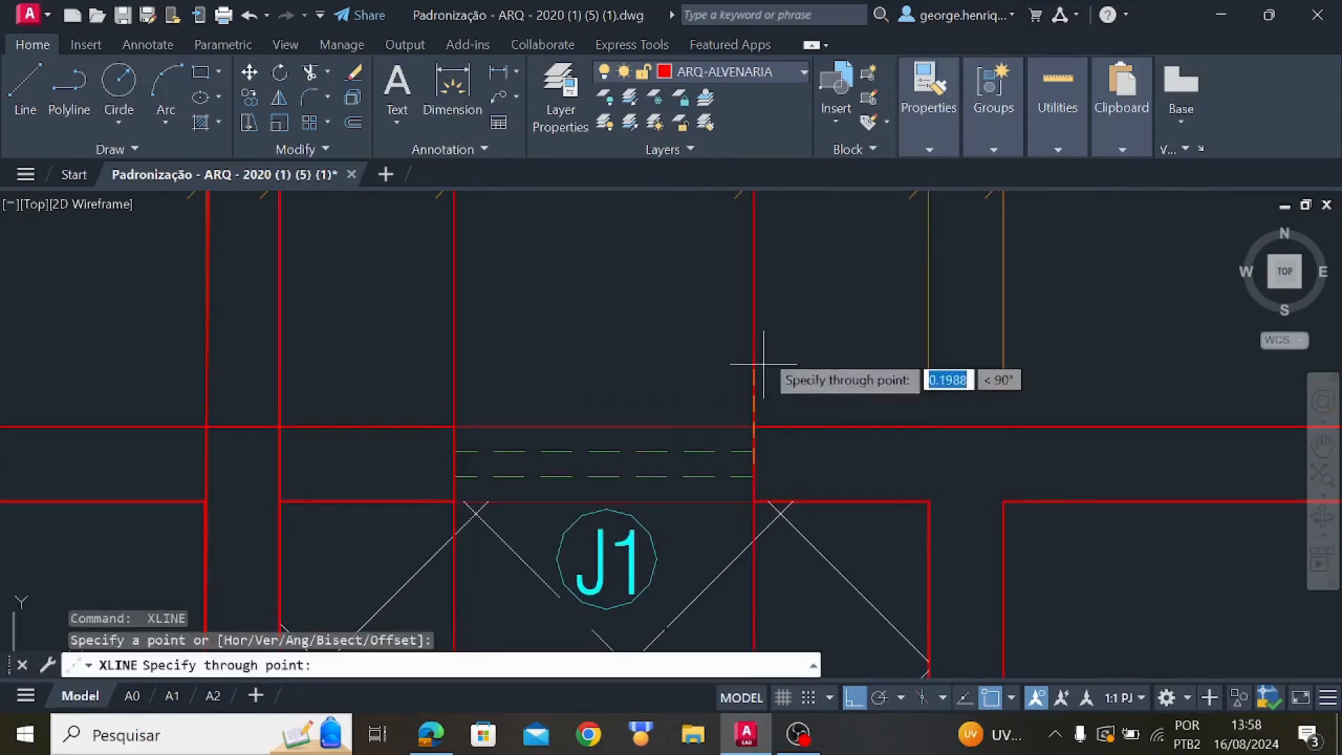
click(767, 354)
key(Return)
Draw vertical construction lines along both faces of the wall between BWC 2 and the staircase
key(Return)
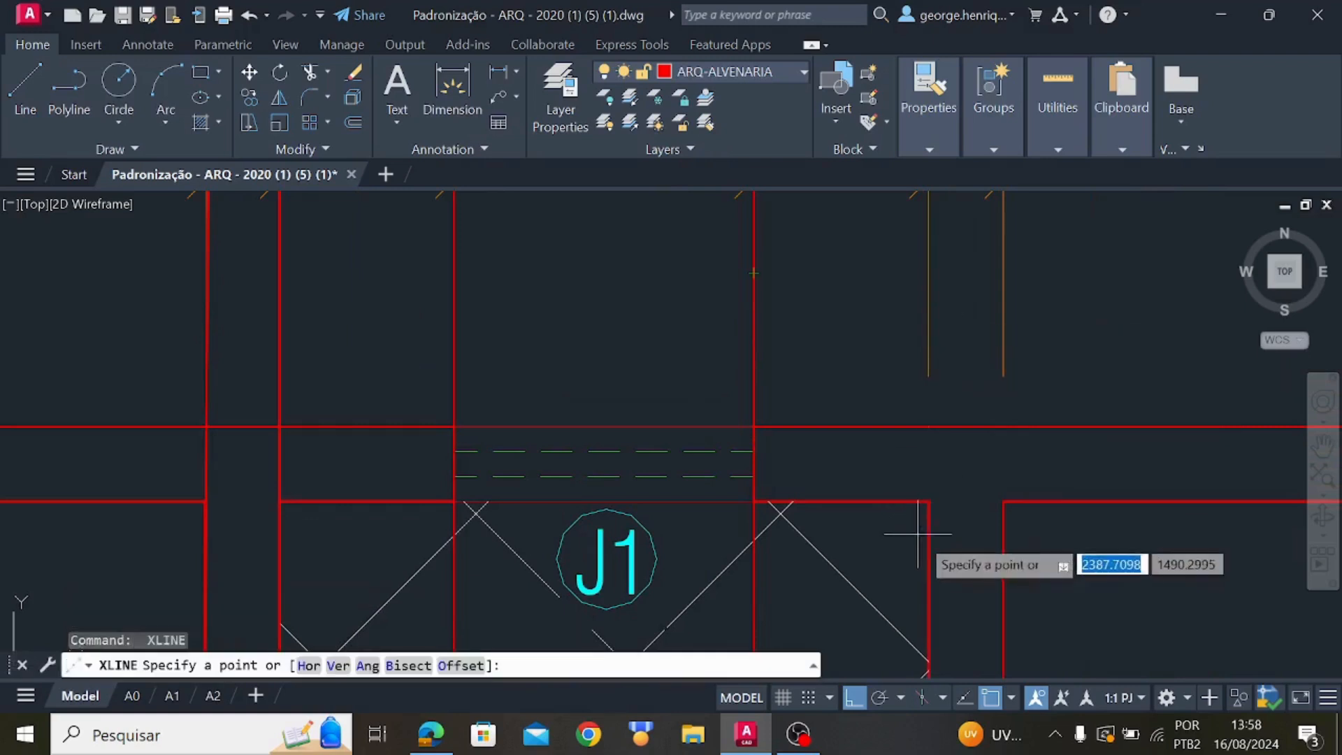
click(930, 543)
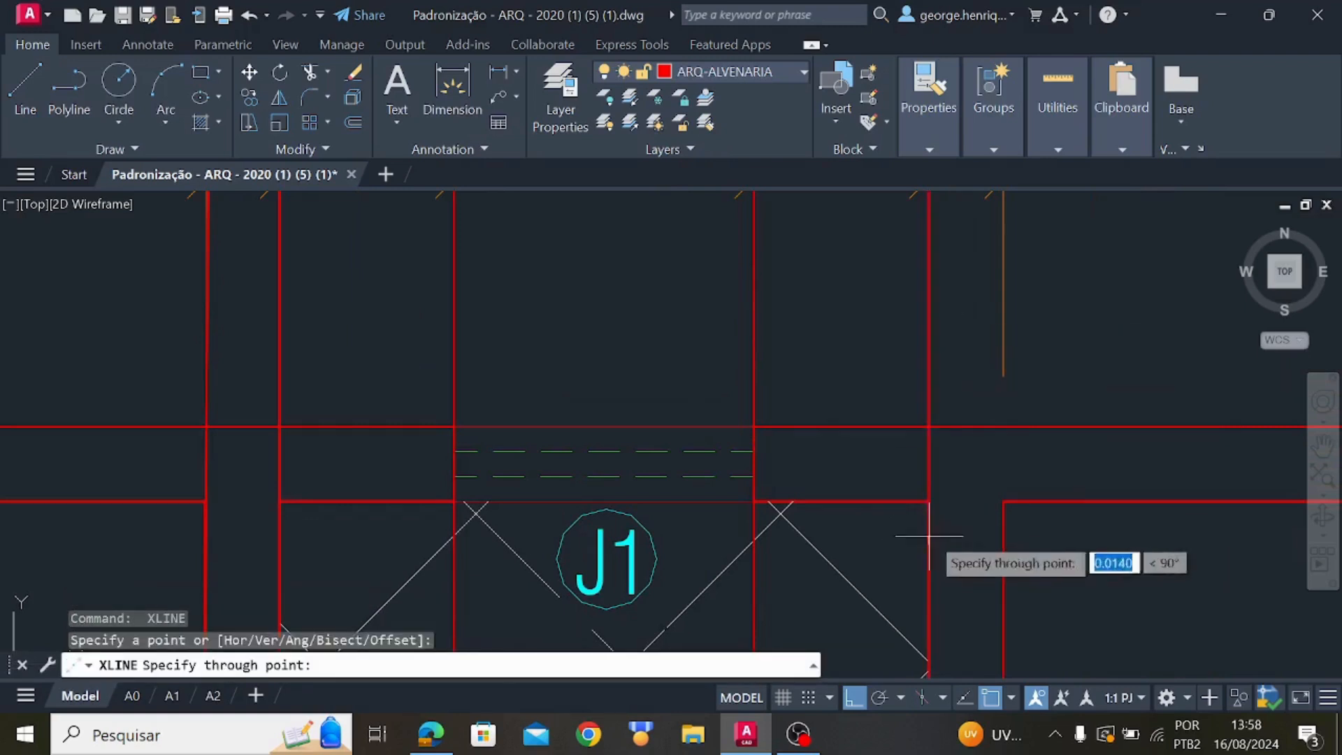
click(942, 403)
middle_drag(962, 521, 598, 513)
key(Return)
key(Return)
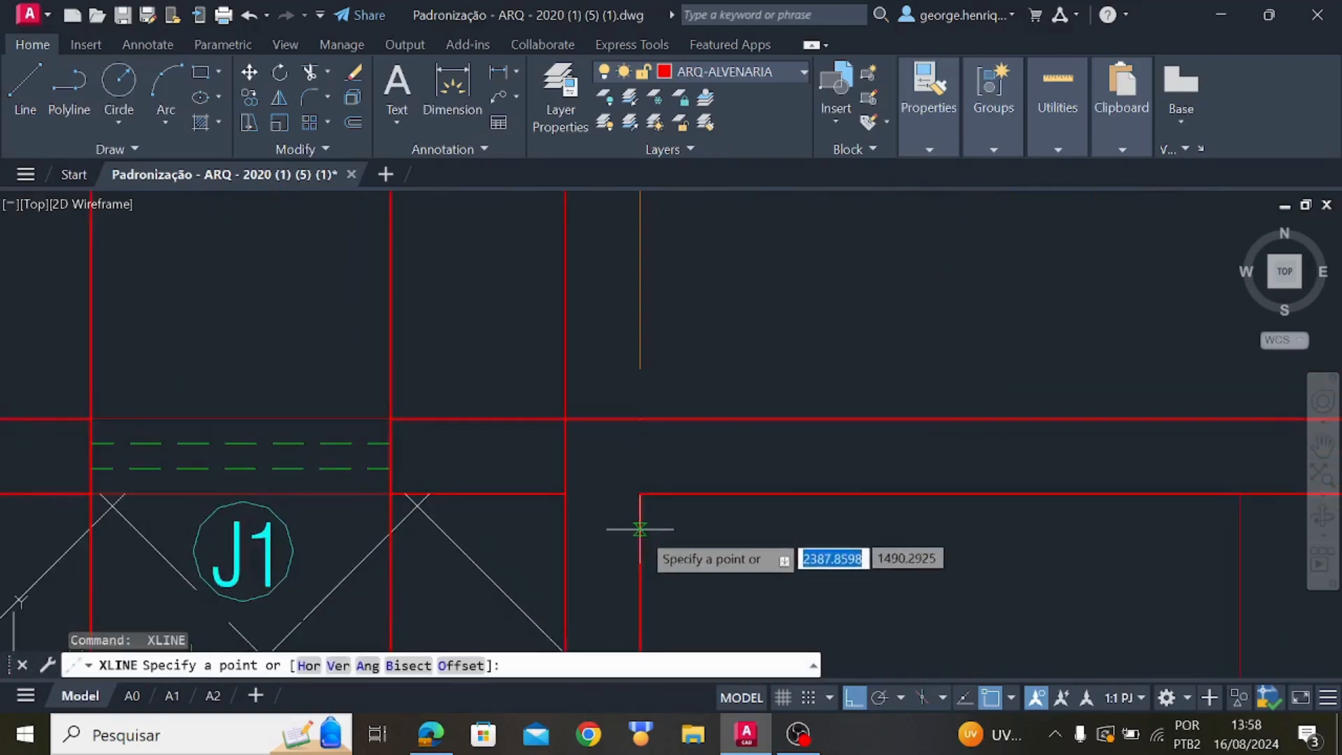
click(640, 535)
key(Return)
click(641, 534)
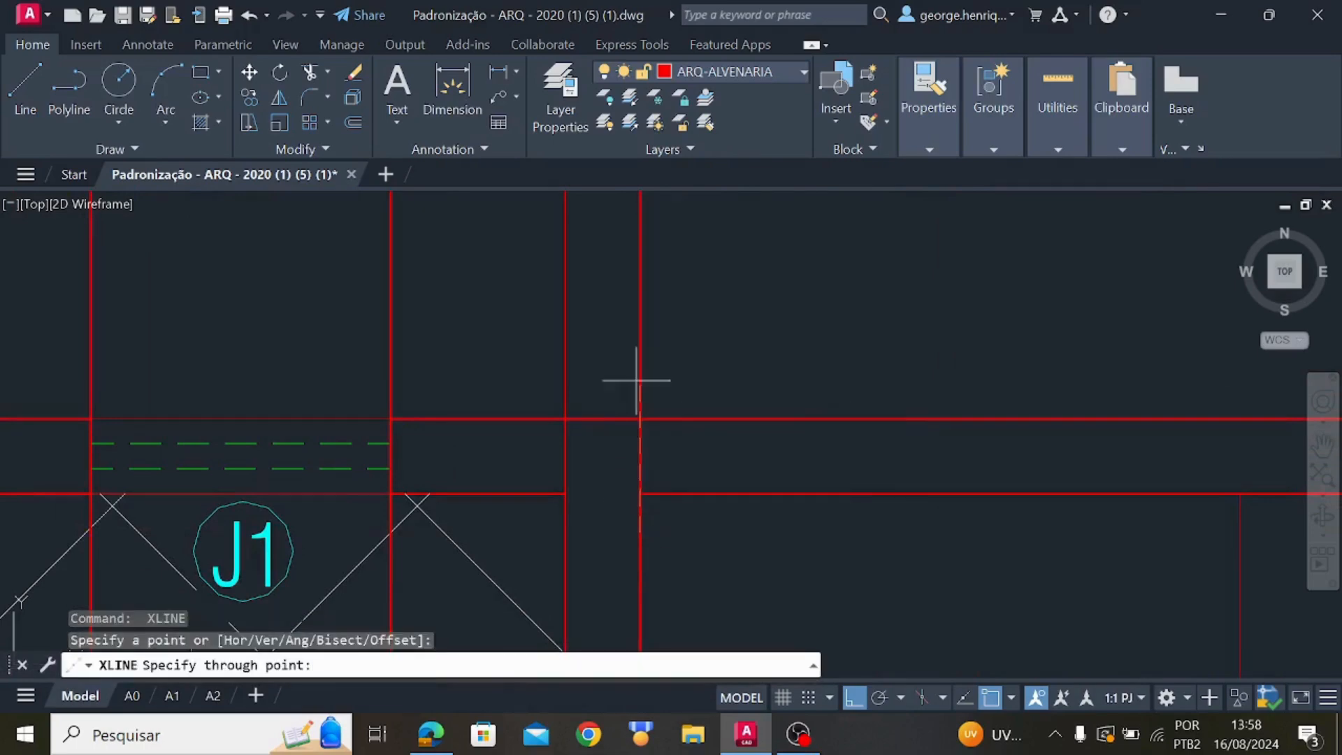
click(638, 355)
key(Return)
Draw vertical construction lines along both faces of the wall between the staircase and the Suíte bathroom
key(Return)
scroll(758, 520, down, 4)
middle_drag(757, 525, 836, 222)
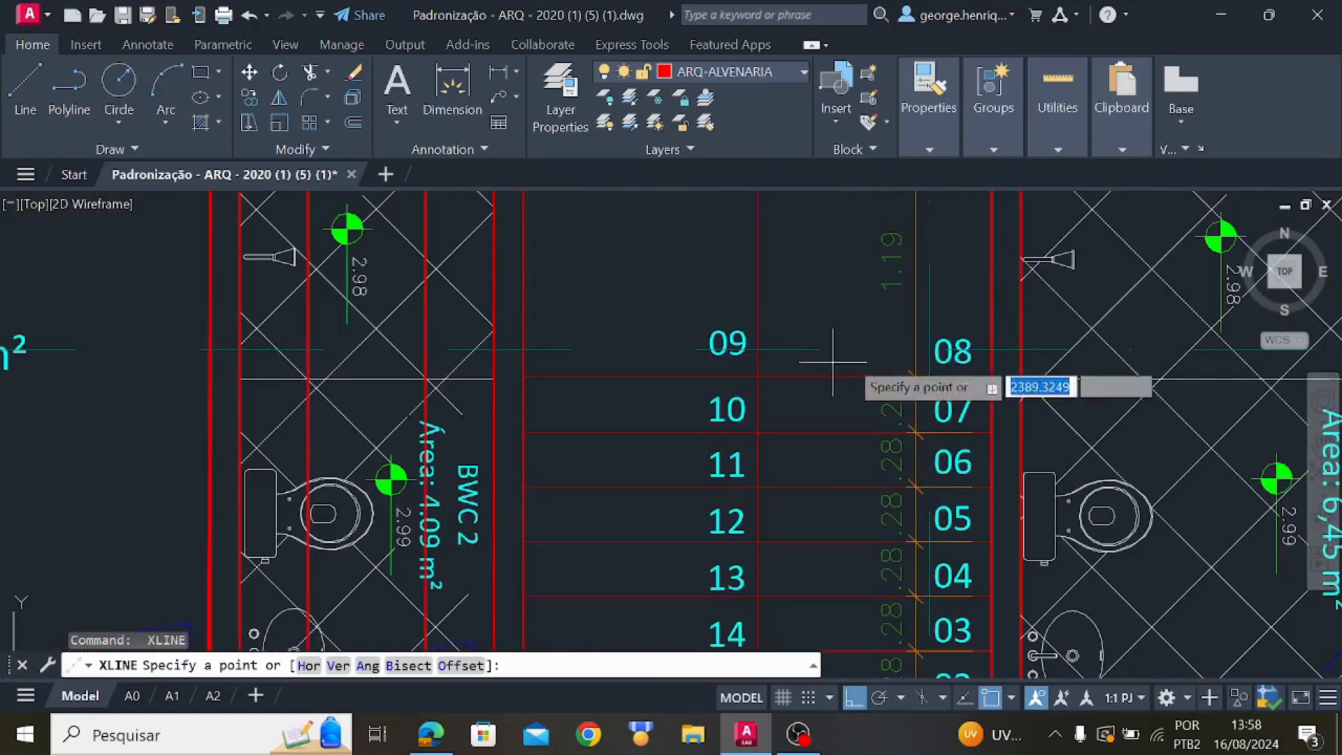
scroll(840, 359, down, 4)
mouse_move(897, 358)
middle_down()
mouse_move(977, 324)
mouse_move(805, 417)
middle_up()
scroll(805, 418, up, 2)
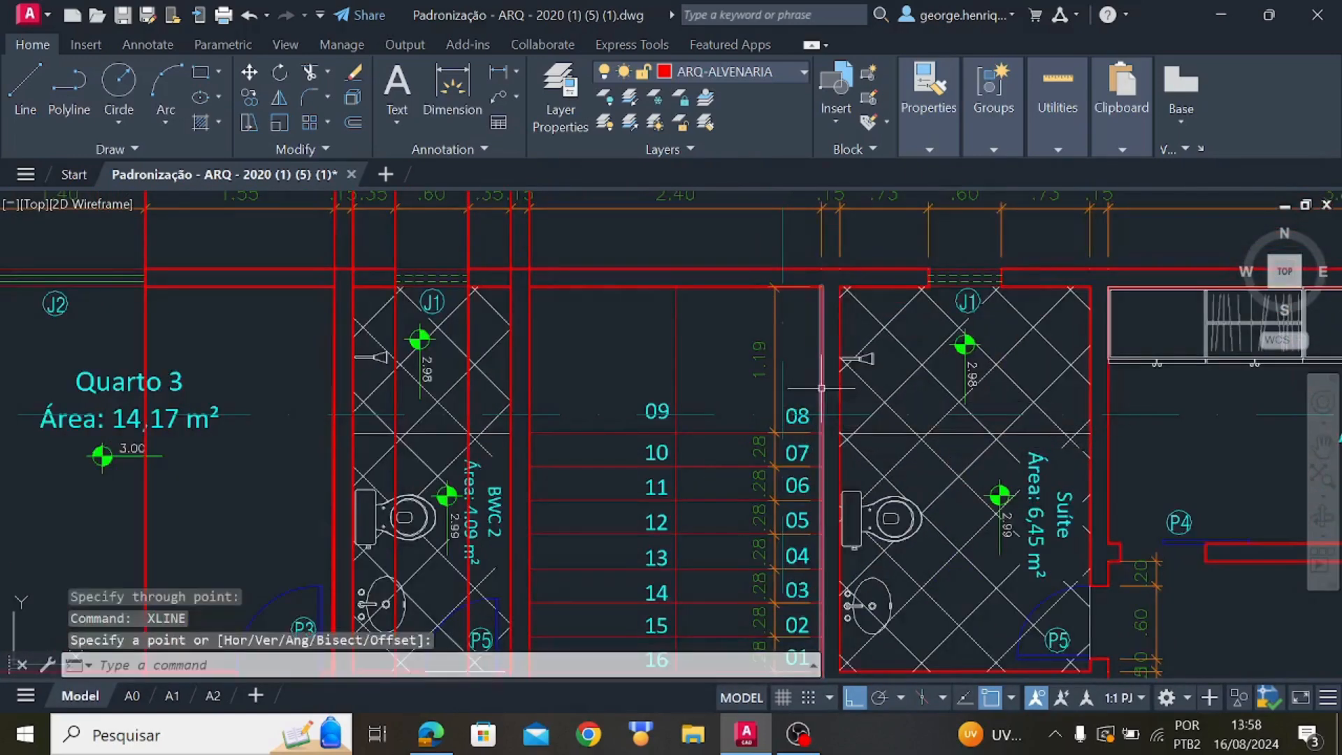
click(823, 386)
key(space)
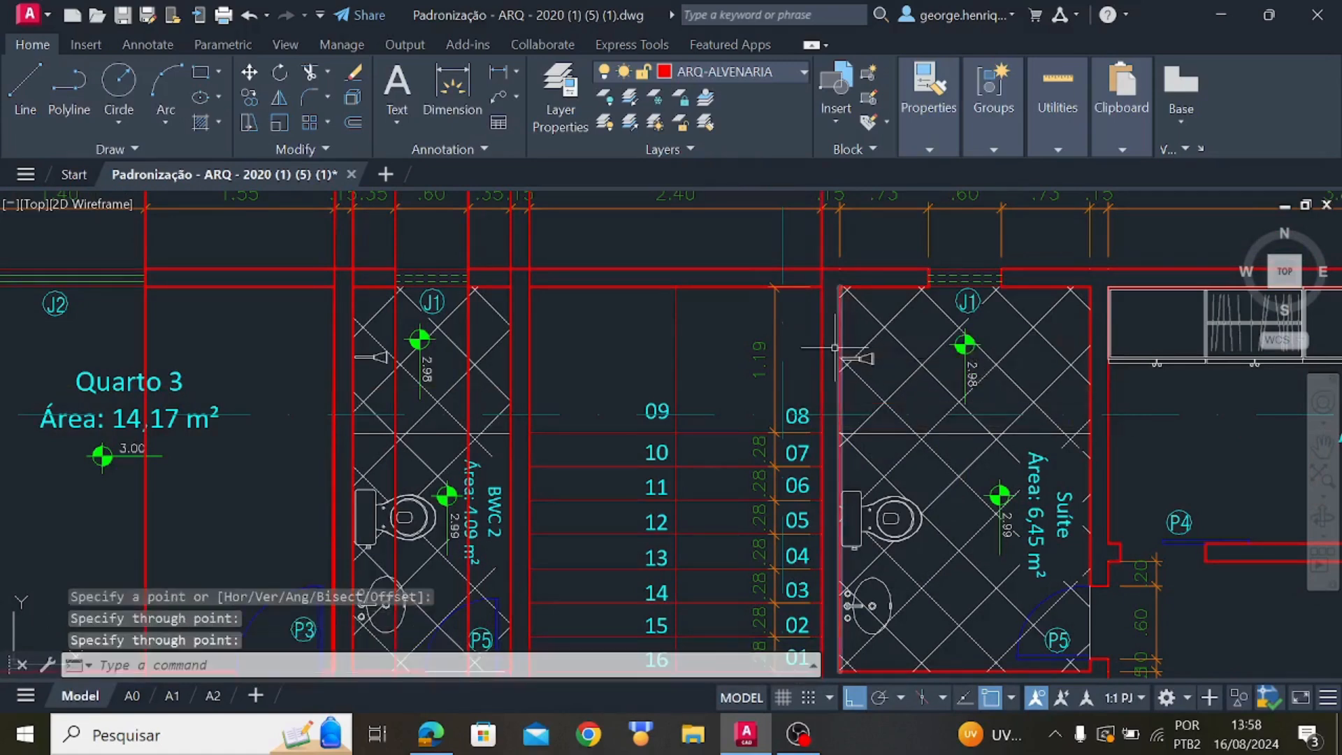
key(space)
click(840, 342)
click(841, 302)
key(space)
Draw vertical construction lines through both edges of window J1 in the Suíte bathroom
middle_drag(984, 318, 781, 390)
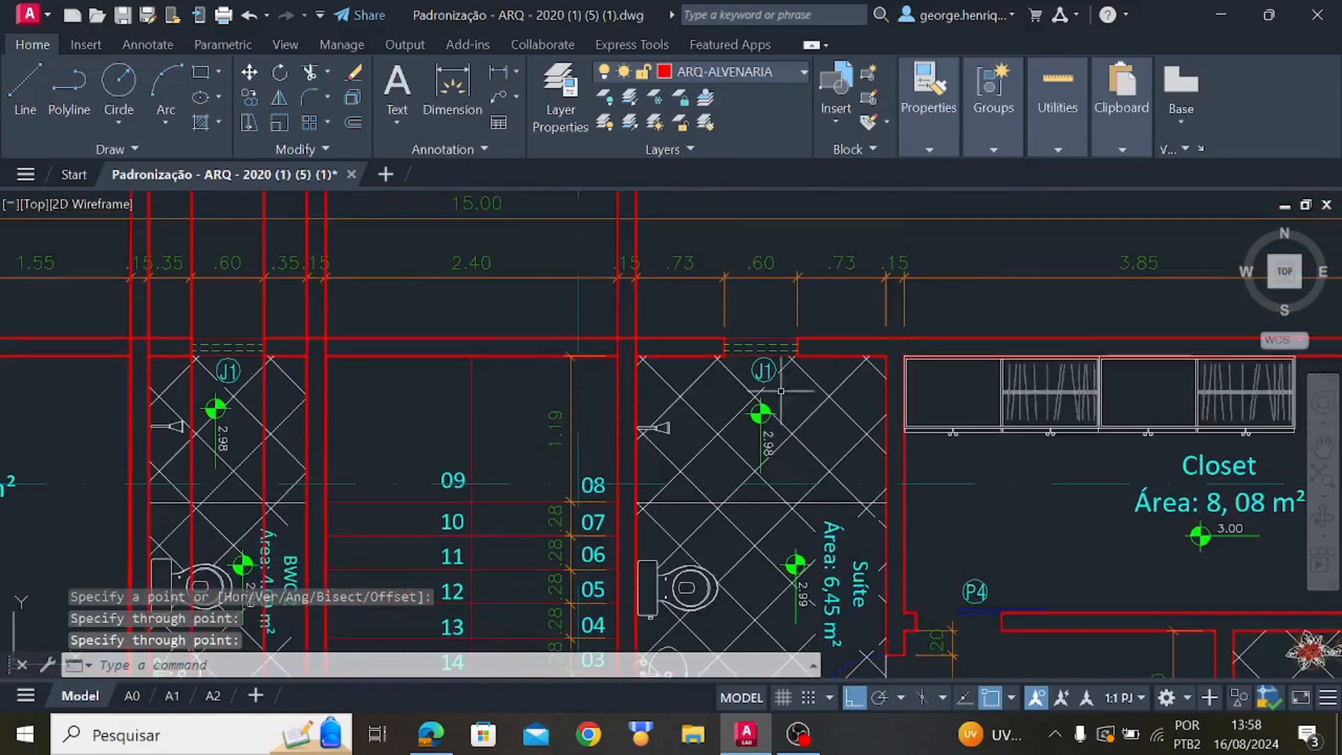
scroll(745, 322, up, 4)
key(space)
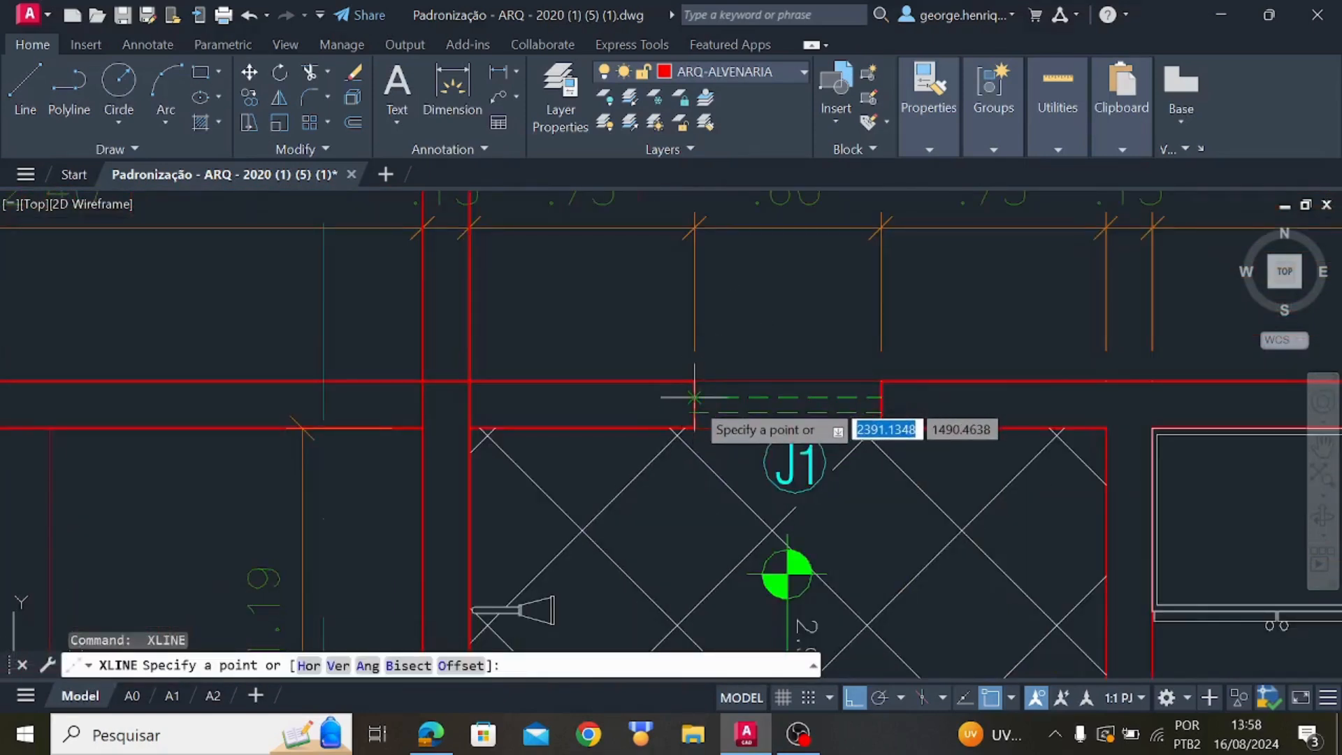
click(695, 397)
click(701, 339)
key(space)
key(space)
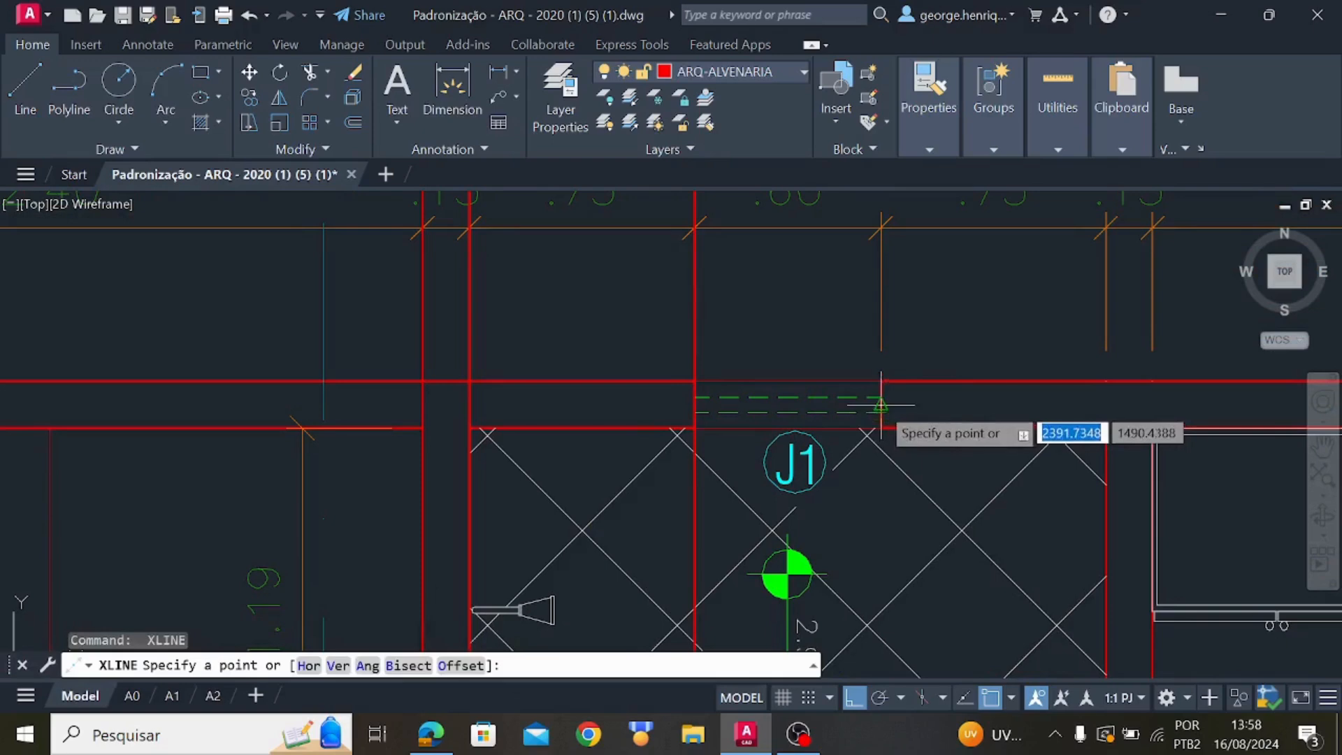
click(881, 397)
click(879, 353)
key(space)
Draw a vertical construction line along the bathroom-side face of the wall between the Suíte bathroom and the Closet
key(space)
click(1106, 511)
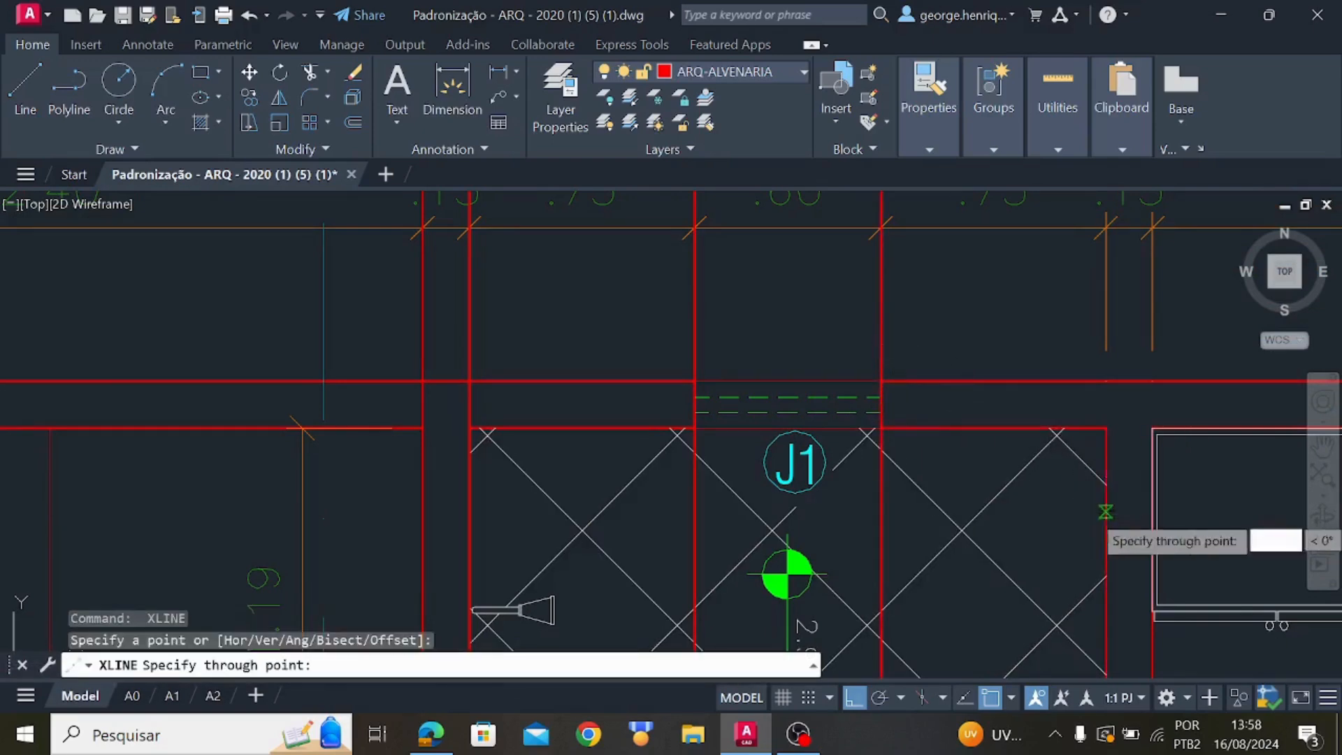
click(1104, 425)
key(space)
Try to draw a vertical construction line along the Closet-side face of the wall beside the Suíte bathroom
middle_drag(1136, 616, 998, 429)
key(space)
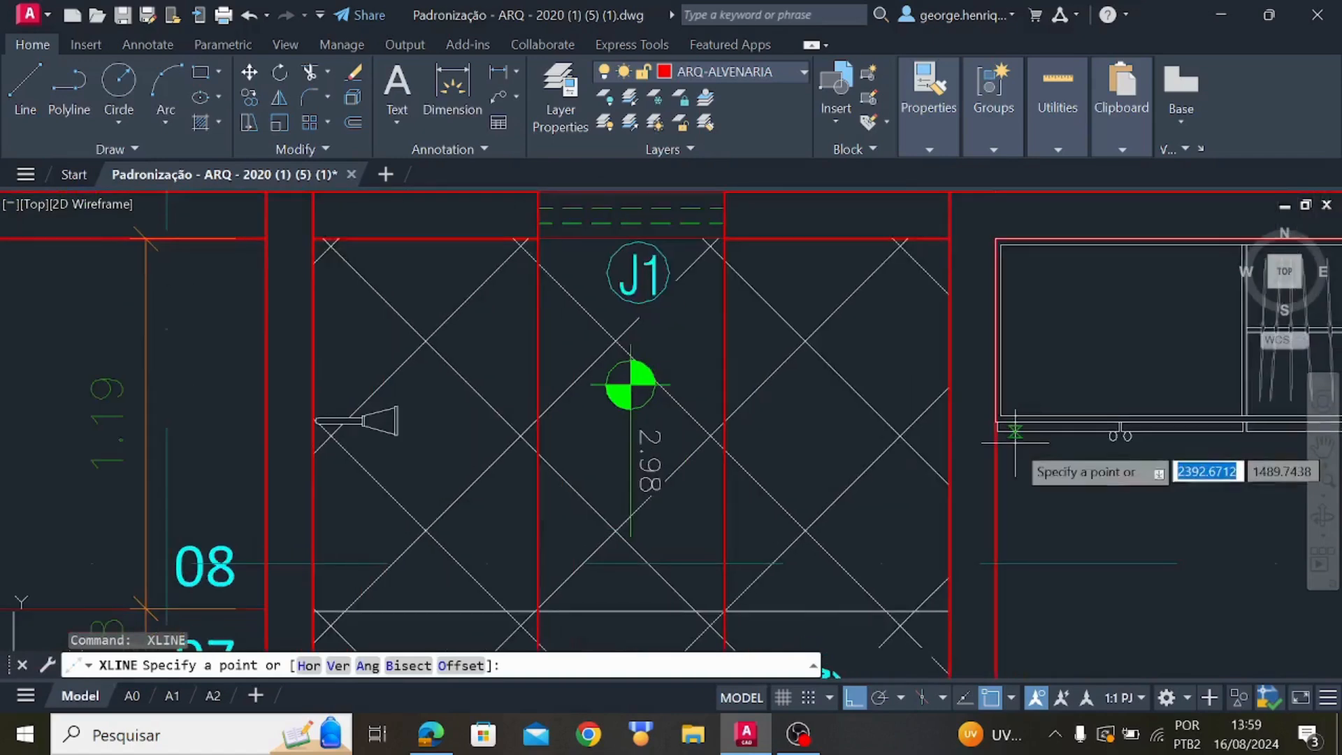
key(space)
click(995, 492)
key(space)
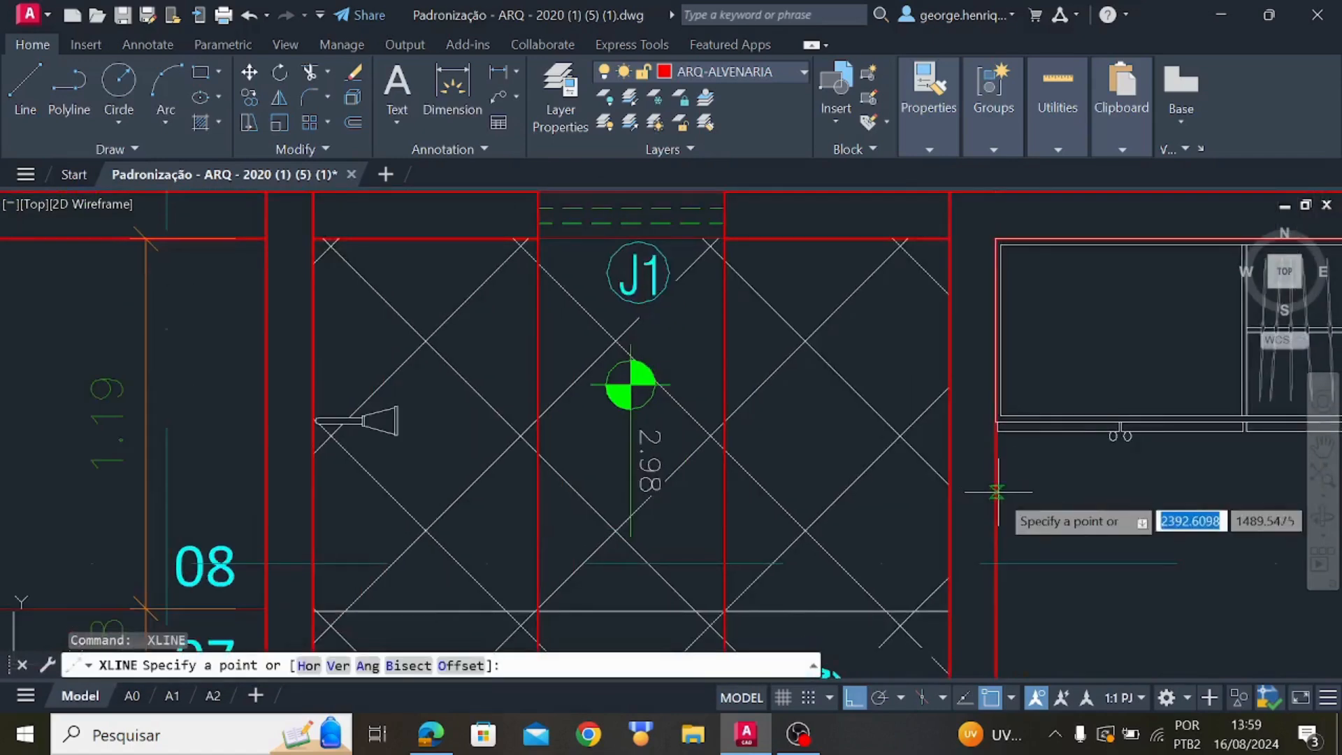
click(995, 494)
key(space)
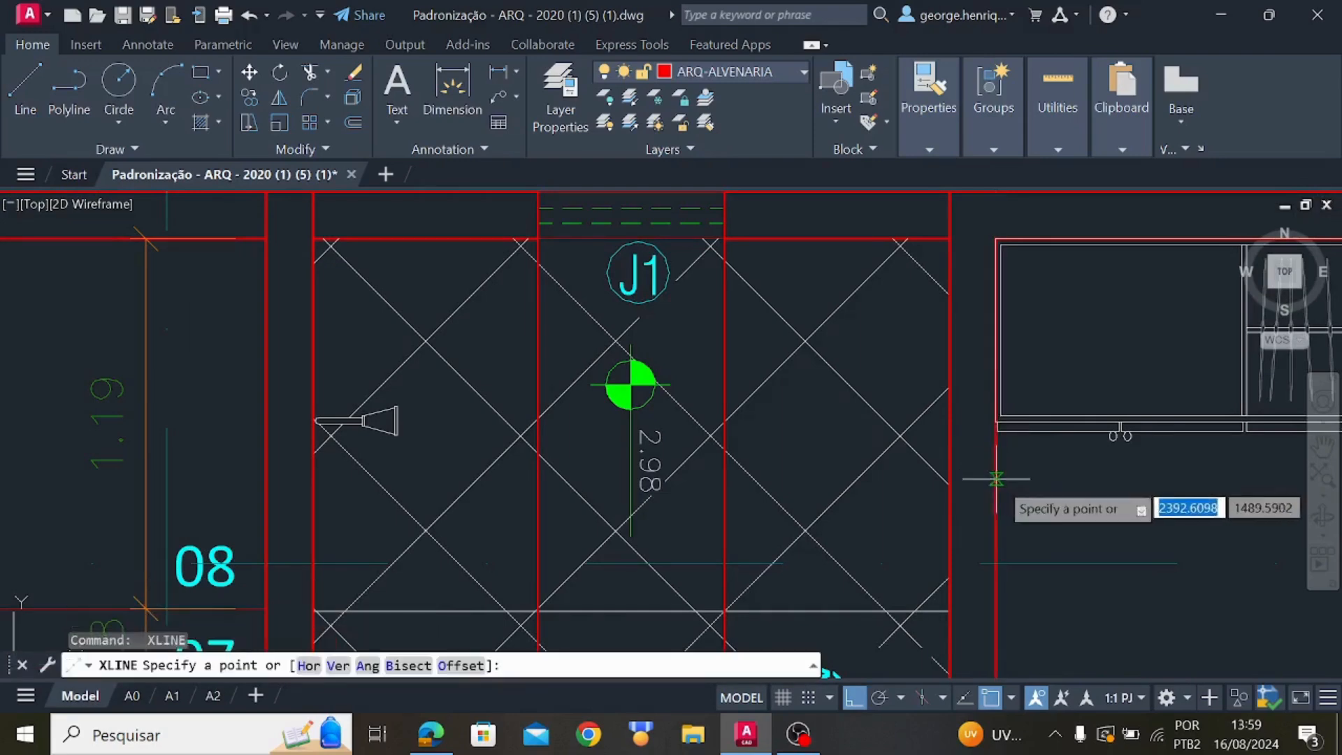
click(996, 480)
click(998, 425)
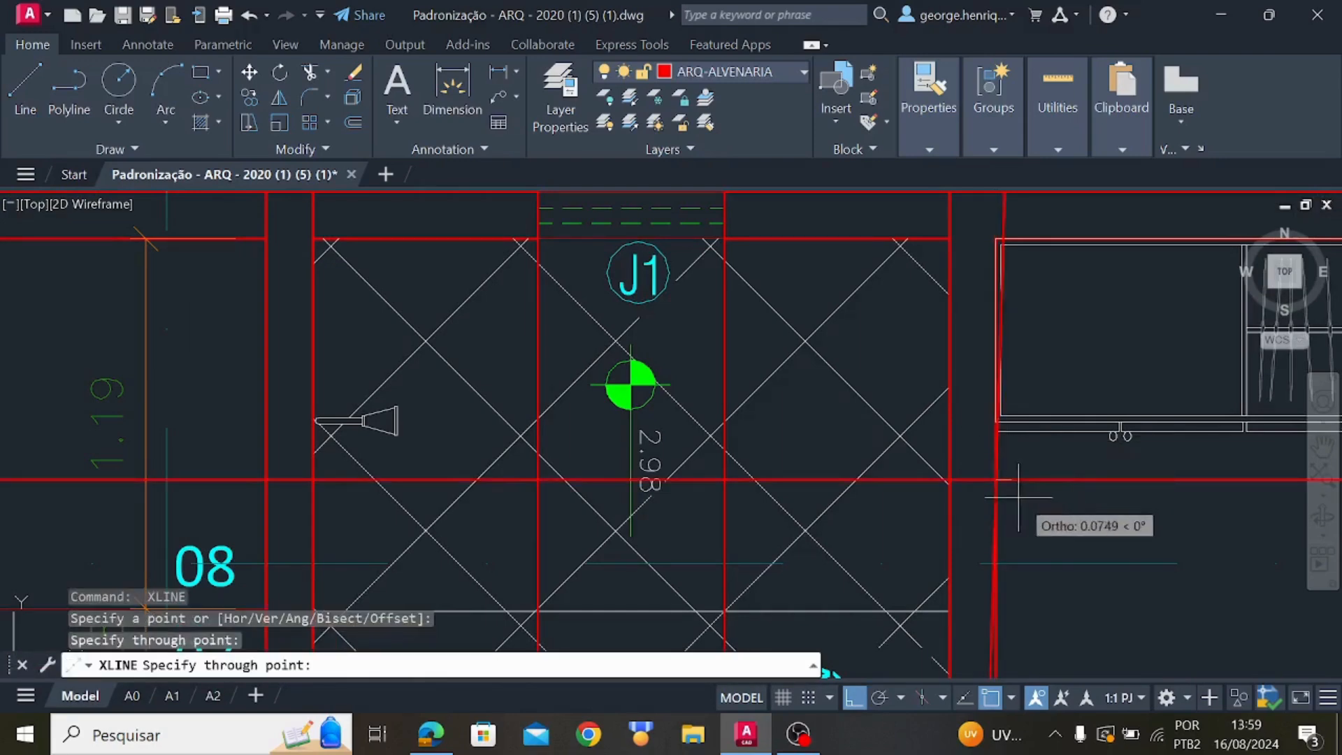
key(Escape)
Erase the slanted construction line on the wall between the Suíte bathroom and the Closet
scroll(996, 461, down, 3)
scroll(990, 439, up, 2)
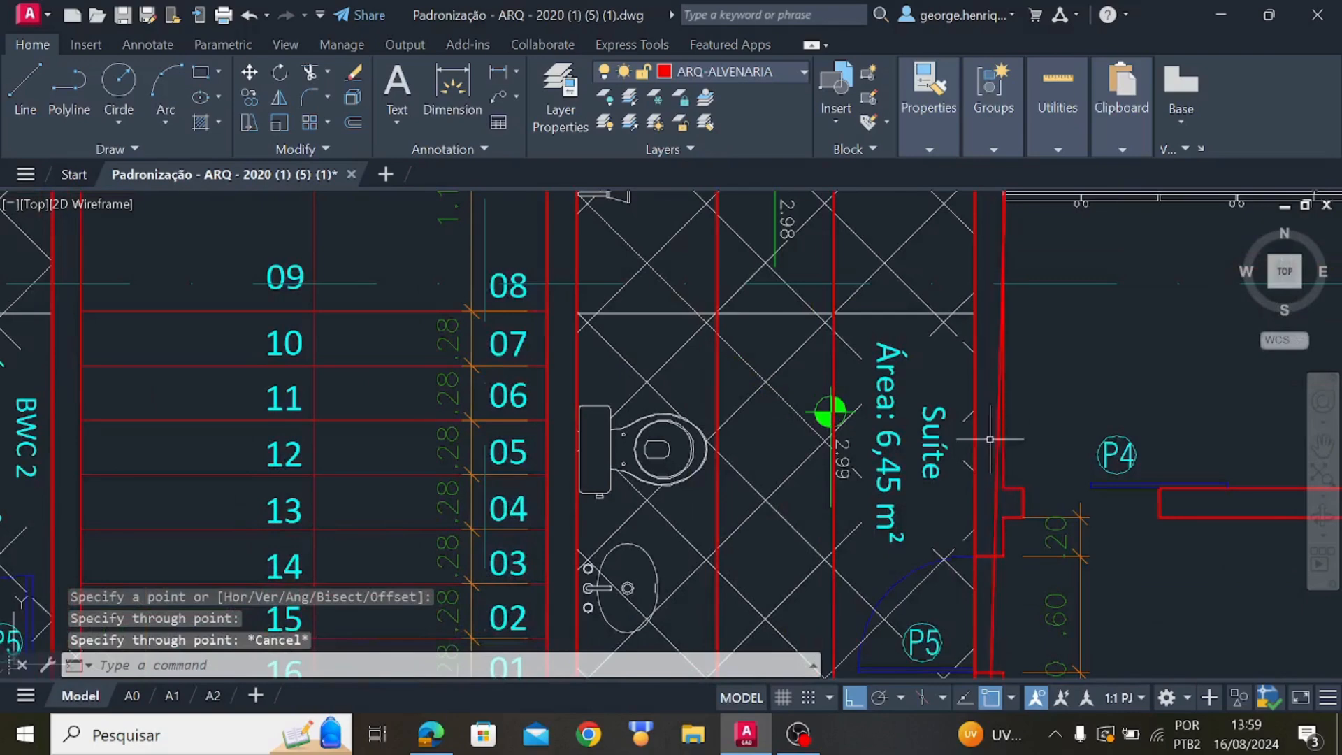
click(995, 489)
key(Delete)
Draw a vertical construction line along the Closet-side face of the wall between the Suíte bathroom and the Closet
middle_drag(1007, 342, 963, 456)
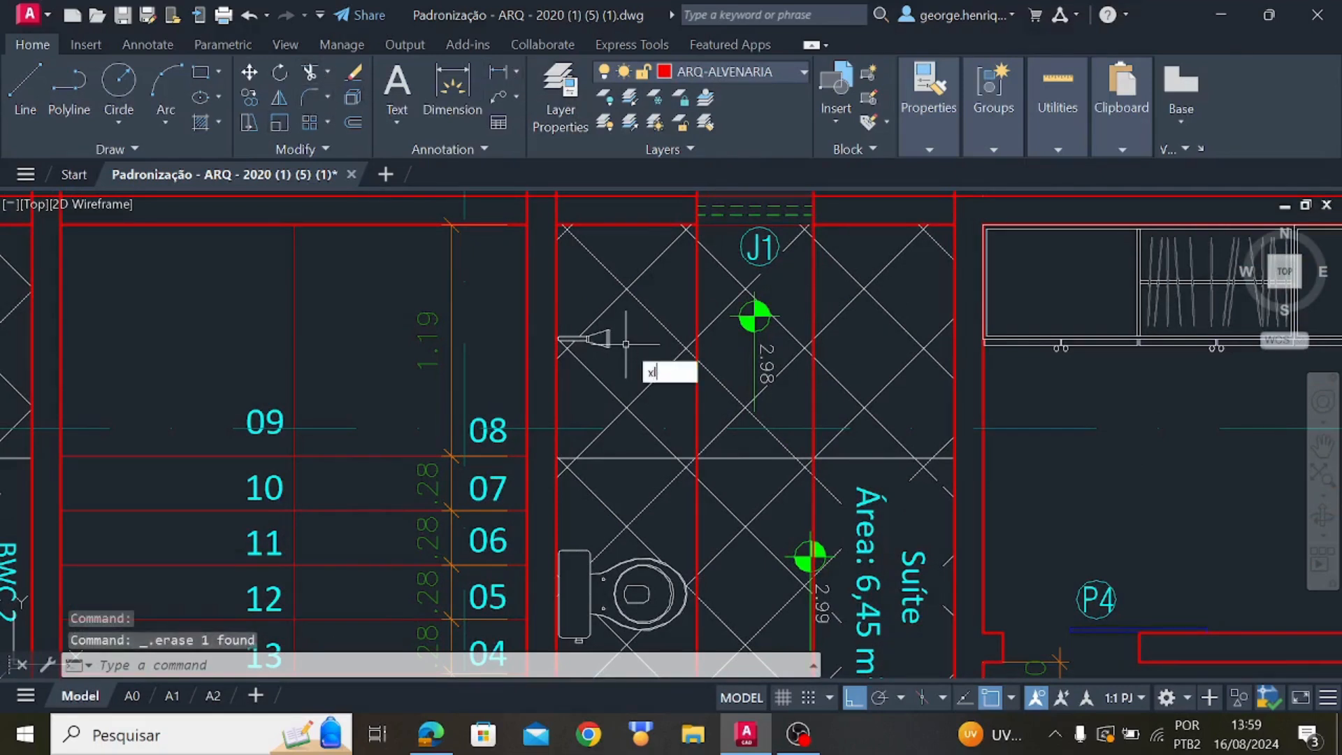
key(Return)
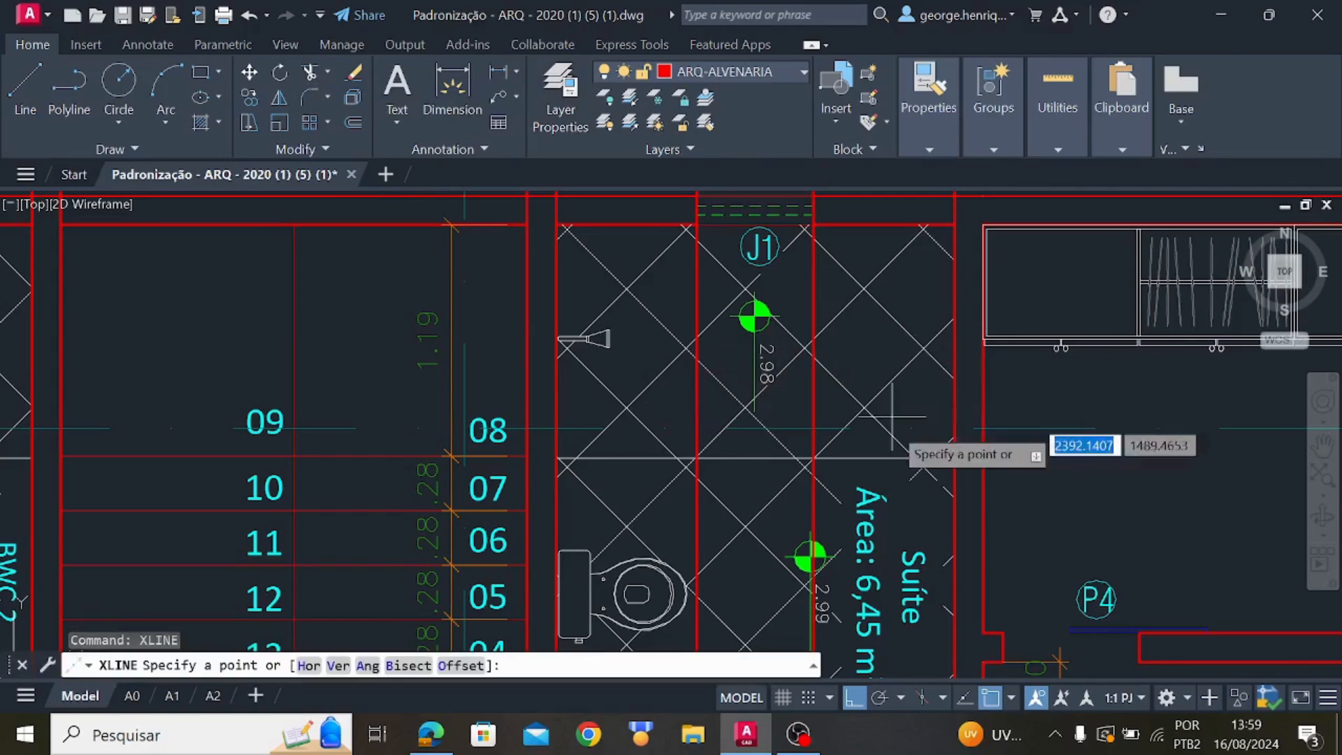
click(983, 474)
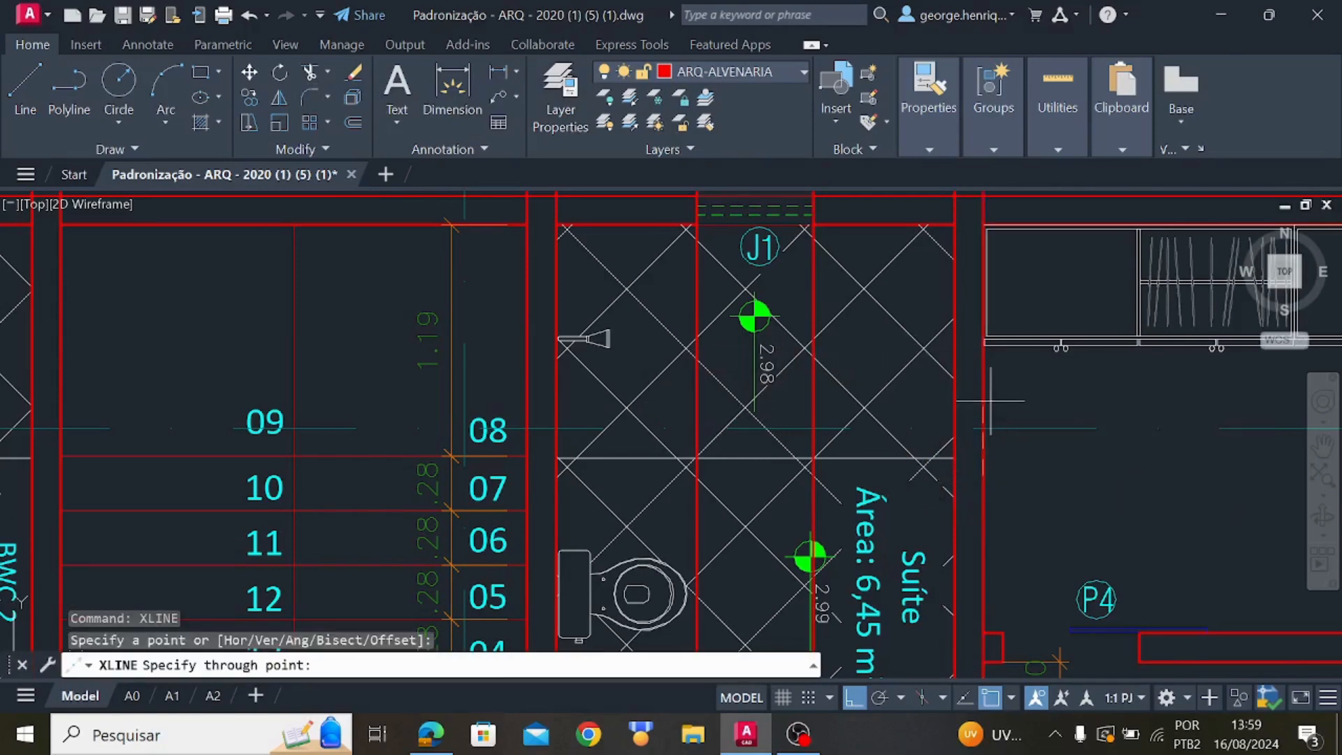
key(Escape)
Draw vertical construction lines along the inner and outer faces of the Closet's exterior side wall
mouse_move(1020, 401)
middle_down()
mouse_move(938, 451)
mouse_move(959, 456)
mouse_move(568, 436)
middle_up()
scroll(938, 448, down, 2)
key(Return)
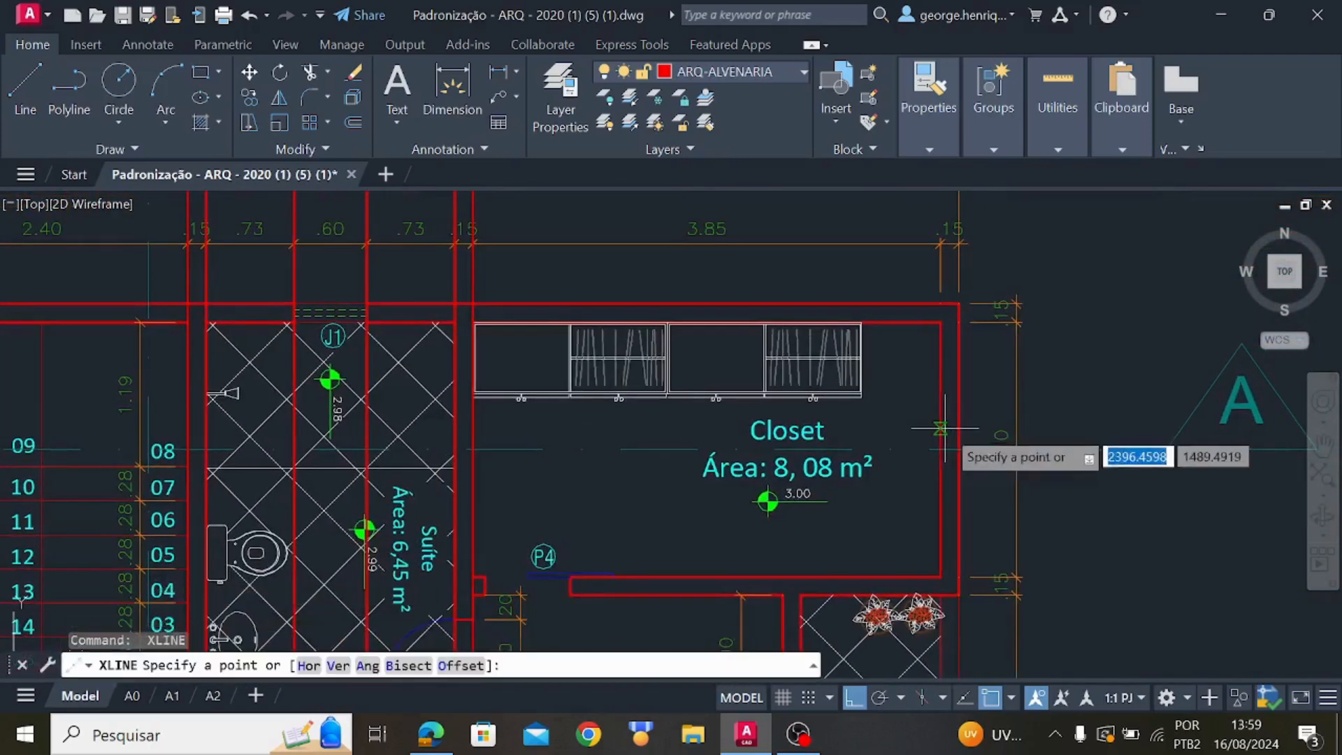
click(939, 430)
click(941, 357)
key(Return)
key(Return)
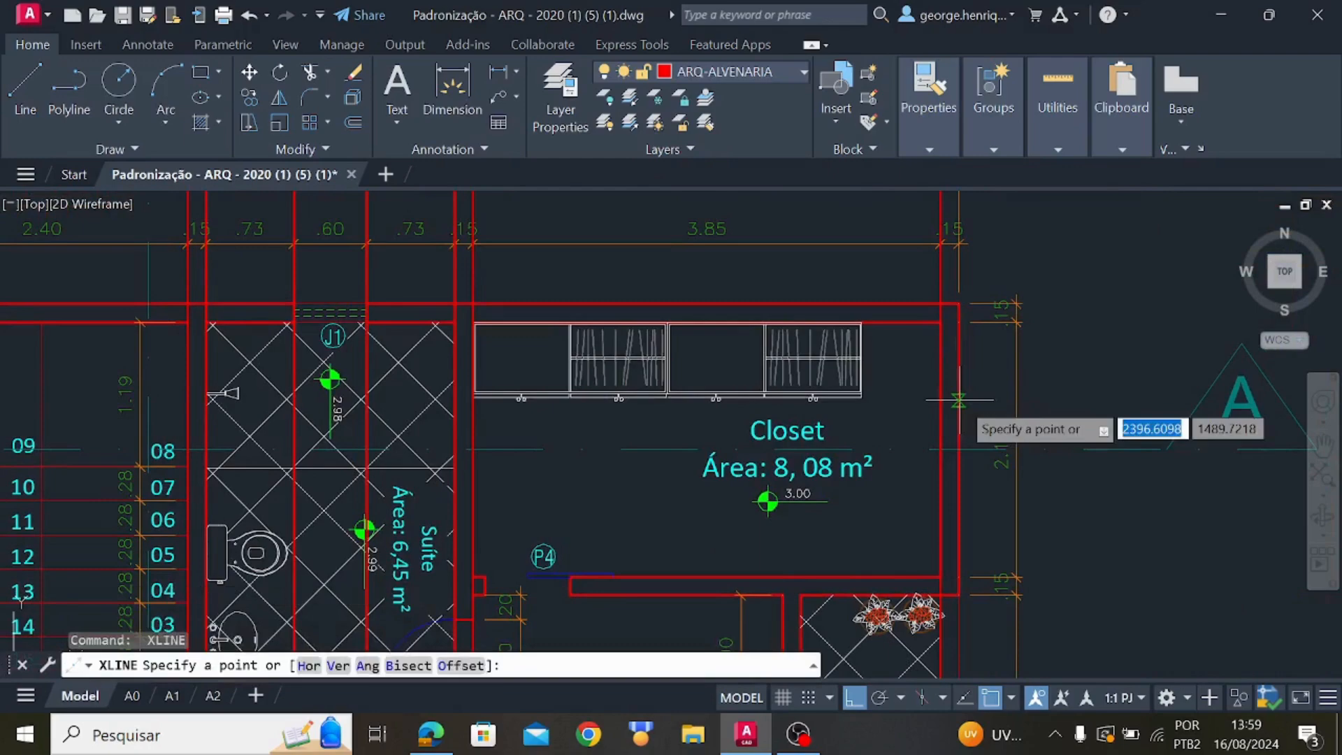
click(959, 400)
click(960, 337)
key(Return)
Draw a horizontal line above the upper-floor plan, crossing all the vertical construction lines and extending past both exterior walls
scroll(847, 433, down, 6)
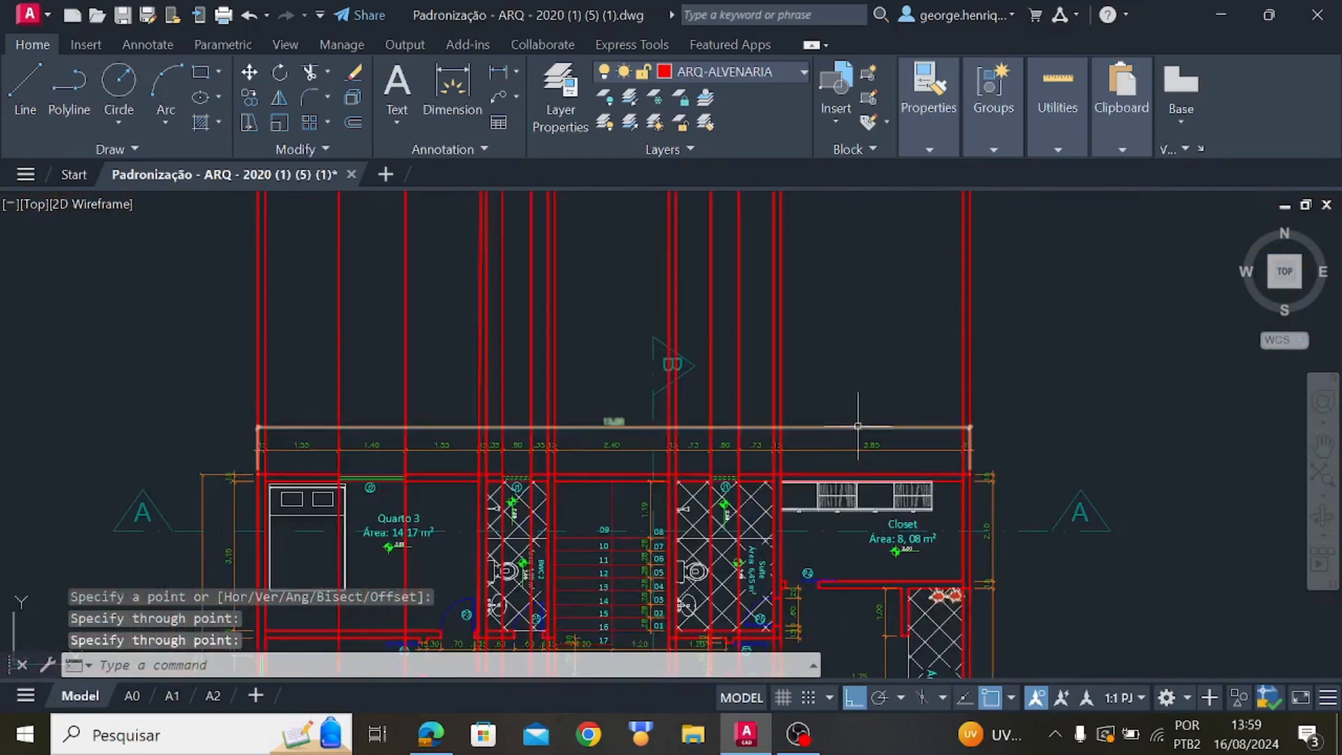
scroll(846, 434, up, 5)
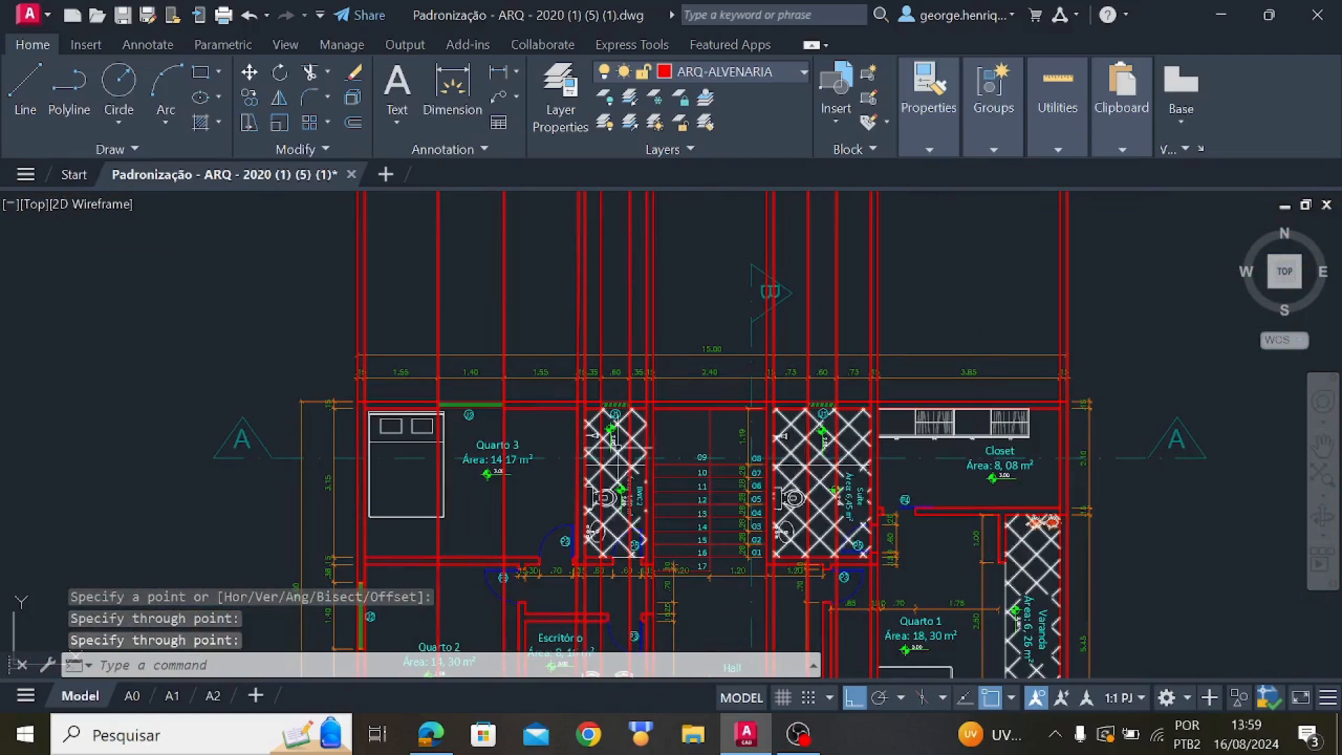
scroll(429, 404, up, 2)
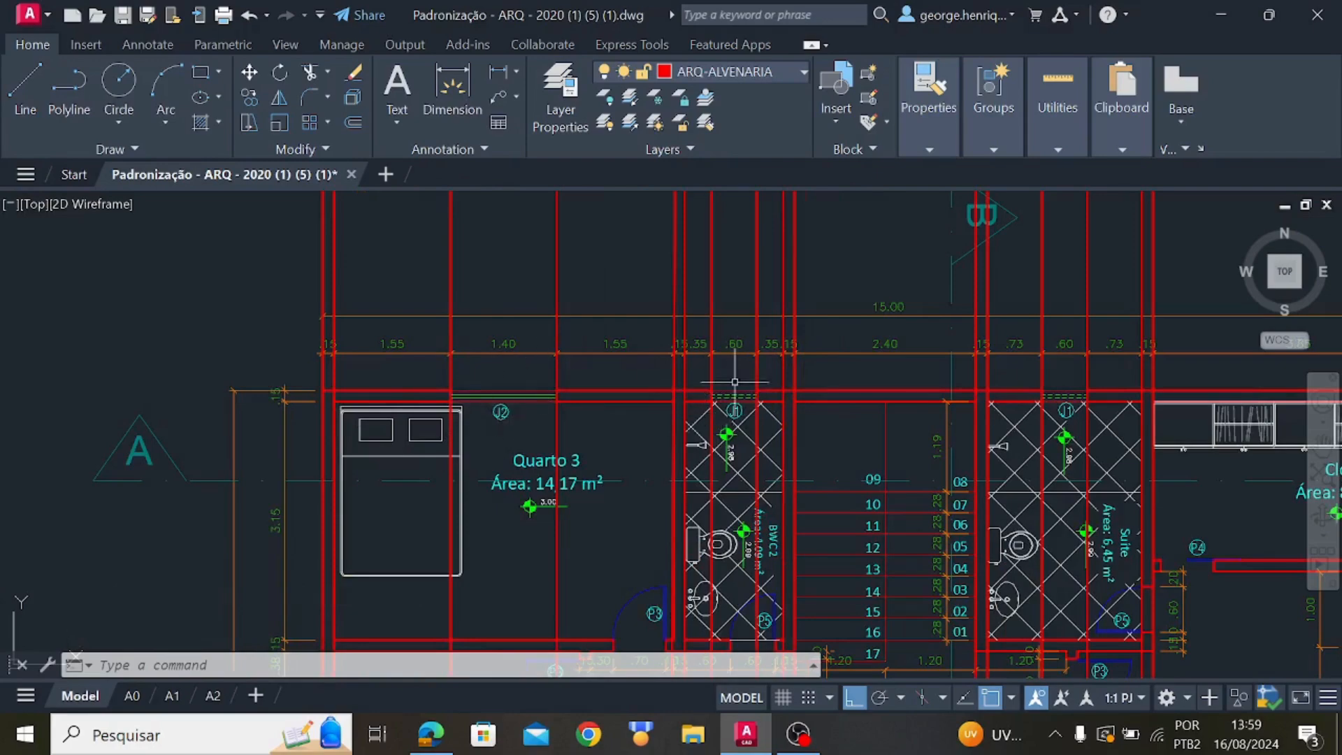
middle_drag(901, 493, 625, 488)
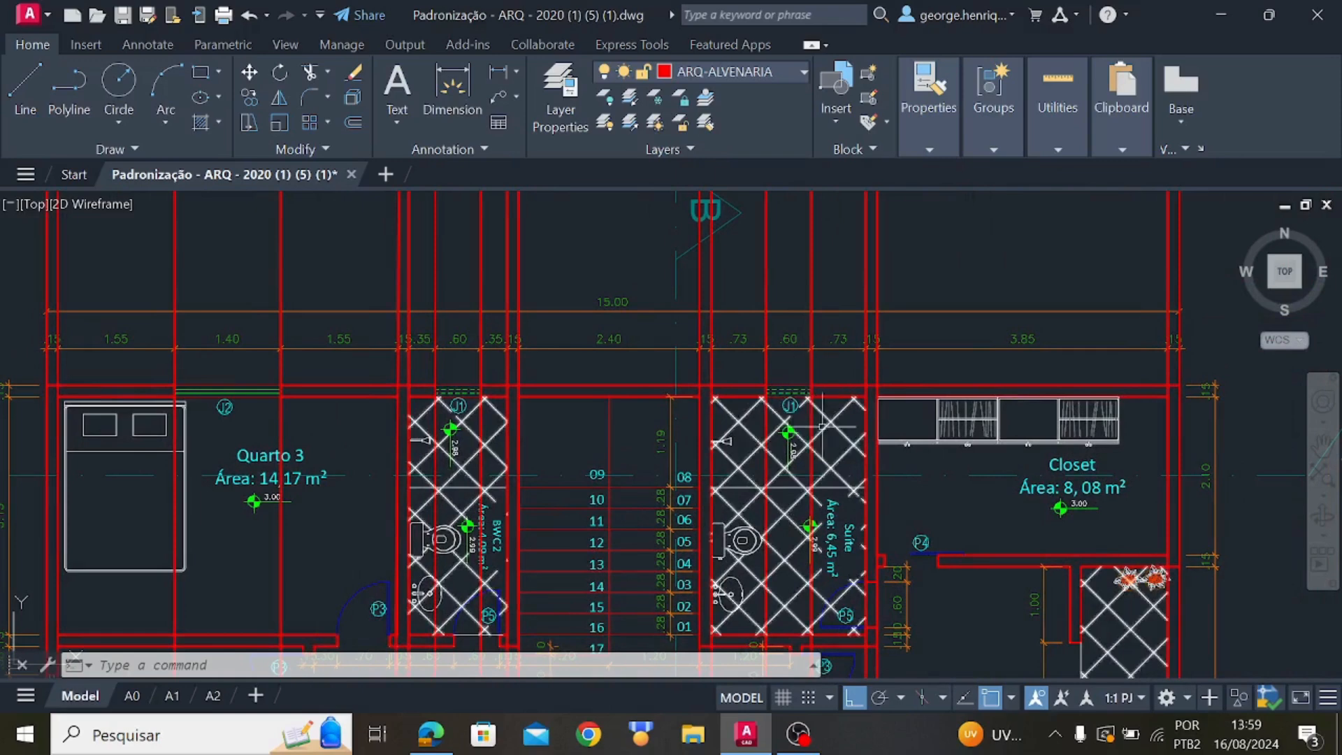
scroll(572, 408, down, 5)
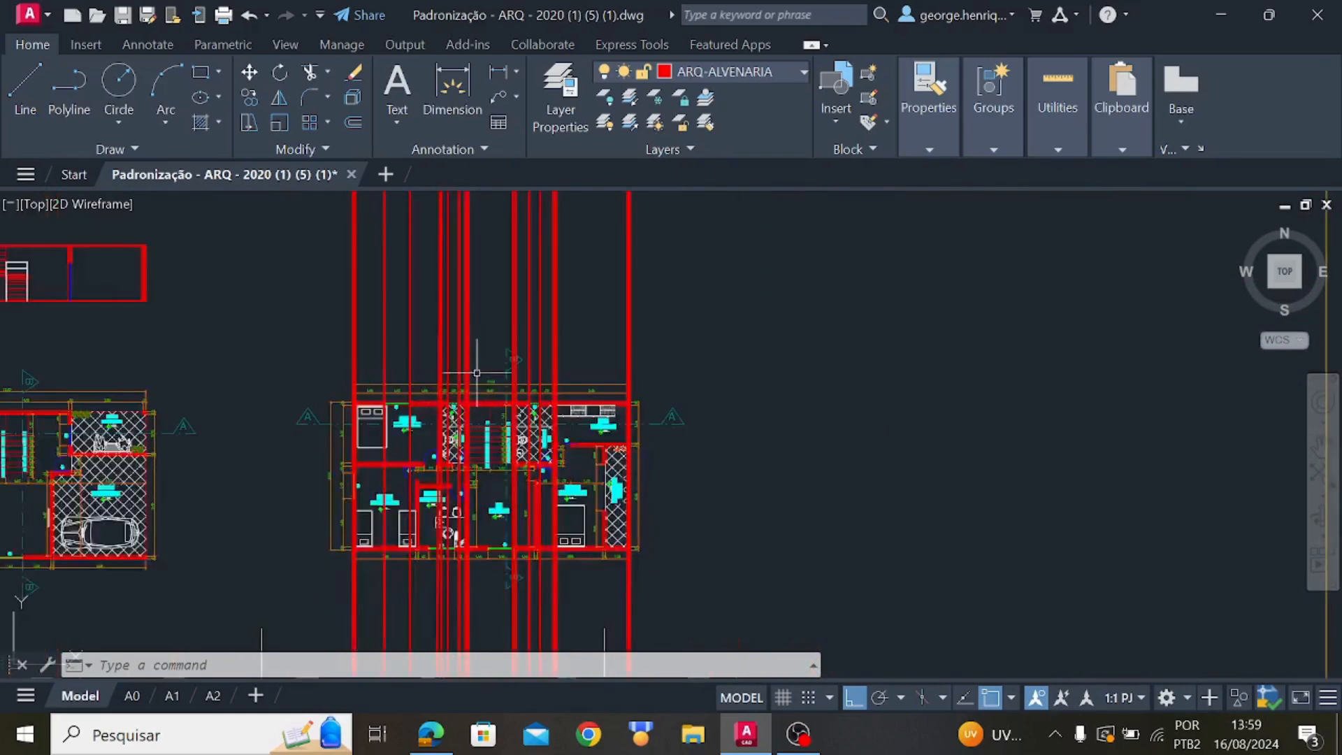
click(21, 87)
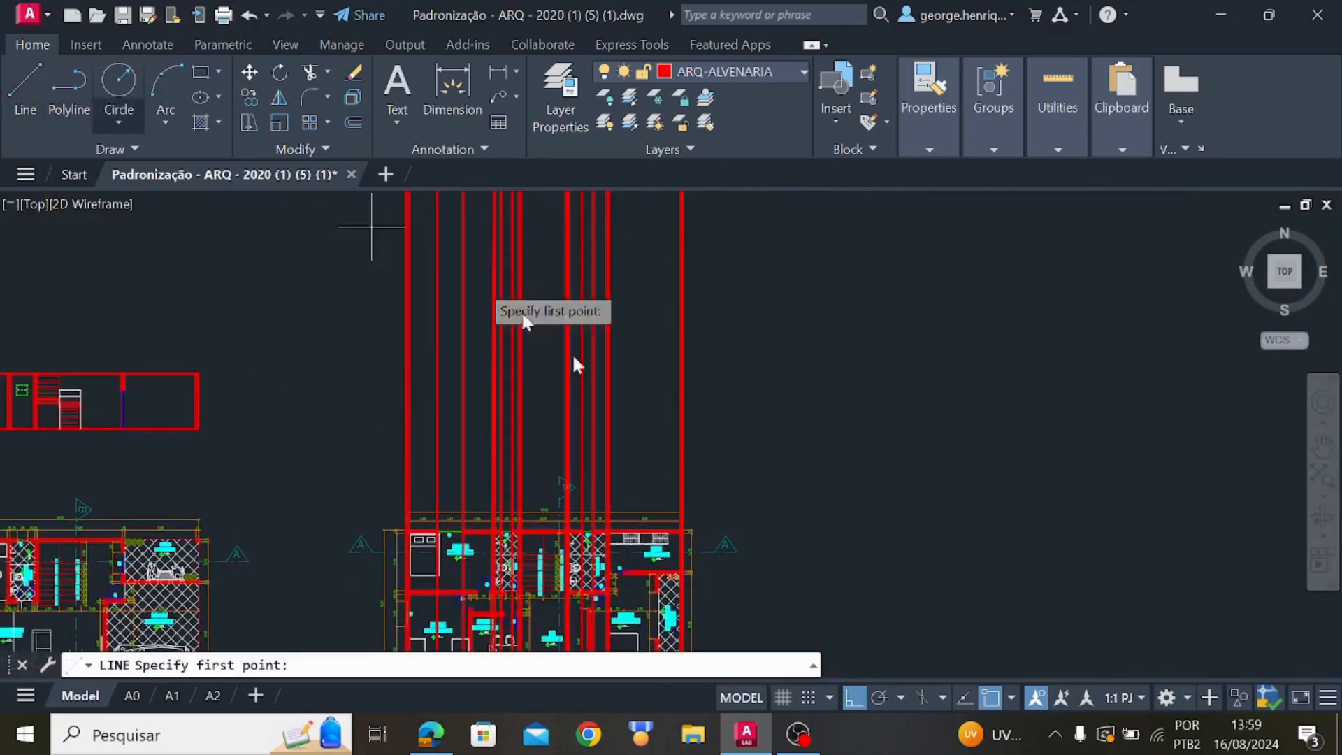
scroll(414, 471, up, 4)
click(300, 414)
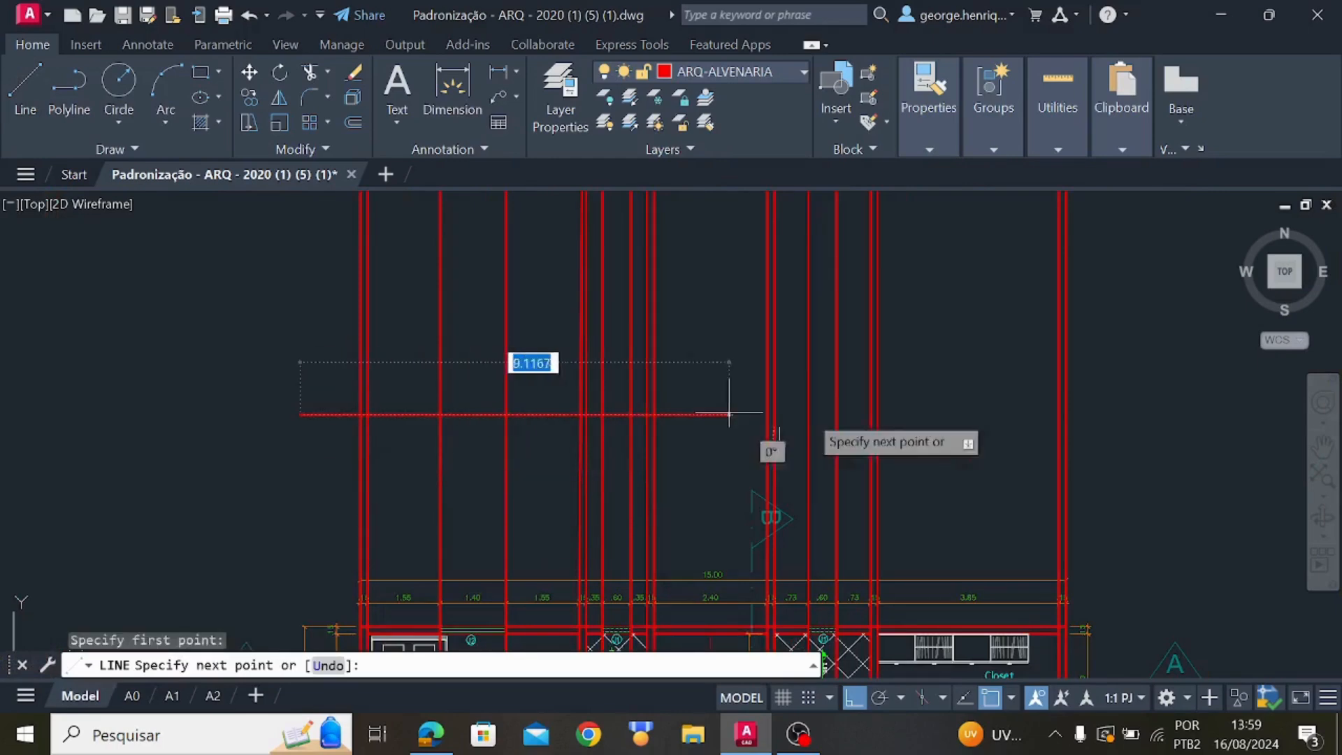
click(1119, 415)
key(Escape)
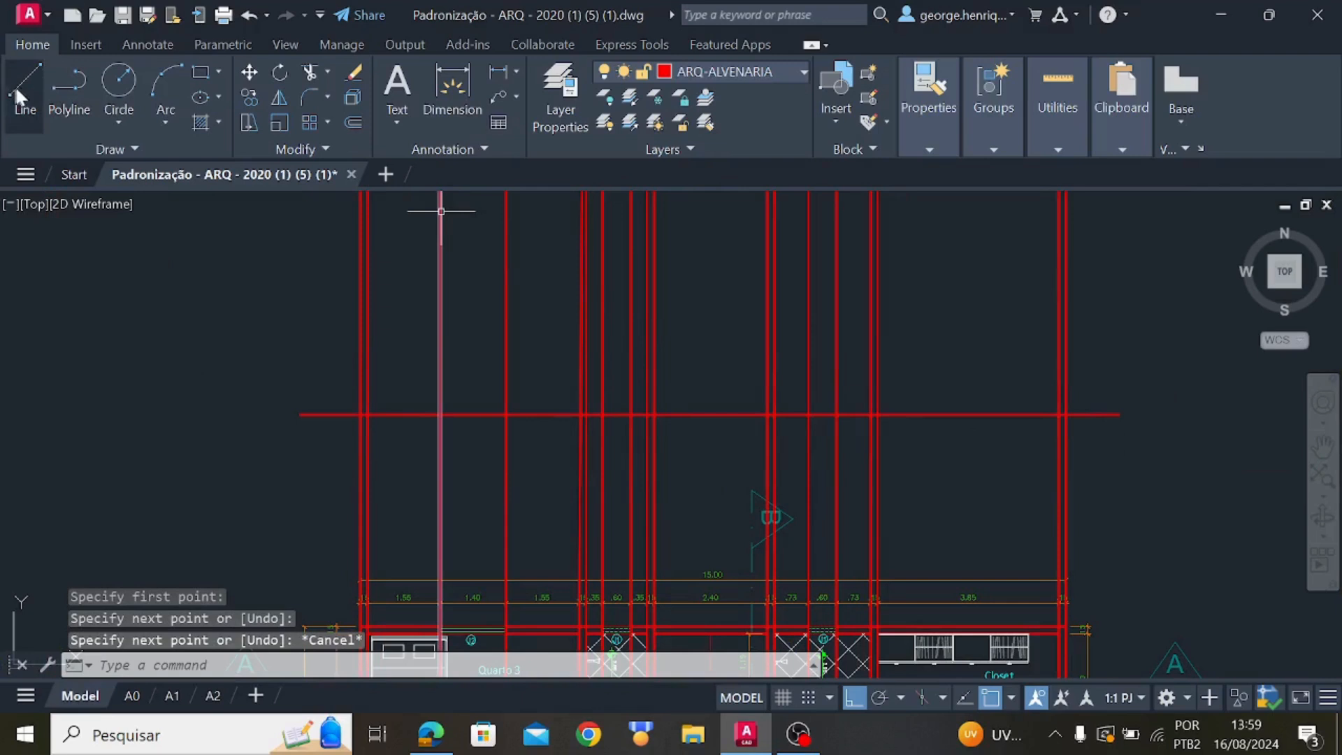
Offset the horizontal line upward by 3
click(353, 123)
click(549, 414)
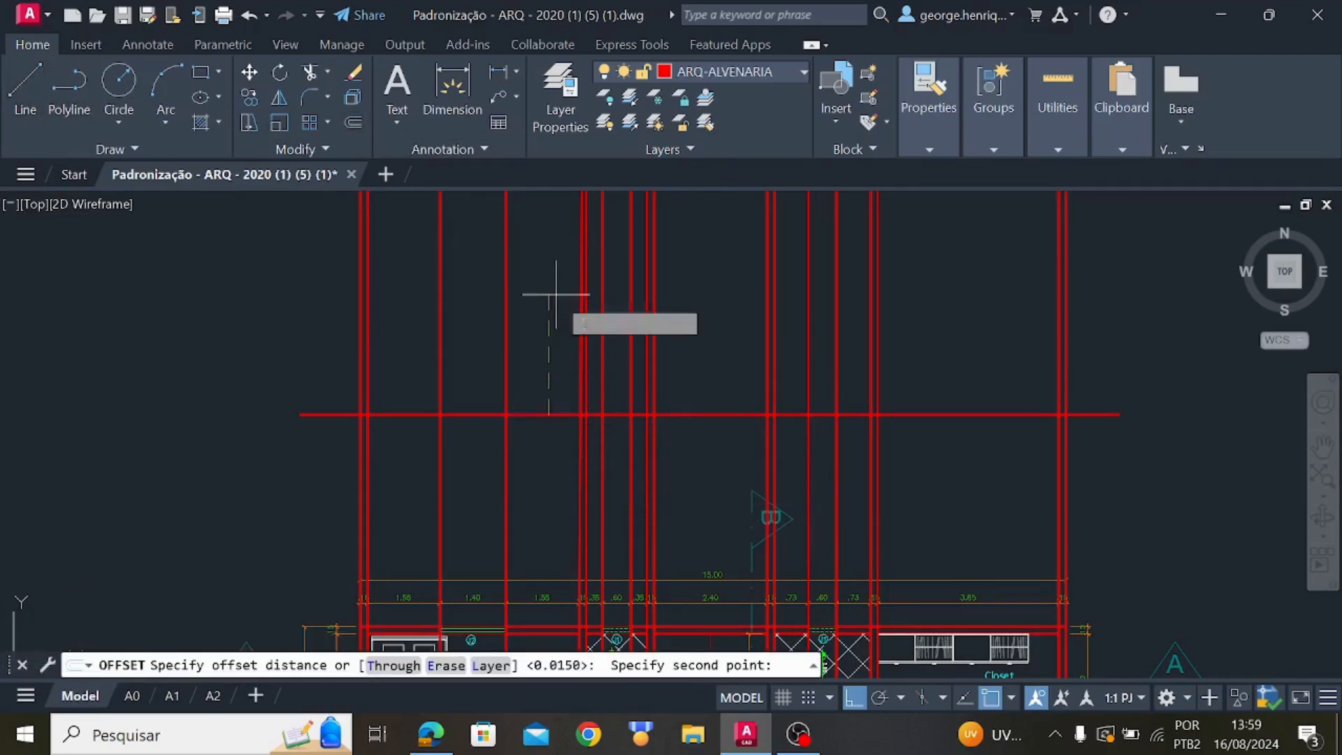
text(3)
key(Return)
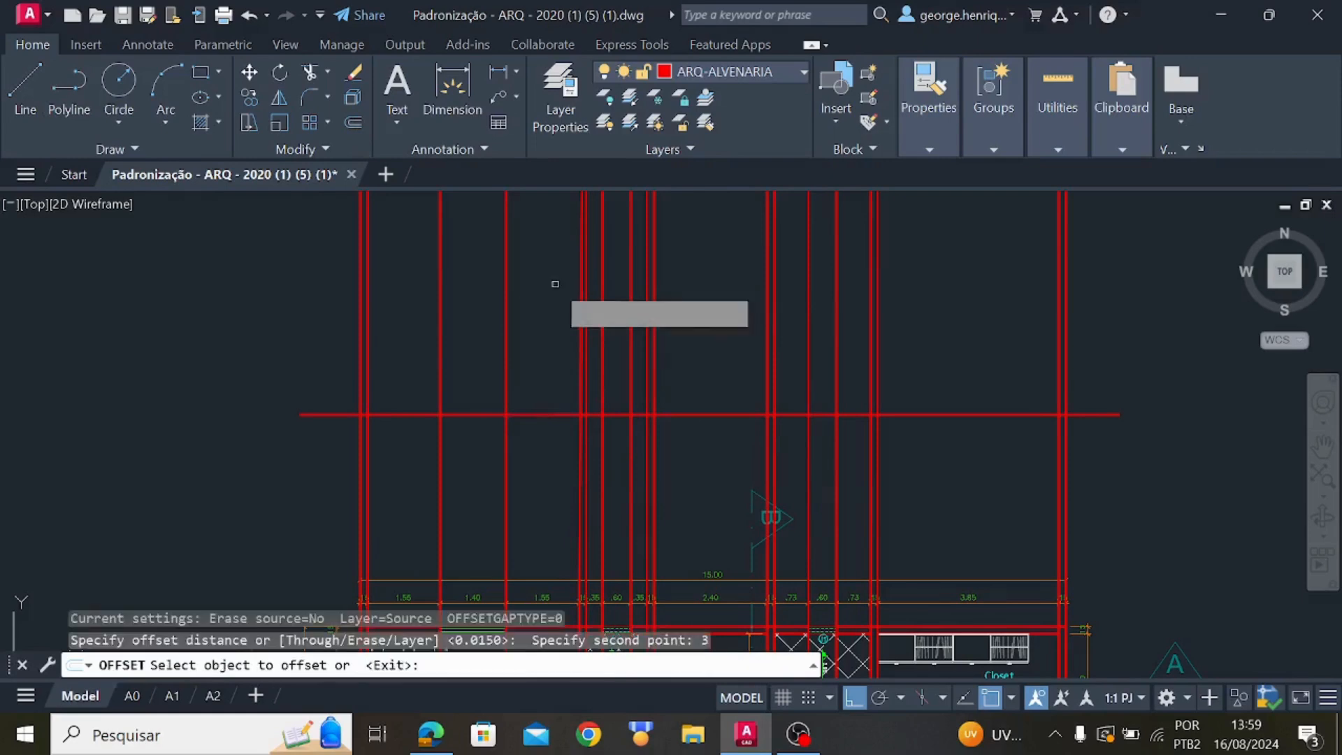
click(551, 414)
click(547, 356)
key(Escape)
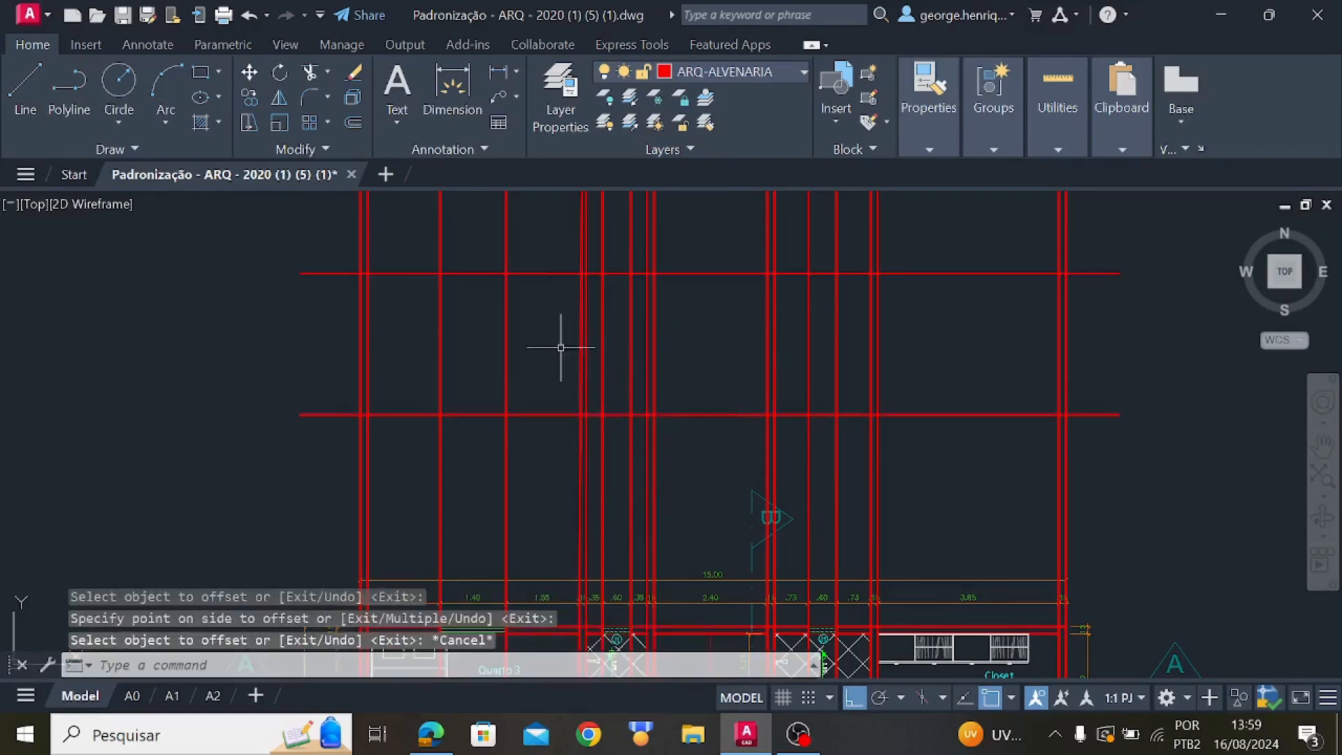
Trim all the vertical construction lines above the upper horizontal line
middle_drag(560, 348, 544, 426)
click(533, 352)
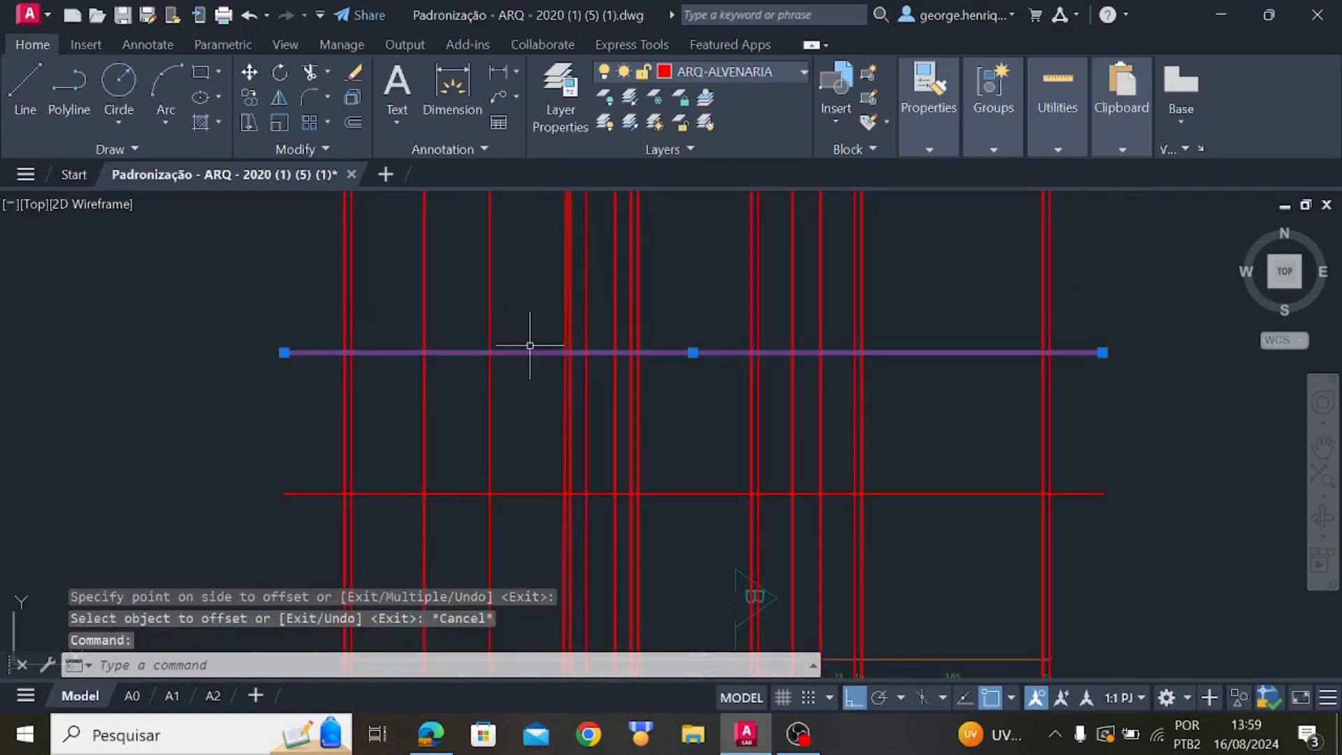
click(308, 74)
mouse_move(278, 244)
mouse_down()
mouse_move(321, 257)
mouse_move(722, 257)
mouse_up()
drag(1106, 268, 1106, 269)
key(Escape)
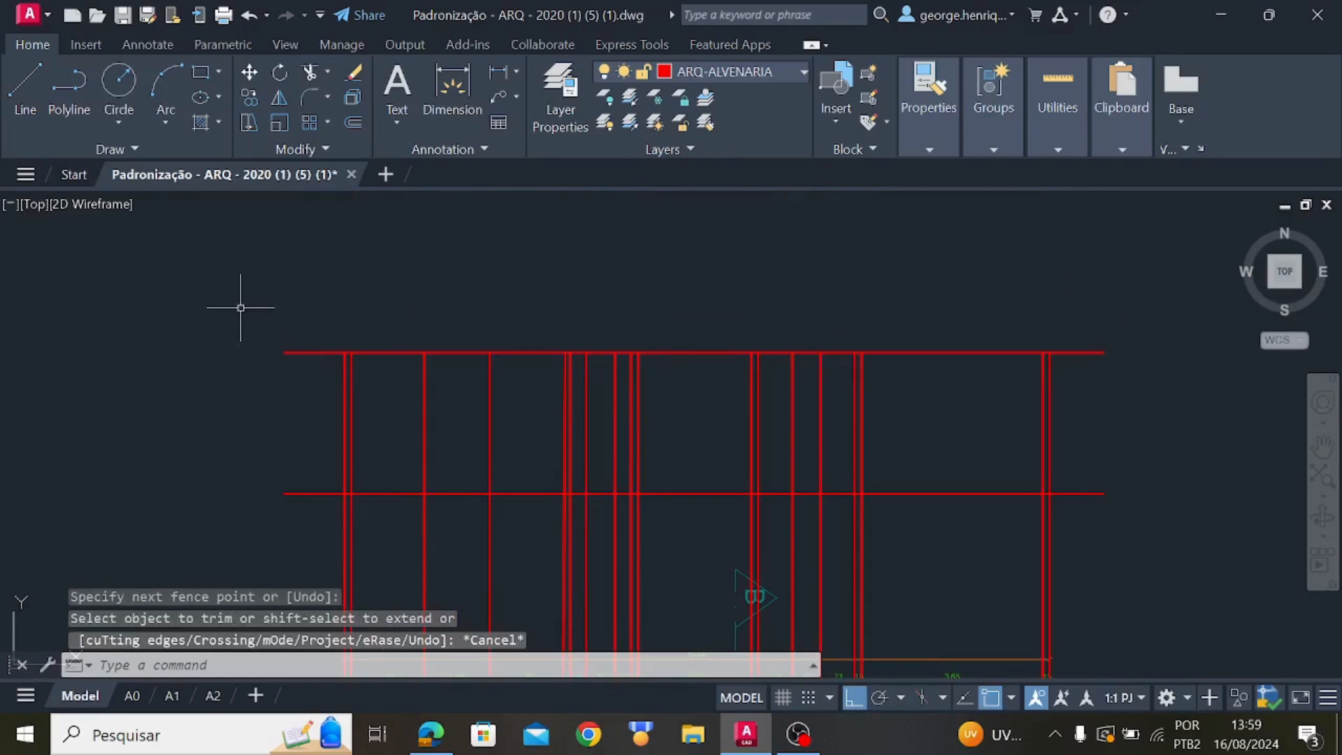
Trim the ends of both horizontal lines that overhang the outer faces of the exterior walls
key(Return)
drag(307, 309, 332, 516)
drag(1124, 302, 1088, 524)
drag(1082, 315, 1074, 393)
key(Escape)
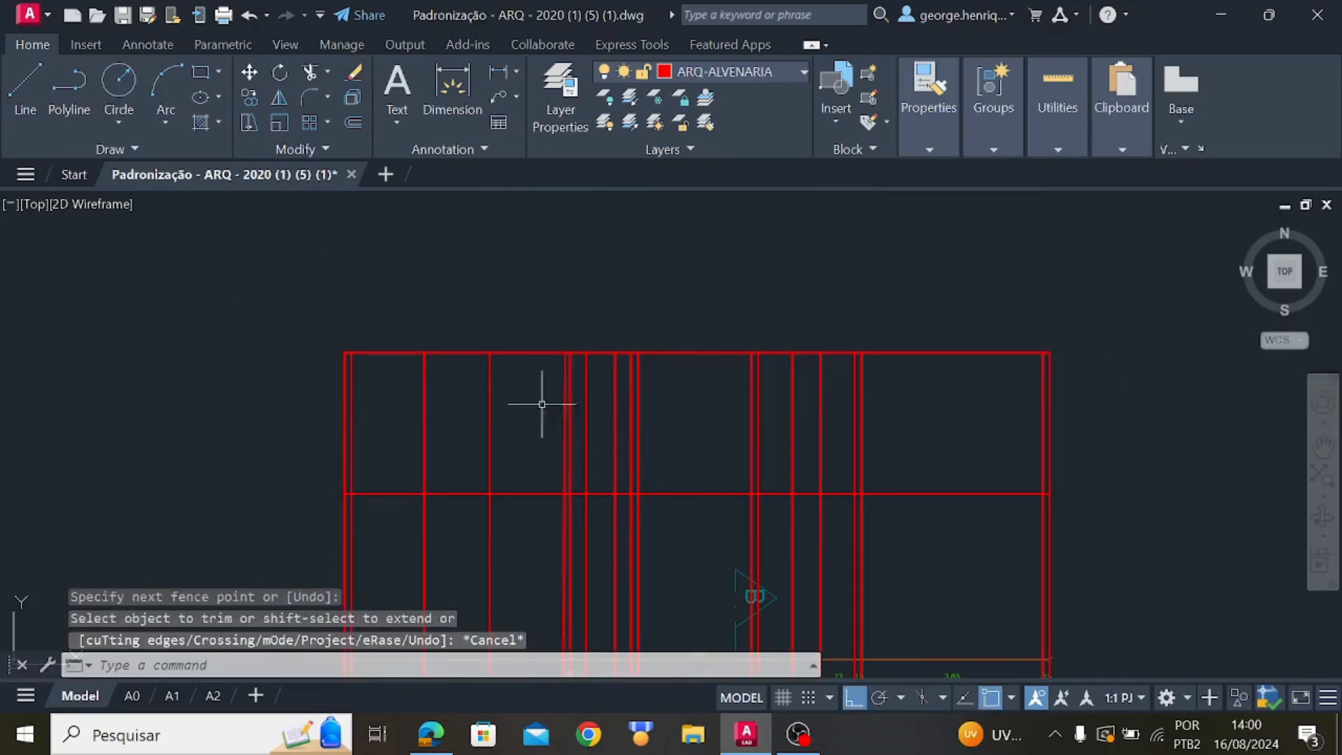
Copy the four-panel window from the ground-floor section to the empty space beside the upper-floor section's left exterior wall
middle_drag(542, 404, 647, 330)
middle_drag(598, 539, 640, 381)
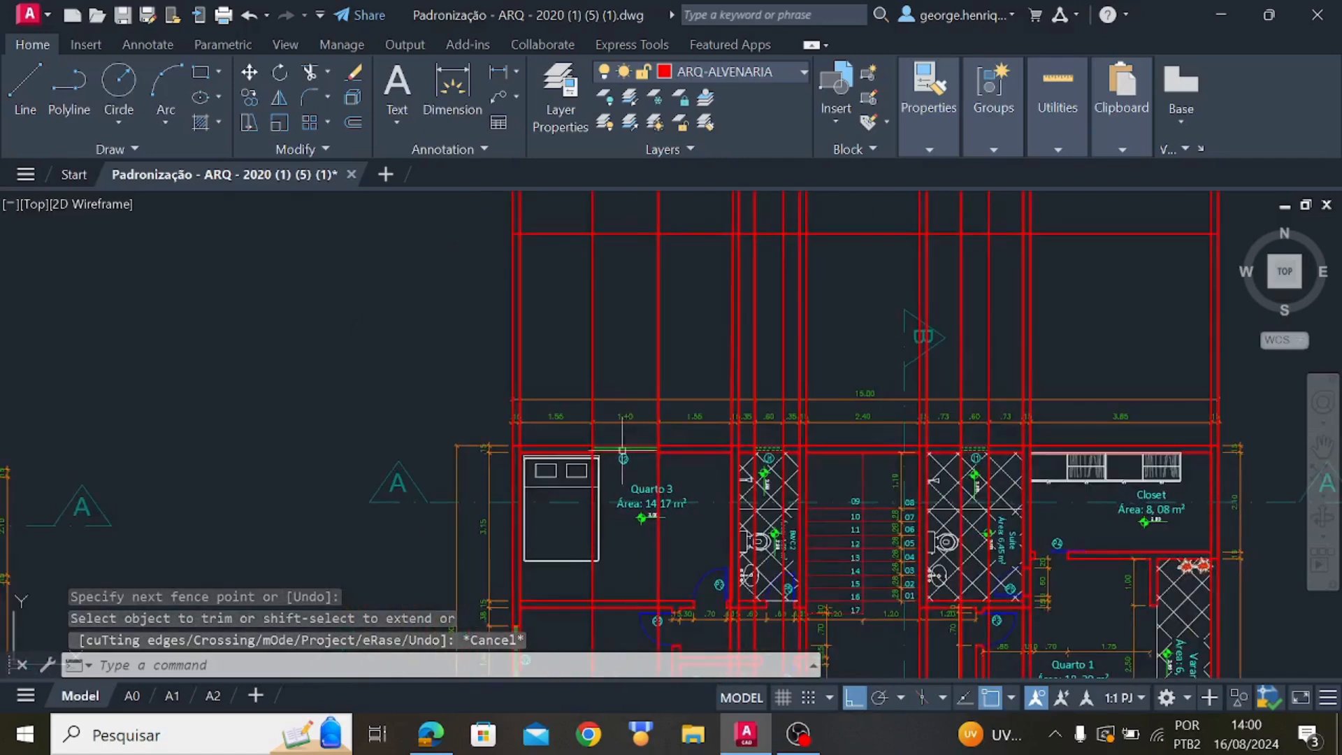
scroll(623, 450, up, 5)
scroll(603, 462, down, 7)
middle_drag(615, 453, 1042, 426)
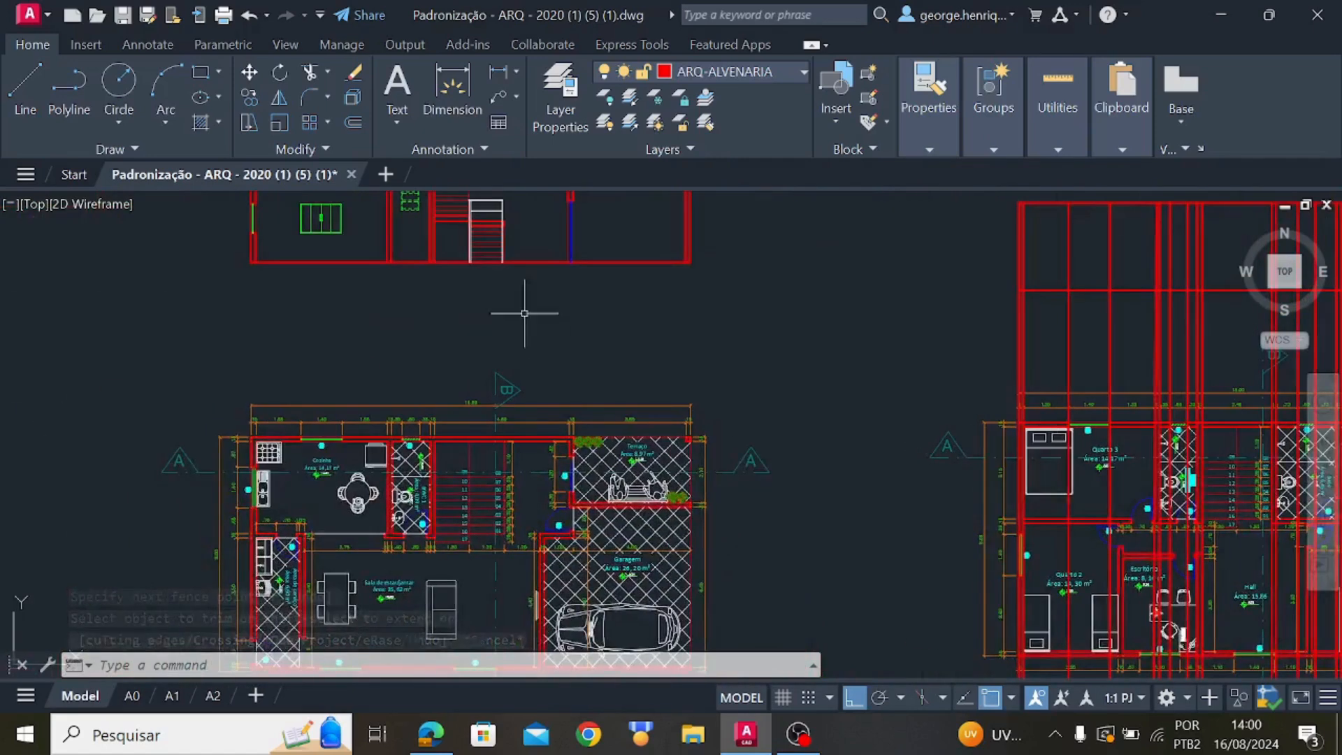
middle_drag(447, 291, 579, 427)
scroll(513, 370, up, 5)
middle_drag(291, 364, 388, 440)
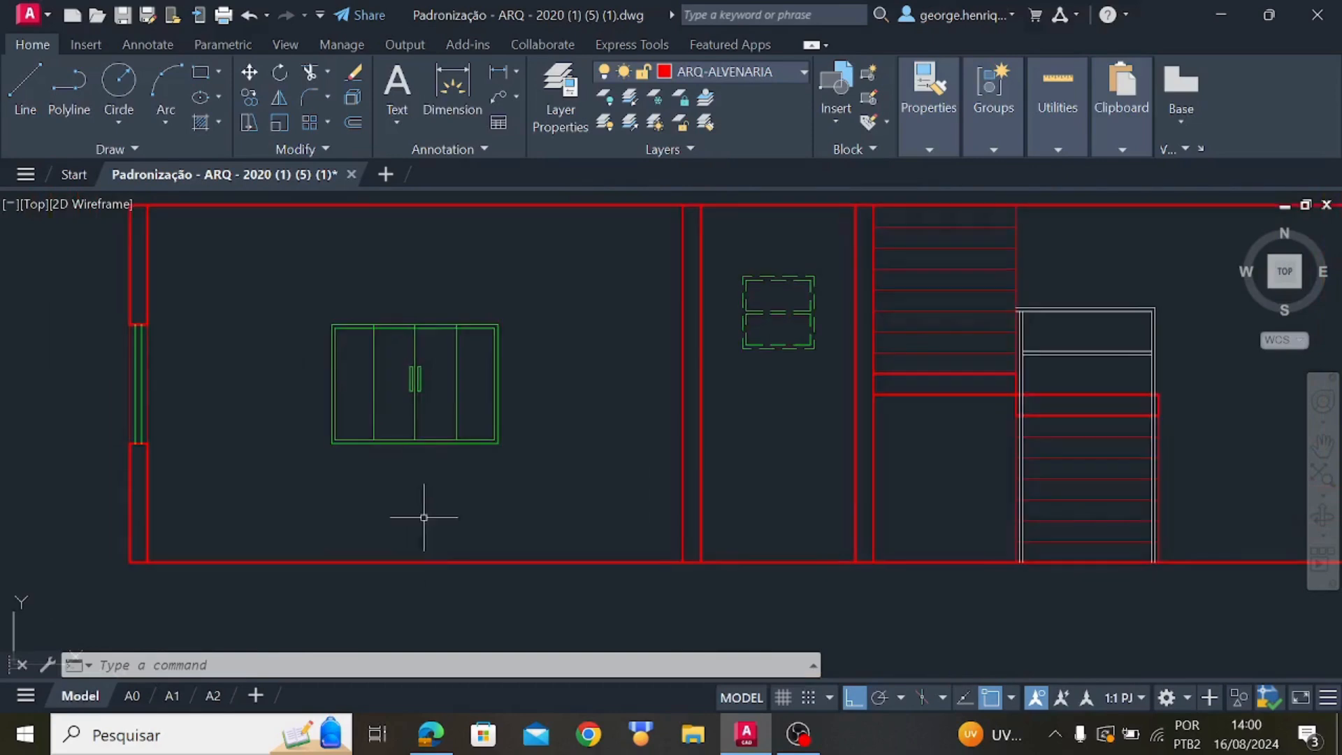
click(571, 509)
click(276, 255)
key(Return)
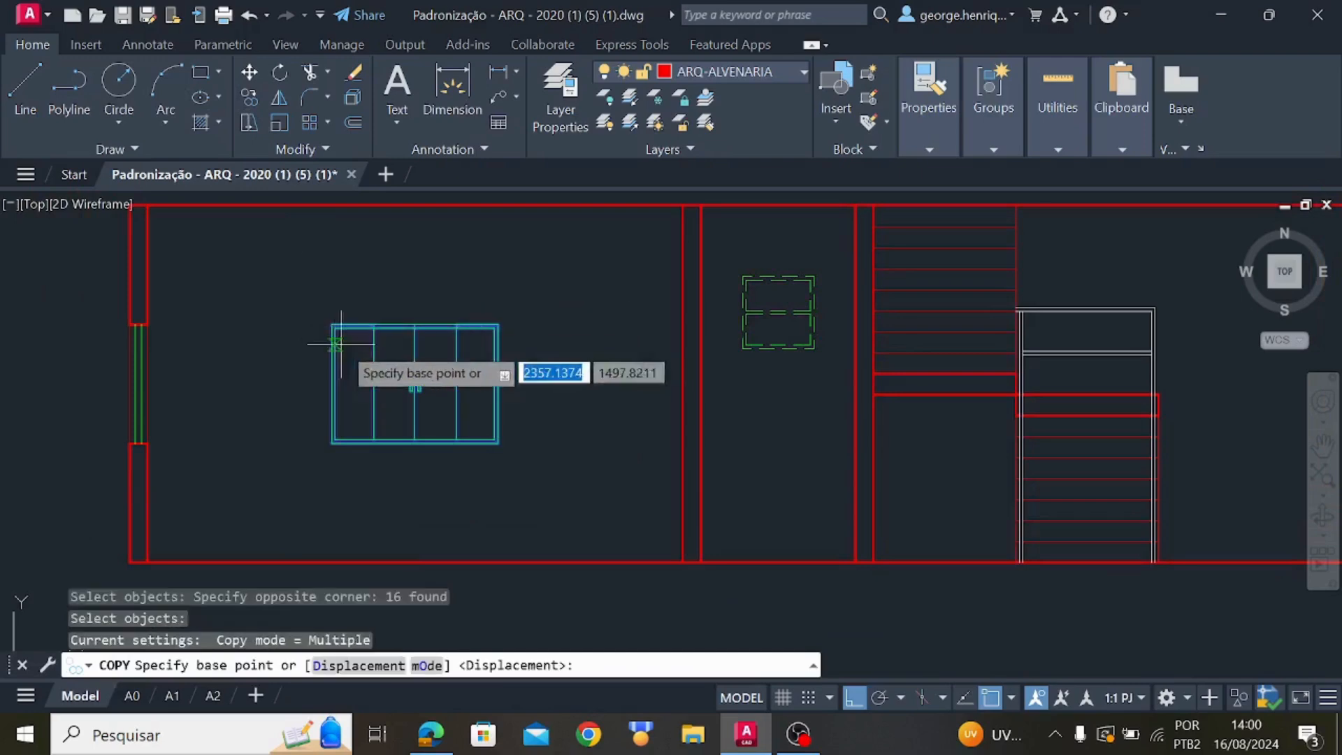
click(373, 439)
scroll(540, 440, down, 8)
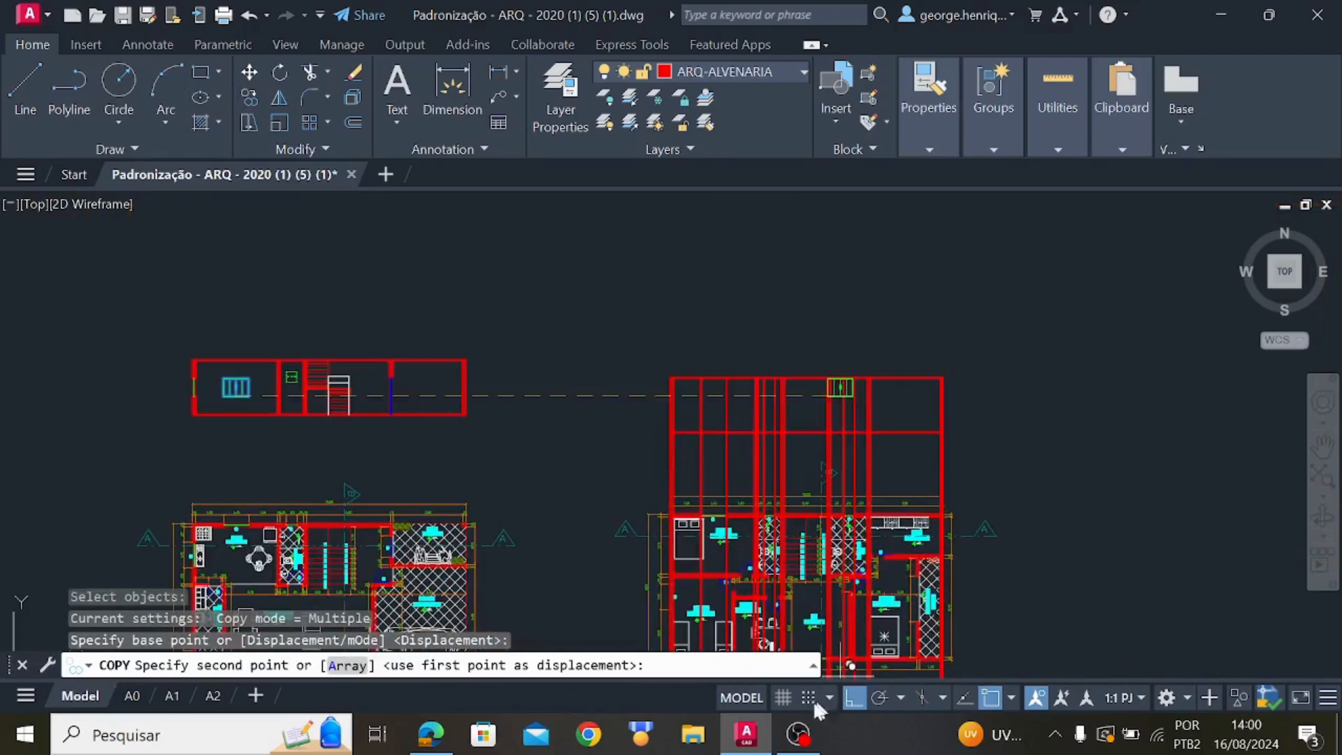
click(853, 698)
scroll(736, 437, up, 3)
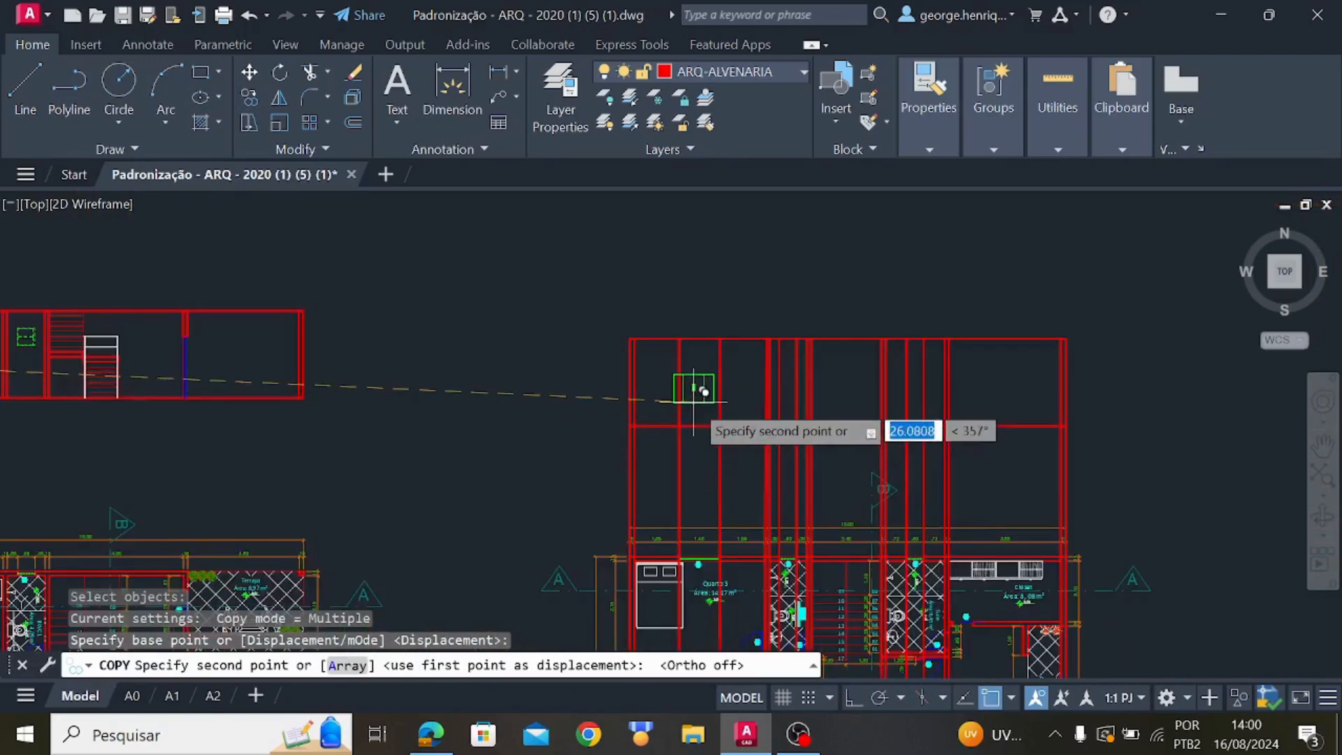
scroll(694, 395, up, 4)
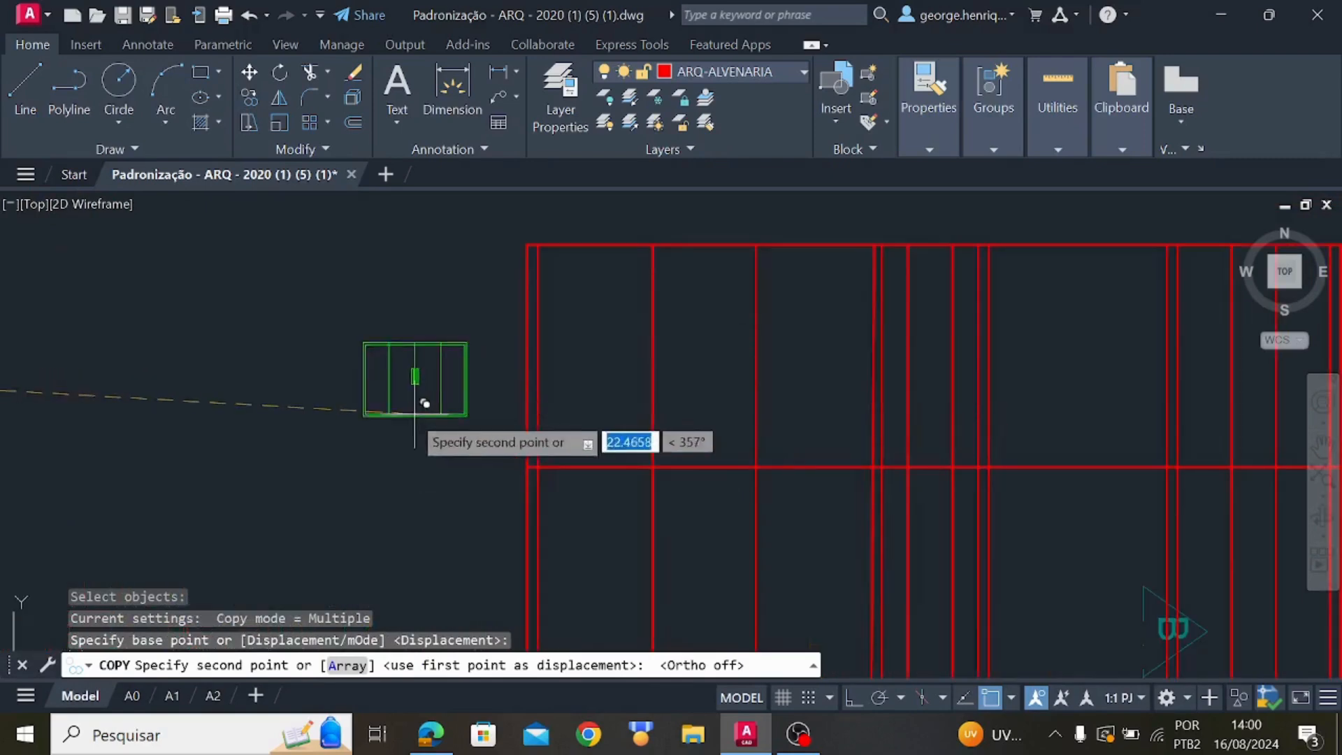
click(395, 372)
key(Escape)
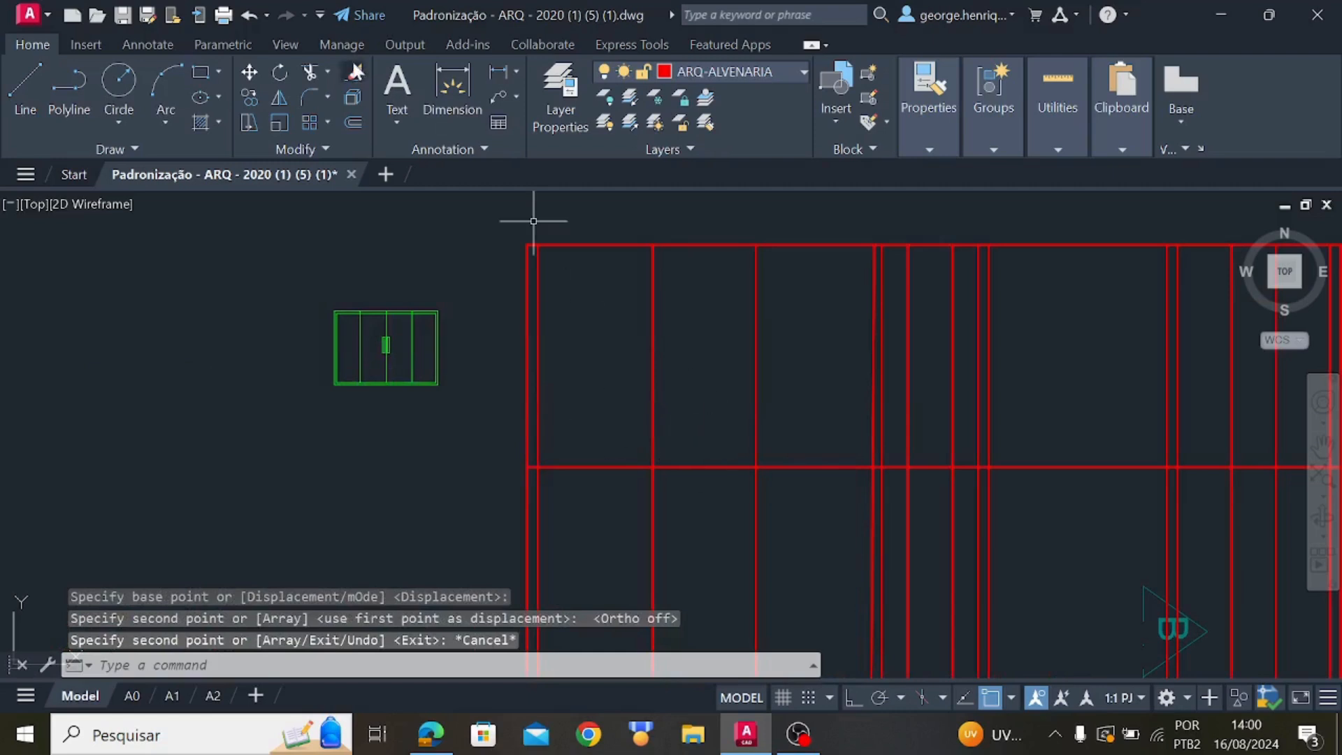
Draw a vertical line of length 1 upward from the lower level line along the bedroom window's left construction line
click(29, 92)
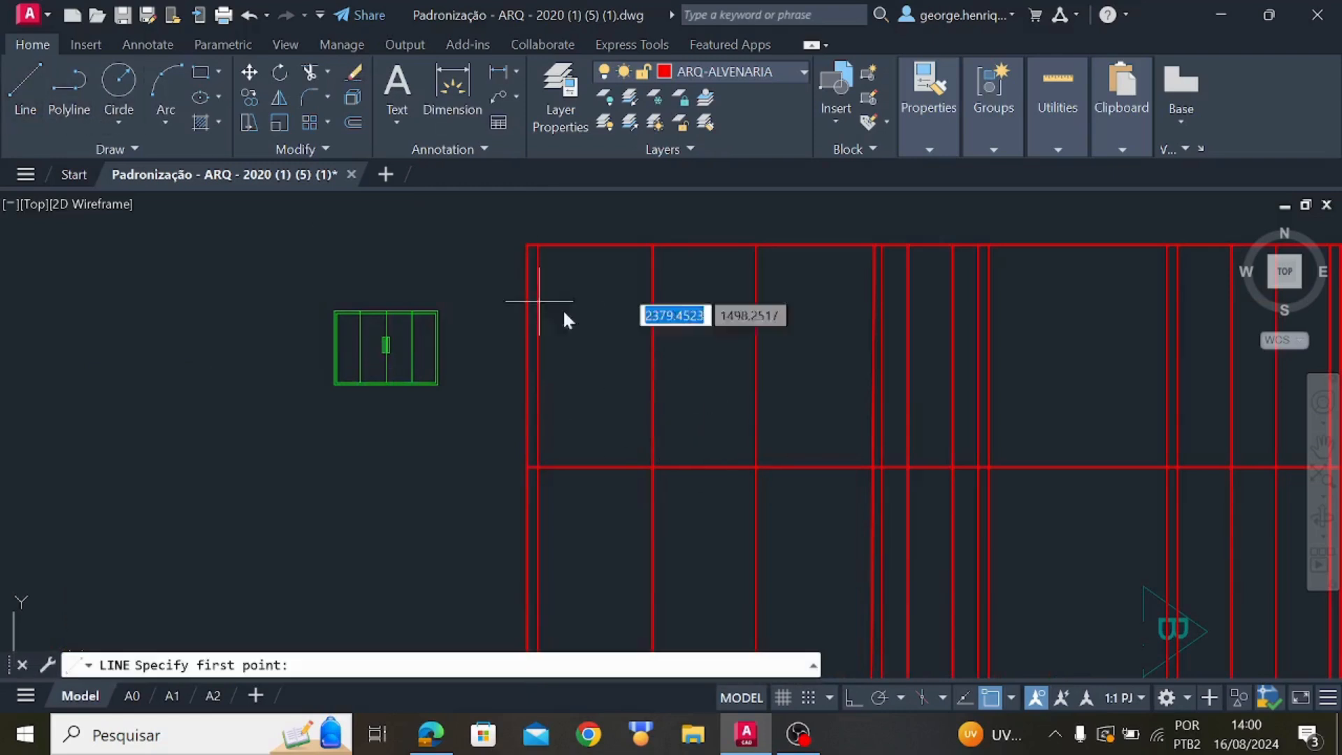
click(651, 466)
click(853, 697)
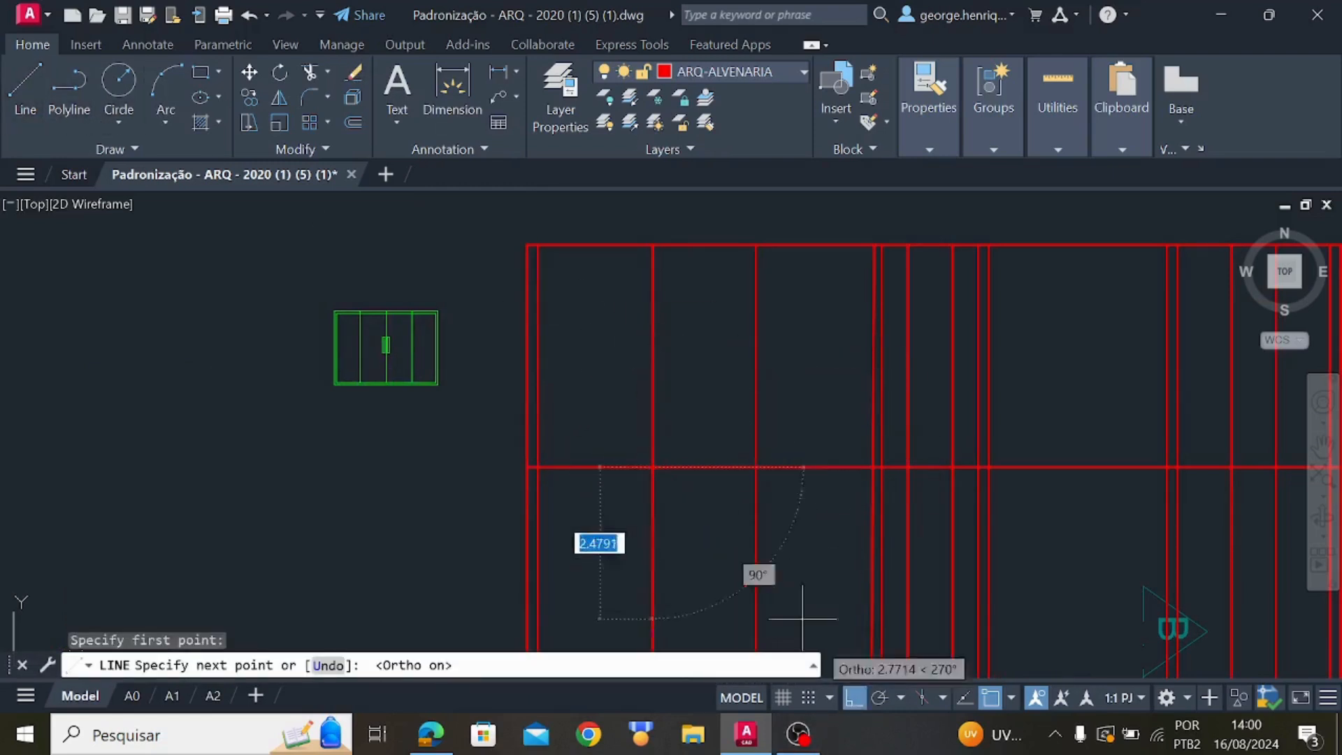
text(1)
key(Return)
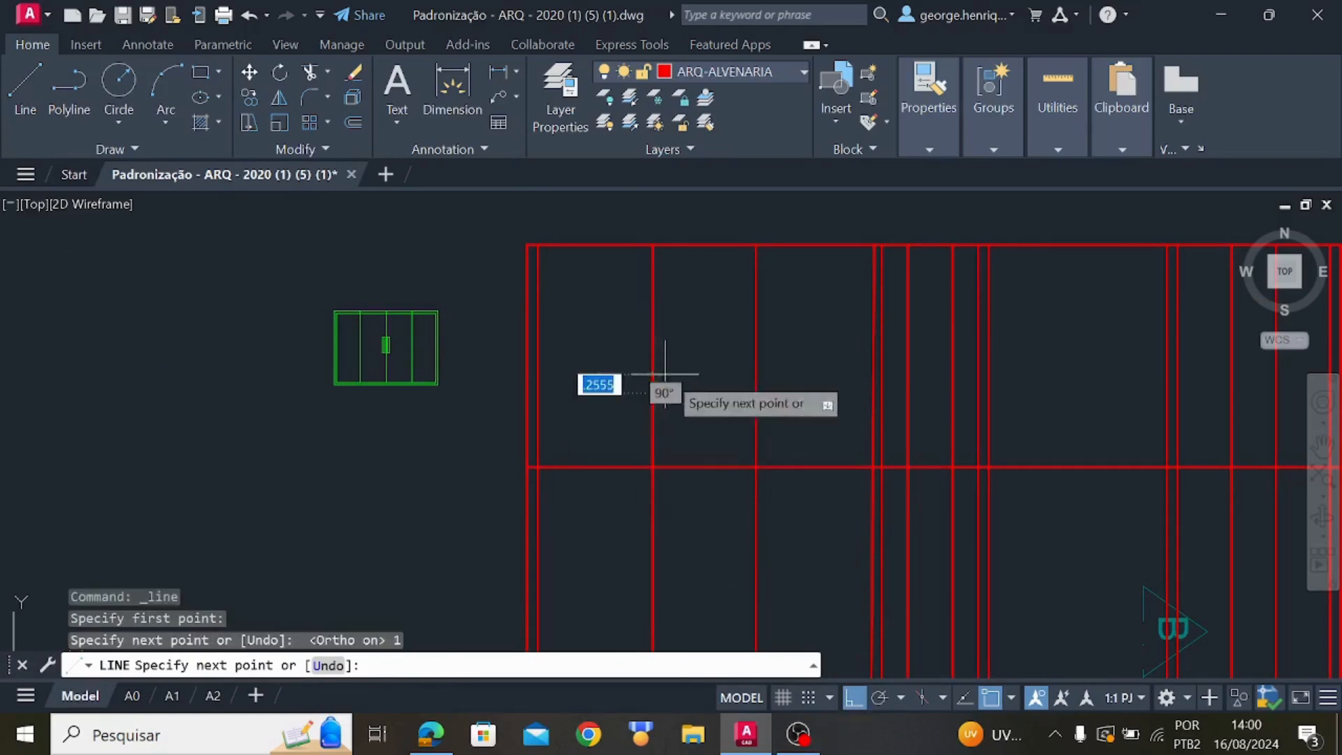
Draw a horizontal line from the helper line's upper end across to the window's right construction line, and erase it
scroll(749, 370, up, 3)
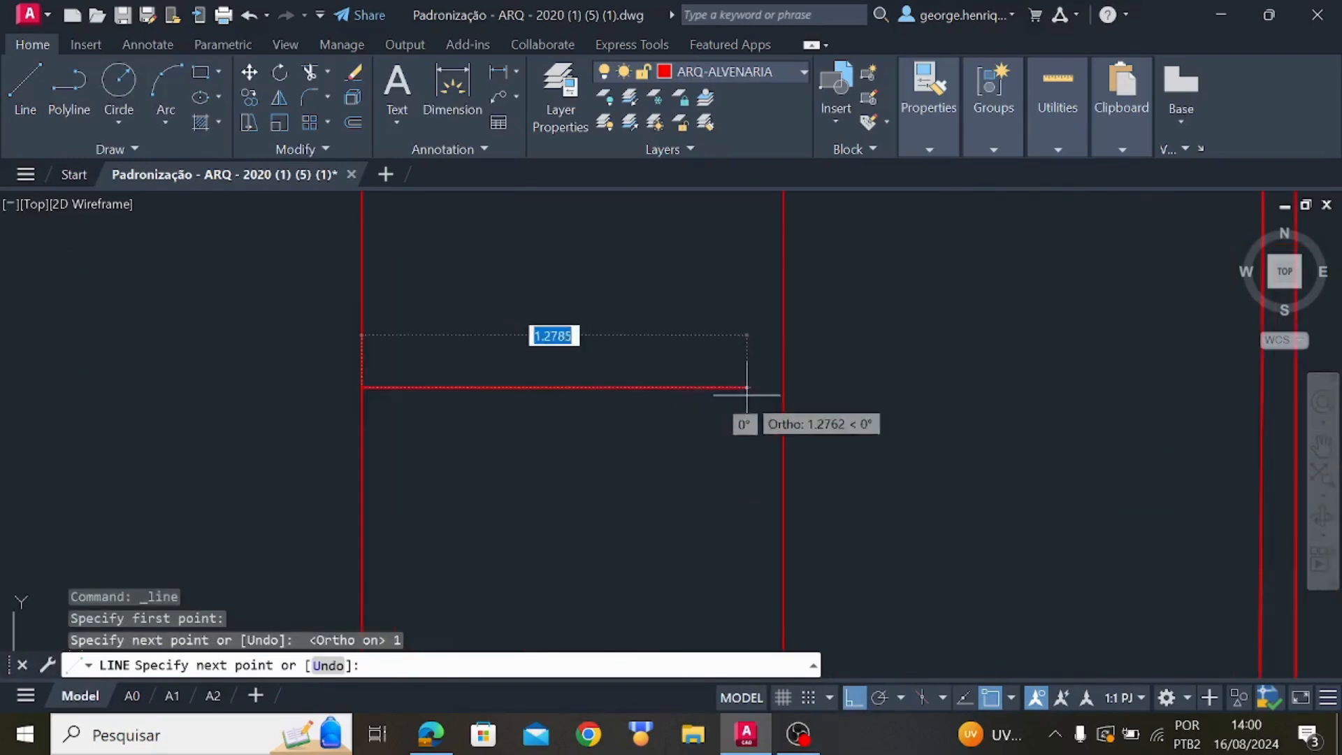
click(783, 387)
key(Escape)
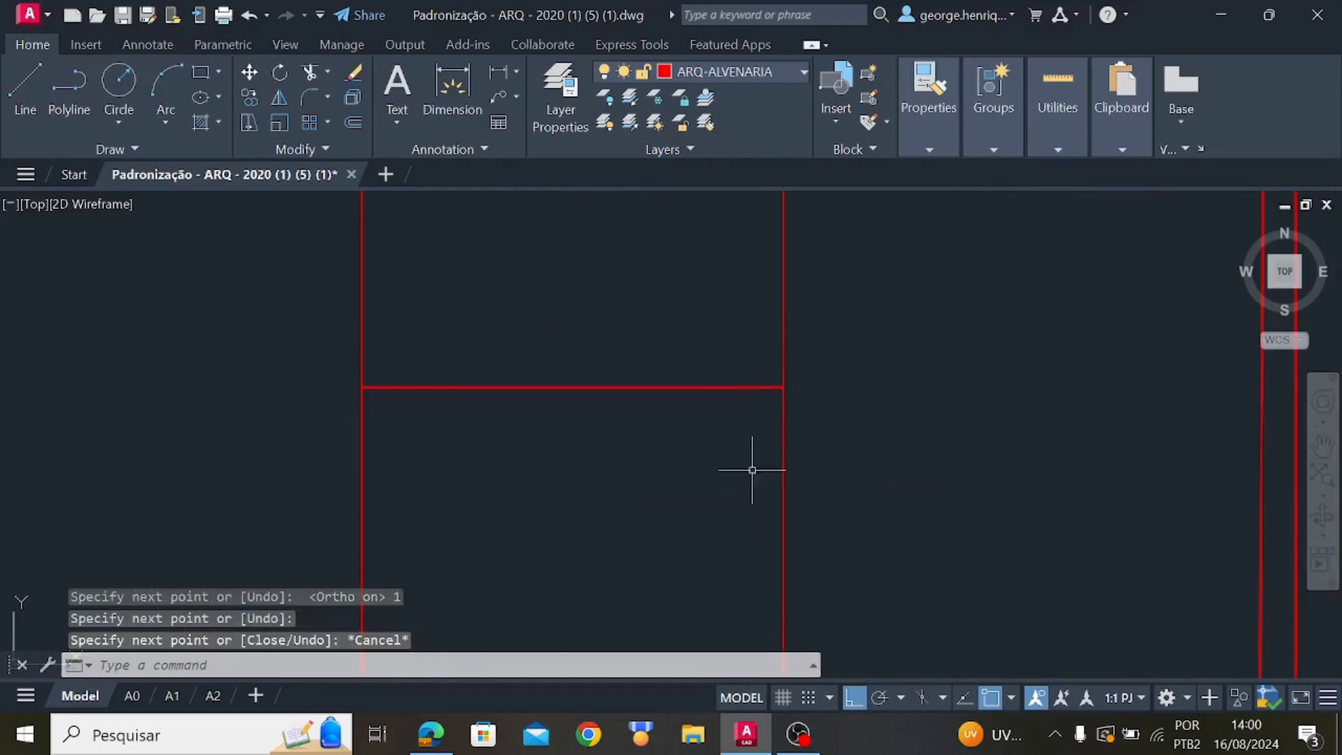
click(622, 388)
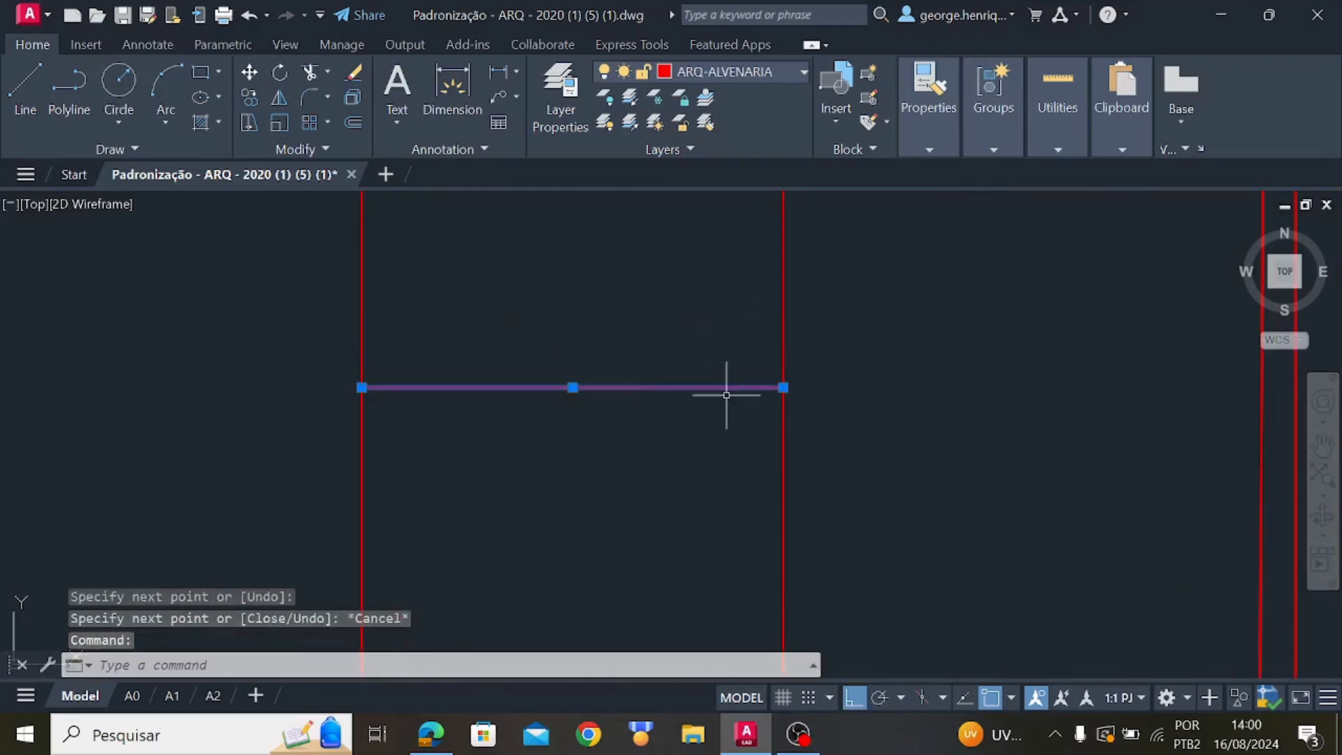
key(Escape)
click(722, 387)
key(Delete)
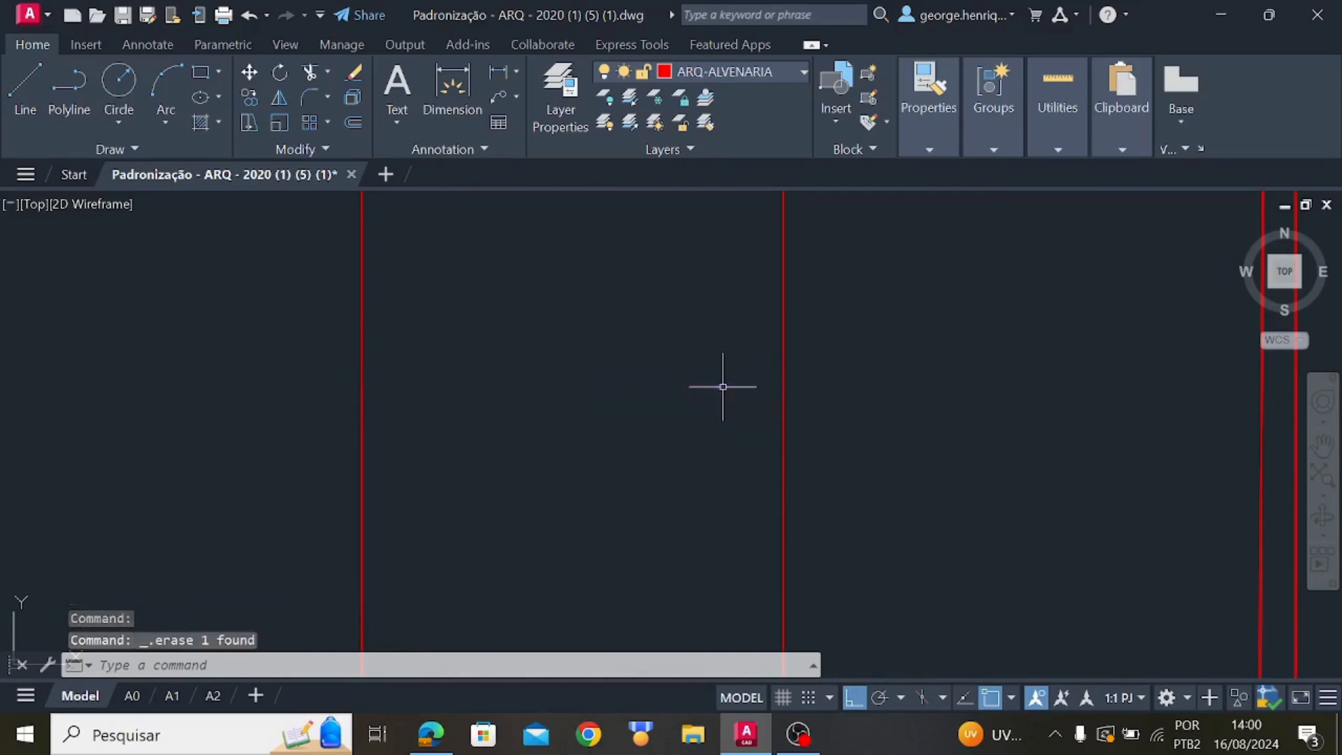
Draw a short horizontal sill marker extending left from the upper end of the vertical helper line
click(40, 74)
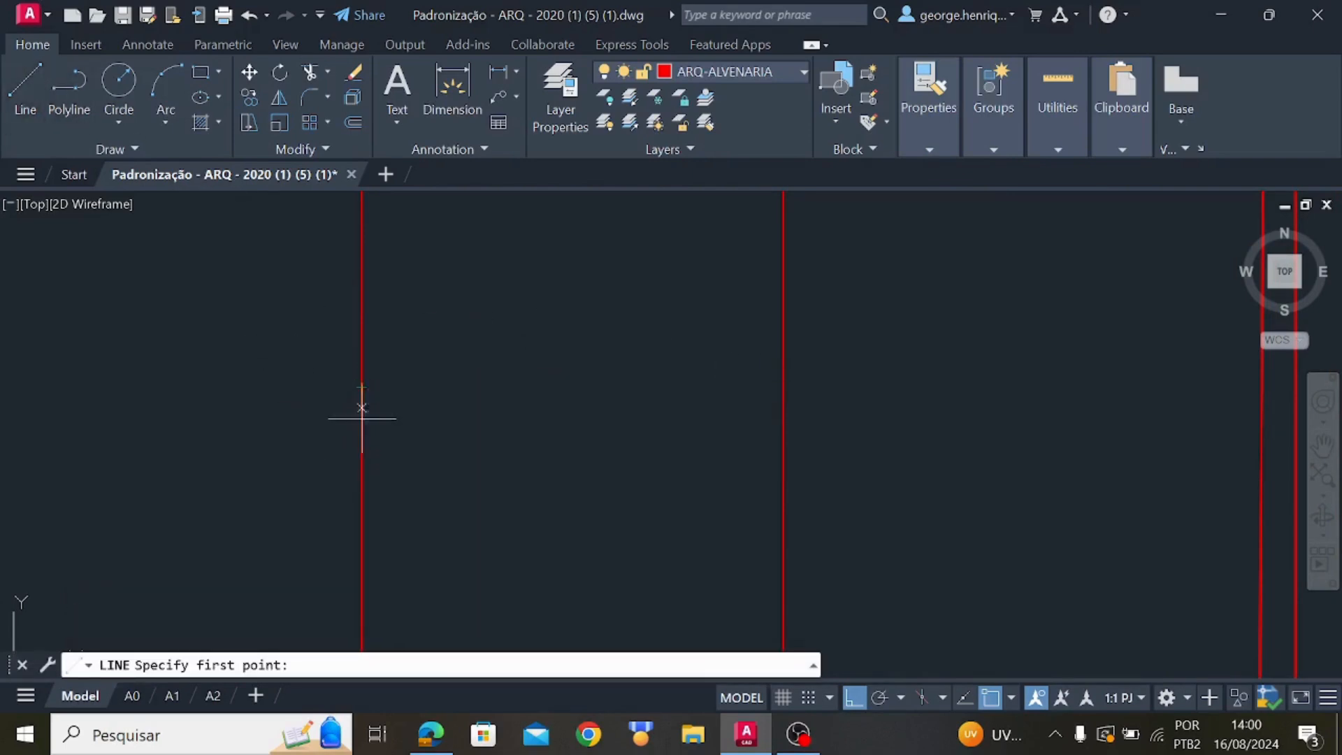
click(359, 384)
click(284, 384)
key(Escape)
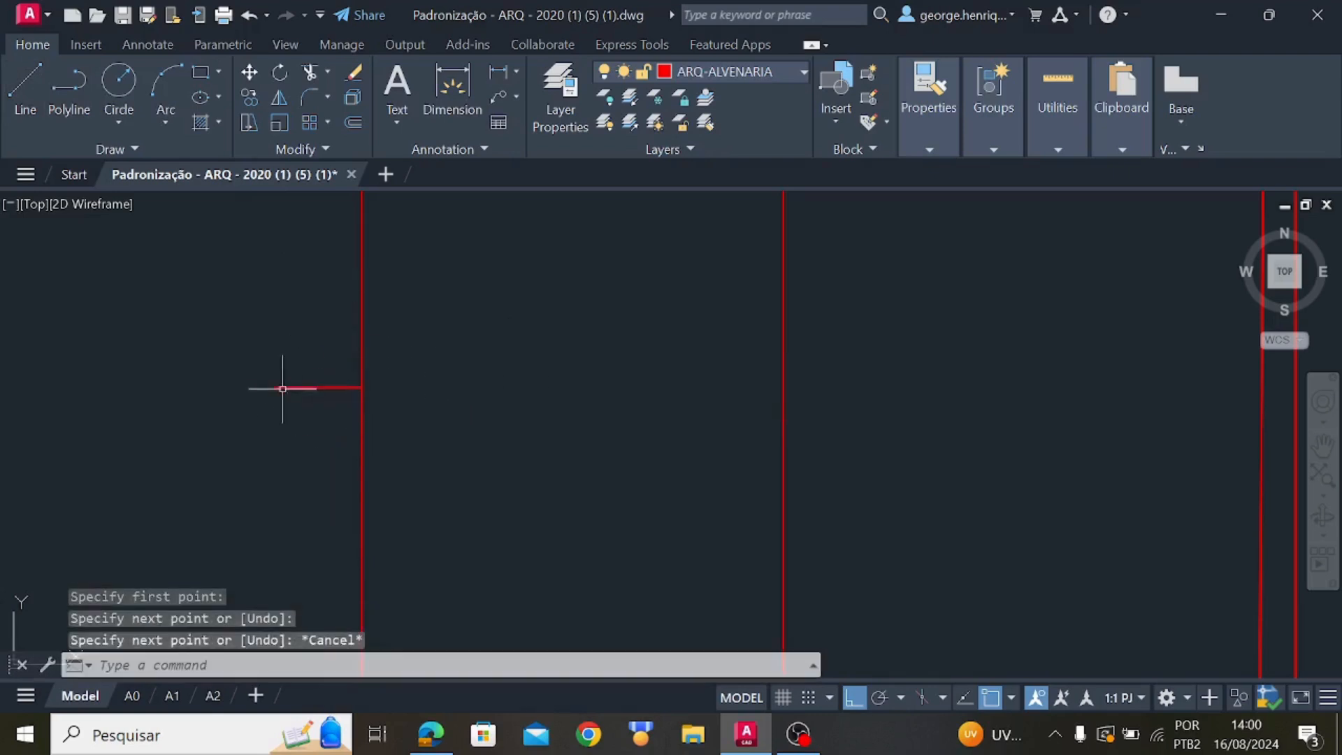
Move the copied four-panel window so its lower-left corner sits where the sill marker meets the left construction line
scroll(395, 516, down, 6)
scroll(405, 475, up, 5)
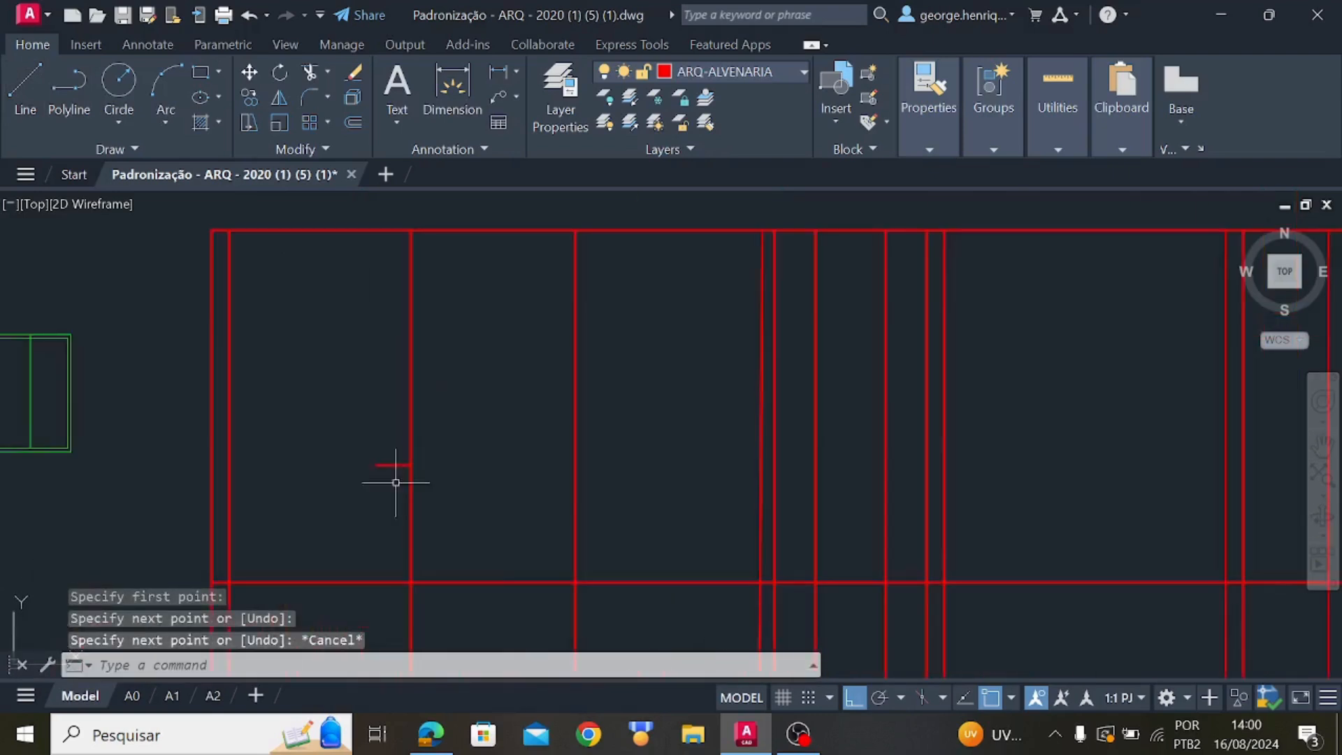
middle_drag(393, 480, 797, 474)
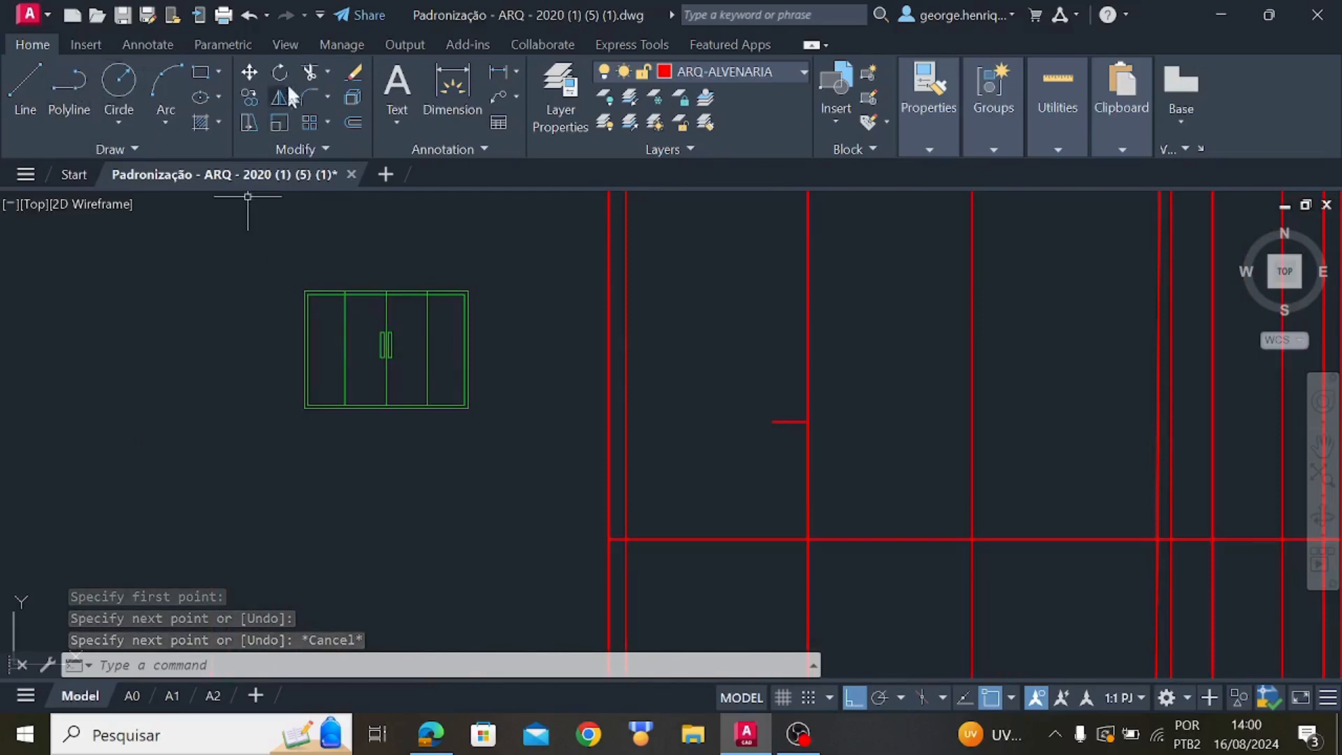
click(250, 76)
click(512, 483)
click(218, 193)
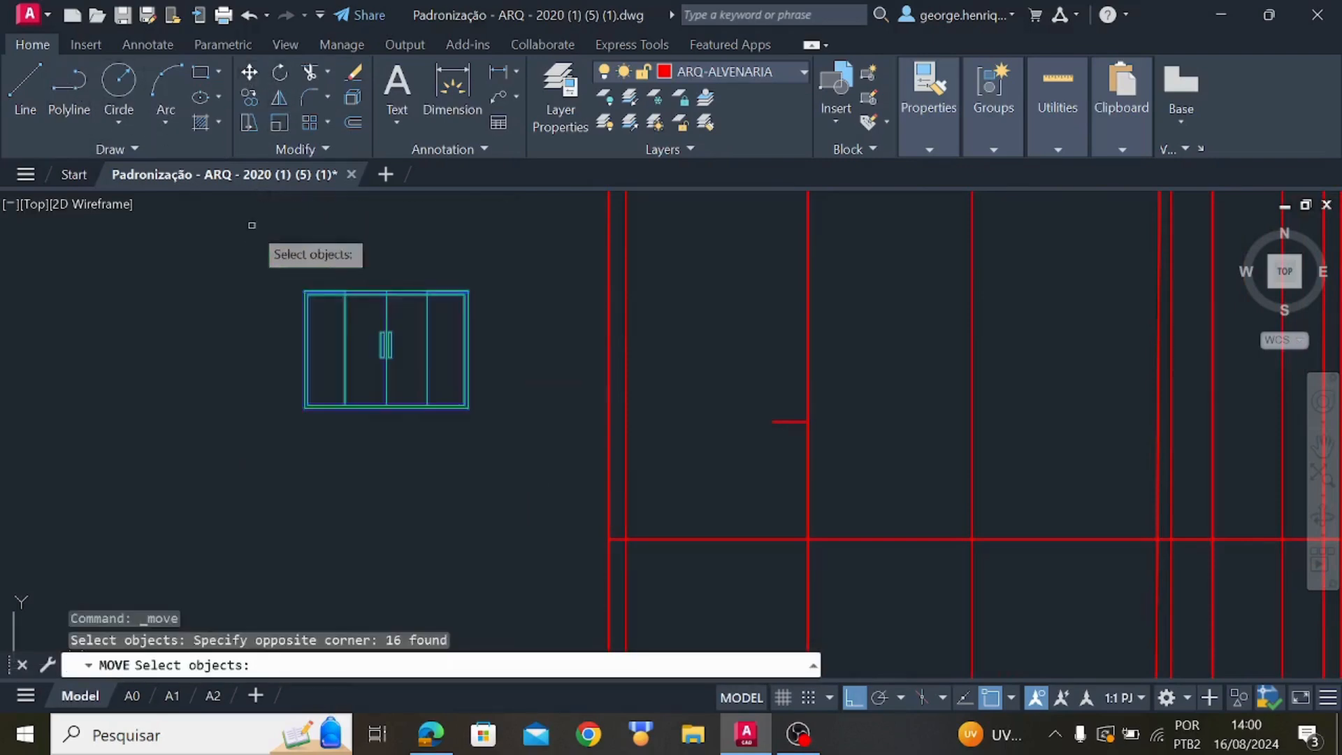
key(Return)
scroll(291, 389, up, 3)
click(326, 418)
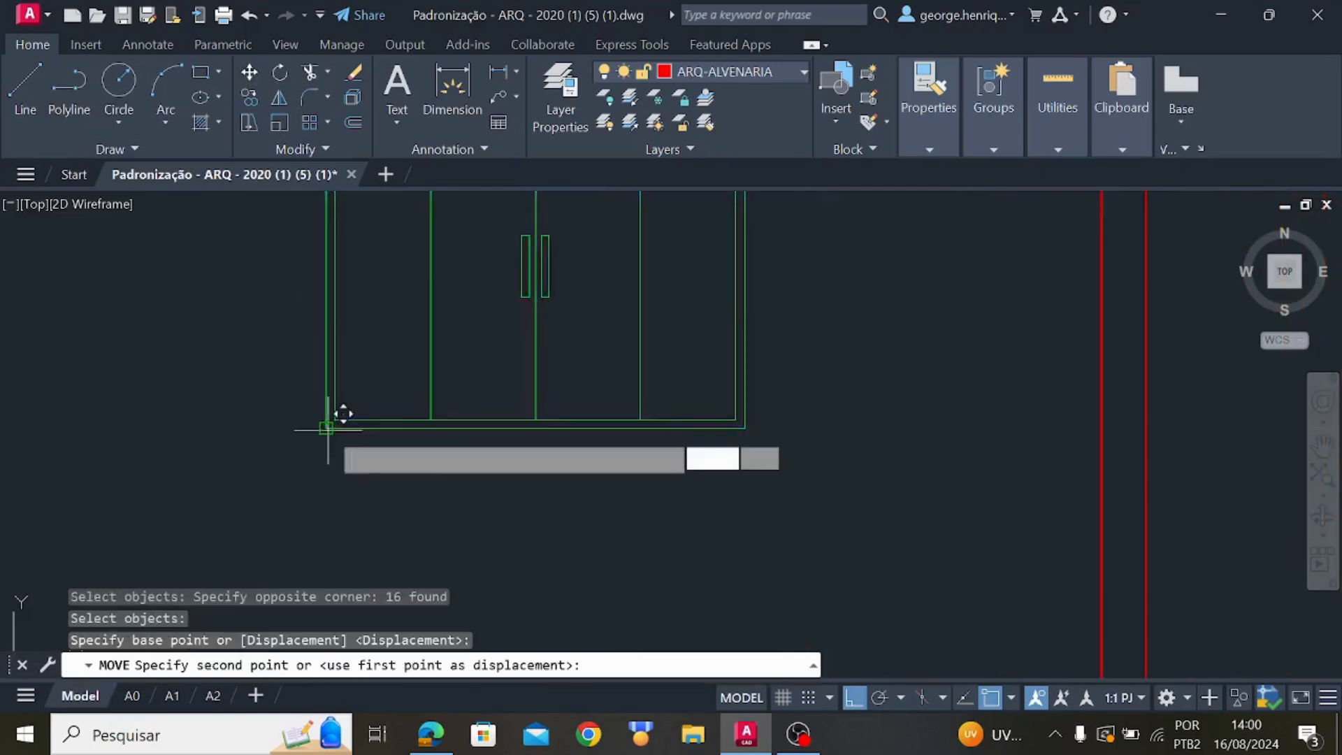
scroll(703, 479, down, 5)
middle_drag(702, 479, 582, 435)
click(858, 699)
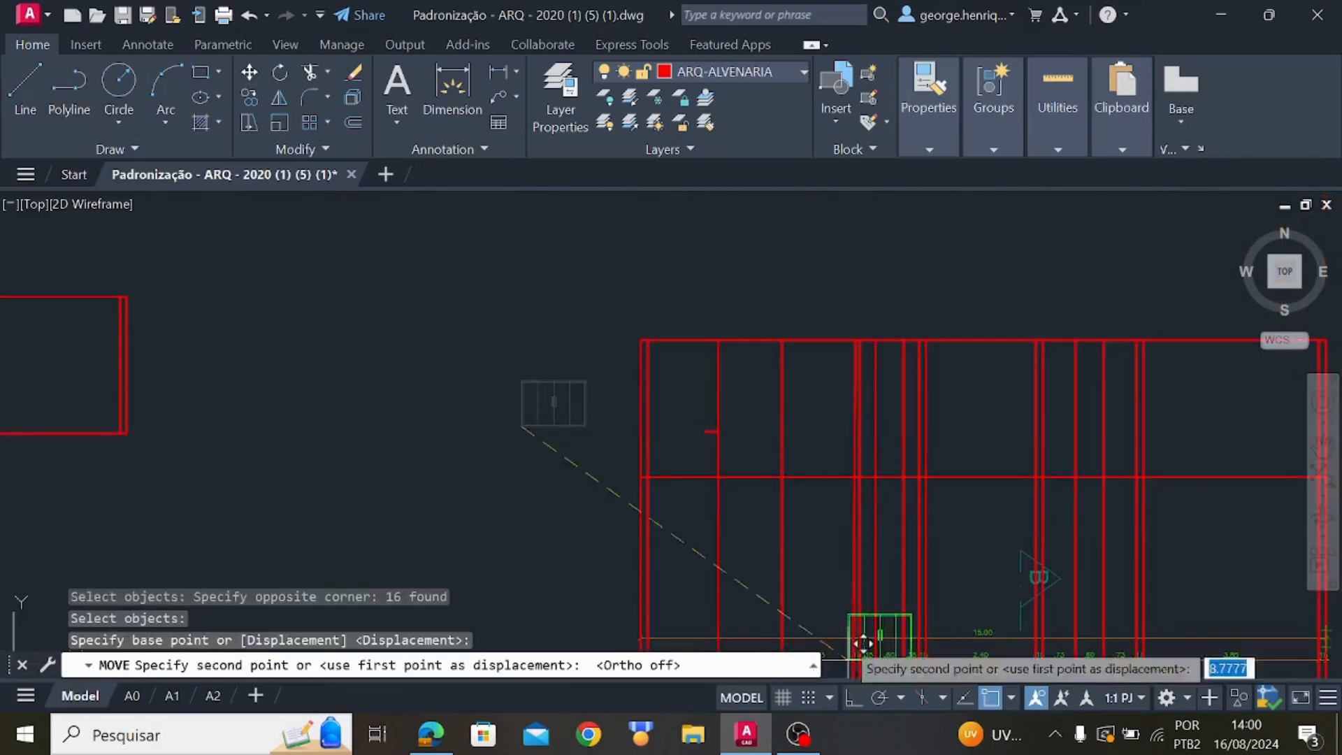
scroll(727, 419, up, 8)
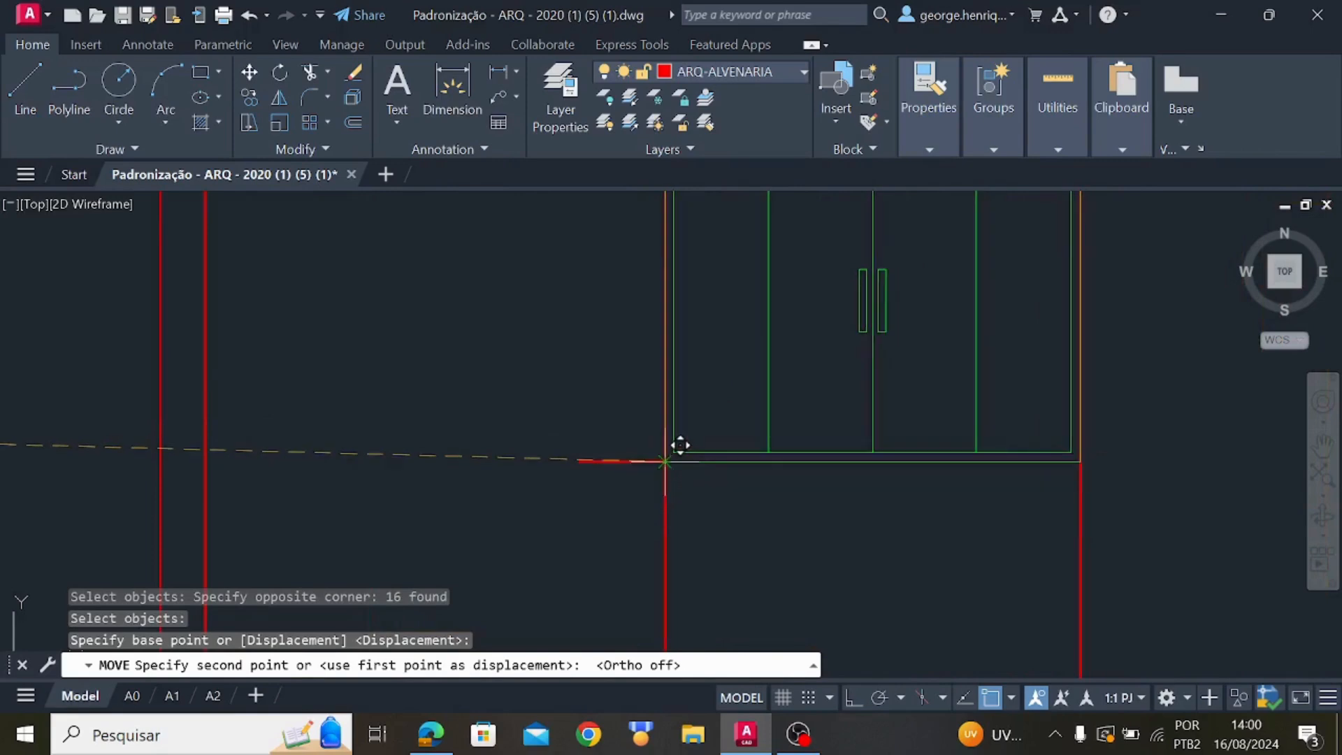
key(Escape)
scroll(703, 510, down, 4)
click(946, 575)
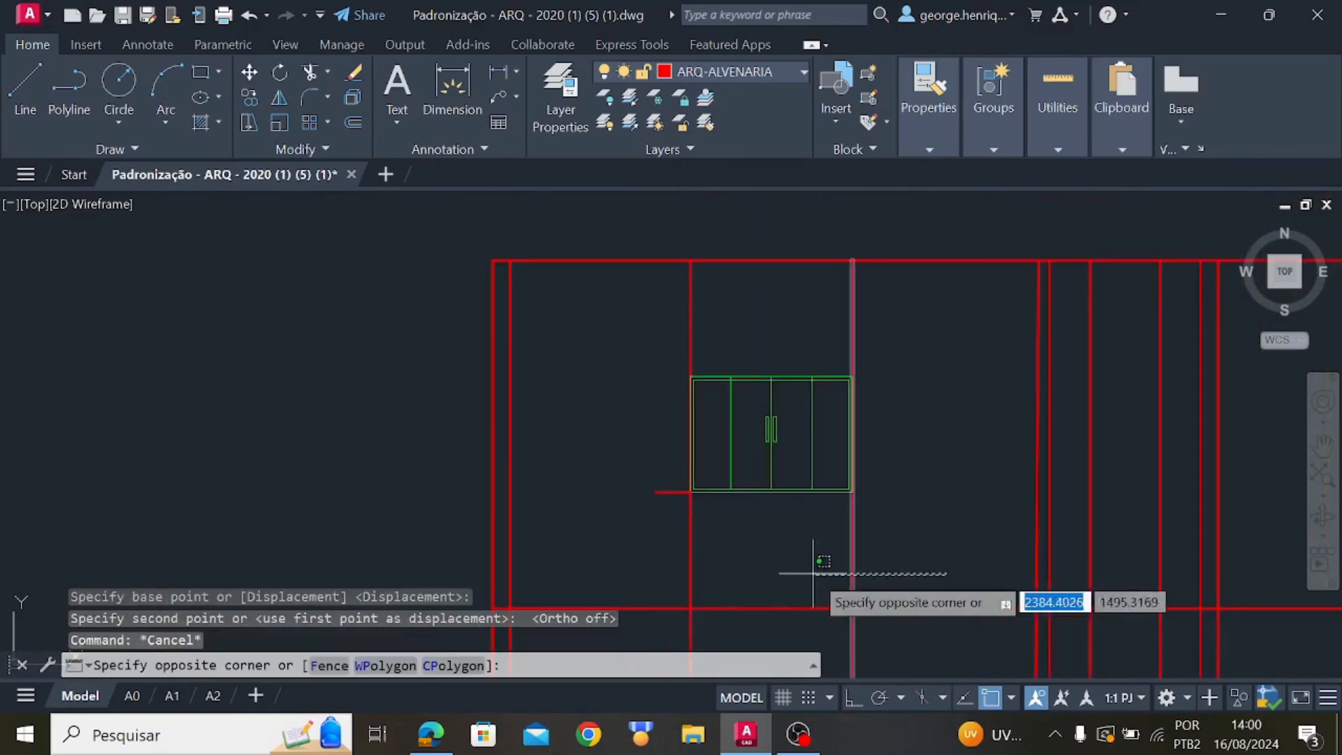
click(632, 534)
scroll(707, 533, up, 3)
key(Escape)
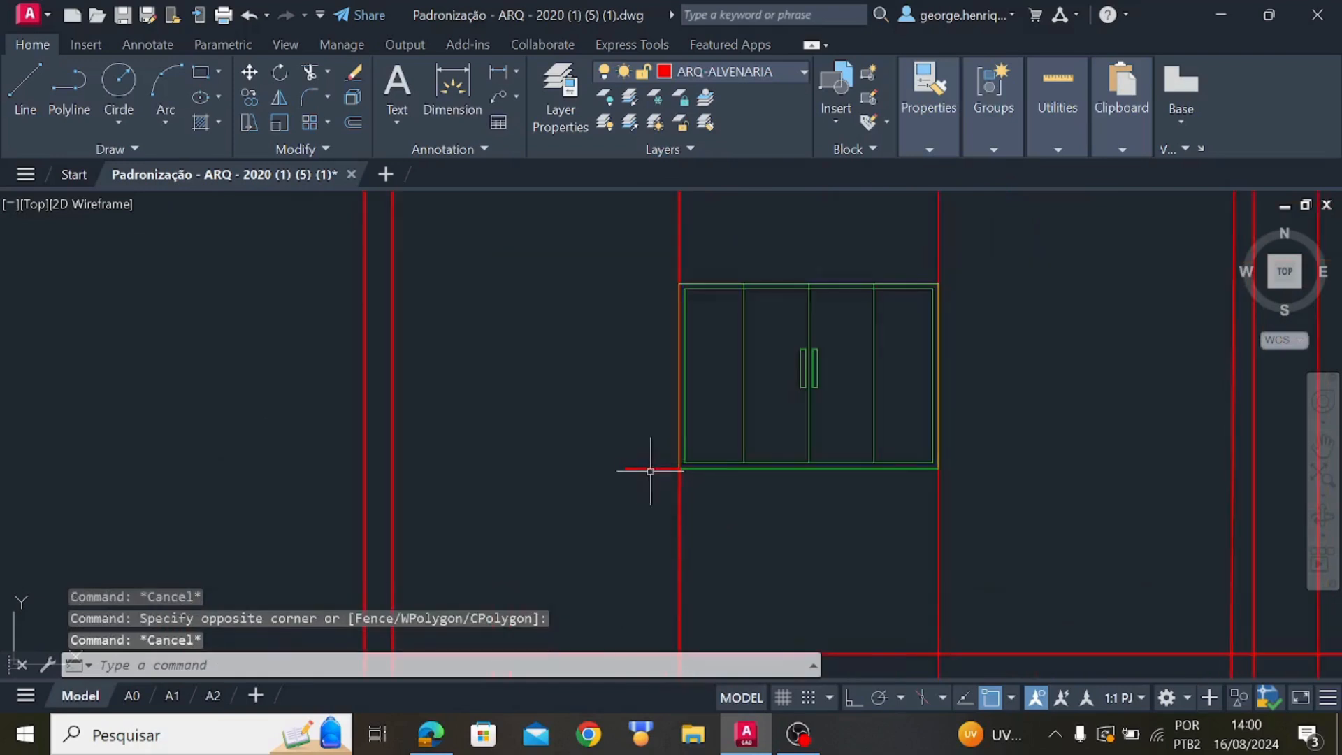
Stretch the short sill marker along the four-panel window's bottom edge and erase it
click(655, 469)
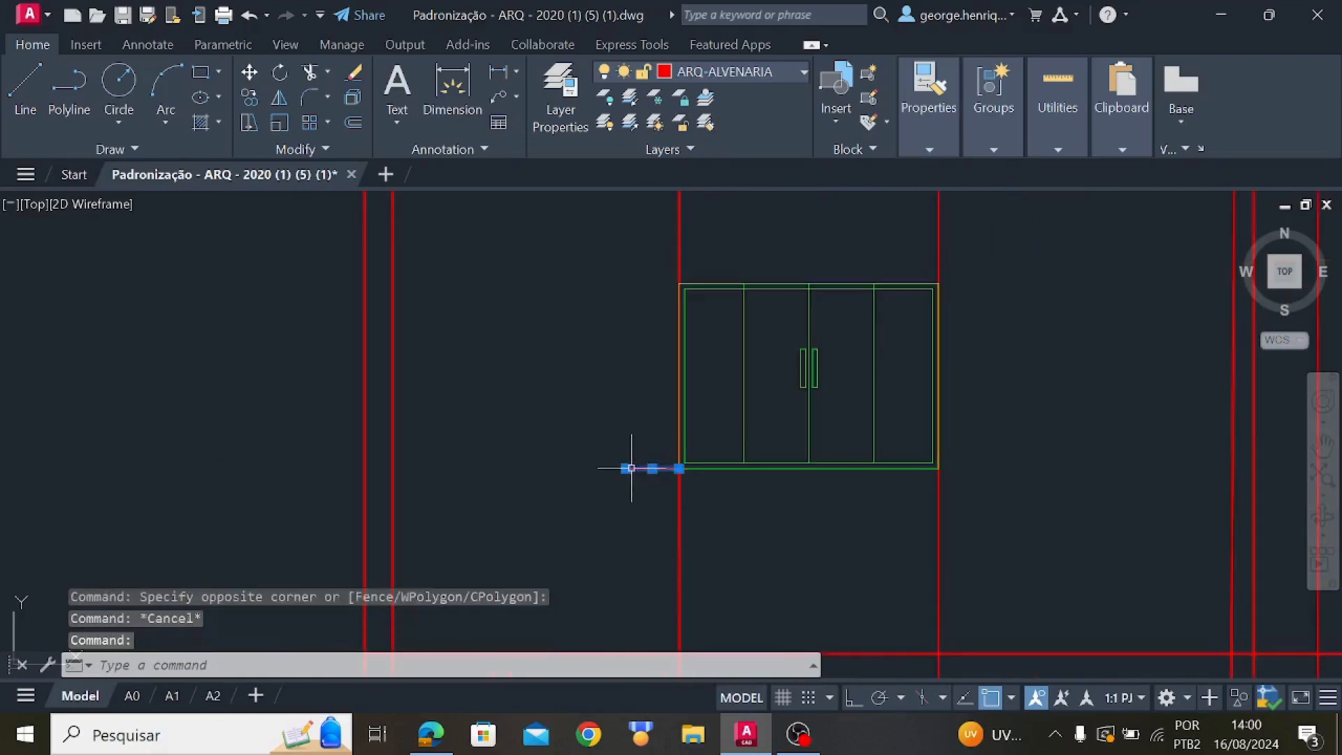
click(626, 469)
key(Escape)
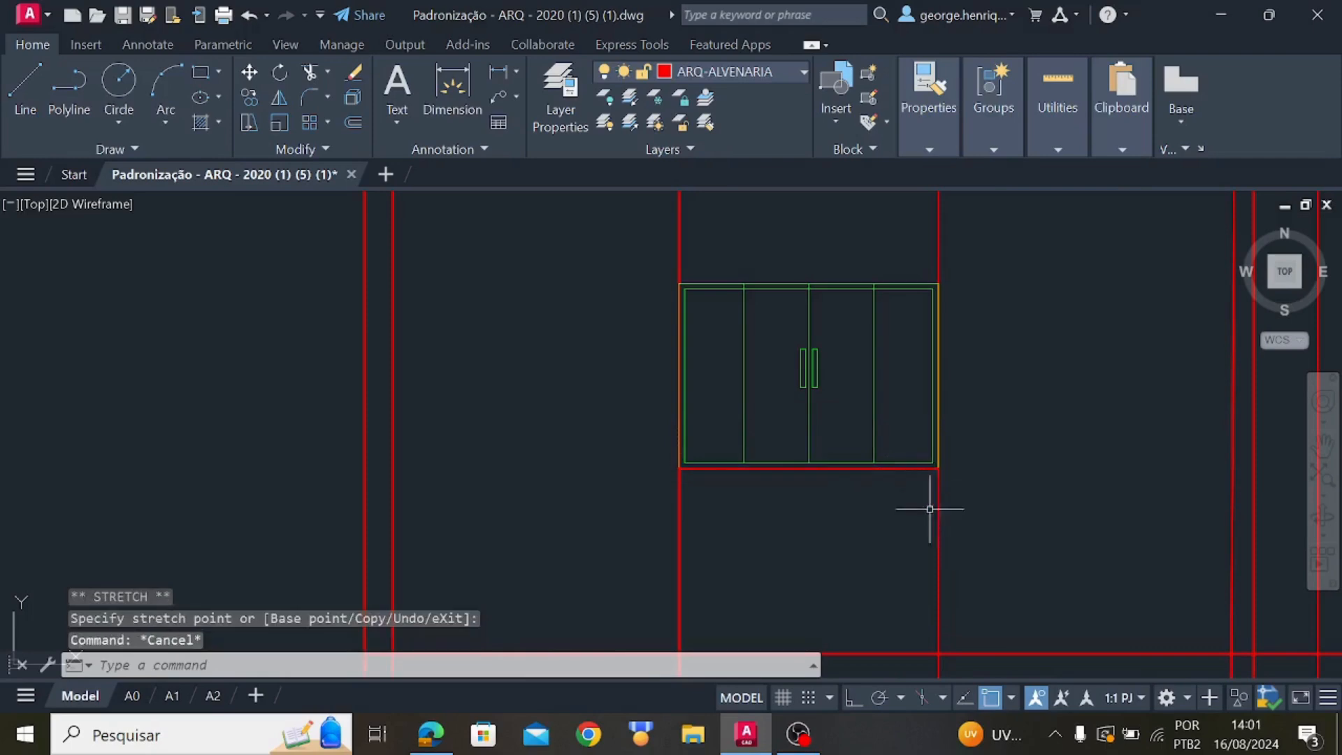
scroll(871, 483, up, 4)
click(832, 447)
key(Delete)
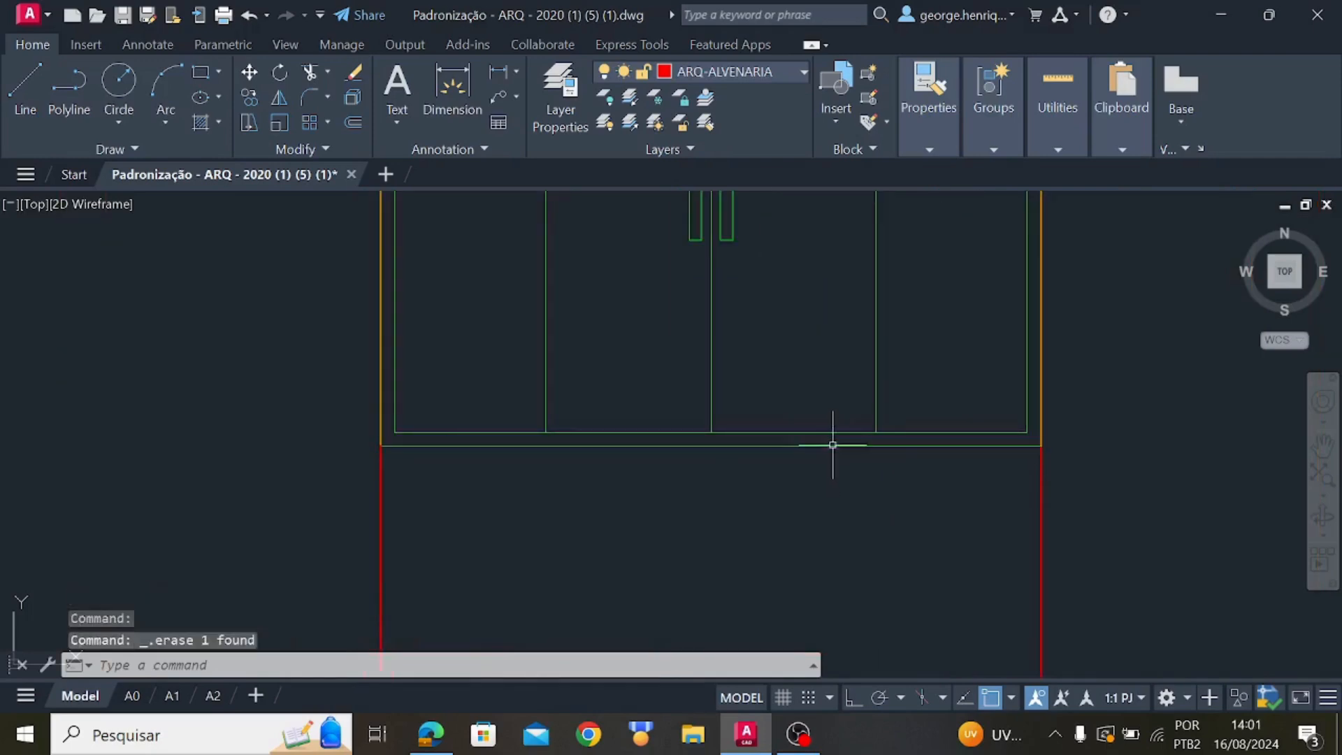
Erase the two vertical construction lines at the four-panel window's sides together with the helper line below it
scroll(840, 558, down, 3)
click(980, 577)
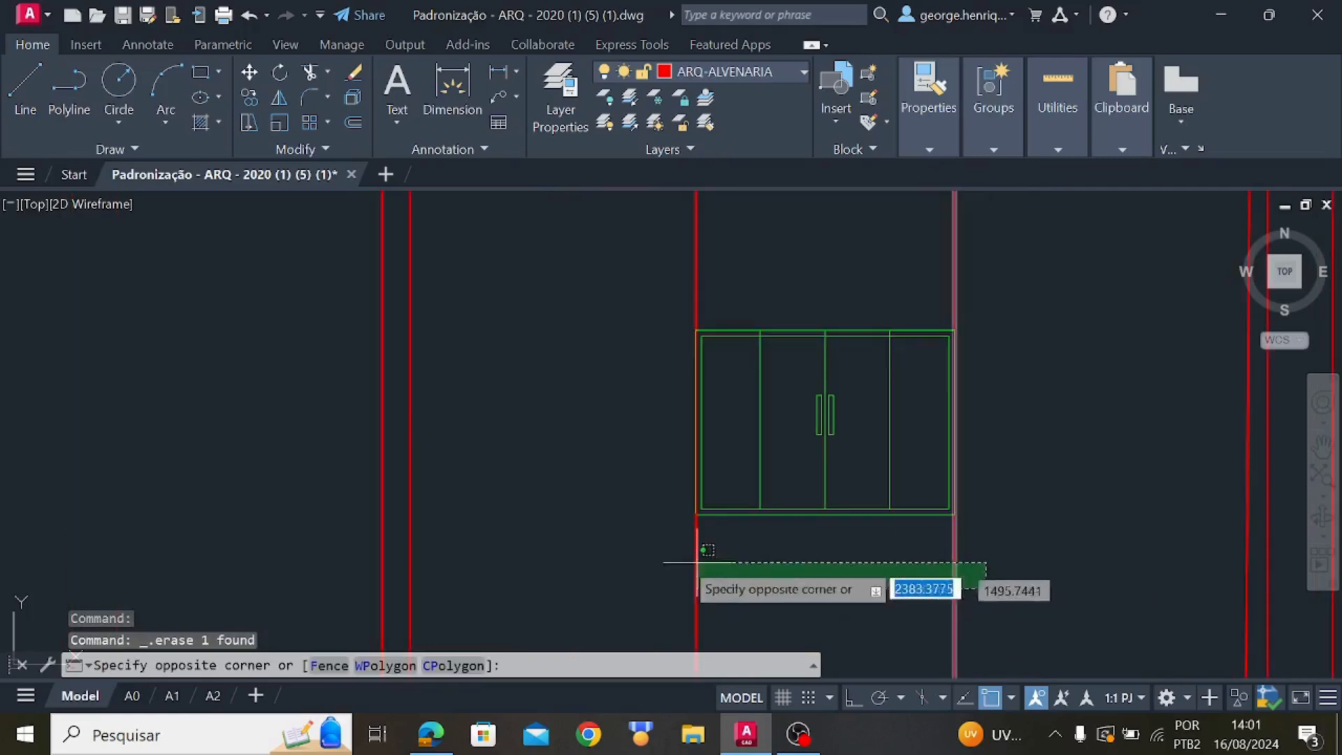
click(623, 554)
key(Delete)
Copy the dashed two-panel window from the ground-floor section into the upper-floor section, beside the four-panel window
scroll(888, 539, down, 3)
middle_drag(887, 539, 809, 360)
scroll(801, 437, down, 5)
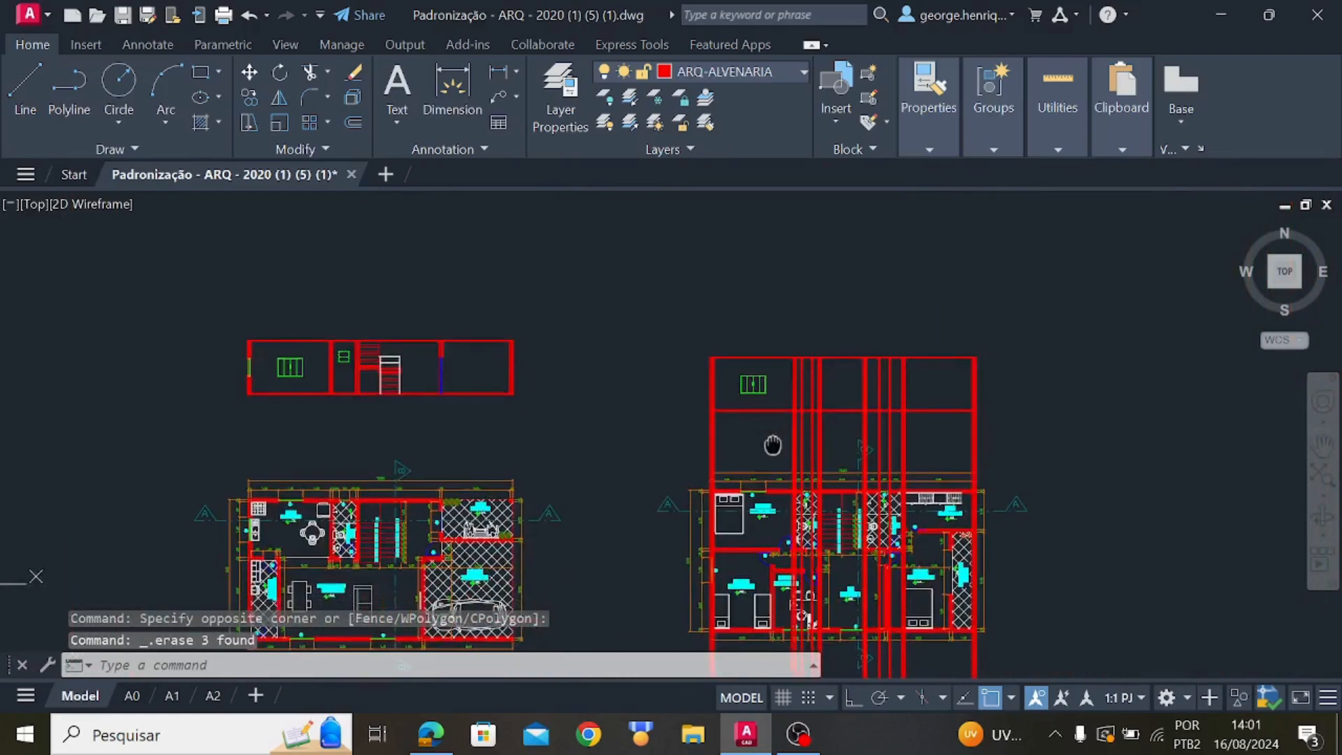
scroll(722, 434, up, 5)
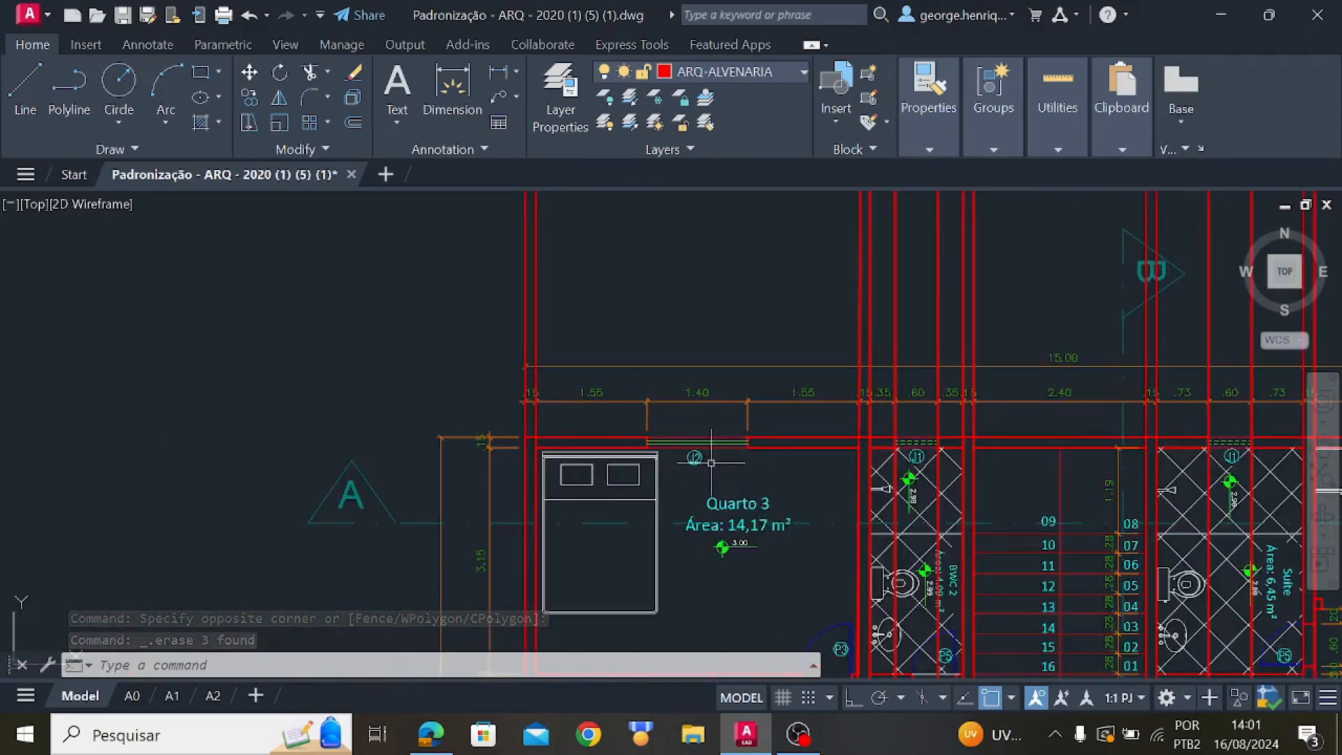
middle_drag(899, 481, 731, 500)
scroll(599, 429, down, 6)
middle_drag(576, 428, 953, 498)
scroll(543, 379, up, 10)
mouse_move(579, 387)
middle_down()
mouse_move(600, 406)
mouse_move(591, 565)
middle_up()
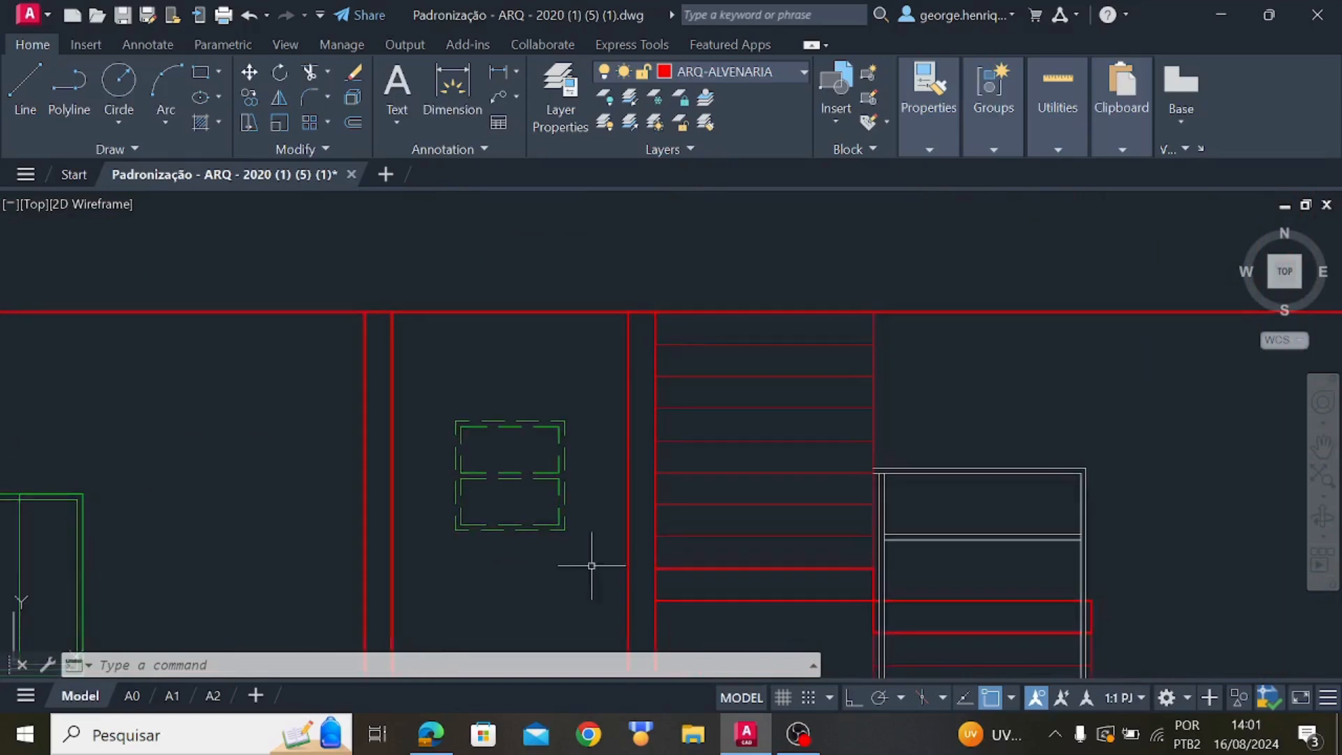
click(252, 98)
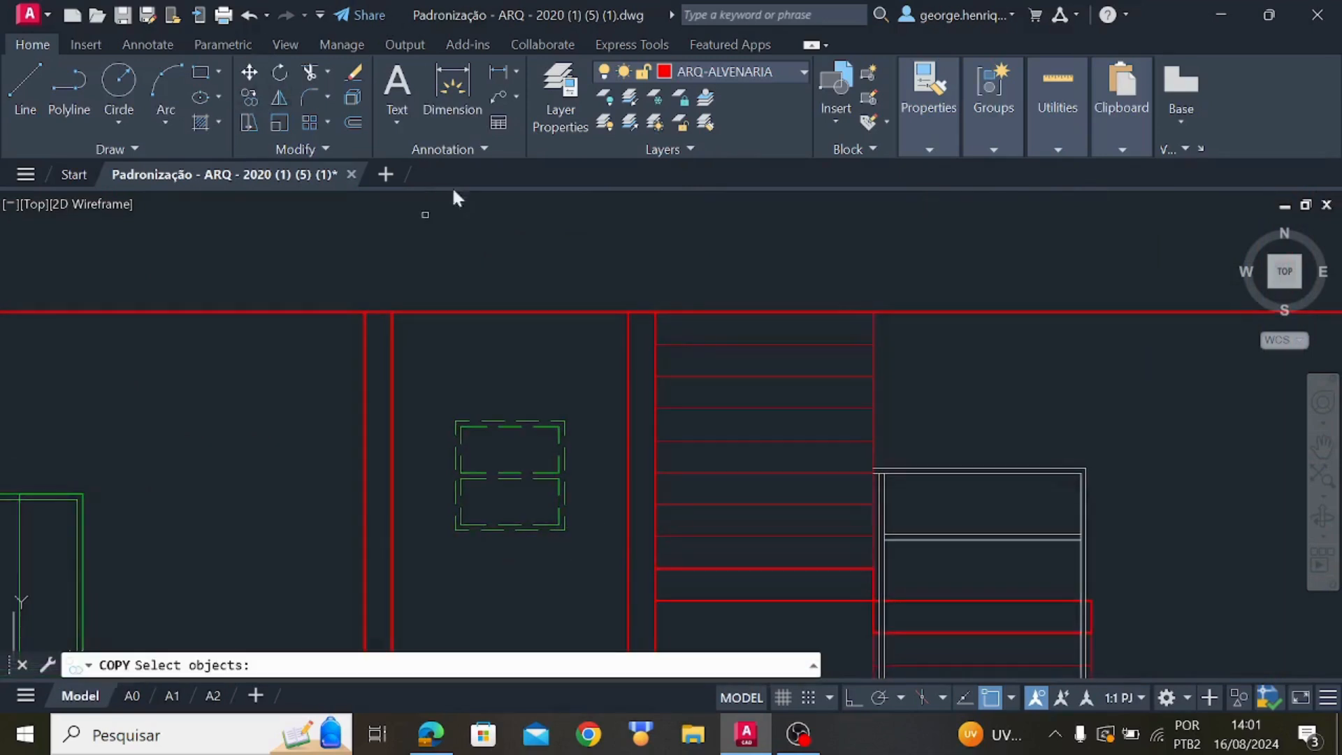
click(581, 549)
click(441, 402)
key(Return)
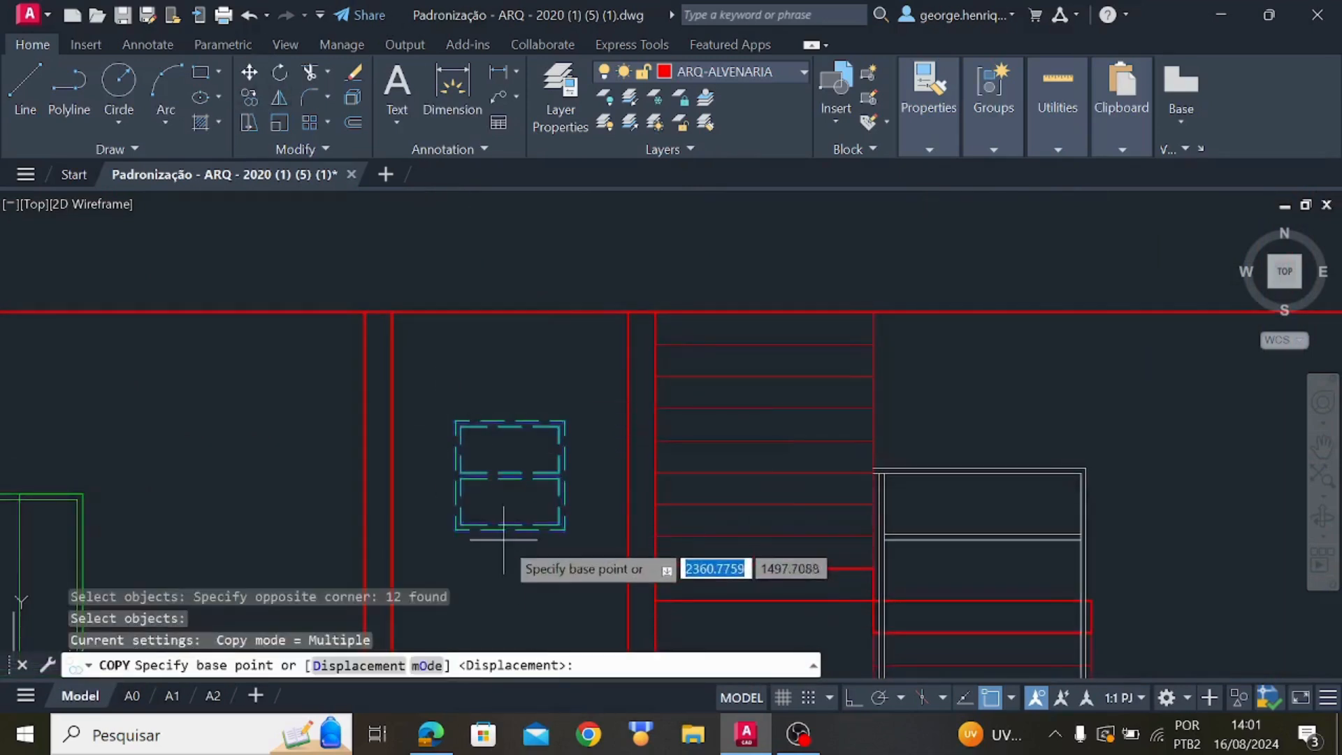
click(524, 517)
scroll(792, 533, down, 5)
scroll(792, 533, up, 8)
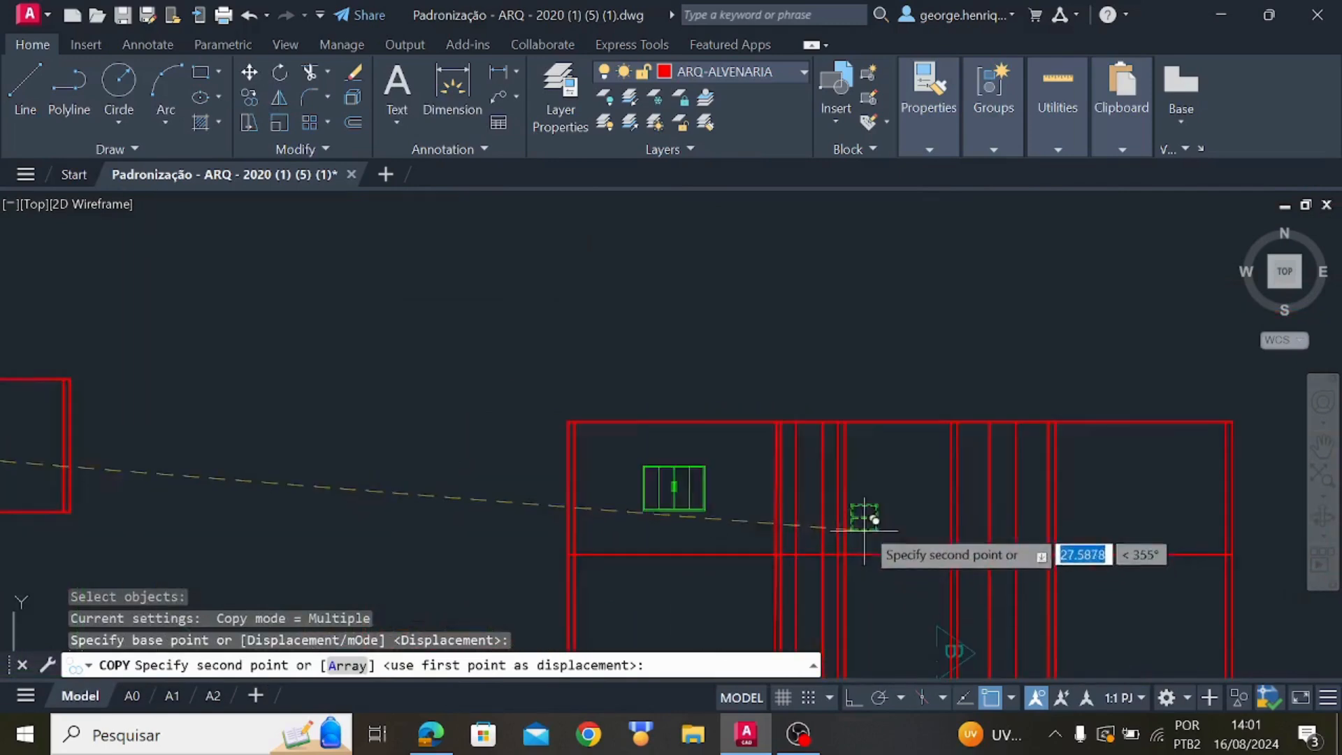
click(677, 417)
key(Escape)
Draw a 1.8 vertical helper line up from the floor line on the BWC 2 window's left construction line, ending in a short leftward sill marker
middle_drag(799, 518, 645, 368)
click(26, 105)
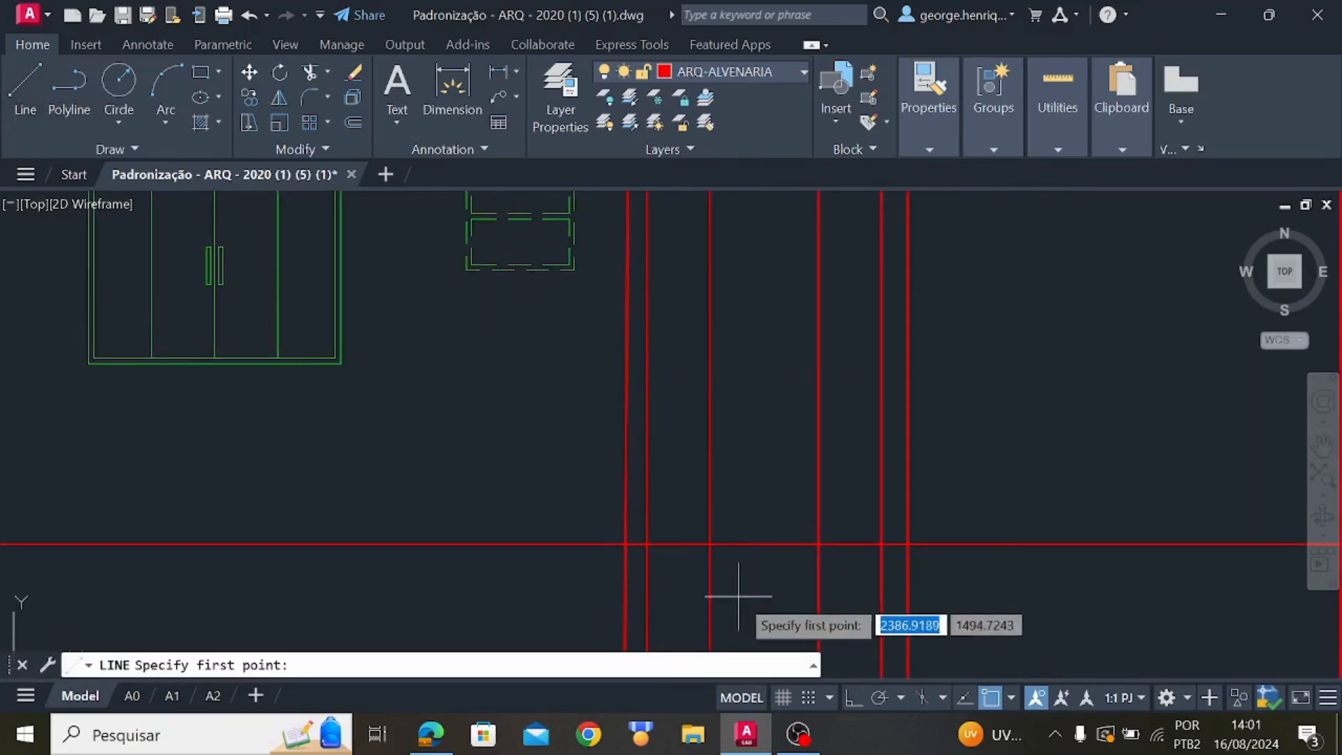
click(710, 544)
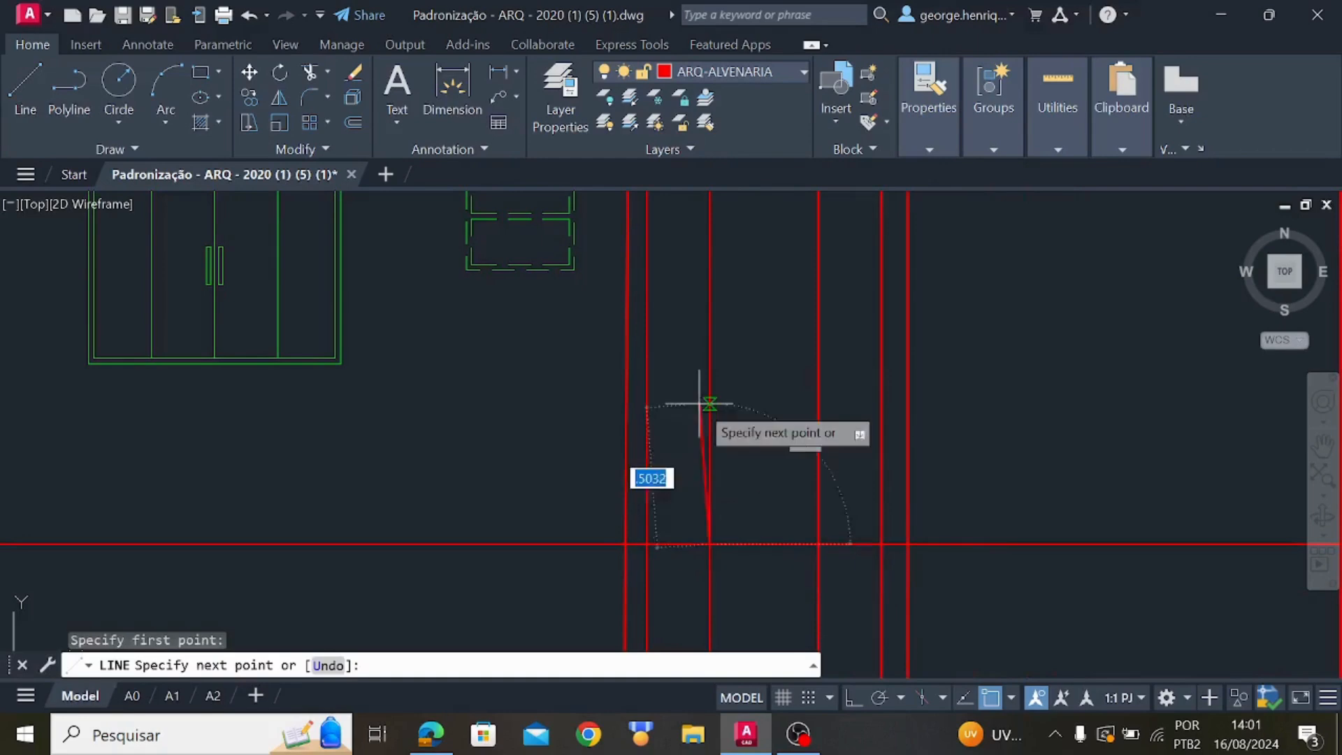
click(855, 697)
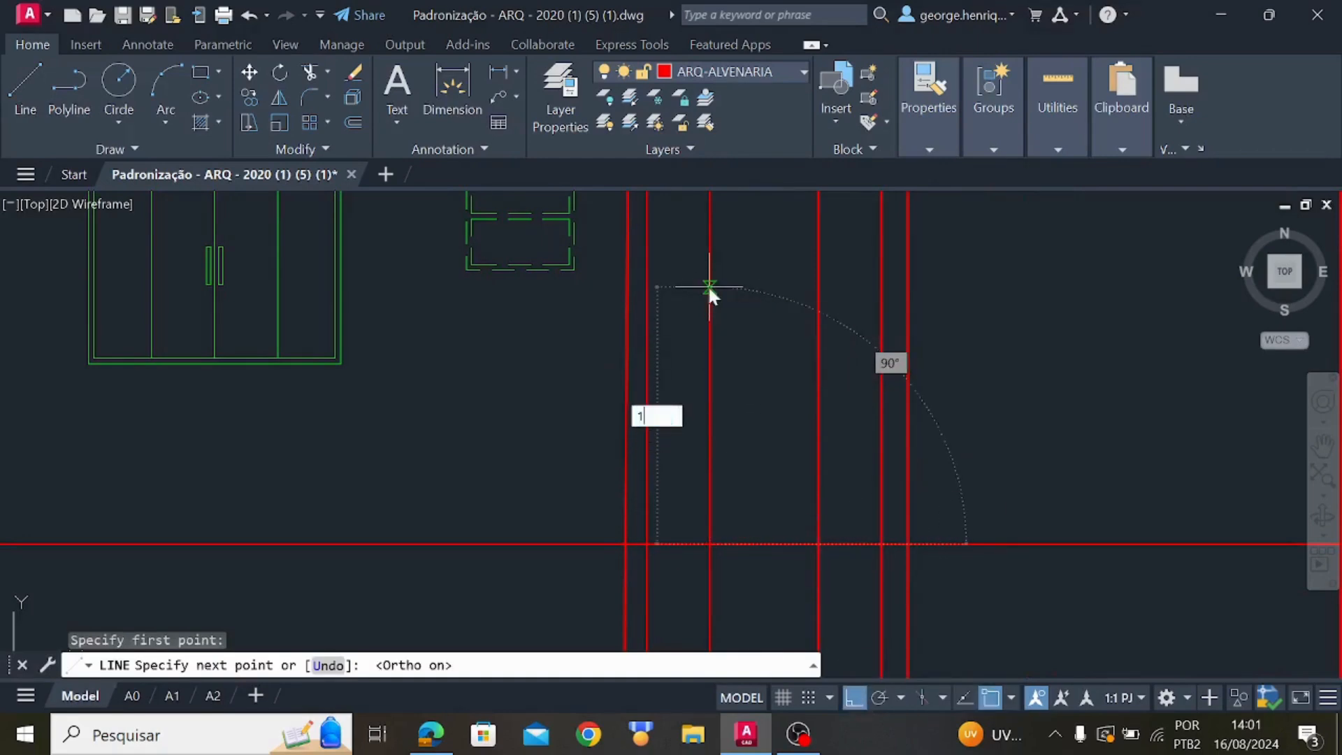
text(1.8)
key(Return)
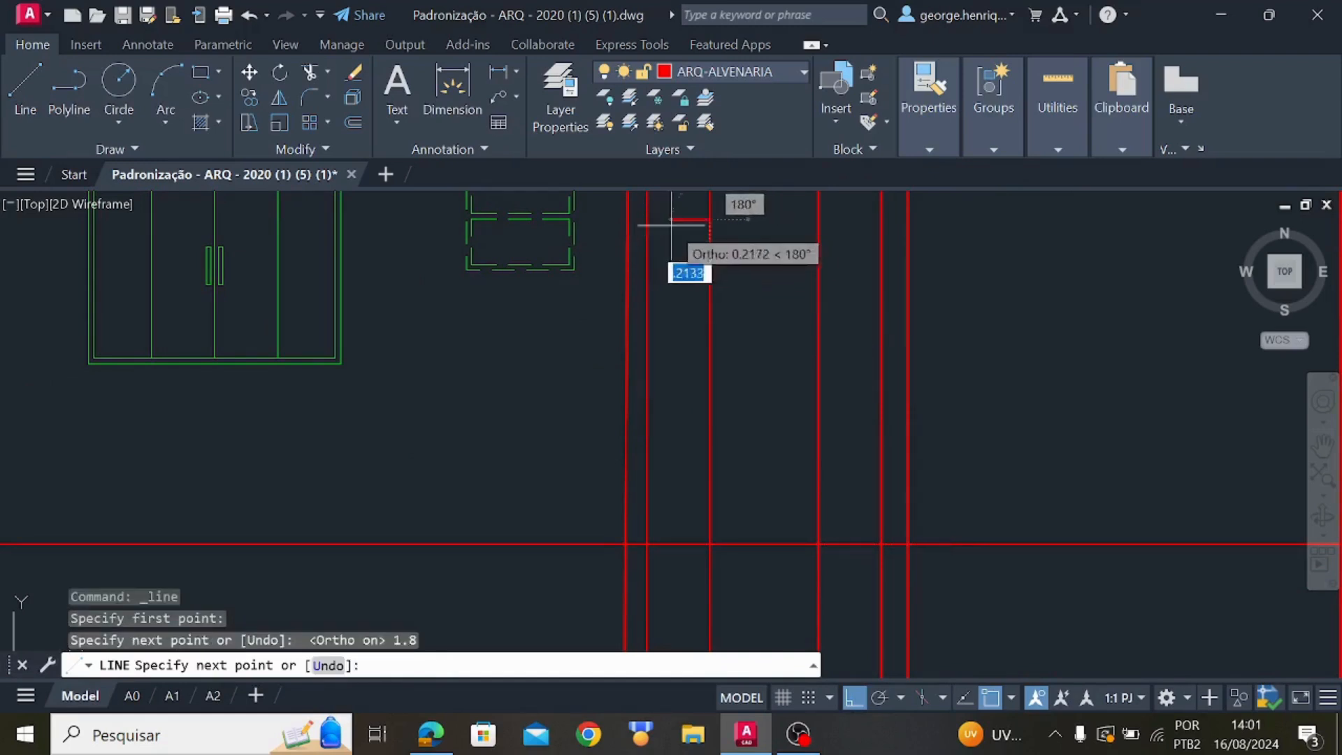
middle_drag(675, 220, 668, 390)
scroll(668, 378, up, 2)
click(680, 398)
key(Escape)
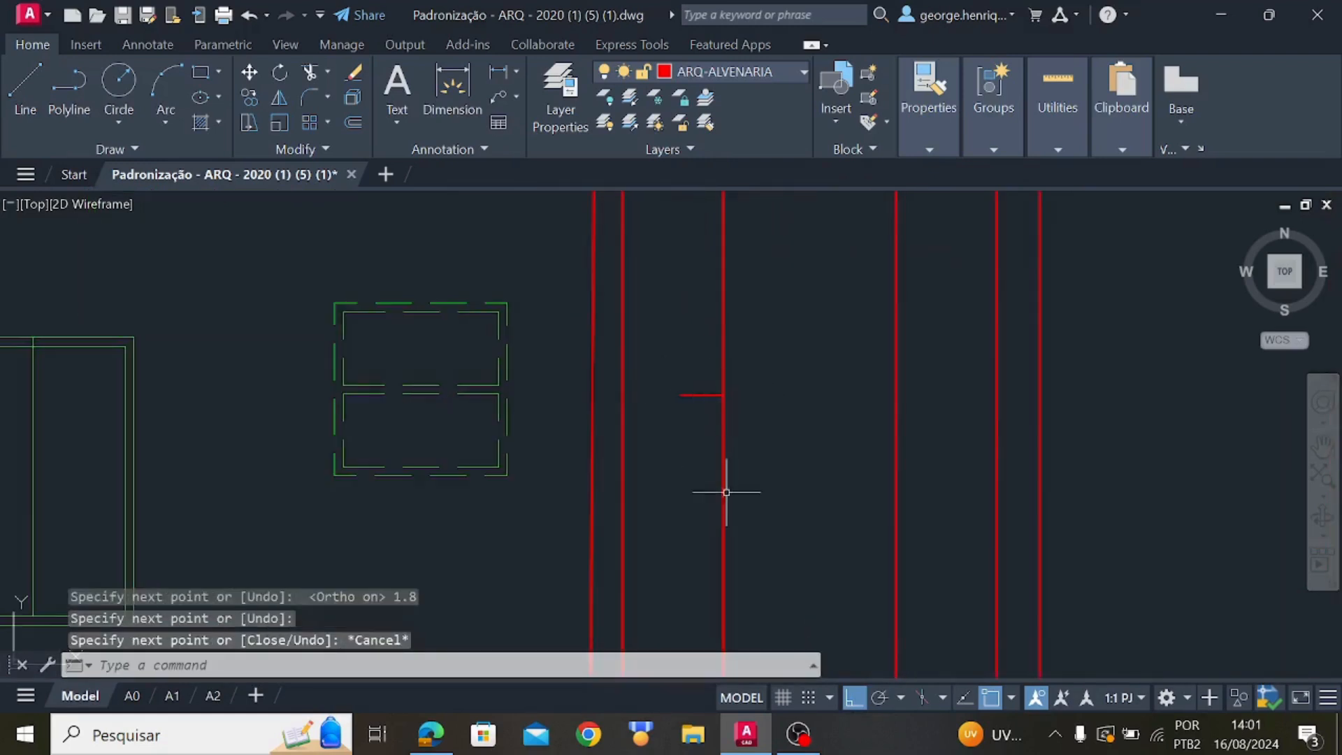
Move the copied two-panel window so its lower-left corner sits where the sill marker meets the left construction line
scroll(723, 395, up, 8)
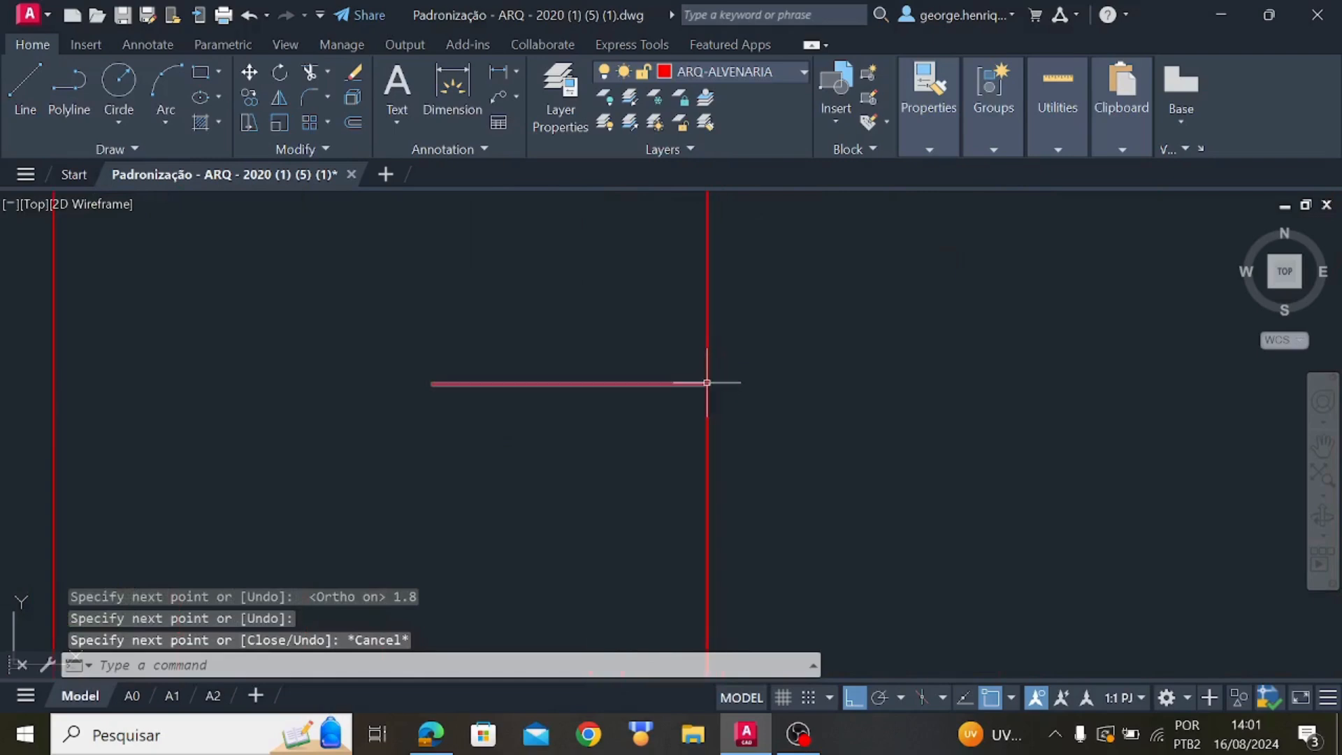
scroll(707, 382, down, 8)
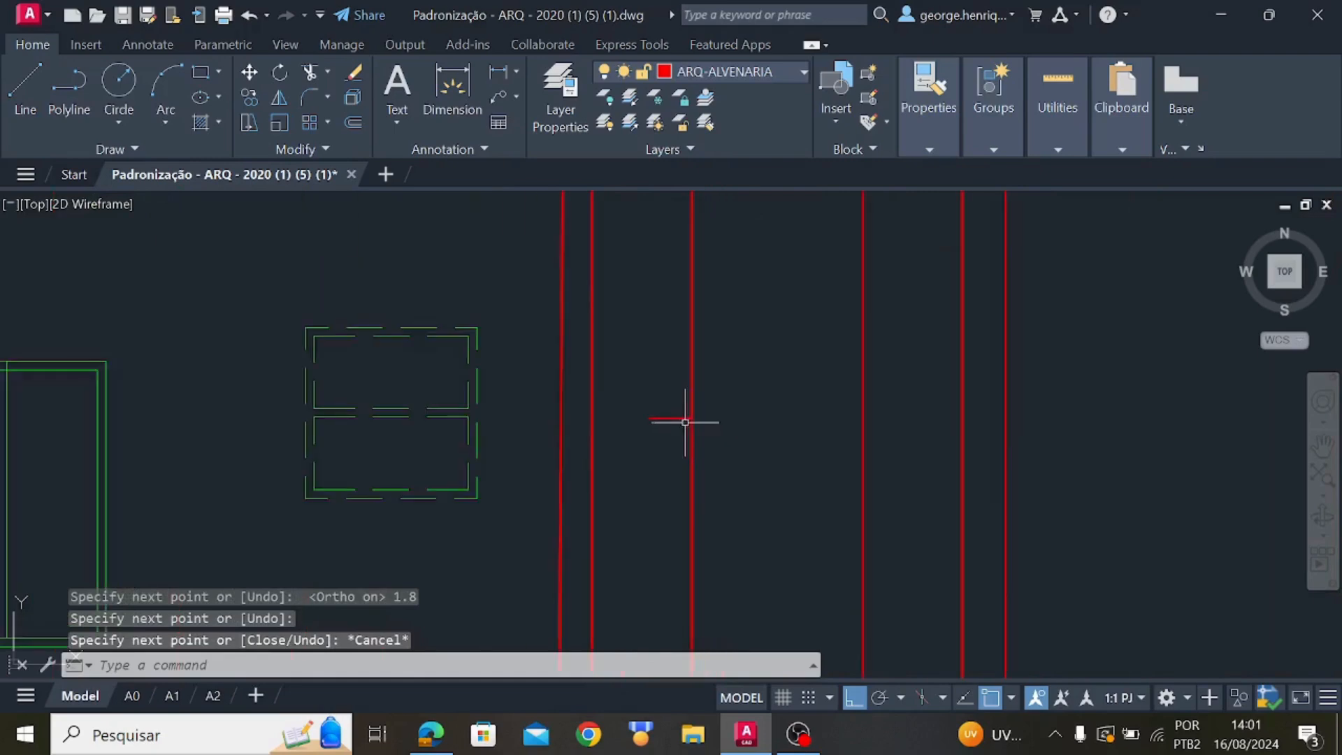
click(250, 77)
click(504, 533)
click(271, 259)
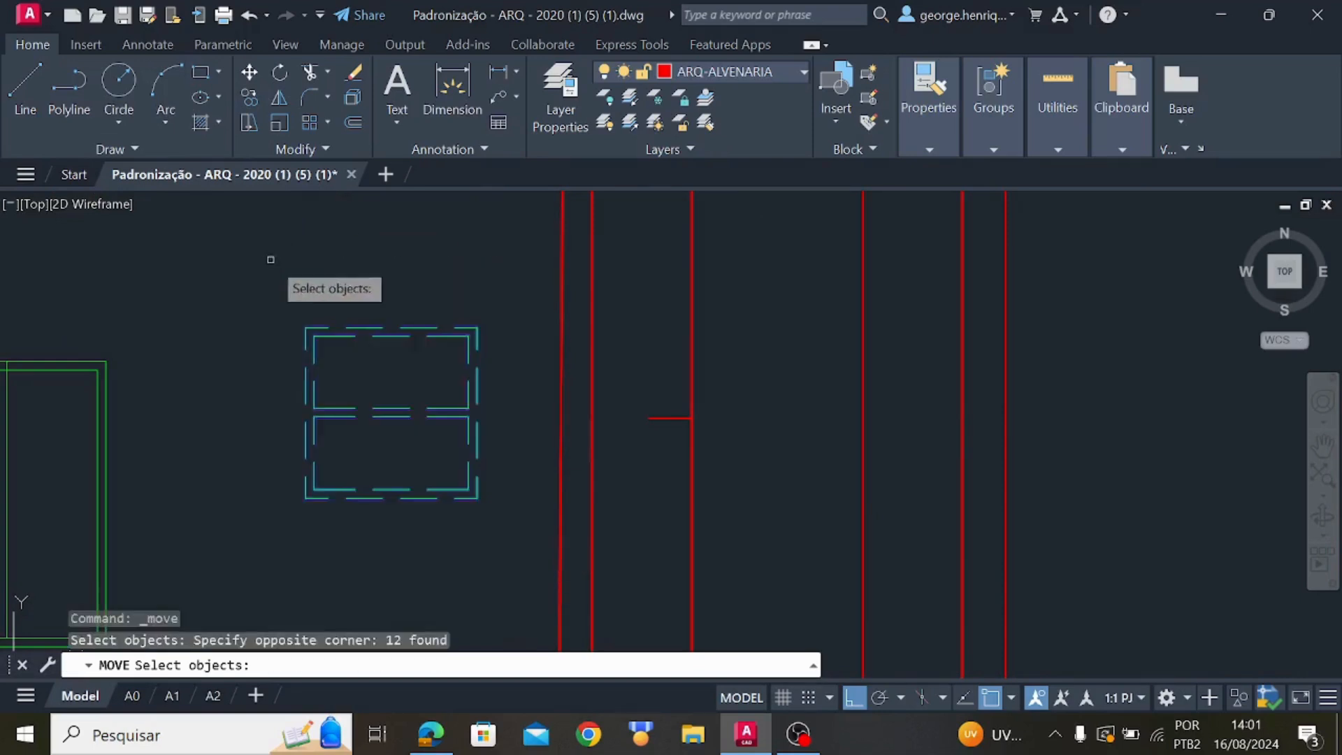
key(Return)
click(305, 499)
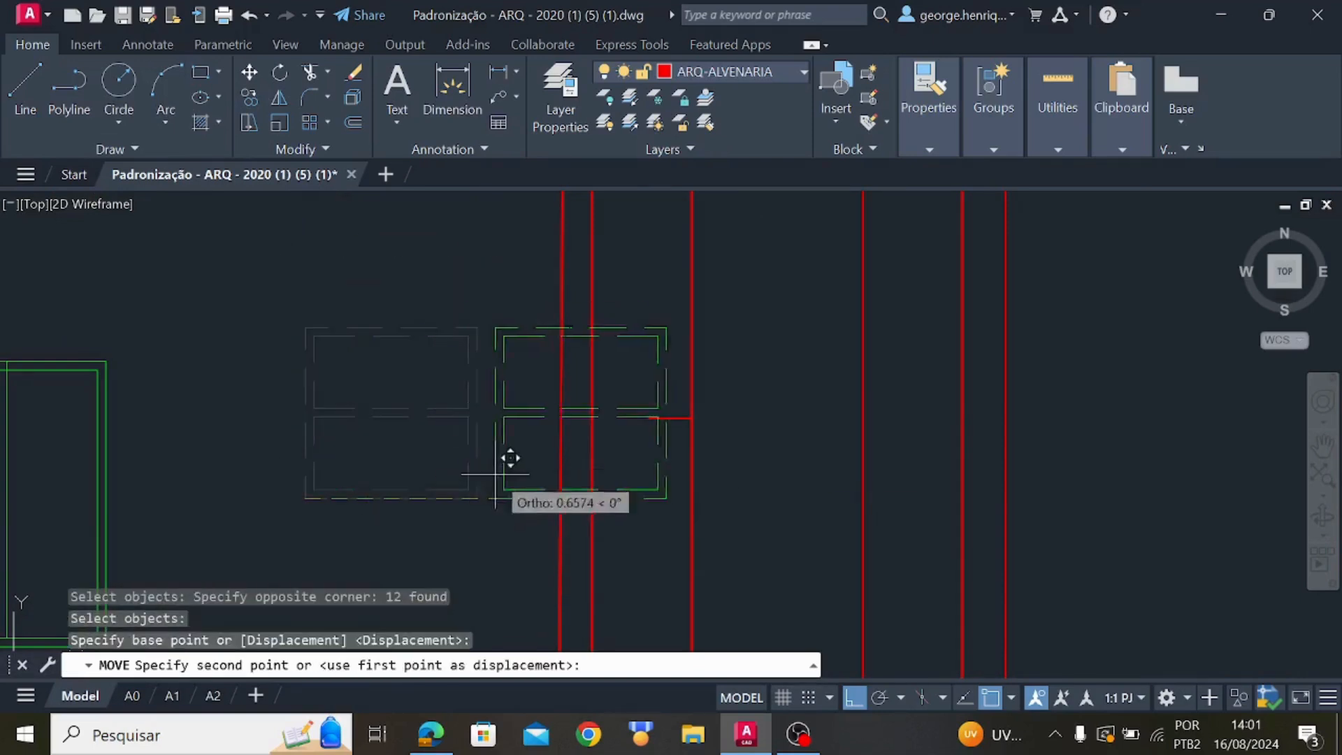
click(854, 697)
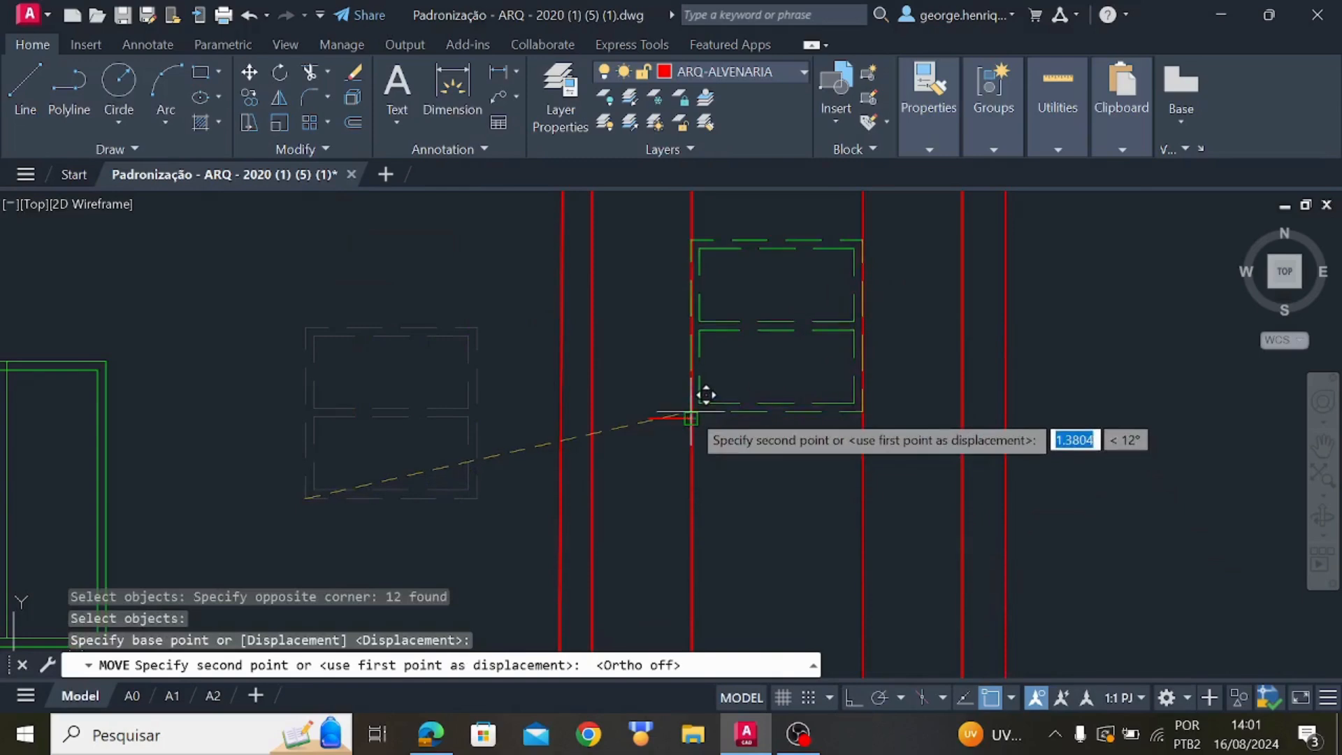
key(Escape)
Erase the two construction lines at the two-panel window's sides together with the vertical helper line and the short sill marker
scroll(881, 591, down, 4)
click(889, 602)
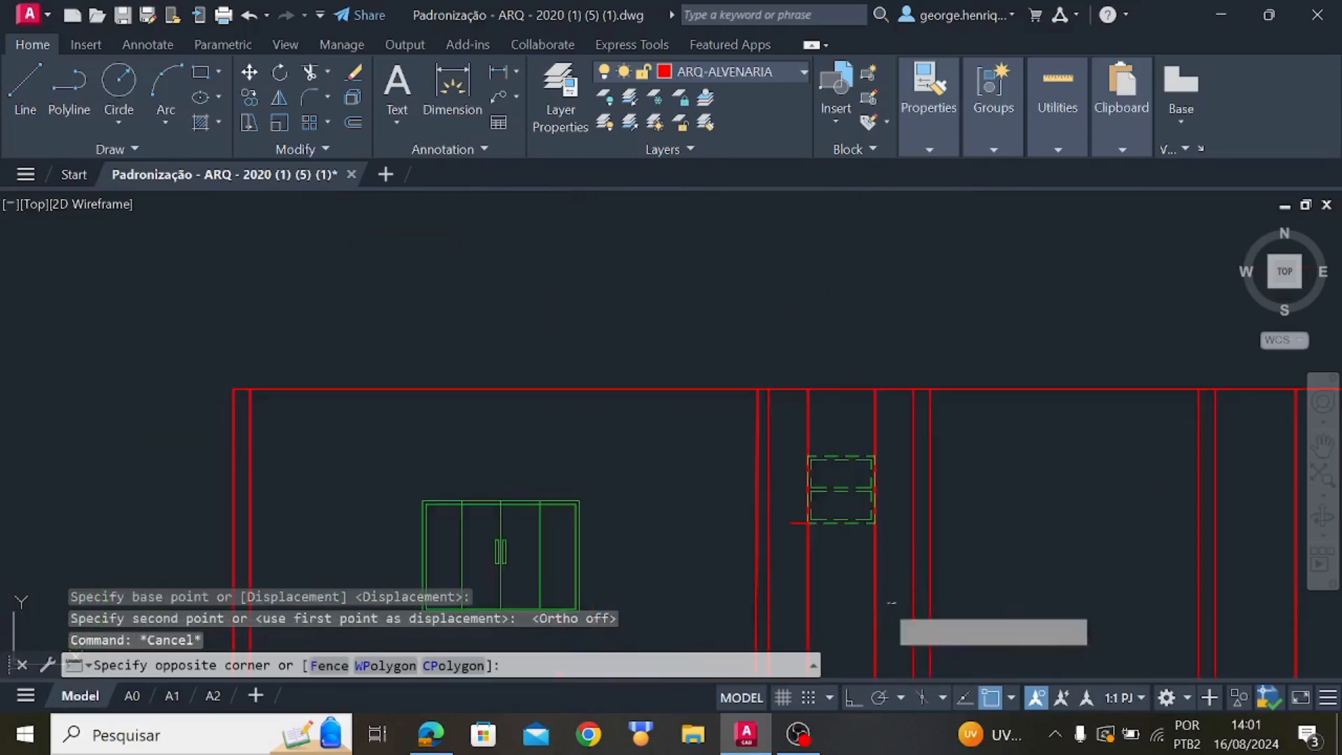
click(797, 549)
key(Delete)
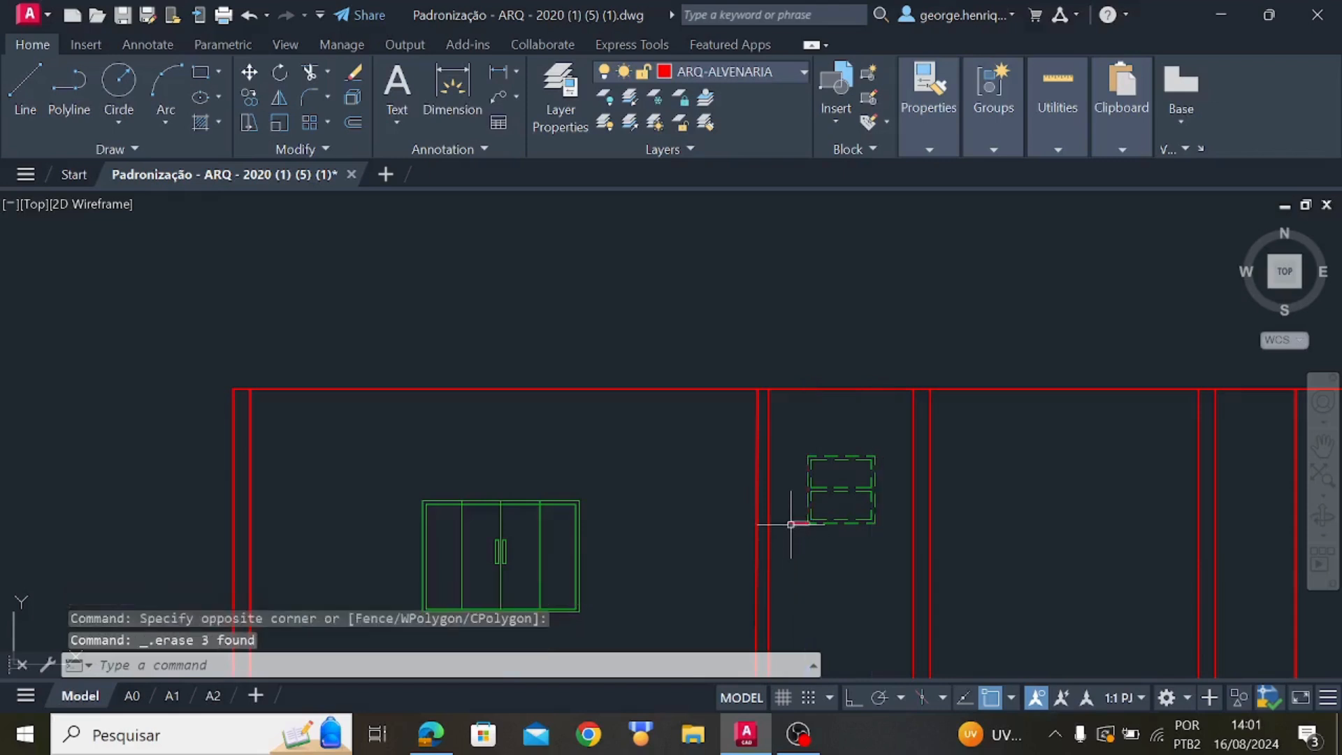
click(791, 524)
key(Delete)
Examine the upper-floor section against the ground-floor section and the floor plan for the remaining openings
scroll(825, 570, down, 5)
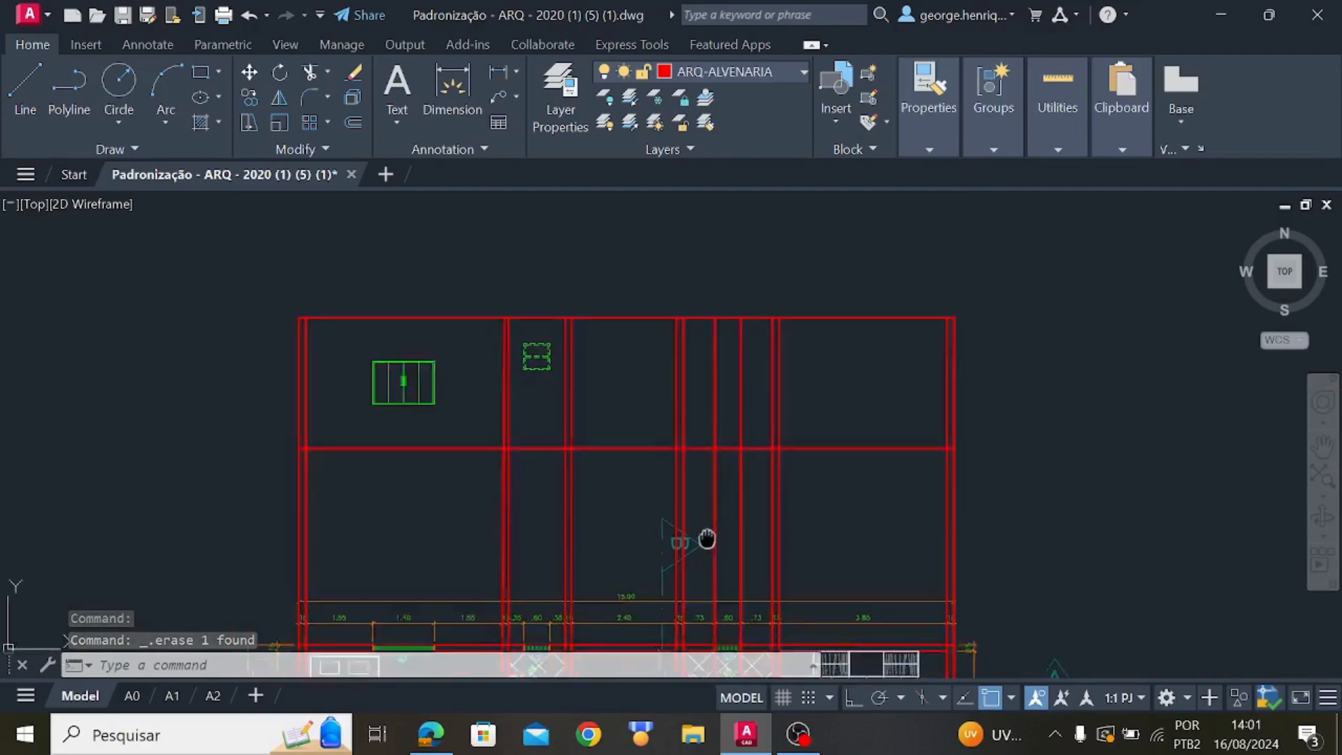
mouse_move(695, 539)
middle_down()
mouse_move(734, 305)
mouse_move(672, 589)
middle_up()
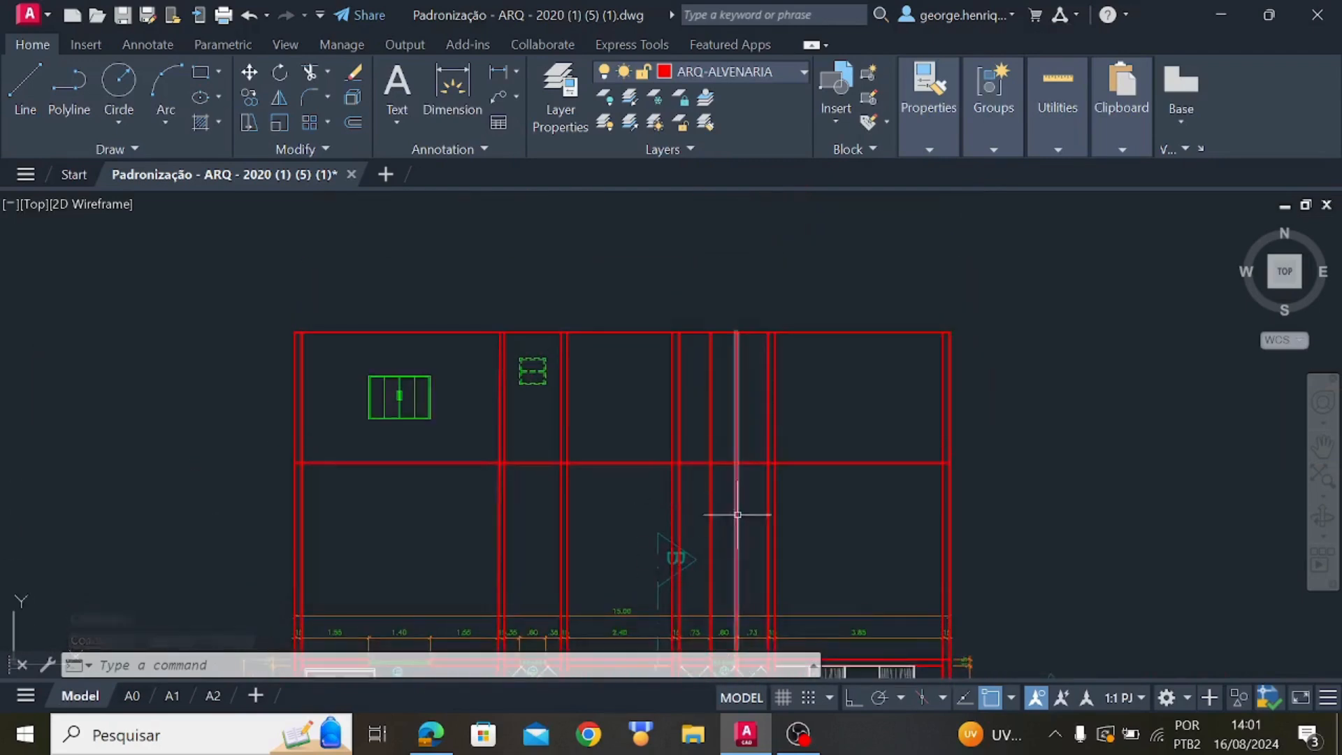
middle_drag(738, 515, 694, 404)
middle_drag(620, 568, 621, 454)
middle_drag(626, 348, 624, 579)
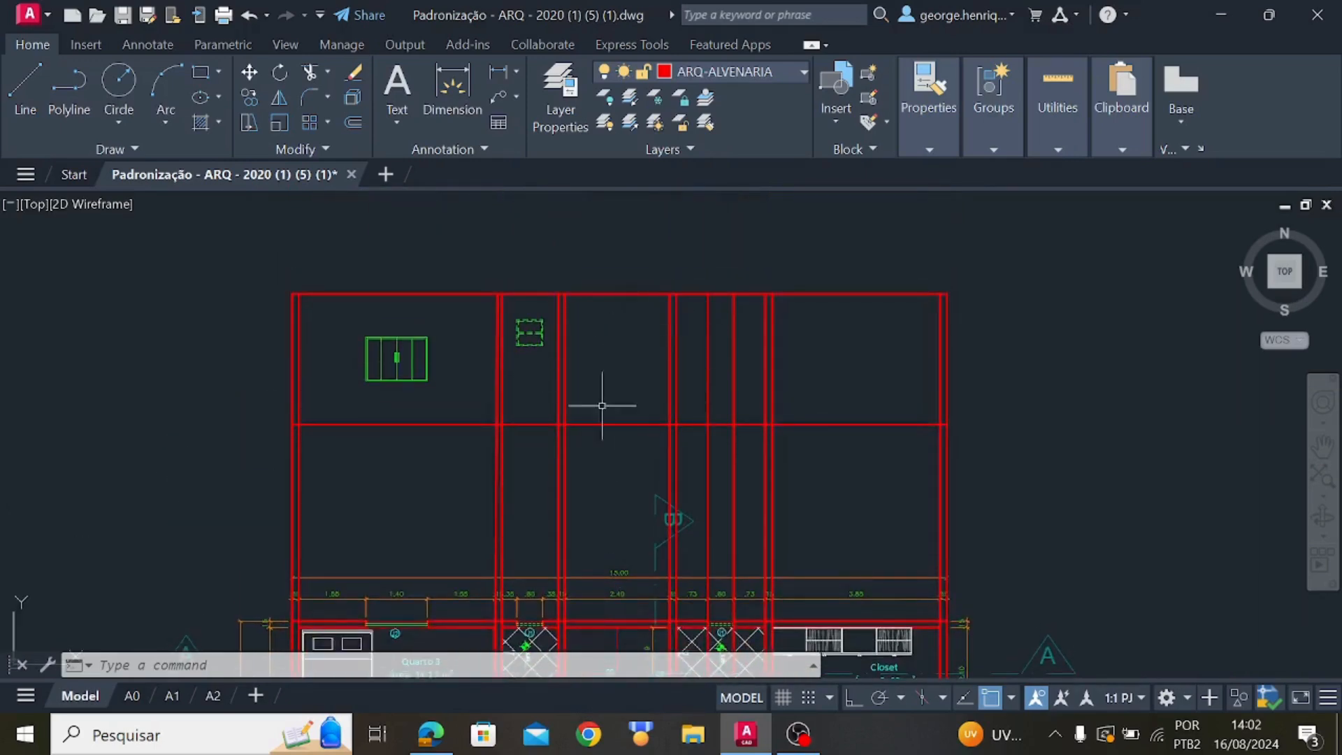
middle_drag(658, 263, 648, 374)
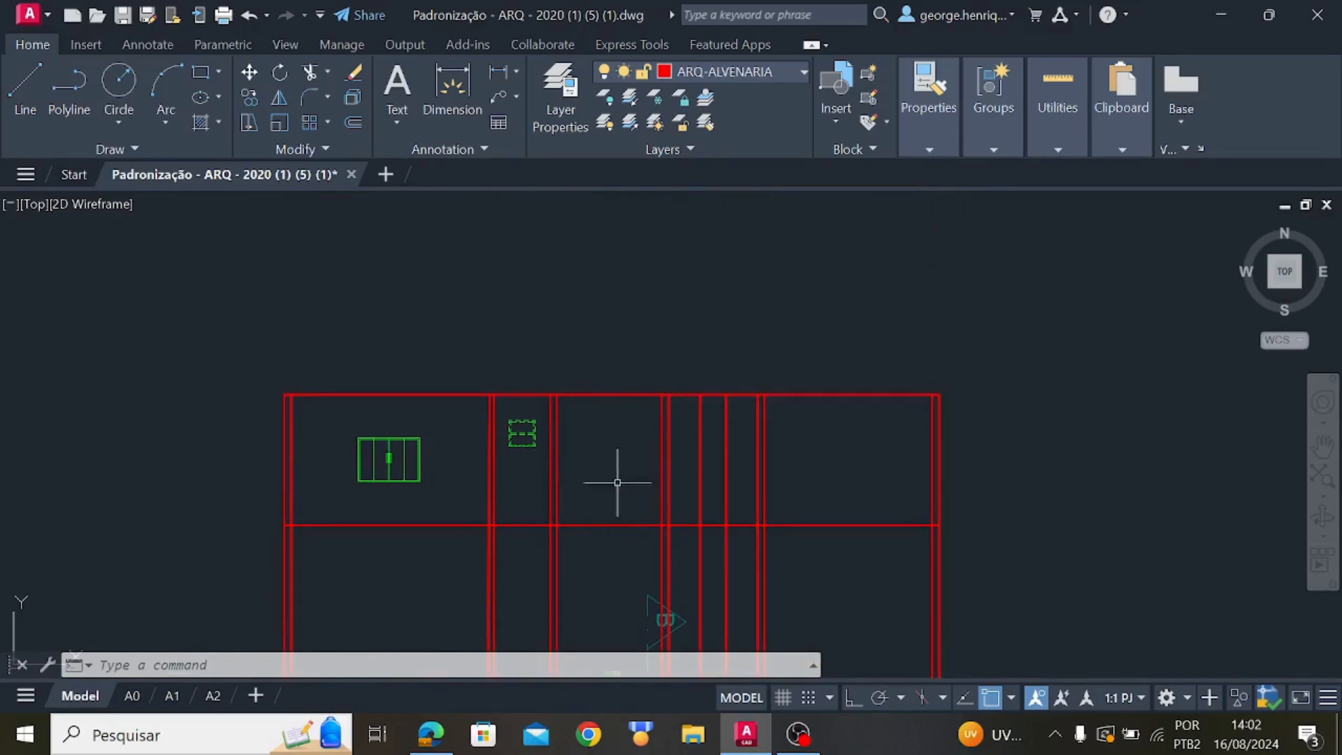
mouse_move(615, 590)
middle_down()
mouse_move(619, 469)
mouse_move(1188, 538)
middle_up()
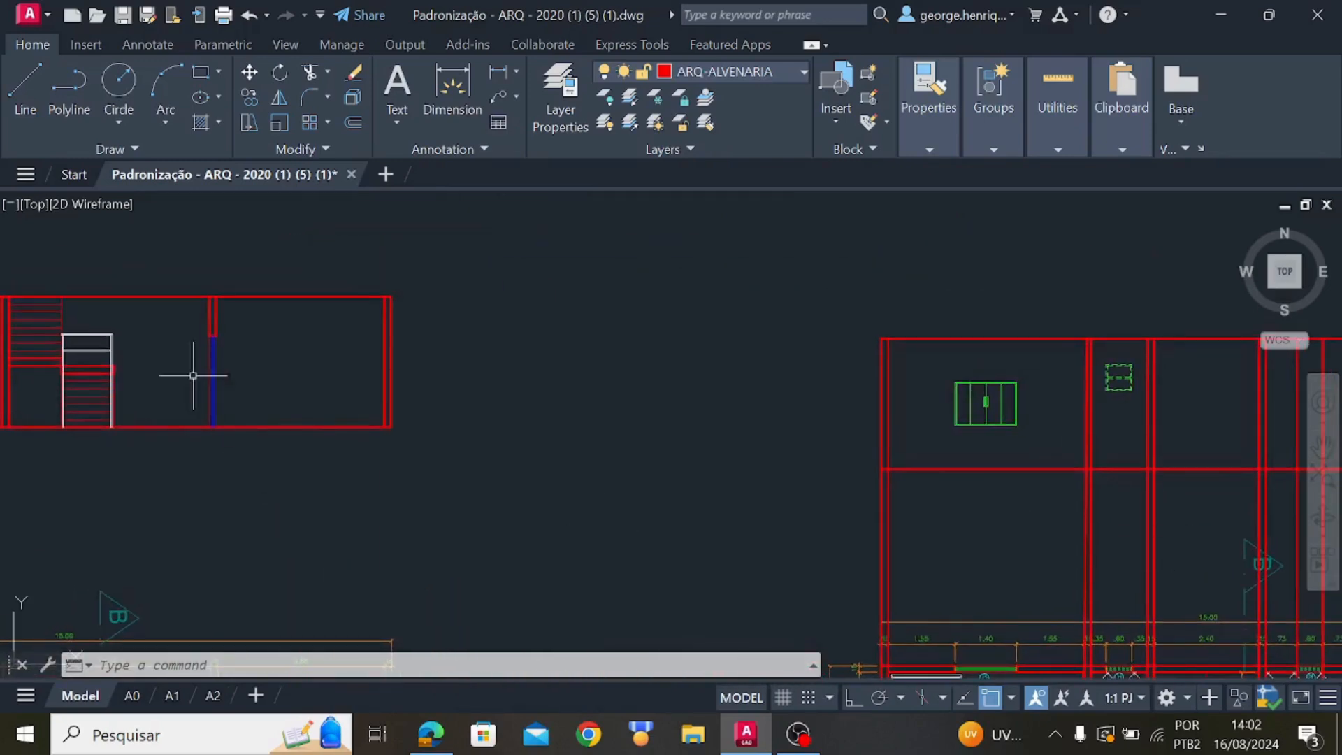
middle_drag(95, 355, 282, 490)
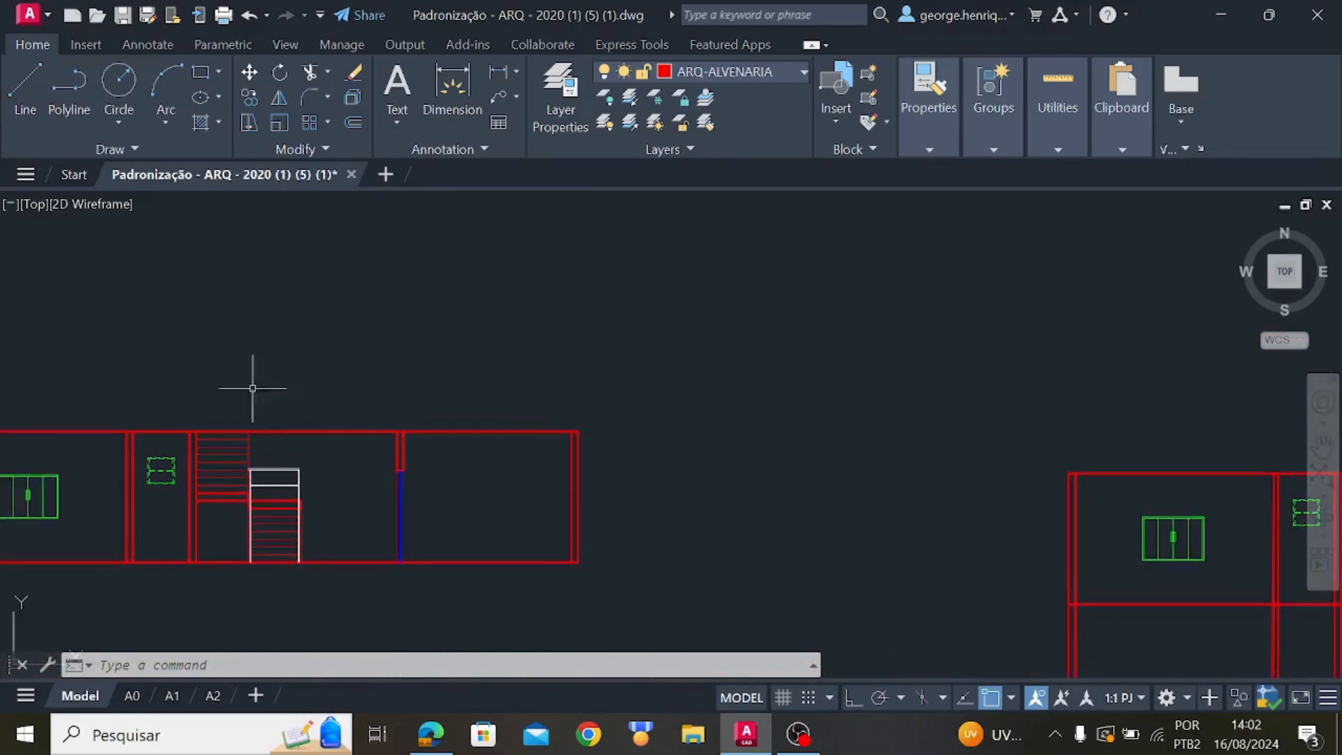
middle_drag(712, 510, 54, 396)
middle_drag(914, 556, 712, 510)
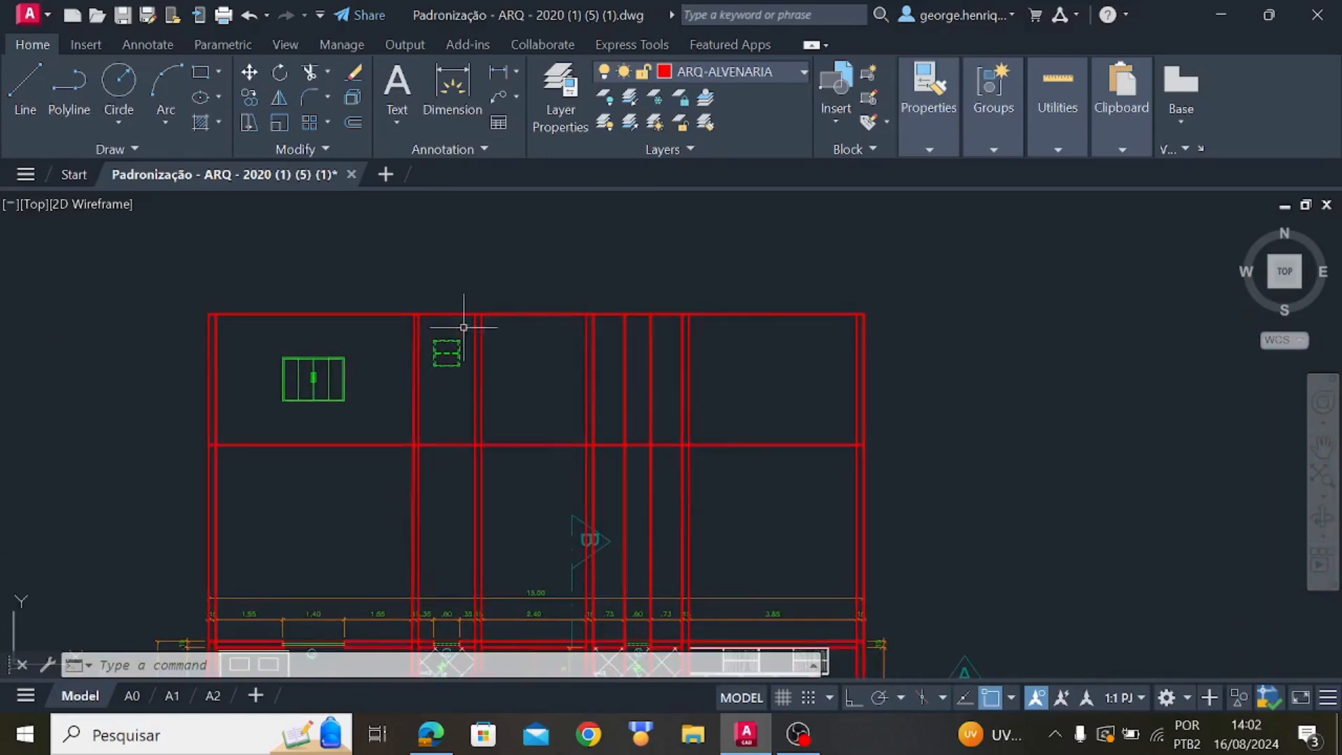
scroll(653, 338, up, 3)
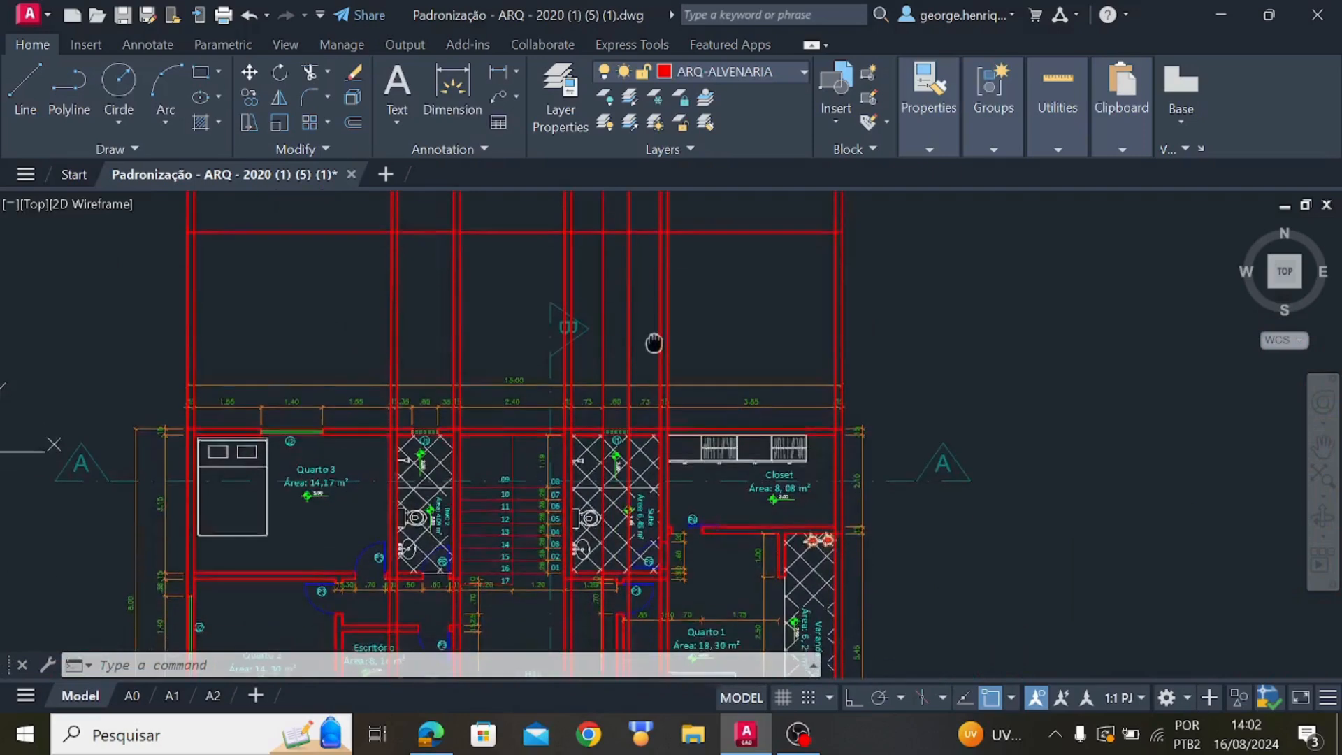
scroll(625, 453, up, 2)
scroll(624, 395, down, 4)
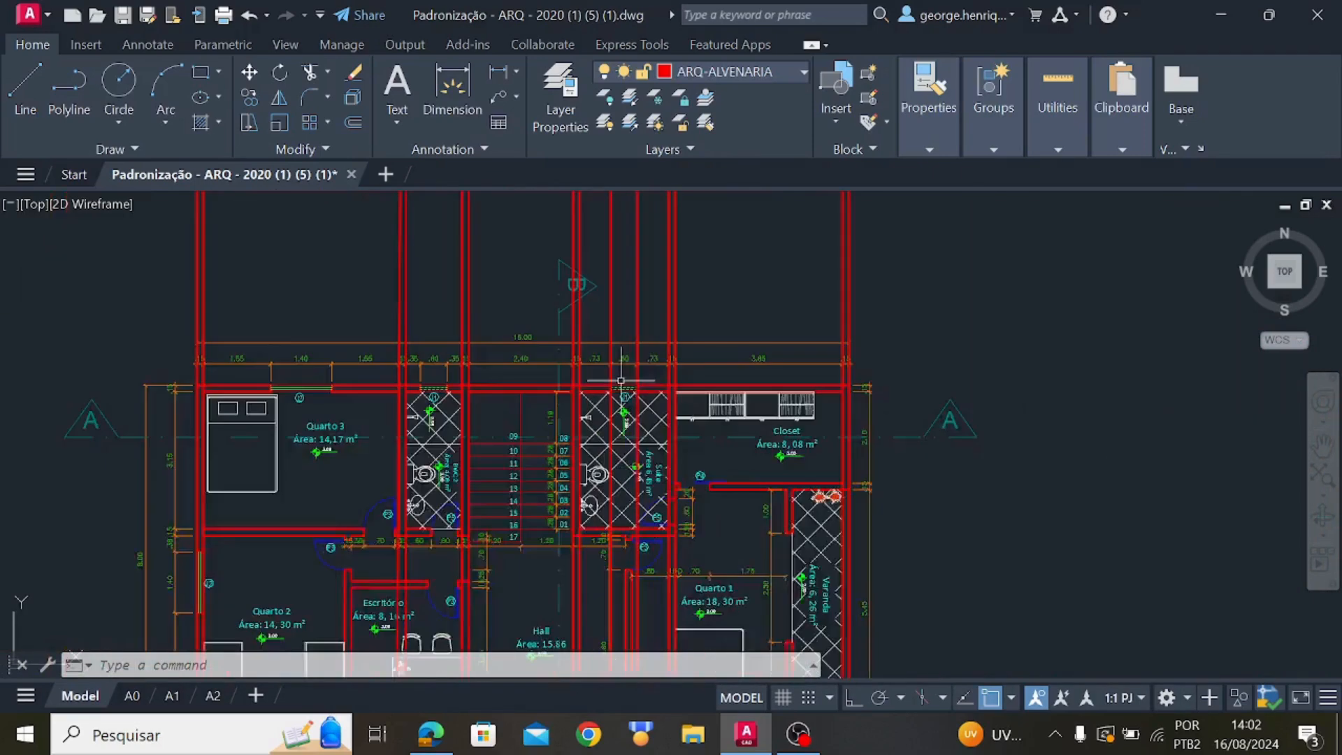
Draw a 1.8 vertical helper line up from the floor line on the Suite window's left construction line, ending in a short leftward sill marker
middle_drag(624, 371, 624, 625)
scroll(614, 417, up, 4)
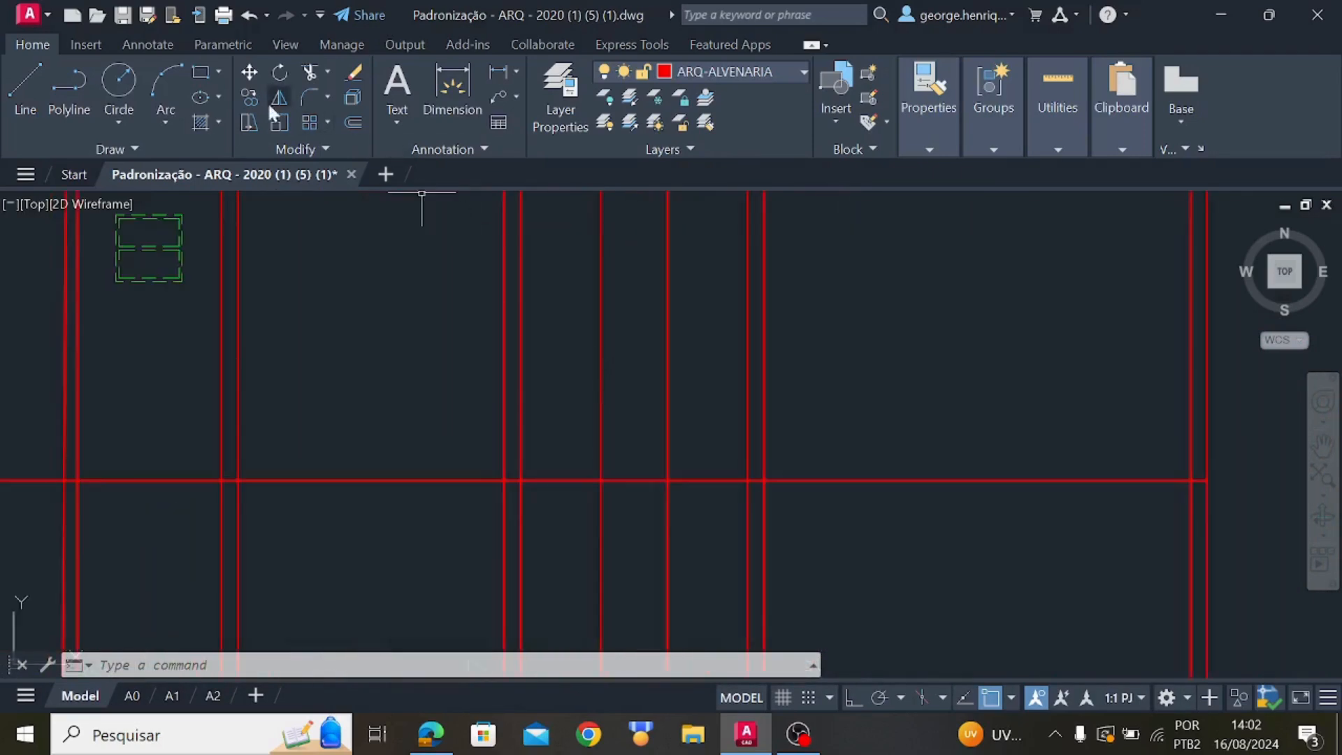
click(601, 480)
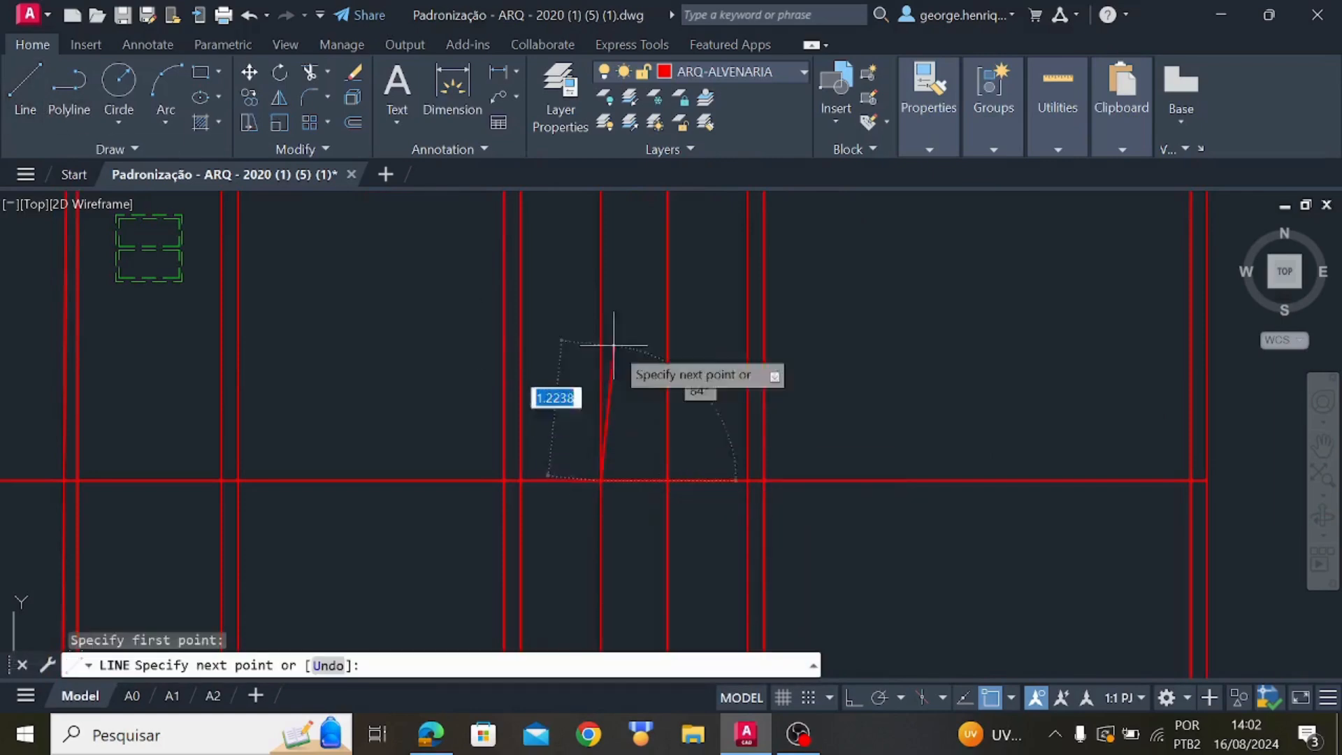
click(853, 697)
text(1.8)
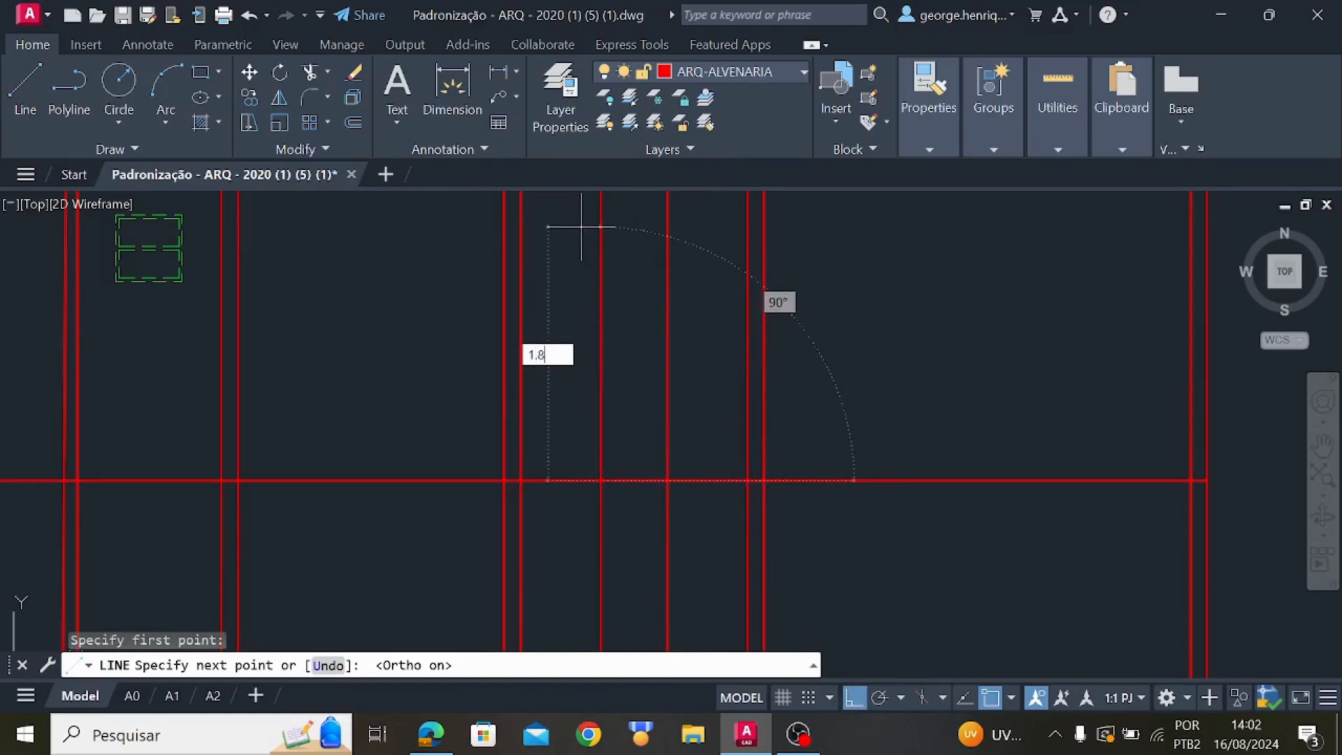
key(Return)
mouse_move(580, 236)
middle_down()
mouse_move(578, 460)
mouse_move(555, 480)
middle_up()
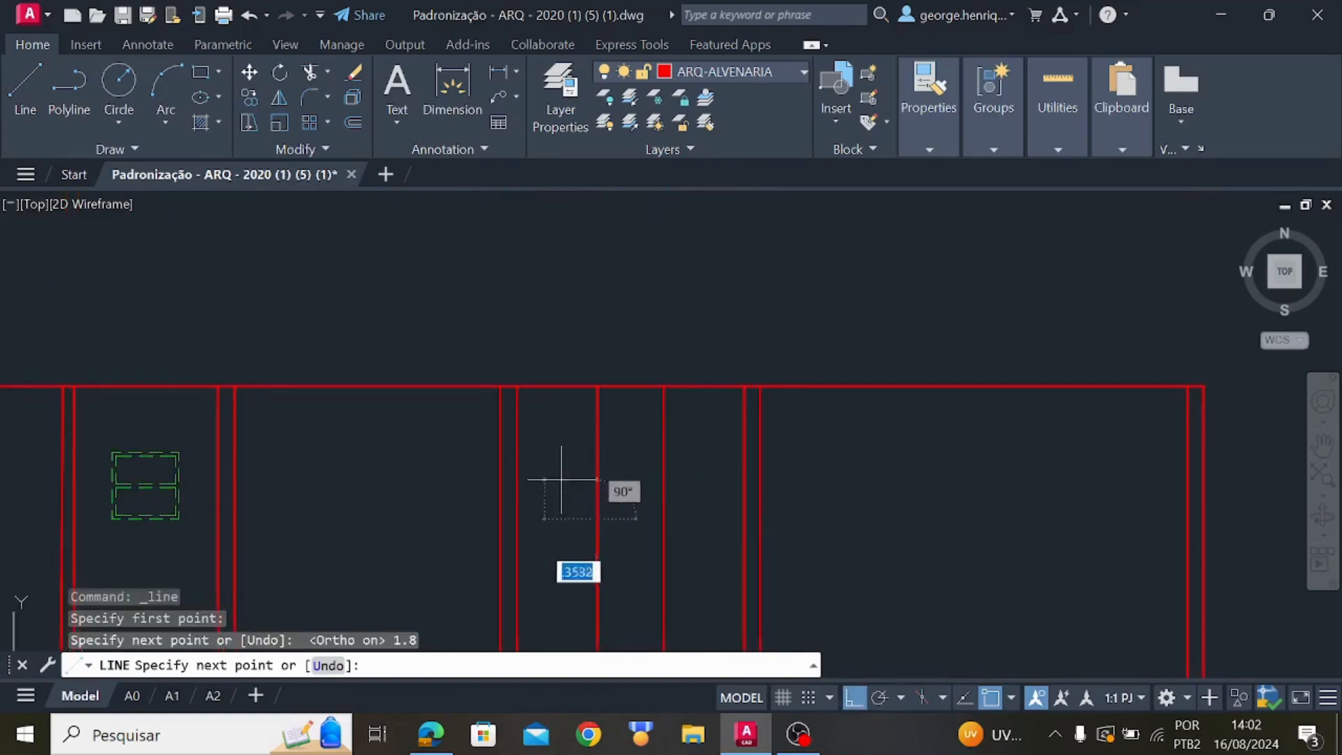
scroll(570, 490, up, 2)
key(Escape)
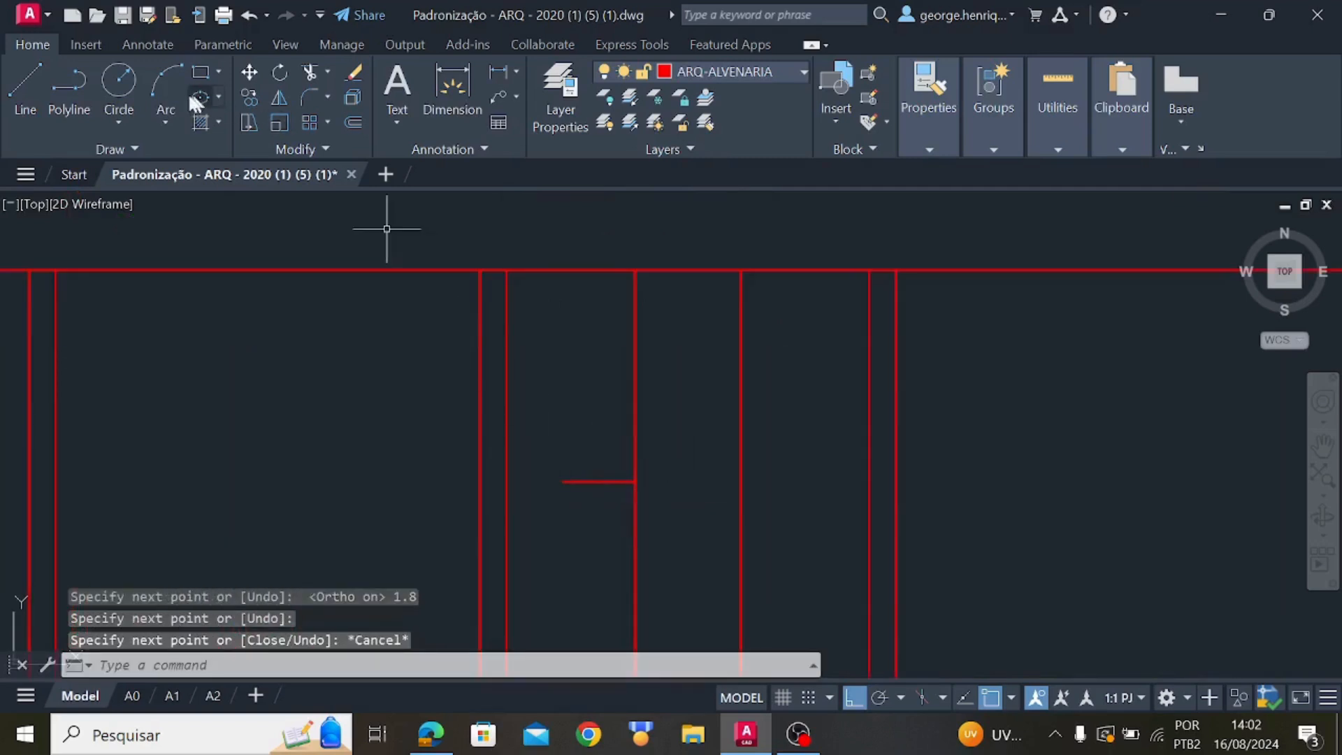
Copy the small two-panel window from its lower-left corner to where the sill marker meets the Suite window's left construction line
click(249, 98)
middle_drag(20, 607, 414, 616)
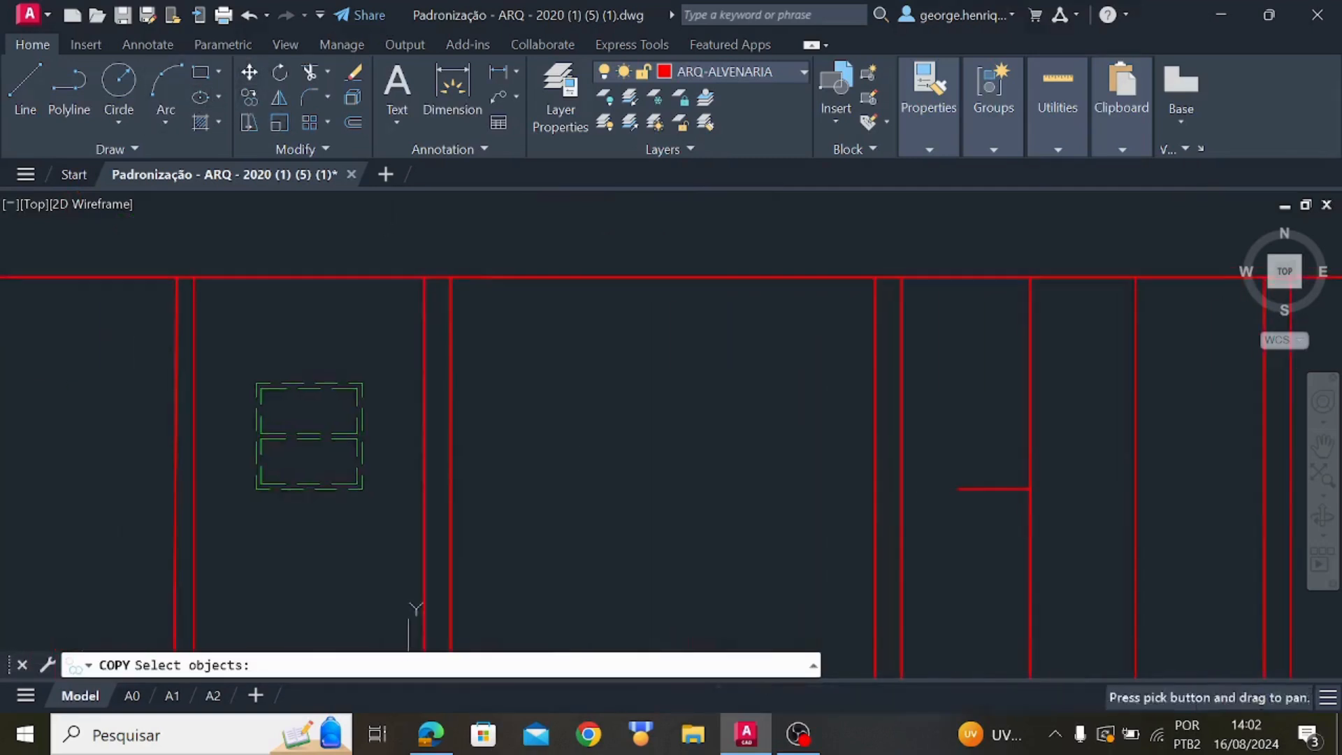
click(387, 516)
click(255, 348)
key(Return)
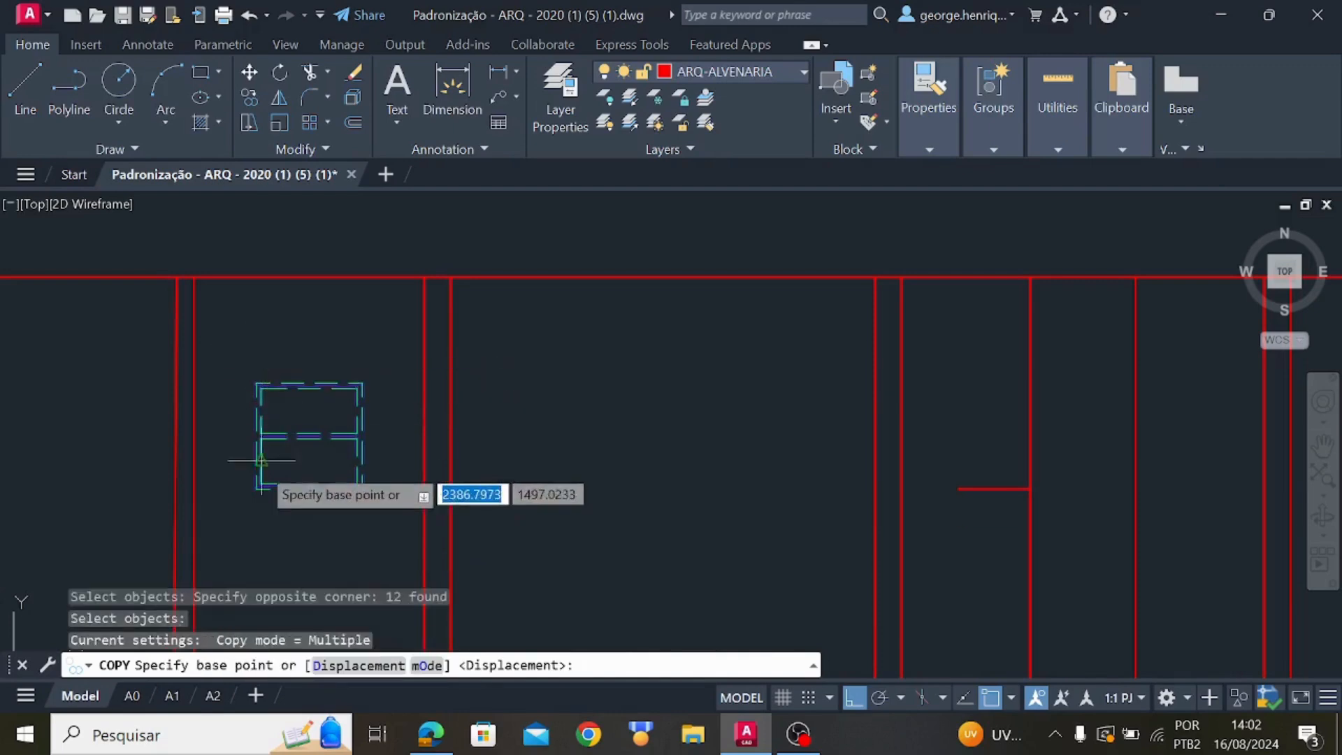
scroll(259, 479, up, 4)
click(241, 484)
scroll(804, 551, down, 4)
middle_drag(819, 551, 482, 527)
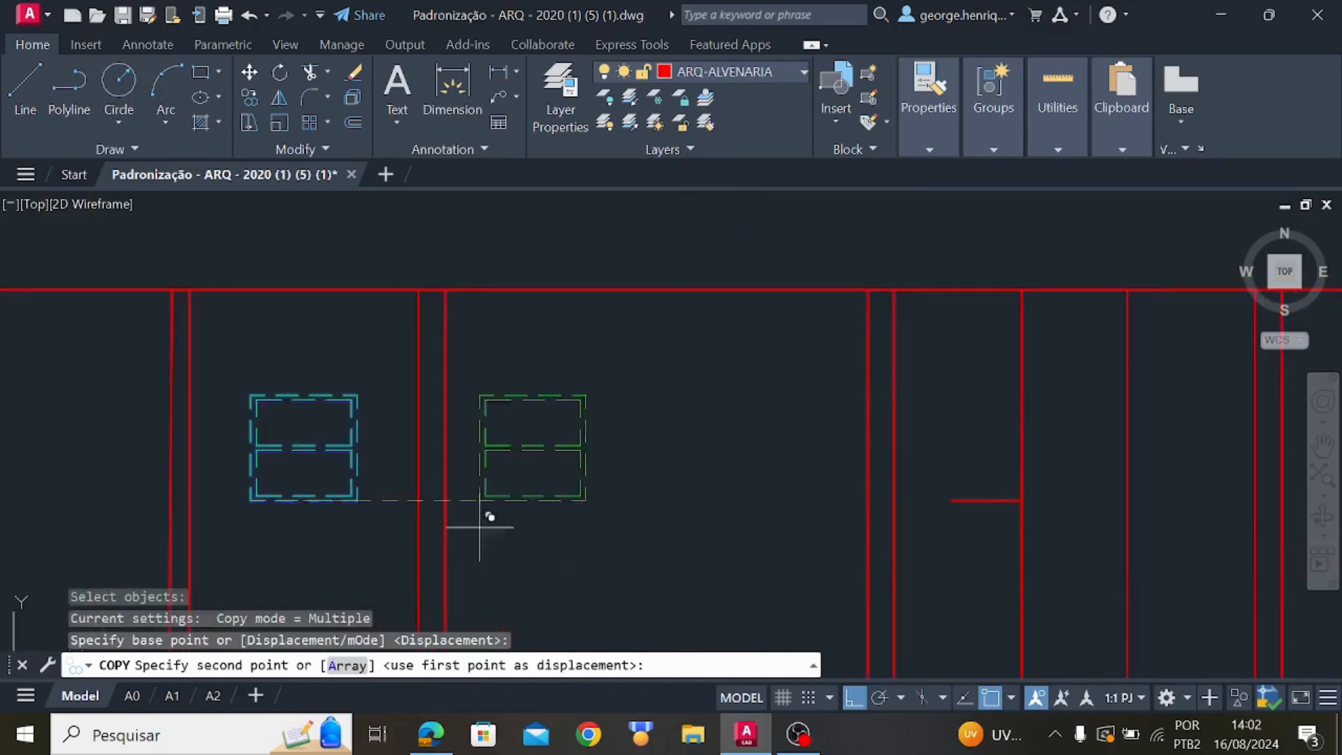
middle_drag(1014, 525, 753, 535)
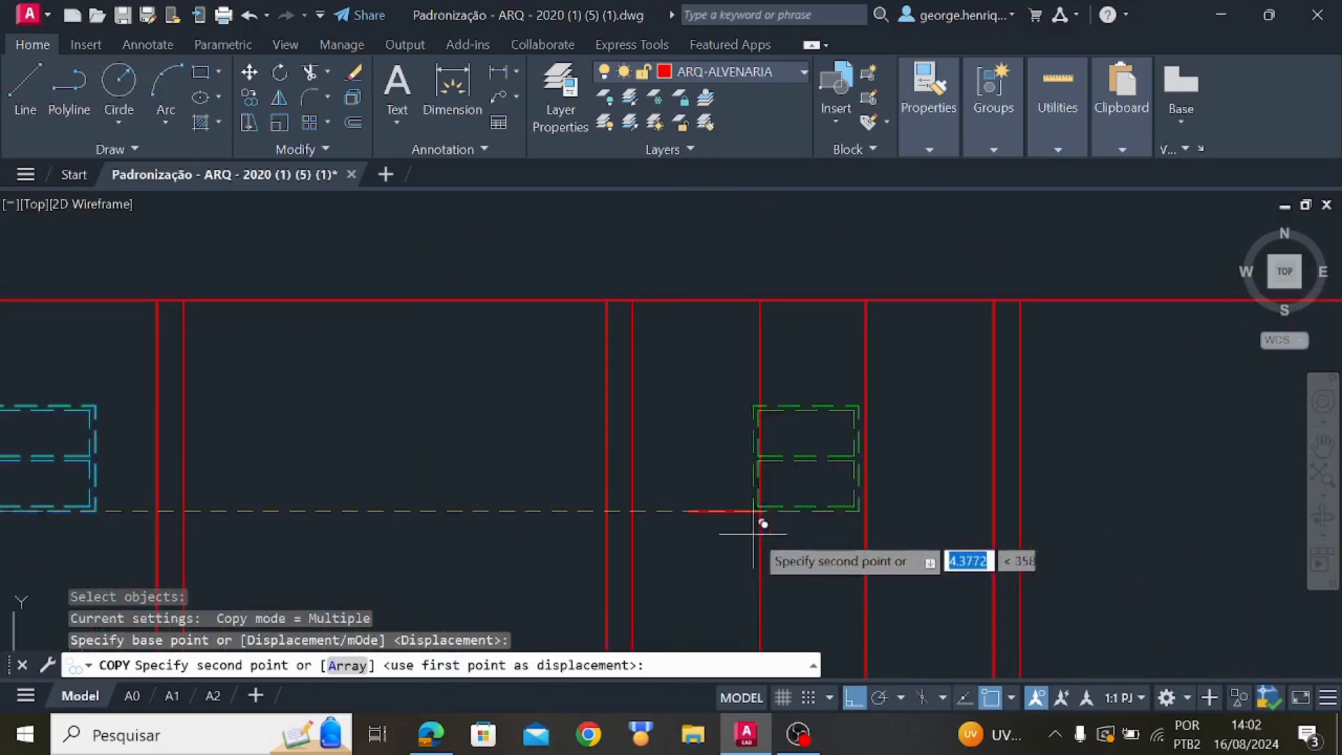
click(769, 500)
key(Escape)
Erase the two construction lines at the new window's sides together with the vertical helper line and the short sill marker
middle_drag(884, 620, 870, 533)
click(893, 563)
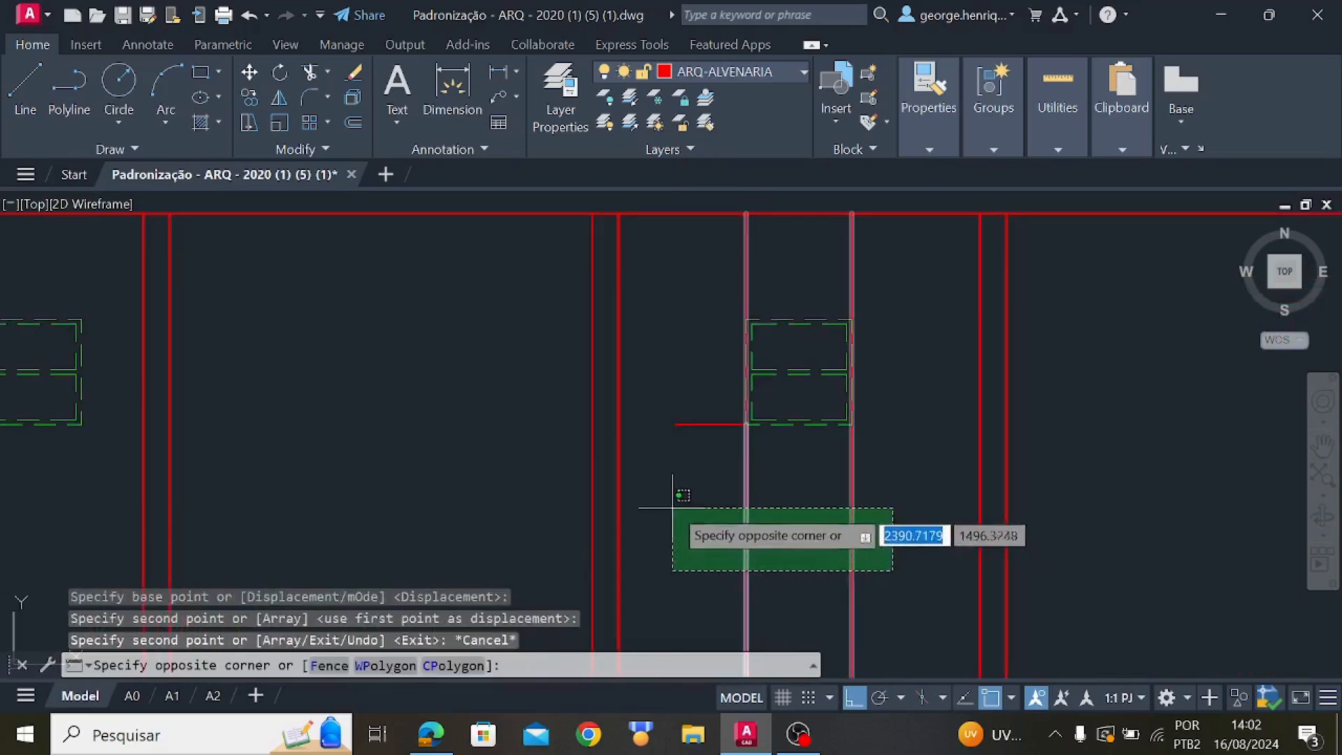
click(701, 505)
key(Delete)
click(700, 430)
key(Delete)
Trim away all the projected wall lines below the upper-floor section's floor line, using that line as the cutting edge
scroll(854, 504, down, 4)
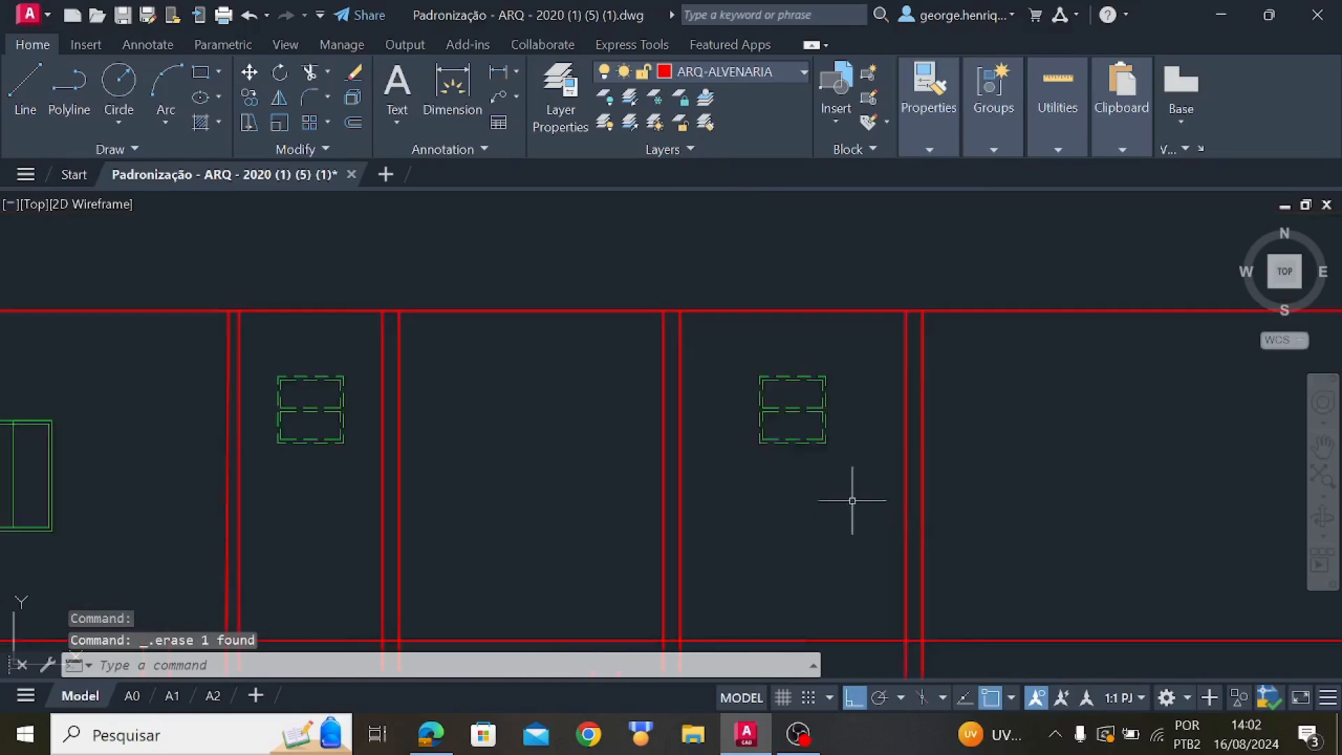
middle_drag(890, 543, 812, 386)
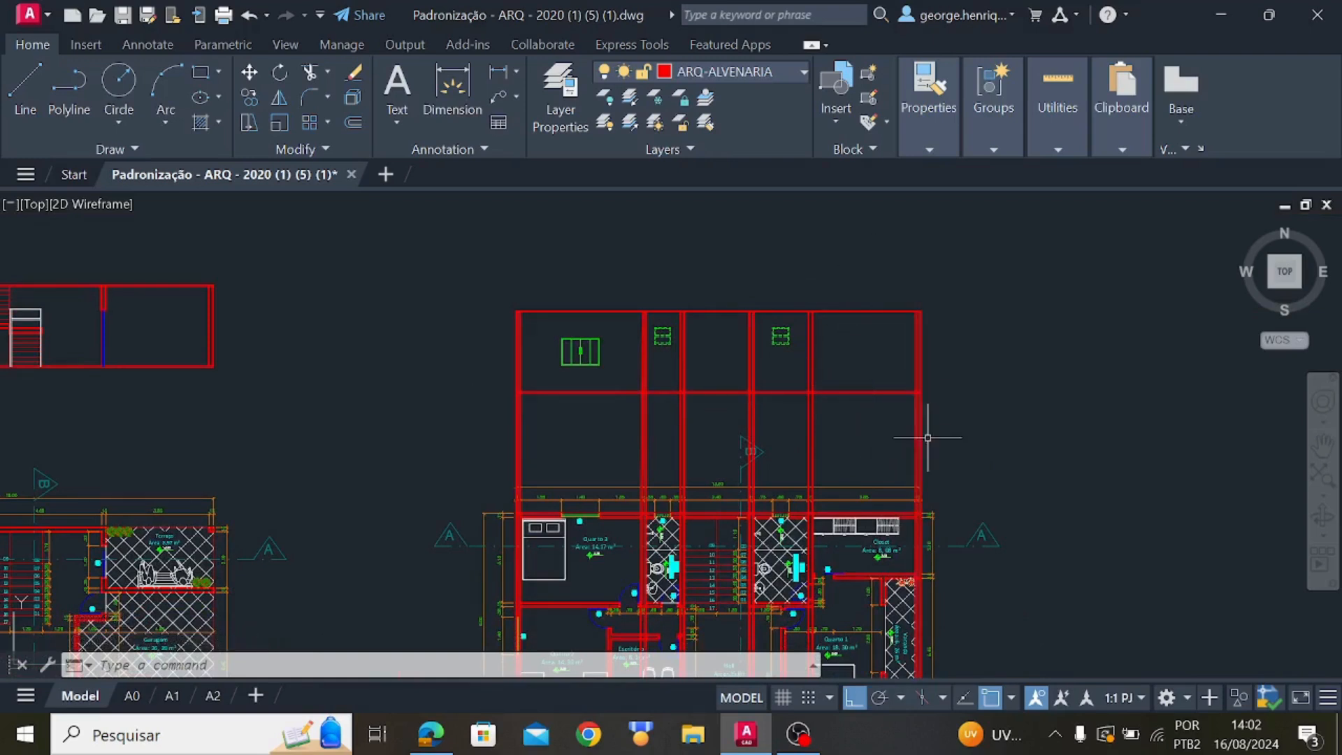
scroll(688, 422, up, 3)
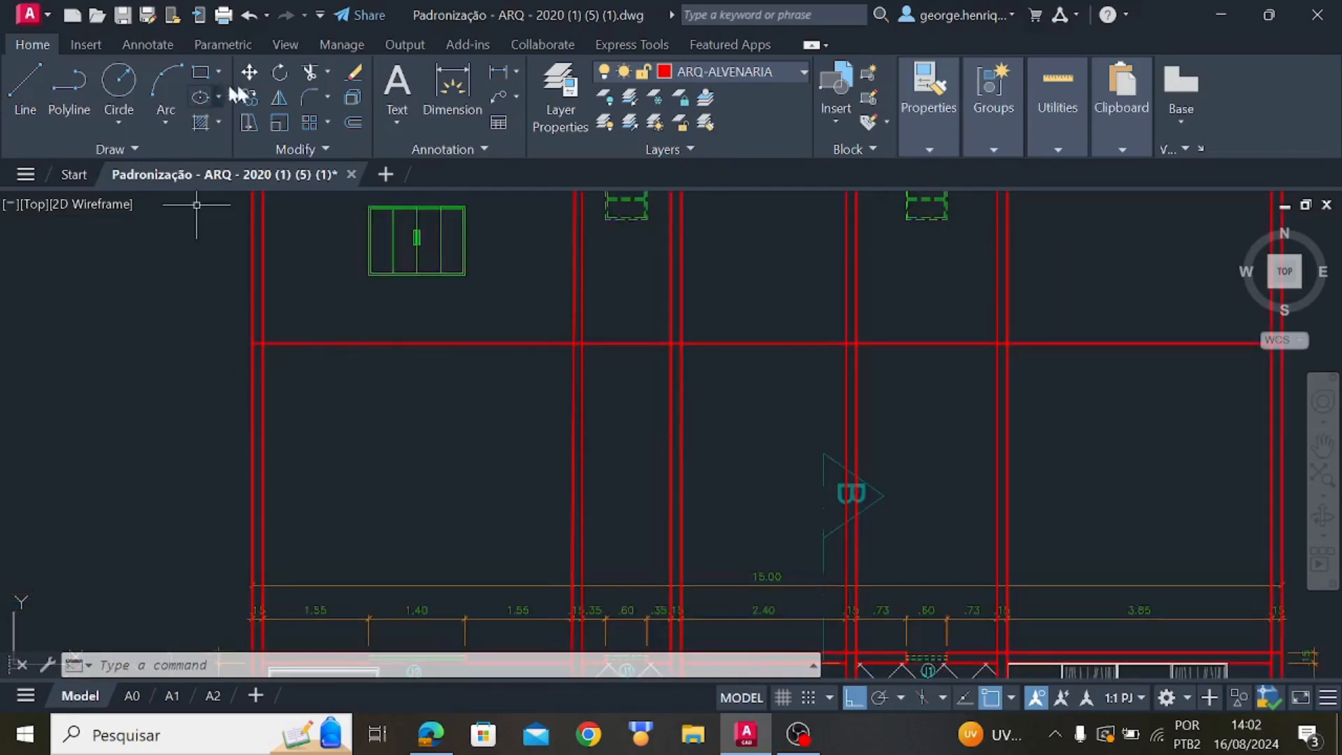
click(403, 341)
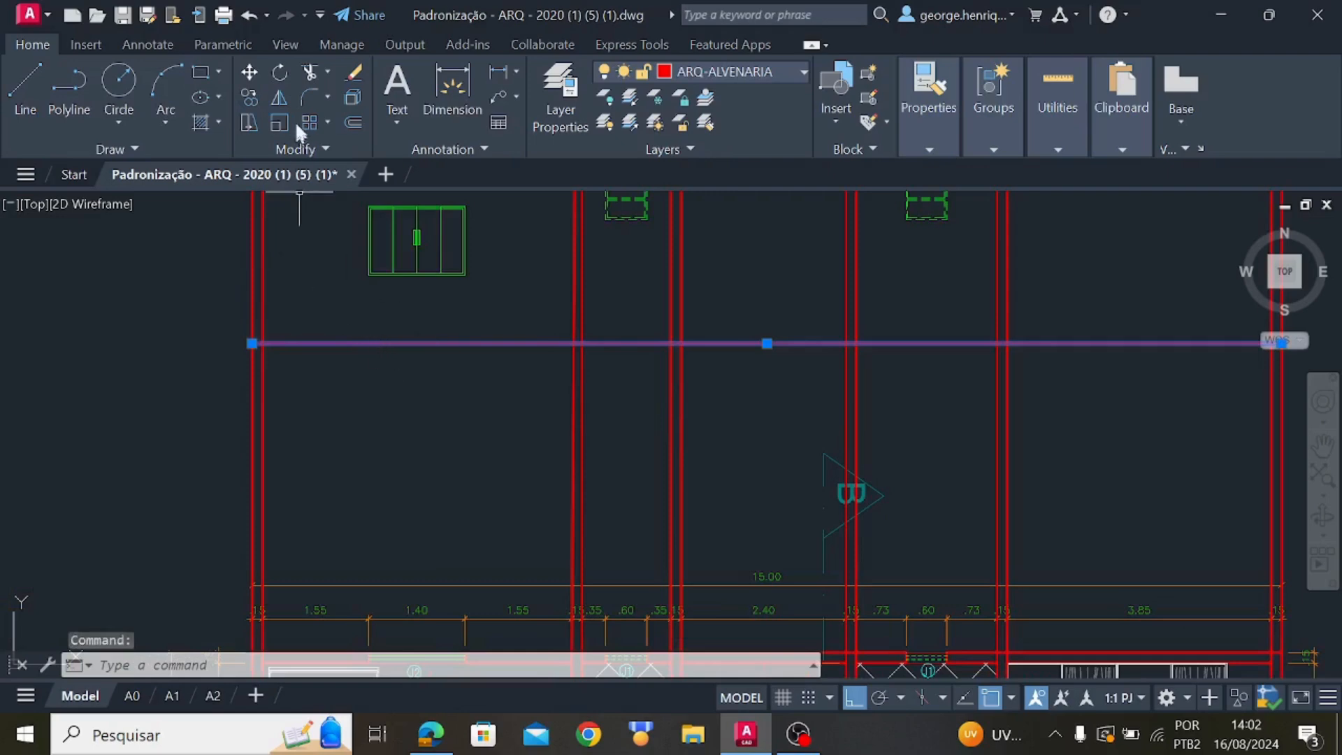
click(307, 72)
mouse_move(150, 418)
mouse_down()
mouse_move(615, 393)
mouse_move(1147, 392)
mouse_up()
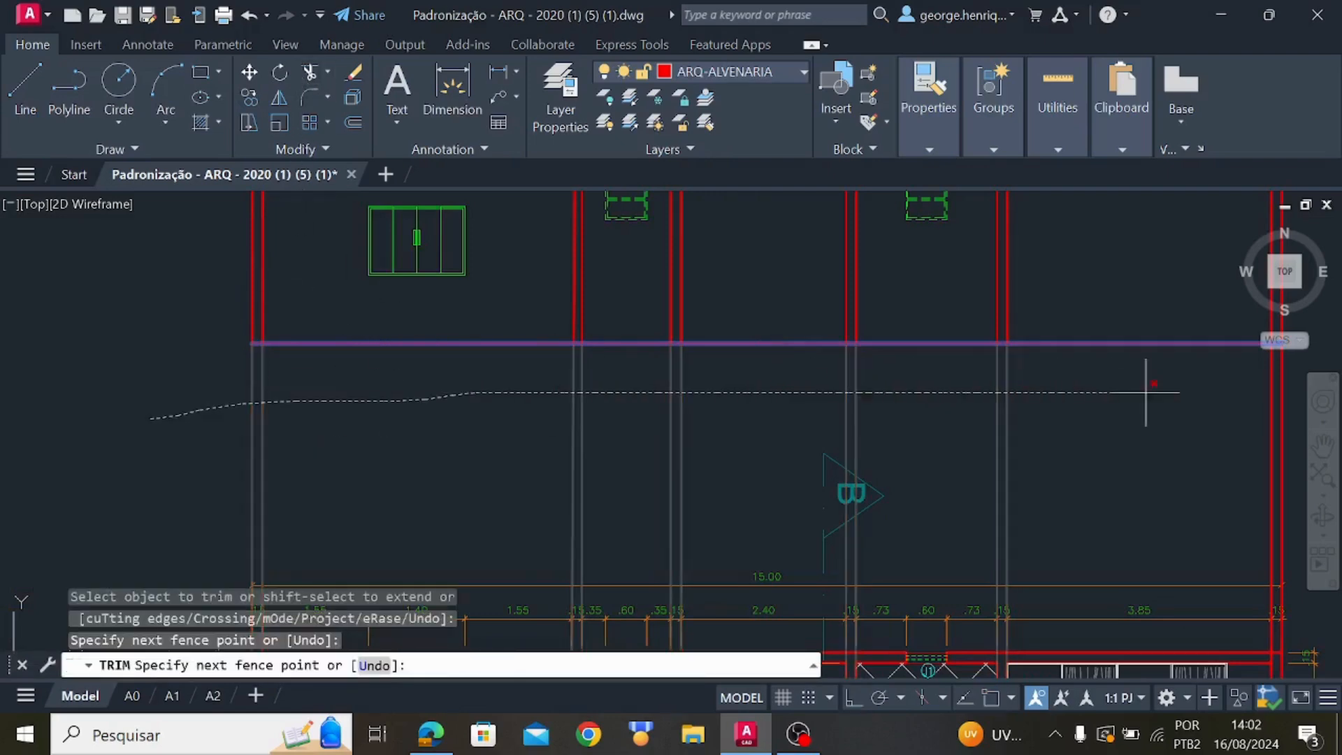
drag(1285, 388, 1295, 385)
scroll(1183, 458, down, 3)
middle_drag(1173, 459, 703, 461)
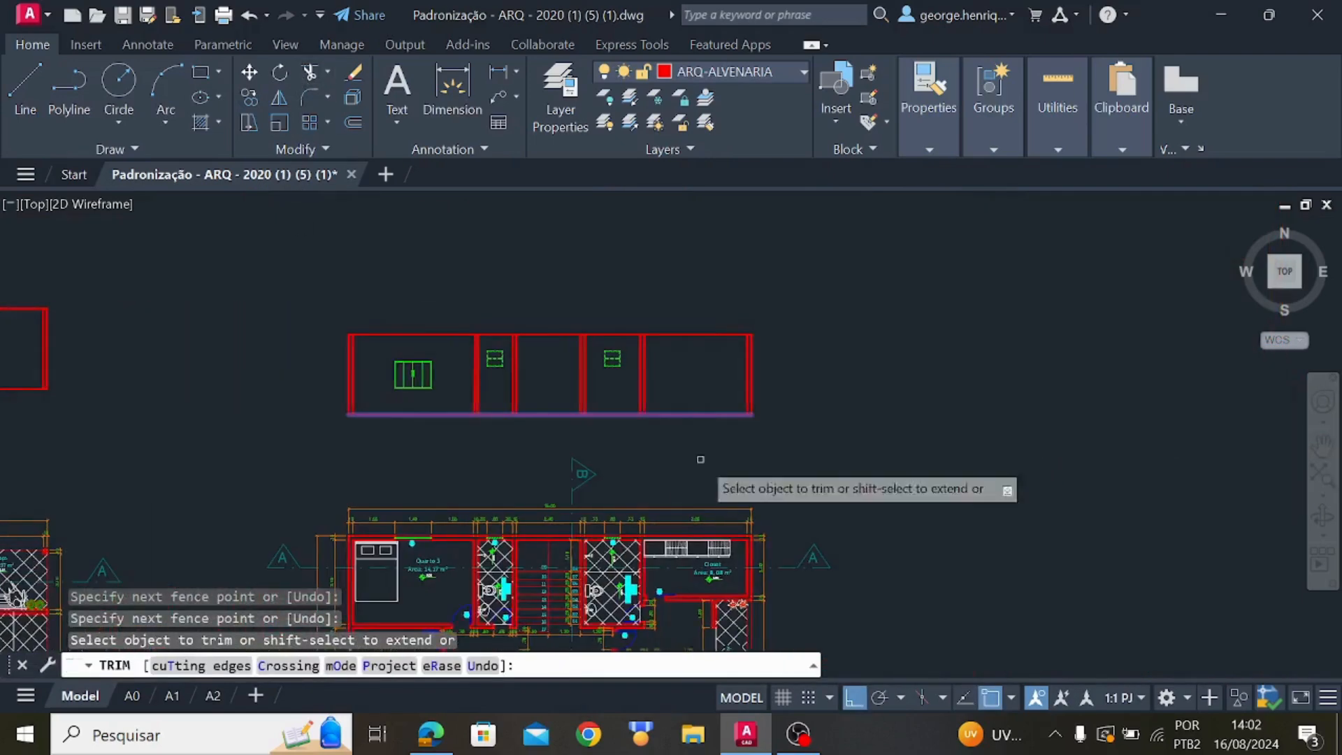
key(Escape)
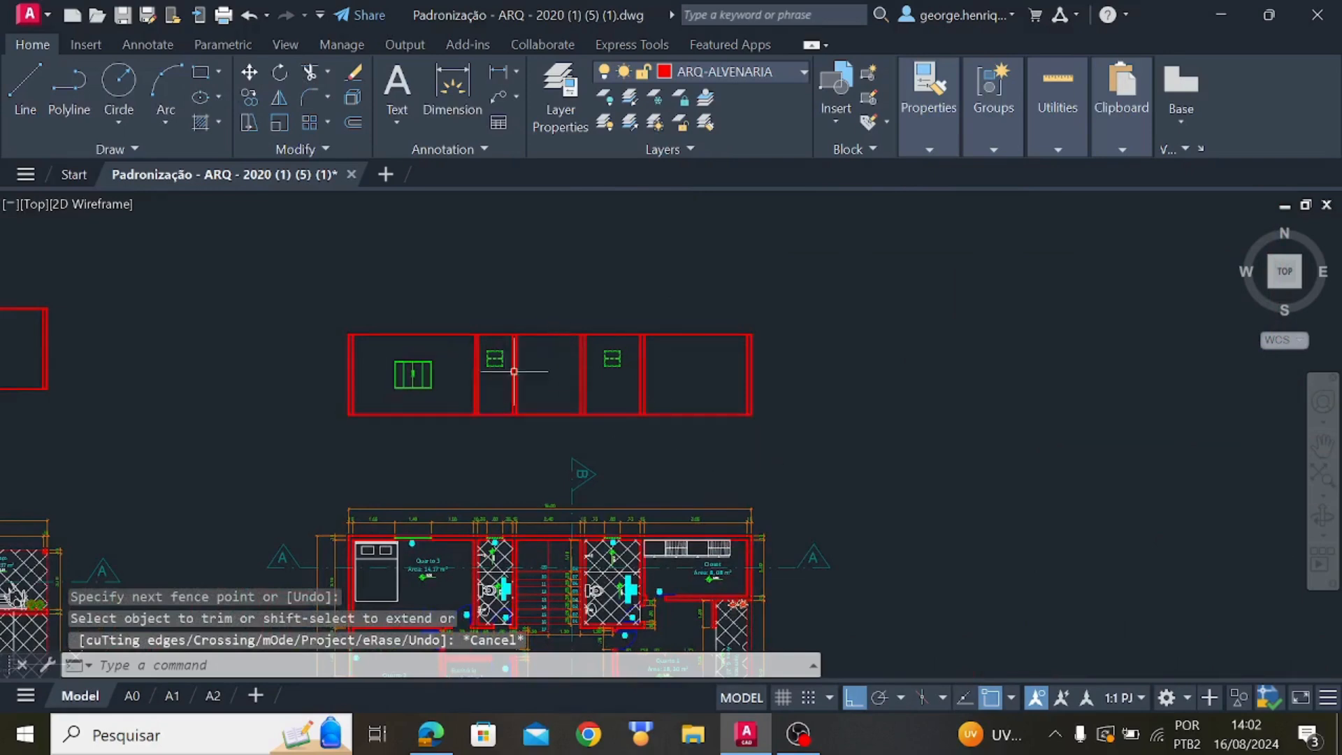
Erase the top horizontal line of the ground-floor section
middle_drag(546, 390, 1280, 456)
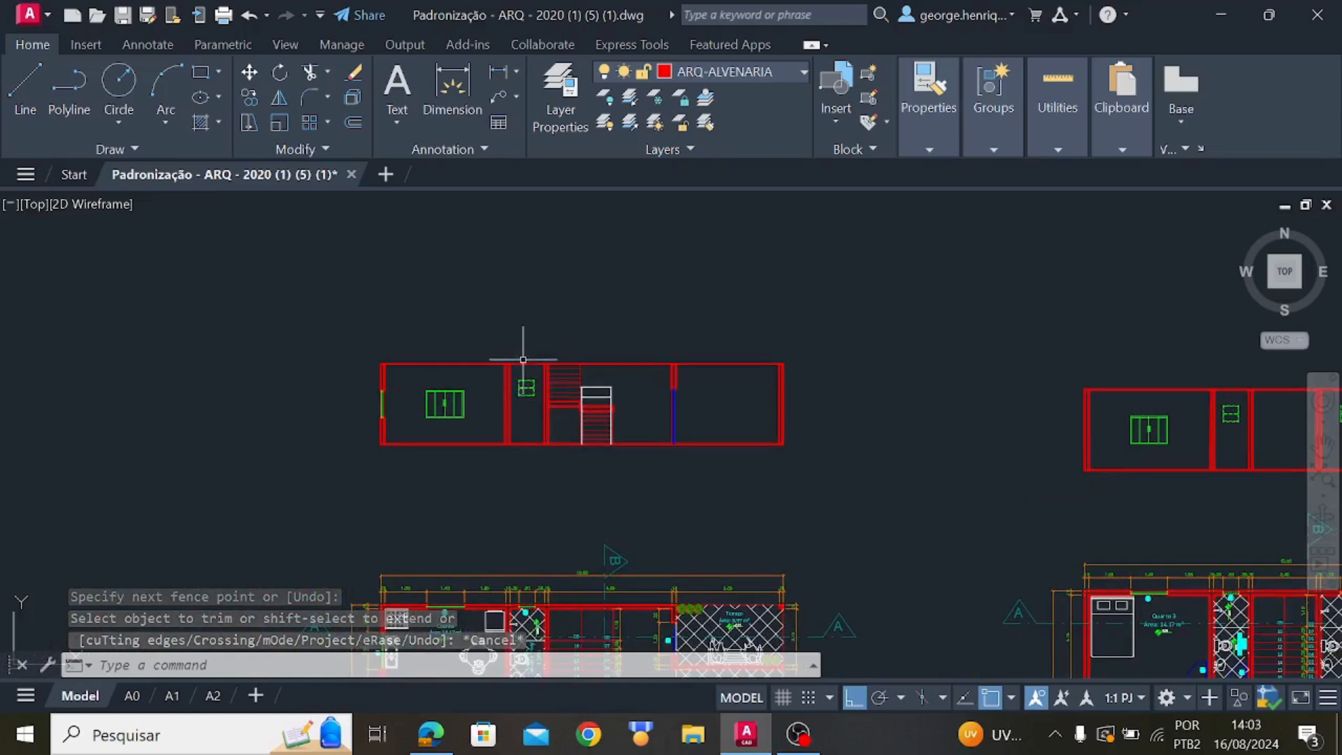
scroll(587, 350, up, 3)
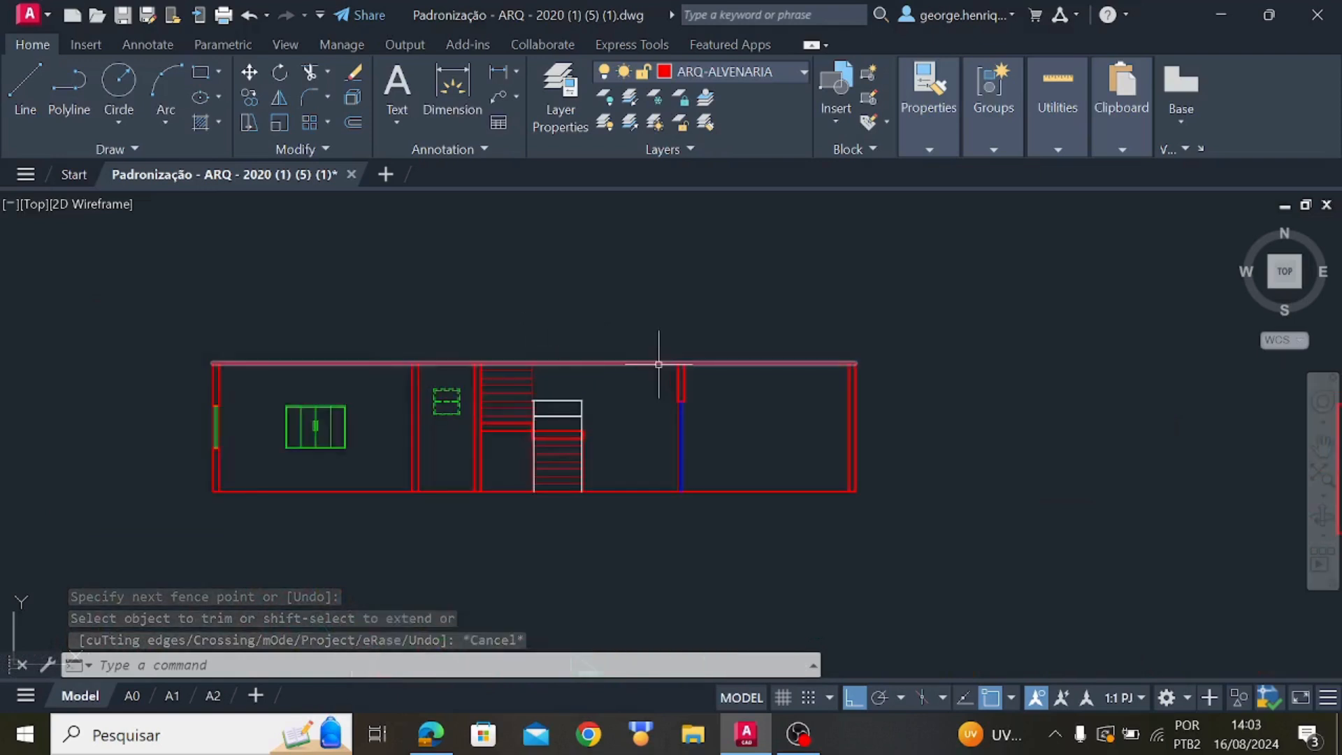
click(595, 362)
key(Delete)
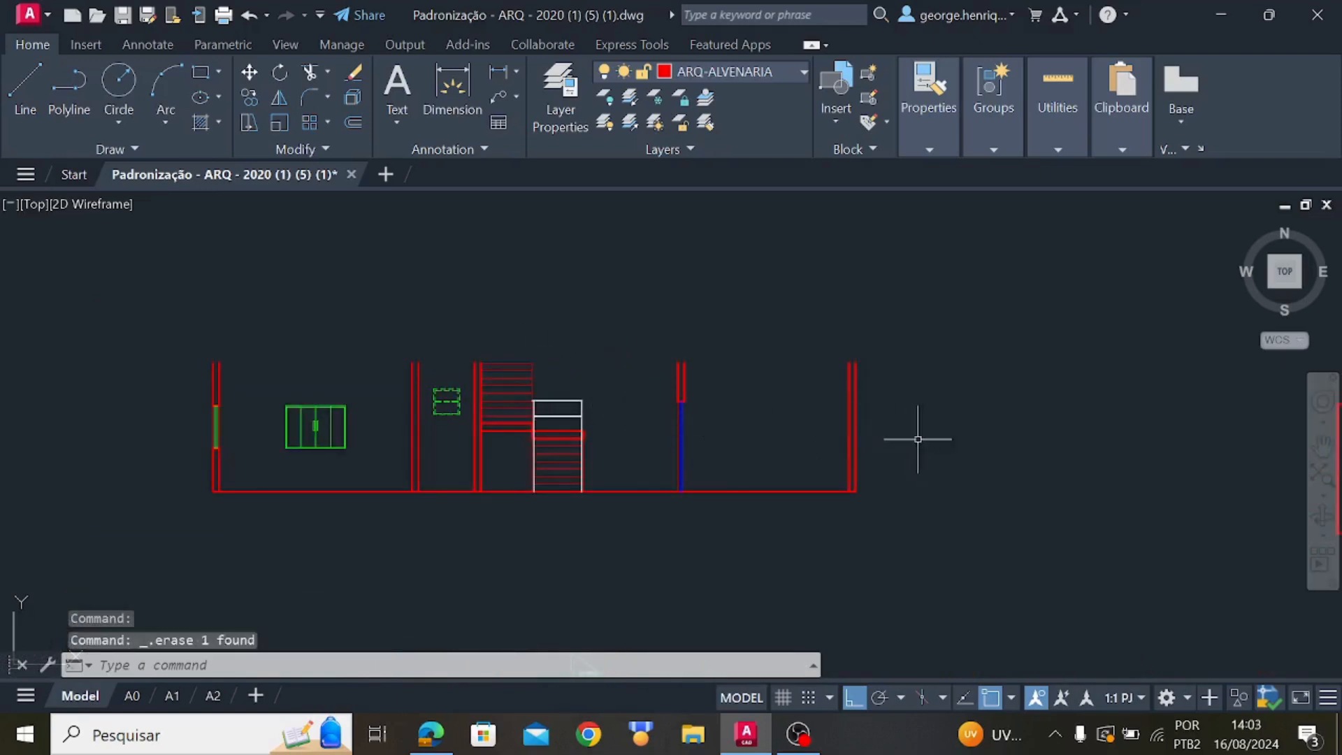
Move the whole upper-floor section by its lower-right corner onto the upper-right end of the ground-floor section's outer wall, with Ortho off
mouse_move(918, 440)
middle_down()
mouse_move(428, 368)
mouse_move(142, 243)
middle_up()
click(249, 72)
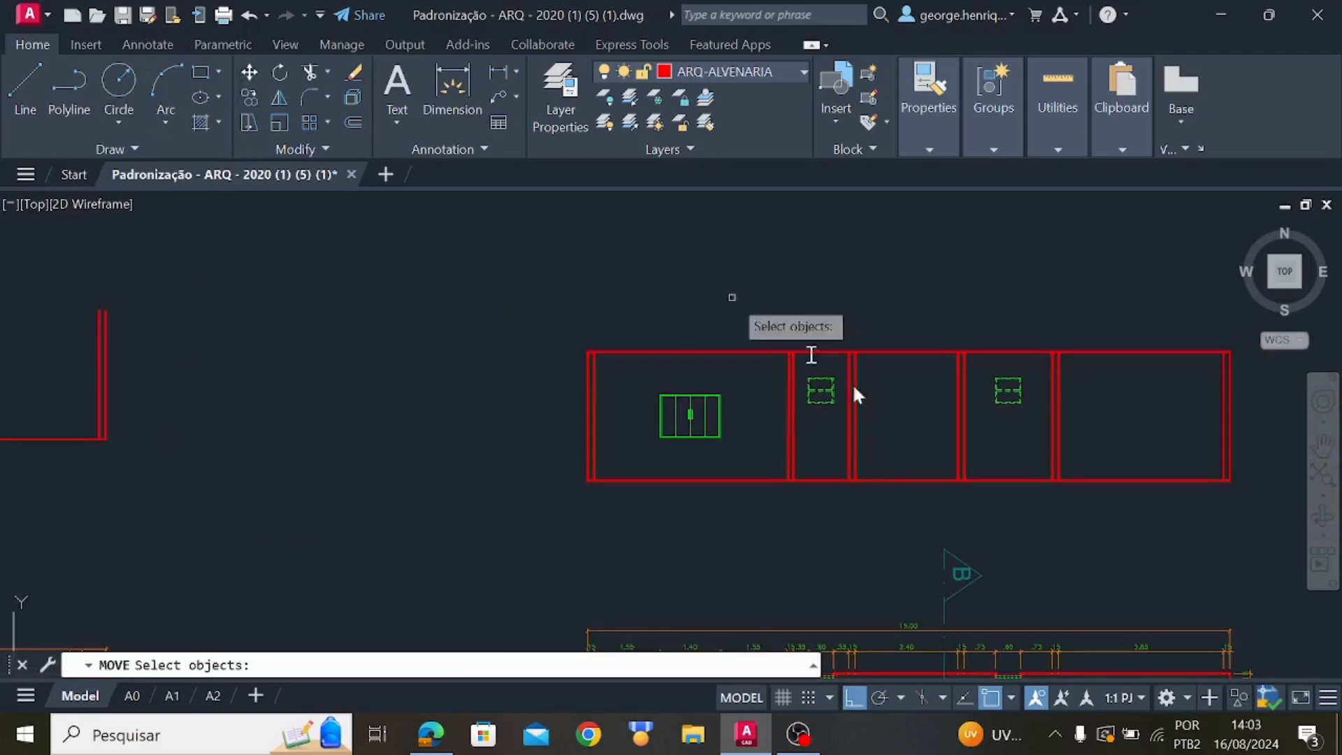
middle_drag(909, 435, 615, 384)
click(1045, 463)
click(252, 254)
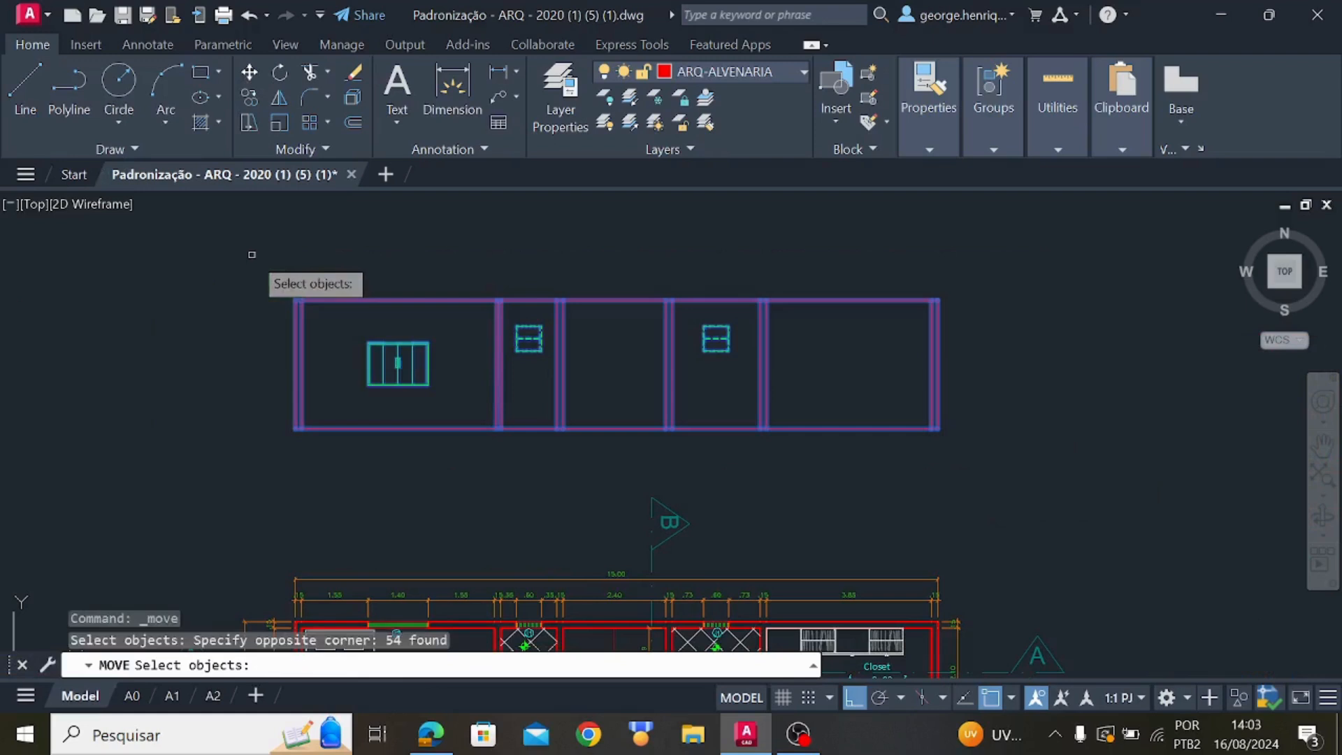
key(Return)
scroll(908, 419, up, 6)
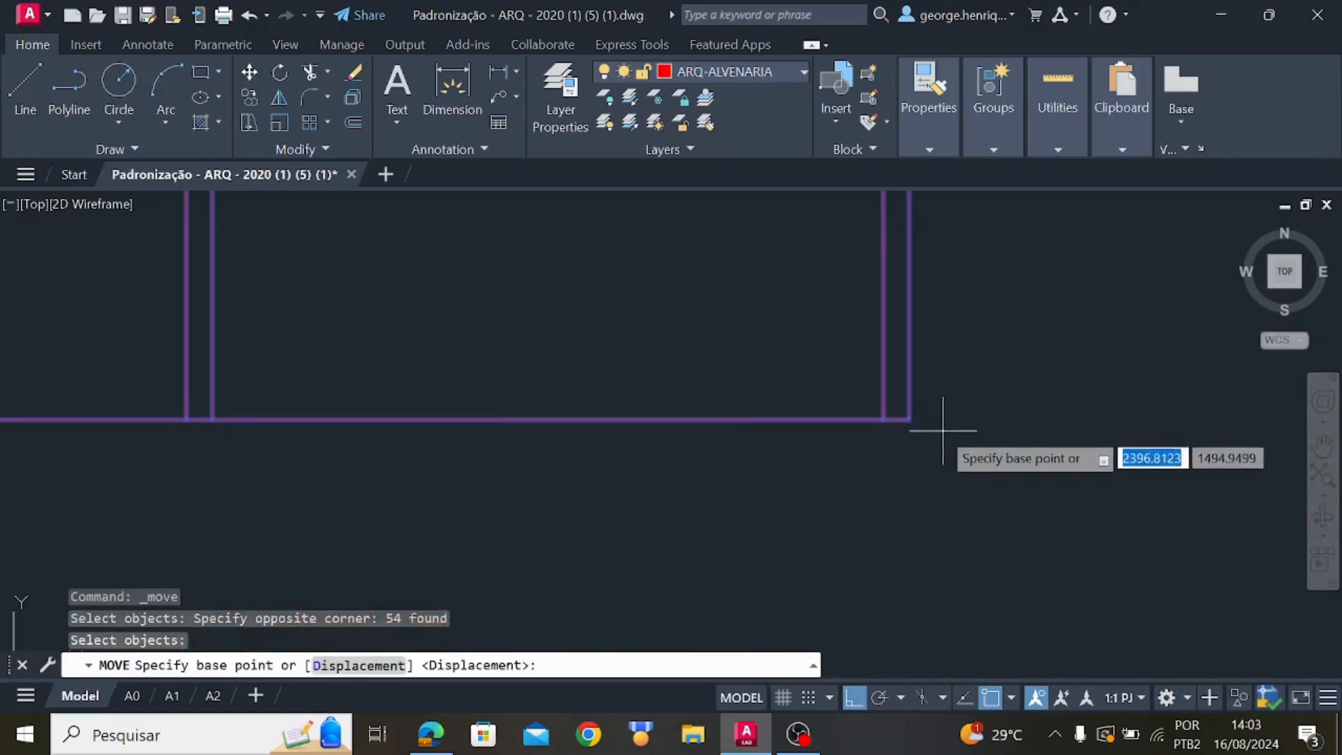
click(907, 421)
scroll(699, 471, down, 6)
middle_drag(593, 464, 1301, 405)
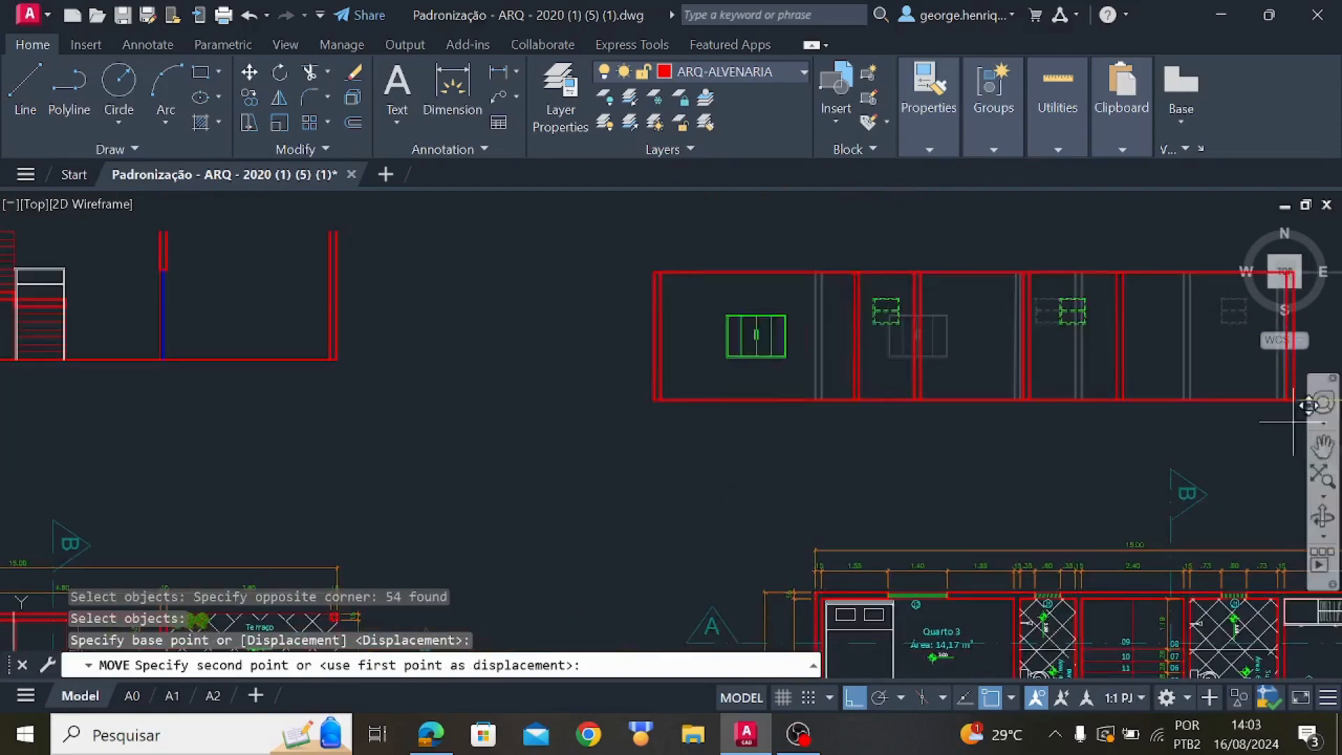
key(F8)
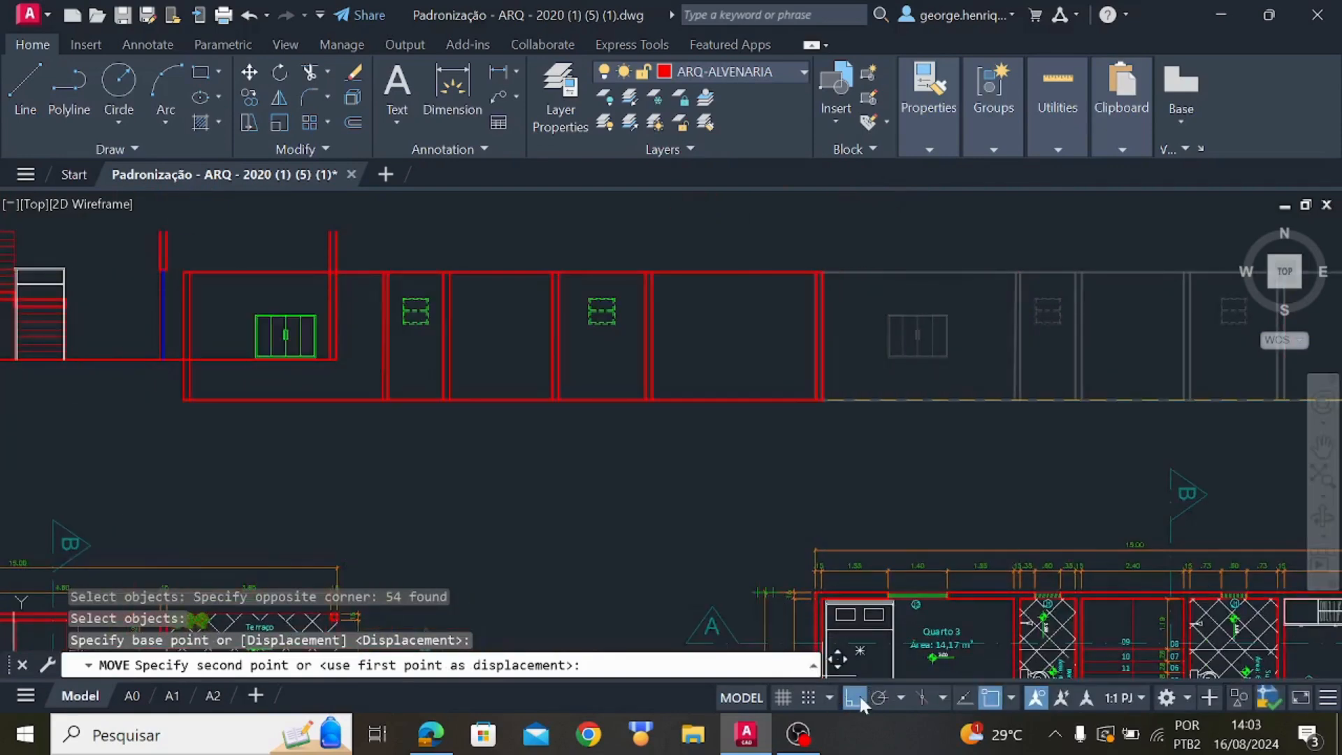
middle_drag(112, 230, 451, 591)
scroll(635, 375, up, 8)
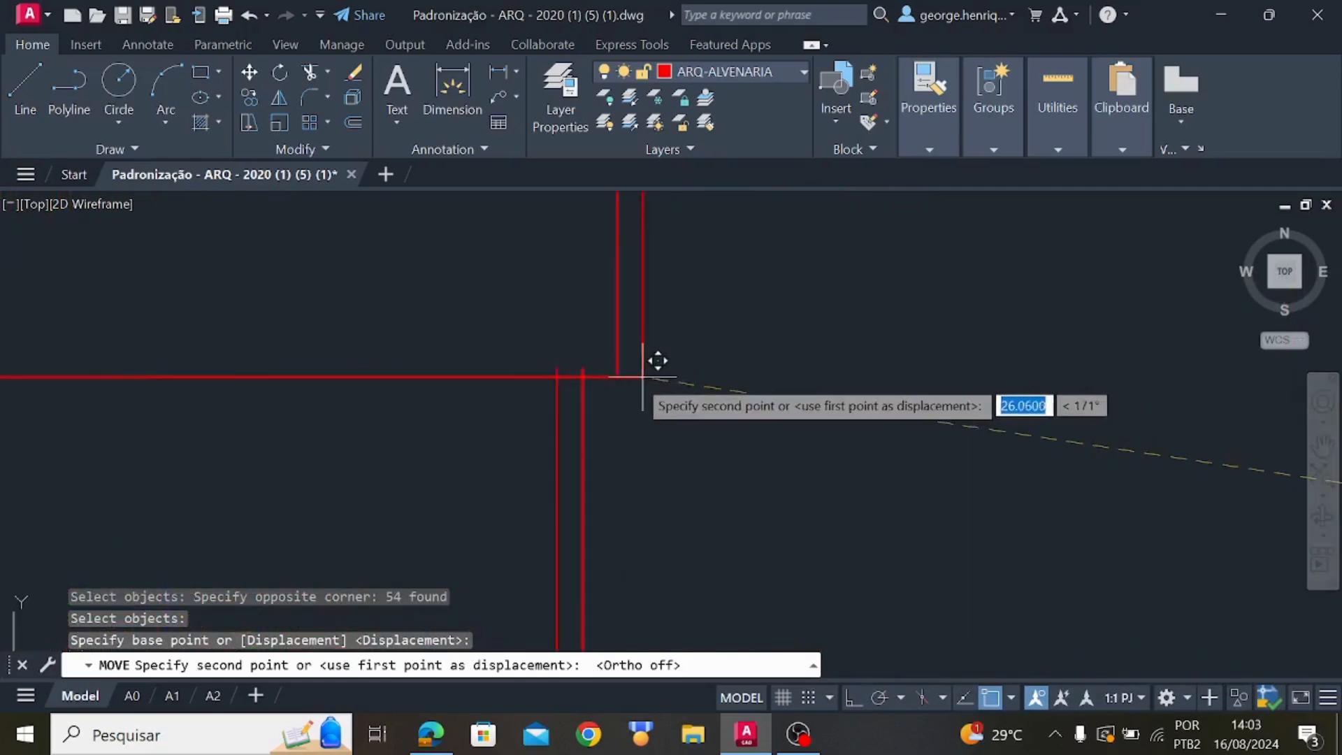
click(568, 351)
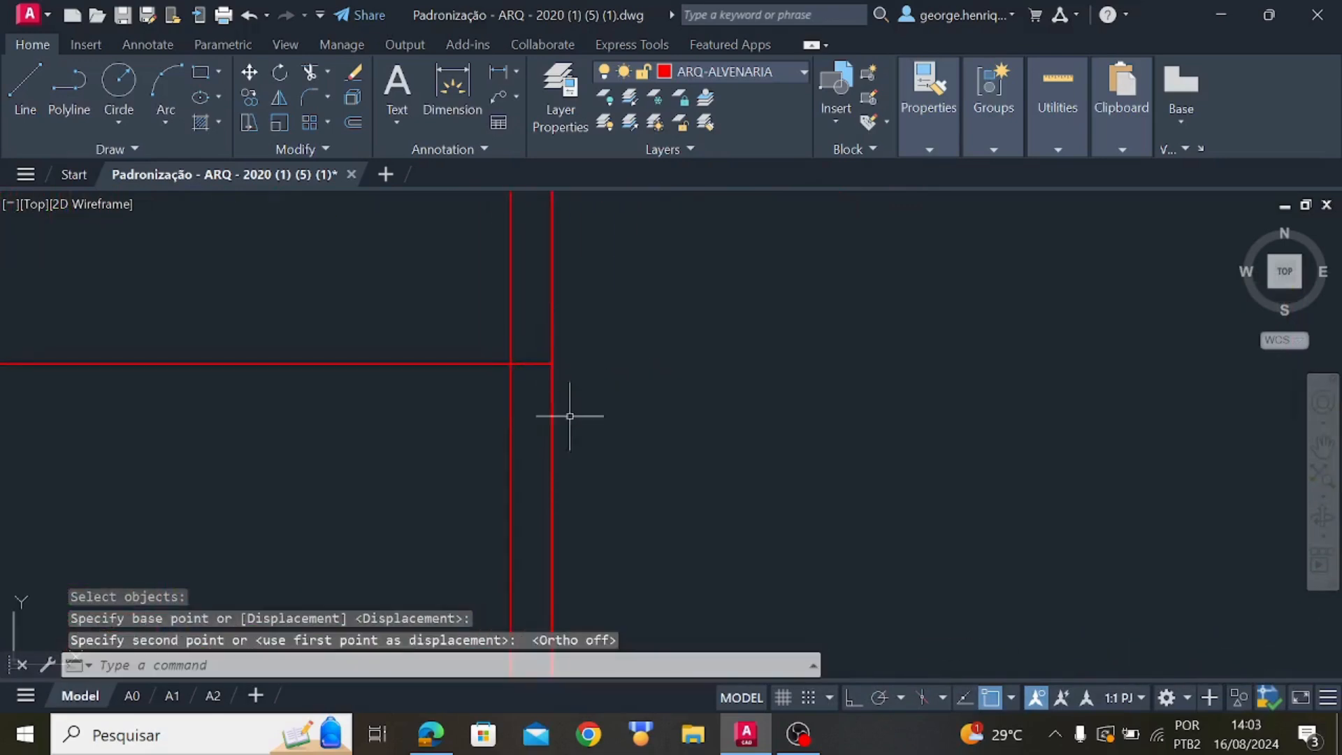
Examine the stacked two-storey section, comparing the upper and lower walls, the stairs and the window positions
scroll(594, 539, down, 8)
middle_drag(594, 539, 767, 352)
key(Escape)
middle_drag(486, 464, 558, 481)
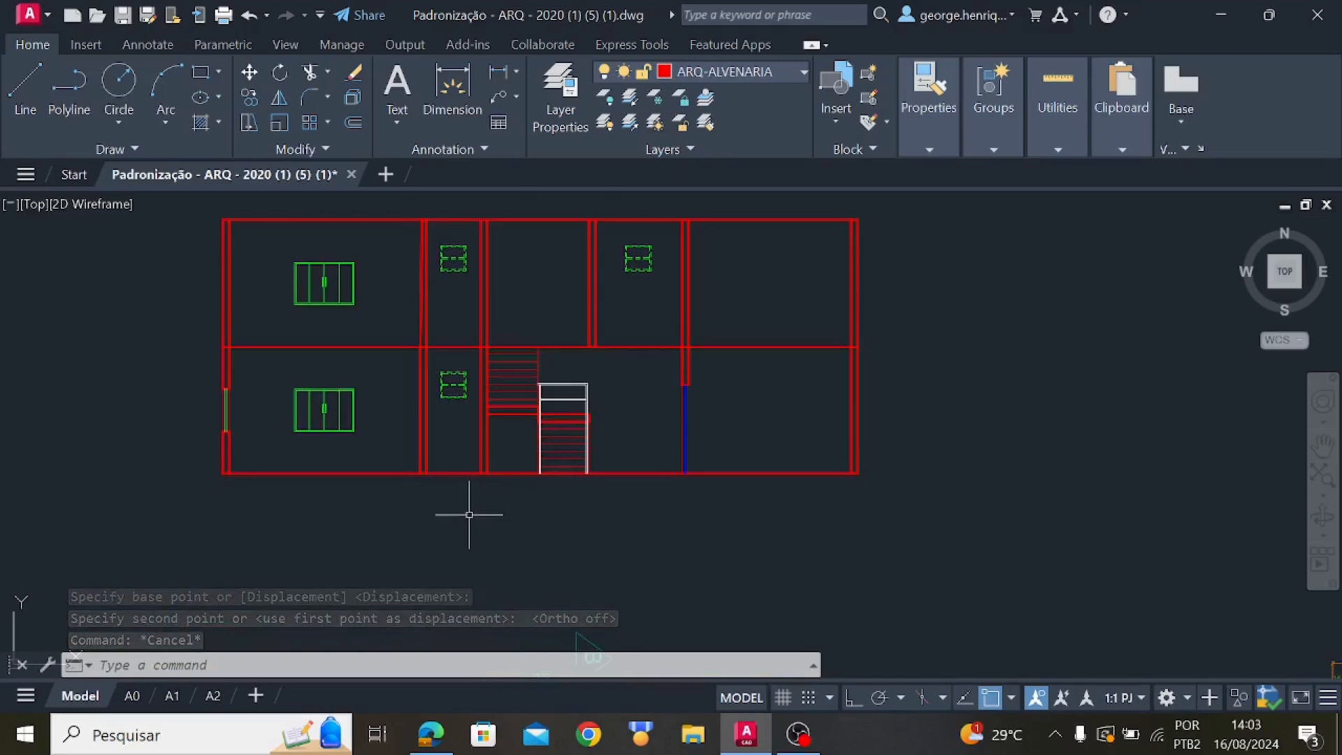
scroll(594, 454, up, 4)
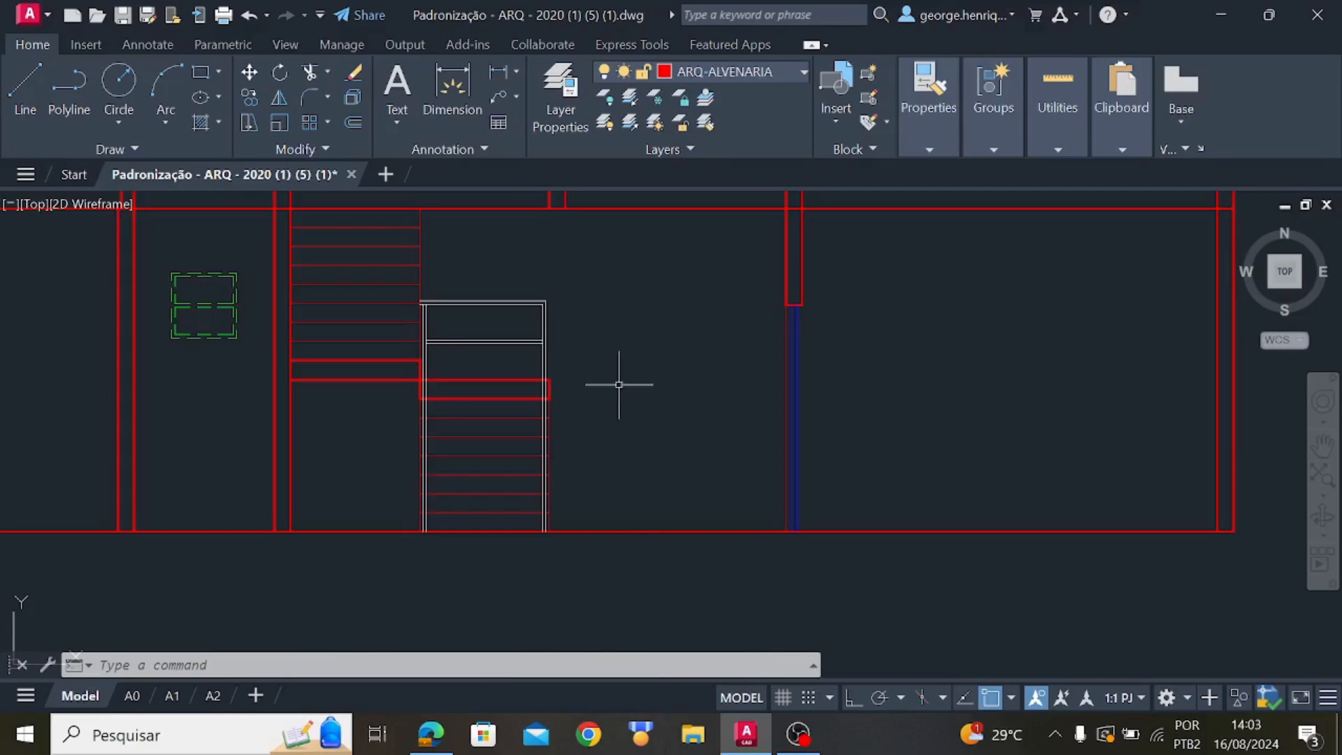
scroll(632, 518, down, 2)
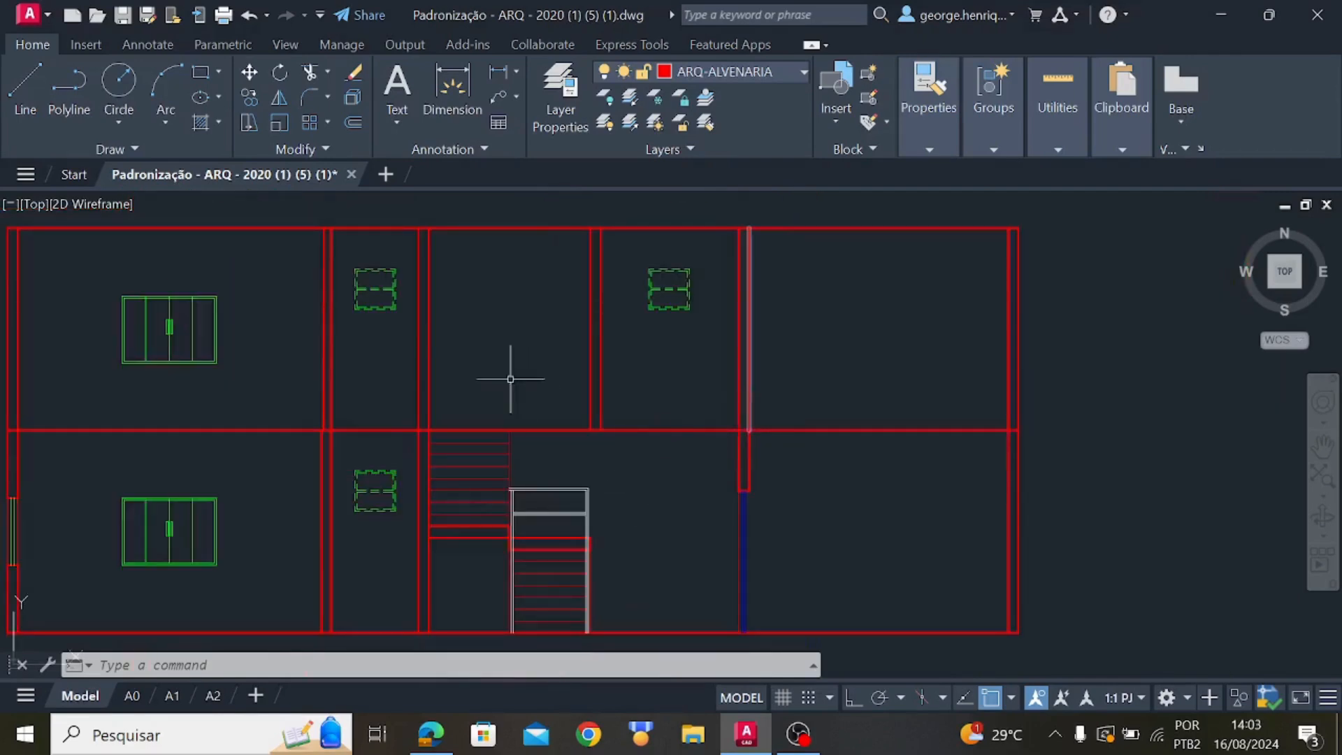
scroll(469, 339, down, 4)
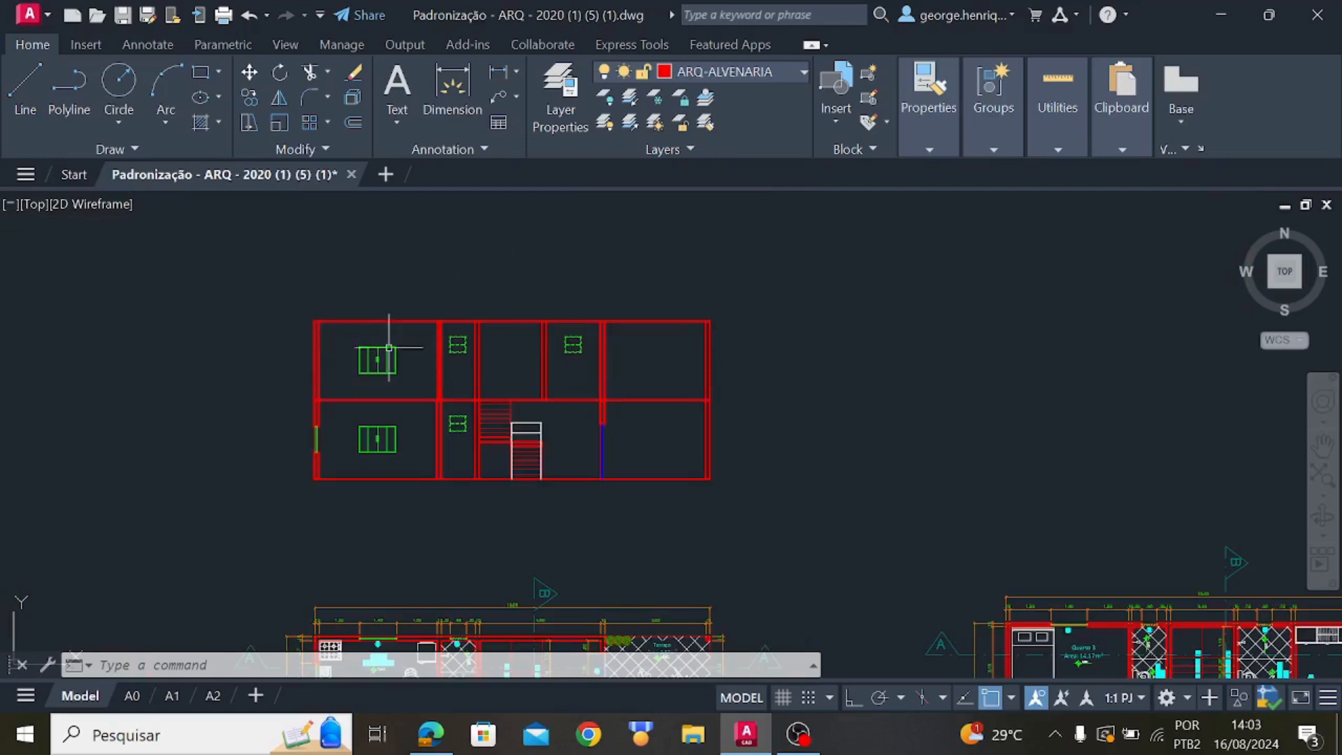
Trim the intermediate floor line inside the thickness of the right exterior wall
scroll(734, 409, up, 4)
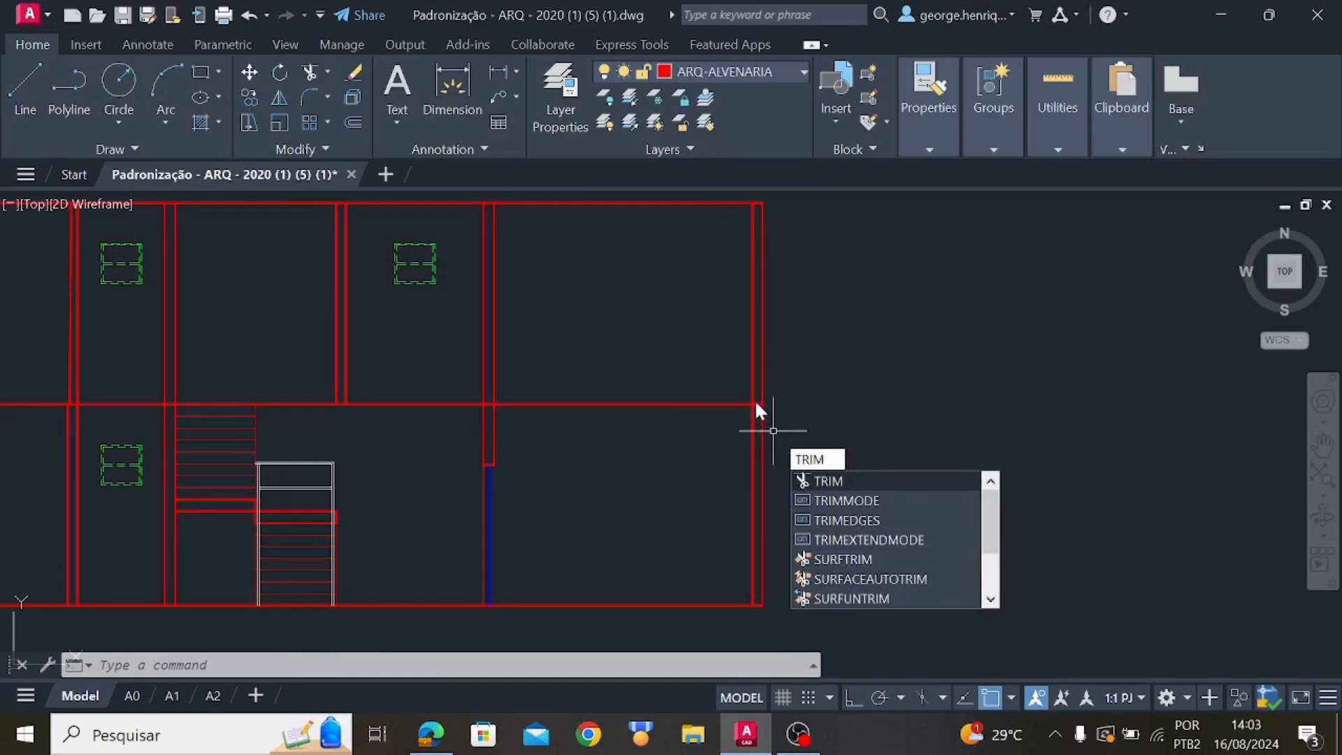
key(Return)
scroll(755, 409, up, 9)
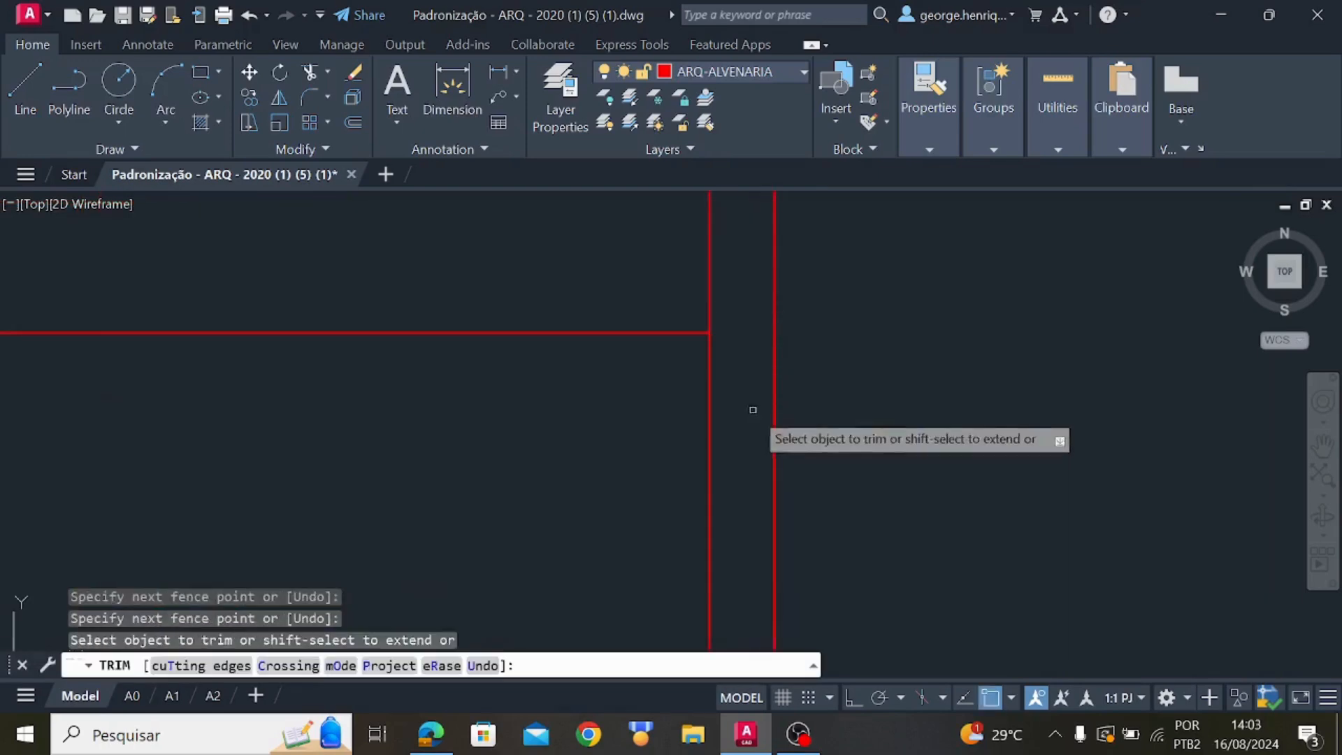
scroll(753, 410, down, 8)
scroll(747, 358, up, 6)
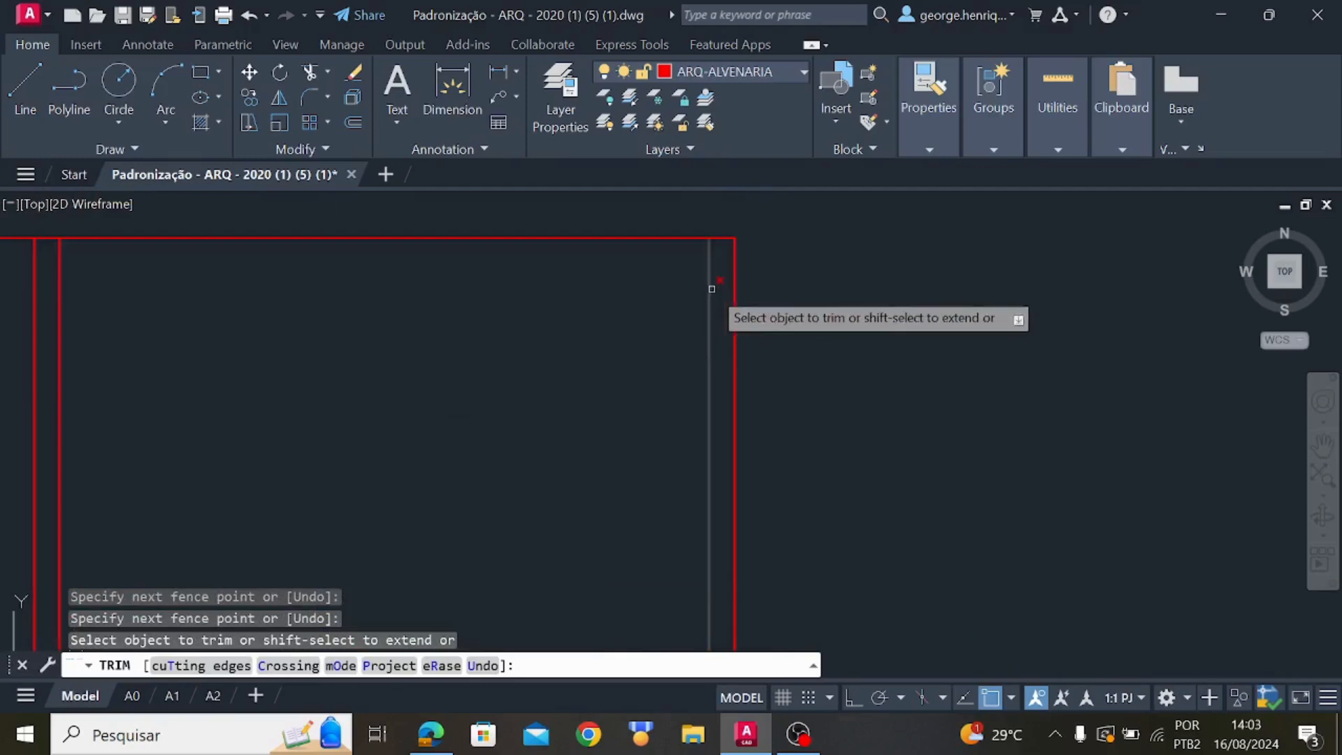
mouse_move(712, 289)
middle_down()
mouse_move(809, 394)
mouse_move(1011, 255)
middle_up()
scroll(578, 500, down, 5)
middle_drag(578, 501, 713, 424)
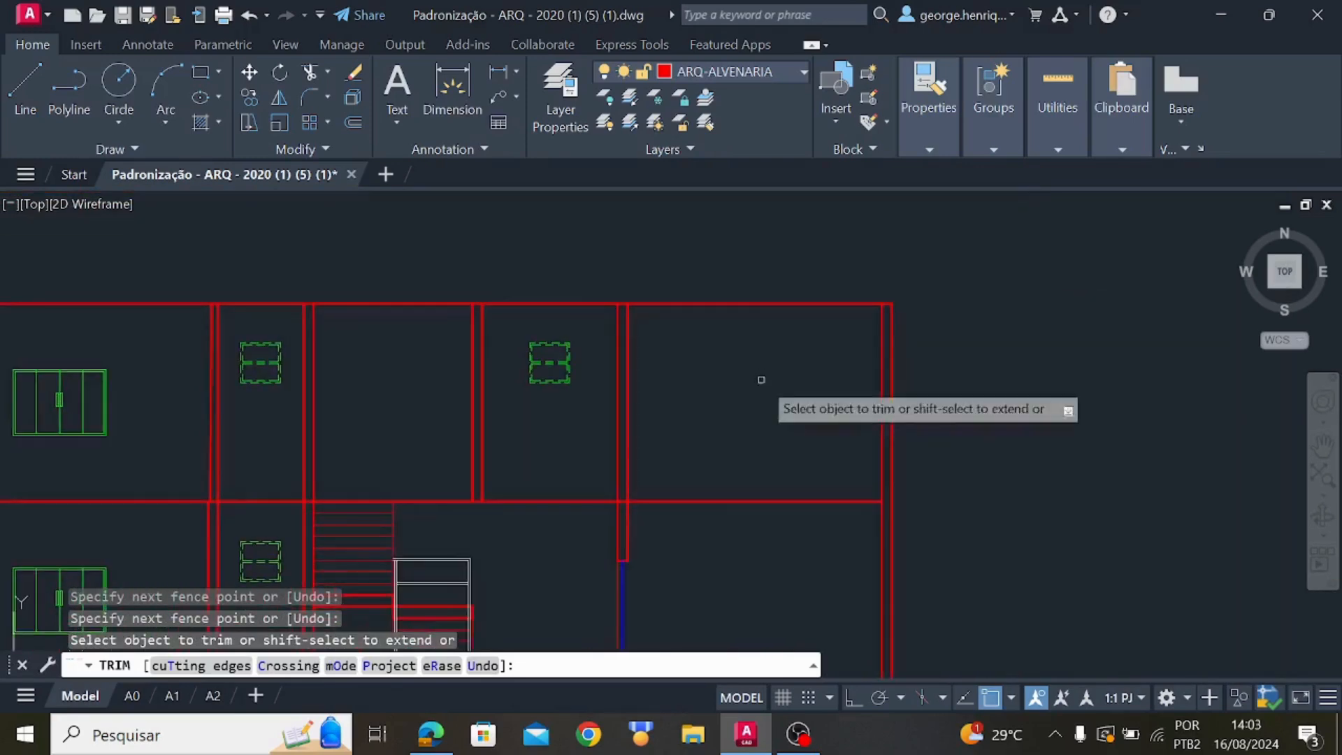
Trim the intermediate floor line inside the wall above the blue door and inside the wall beside the stairs
scroll(621, 500, up, 5)
drag(624, 480, 623, 542)
scroll(623, 543, down, 5)
middle_drag(627, 545, 910, 465)
scroll(589, 451, up, 5)
drag(607, 448, 607, 508)
middle_drag(549, 492, 838, 439)
scroll(540, 429, down, 3)
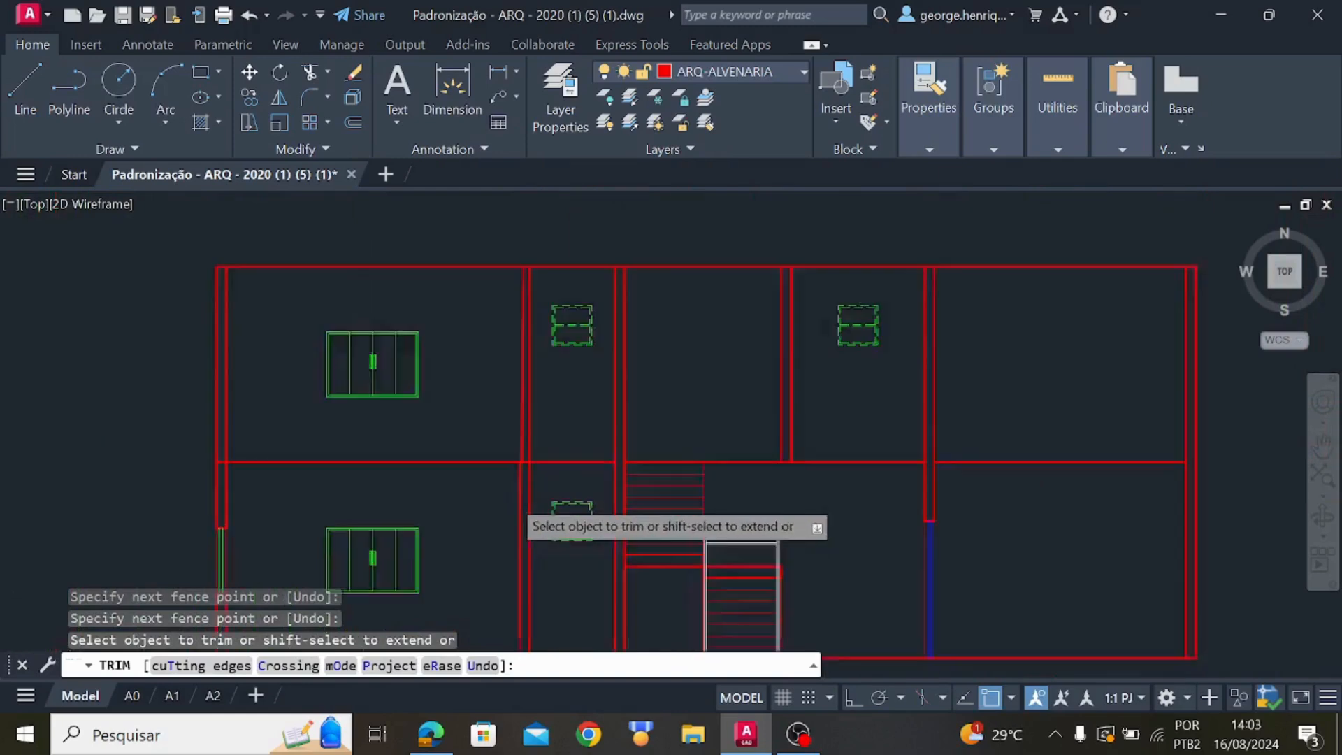
Trim the intermediate floor line inside the thickness of the left exterior wall and end the trimming
scroll(511, 496, down, 2)
middle_drag(514, 500, 674, 480)
scroll(640, 490, up, 2)
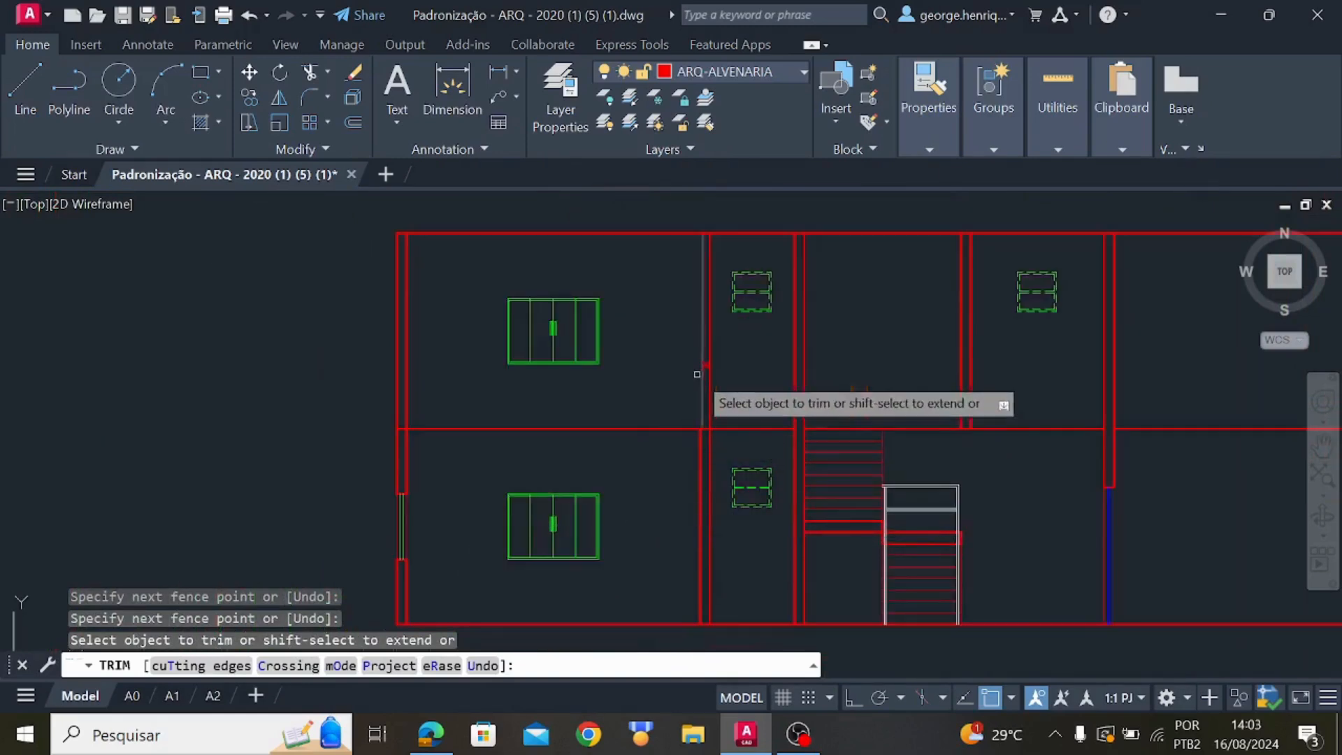
scroll(699, 391, up, 5)
scroll(857, 420, down, 8)
scroll(750, 394, up, 6)
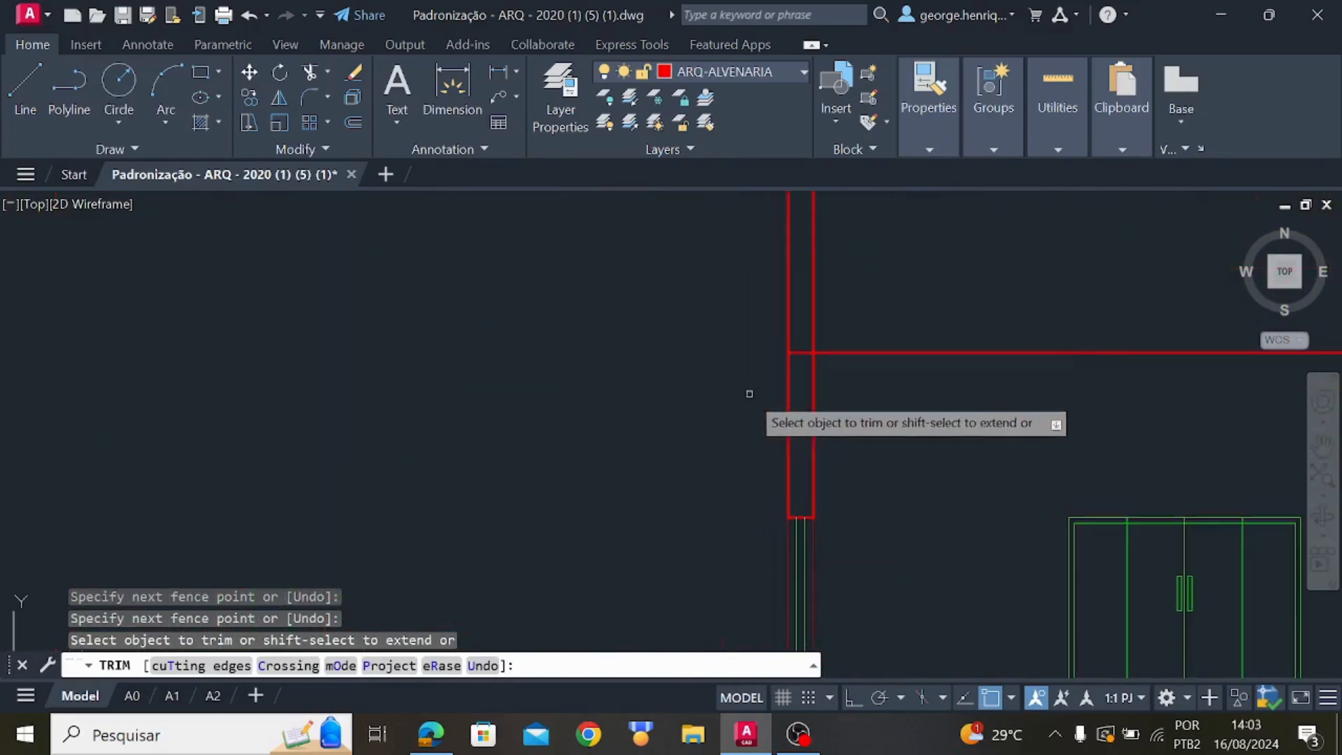
scroll(699, 406, down, 7)
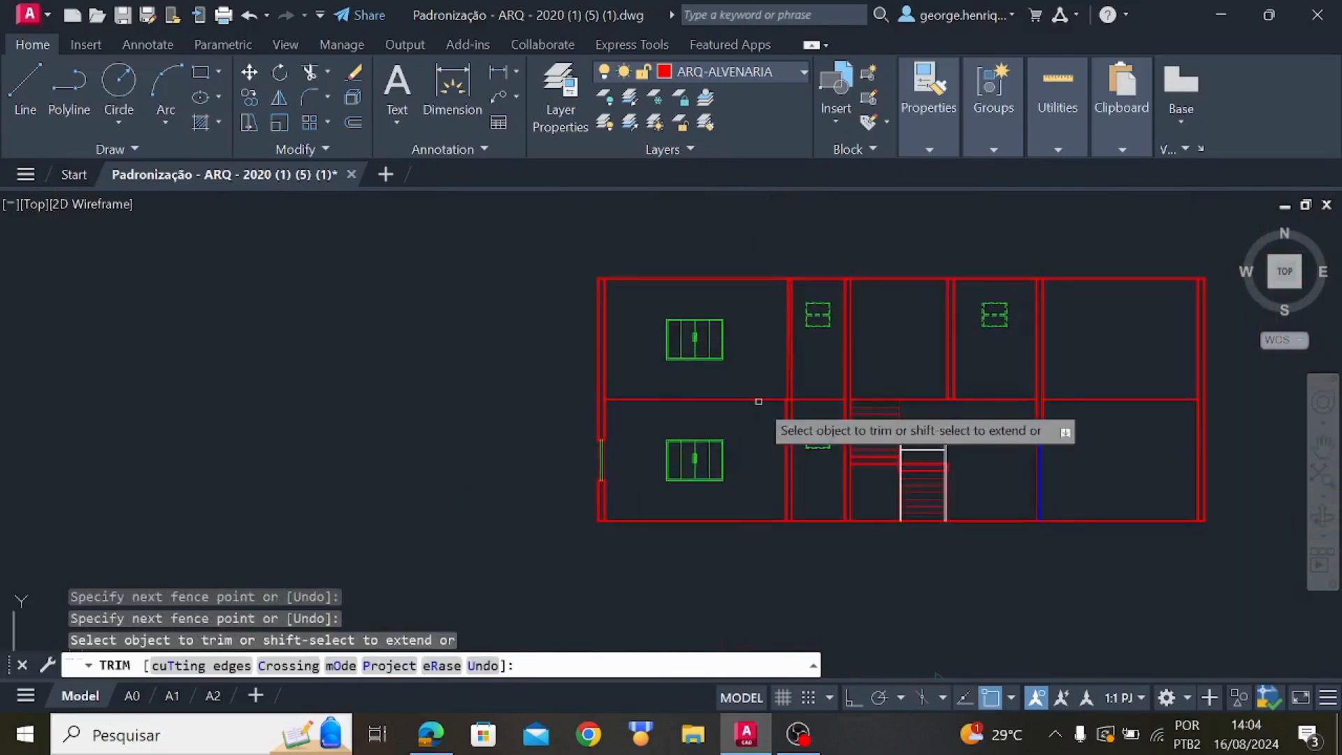
key(Escape)
scroll(758, 401, up, 6)
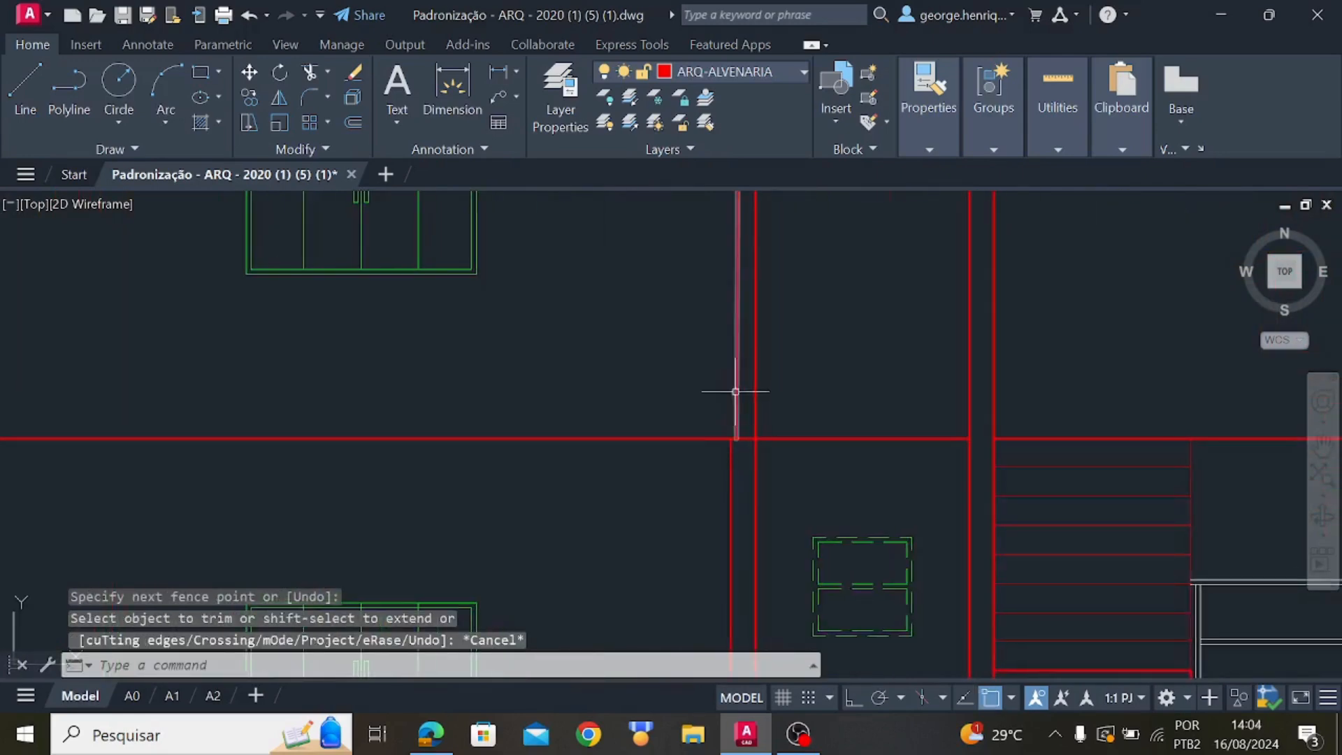
Erase the slanted left face line of the upper-floor wall between the four-panel window and the dashed window
scroll(735, 392, down, 5)
middle_drag(749, 375, 743, 533)
scroll(744, 571, up, 5)
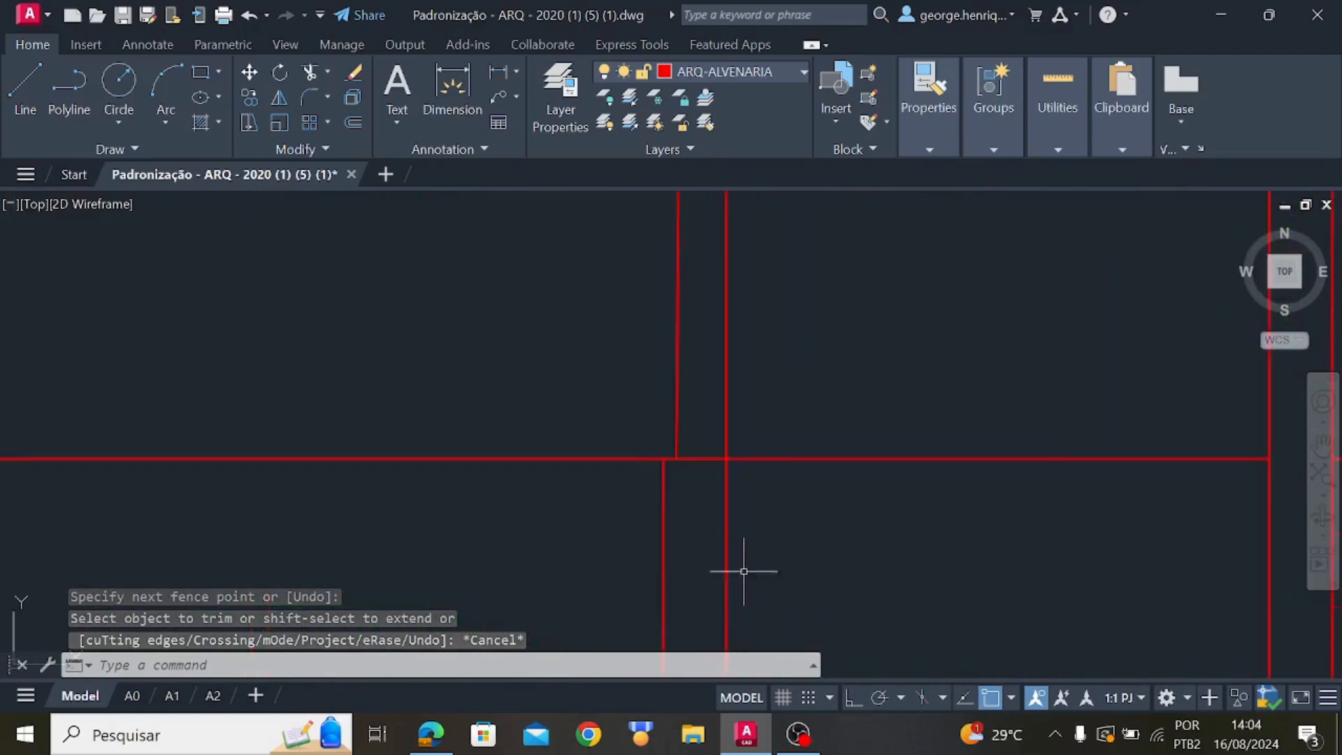
scroll(711, 450, down, 4)
middle_drag(707, 434, 710, 548)
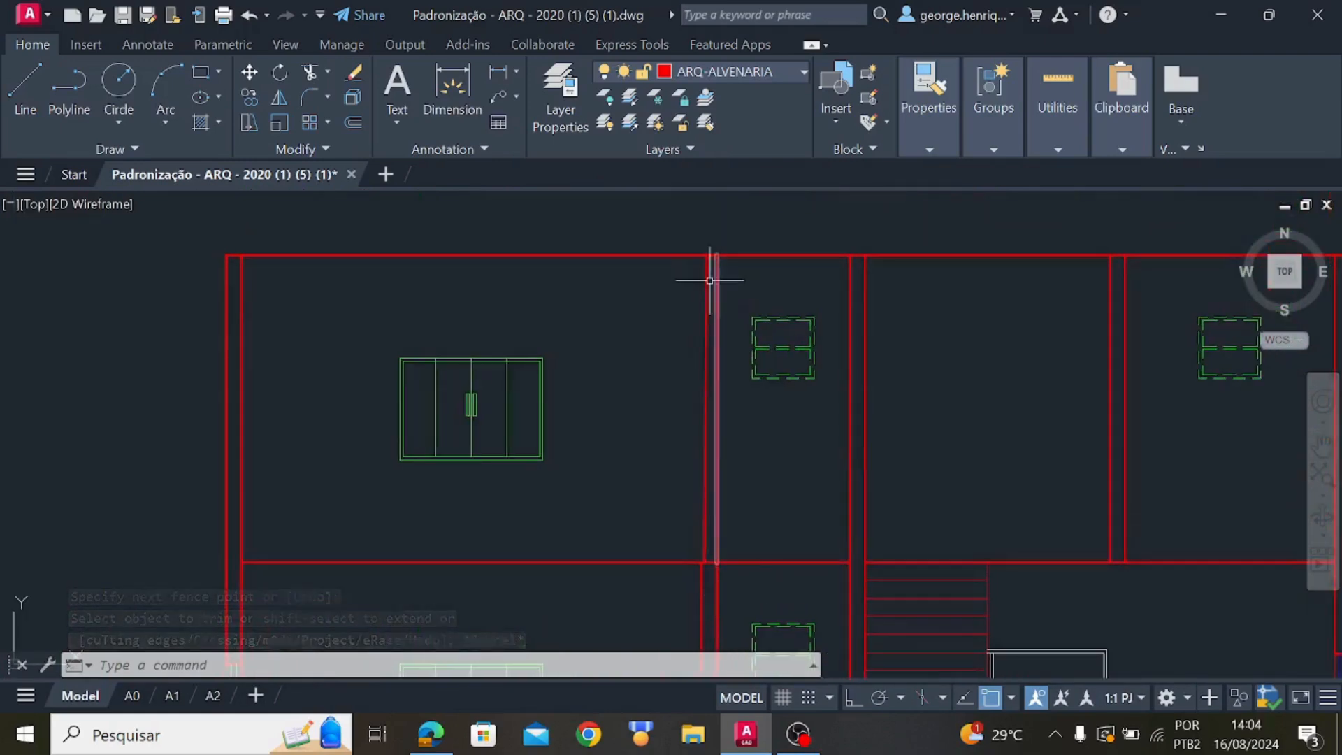
click(703, 499)
key(Delete)
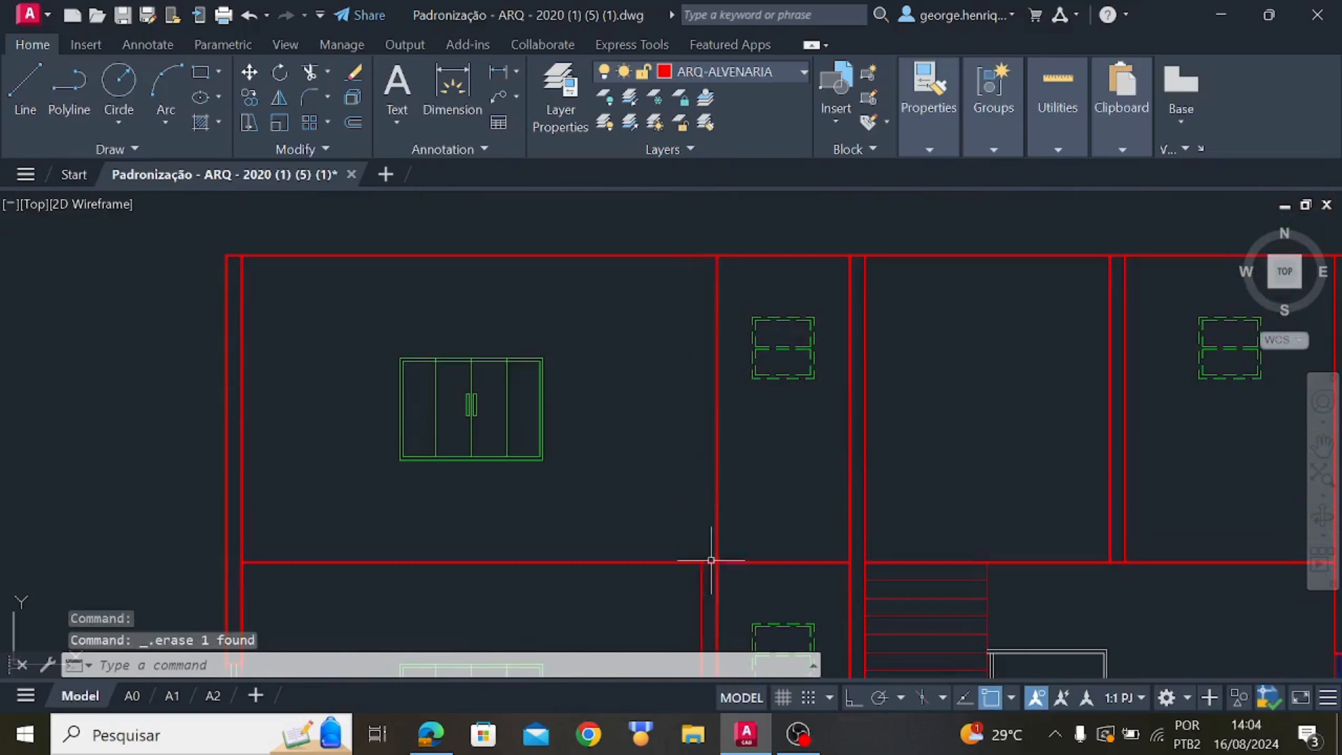
Draw a vertical line from the top of the lower wall's left face up to the upper-floor top line, then select it
click(21, 104)
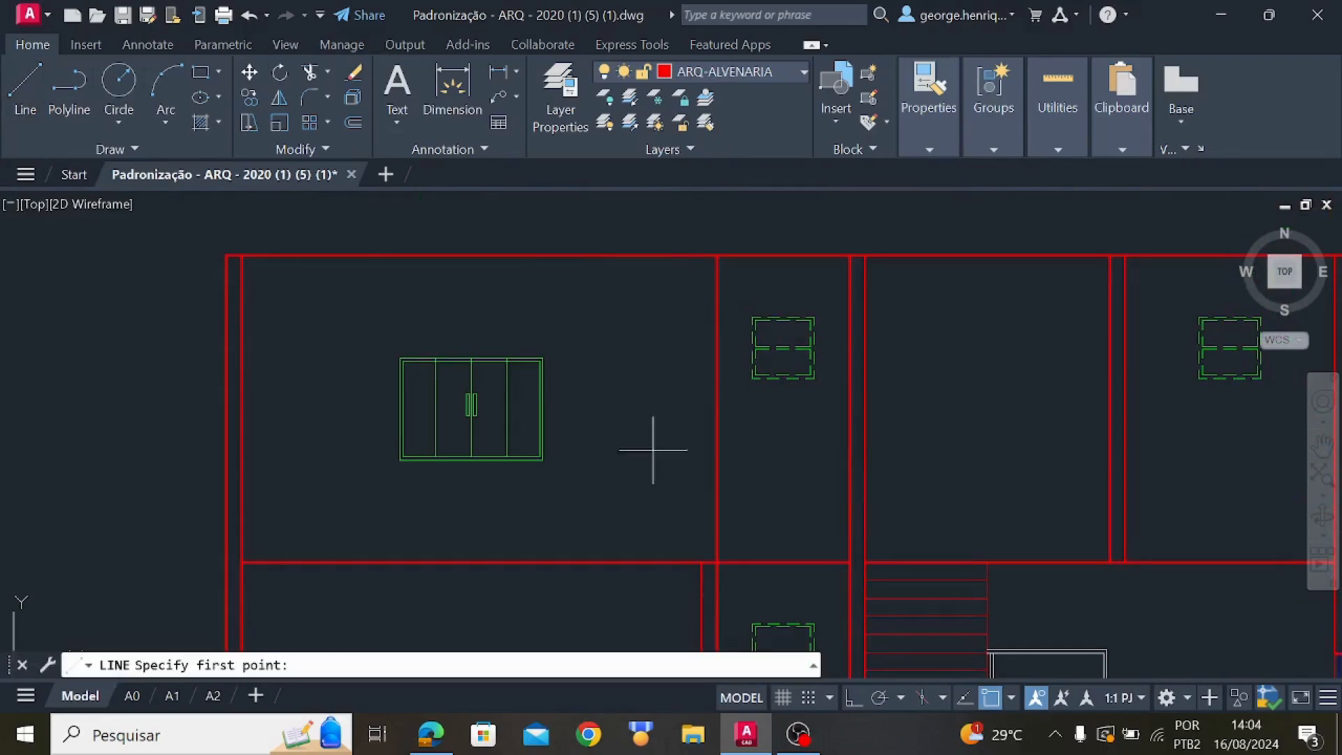
click(702, 561)
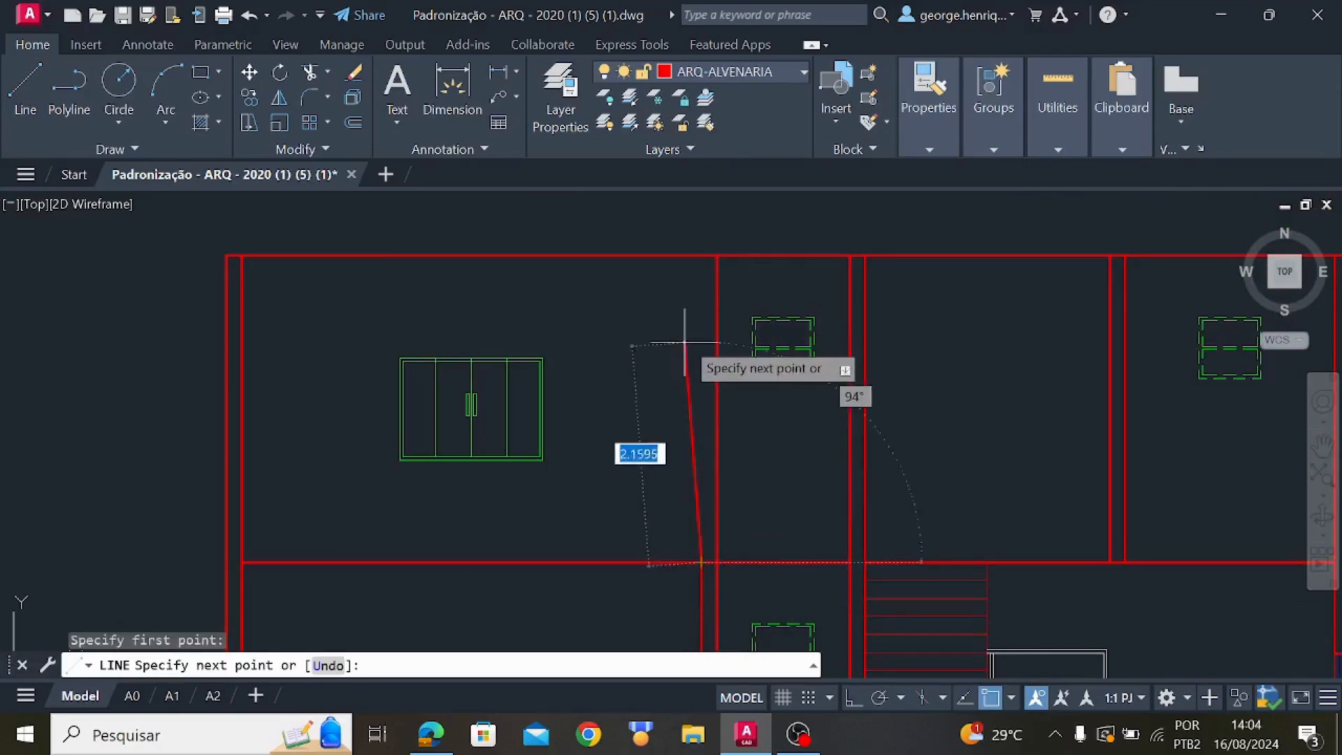
click(702, 256)
key(Escape)
click(701, 346)
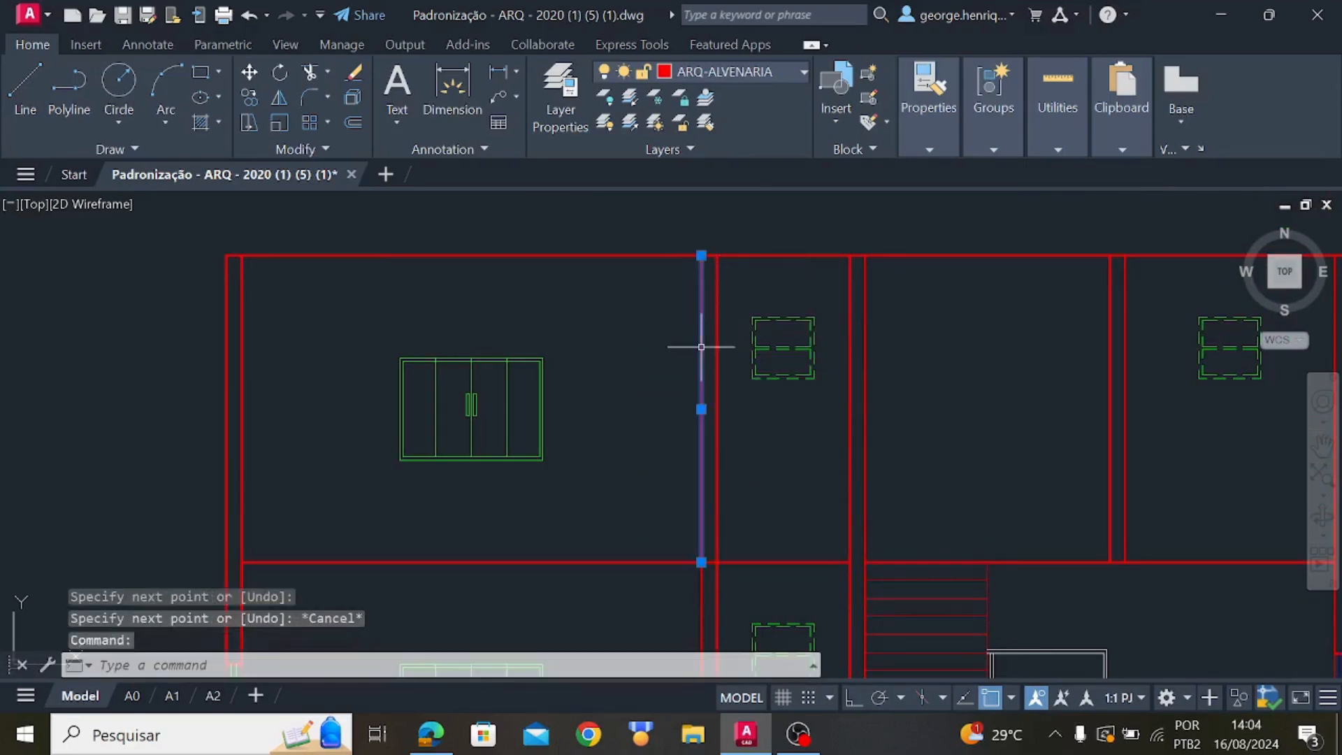
Replace the selected interior wall line on the upper floor with a straight vertical line from floor to roof, with Ortho on
key(Delete)
click(853, 698)
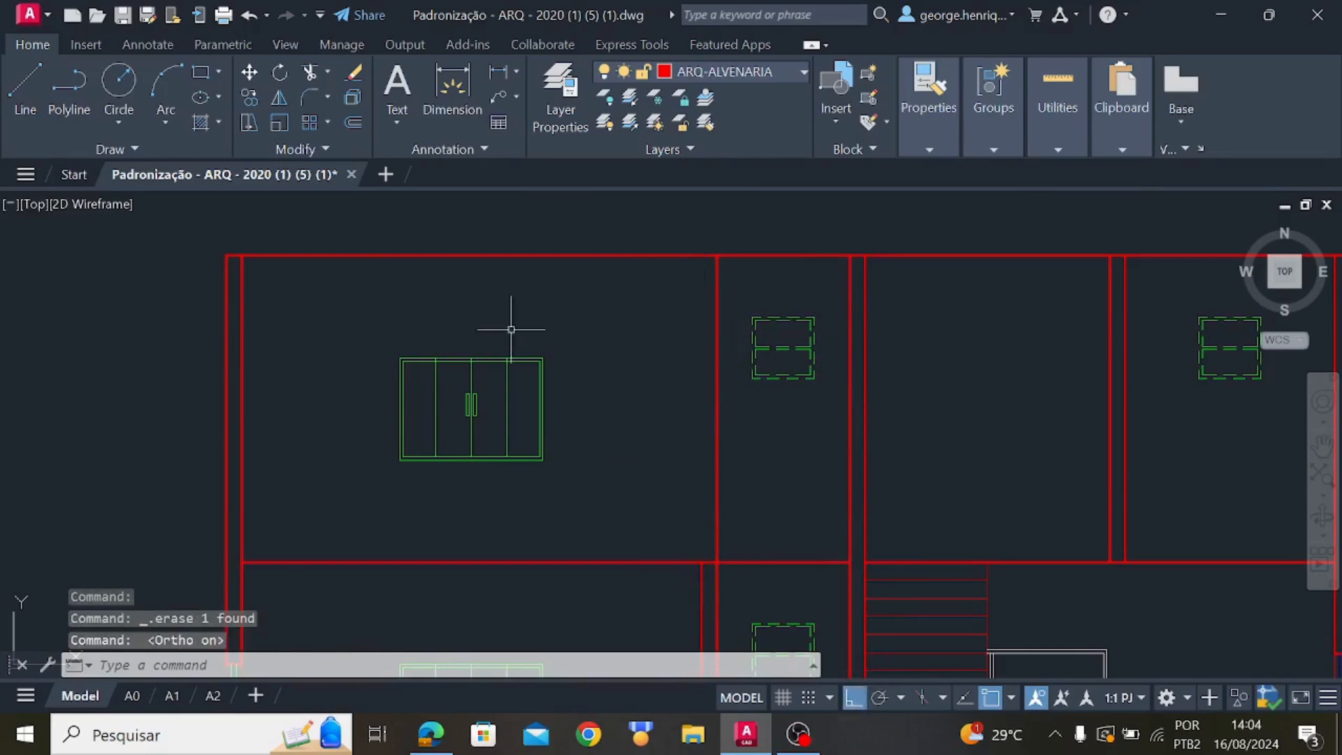
click(25, 87)
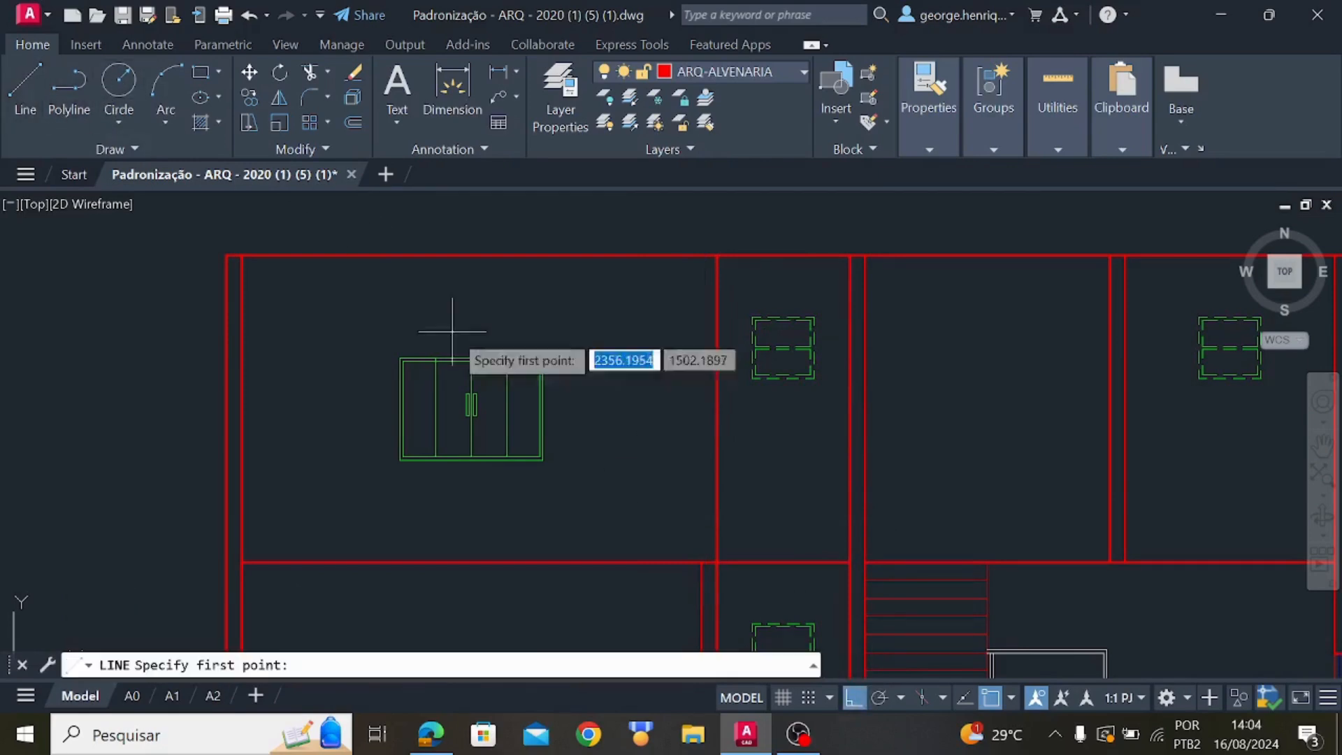
click(701, 562)
click(701, 256)
key(Escape)
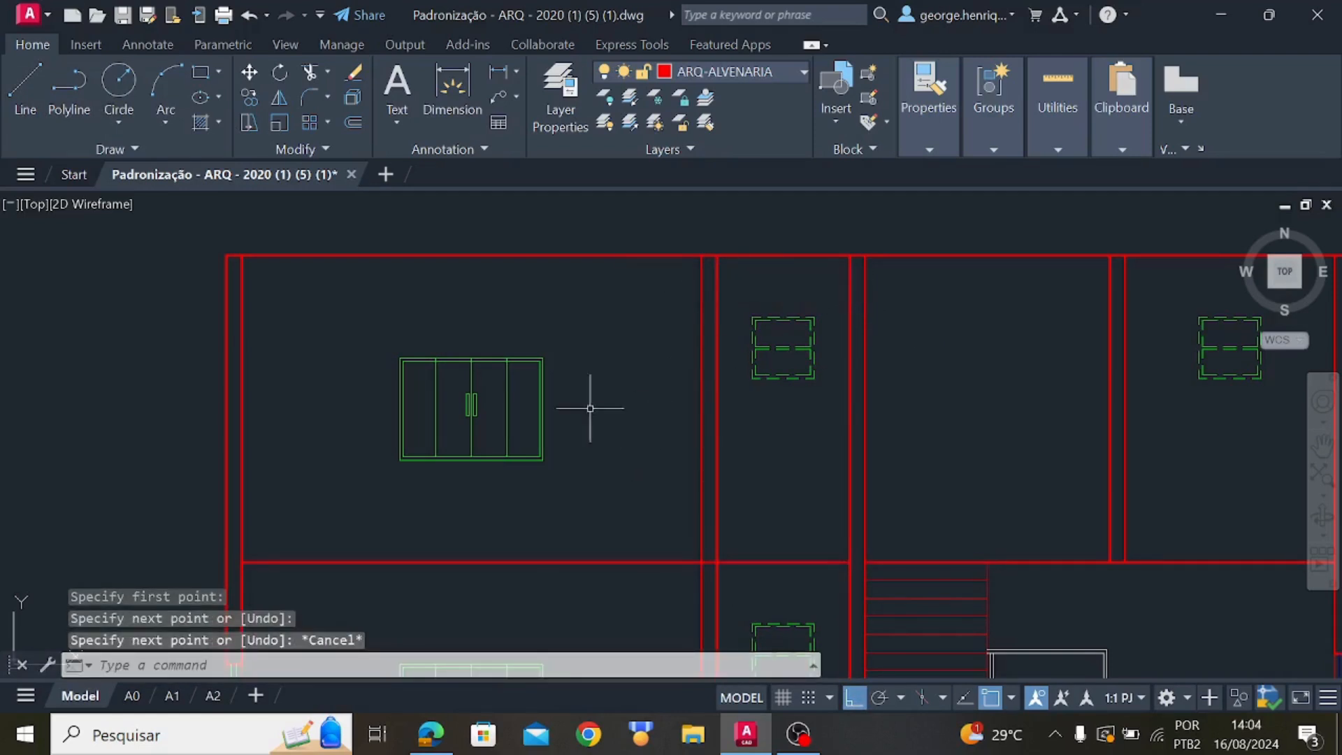
Trim the floor line between the two faces of the first interior wall
scroll(601, 405, down, 2)
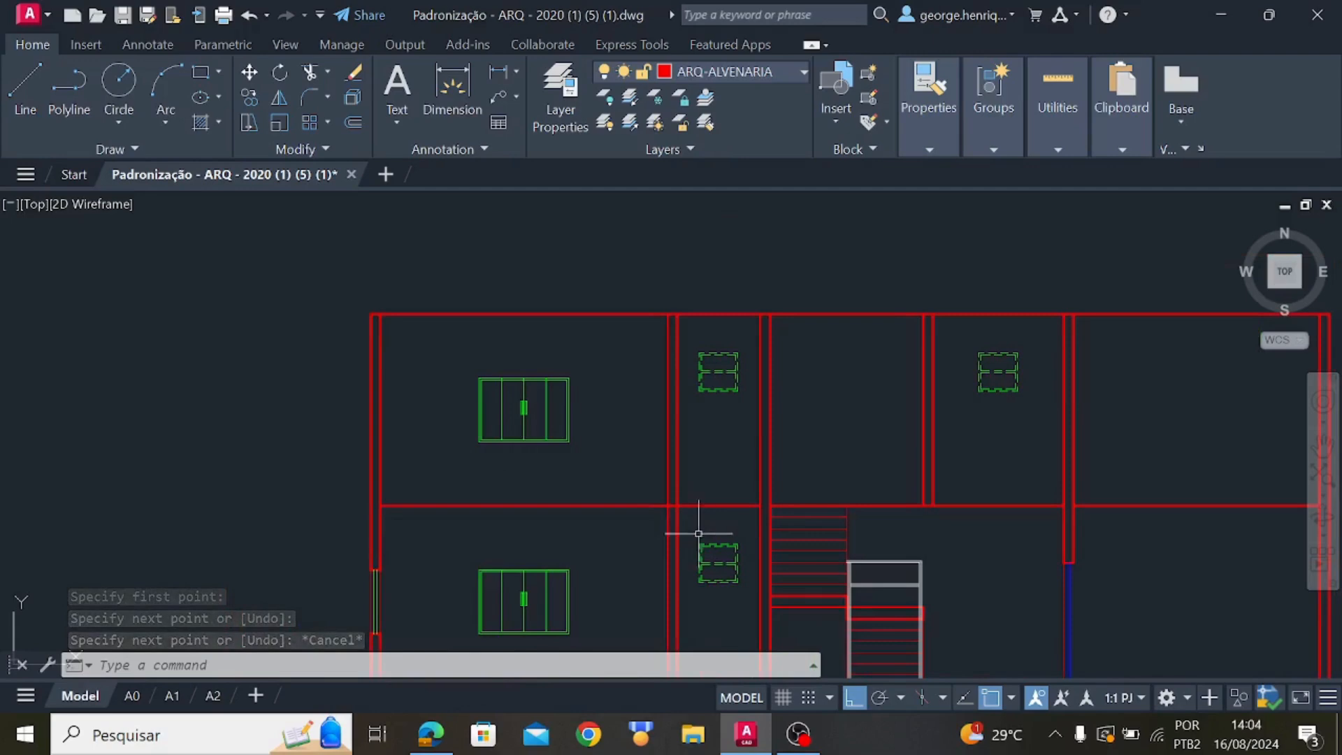
scroll(698, 534, up, 5)
text(trim)
key(Return)
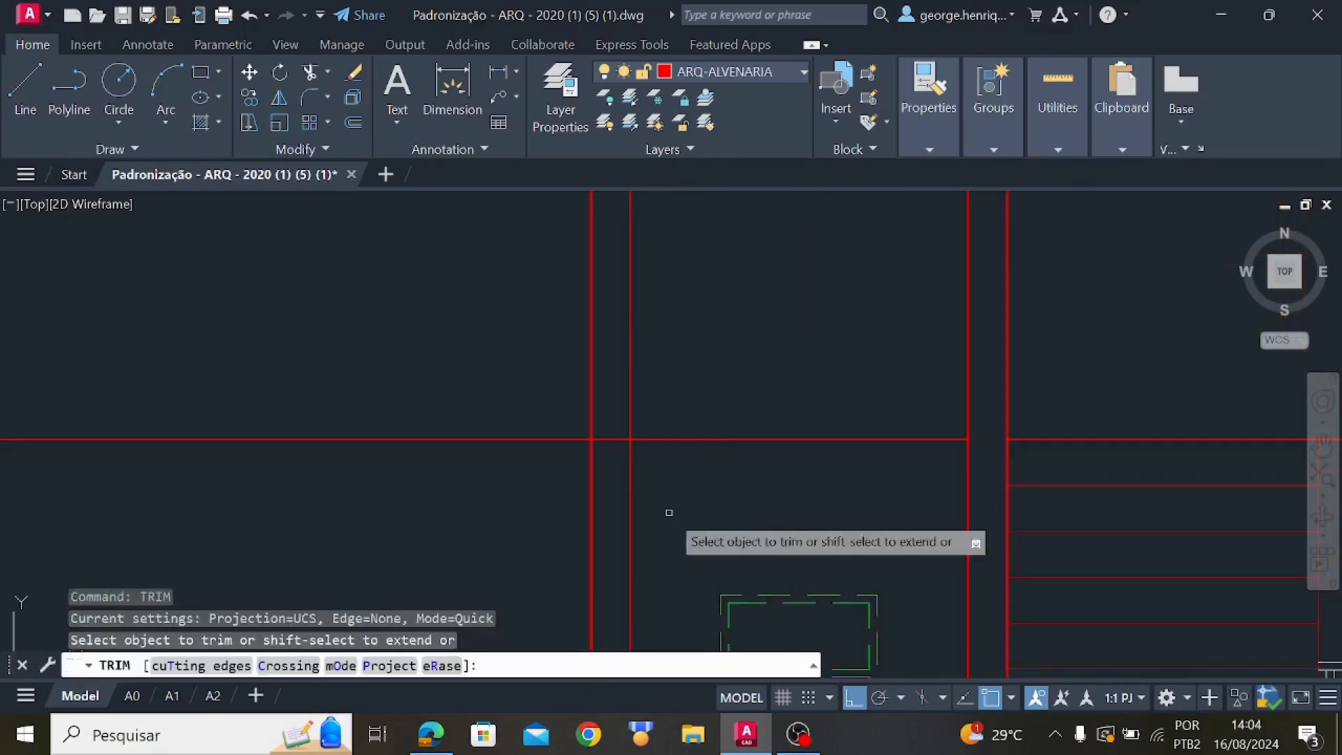
drag(609, 427, 613, 457)
scroll(640, 473, down, 4)
middle_drag(569, 501, 629, 322)
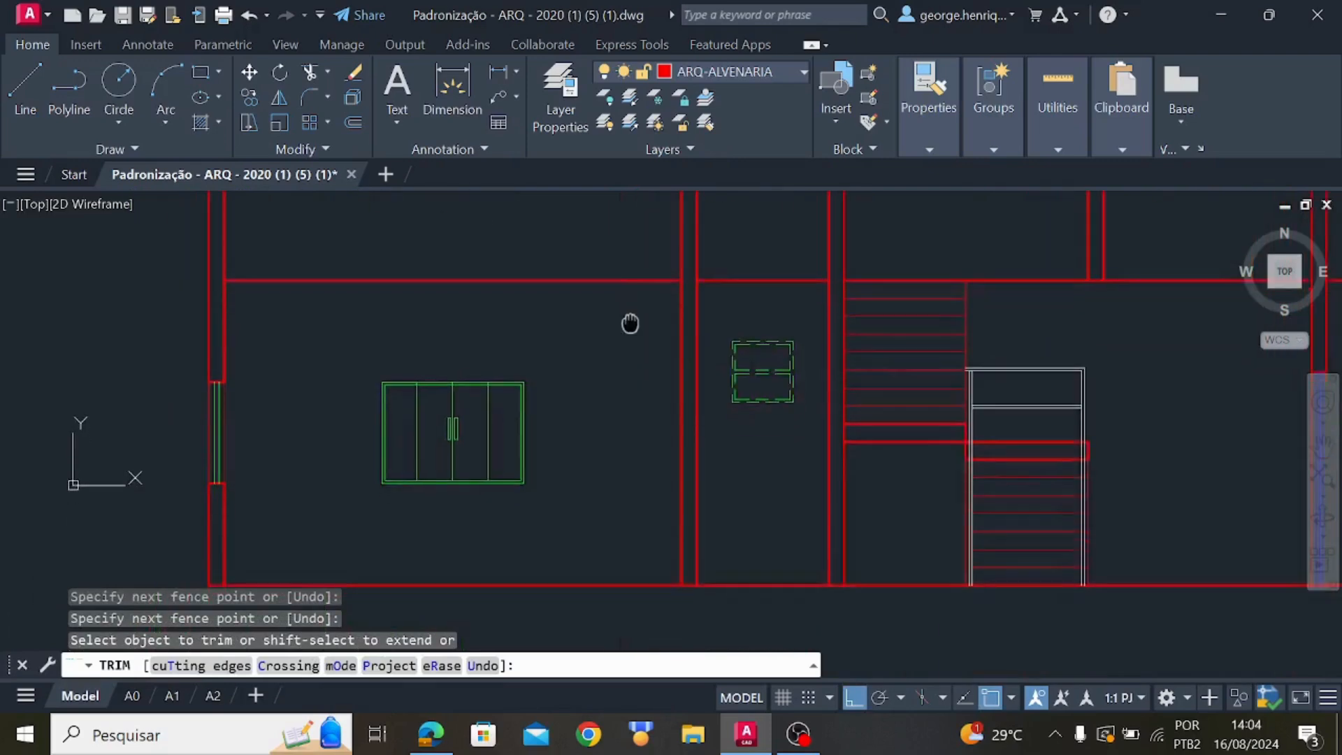
scroll(671, 430, down, 4)
middle_drag(685, 379, 647, 469)
key(Escape)
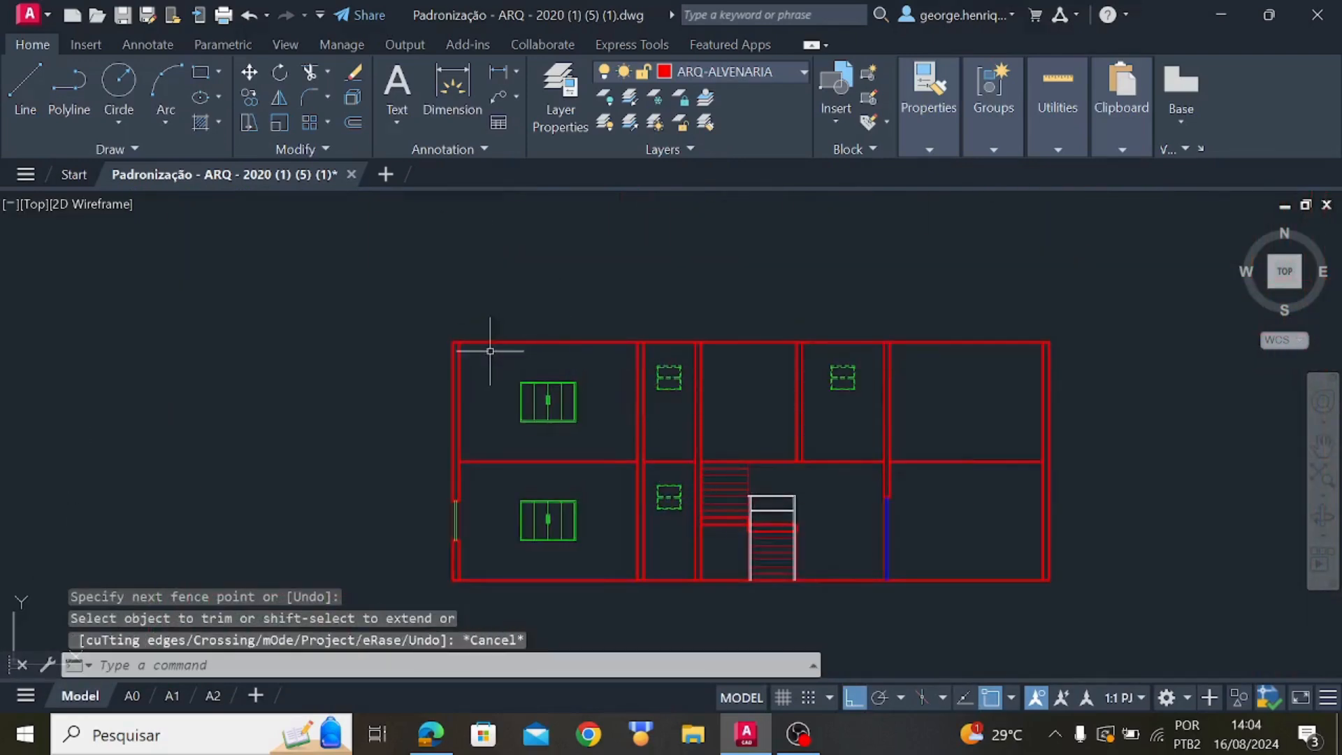
Draw a parapet above the left outer wall, 0.6 high and 0.15 wide, closing down on the roof line
scroll(466, 337, up, 4)
scroll(552, 404, down, 4)
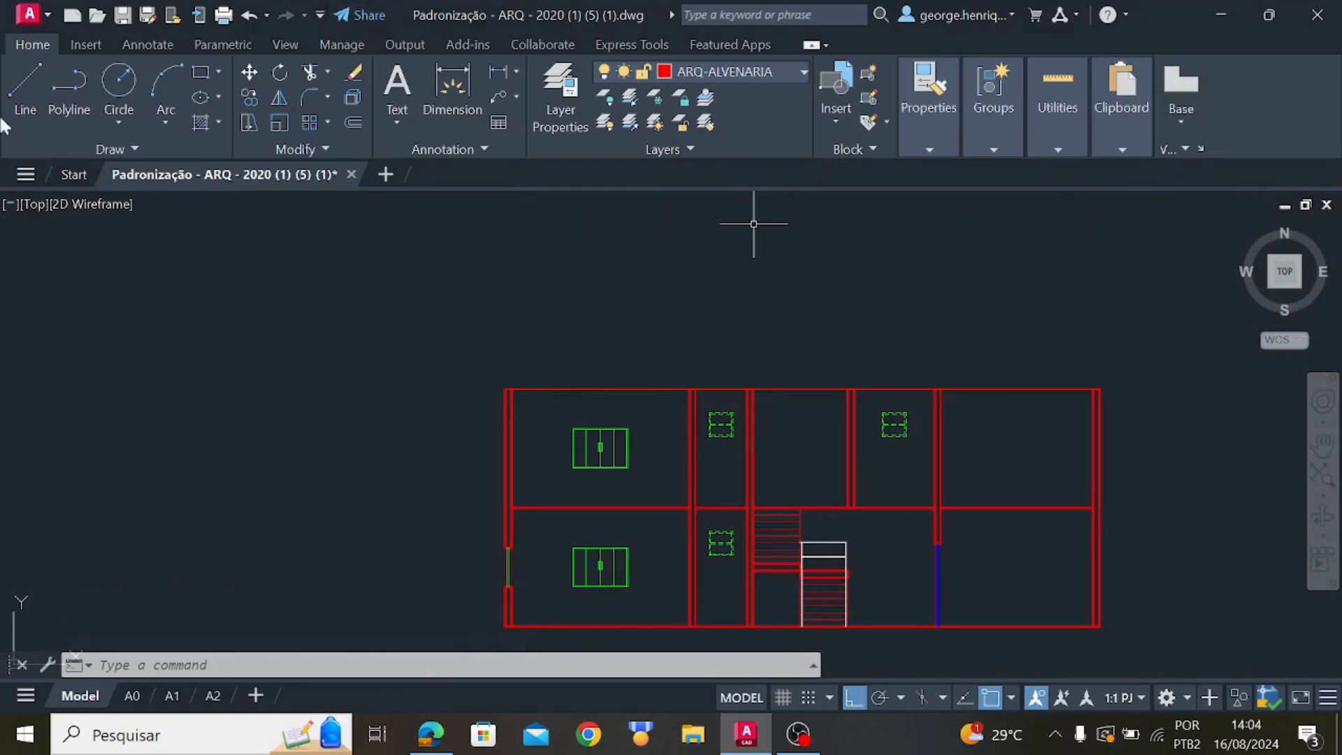
click(15, 85)
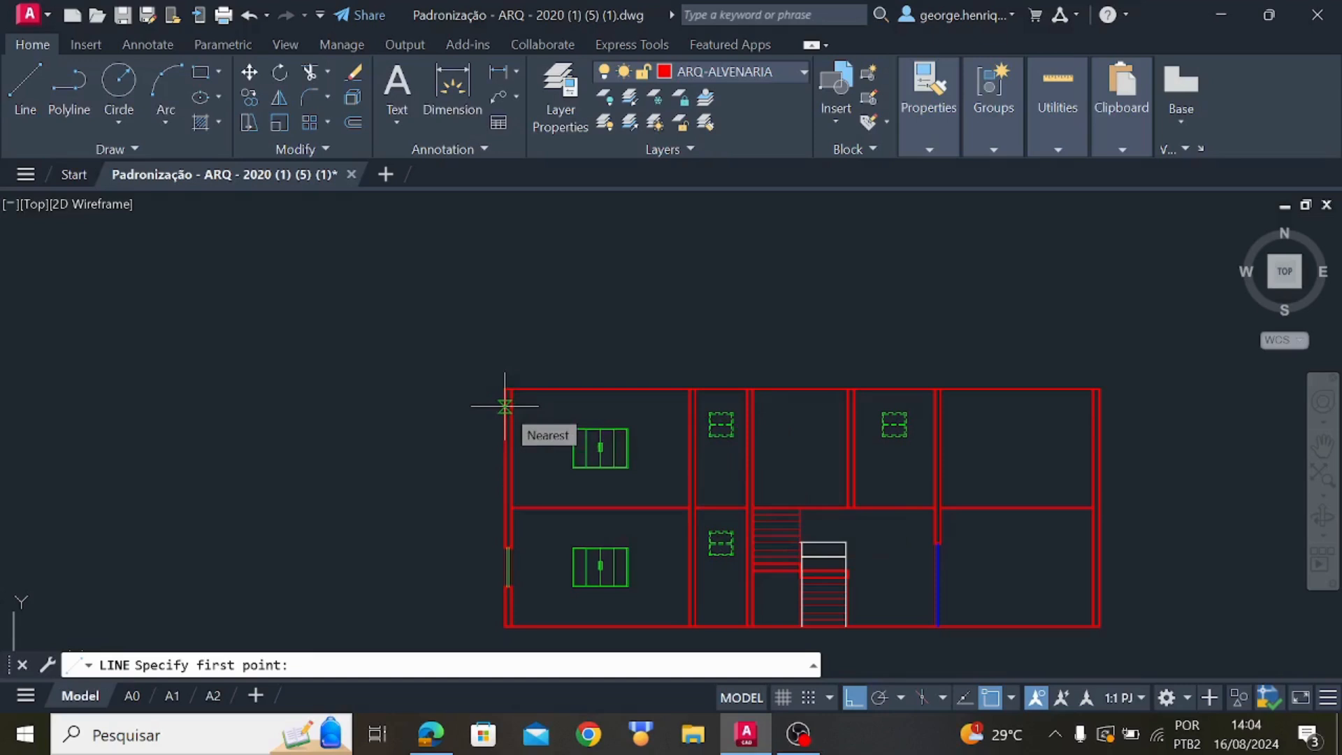
scroll(581, 378, up, 4)
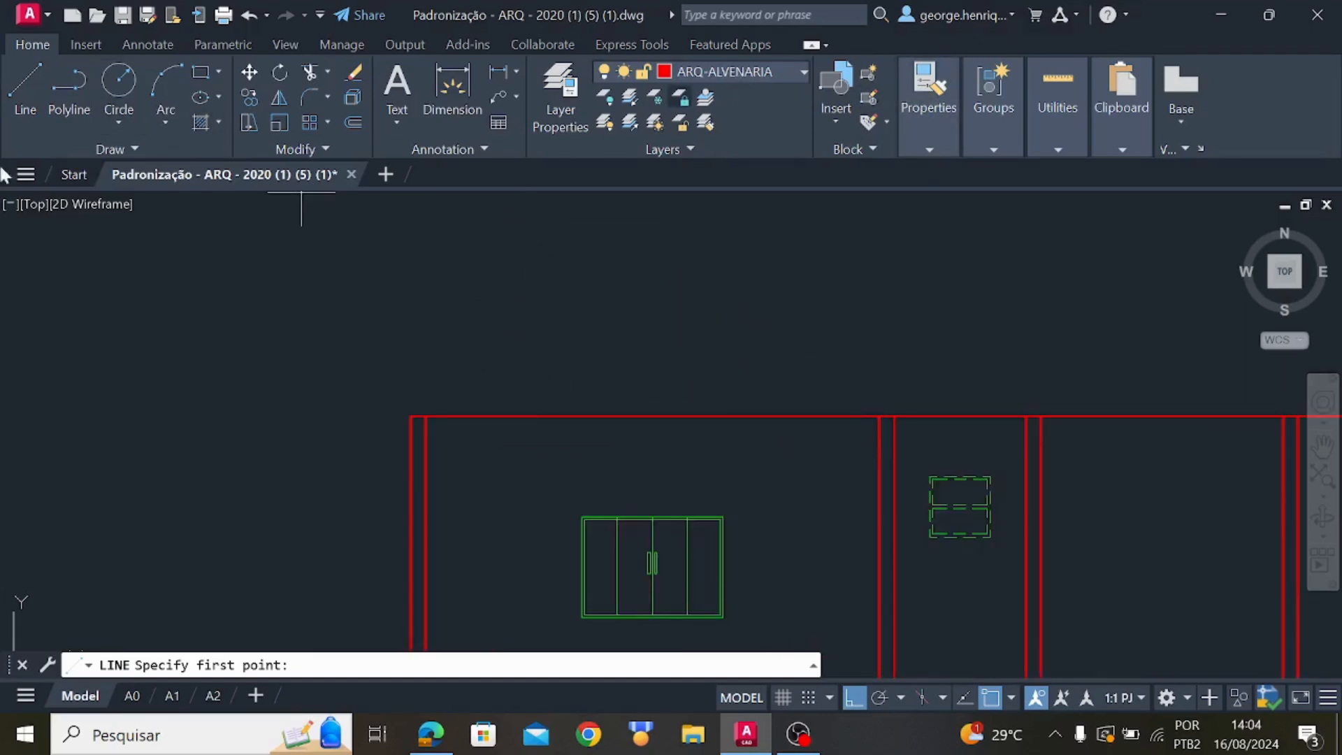
click(25, 91)
scroll(403, 405, up, 4)
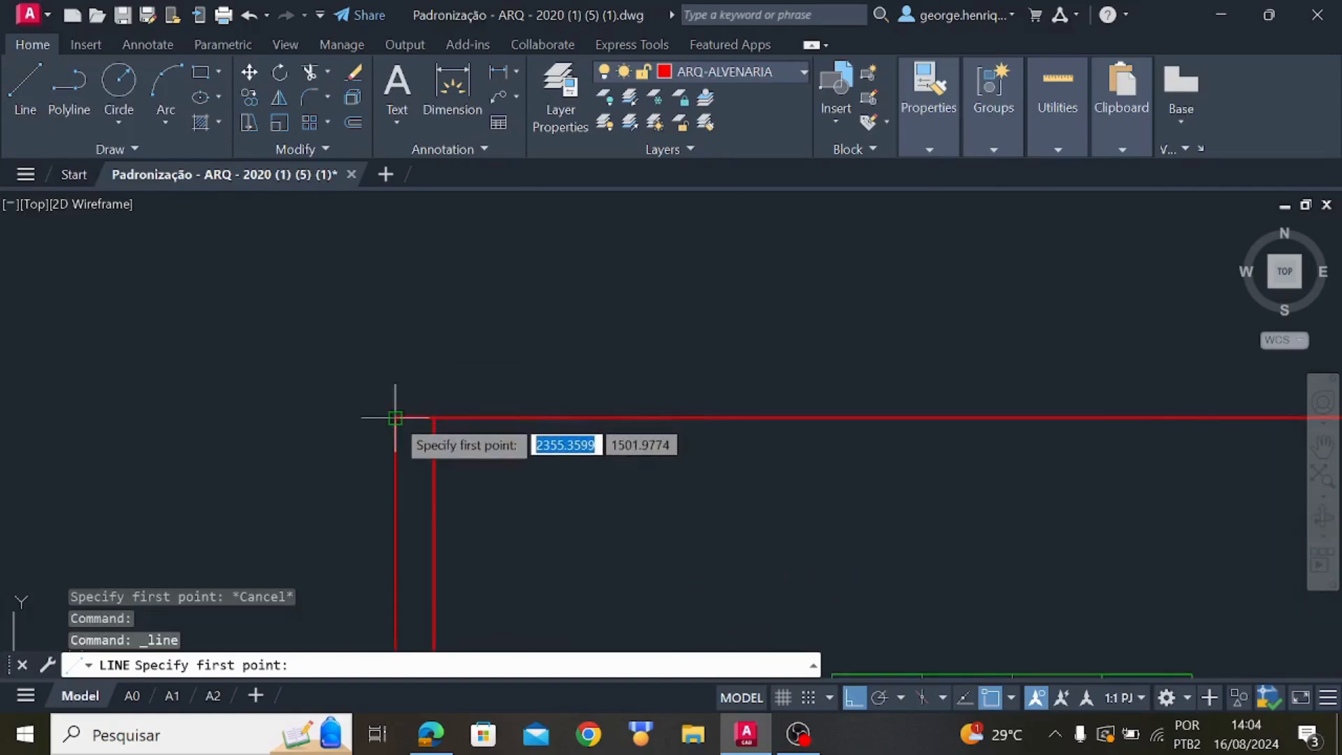
click(396, 418)
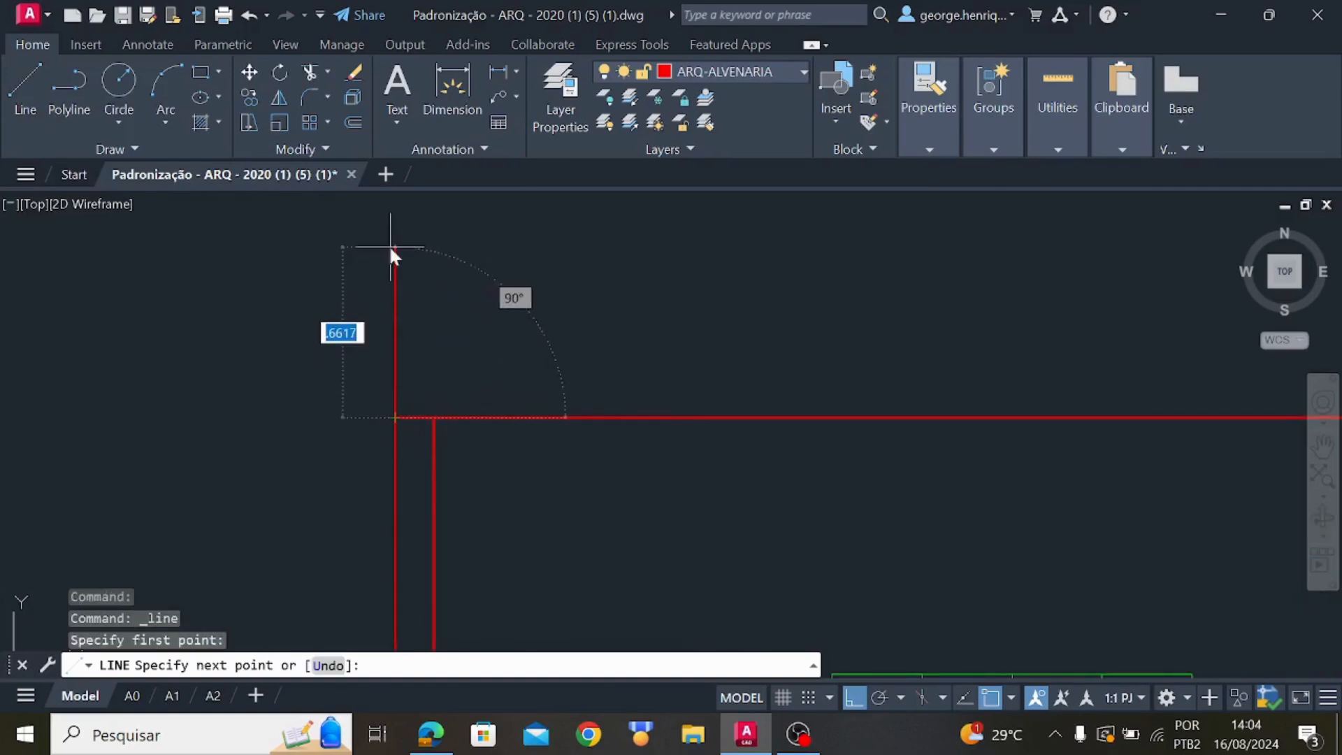
text(.6)
key(Return)
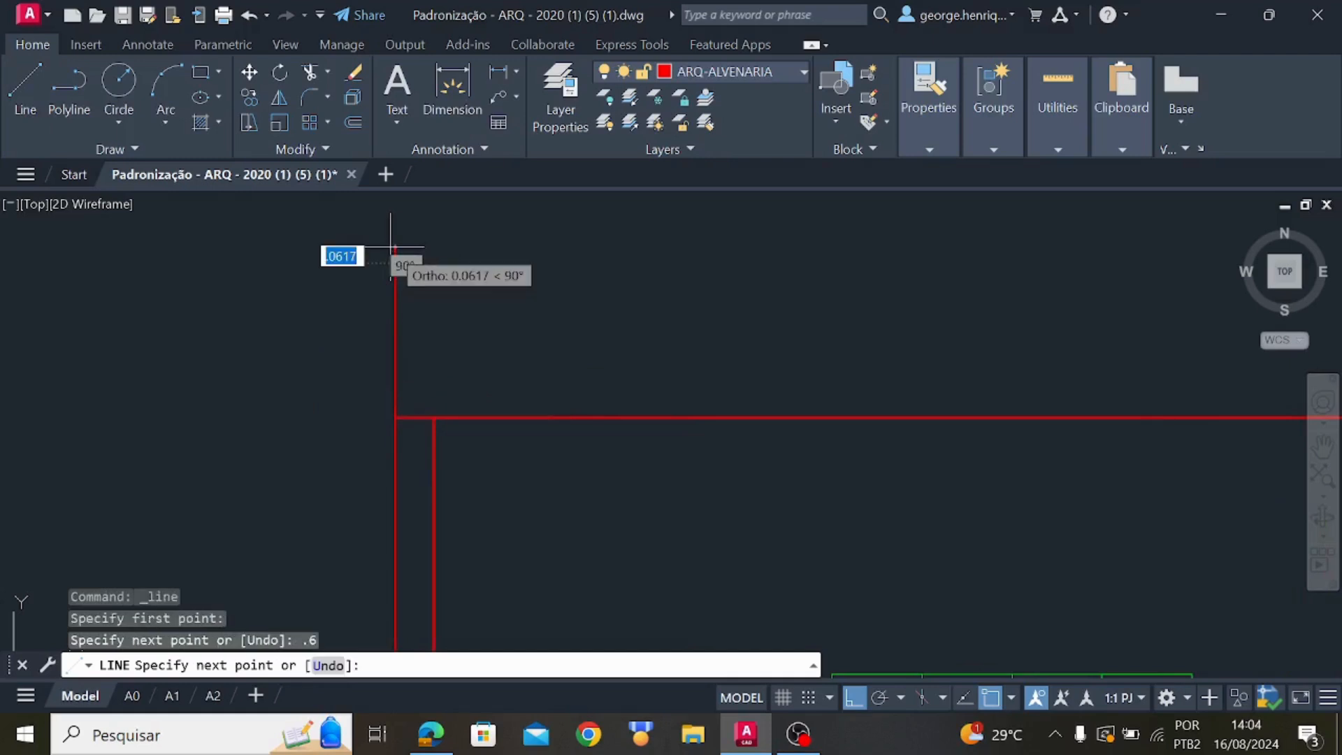
text(.15)
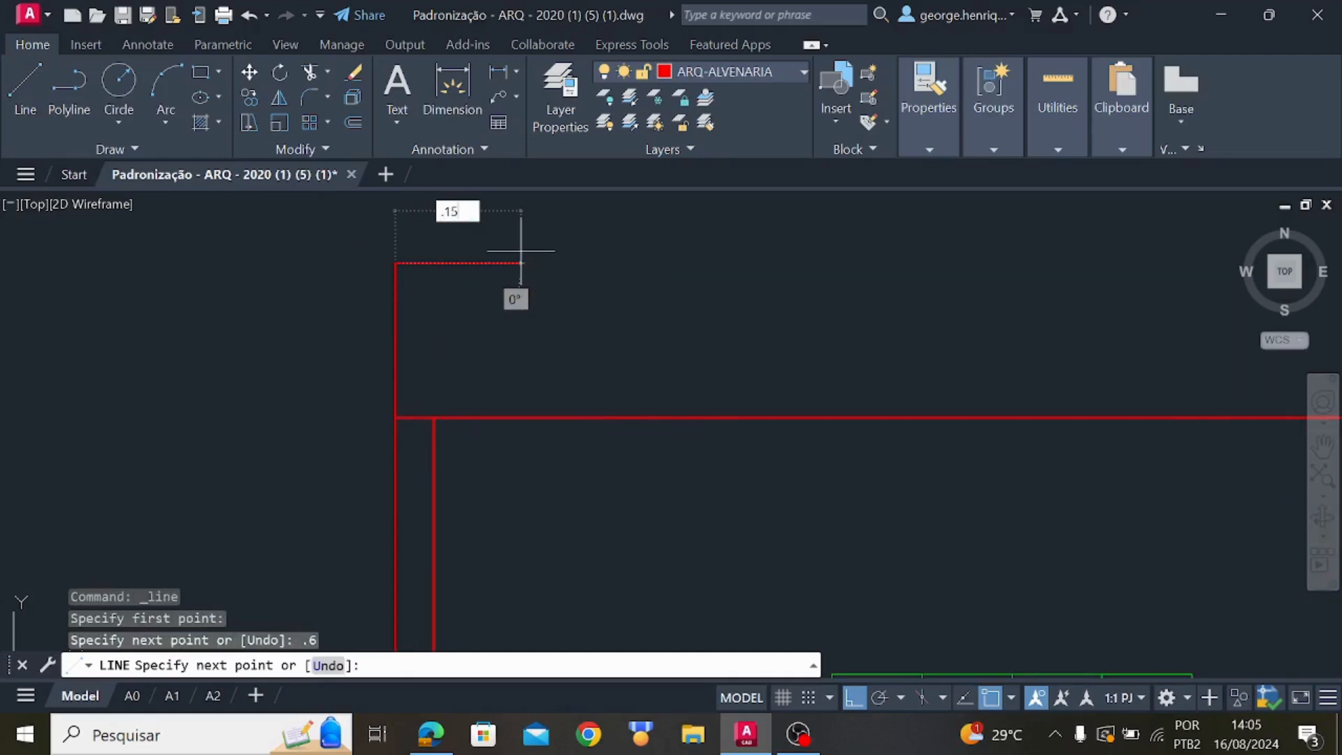
key(Return)
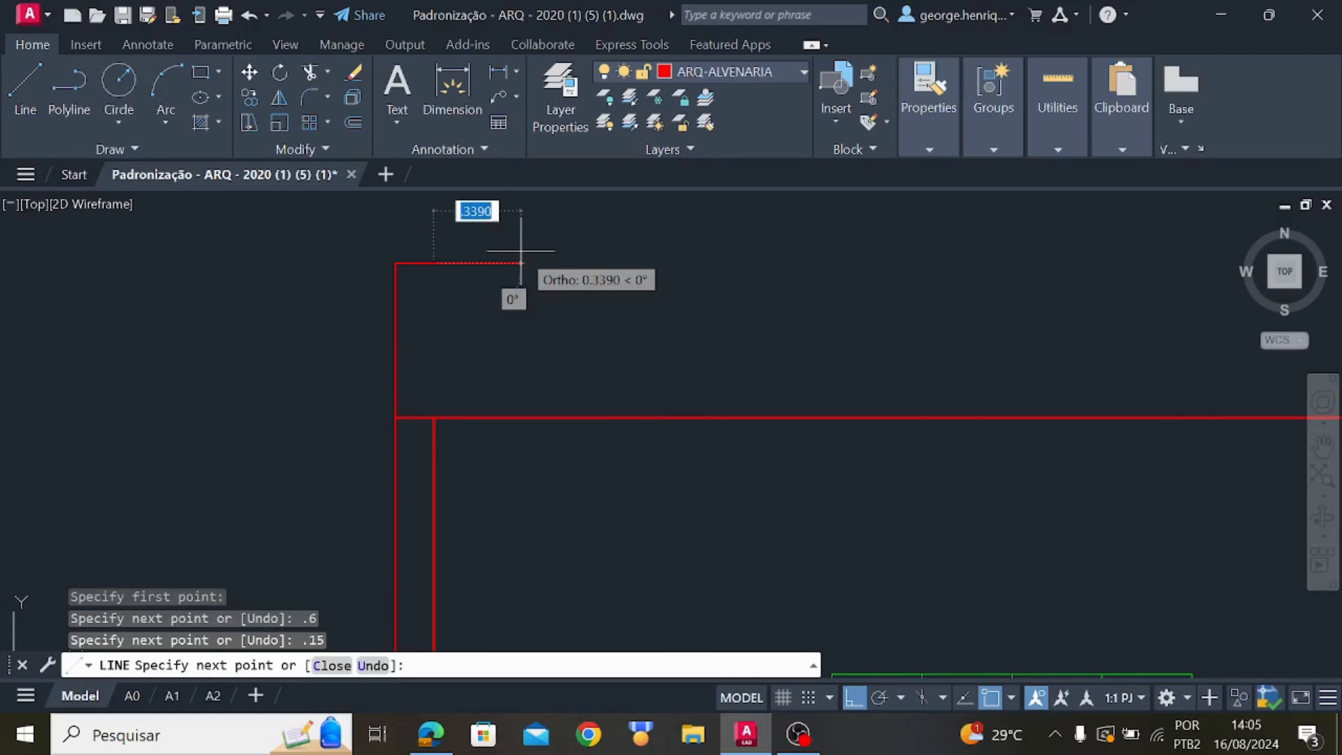
click(434, 417)
scroll(577, 437, down, 2)
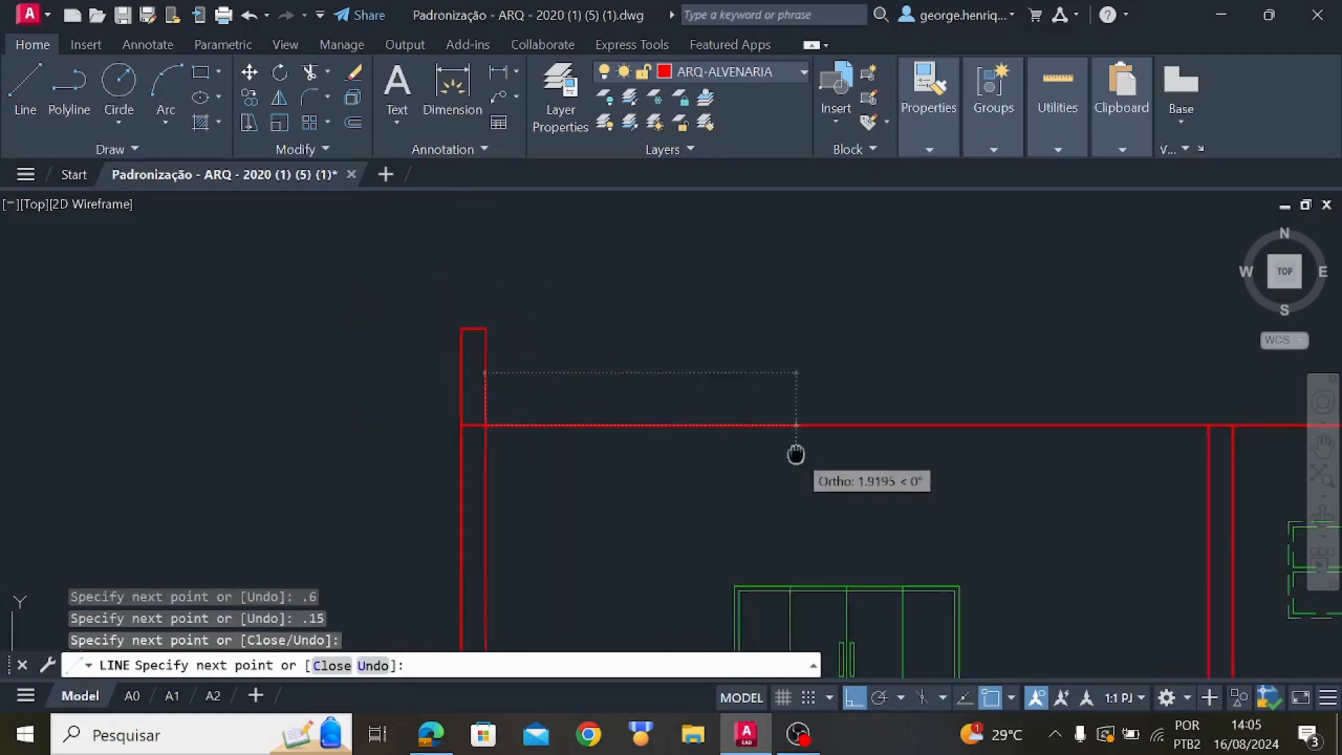
key(Escape)
Copy the three parapet lines from the left outer wall to the outer corner of the right outer wall
scroll(578, 450, down, 4)
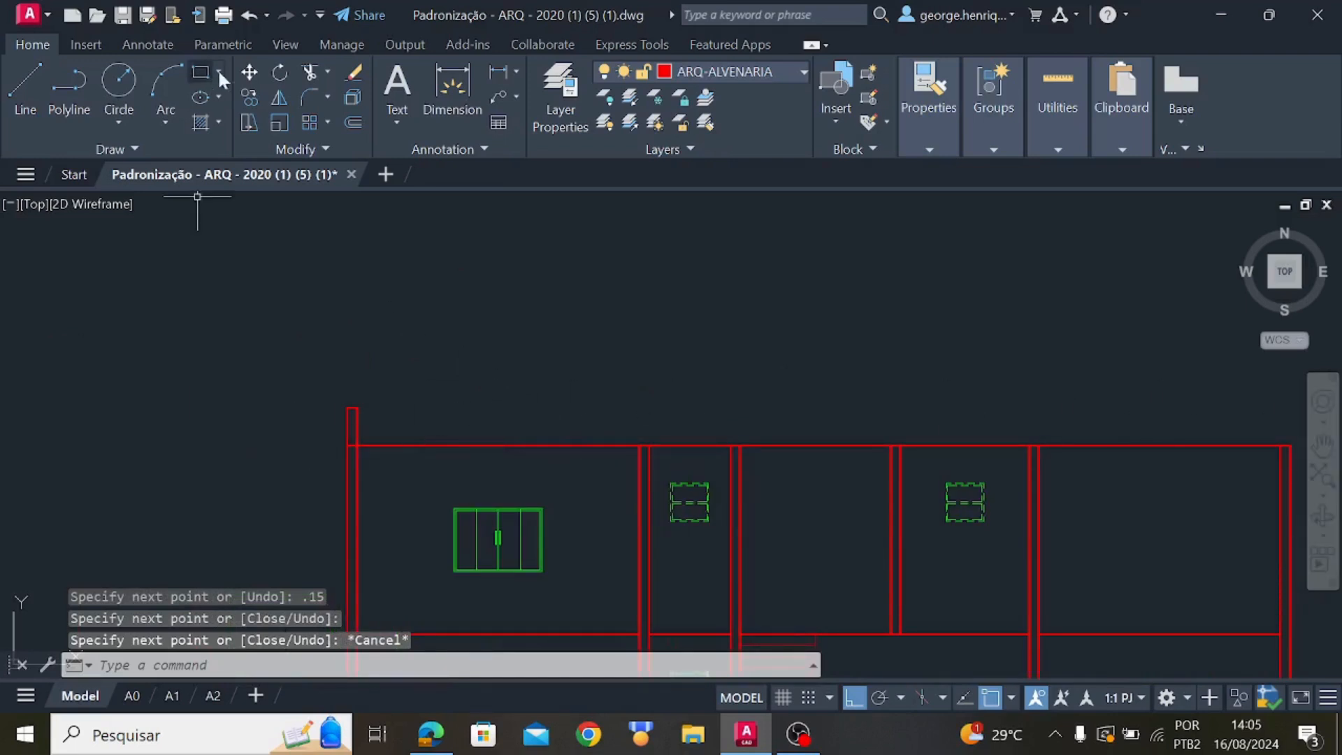
click(250, 99)
scroll(371, 391, up, 2)
click(366, 434)
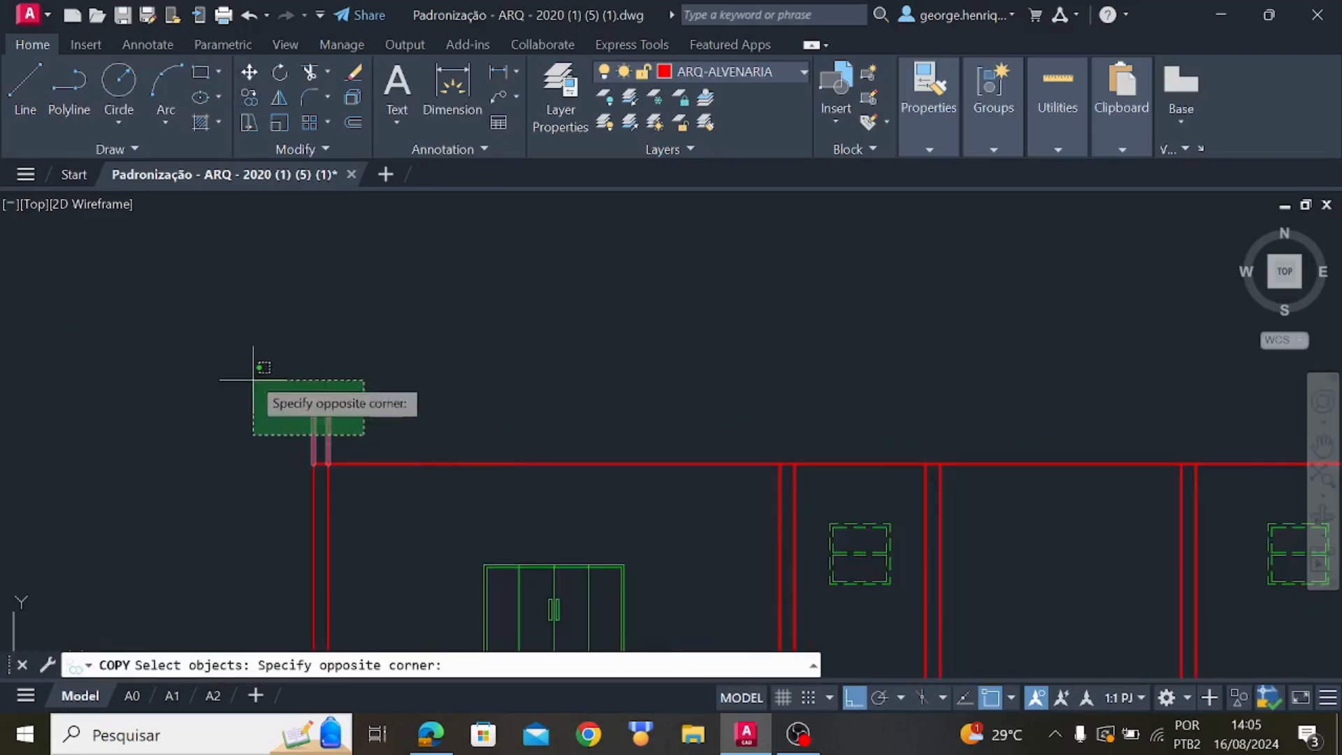
click(249, 368)
key(Return)
scroll(301, 484, up, 5)
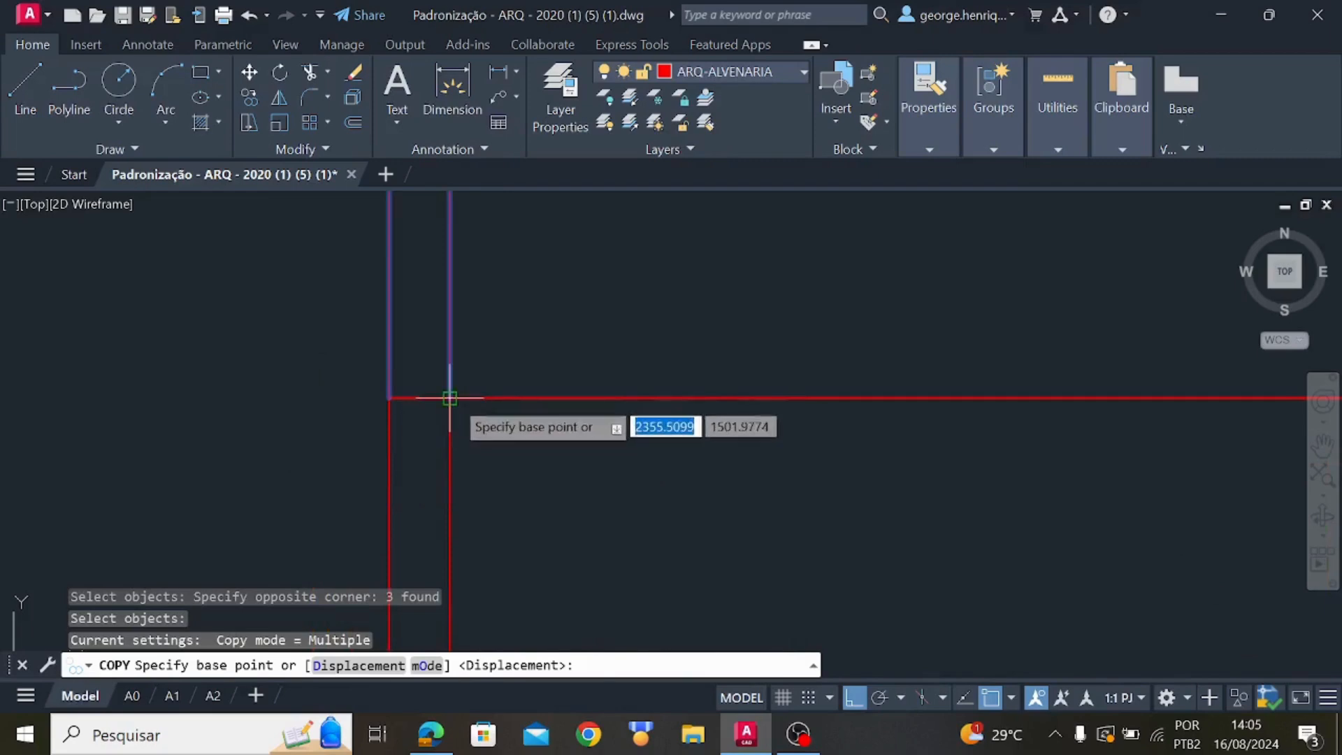
click(449, 398)
scroll(111, 471, down, 4)
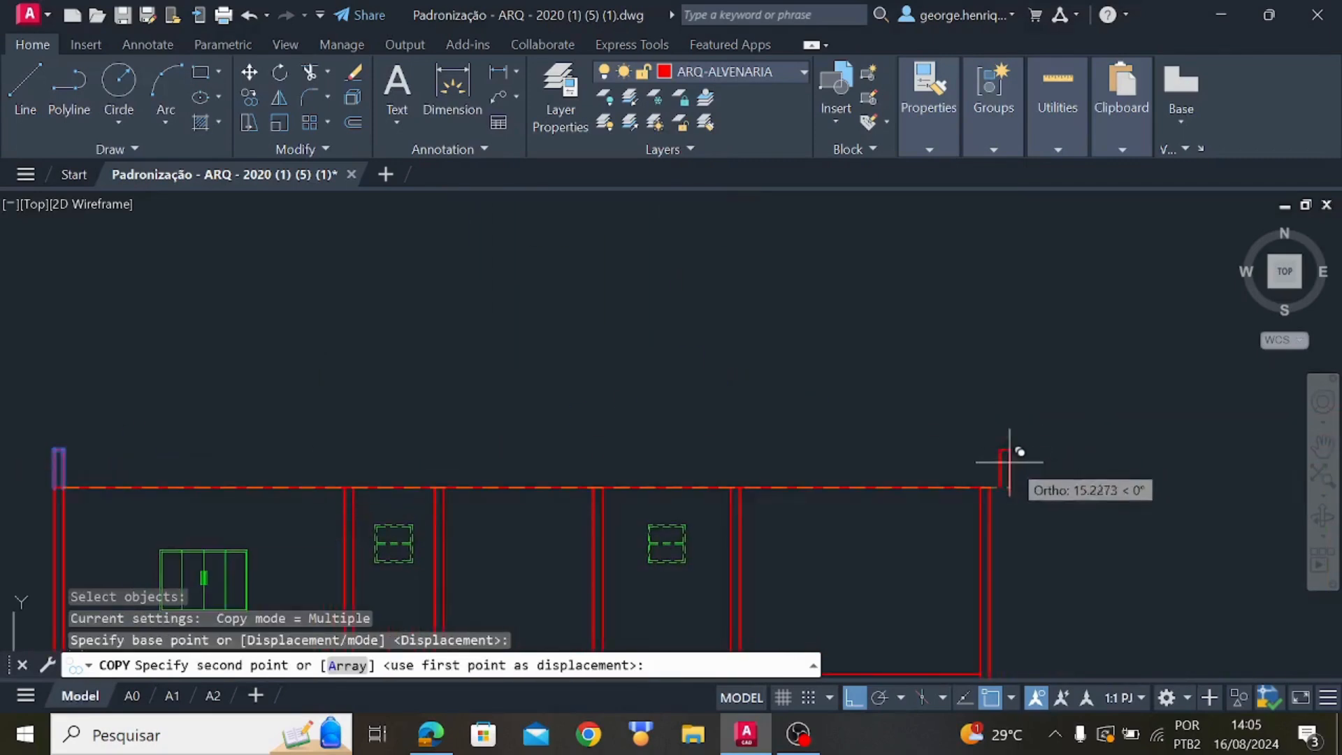
scroll(913, 577, up, 5)
click(835, 318)
key(Escape)
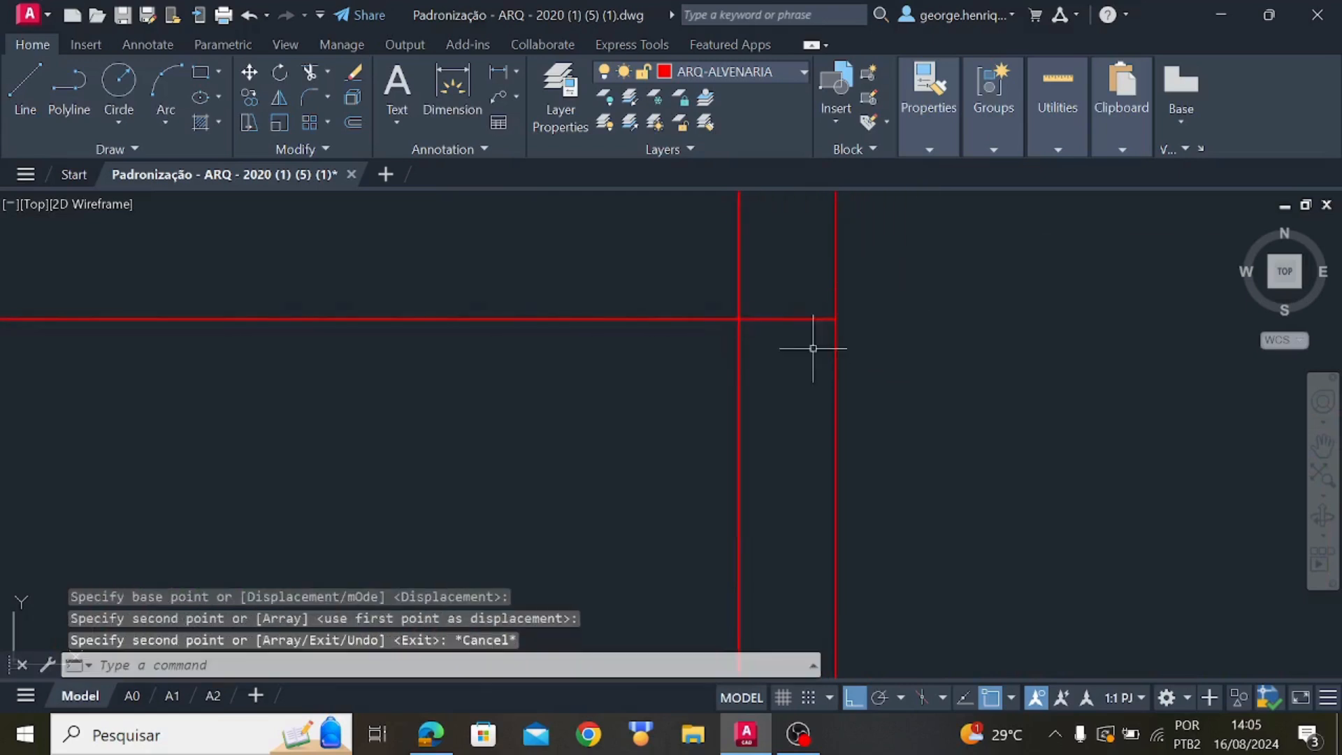
Trim the roof line where it crosses the right outer wall
text(trim)
key(Return)
click(797, 294)
click(797, 388)
scroll(797, 389, down, 5)
scroll(621, 443, down, 5)
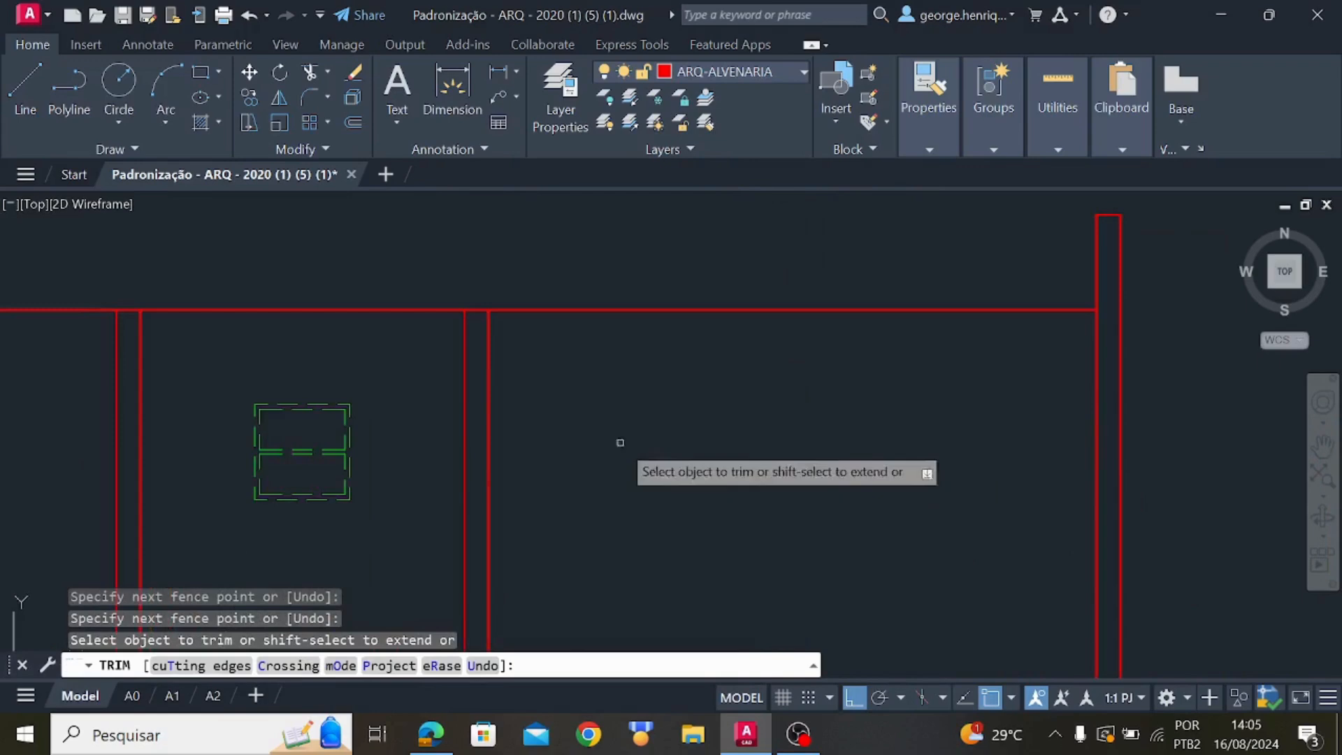
Trim the roof line where it crosses the left outer wall
scroll(710, 346, up, 6)
click(742, 316)
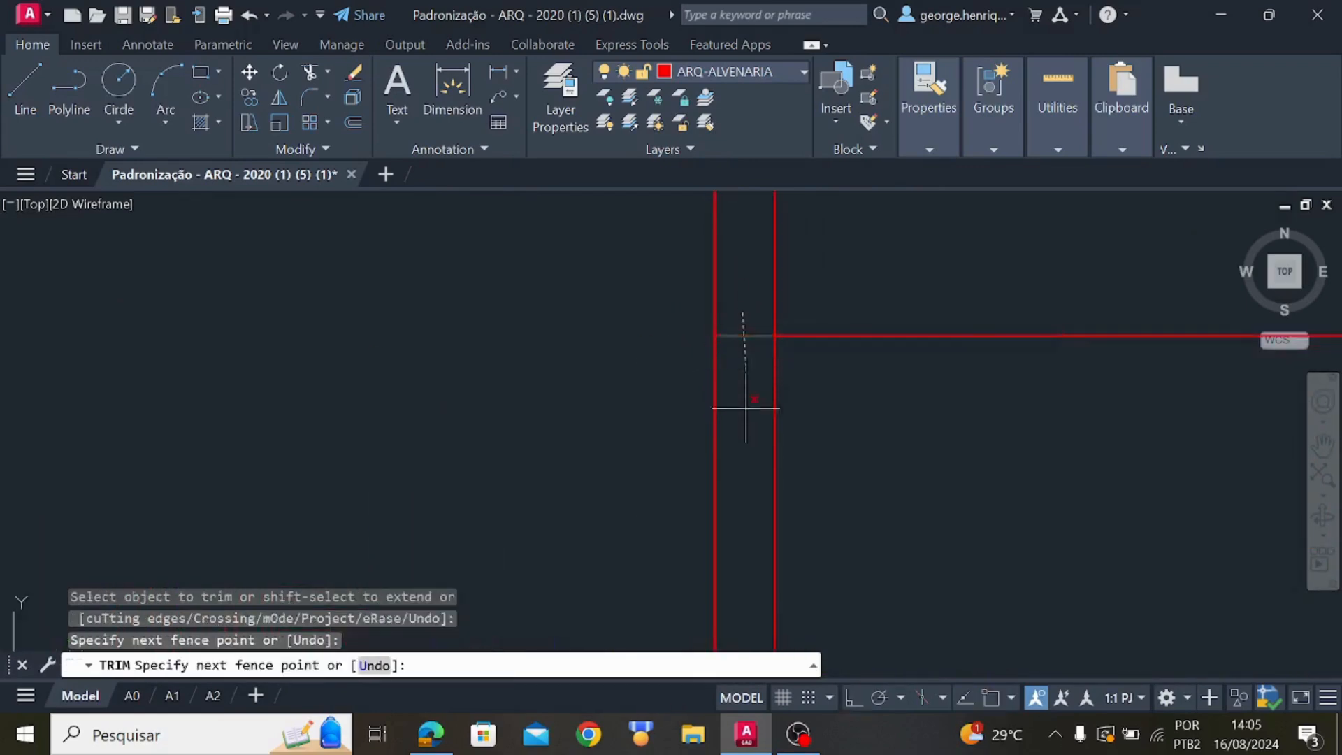
click(744, 413)
scroll(748, 408, down, 7)
middle_drag(790, 401, 411, 382)
key(Escape)
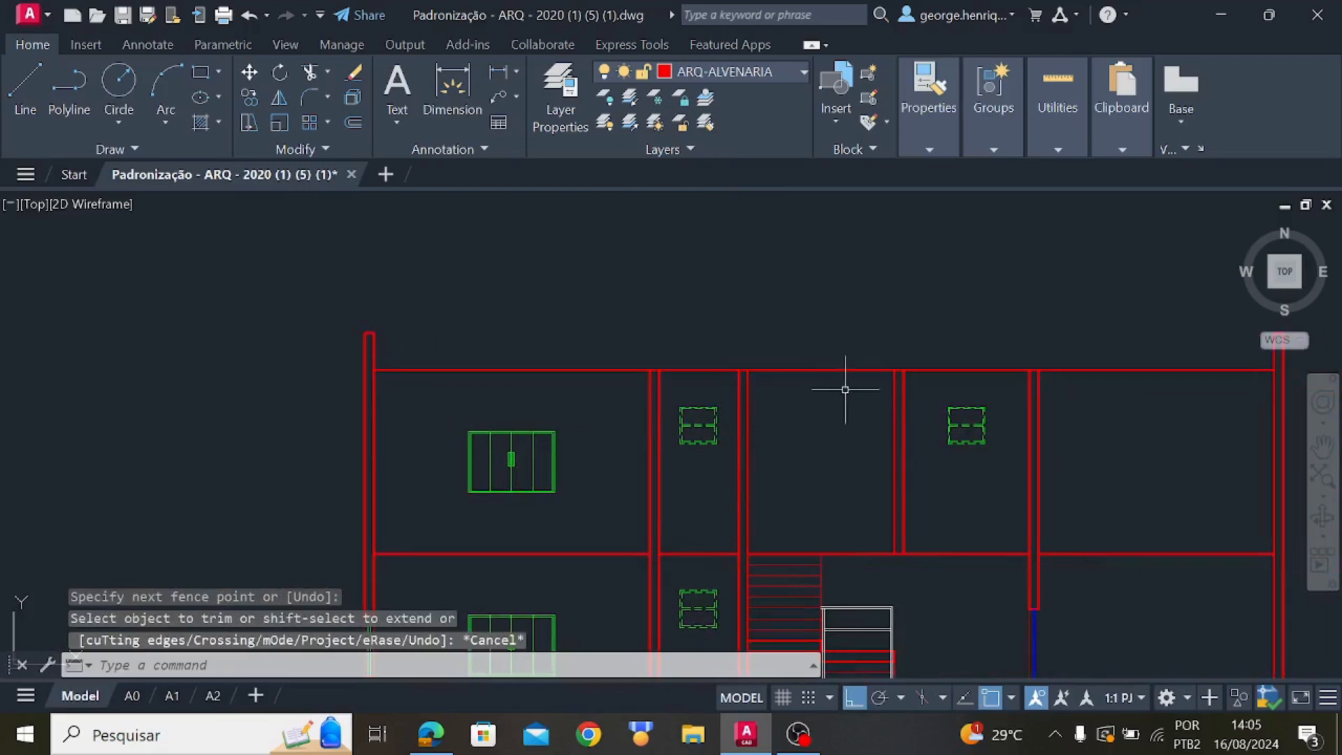
Try a 0.6 vertical line upward from the midpoint of the roof line, and erase it
middle_drag(845, 425, 735, 405)
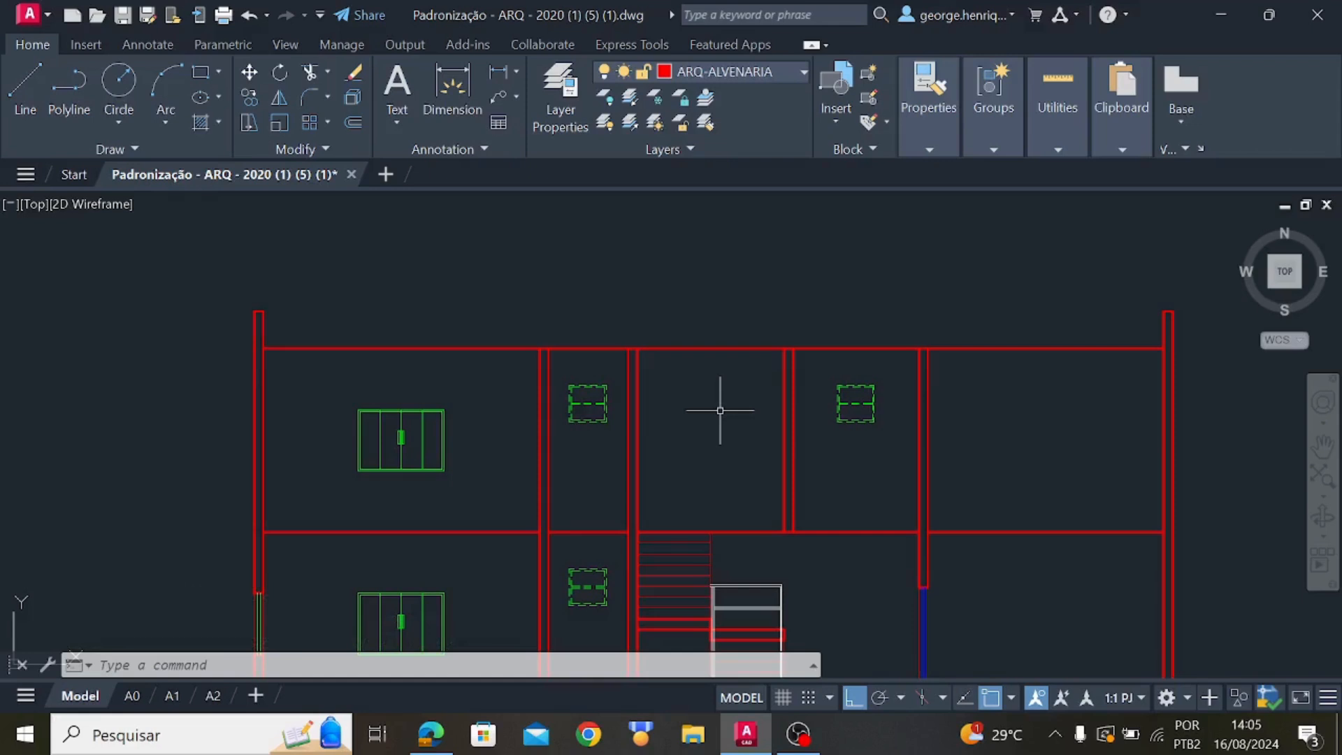
click(22, 88)
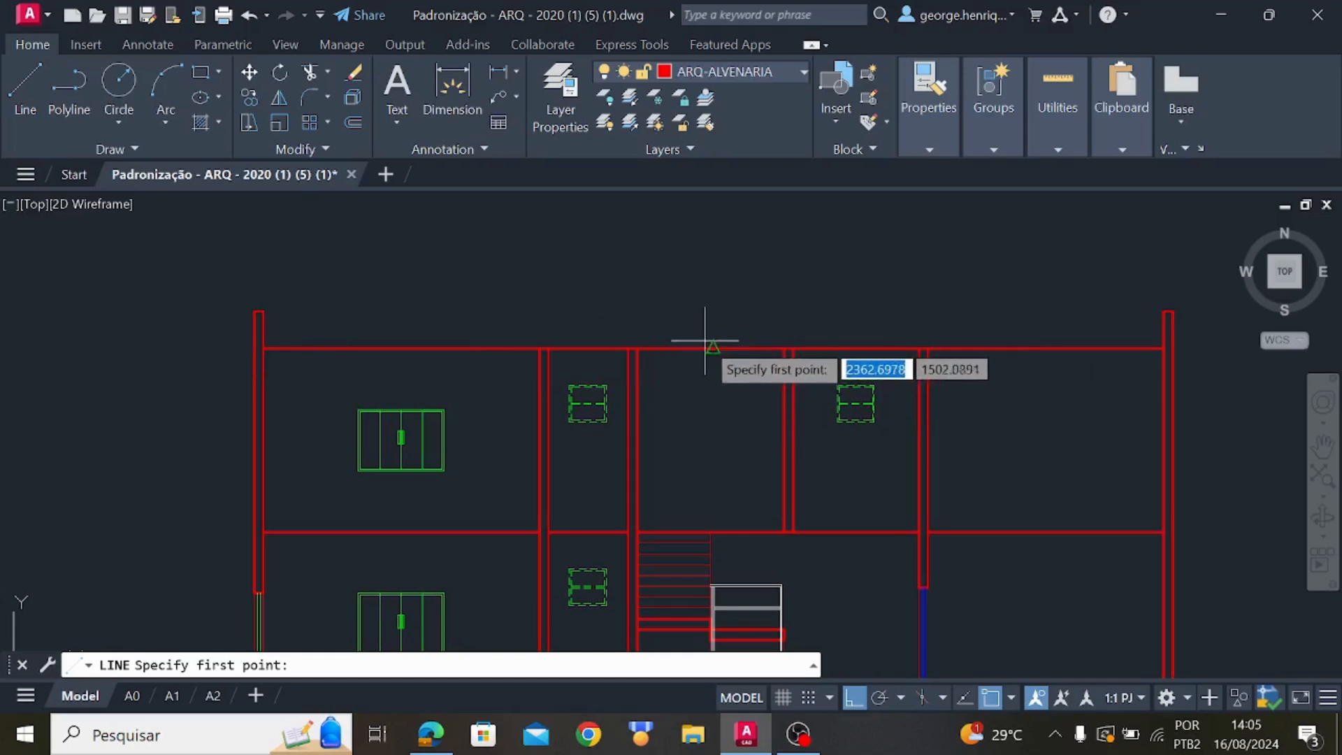
scroll(705, 341, up, 2)
scroll(731, 341, up, 1)
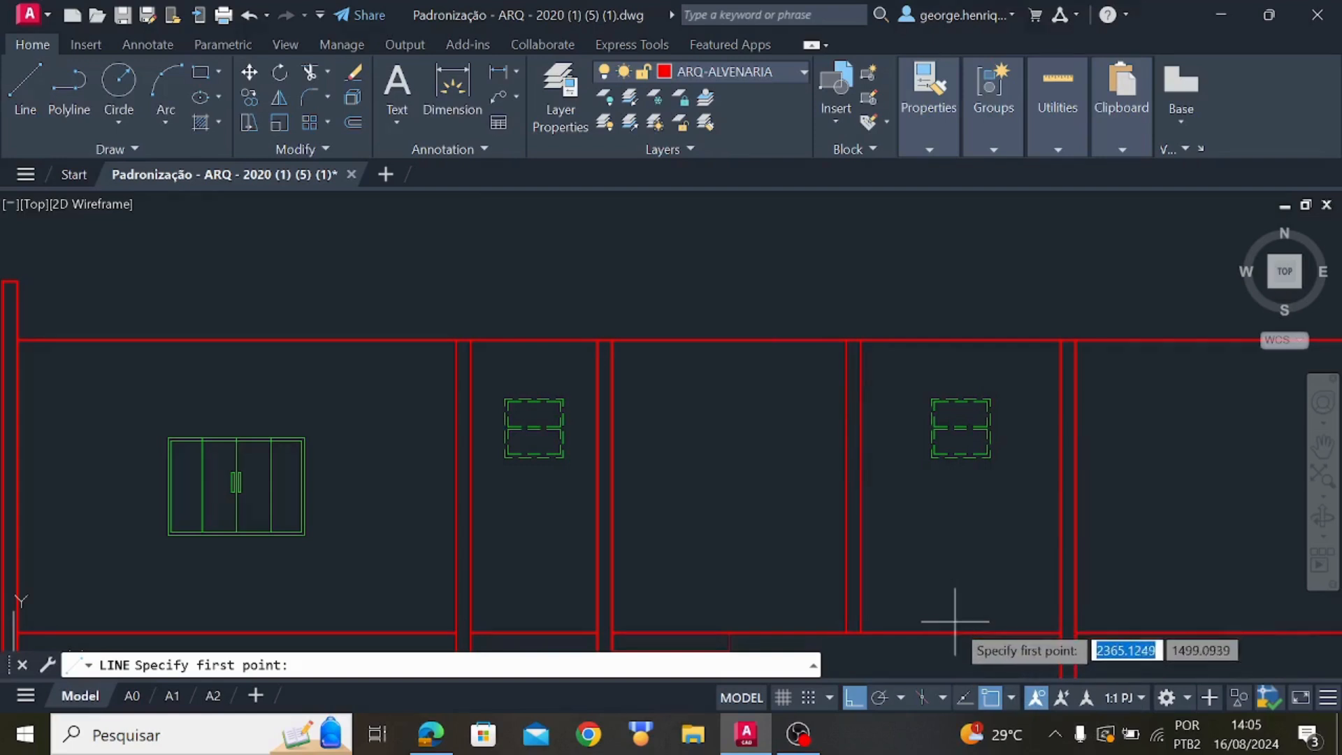
click(734, 340)
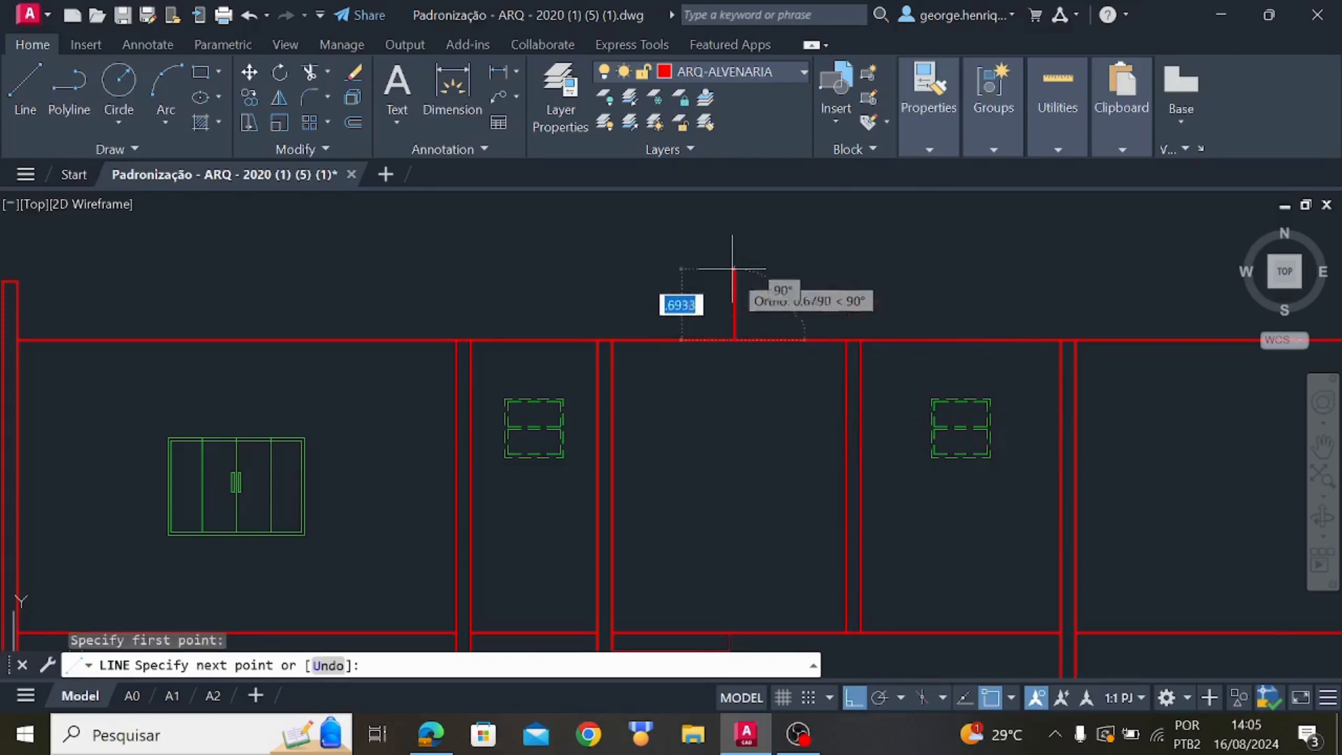
text(.)
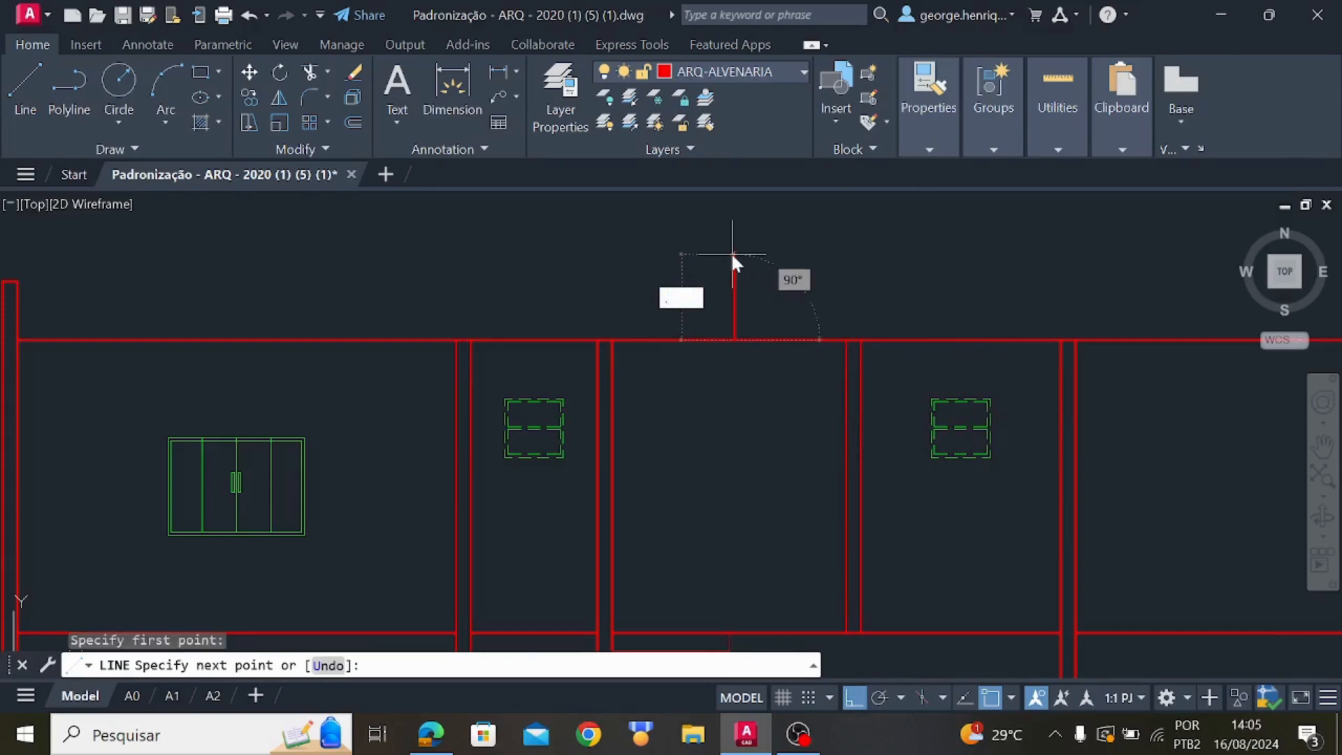
text(6)
key(Return)
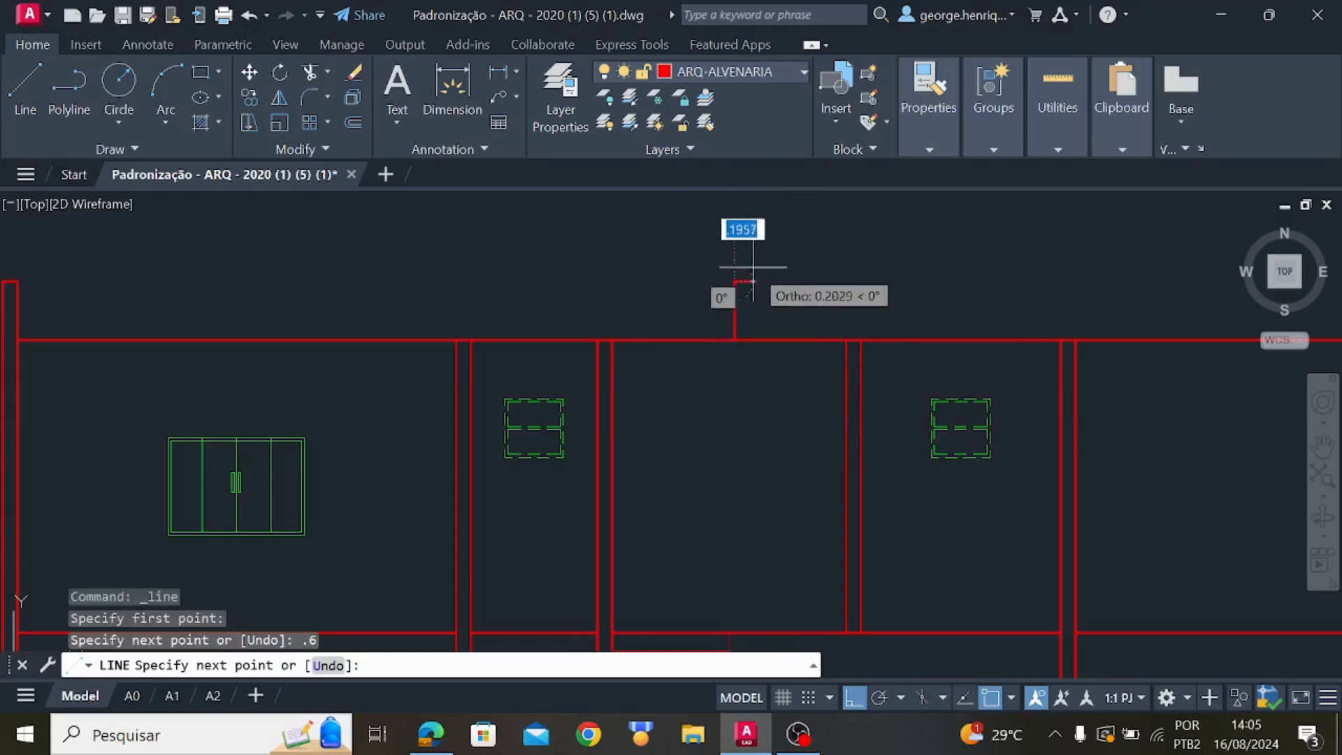
key(Escape)
scroll(741, 297, up, 2)
click(728, 311)
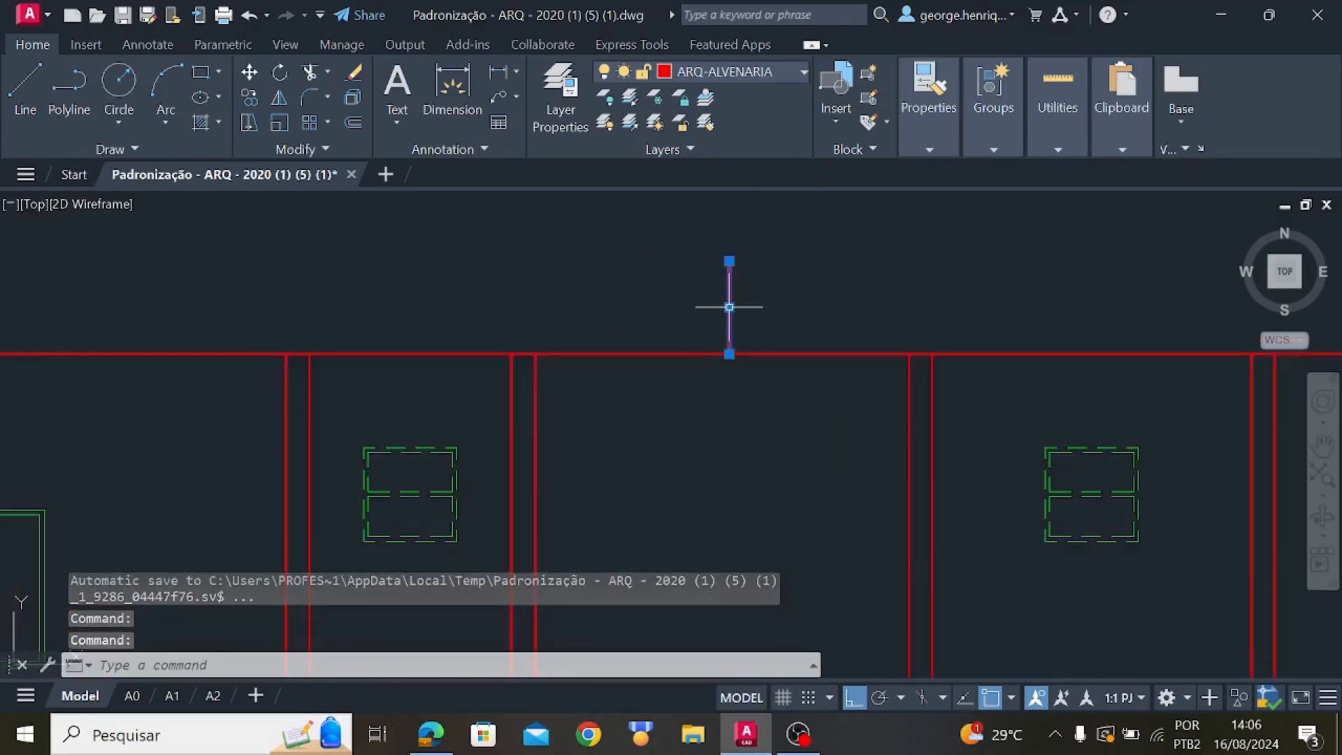
key(Delete)
click(9, 80)
scroll(776, 391, down, 3)
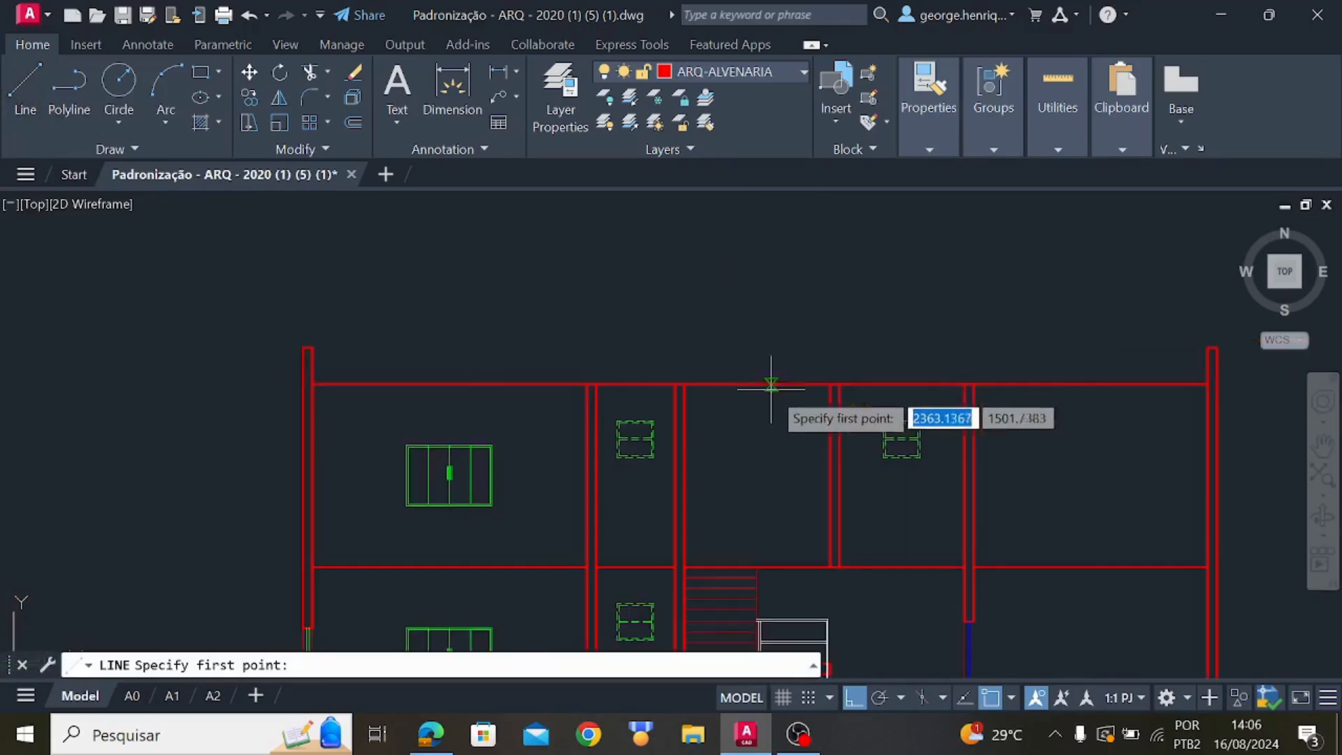
click(789, 384)
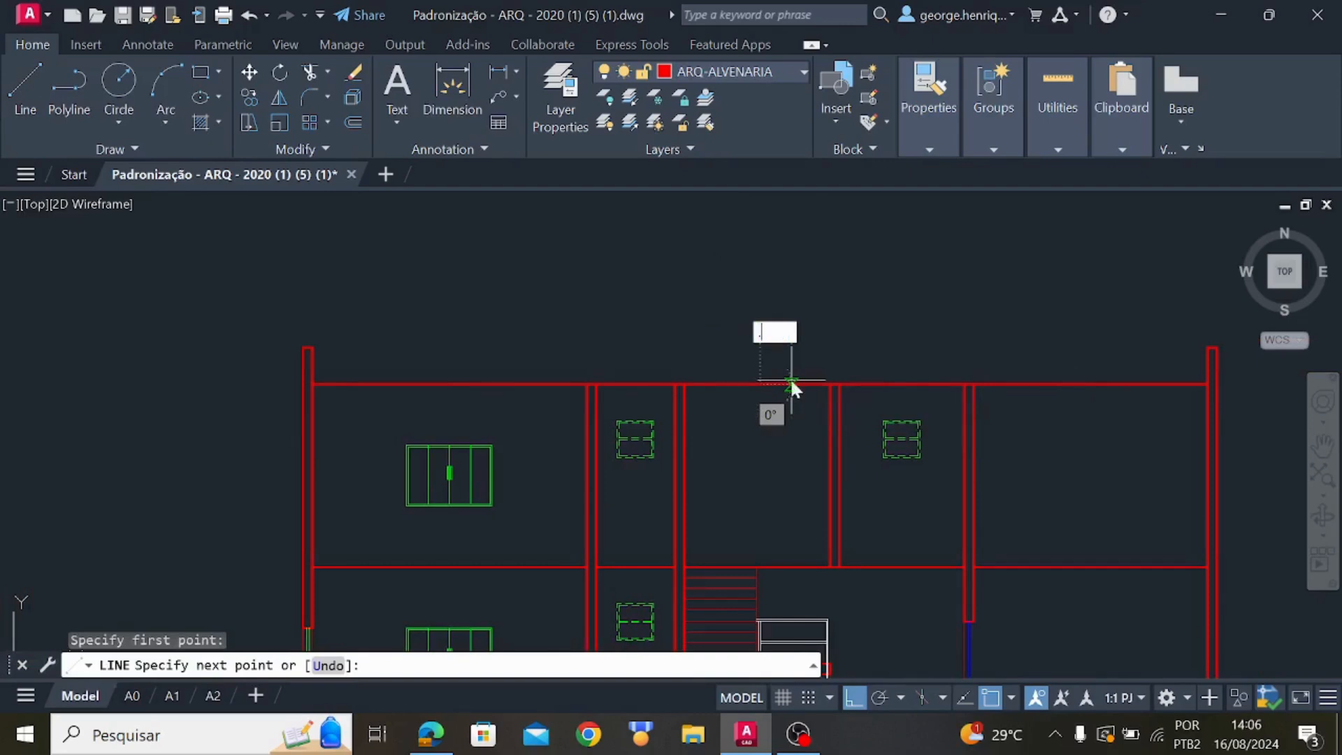
text(.075)
key(Escape)
key(Escape)
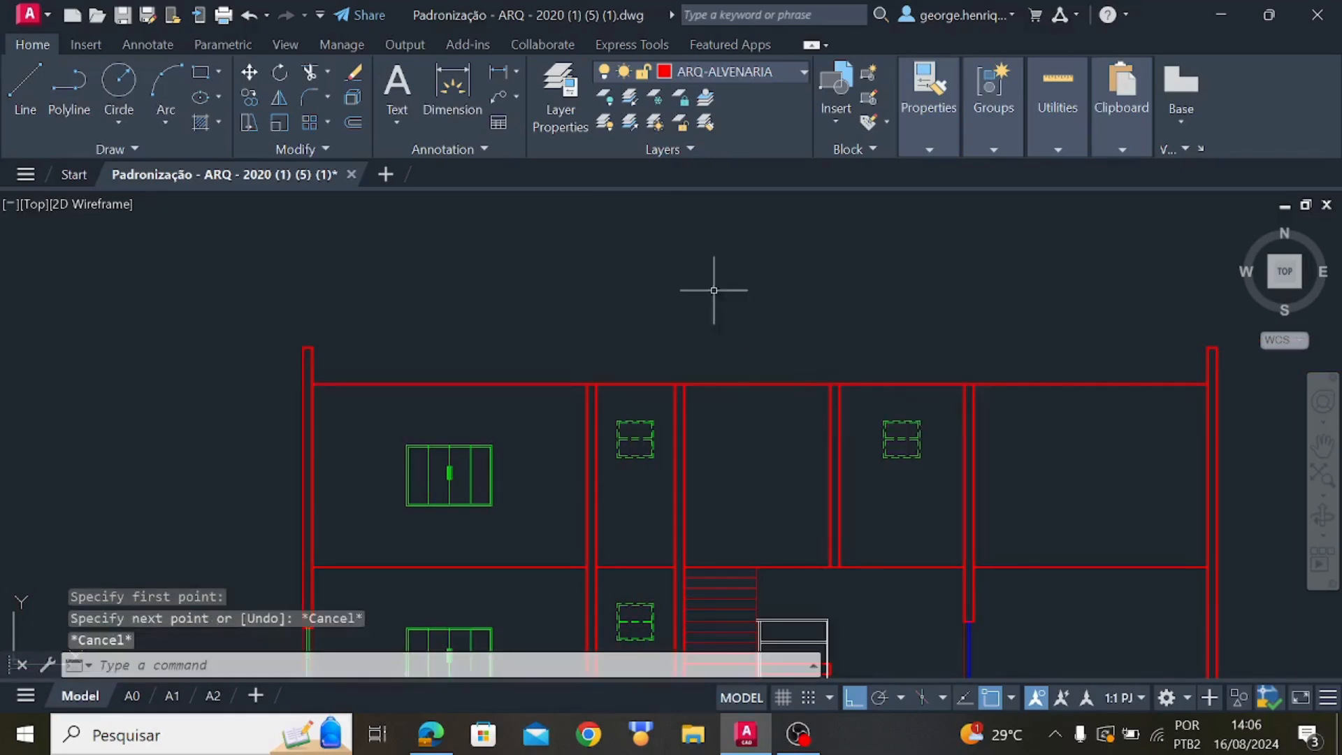
Draw a central parapet 0.15 wide and 0.6 high, centred on the midpoint of the roof line
click(15, 79)
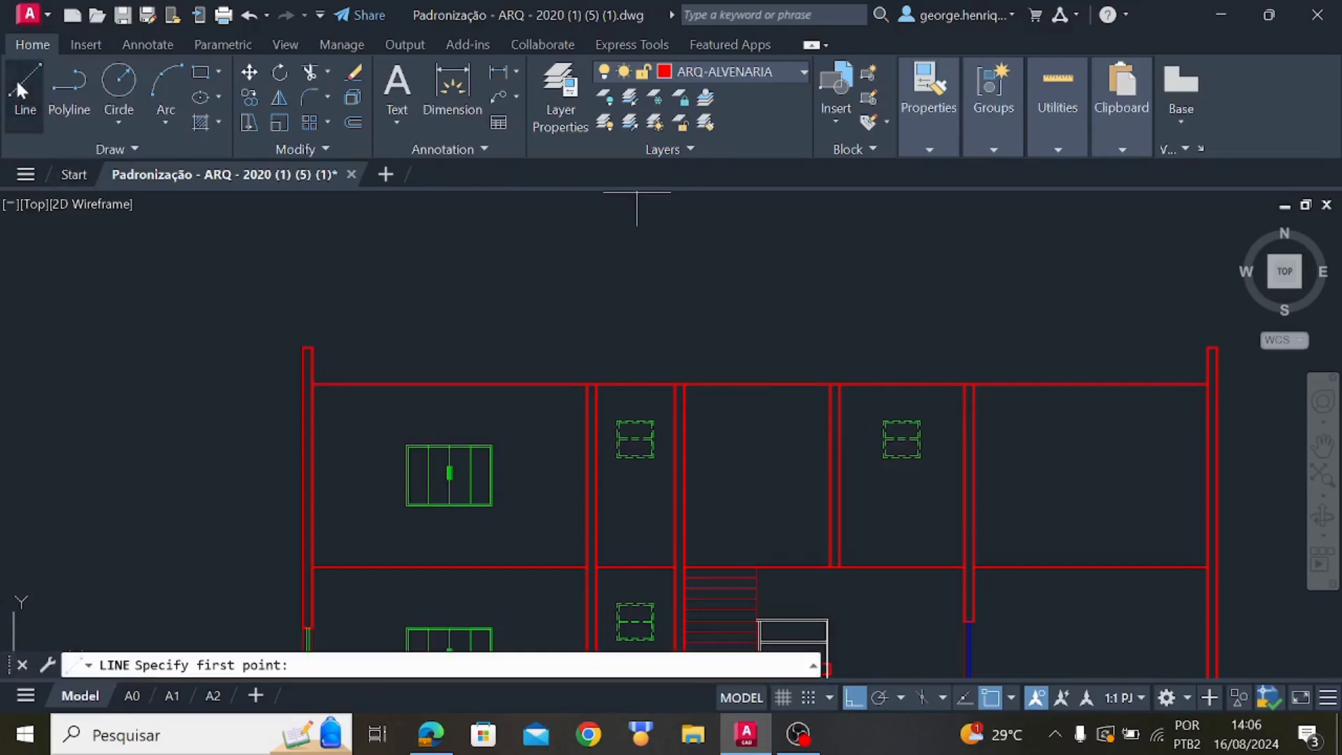
click(760, 384)
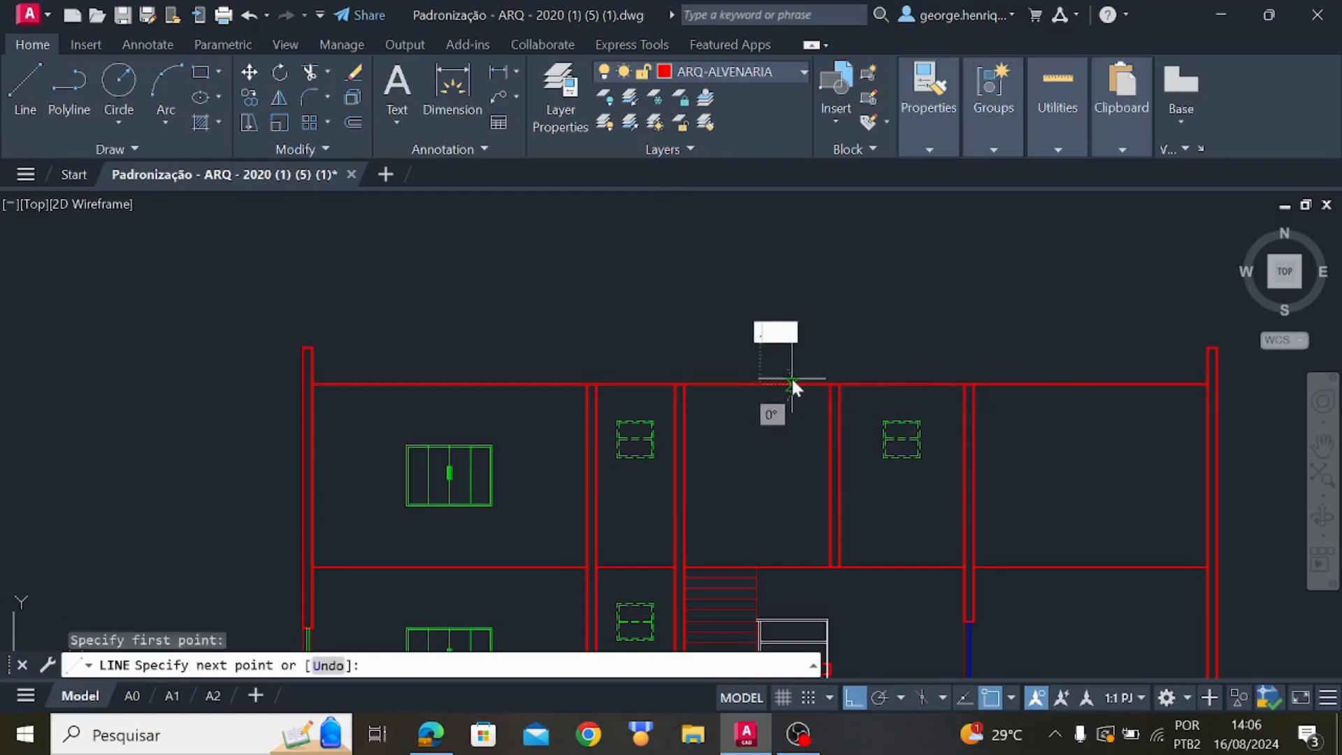
text(.075)
key(Return)
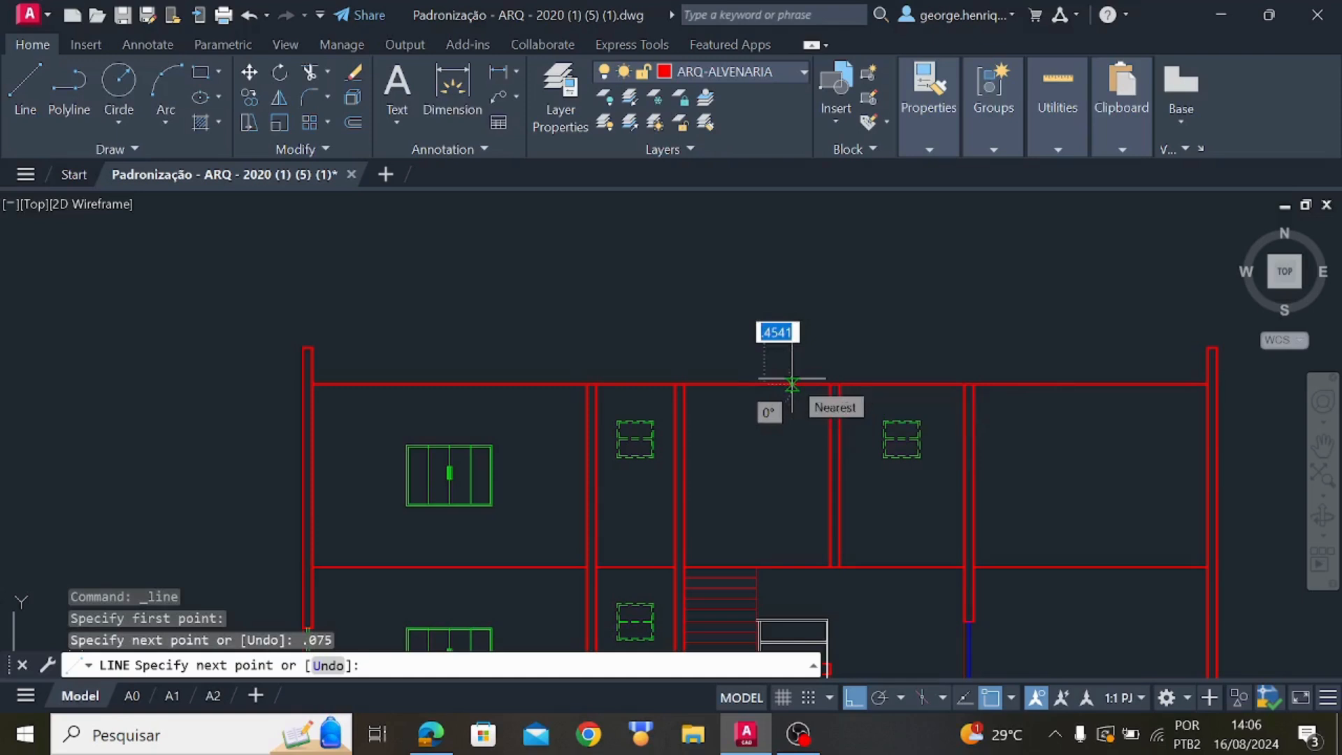
scroll(781, 334, up, 2)
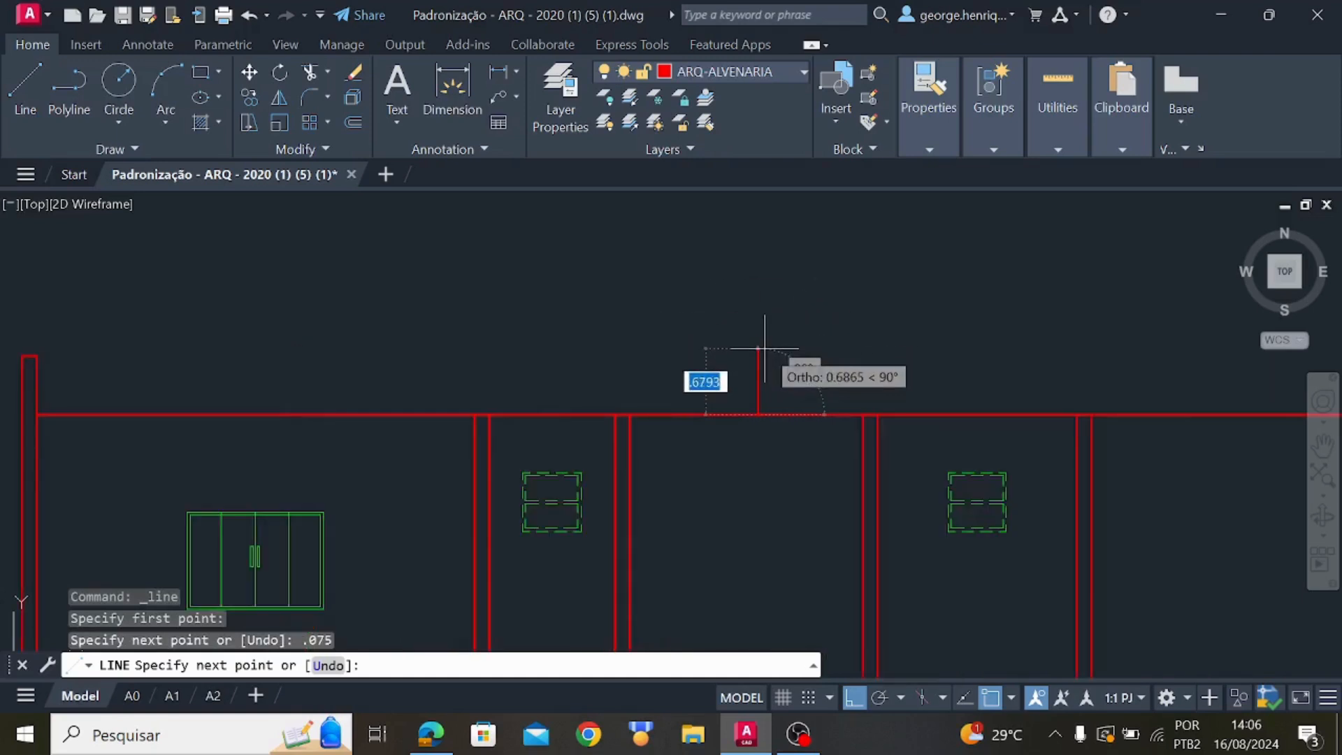
text(.6)
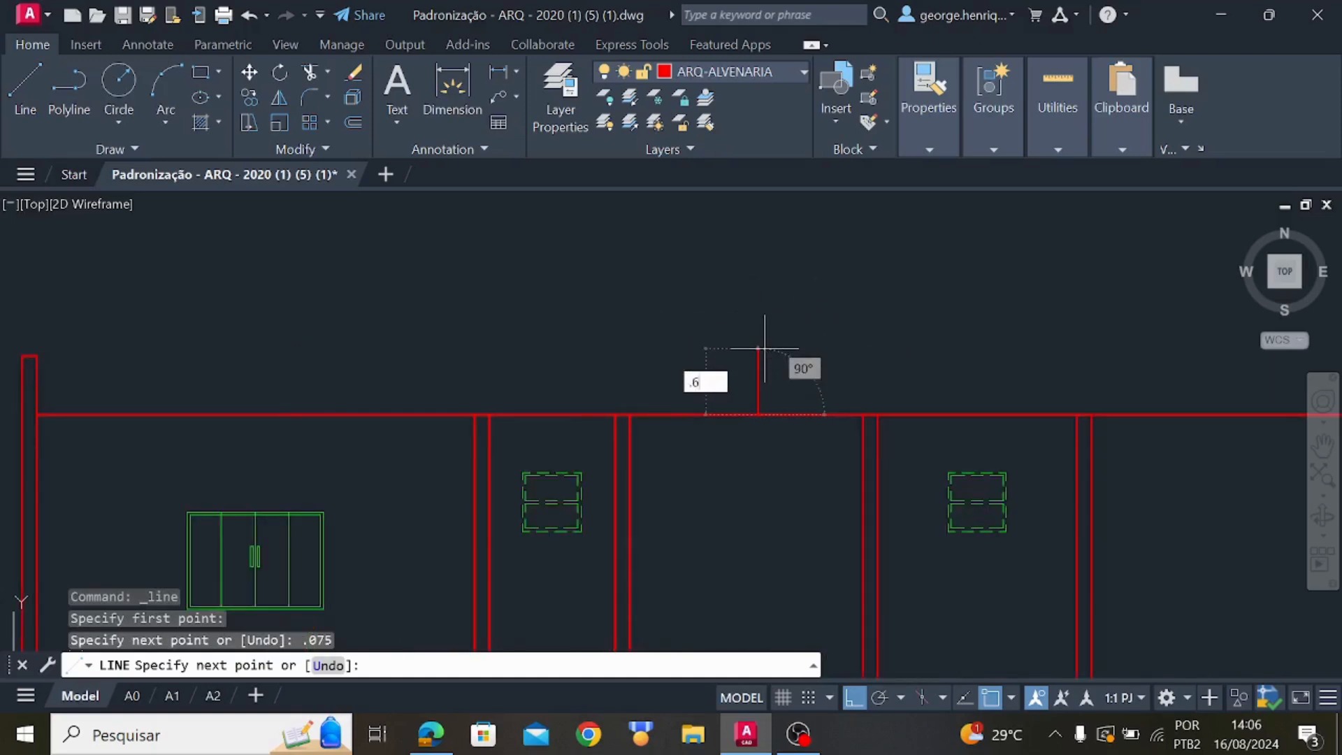
key(Return)
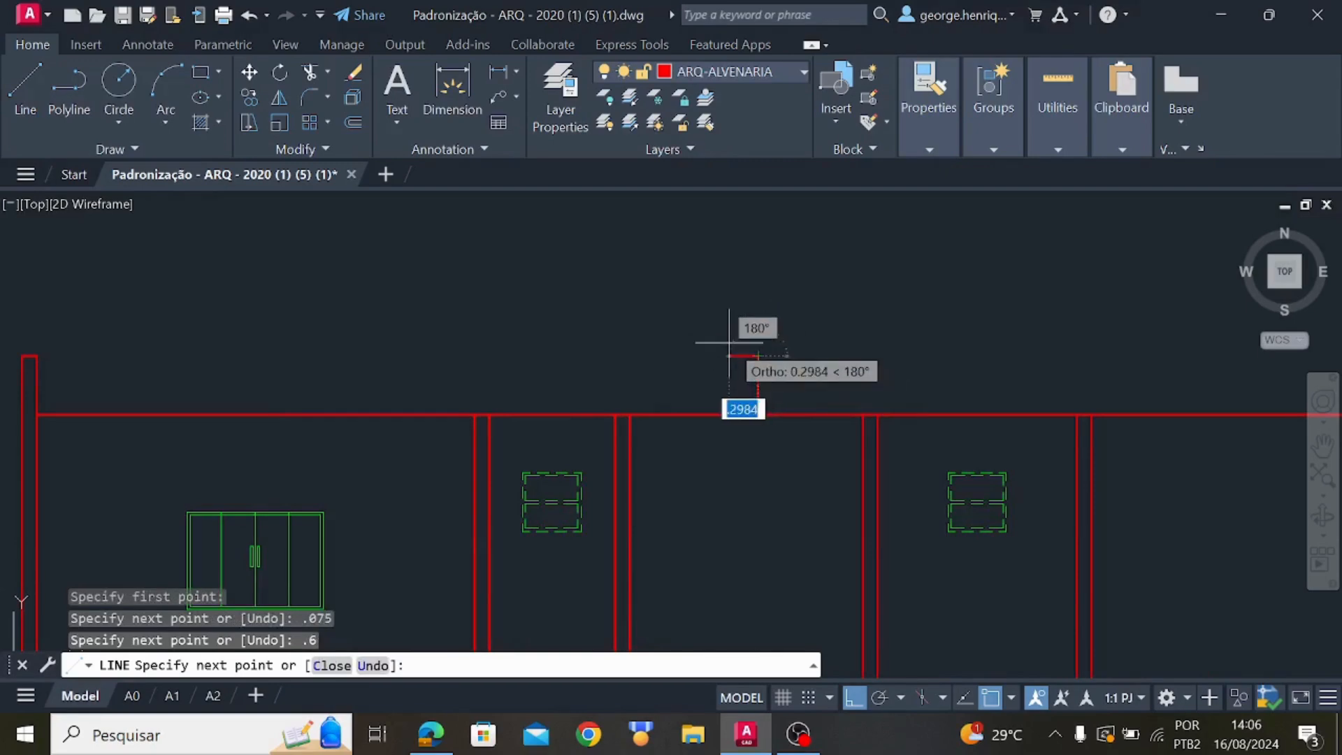
text(.15)
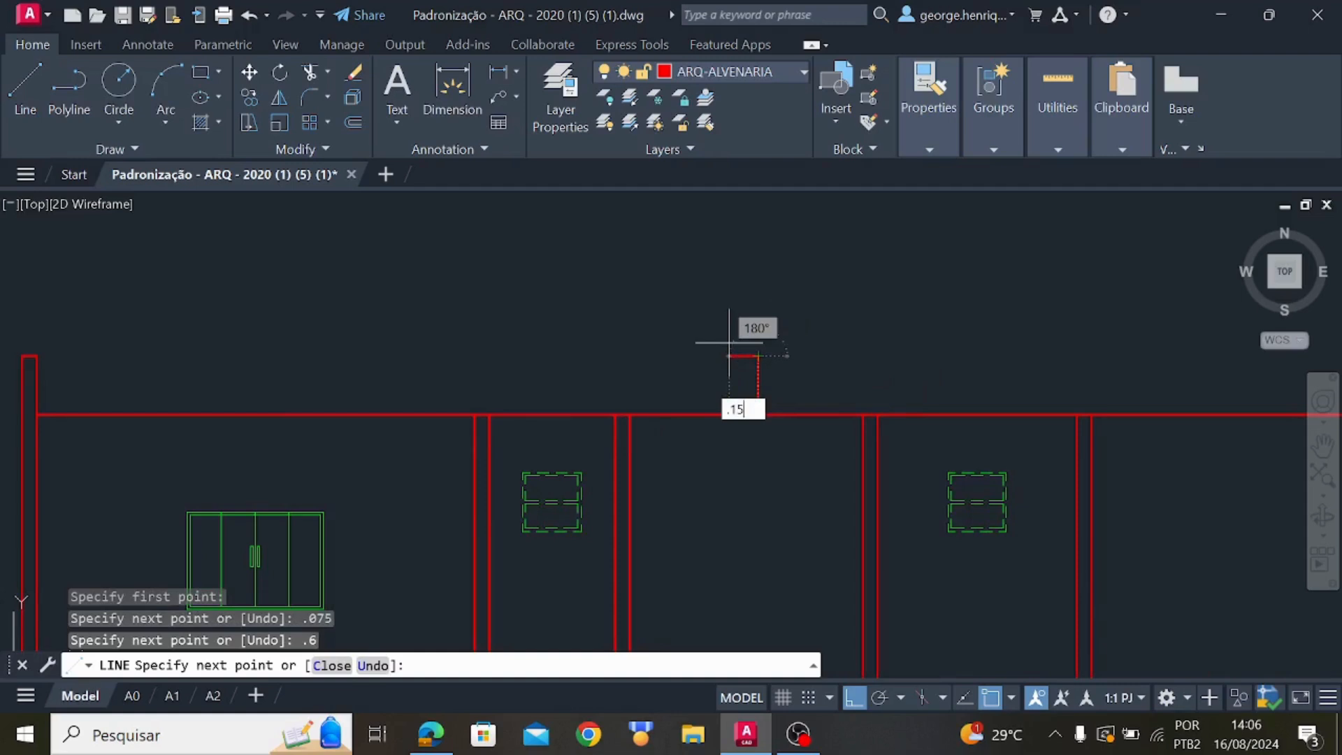
key(Return)
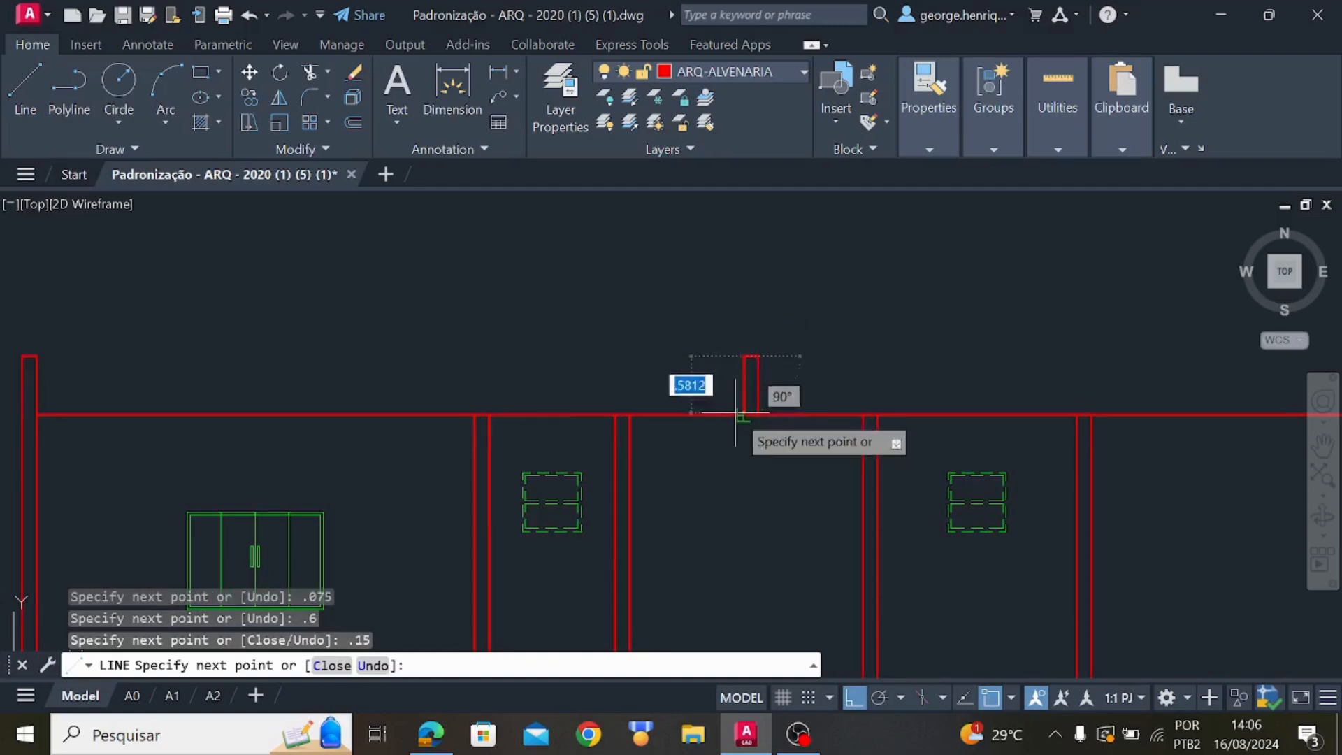
scroll(743, 416, up, 6)
key(Escape)
scroll(746, 438, down, 7)
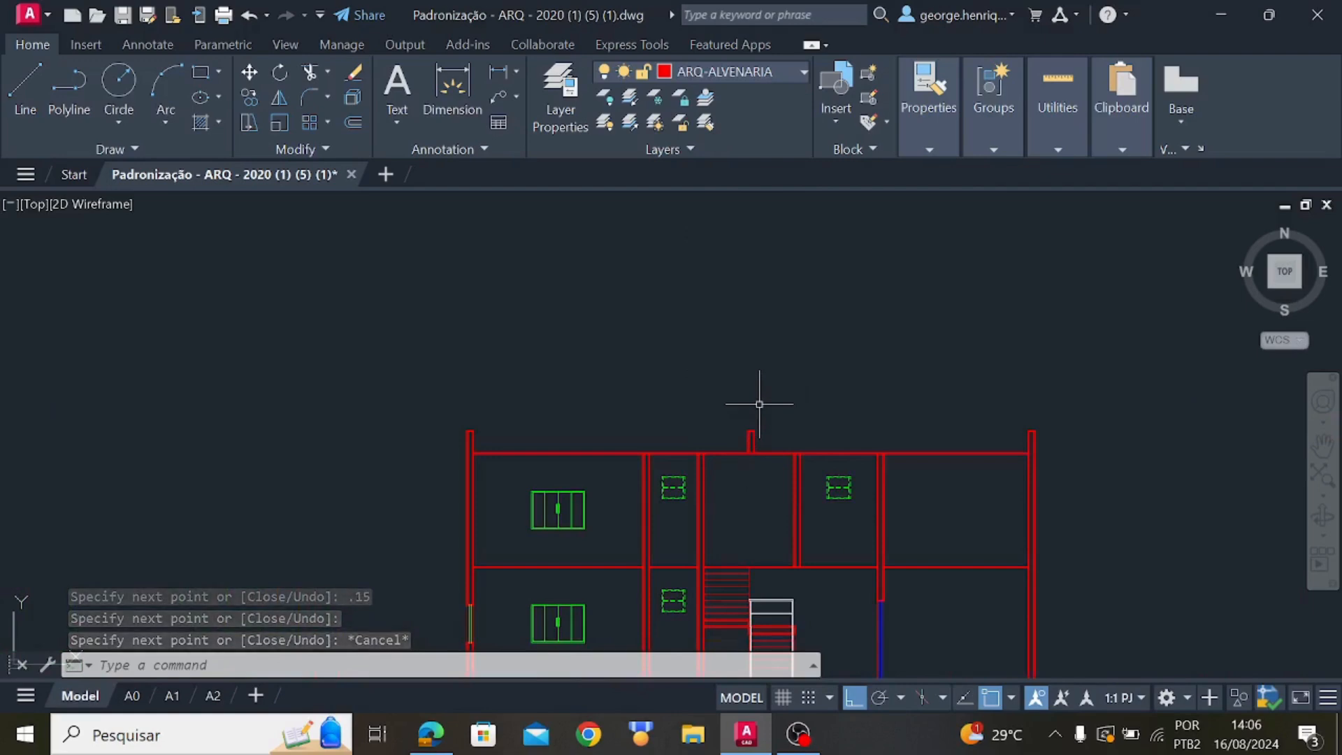
Make ARQ-TELHADO the current layer
click(776, 70)
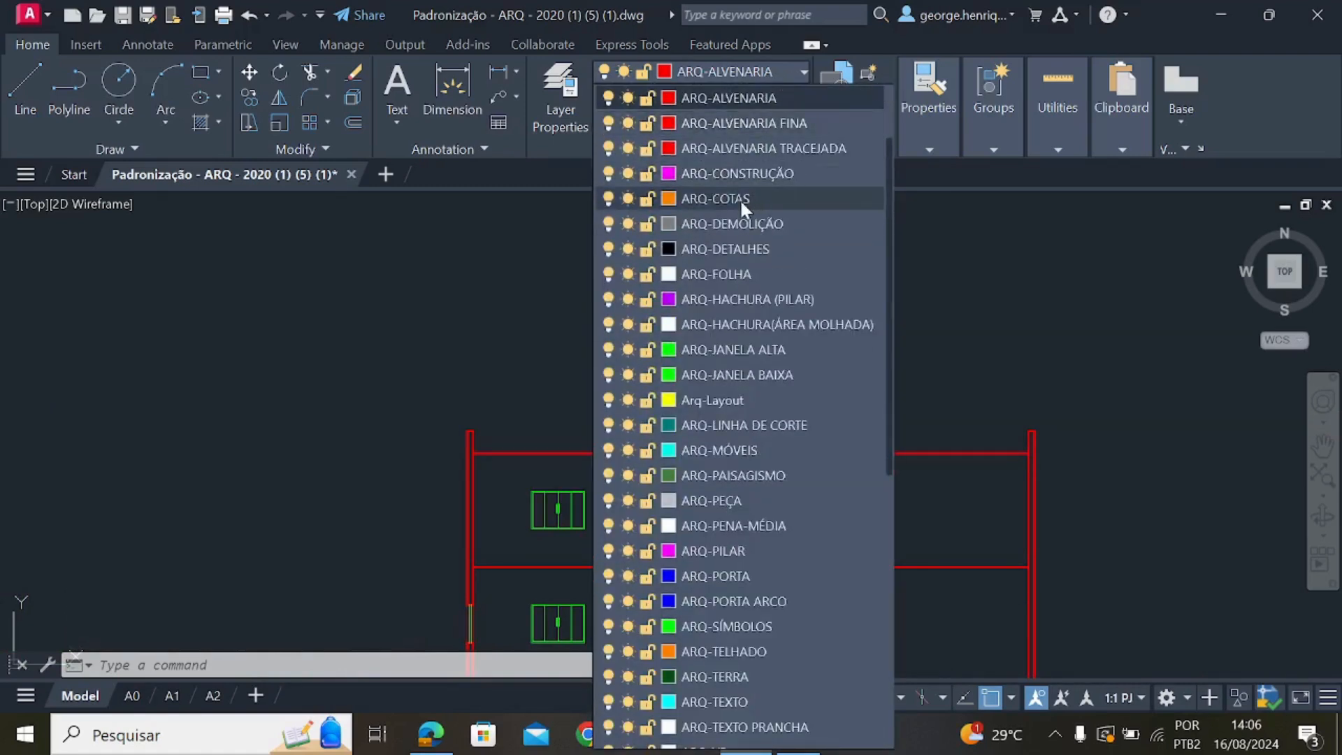
scroll(730, 699, down, 1)
click(726, 625)
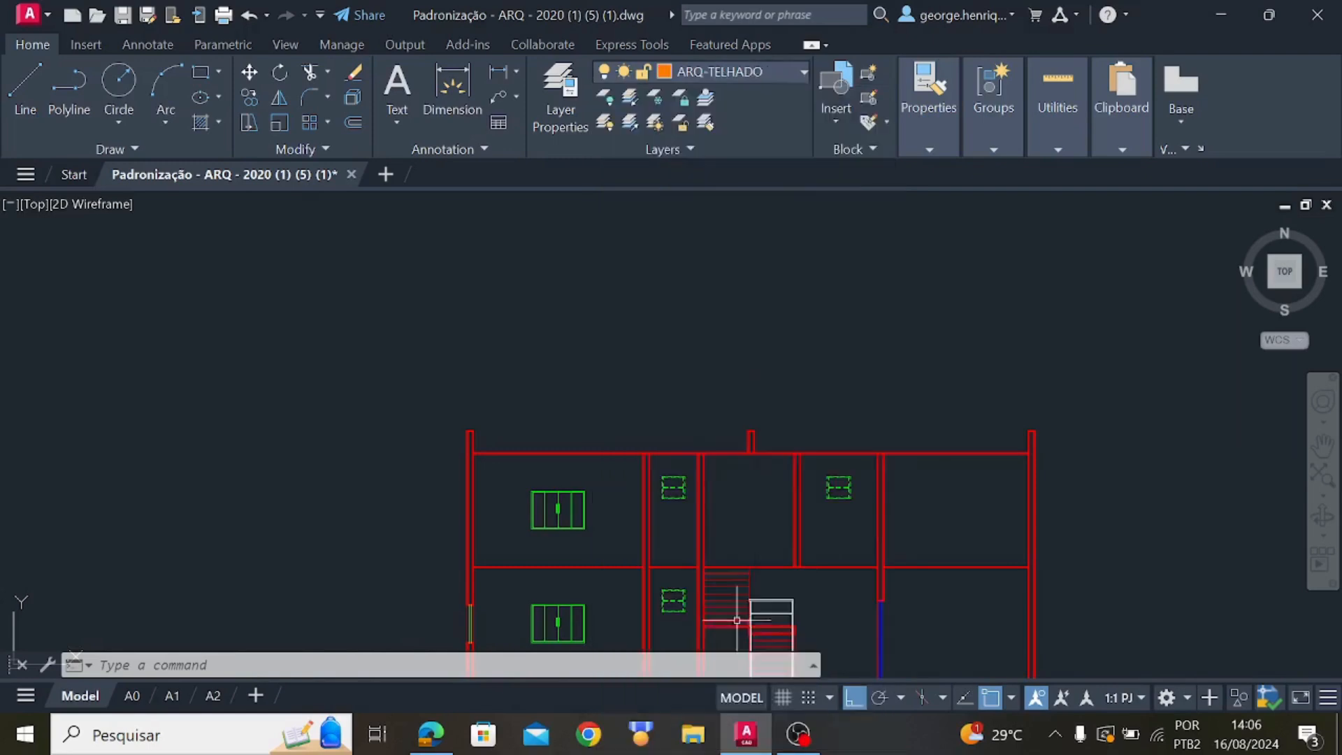
Try a 0.075 line from the midpoint of the central parapet's top edge toward its right corner, and erase it
scroll(753, 415, up, 5)
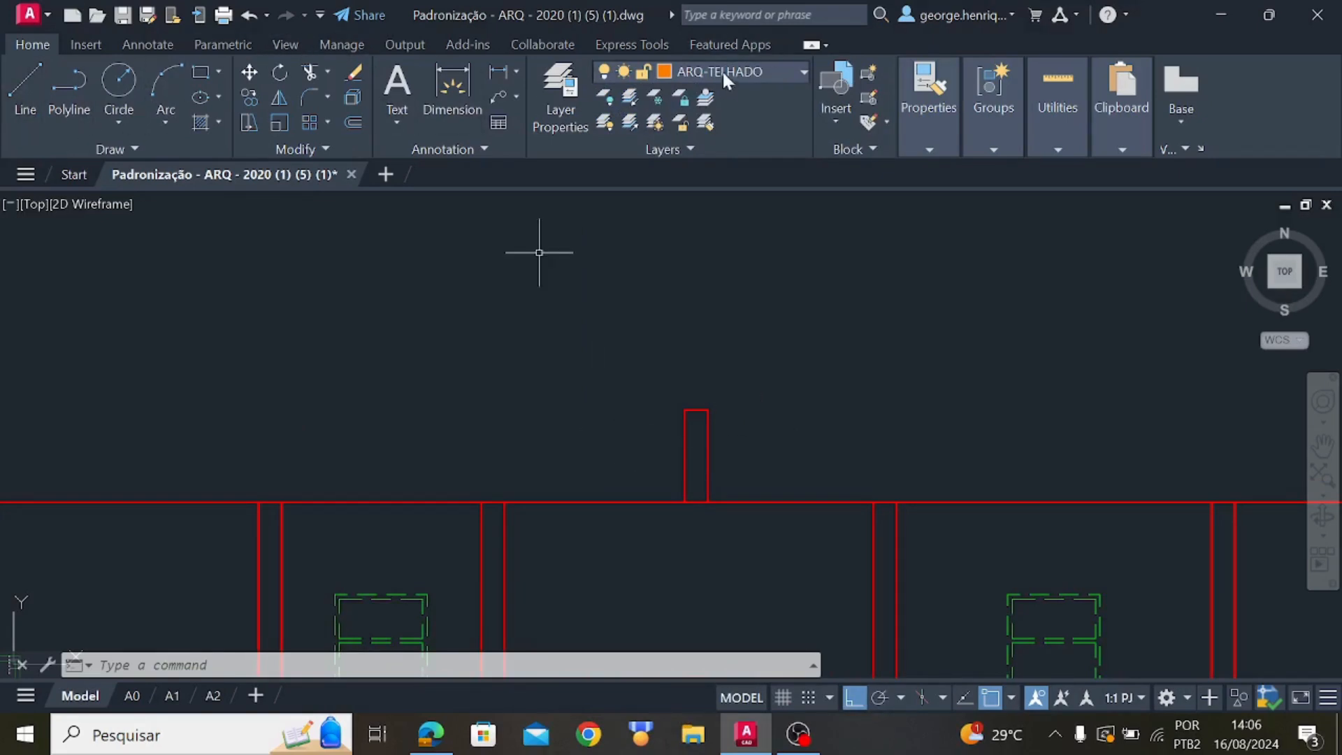
click(25, 87)
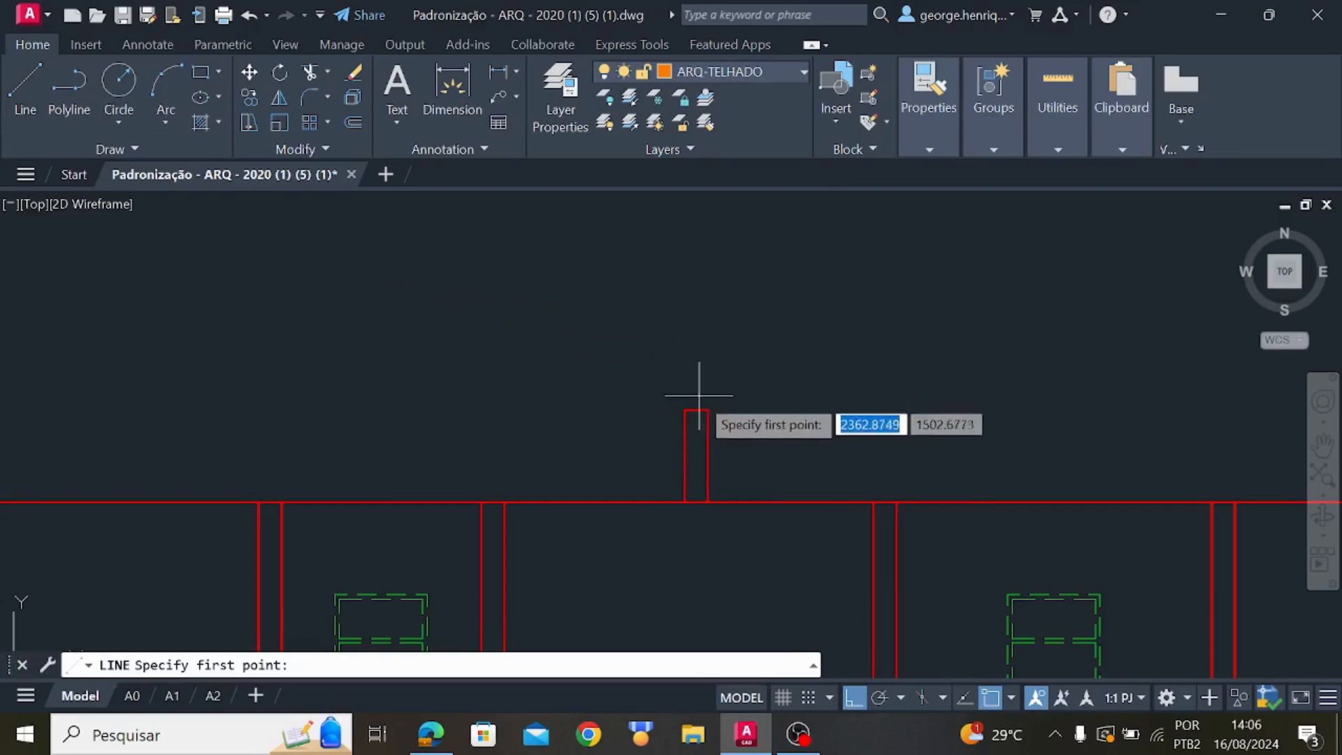
scroll(702, 384, up, 8)
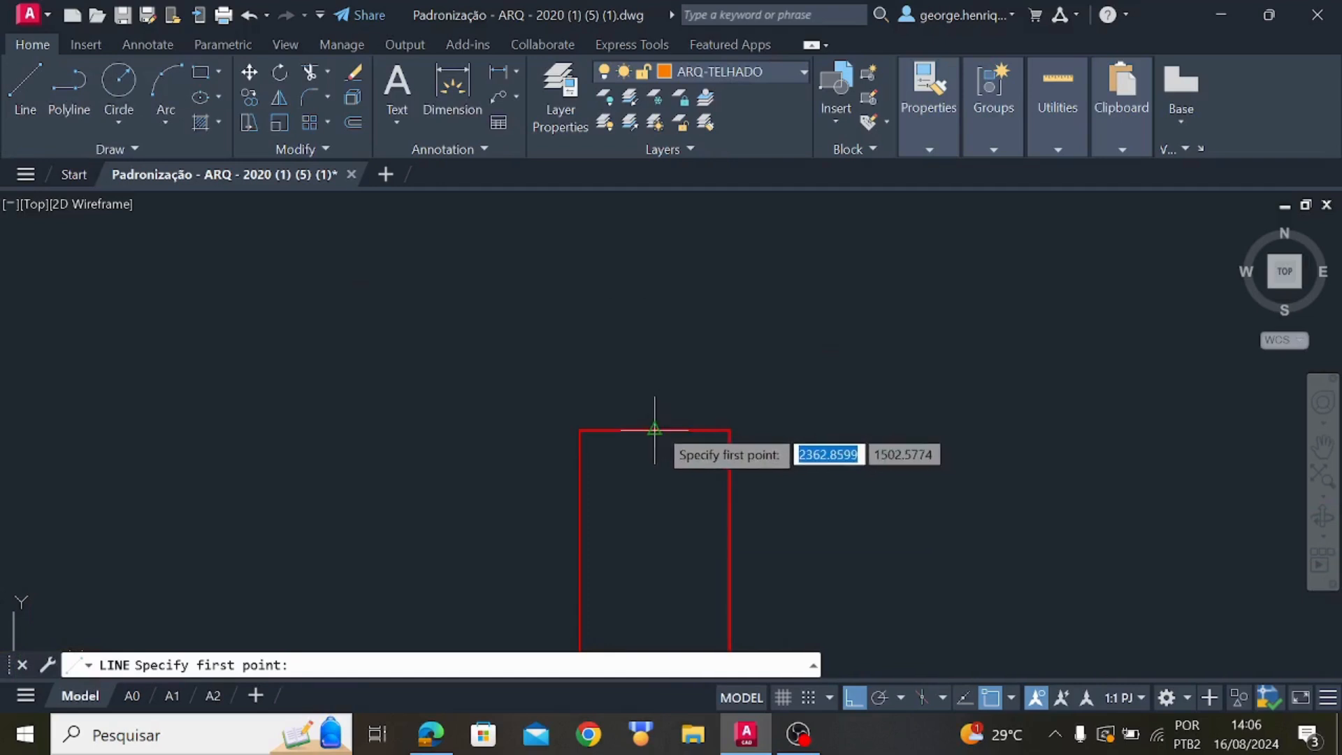
click(657, 428)
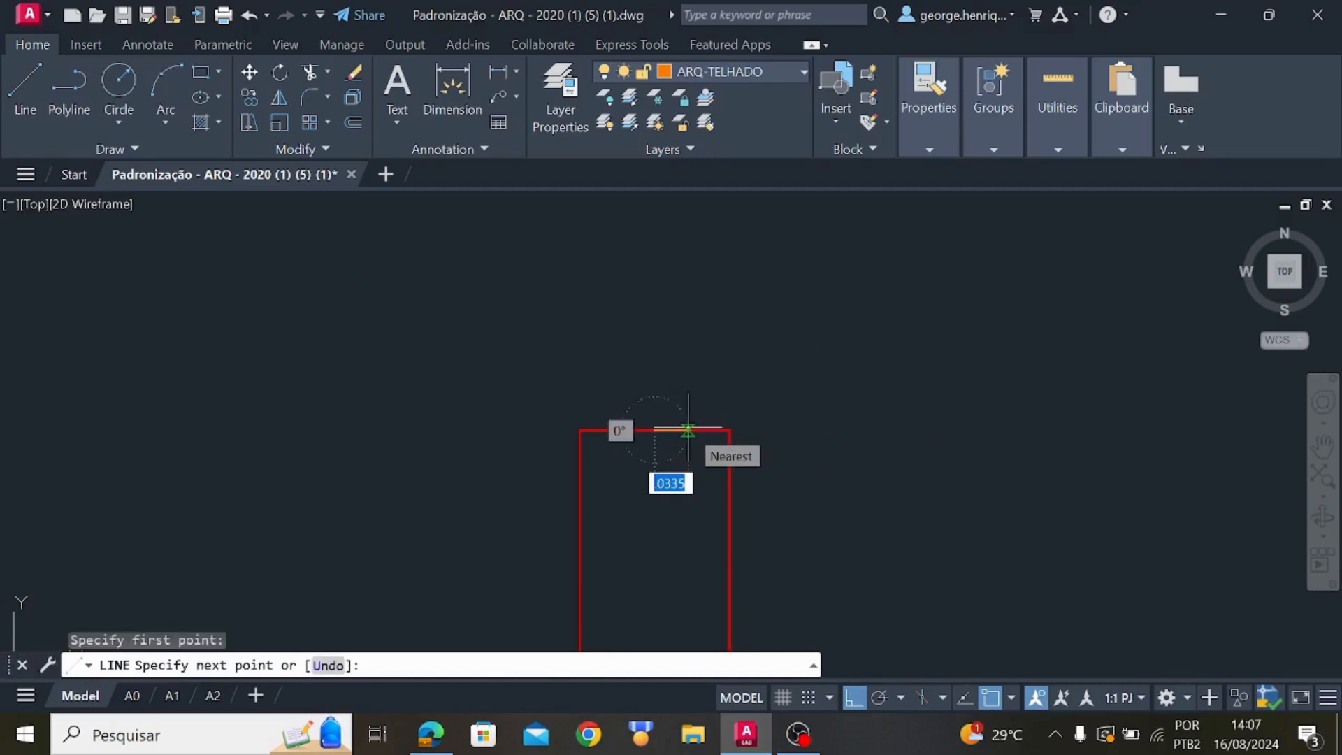
text(.07)
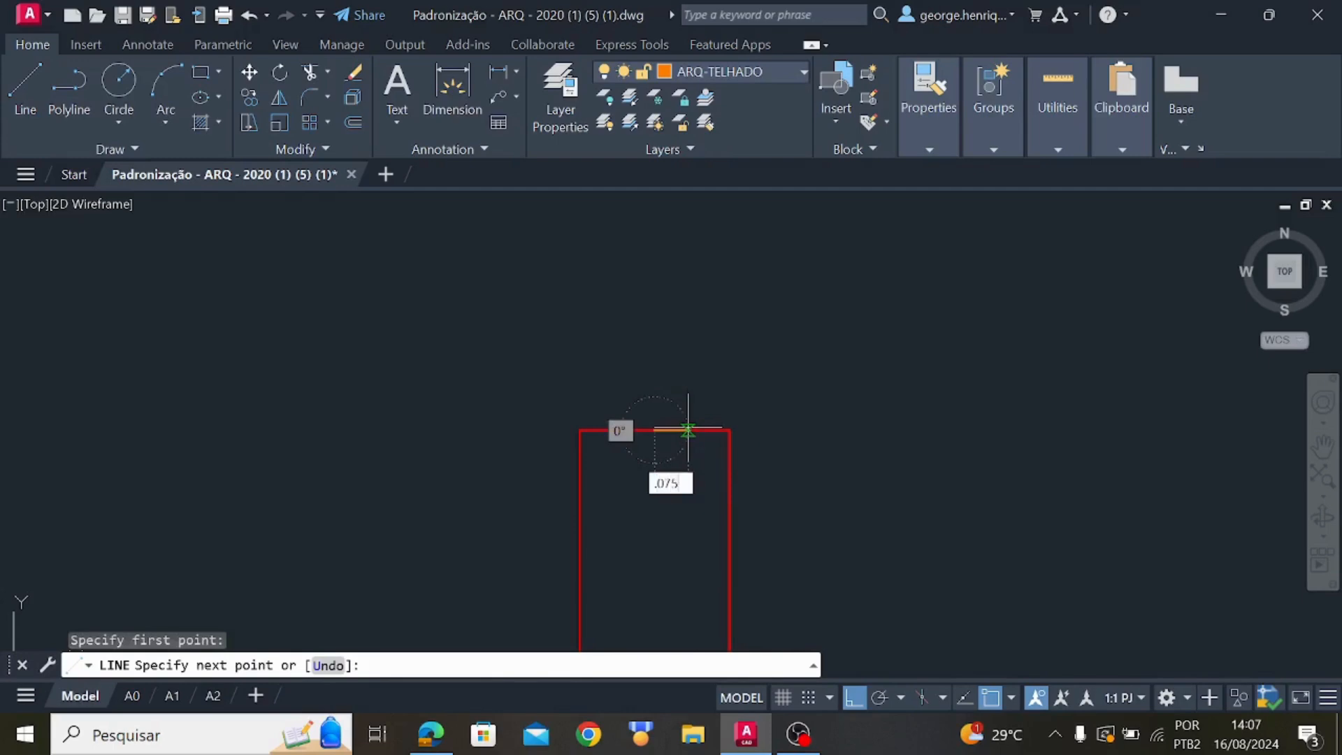
key(Return)
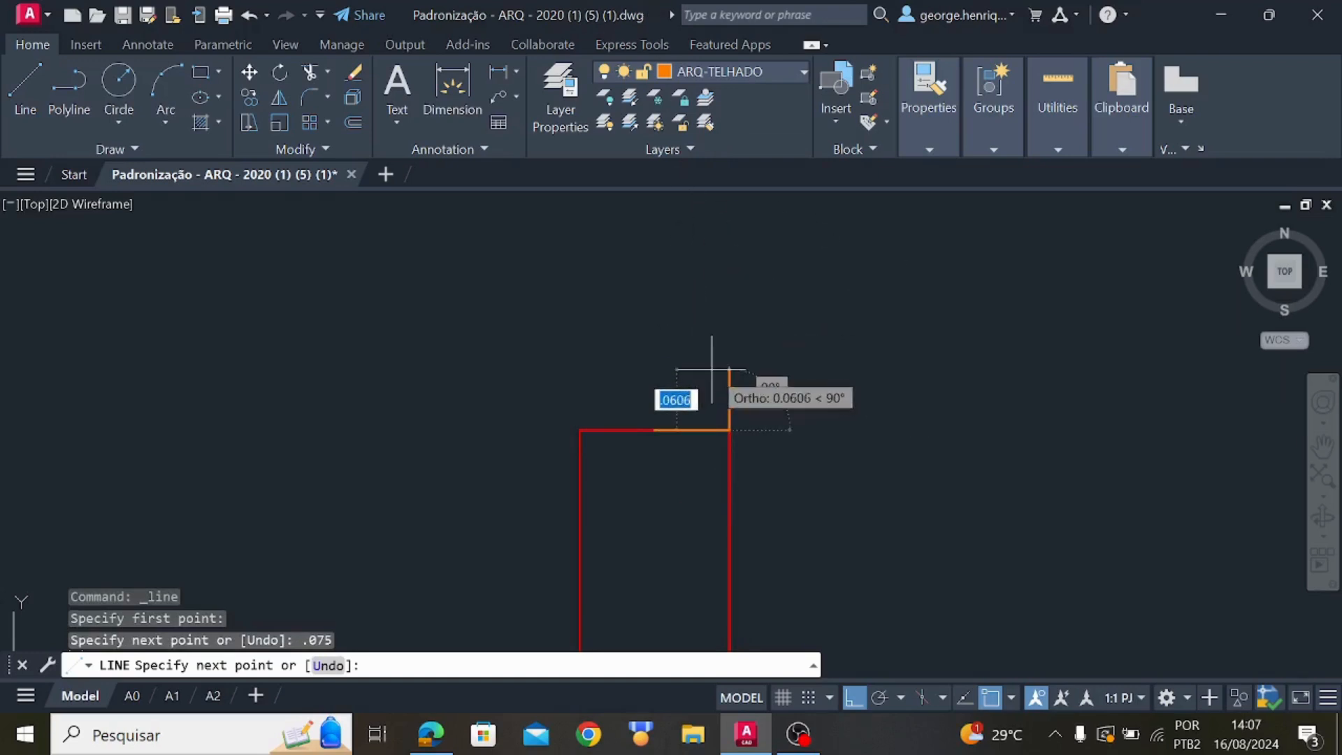
key(Escape)
key(Escape)
click(700, 430)
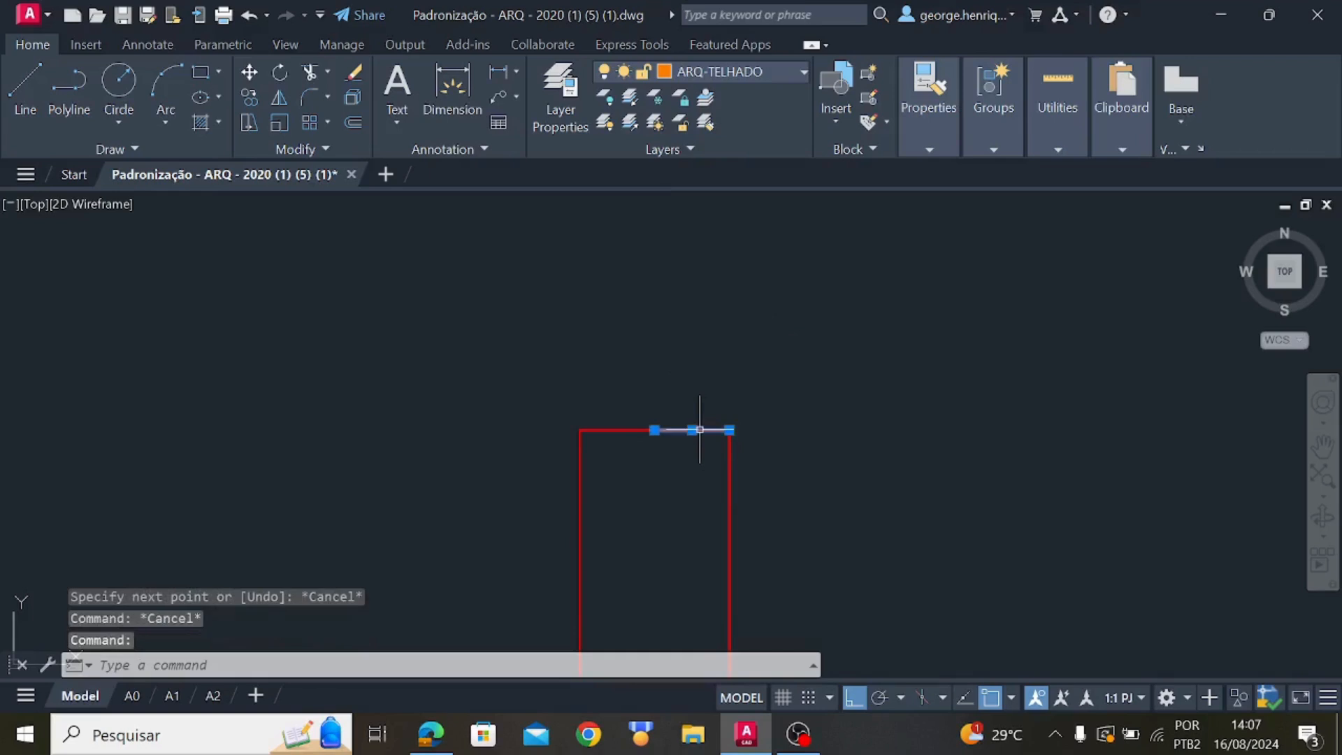
key(Delete)
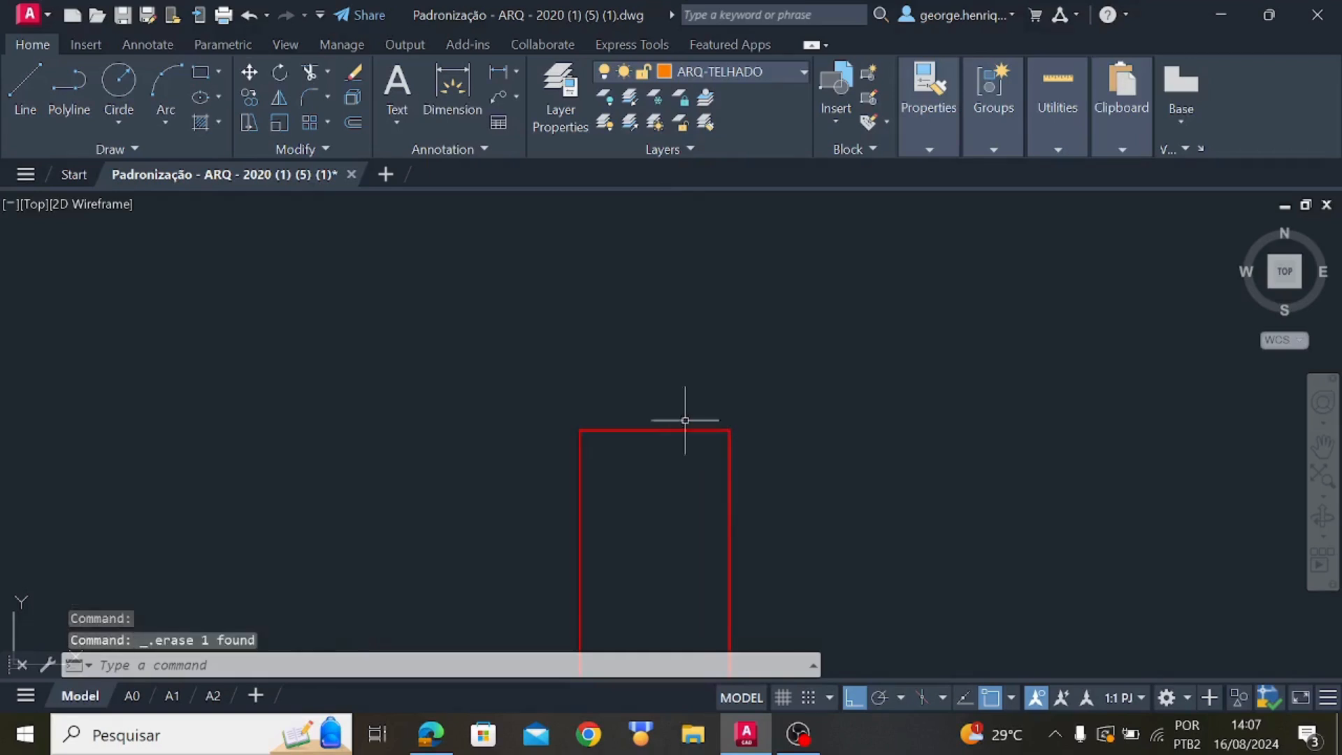
Try the 0.075 line along the right half of the central parapet's top again, and erase it
click(26, 90)
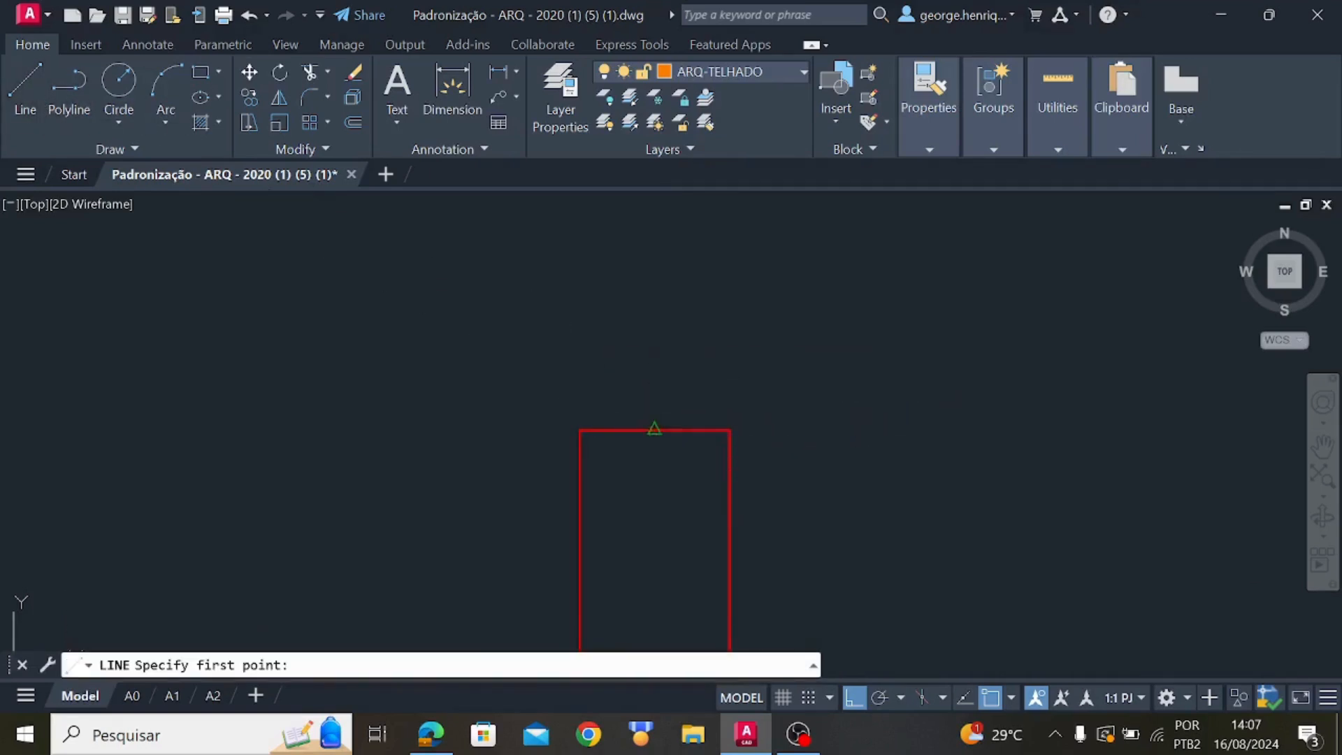
click(654, 430)
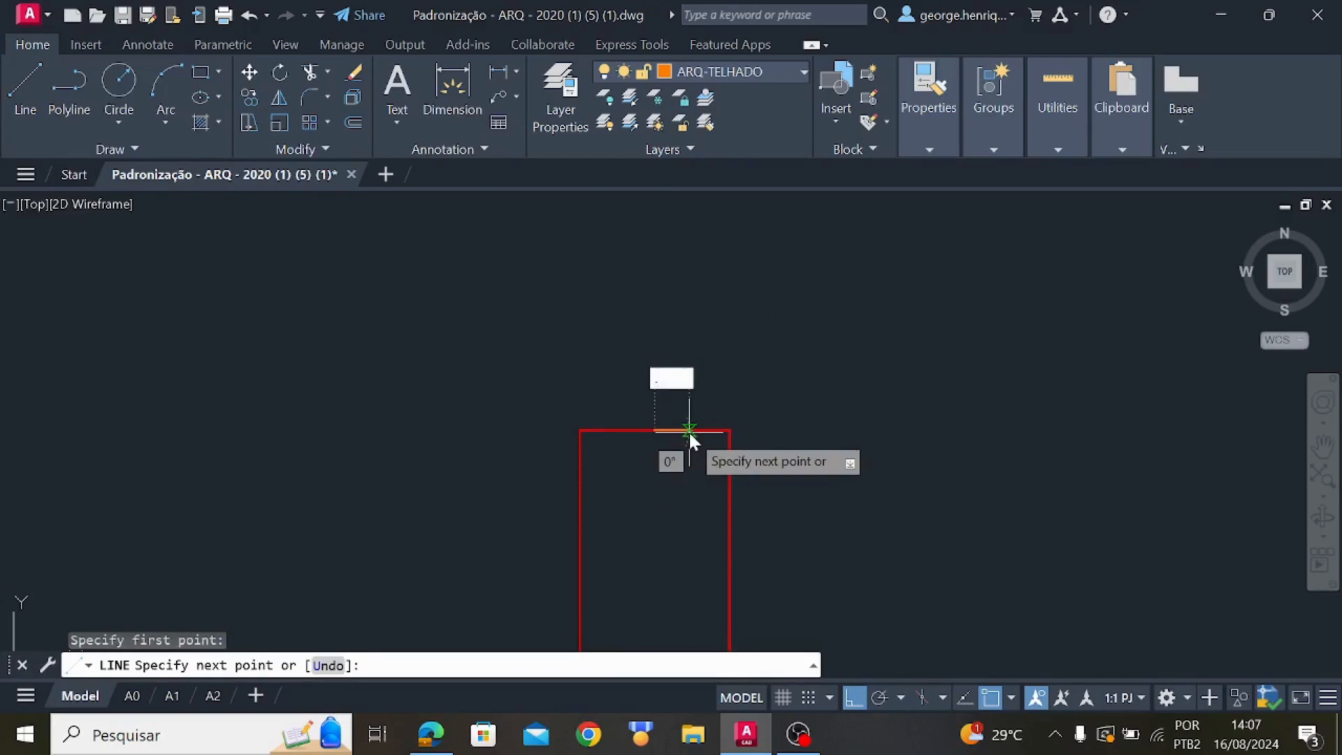
text(.075)
key(Return)
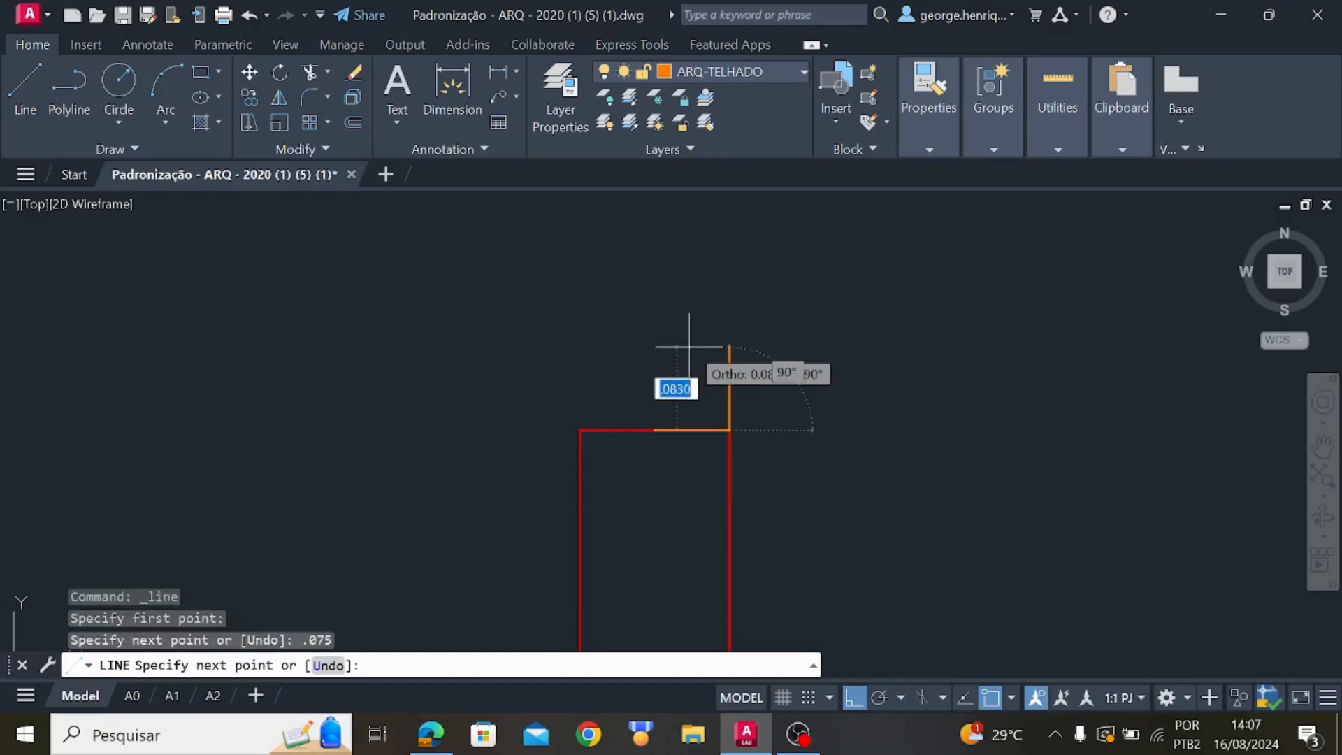
key(Escape)
click(712, 431)
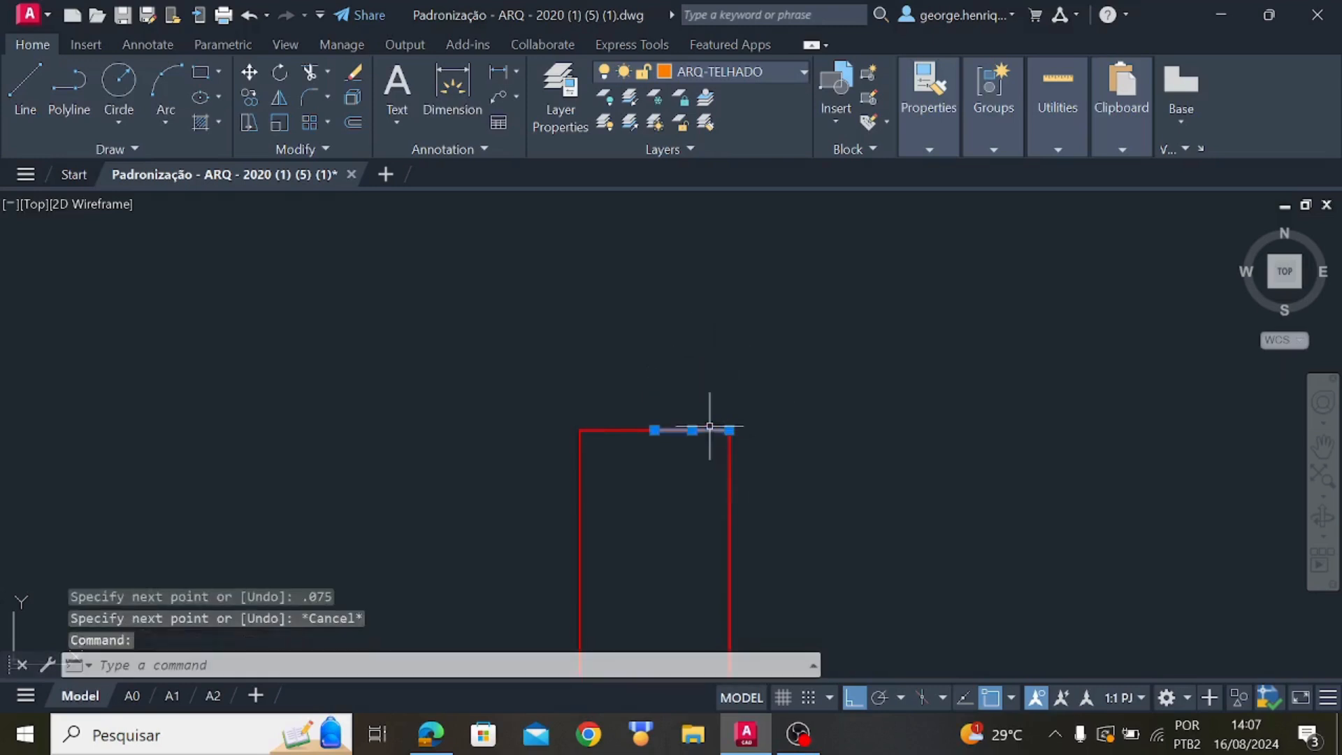
key(Delete)
Try a 0.05 line to the right from the midpoint of the central parapet's top edge, and erase it
click(16, 105)
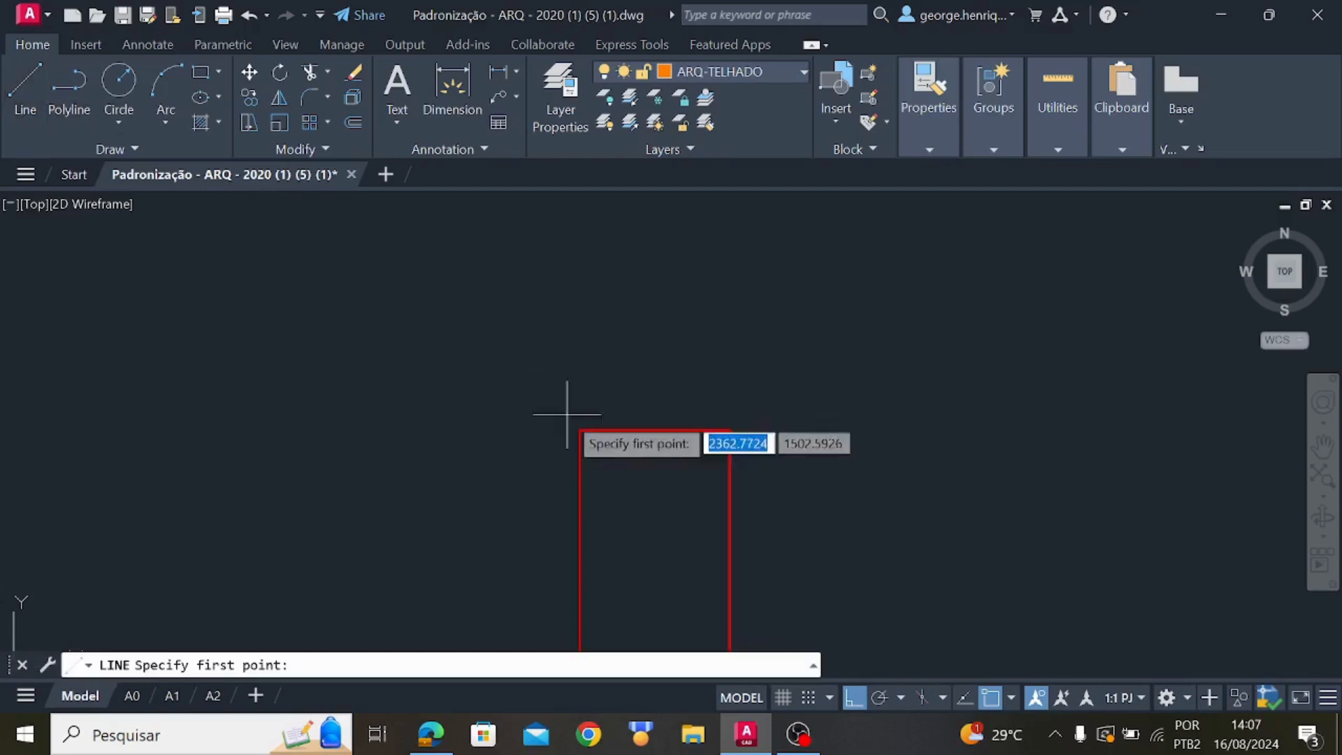
click(656, 430)
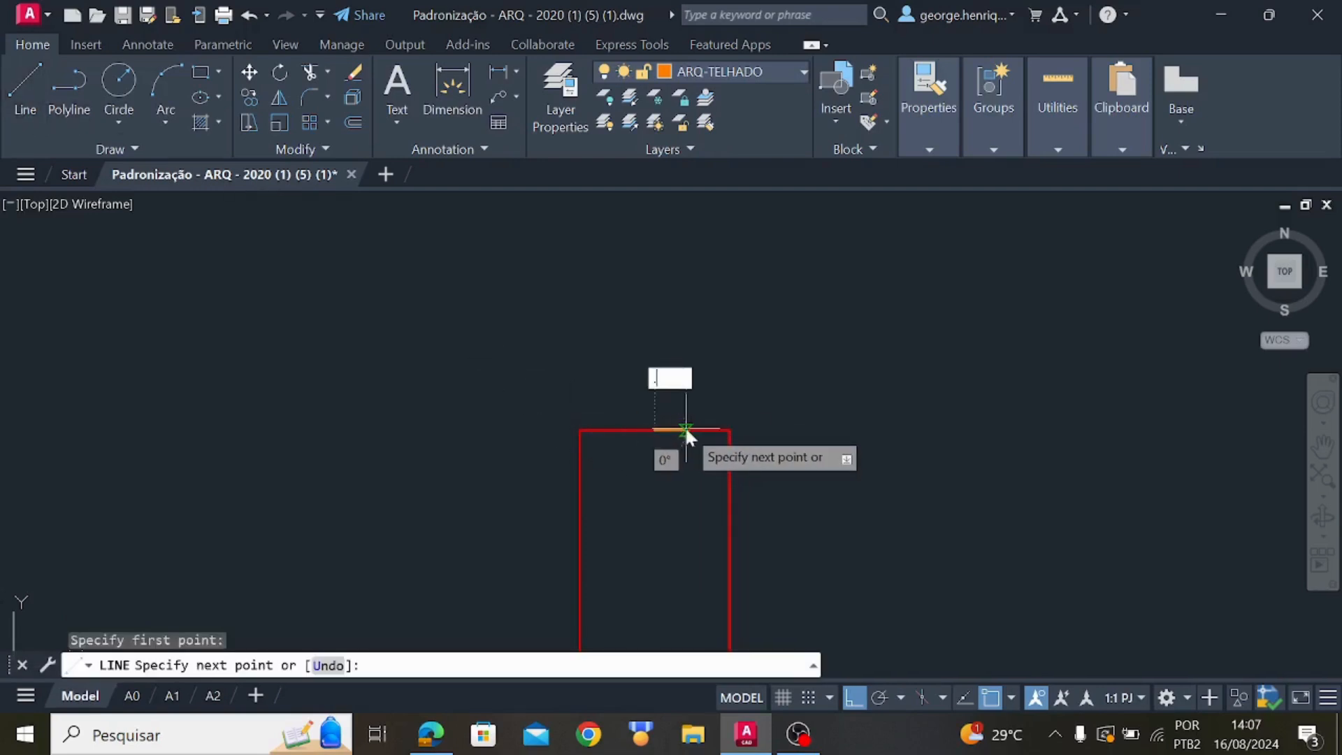
text(.05)
key(Return)
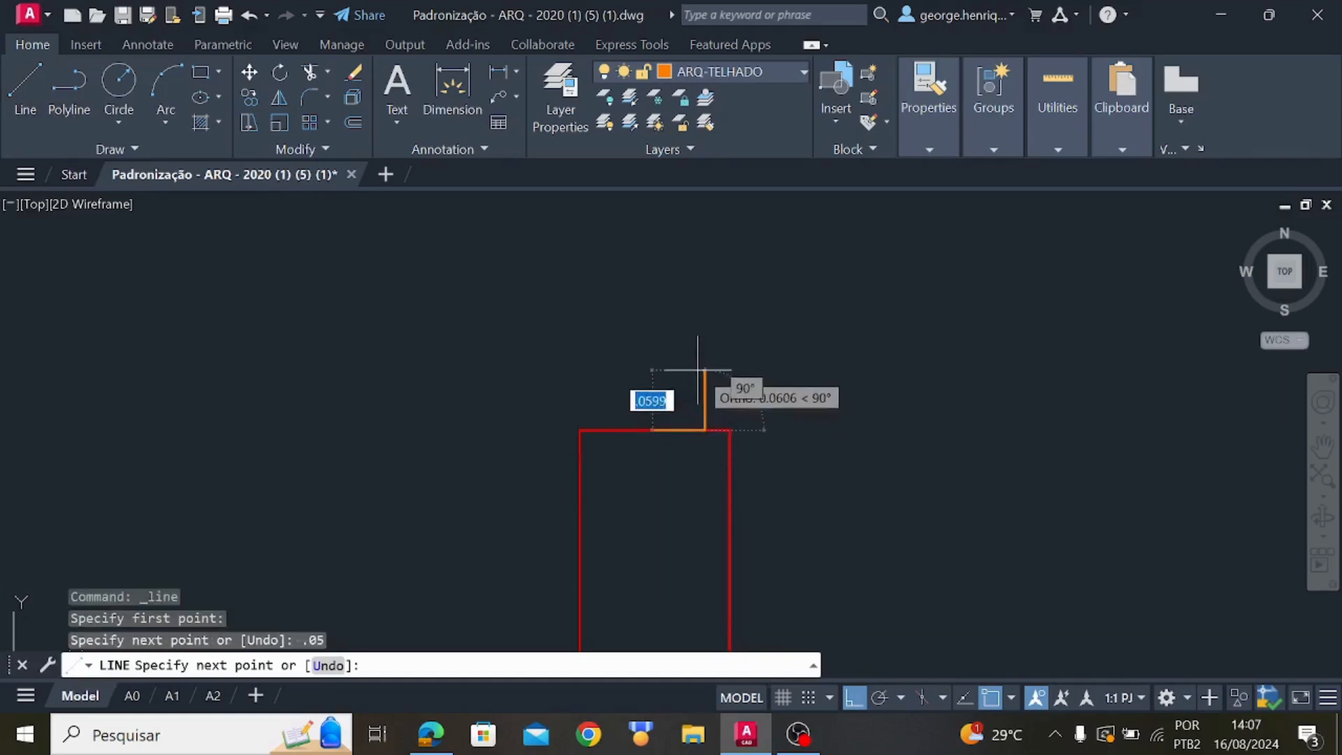
key(Escape)
click(692, 429)
key(Delete)
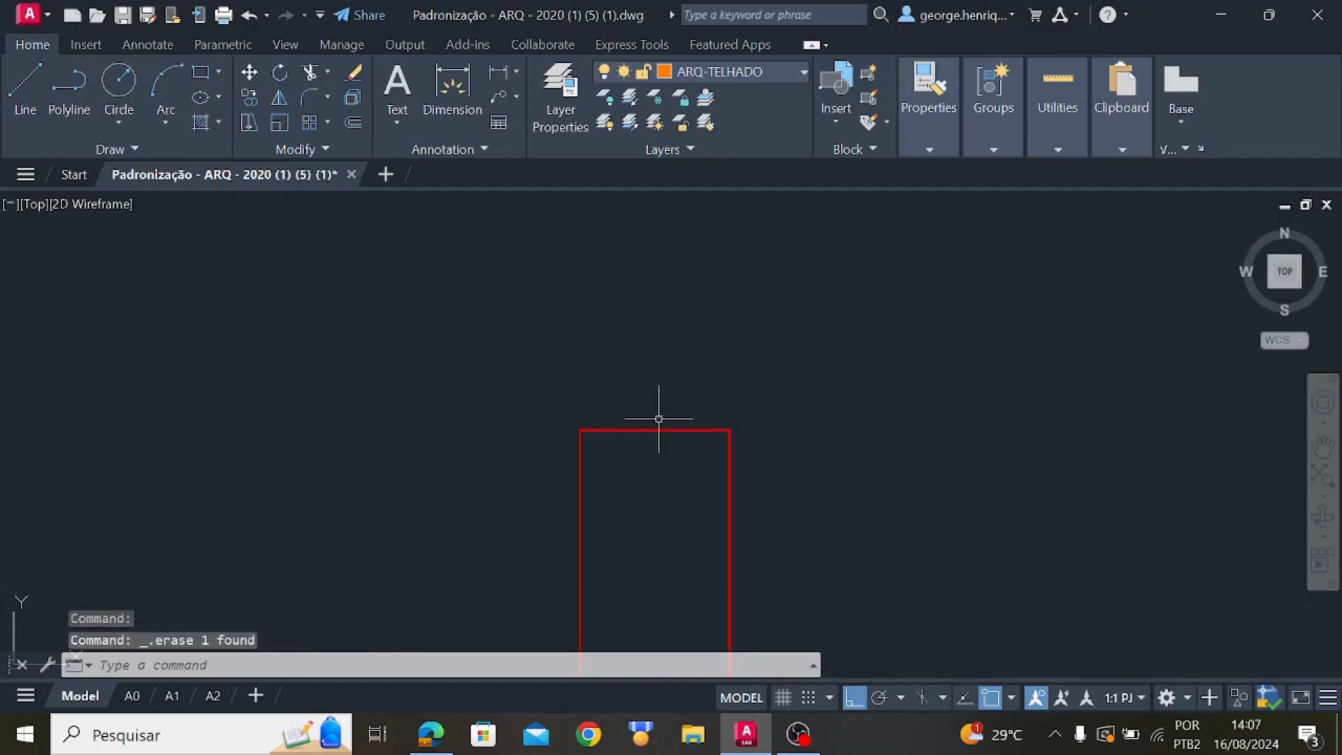
Draw a 0.03 by 0.03 square on top of the central parapet, with its lower left corner at the top edge's midpoint
click(25, 87)
click(655, 429)
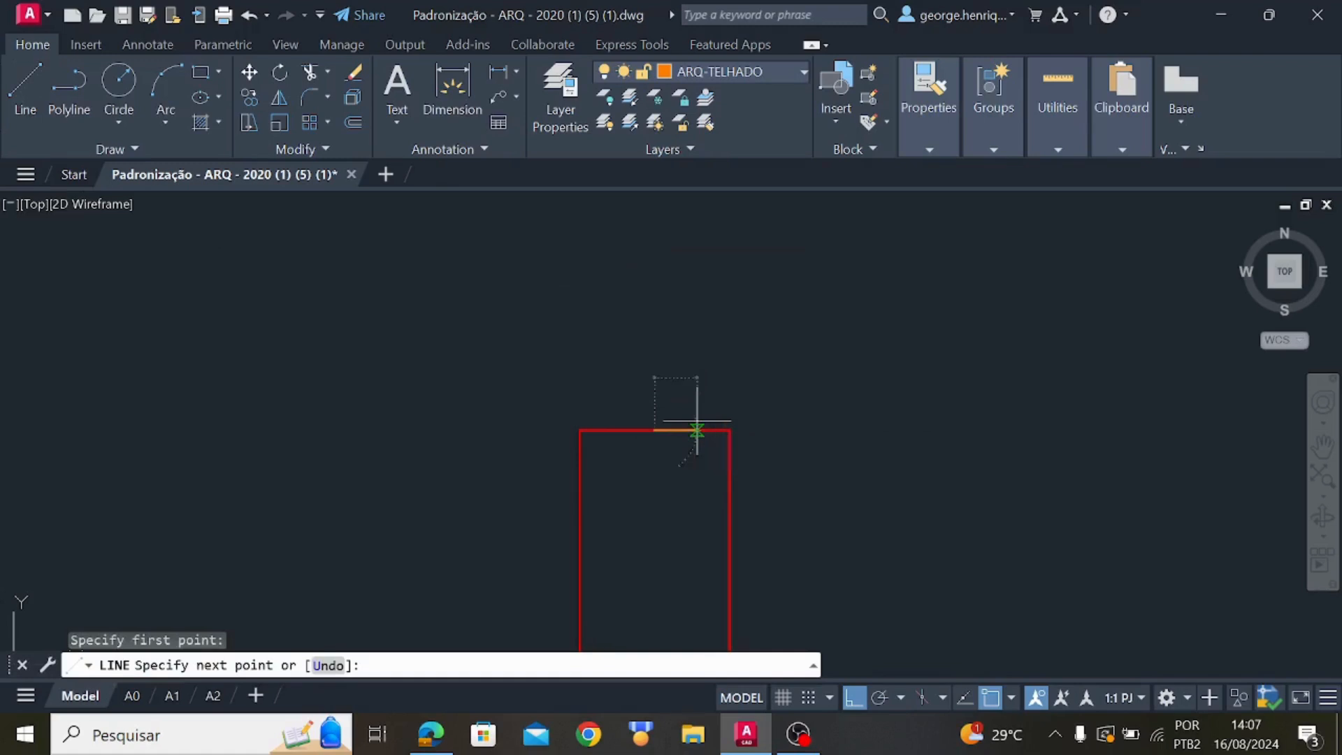
key(Return)
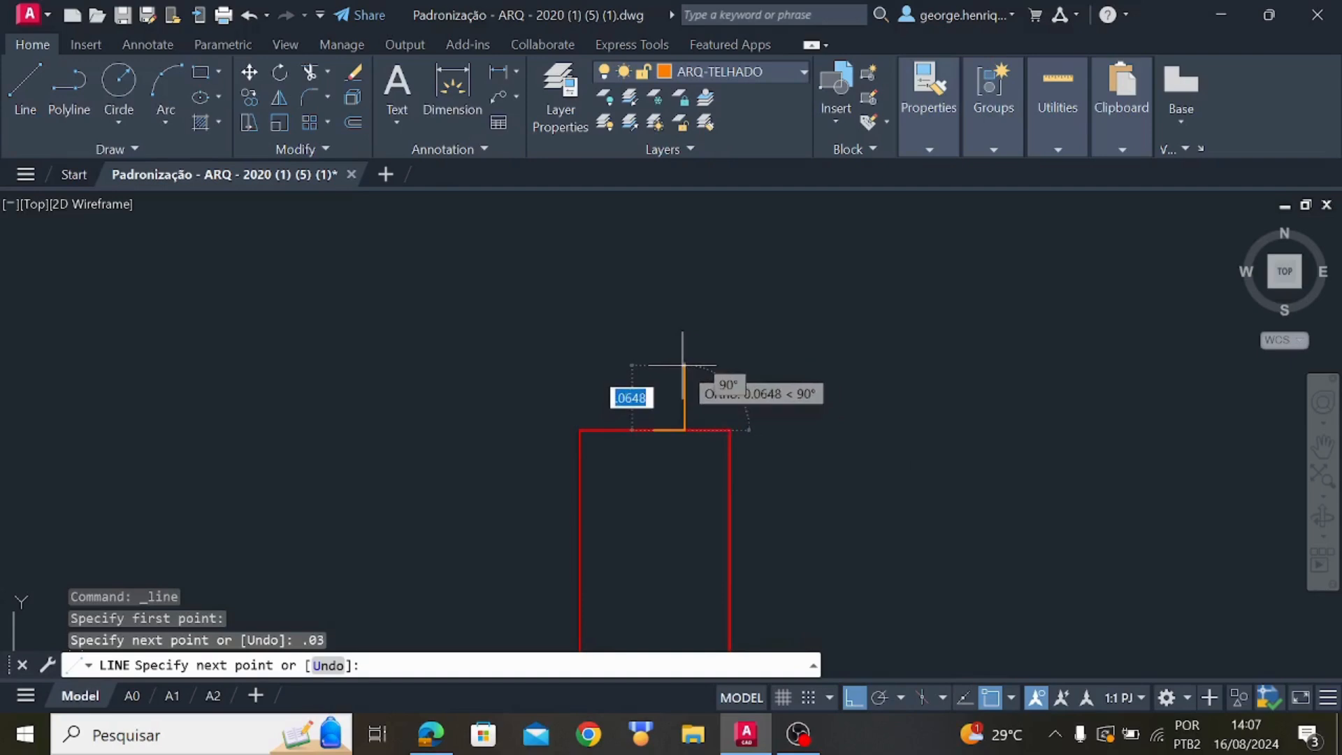
key(BackSpace)
text(.03)
key(Return)
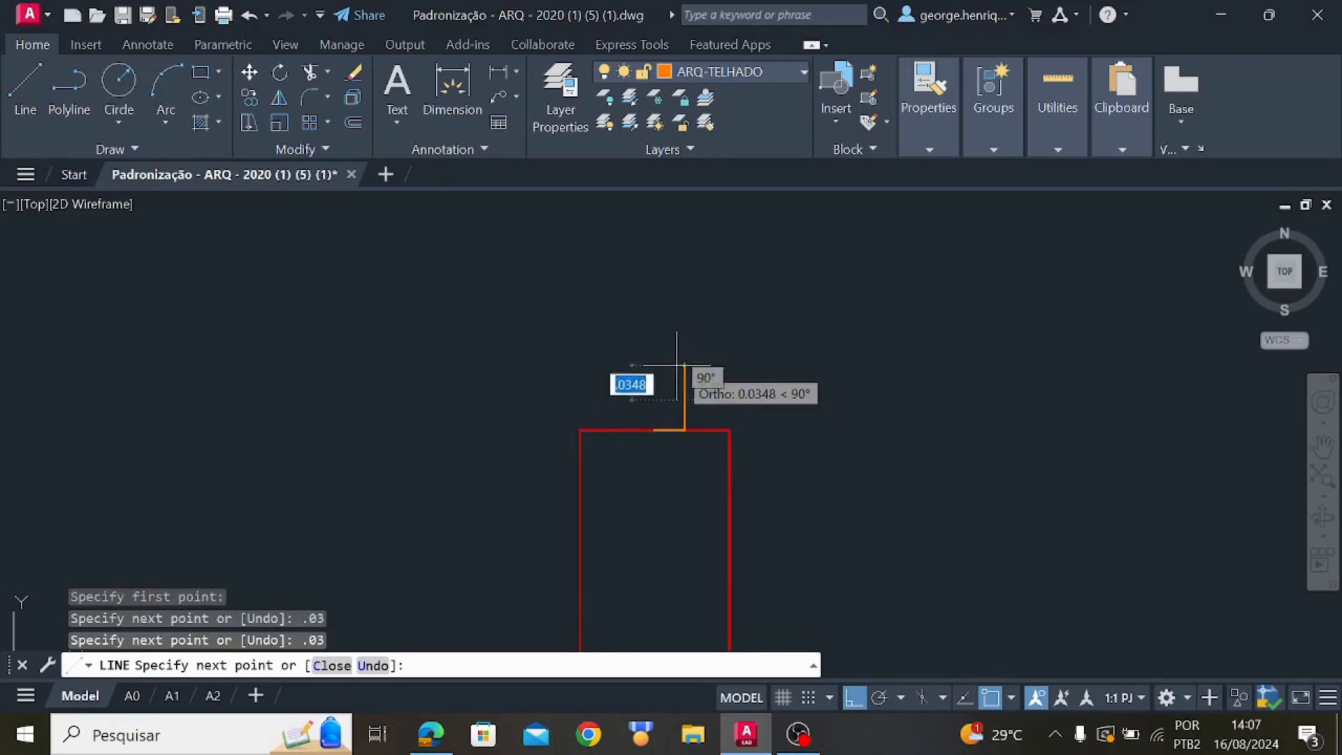
key(BackSpace)
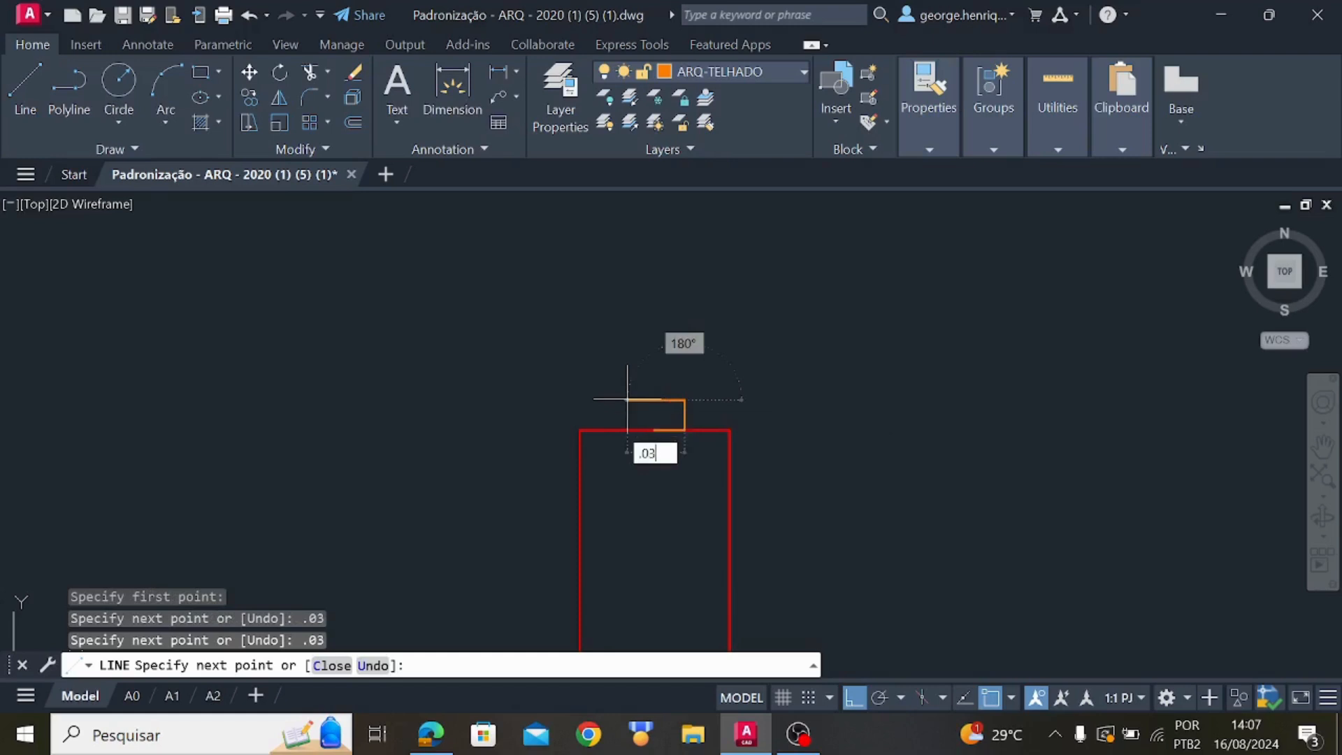
key(Return)
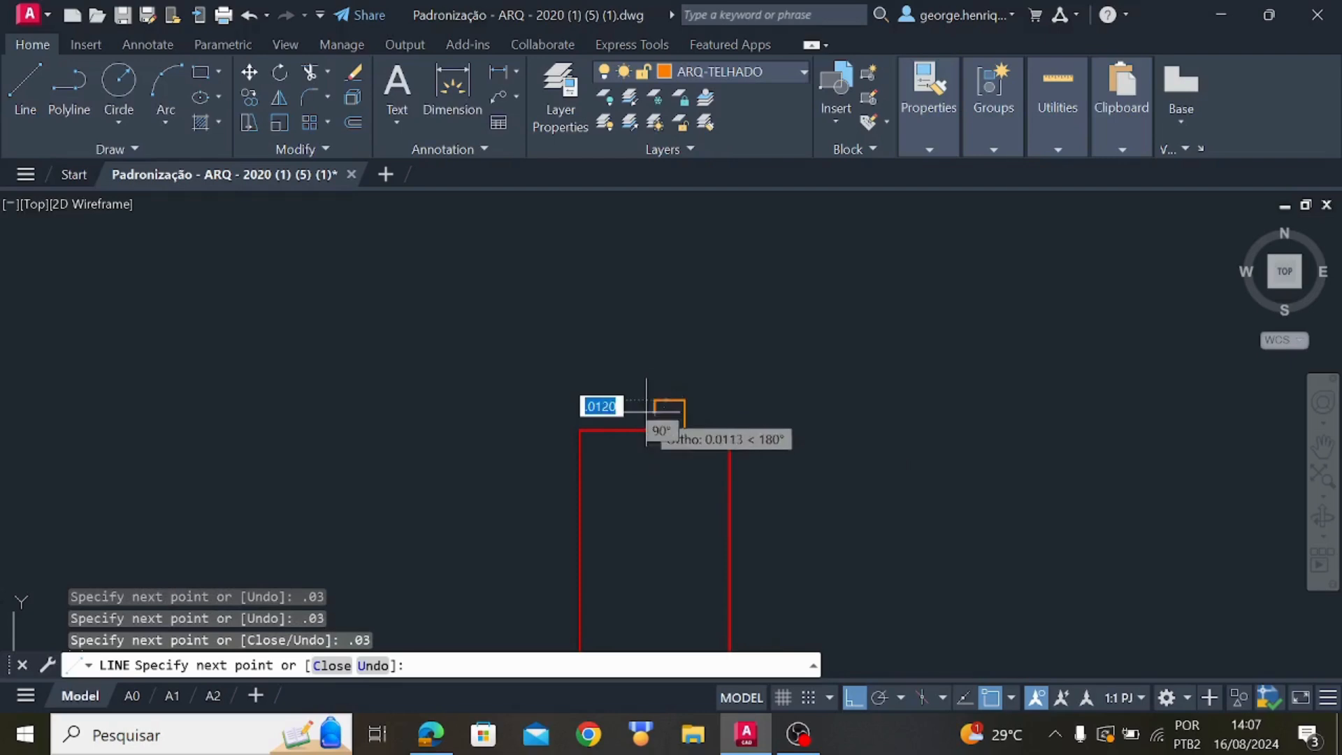
key(Escape)
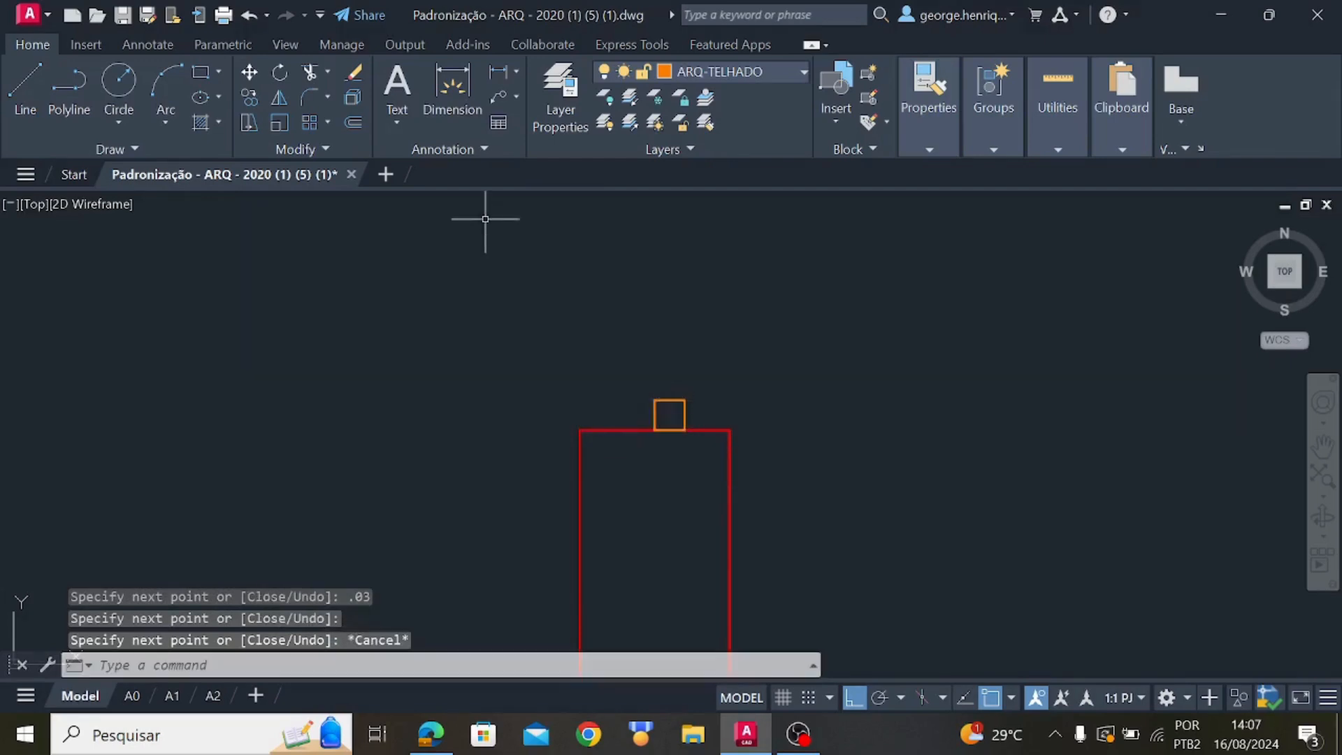
click(250, 97)
scroll(716, 437, up, 2)
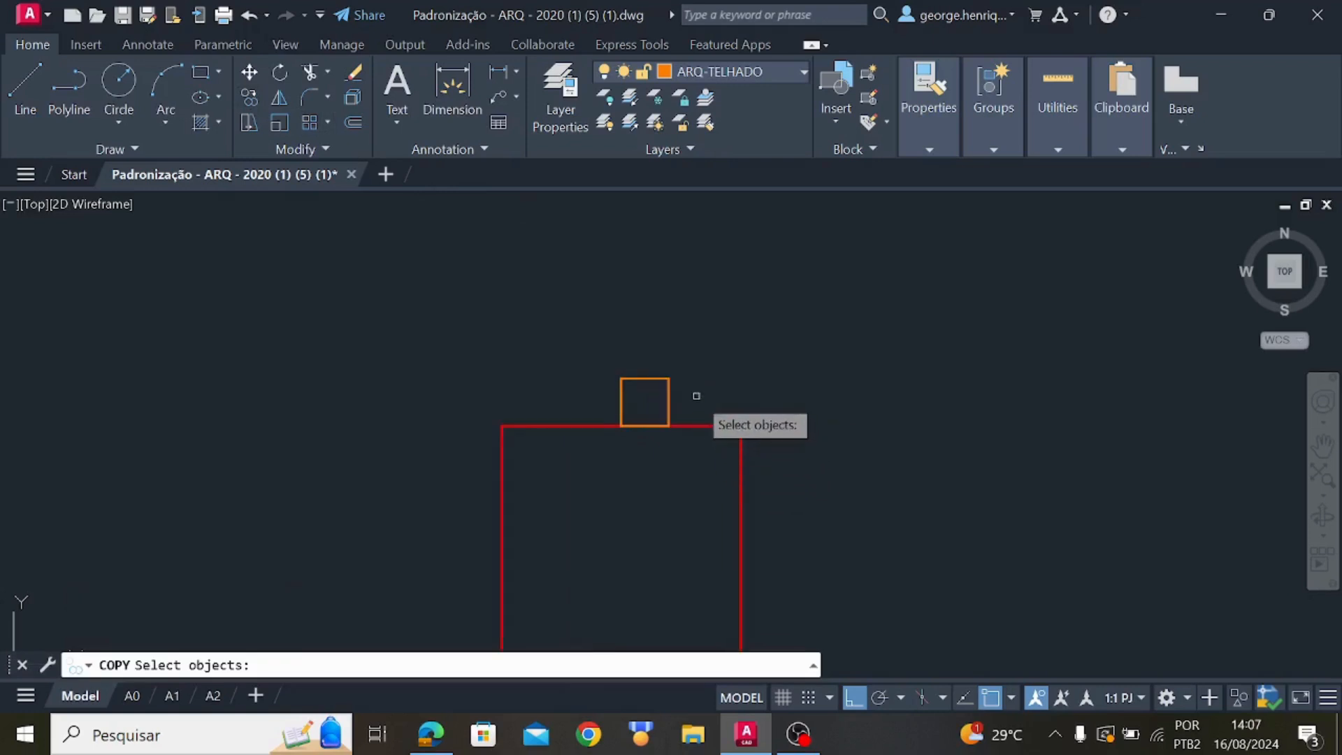
click(702, 422)
click(579, 333)
key(Return)
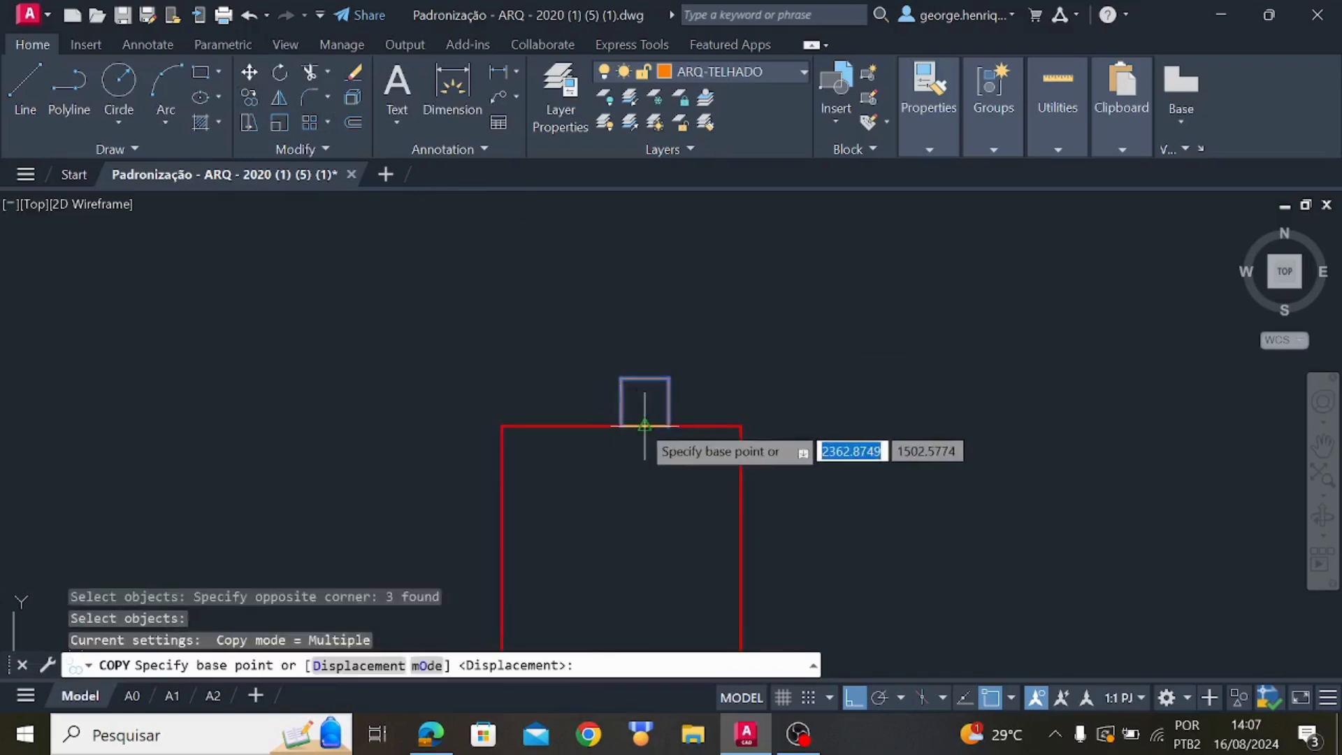
key(Escape)
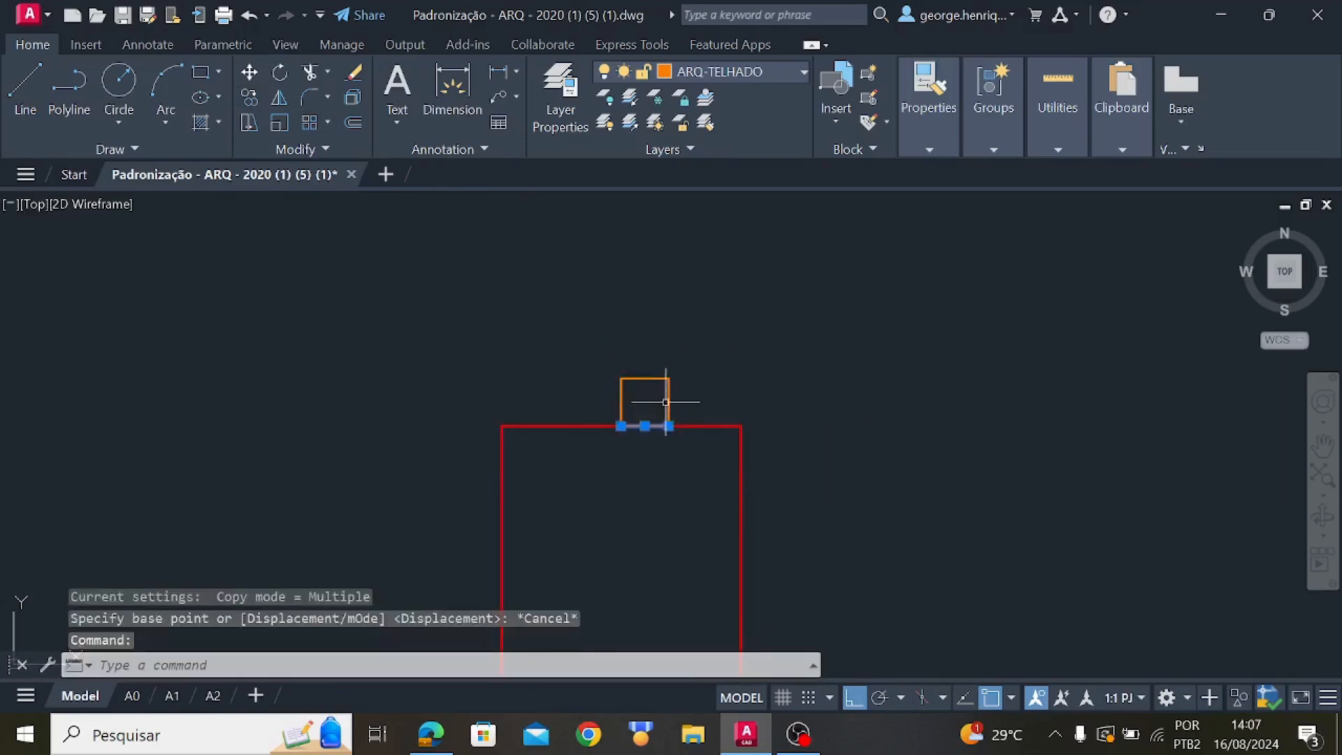
Move the small square from its bottom edge's midpoint to the midpoint of the central parapet's top edge, centring it there
click(667, 402)
click(652, 377)
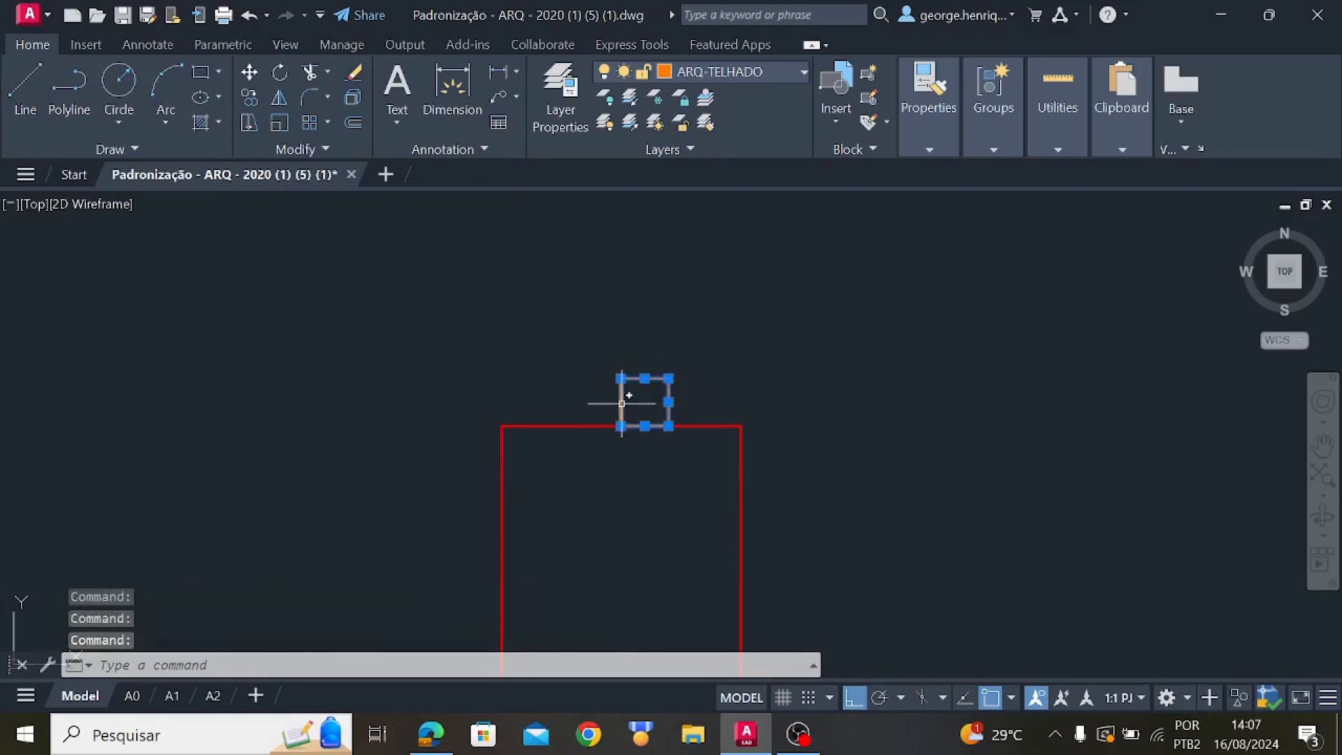
click(250, 72)
click(645, 426)
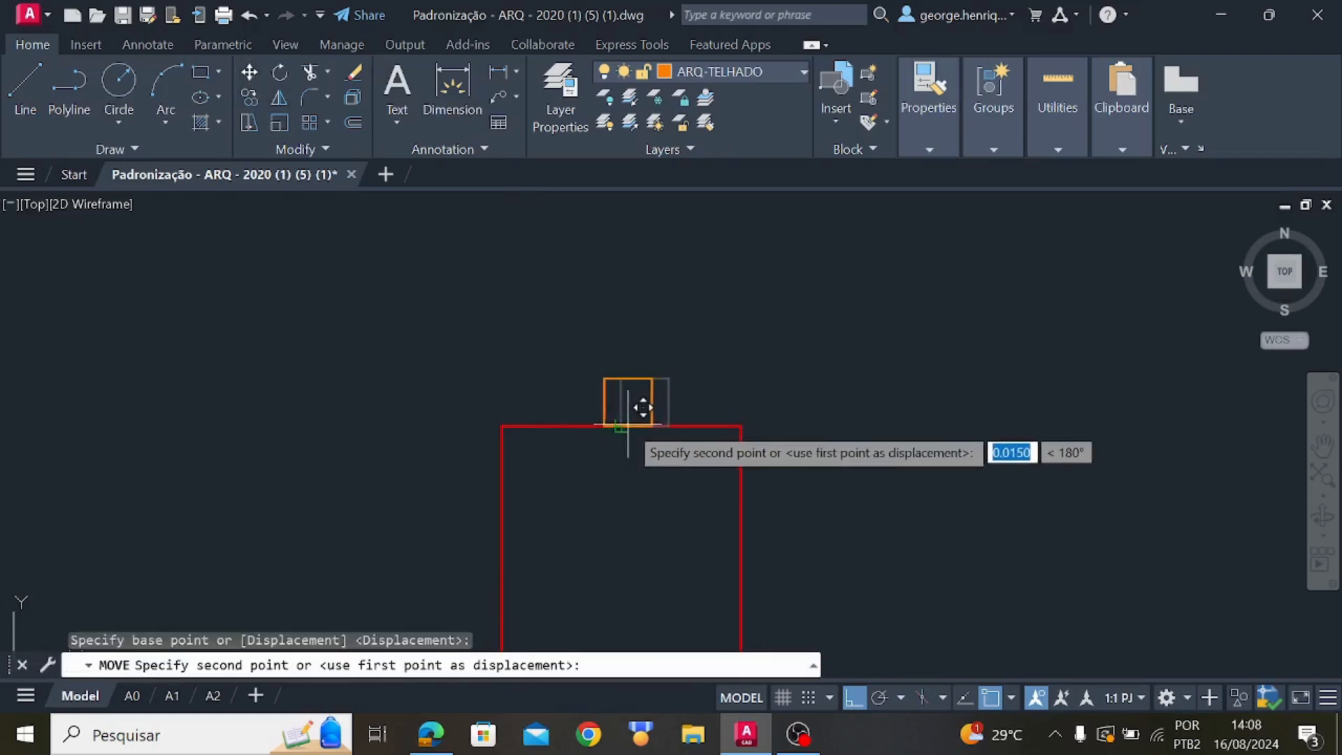
key(Escape)
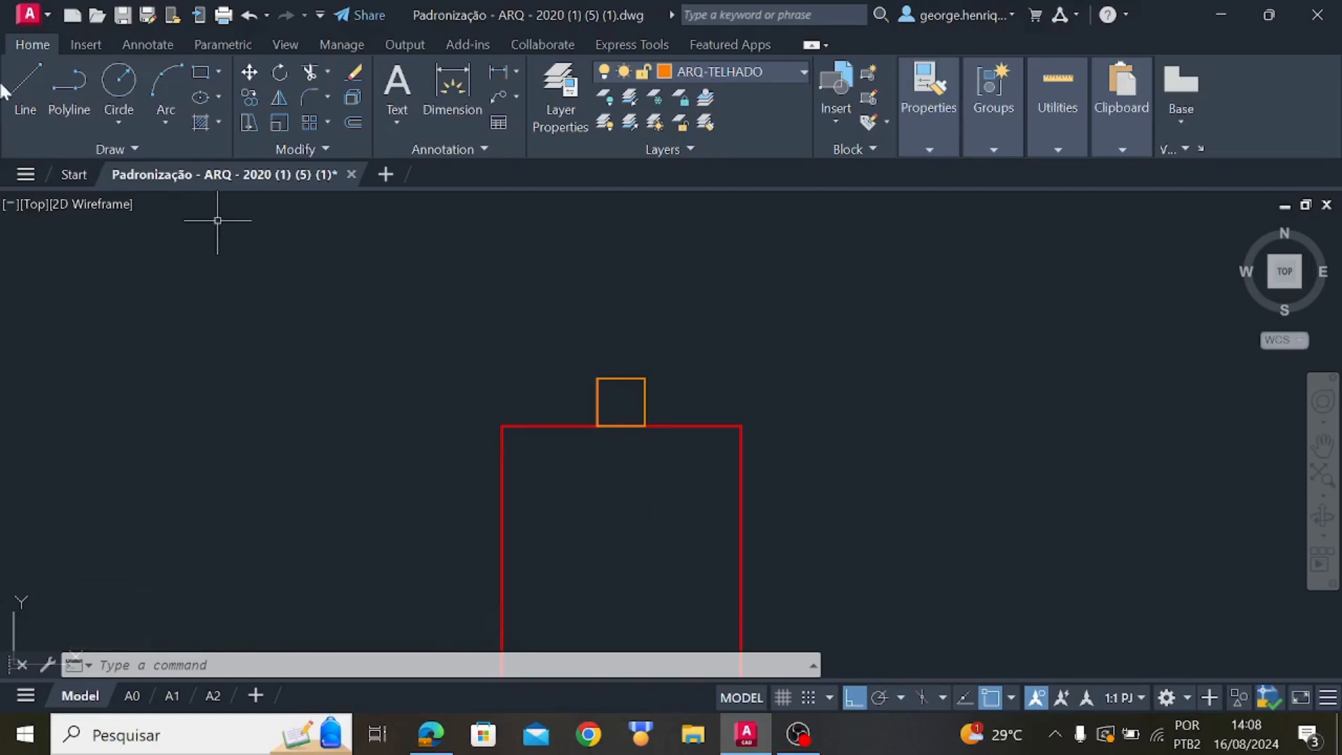
Draw a 0.5 horizontal line to the right along the slab top, starting at the left parapet's inner face
scroll(67, 216, down, 3)
middle_drag(120, 356, 1241, 300)
scroll(656, 400, down, 3)
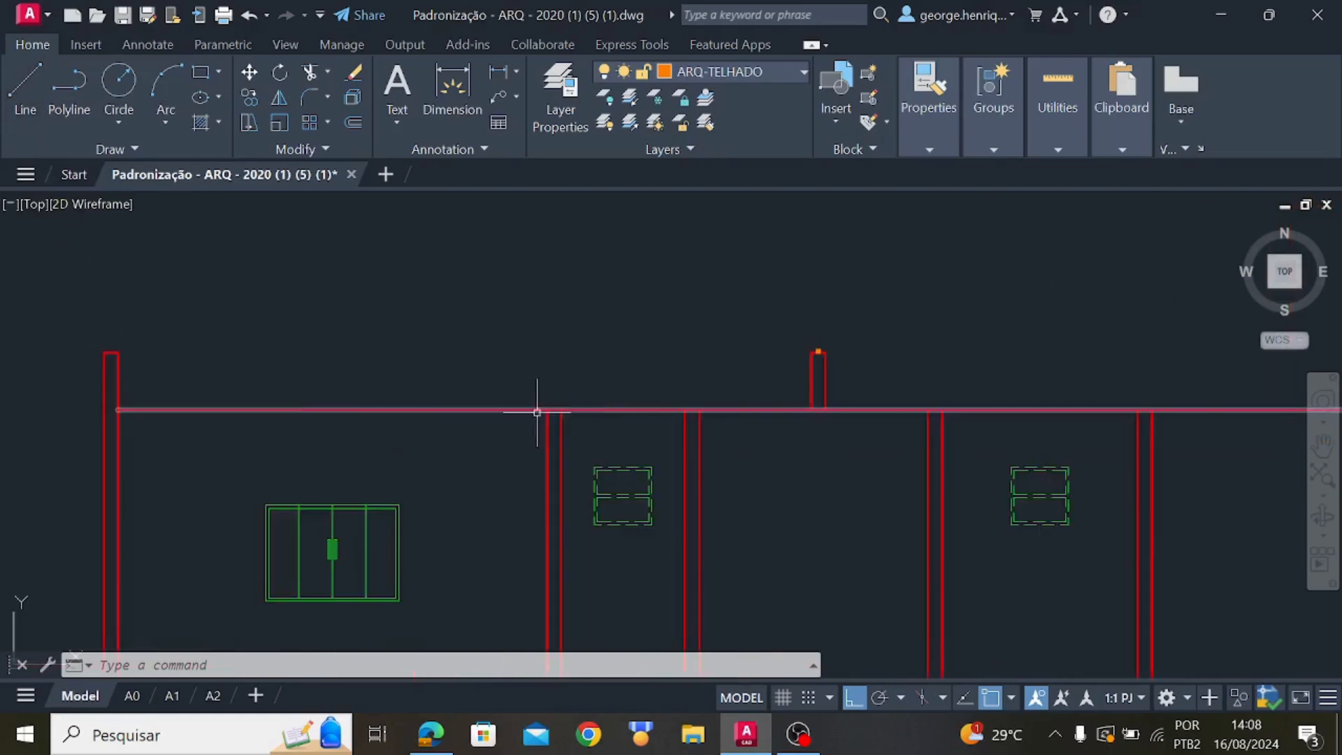
scroll(136, 396, up, 4)
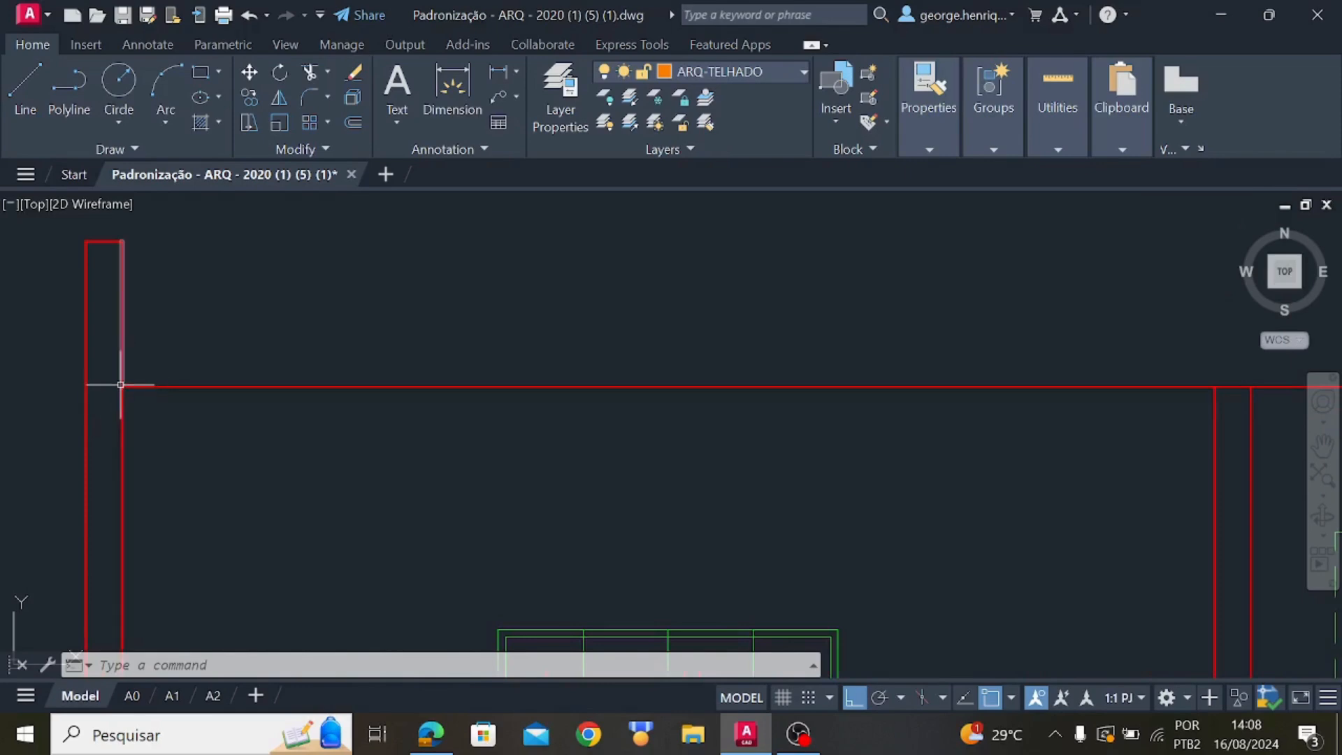
mouse_move(121, 384)
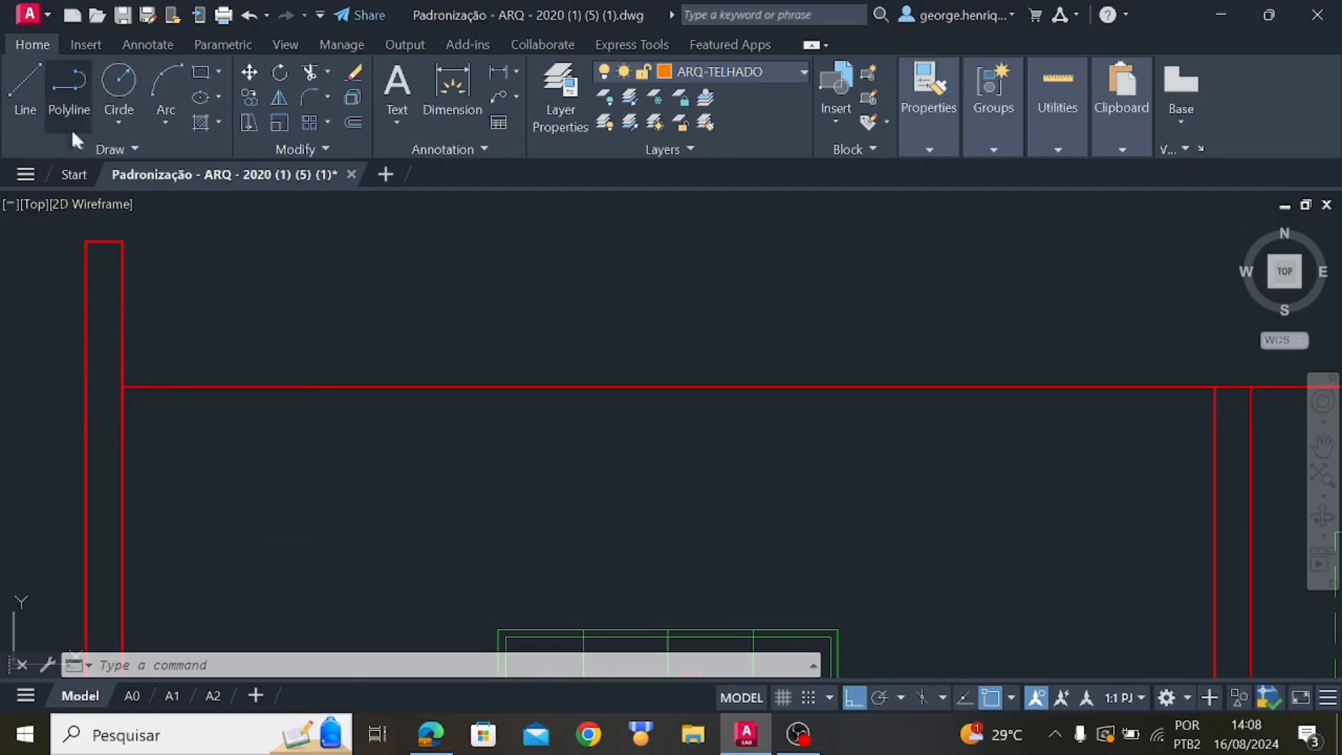
click(13, 115)
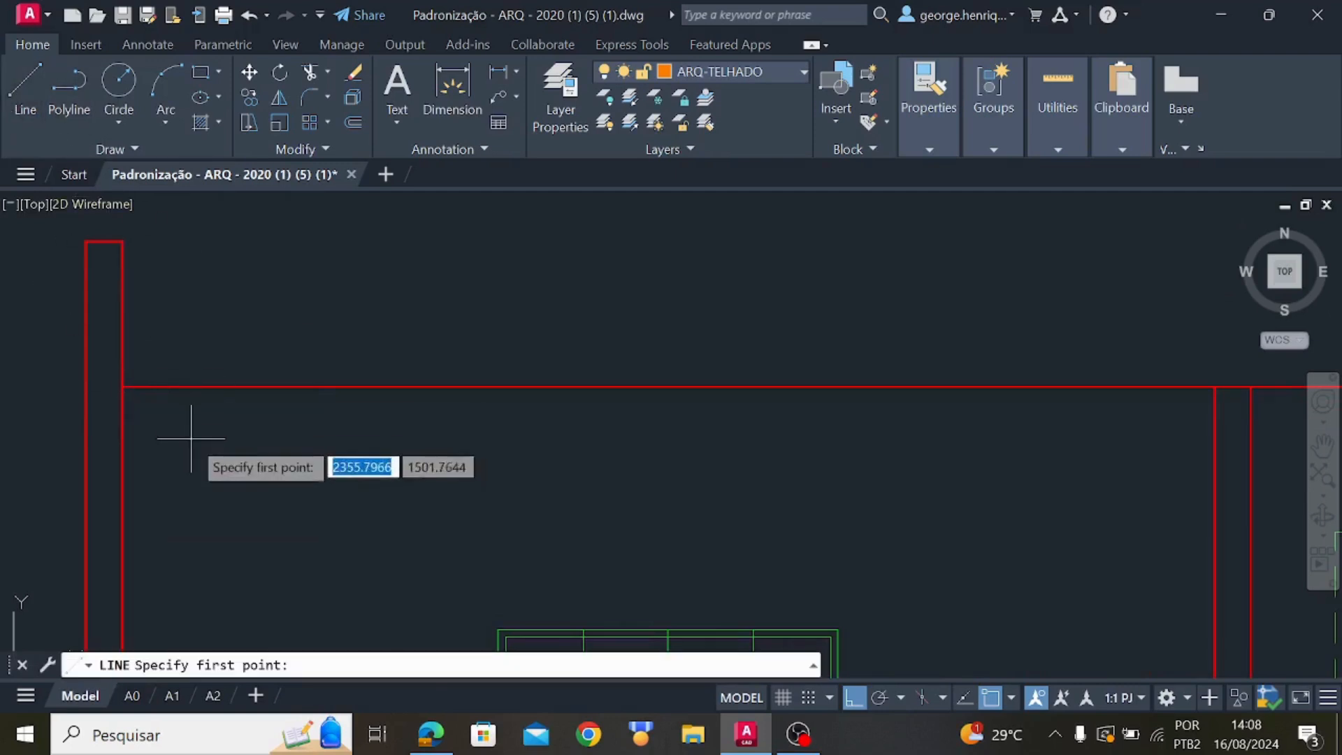
click(121, 386)
text(.)
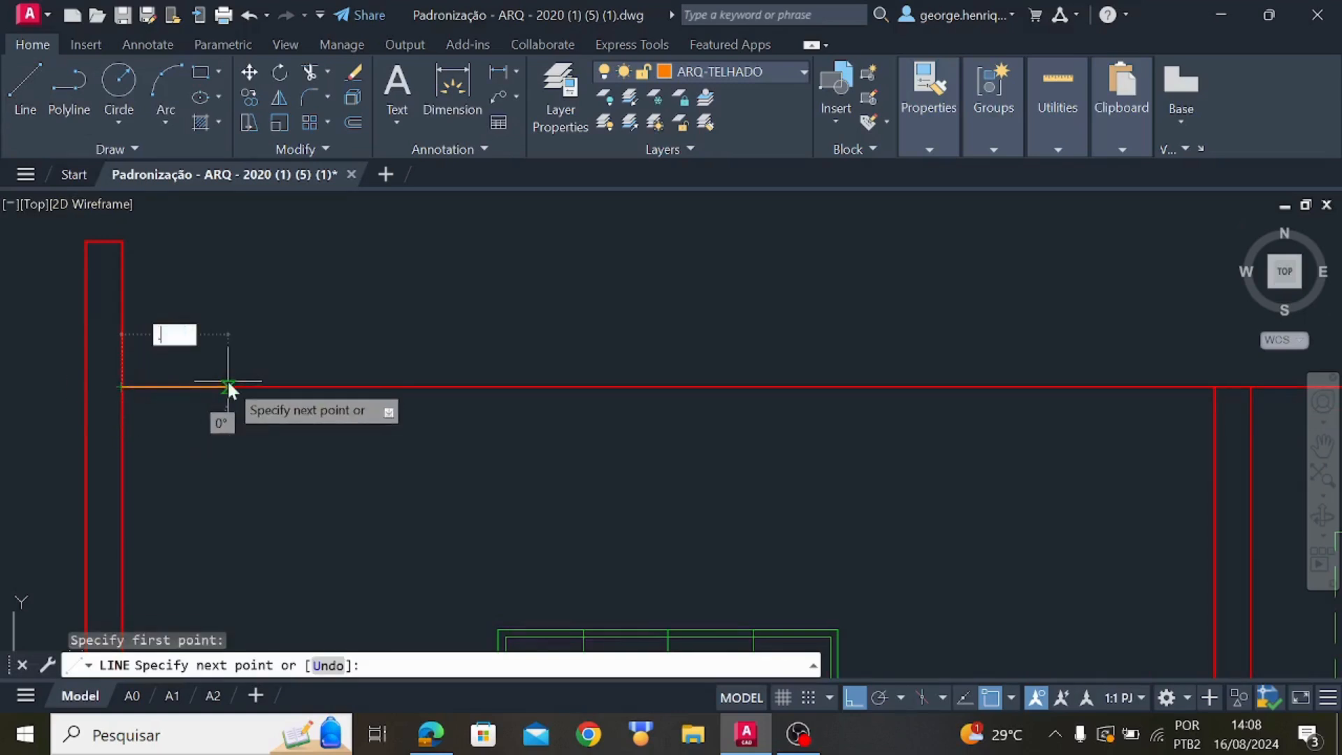
text(5)
key(Return)
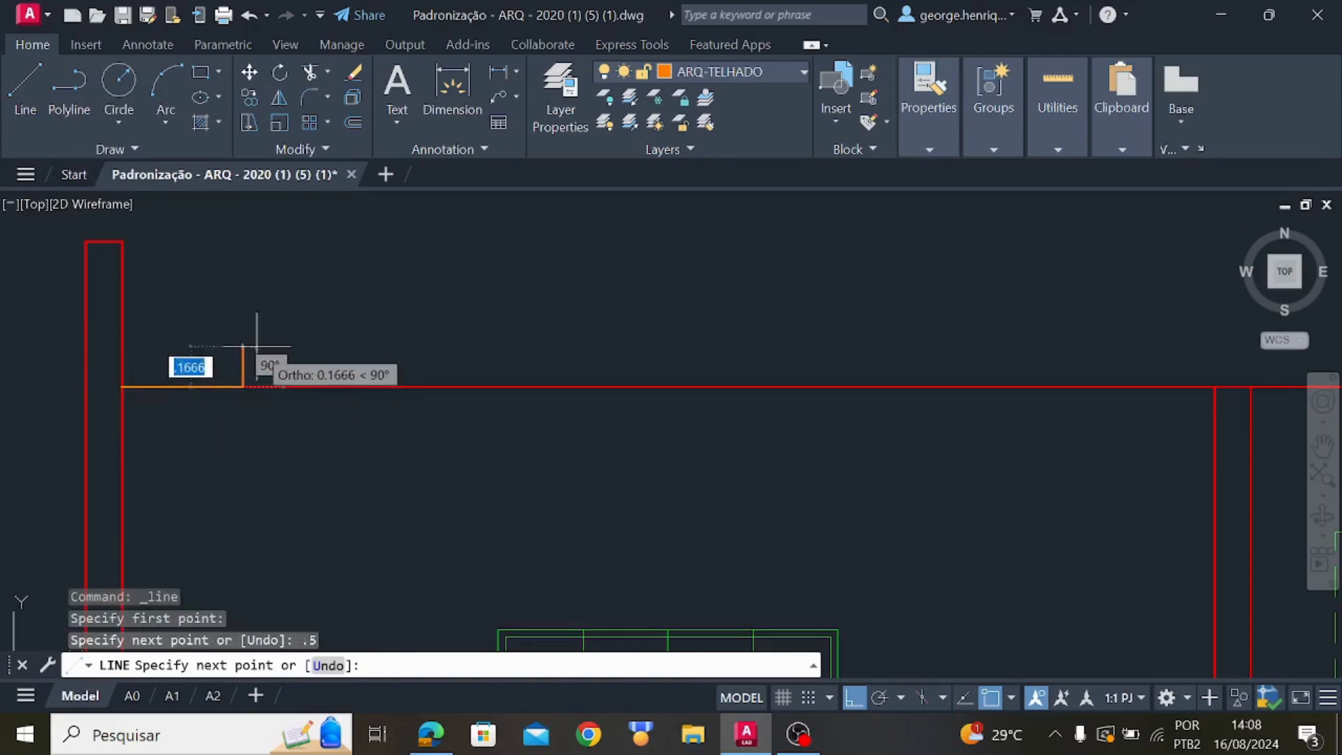
key(Escape)
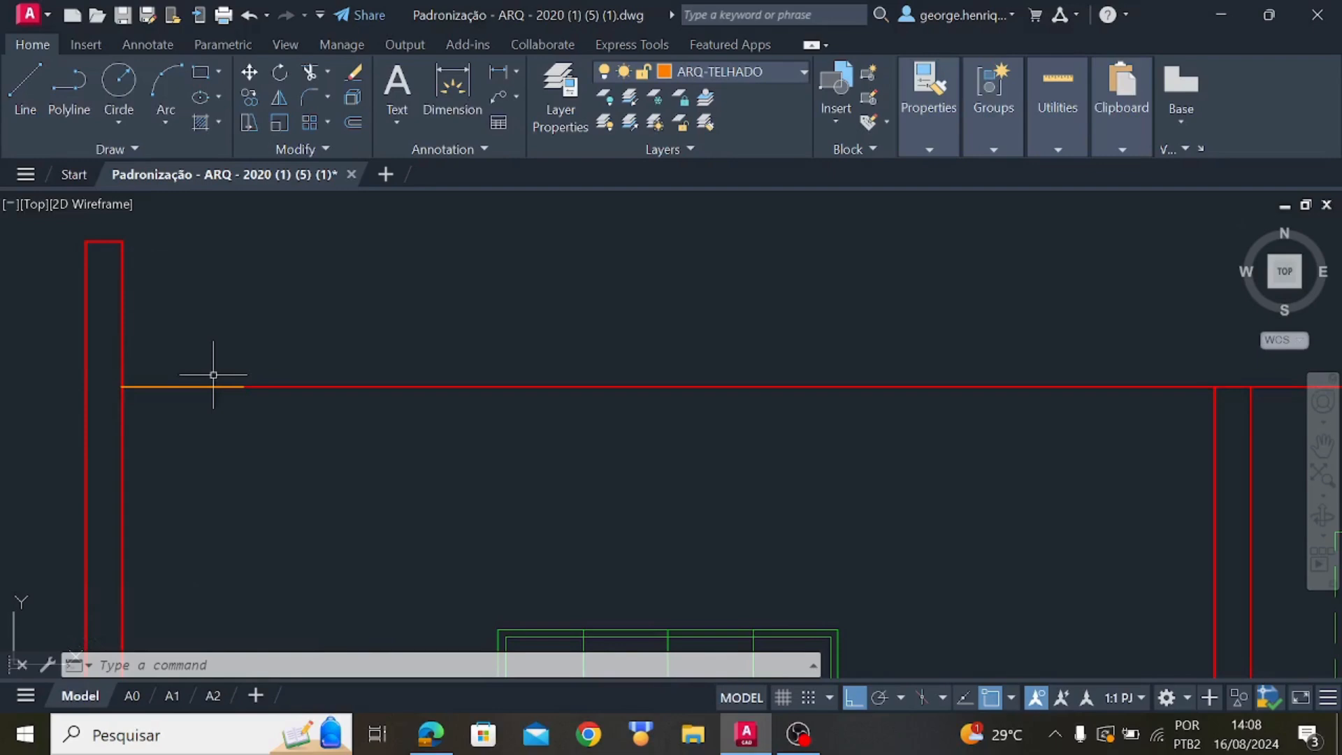
With Ortho off, draw the left roof slope line from the 0.5 line's free end to the midpoint of the small square's top edge
scroll(173, 367, down, 3)
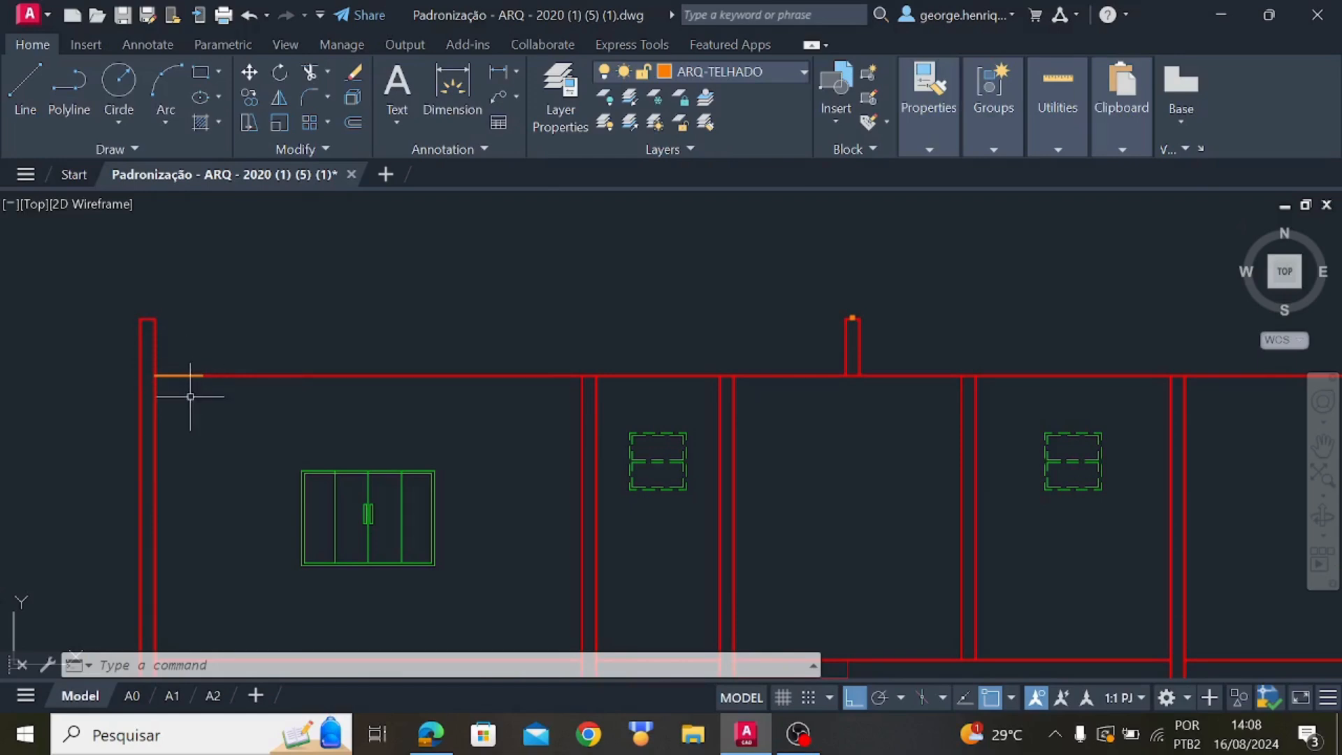
scroll(190, 397, up, 1)
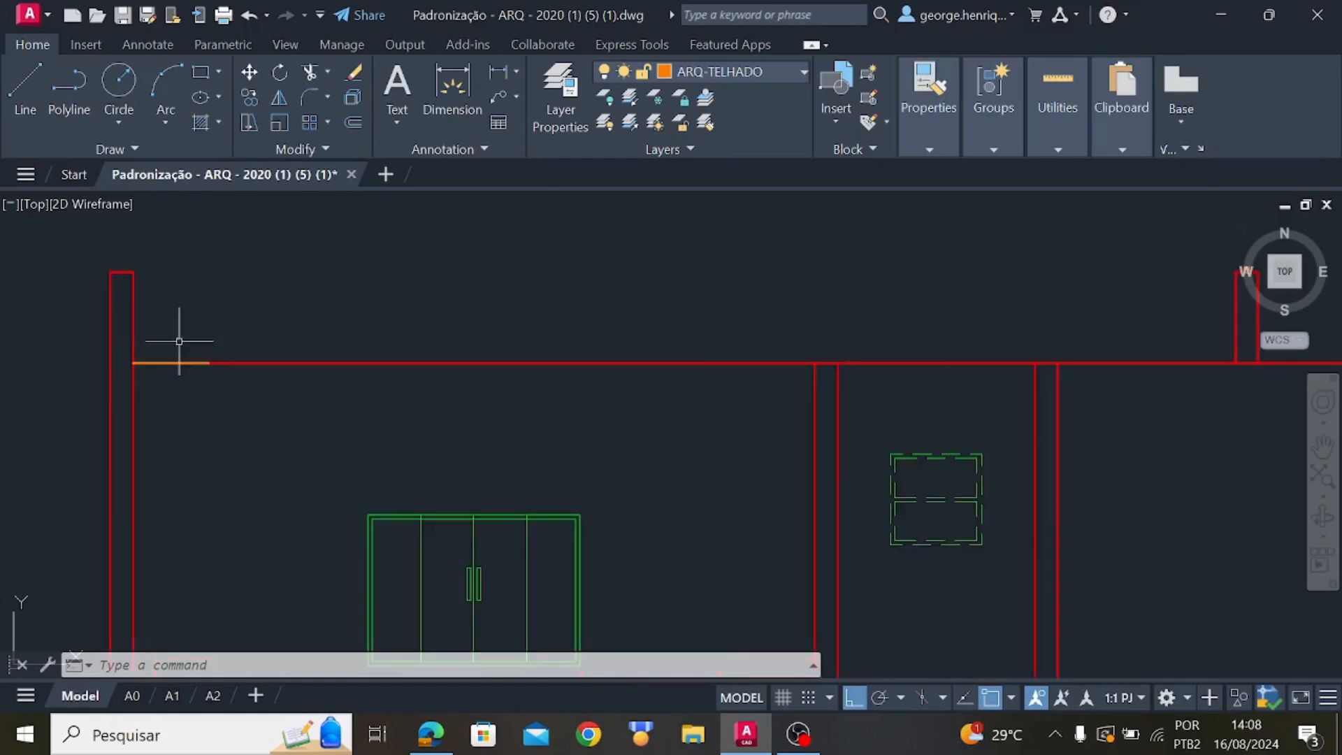
click(17, 104)
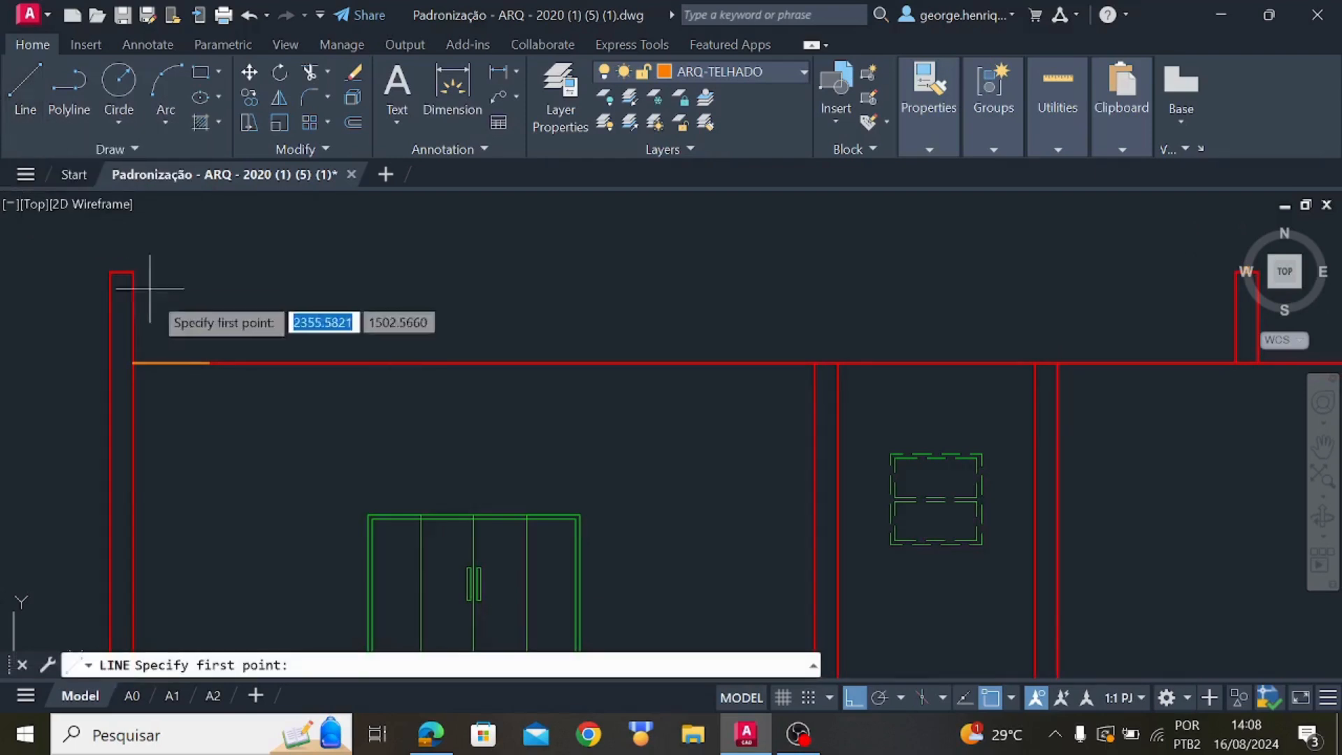
click(209, 362)
key(F8)
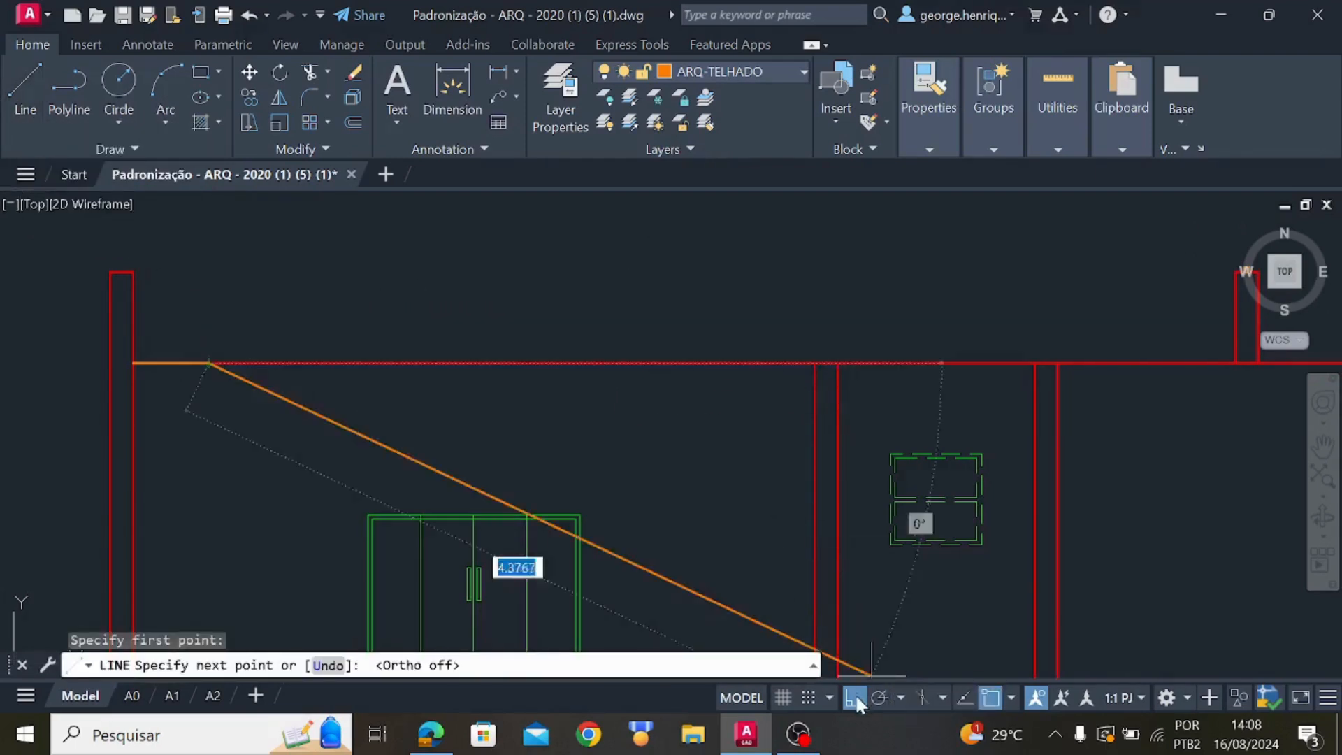
middle_drag(920, 291, 878, 300)
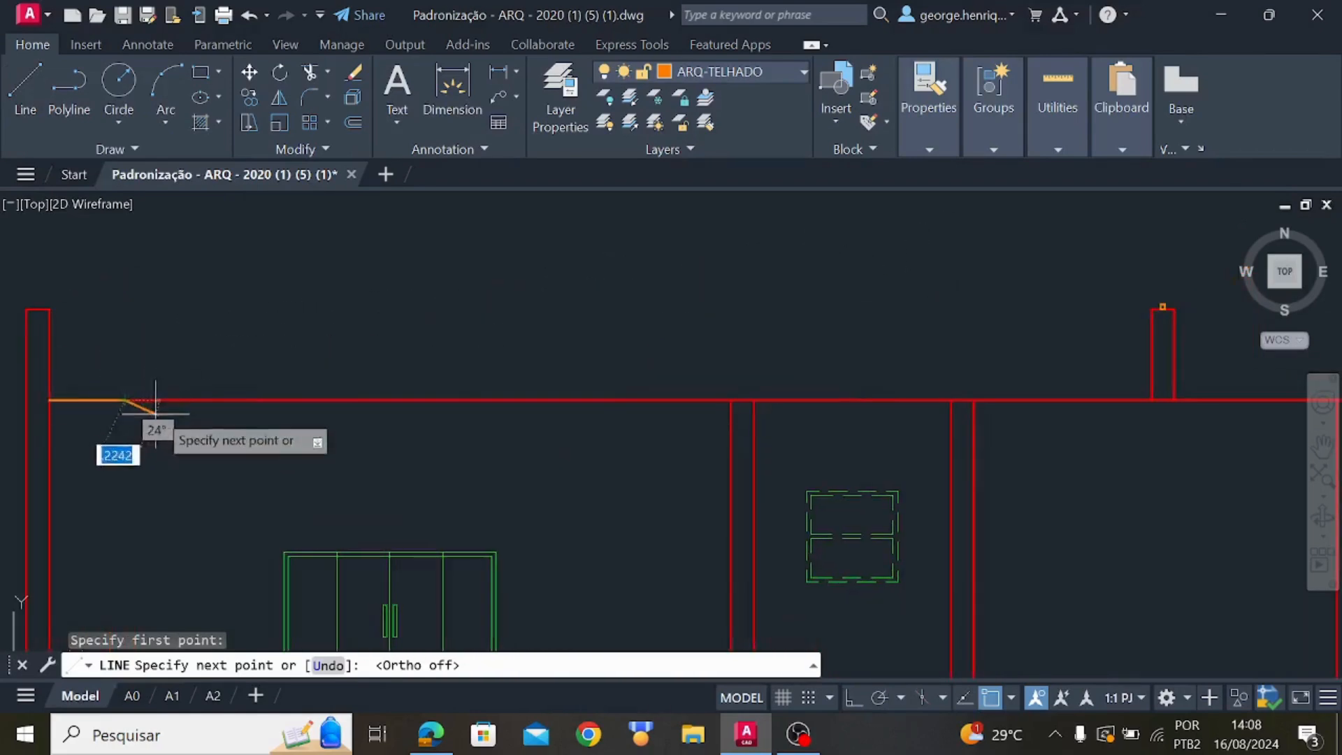
middle_drag(1034, 308, 719, 384)
scroll(841, 379, up, 4)
scroll(841, 379, up, 5)
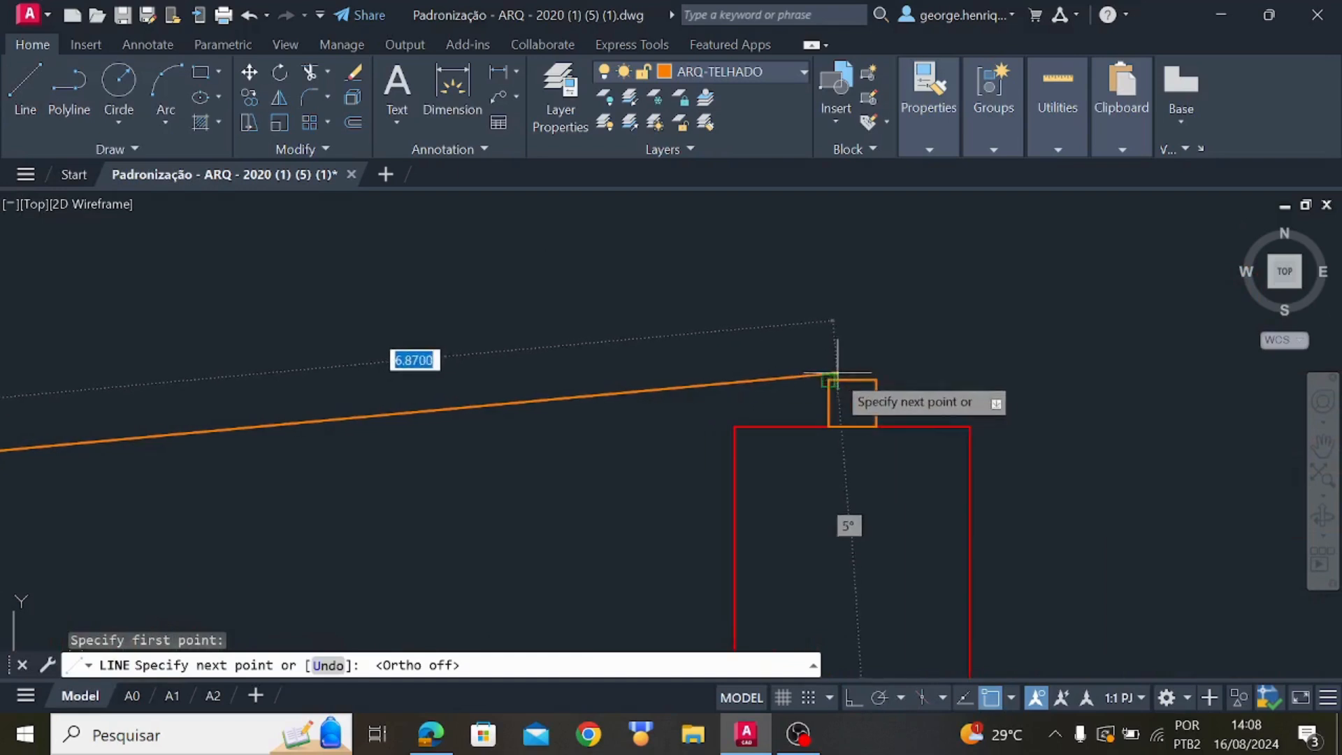
click(853, 381)
key(Escape)
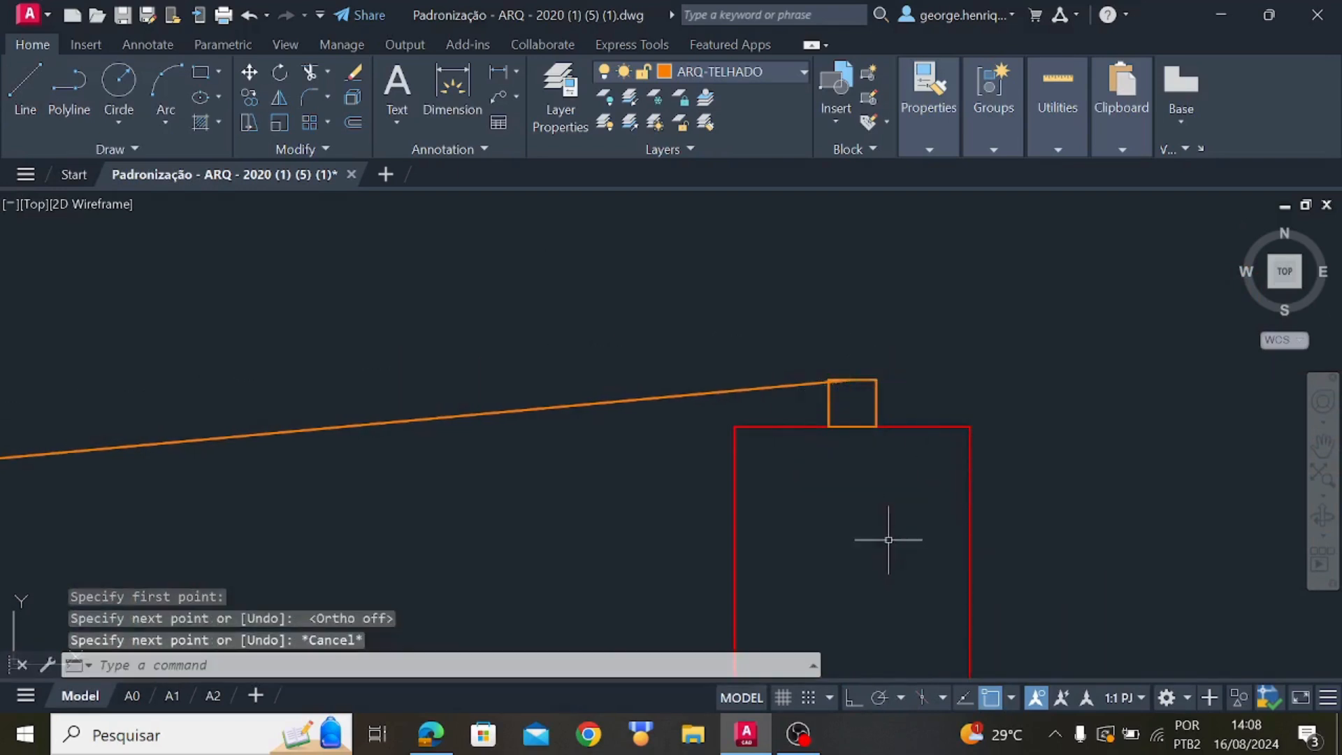
Try a 0.5 line to the left from the right parapet's inner face at slab level with Ortho off, and erase it
scroll(902, 510, down, 5)
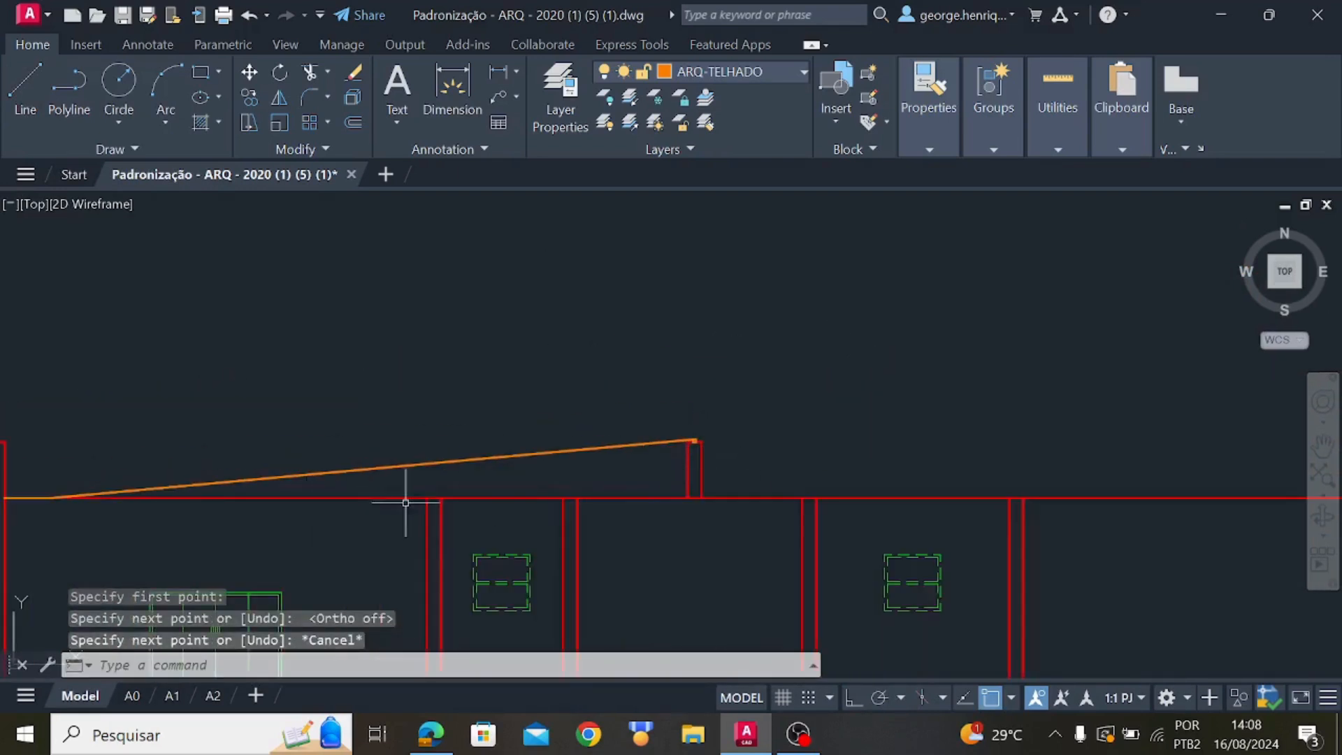
key(Return)
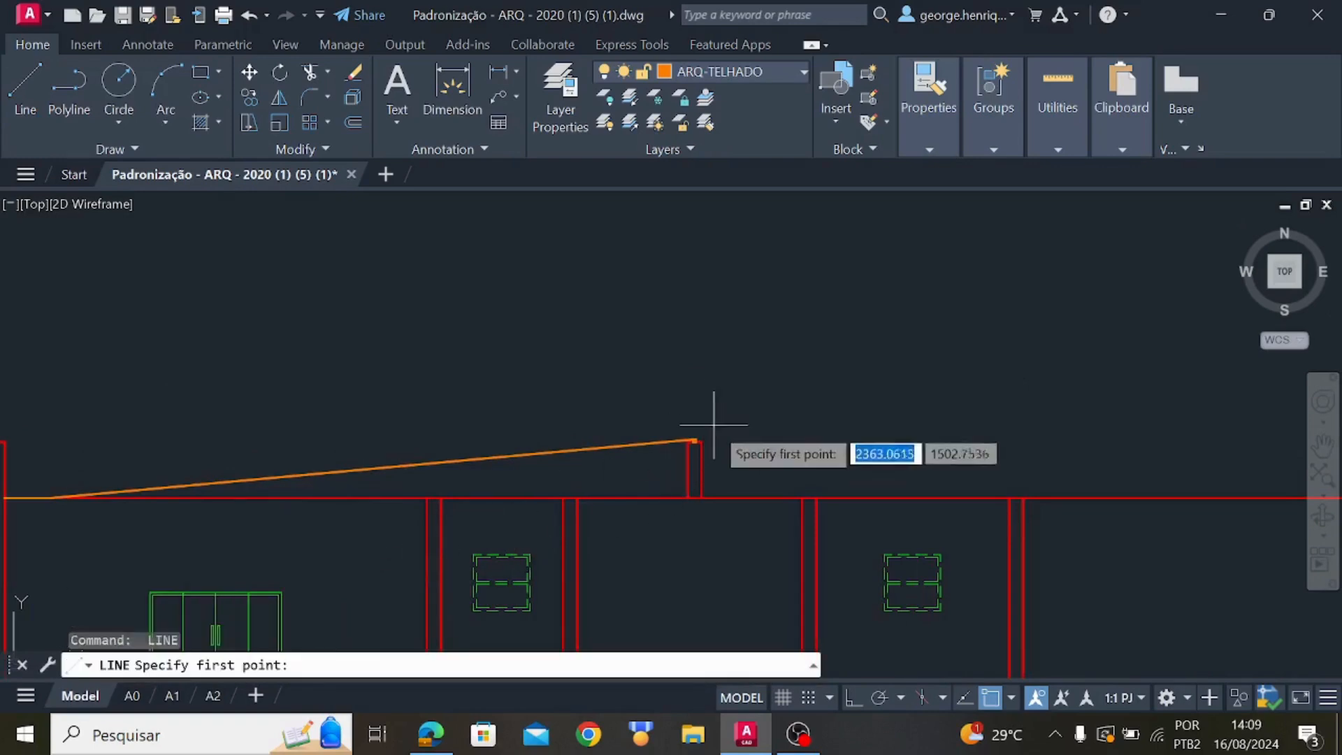
scroll(785, 504, up, 3)
scroll(586, 322, down, 5)
middle_drag(1147, 377, 245, 381)
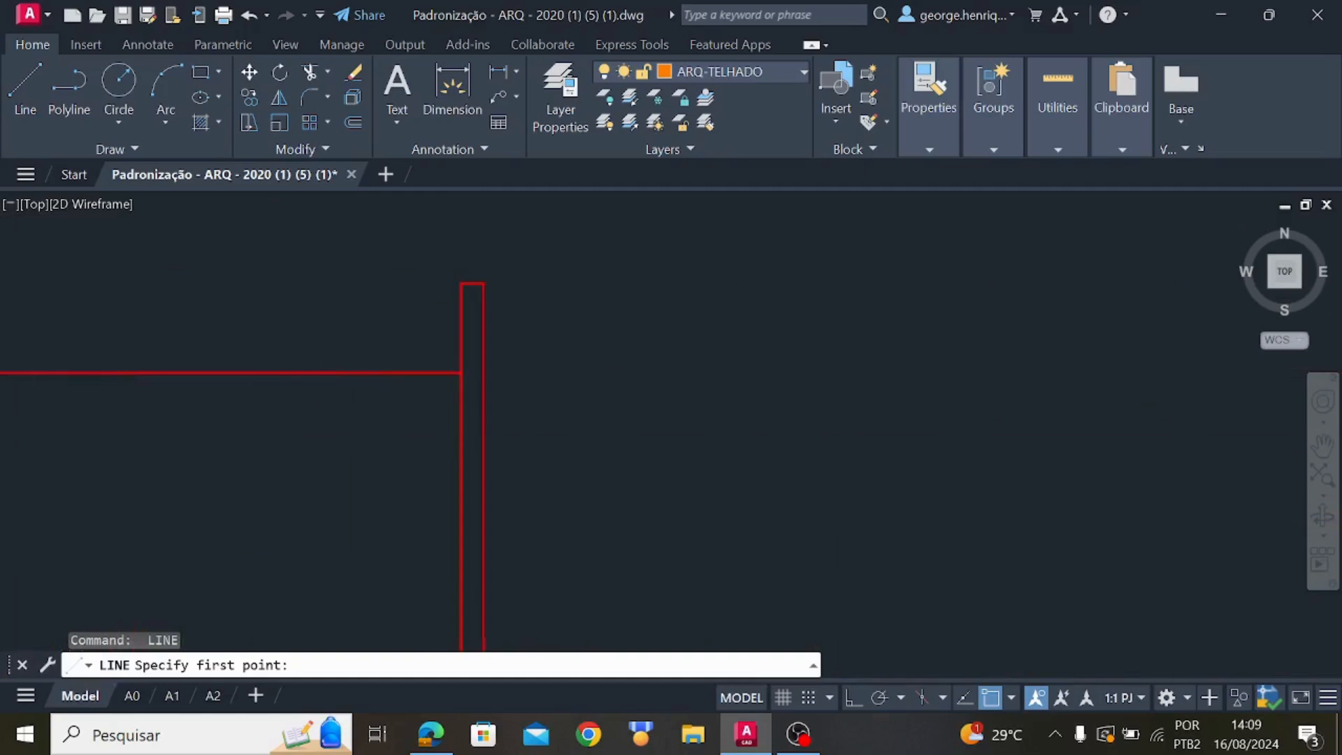
scroll(463, 375, up, 4)
click(453, 368)
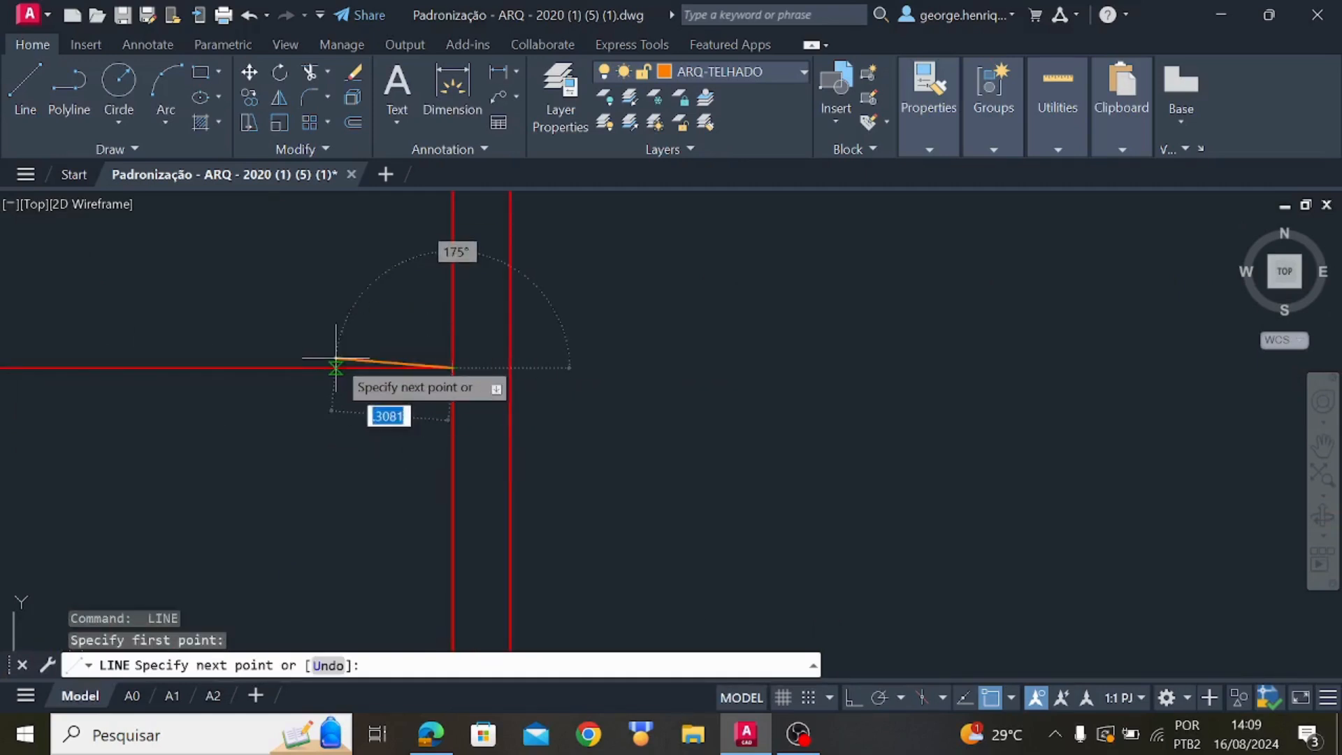
text(.5)
key(Return)
key(Escape)
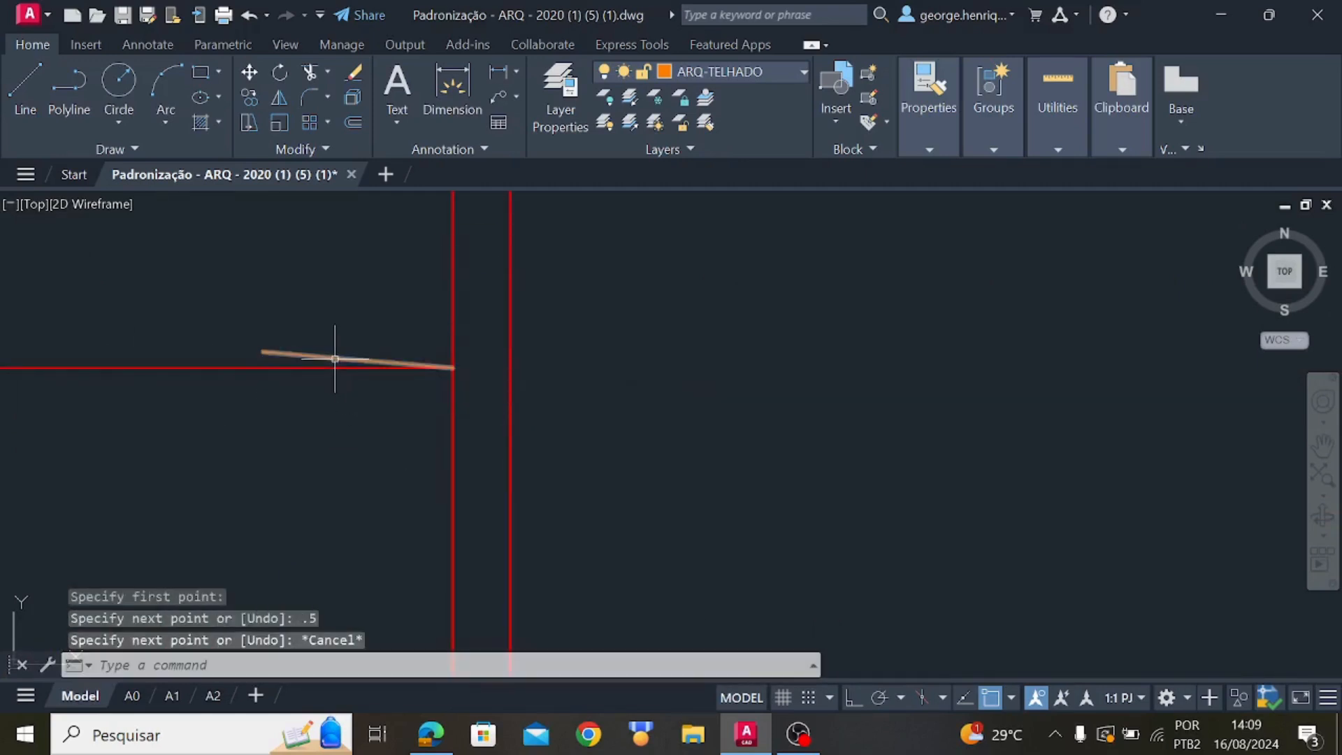
click(343, 360)
key(Delete)
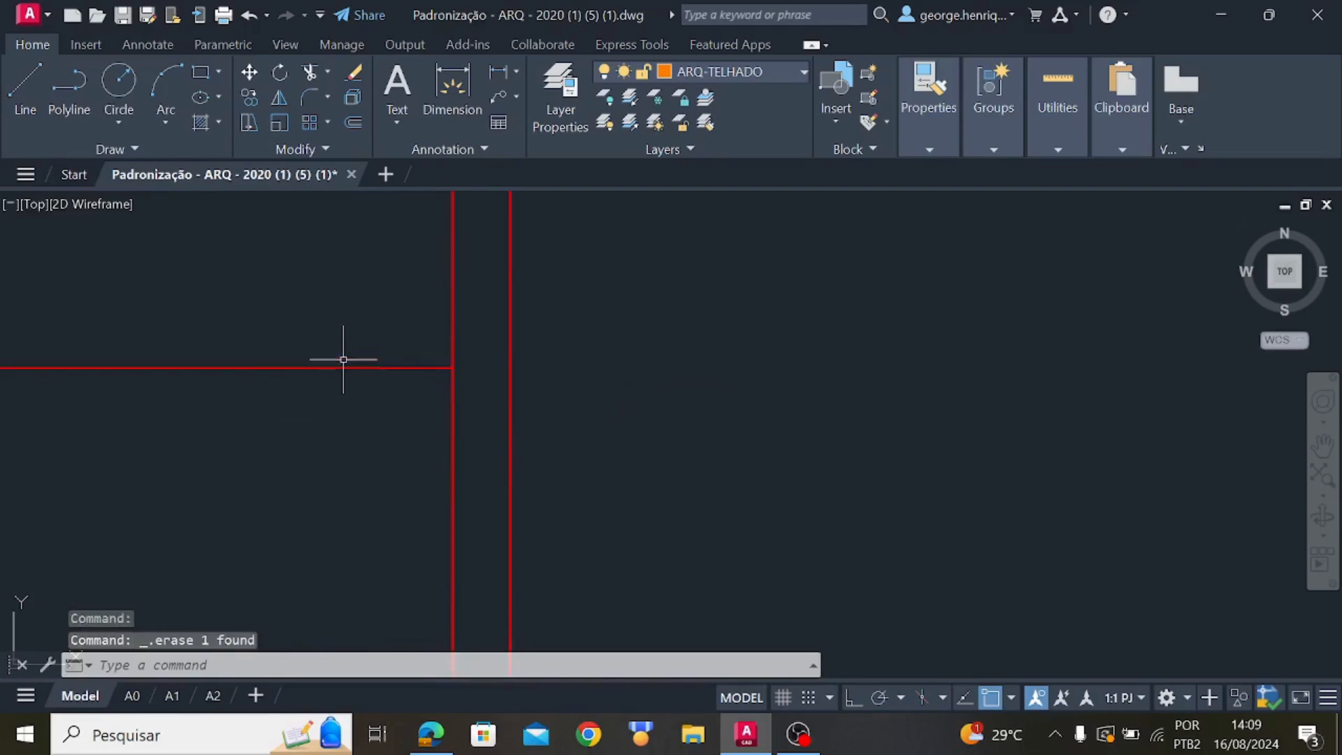
With Ortho on, draw a 0.5 horizontal line to the left along the slab top from the right parapet's inner face
click(13, 88)
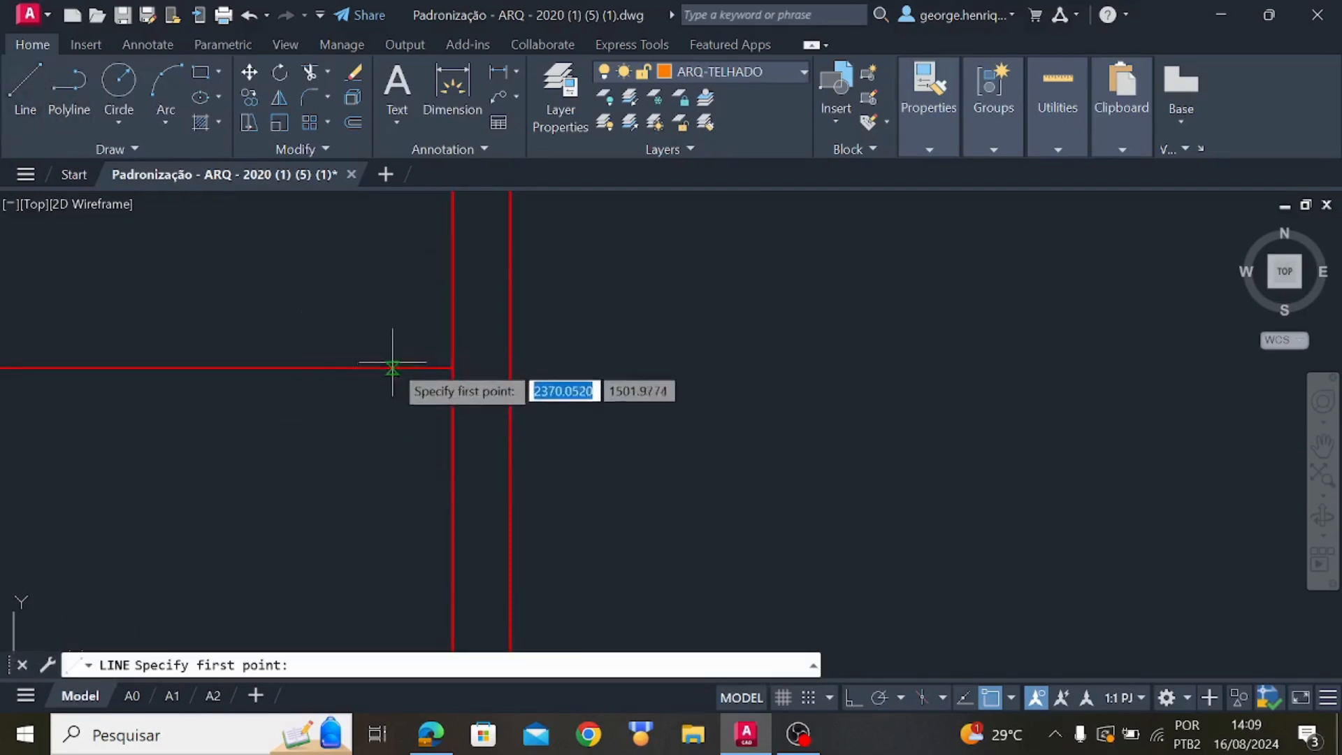
click(453, 367)
key(F8)
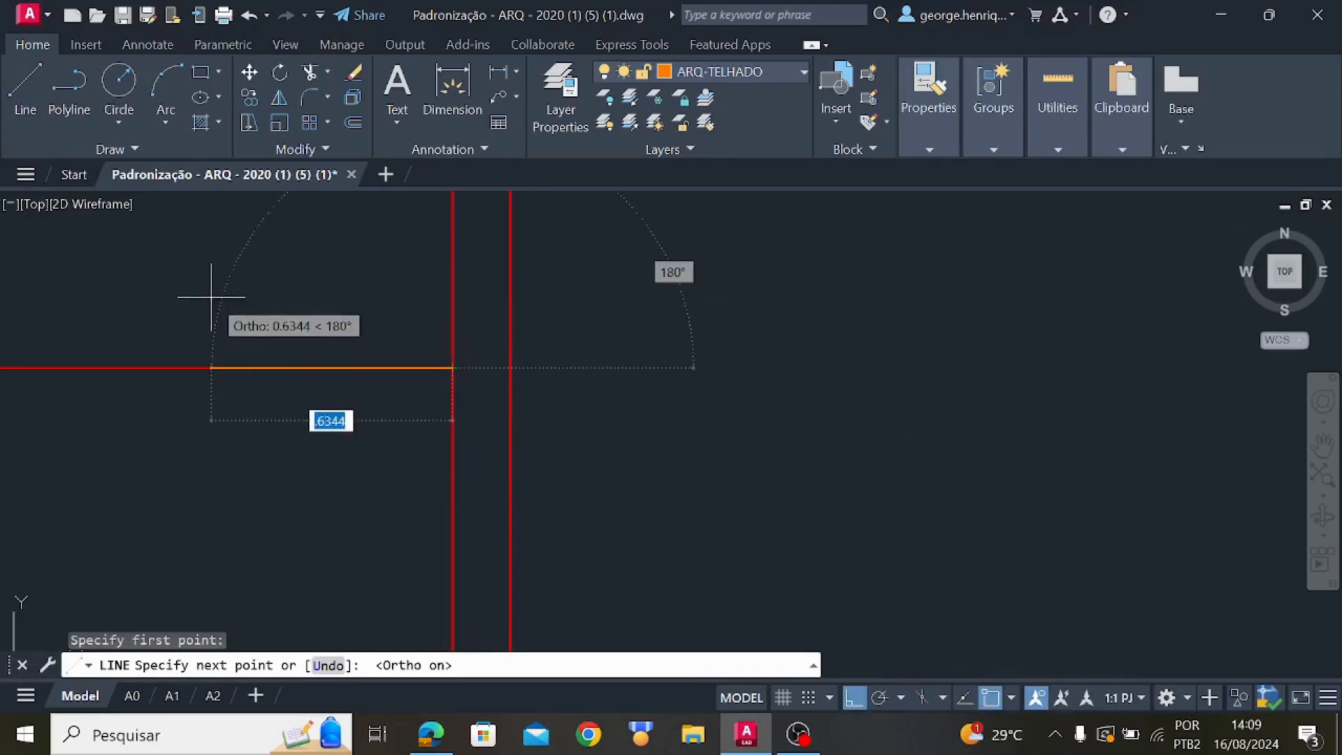
text(.4)
key(Return)
key(Escape)
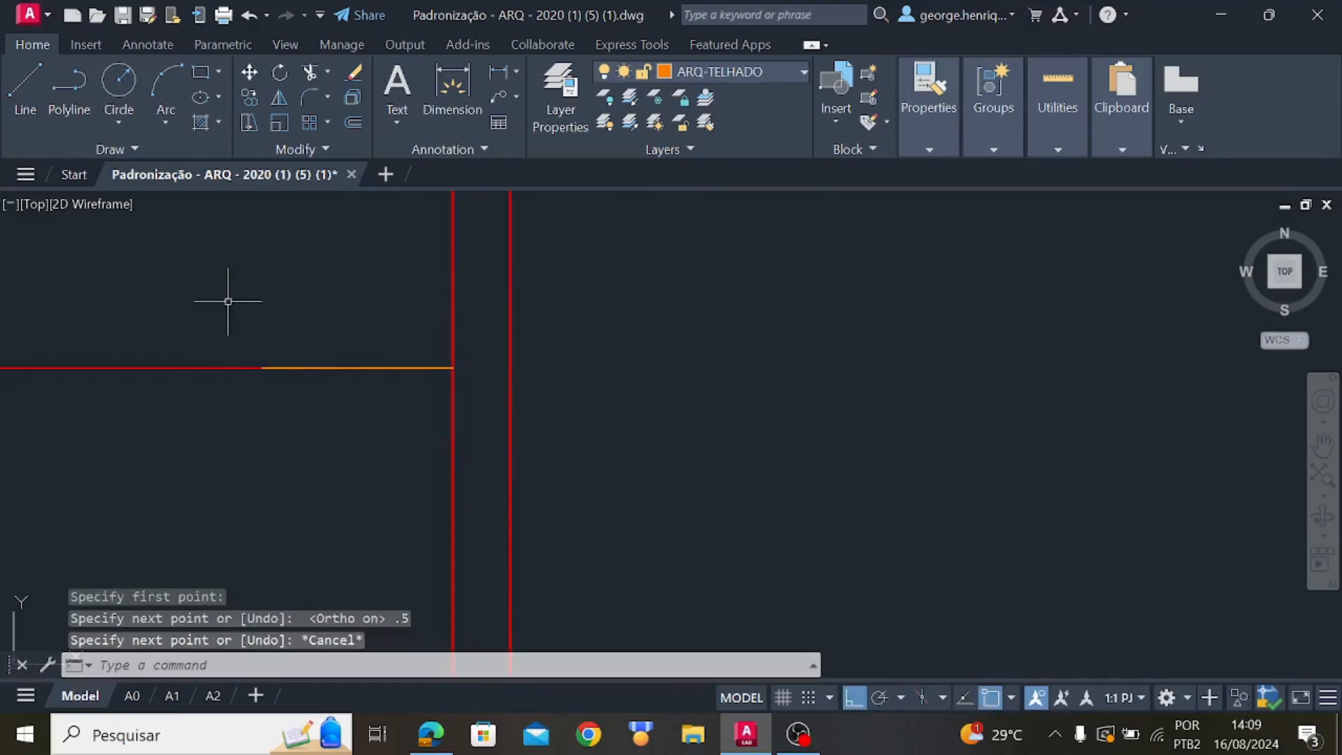
With Ortho off, draw the right roof slope line from the right 0.5 line's free end to the midpoint of the small square's top edge
key(Return)
click(265, 365)
scroll(213, 319, down, 4)
middle_drag(205, 325, 543, 370)
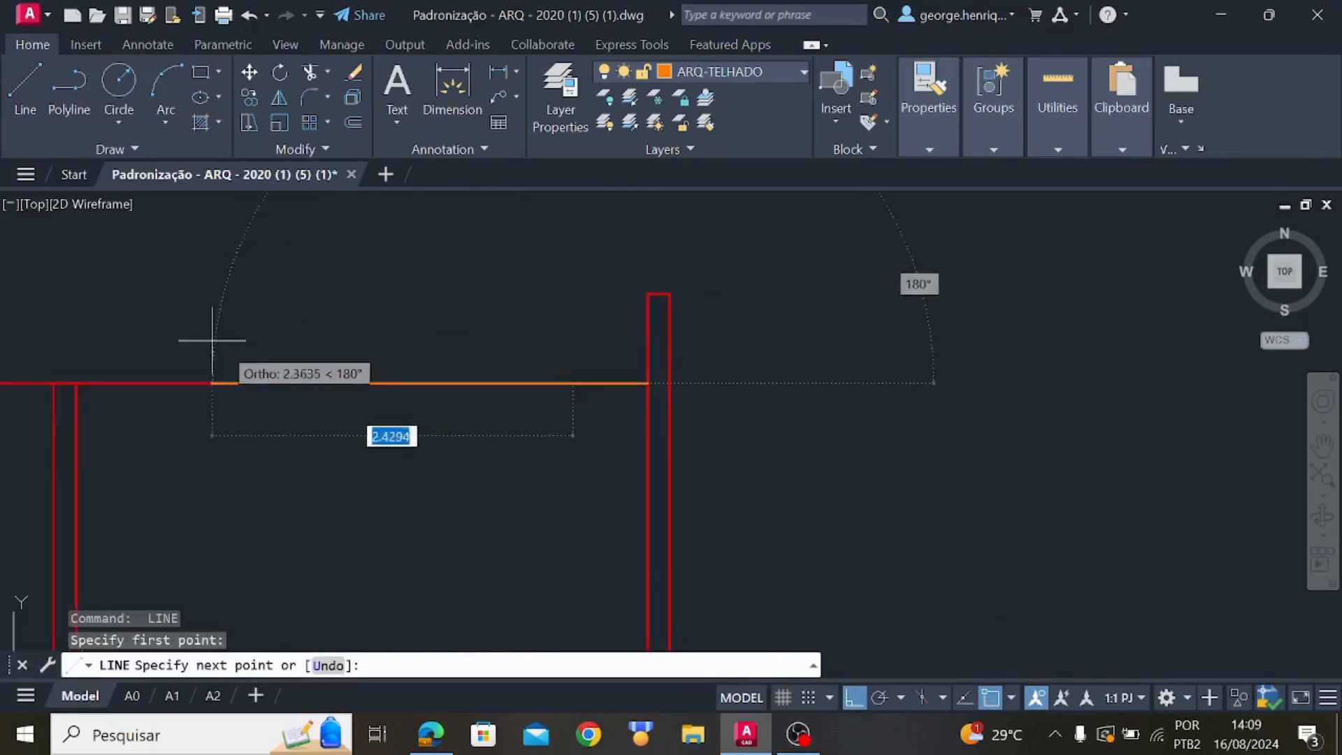
middle_drag(143, 342, 781, 499)
click(854, 697)
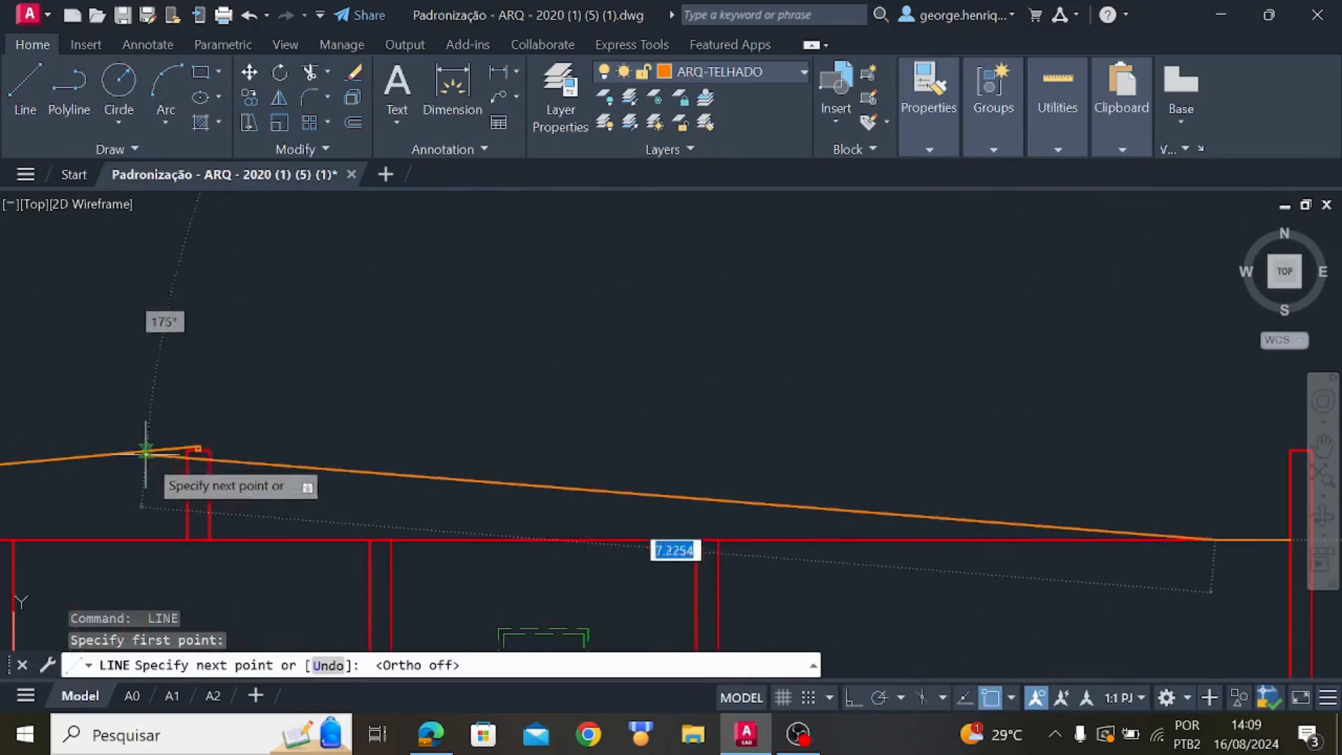
scroll(210, 482, up, 5)
click(158, 354)
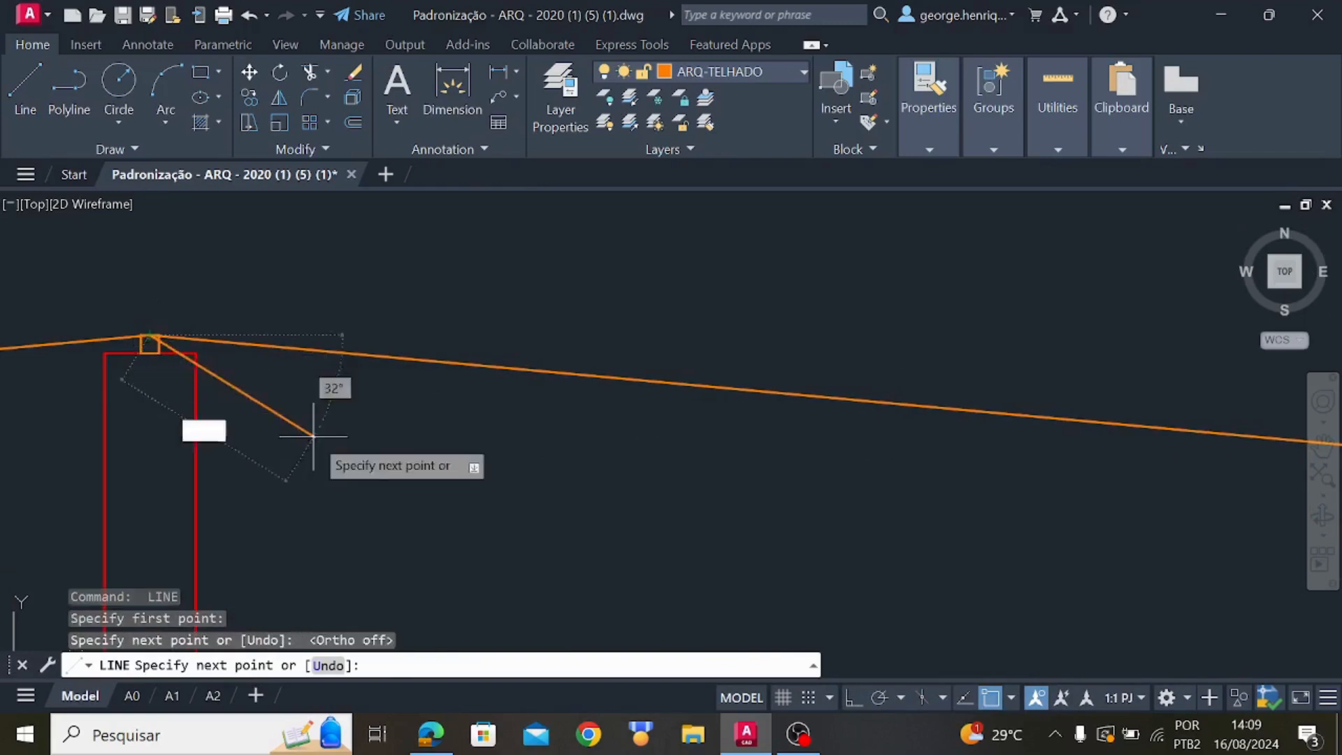
scroll(415, 405, down, 2)
key(Escape)
scroll(489, 476, down, 4)
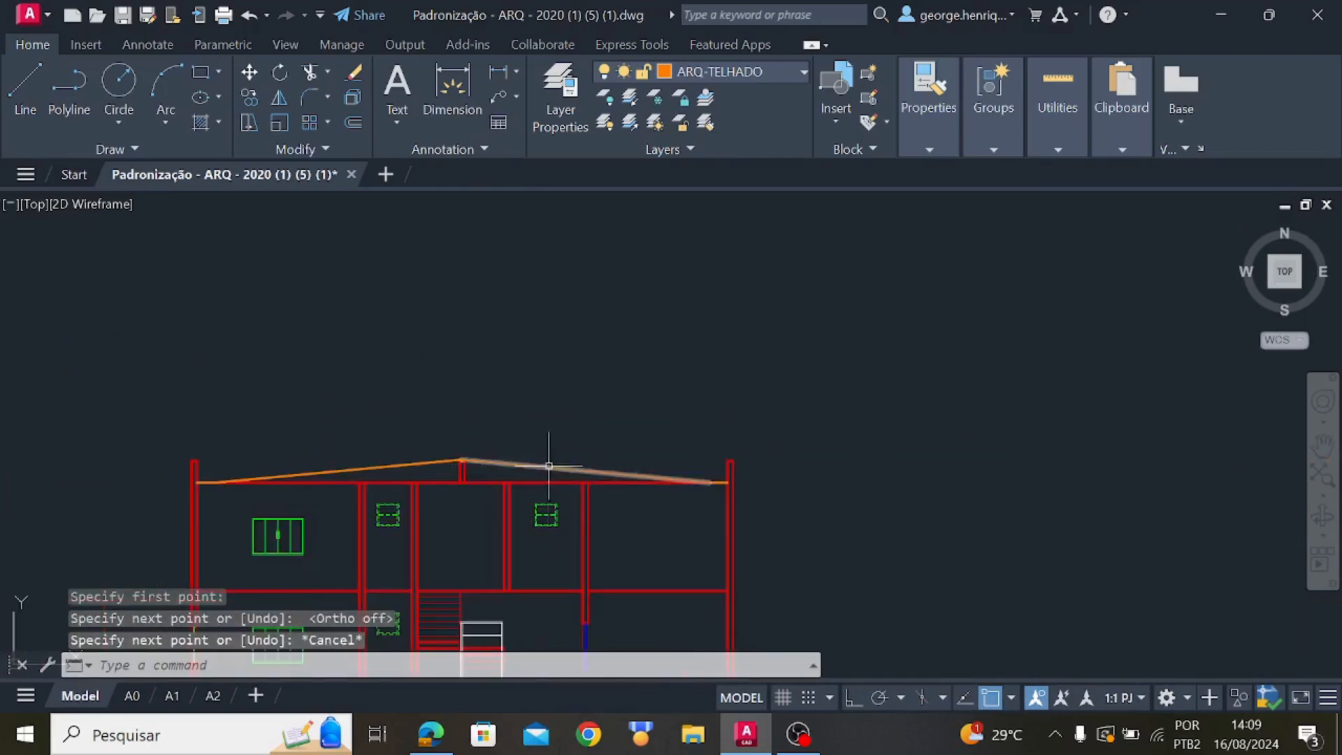
scroll(453, 469, up, 5)
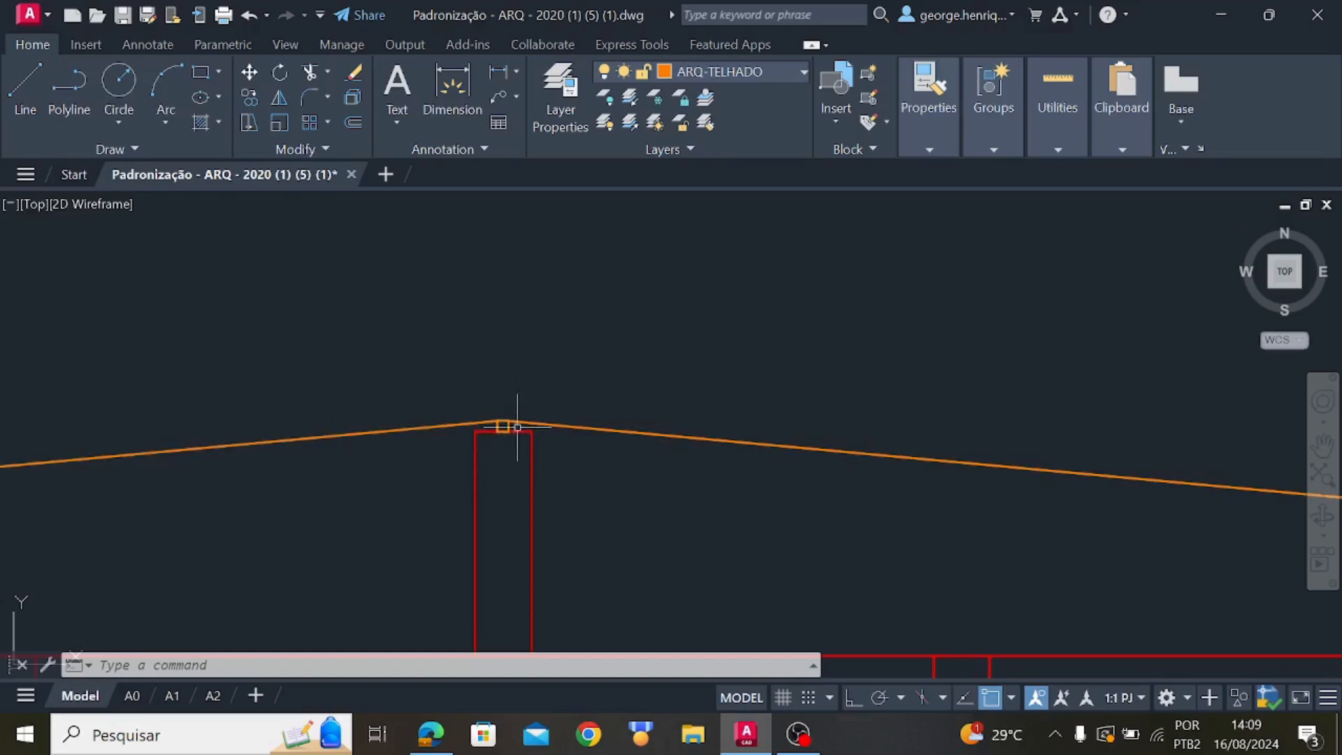
scroll(521, 413, down, 5)
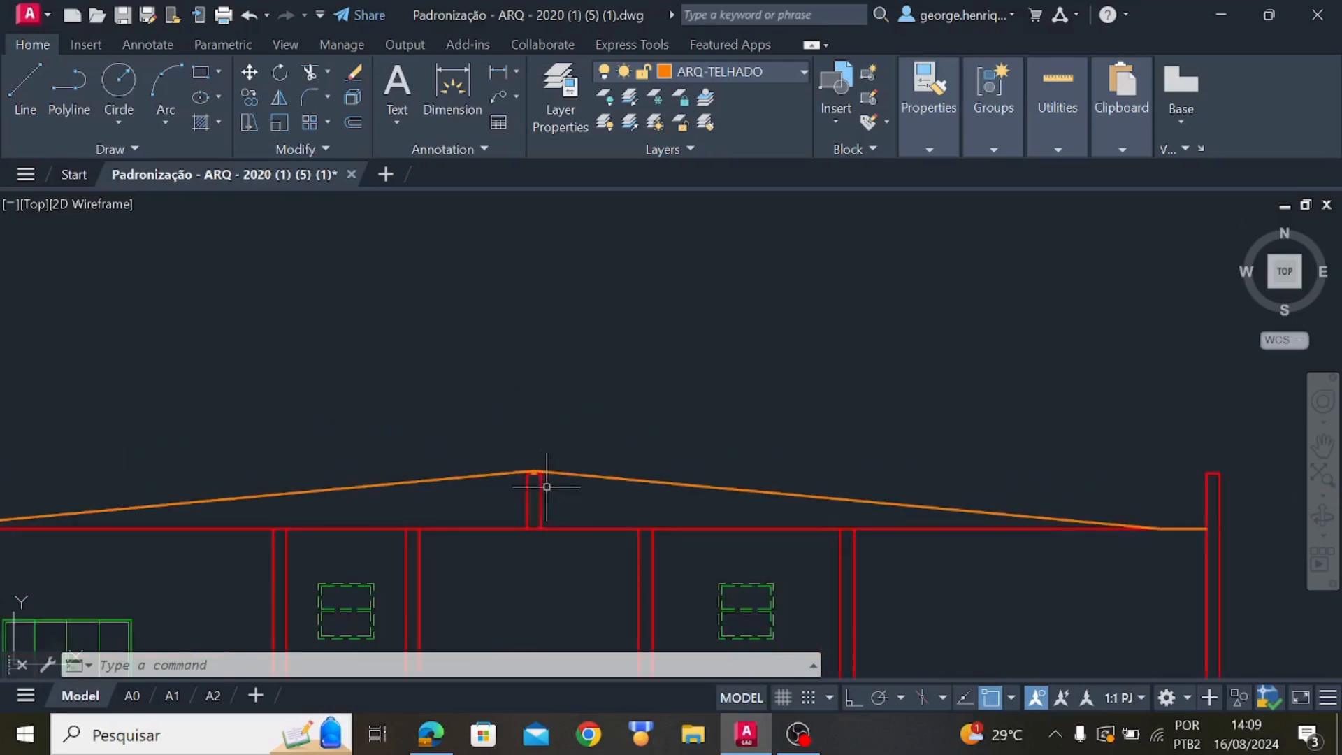
Examine the finished roof lines and both floors of the building section down to the ground-floor line
middle_drag(722, 593, 704, 489)
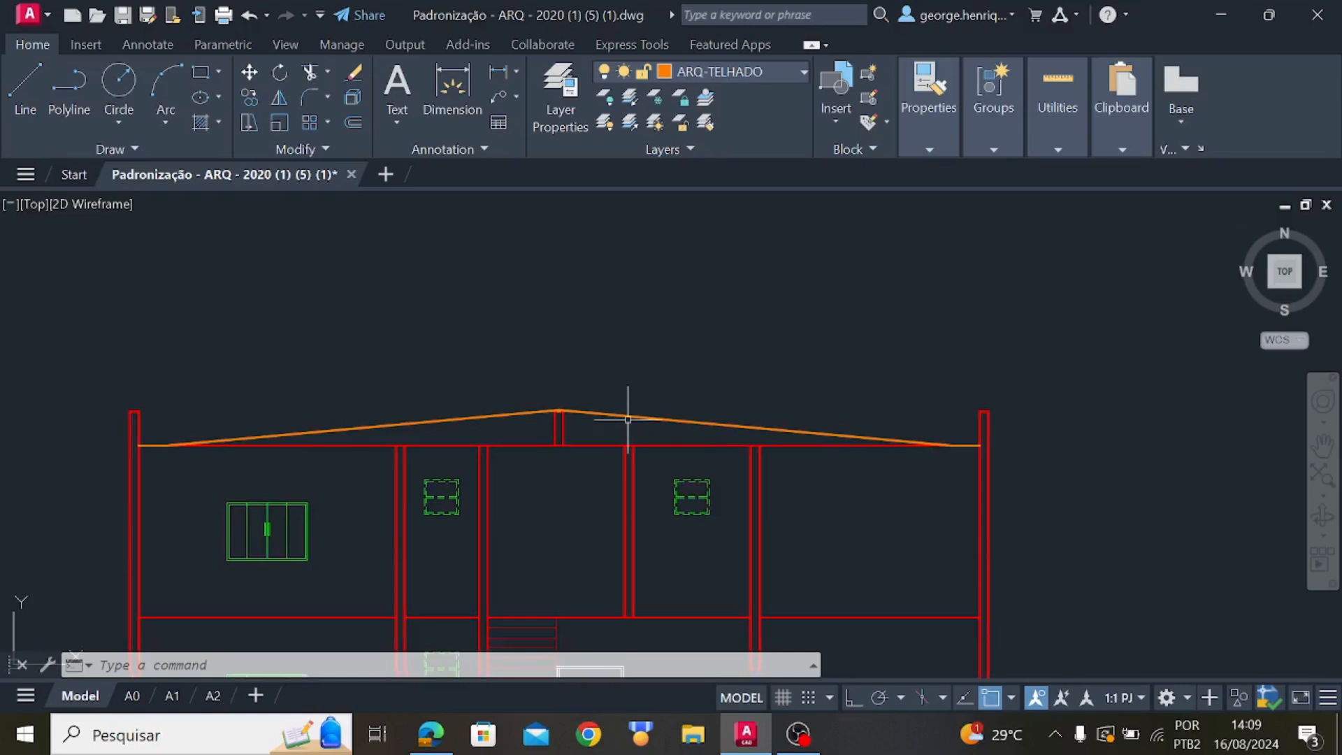
scroll(628, 420, down, 6)
middle_drag(610, 461, 608, 433)
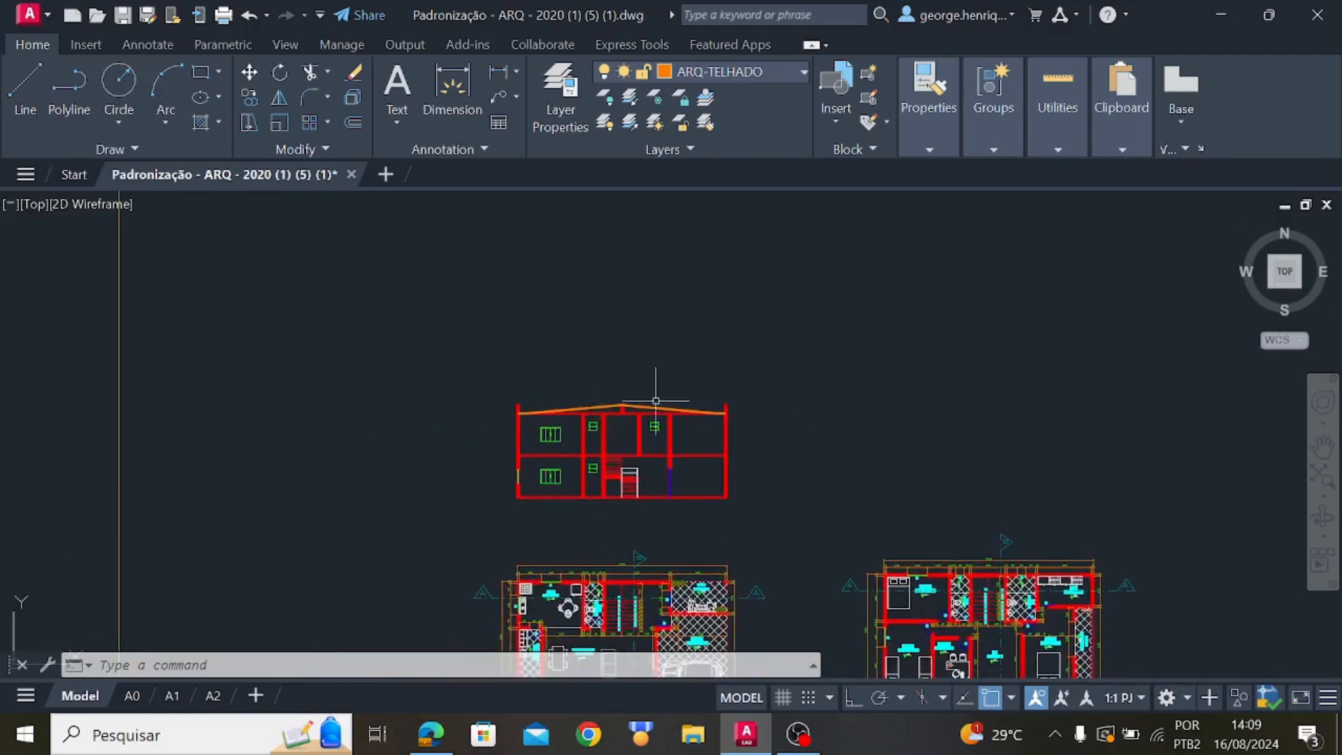
scroll(622, 493, down, 2)
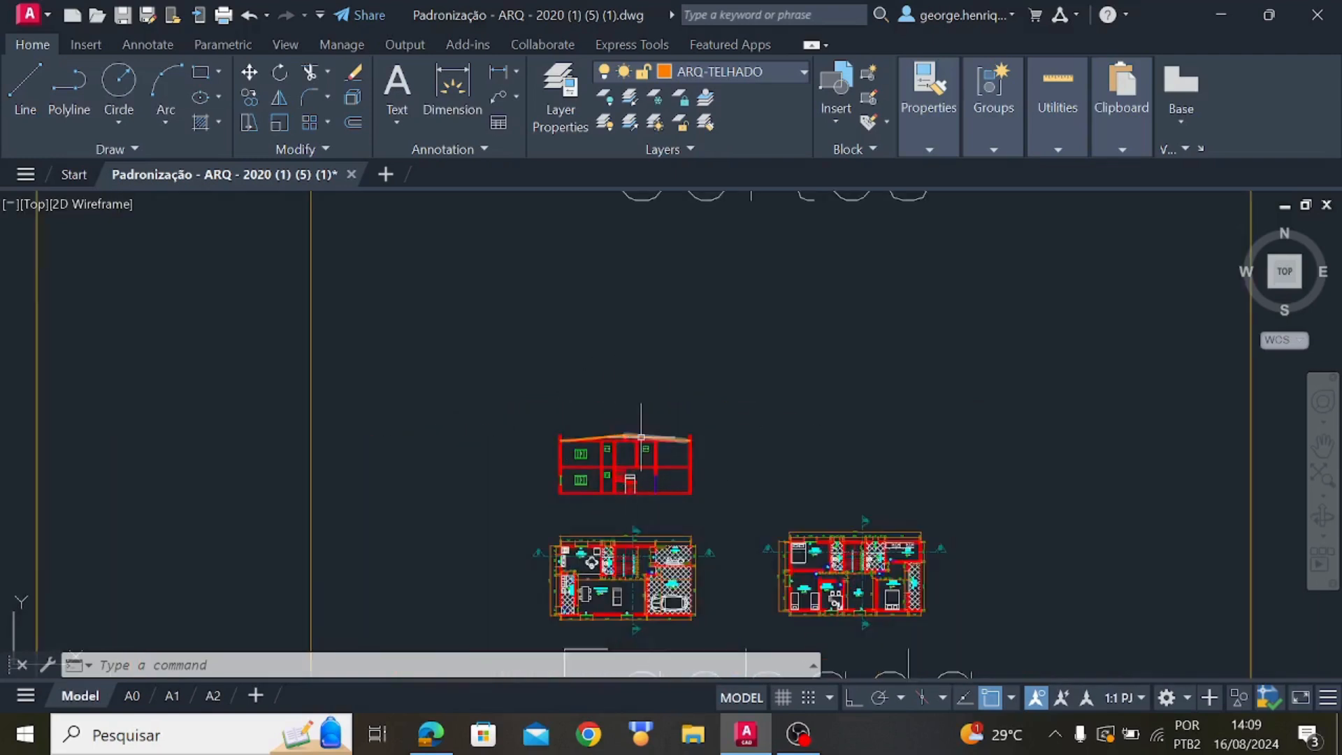
scroll(620, 488, up, 2)
scroll(623, 474, up, 2)
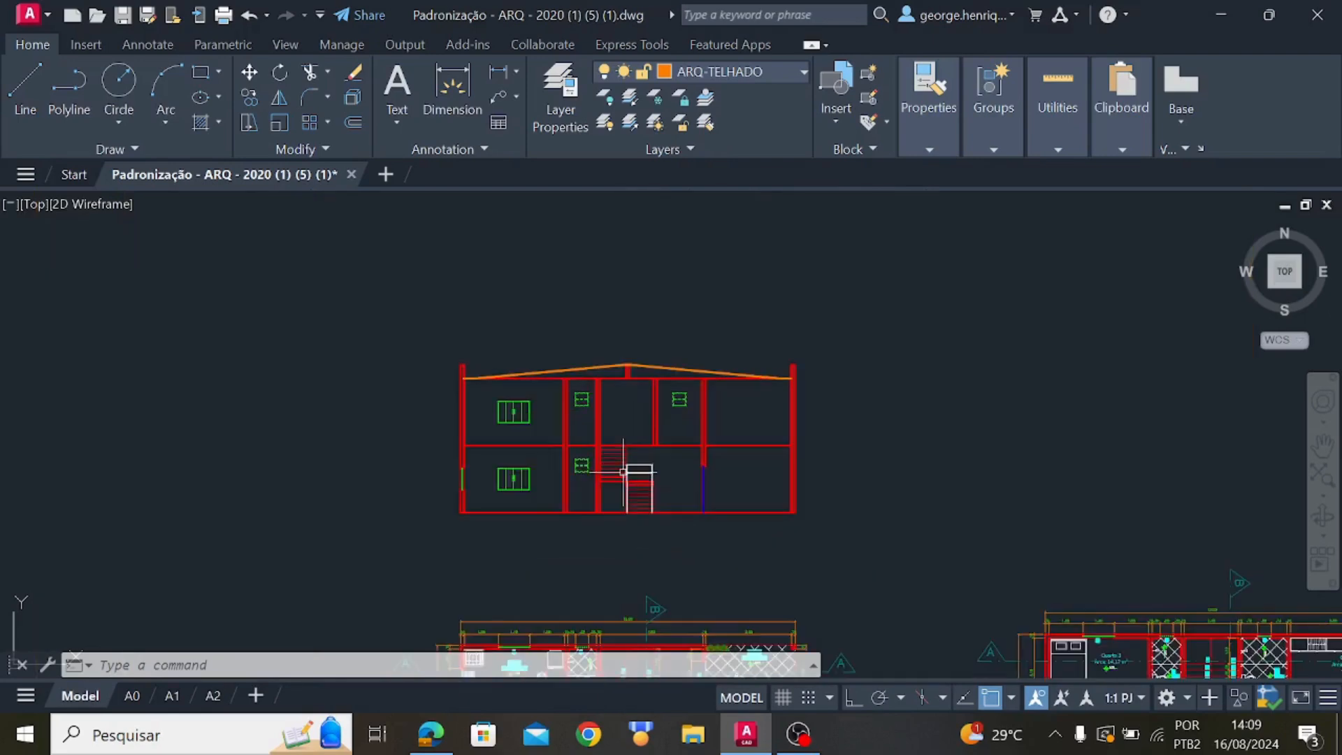
scroll(598, 454, up, 4)
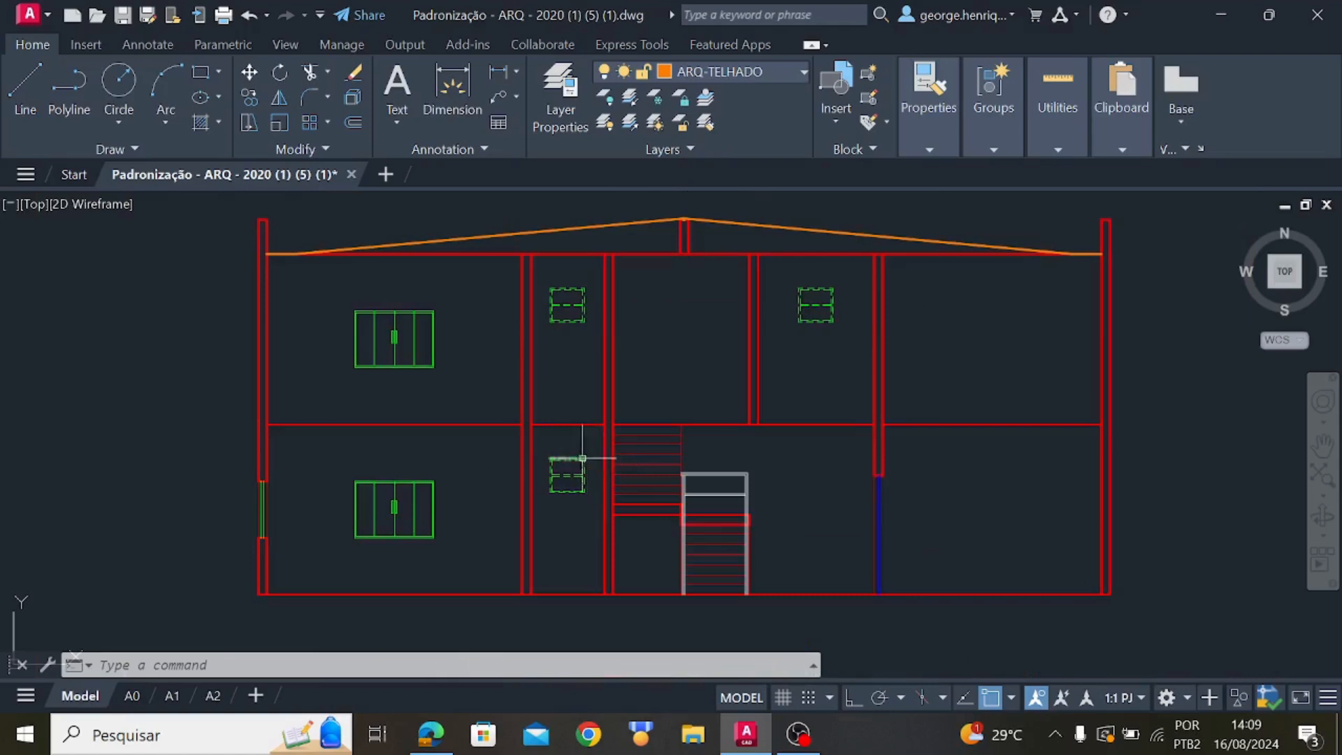
scroll(539, 419, up, 2)
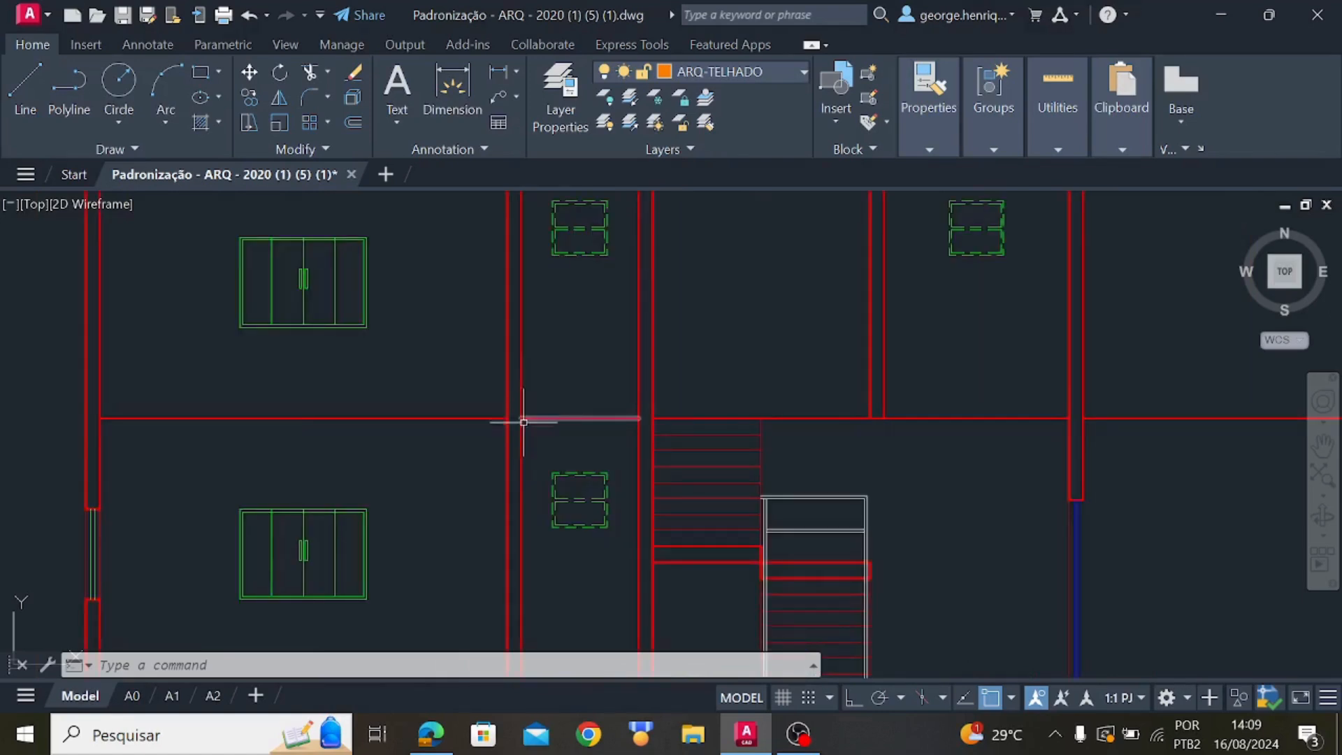
middle_drag(539, 540, 551, 324)
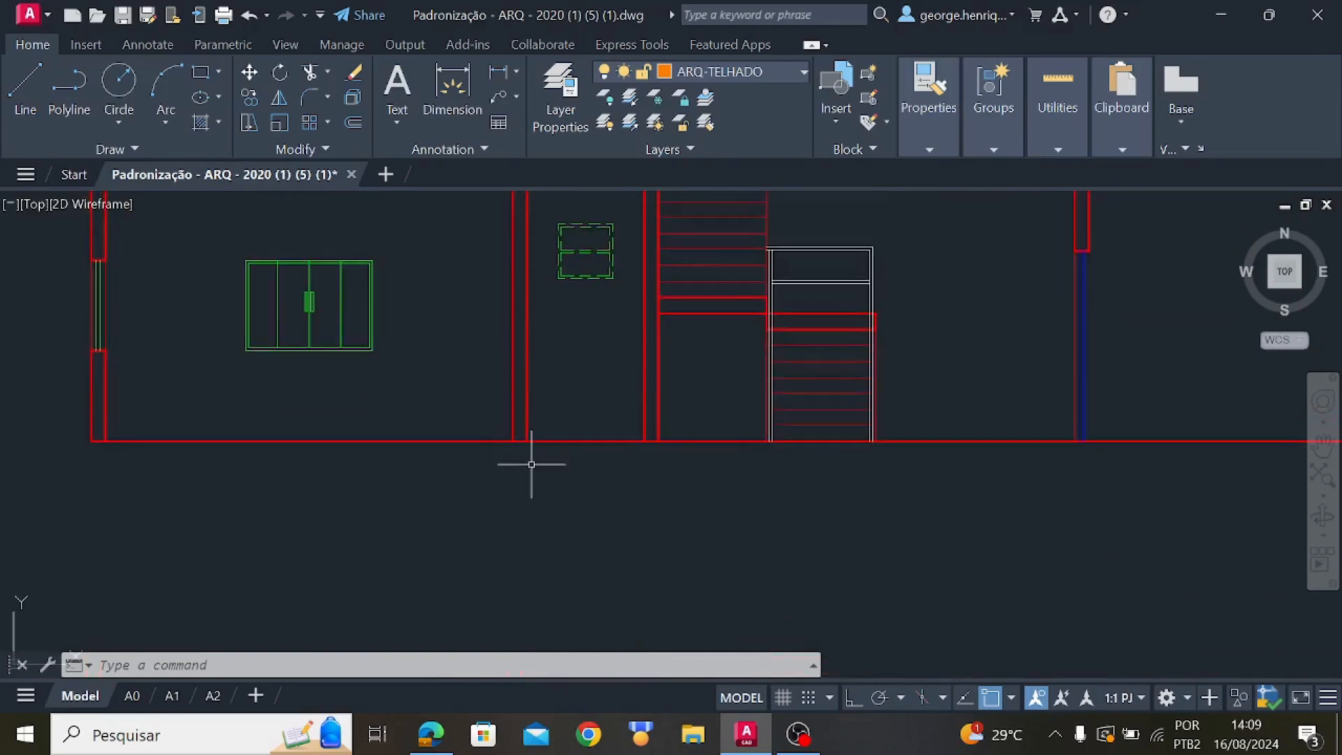
Check the floor level mark of the Sala de estar/jantar in the ground-floor plan and return to the section
scroll(682, 470, down, 8)
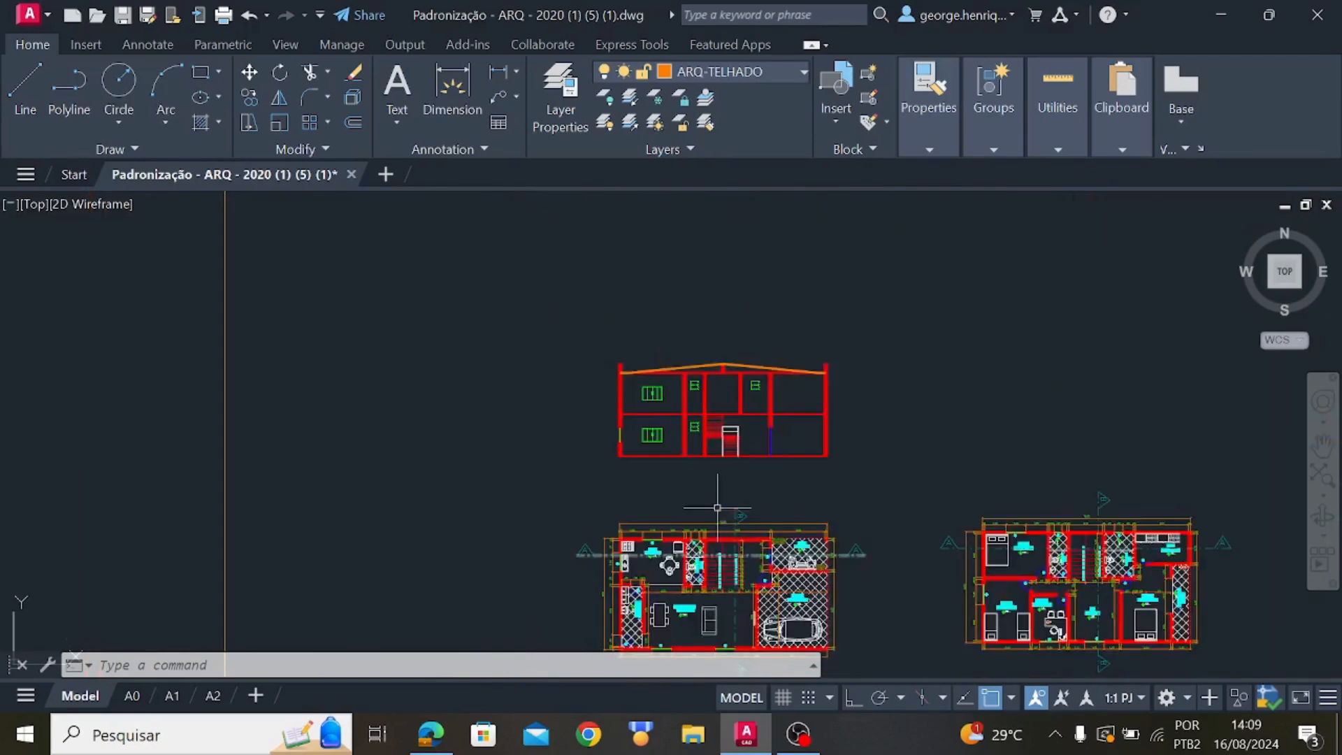
scroll(682, 532, up, 9)
scroll(683, 532, up, 3)
middle_drag(609, 479, 625, 617)
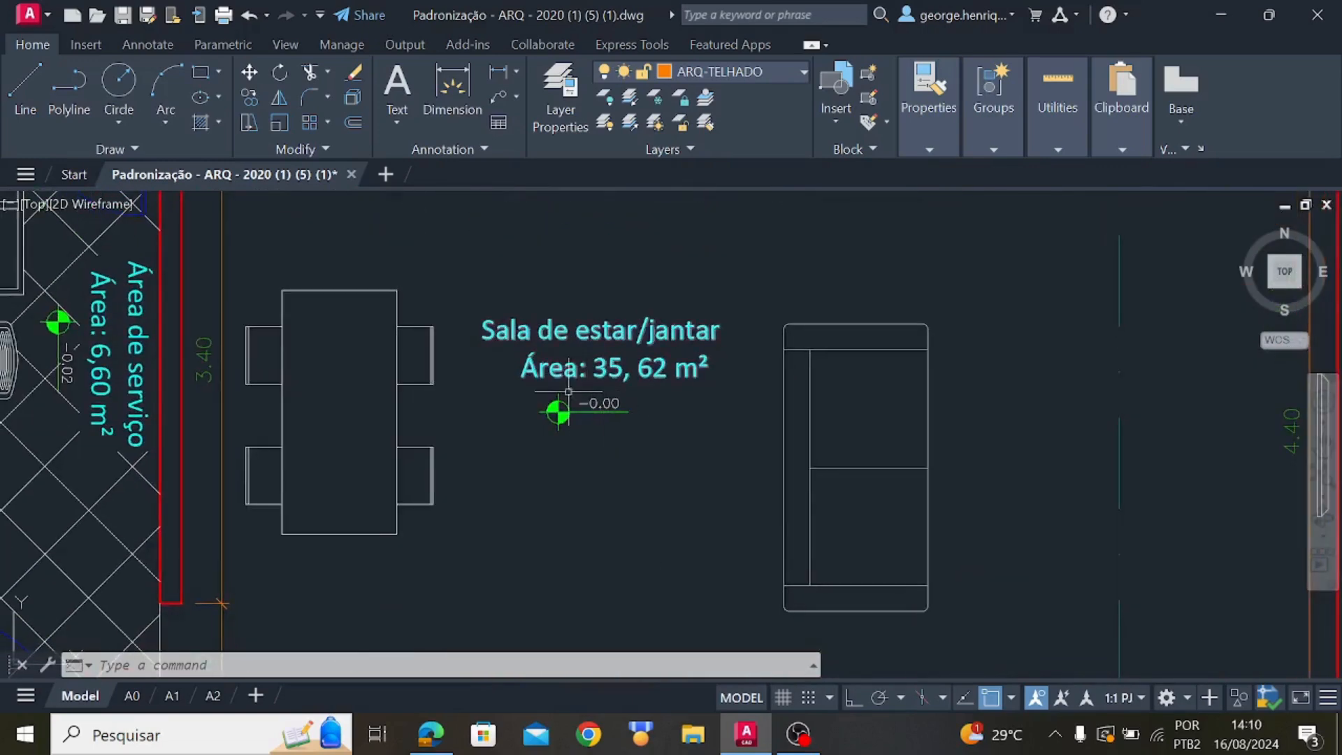
scroll(605, 413, down, 5)
middle_drag(607, 342, 580, 638)
middle_drag(606, 278, 575, 638)
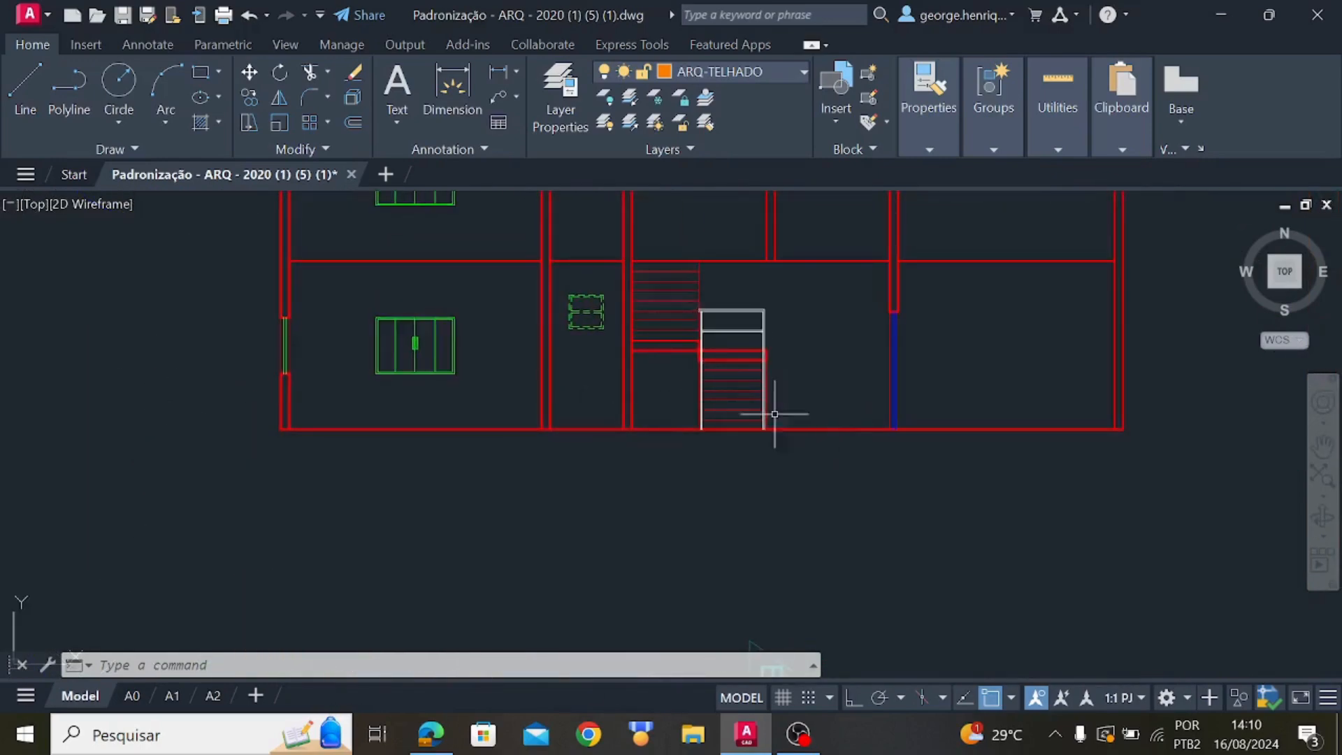
Check the floor level marks of the Cozinha and BWC 1 in the ground-floor plan below the section
scroll(787, 433, down, 2)
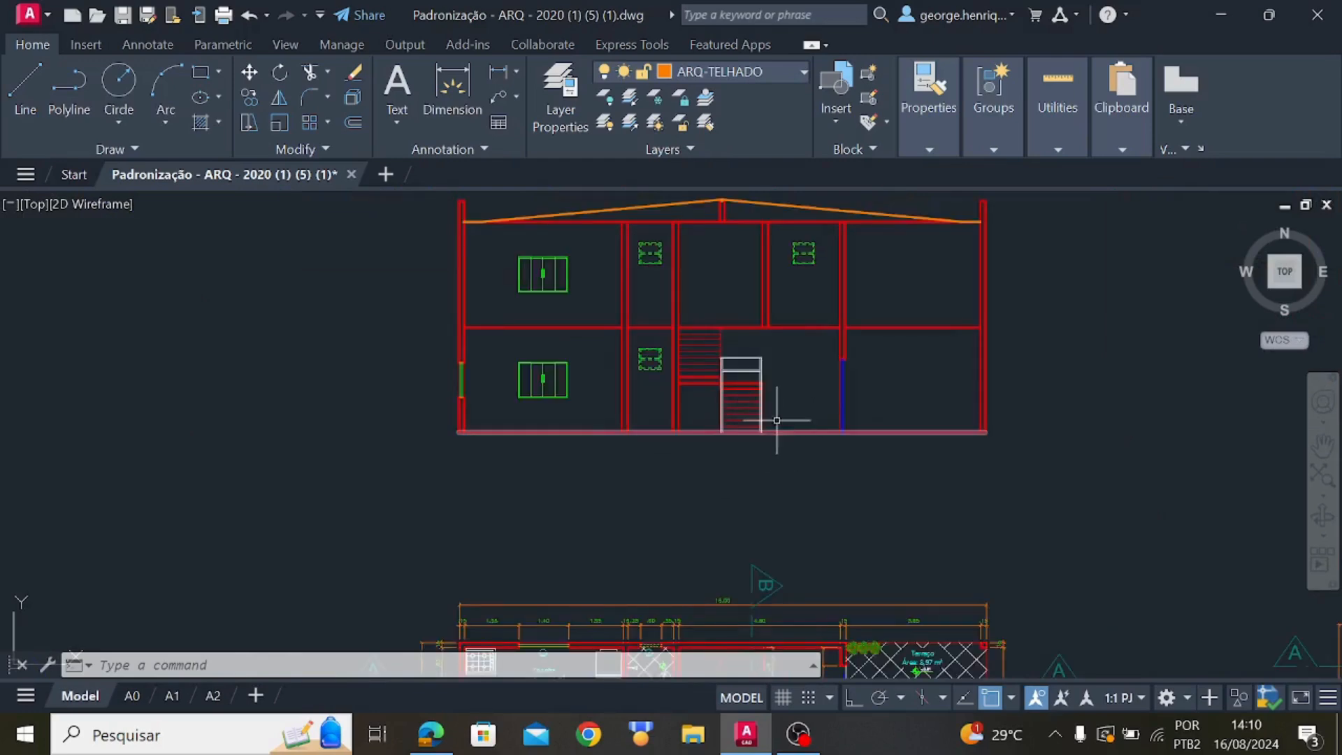
scroll(692, 567, down, 8)
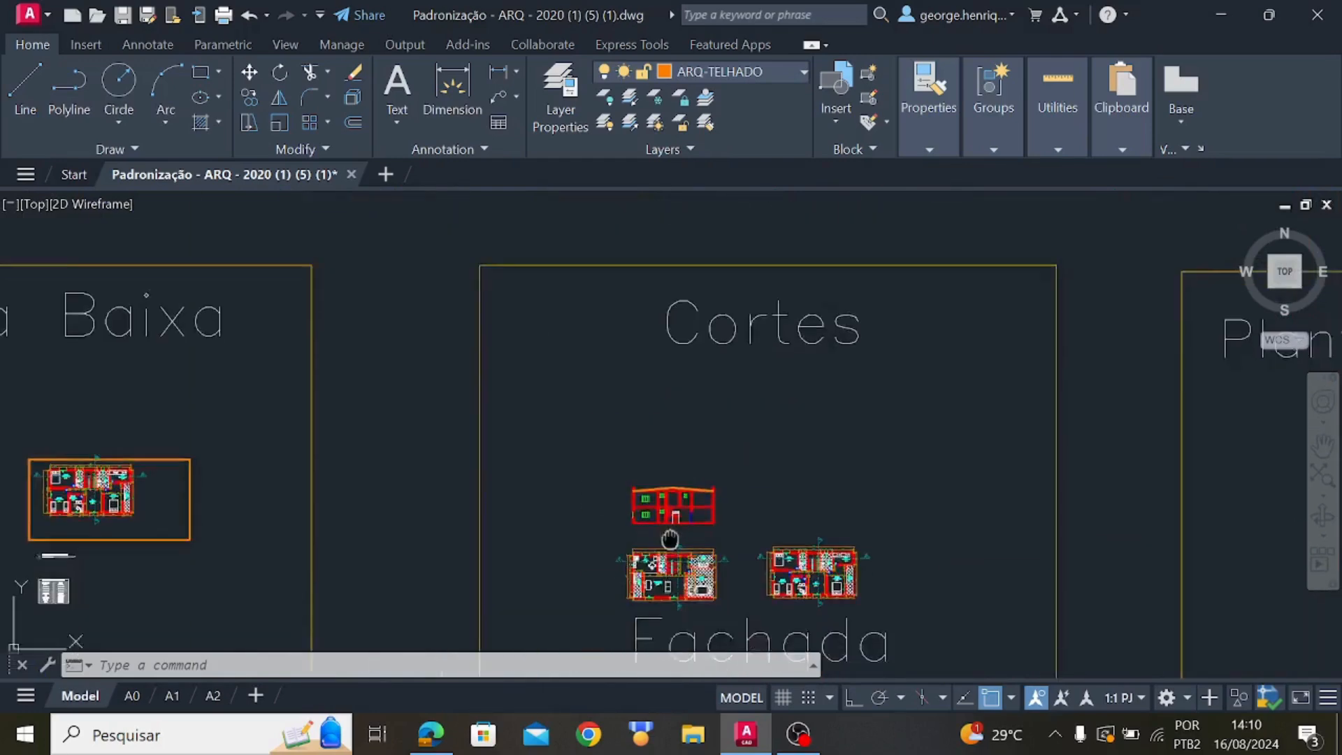
scroll(667, 489, up, 4)
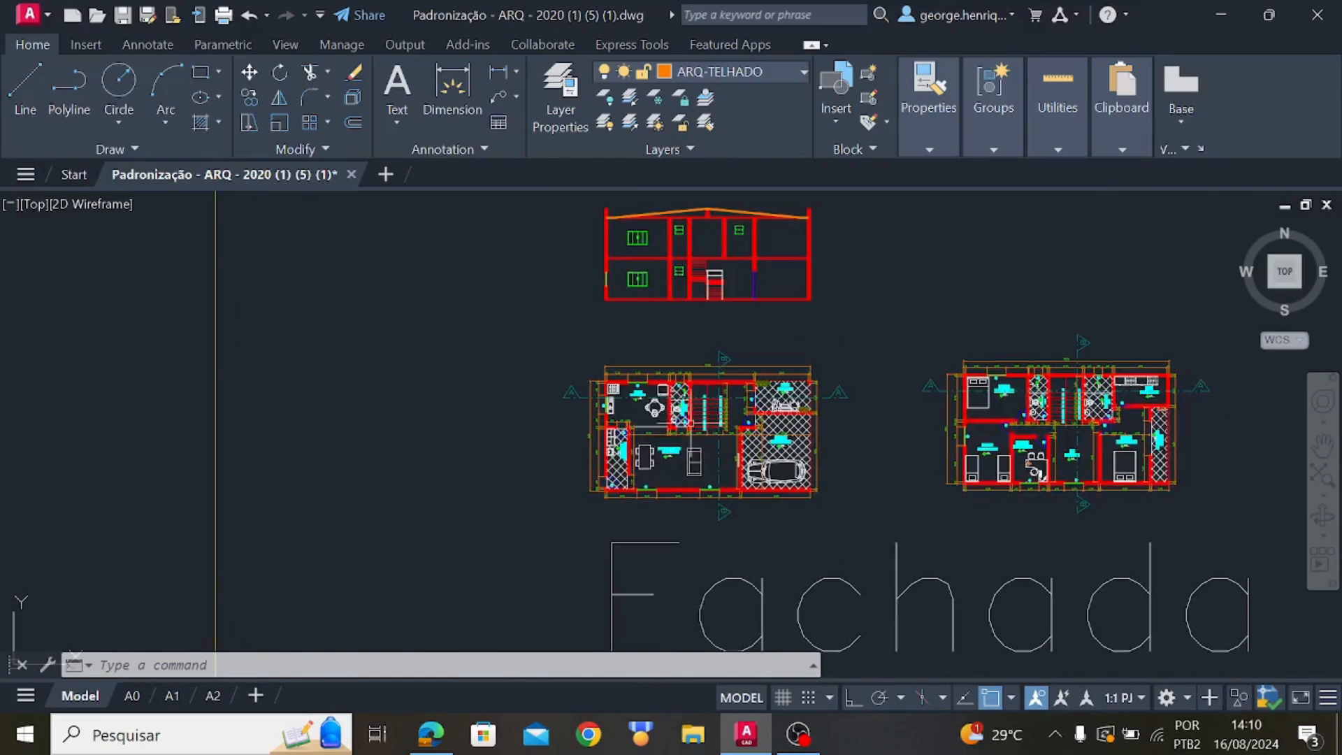
scroll(706, 442, up, 2)
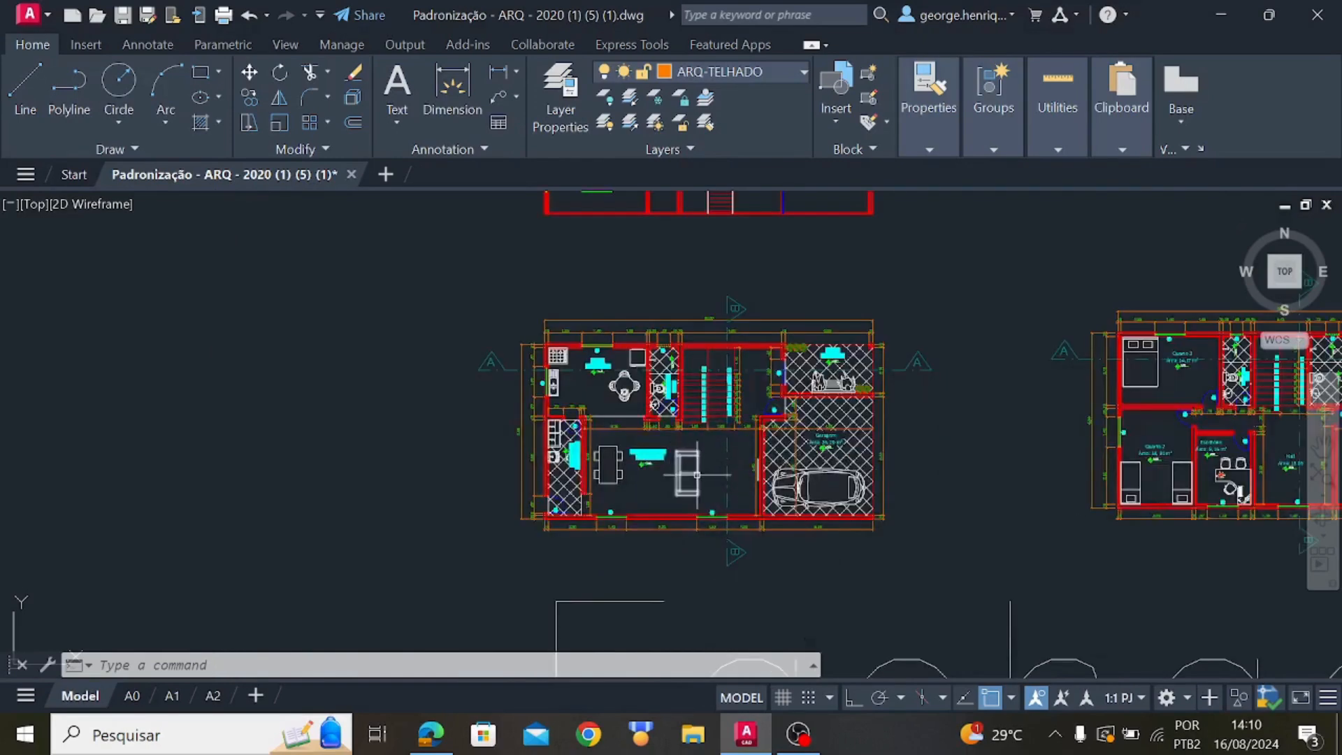
mouse_move(697, 475)
middle_down()
mouse_move(703, 587)
mouse_move(691, 541)
mouse_move(664, 661)
mouse_move(643, 469)
middle_up()
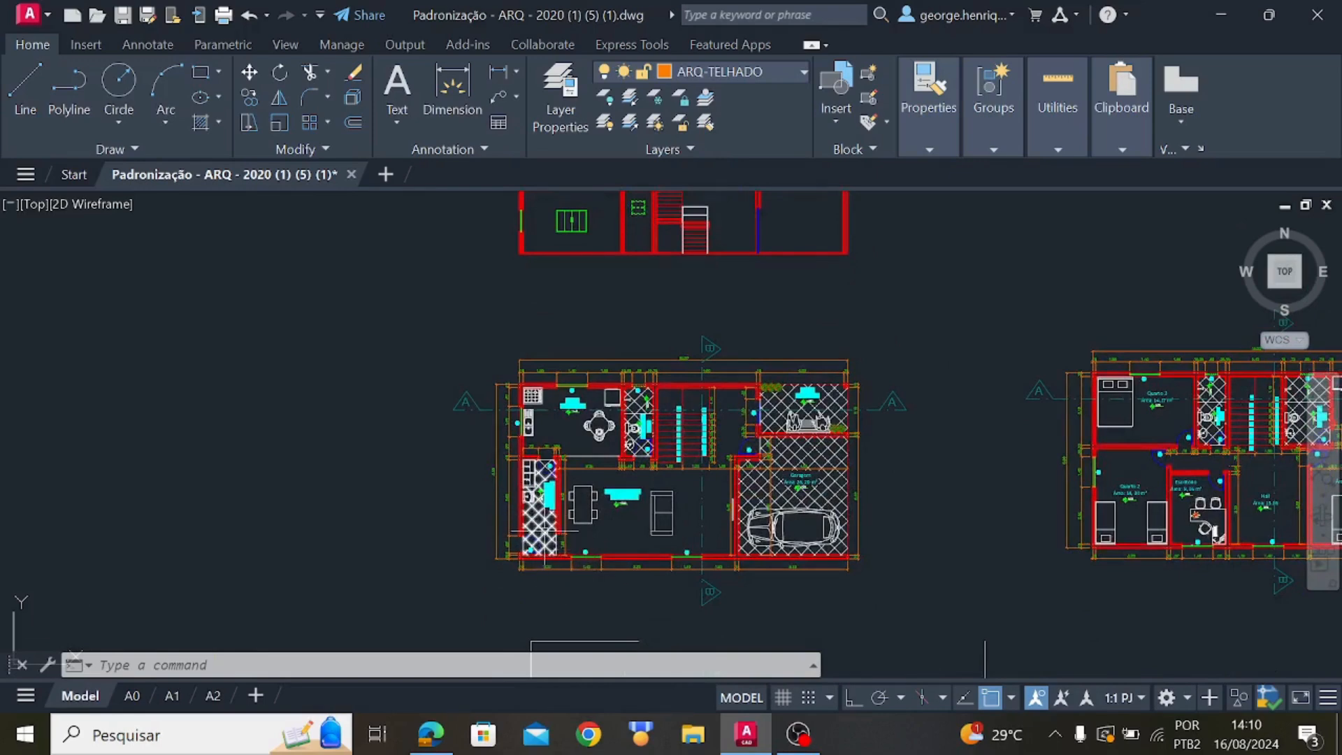
middle_drag(559, 400, 542, 542)
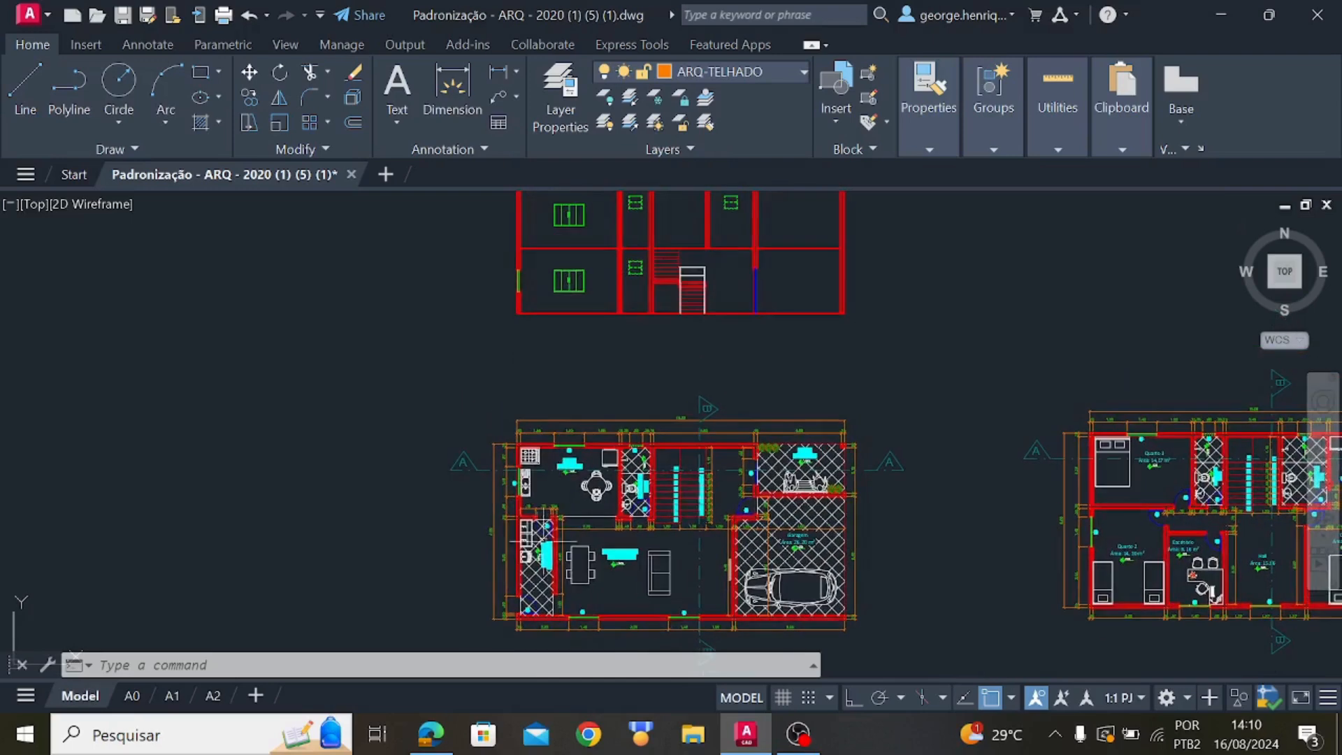
scroll(560, 480, up, 6)
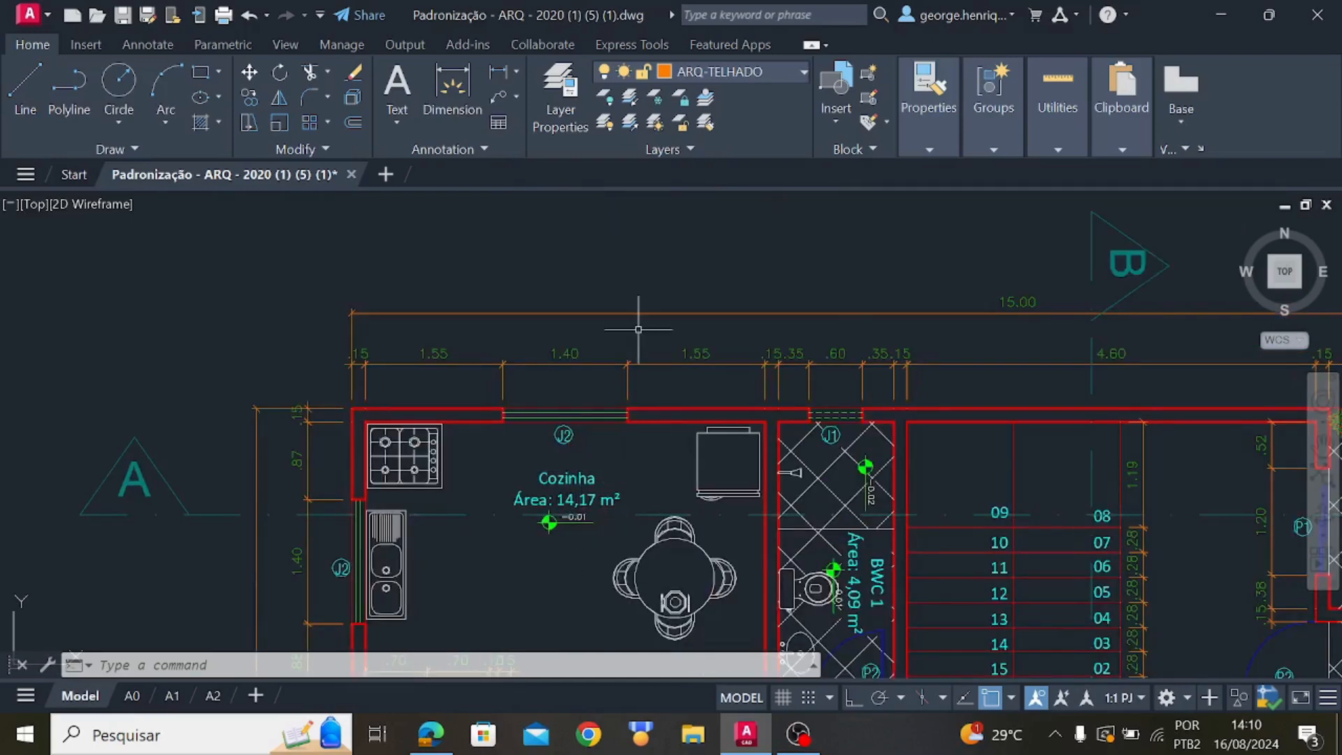
middle_drag(640, 337, 652, 568)
middle_drag(654, 395, 648, 569)
scroll(648, 570, down, 2)
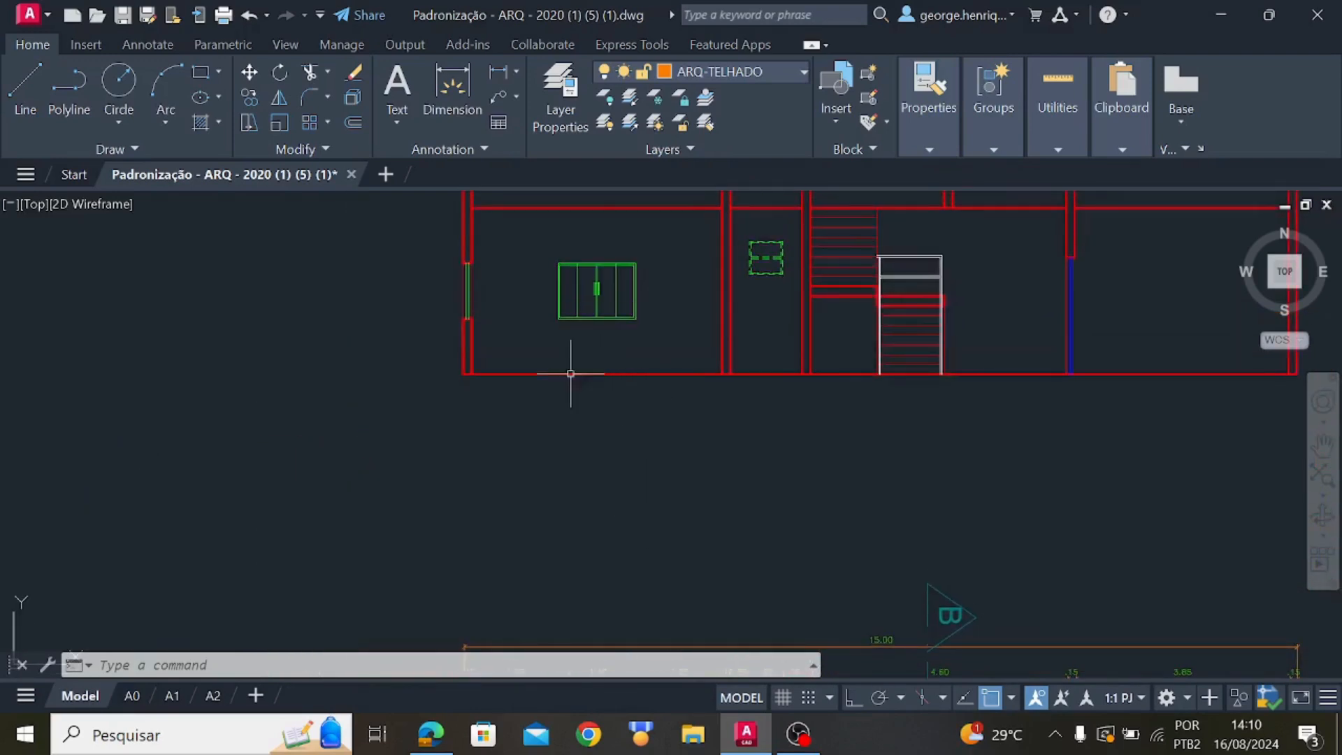
On the ARQ-ALVENARIA layer, draw a 0.01 line downward from the base of the left outer wall's inner face in the section
scroll(525, 392, up, 4)
middle_drag(505, 288, 394, 636)
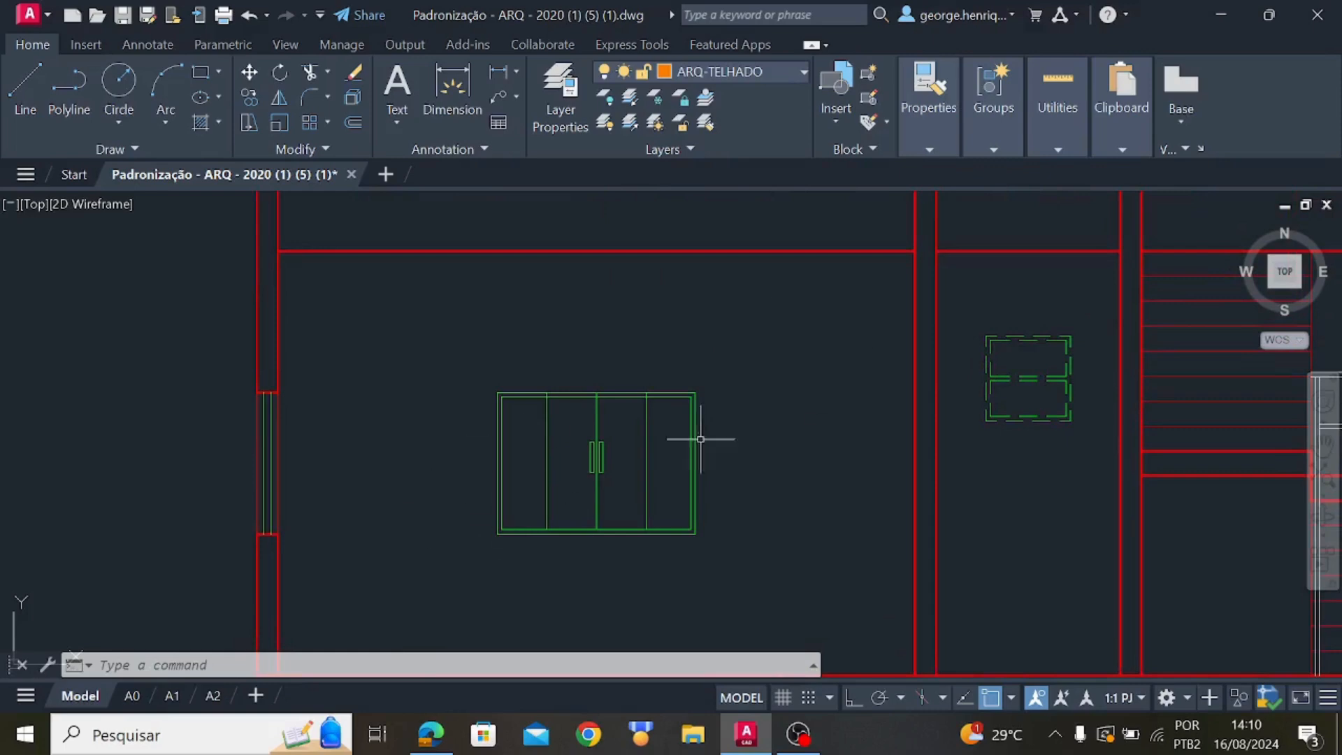
middle_drag(596, 516, 588, 418)
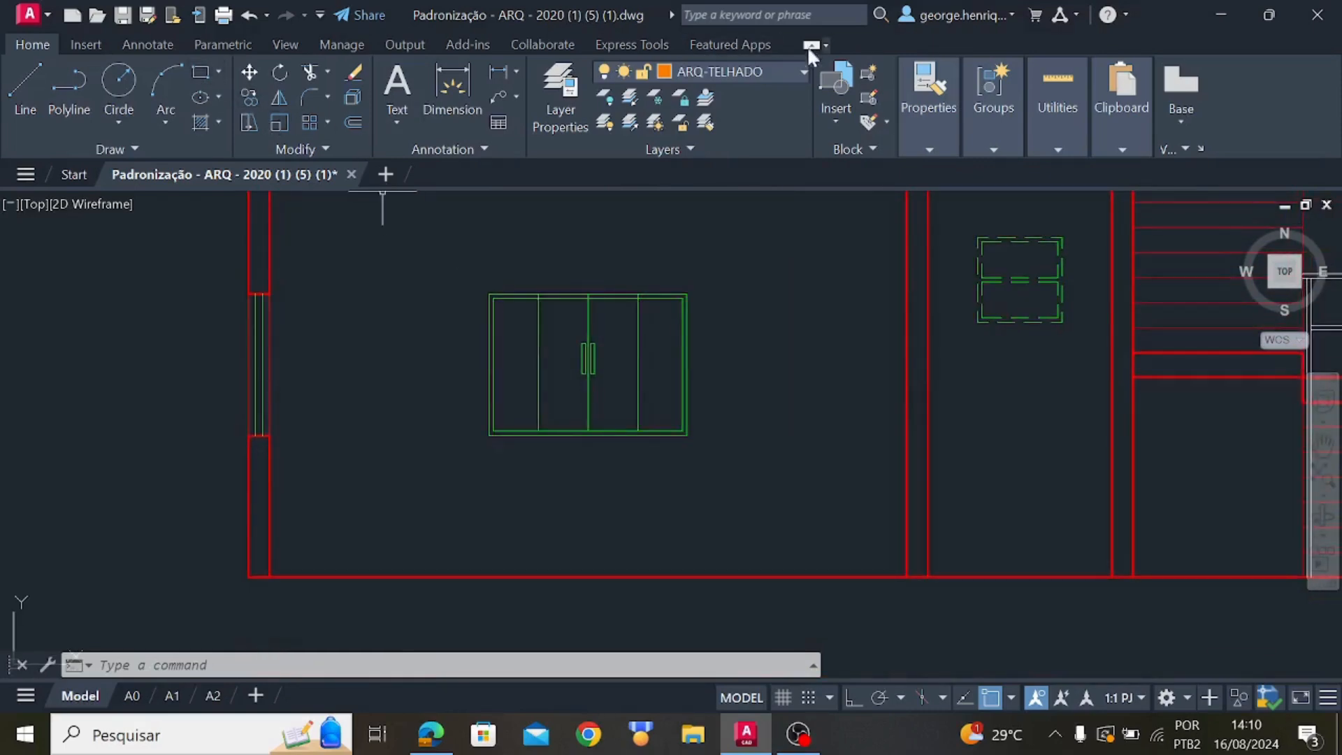
click(804, 71)
scroll(748, 288, up, 10)
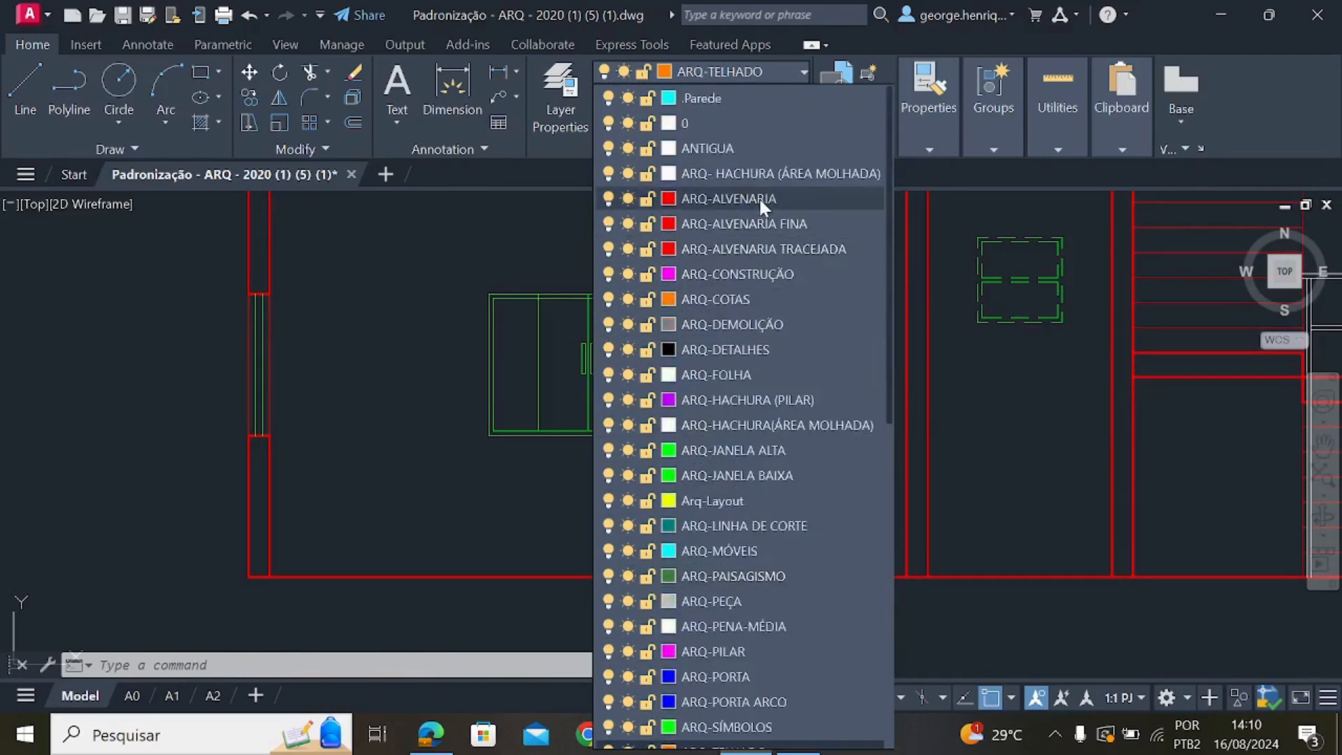
click(760, 199)
click(22, 91)
scroll(315, 585, up, 2)
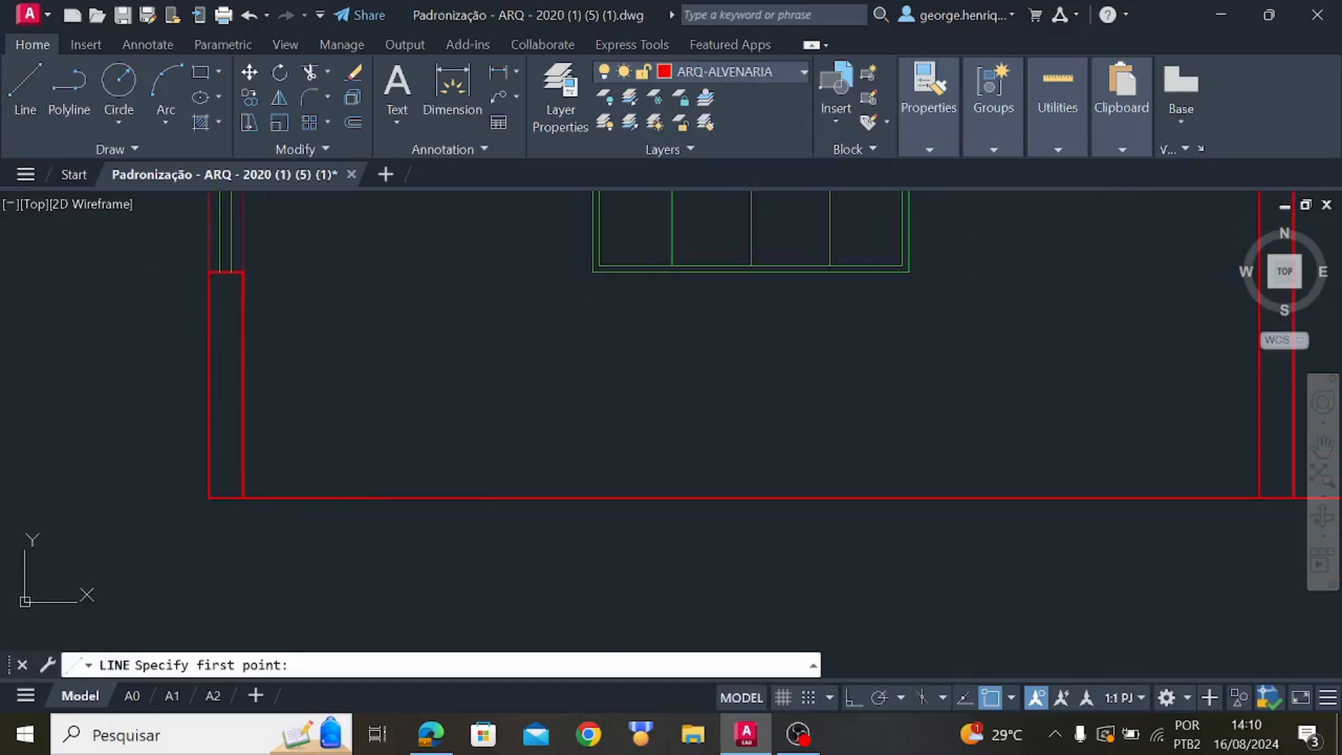
scroll(254, 524, up, 3)
click(217, 439)
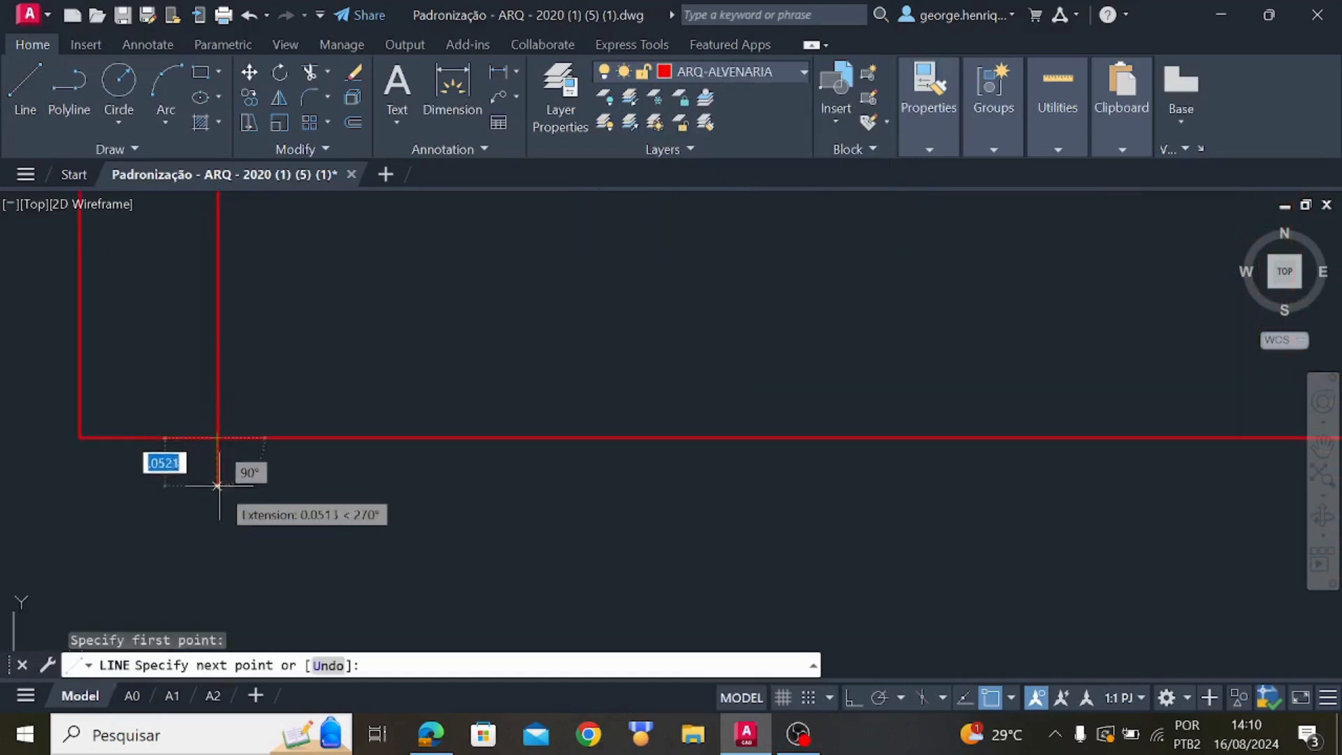
text(.01)
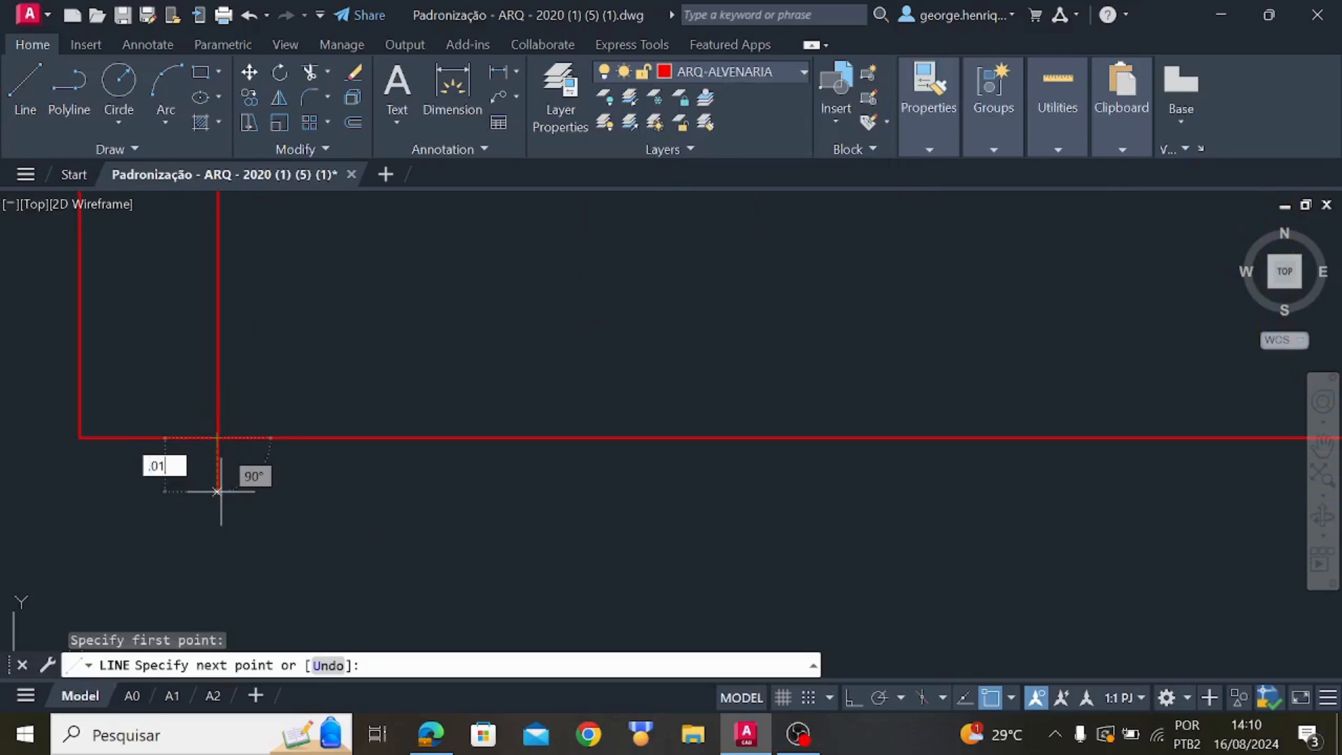
key(Return)
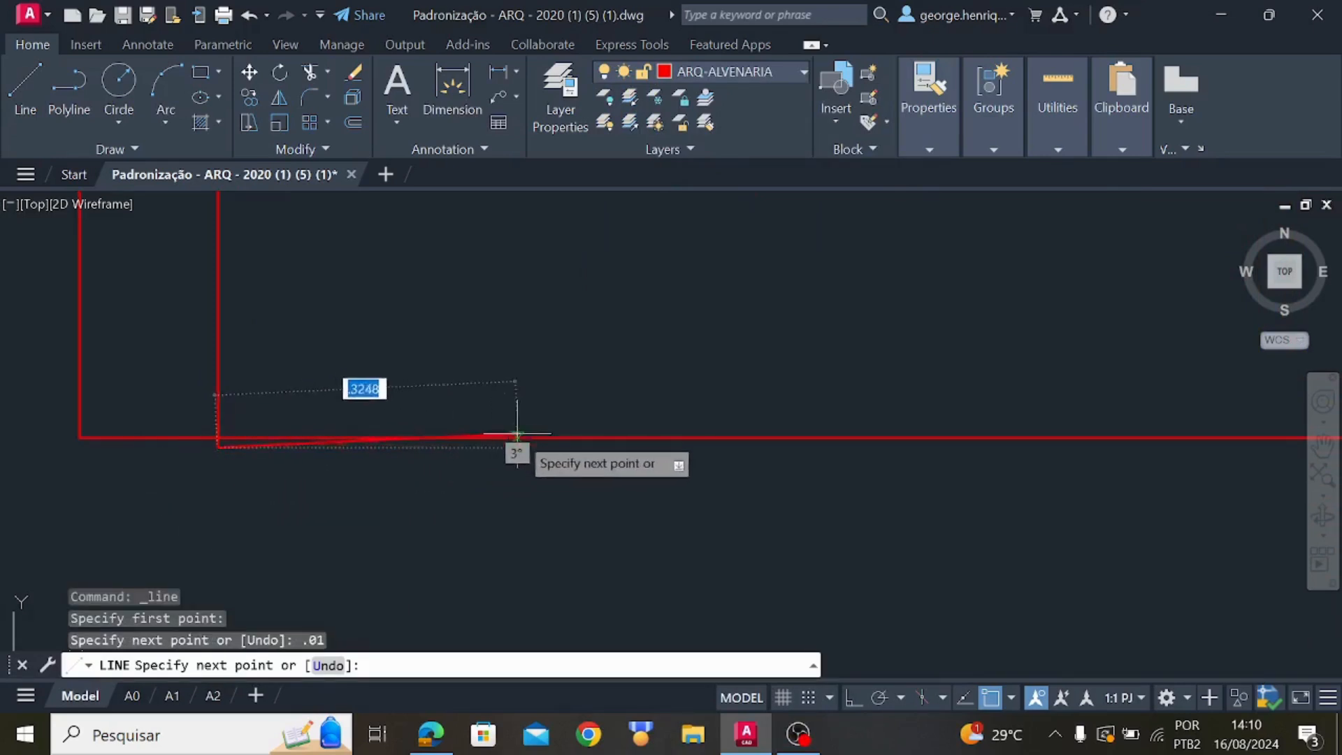
With Ortho on, continue with a horizontal line about 4.51 long to the right, ending just past the next wall's near face
key(F8)
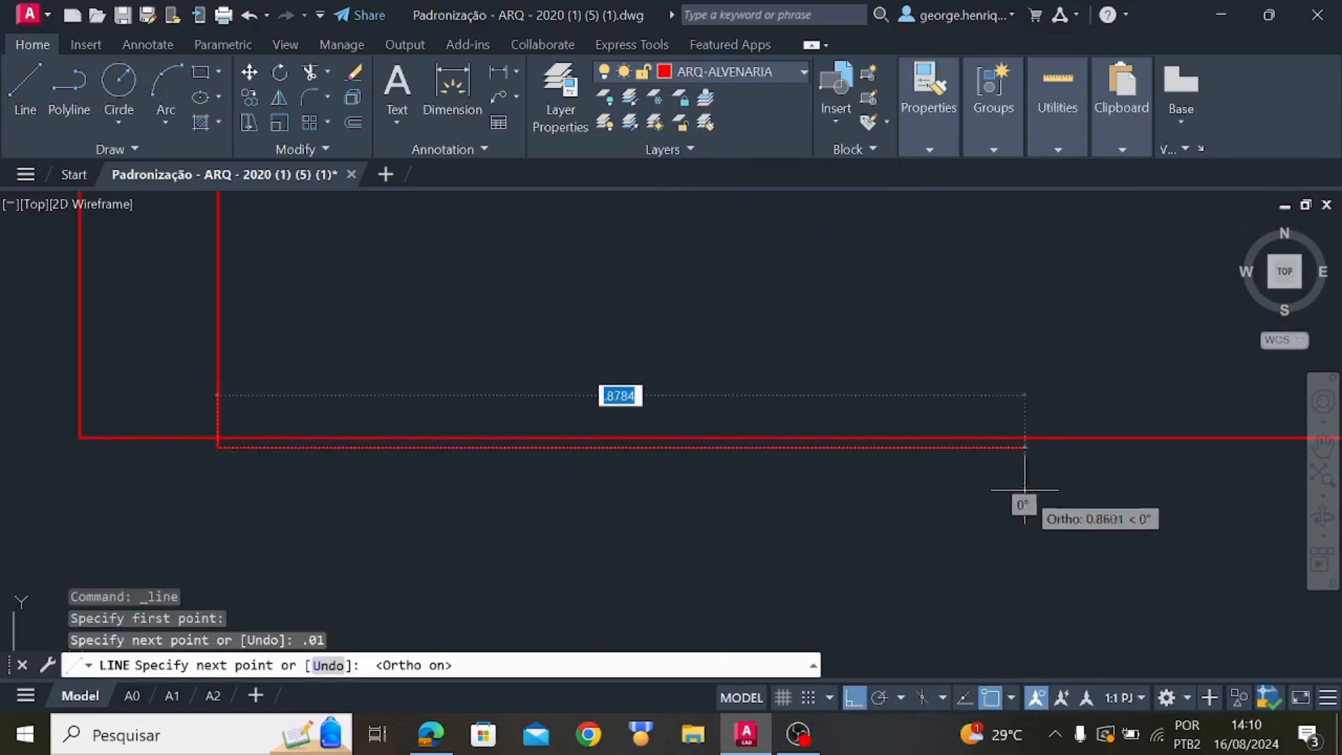
scroll(1045, 479, down, 4)
middle_drag(1045, 480, 497, 591)
middle_drag(878, 608, 399, 599)
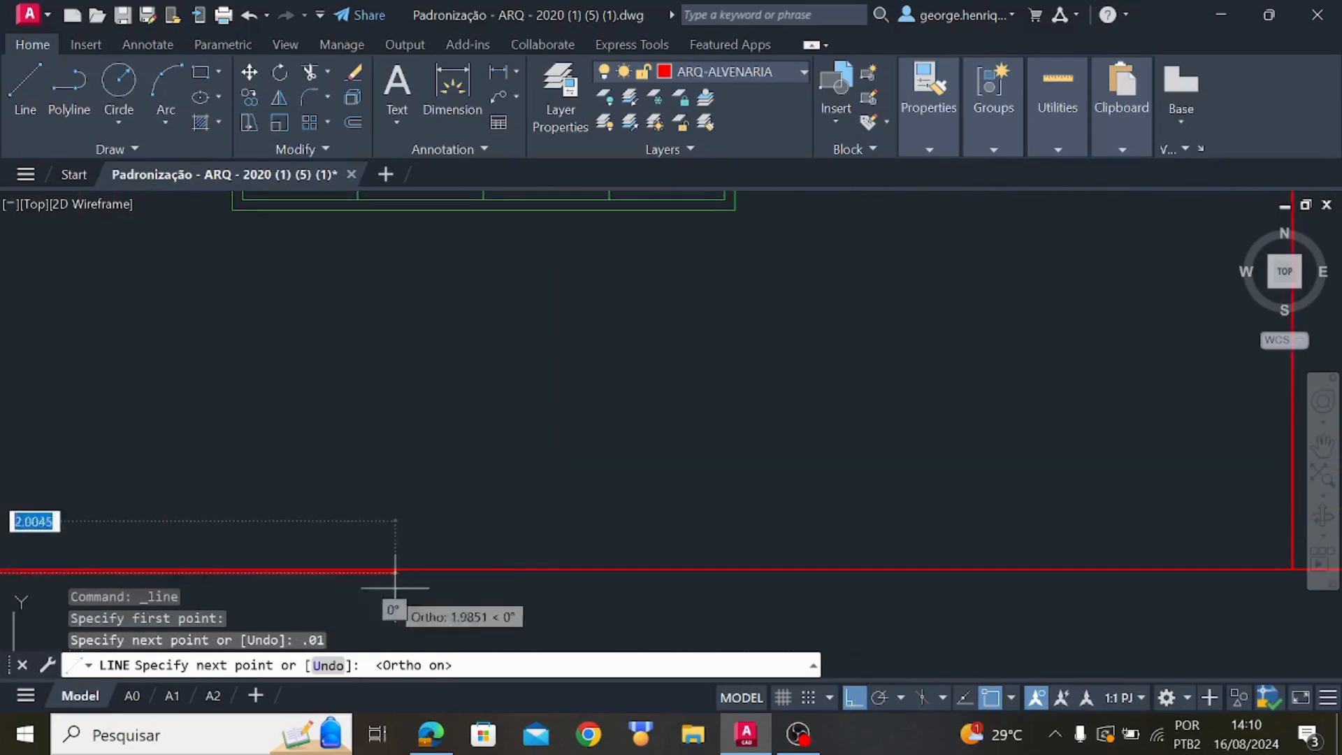
middle_drag(1007, 600, 630, 596)
scroll(786, 588, down, 4)
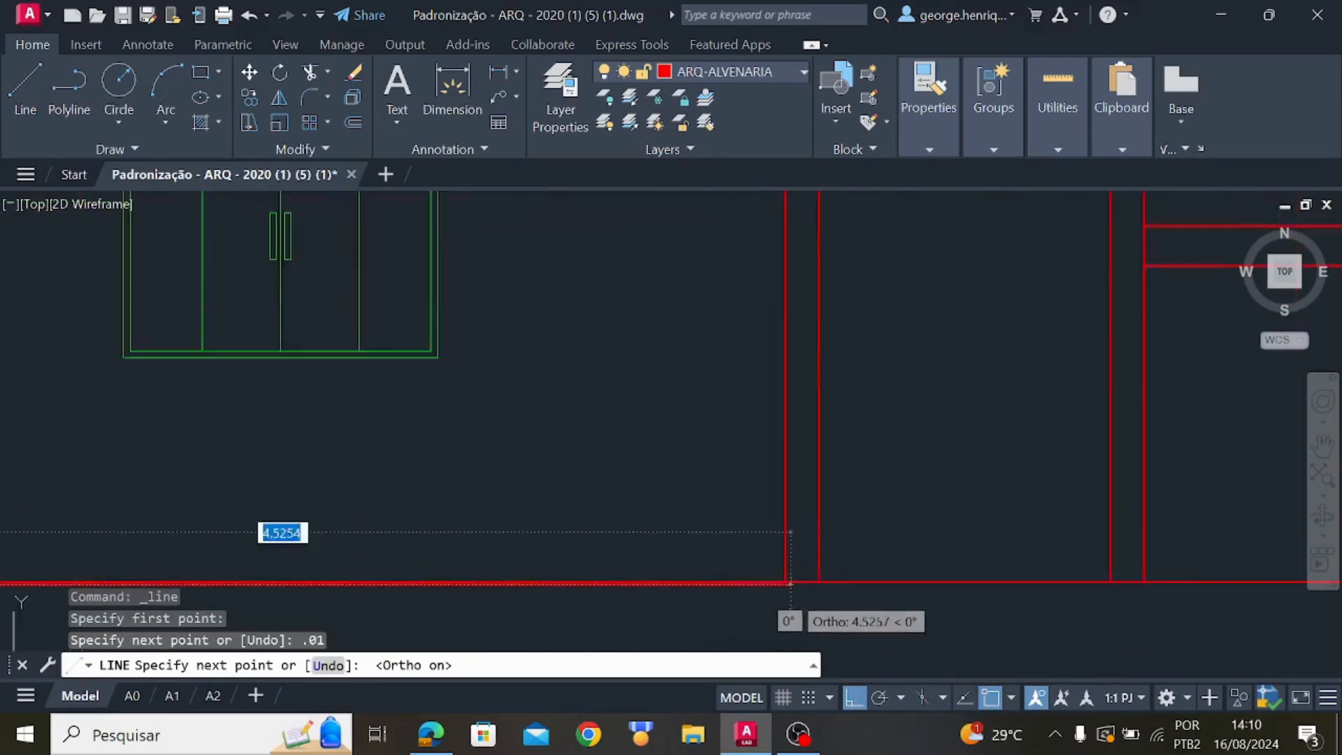
scroll(785, 569, up, 5)
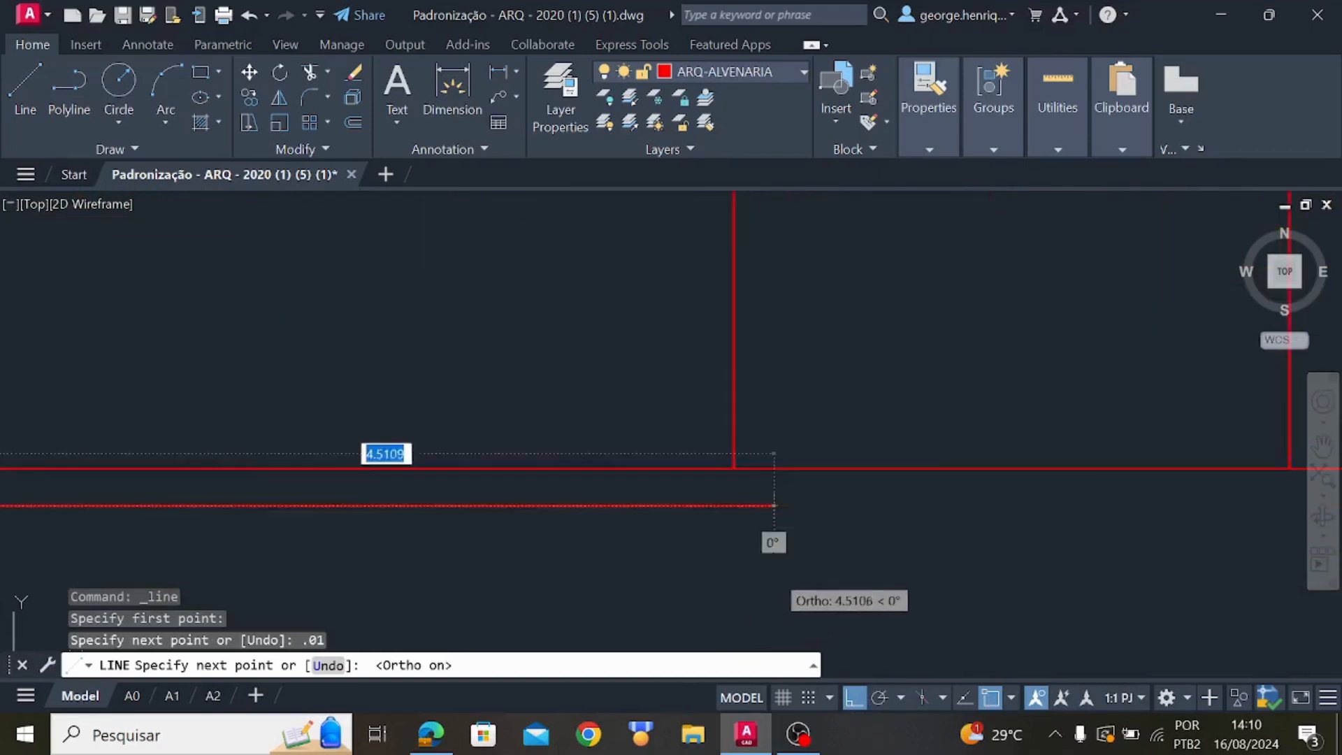
click(802, 516)
key(Escape)
Draw a short vertical line from the base of the second wall's near face down to the lowered floor line
key(space)
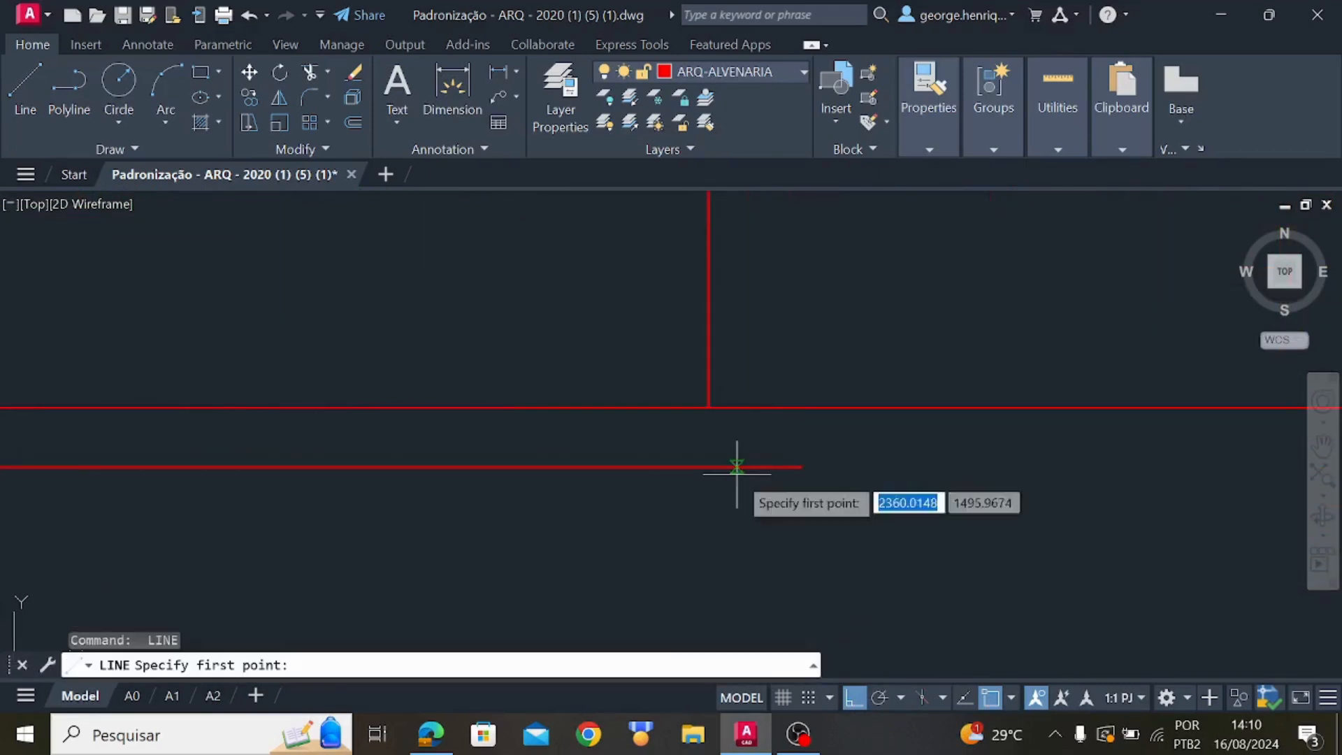
click(700, 401)
key(Escape)
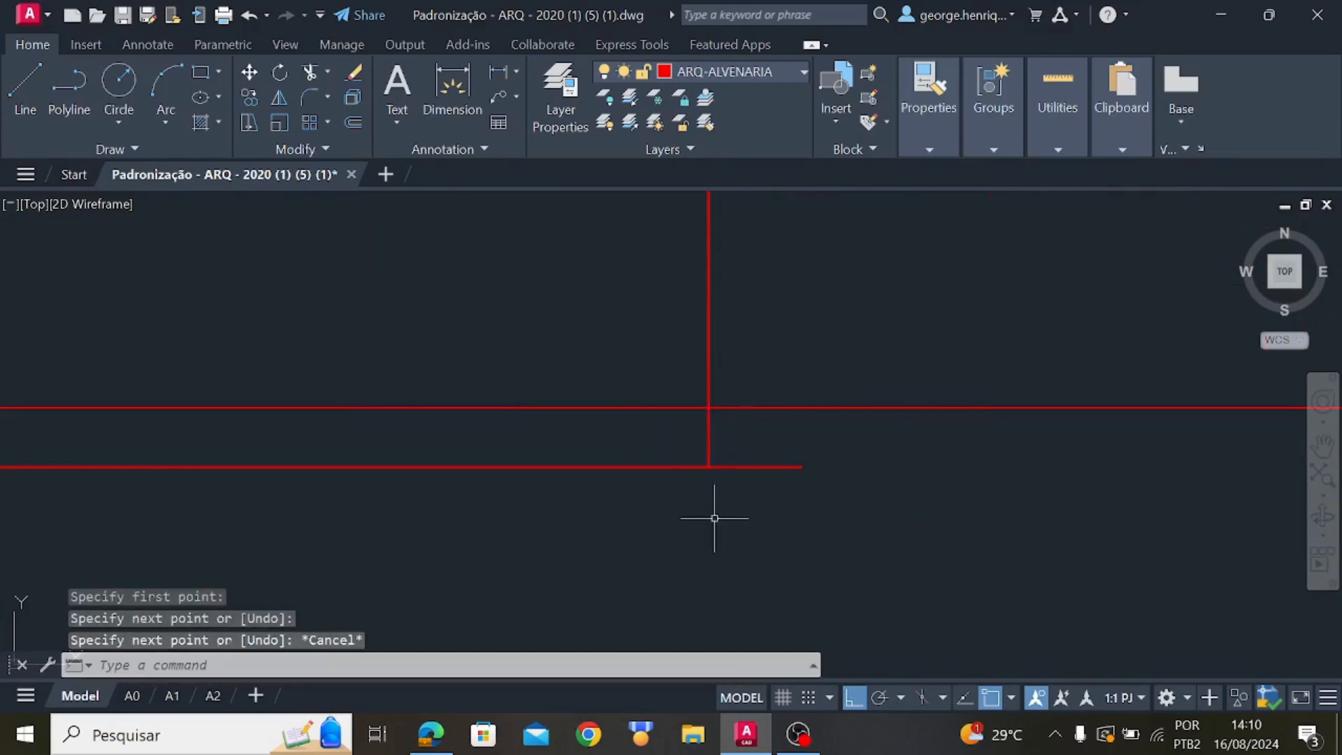
Trim away the original floor line between the left outer wall and the second wall, plus the lowered line's overhang past the second wall
scroll(716, 515, down, 4)
middle_drag(502, 574, 653, 571)
scroll(681, 497, up, 2)
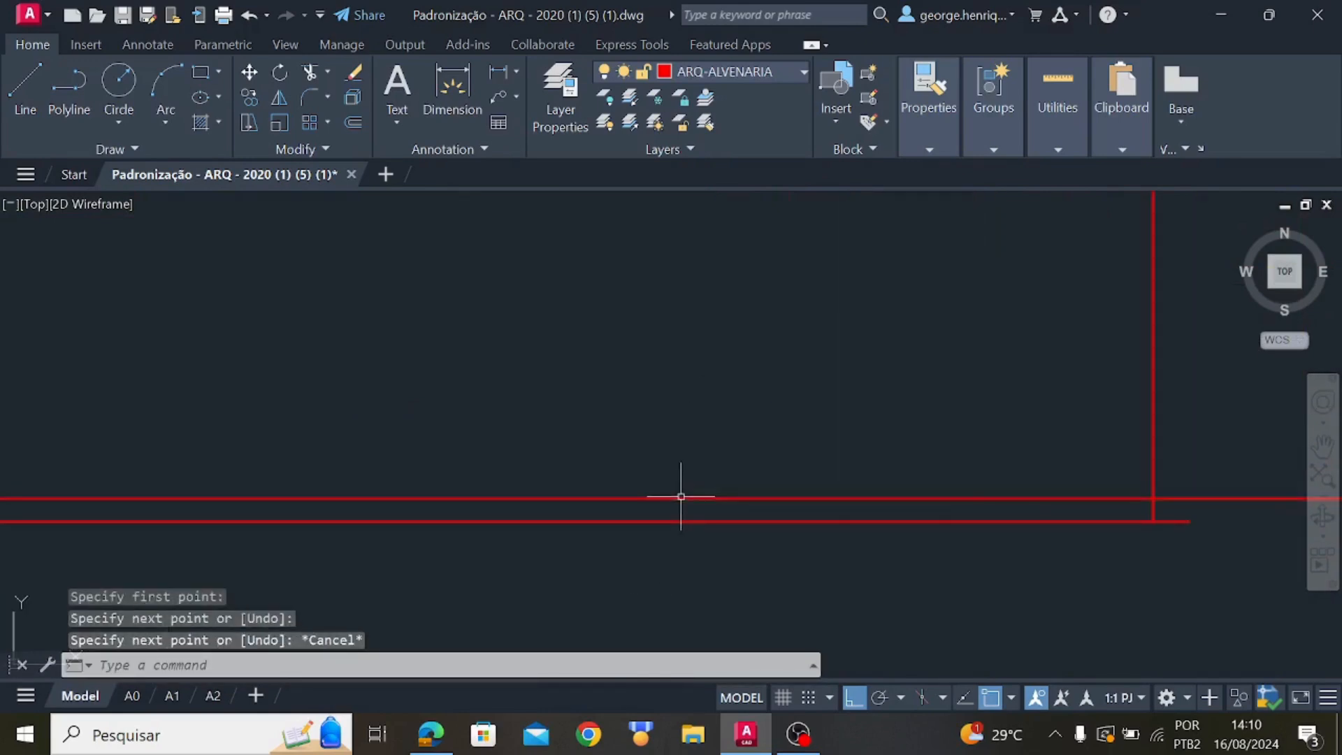
text(tri)
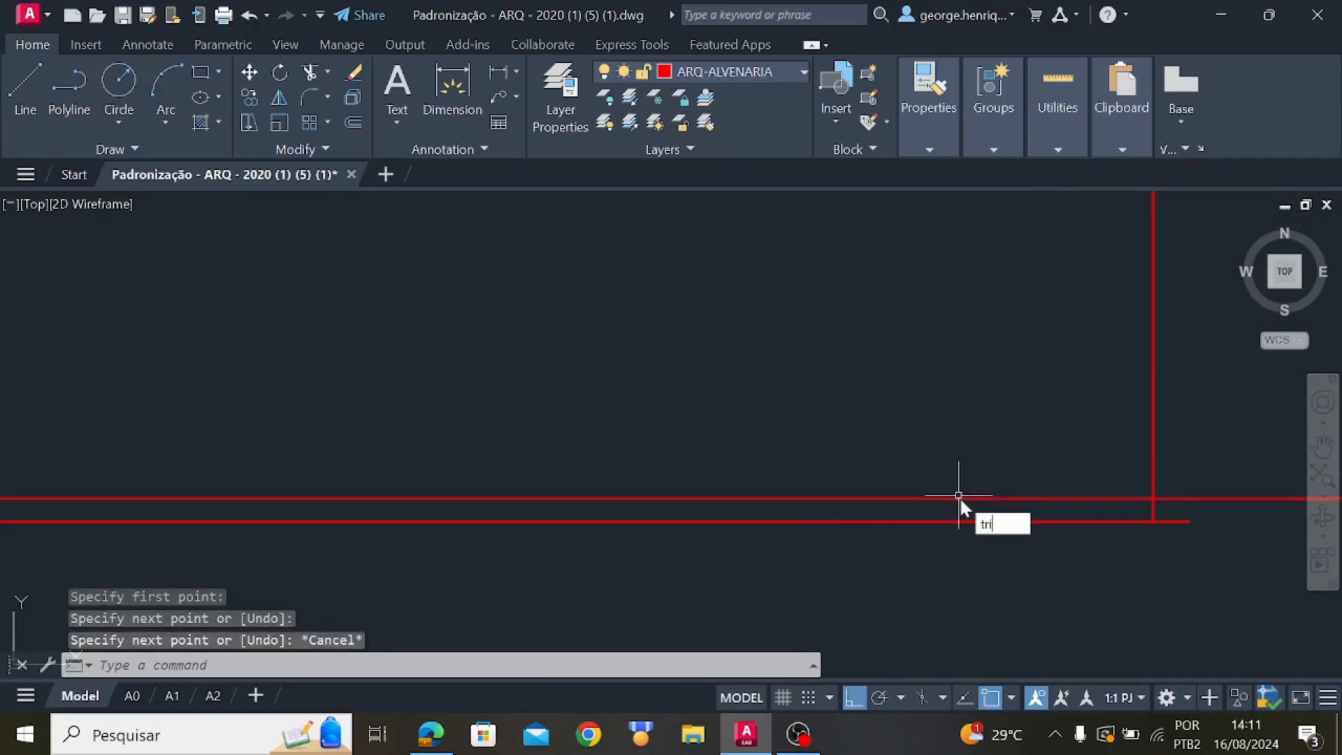
key(Return)
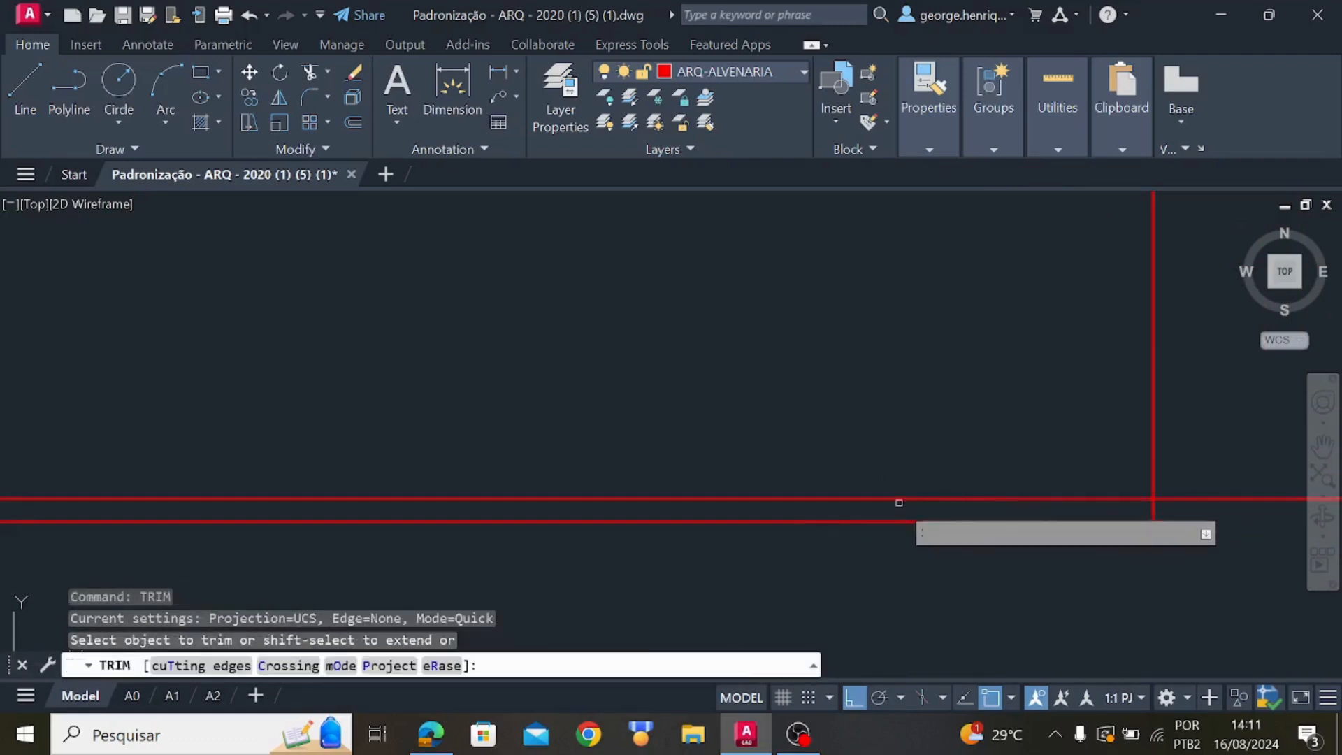
click(899, 500)
scroll(953, 521, up, 2)
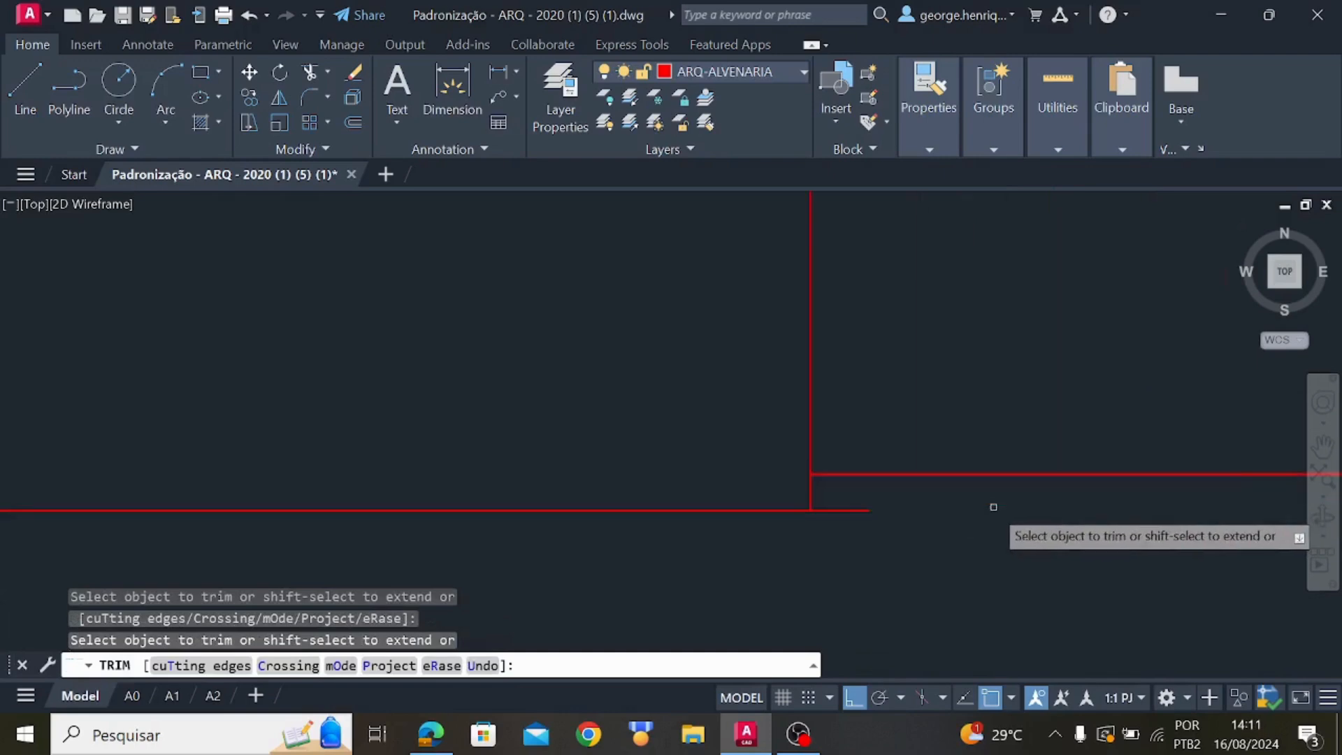
scroll(861, 514, down, 4)
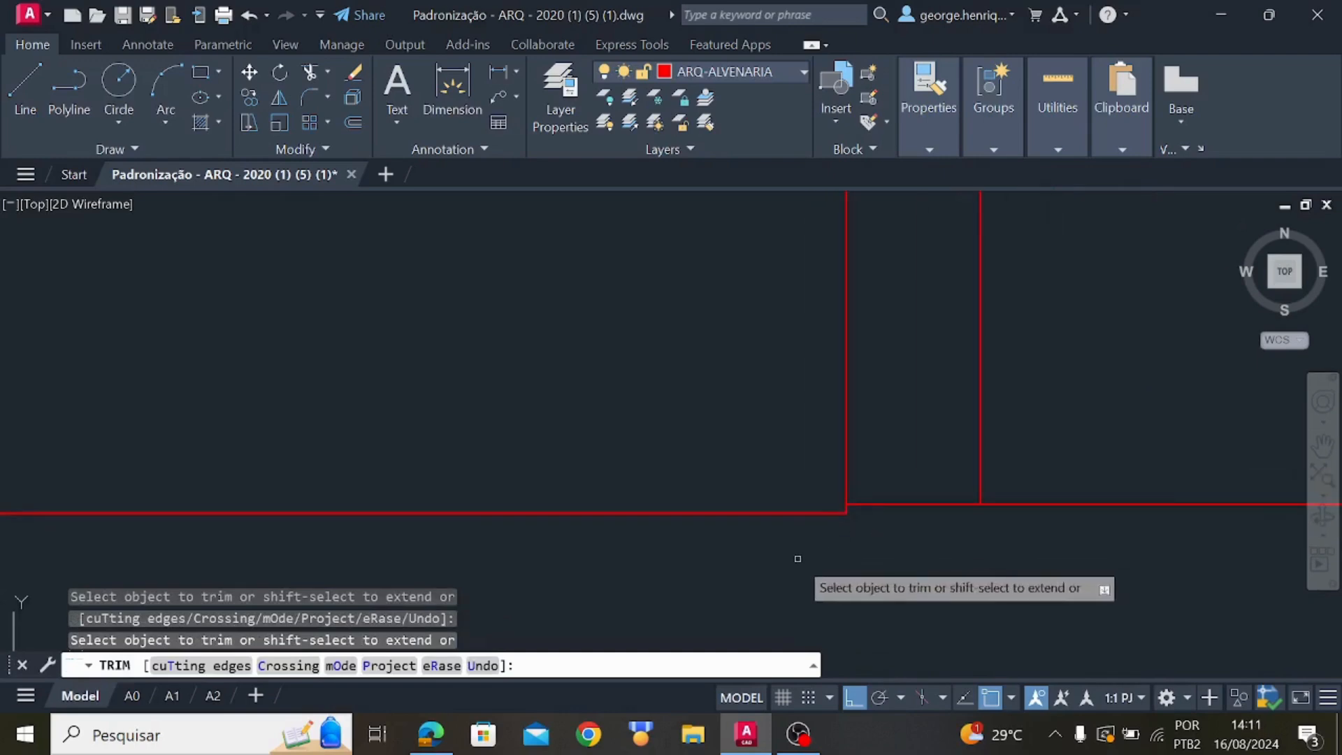
scroll(899, 504, down, 3)
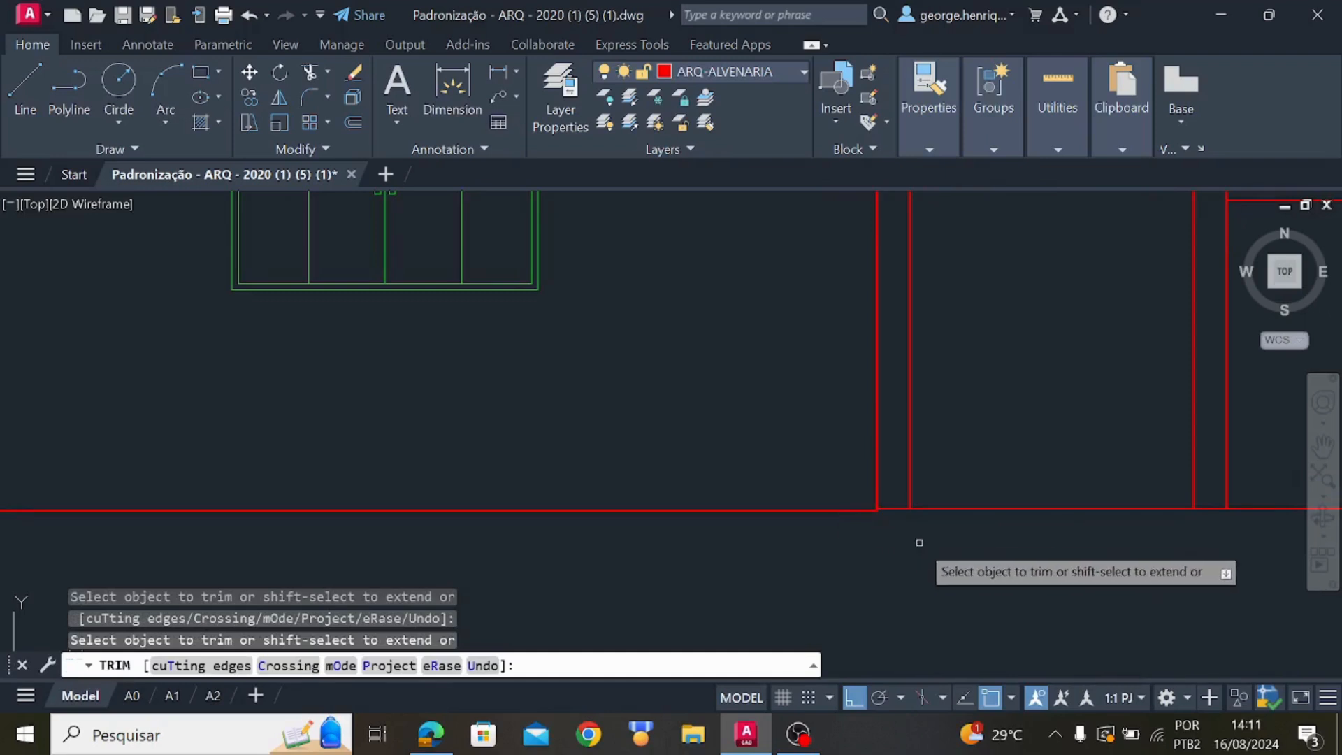
scroll(916, 539, down, 2)
scroll(587, 432, up, 3)
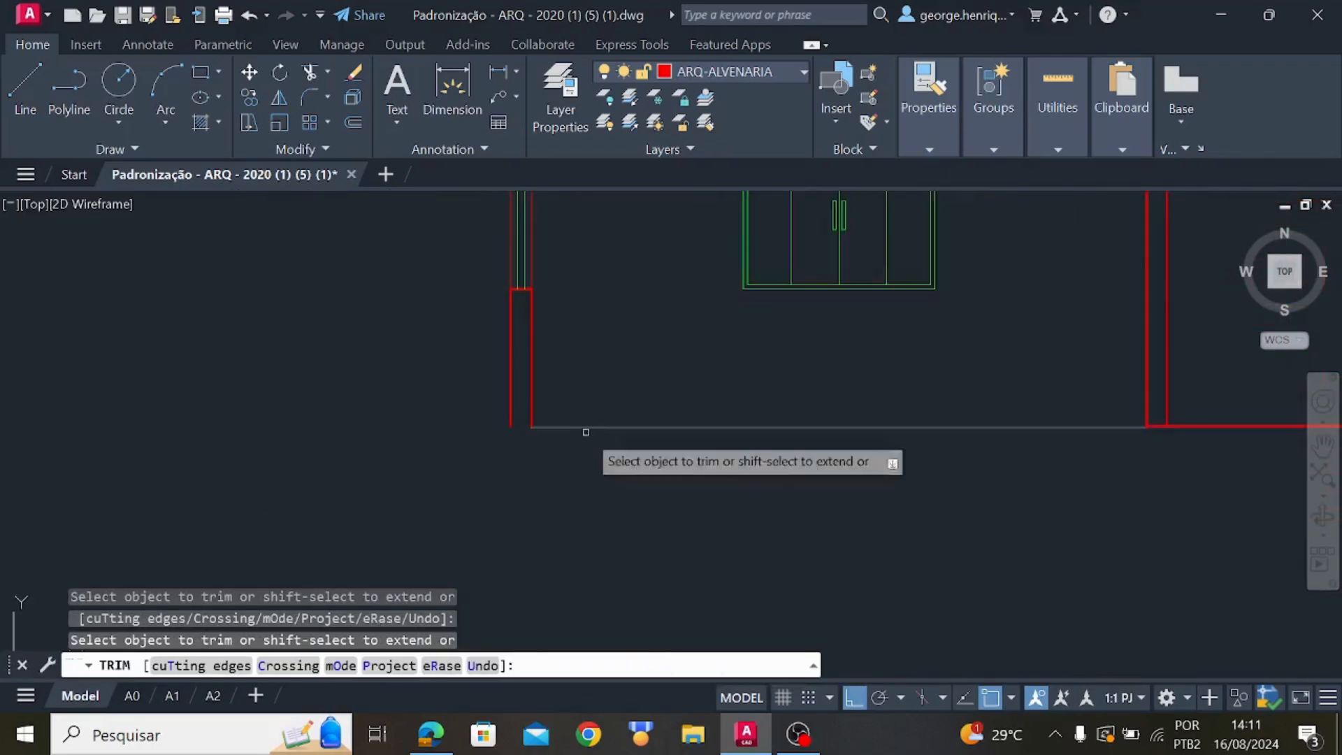
key(Escape)
Draw a horizontal line closing the base of the left outer wall, from its outer face to its inner face
scroll(1065, 531, down, 6)
mouse_move(1030, 522)
middle_down()
mouse_move(363, 530)
mouse_move(615, 509)
middle_up()
scroll(585, 470, up, 8)
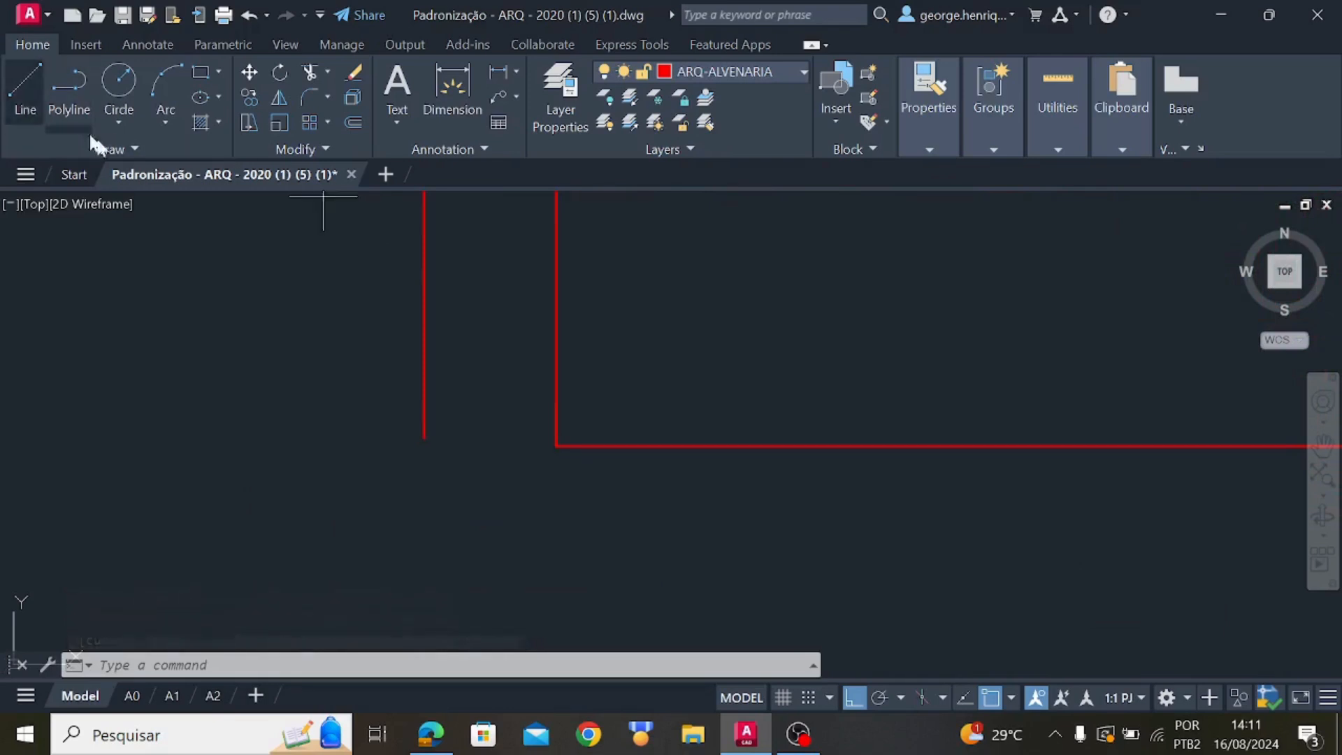
click(423, 438)
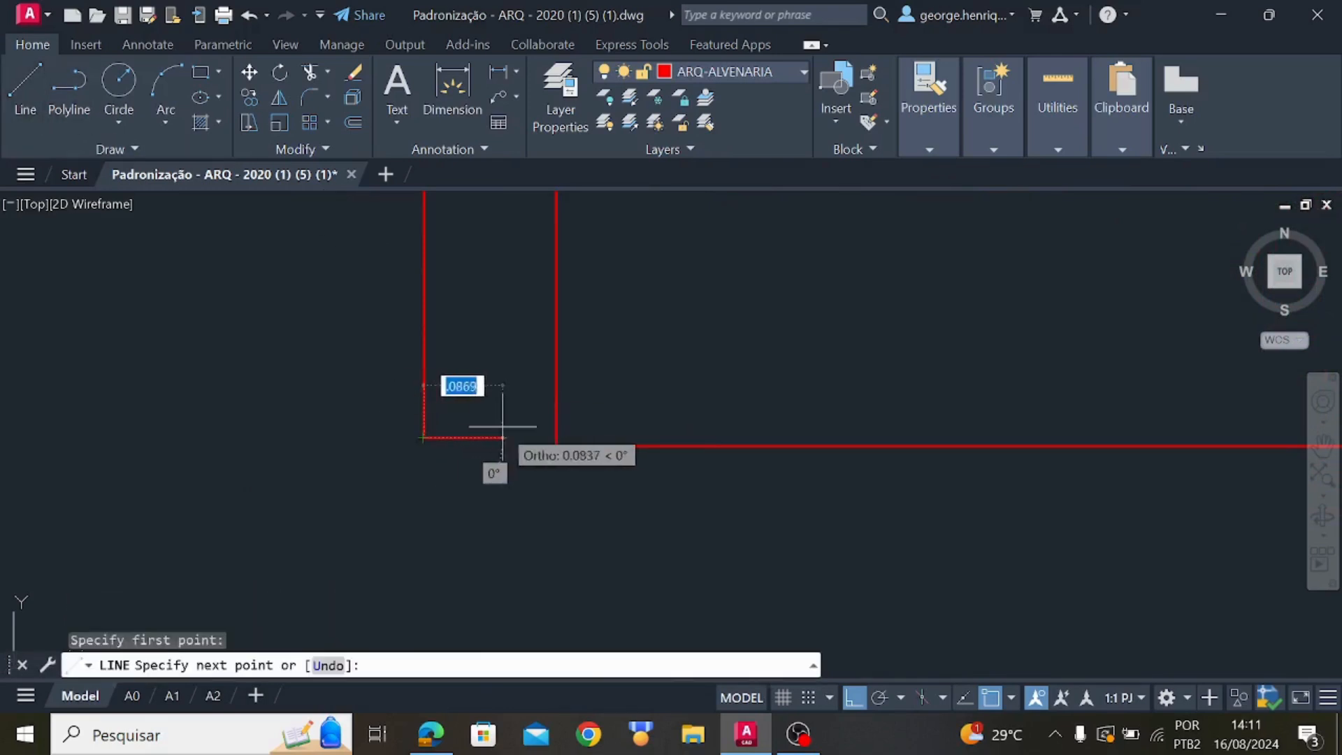
scroll(555, 436, up, 5)
click(555, 445)
key(Escape)
scroll(666, 480, down, 5)
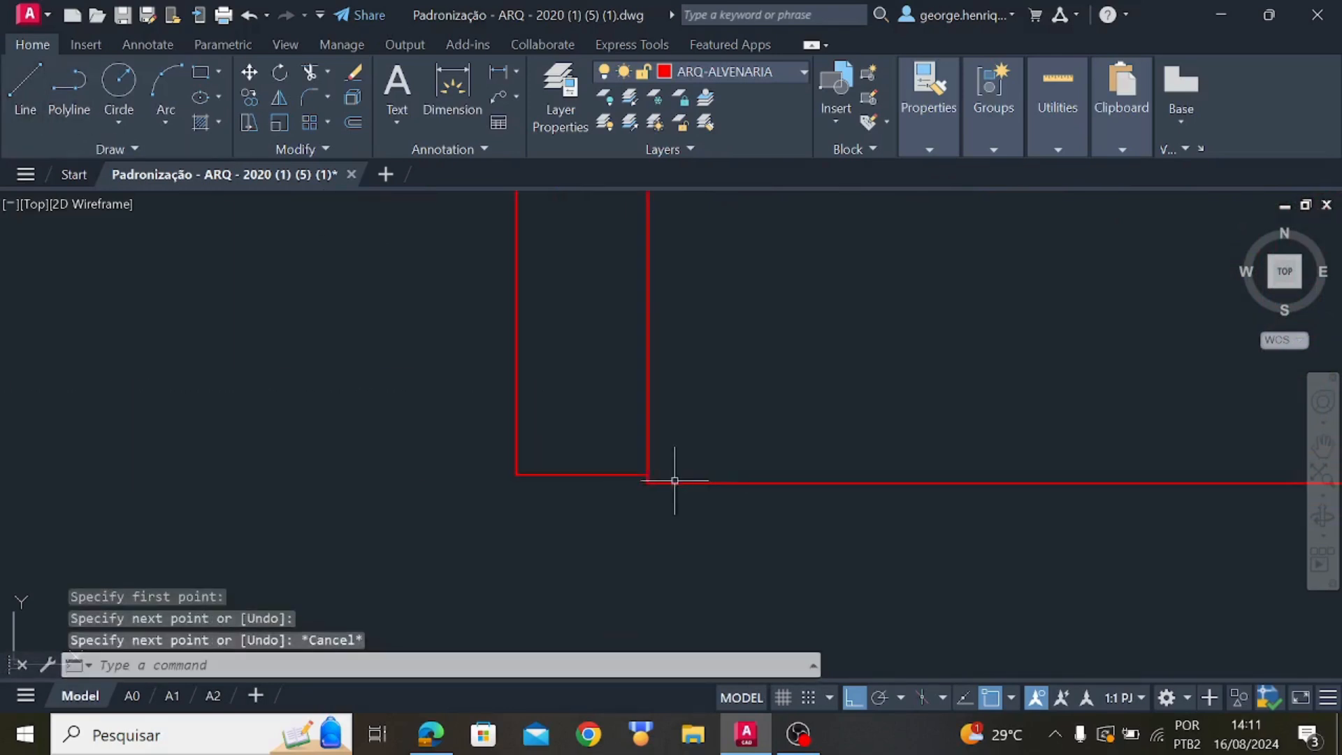
Examine the floor step at the base of the second wall in the section
scroll(611, 471, down, 5)
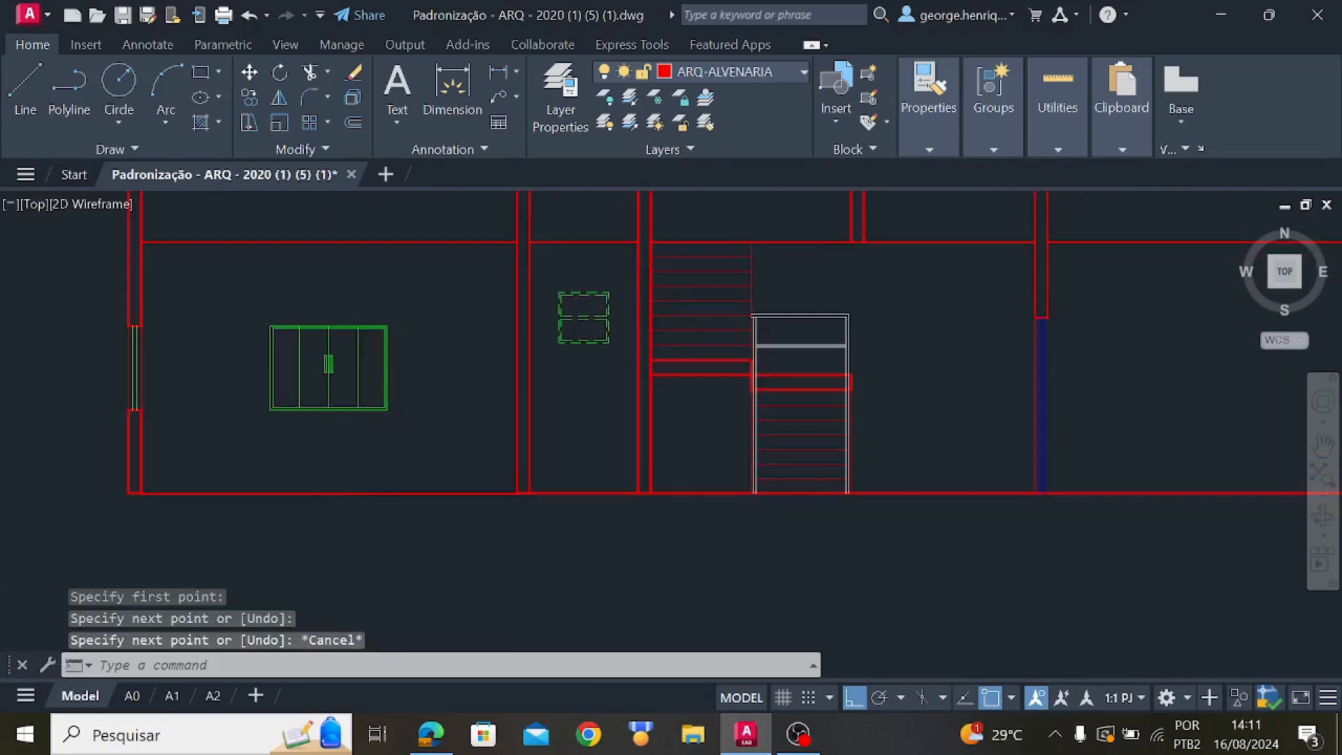
scroll(594, 493, up, 6)
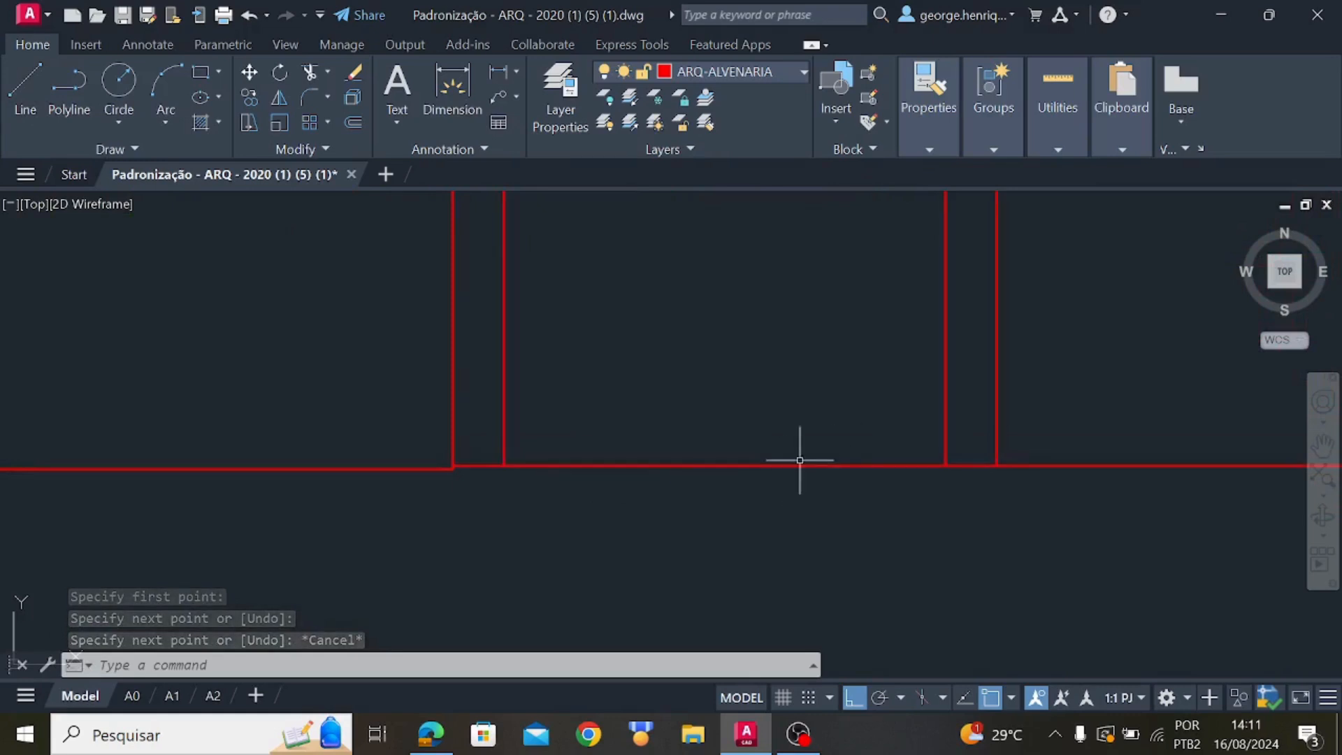
scroll(519, 476, up, 6)
middle_drag(400, 466, 839, 480)
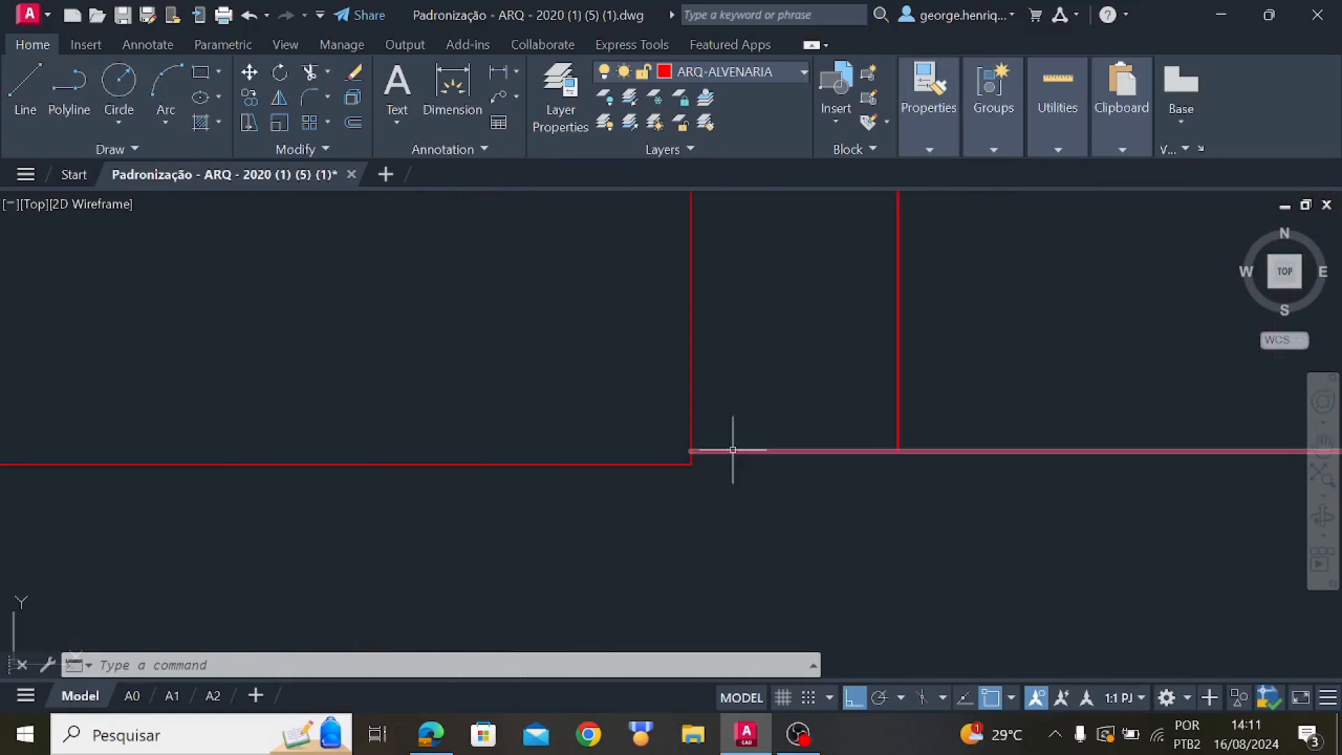
scroll(606, 480, down, 2)
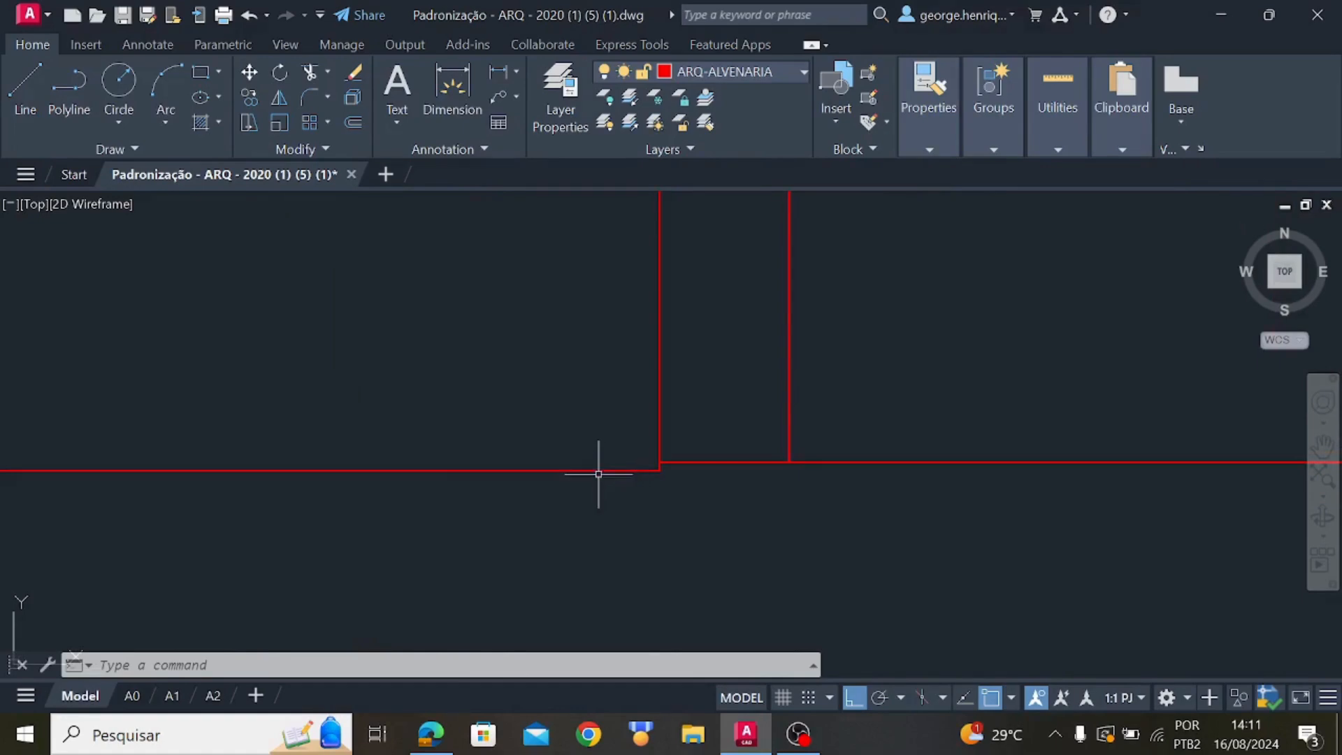
scroll(595, 472, down, 4)
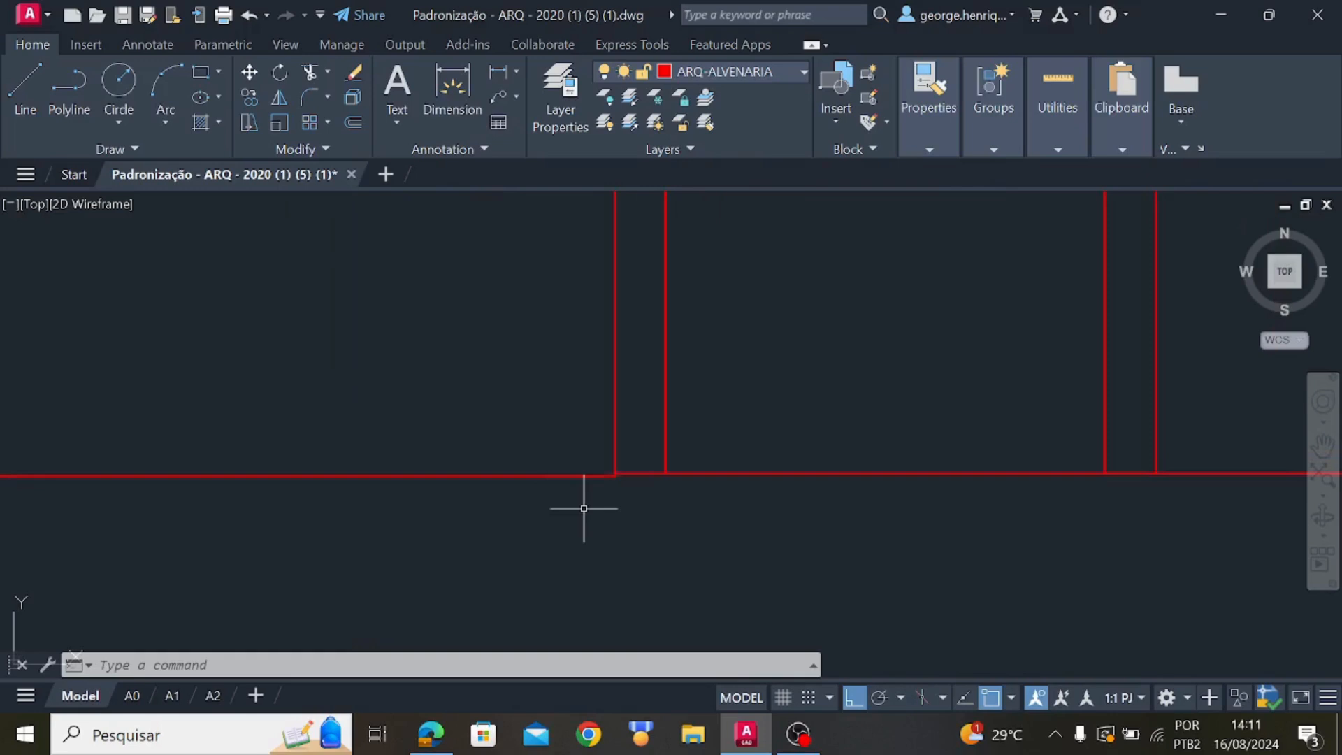
scroll(582, 507, down, 3)
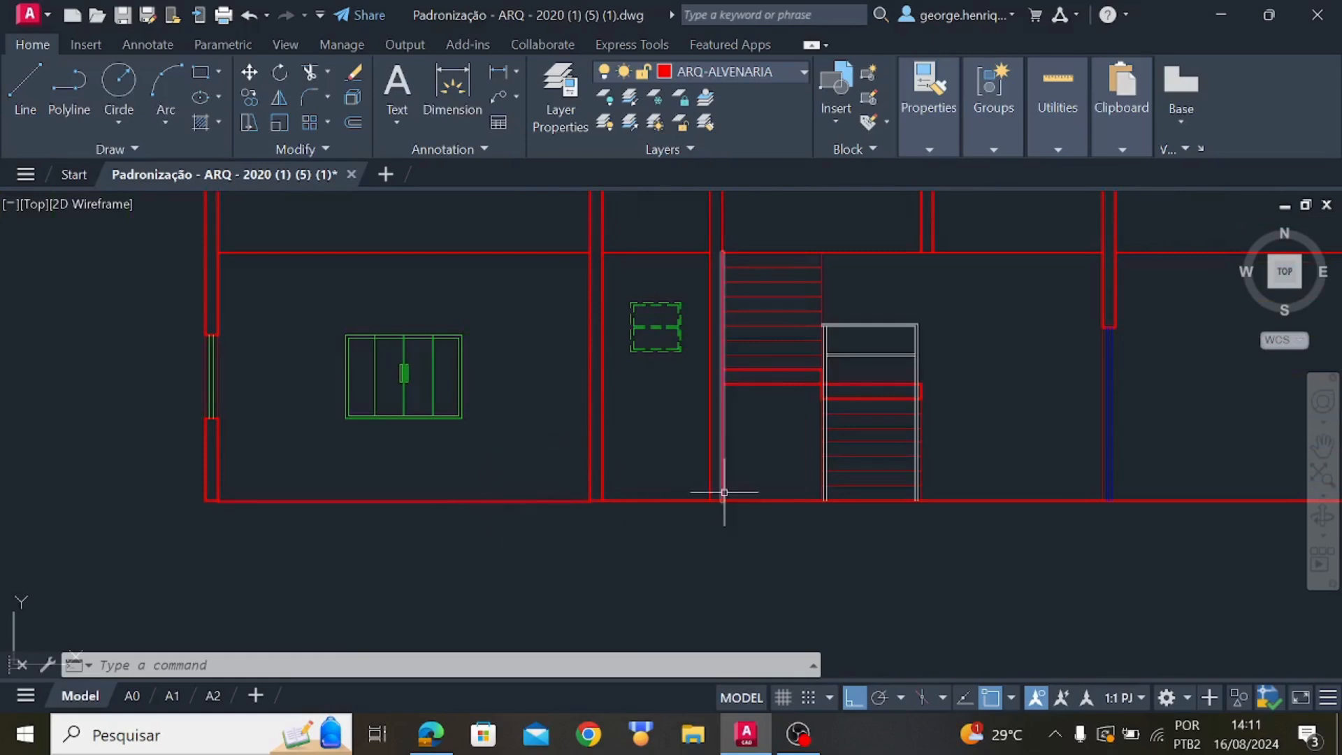
mouse_move(724, 493)
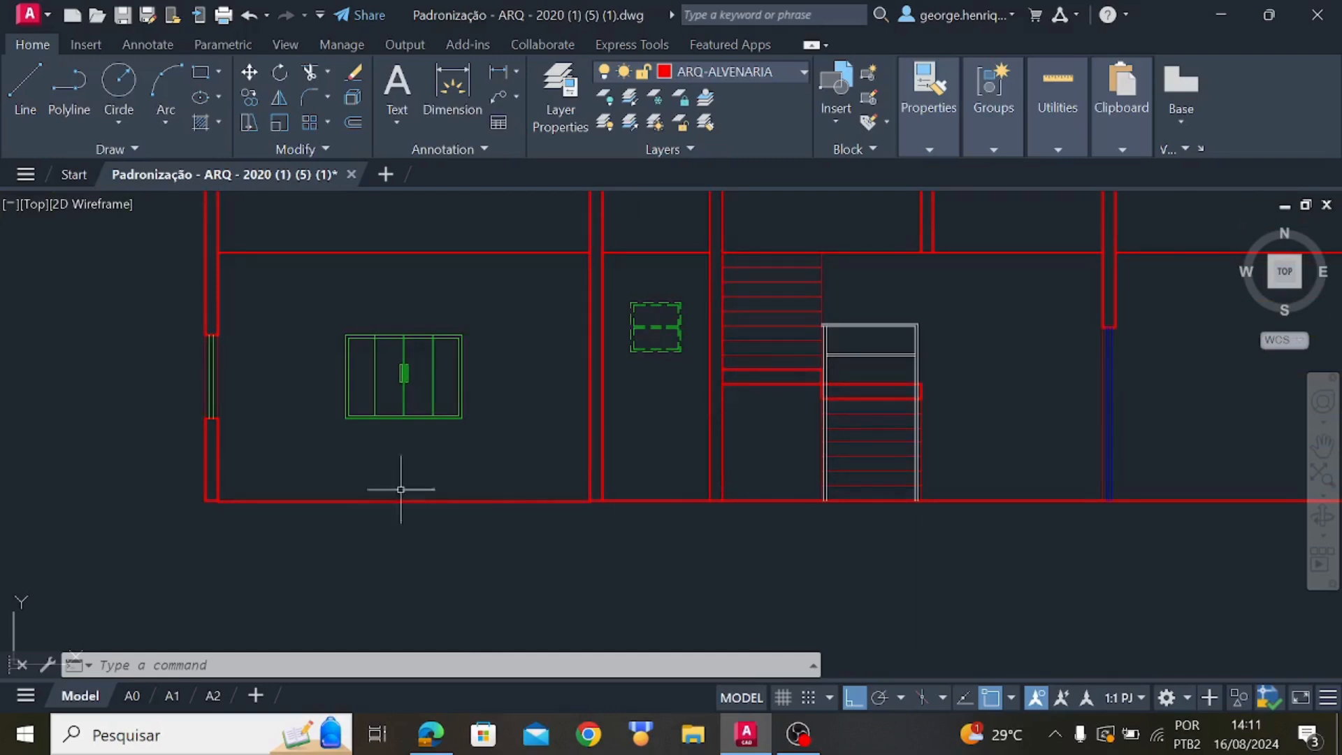
Check the floor level marks of the Cozinha and both parts of BWC 1 in the plan against the section
scroll(439, 473, down, 5)
scroll(454, 497, up, 5)
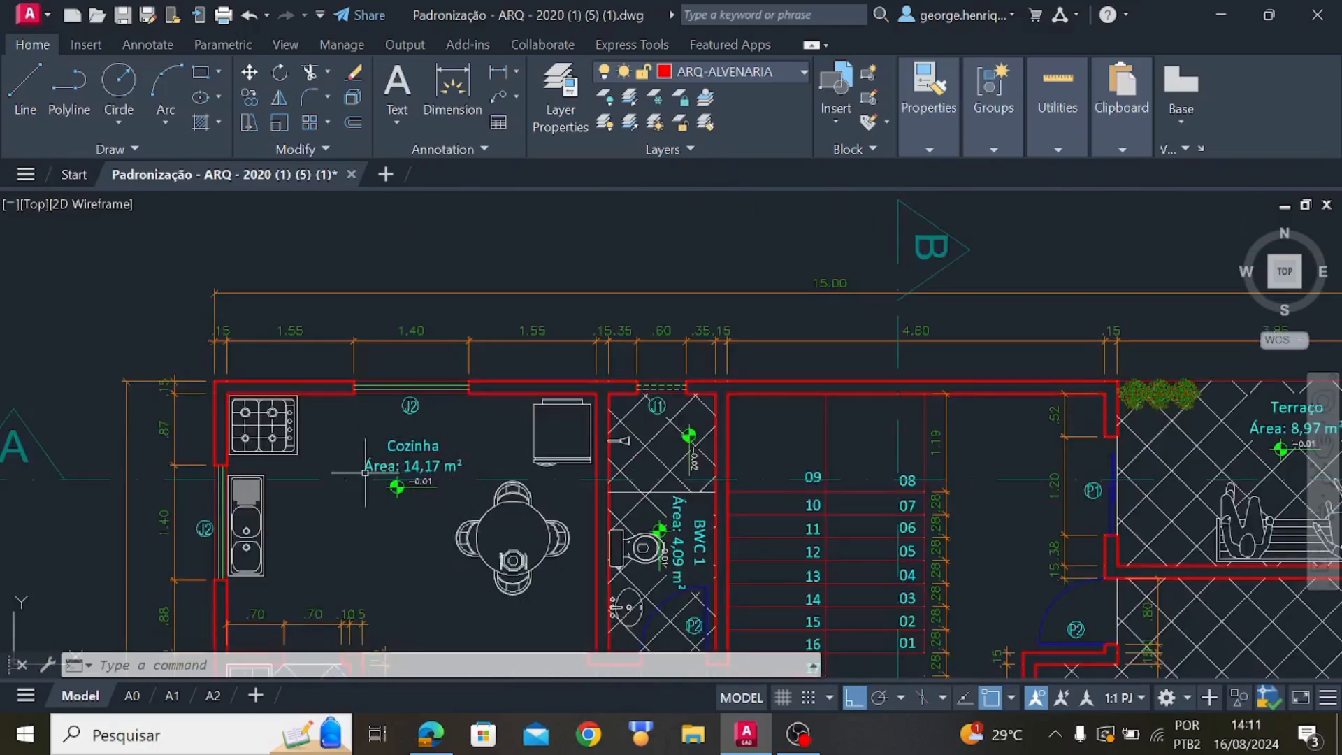
scroll(416, 487, up, 3)
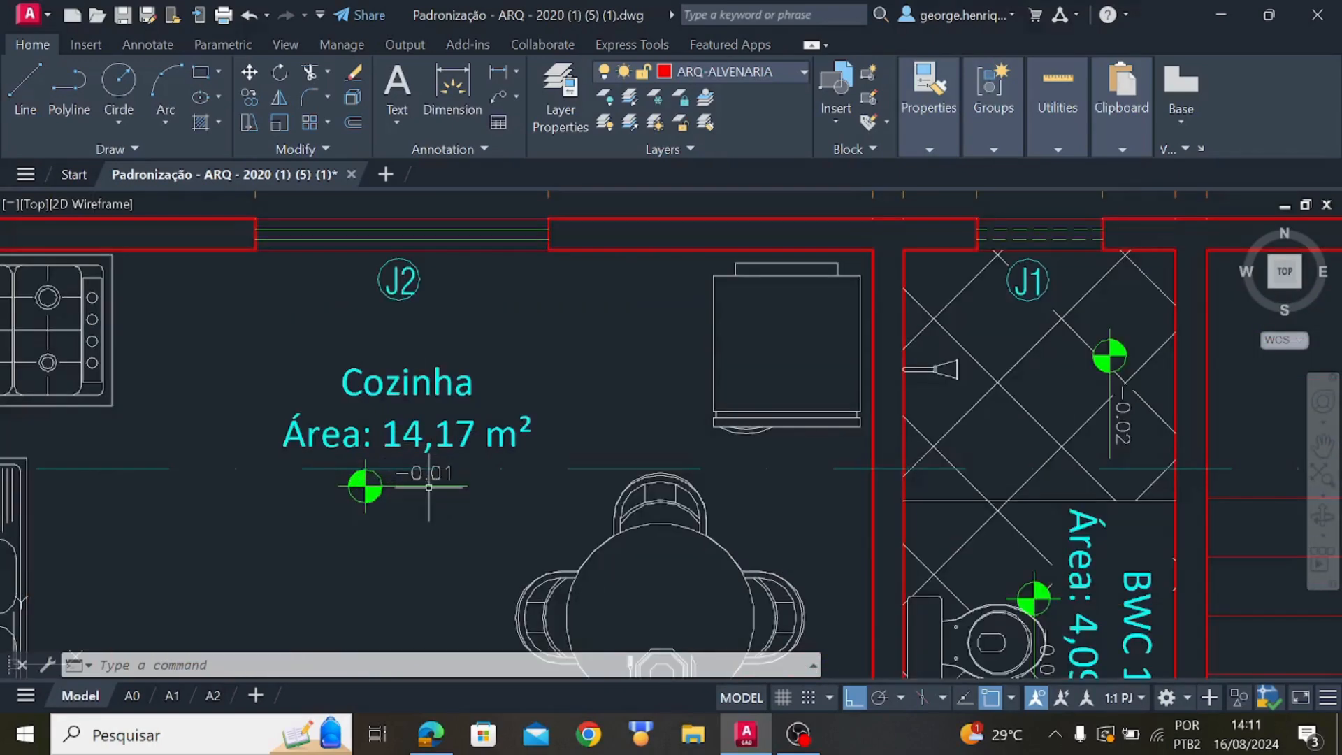
middle_drag(988, 430, 681, 463)
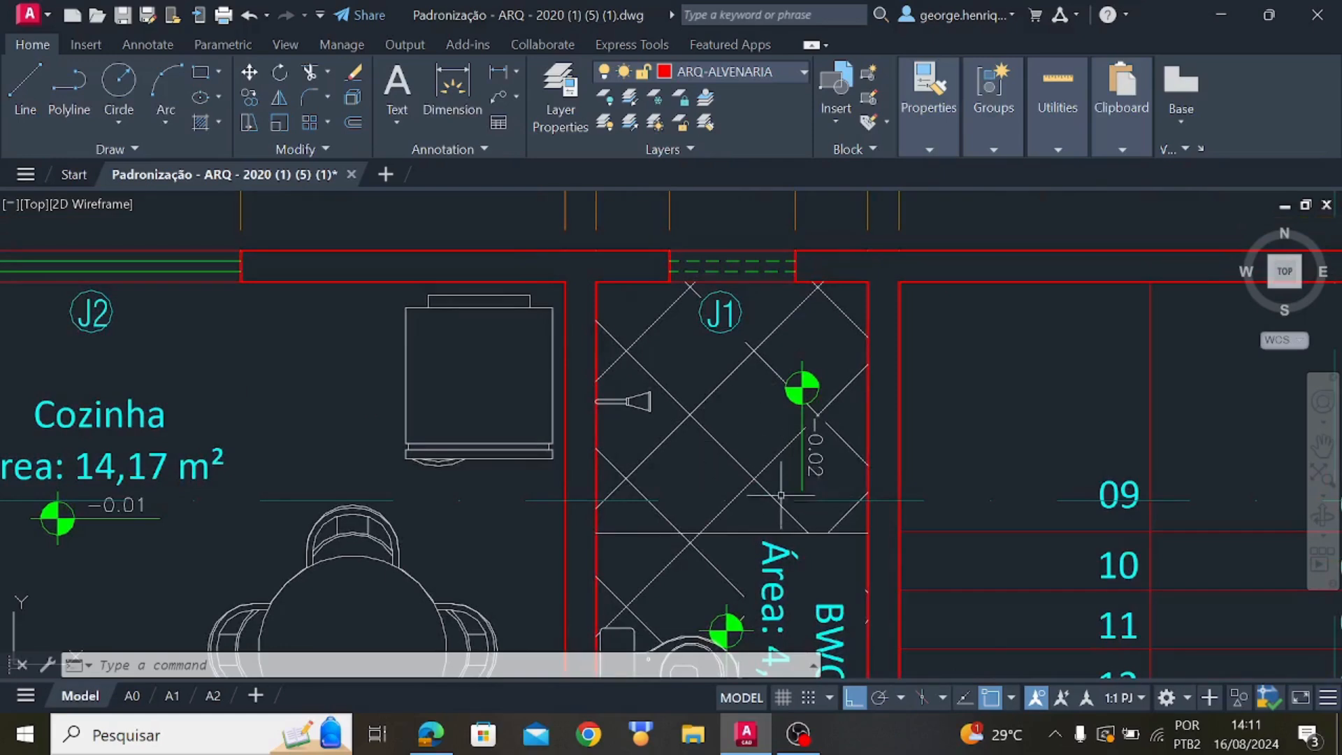
scroll(781, 495, down, 3)
middle_drag(808, 499, 789, 451)
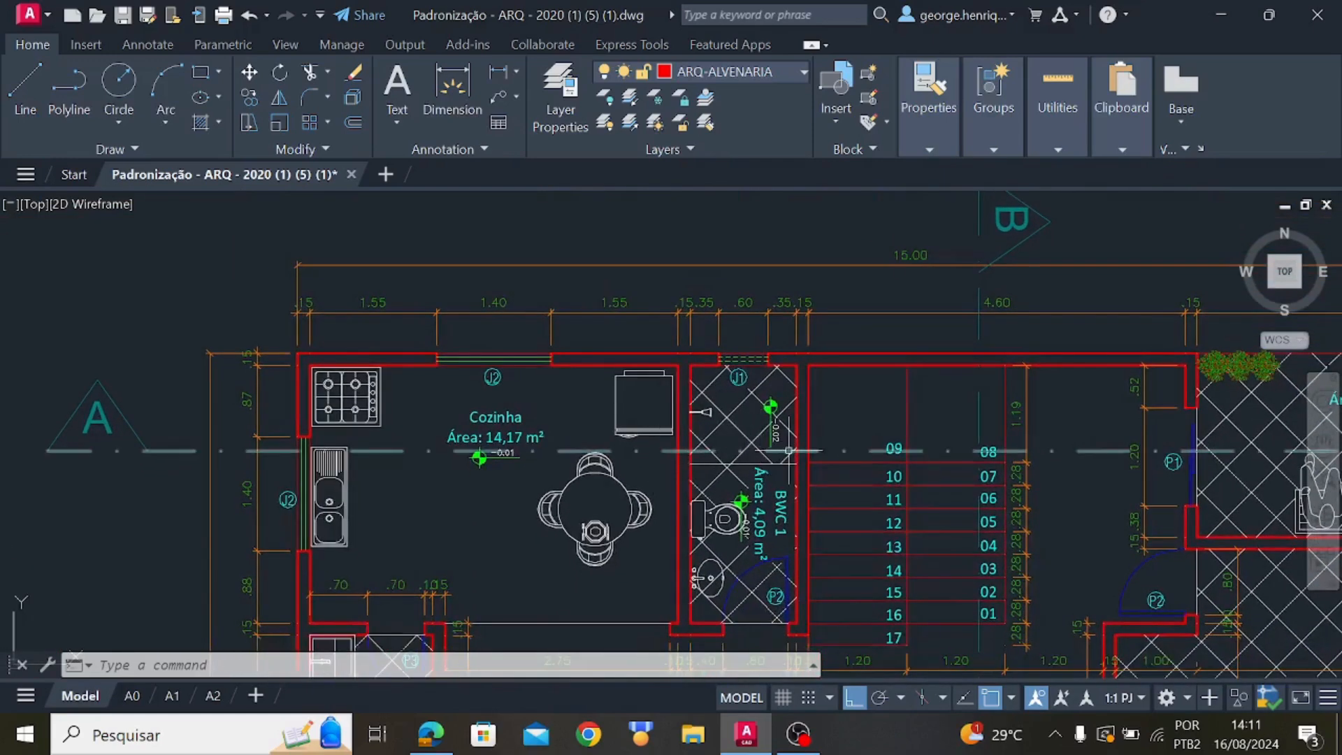
scroll(788, 451, up, 3)
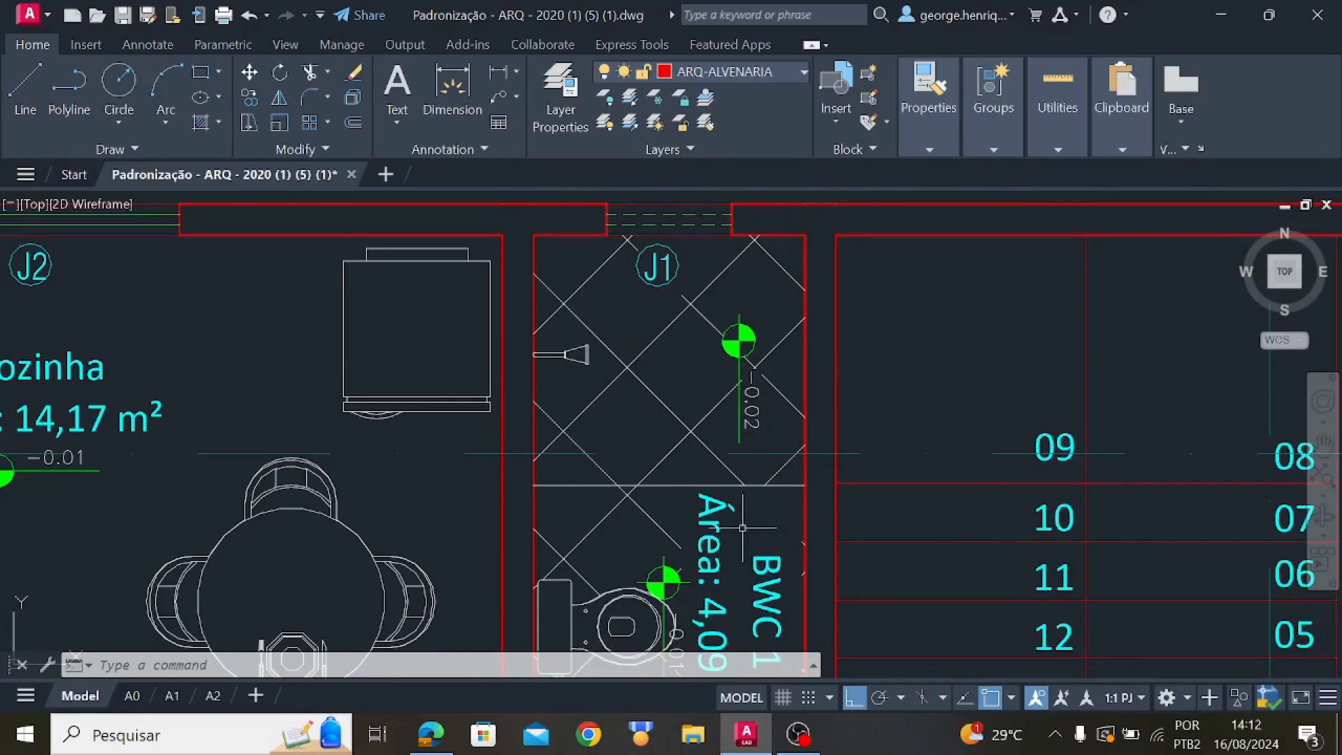
middle_drag(721, 562, 717, 414)
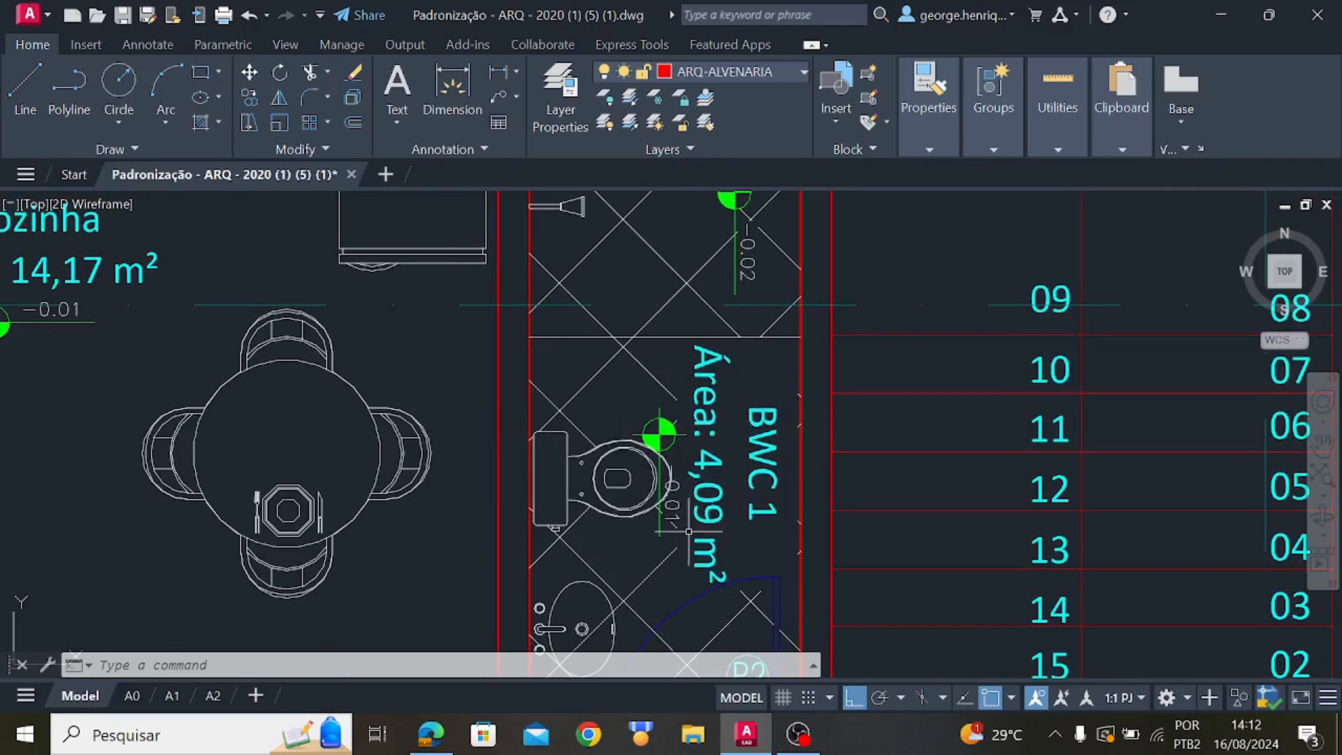
scroll(673, 520, up, 3)
scroll(673, 520, down, 4)
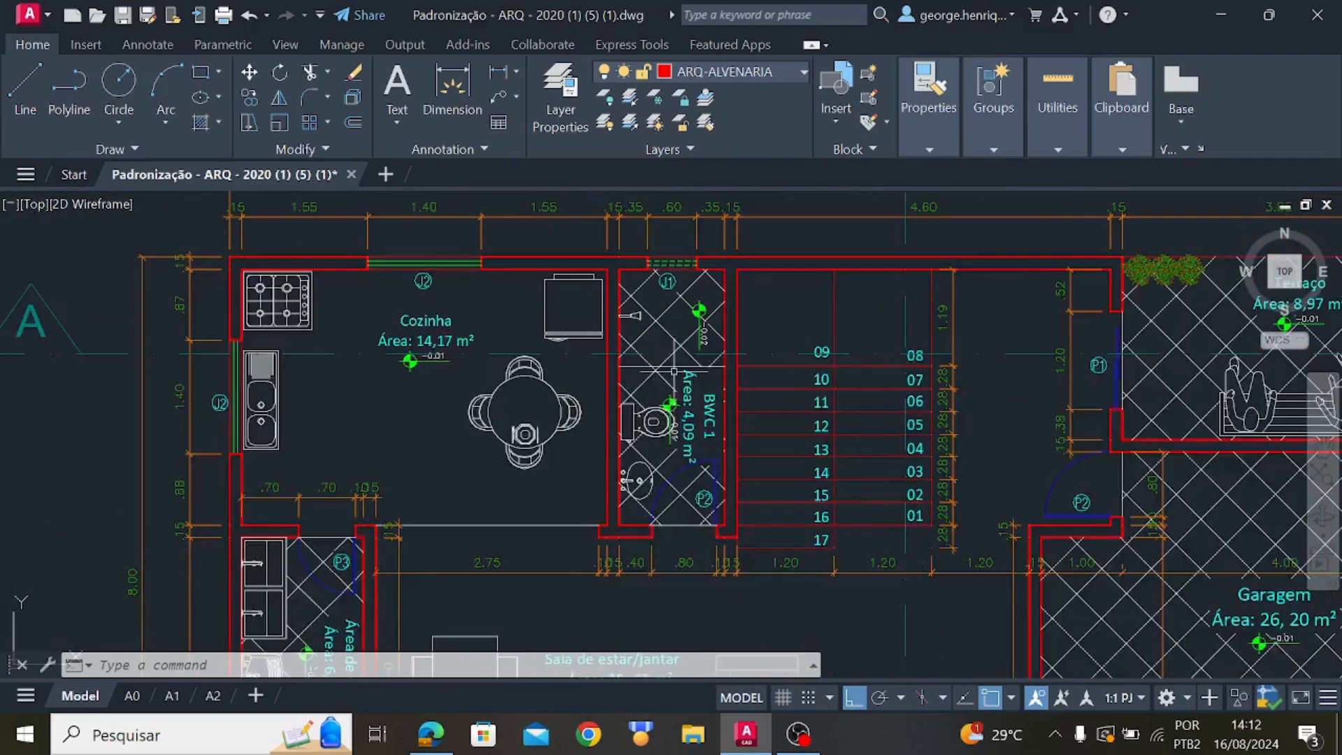
middle_drag(671, 527, 672, 542)
middle_drag(666, 305, 669, 536)
scroll(672, 383, down, 3)
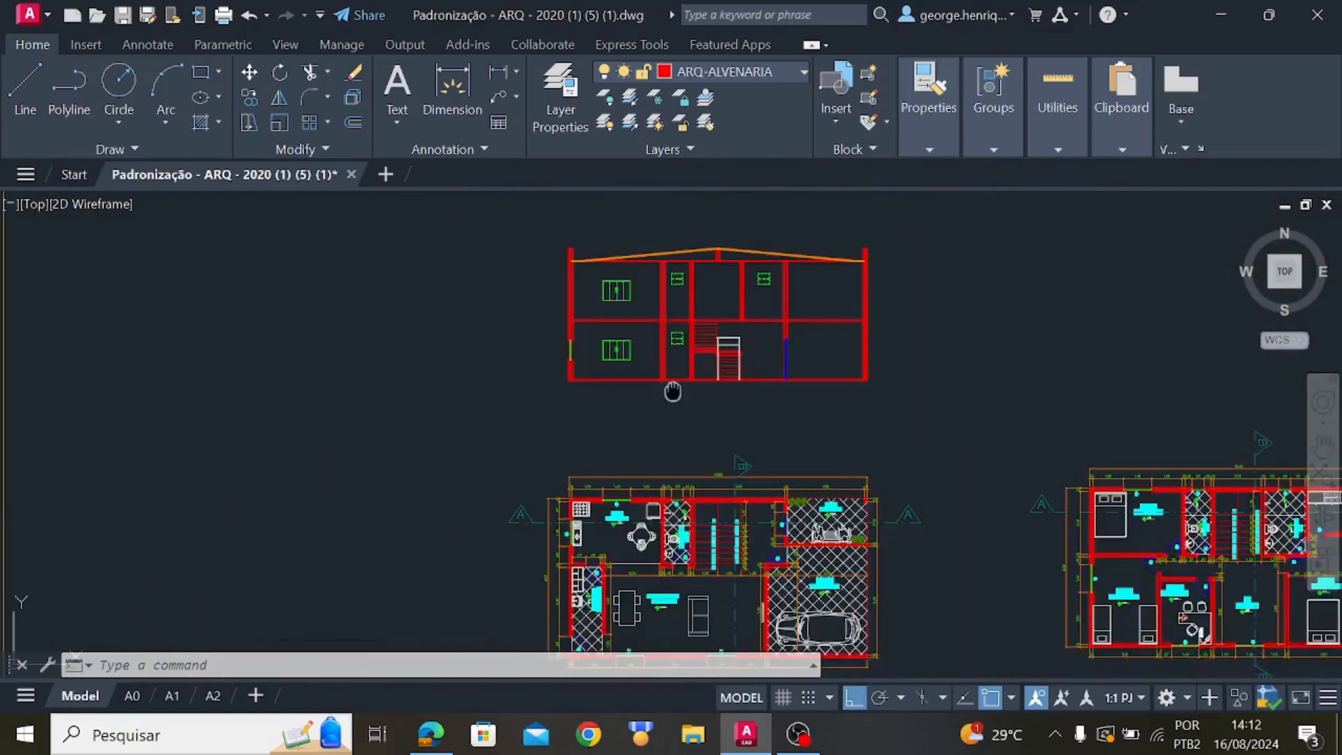
scroll(671, 374, up, 3)
scroll(668, 392, up, 3)
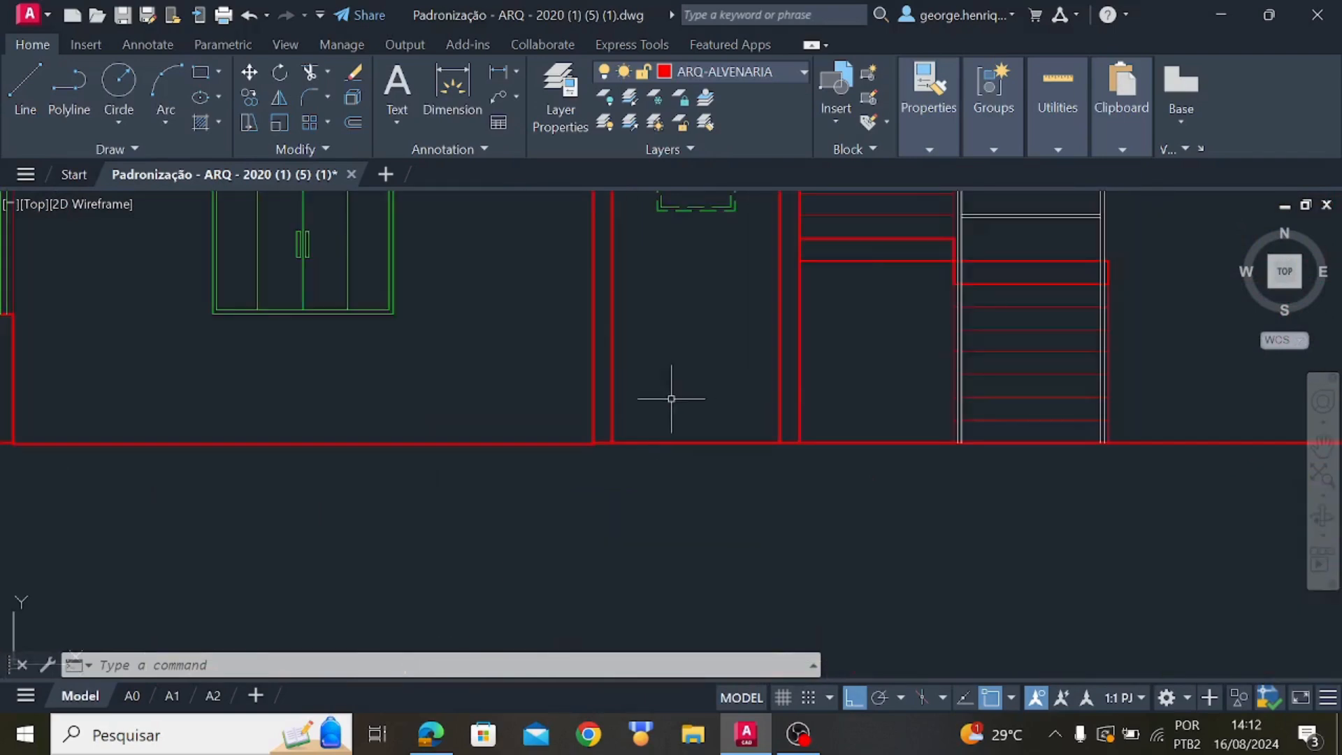
scroll(671, 399, down, 3)
middle_drag(686, 448, 687, 244)
scroll(724, 404, down, 3)
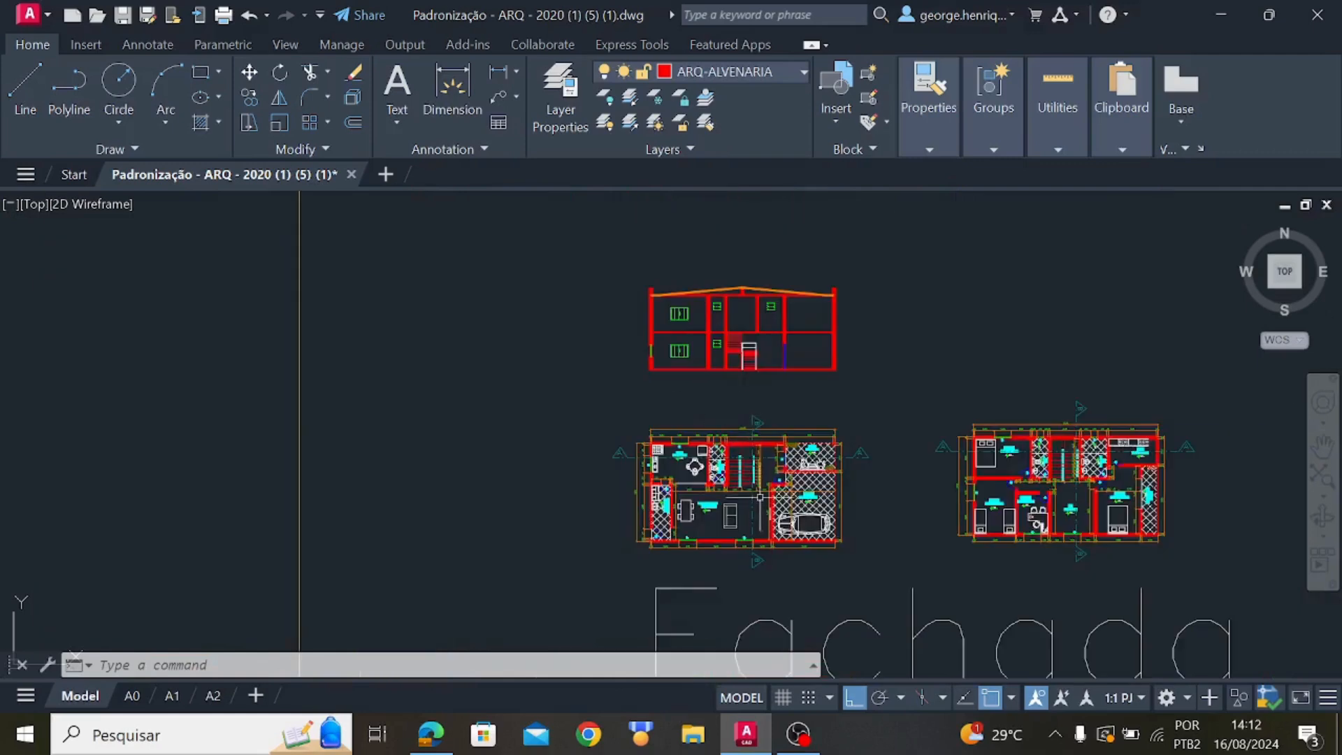
Draw a 0.02 line downward from the base of the second wall's face on the BWC 1 side in the section
scroll(760, 495, up, 4)
middle_drag(600, 301, 755, 647)
middle_drag(797, 308, 805, 631)
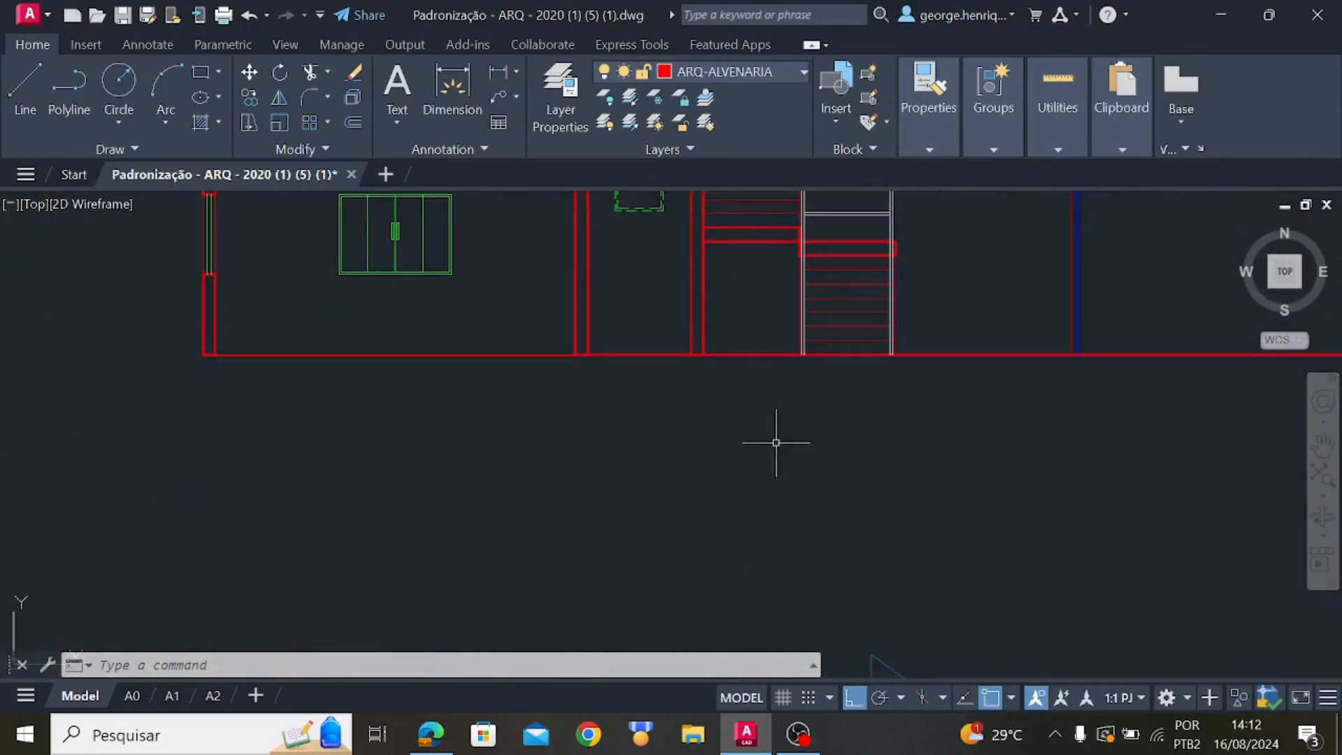
middle_drag(680, 348, 695, 435)
scroll(635, 428, up, 3)
scroll(501, 509, up, 2)
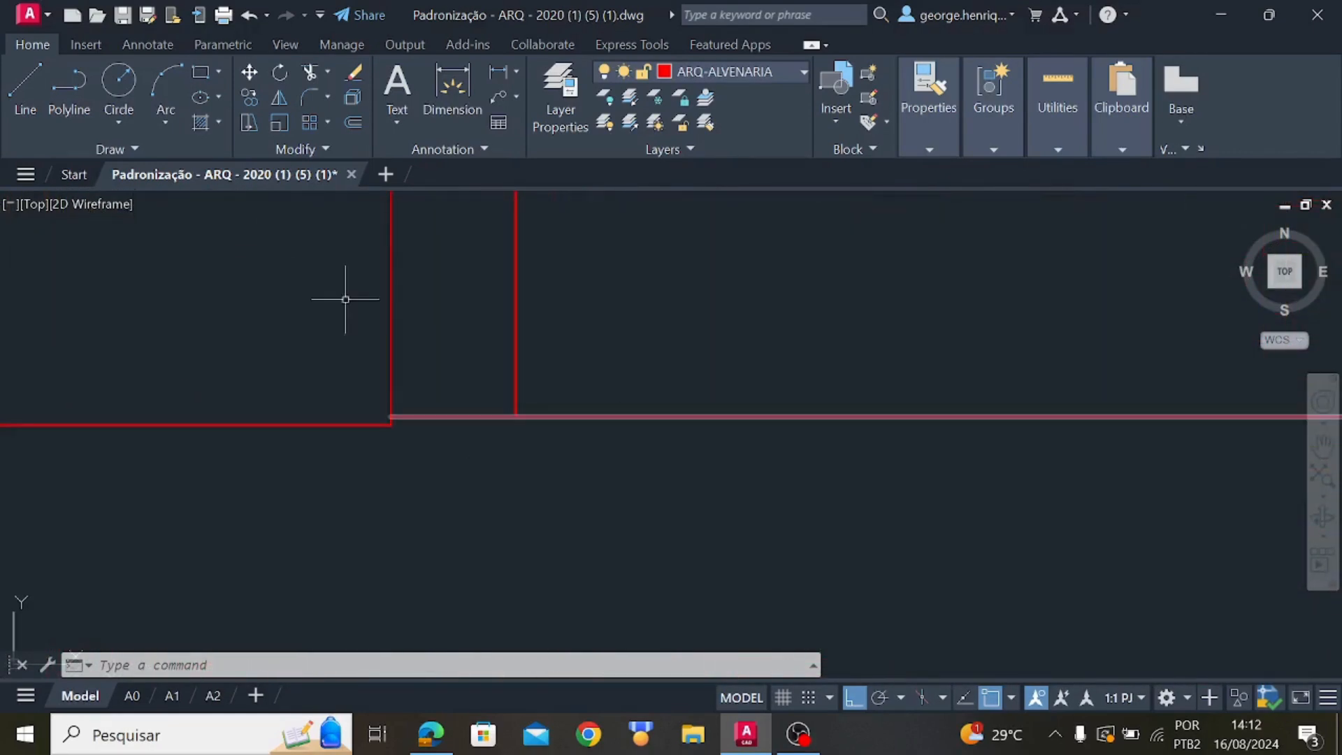
scroll(533, 423, up, 1)
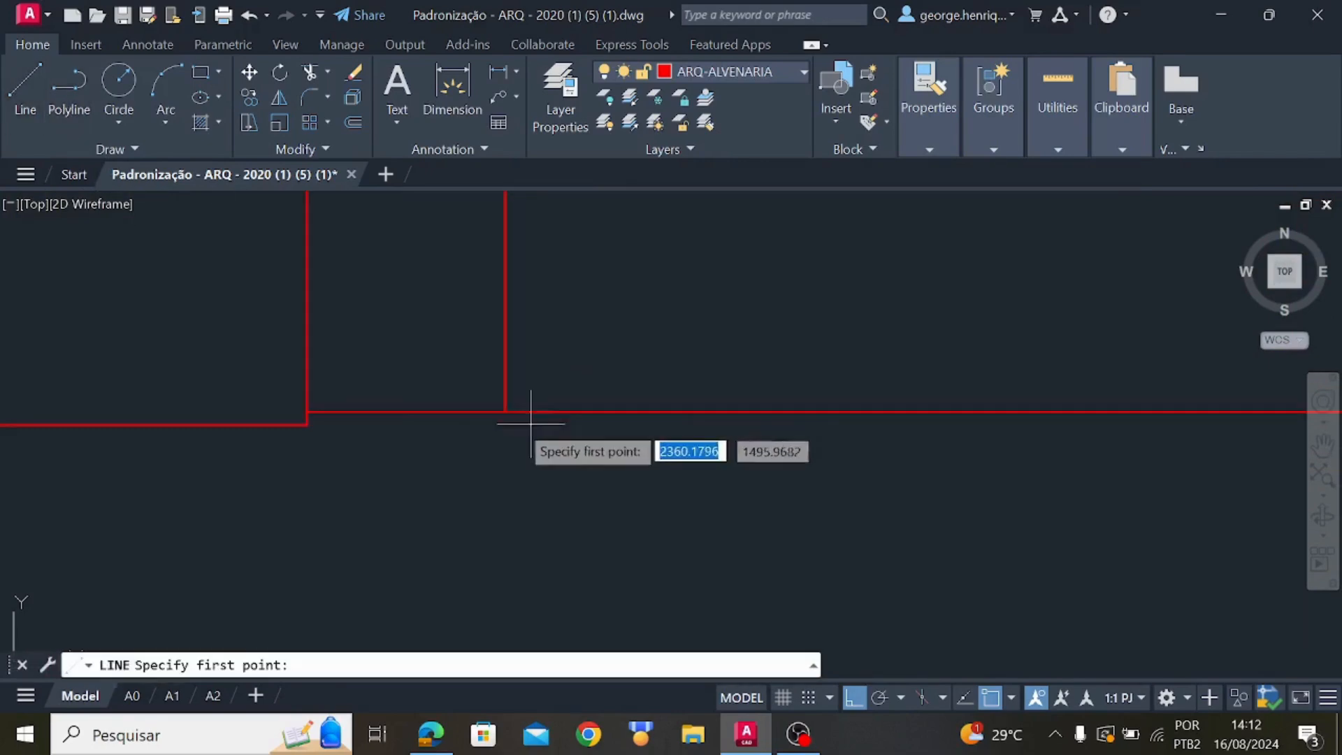
click(504, 412)
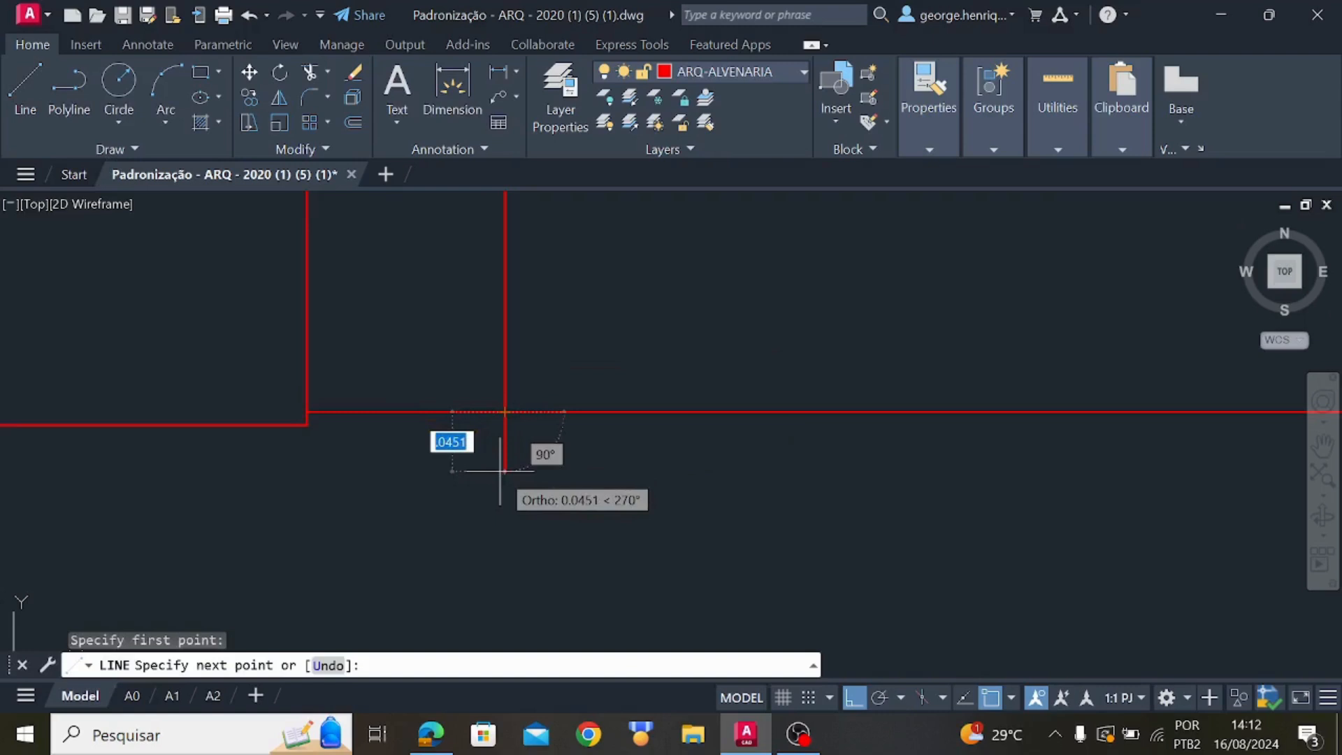
text(.0)
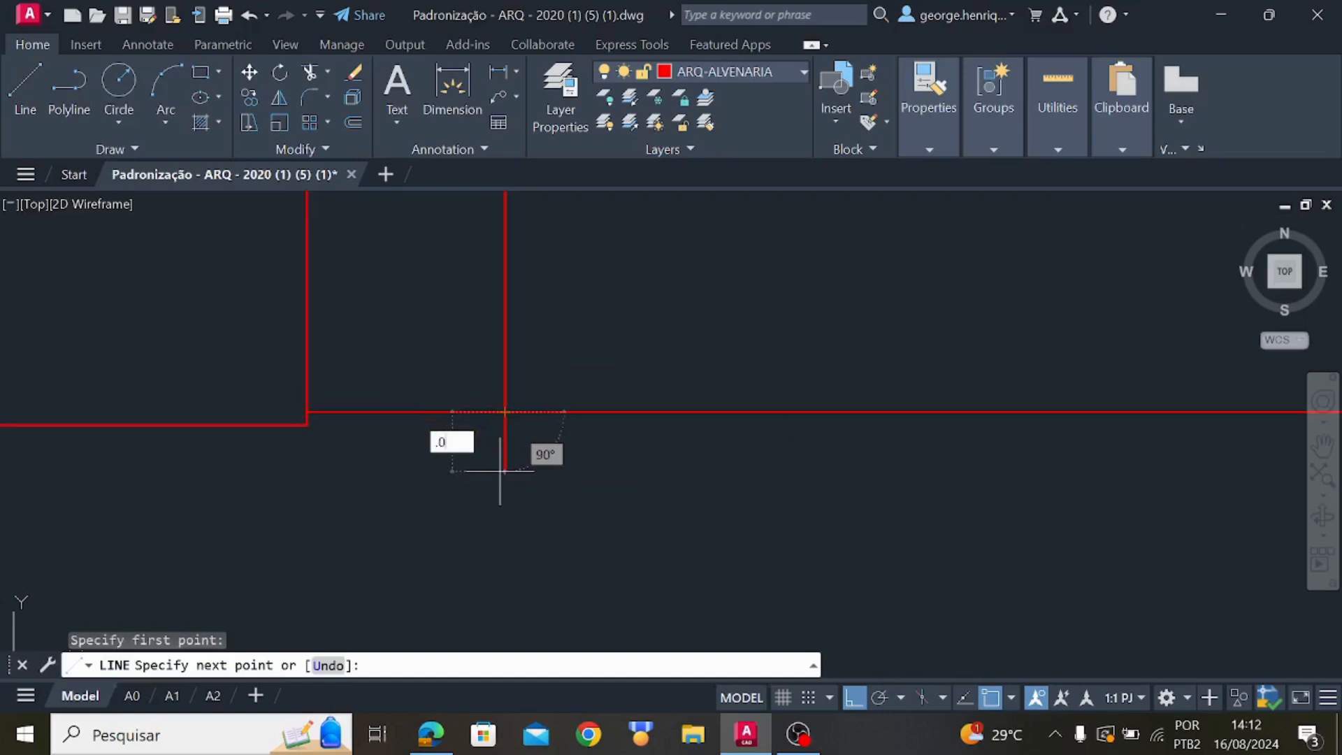
text(2)
key(Return)
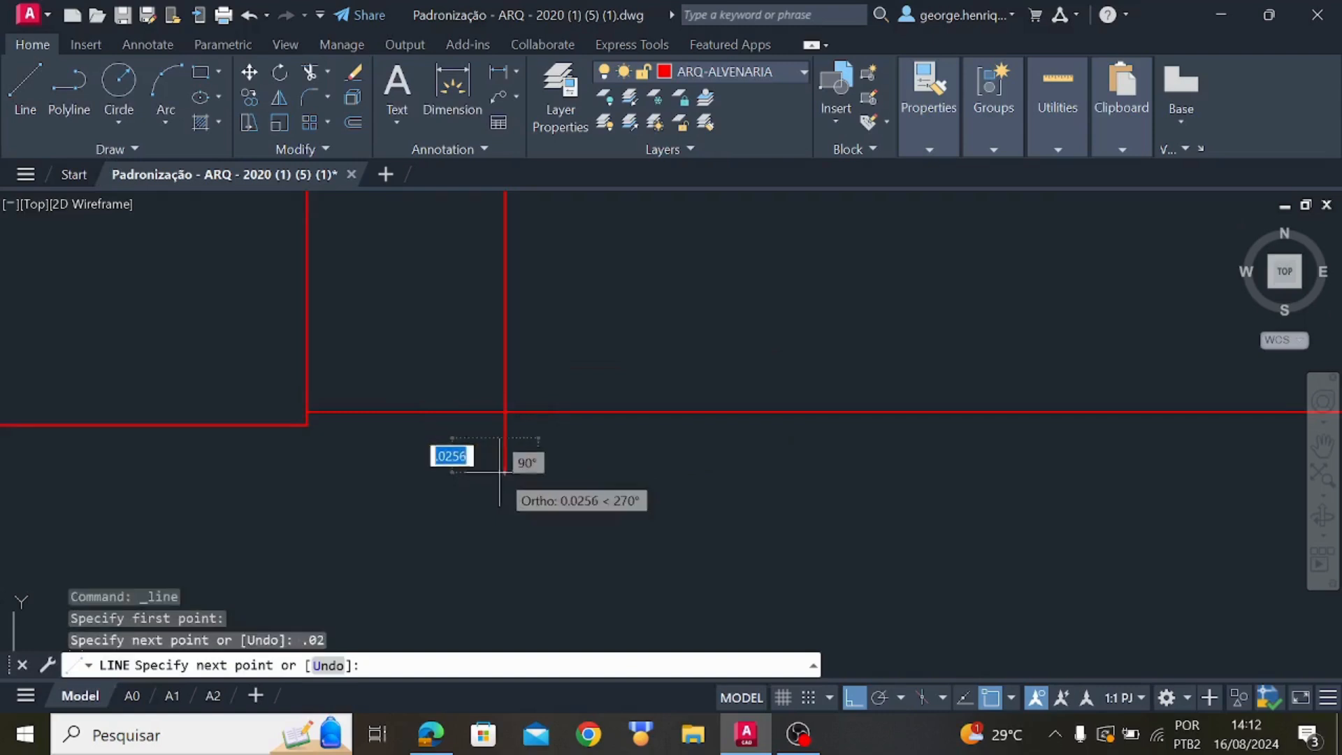
Draw the lowered BWC 1 floor line horizontally from the 0.02 drop to beneath the wall between BWC 1 and the stairs
scroll(276, 437, up, 5)
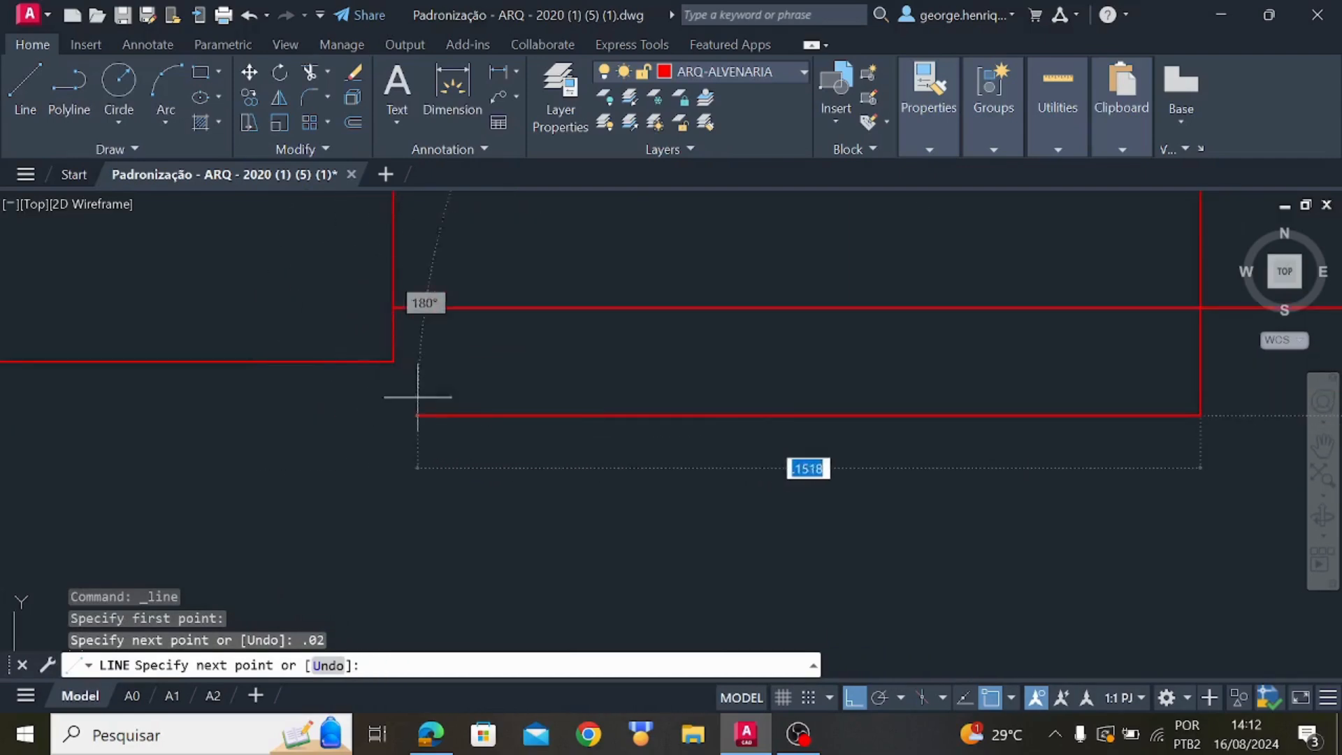
scroll(971, 457, down, 5)
middle_drag(975, 458, 228, 466)
scroll(998, 479, down, 3)
middle_drag(998, 480, 489, 494)
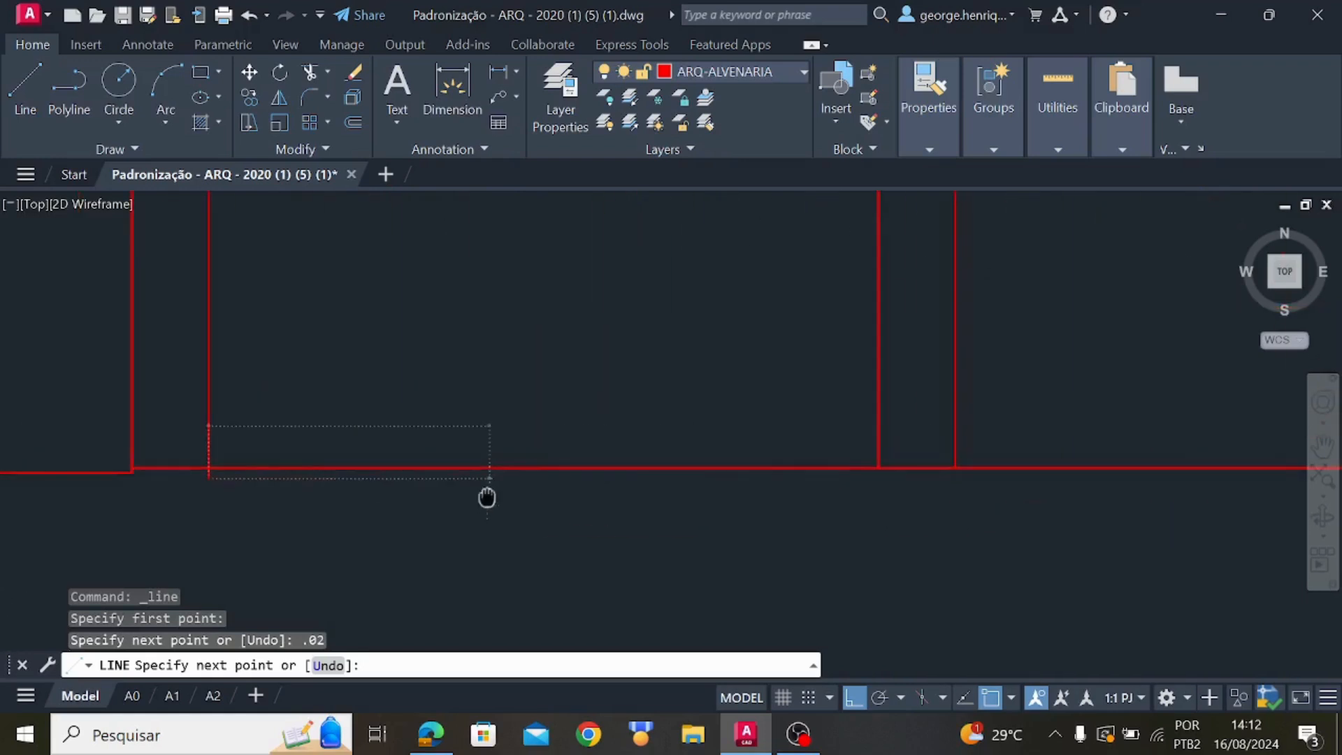
scroll(919, 478, up, 2)
click(945, 469)
key(Escape)
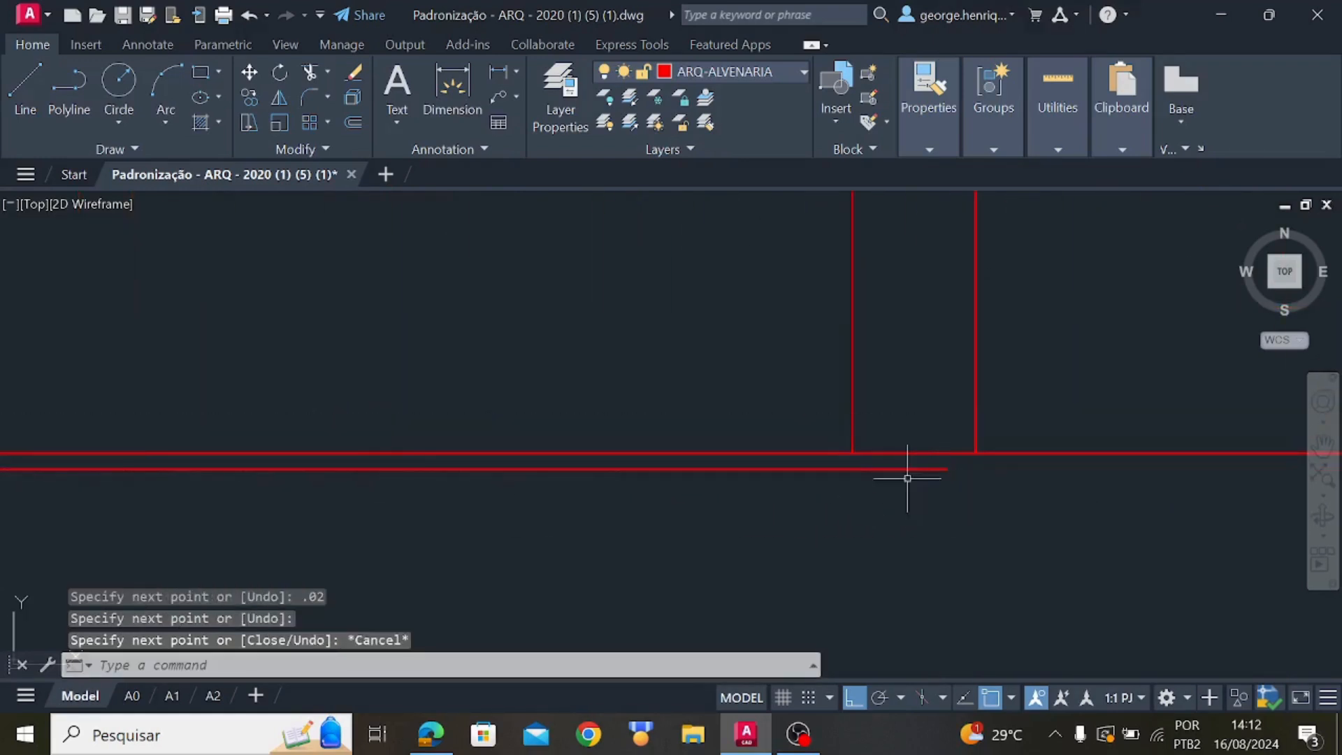
Draw a short vertical line from the base of the stair-side wall's BWC 1 face to the lowered floor line
key(Return)
click(855, 464)
key(Escape)
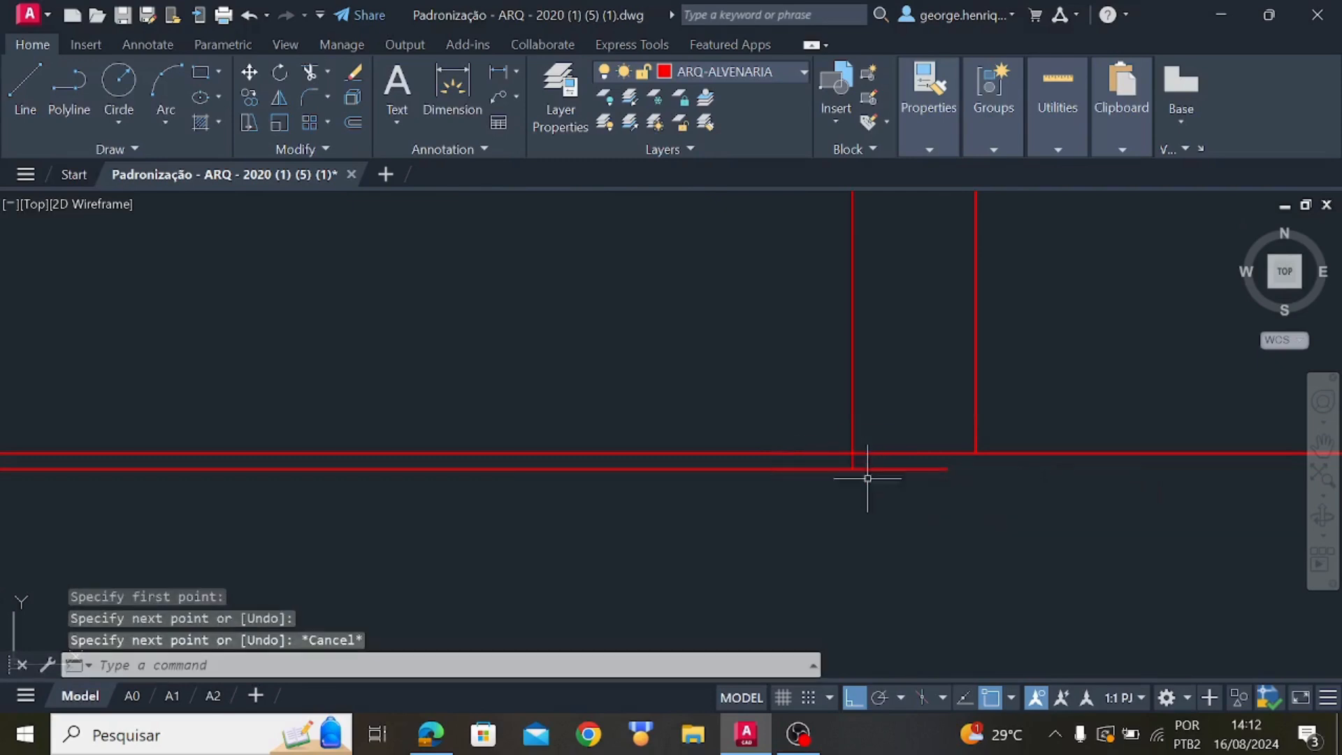
Trim the lowered line's overhang under the stair-side wall and the original floor line across BWC 1
text(trim)
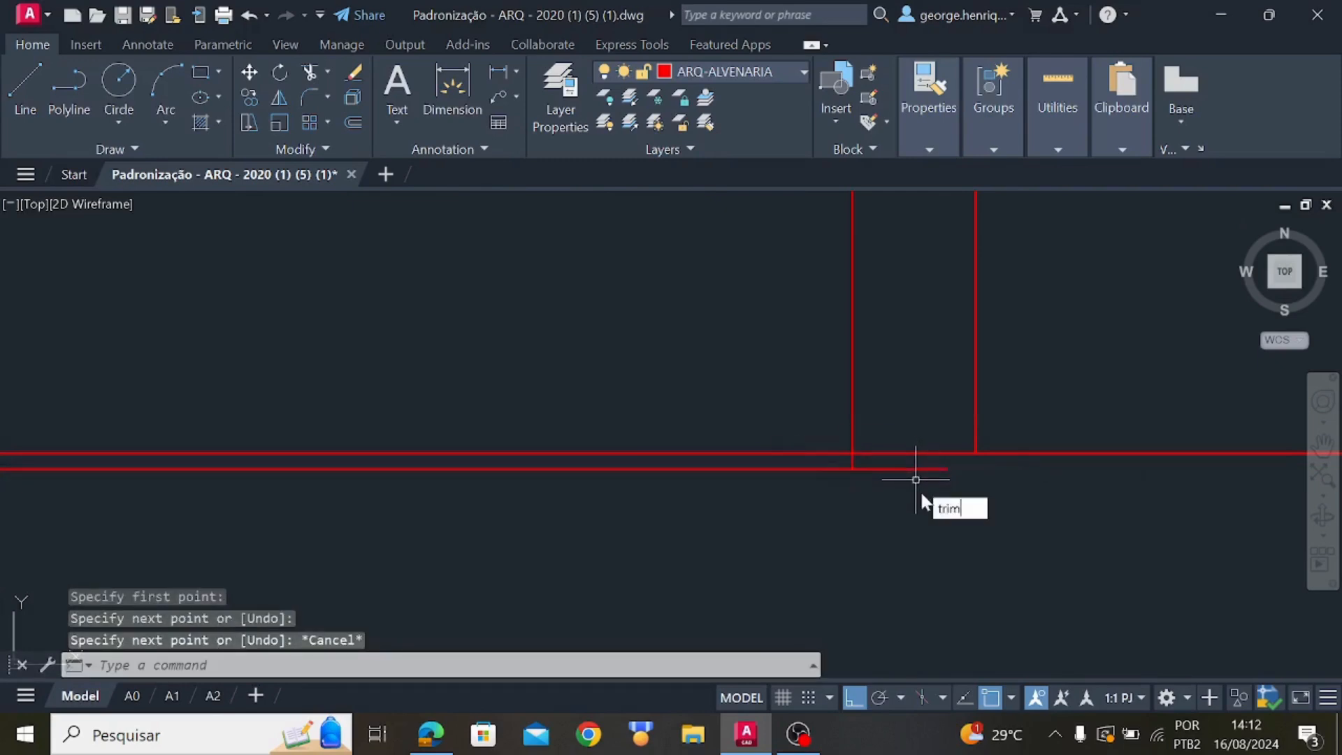
key(Return)
click(912, 469)
scroll(902, 475, down, 2)
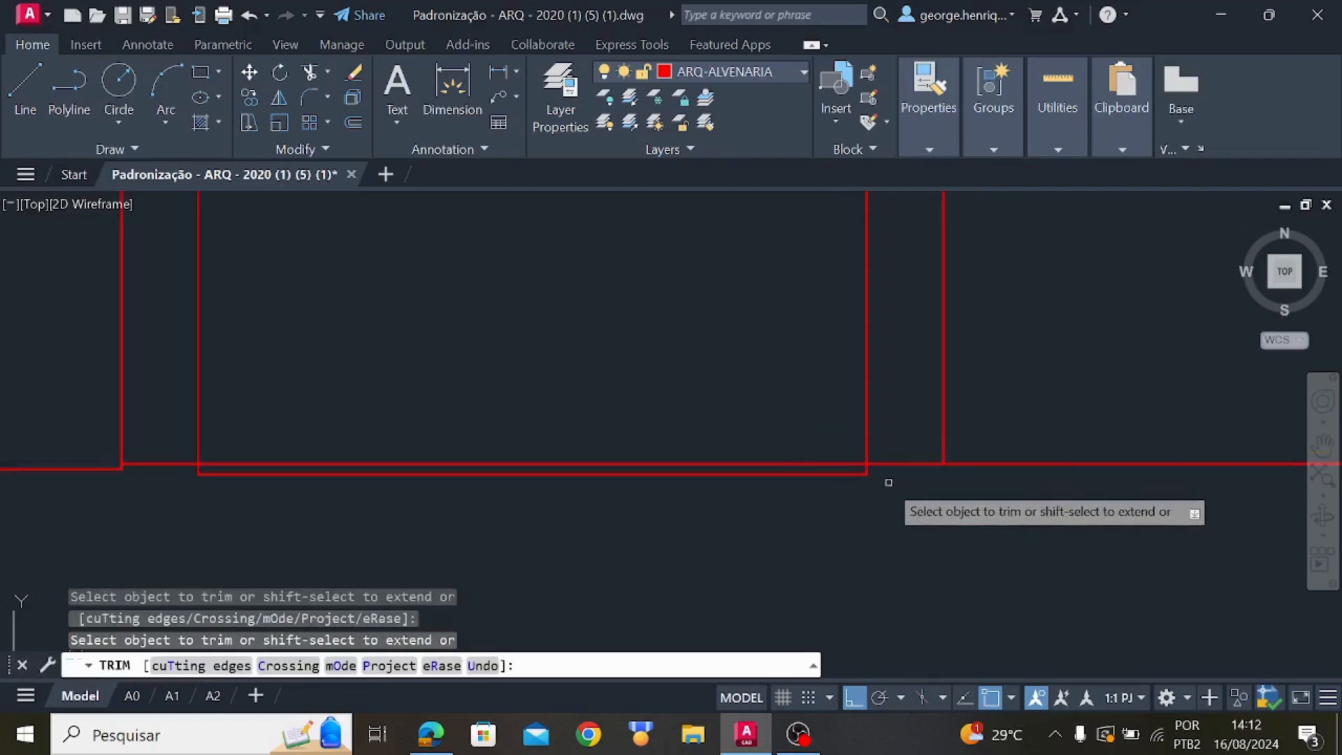
click(577, 464)
scroll(600, 510, down, 4)
key(Escape)
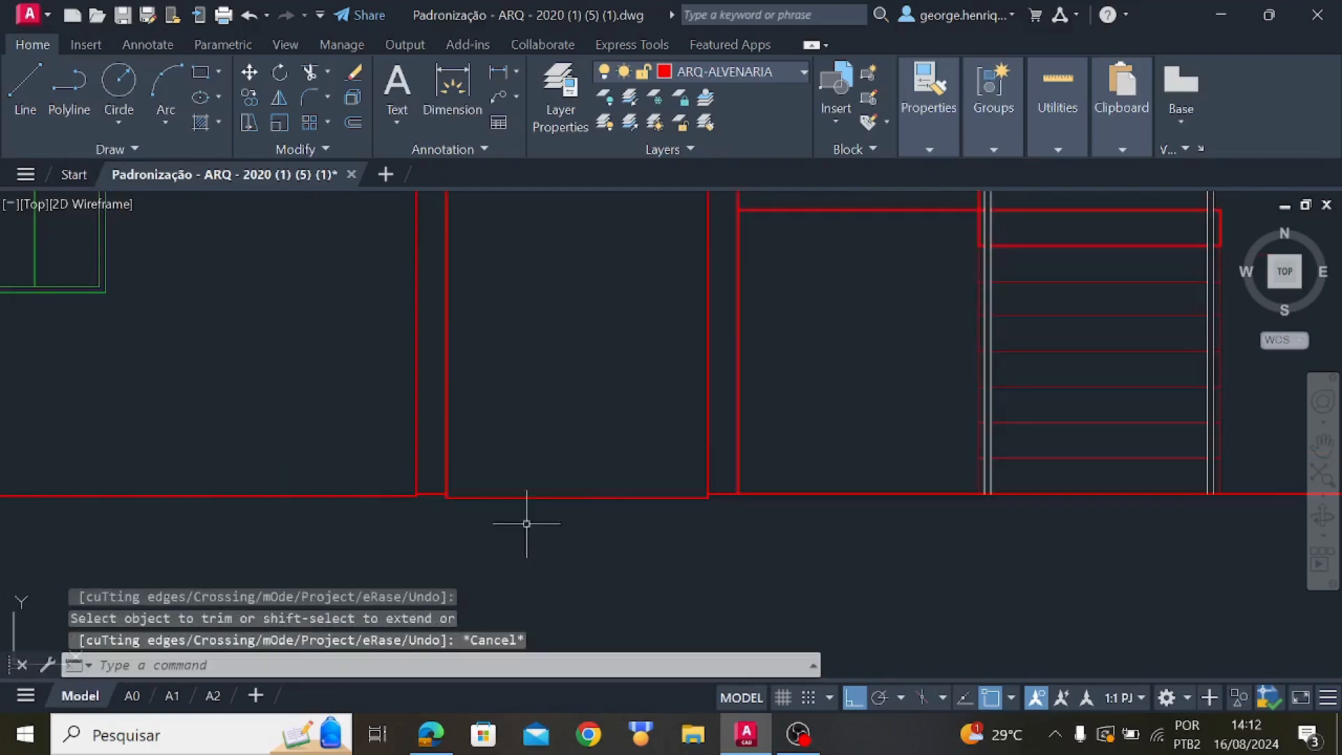
Examine the lowered BWC 1 floor and the floor steps at its walls in the section
scroll(475, 515, up, 4)
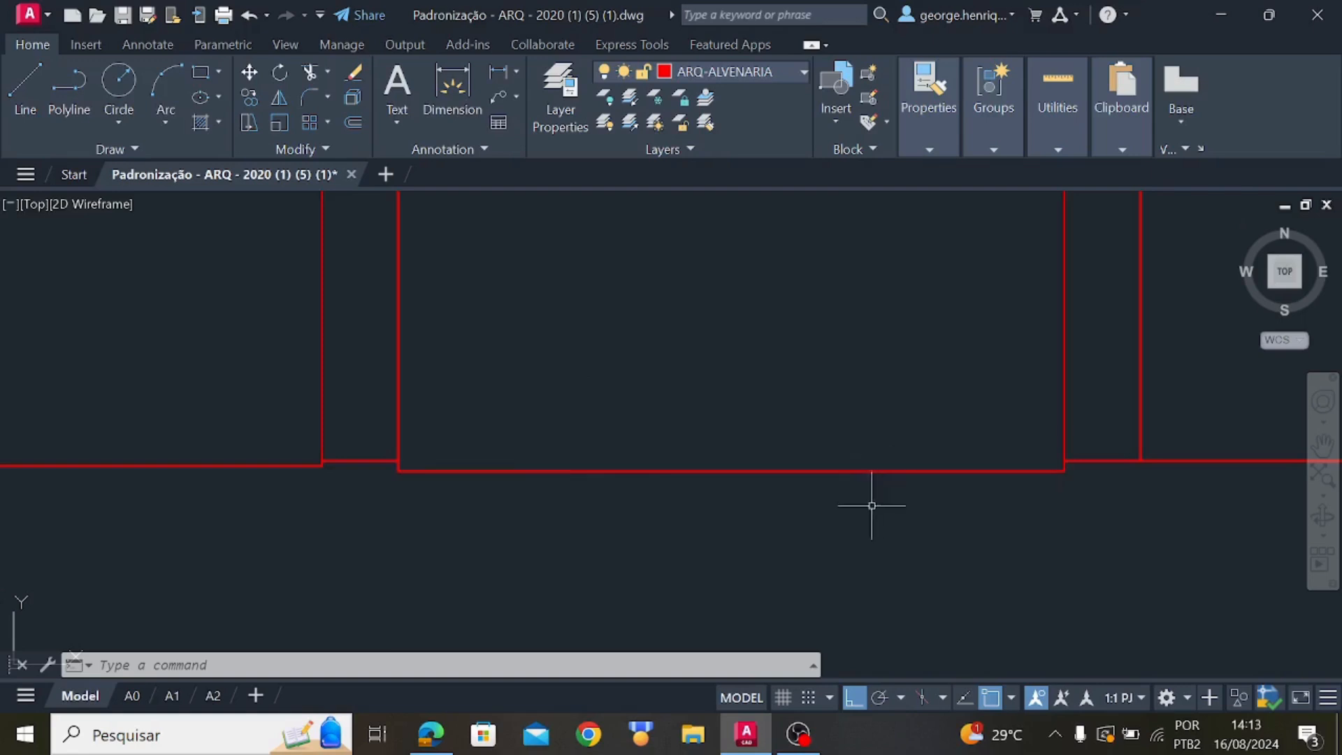
scroll(872, 506, down, 3)
middle_drag(887, 542, 408, 459)
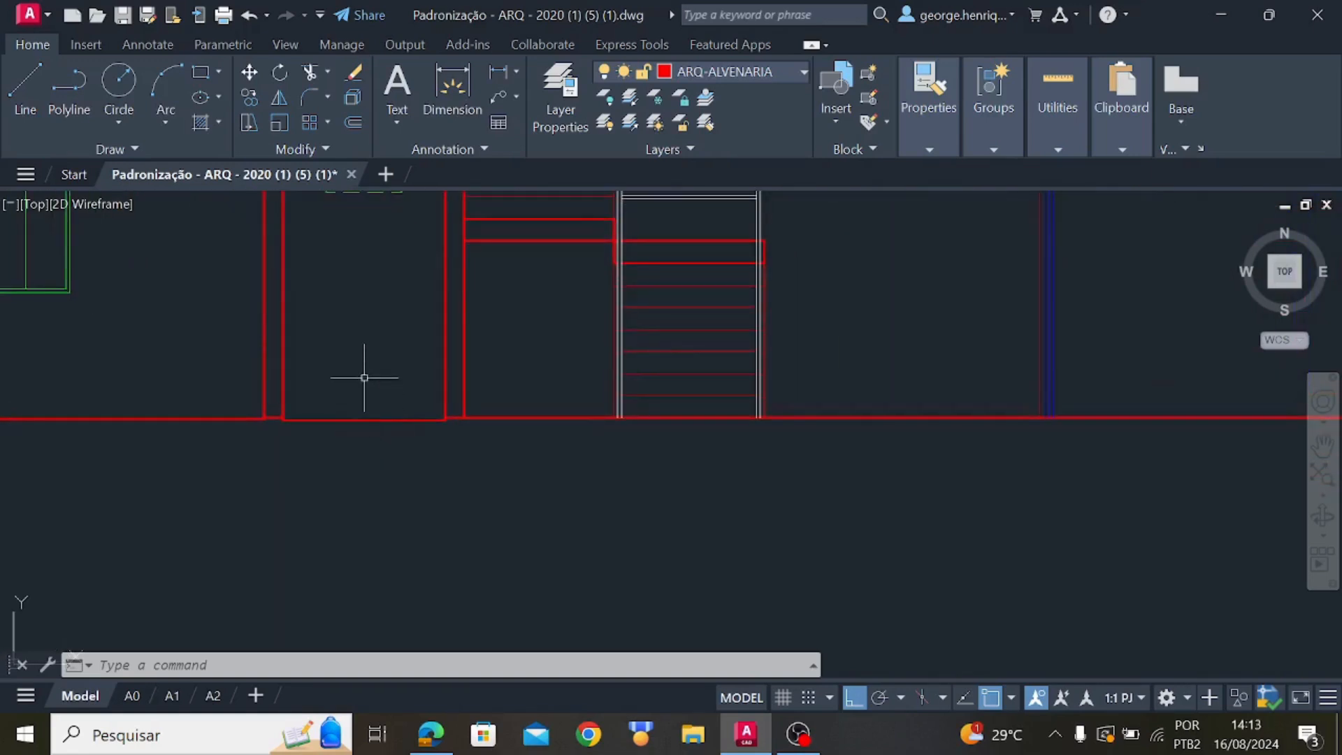
scroll(387, 440, down, 2)
mouse_move(387, 441)
middle_down()
mouse_move(470, 479)
mouse_move(631, 496)
middle_up()
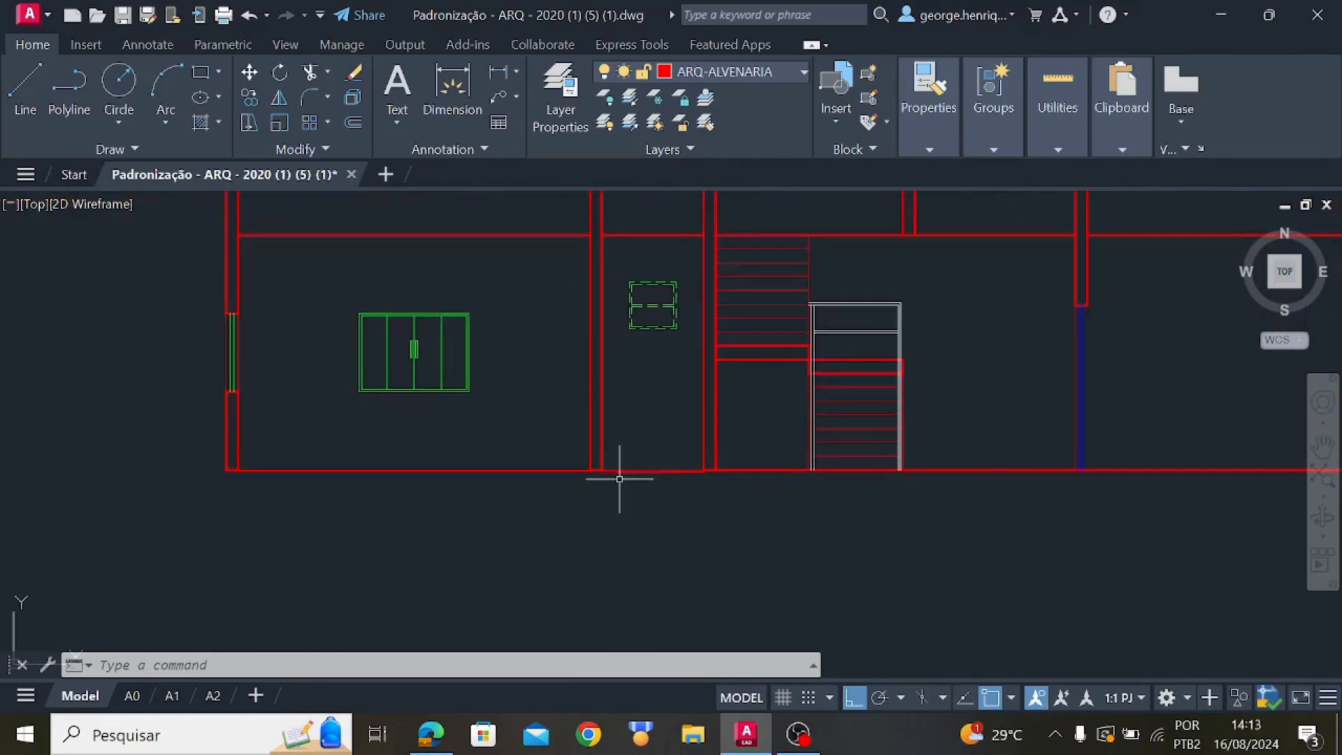
scroll(602, 480, up, 2)
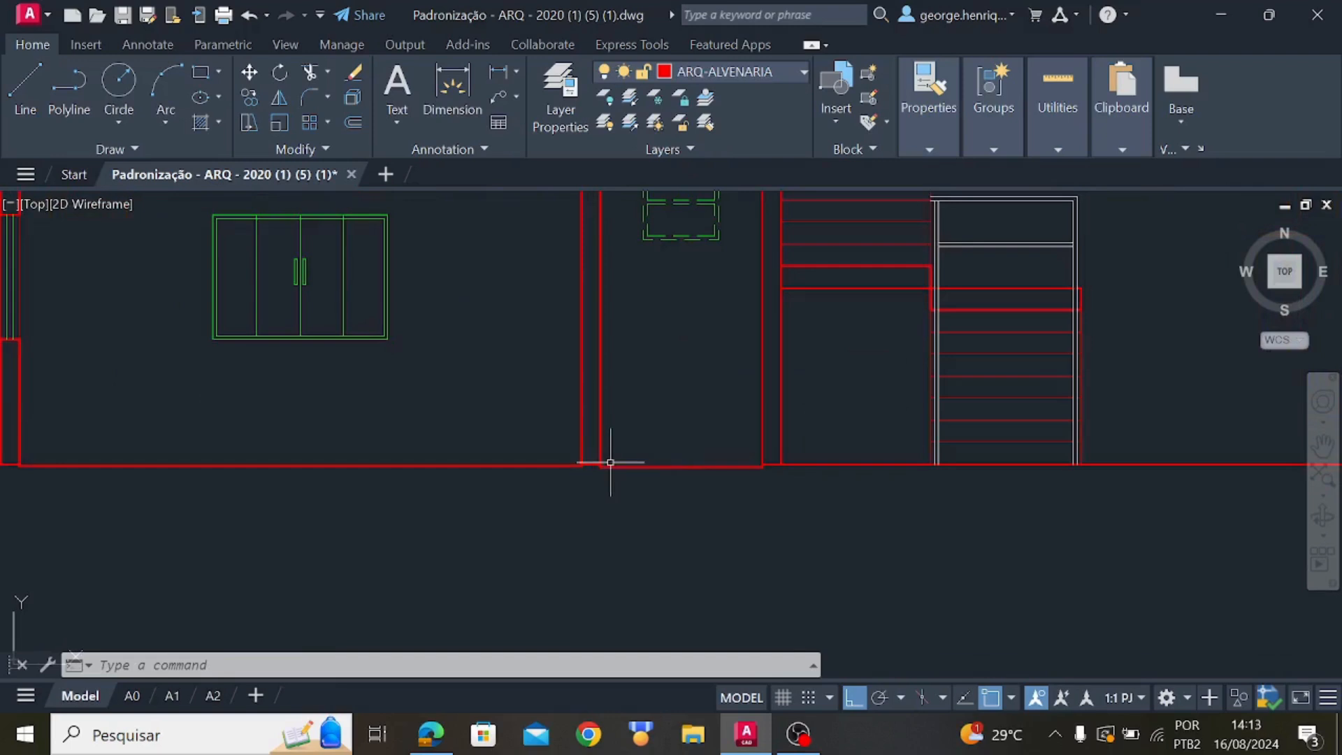
scroll(599, 456, up, 4)
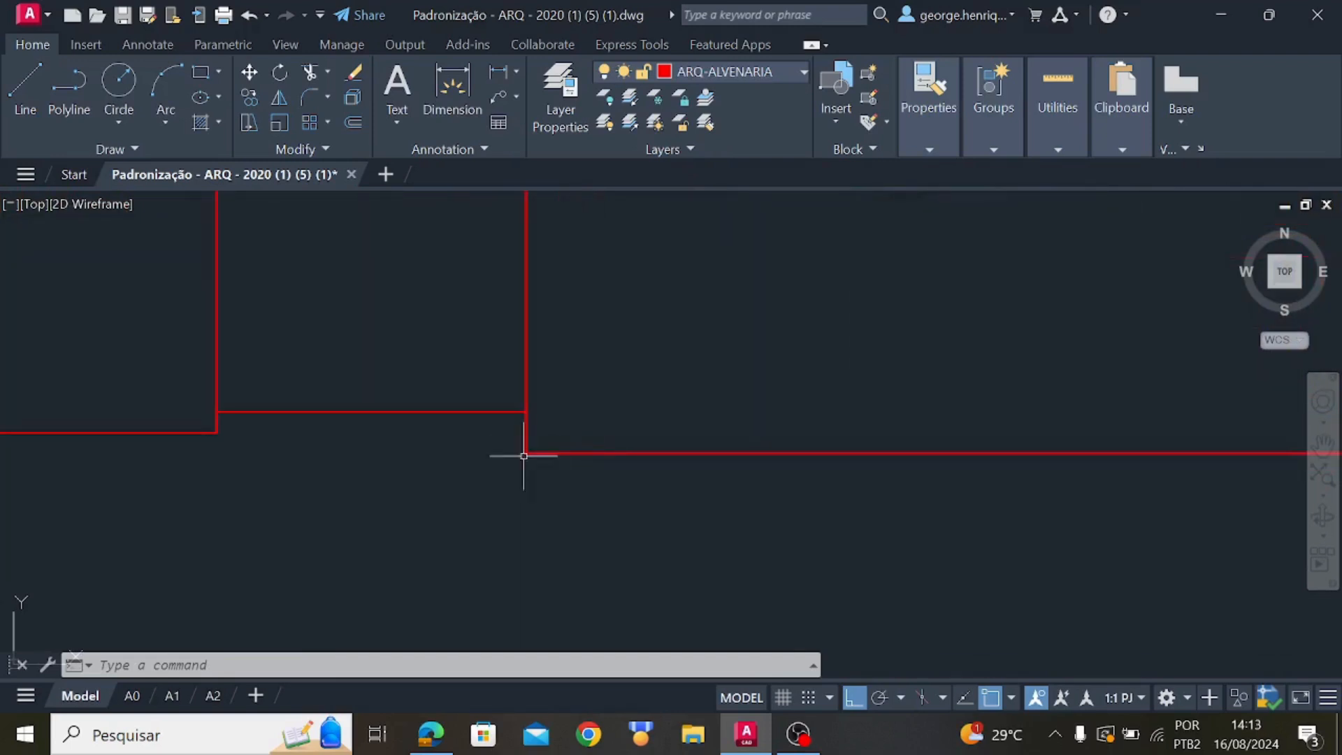
scroll(630, 480, down, 5)
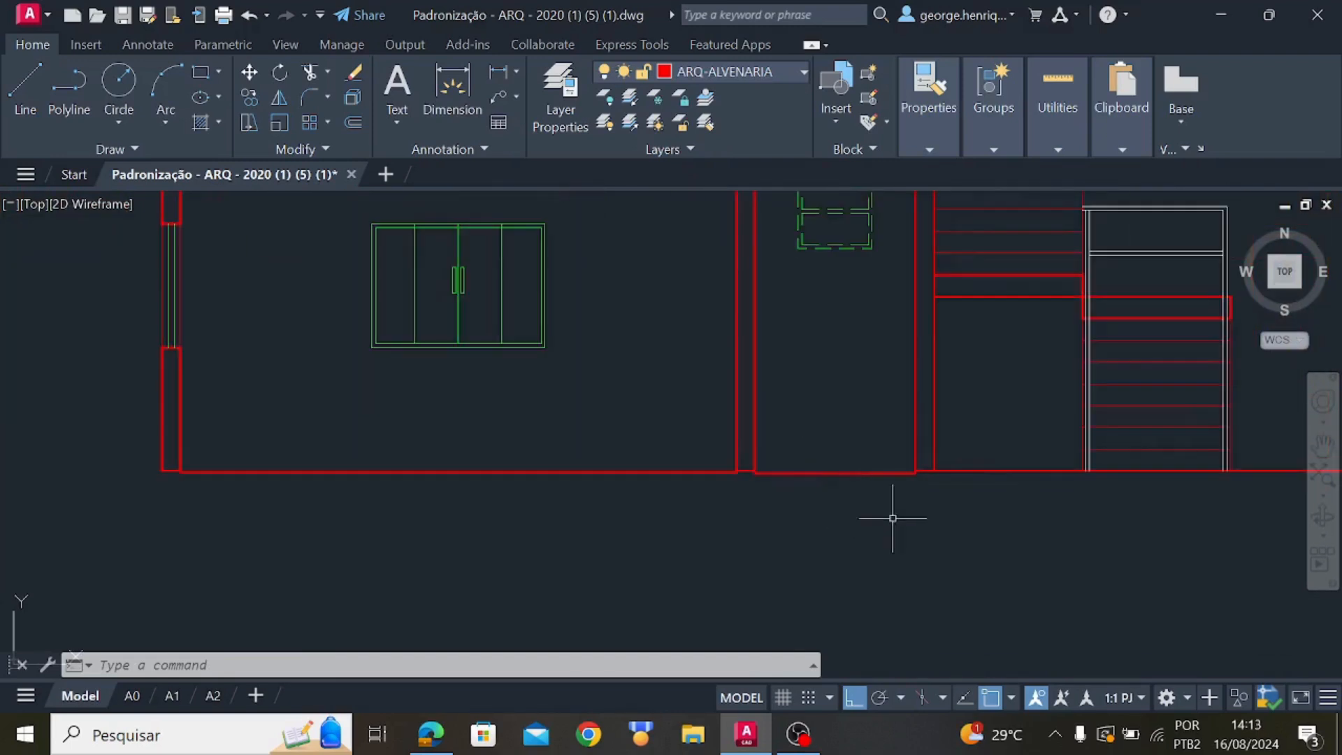
Check the floor level marks of BWC 1, Sala de estar/jantar and Terraço in the plan
mouse_move(893, 518)
middle_down()
mouse_move(677, 503)
mouse_move(682, 379)
mouse_move(602, 118)
middle_up()
scroll(677, 503, down, 6)
scroll(479, 290, up, 4)
middle_drag(465, 288, 429, 361)
scroll(675, 364, up, 4)
middle_drag(827, 377, 443, 299)
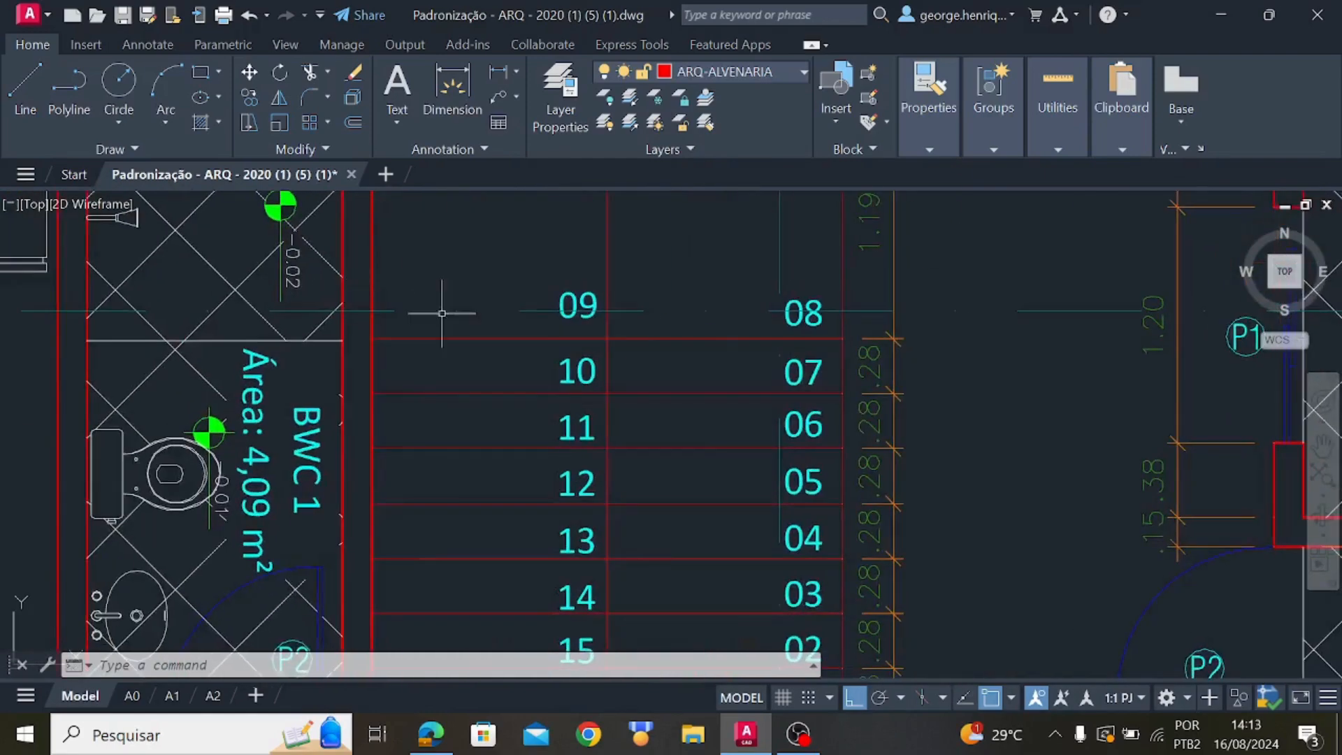
scroll(540, 421, down, 7)
scroll(411, 550, up, 6)
scroll(350, 534, down, 4)
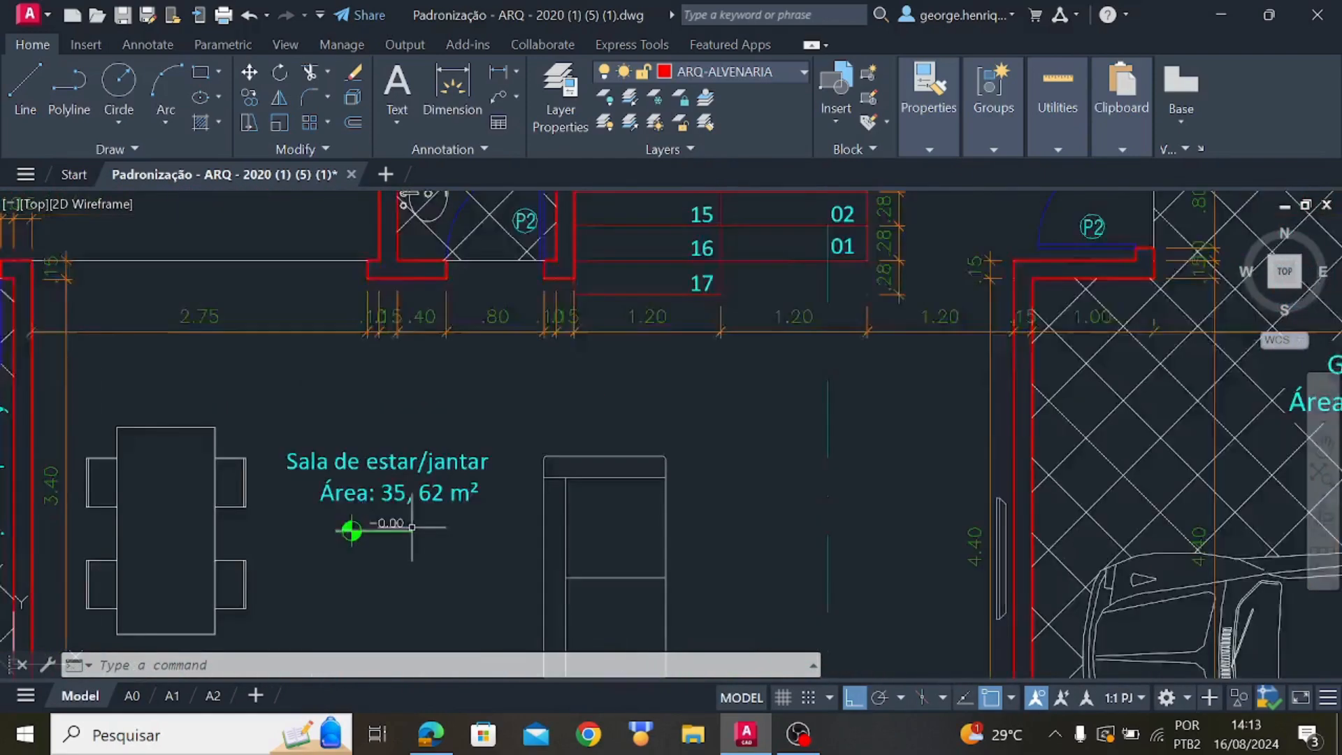
middle_drag(658, 465, 634, 490)
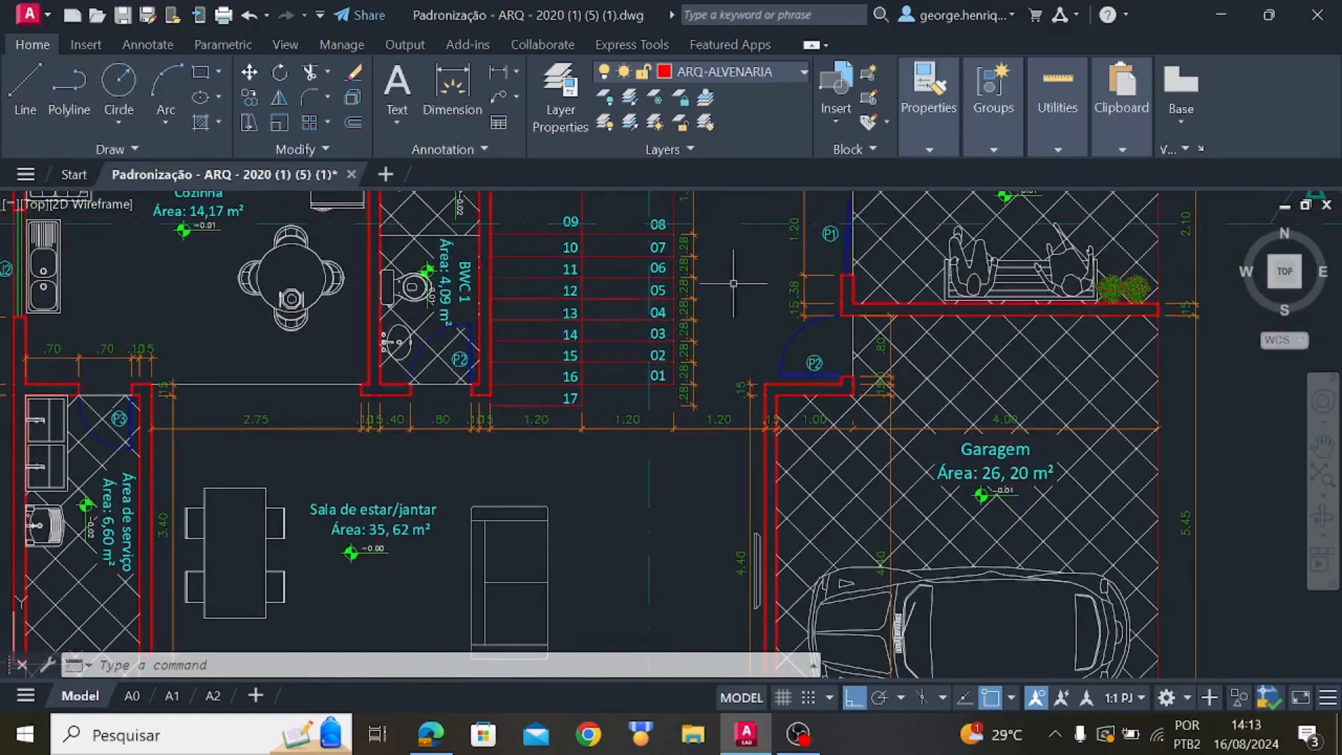
middle_drag(735, 273, 645, 397)
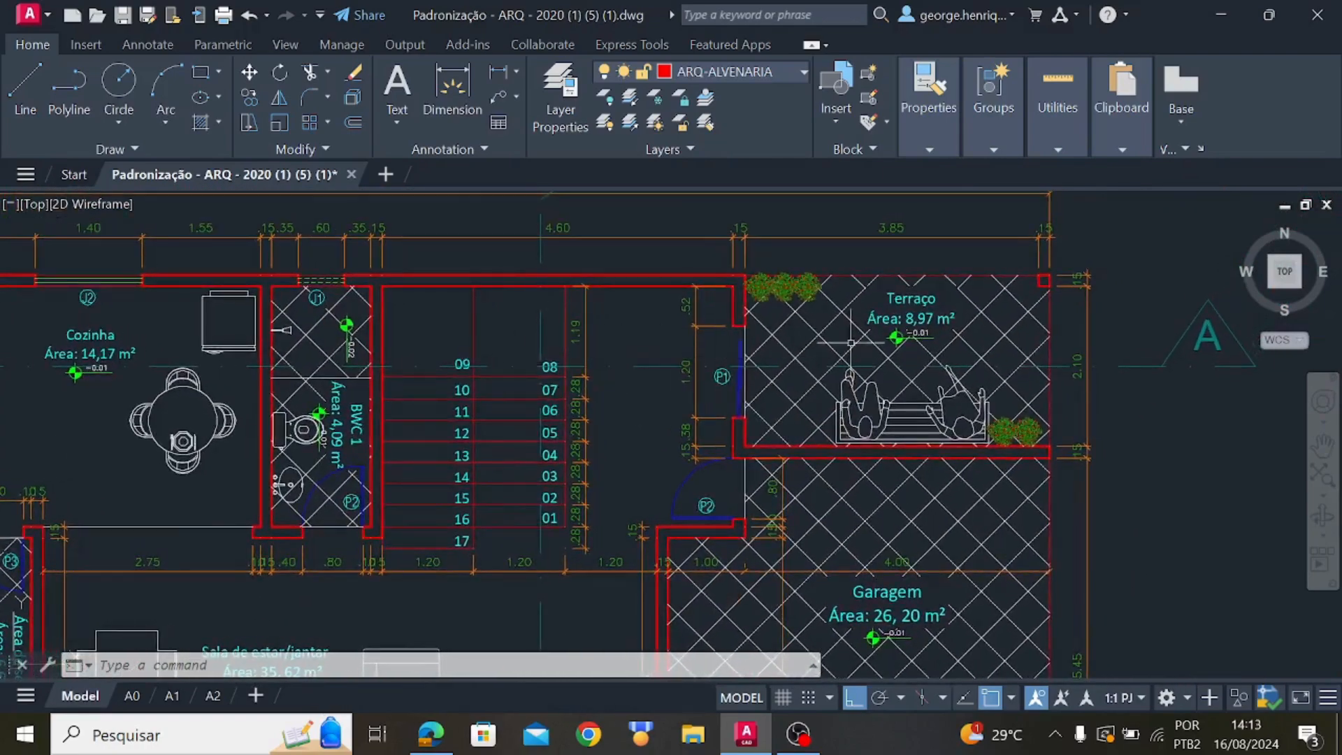
scroll(922, 336, up, 4)
scroll(914, 335, down, 10)
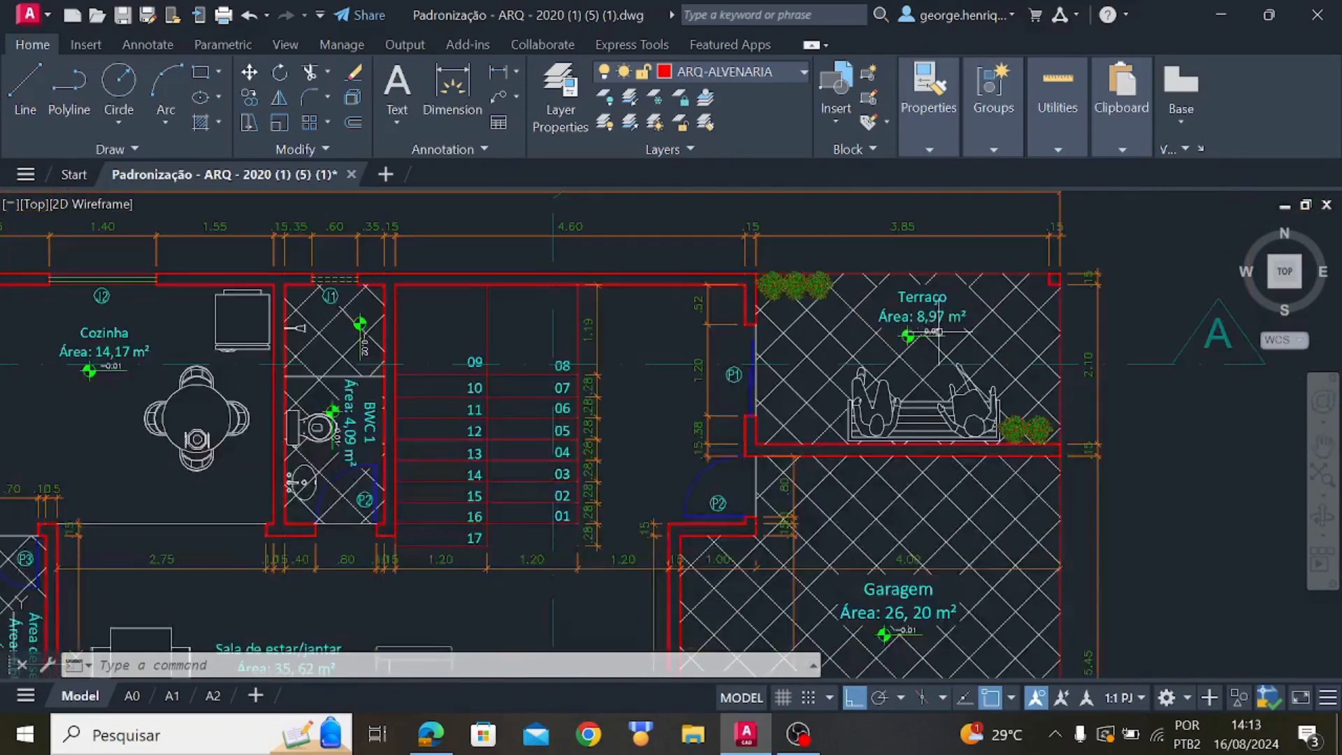
Draw a 0.01 line downward from the base of the outer wall's inner face on the Terraço side of the section
scroll(876, 359, up, 5)
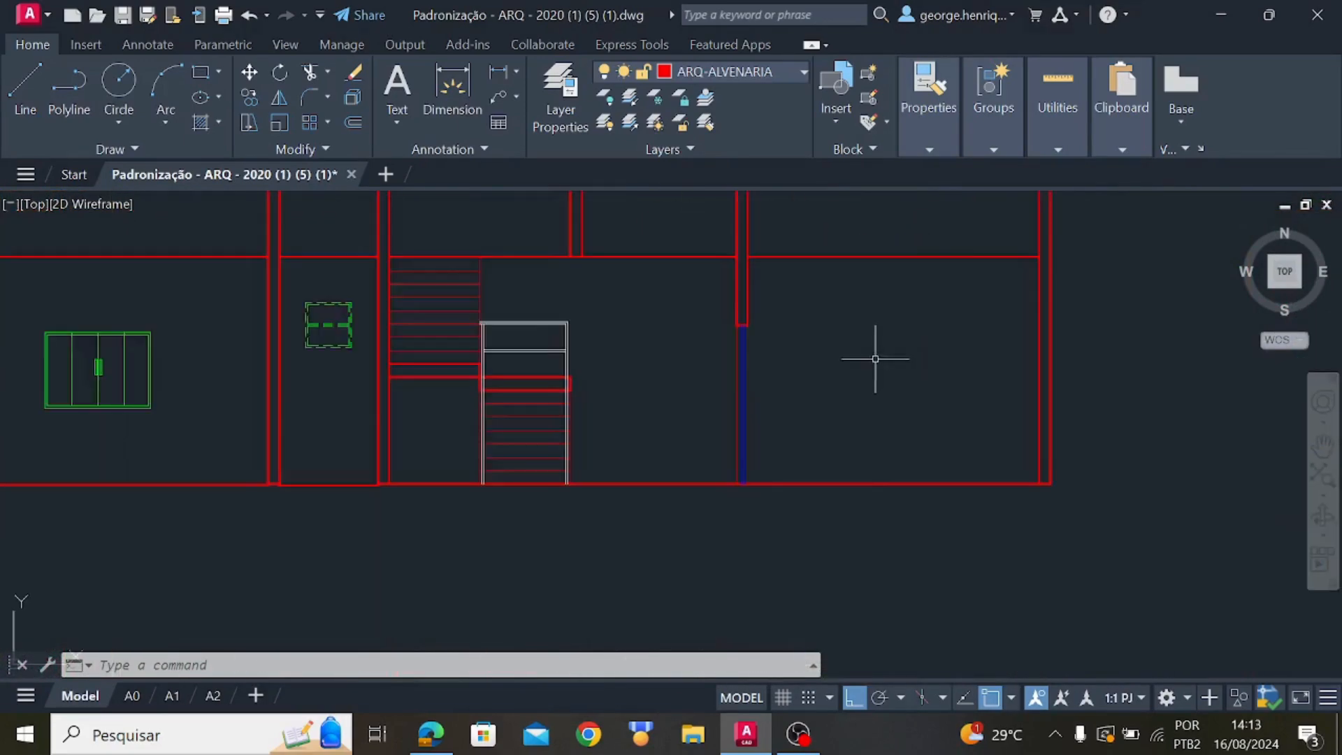
middle_drag(890, 431, 650, 363)
scroll(640, 386, up, 4)
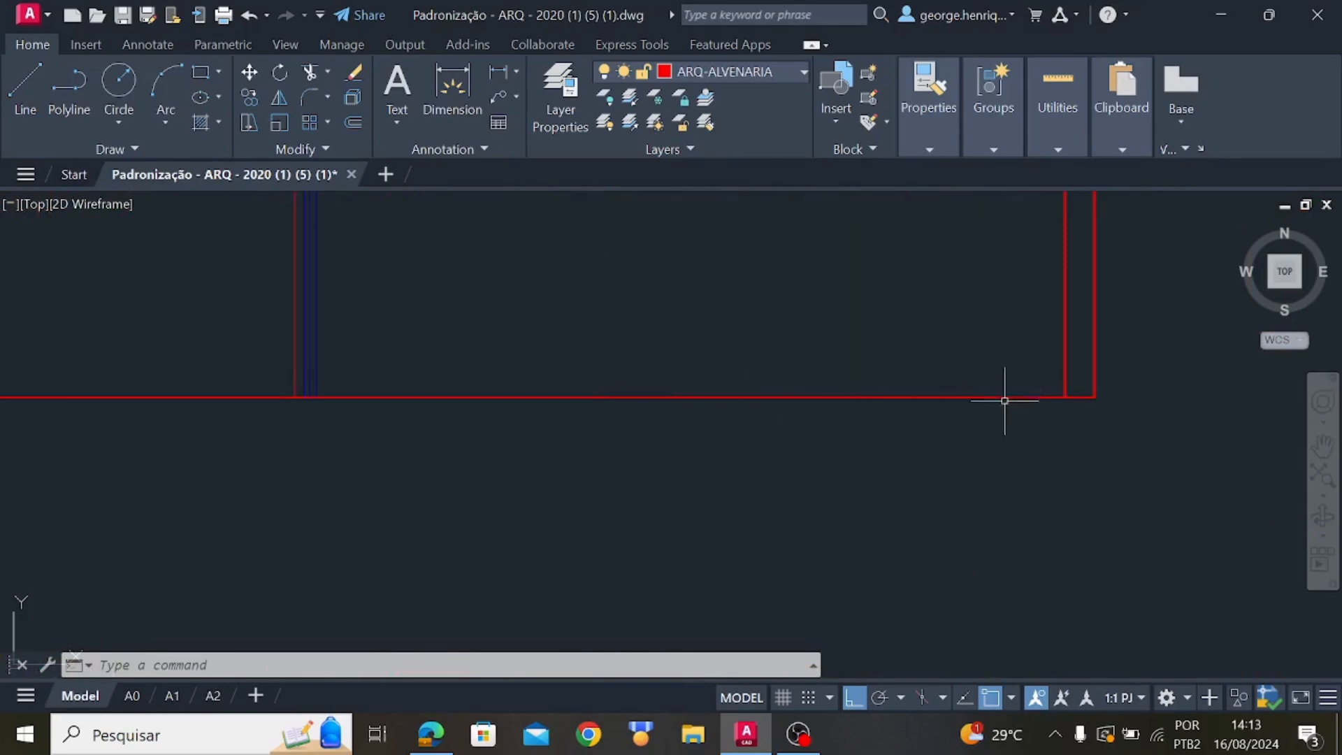
click(23, 108)
scroll(1084, 389, up, 4)
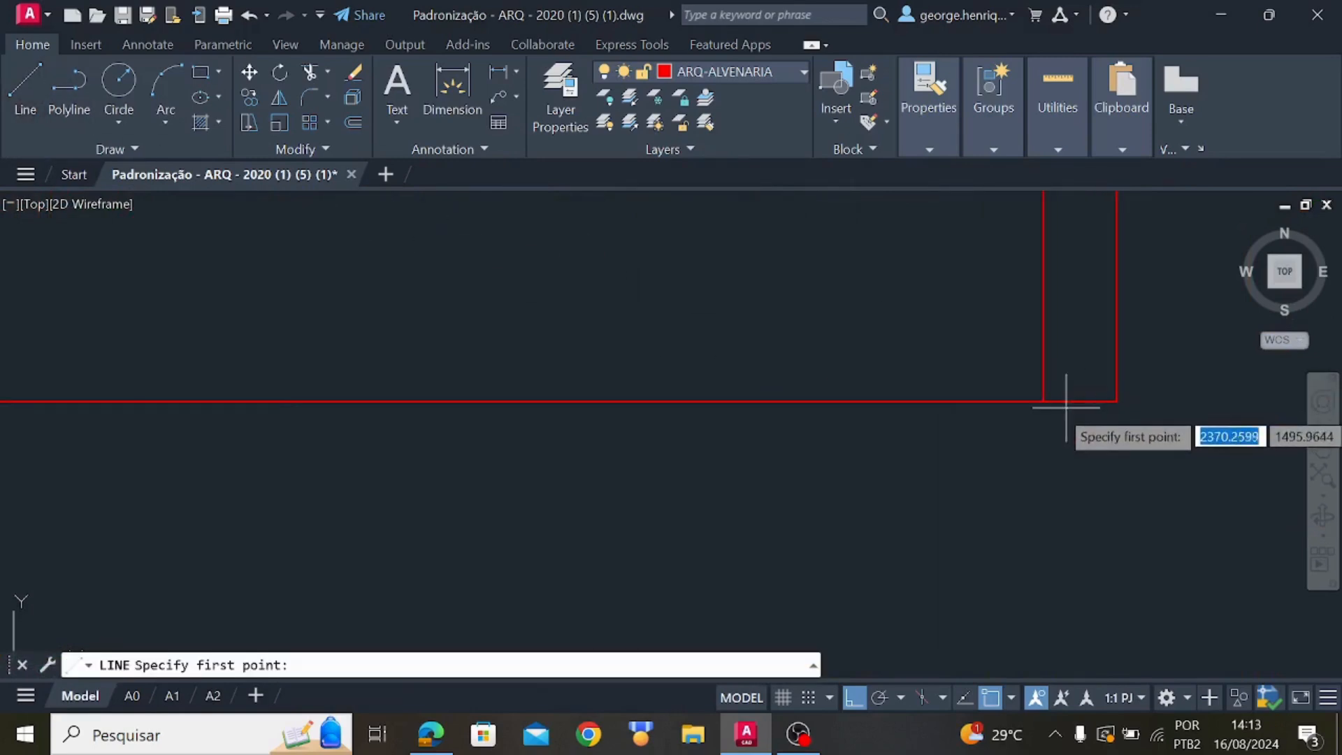
click(1042, 402)
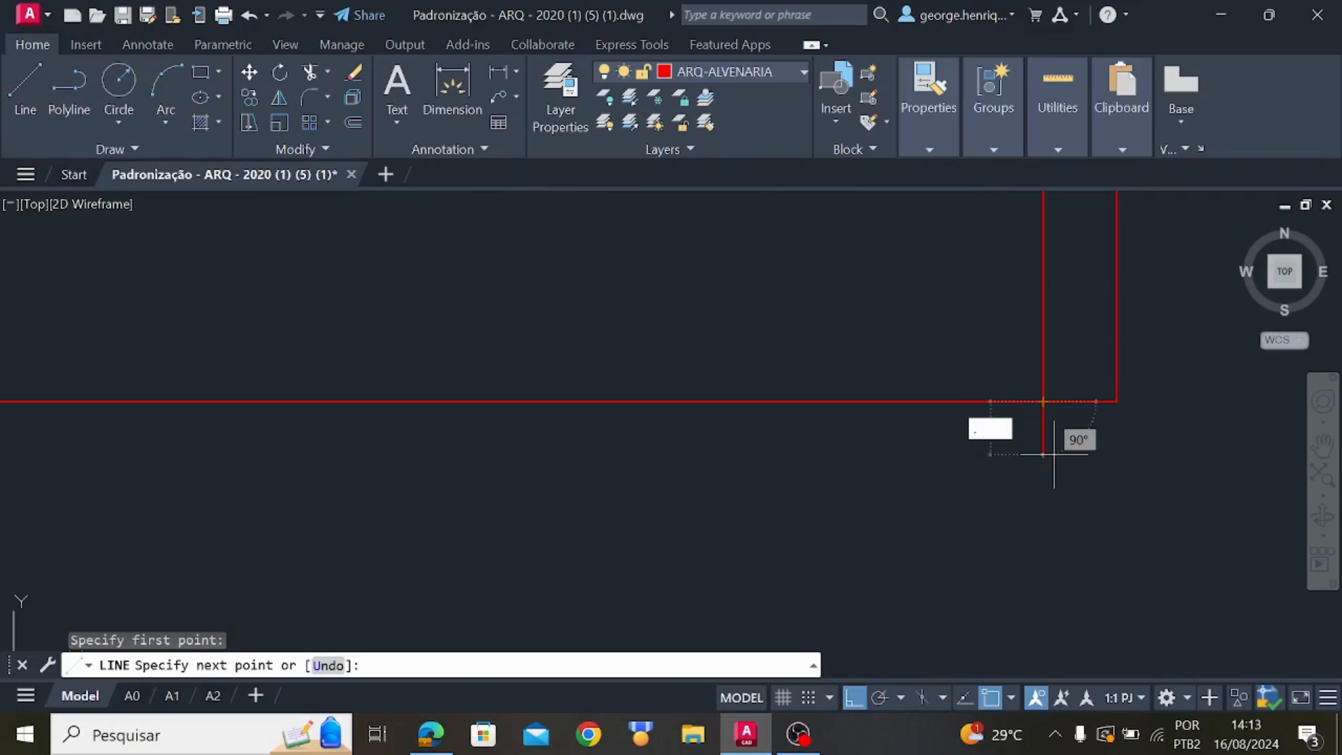
key(Return)
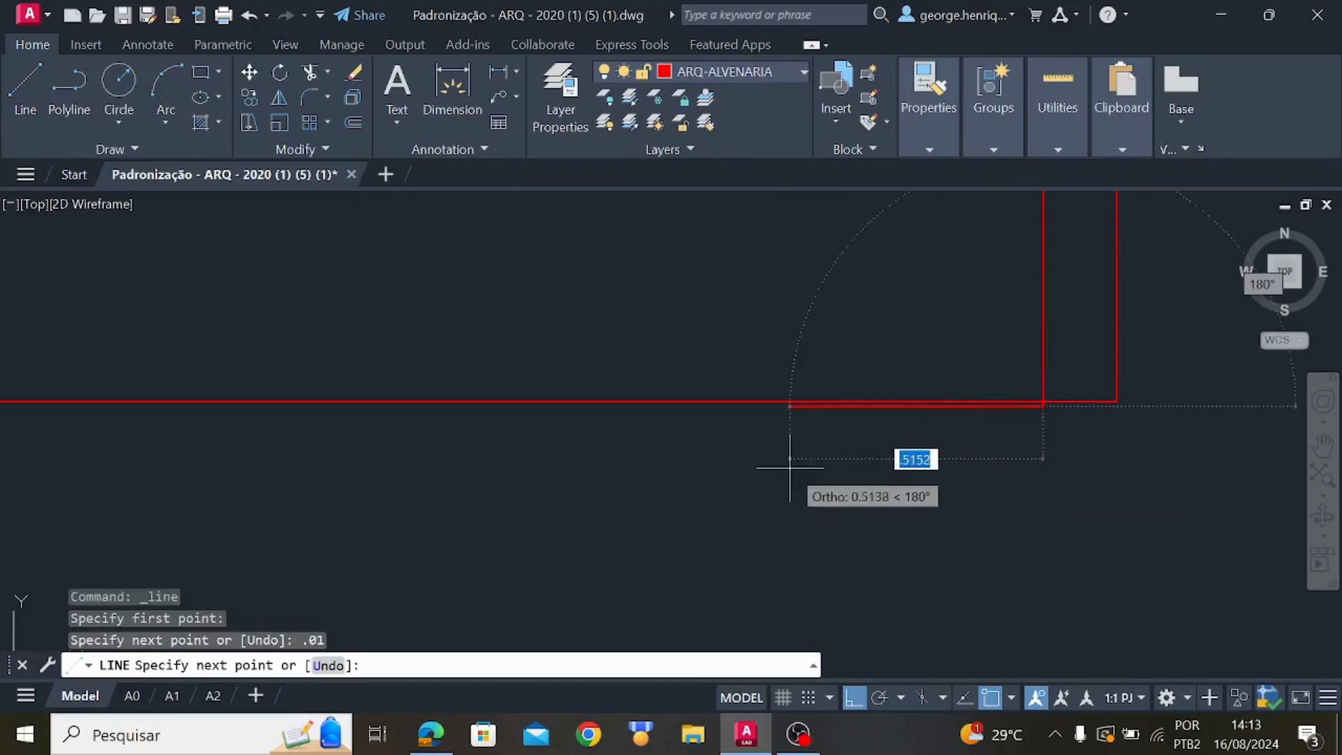
Continue the line horizontally as the lowered Terraço floor until it ends beneath the blue door
middle_drag(370, 451, 932, 364)
scroll(699, 360, down, 4)
scroll(475, 360, down, 2)
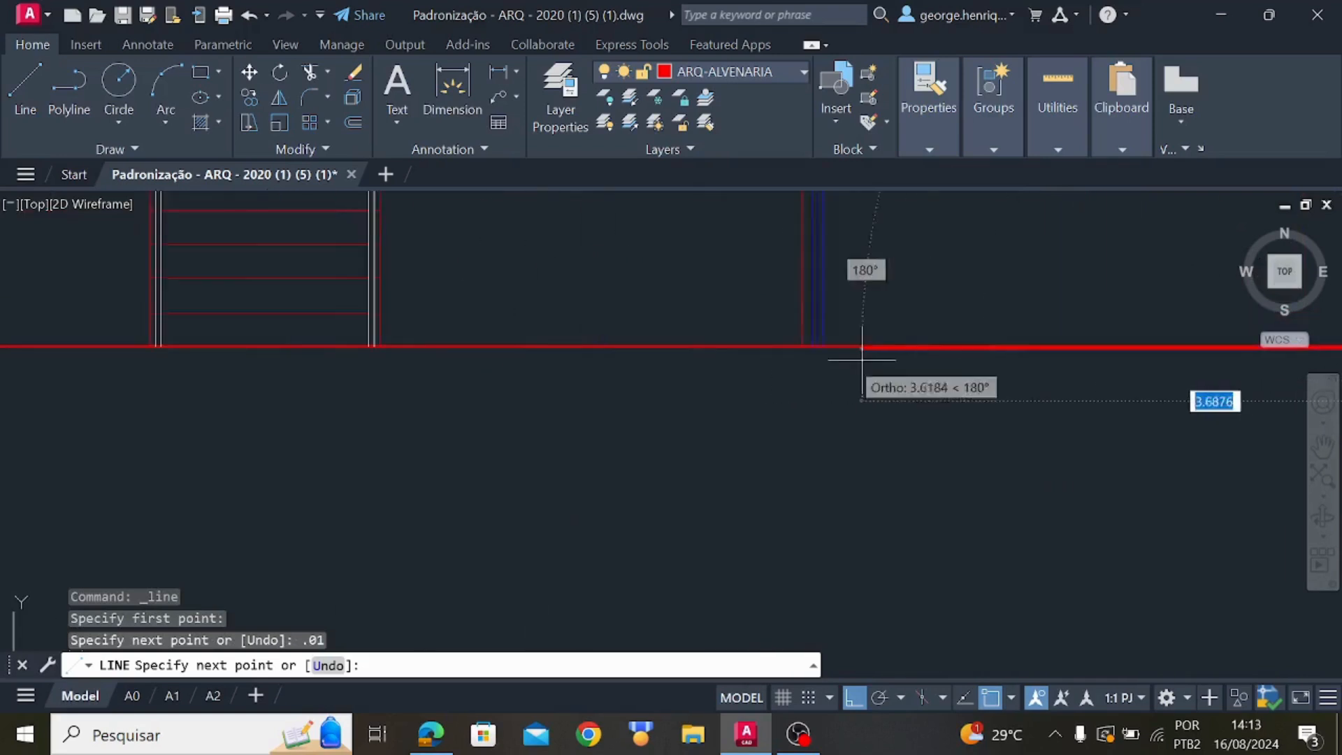
scroll(811, 365, up, 8)
scroll(801, 368, up, 2)
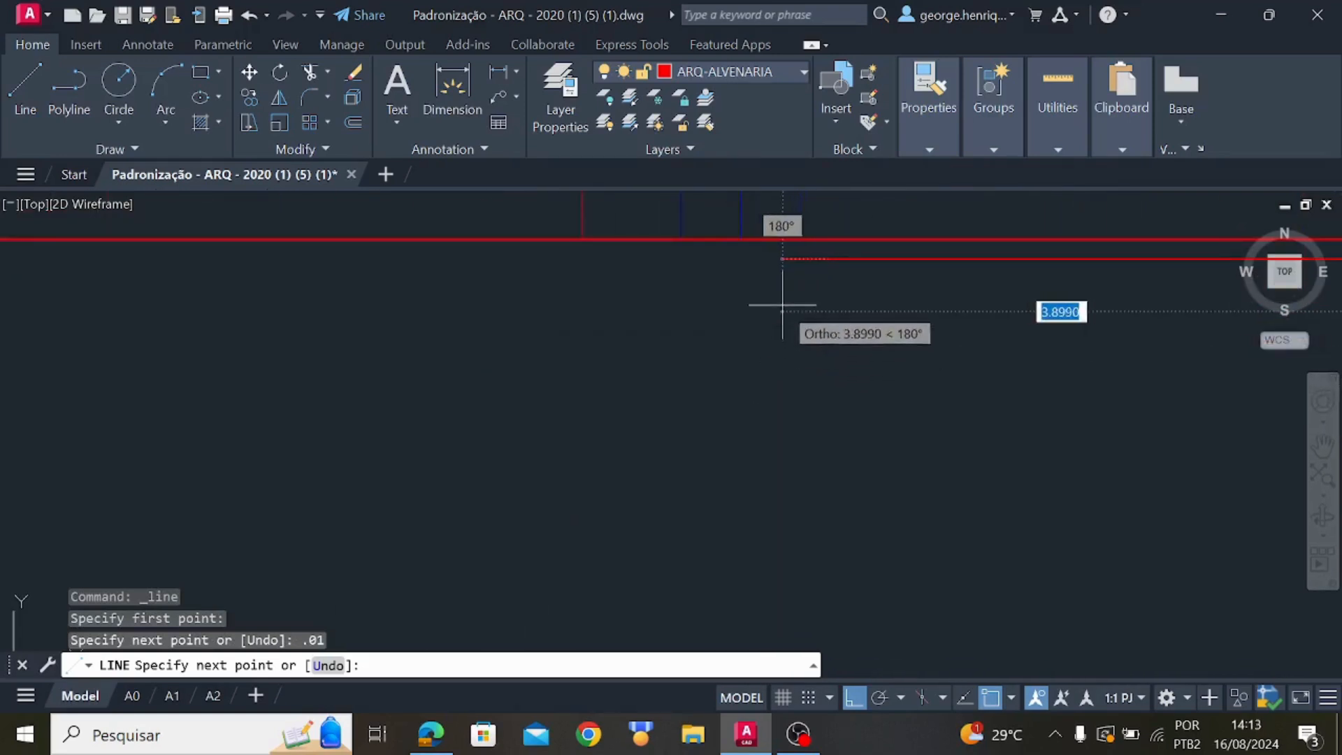
middle_drag(782, 305, 770, 543)
click(764, 505)
key(Escape)
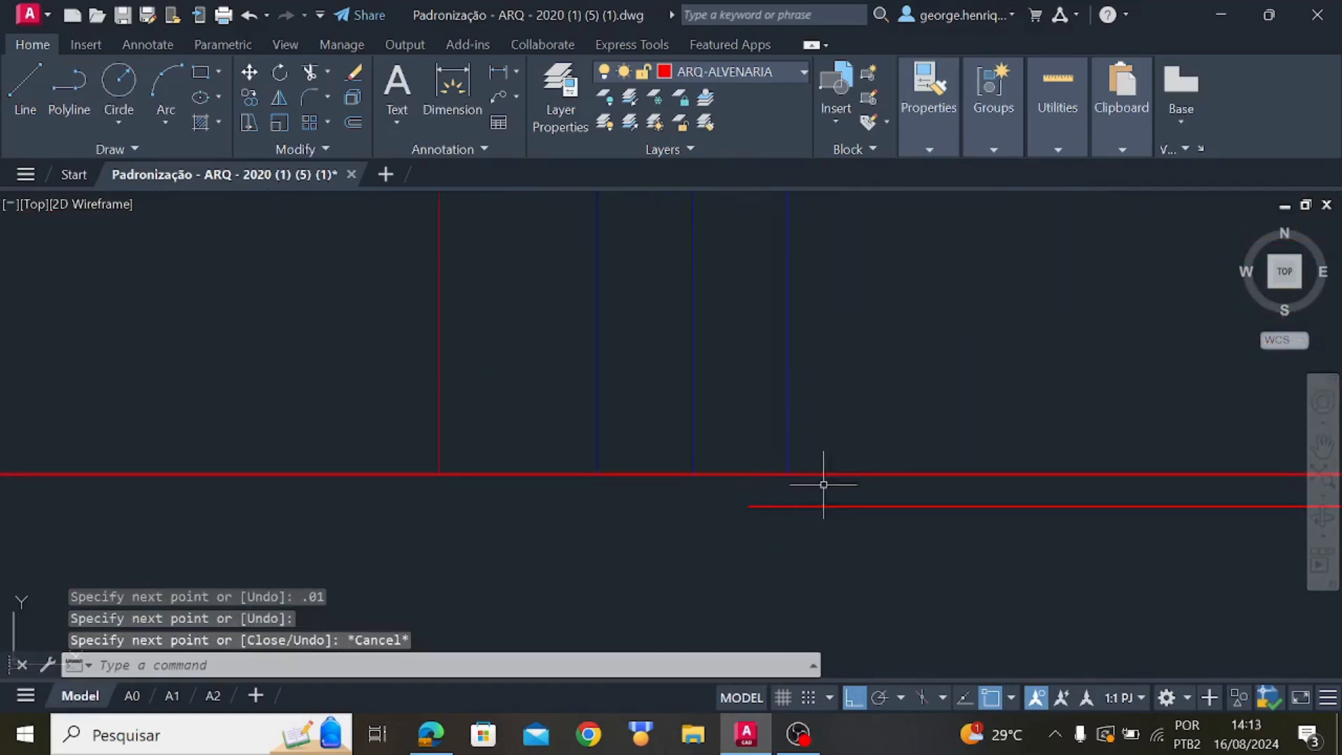
Draw a vertical line from the Terraço-side corner of the wall above the door down to the lowered floor line
scroll(848, 487, down, 5)
middle_drag(857, 462, 739, 567)
scroll(751, 526, down, 5)
scroll(778, 456, down, 5)
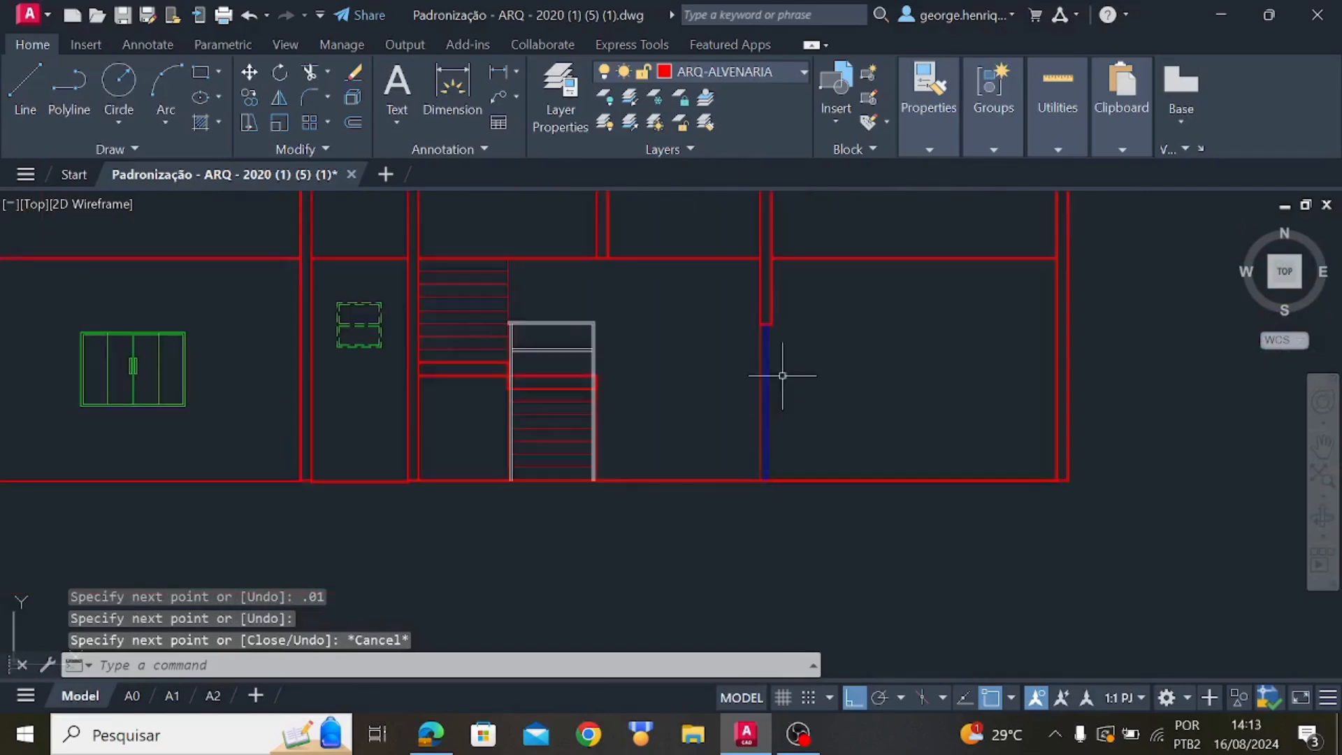
scroll(783, 375, up, 3)
scroll(769, 294, up, 3)
key(space)
click(751, 264)
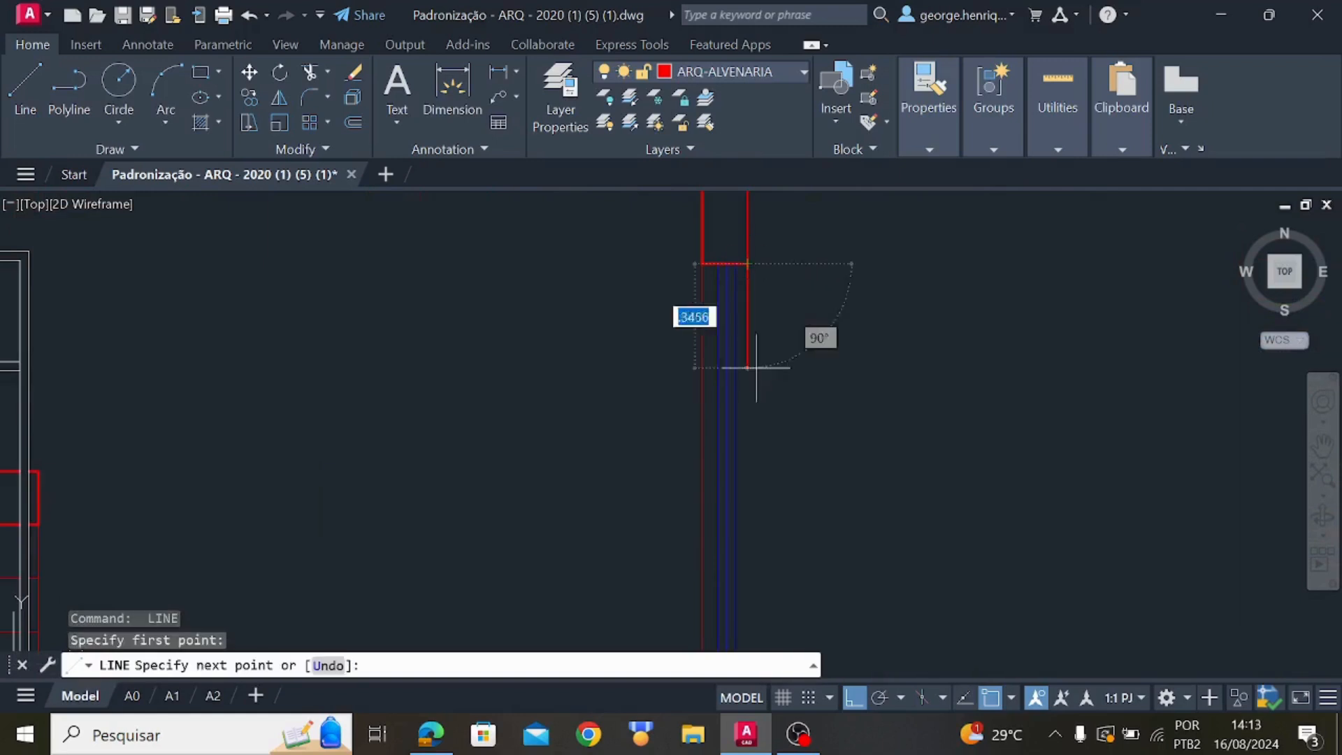
middle_drag(772, 551, 721, 276)
middle_drag(720, 596, 681, 426)
scroll(664, 447, up, 5)
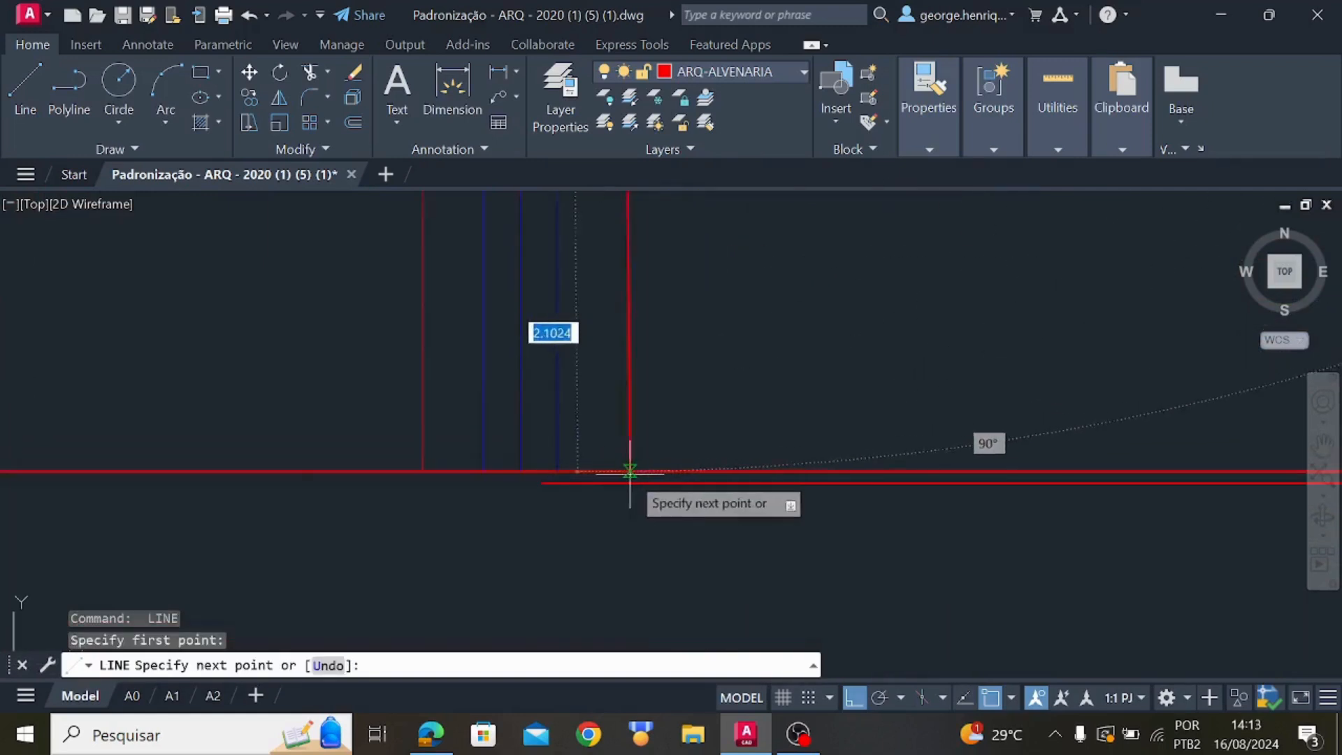
scroll(630, 469, up, 4)
click(577, 493)
key(Escape)
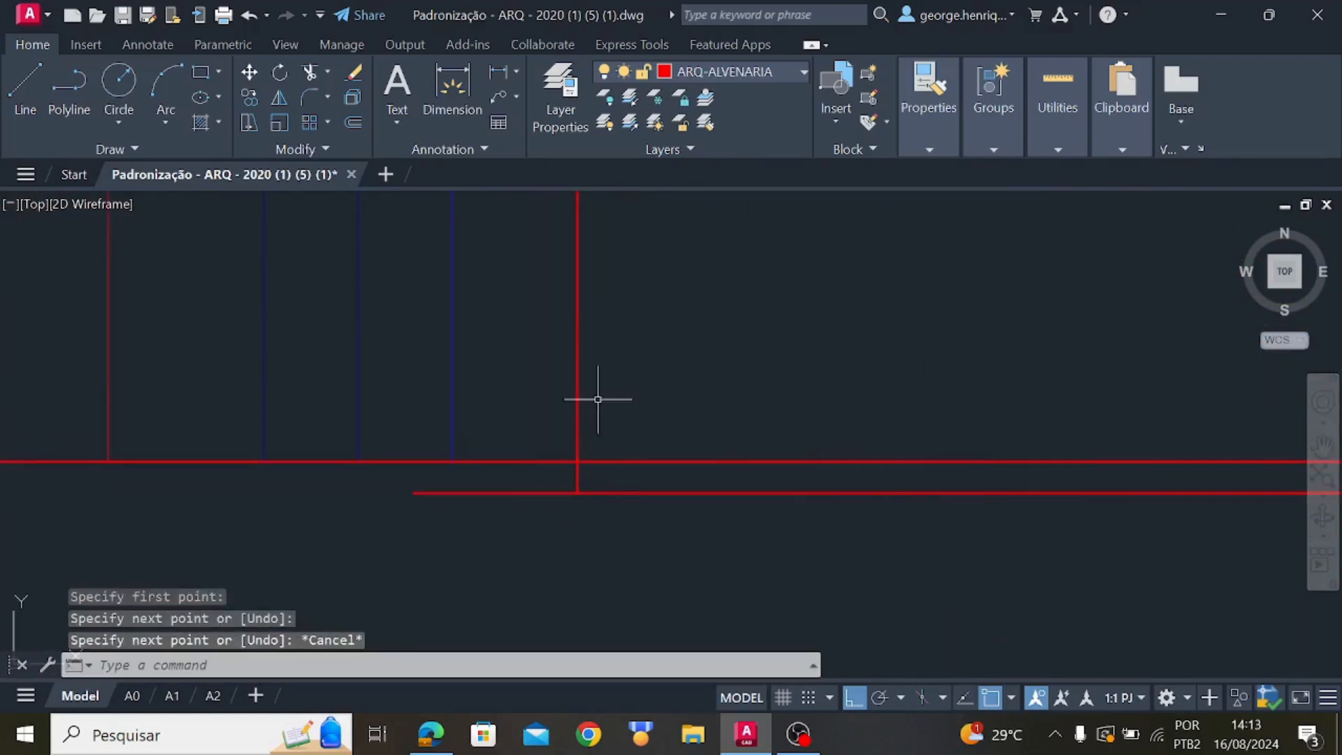
Trim the lowered floor's overhang beneath the blue door, the vertical line above the floor step and the former Terraço floor line
click(505, 495)
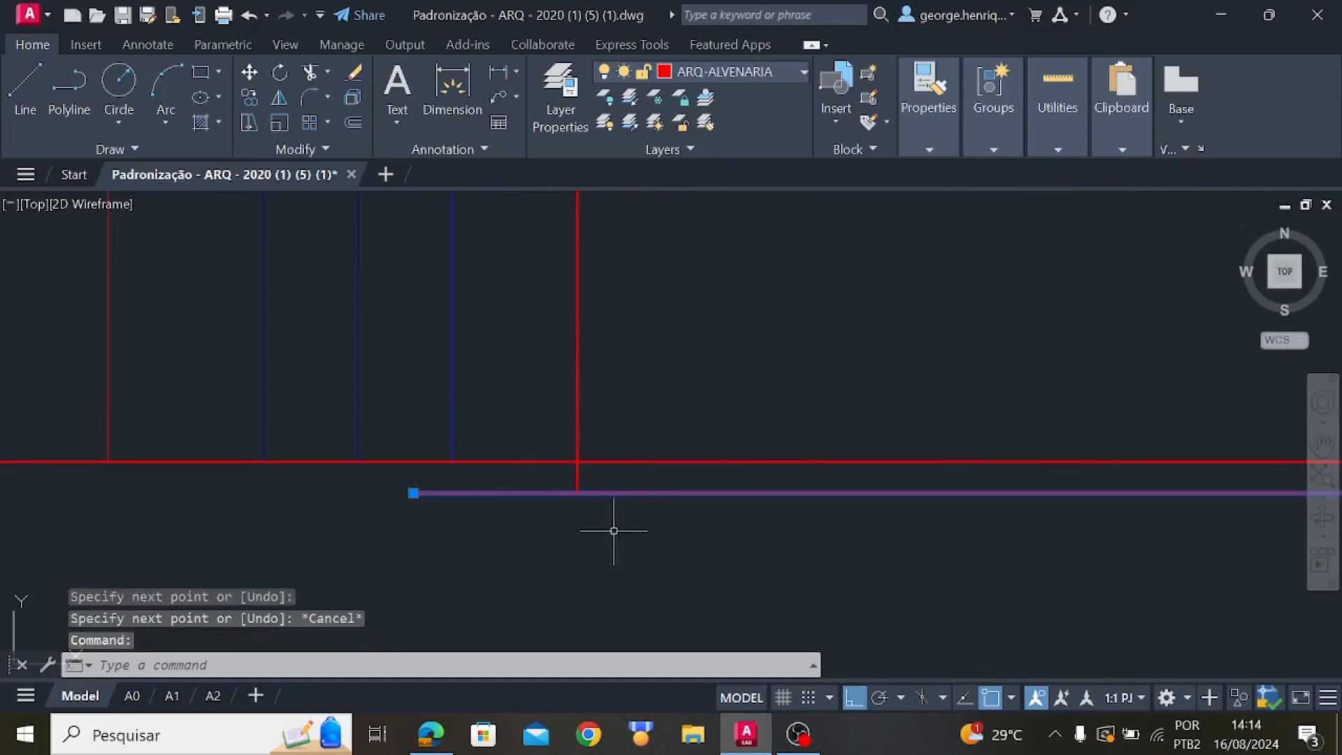
key(Escape)
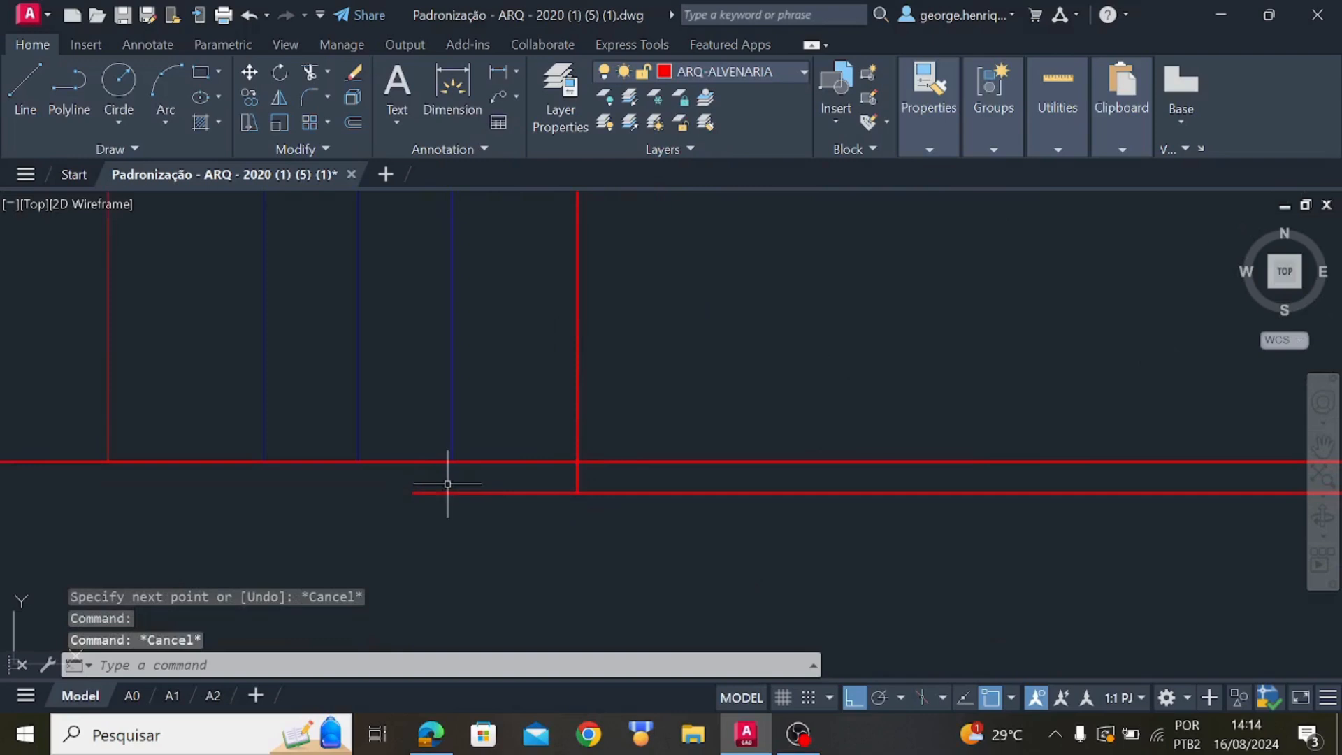
key(Return)
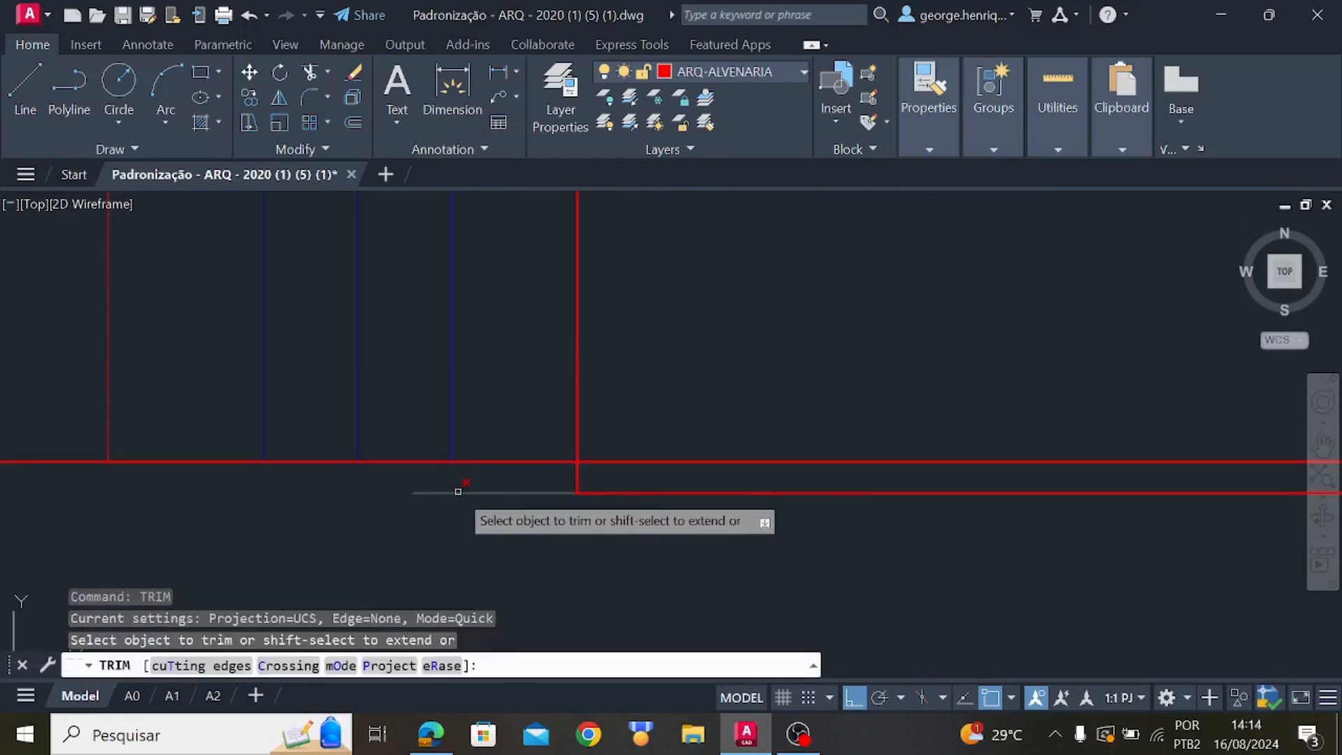
click(459, 493)
click(579, 413)
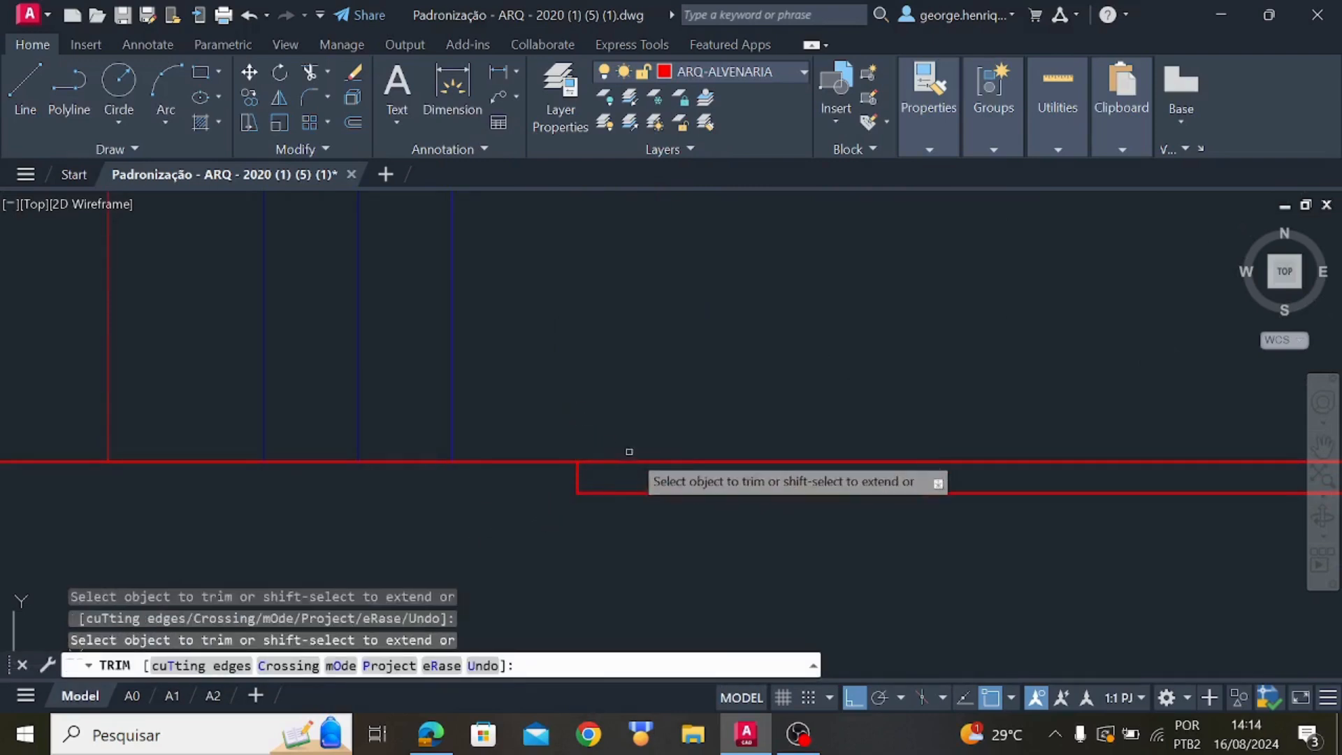
scroll(791, 553, down, 5)
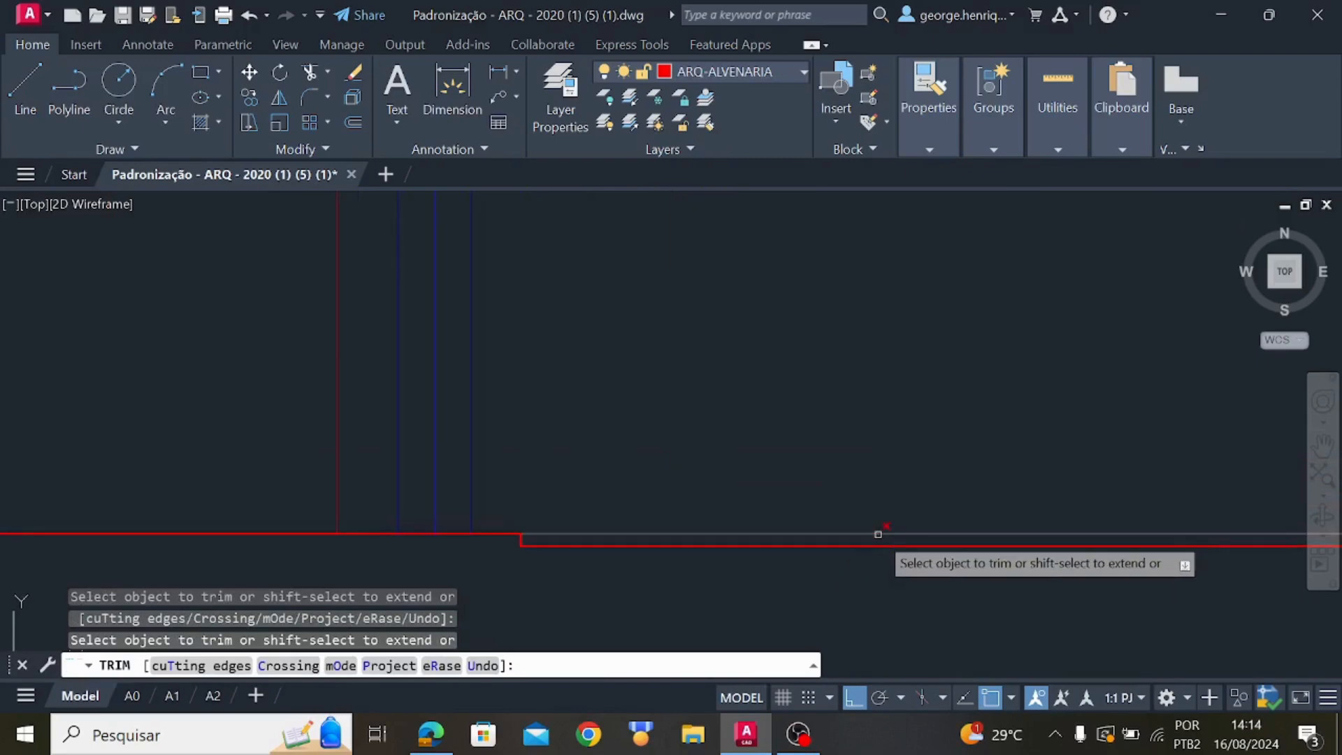
scroll(878, 533, down, 6)
middle_drag(988, 544, 502, 460)
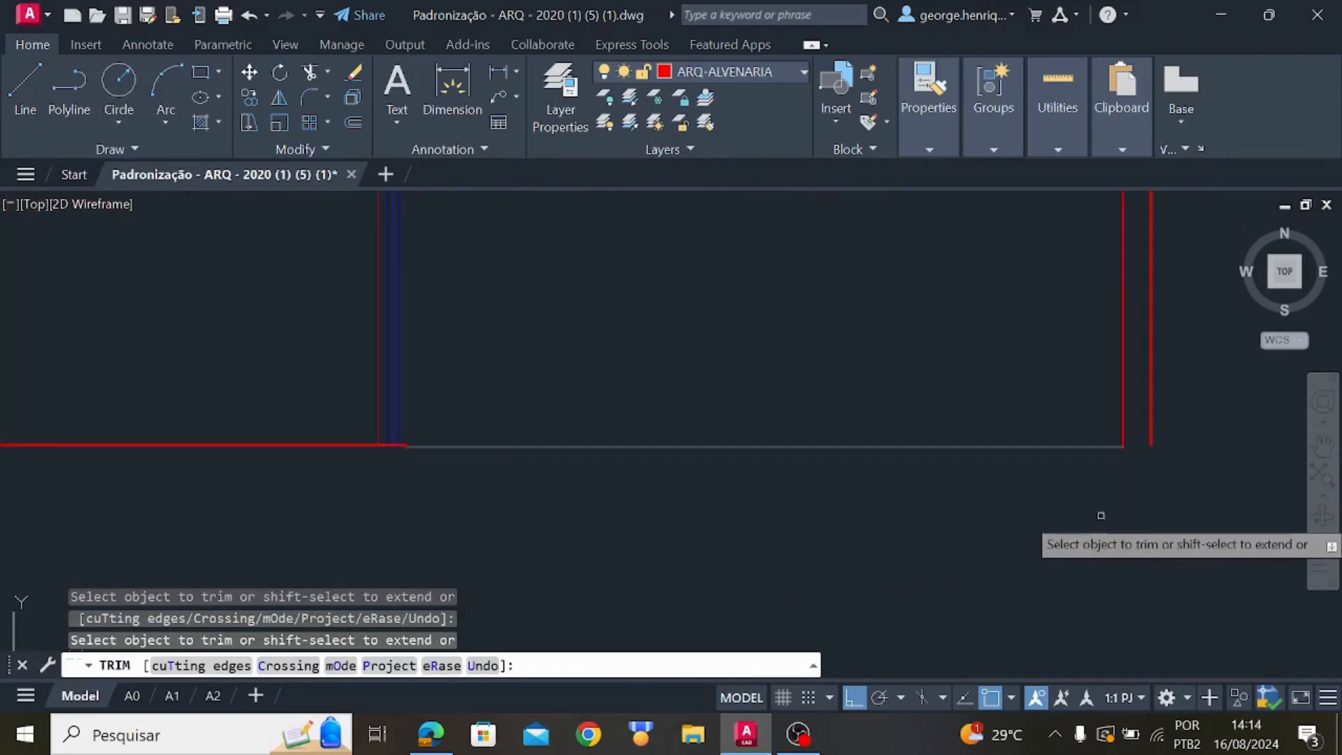
middle_drag(1183, 467, 926, 500)
key(Escape)
Close the base of the Terraço's outer wall with a horizontal line from its outer face to its inner face
scroll(889, 487, up, 3)
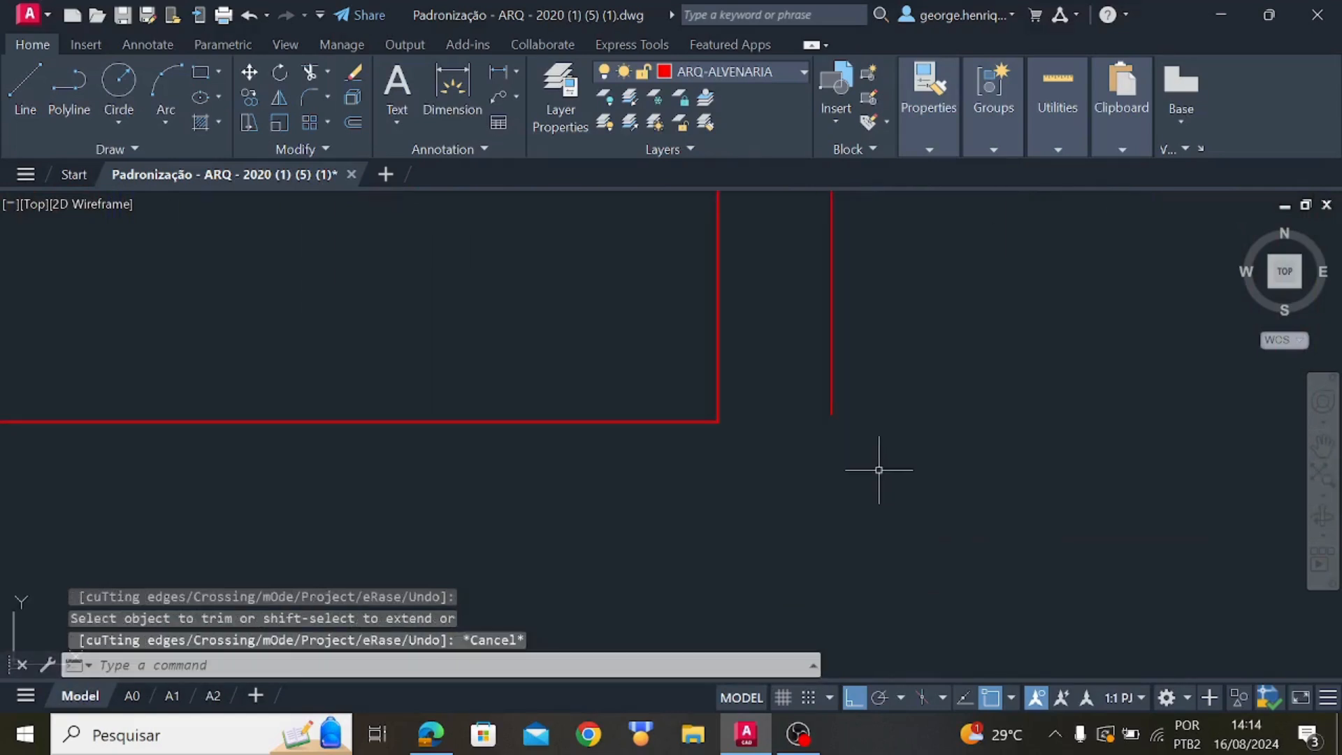
click(25, 91)
scroll(902, 451, up, 2)
click(783, 389)
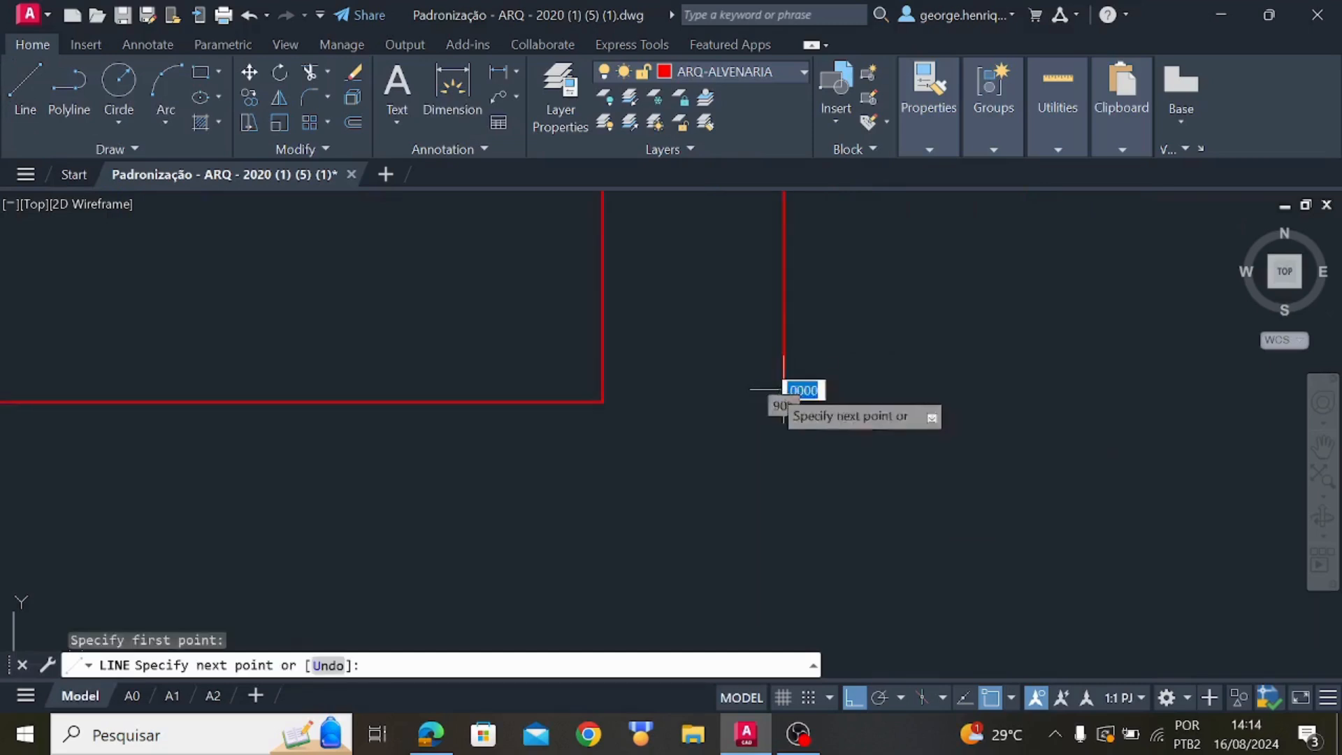
click(602, 390)
key(Escape)
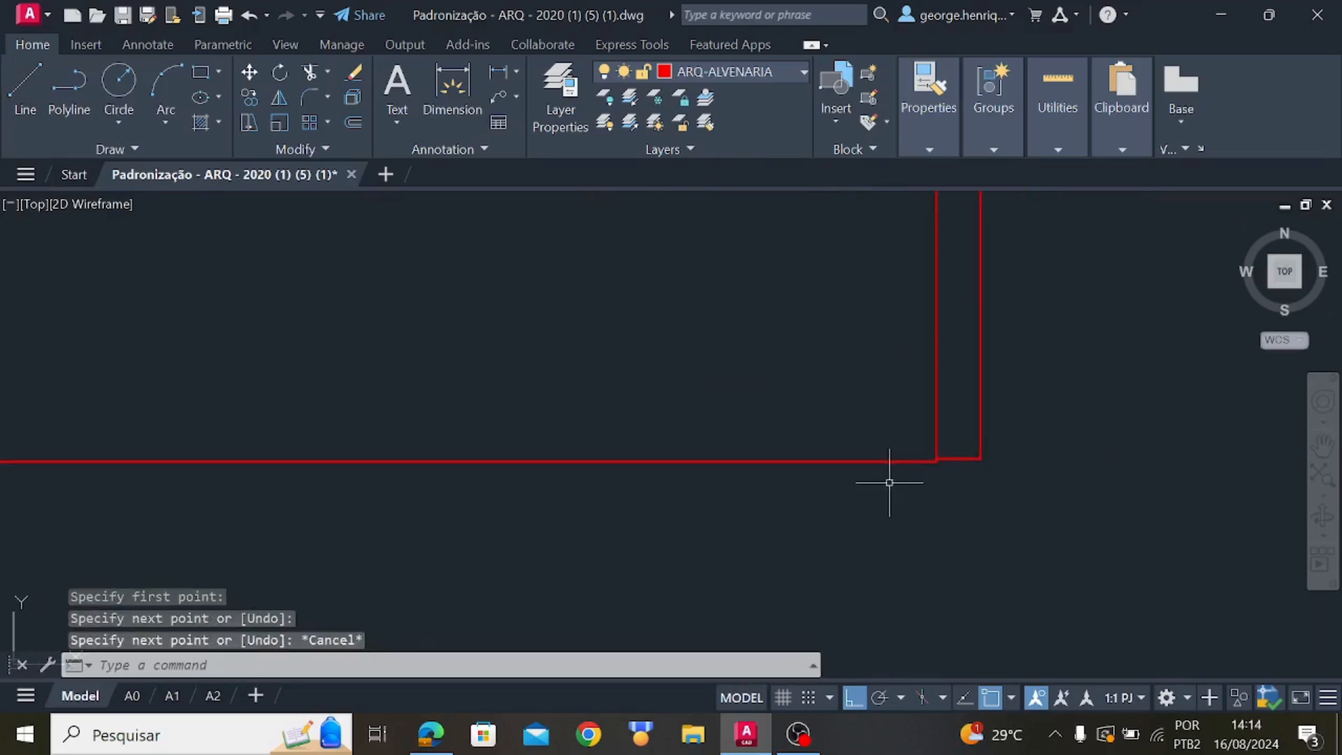
Check the Terraço floor step in the section against the Garagem and Terraço level marks in the ground-floor plan
scroll(913, 472, down, 3)
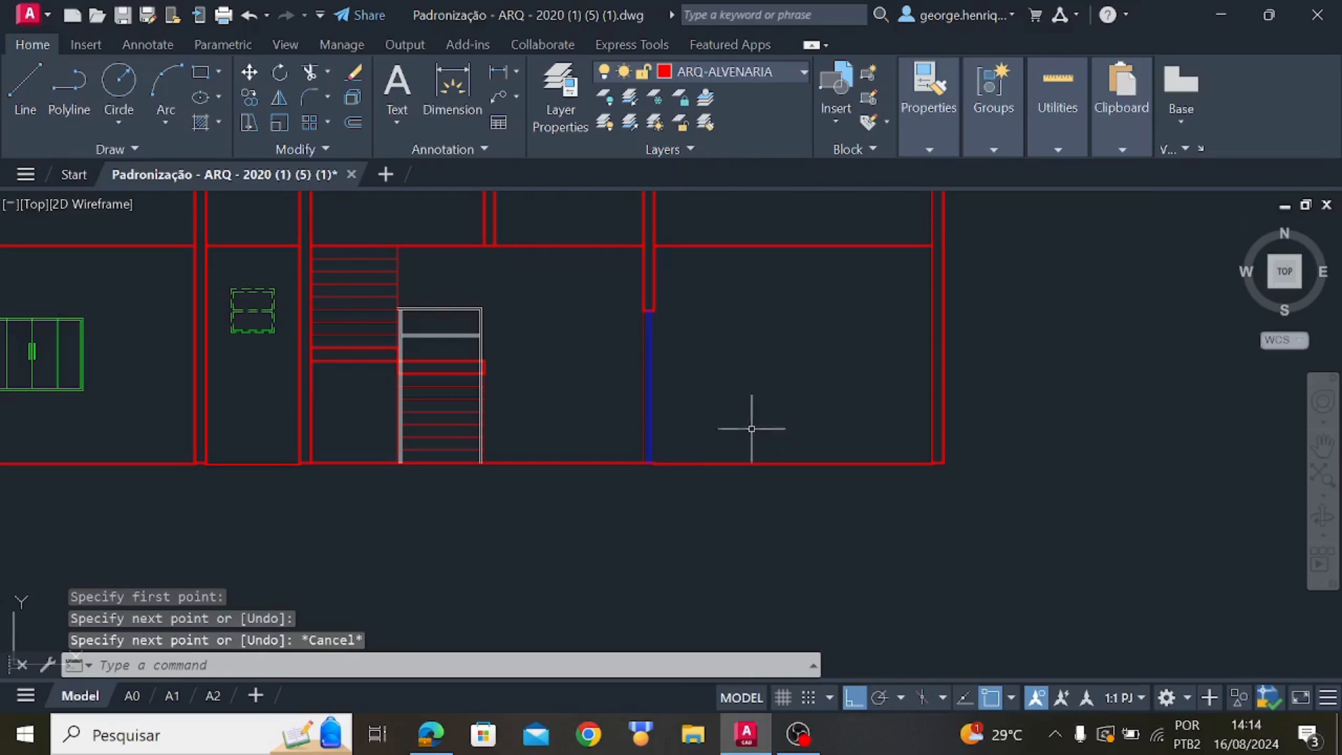
scroll(783, 420, down, 2)
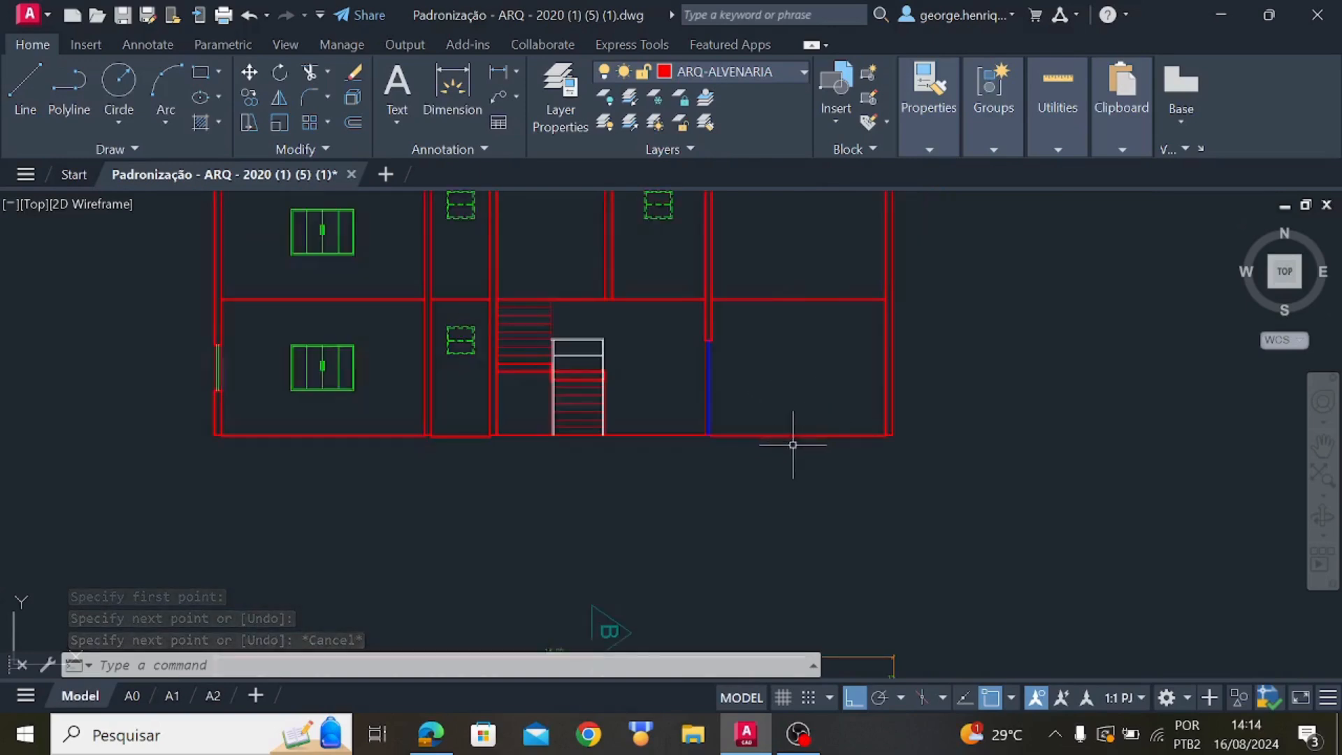
scroll(769, 441, up, 5)
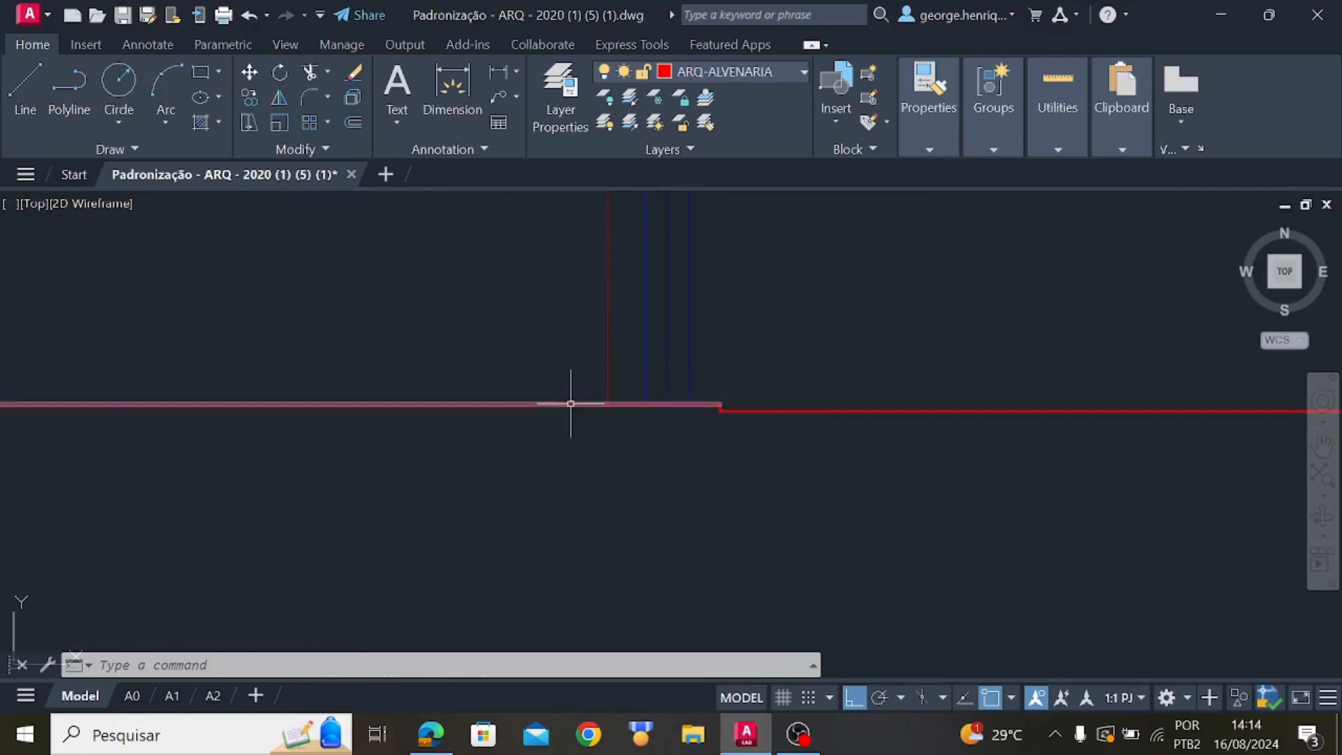
scroll(616, 448, down, 7)
middle_drag(662, 510, 633, 280)
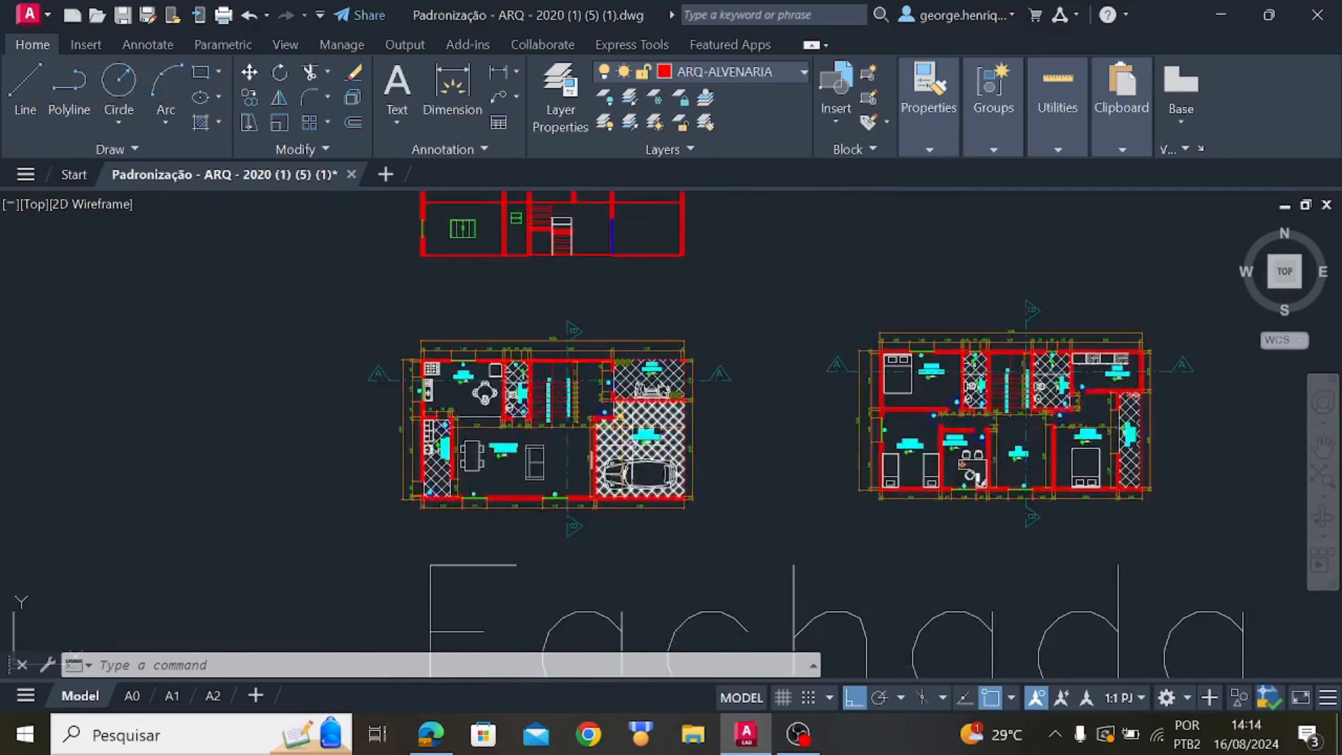
scroll(682, 436, up, 7)
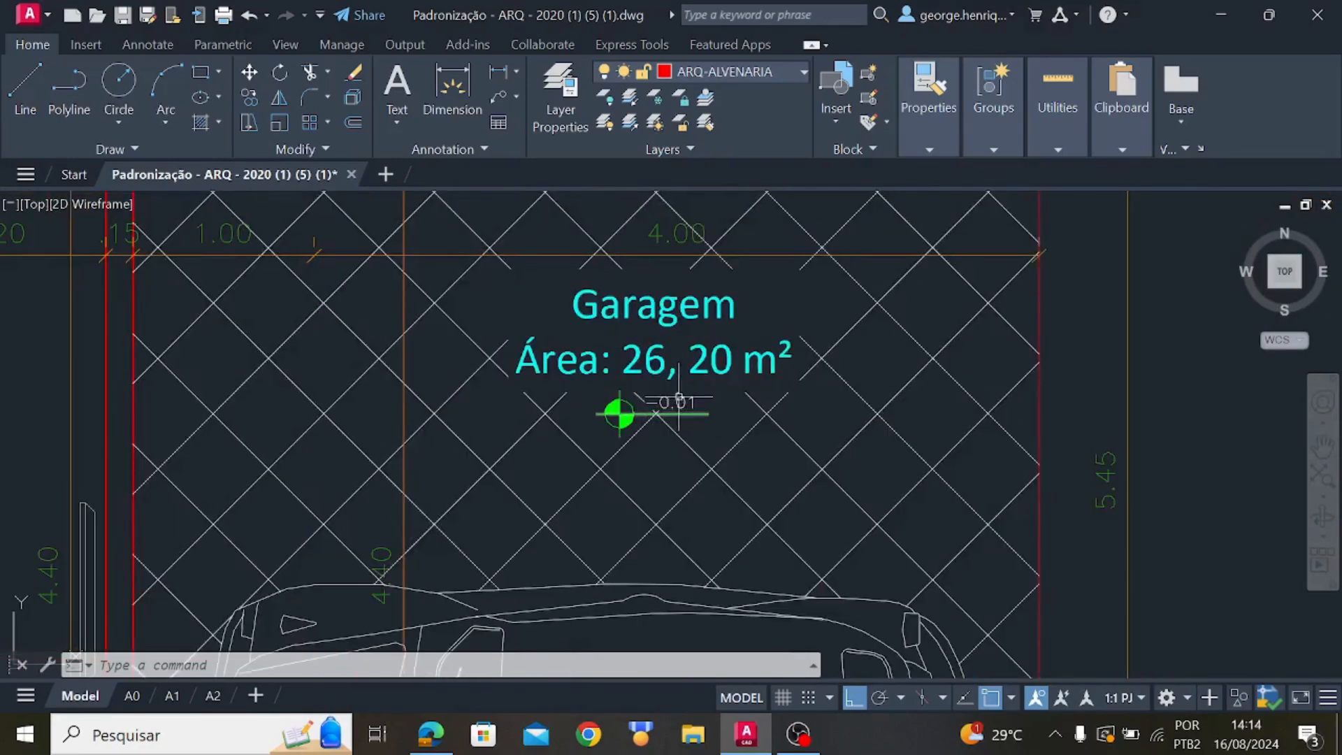
middle_drag(617, 281, 746, 537)
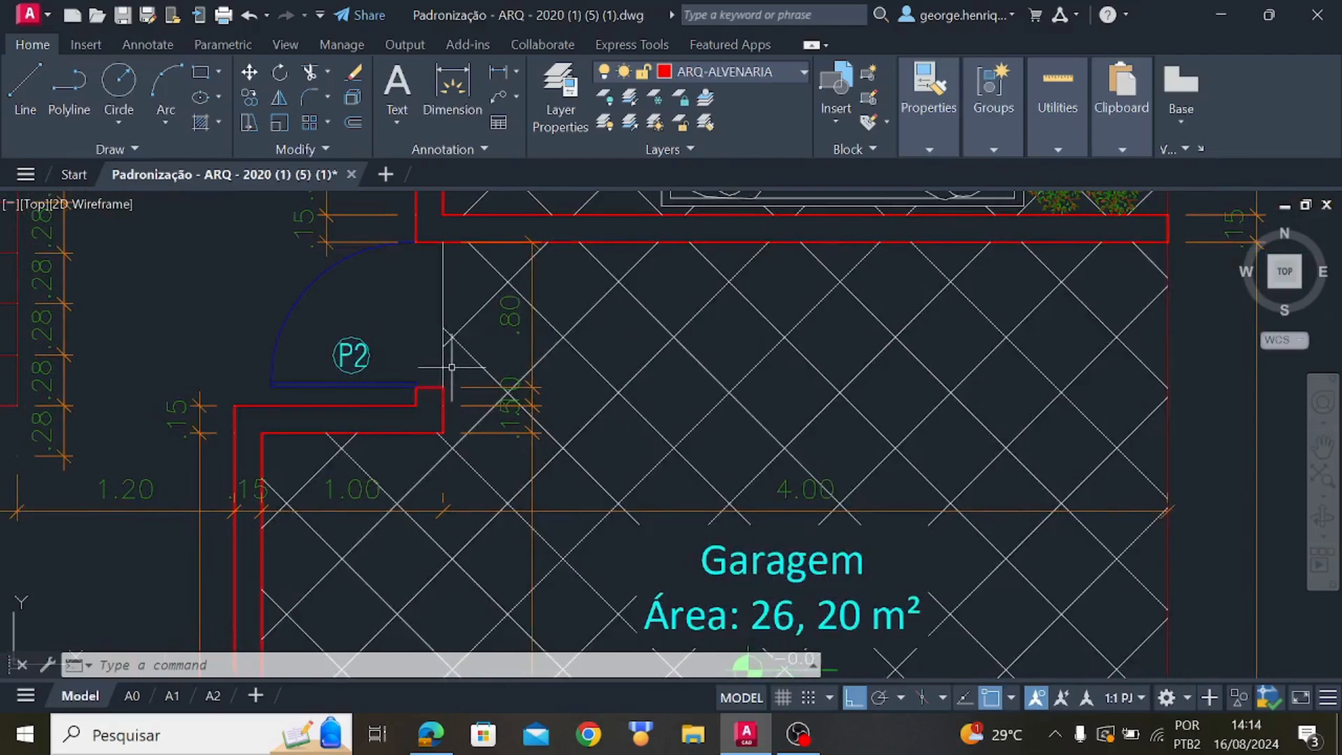
scroll(556, 393, down, 4)
middle_drag(600, 366, 608, 482)
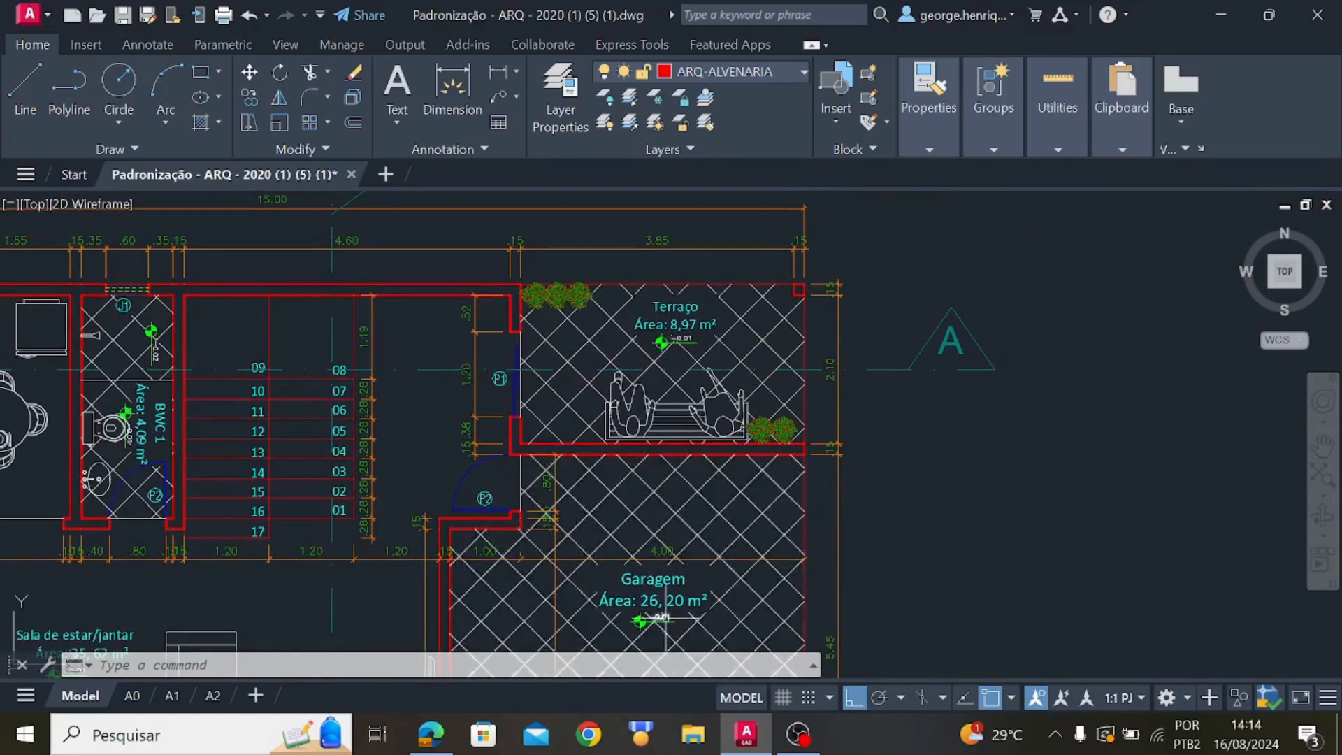
scroll(668, 619, up, 3)
middle_drag(675, 318, 681, 561)
middle_drag(710, 242, 700, 498)
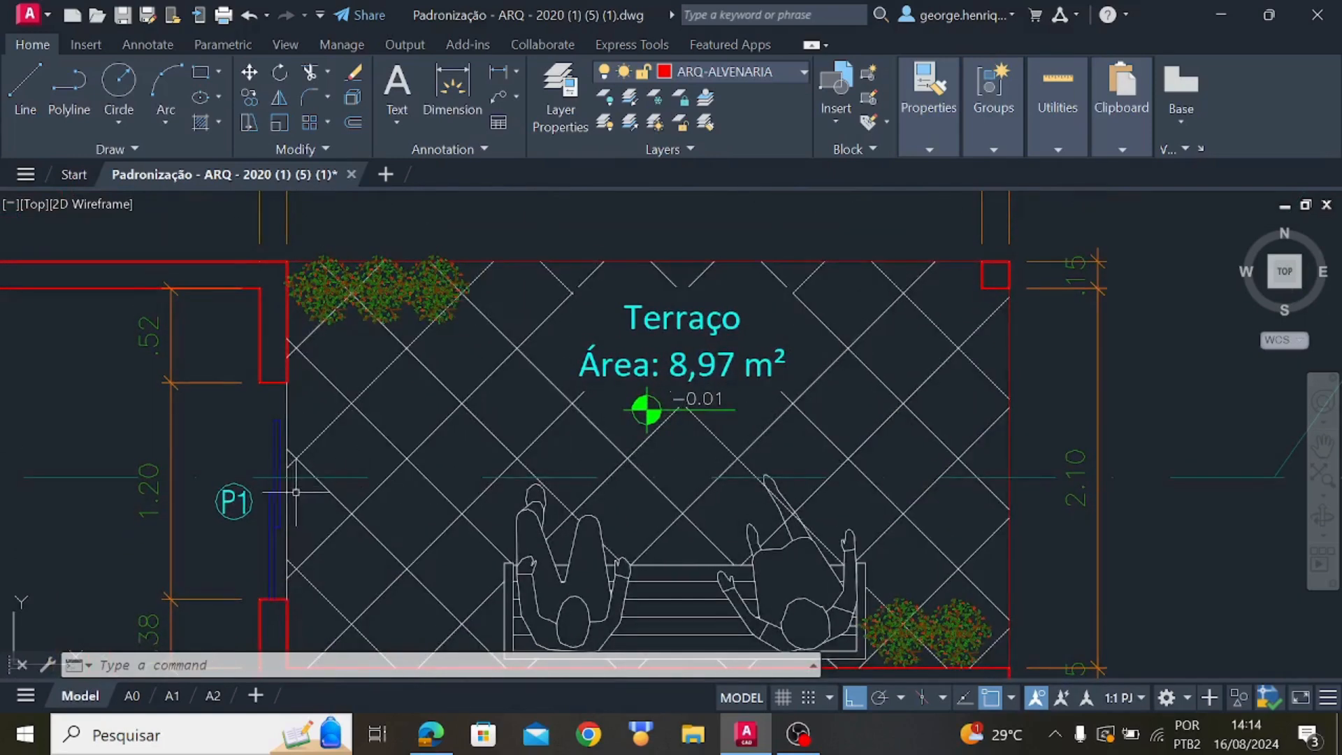
Check the floor level mark of Quarto 3 in the upper-floor plan and locate its floor line in the section
scroll(256, 502, down, 8)
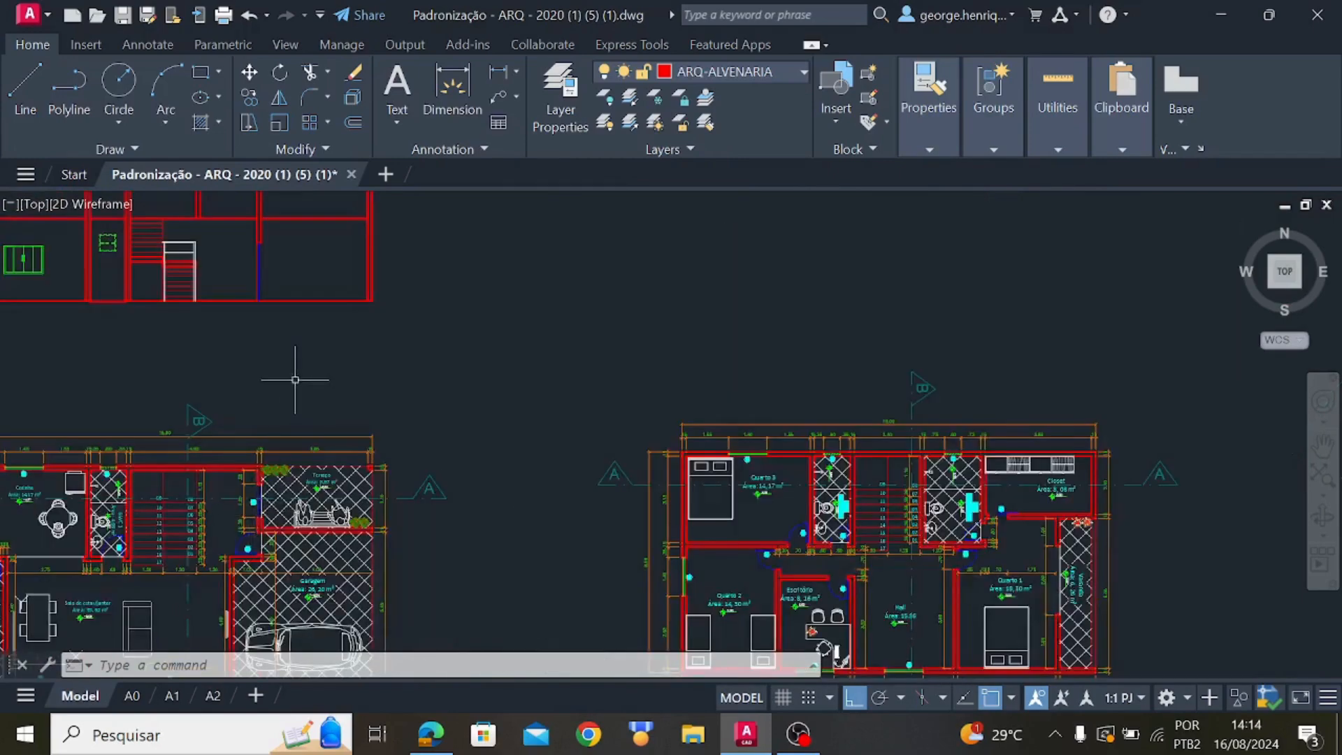
scroll(295, 379, down, 4)
middle_drag(295, 380, 639, 500)
scroll(585, 465, up, 2)
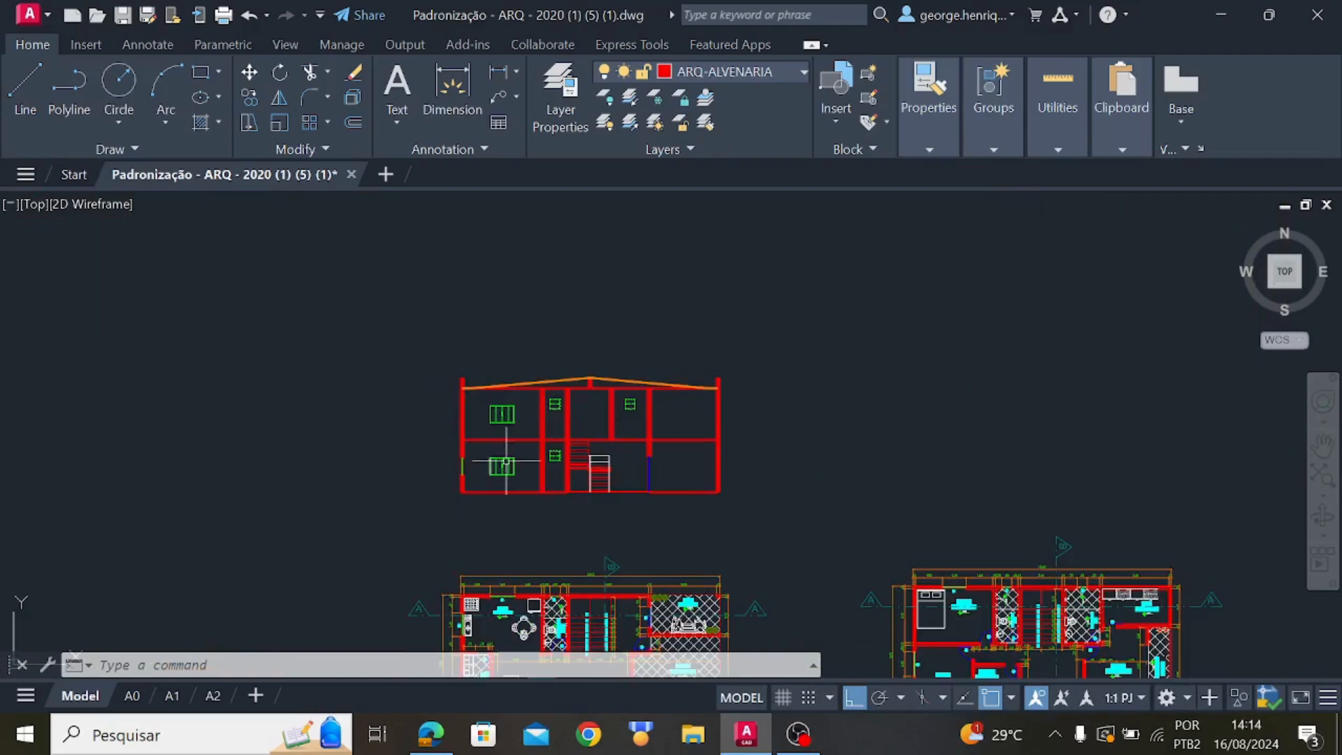
middle_drag(896, 495, 650, 399)
scroll(664, 489, up, 8)
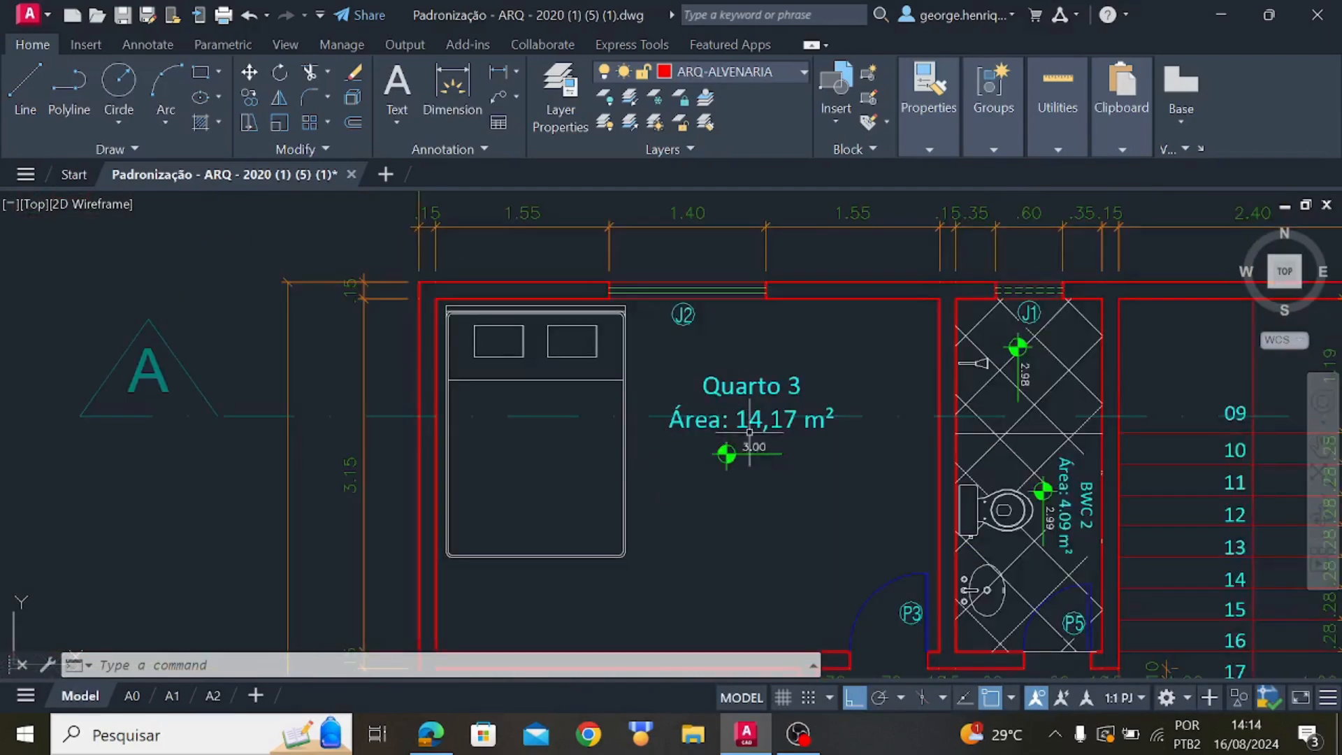
scroll(758, 461, down, 2)
scroll(753, 457, up, 4)
scroll(542, 449, down, 8)
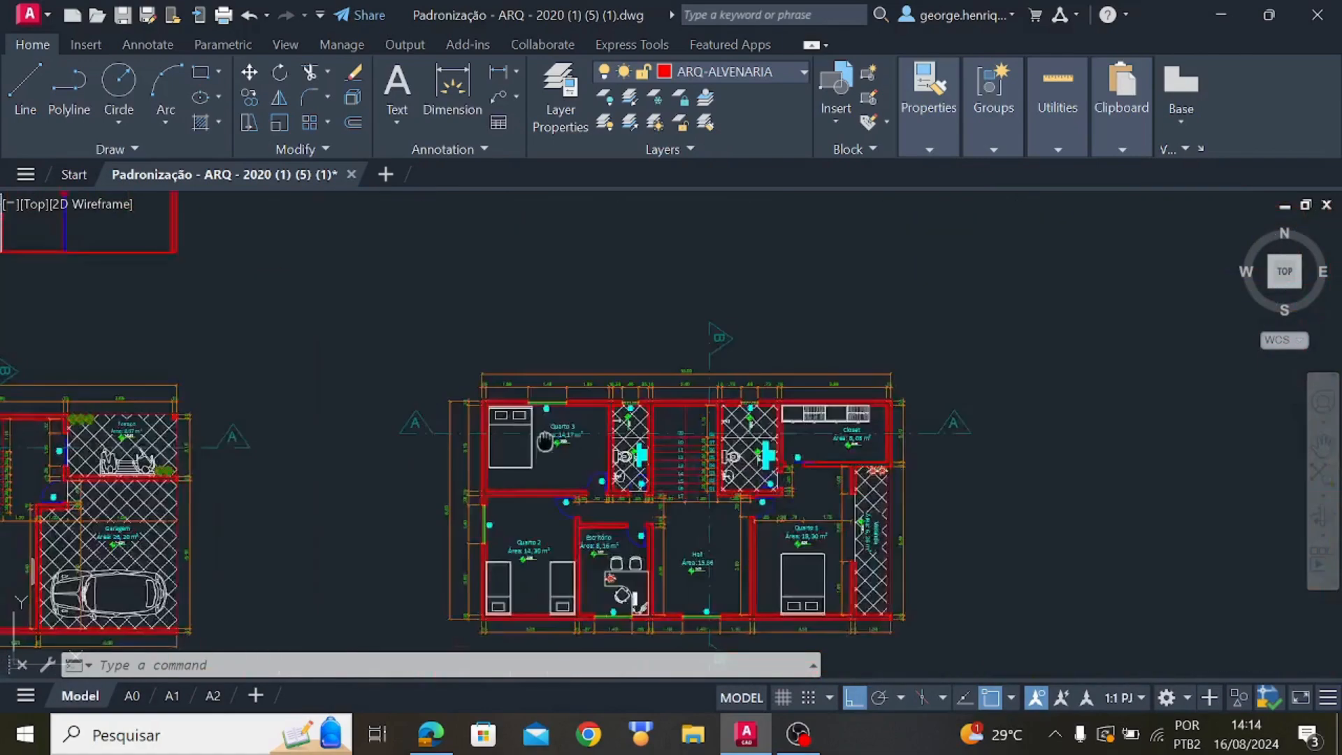
middle_drag(29, 228, 867, 402)
scroll(664, 348, up, 4)
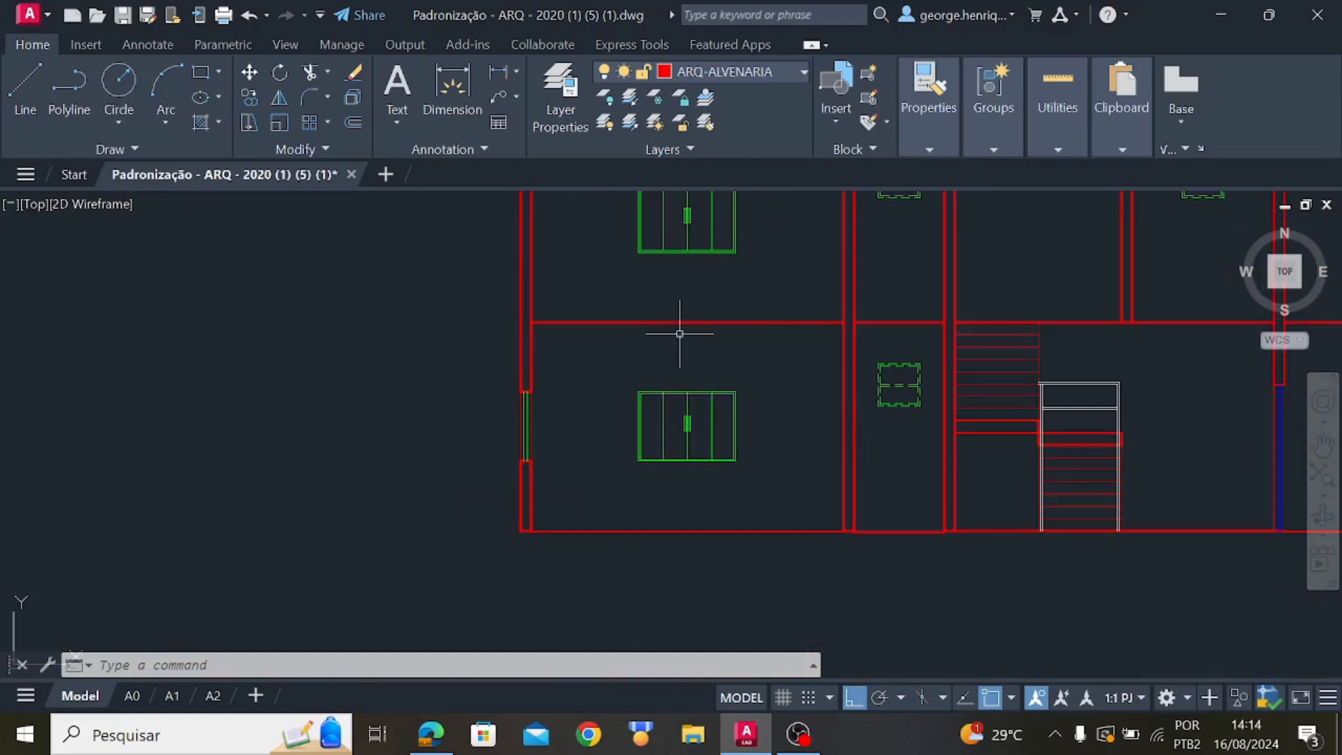
scroll(769, 350, down, 5)
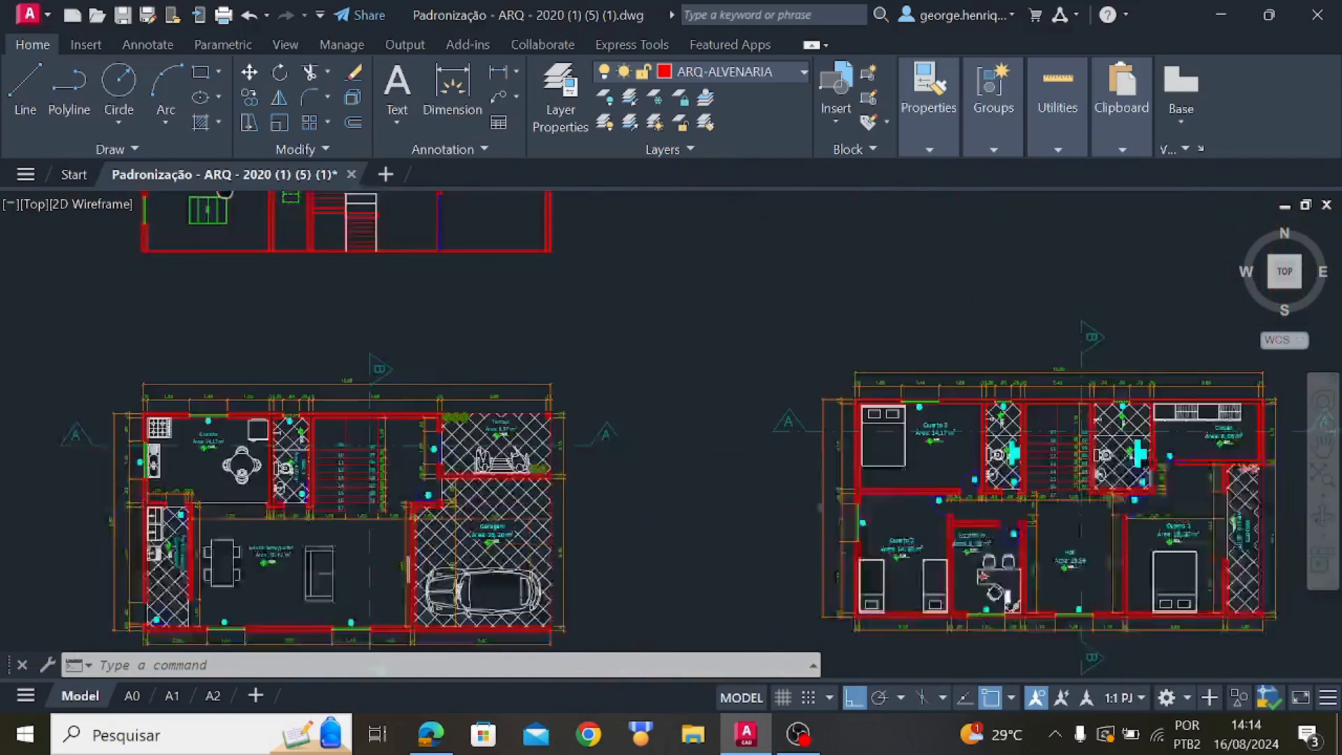
Check the floor level marks of BWC 2 in the upper-floor plan and locate its floor line in the section
middle_drag(1002, 442, 906, 423)
scroll(906, 423, up, 1)
scroll(905, 422, up, 6)
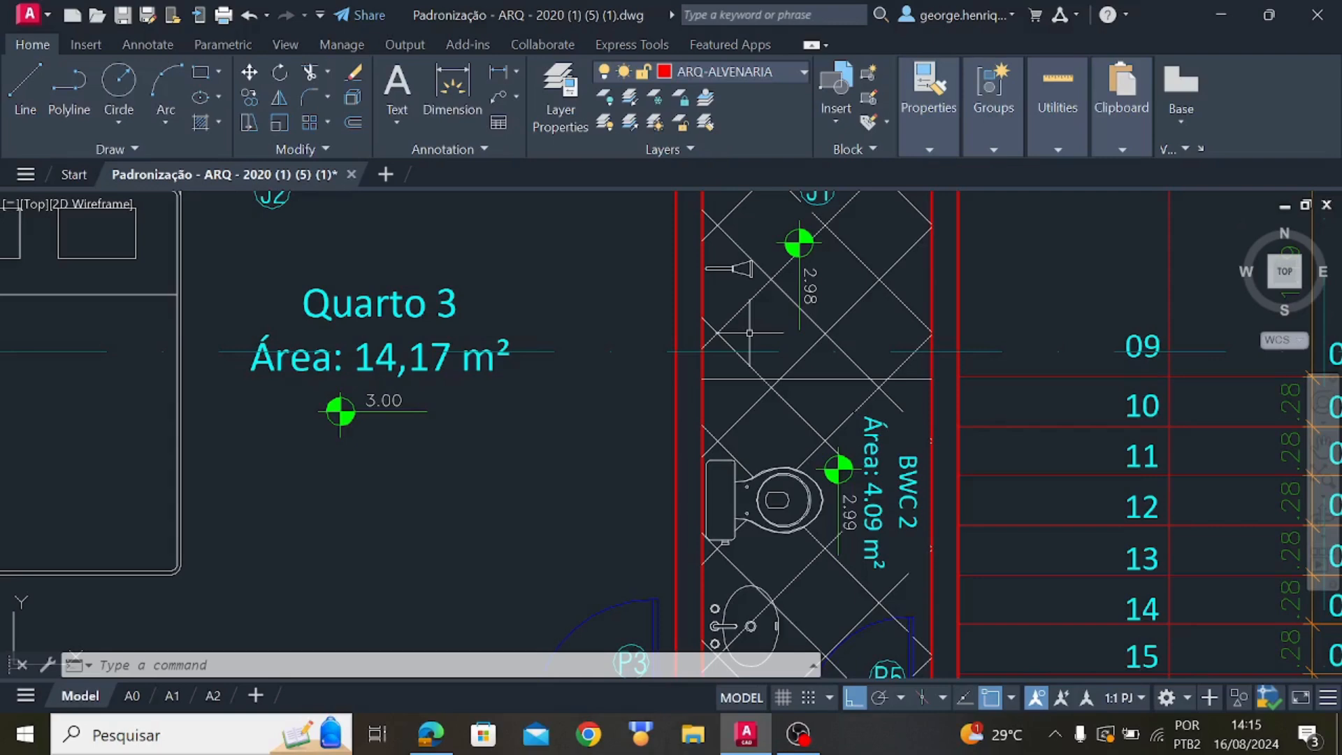
scroll(810, 292, up, 2)
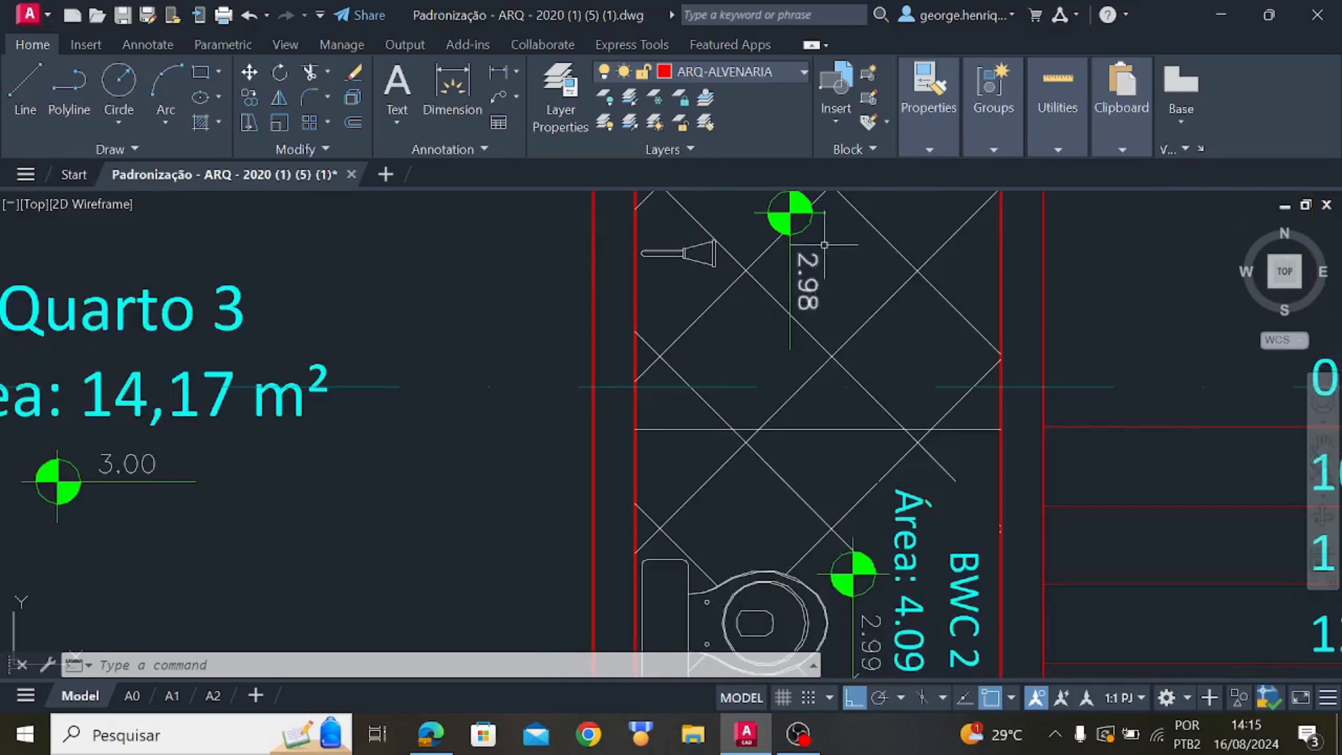
scroll(549, 428, down, 6)
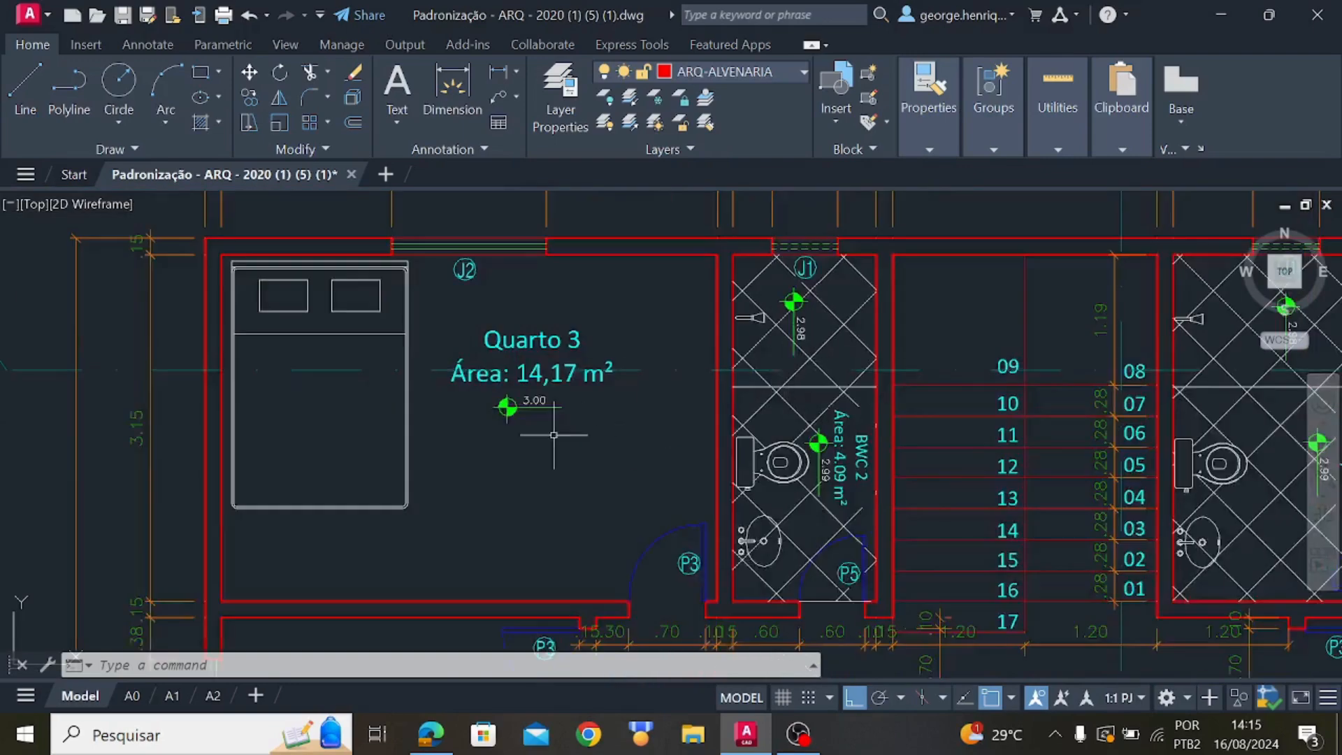
mouse_move(552, 405)
middle_down()
mouse_move(837, 548)
mouse_move(938, 559)
middle_up()
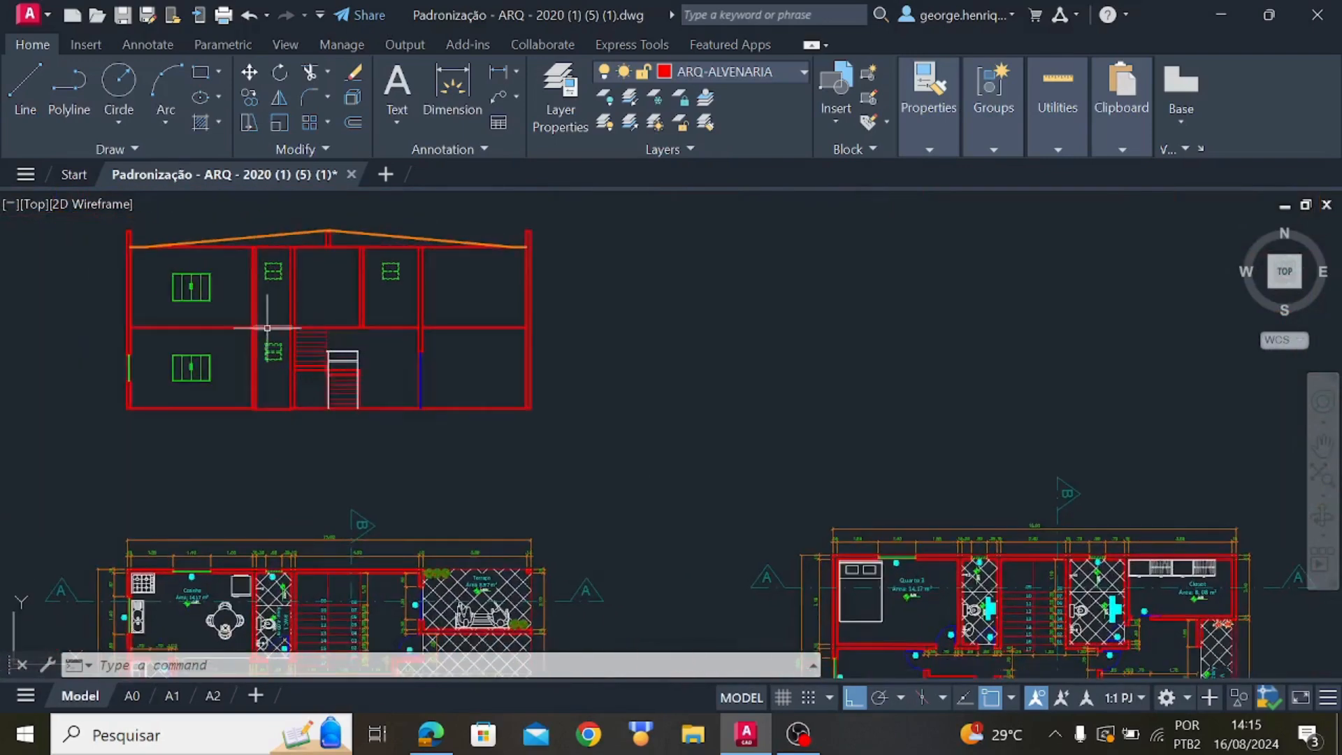
scroll(540, 609, up, 10)
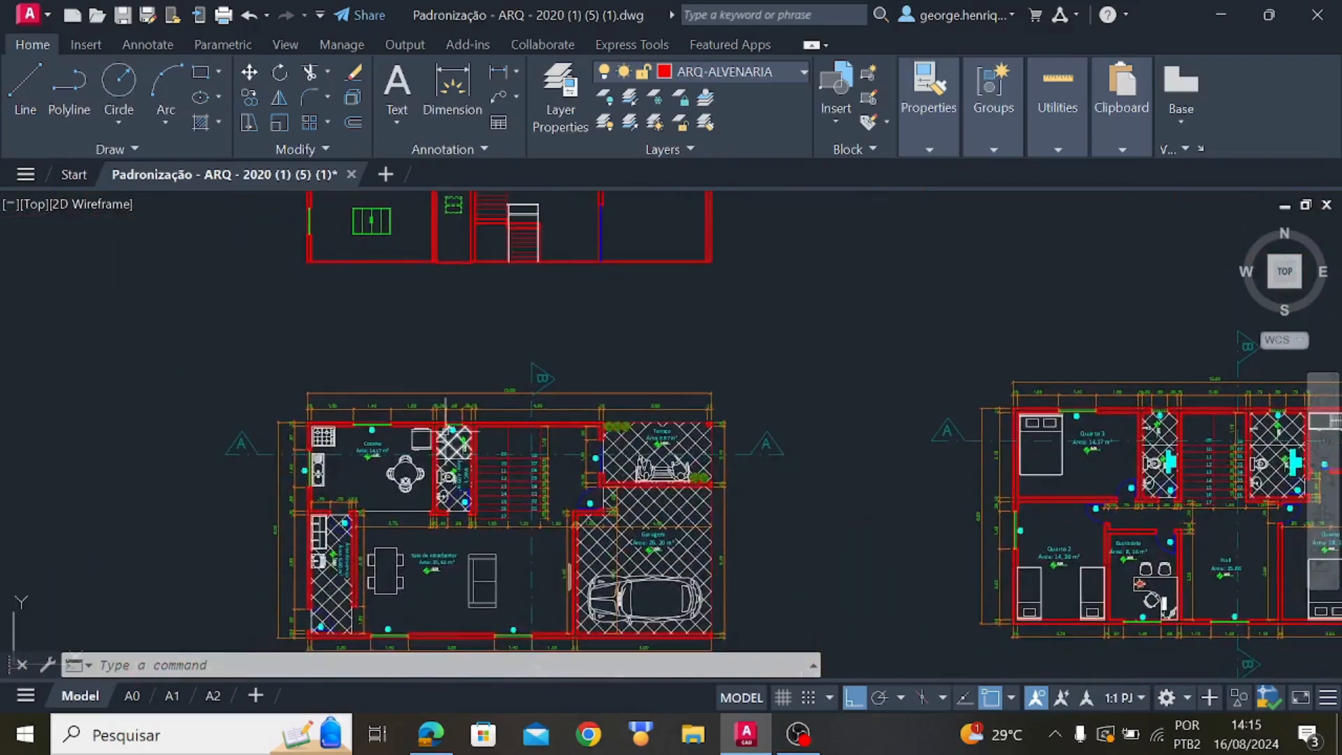
scroll(539, 608, down, 6)
middle_drag(513, 347, 542, 576)
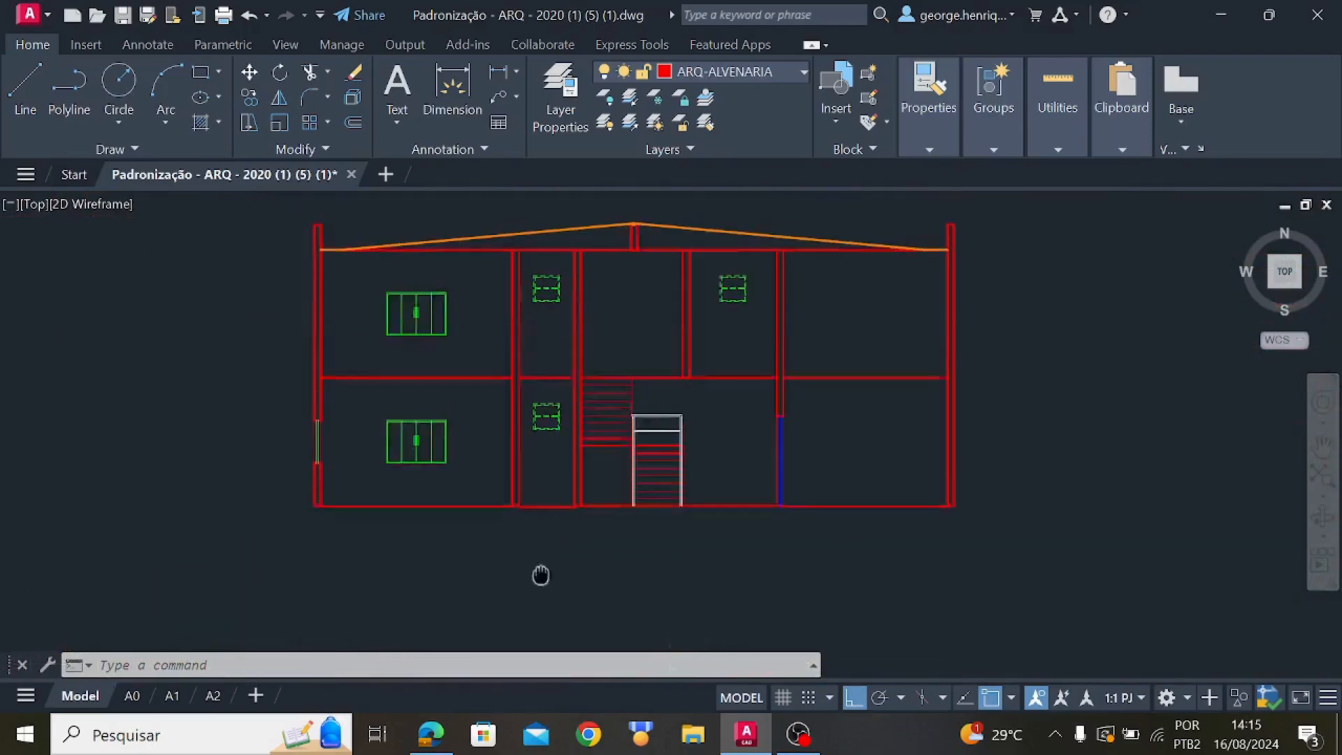
scroll(536, 392, up, 5)
middle_drag(464, 345, 464, 458)
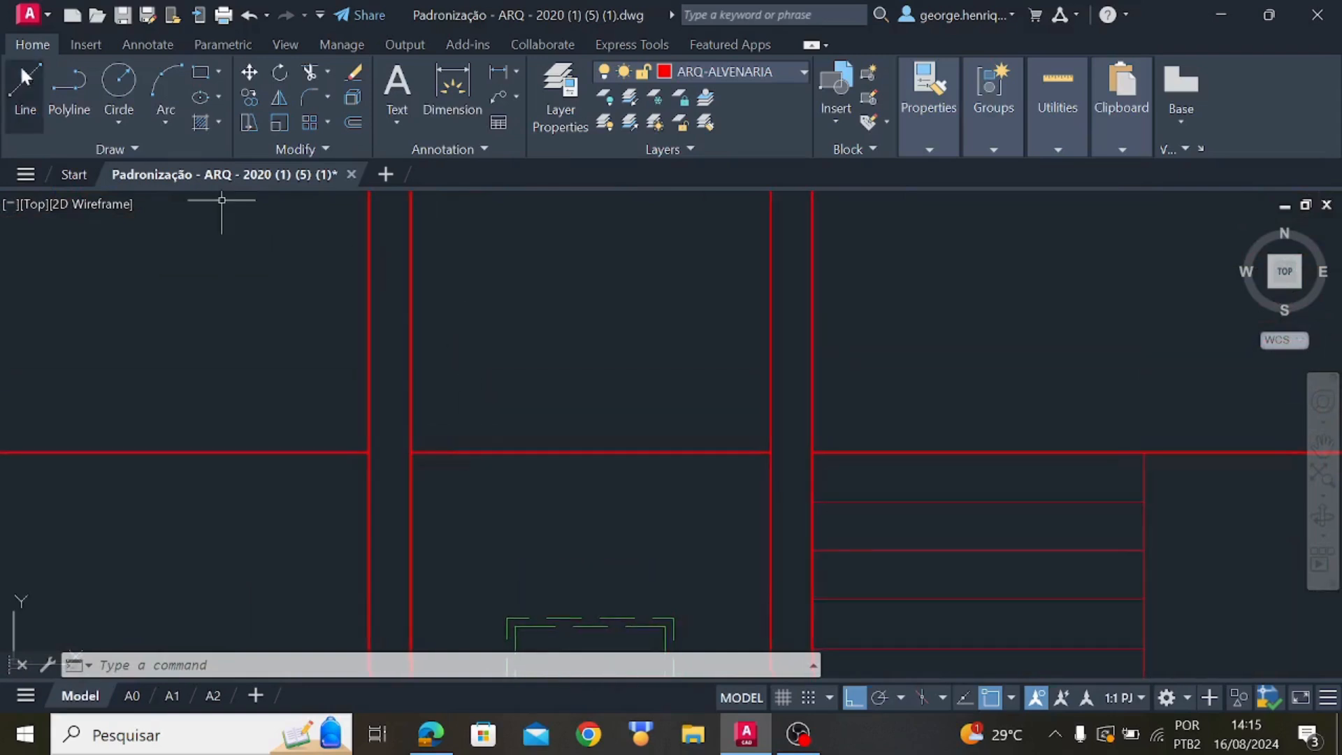
click(24, 74)
scroll(424, 463, up, 7)
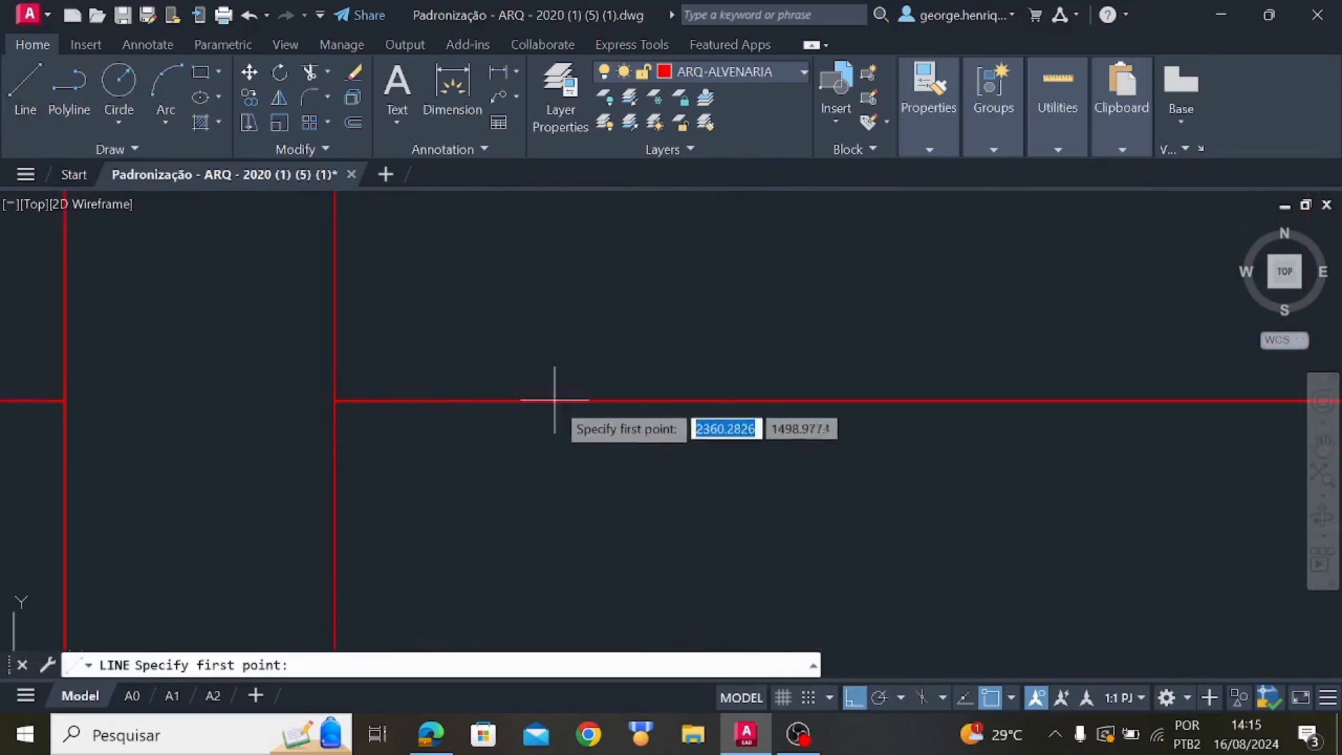
key(Escape)
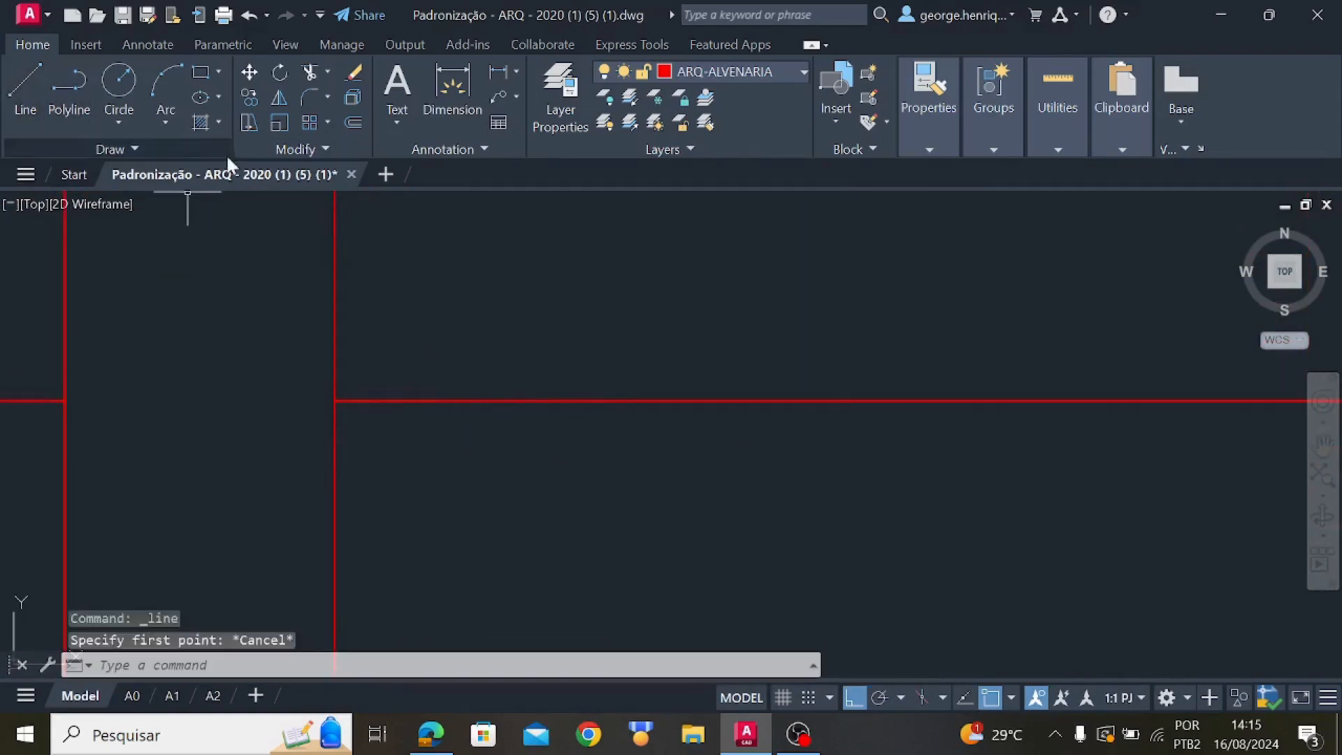
Offset the BWC 2 floor line downward by 0.02 in the upper floor of the section
click(353, 125)
click(803, 401)
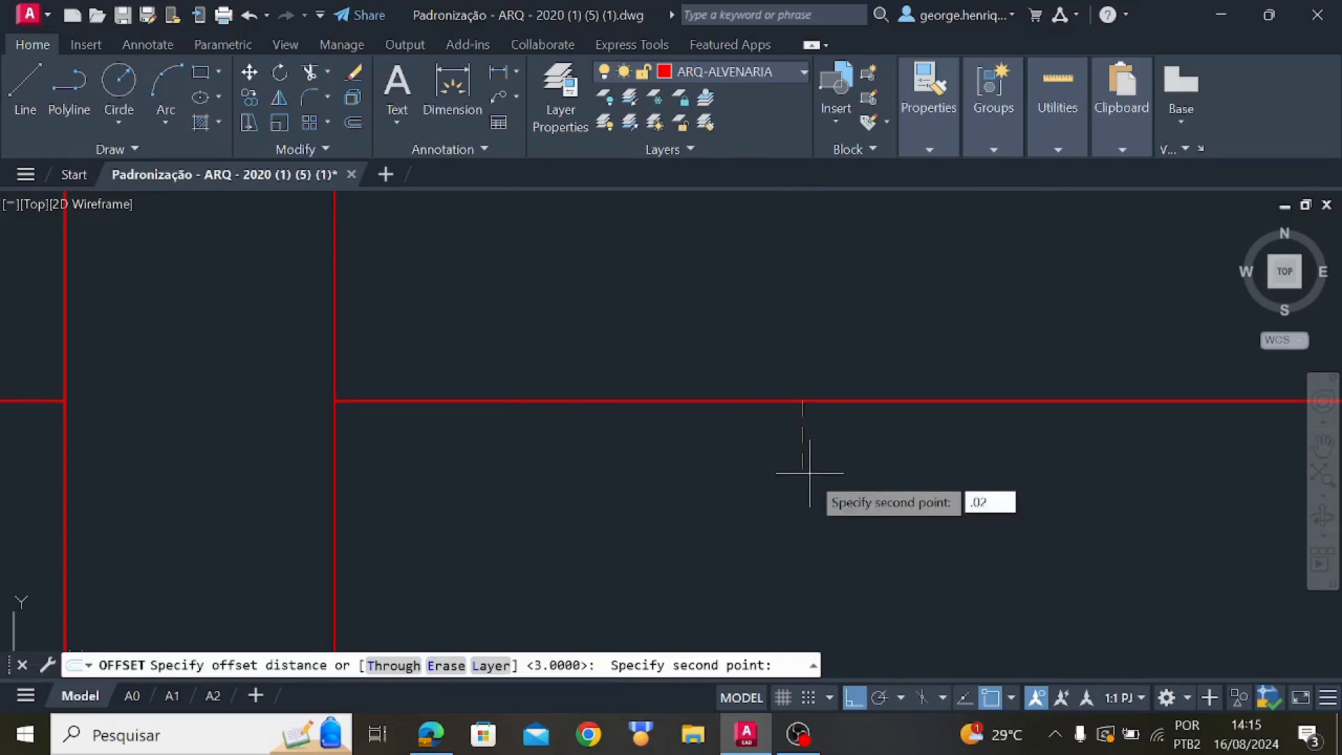
text(.02)
key(Return)
scroll(827, 406, down, 4)
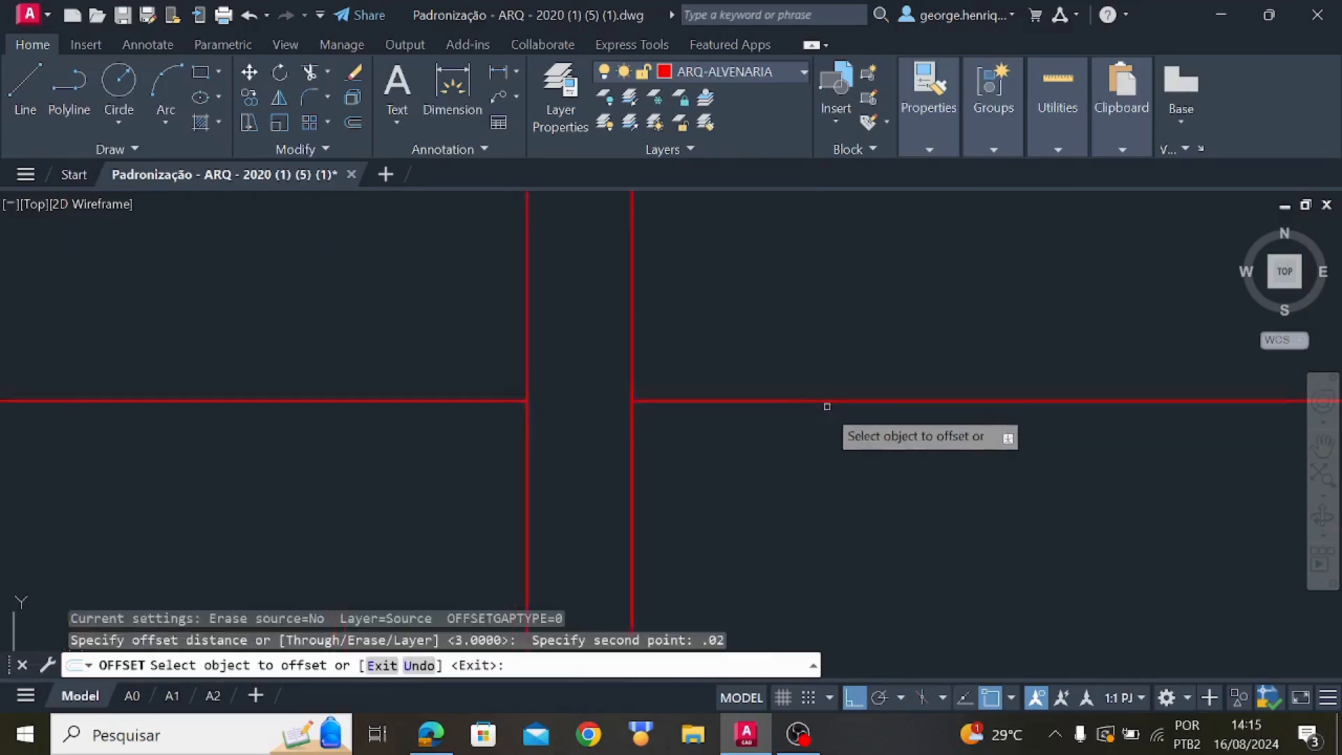
middle_drag(827, 407, 419, 412)
click(543, 404)
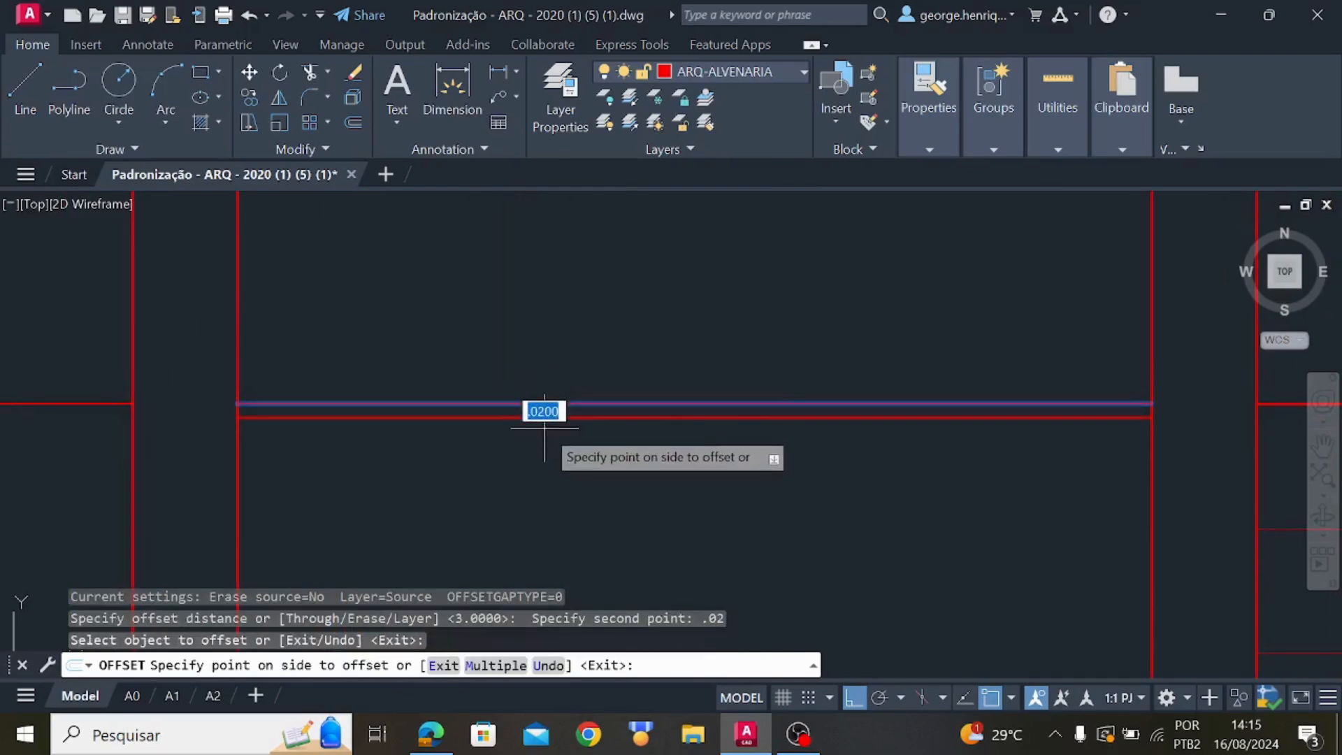
click(558, 430)
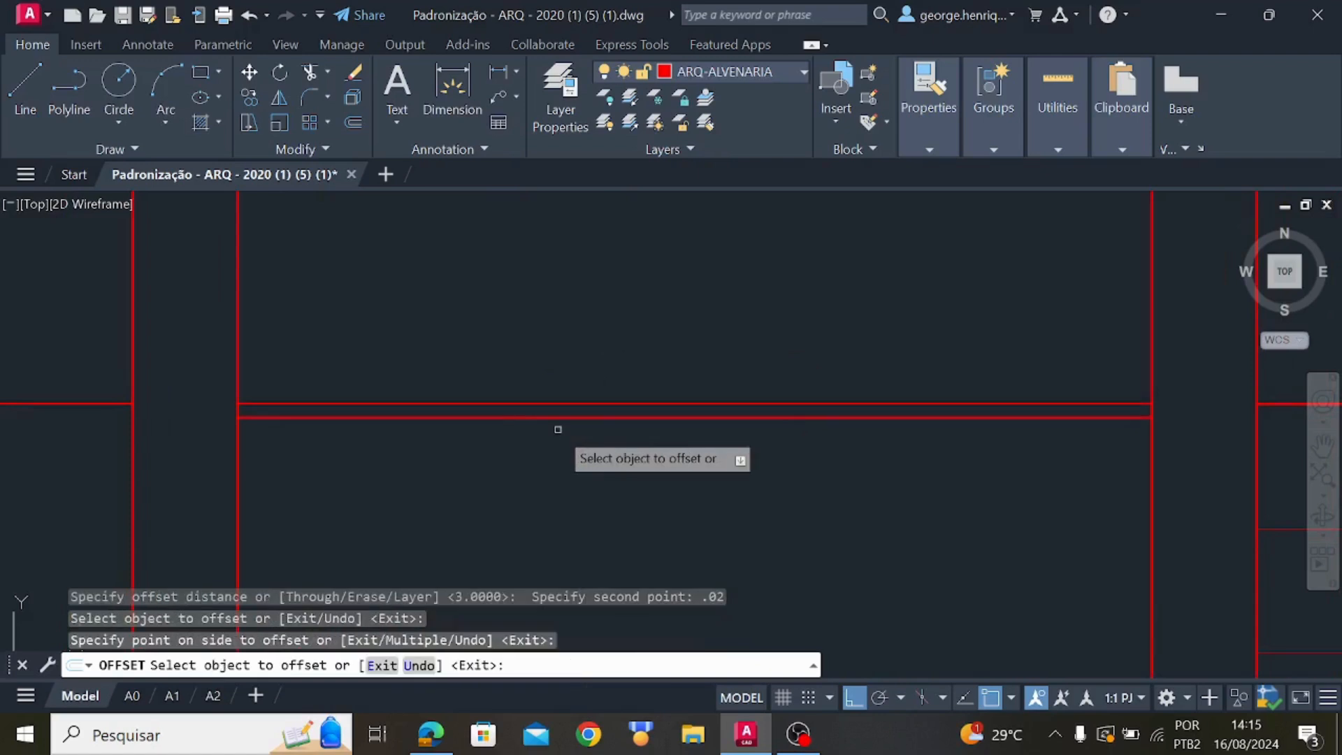
key(Escape)
Trim away the original BWC 2 floor line between its two walls, keeping the lowered line
text(t)
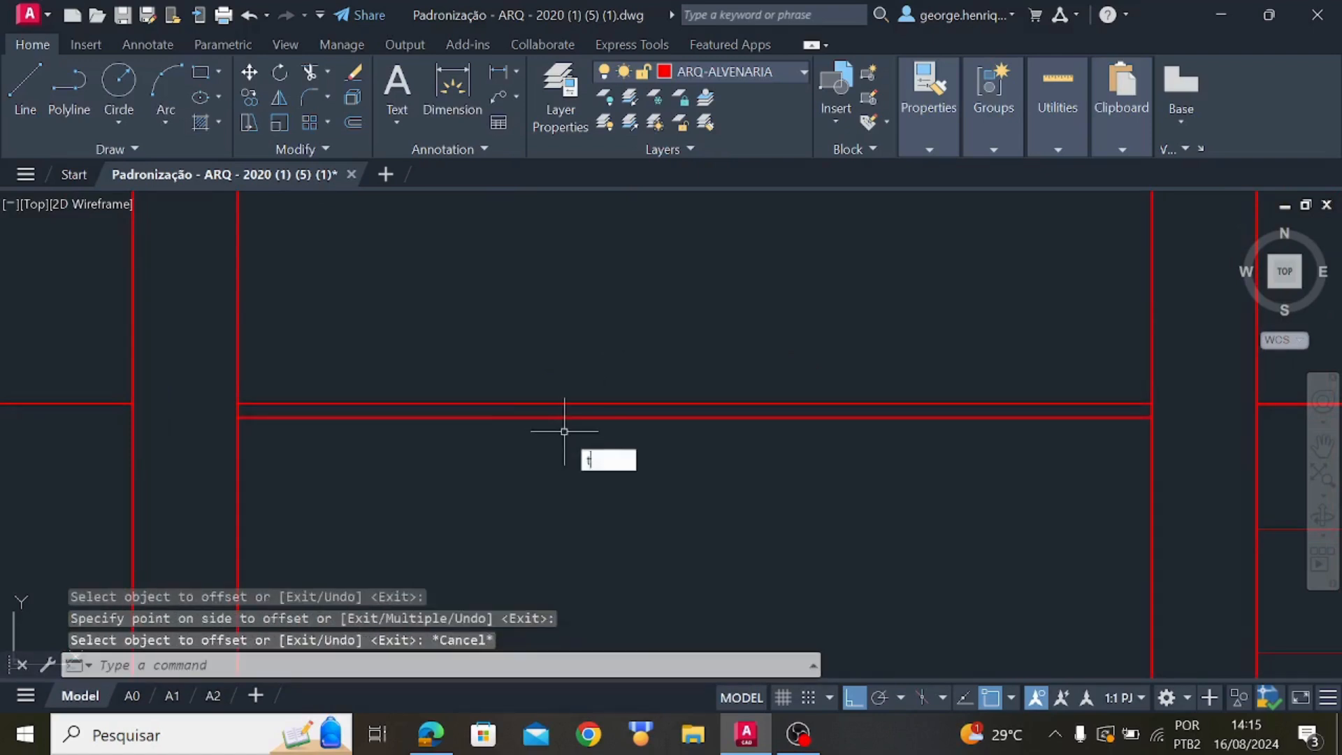
key(Return)
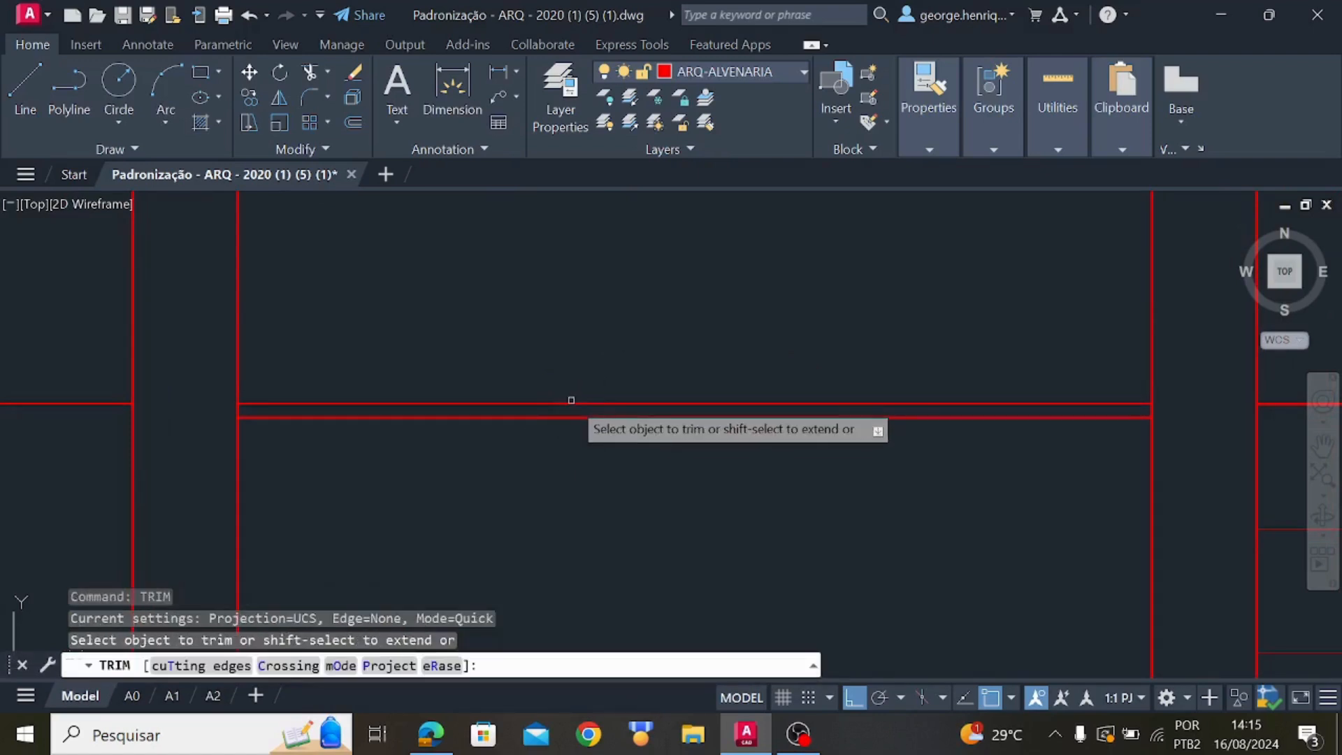
scroll(672, 401, down, 3)
mouse_move(673, 401)
middle_down()
mouse_move(530, 470)
mouse_move(447, 423)
middle_up()
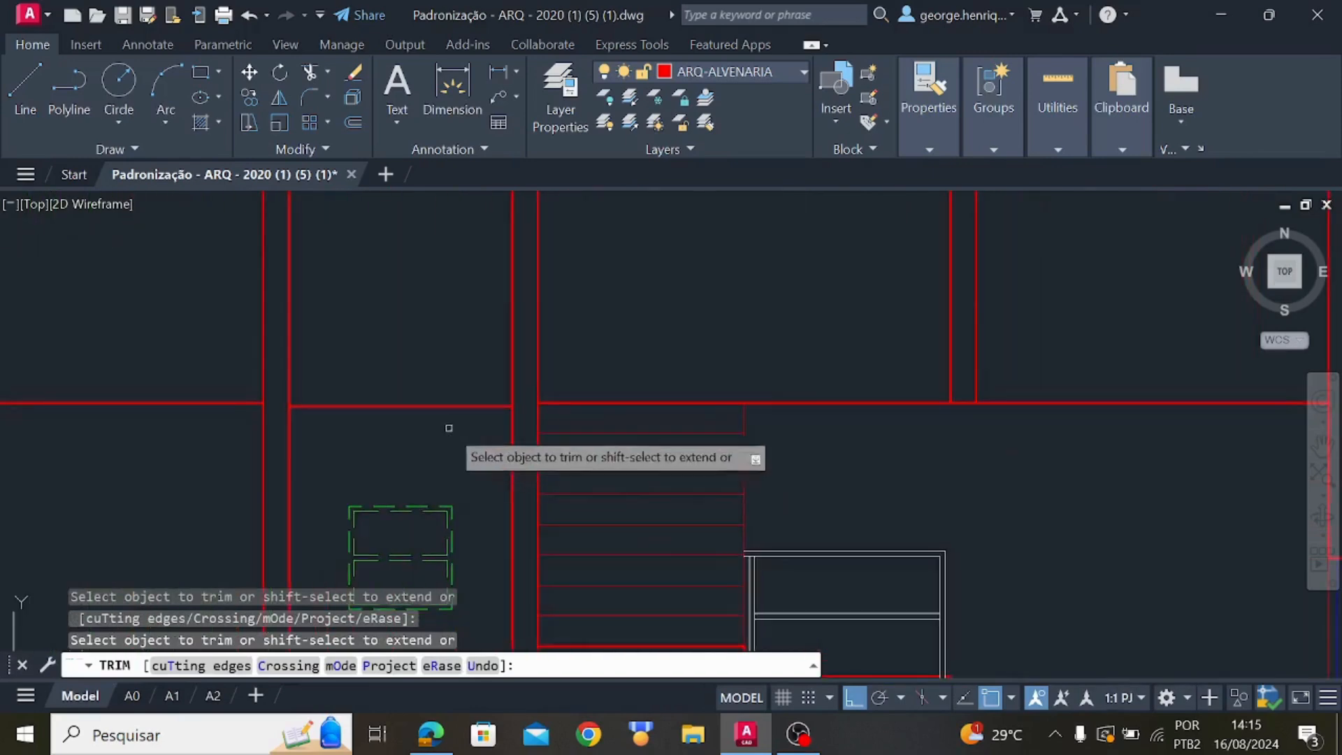
scroll(285, 422, up, 5)
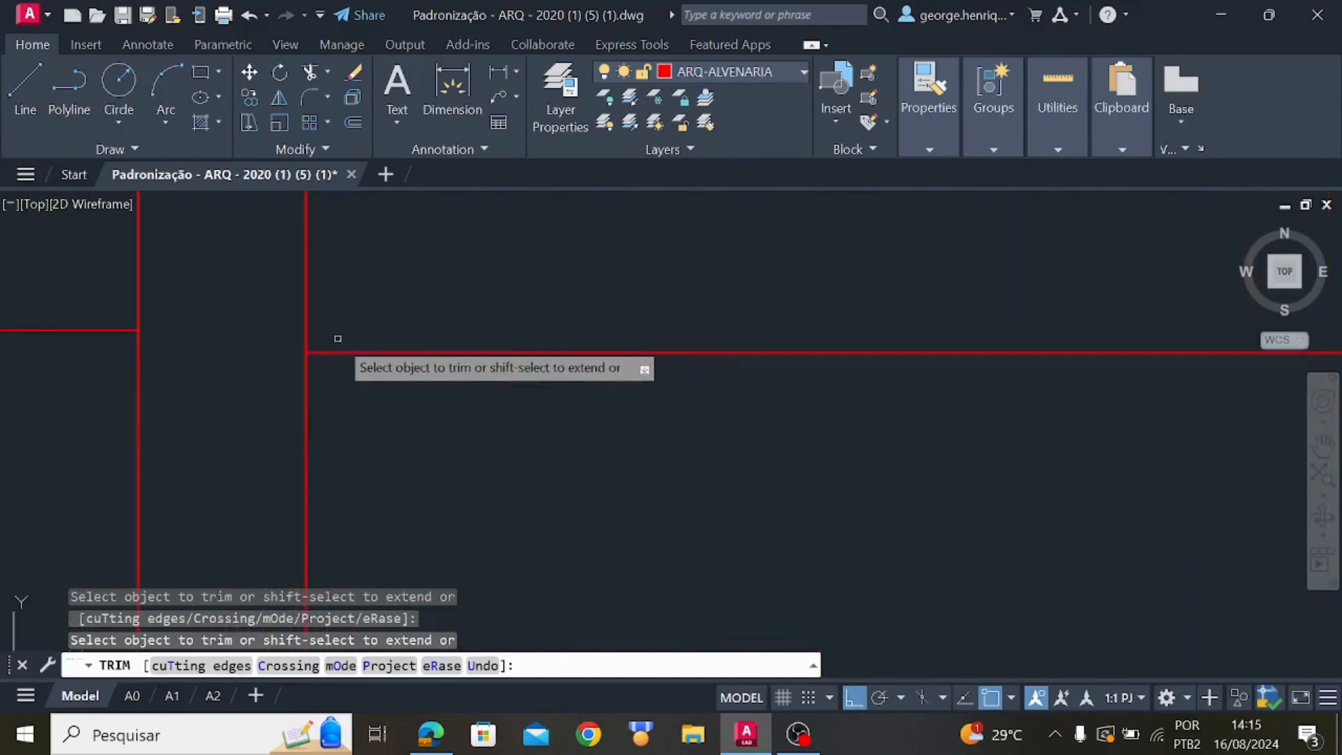
Find the rooms along section line A beyond BWC 2 in the upper-floor plan and check the Suíte bathroom's shower level mark
scroll(671, 378, down, 6)
mouse_move(840, 445)
middle_down()
mouse_move(553, 378)
mouse_move(426, 372)
middle_up()
scroll(440, 385, down, 10)
middle_drag(518, 418, 518, 295)
middle_drag(1021, 519, 130, 507)
scroll(302, 521, up, 4)
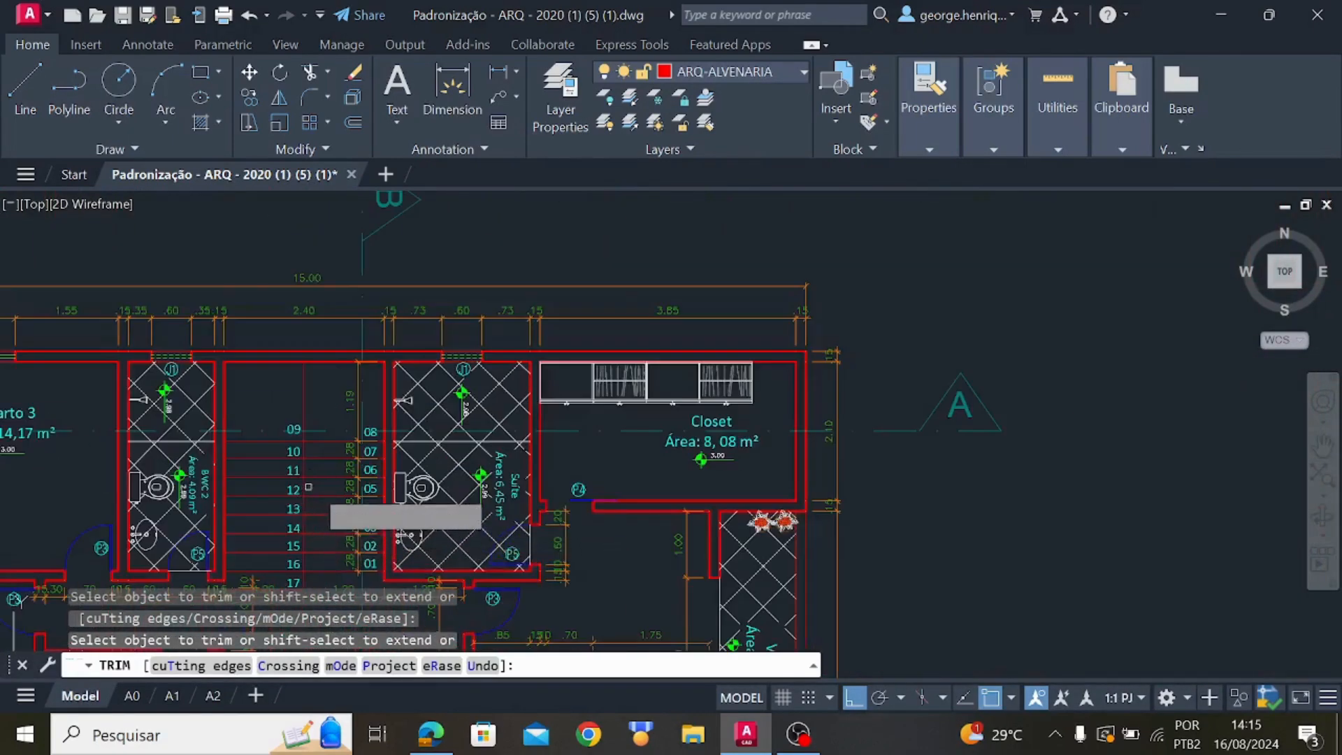
middle_drag(308, 487, 672, 386)
scroll(527, 326, up, 2)
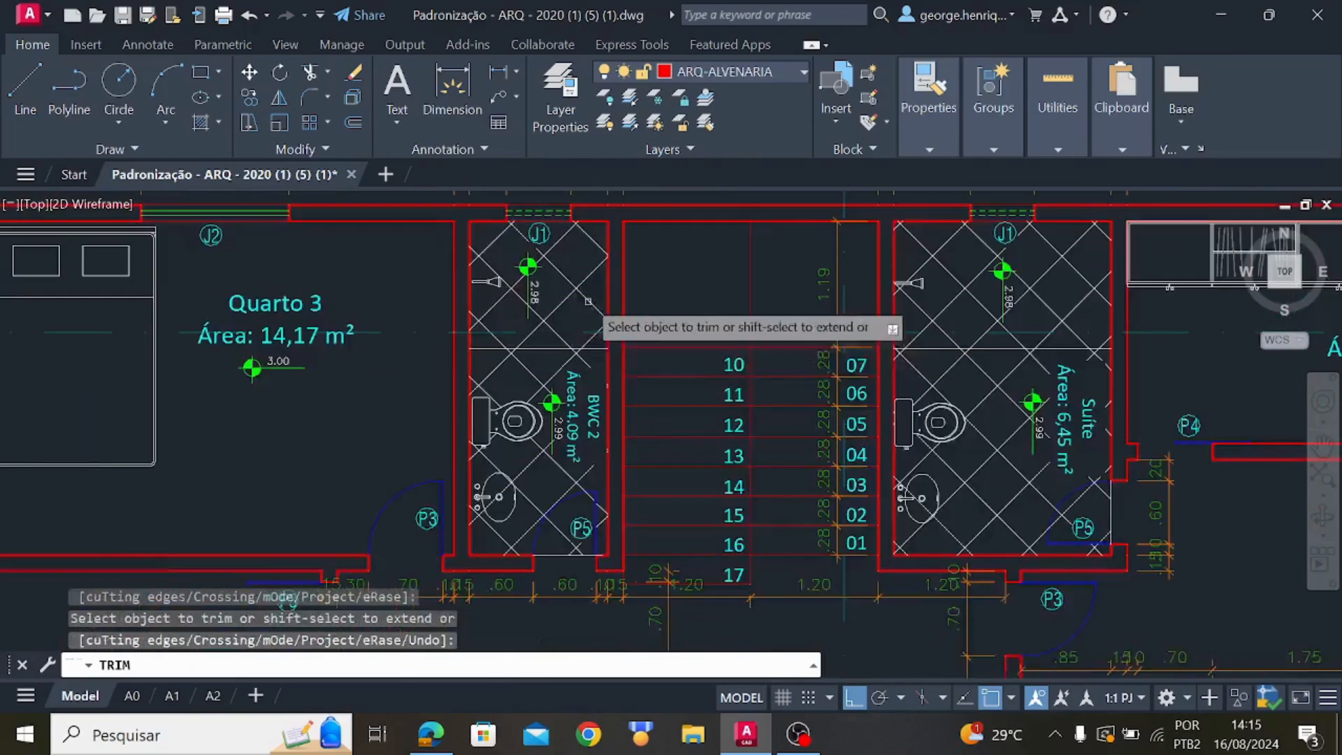
middle_drag(760, 402, 595, 456)
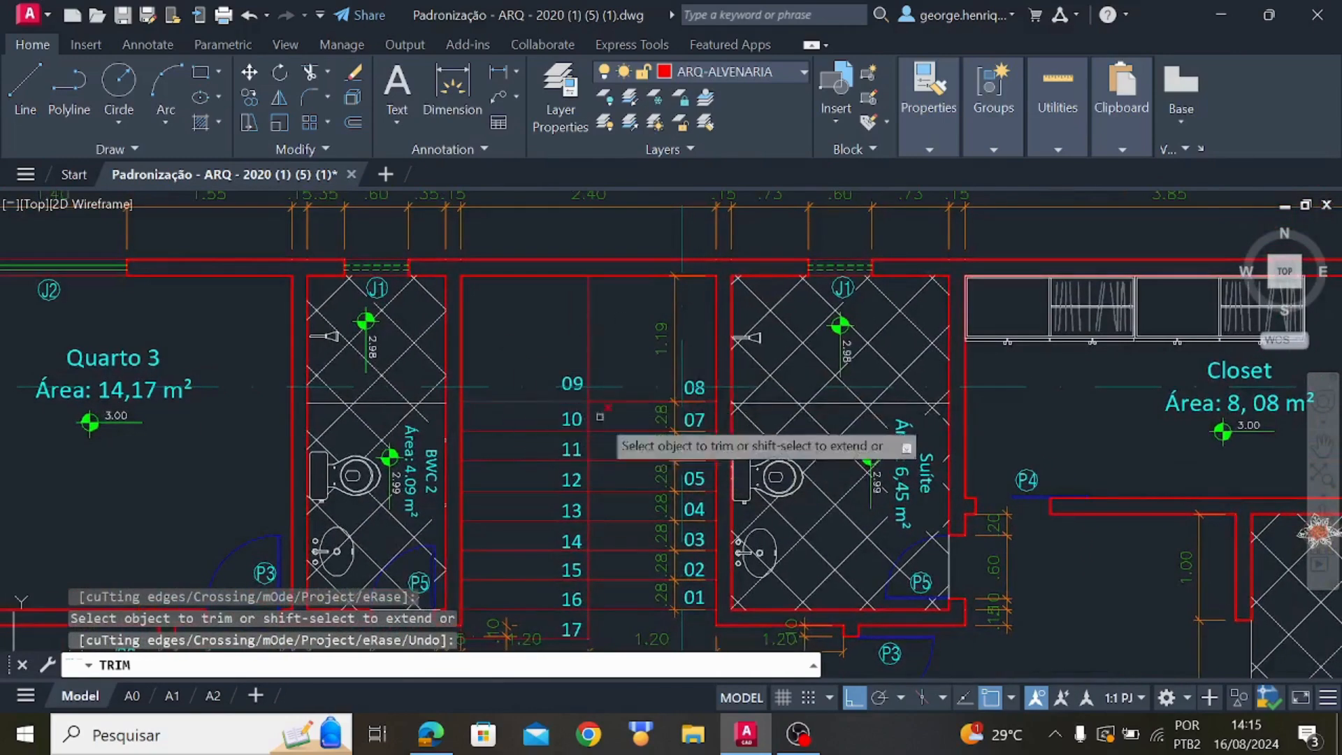
middle_drag(669, 436, 455, 460)
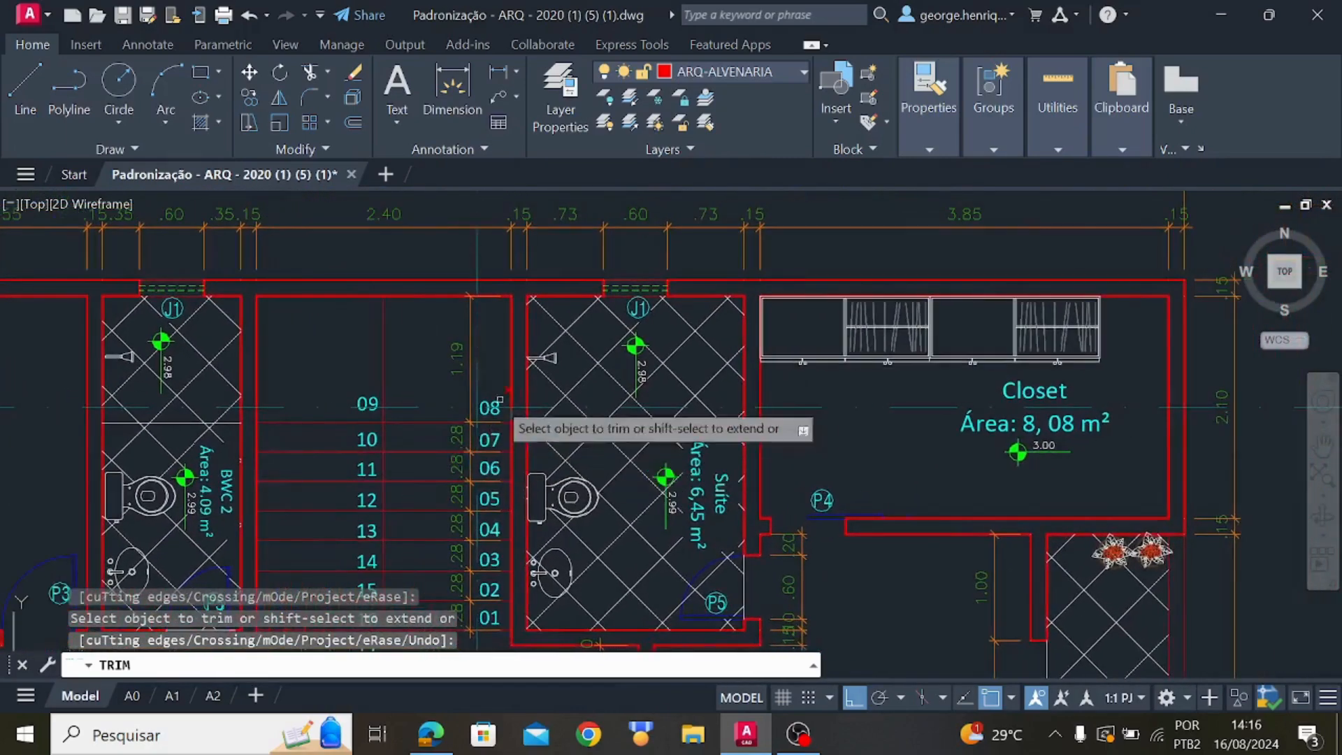
scroll(643, 412, up, 4)
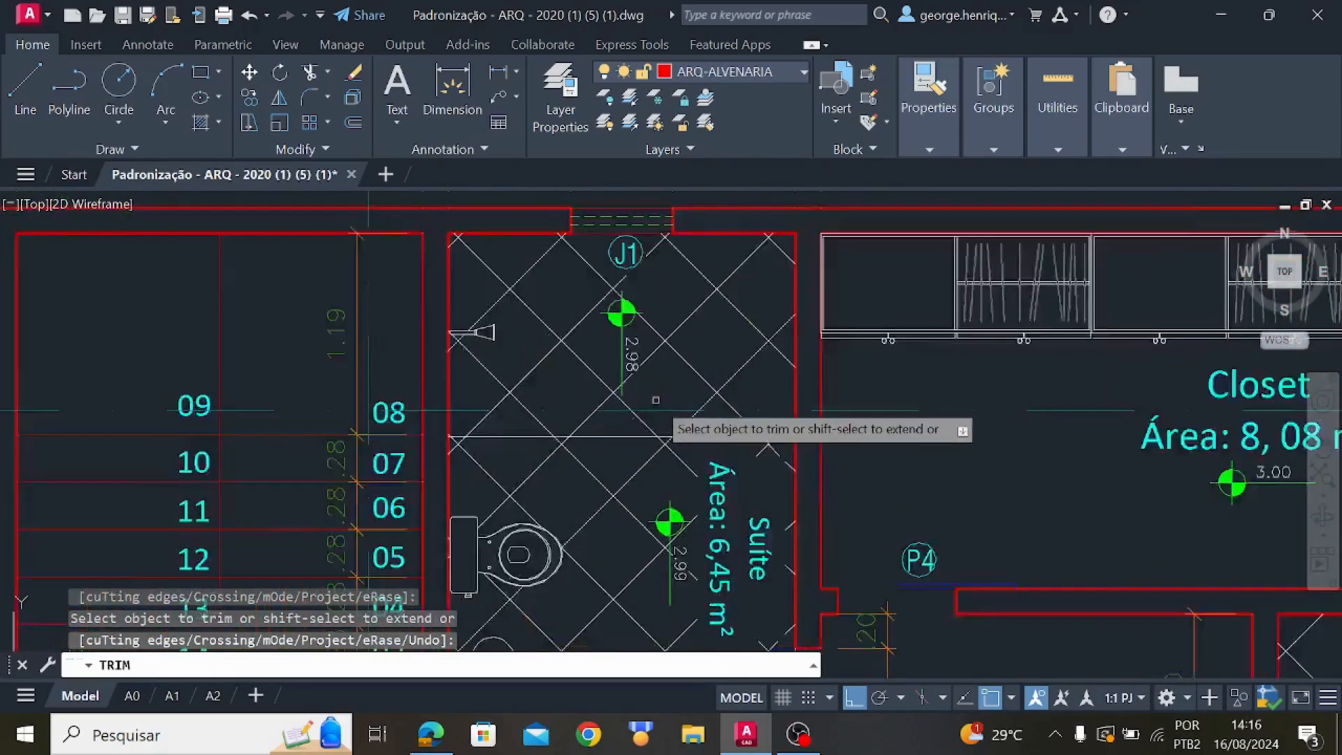
scroll(627, 285, down, 2)
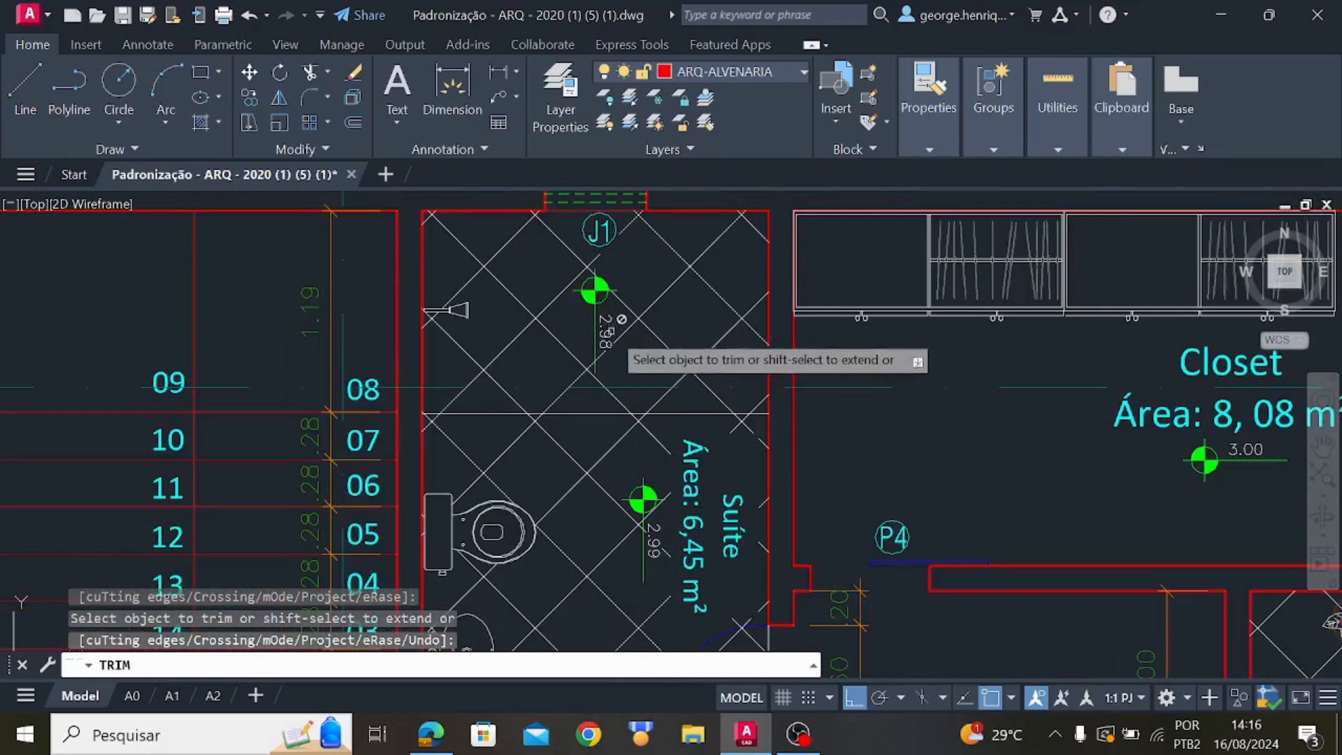
Compare the Suíte bathroom's two floor level marks with those of the adjoining Quarto 1 and Closet
middle_drag(649, 557, 588, 360)
middle_drag(825, 552, 798, 346)
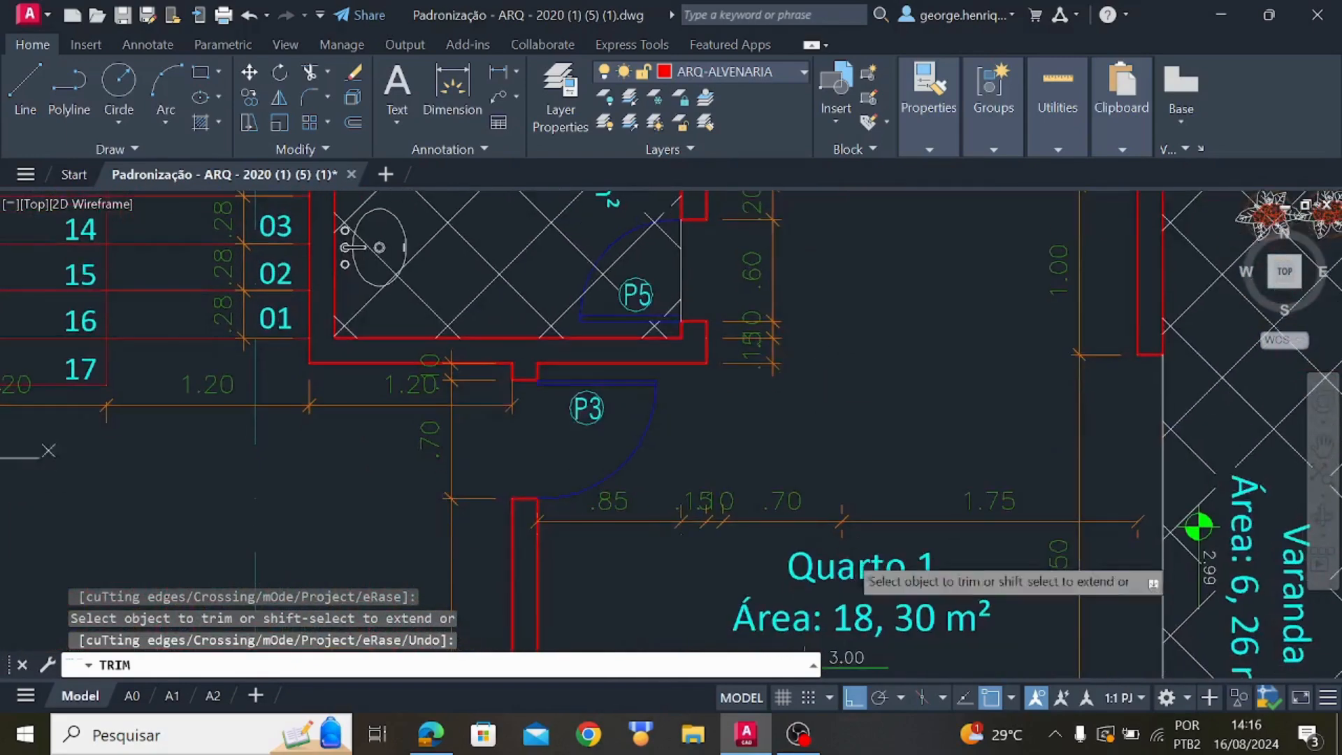
middle_drag(848, 425, 897, 605)
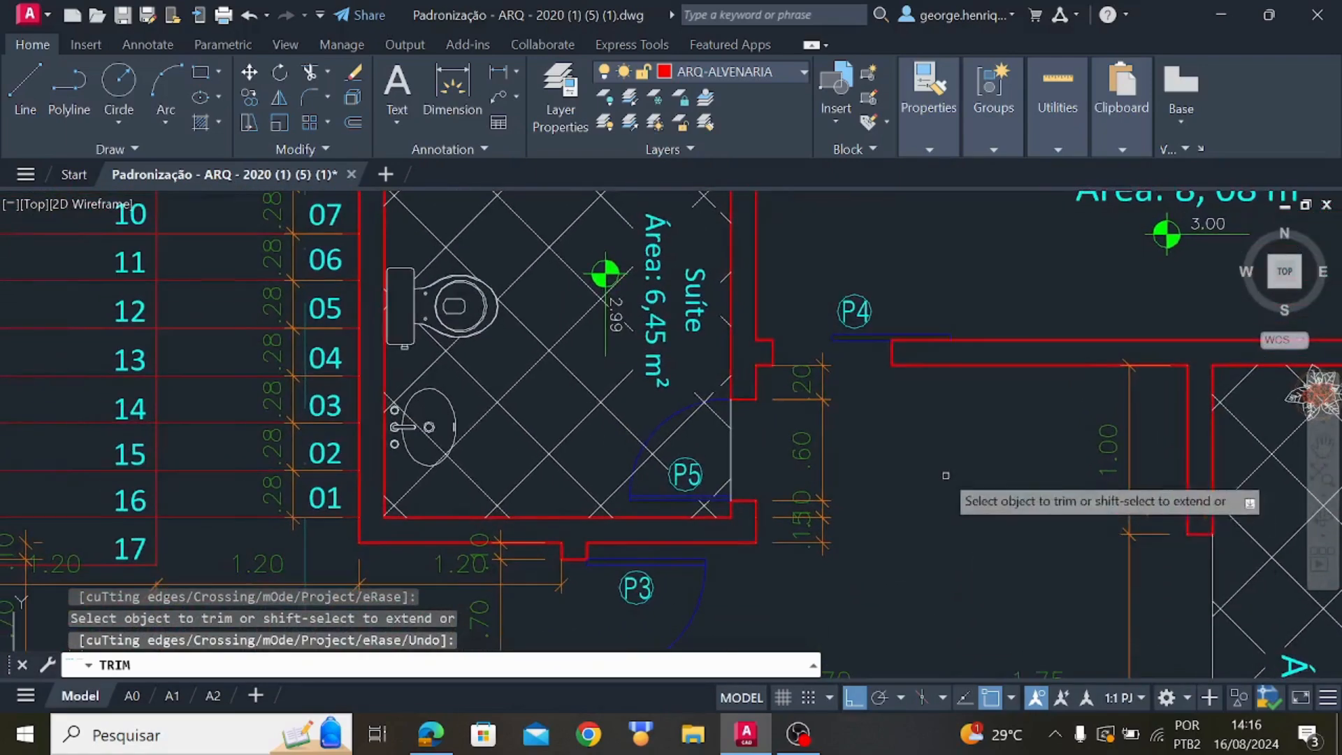
scroll(622, 344, up, 2)
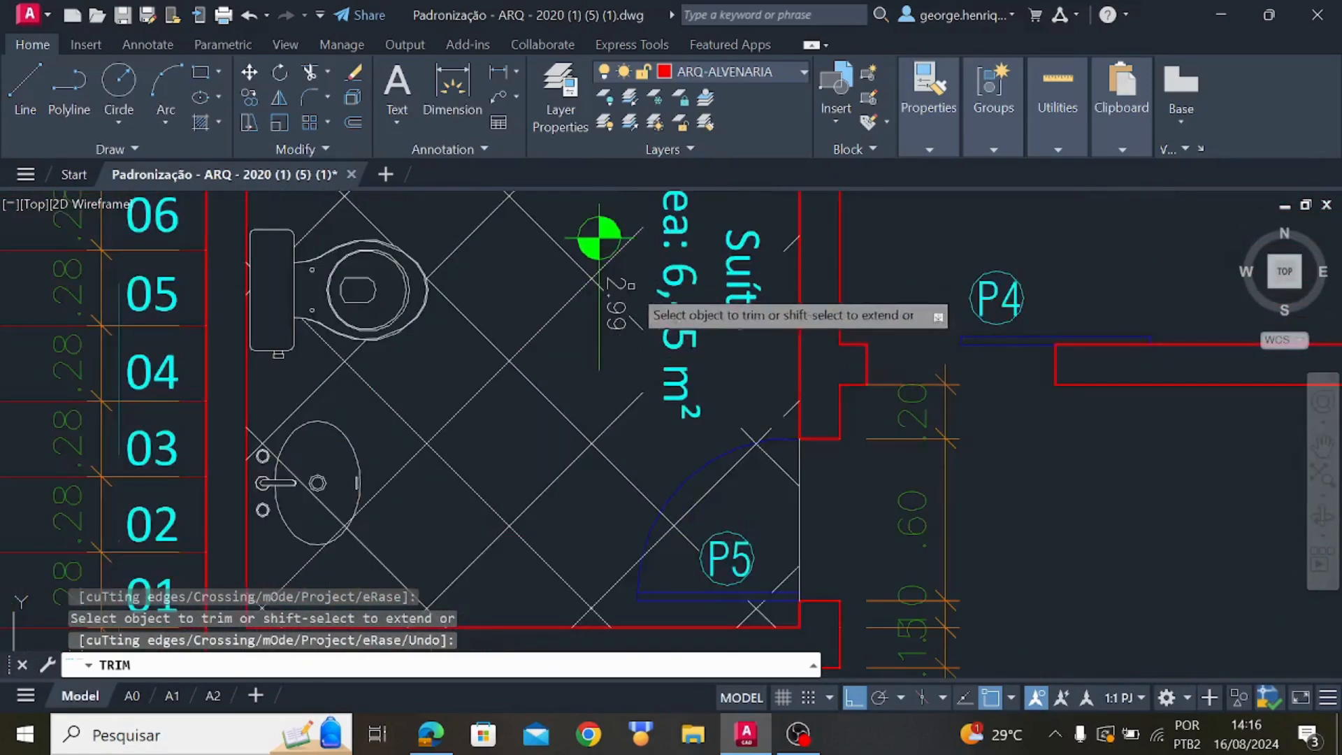
scroll(632, 351, down, 3)
middle_drag(632, 351, 647, 598)
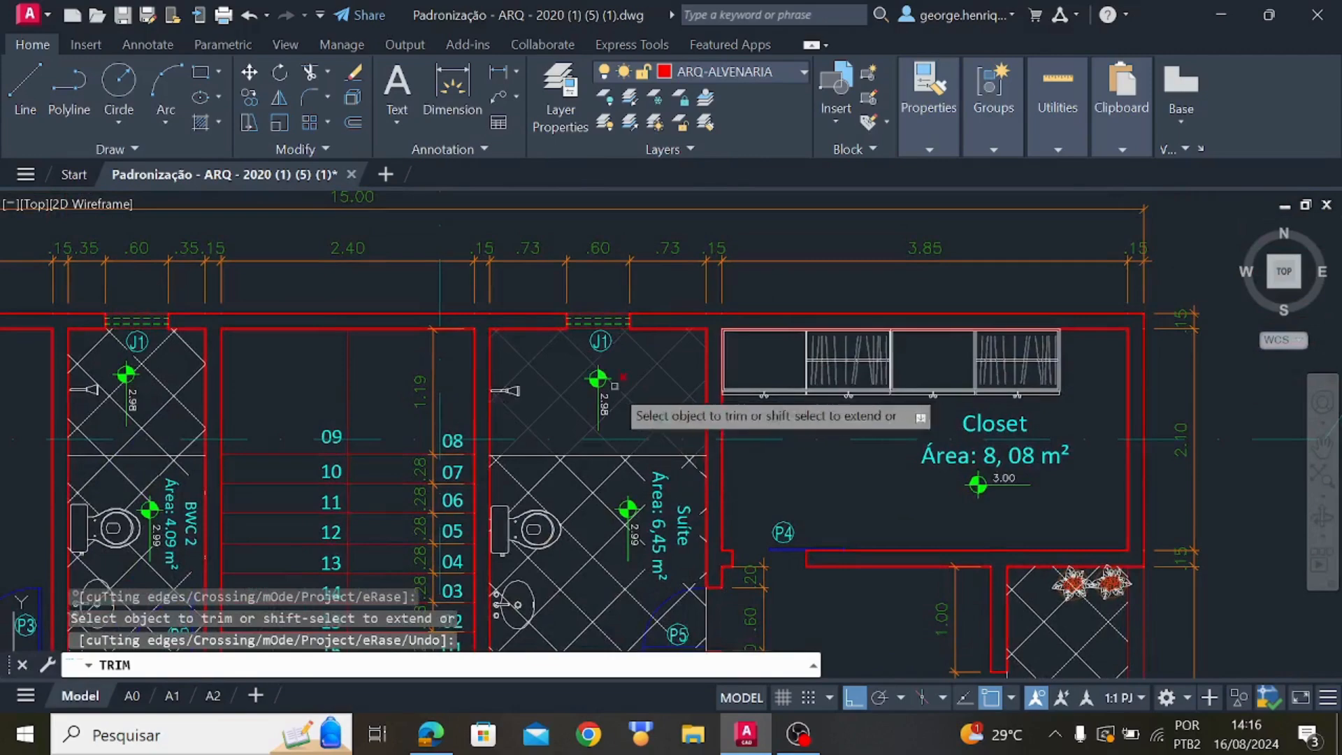
scroll(610, 417, up, 3)
scroll(587, 357, down, 5)
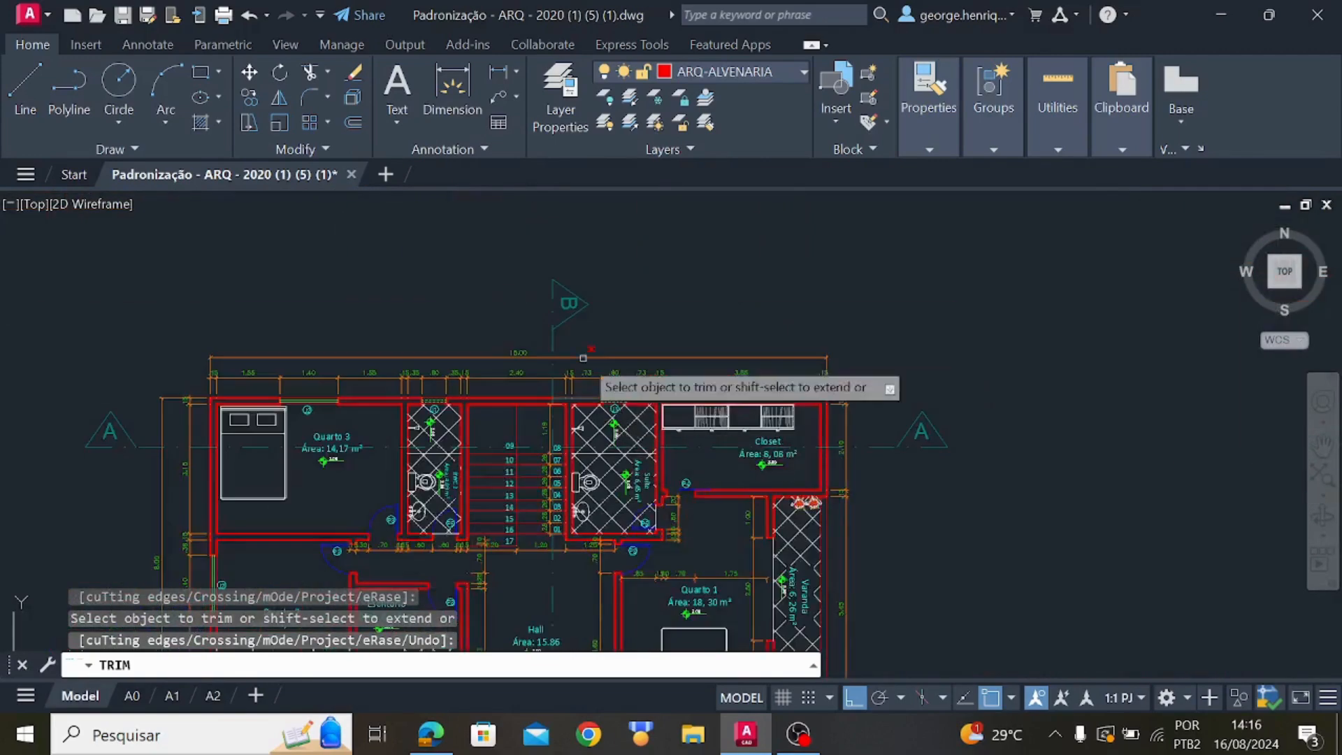
In the section, draw a 0.02 vertical line downward from where the Suíte bathroom floor meets the wall on the Closet side
scroll(624, 385, down, 6)
mouse_move(617, 354)
middle_down()
mouse_move(755, 392)
mouse_move(837, 396)
middle_up()
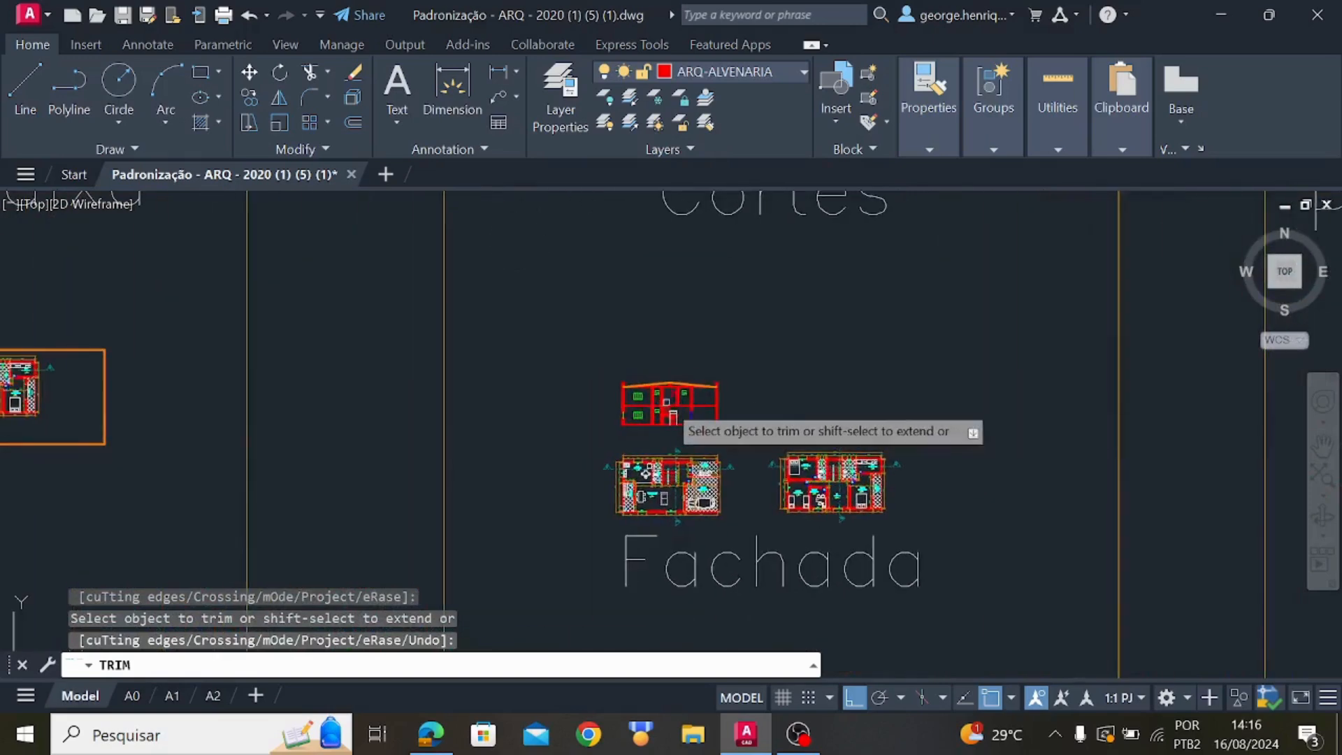
scroll(678, 402, up, 6)
scroll(685, 391, up, 4)
key(Escape)
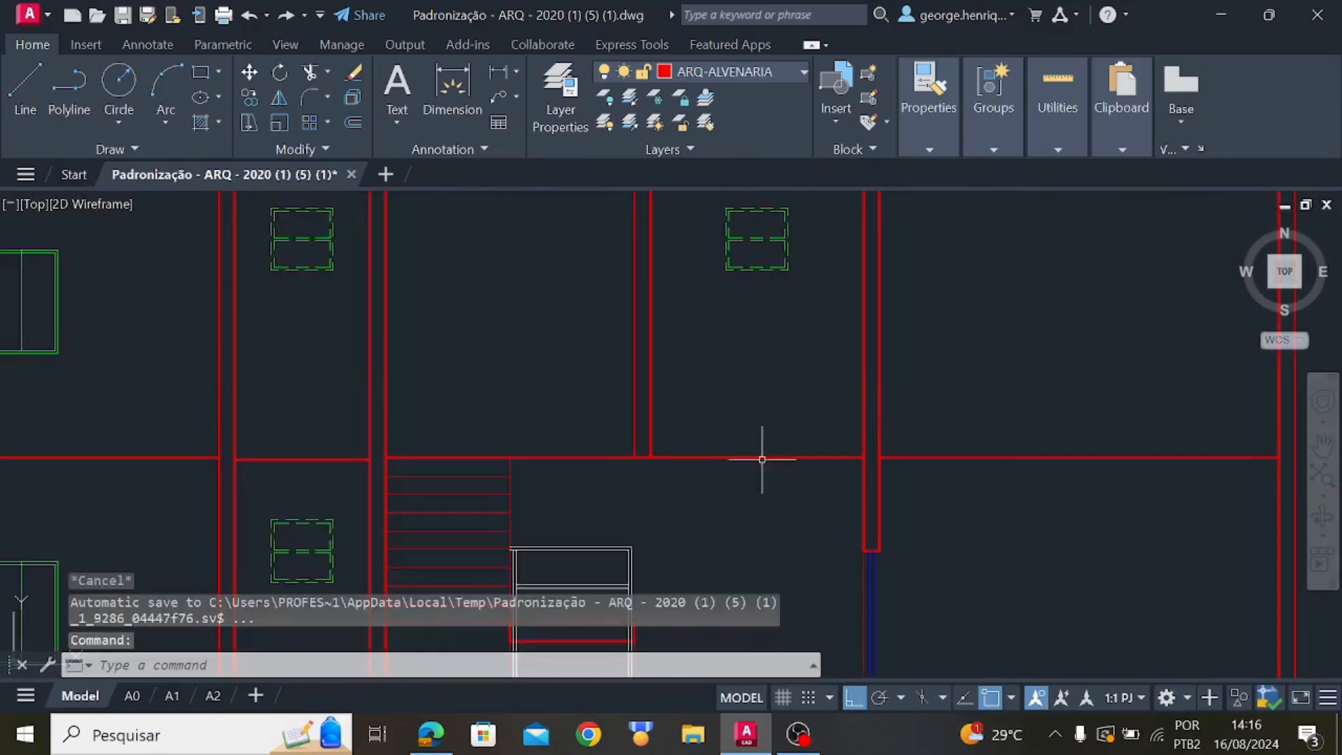
scroll(803, 439, up, 4)
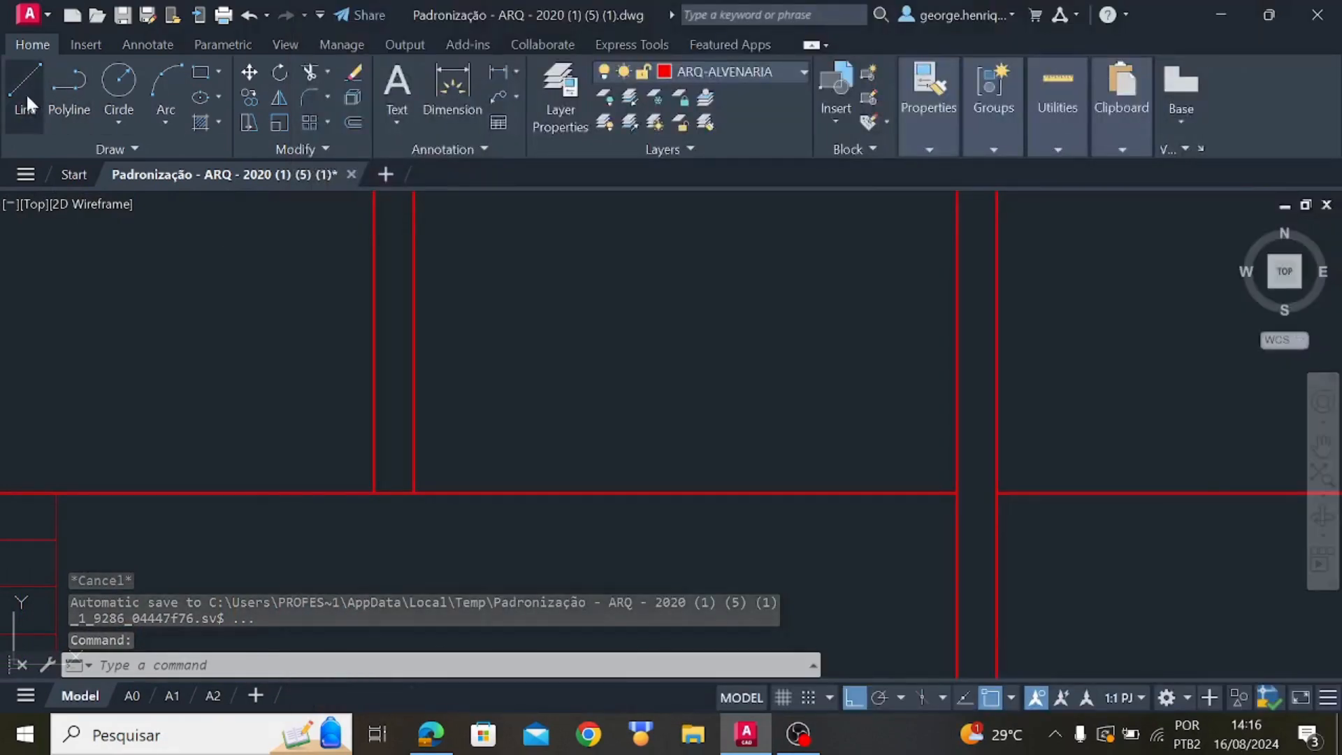
click(26, 101)
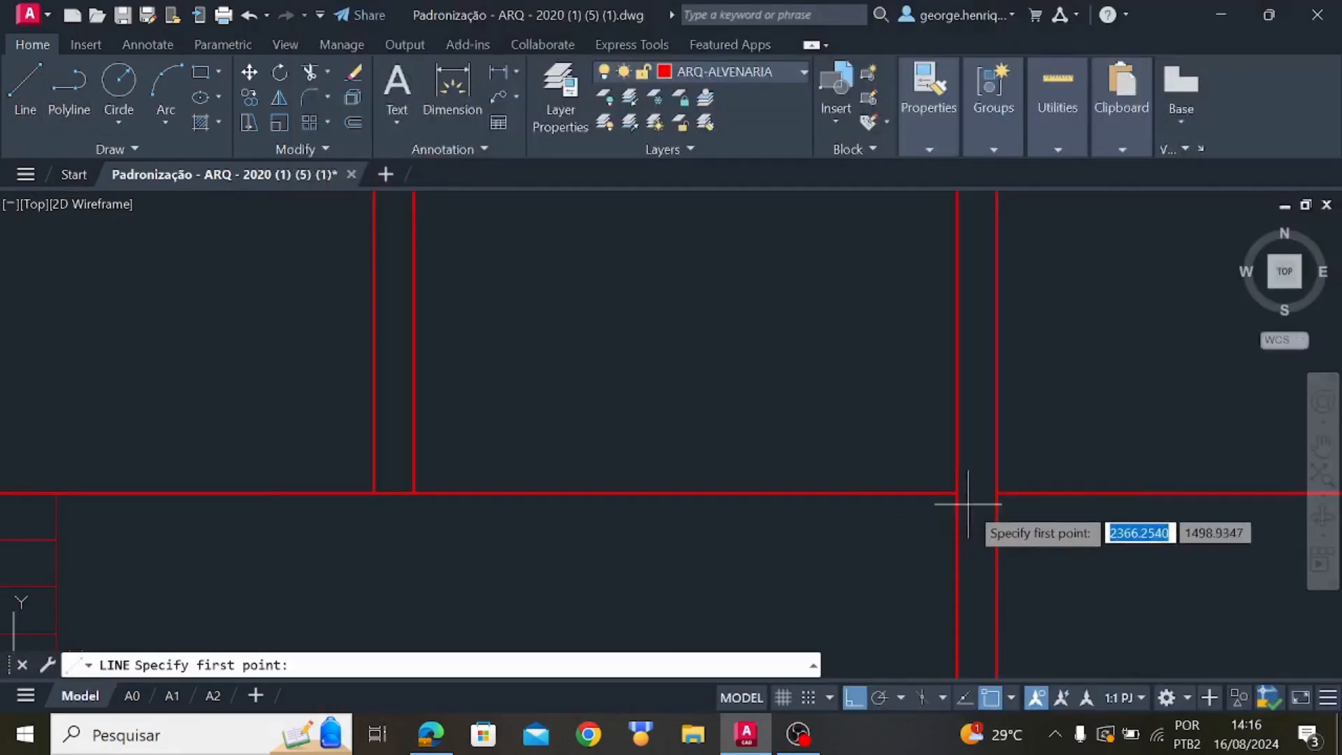
scroll(961, 491, up, 5)
click(940, 478)
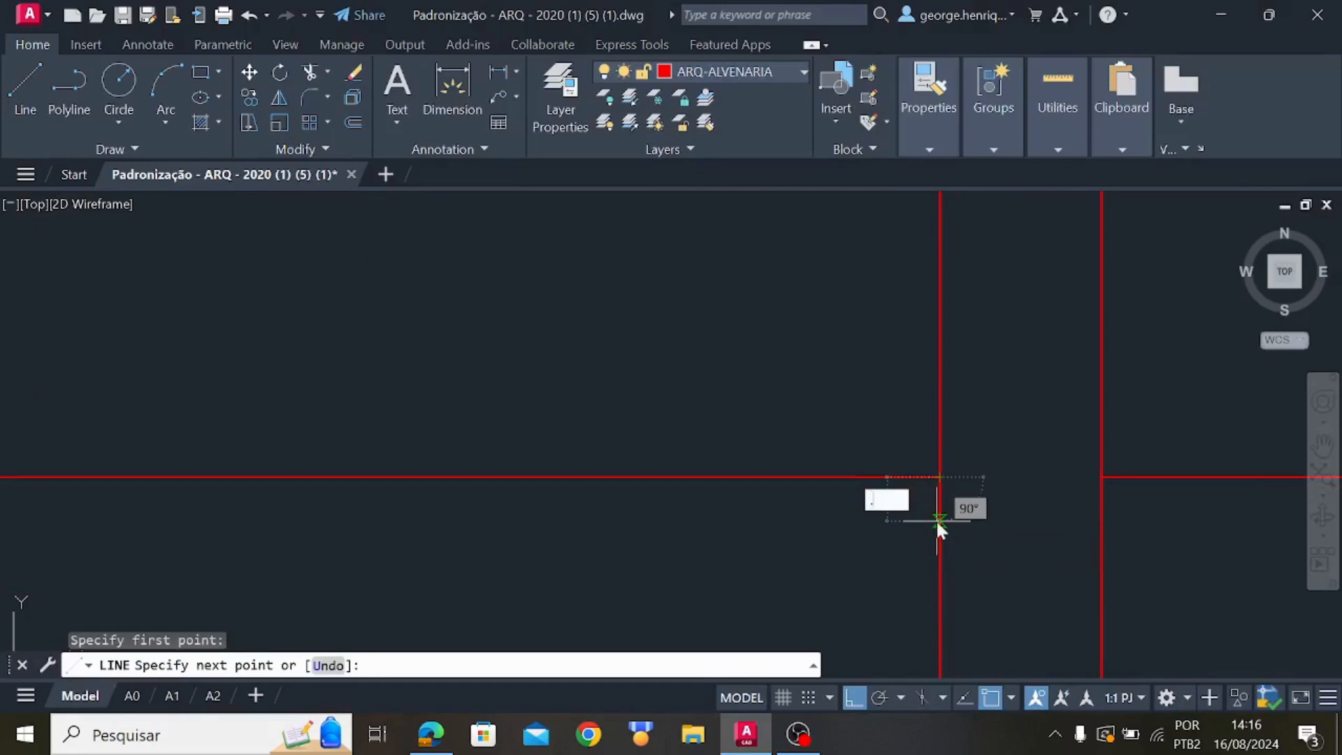
text(.02)
key(Return)
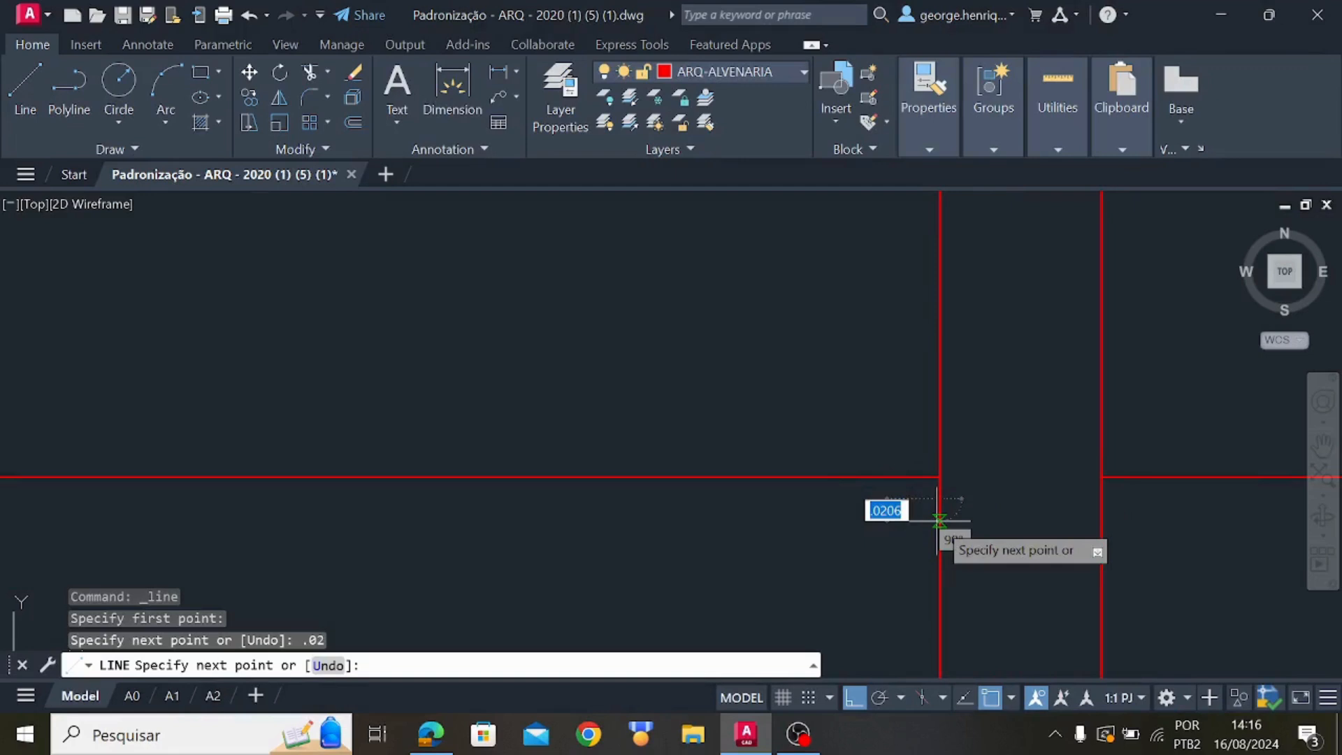
Continue the line horizontally beneath the Suíte bathroom floor to just past the inner face of the stair-side wall
middle_drag(290, 543, 1103, 474)
scroll(330, 472, down, 5)
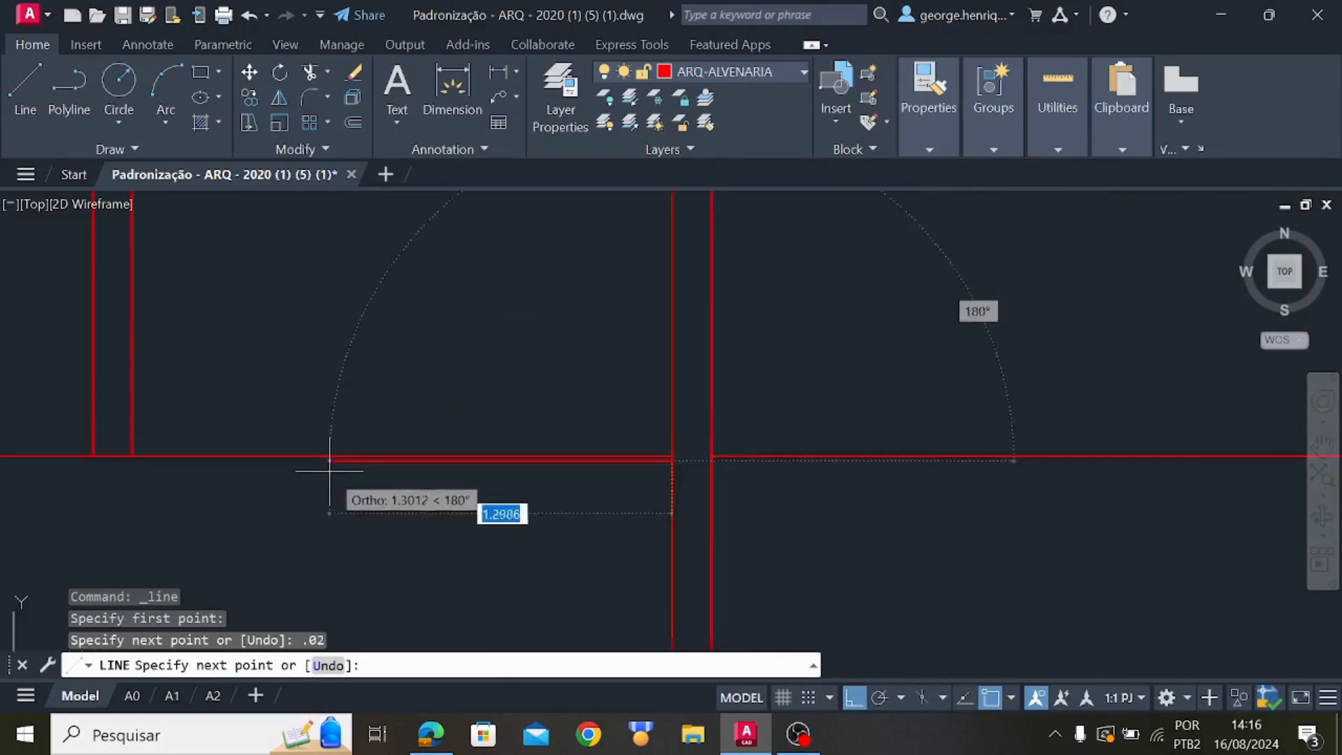
middle_drag(333, 472, 870, 479)
scroll(787, 481, up, 5)
click(542, 340)
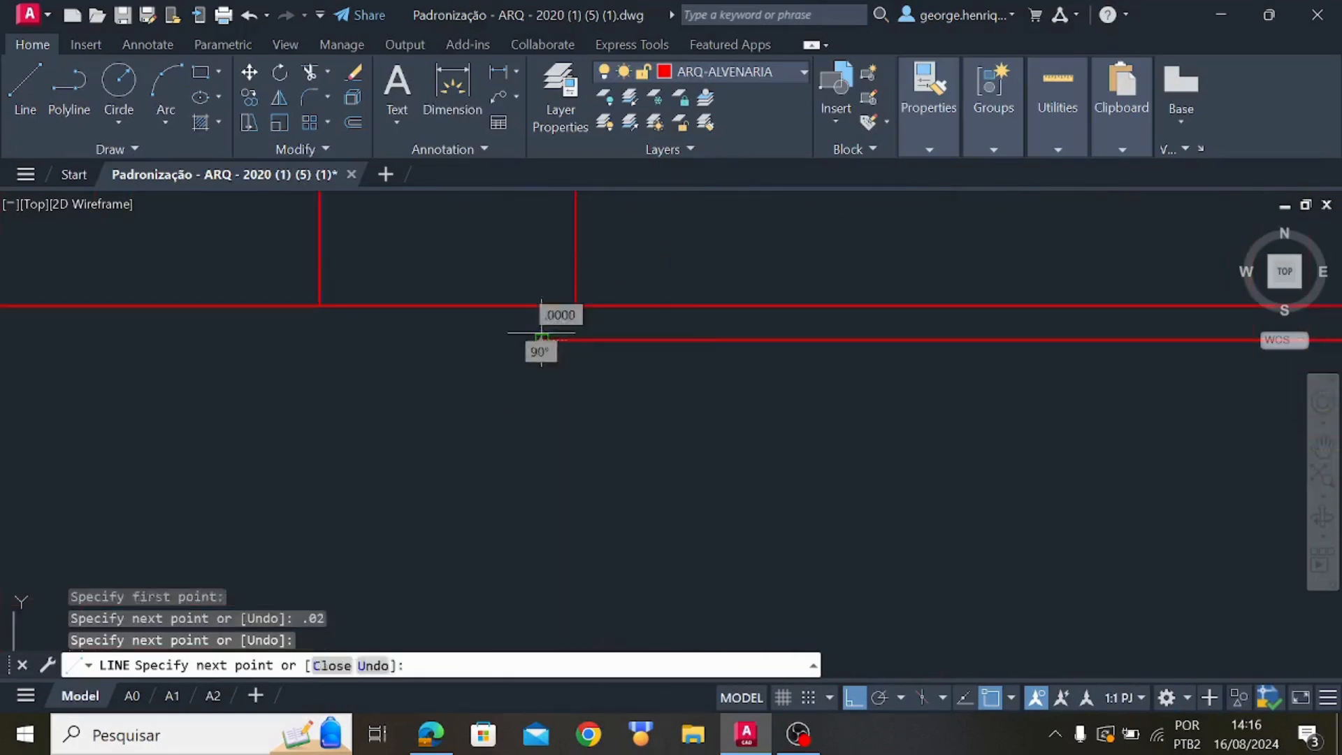
key(Escape)
Stretch the lower end of the stair-side wall's inner face down to the new Suíte bathroom floor line
click(572, 272)
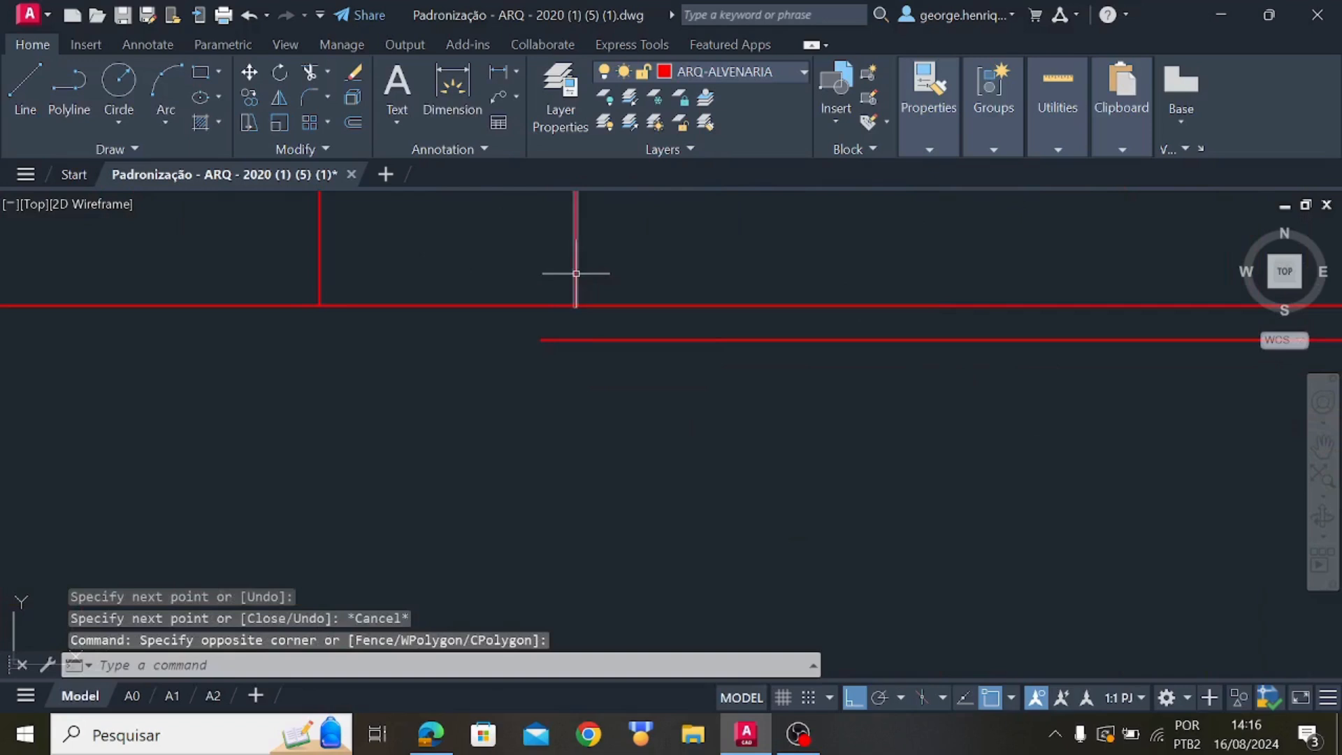
click(578, 292)
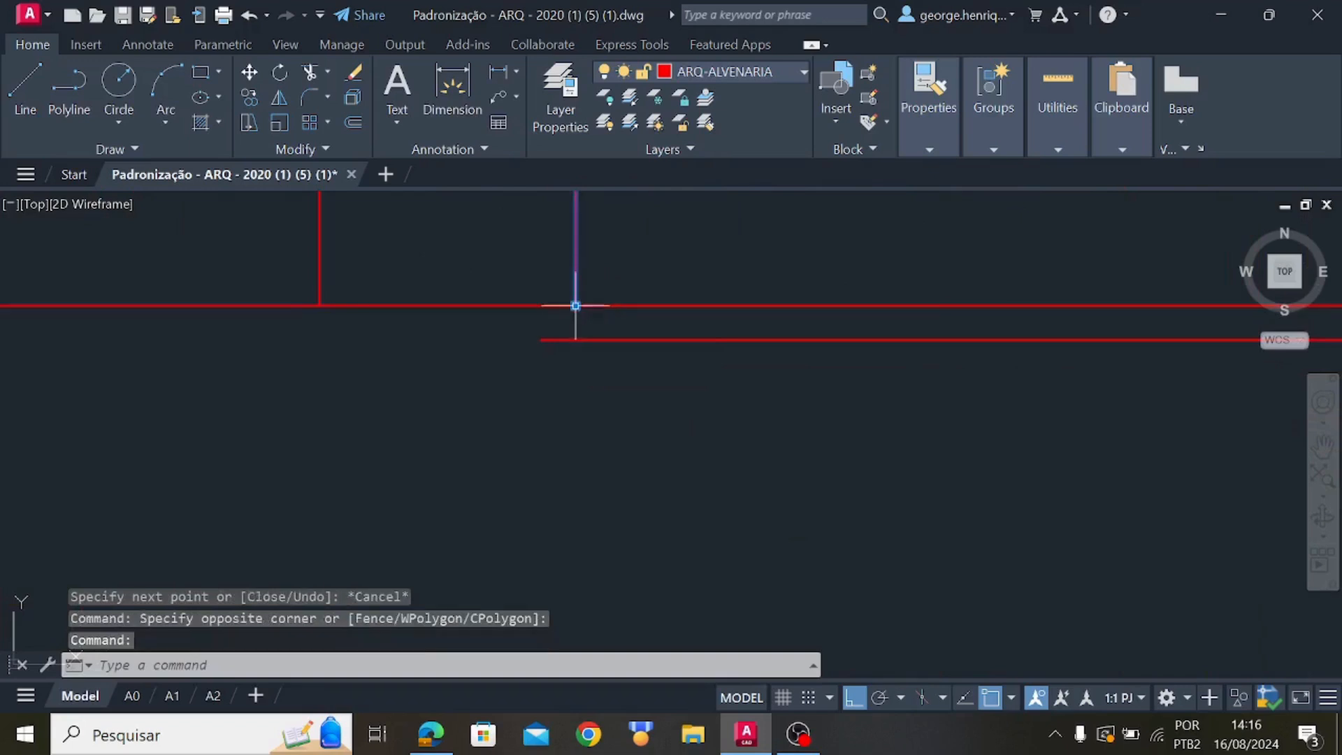
click(576, 305)
key(Escape)
Trim the new line's overhang past the wall face and the original floor line across the Suíte bathroom
text(t)
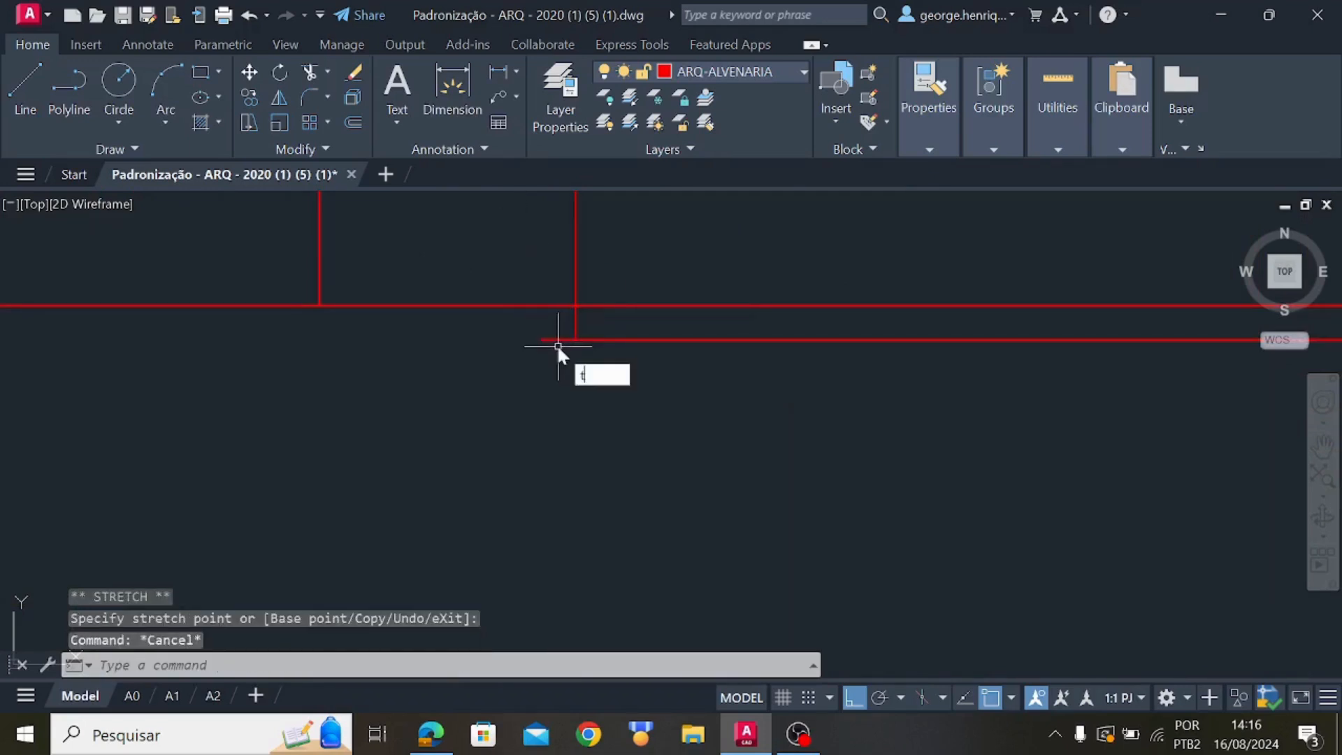
text(rim)
key(Return)
click(556, 341)
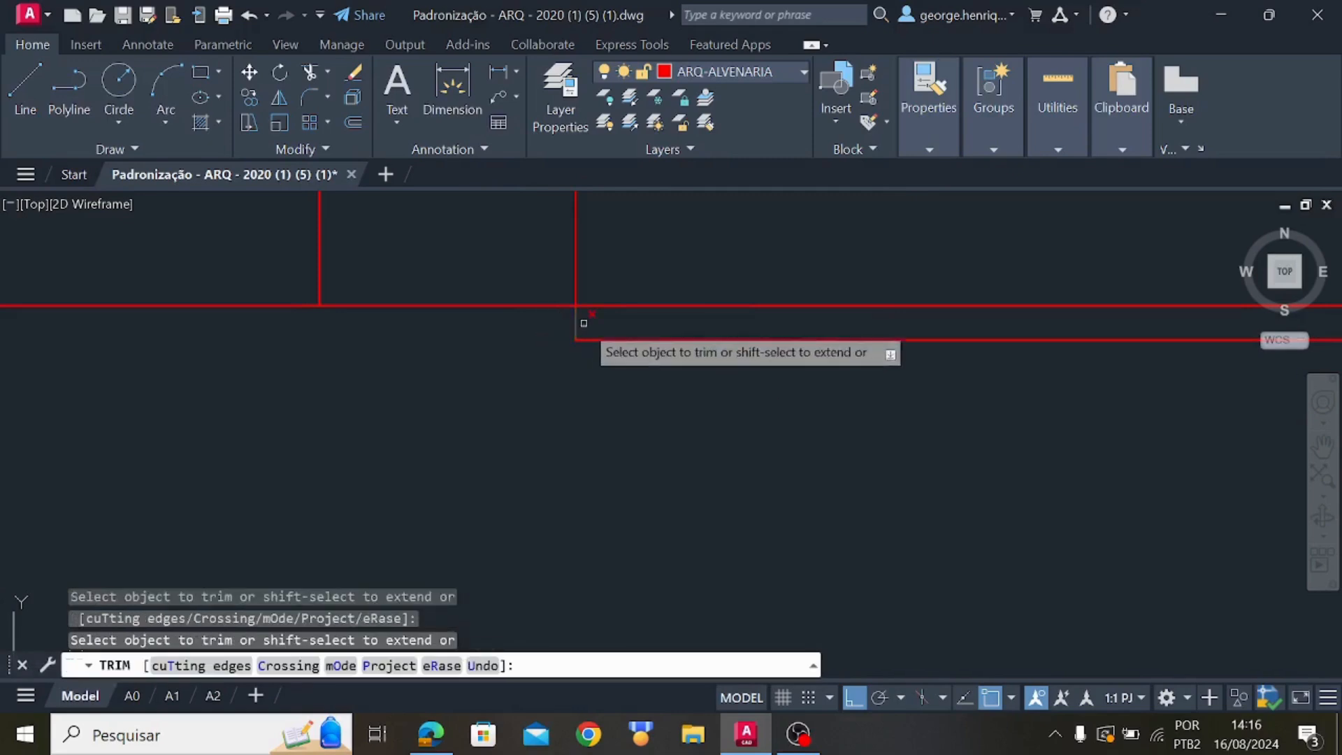
scroll(755, 312, down, 6)
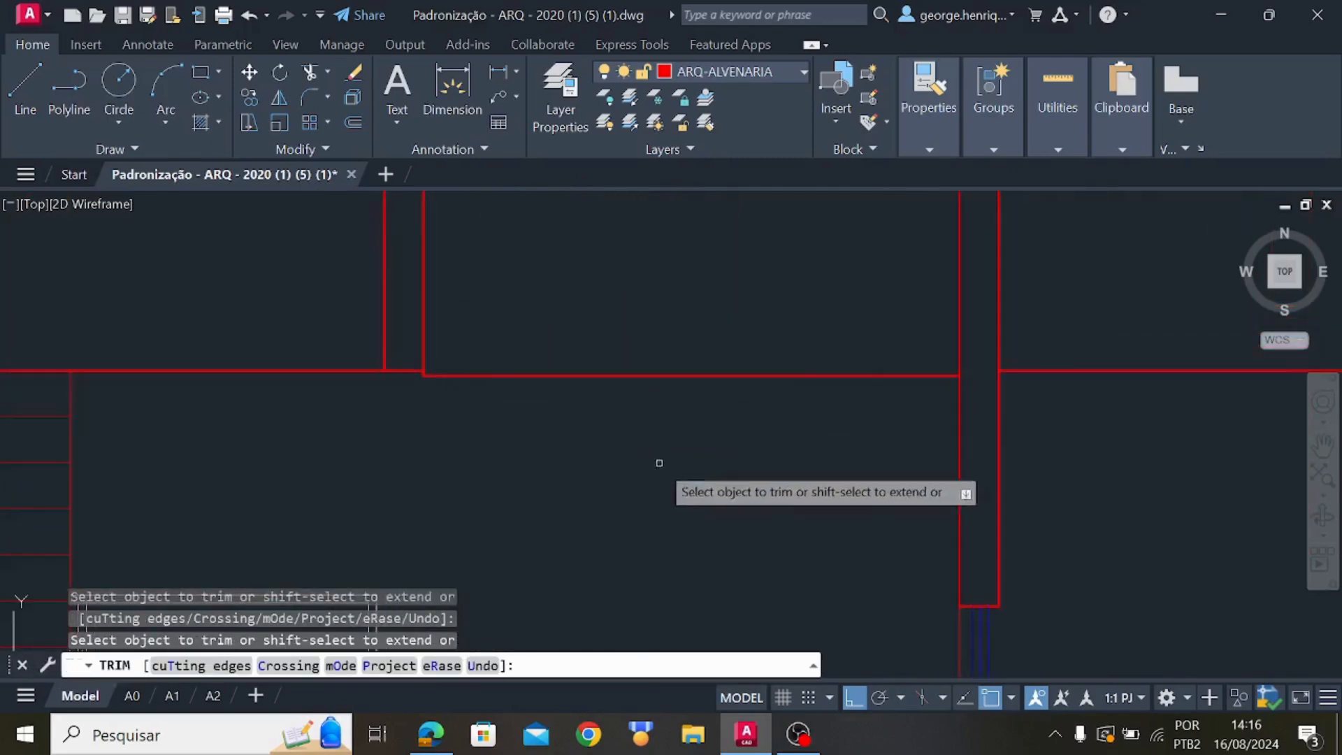
scroll(735, 500, up, 4)
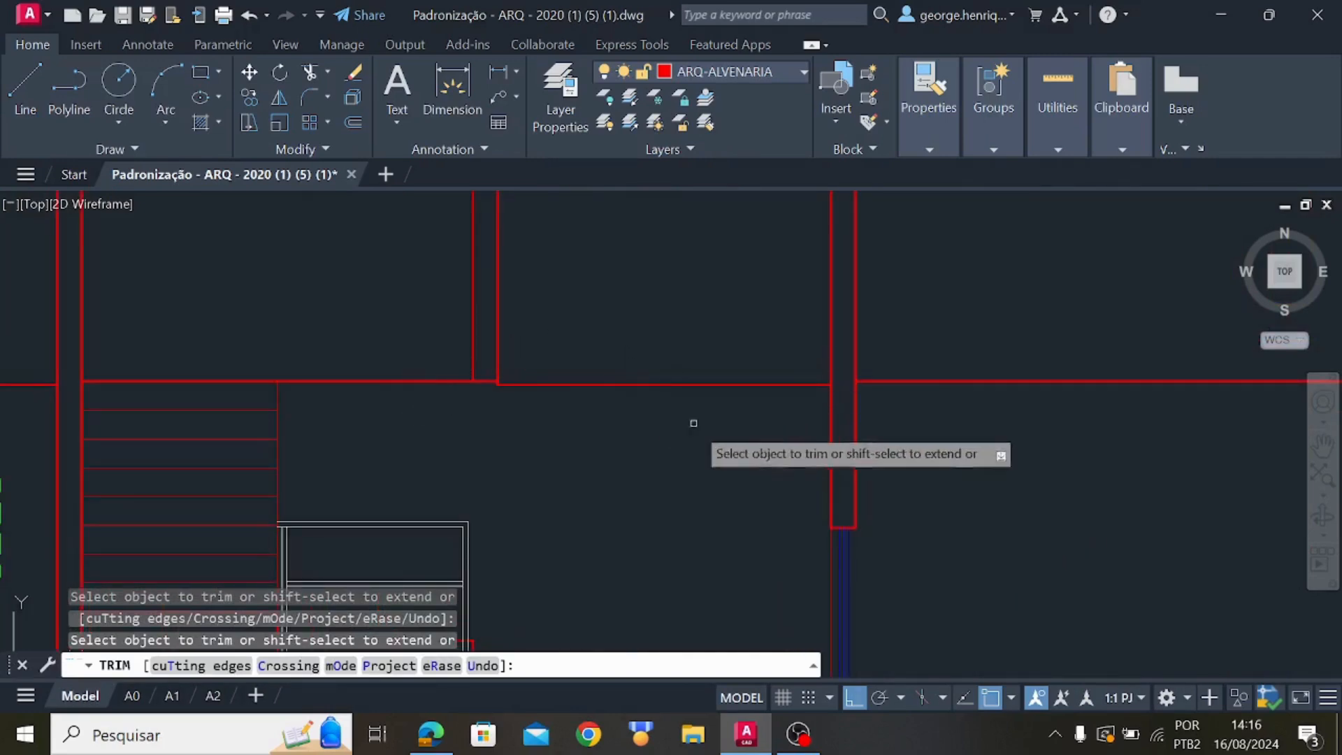
Check the floor level mark of the Closet in the upper-floor plan
scroll(746, 506, down, 6)
middle_drag(746, 506, 686, 306)
scroll(689, 472, down, 2)
middle_drag(732, 570, 220, 438)
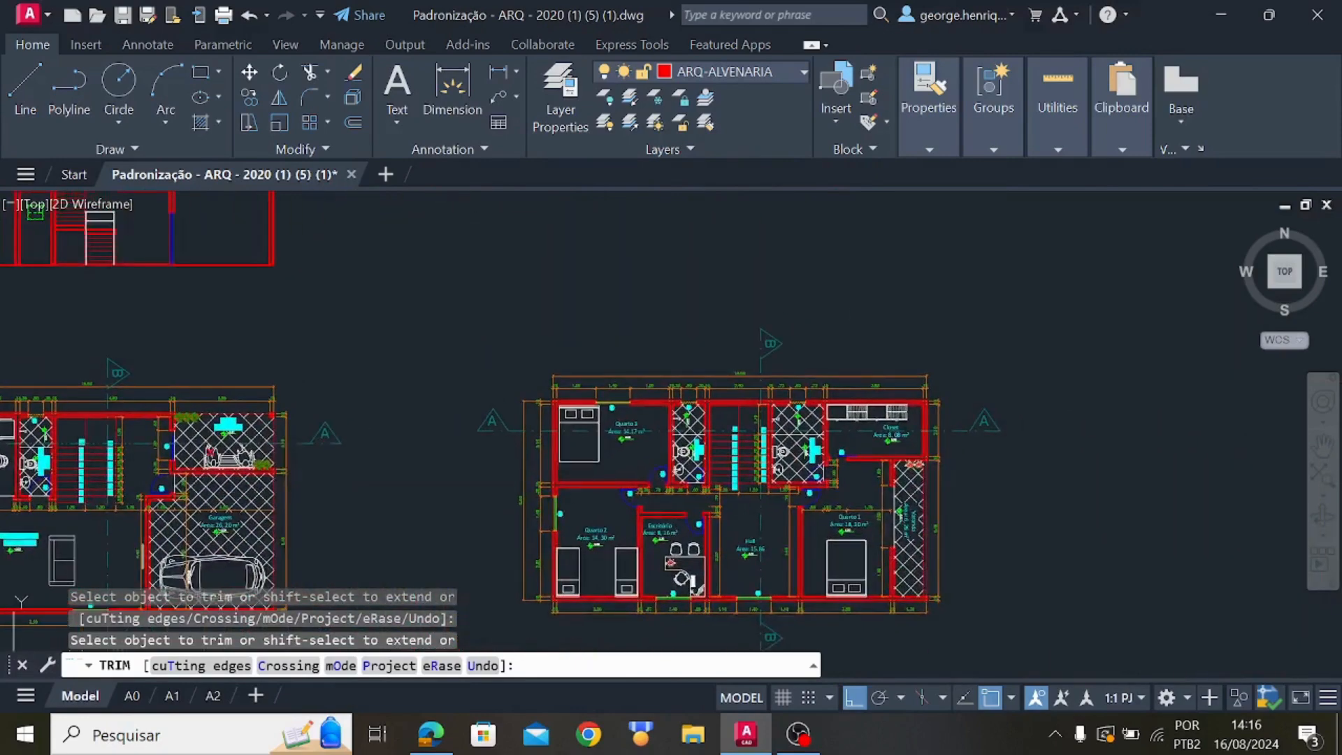
scroll(967, 445, up, 5)
scroll(637, 440, up, 2)
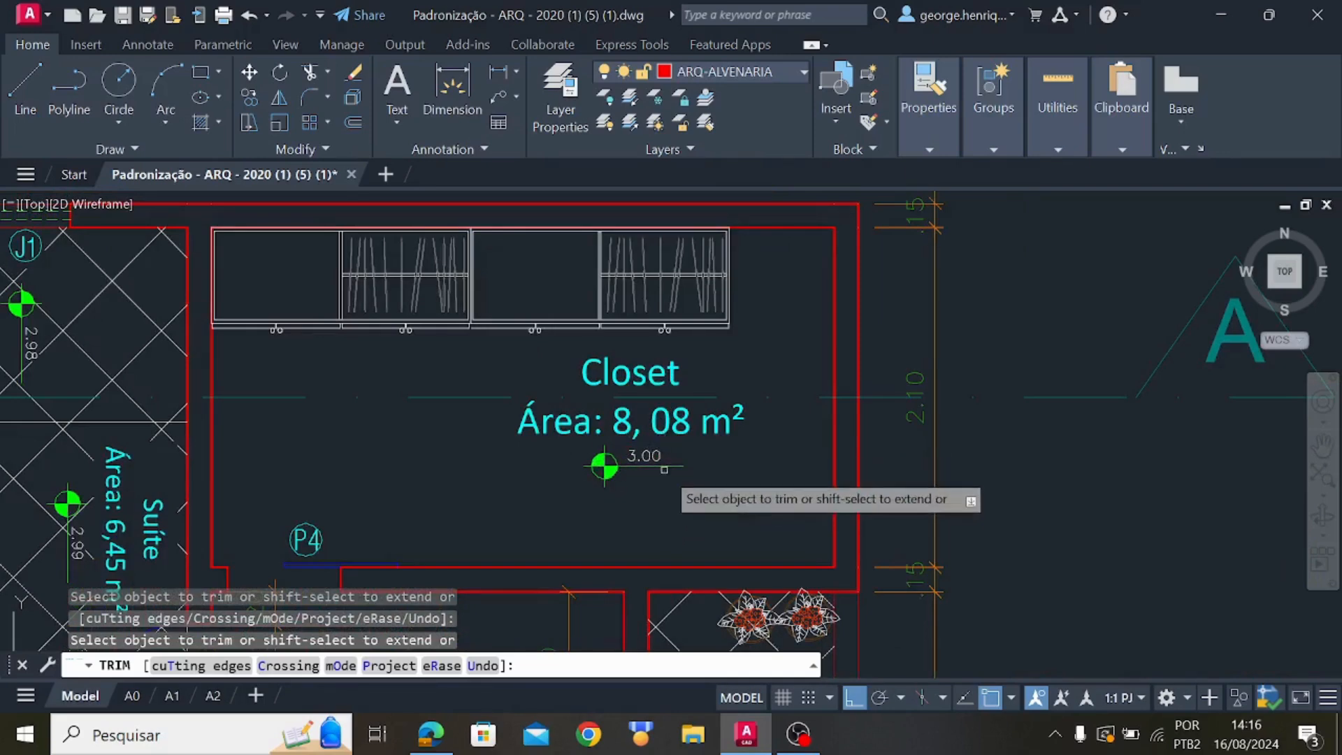
Finish trimming and move the whole building section away from the plans to just below the Cortes title, inside its frame
middle_drag(503, 510, 619, 253)
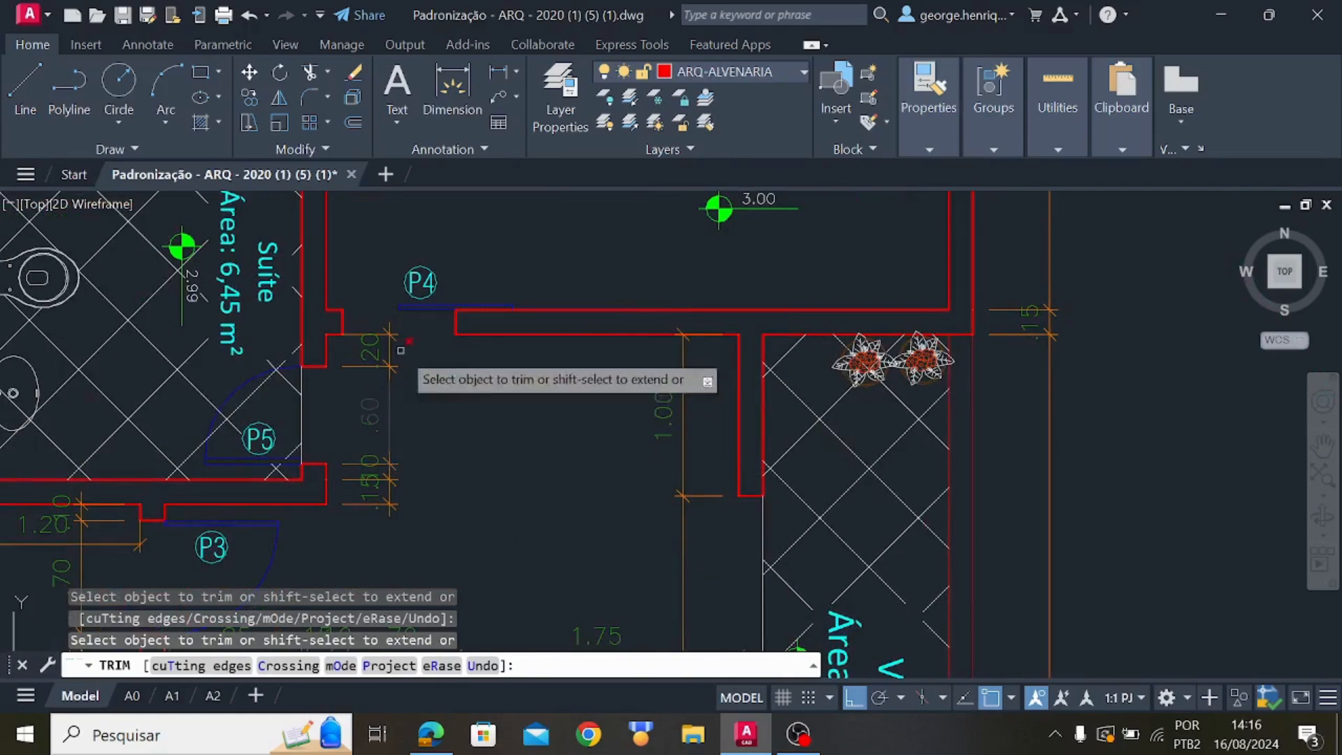
middle_drag(742, 269, 699, 470)
key(Escape)
scroll(690, 473, down, 8)
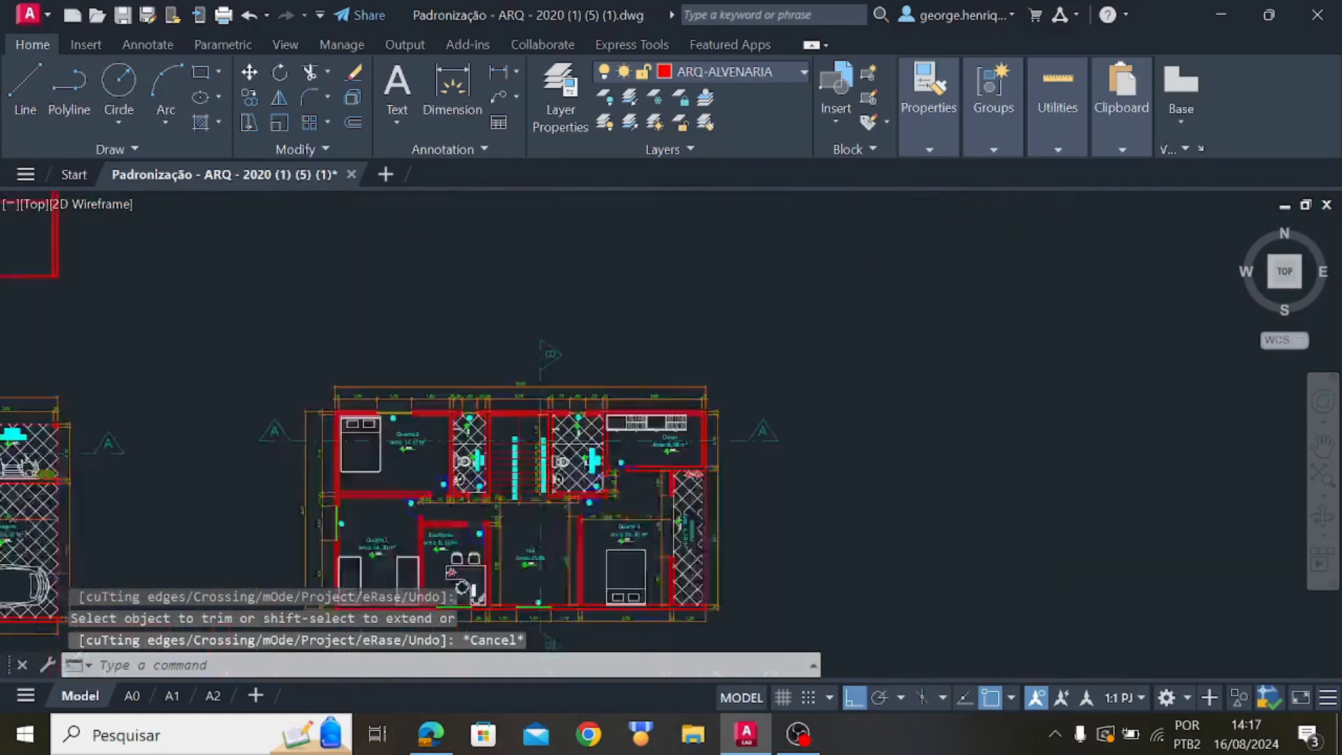
middle_drag(536, 375, 1073, 465)
scroll(770, 419, up, 2)
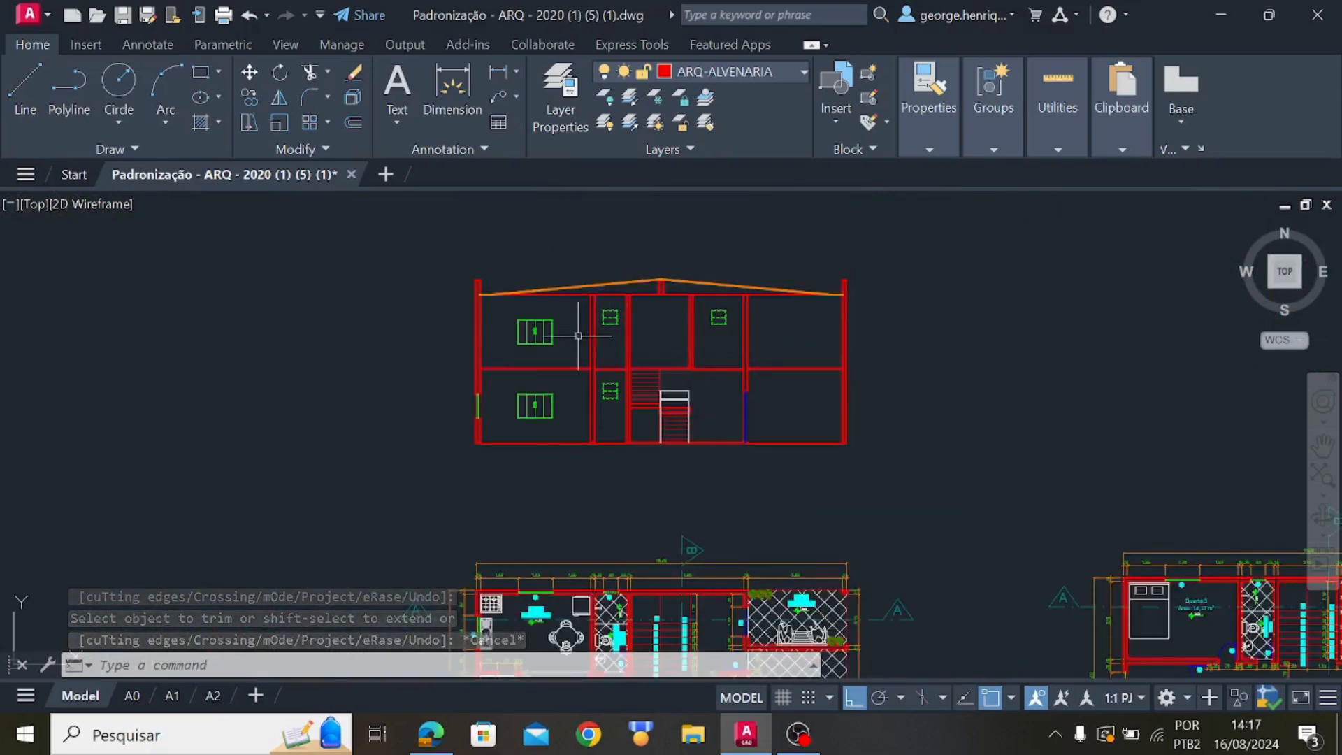
scroll(736, 453, down, 6)
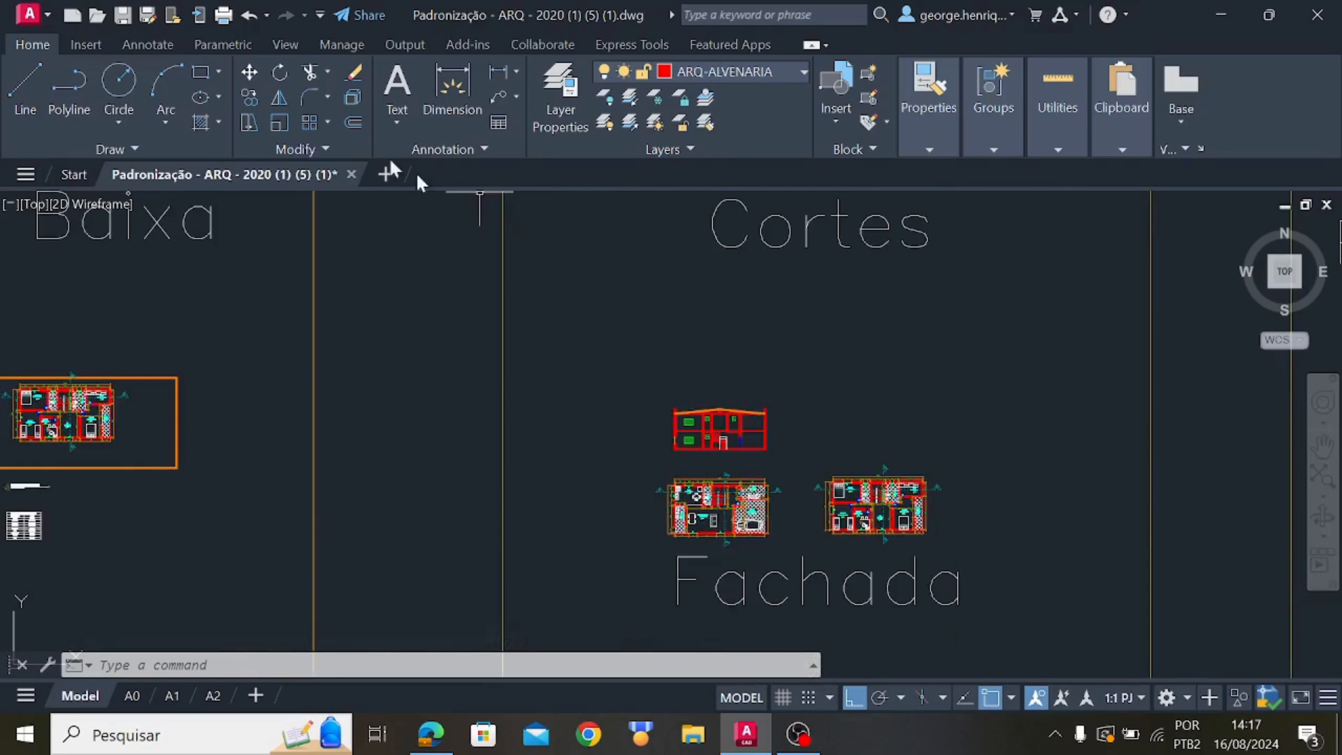
click(249, 79)
scroll(780, 463, up, 2)
click(794, 462)
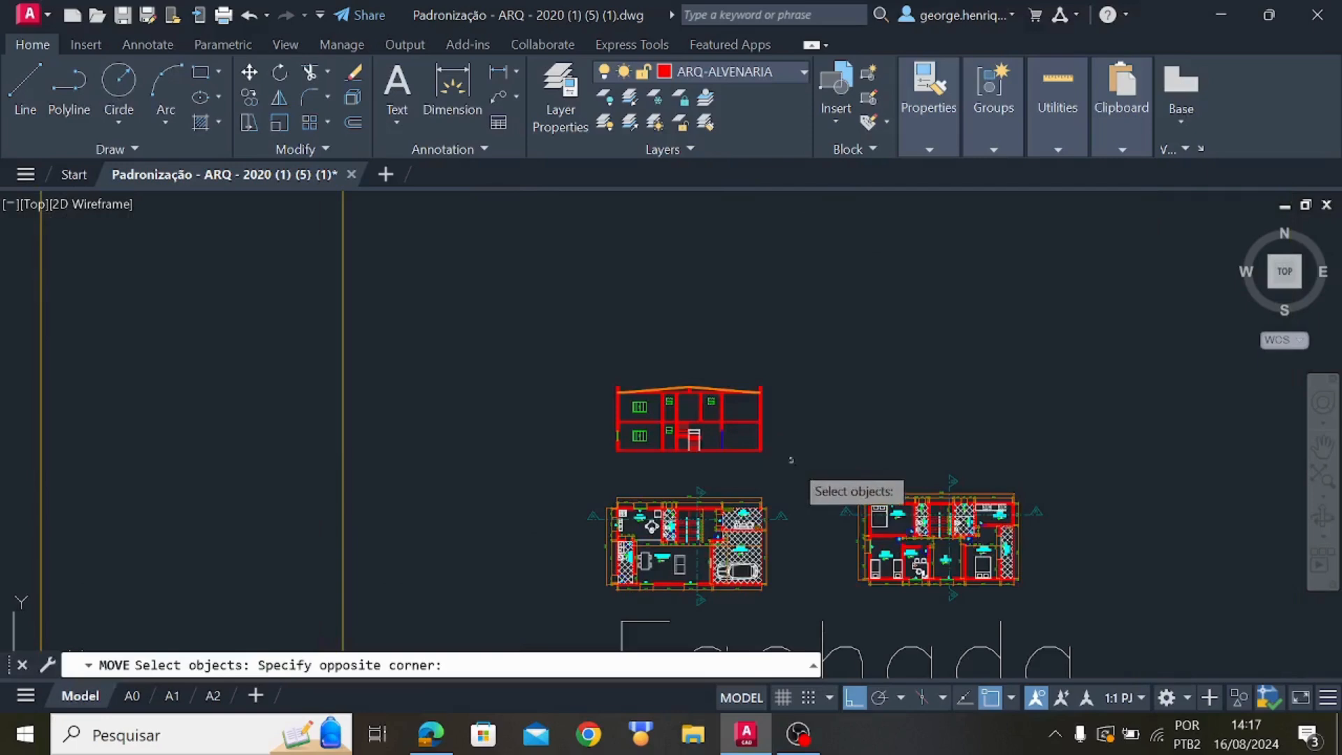
click(561, 323)
key(Return)
scroll(700, 436, up, 4)
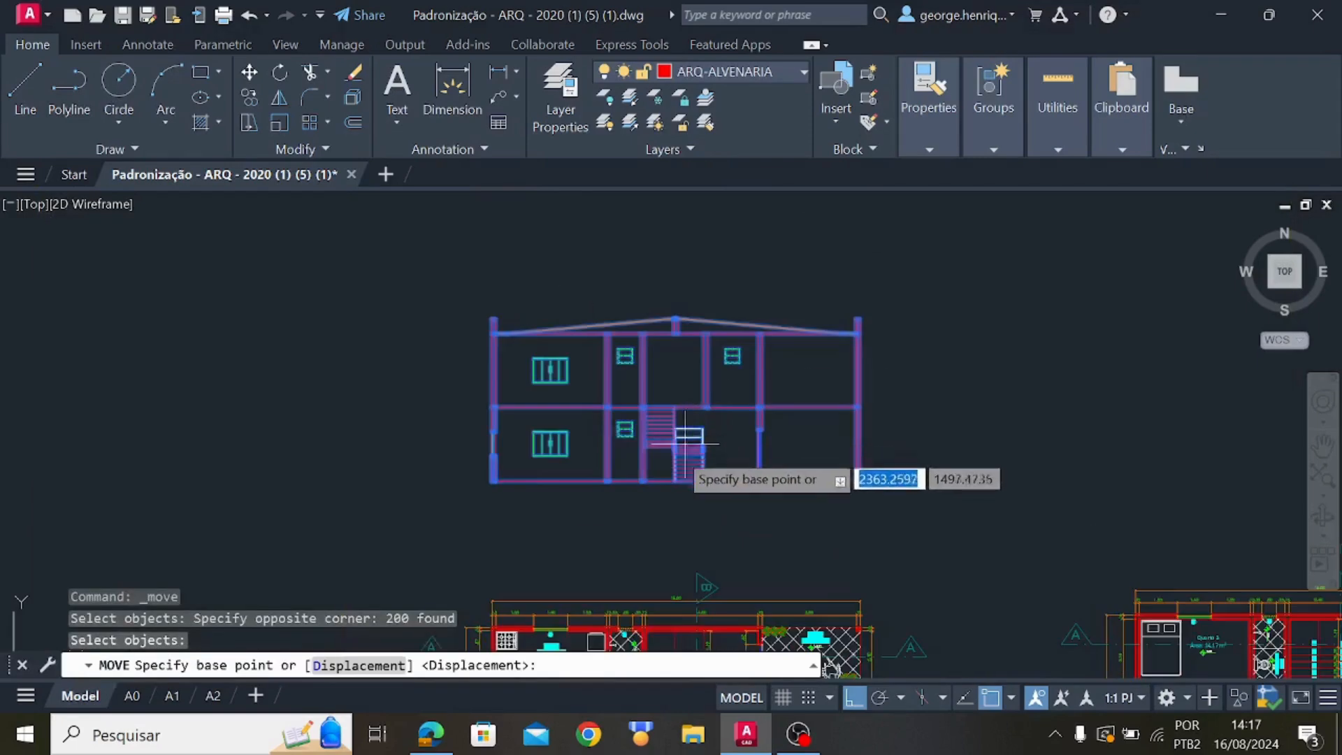
click(673, 481)
key(F8)
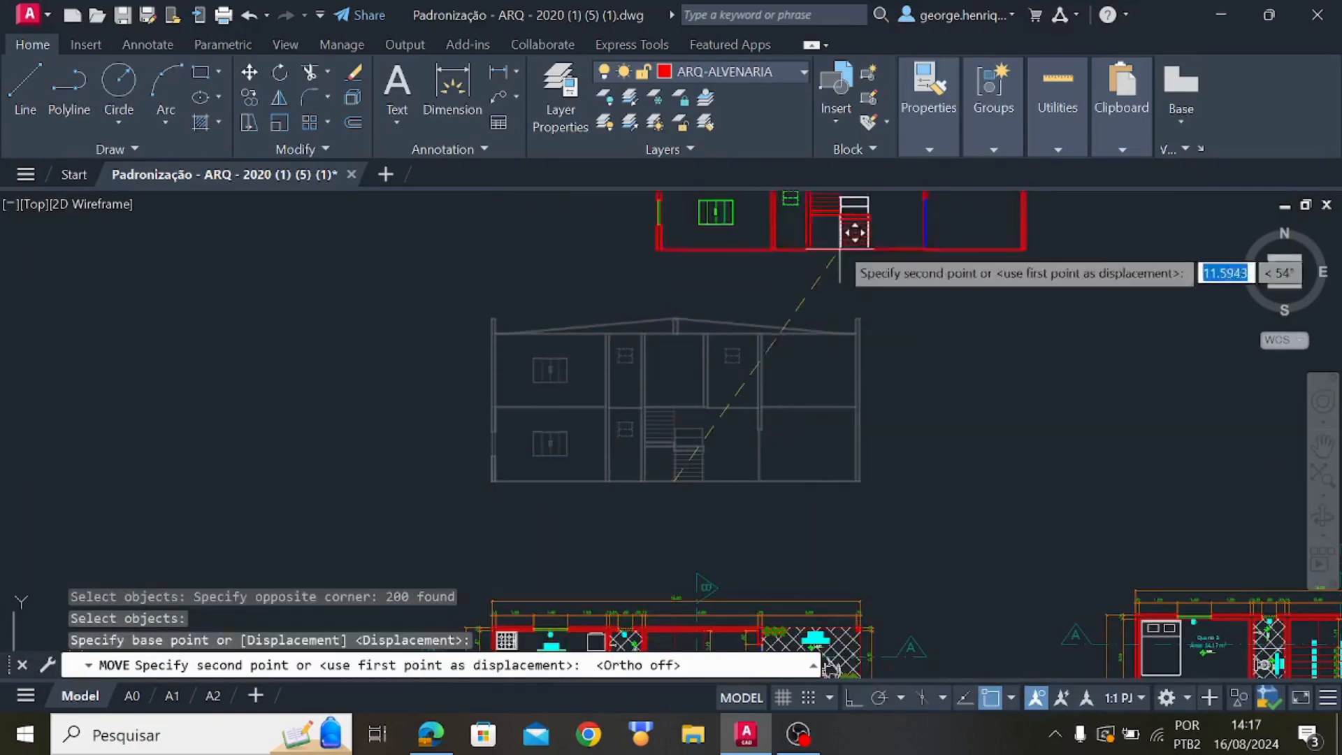
middle_drag(690, 566, 624, 606)
scroll(691, 340, down, 2)
scroll(623, 605, down, 2)
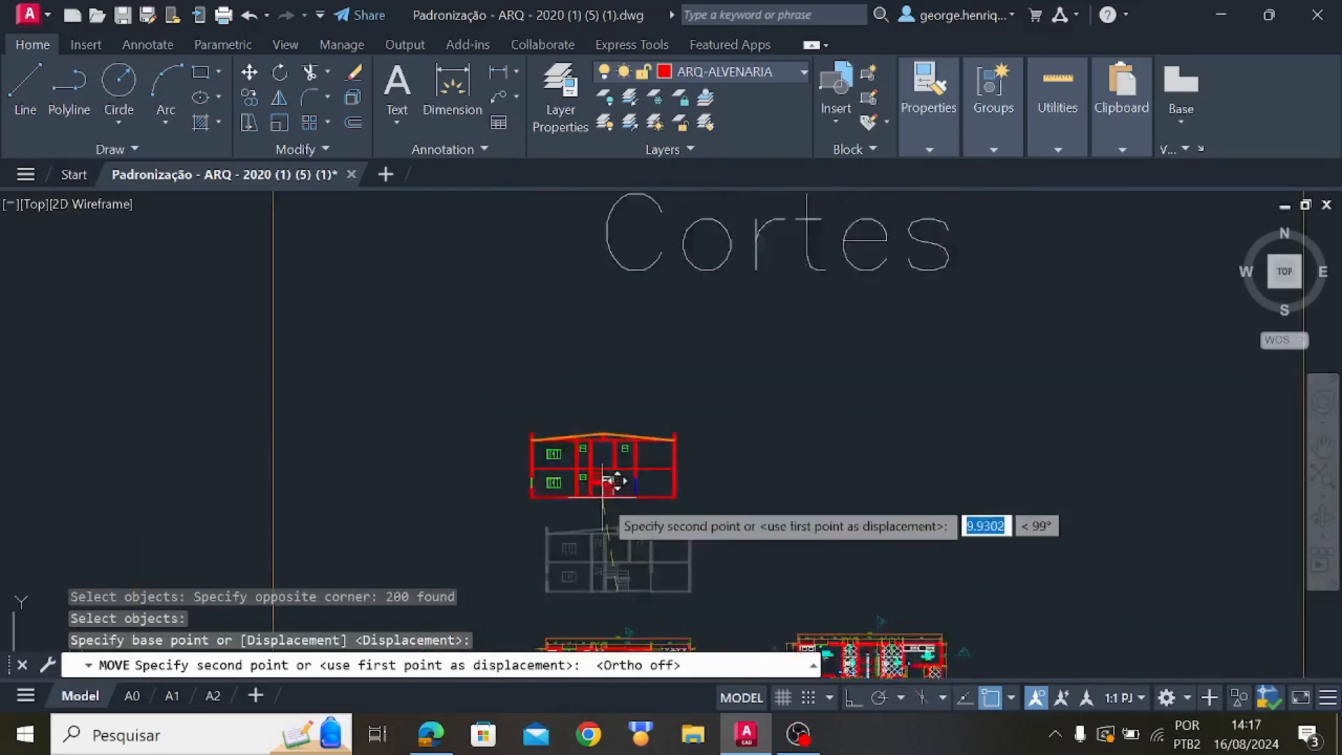
scroll(618, 481, down, 2)
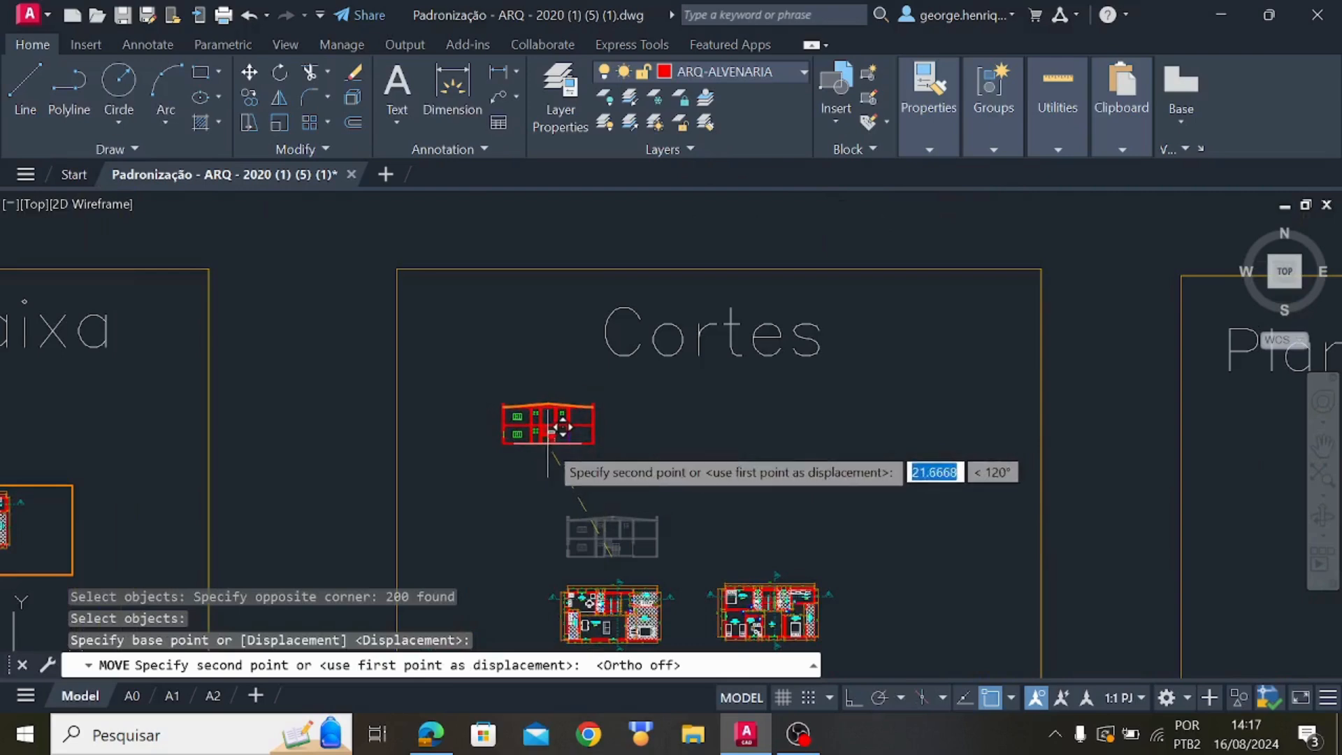
click(572, 427)
Copy the upper-floor plan's drawing title, with its logo and scale line, to just beneath the ground line of the section
scroll(467, 473, down, 4)
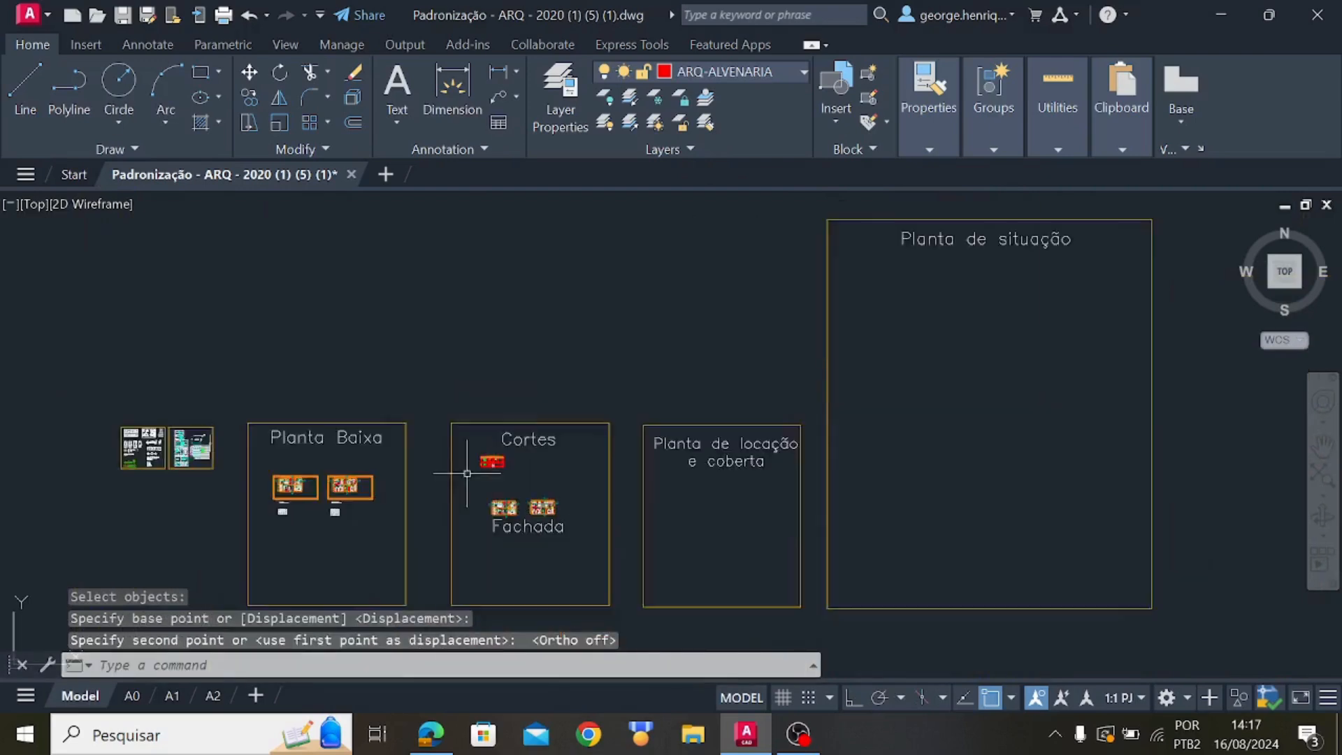
middle_drag(467, 474, 645, 430)
scroll(609, 455, up, 8)
scroll(532, 448, up, 2)
scroll(455, 403, up, 2)
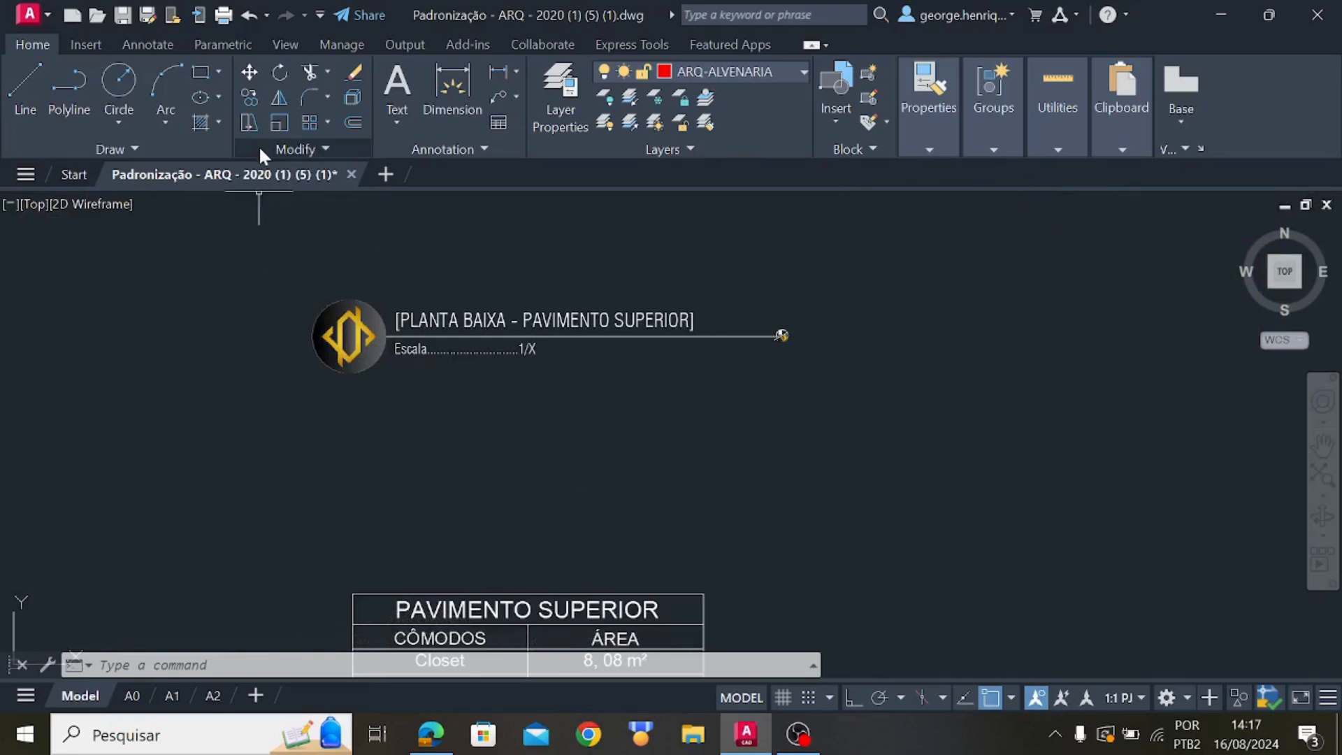
click(252, 97)
click(869, 435)
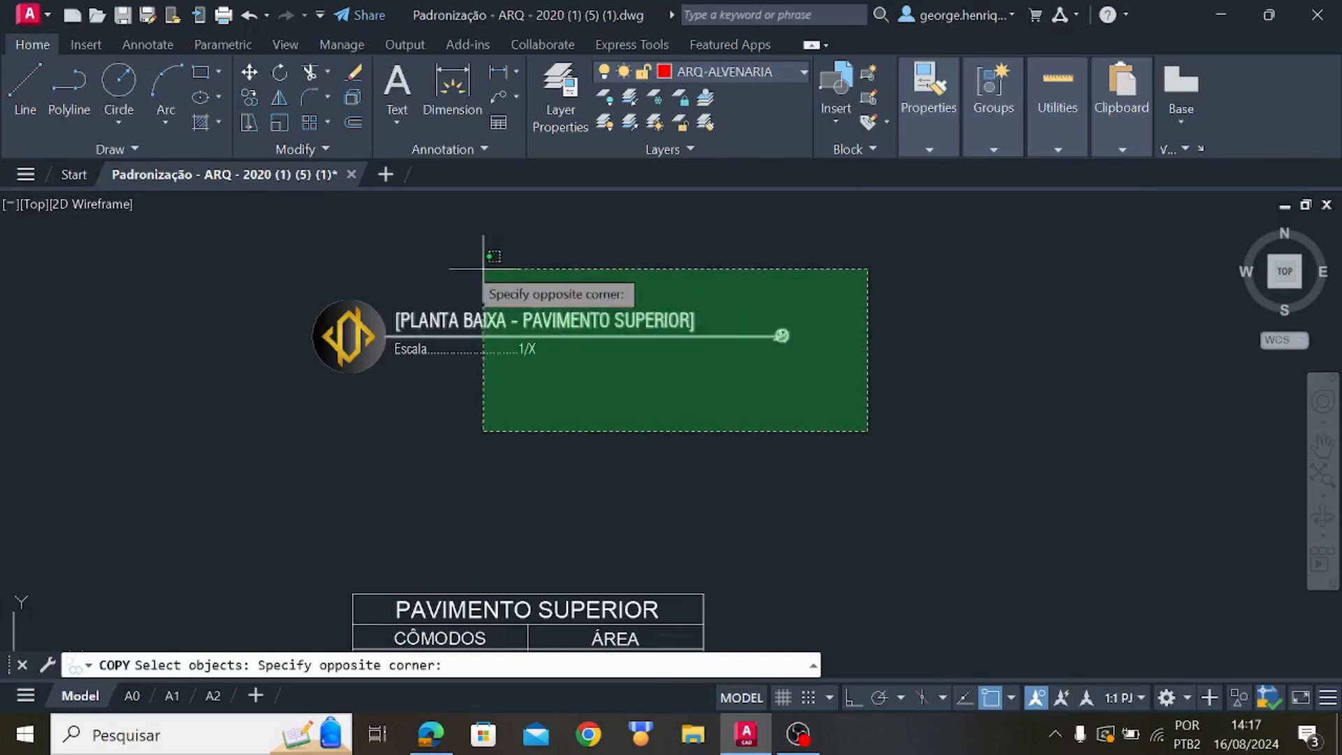
click(288, 241)
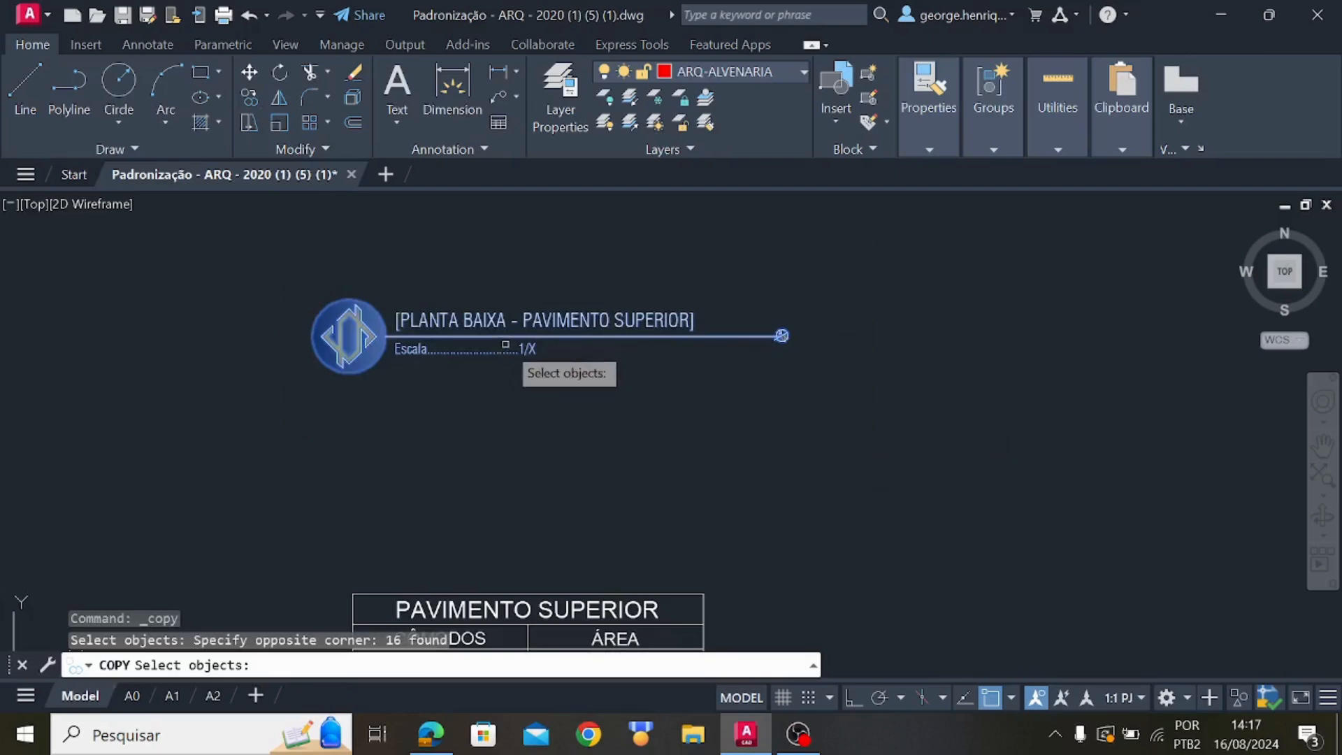
key(Return)
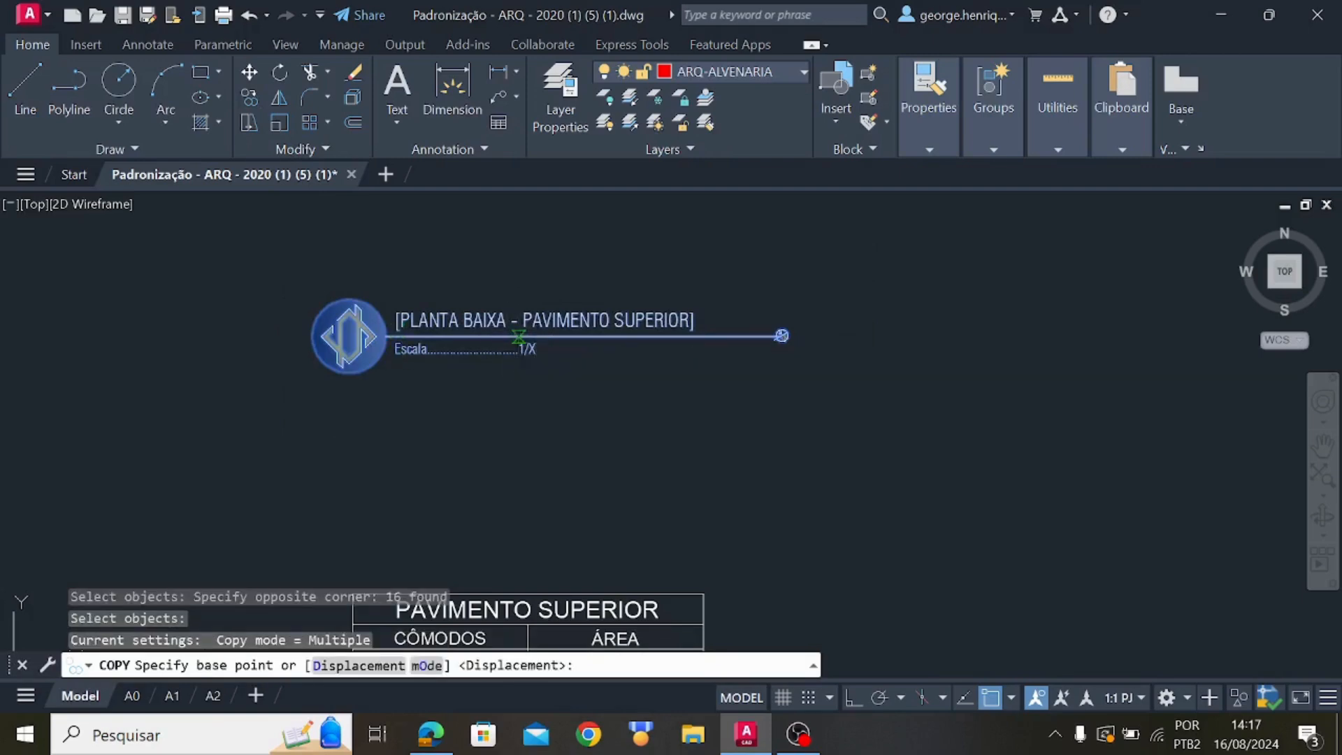
click(527, 345)
scroll(661, 344, down, 5)
scroll(721, 346, down, 5)
middle_drag(738, 346, 39, 468)
scroll(595, 337, up, 10)
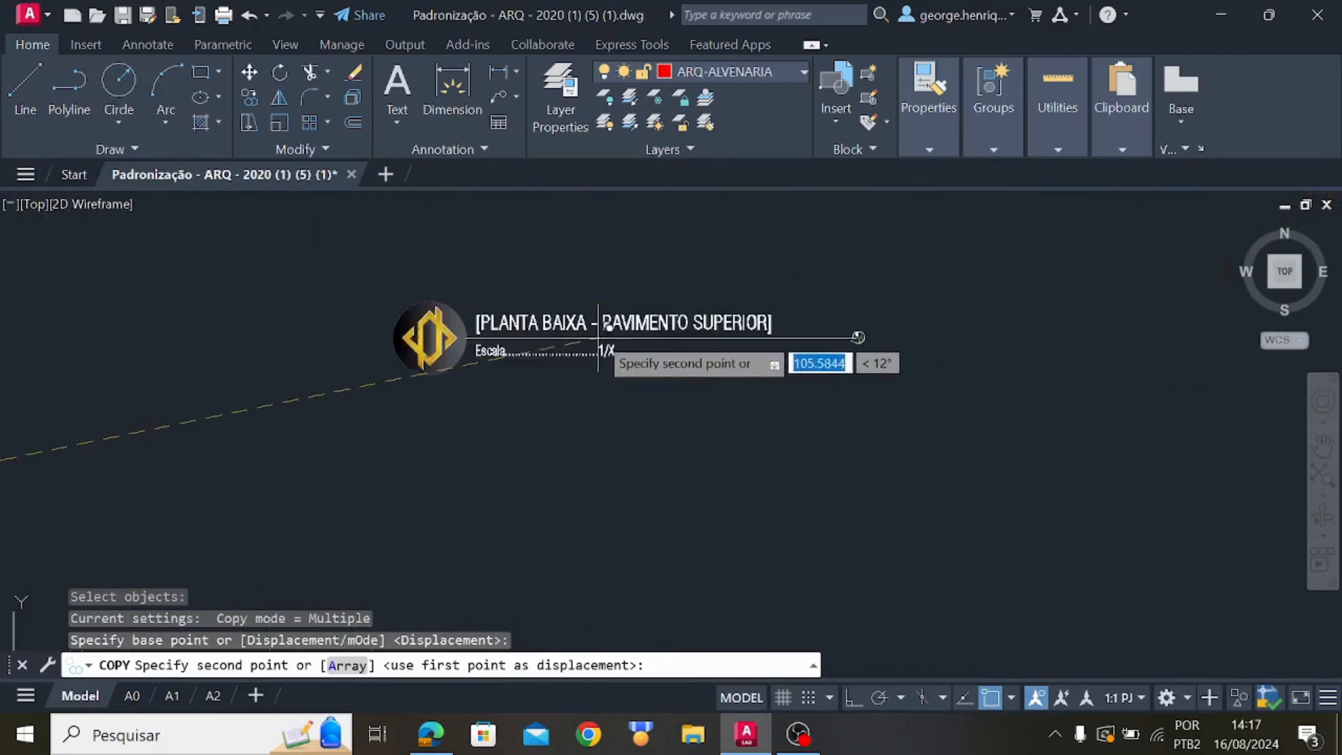
middle_drag(596, 333, 595, 494)
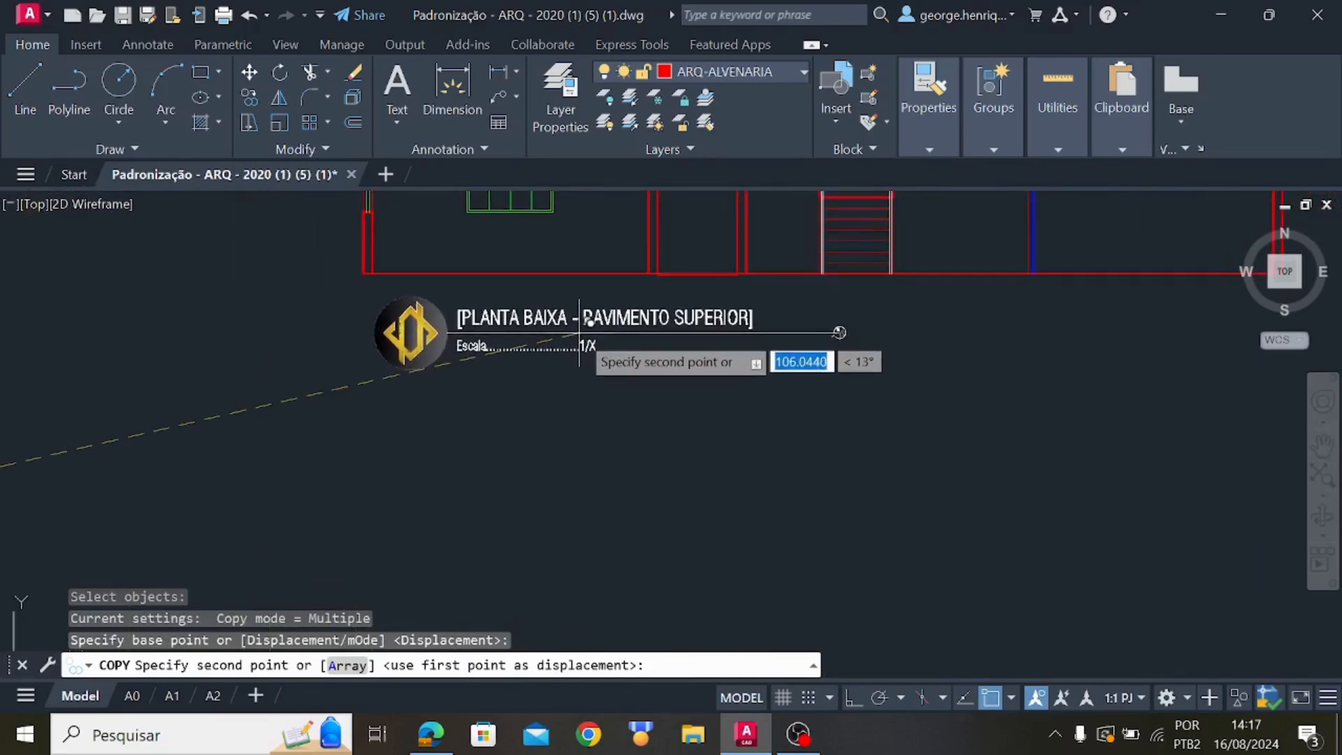
click(570, 350)
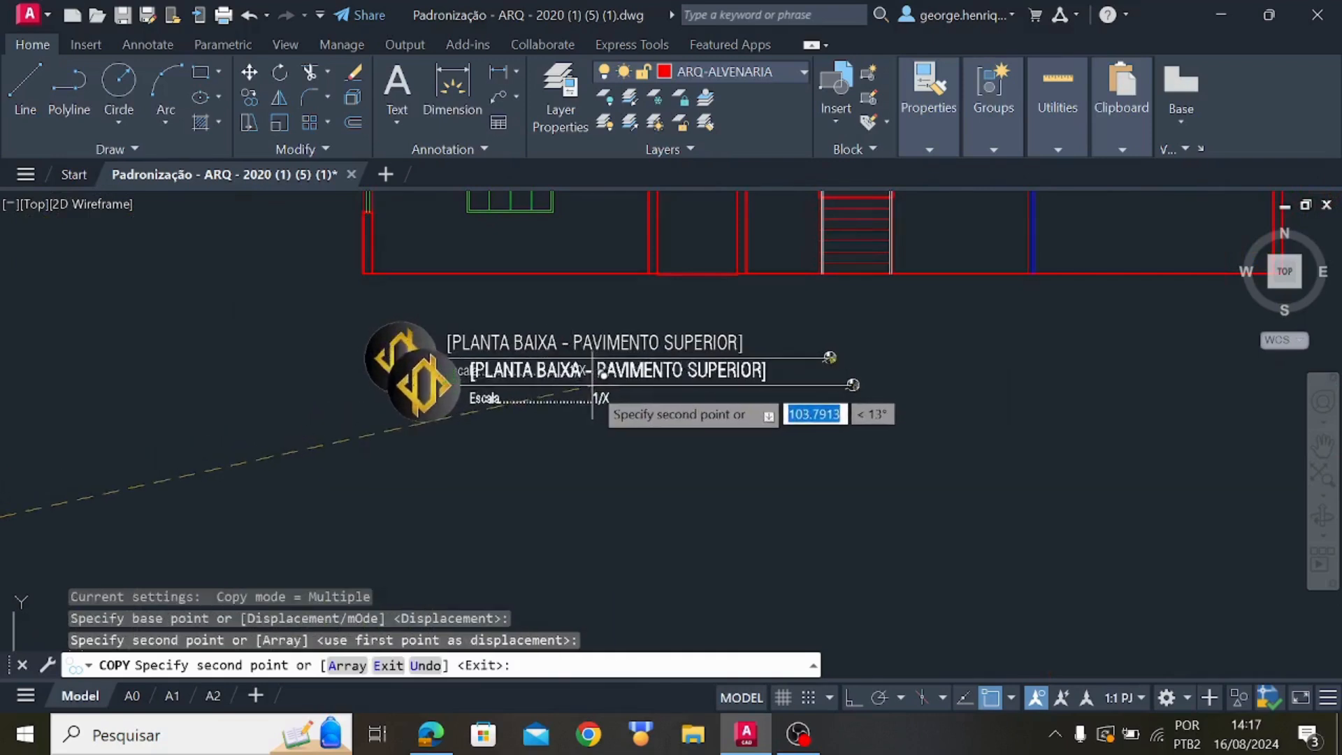
key(Escape)
Change the copied drawing title under the section to [CORTE - AA]
scroll(583, 340, up, 2)
click(615, 345)
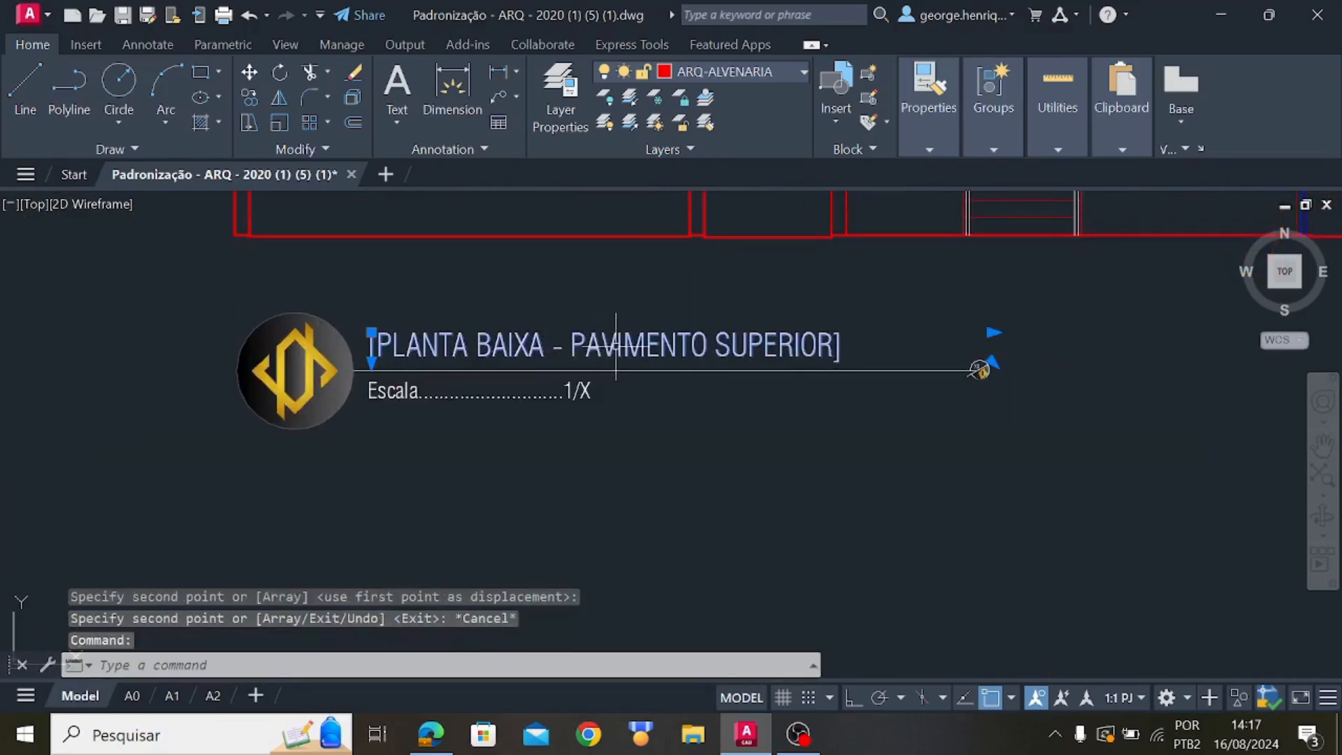
double_click(729, 374)
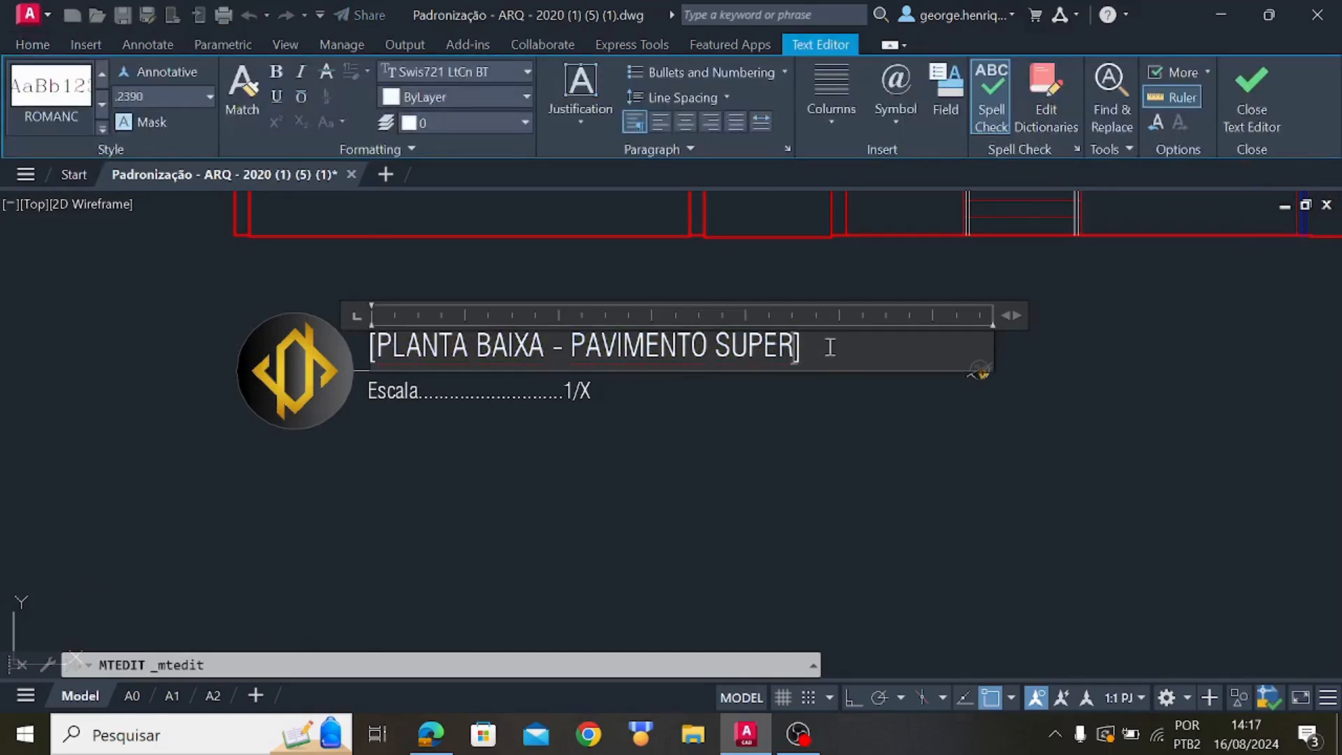
key(BackSpace)
key(BackSpace)
key(BackSpace)
key(BackSpace)
key(BackSpace)
key(BackSpace)
key(BackSpace)
key(BackSpace)
key(BackSpace)
key(BackSpace)
key(BackSpace)
key(BackSpace)
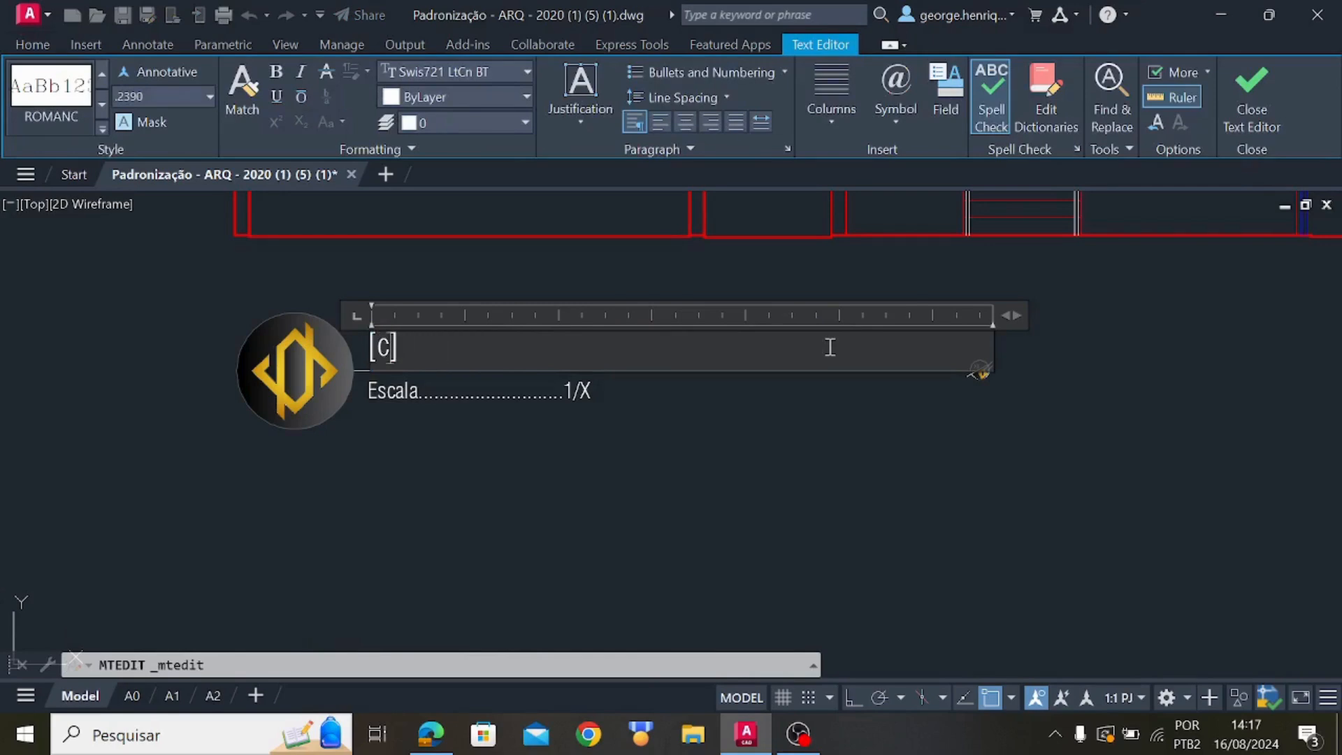
key(BackSpace)
key(Caps_Lock)
key(Caps_Lock)
text(C)
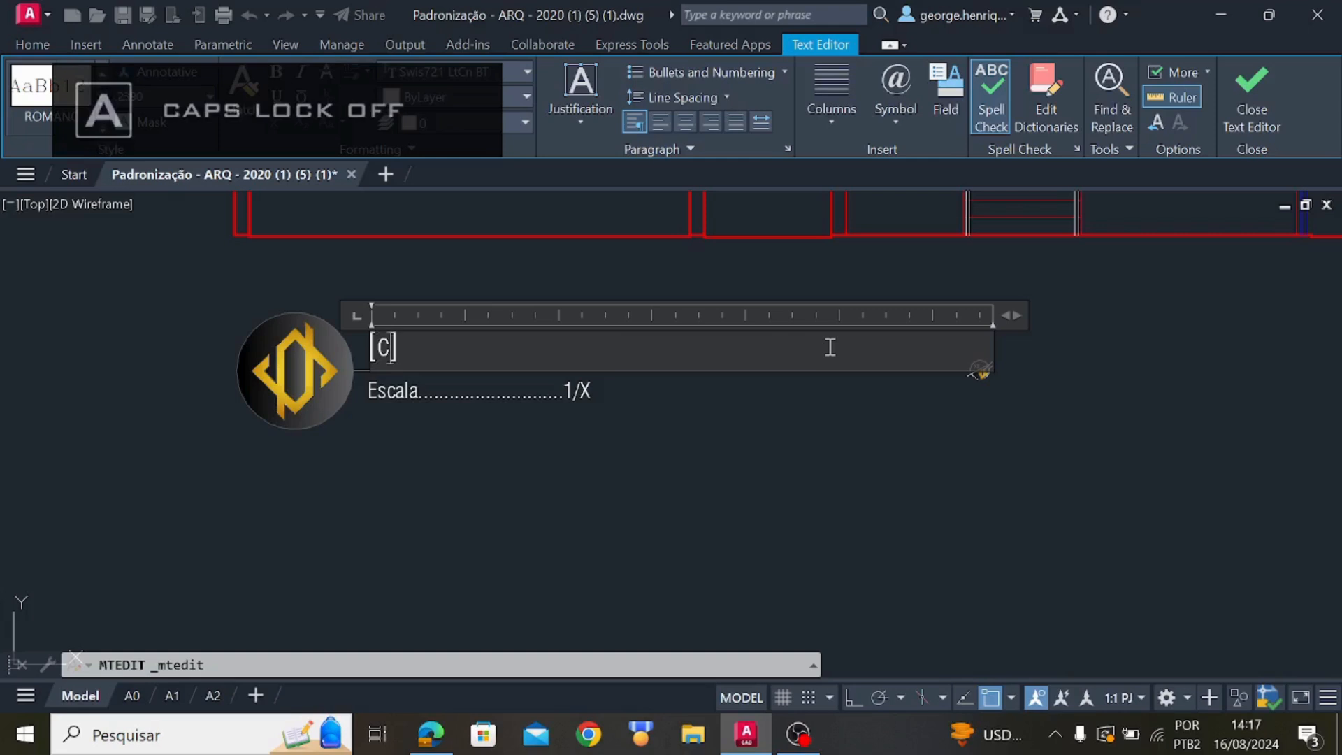
key(Caps_Lock)
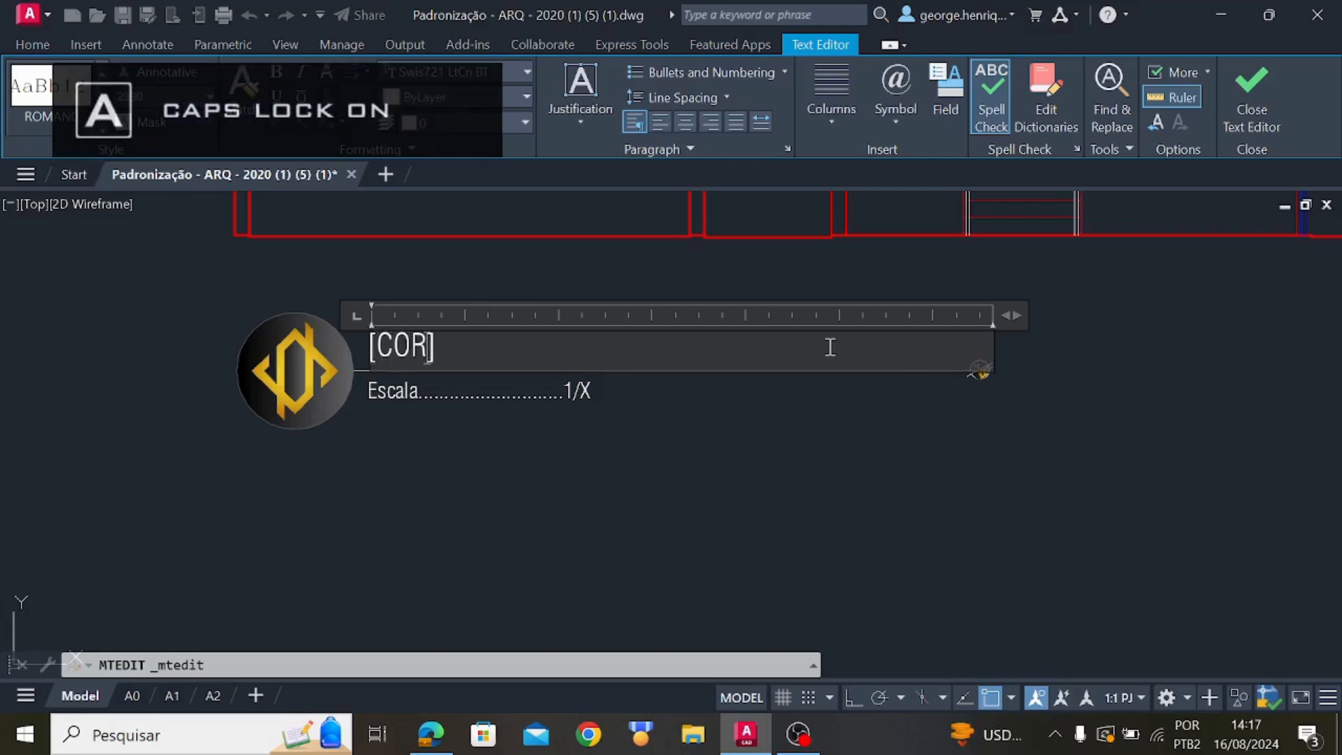
text(TE - AA)
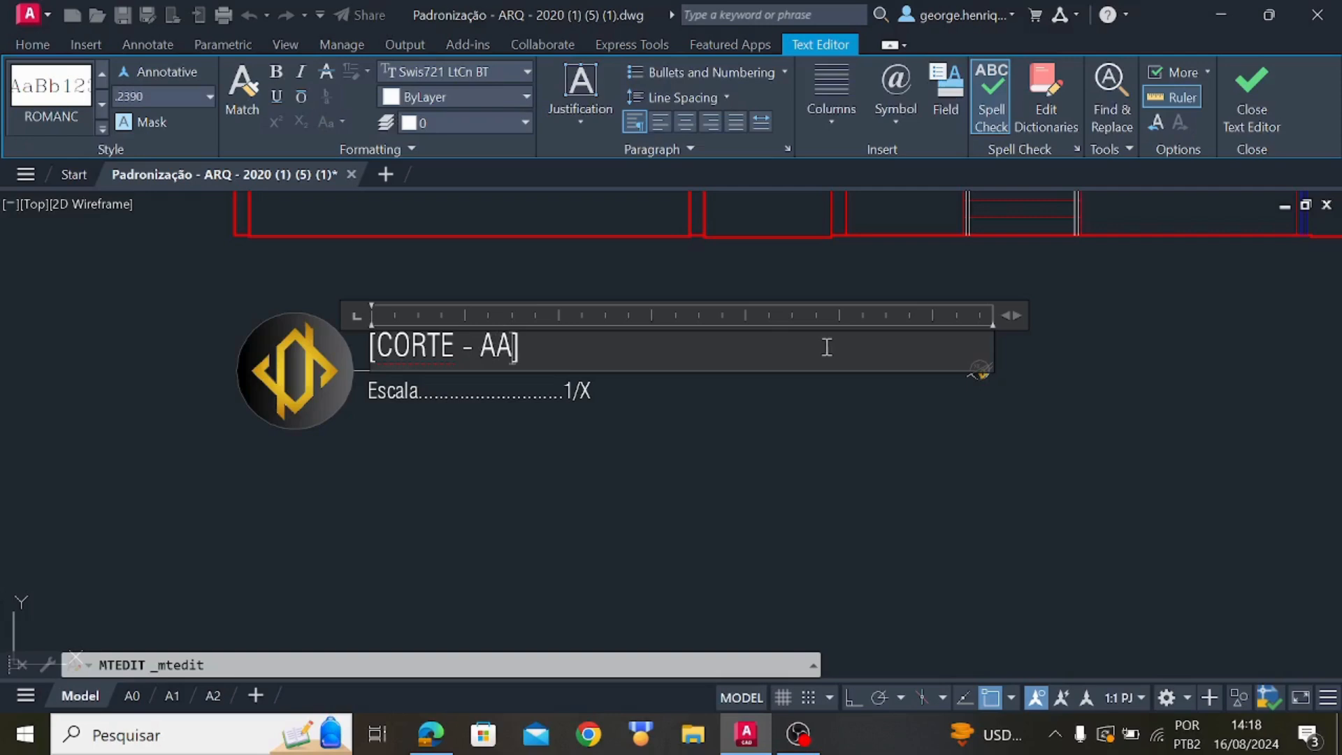
click(664, 468)
Examine the section marks on the upper-floor plan and the layout of the drawings inside the Cortes frame
scroll(638, 514, down, 4)
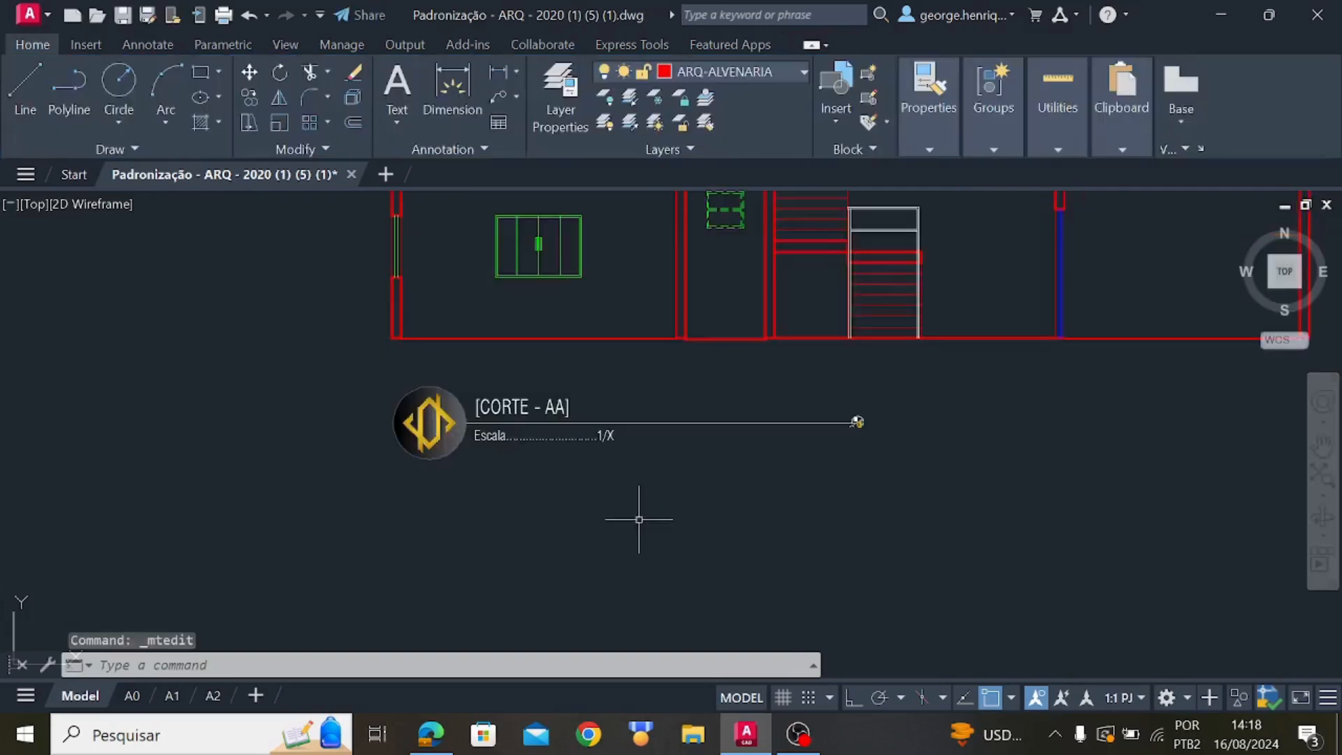
middle_drag(614, 561, 645, 480)
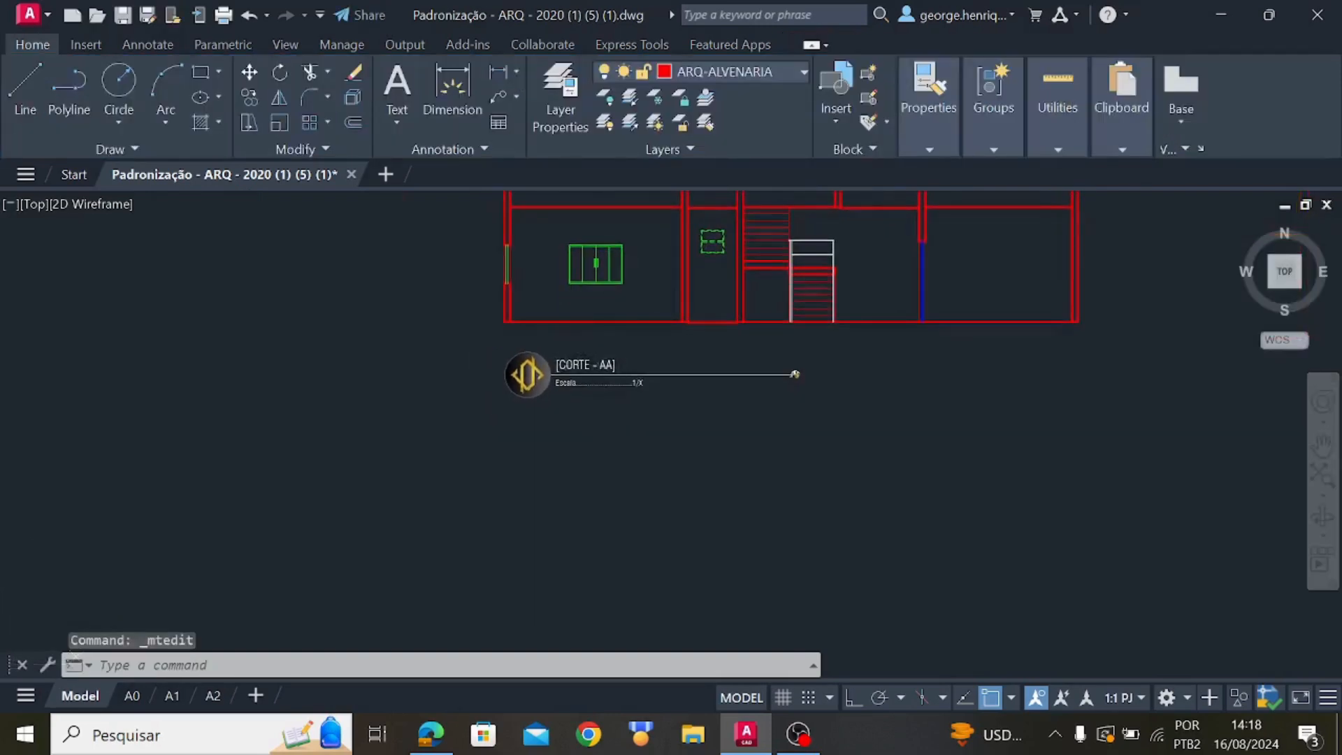
scroll(636, 380, down, 3)
scroll(639, 429, up, 5)
middle_drag(734, 540, 449, 379)
middle_drag(1157, 424, 69, 378)
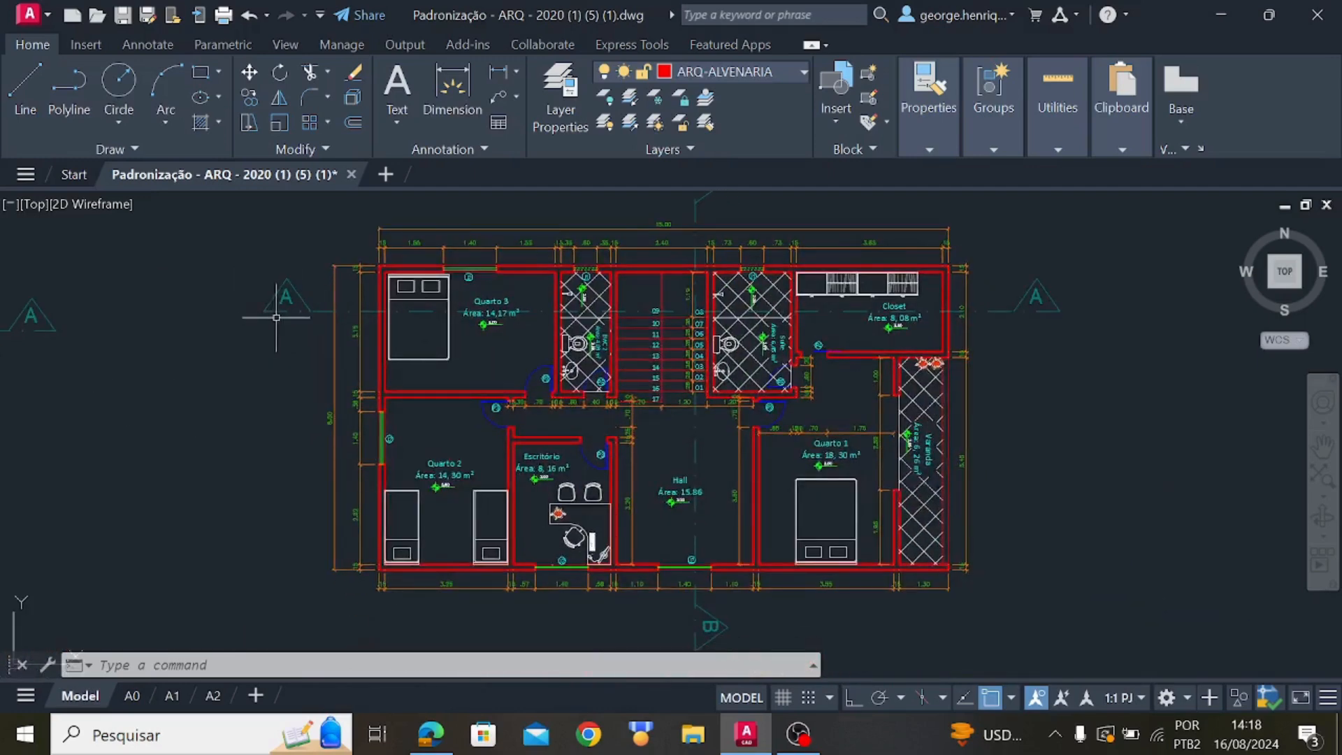
scroll(276, 317, down, 3)
middle_drag(369, 211, 599, 413)
scroll(442, 422, up, 2)
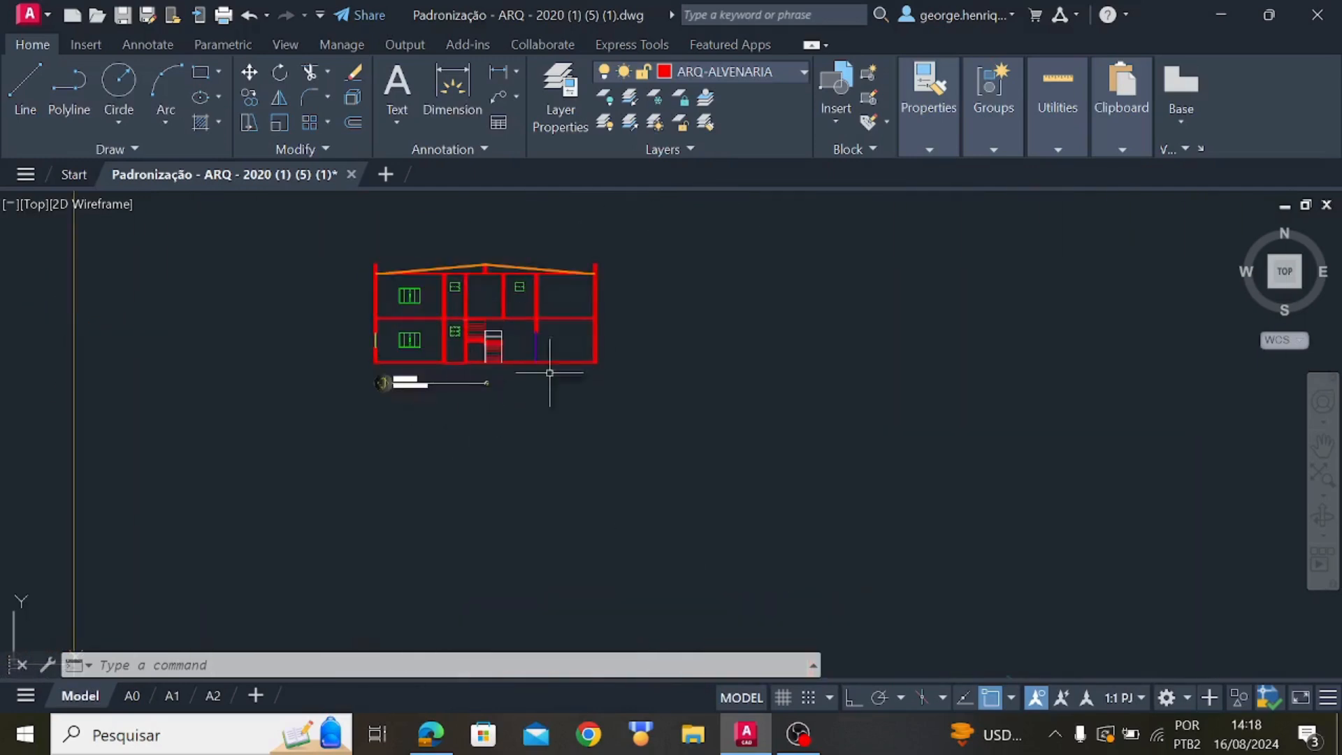
scroll(540, 406, down, 6)
middle_drag(602, 497, 526, 428)
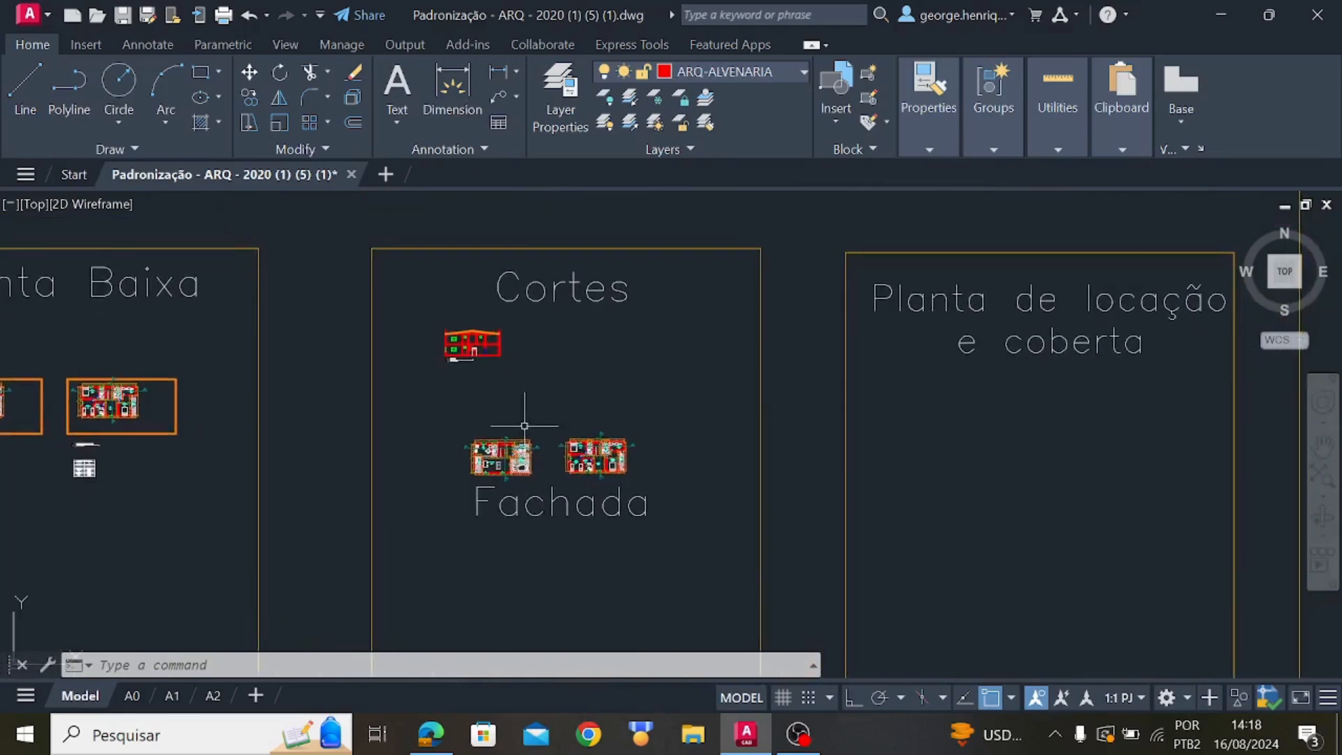
Move the ground-floor plan slightly upward, away from the Fachada title
scroll(594, 488, up, 2)
scroll(594, 488, up, 4)
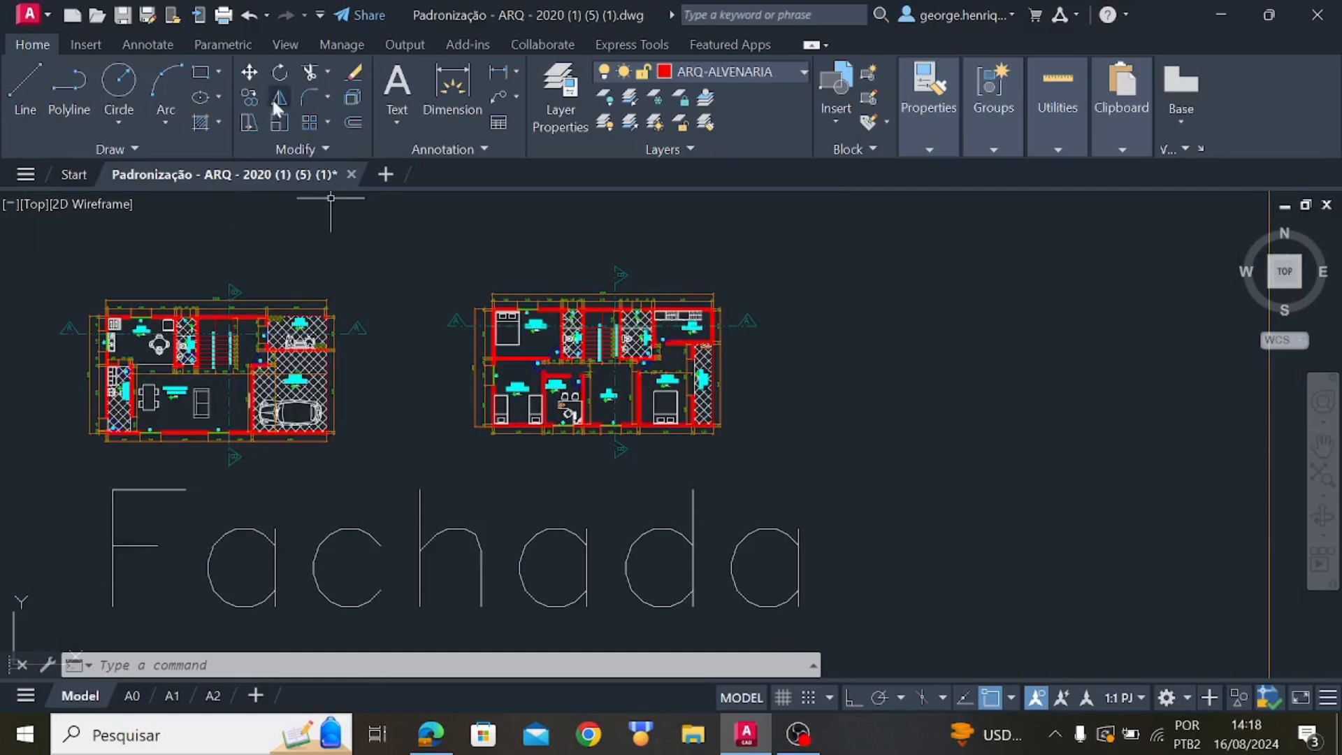
click(252, 76)
click(381, 481)
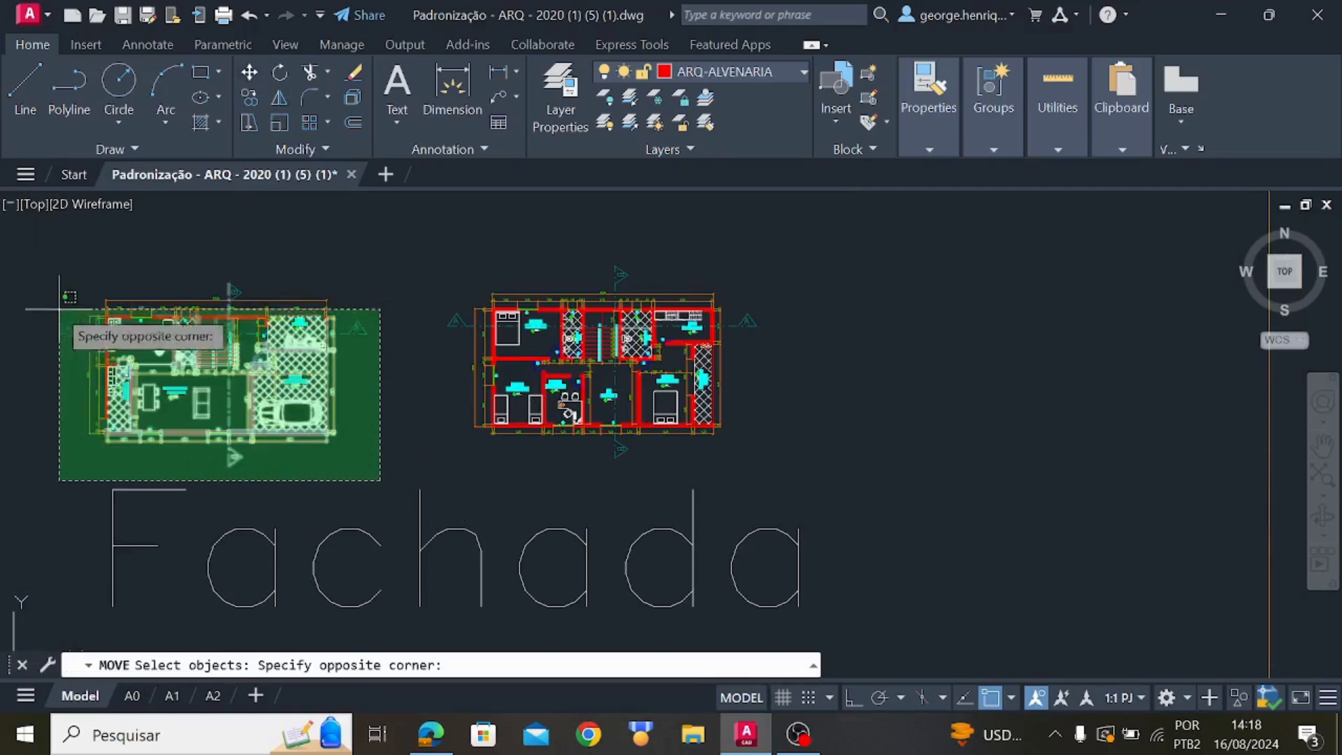
click(32, 262)
key(Return)
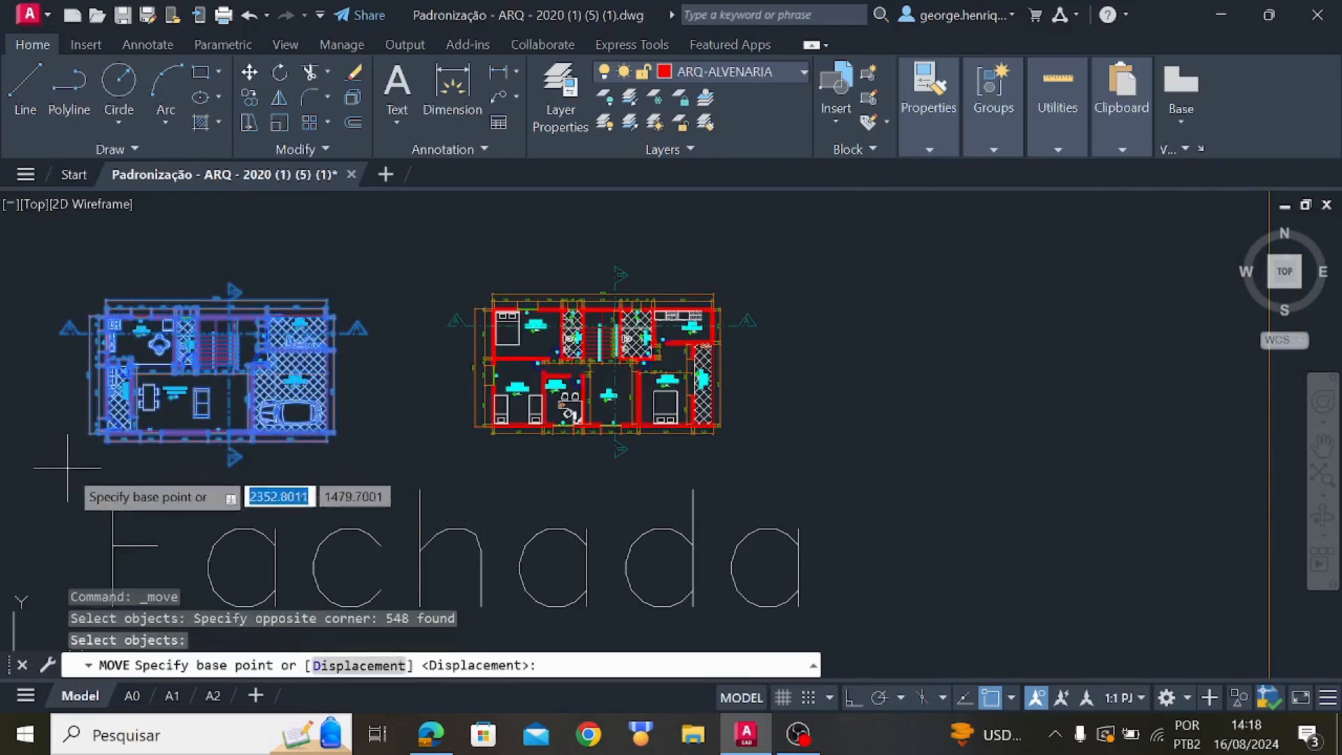
click(98, 434)
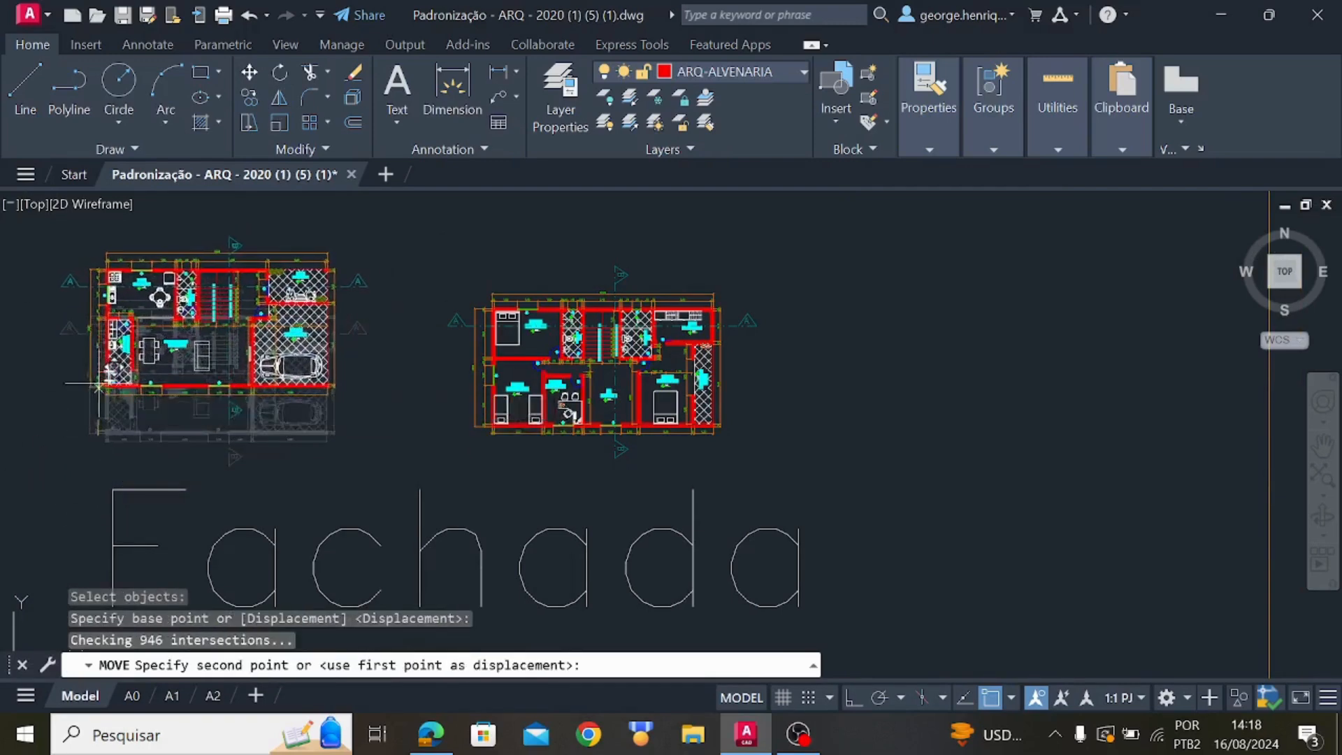
click(109, 390)
key(Escape)
Rotate the ground-floor plan 90° counterclockwise about its lower-left corner with Ortho on
middle_drag(268, 211, 325, 227)
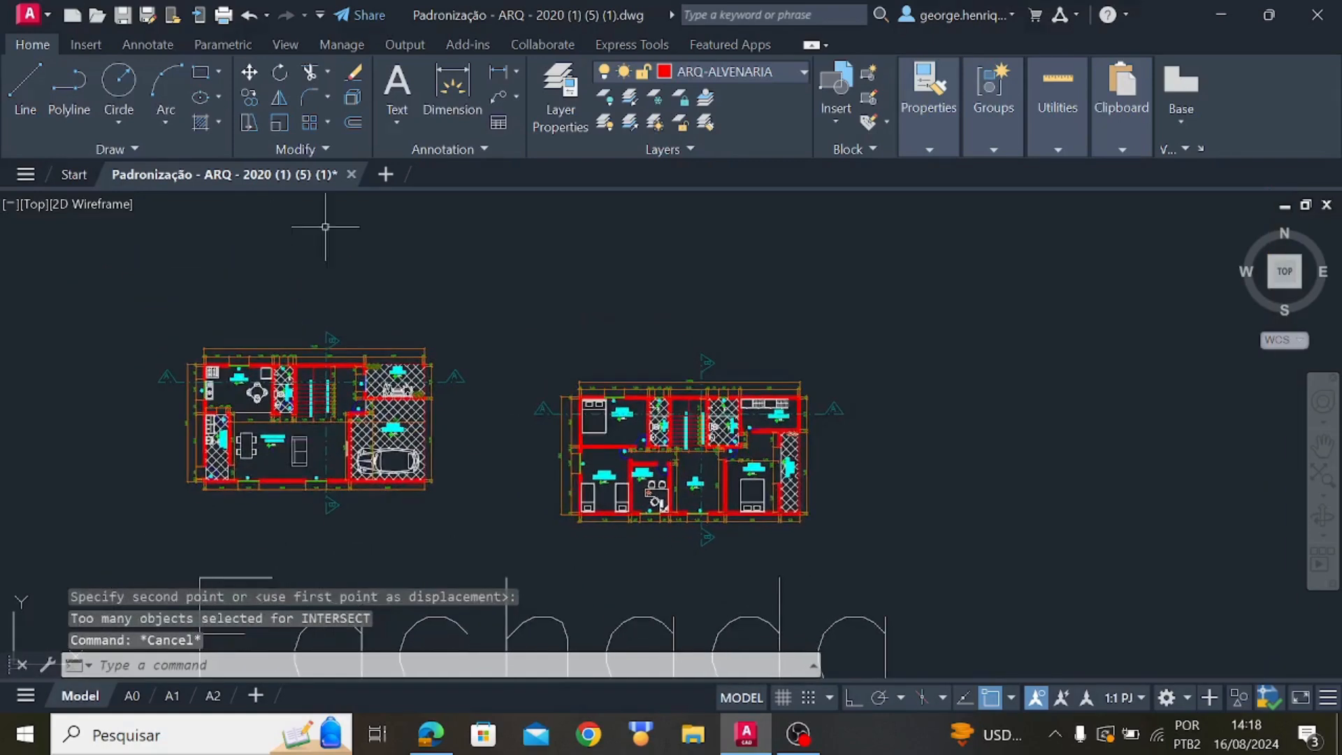
text(ro)
key(Return)
click(508, 522)
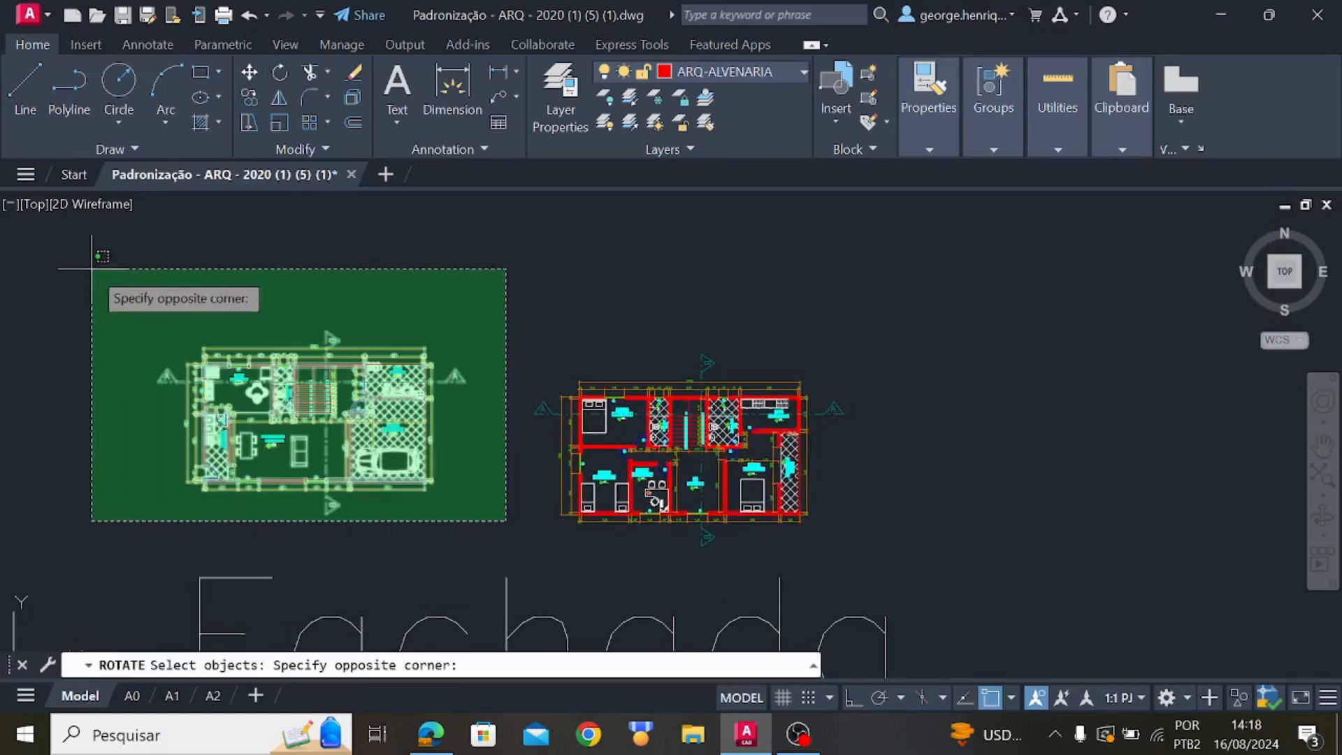
click(90, 271)
key(Return)
click(190, 483)
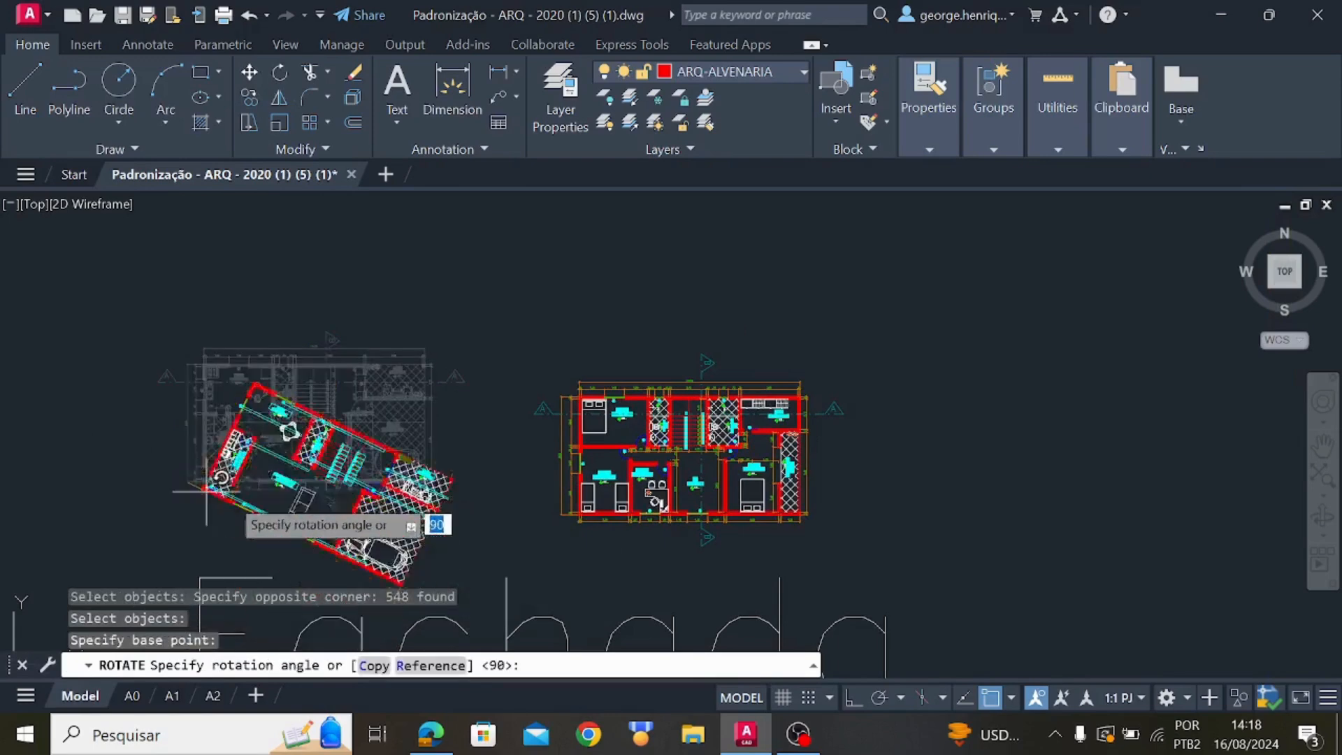
click(854, 697)
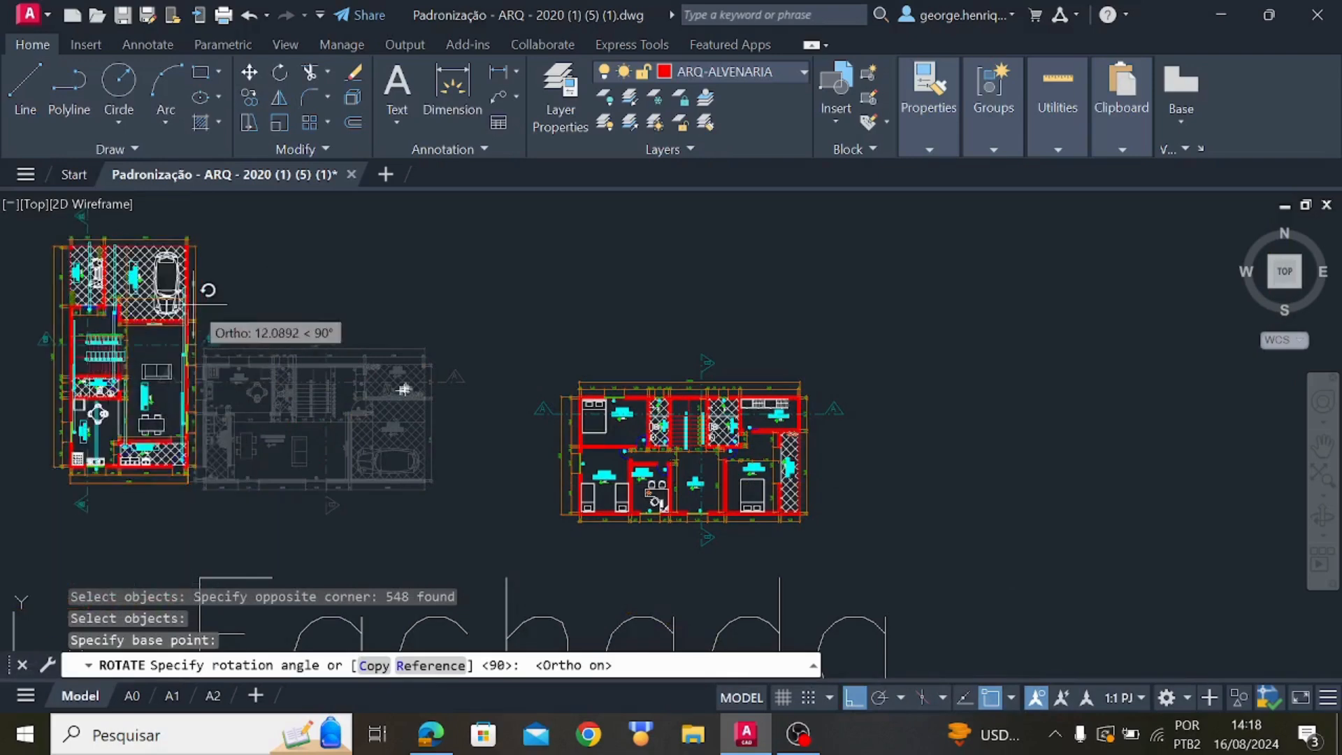
click(225, 374)
Check the B section line and marks on the rotated ground-floor plan and its place beside the upper-floor plan
mouse_move(242, 385)
middle_down()
mouse_move(394, 508)
mouse_move(548, 470)
middle_up()
scroll(440, 455, up, 5)
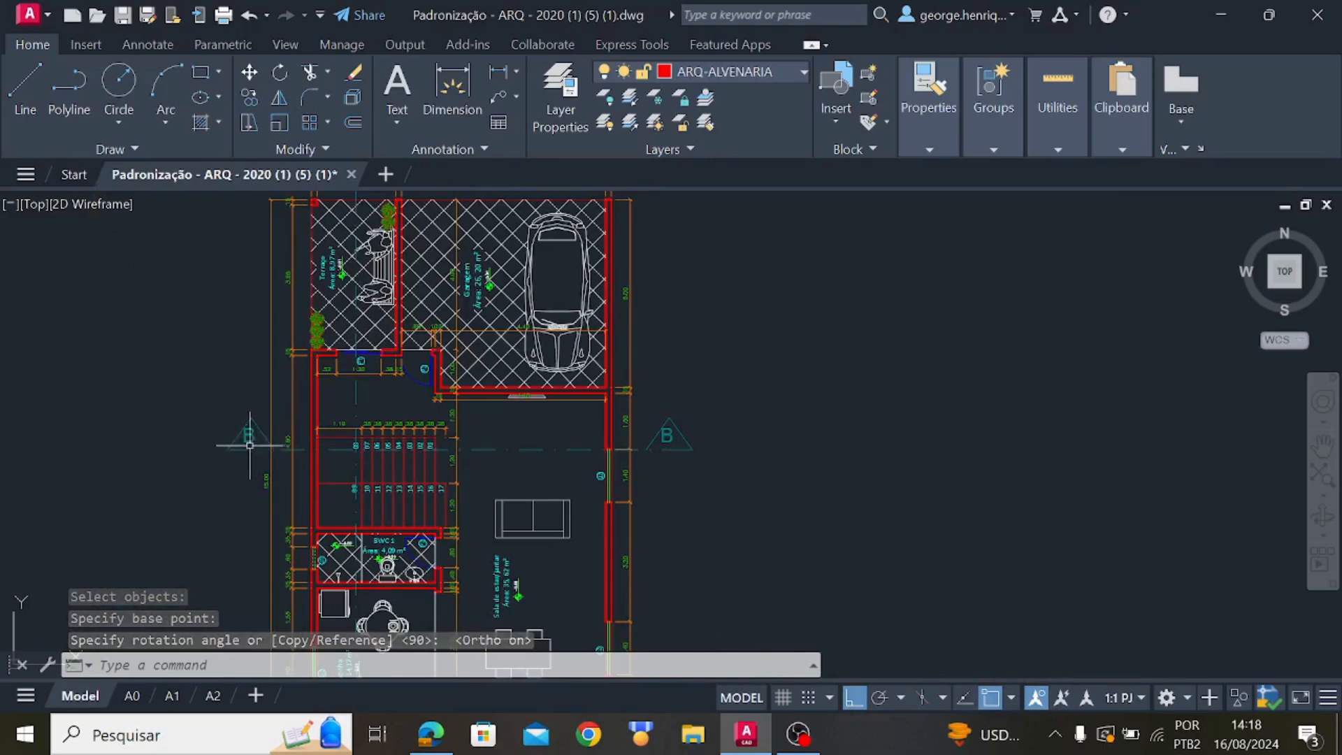
scroll(695, 495, down, 6)
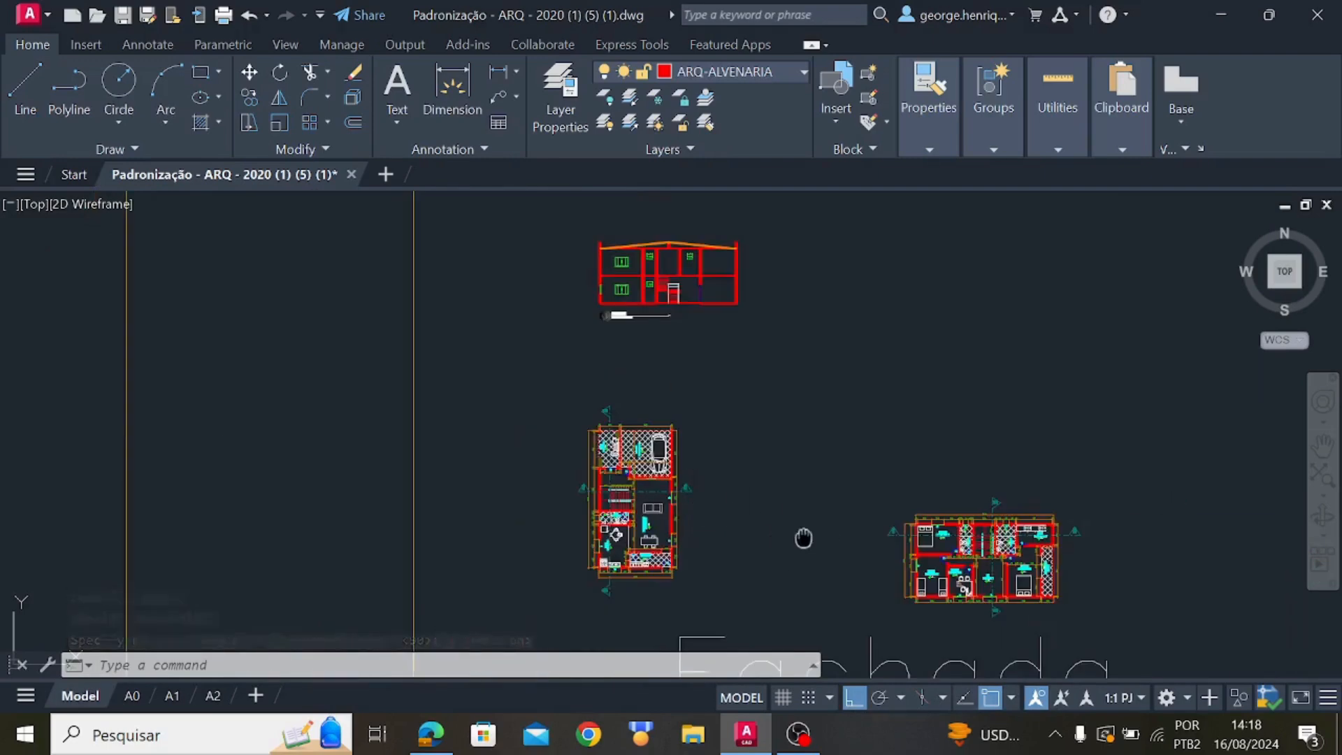
mouse_move(802, 539)
middle_down()
mouse_move(368, 435)
mouse_move(478, 439)
middle_up()
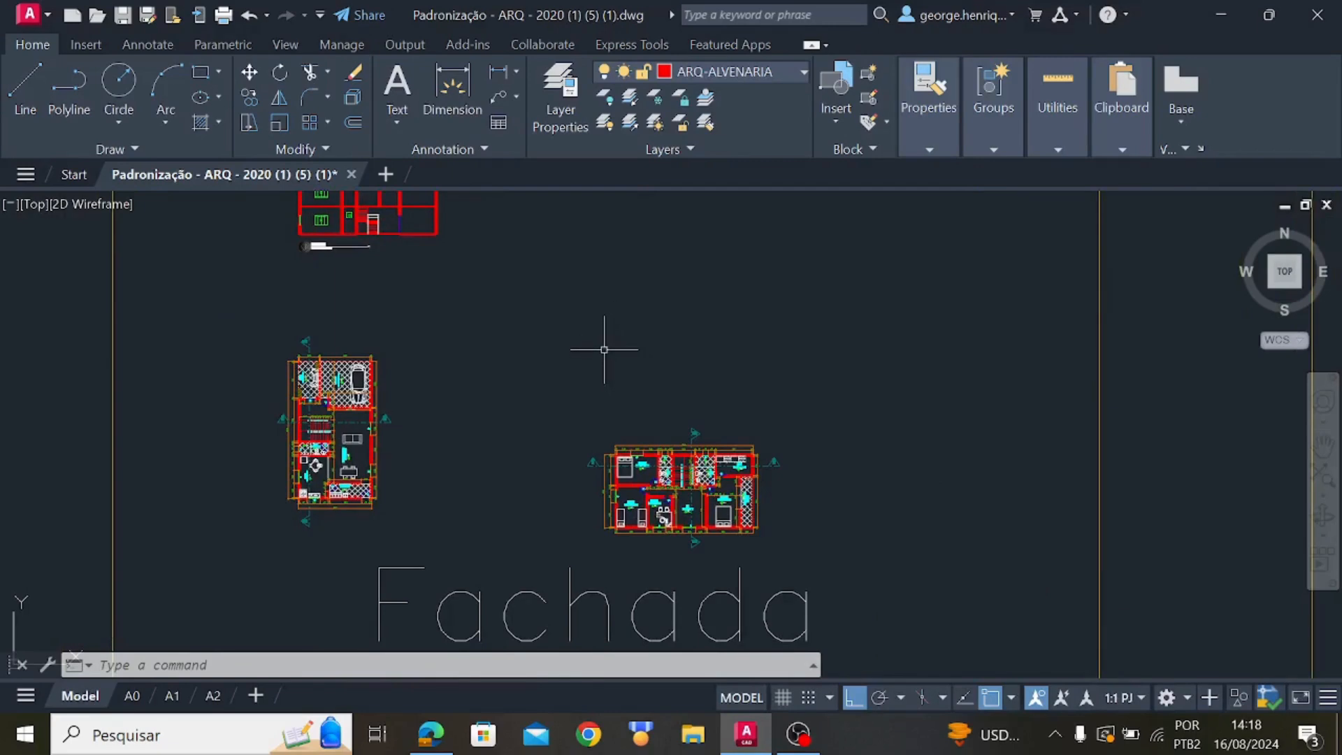
mouse_move(808, 747)
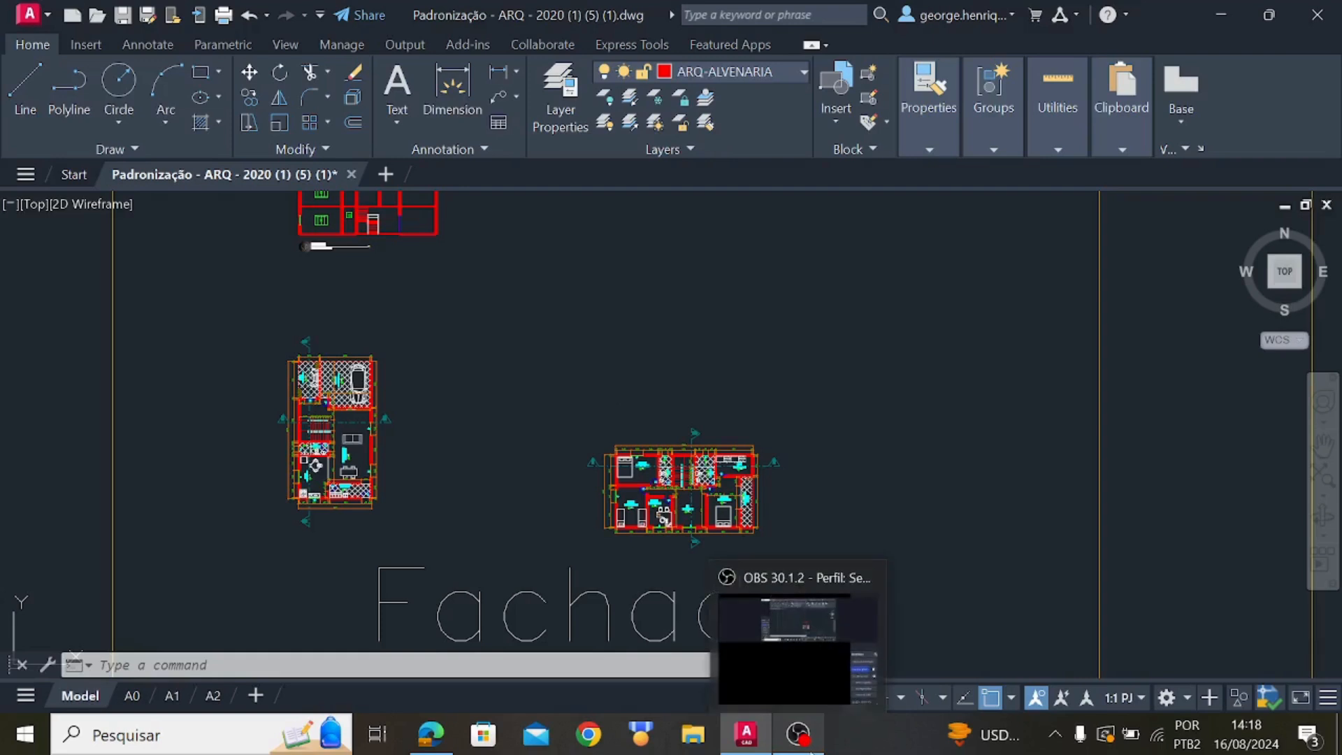